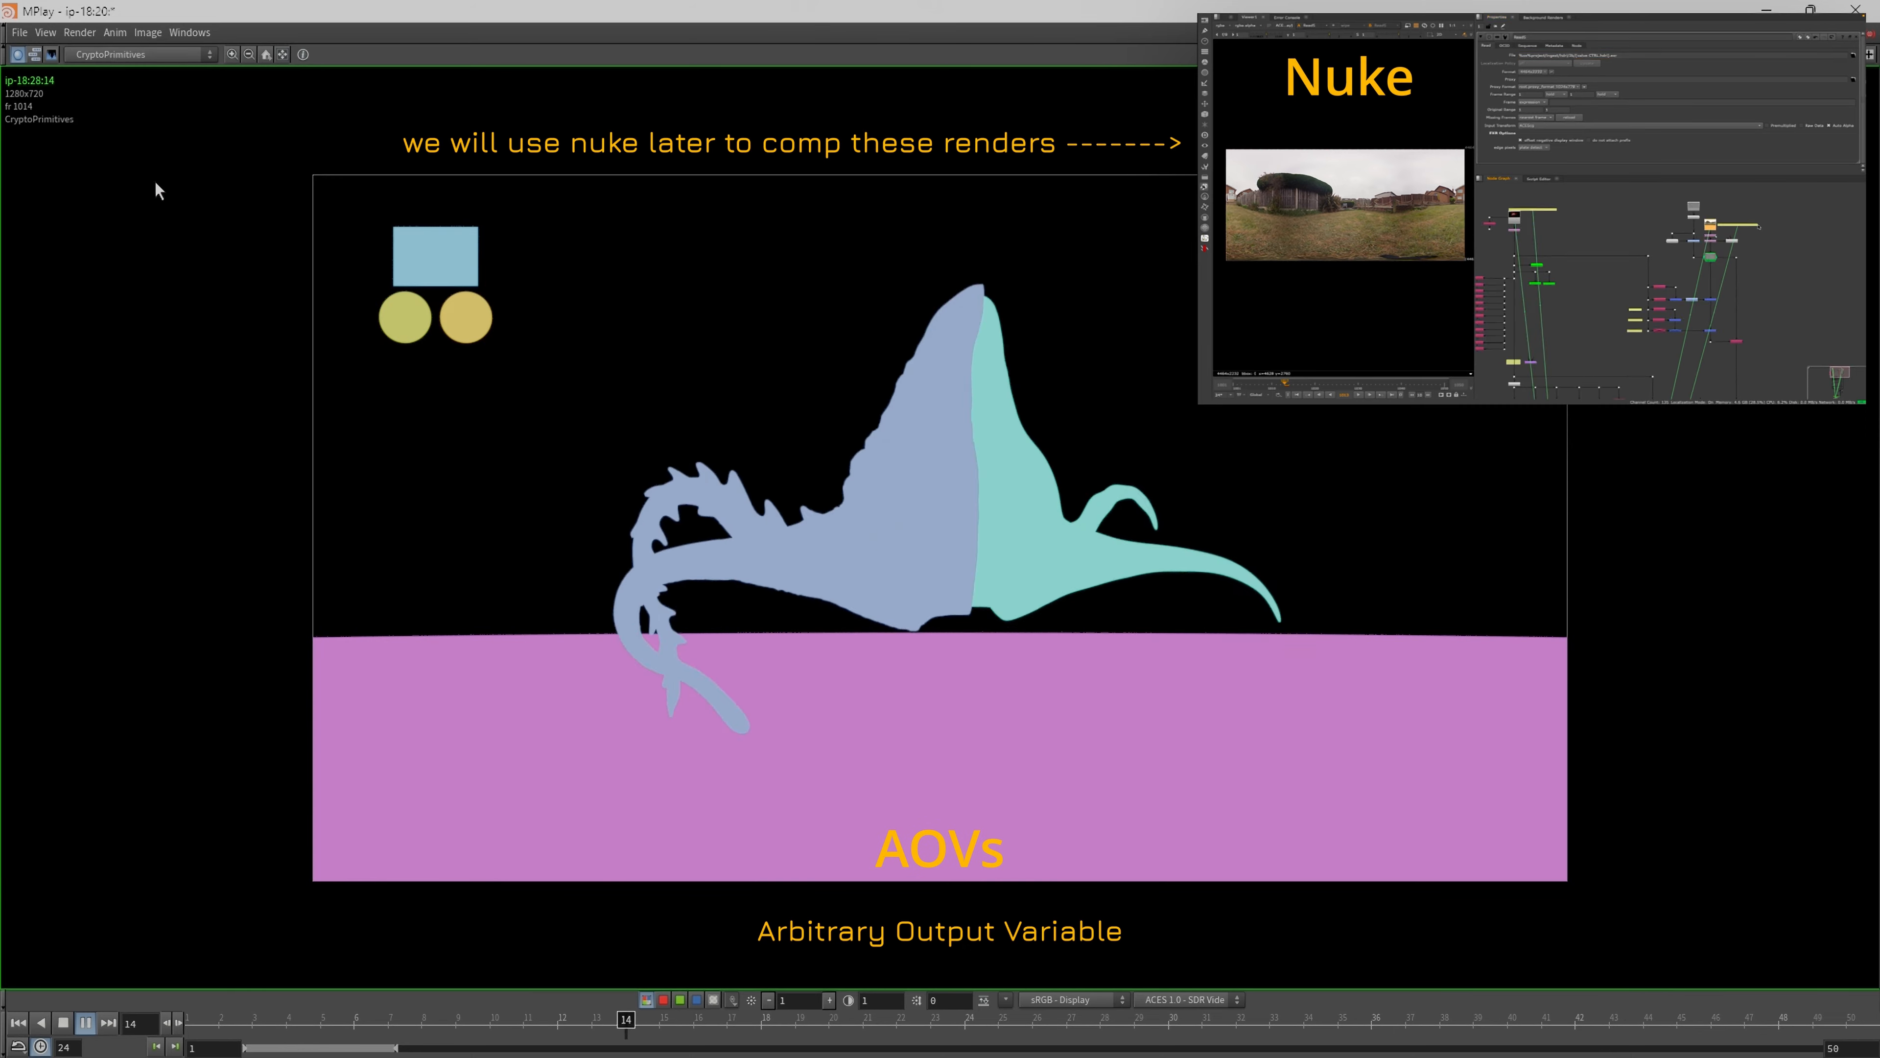
# Step: View the holdout_reflection, holdout_reflection_occlusion and holdout_shadows AOVs of the rendered monster sequence
pyautogui.click(119, 55)
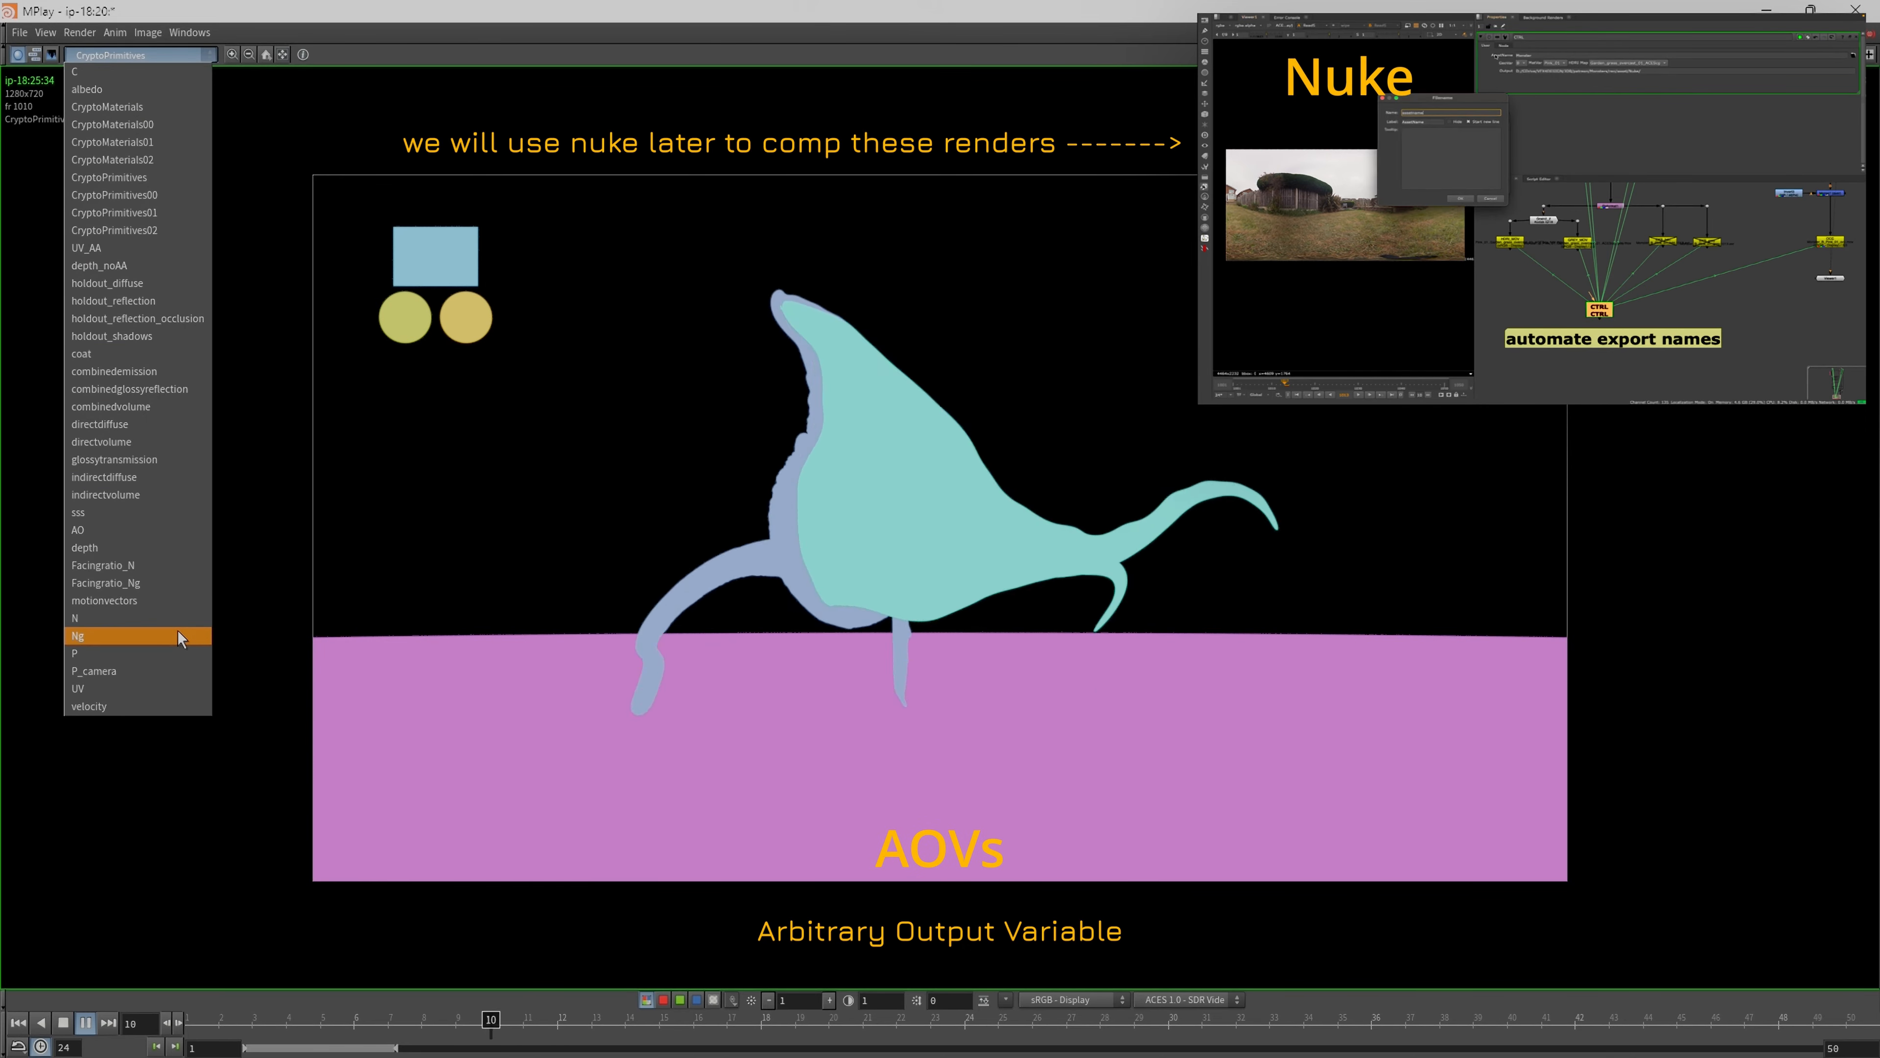
pyautogui.click(152, 300)
pyautogui.click(125, 54)
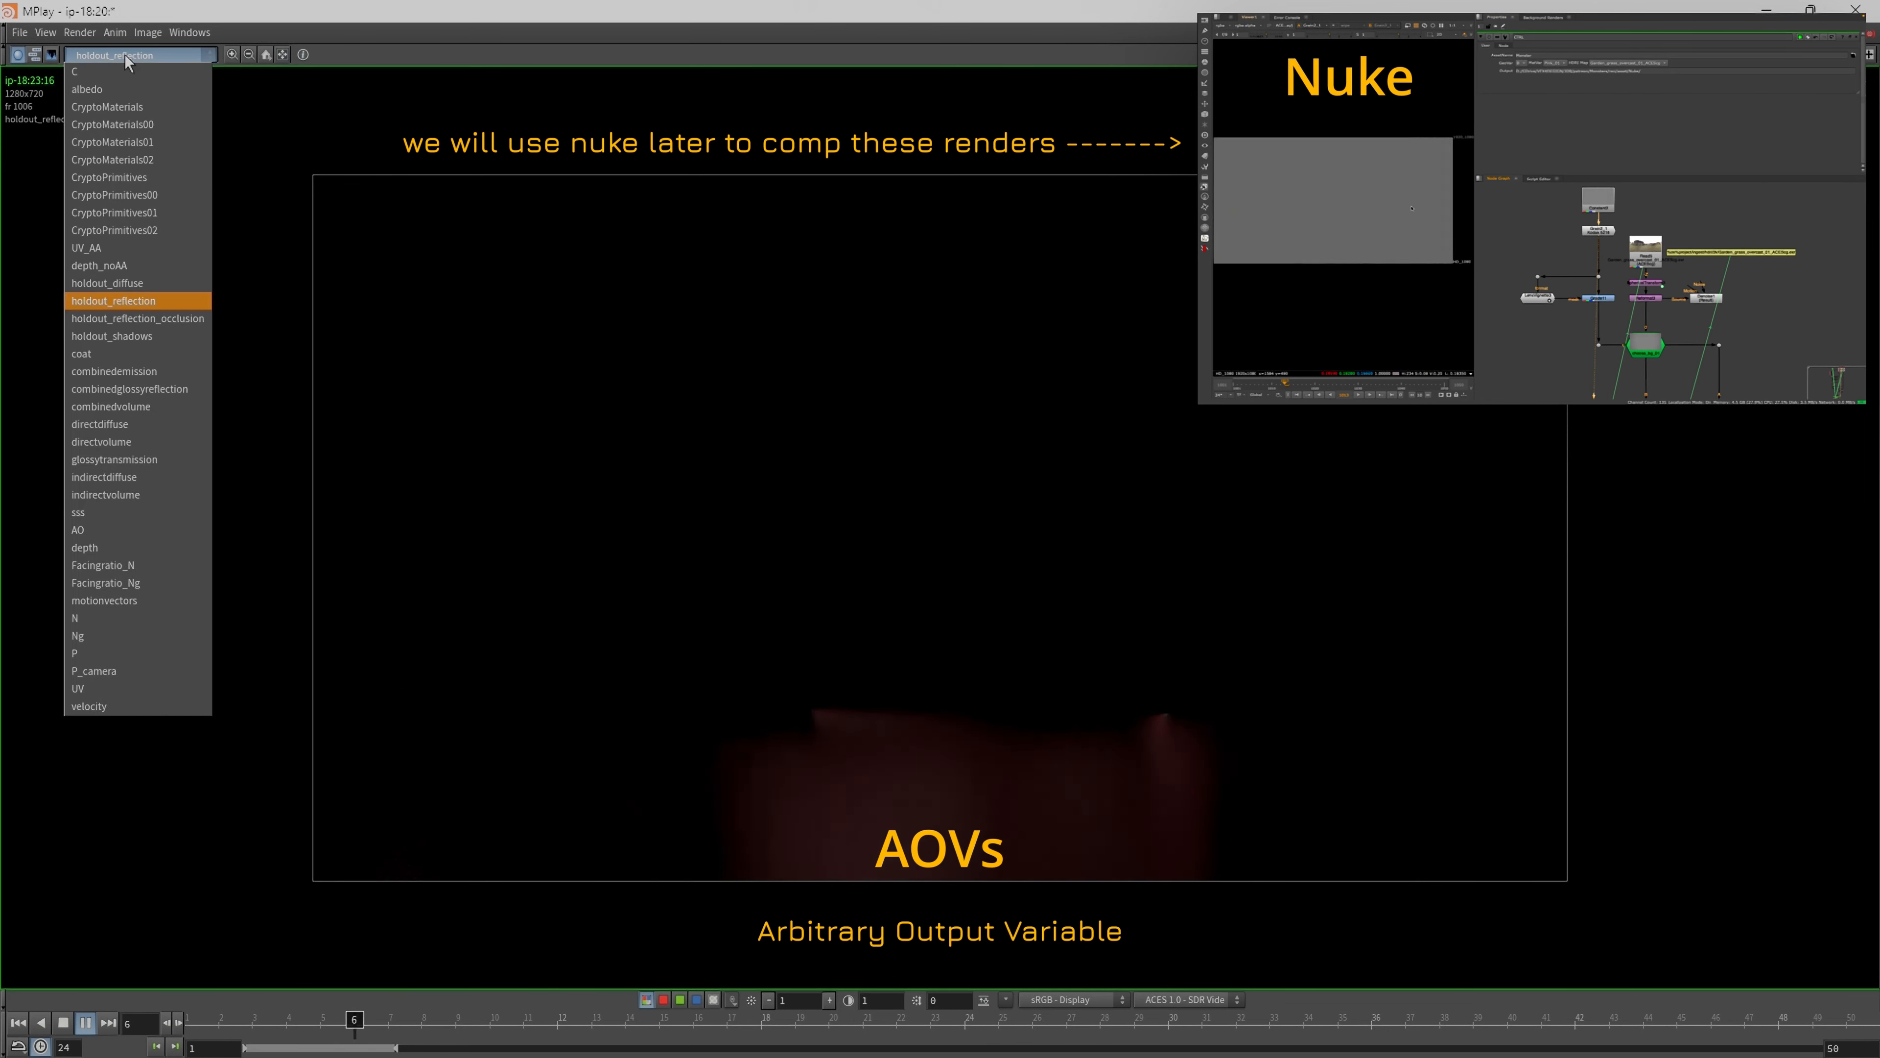
pyautogui.click(178, 317)
pyautogui.click(148, 55)
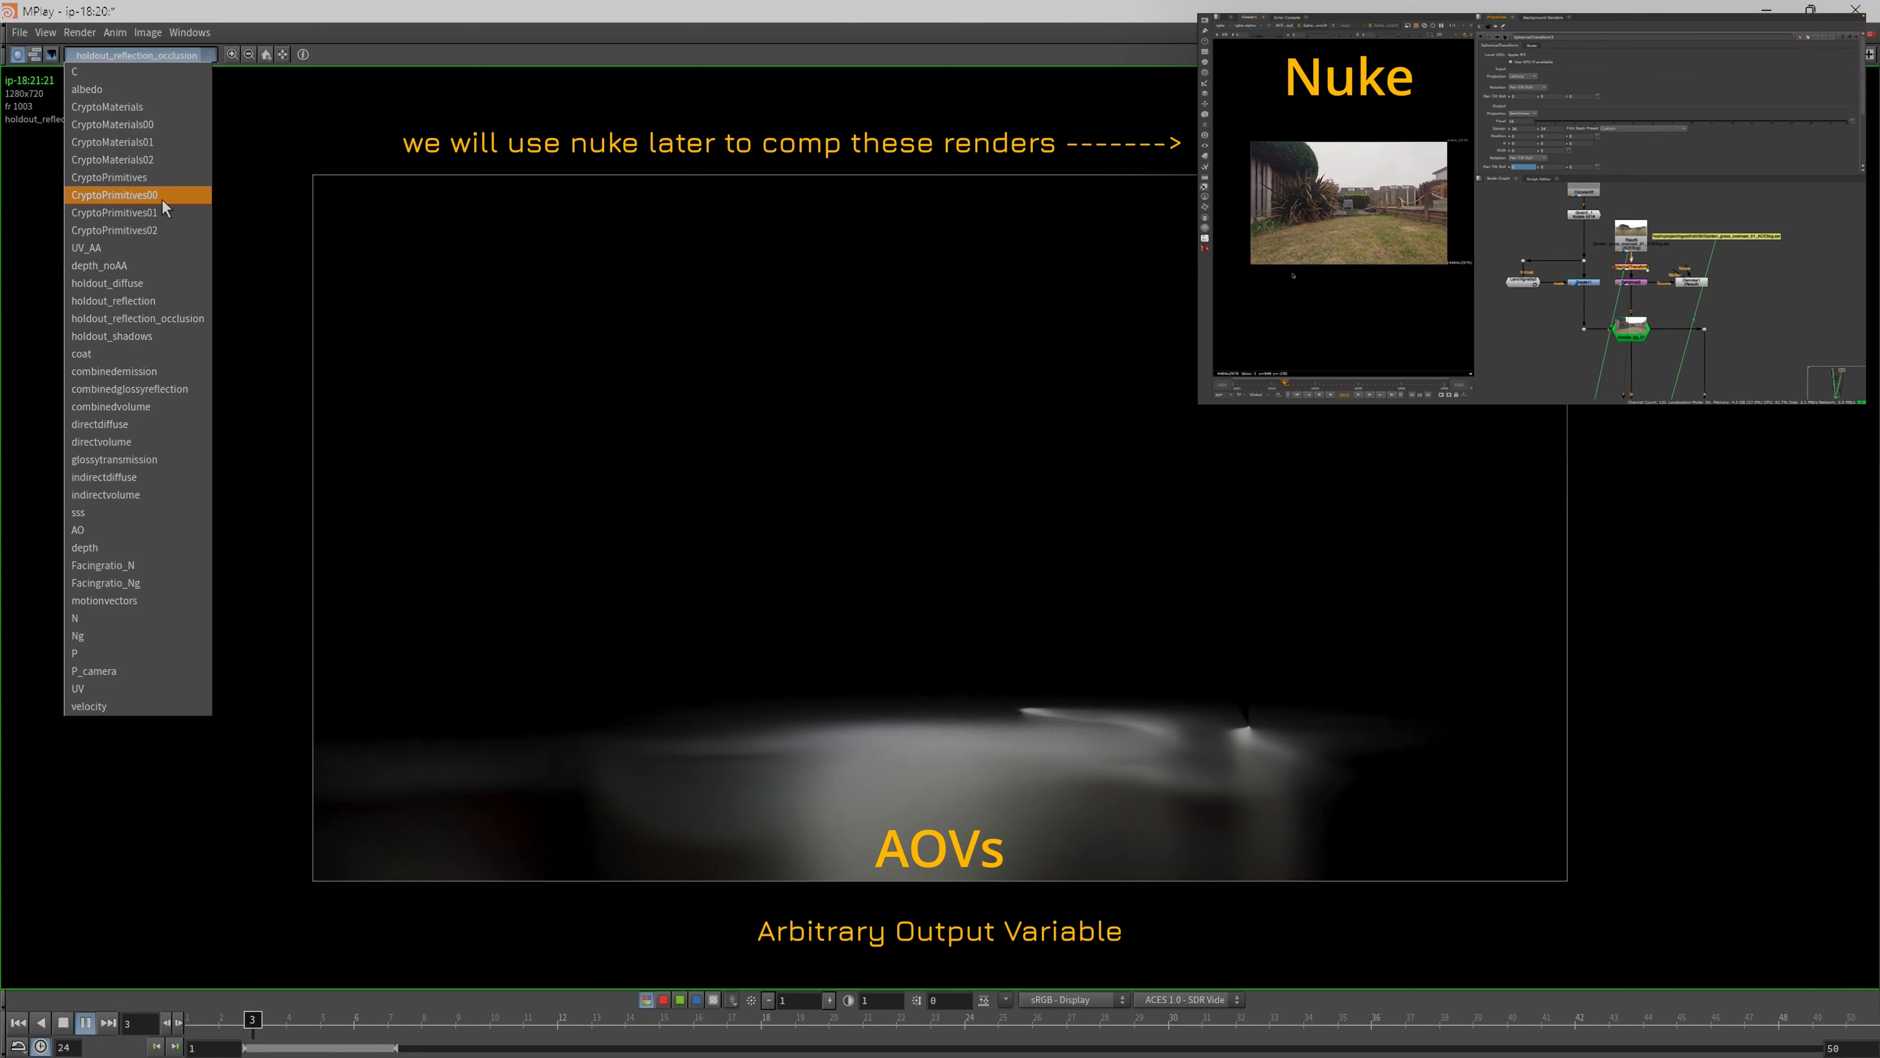
pyautogui.click(185, 338)
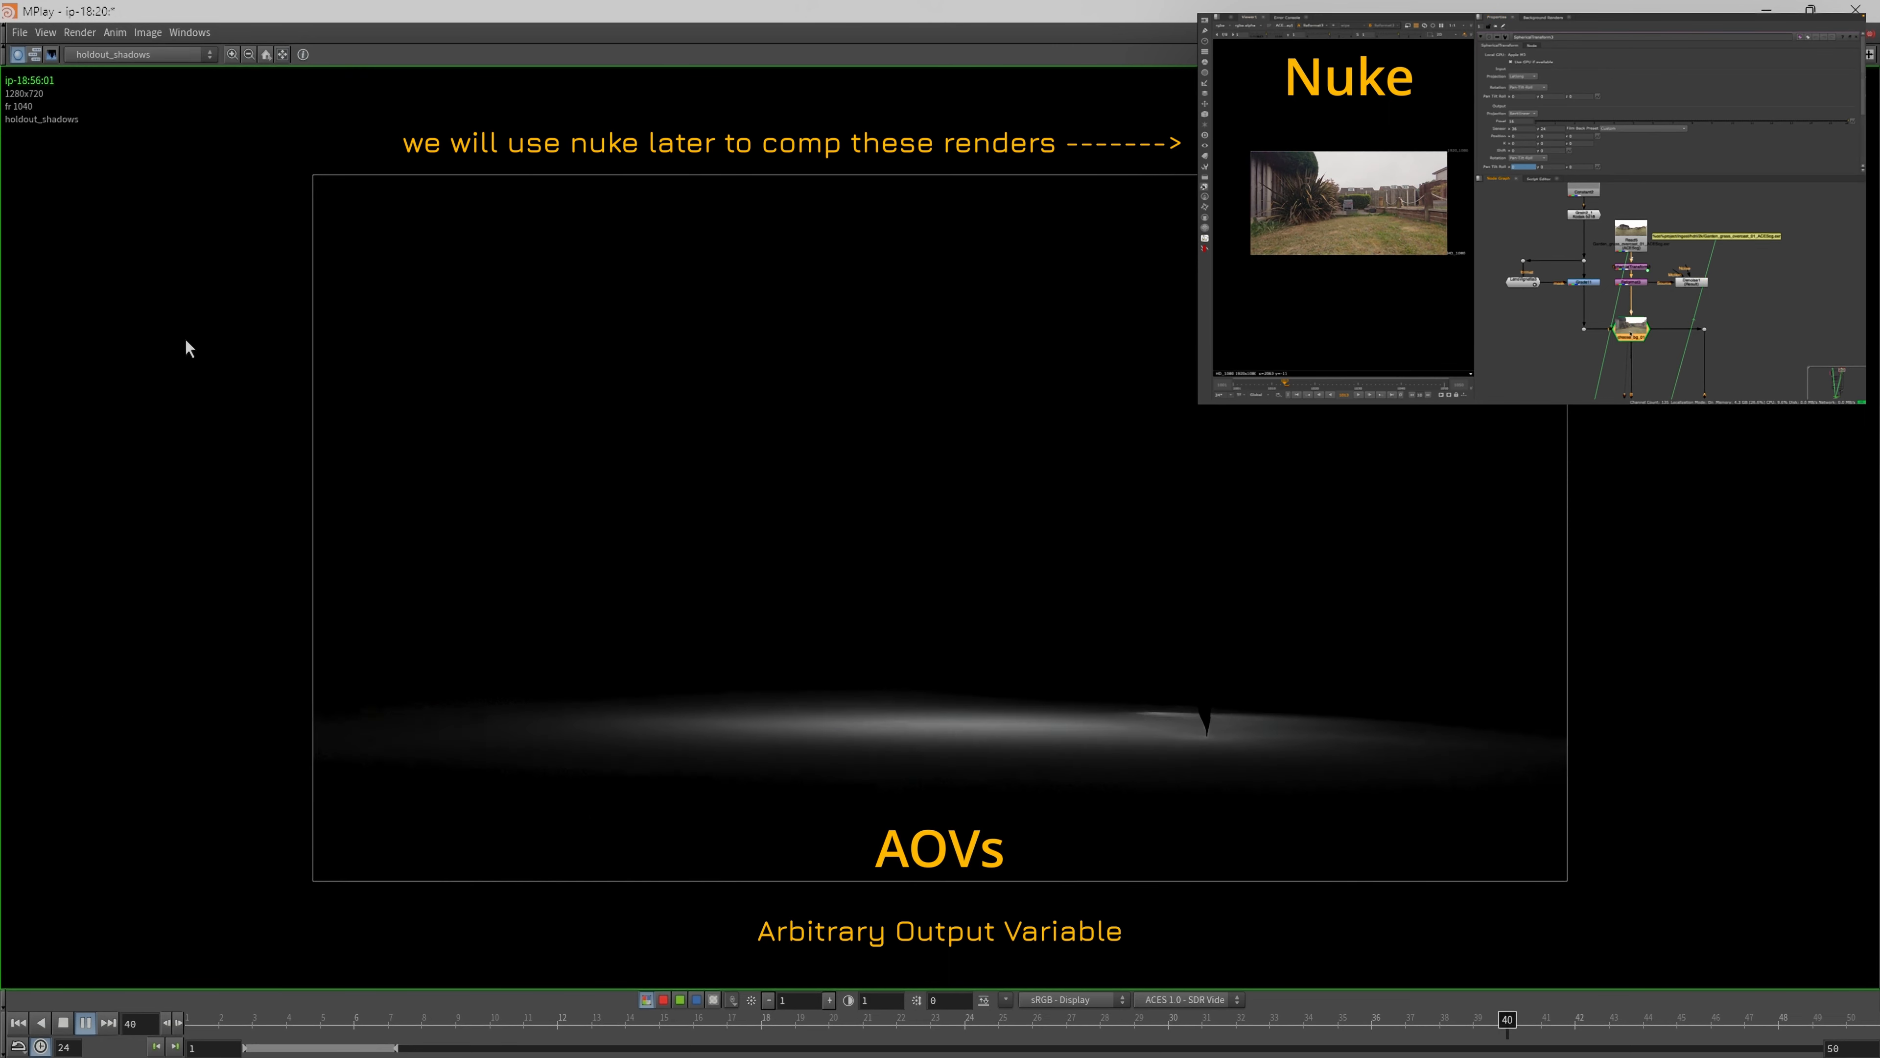
# Step: View the albedo AOV, the beauty pass C and its alpha channel, and return to the full colour display
pyautogui.click(123, 54)
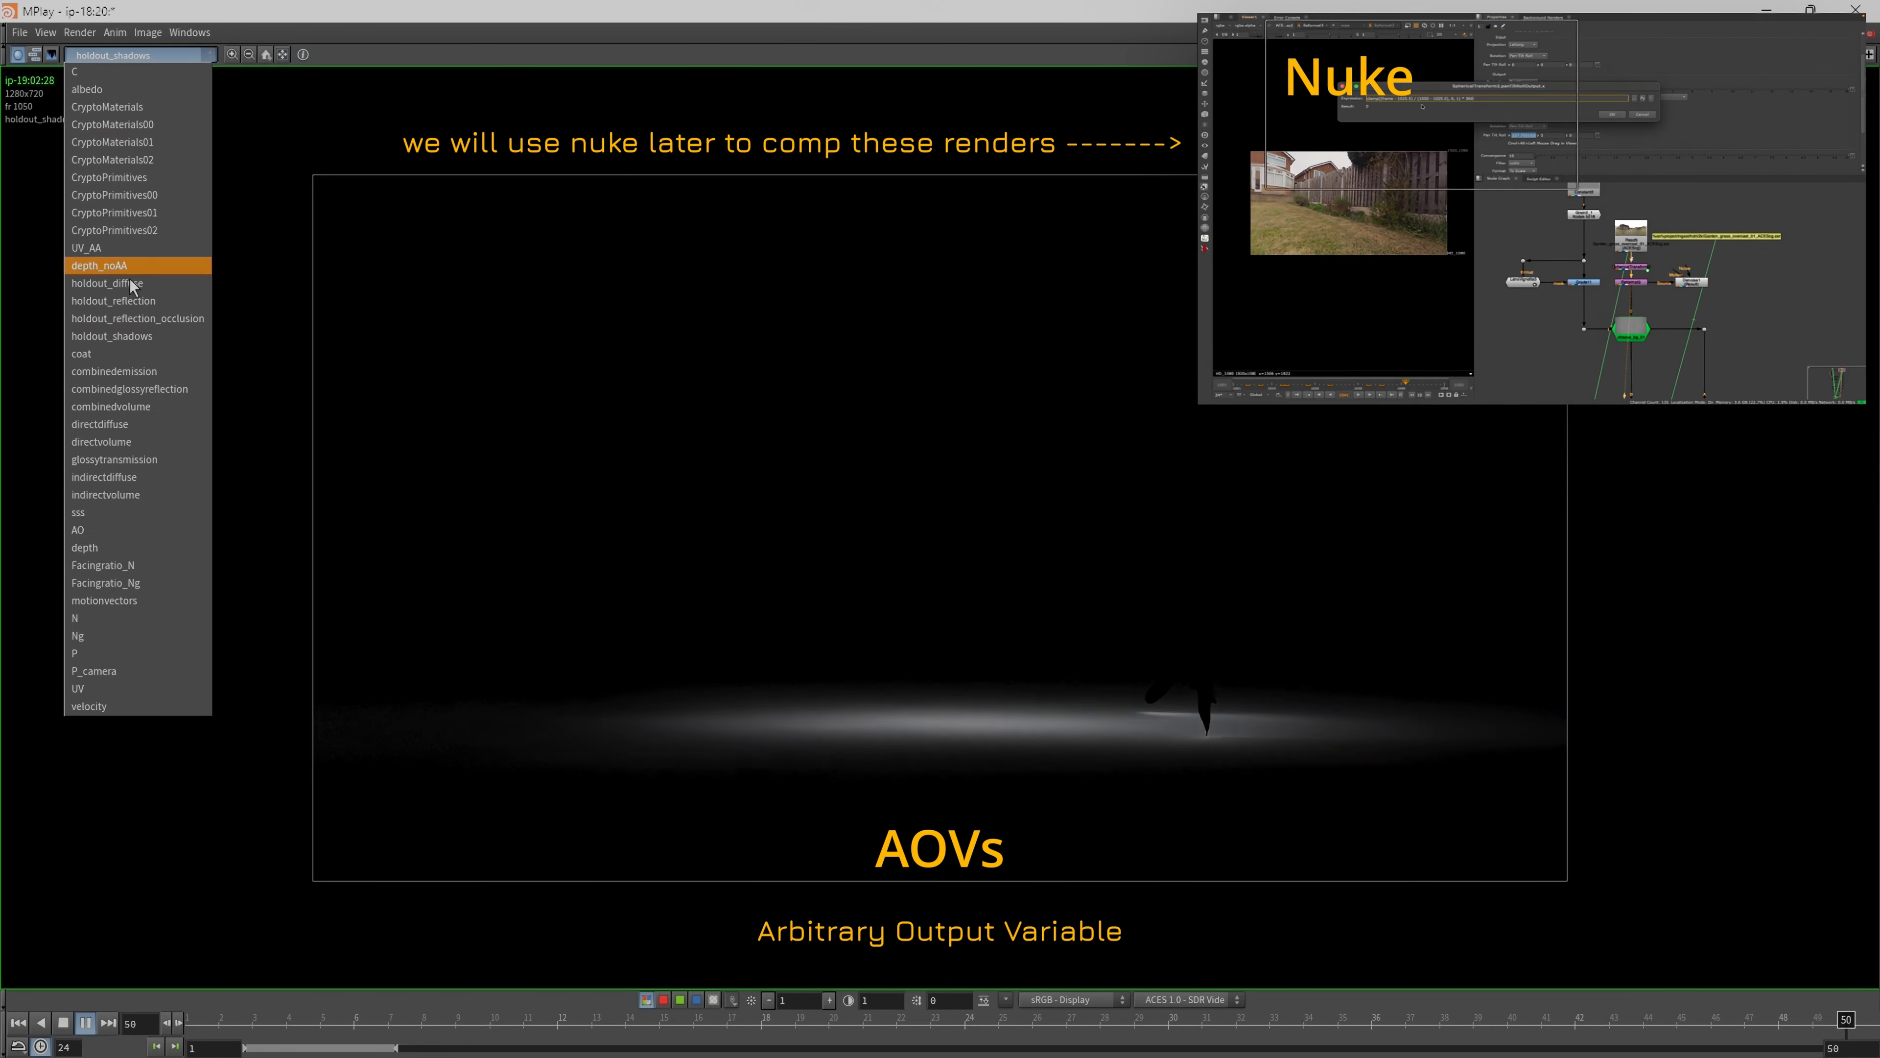
pyautogui.click(120, 88)
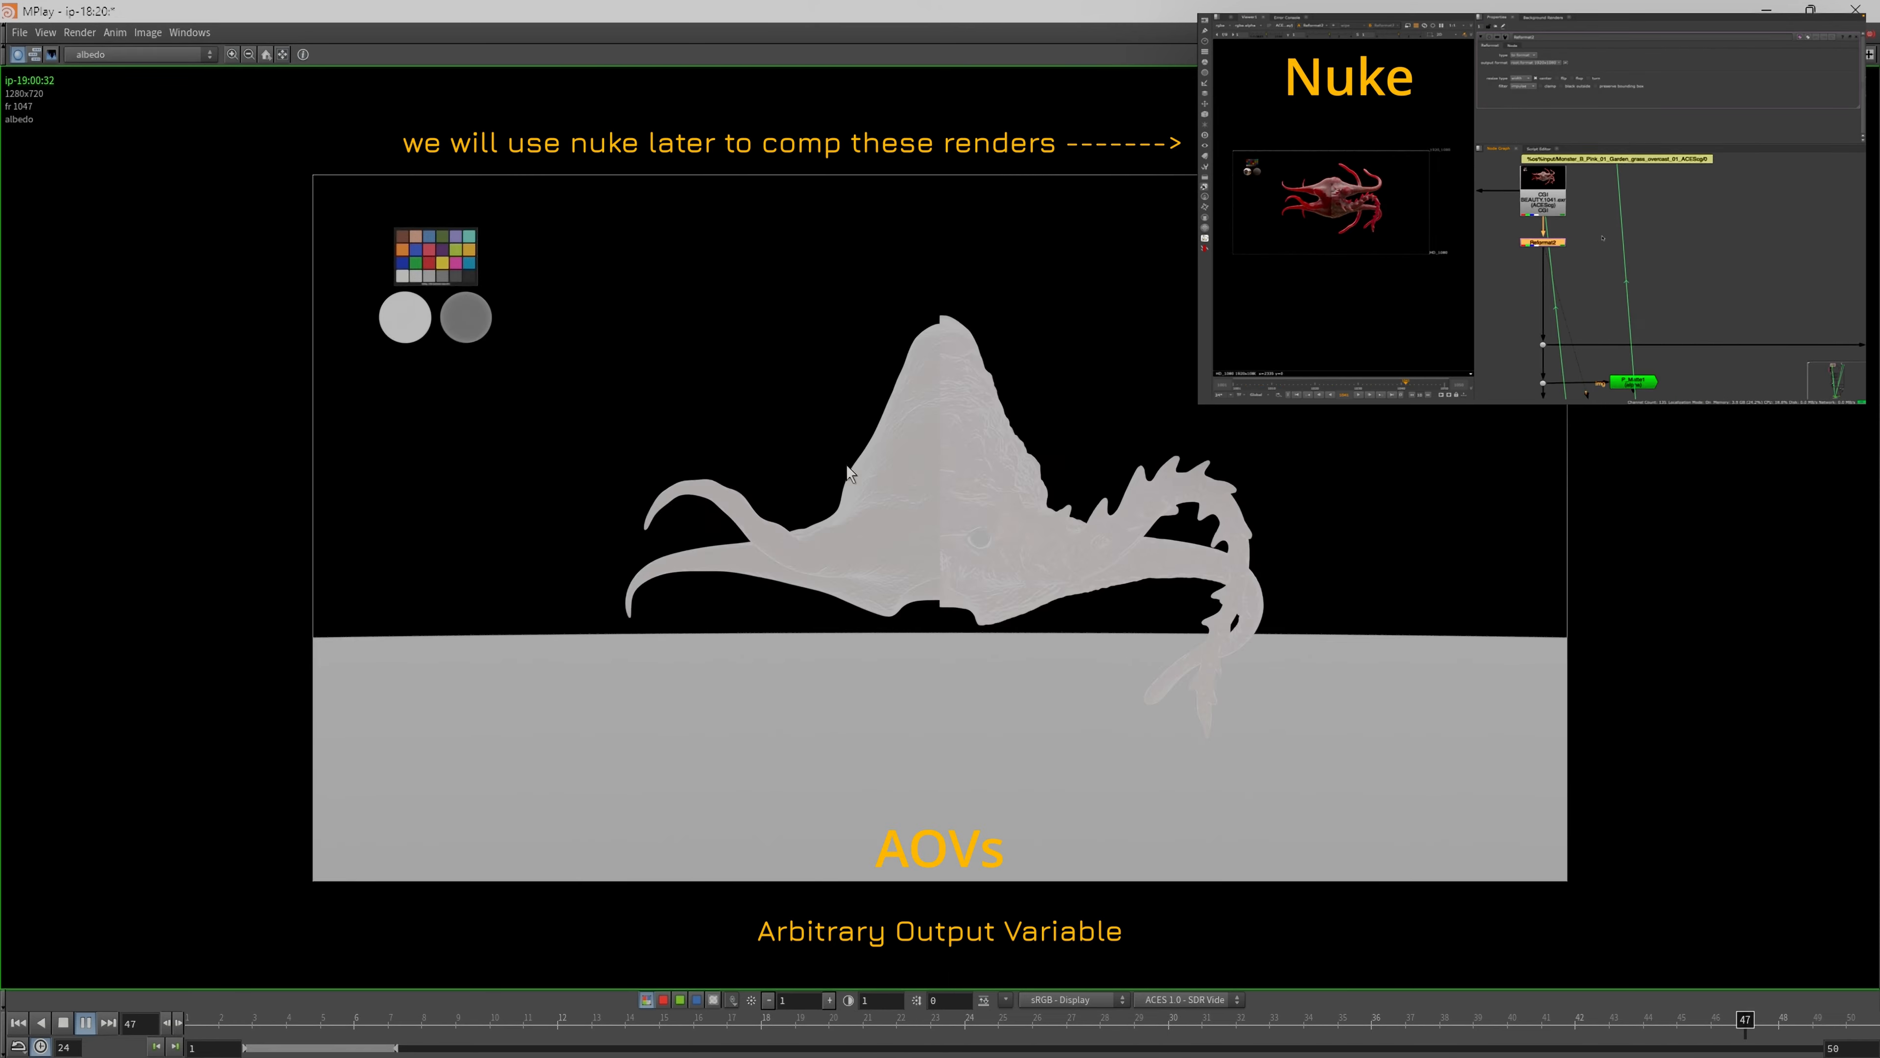
pyautogui.click(140, 55)
pyautogui.click(140, 74)
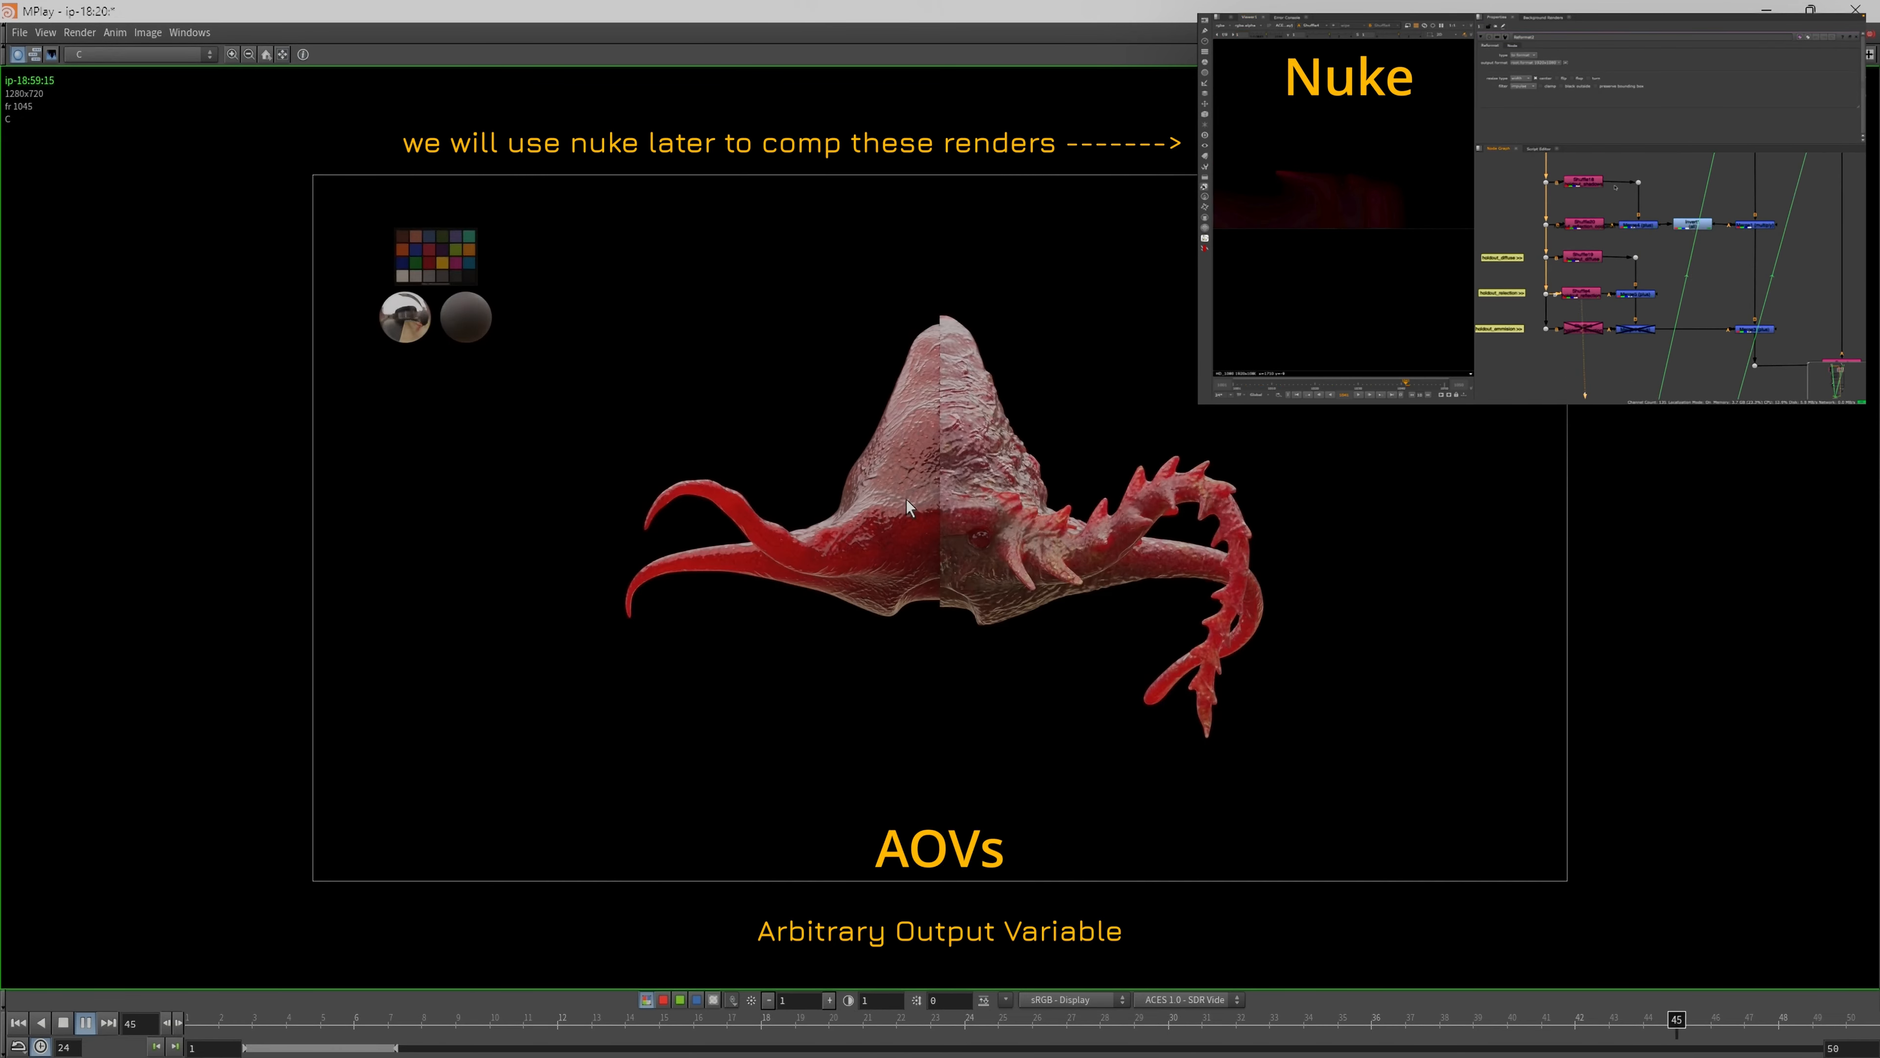
pyautogui.press('a')
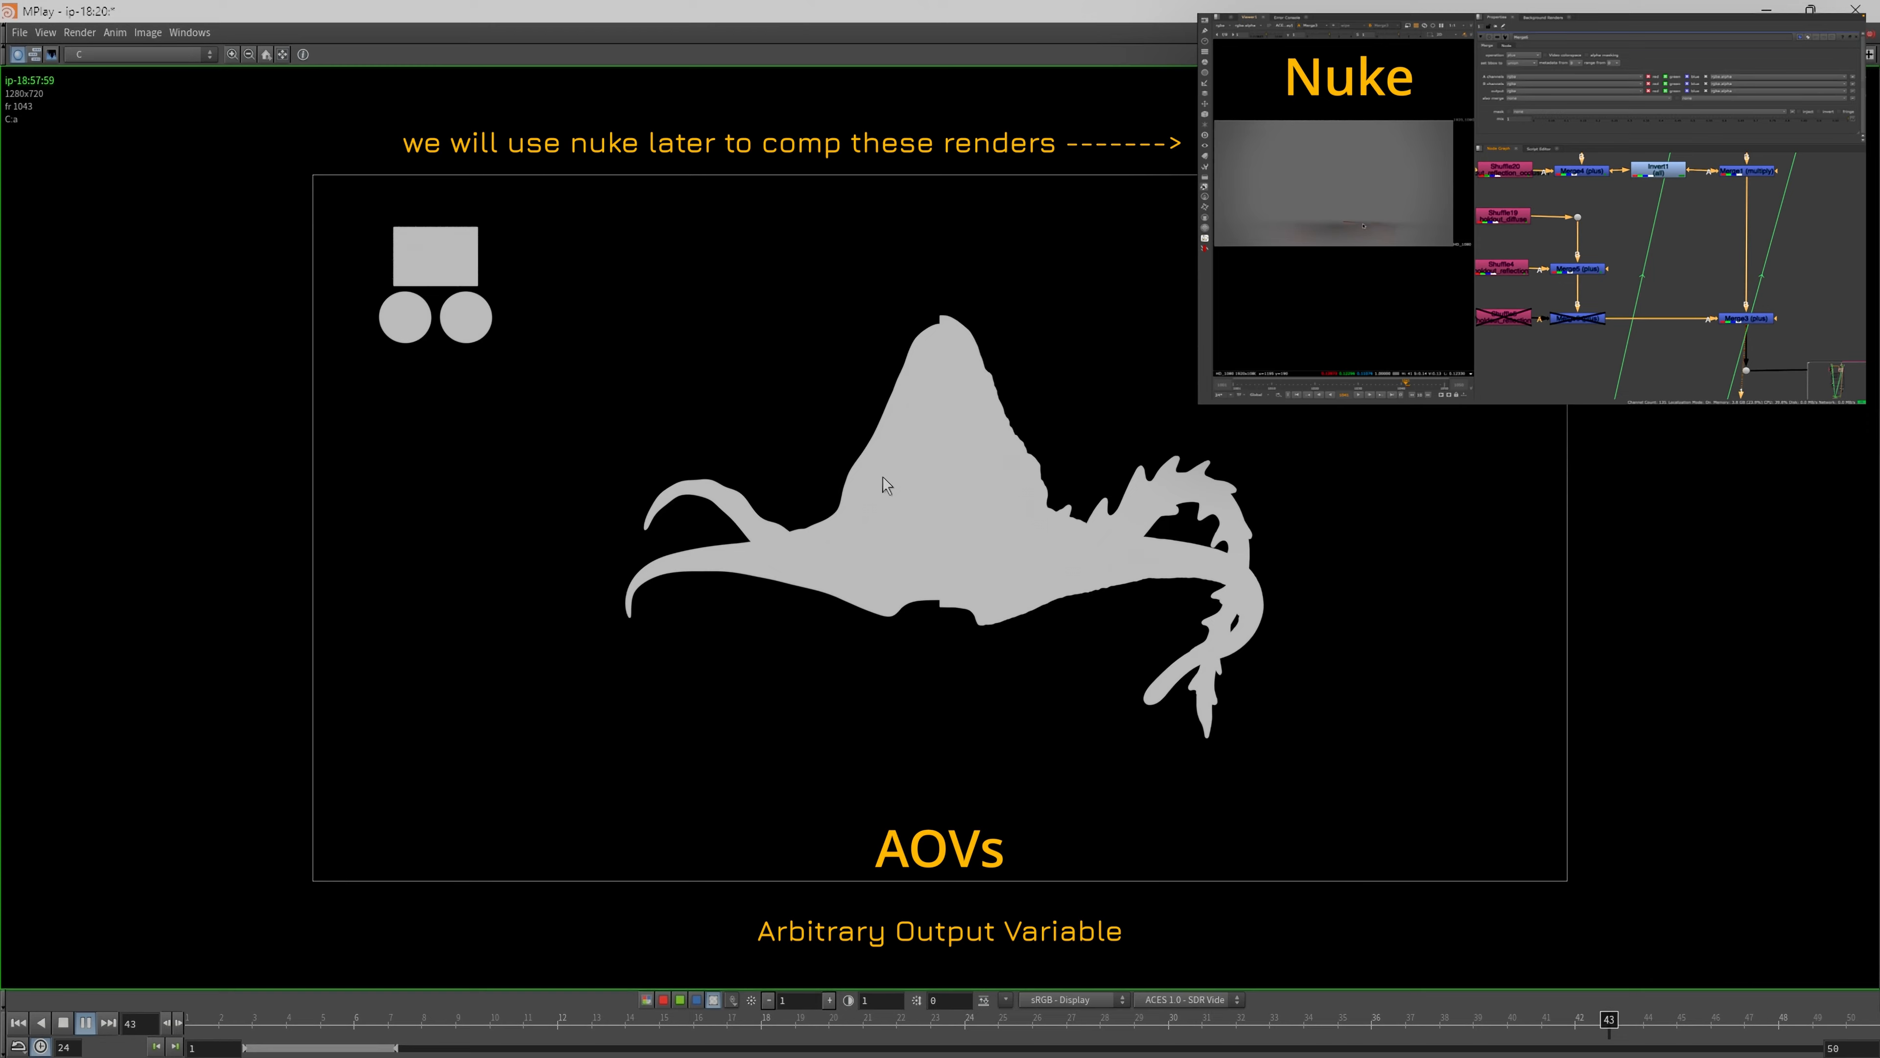
pyautogui.press('c')
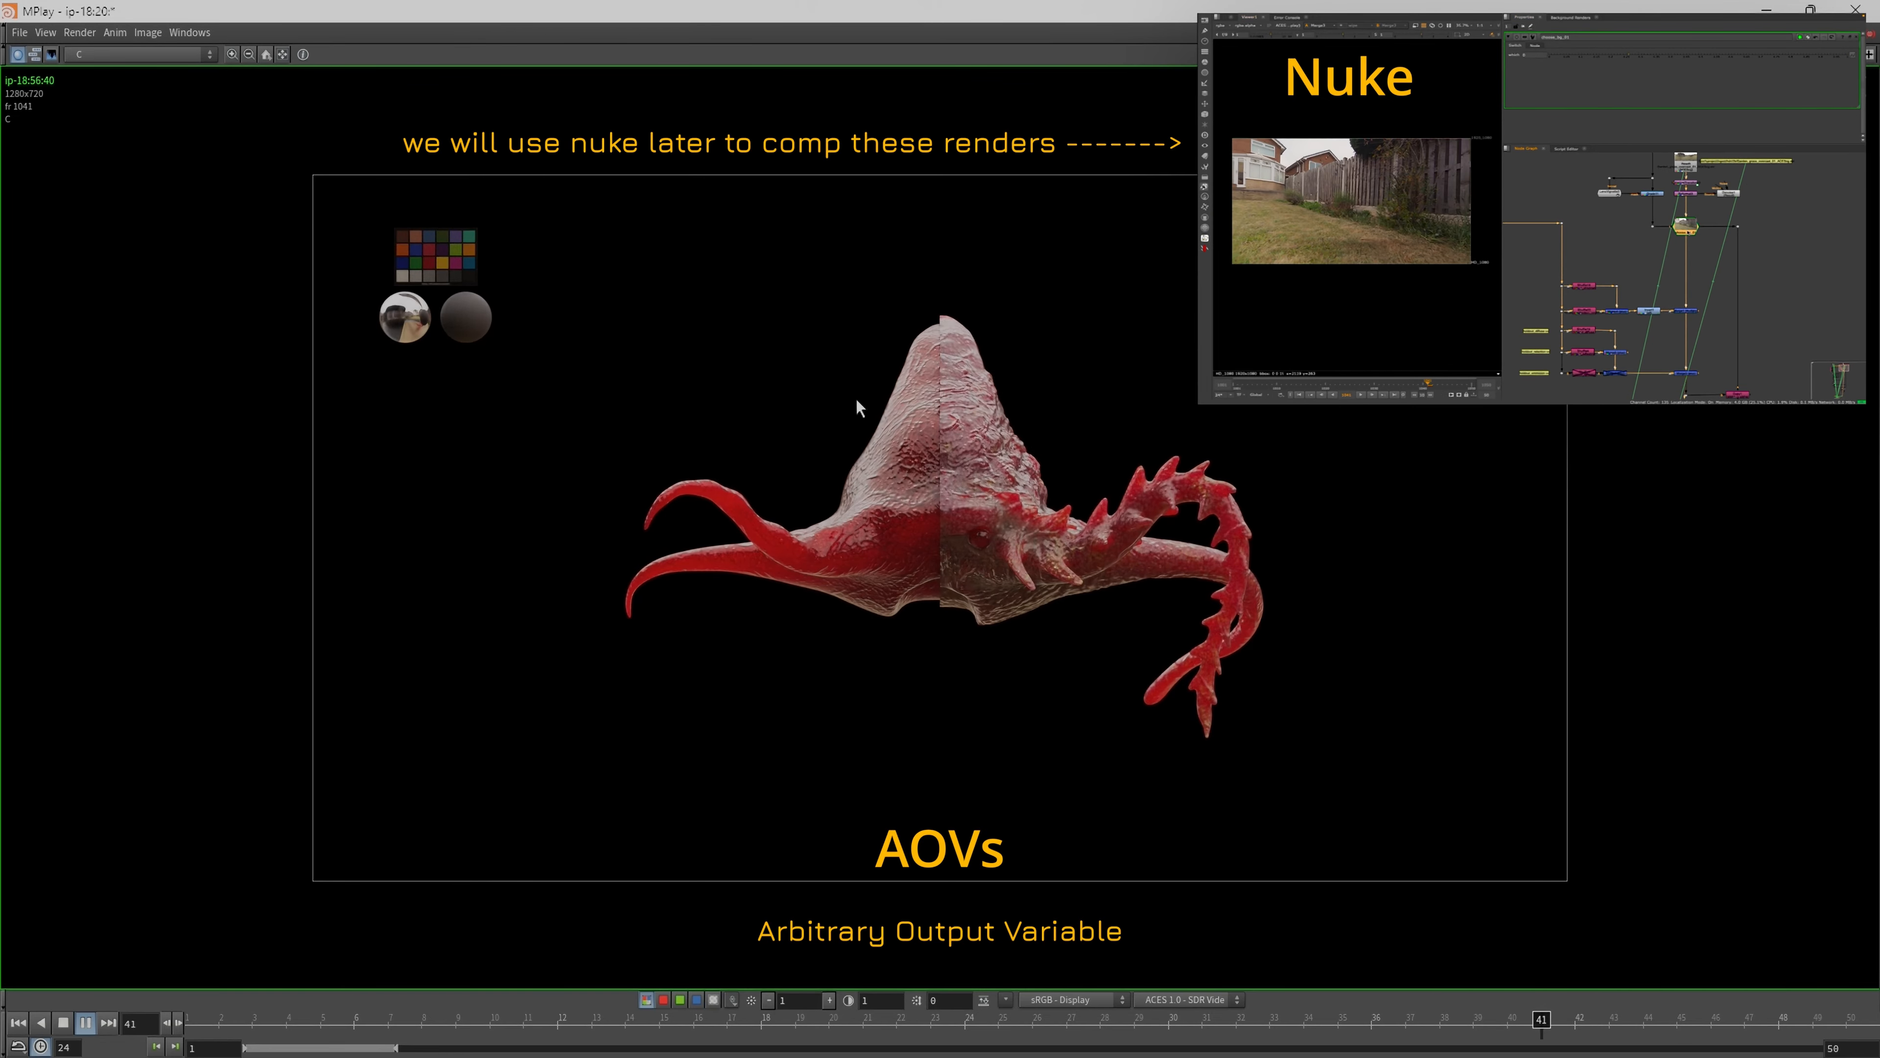
# Step: Rewind the render sequence to frame 1 and move the viewer aside to uncover the Hou render folder
pyautogui.moveTo(520, 1020); pyautogui.dragTo(175, 1004)
pyautogui.moveTo(518, 11); pyautogui.dragTo(755, 269)
# Step: Look inside the Monster_A_Pink_01_Garden_grass_overcast_01_ACEScg folder, return to Hou and select the five Monster_A folders
pyautogui.click(367, 174)
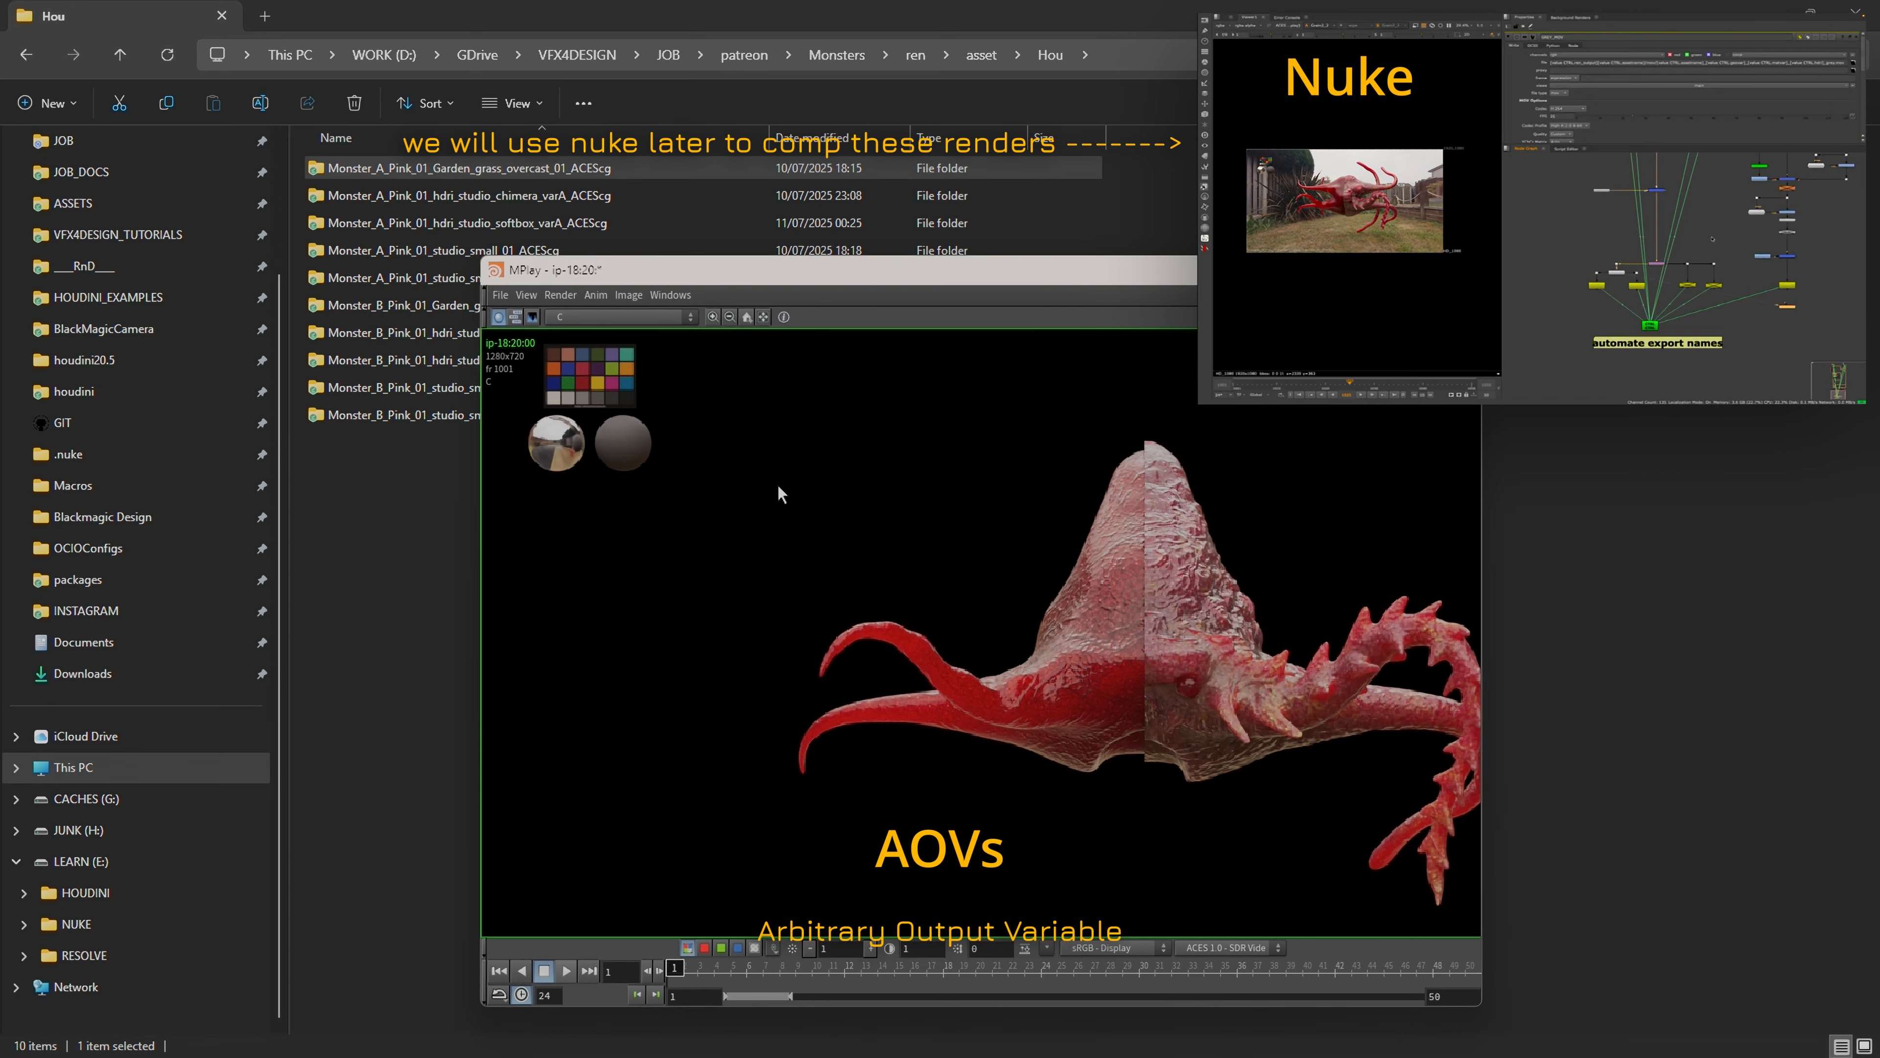
pyautogui.doubleClick(405, 168)
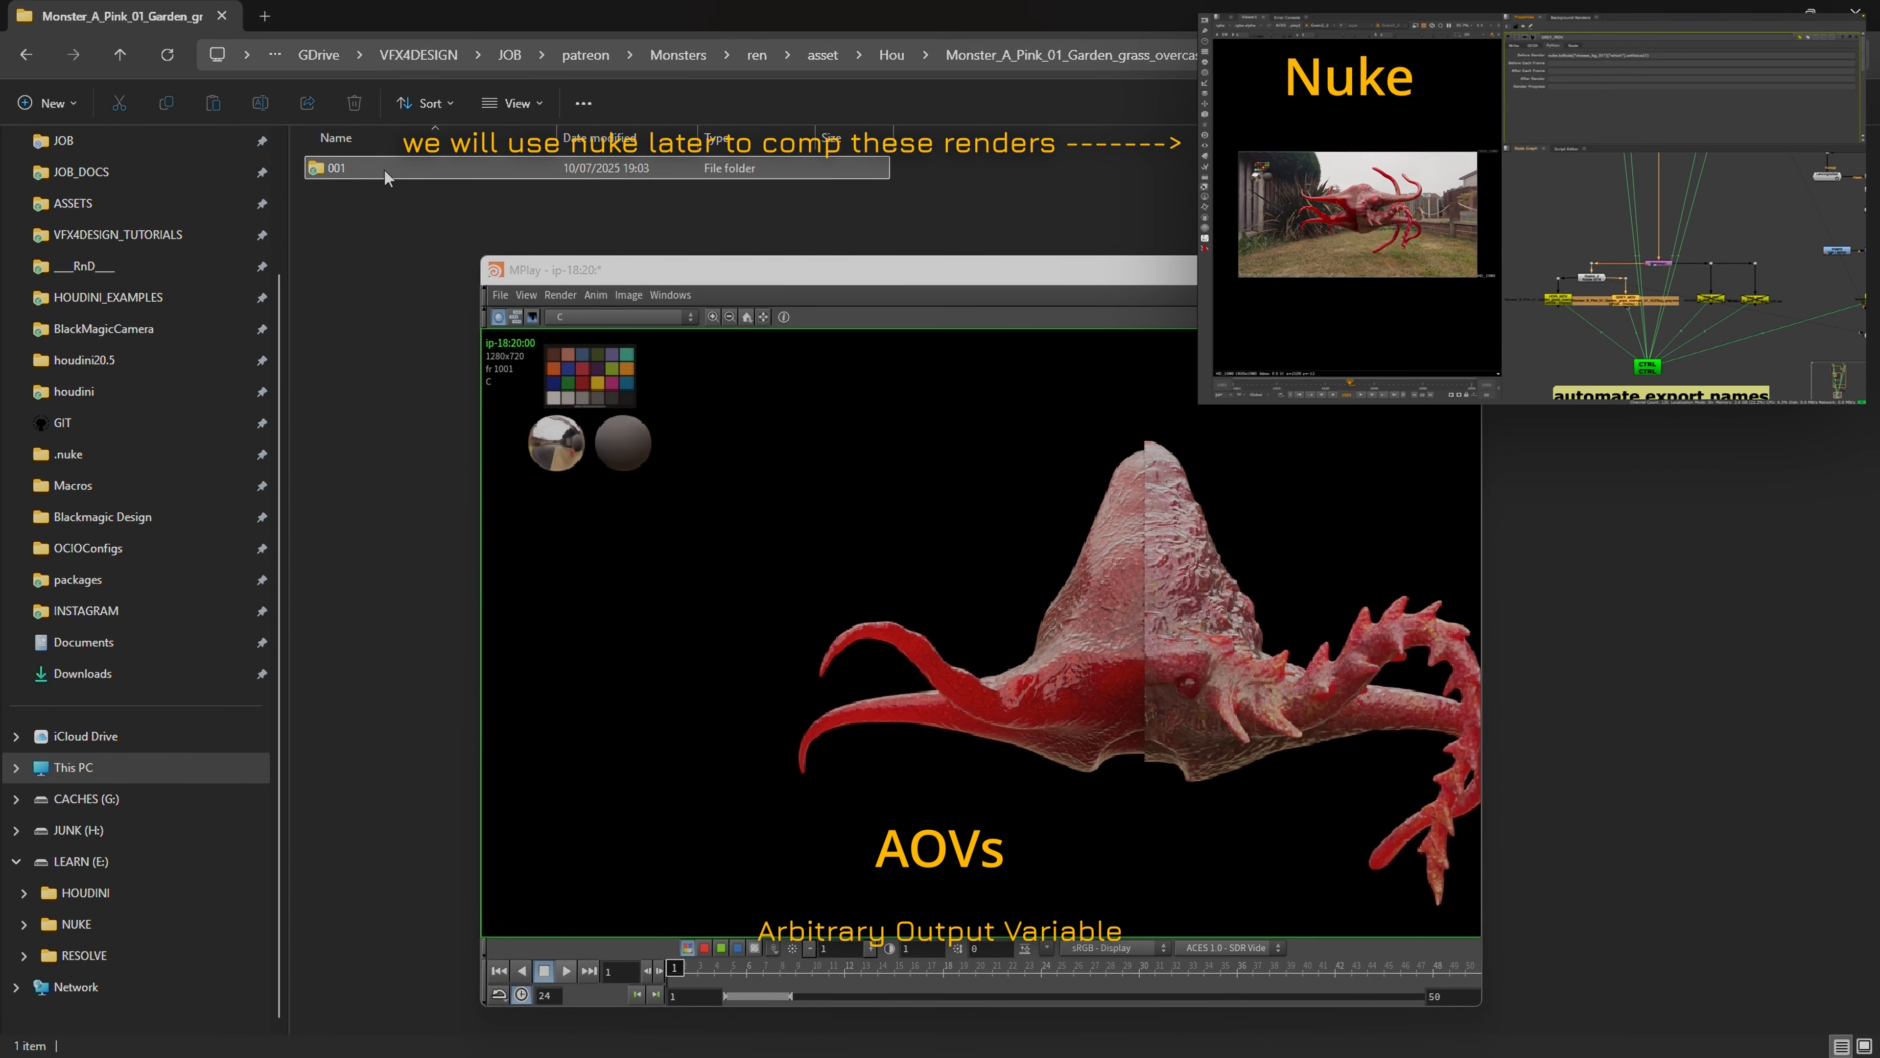
pyautogui.click(122, 57)
pyautogui.click(122, 56)
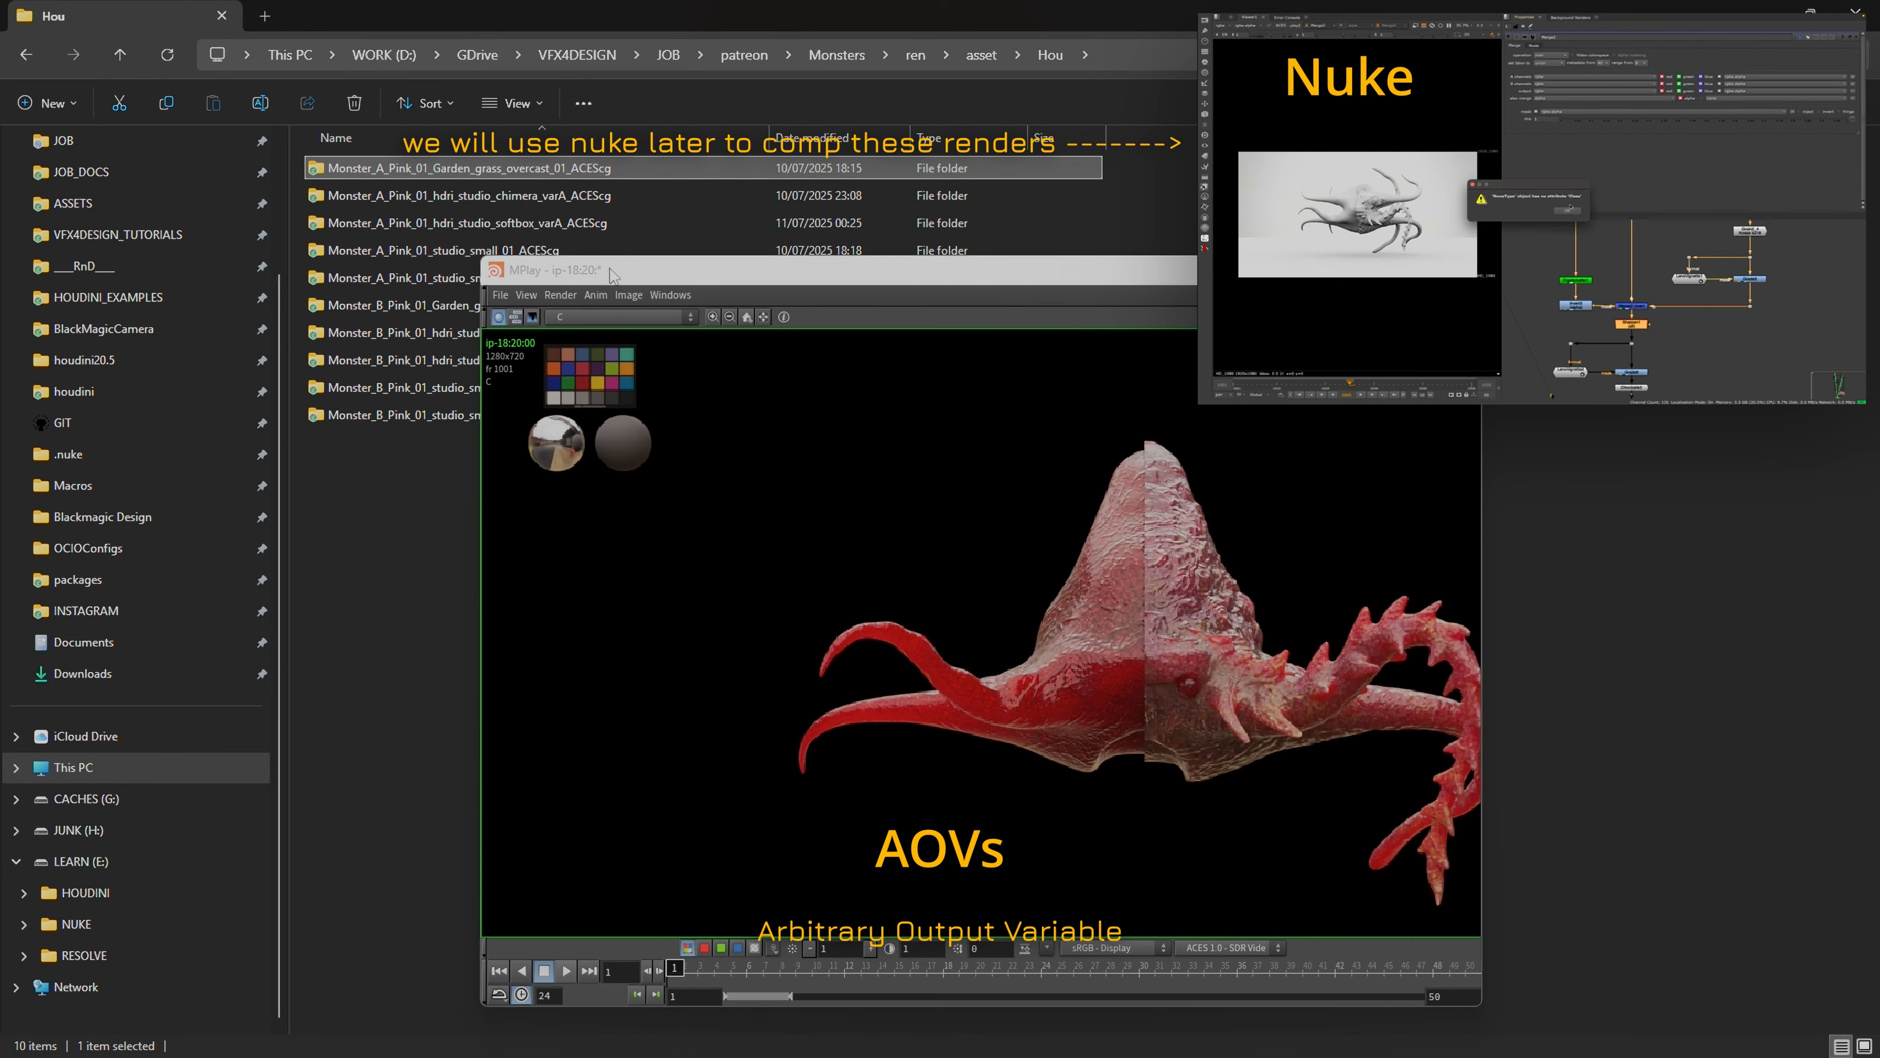
pyautogui.keyDown('shift'); pyautogui.click(442, 277); pyautogui.keyUp('shift')
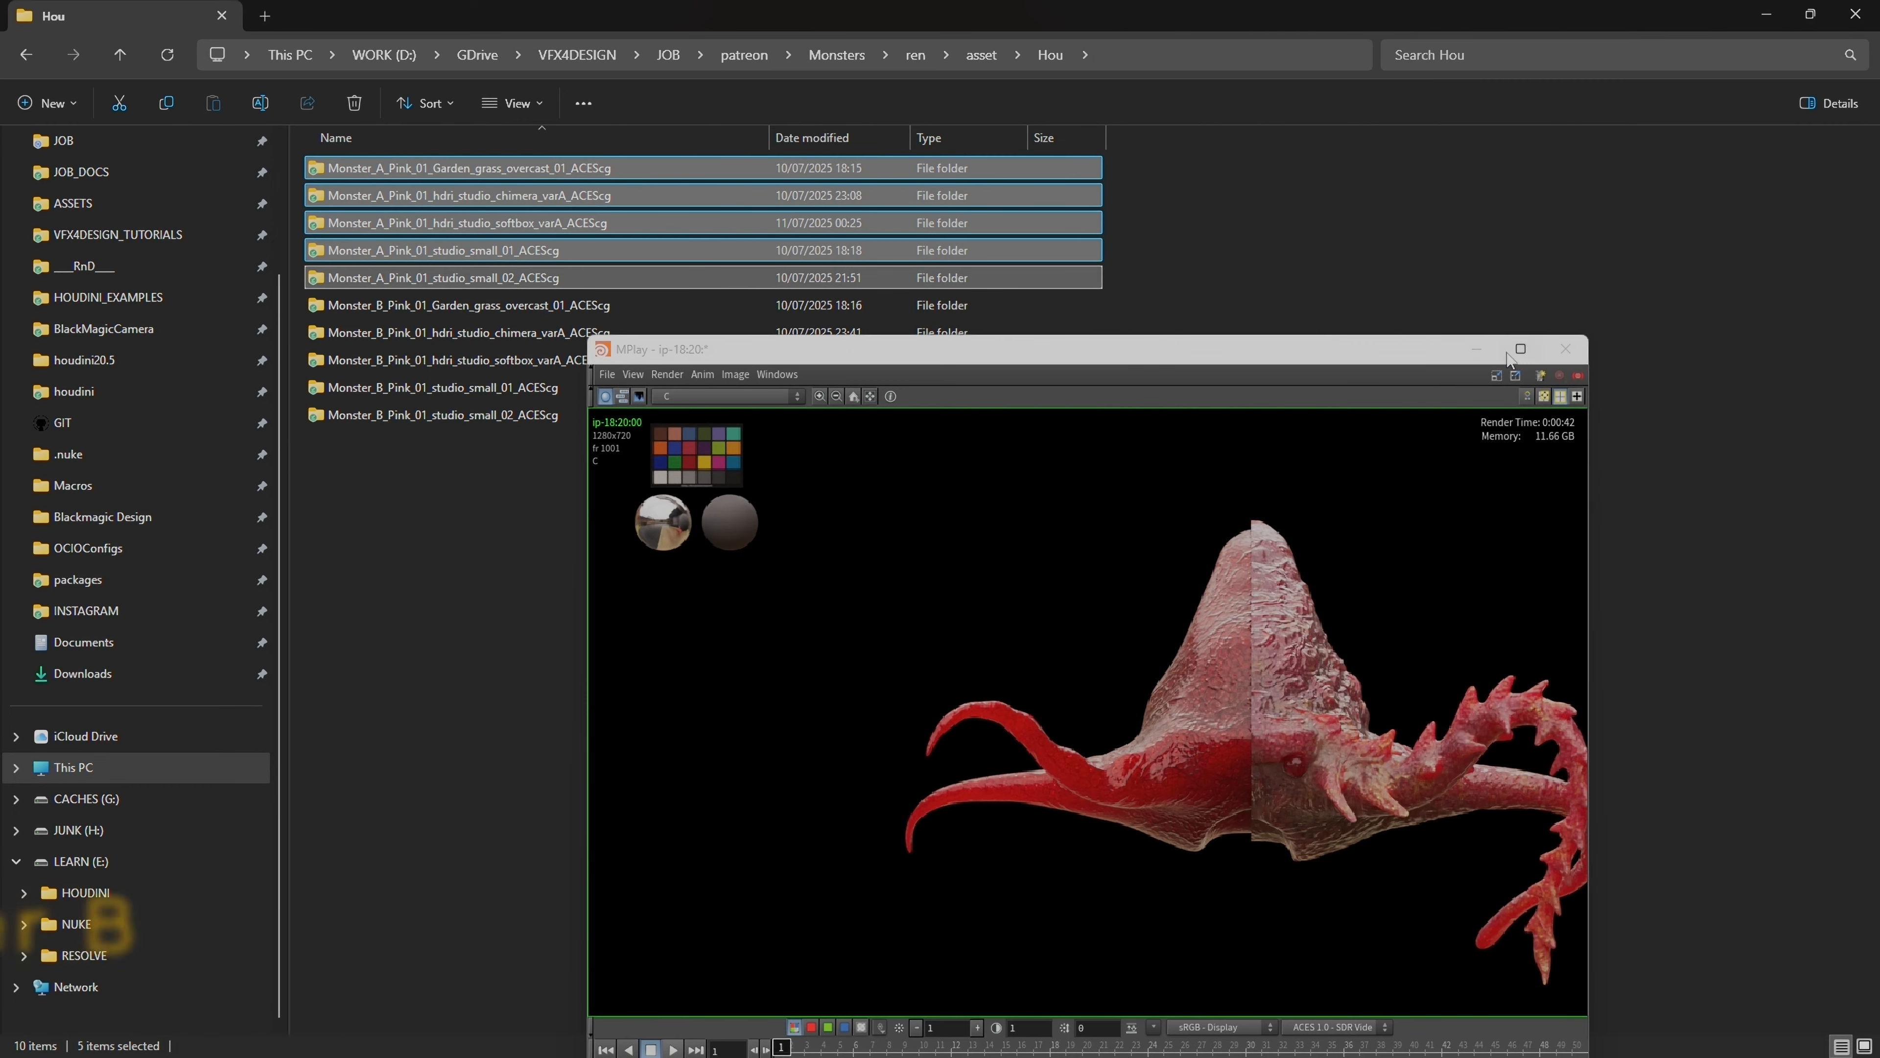
# Step: Maximize the render viewer, fit the image to the view and set the end of the frame range to 500
pyautogui.click(1521, 350)
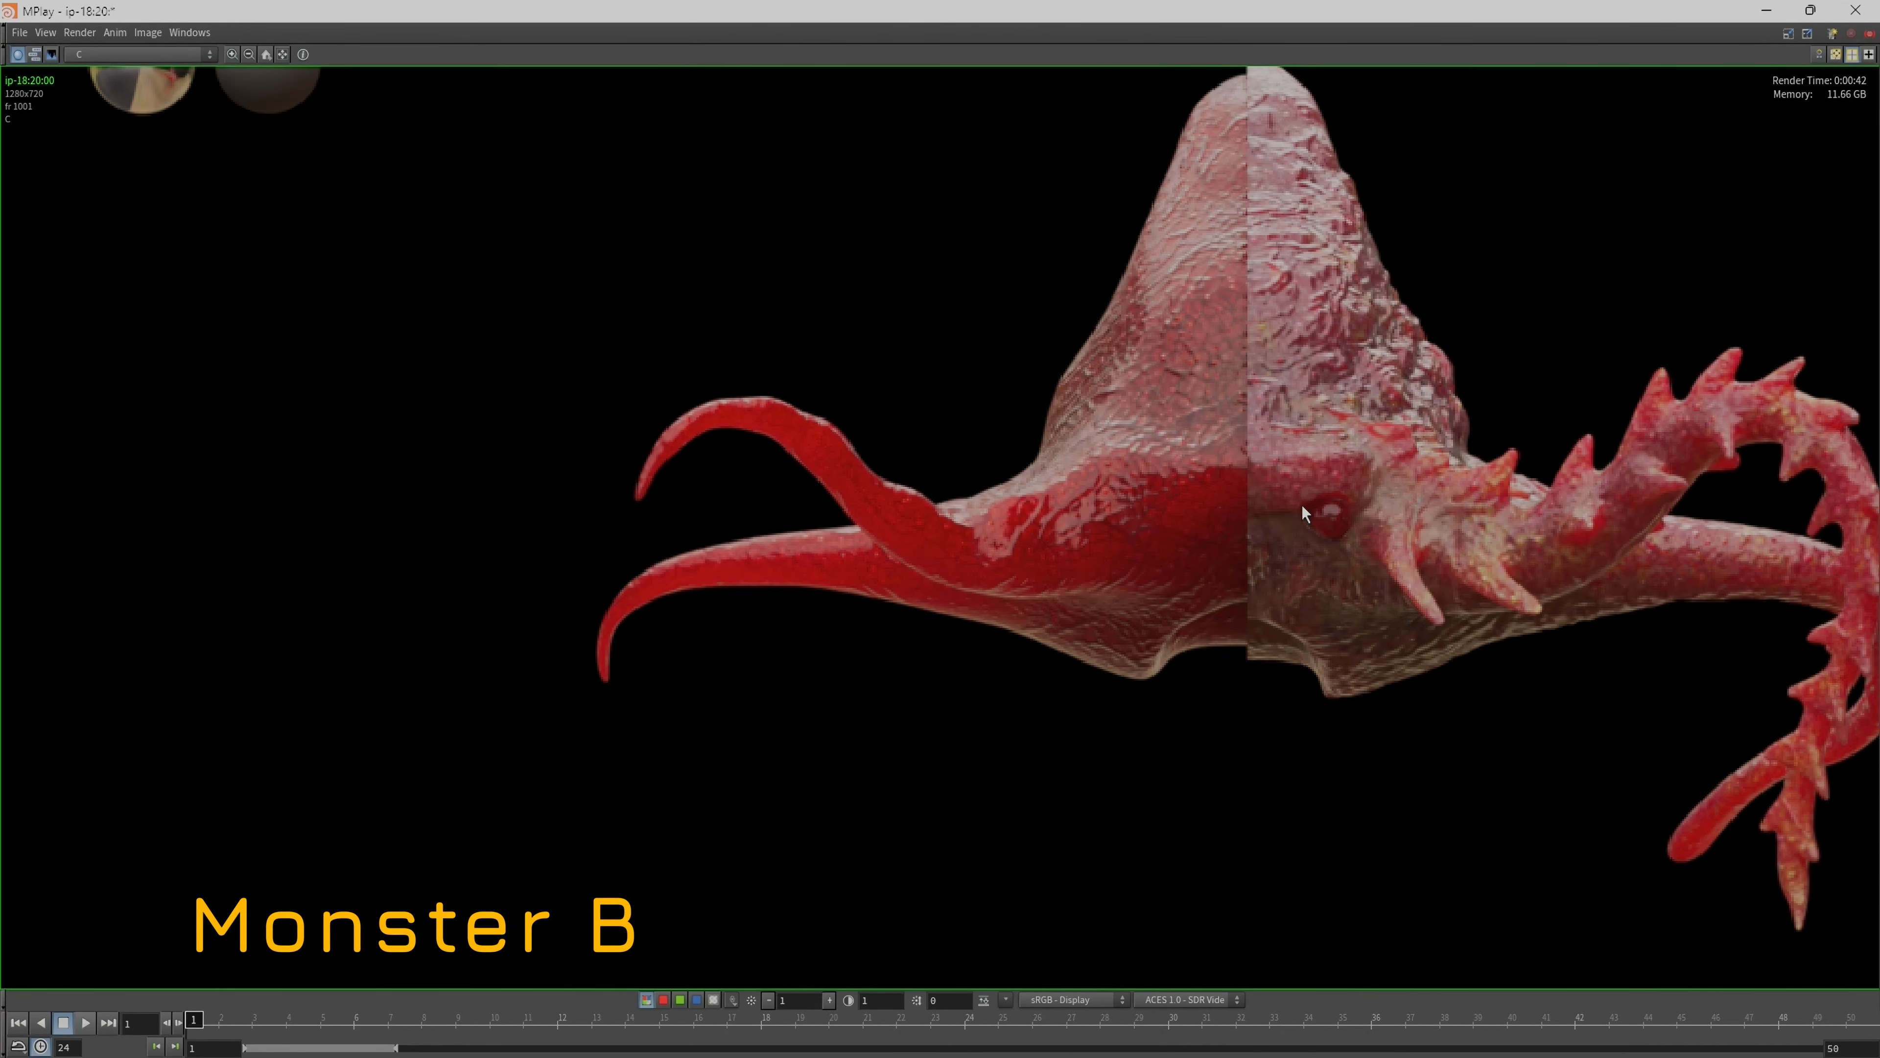
pyautogui.press('h')
pyautogui.click(1851, 1045)
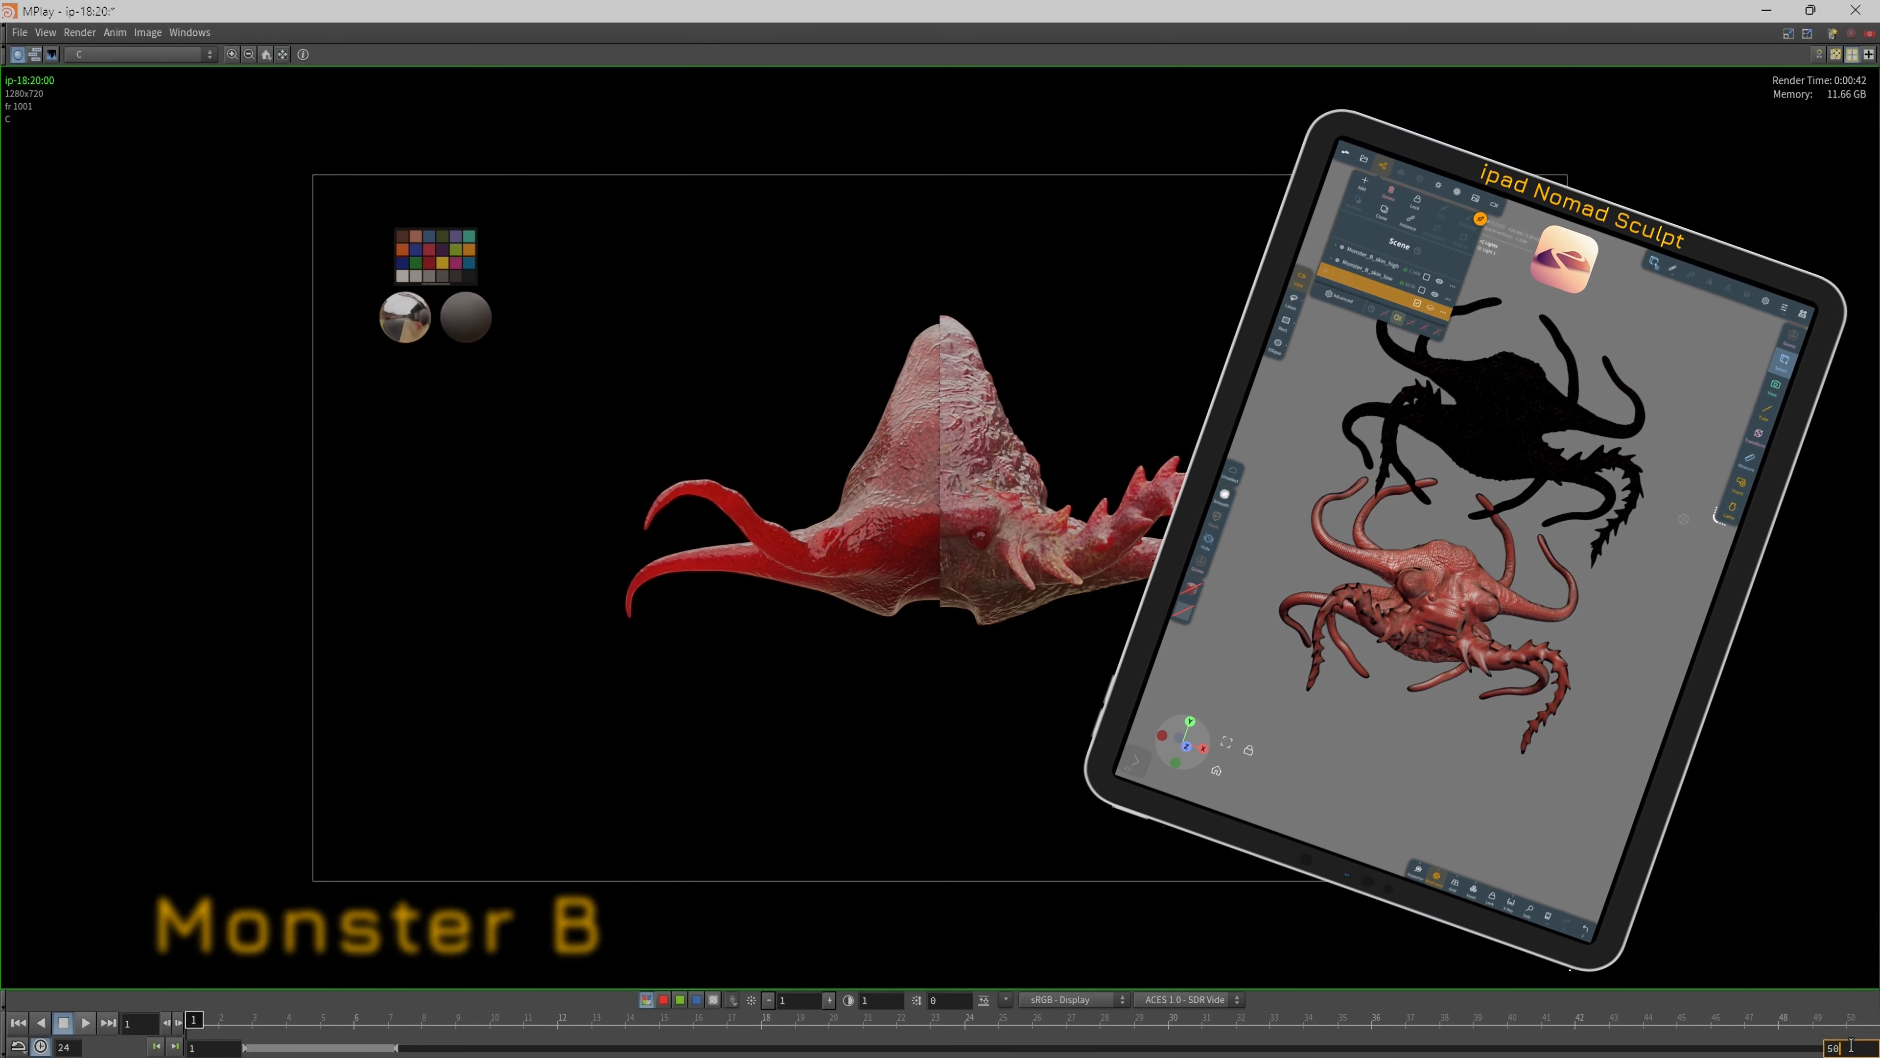
pyautogui.write('0')
pyautogui.press('Return')
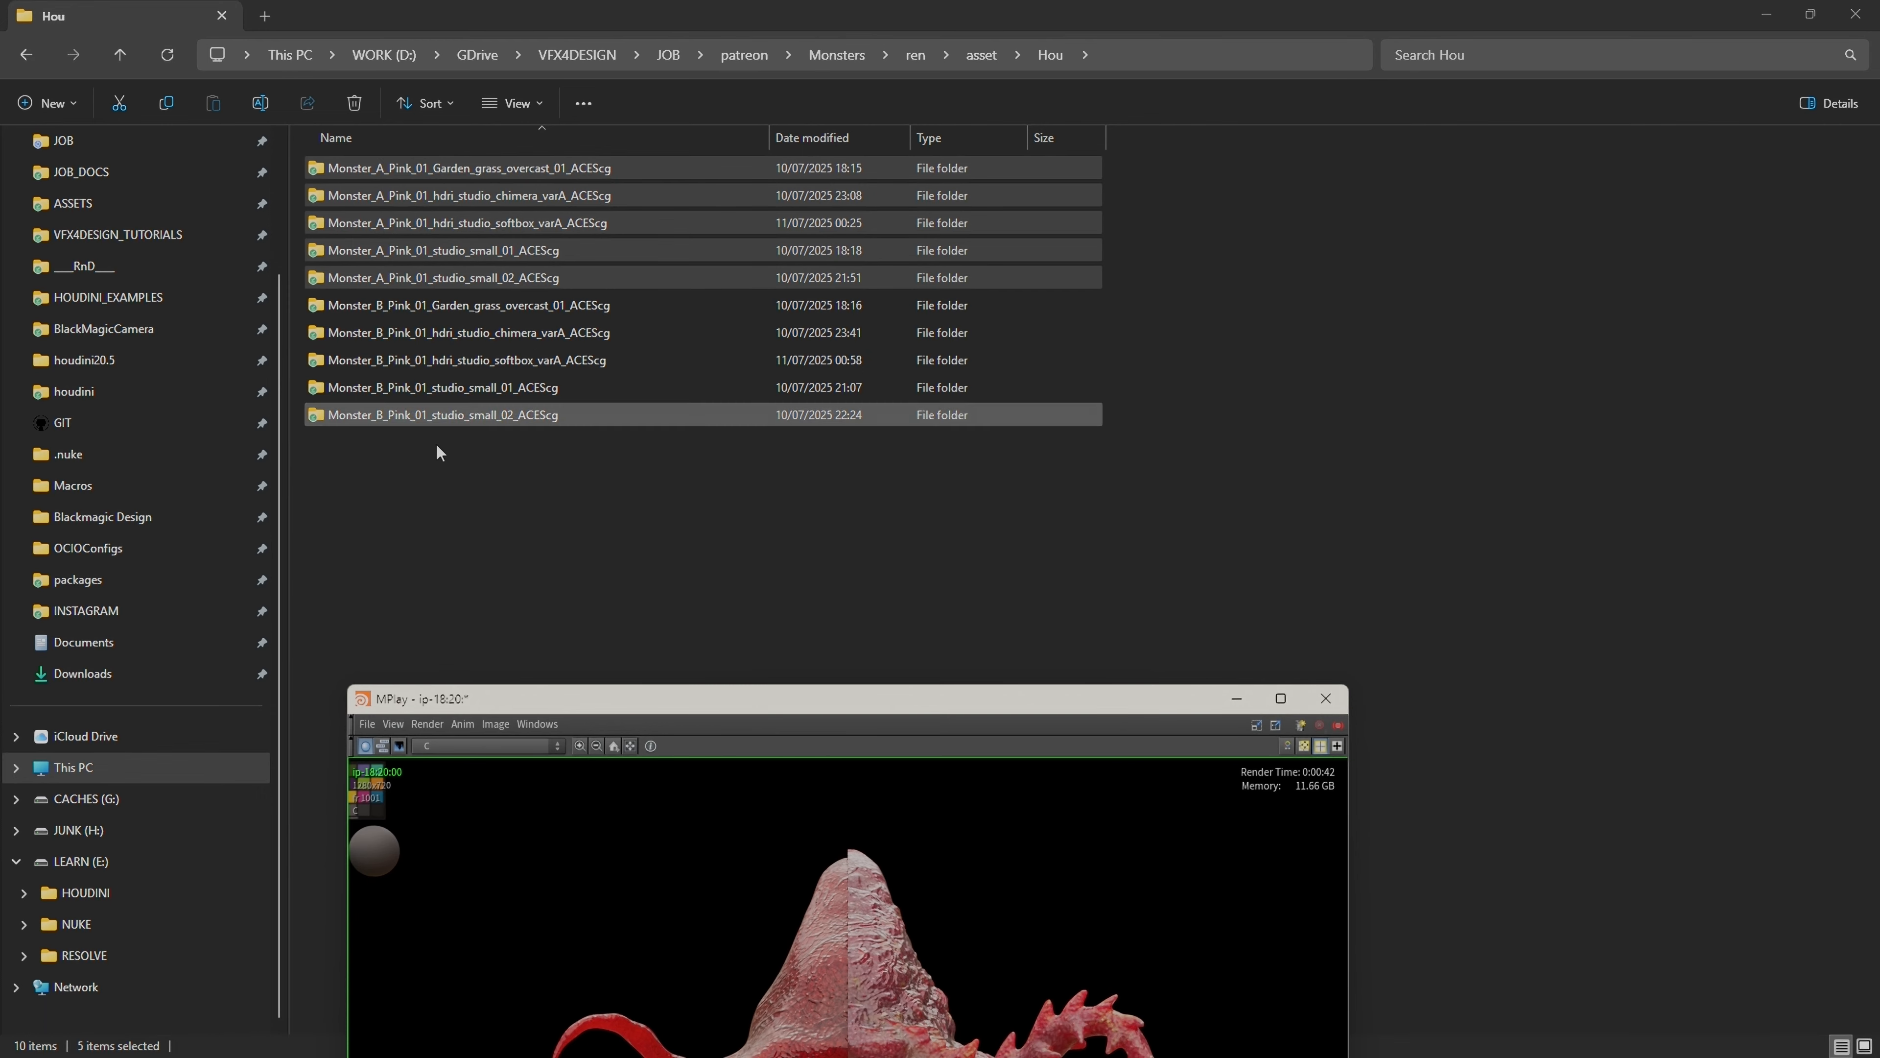
# Step: Play the 500-frame render sequence in the maximized viewer and scrub through its variations
pyautogui.click(1281, 699)
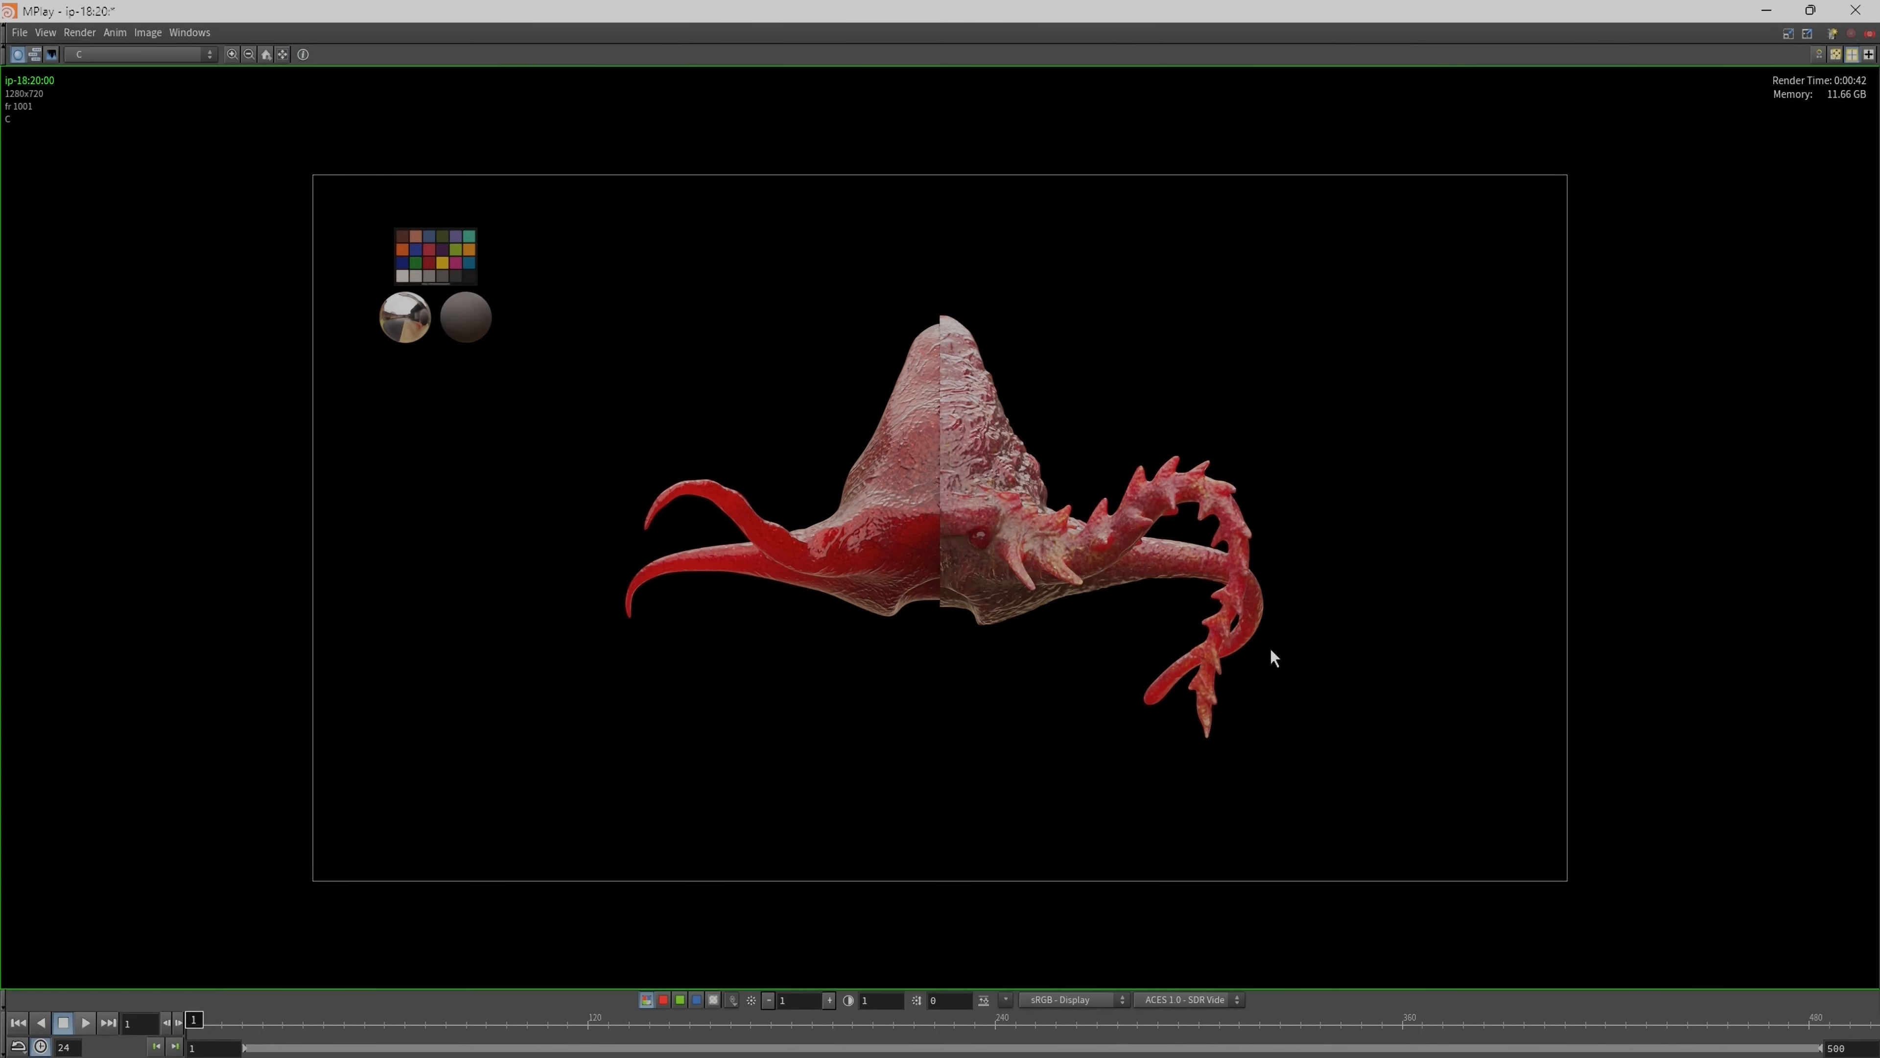
pyautogui.click(87, 1023)
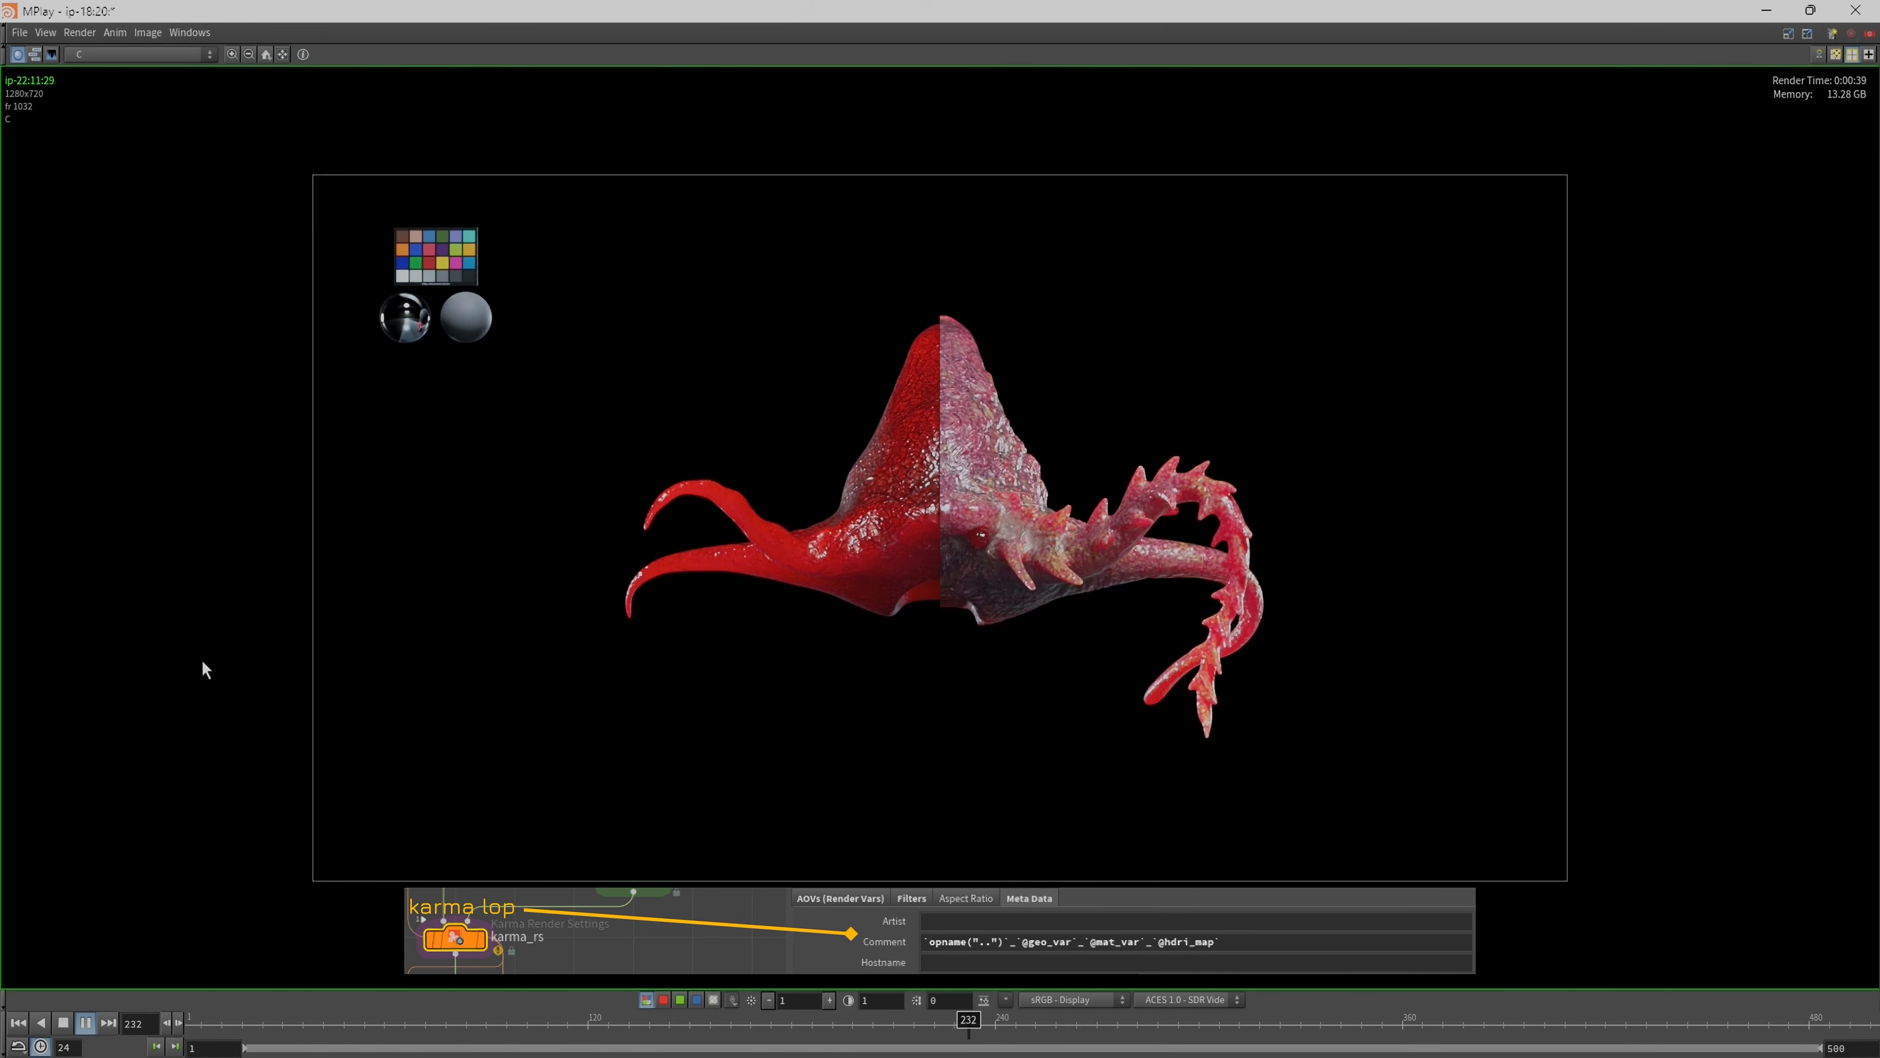
pyautogui.click(194, 1019)
pyautogui.moveTo(194, 1018); pyautogui.dragTo(1161, 964)
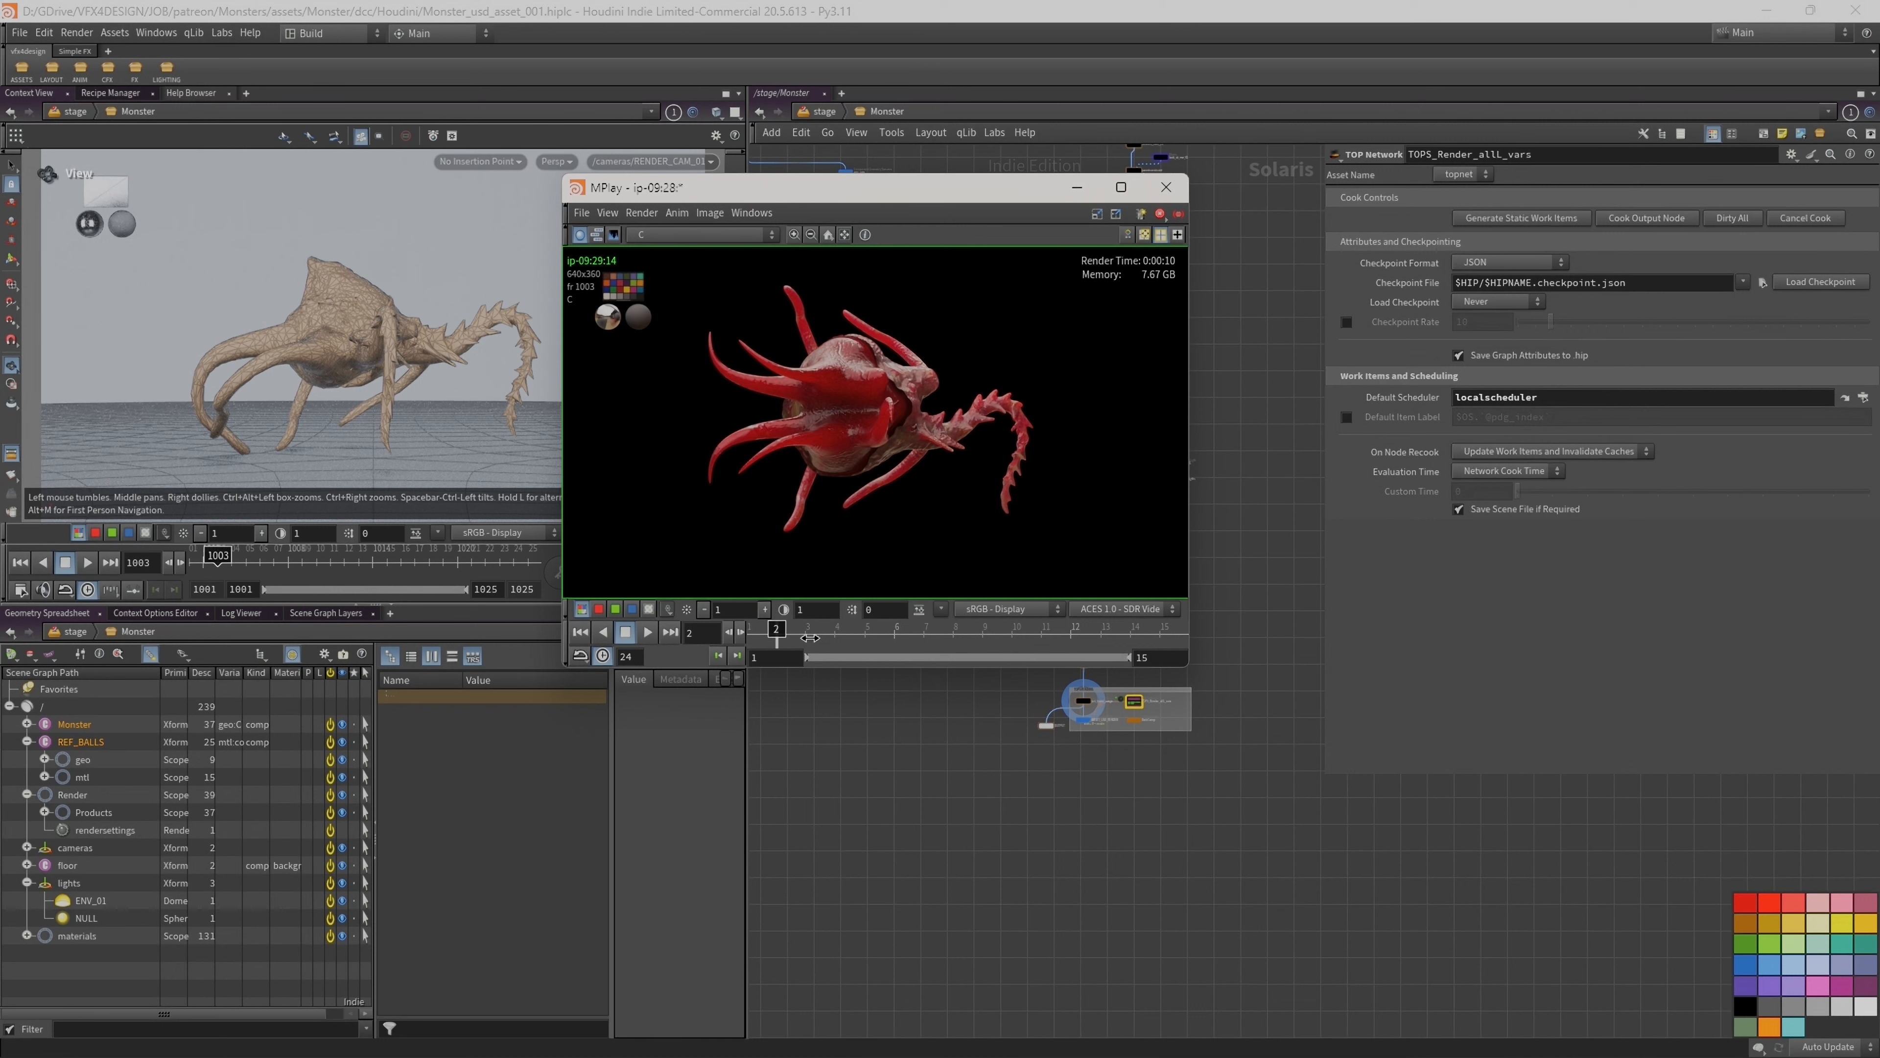
# Step: Scrub the small render preview back to frame 1 and bring the Houdini Solaris network to the front
pyautogui.moveTo(814, 639); pyautogui.dragTo(765, 633)
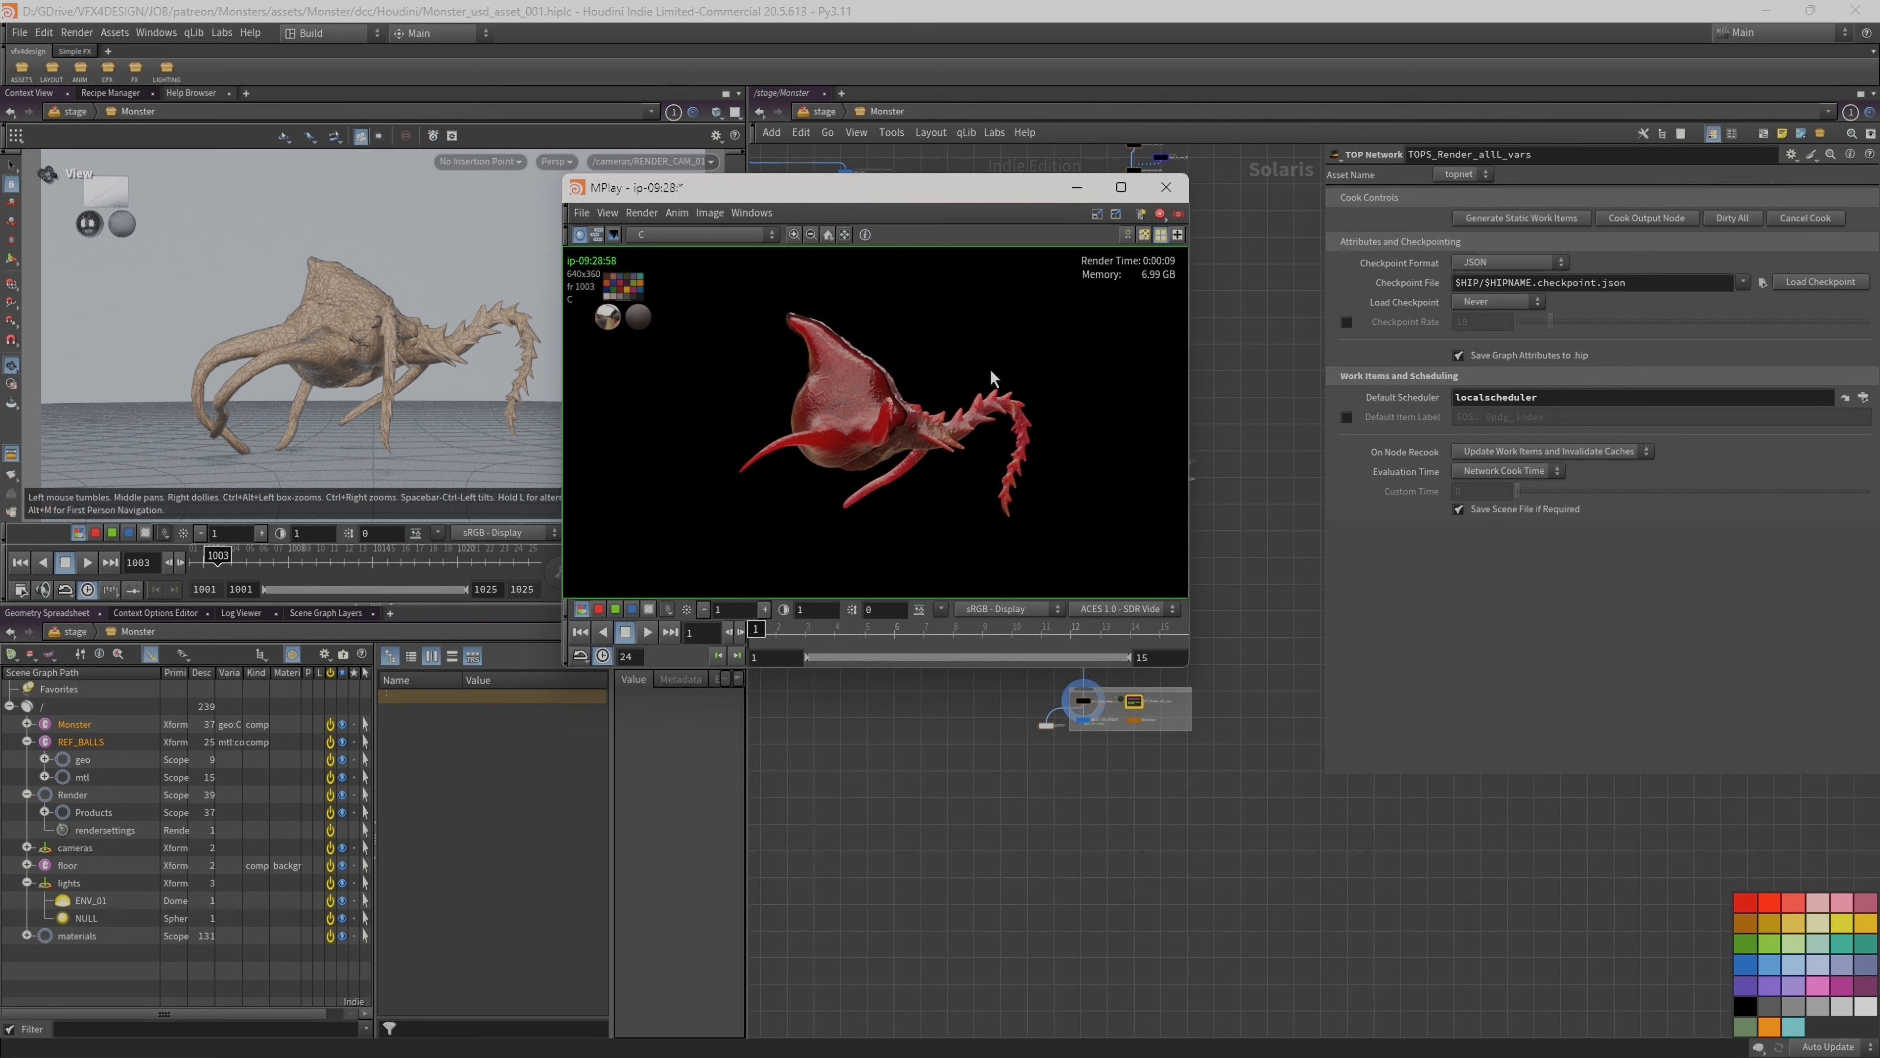
pyautogui.click(1100, 126)
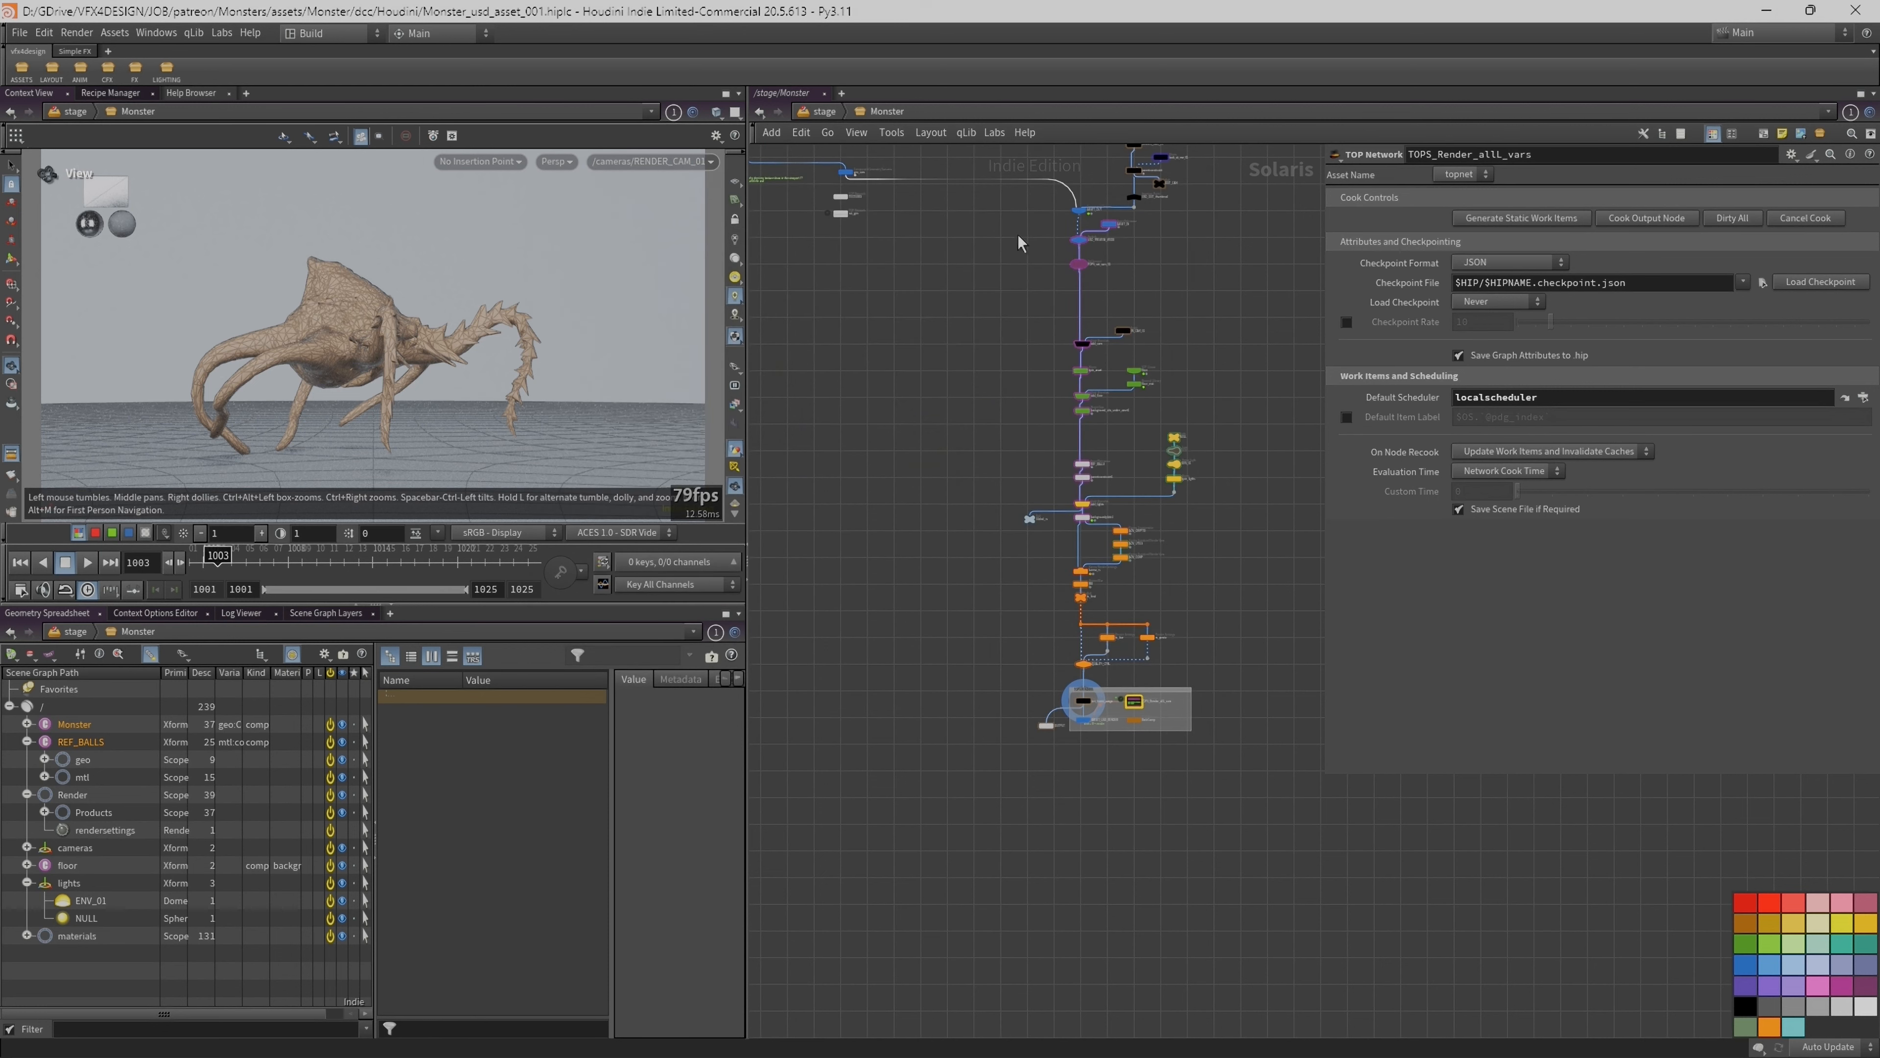
# Step: Select the three component geometry nodes at the start of the Solaris network and narrow their parameter area
pyautogui.scroll(-1, 918, 370)
pyautogui.moveTo(953, 454); pyautogui.dragTo(1151, 799, button='middle')
pyautogui.scroll(5, 932, 512)
pyautogui.moveTo(933, 357); pyautogui.dragTo(1041, 461)
pyautogui.moveTo(1033, 572); pyautogui.dragTo(857, 569, button='middle')
pyautogui.scroll(-3, 1066, 522)
pyautogui.moveTo(1146, 549); pyautogui.dragTo(1013, 480, button='middle')
pyautogui.moveTo(1318, 304); pyautogui.dragTo(1477, 312)
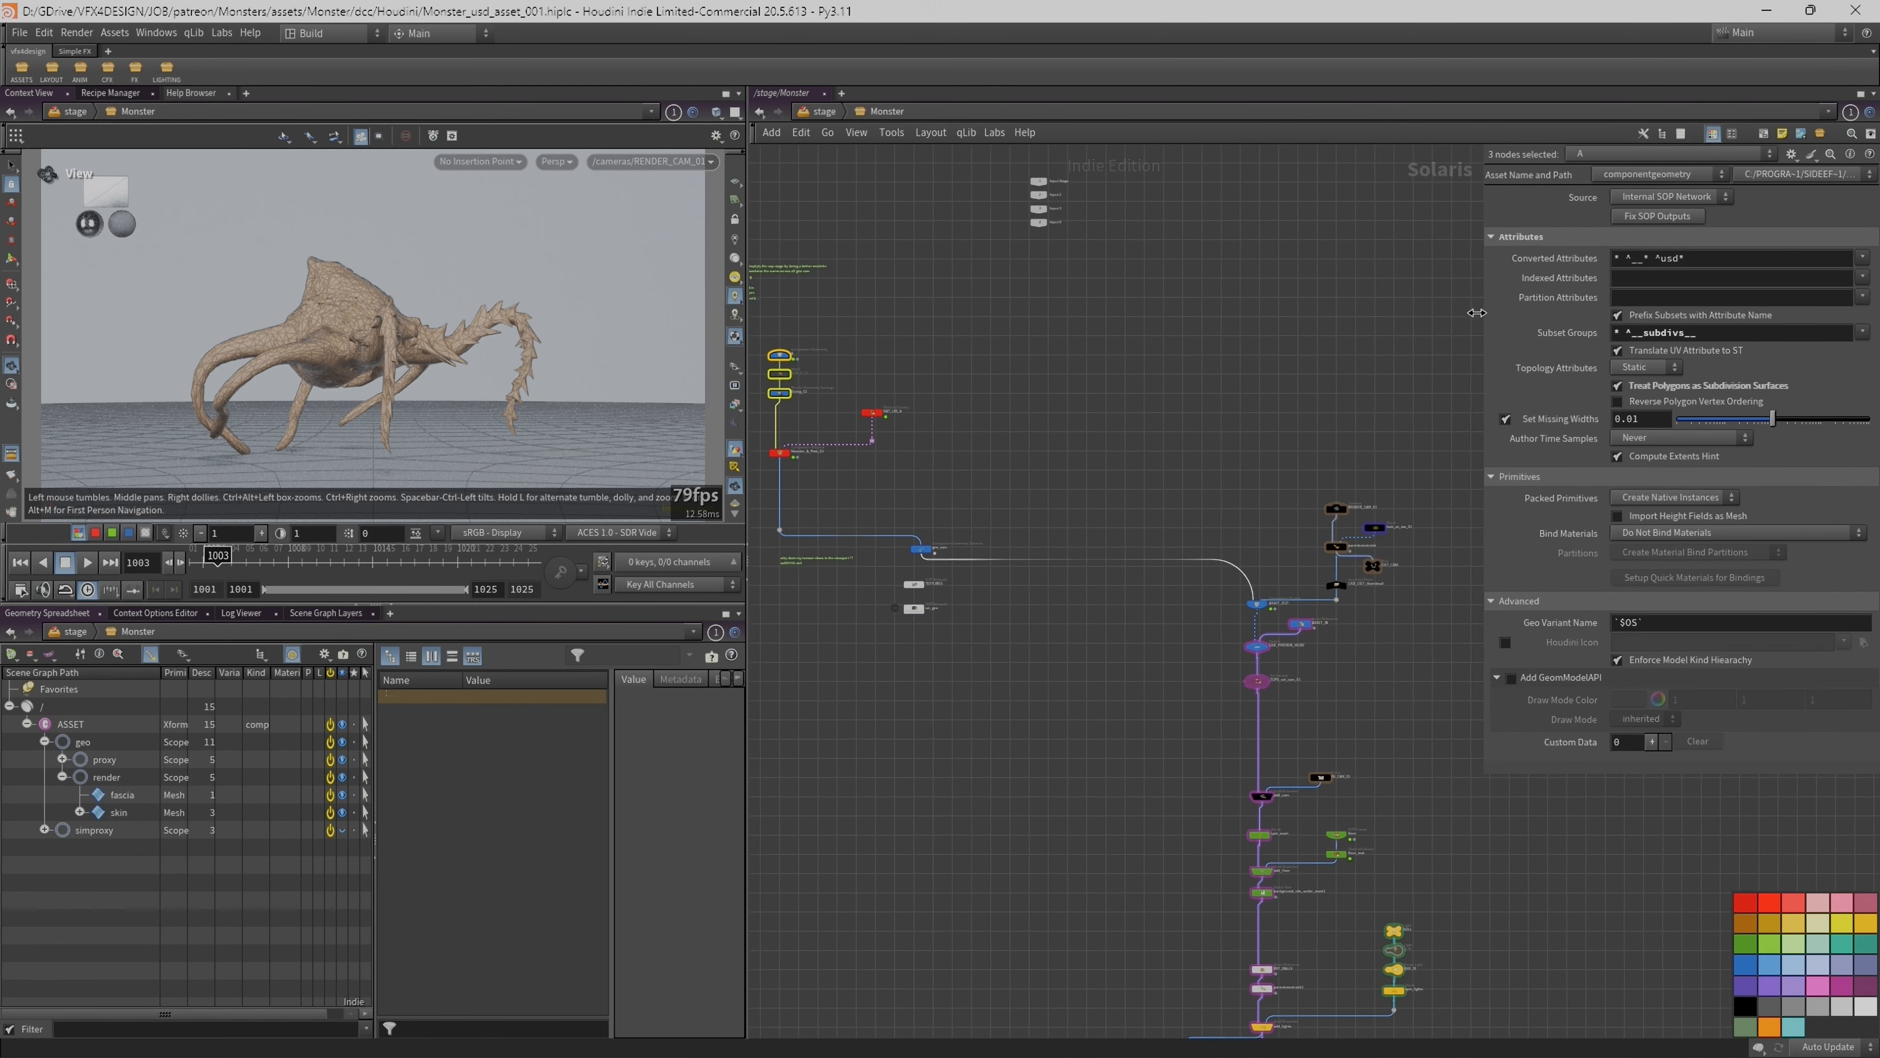
# Step: Select the ENV_01 dome light and inspect its texture path, evaluated and with the hdri_res and hdri_map variables
pyautogui.moveTo(1085, 748); pyautogui.dragTo(925, 464, button='middle')
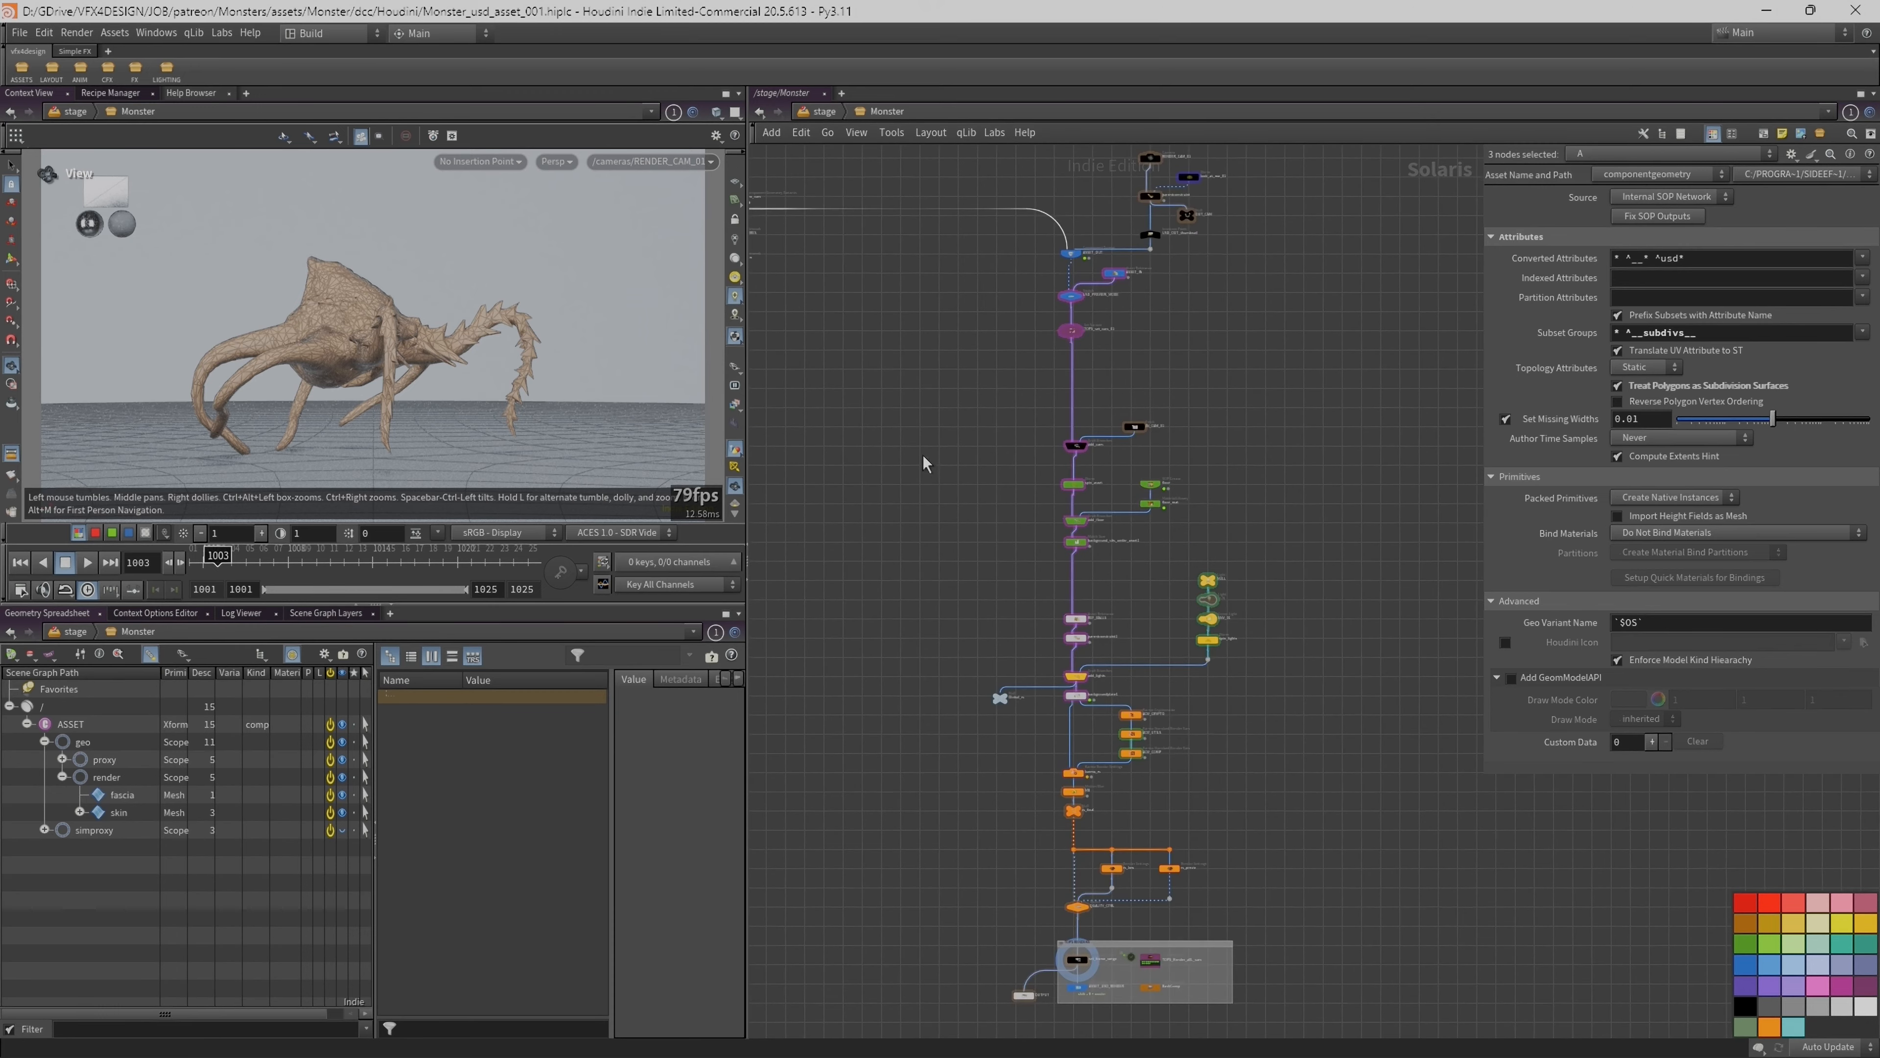
pyautogui.scroll(5, 1200, 589)
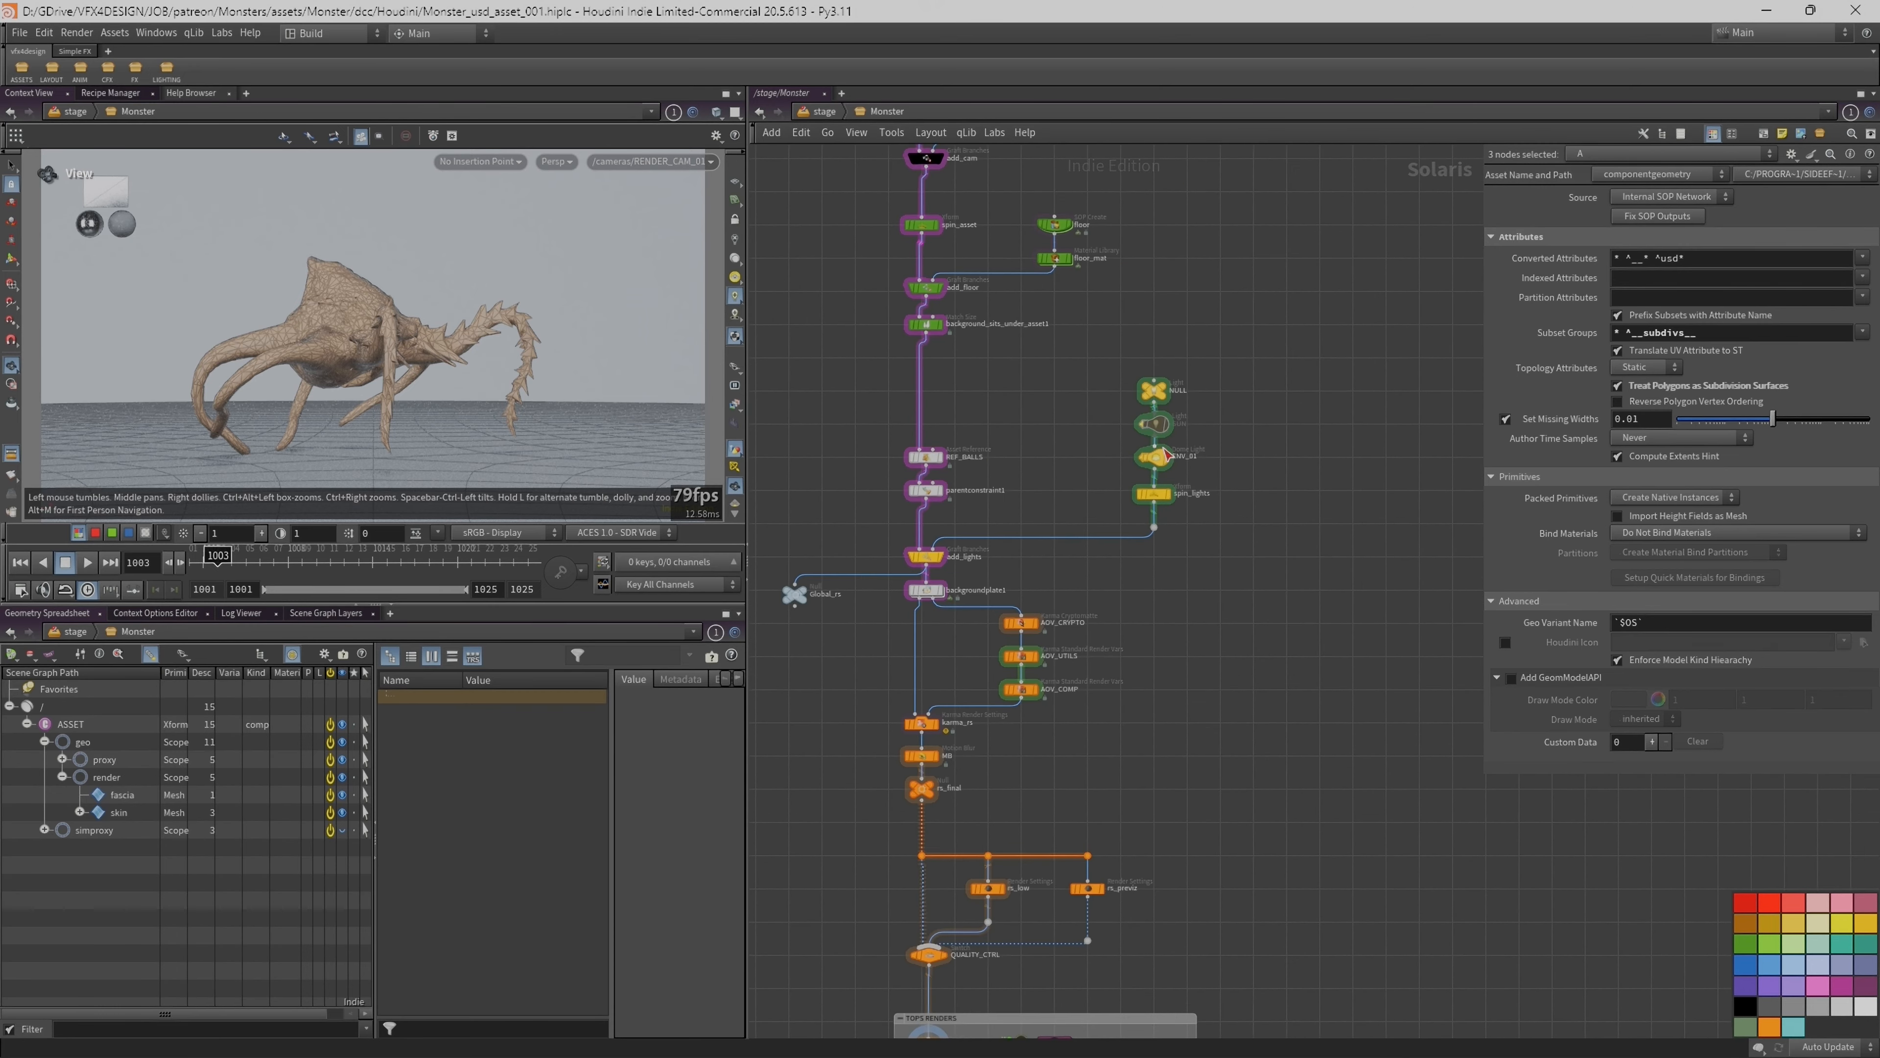
pyautogui.click(1154, 459)
pyautogui.moveTo(1483, 459); pyautogui.dragTo(1286, 463)
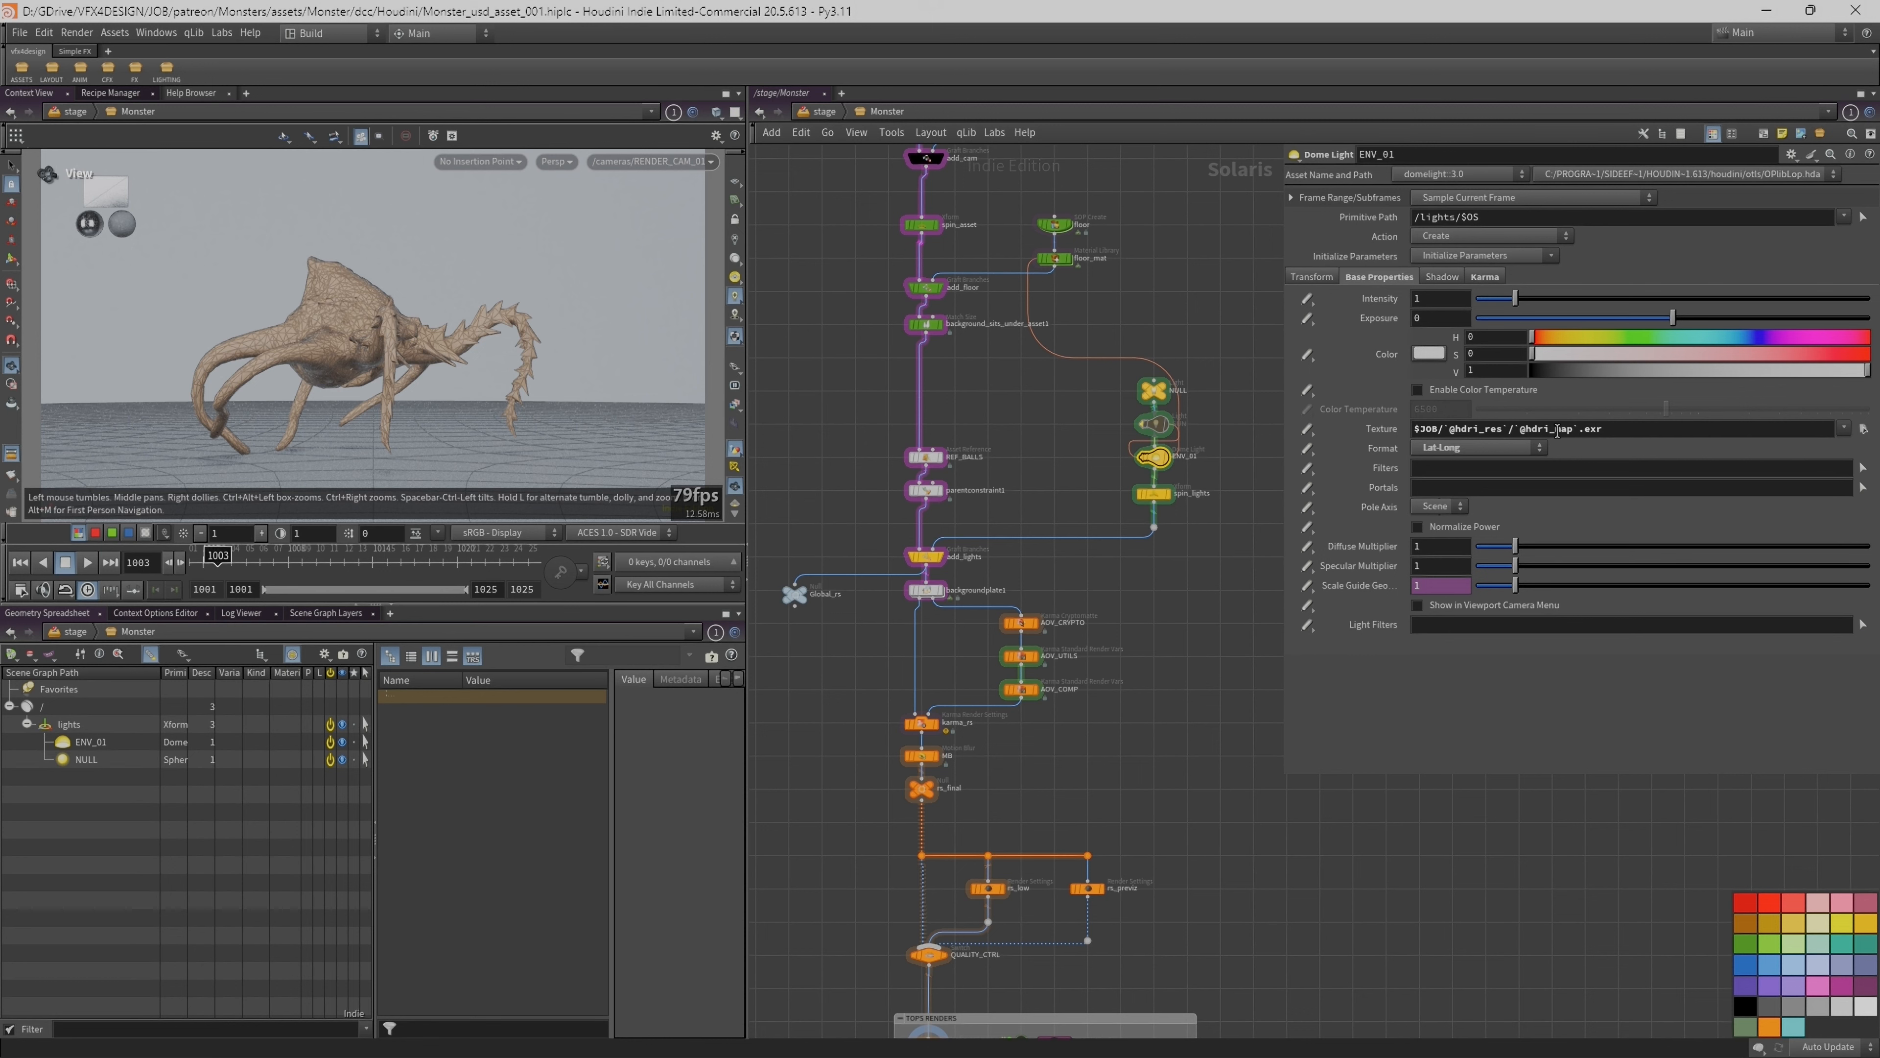
pyautogui.click(1376, 431)
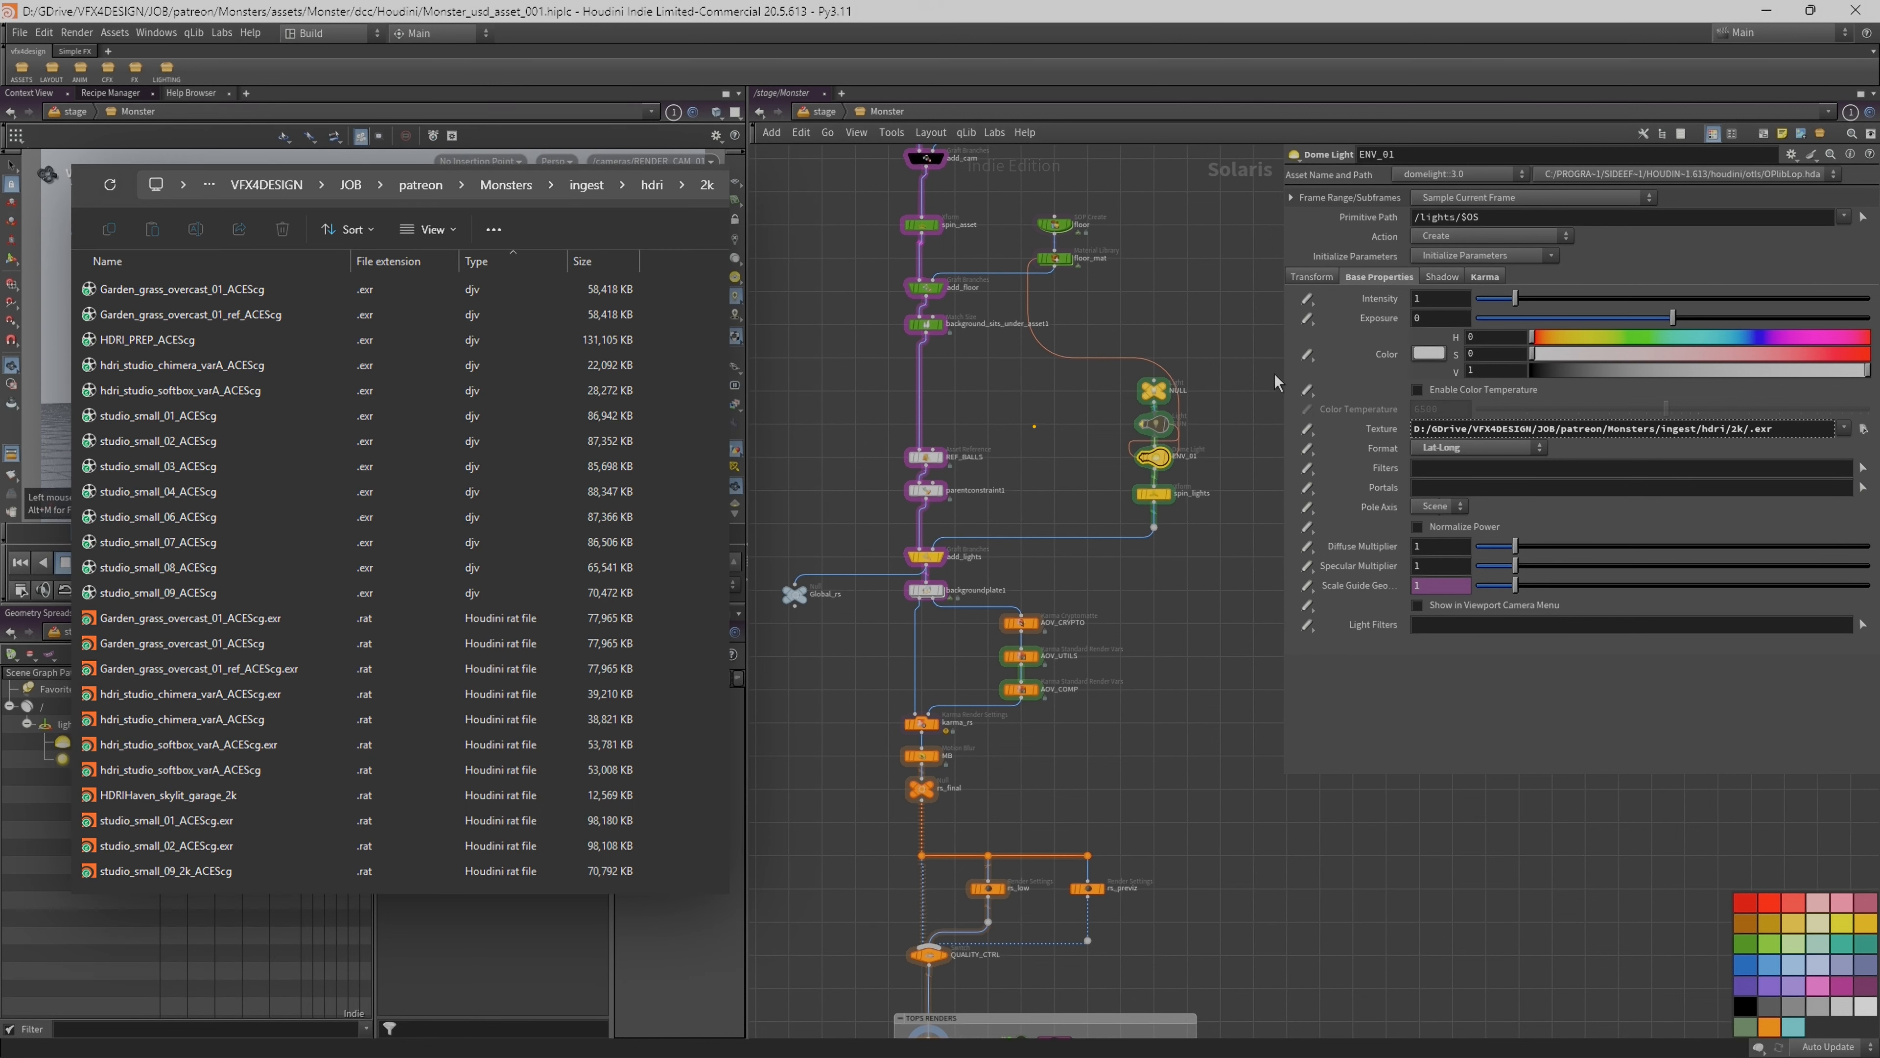
pyautogui.moveTo(1279, 370); pyautogui.dragTo(967, 396)
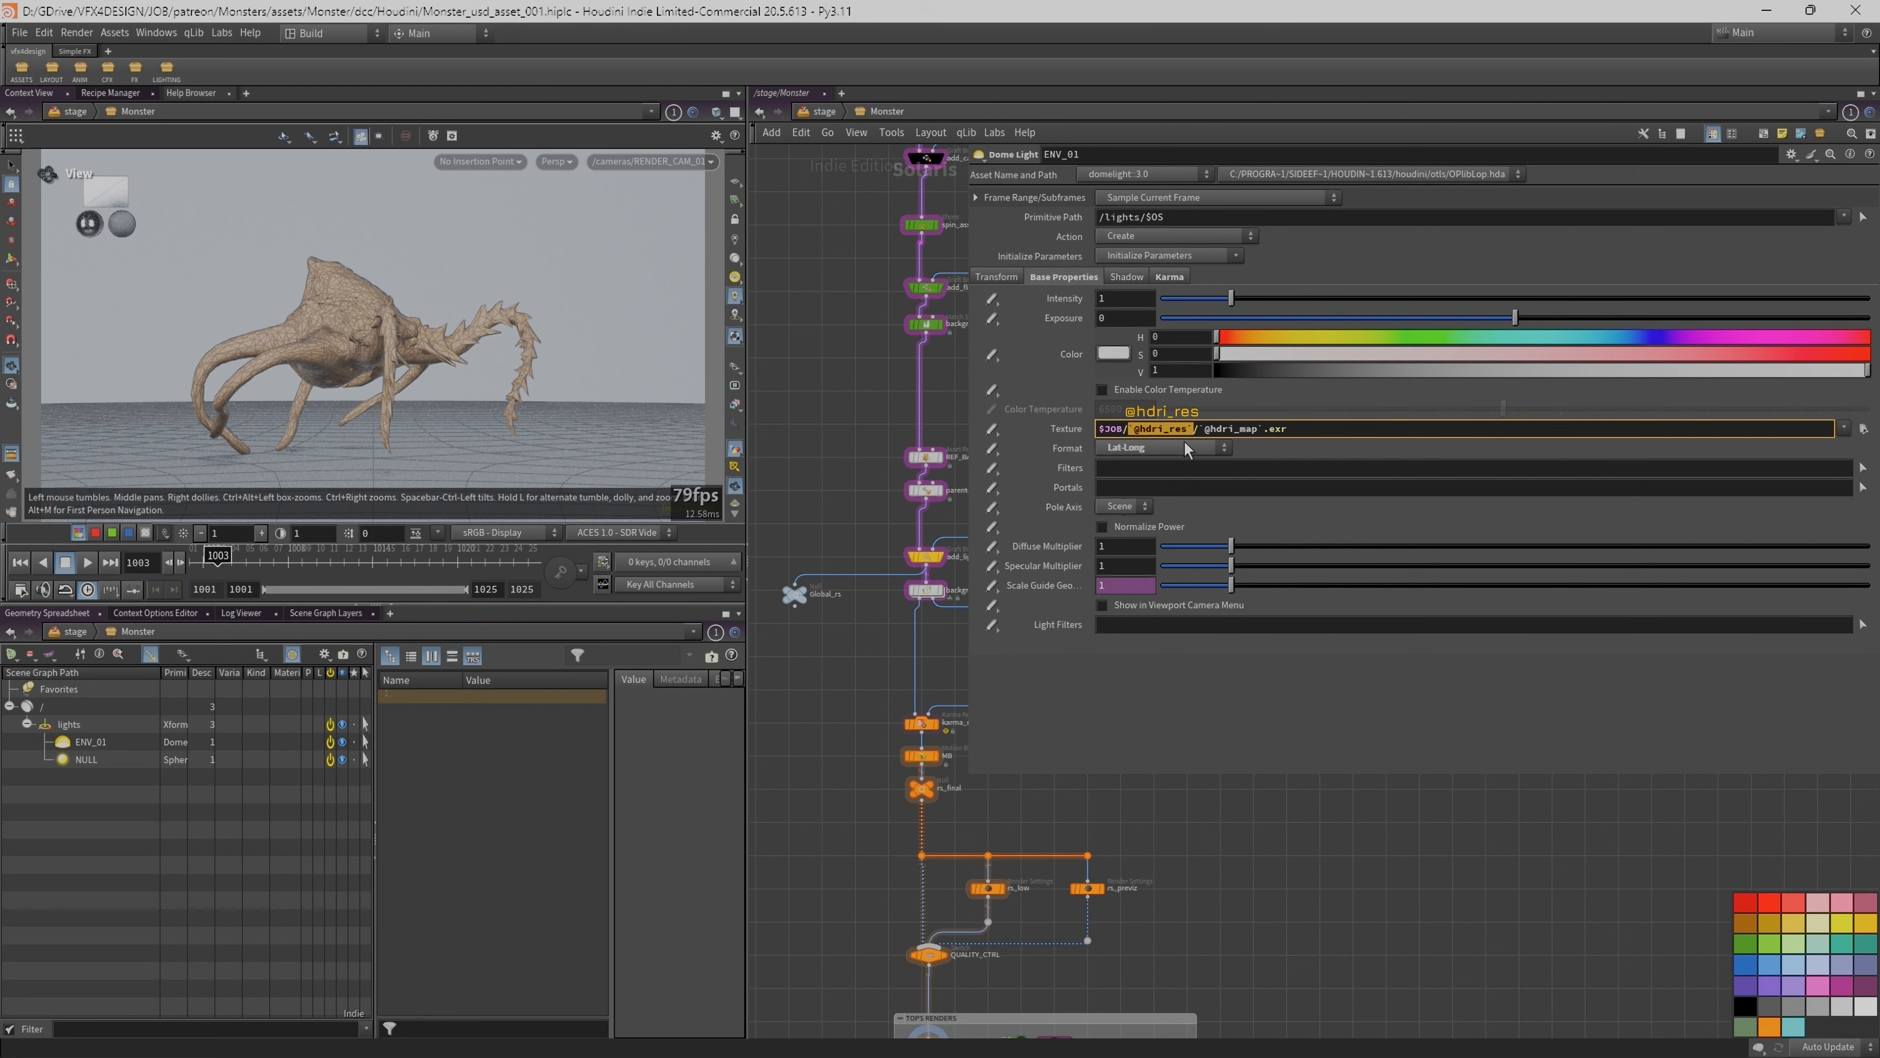
# Step: Switch the hdri_res context option to 4k and back to 2k to test the dome light's texture path
pyautogui.click(170, 613)
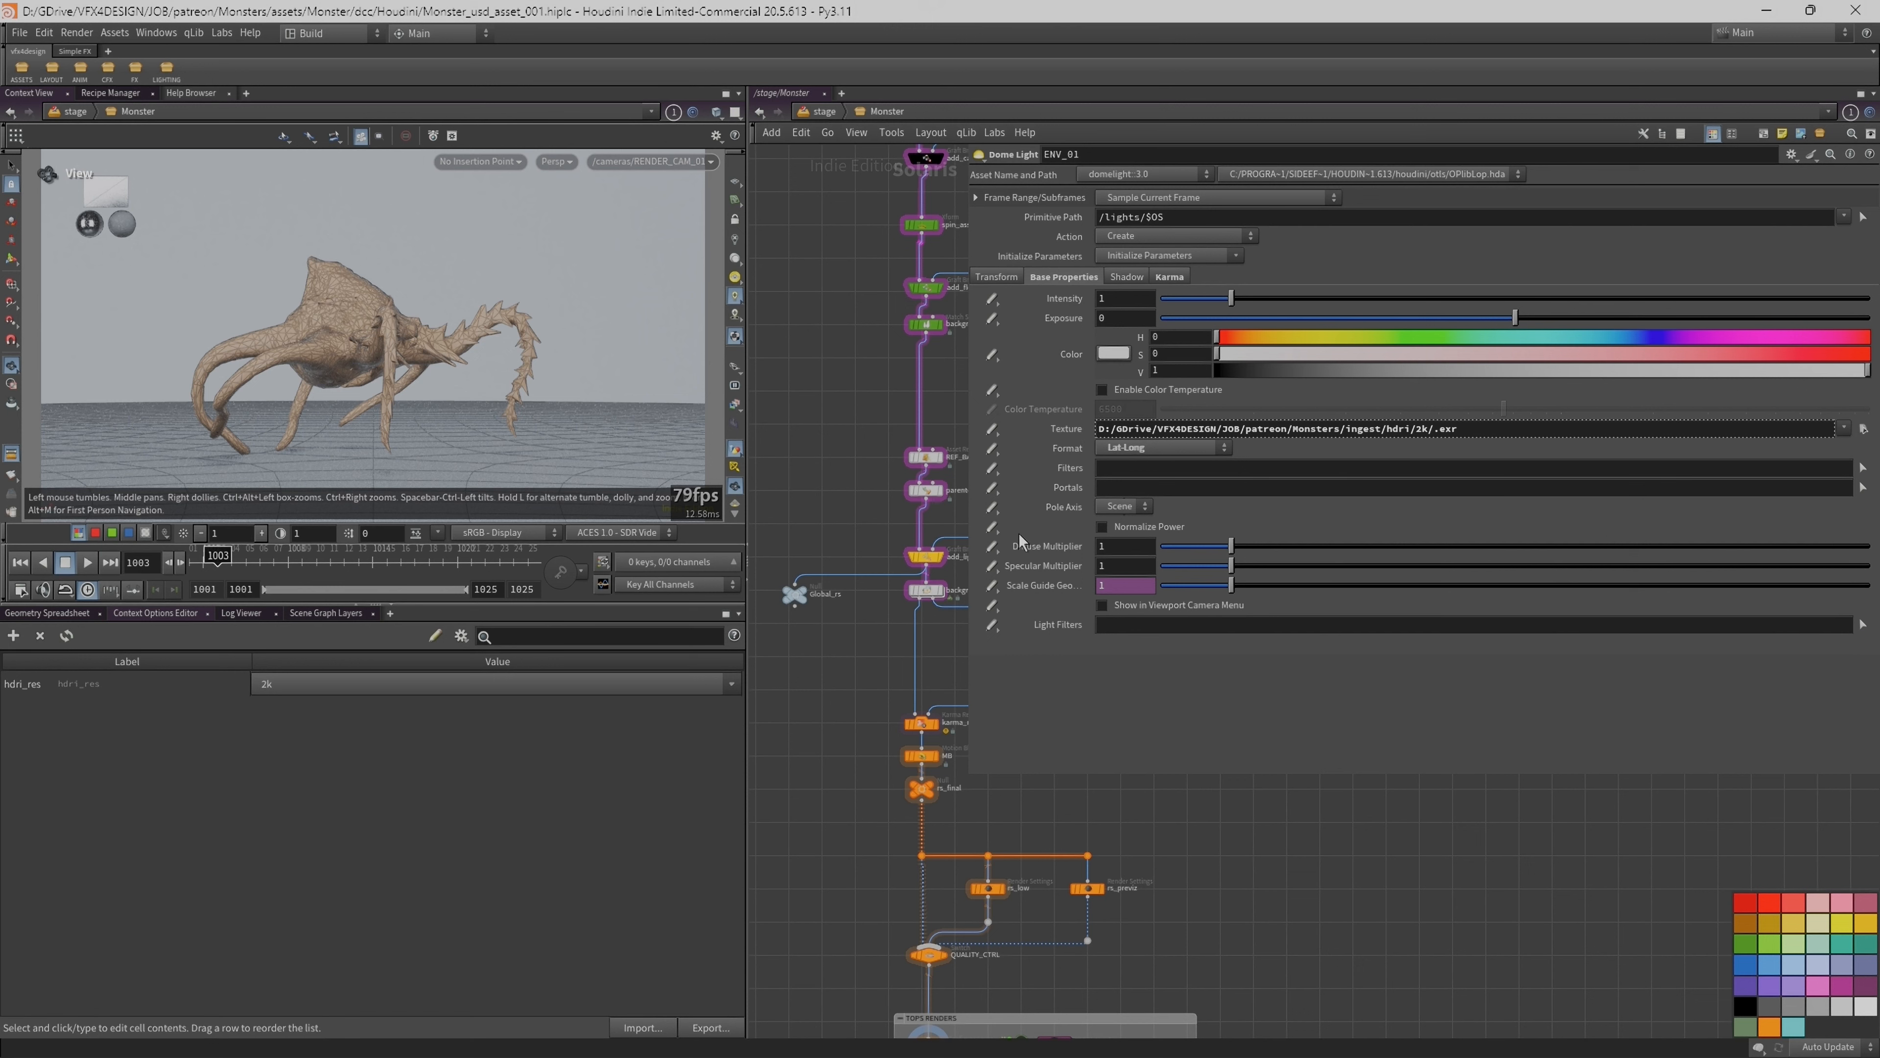
pyautogui.click(307, 683)
pyautogui.click(306, 704)
pyautogui.click(297, 686)
pyautogui.click(301, 741)
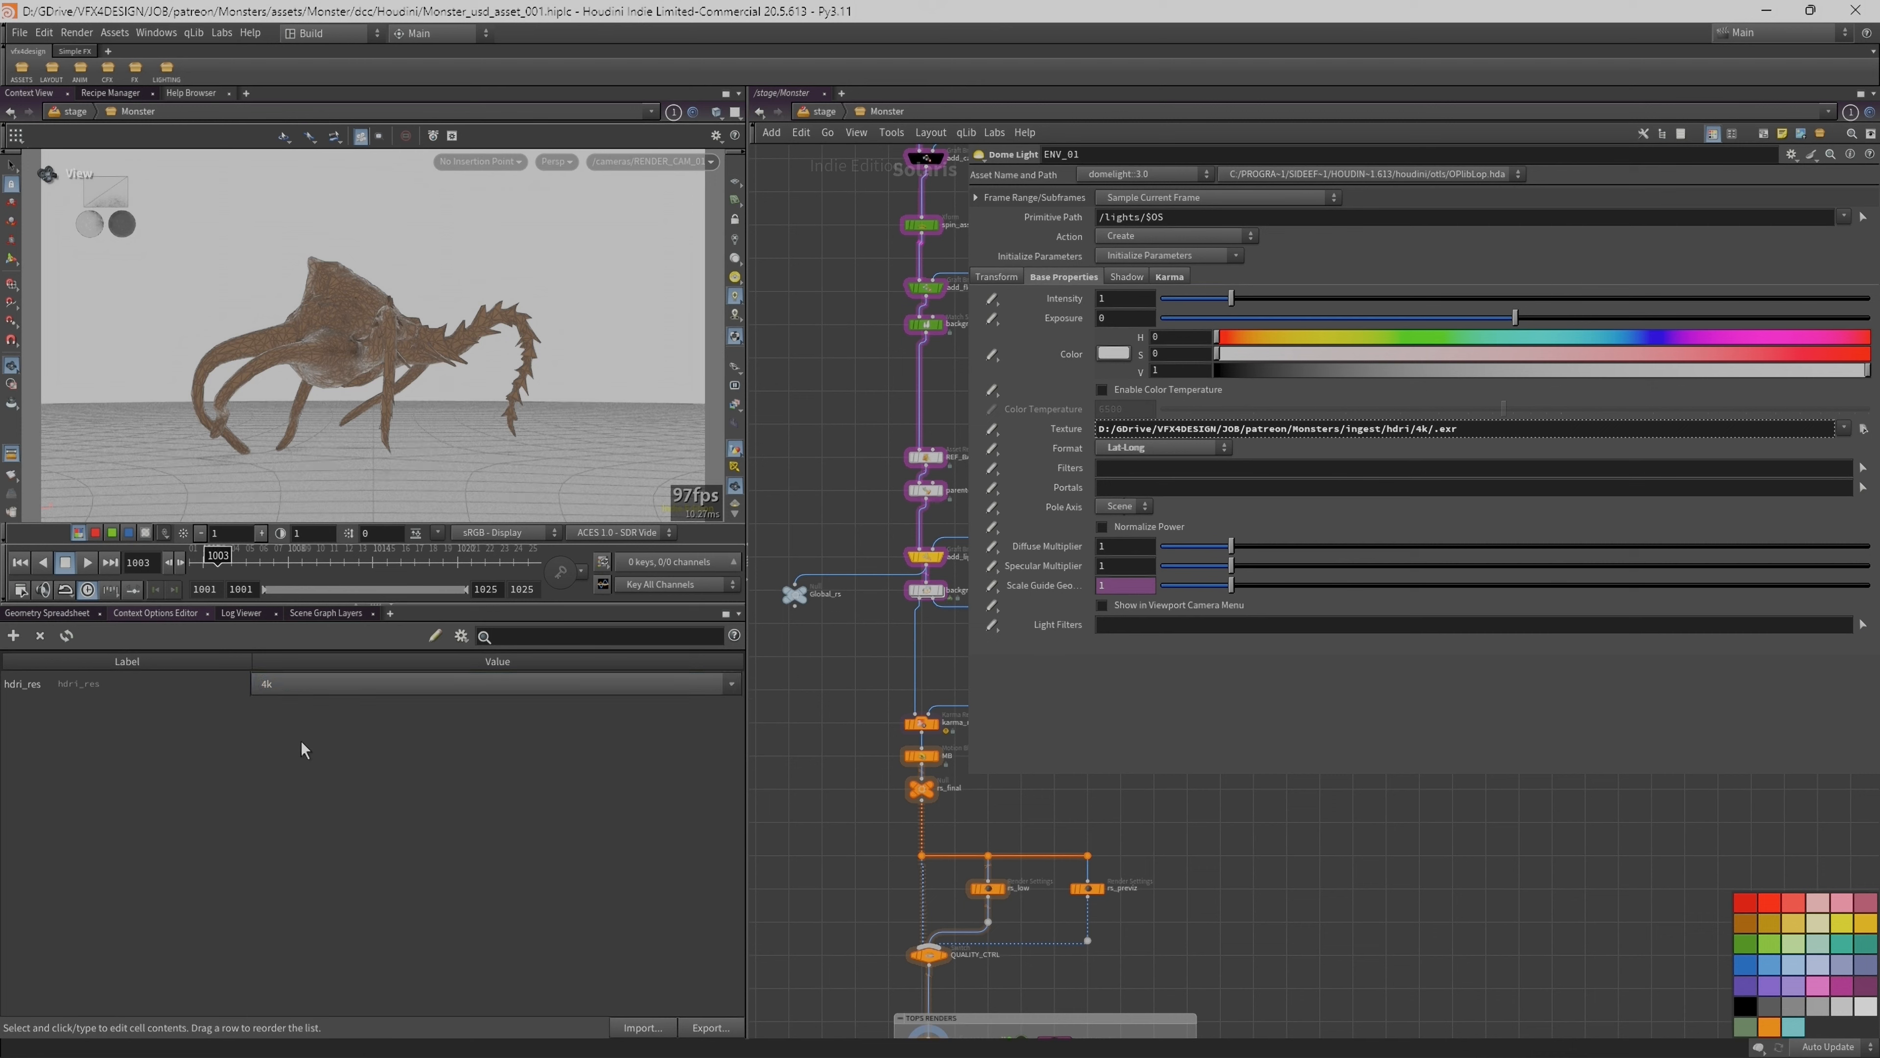
pyautogui.click(273, 689)
pyautogui.click(284, 723)
# Step: Check the HDRI files in the 2k folder and return to the hdri_map variable in the dome light's texture path
pyautogui.click(349, 1036)
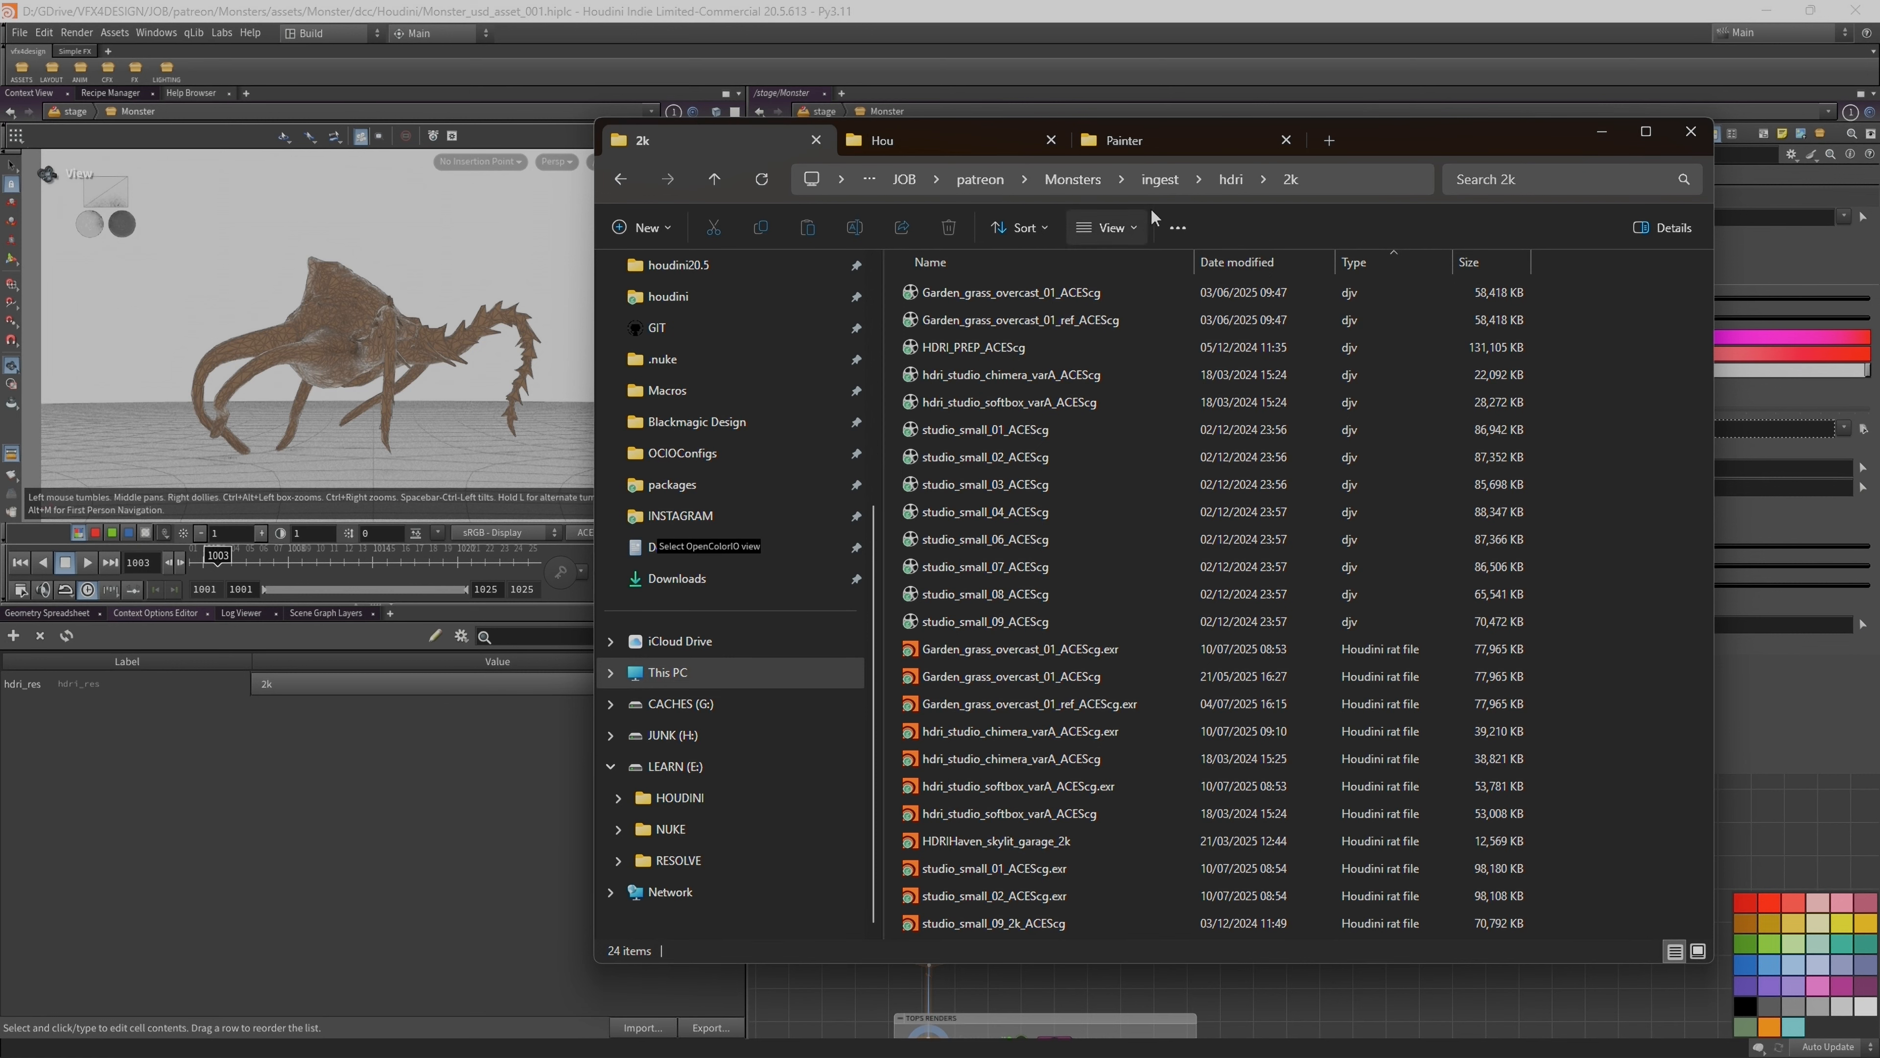
pyautogui.click(911, 22)
pyautogui.click(1435, 431)
# Step: Open the TOPS_Render_all_vars network and examine the hdri_map attribute name and values of the wedge_hdri_map node
pyautogui.moveTo(1225, 989); pyautogui.dragTo(1179, 919, button='middle')
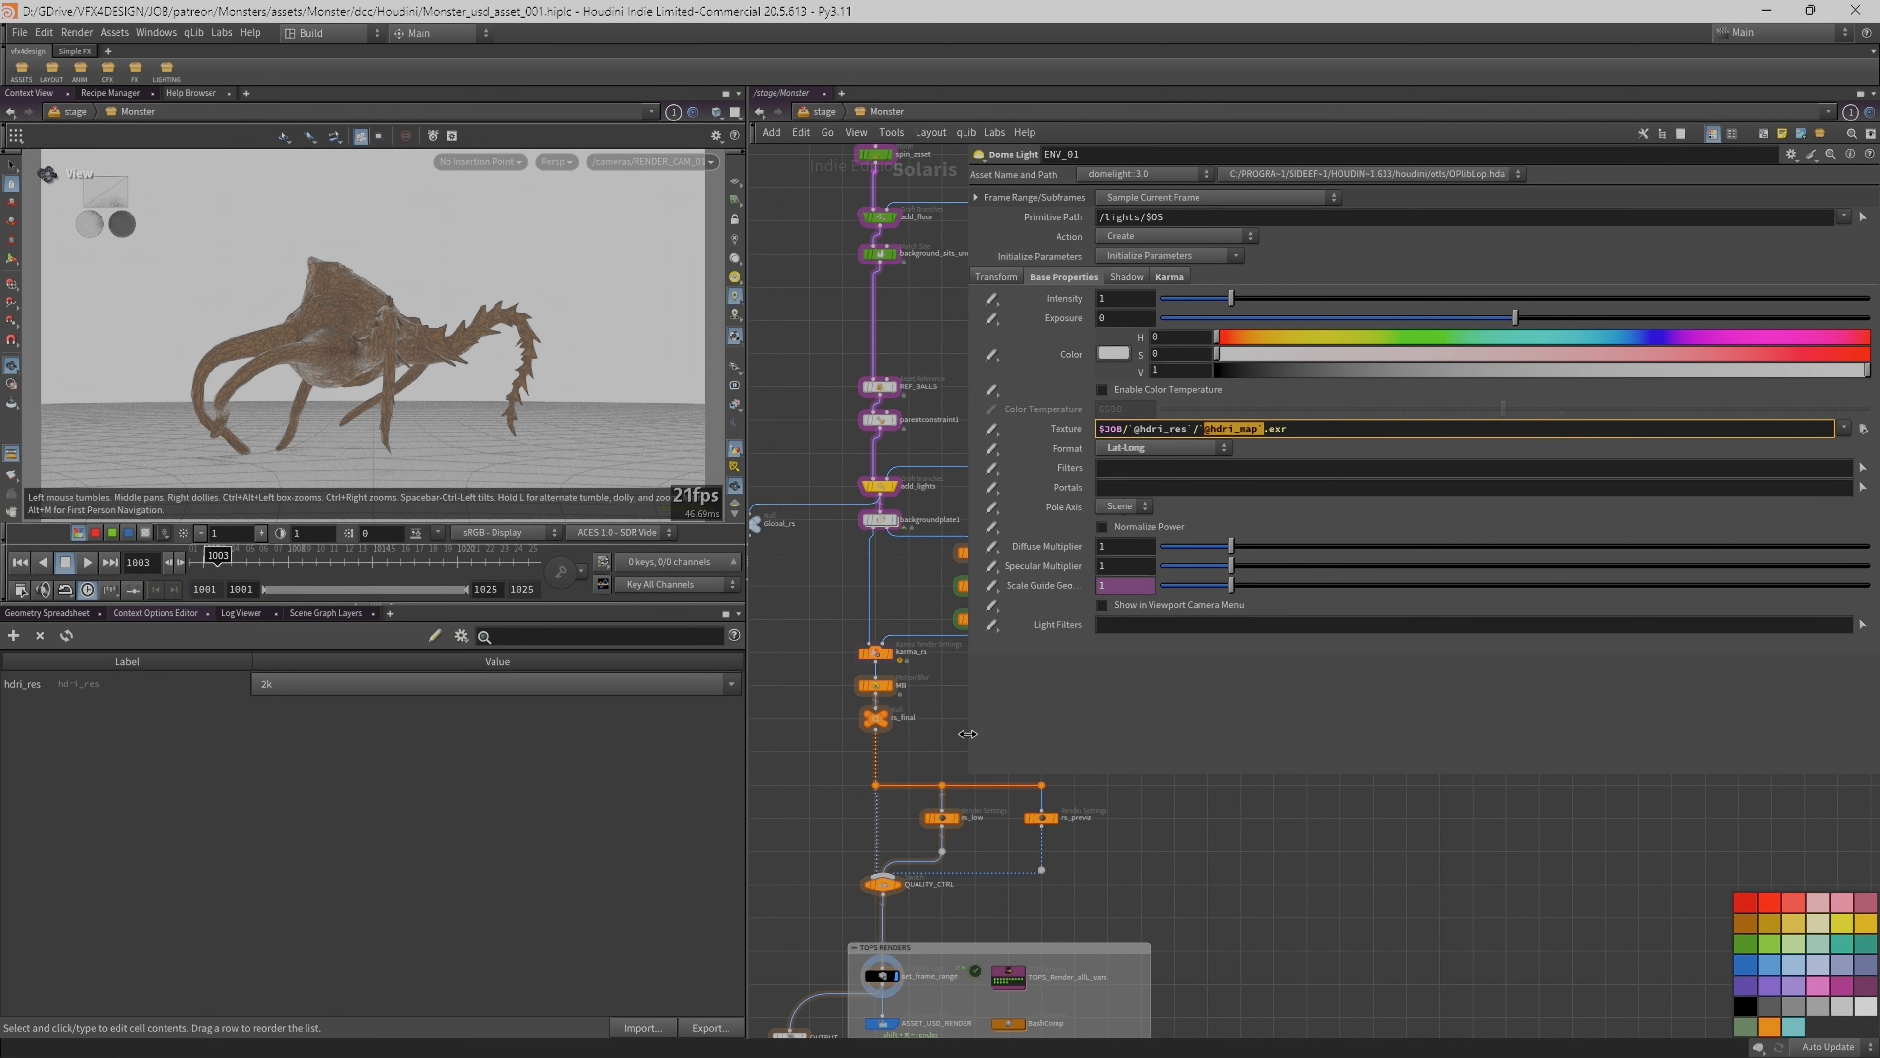
pyautogui.moveTo(967, 733); pyautogui.dragTo(1176, 737)
pyautogui.click(1008, 979)
pyautogui.moveTo(1256, 941); pyautogui.dragTo(1287, 799, button='middle')
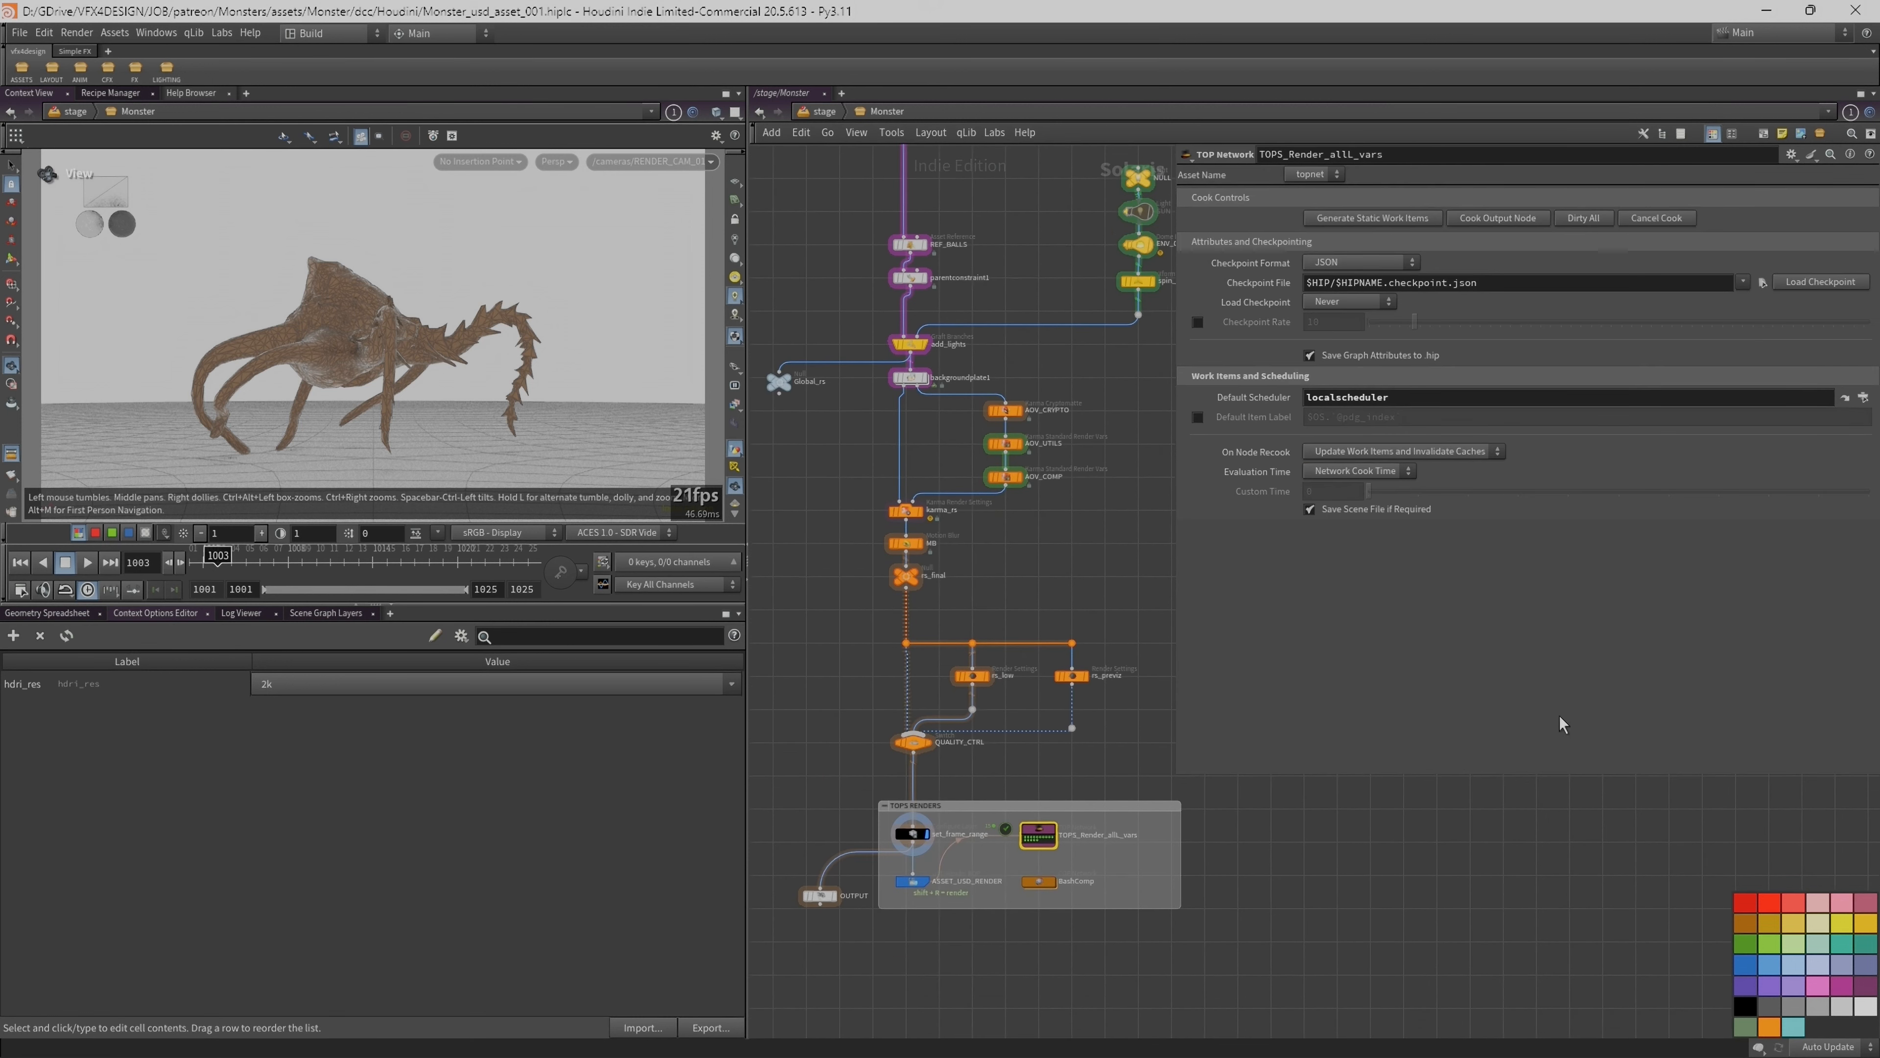
pyautogui.doubleClick(1039, 835)
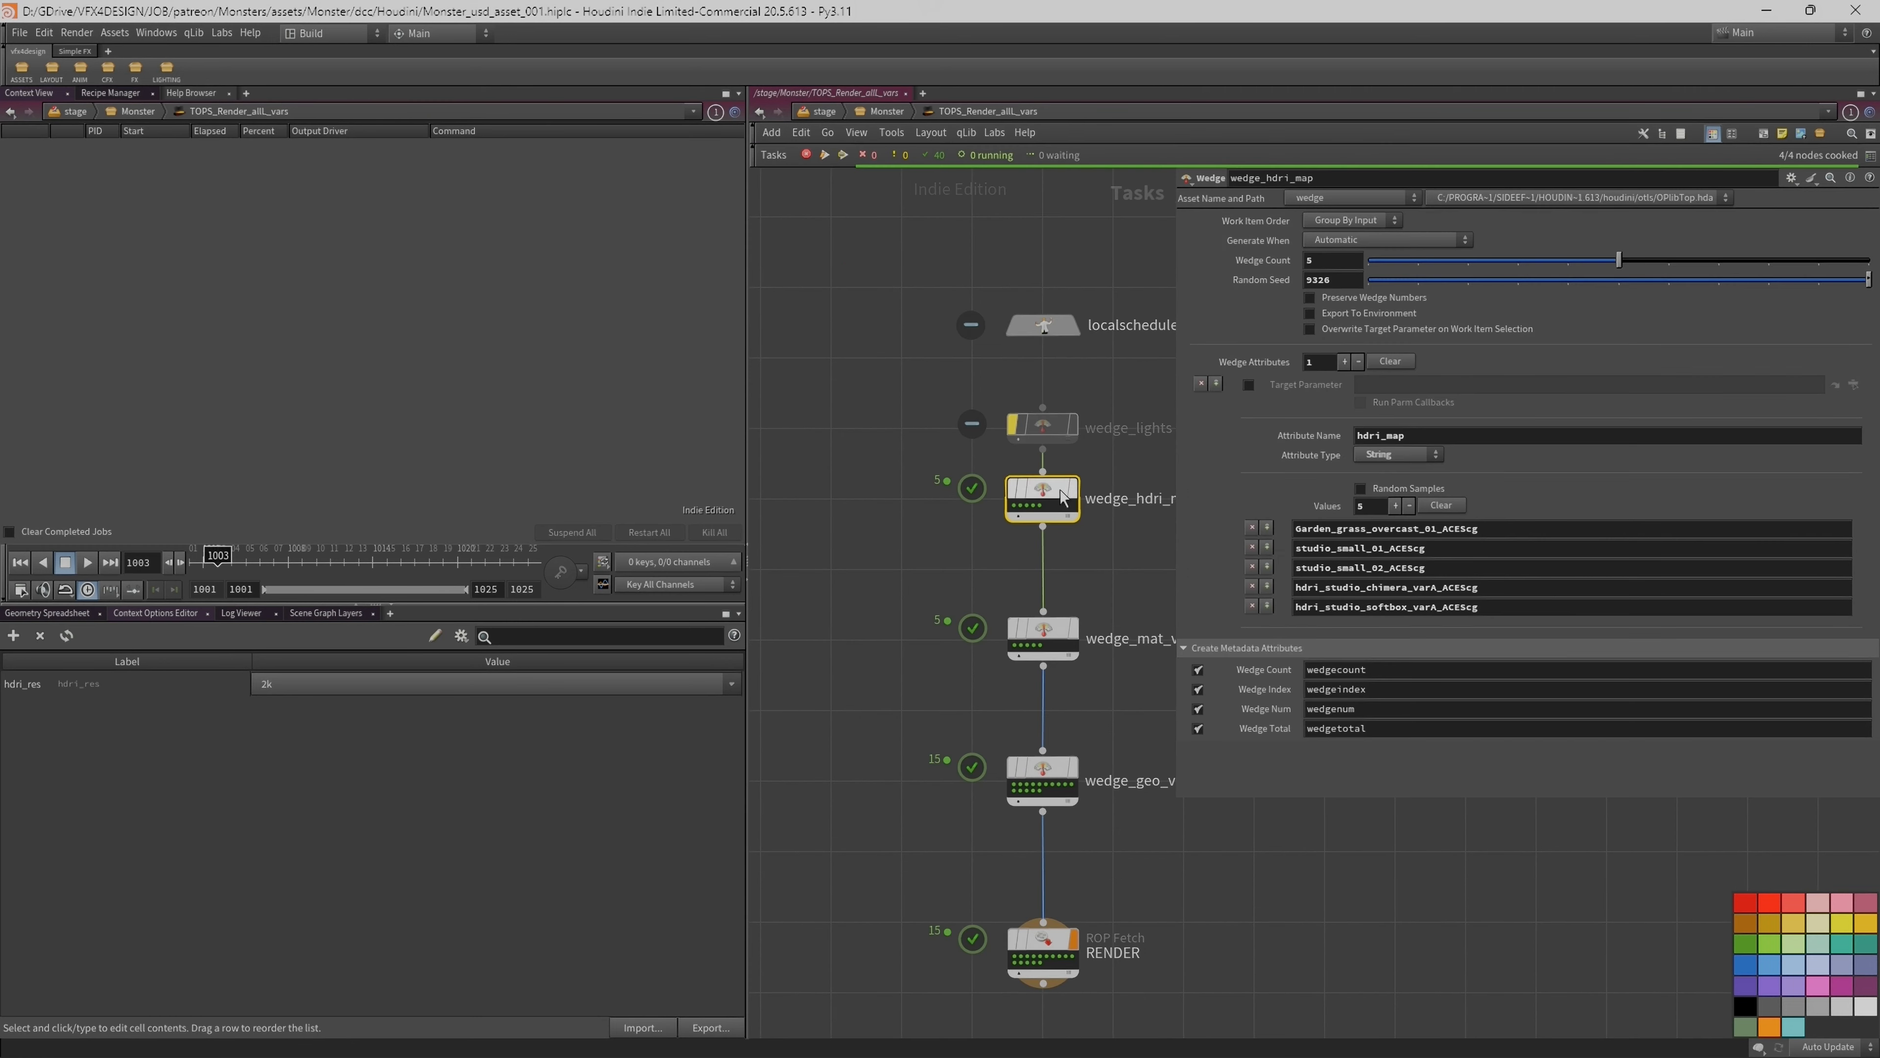
pyautogui.moveTo(942, 588); pyautogui.dragTo(818, 608, button='middle')
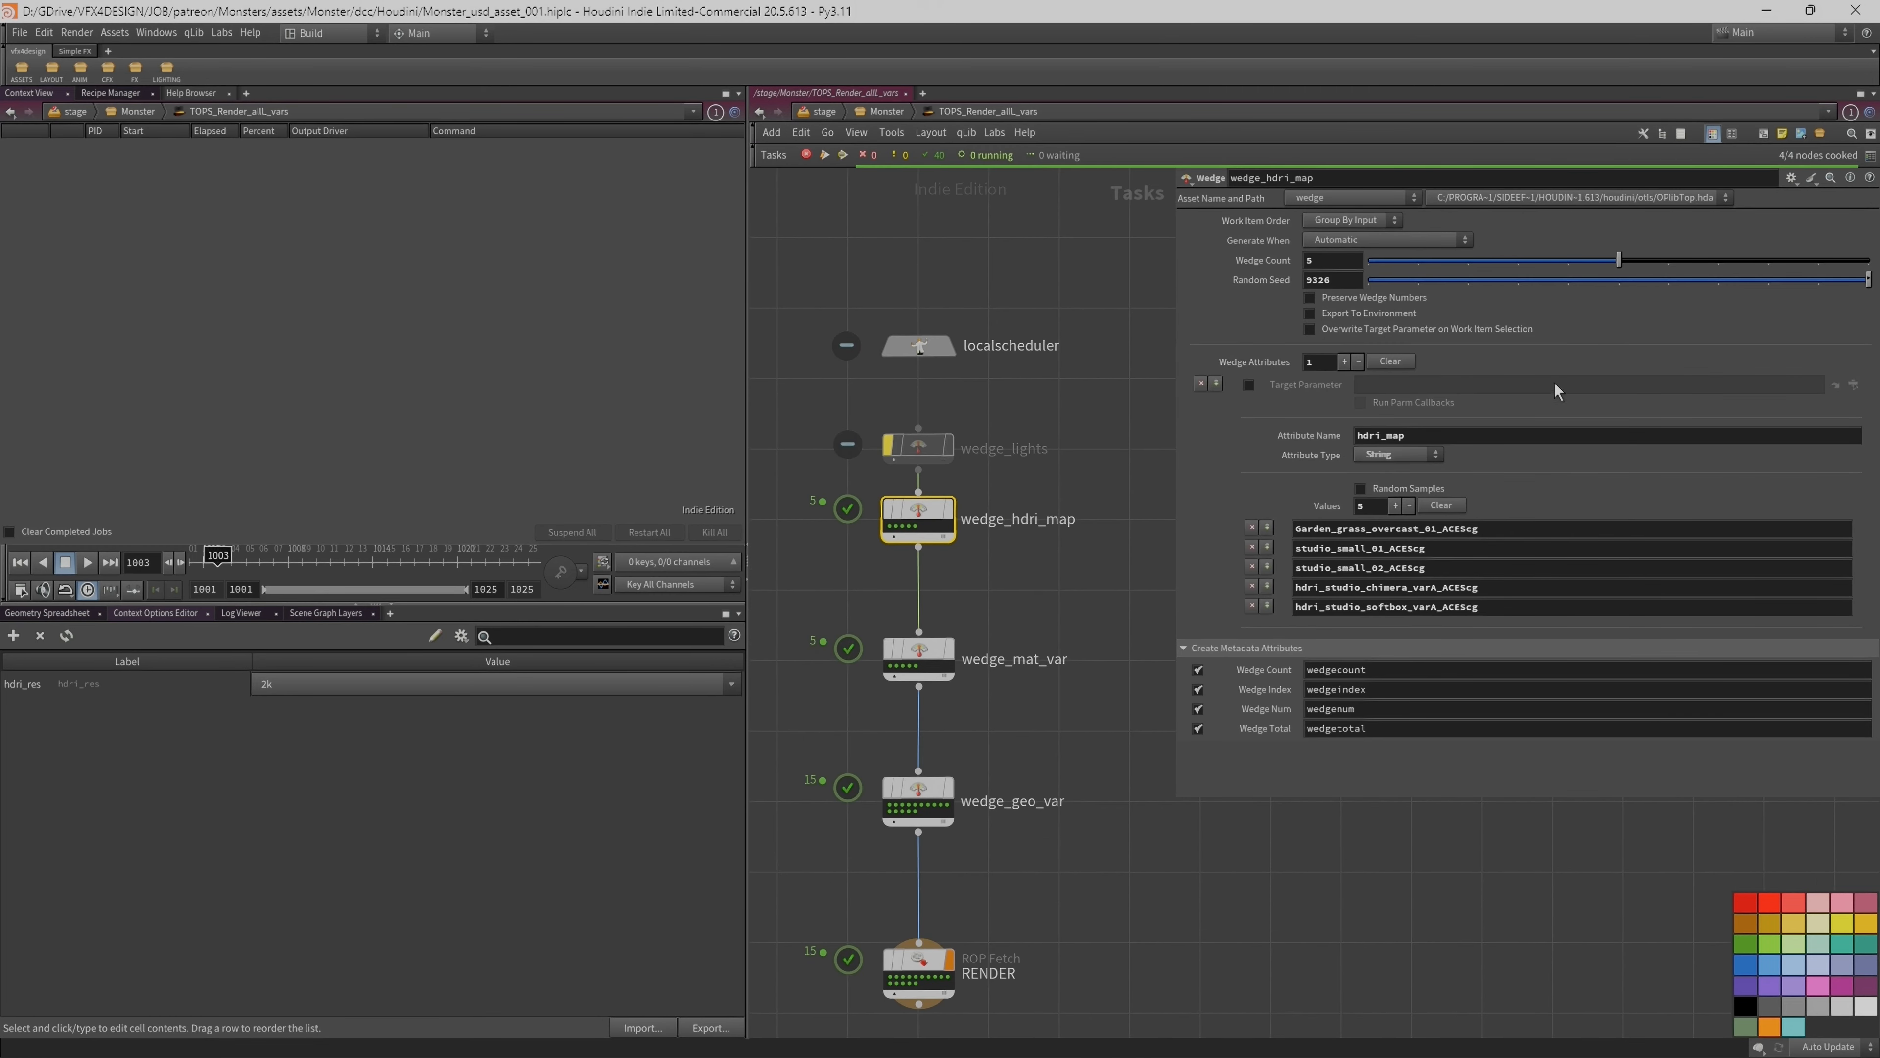
pyautogui.moveTo(1434, 441); pyautogui.dragTo(1316, 445)
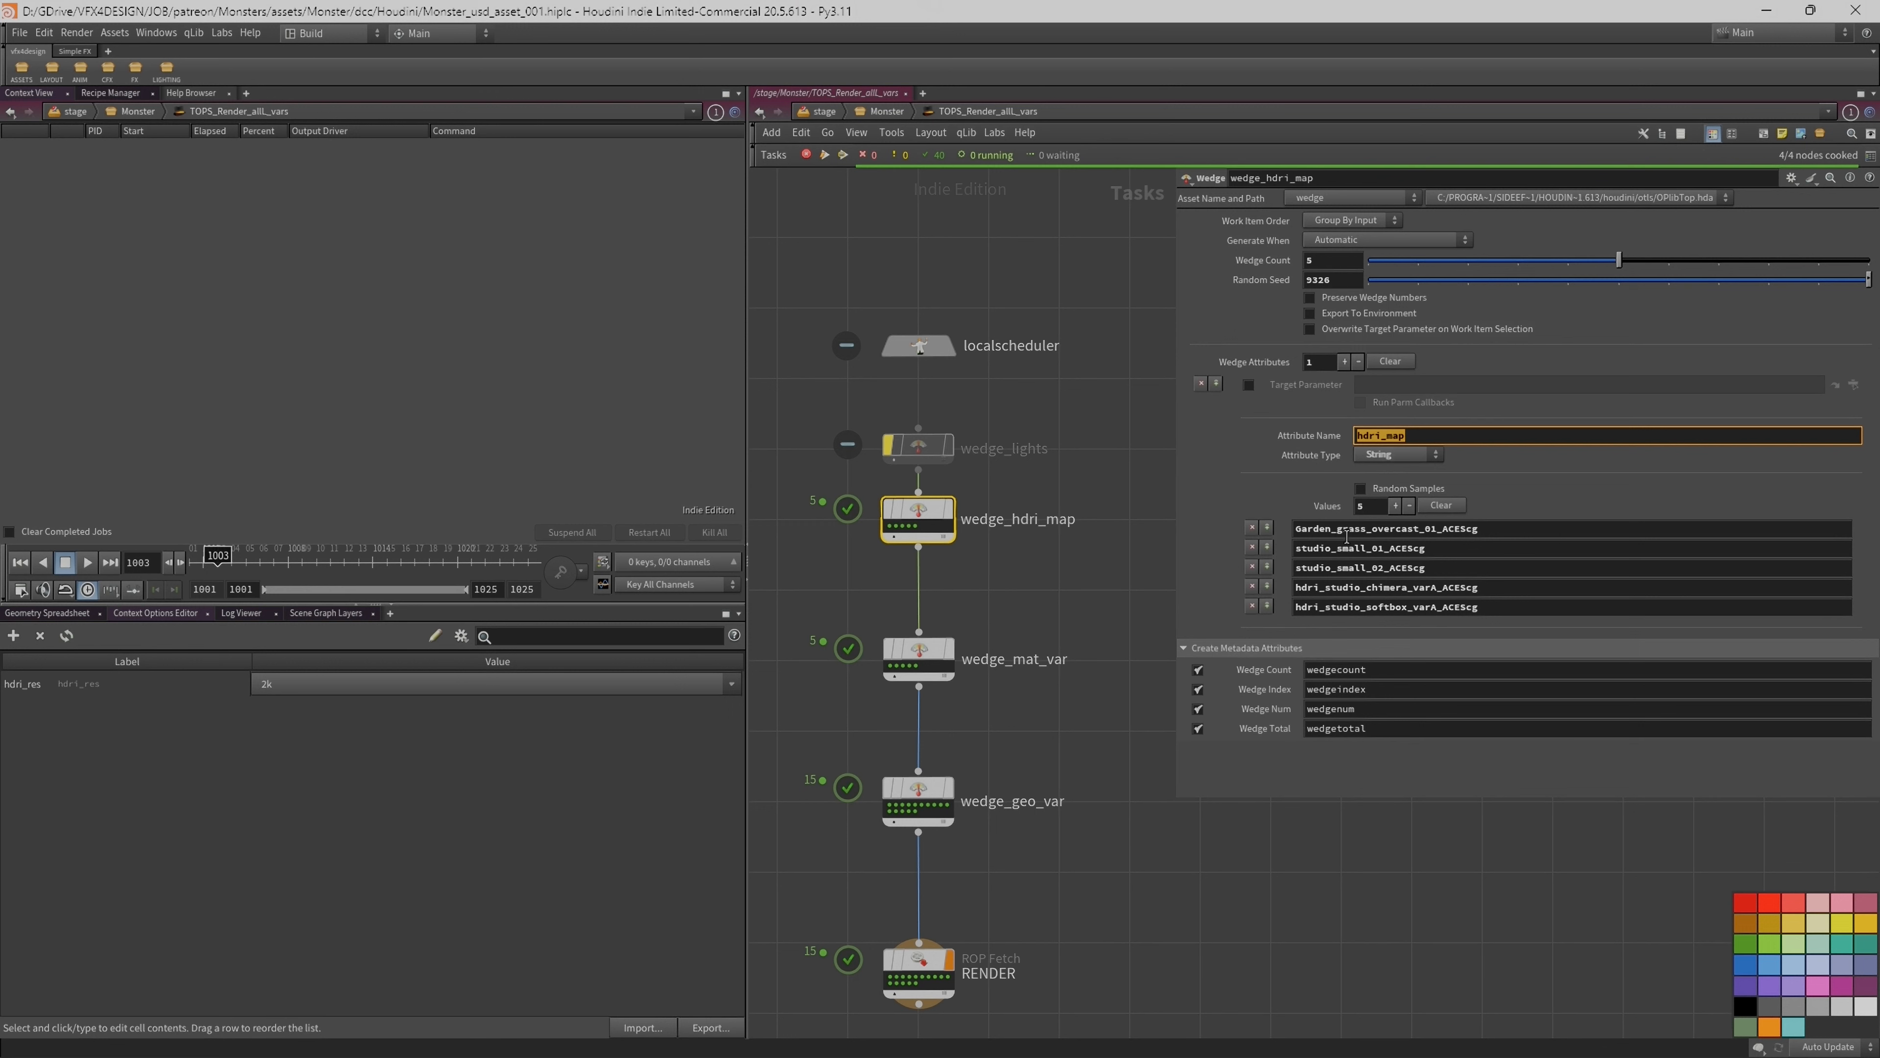
# Step: Compare the HDRI values with the hdri_map attribute name on wedge_hdri_map, and return to the Monster network
pyautogui.doubleClick(1483, 528)
pyautogui.press('Tab')
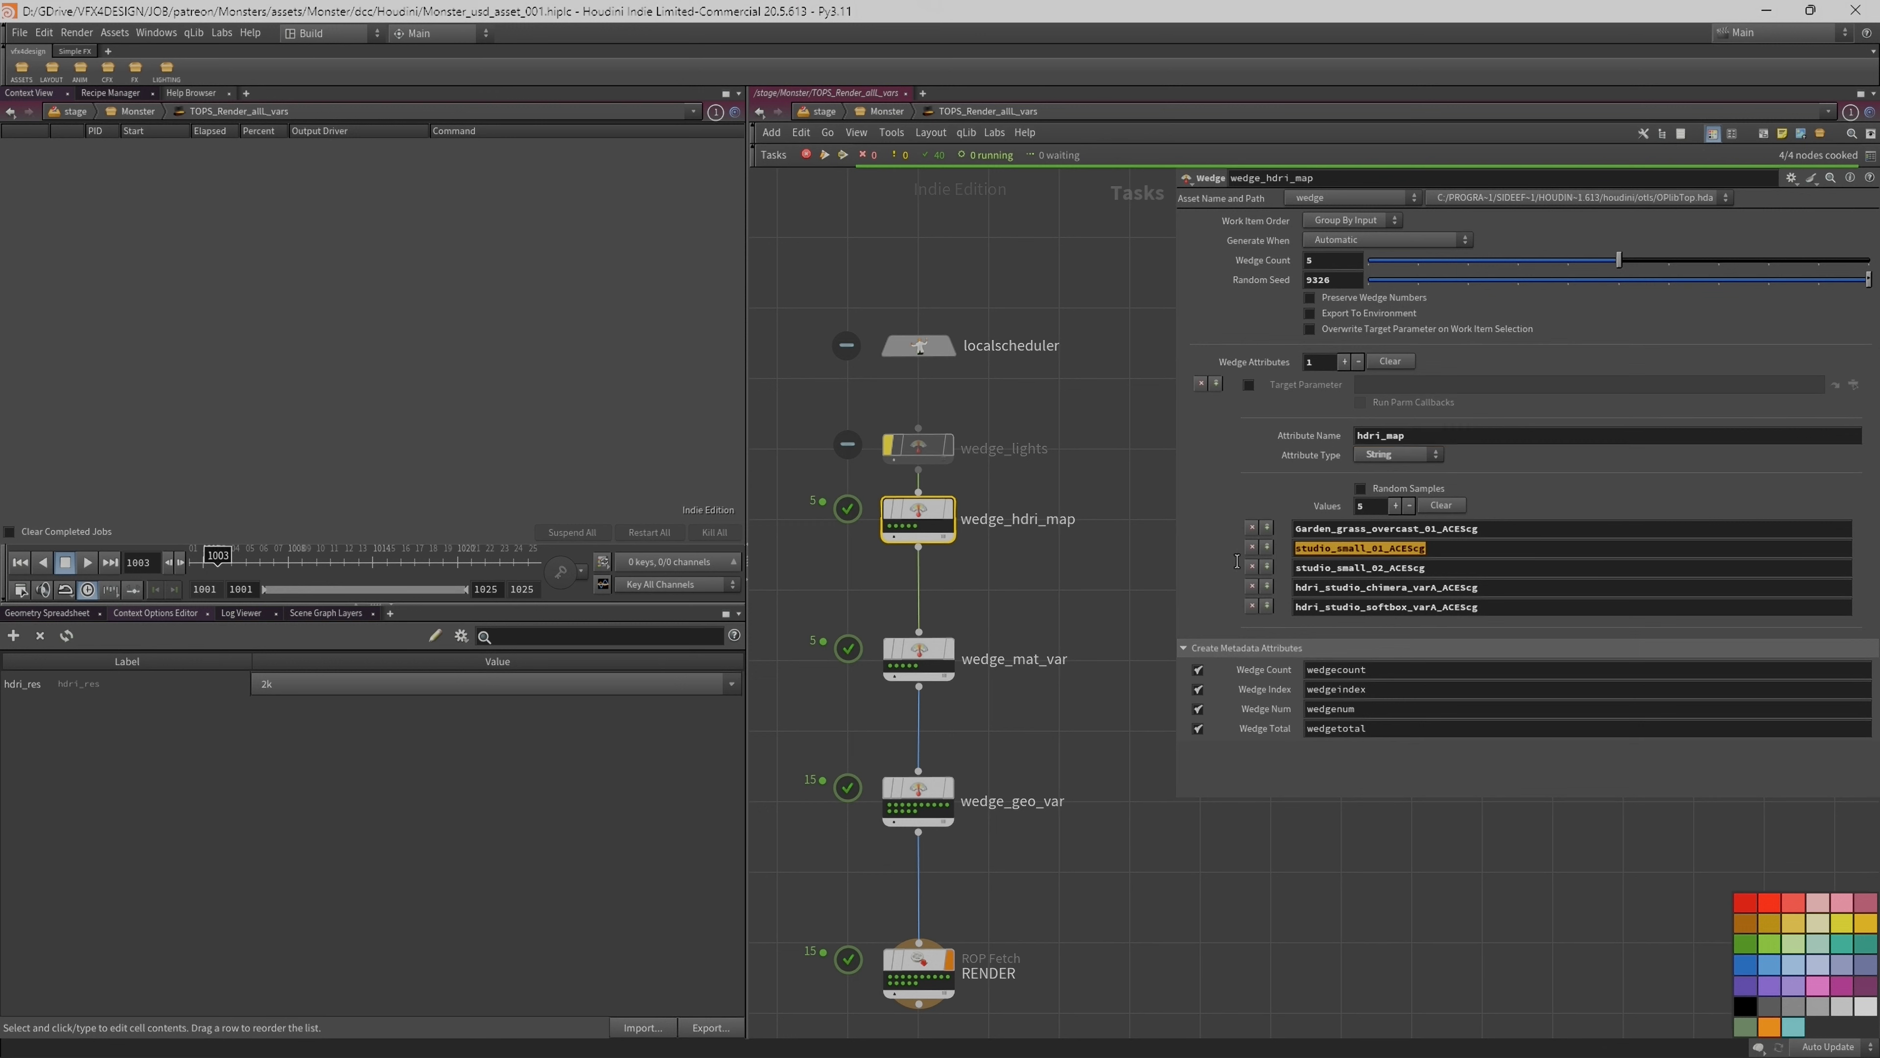
pyautogui.press('Tab')
pyautogui.press('Tab')
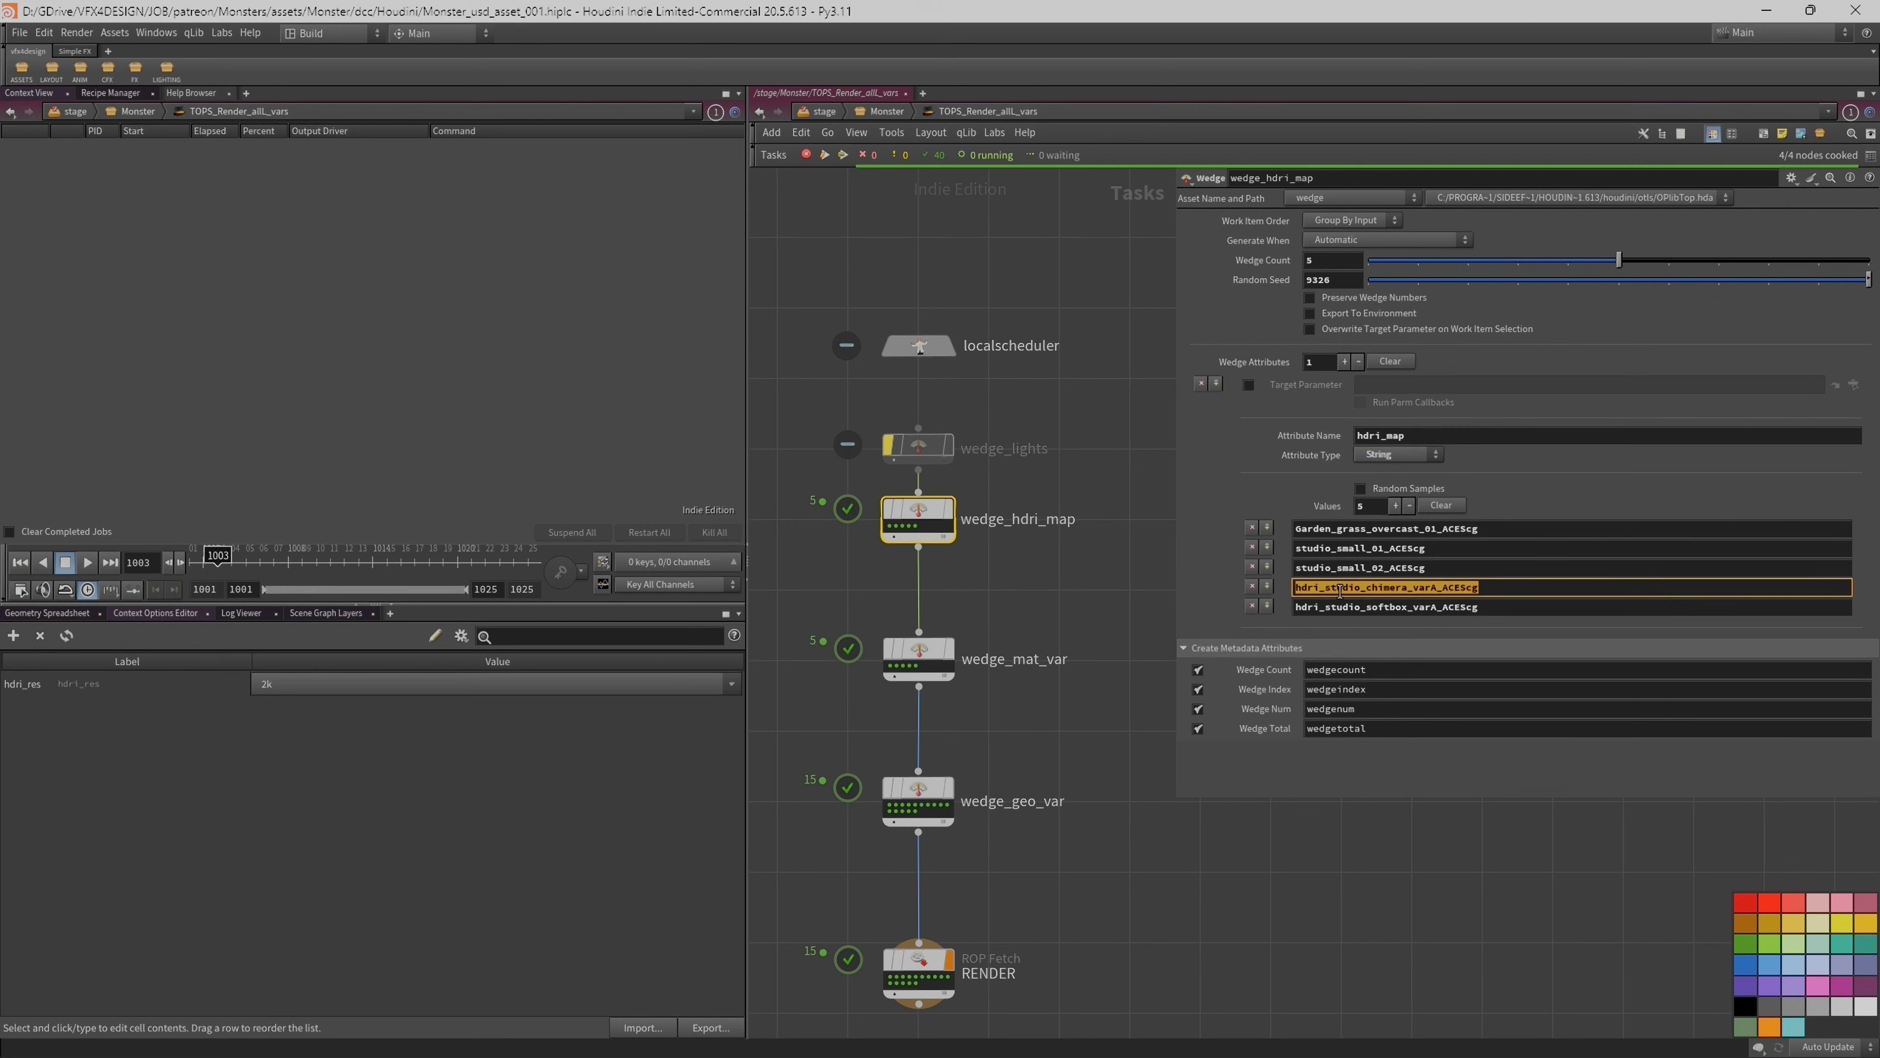
pyautogui.doubleClick(1425, 435)
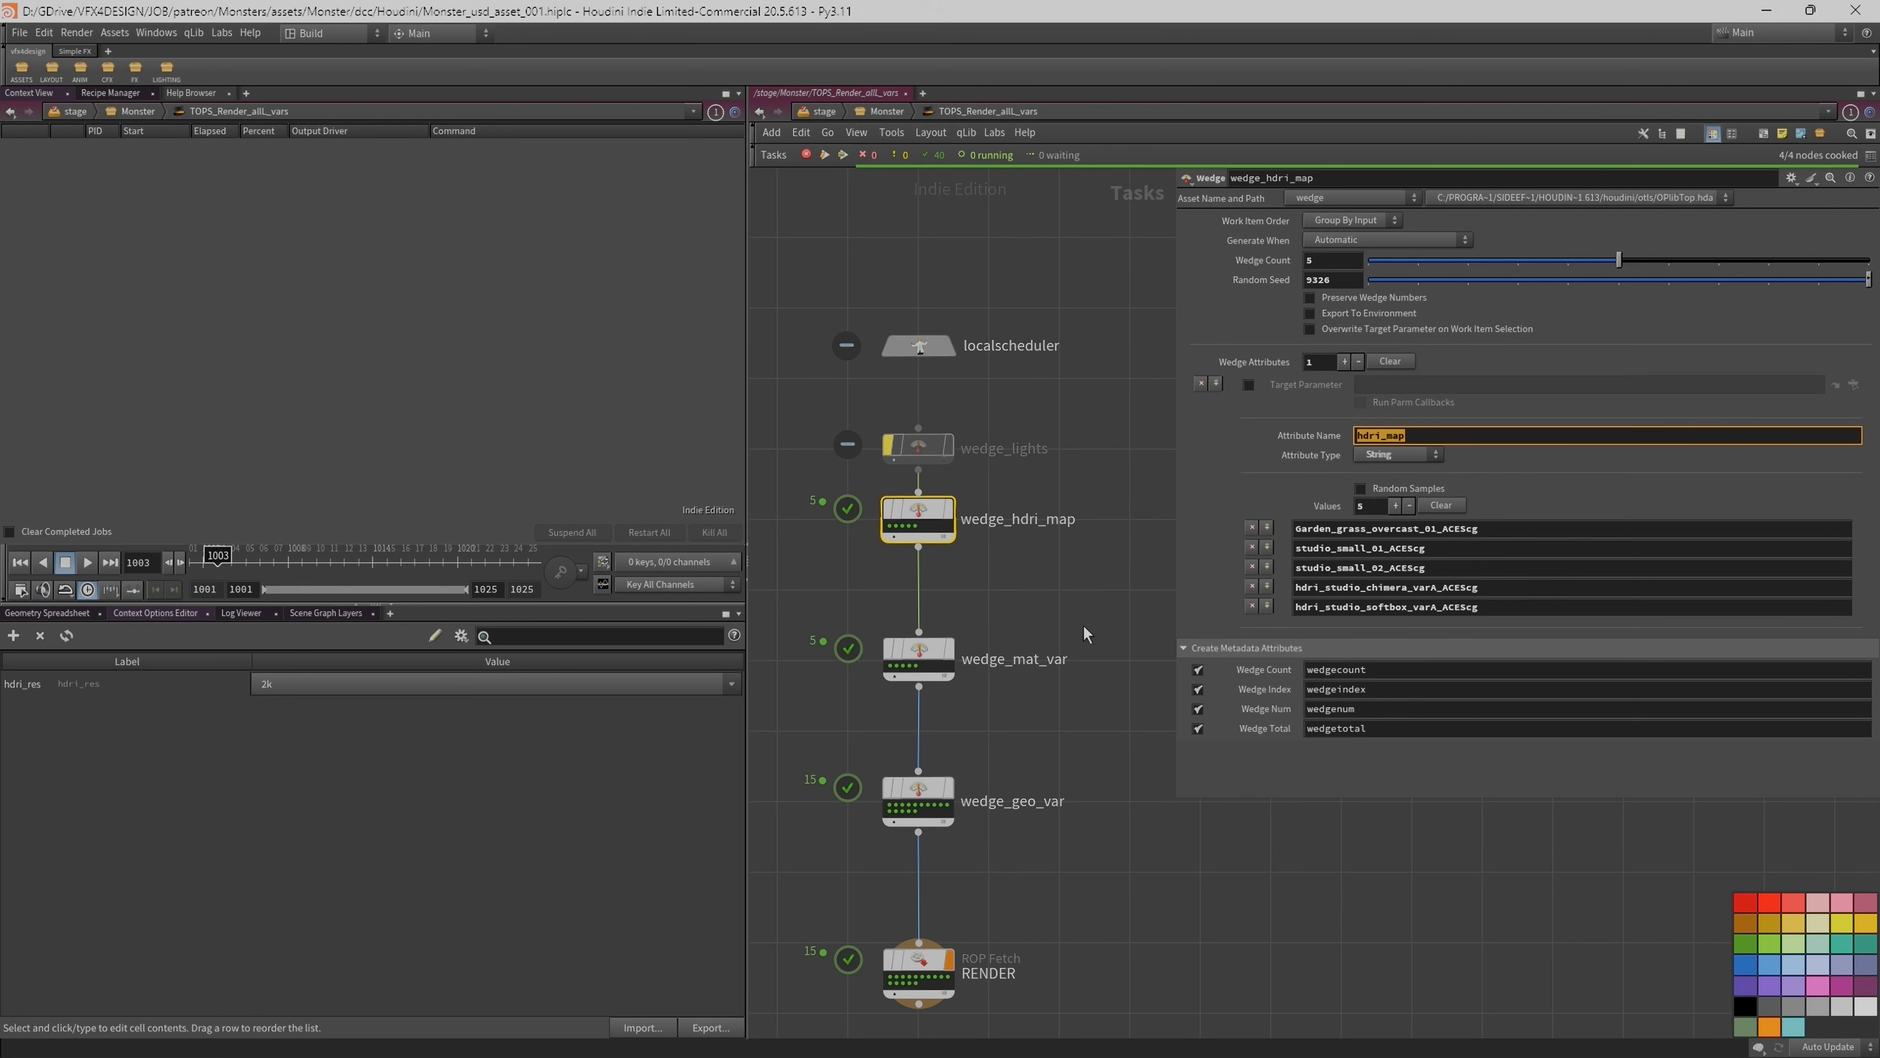
pyautogui.moveTo(1074, 606); pyautogui.dragTo(1080, 605, button='middle')
pyautogui.press('u')
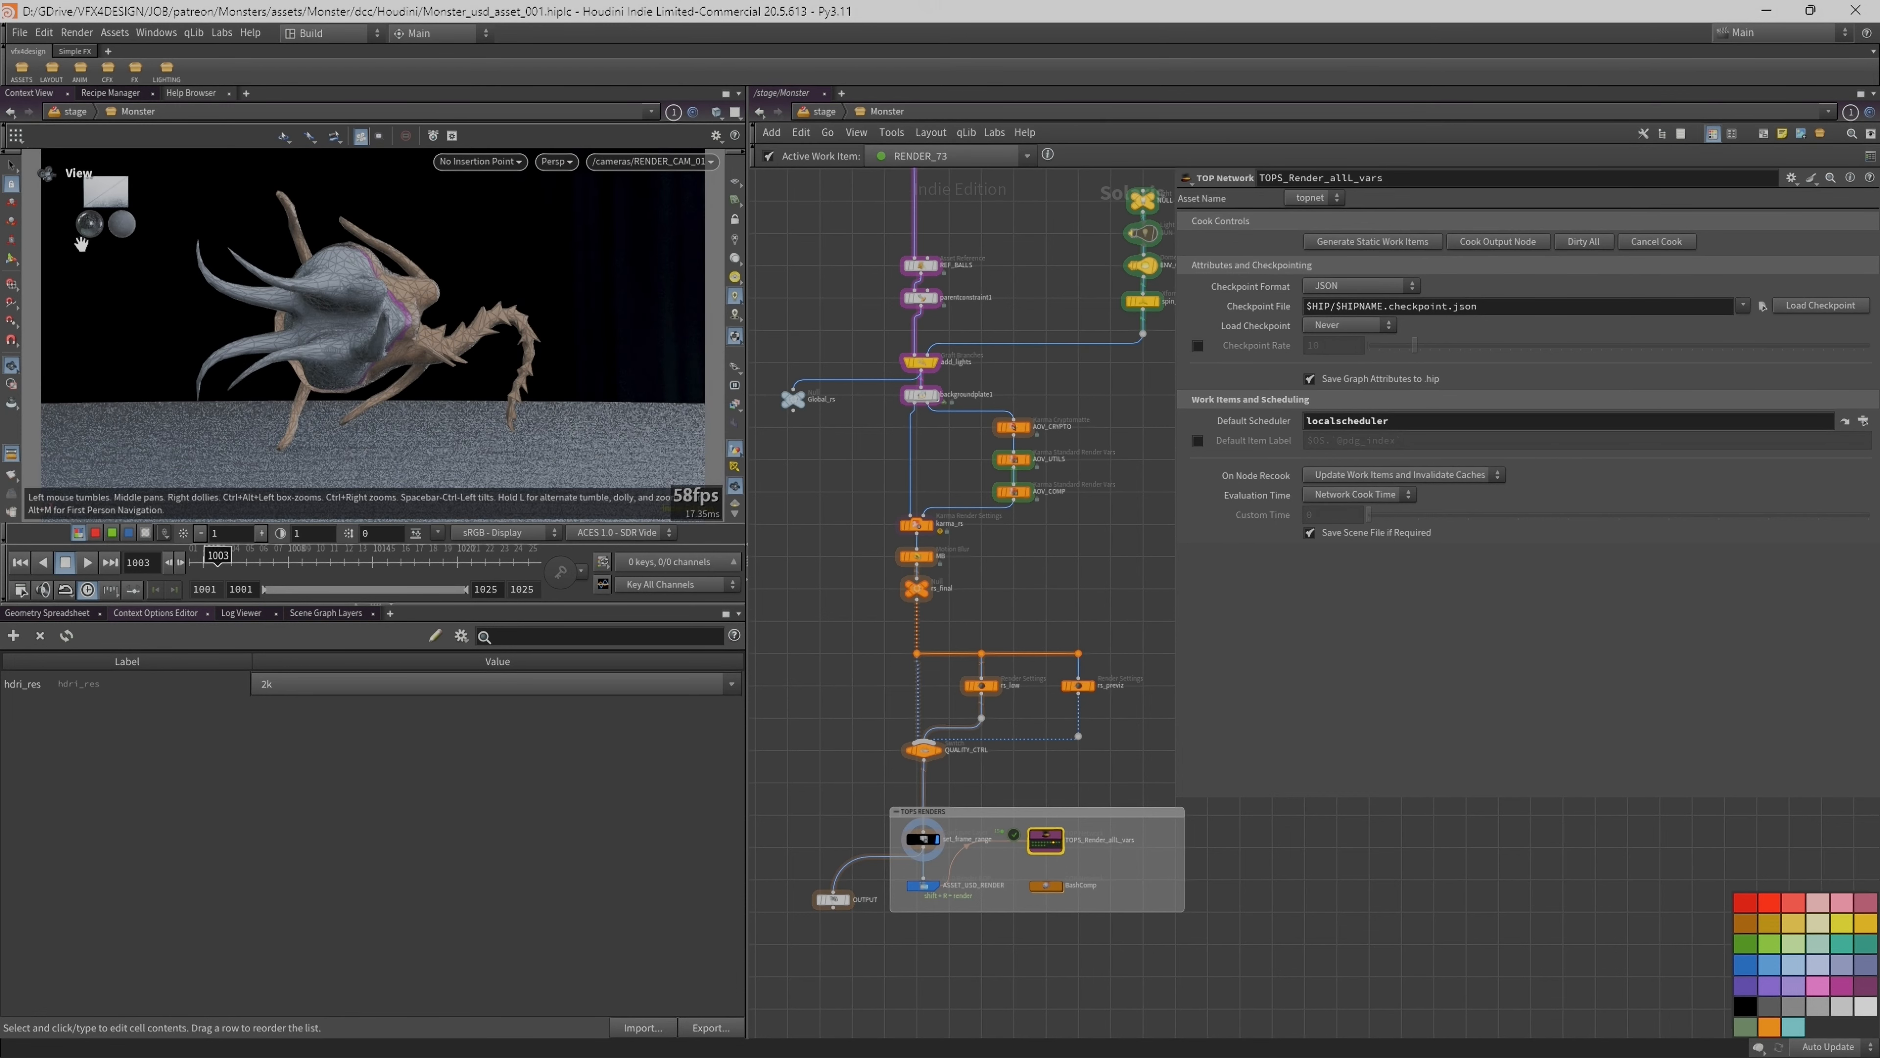
# Step: Frame the chrome and grey reference balls close up in the viewport, outside the render camera
pyautogui.moveTo(69, 212); pyautogui.dragTo(587, 194, button='right')
pyautogui.moveTo(150, 243); pyautogui.dragTo(214, 240, button='right')
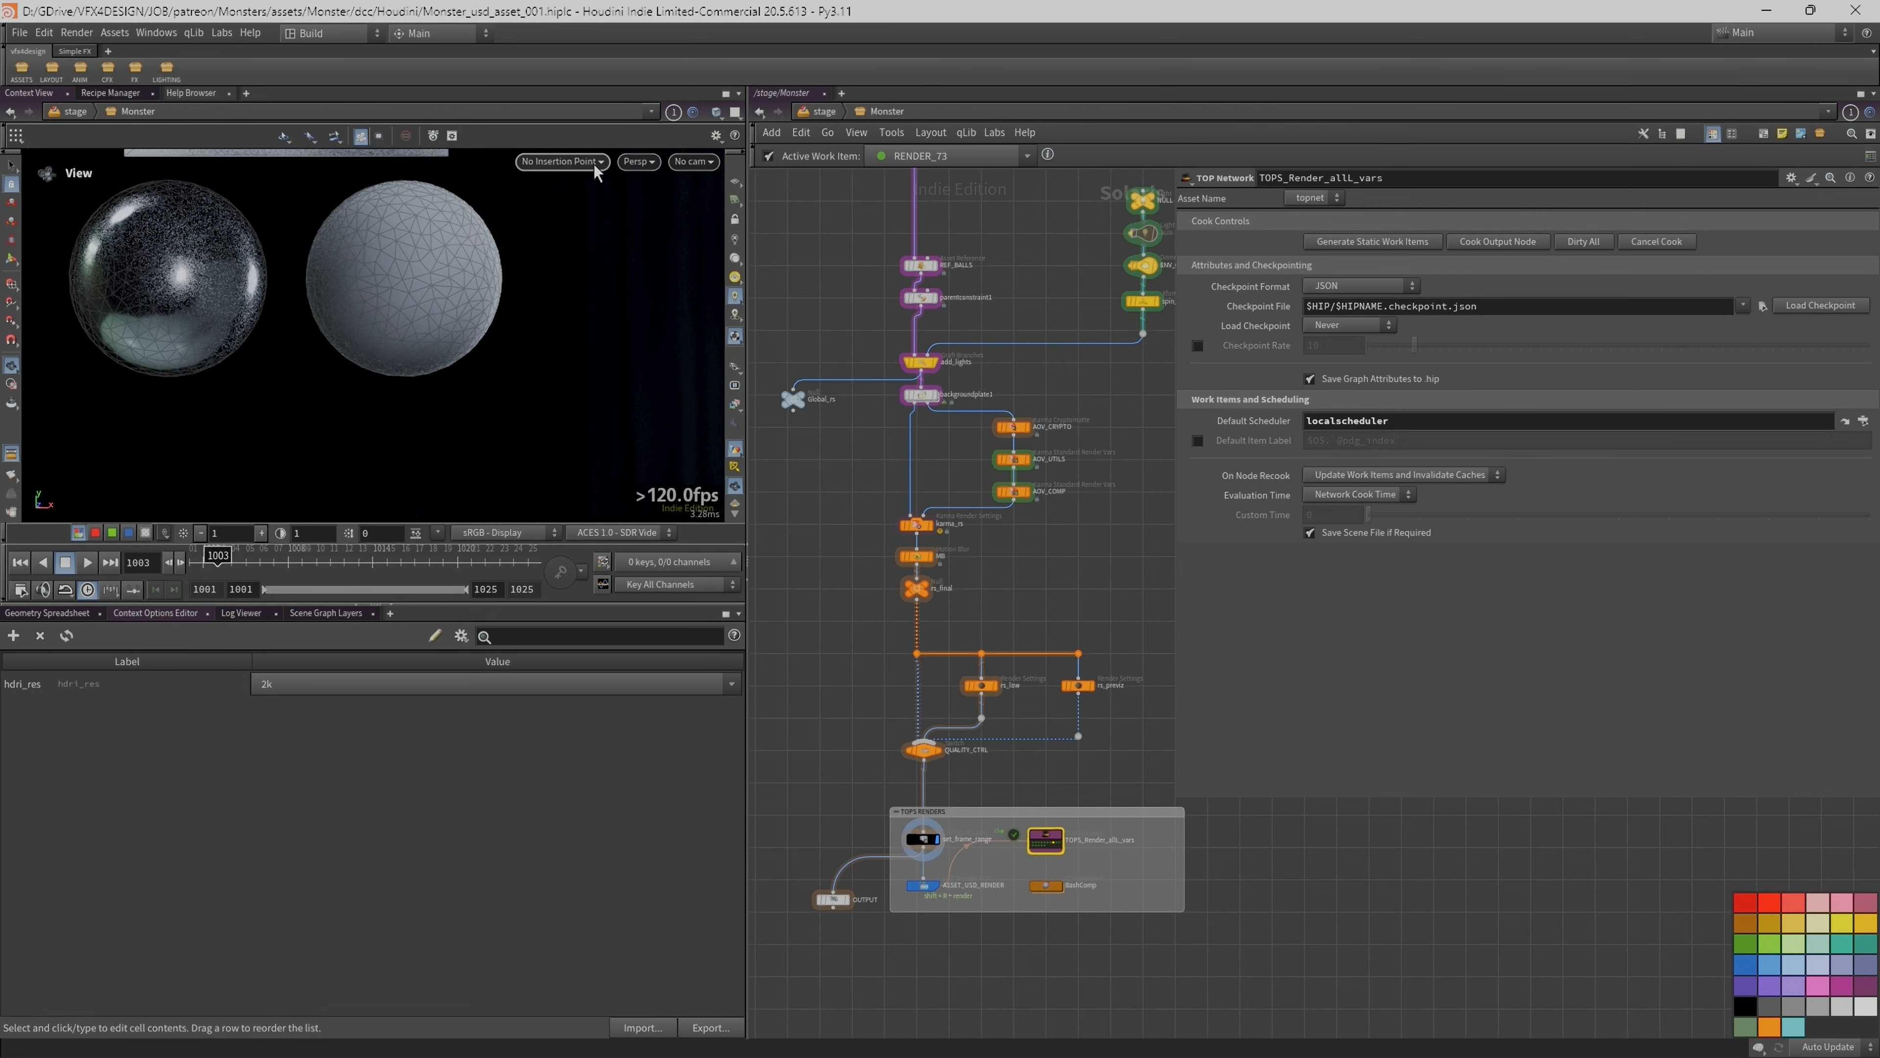
pyautogui.click(716, 118)
pyautogui.click(777, 311)
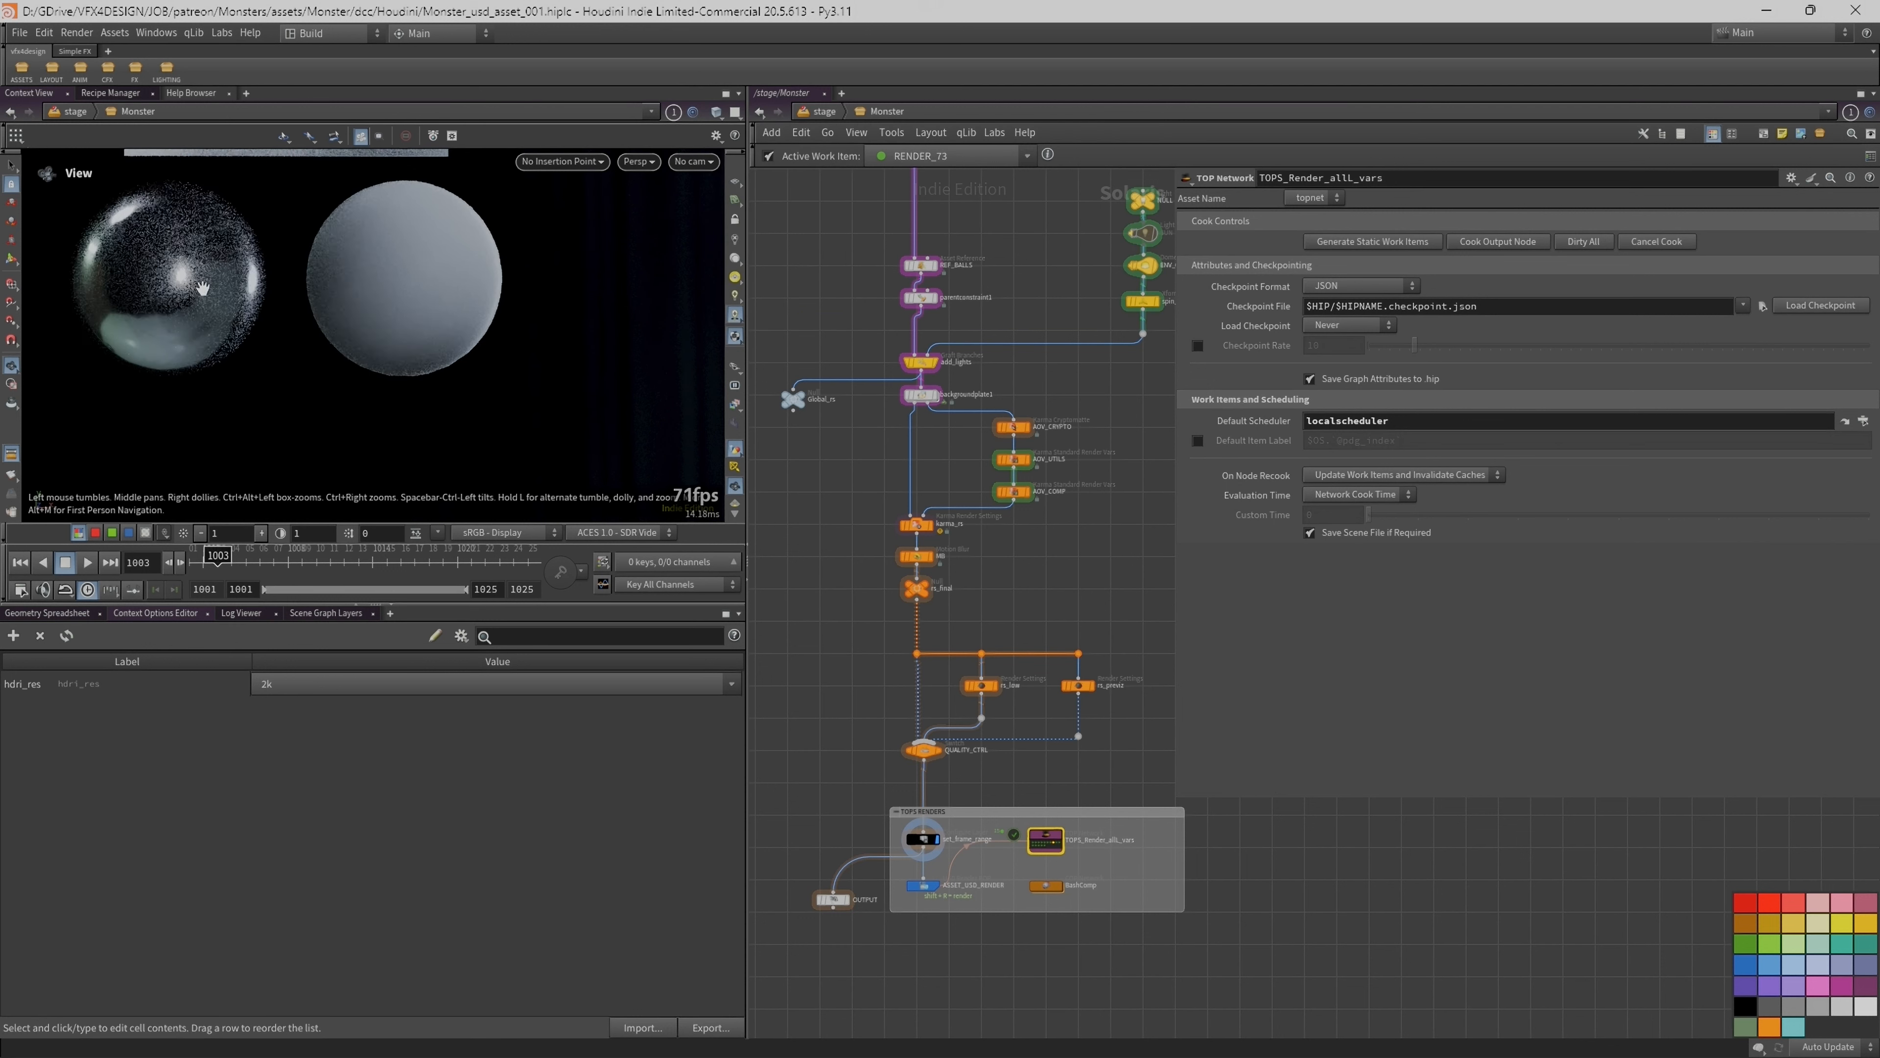
# Step: Preview work items RENDER_67, RENDER_71 and RENDER_78 of the TOPS_Render_allL_vars node, leaving RENDER_78 active
pyautogui.scroll(4, 1044, 844)
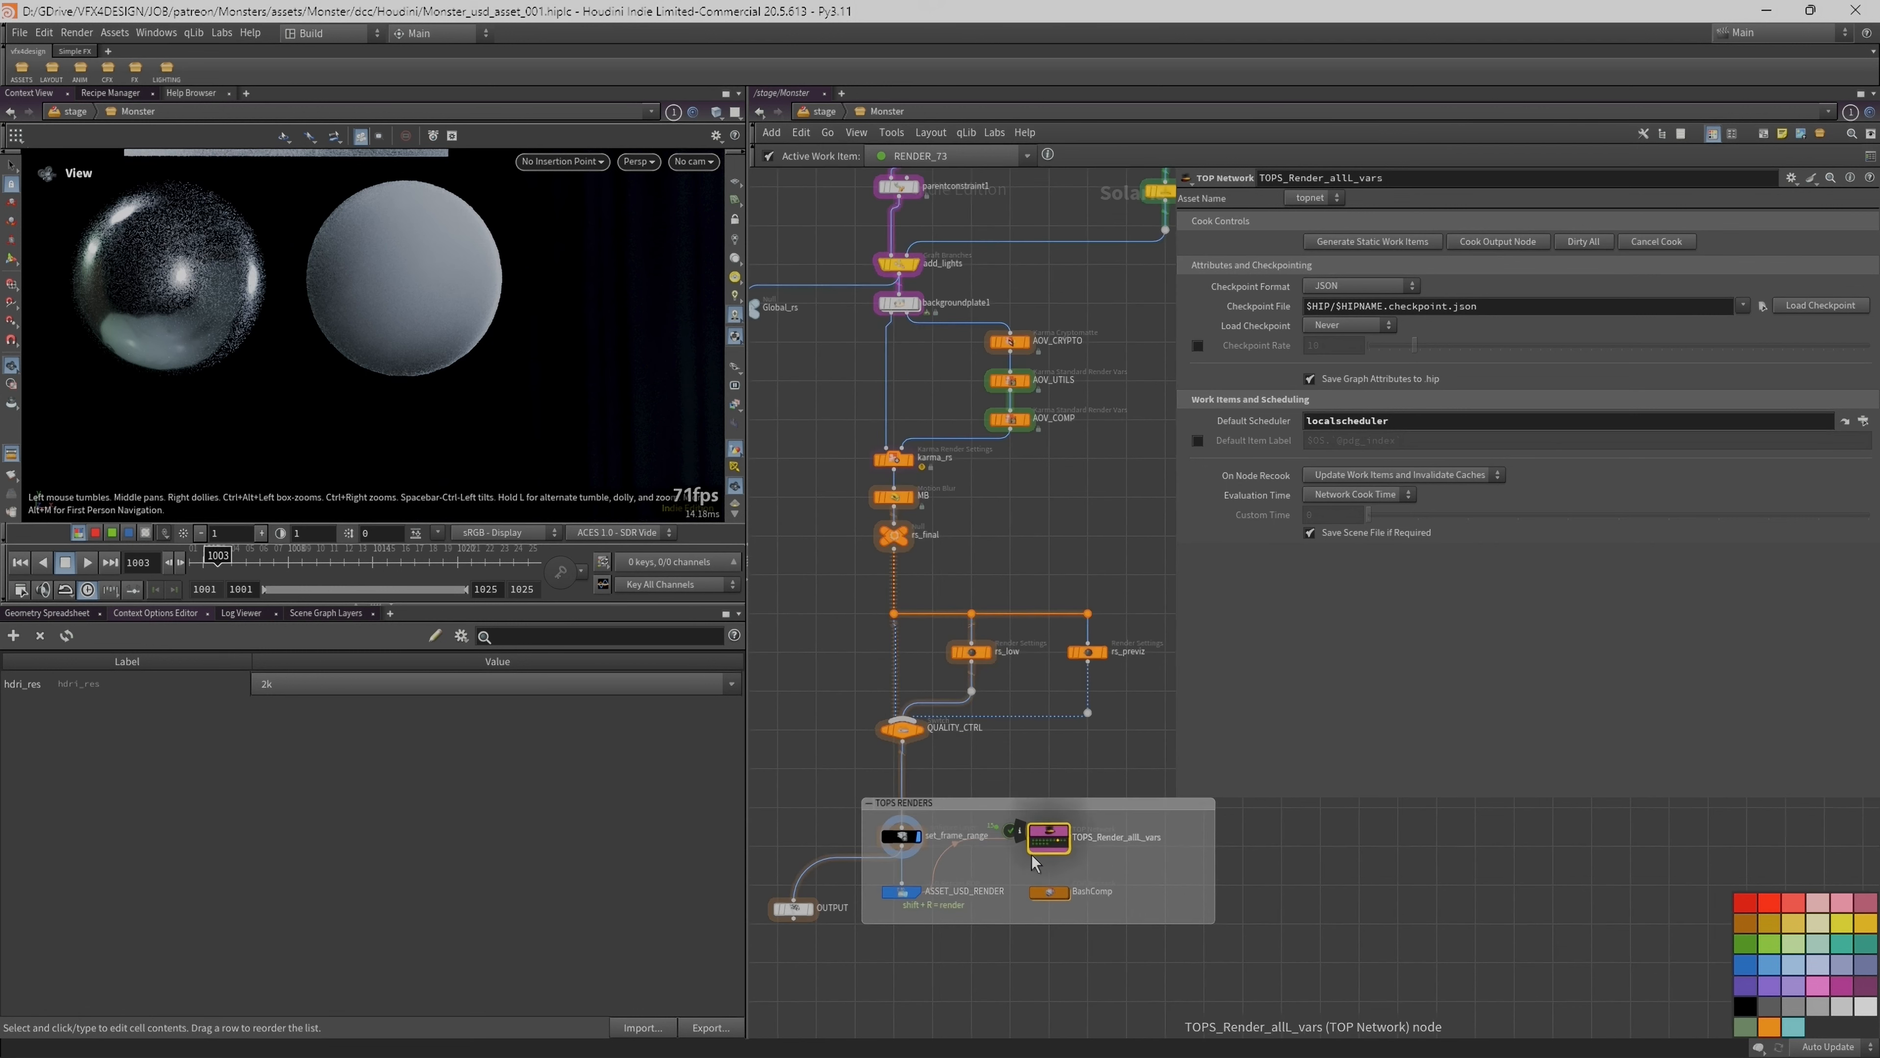
pyautogui.click(1044, 844)
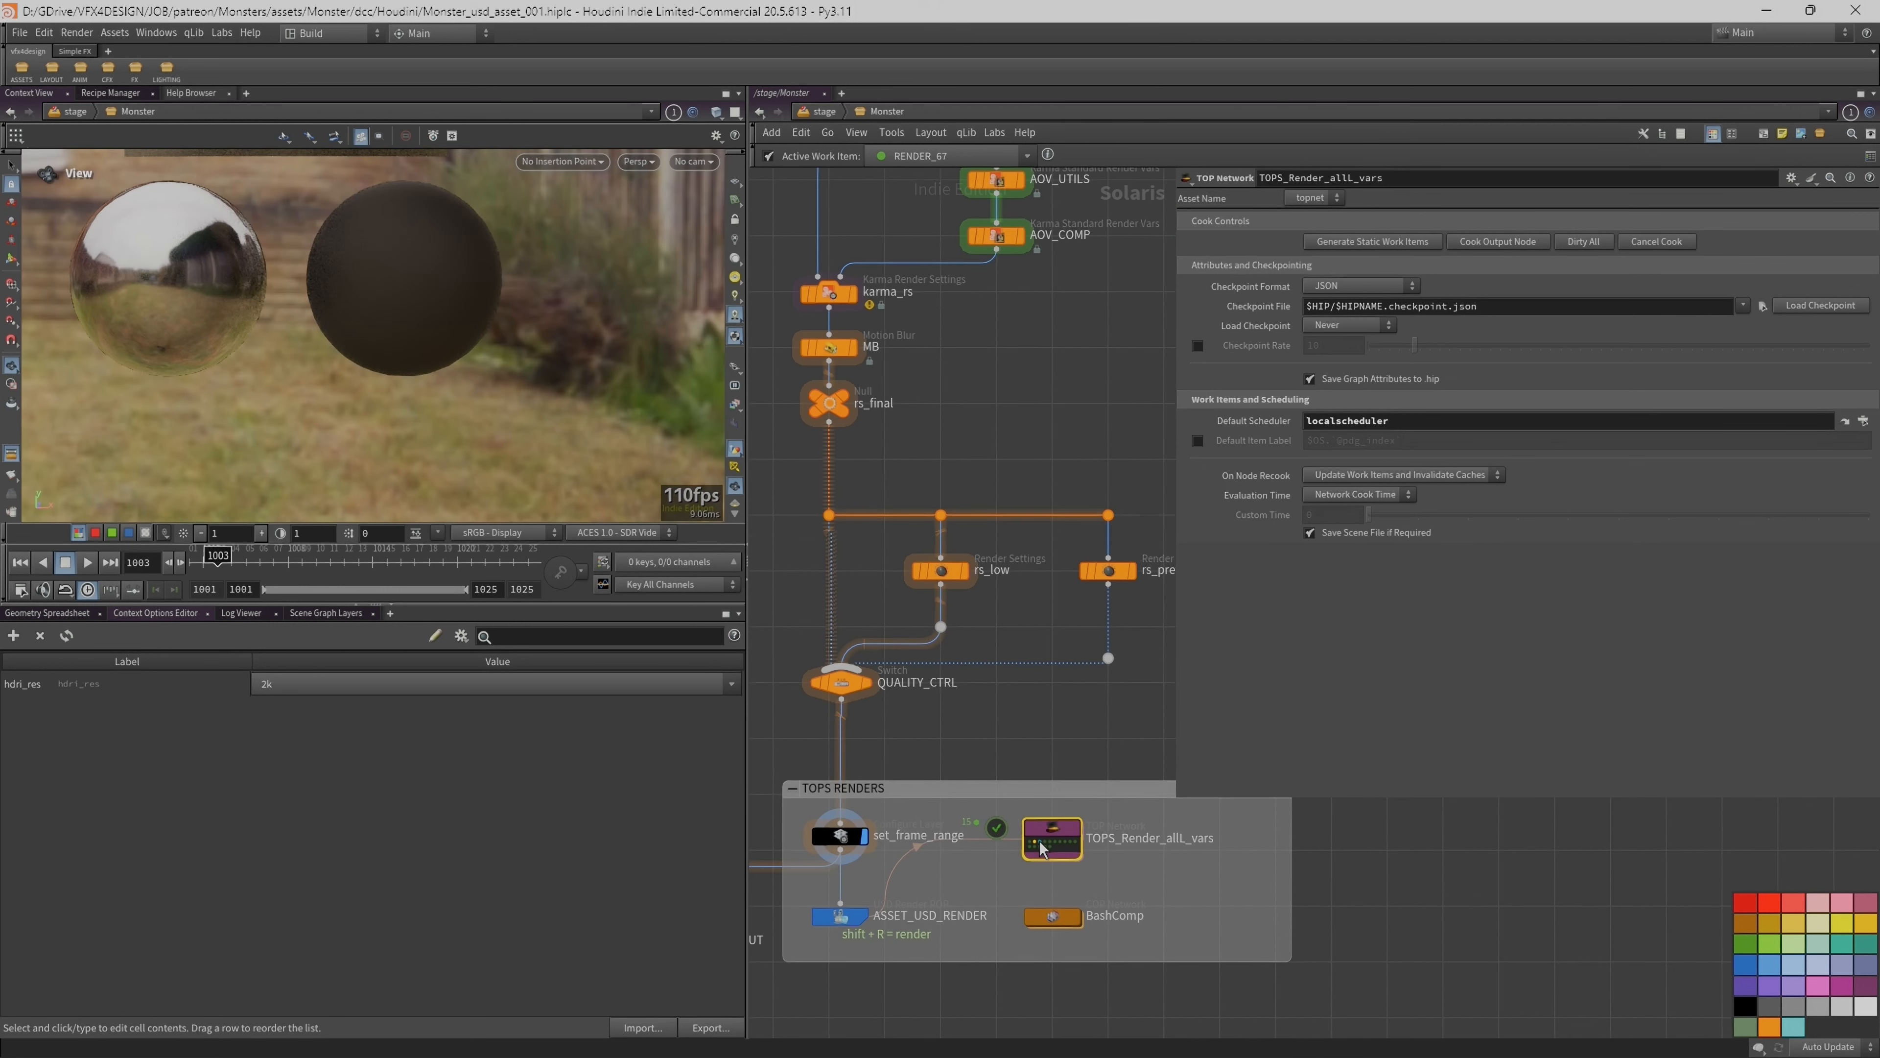
pyautogui.click(1057, 846)
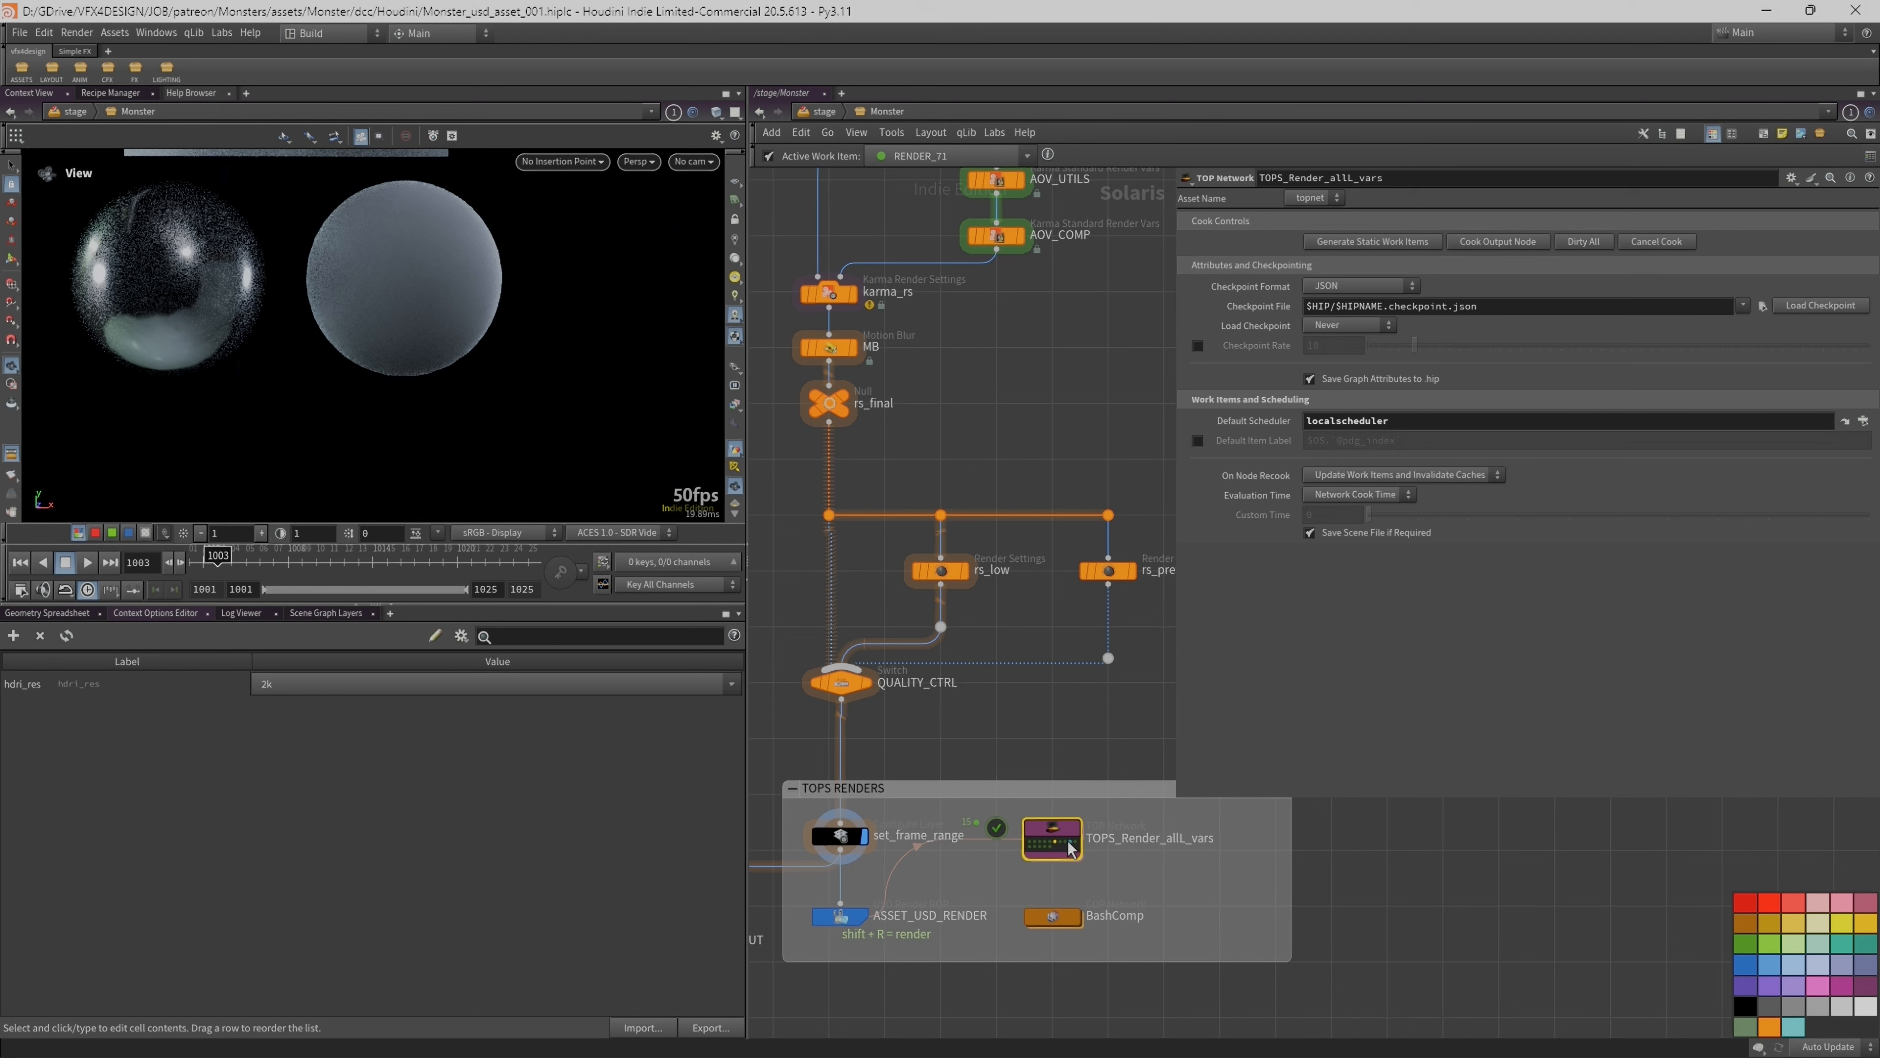
pyautogui.click(1046, 844)
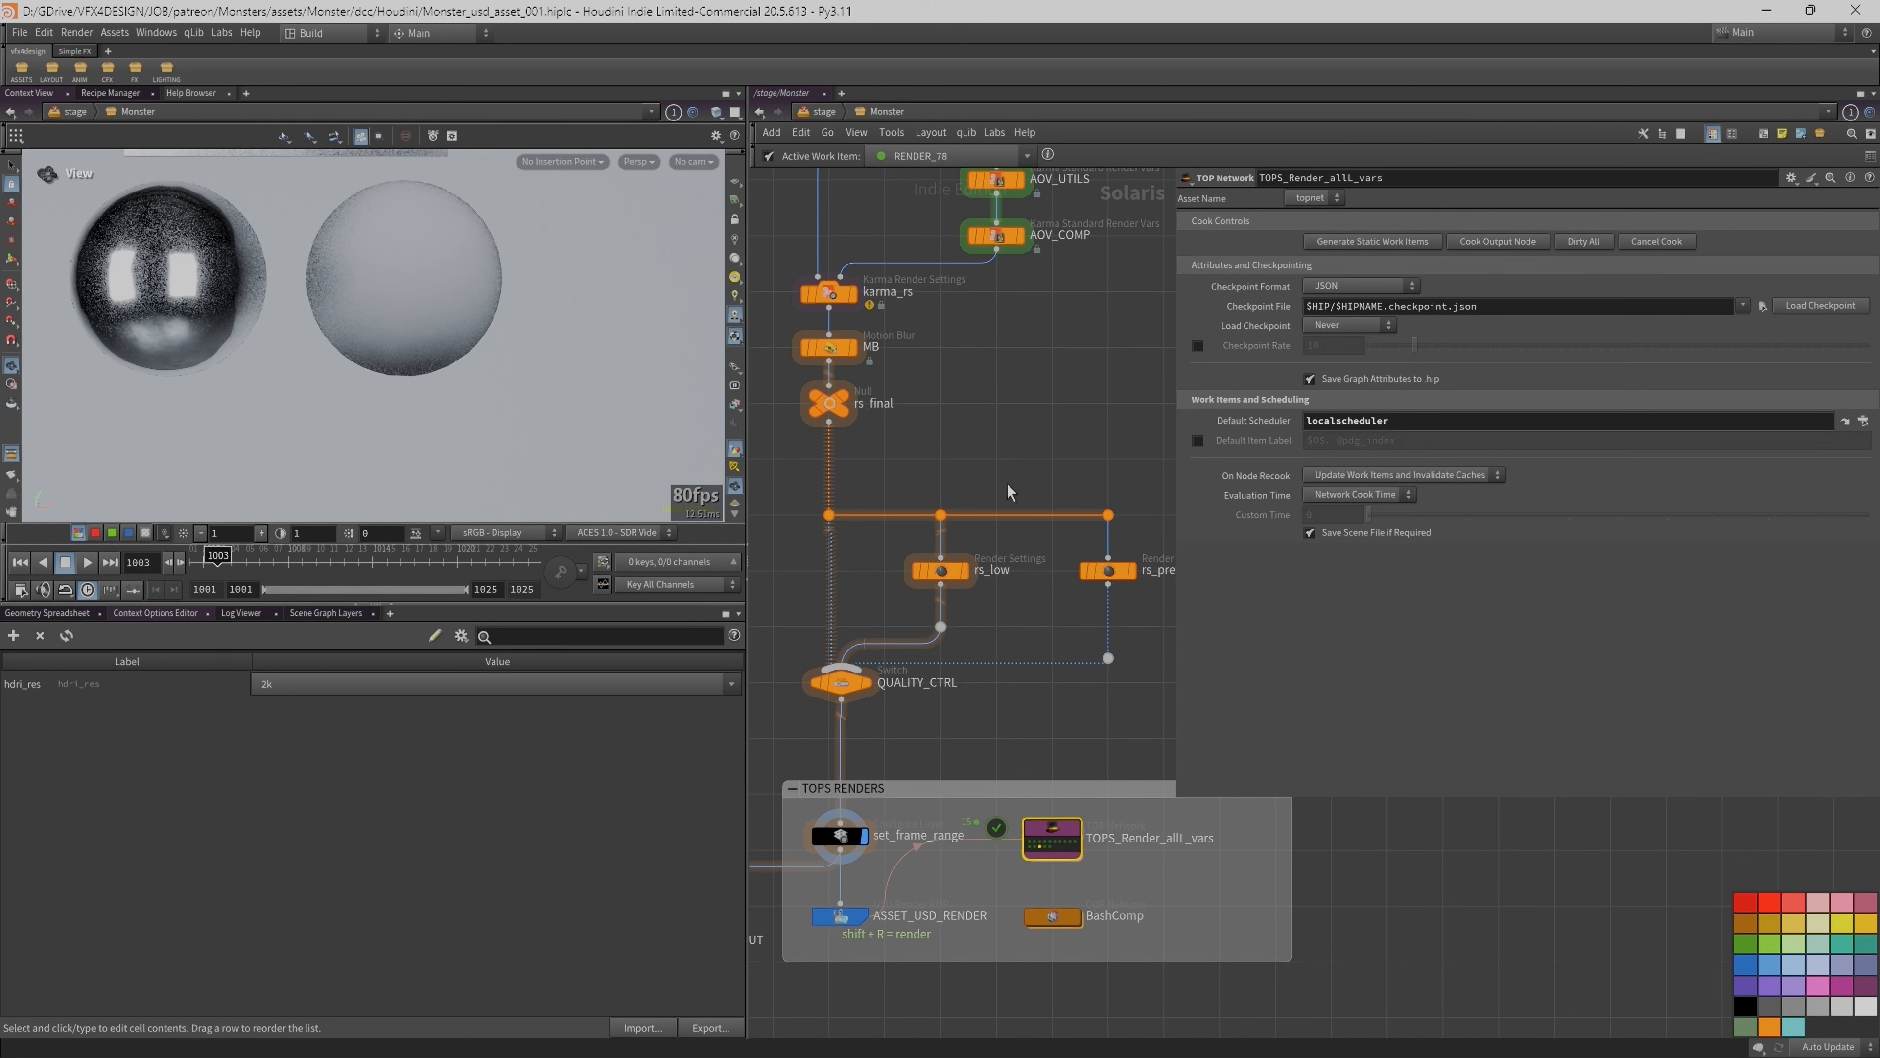
# Step: Select the ENV_01 dome light and inspect its Texture path, both evaluated and with the hdri_res and hdri_map variables
pyautogui.scroll(-4, 992, 741)
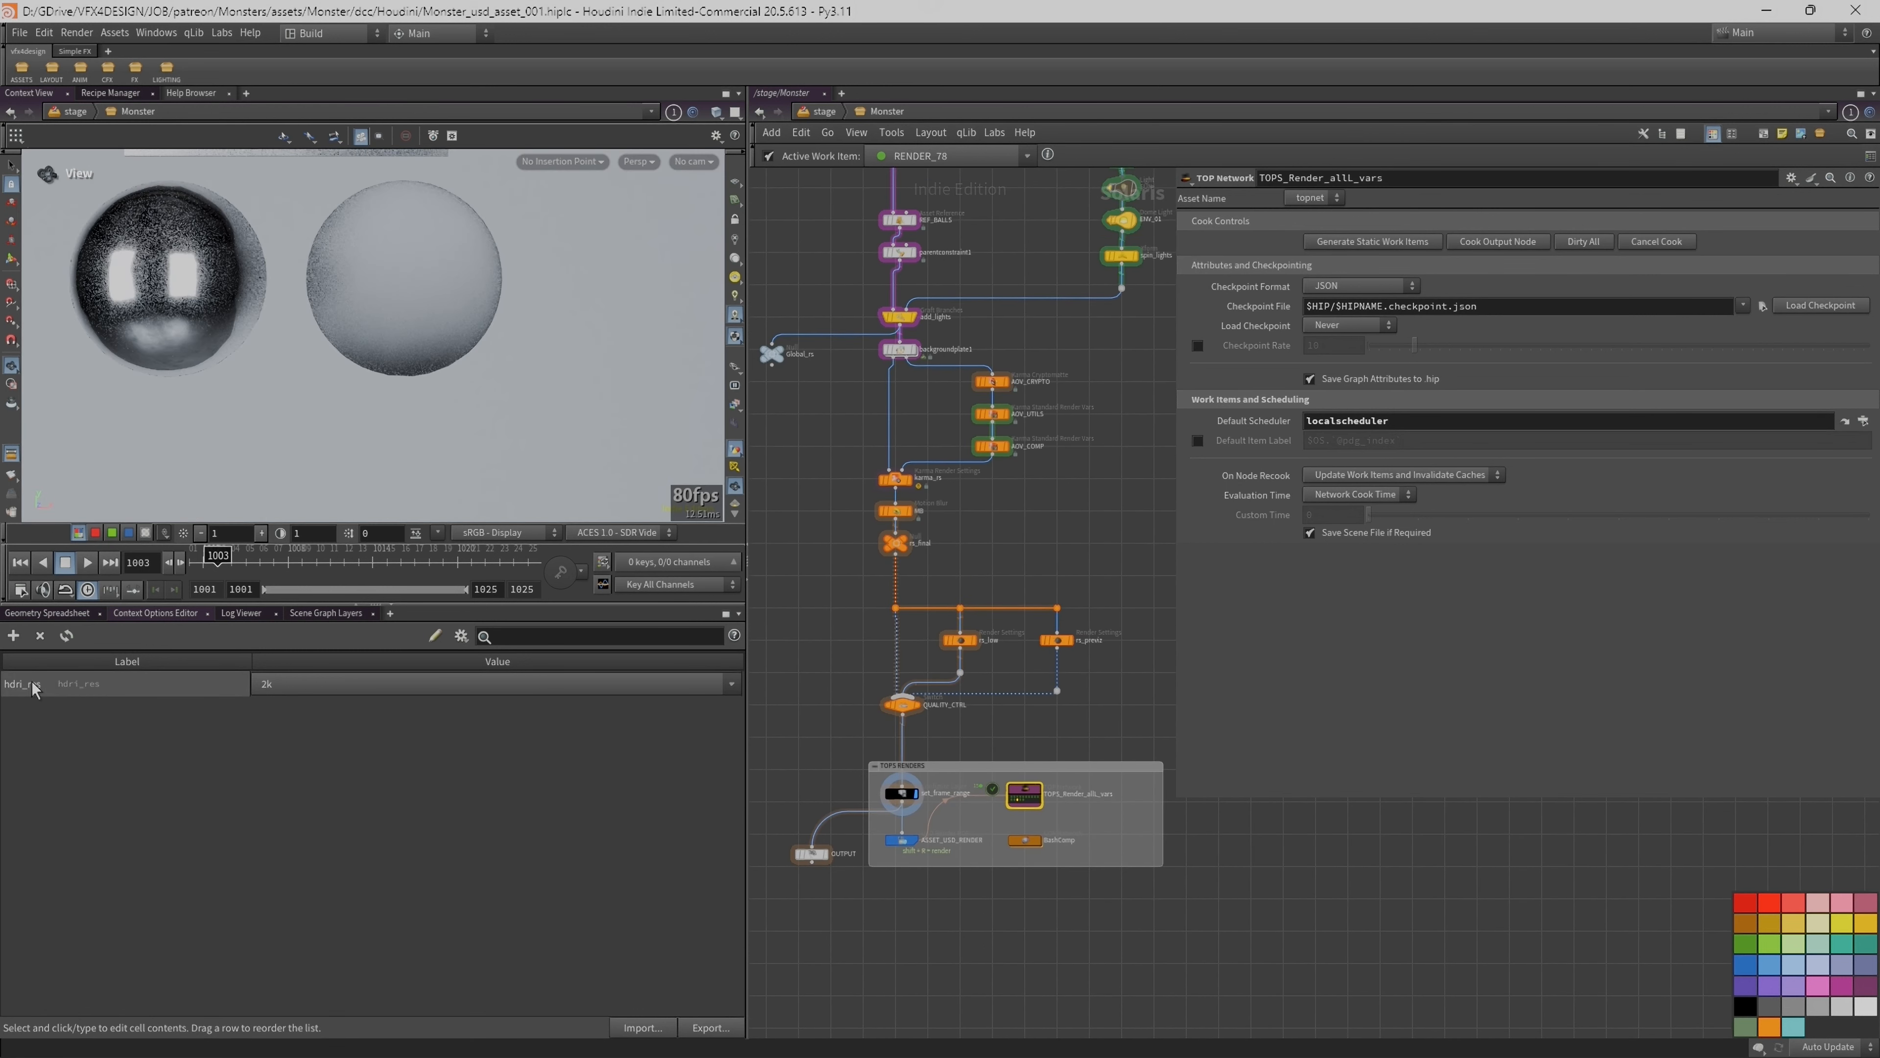
pyautogui.moveTo(1101, 366); pyautogui.dragTo(986, 563, button='middle')
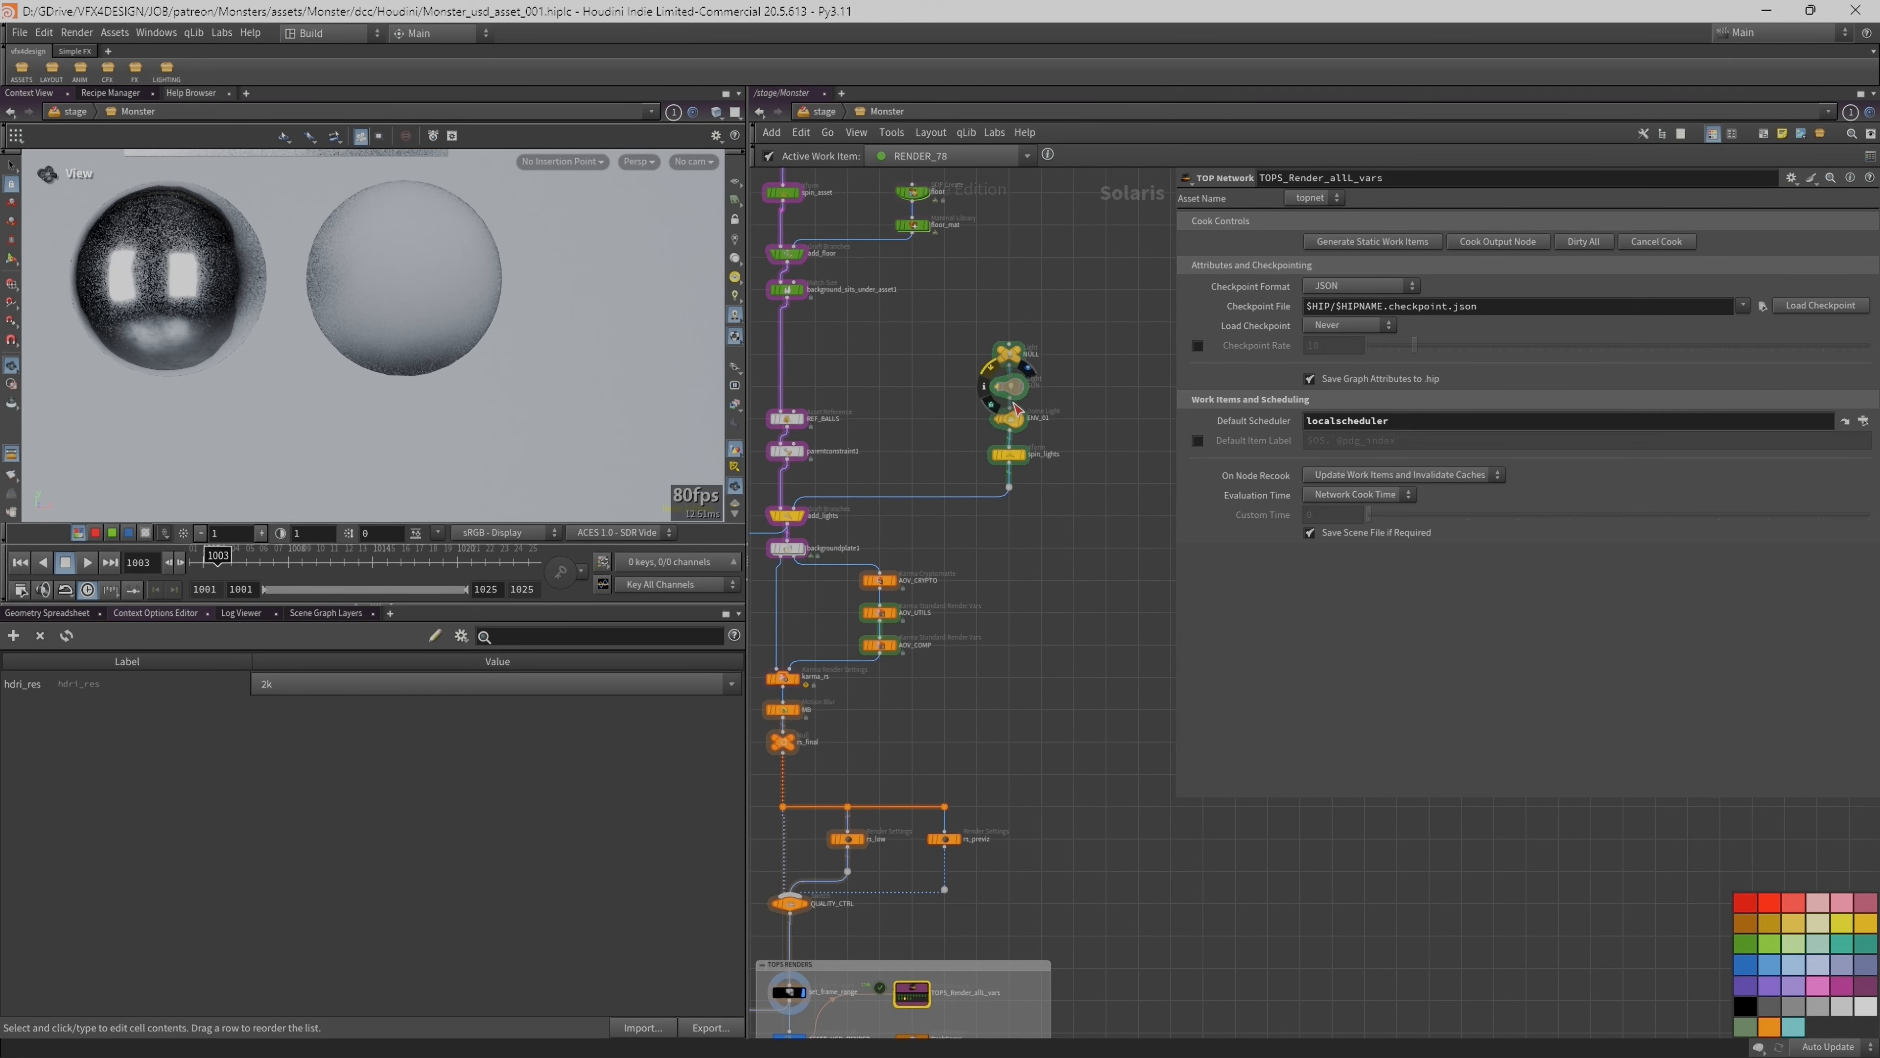
pyautogui.click(1009, 419)
pyautogui.click(1279, 455)
pyautogui.moveTo(1175, 421)
pyautogui.mouseDown()
pyautogui.moveTo(1018, 430)
pyautogui.moveTo(1180, 419)
pyautogui.mouseUp()
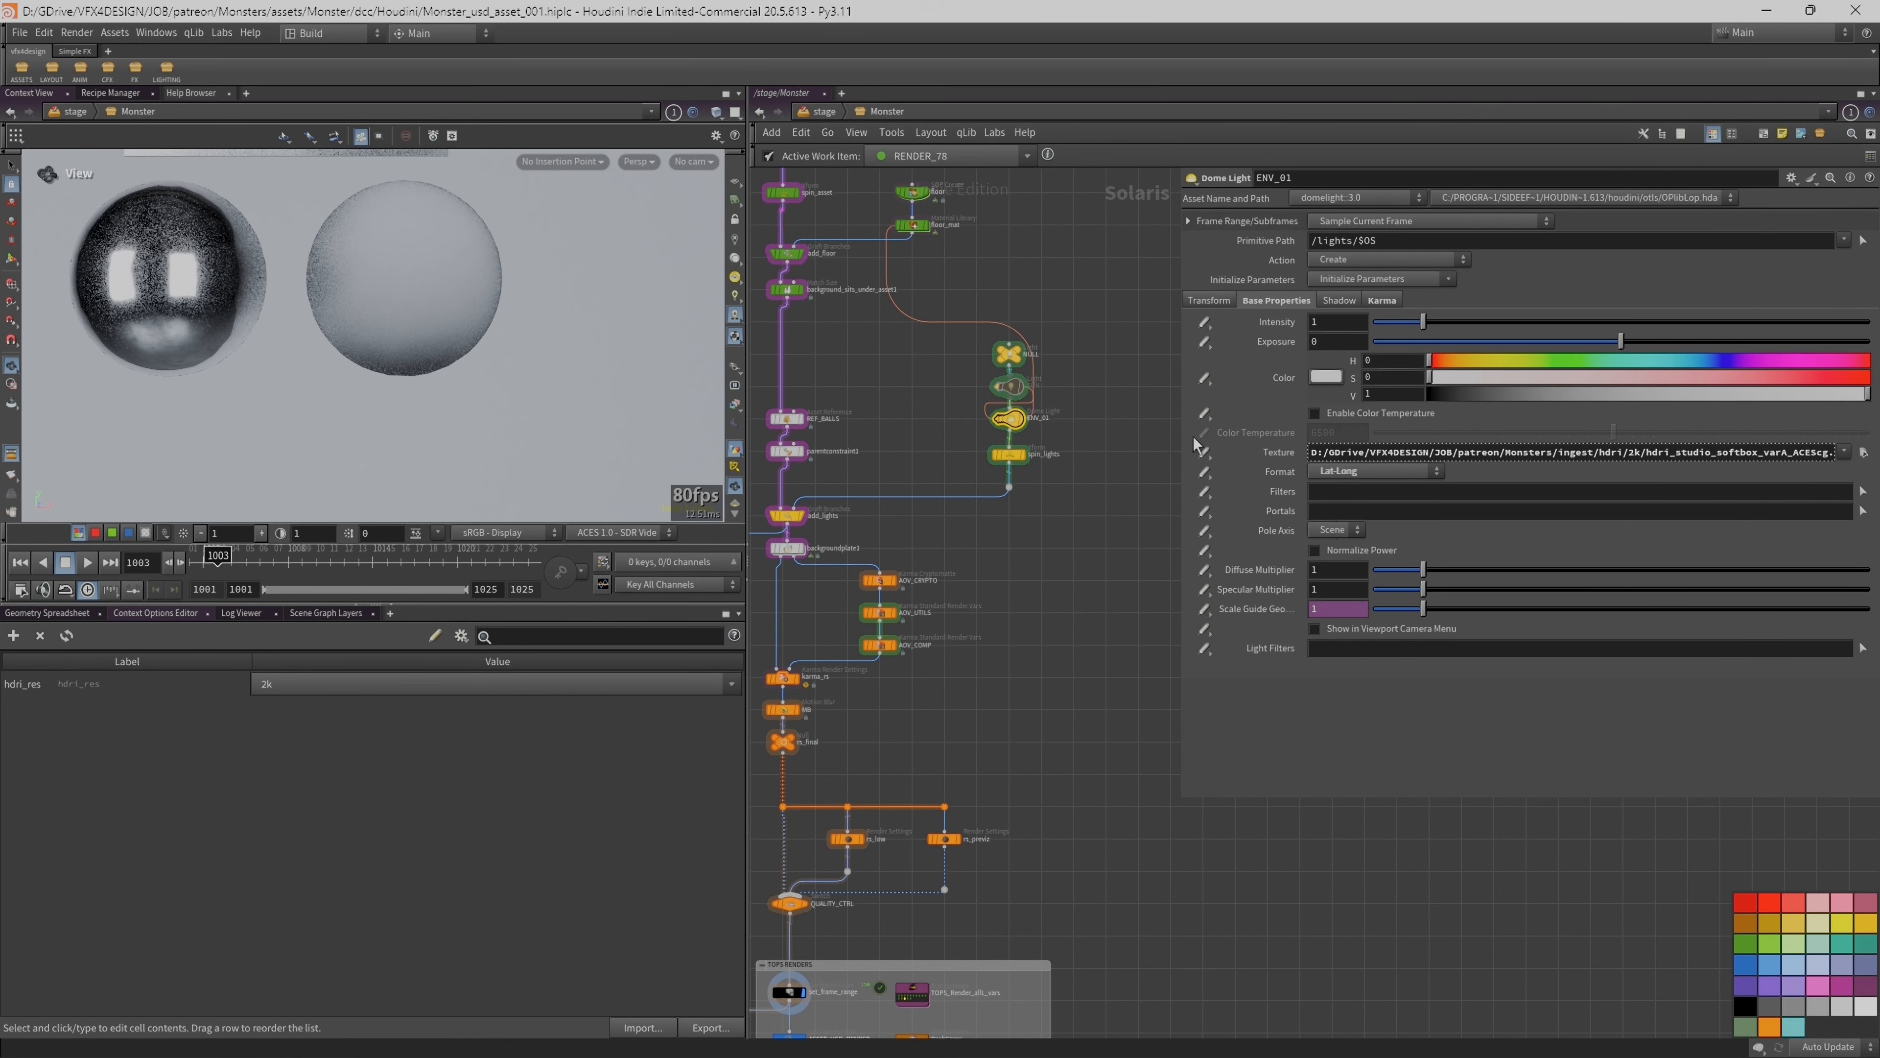
pyautogui.click(1278, 452)
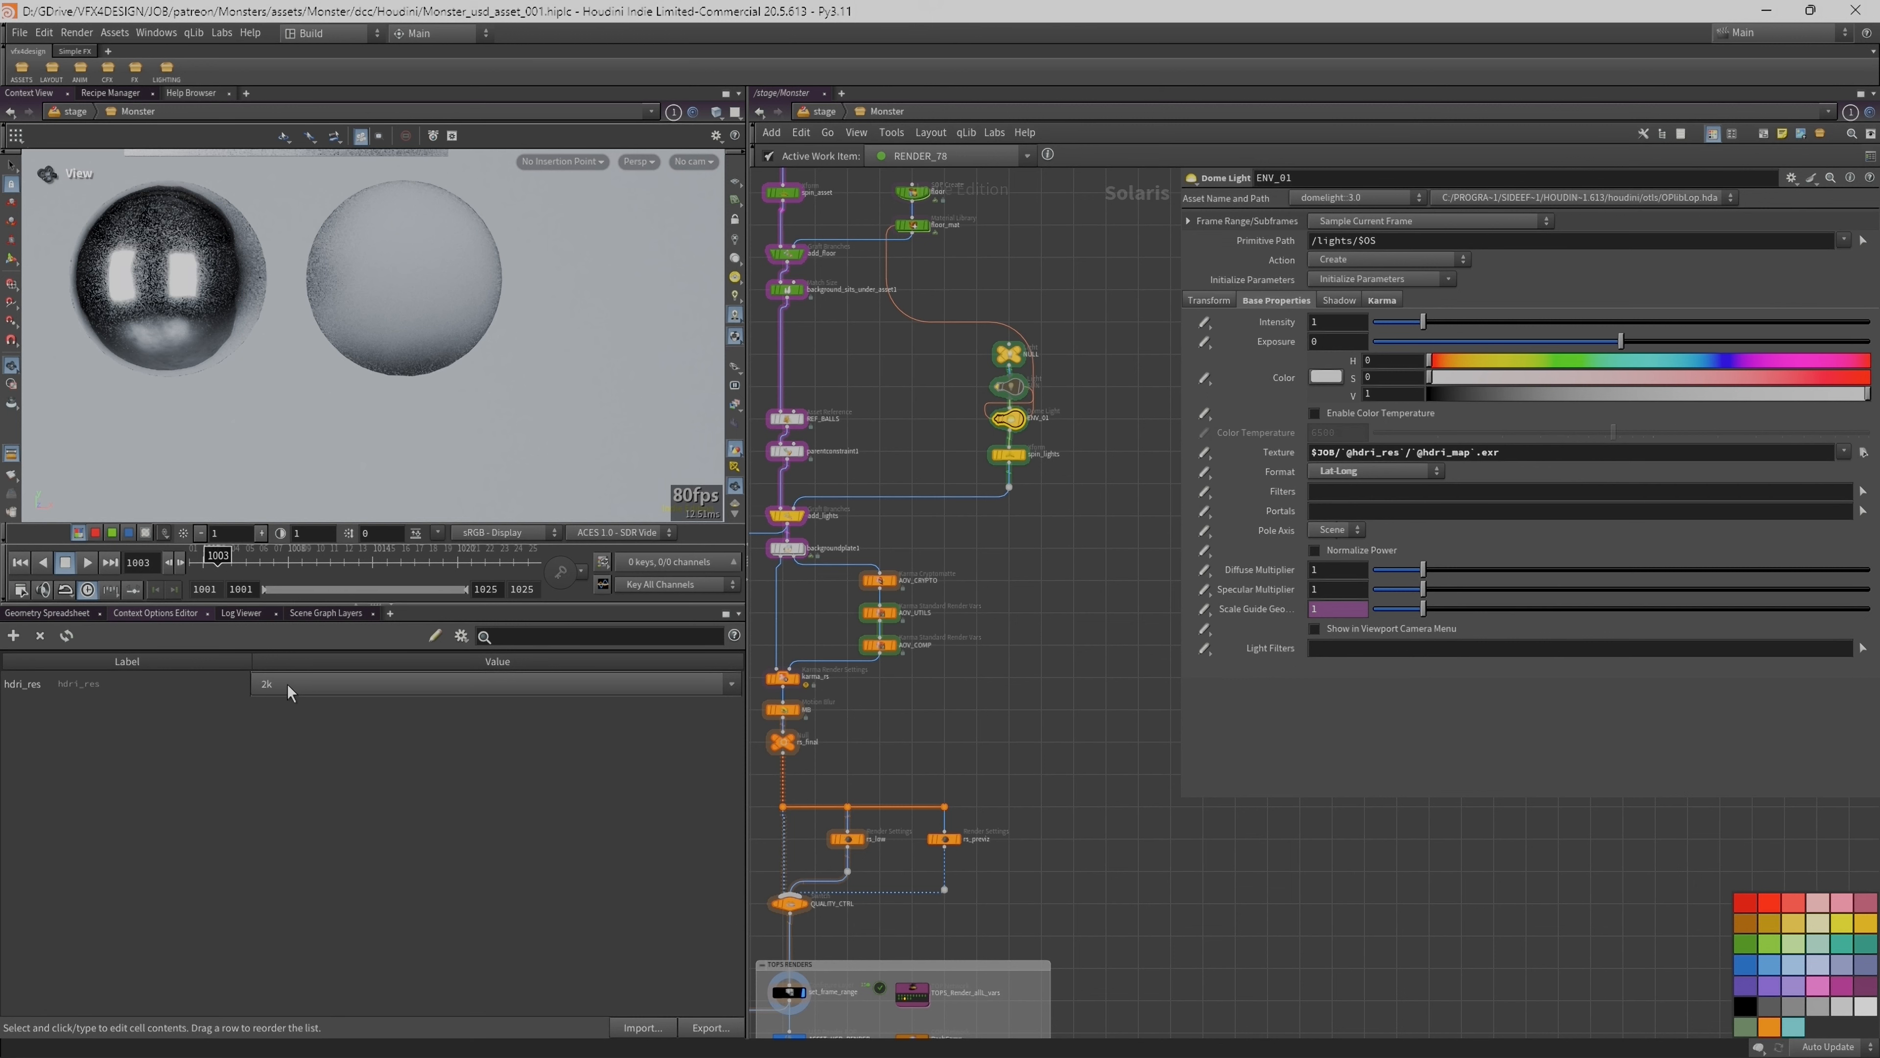
# Step: Reopen the TOPS_Render_allL_vars network, check the Wedge Count of wedge_hdri_map, and return to the Monster network
pyautogui.moveTo(916, 997); pyautogui.dragTo(907, 861, button='middle')
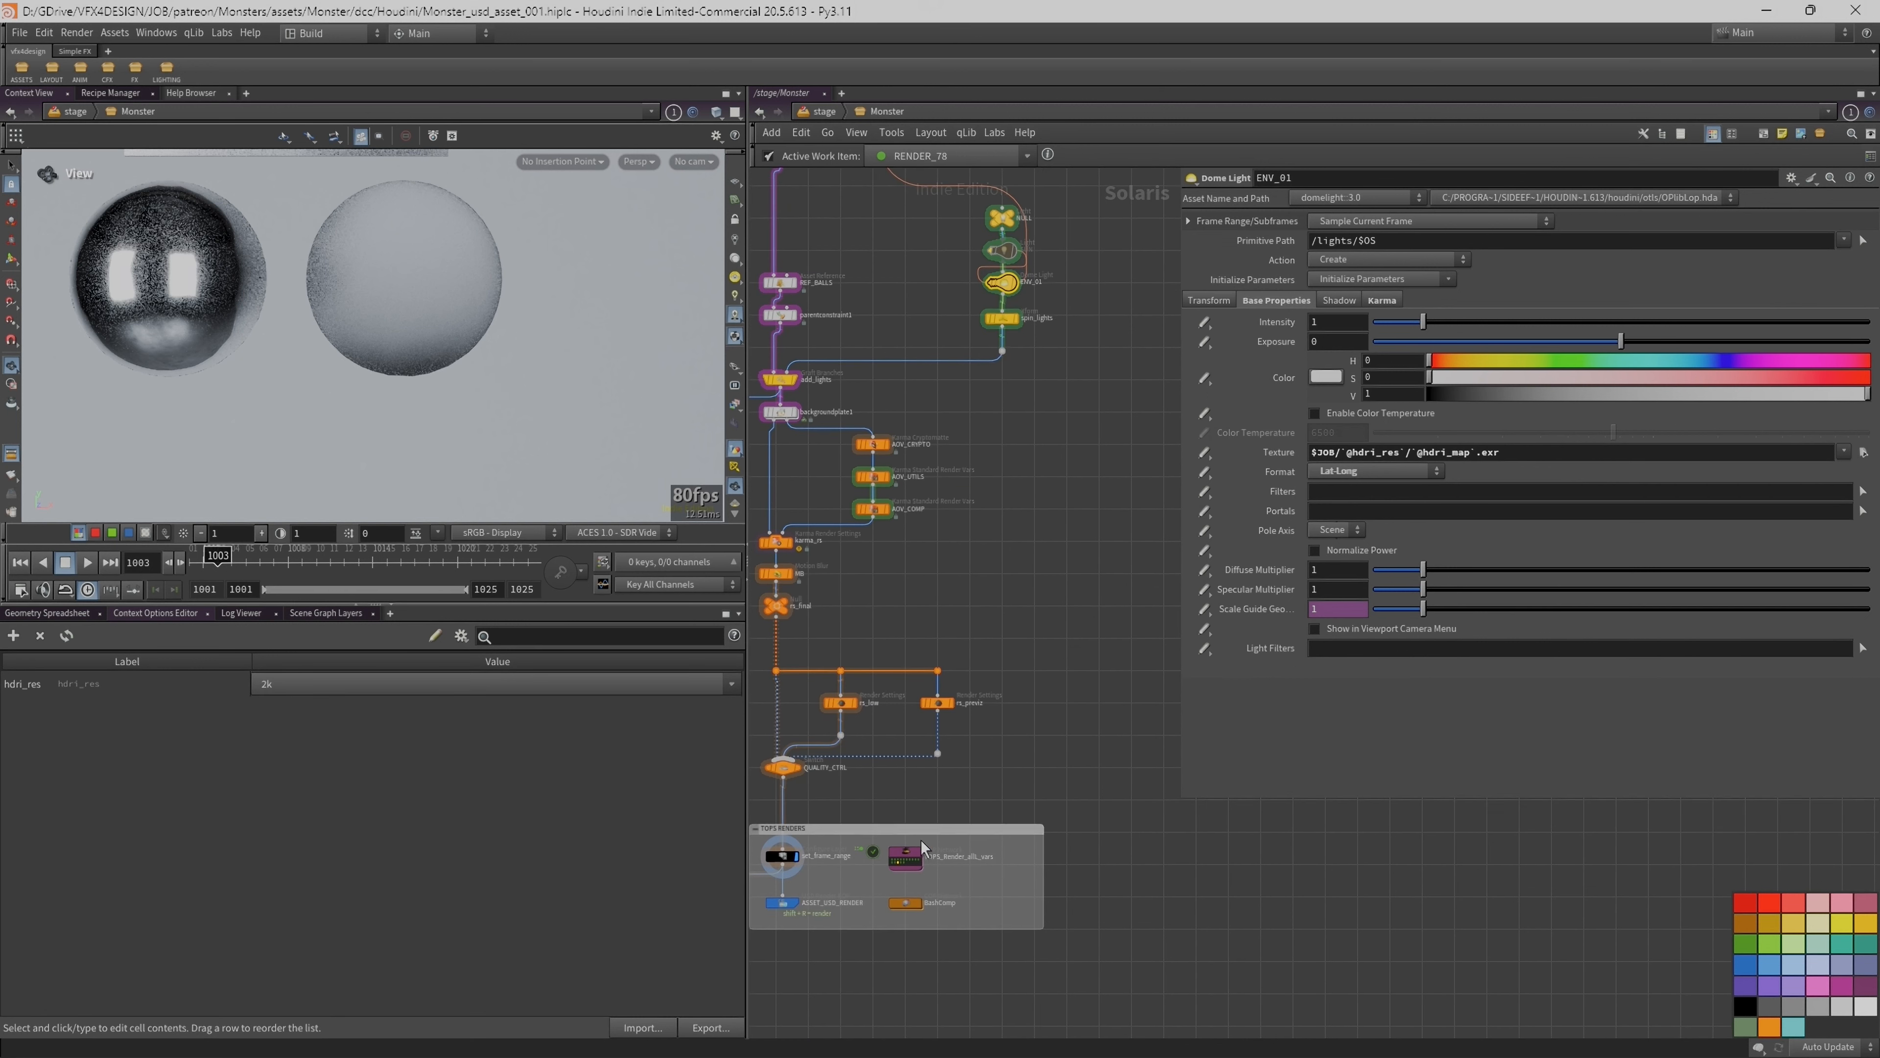
pyautogui.click(905, 859)
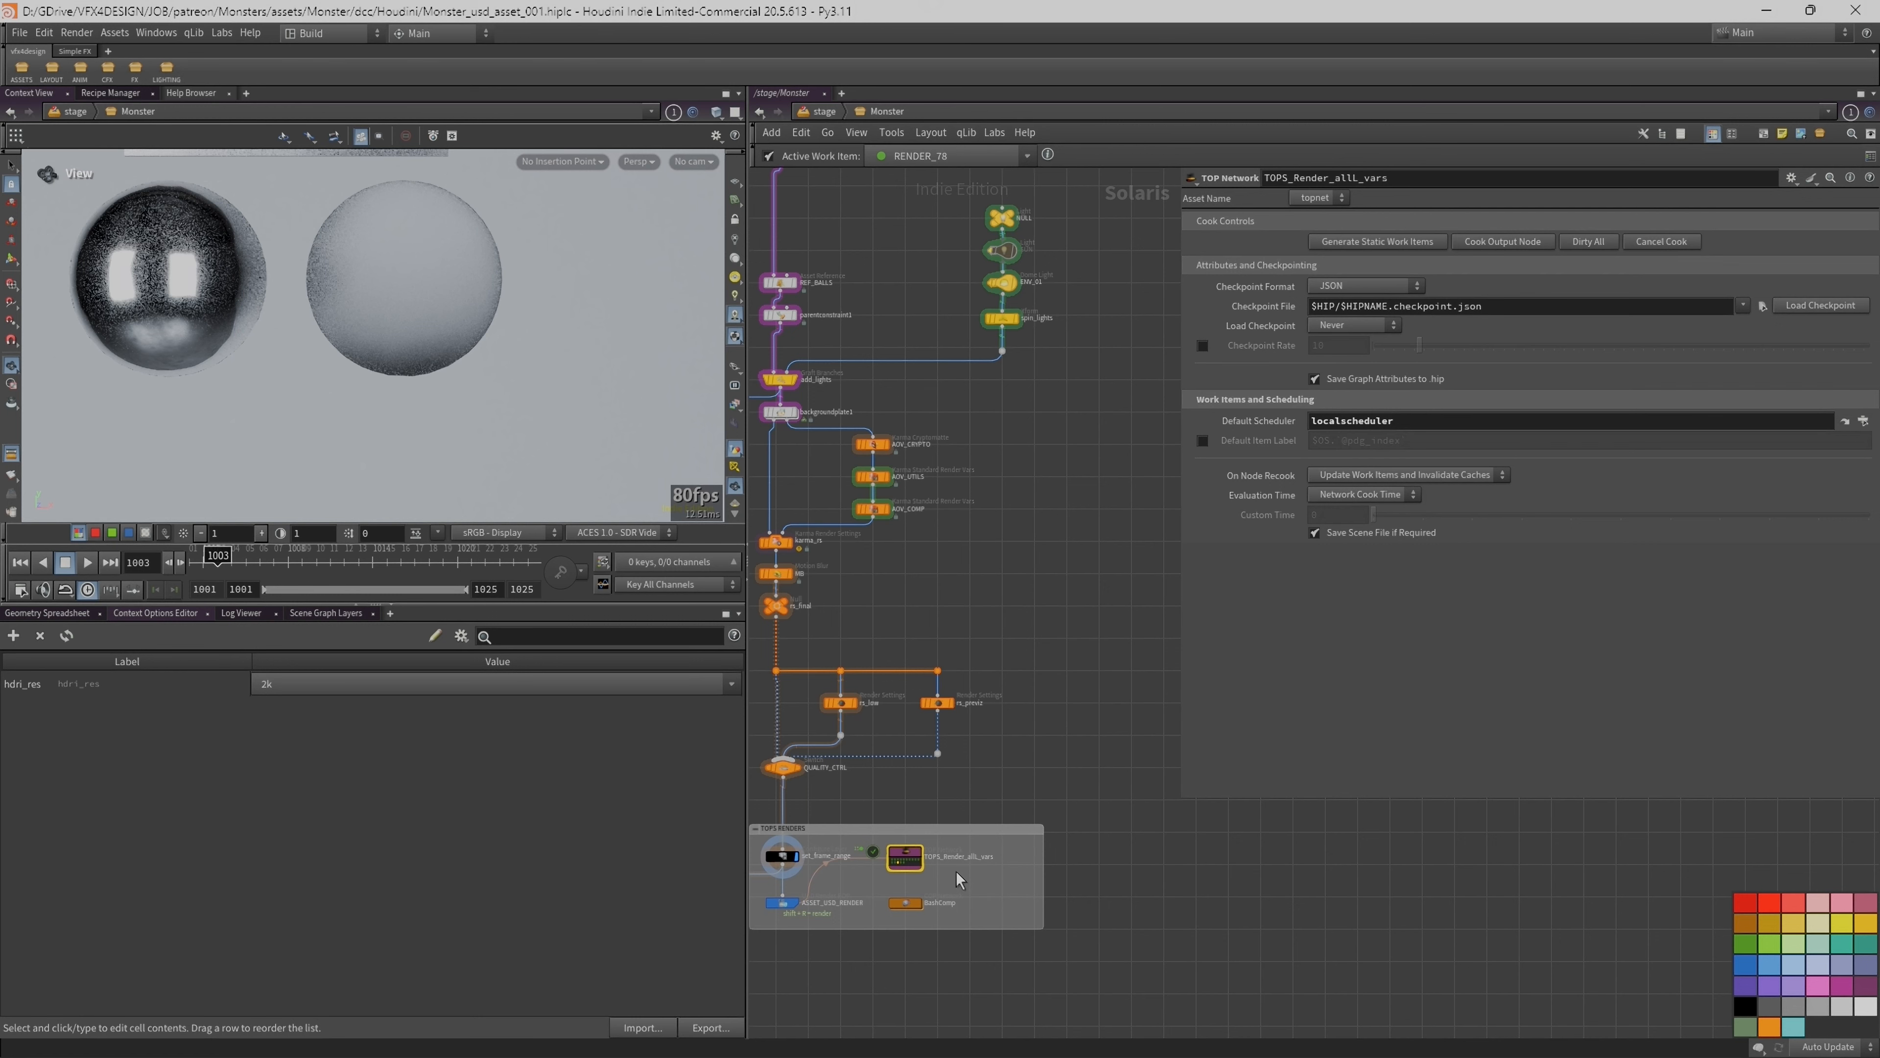
pyautogui.doubleClick(906, 857)
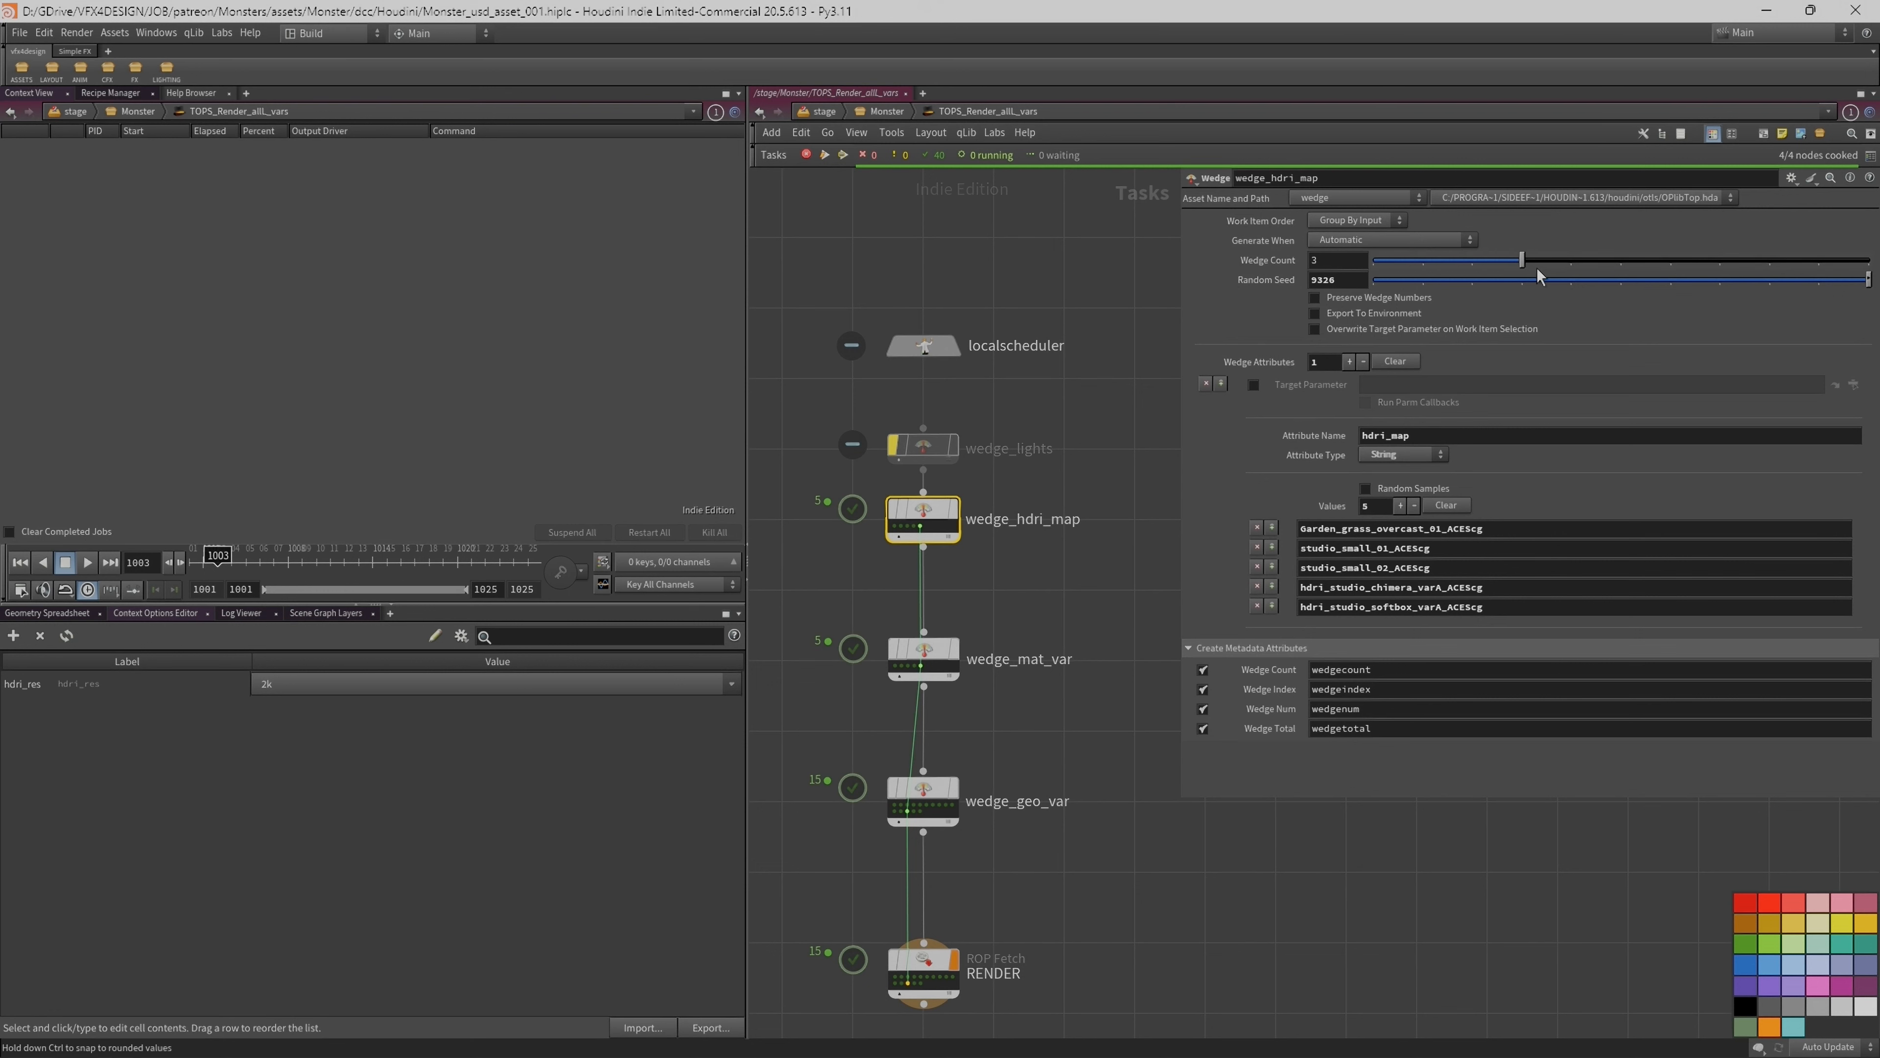
pyautogui.moveTo(1090, 652); pyautogui.dragTo(1092, 610, button='middle')
pyautogui.press('u')
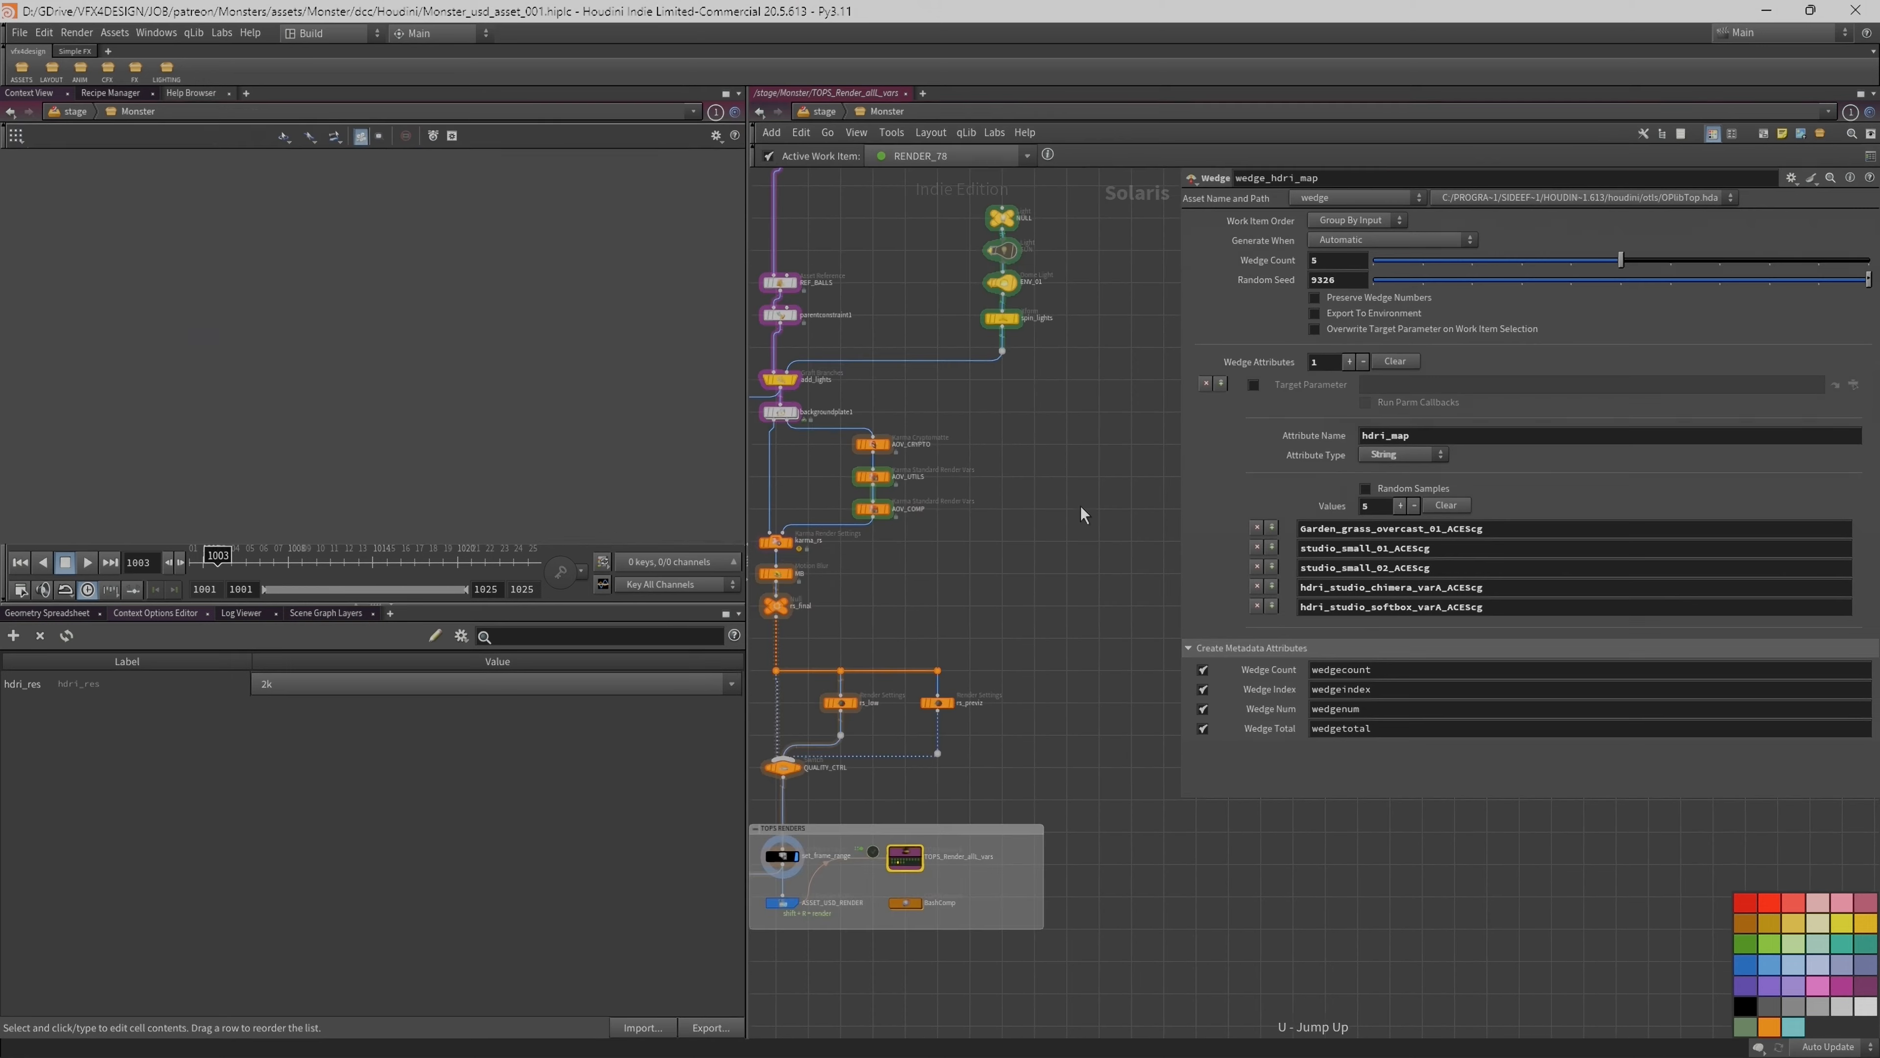
# Step: Compare the Texture path of the ENV_01 dome light with the Plate path of backgroundplate1
pyautogui.moveTo(1177, 504); pyautogui.dragTo(1224, 505)
pyautogui.moveTo(1111, 474); pyautogui.dragTo(1173, 568, button='middle')
pyautogui.scroll(3, 1173, 568)
pyautogui.moveTo(1052, 627); pyautogui.dragTo(1173, 579, button='middle')
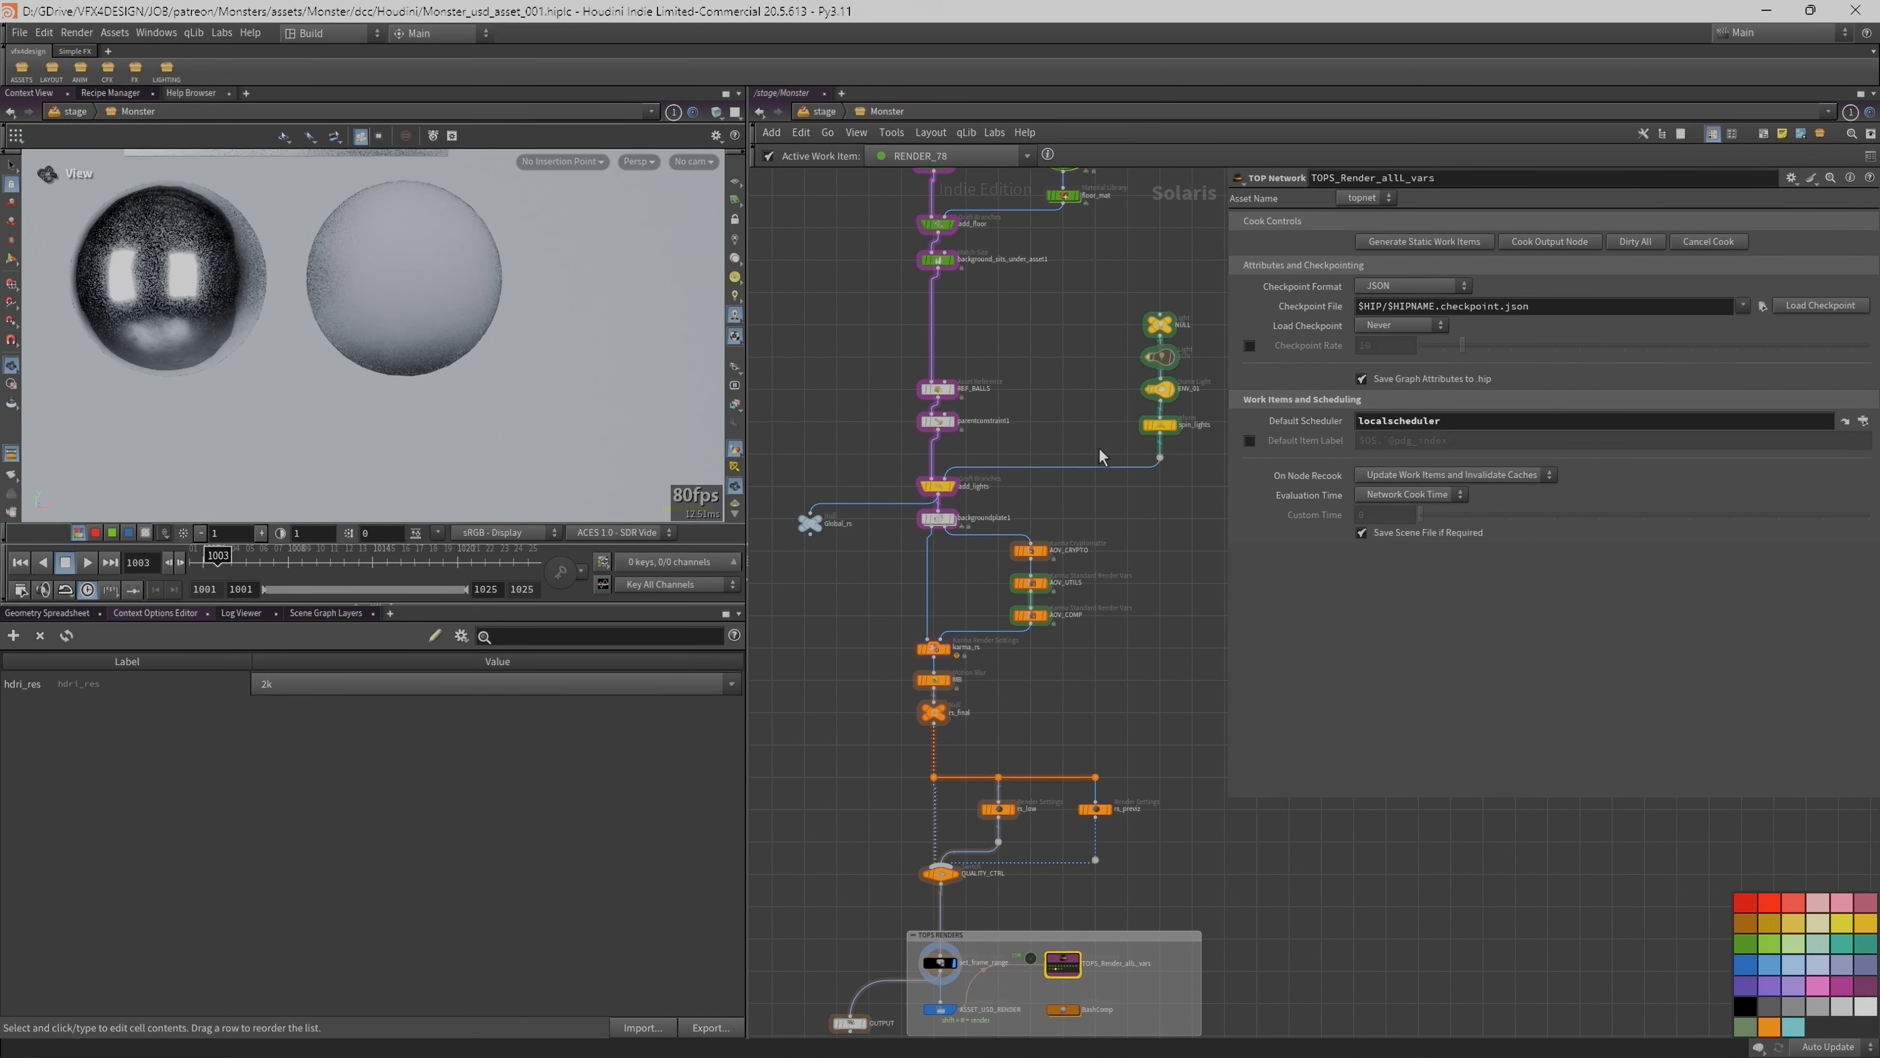
pyautogui.moveTo(1078, 408); pyautogui.dragTo(991, 425, button='middle')
pyautogui.click(1079, 408)
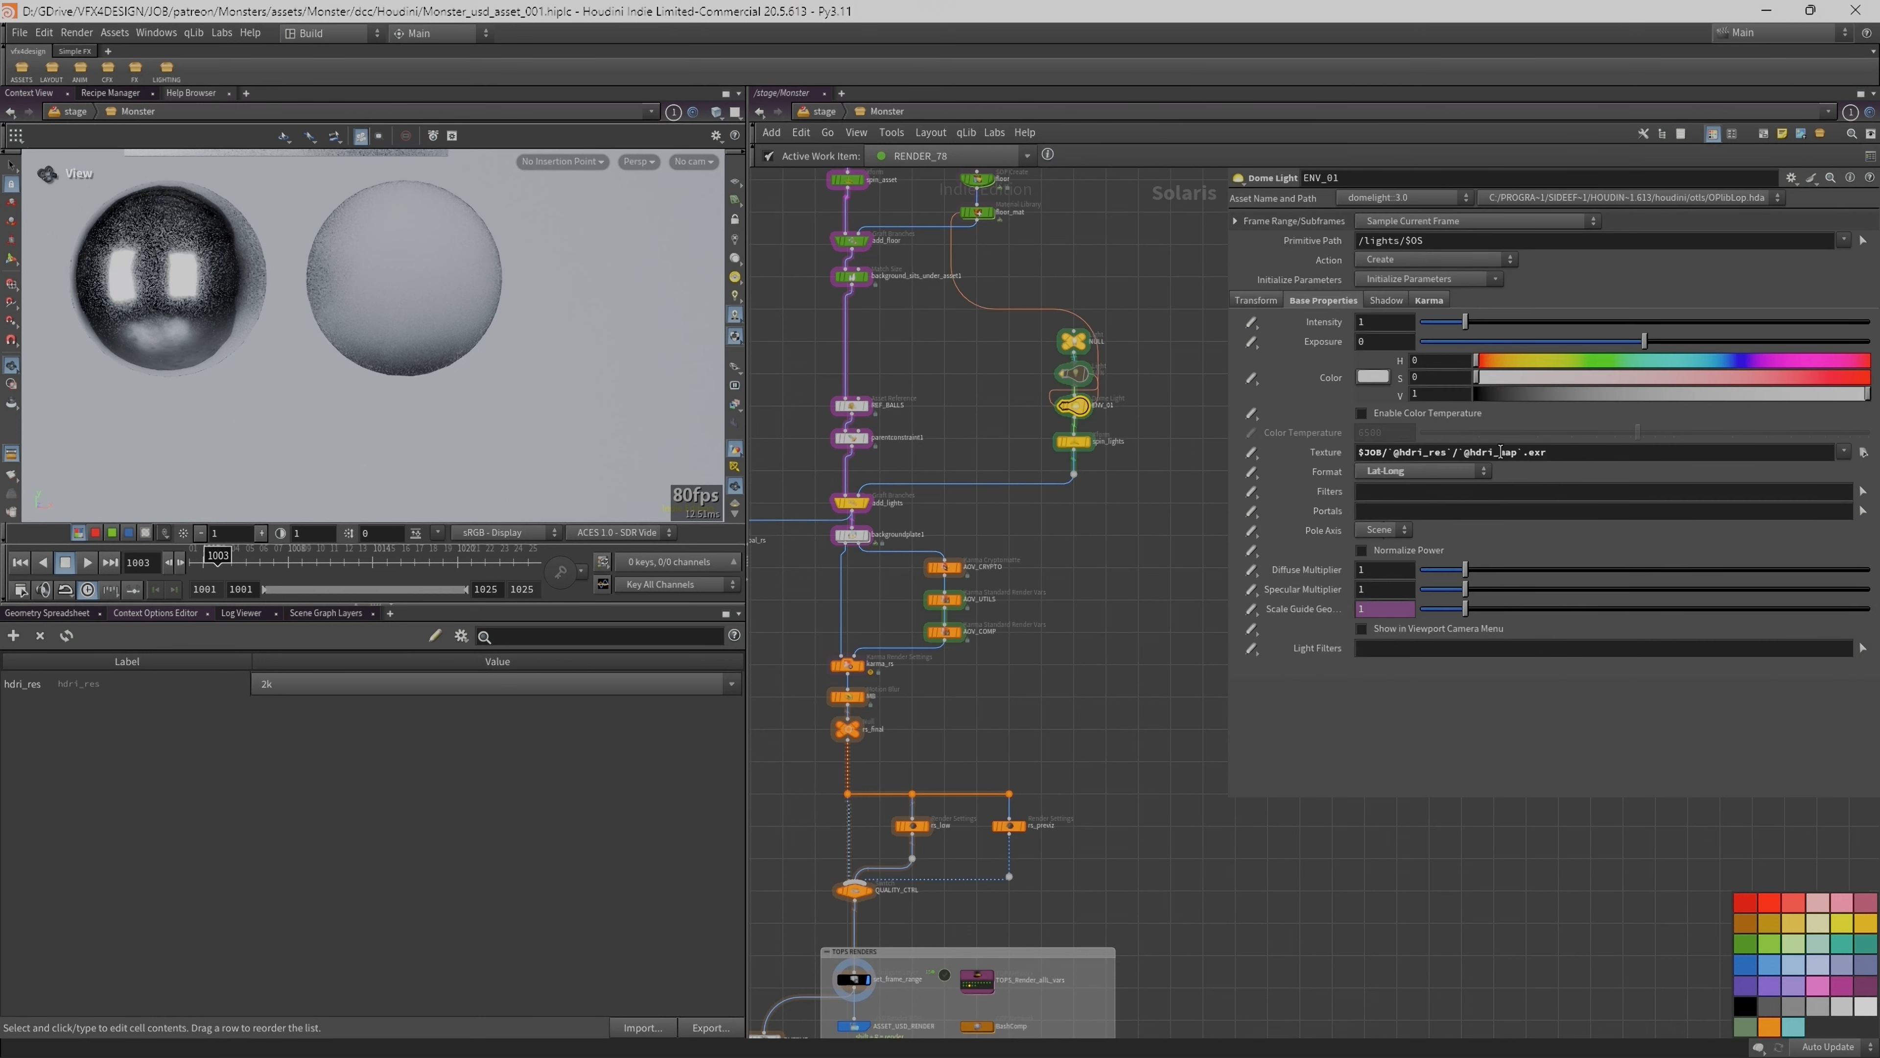
pyautogui.click(1573, 452)
pyautogui.click(849, 538)
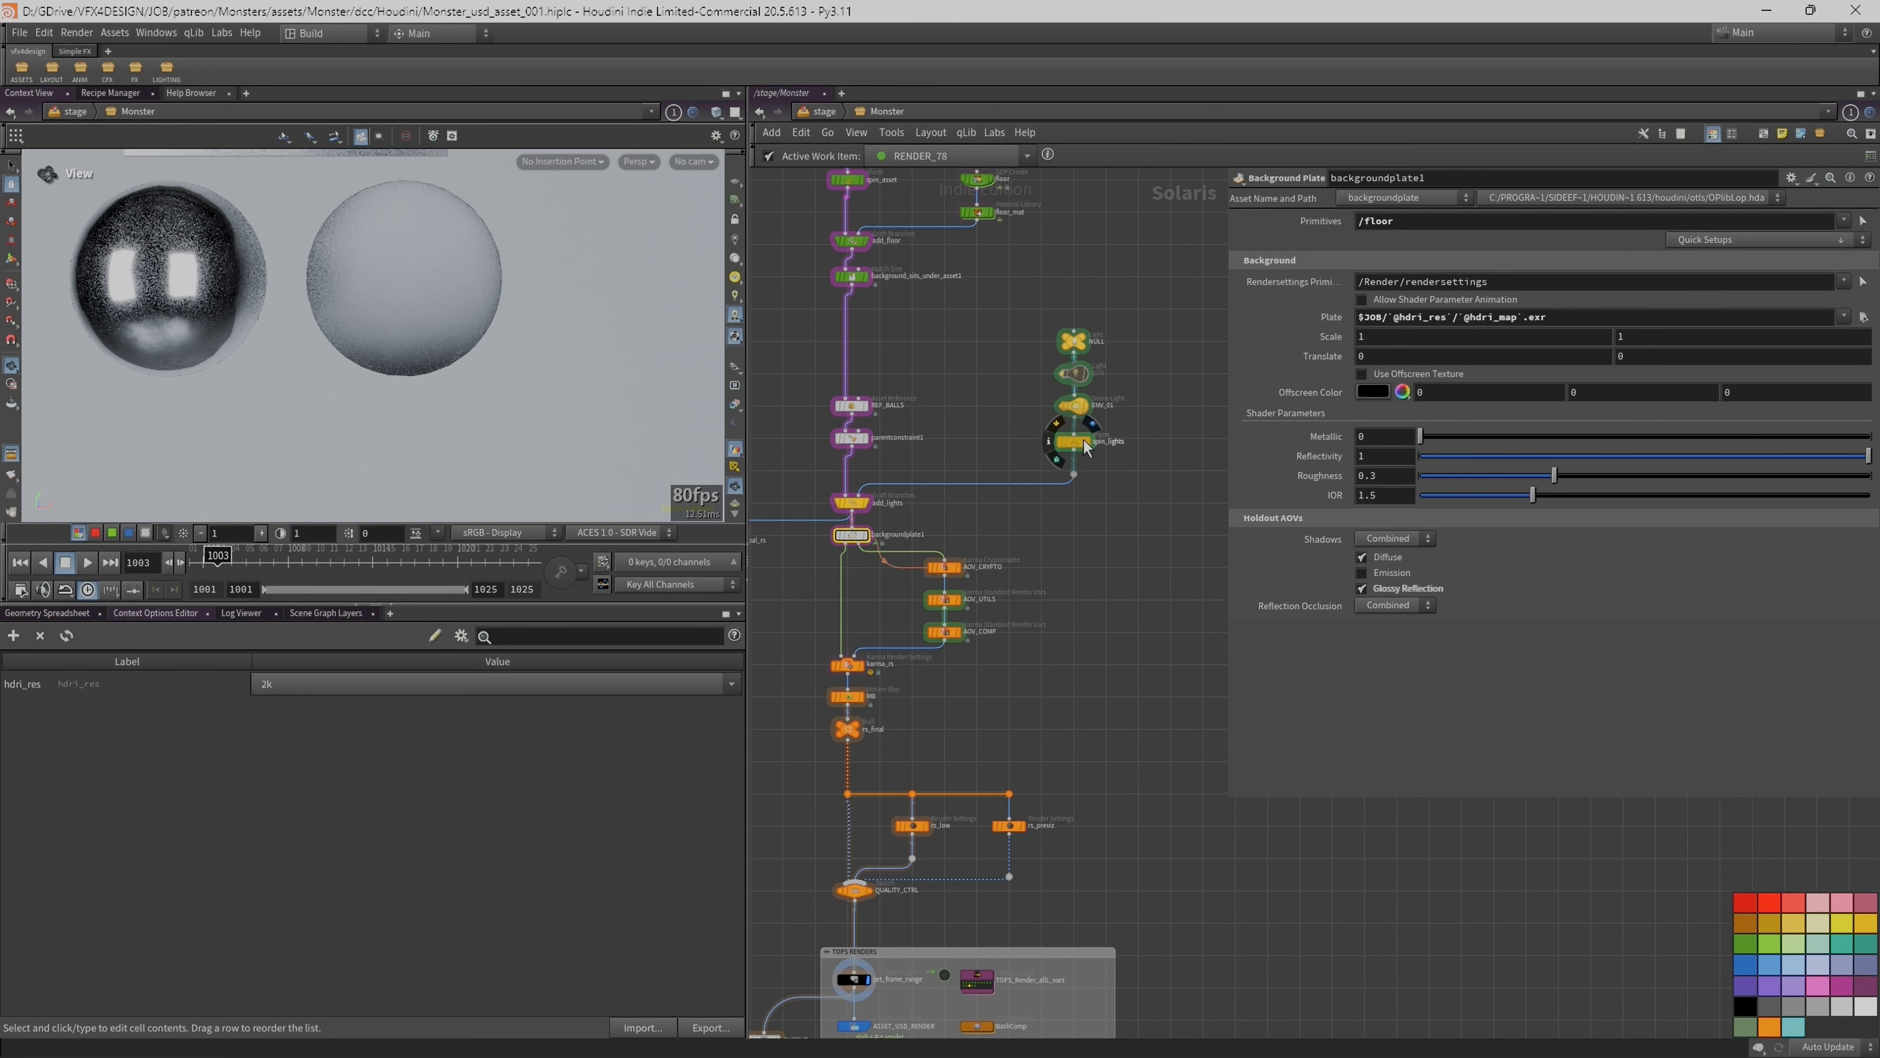
# Step: Copy ENV_01's Texture parameter and paste it into backgroundplate1's Plate as a relative reference
pyautogui.click(1073, 403)
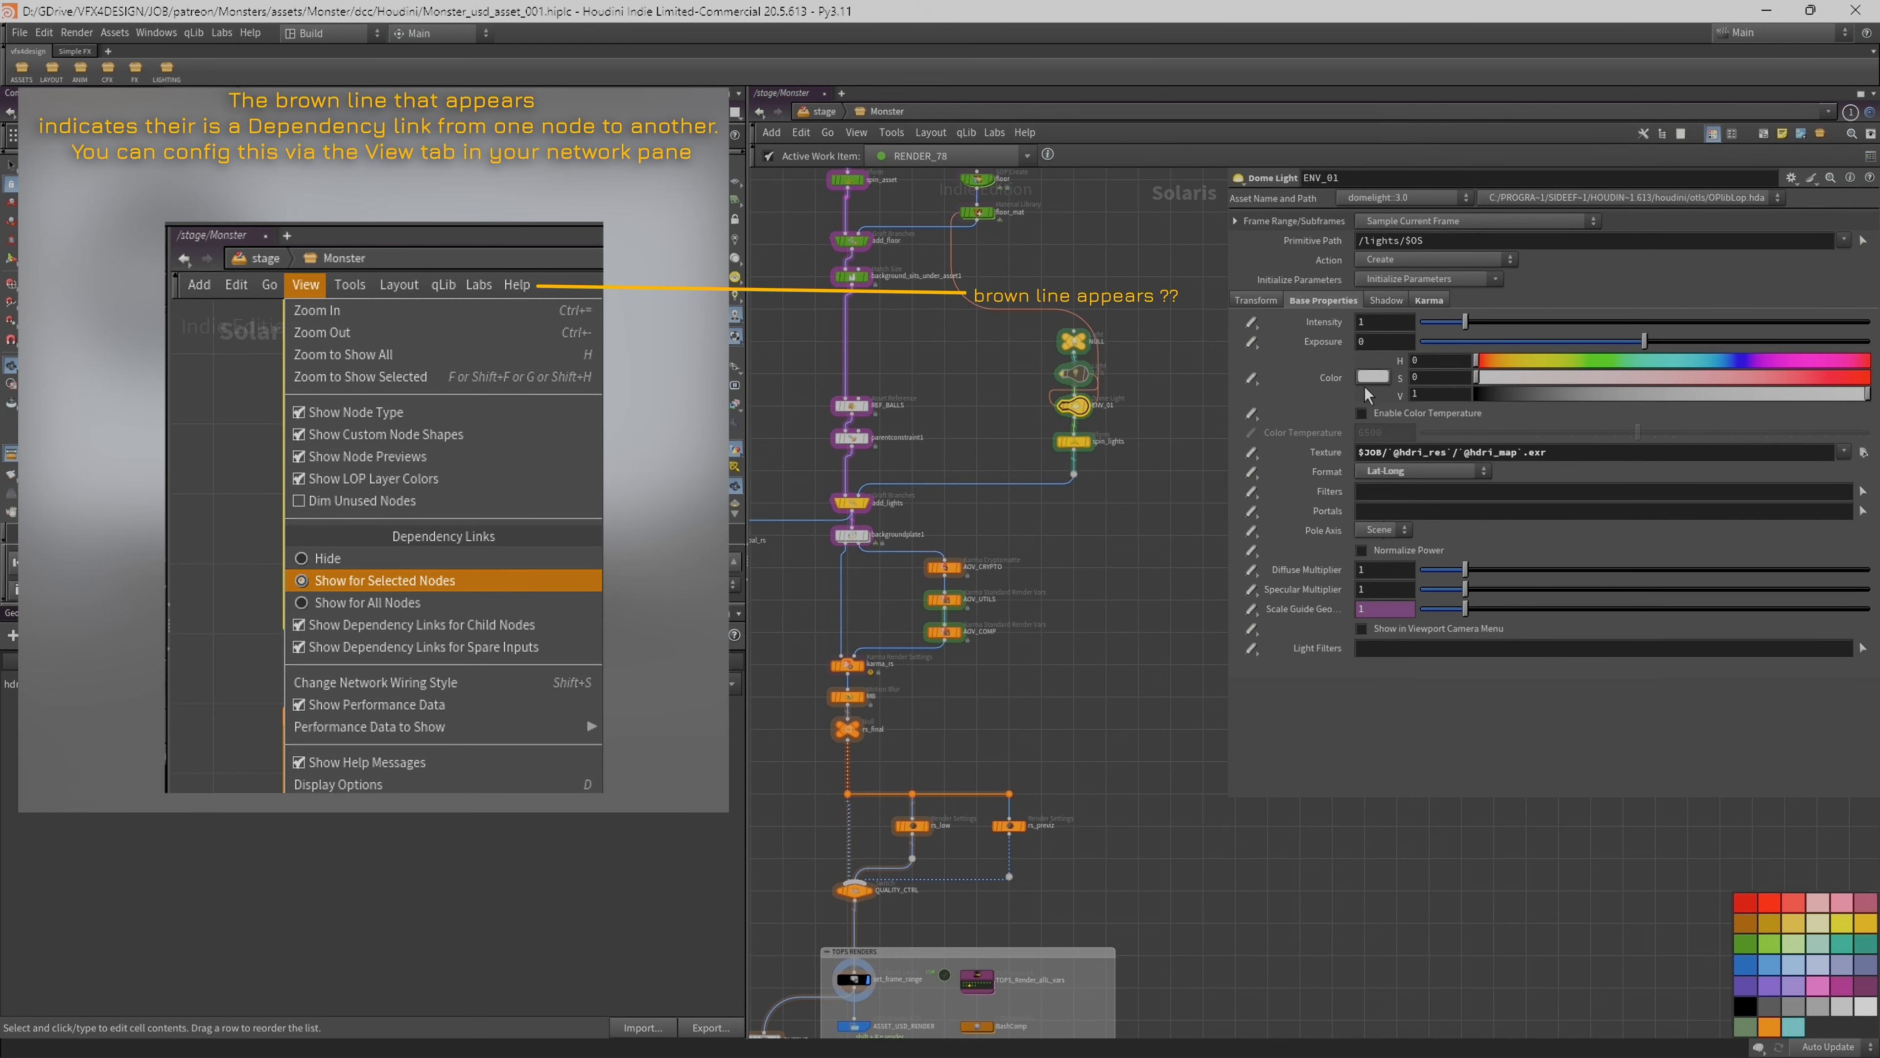
pyautogui.rightClick(1317, 452)
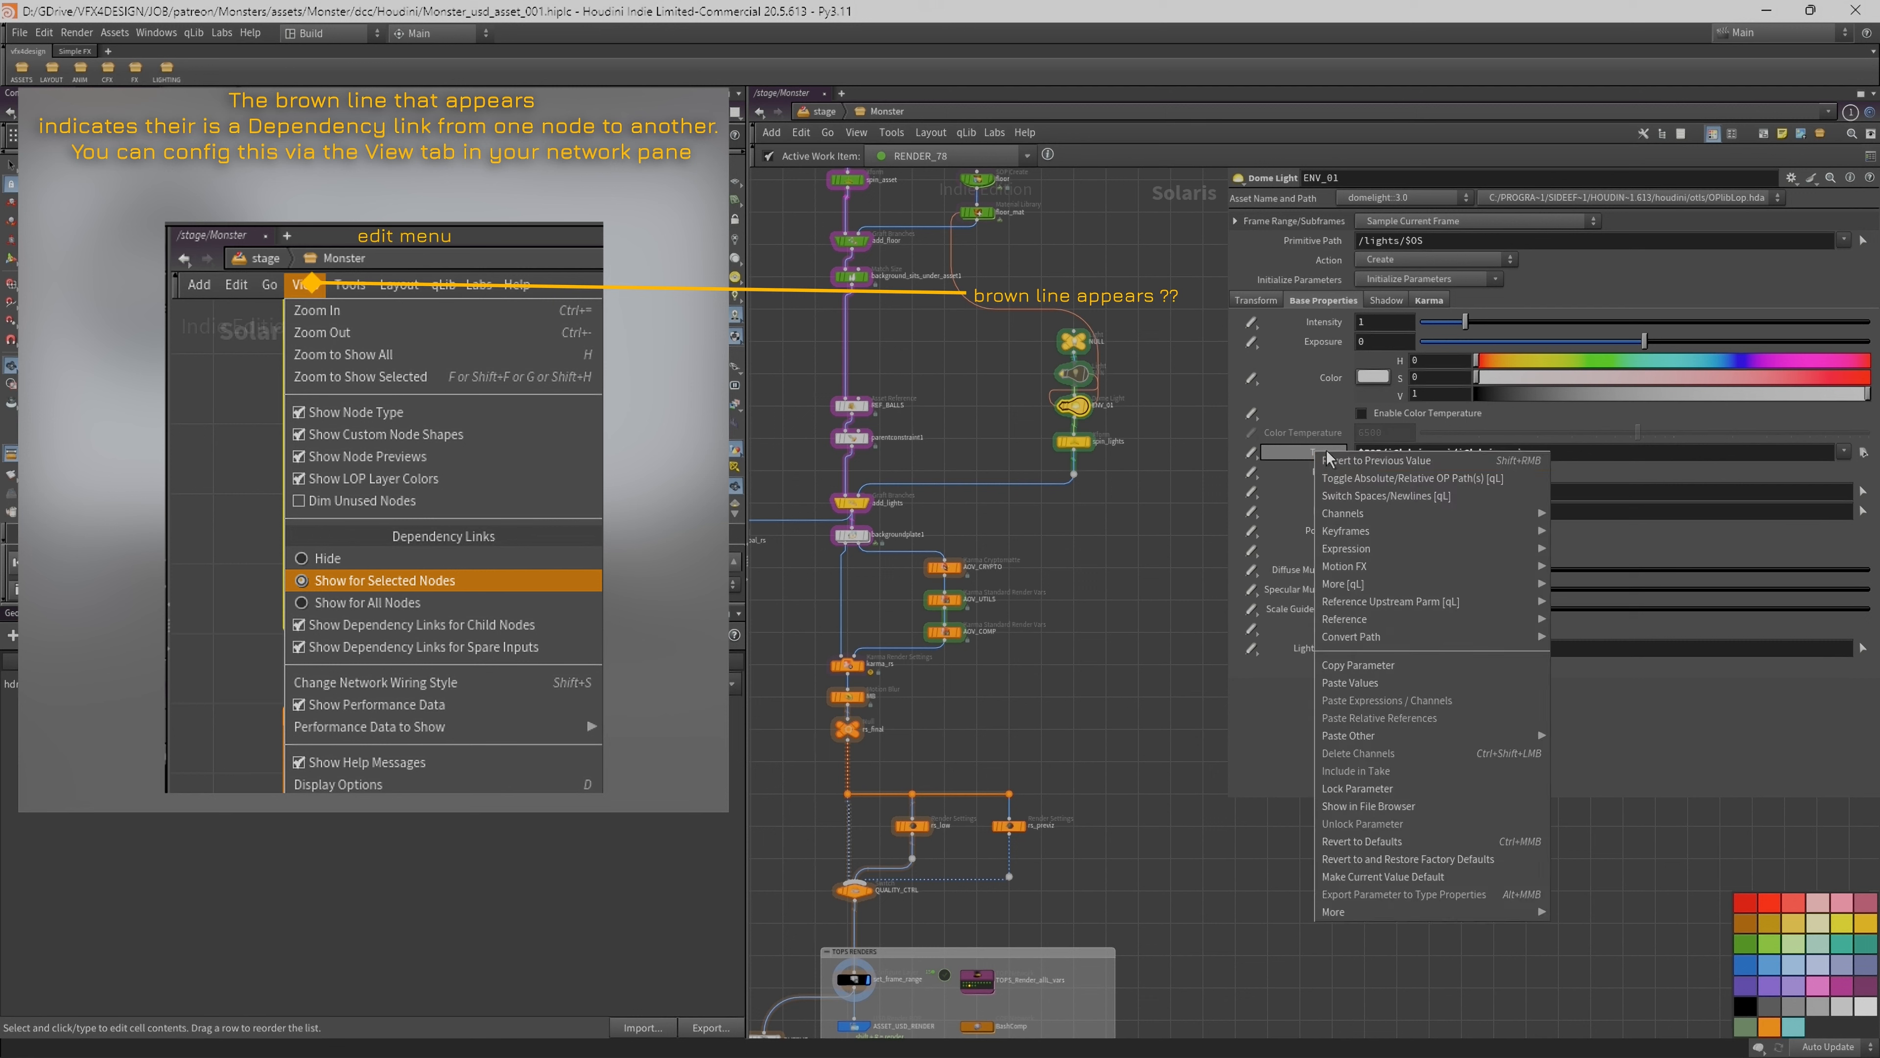
pyautogui.click(1401, 671)
pyautogui.click(861, 530)
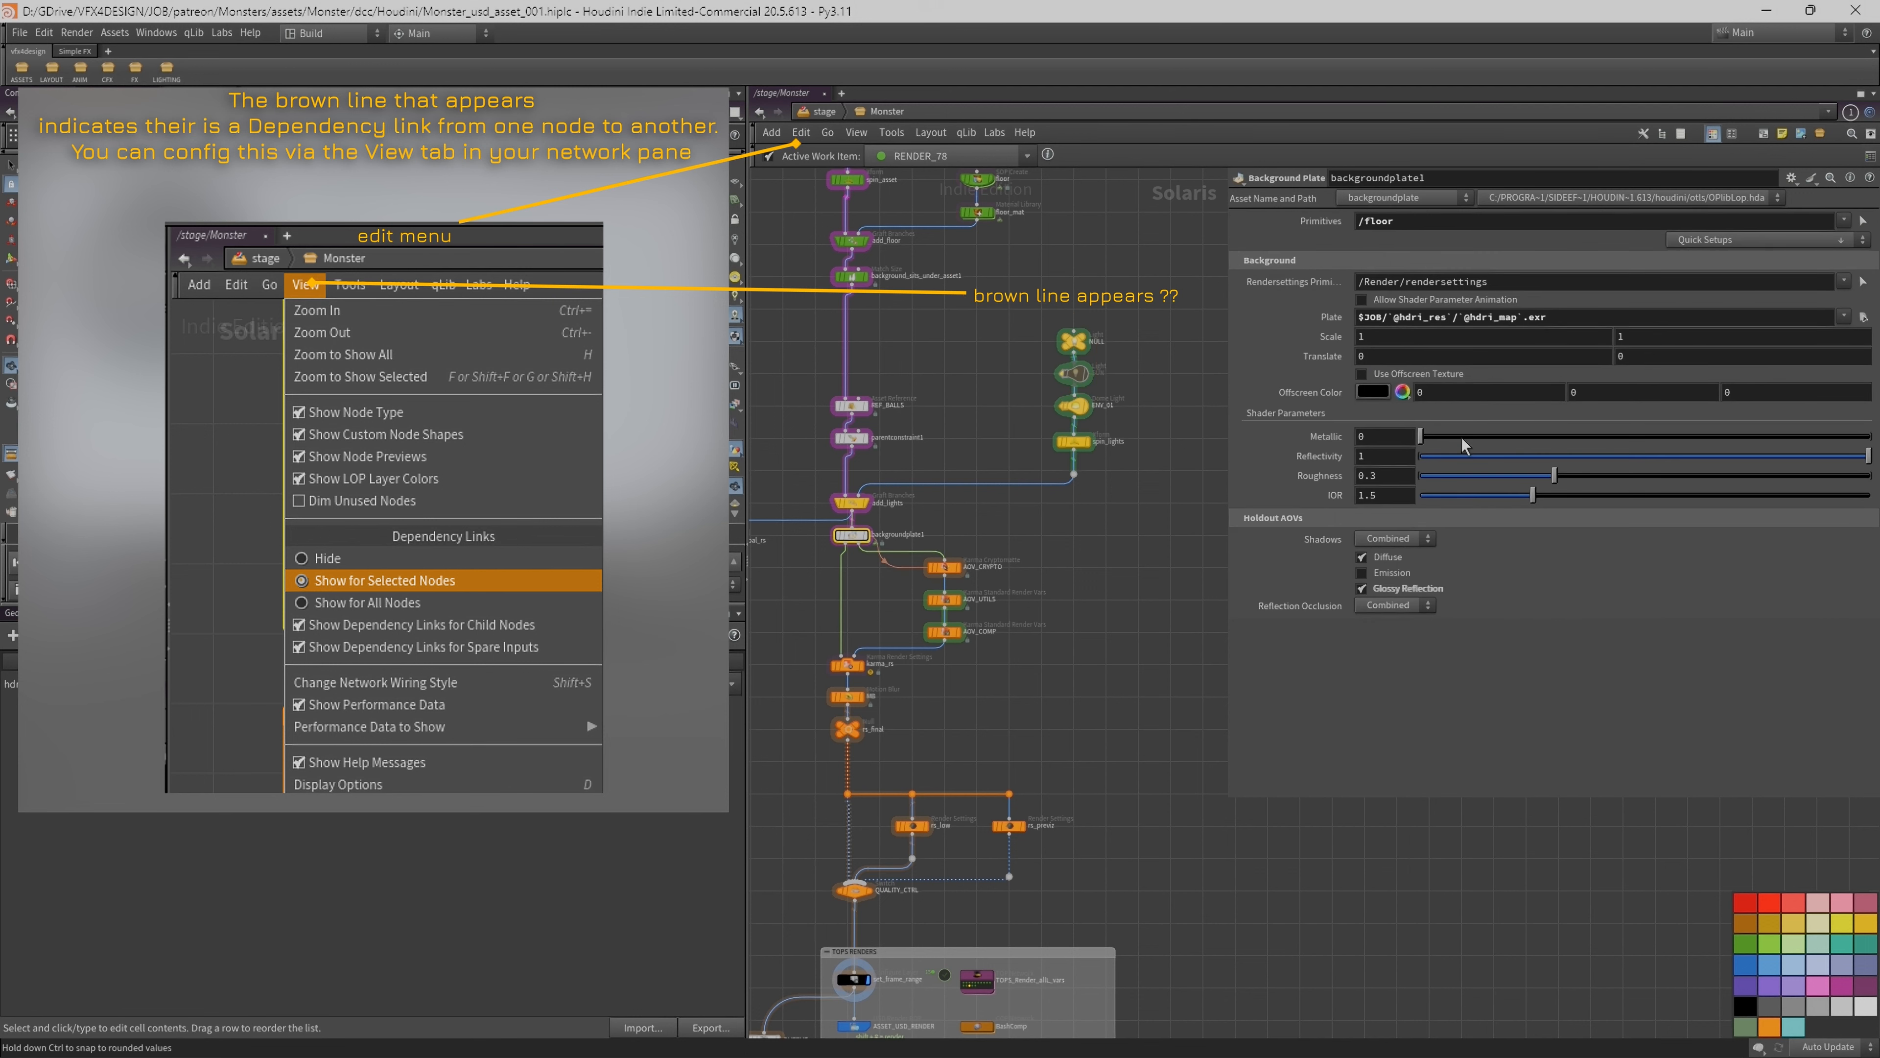
pyautogui.rightClick(1327, 318)
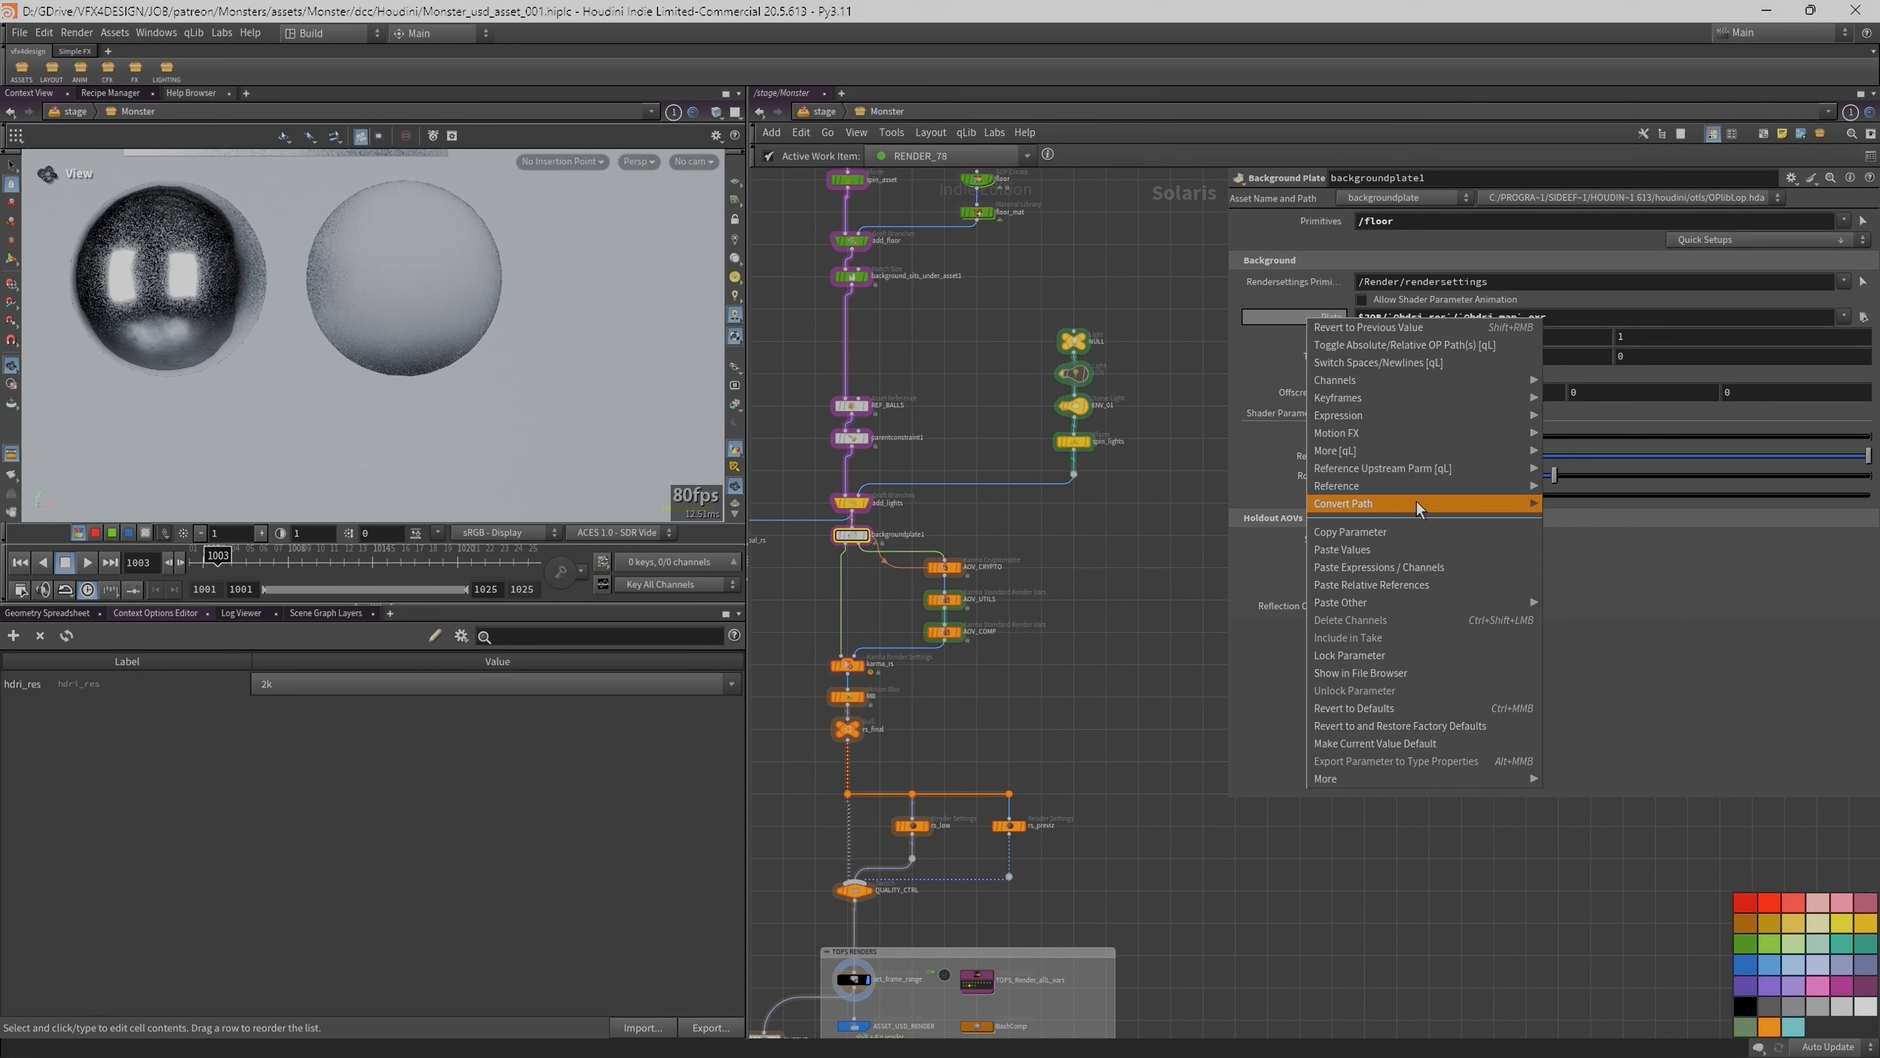
pyautogui.click(1413, 532)
# Step: Frame the whole monster in the viewport, and open the floor material inside floor_mat
pyautogui.moveTo(991, 336); pyautogui.dragTo(999, 490, button='middle')
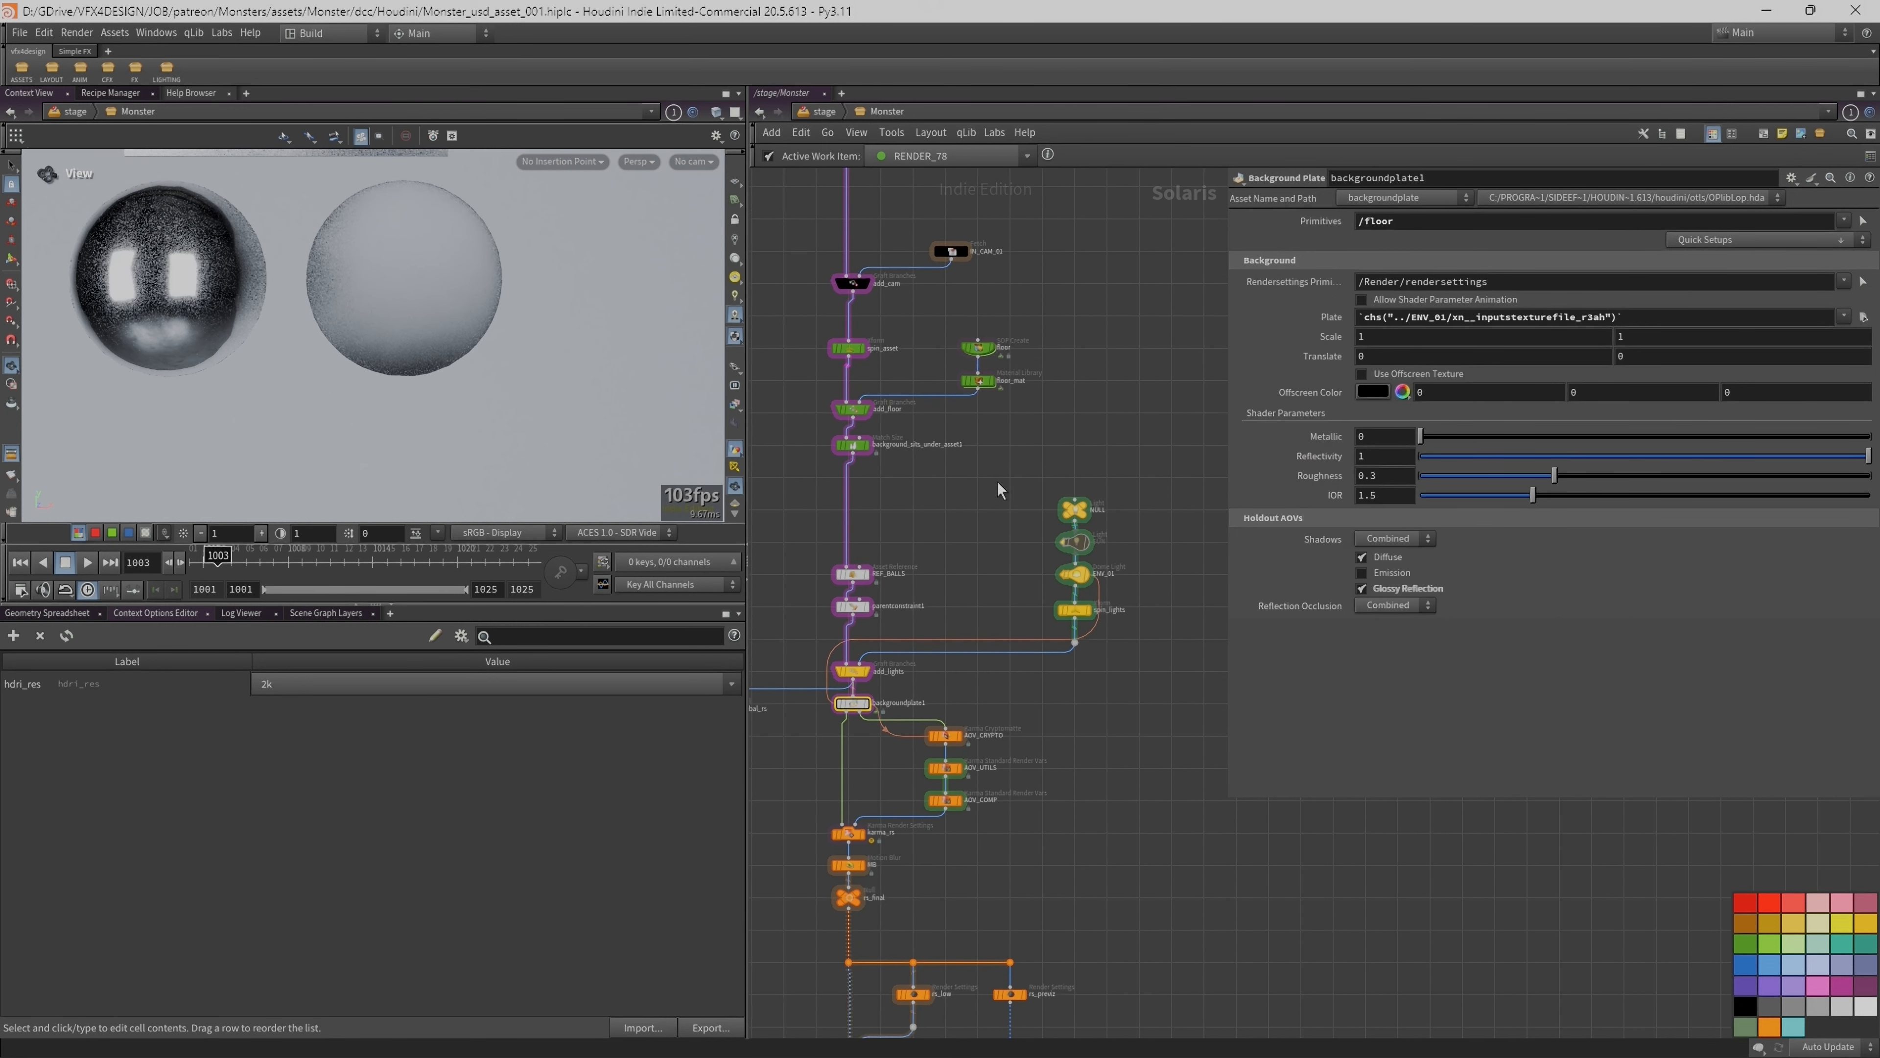
pyautogui.moveTo(583, 269); pyautogui.dragTo(452, 366, button='right')
pyautogui.moveTo(452, 397); pyautogui.dragTo(303, 363, button='middle')
pyautogui.scroll(3, 1012, 433)
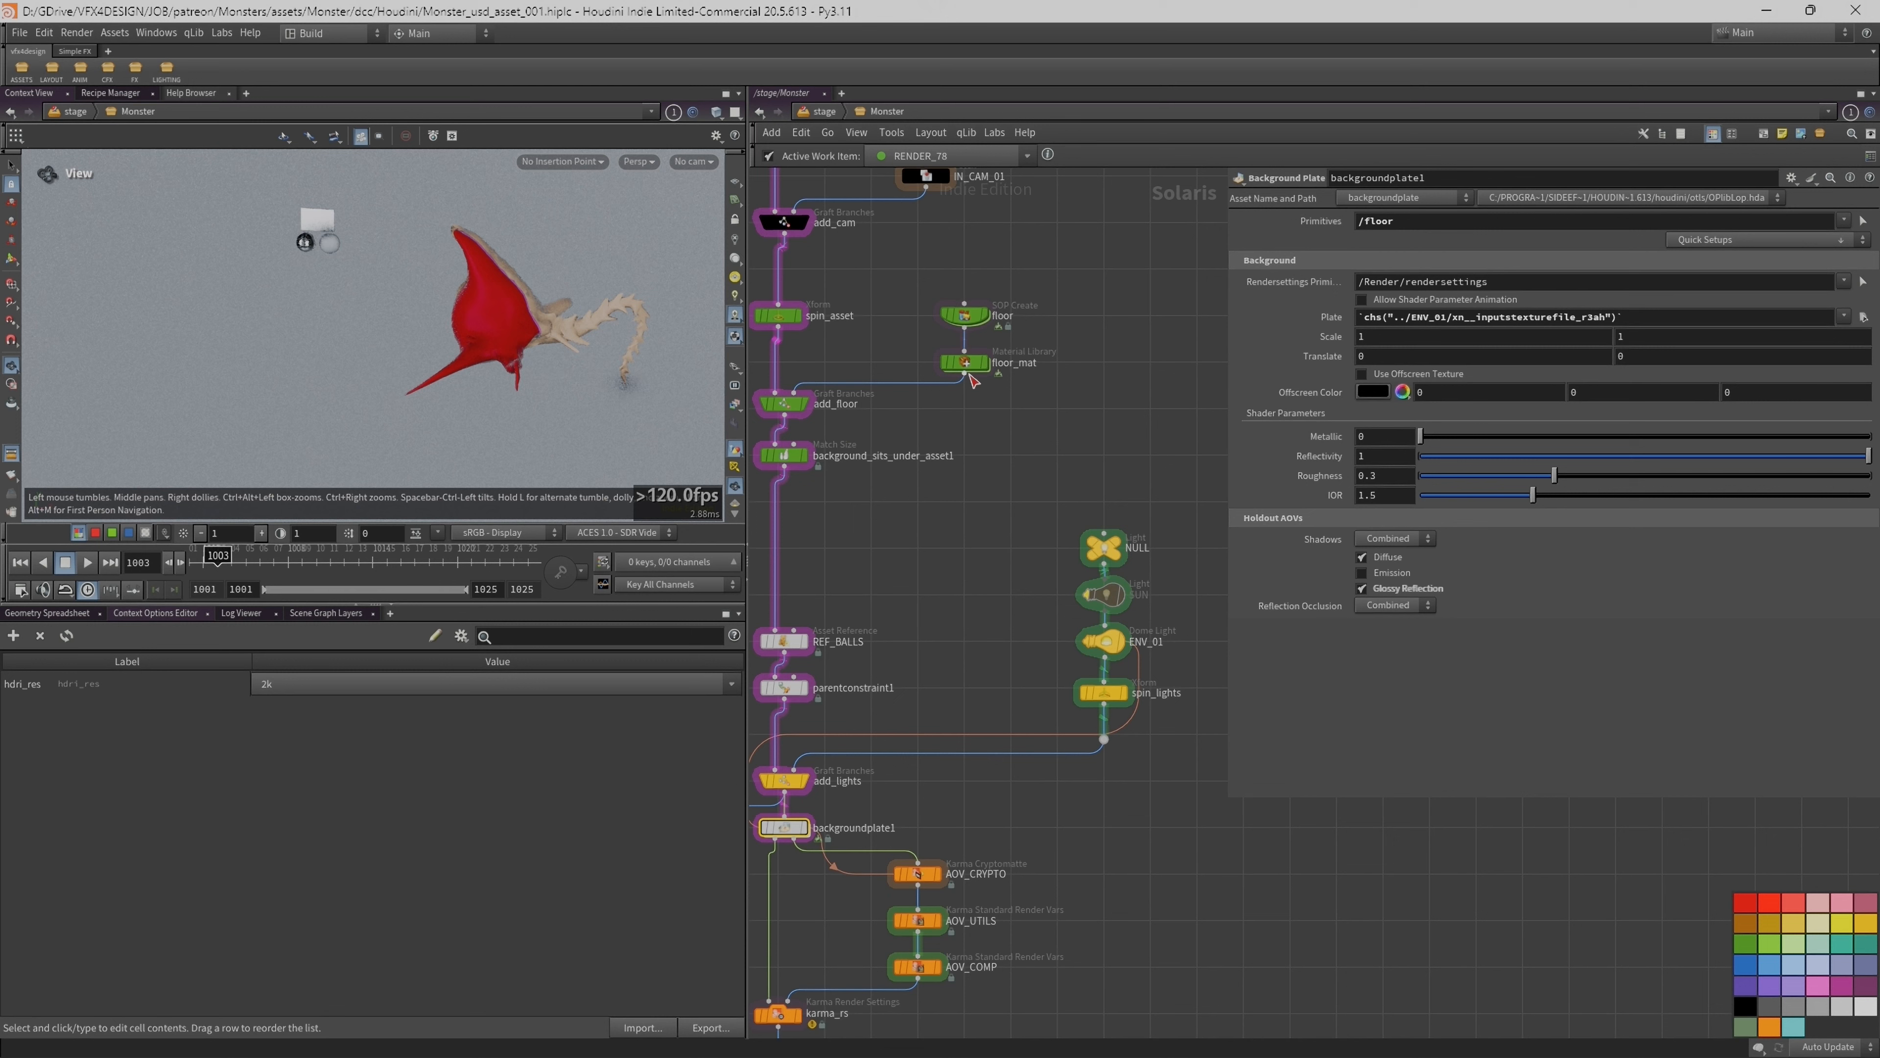
pyautogui.doubleClick(965, 367)
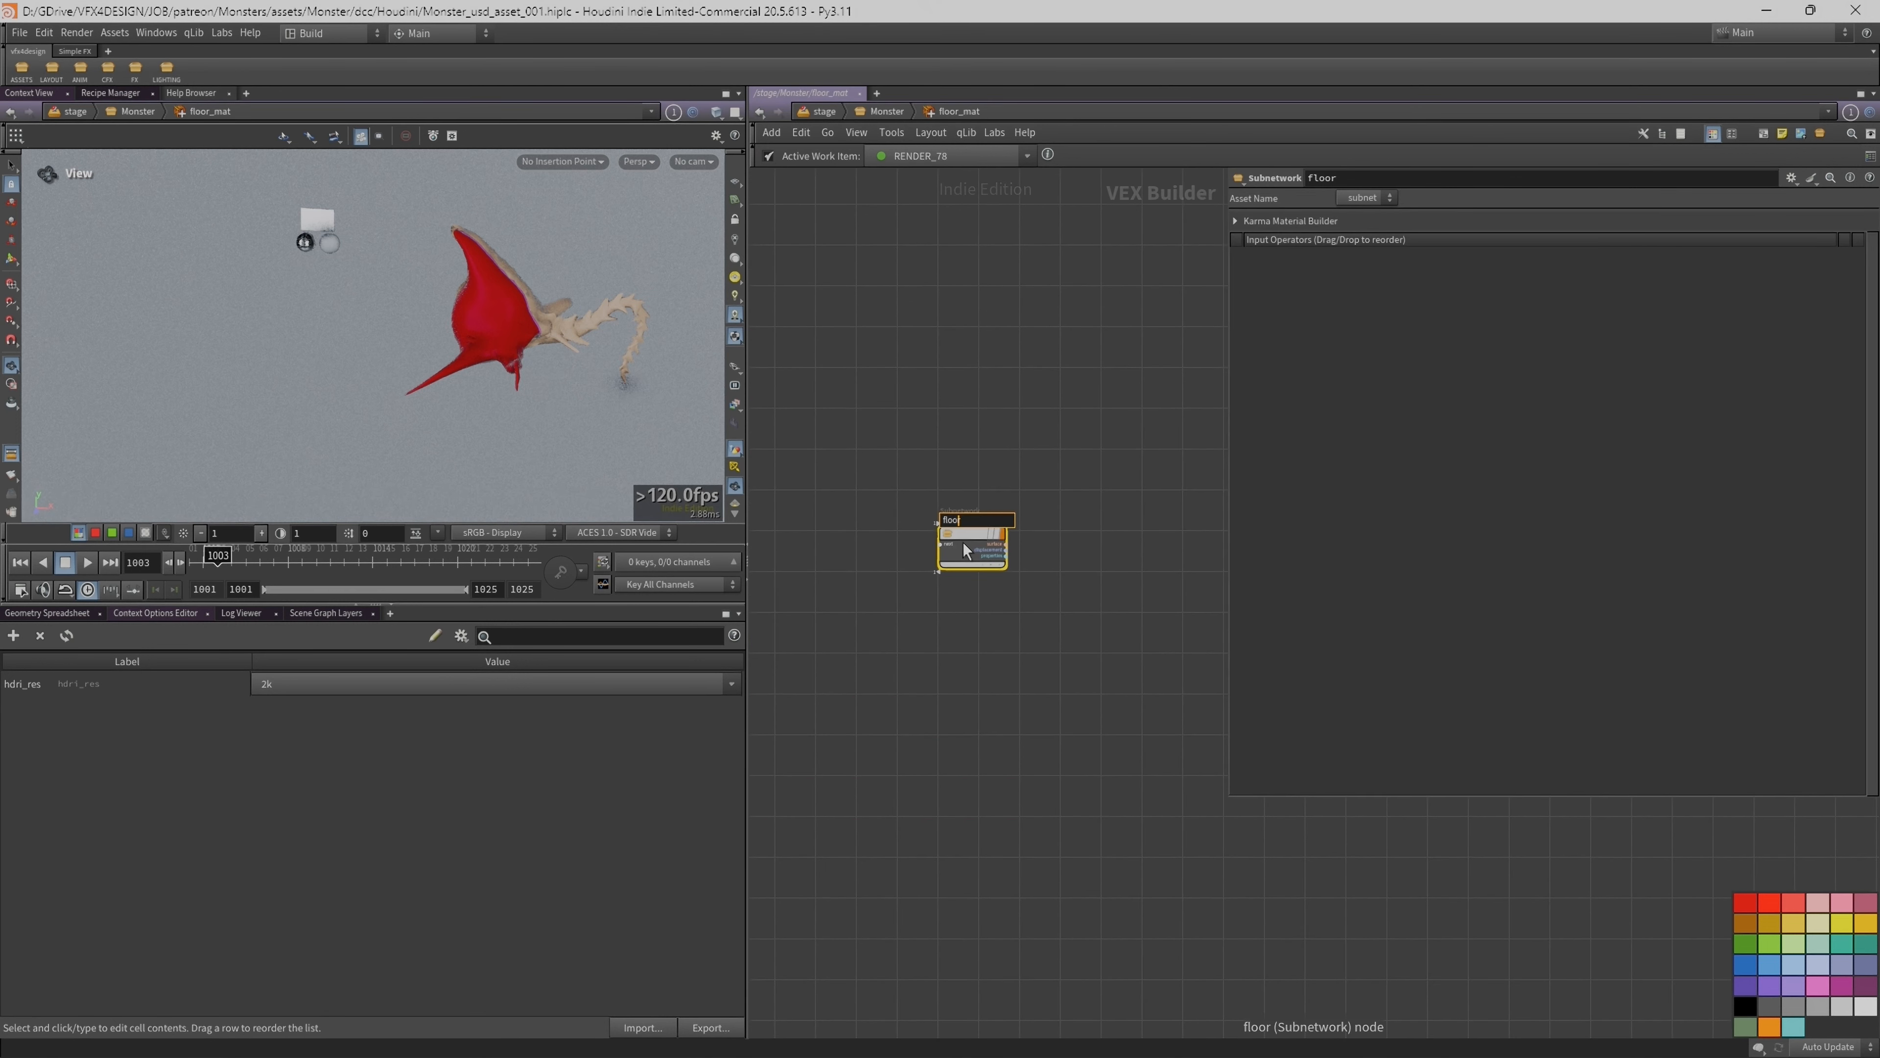
pyautogui.doubleClick(962, 542)
pyautogui.scroll(2, 832, 471)
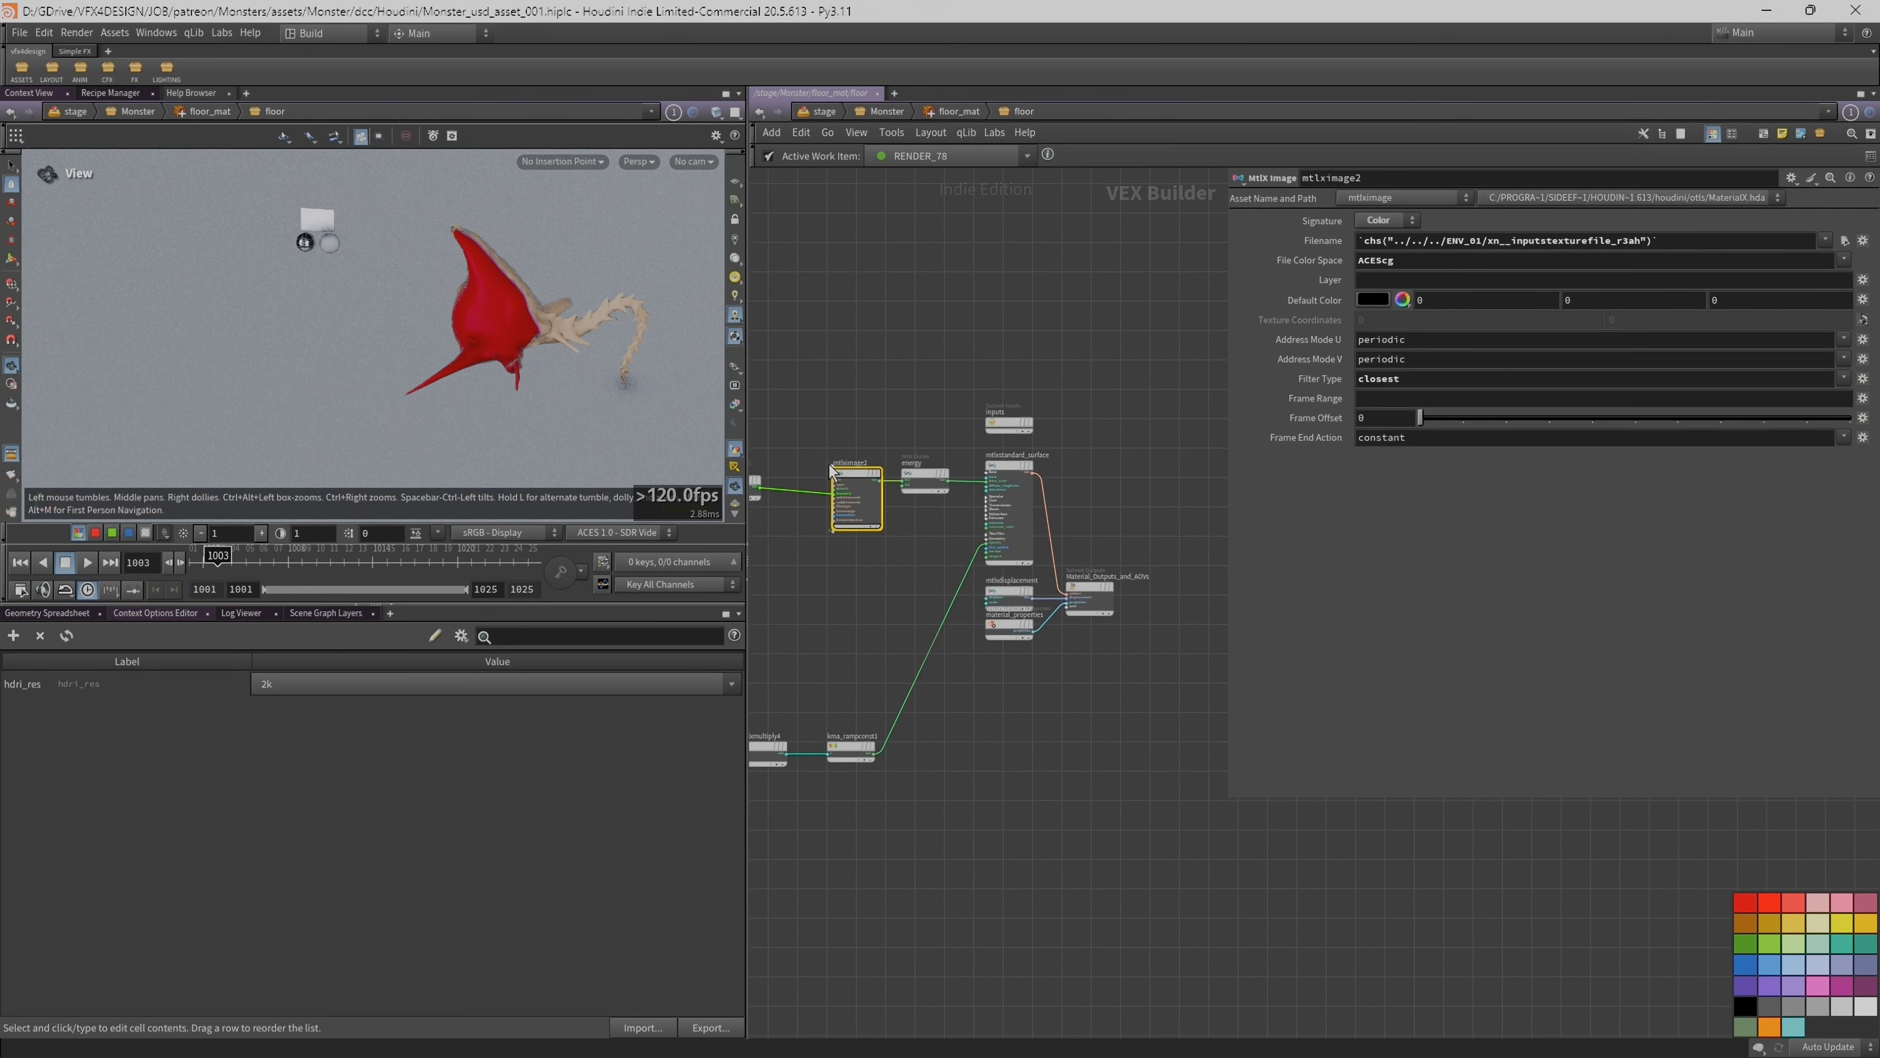
# Step: Paste the ENV_01 texture as a relative reference into mtlximage2's Filename and check the evaluated path
pyautogui.rightClick(1336, 238)
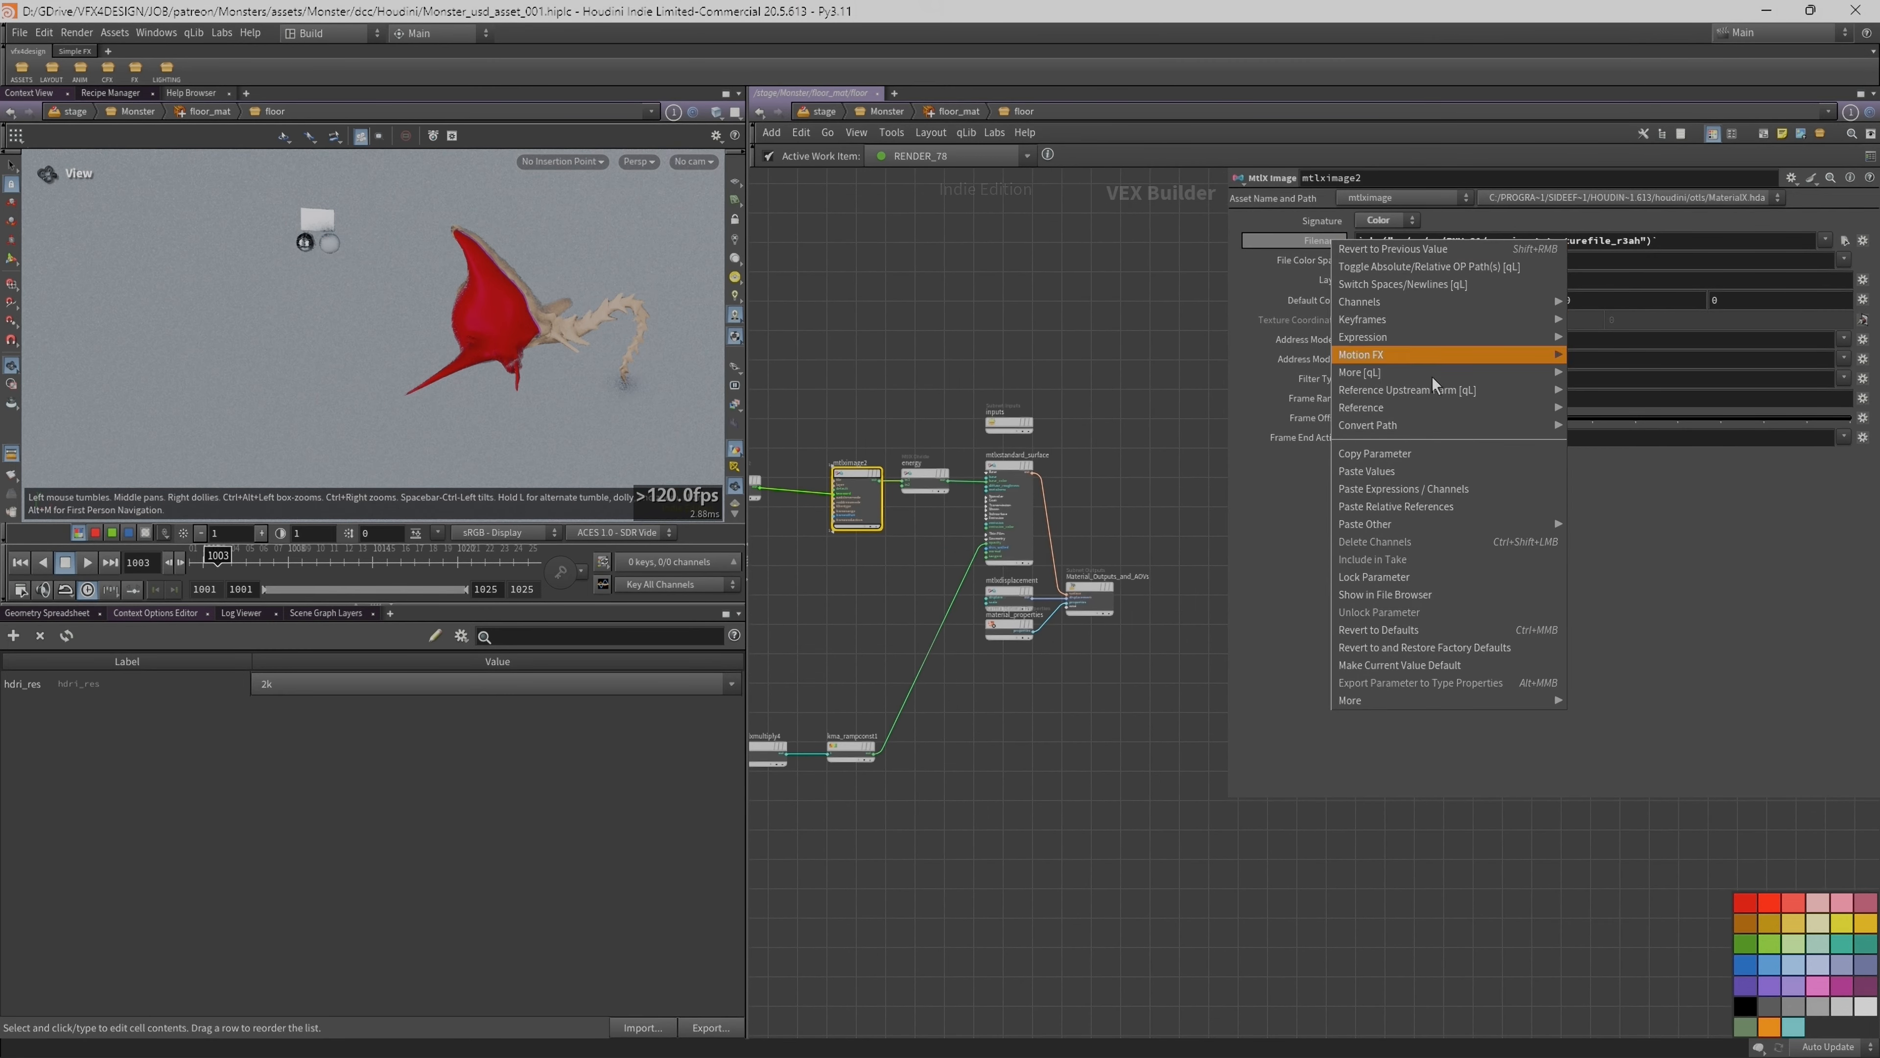
pyautogui.click(1459, 504)
pyautogui.click(1309, 240)
pyautogui.click(1308, 239)
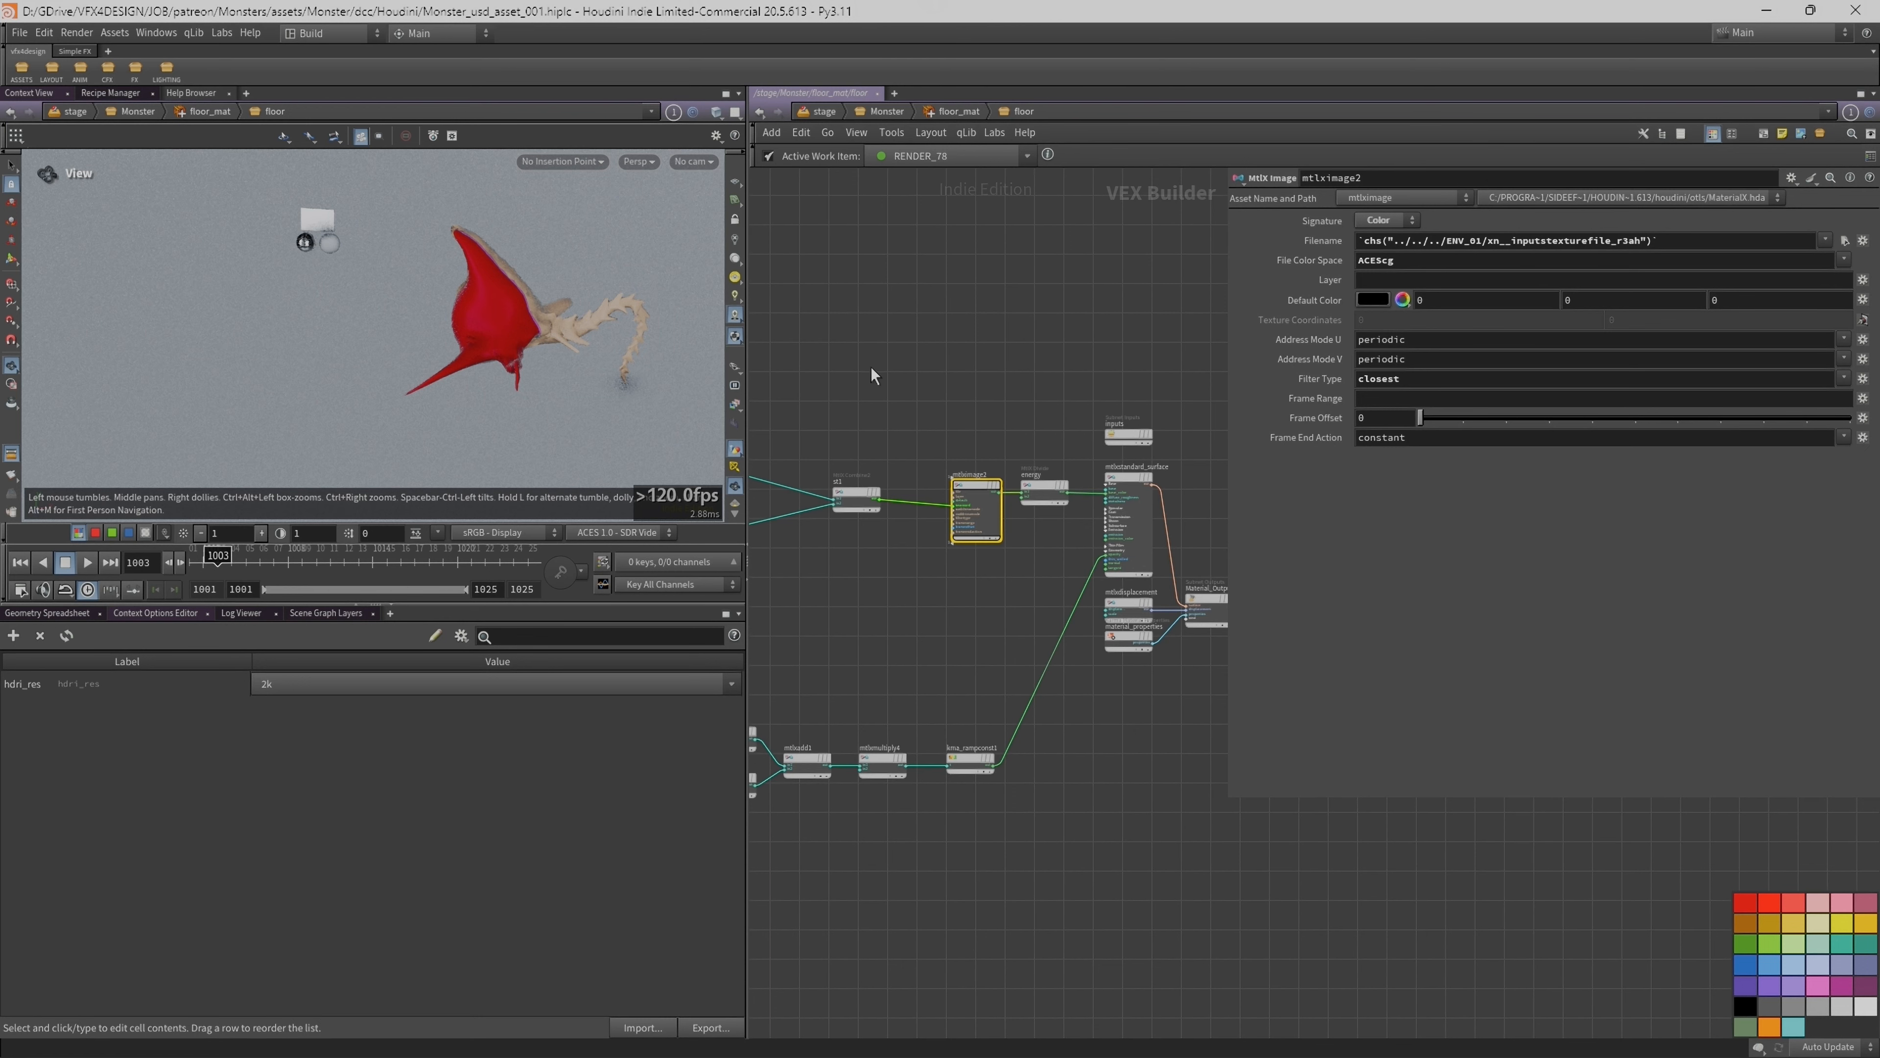
# Step: Return to the Monster network and examine the monster on the full circular floor in the viewport
pyautogui.press('u')
pyautogui.moveTo(1227, 377); pyautogui.dragTo(1330, 377)
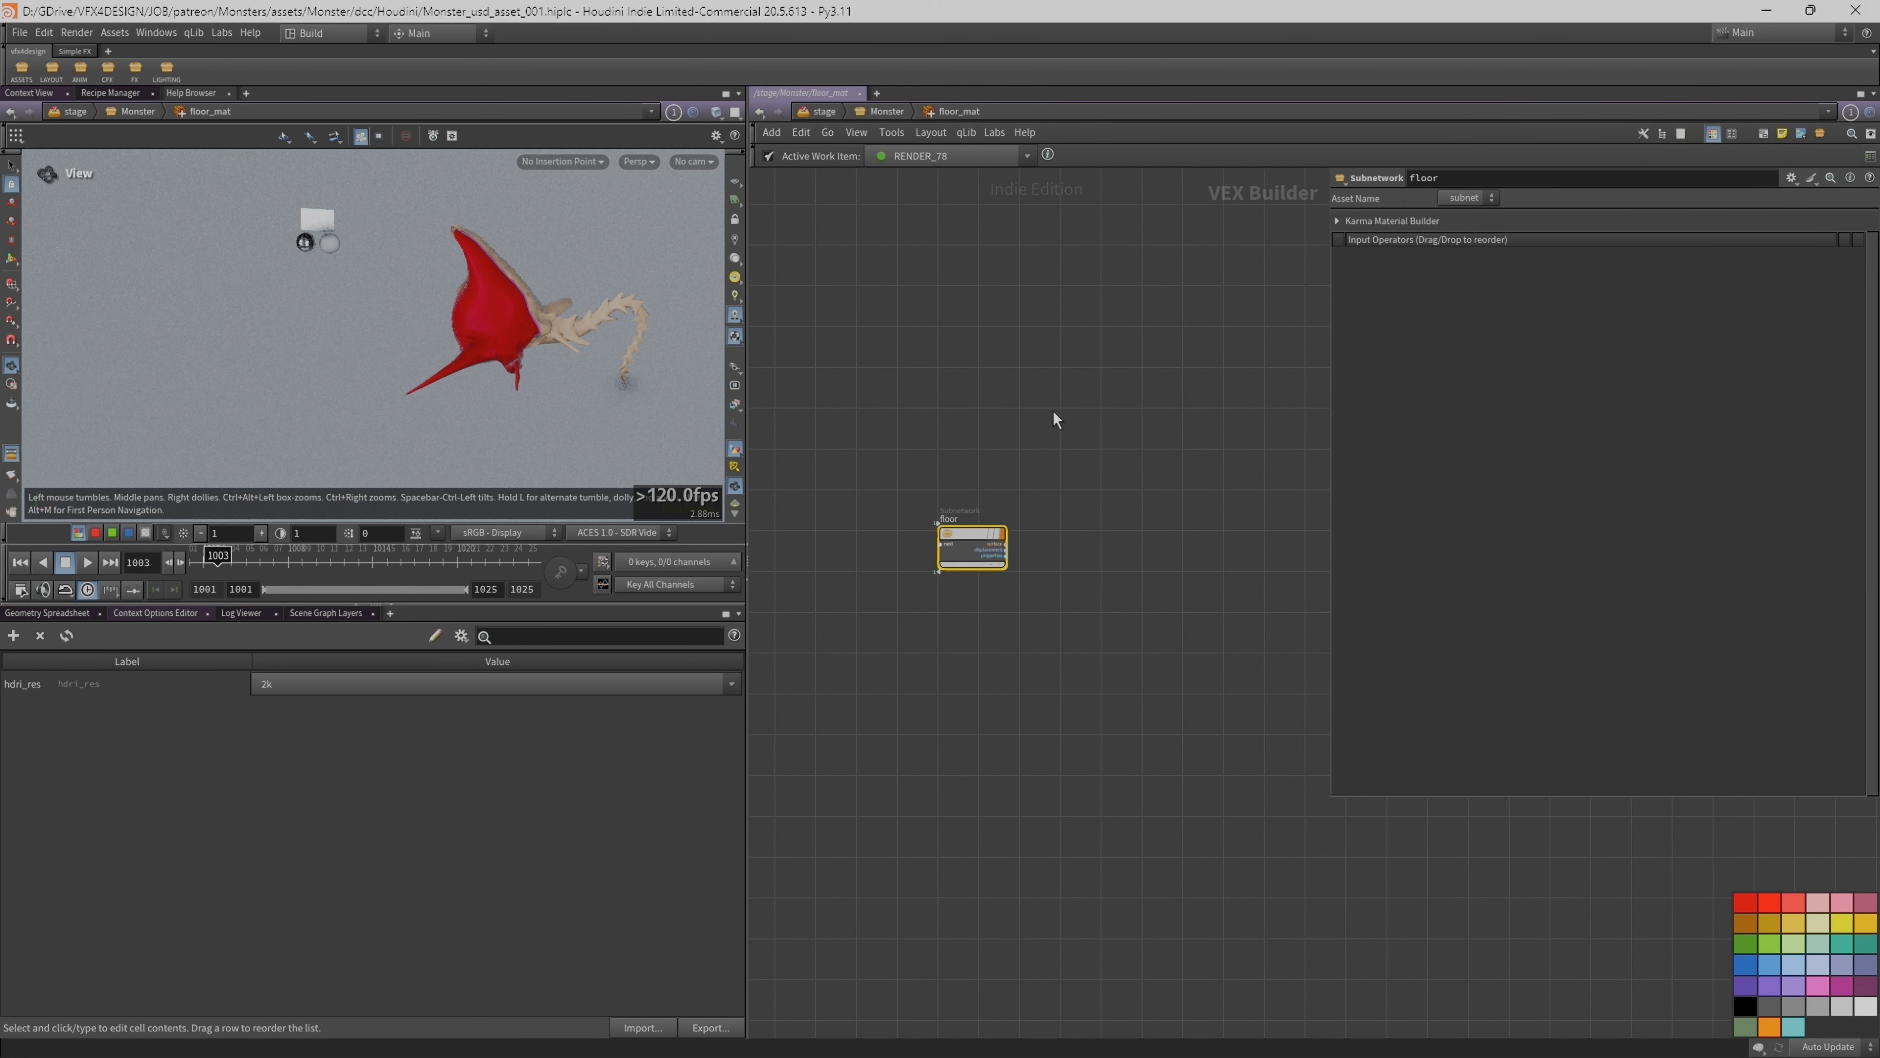
pyautogui.press('u')
pyautogui.moveTo(390, 331); pyautogui.dragTo(395, 398)
pyautogui.moveTo(415, 312)
pyautogui.mouseDown(button='right')
pyautogui.moveTo(303, 319)
pyautogui.moveTo(420, 344)
pyautogui.moveTo(385, 323)
pyautogui.mouseUp(button='right')
pyautogui.moveTo(476, 318); pyautogui.dragTo(449, 252)
pyautogui.scroll(3, 947, 631)
# Step: Rename the backgroundplate1 node as backgroundplate
pyautogui.moveTo(948, 631); pyautogui.dragTo(1032, 572, button='middle')
pyautogui.click(915, 675)
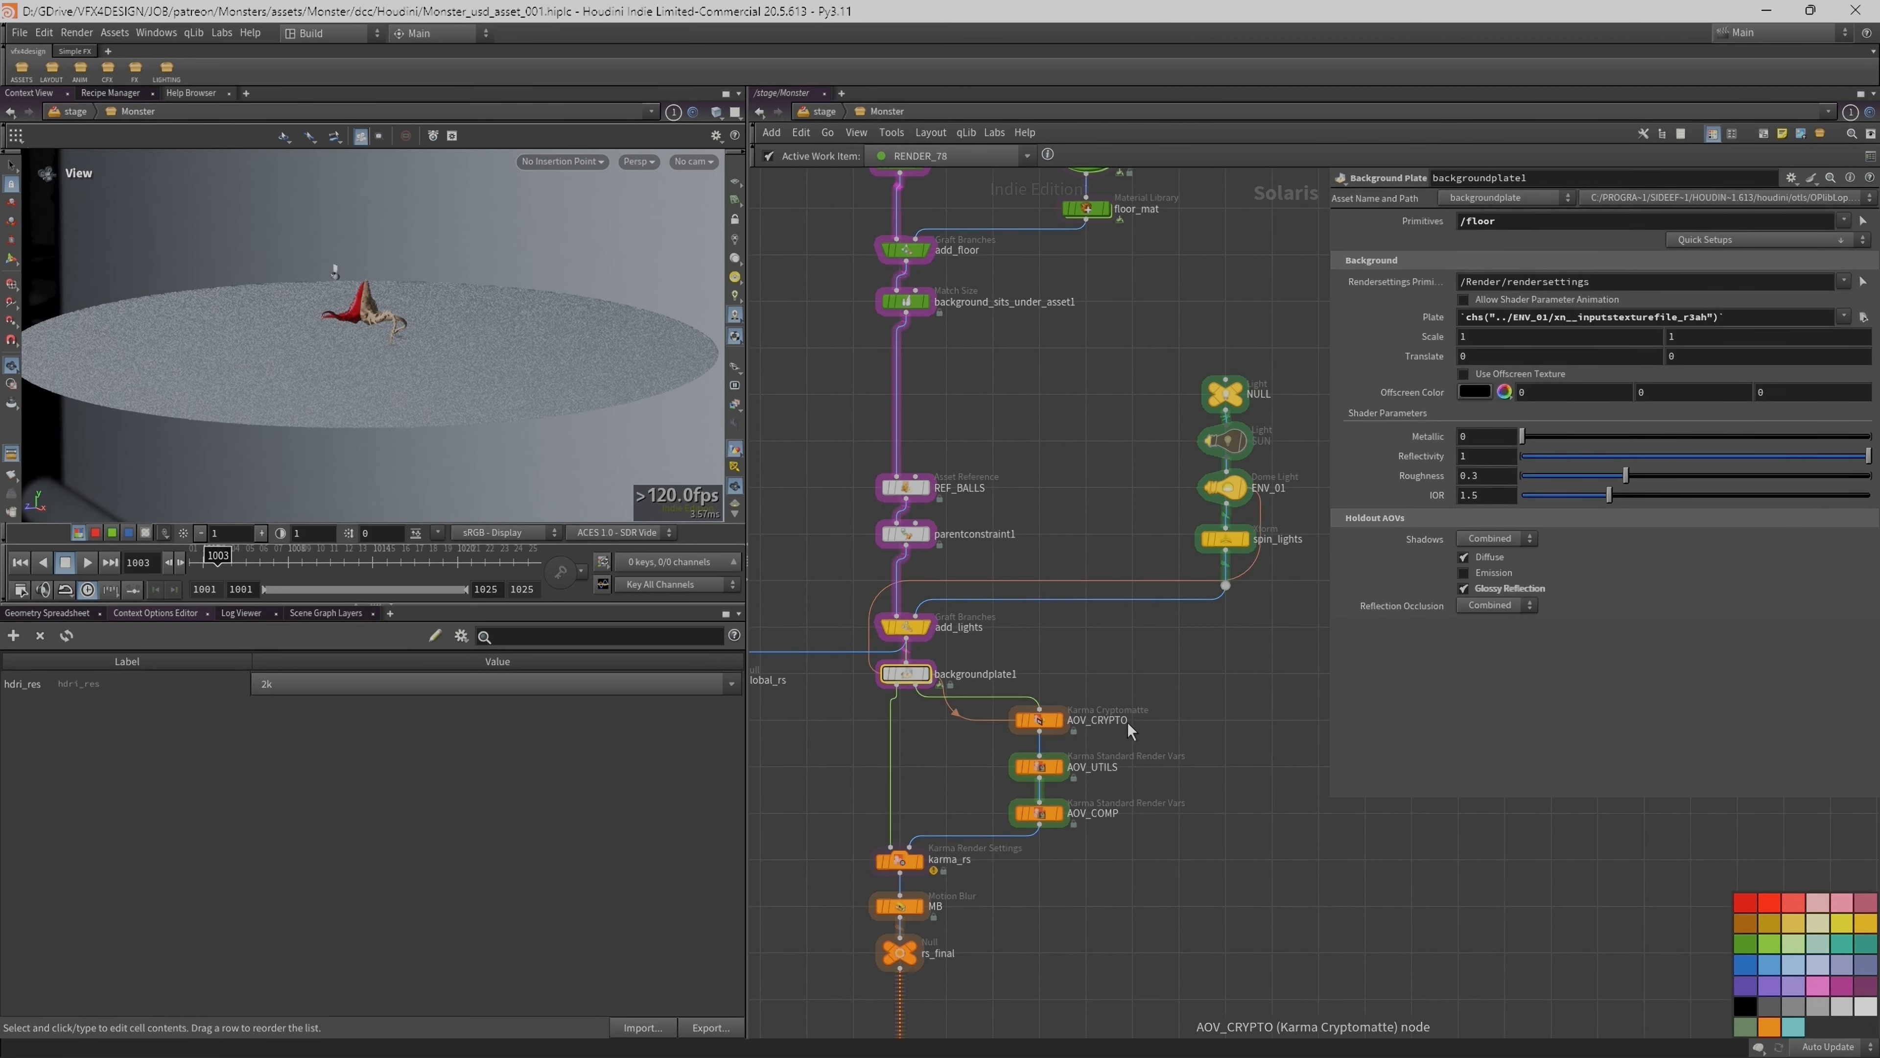
pyautogui.moveTo(916, 676); pyautogui.dragTo(959, 419, button='middle')
pyautogui.doubleClick(1099, 420)
pyautogui.press('Return')
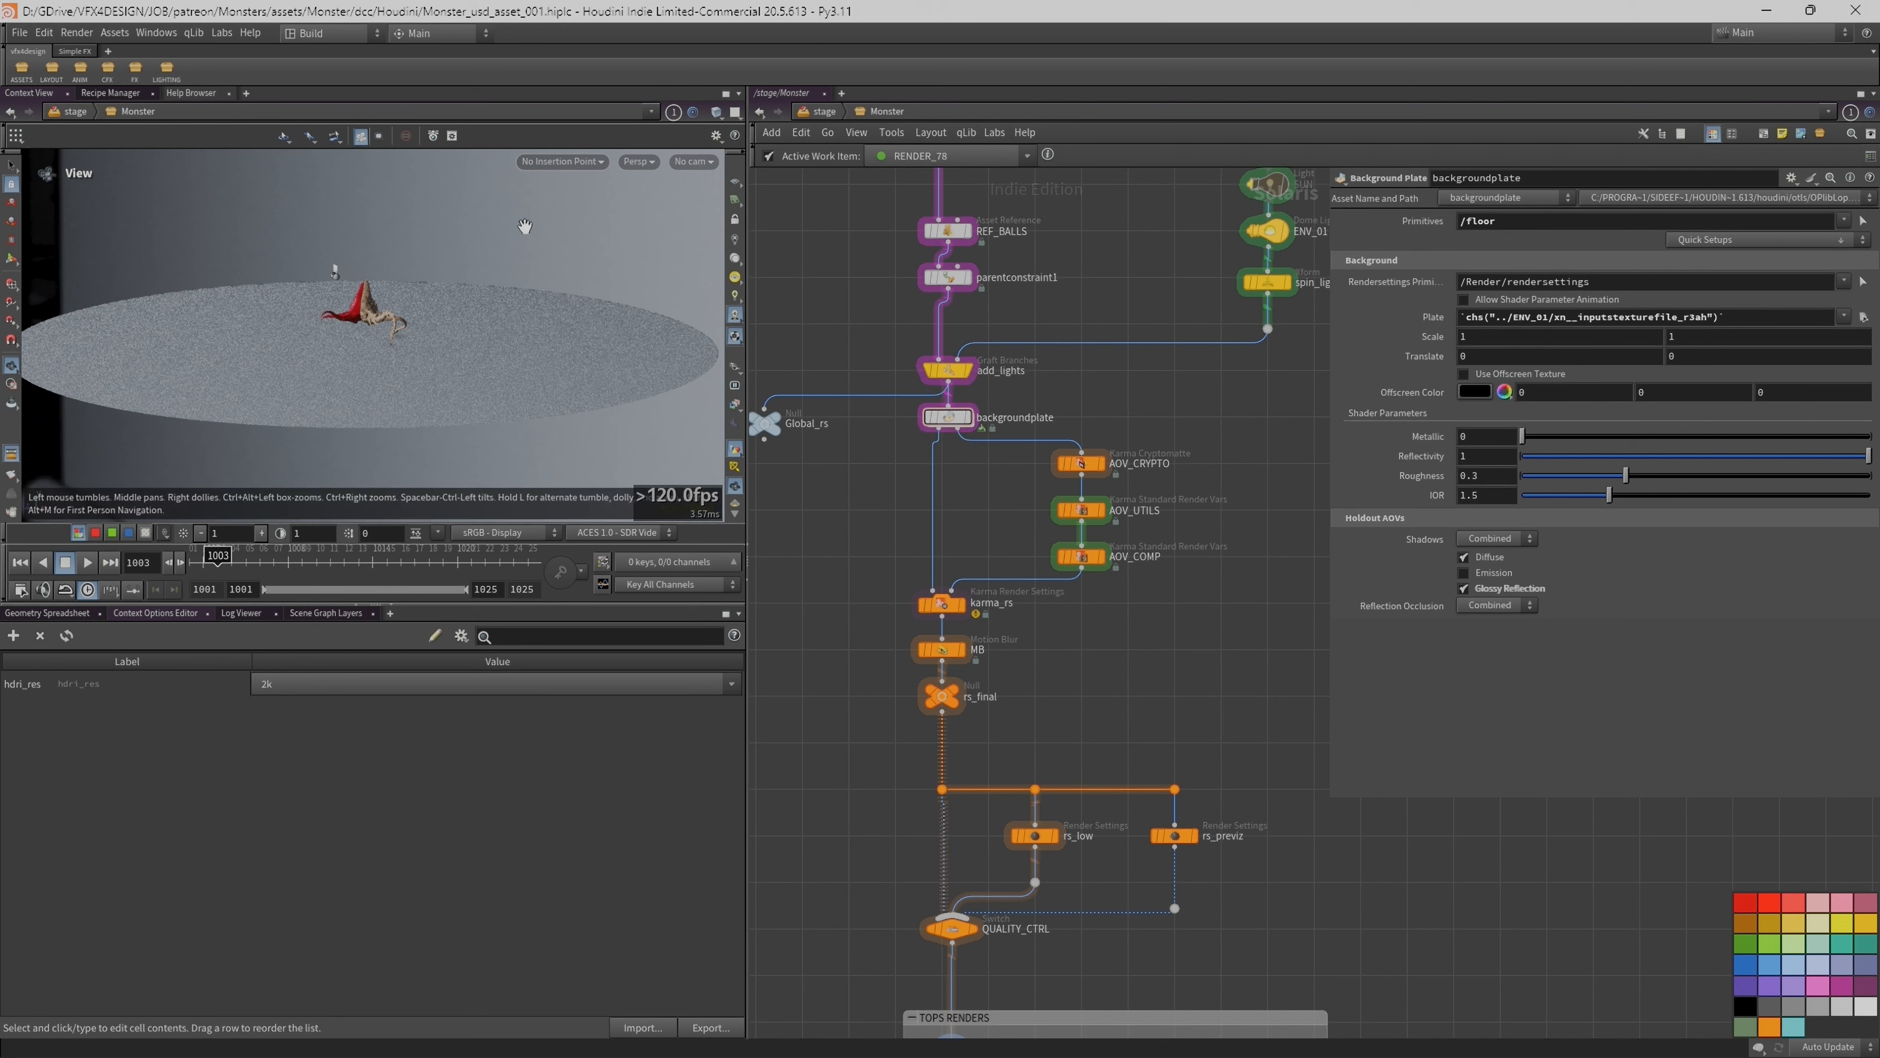
# Step: Set the viewport to look through the RENDER_CAM_01 camera
pyautogui.click(693, 160)
pyautogui.click(744, 215)
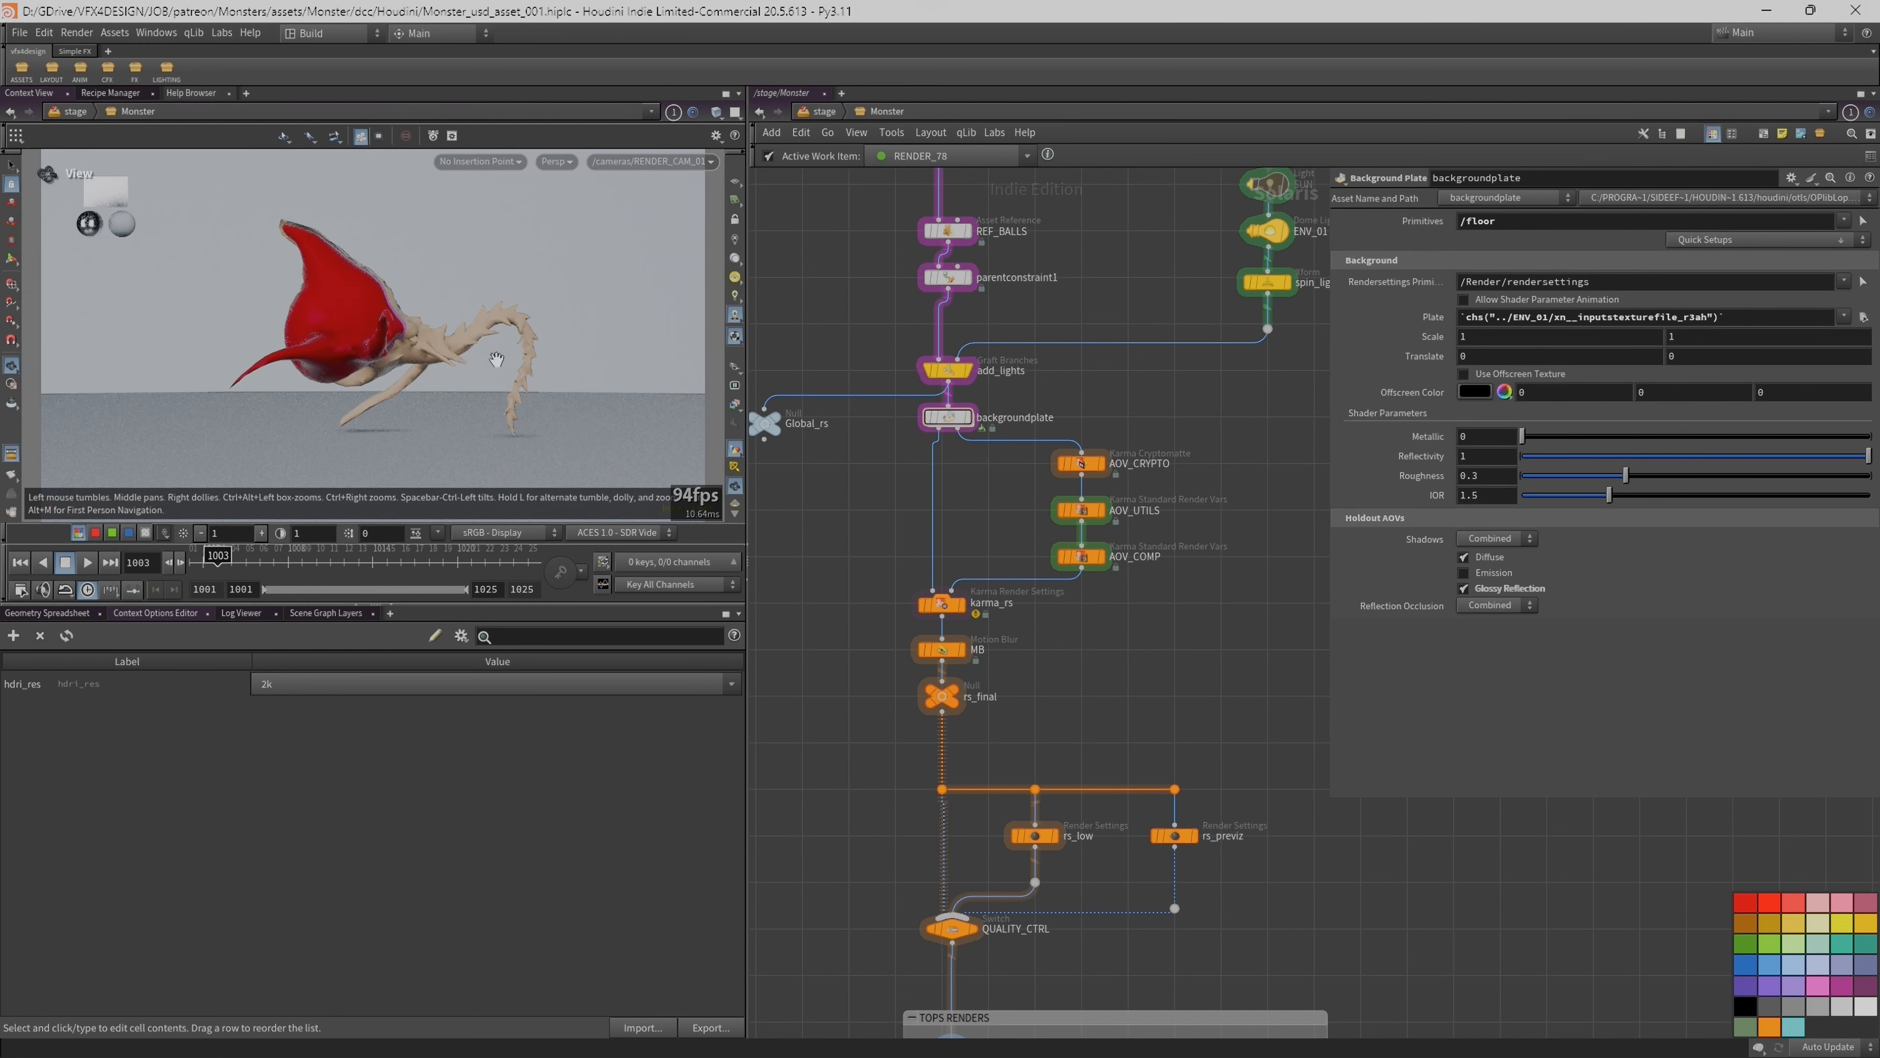
# Step: Render the RENDER_CAM_01 view with Karma CPU and enlarge the viewport pane to show more of the image
pyautogui.press('capslock')
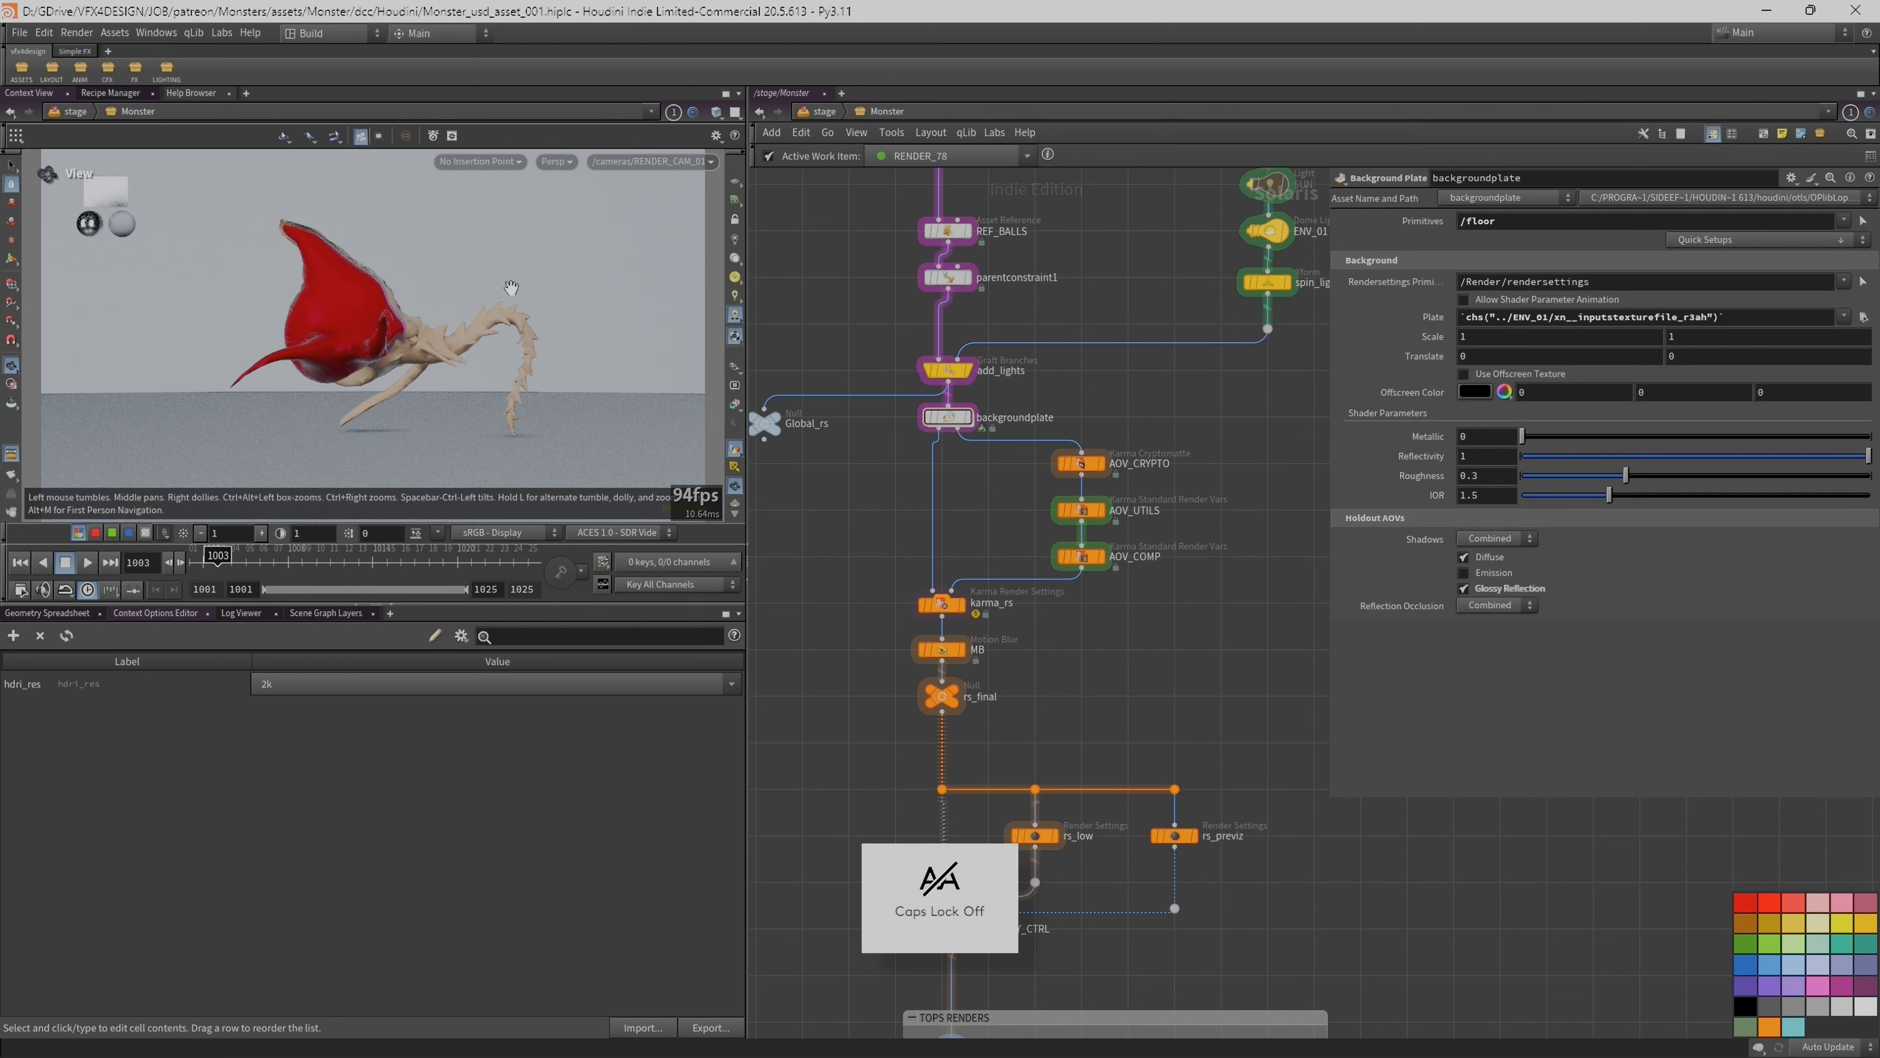
pyautogui.press('k')
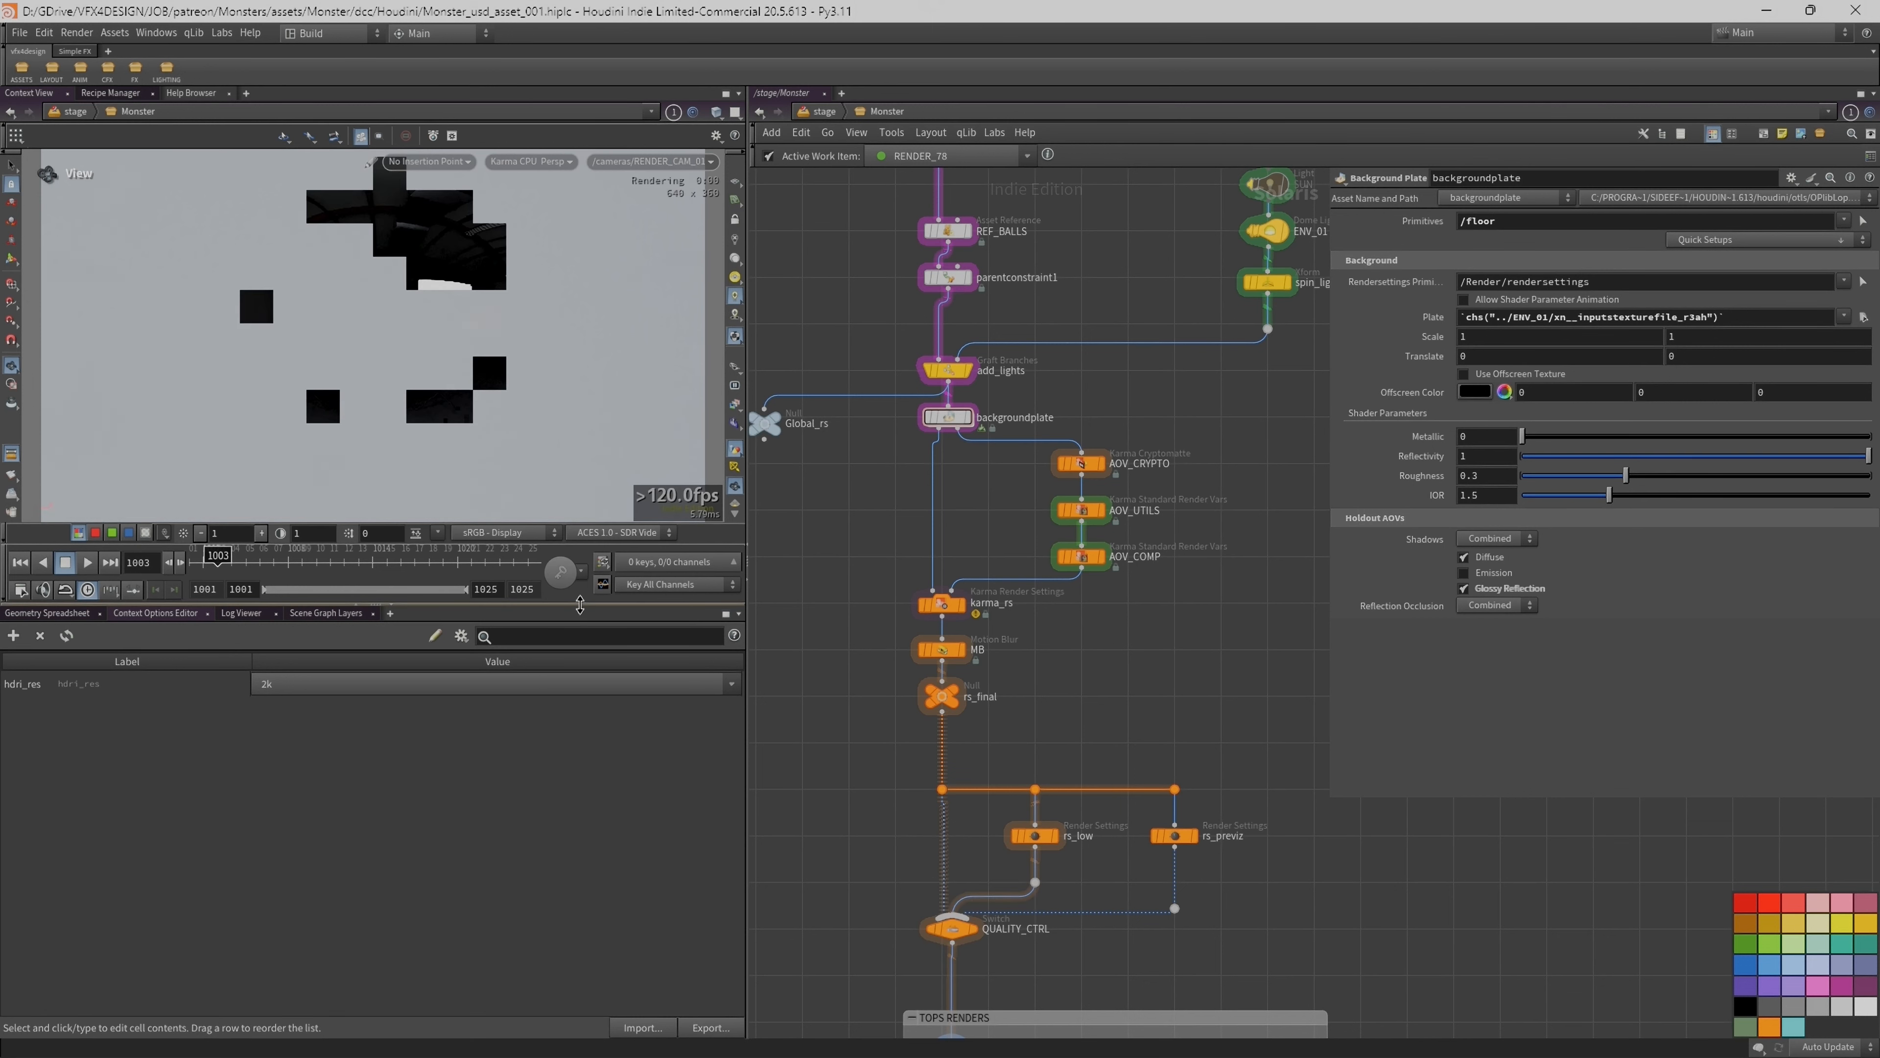
pyautogui.moveTo(590, 611); pyautogui.dragTo(591, 717)
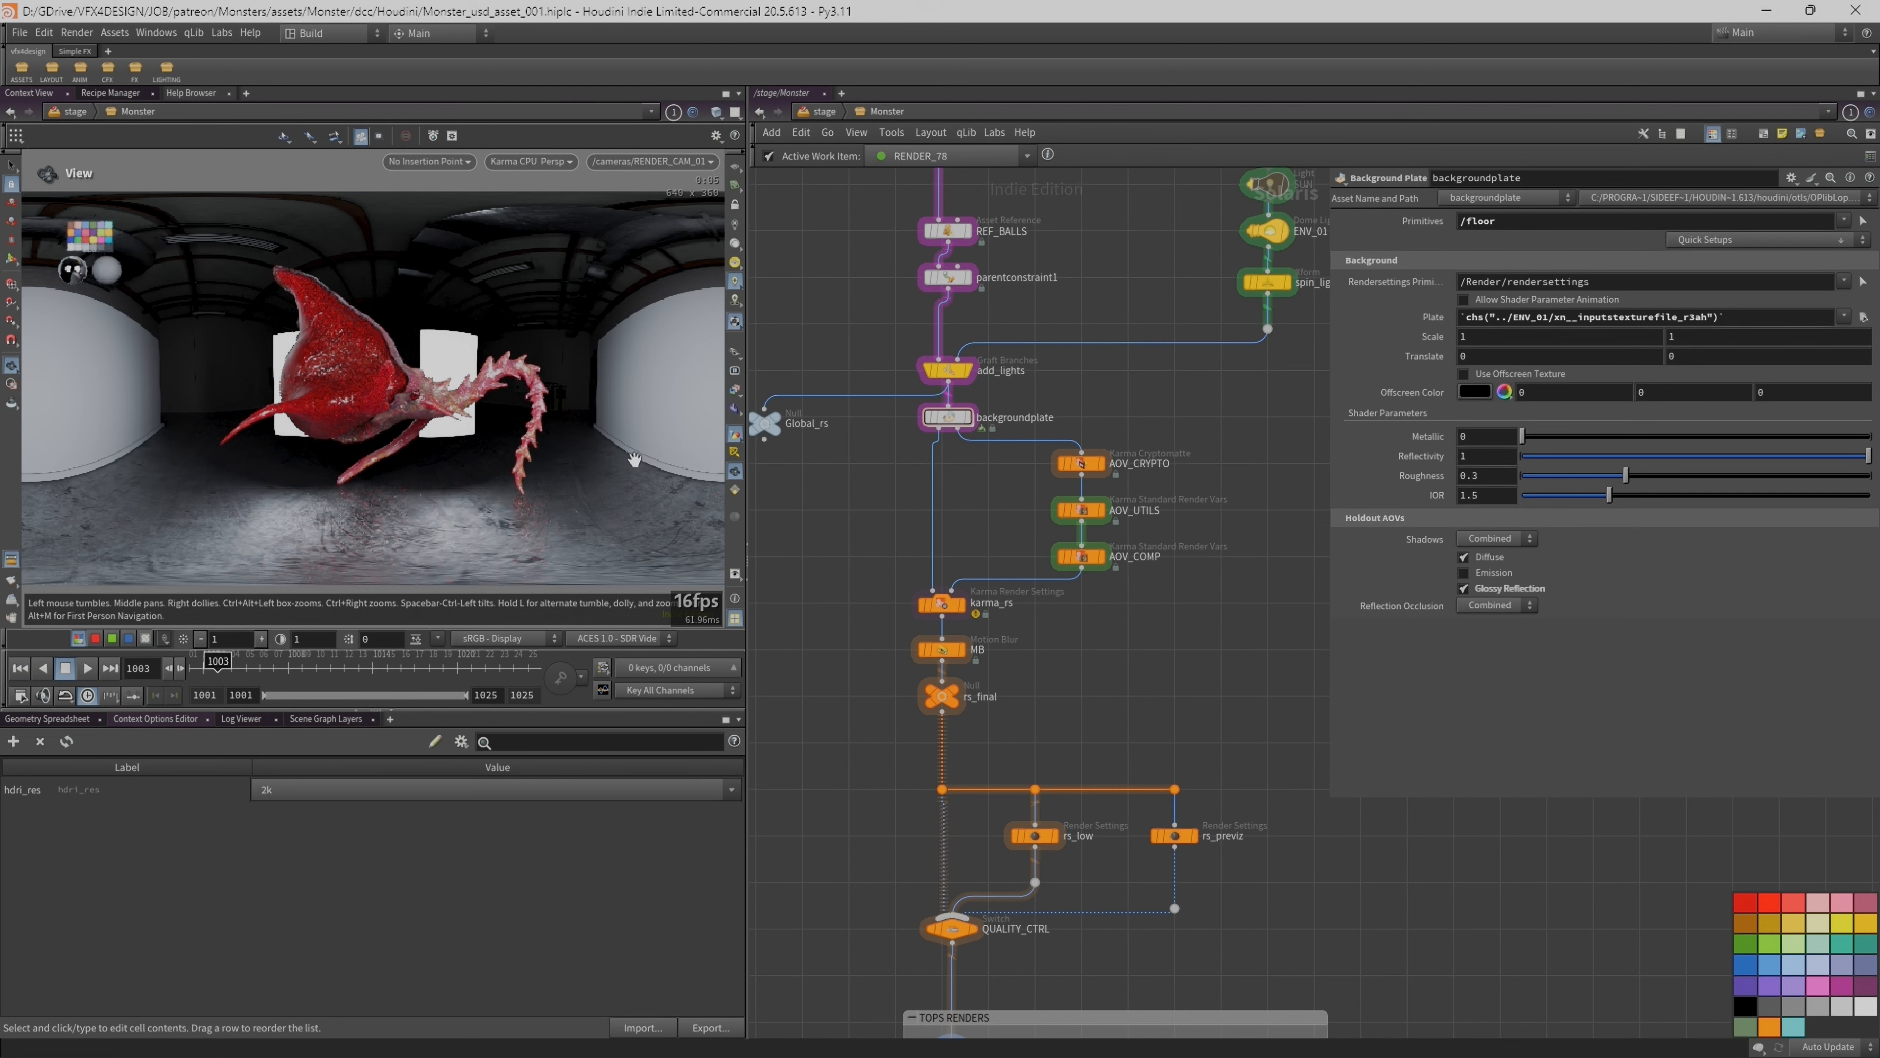
pyautogui.moveTo(1150, 423); pyautogui.dragTo(1096, 454, button='middle')
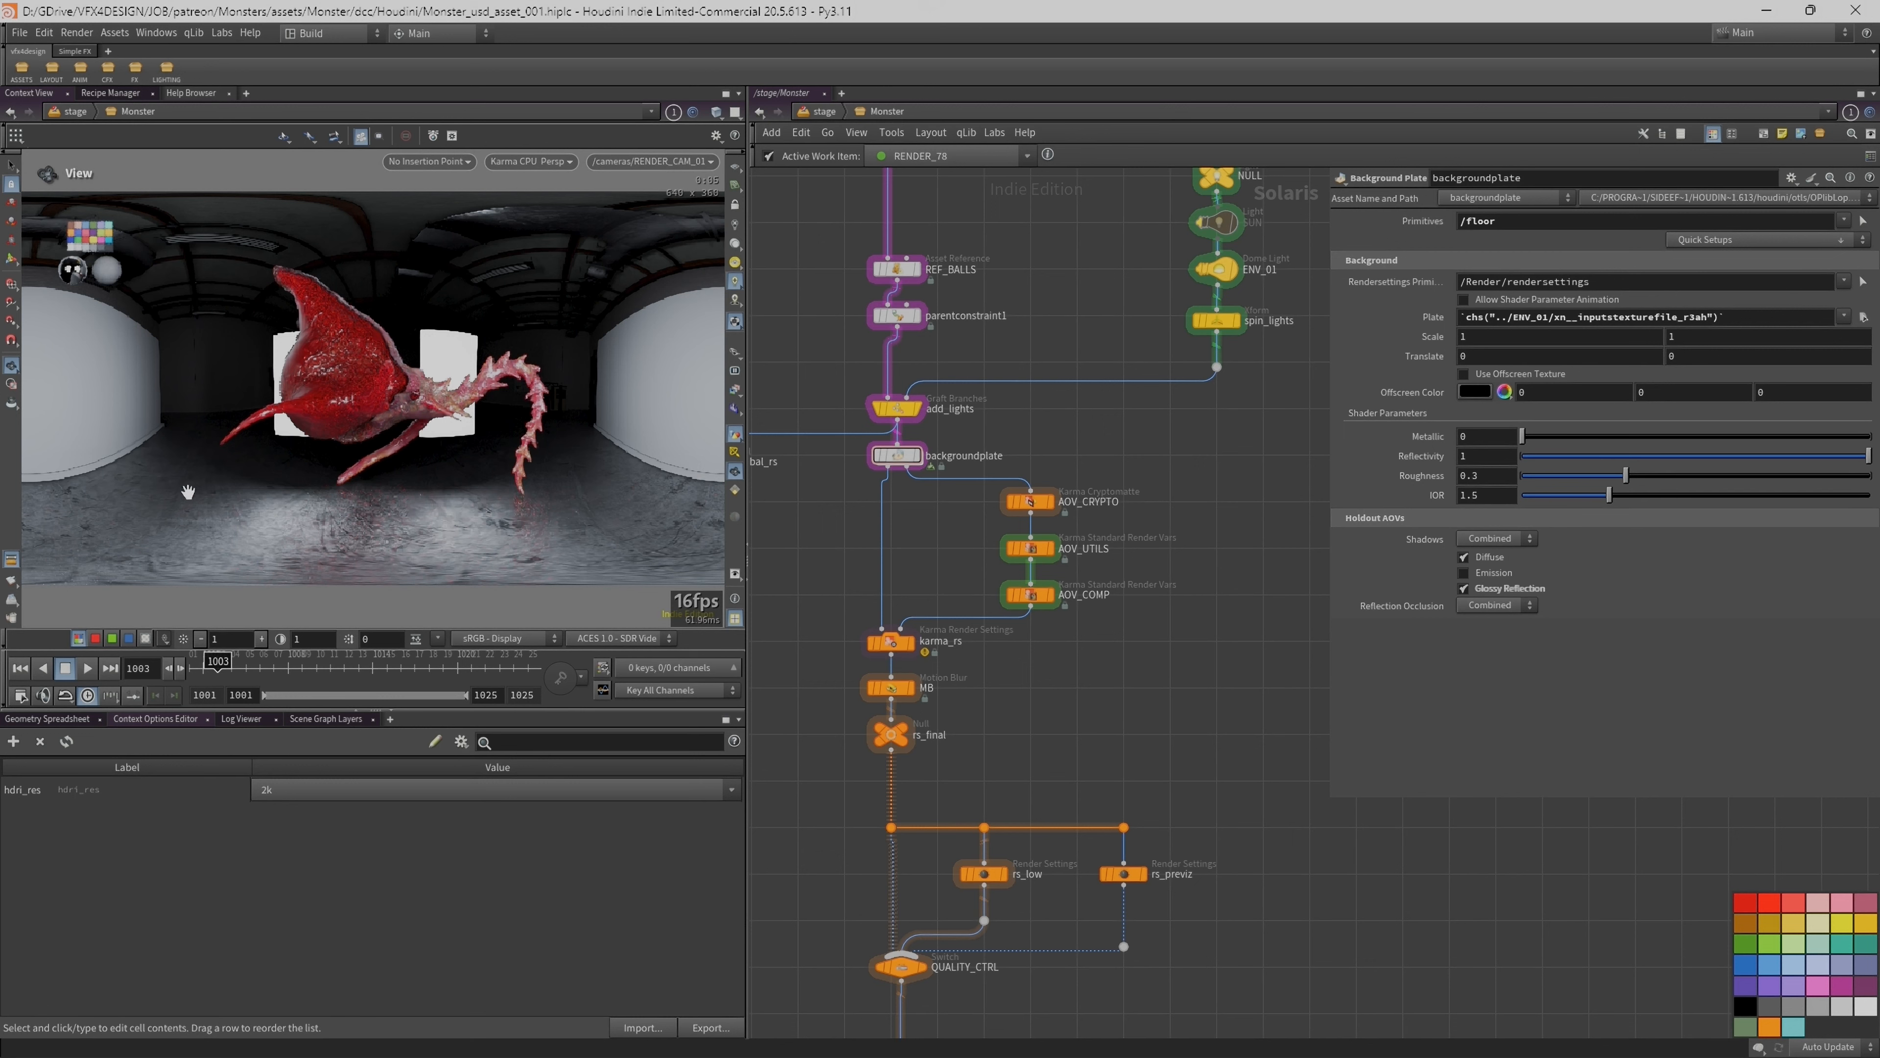
# Step: Inspect the floor in the non-rendered viewport and in wireframe, then resume the Karma render
pyautogui.hotkey('alt', 'r')
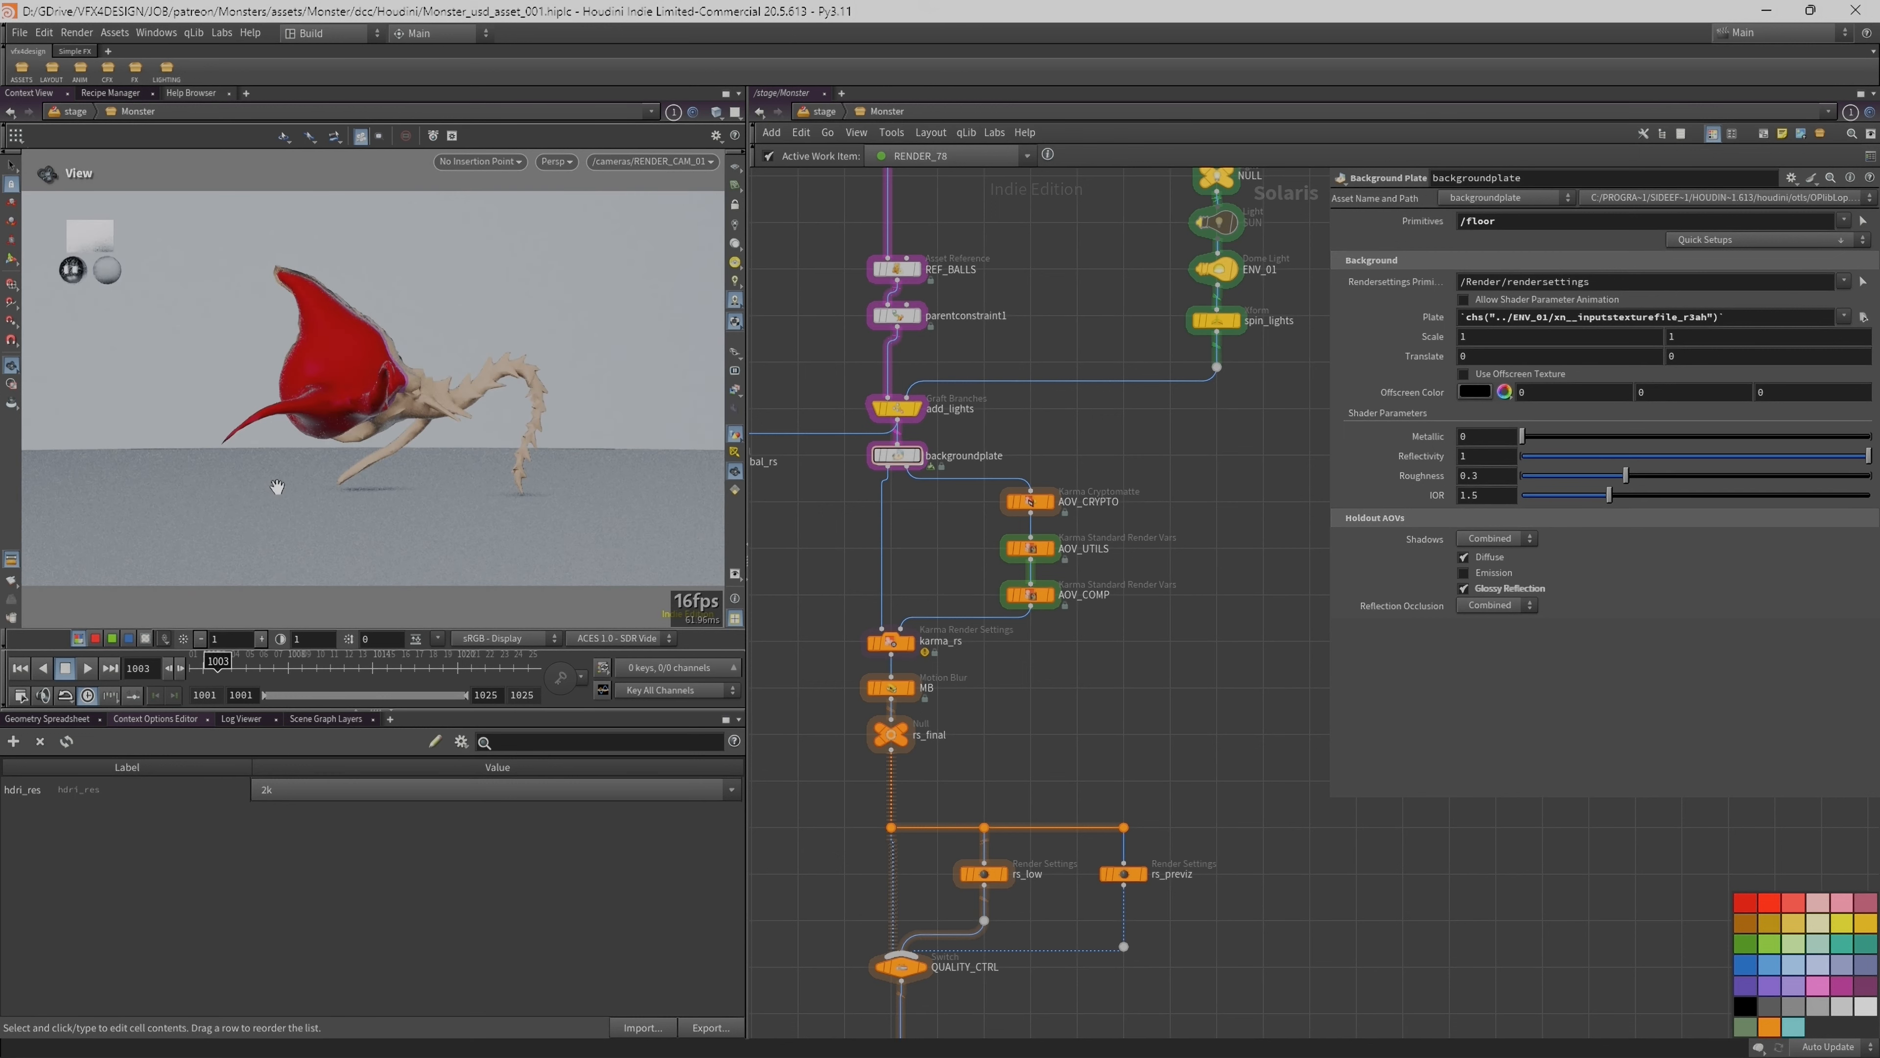
pyautogui.press('w')
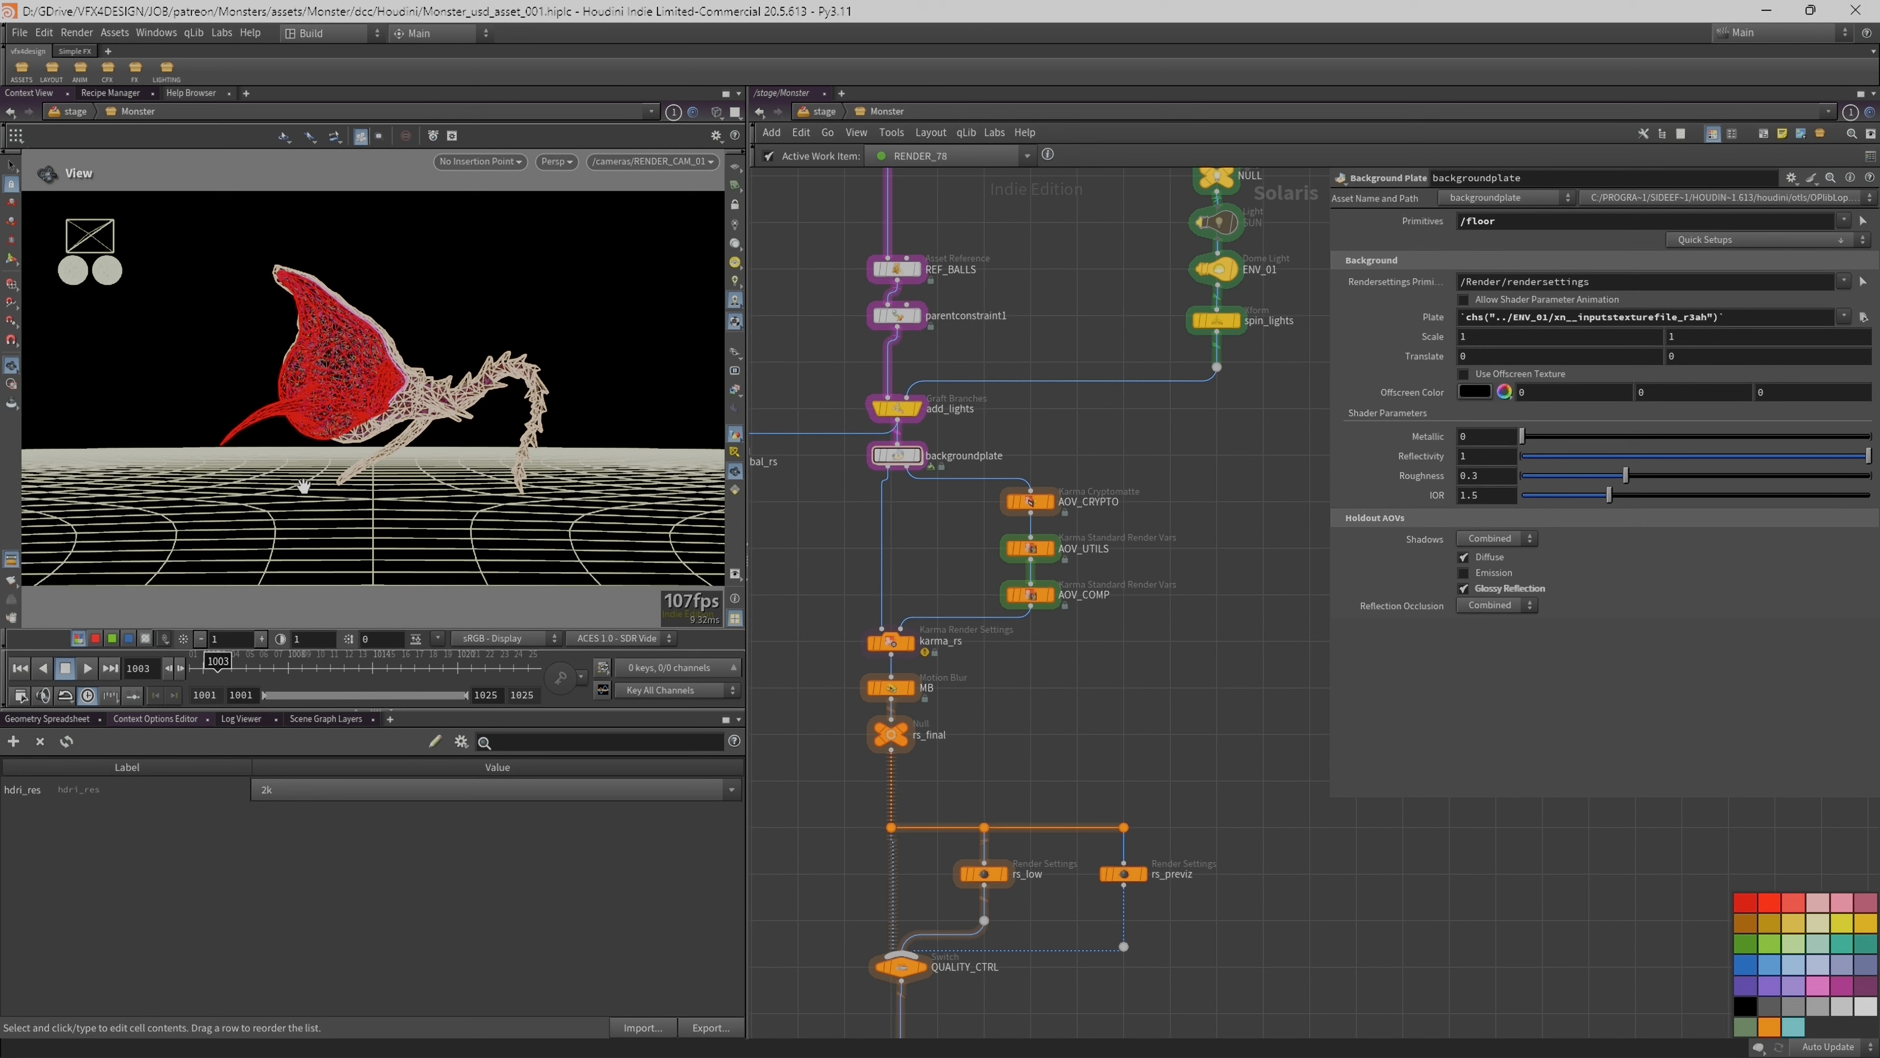
pyautogui.hotkey('alt', 'r')
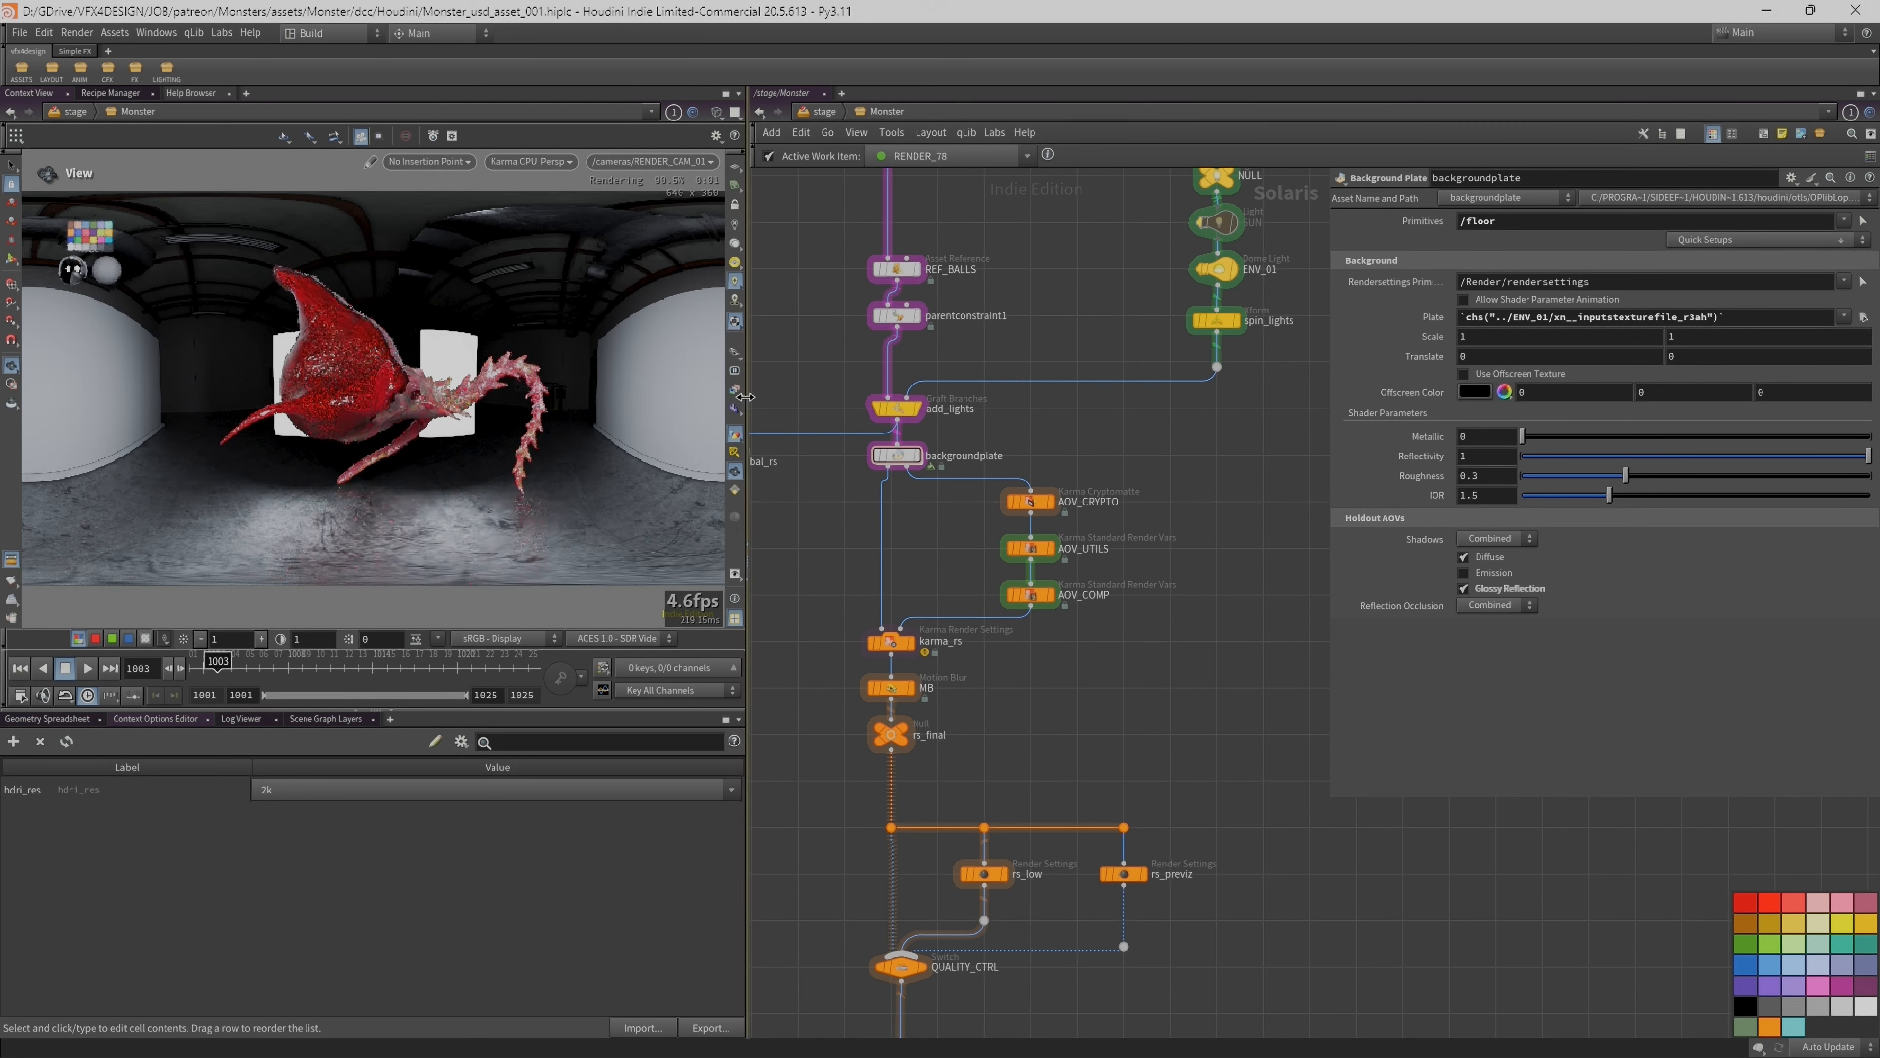
# Step: View the holdout_reflection and holdout_reflection_occlusion render outputs, then return to the C output
pyautogui.click(736, 393)
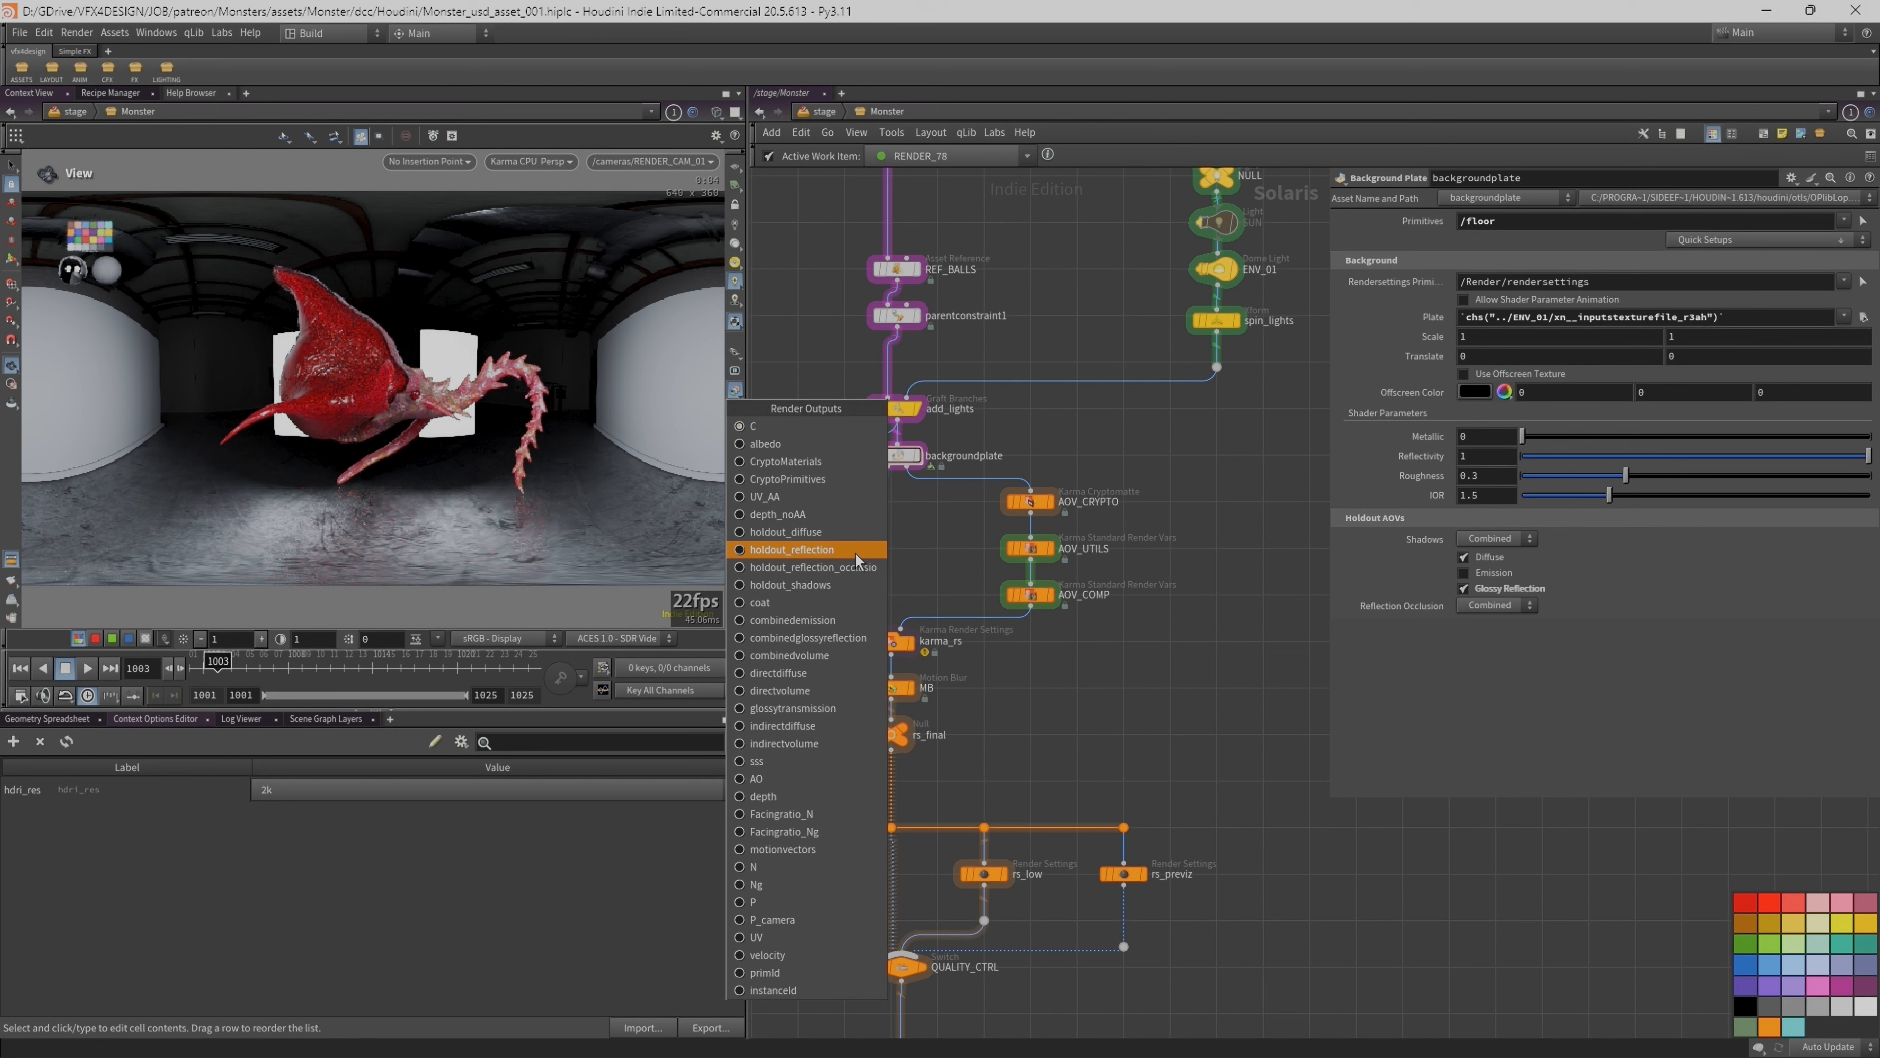
pyautogui.click(840, 552)
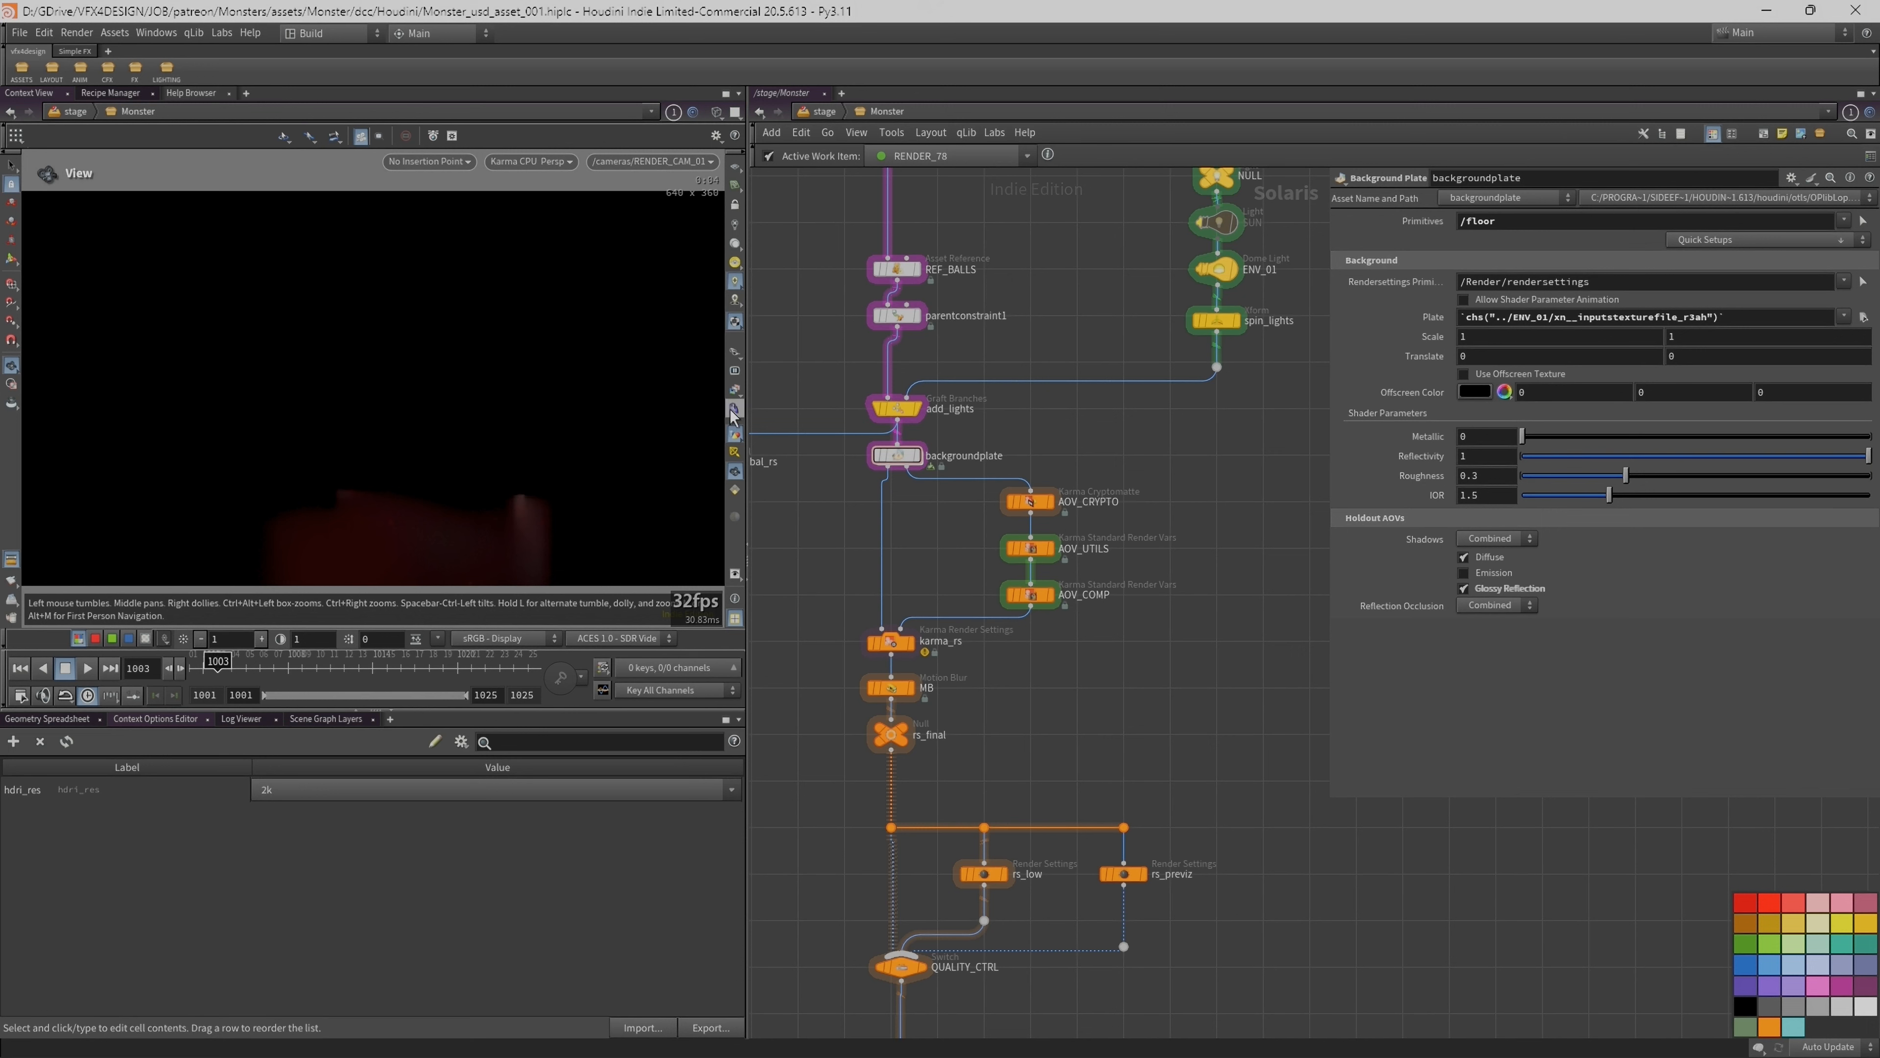
pyautogui.click(737, 391)
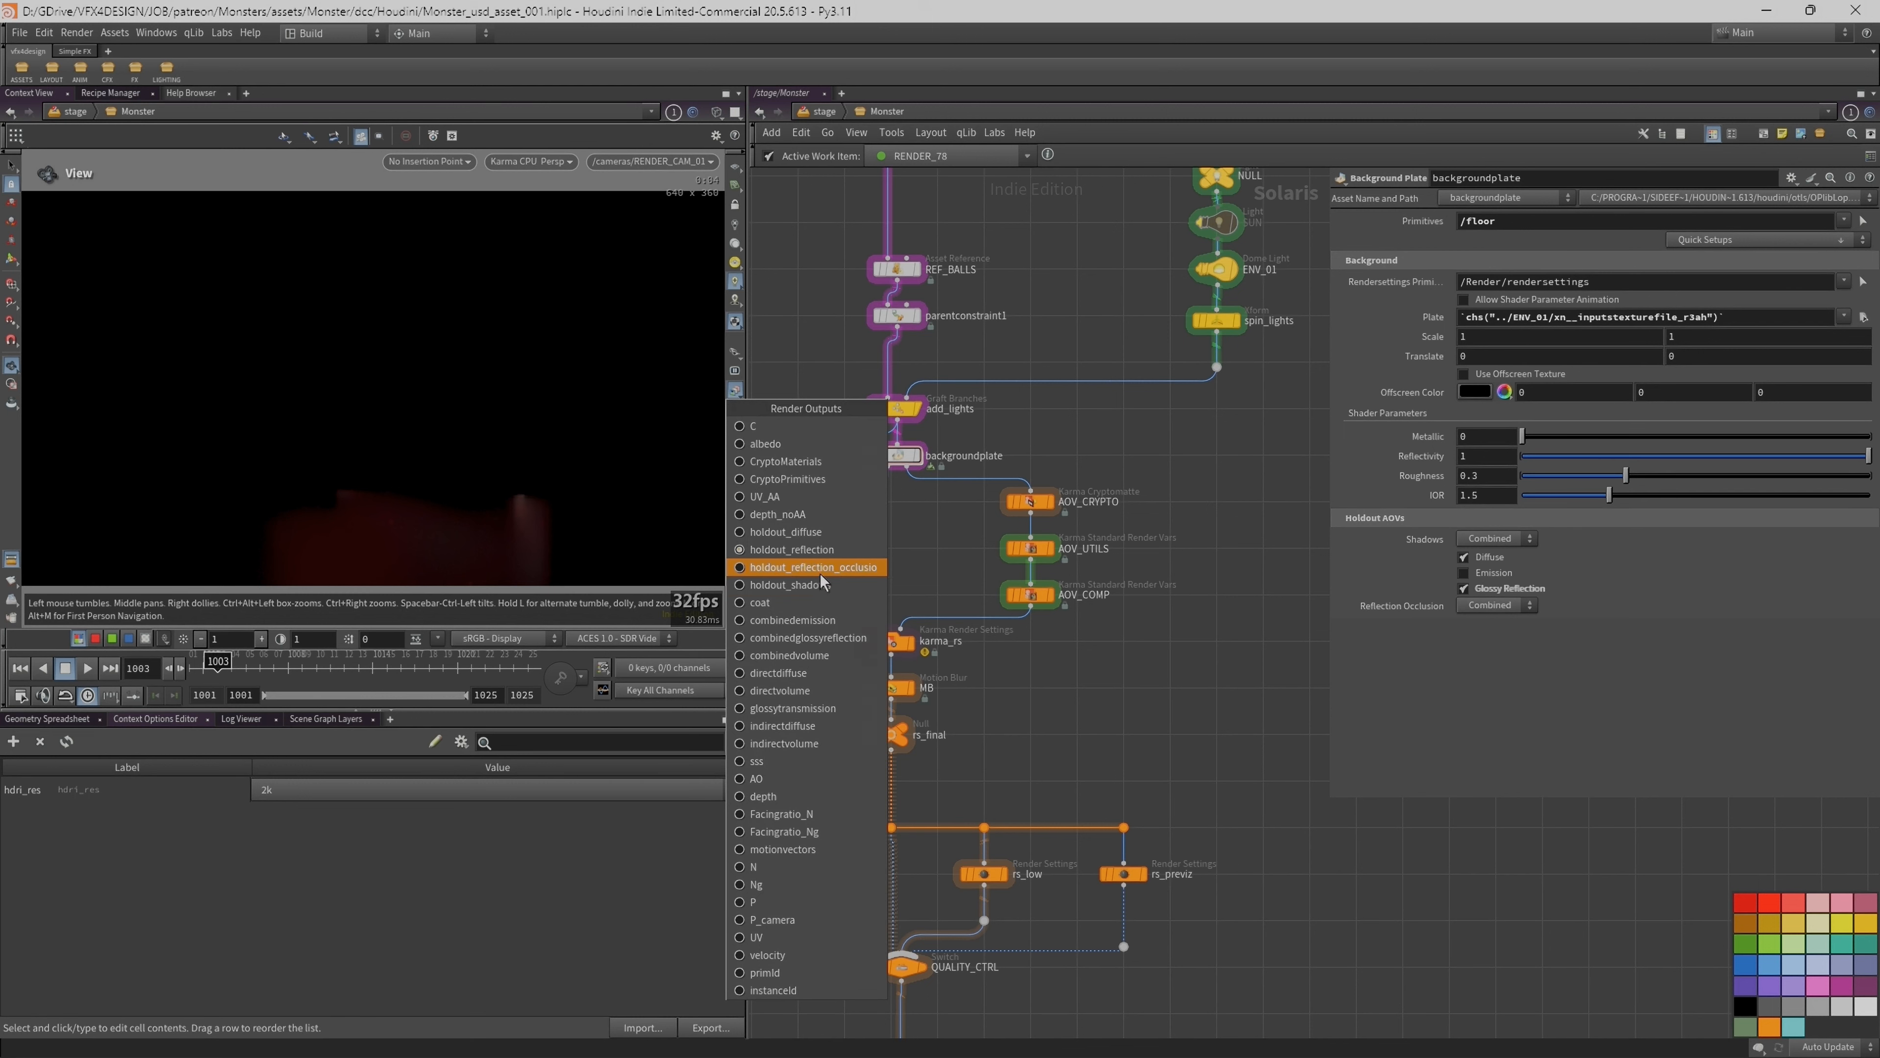
pyautogui.click(825, 585)
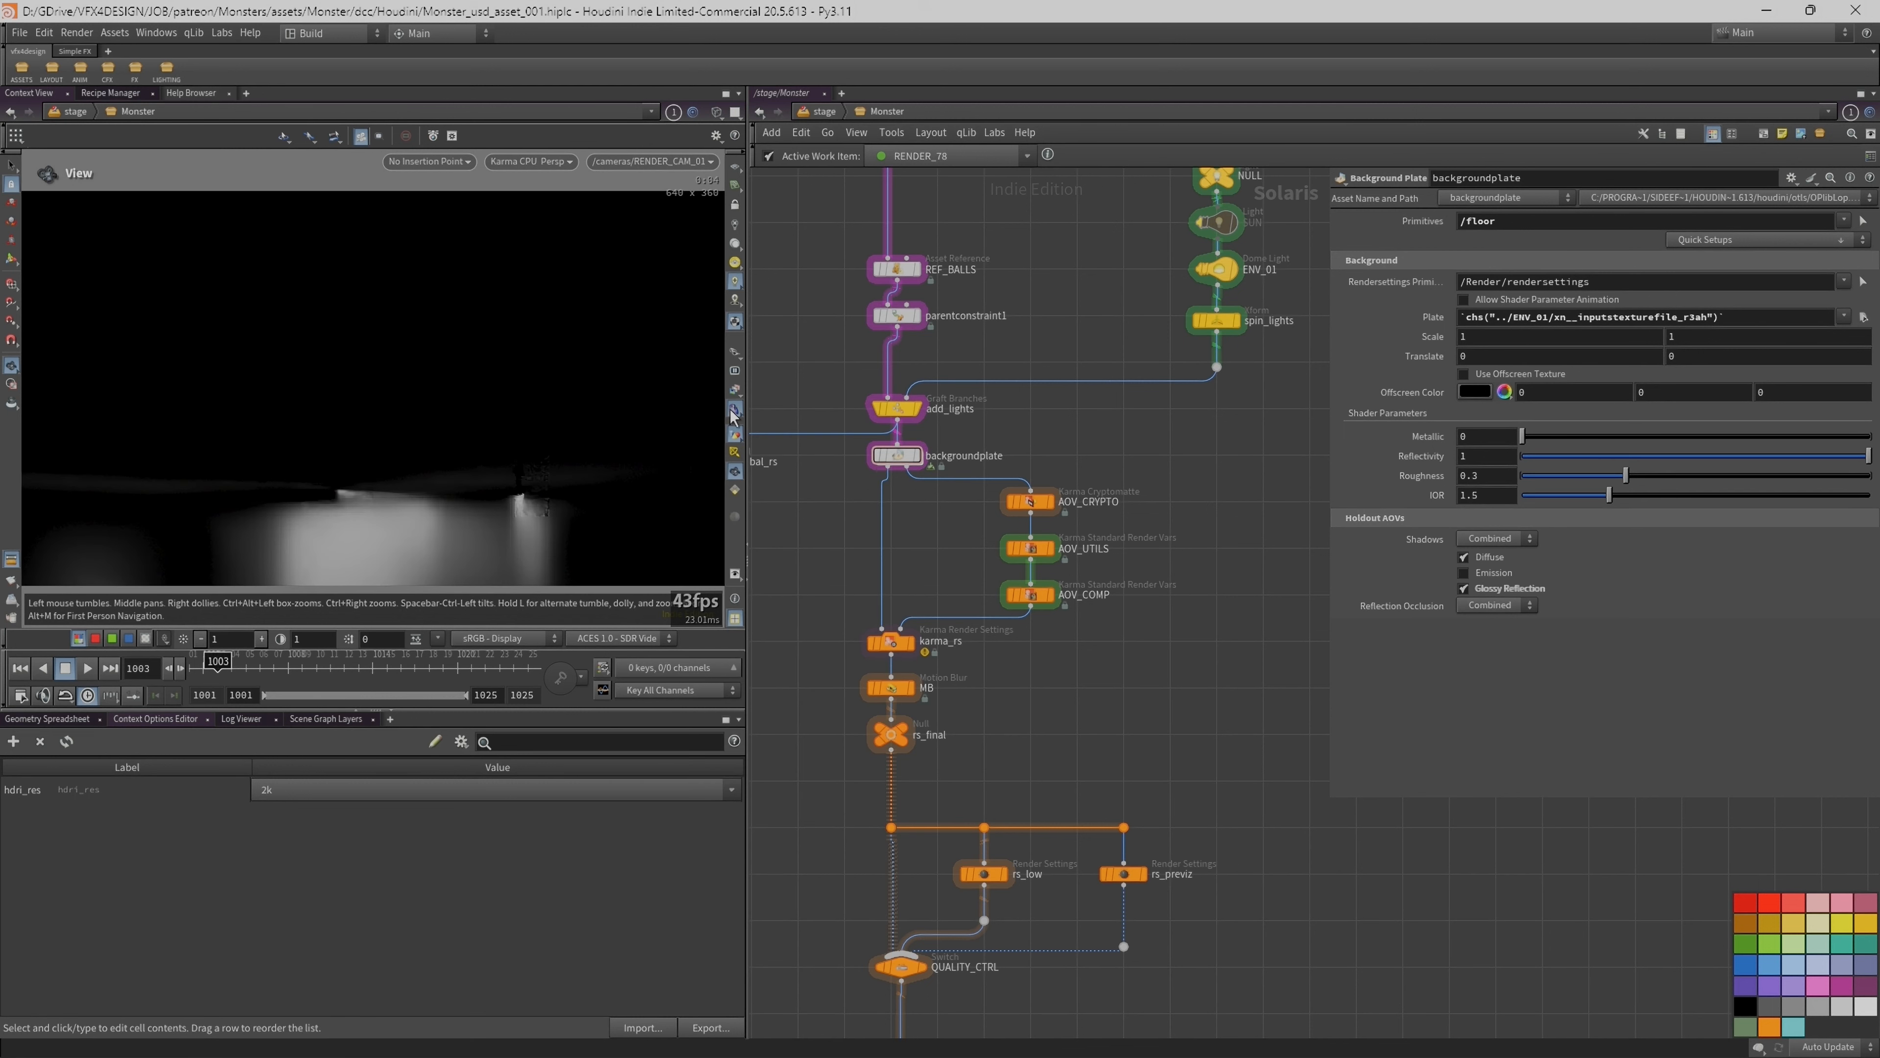
pyautogui.click(736, 390)
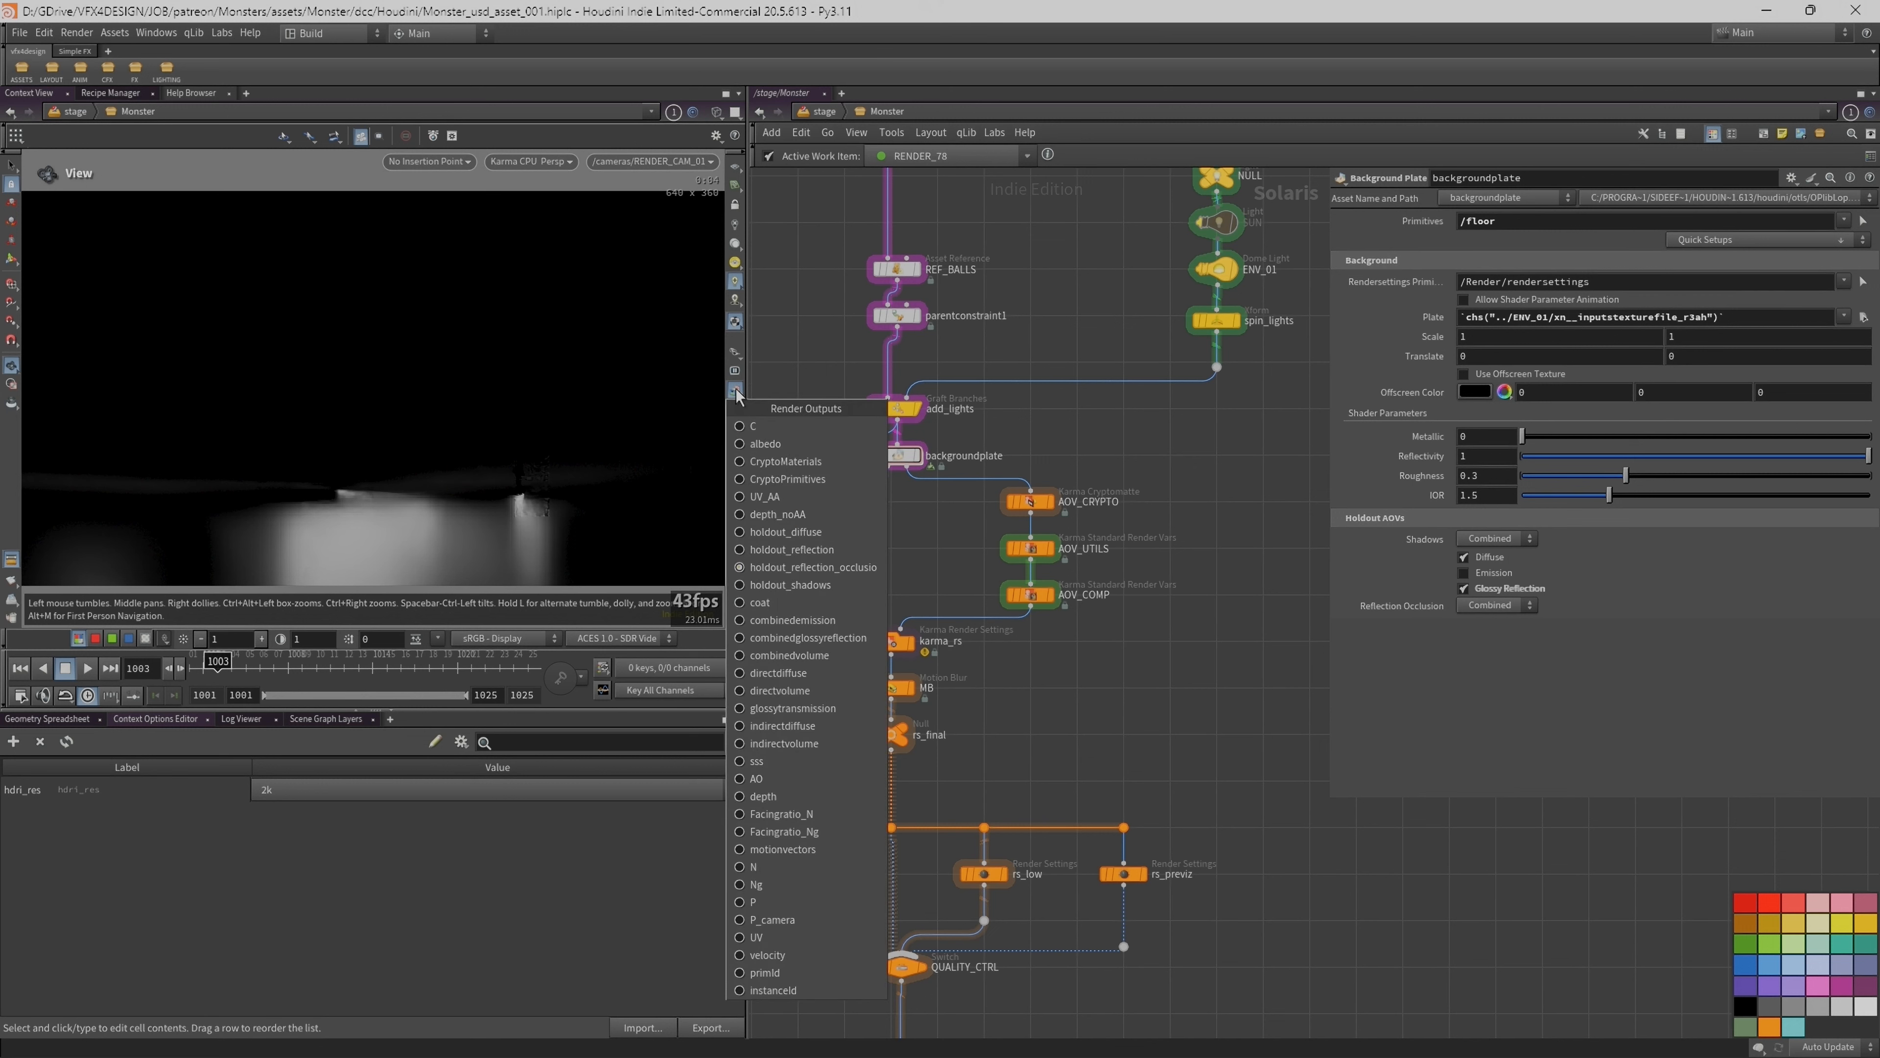
pyautogui.click(770, 426)
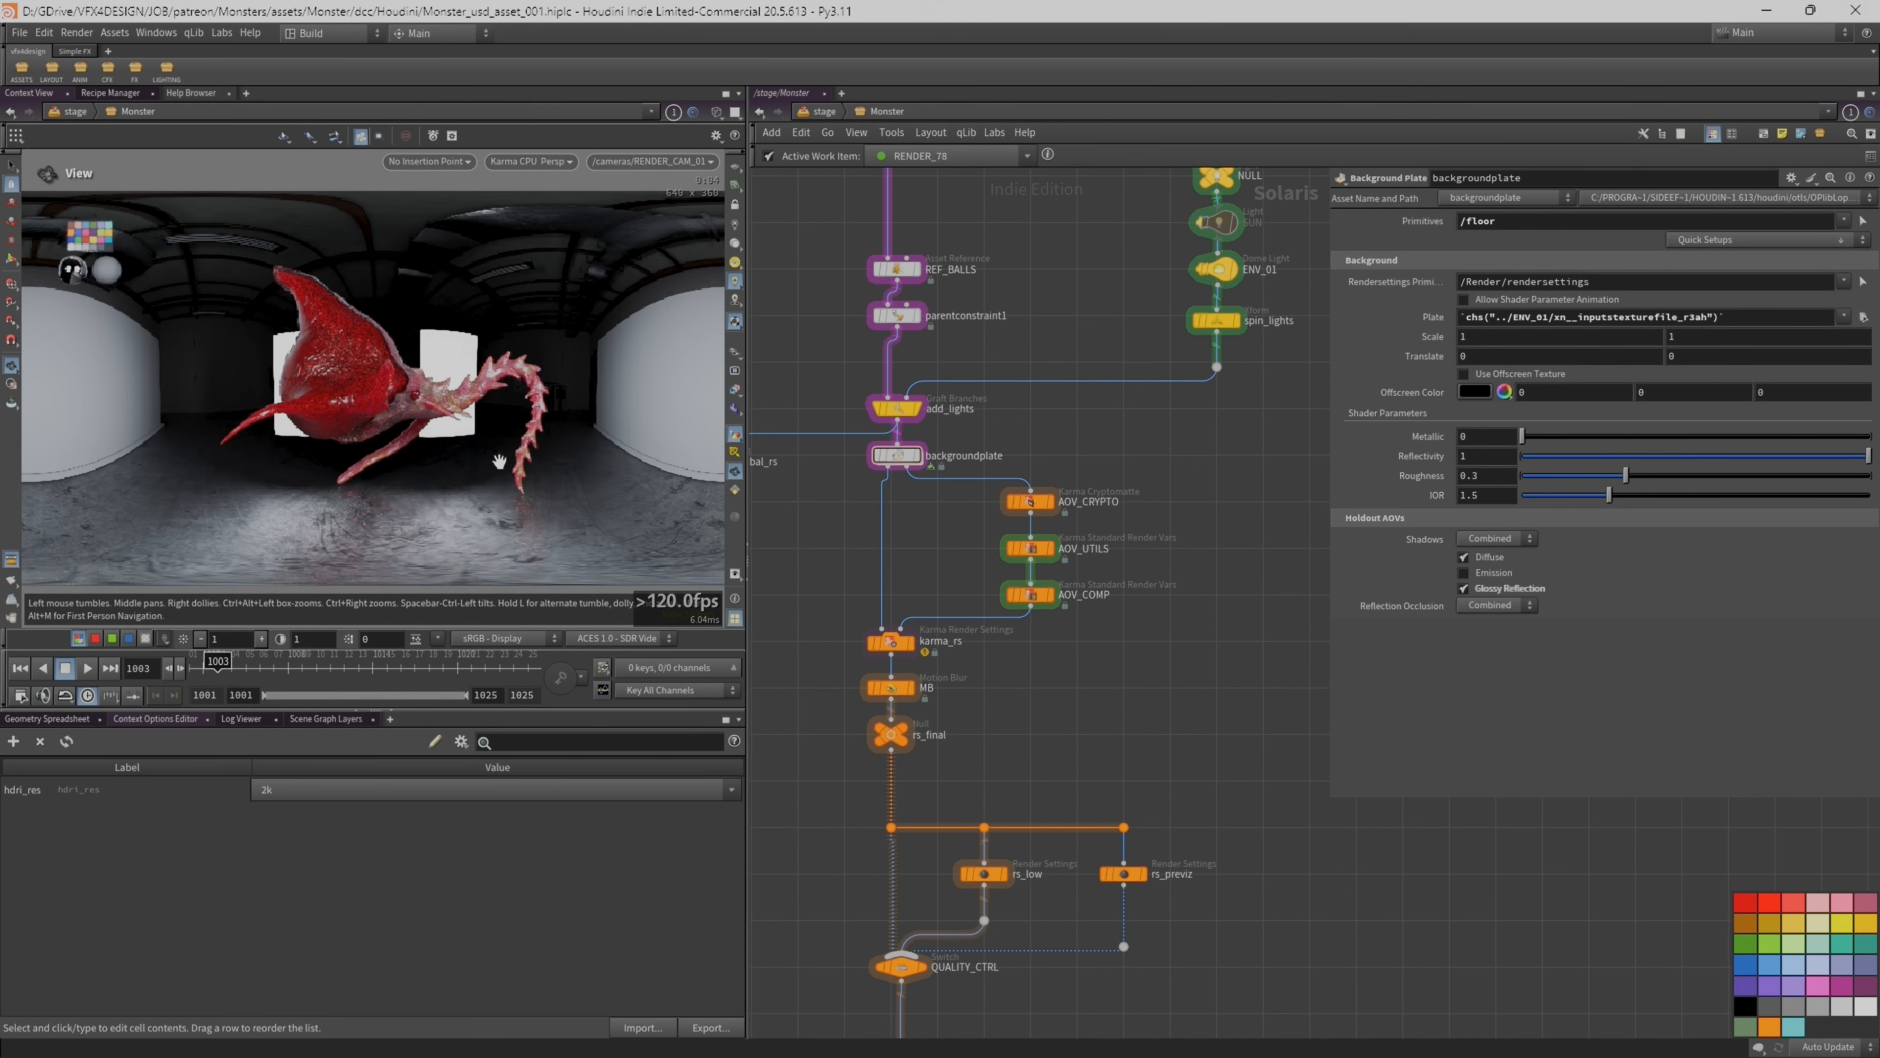
# Step: Show the karma_rs render settings and widen the parameter pane to expose the full Output Picture path
pyautogui.moveTo(1141, 683); pyautogui.dragTo(1155, 629, button='middle')
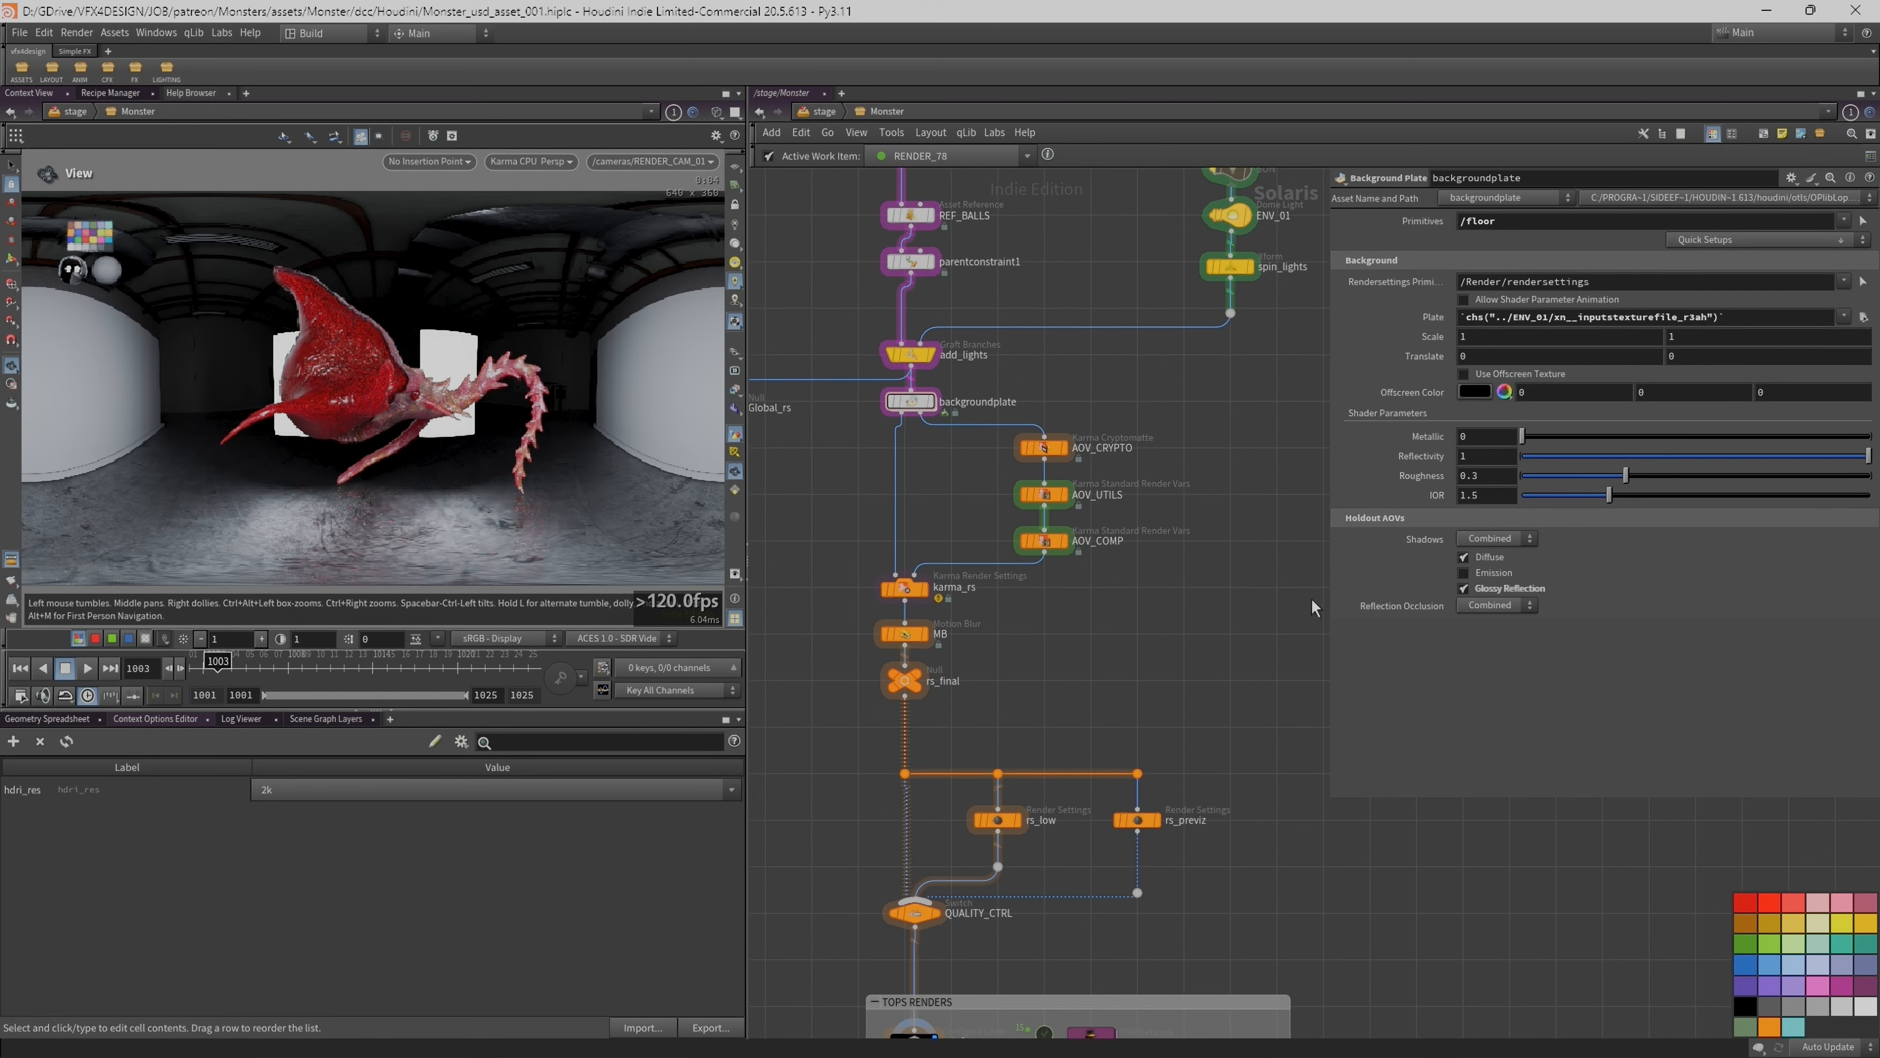
pyautogui.moveTo(1326, 597); pyautogui.dragTo(1386, 597)
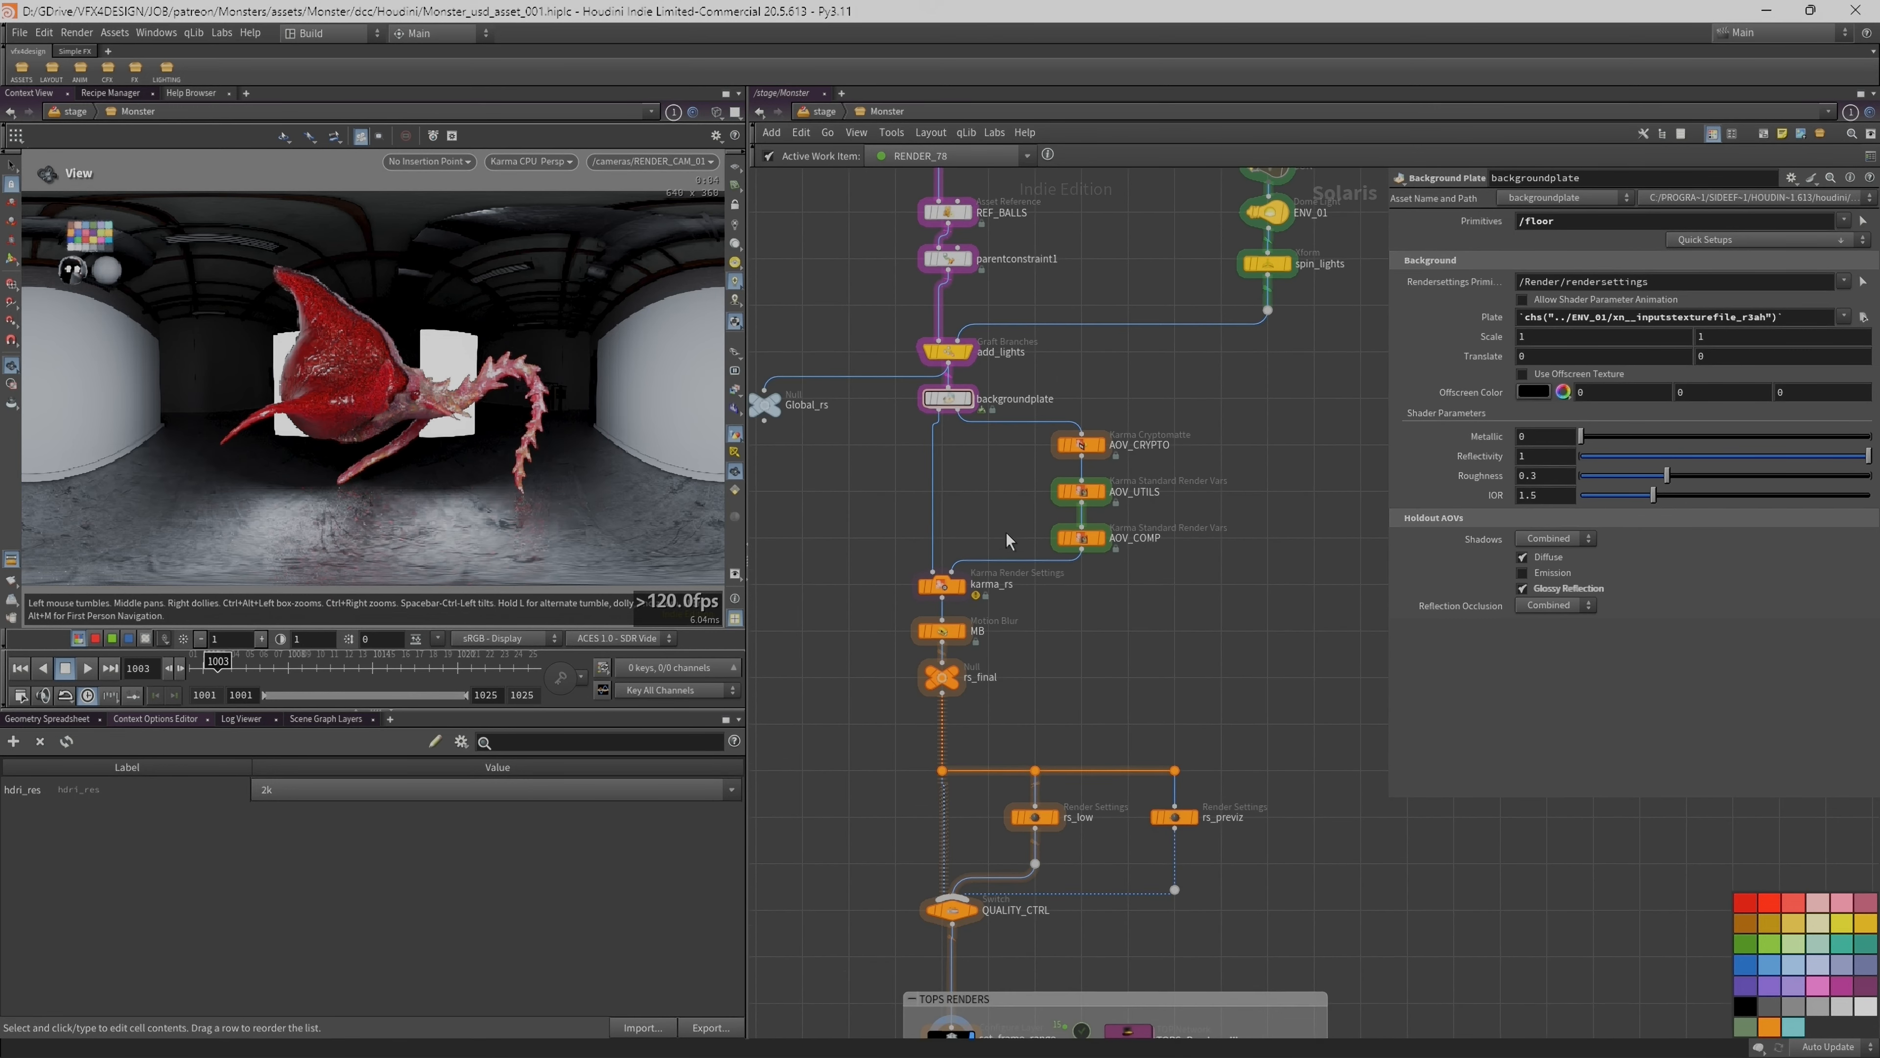
pyautogui.moveTo(1114, 663); pyautogui.dragTo(1138, 616, button='middle')
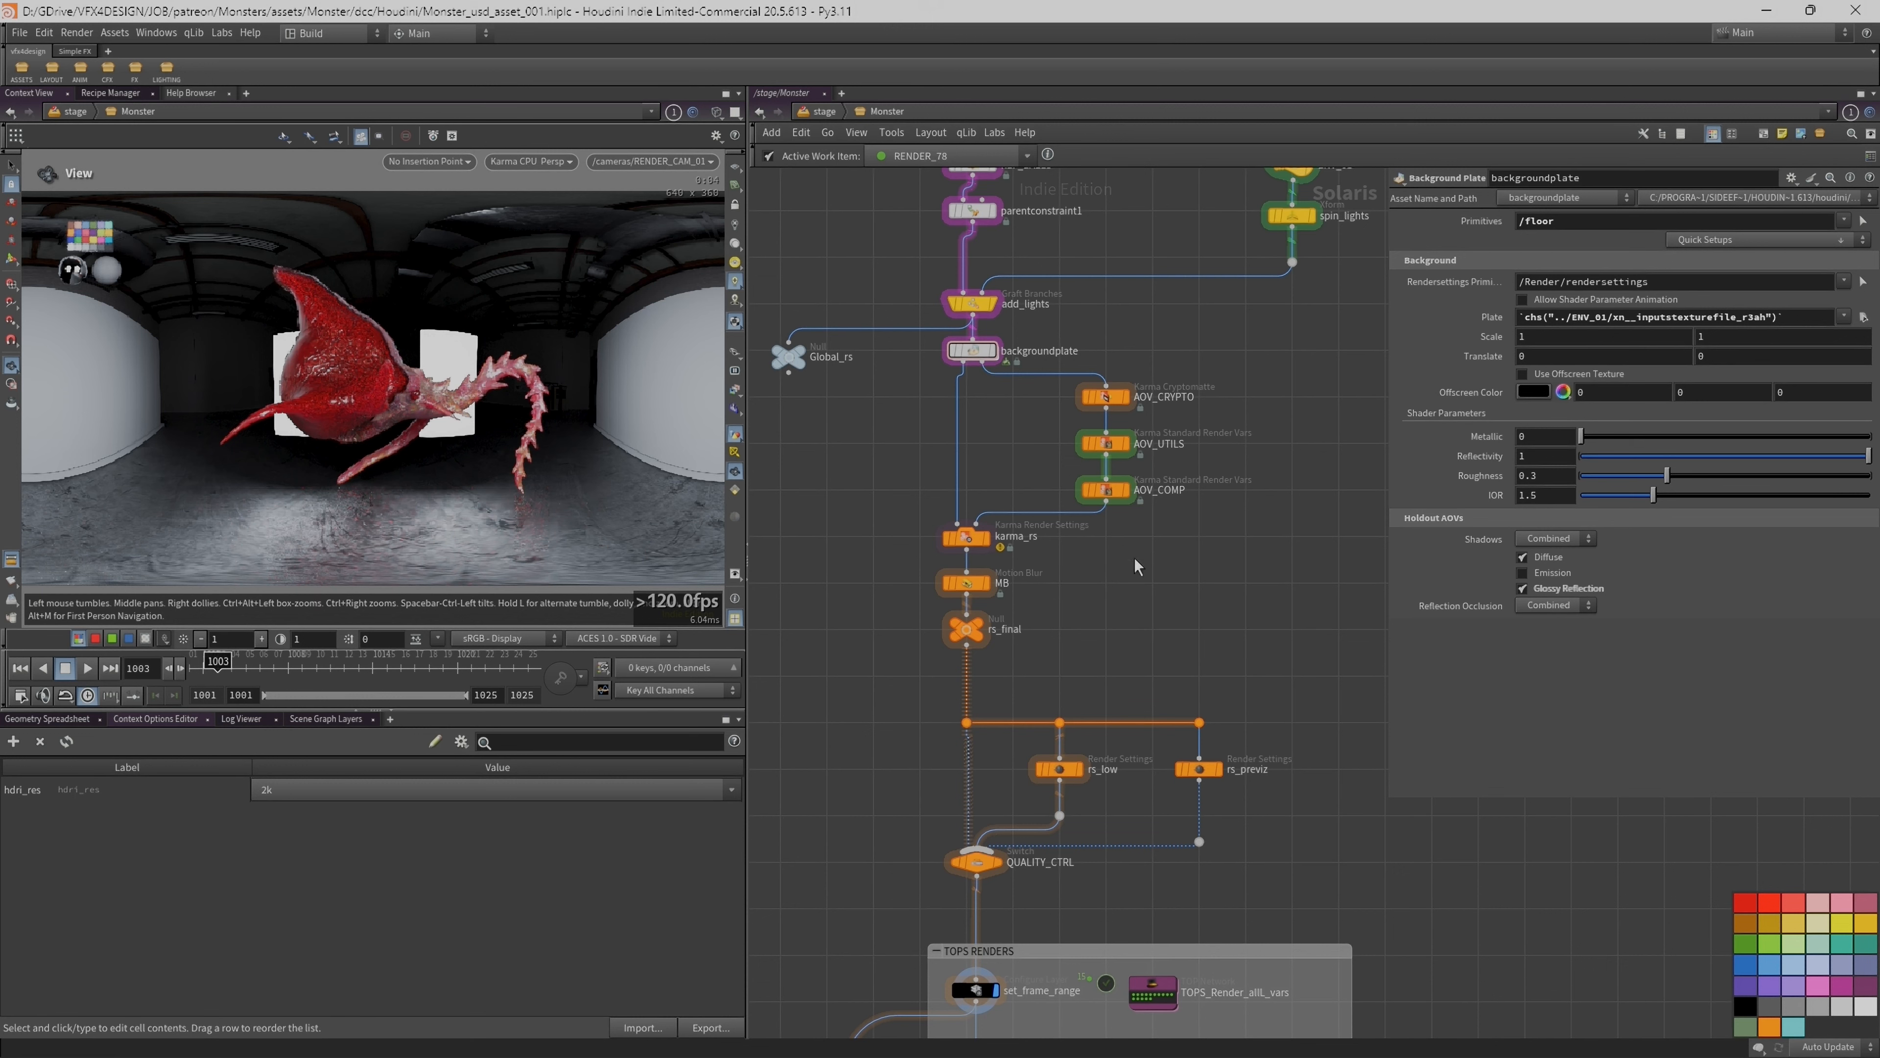
pyautogui.click(962, 538)
pyautogui.moveTo(1198, 573); pyautogui.dragTo(1056, 587, button='middle')
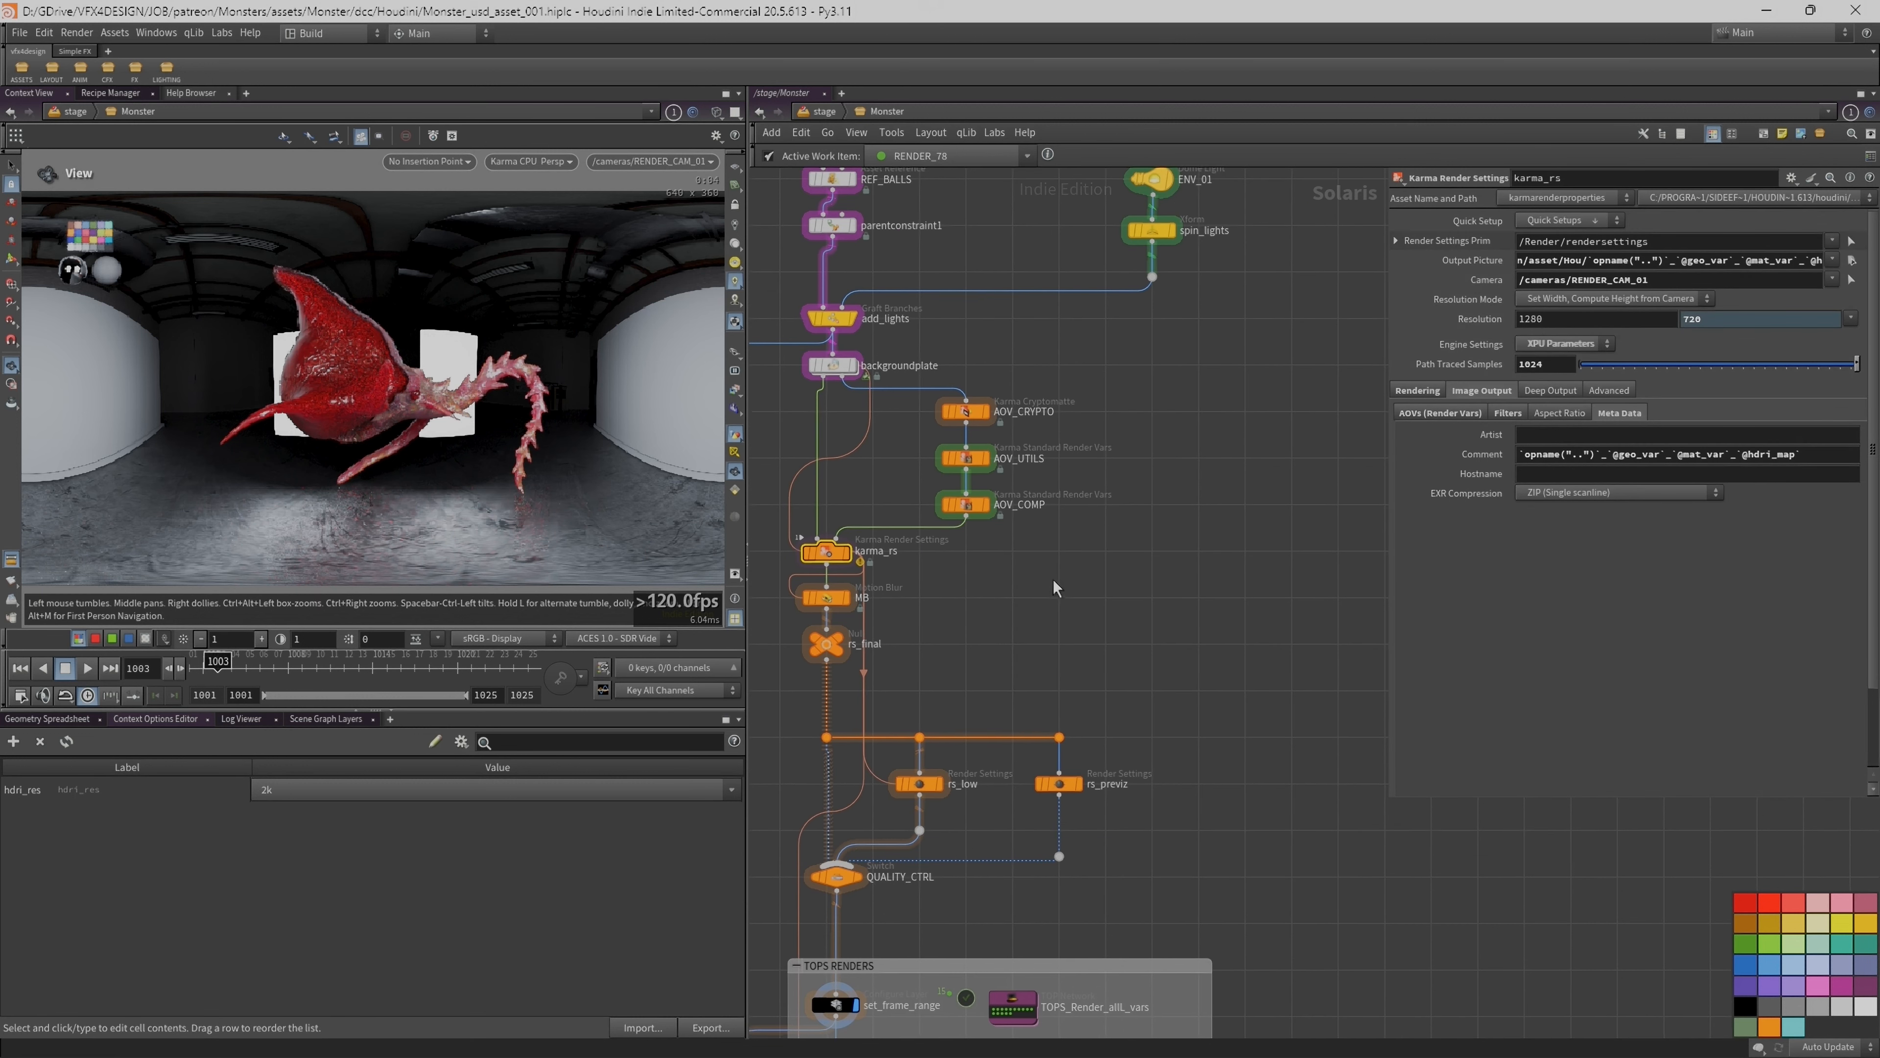
pyautogui.moveTo(1388, 527); pyautogui.dragTo(1068, 542)
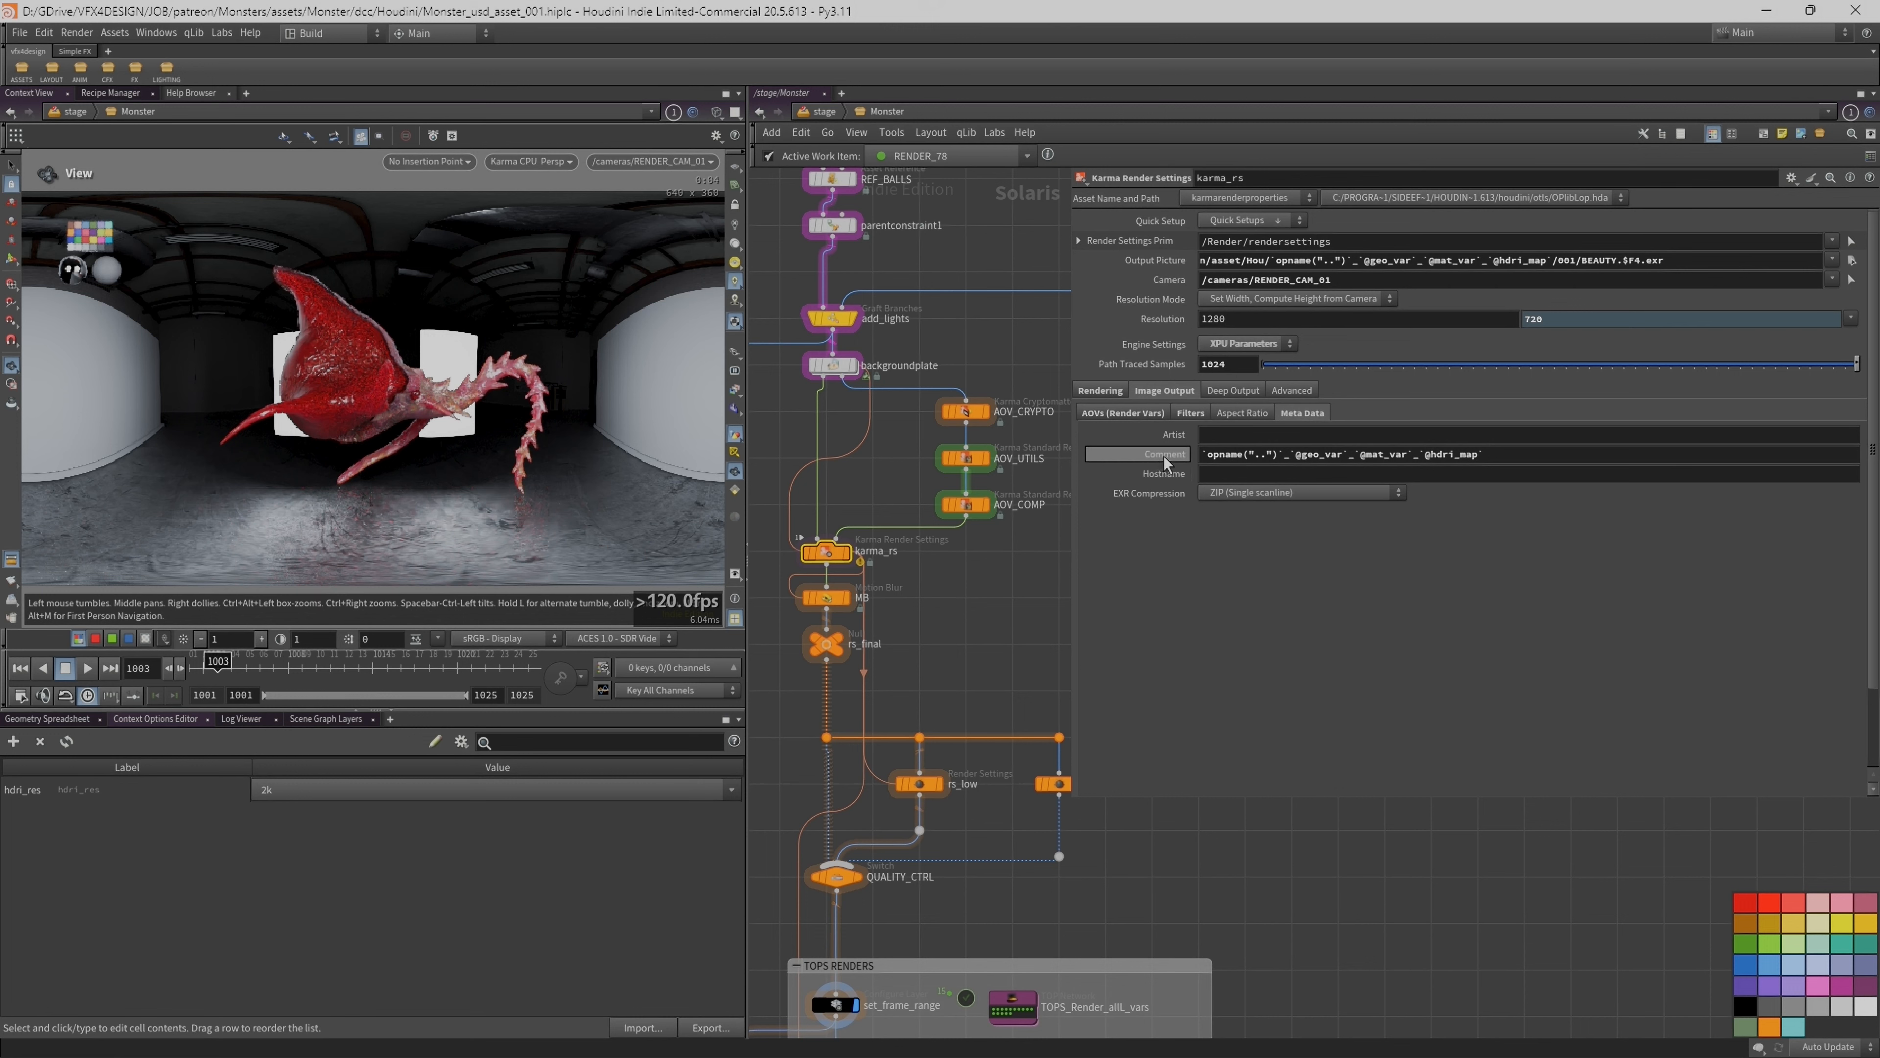
# Step: Examine the variant naming expression in karma_rs's Output Picture and its evaluated path, then return to the expression
pyautogui.moveTo(1271, 256); pyautogui.dragTo(1536, 268)
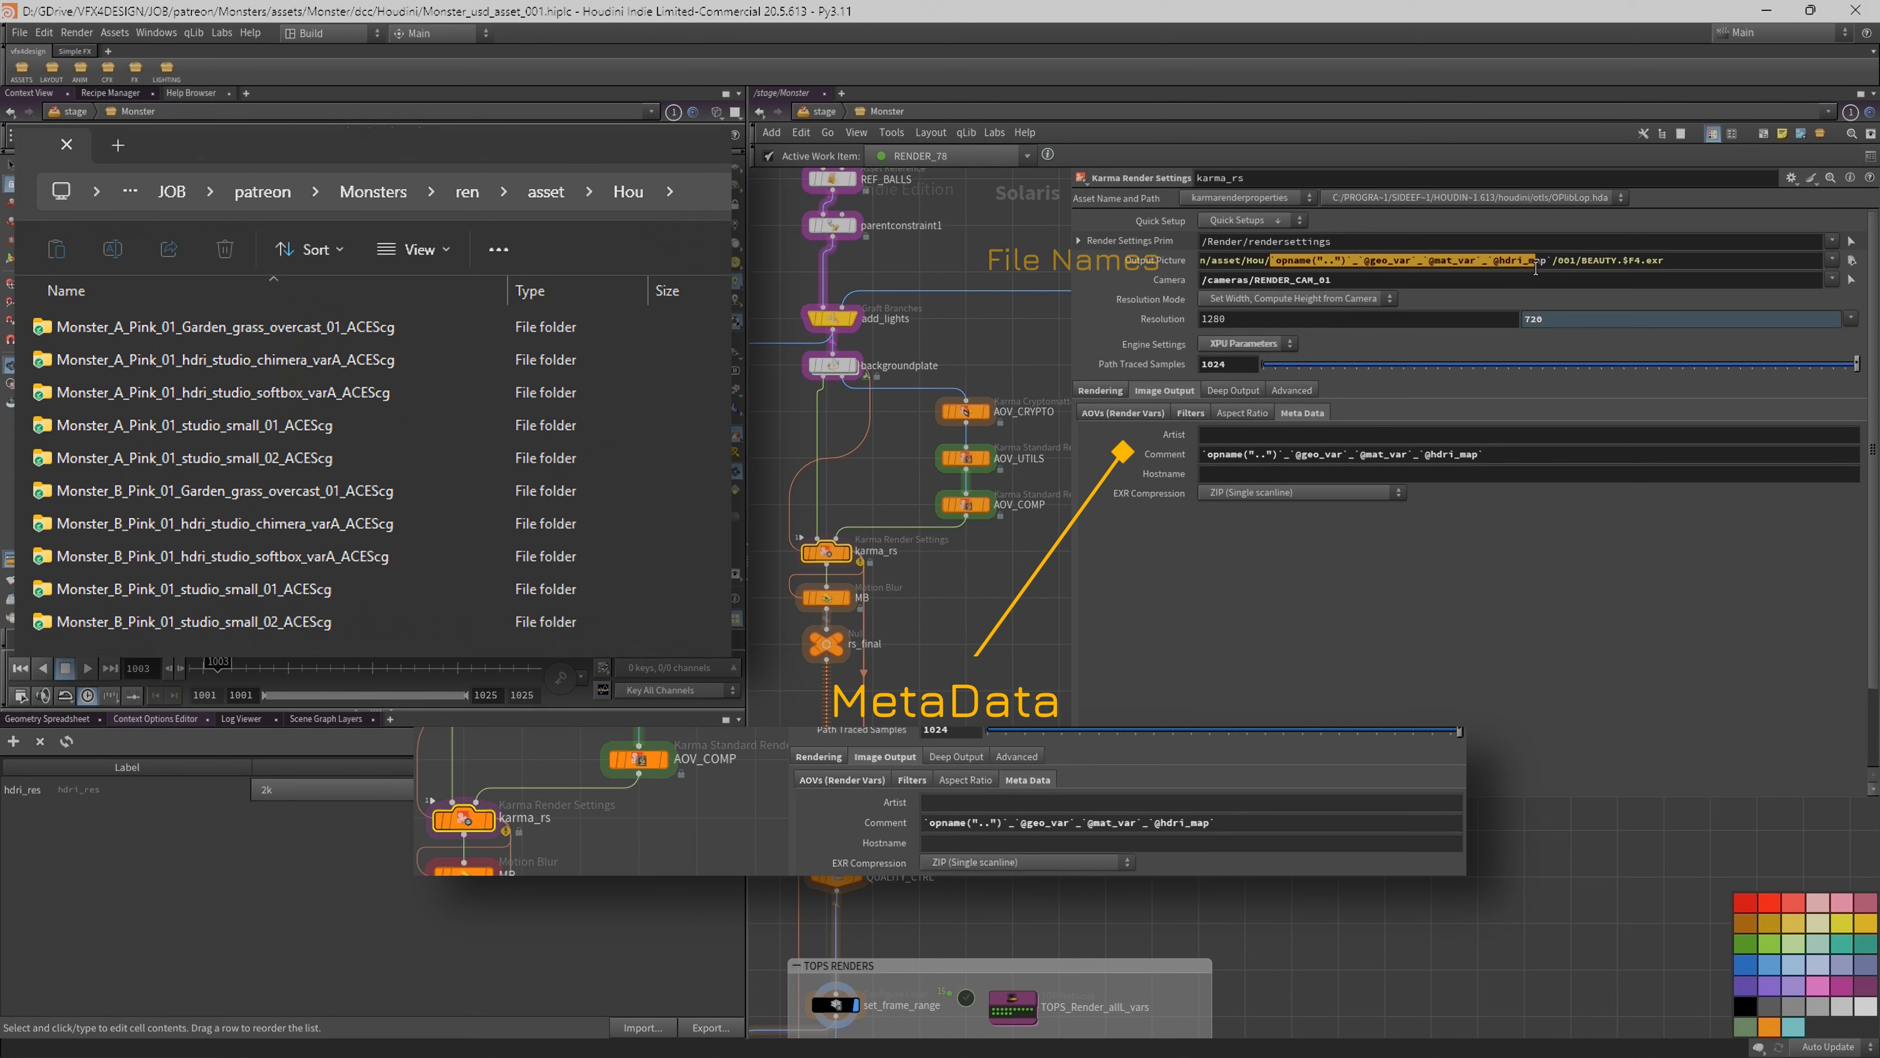
pyautogui.click(1185, 272)
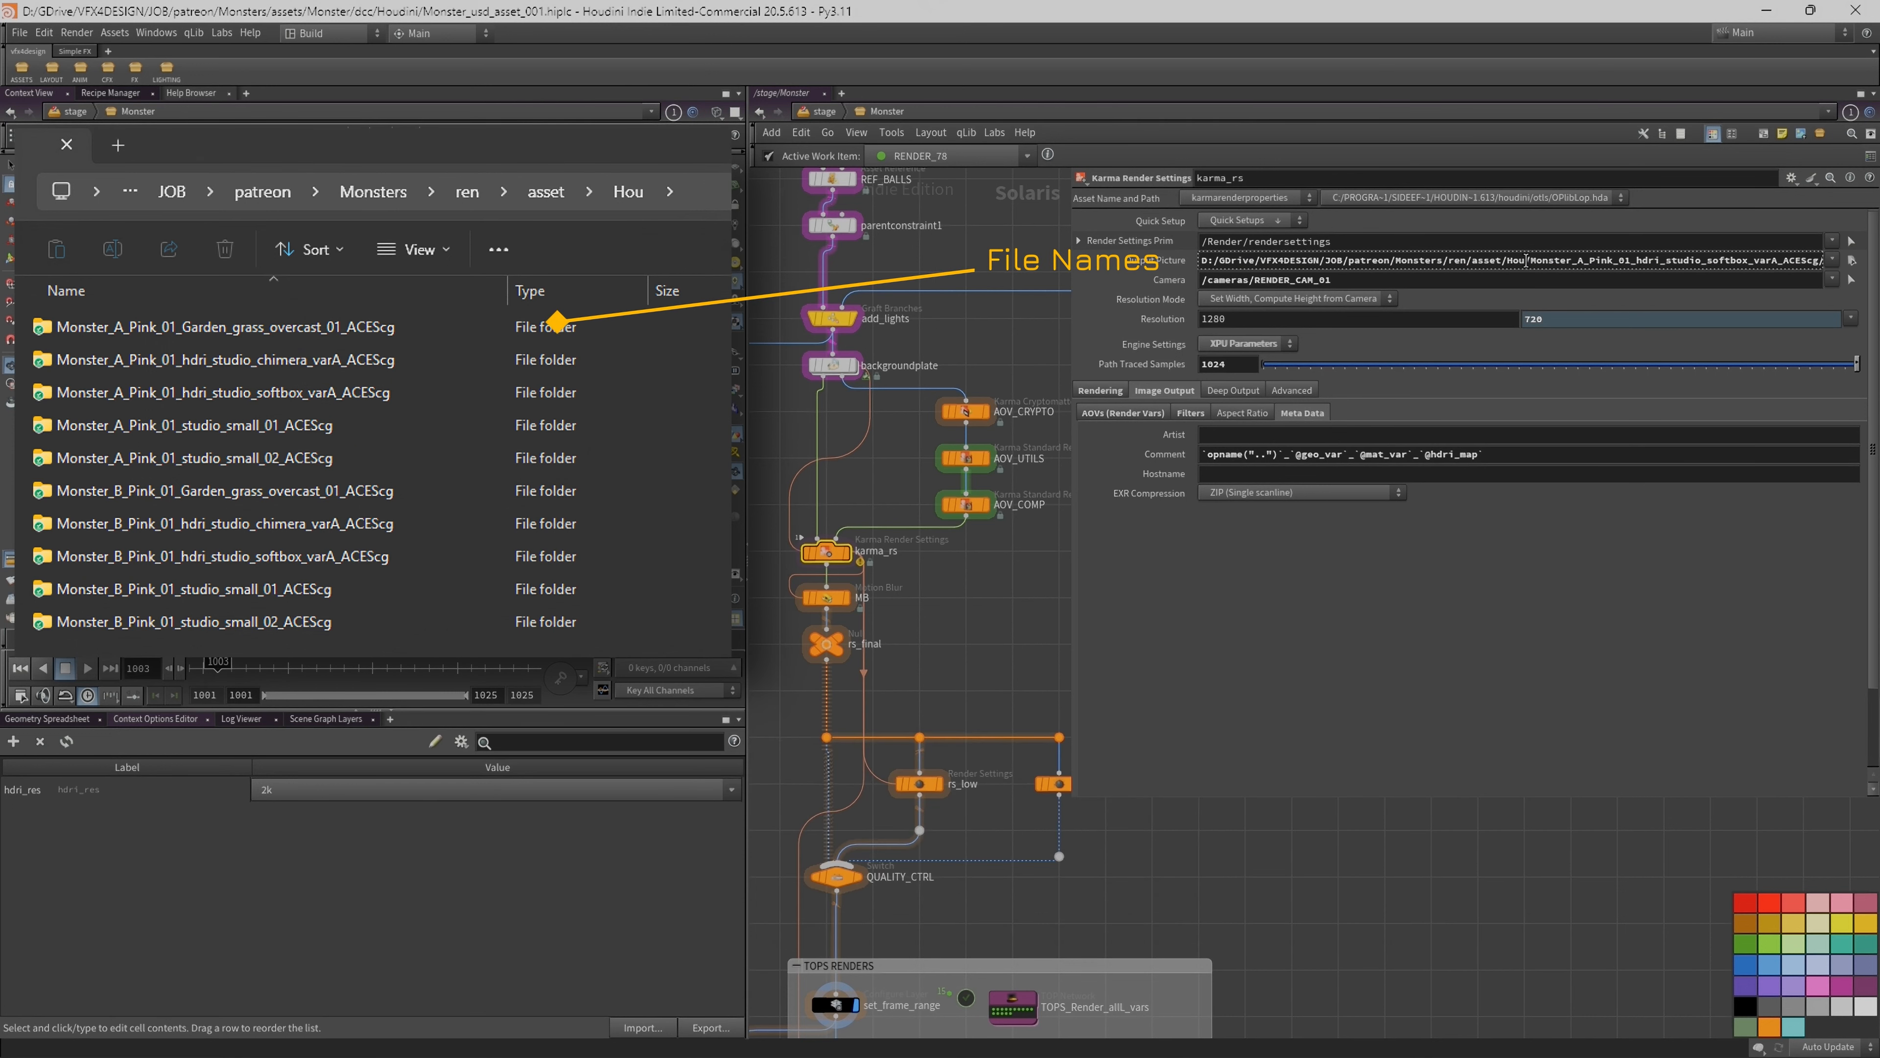
pyautogui.moveTo(1529, 257); pyautogui.dragTo(1574, 259)
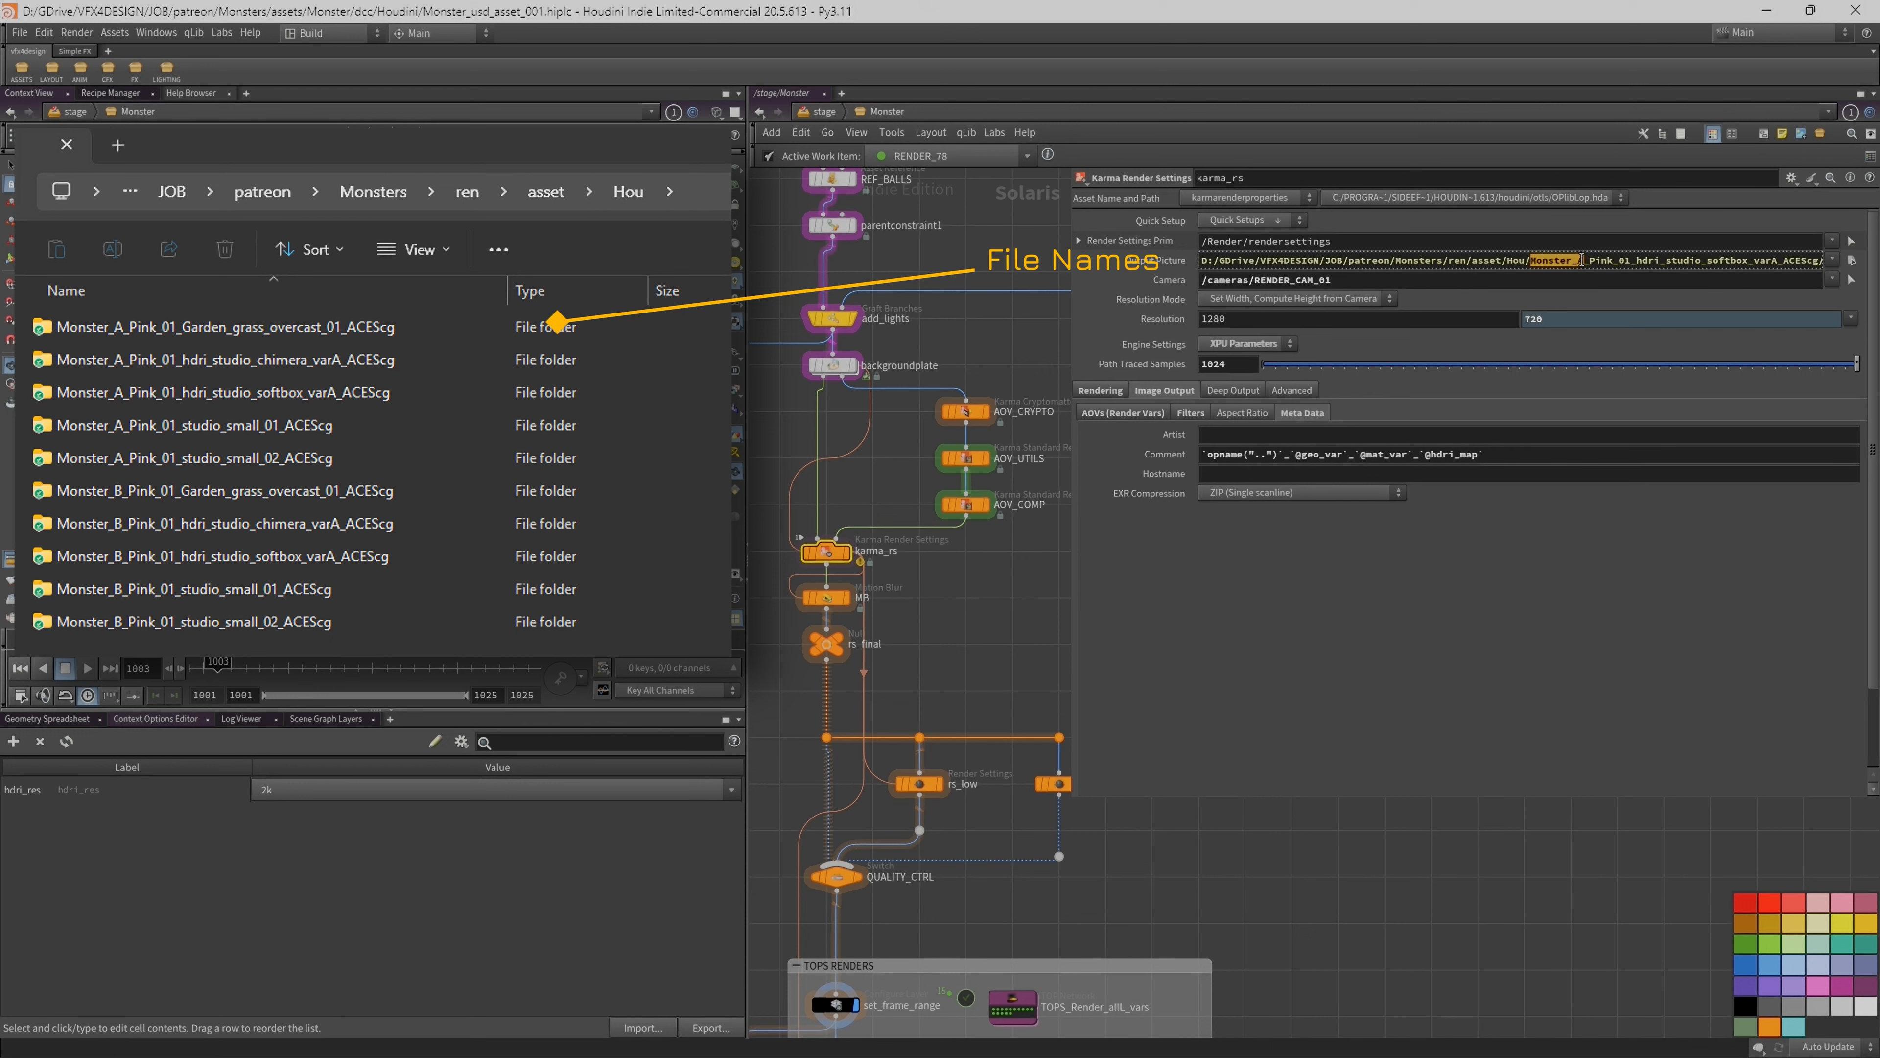
pyautogui.moveTo(1629, 261); pyautogui.dragTo(1770, 265)
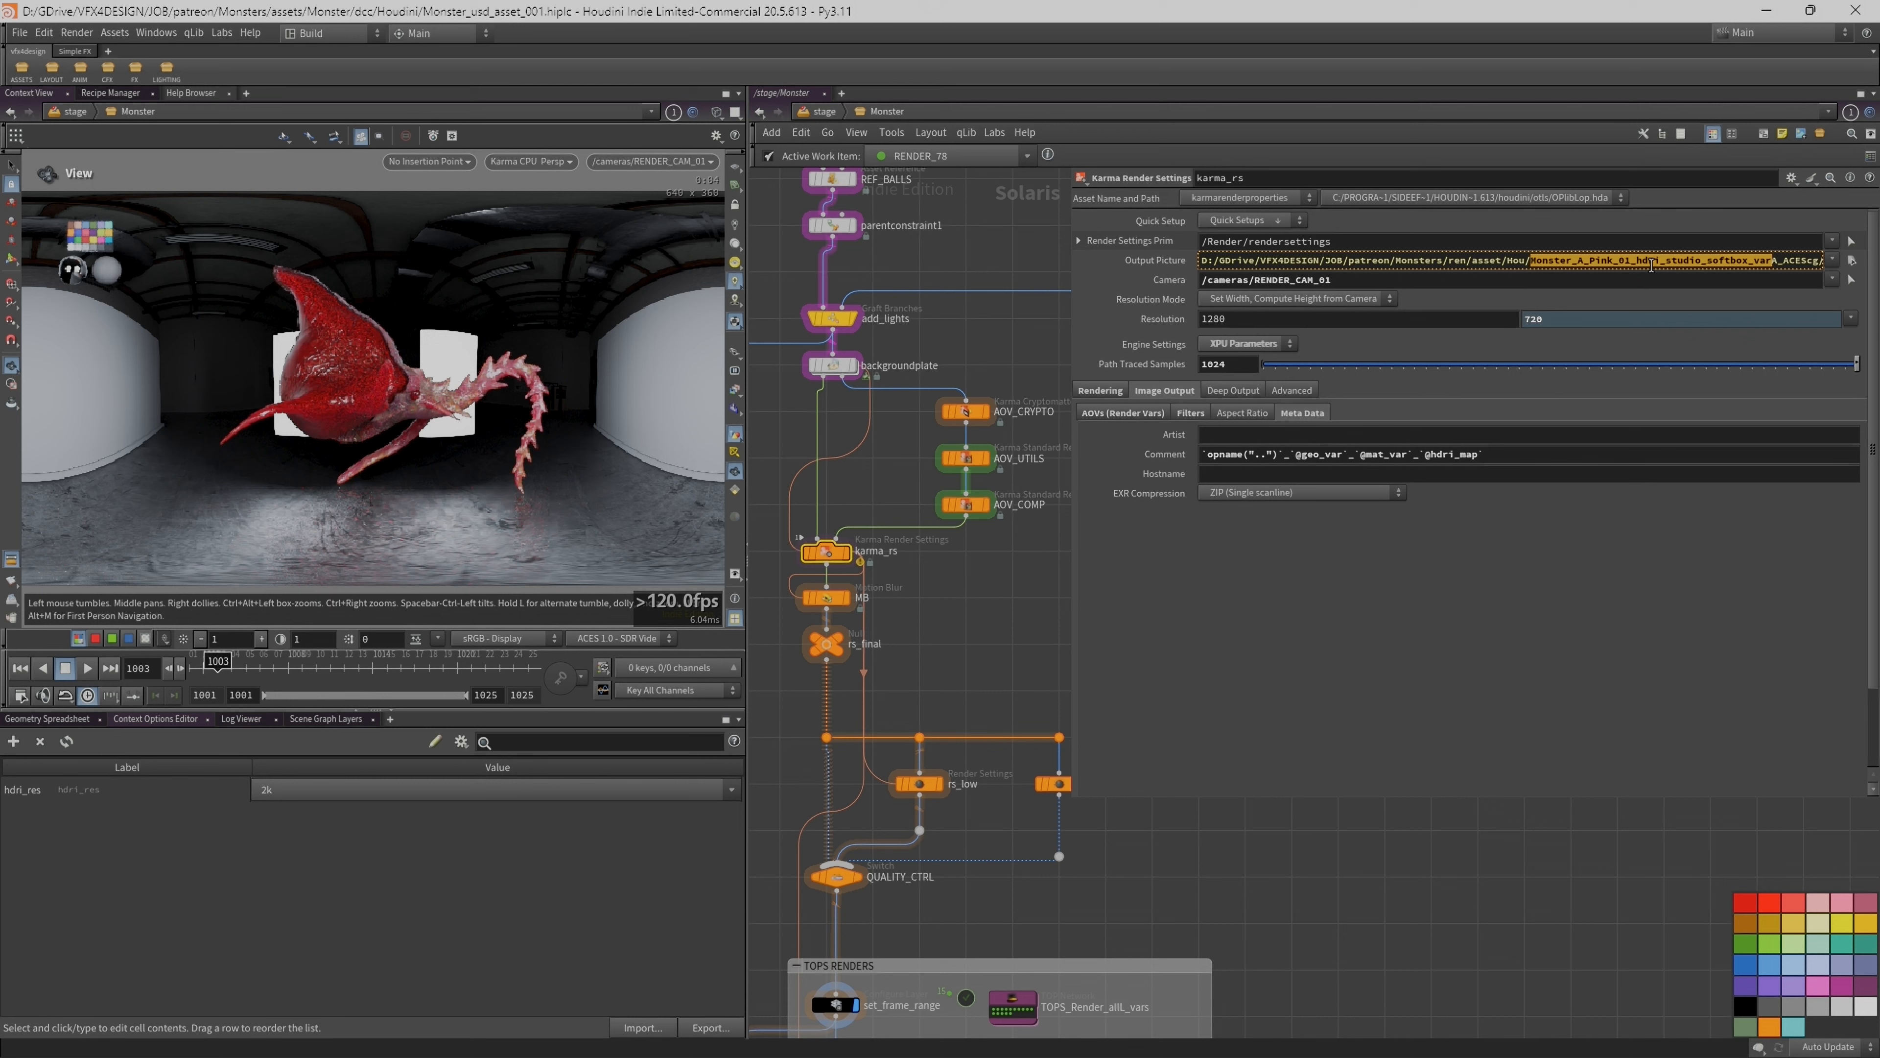
pyautogui.click(1165, 267)
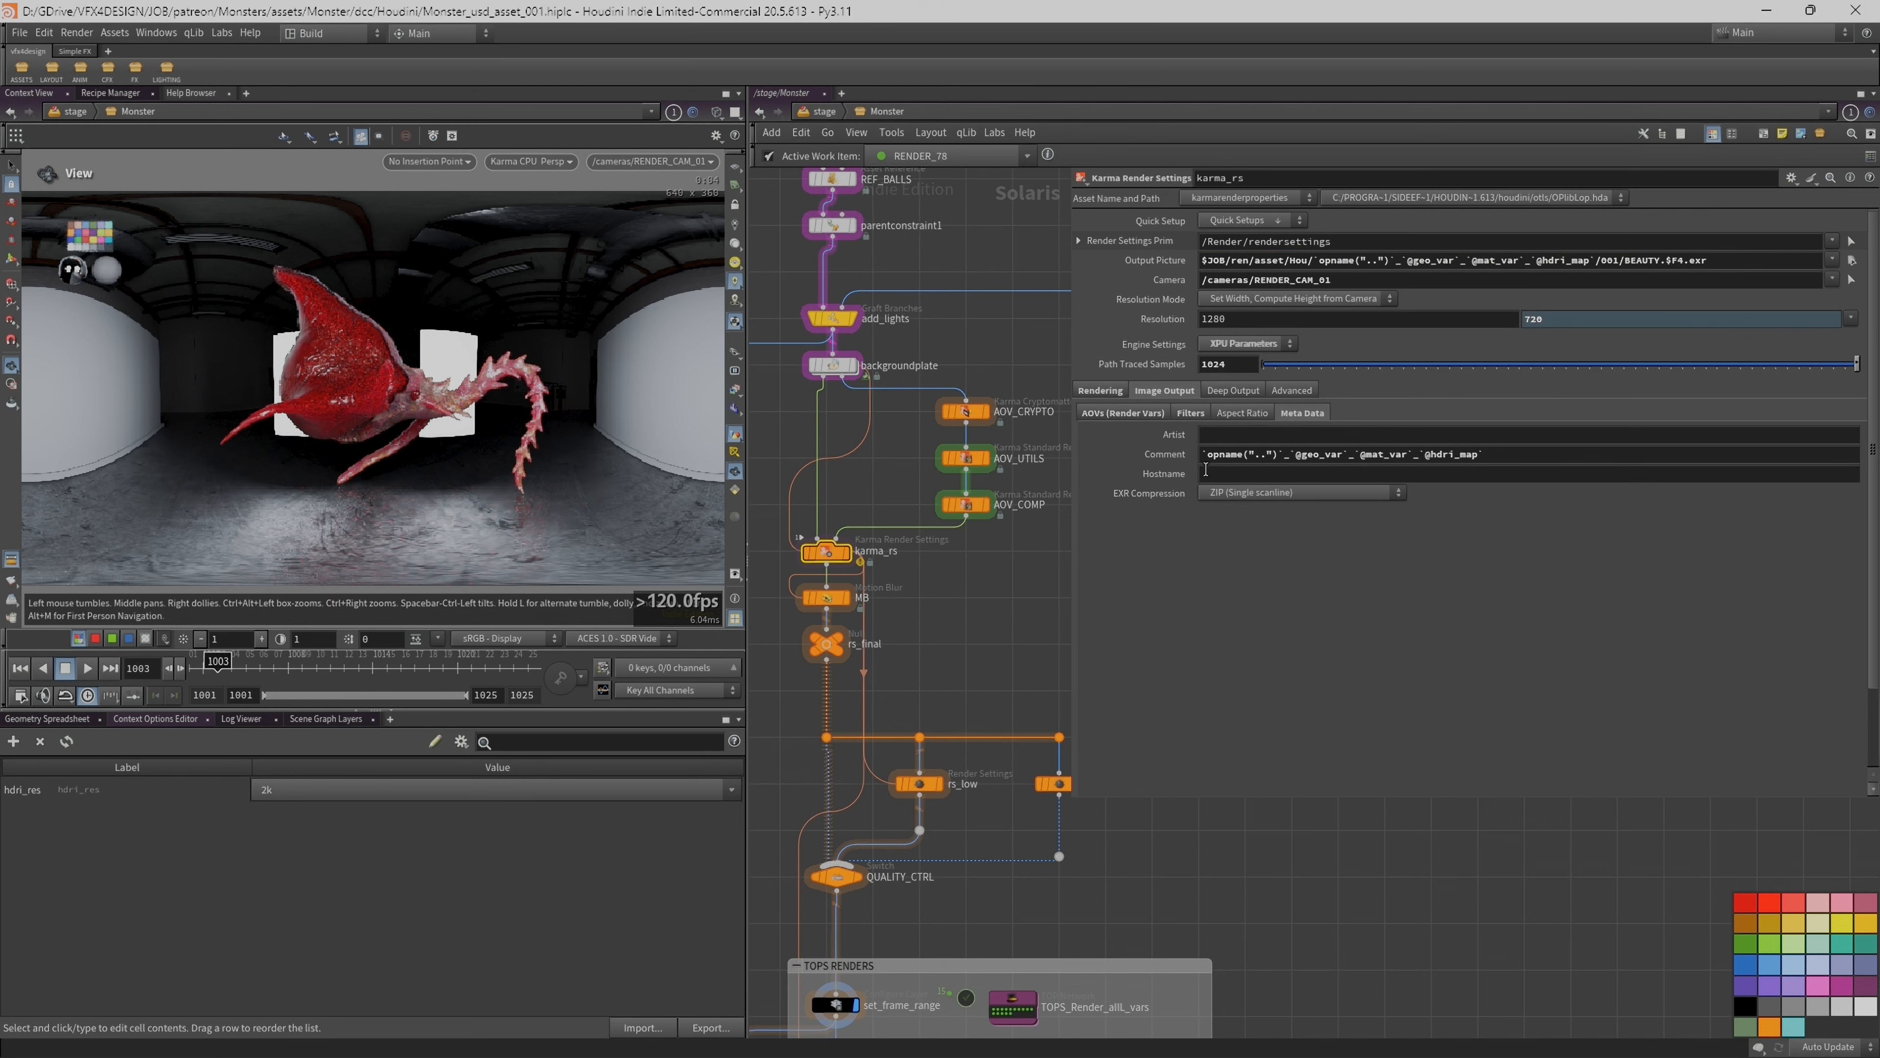
# Step: Examine the Comment metadata expression of karma_rs and narrow the parameter pane again
pyautogui.moveTo(1491, 457); pyautogui.dragTo(1044, 462)
pyautogui.click(1154, 460)
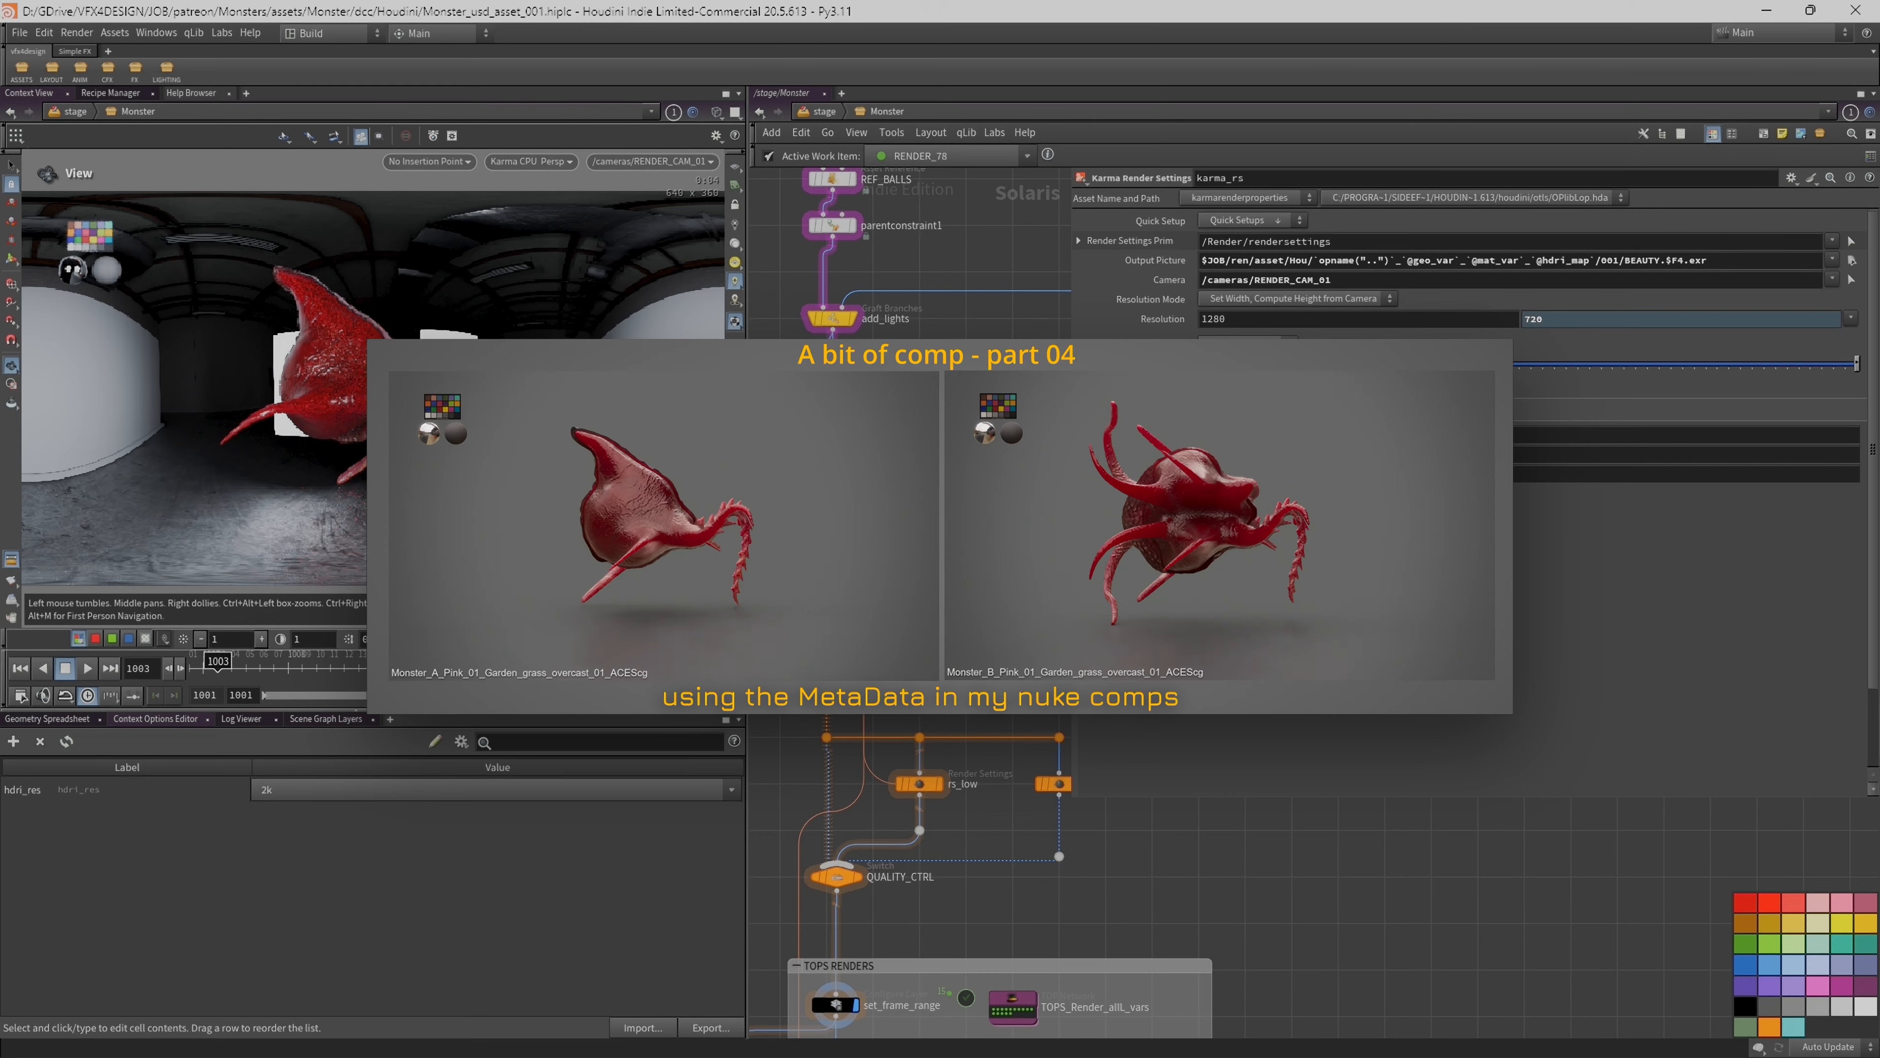
pyautogui.moveTo(1072, 459); pyautogui.dragTo(1264, 459)
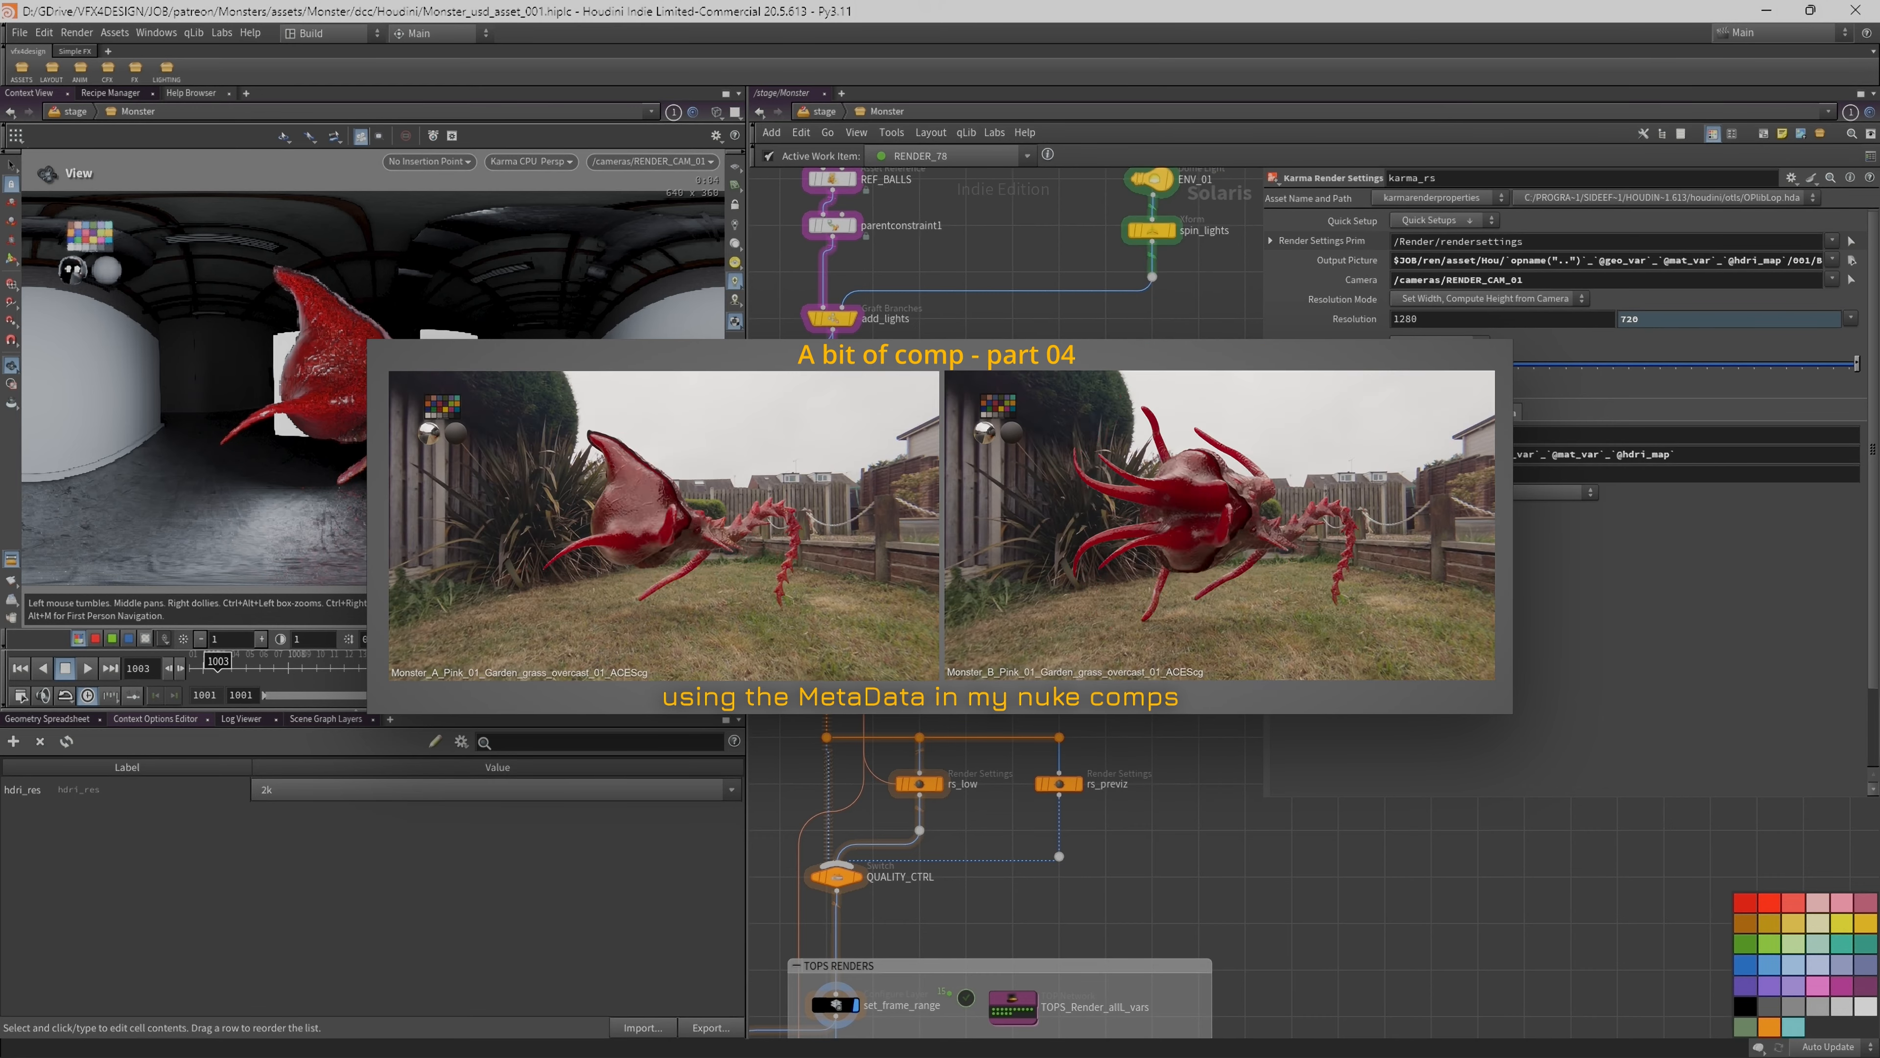
pyautogui.scroll(-2, 1163, 568)
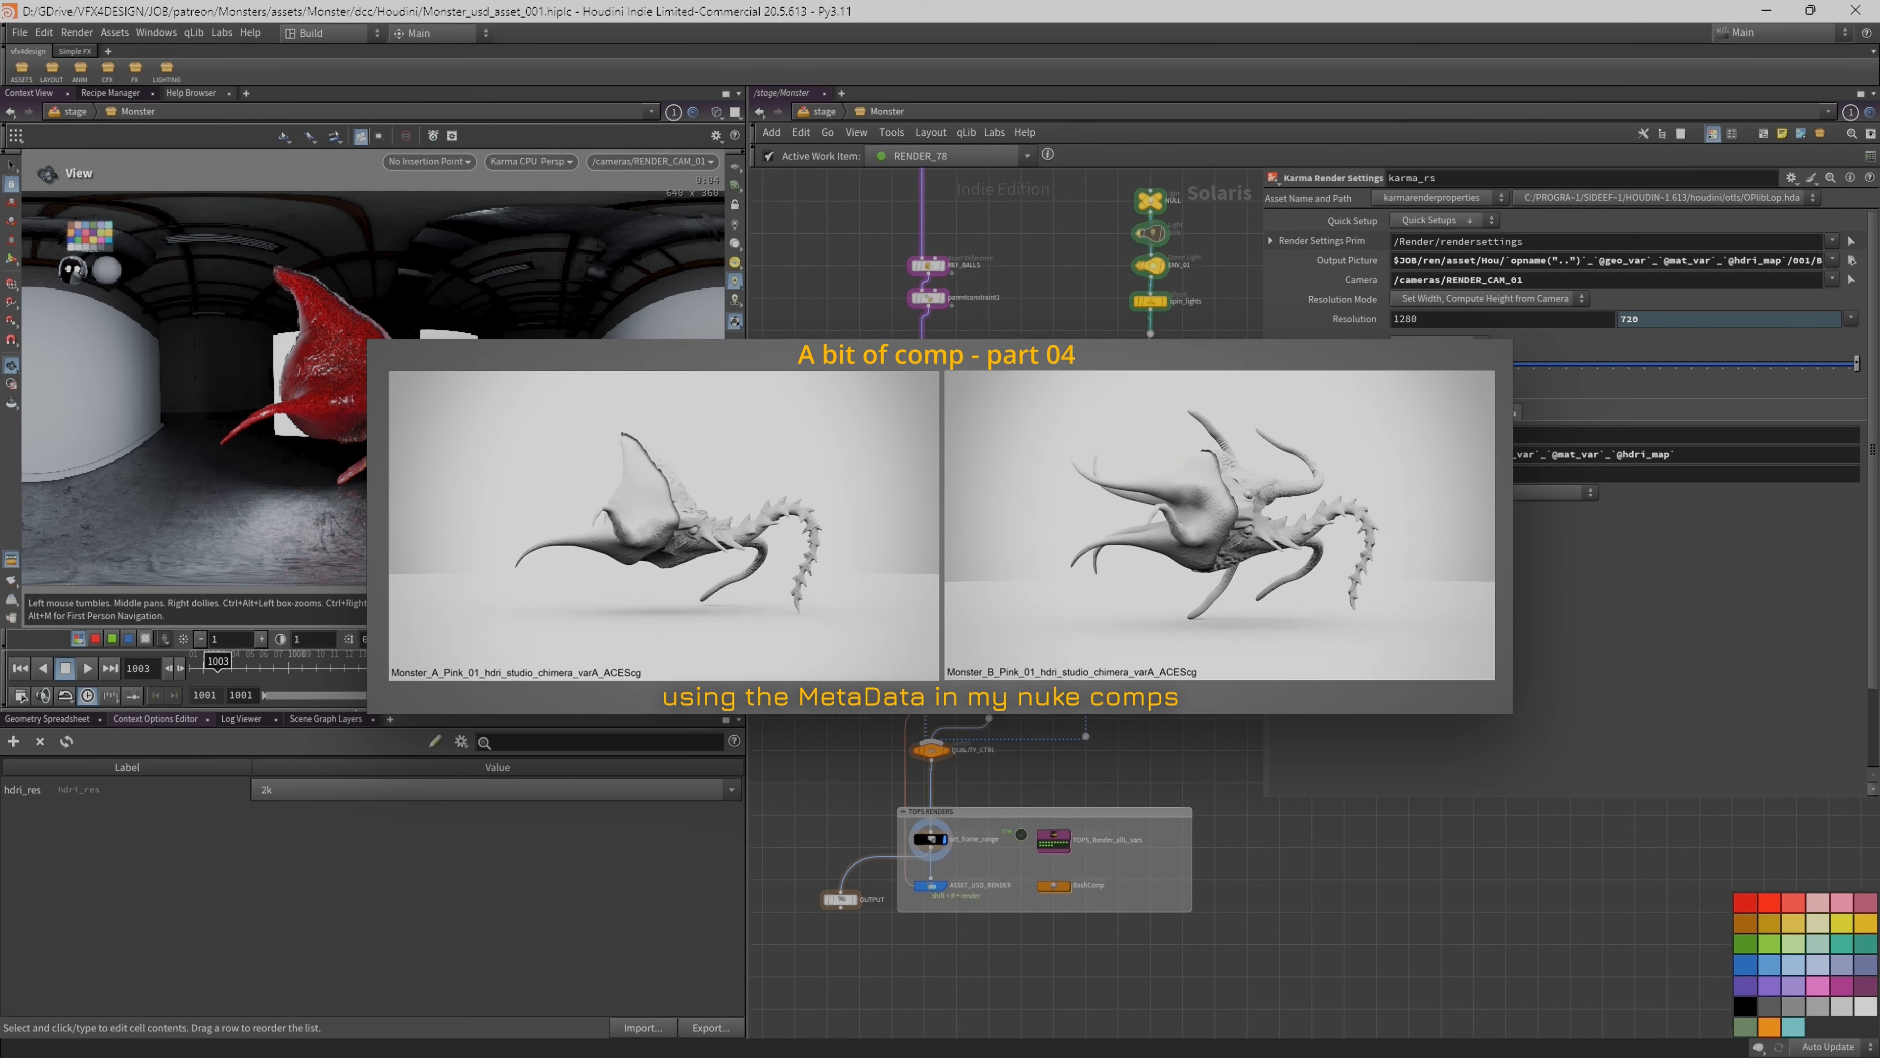
pyautogui.moveTo(1264, 519); pyautogui.dragTo(1334, 518)
# Step: Review the Monster network from the camera and asset nodes down to the TOPS RENDERS box
pyautogui.scroll(-2, 1041, 603)
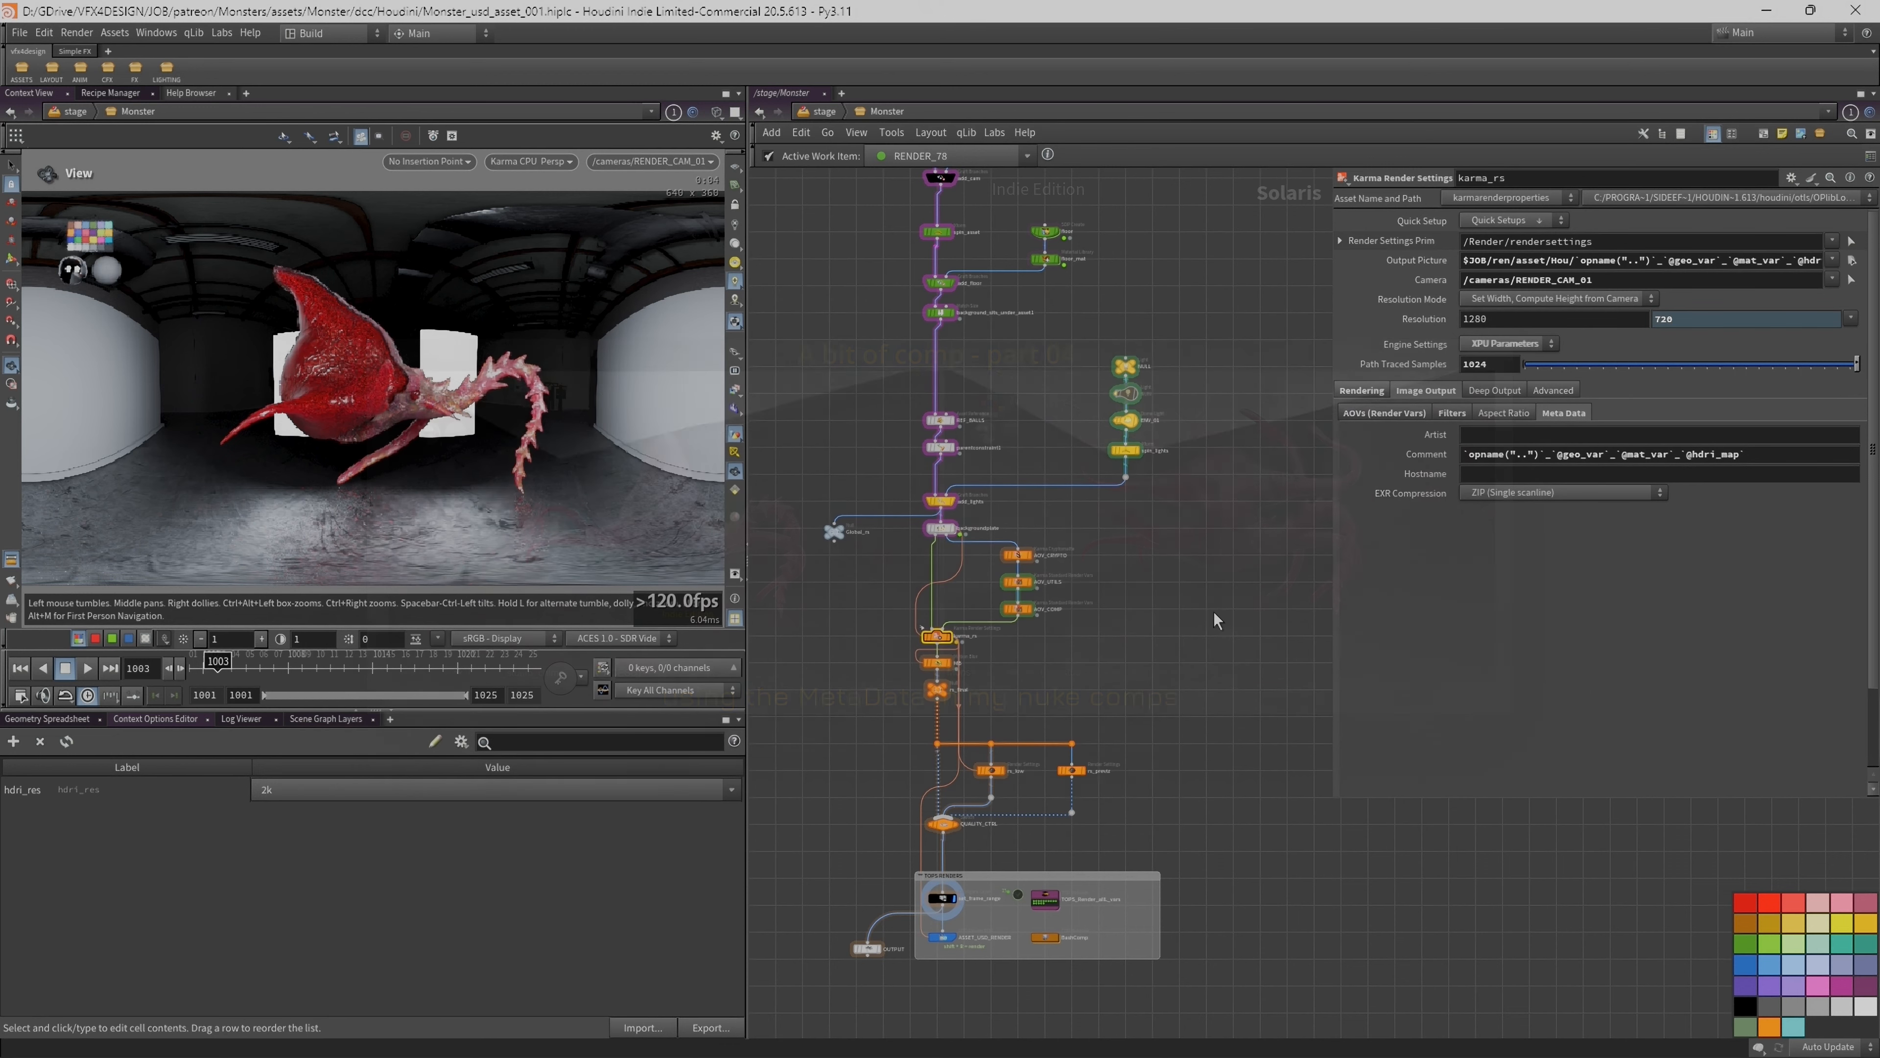
pyautogui.moveTo(1033, 345); pyautogui.dragTo(1088, 497, button='middle')
pyautogui.scroll(-1, 1063, 524)
pyautogui.scroll(-1, 934, 561)
pyautogui.scroll(2, 1172, 769)
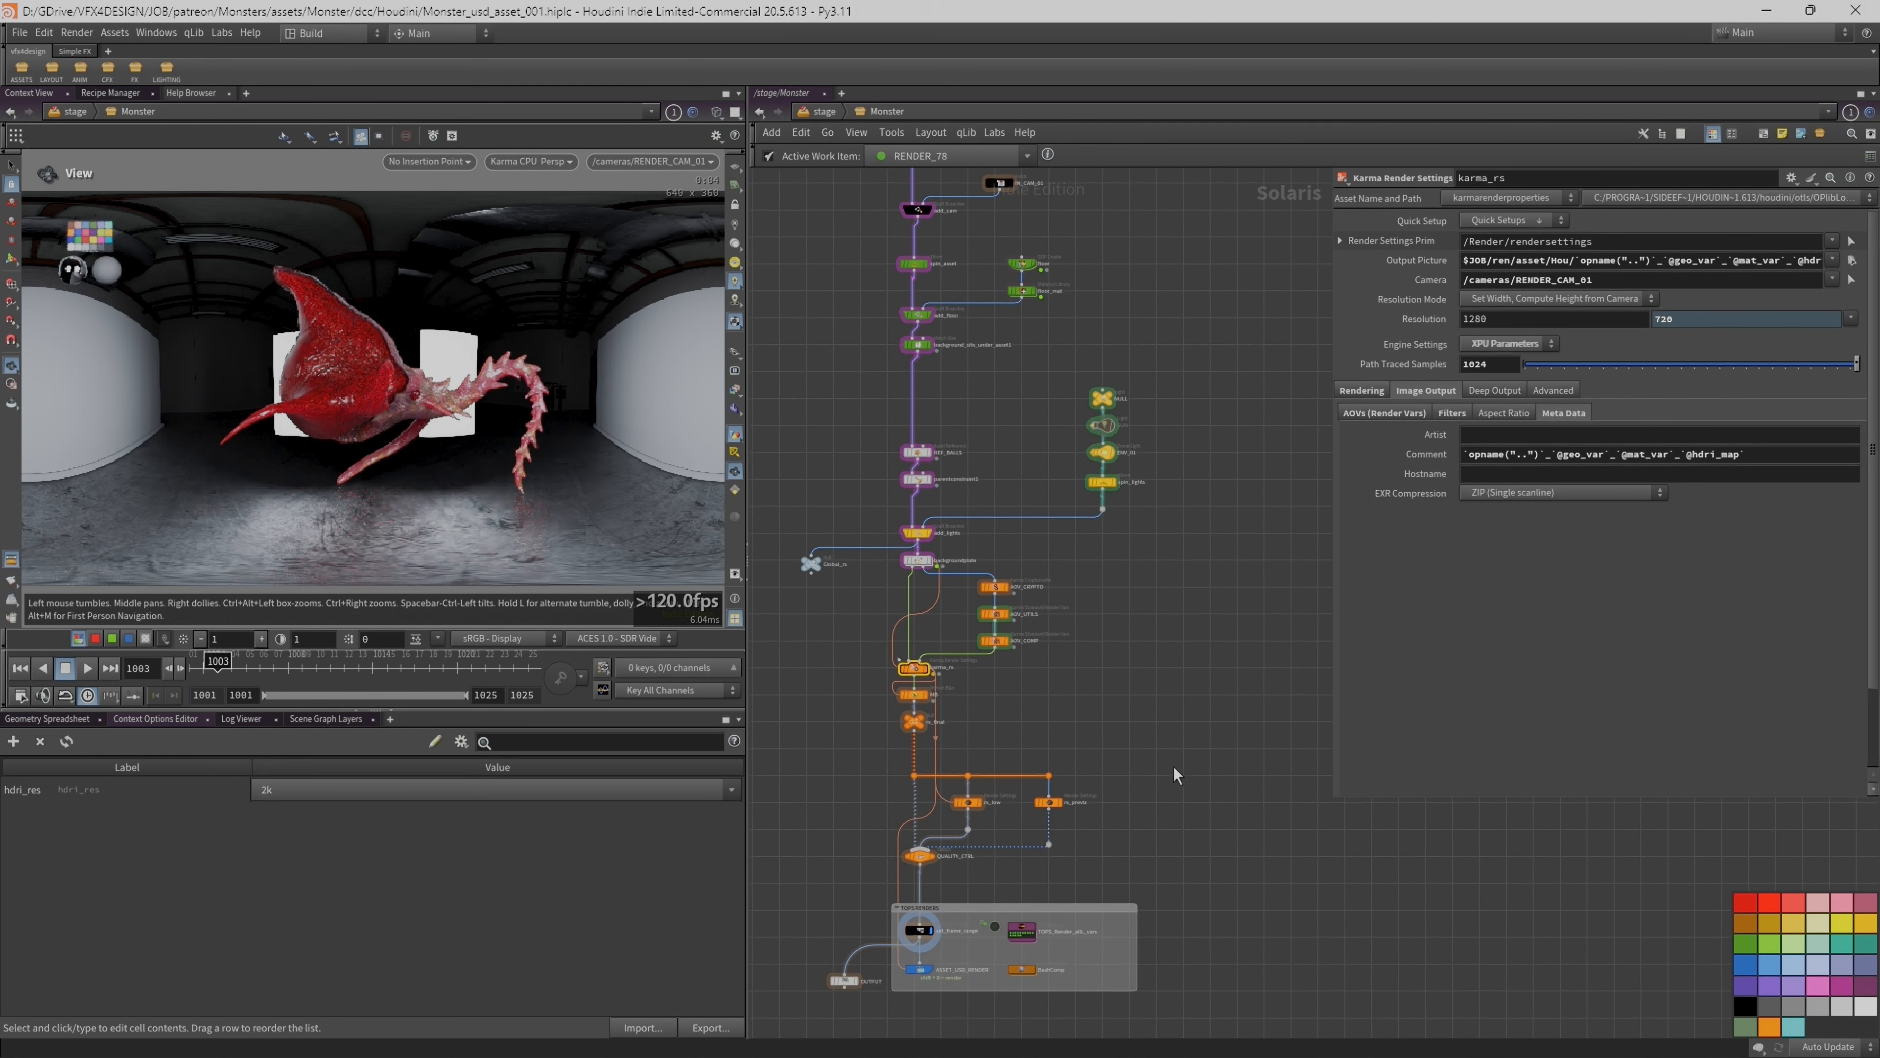
pyautogui.moveTo(1098, 745); pyautogui.dragTo(1130, 697, button='middle')
pyautogui.scroll(2, 1130, 696)
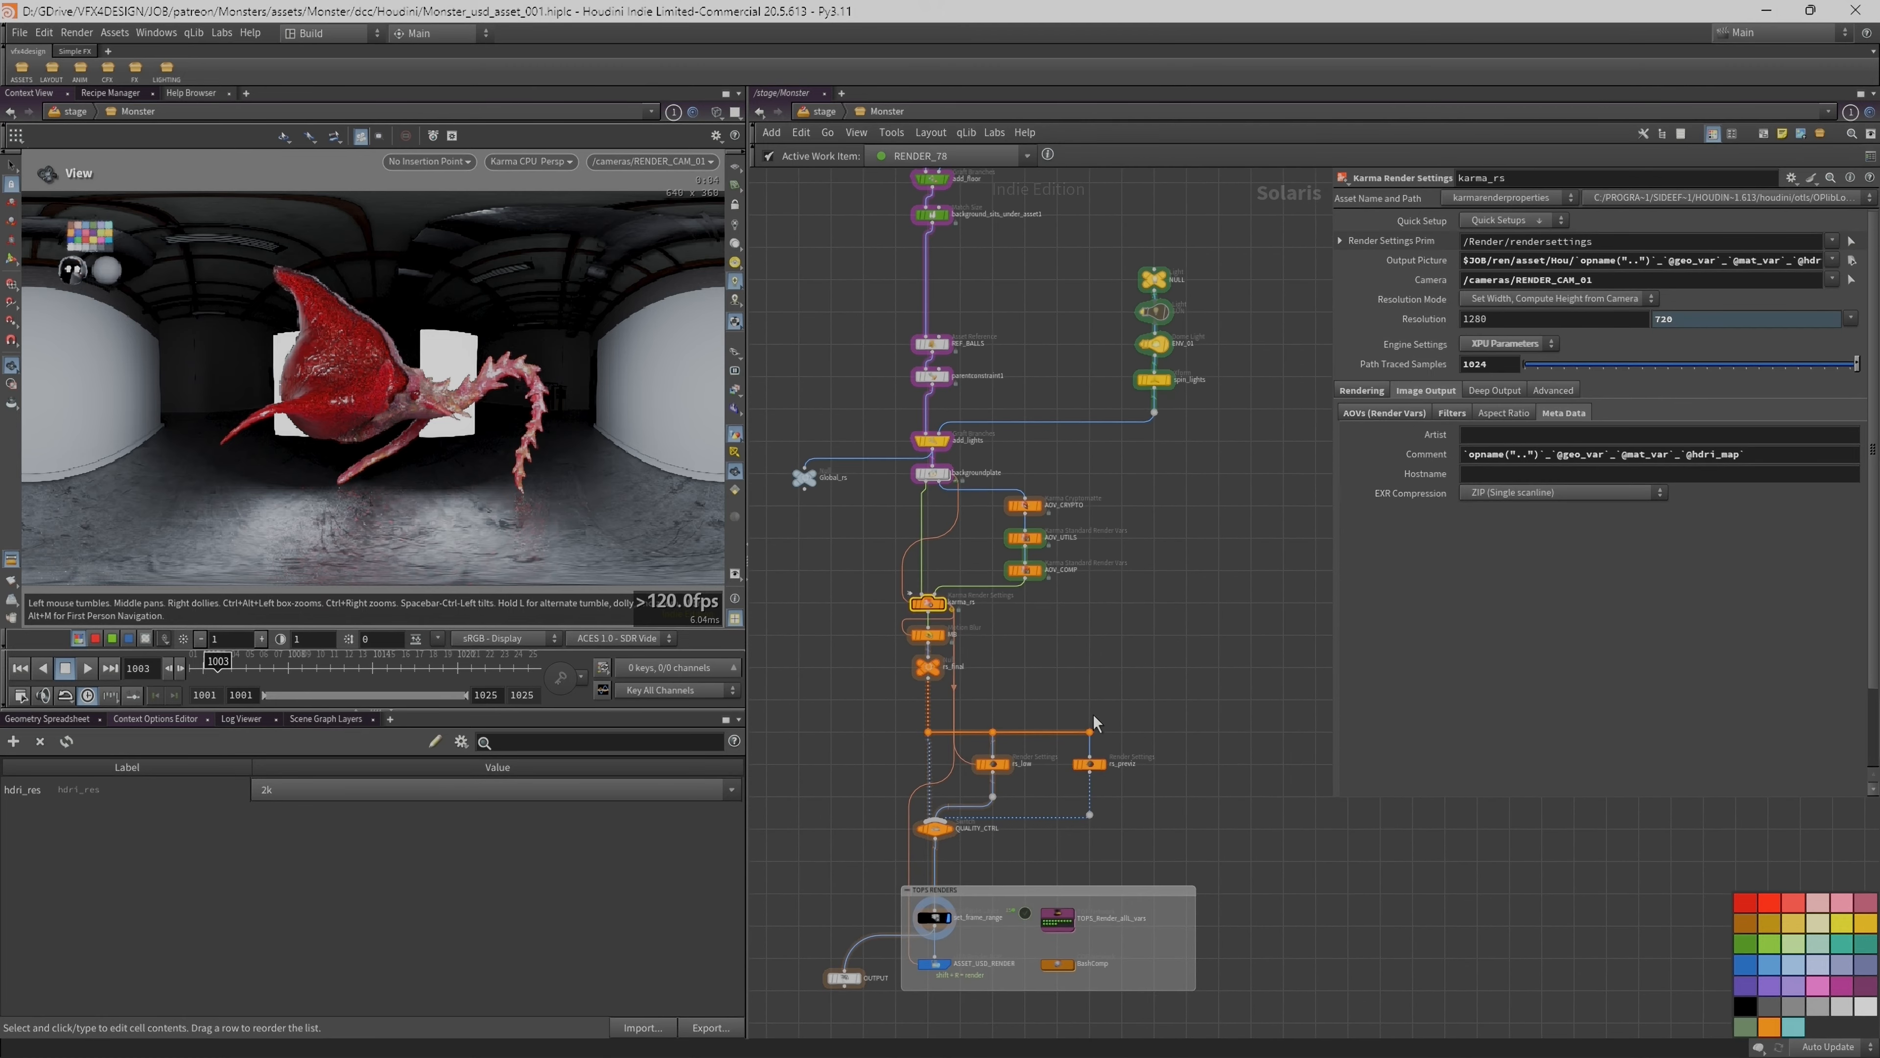
pyautogui.moveTo(1145, 837); pyautogui.dragTo(1175, 643, button='middle')
pyautogui.scroll(2, 1175, 641)
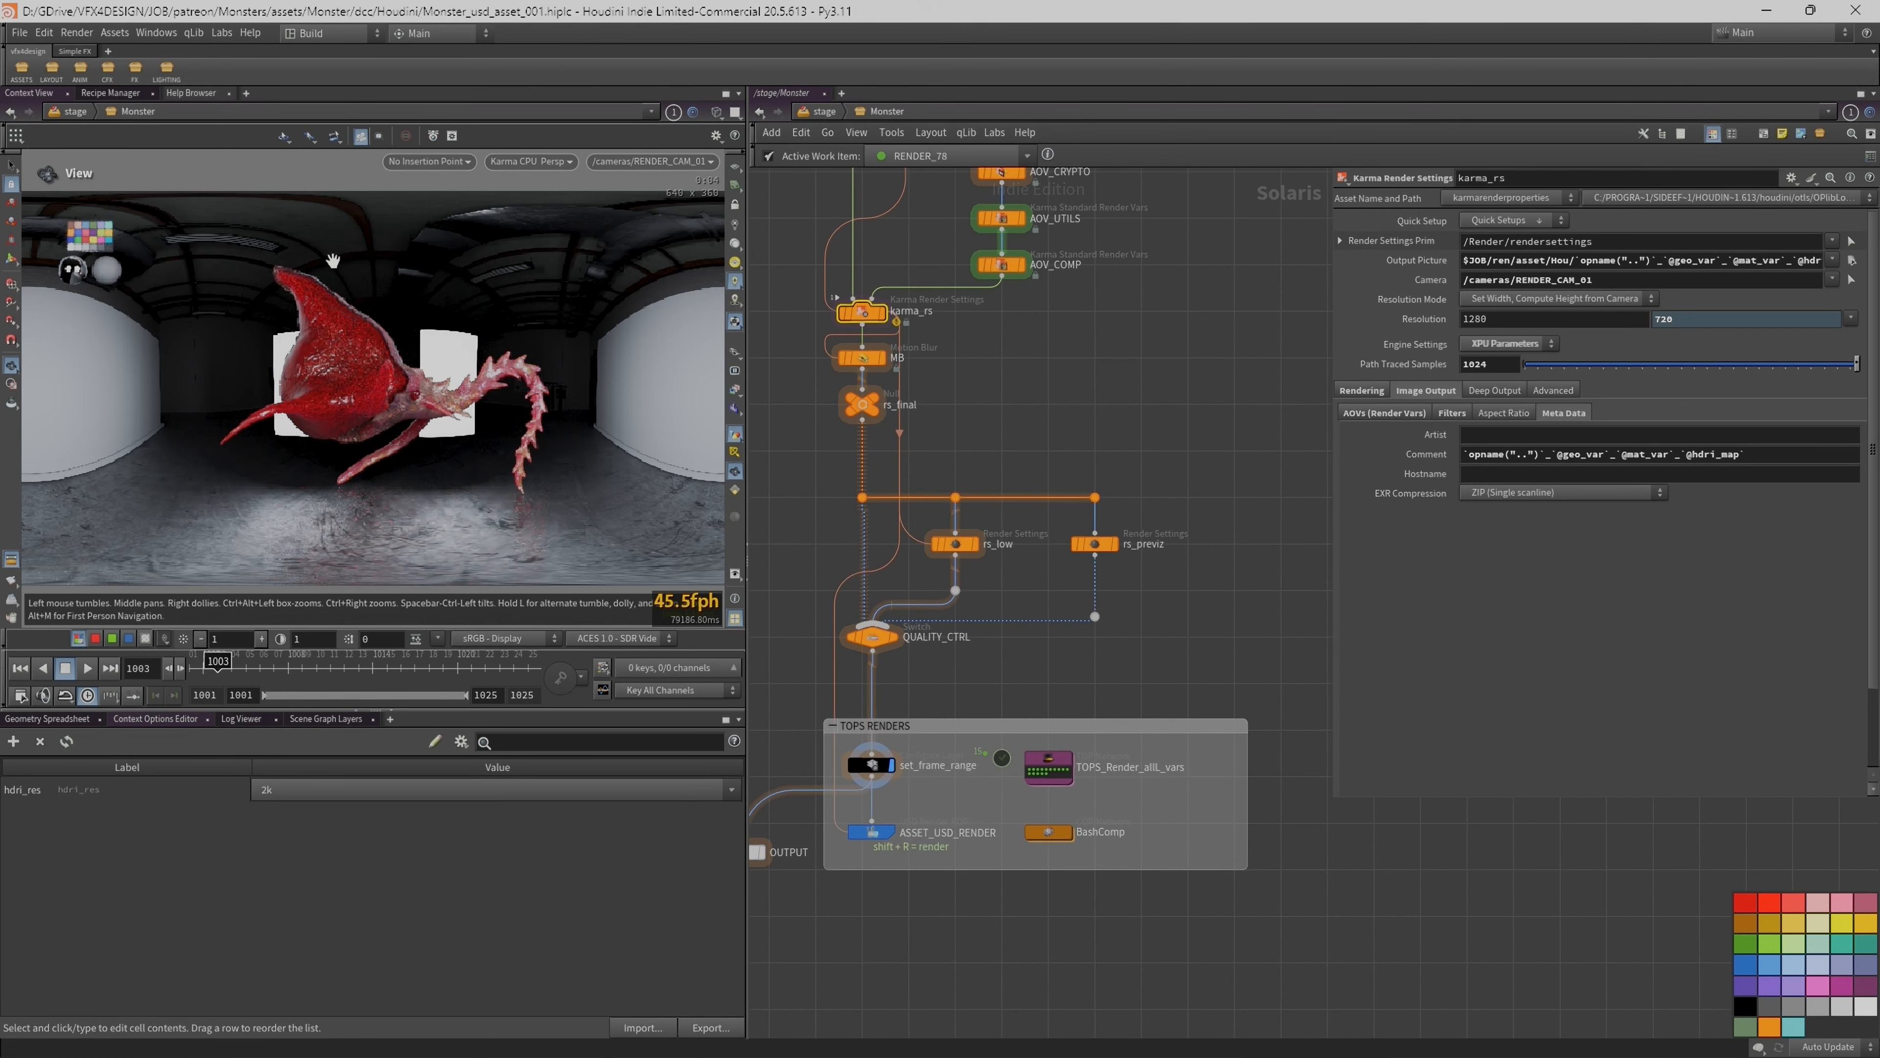
# Step: Preview work items RENDER_79, RENDER_72 and RENDER_67 of the TOPS render network in the Karma viewport
pyautogui.scroll(3, 920, 757)
pyautogui.click(1123, 789)
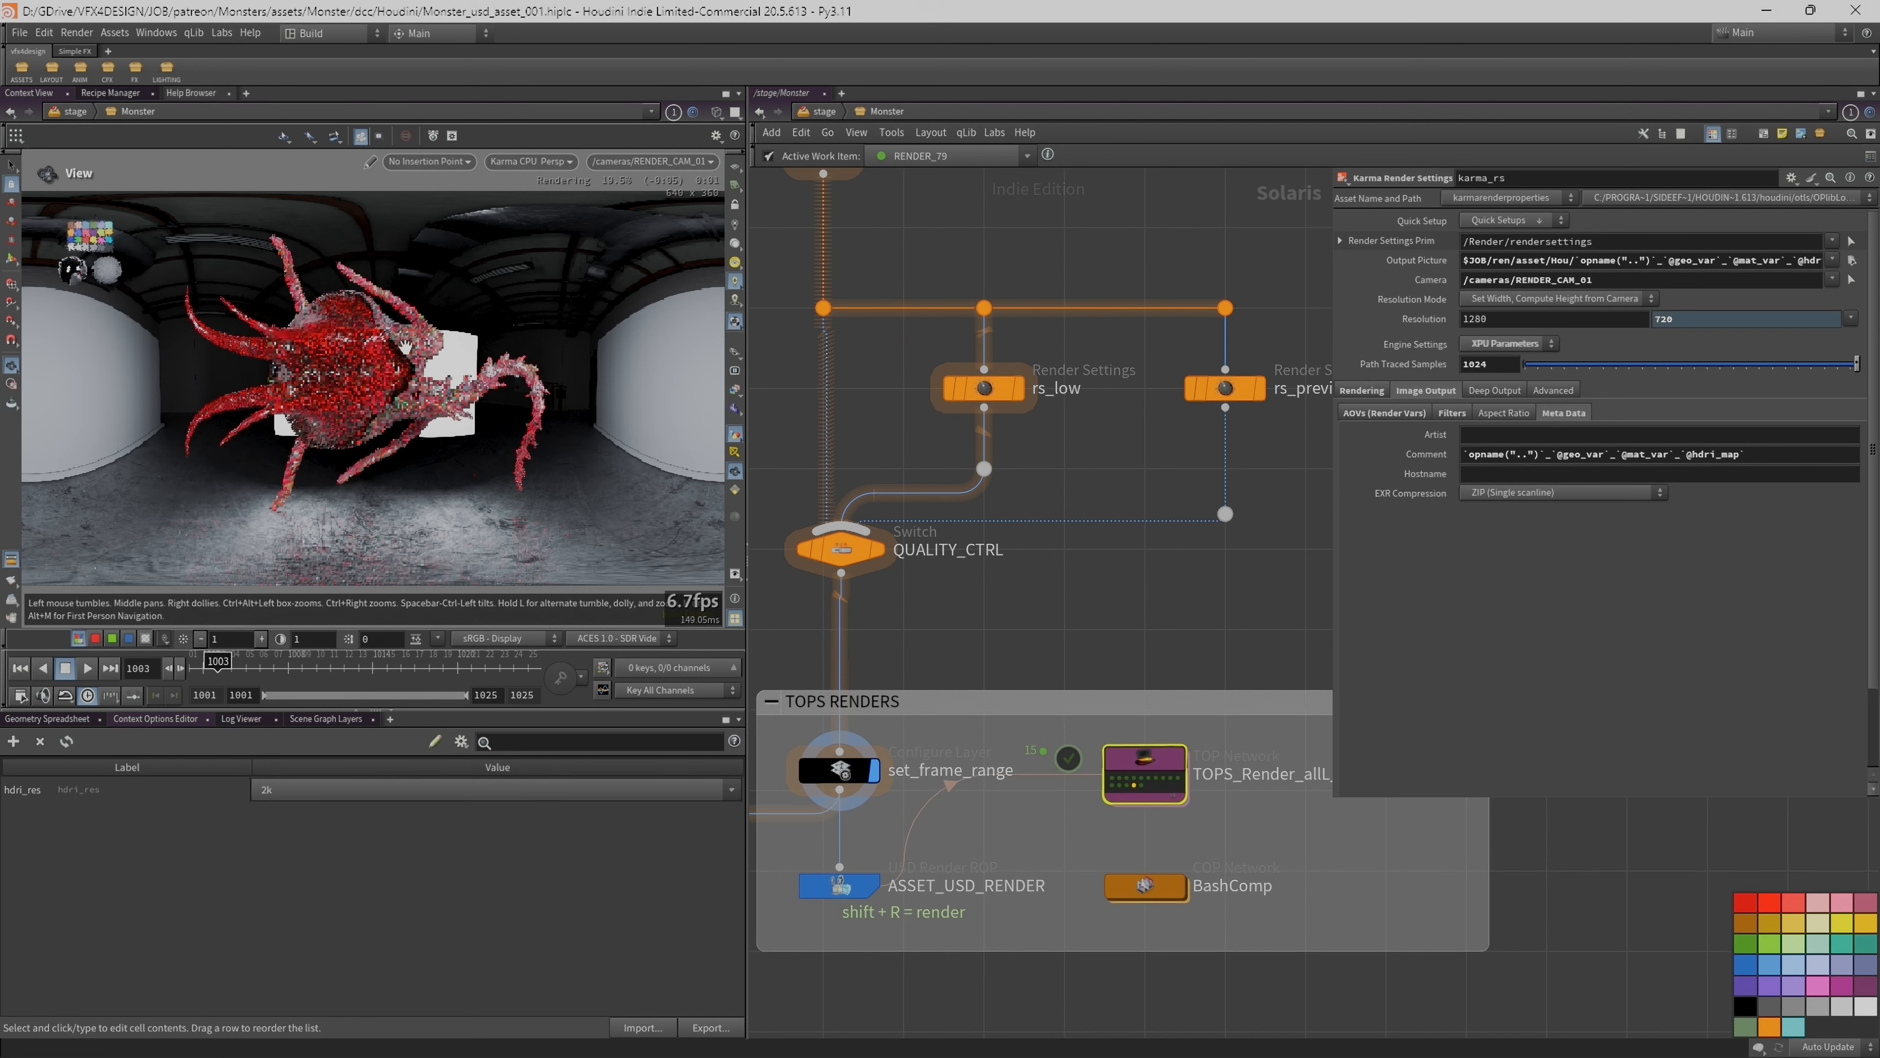
pyautogui.click(1155, 778)
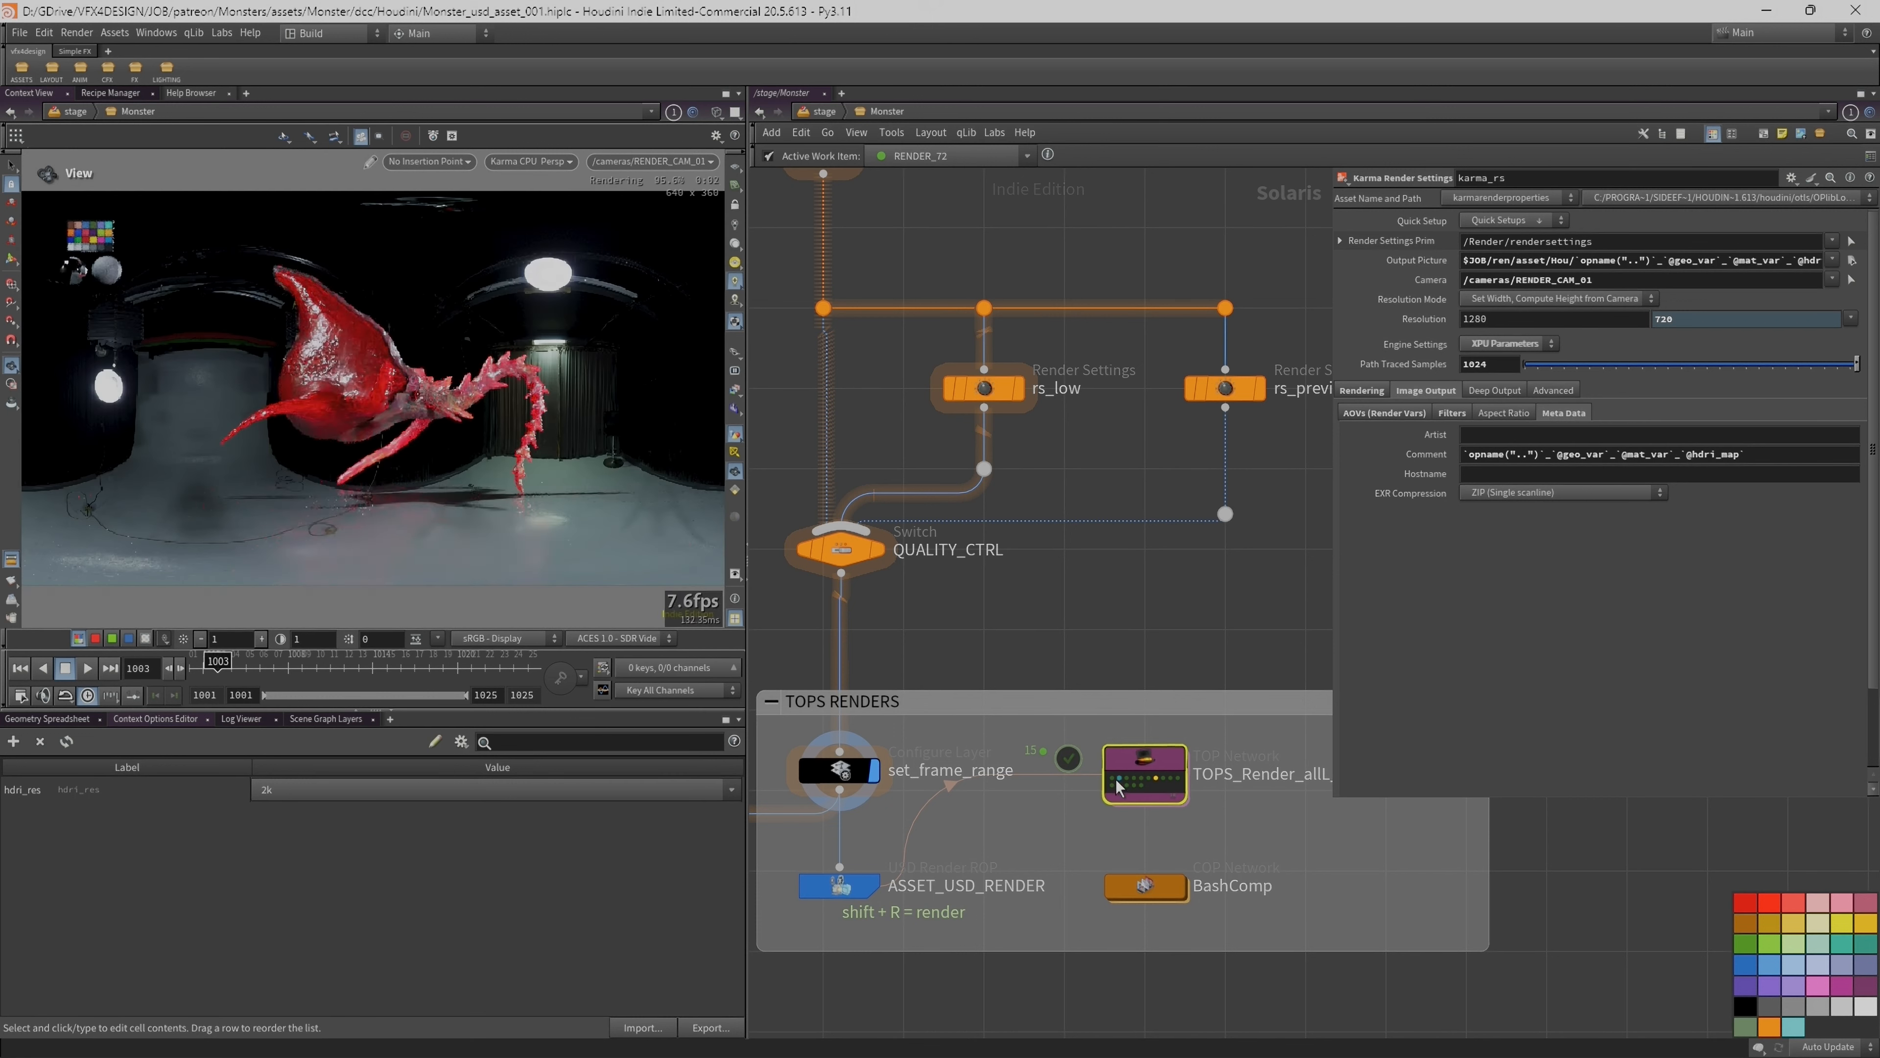
pyautogui.click(1140, 777)
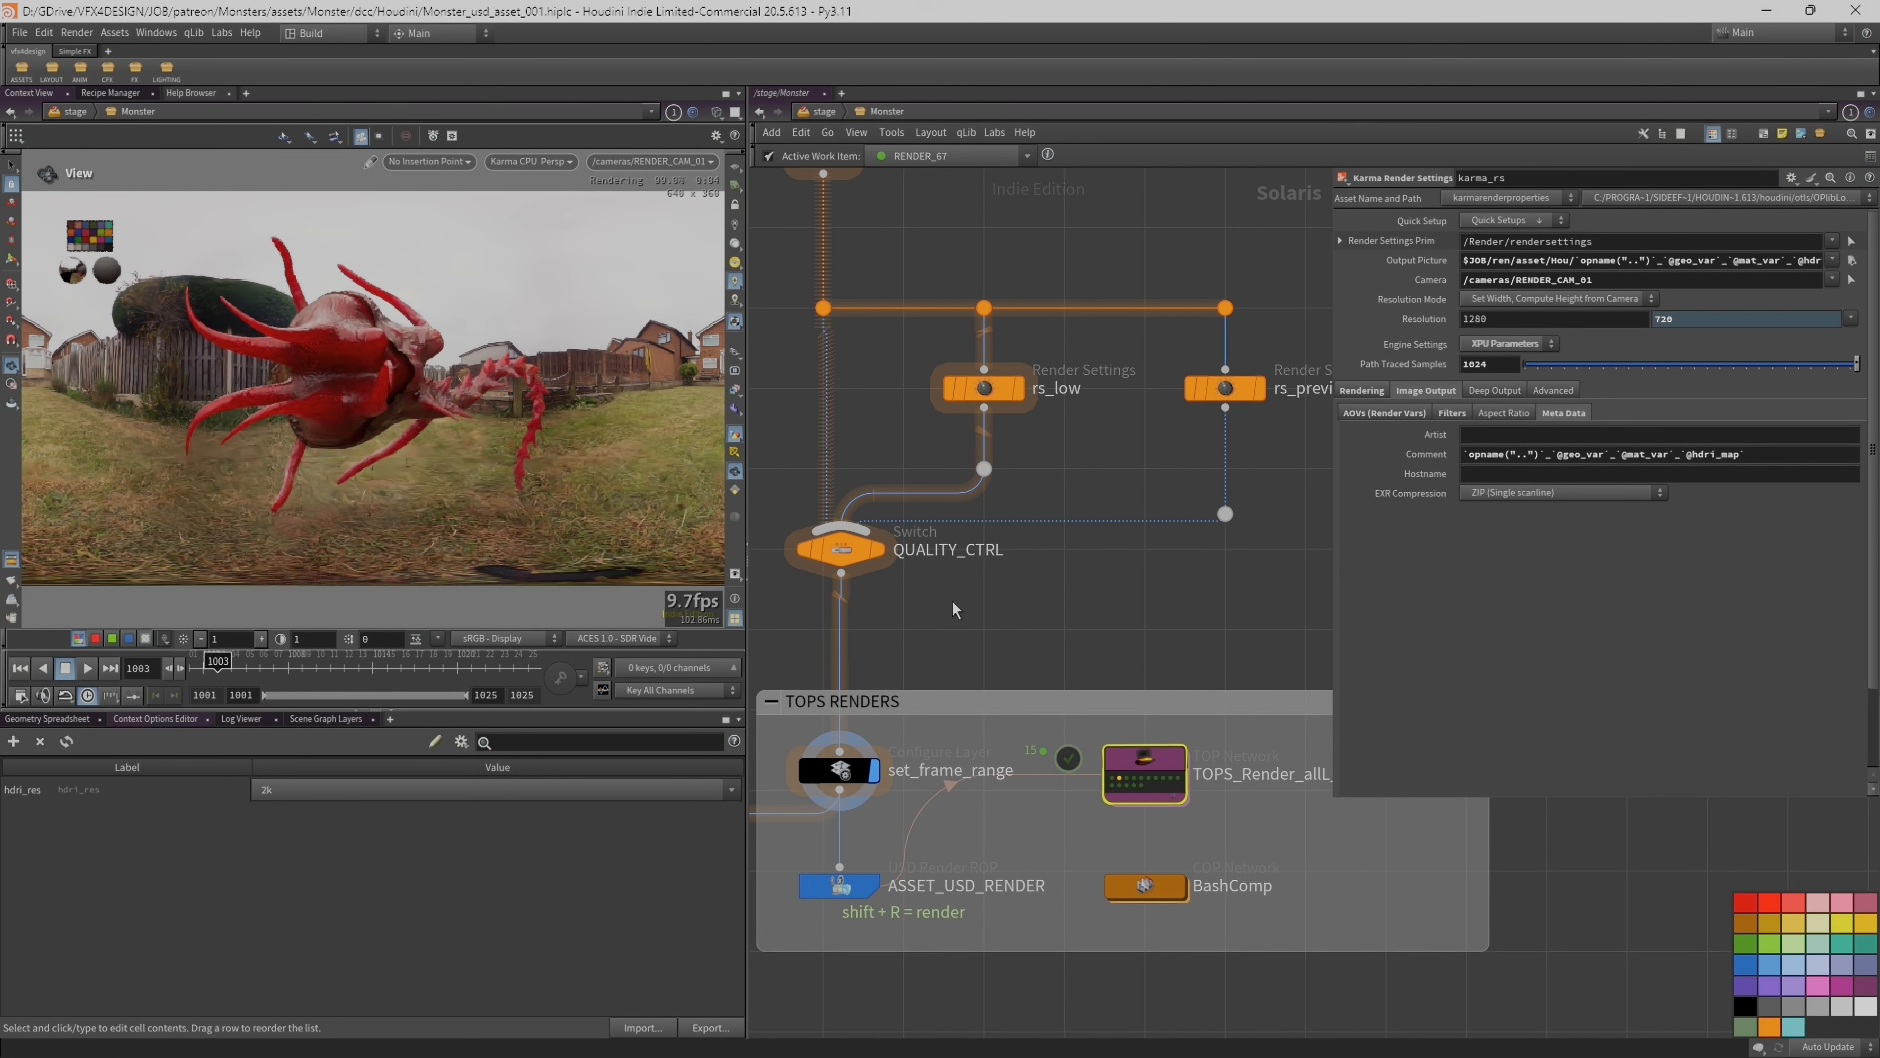
# Step: Check the viewport's list of render outputs for the monster, and switch the viewport to wireframe display
pyautogui.scroll(-5, 957, 606)
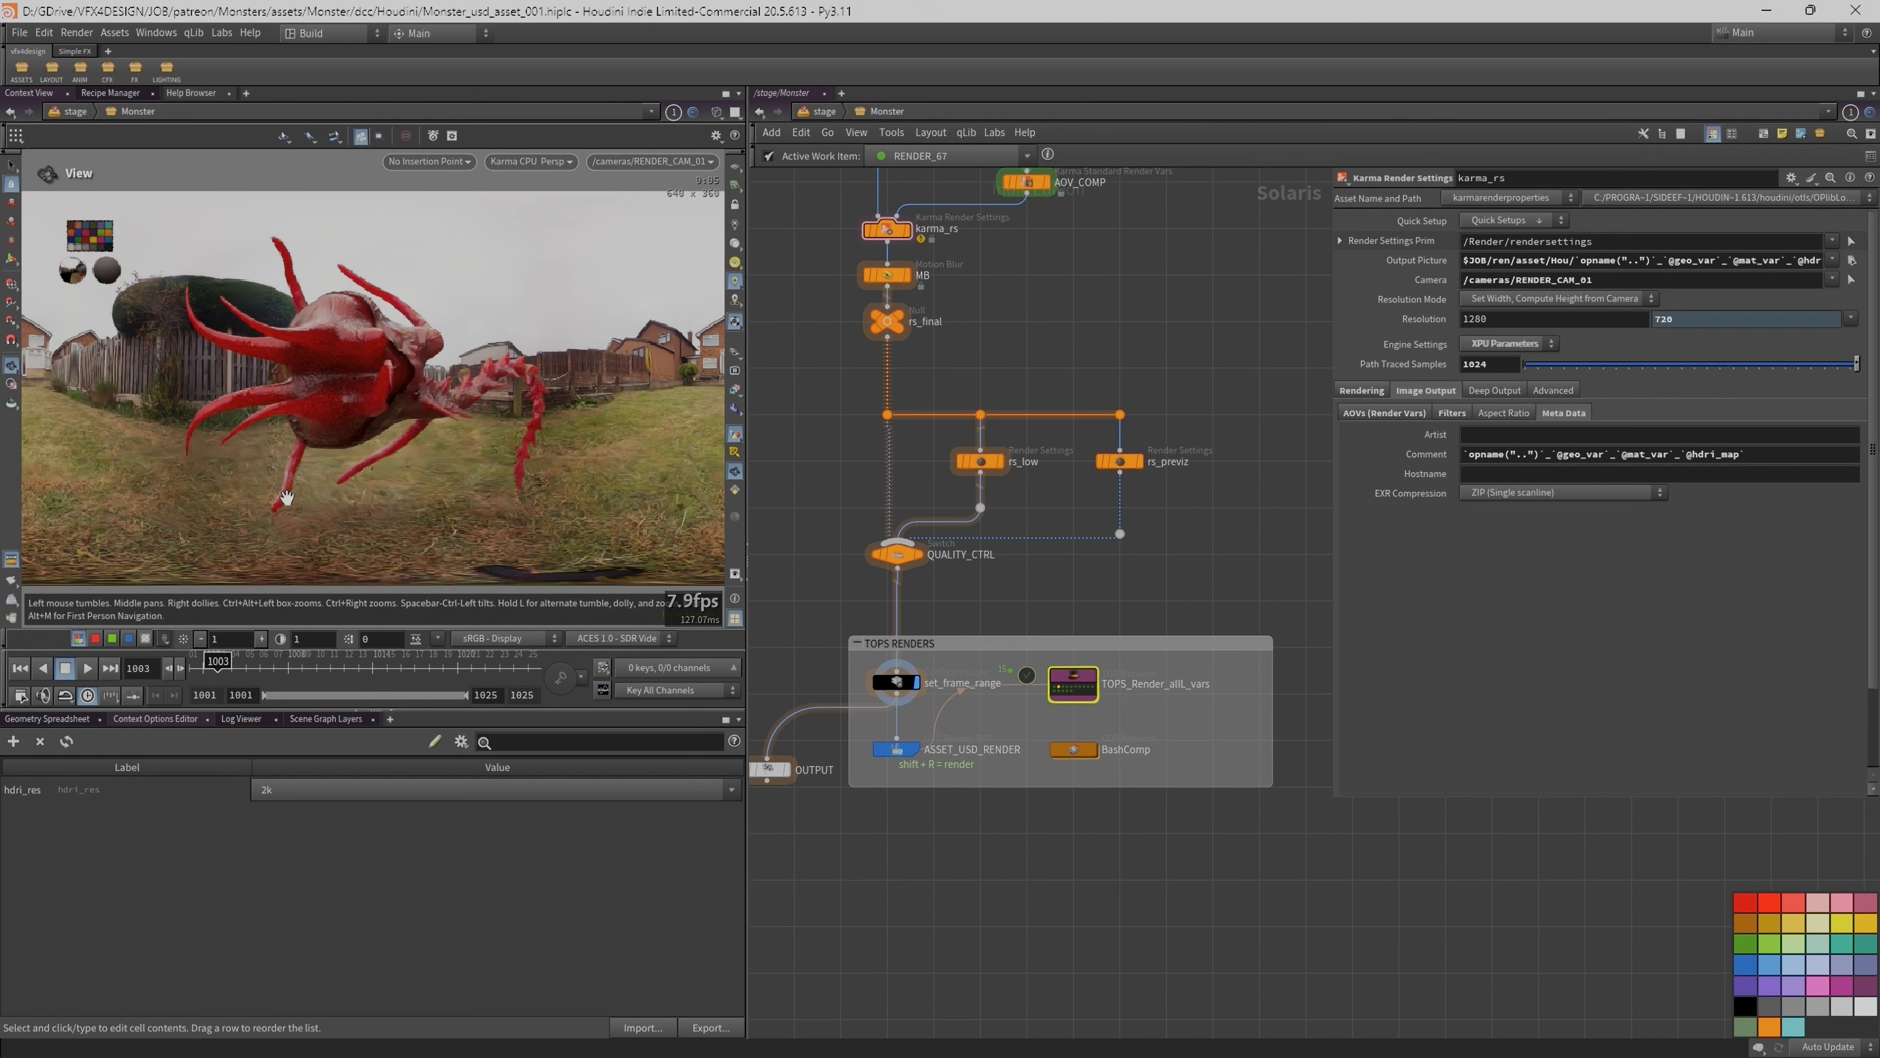
pyautogui.click(735, 390)
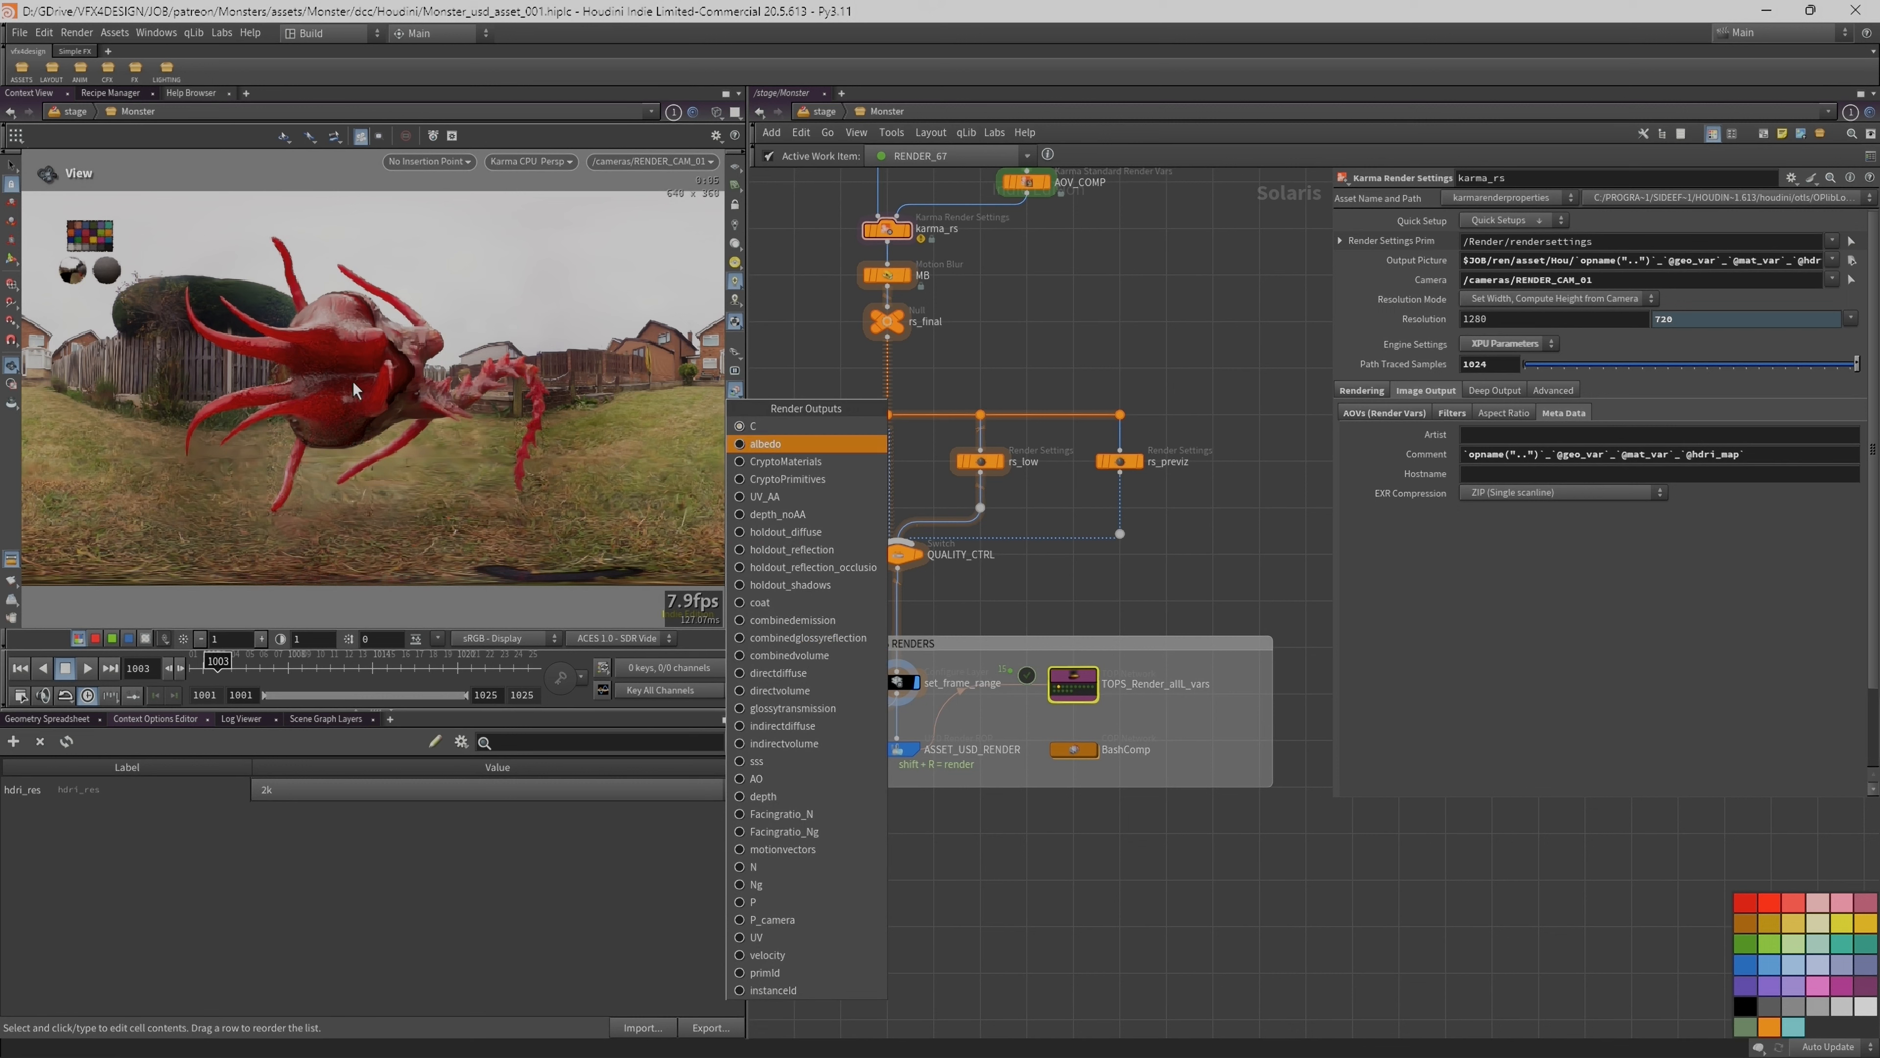
pyautogui.click(1163, 592)
pyautogui.moveTo(1163, 592); pyautogui.dragTo(1167, 616, button='middle')
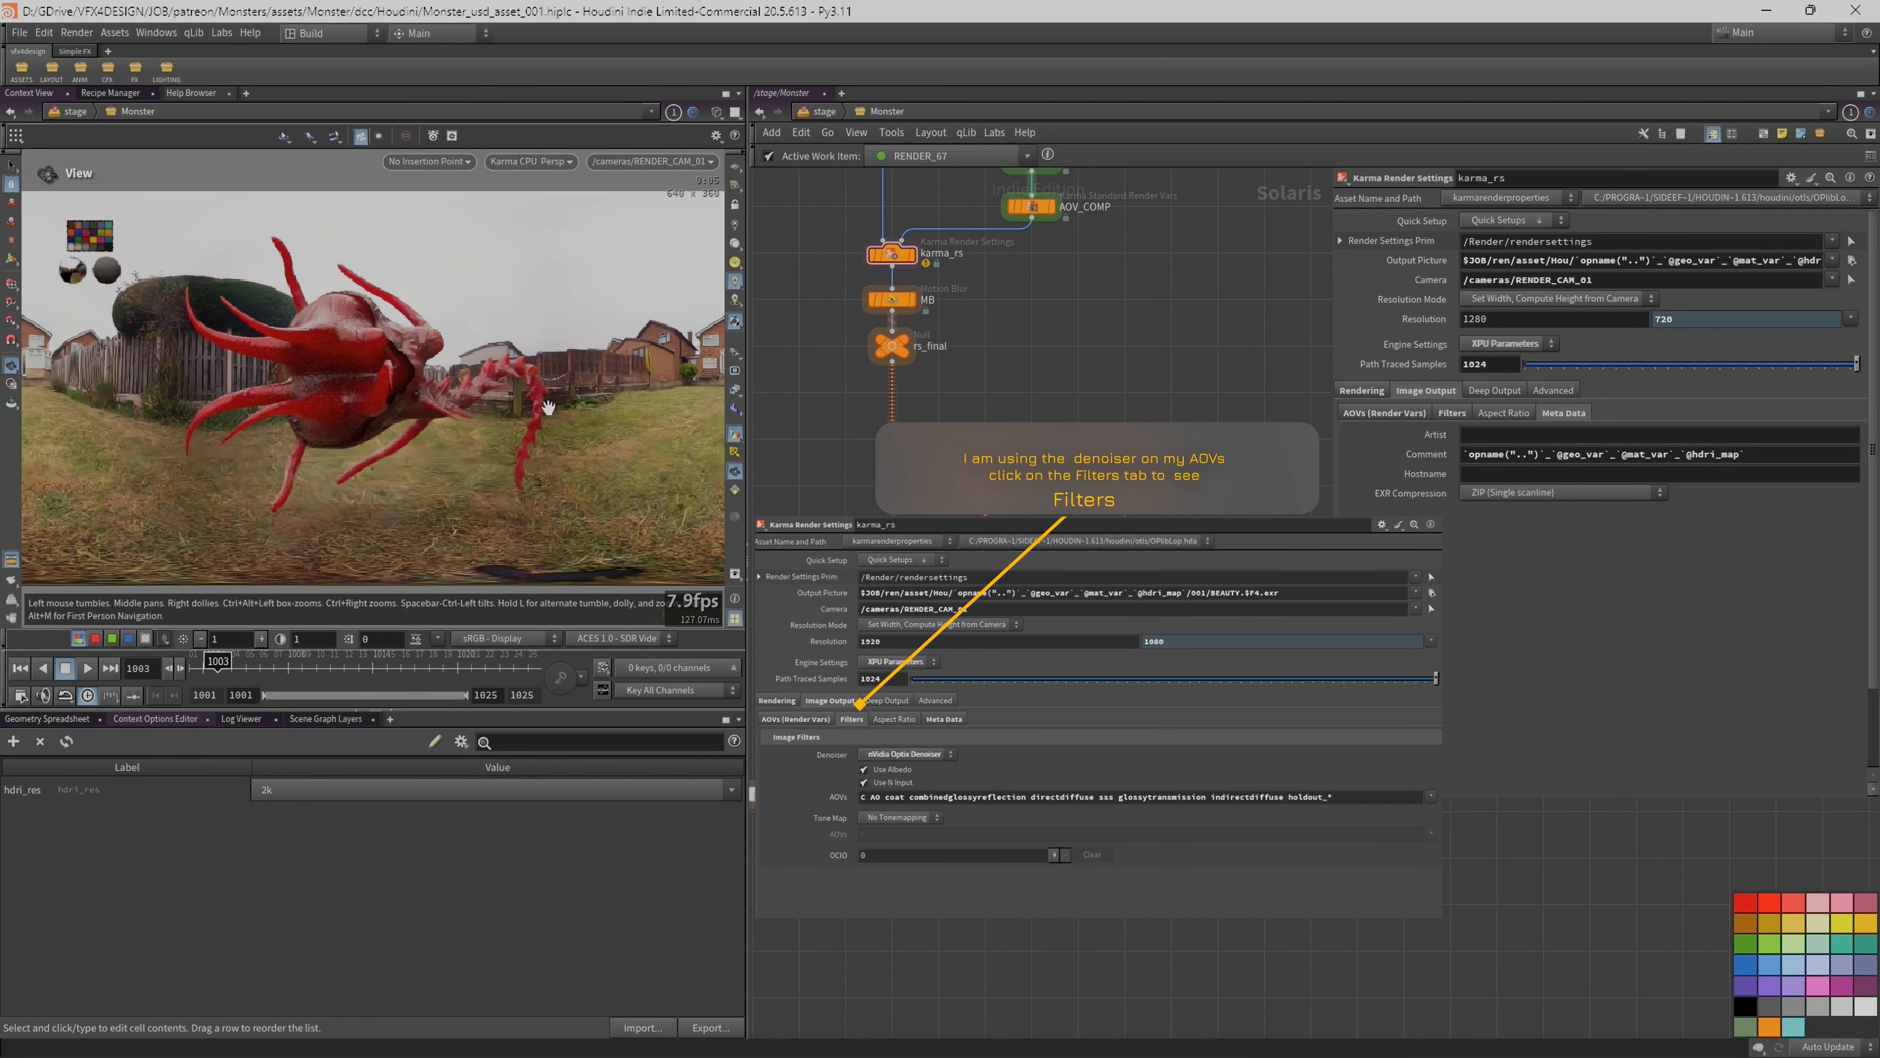
pyautogui.press('w')
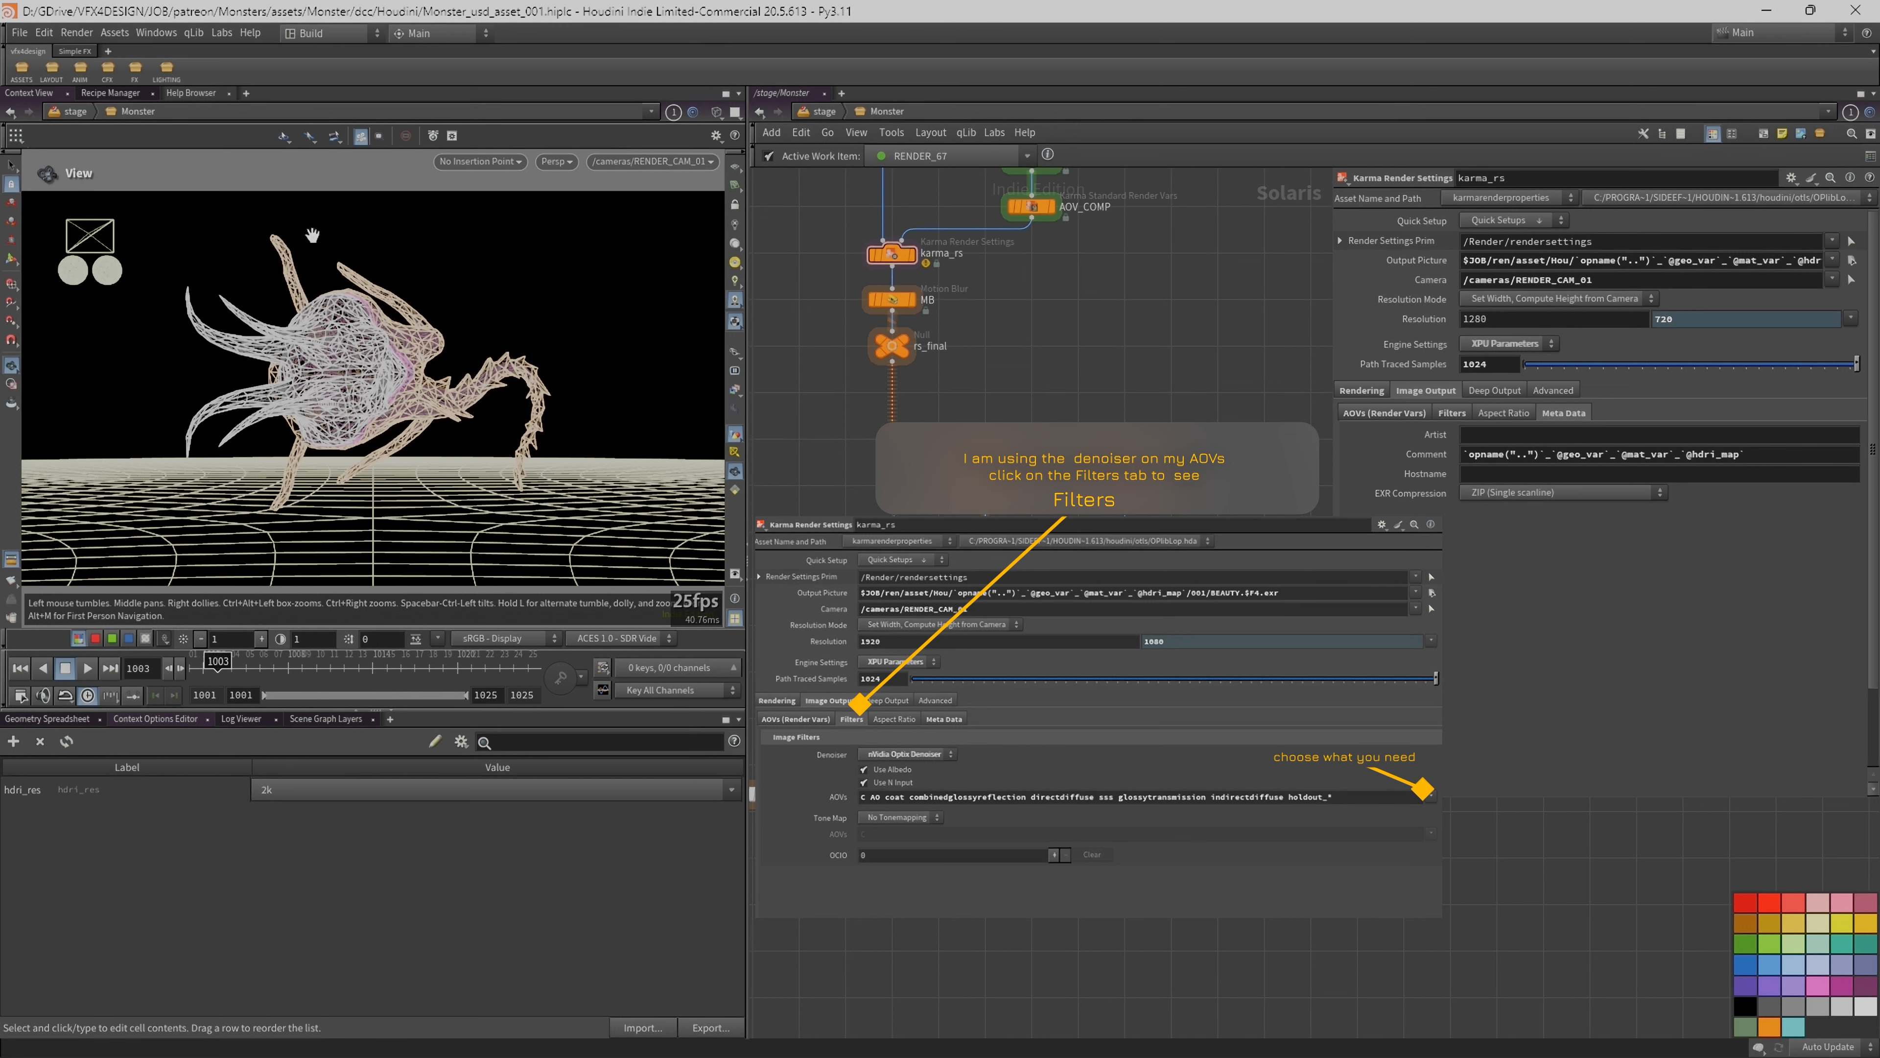
# Step: Inspect the QUALITY_CTRL switch and the ASSET_USD_RENDER output settings, including the husk render command, in a widened parameter pane
pyautogui.click(919, 577)
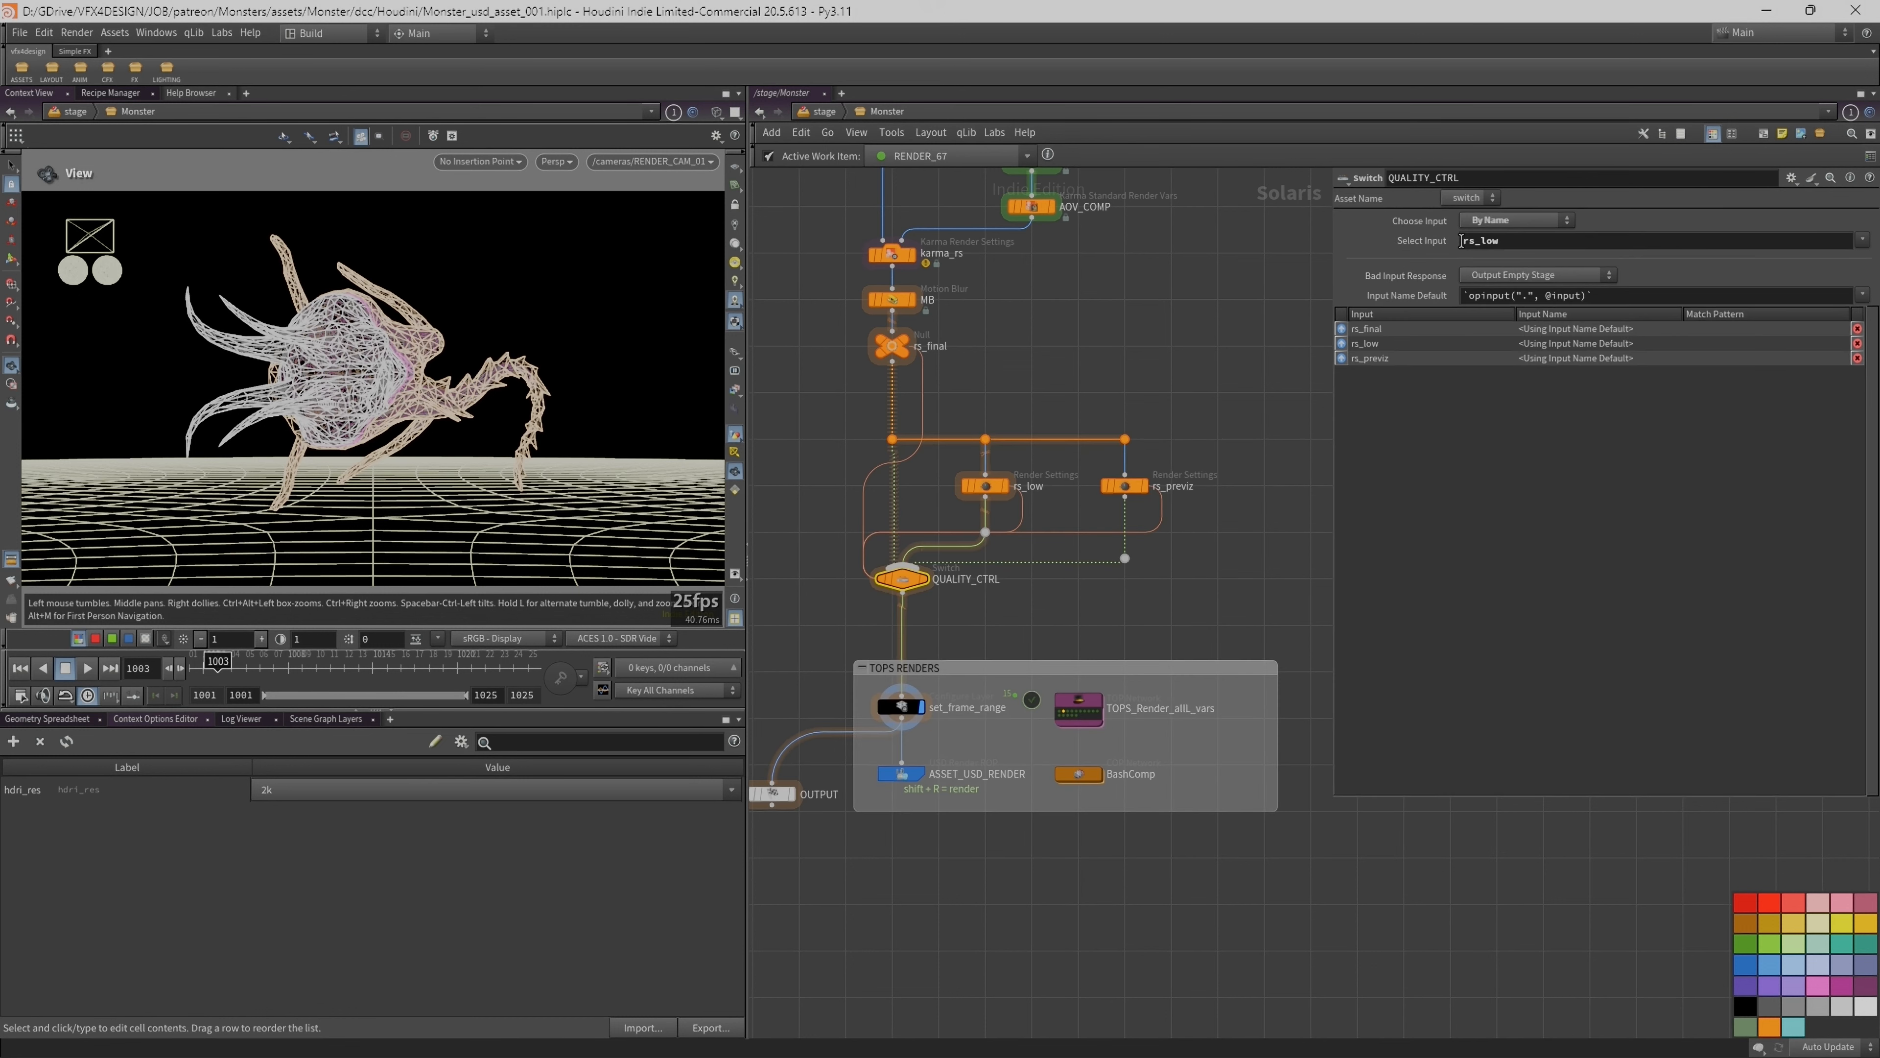
pyautogui.click(905, 776)
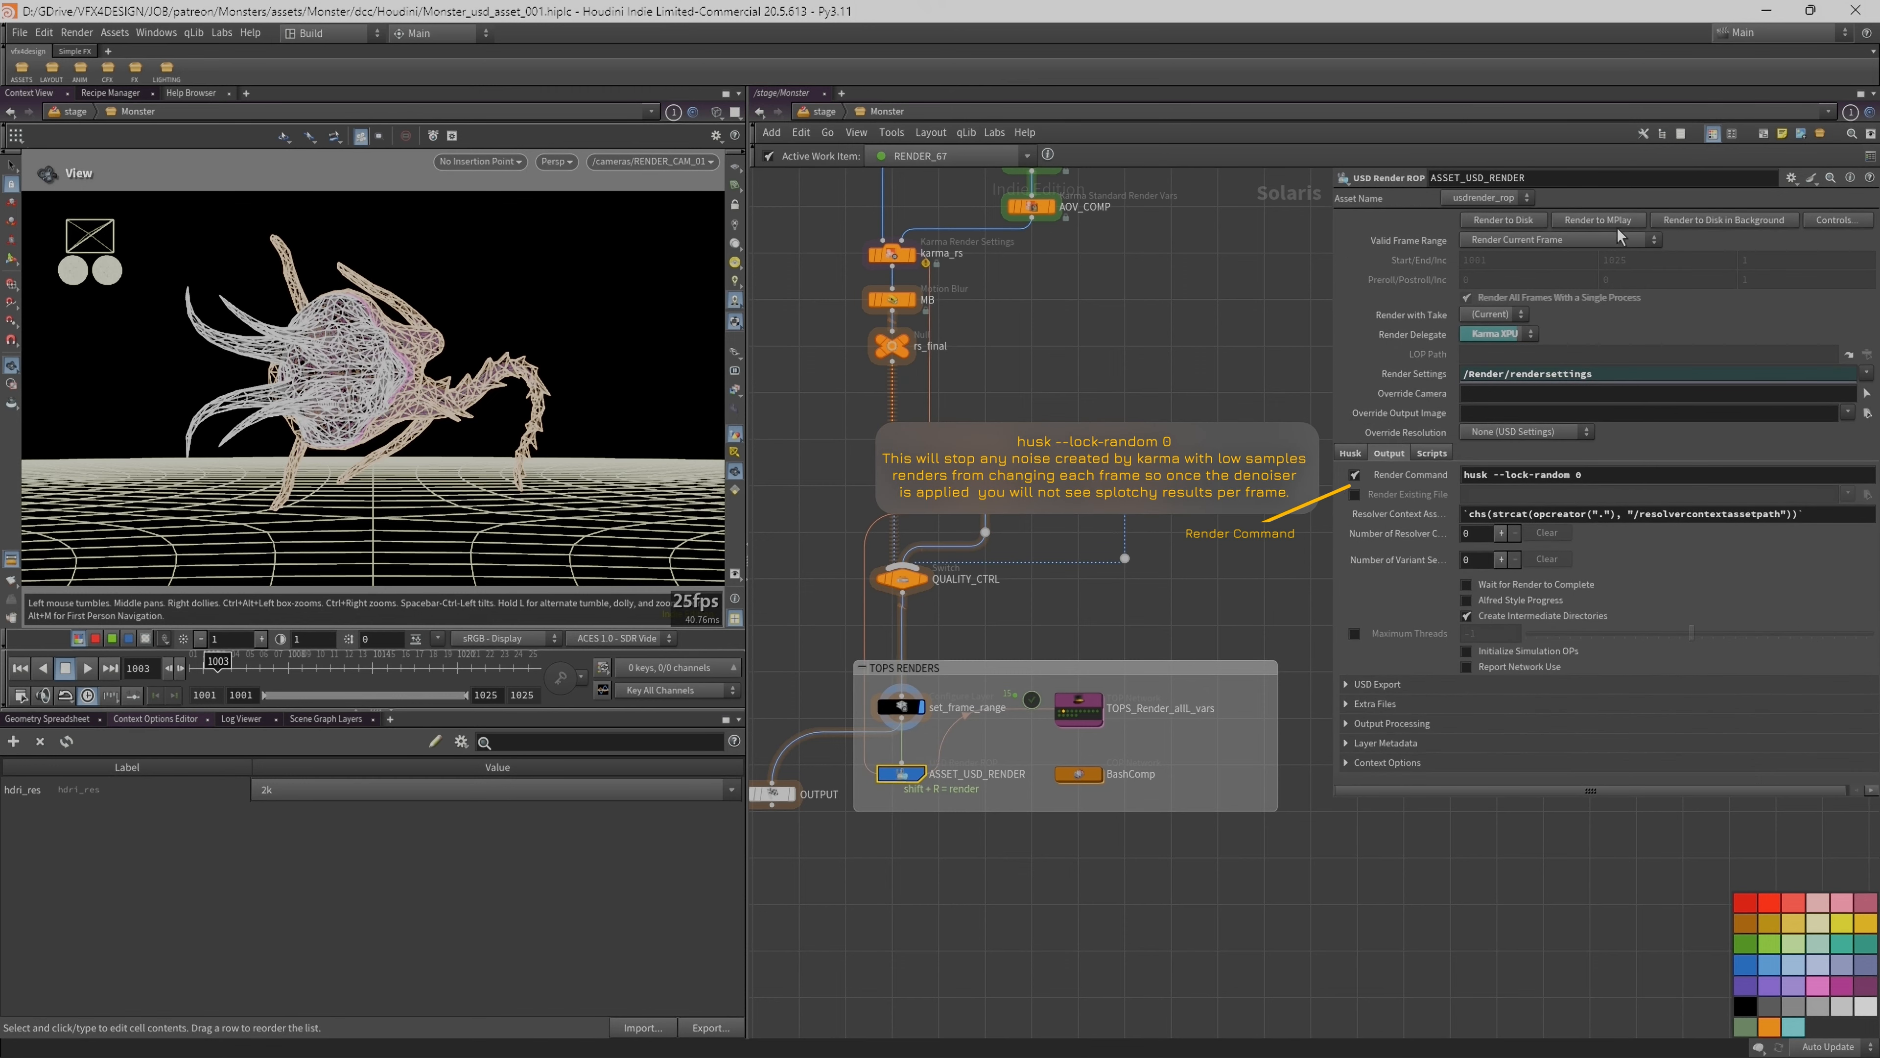
pyautogui.moveTo(1333, 247); pyautogui.dragTo(1252, 247)
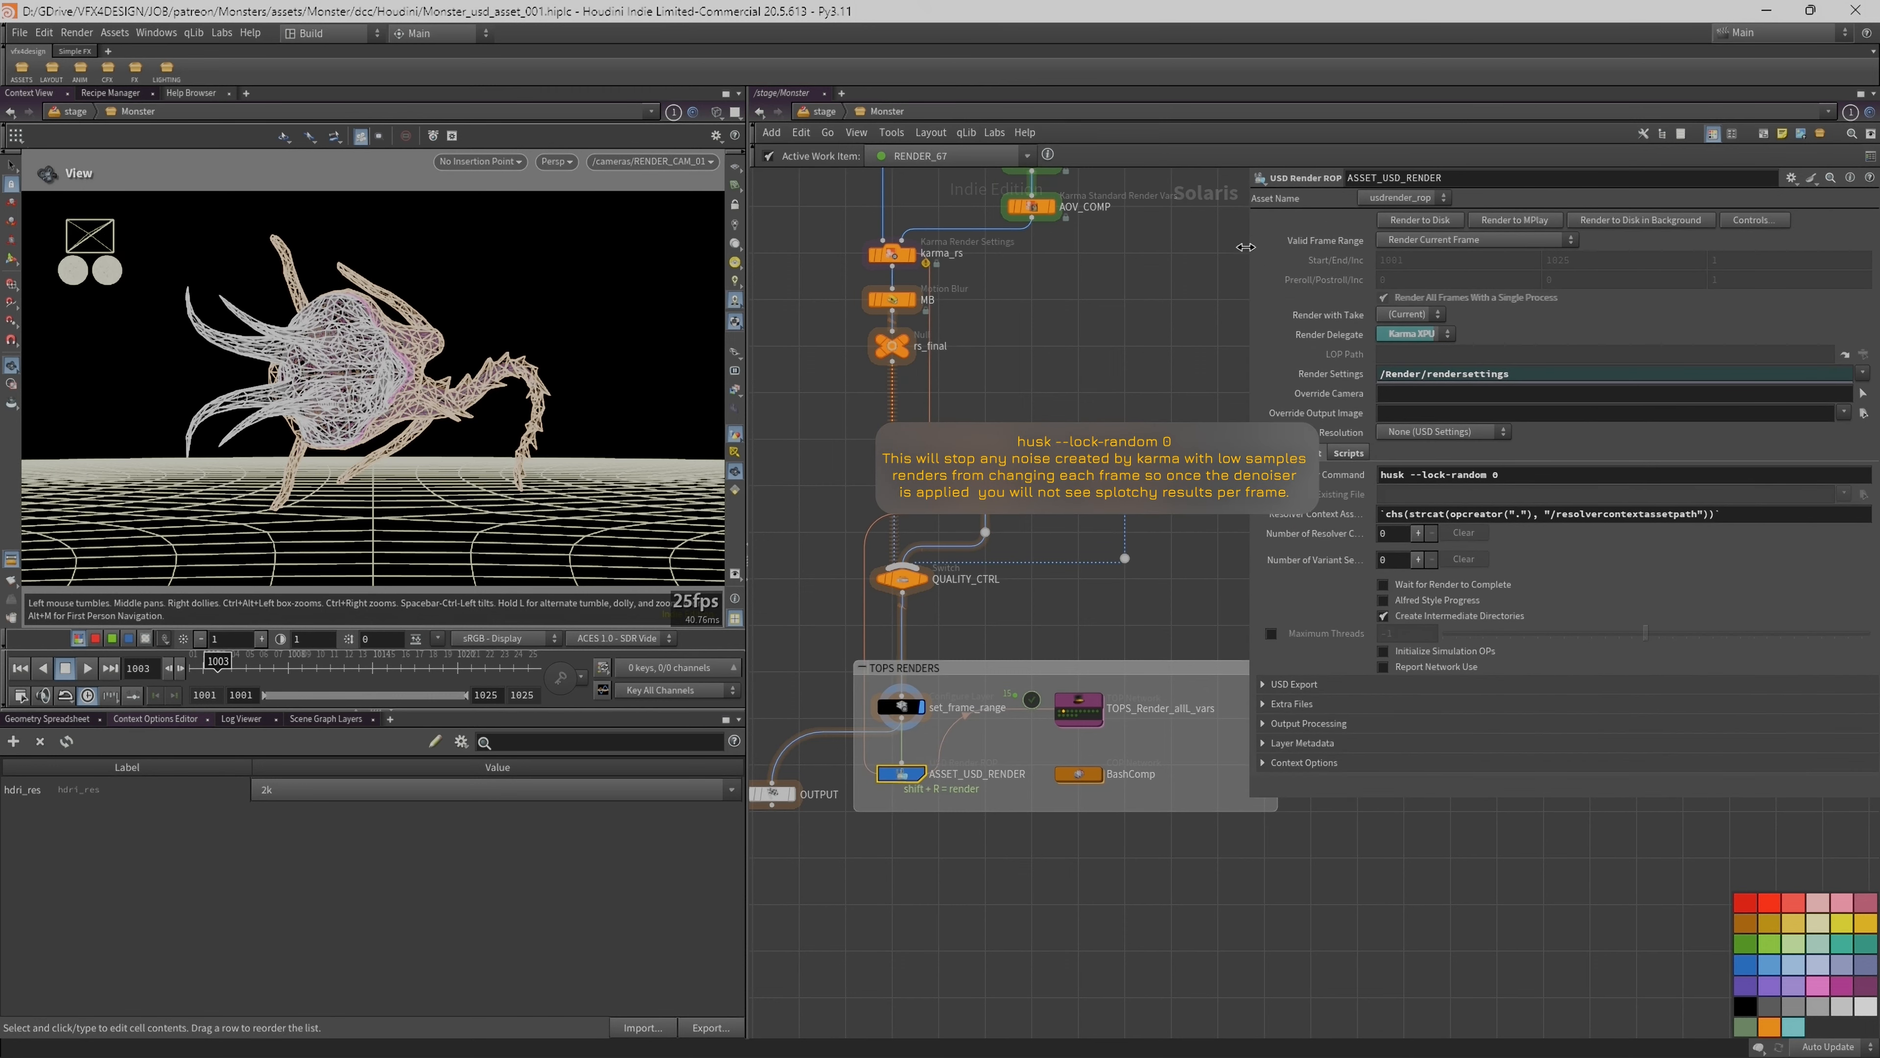
# Step: Dirty and regenerate the work items of TOPS_Render_allL_vars and make RENDER_106 the active work item
pyautogui.click(1078, 709)
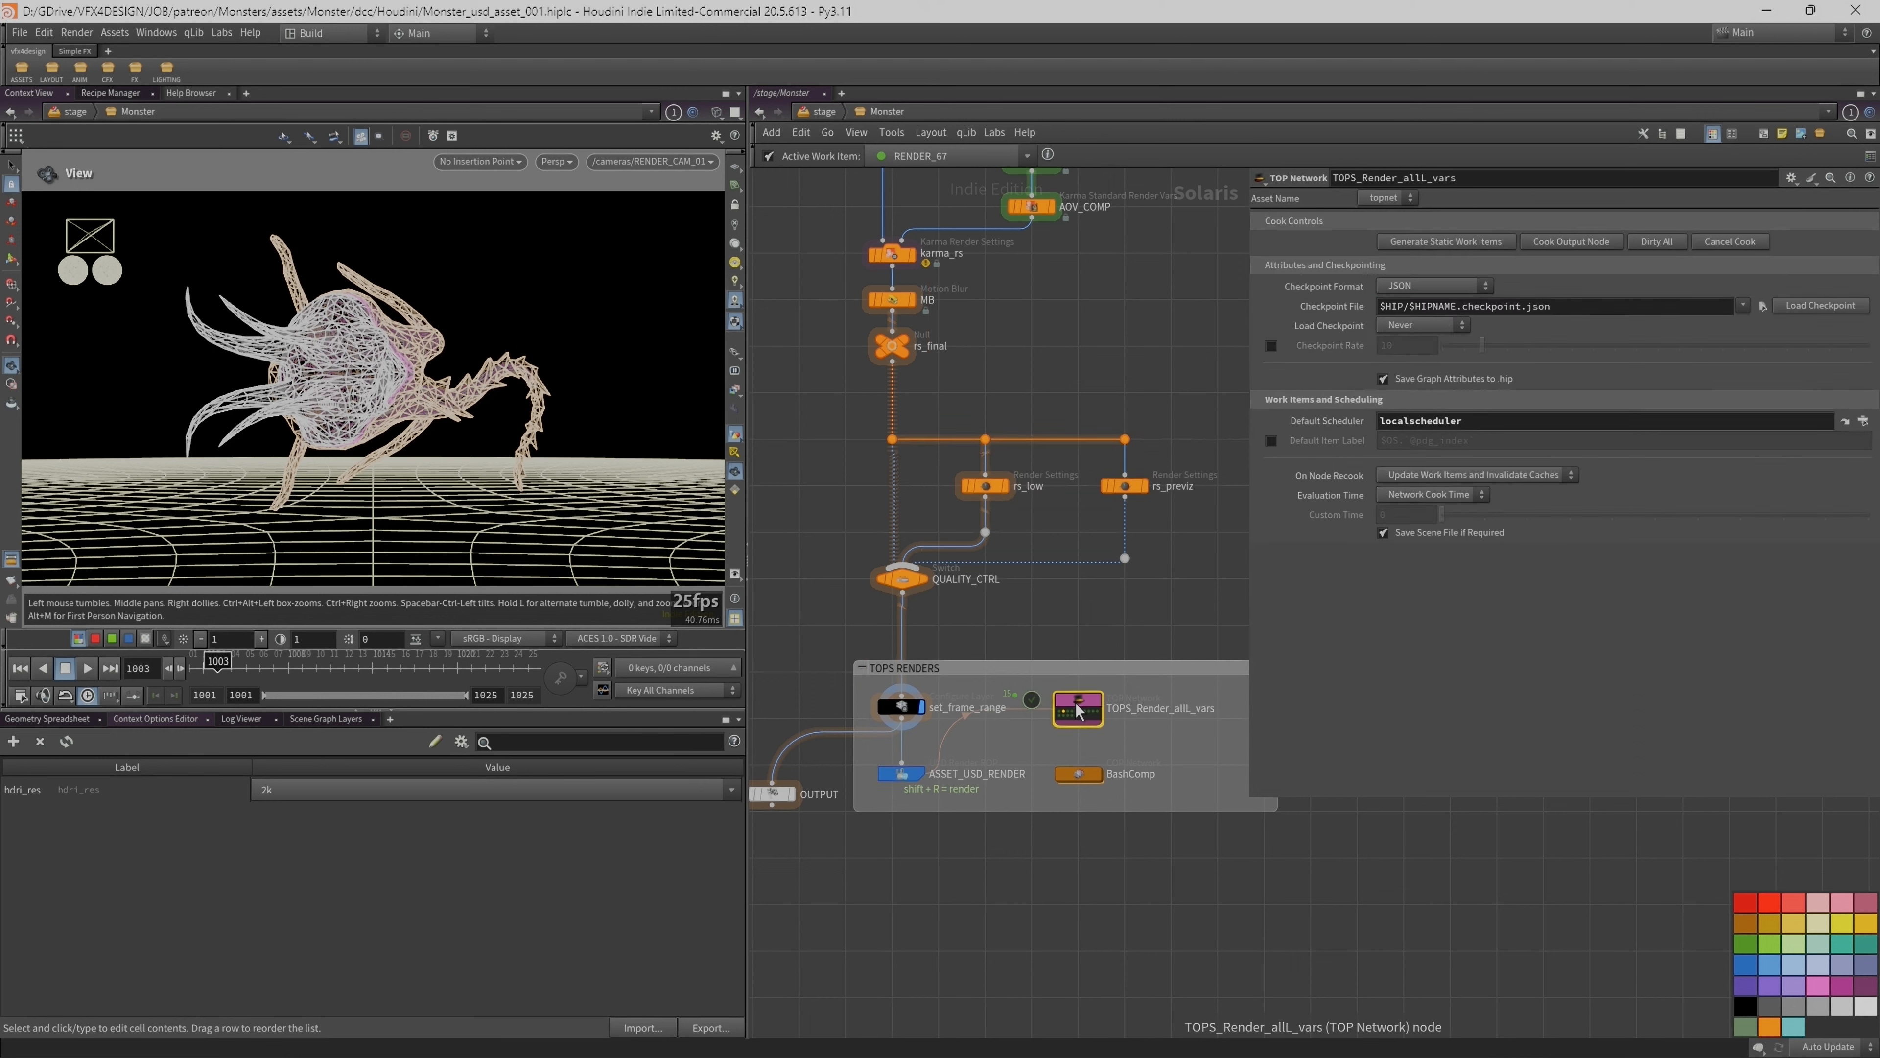
pyautogui.click(1656, 242)
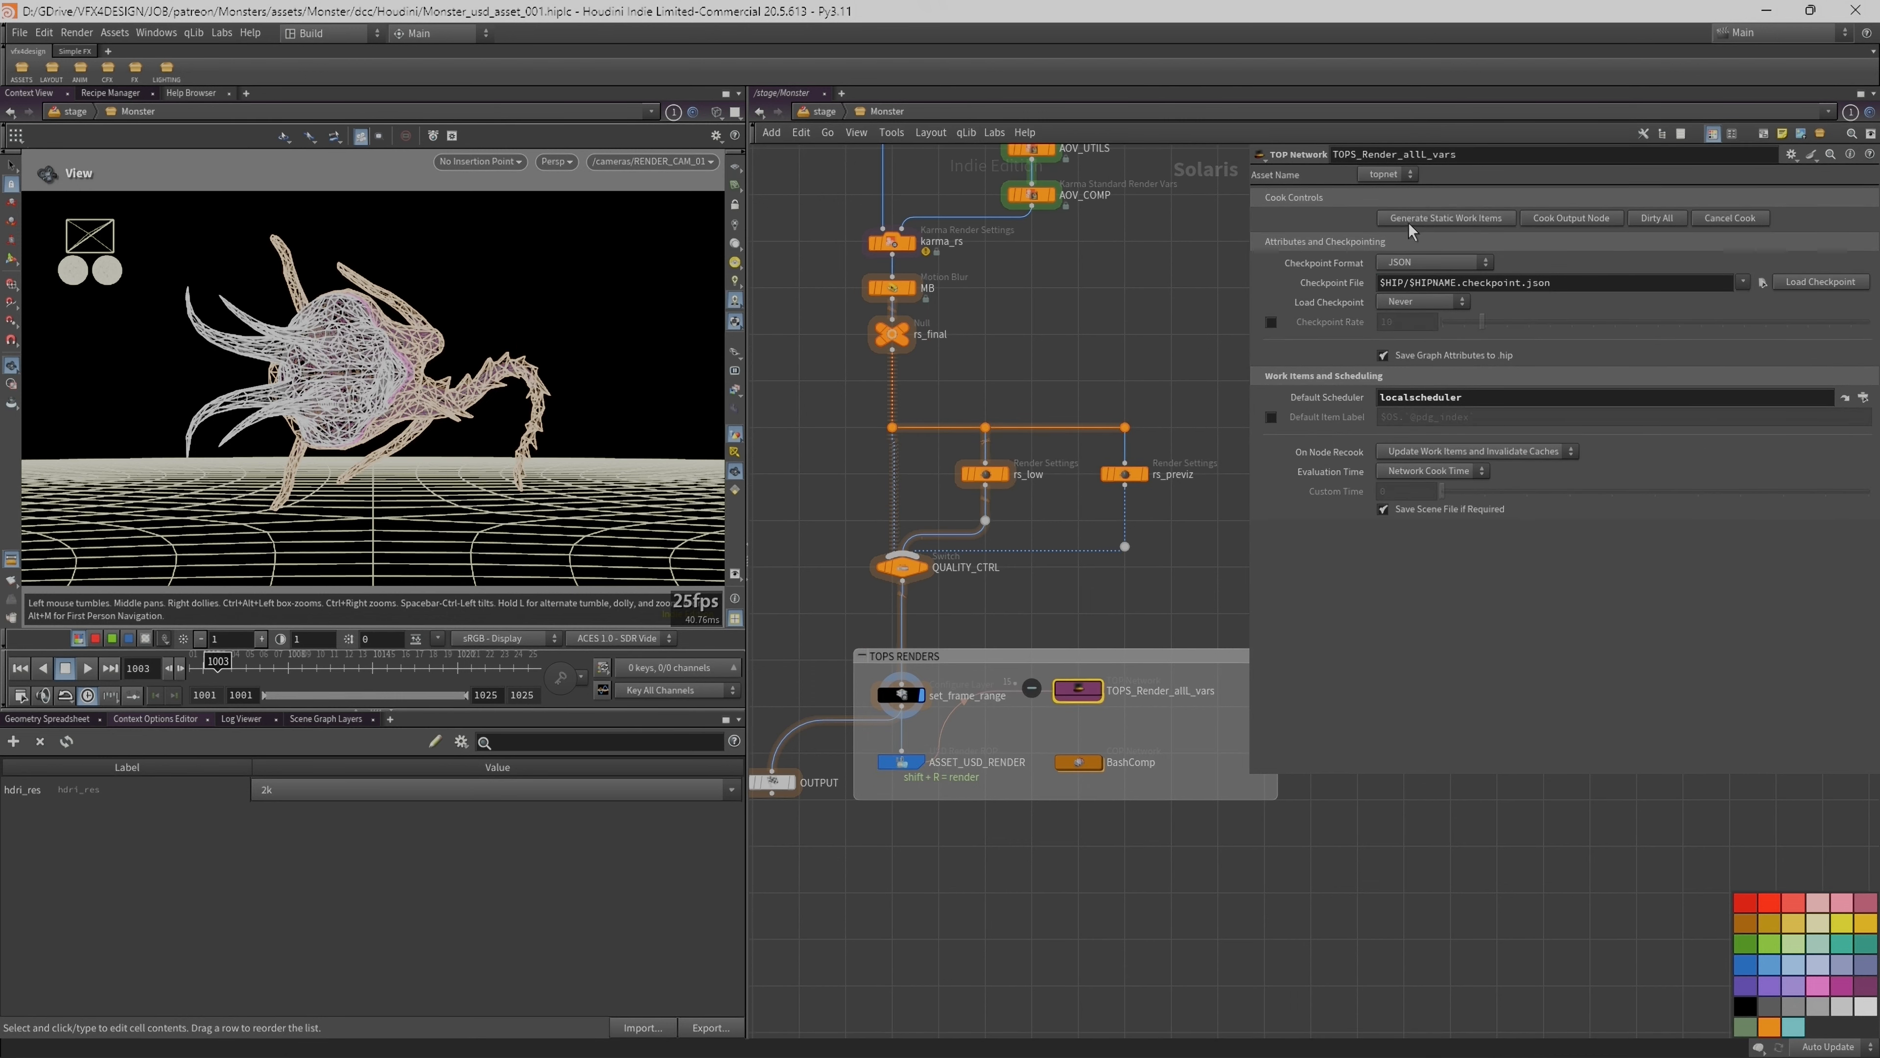
pyautogui.click(1060, 699)
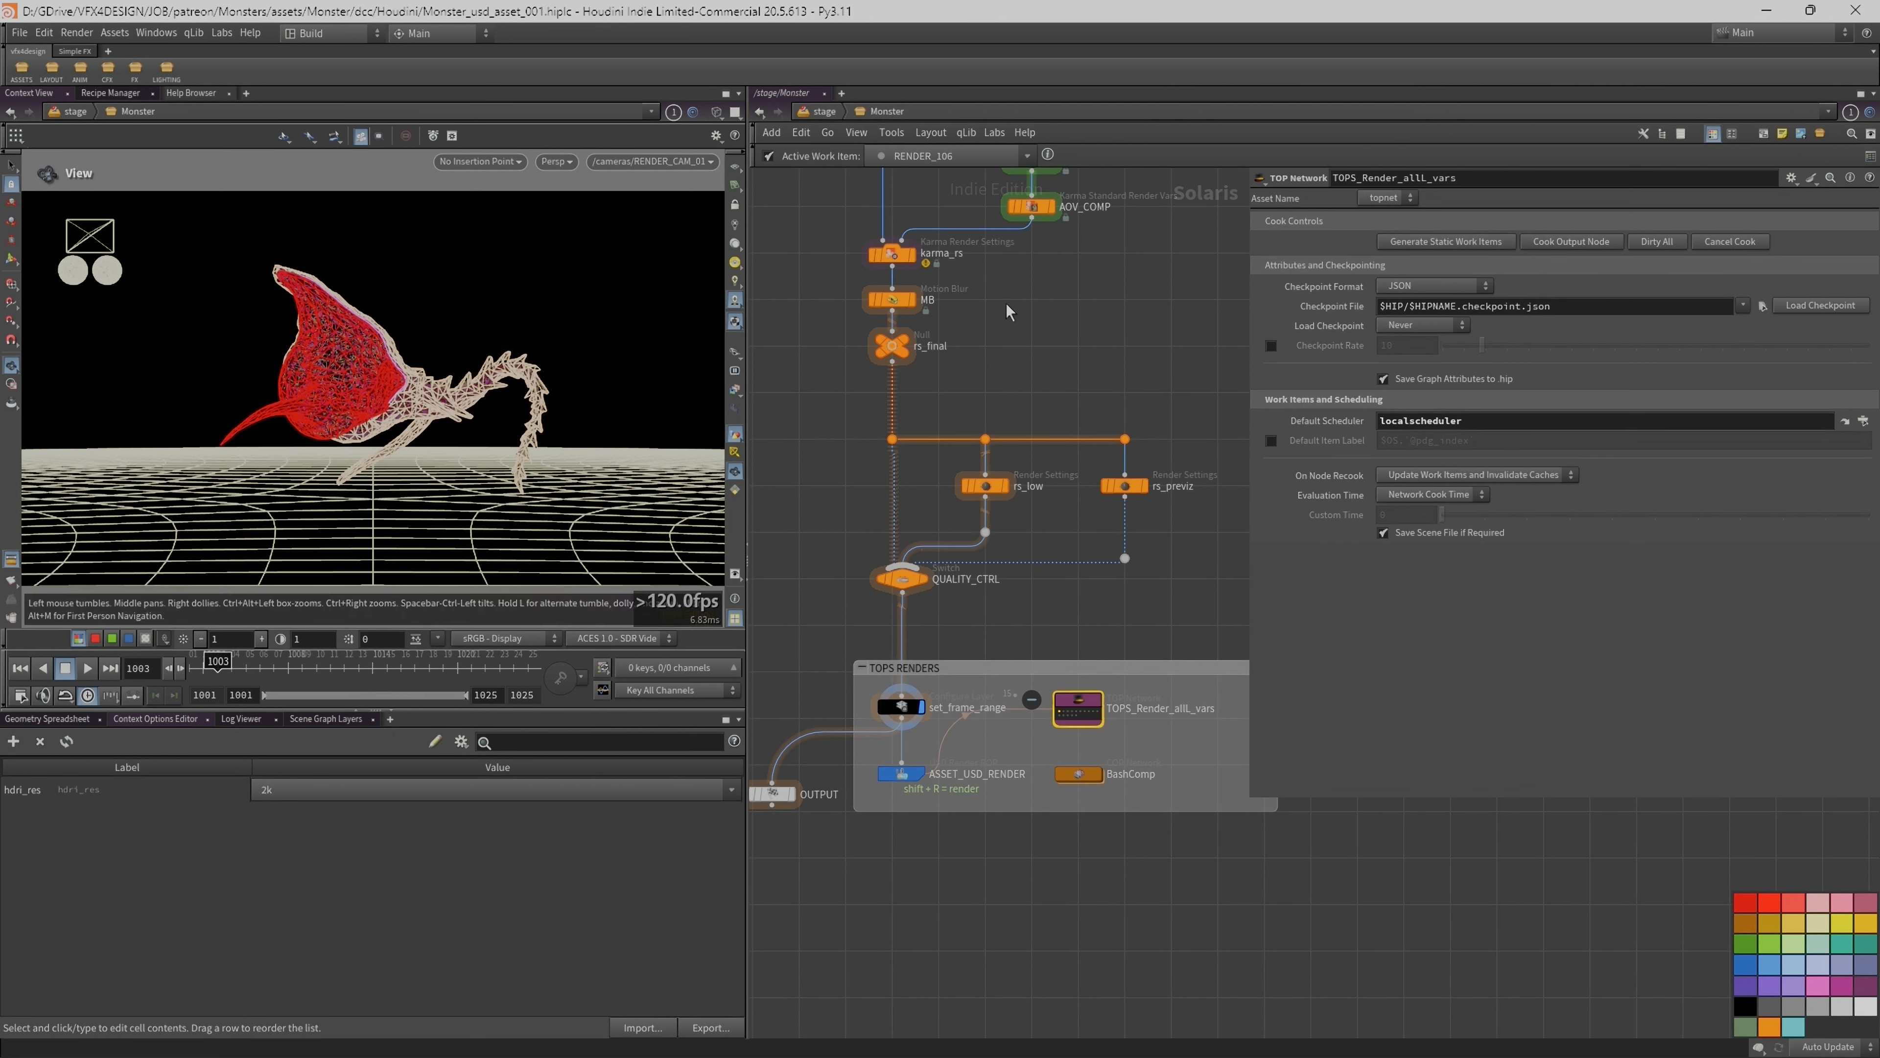
# Step: Examine the husk Monitor settings of ASSET_USD_RENDER, including the MPlay Monitor option
pyautogui.click(908, 778)
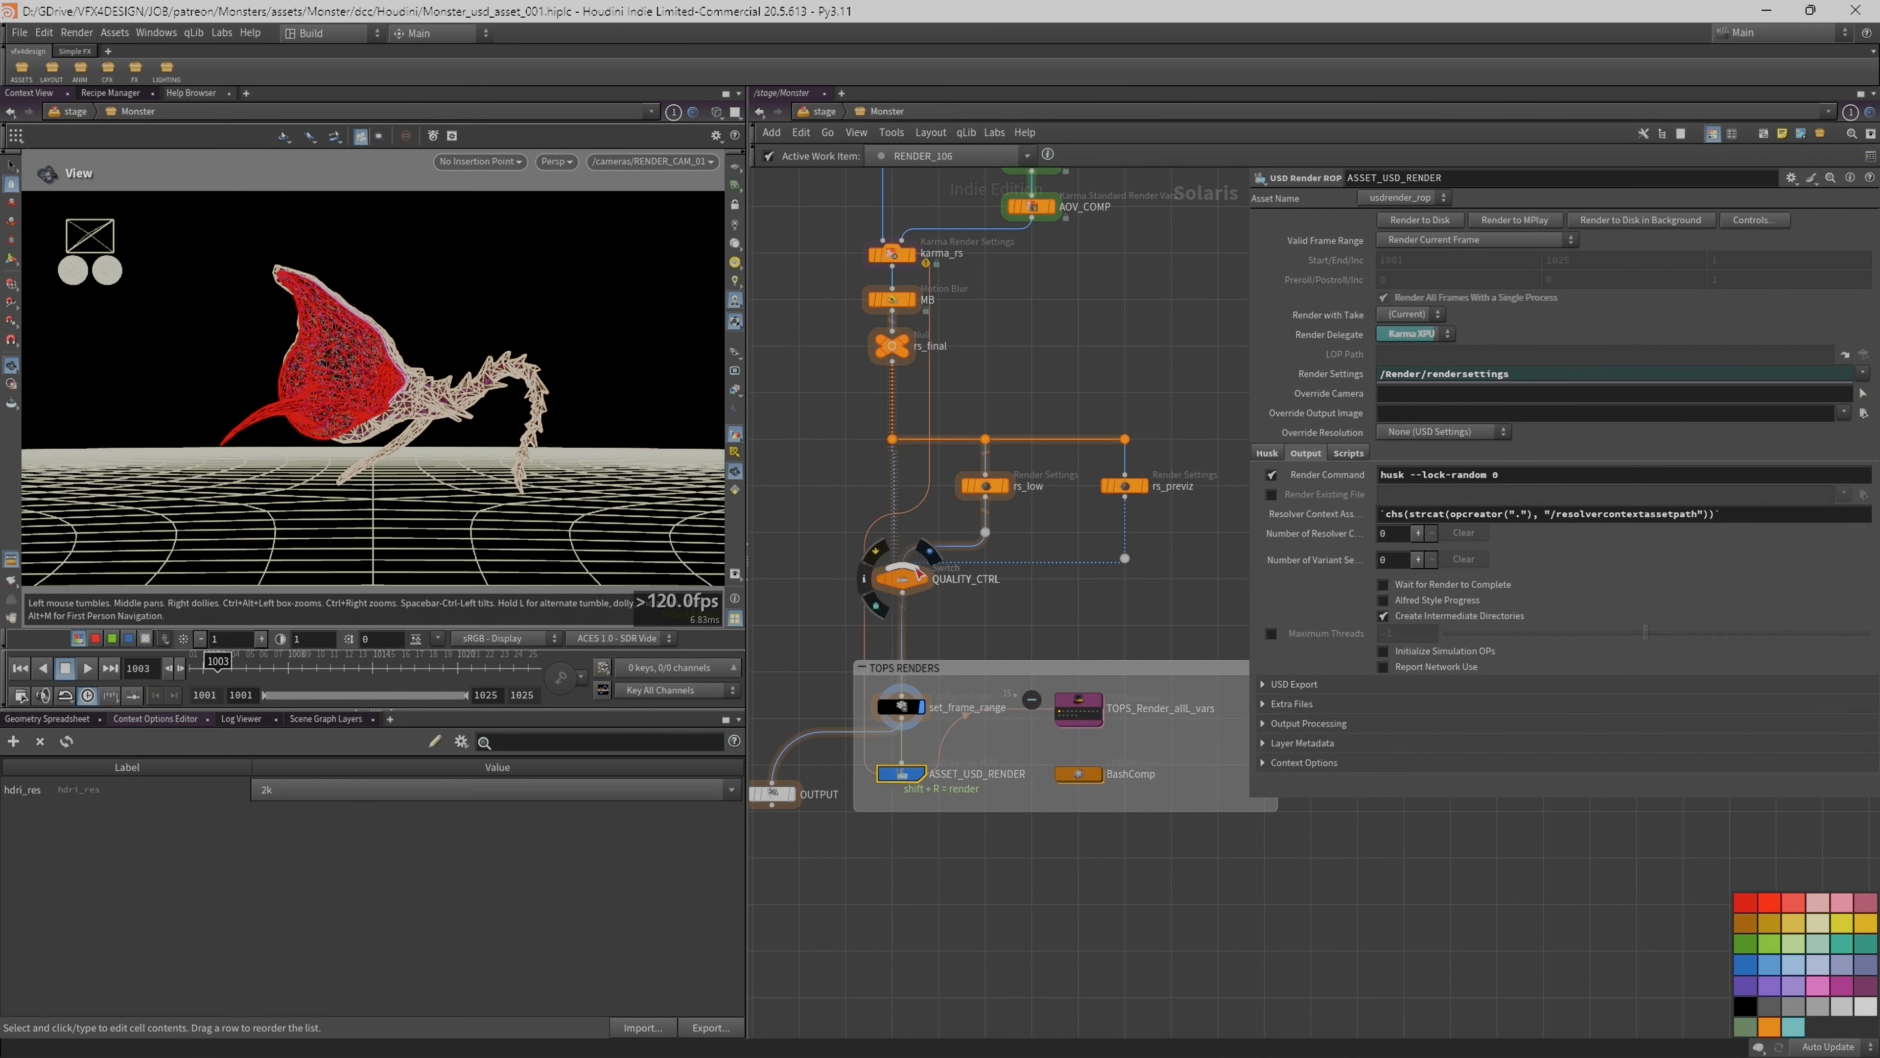
pyautogui.click(1305, 452)
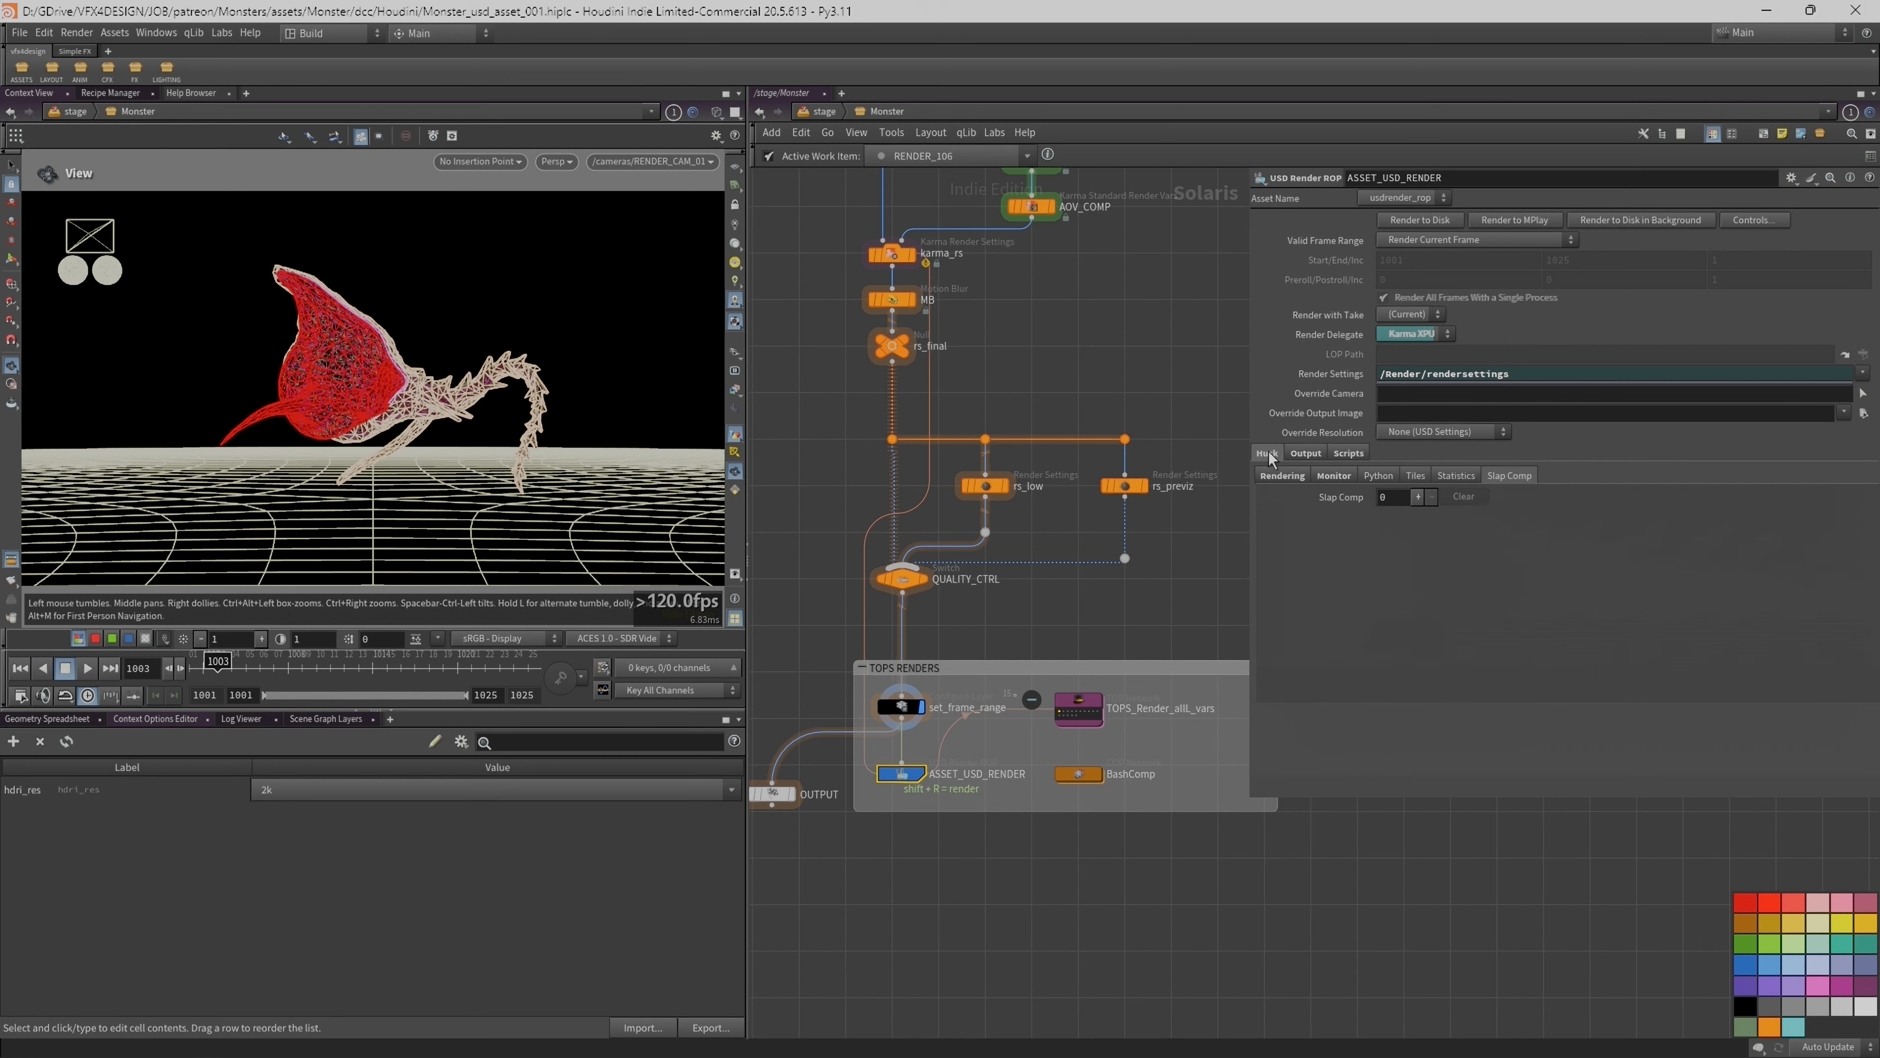
pyautogui.click(1332, 476)
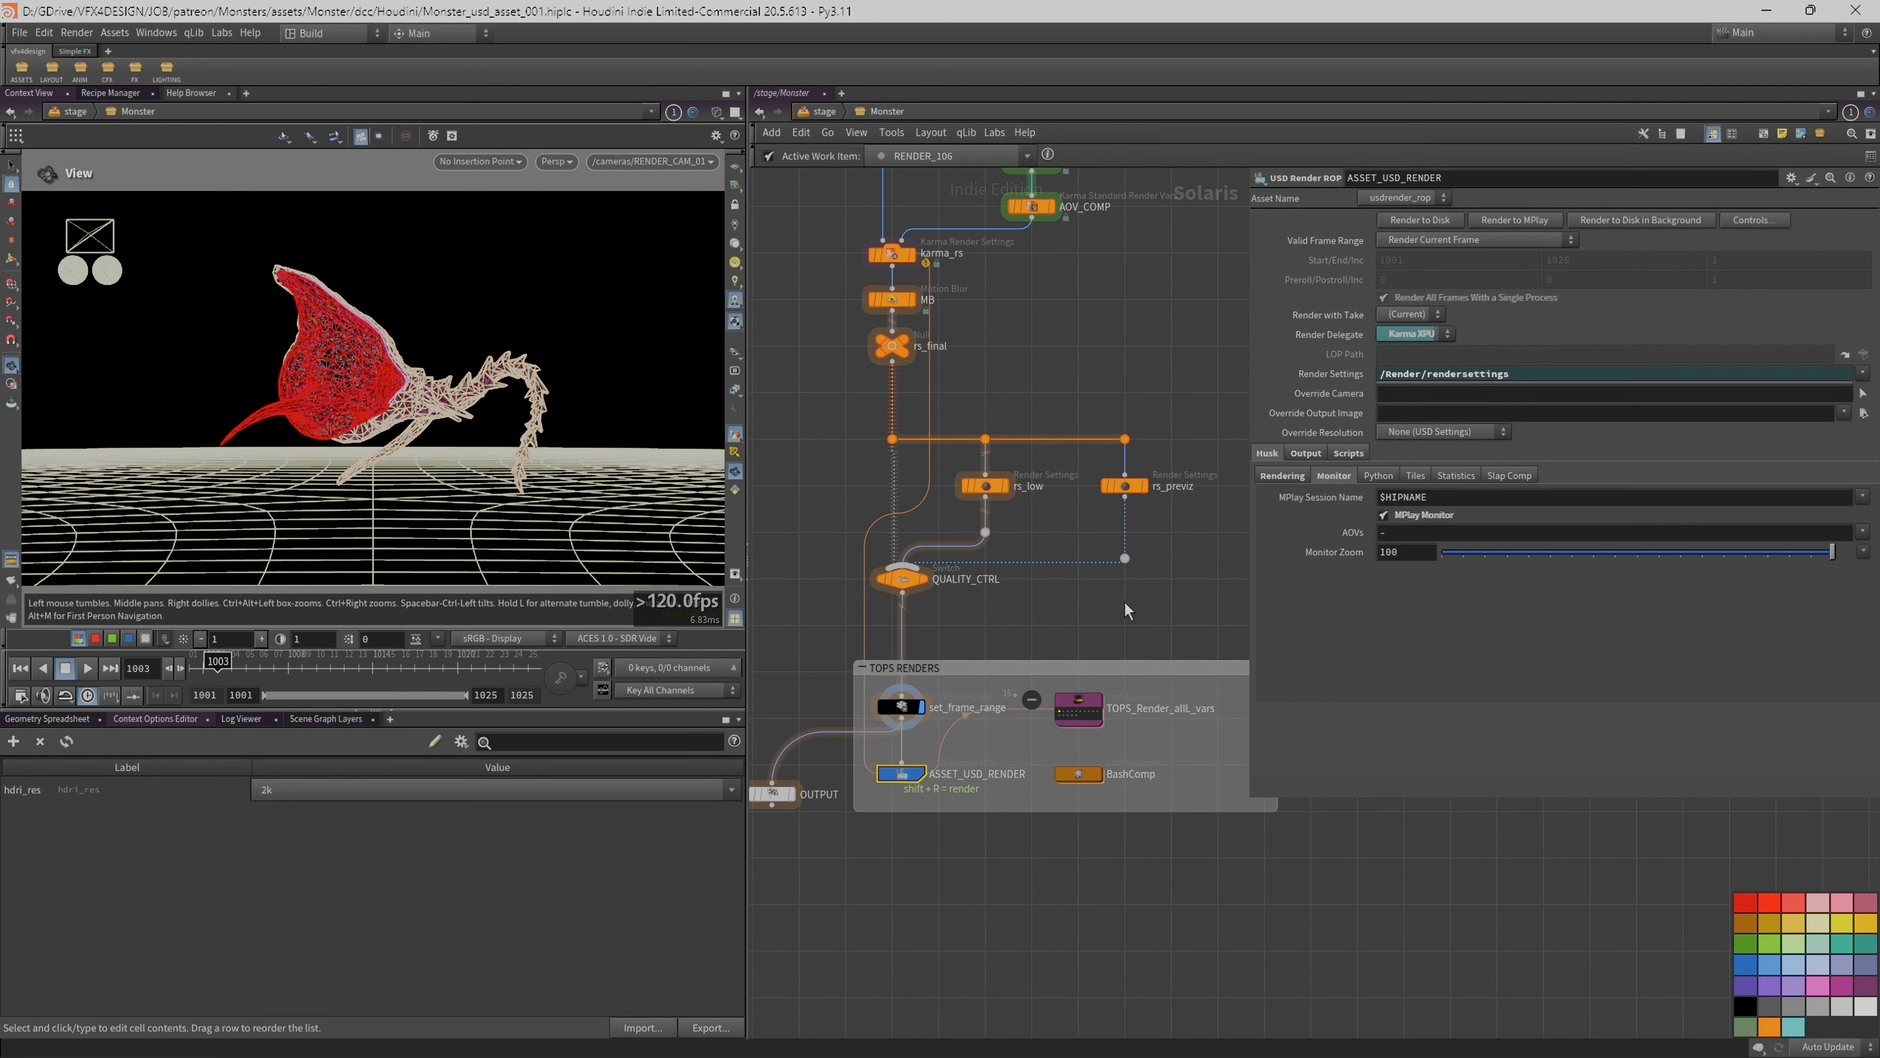
# Step: Cook the output node of TOPS_Render_allL_vars, saving the scene before continuing
pyautogui.click(1081, 709)
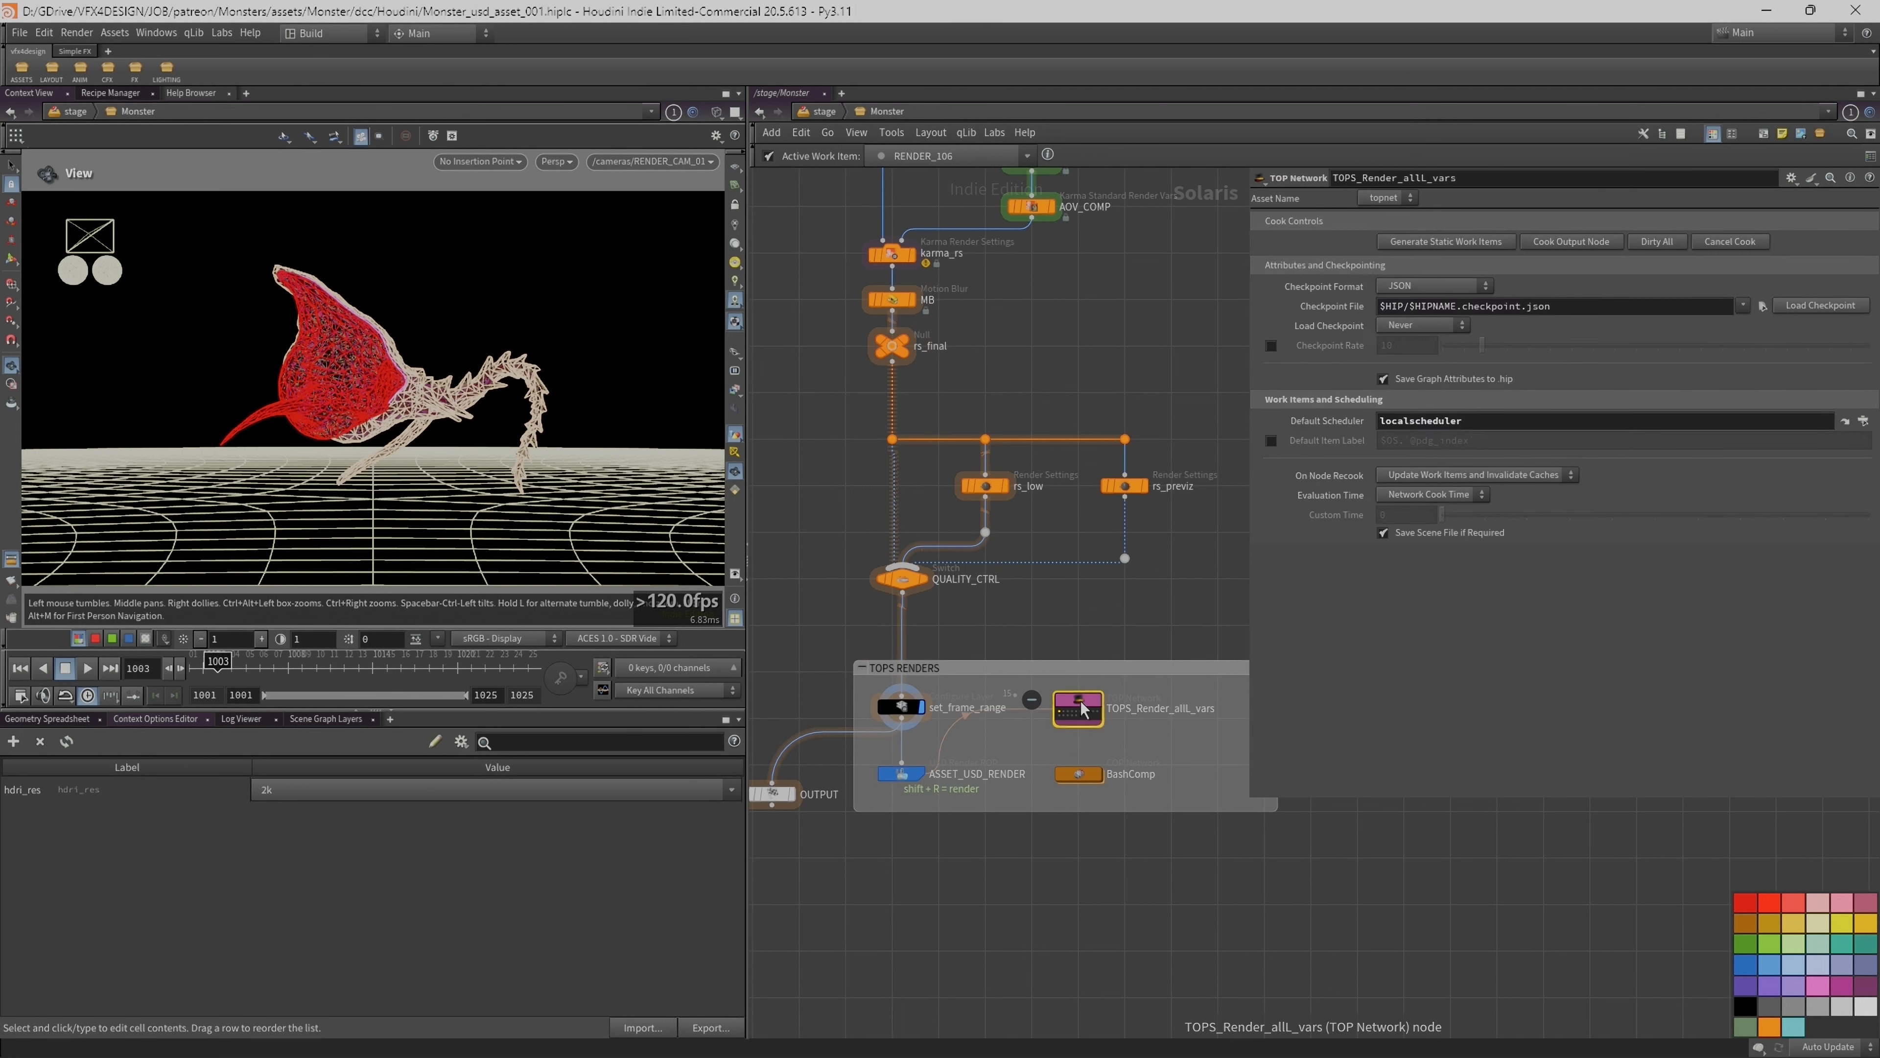
pyautogui.click(1562, 242)
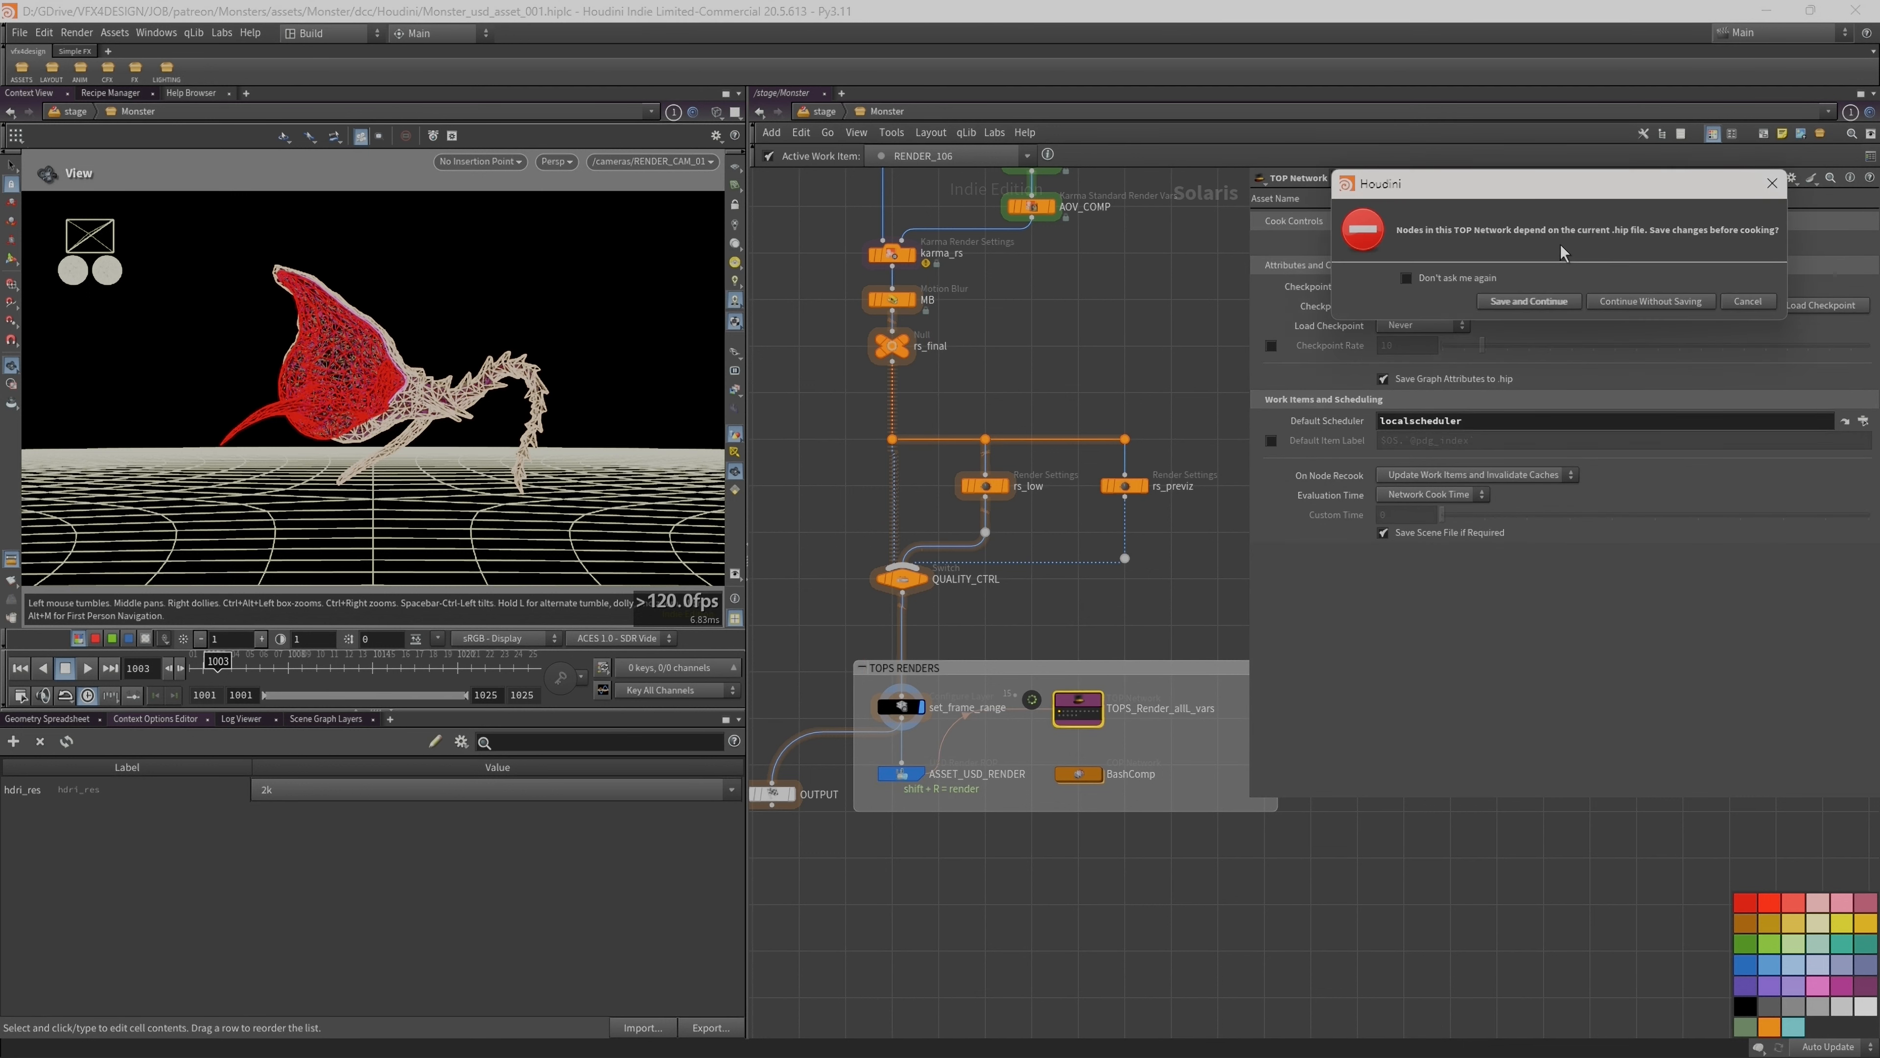
pyautogui.click(1529, 300)
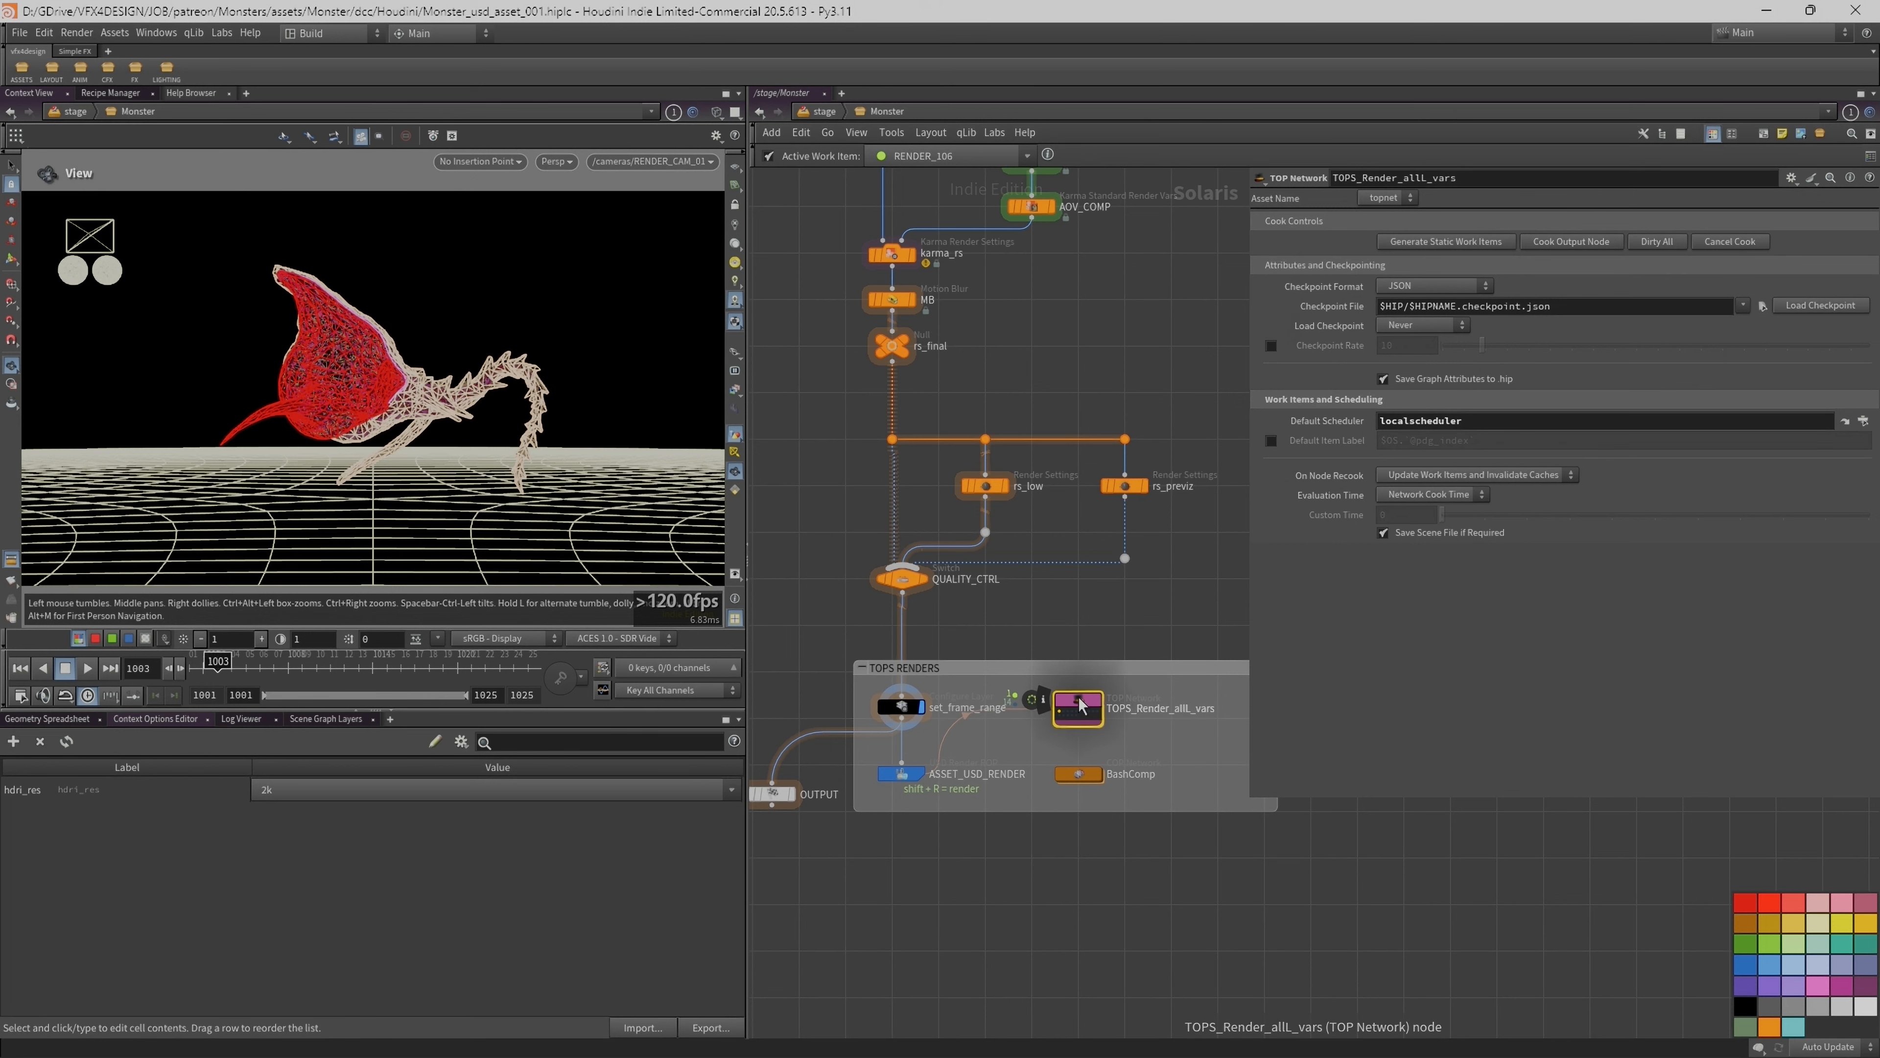
# Step: Enter TOPS_Render_allL_vars and examine the variant values of wedge_hdri_map, wedge_mat_var and wedge_geo_var
pyautogui.doubleClick(1077, 708)
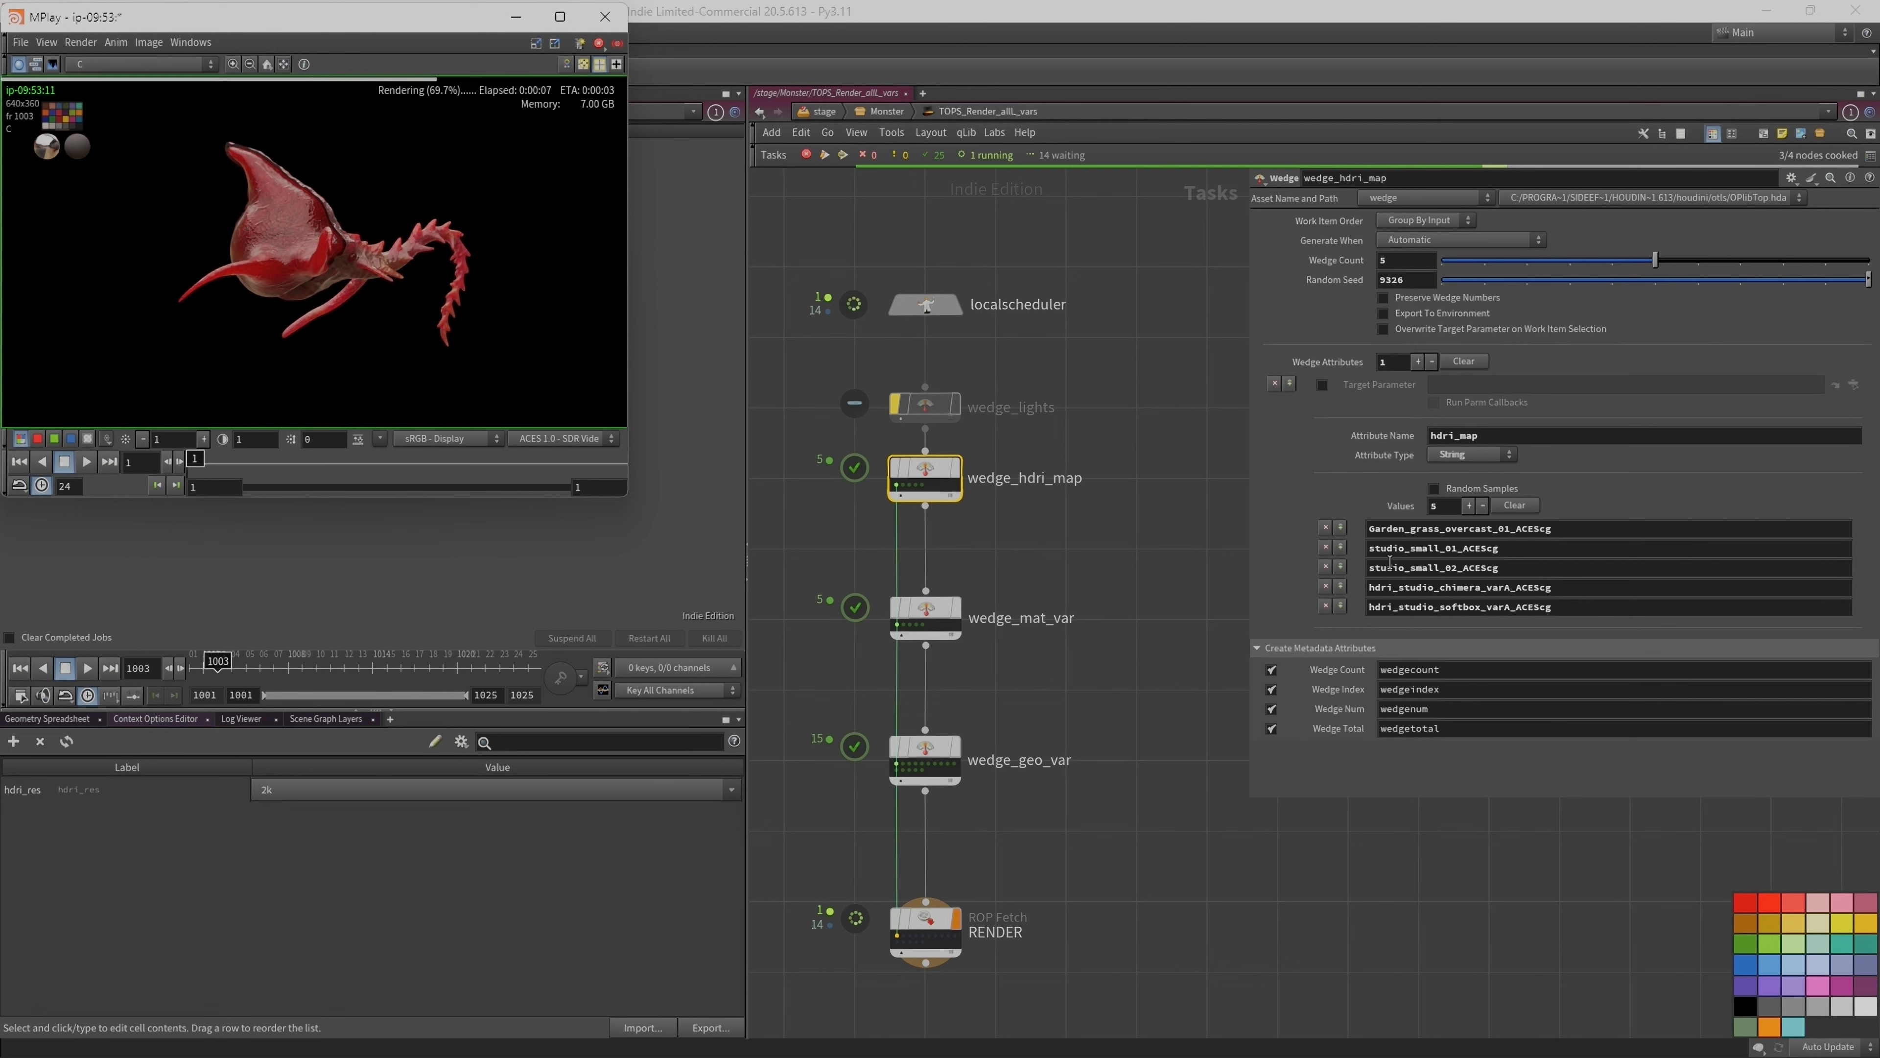
pyautogui.click(926, 614)
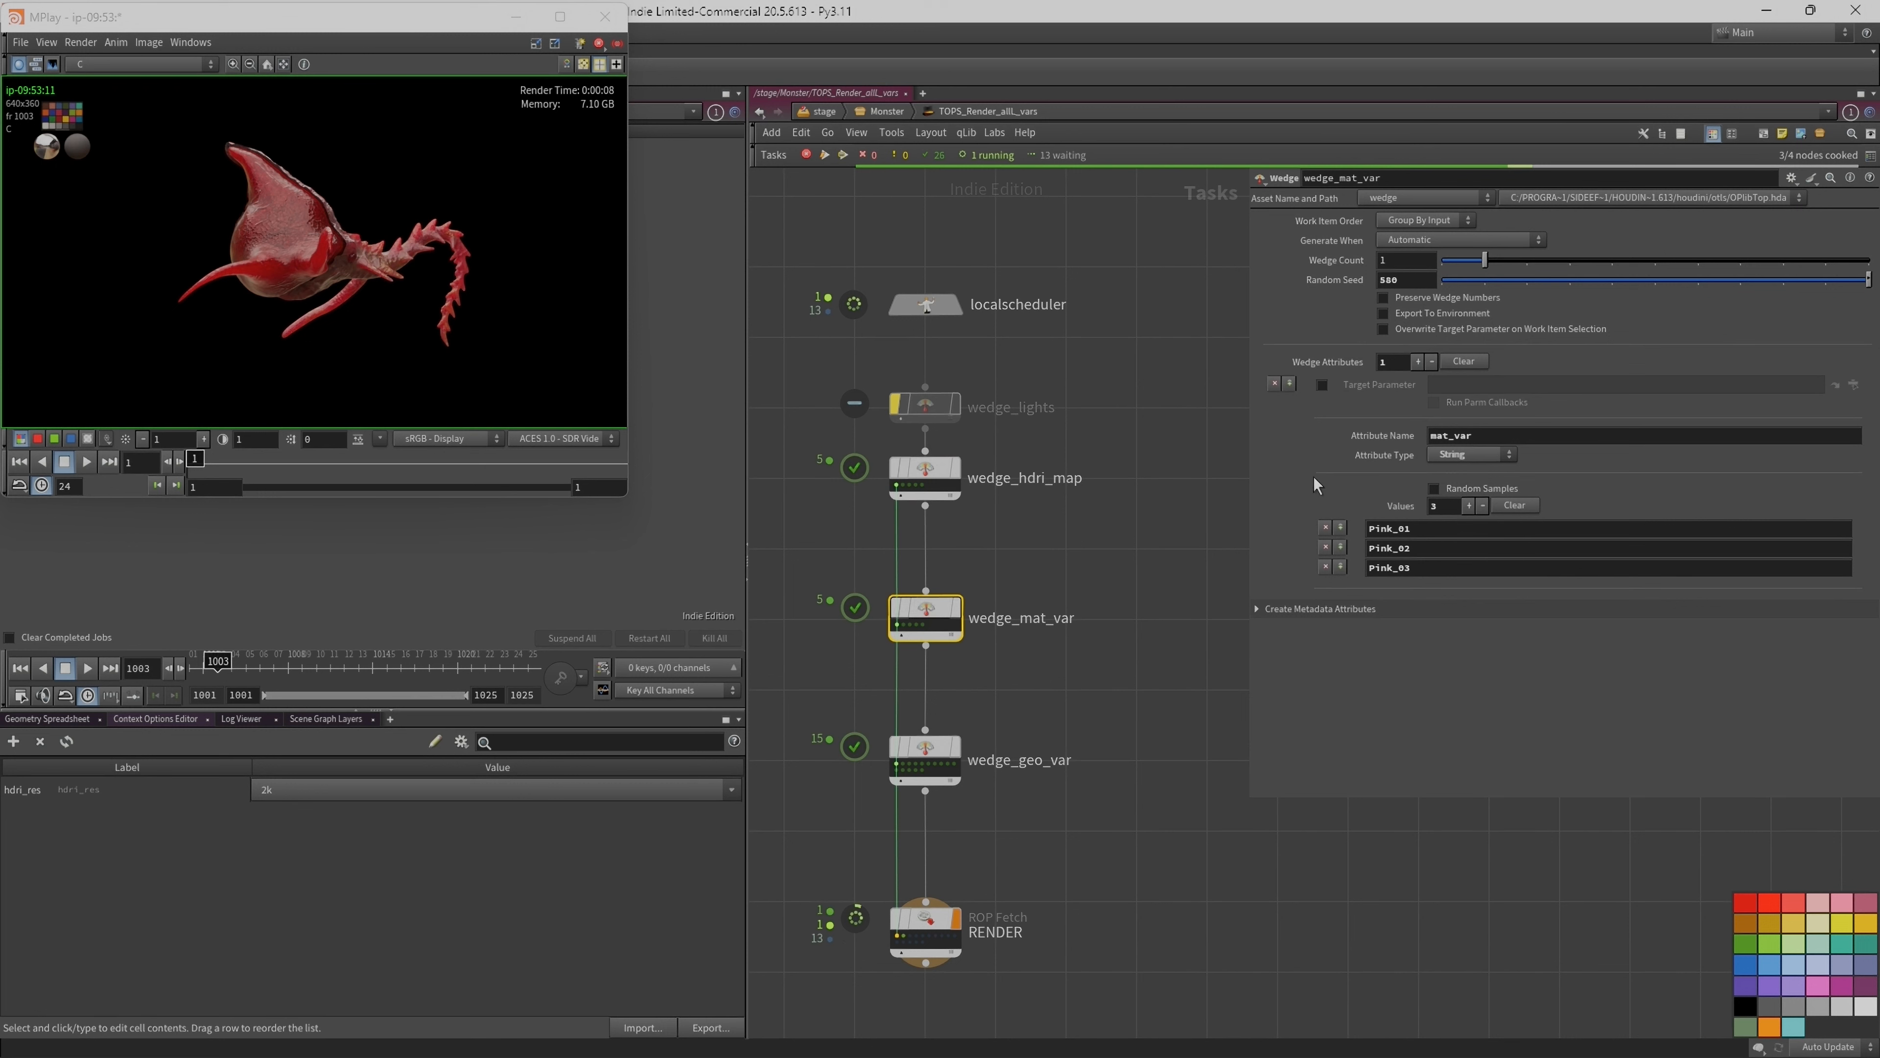
pyautogui.click(1462, 522)
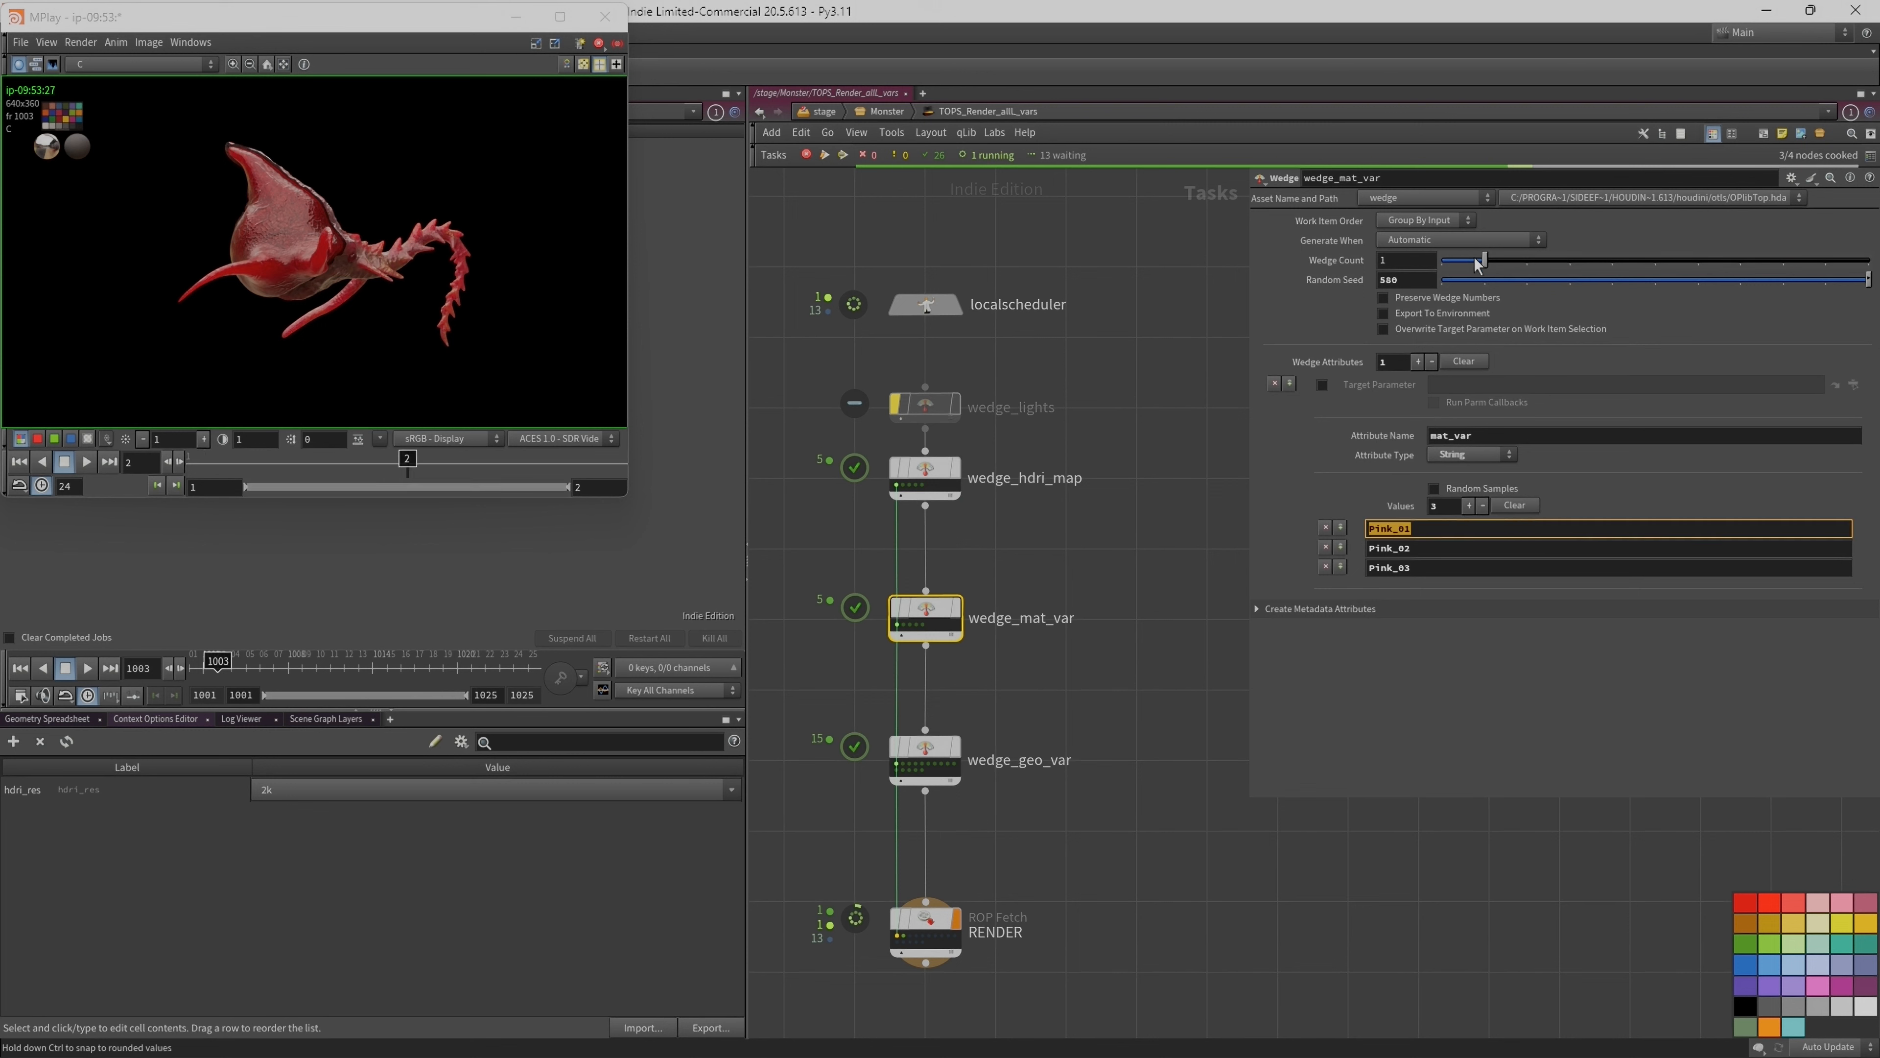
pyautogui.click(949, 763)
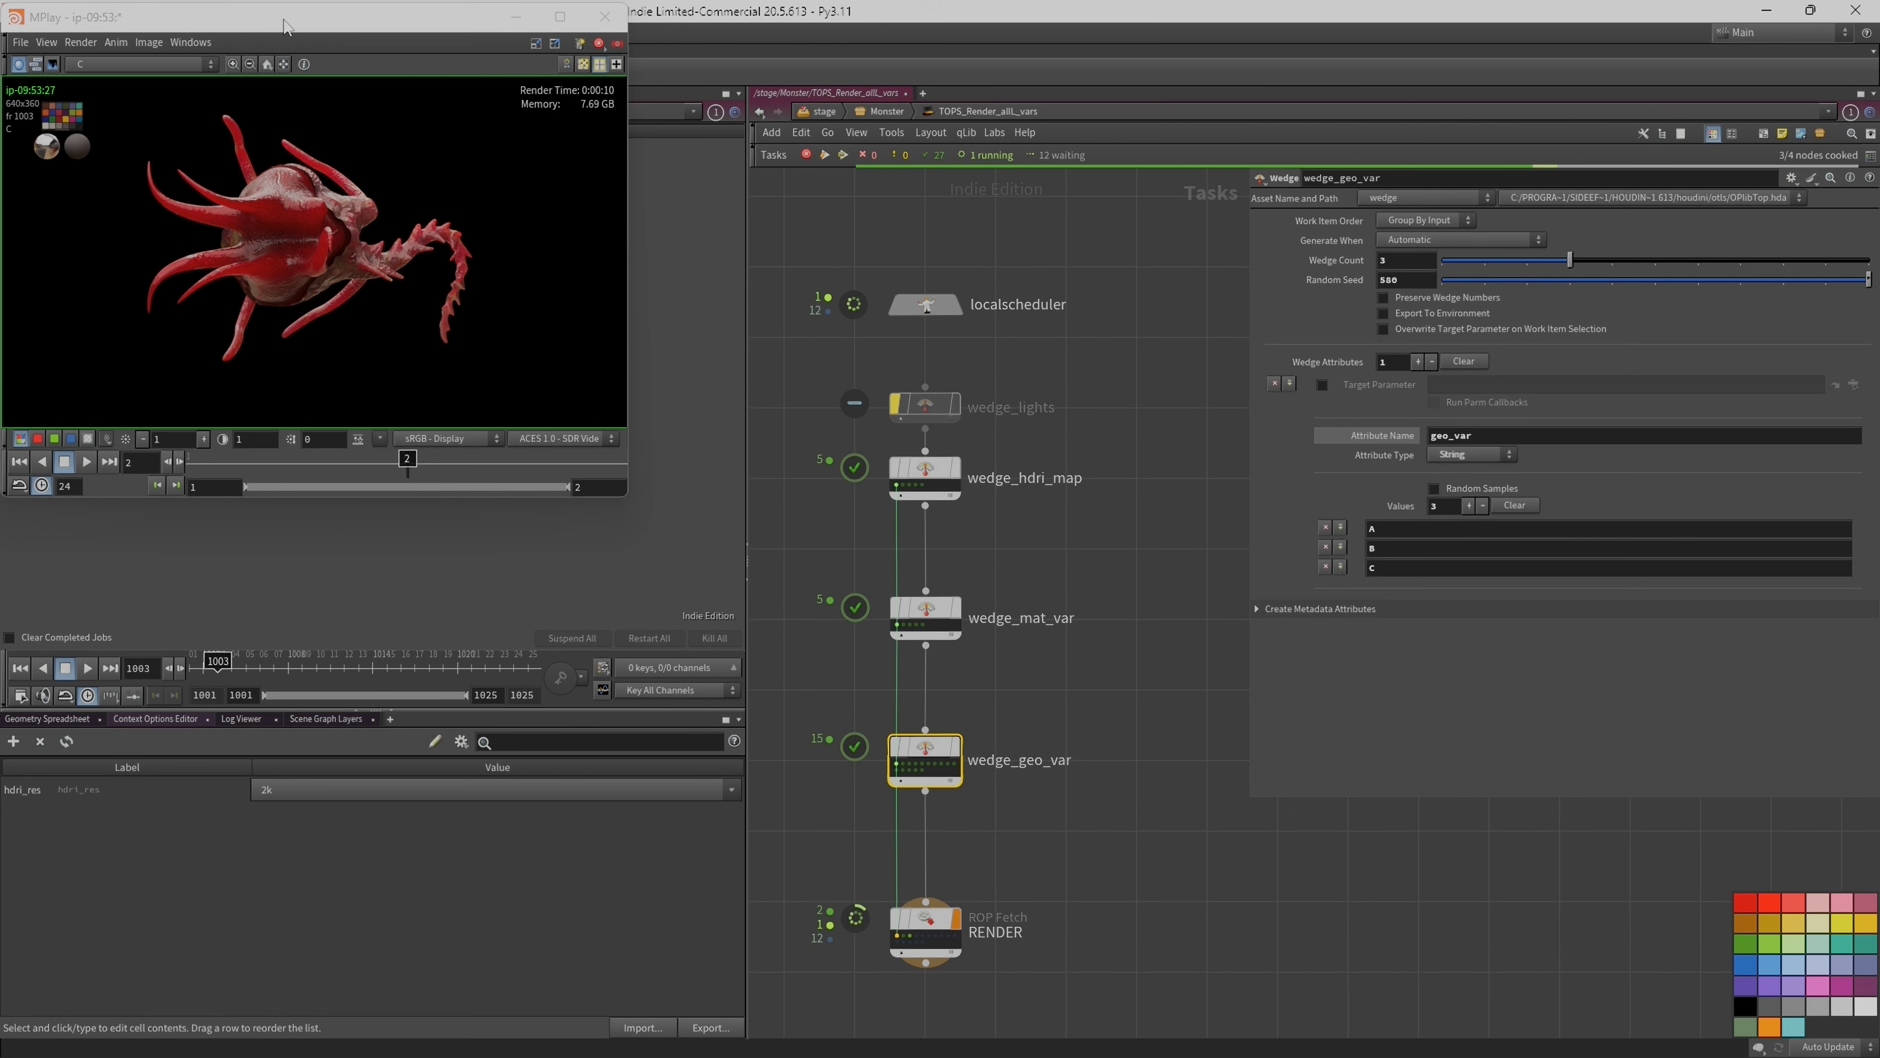
# Step: Move and enlarge the MPlay window and frame the monster render inside it
pyautogui.moveTo(288, 27); pyautogui.dragTo(389, 73)
pyautogui.moveTo(501, 490)
pyautogui.mouseDown()
pyautogui.moveTo(429, 504)
pyautogui.moveTo(642, 514)
pyautogui.moveTo(380, 511)
pyautogui.mouseUp()
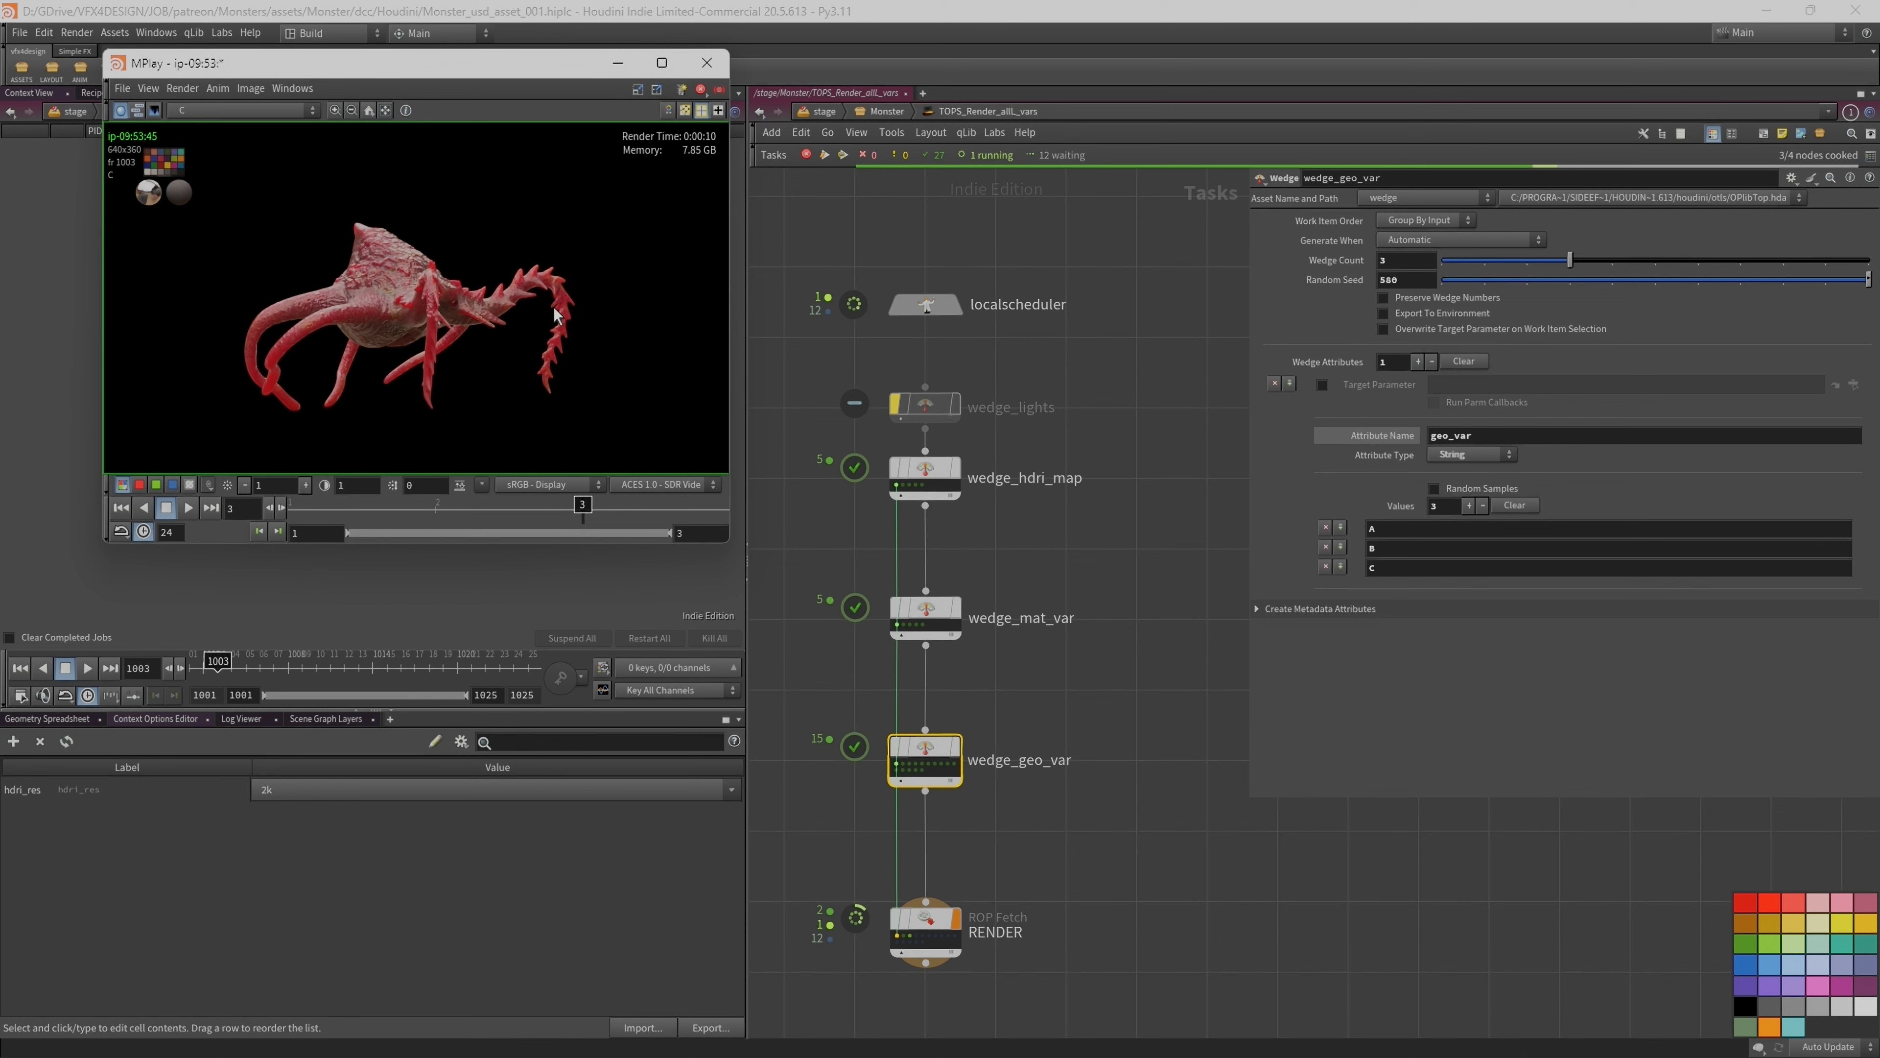
pyautogui.moveTo(732, 546); pyautogui.dragTo(1409, 770)
pyautogui.scroll(3, 598, 340)
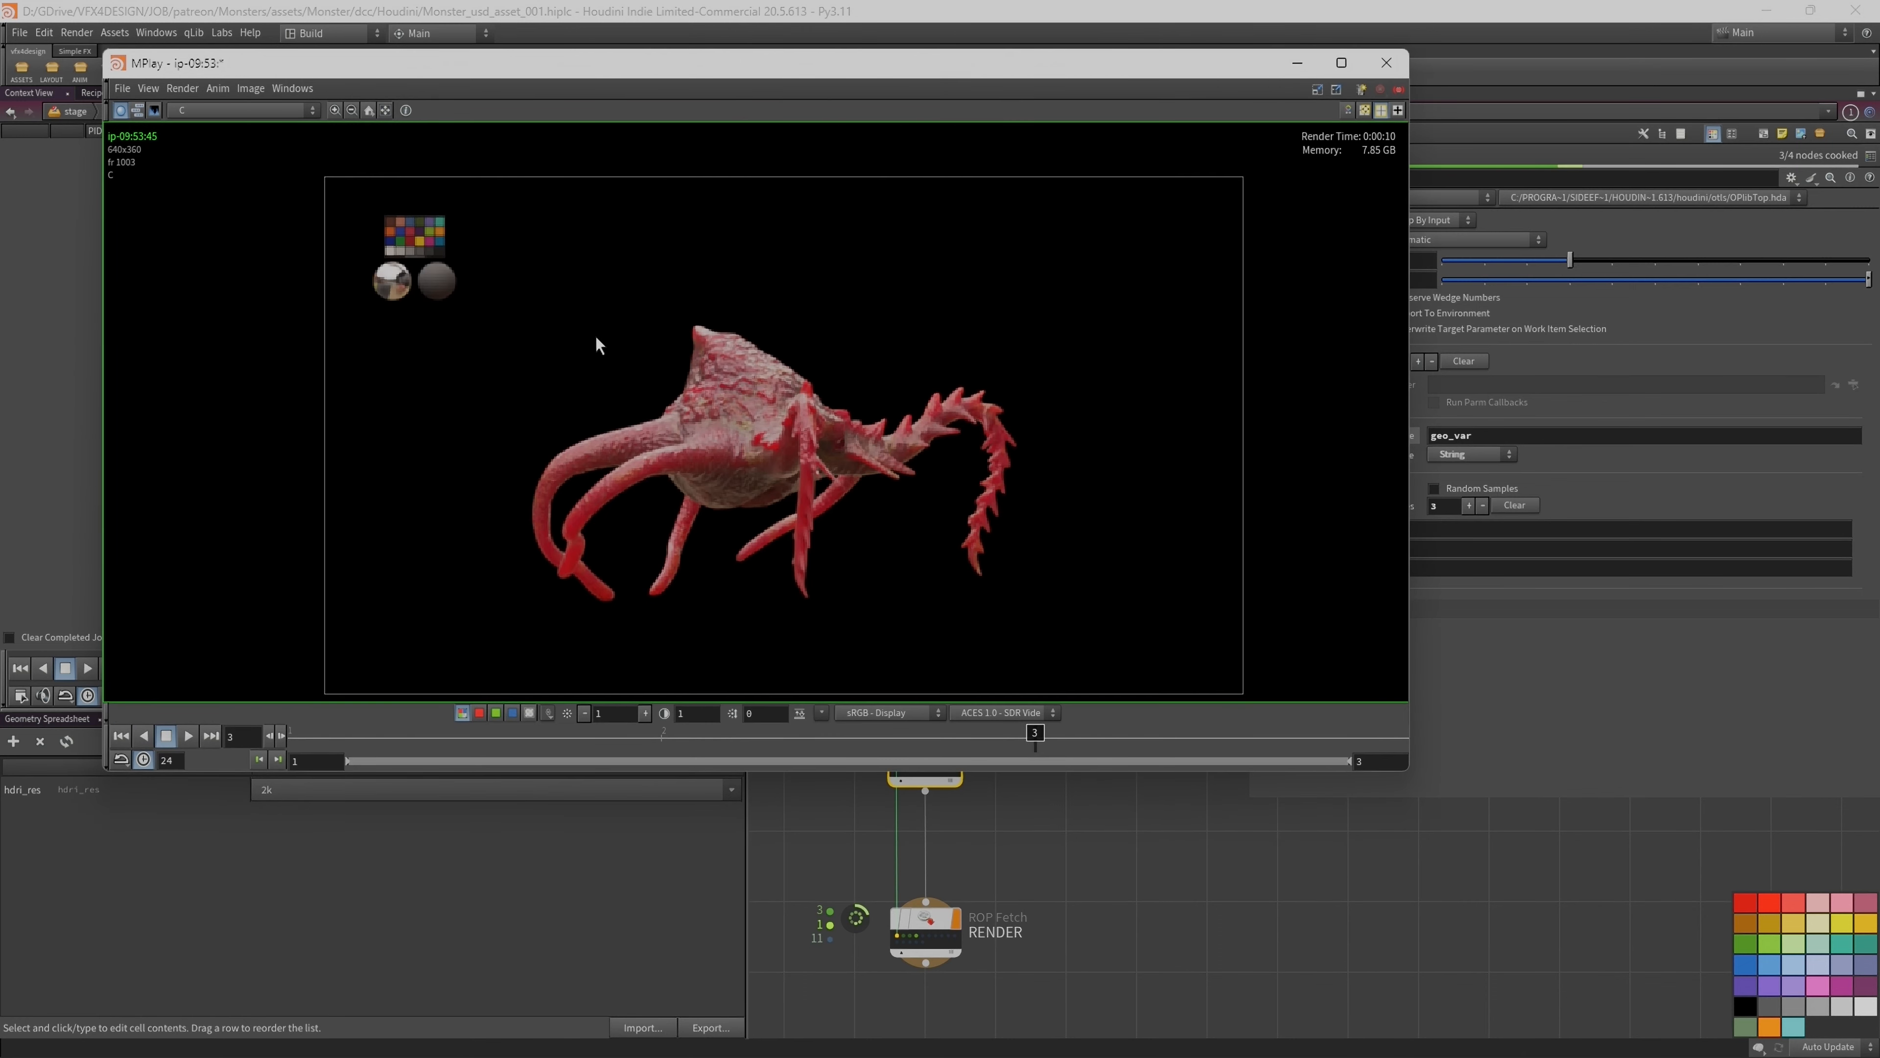
pyautogui.scroll(-1, 403, 266)
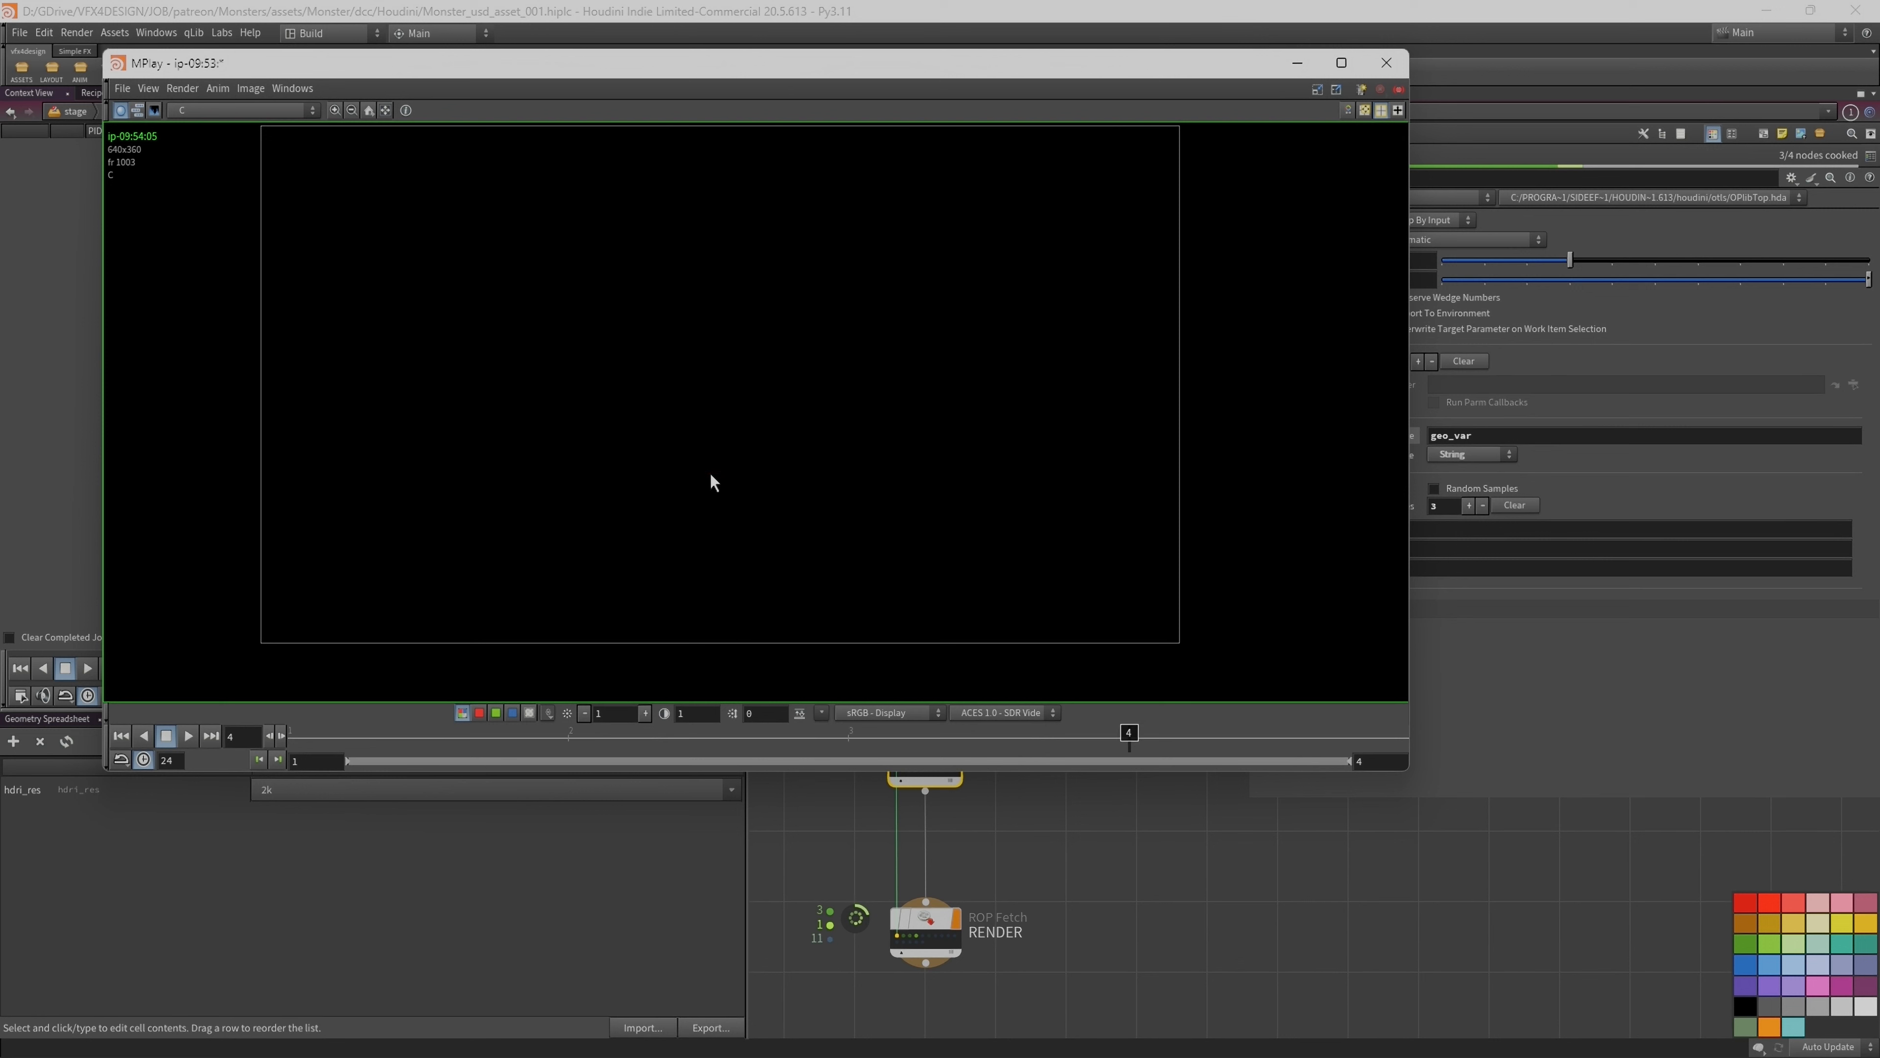
# Step: Scrub through the rendered frames in MPlay to compare the monster's geometry and HDRI variants
pyautogui.moveTo(840, 743); pyautogui.dragTo(1140, 698)
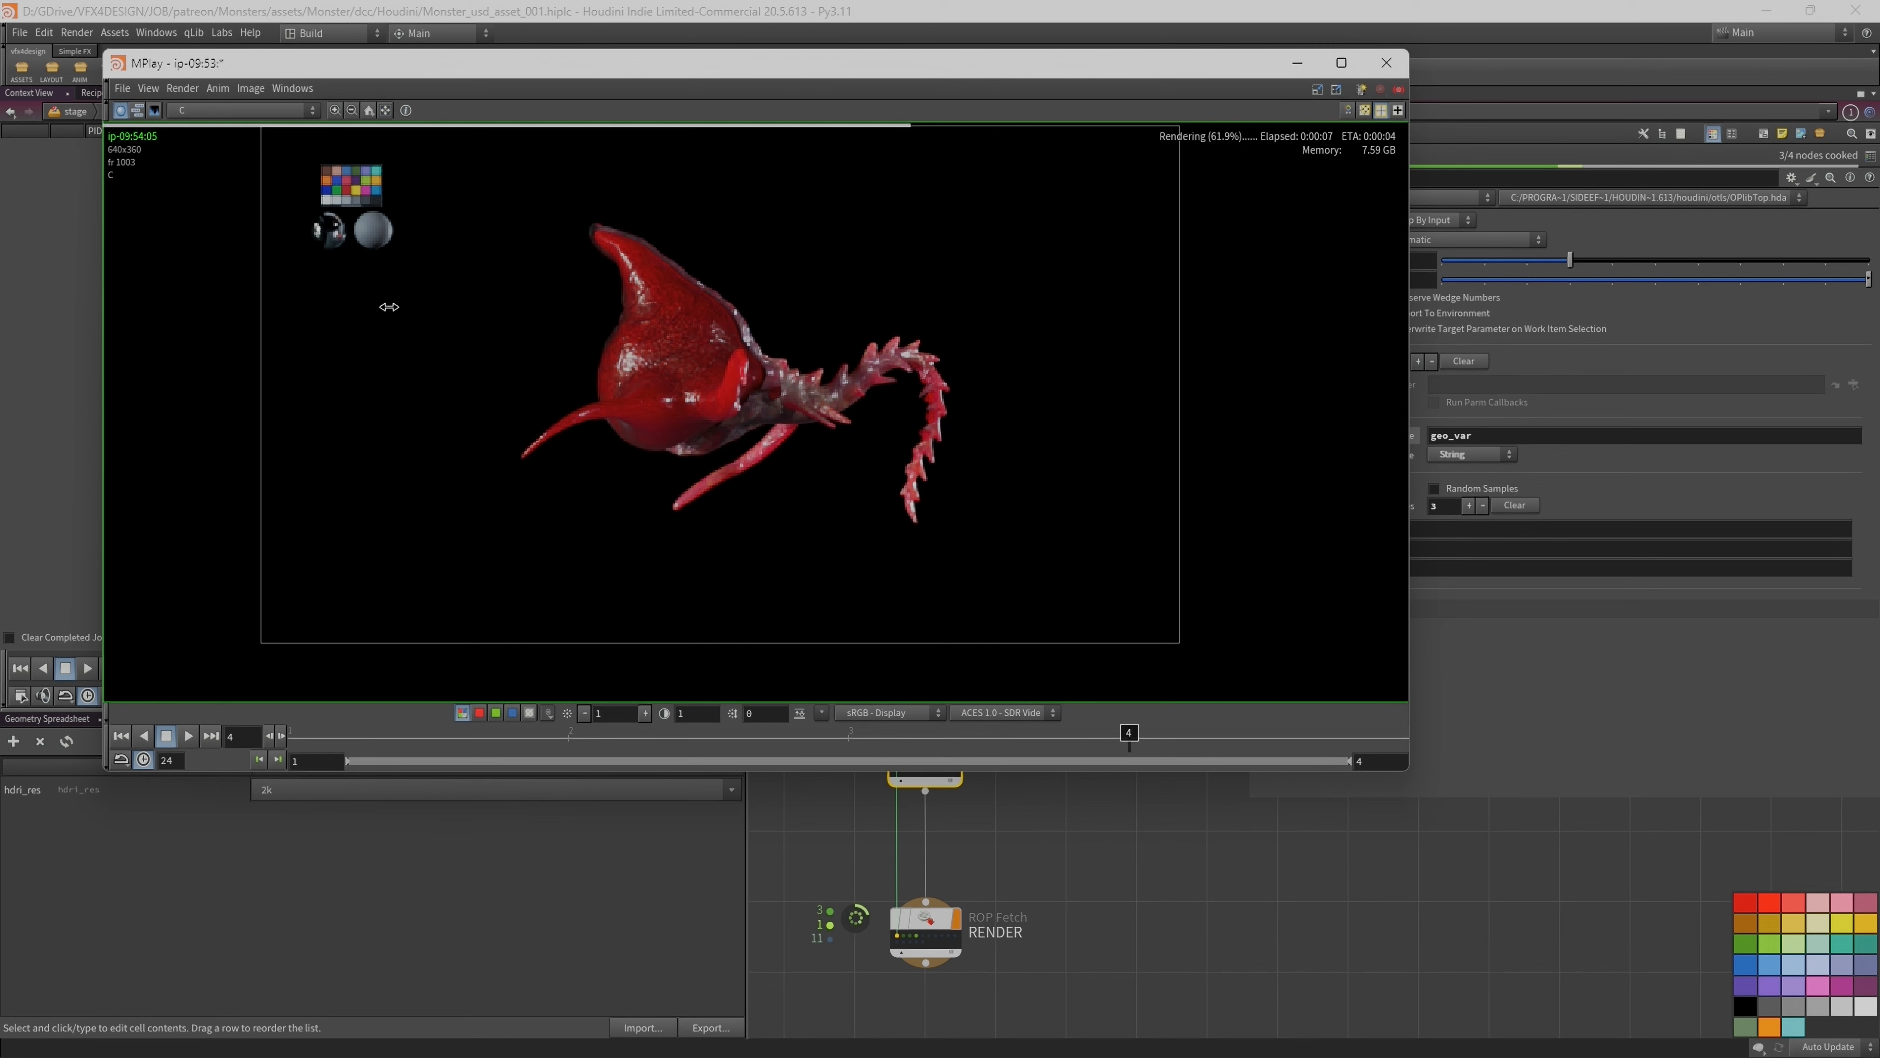
pyautogui.moveTo(932, 750)
pyautogui.mouseDown()
pyautogui.moveTo(356, 704)
pyautogui.moveTo(1128, 690)
pyautogui.moveTo(642, 630)
pyautogui.moveTo(957, 643)
pyautogui.moveTo(621, 643)
pyautogui.moveTo(1222, 653)
pyautogui.moveTo(714, 689)
pyautogui.moveTo(778, 493)
pyautogui.mouseUp()
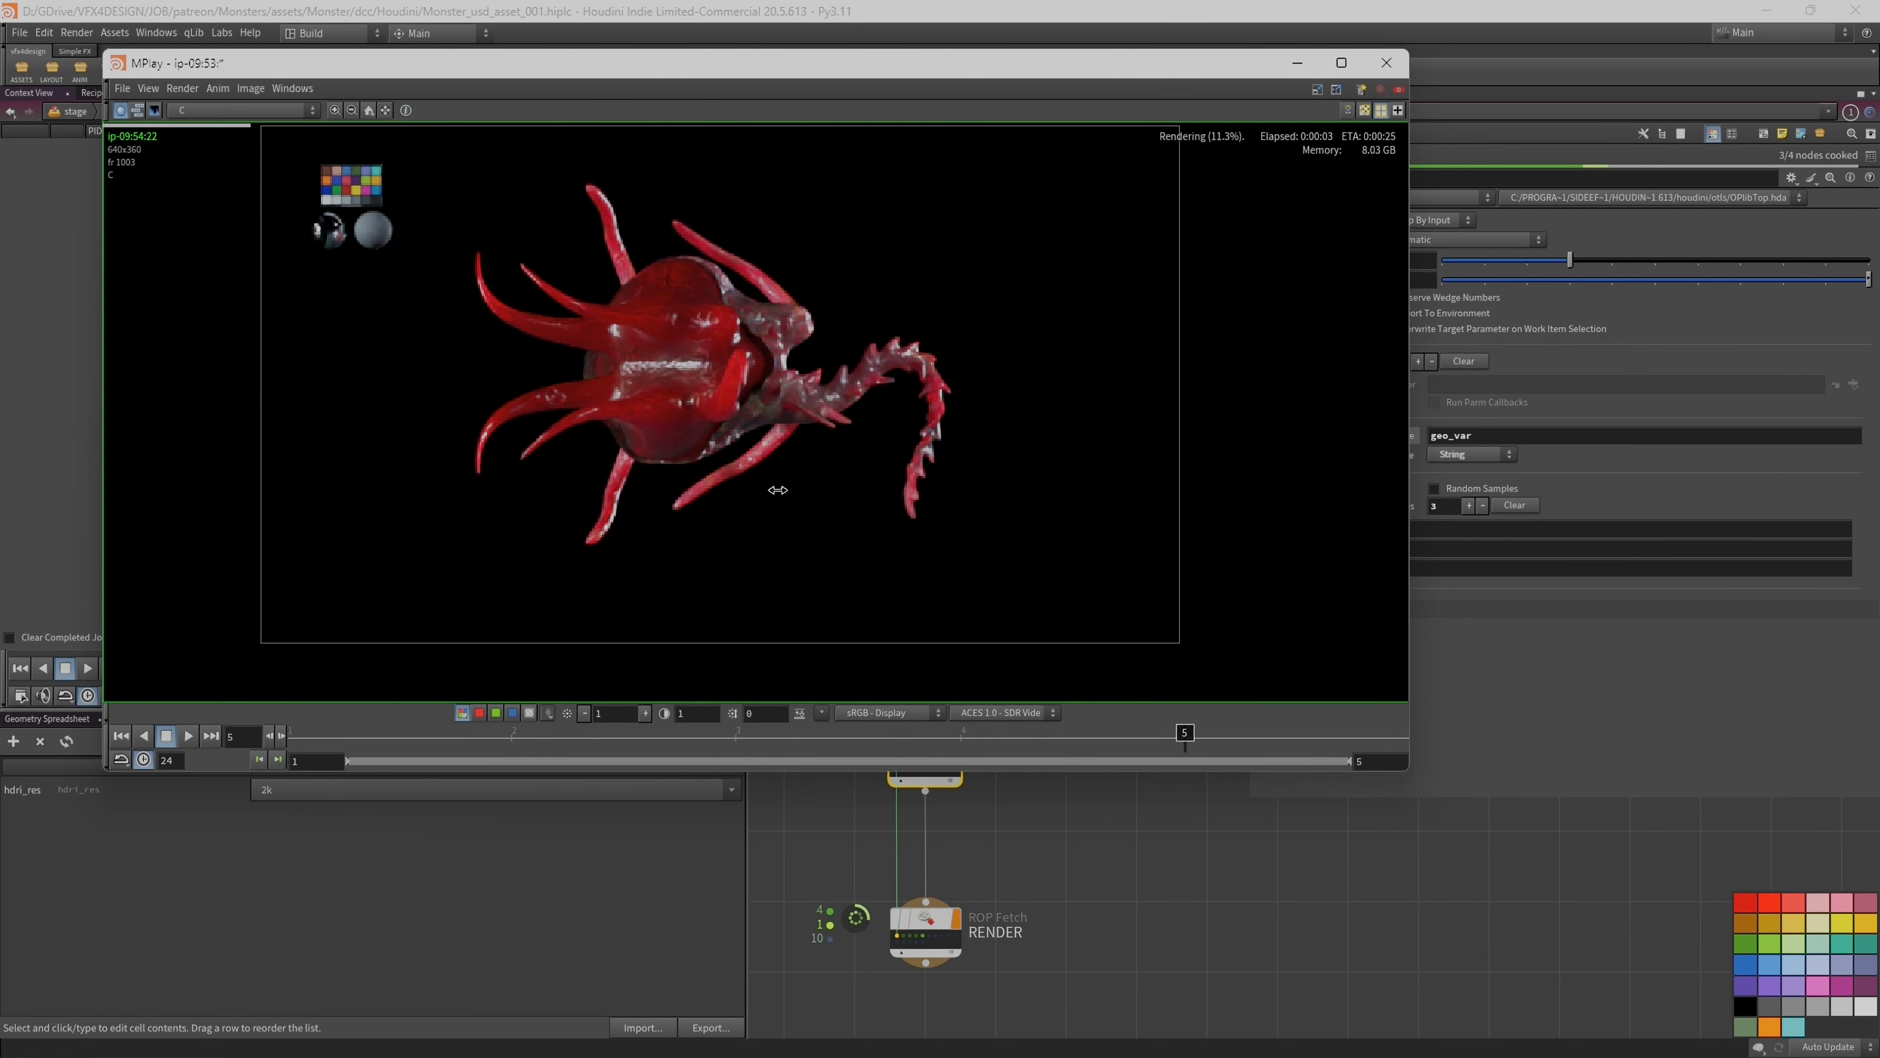
pyautogui.moveTo(960, 361); pyautogui.dragTo(965, 379, button='middle')
pyautogui.moveTo(932, 747); pyautogui.dragTo(852, 634)
pyautogui.moveTo(808, 733); pyautogui.dragTo(1111, 744)
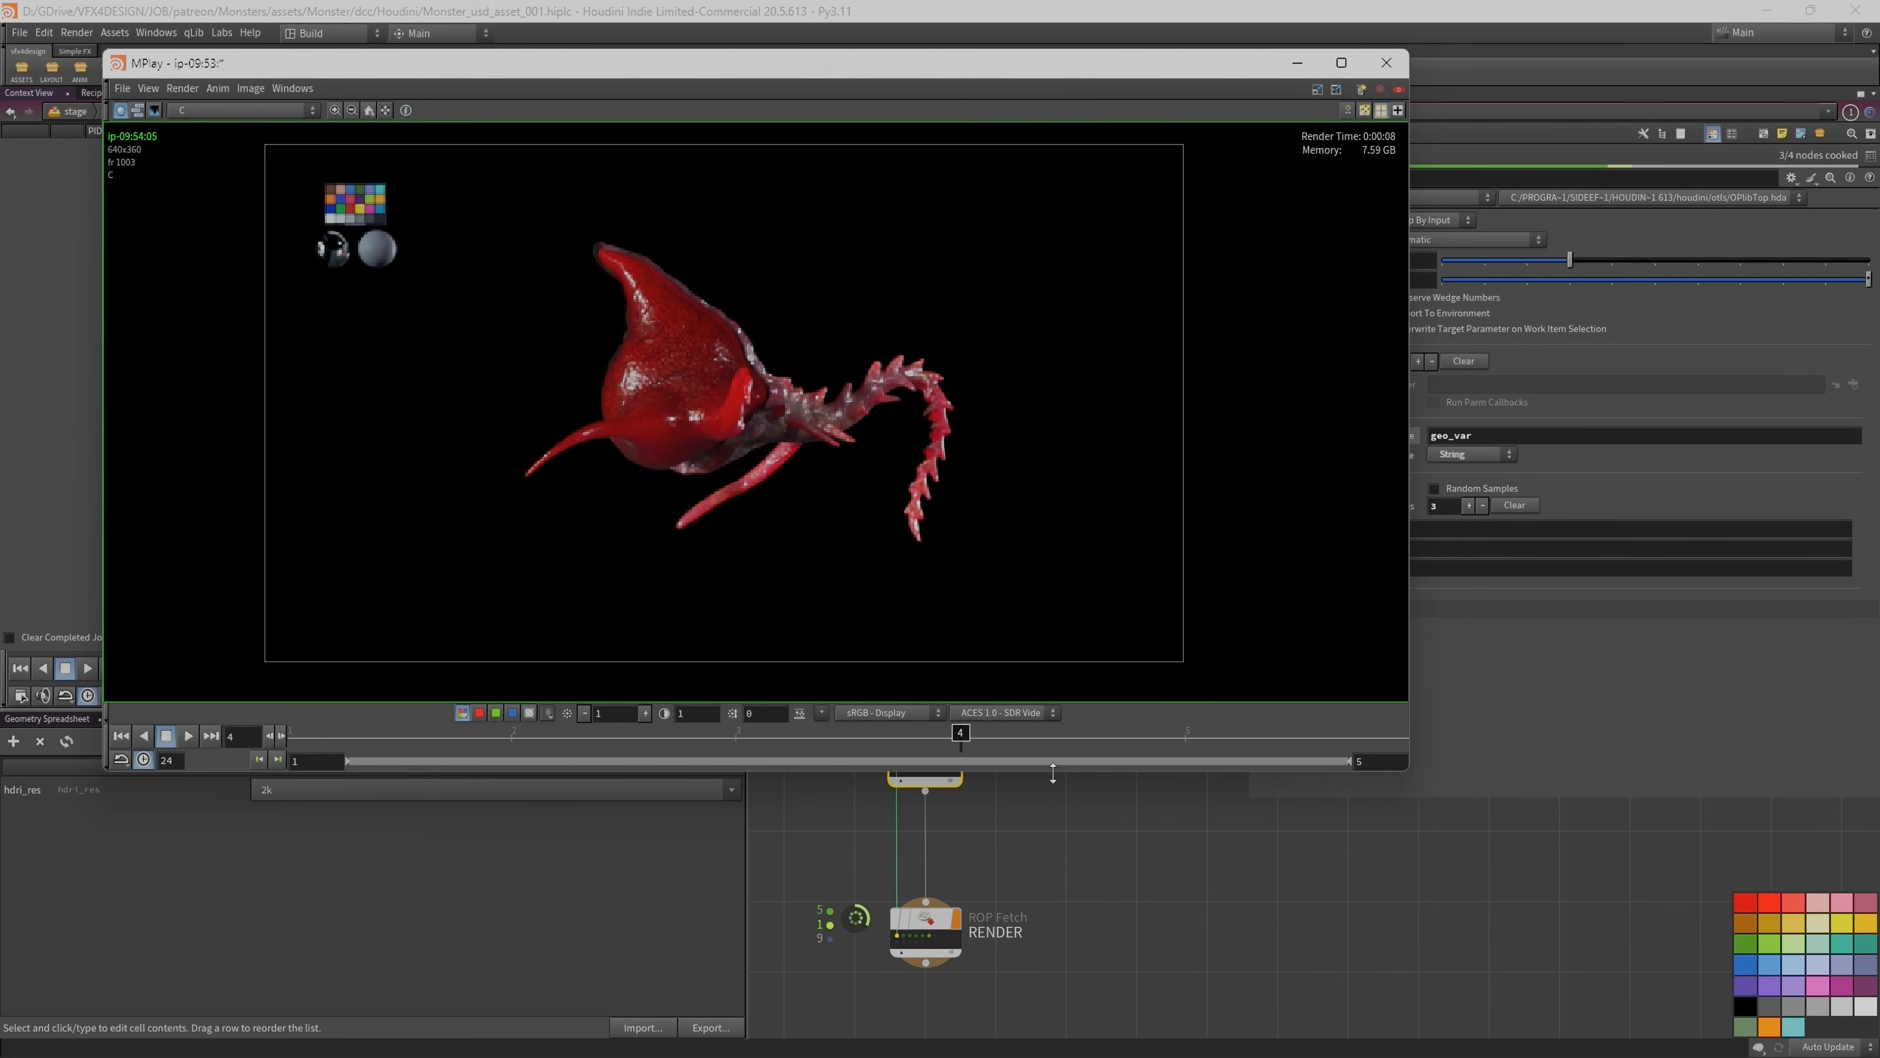
# Step: Move the MPlay window aside, switch to File Explorer and review the variant folders in ren/asset/Hou
pyautogui.click(350, 1036)
pyautogui.moveTo(1182, 64); pyautogui.dragTo(357, 250)
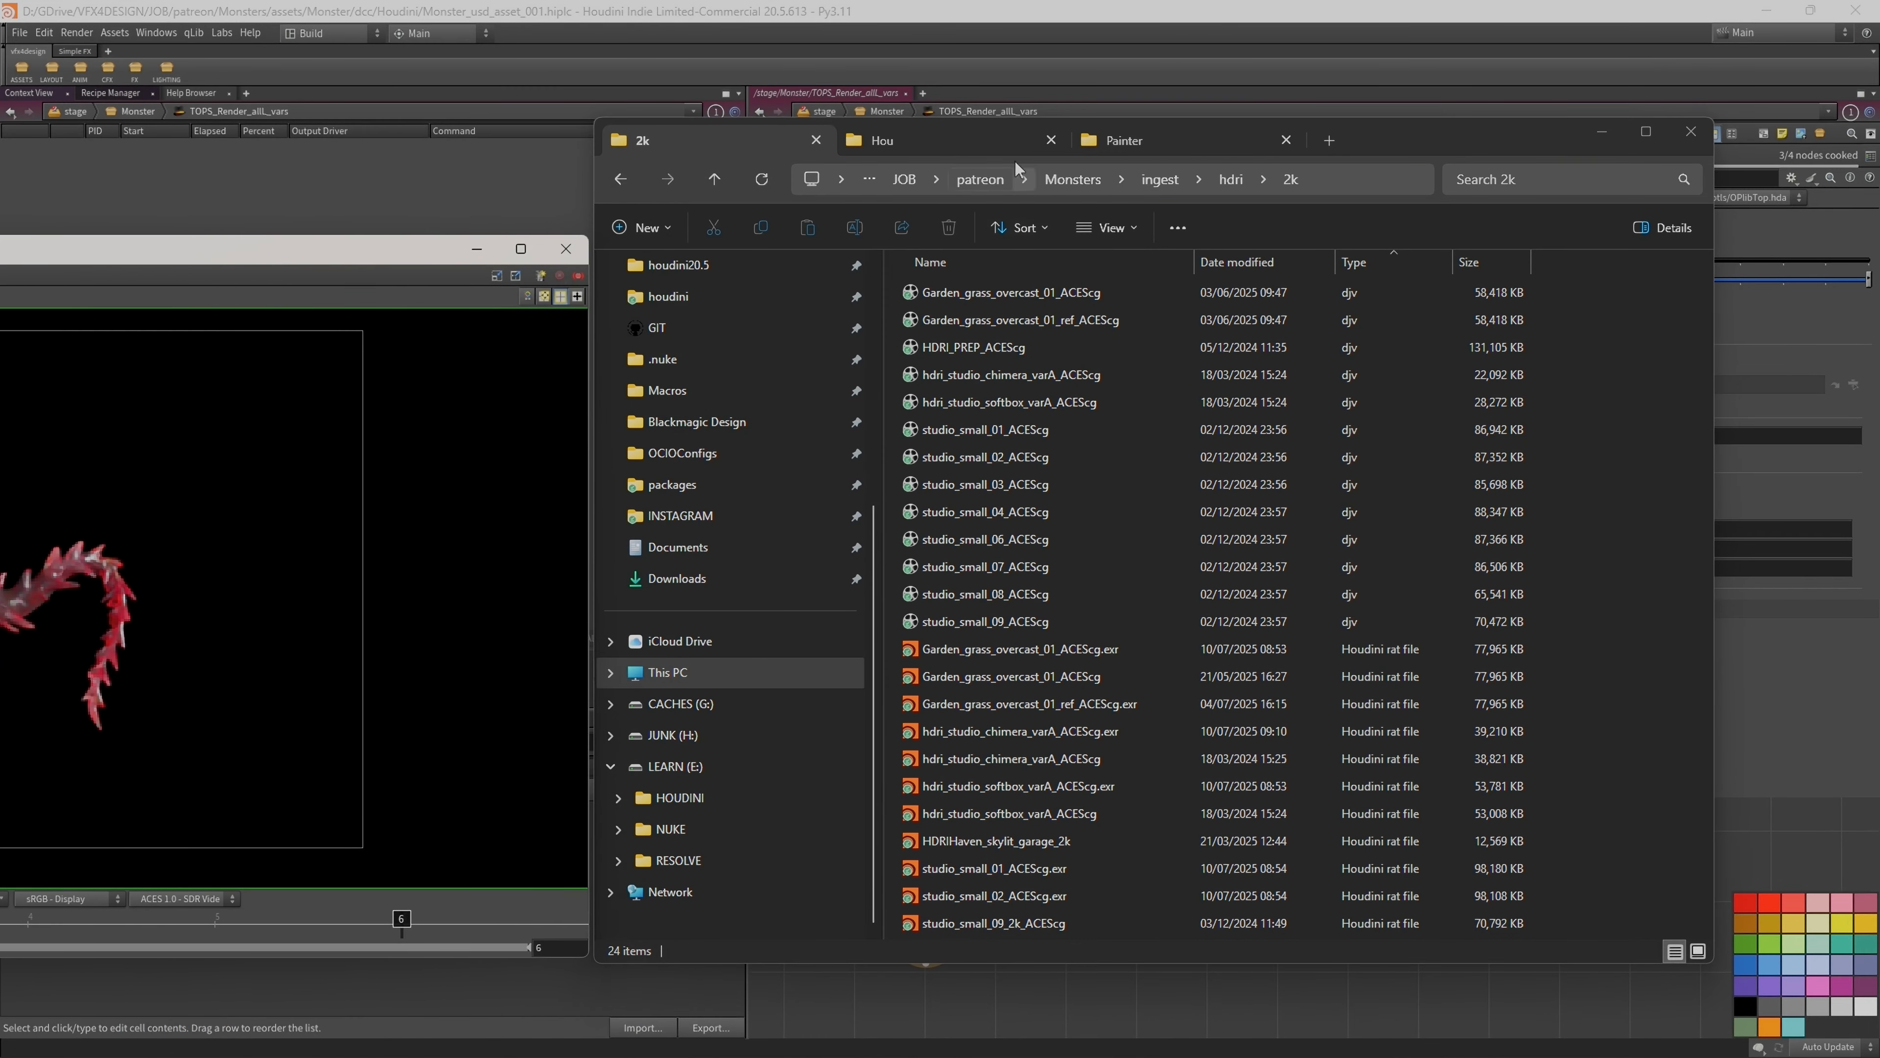
pyautogui.click(921, 147)
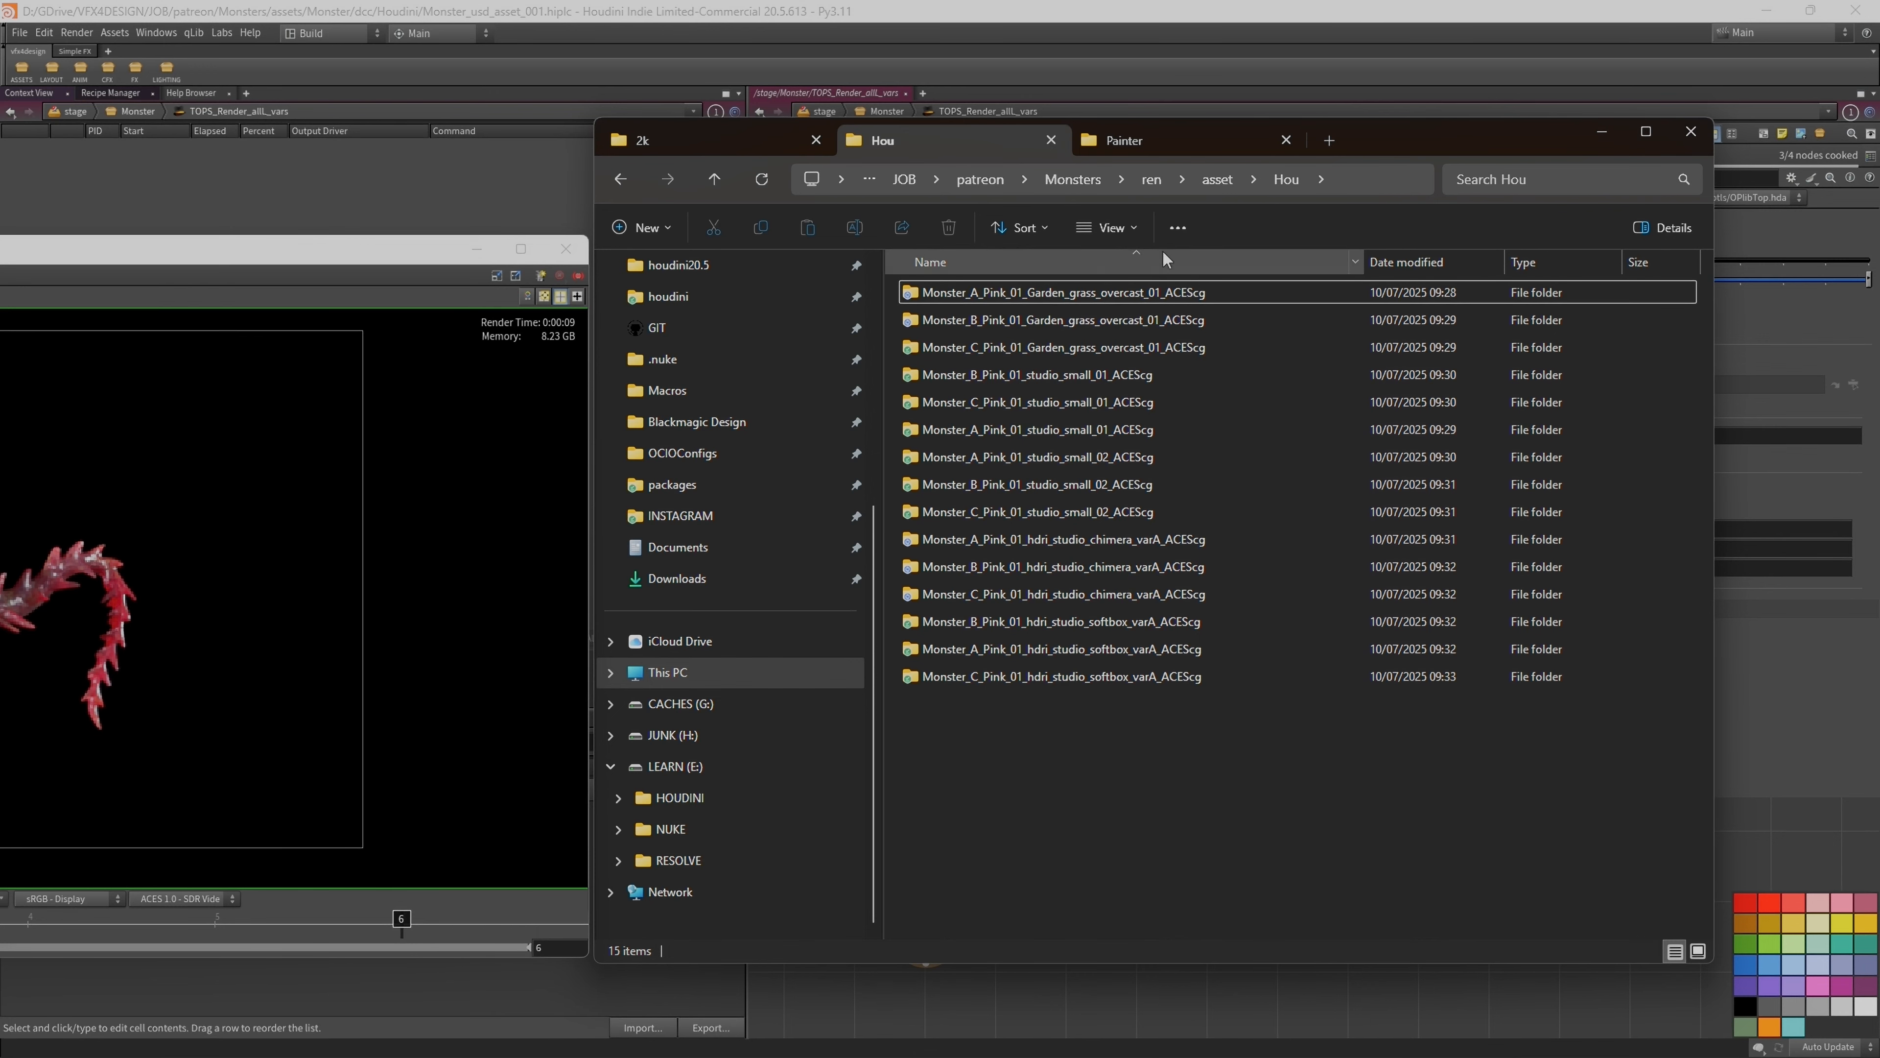
# Step: Browse the job structure from patreon through Monsters and ren, checking the shot_000 folder and the asset folder
pyautogui.click(1082, 182)
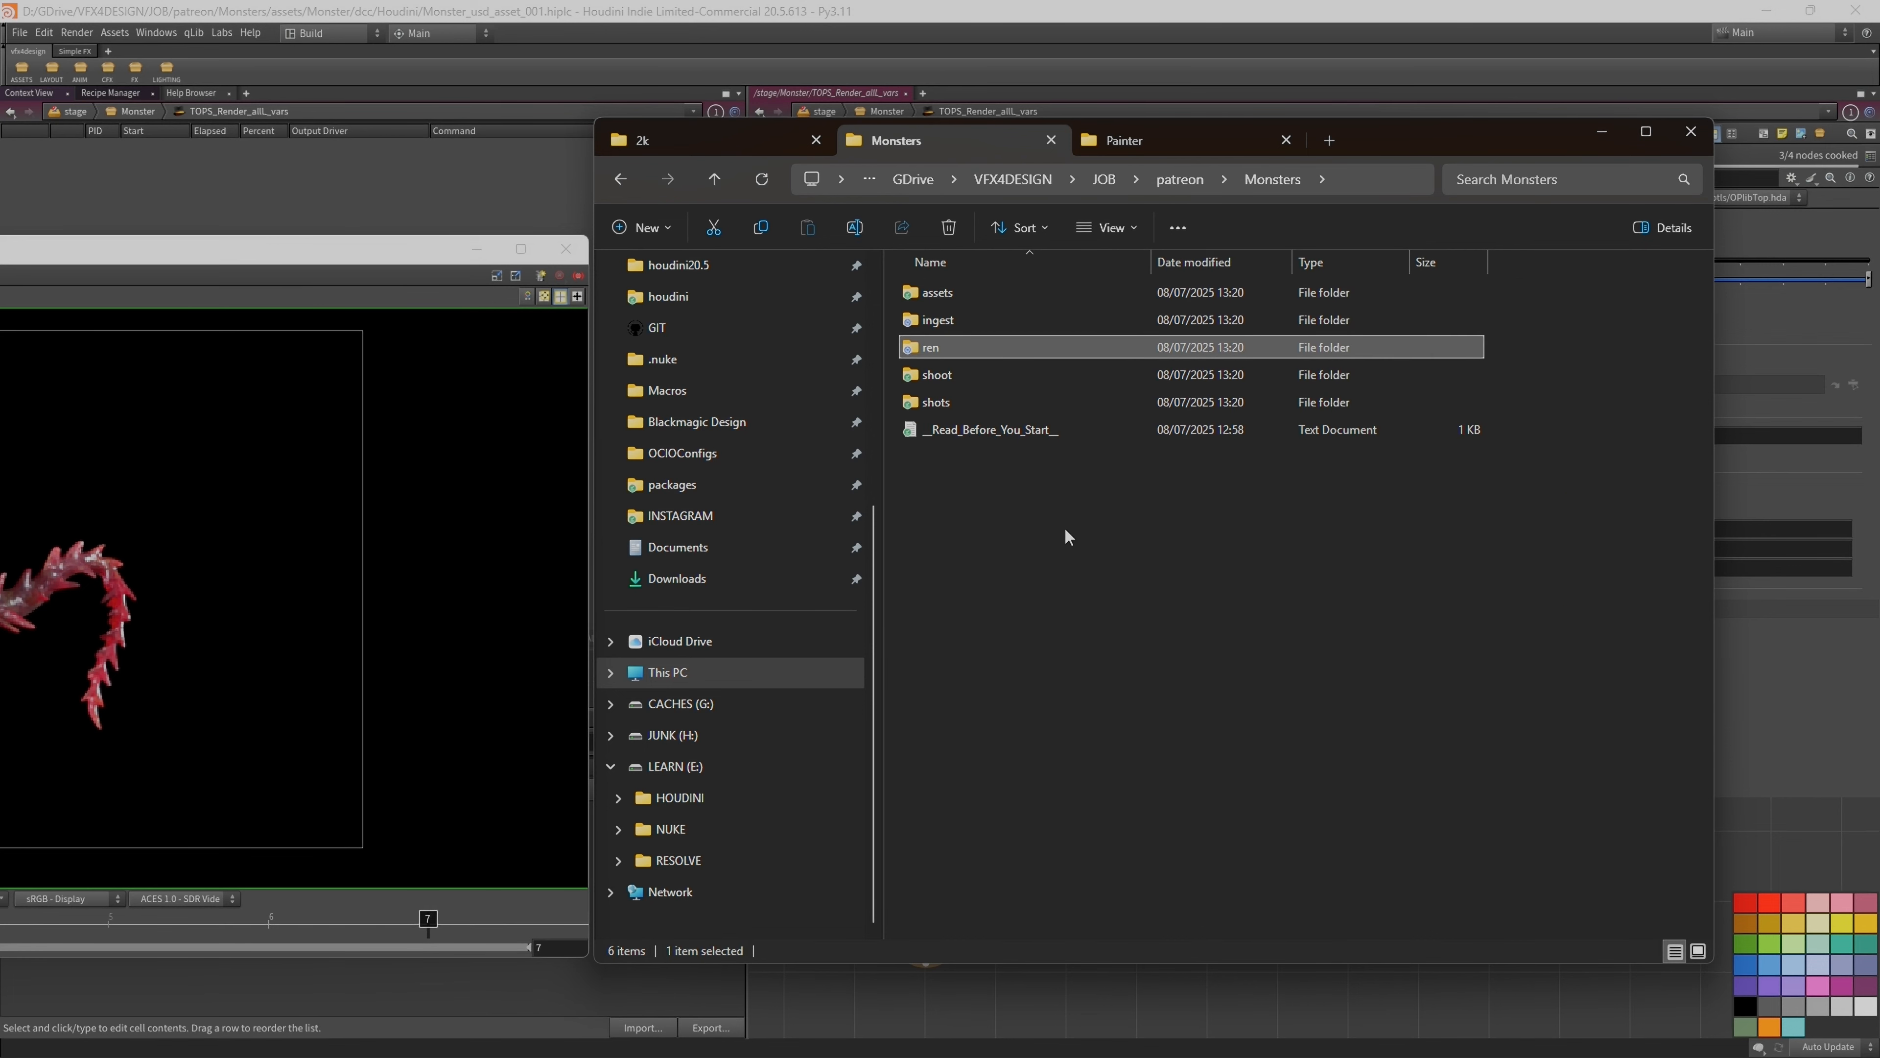
pyautogui.click(1169, 180)
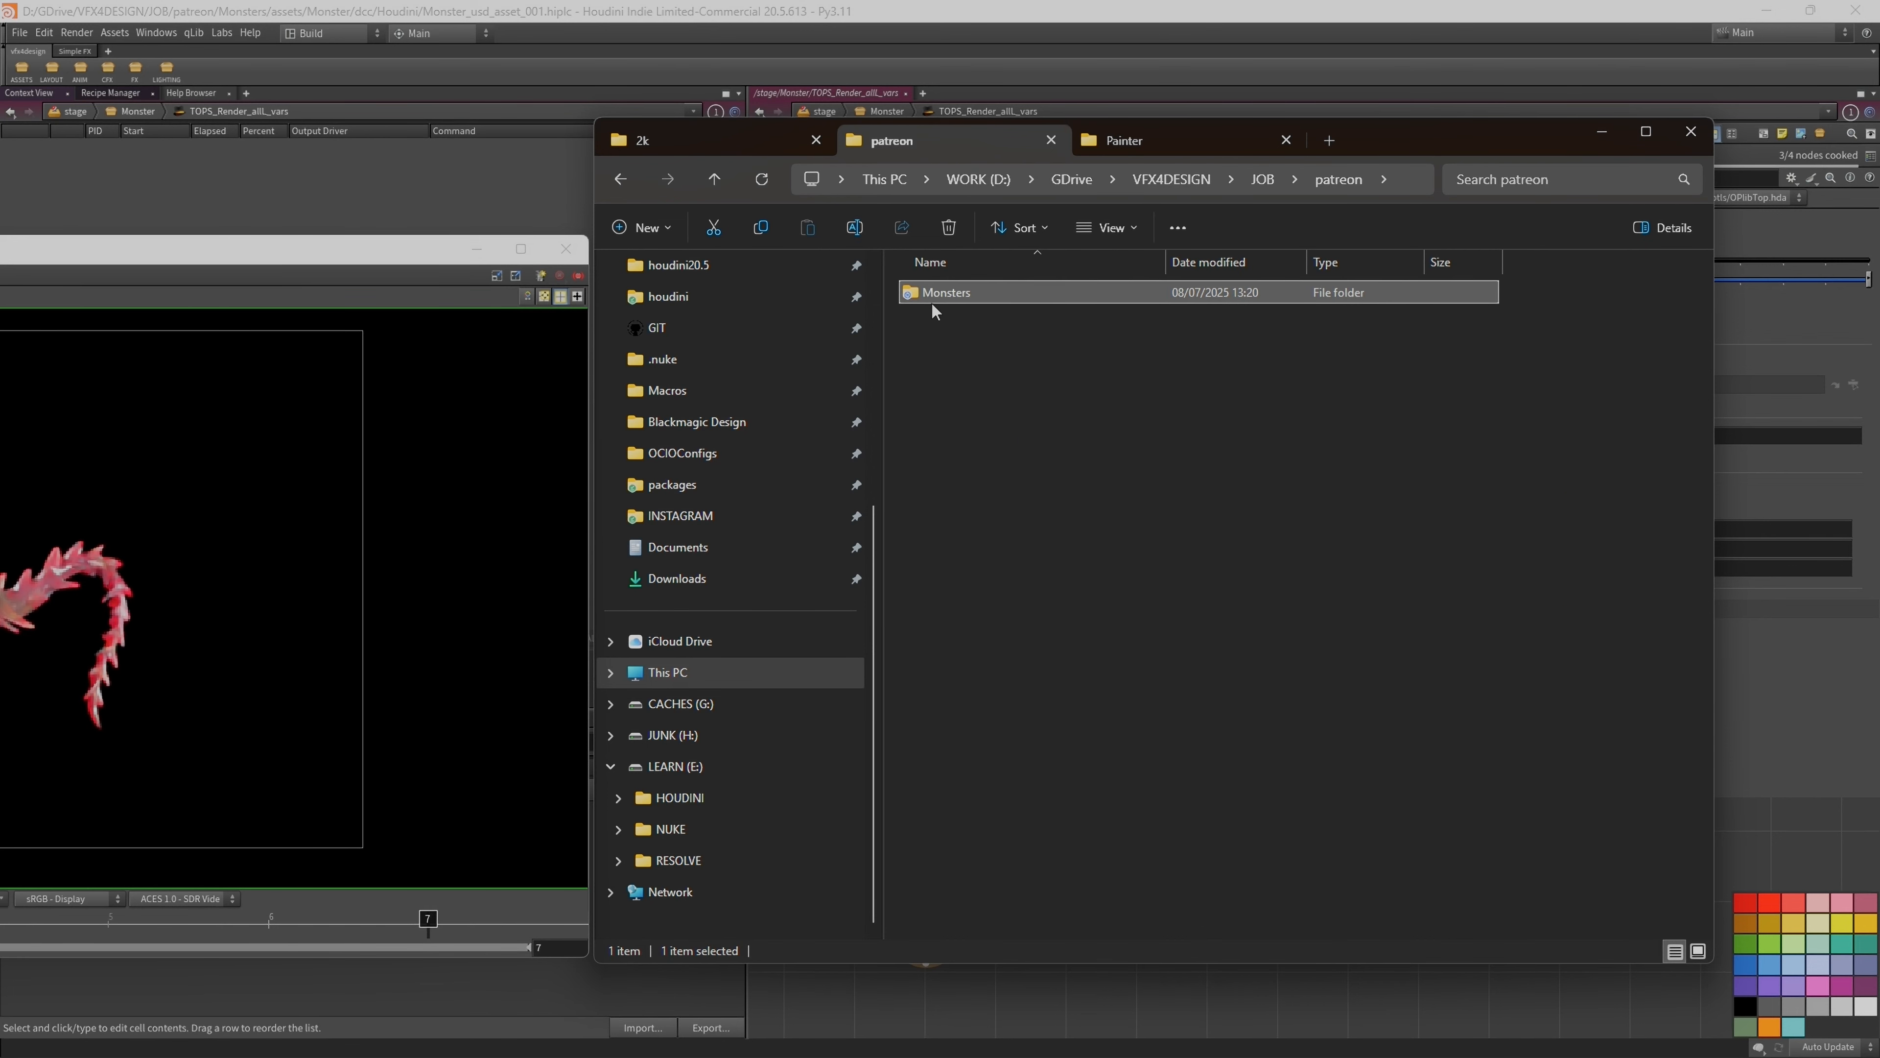
pyautogui.doubleClick(915, 296)
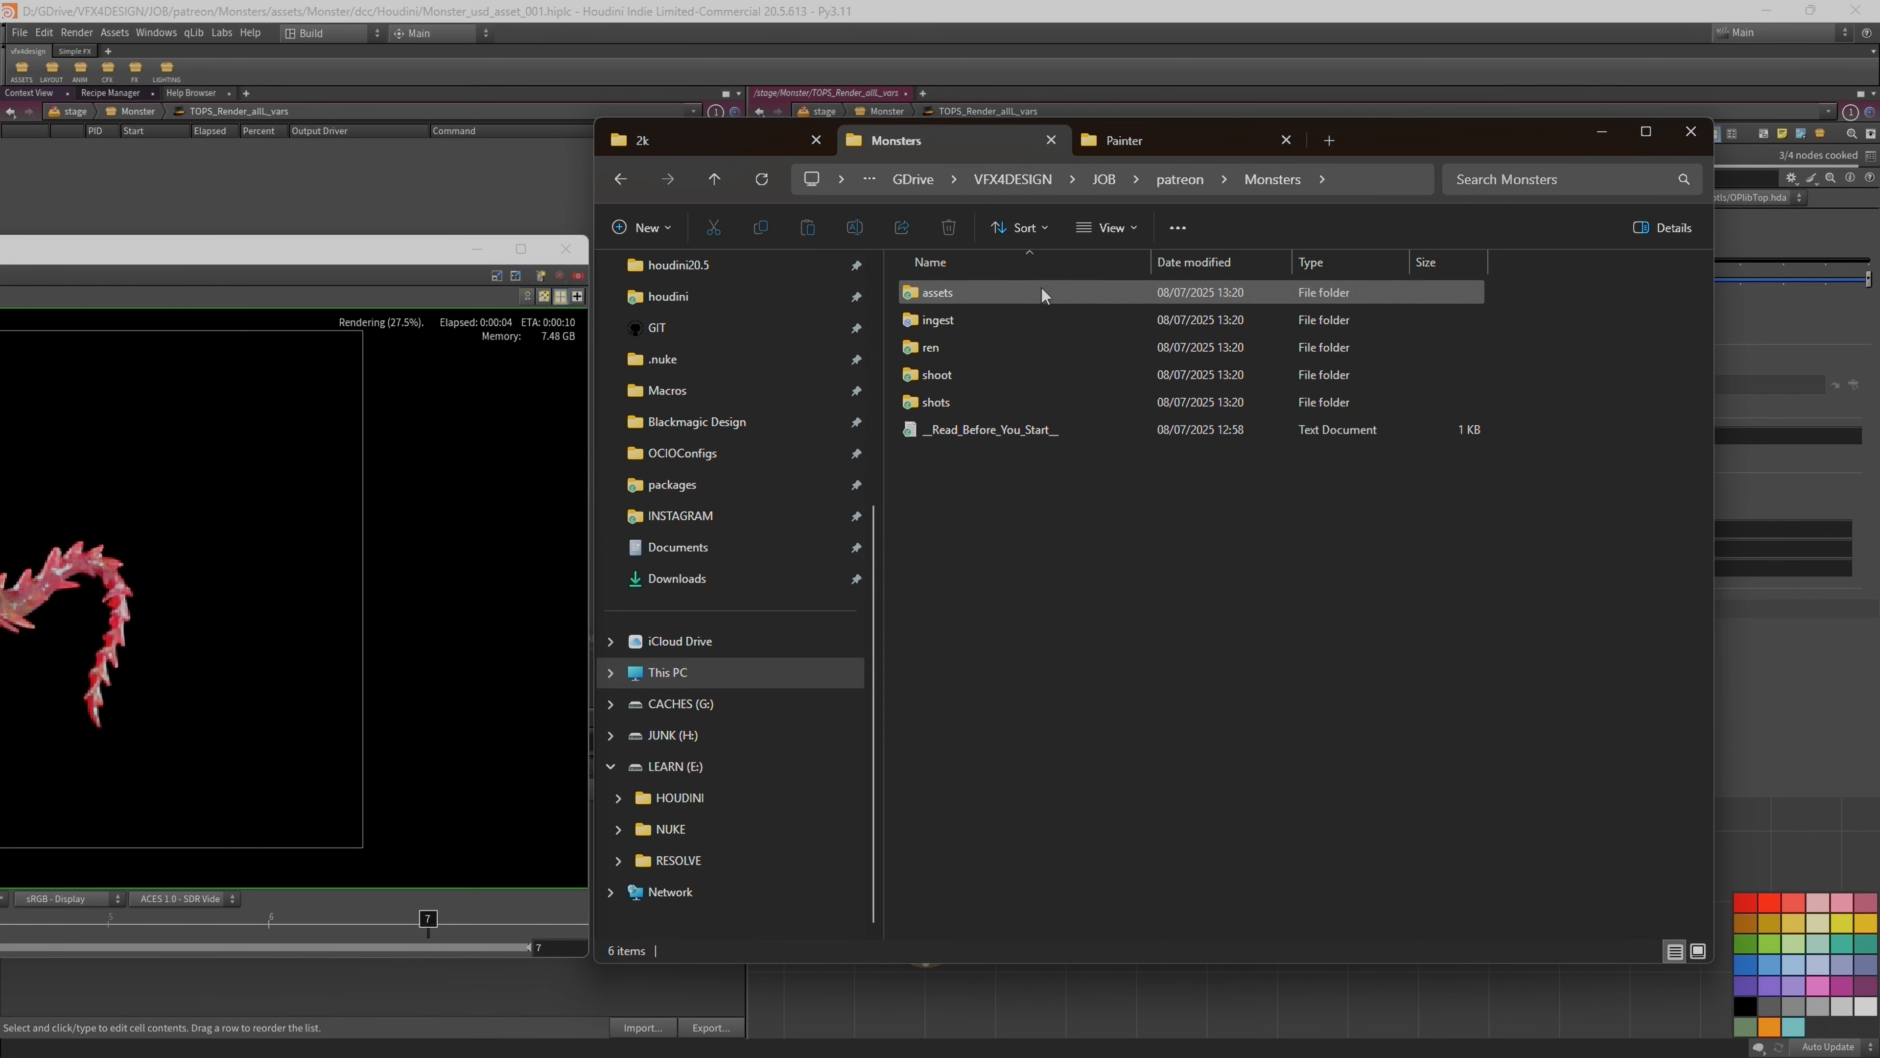
pyautogui.click(930, 354)
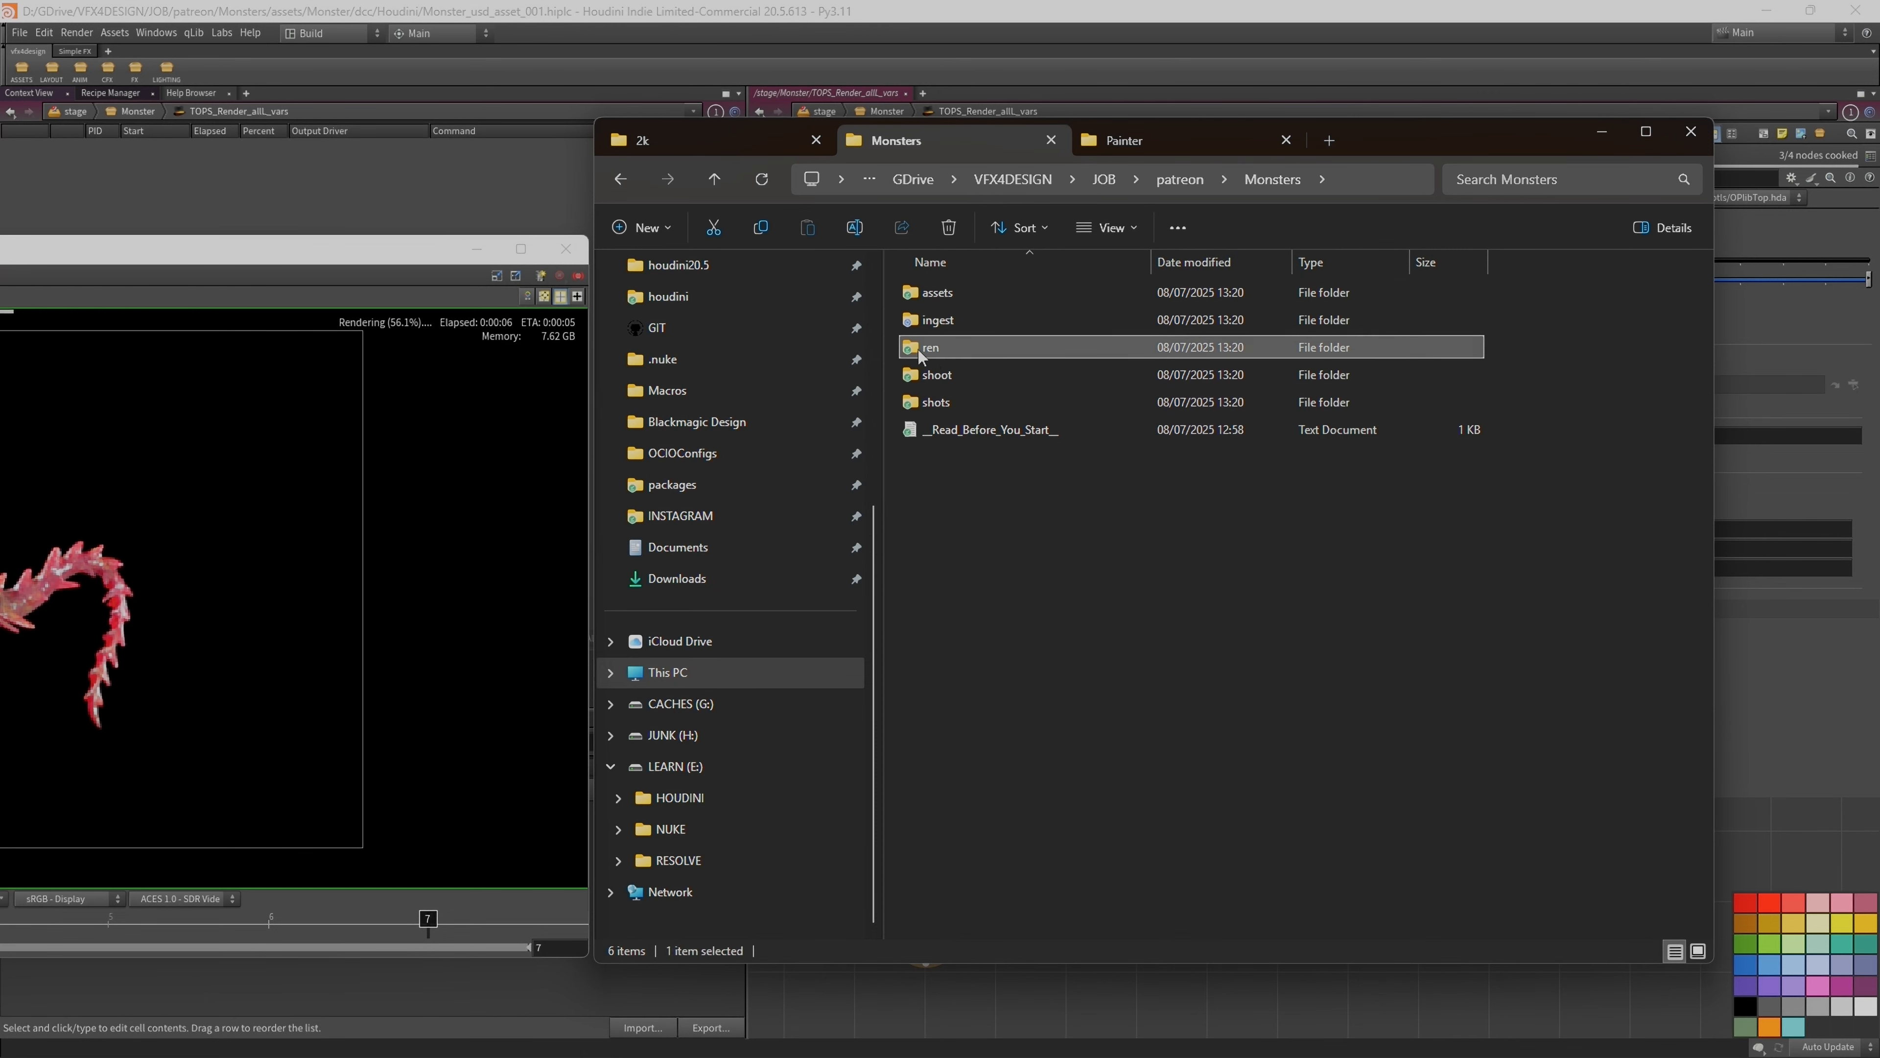
pyautogui.doubleClick(919, 350)
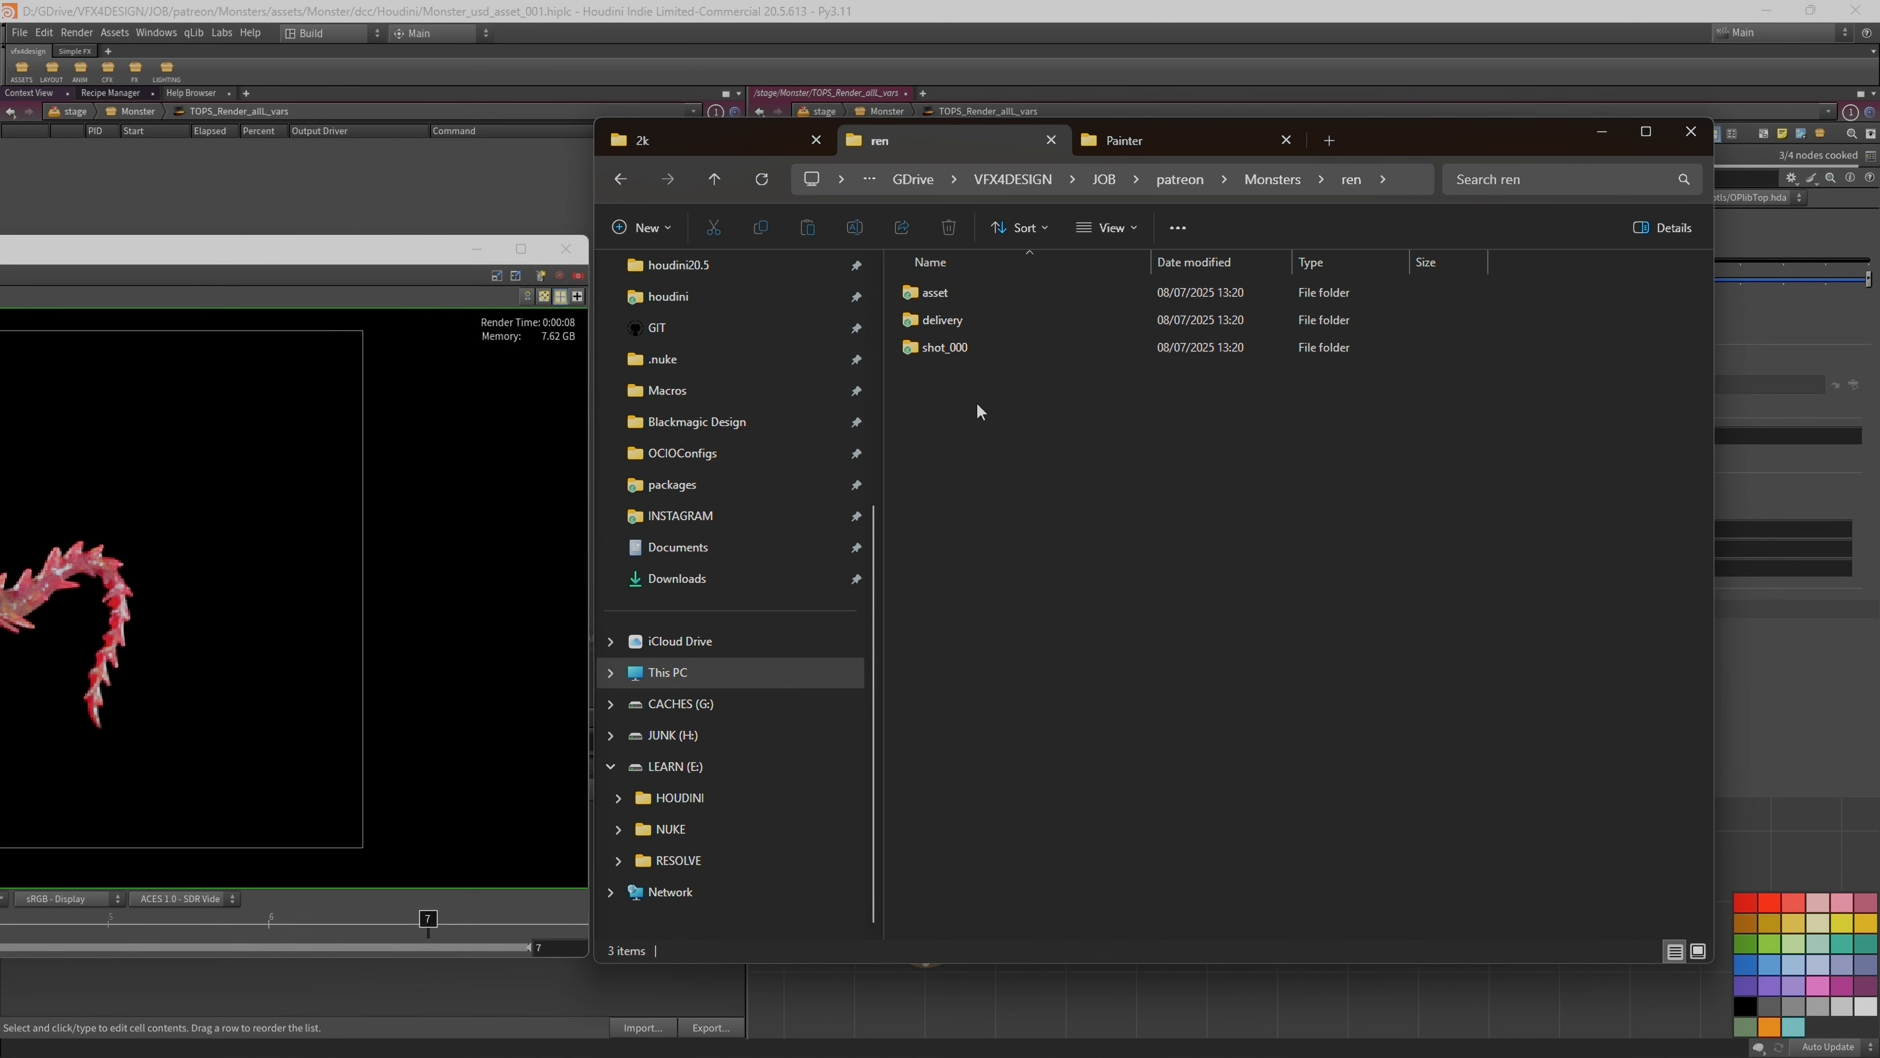
pyautogui.doubleClick(1001, 351)
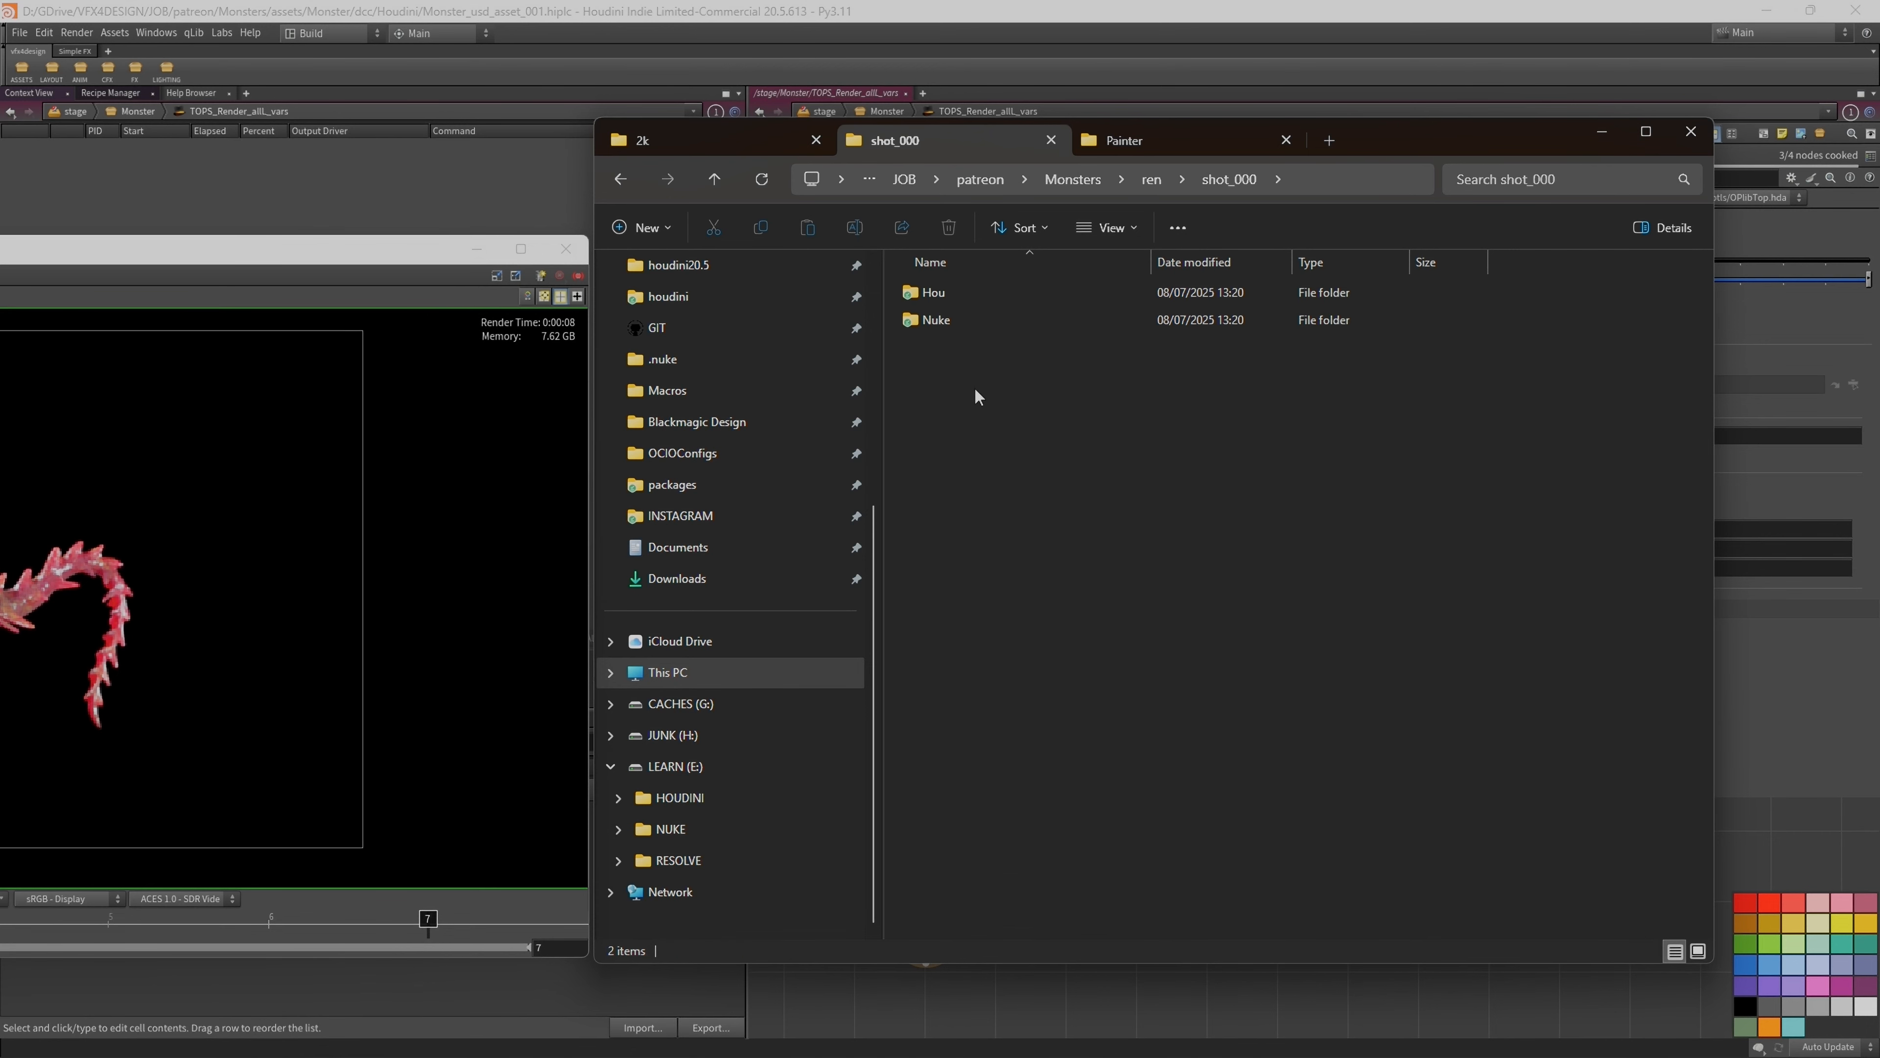
pyautogui.click(721, 182)
pyautogui.doubleClick(941, 294)
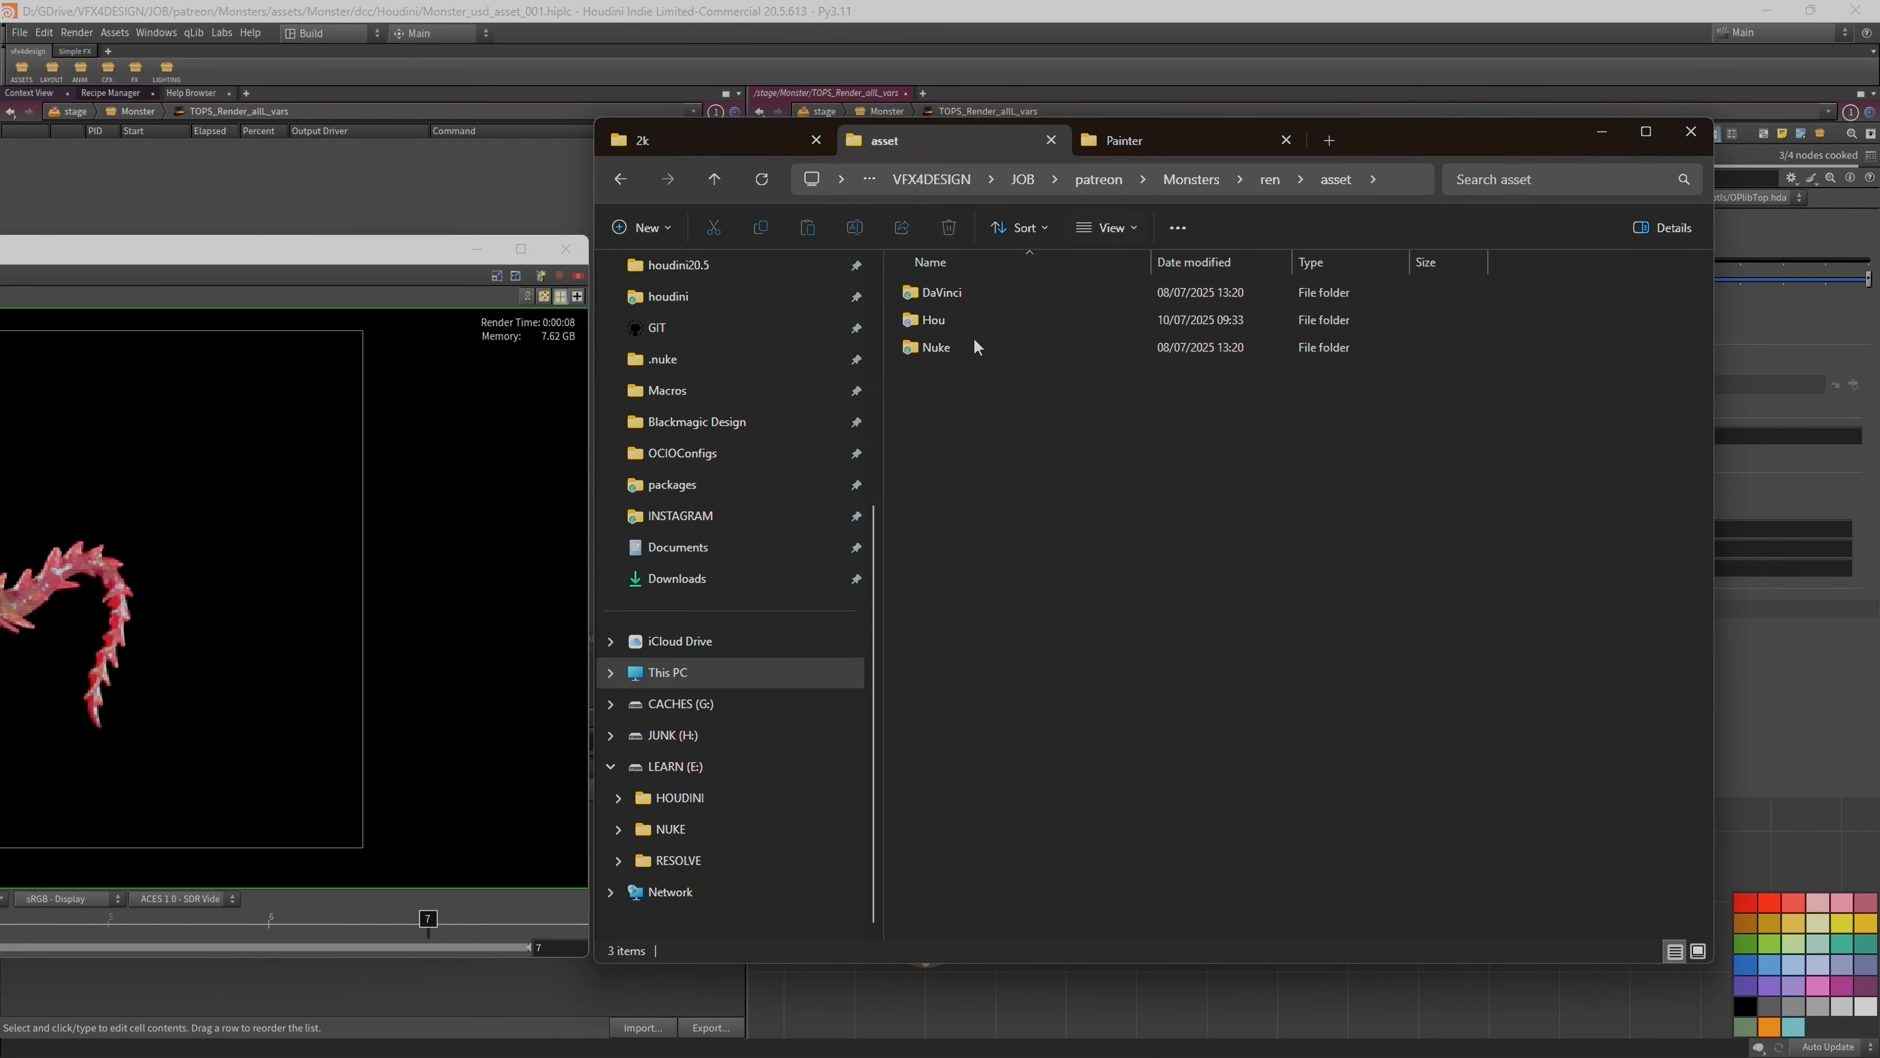
# Step: Open the Hou render folder, return to Houdini and review the Monster network's camera, light, AOV and render nodes
pyautogui.doubleClick(950, 319)
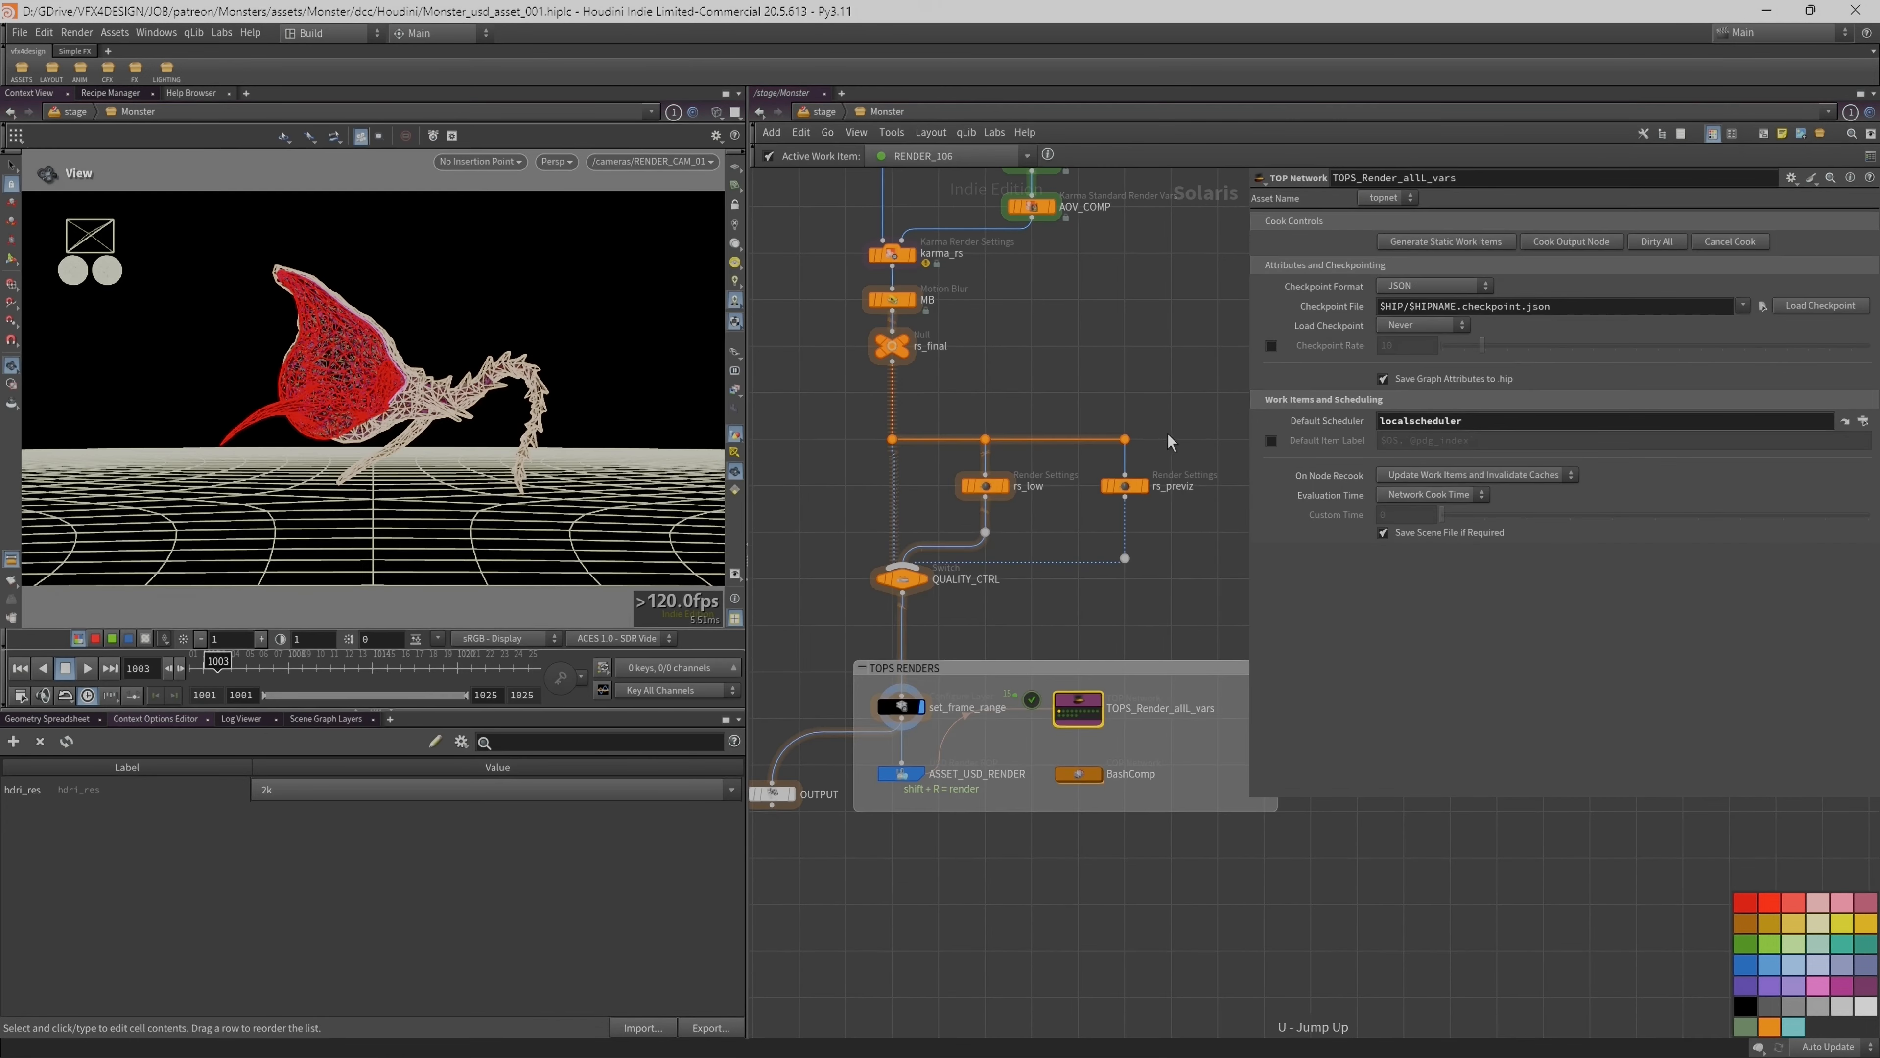
pyautogui.moveTo(1250, 382); pyautogui.dragTo(1415, 389)
pyautogui.scroll(-2, 1329, 393)
pyautogui.moveTo(1263, 319); pyautogui.dragTo(1254, 534, button='middle')
pyautogui.scroll(-6, 1288, 434)
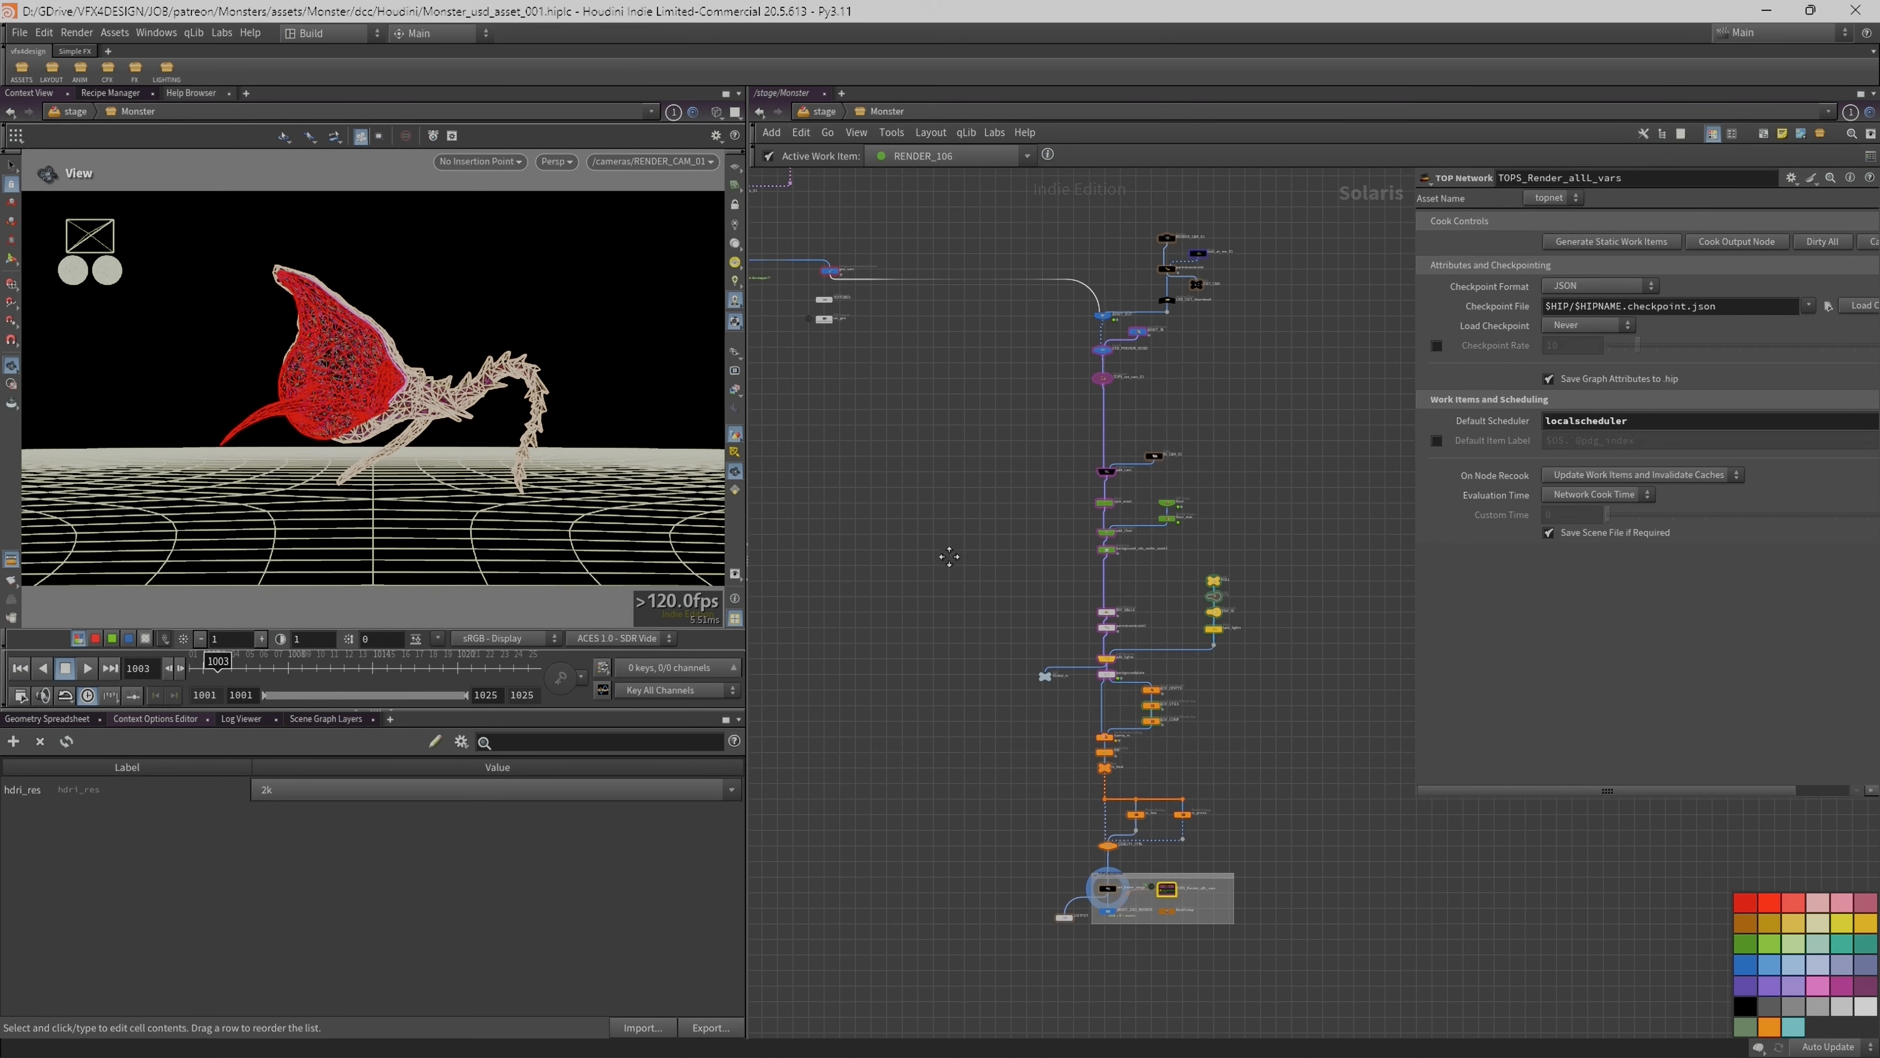
pyautogui.moveTo(952, 473); pyautogui.dragTo(1275, 950)
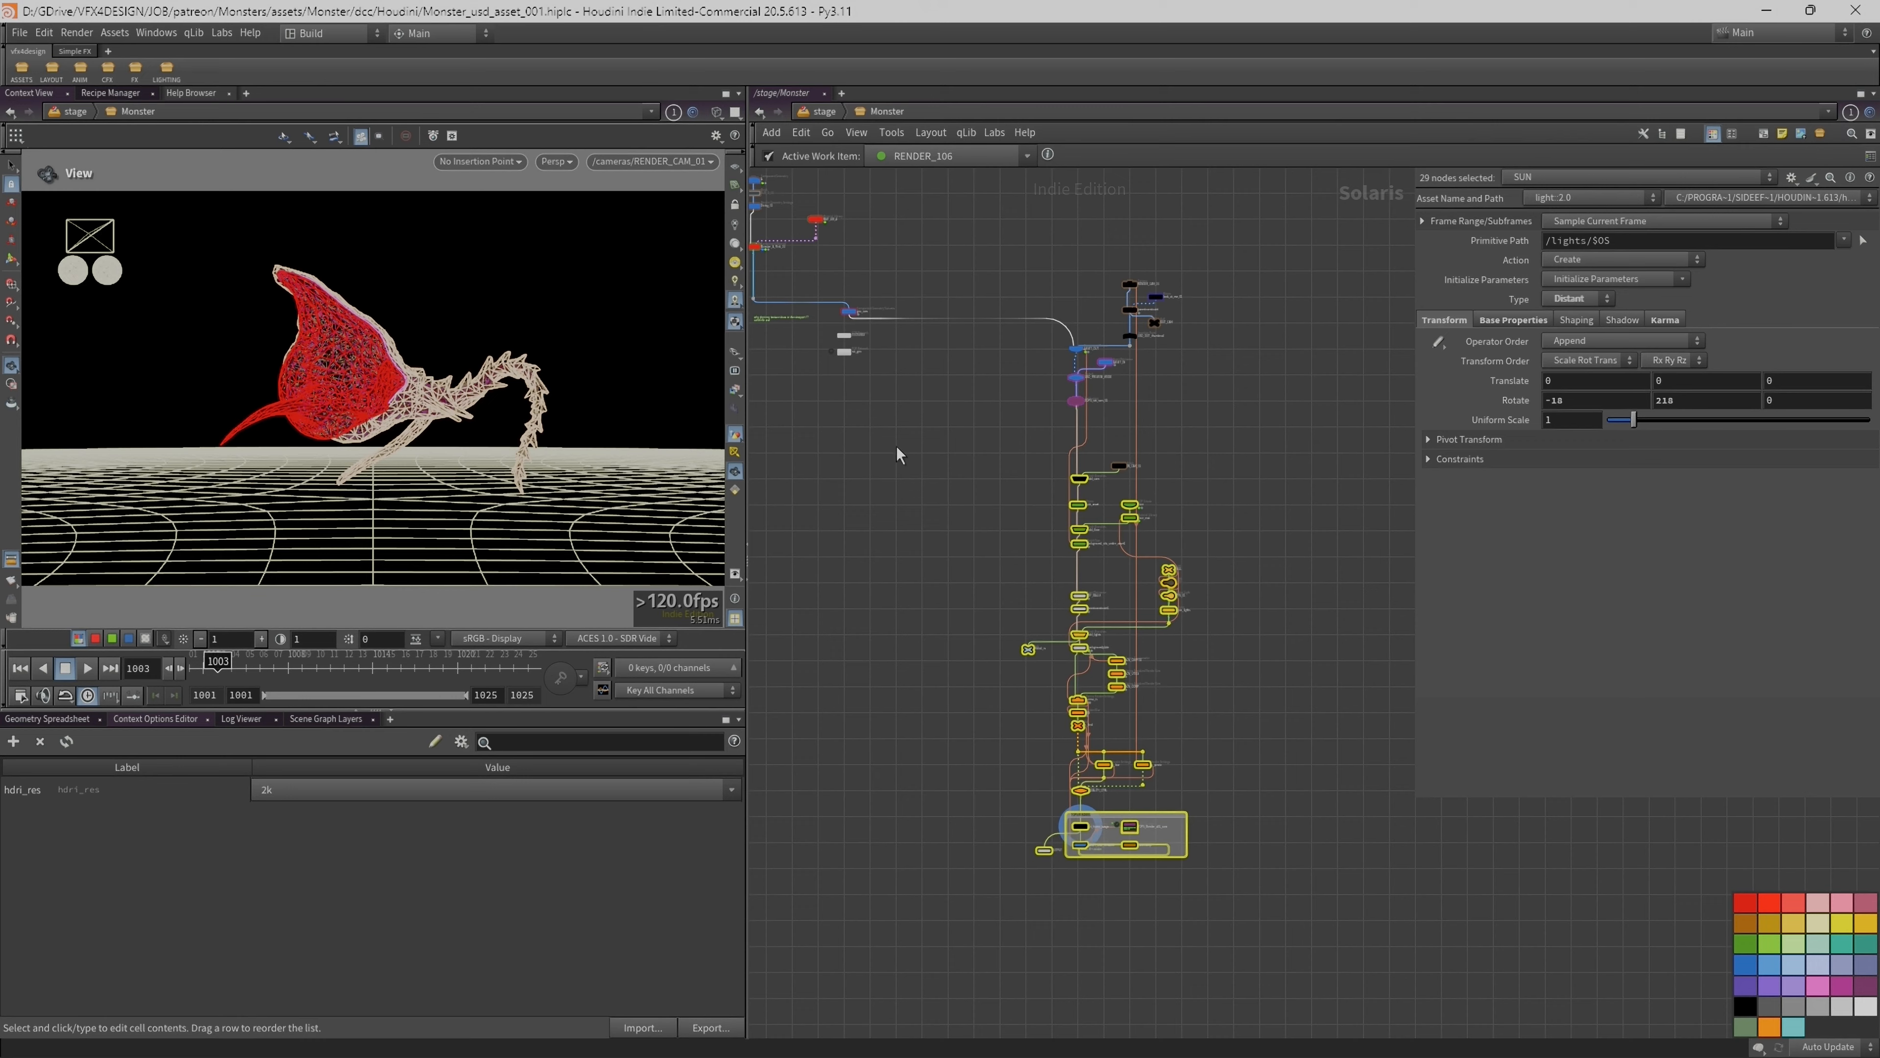
pyautogui.moveTo(897, 449); pyautogui.dragTo(910, 466, button='middle')
pyautogui.click(991, 533)
# Step: Add a Lookdev tool node to the Monster network beside the lights branch
pyautogui.scroll(4, 1236, 682)
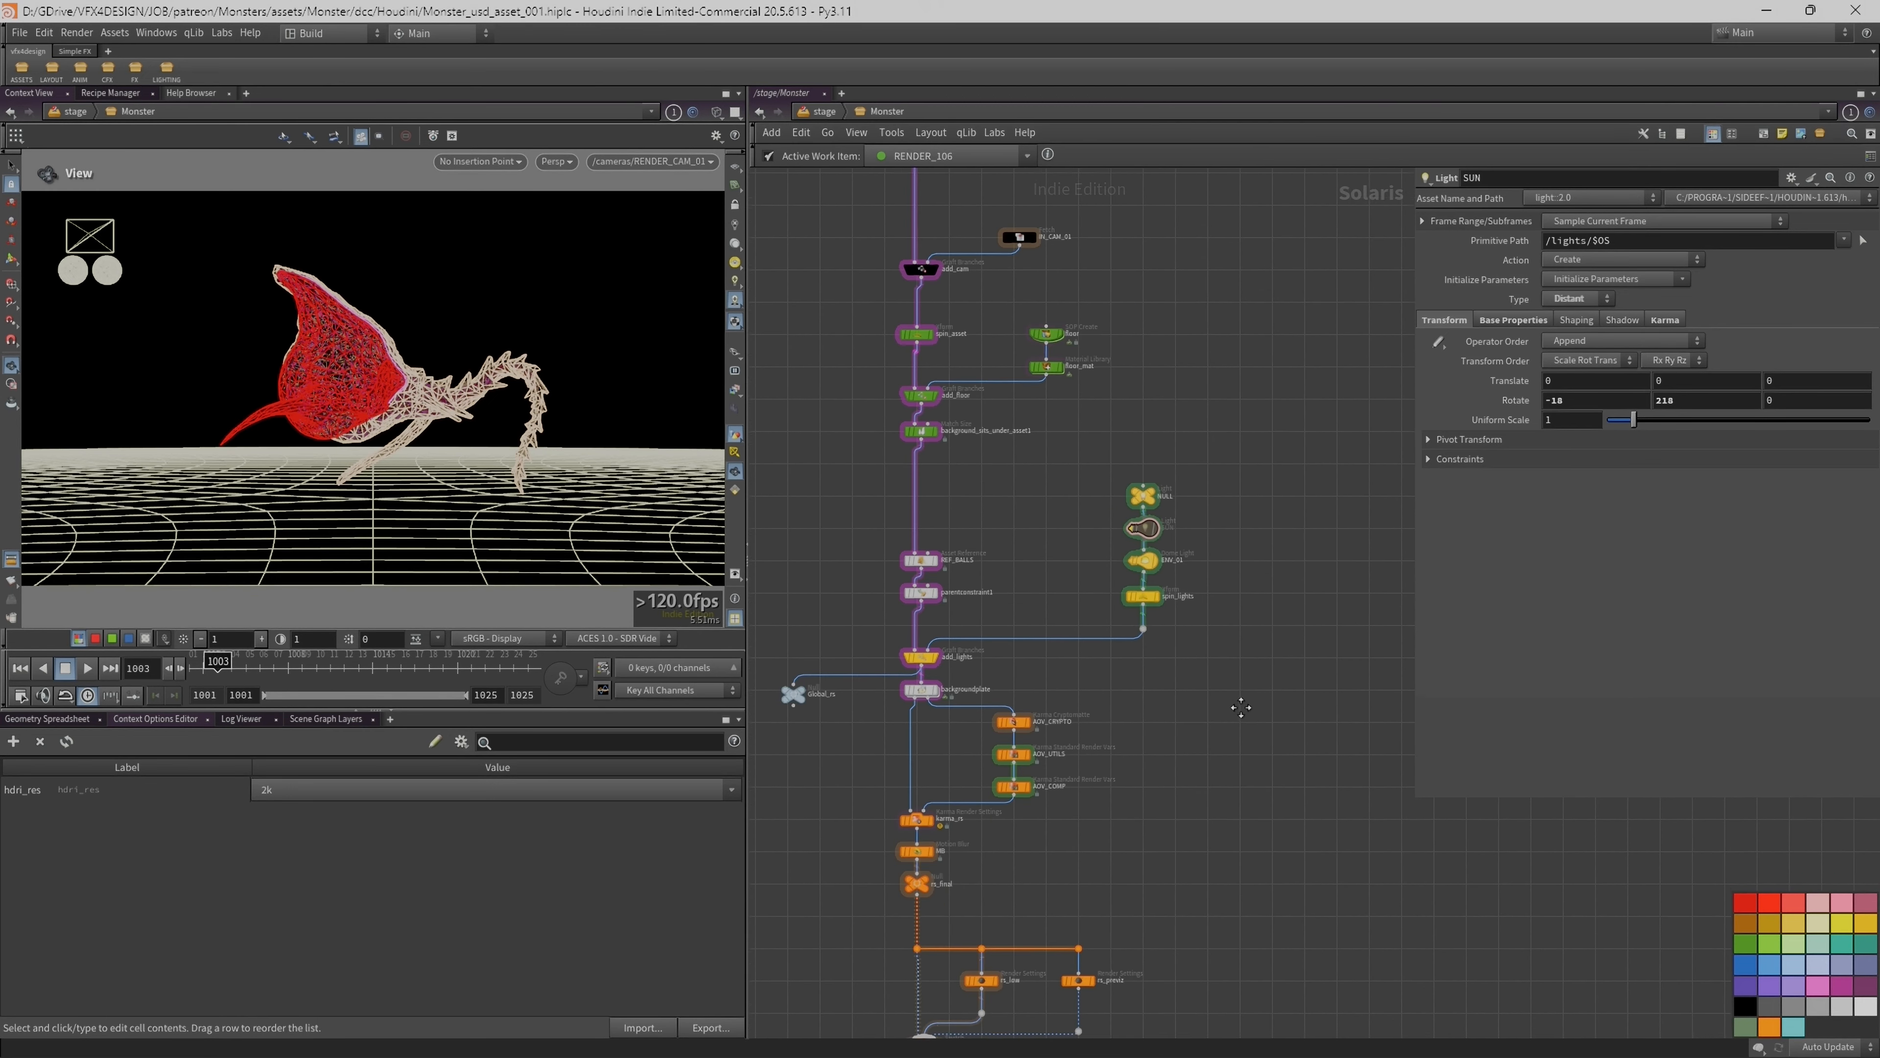
pyautogui.moveTo(1412, 544); pyautogui.dragTo(1507, 548)
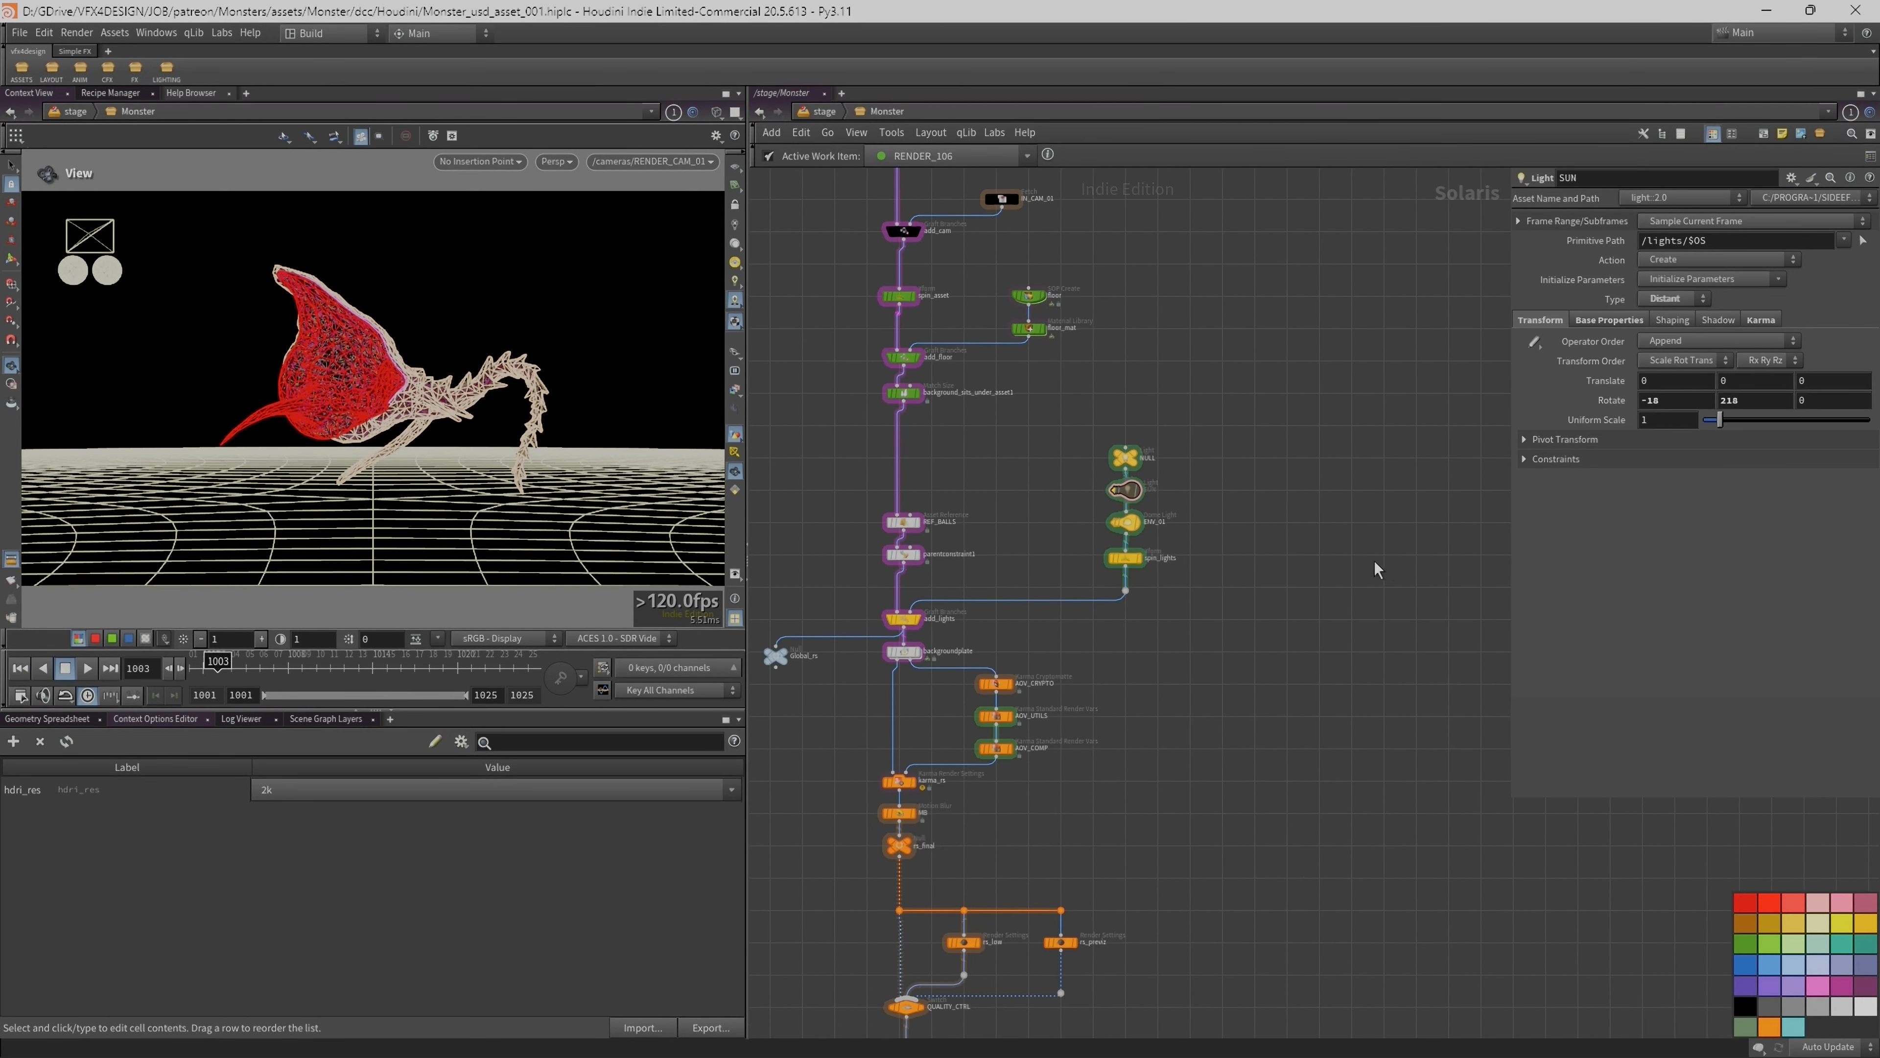
pyautogui.moveTo(1237, 583); pyautogui.dragTo(1223, 548, button='middle')
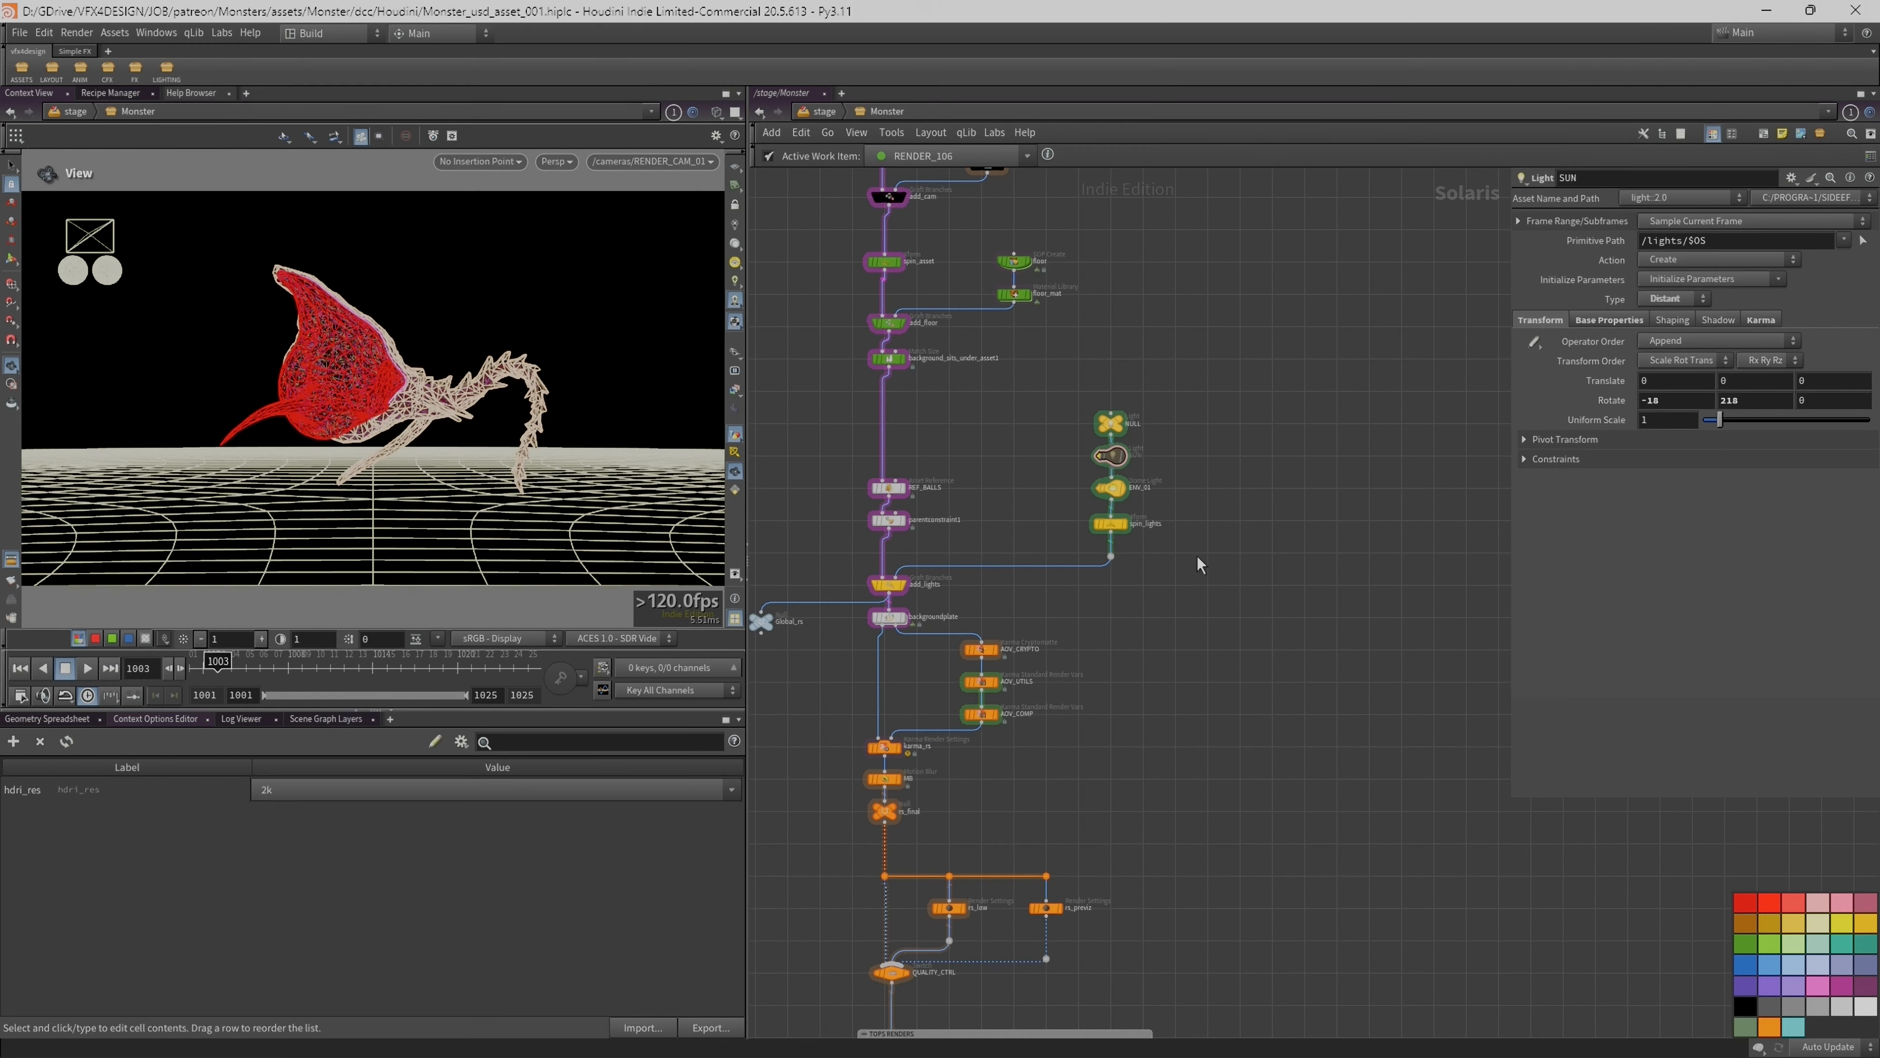
pyautogui.moveTo(1242, 559); pyautogui.dragTo(1174, 566, button='middle')
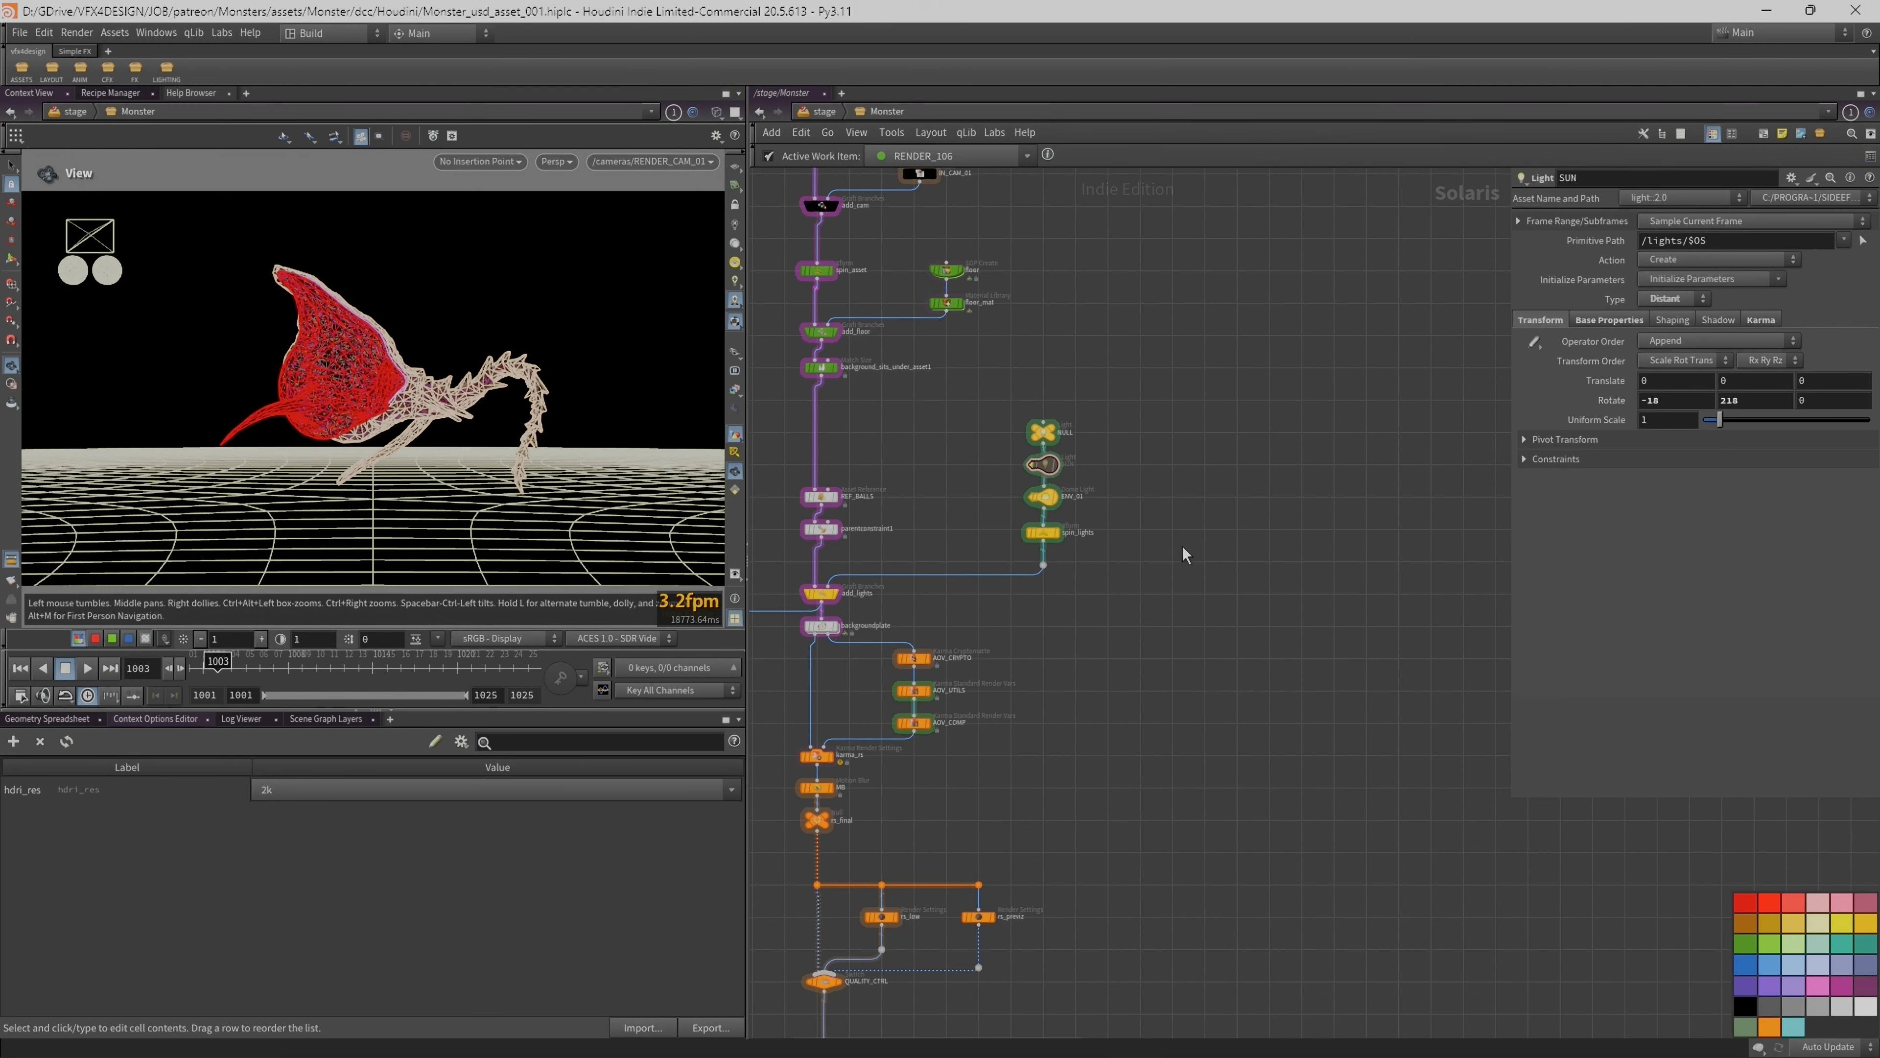
pyautogui.press('Tab')
pyautogui.write('look')
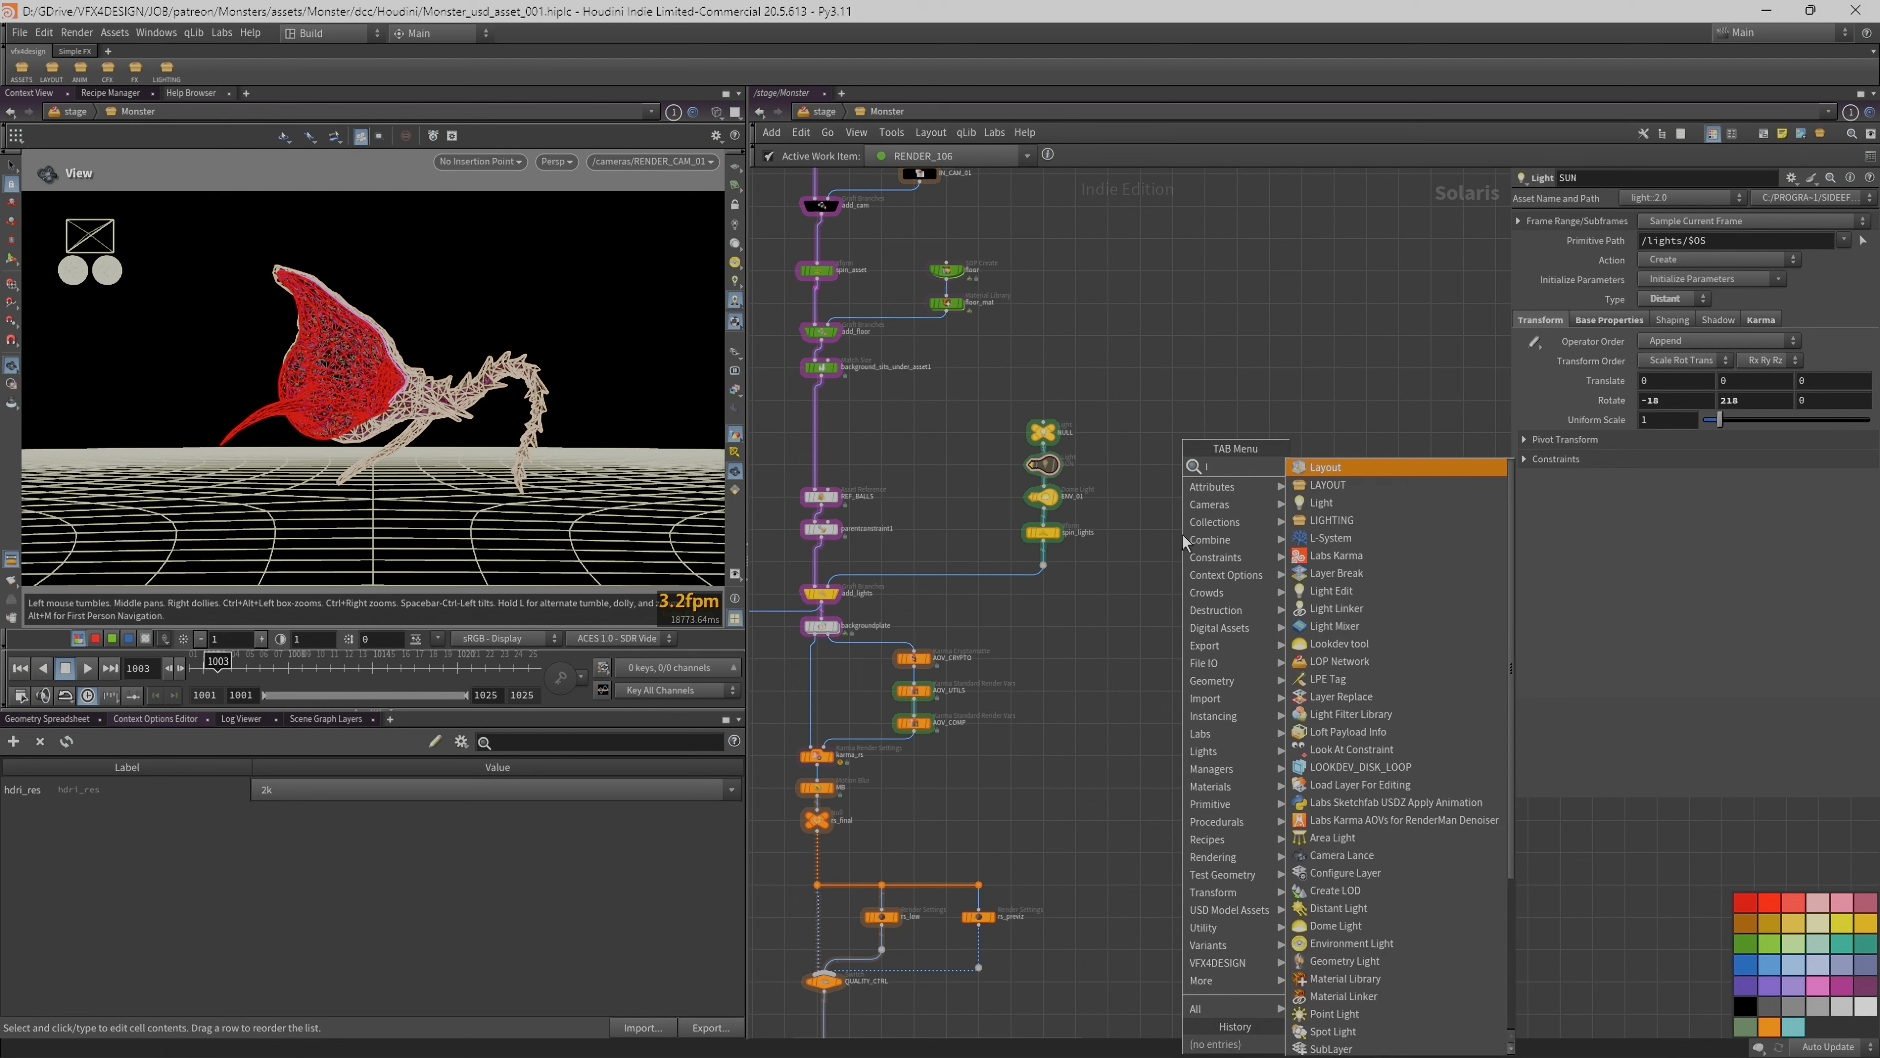
pyautogui.click(1336, 467)
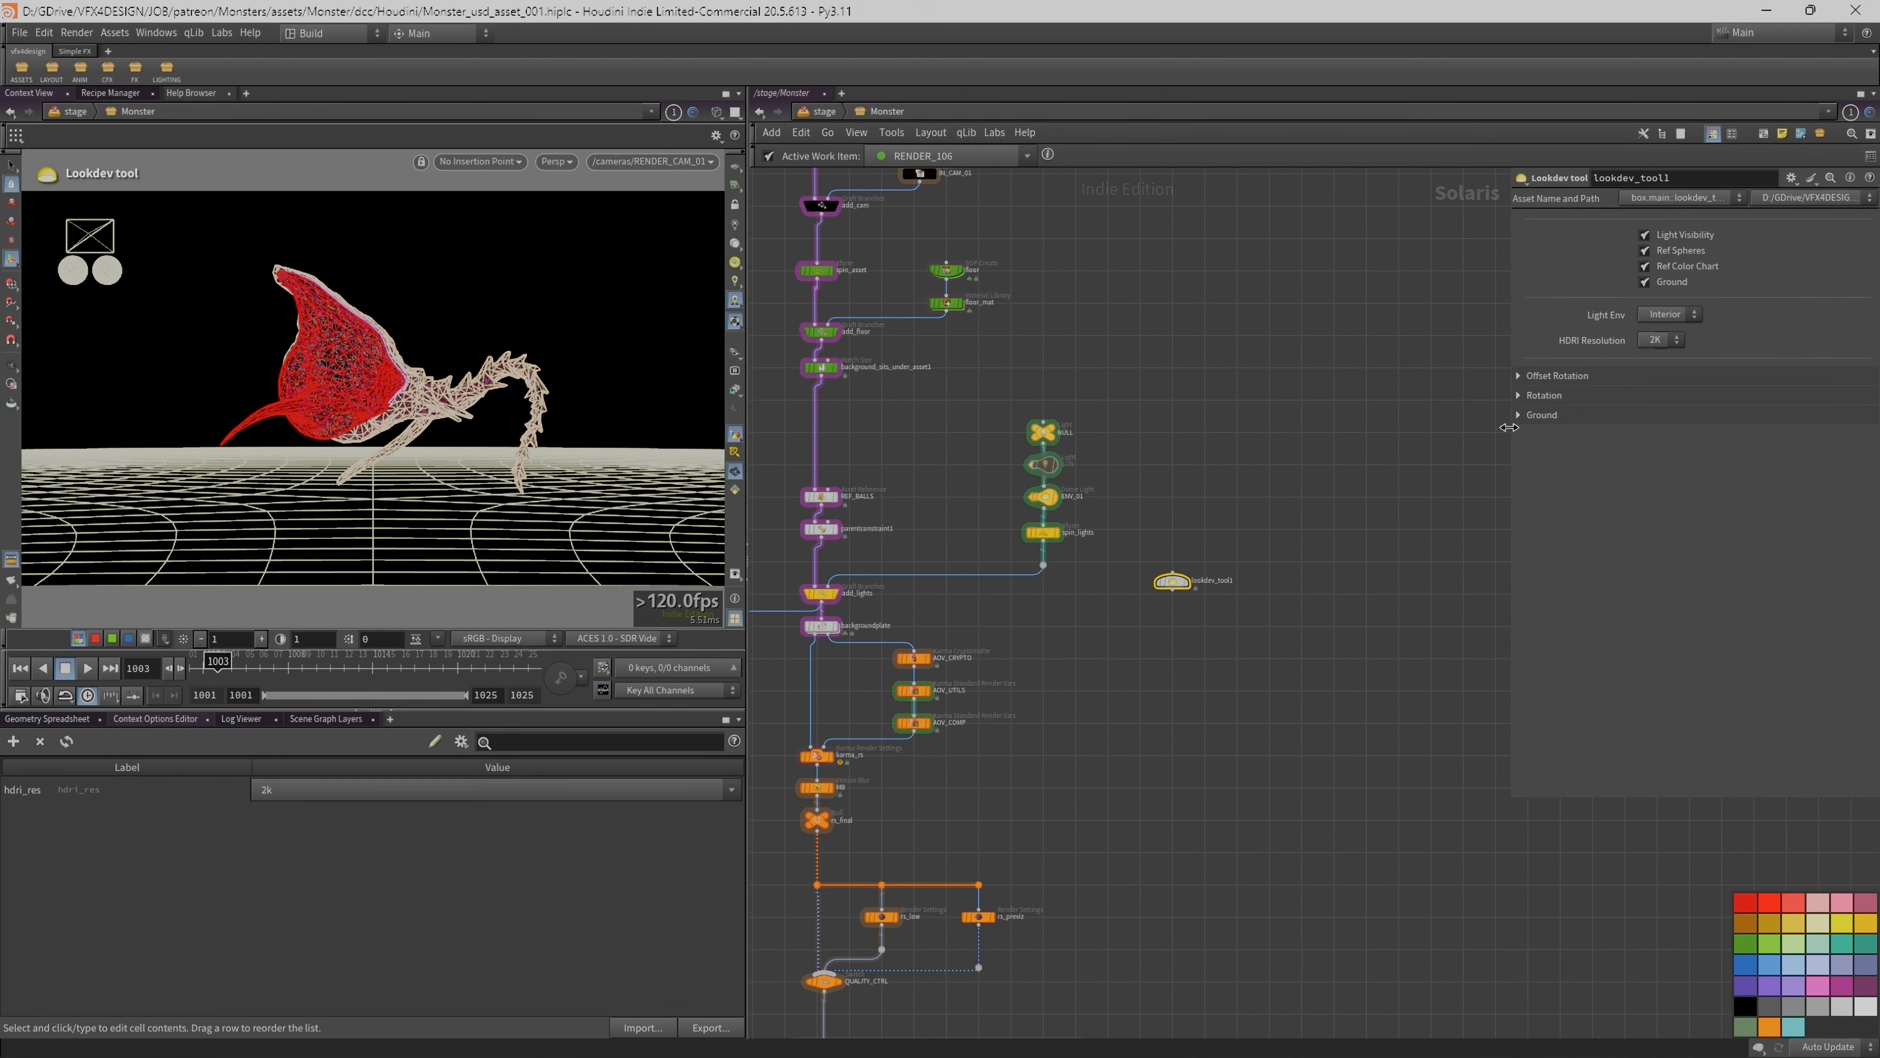
# Step: Expand the Lookdev tool's Ground, Rotation and Offset Rotation parameters and examine its settings
pyautogui.moveTo(1509, 427); pyautogui.dragTo(1236, 427)
pyautogui.scroll(4, 1174, 577)
pyautogui.click(1250, 414)
pyautogui.click(1250, 394)
pyautogui.click(1250, 375)
pyautogui.moveTo(1163, 442); pyautogui.dragTo(1061, 428, button='middle')
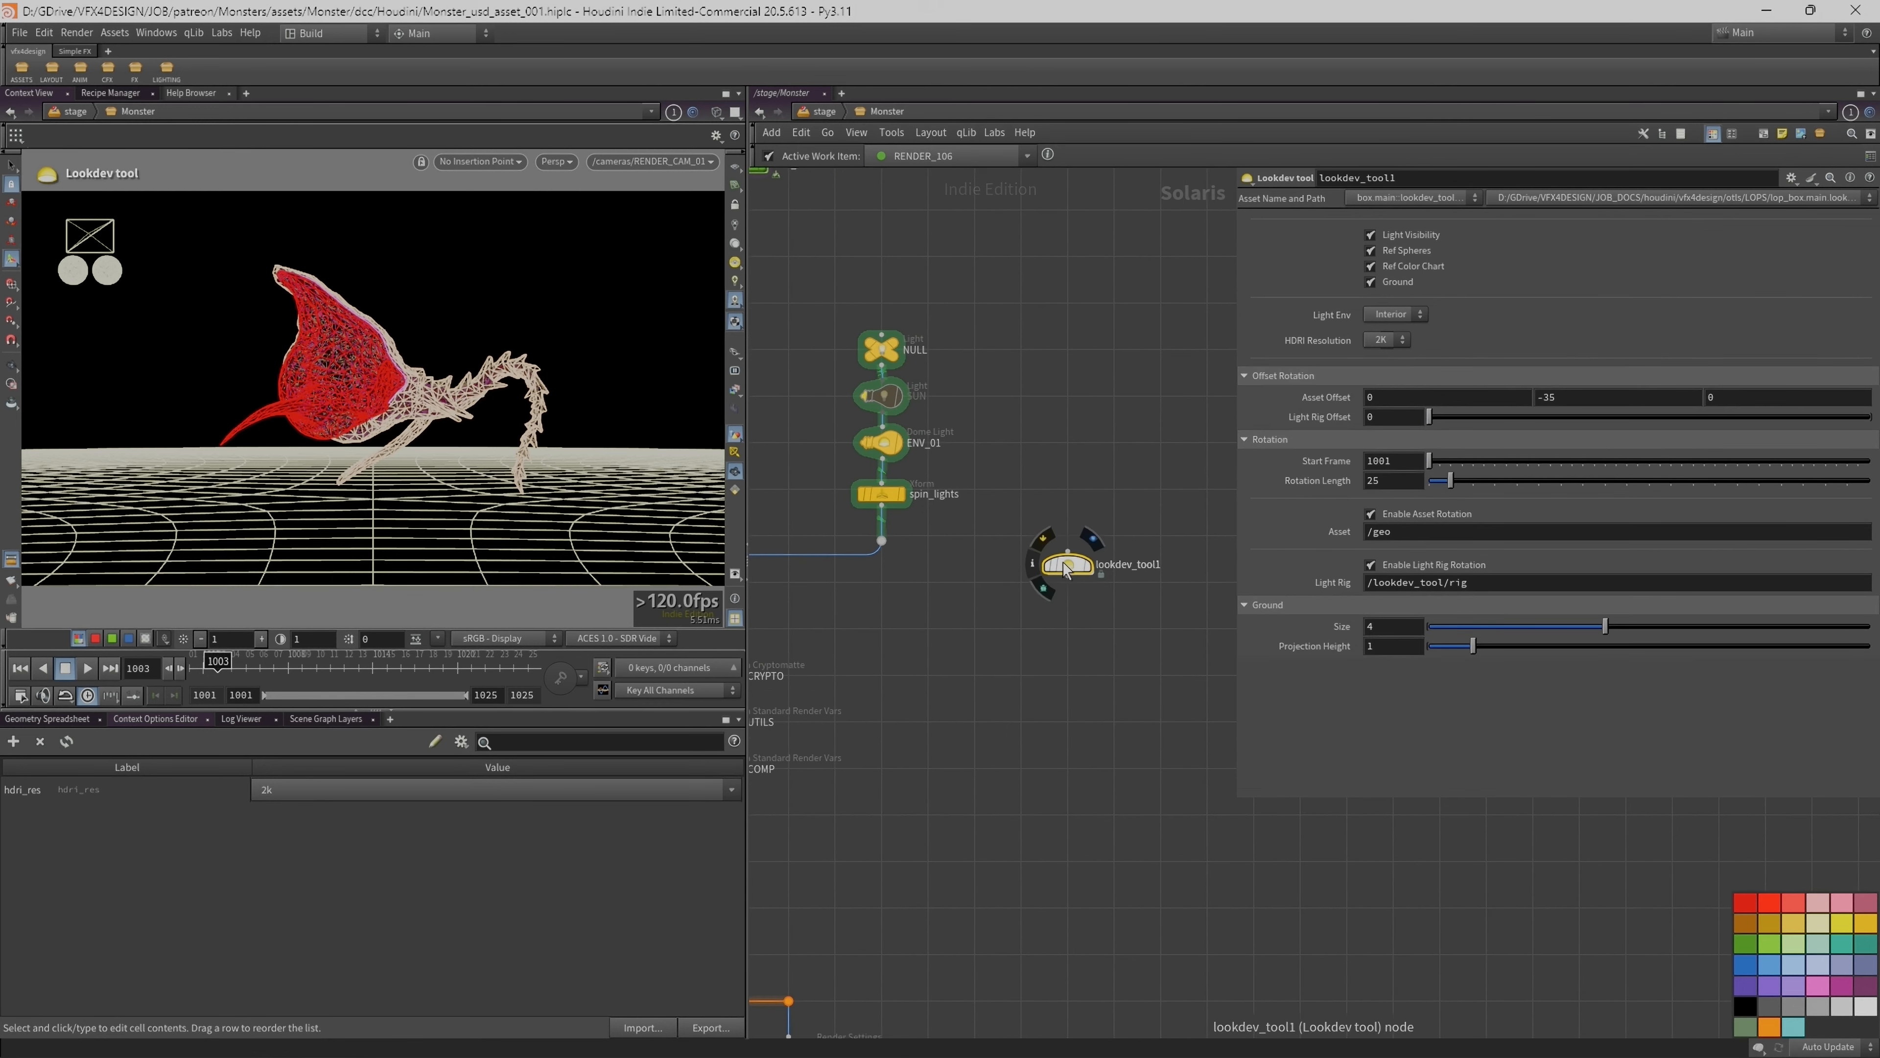
# Step: Compare the Lookdev tool with the spin_asset, floor, reference ball and light nodes in the main chain
pyautogui.scroll(-3, 1037, 487)
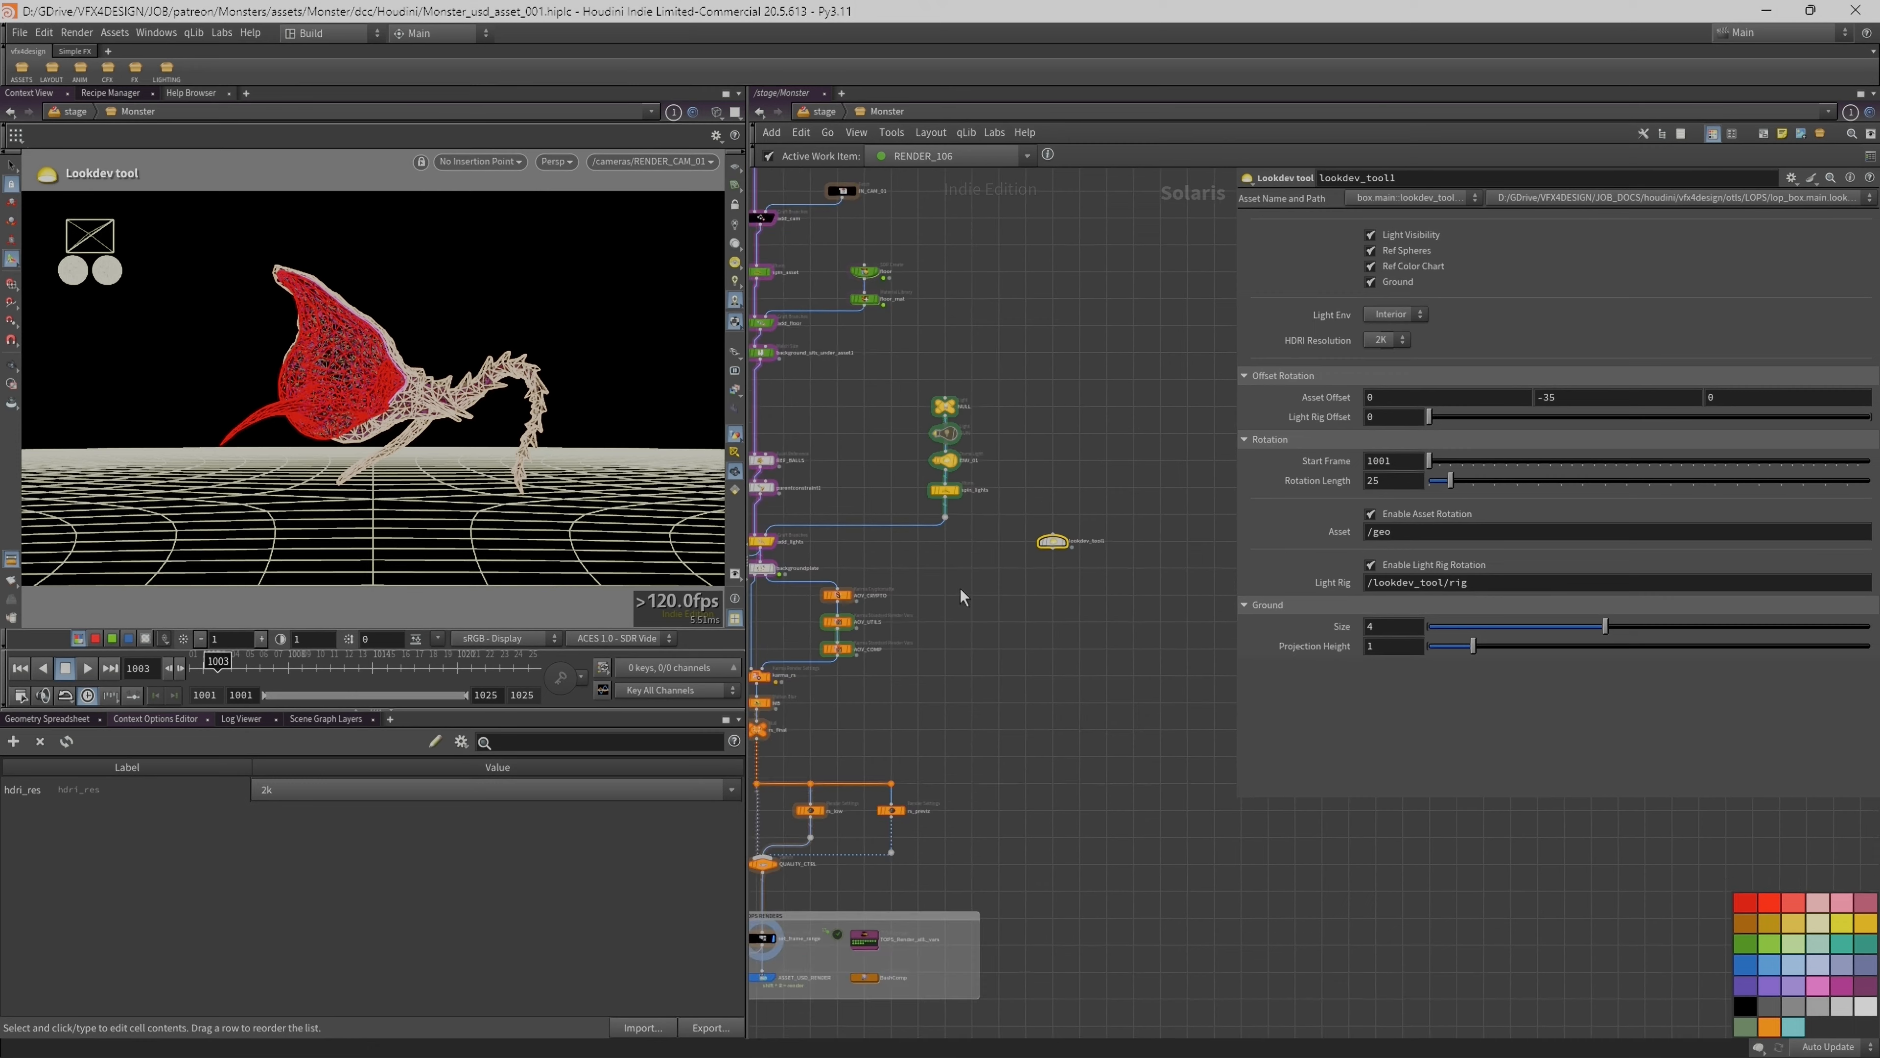
pyautogui.moveTo(960, 589); pyautogui.dragTo(1057, 614, button='middle')
pyautogui.scroll(3, 852, 326)
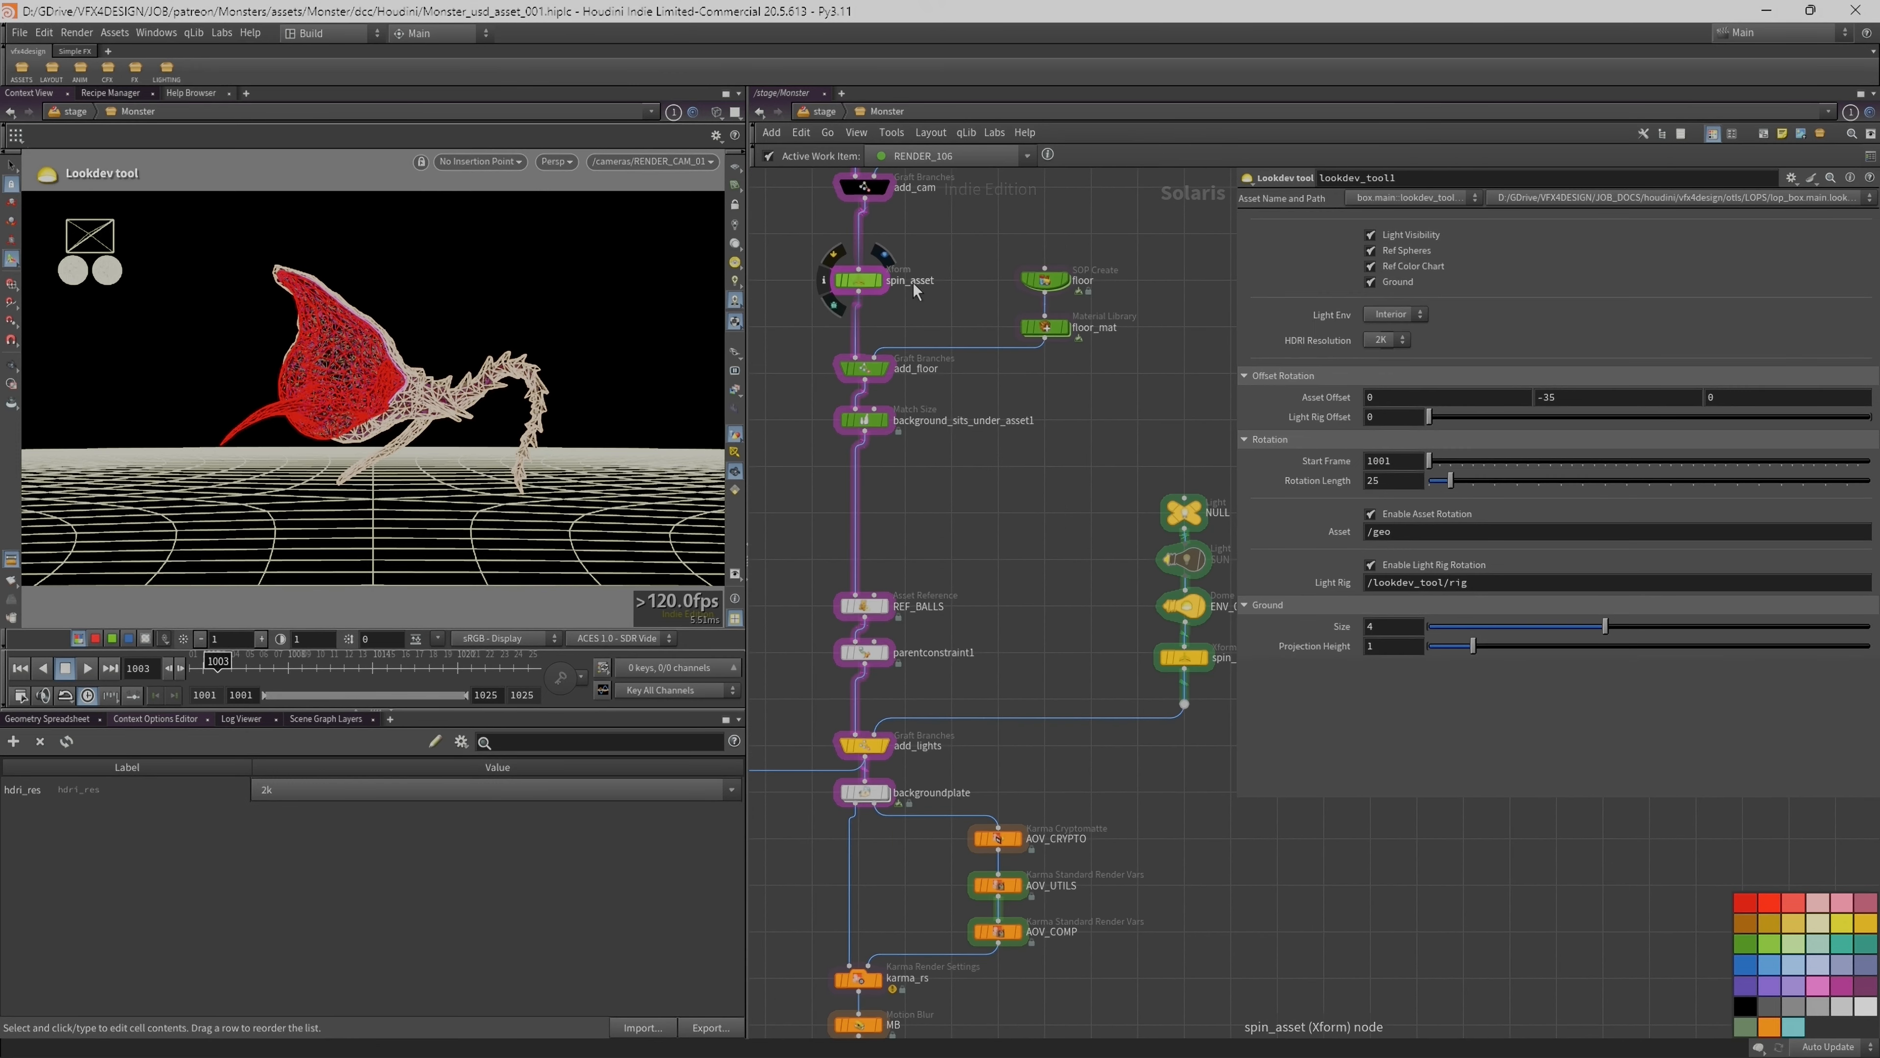
pyautogui.moveTo(1058, 501); pyautogui.dragTo(783, 470, button='middle')
pyautogui.press('h')
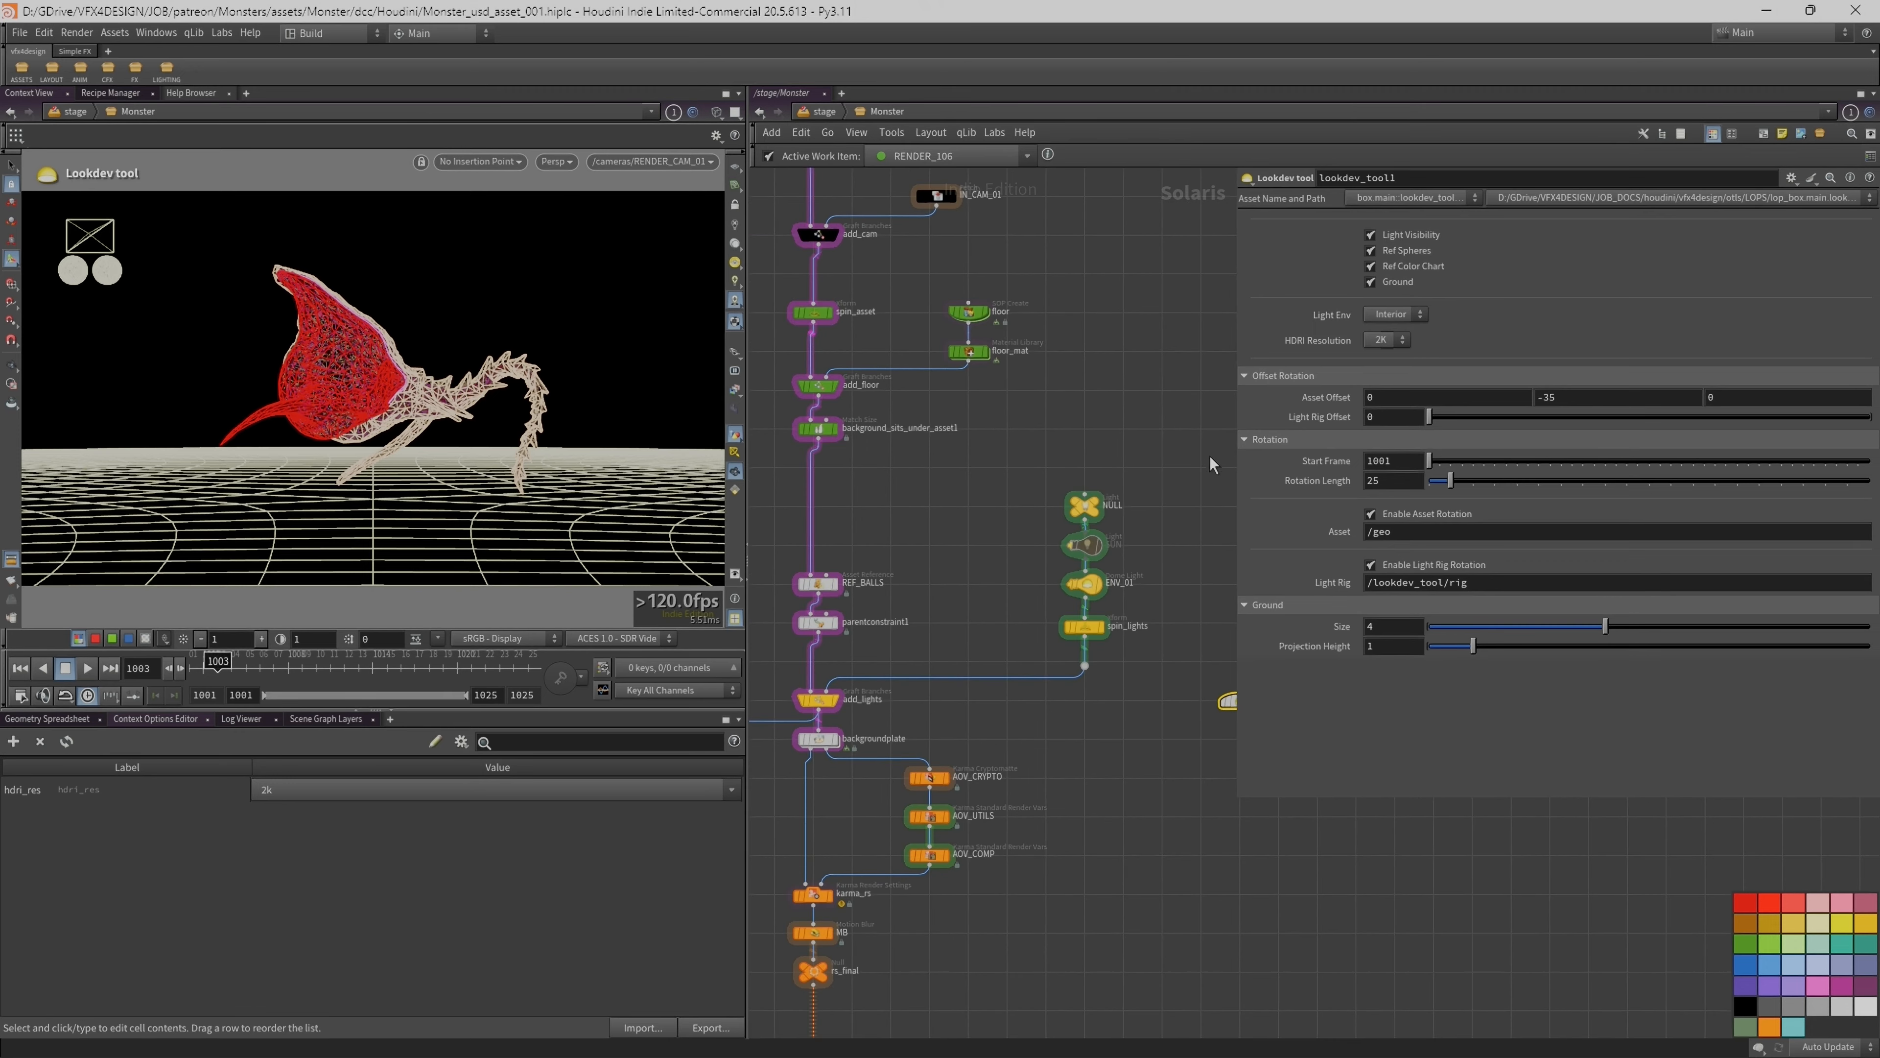
pyautogui.moveTo(1240, 452); pyautogui.dragTo(1322, 454)
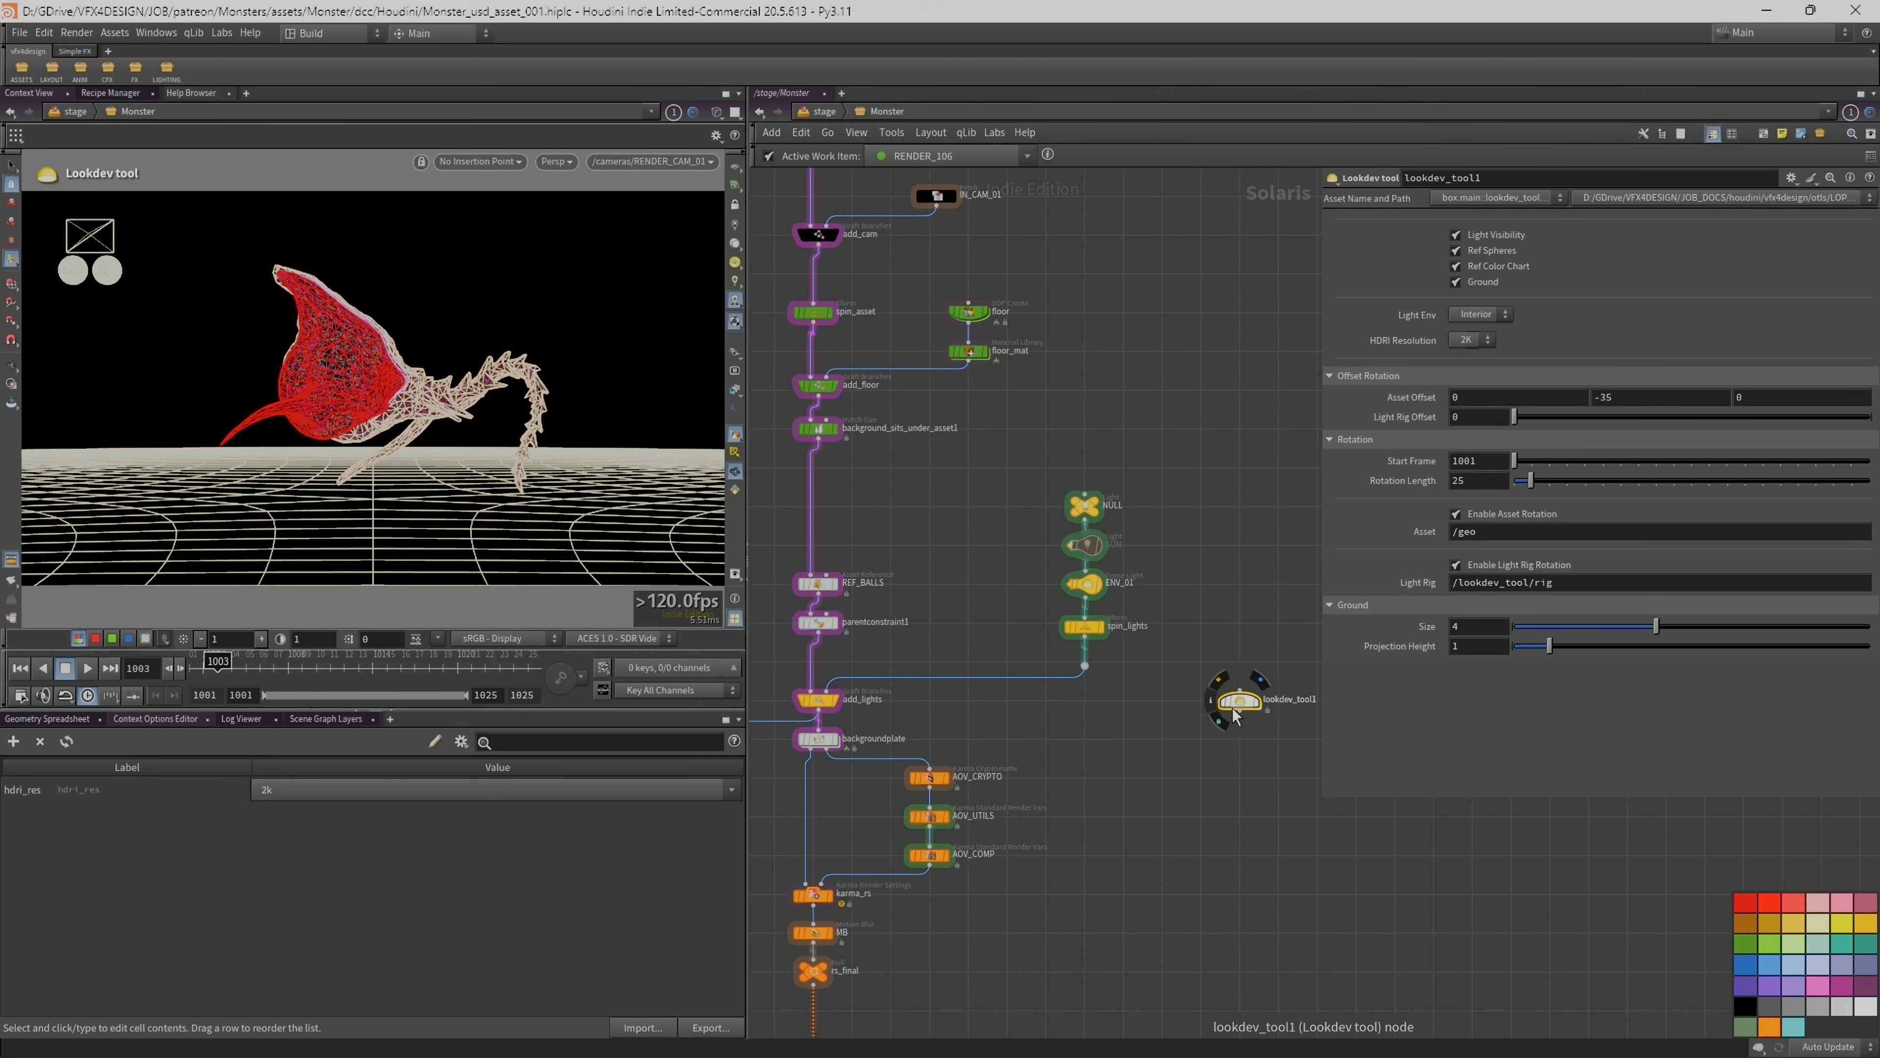
pyautogui.moveTo(1143, 716); pyautogui.dragTo(1159, 733, button='middle')
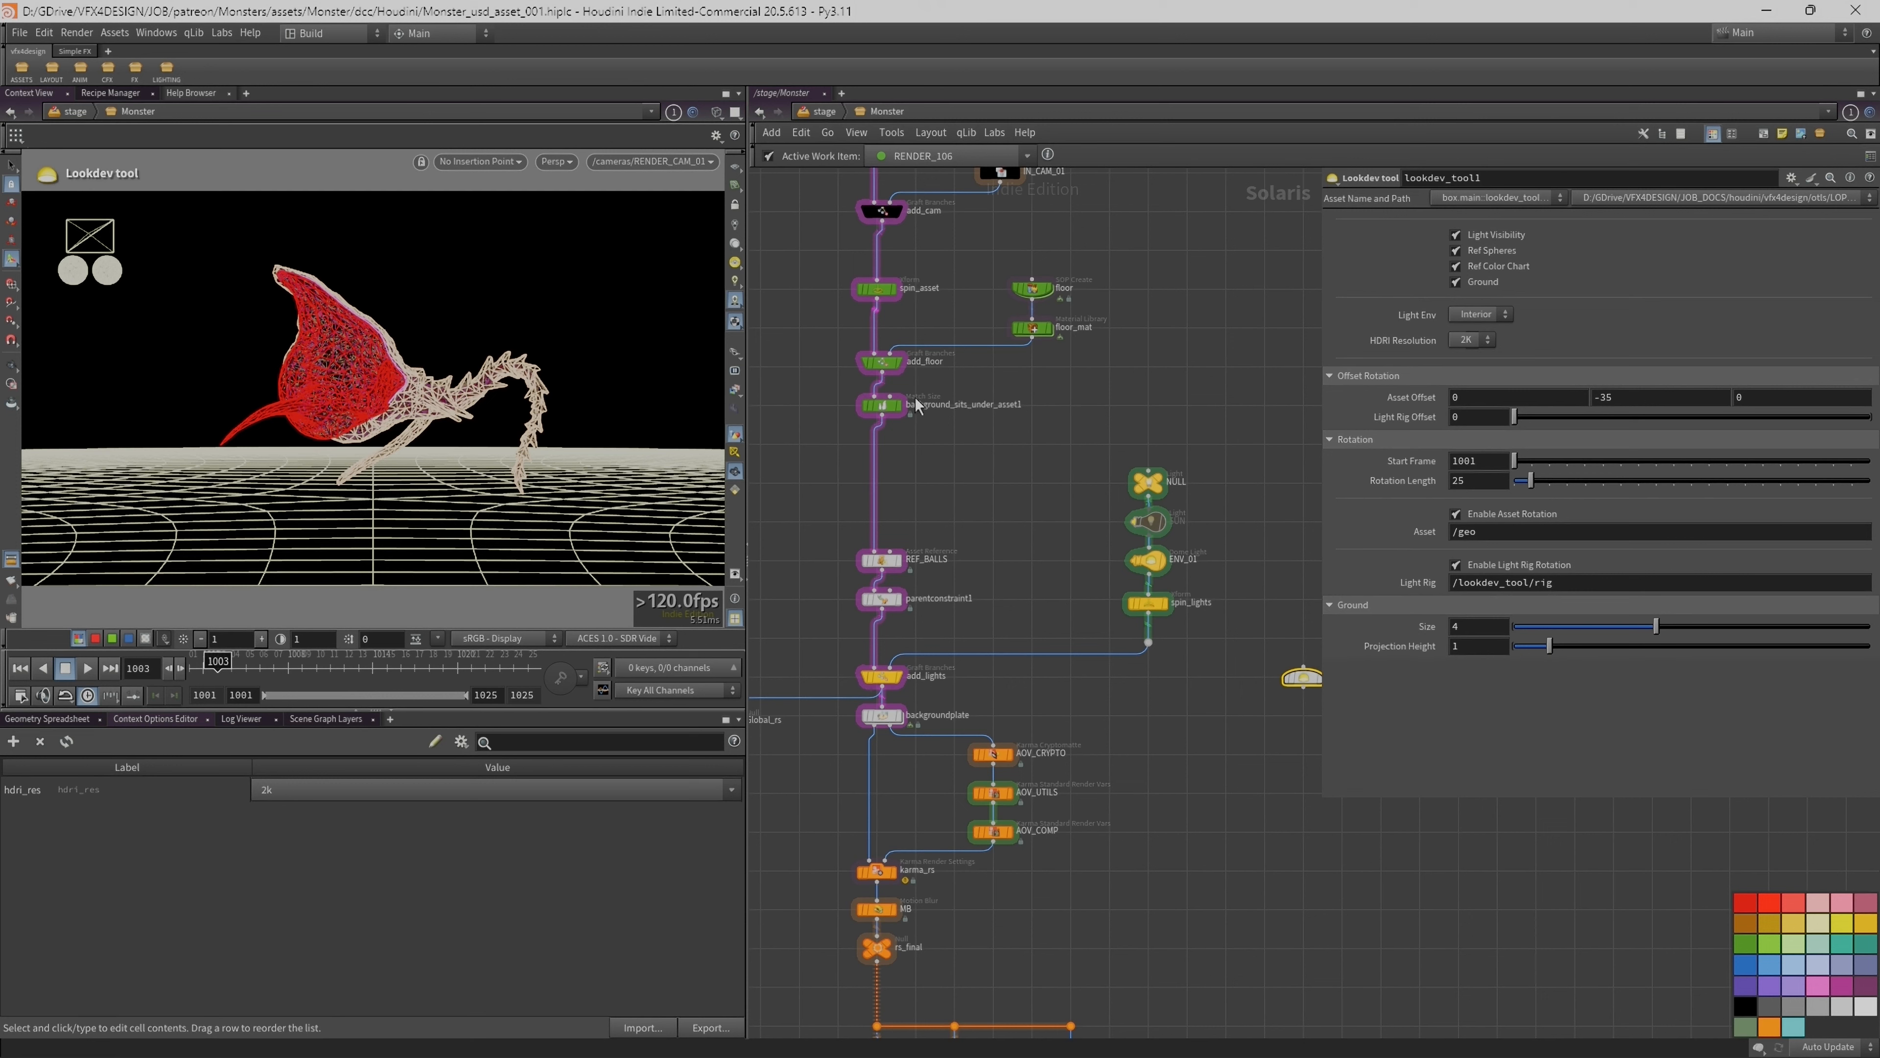
pyautogui.scroll(-2, 985, 441)
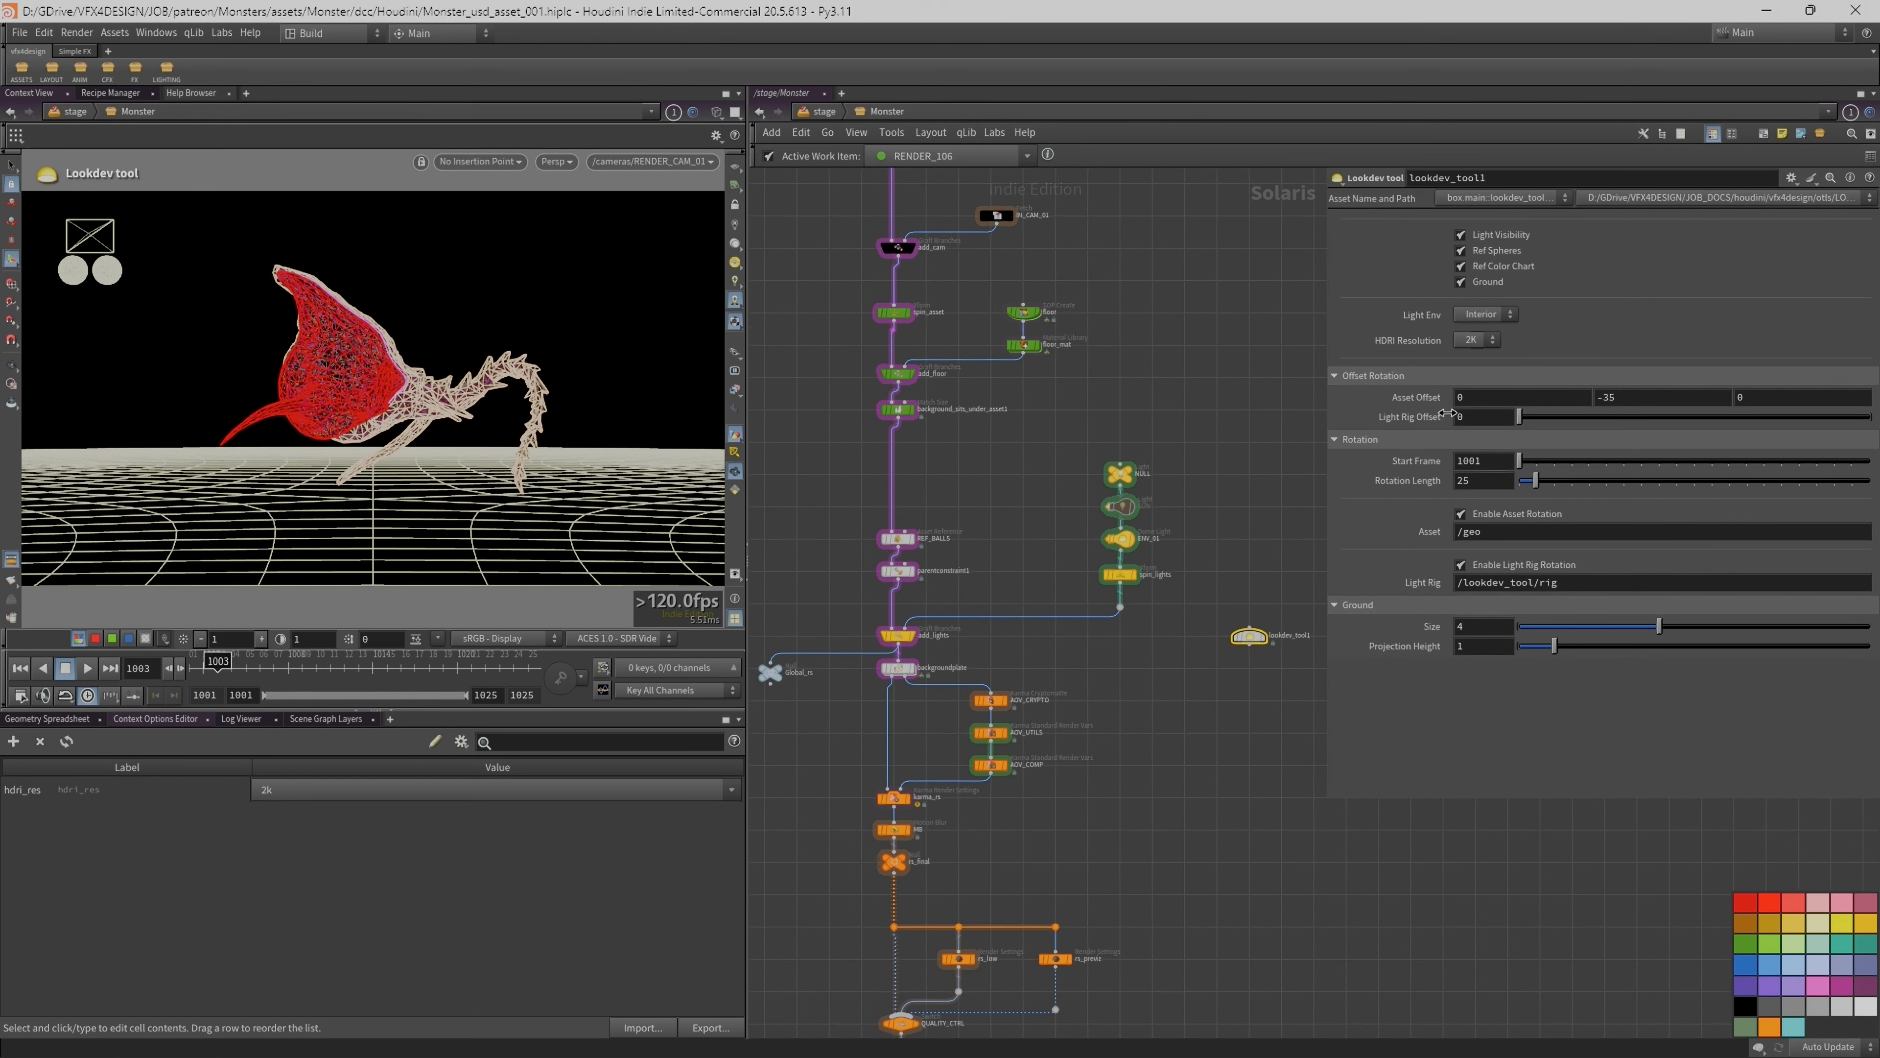
pyautogui.moveTo(1322, 418); pyautogui.dragTo(1465, 417)
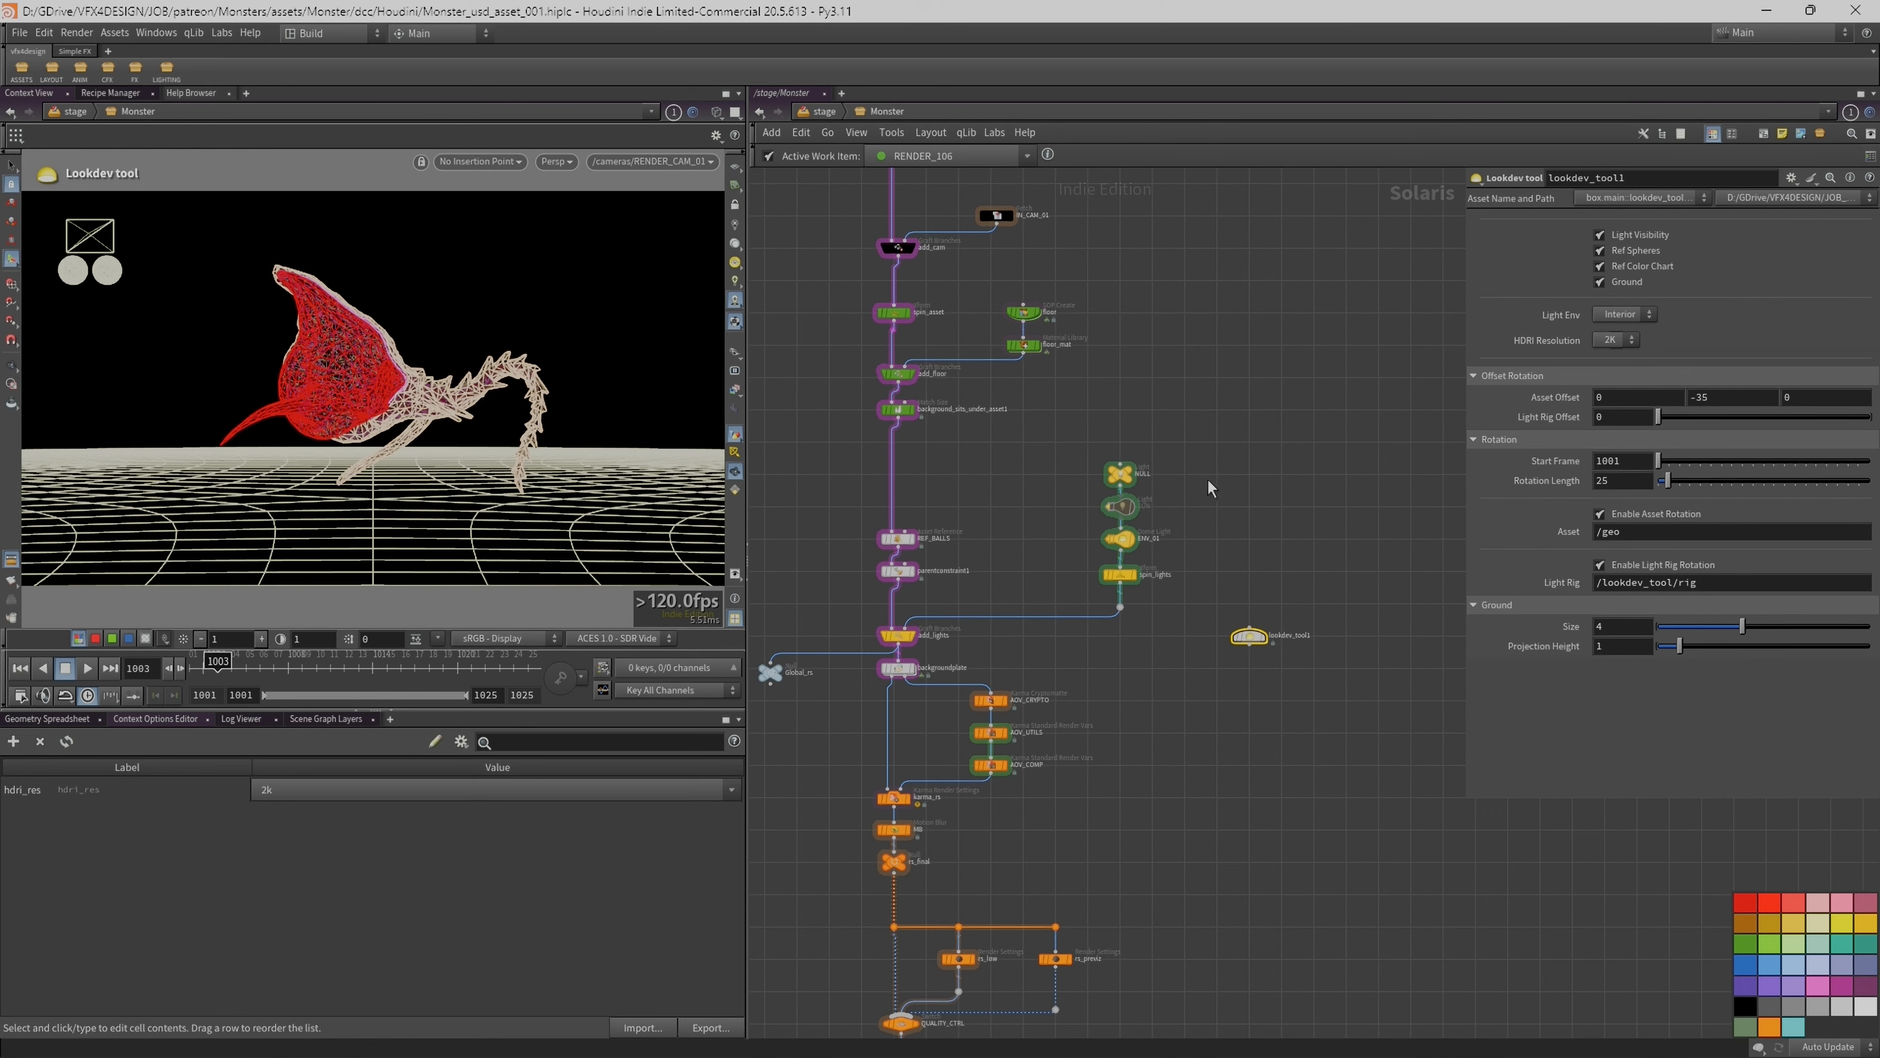
# Step: Look inside the Lookdev tool and examine light_rig_ext's HDRI list, energy, offset rotation and exposure data
pyautogui.scroll(3, 1250, 659)
pyautogui.doubleClick(1250, 668)
pyautogui.press('h')
pyautogui.click(918, 403)
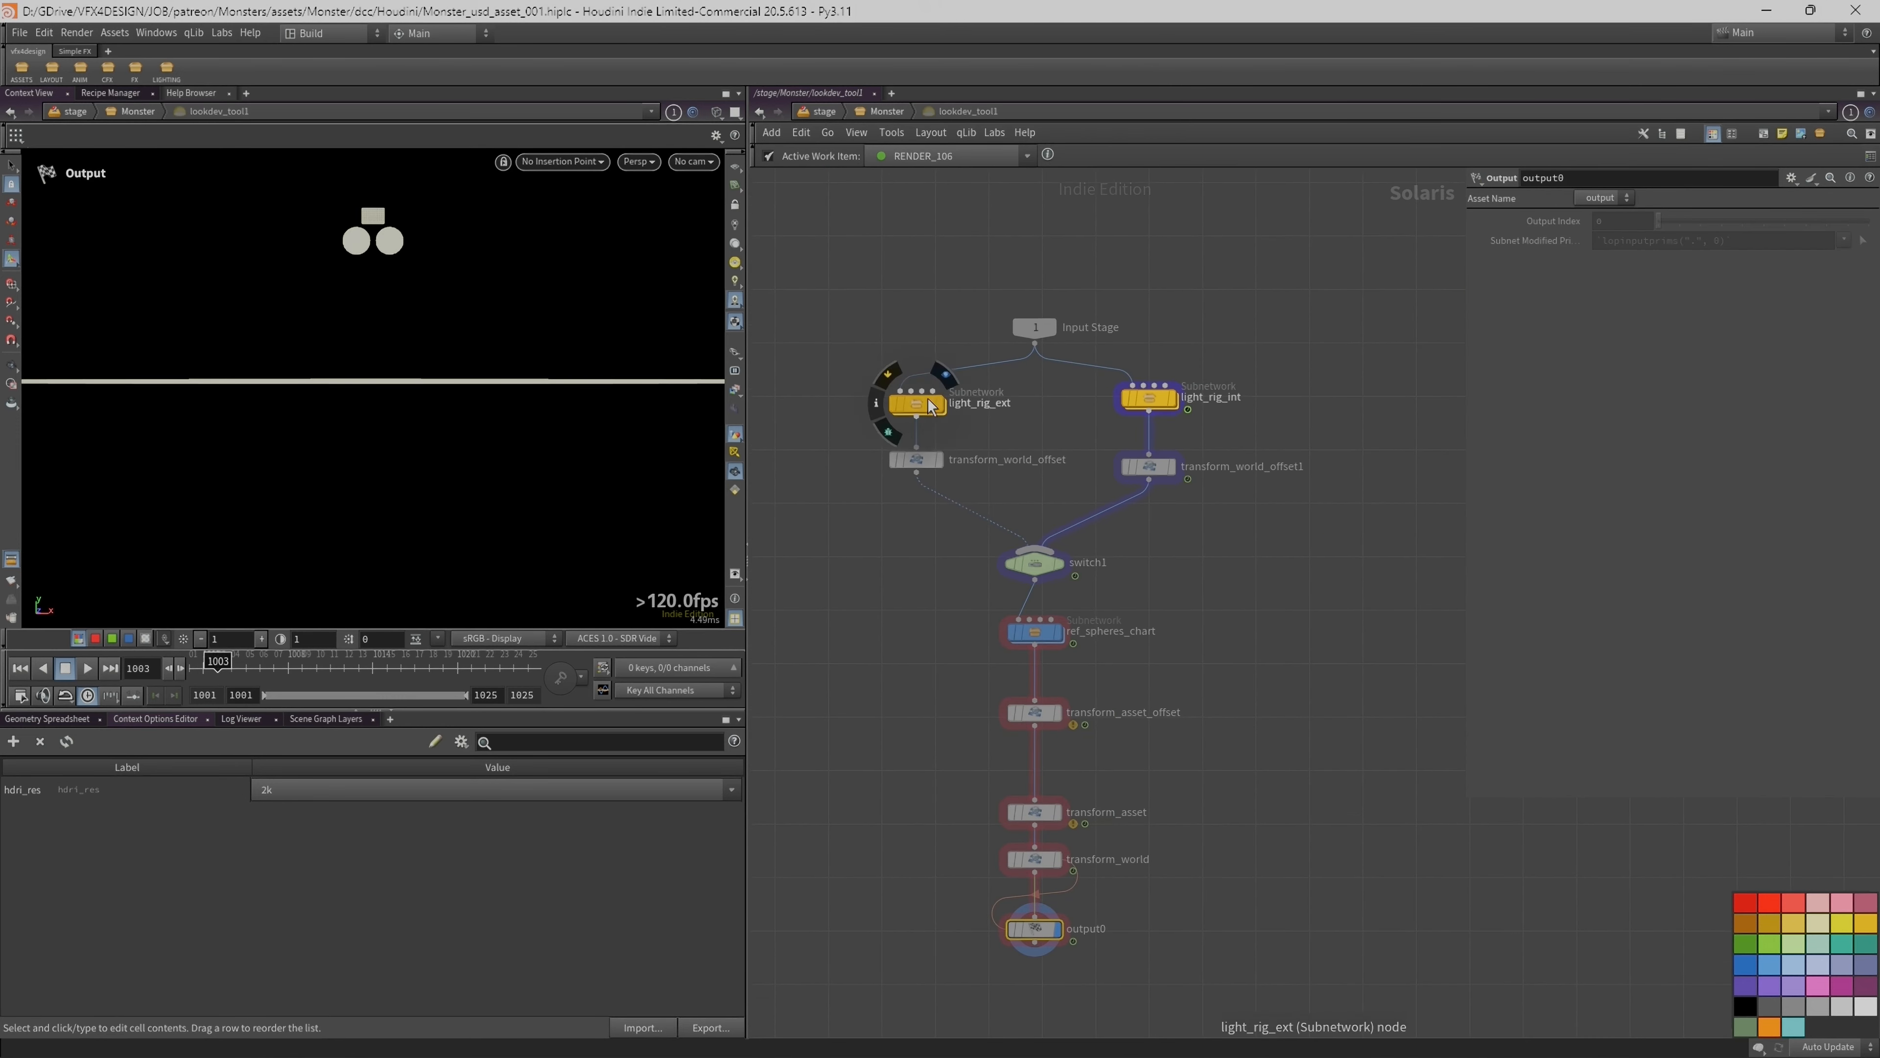
pyautogui.moveTo(1464, 246); pyautogui.dragTo(1223, 233)
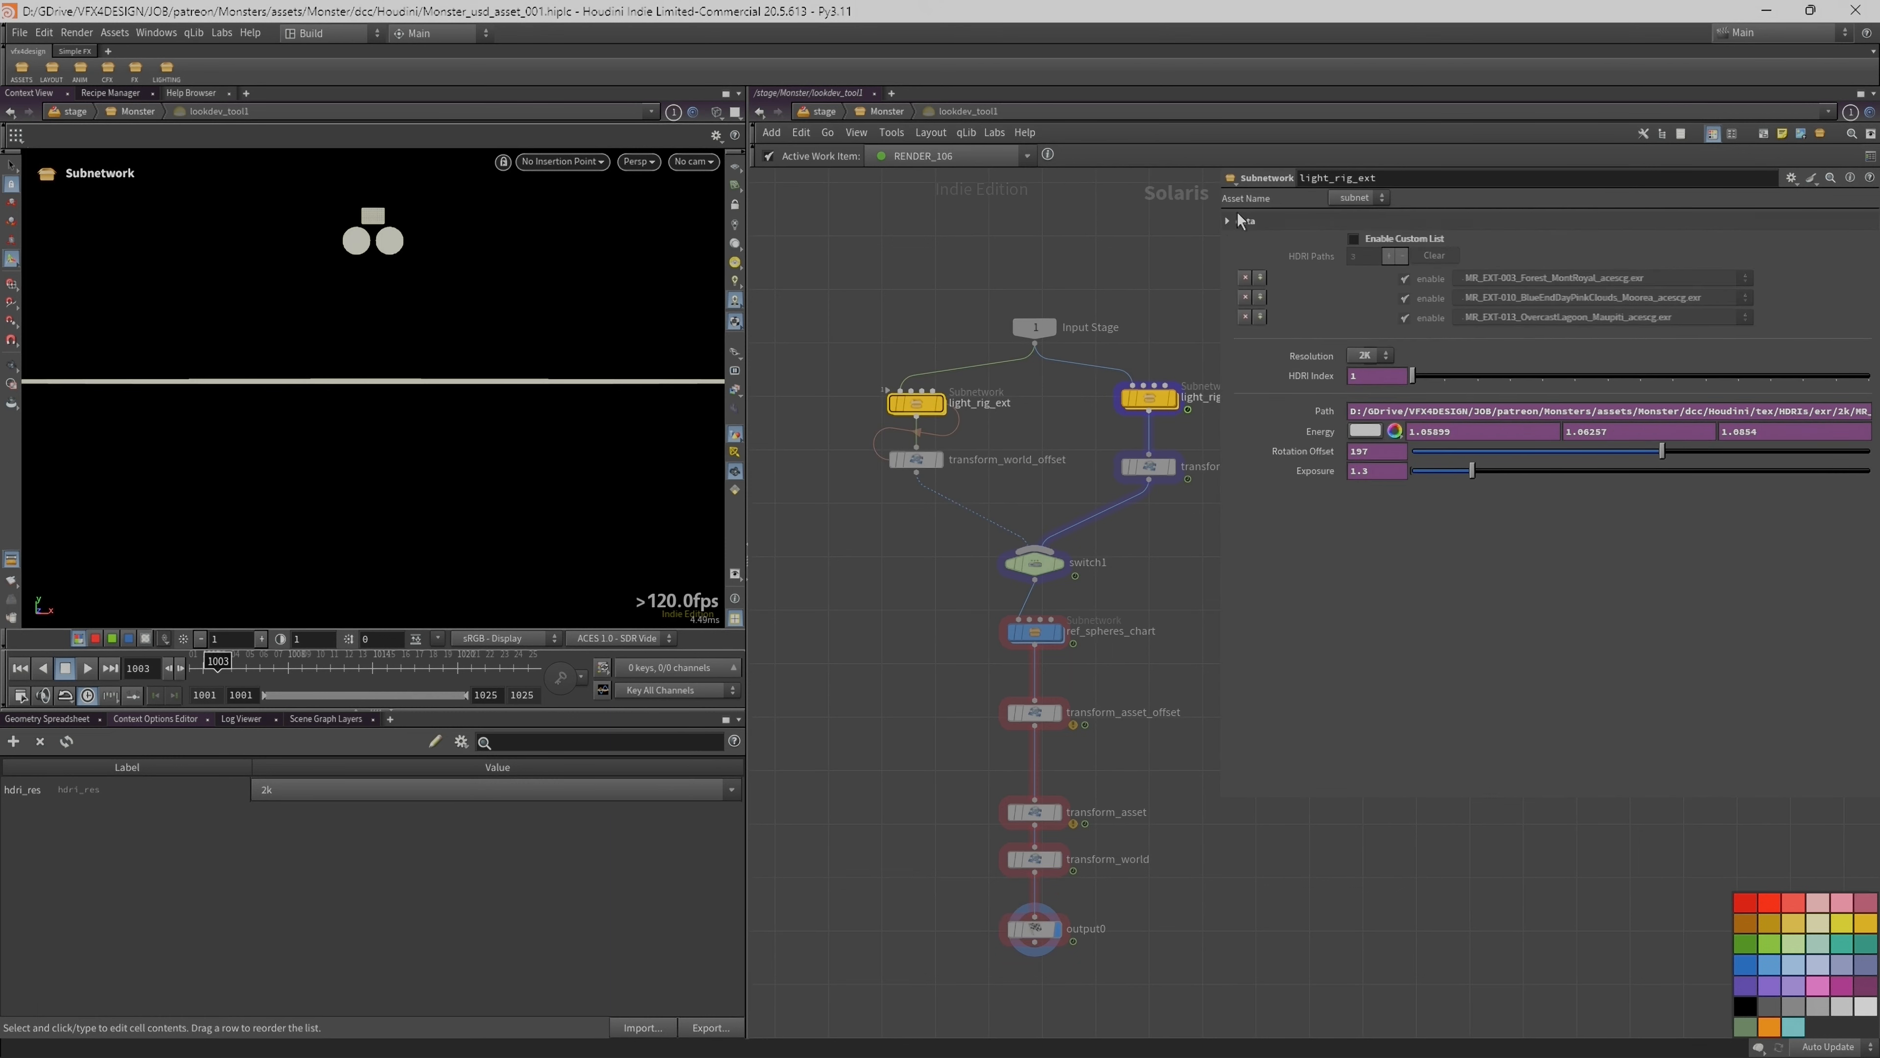
pyautogui.click(1230, 222)
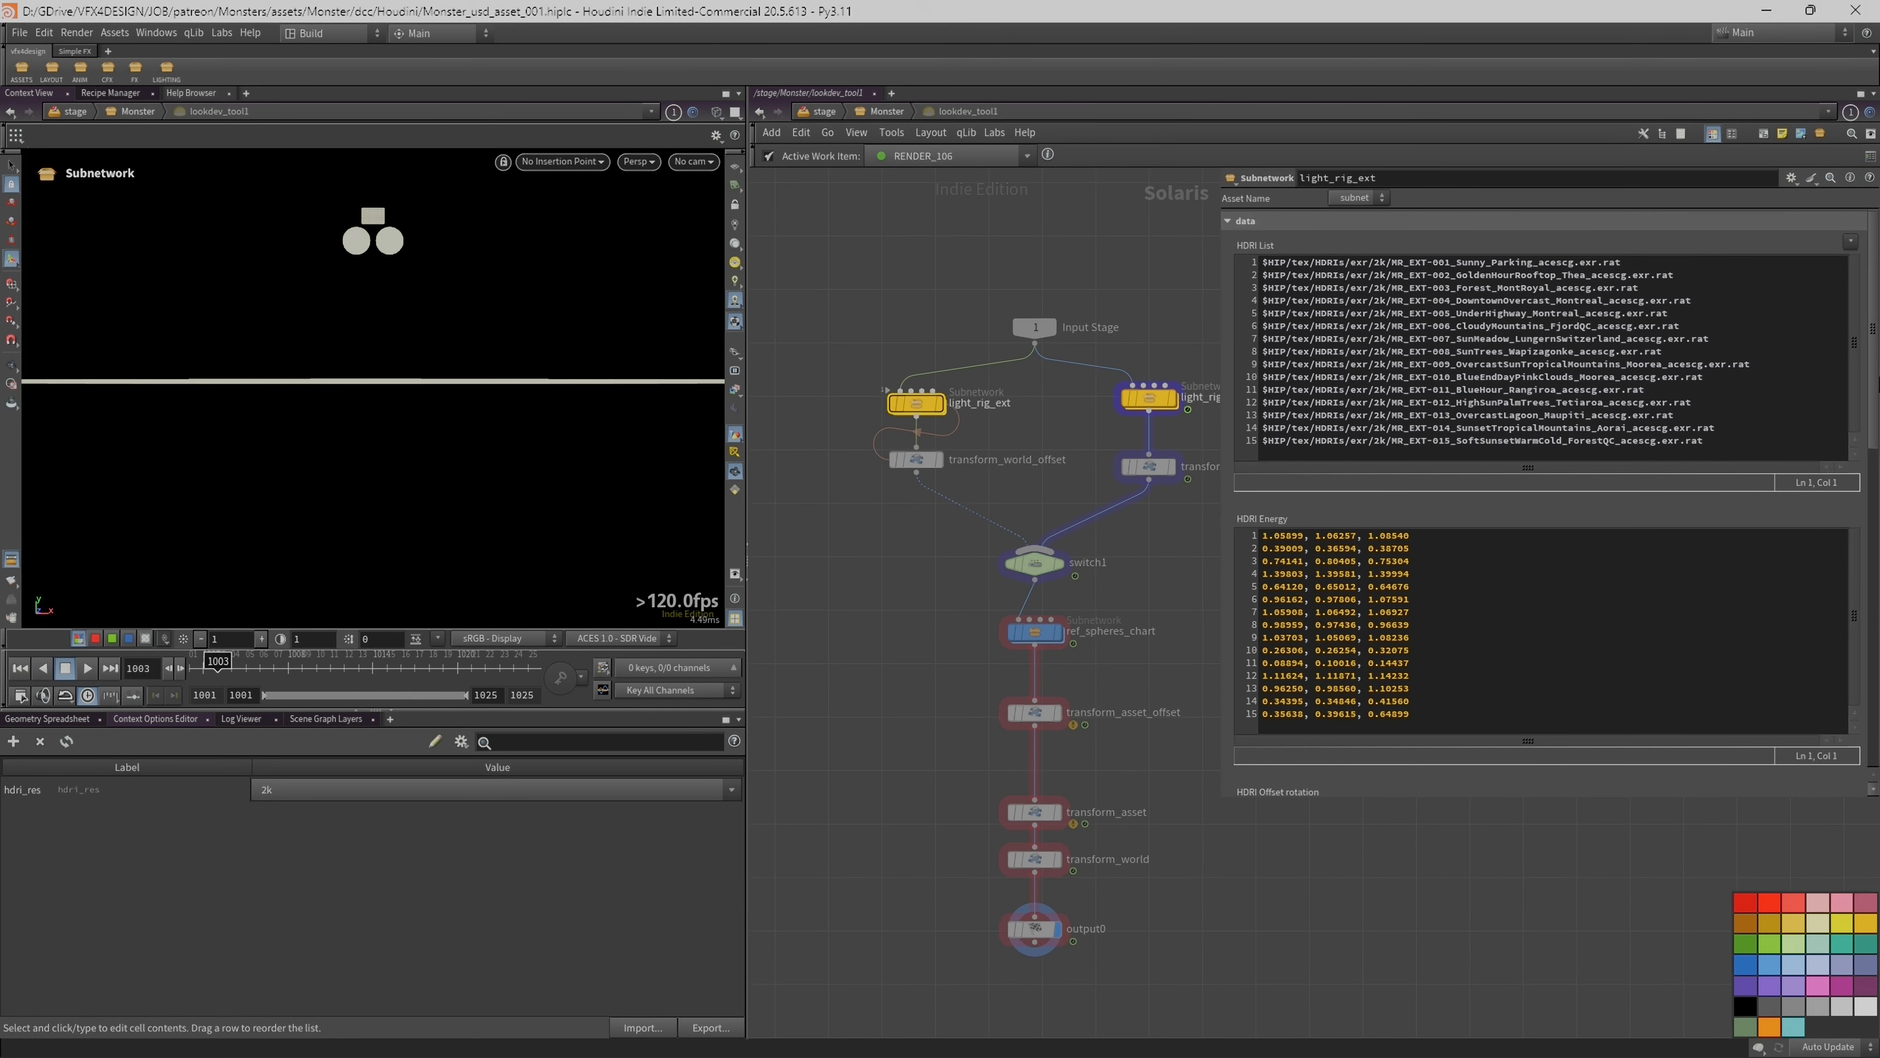
pyautogui.moveTo(1874, 367); pyautogui.dragTo(1857, 644)
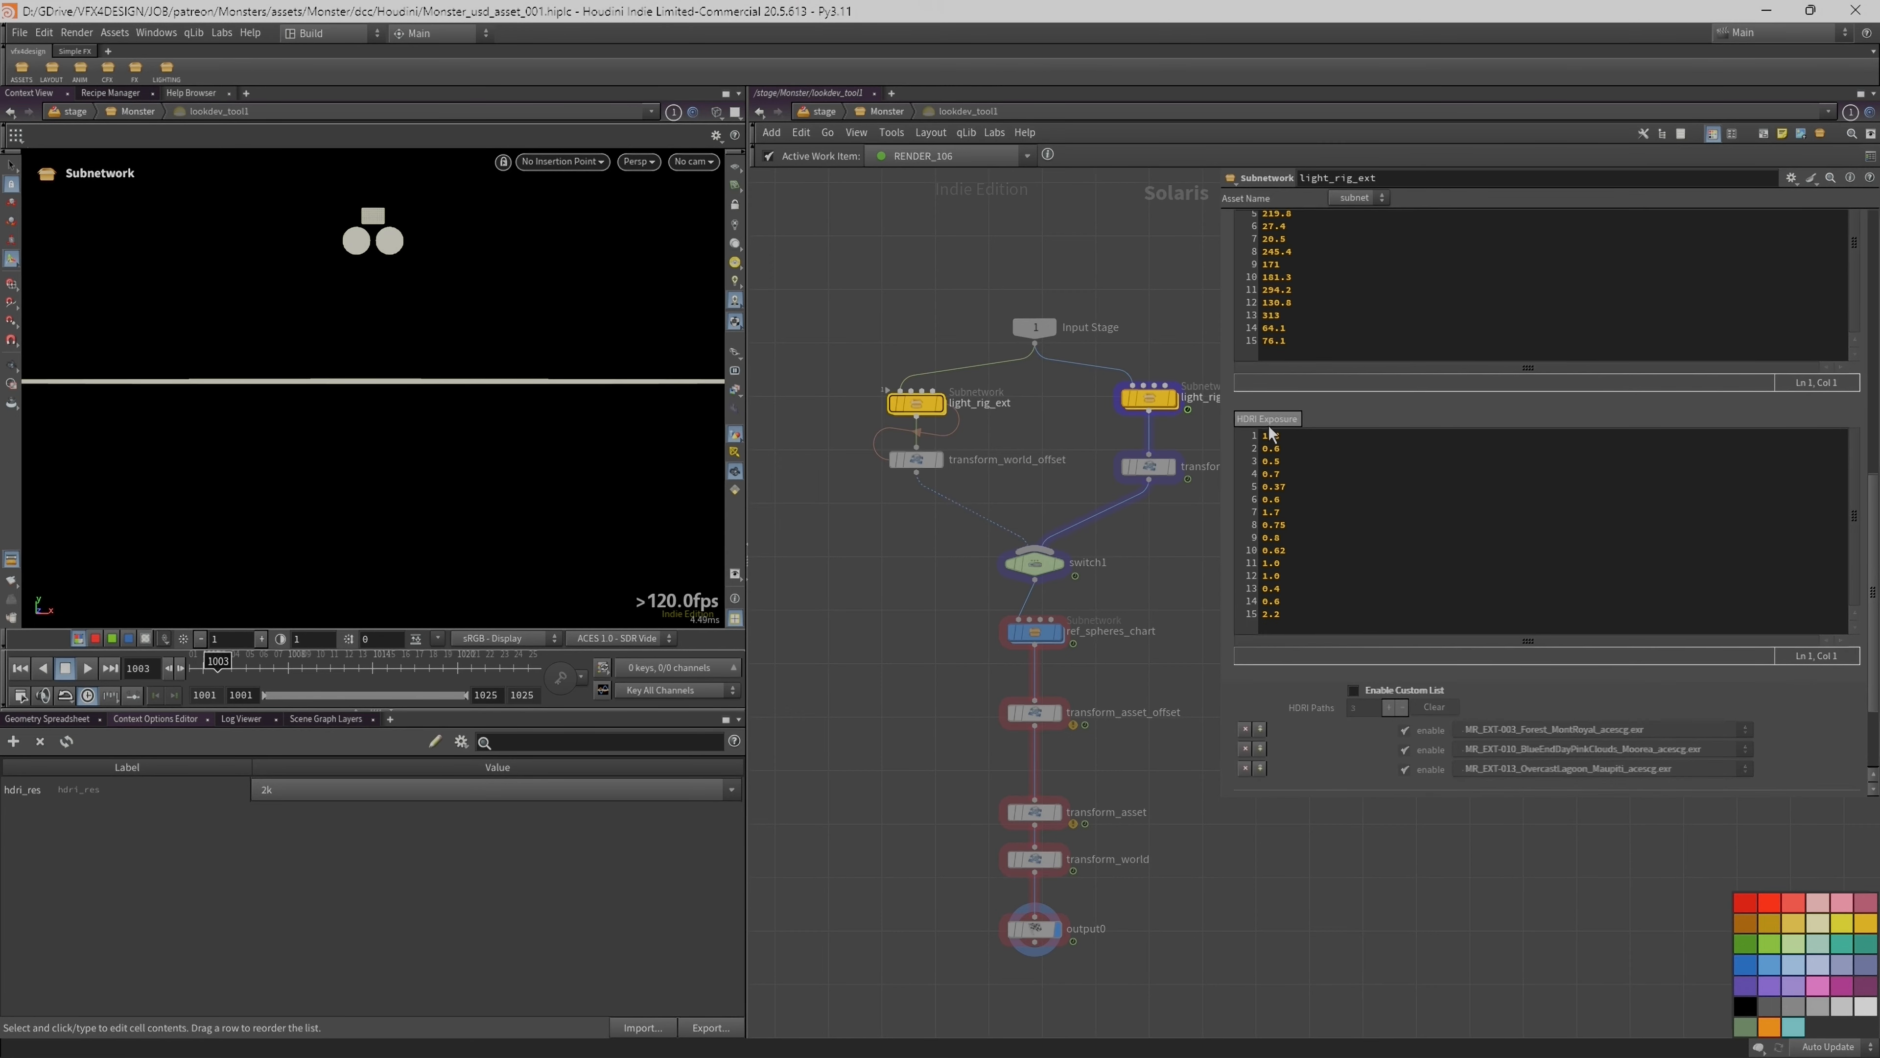
pyautogui.moveTo(1867, 508); pyautogui.dragTo(1877, 463)
pyautogui.moveTo(1215, 293); pyautogui.dragTo(1300, 296)
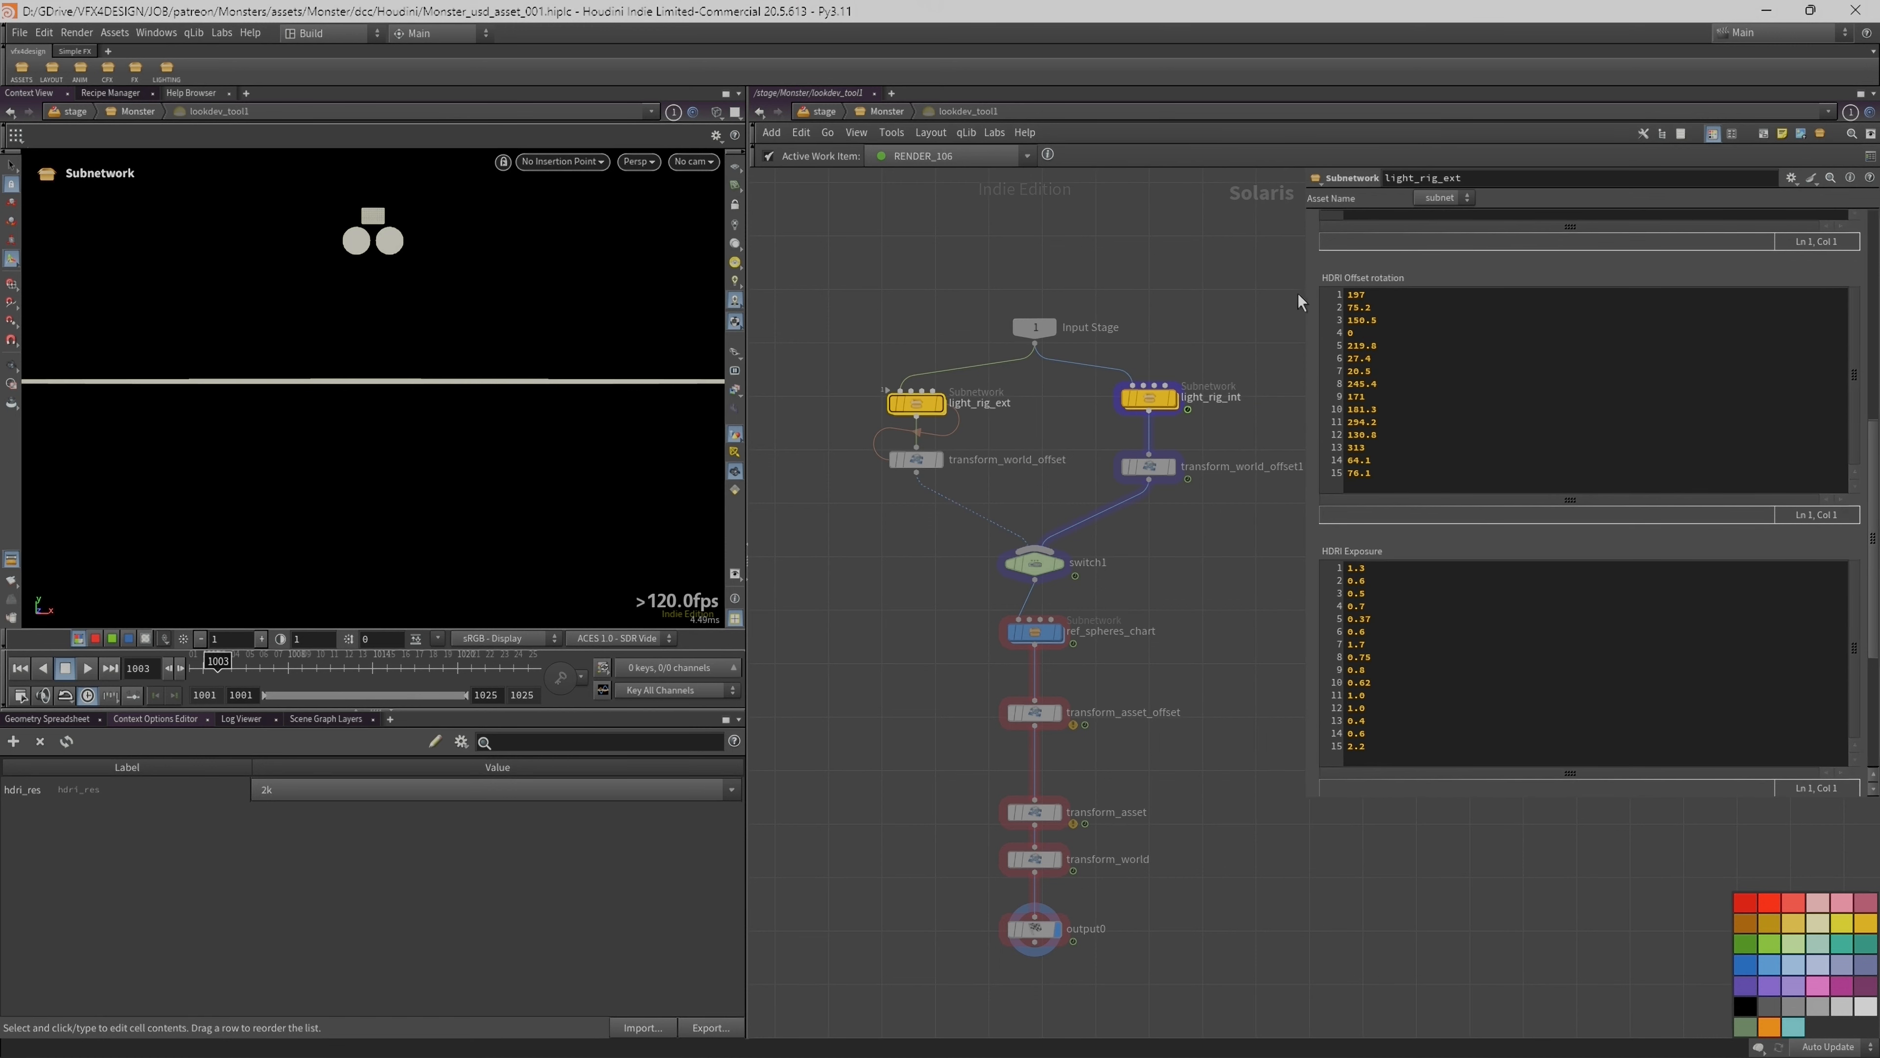
pyautogui.moveTo(1218, 270); pyautogui.dragTo(1182, 280, button='middle')
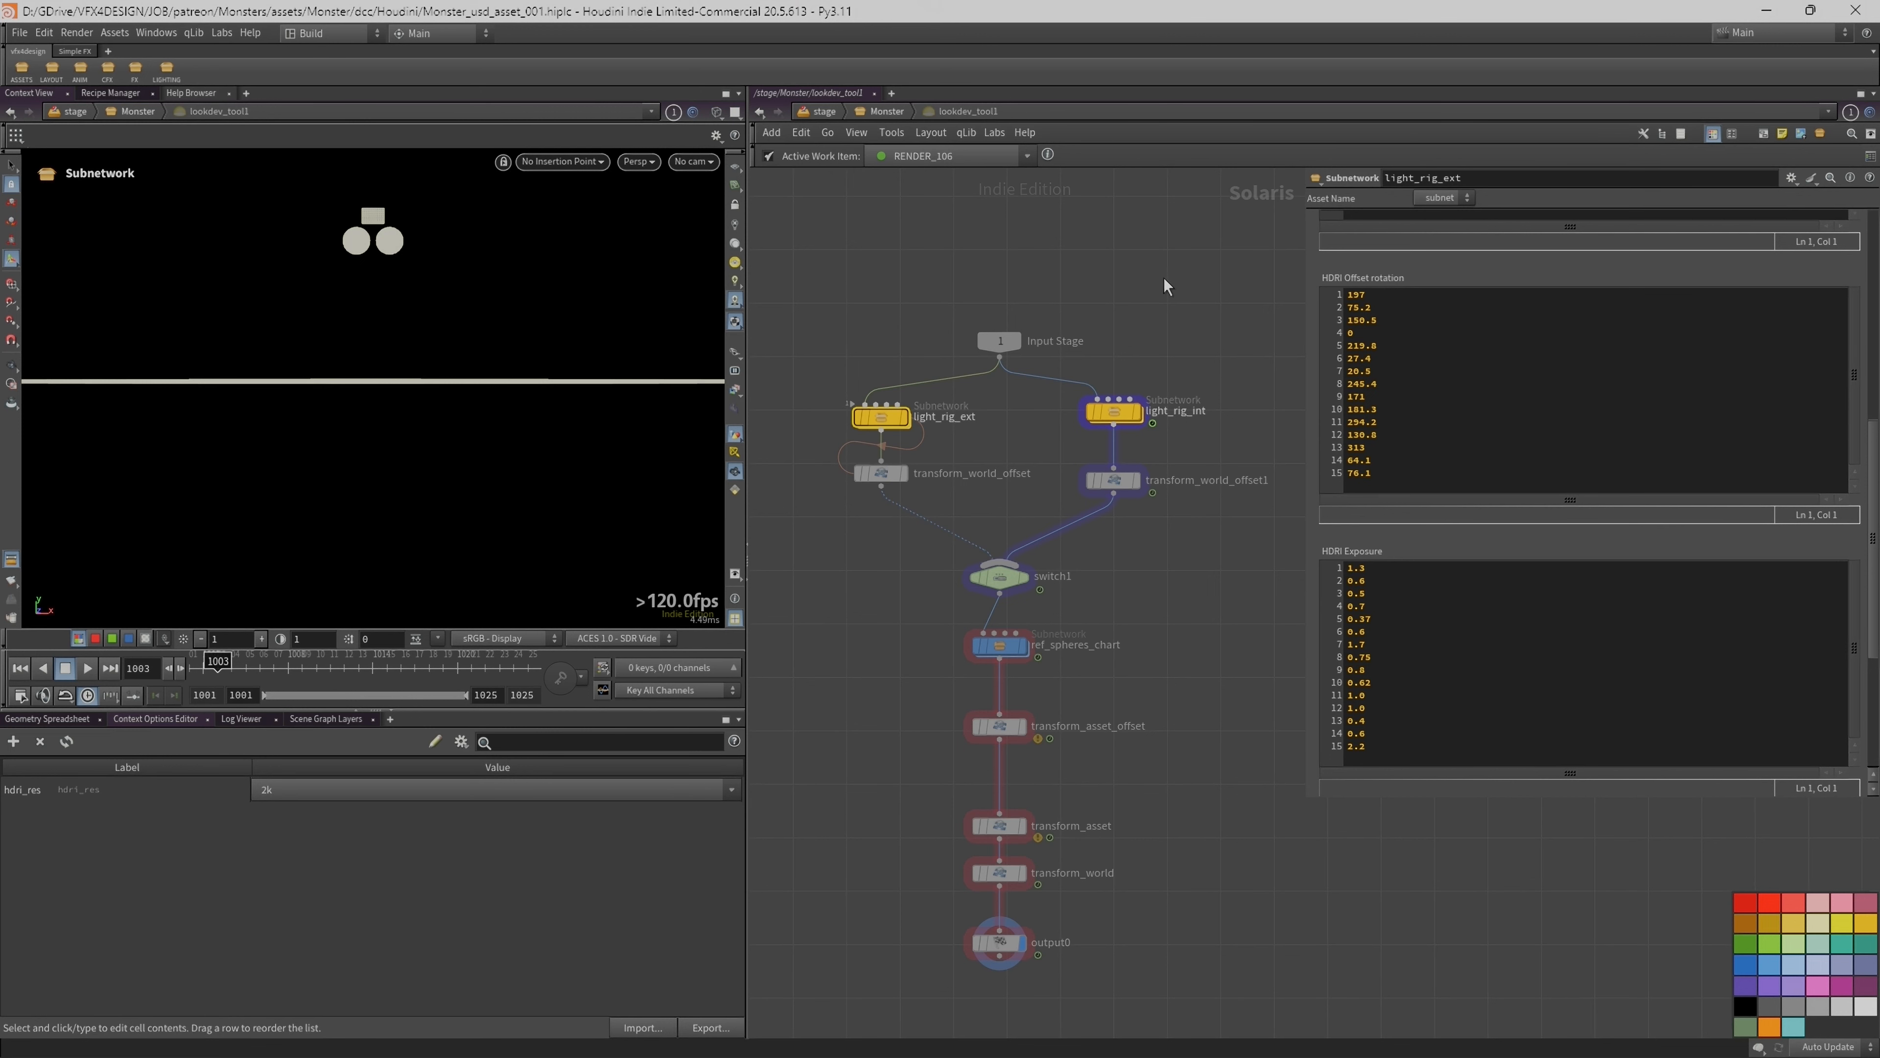
# Step: Examine the HDRI parameters of the light_rig_int subnetwork
pyautogui.moveTo(1145, 269); pyautogui.dragTo(1158, 266, button='middle')
pyautogui.moveTo(829, 297); pyautogui.dragTo(1219, 1043)
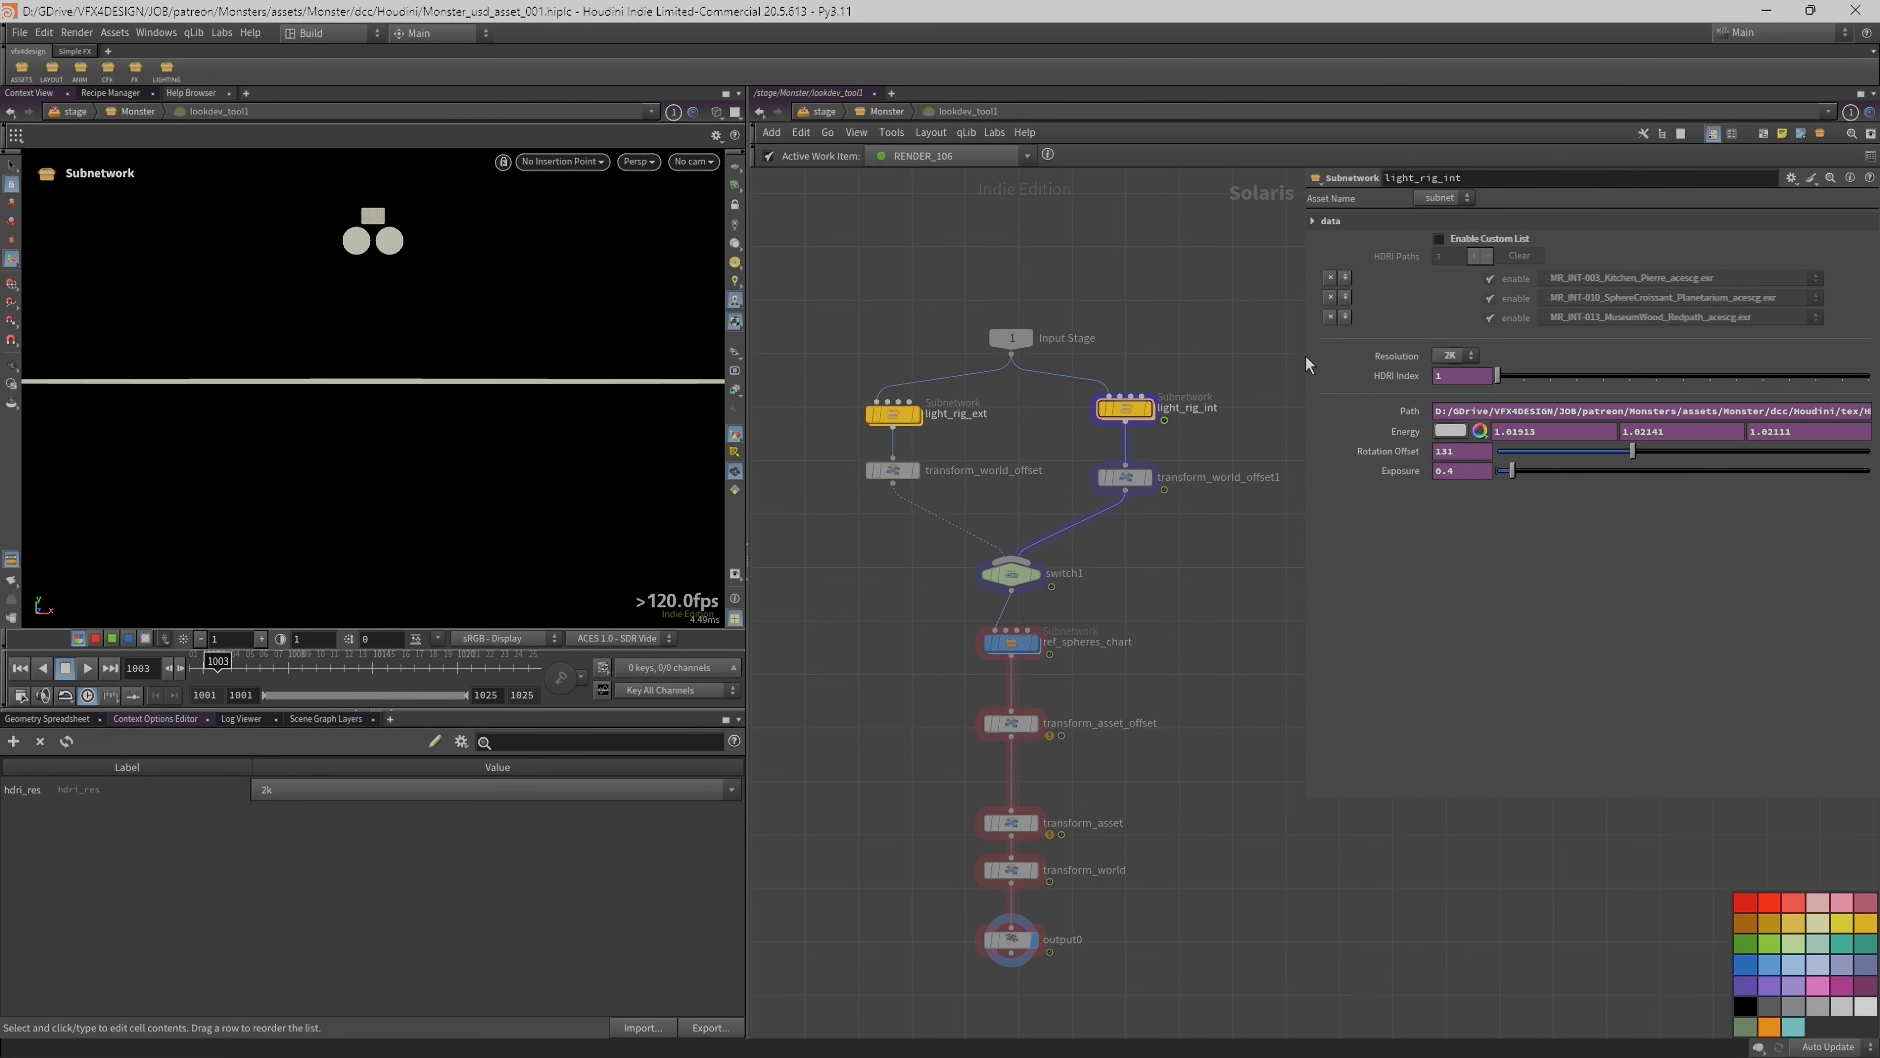
pyautogui.moveTo(1304, 356); pyautogui.dragTo(1356, 362)
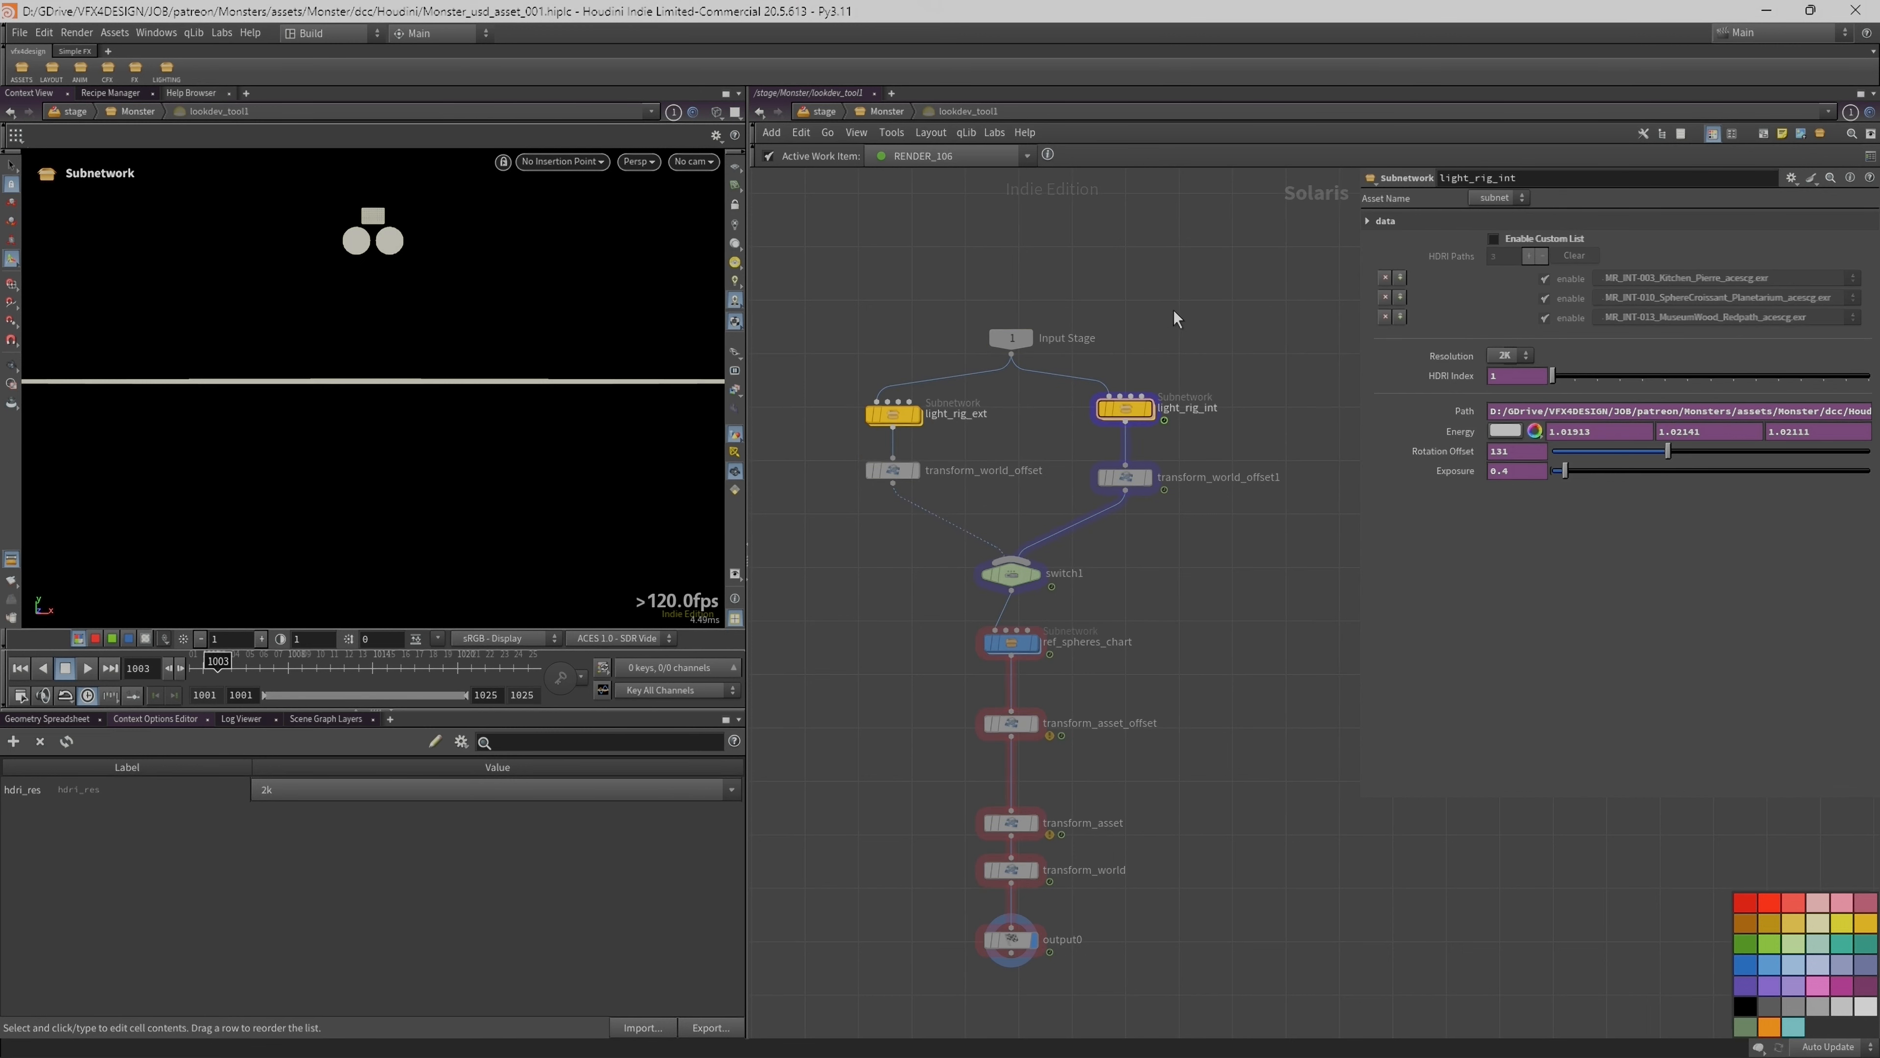
# Step: Return to the Monster network and review the spin, floor, reference ball and light nodes the Lookdev tool can replace
pyautogui.press('u')
pyautogui.moveTo(1247, 660); pyautogui.dragTo(1132, 691)
pyautogui.scroll(-3, 1089, 628)
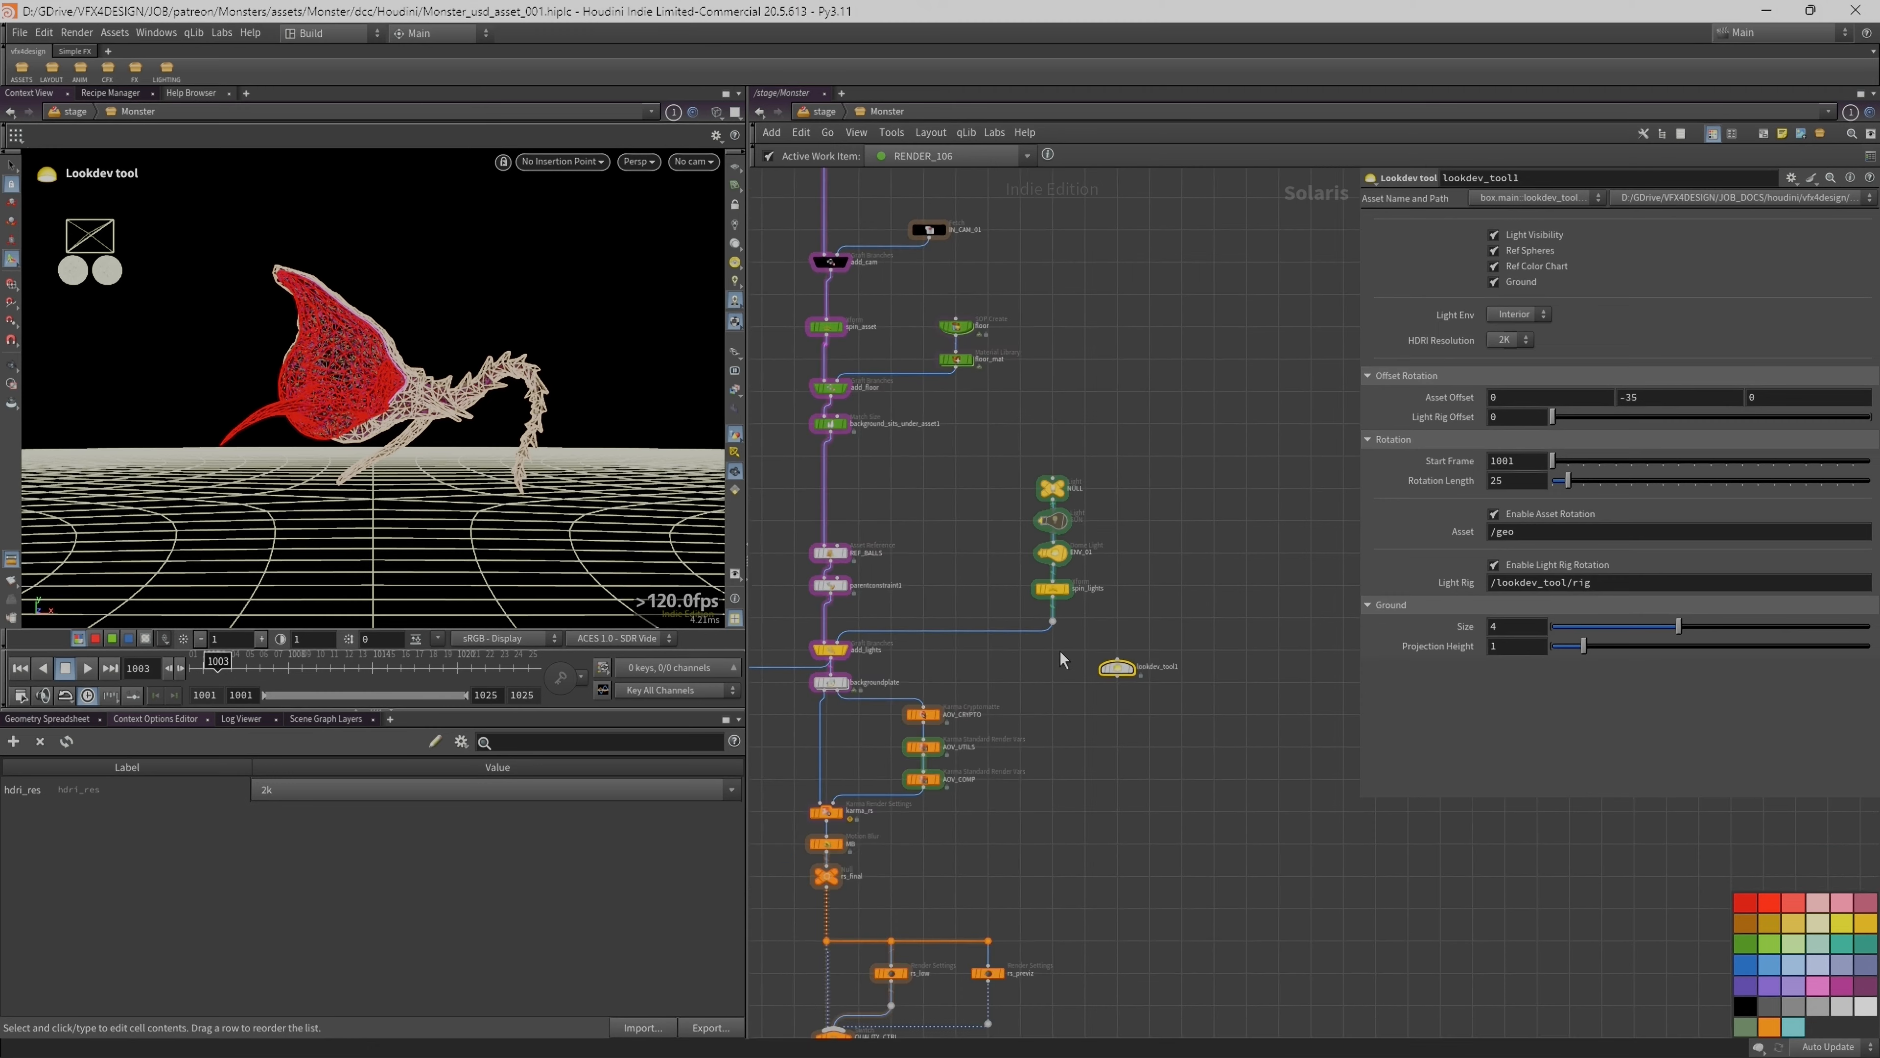
pyautogui.moveTo(1061, 659); pyautogui.dragTo(1173, 629, button='middle')
pyautogui.press('h')
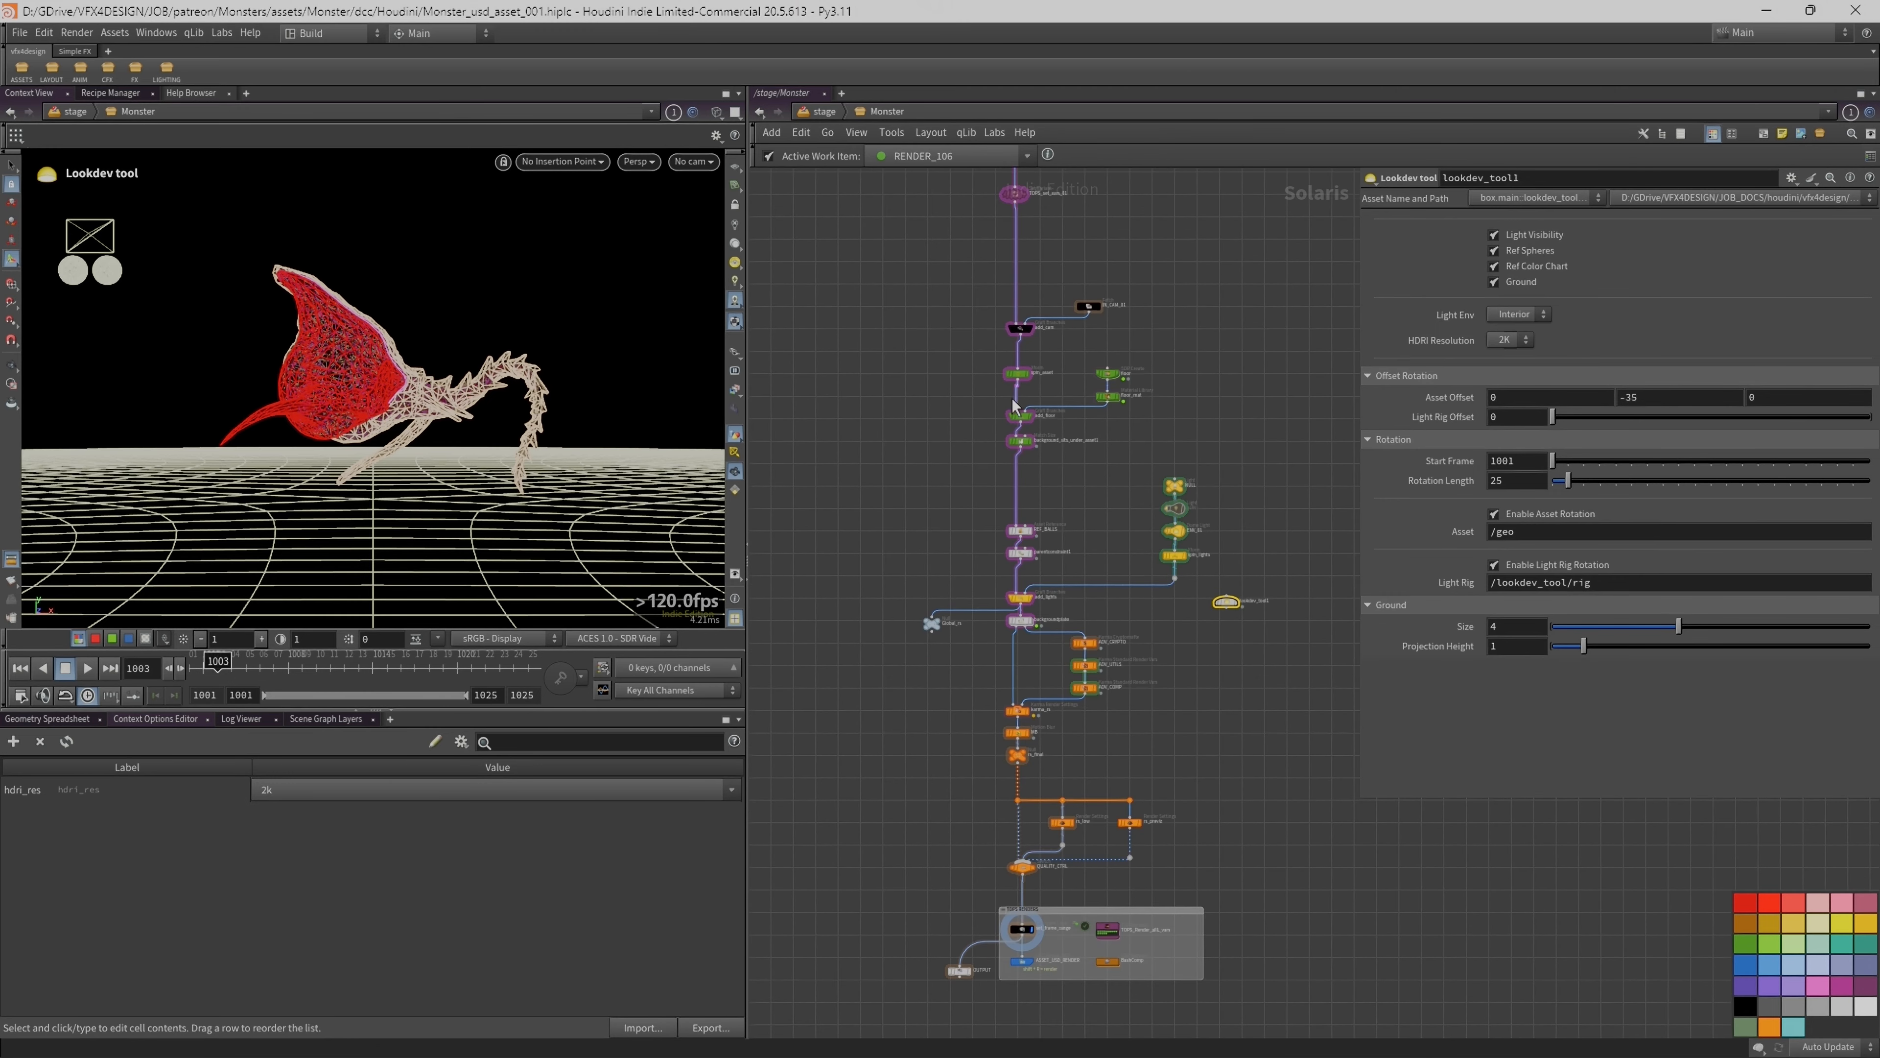
pyautogui.moveTo(961, 361); pyautogui.dragTo(1205, 598)
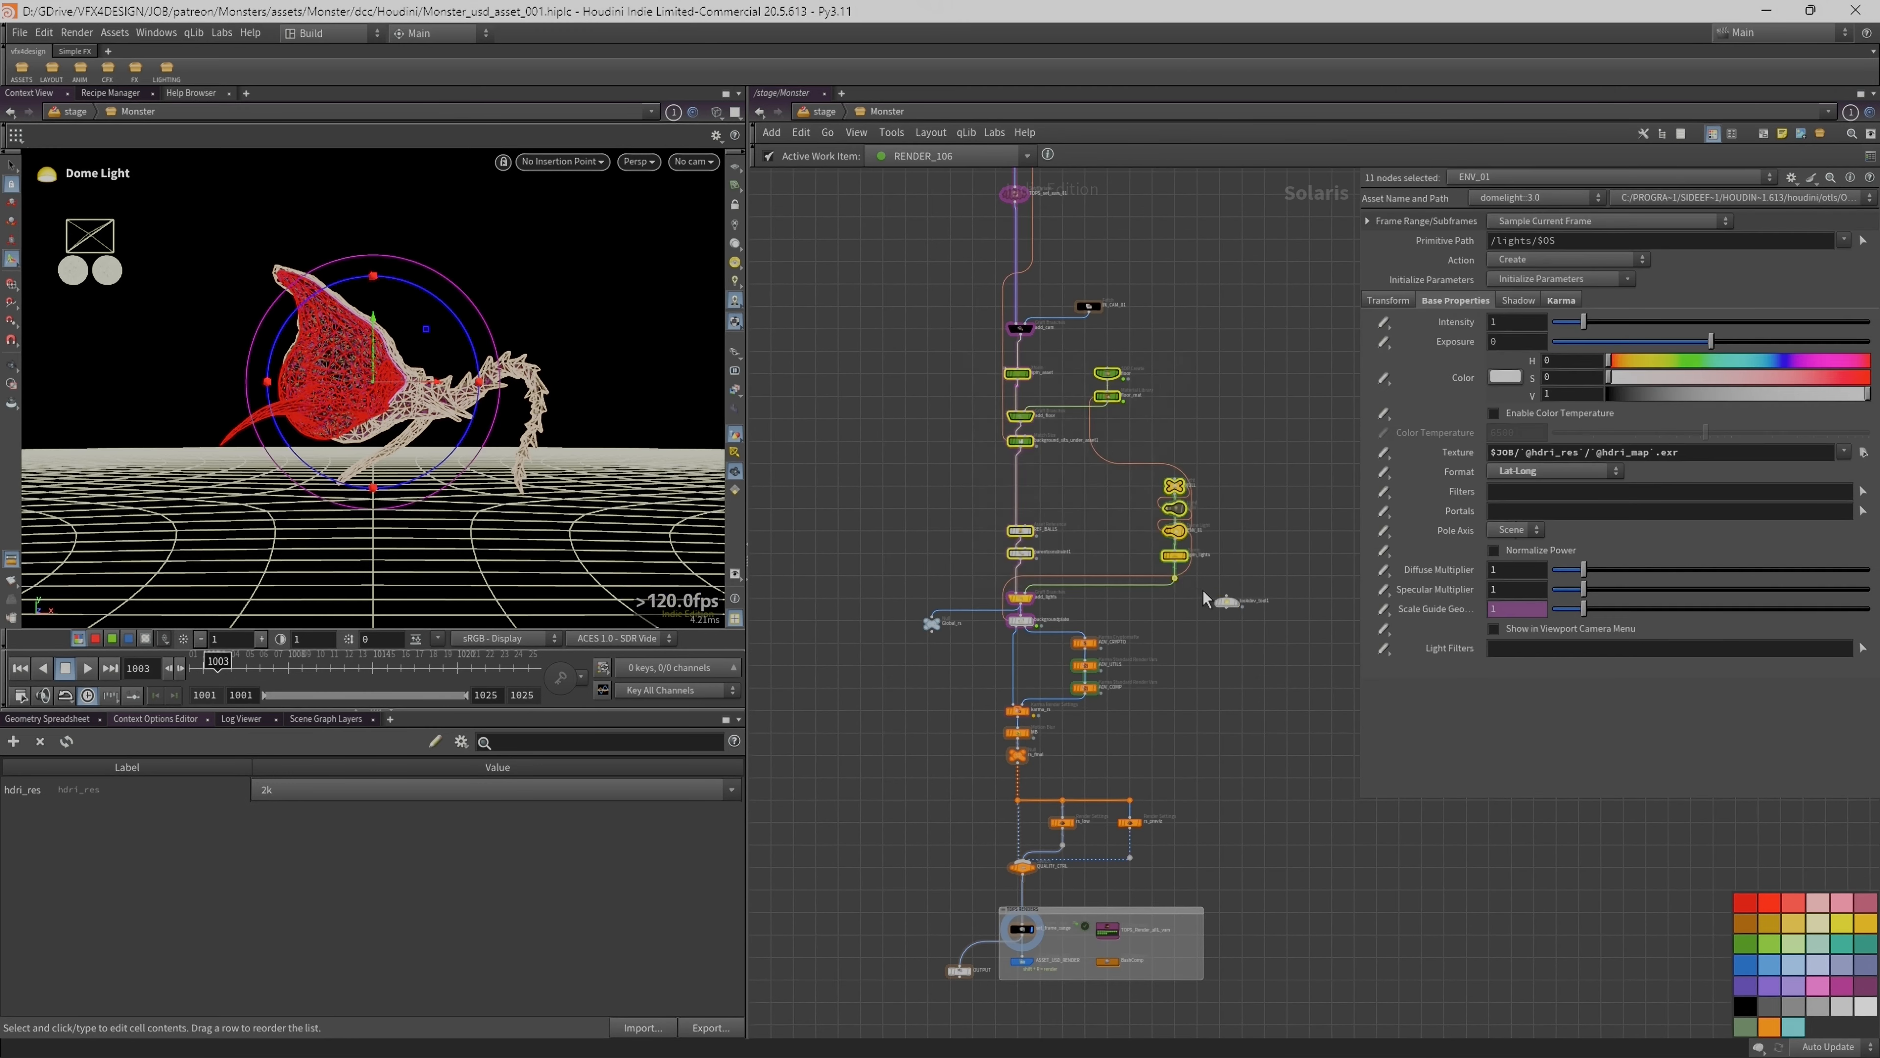
pyautogui.click(1275, 549)
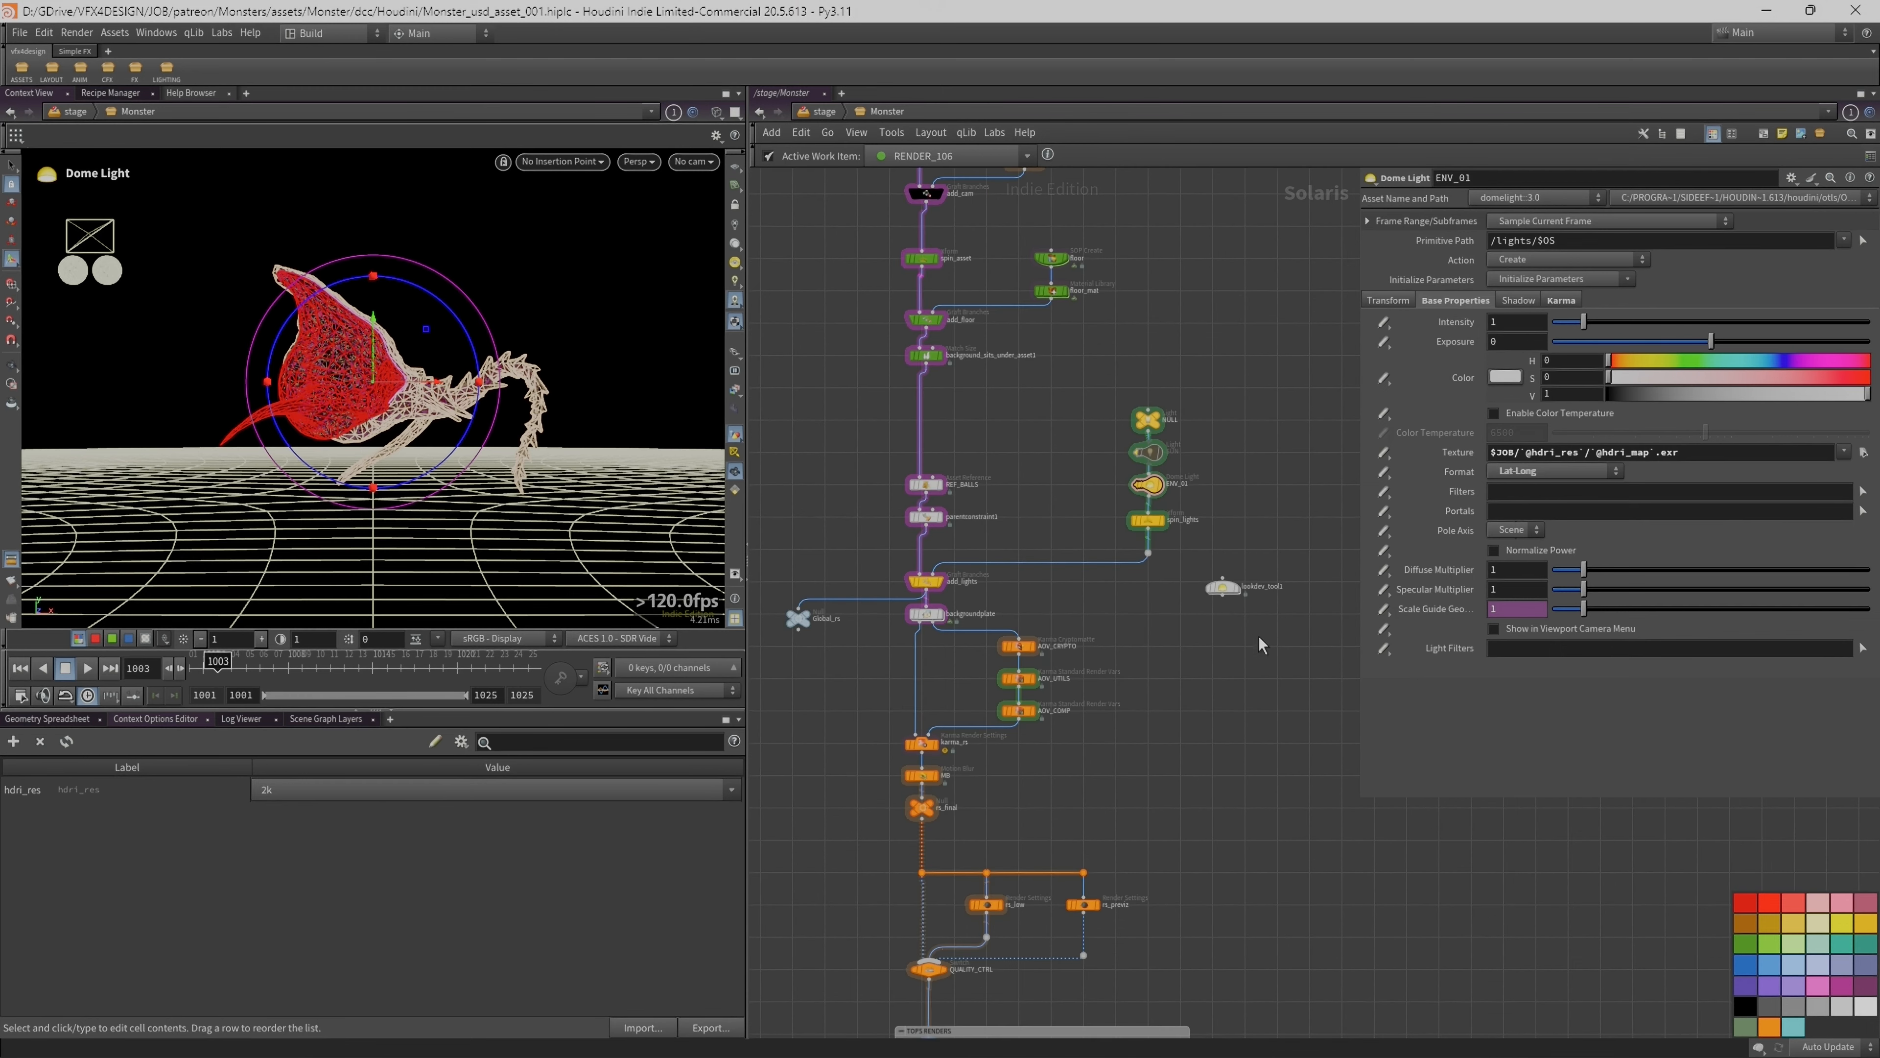
# Step: Delete the Lookdev tool node from the Monster network
pyautogui.scroll(2, 1229, 623)
pyautogui.click(1223, 586)
pyautogui.press('Delete')
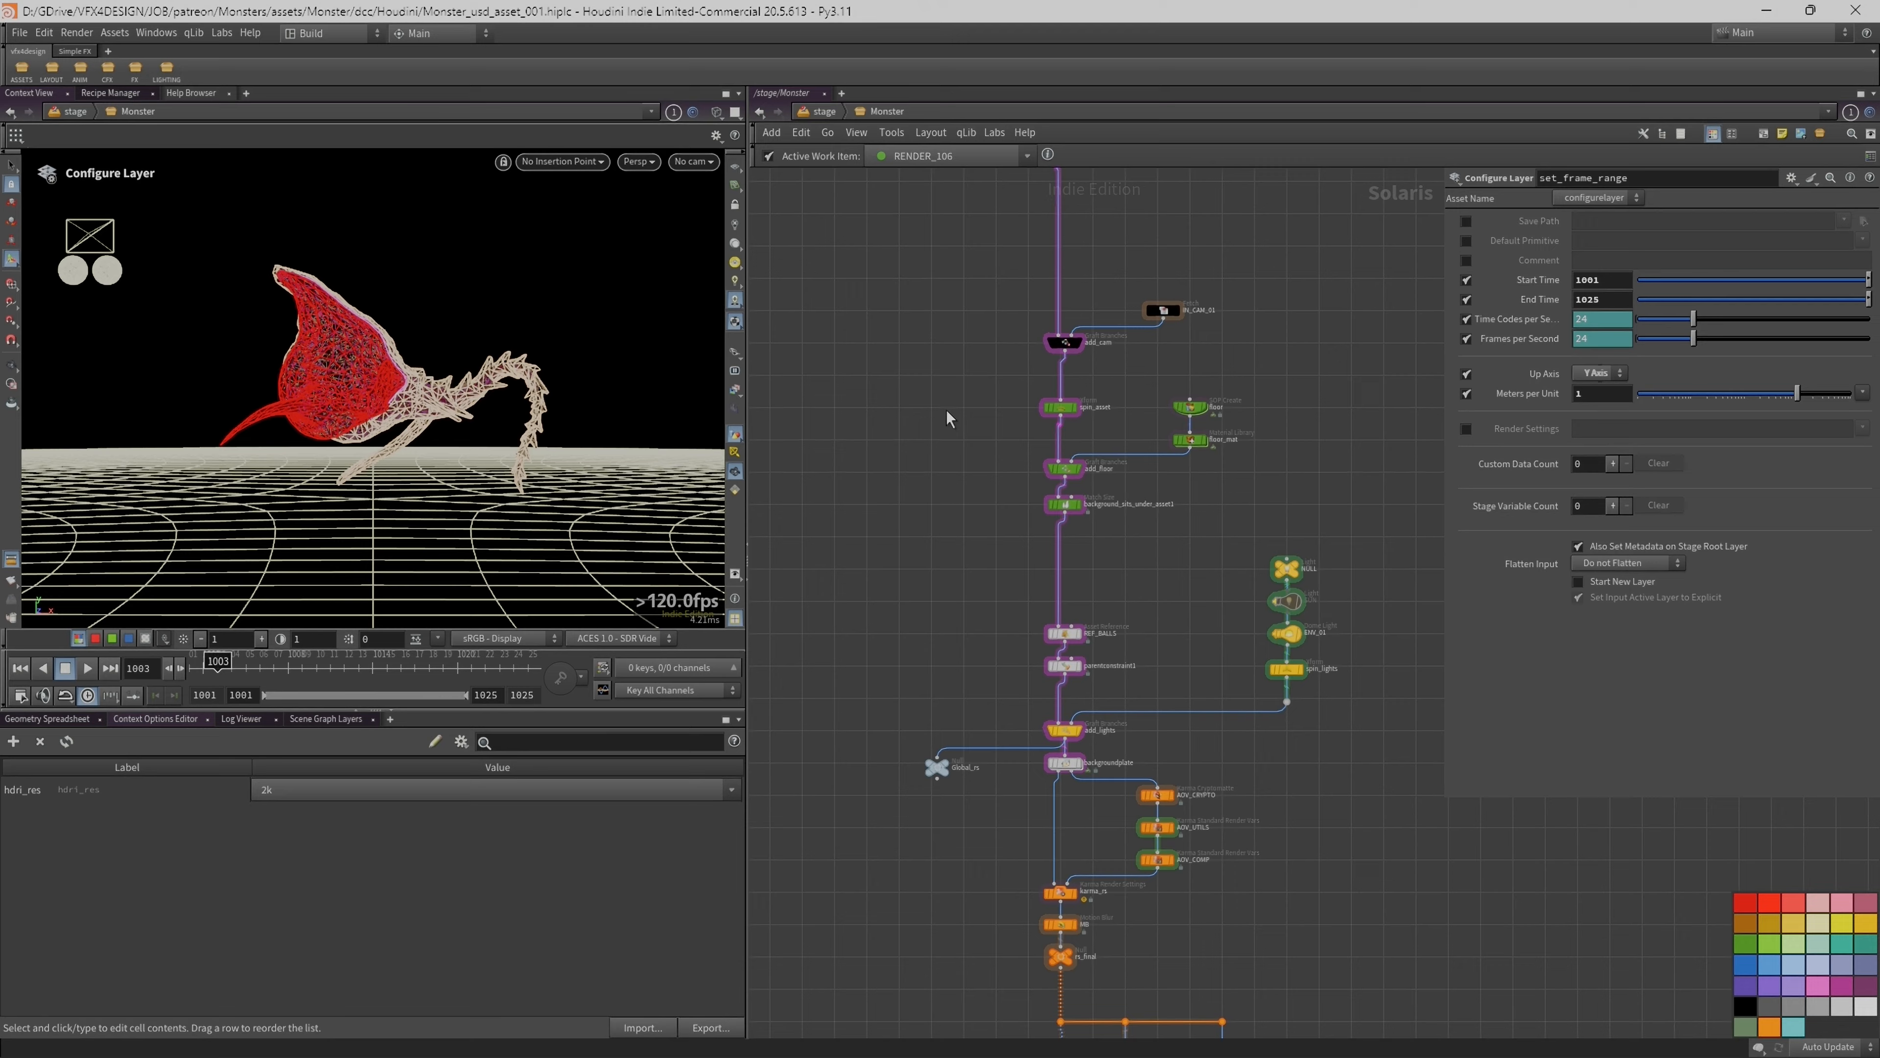
pyautogui.moveTo(928, 463); pyautogui.dragTo(965, 621, button='middle')
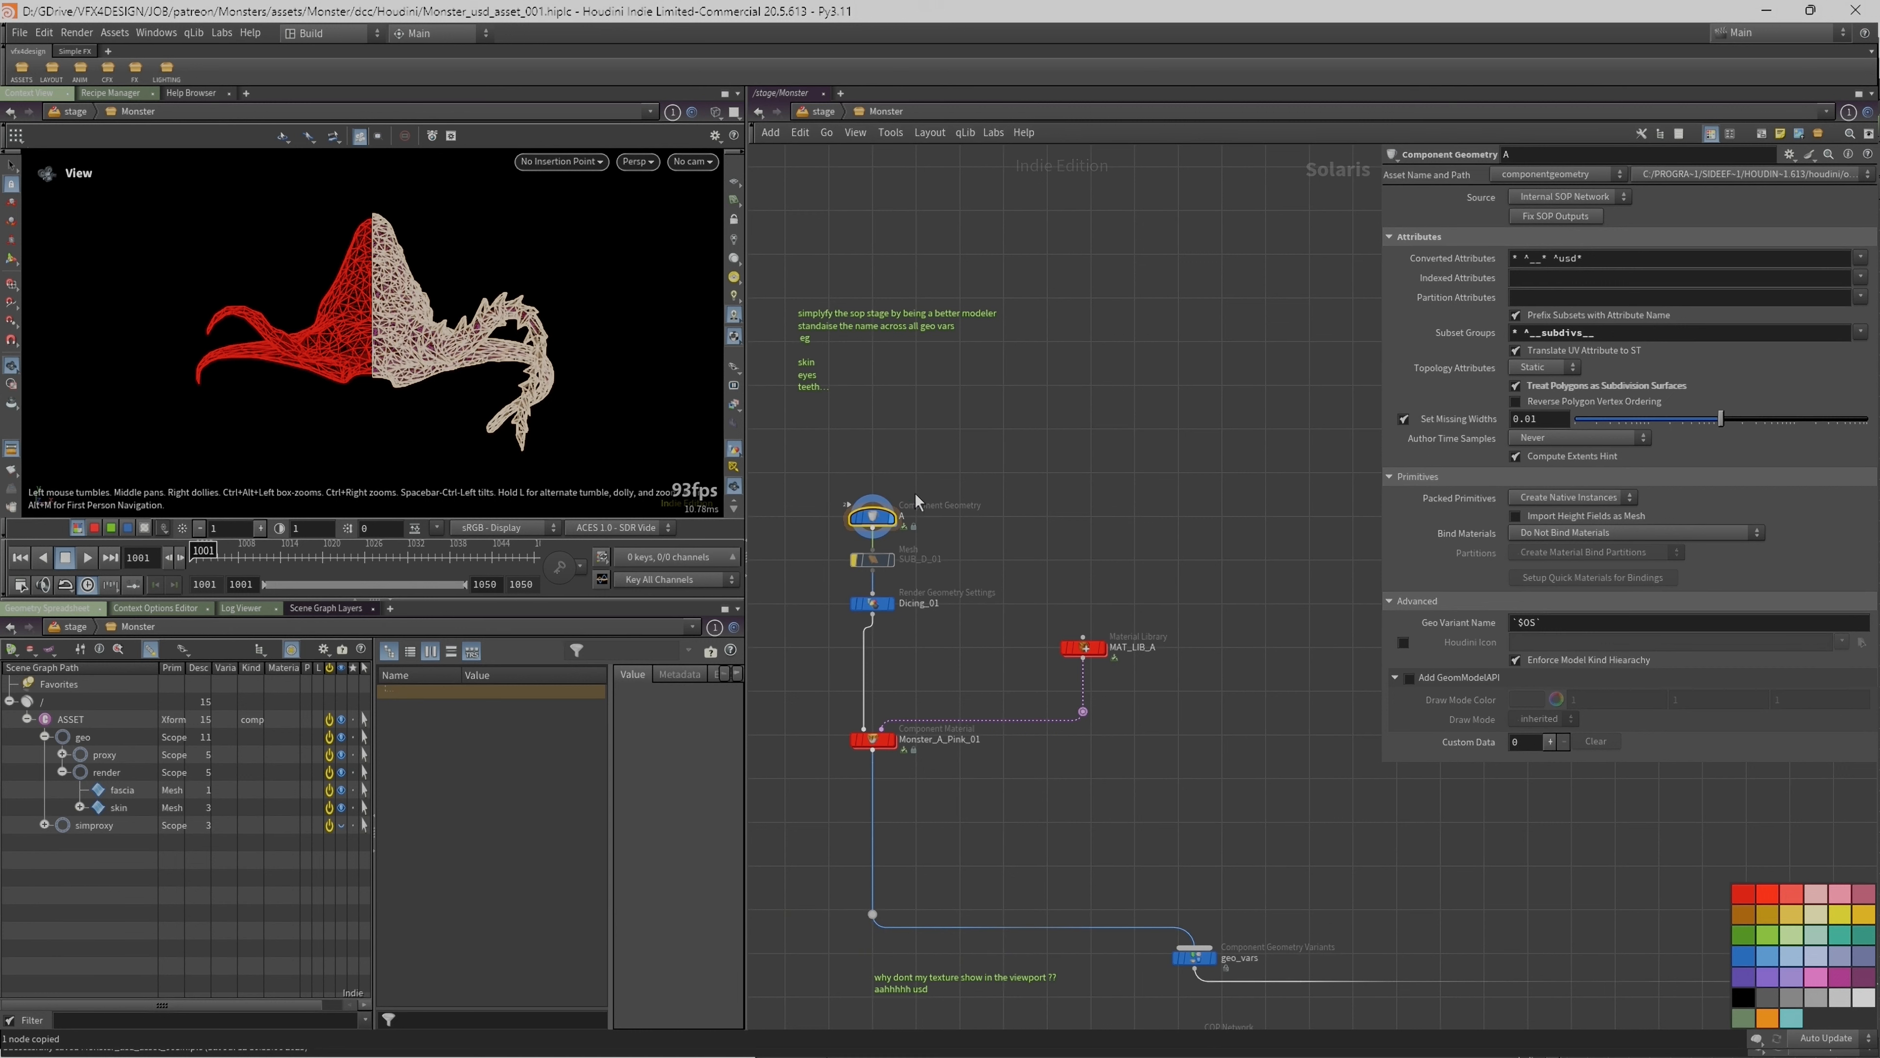
# Step: Paste a copy of the Component Geometry node A to the side of the original and rename it B
pyautogui.hotkey('ctrl', 'v')
pyautogui.moveTo(1050, 515); pyautogui.dragTo(1096, 526)
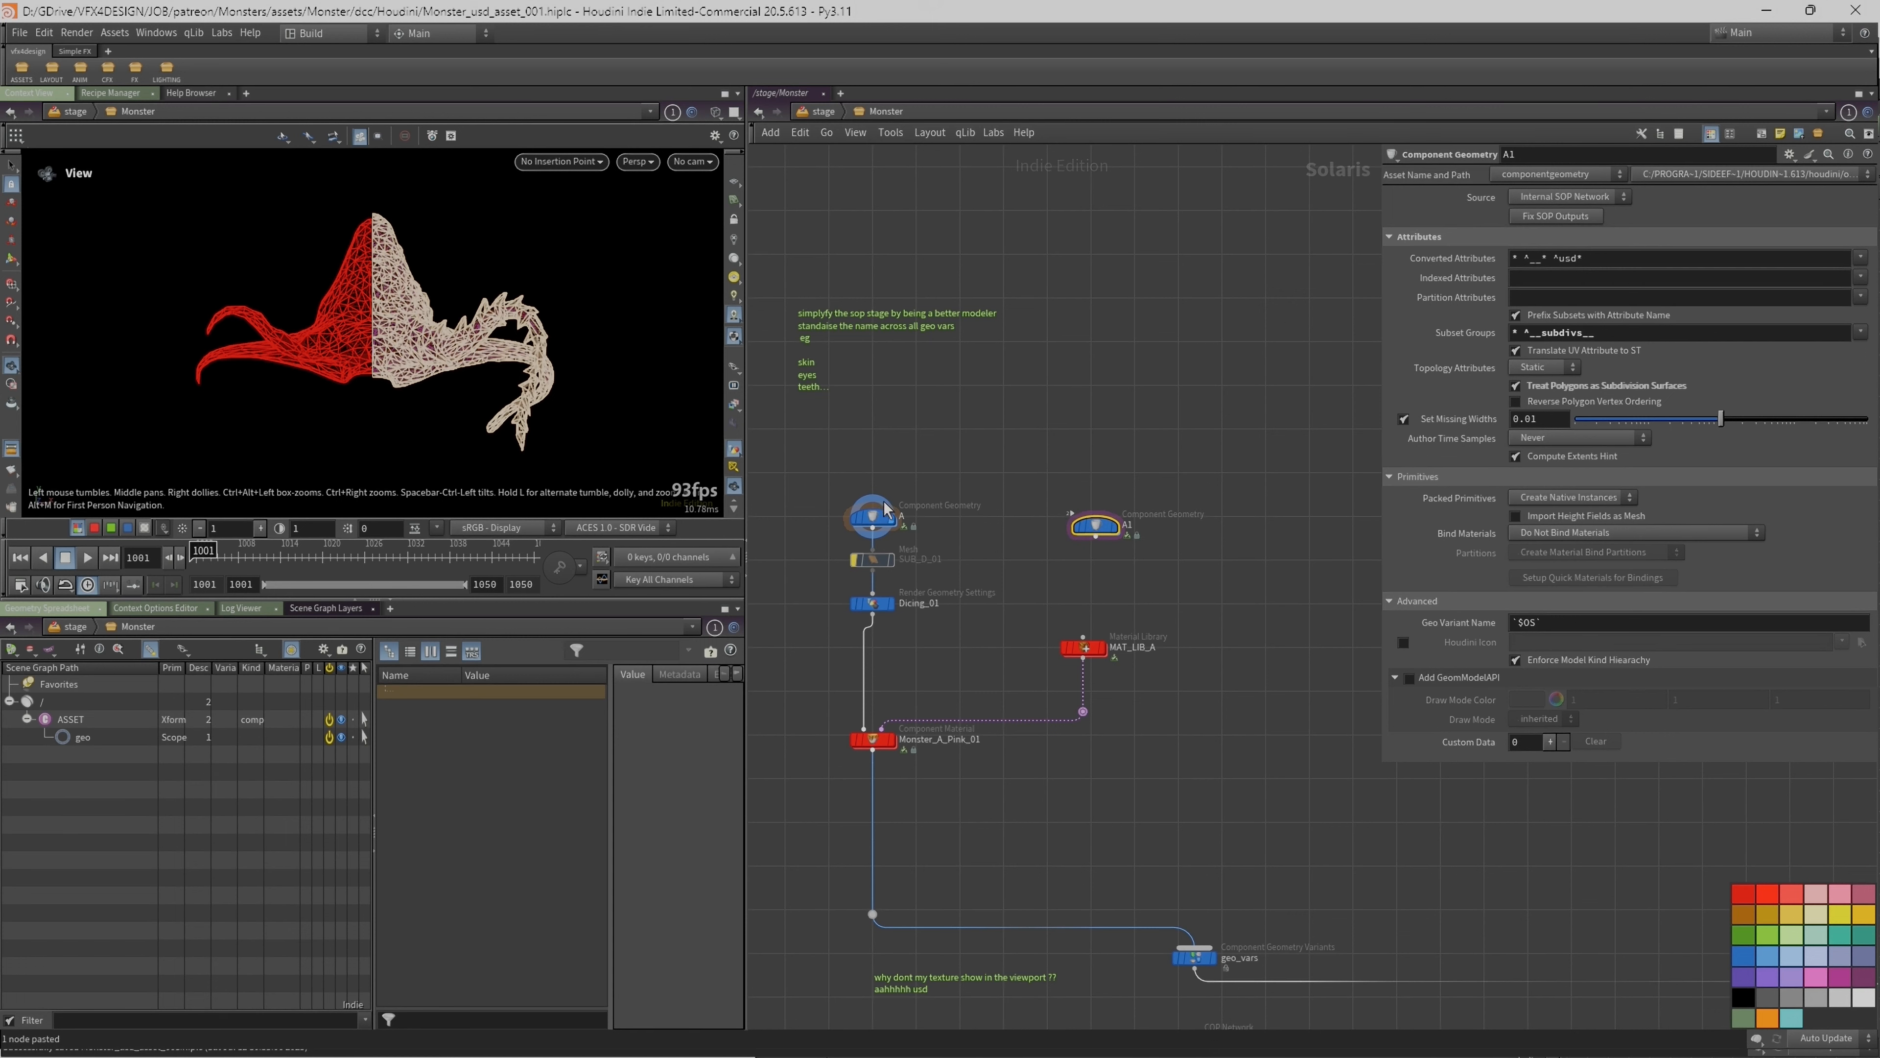
pyautogui.moveTo(1207, 545); pyautogui.dragTo(1088, 556, button='middle')
pyautogui.moveTo(965, 544); pyautogui.dragTo(1091, 536)
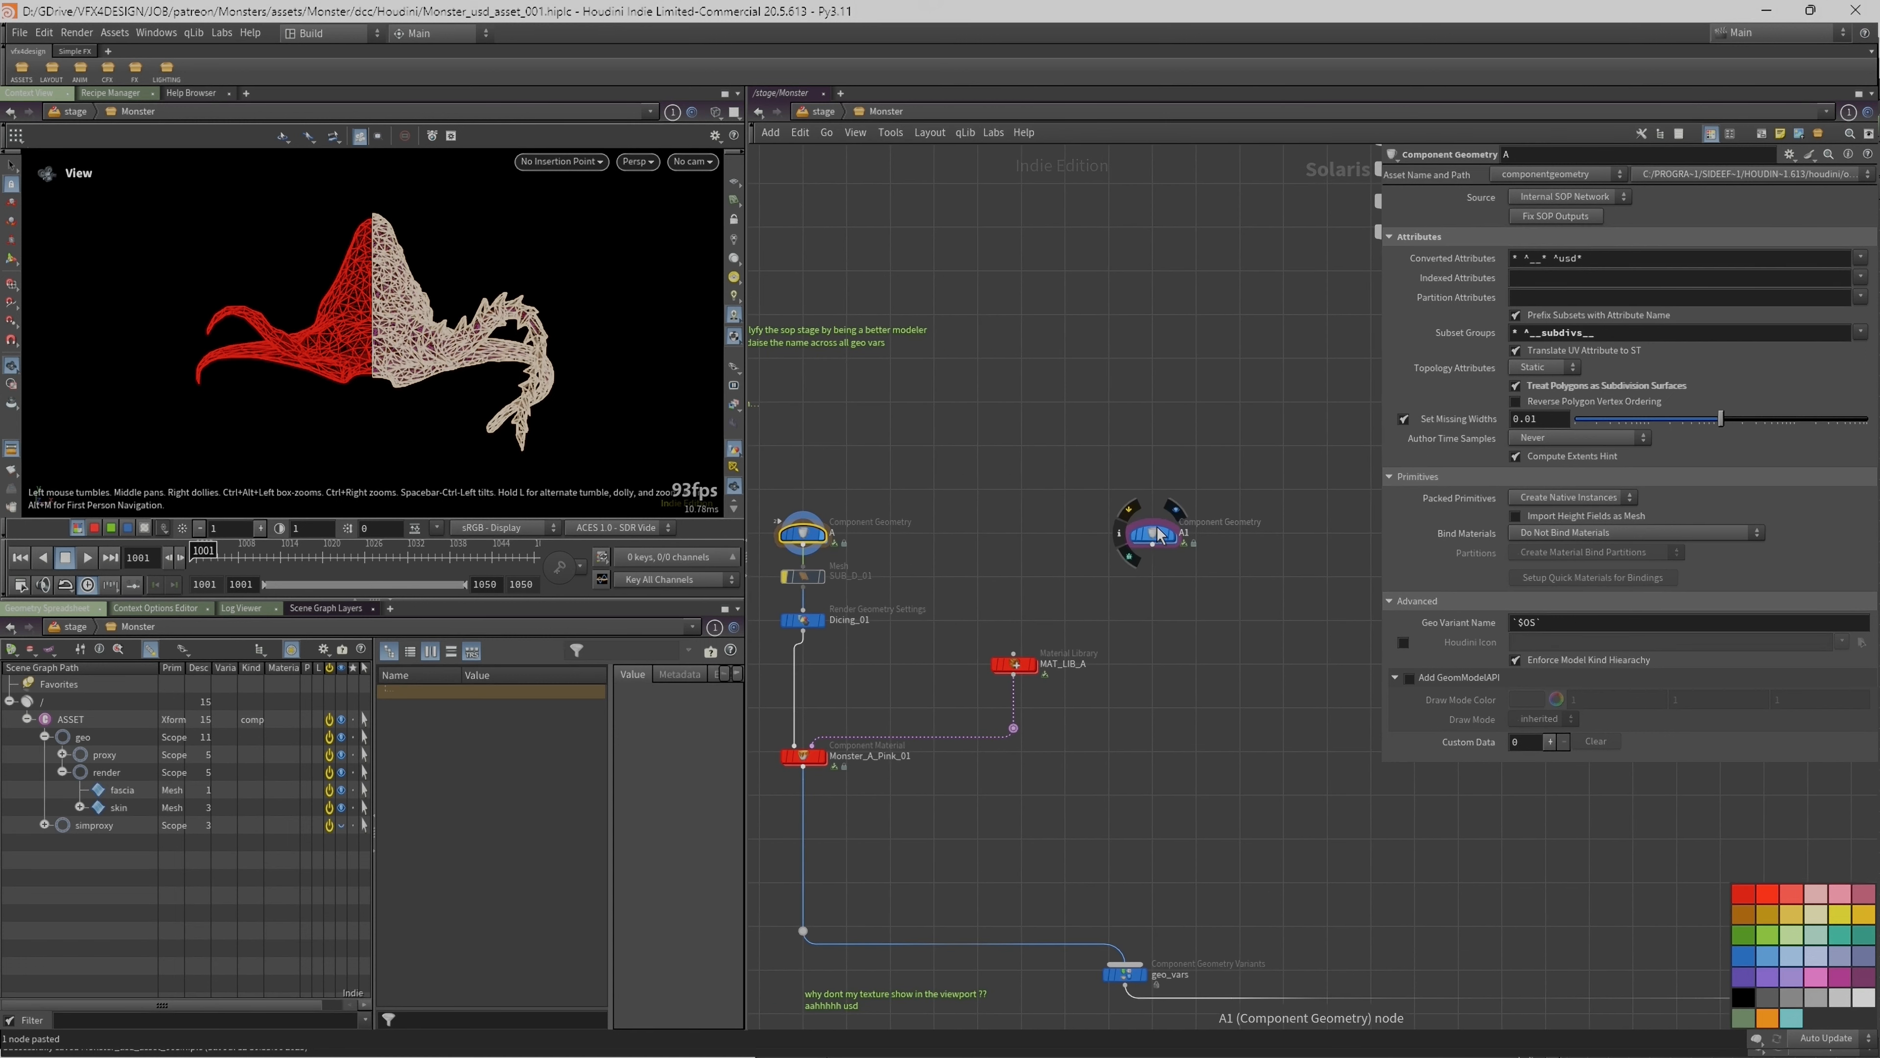
pyautogui.click(1156, 534)
pyautogui.doubleClick(1185, 534)
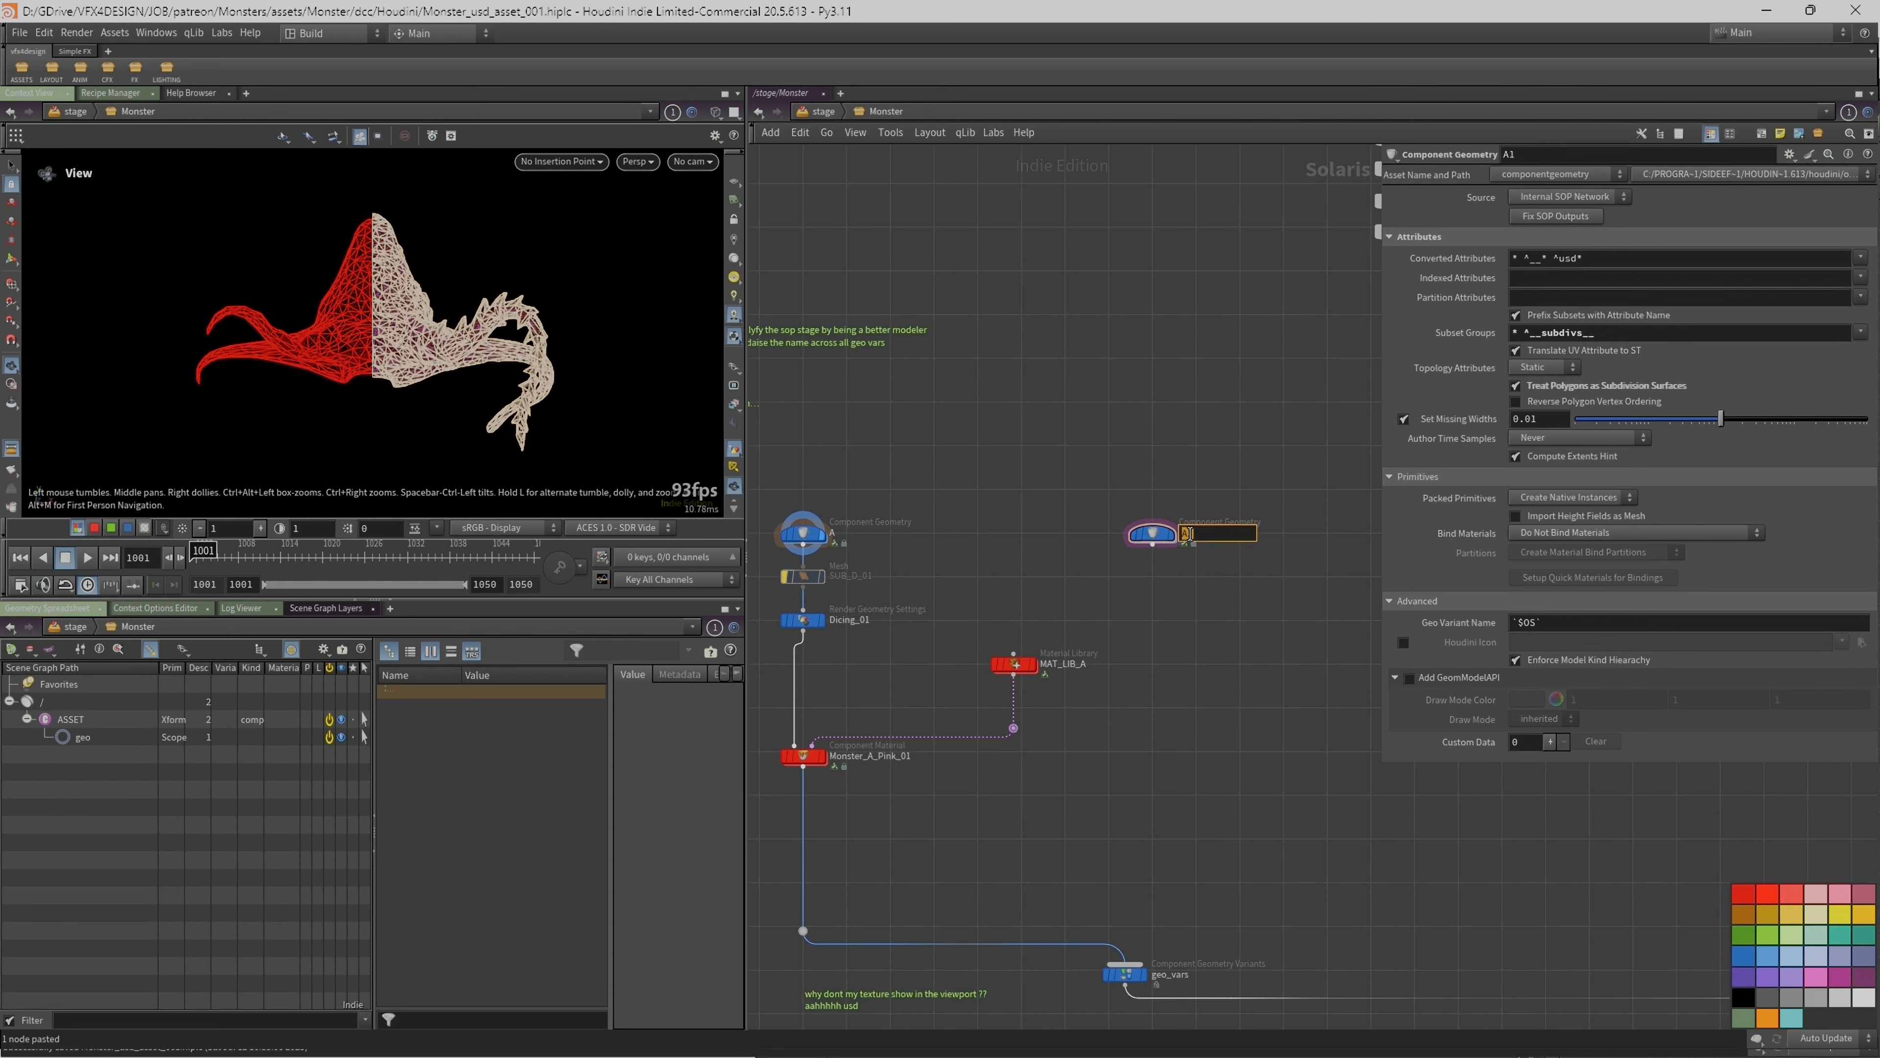
pyautogui.write('B')
pyautogui.press('Return')
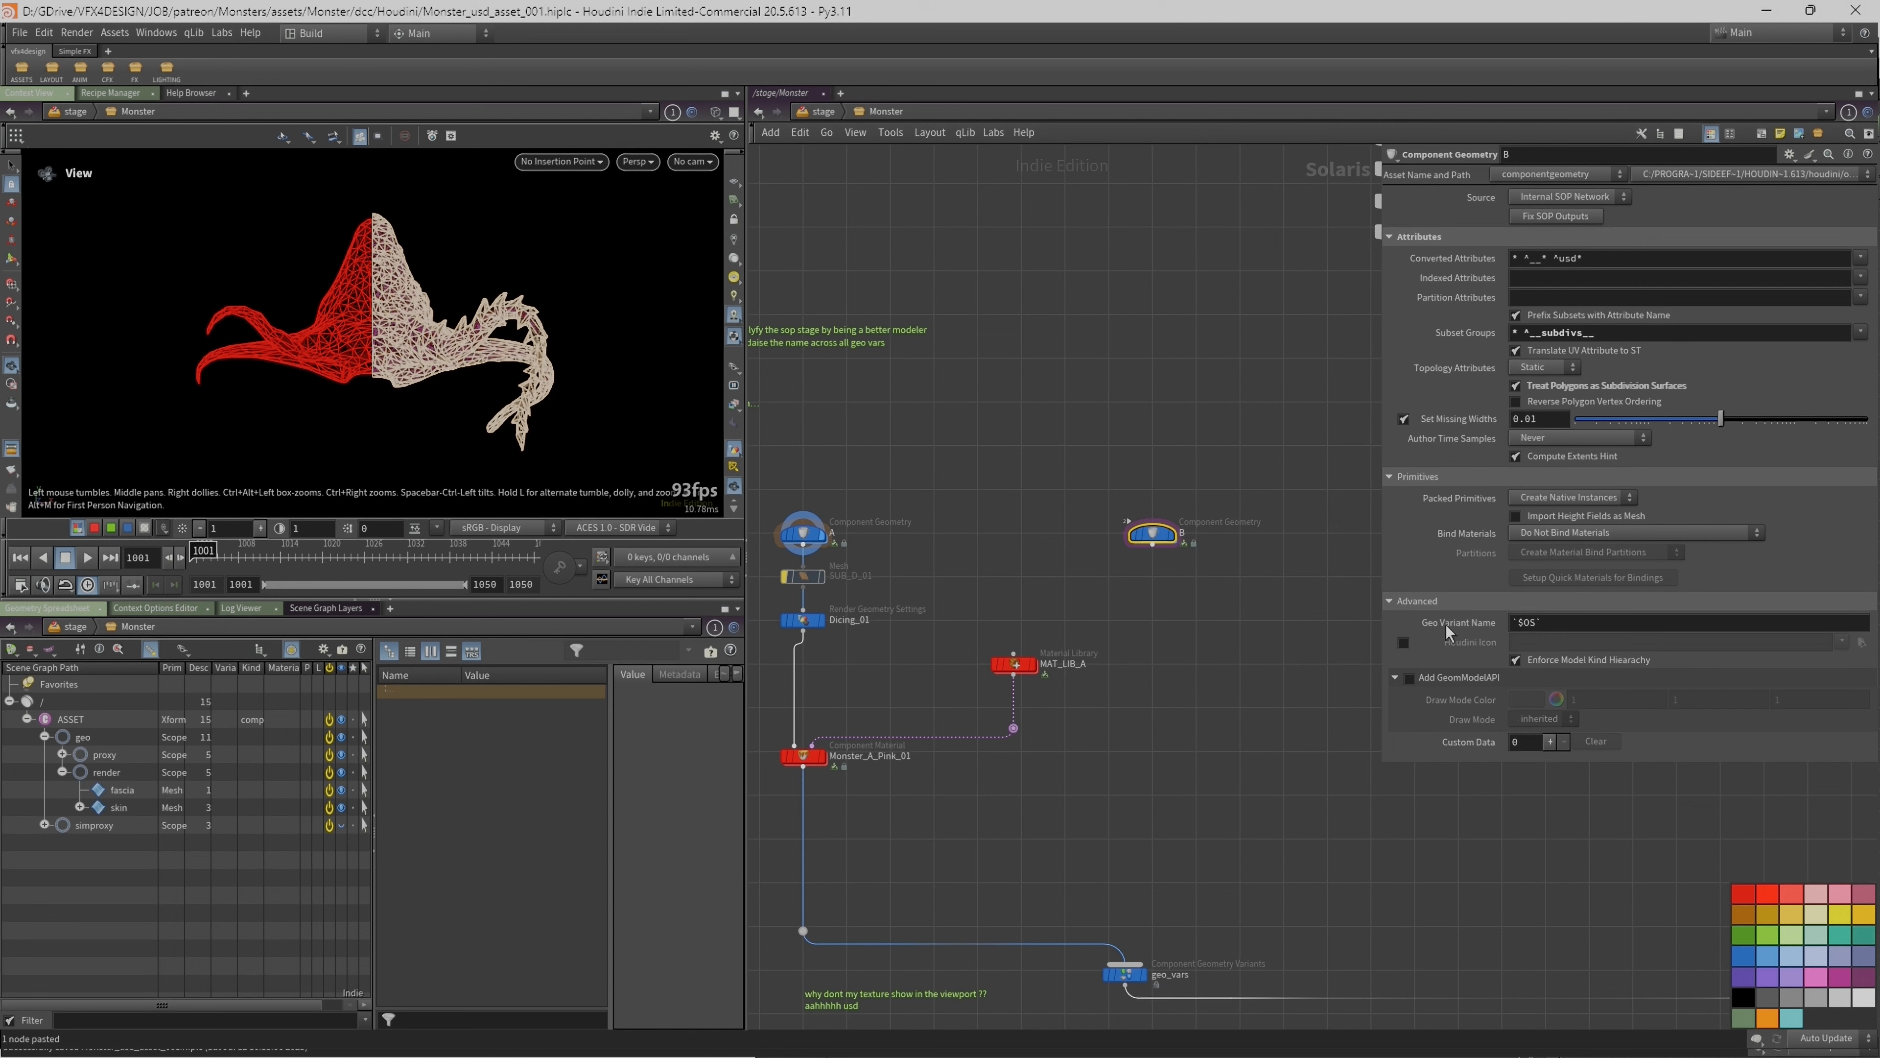
# Step: Check the geo variant name of Component Geometry node B and compare the node with A
pyautogui.click(1492, 622)
pyautogui.click(793, 539)
pyautogui.click(1157, 535)
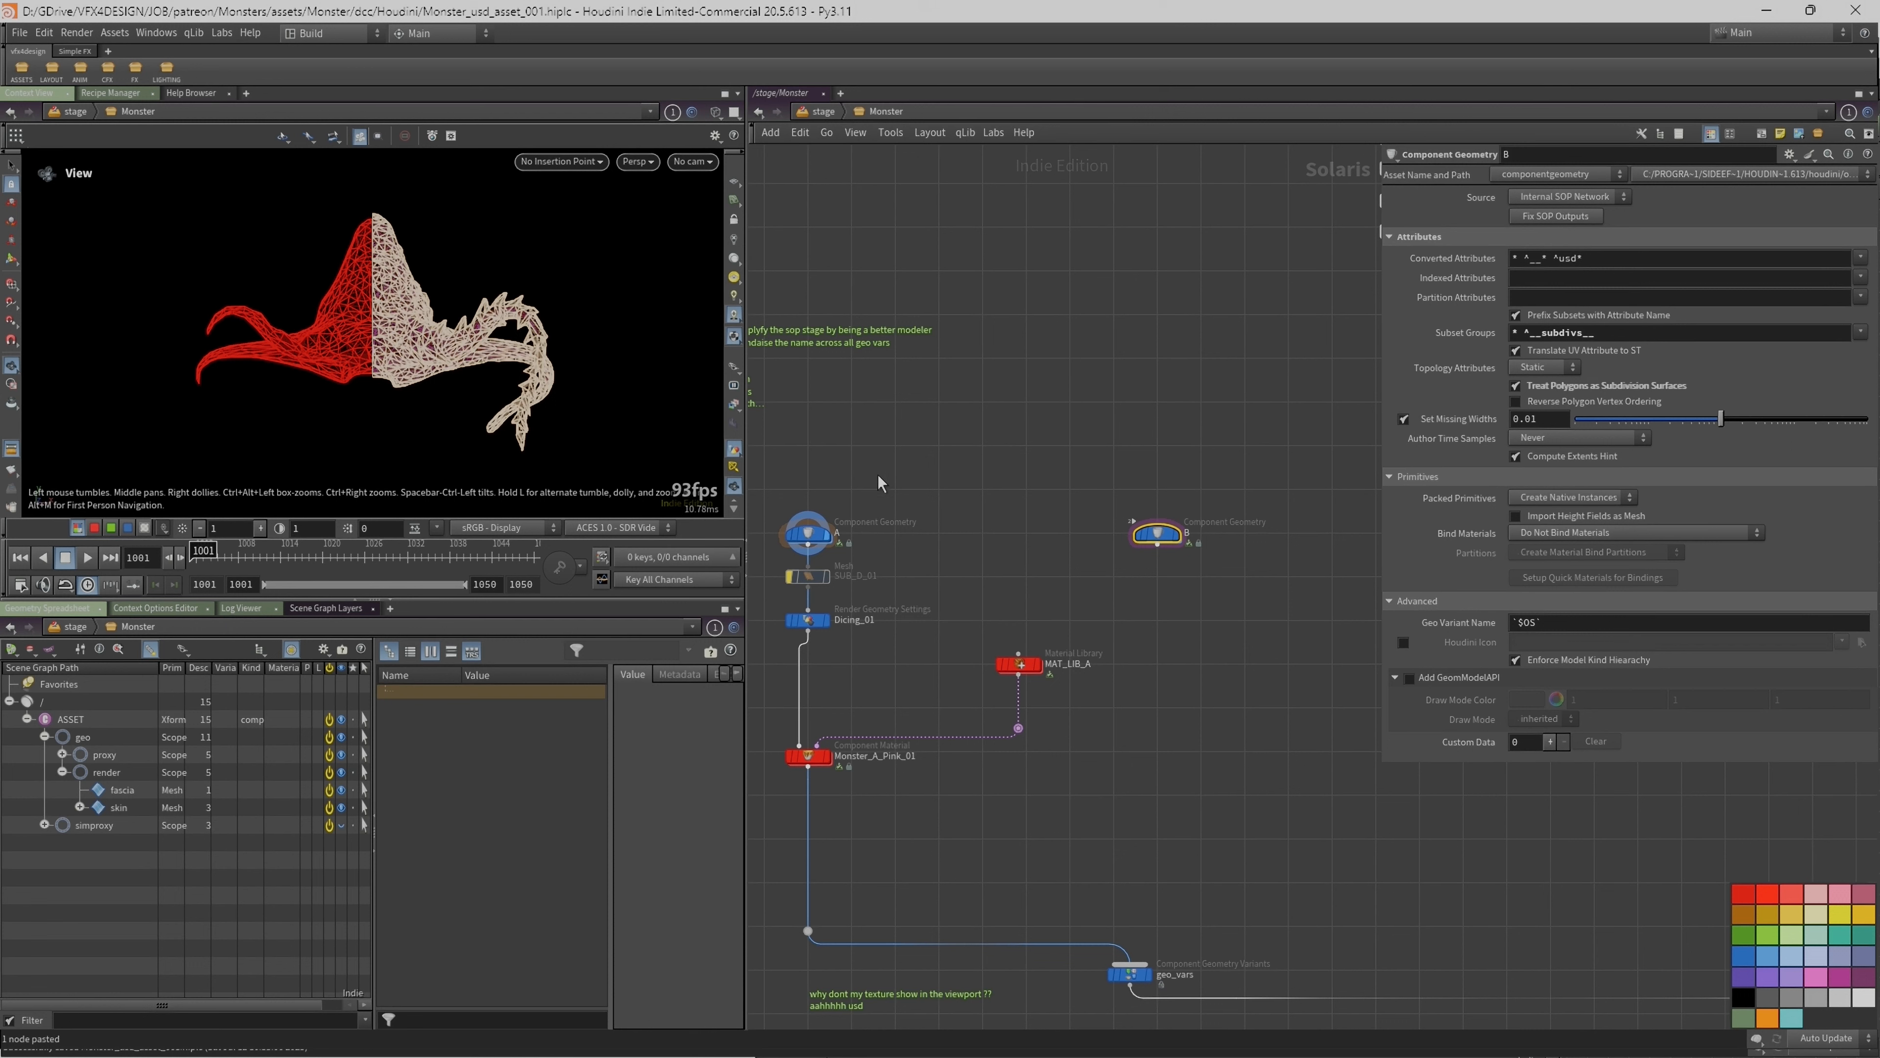
pyautogui.moveTo(805, 477); pyautogui.dragTo(820, 540)
pyautogui.moveTo(1158, 455); pyautogui.dragTo(1235, 627)
# Step: Open the geometry network inside B and check the OBJ files in the ingest folder used by INPUT_original_sculpt
pyautogui.doubleClick(1157, 534)
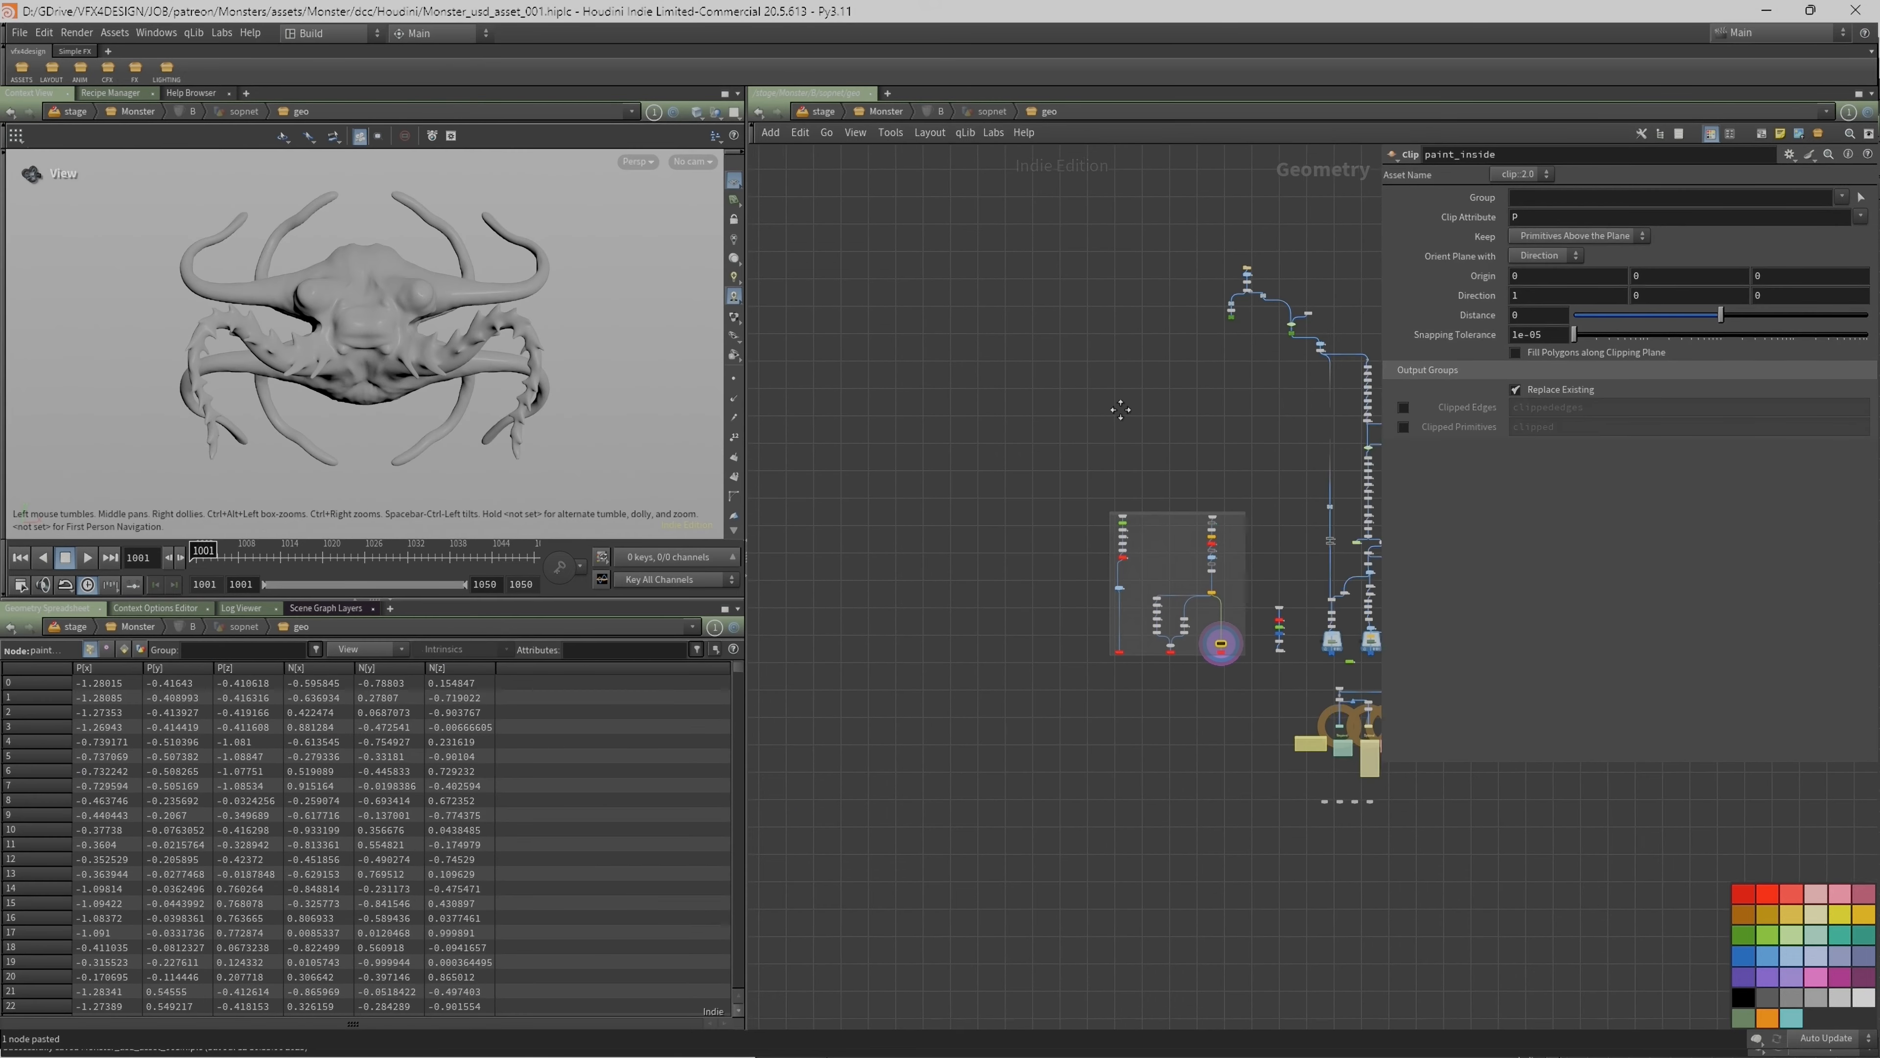
pyautogui.scroll(3, 1079, 426)
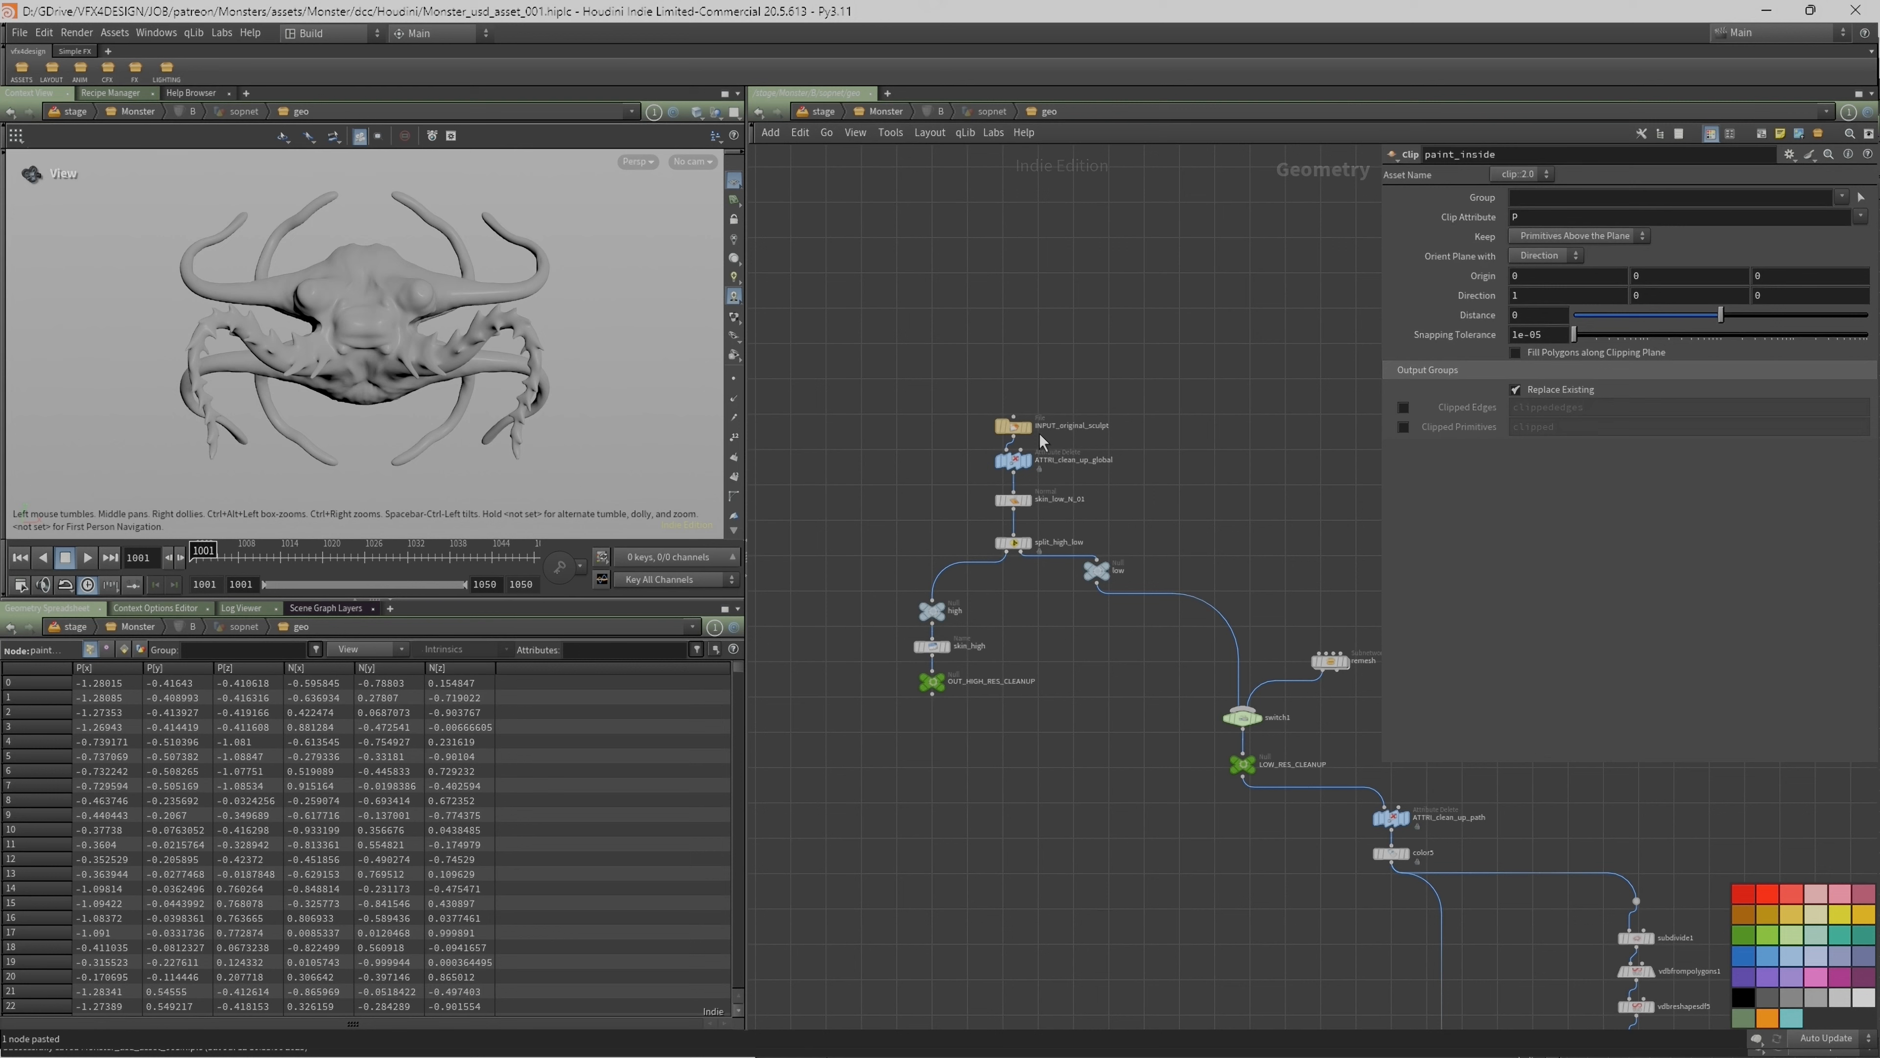
pyautogui.click(1018, 433)
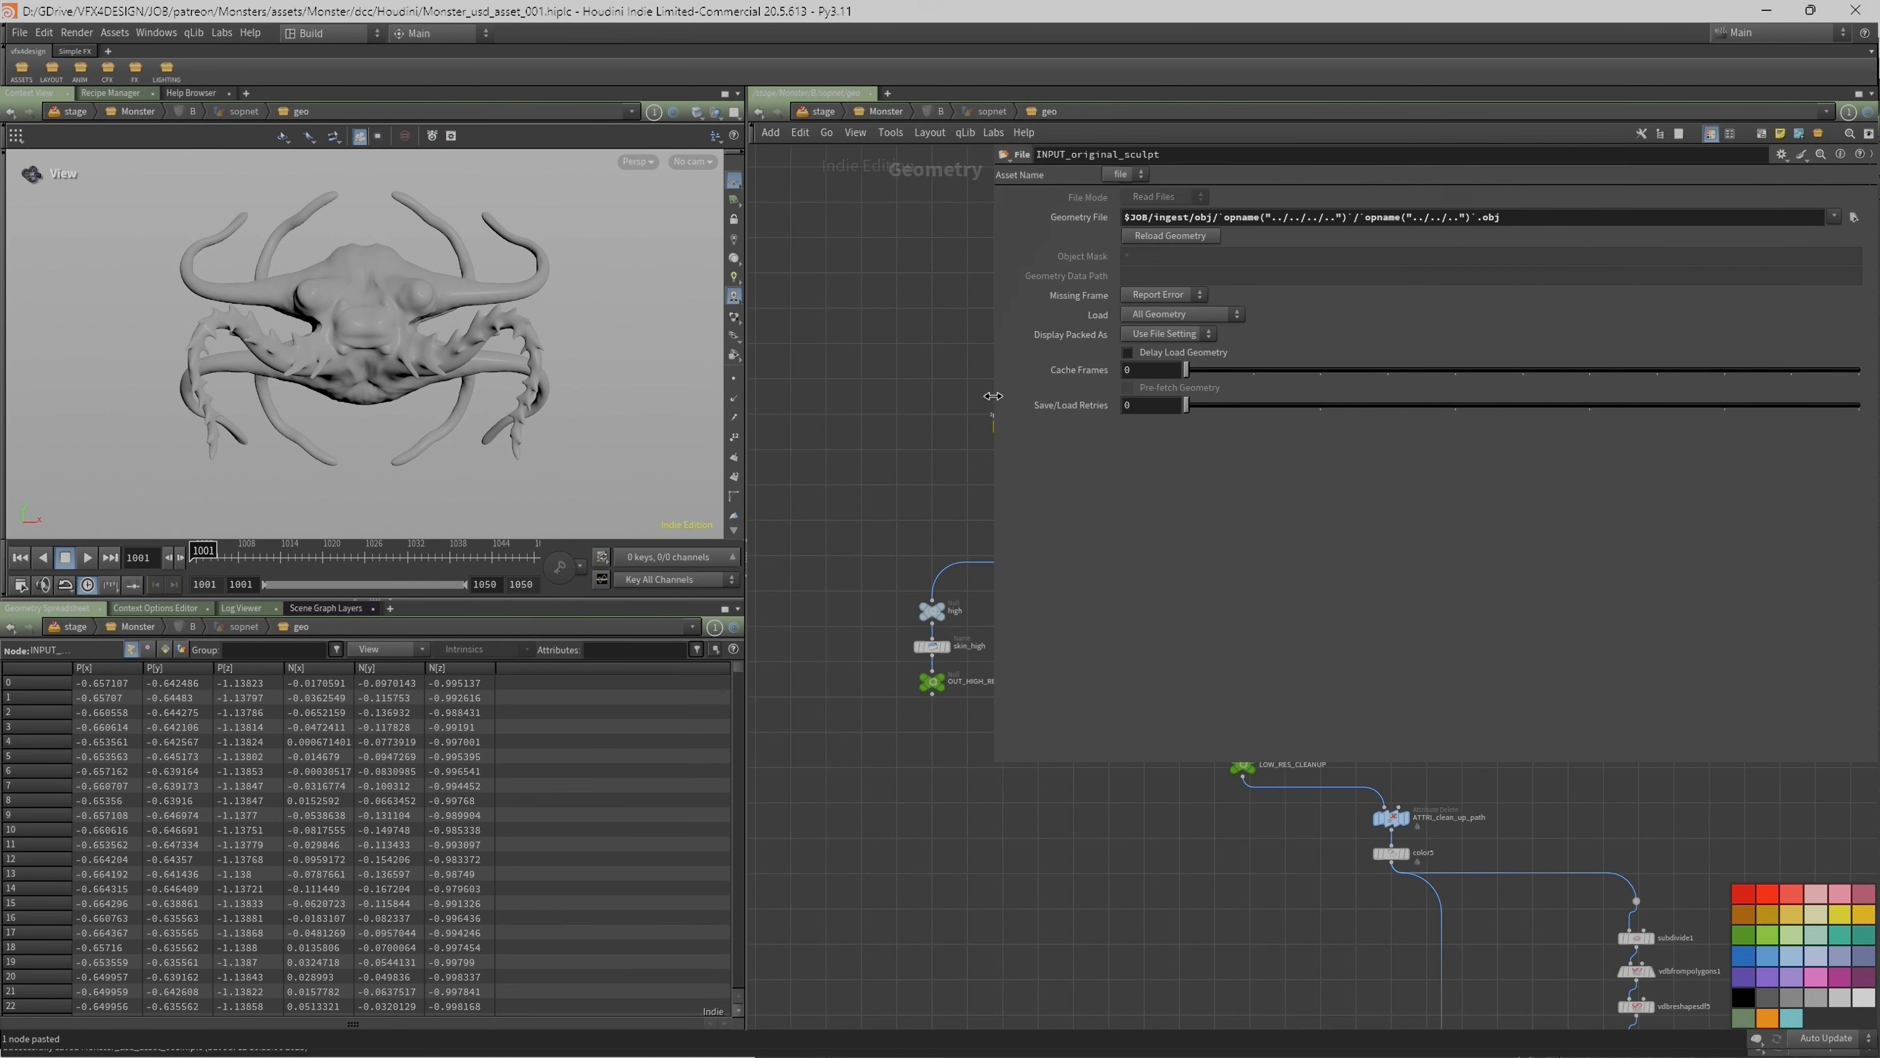
pyautogui.click(1861, 218)
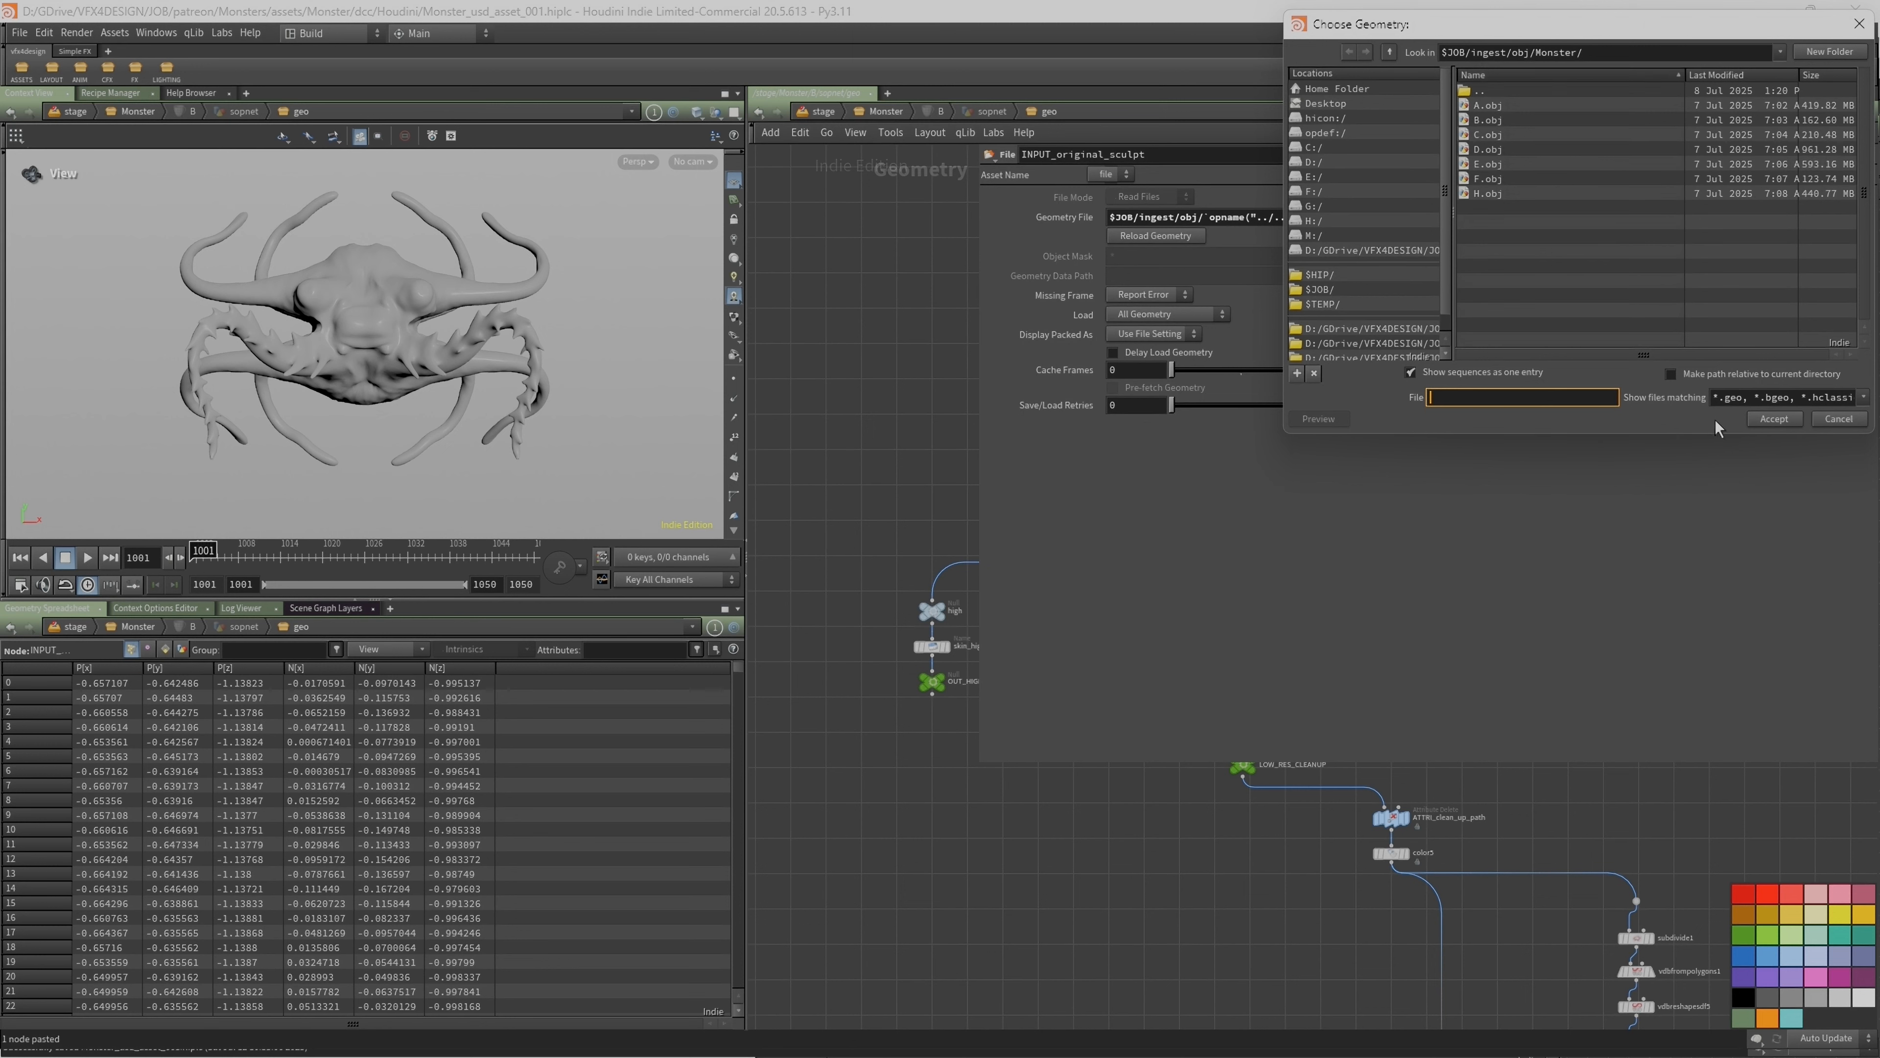
pyautogui.click(1839, 419)
pyautogui.moveTo(977, 349); pyautogui.dragTo(1373, 350)
pyautogui.scroll(3, 1051, 433)
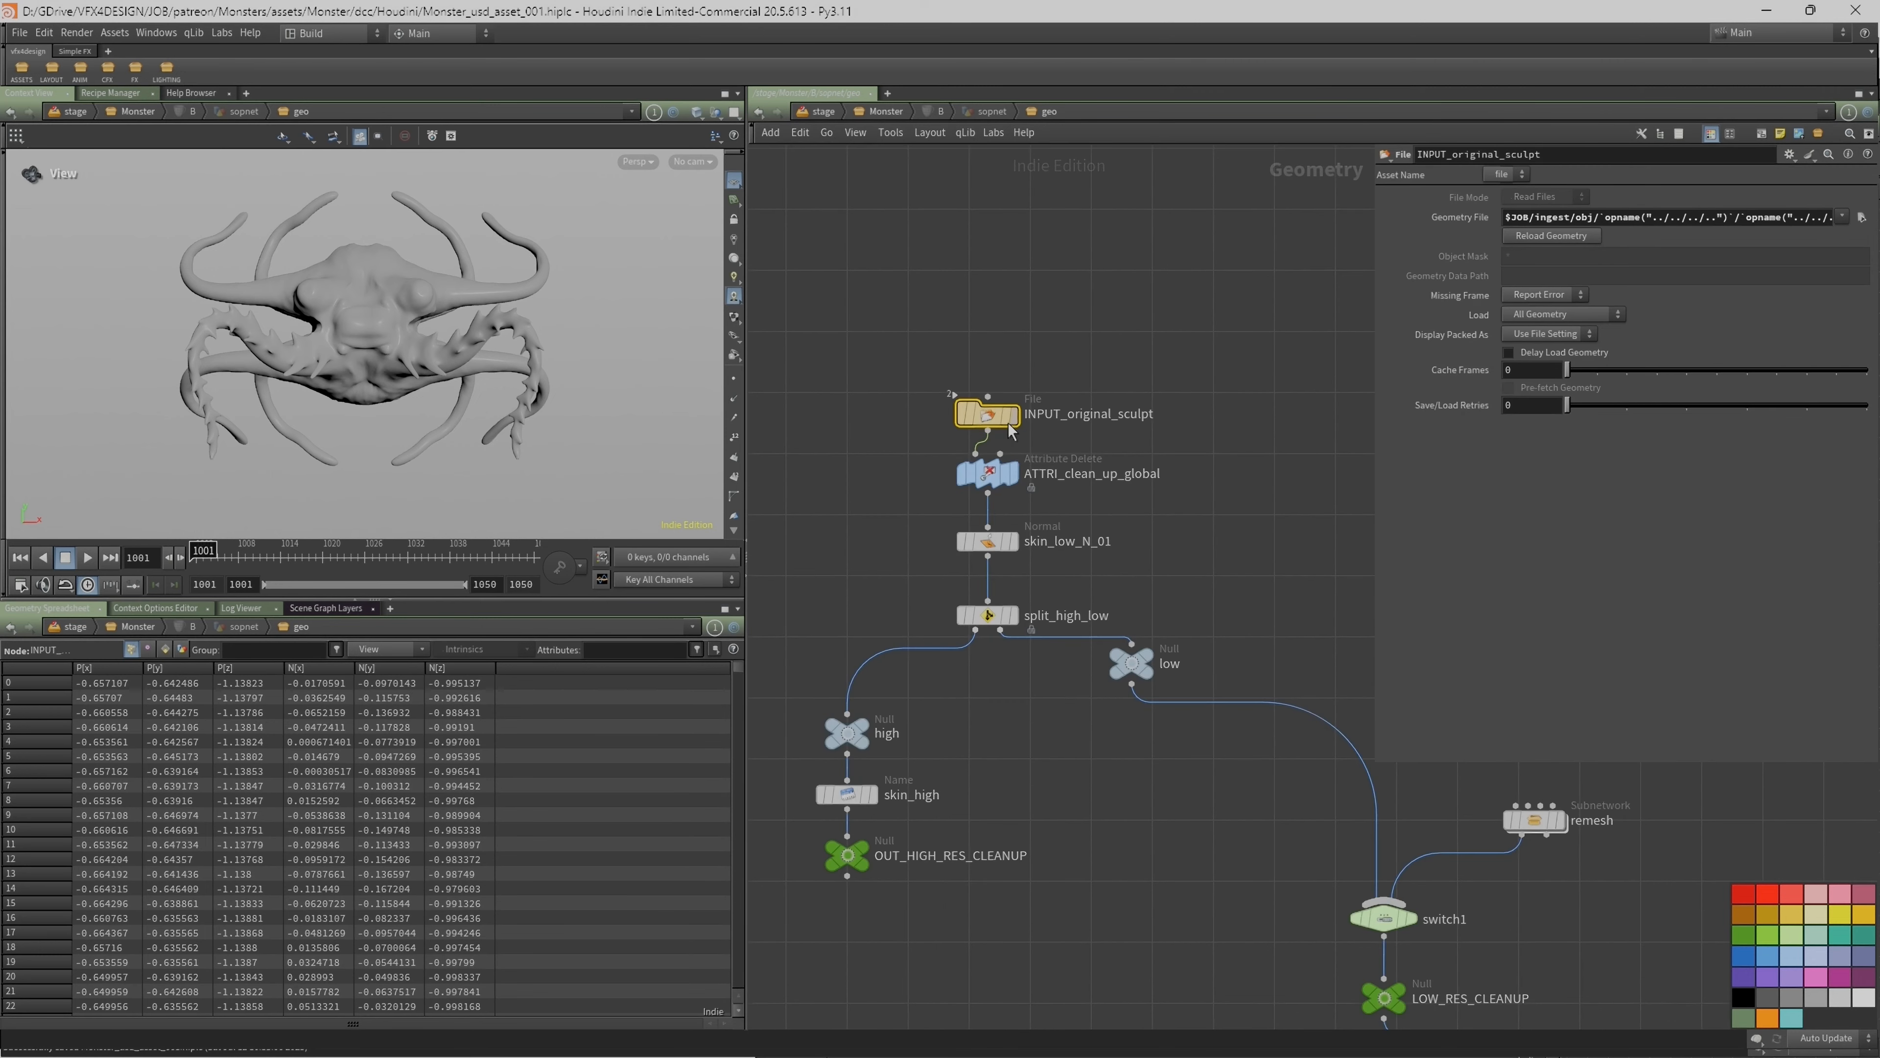
# Step: Display INPUT_original_sculpt and examine the sculpt's primitive path and shop_materialpath attributes at full column width
pyautogui.moveTo(315, 303); pyautogui.dragTo(363, 335)
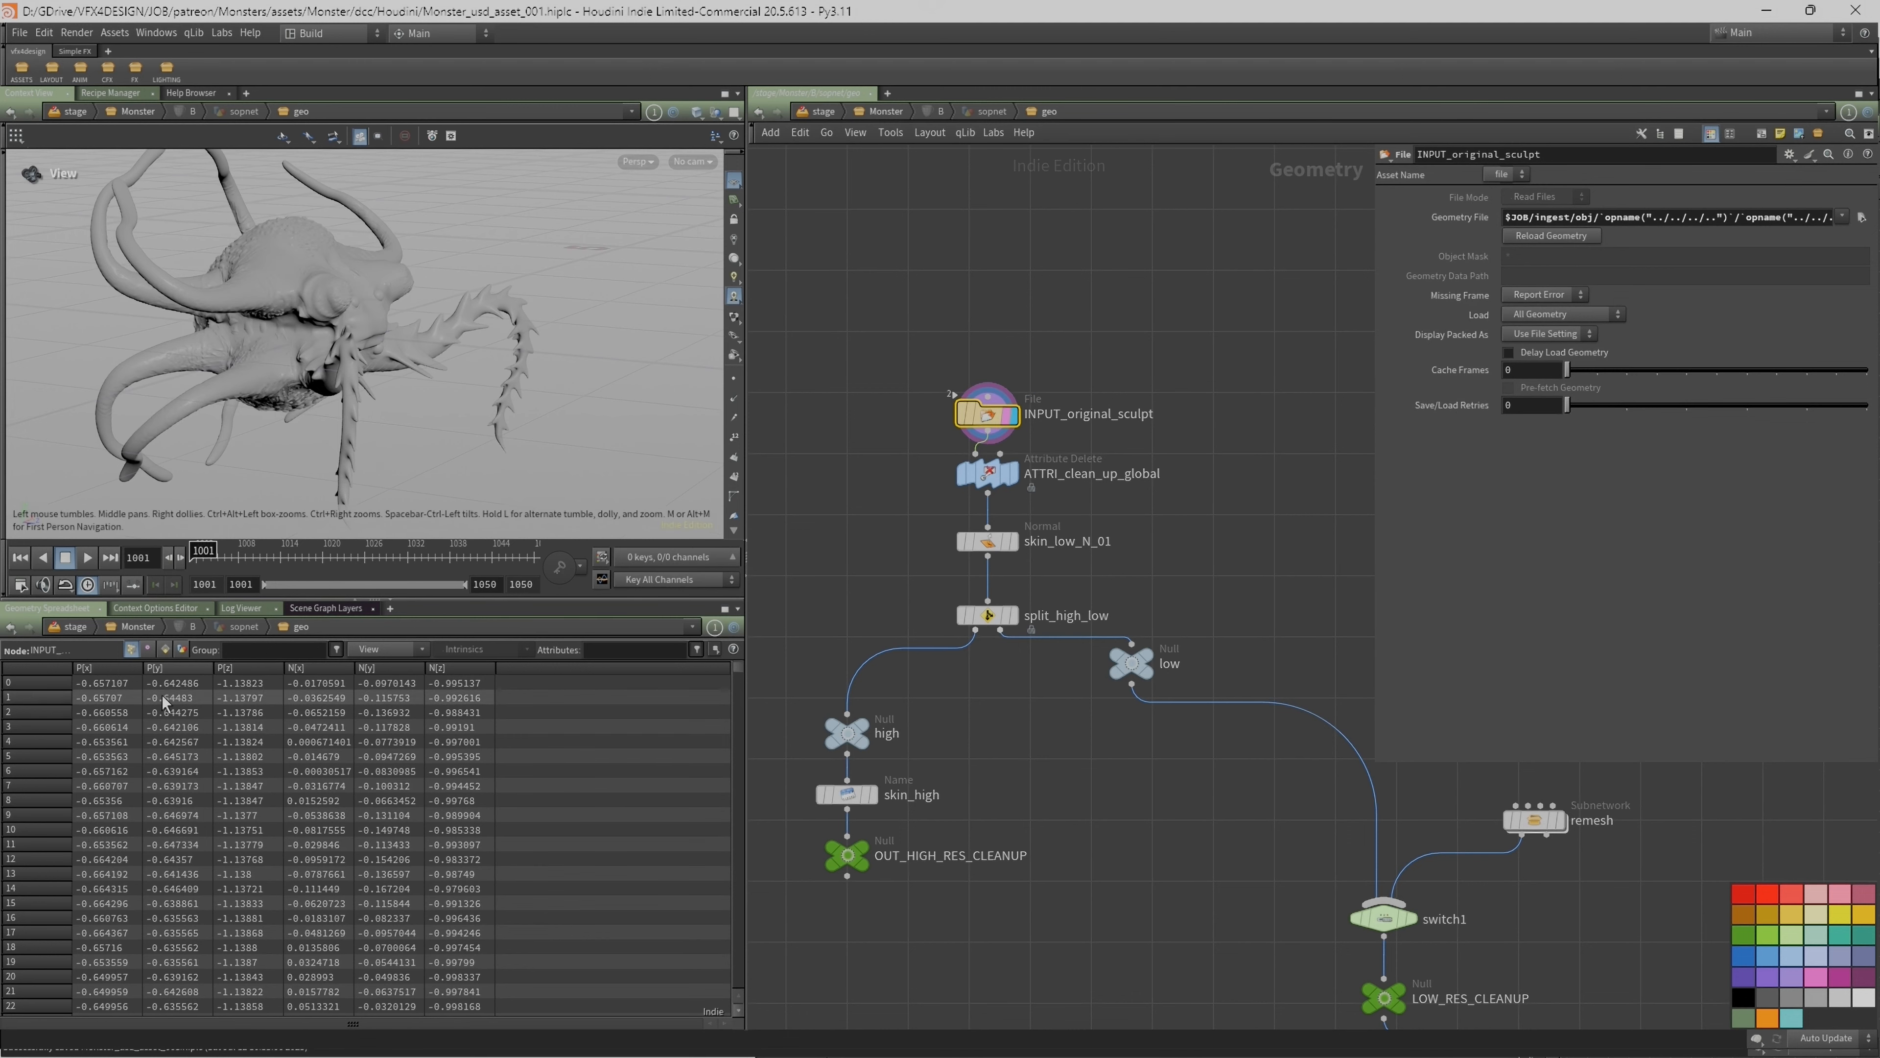
pyautogui.click(165, 649)
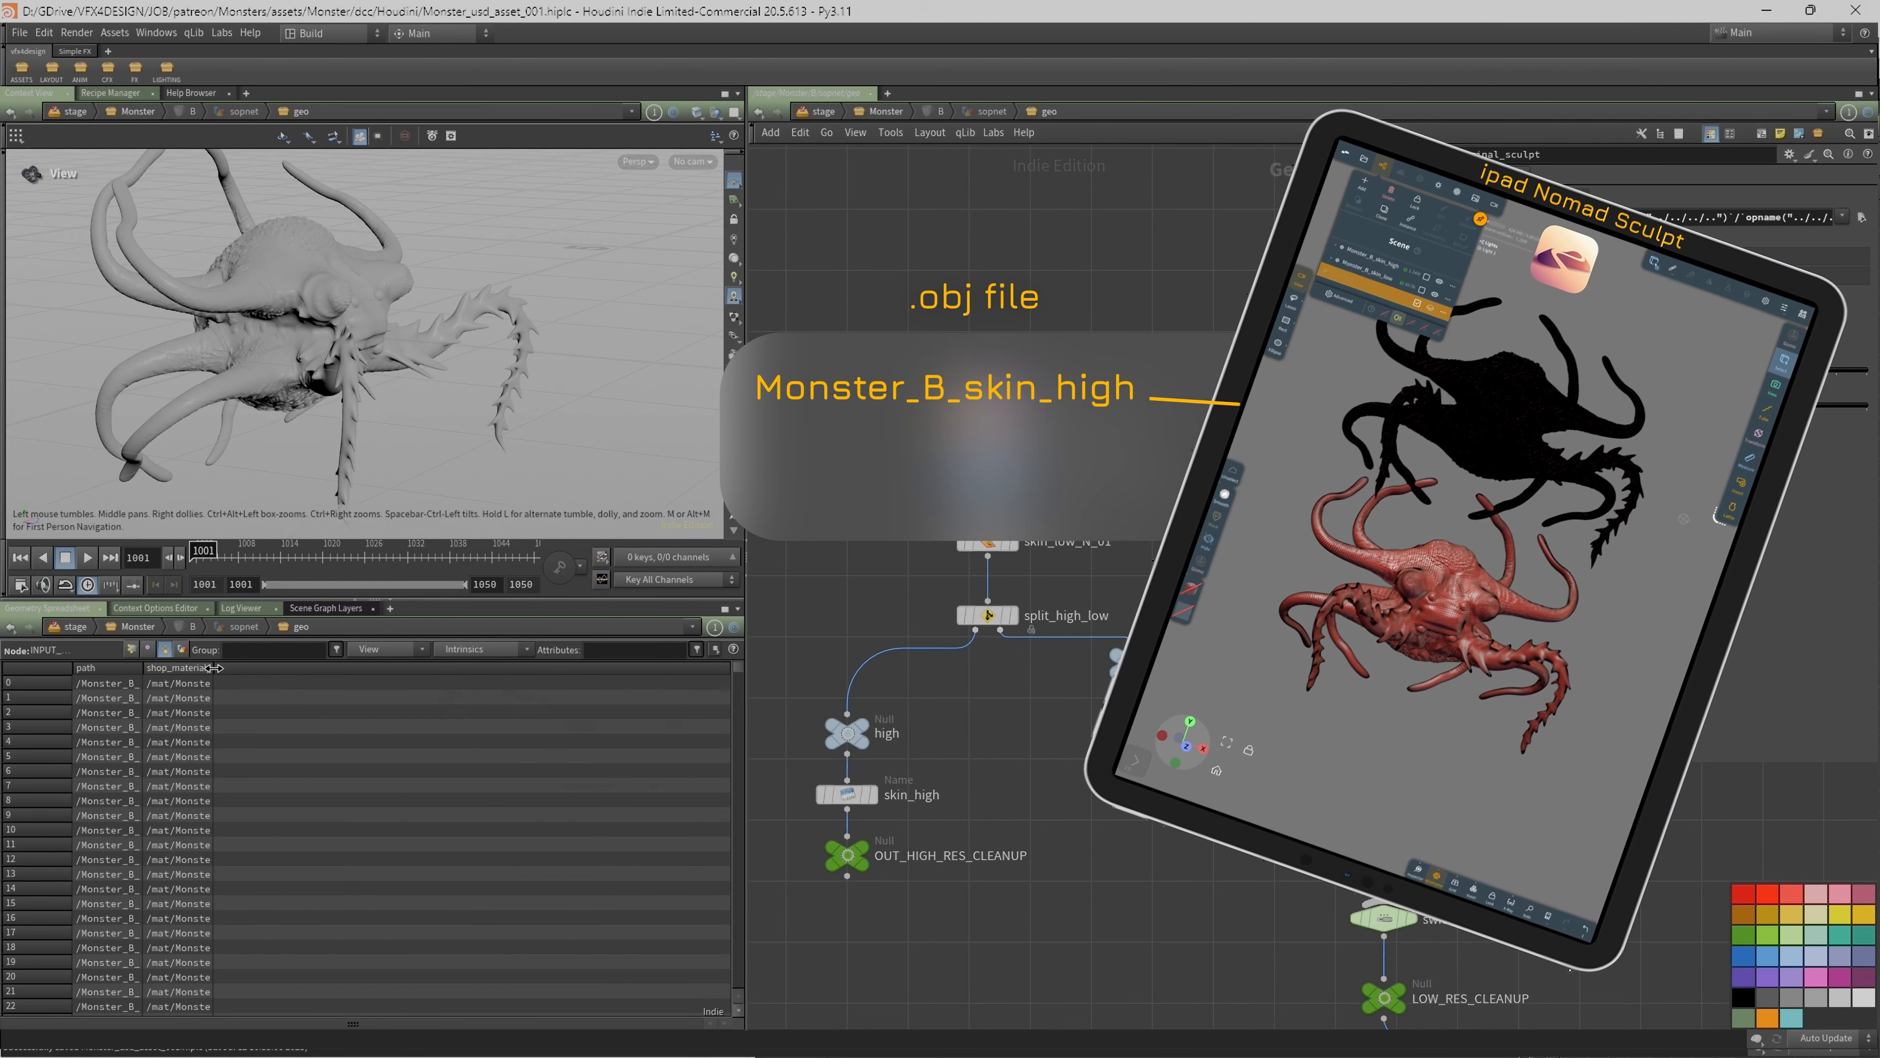
pyautogui.moveTo(213, 668); pyautogui.dragTo(364, 667)
pyautogui.moveTo(143, 668); pyautogui.dragTo(304, 667)
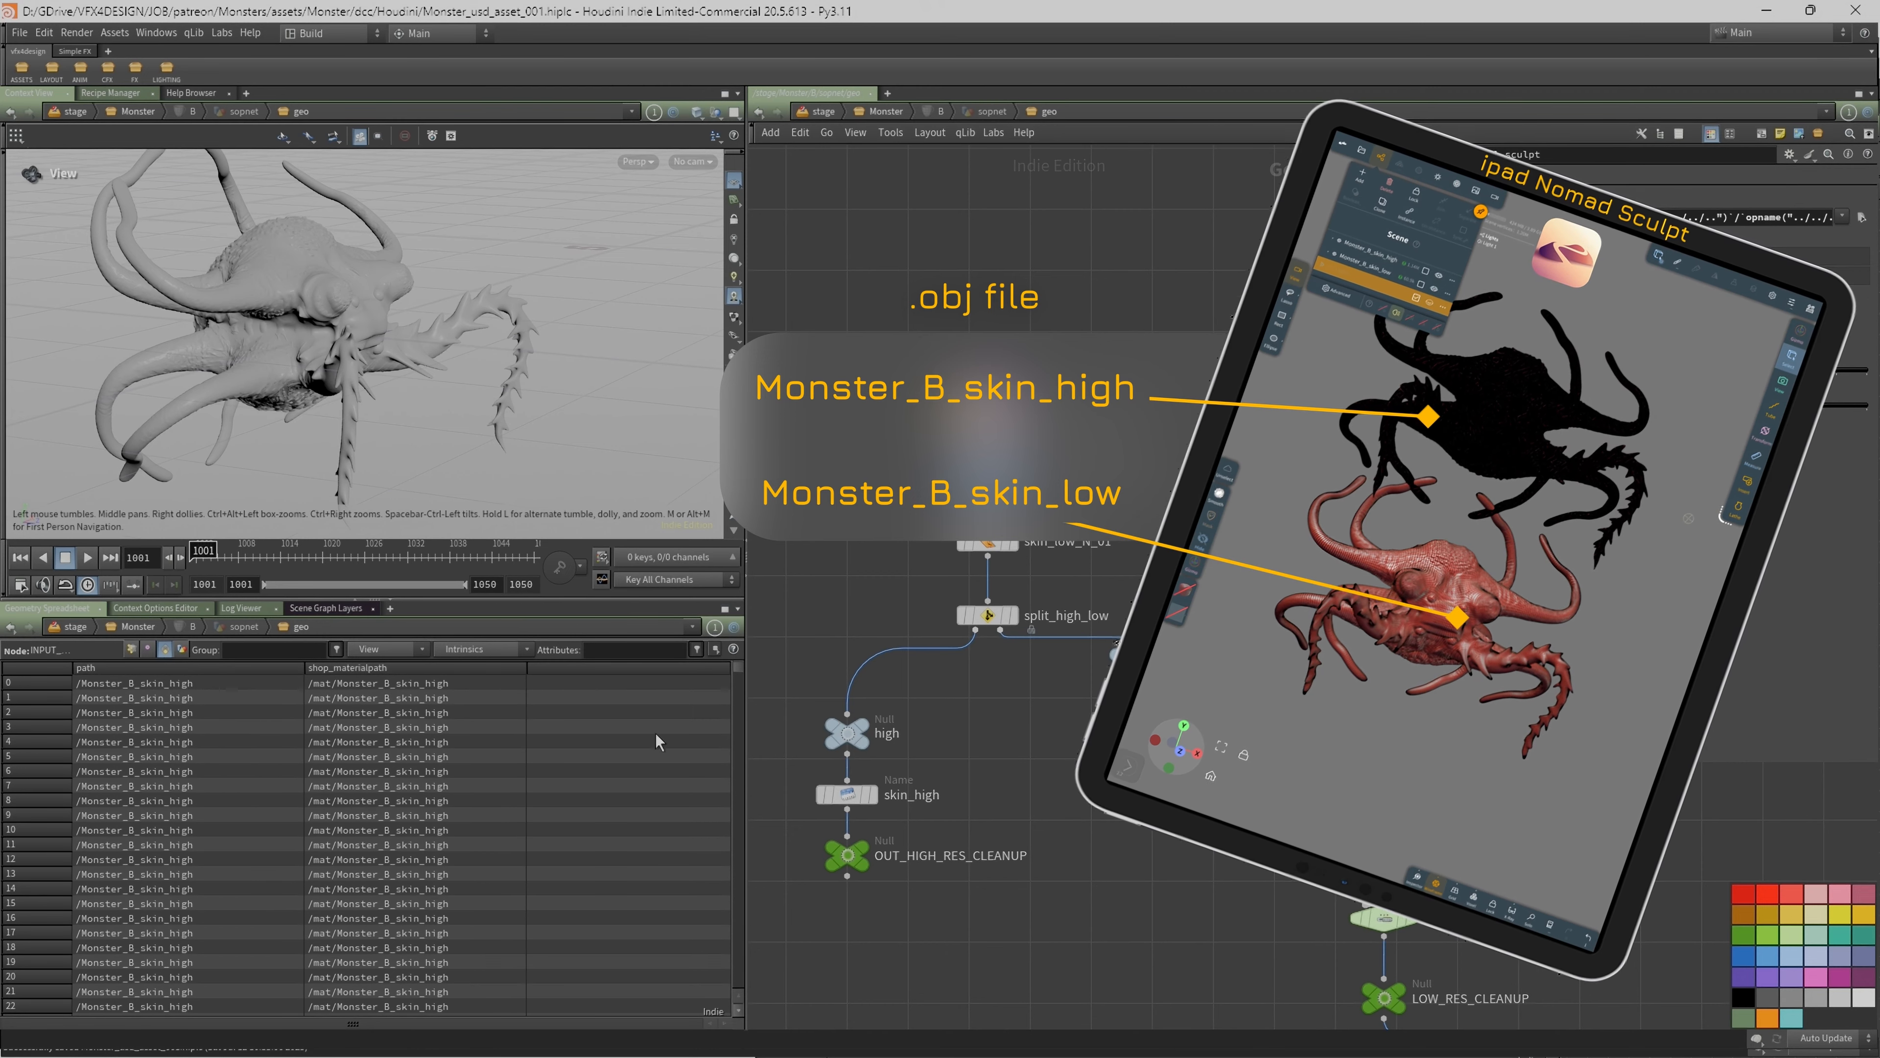
pyautogui.moveTo(739, 670); pyautogui.dragTo(712, 696)
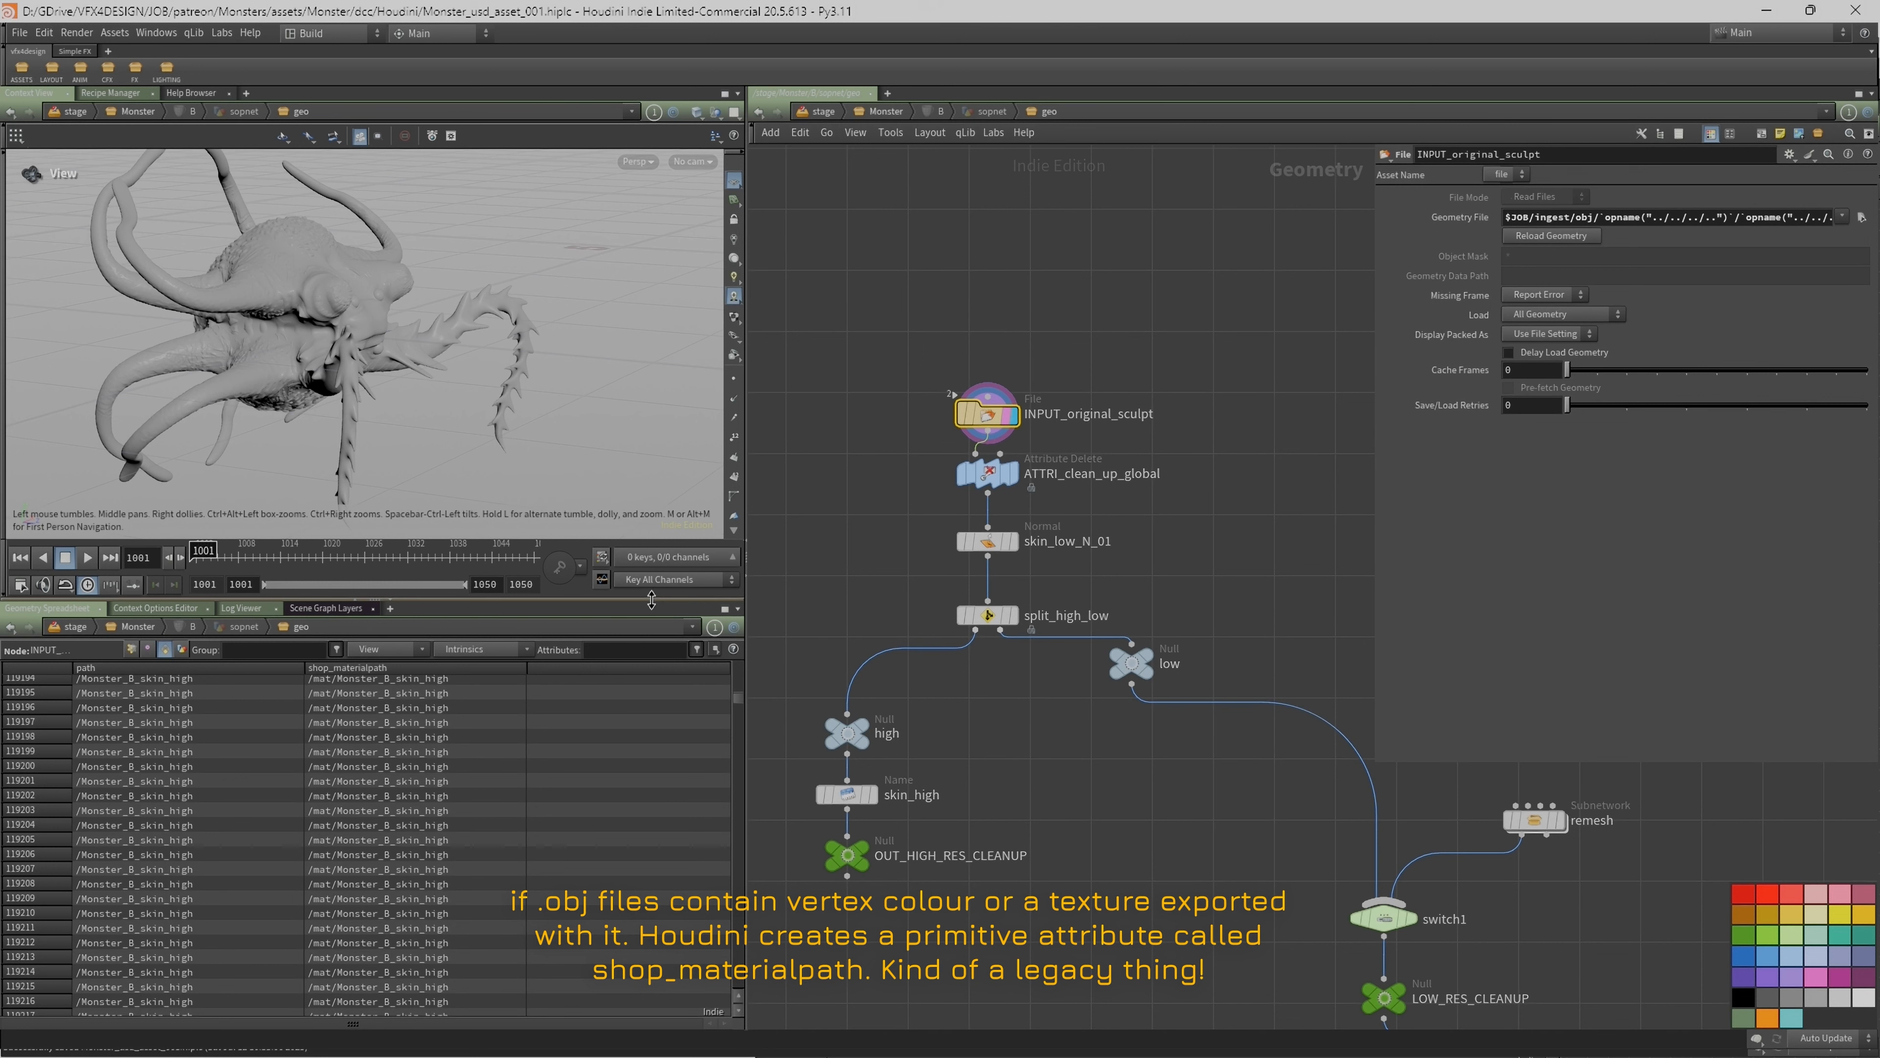
# Step: Enlarge the viewport and inspect the original sculpt up close in wireframe
pyautogui.moveTo(651, 603); pyautogui.dragTo(651, 692)
pyautogui.moveTo(404, 353); pyautogui.dragTo(345, 353)
pyautogui.scroll(3, 398, 348)
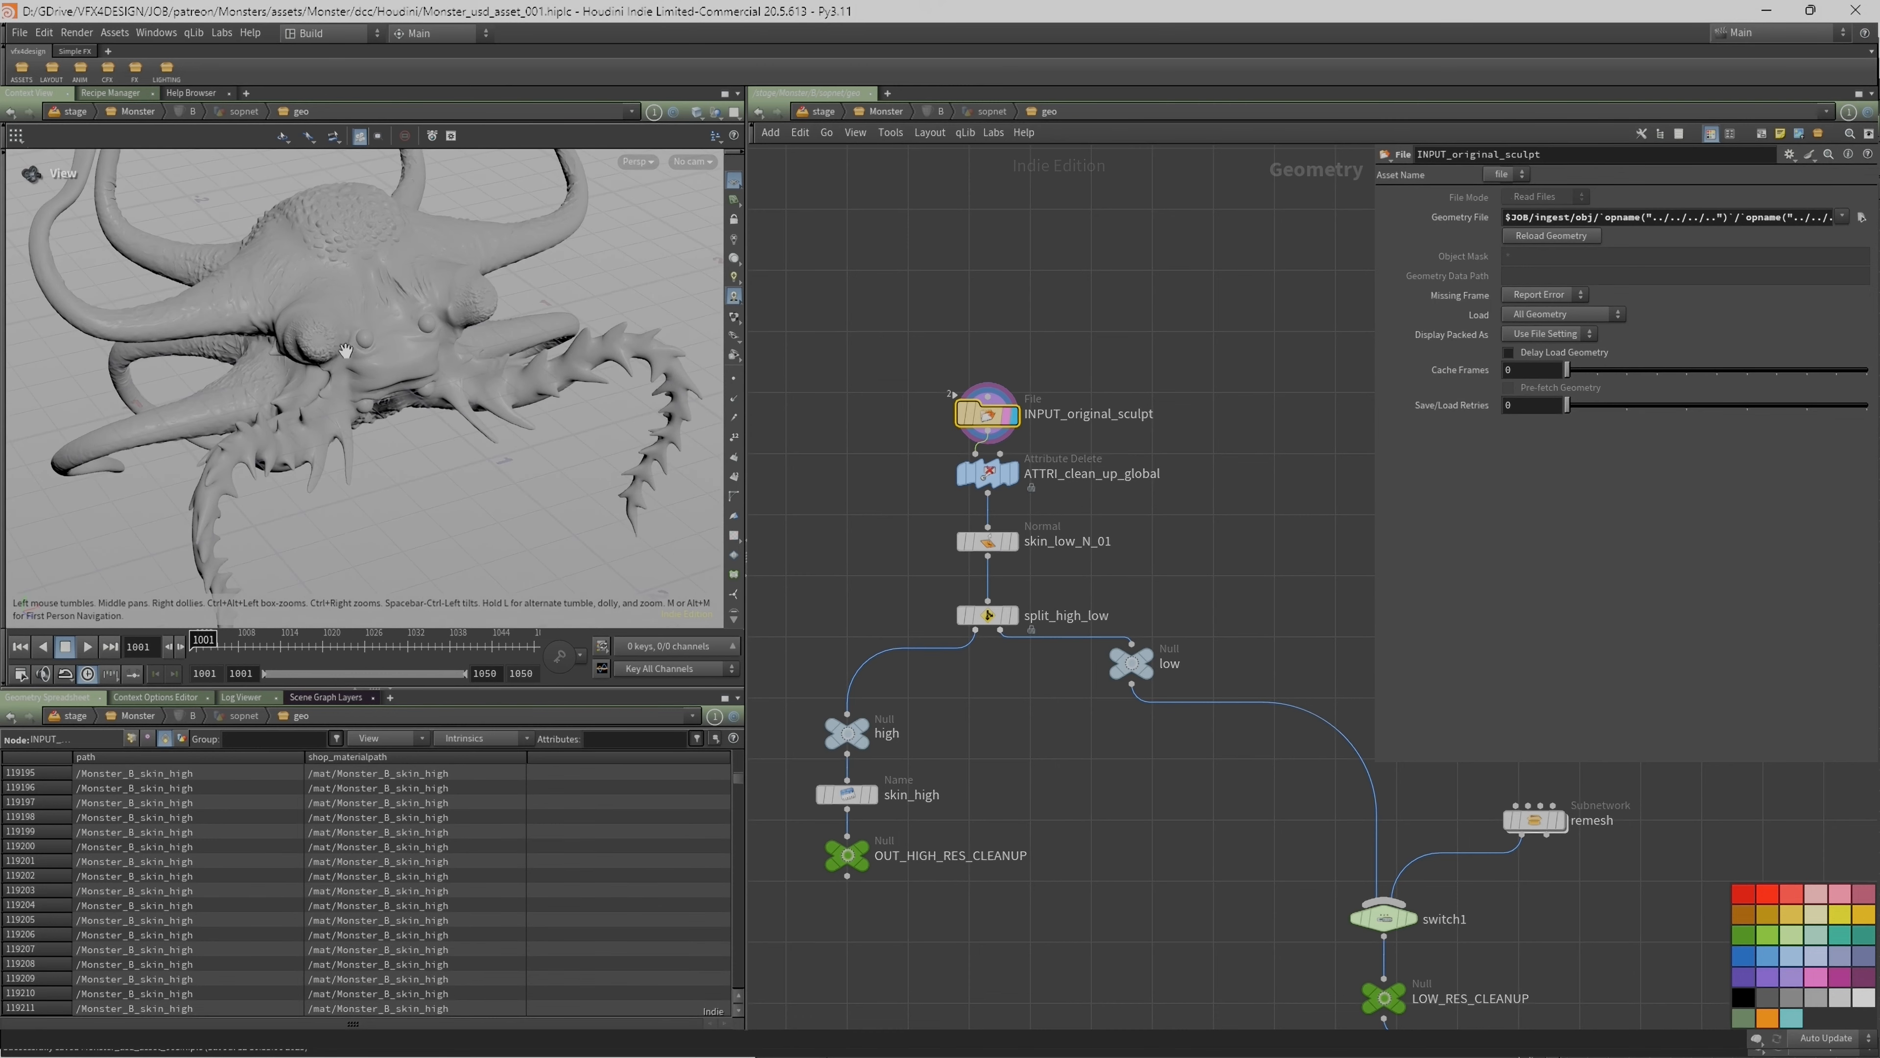
pyautogui.press('w')
pyautogui.moveTo(364, 295); pyautogui.dragTo(635, 266, button='right')
pyautogui.moveTo(282, 322); pyautogui.dragTo(388, 285, button='right')
pyautogui.moveTo(388, 286); pyautogui.dragTo(351, 299, button='middle')
pyautogui.moveTo(1127, 578); pyautogui.dragTo(1143, 511, button='middle')
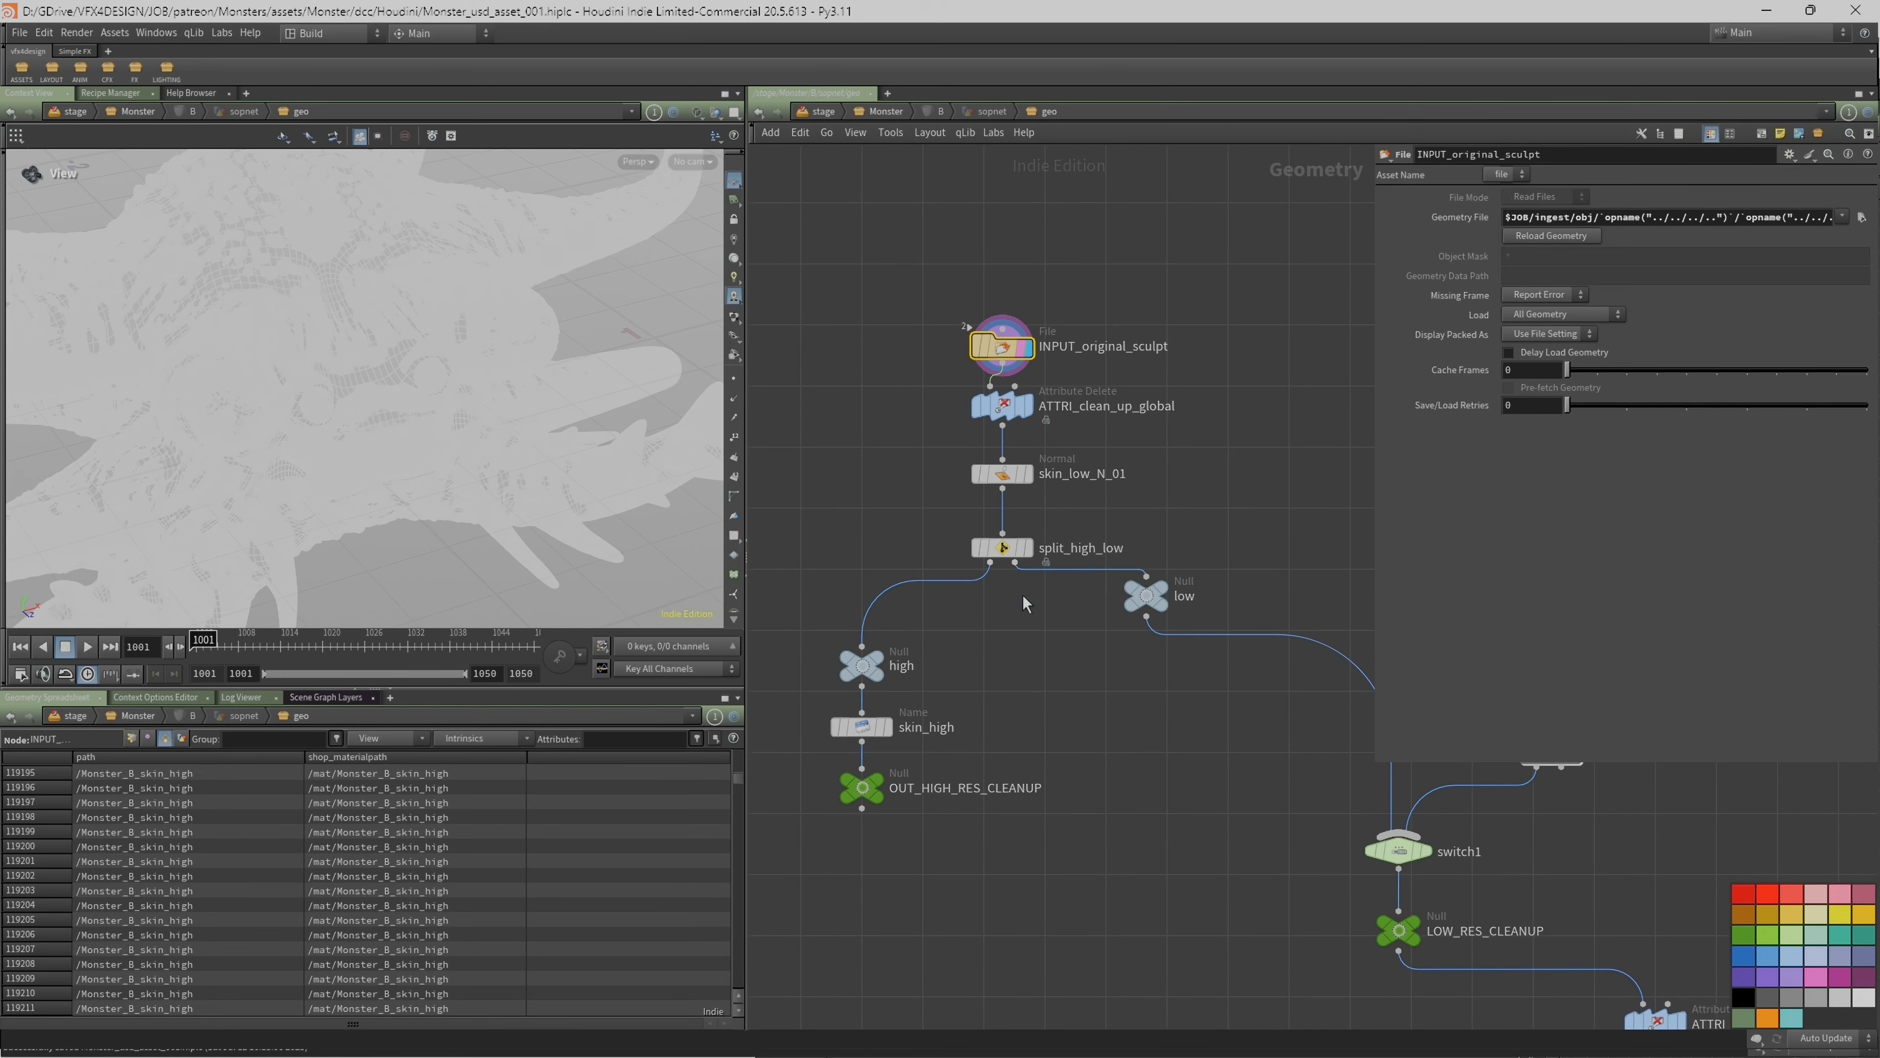
# Step: Display the skin_high Name node and examine its primitive name and path attributes from the first row
pyautogui.click(887, 727)
pyautogui.click(852, 733)
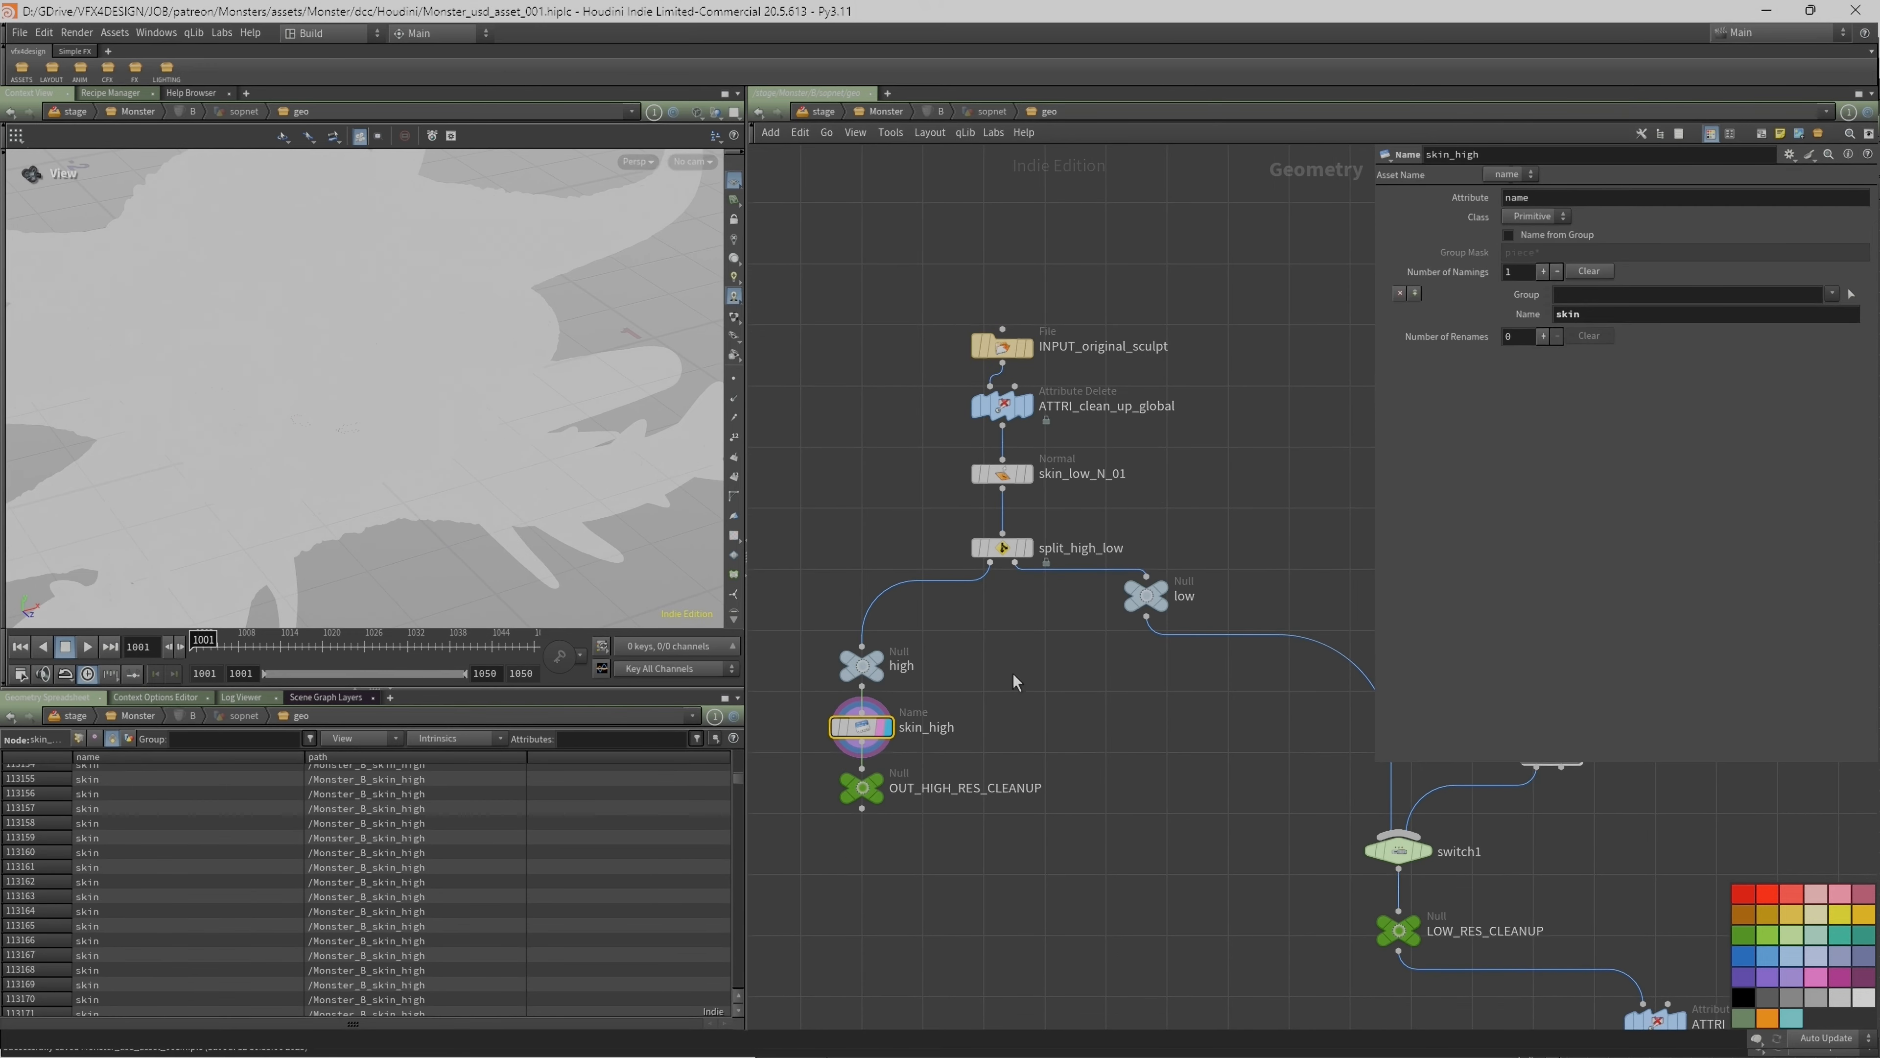
pyautogui.moveTo(1282, 414); pyautogui.dragTo(1284, 392, button='middle')
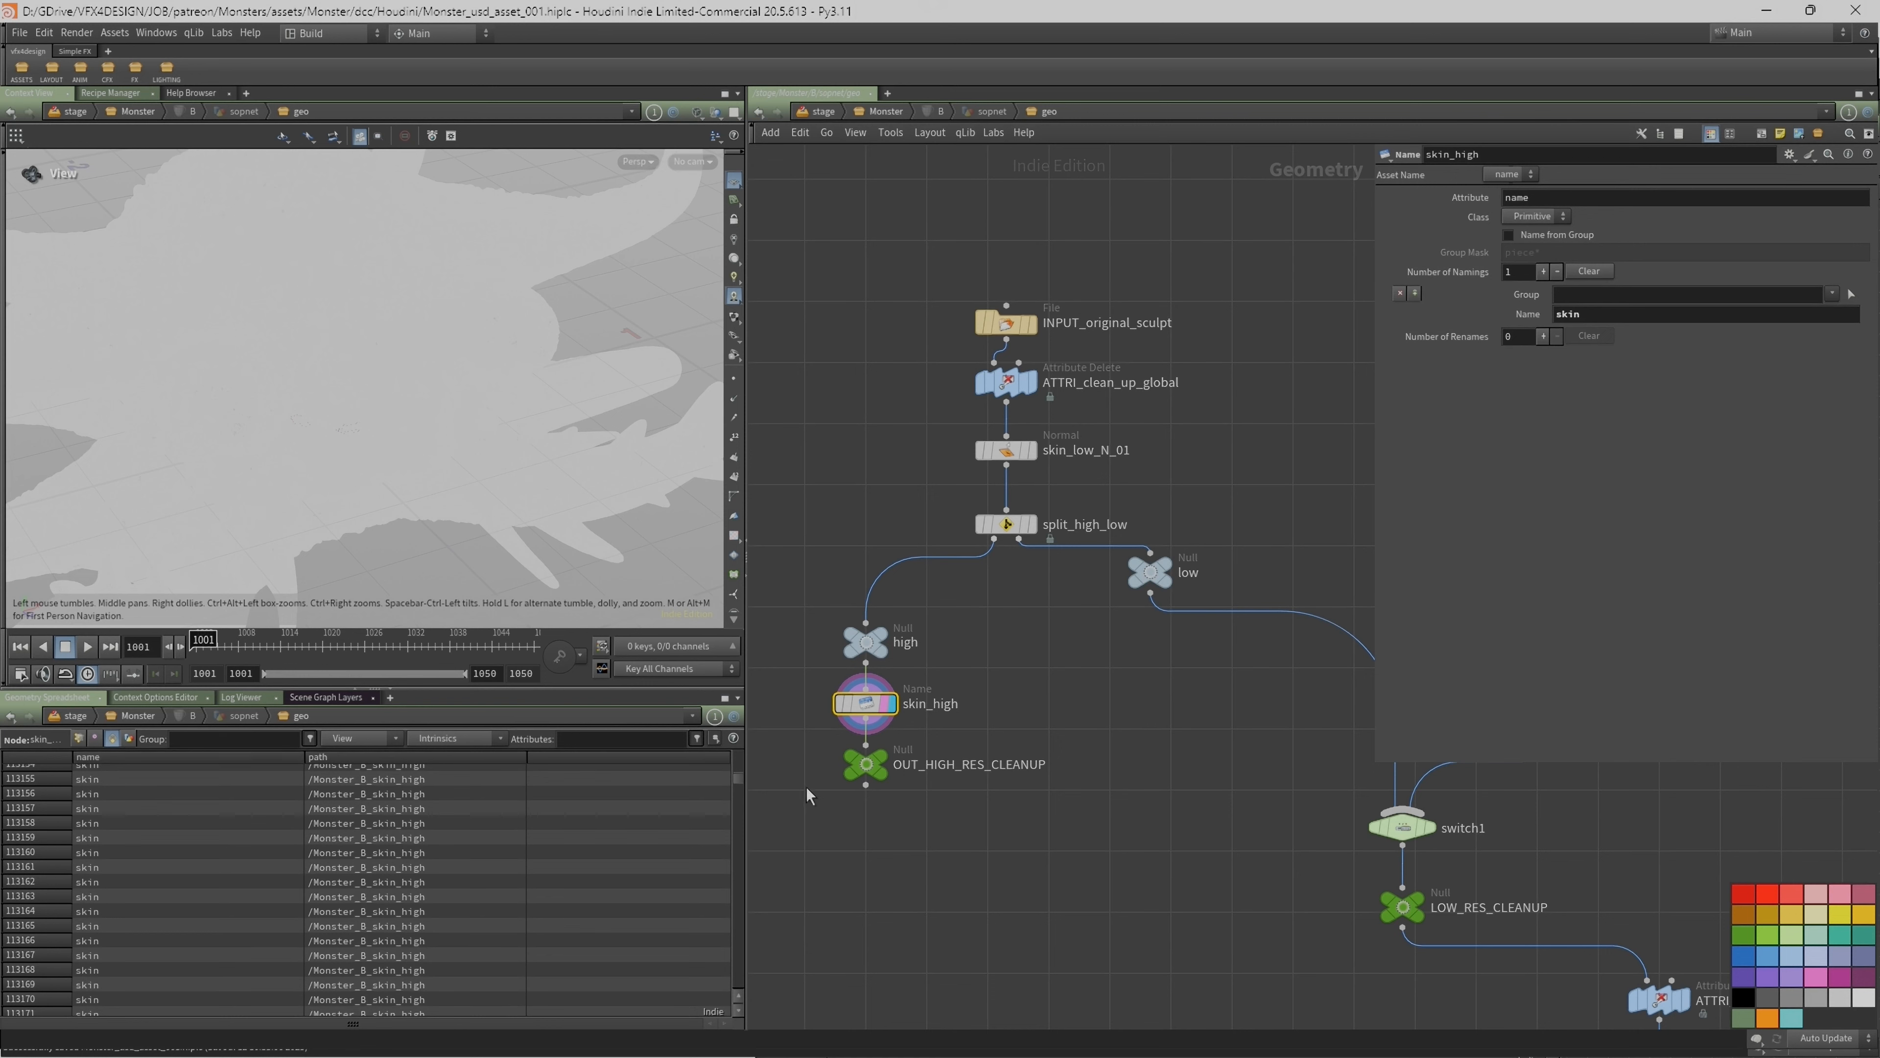
pyautogui.moveTo(738, 777)
pyautogui.mouseDown()
pyautogui.moveTo(741, 755)
pyautogui.moveTo(781, 752)
pyautogui.moveTo(740, 754)
pyautogui.mouseUp()
pyautogui.scroll(-3, 882, 723)
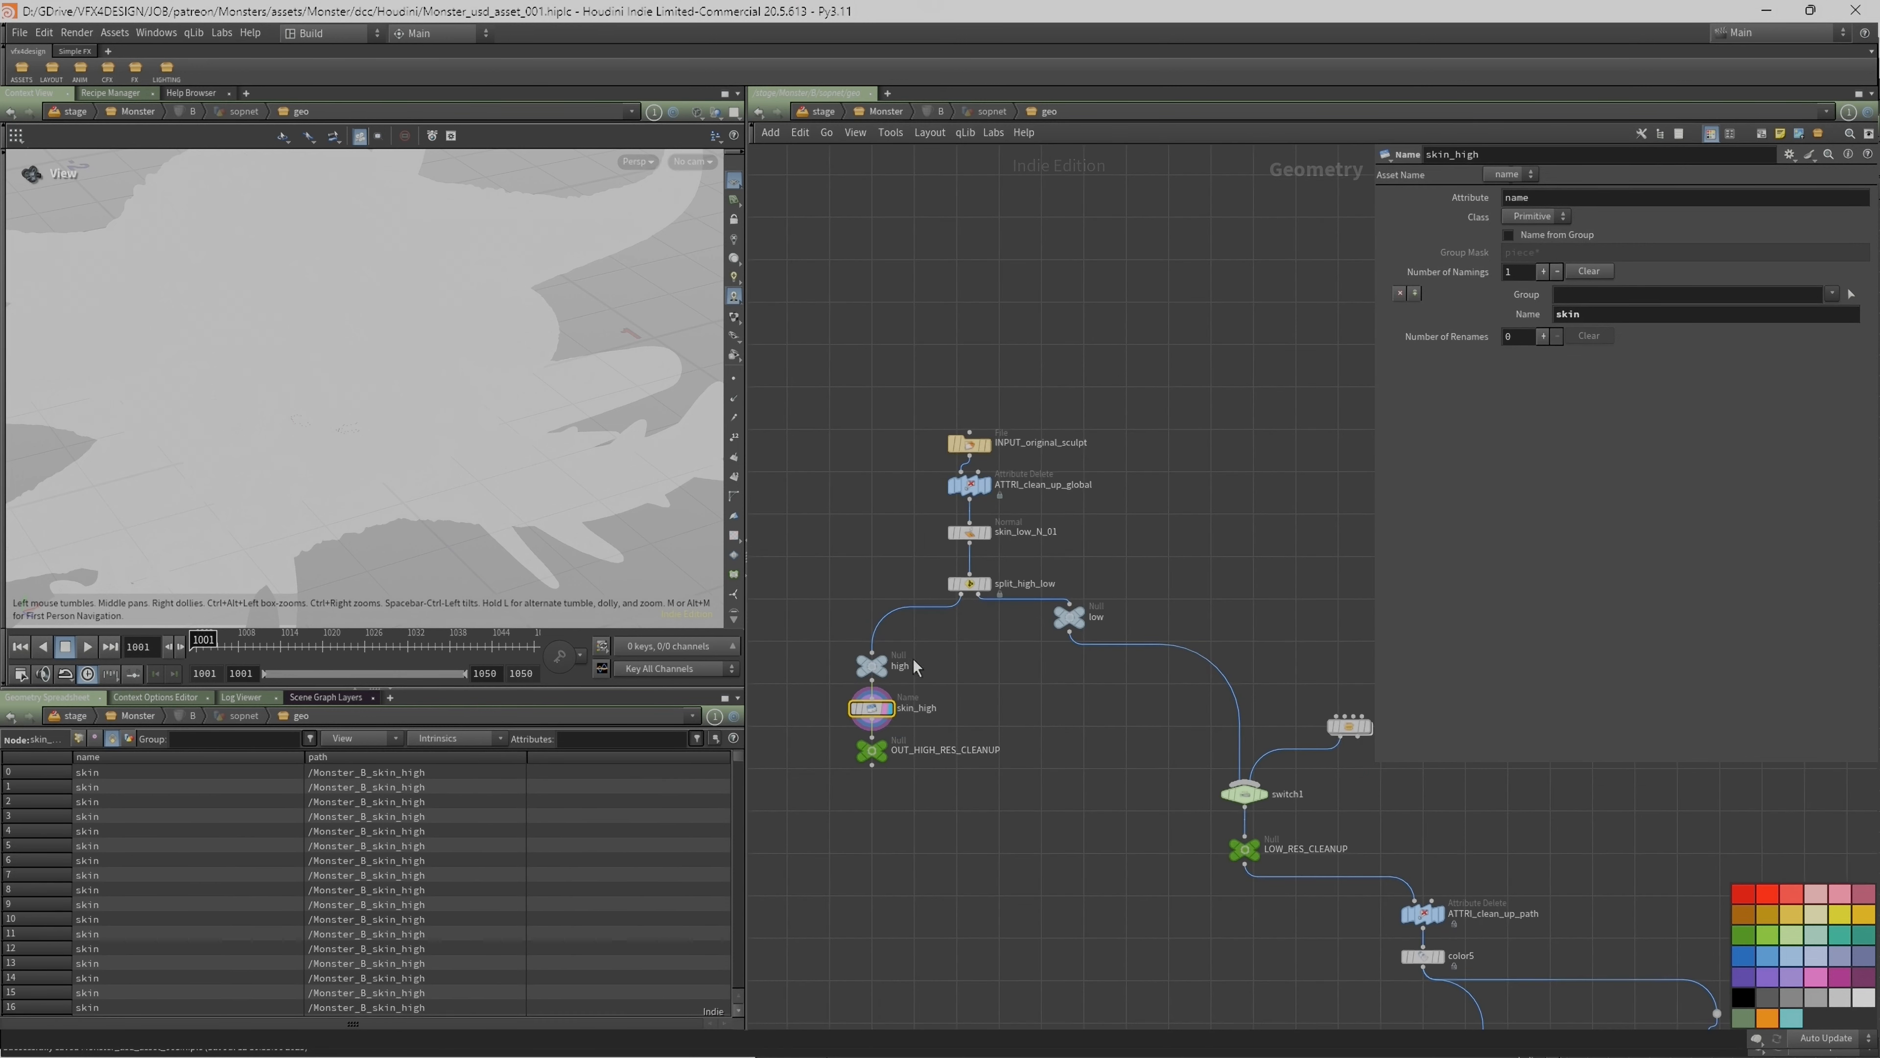
# Step: Switch the viewport back to shaded display and inspect the high-resolution branch's geometry in a taller viewport
pyautogui.moveTo(848, 700); pyautogui.dragTo(892, 840)
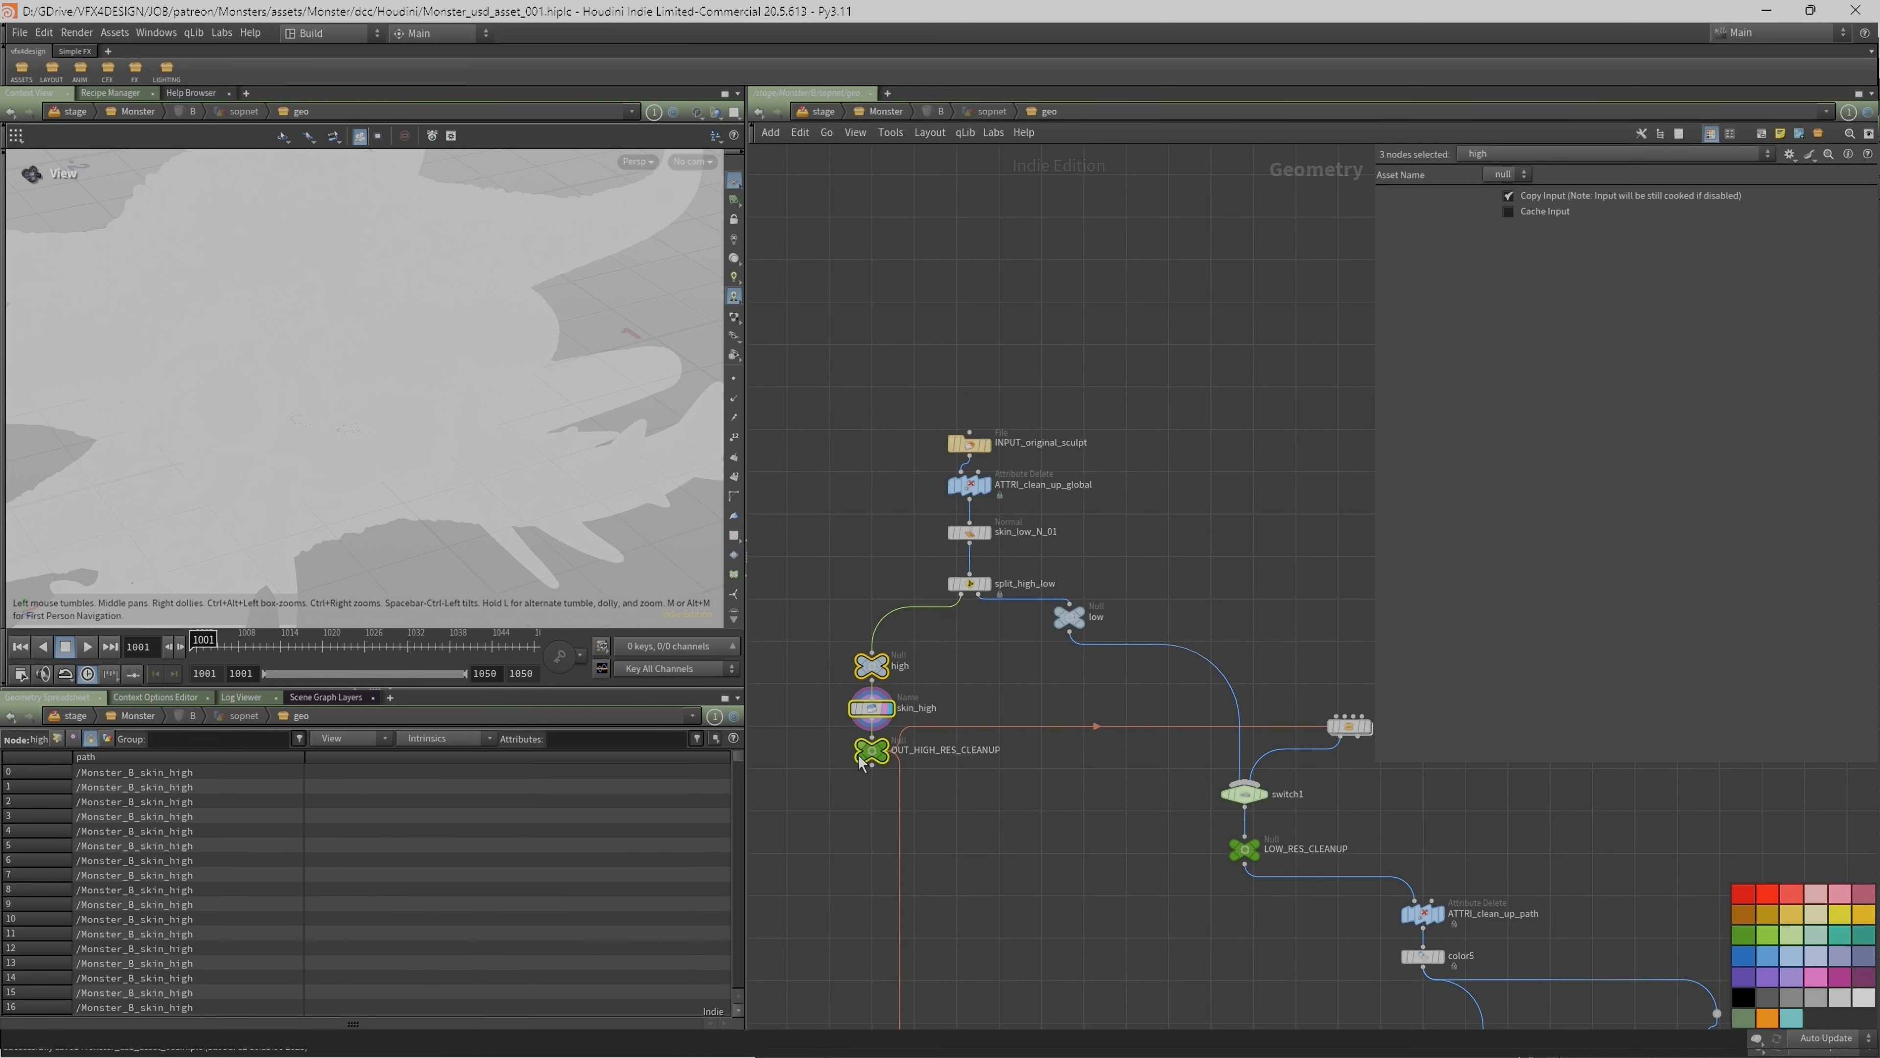
pyautogui.click(764, 616)
pyautogui.moveTo(291, 342)
pyautogui.mouseDown(button='right')
pyautogui.moveTo(294, 361)
pyautogui.moveTo(312, 347)
pyautogui.mouseUp(button='right')
pyautogui.press('w')
pyautogui.press('capslock')
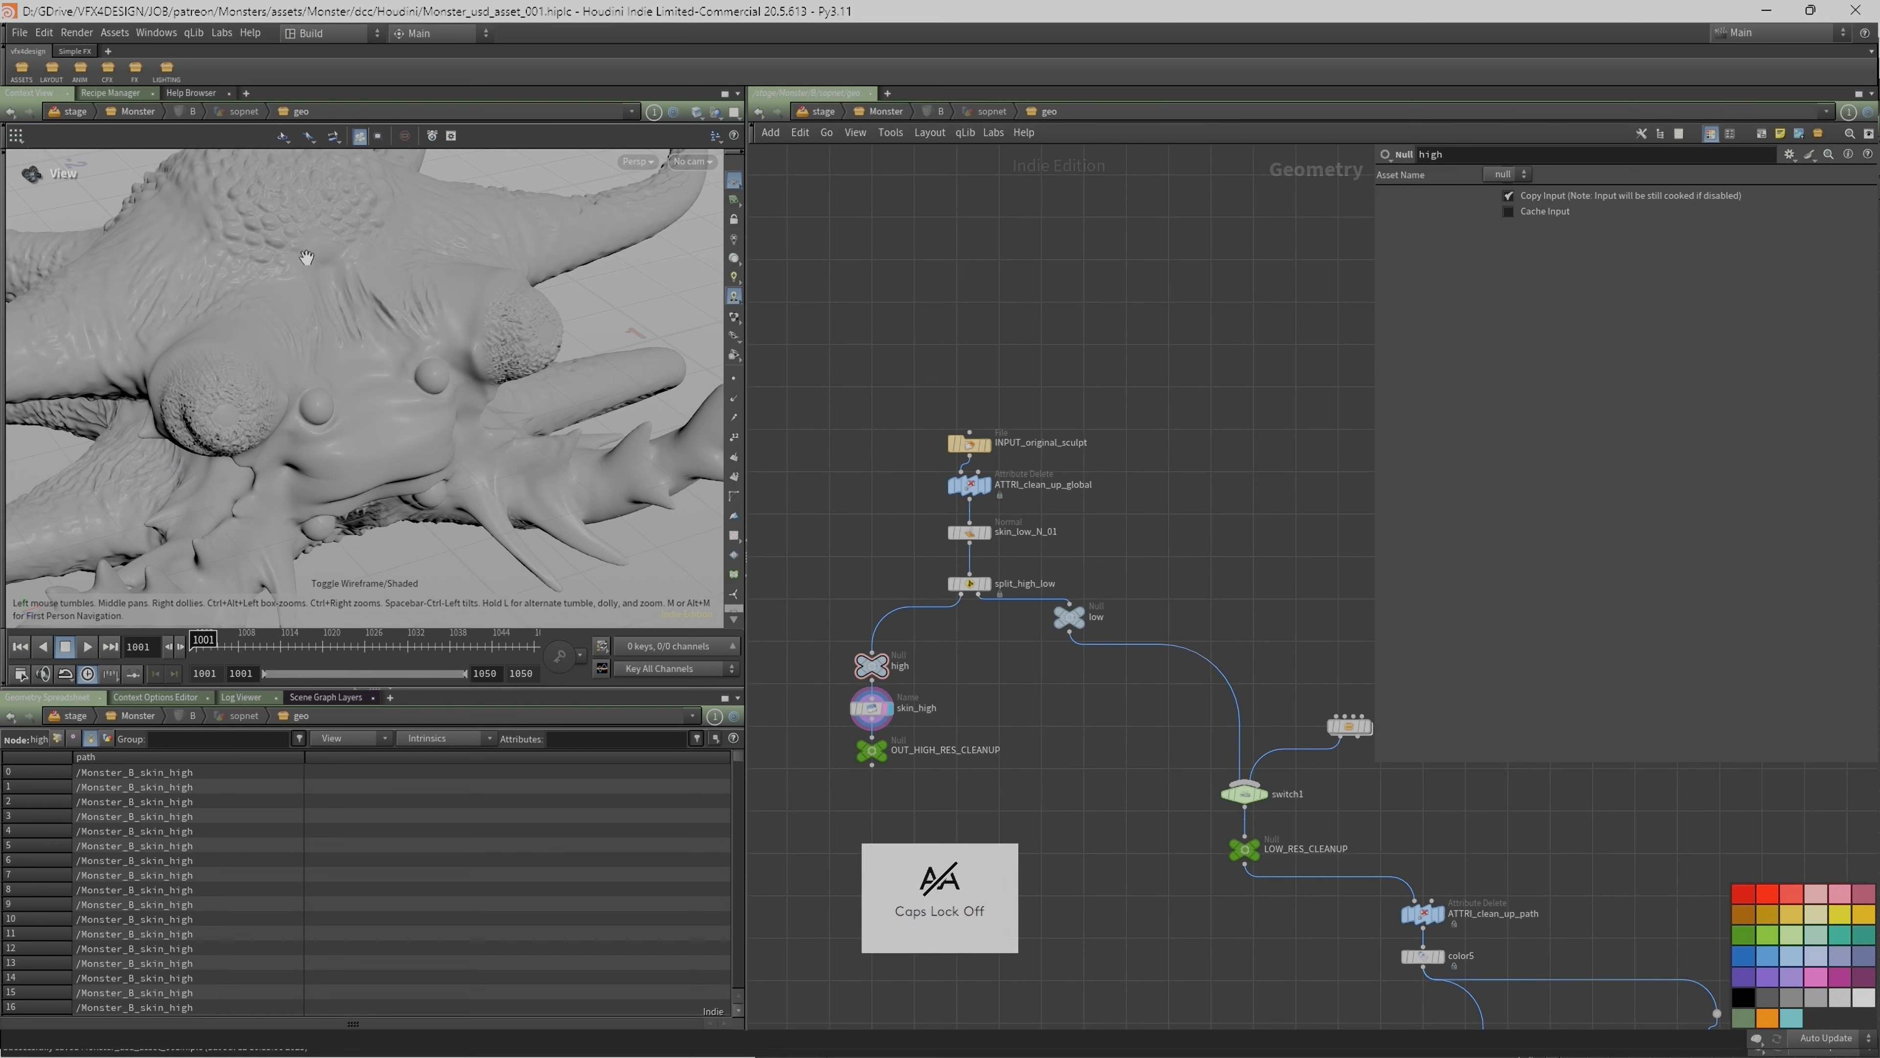
pyautogui.moveTo(353, 314); pyautogui.dragTo(417, 318)
pyautogui.scroll(-3, 346, 314)
pyautogui.moveTo(613, 691); pyautogui.dragTo(613, 757)
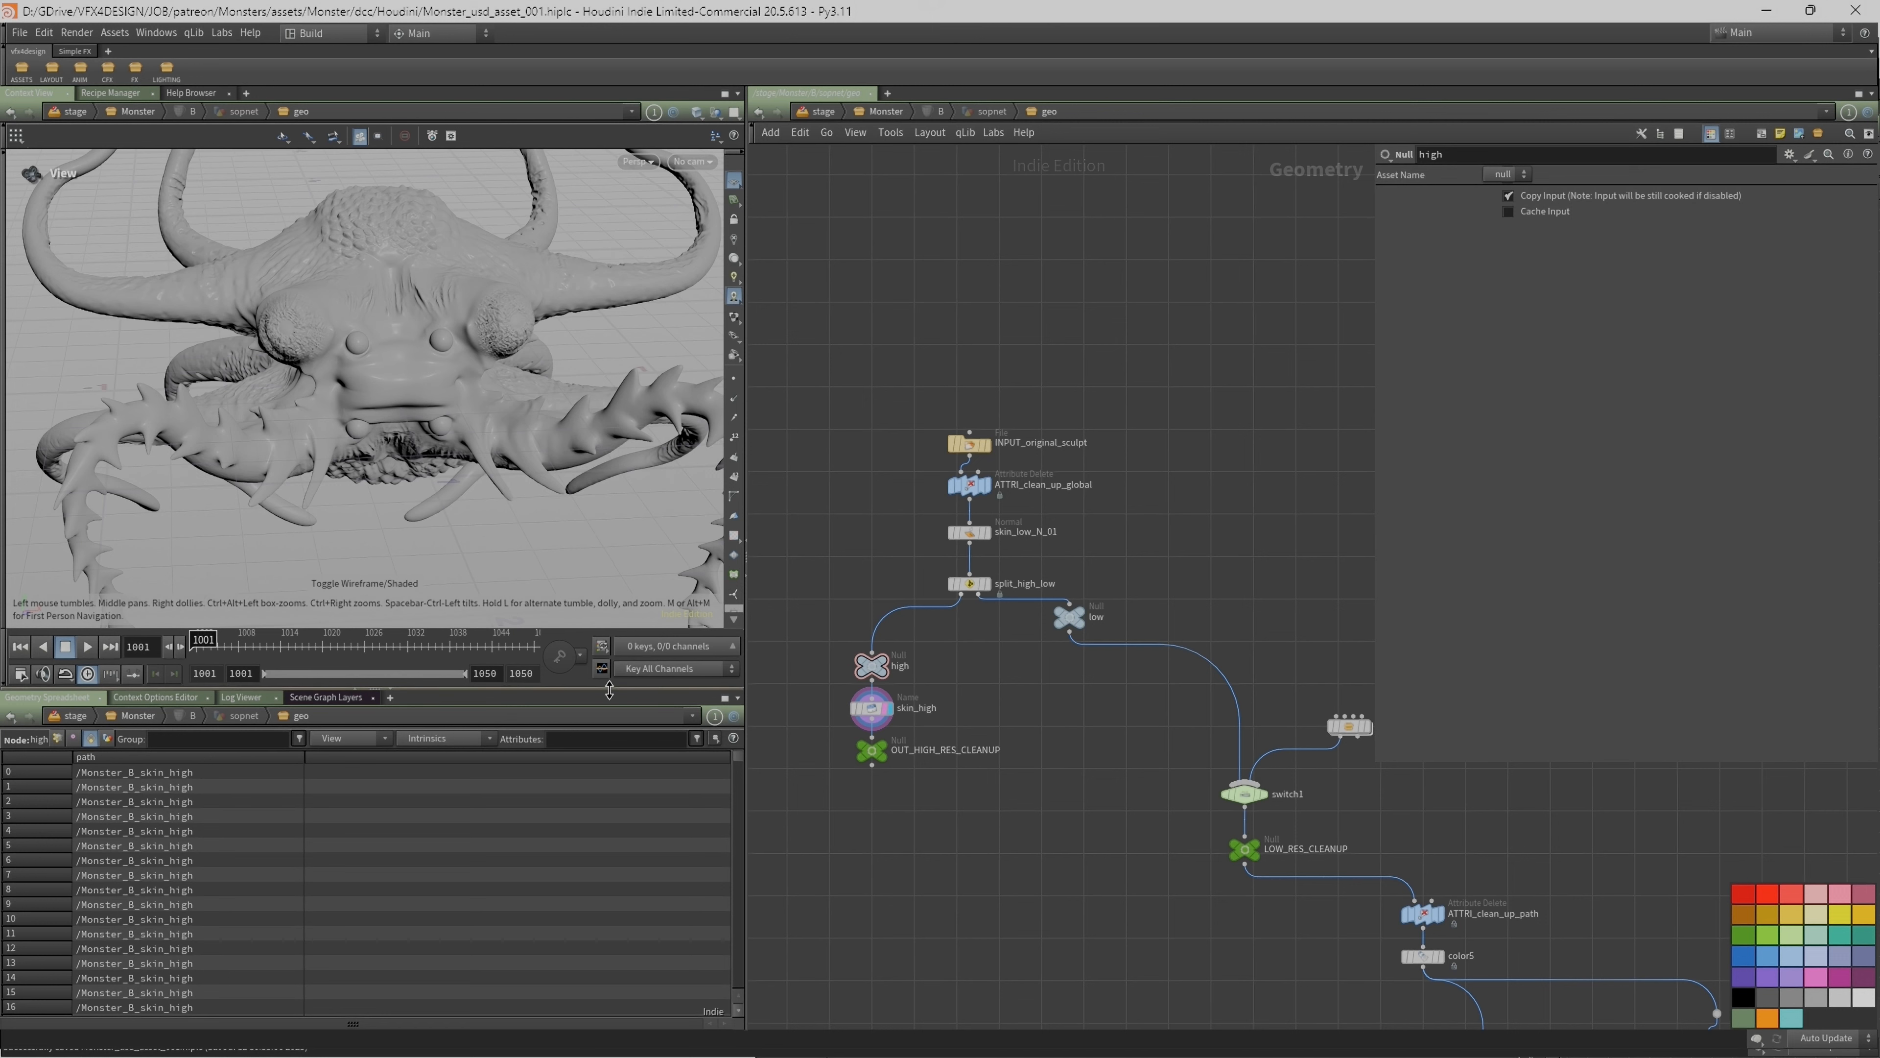
# Step: Display the low null and examine the group expression of the split_high_low node in a wider parameter area
pyautogui.click(1089, 596)
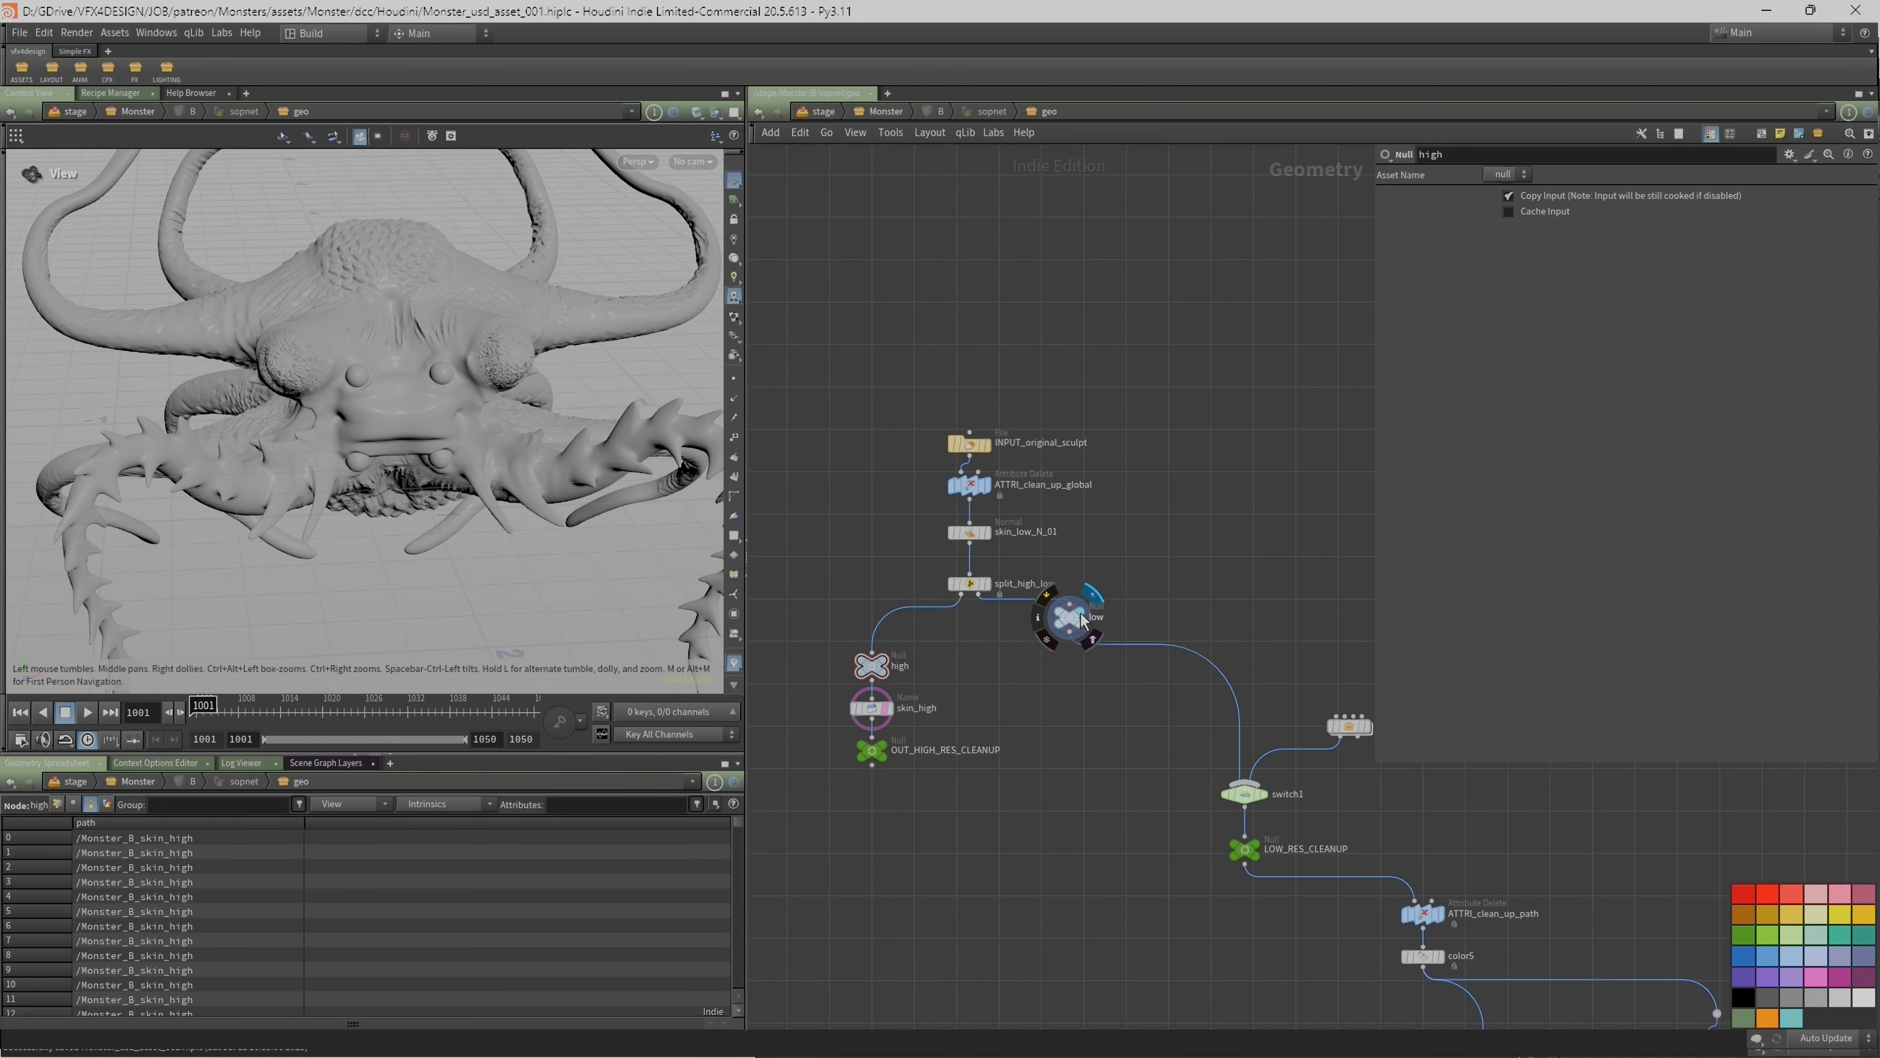
pyautogui.click(976, 587)
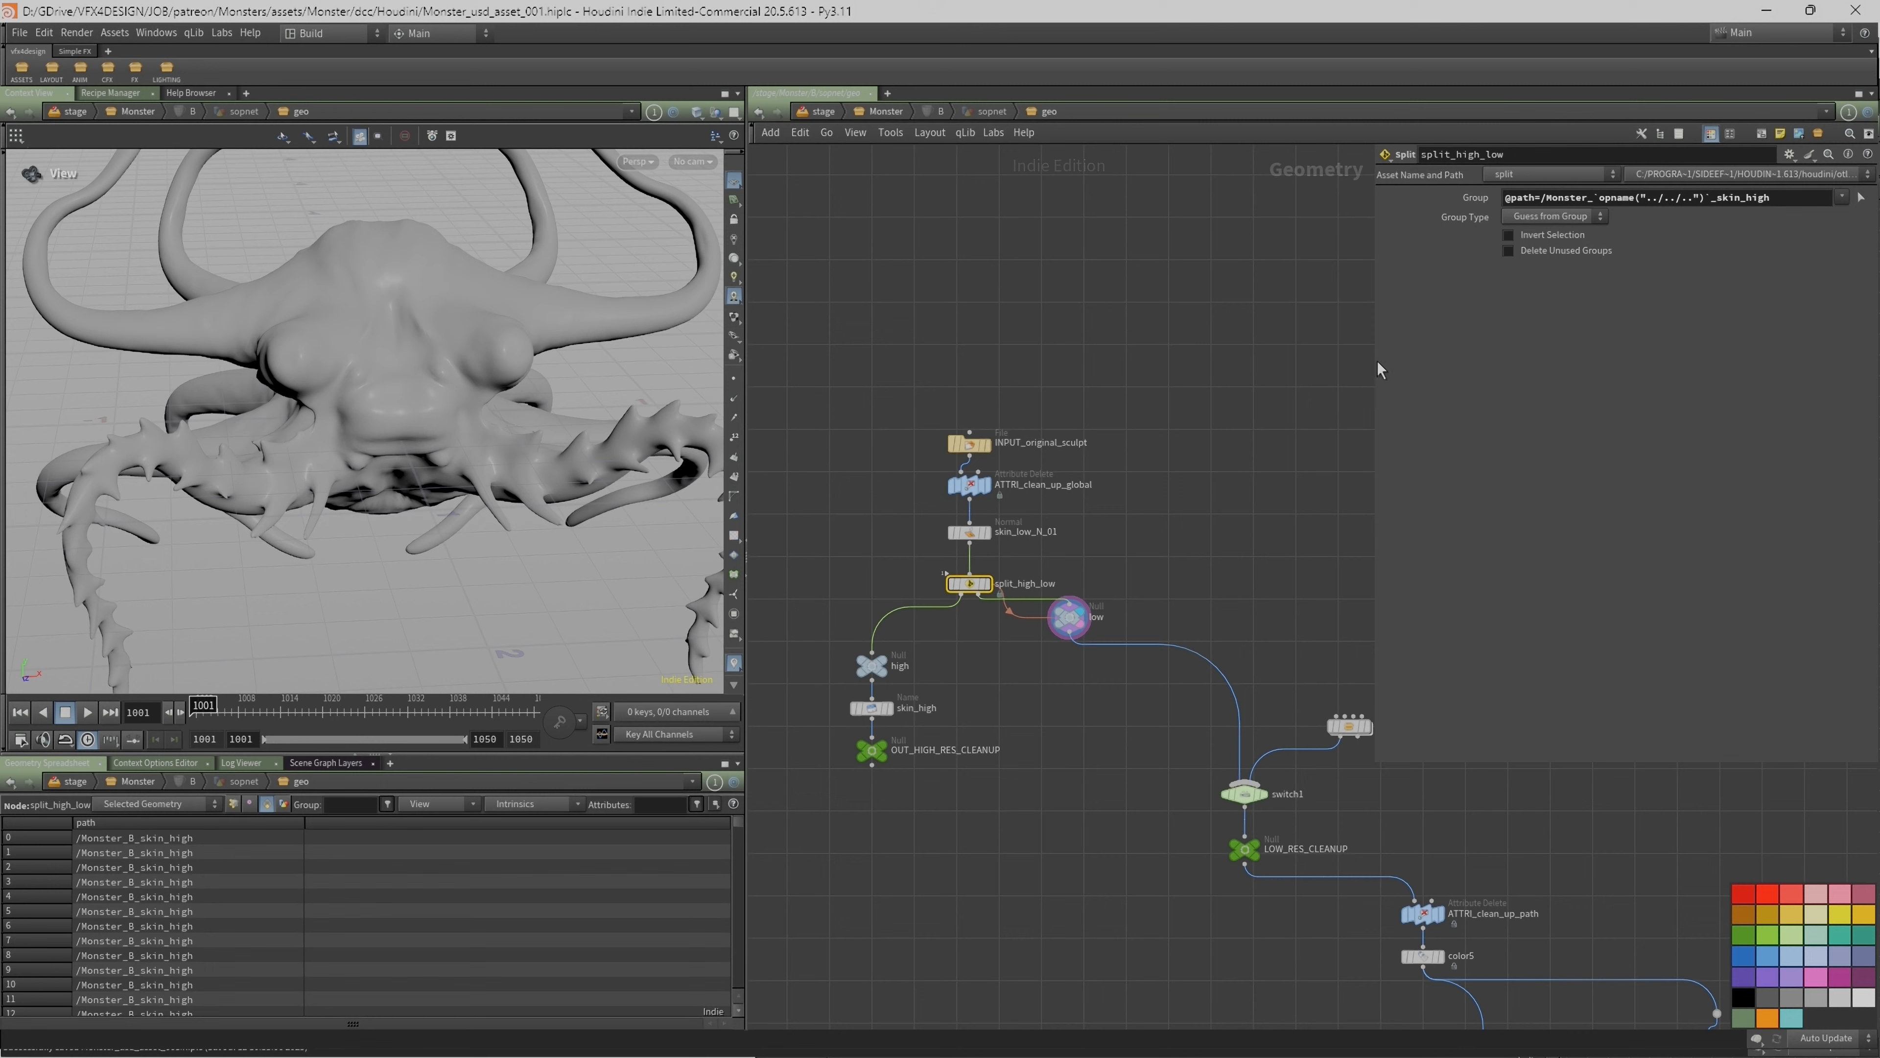
pyautogui.moveTo(1375, 367); pyautogui.dragTo(1175, 378)
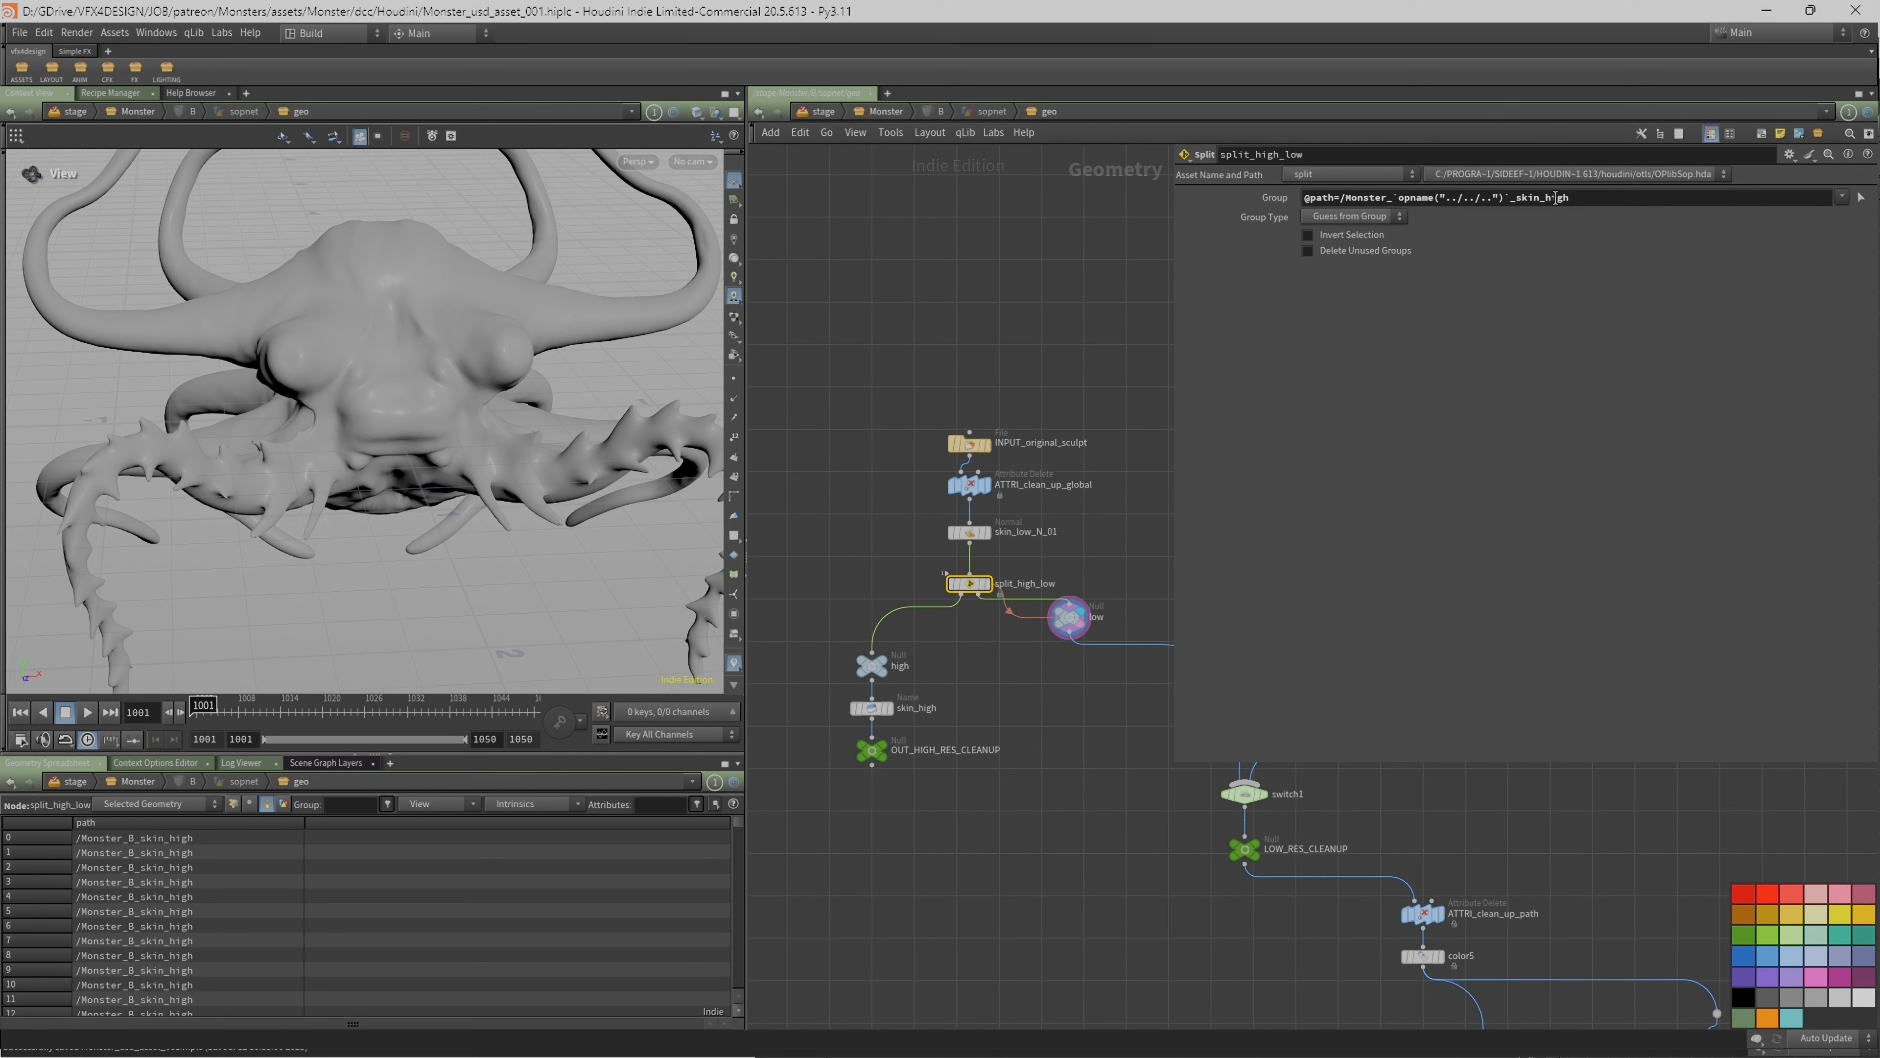
pyautogui.click(1265, 206)
pyautogui.moveTo(1393, 195)
pyautogui.mouseDown()
pyautogui.moveTo(1411, 196)
pyautogui.moveTo(1380, 198)
pyautogui.mouseUp()
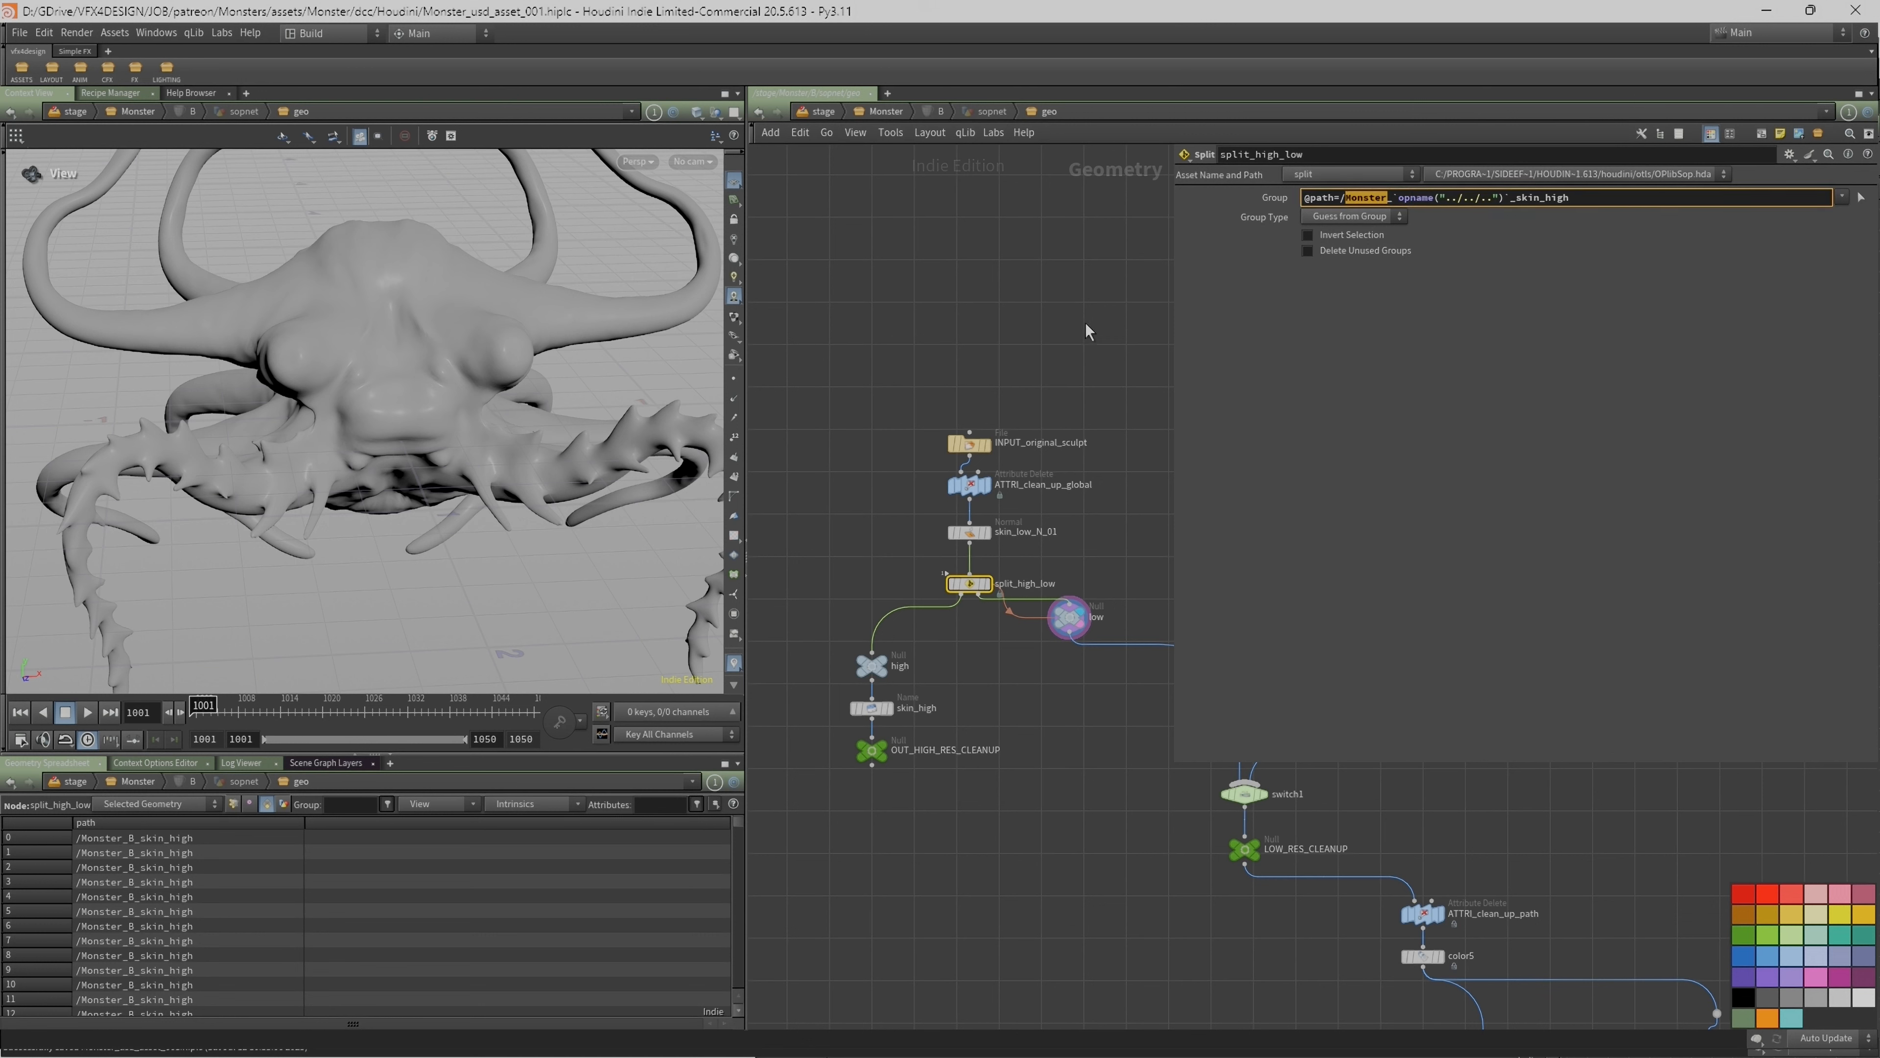
pyautogui.click(1064, 299)
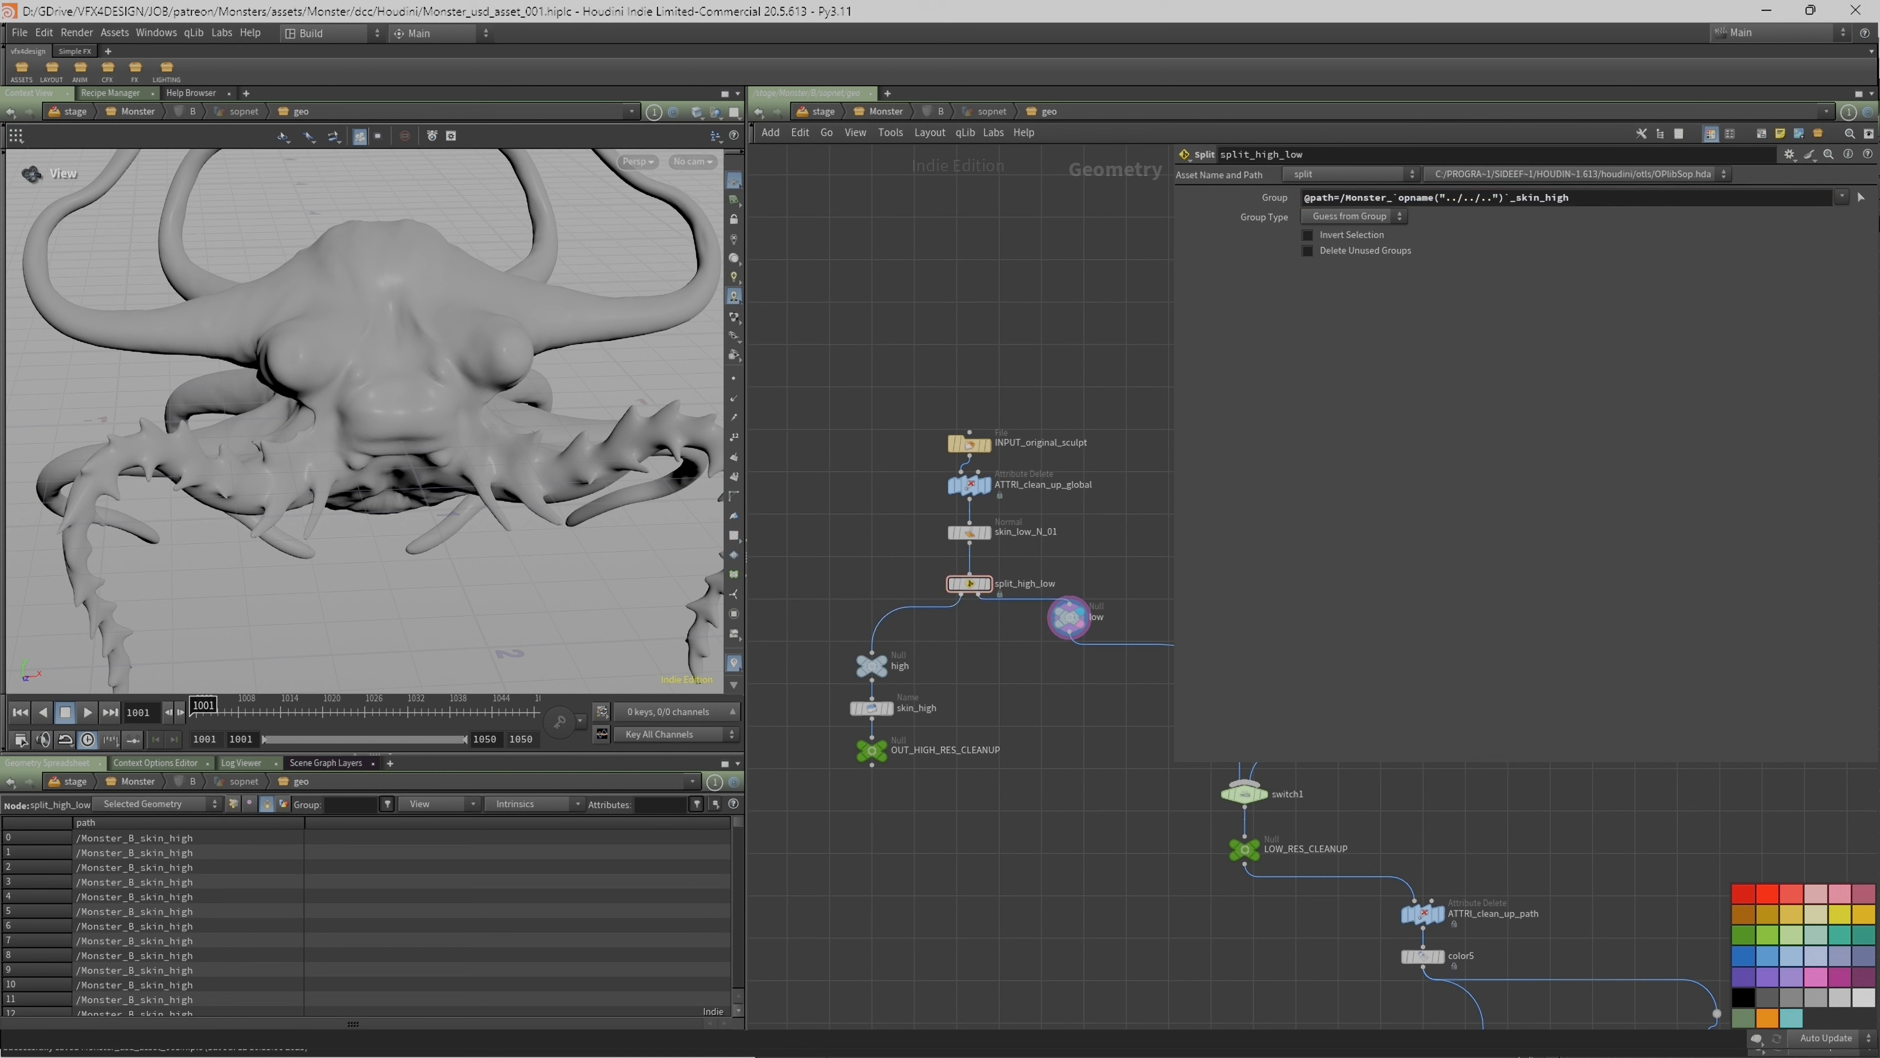
# Step: Compare the available path groups with the Monster and opname parts of the split_high_low group expression
pyautogui.click(1842, 197)
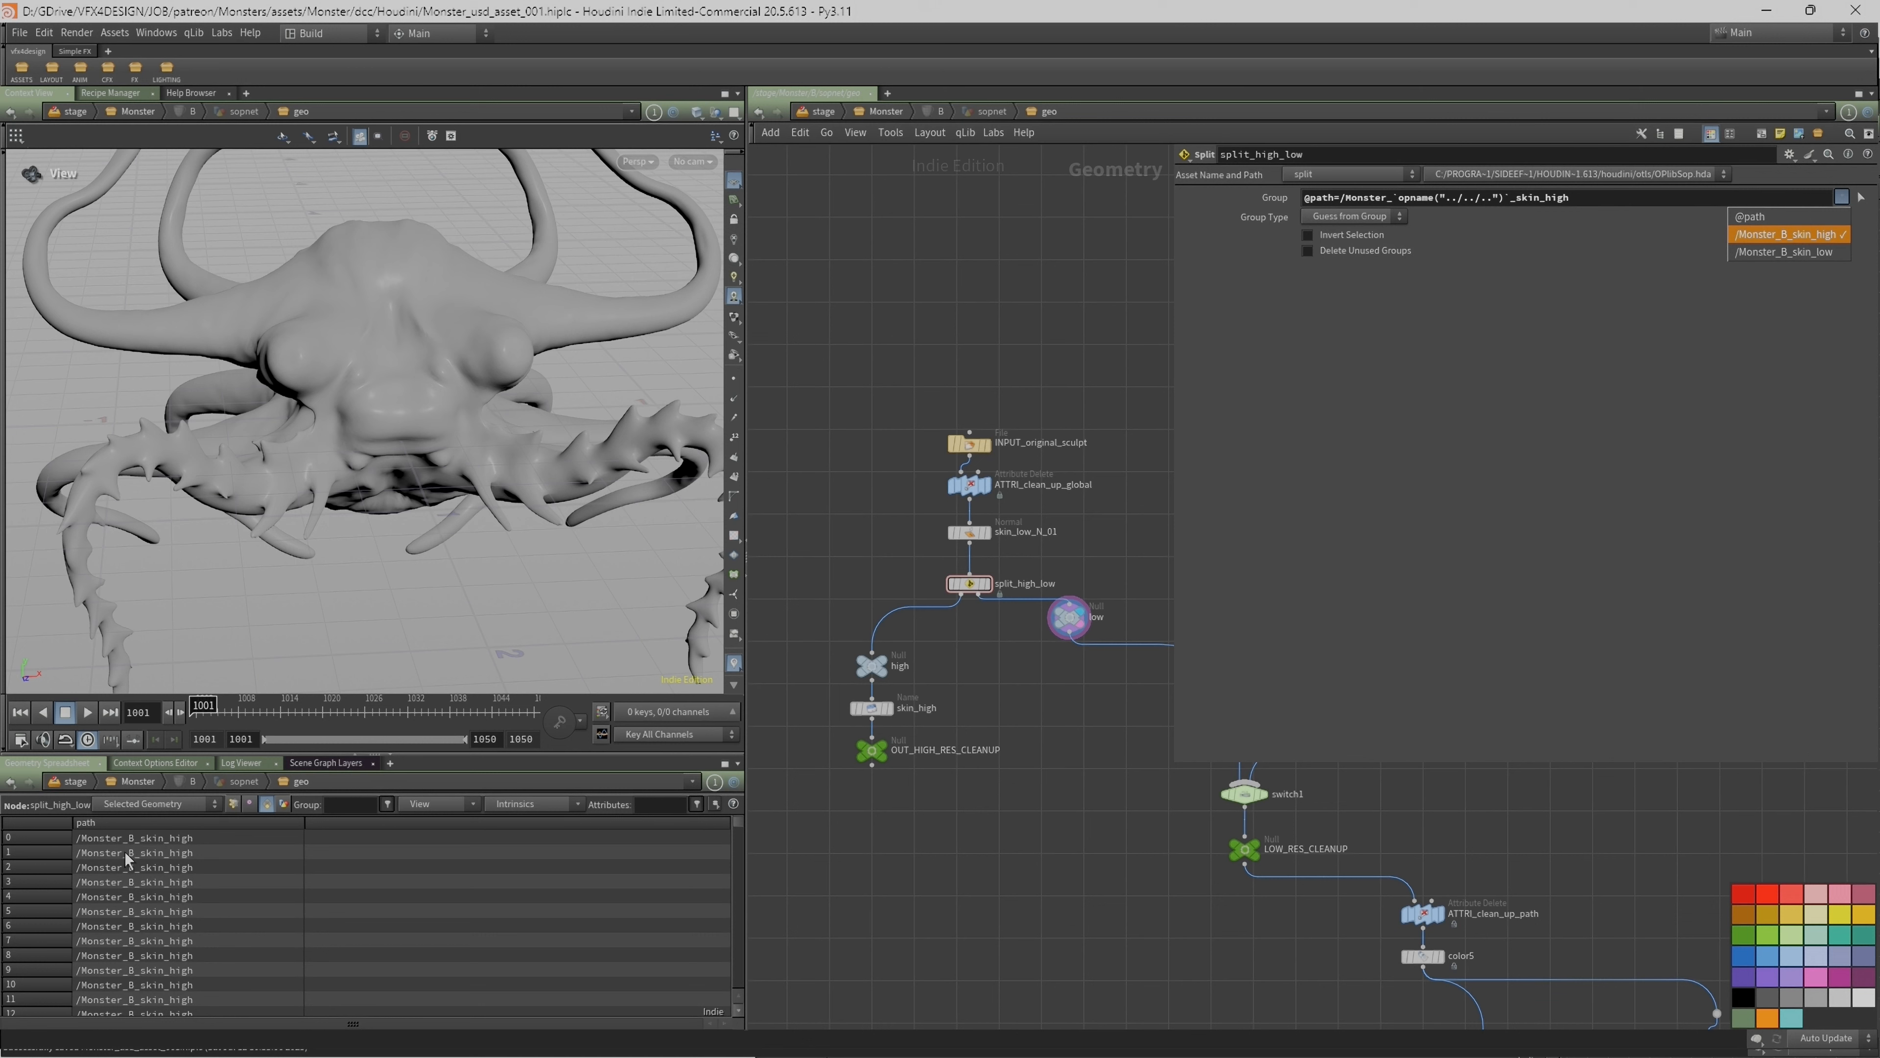
pyautogui.click(1014, 274)
pyautogui.moveTo(1387, 197); pyautogui.dragTo(1345, 196)
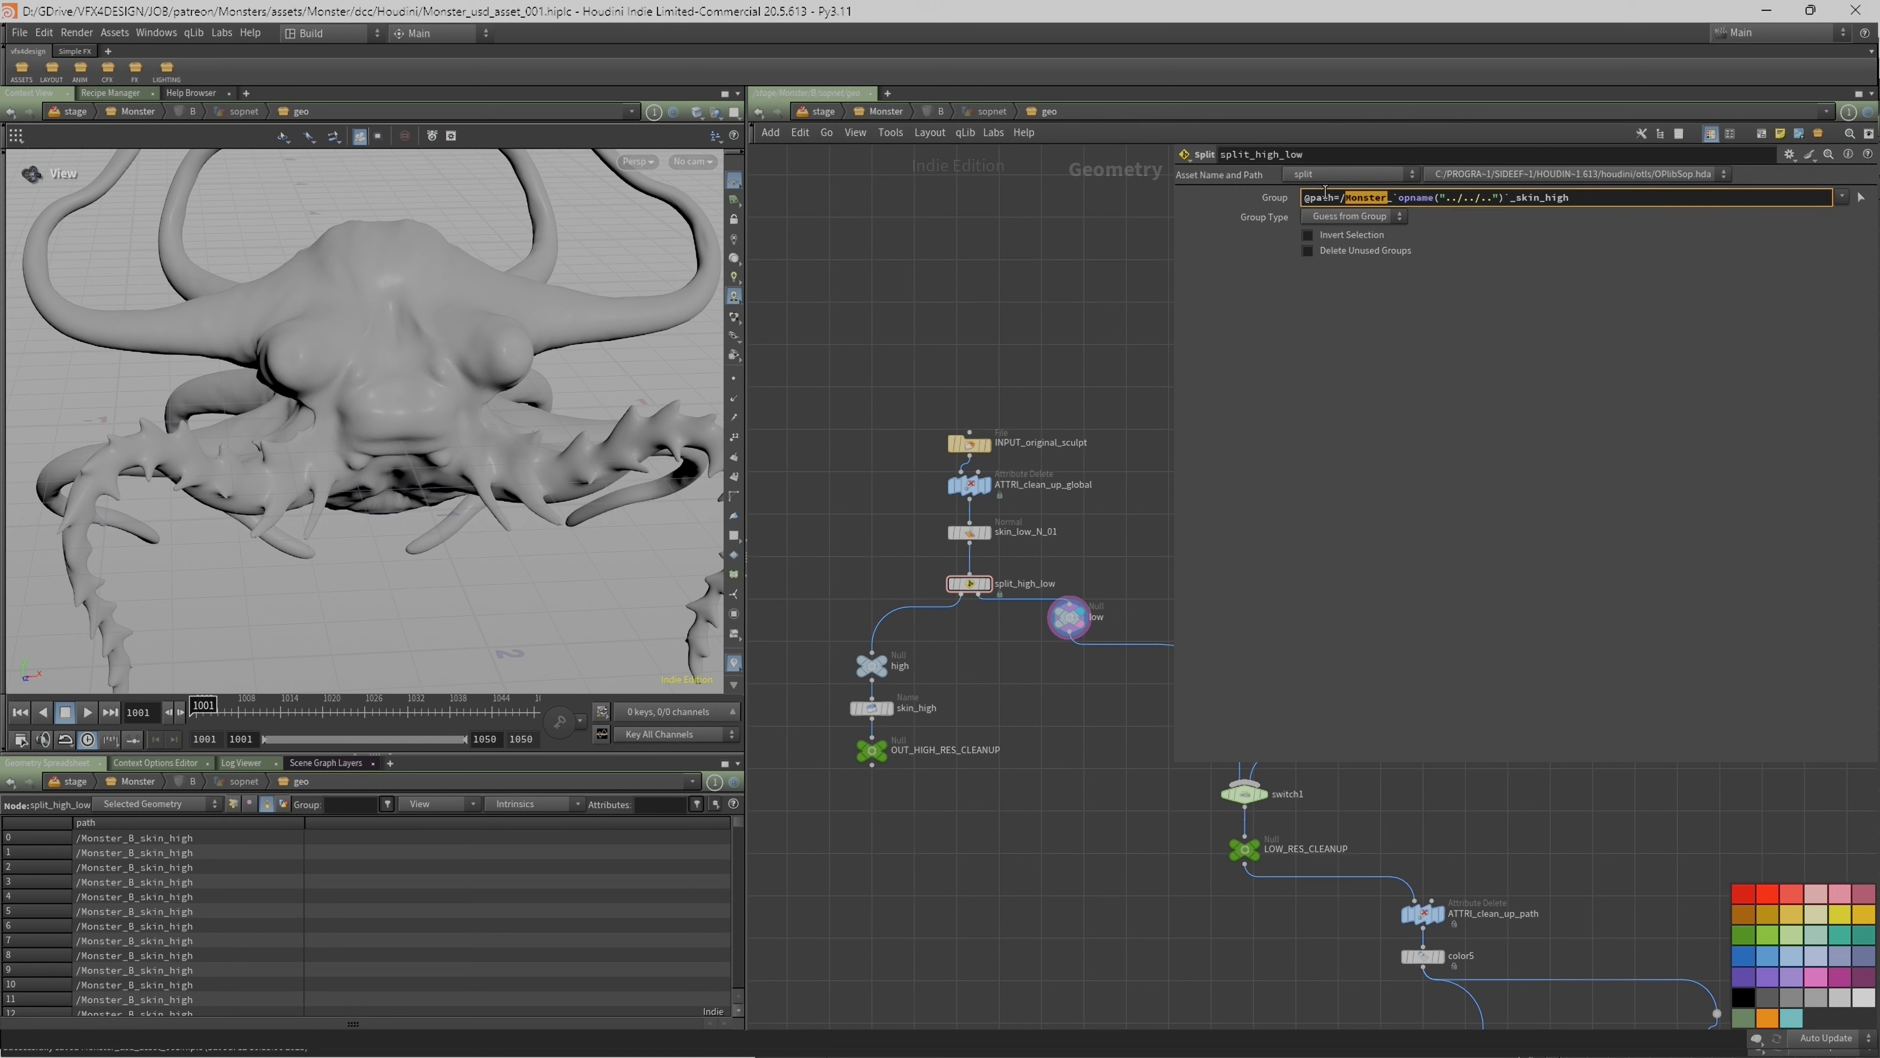
pyautogui.moveTo(1390, 197); pyautogui.dragTo(1507, 197)
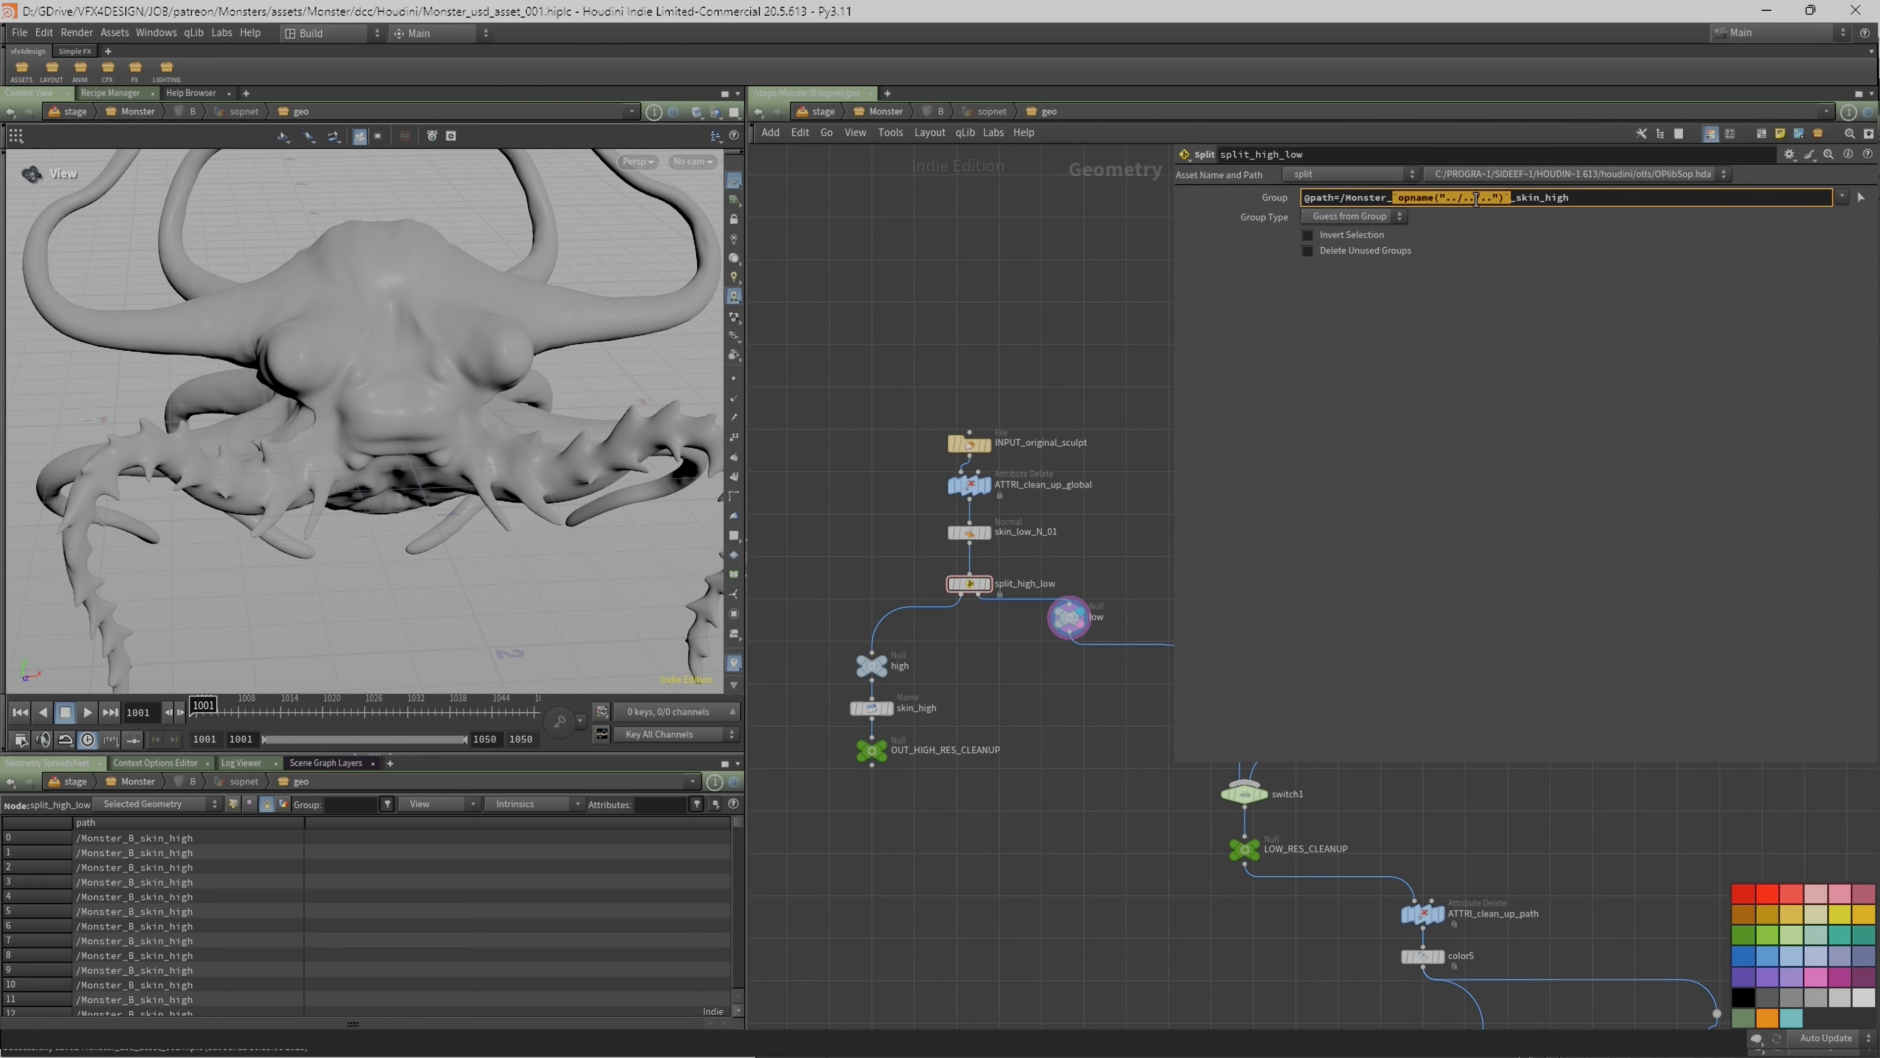
# Step: Replace the hard-coded Monster in the split_high_low group with `opname("../../../..")` and check the evaluated path
pyautogui.click(1352, 197)
pyautogui.moveTo(1348, 197); pyautogui.dragTo(1379, 197)
pyautogui.write('`opname("../../..")`')
pyautogui.click(1449, 197)
pyautogui.write('/..')
pyautogui.click(1286, 199)
pyautogui.click(1267, 200)
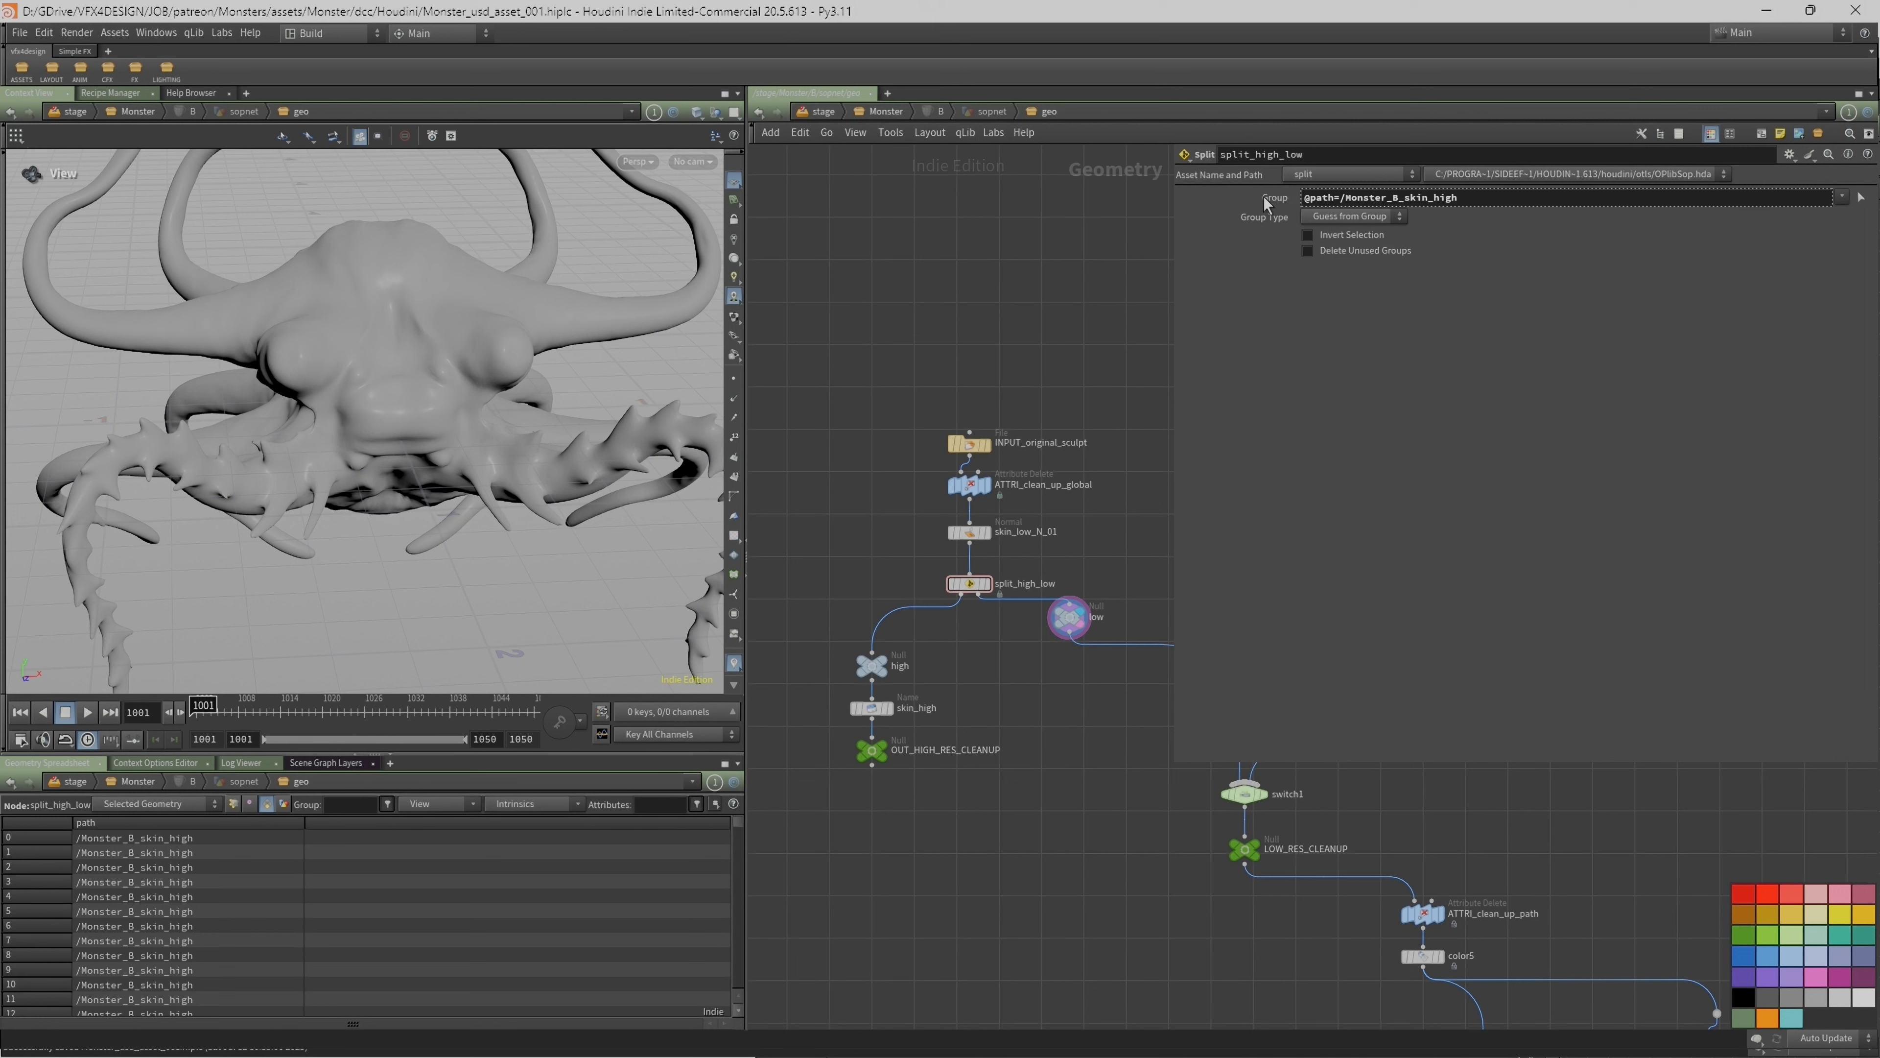
pyautogui.click(1243, 198)
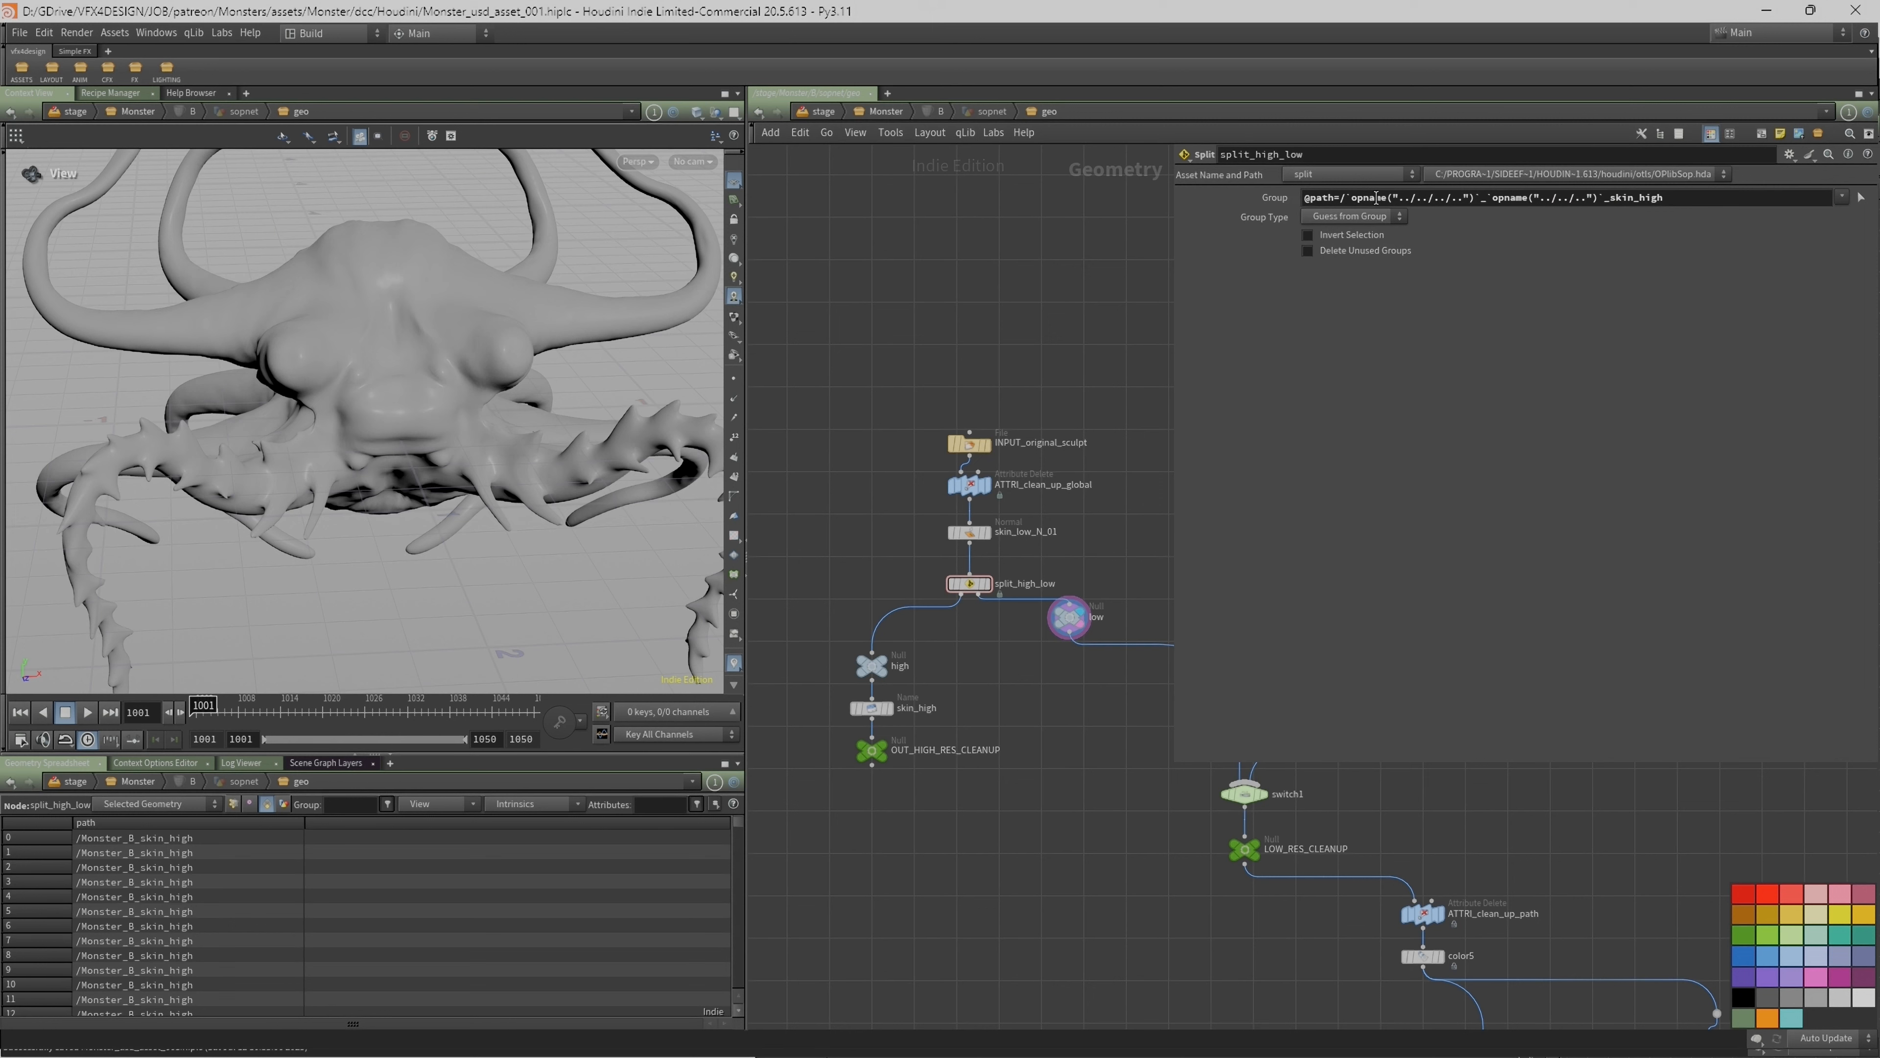
# Step: Check the new opname expression against the Monster network's levels by going up and returning inside B
pyautogui.moveTo(1344, 196); pyautogui.dragTo(1475, 200)
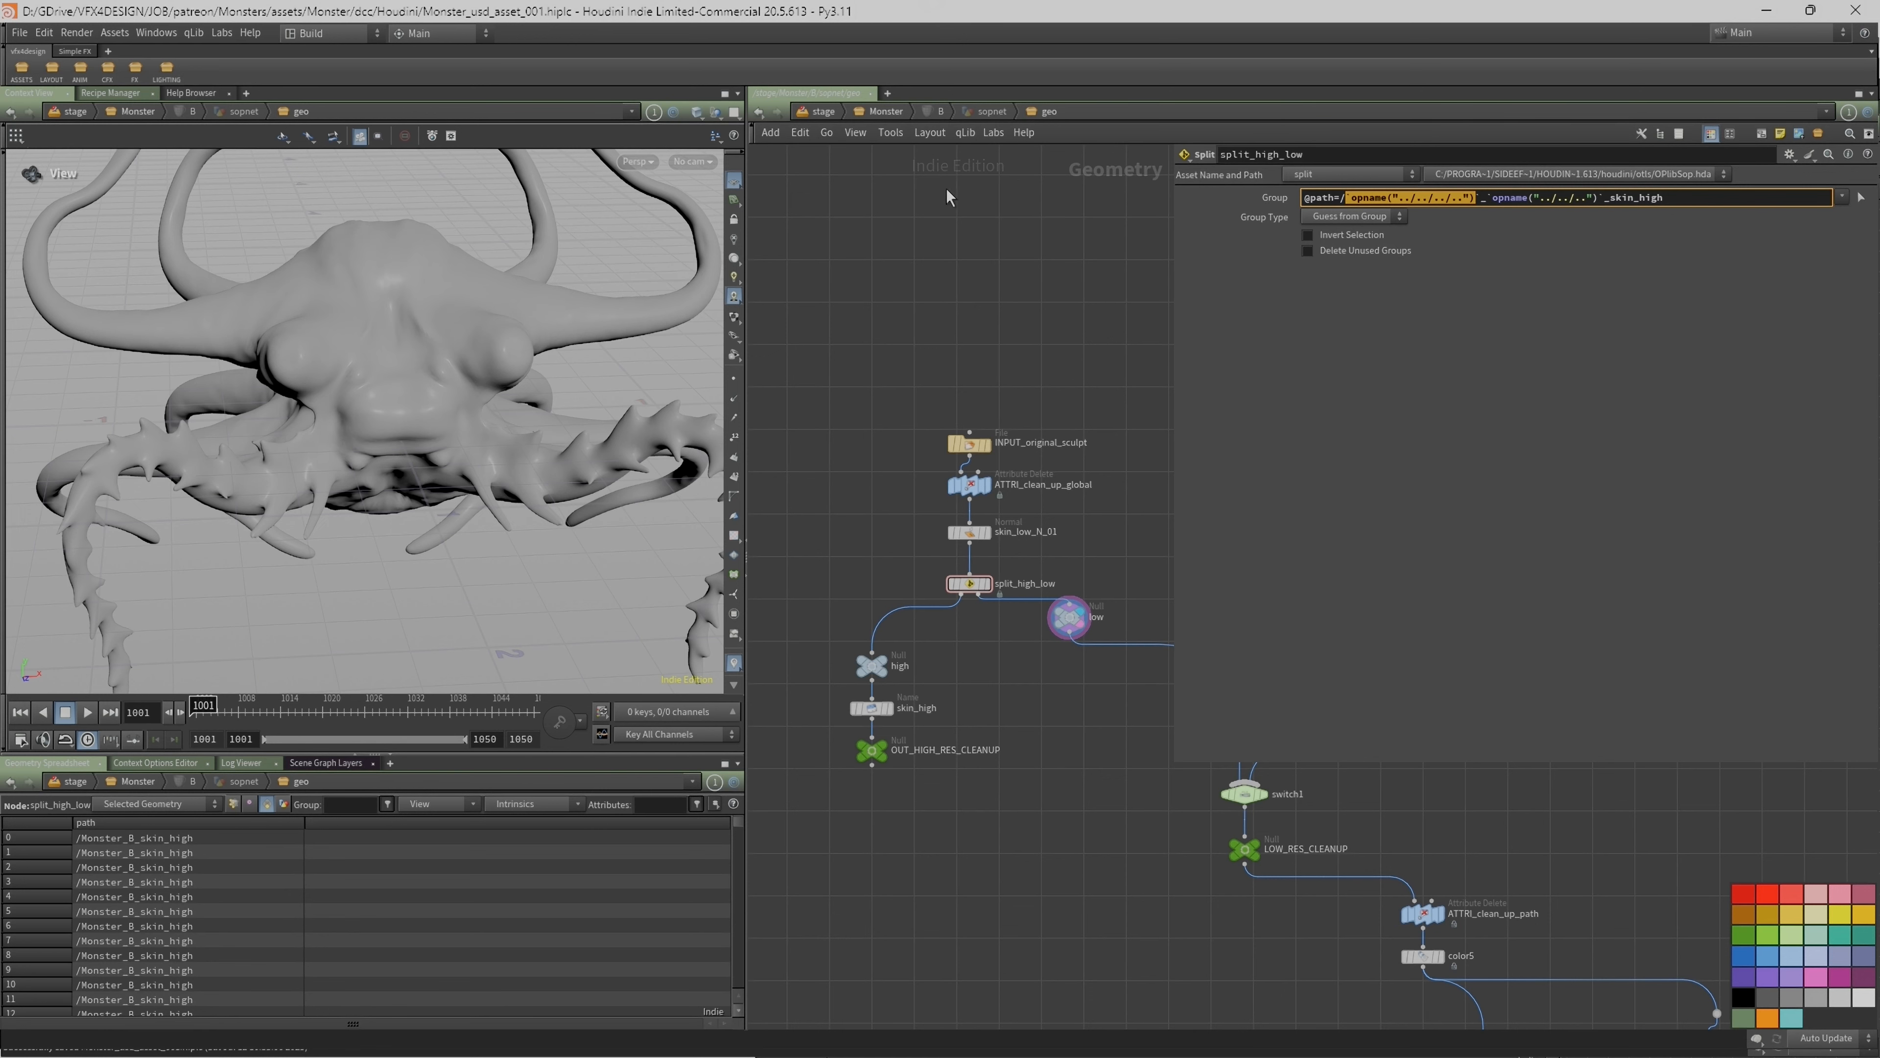
pyautogui.click(953, 278)
pyautogui.press('u')
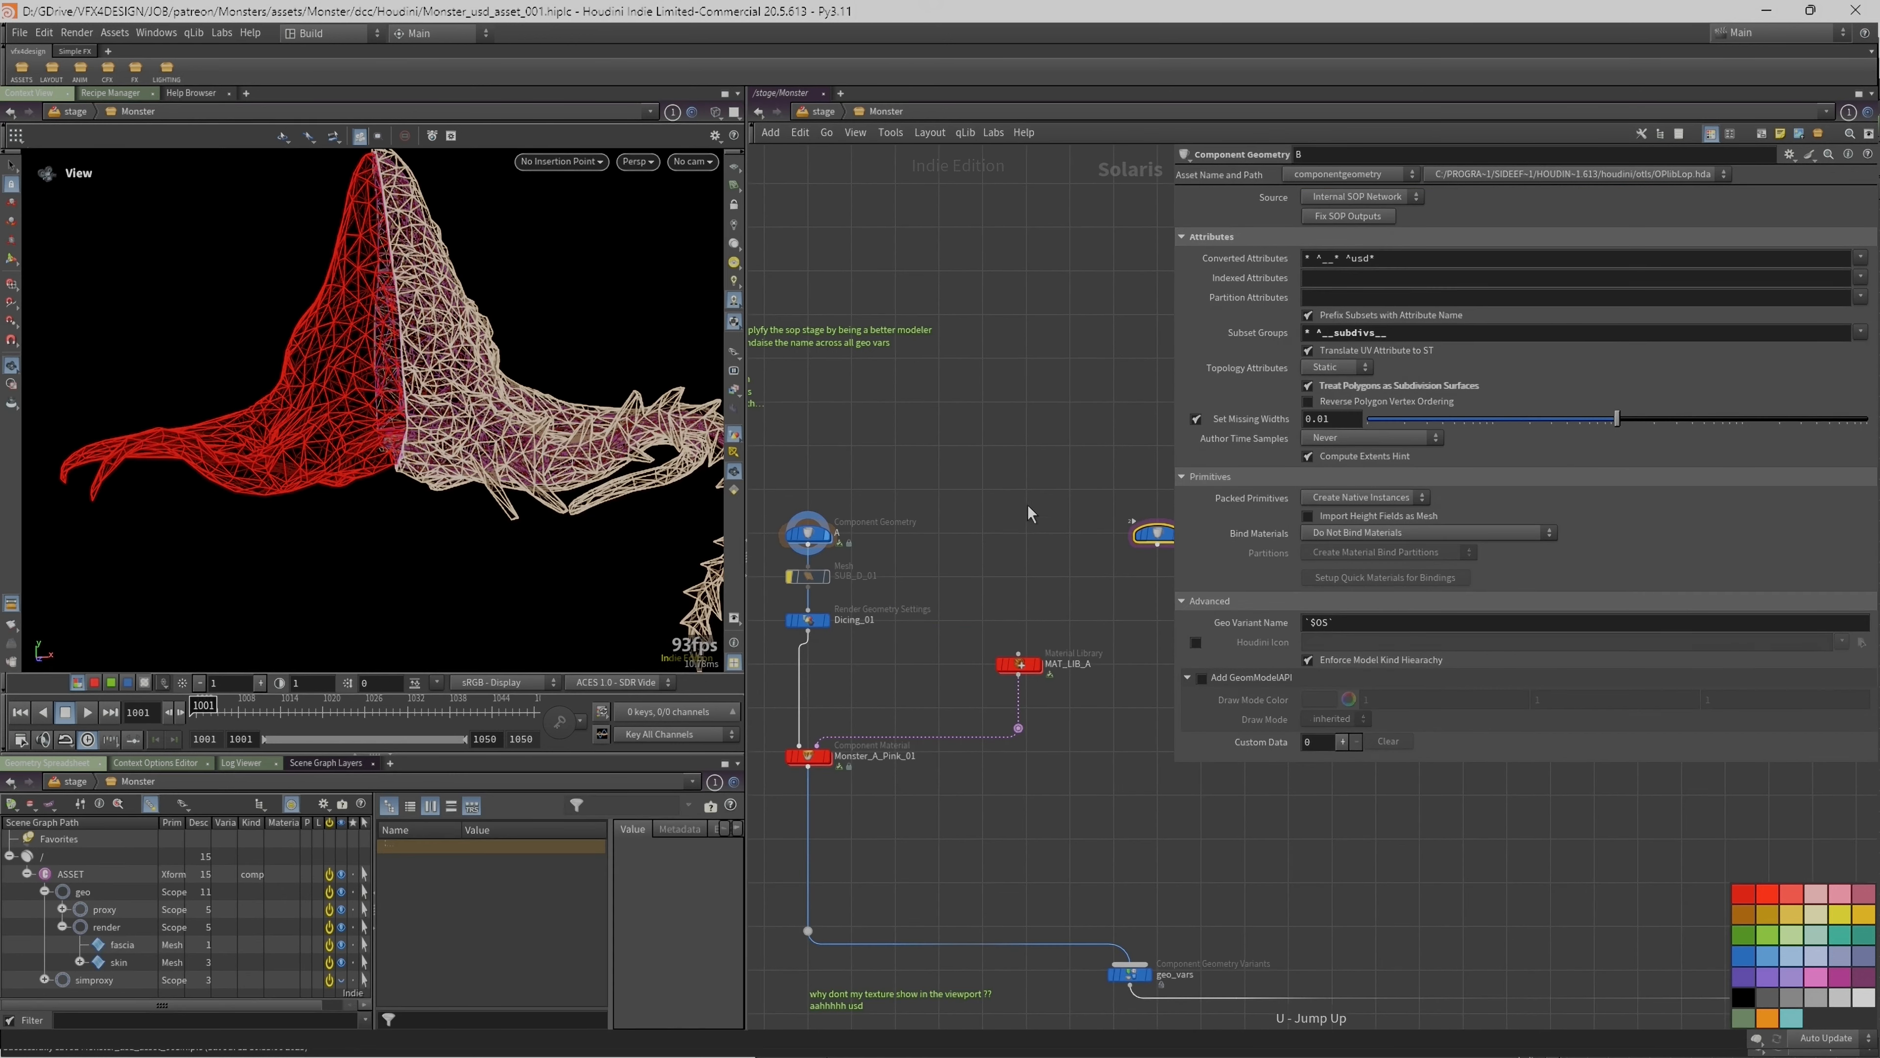
pyautogui.moveTo(1118, 494); pyautogui.dragTo(992, 478, button='middle')
pyautogui.moveTo(992, 478); pyautogui.dragTo(1056, 542)
pyautogui.doubleClick(1029, 520)
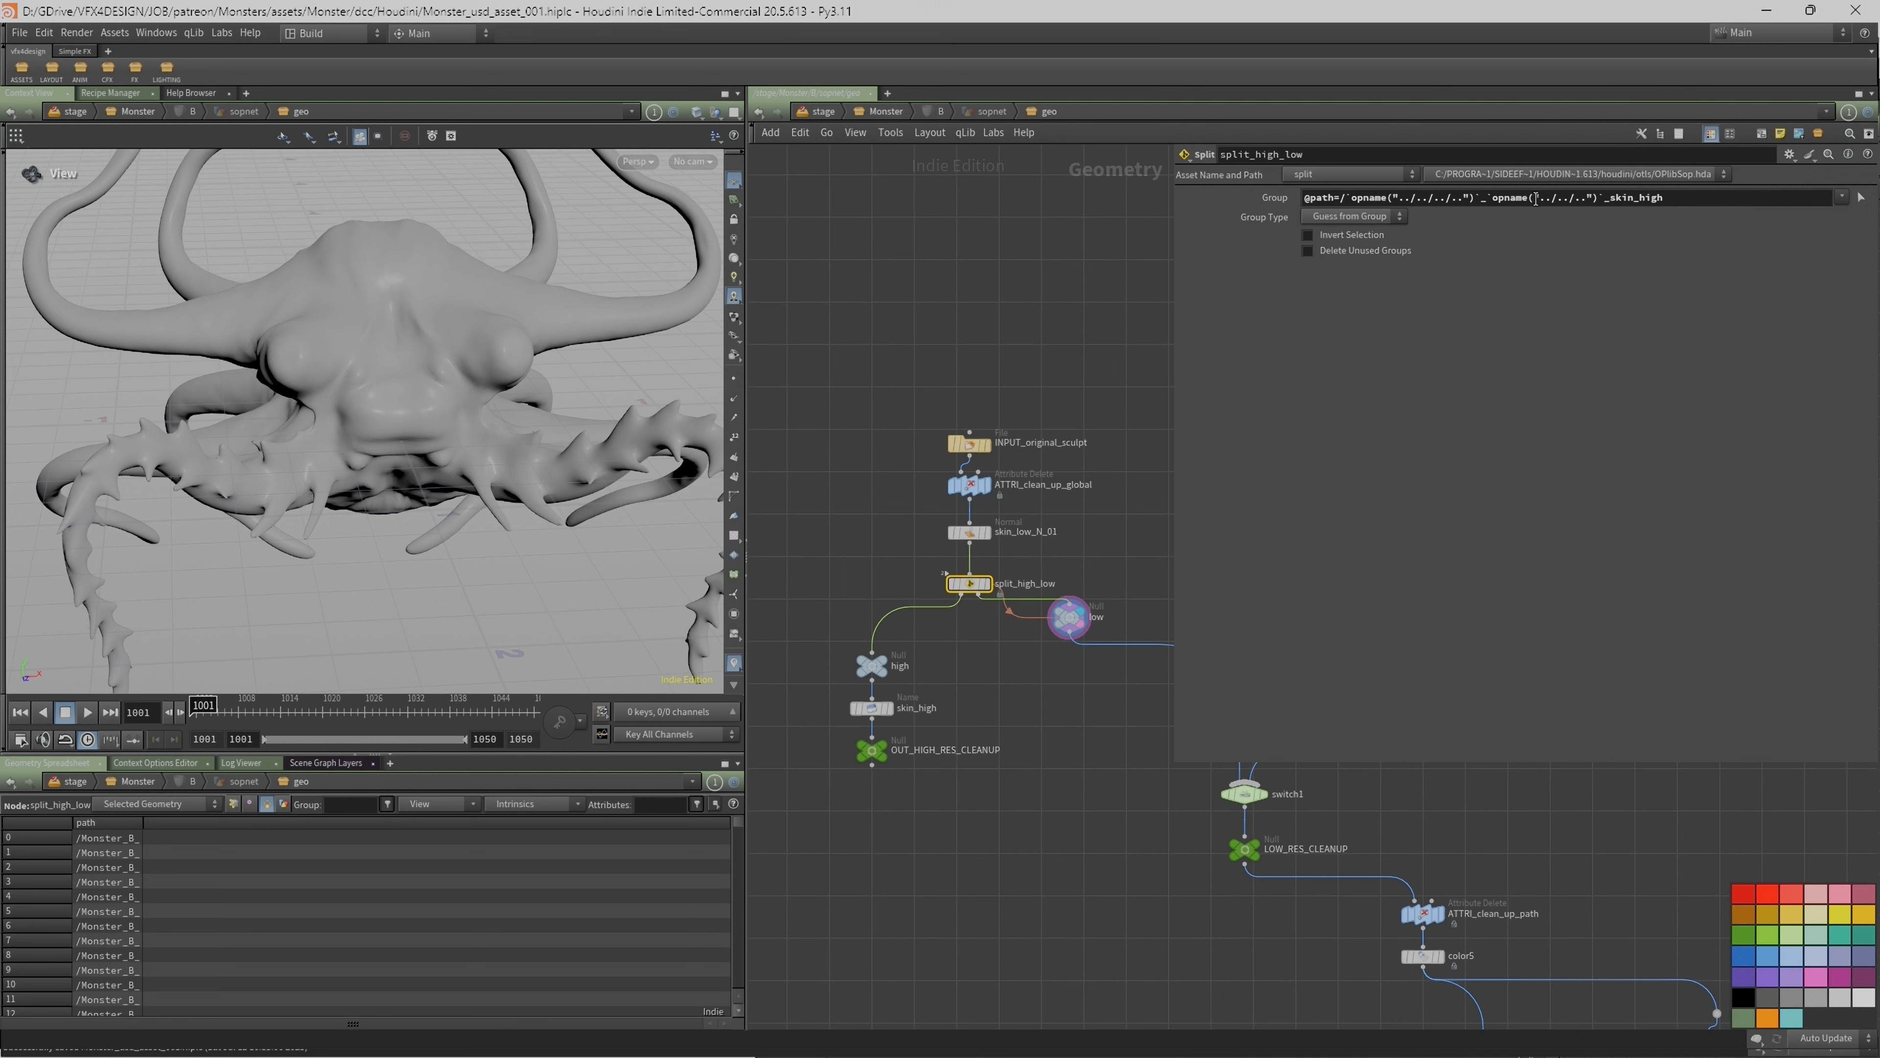
# Step: Compare the split_high_low group expression with the geometry file expression of INPUT_original_sculpt
pyautogui.moveTo(1694, 199); pyautogui.dragTo(958, 226)
pyautogui.click(961, 446)
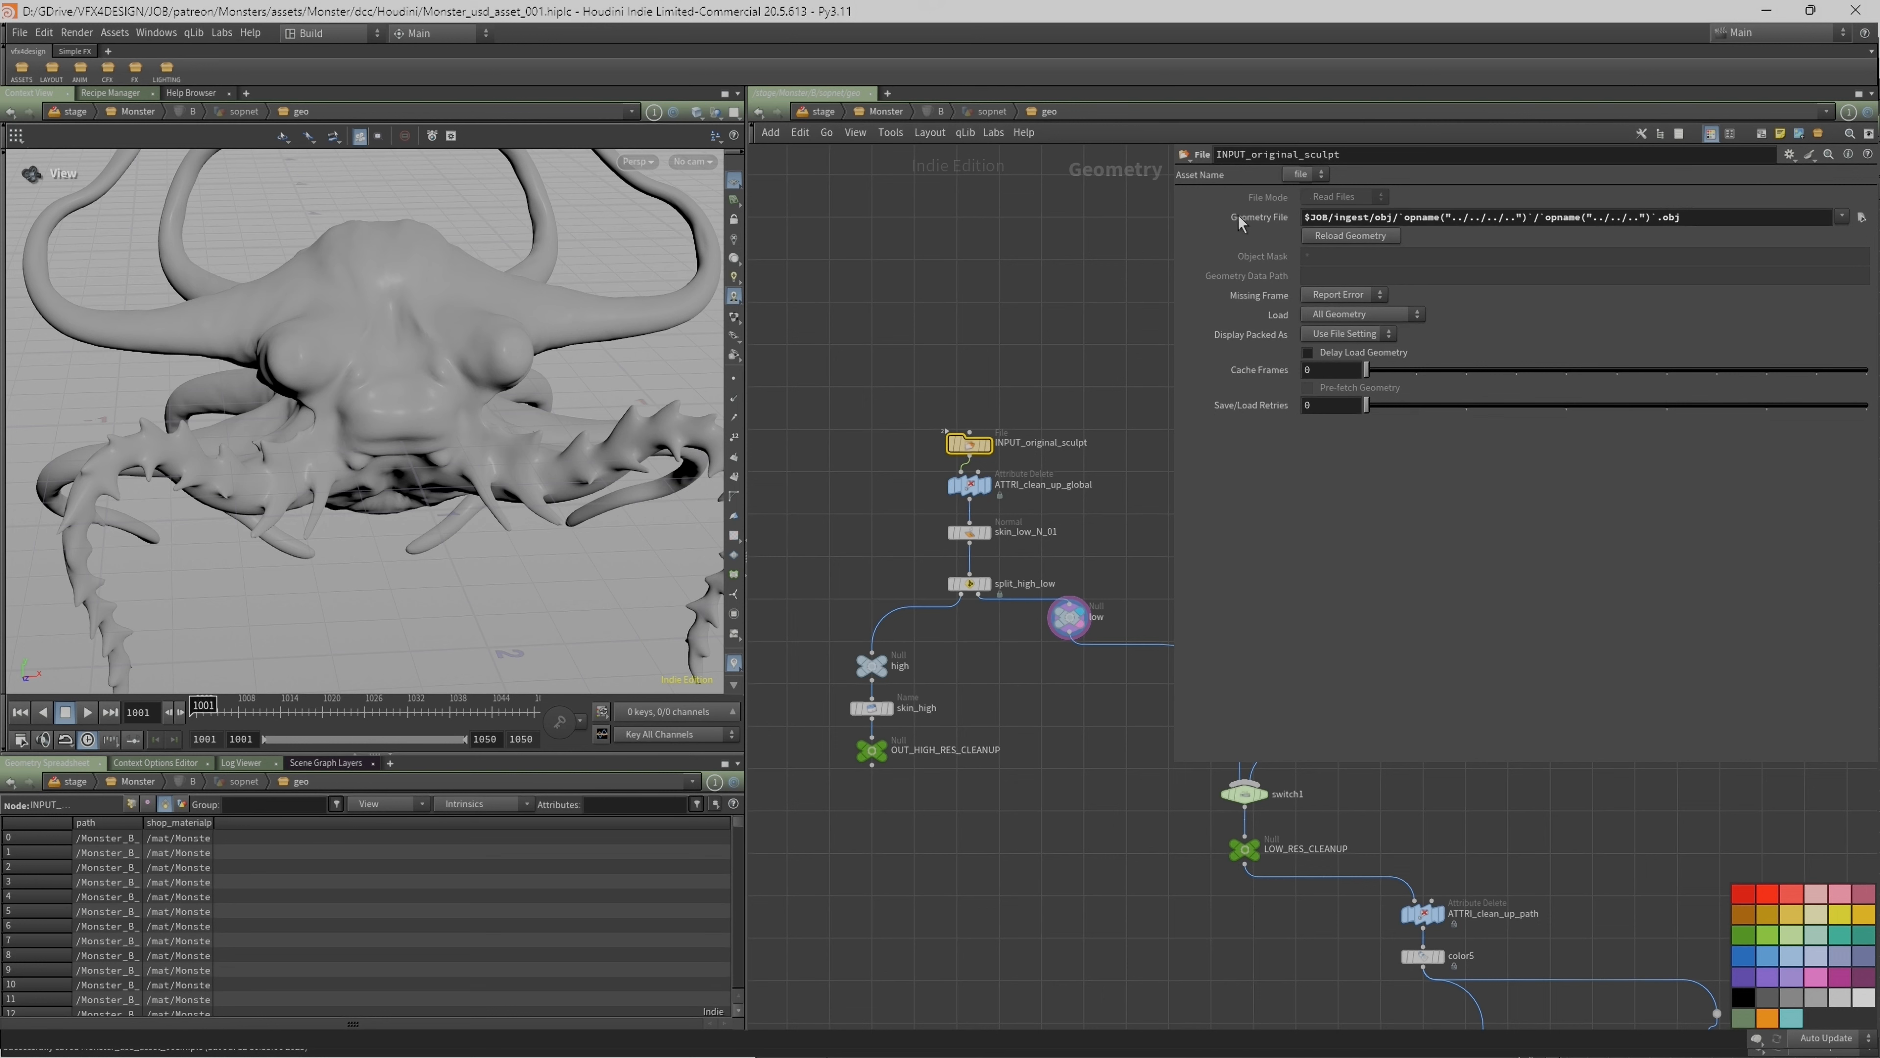
pyautogui.moveTo(969, 443); pyautogui.dragTo(956, 433)
pyautogui.moveTo(1079, 513); pyautogui.dragTo(943, 422, button='middle')
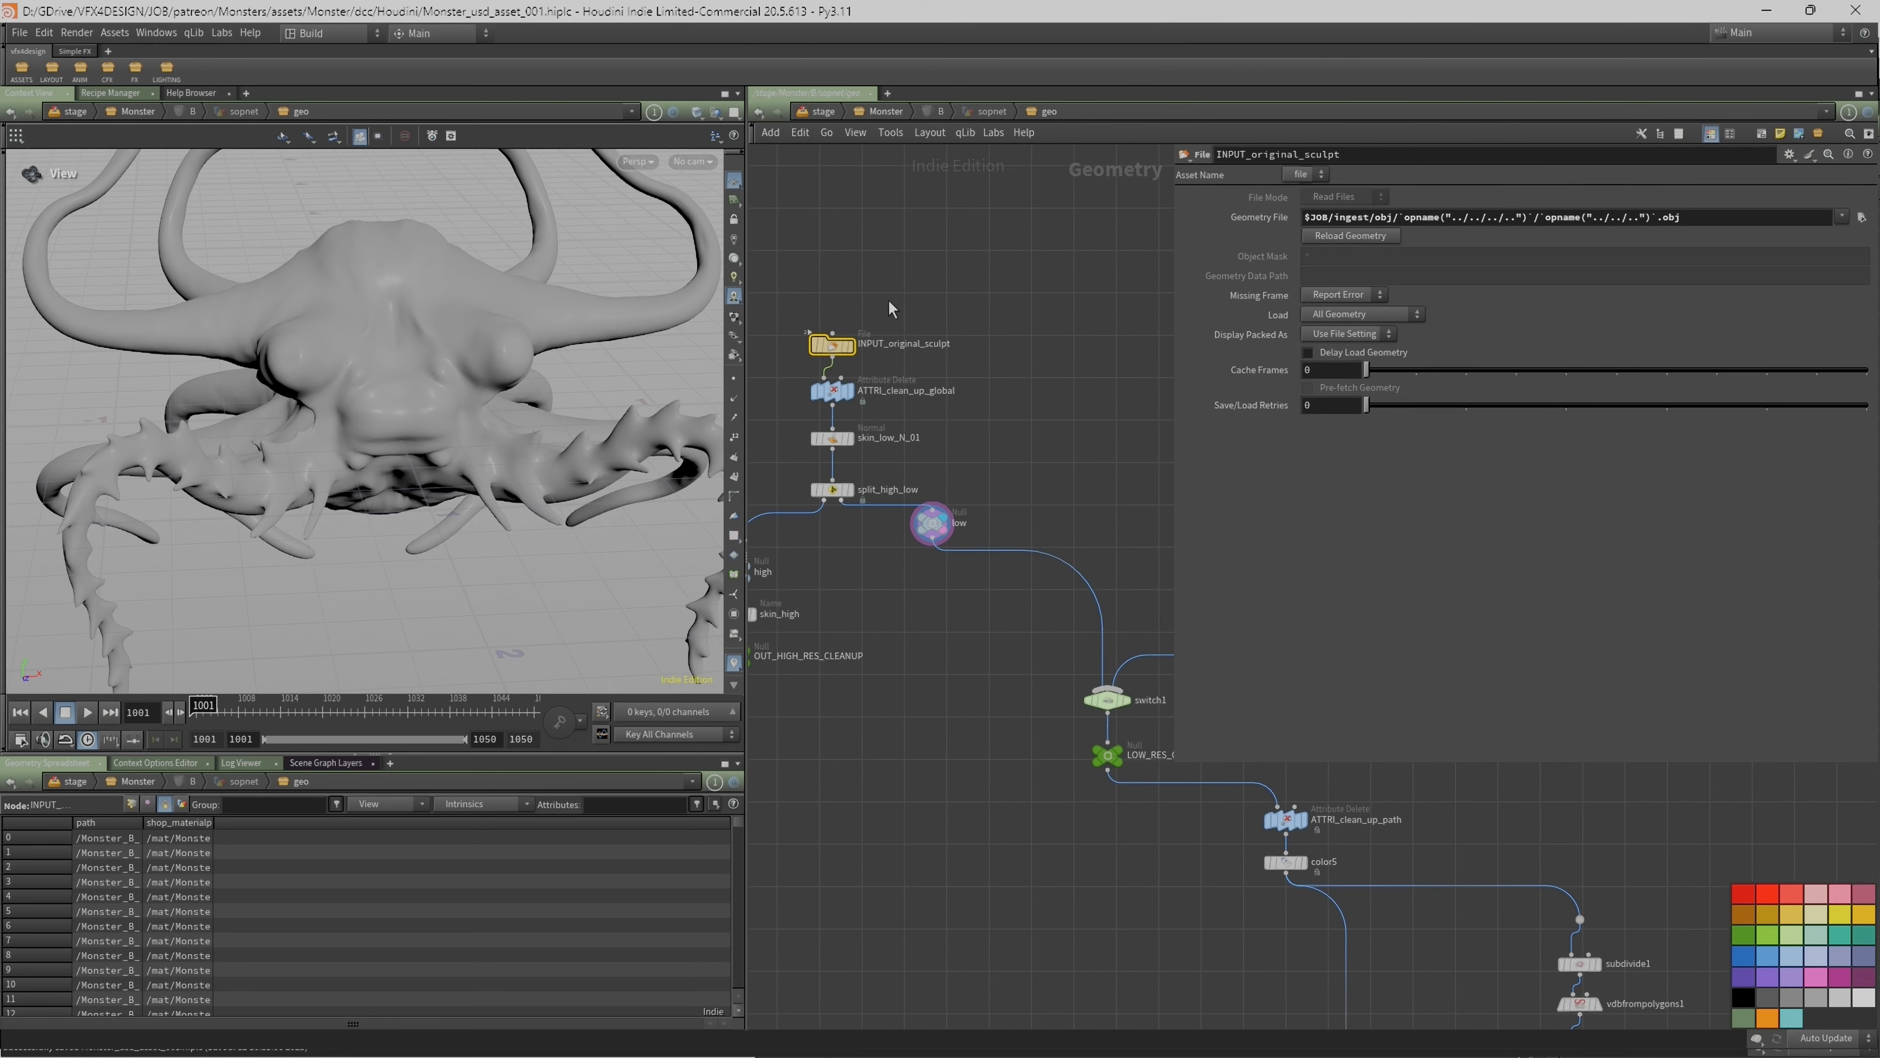
# Step: Go up to the Monster network, return inside B and review the high and low cleanup branches
pyautogui.press('u')
pyautogui.doubleClick(1025, 520)
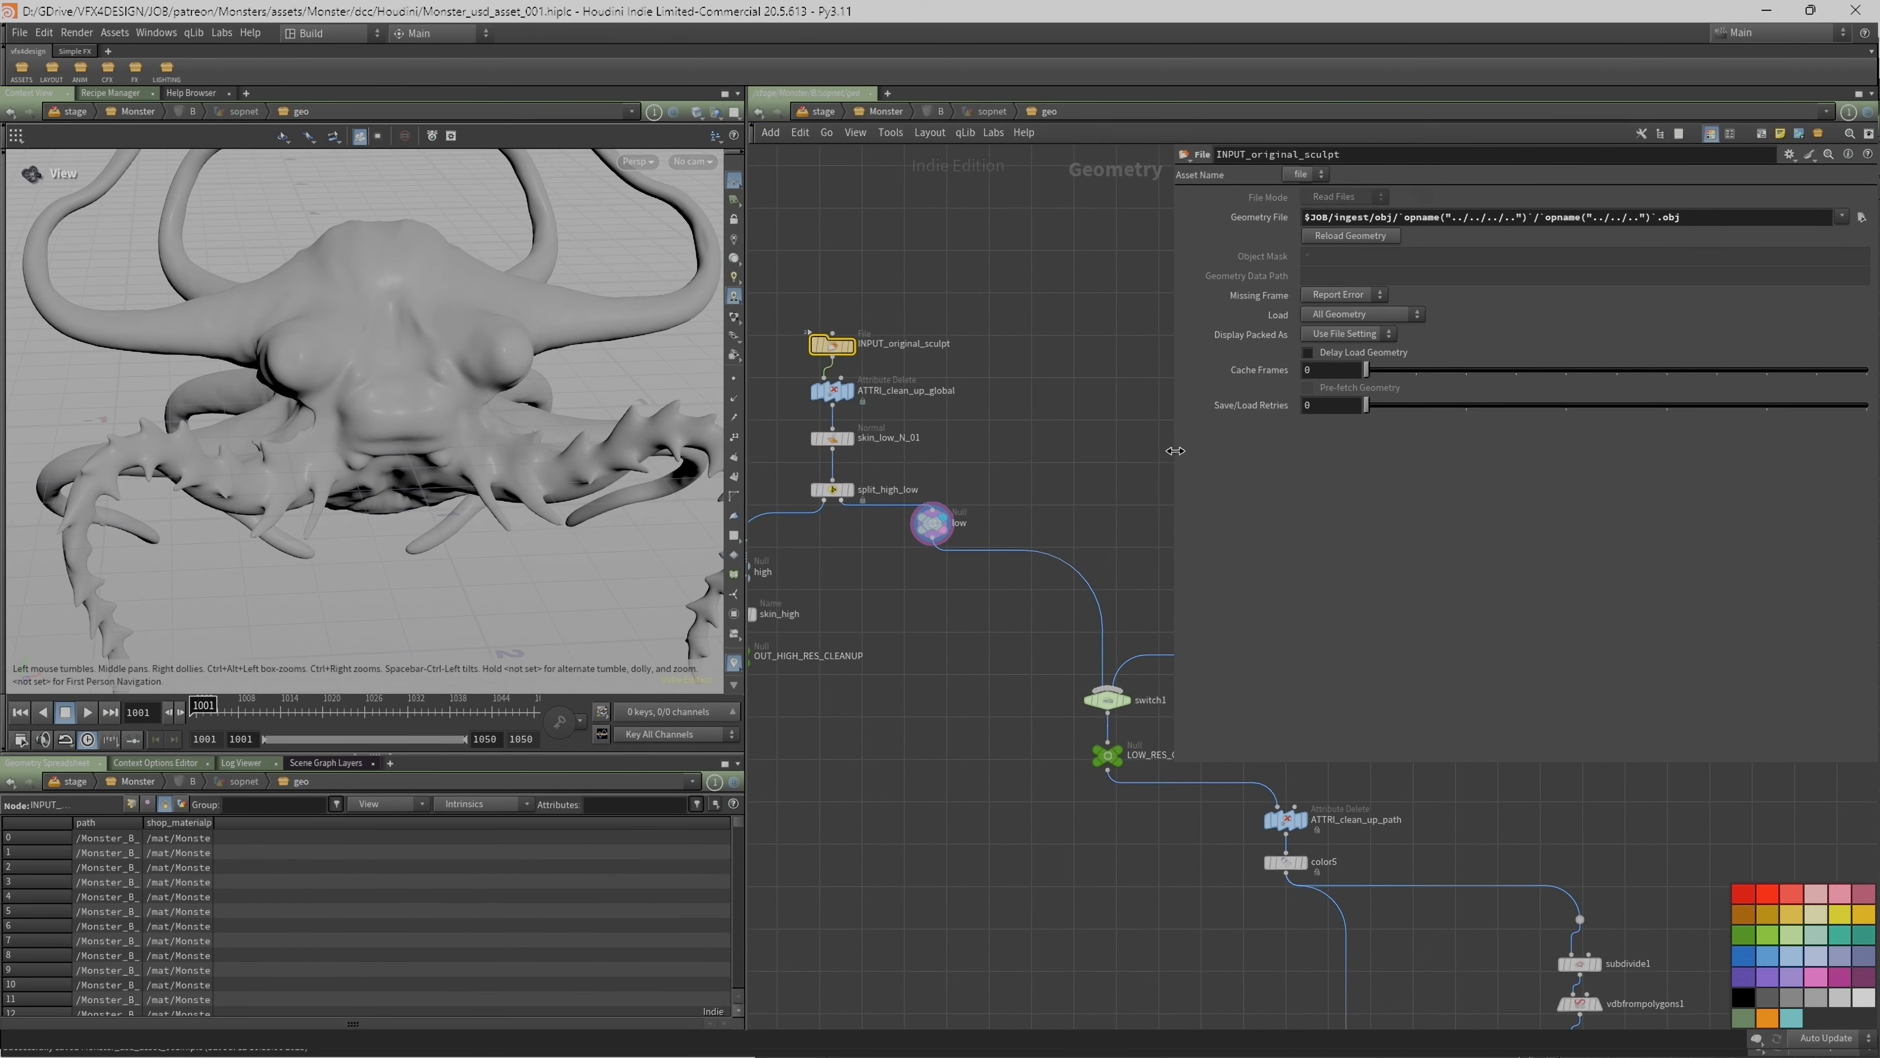
pyautogui.moveTo(1174, 449); pyautogui.dragTo(1272, 452)
pyautogui.moveTo(937, 510); pyautogui.dragTo(1023, 517, button='middle')
pyautogui.scroll(-1, 1023, 517)
pyautogui.moveTo(1102, 450)
pyautogui.mouseDown(button='middle')
pyautogui.moveTo(985, 421)
pyautogui.moveTo(979, 448)
pyautogui.moveTo(1130, 475)
pyautogui.mouseUp(button='middle')
pyautogui.moveTo(1032, 567); pyautogui.dragTo(999, 565, button='middle')
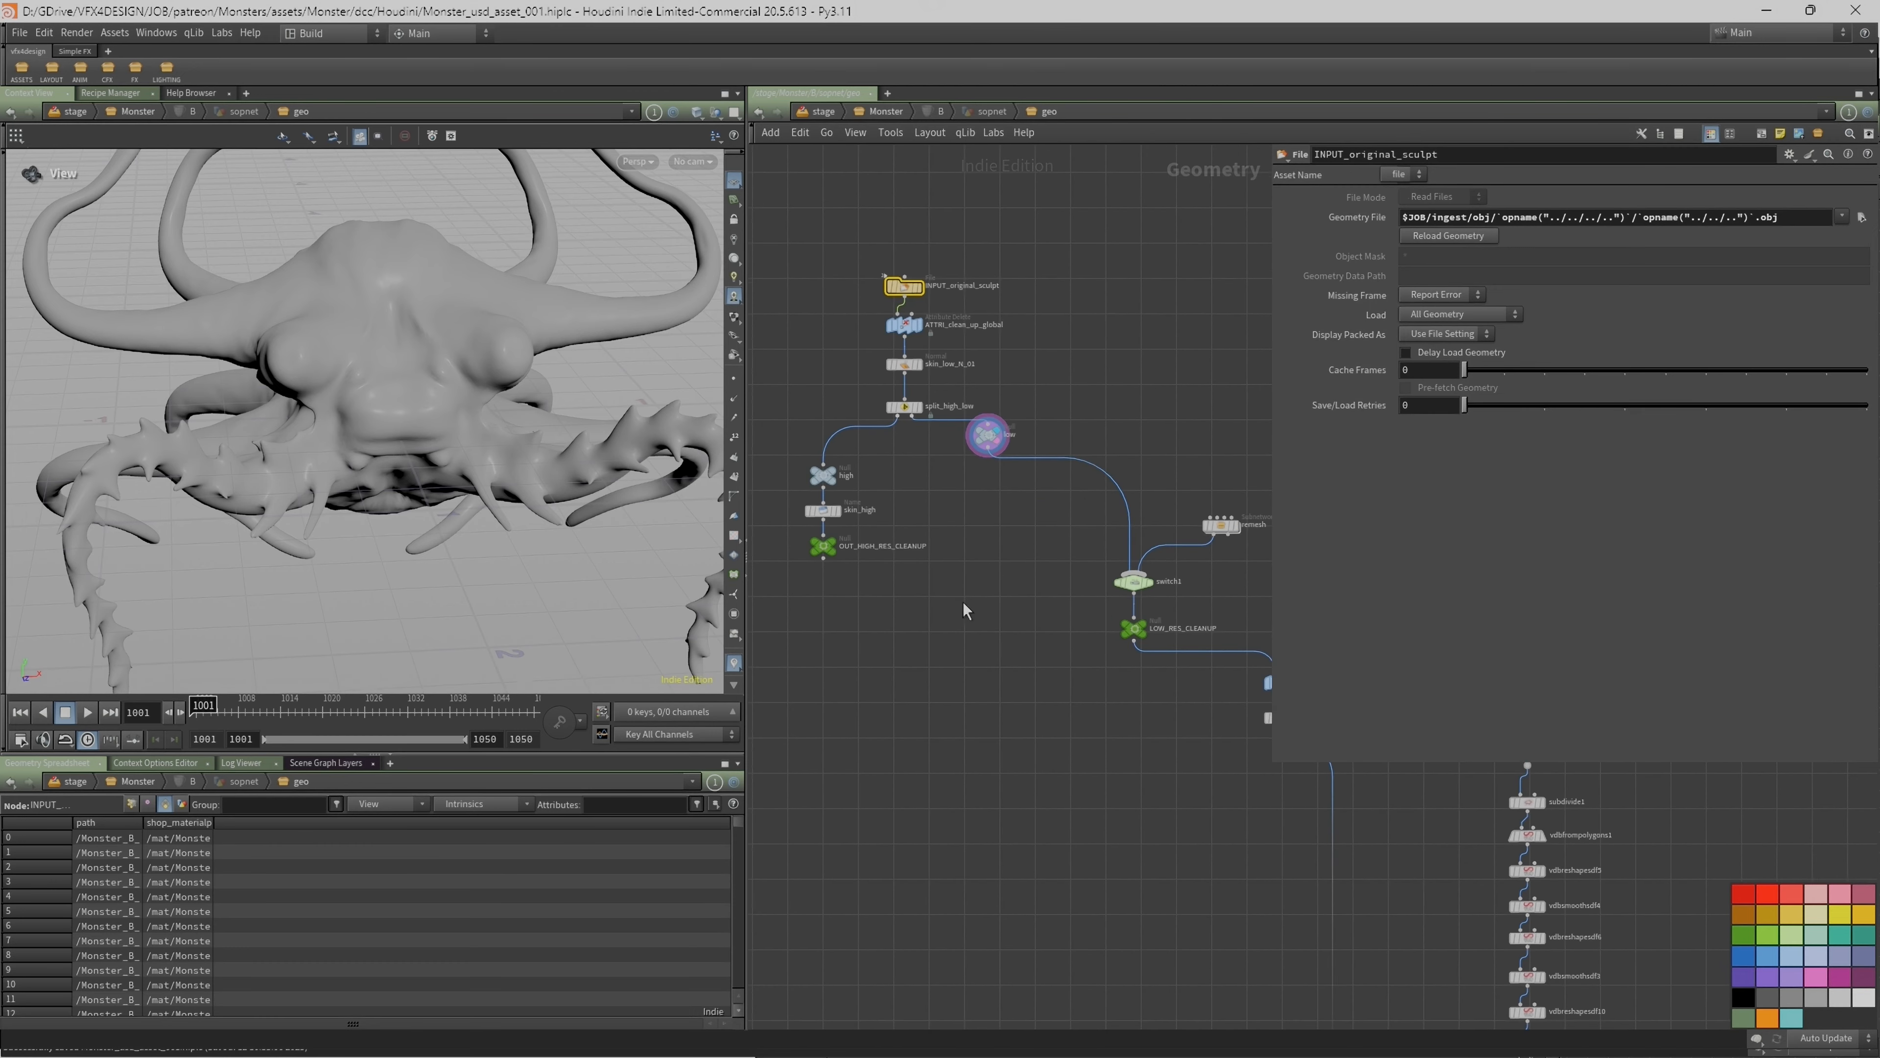
# Step: Select switch1 and examine the low-resolution sculpt's topology in wireframe around the head and tentacles
pyautogui.moveTo(955, 600); pyautogui.dragTo(803, 503)
pyautogui.moveTo(941, 619); pyautogui.dragTo(802, 613, button='middle')
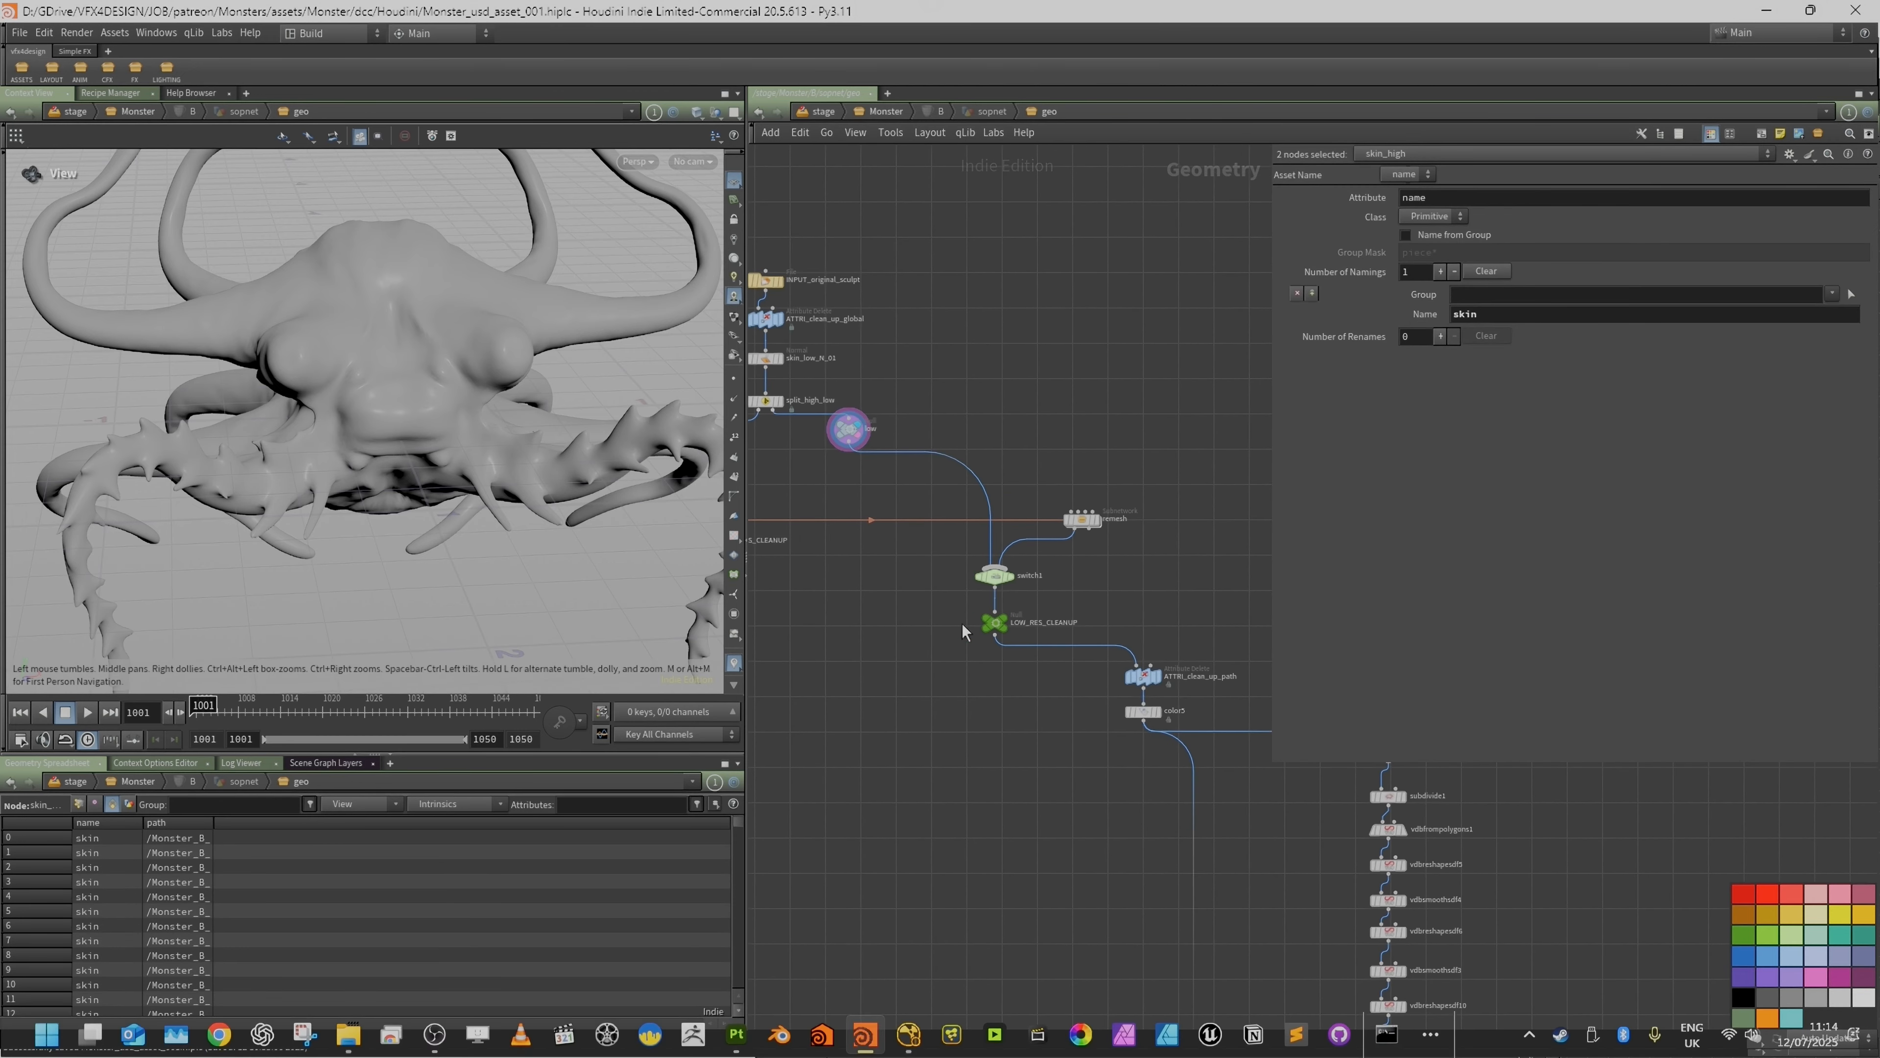
pyautogui.click(995, 577)
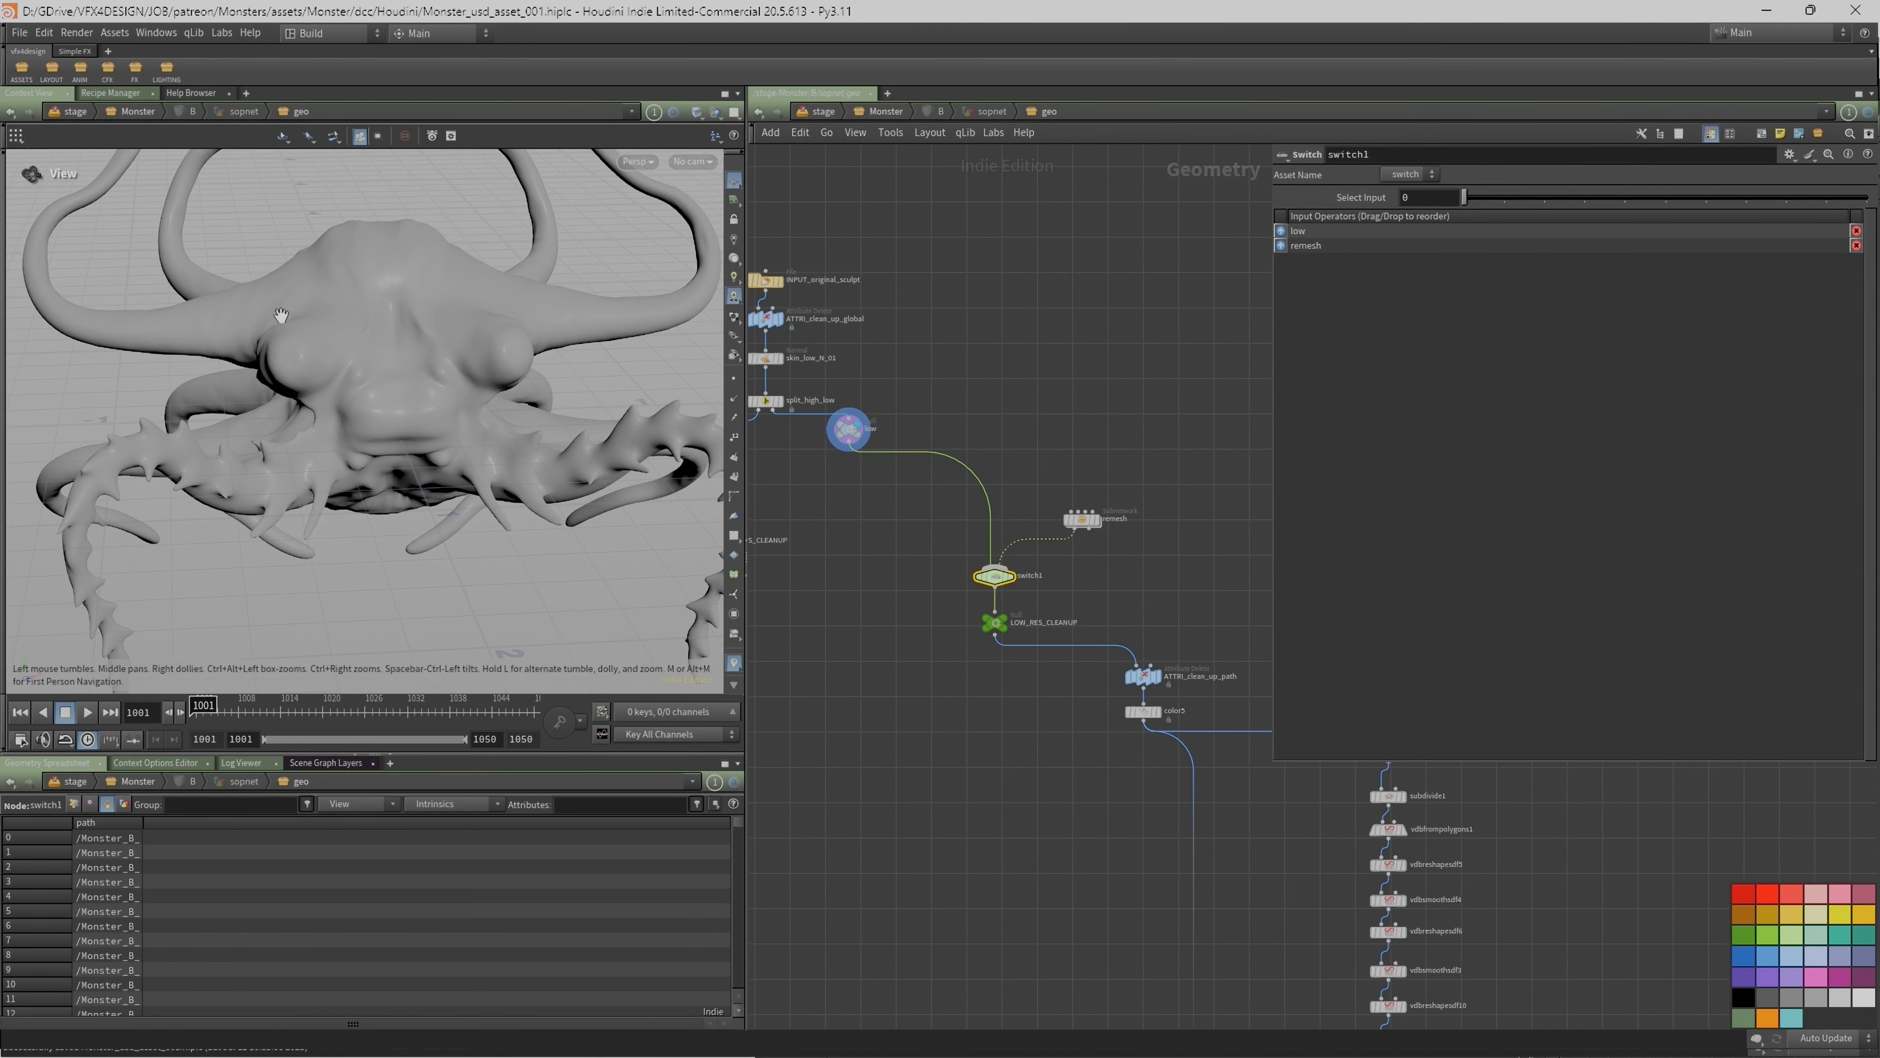
pyautogui.press('w')
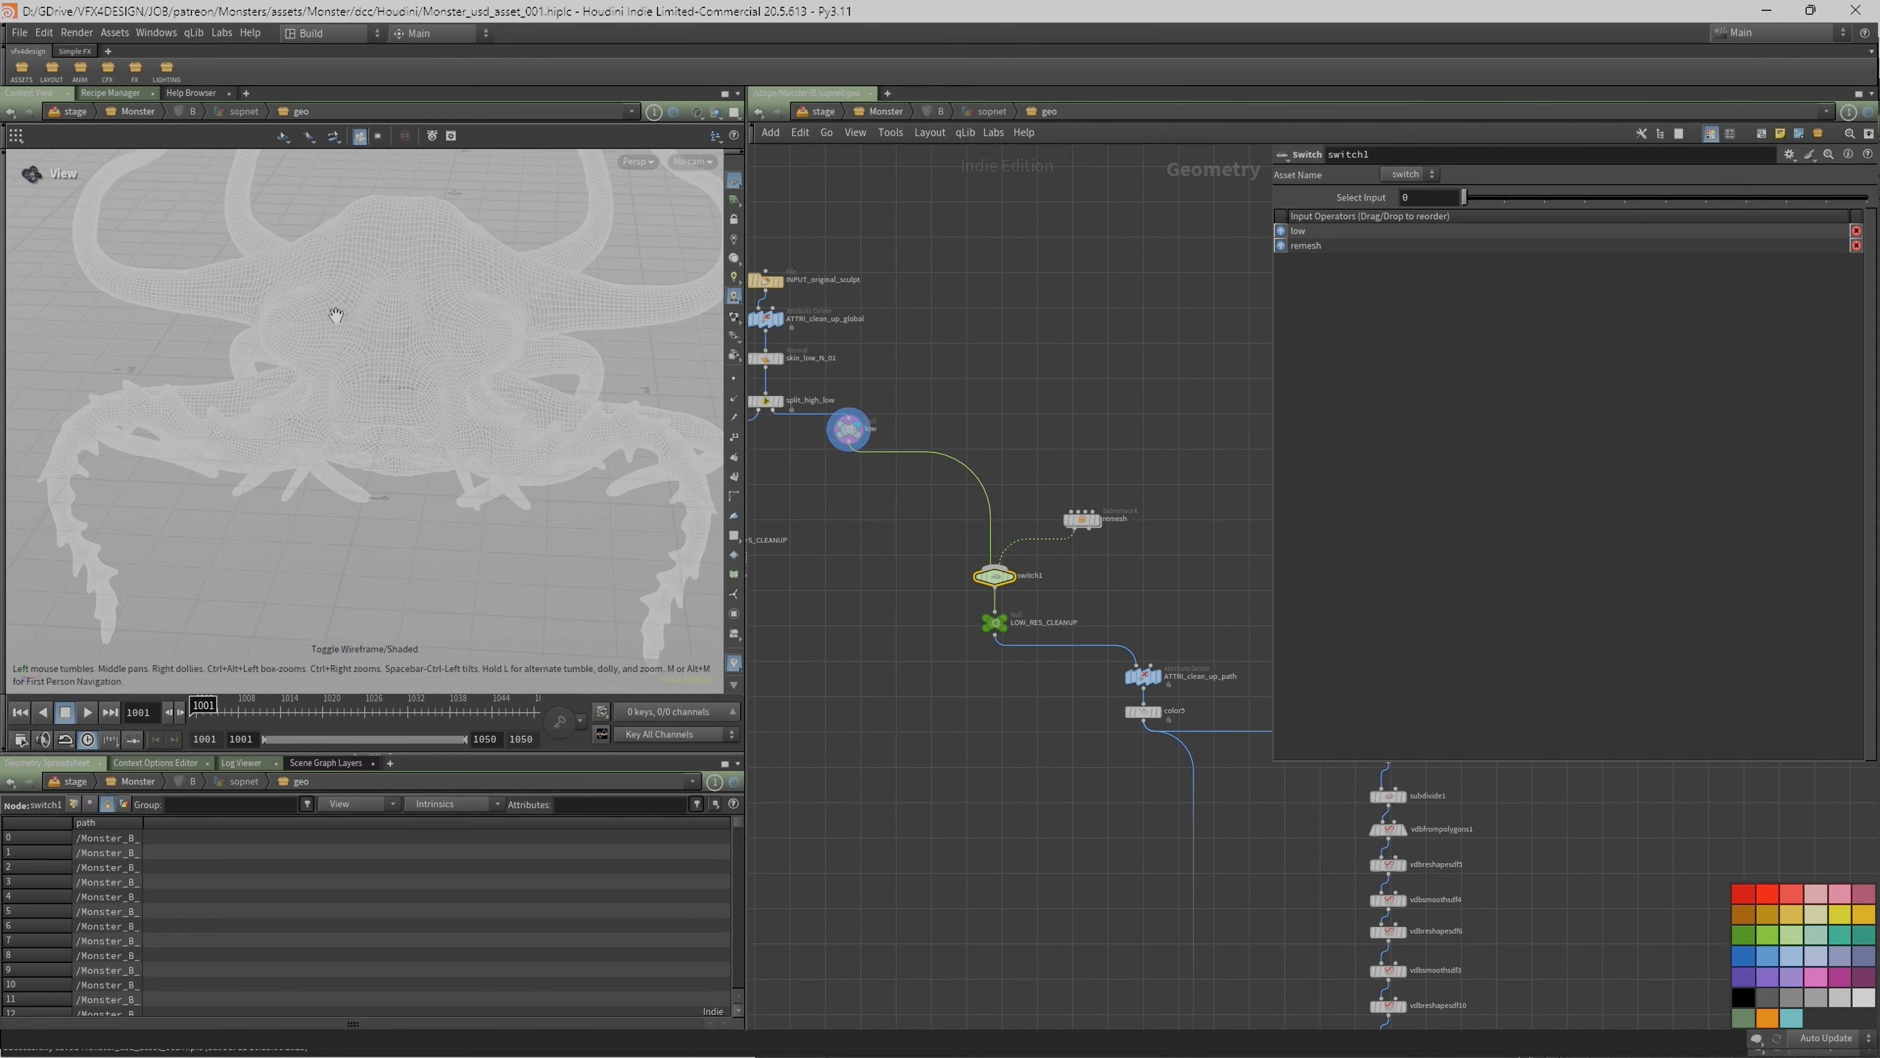
pyautogui.moveTo(302, 303); pyautogui.dragTo(466, 303)
pyautogui.moveTo(466, 303); pyautogui.dragTo(419, 353, button='right')
pyautogui.moveTo(420, 353); pyautogui.dragTo(495, 285)
pyautogui.moveTo(495, 285); pyautogui.dragTo(436, 336, button='middle')
pyautogui.moveTo(437, 337); pyautogui.dragTo(487, 349)
pyautogui.moveTo(487, 348); pyautogui.dragTo(554, 393, button='right')
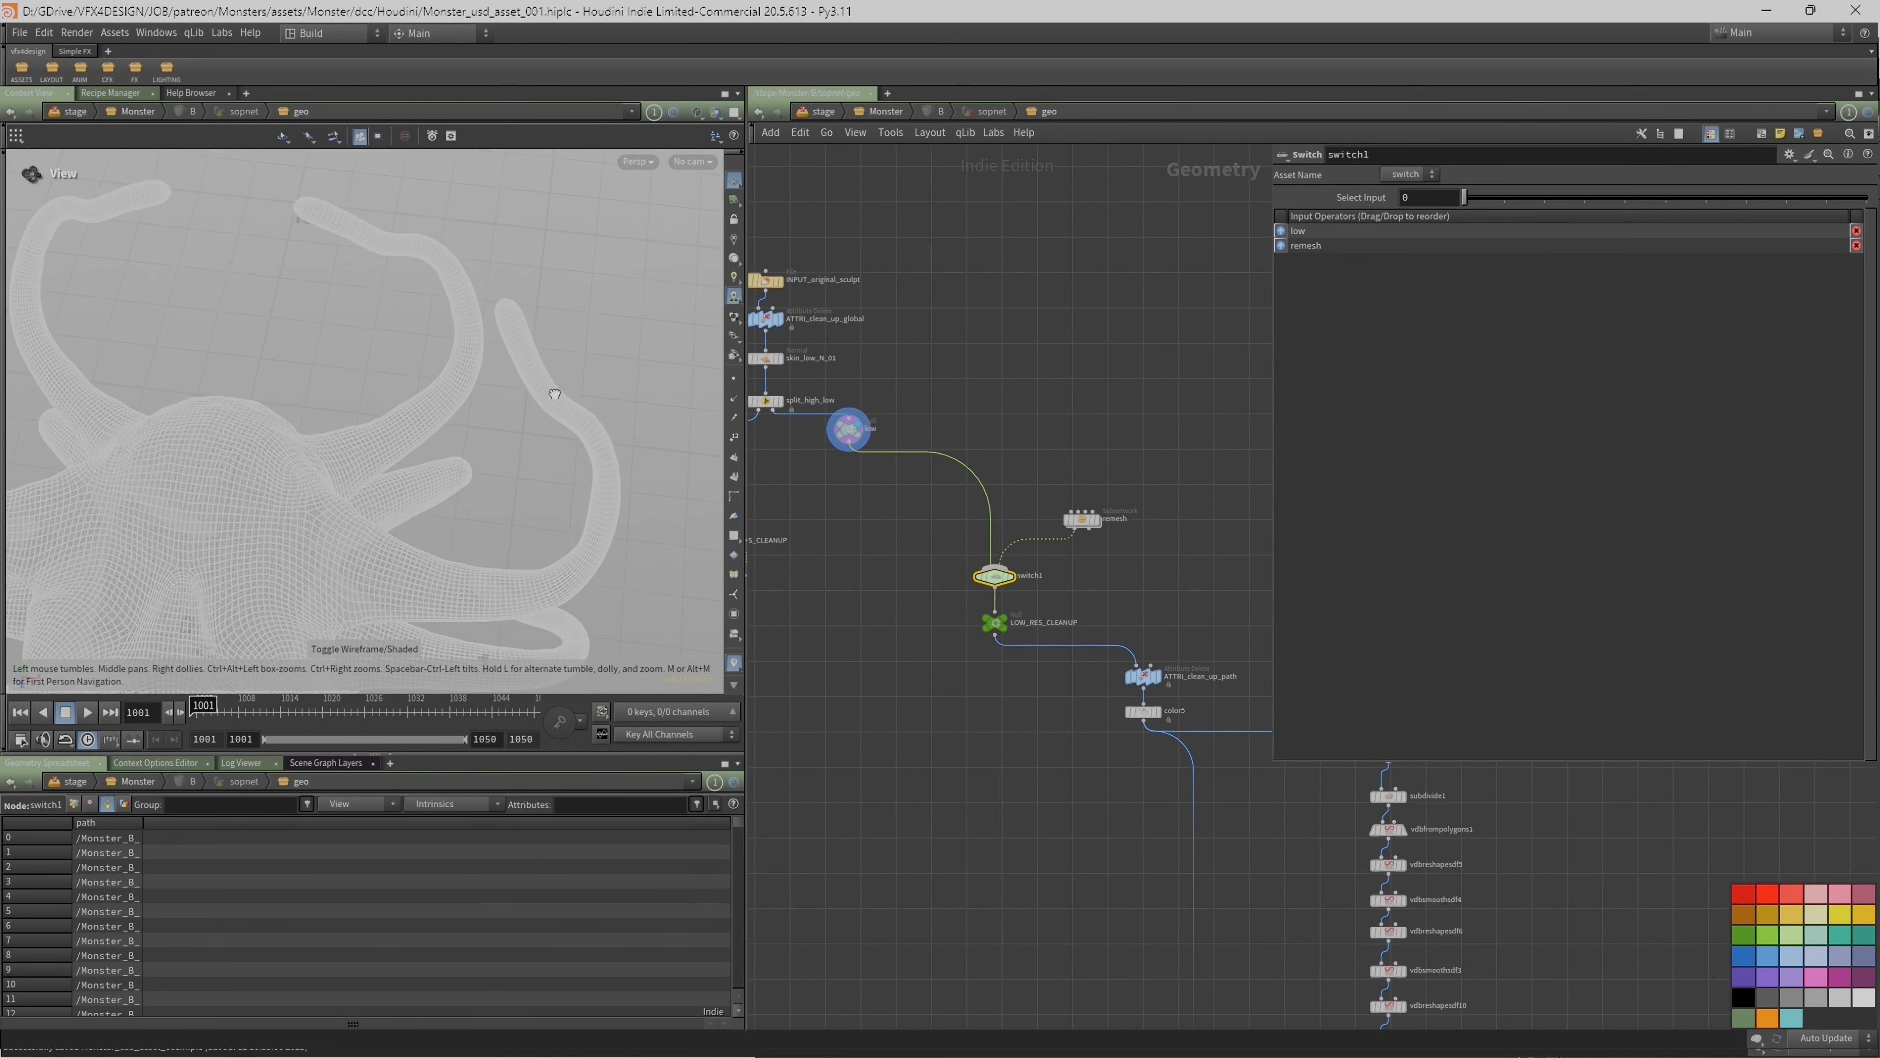
pyautogui.moveTo(554, 393); pyautogui.dragTo(481, 327)
pyautogui.moveTo(481, 326); pyautogui.dragTo(696, 257, button='right')
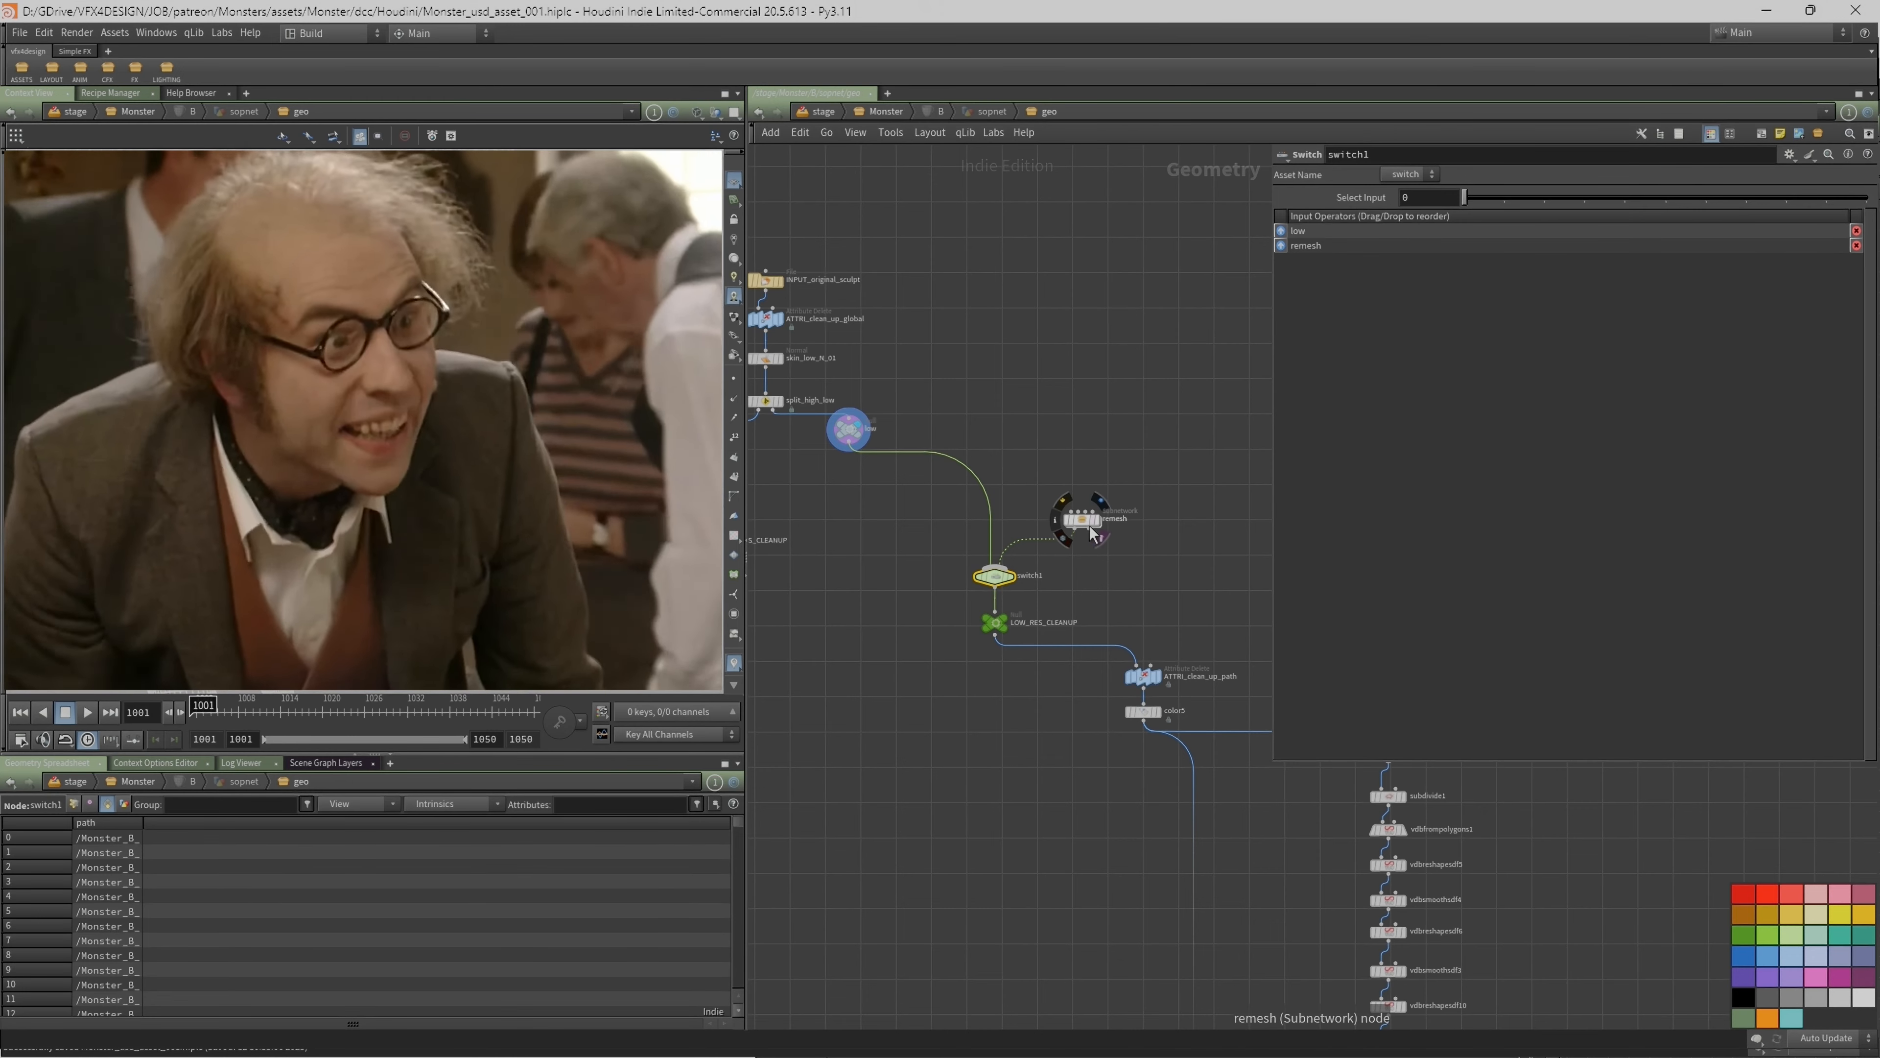
# Step: Display the remesh subnetwork, review the retopology chain inside it, and return to the geo network
pyautogui.click(1094, 526)
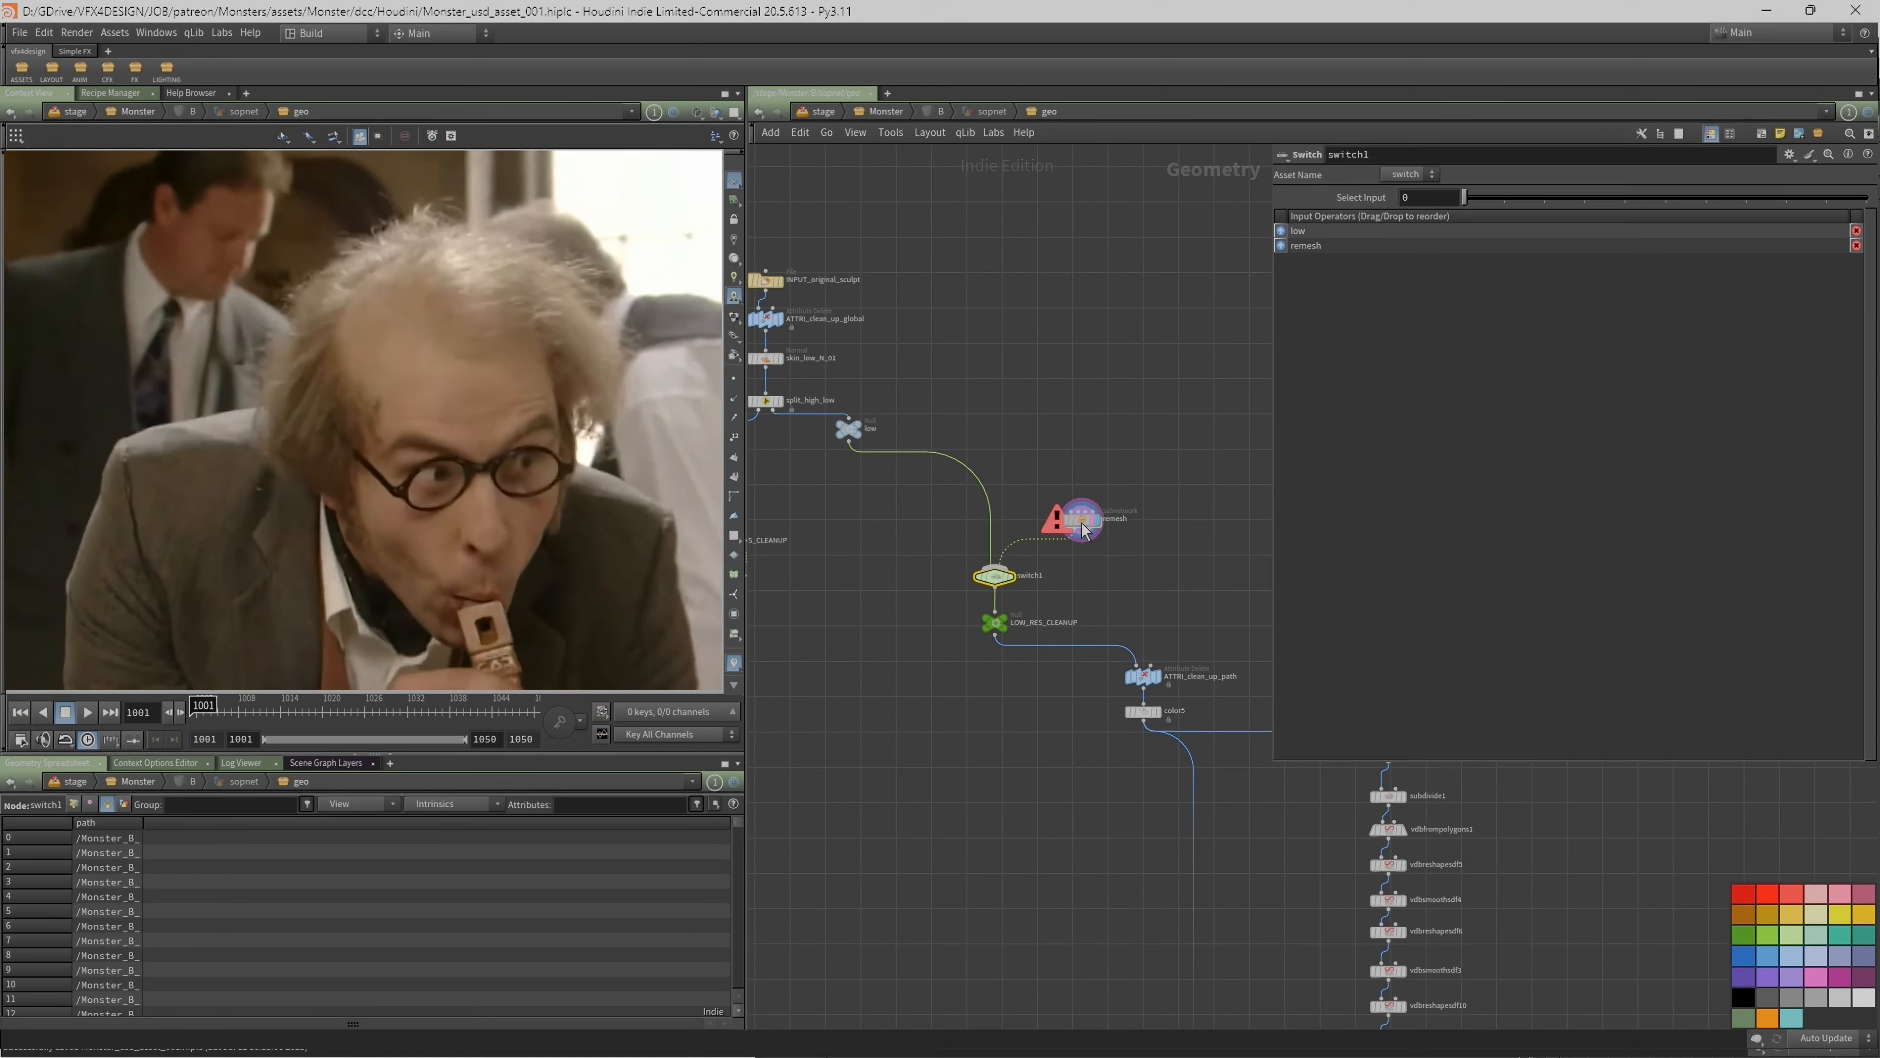
pyautogui.doubleClick(1081, 521)
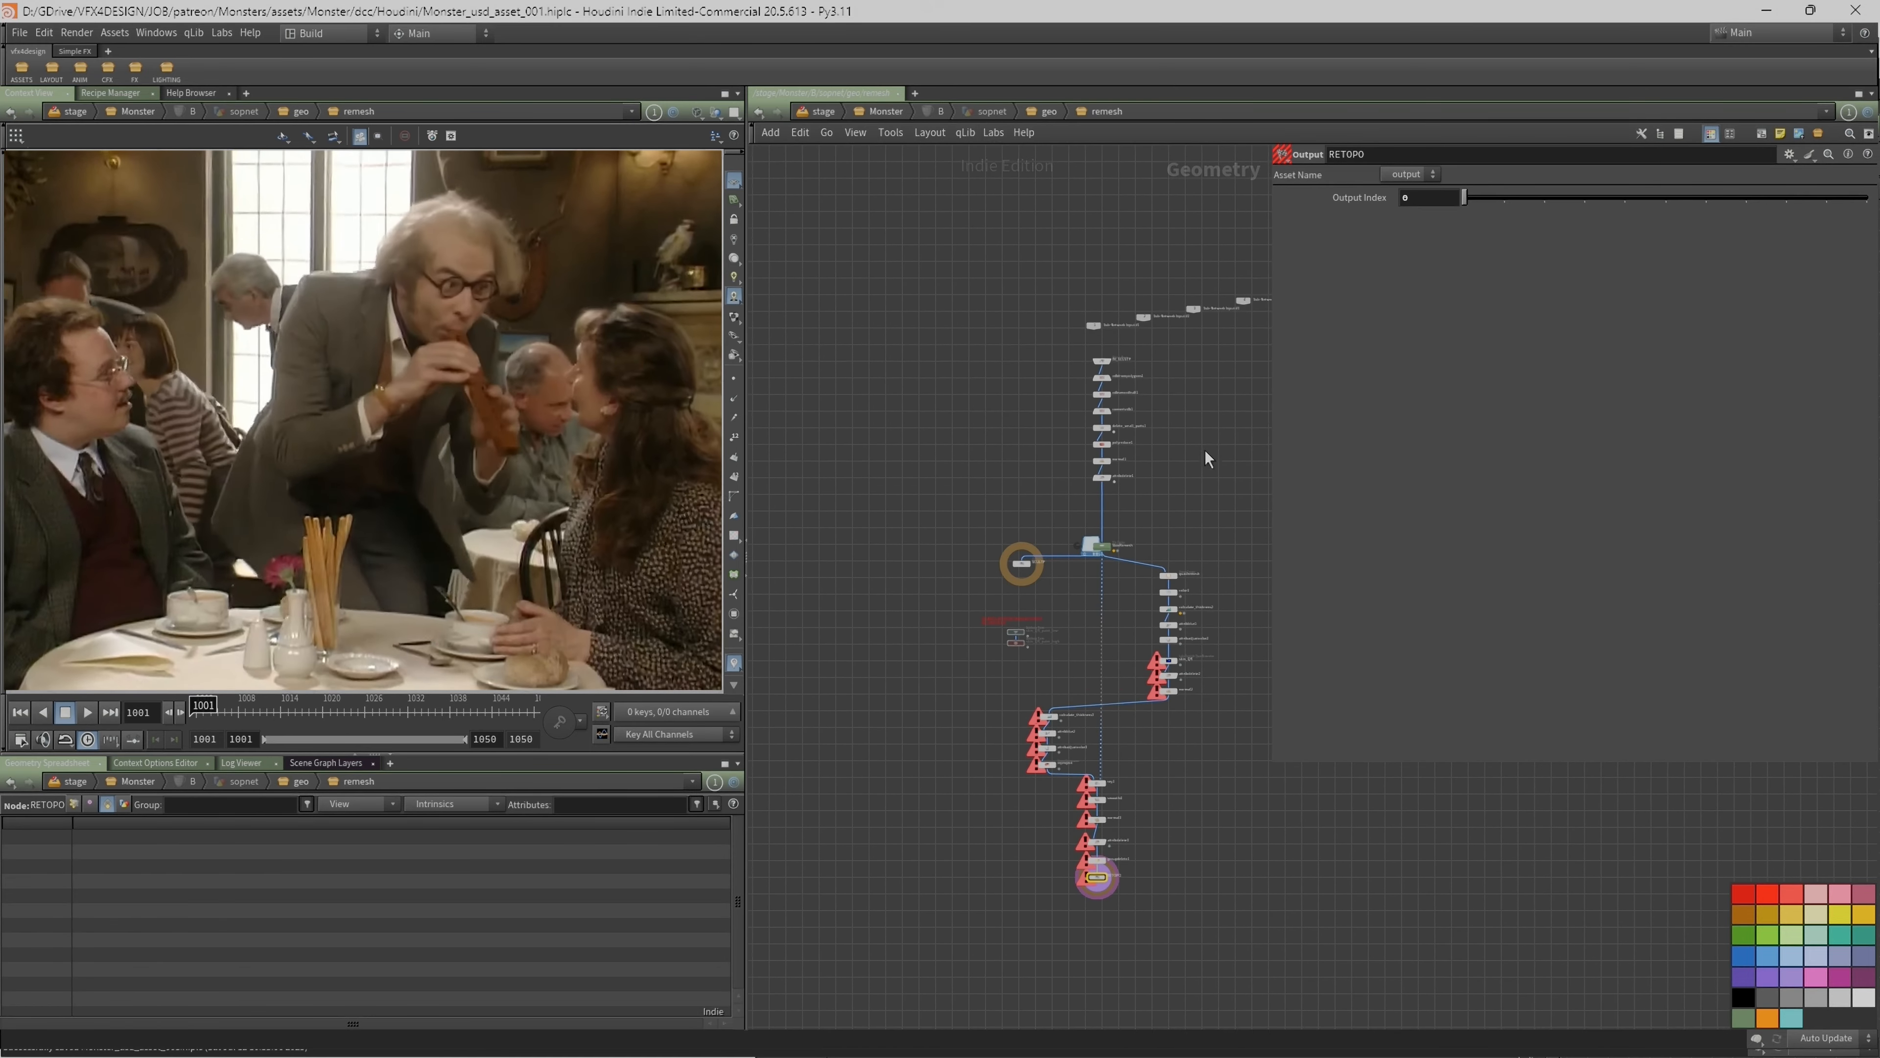
pyautogui.moveTo(1272, 447); pyautogui.dragTo(1441, 446)
pyautogui.moveTo(1328, 663); pyautogui.dragTo(1291, 628, button='middle')
pyautogui.moveTo(1177, 476); pyautogui.dragTo(1185, 477, button='middle')
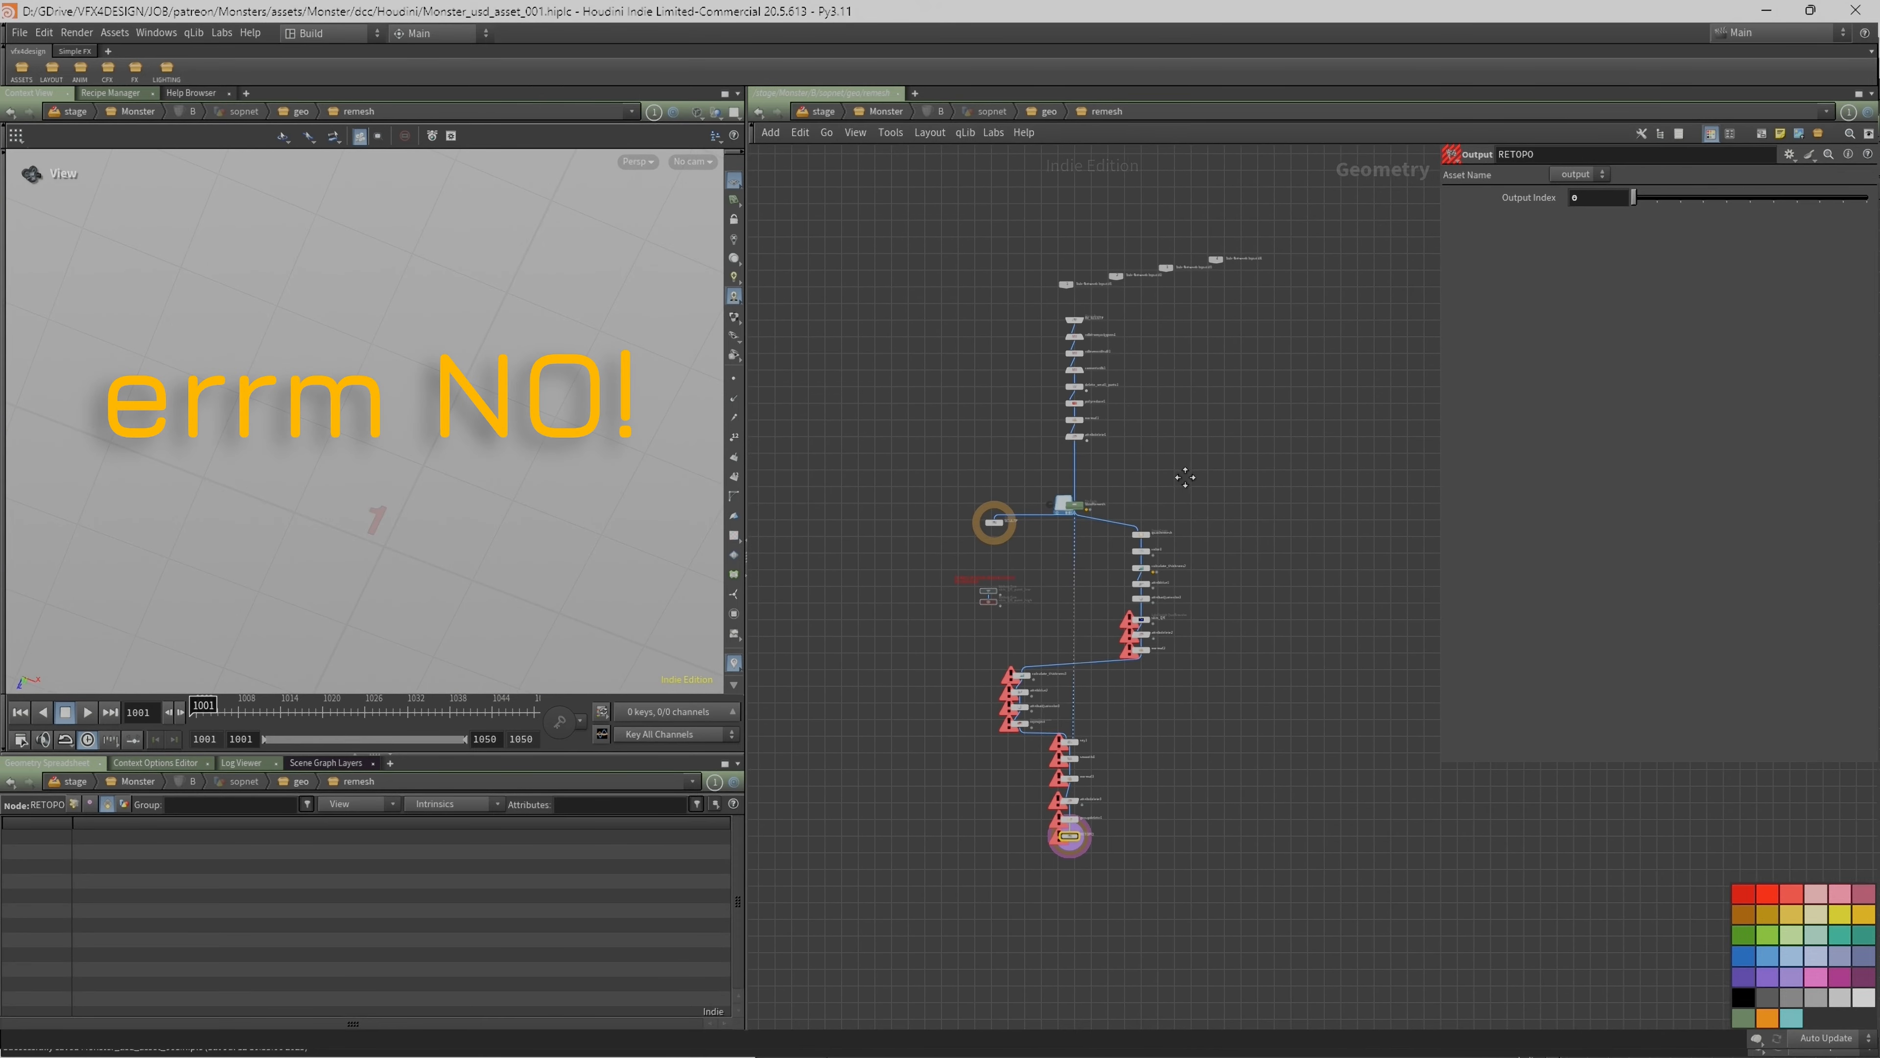
pyautogui.press('u')
pyautogui.moveTo(854, 416); pyautogui.dragTo(1008, 426, button='middle')
pyautogui.scroll(1, 1009, 426)
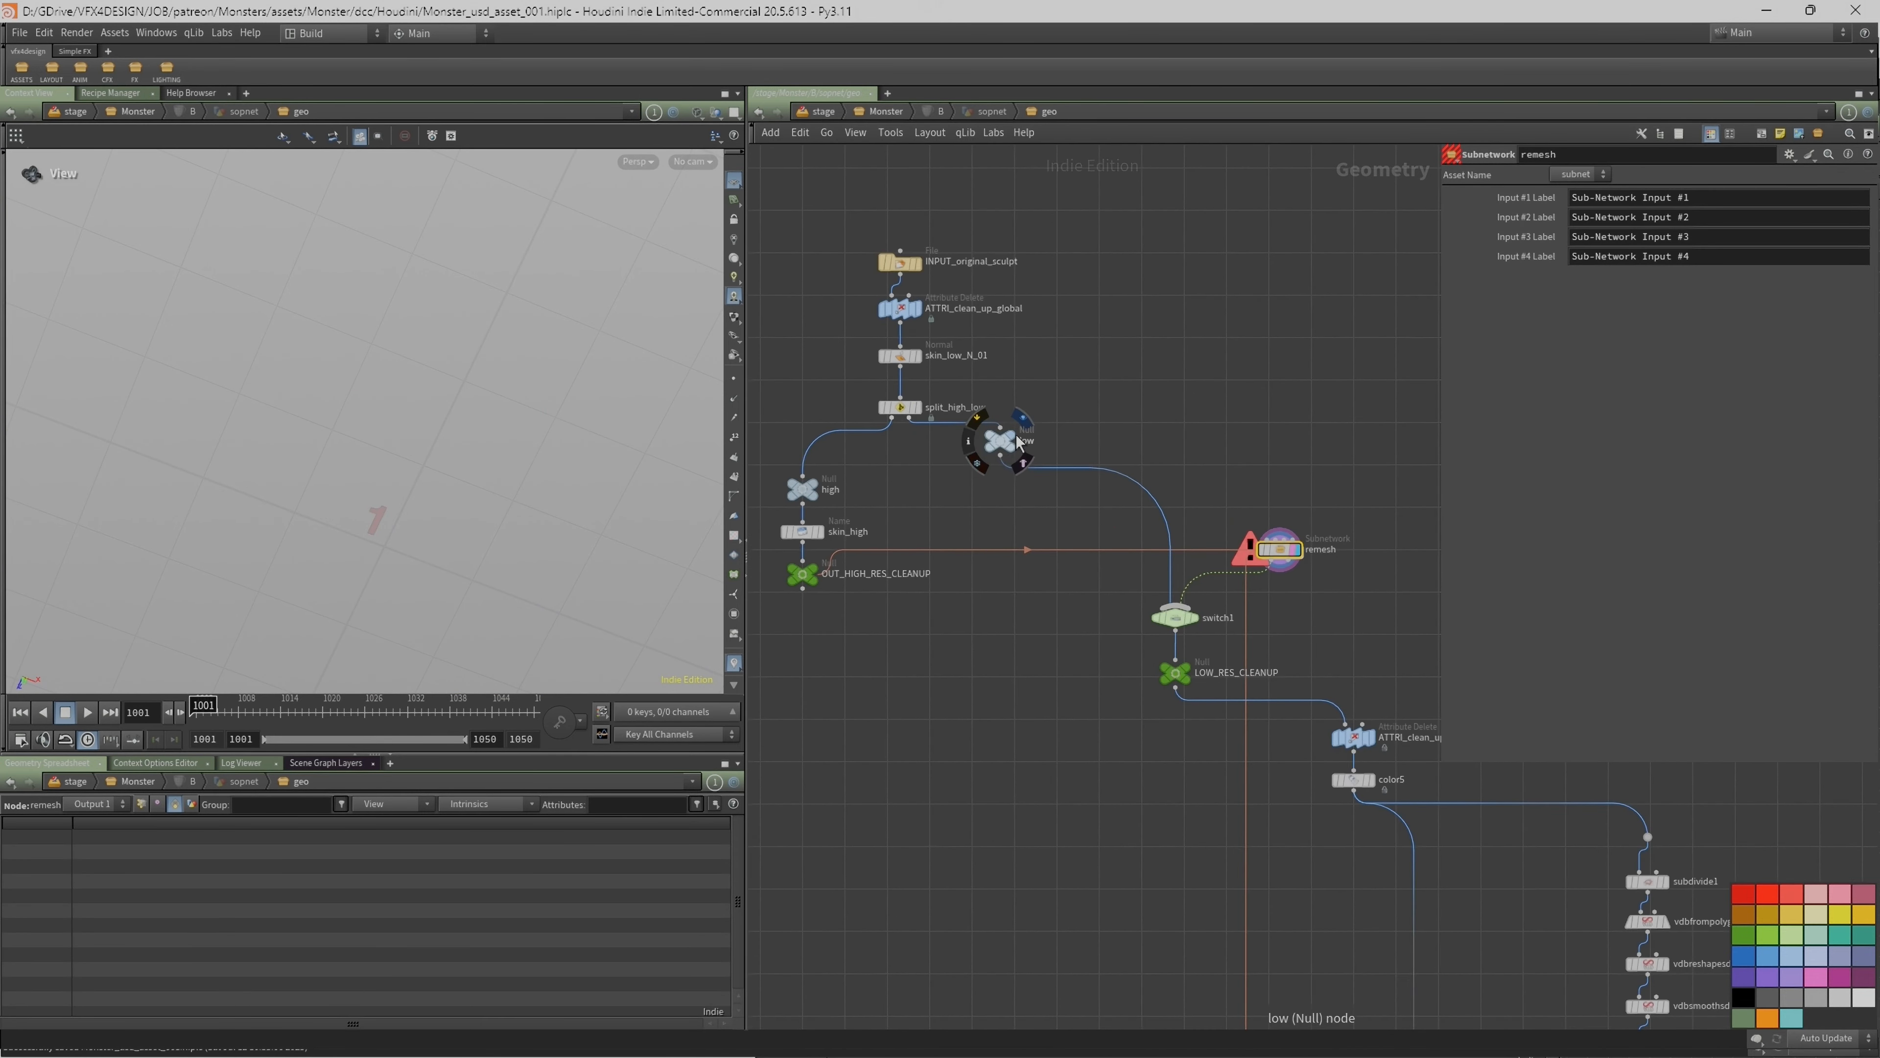
# Step: Display the low node again and examine the whole monster in wireframe and shaded view
pyautogui.click(1023, 462)
pyautogui.moveTo(566, 372); pyautogui.dragTo(567, 432)
pyautogui.moveTo(566, 432); pyautogui.dragTo(269, 335, button='right')
pyautogui.moveTo(269, 335); pyautogui.dragTo(340, 357)
pyautogui.moveTo(340, 356); pyautogui.dragTo(373, 442, button='middle')
pyautogui.moveTo(373, 442)
pyautogui.mouseDown()
pyautogui.moveTo(425, 324)
pyautogui.moveTo(525, 323)
pyautogui.moveTo(244, 391)
pyautogui.moveTo(457, 399)
pyautogui.moveTo(400, 319)
pyautogui.moveTo(445, 392)
pyautogui.mouseUp()
pyautogui.press('w')
pyautogui.press('w')
pyautogui.press('w')
pyautogui.moveTo(820, 584)
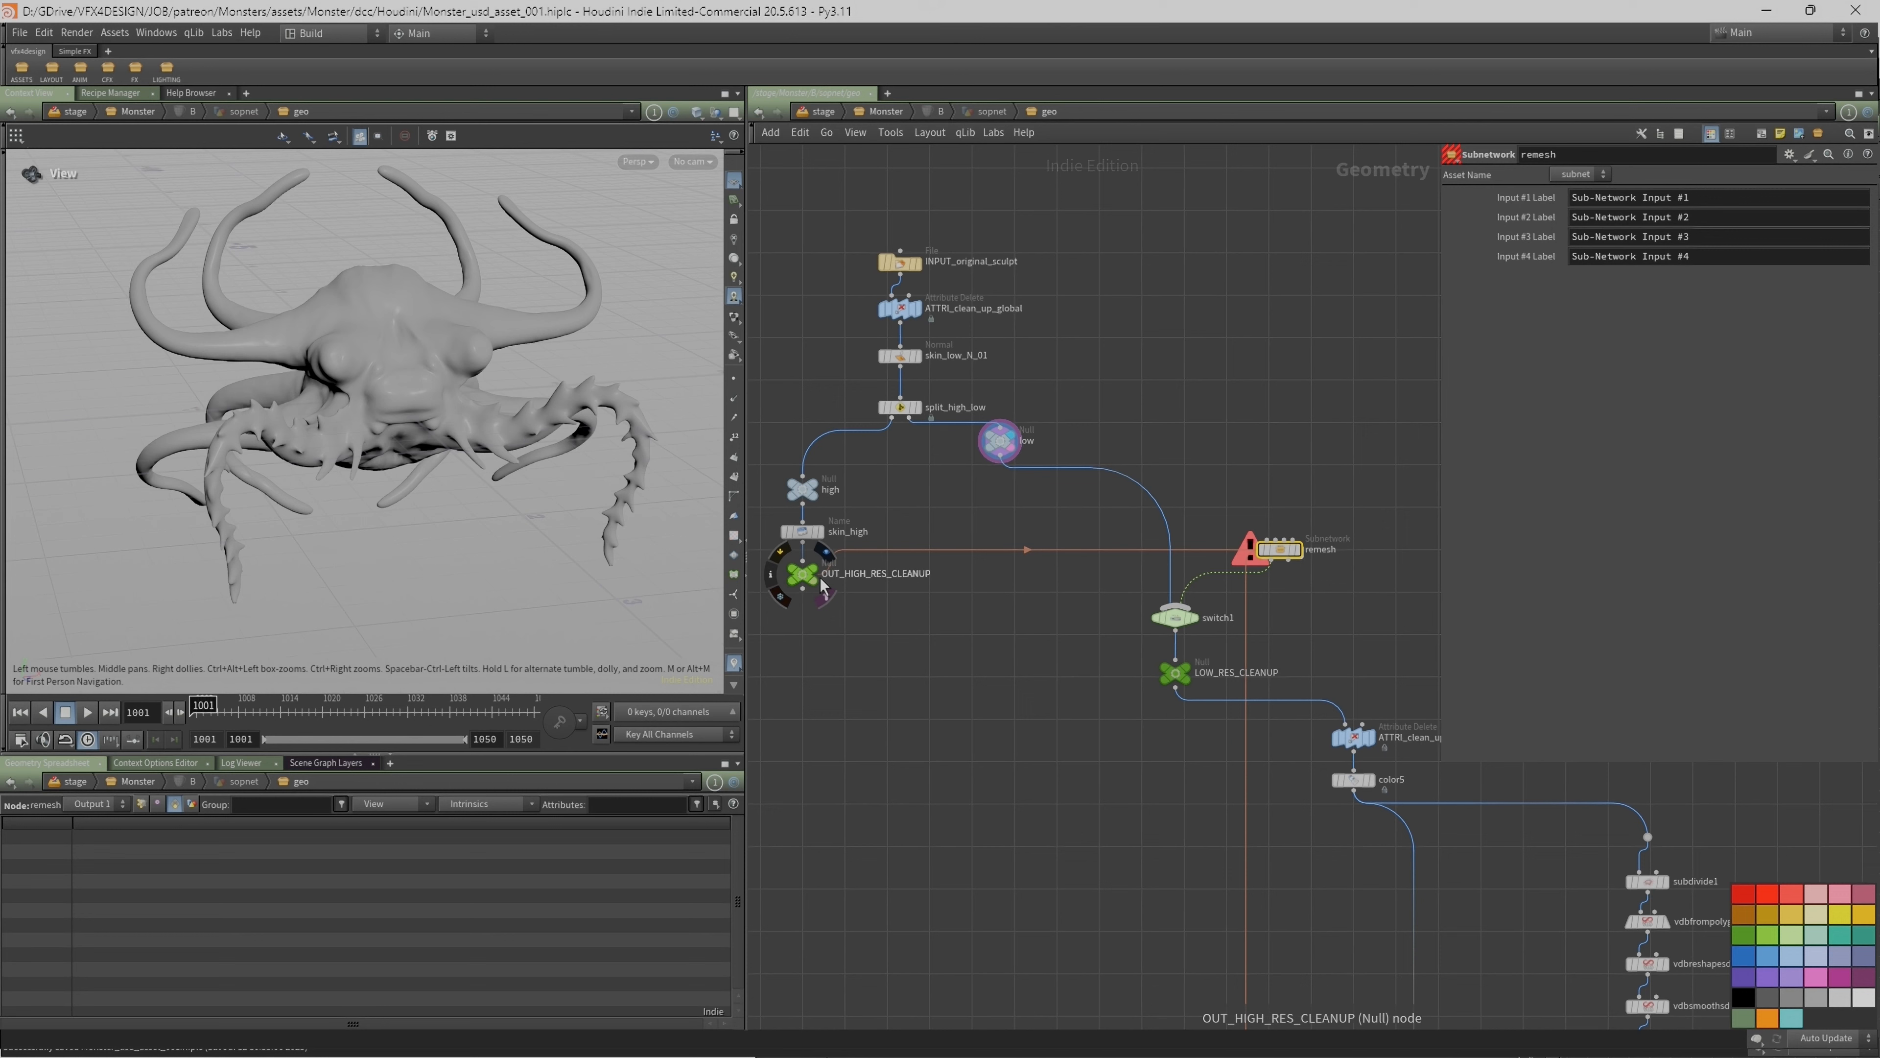
# Step: Display ATTRI_clean_up_path, read its node information, and view the coloured result of color5
pyautogui.moveTo(1078, 613); pyautogui.dragTo(1057, 557, button='middle')
pyautogui.moveTo(1337, 553); pyautogui.dragTo(1267, 503, button='middle')
pyautogui.moveTo(400, 341); pyautogui.dragTo(404, 338)
pyautogui.moveTo(1297, 457); pyautogui.dragTo(1028, 359, button='middle')
pyautogui.click(1021, 576)
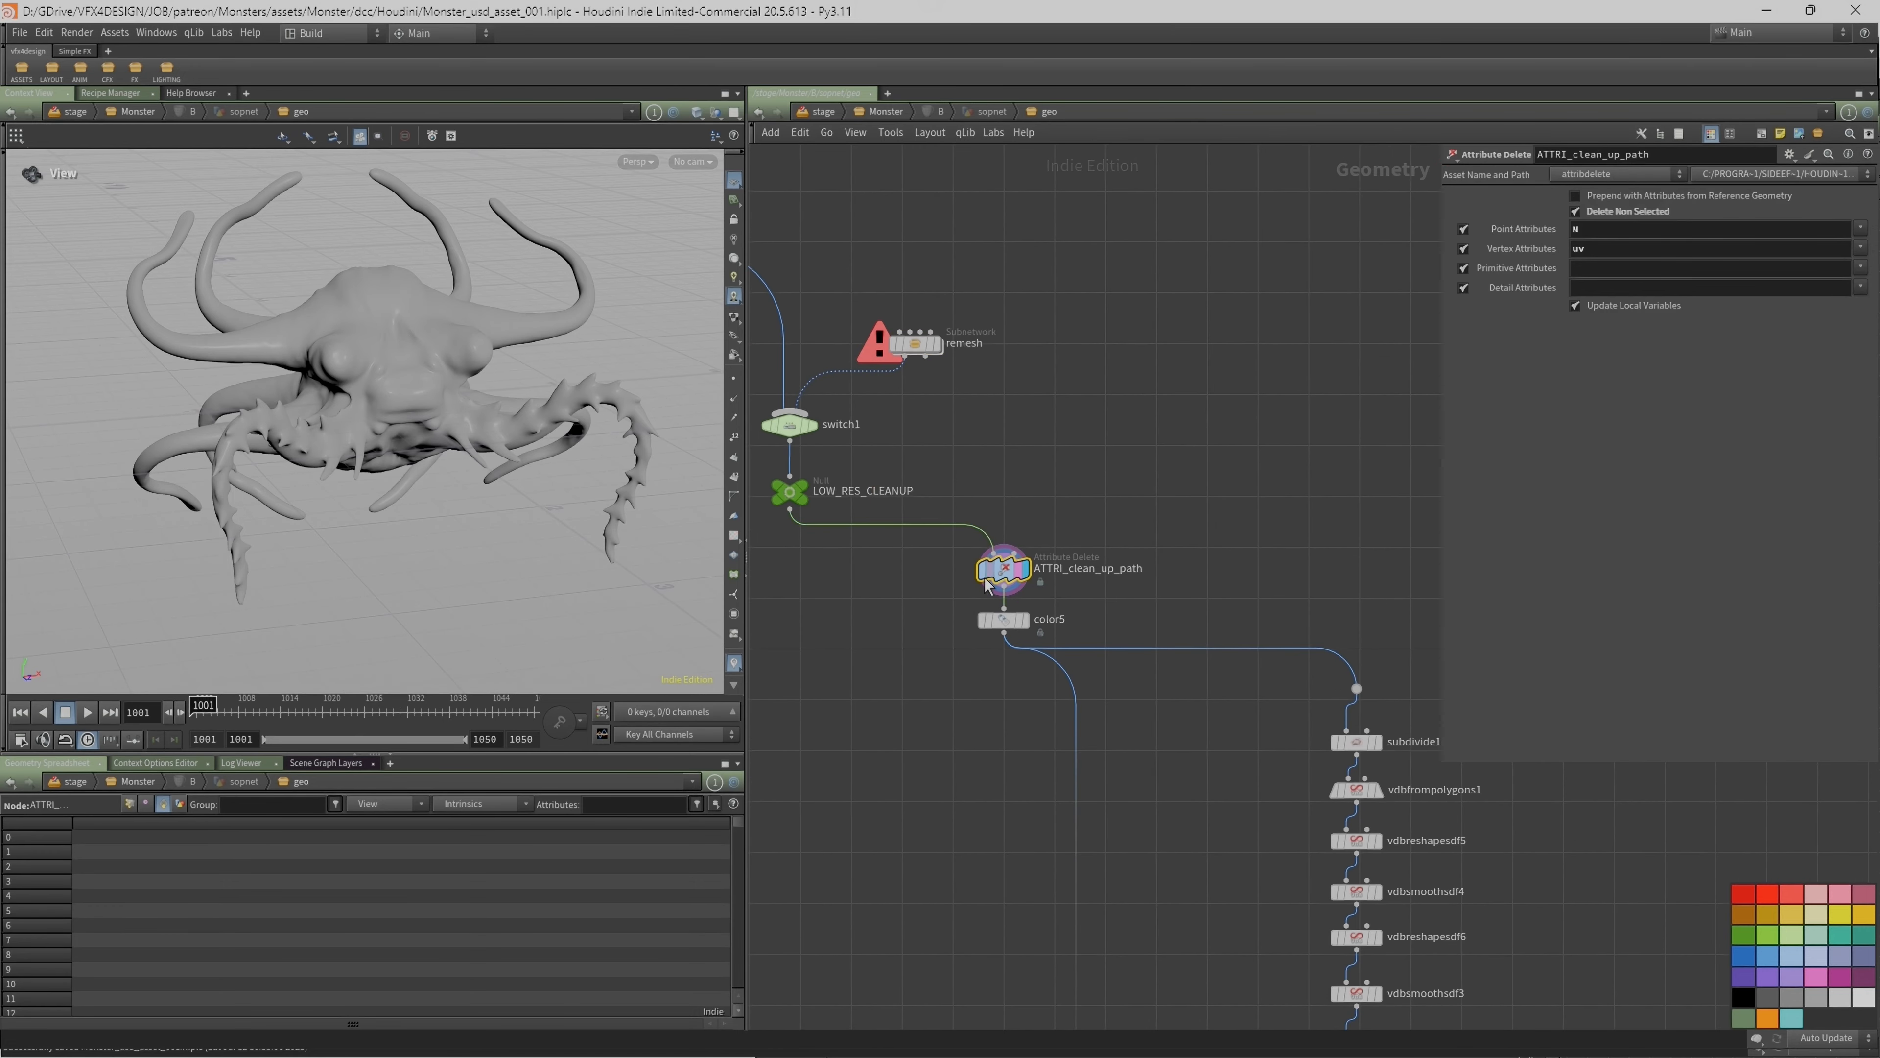
pyautogui.moveTo(474, 444); pyautogui.dragTo(495, 445)
pyautogui.middleClick(1007, 579)
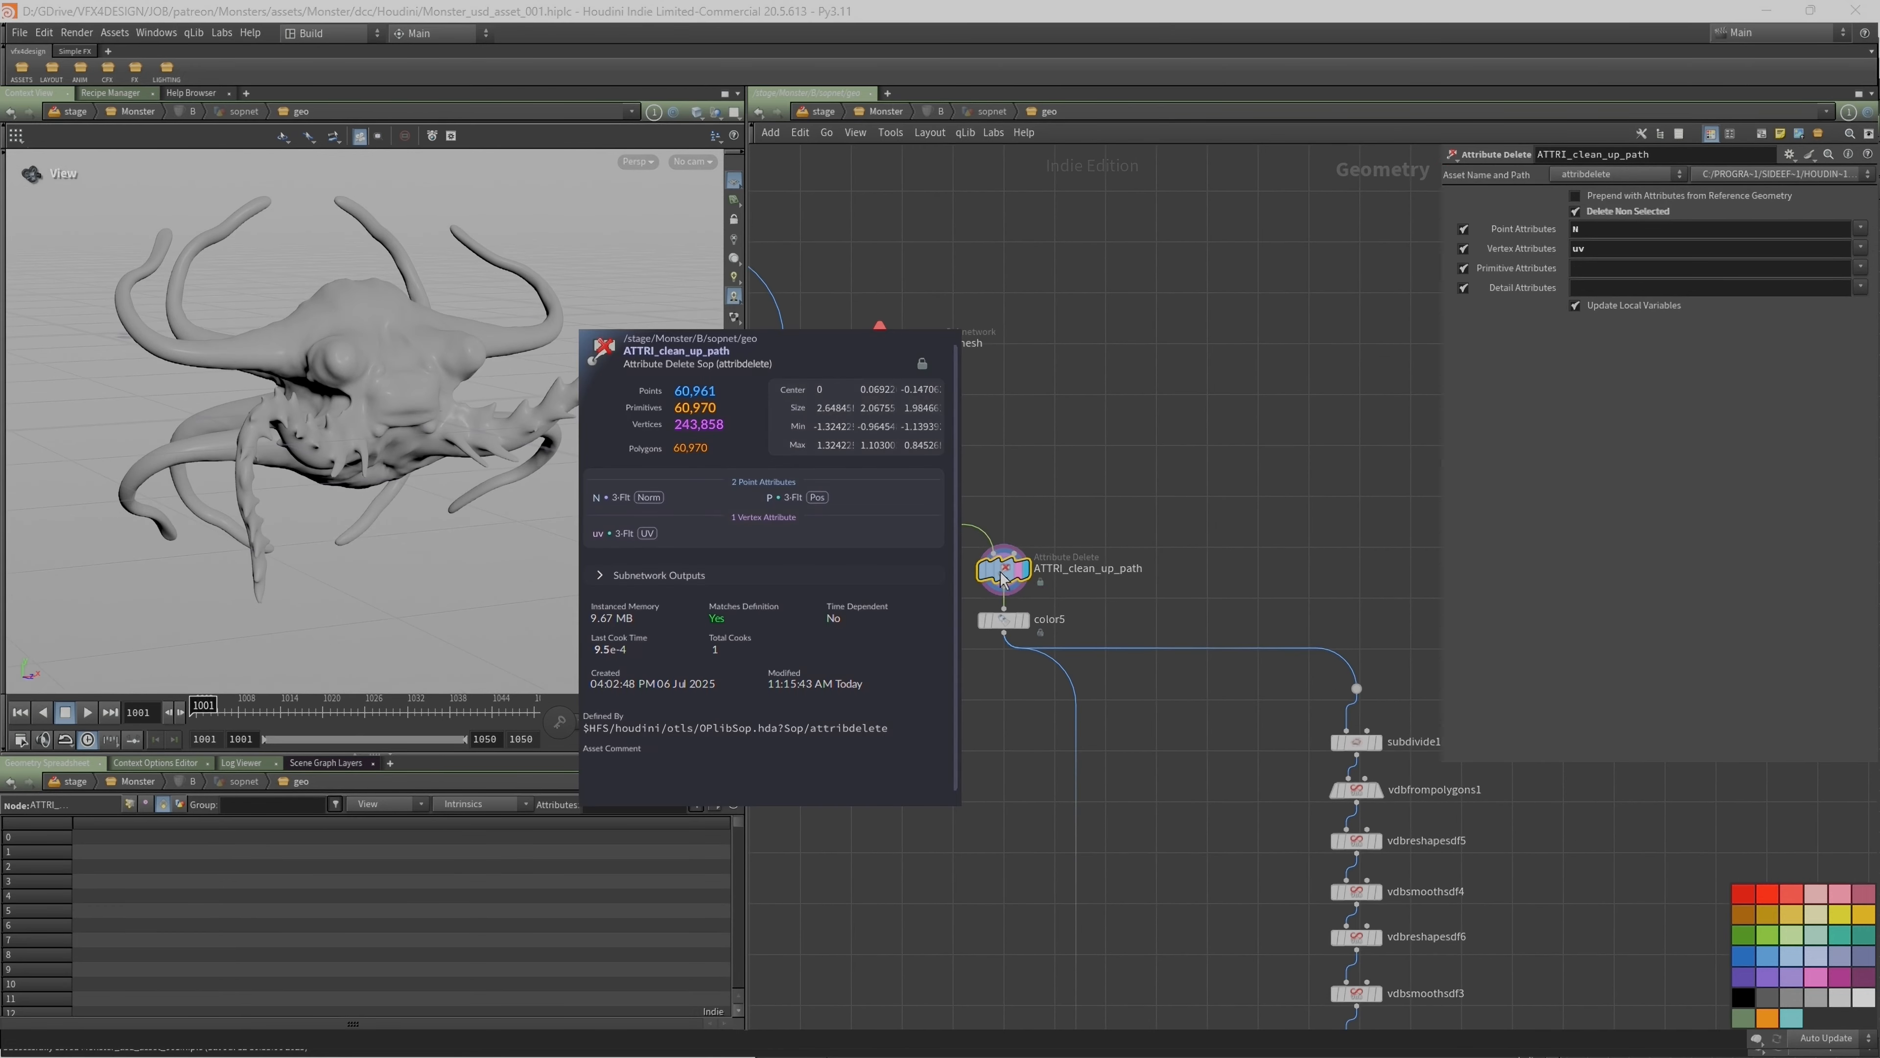
pyautogui.click(1021, 622)
pyautogui.moveTo(1342, 611); pyautogui.dragTo(1192, 152, button='middle')
pyautogui.scroll(-4, 1122, 279)
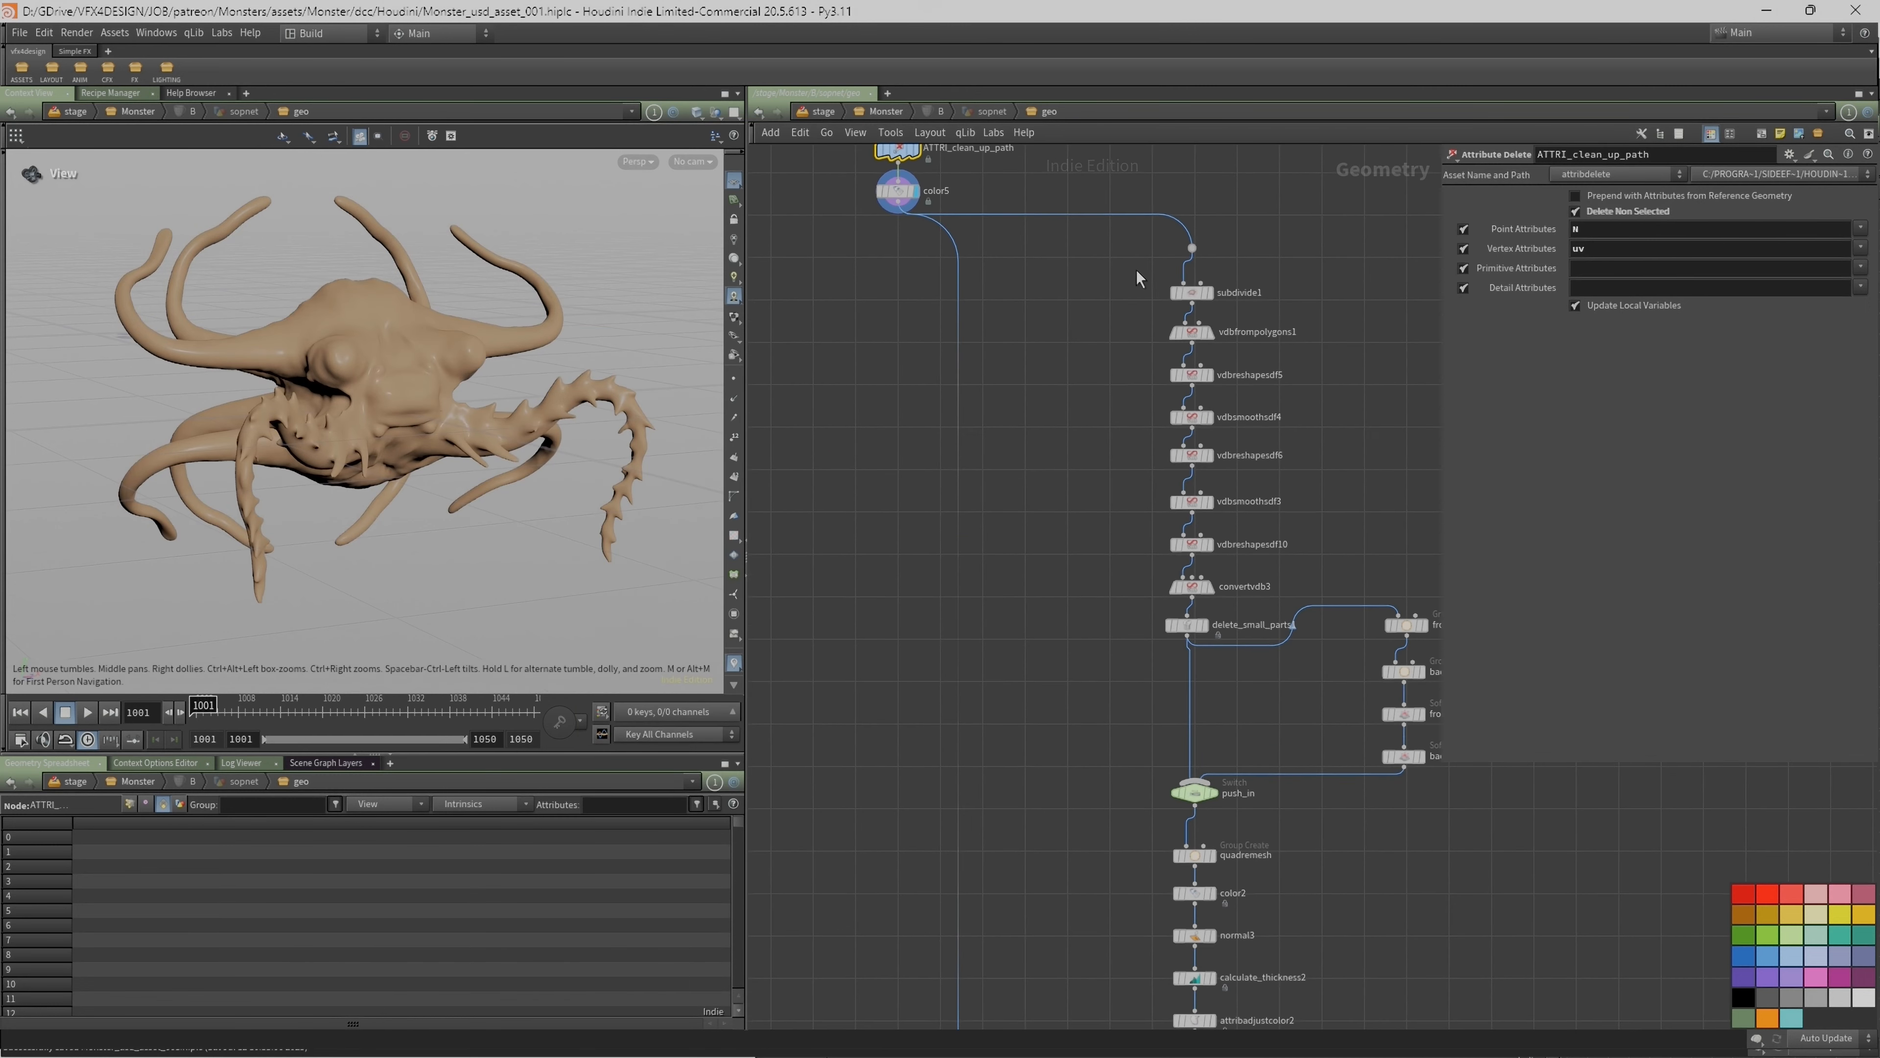
# Step: Look through the branches below color5, checking the mesh in wireframe, and return to the subdivide and VDB chain
pyautogui.moveTo(1035, 671); pyautogui.dragTo(1050, 435, button='middle')
pyautogui.scroll(2, 1041, 530)
pyautogui.scroll(2, 1047, 557)
pyautogui.click(1047, 568)
pyautogui.click(1059, 594)
pyautogui.moveTo(295, 313); pyautogui.dragTo(468, 362)
pyautogui.moveTo(1094, 696); pyautogui.dragTo(1102, 533, button='middle')
pyautogui.scroll(-2, 1102, 533)
pyautogui.press('w')
pyautogui.press('w')
pyautogui.moveTo(1138, 650); pyautogui.dragTo(1070, 463, button='middle')
pyautogui.moveTo(1070, 237); pyautogui.dragTo(1024, 659, button='middle')
pyautogui.moveTo(1105, 299)
pyautogui.mouseDown(button='middle')
pyautogui.moveTo(1104, 378)
pyautogui.moveTo(1024, 550)
pyautogui.mouseUp(button='middle')
pyautogui.moveTo(1026, 333); pyautogui.dragTo(1004, 597, button='middle')
pyautogui.scroll(2, 1200, 438)
pyautogui.moveTo(1256, 463); pyautogui.dragTo(1274, 457, button='middle')
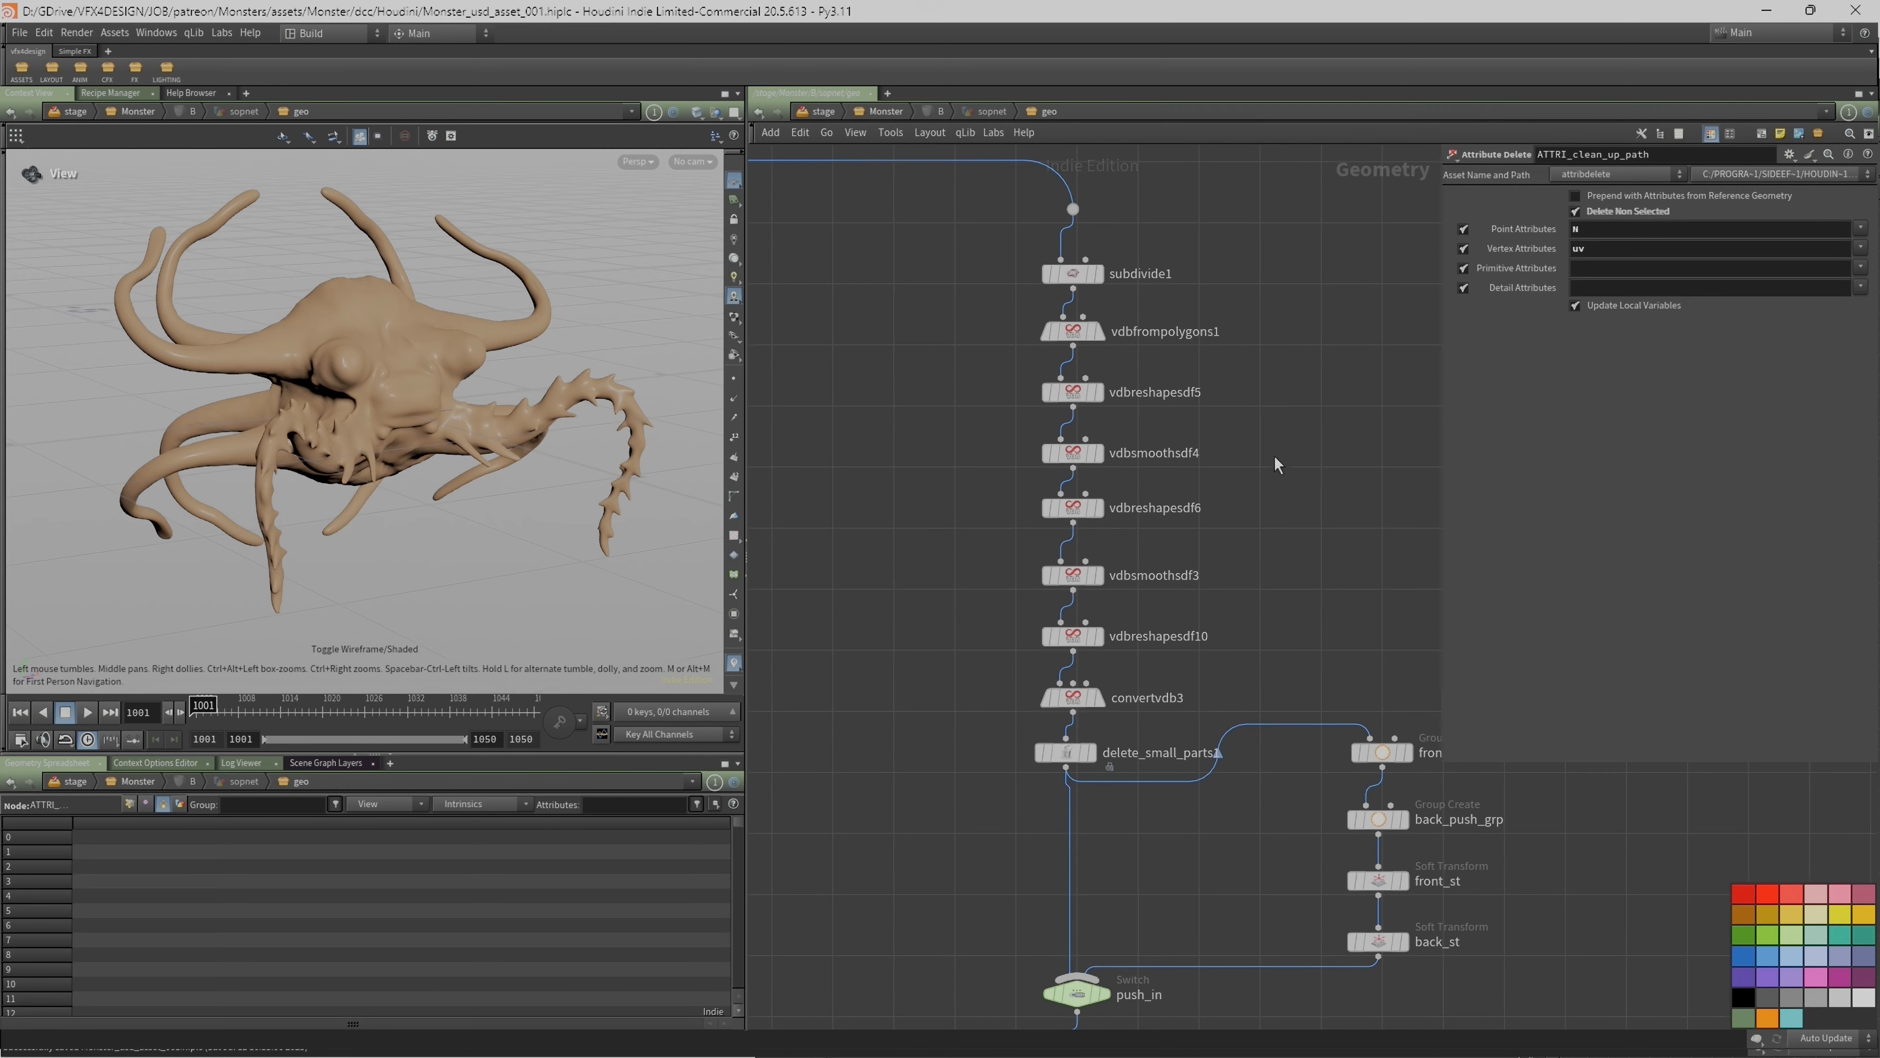
# Step: Display subdivide1, vdbfrompolygons1 and delete_small_parts1 in turn and examine the smoothed VDB body
pyautogui.click(1098, 274)
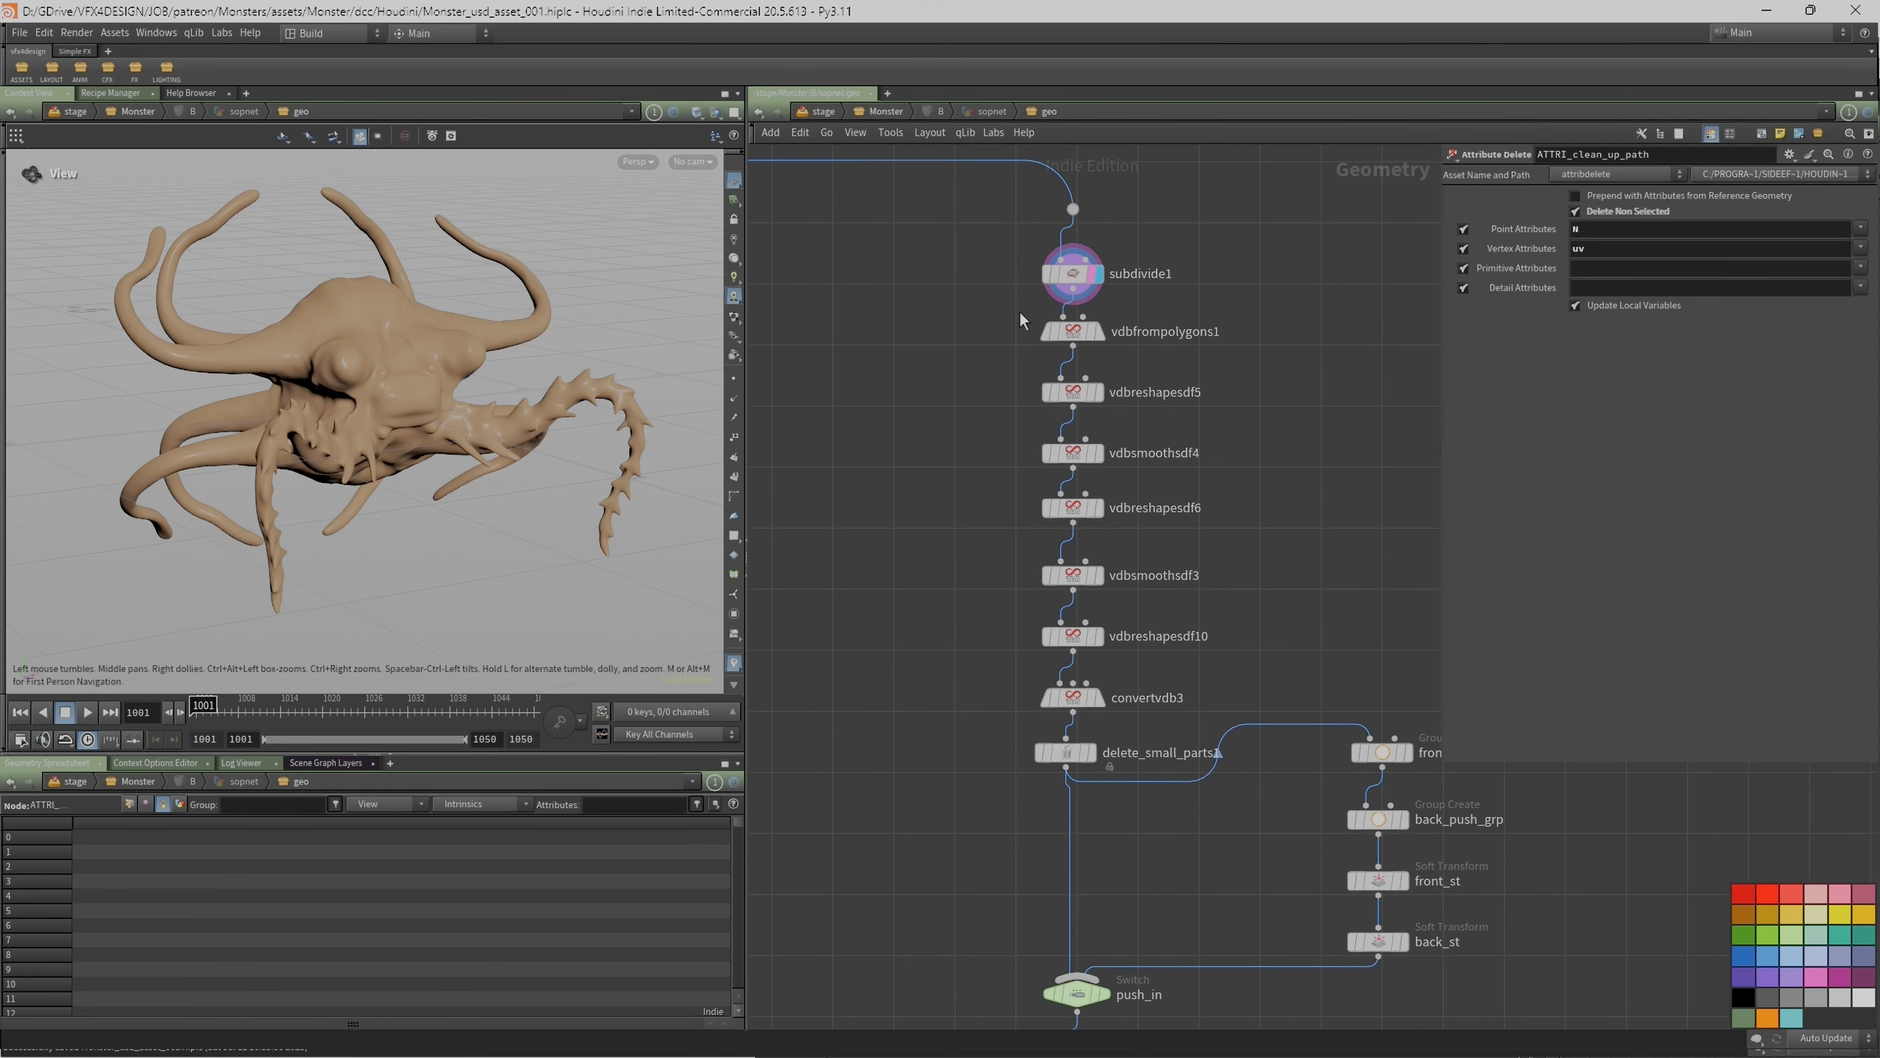
pyautogui.click(1100, 334)
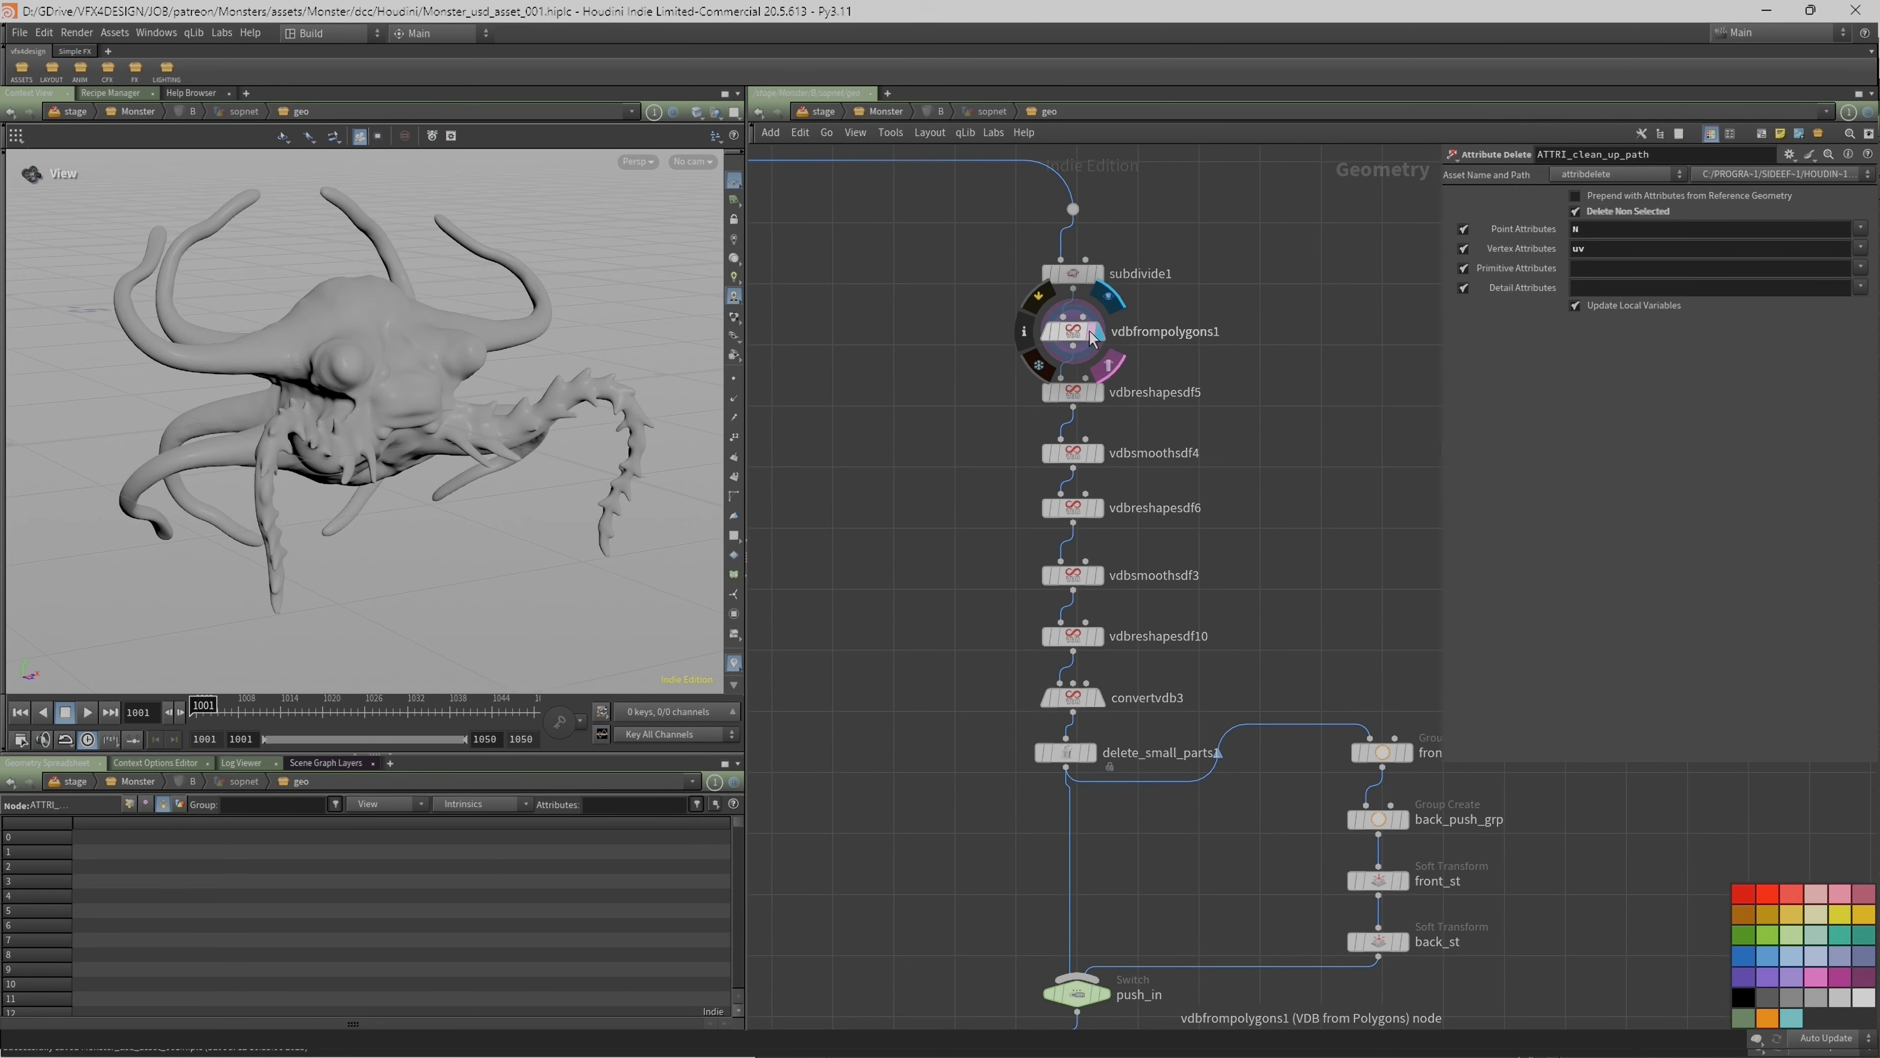
pyautogui.moveTo(1177, 763); pyautogui.dragTo(1110, 619, button='middle')
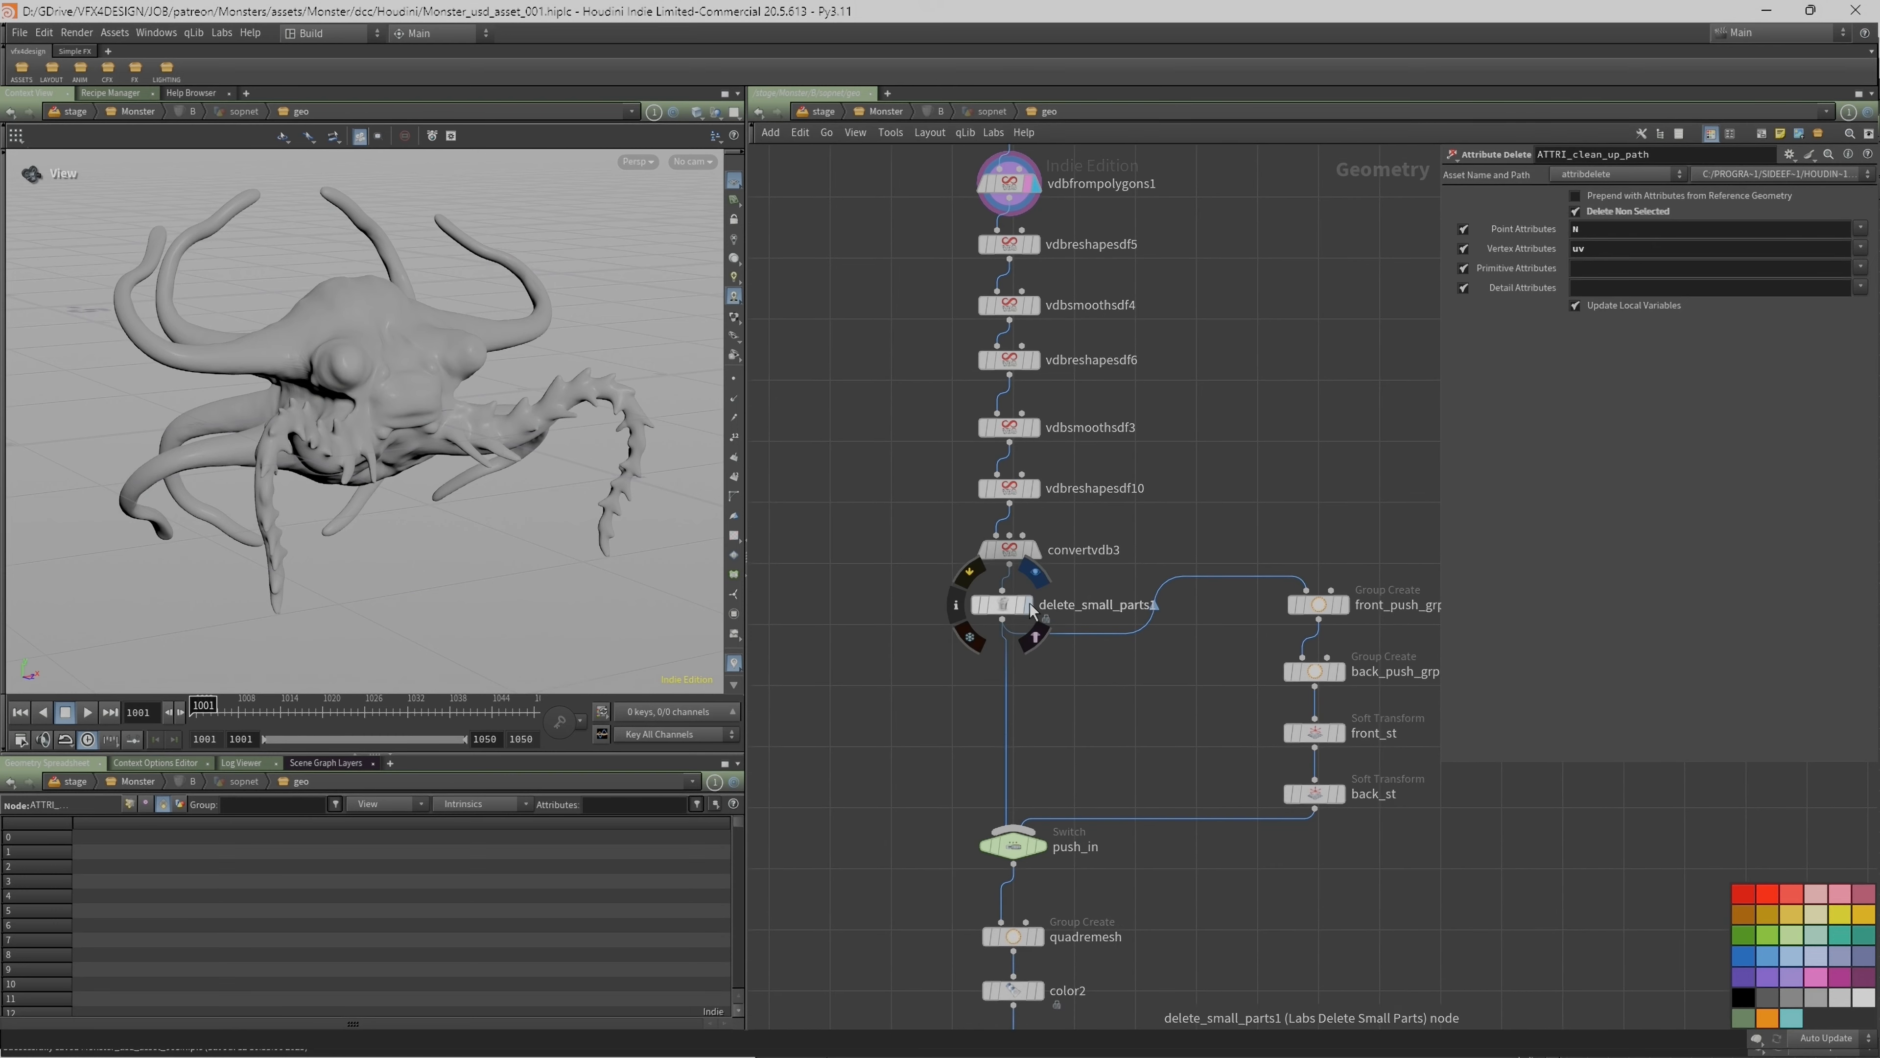
pyautogui.click(1027, 606)
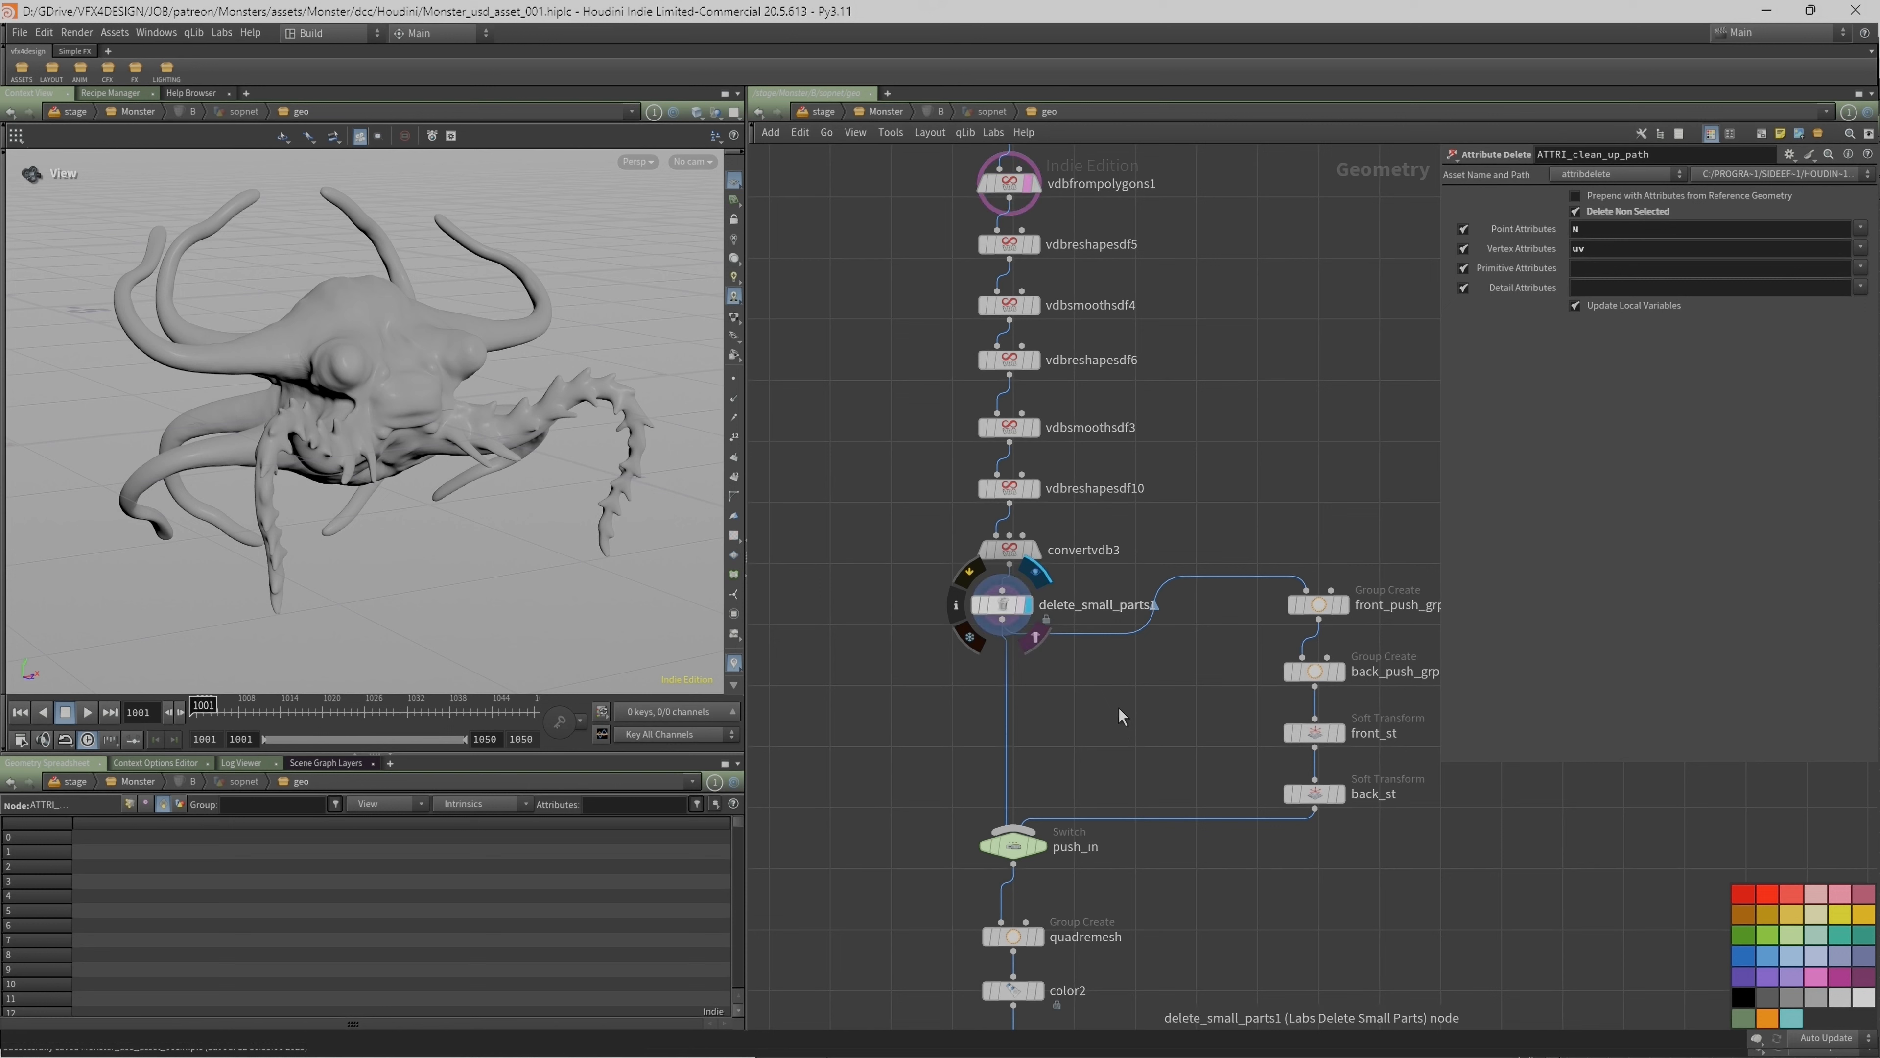
pyautogui.moveTo(476, 429); pyautogui.dragTo(379, 453)
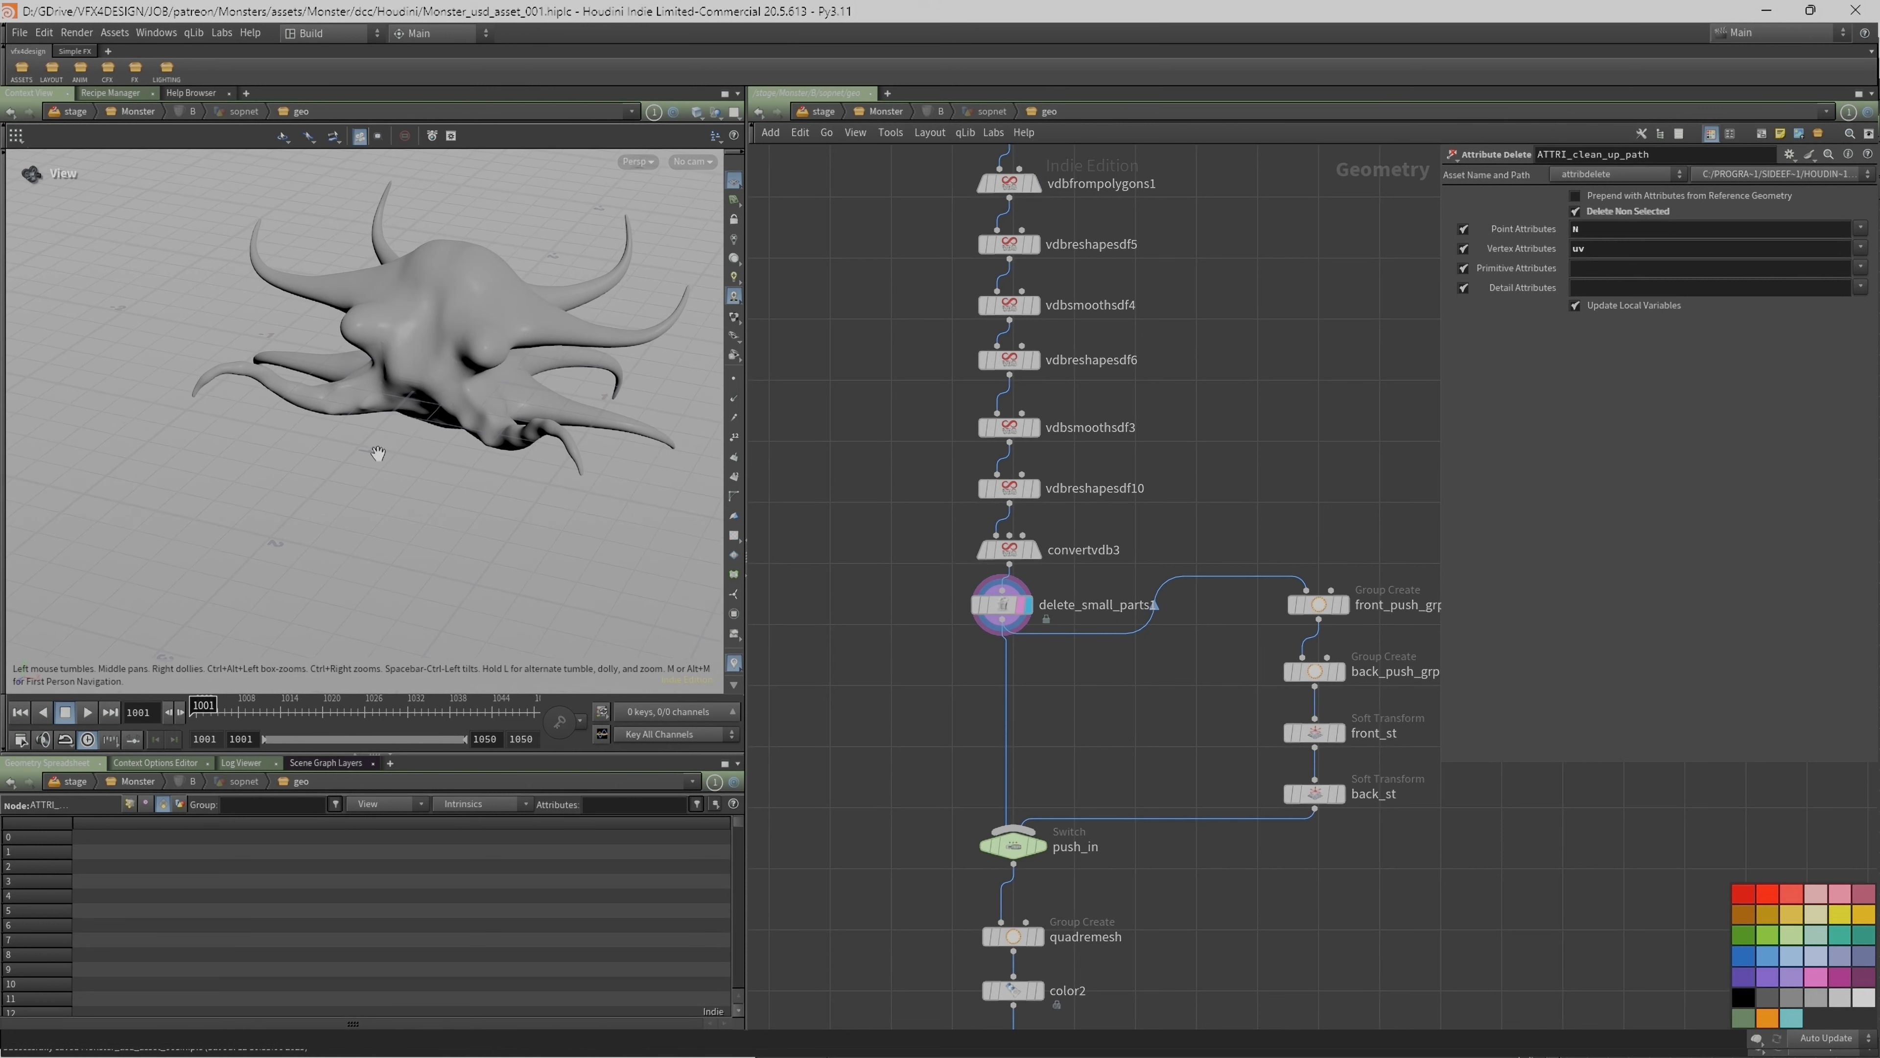
pyautogui.moveTo(467, 397); pyautogui.dragTo(445, 485)
pyautogui.press('w')
pyautogui.press('w')
pyautogui.moveTo(1117, 750); pyautogui.dragTo(1083, 504, button='middle')
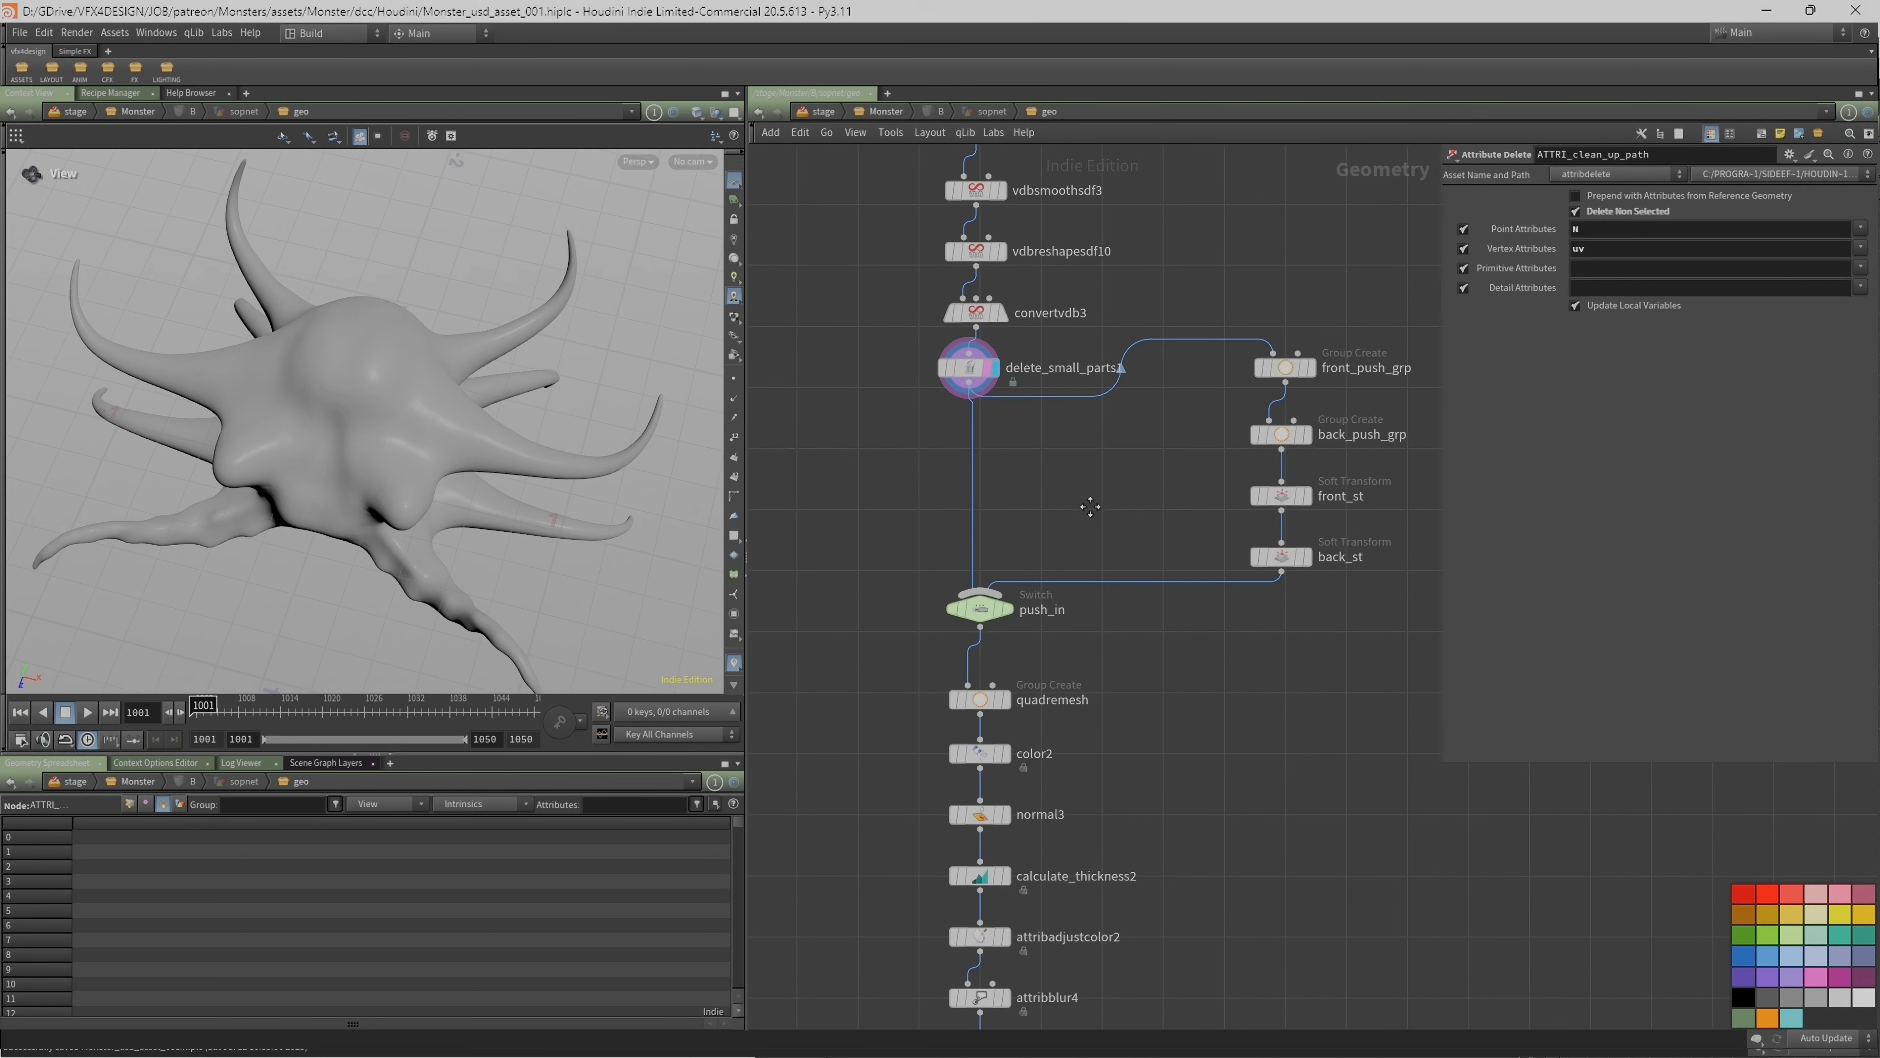
# Step: Display back_st and examine how the front and back soft transforms push in the body
pyautogui.moveTo(1303, 567)
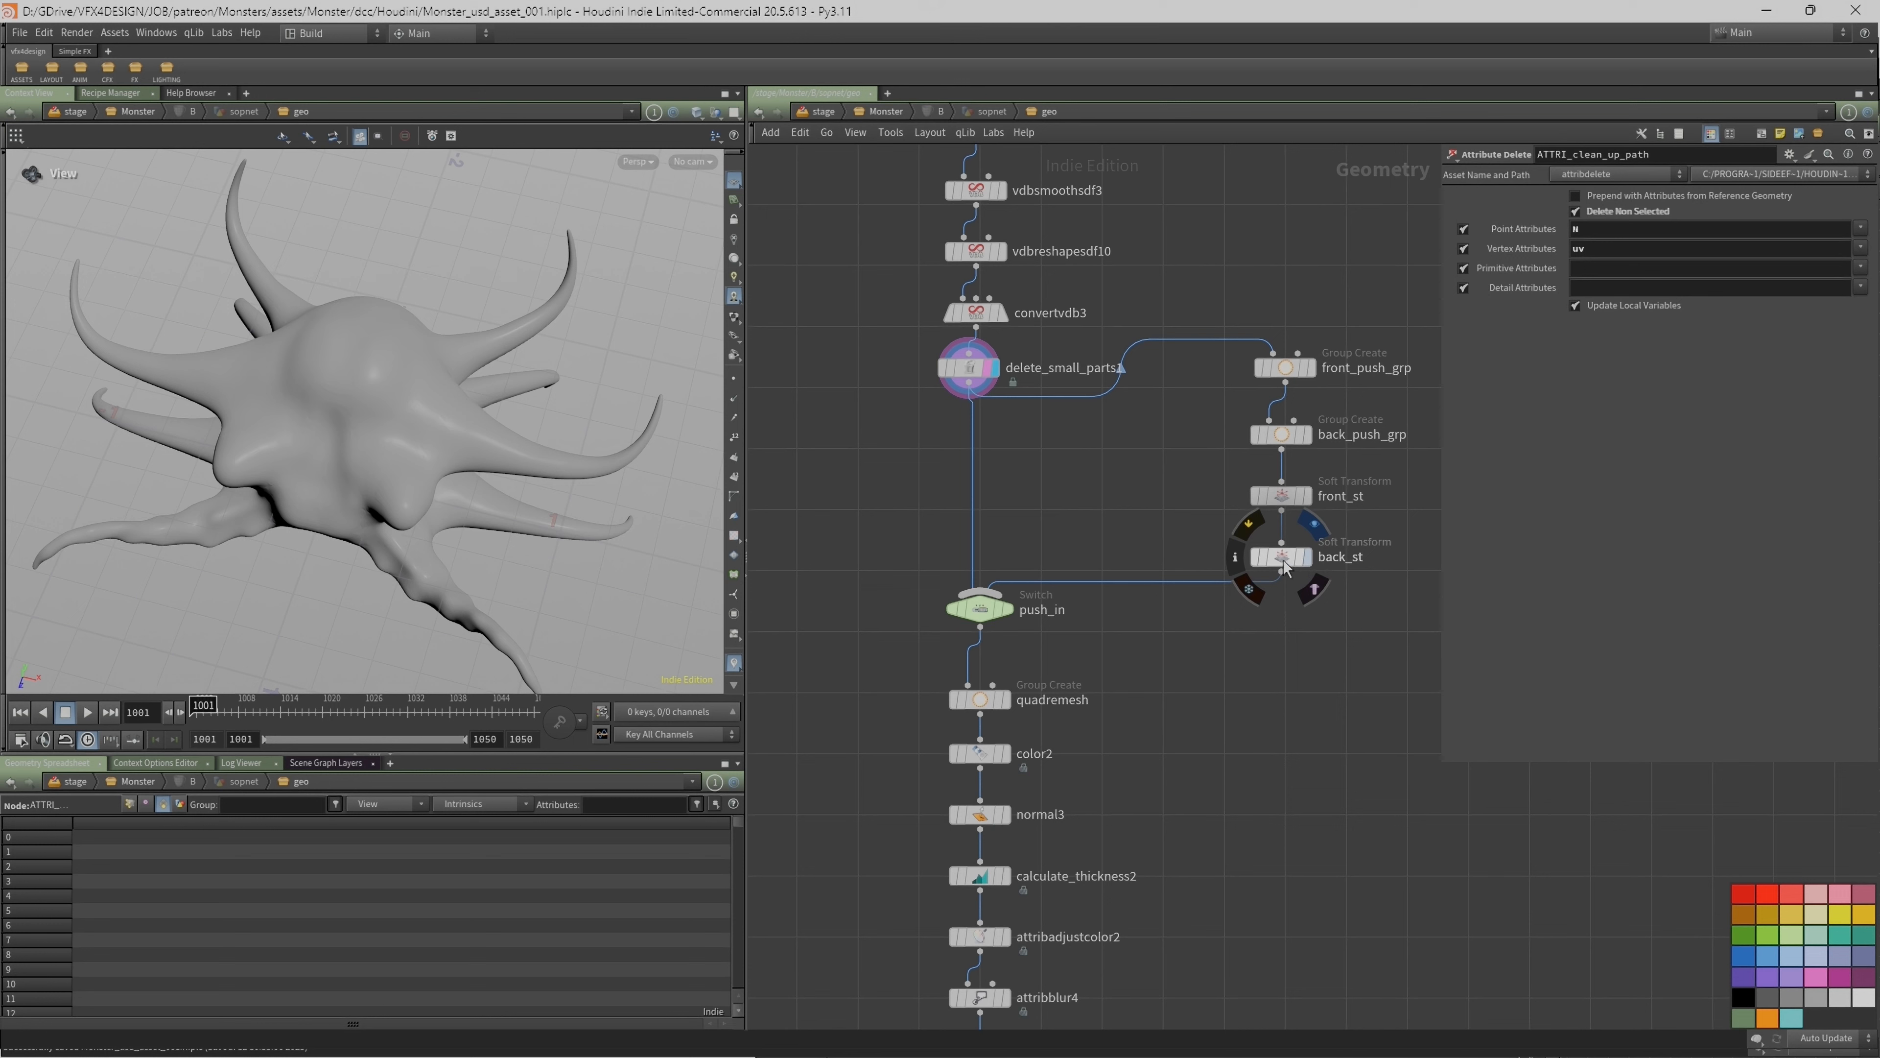
pyautogui.click(1314, 524)
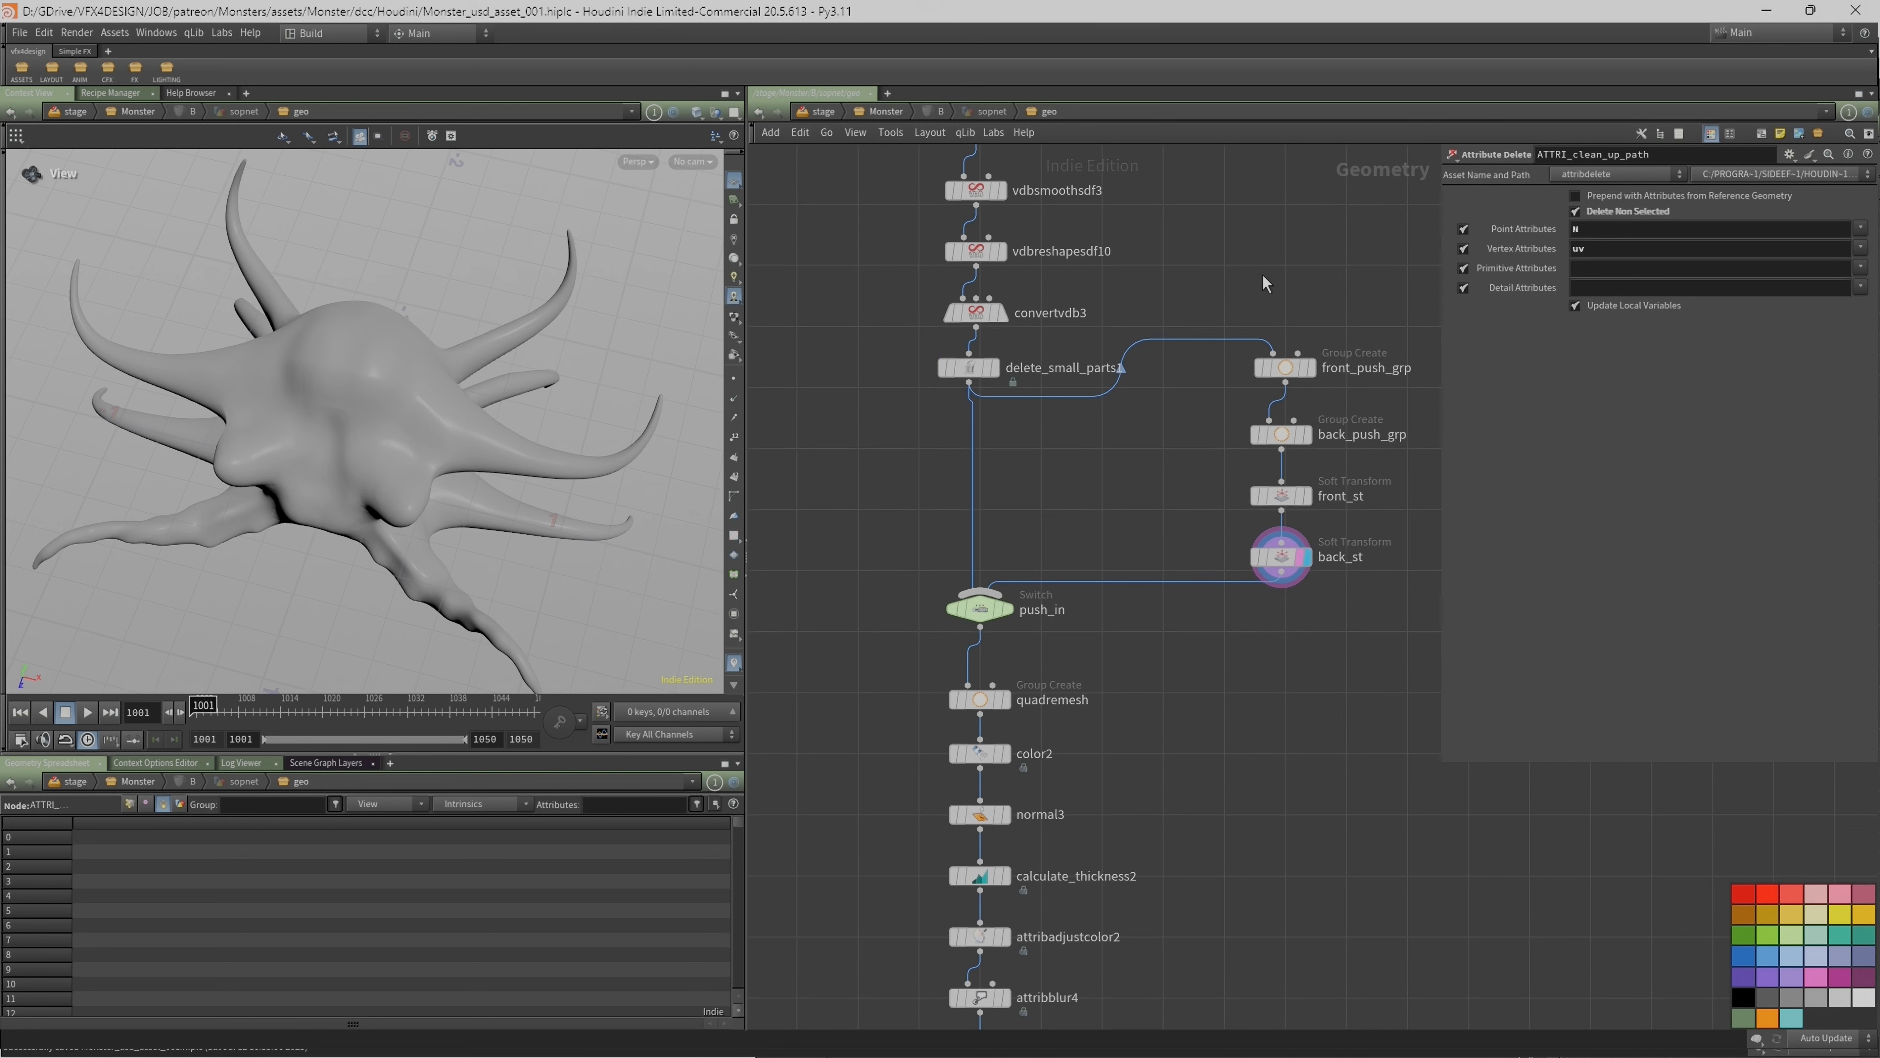
pyautogui.moveTo(430, 629); pyautogui.dragTo(425, 522)
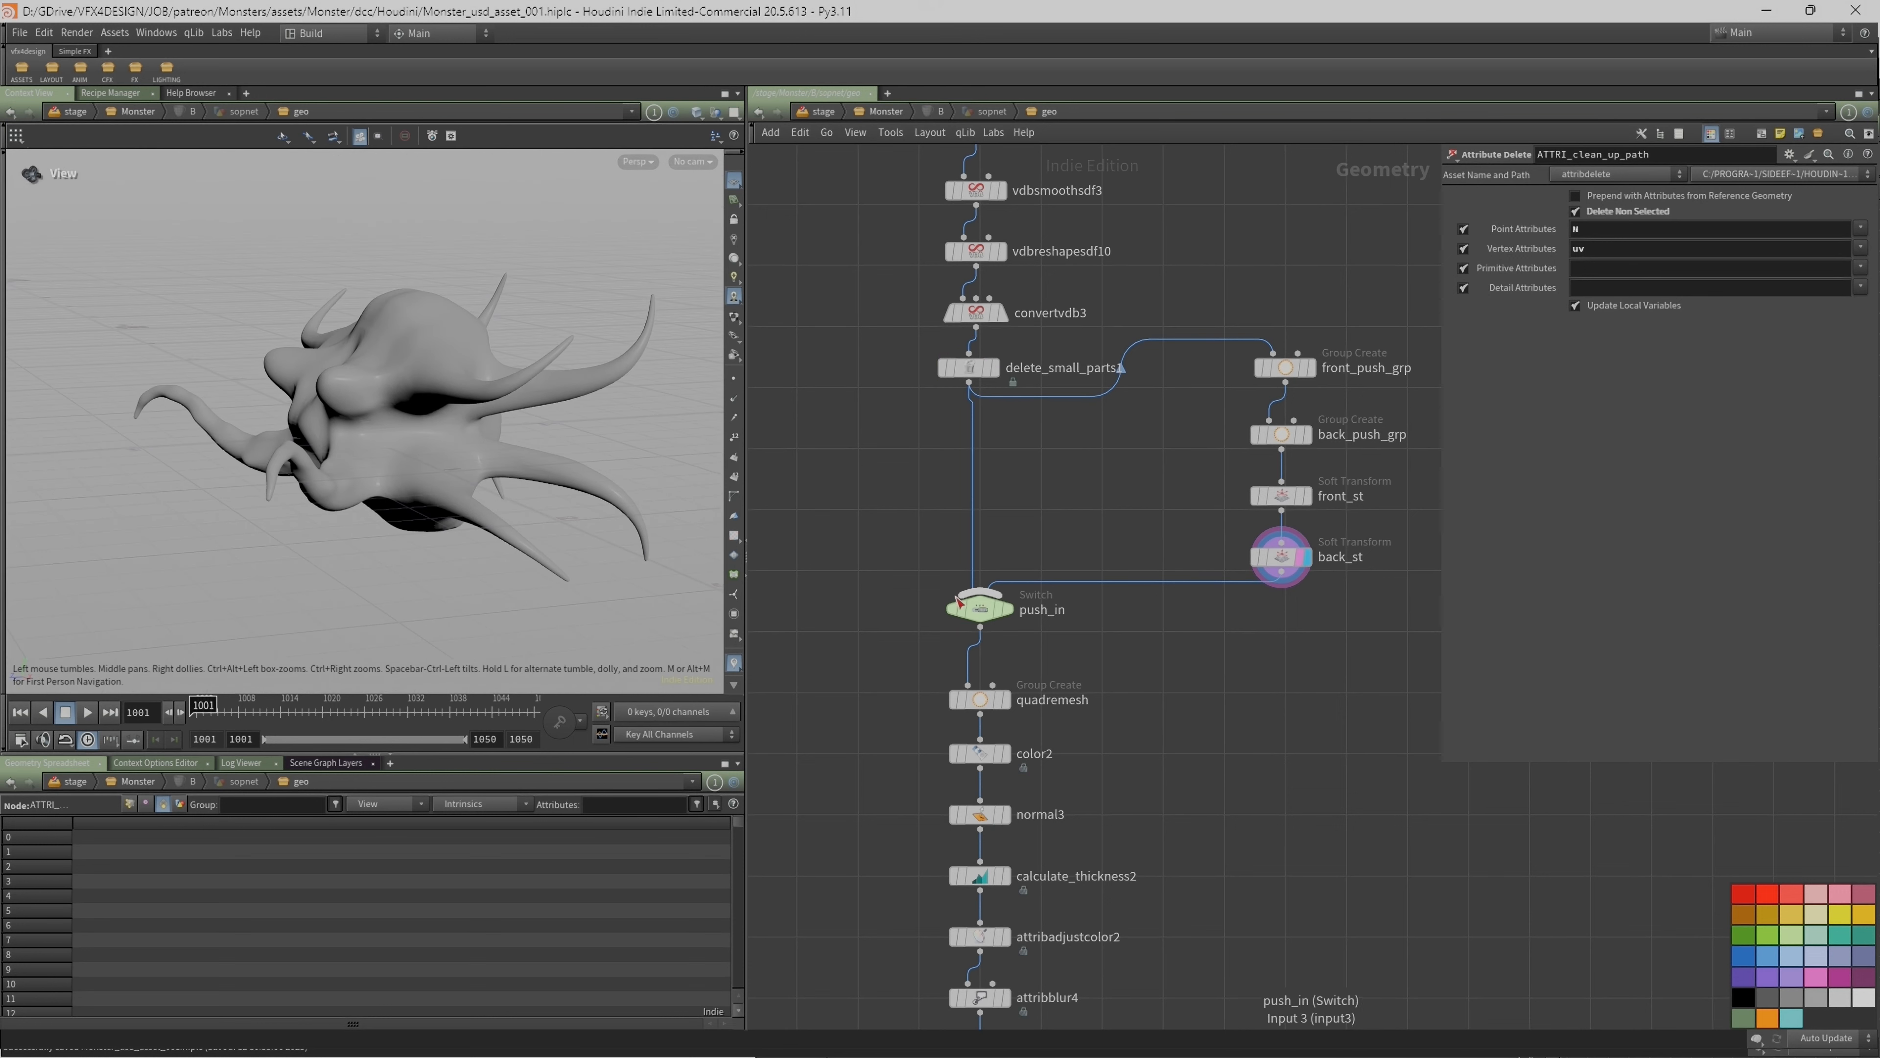
# Step: Display the push_in switch and set its Select Input to 1 for the back_st branch while comparing with the skin
pyautogui.moveTo(1010, 618)
pyautogui.click(1015, 571)
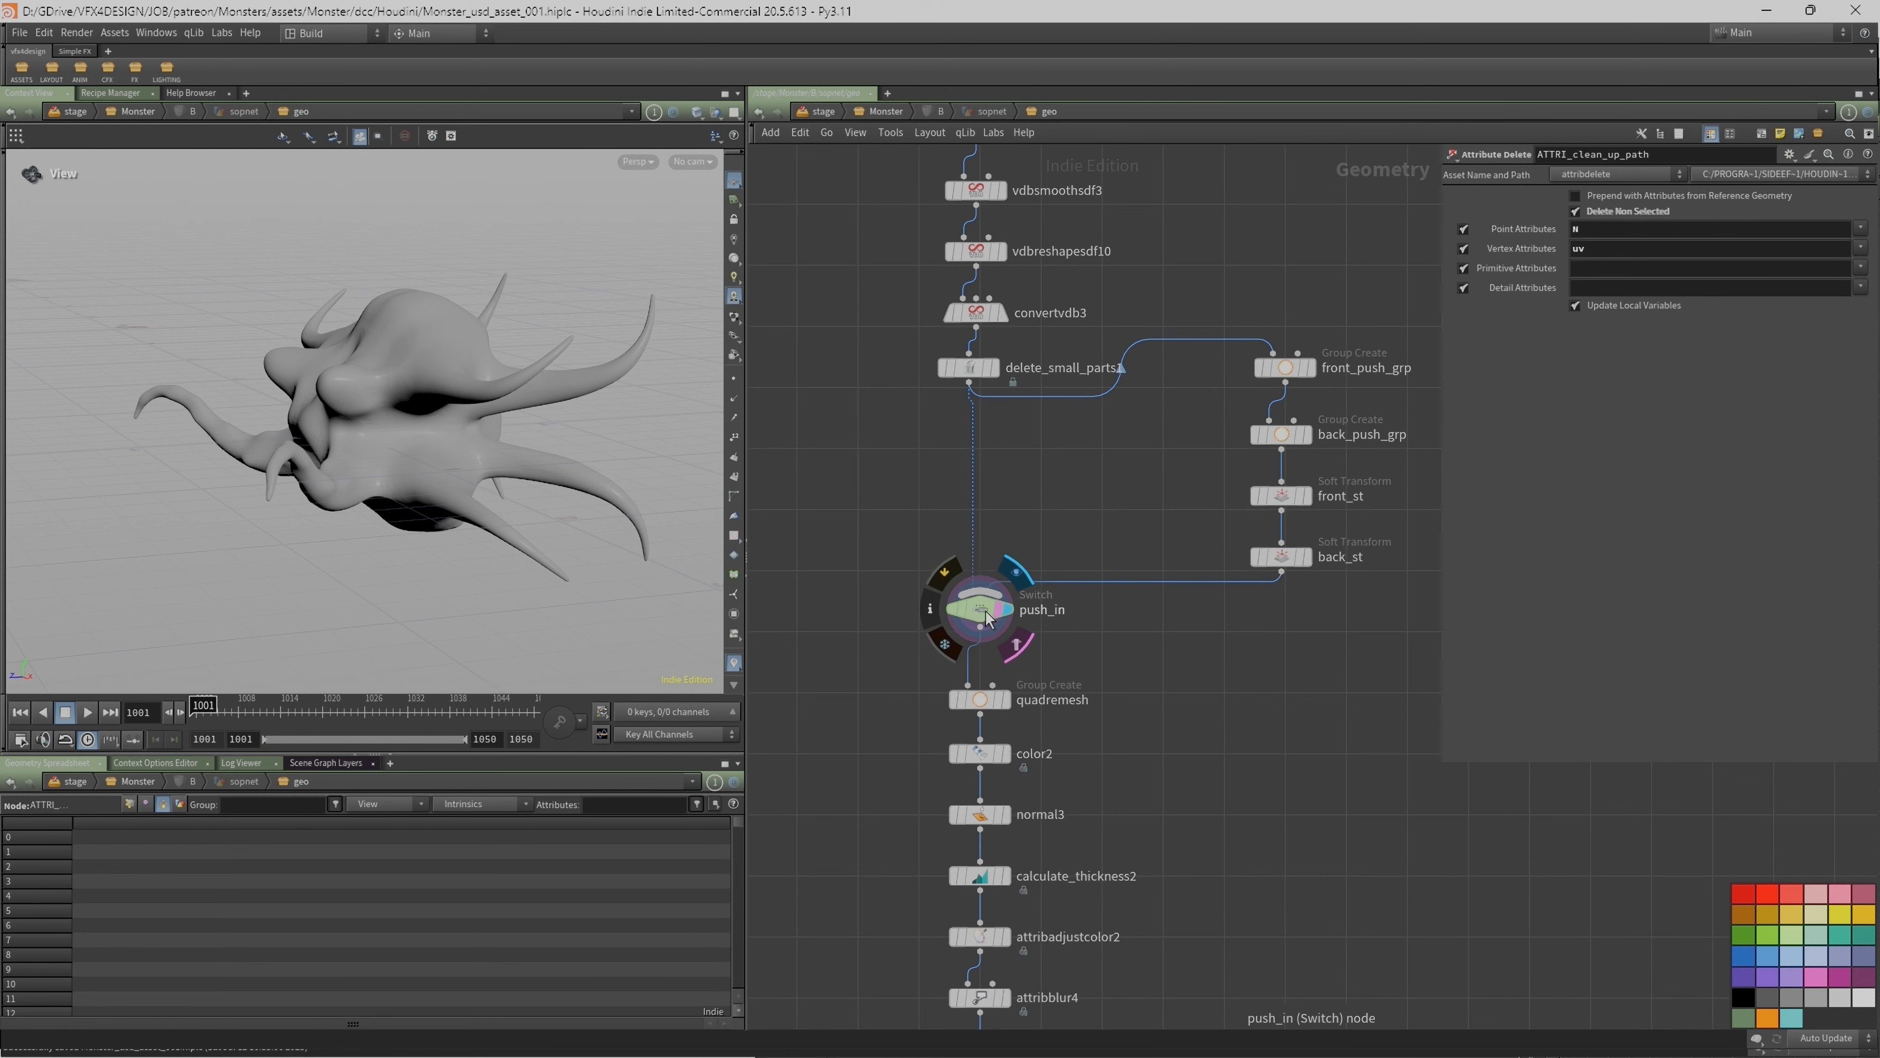
pyautogui.click(979, 608)
pyautogui.moveTo(1659, 197)
pyautogui.mouseDown()
pyautogui.moveTo(1629, 199)
pyautogui.moveTo(1658, 199)
pyautogui.mouseUp()
pyautogui.scroll(-1, 683, 637)
pyautogui.moveTo(833, 722); pyautogui.dragTo(1151, 538, button='middle')
pyautogui.scroll(-2, 1147, 538)
pyautogui.moveTo(991, 882); pyautogui.dragTo(1019, 420)
pyautogui.moveTo(630, 400); pyautogui.dragTo(474, 400)
pyautogui.moveTo(1158, 483); pyautogui.dragTo(1004, 636, button='middle')
pyautogui.scroll(-1, 1004, 636)
pyautogui.moveTo(1675, 200)
pyautogui.mouseDown()
pyautogui.moveTo(1629, 208)
pyautogui.moveTo(1657, 197)
pyautogui.mouseUp()
# Step: Compare the push_in body with the look_at_skin surface up close by displaying each in turn
pyautogui.moveTo(161, 508); pyautogui.dragTo(481, 352, button='right')
pyautogui.moveTo(402, 357); pyautogui.dragTo(248, 408, button='middle')
pyautogui.moveTo(248, 408); pyautogui.dragTo(437, 369)
pyautogui.moveTo(437, 370); pyautogui.dragTo(167, 432, button='right')
pyautogui.moveTo(168, 433); pyautogui.dragTo(377, 405)
pyautogui.moveTo(265, 332); pyautogui.dragTo(138, 327)
pyautogui.scroll(-3, 200, 426)
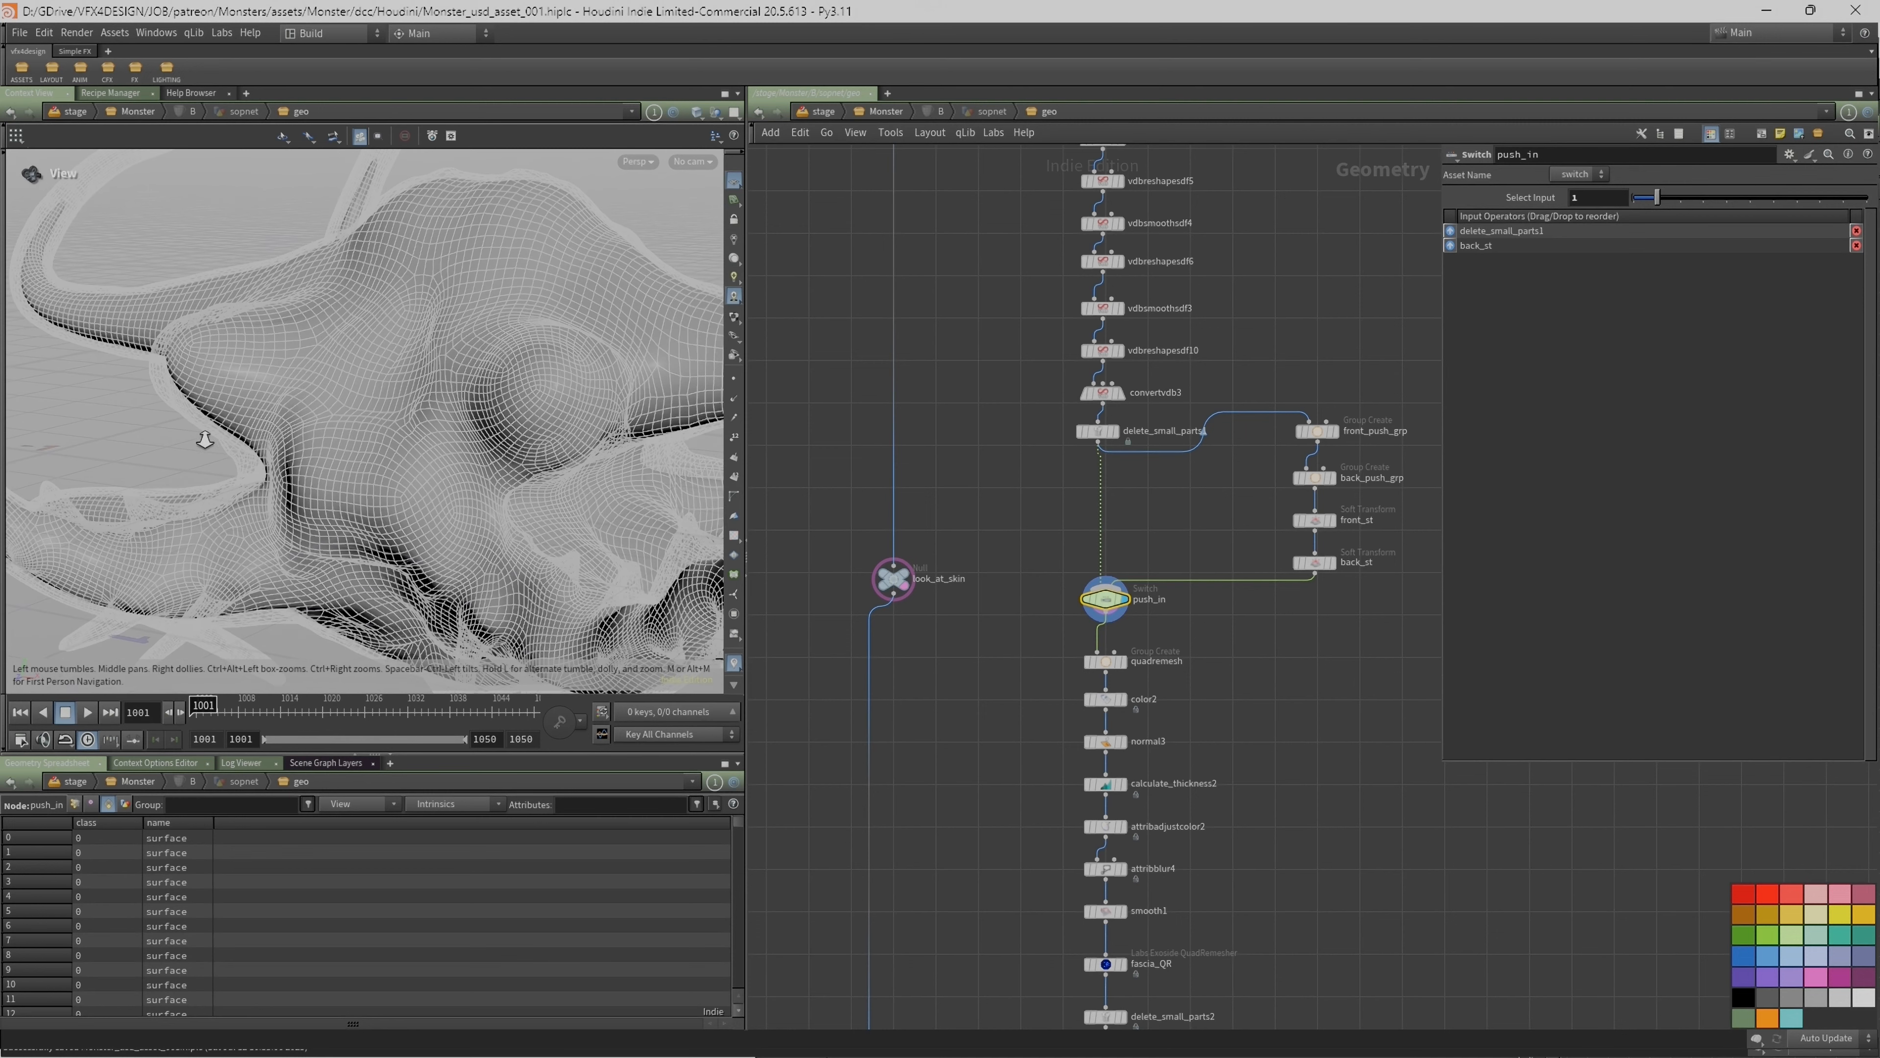
pyautogui.click(910, 574)
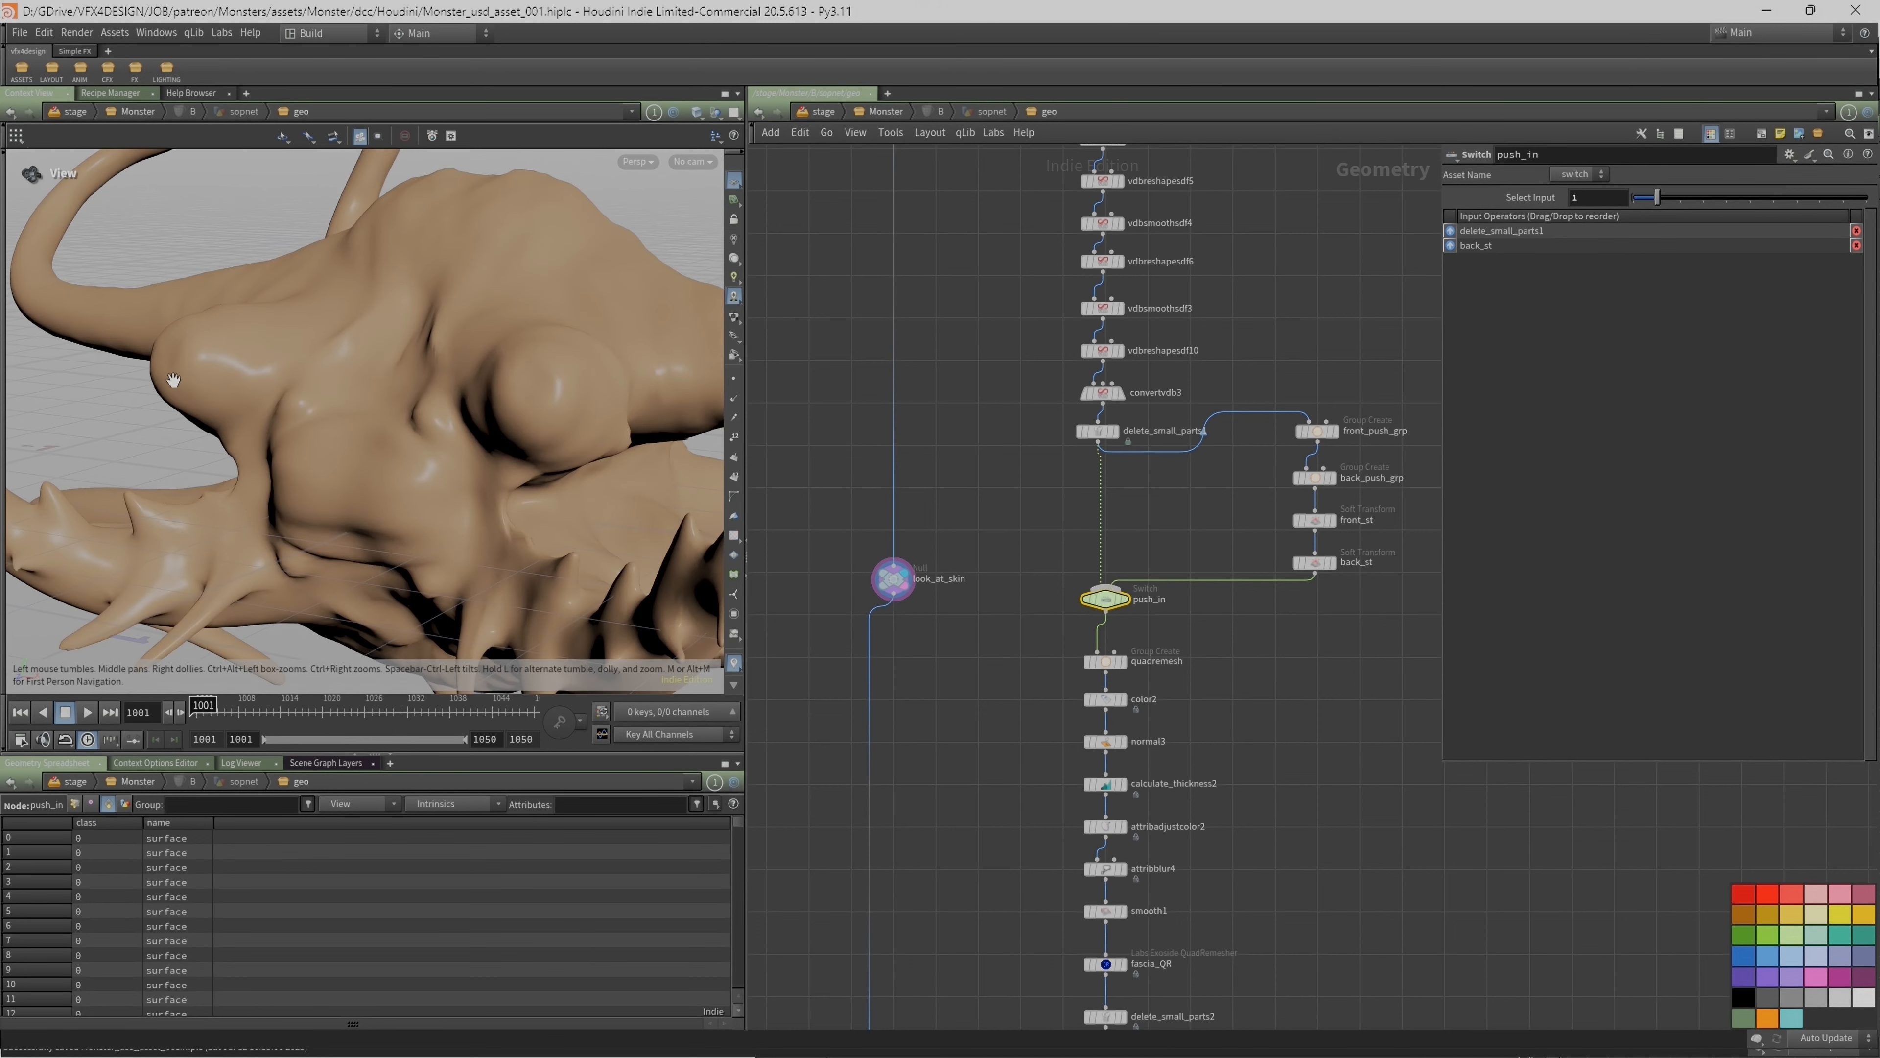
pyautogui.click(1126, 600)
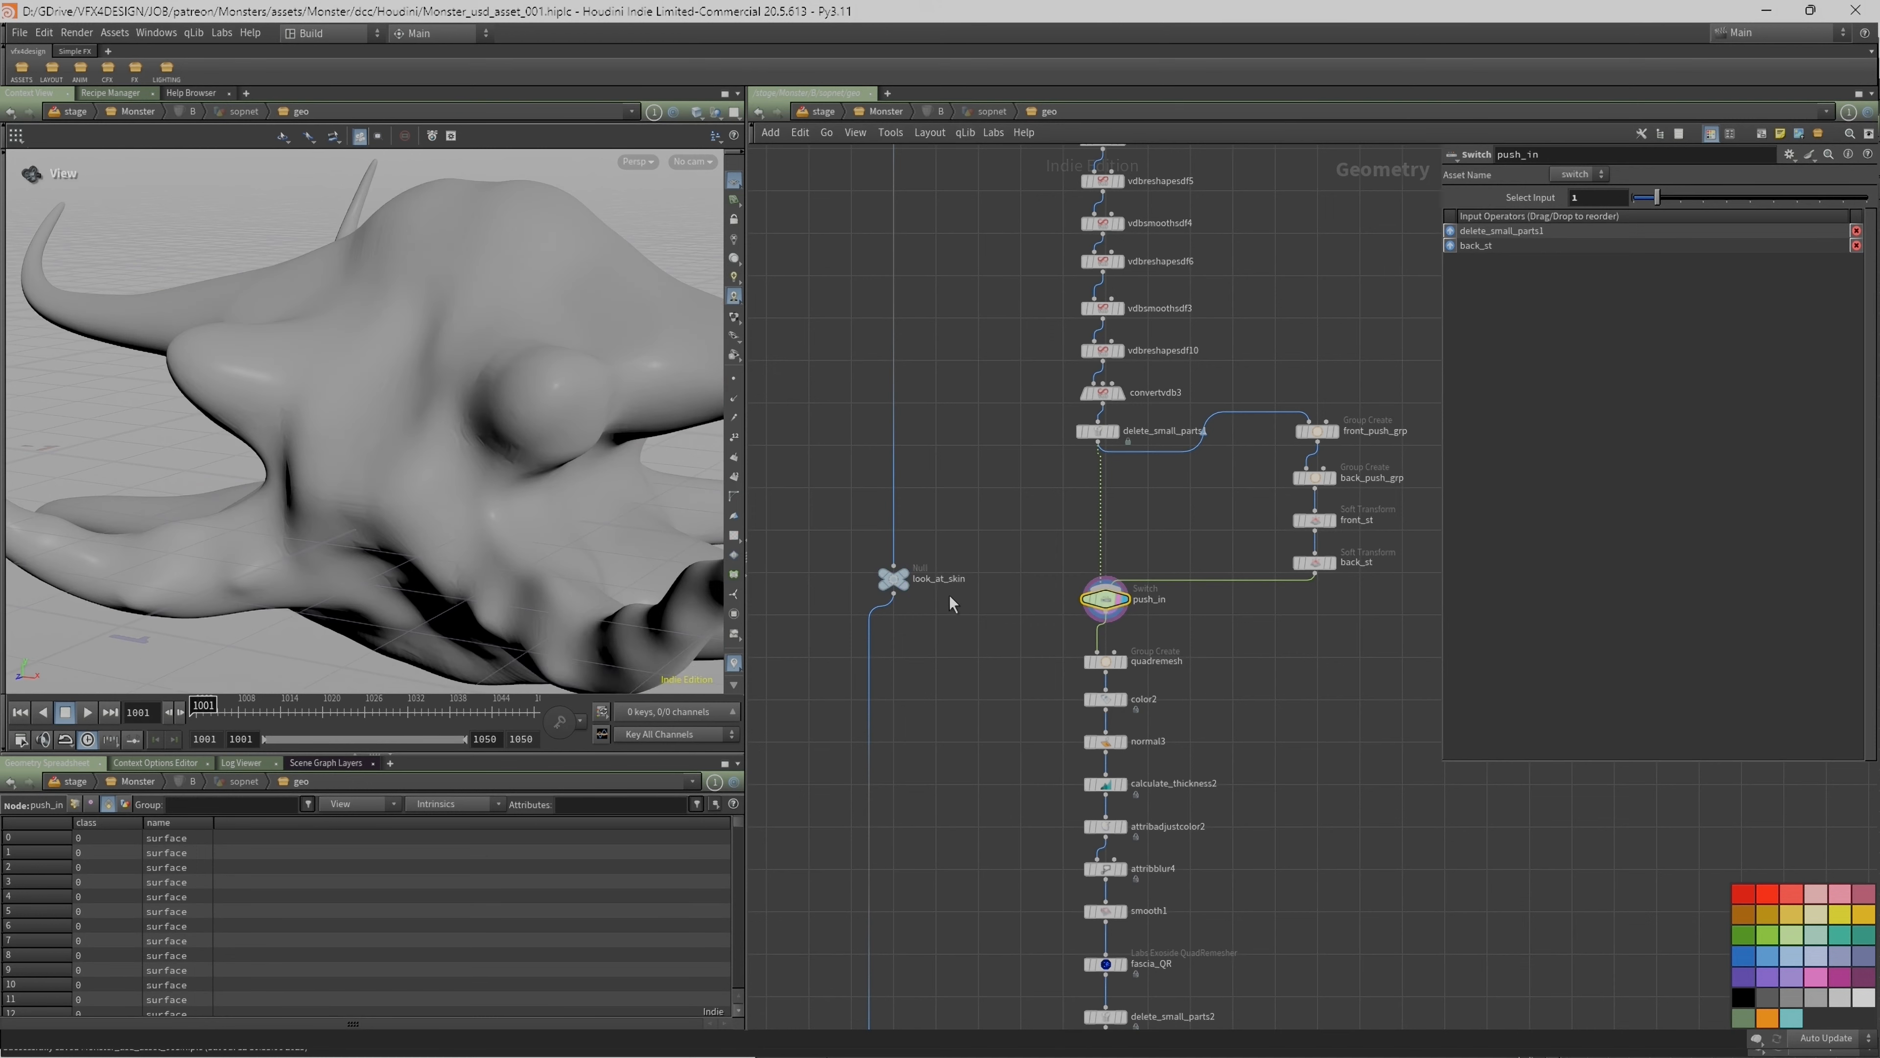
pyautogui.moveTo(437, 388); pyautogui.dragTo(357, 413, button='right')
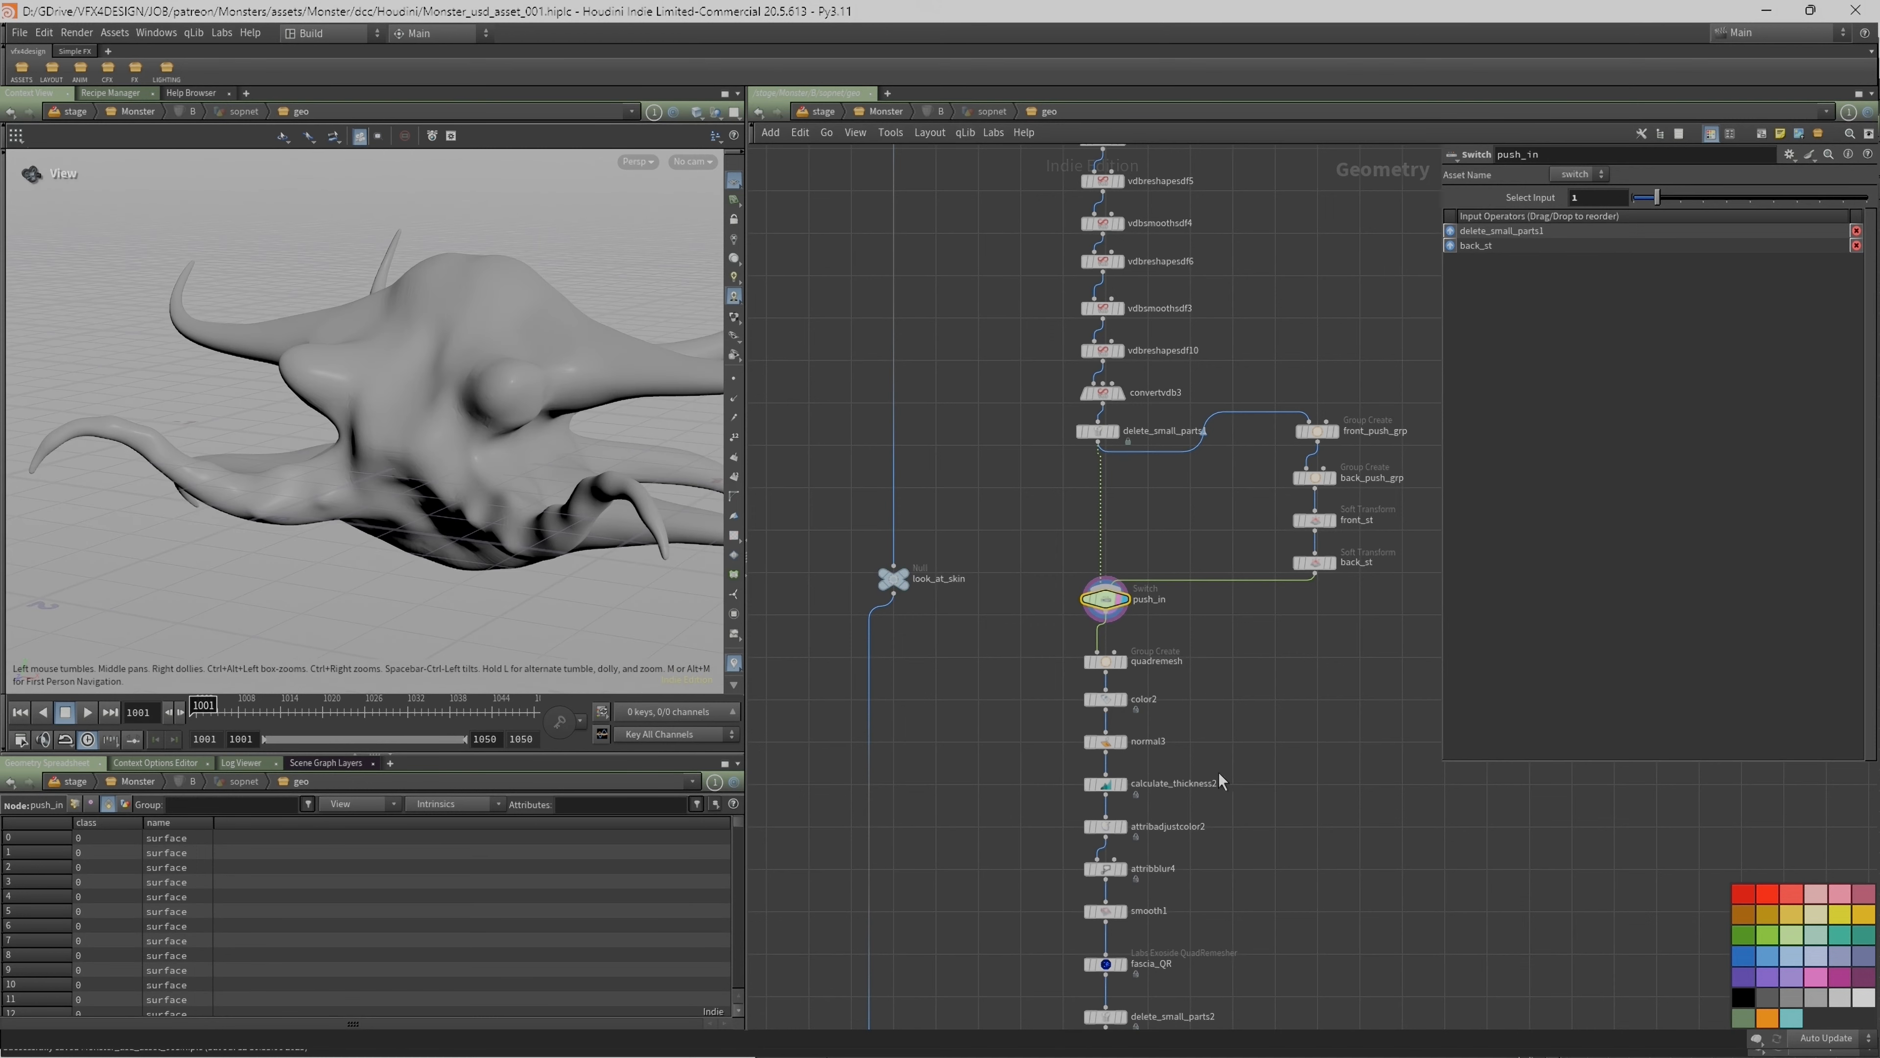
# Step: Display the quadremesh group node and inspect the points its bounding sphere captures on the body
pyautogui.moveTo(1220, 781); pyautogui.dragTo(1183, 631, button='middle')
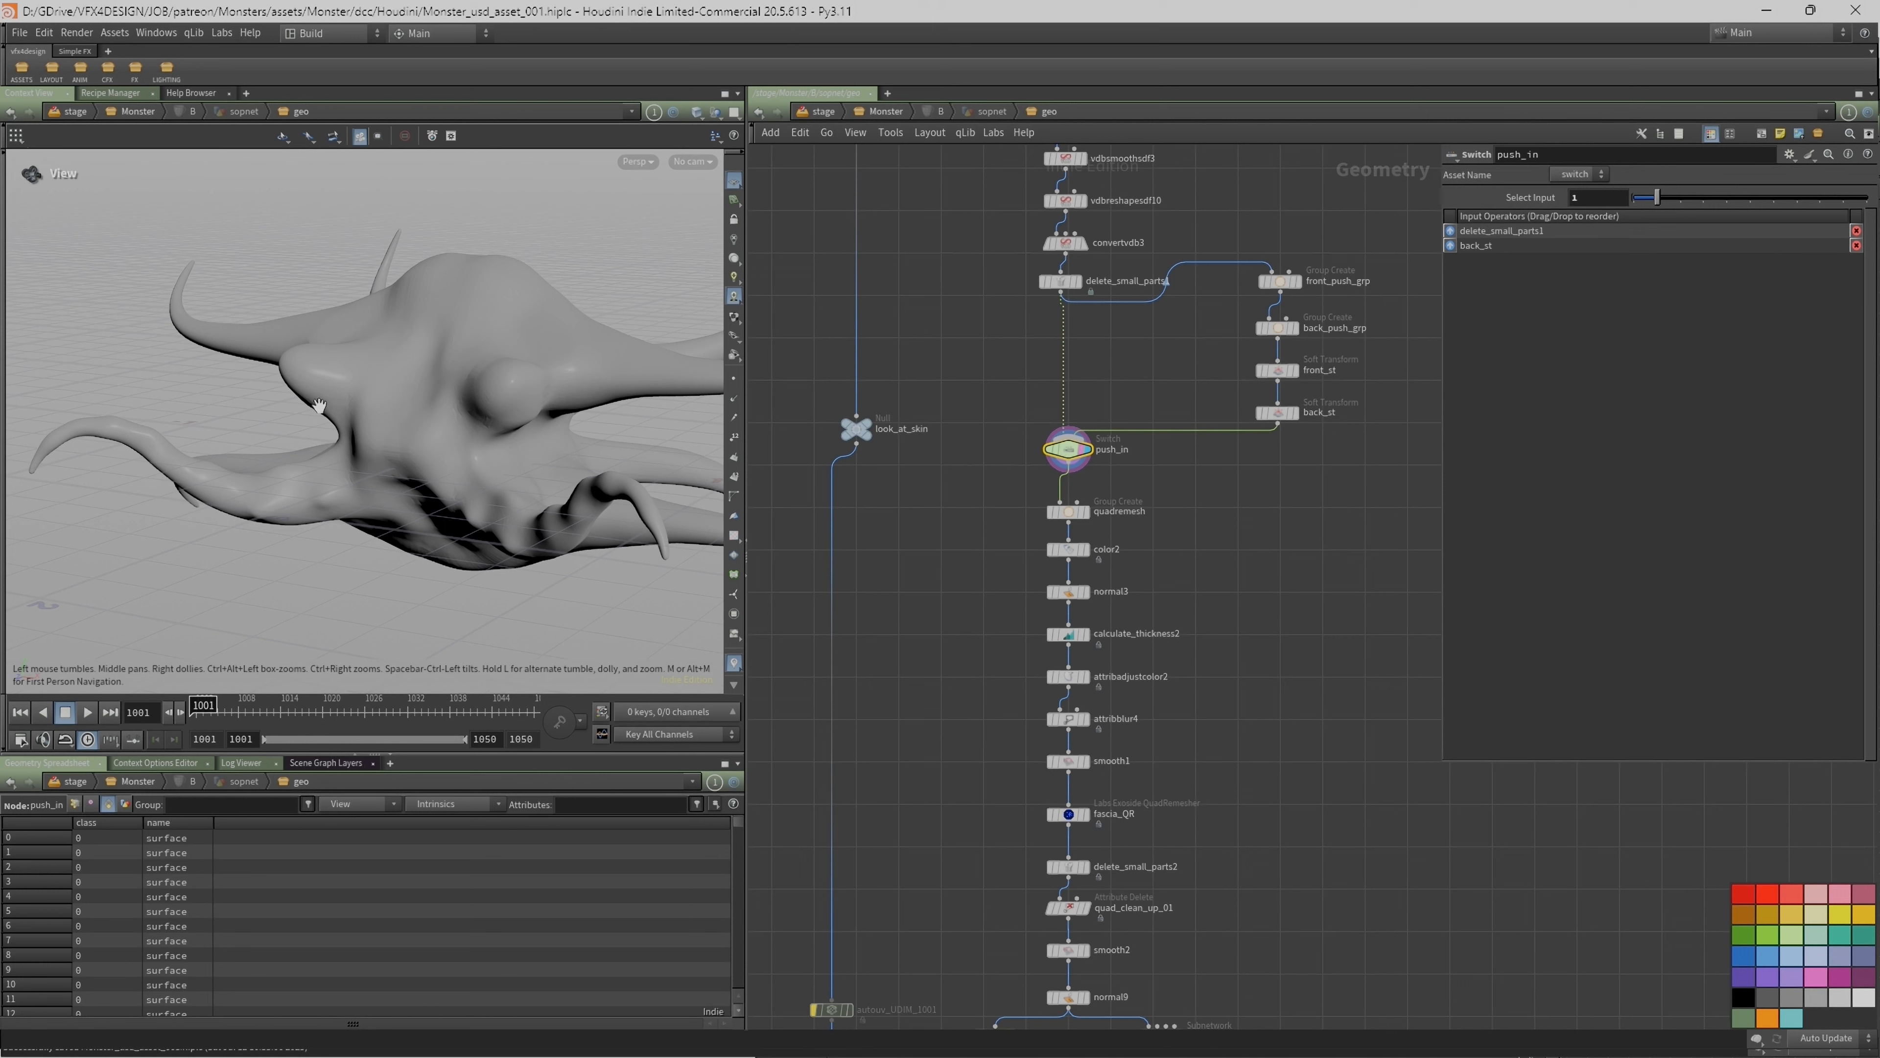
pyautogui.moveTo(1235, 647); pyautogui.dragTo(1253, 597, button='middle')
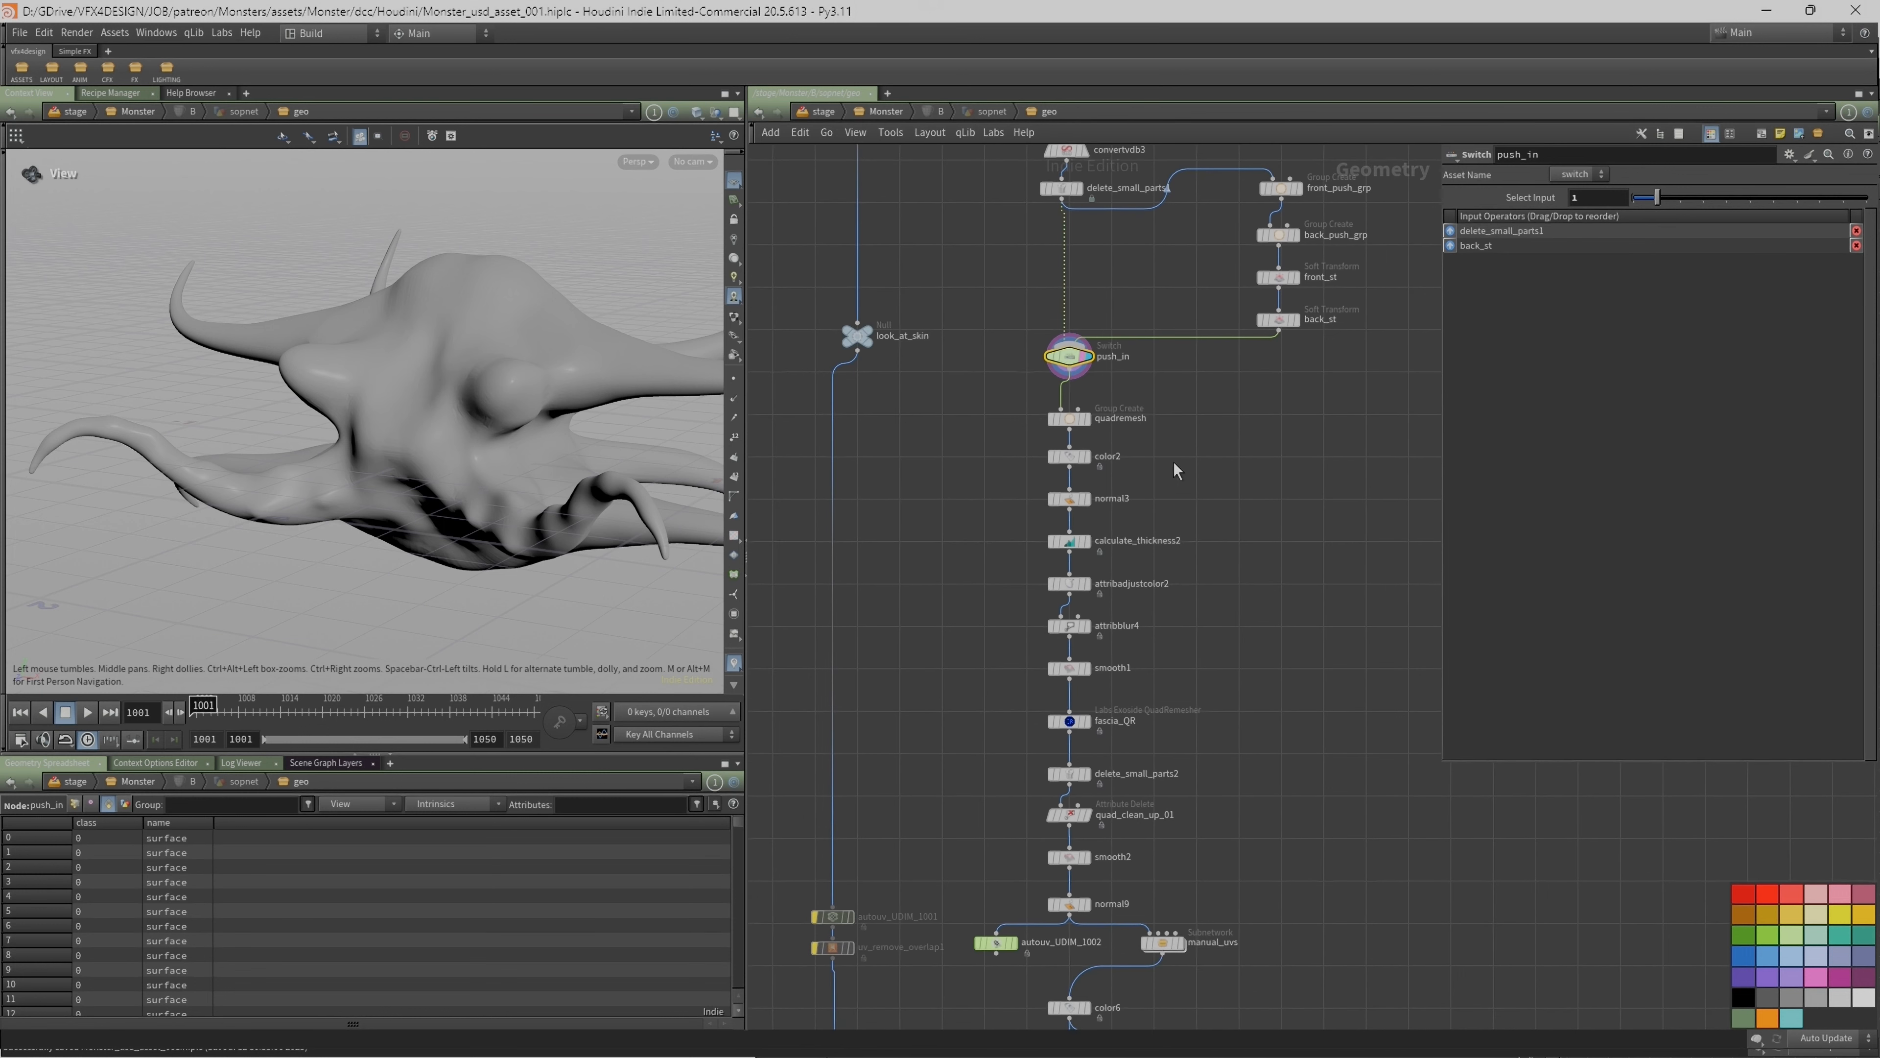
pyautogui.scroll(1, 1083, 386)
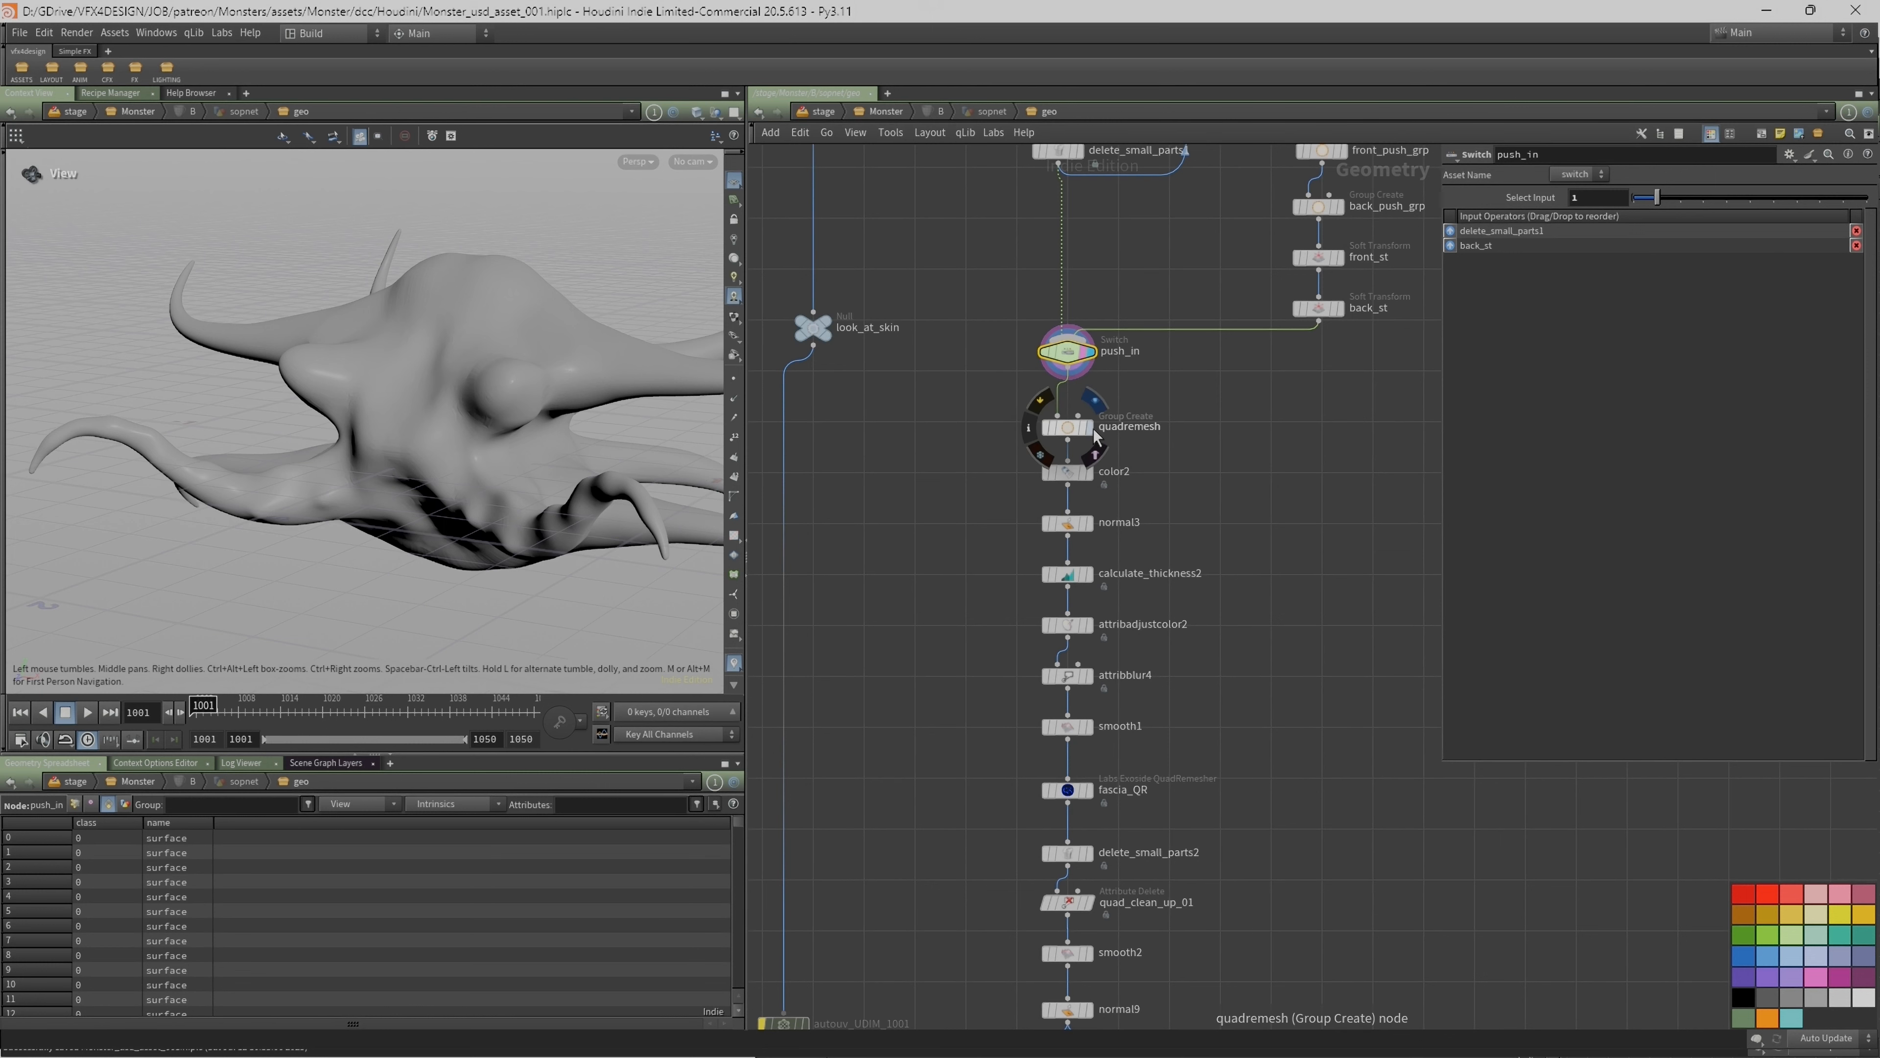
pyautogui.click(1069, 433)
pyautogui.moveTo(1197, 434); pyautogui.dragTo(1203, 560, button='middle')
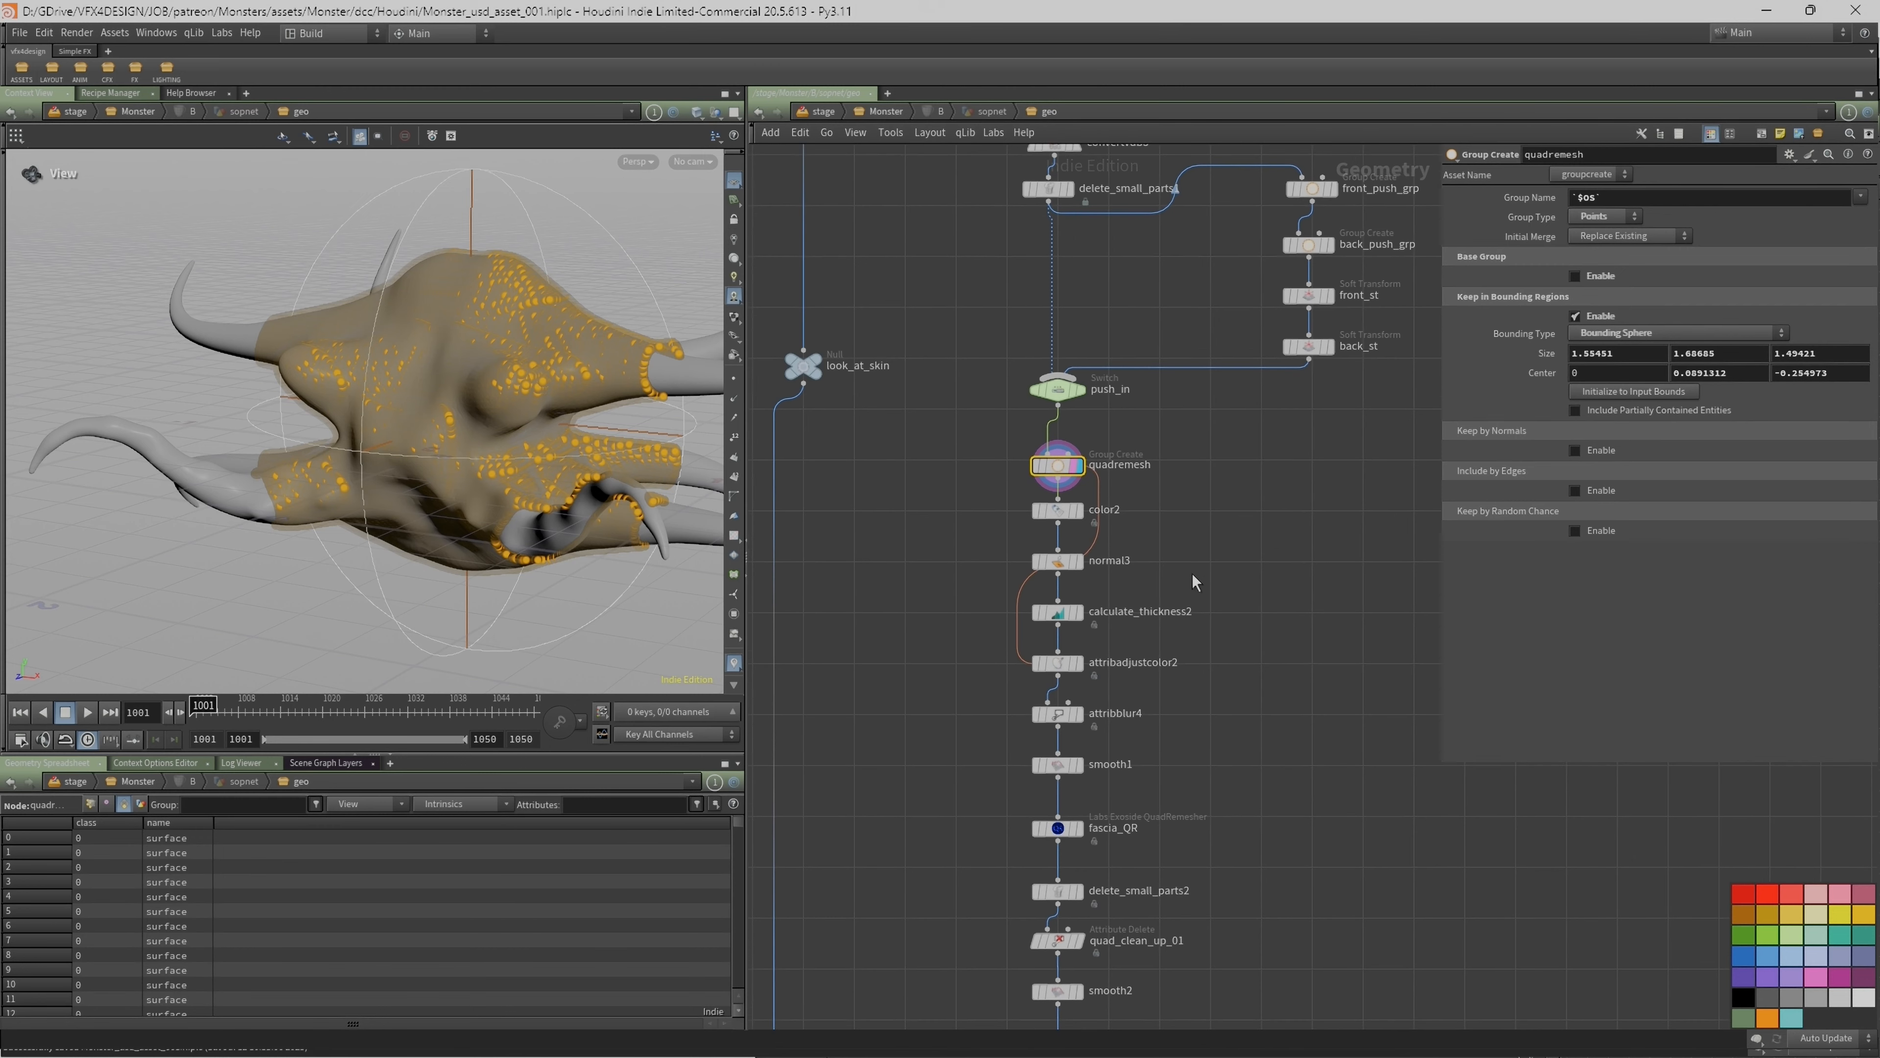
pyautogui.moveTo(369, 310); pyautogui.dragTo(429, 341)
pyautogui.moveTo(1225, 694); pyautogui.dragTo(1218, 620, button='middle')
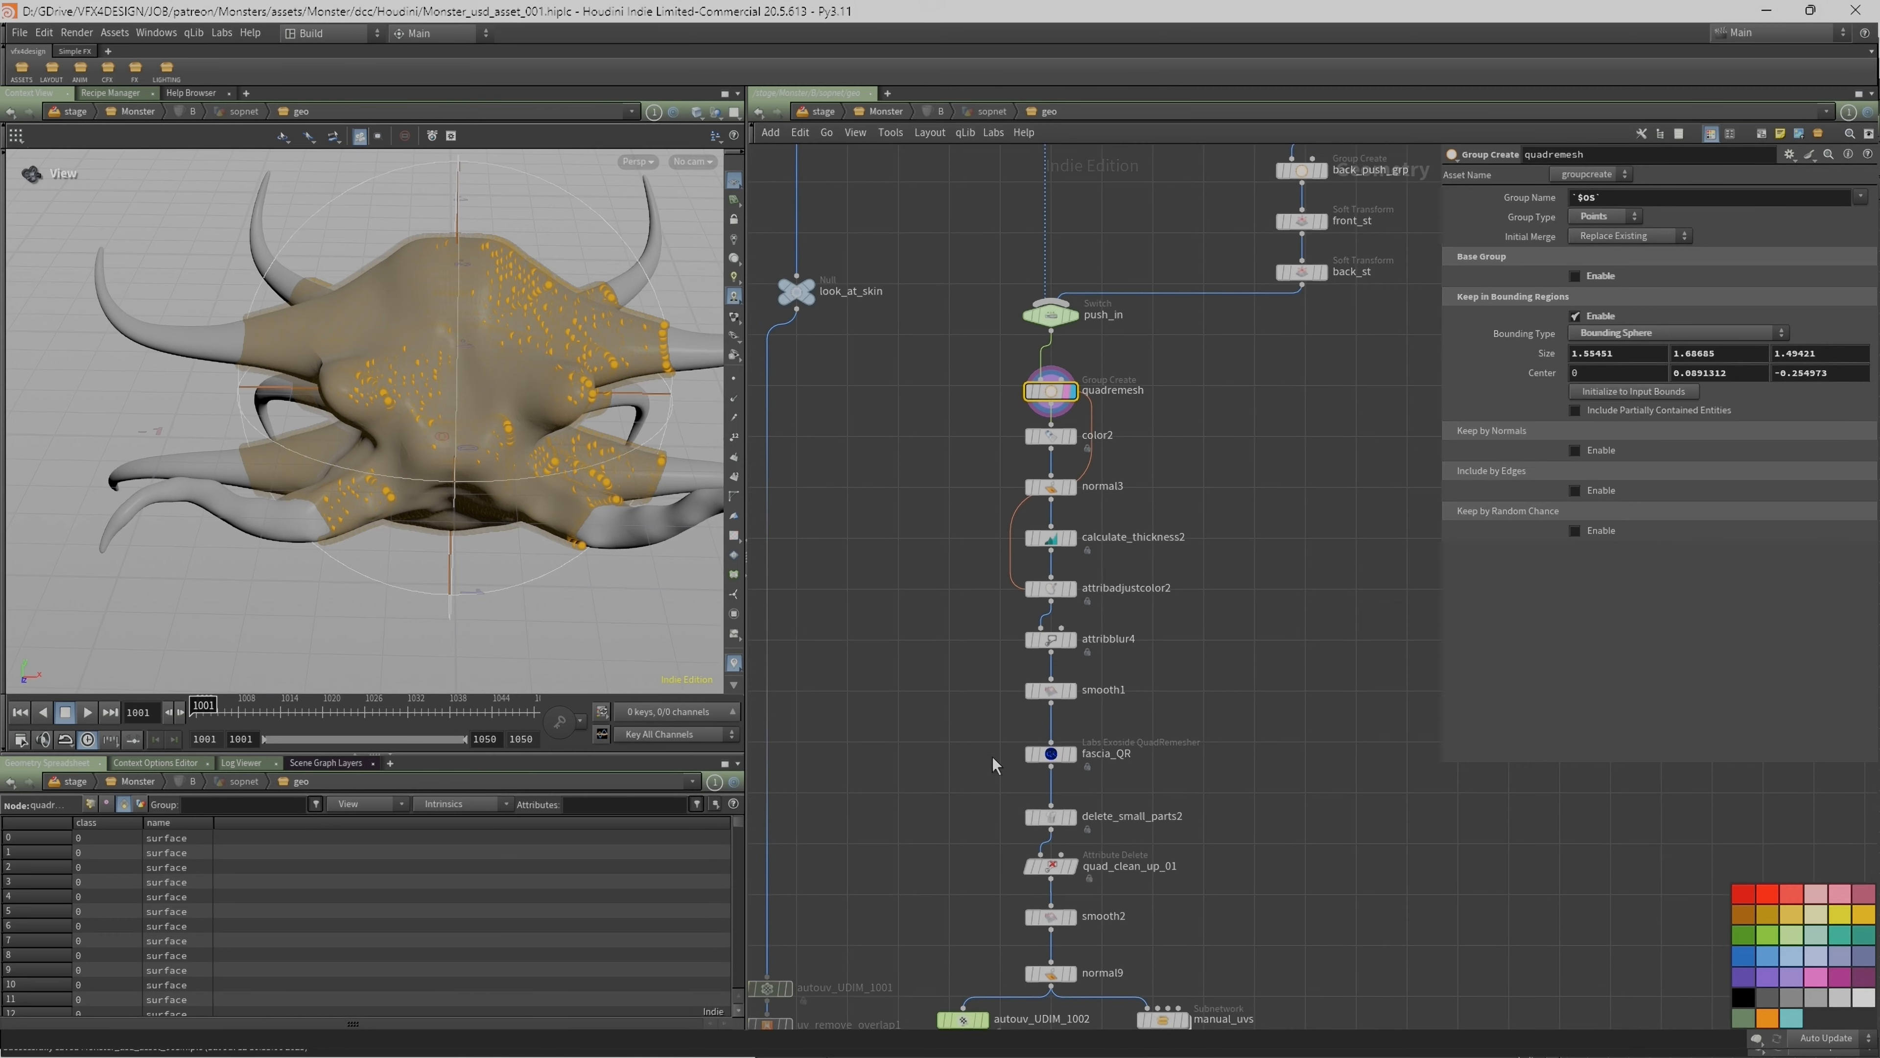
# Step: Display color2 and inspect its constant point colour settings
pyautogui.click(1071, 440)
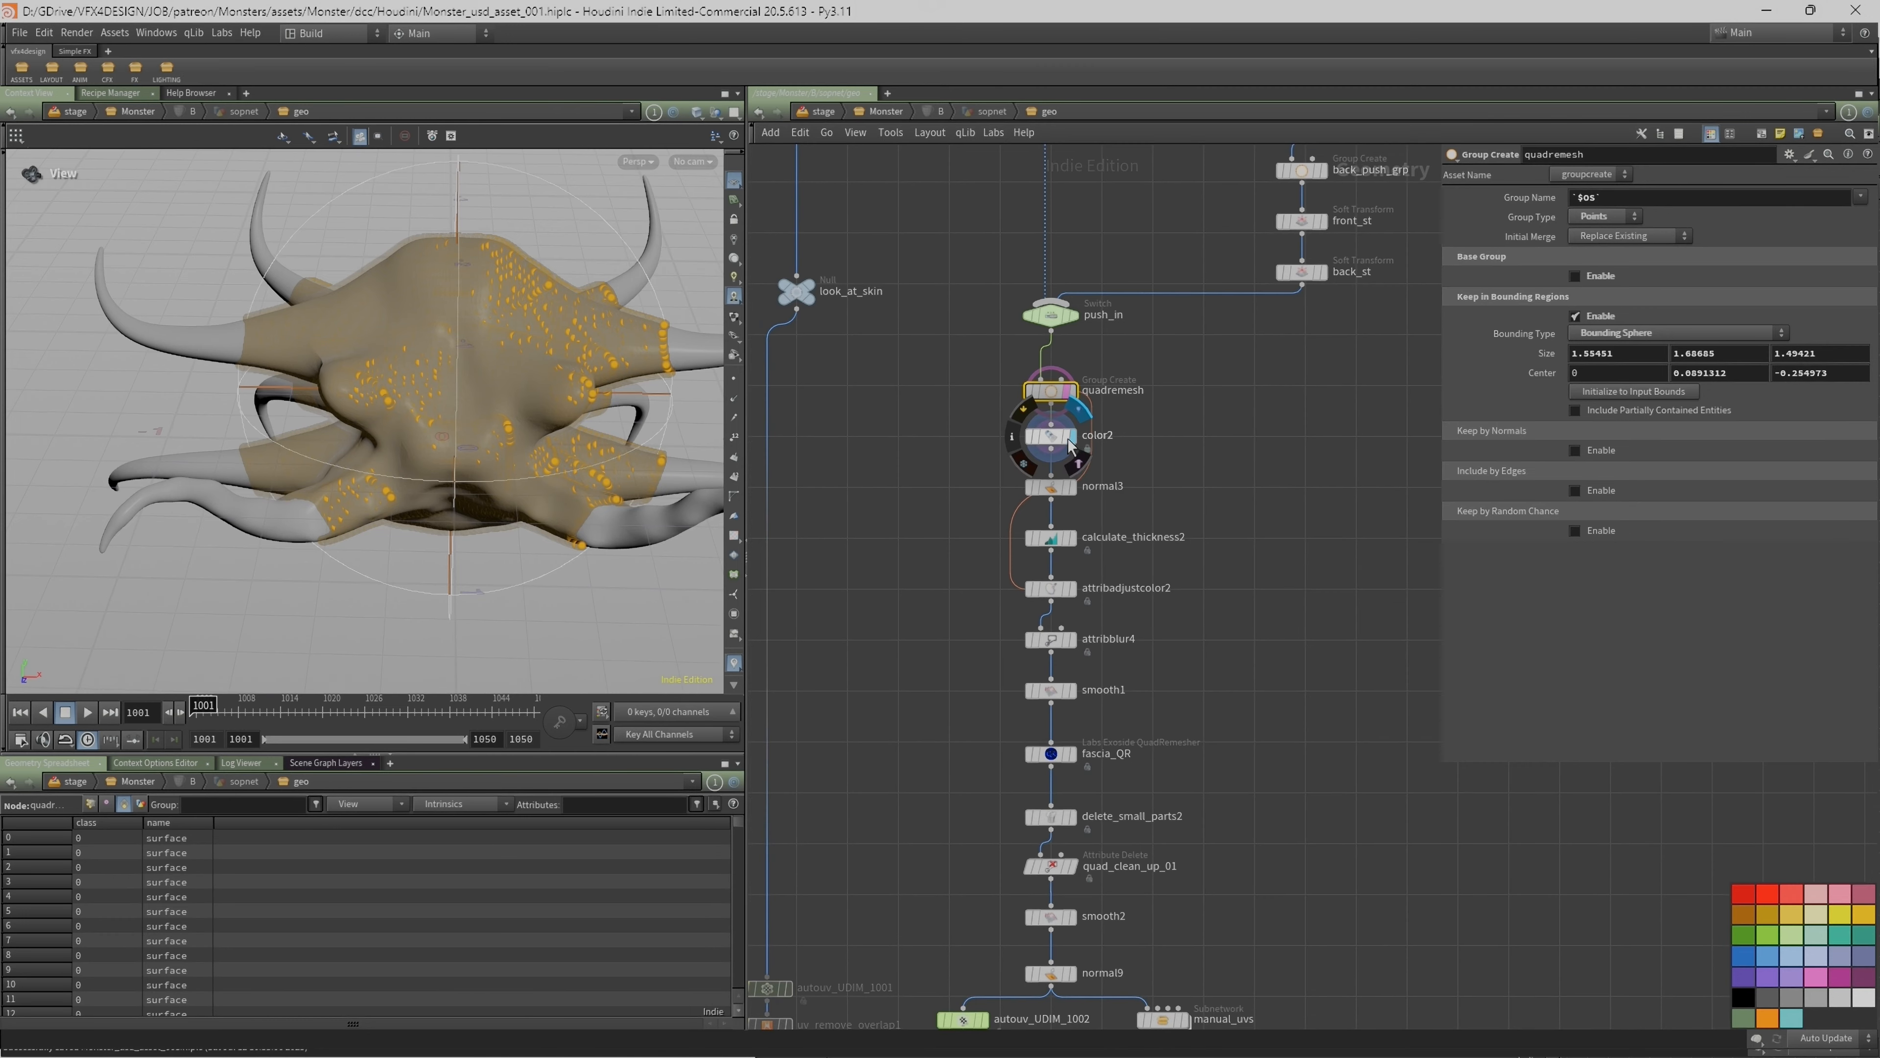
pyautogui.click(1055, 444)
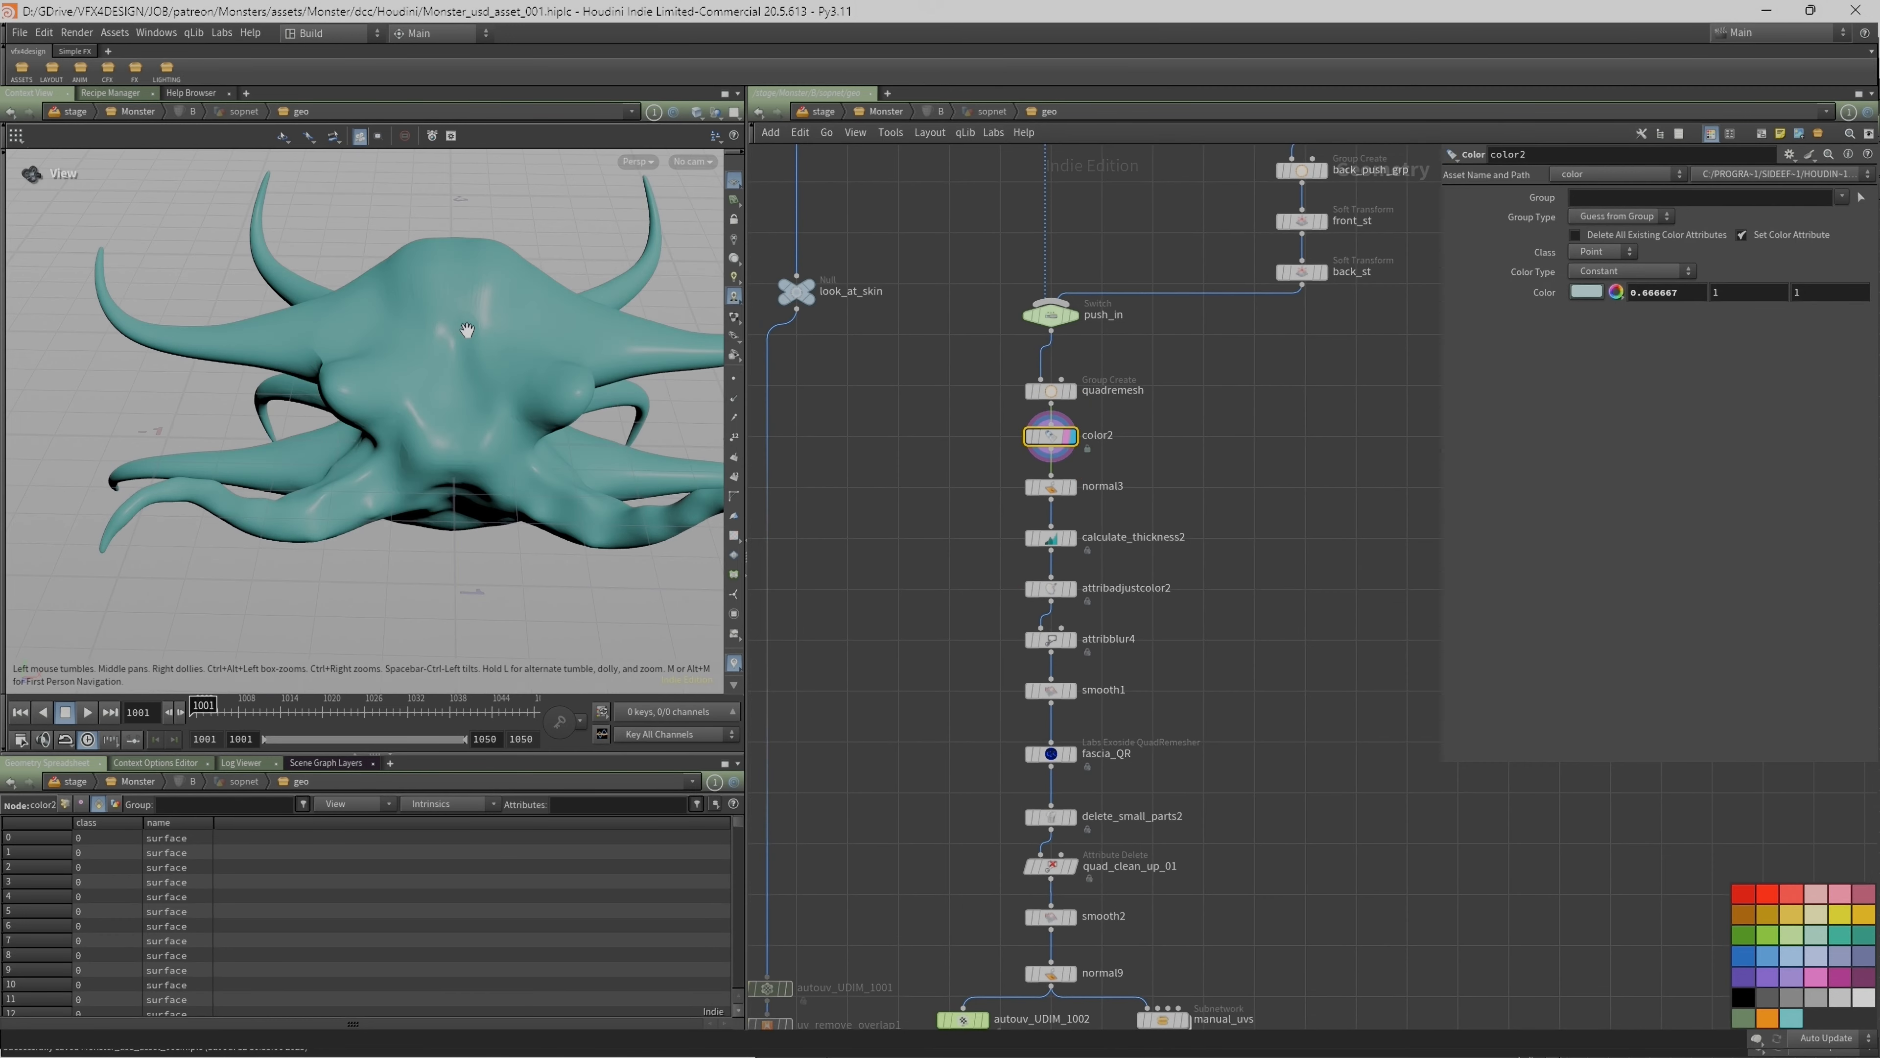
# Step: Review the node information of calculate_thickness2, including its point attributes and groups
pyautogui.moveTo(465, 326); pyautogui.dragTo(444, 354)
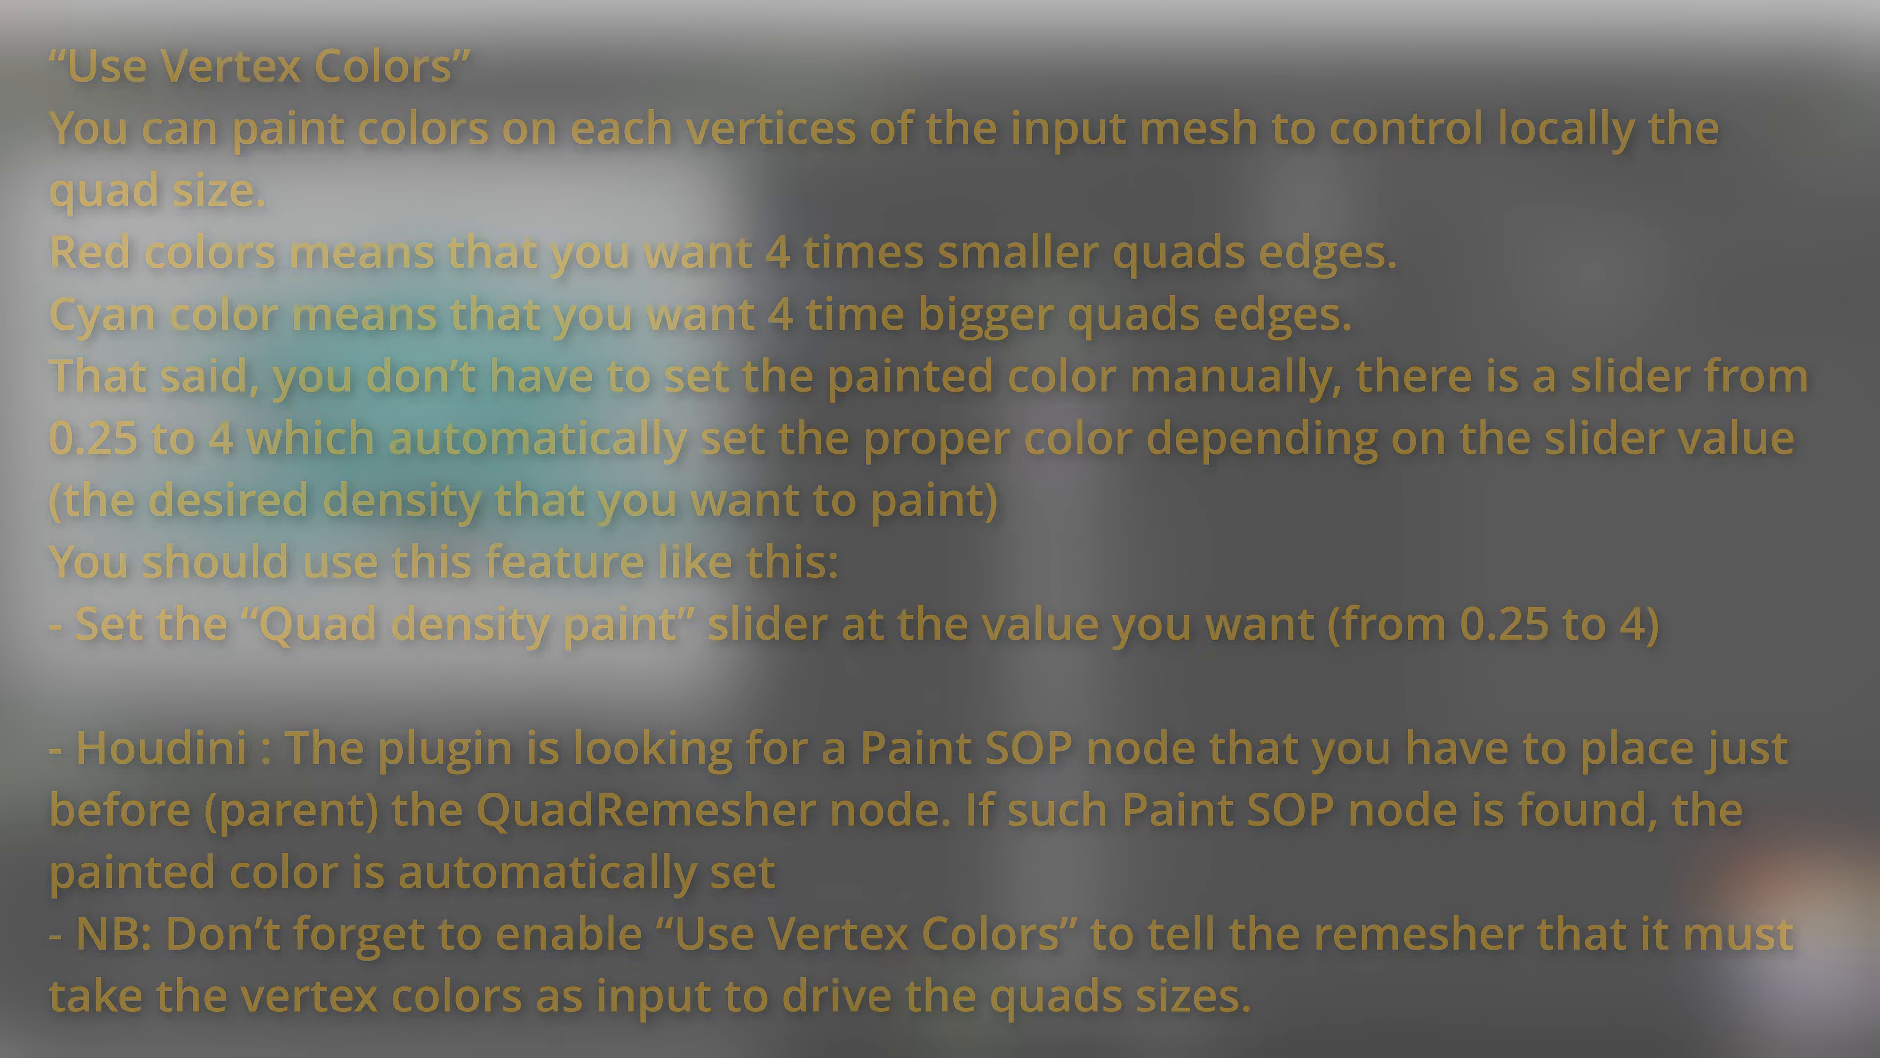
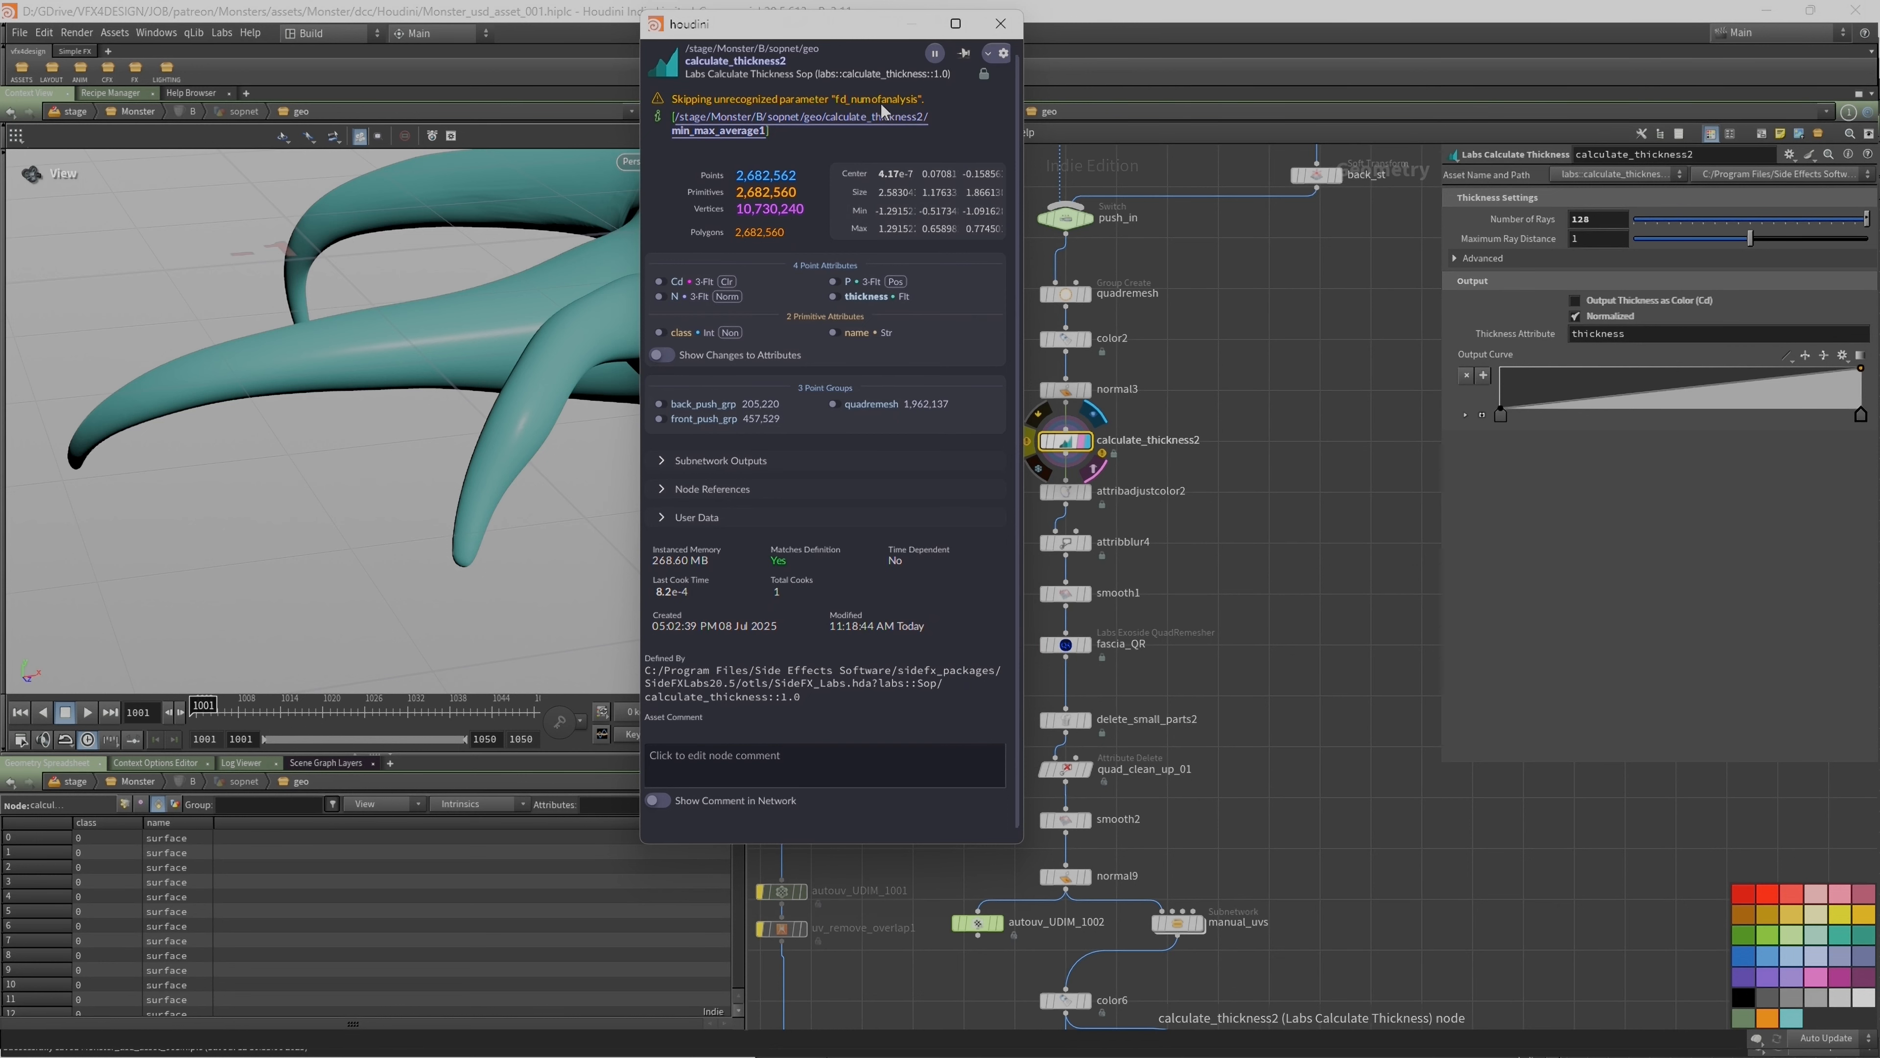
pyautogui.moveTo(851, 24); pyautogui.dragTo(850, 145)
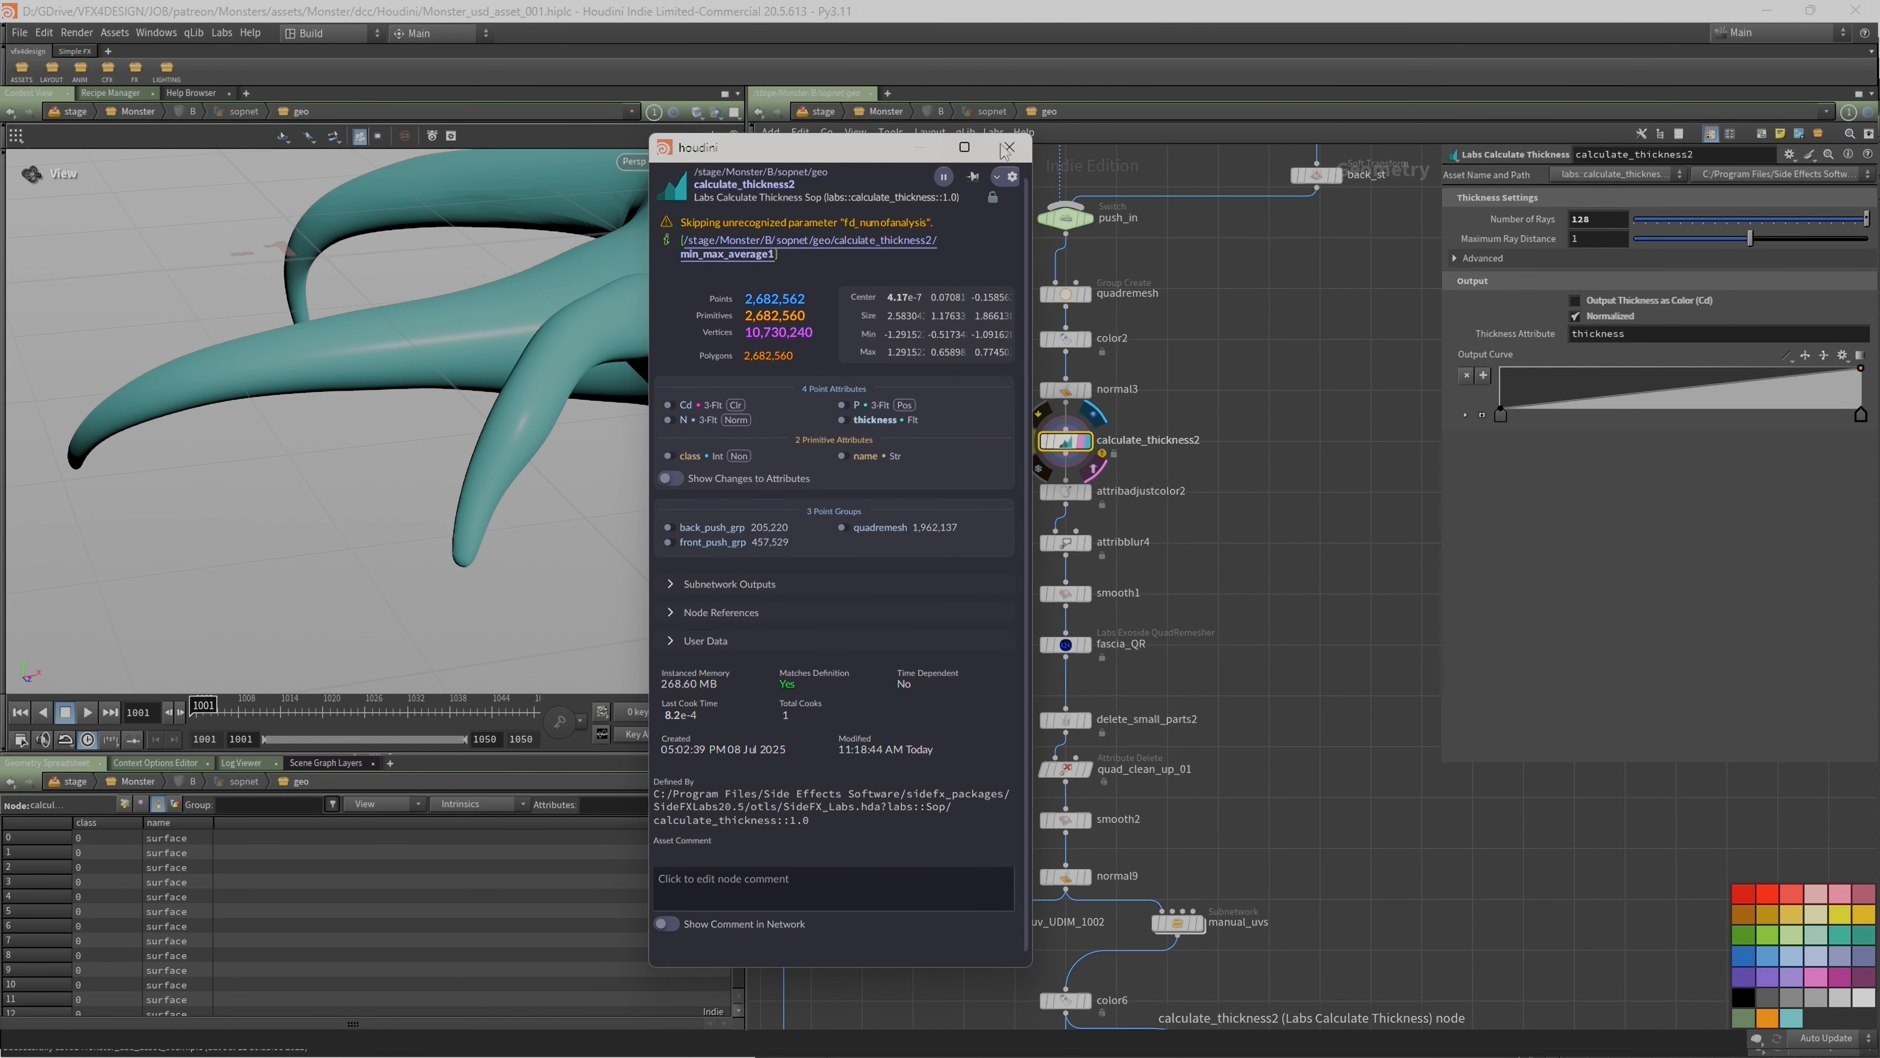
pyautogui.click(1000, 145)
pyautogui.middleClick(1066, 390)
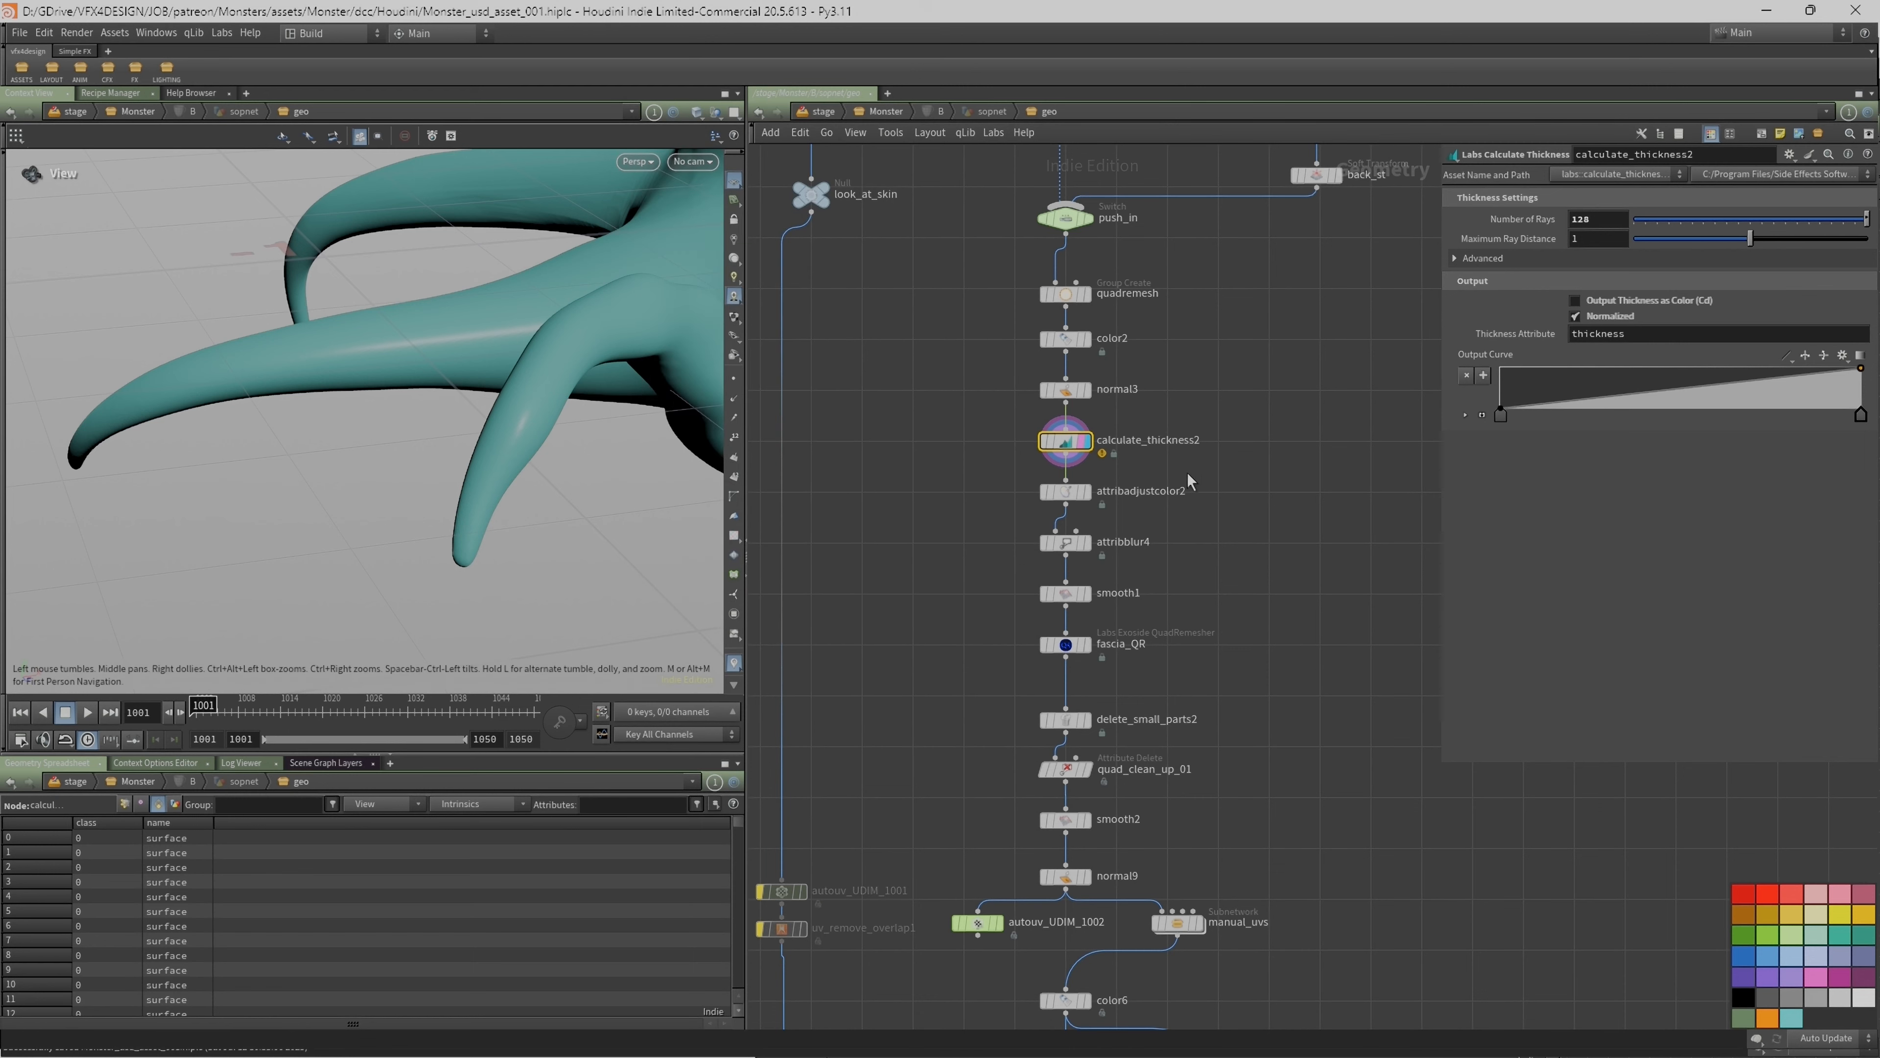
# Step: Visualize the thickness point attribute of calculate_thickness2 and examine its colouring across the body and tentacles
pyautogui.click(1022, 445)
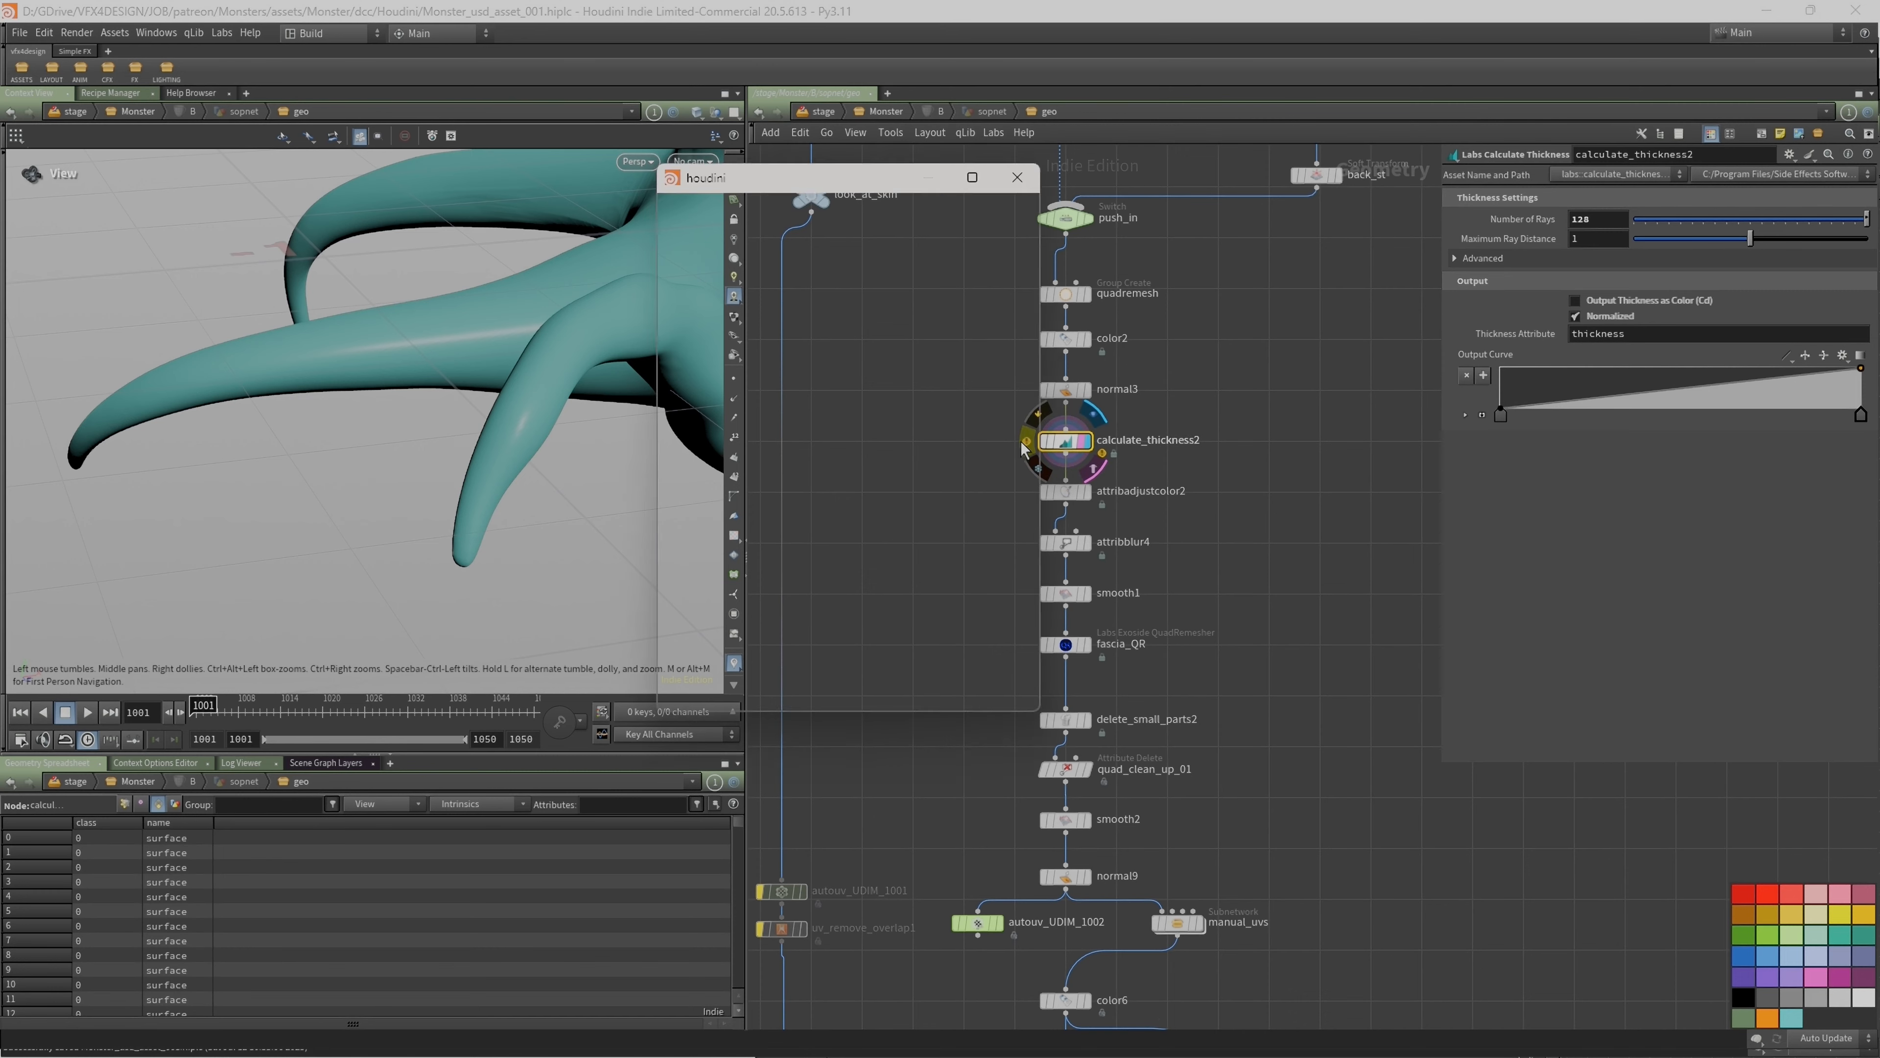
pyautogui.click(842, 419)
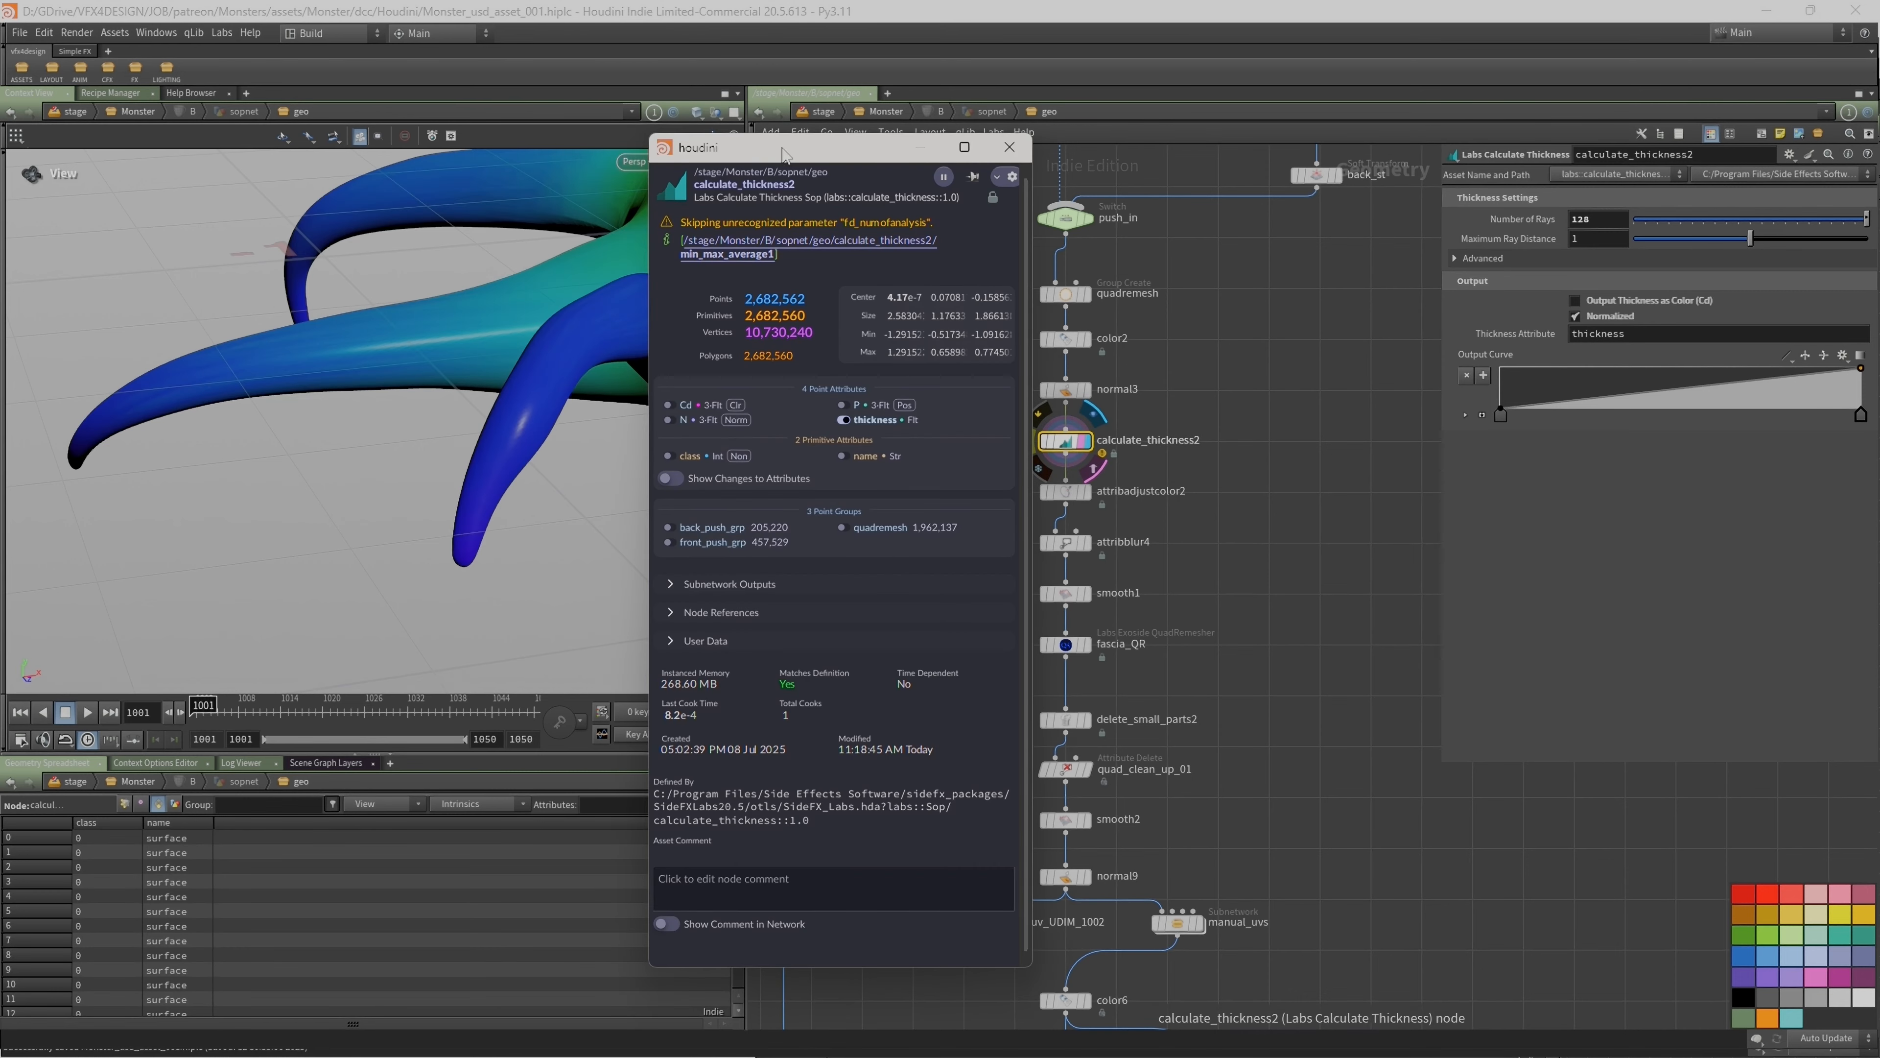
pyautogui.moveTo(785, 146); pyautogui.dragTo(1629, 491)
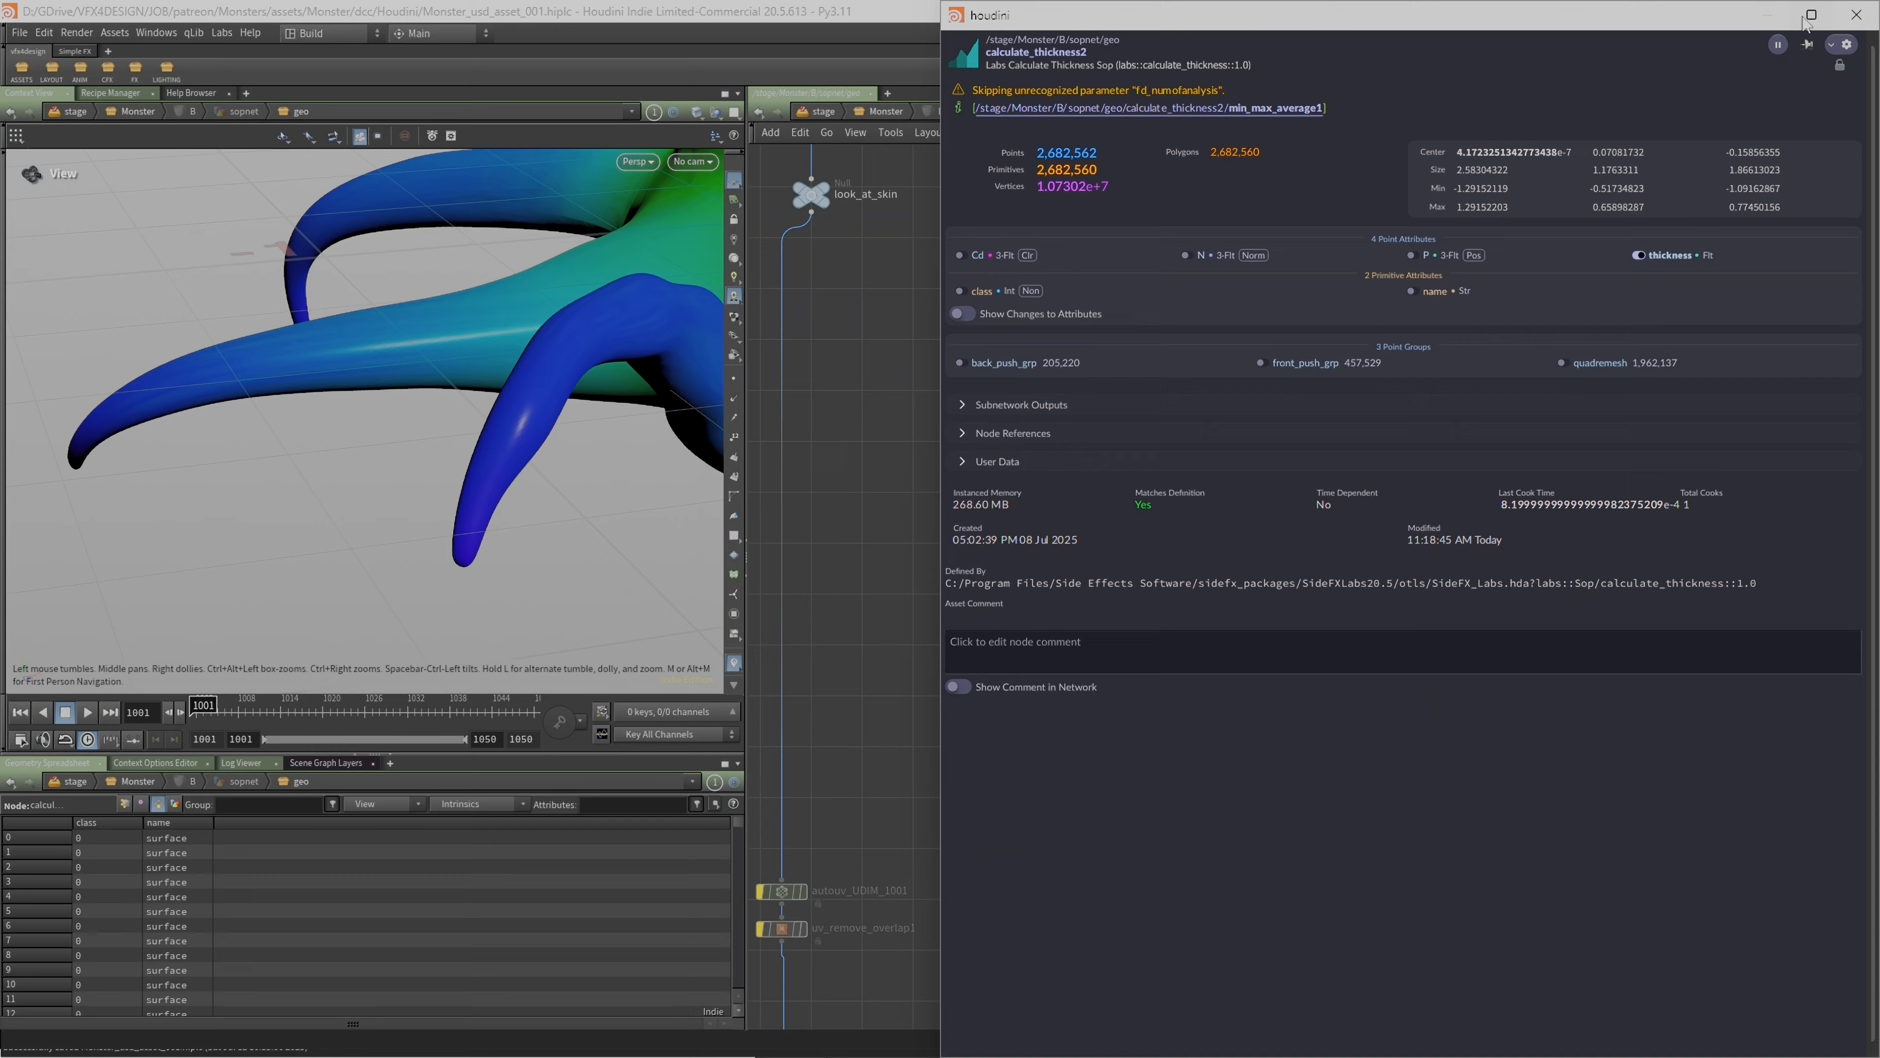
pyautogui.click(1811, 16)
pyautogui.click(1820, 15)
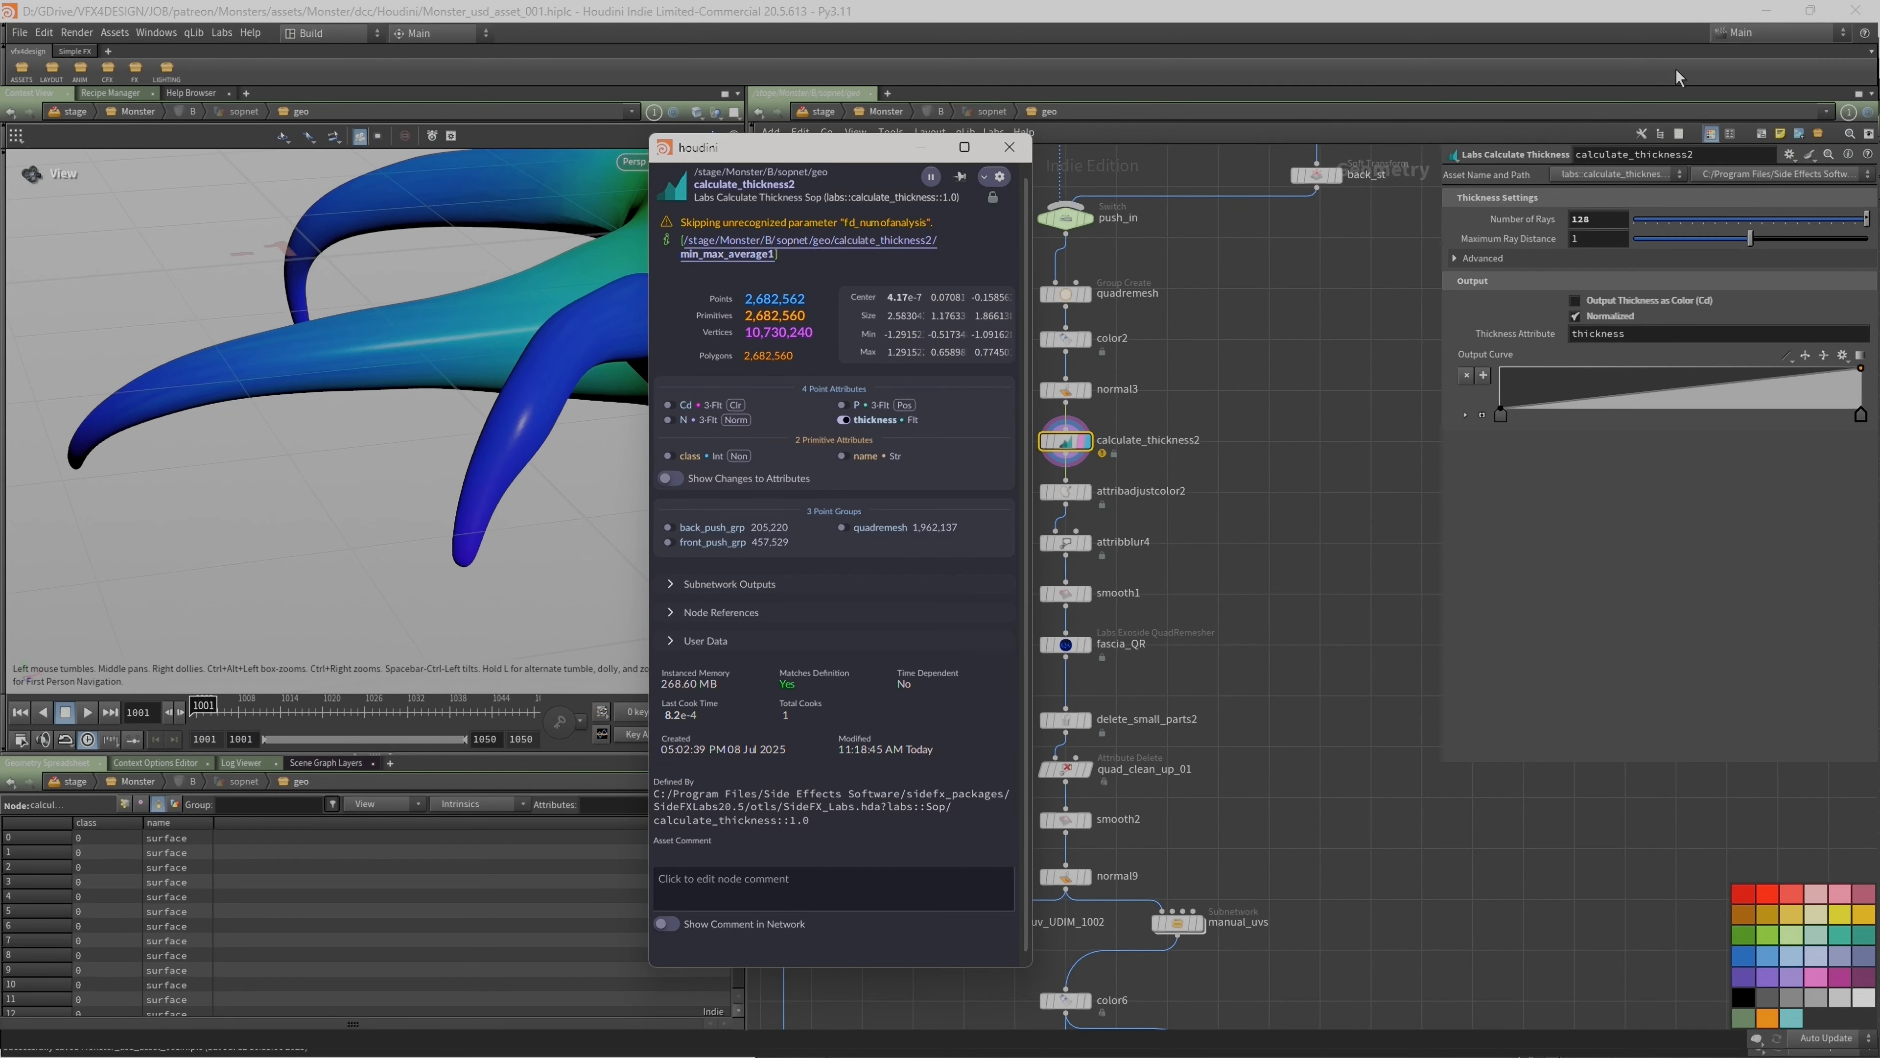
pyautogui.click(1009, 147)
pyautogui.moveTo(299, 353); pyautogui.dragTo(226, 441)
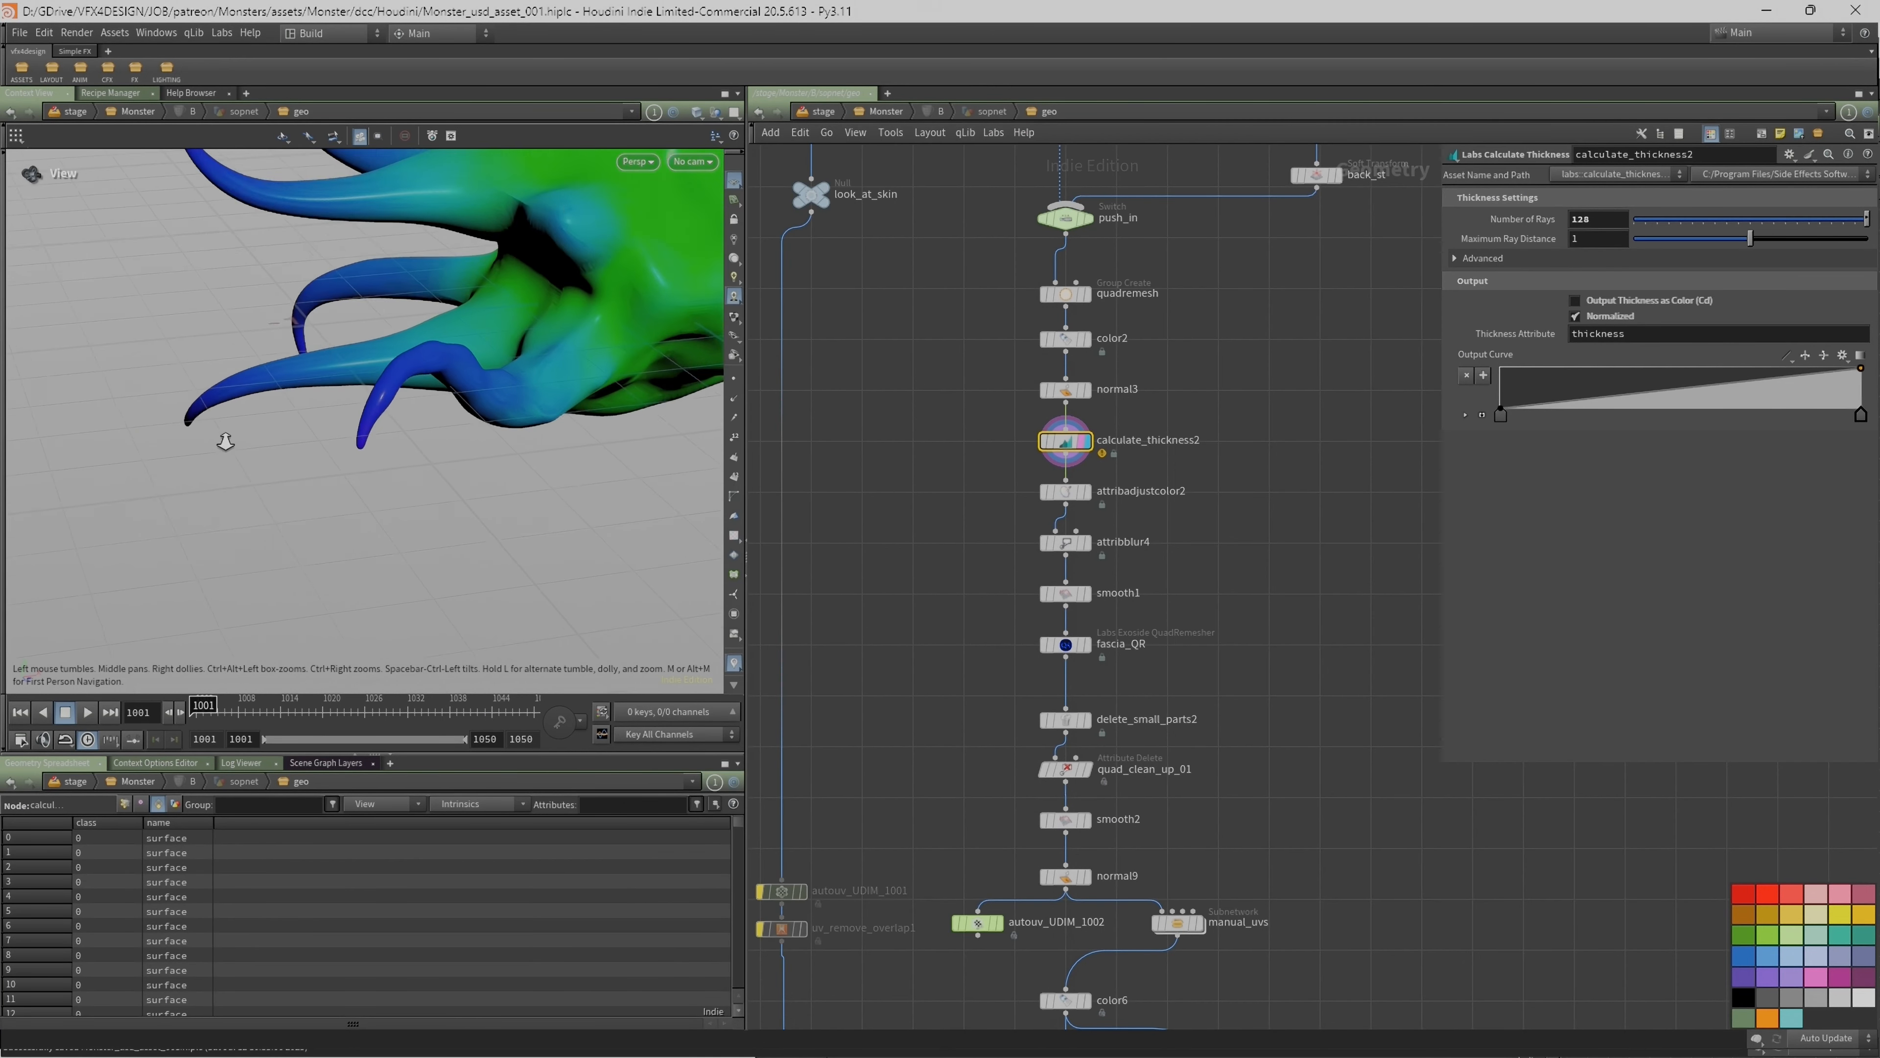
pyautogui.moveTo(226, 442); pyautogui.dragTo(194, 393, button='right')
pyautogui.moveTo(194, 392); pyautogui.dragTo(179, 297)
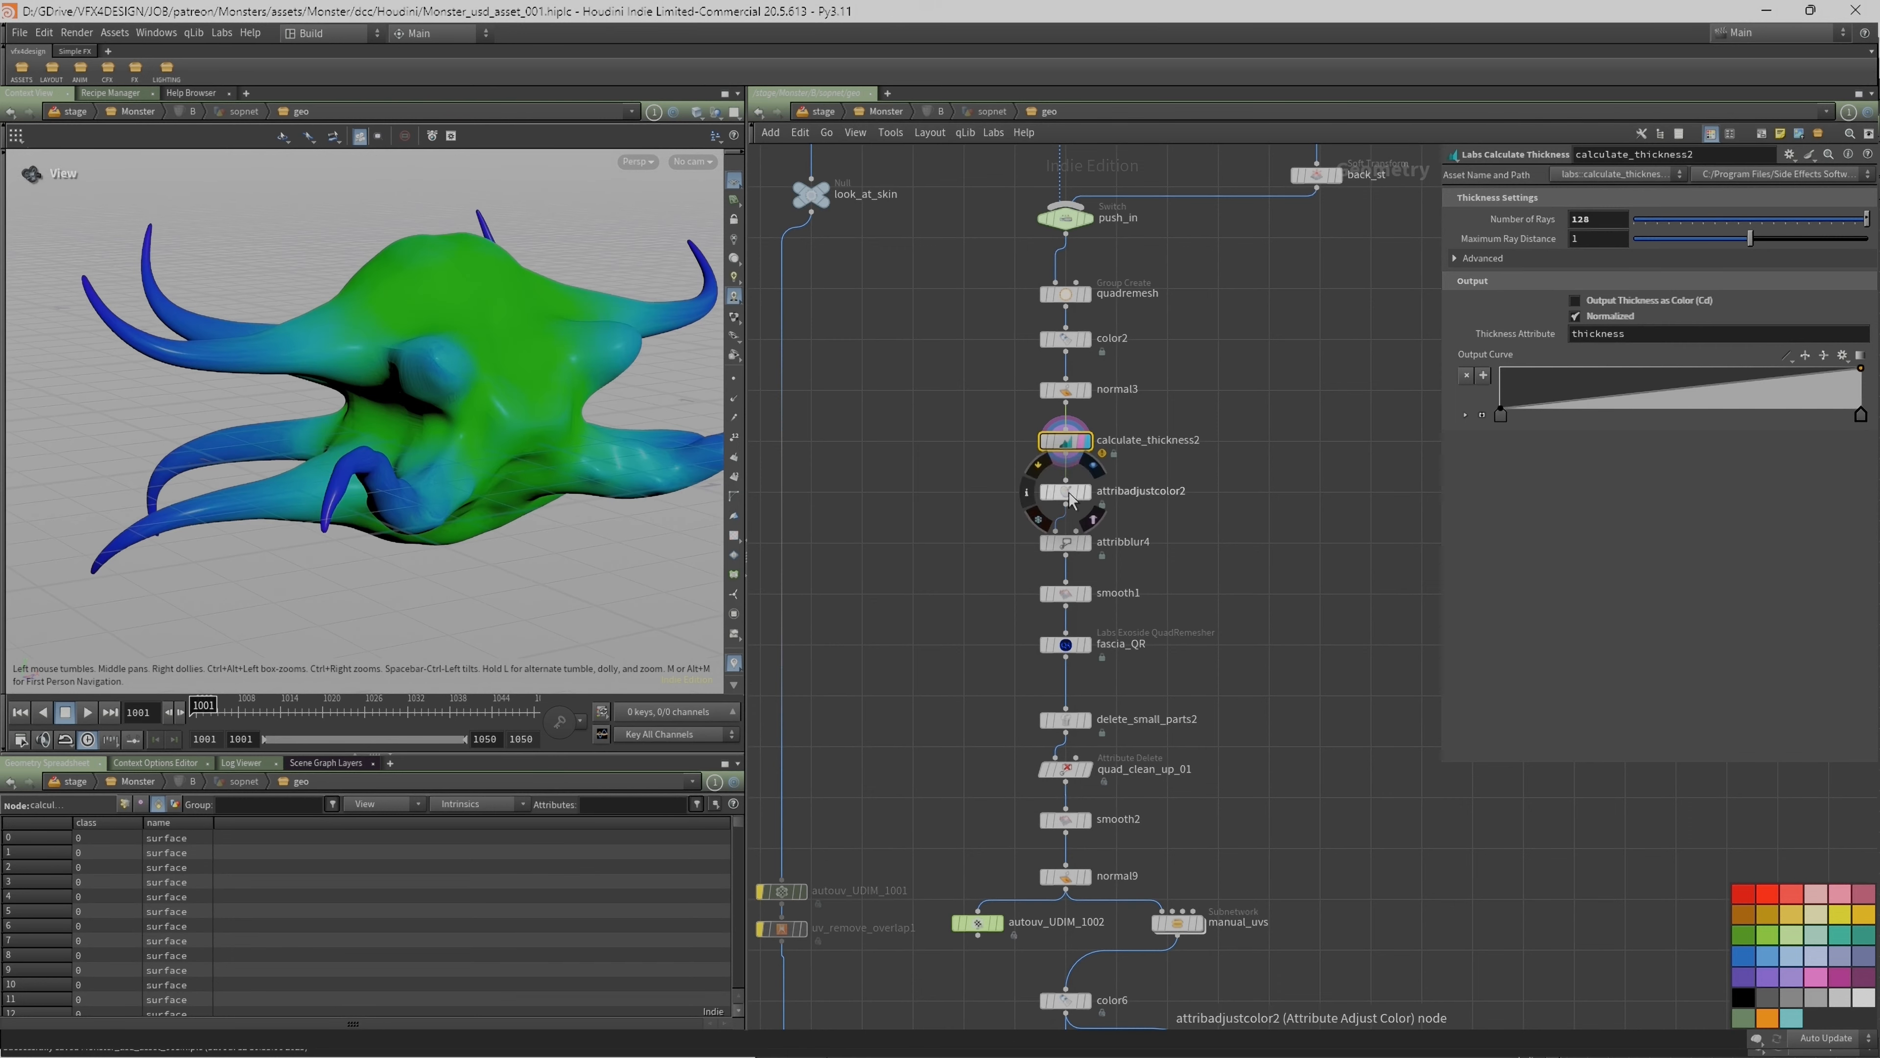
# Step: Display attribadjustcolor2, attribblur4 and smooth1 in turn to compare the thickness-driven red colouring on the tentacles
pyautogui.click(1091, 498)
pyautogui.click(1093, 516)
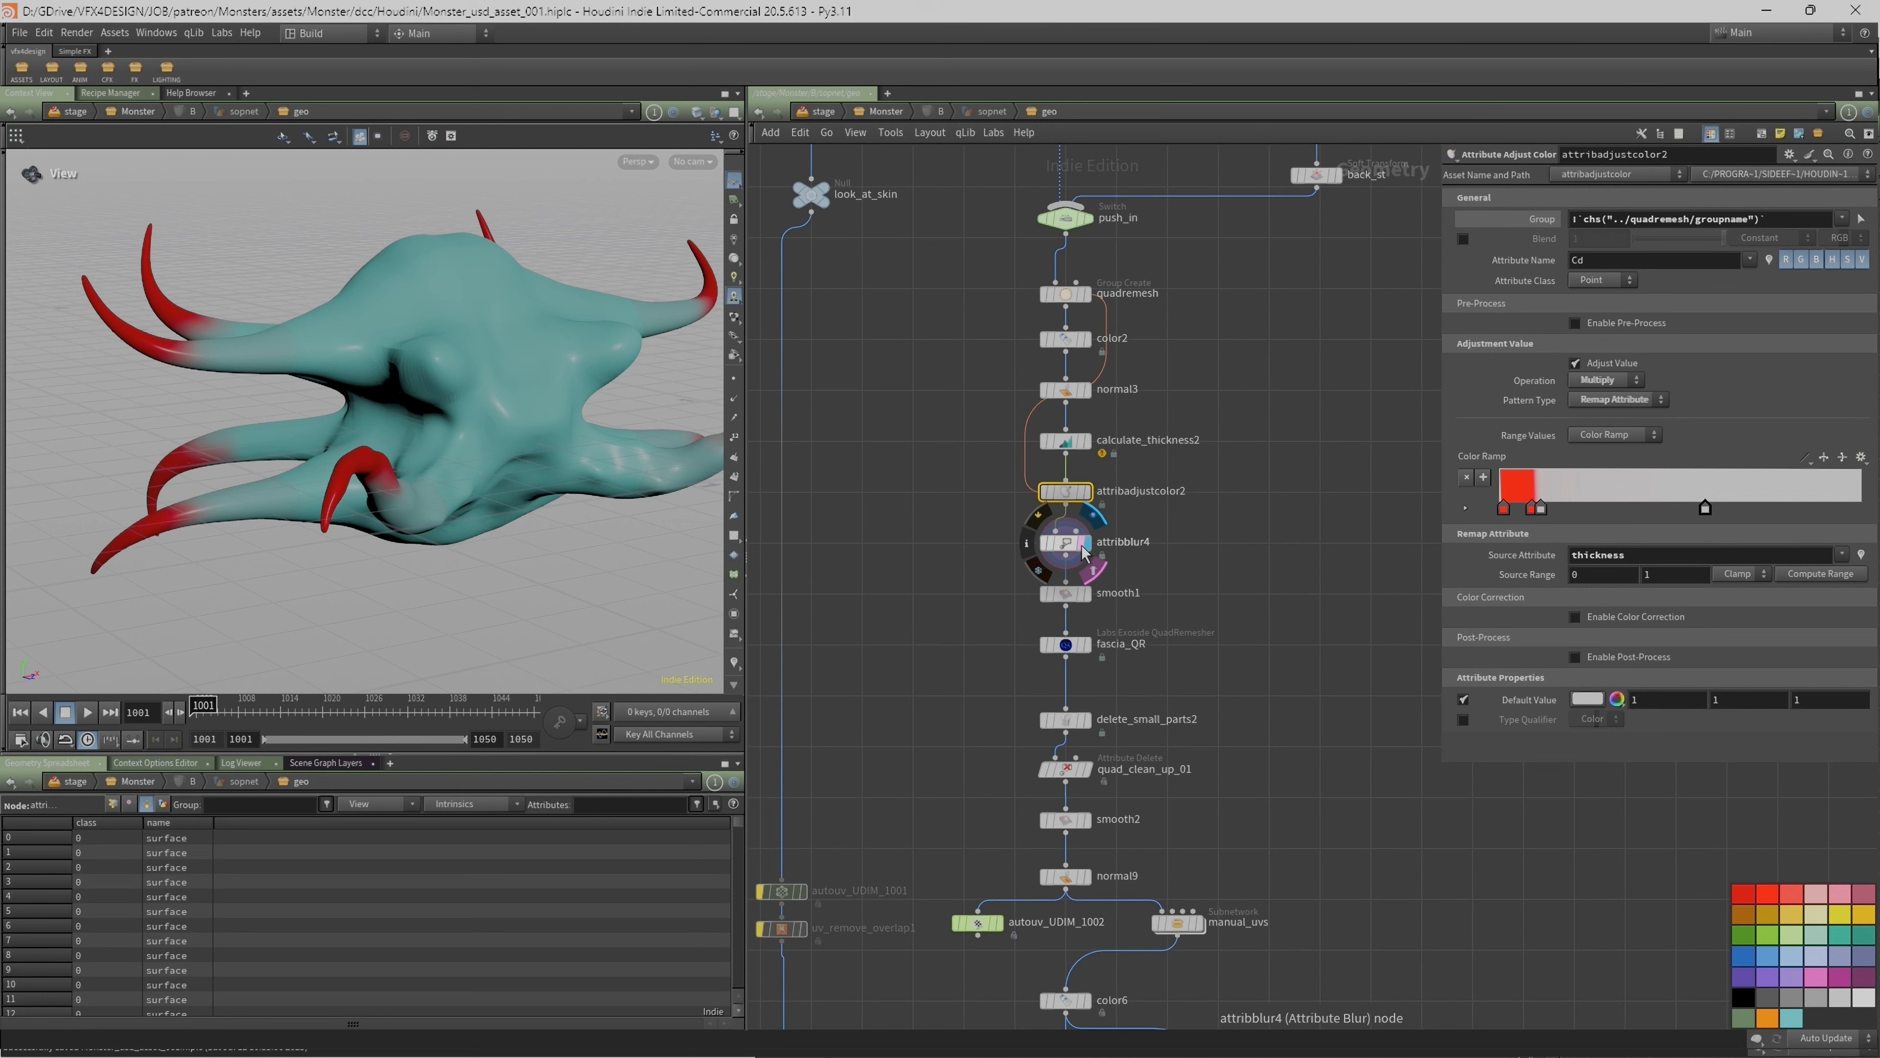
pyautogui.click(1086, 544)
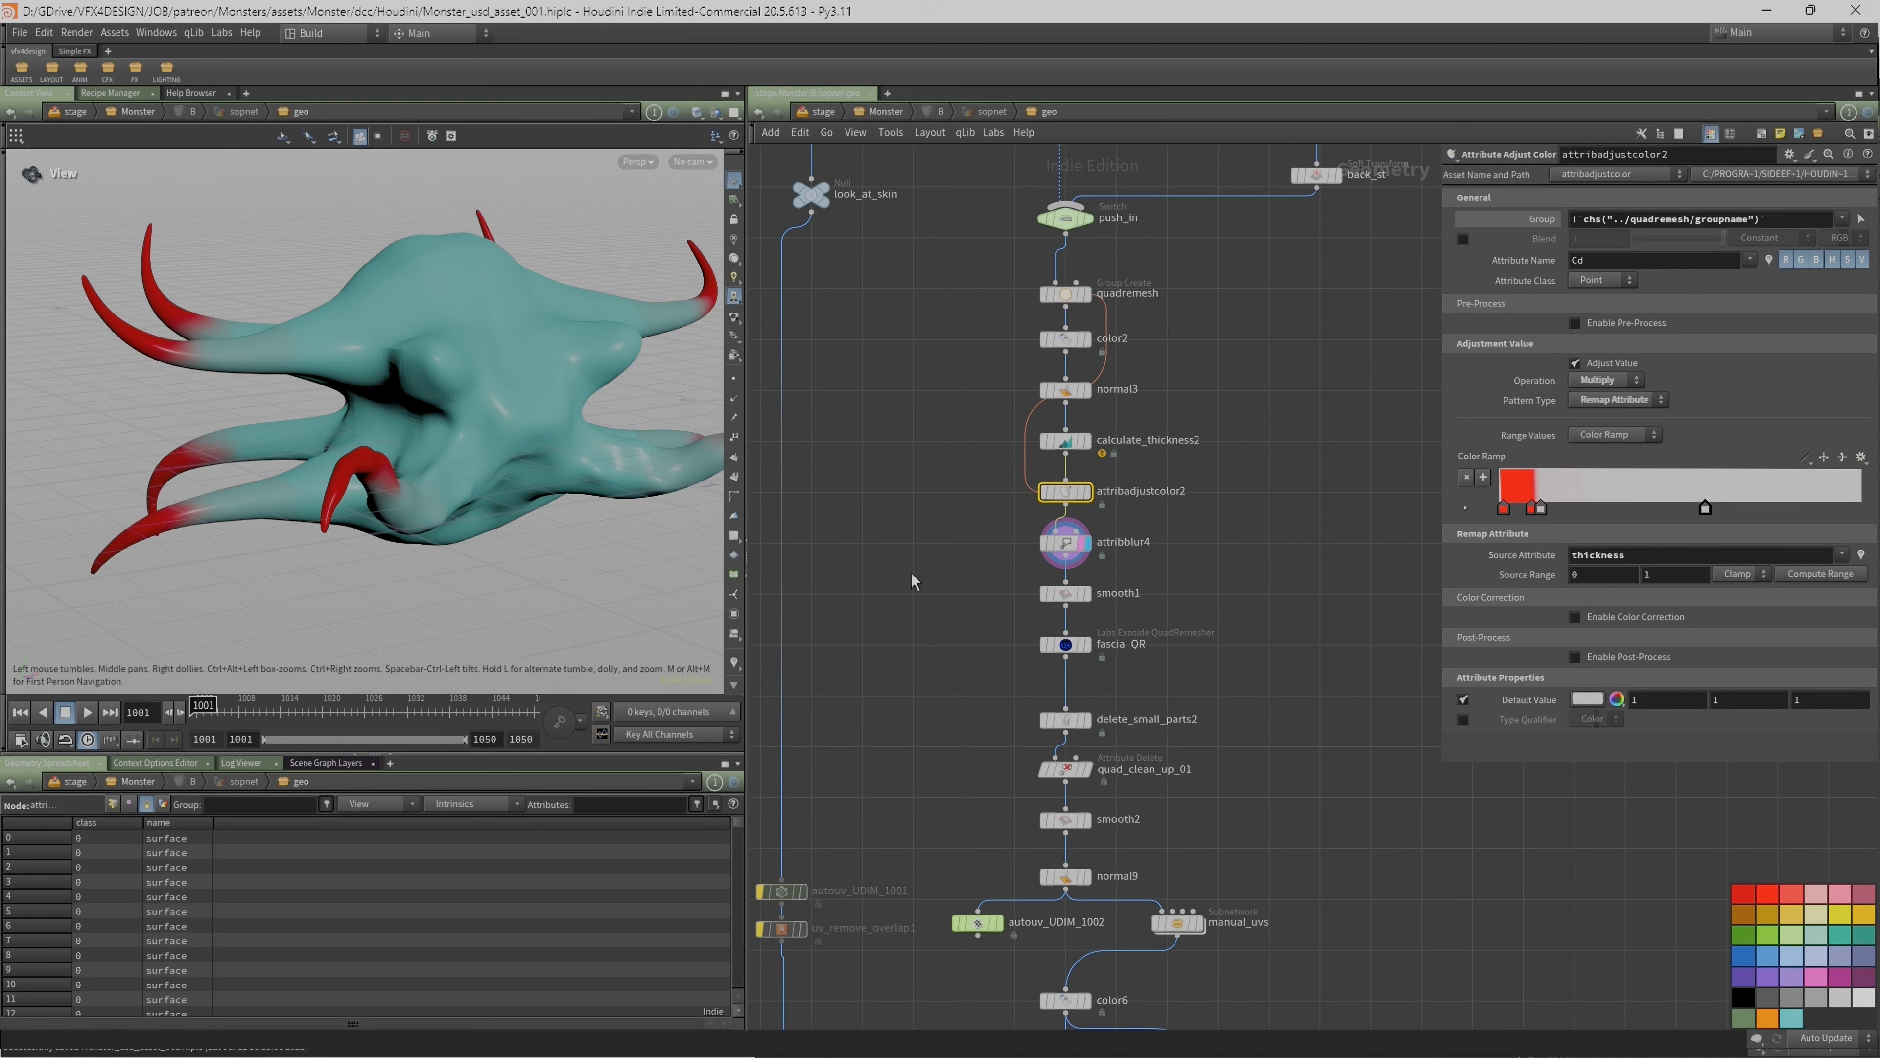
pyautogui.click(1086, 594)
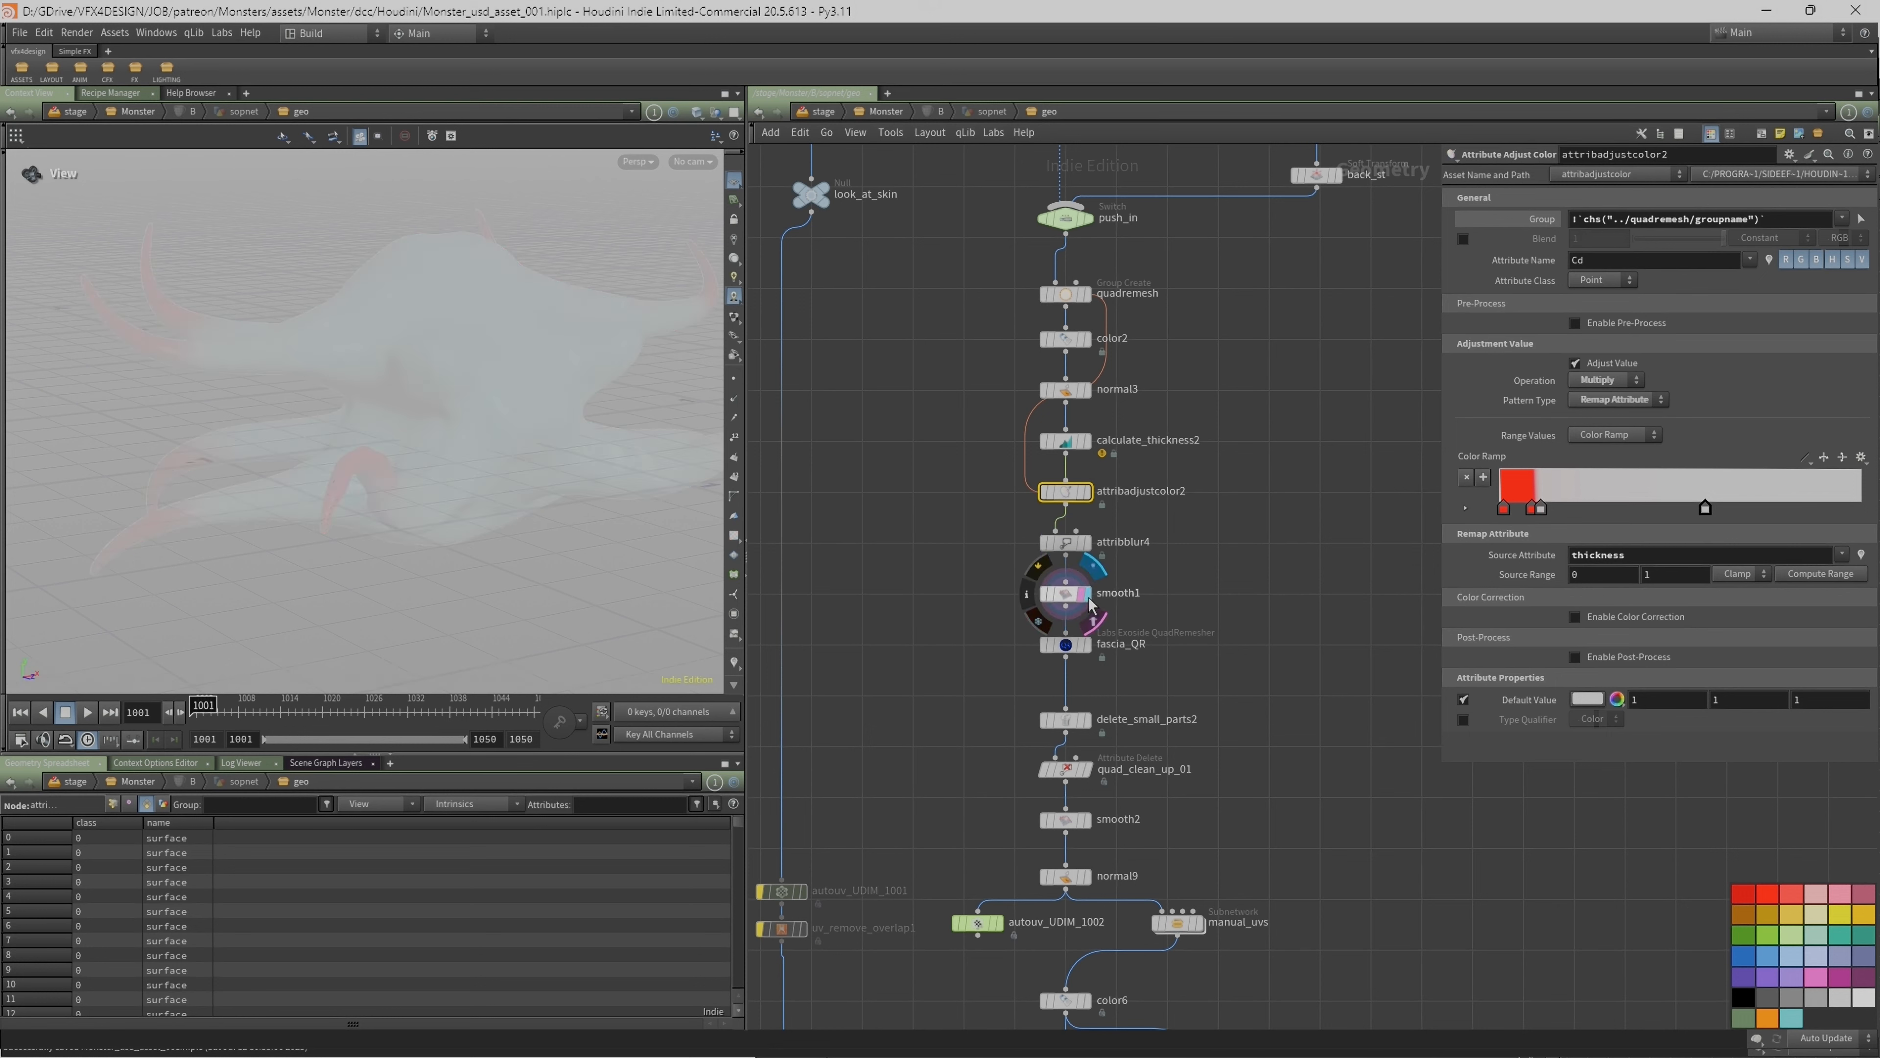
# Step: Inspect the parameters of attribblur4, attribadjustcolor2 and smooth1 that define and soften the Cd colour
pyautogui.click(1063, 543)
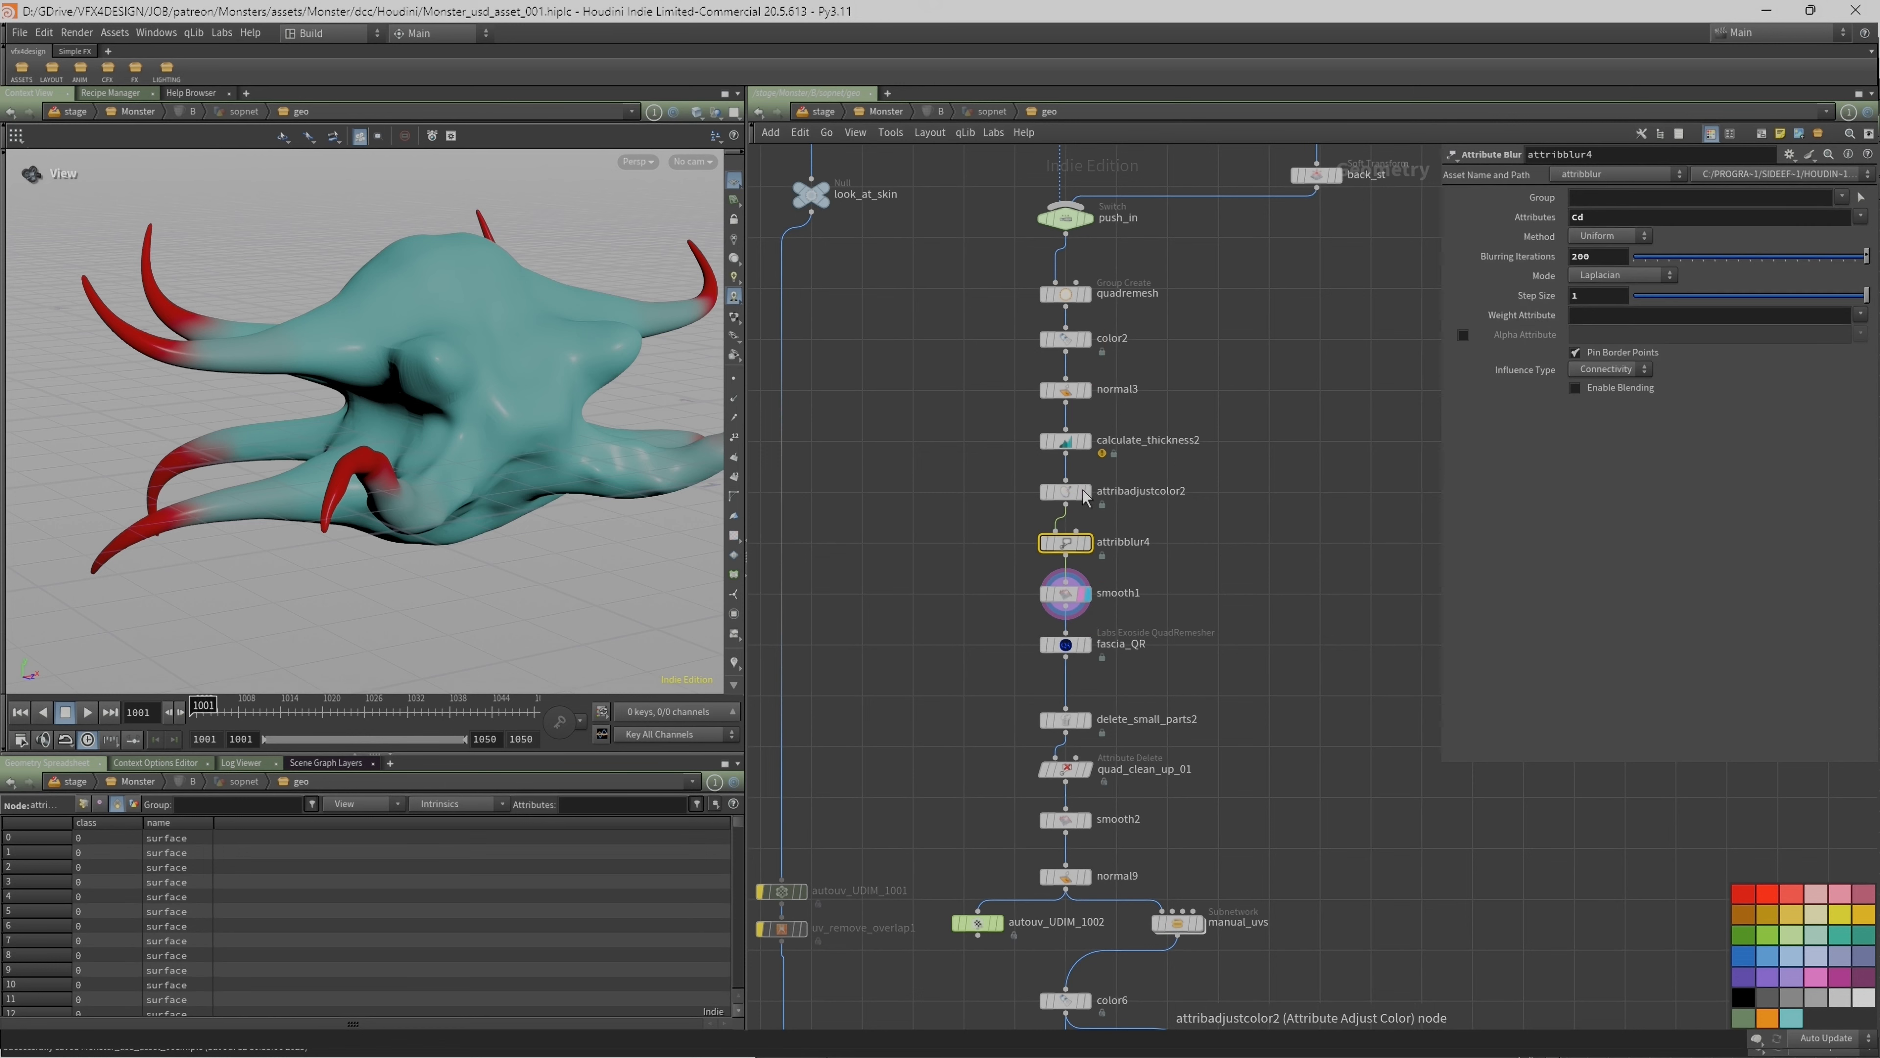
pyautogui.click(1066, 491)
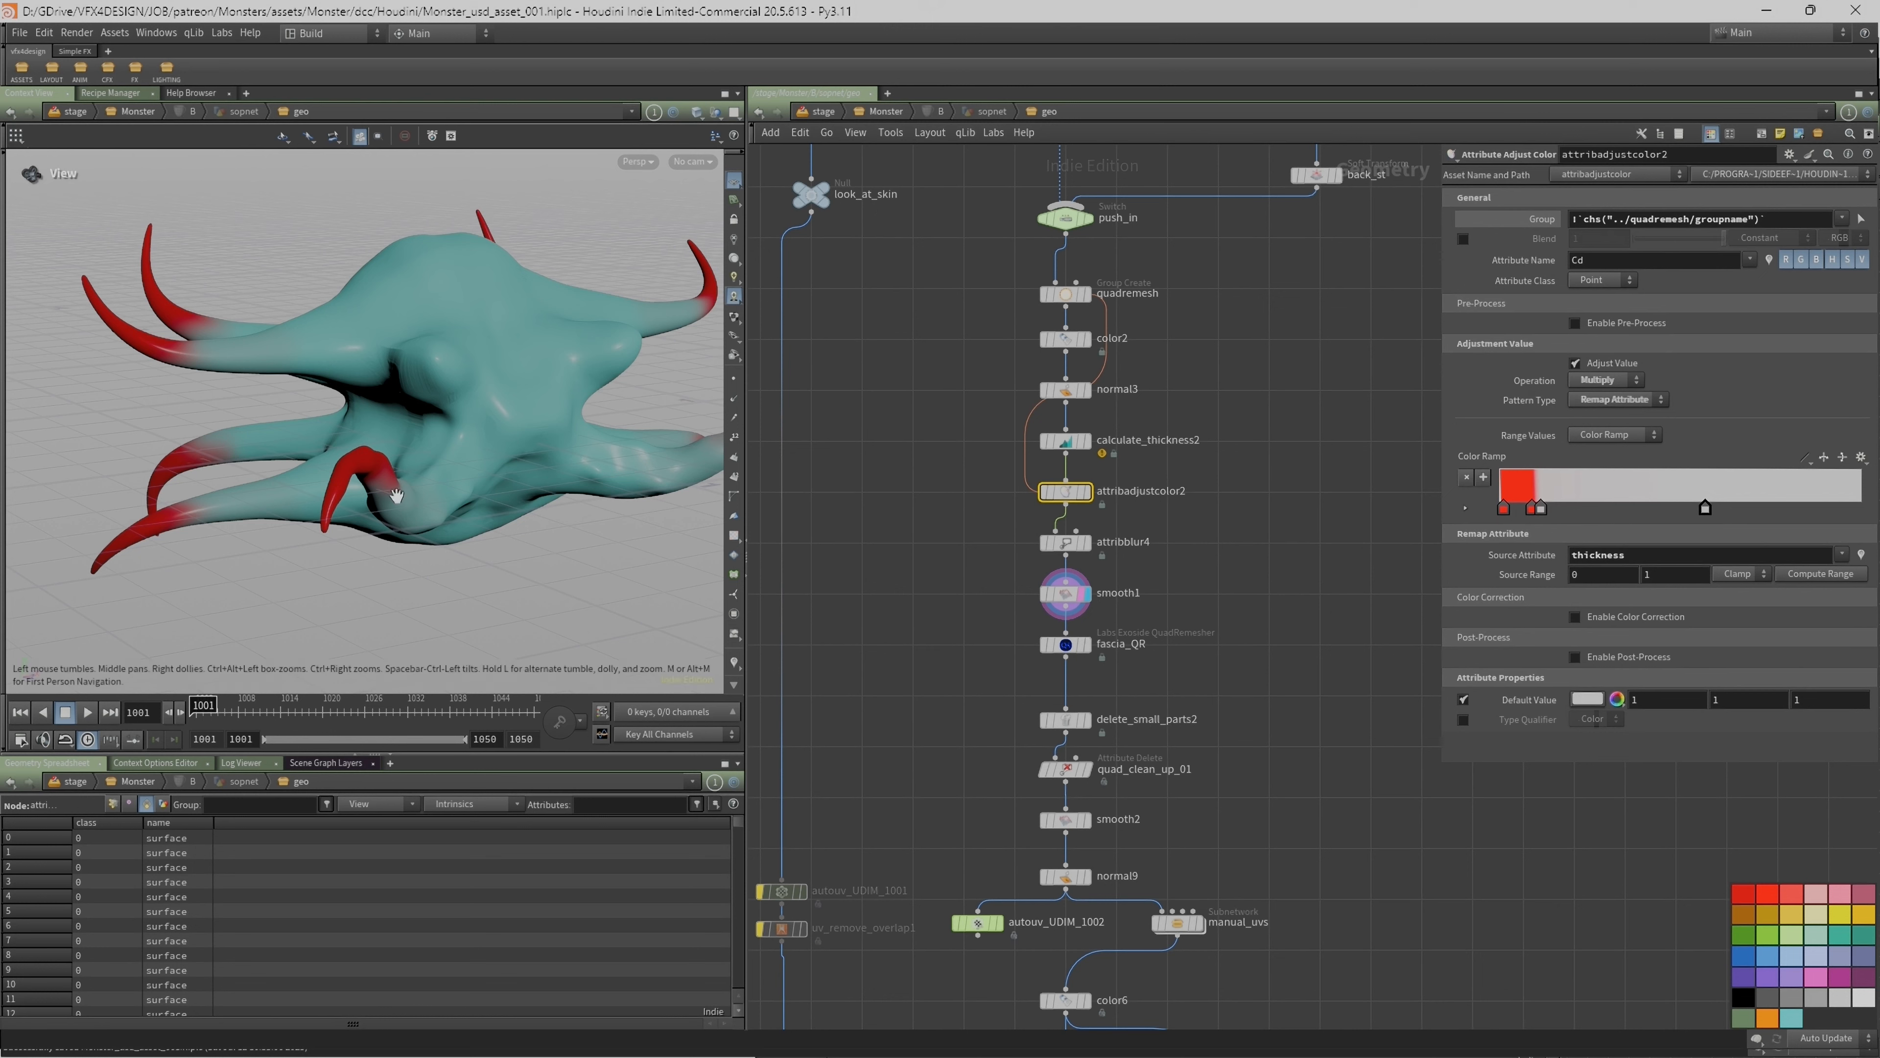
pyautogui.click(1060, 593)
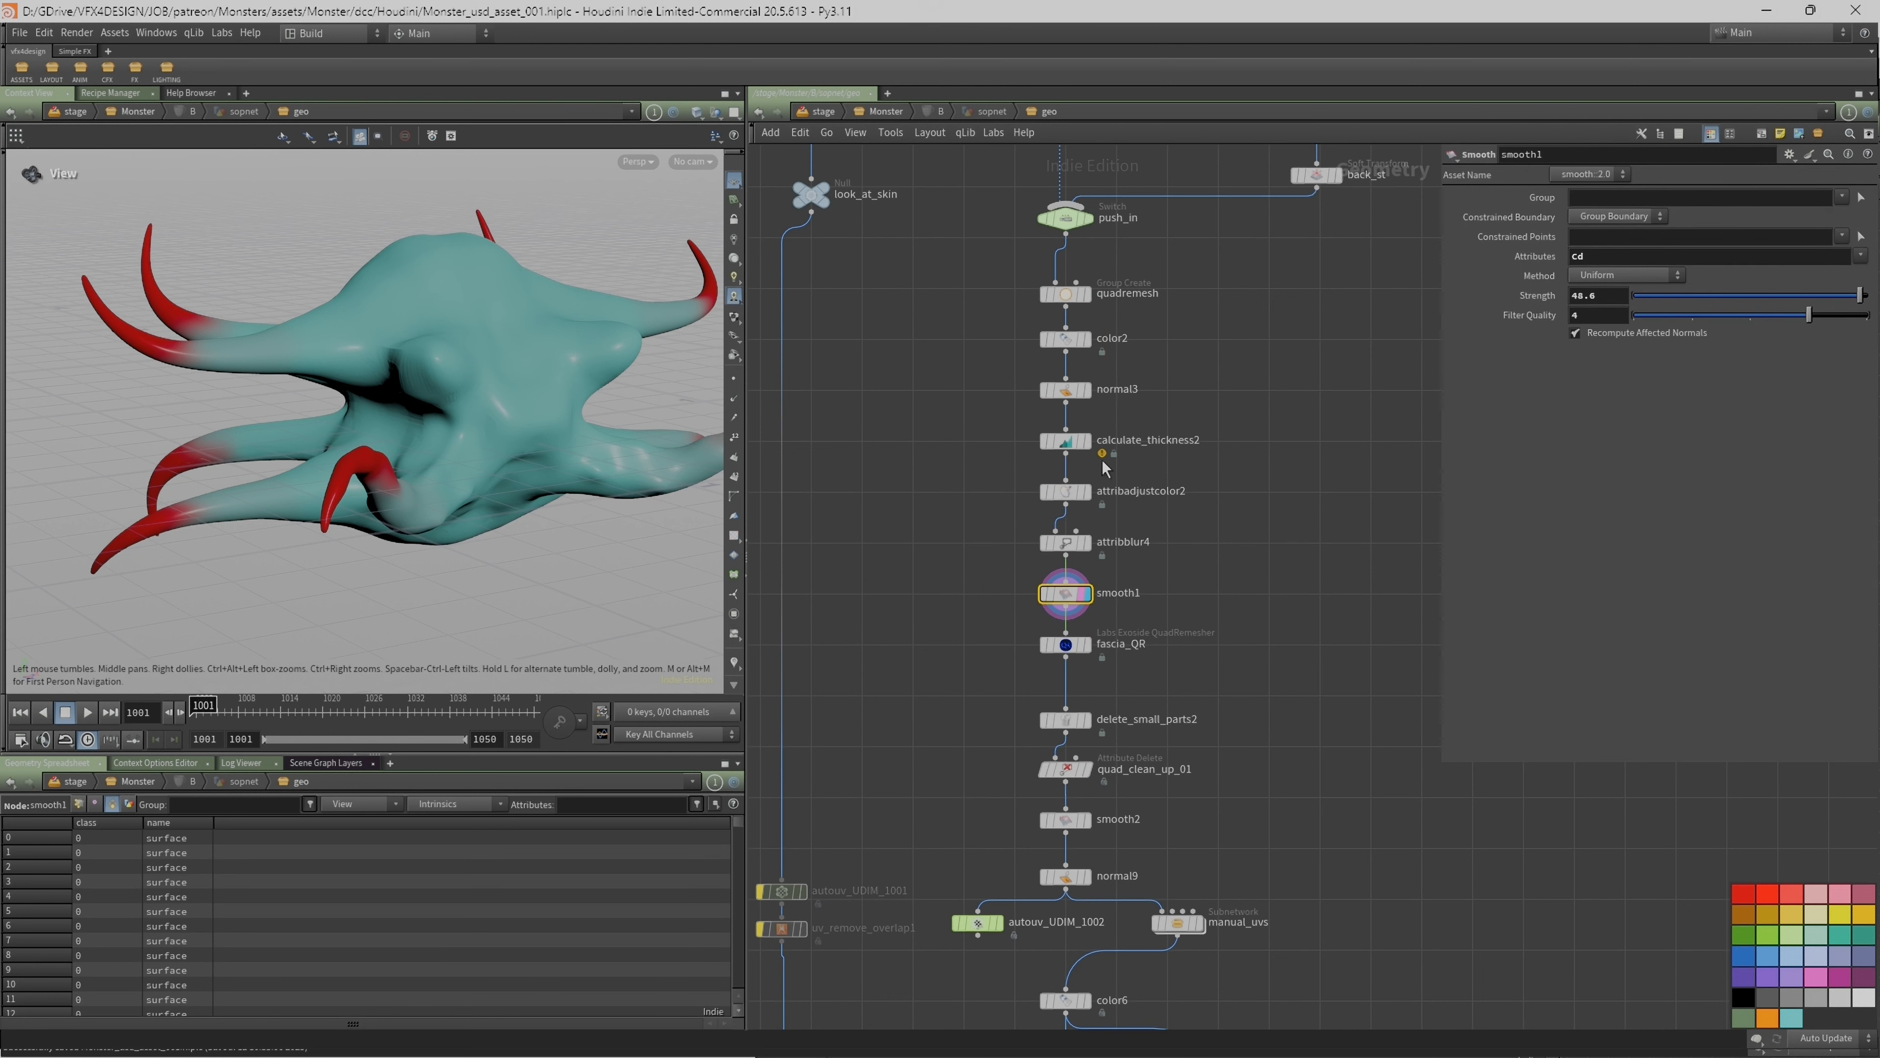
pyautogui.click(1066, 541)
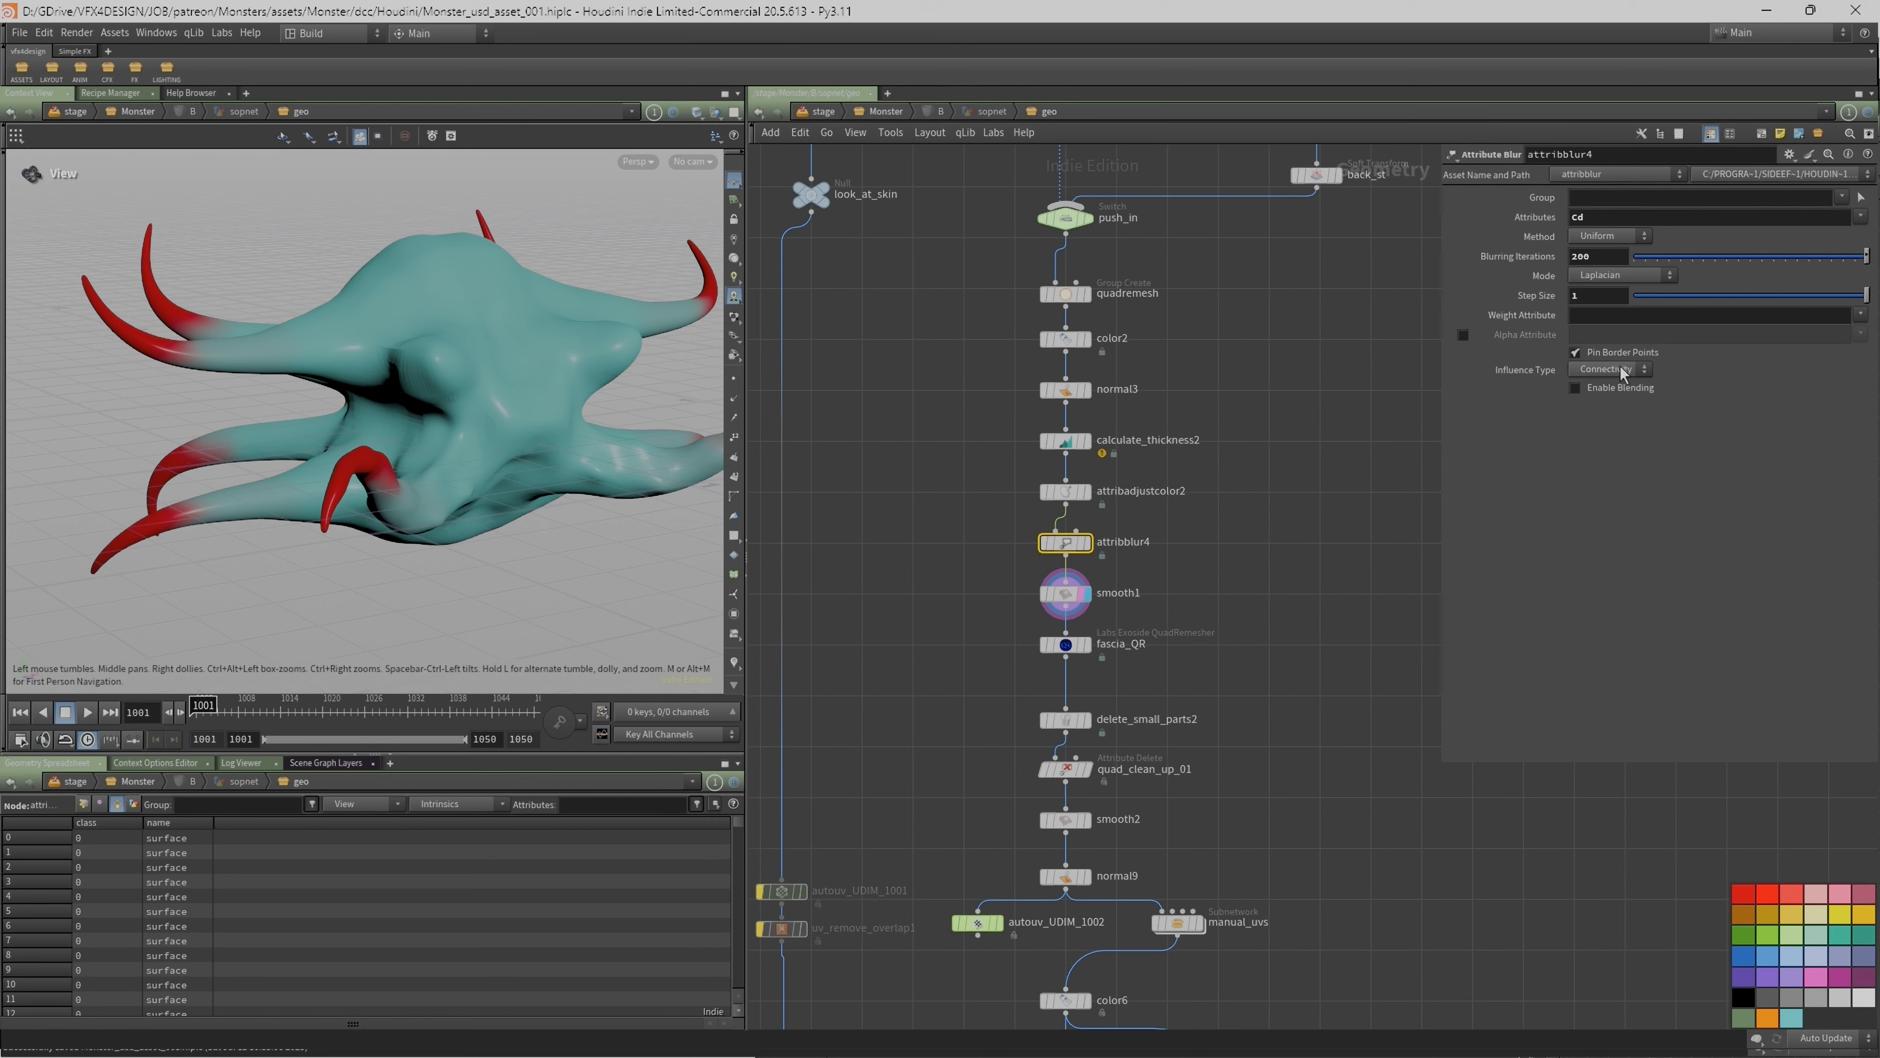
pyautogui.click(1065, 594)
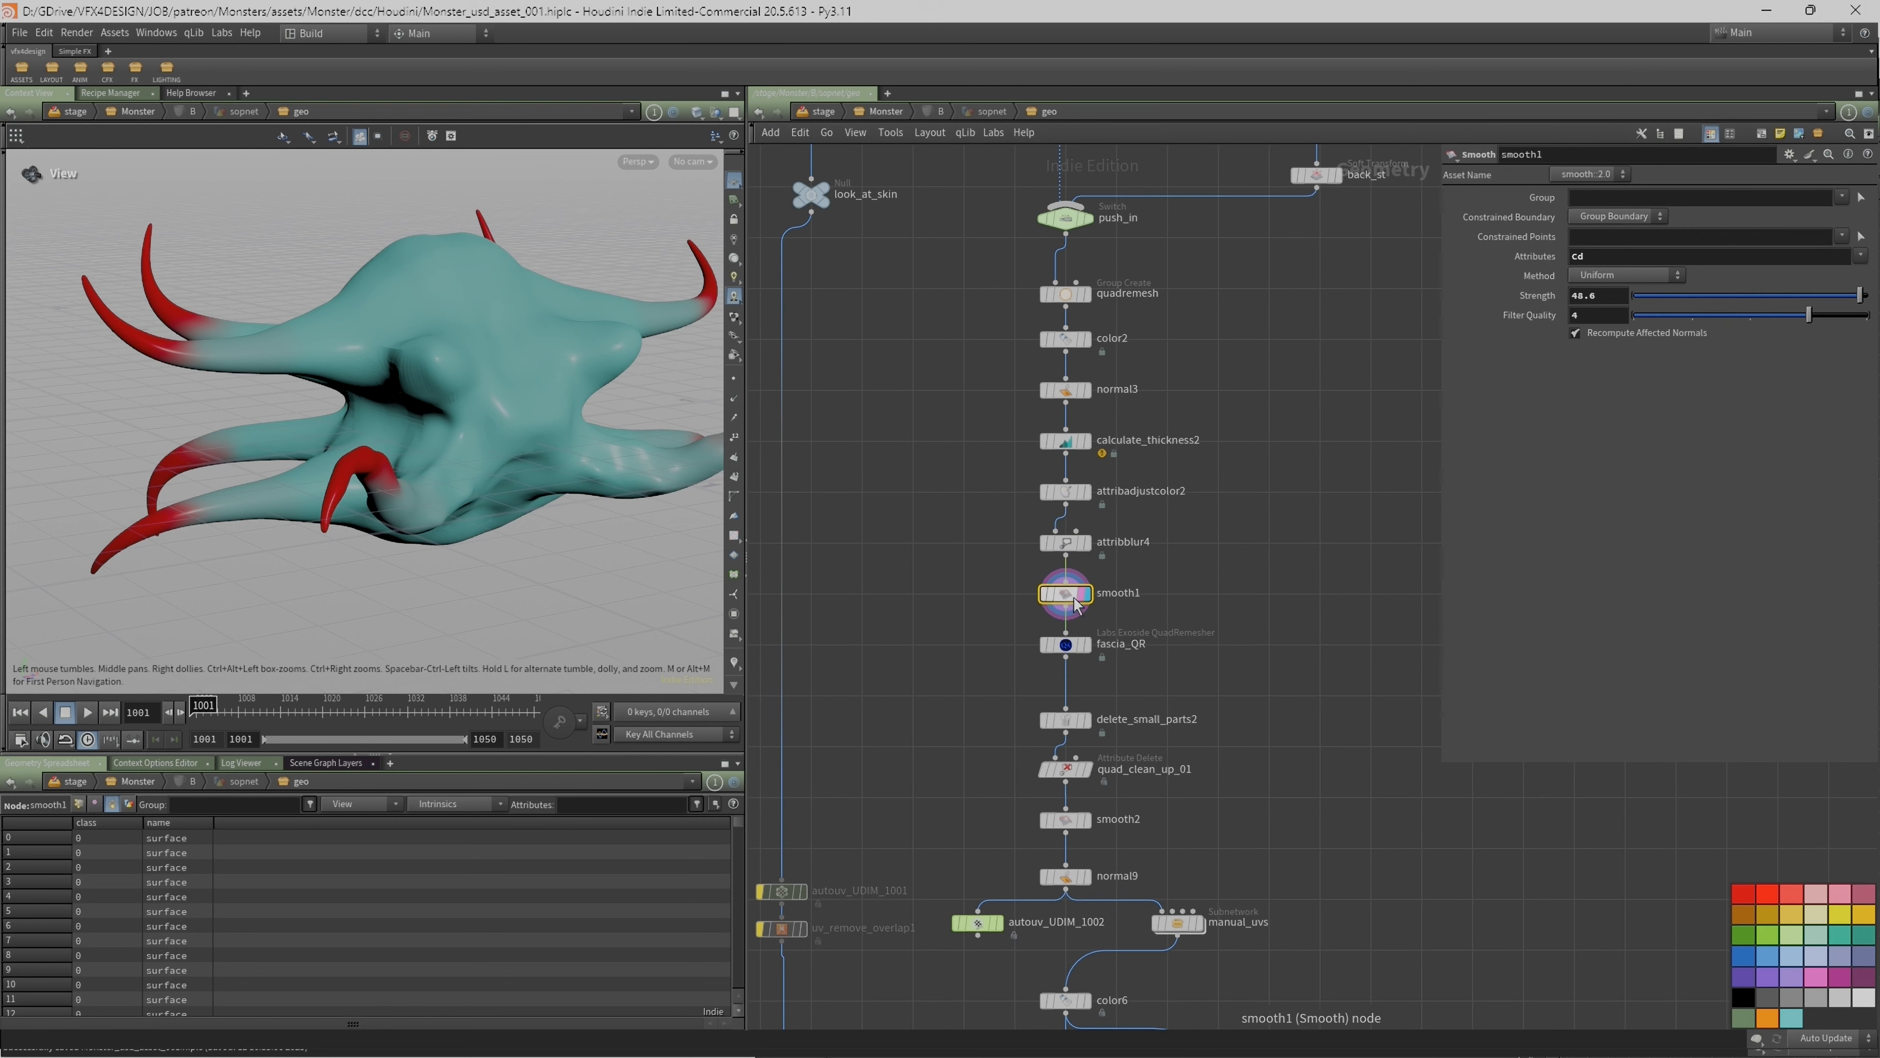
# Step: Display the fascia_QR quad remesher and inspect its quad count, vertex colour and symmetry settings
pyautogui.click(1087, 646)
pyautogui.click(1085, 645)
pyautogui.click(1066, 644)
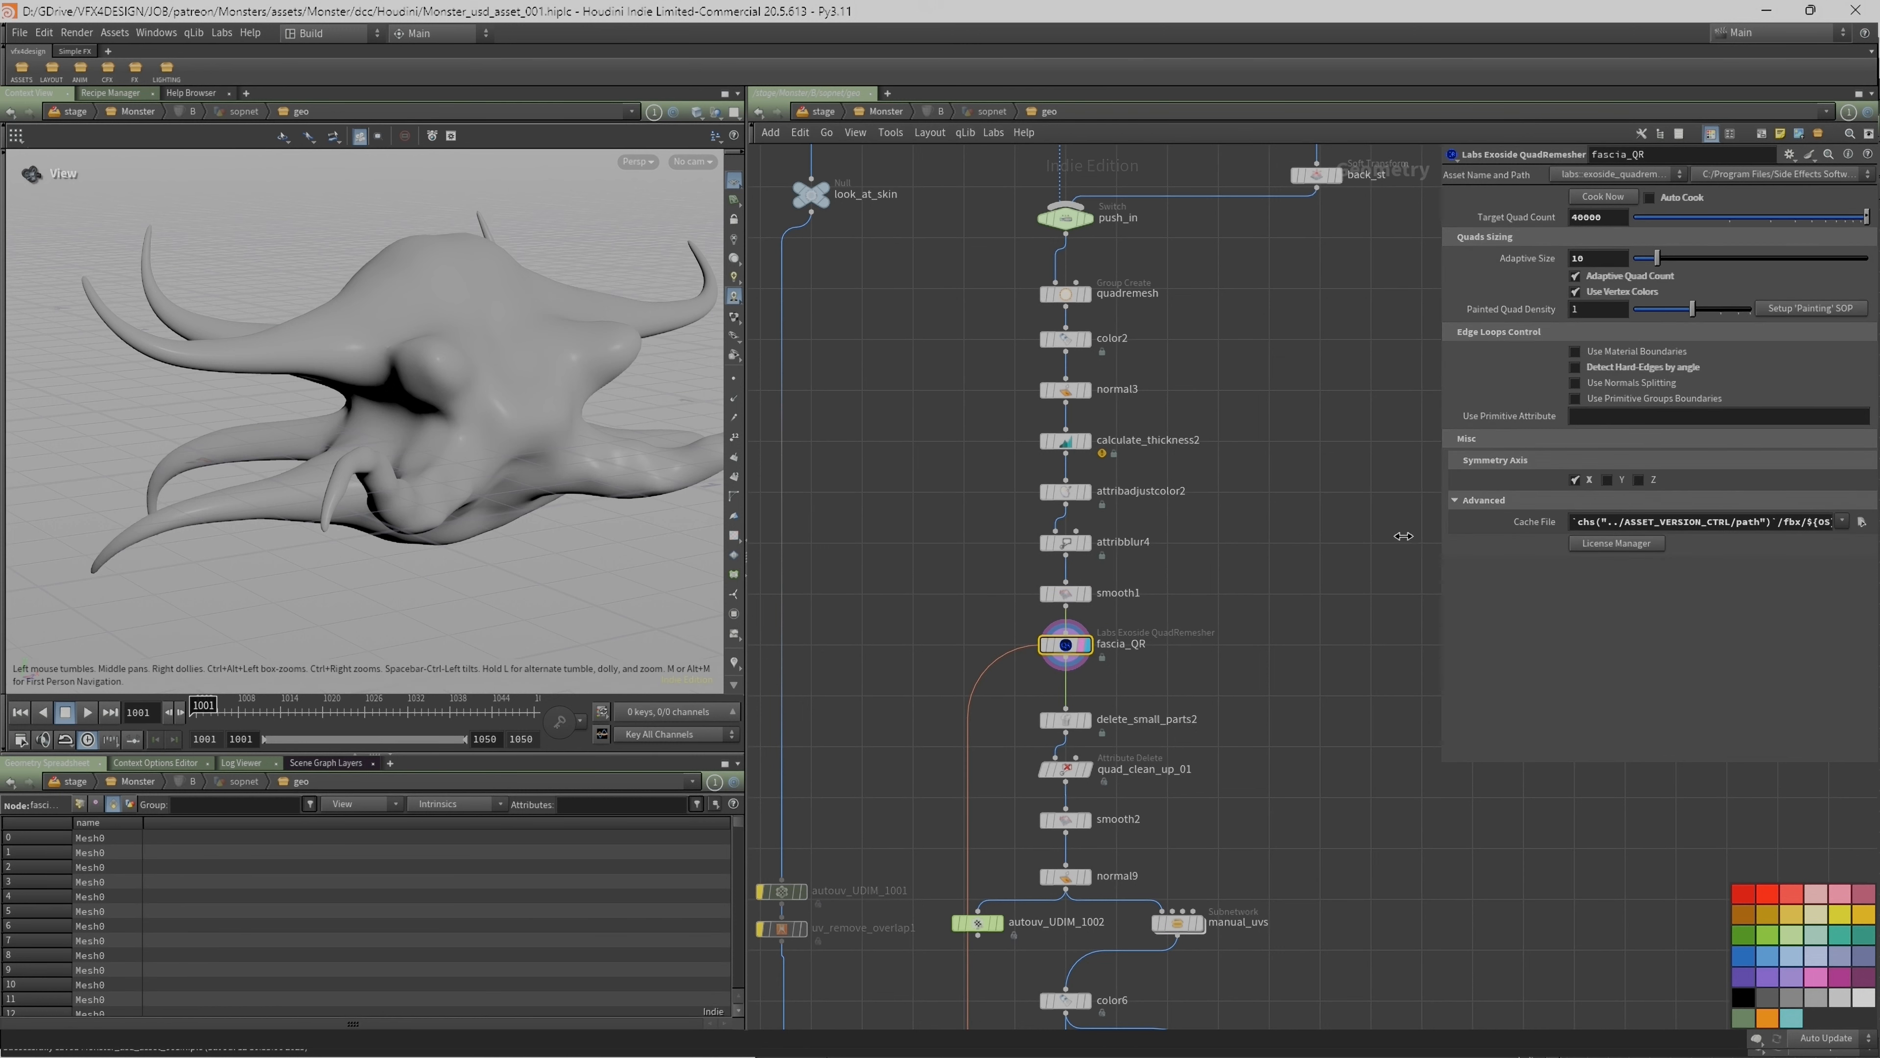
# Step: Examine the full Cache File expression of fascia_QR and browse its fbx folder without choosing a file
pyautogui.moveTo(1440, 552); pyautogui.dragTo(1205, 574)
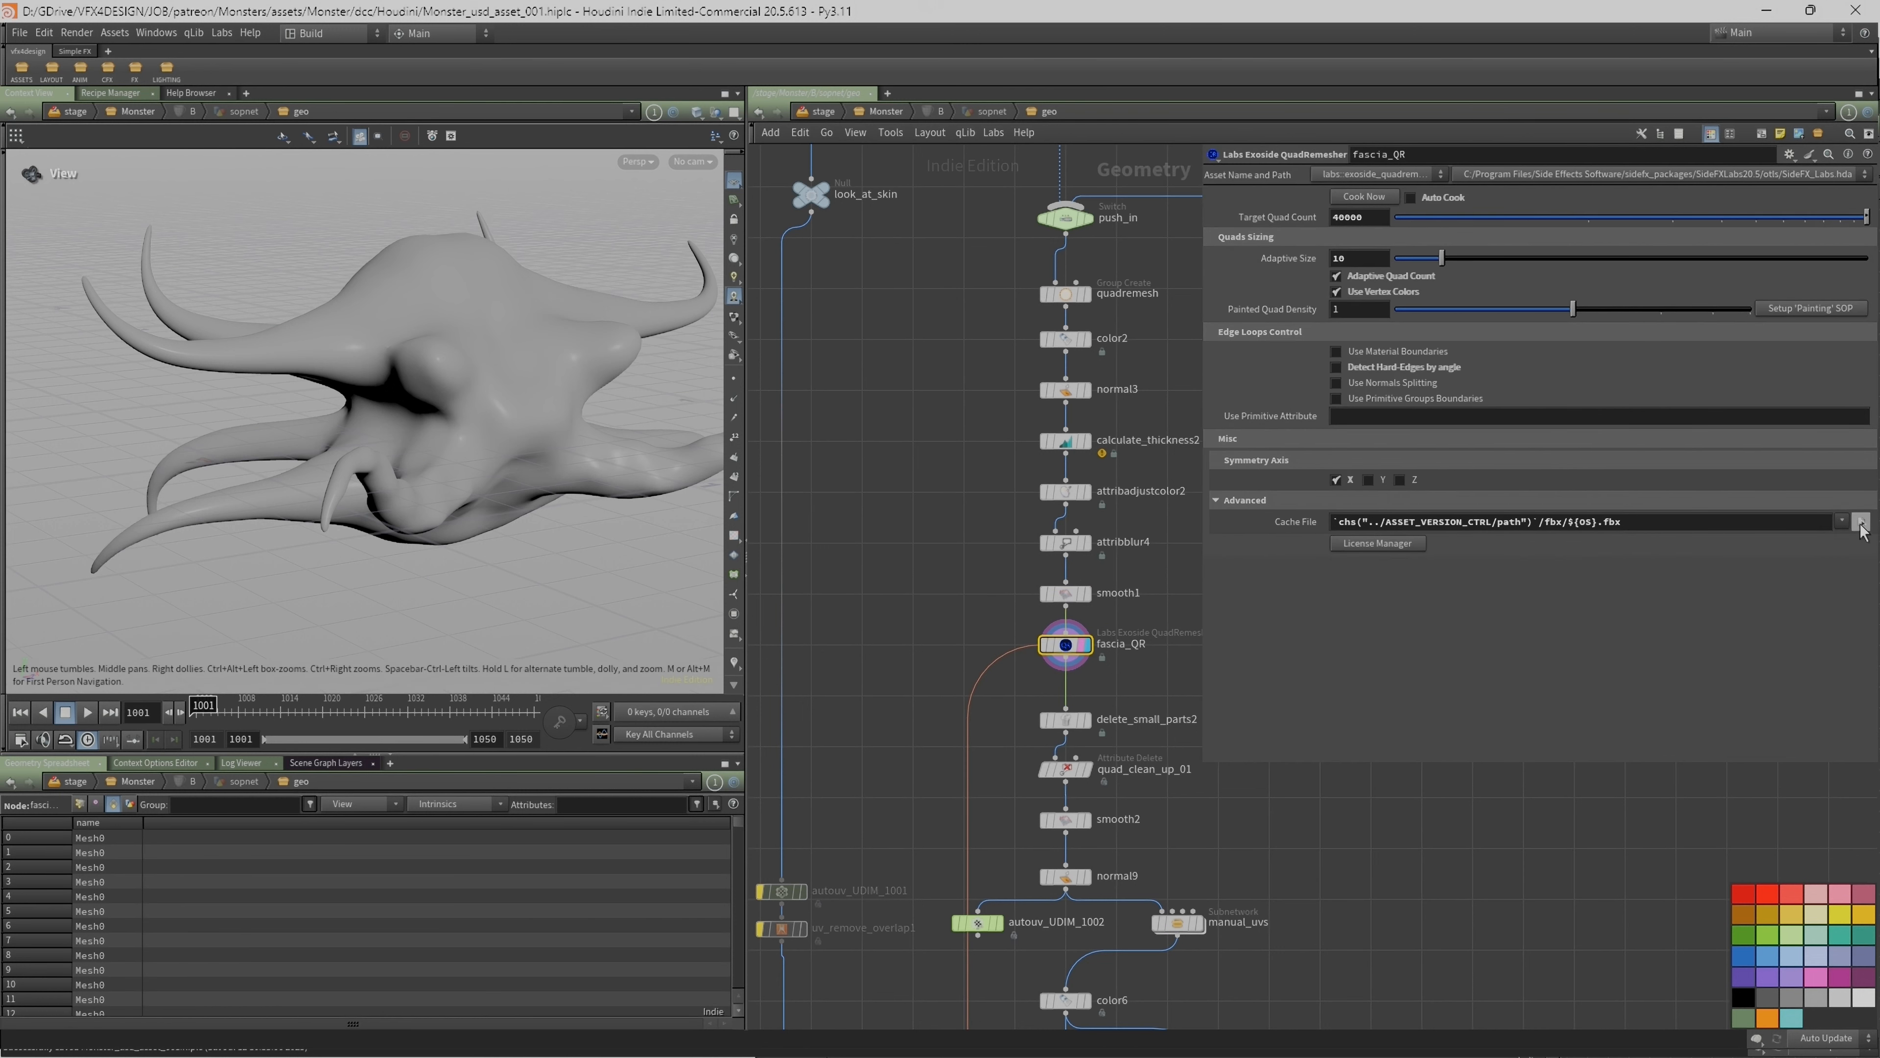
pyautogui.click(1862, 522)
pyautogui.moveTo(1471, 26); pyautogui.dragTo(271, 148)
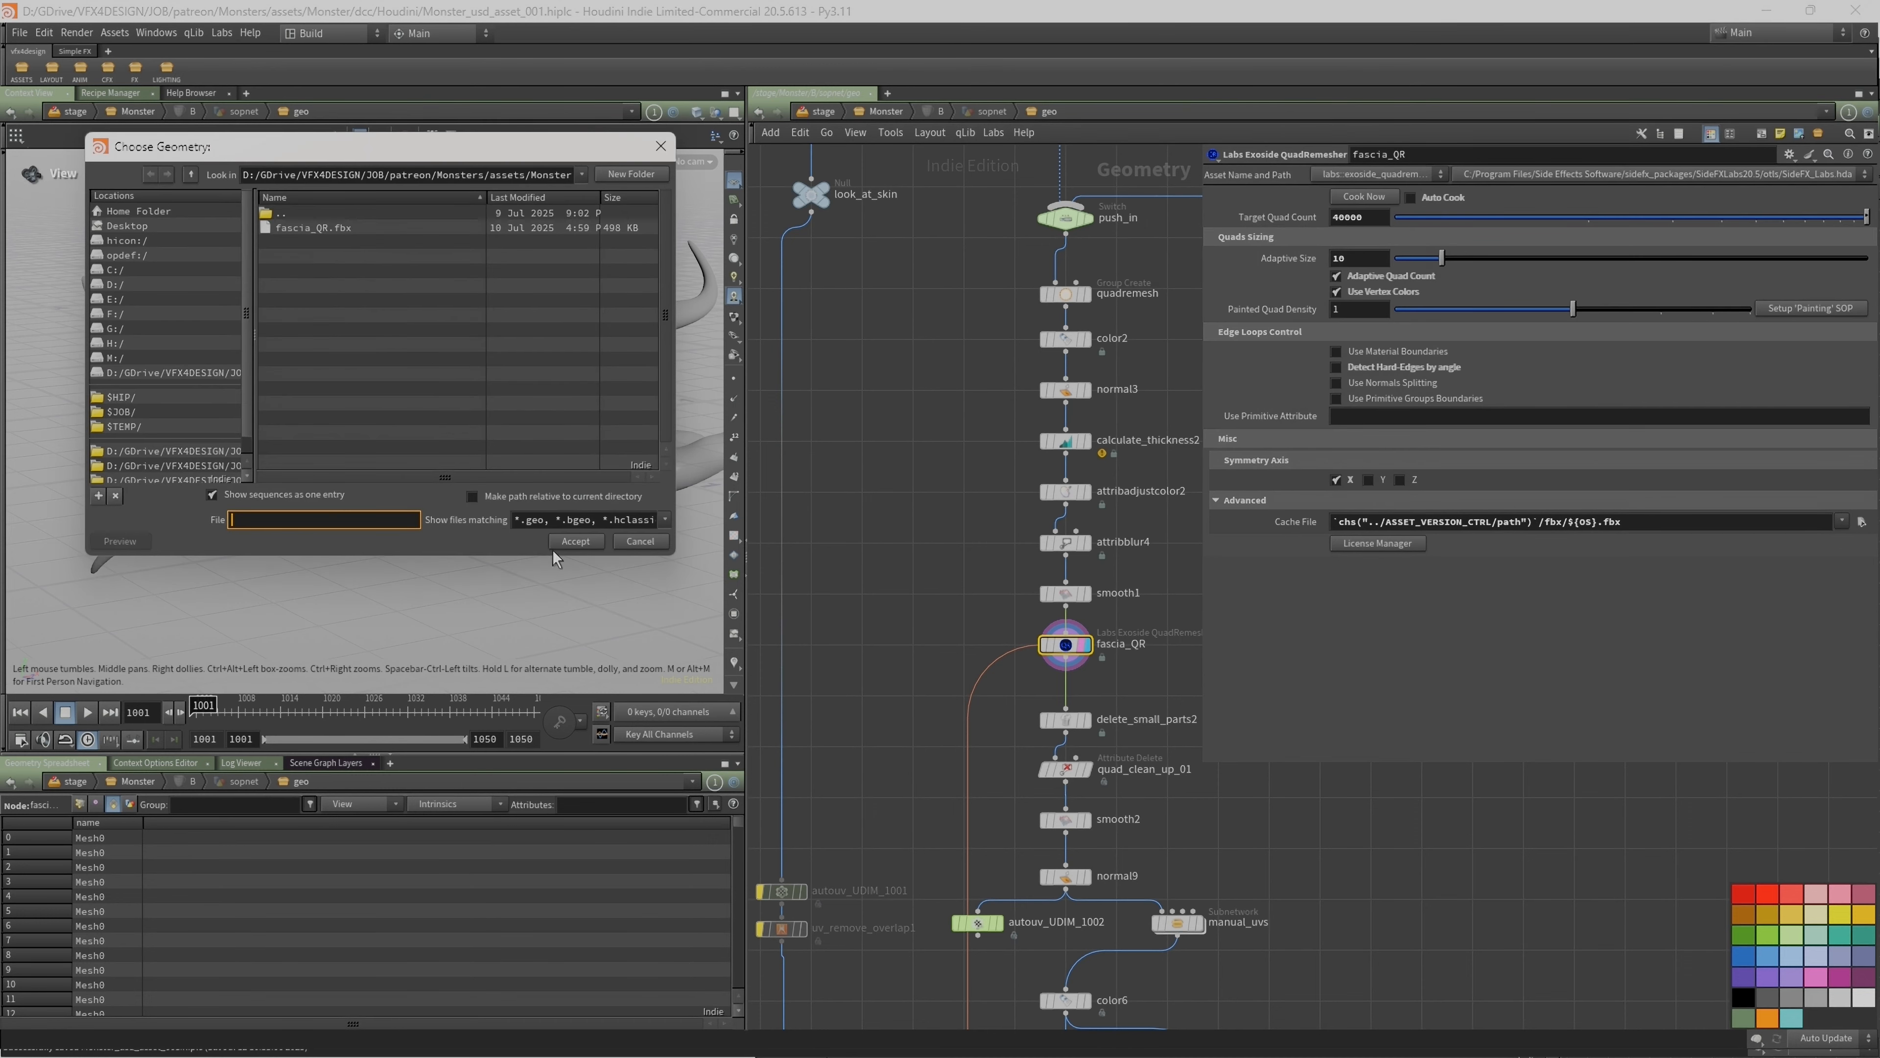
pyautogui.moveTo(667, 561); pyautogui.dragTo(1333, 778)
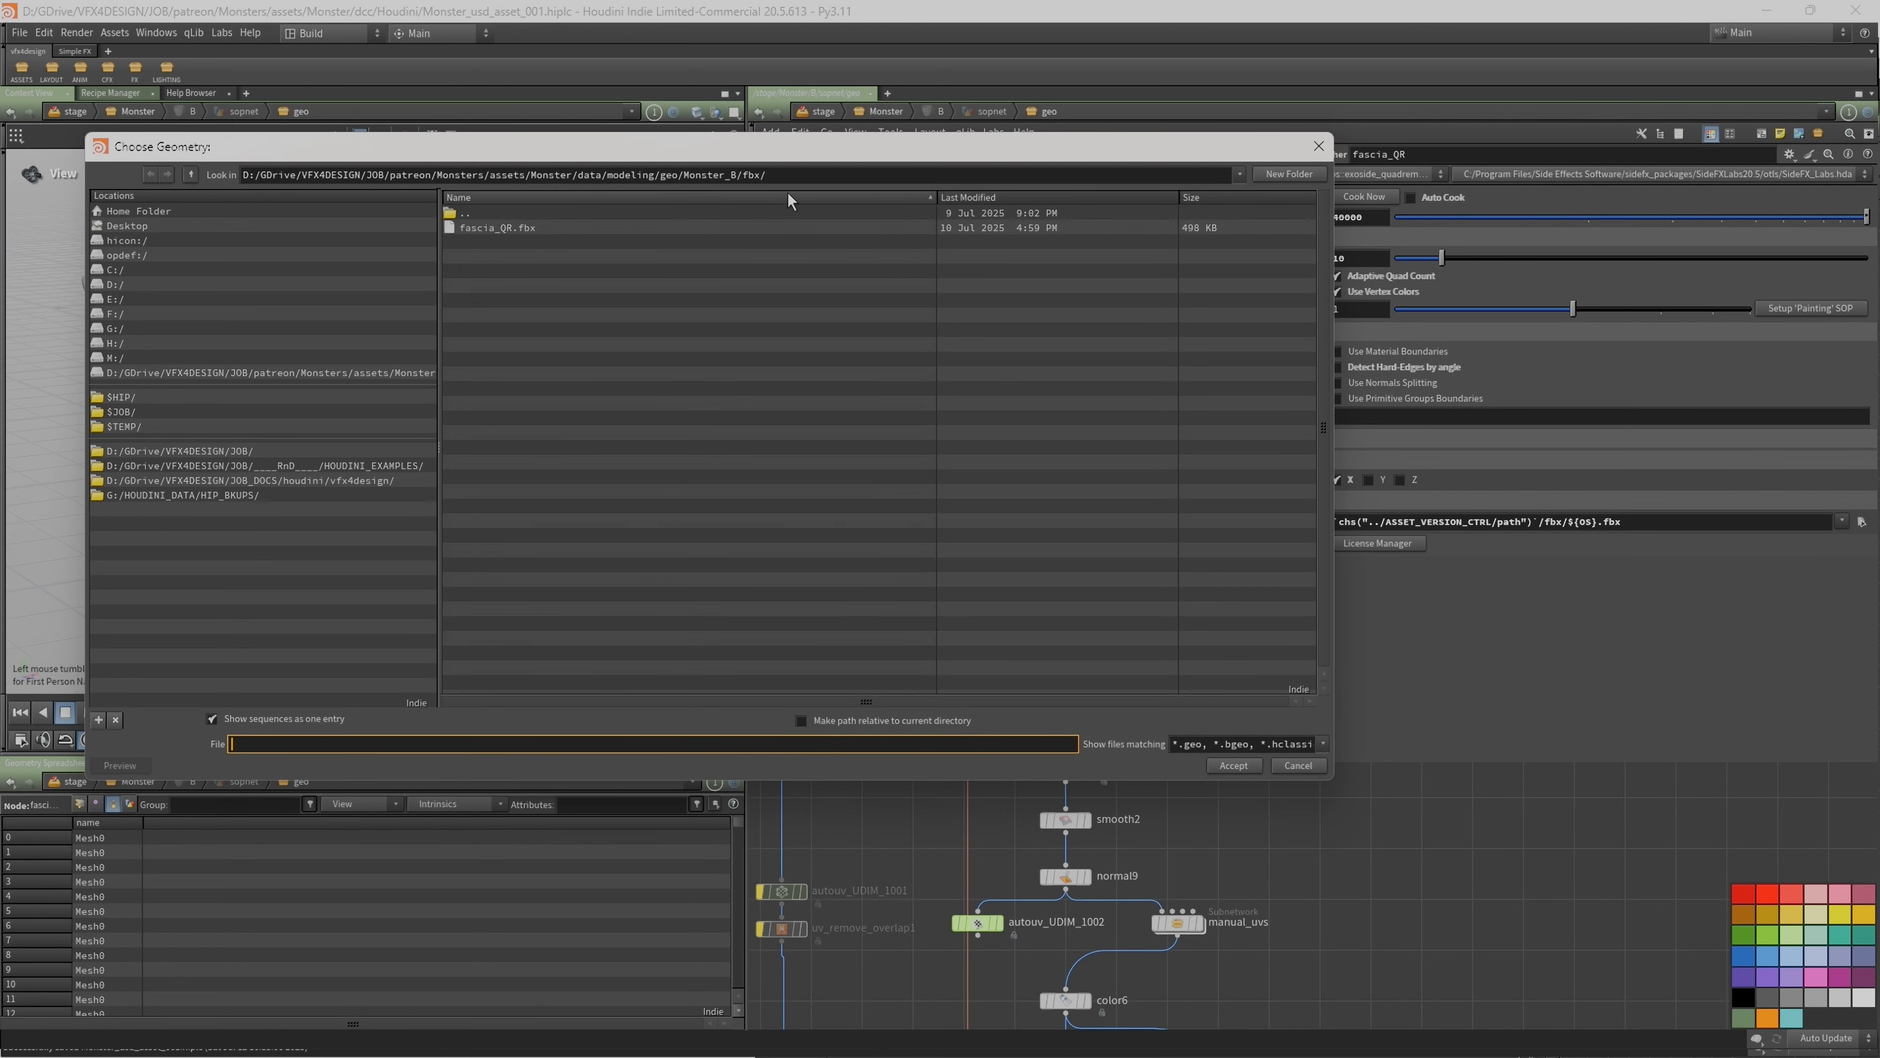
pyautogui.click(1325, 157)
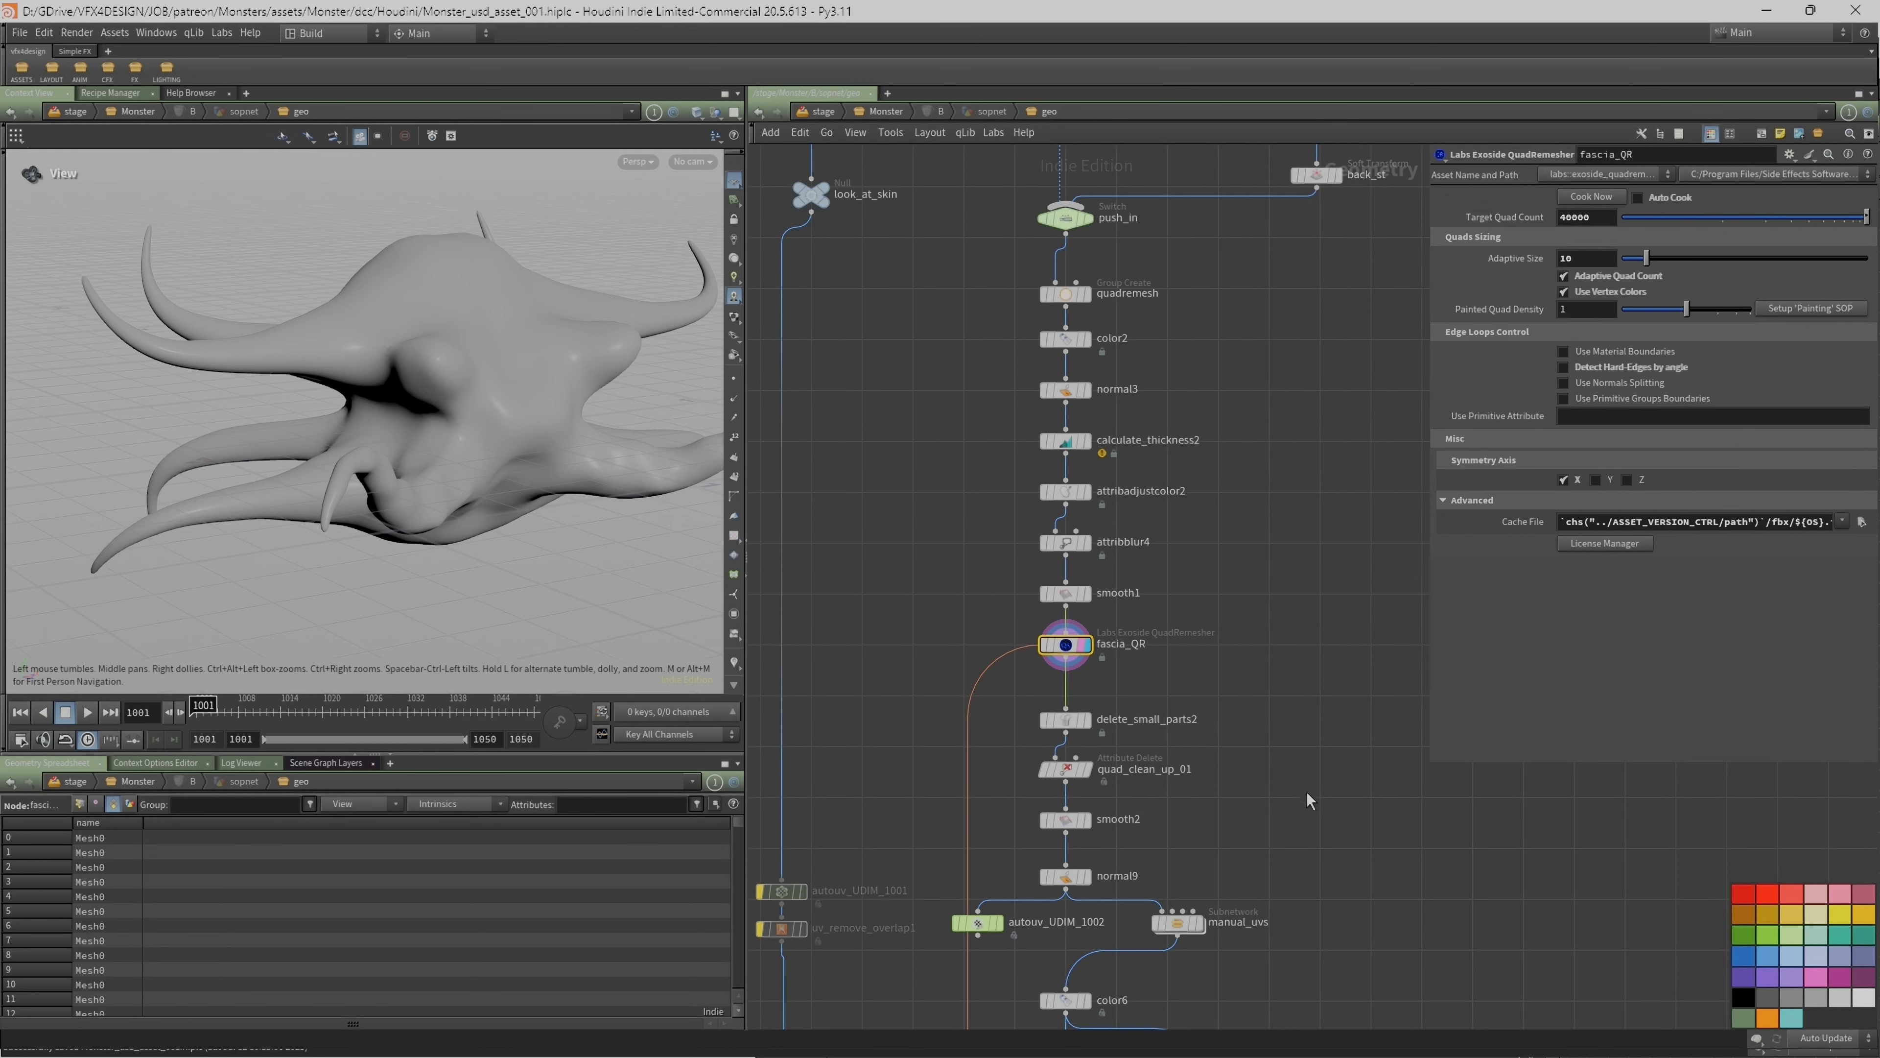
# Step: Display delete_small_parts2 and examine the quad topology in wireframe, up close around the tentacles
pyautogui.moveTo(1306, 800); pyautogui.dragTo(1262, 560, button='middle')
pyautogui.scroll(3, 1213, 537)
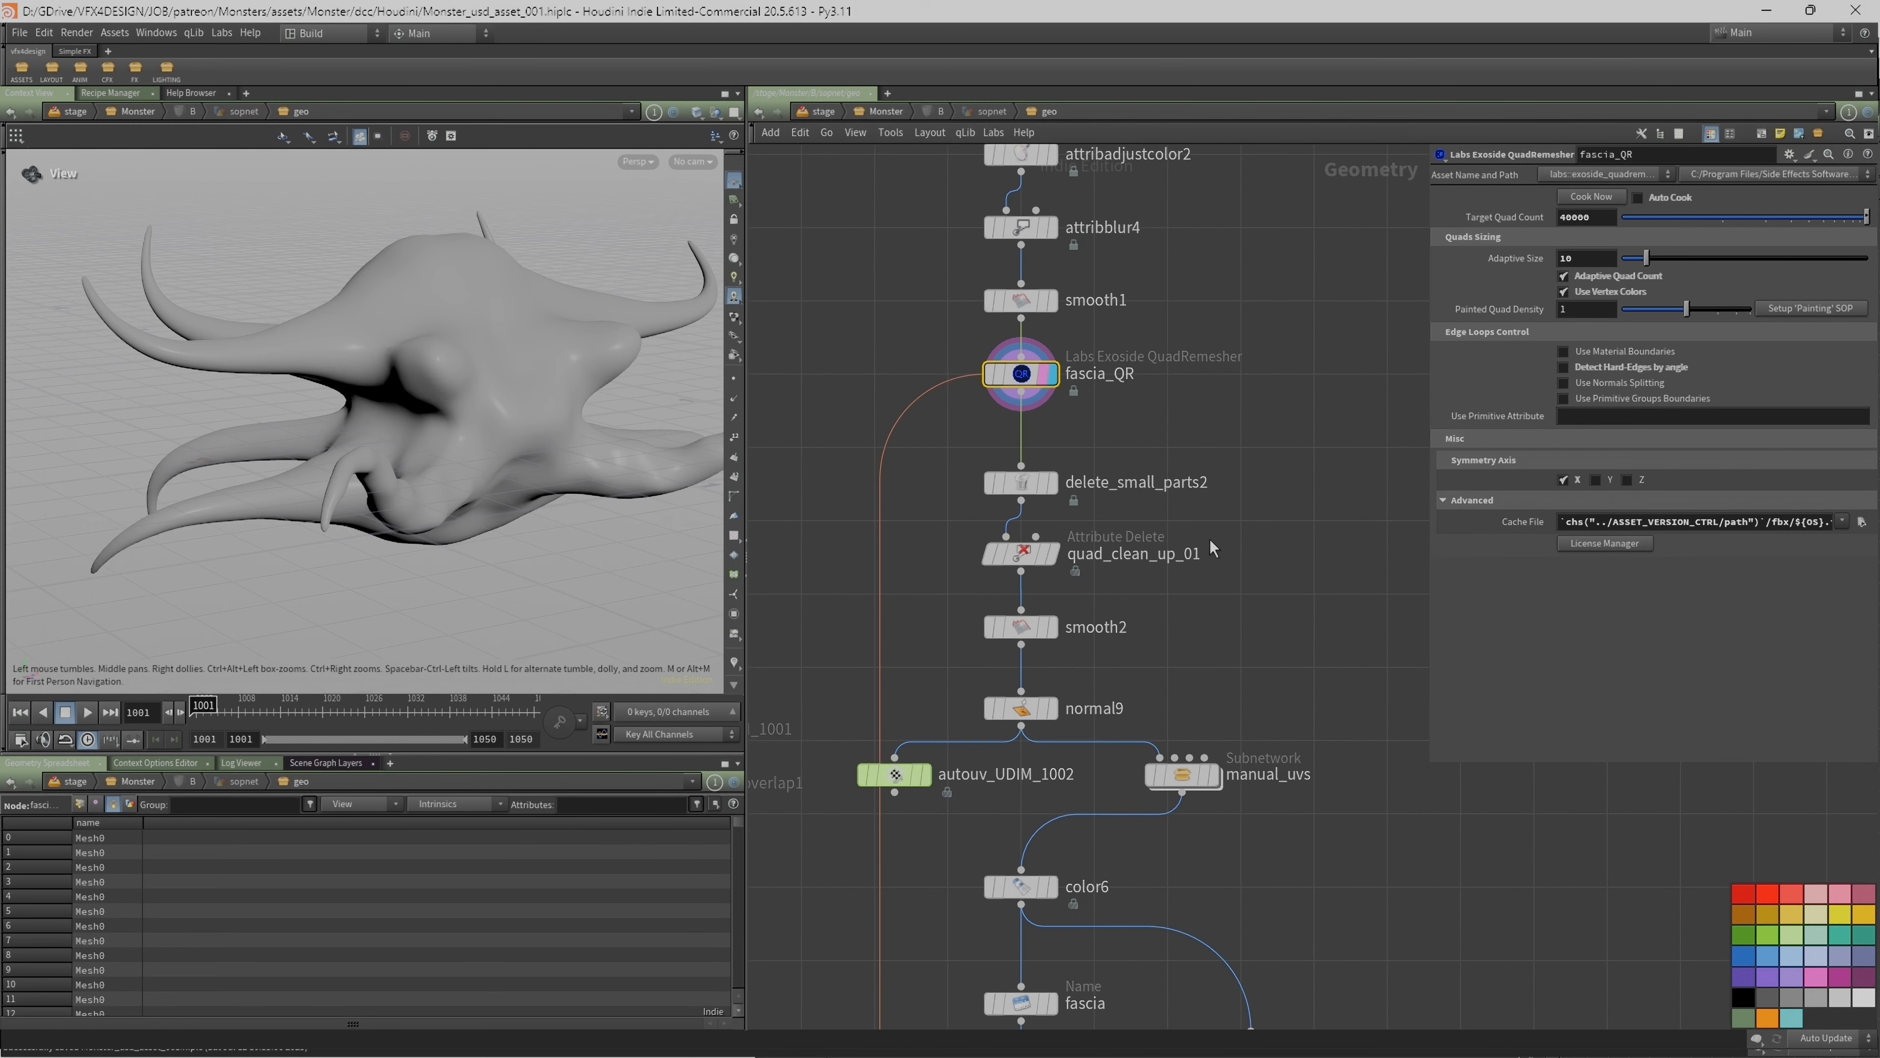
pyautogui.click(1040, 492)
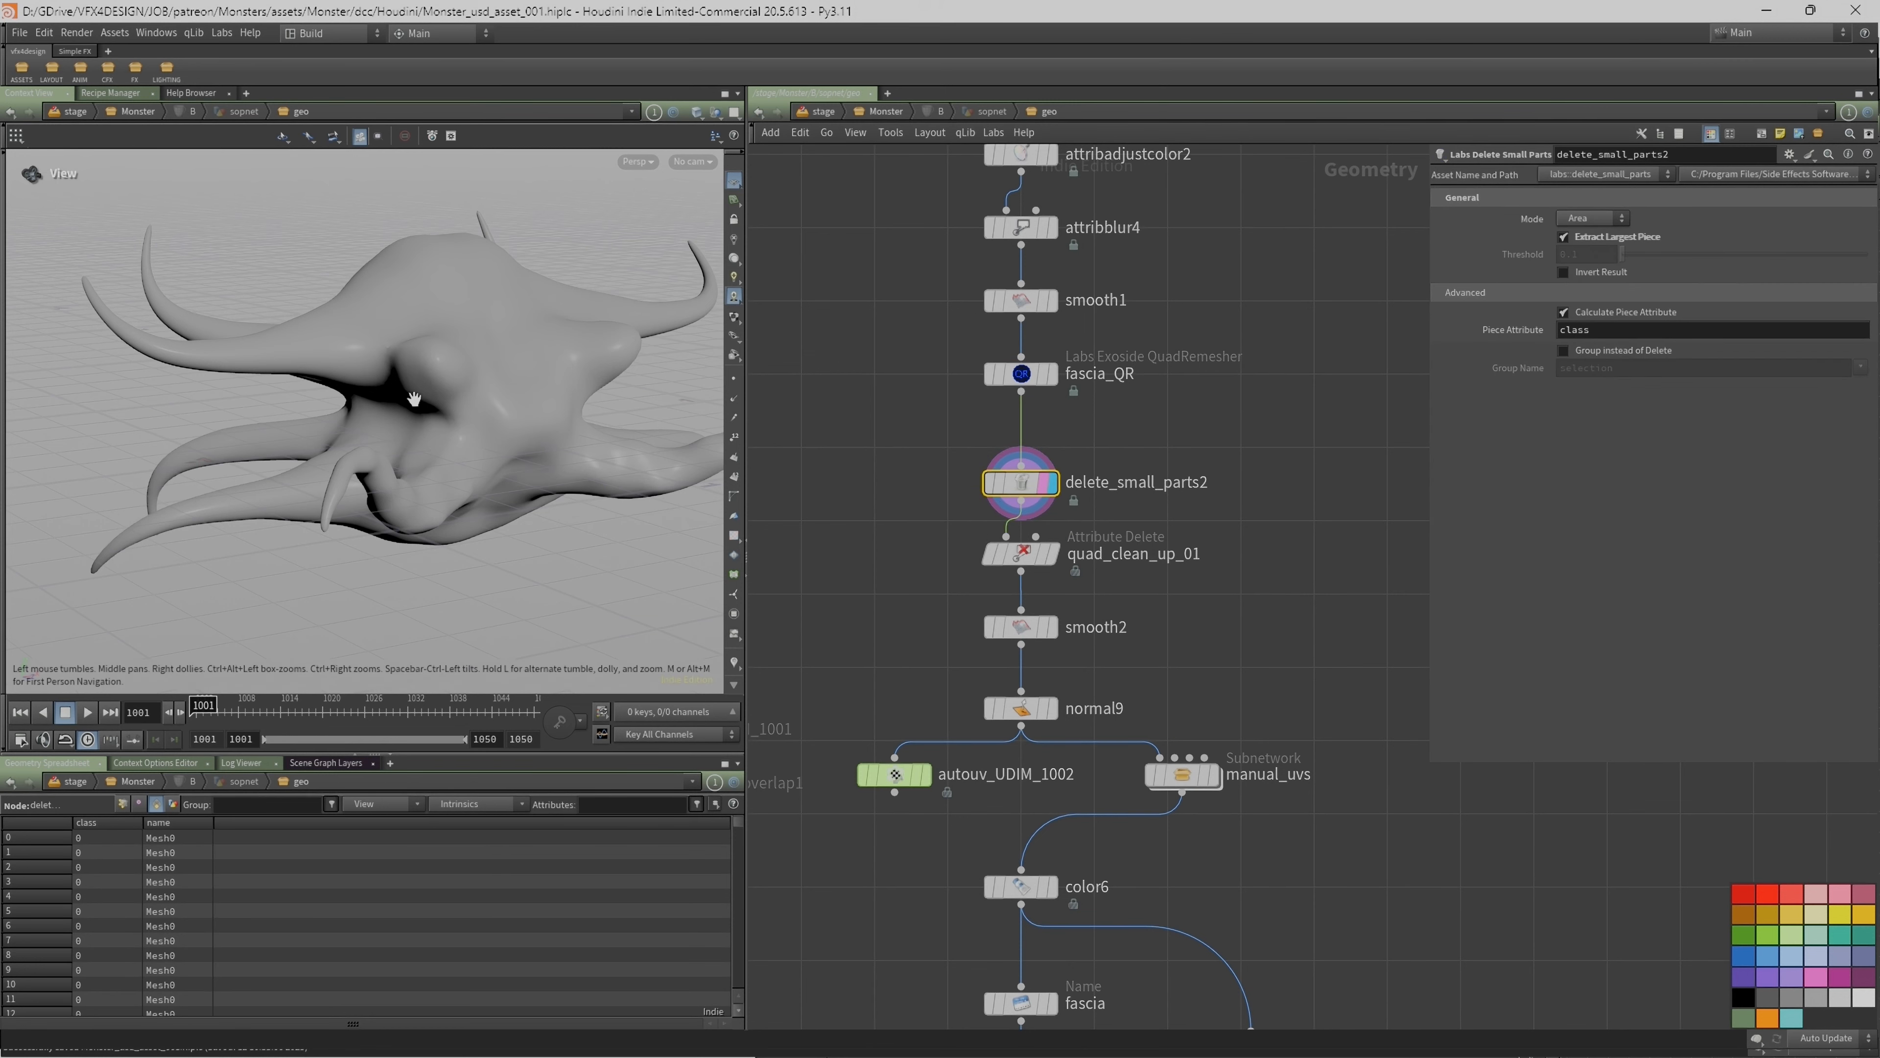
pyautogui.press('w')
pyautogui.moveTo(363, 354); pyautogui.dragTo(391, 370)
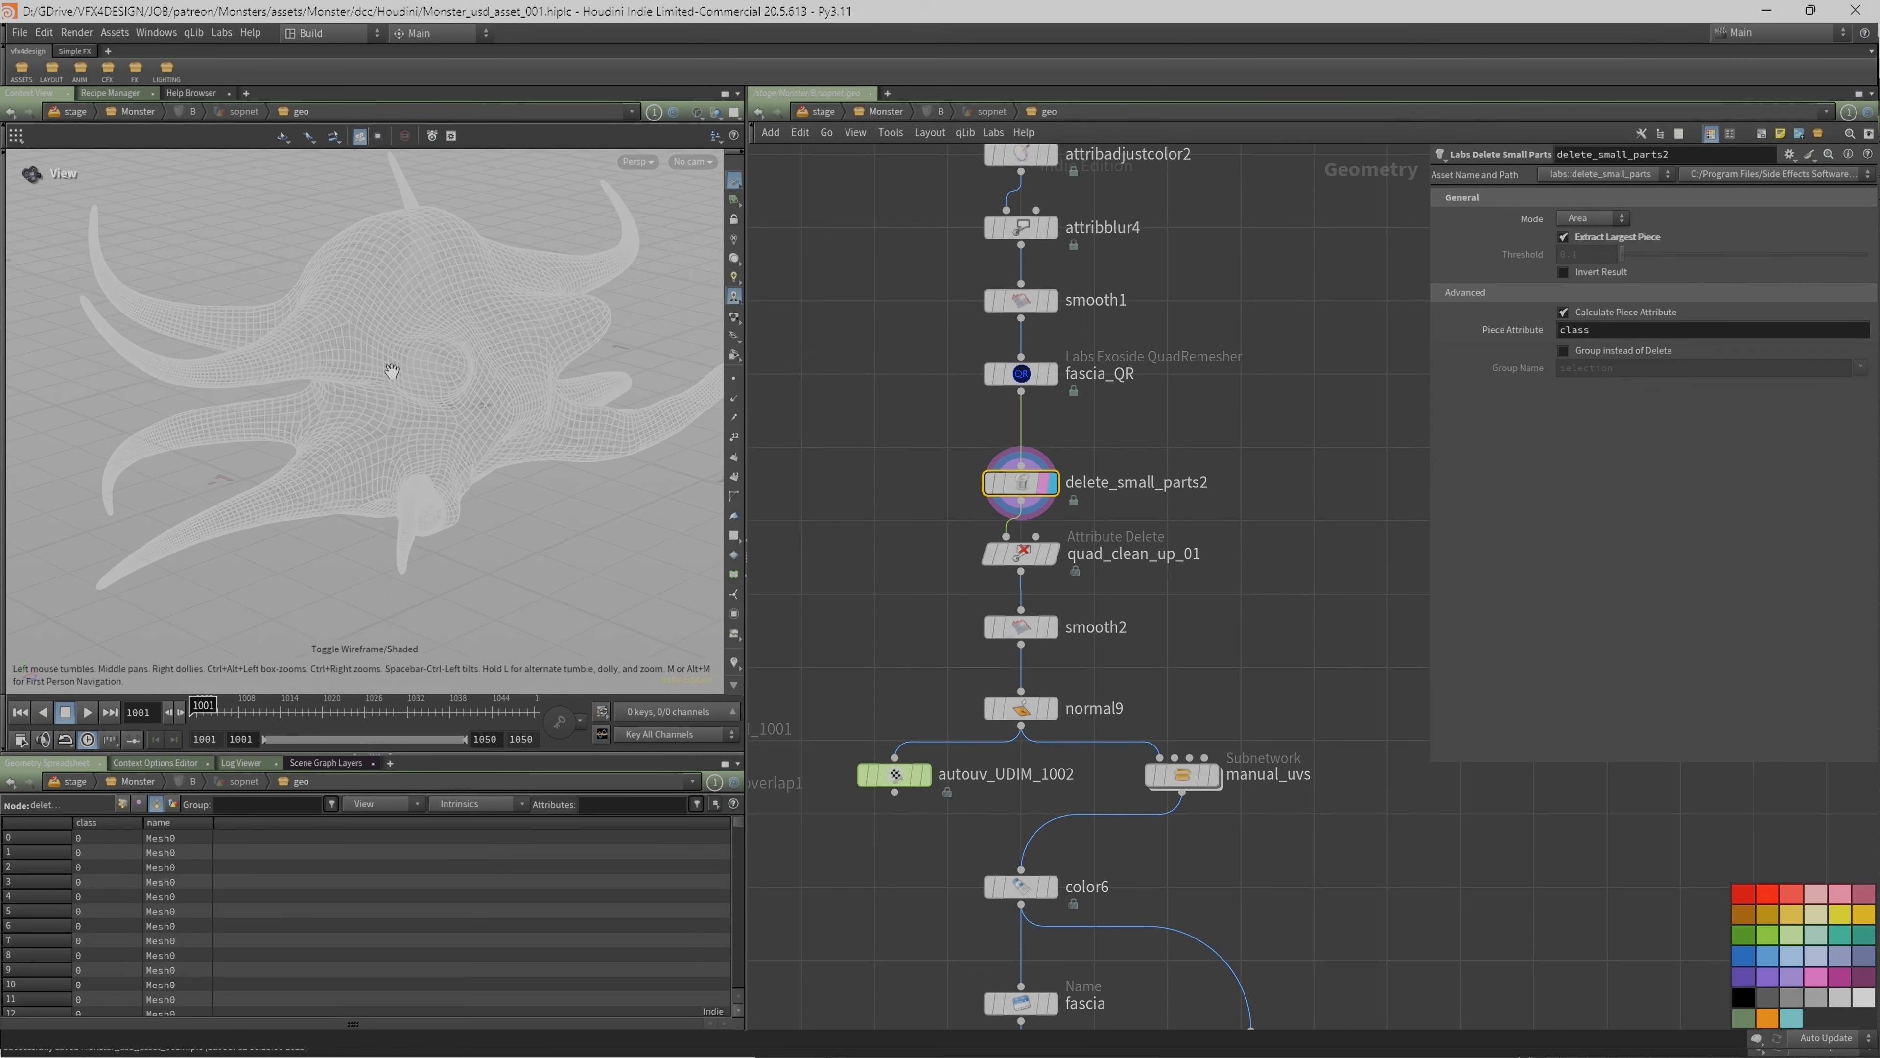
pyautogui.moveTo(271, 571); pyautogui.dragTo(500, 521, button='right')
pyautogui.moveTo(500, 521); pyautogui.dragTo(273, 554)
pyautogui.moveTo(273, 554); pyautogui.dragTo(441, 576, button='right')
pyautogui.moveTo(440, 576); pyautogui.dragTo(489, 474)
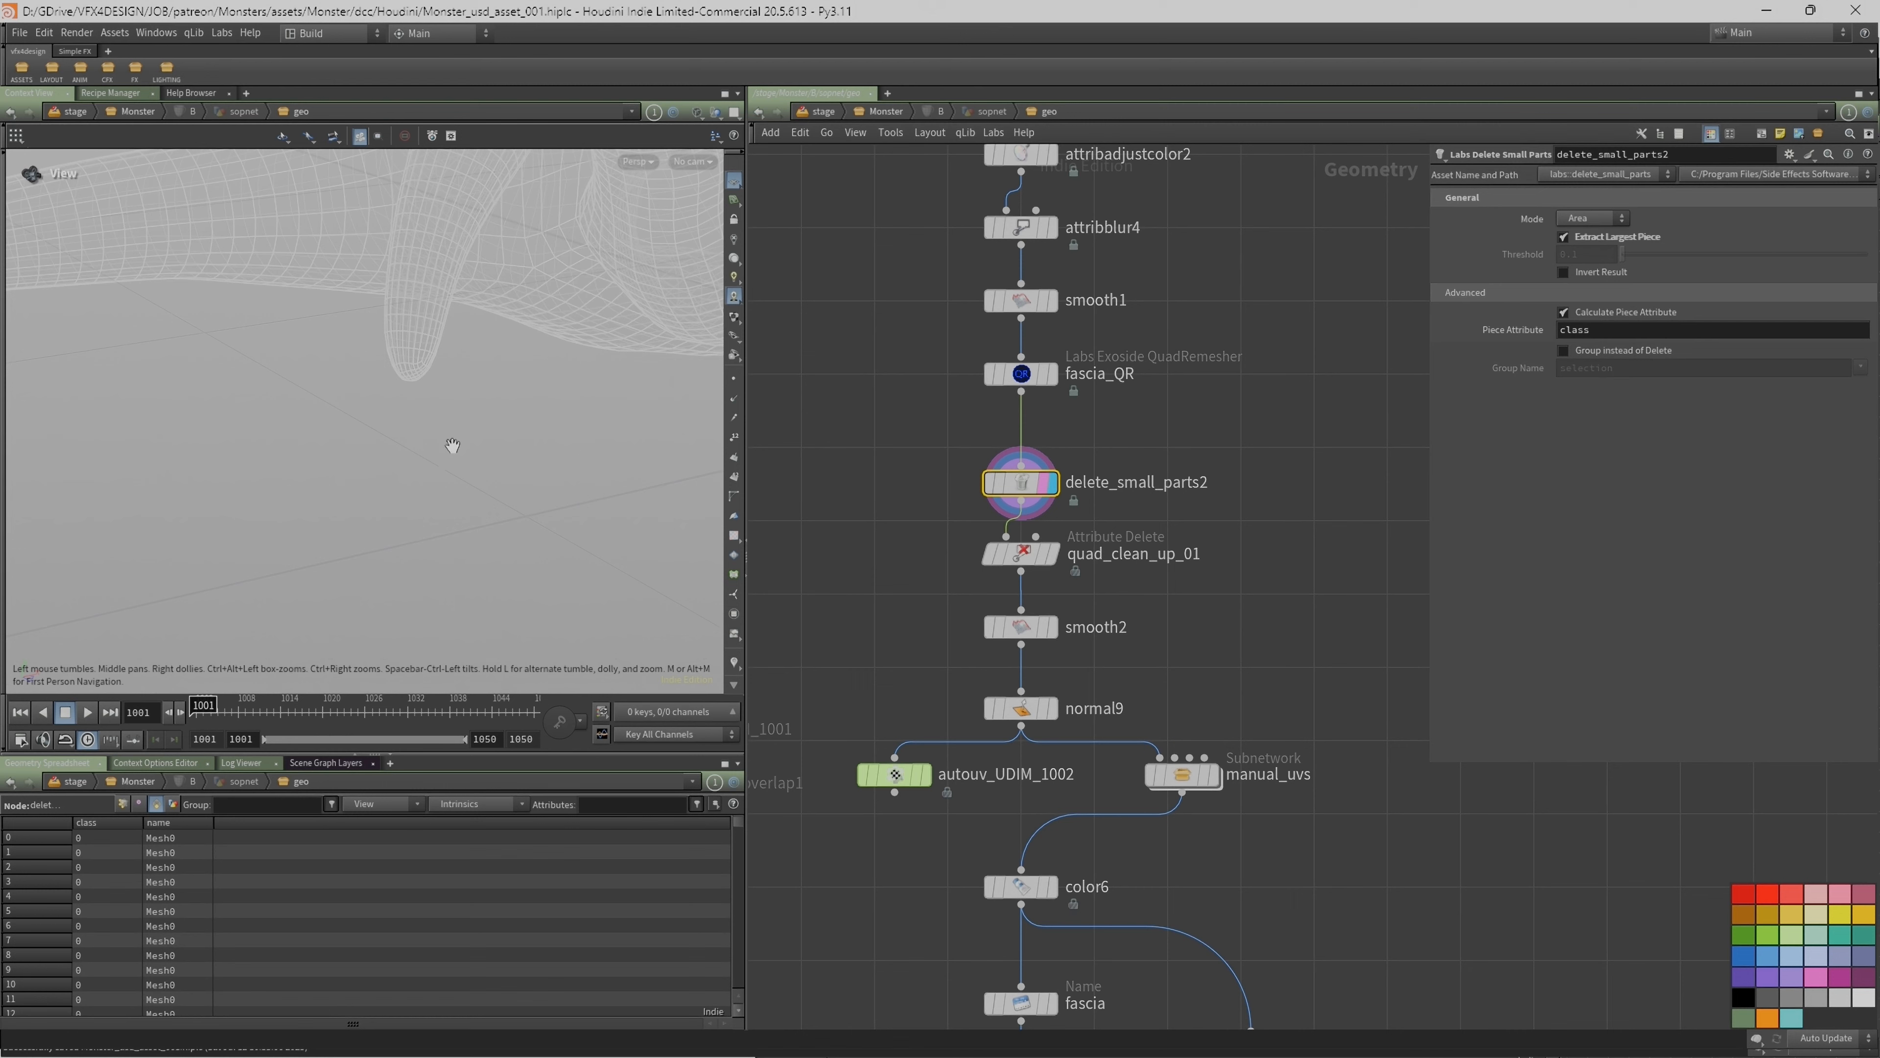
pyautogui.moveTo(1272, 480); pyautogui.dragTo(1248, 484, button='middle')
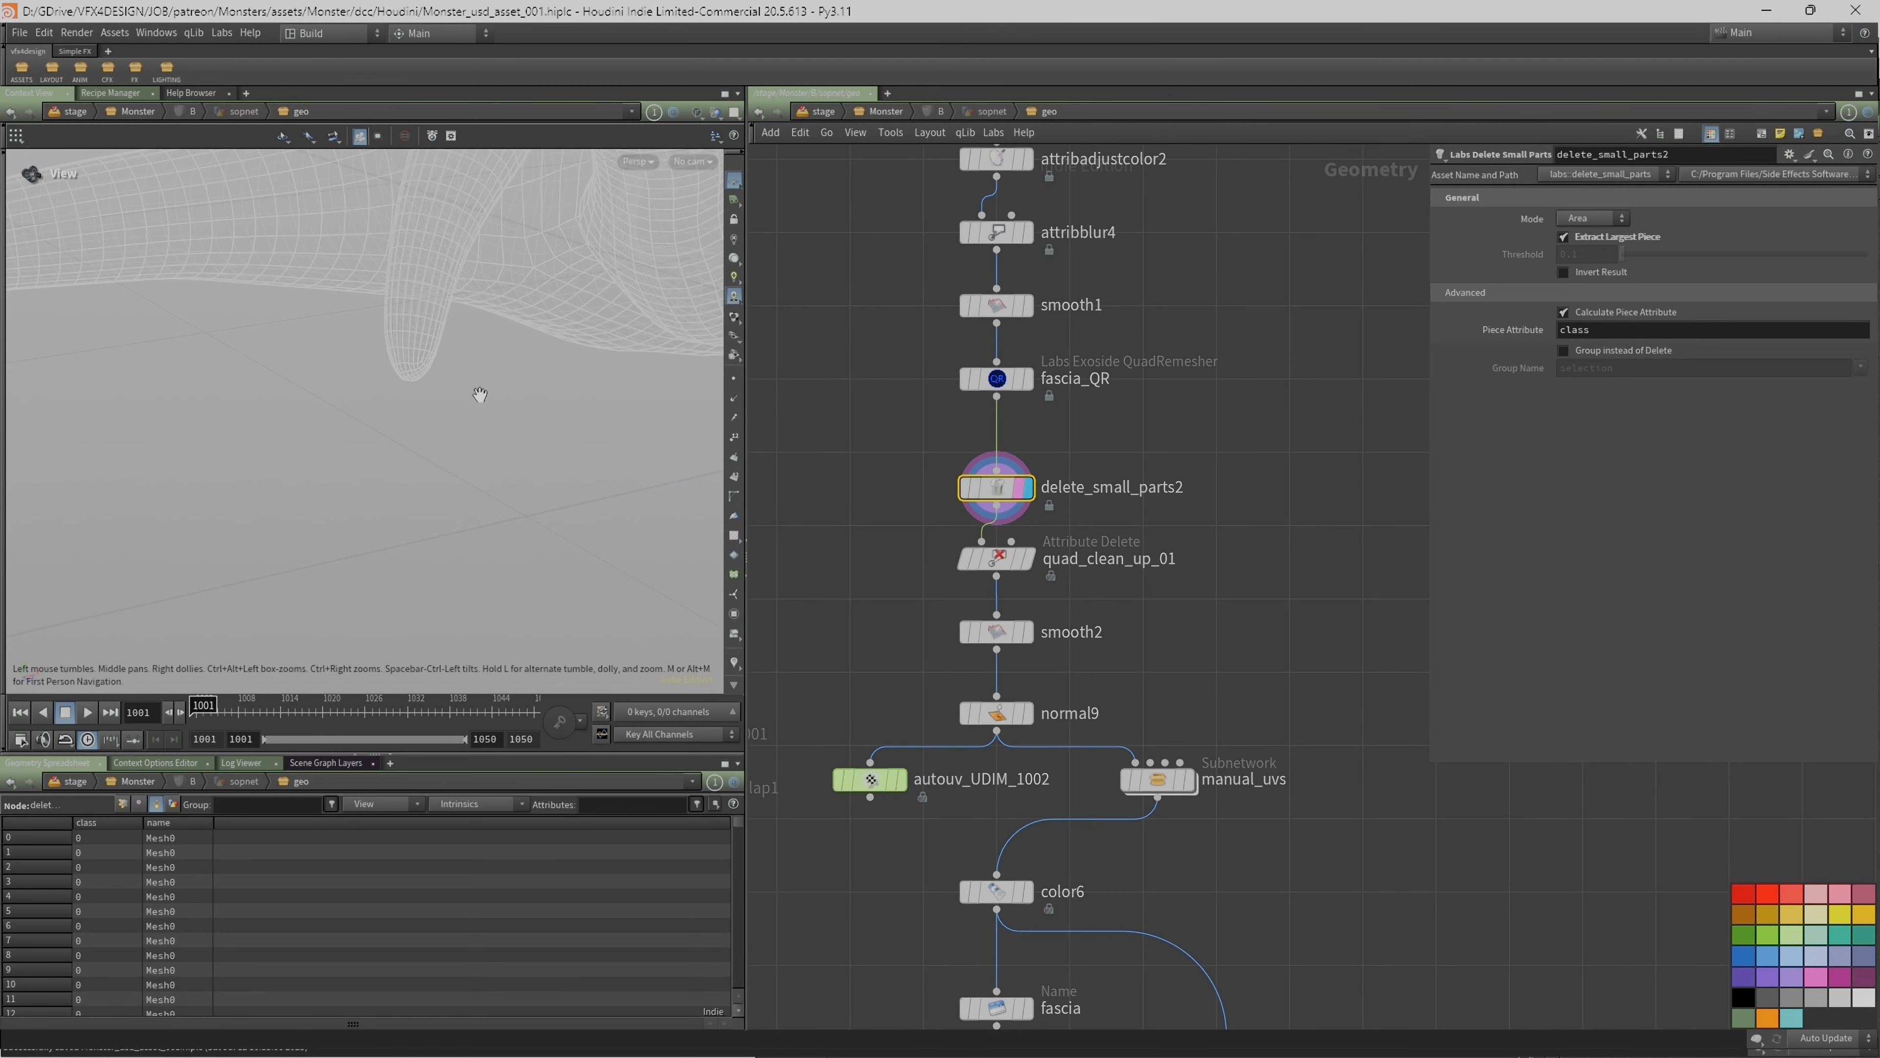
pyautogui.moveTo(482, 372); pyautogui.dragTo(456, 408)
# Step: Try placing a PolyDoctor node beside delete_small_parts2, and delete it again
pyautogui.moveTo(1281, 477); pyautogui.dragTo(1281, 480, button='middle')
pyautogui.press('Tab')
pyautogui.write('polyd')
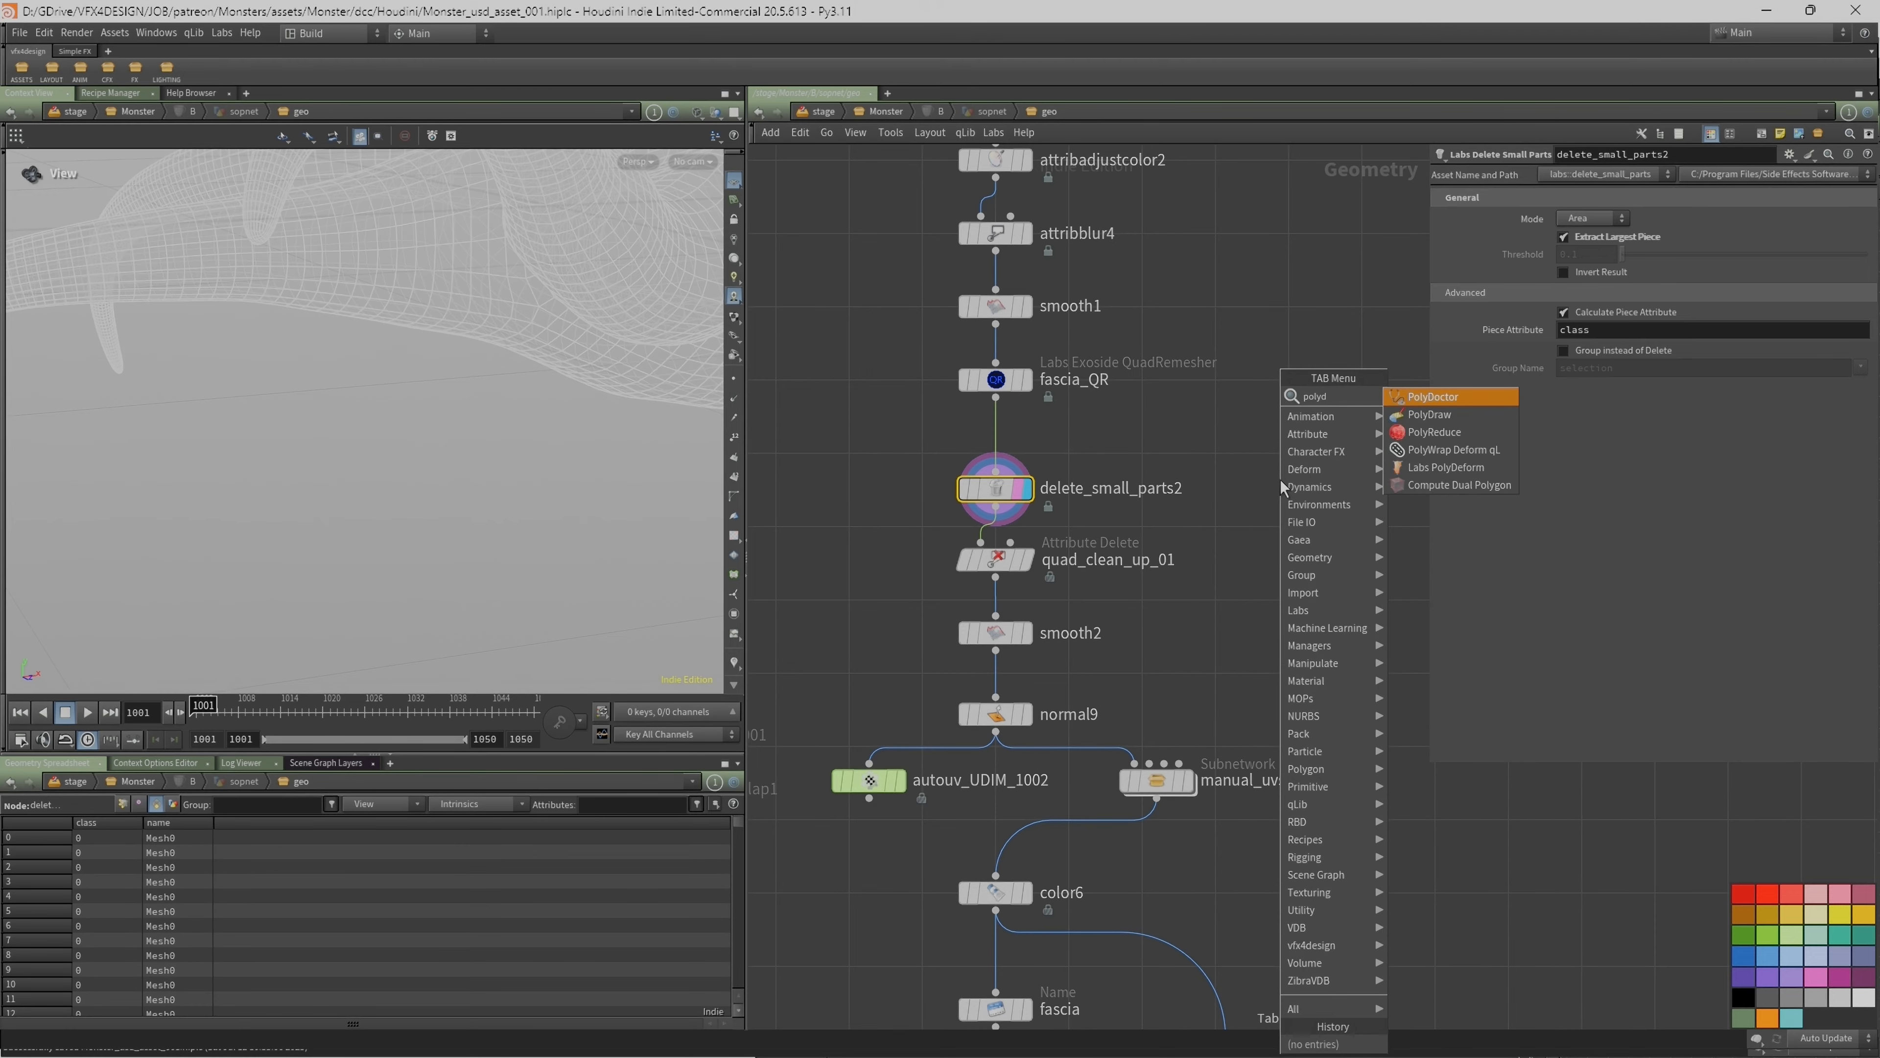
pyautogui.click(1432, 397)
pyautogui.click(1233, 526)
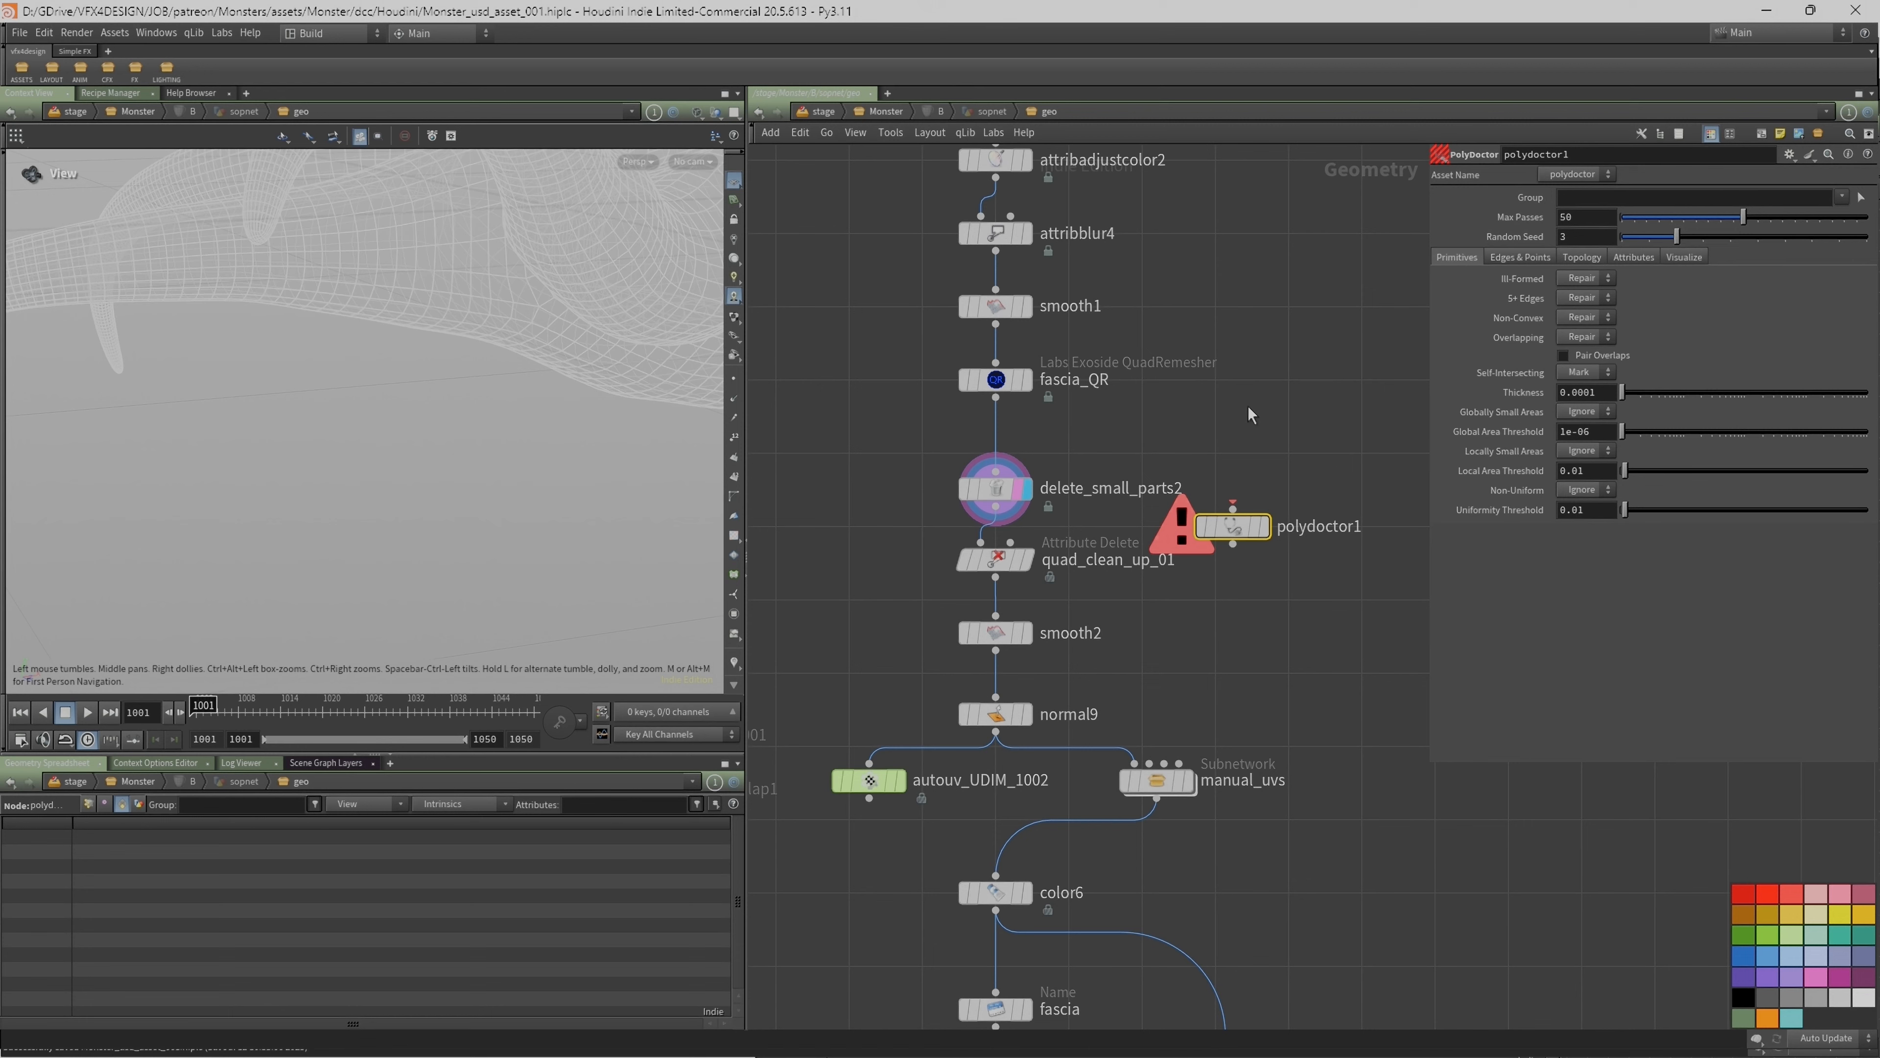
pyautogui.press('Delete')
# Step: Select fascia_QR and check the wireframe's X symmetry in perspective, front and top views
pyautogui.moveTo(267, 326); pyautogui.dragTo(279, 455, button='middle')
pyautogui.moveTo(280, 455); pyautogui.dragTo(563, 507)
pyautogui.moveTo(378, 474); pyautogui.dragTo(147, 437, button='right')
pyautogui.moveTo(147, 436); pyautogui.dragTo(601, 521)
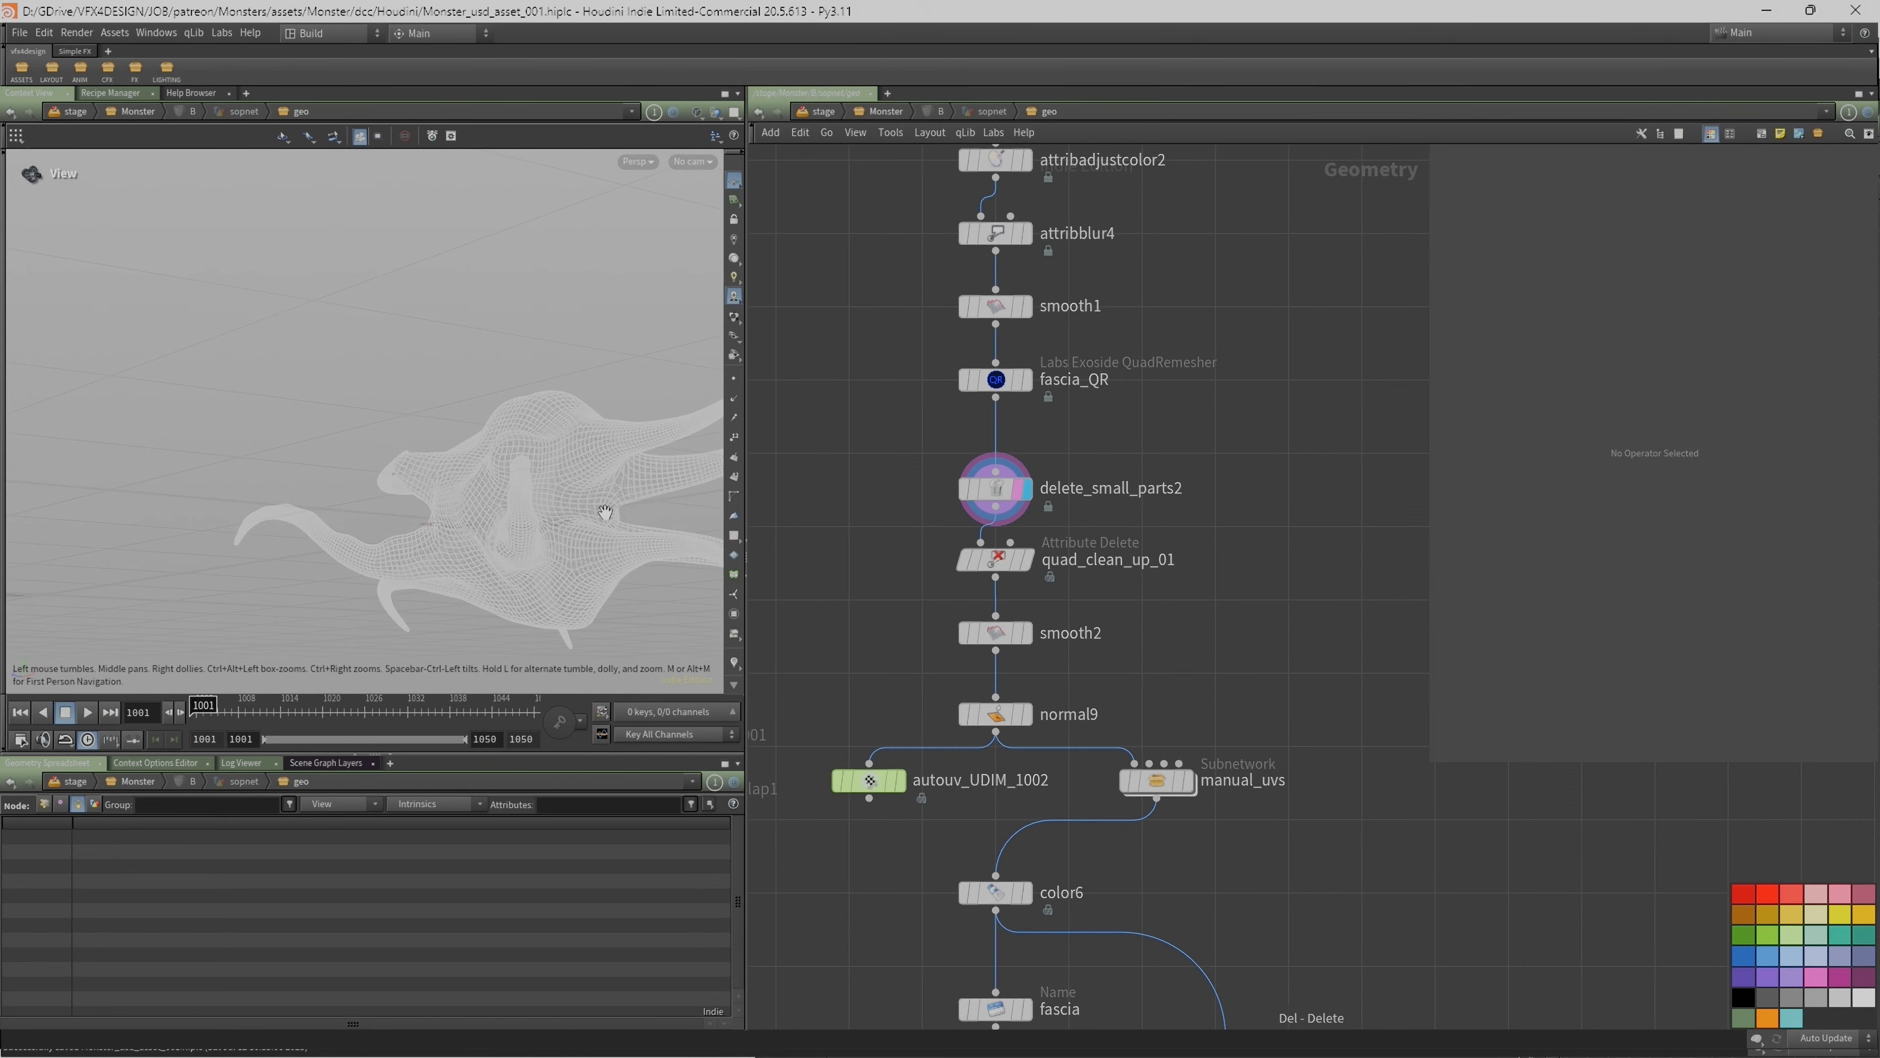
pyautogui.click(991, 385)
pyautogui.moveTo(327, 403); pyautogui.dragTo(428, 478)
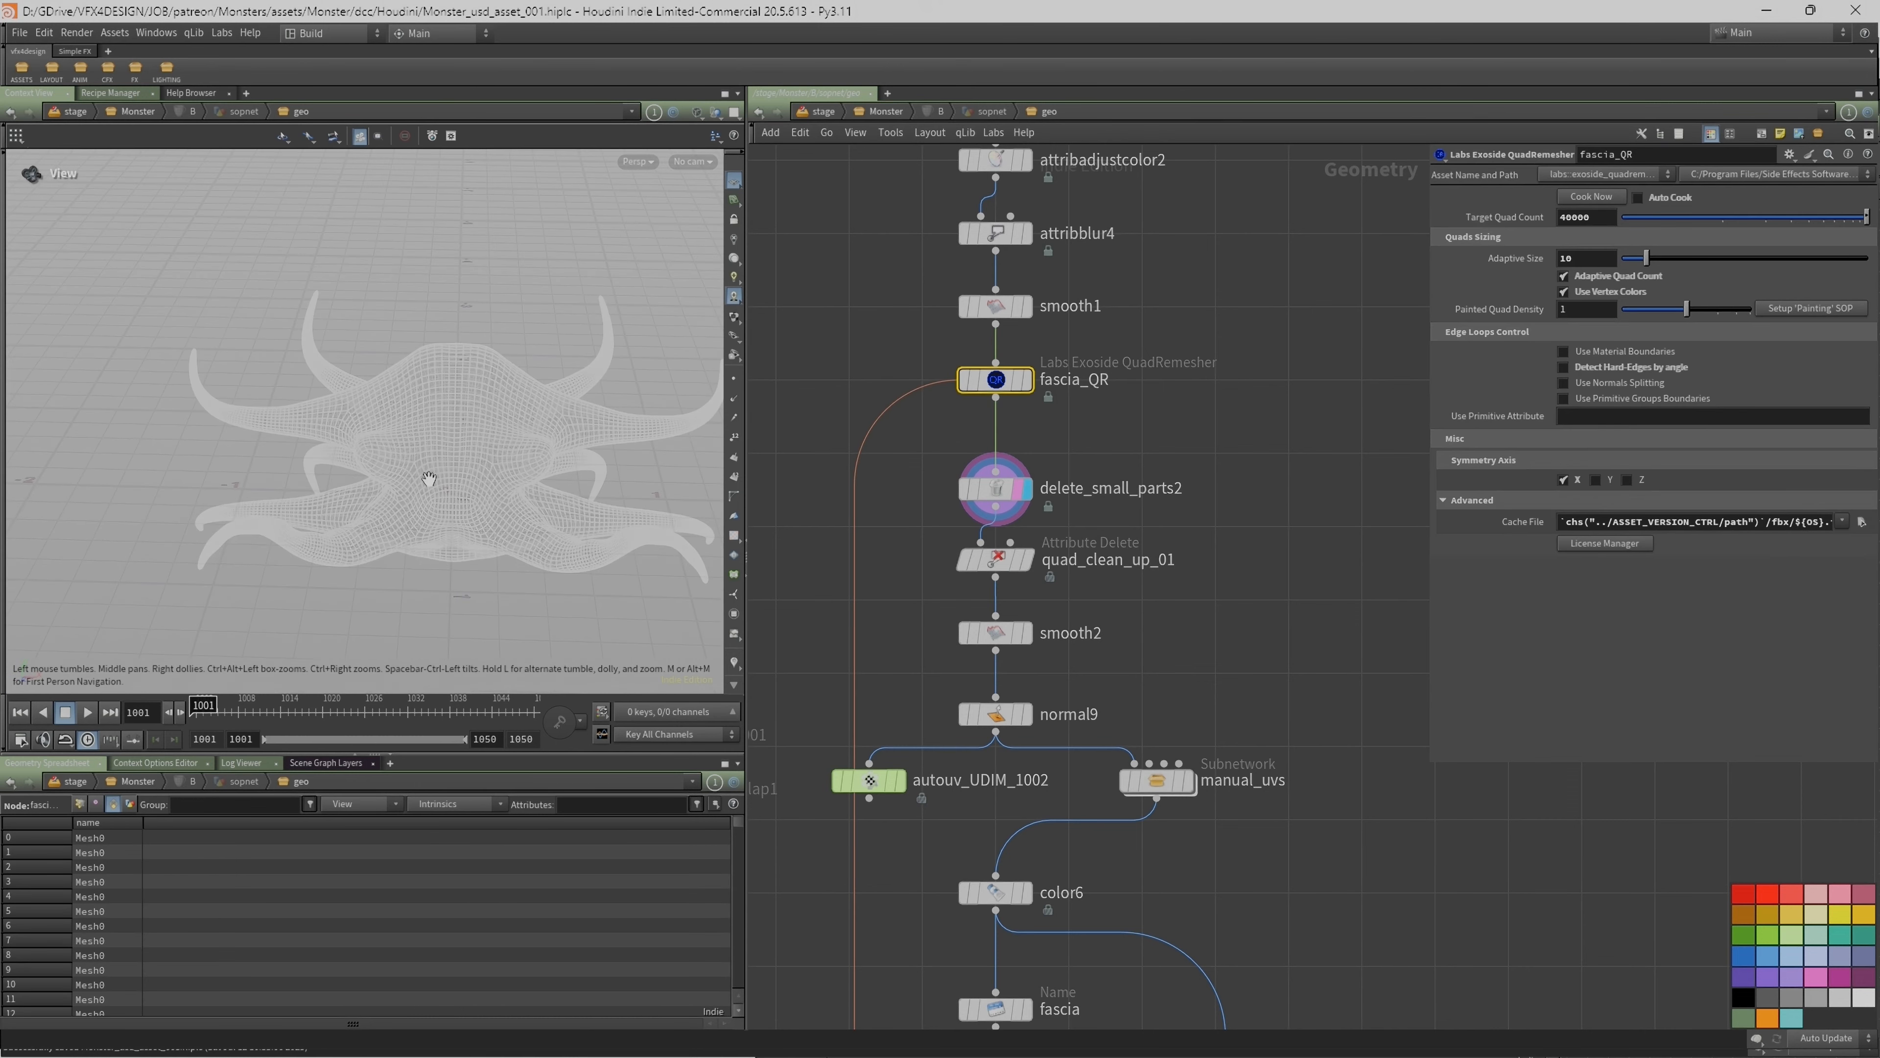
pyautogui.hotkey('space', '3')
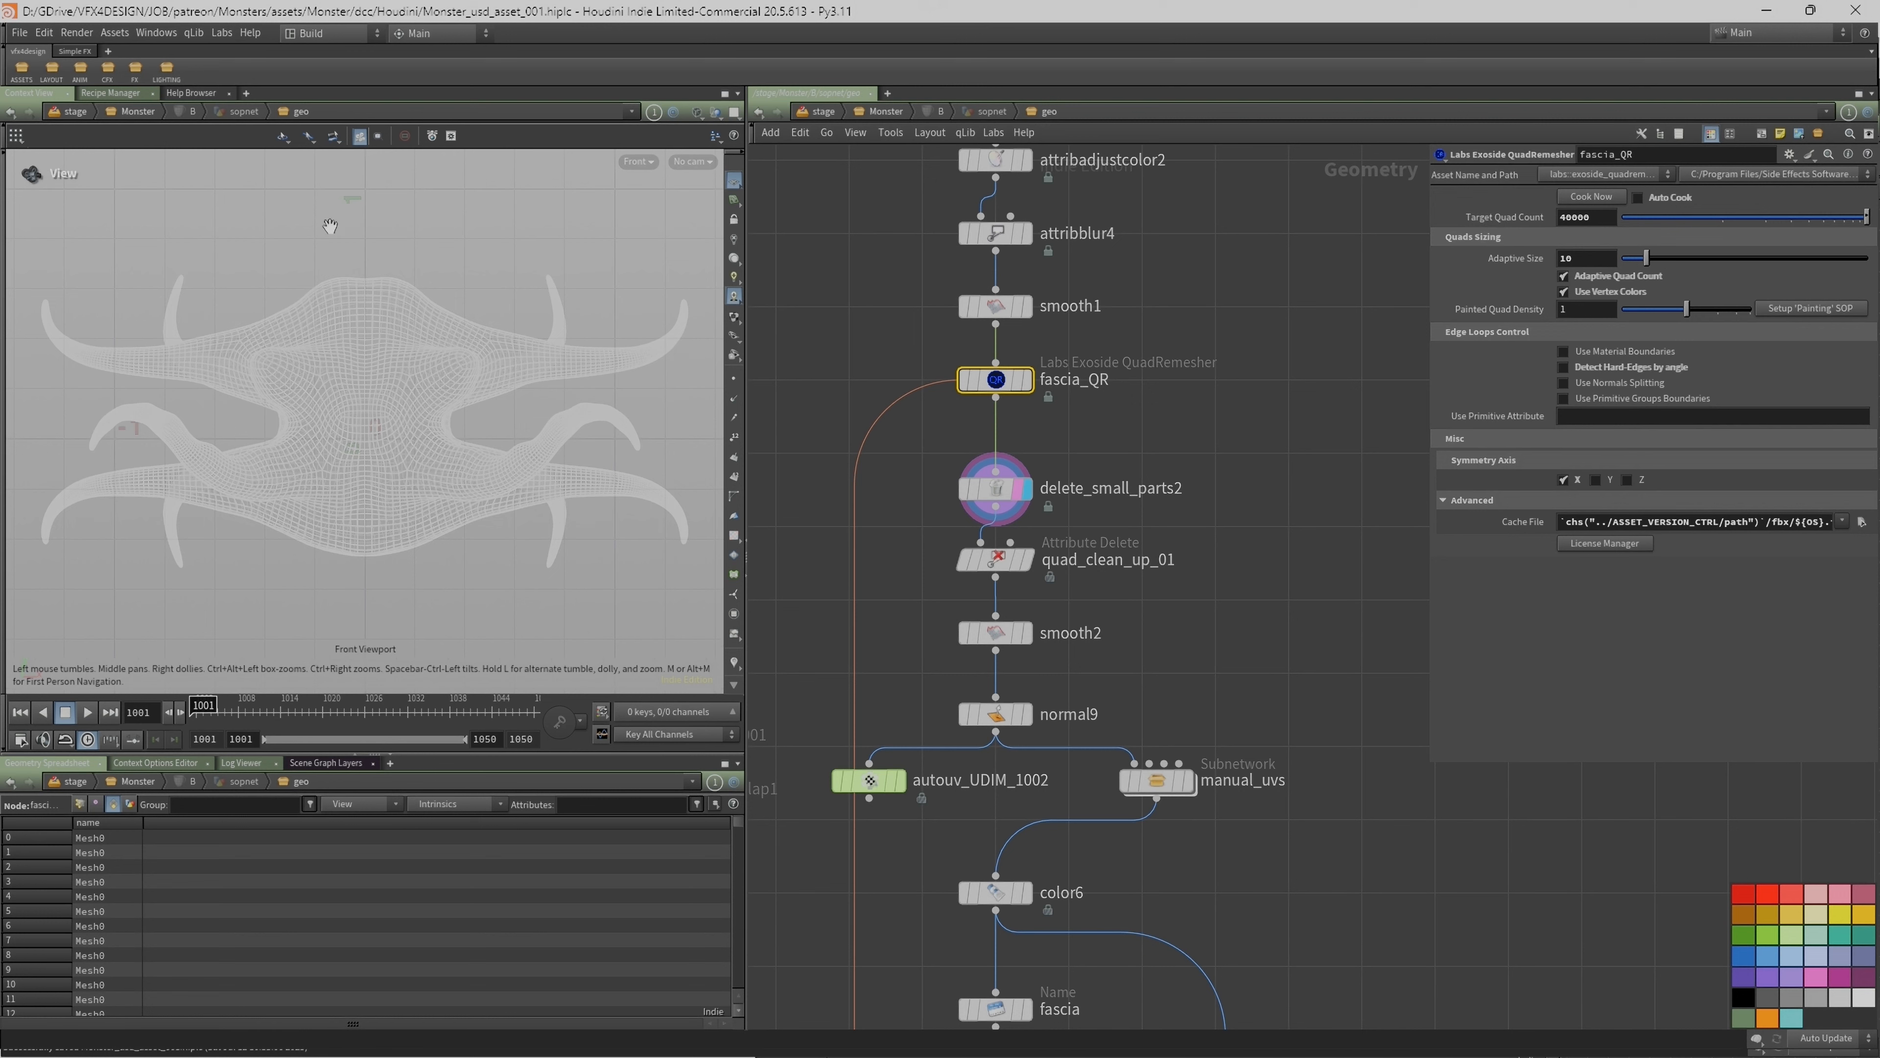
pyautogui.hotkey('space', '2')
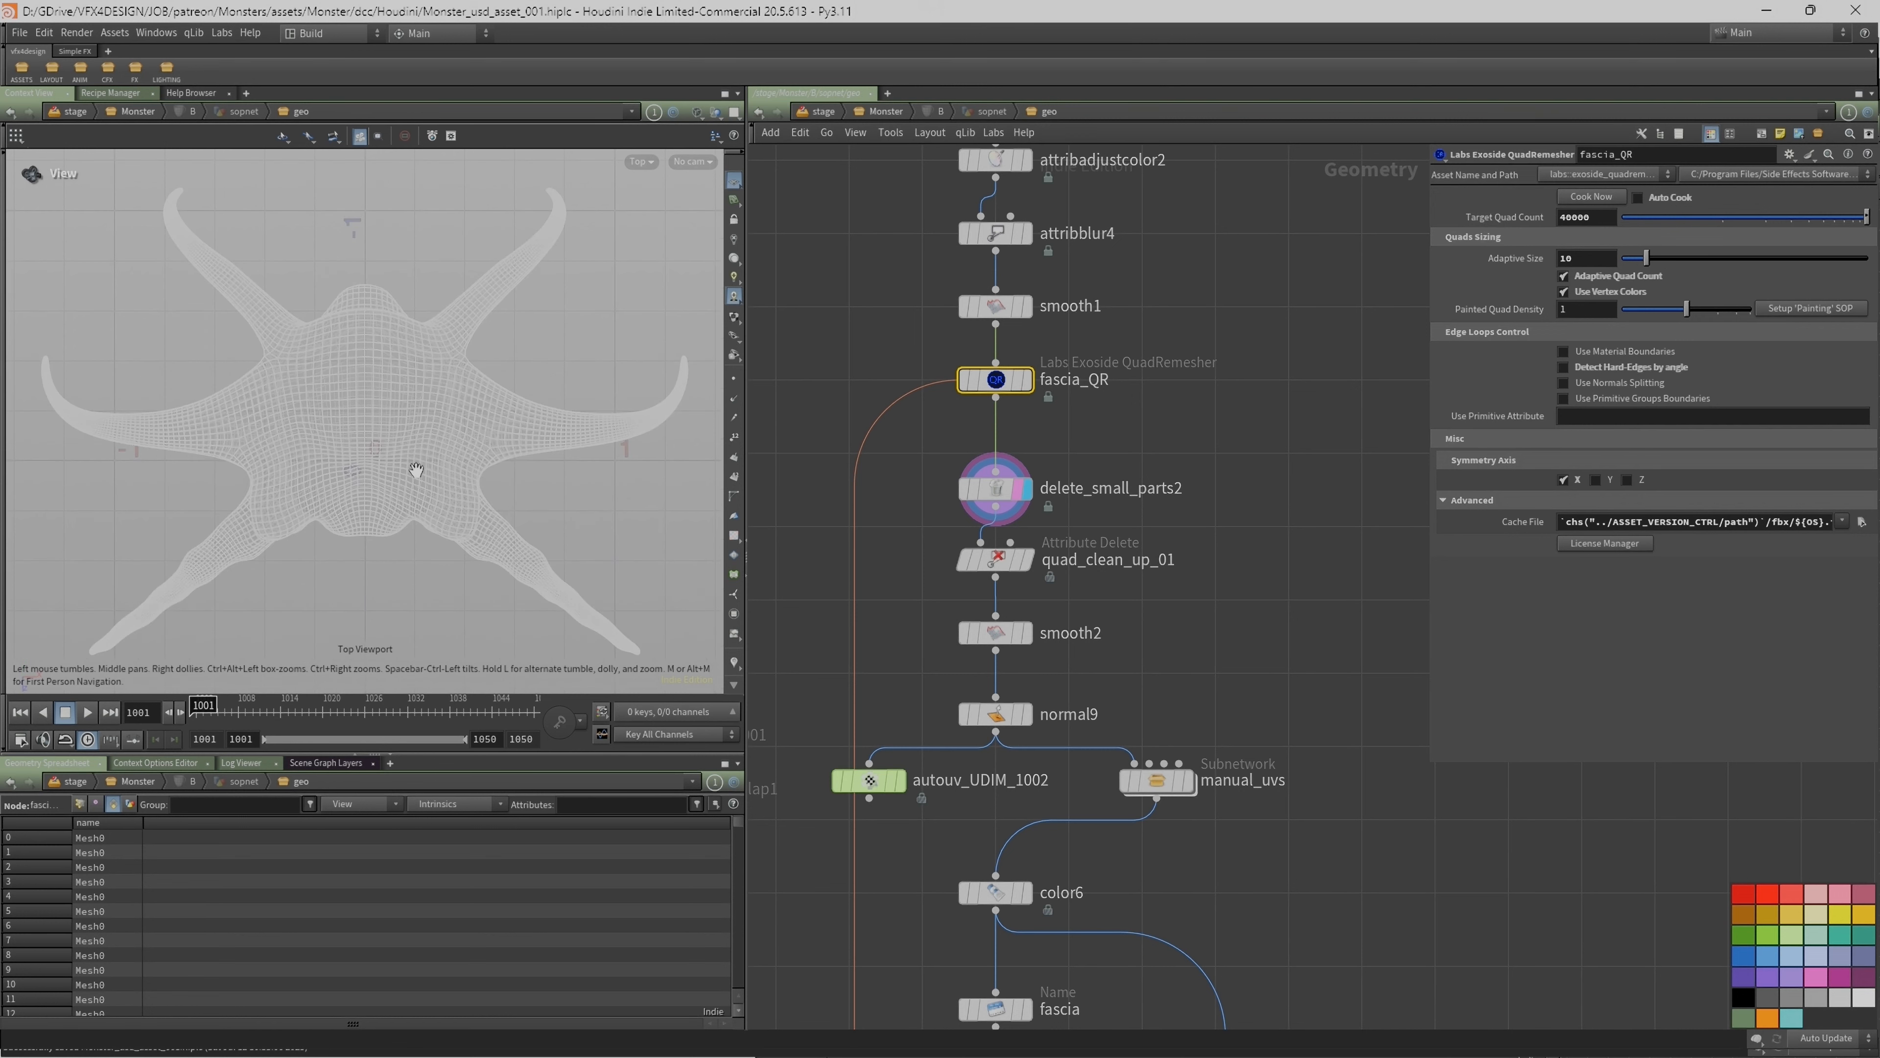
# Step: Display the smooth2 node's output in the perspective view and examine the smoothed mesh
pyautogui.hotkey('space', '1')
pyautogui.moveTo(550, 517); pyautogui.dragTo(350, 498)
pyautogui.moveTo(1214, 704); pyautogui.dragTo(1226, 668, button='middle')
pyautogui.click(996, 559)
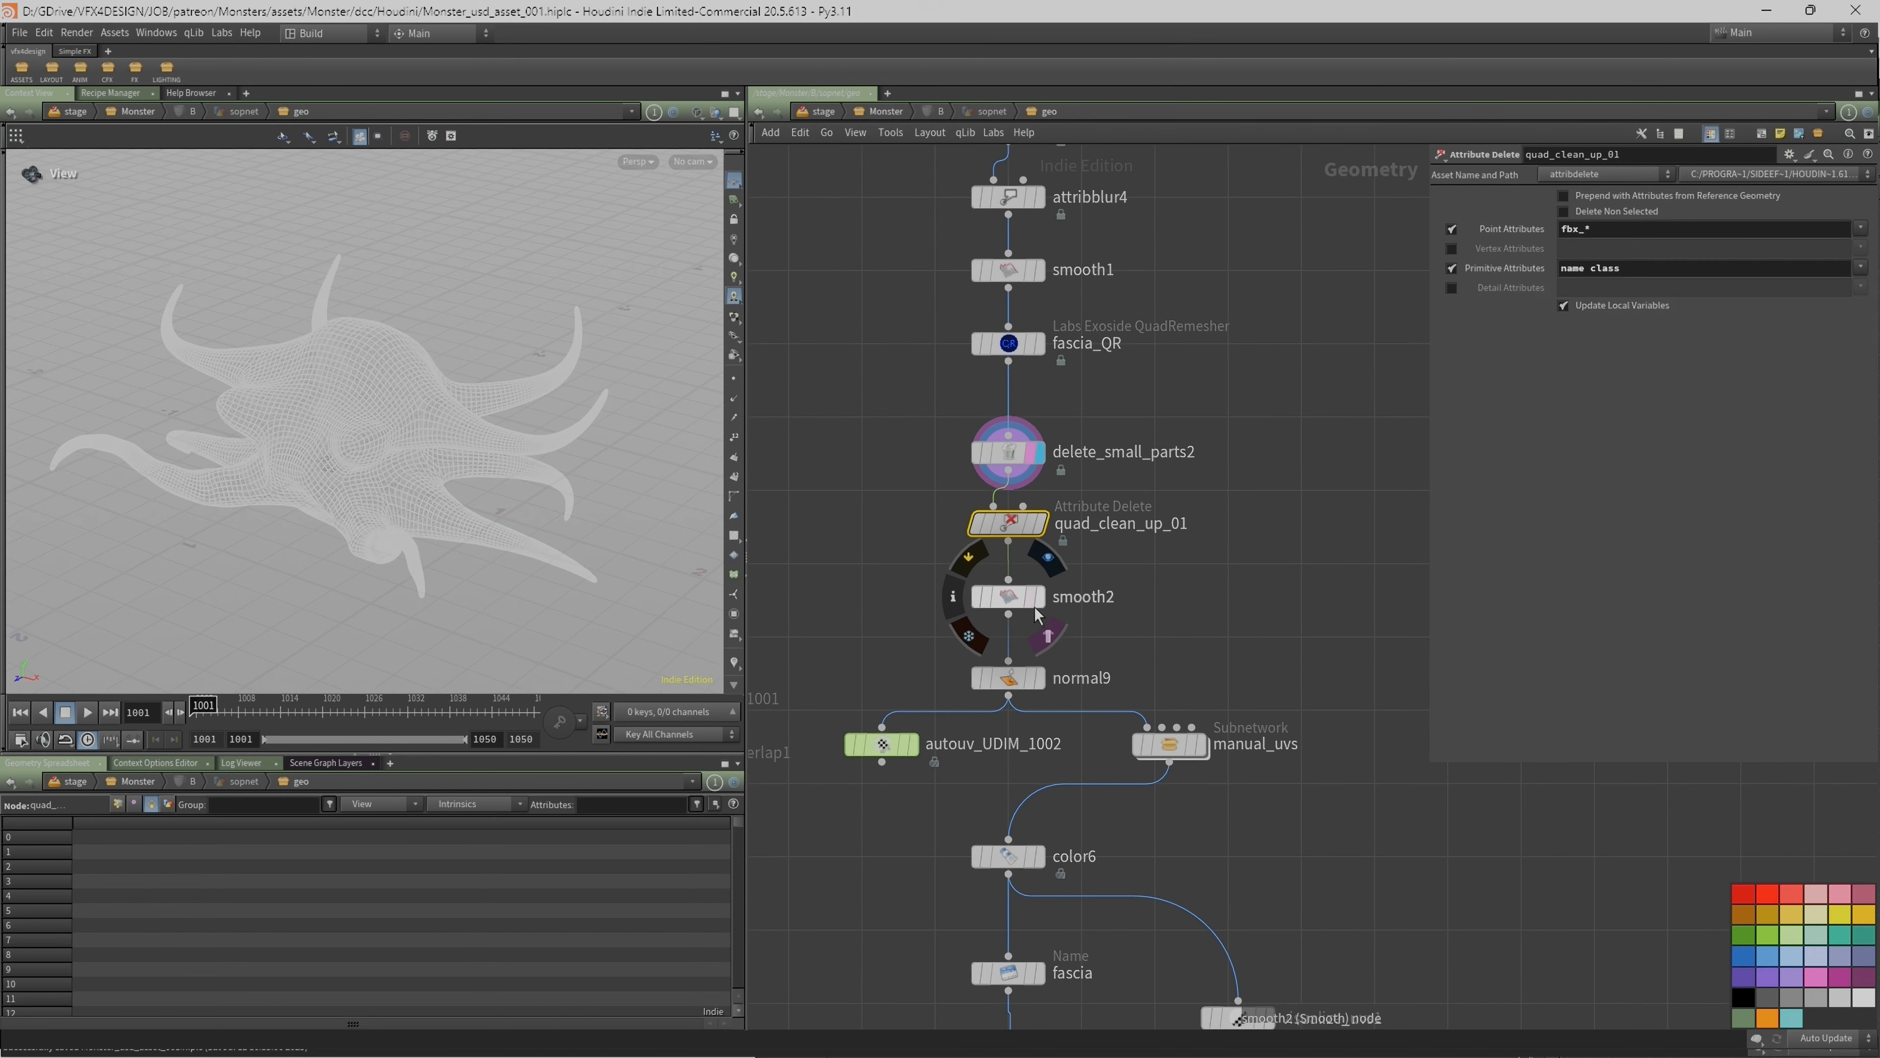
pyautogui.click(1033, 607)
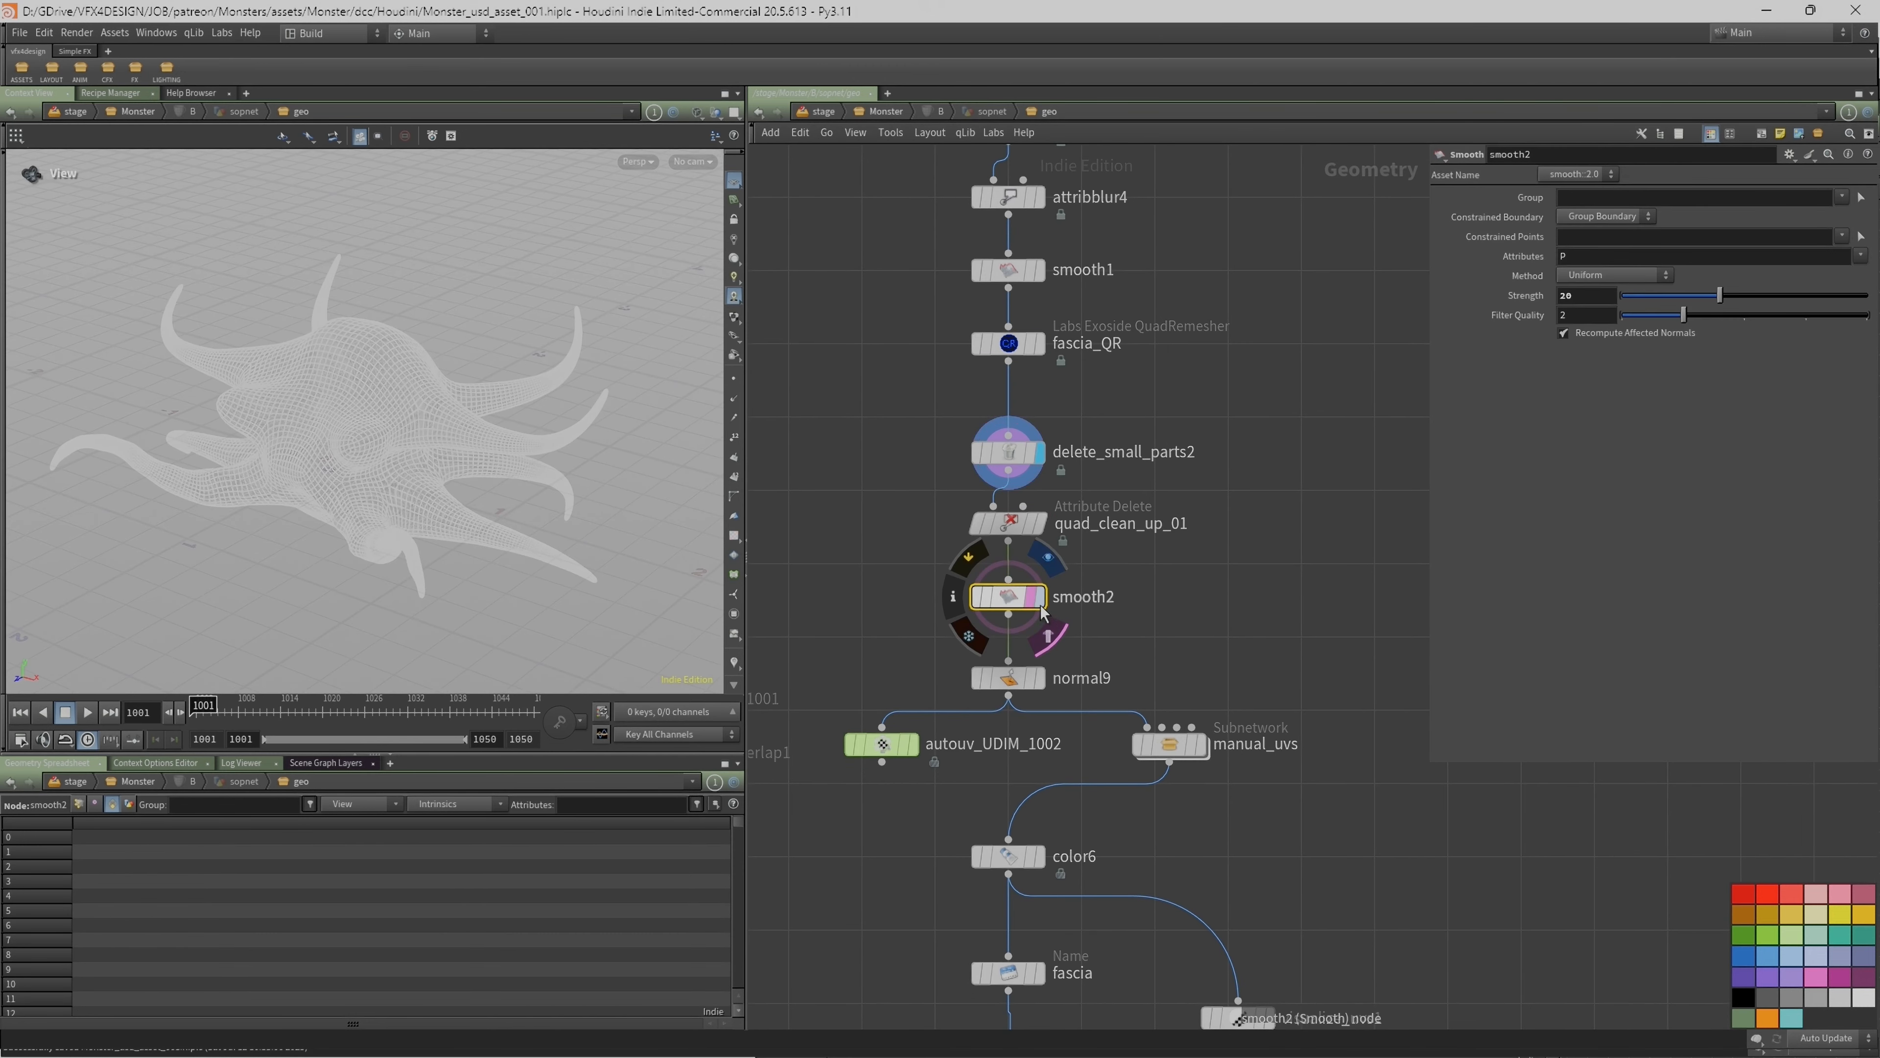
pyautogui.moveTo(443, 471); pyautogui.dragTo(518, 474)
# Step: Display normal9 and the autouv_UDIM_1002 node in turn, and show the mesh shaded instead of as wireframe
pyautogui.click(1032, 678)
pyautogui.click(1033, 678)
pyautogui.moveTo(946, 809); pyautogui.dragTo(979, 737, button='middle')
pyautogui.click(947, 666)
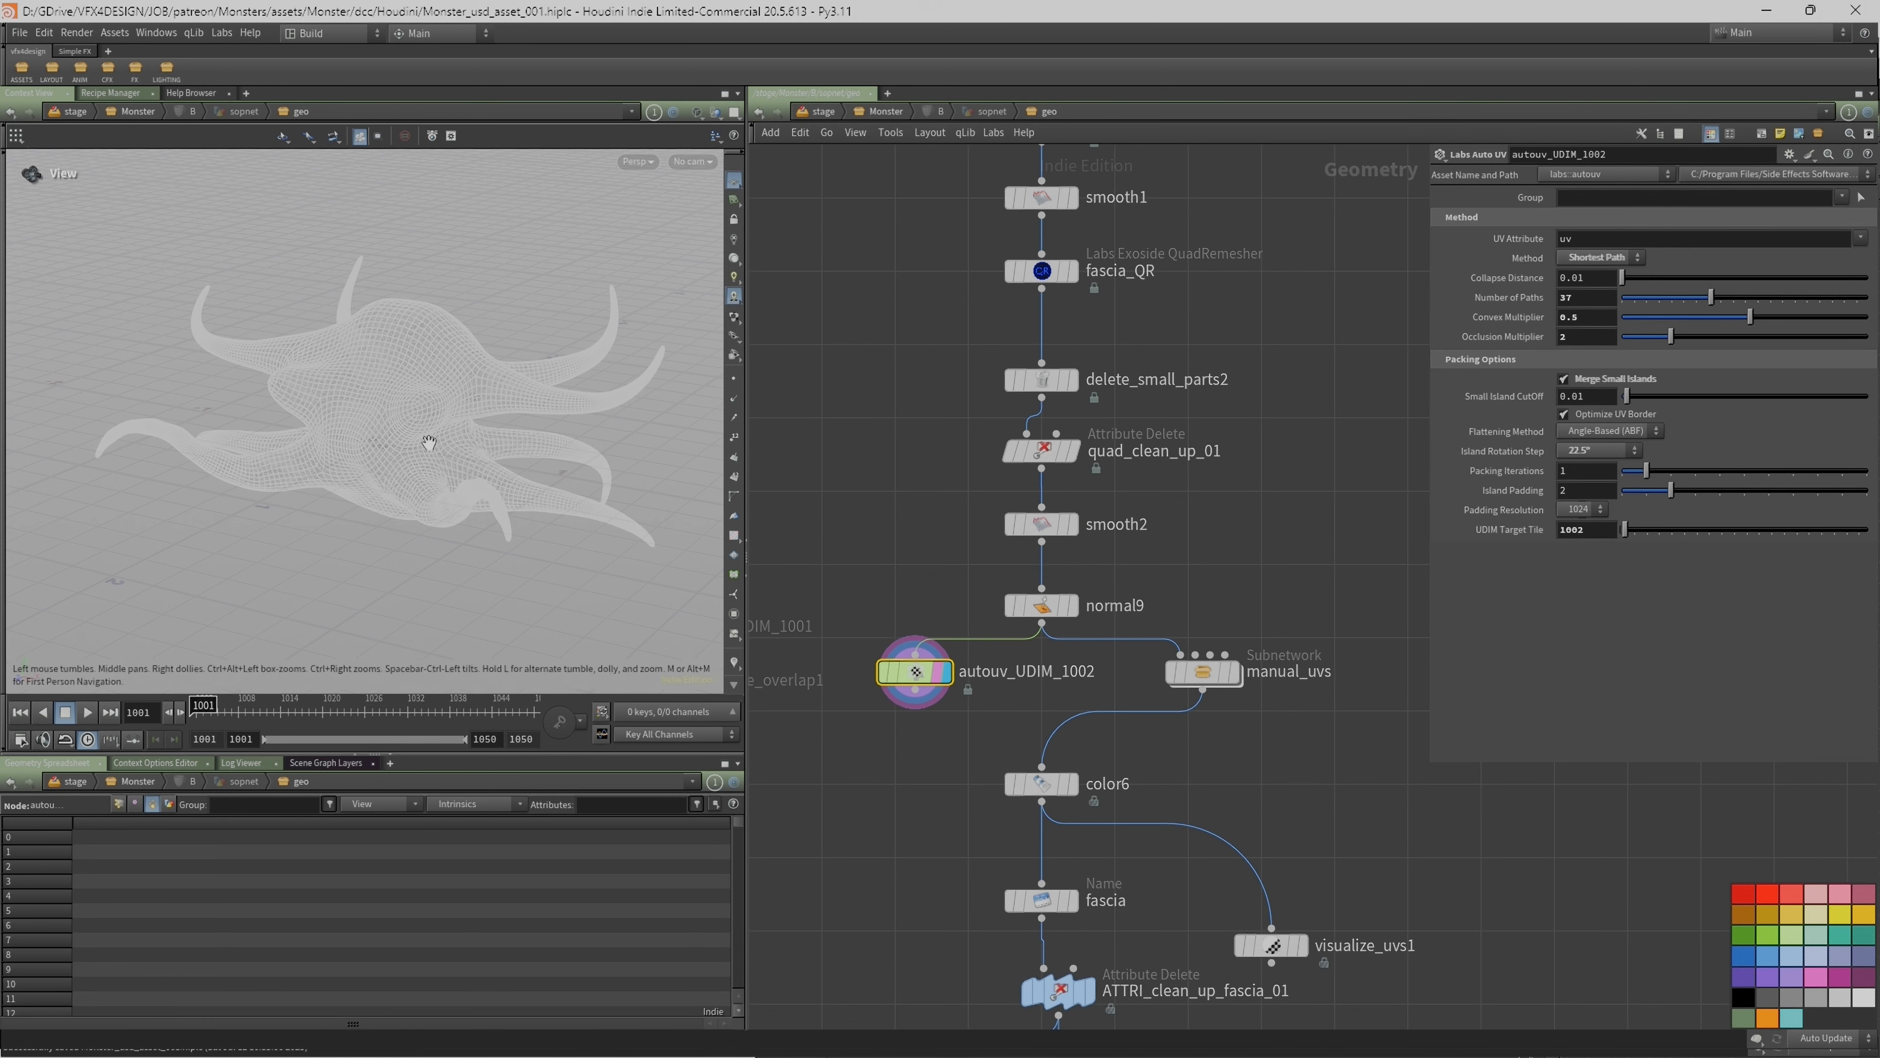
pyautogui.press('w')
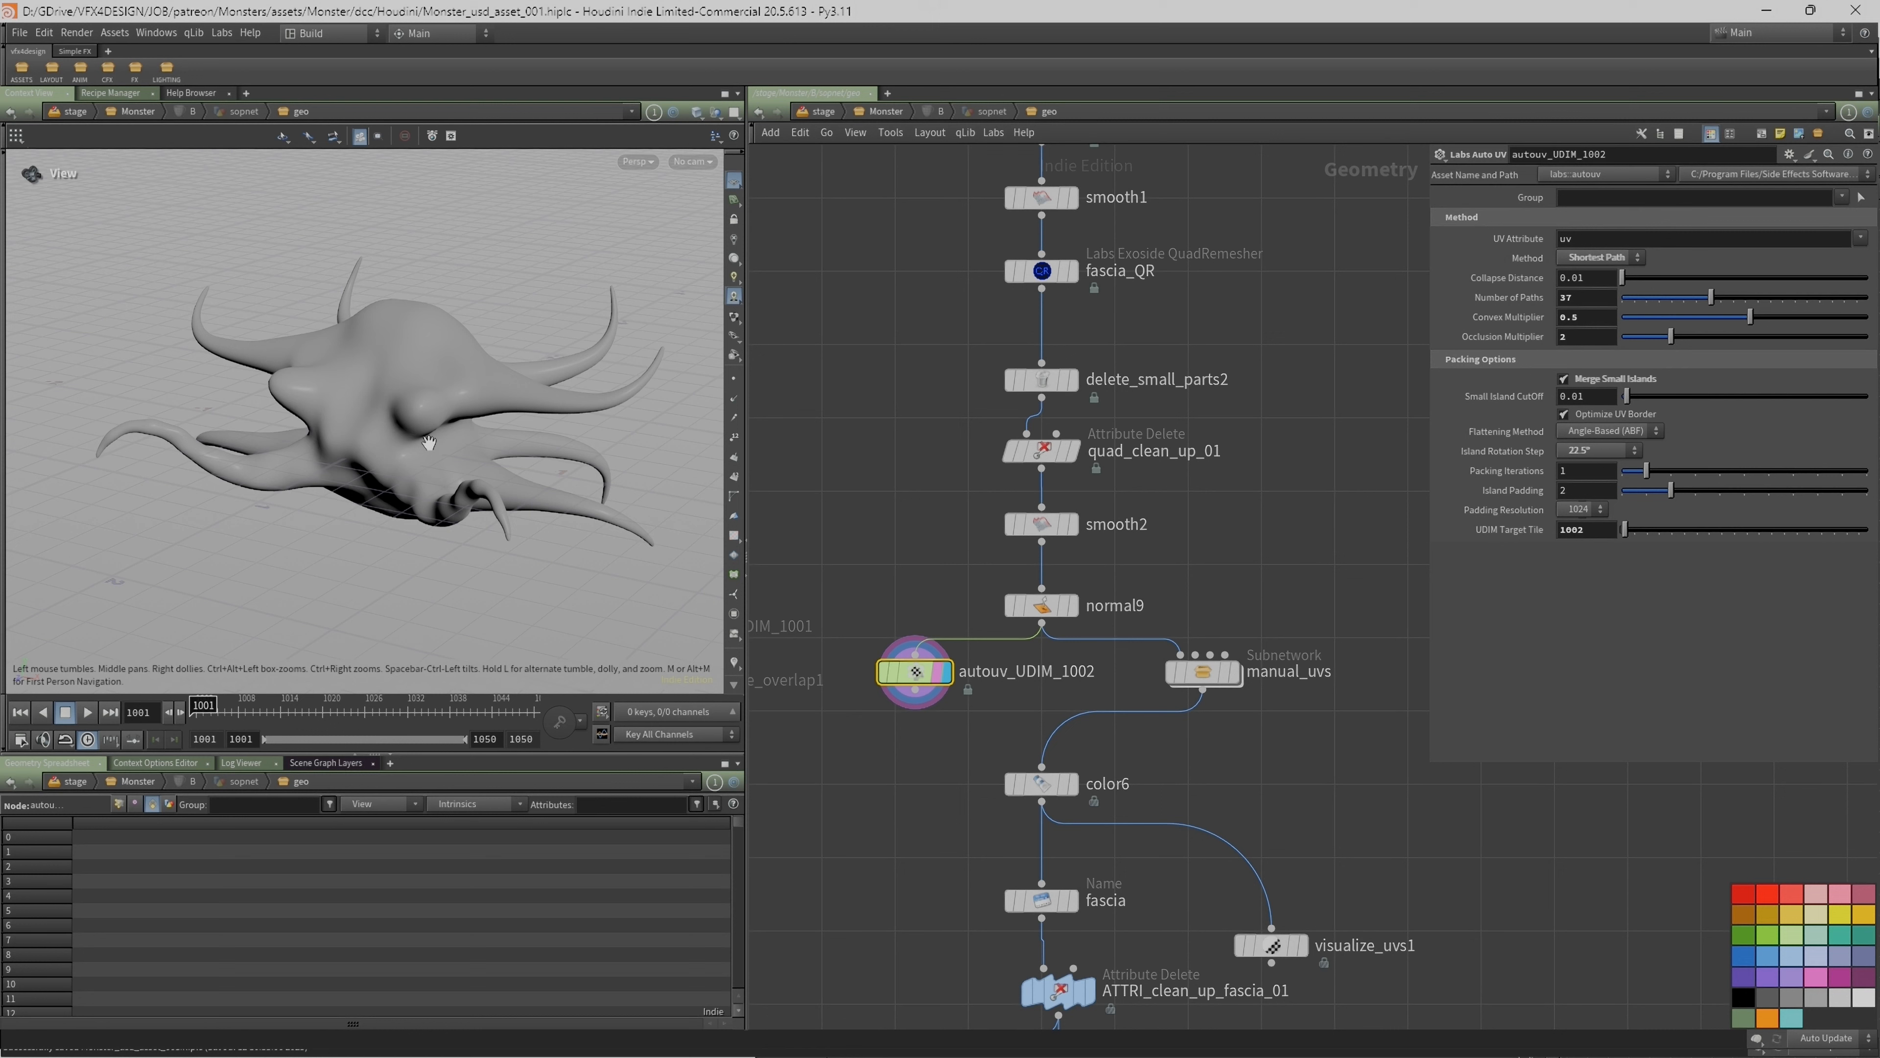
# Step: Show the UV layout of autouv_UDIM_1002 in the UV view with the background texture turned on
pyautogui.hotkey('space', '5')
pyautogui.click(679, 162)
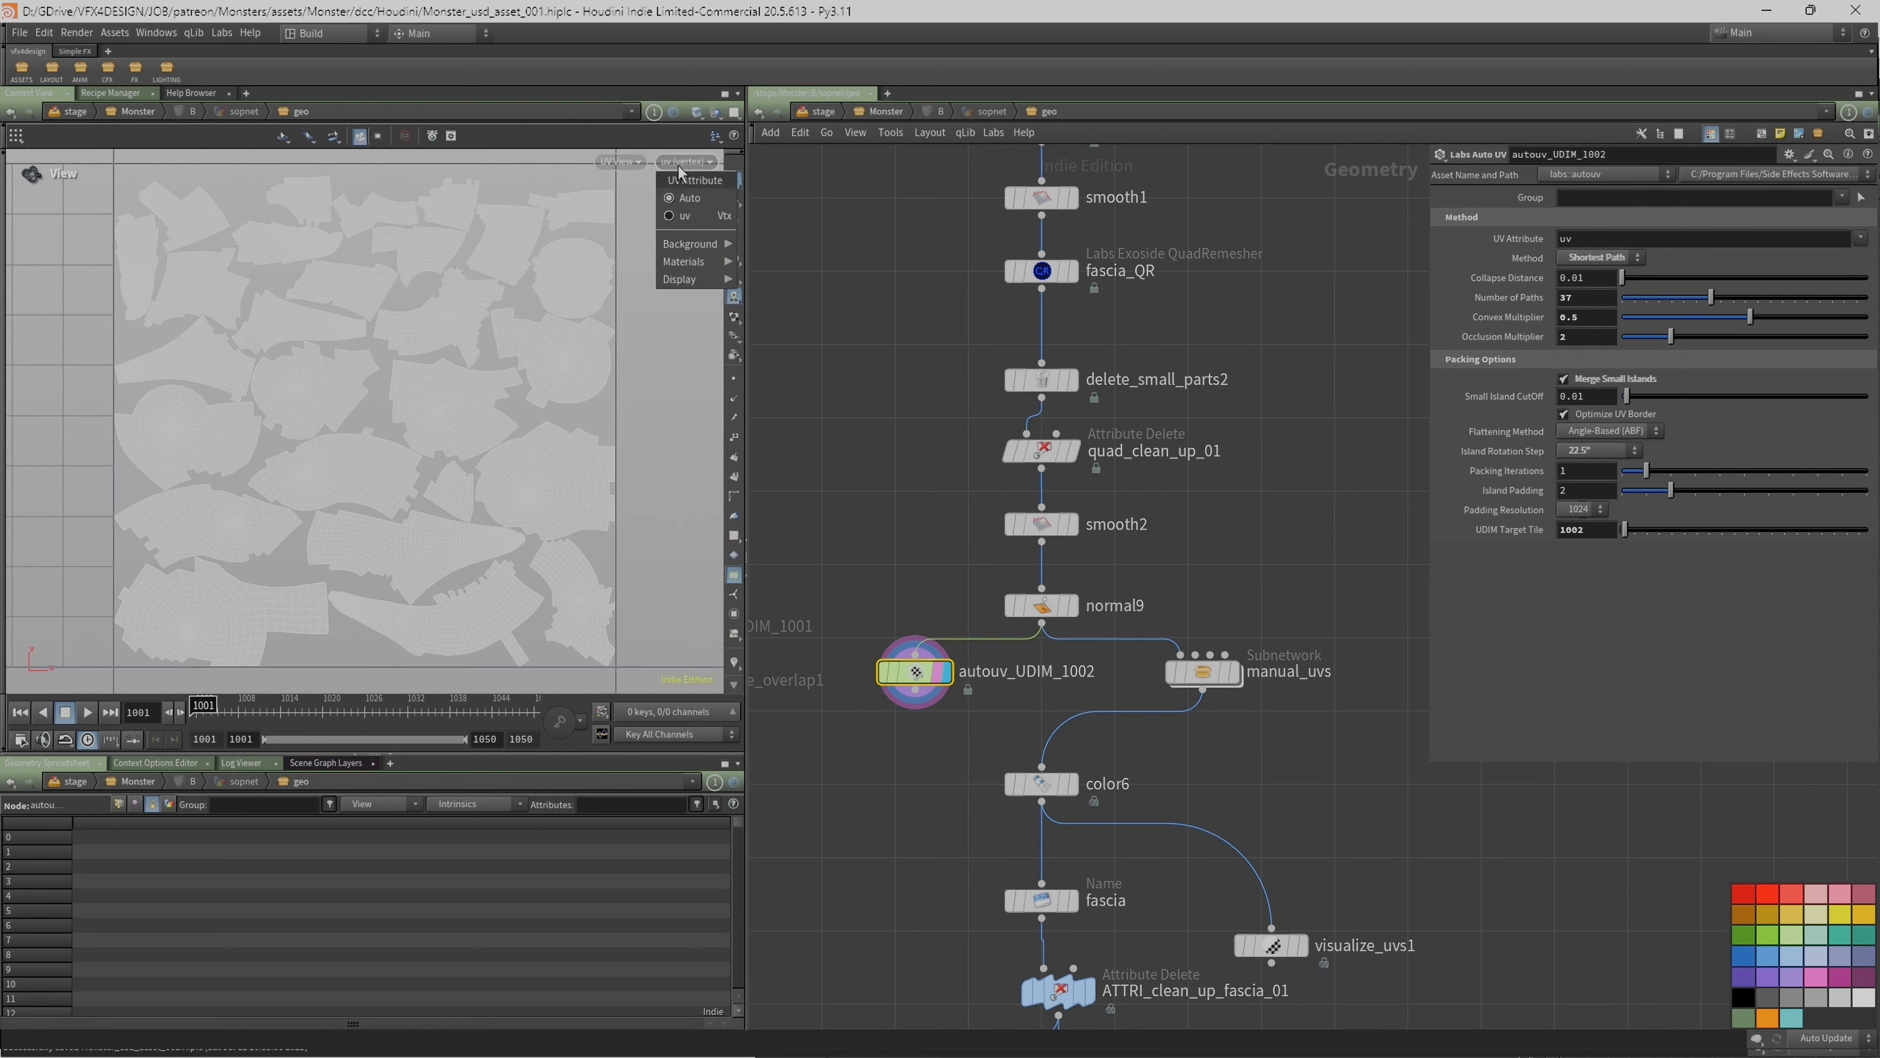
pyautogui.moveTo(688, 248)
pyautogui.click(761, 262)
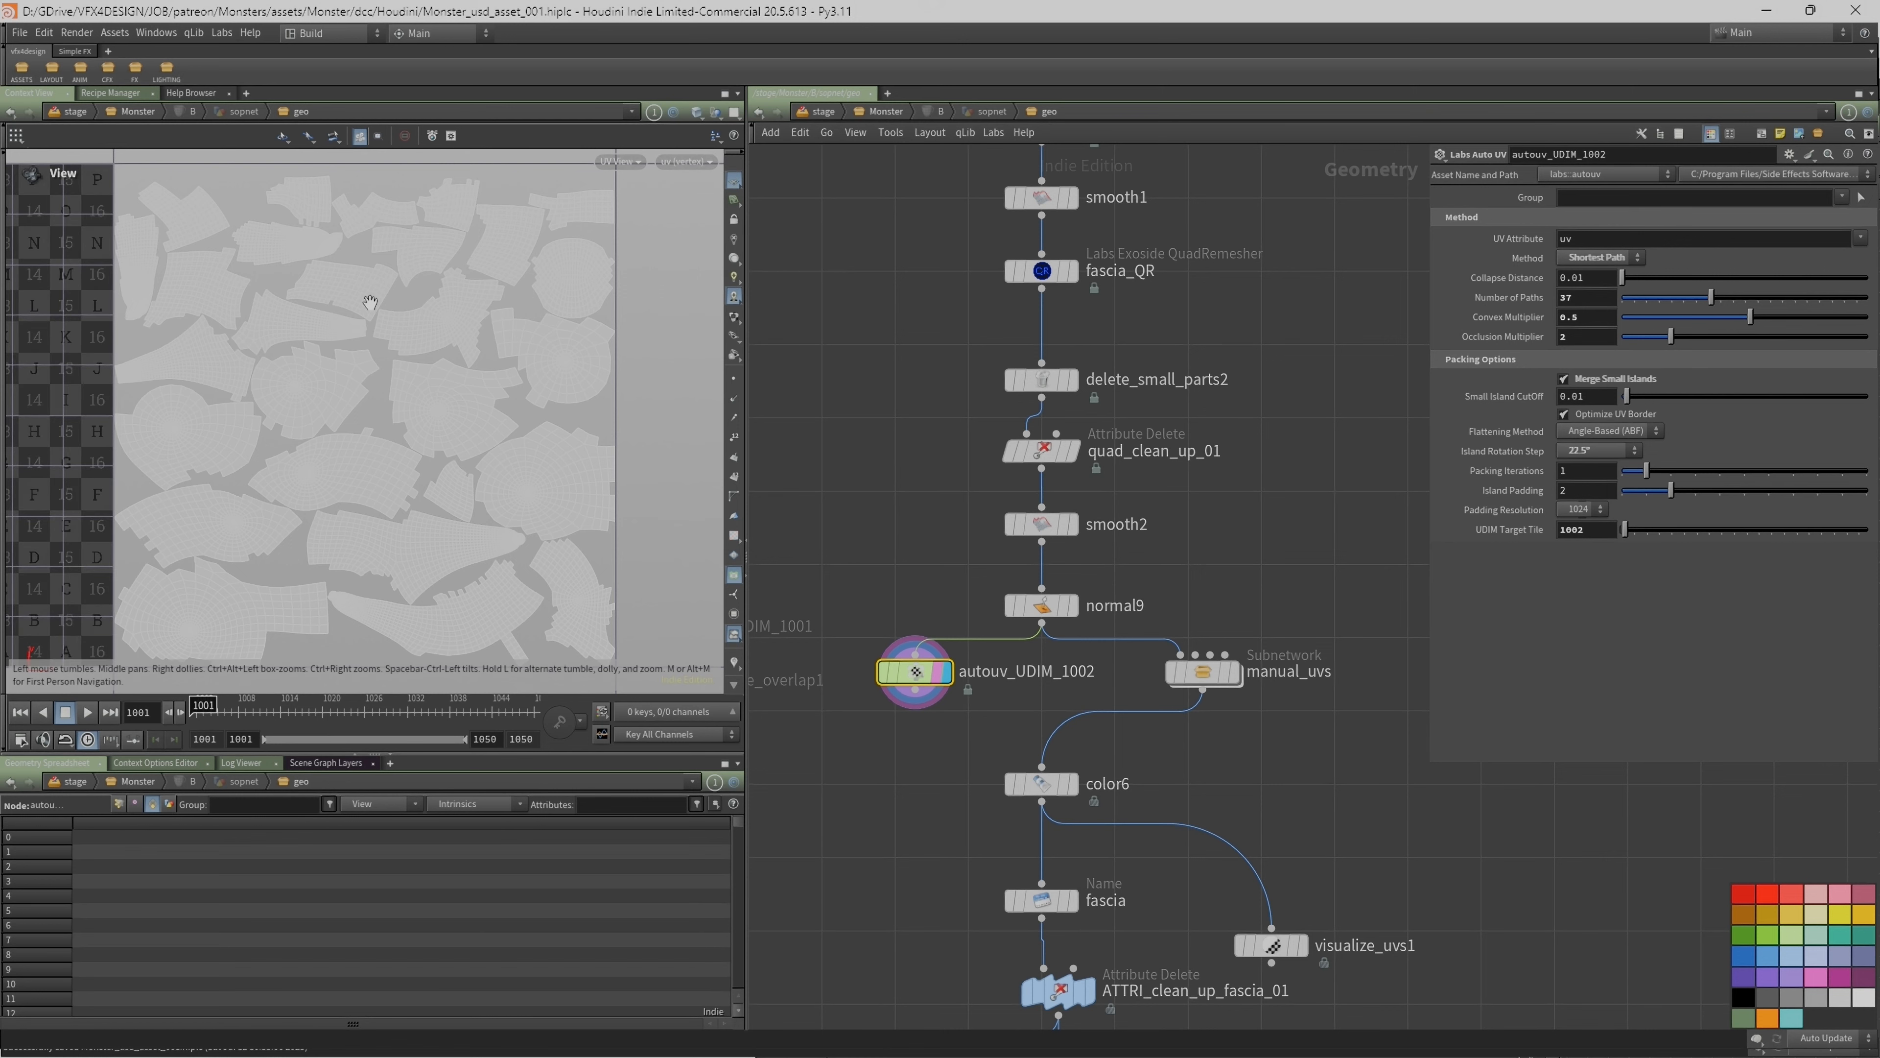
pyautogui.hotkey('space', 'h')
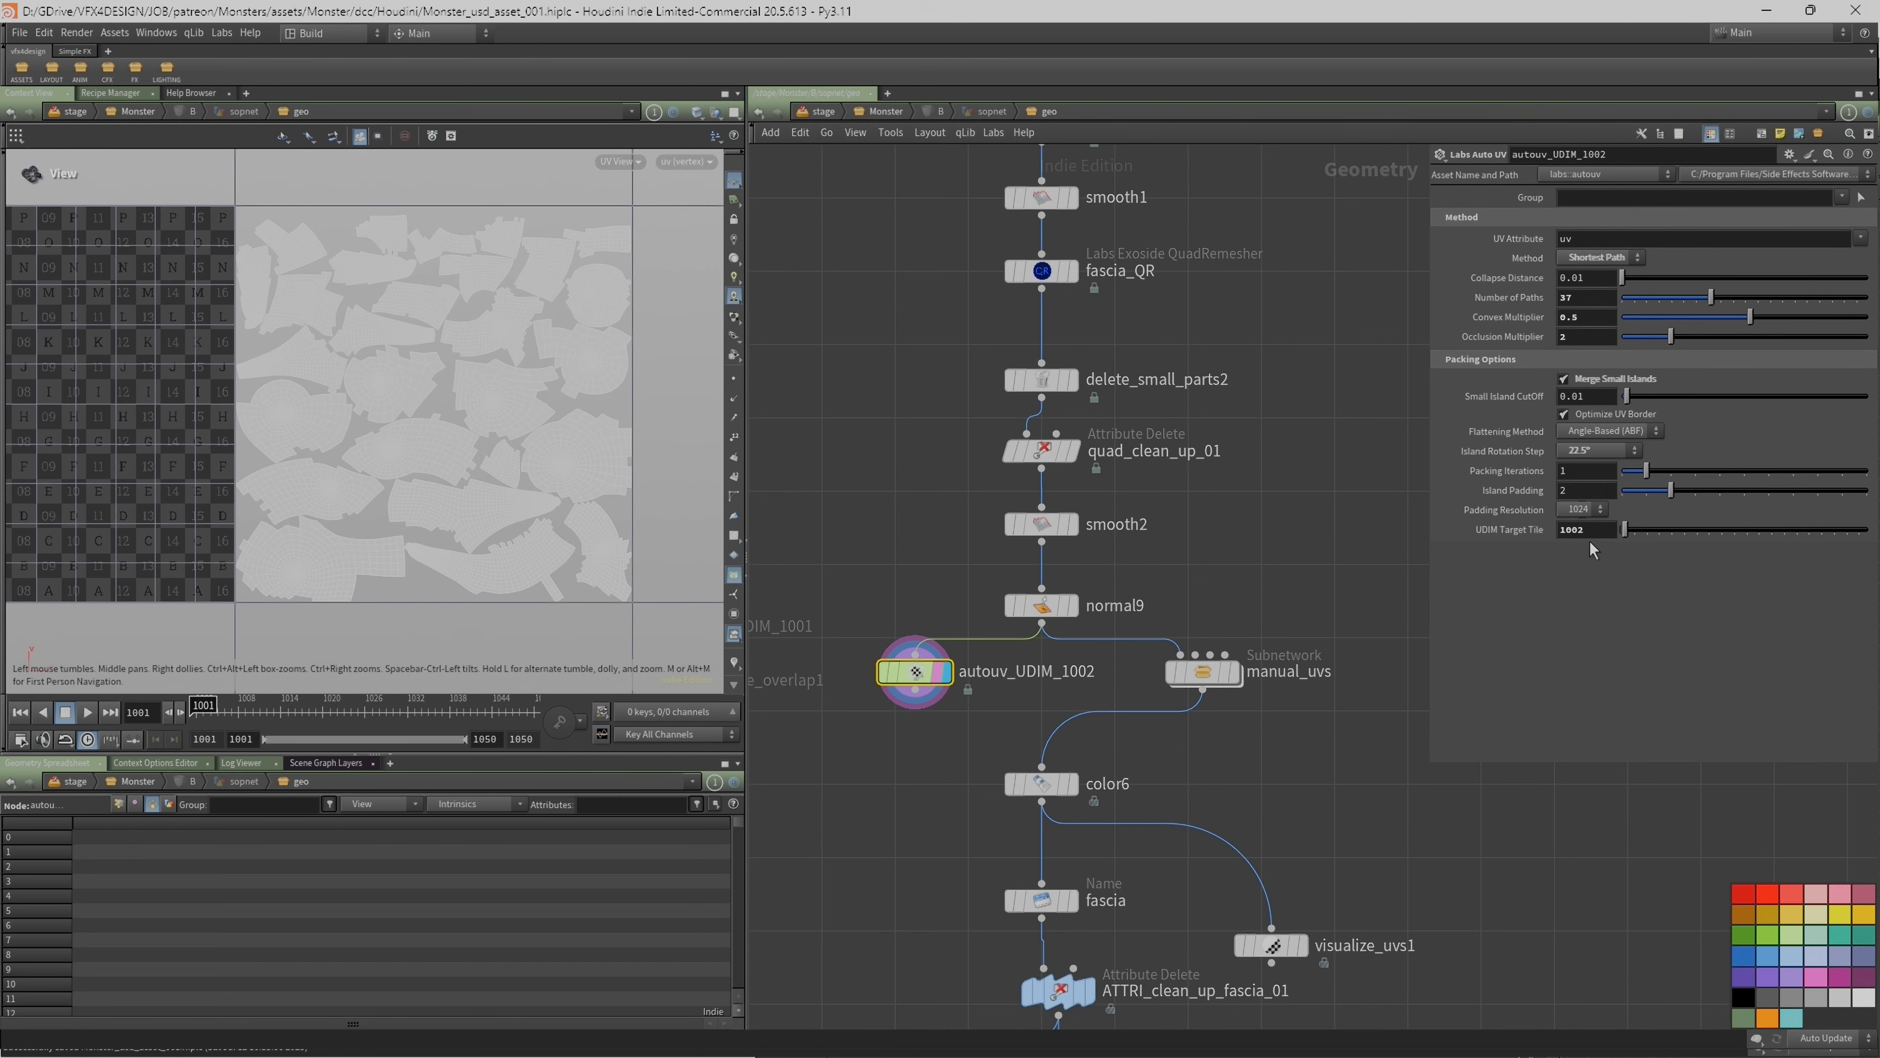
# Step: Review the UDIM Target Tile setting and compare the UV islands' placement with the neighbouring tile
pyautogui.moveTo(1585, 534); pyautogui.dragTo(1444, 567)
pyautogui.scroll(-2, 140, 508)
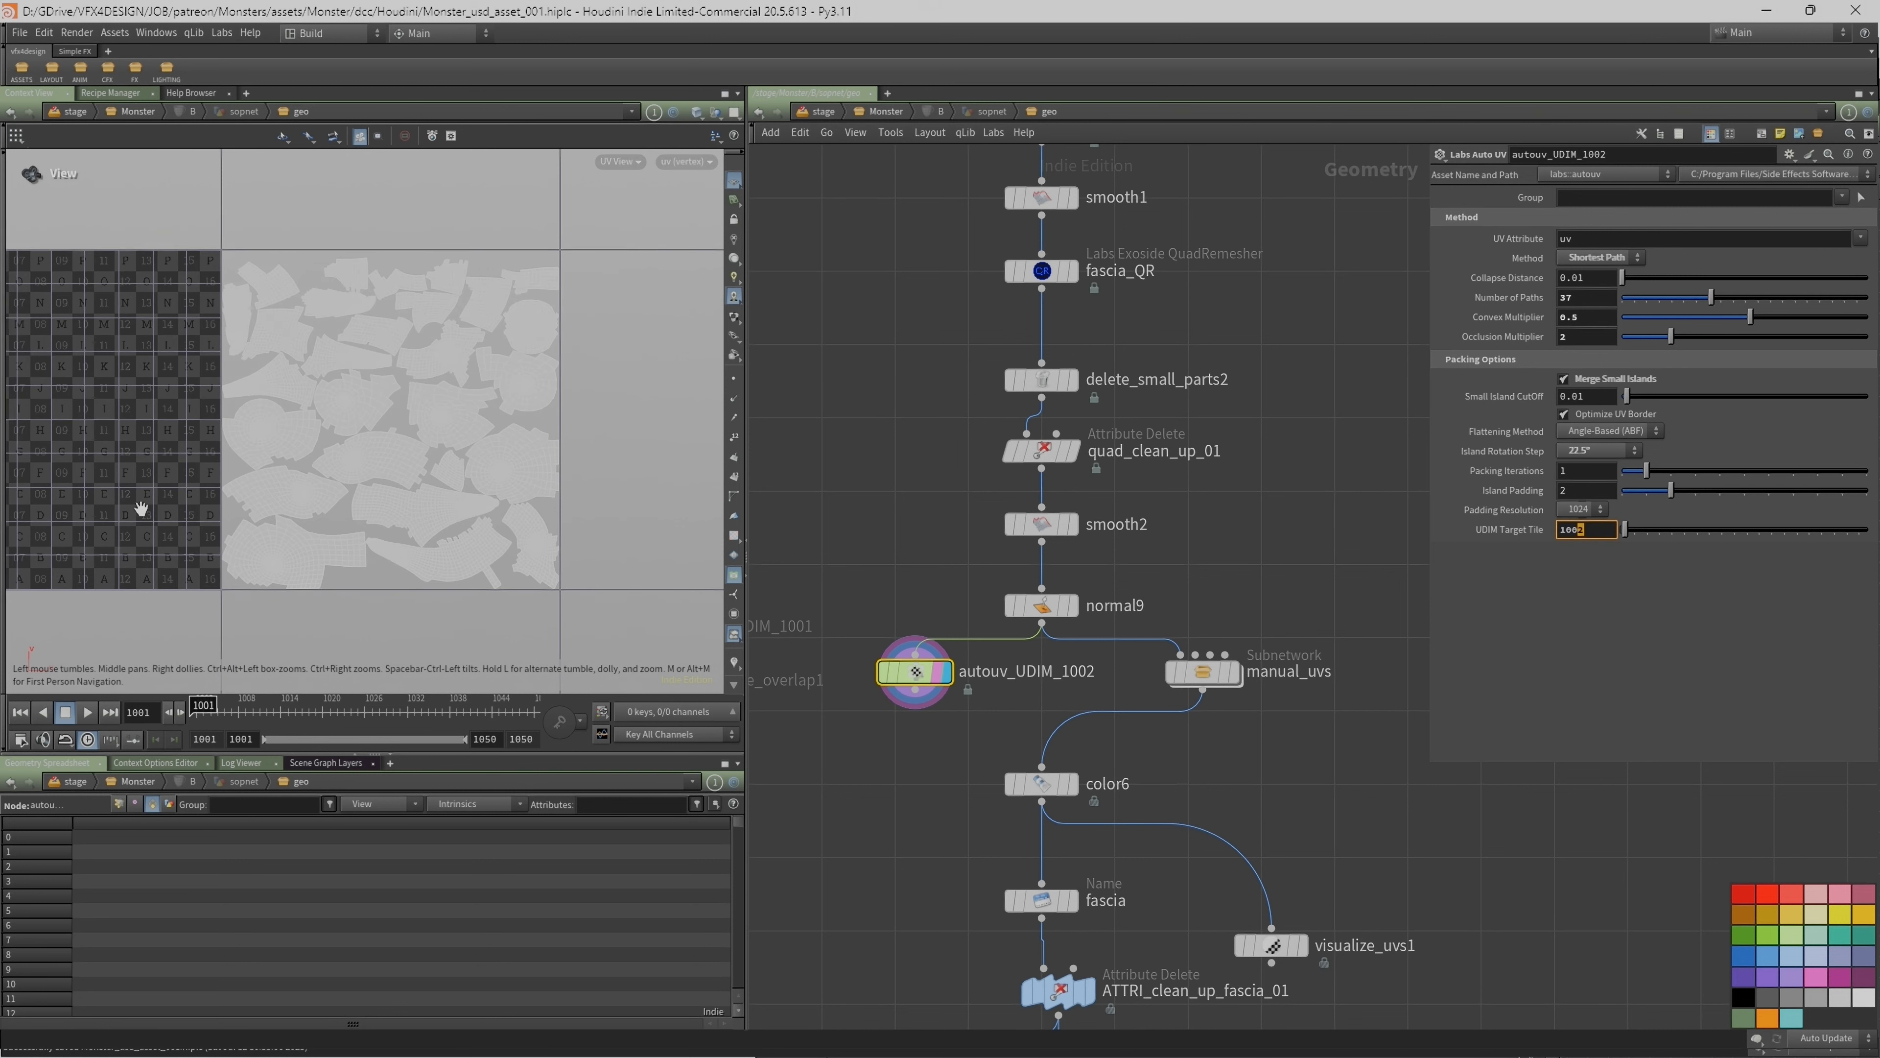
pyautogui.moveTo(172, 504); pyautogui.dragTo(330, 510, button='middle')
pyautogui.moveTo(442, 406); pyautogui.dragTo(273, 432, button='middle')
pyautogui.scroll(2, 425, 456)
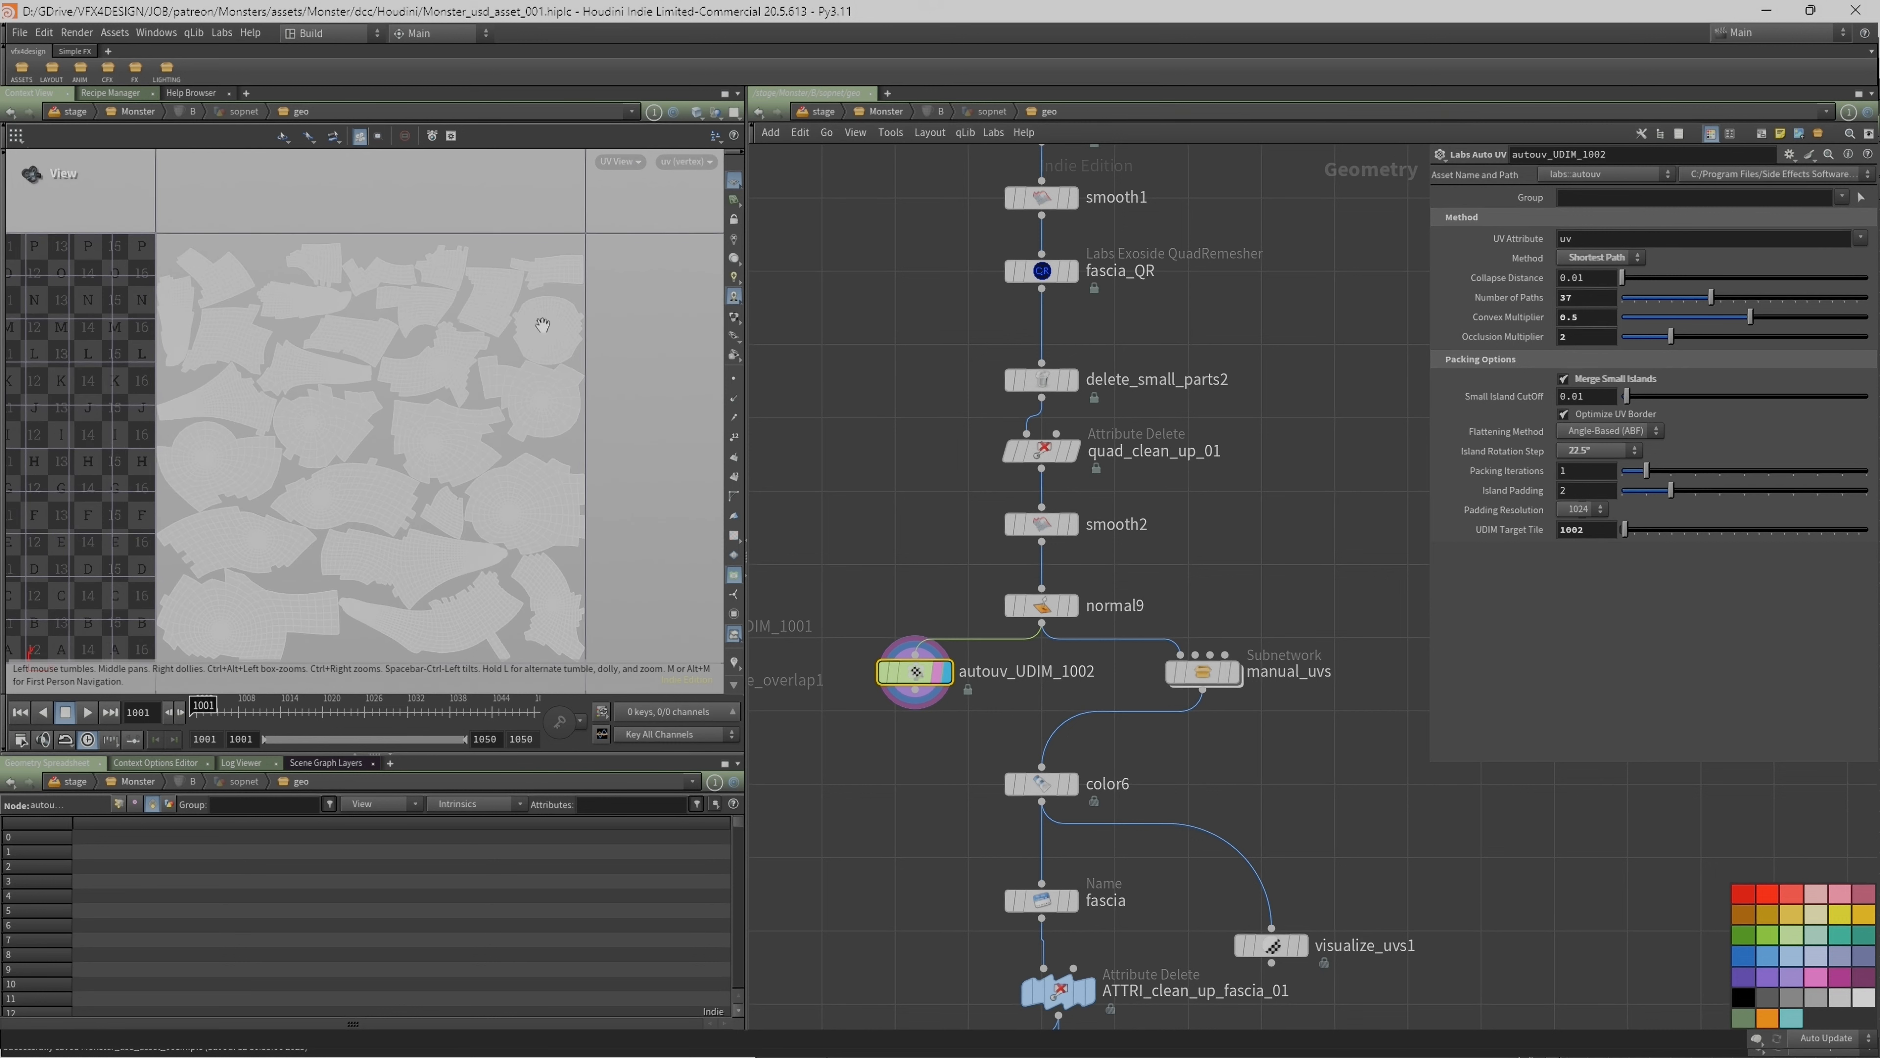
# Step: Turn off the UV view's background and enable the UV Overlap display
pyautogui.click(621, 163)
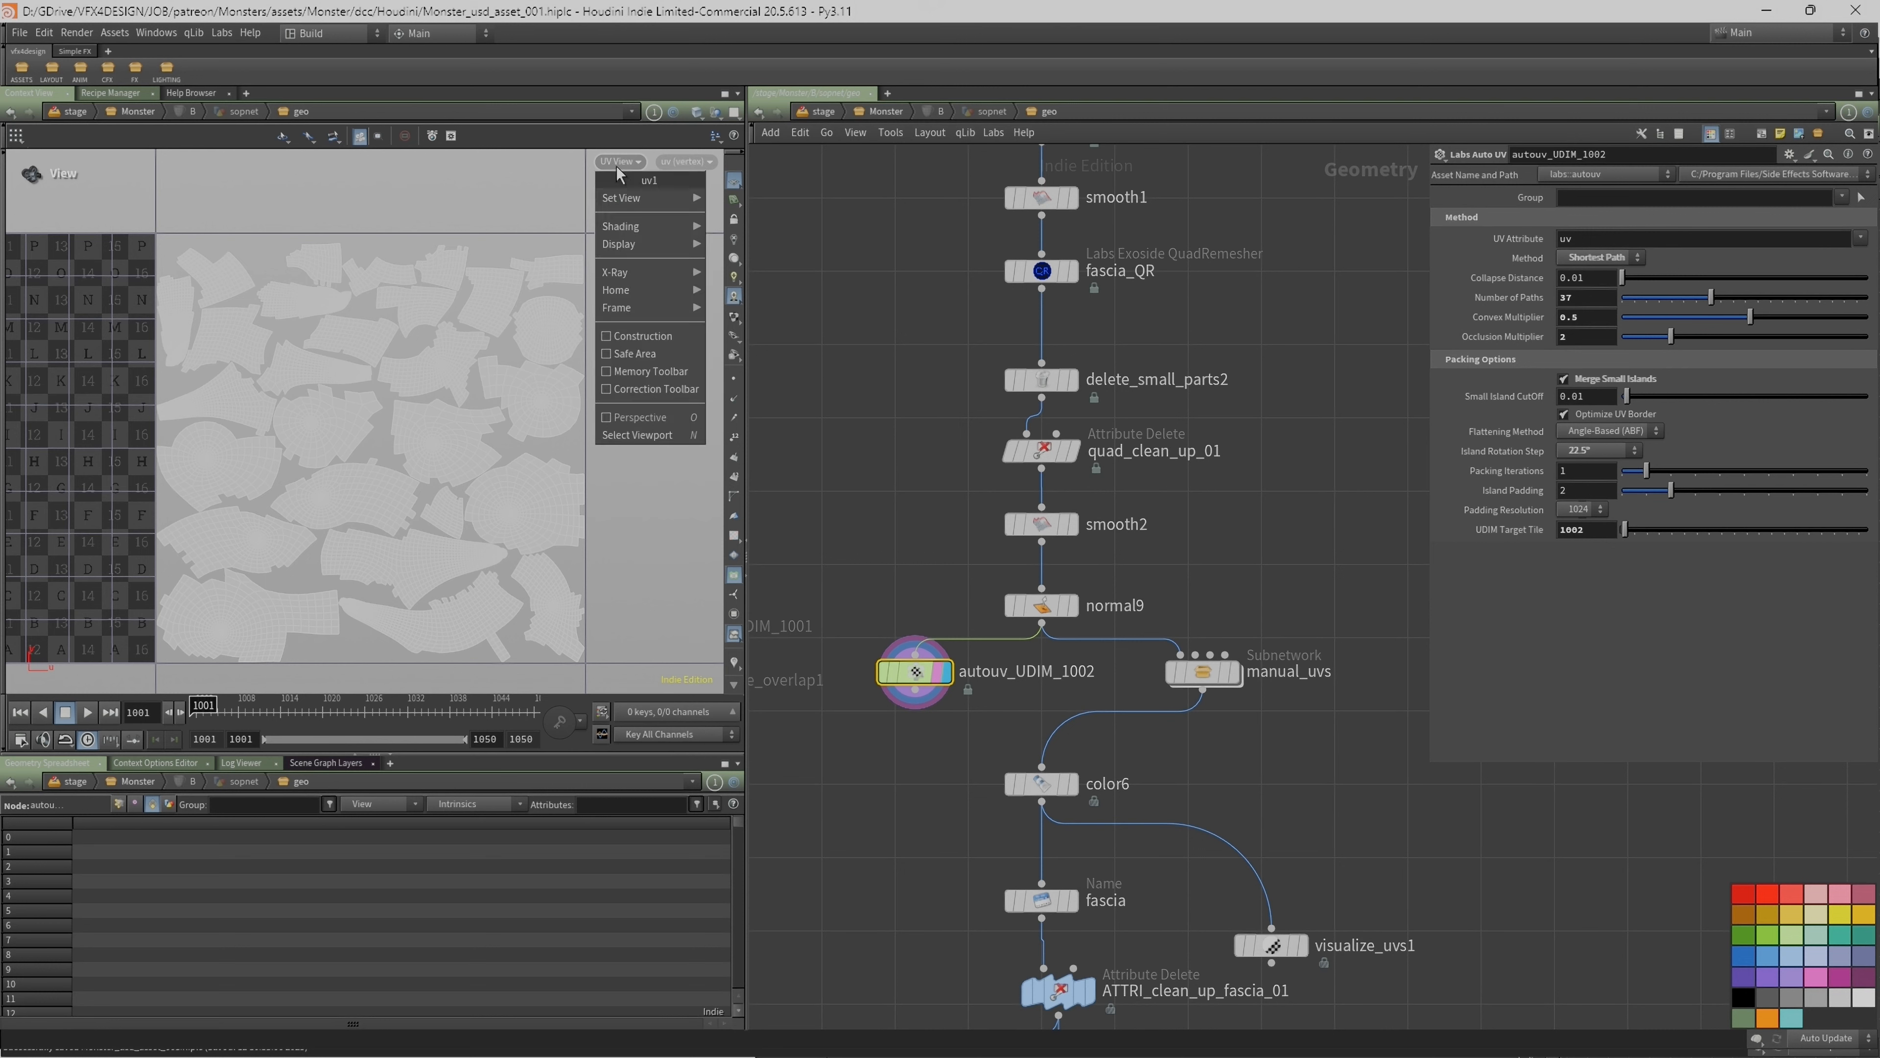
pyautogui.click(686, 162)
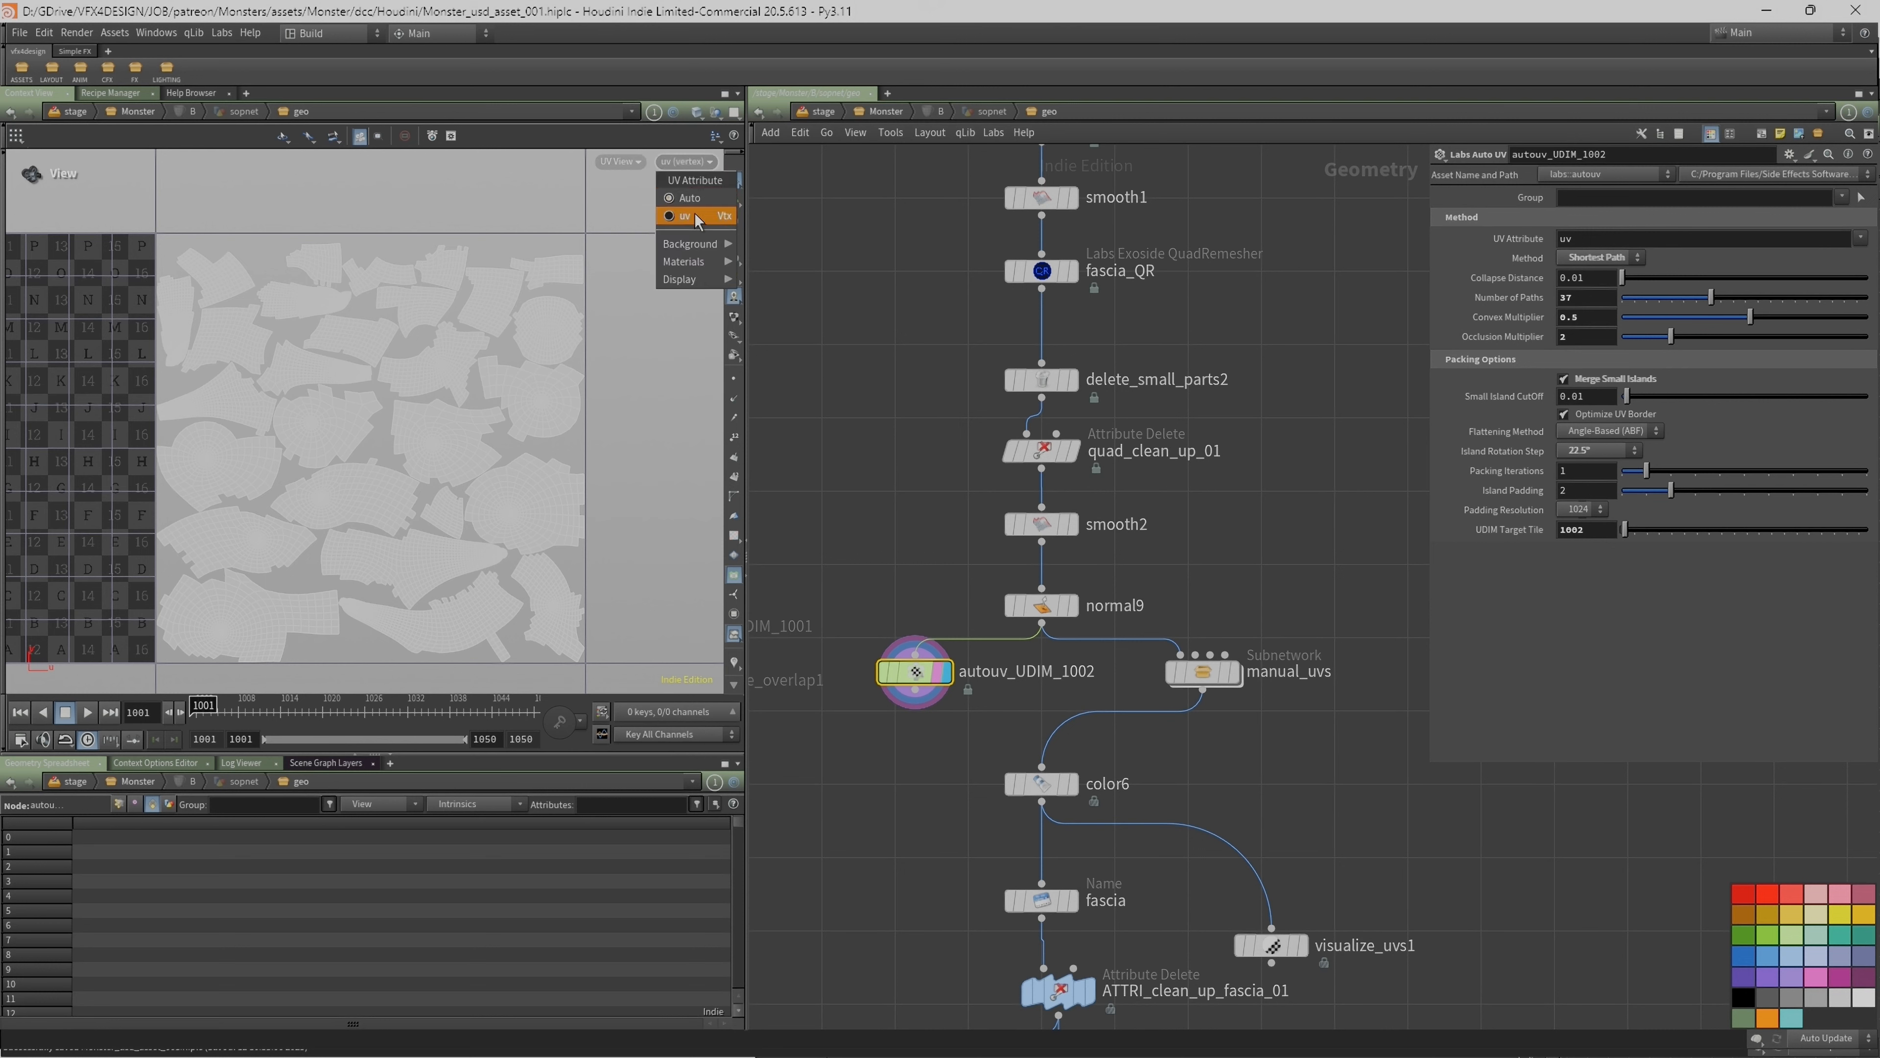
pyautogui.moveTo(700, 241)
pyautogui.click(791, 246)
pyautogui.click(662, 165)
pyautogui.moveTo(704, 282)
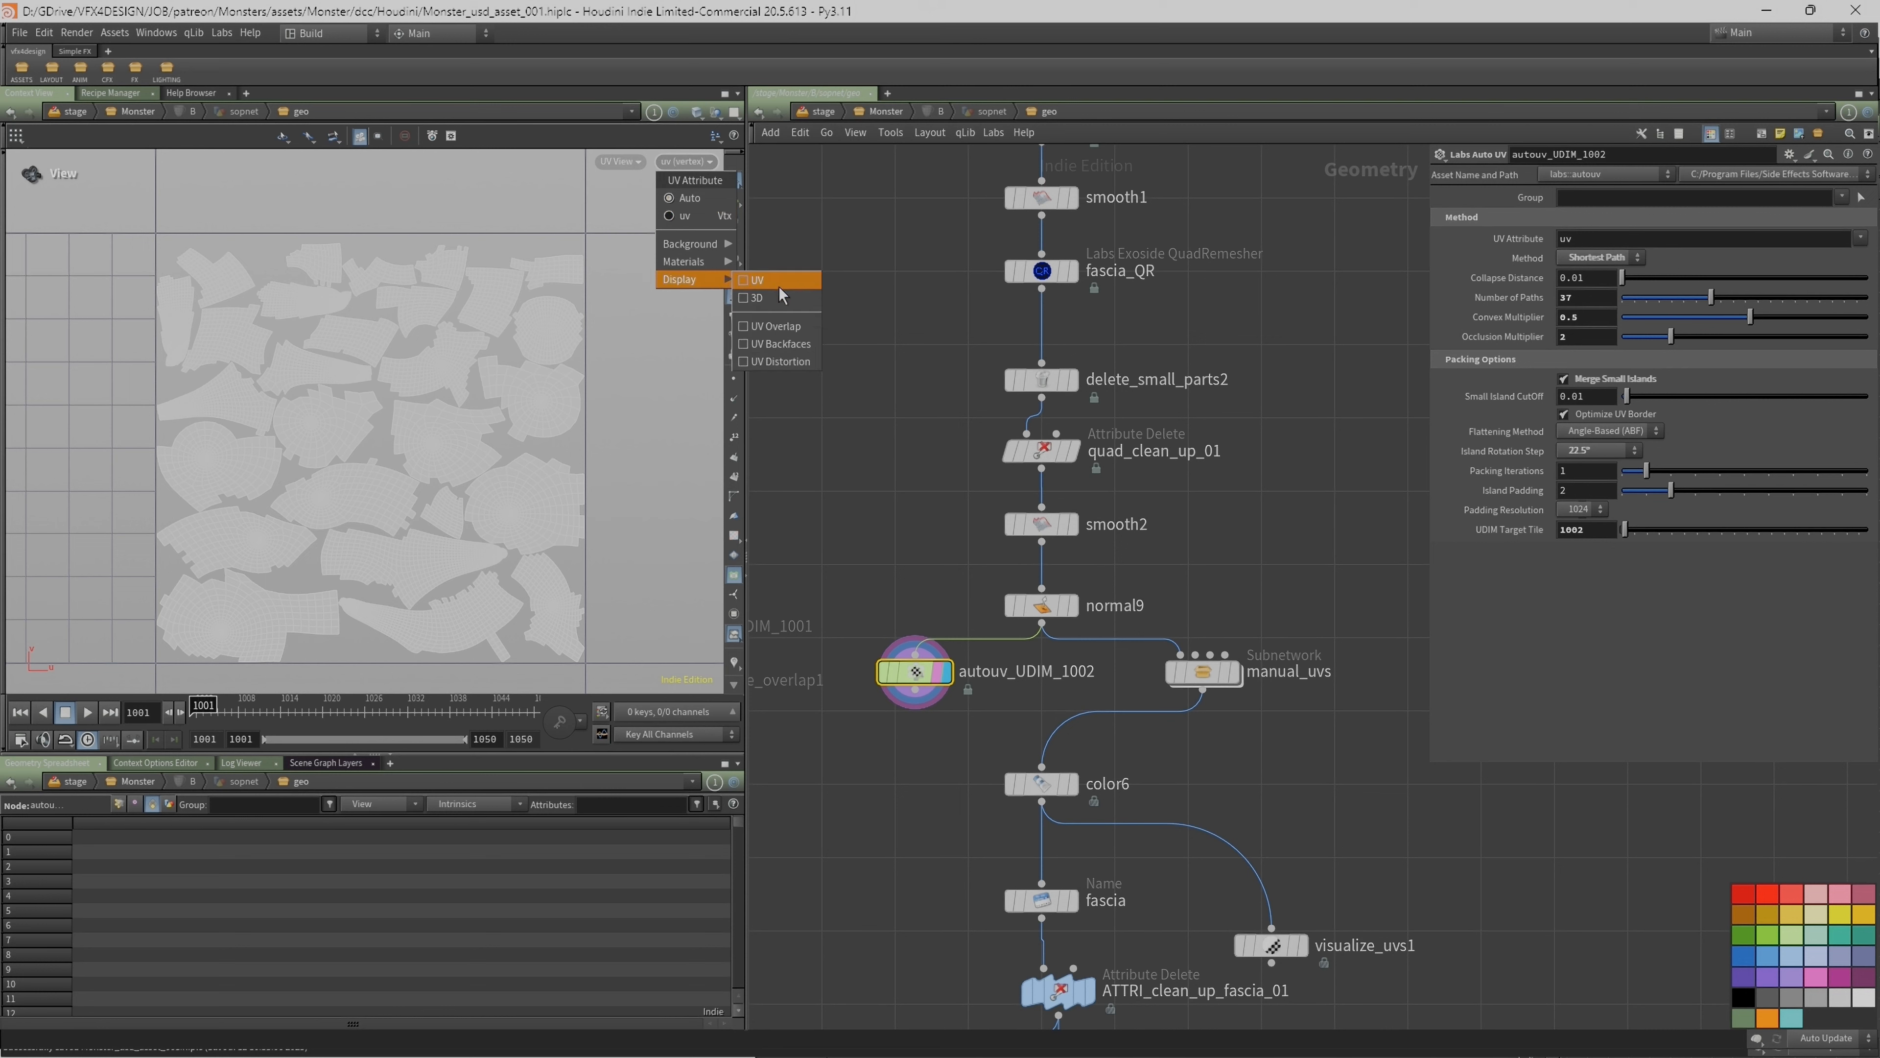
pyautogui.click(783, 327)
# Step: Examine the autouv_UDIM_1002 islands up close for overlapping UV areas
pyautogui.moveTo(243, 564); pyautogui.dragTo(395, 472, button='right')
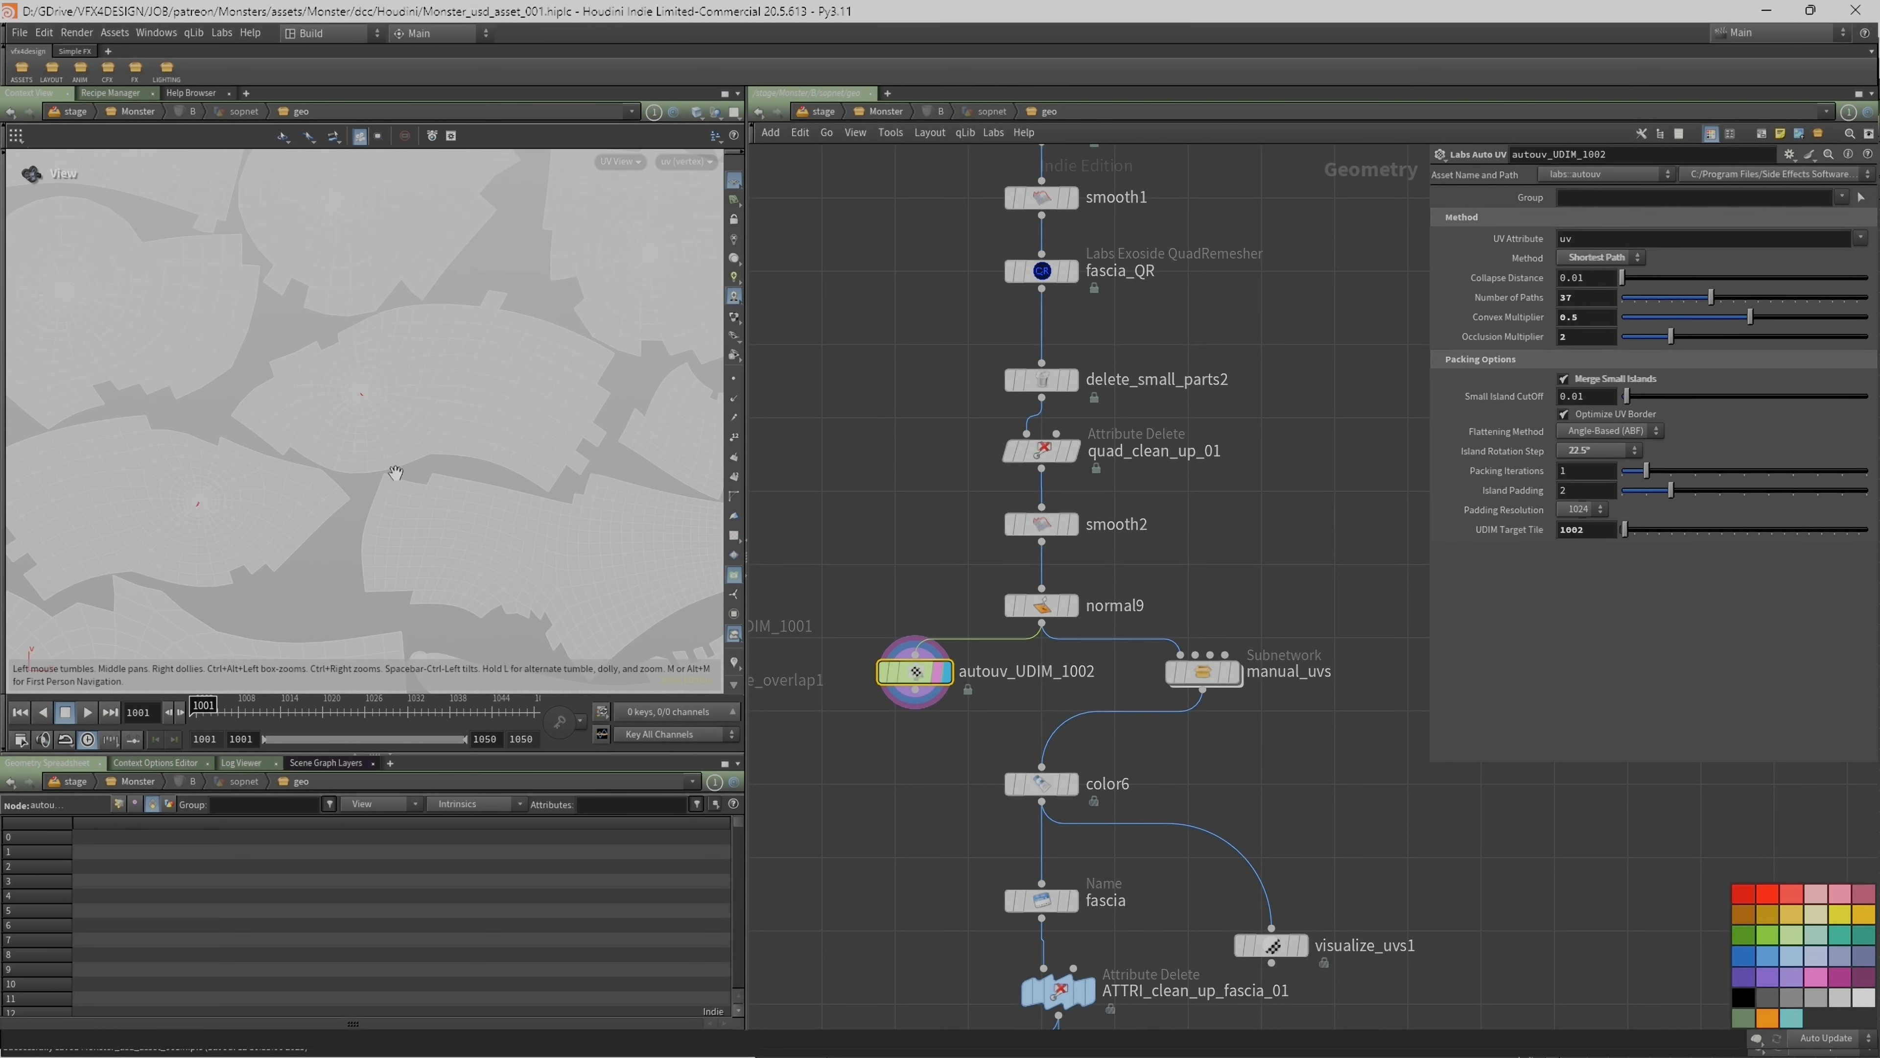
pyautogui.moveTo(295, 431); pyautogui.dragTo(626, 325, button='right')
pyautogui.moveTo(443, 371); pyautogui.dragTo(684, 351, button='right')
pyautogui.moveTo(369, 427); pyautogui.dragTo(709, 377, button='right')
pyautogui.scroll(4, 540, 344)
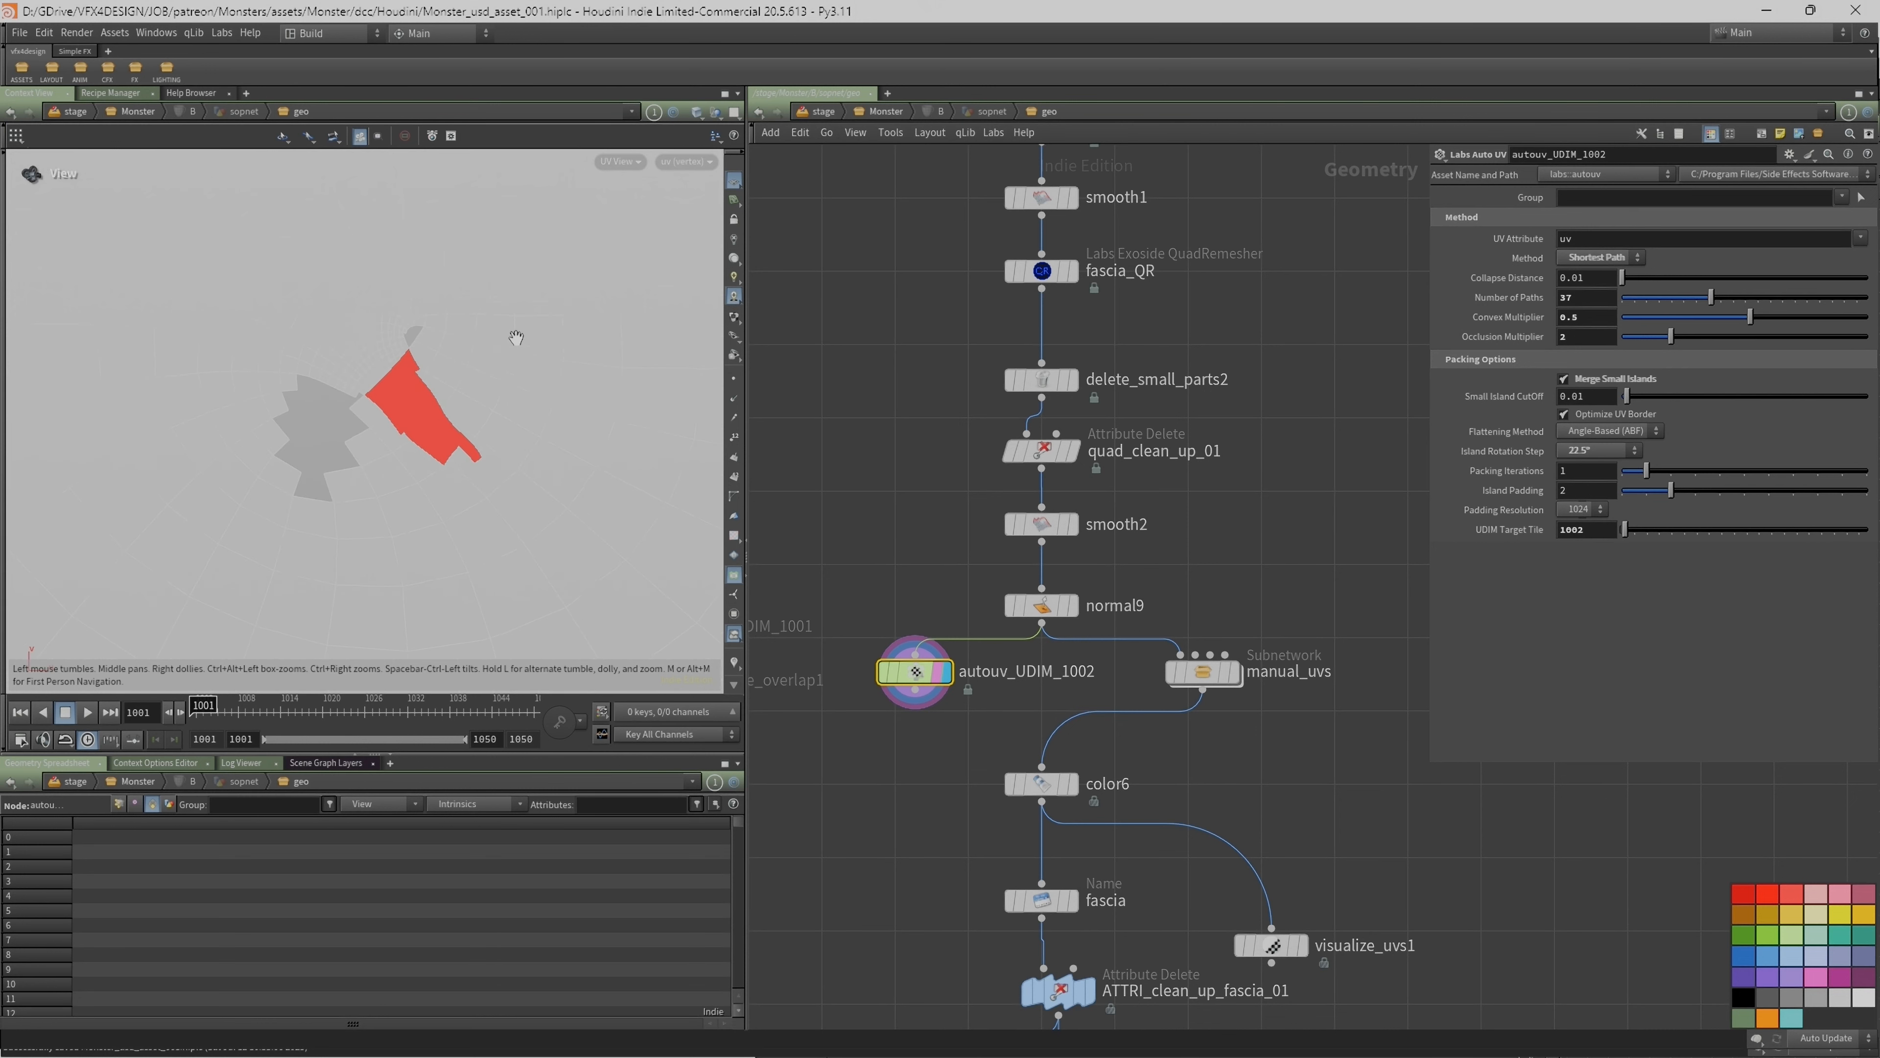
pyautogui.moveTo(516, 338); pyautogui.dragTo(147, 394, button='right')
pyautogui.moveTo(462, 355); pyautogui.dragTo(449, 473, button='right')
pyautogui.moveTo(441, 501); pyautogui.dragTo(441, 361, button='middle')
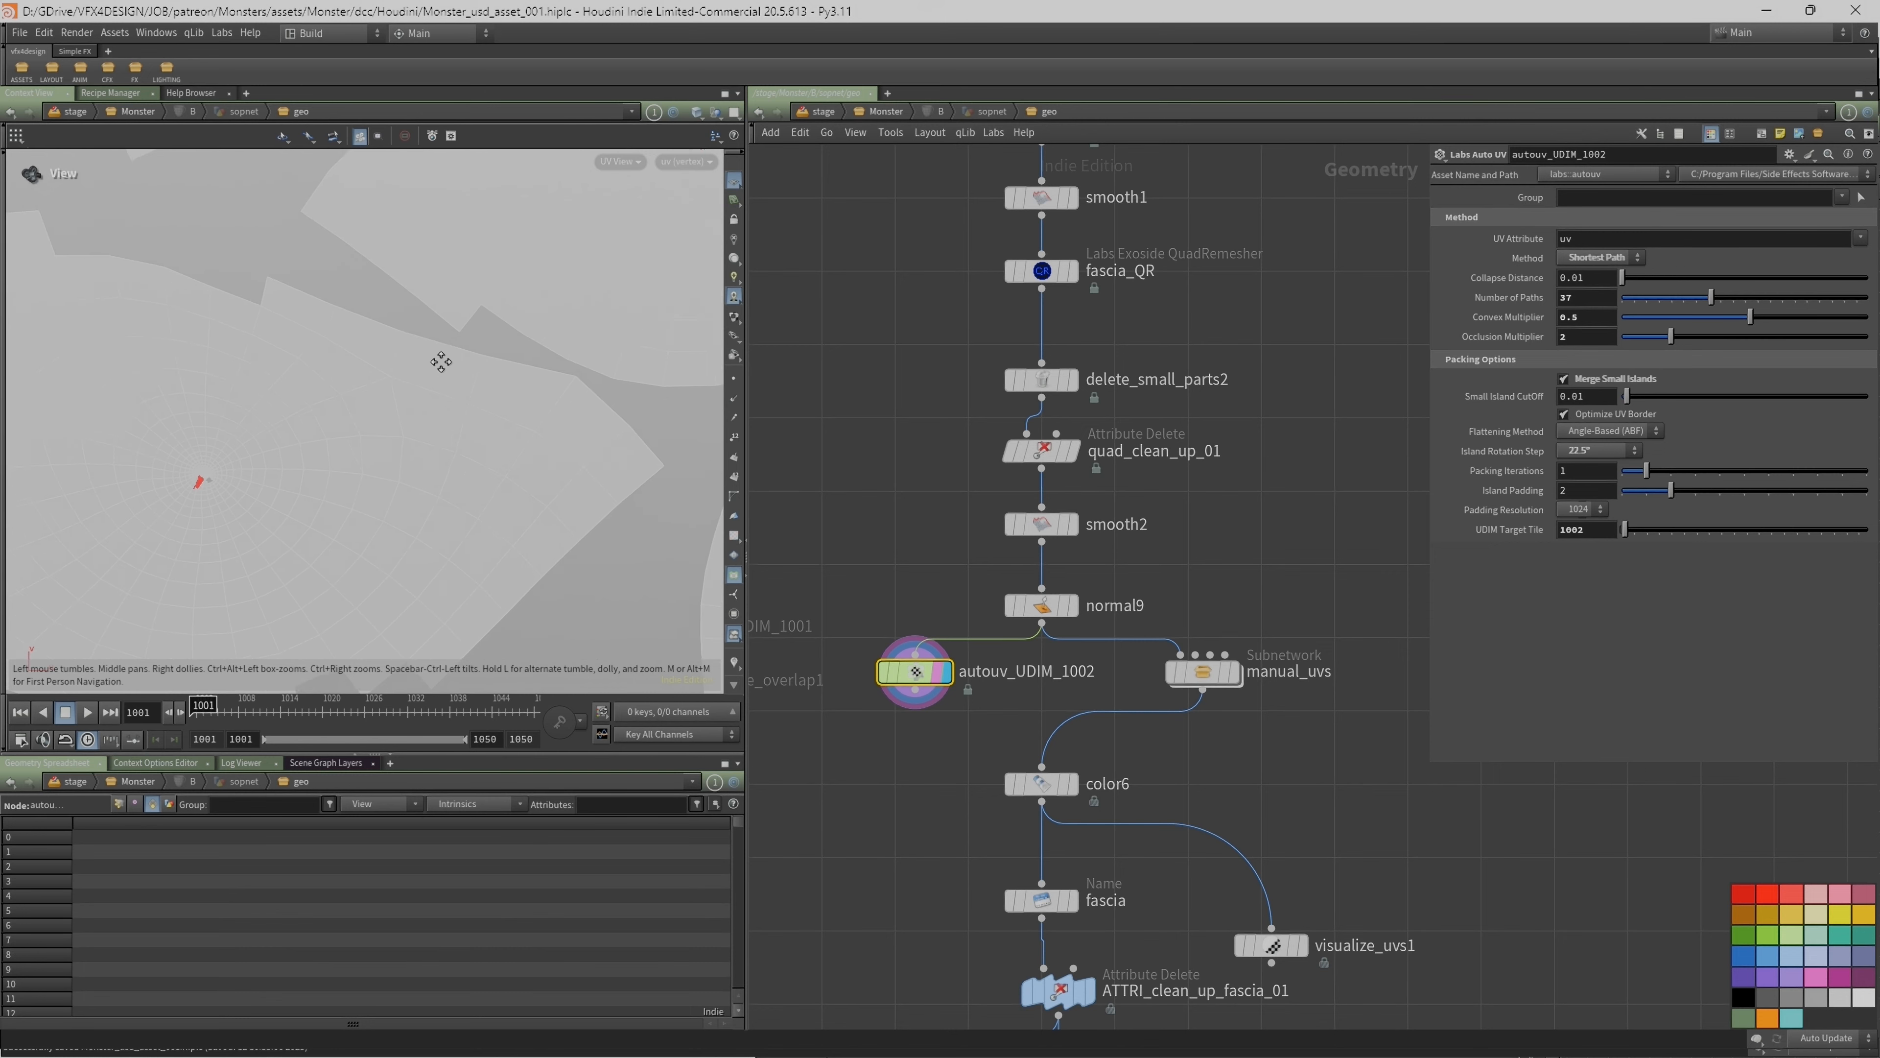
pyautogui.moveTo(441, 361); pyautogui.dragTo(306, 461, button='right')
pyautogui.moveTo(416, 394); pyautogui.dragTo(185, 467, button='right')
pyautogui.moveTo(546, 406); pyautogui.dragTo(617, 403, button='right')
pyautogui.moveTo(425, 414); pyautogui.dragTo(566, 324, button='right')
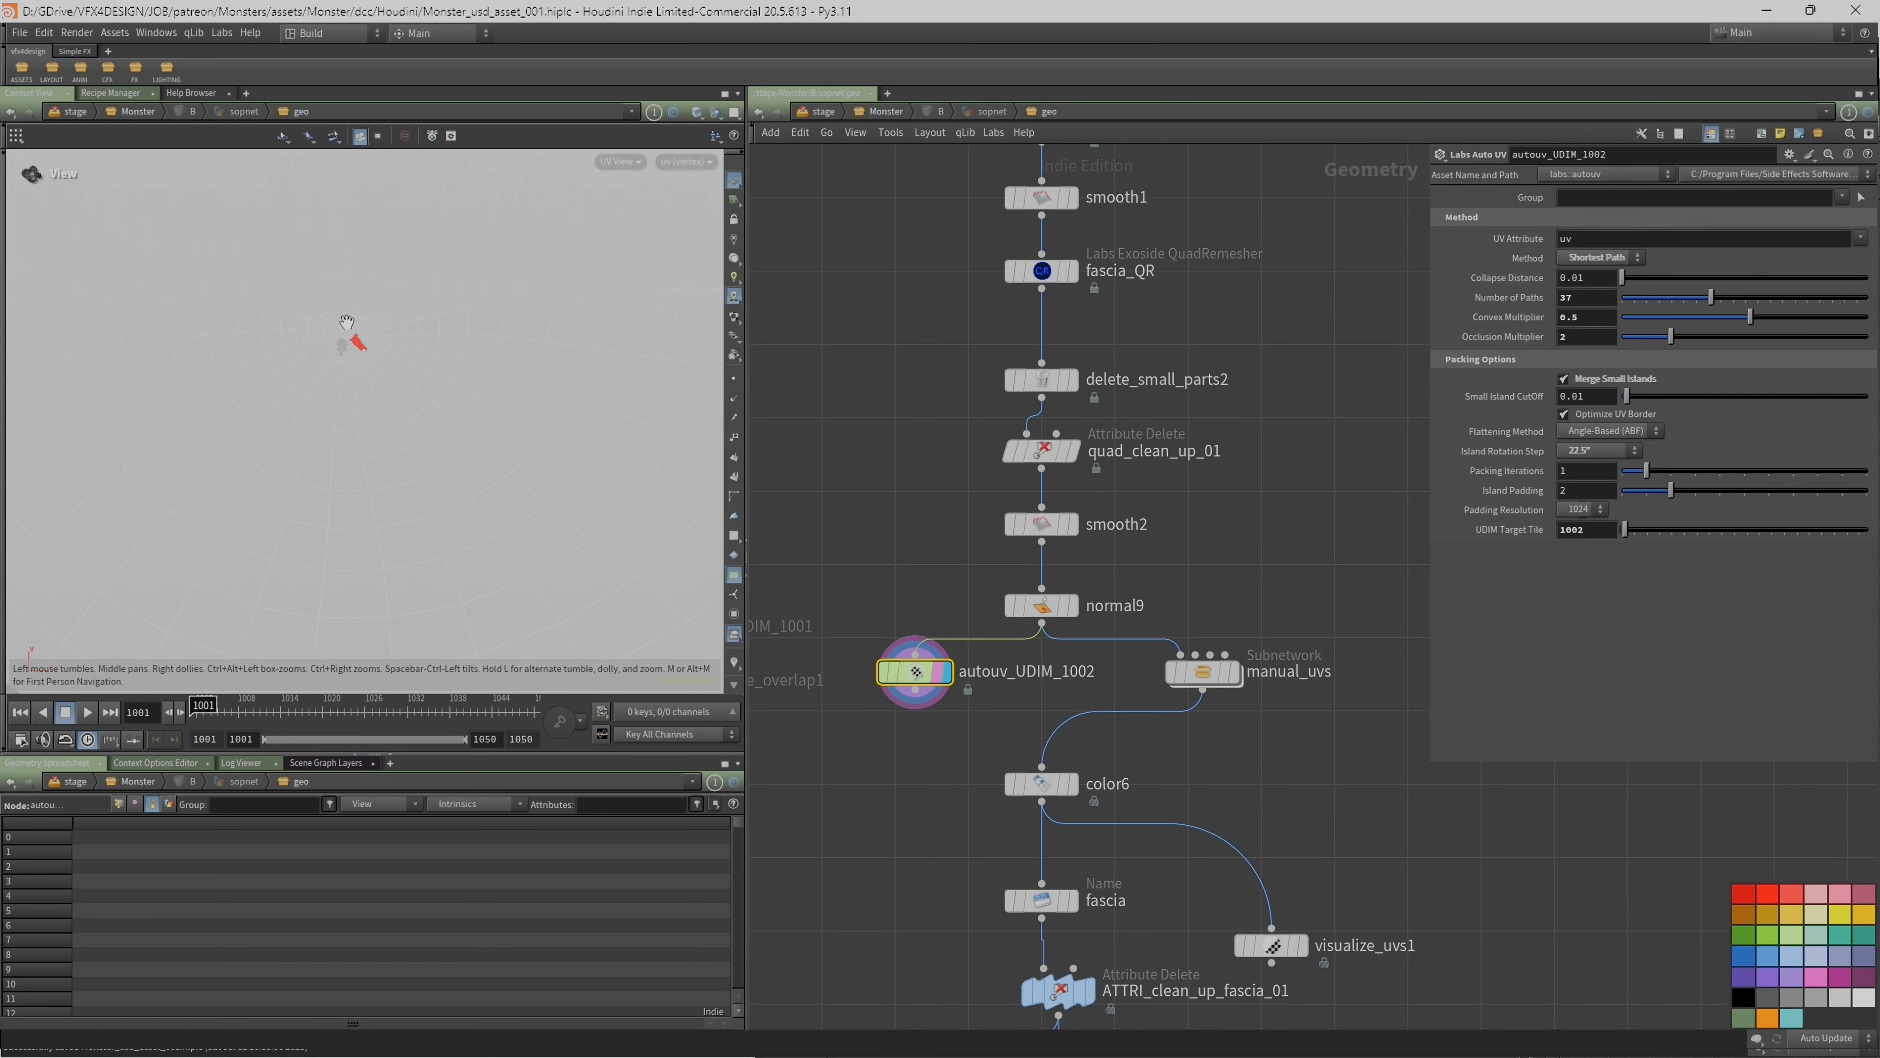
pyautogui.moveTo(441, 370); pyautogui.dragTo(244, 408, button='right')
pyautogui.moveTo(508, 390); pyautogui.dragTo(337, 398, button='right')
pyautogui.moveTo(403, 389); pyautogui.dragTo(314, 416, button='middle')
pyautogui.moveTo(441, 290); pyautogui.dragTo(386, 328, button='right')
pyautogui.moveTo(387, 328); pyautogui.dragTo(356, 393, button='middle')
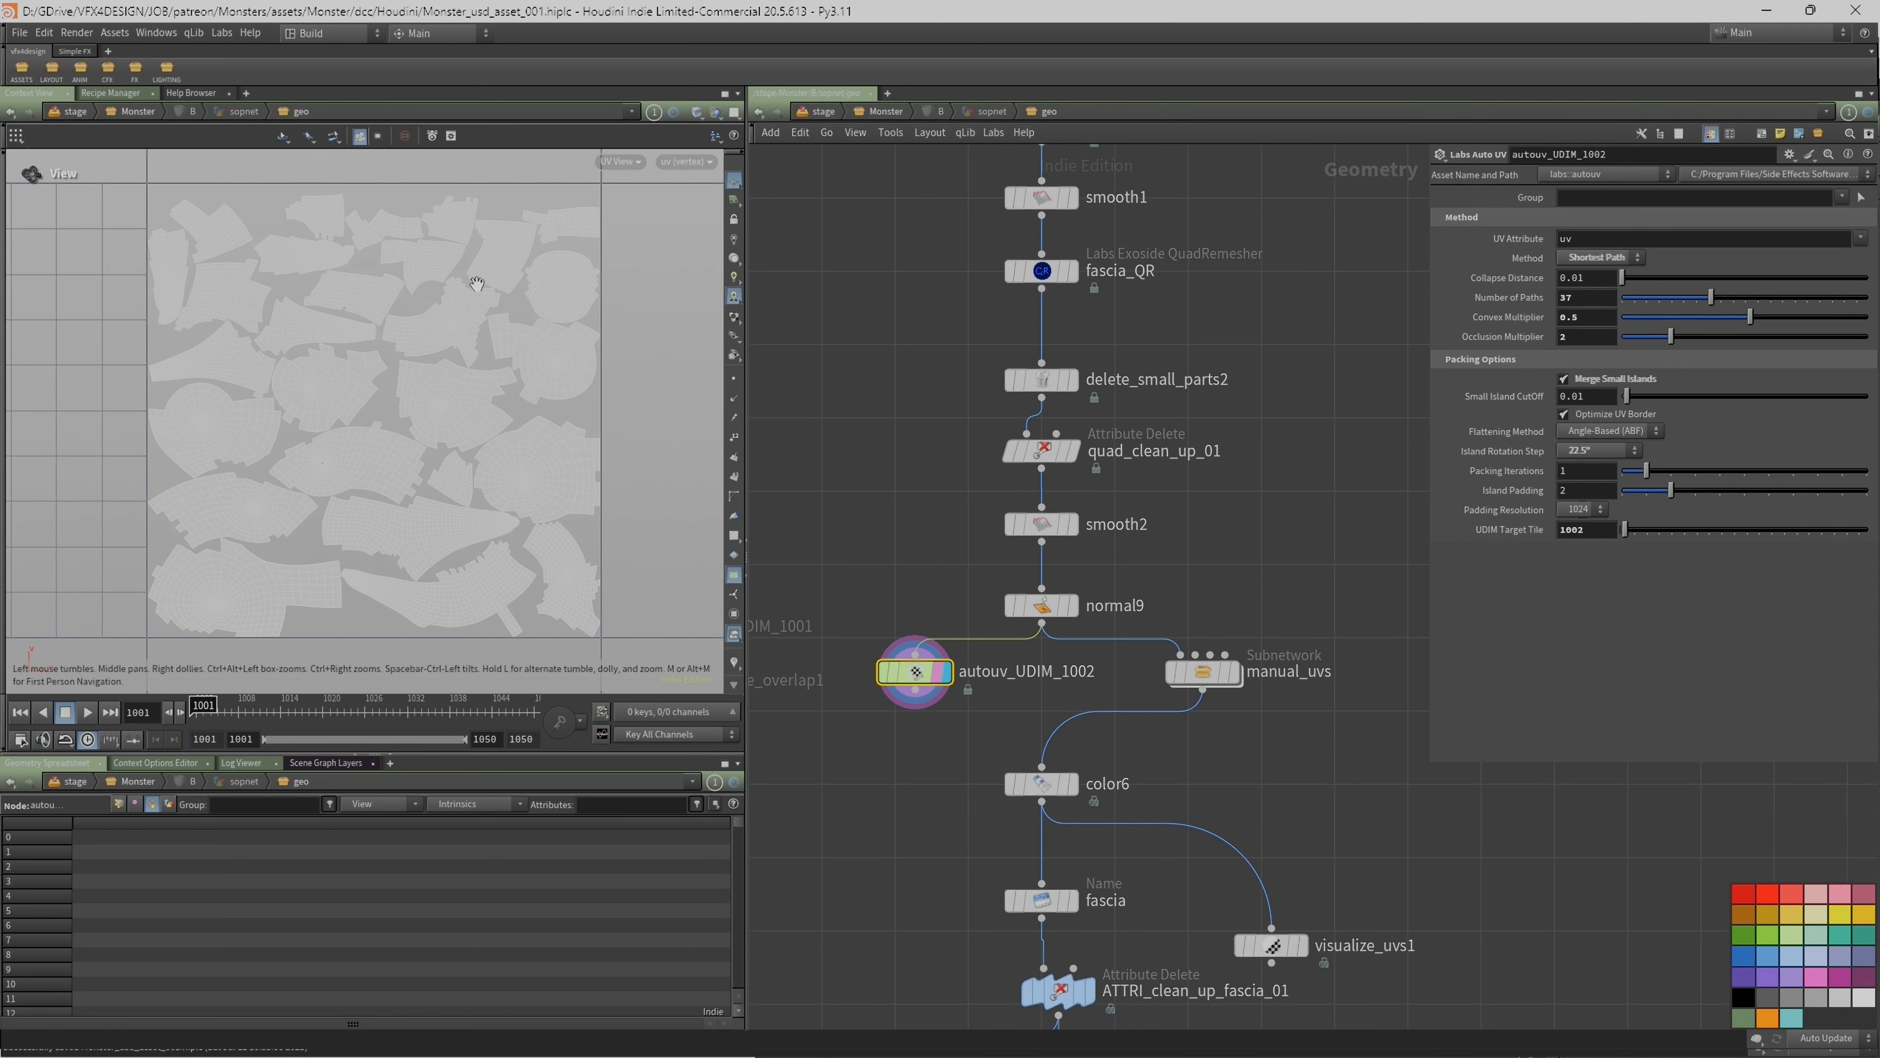
# Step: Return to the perspective view, enter the manual_uvs subnetwork and display its normal4 node as wireframe
pyautogui.hotkey('space', '1')
pyautogui.doubleClick(1201, 678)
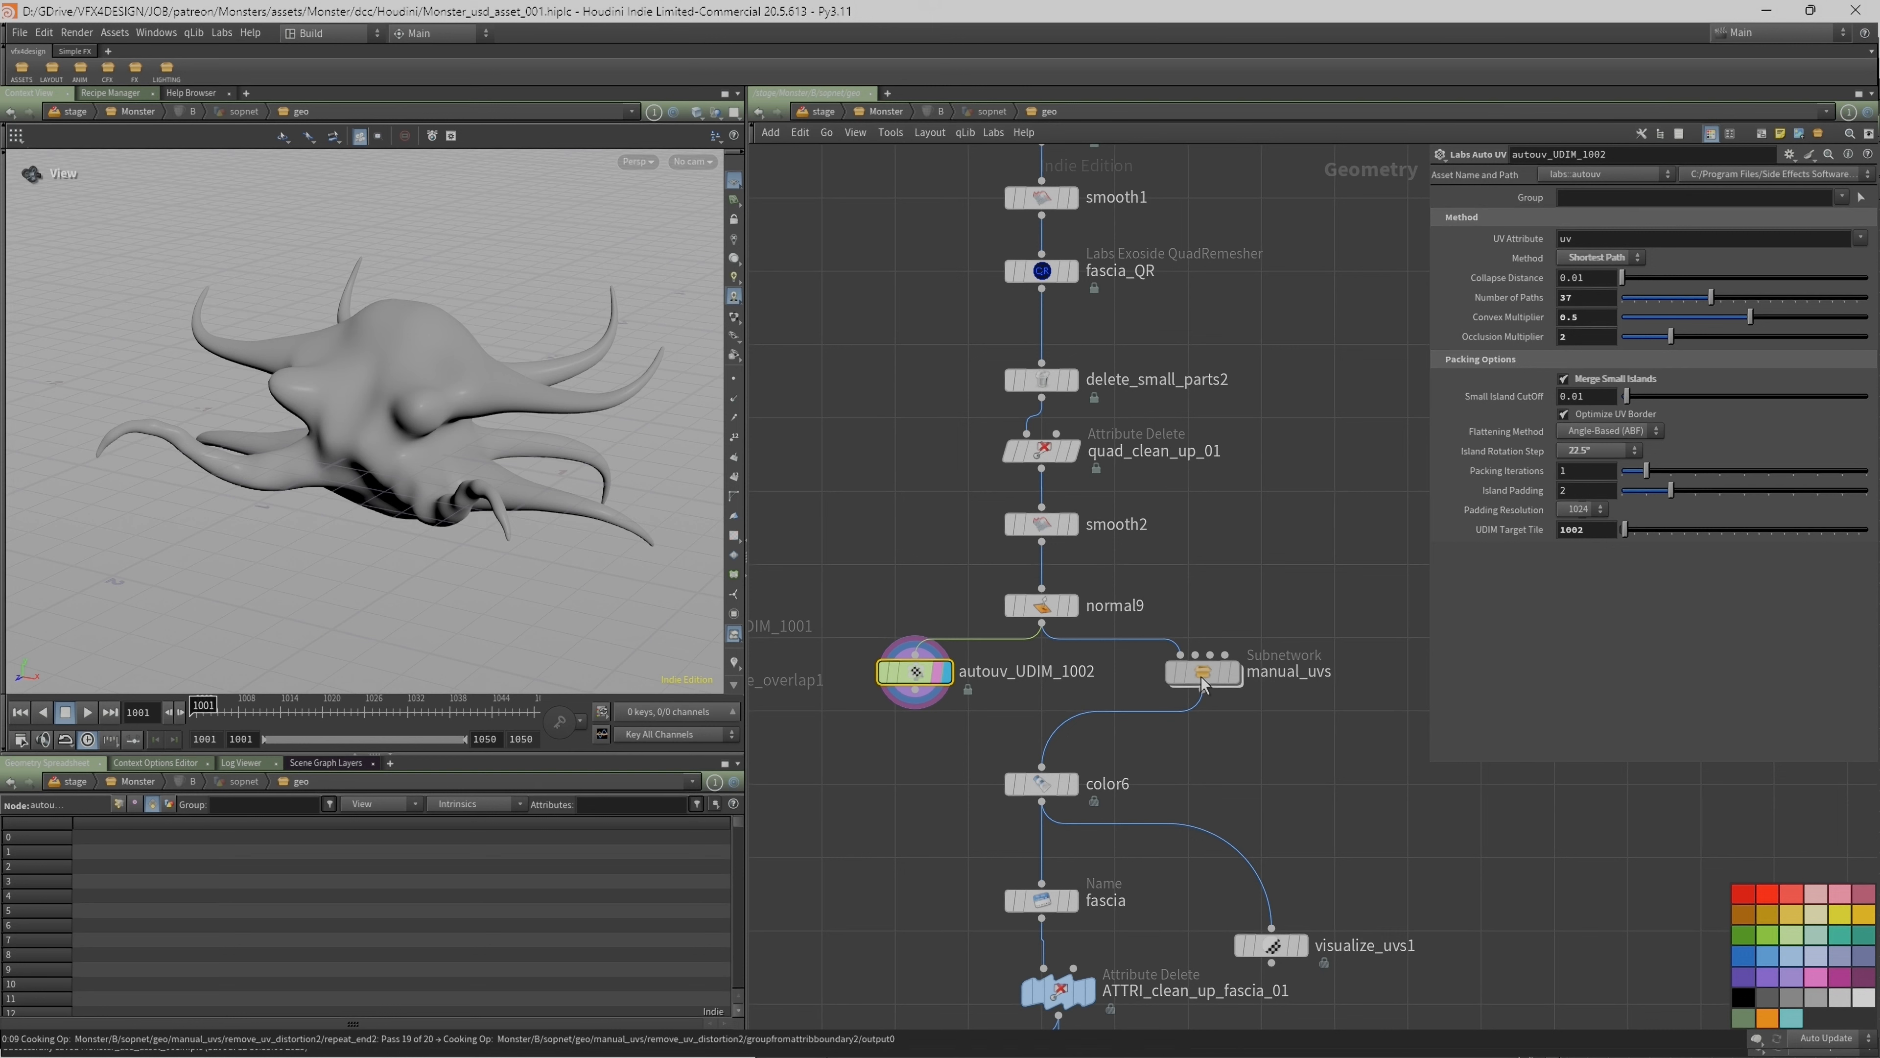
pyautogui.doubleClick(1201, 685)
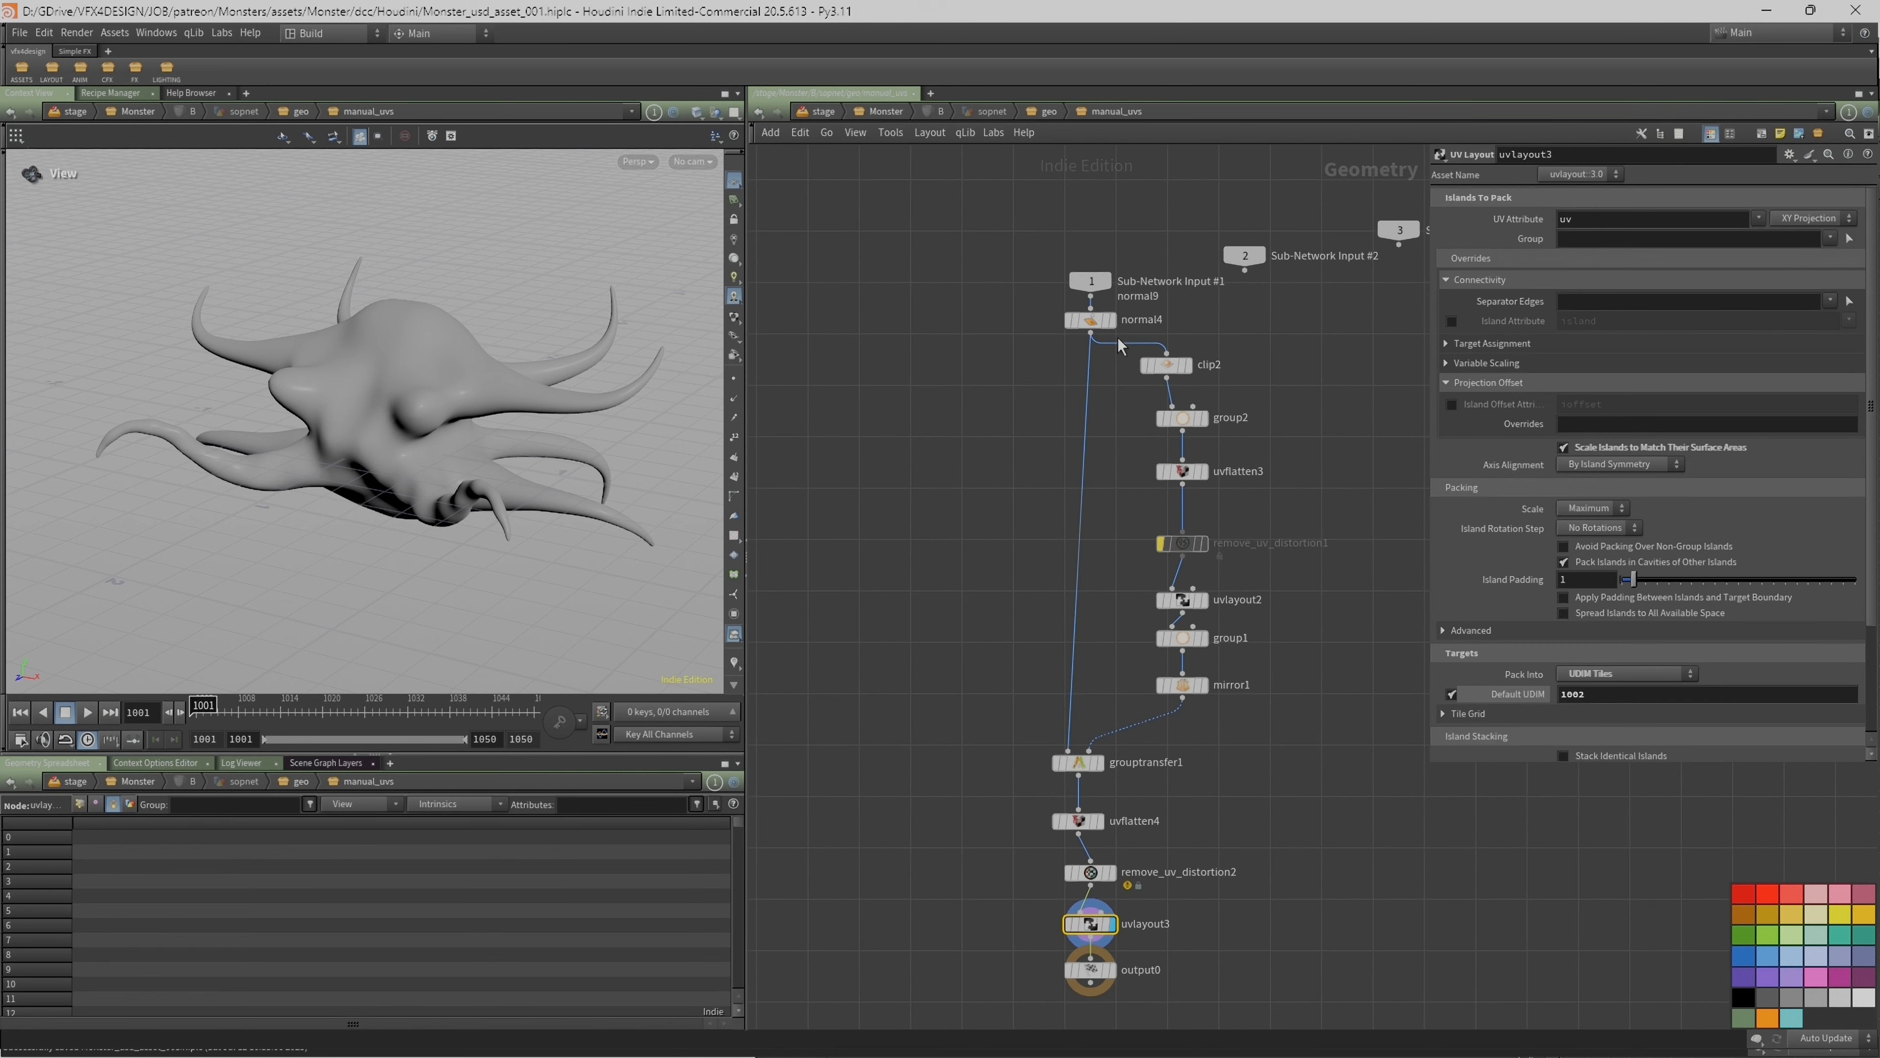
pyautogui.click(1111, 320)
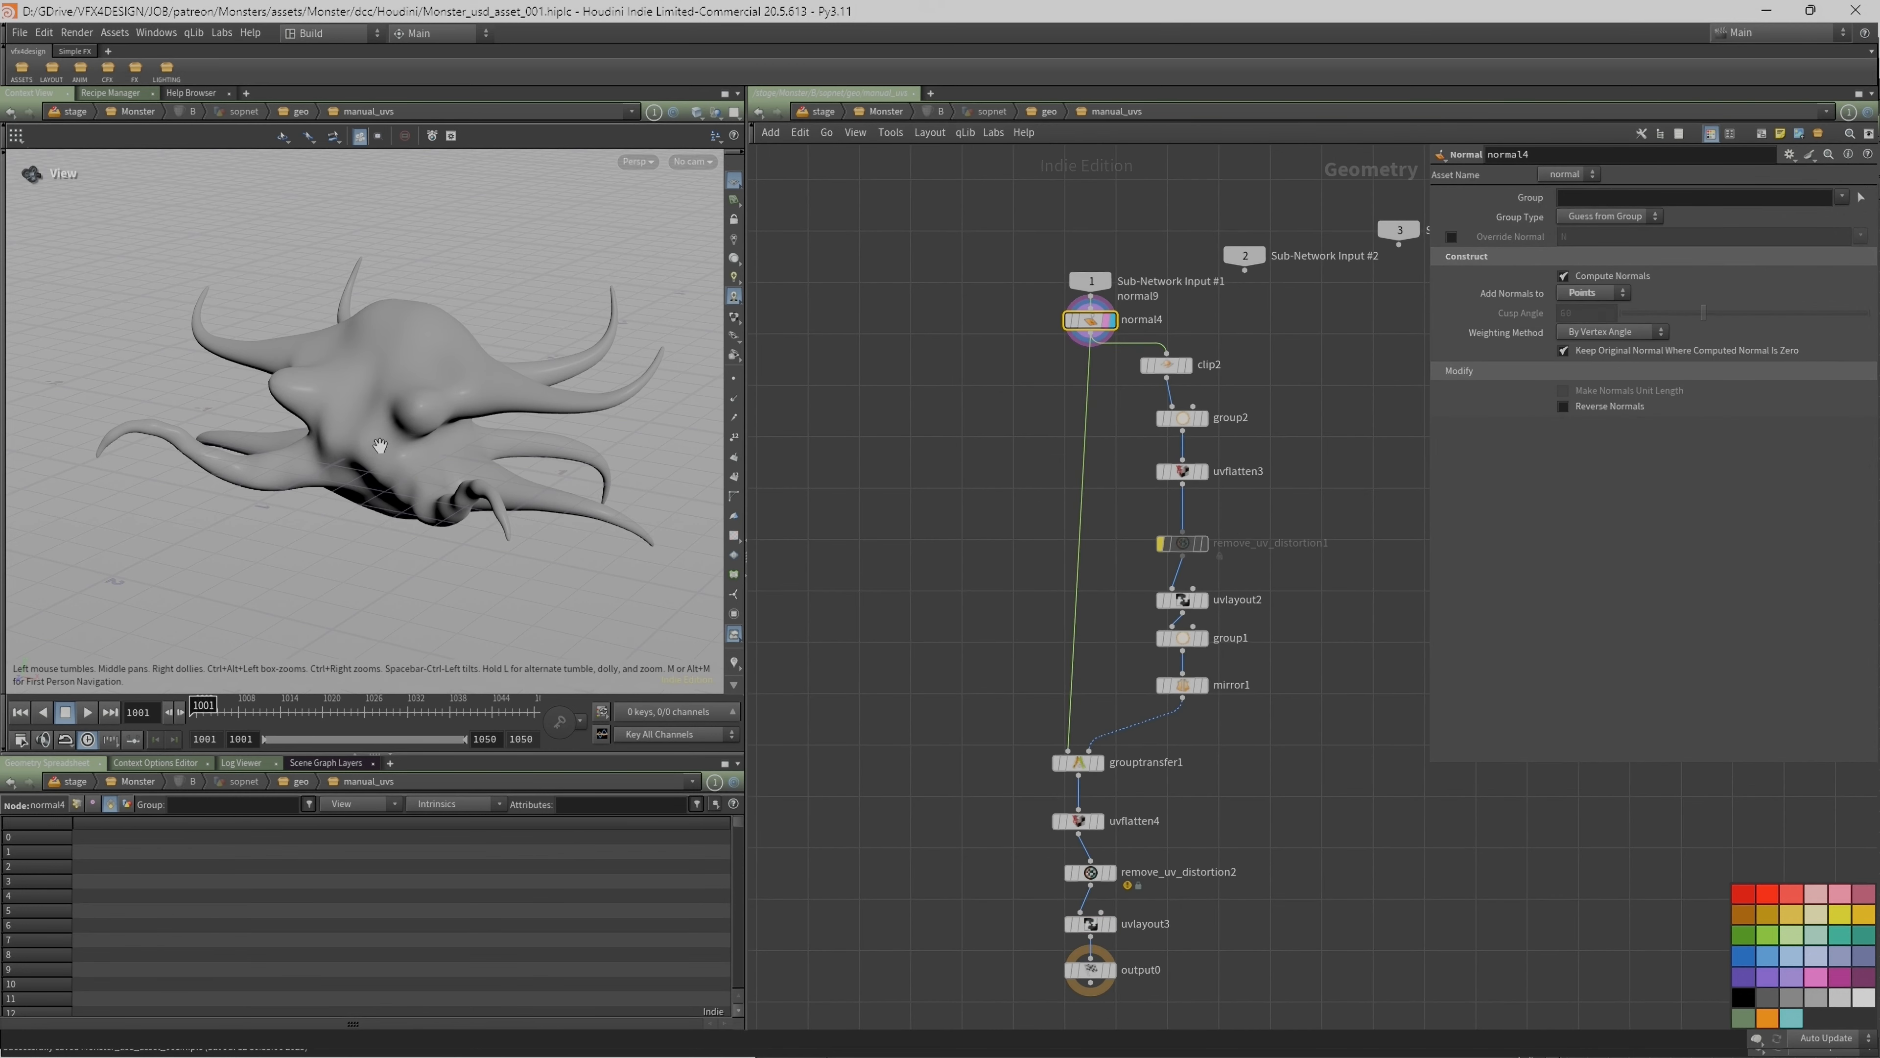
pyautogui.press('w')
# Step: Display the clip2 node's output, inspect the clipped mesh and switch it back to shaded
pyautogui.click(1188, 364)
pyautogui.moveTo(453, 385)
pyautogui.mouseDown()
pyautogui.moveTo(512, 436)
pyautogui.moveTo(445, 411)
pyautogui.mouseUp()
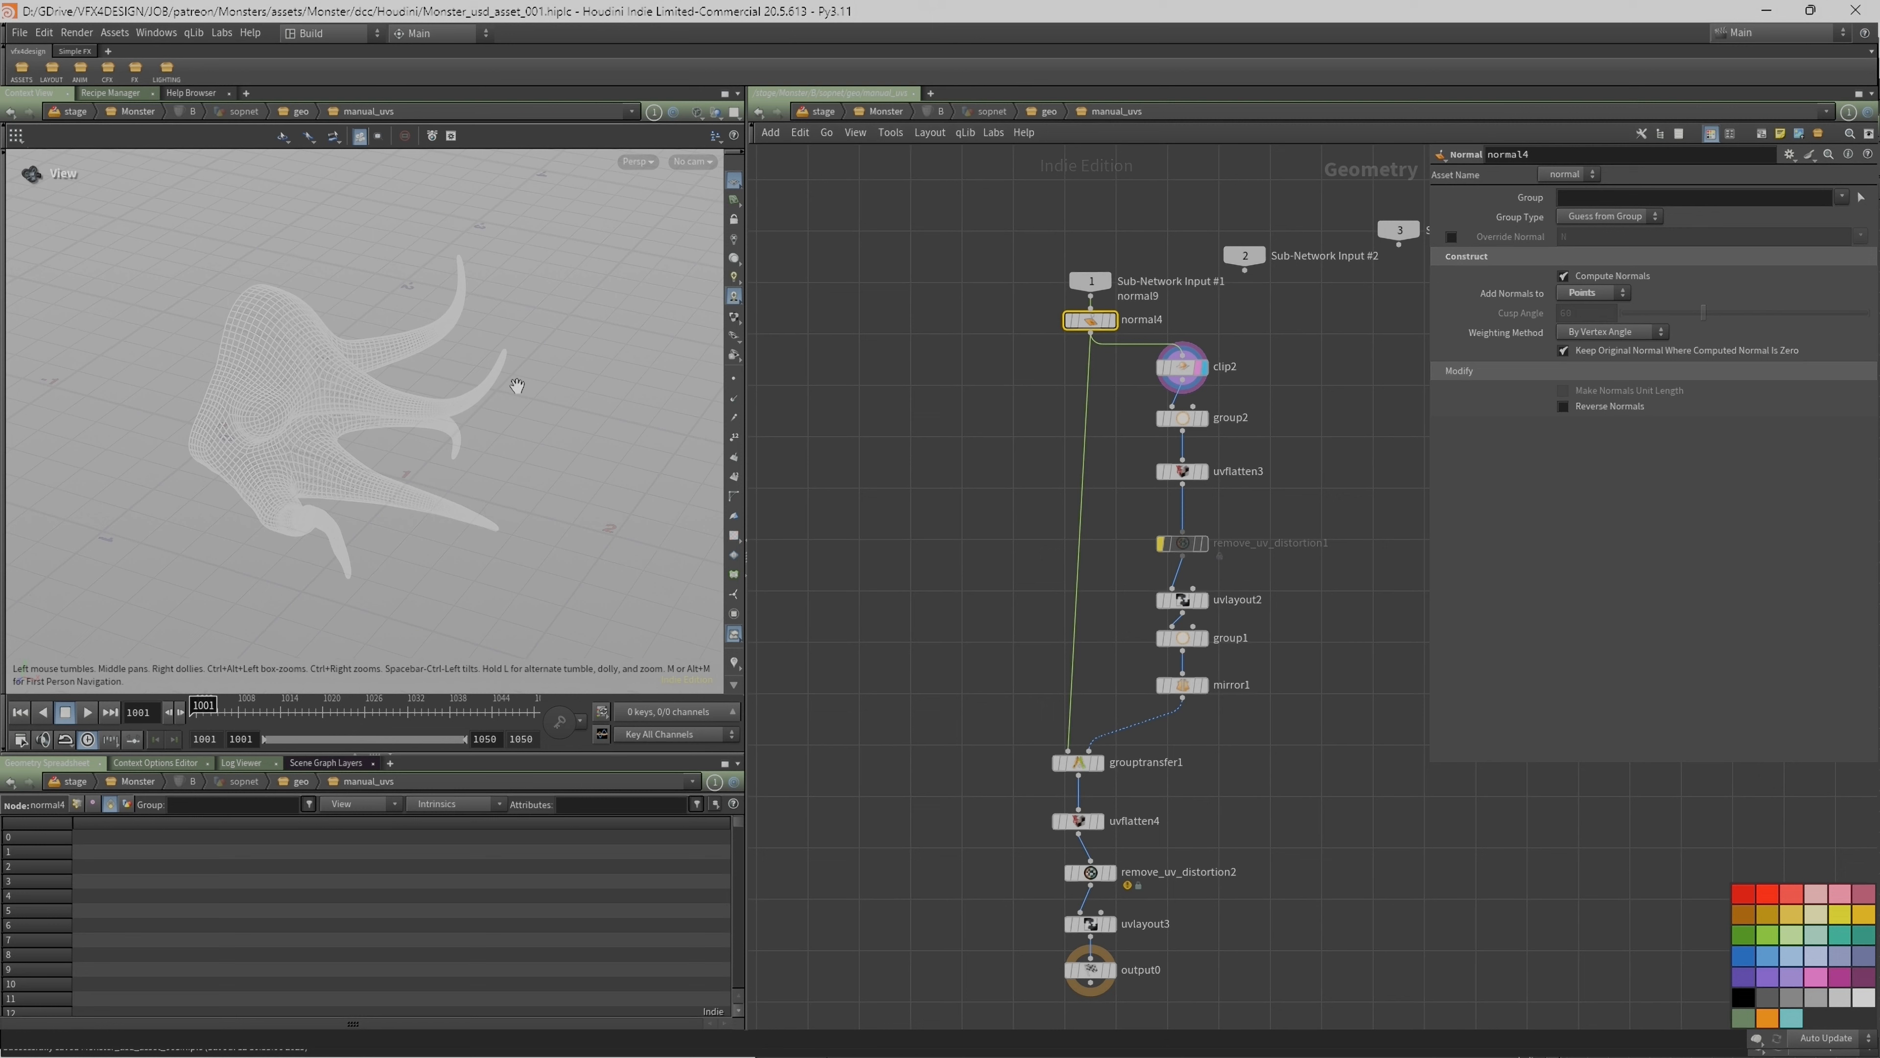
pyautogui.press('w')
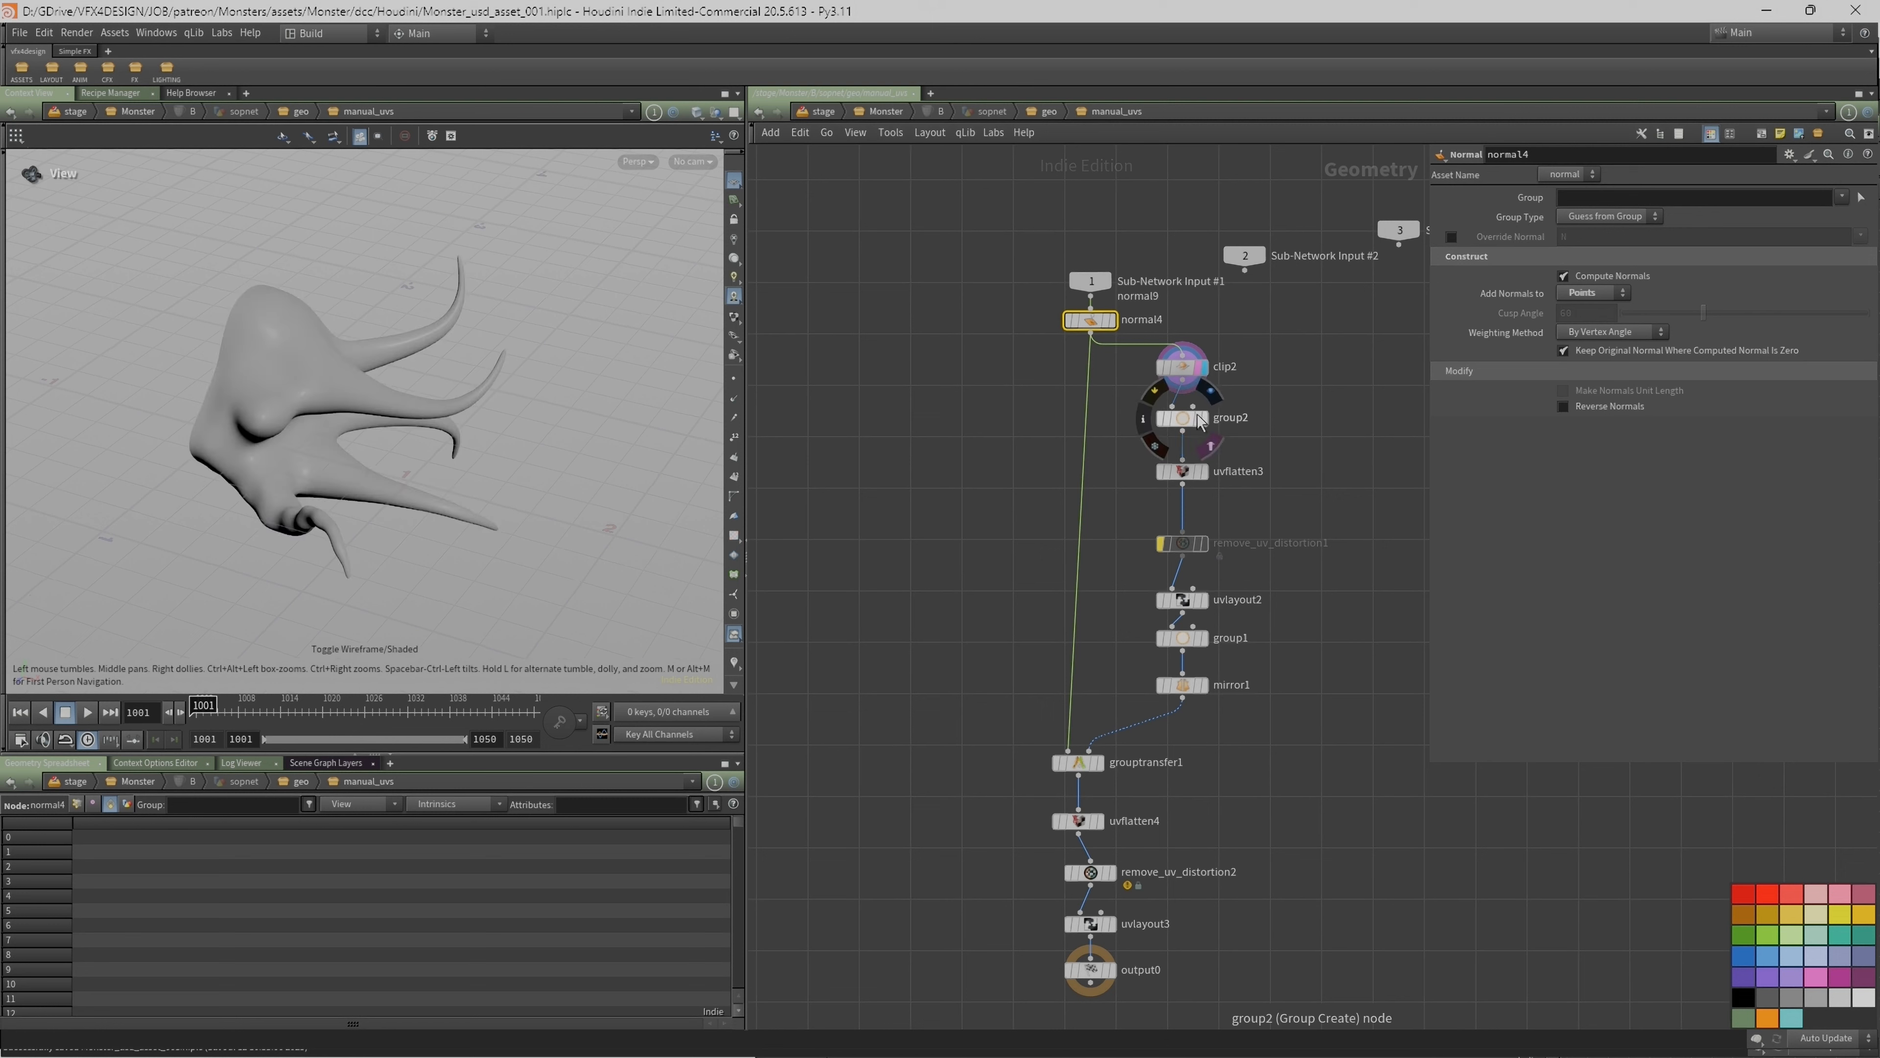
# Step: Display group2, widen the 3D viewport and examine the seam edges of the split group on the tentacles
pyautogui.click(1203, 417)
pyautogui.scroll(6, 460, 422)
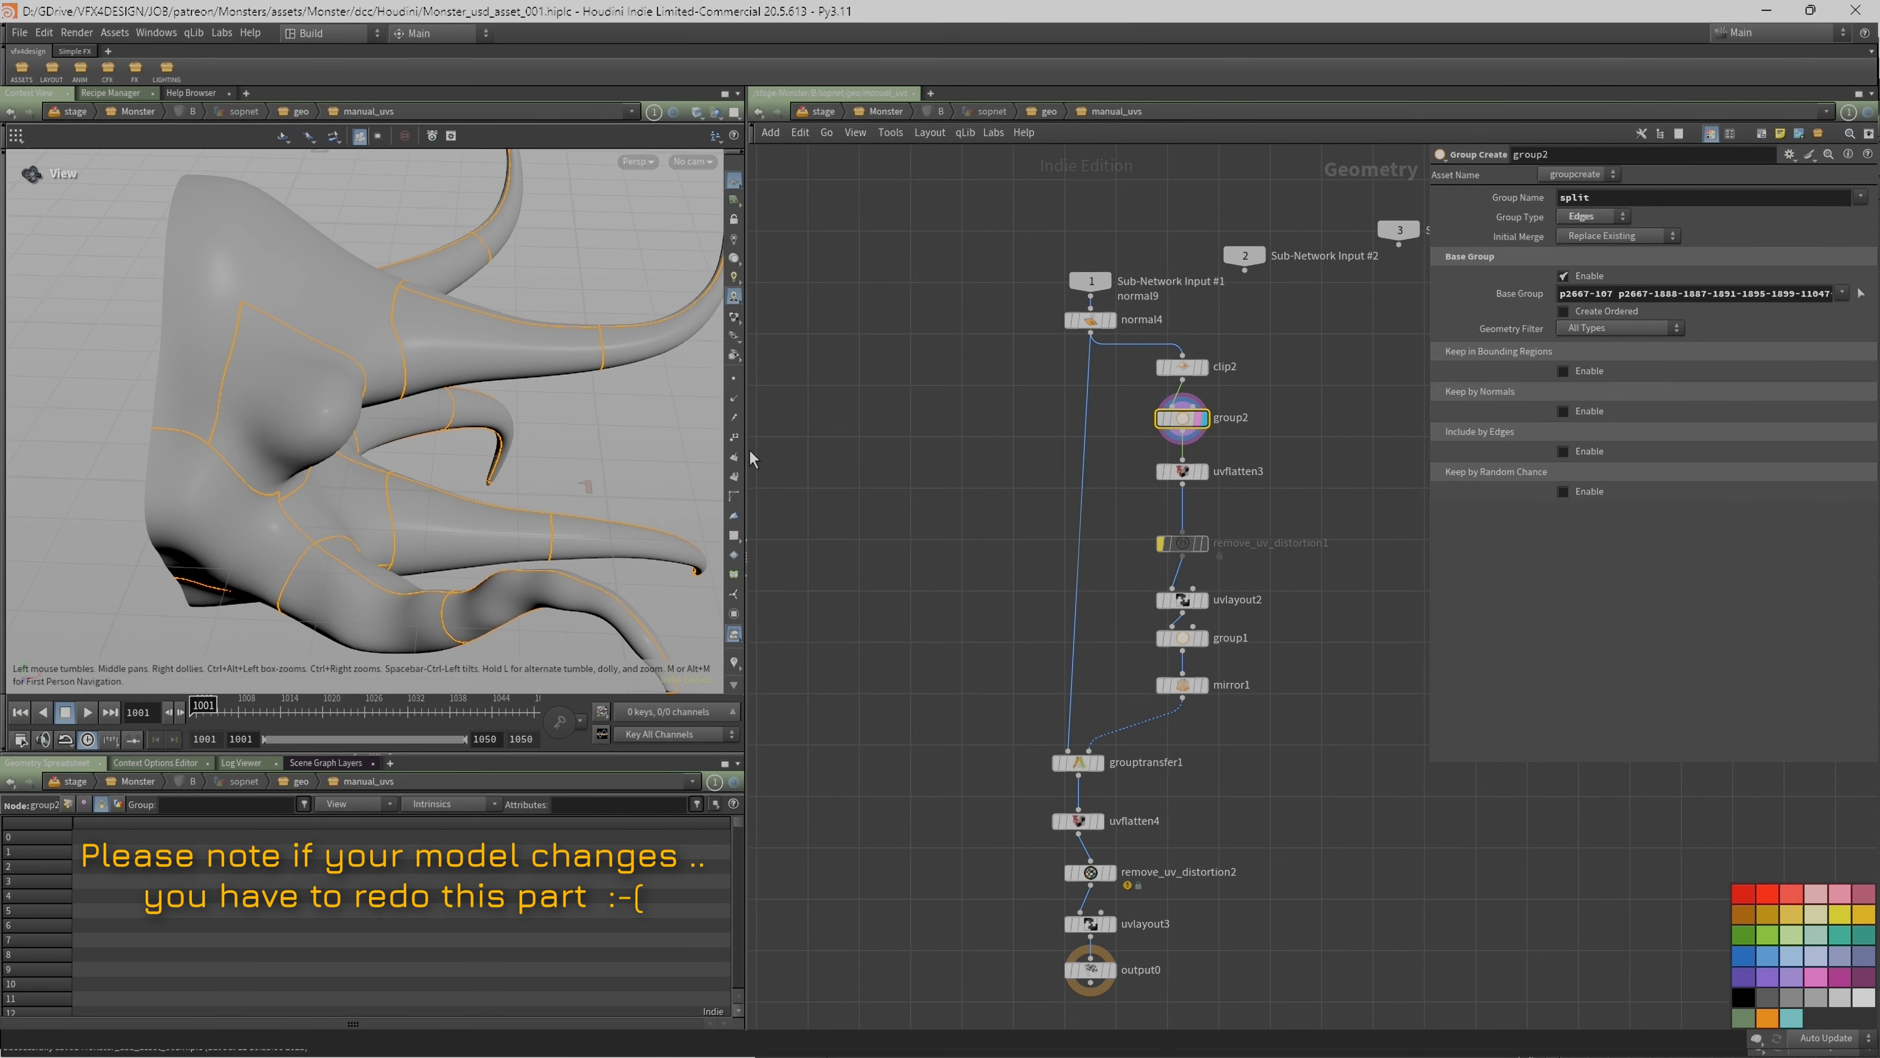
pyautogui.moveTo(748, 453); pyautogui.dragTo(916, 453)
pyautogui.scroll(3, 688, 443)
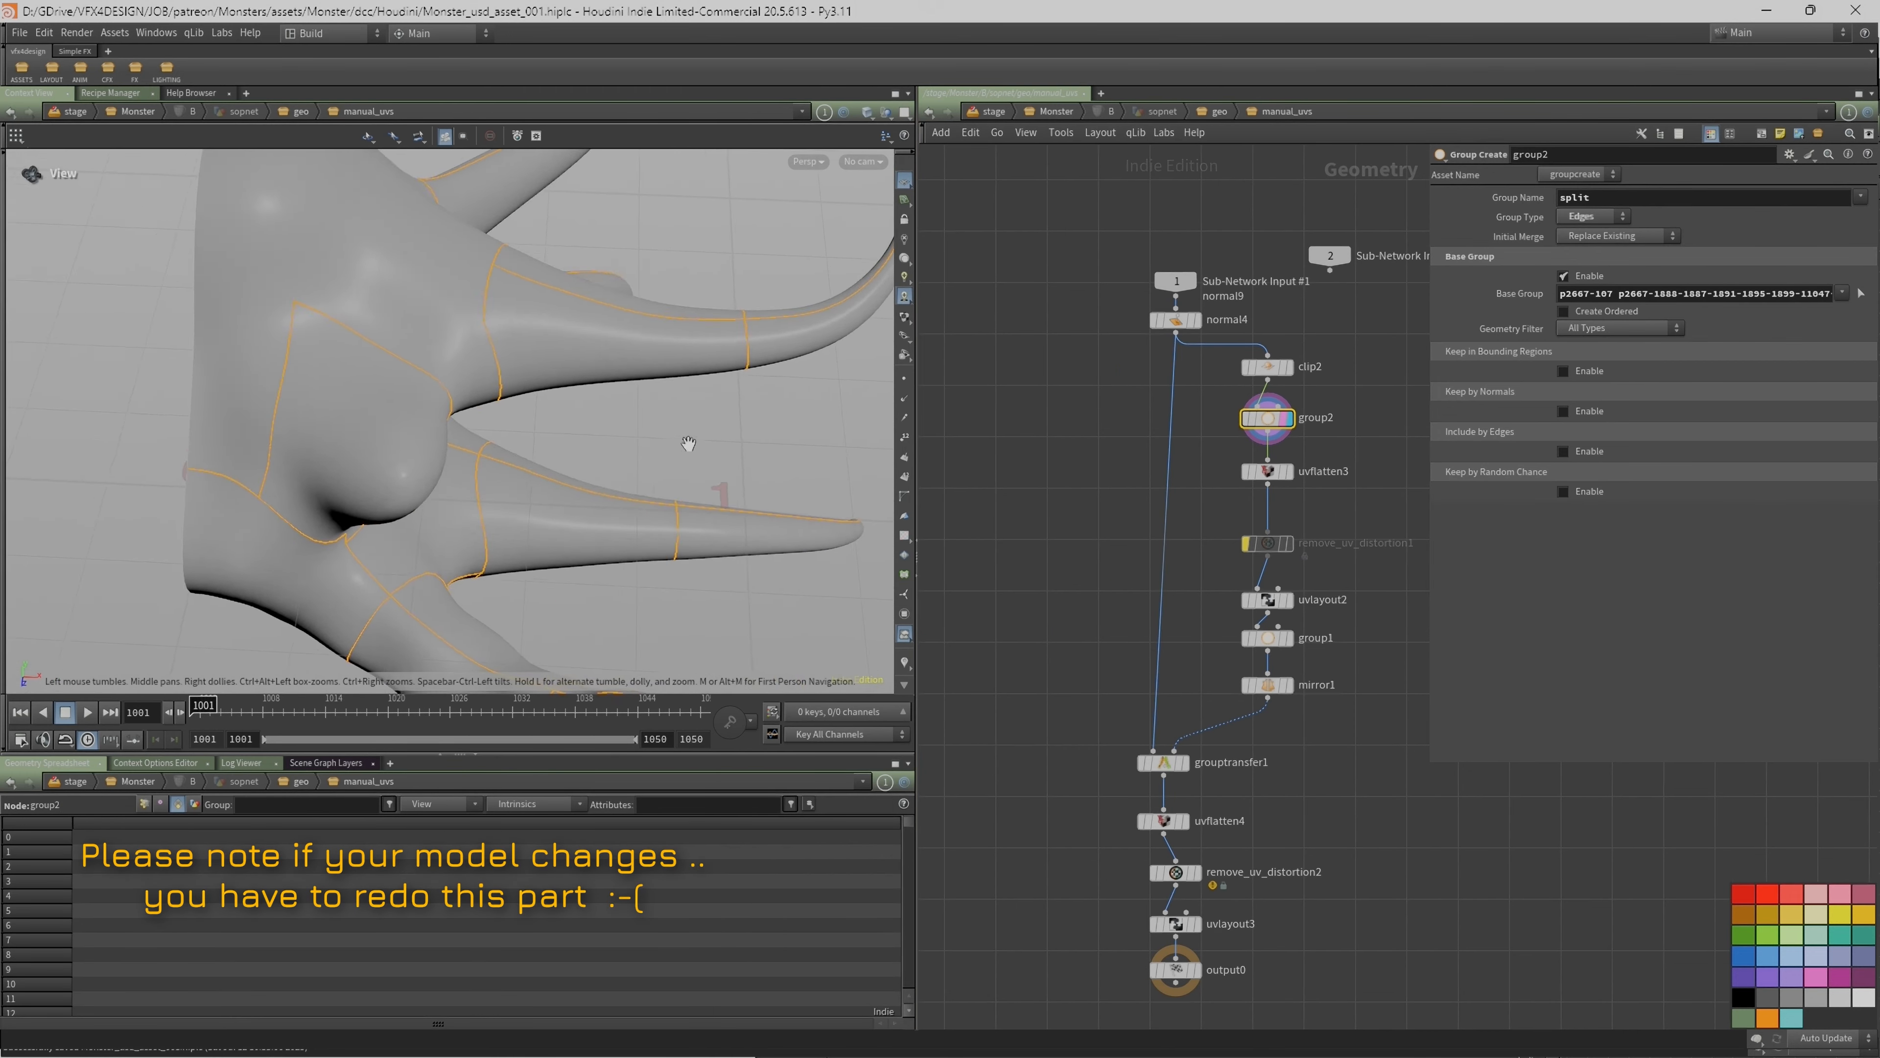
pyautogui.moveTo(688, 443); pyautogui.dragTo(449, 446, button='middle')
# Step: Move group2 aside and add a Group Create node above uvflatten3, fed from clip2
pyautogui.moveTo(1339, 526); pyautogui.dragTo(1058, 563, button='middle')
pyautogui.moveTo(970, 453); pyautogui.dragTo(1202, 472)
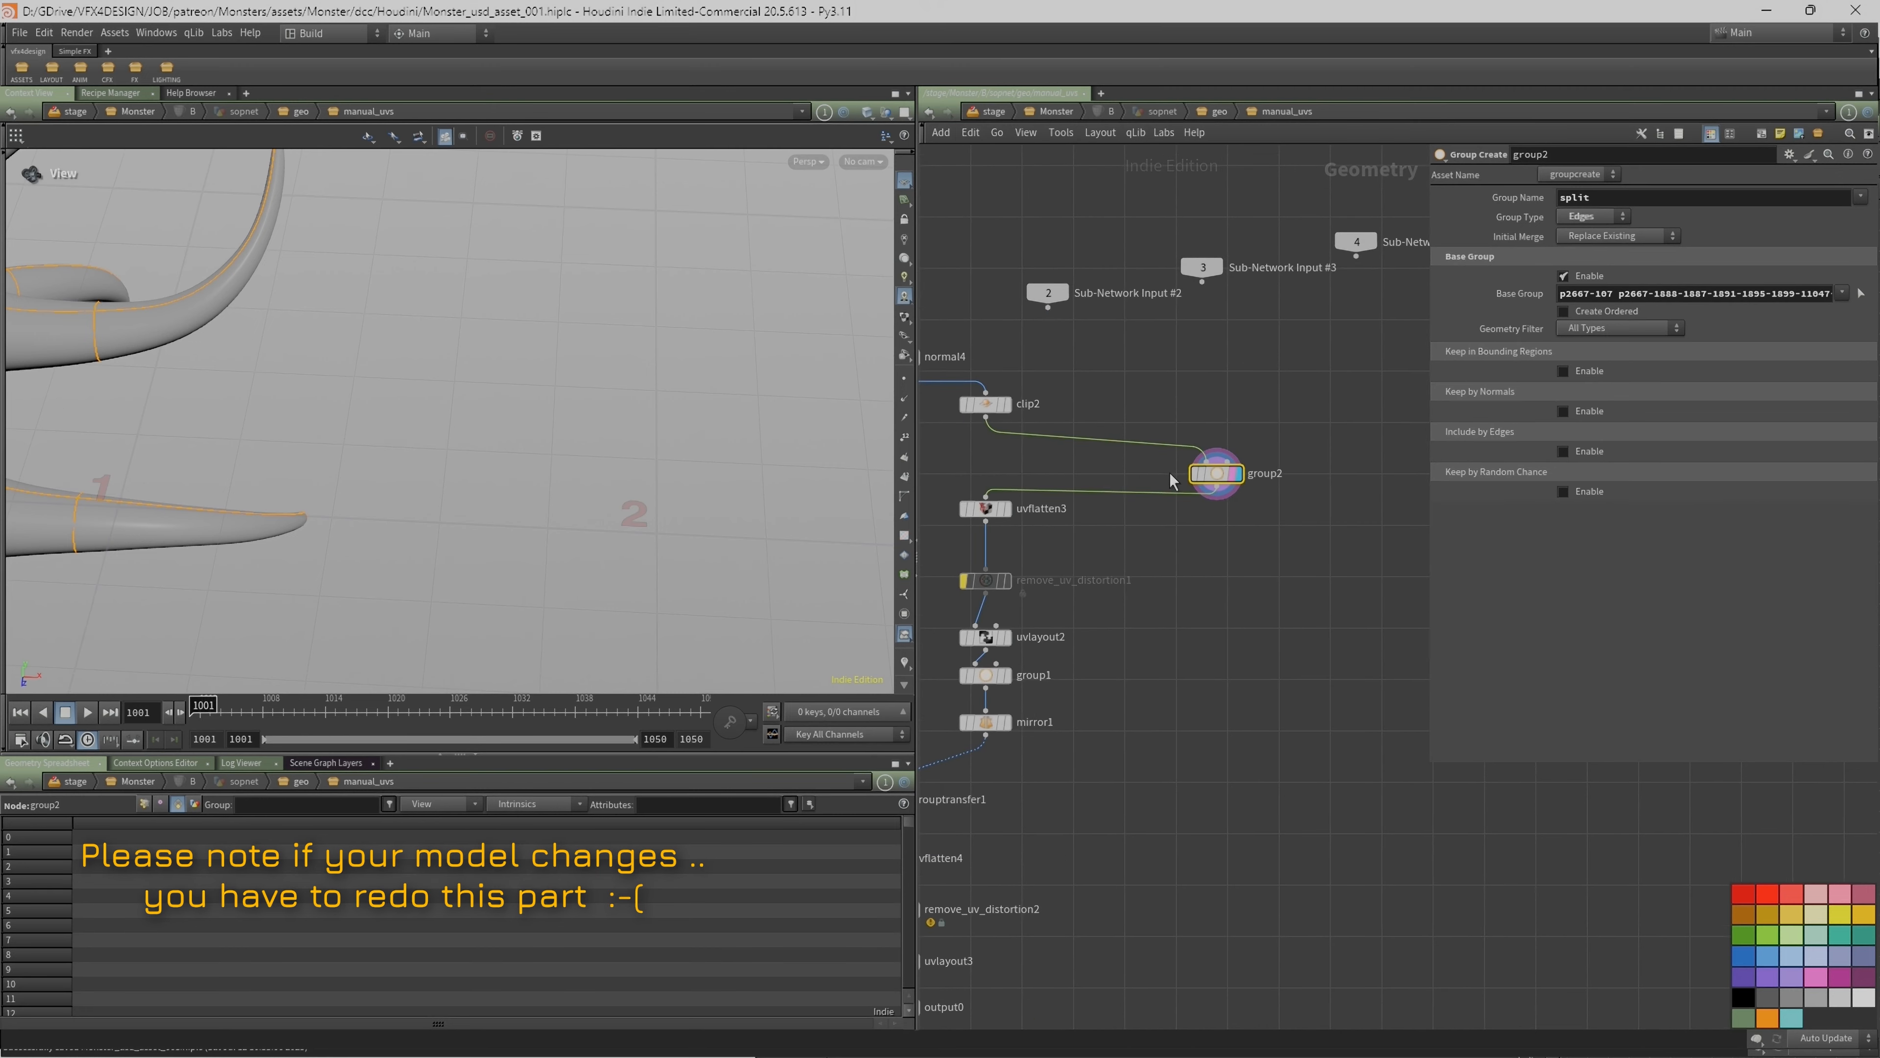
pyautogui.press('Tab')
pyautogui.write('gro')
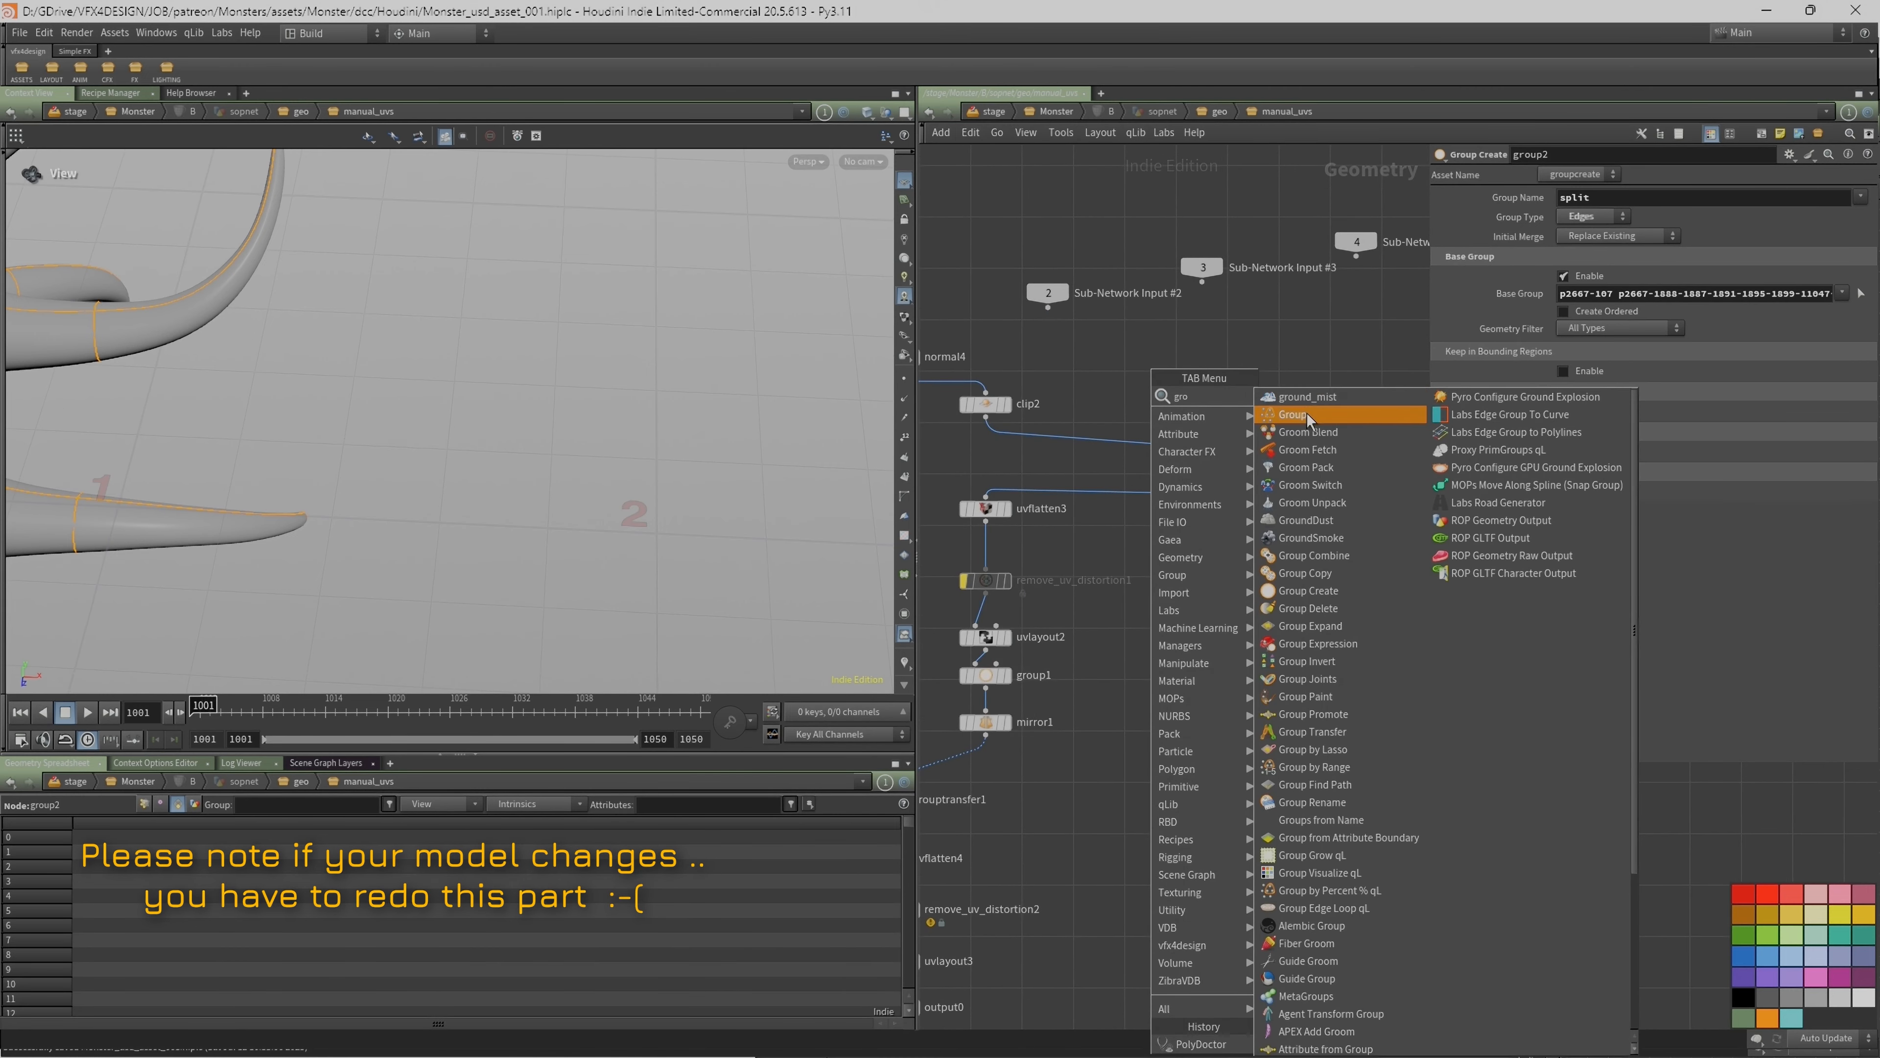
pyautogui.click(1308, 590)
pyautogui.click(963, 463)
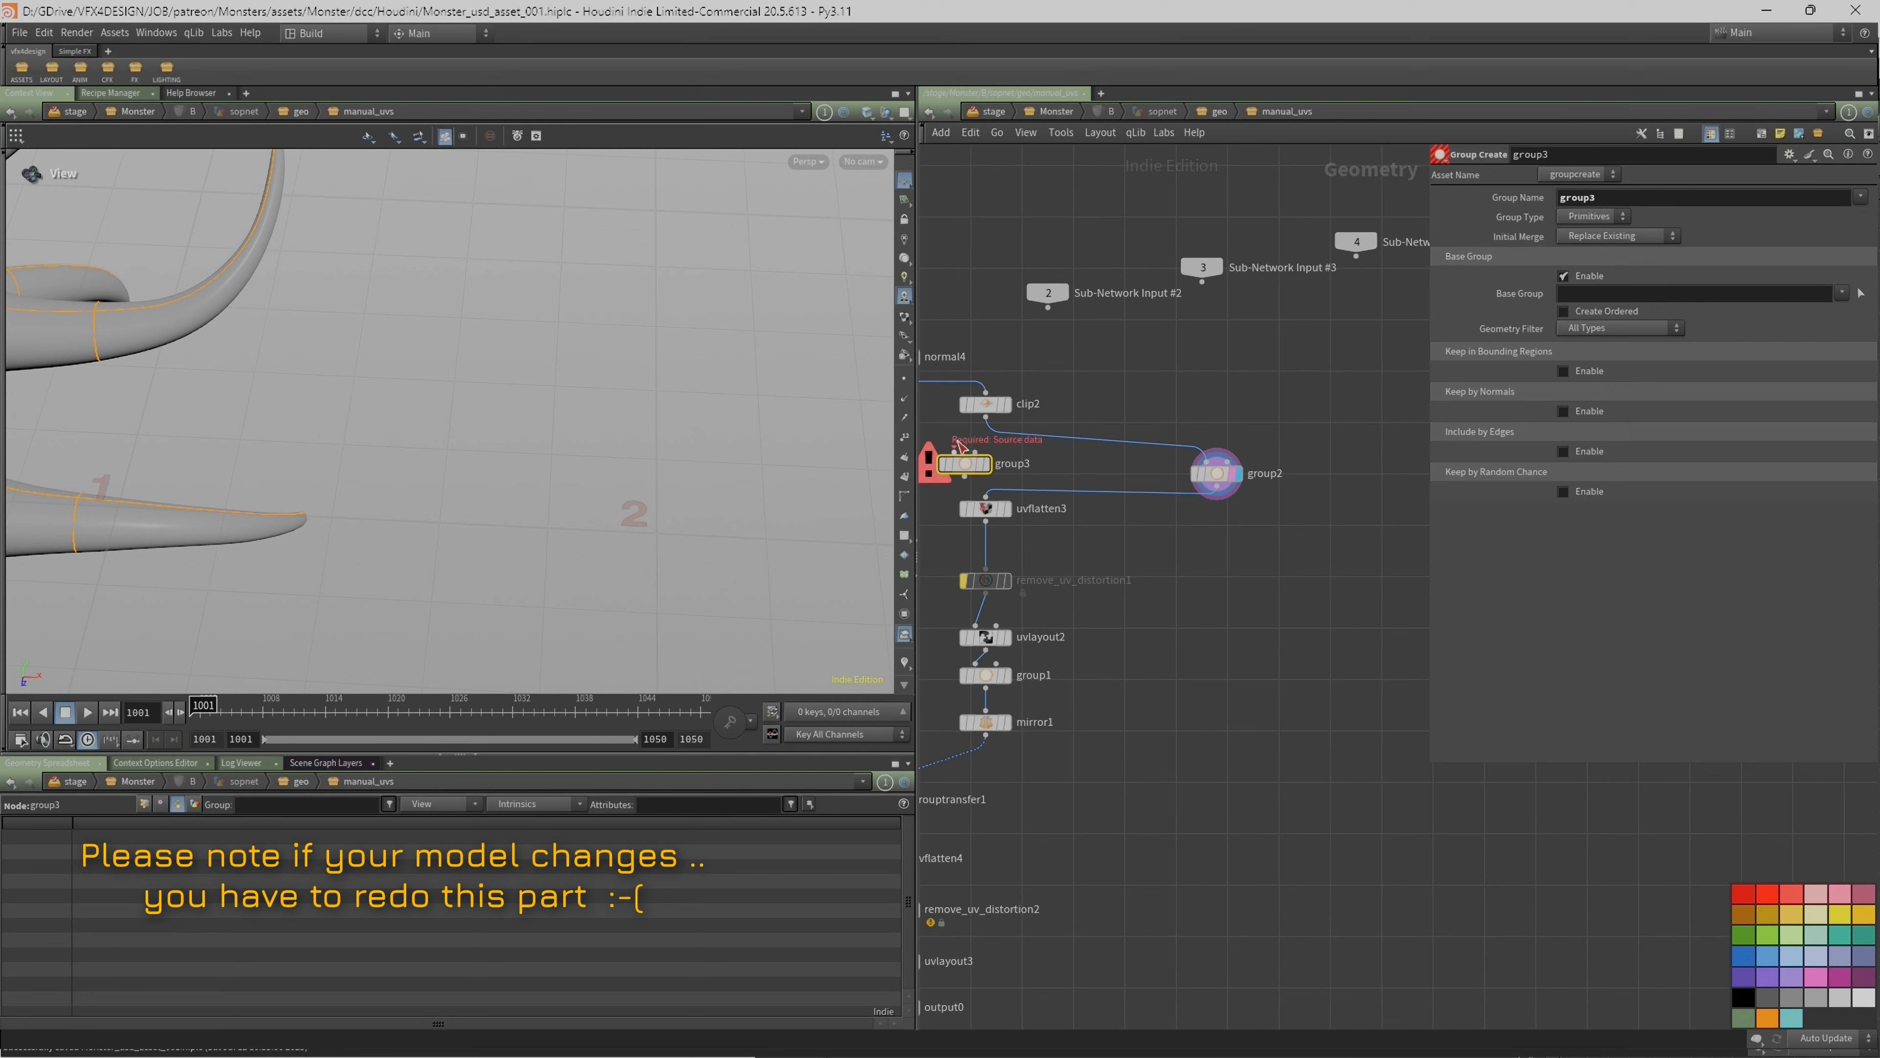
pyautogui.moveTo(986, 416); pyautogui.dragTo(954, 450)
# Step: Display the new group3 node, compare its parameters with group2 and set its Group Type to Edges
pyautogui.moveTo(1057, 460); pyautogui.dragTo(1182, 448, button='middle')
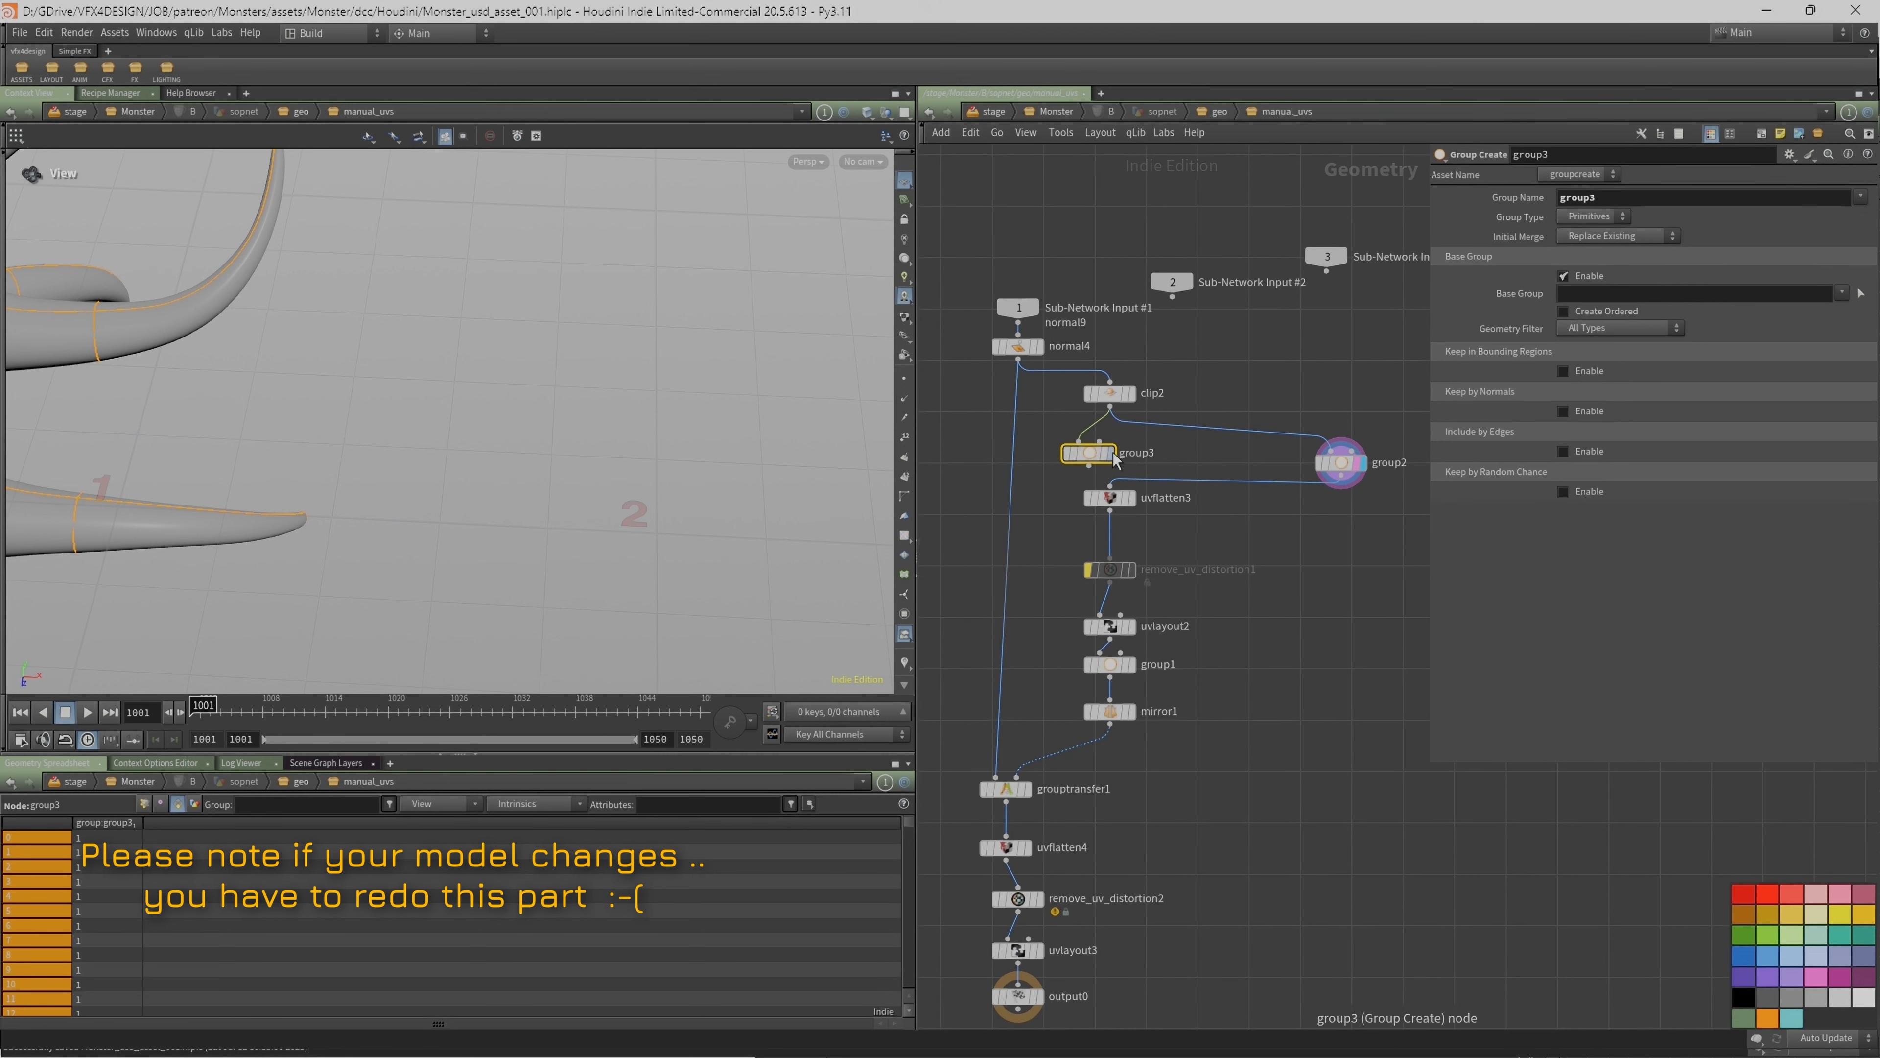
pyautogui.click(1108, 455)
pyautogui.click(1338, 462)
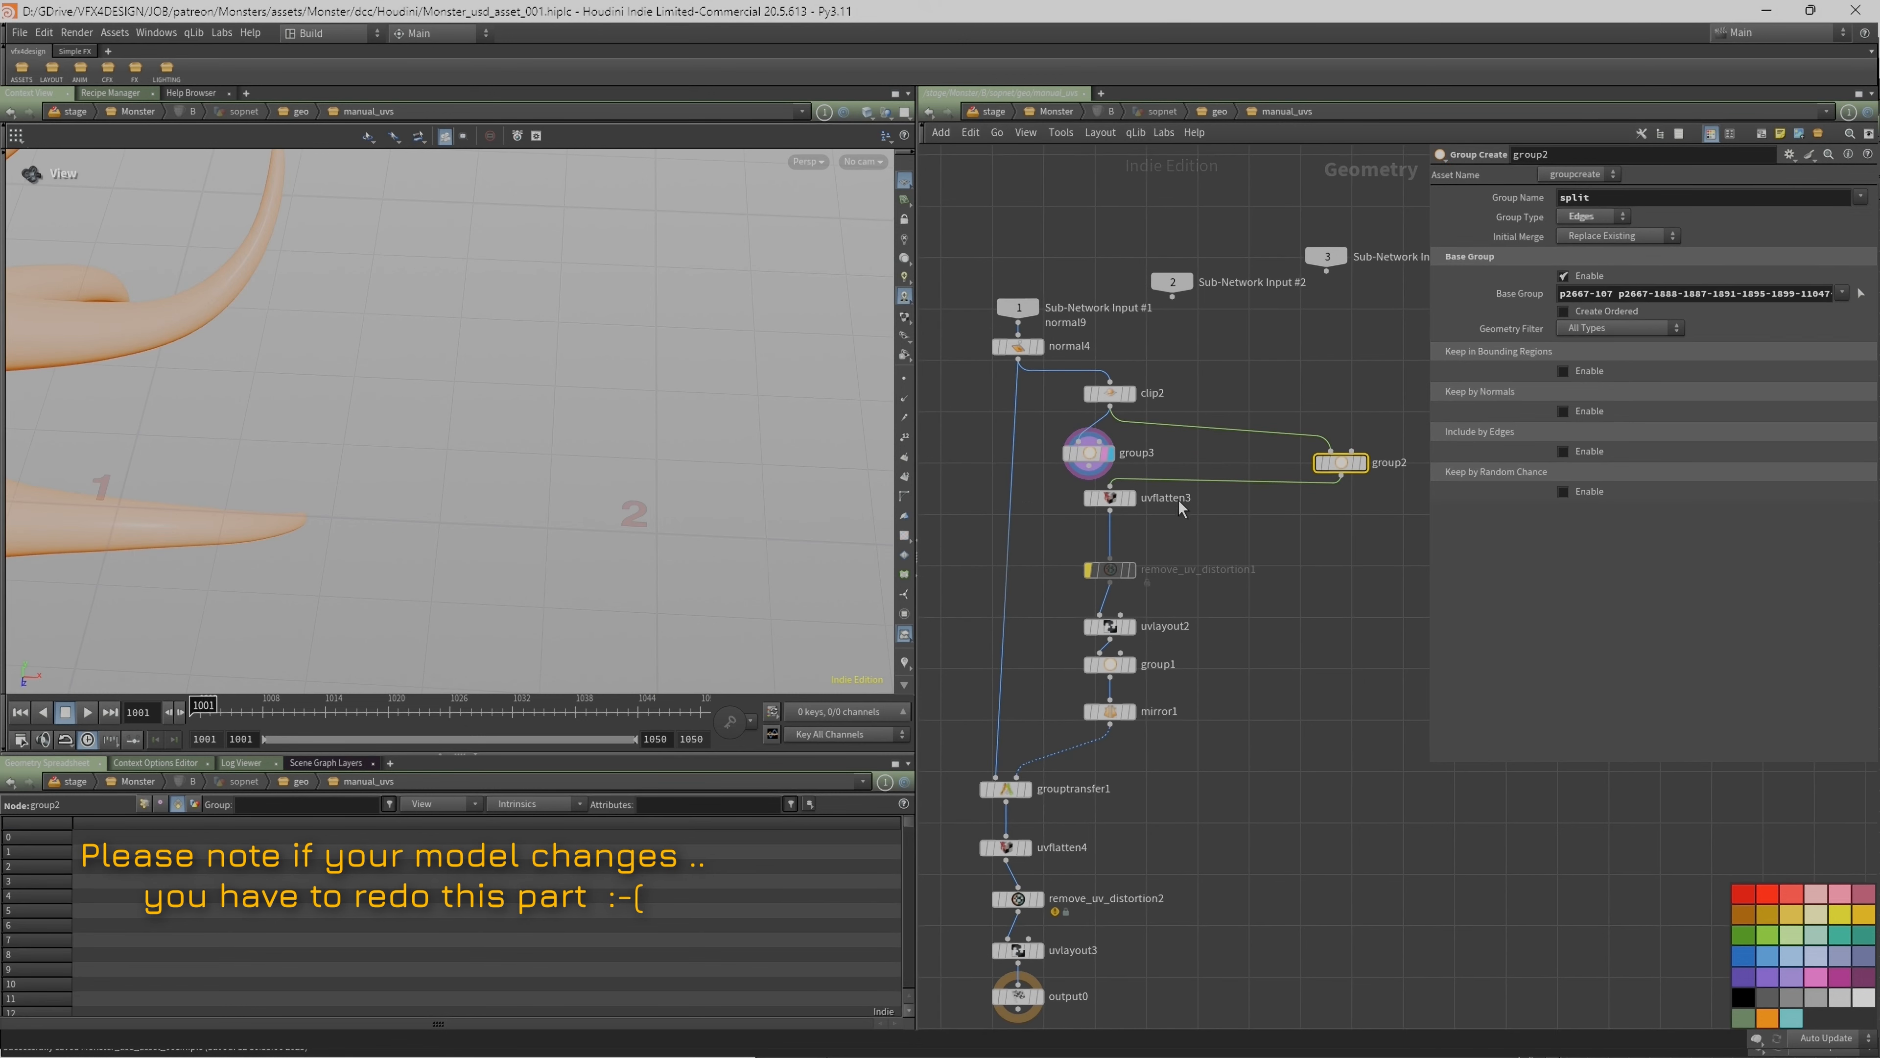
pyautogui.click(1088, 454)
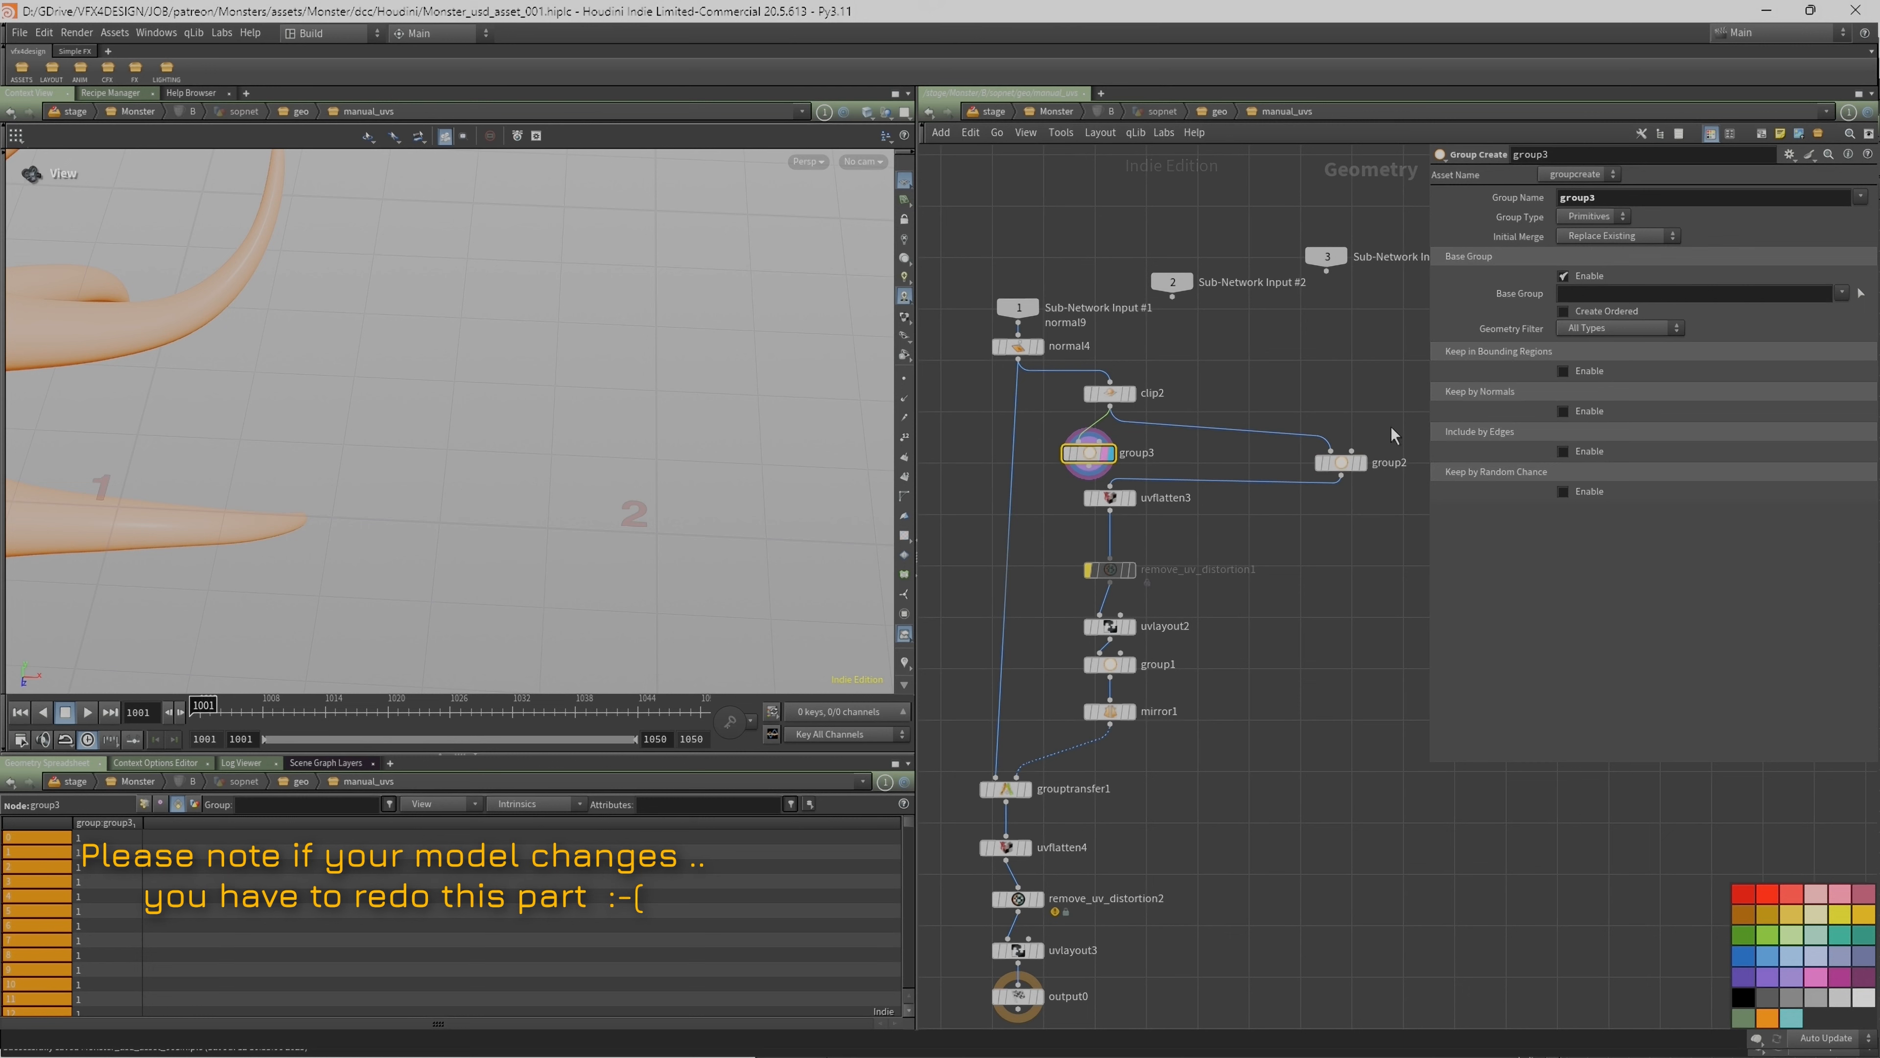
pyautogui.click(1340, 461)
pyautogui.click(1090, 453)
pyautogui.click(1591, 216)
pyautogui.click(1584, 250)
pyautogui.moveTo(266, 436); pyautogui.dragTo(544, 465)
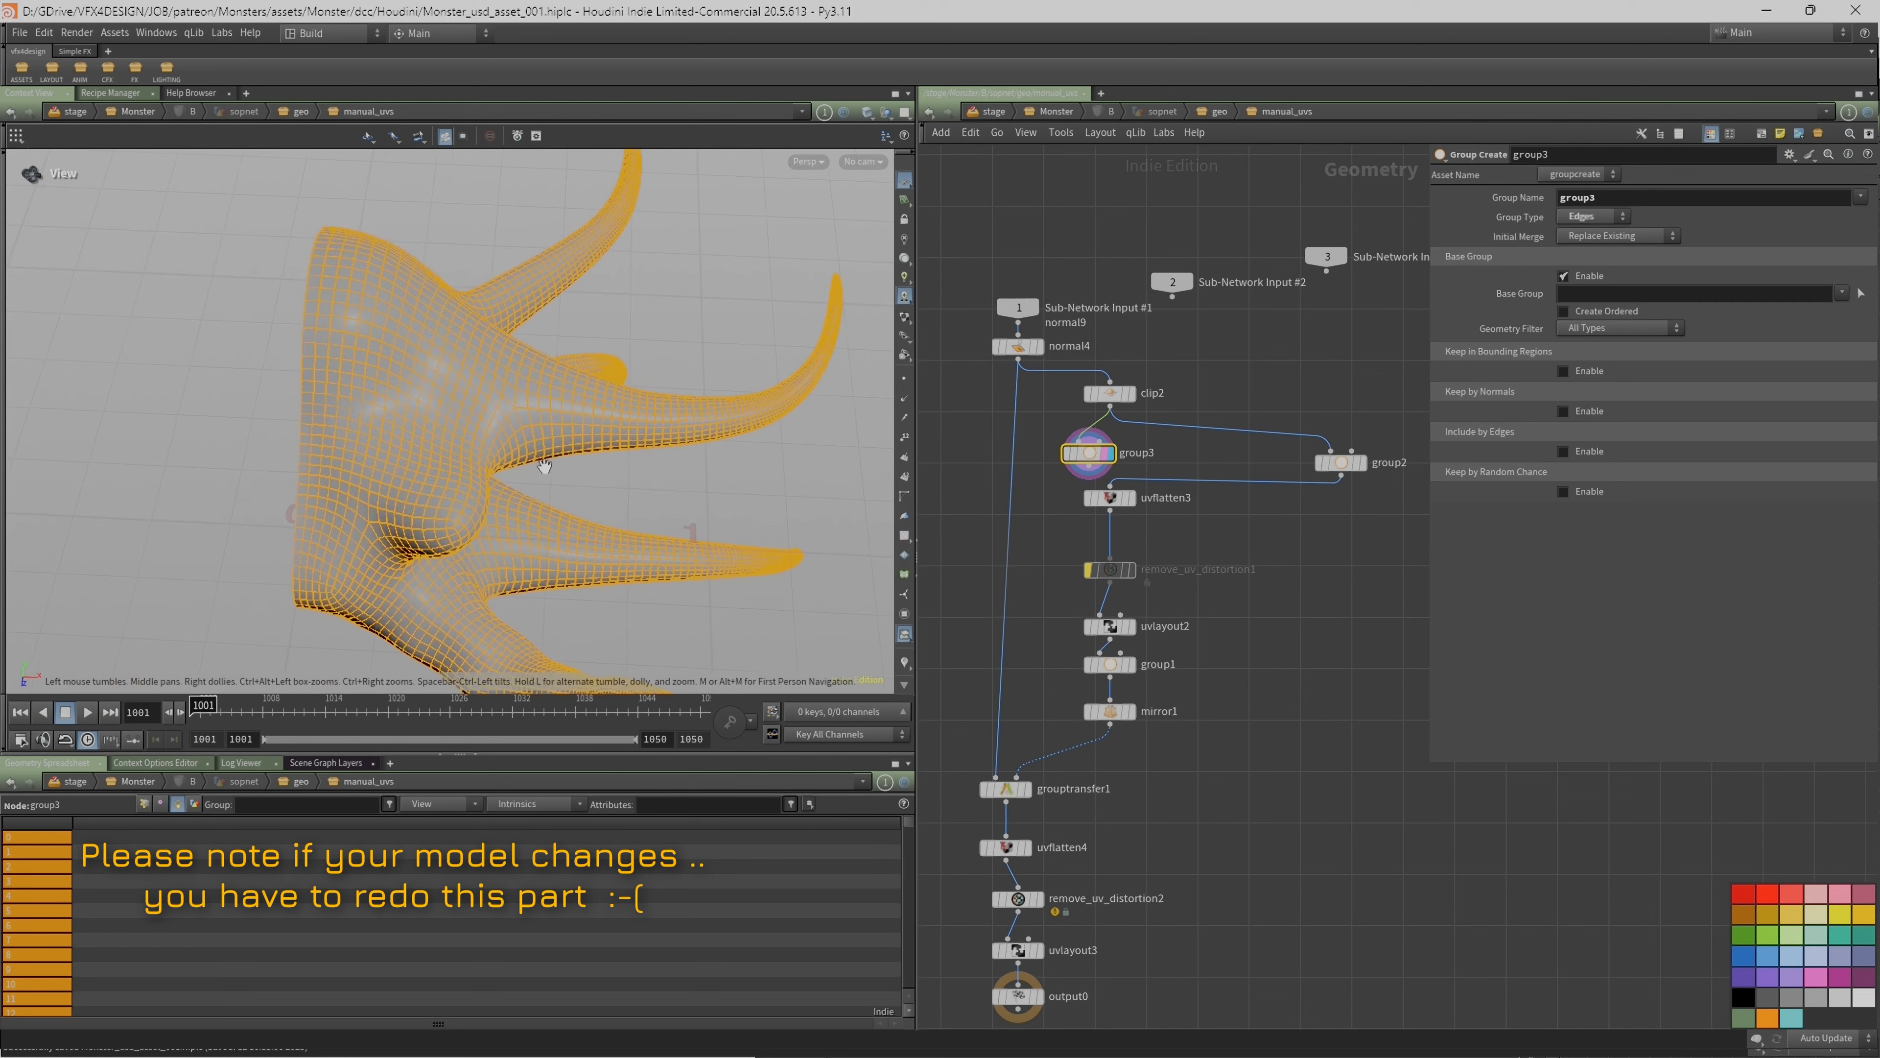
# Step: Start picking the Base Group of group3 in the viewport and select the edge loop around a tentacle's base
pyautogui.click(1857, 294)
pyautogui.moveTo(322, 455); pyautogui.dragTo(478, 428, button='right')
pyautogui.moveTo(478, 428); pyautogui.dragTo(578, 467)
pyautogui.moveTo(579, 467); pyautogui.dragTo(561, 447, button='middle')
pyautogui.moveTo(561, 446); pyautogui.dragTo(495, 407)
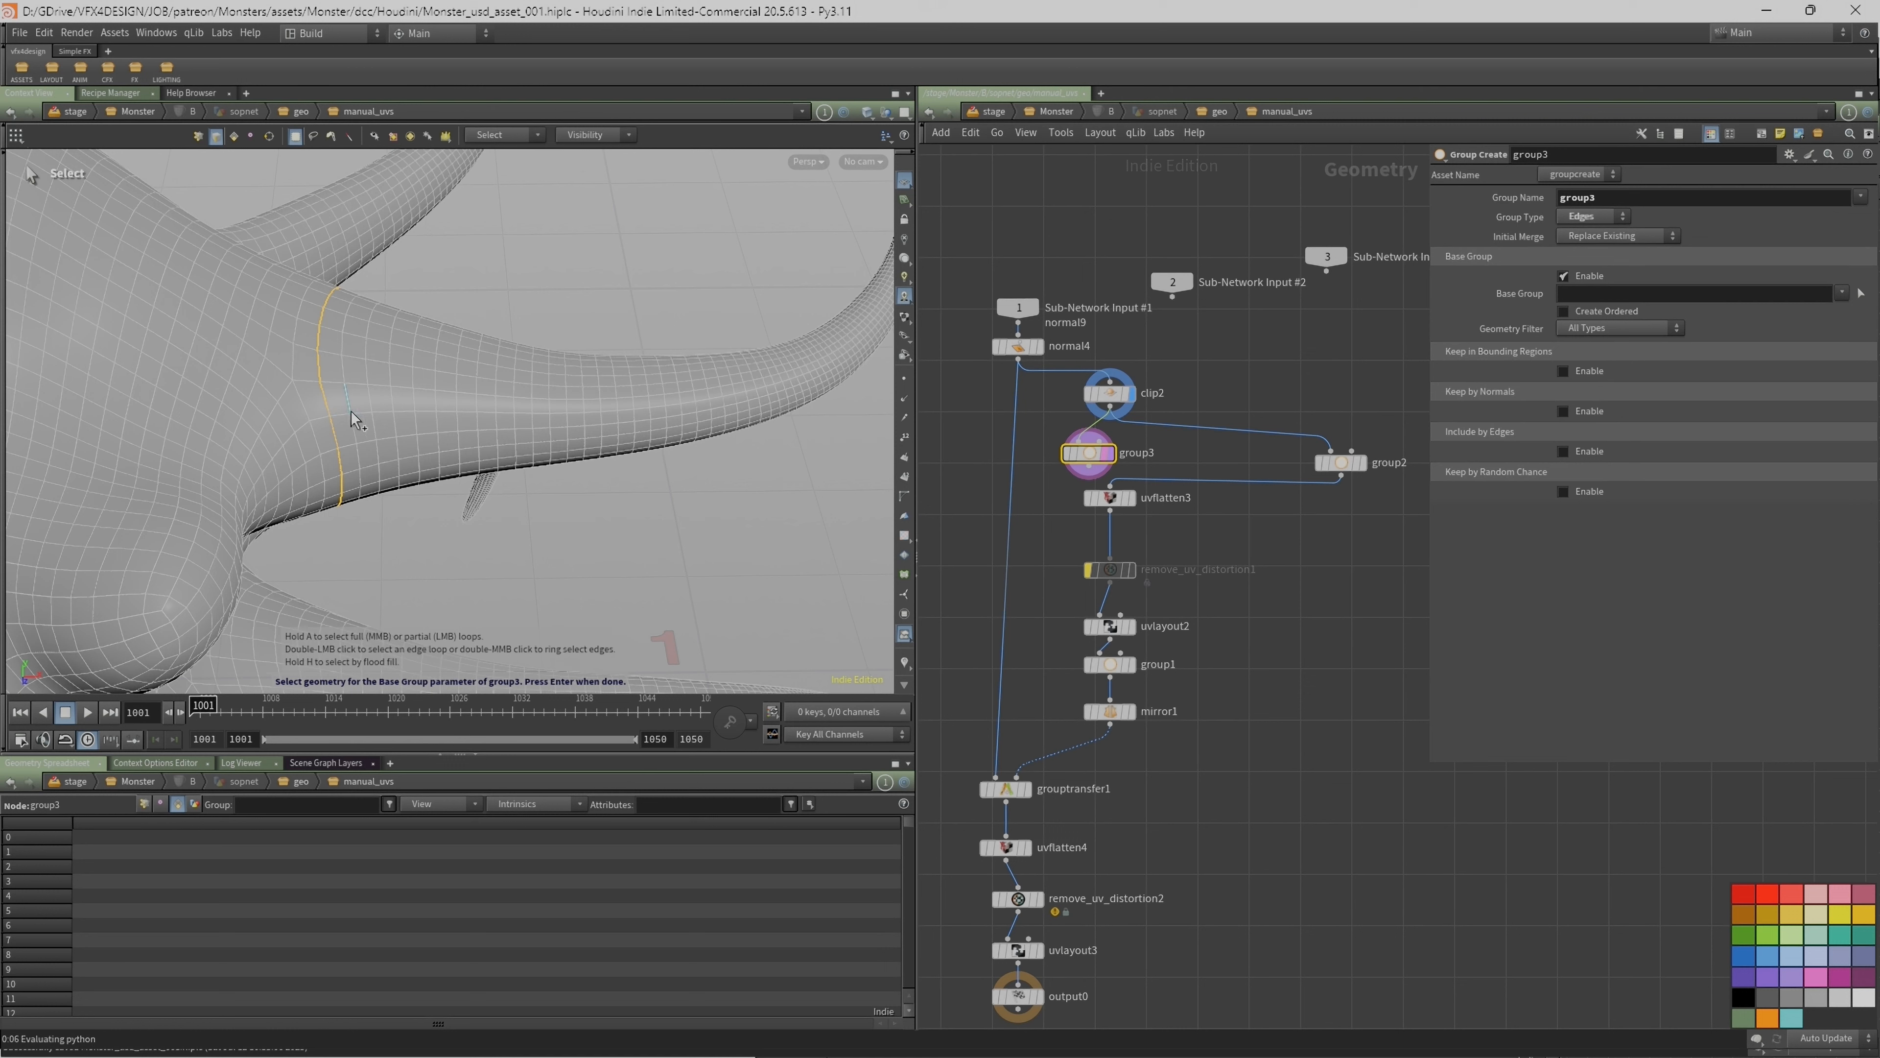
pyautogui.doubleClick(345, 417)
# Step: Add a second edge loop farther along the tentacle to the Base Group selection of group3
pyautogui.doubleClick(378, 417)
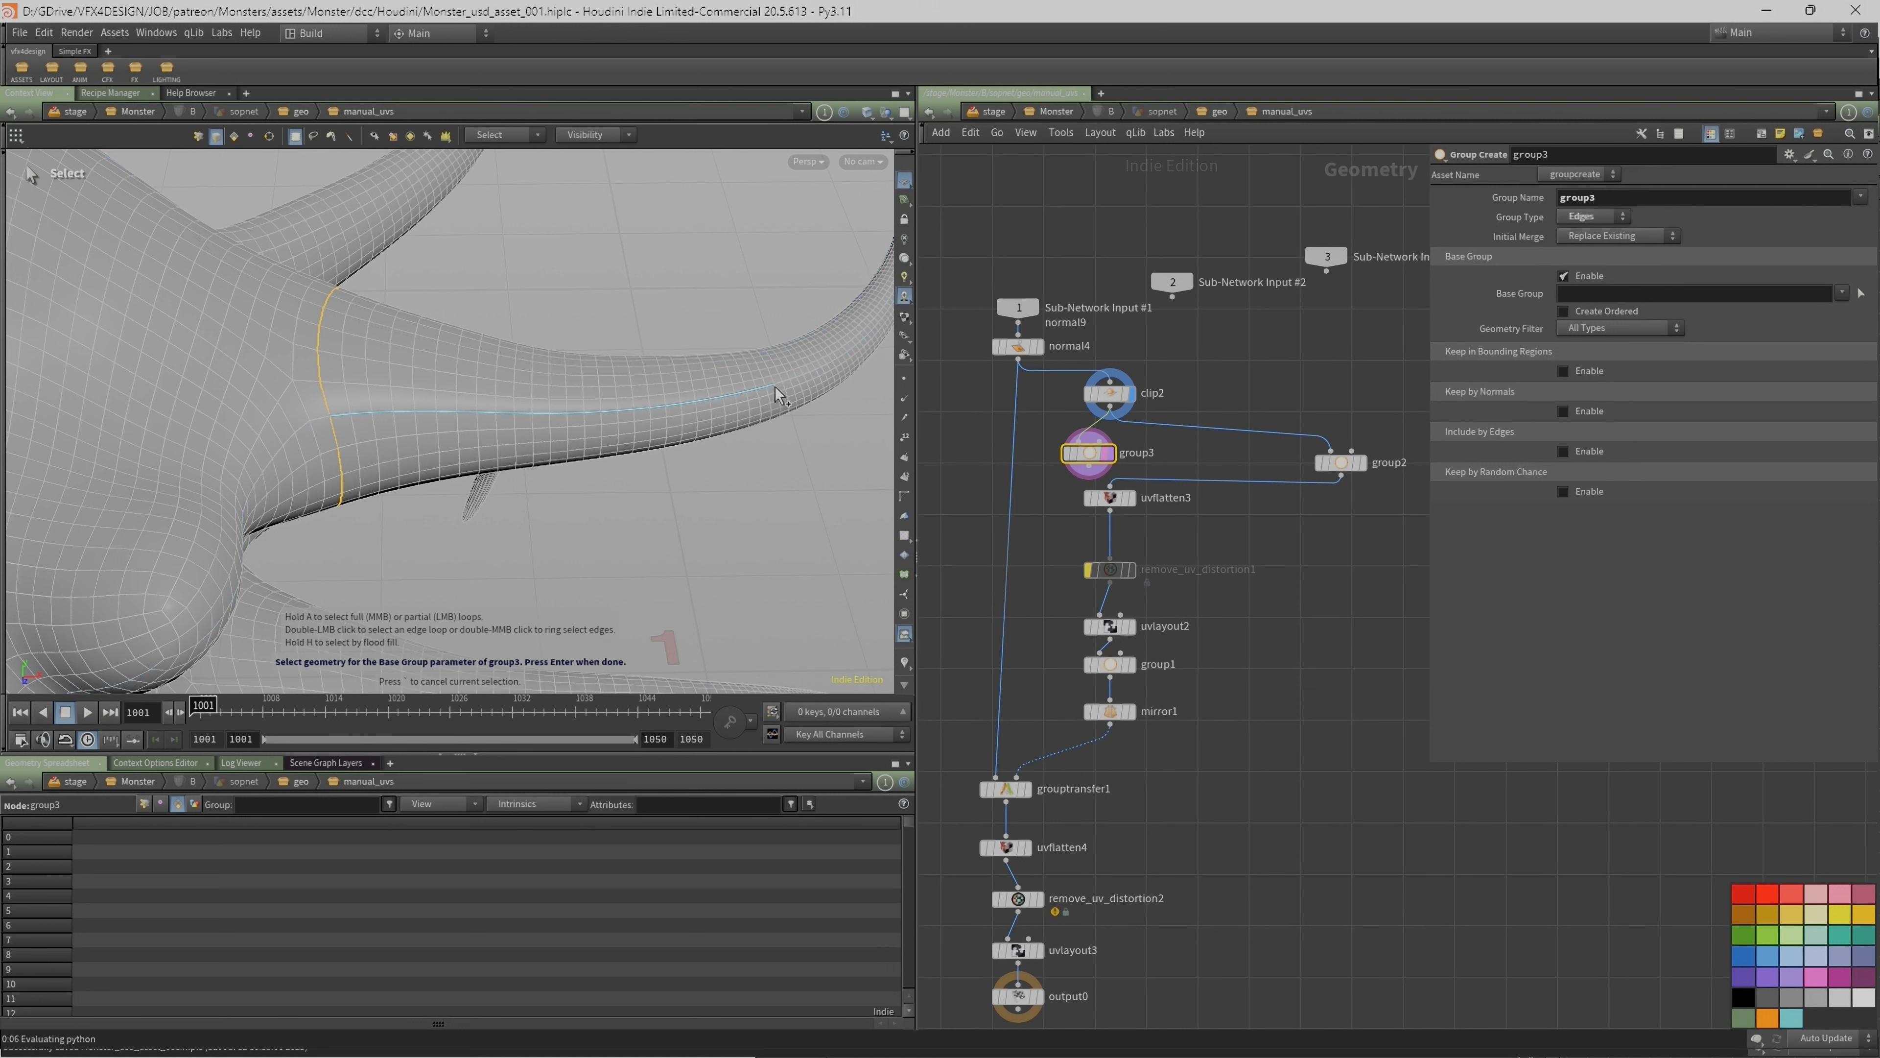
pyautogui.click(763, 384)
pyautogui.keyDown('alt'); pyautogui.moveTo(789, 410); pyautogui.dragTo(629, 491, button='middle'); pyautogui.keyUp('alt')
pyautogui.keyDown('alt'); pyautogui.moveTo(629, 492); pyautogui.dragTo(508, 504); pyautogui.keyUp('alt')
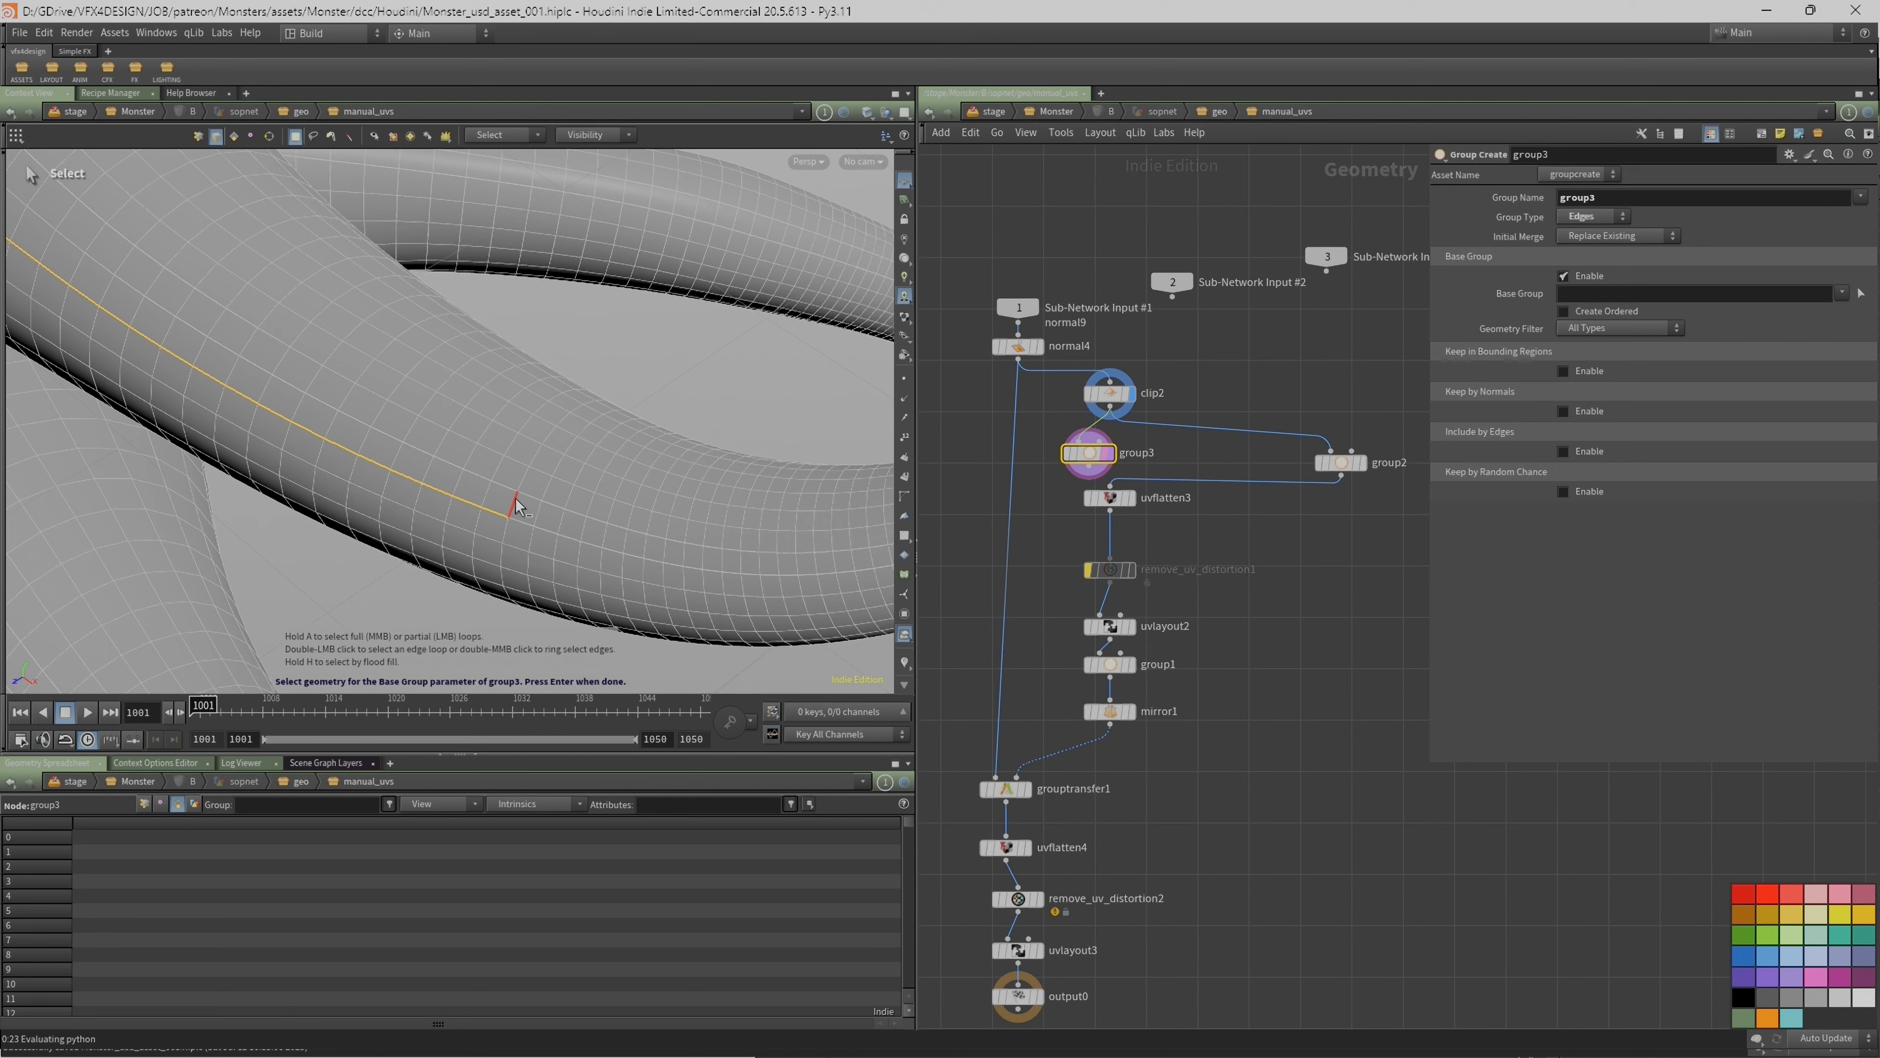
pyautogui.keyDown('alt'); pyautogui.moveTo(516, 499); pyautogui.dragTo(264, 432, button='right'); pyautogui.keyUp('alt')
pyautogui.keyDown('alt'); pyautogui.moveTo(264, 432); pyautogui.dragTo(393, 383); pyautogui.keyUp('alt')
pyautogui.keyDown('alt'); pyautogui.moveTo(436, 442); pyautogui.dragTo(273, 449); pyautogui.keyUp('alt')
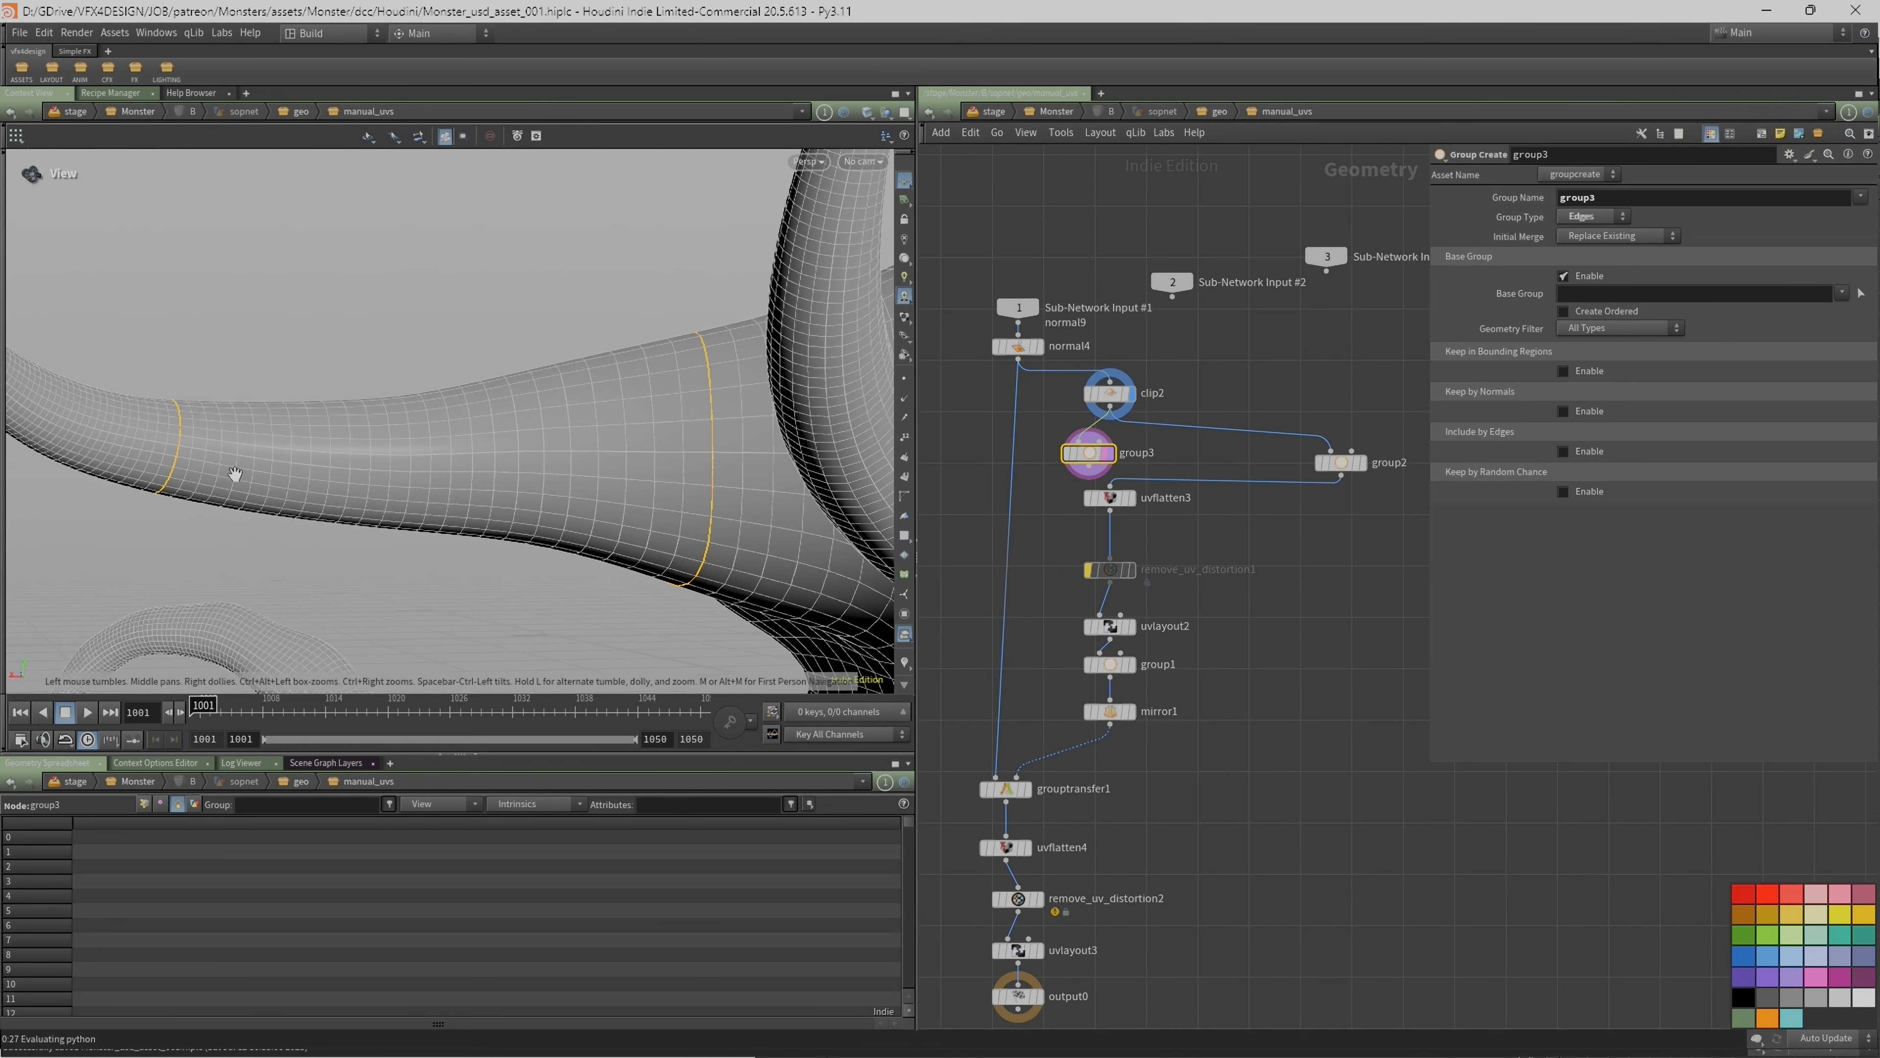
# Step: Select the lengthwise edge path joining the two tentacle loops and accept the selection as the Base Group of group3
pyautogui.click(185, 465)
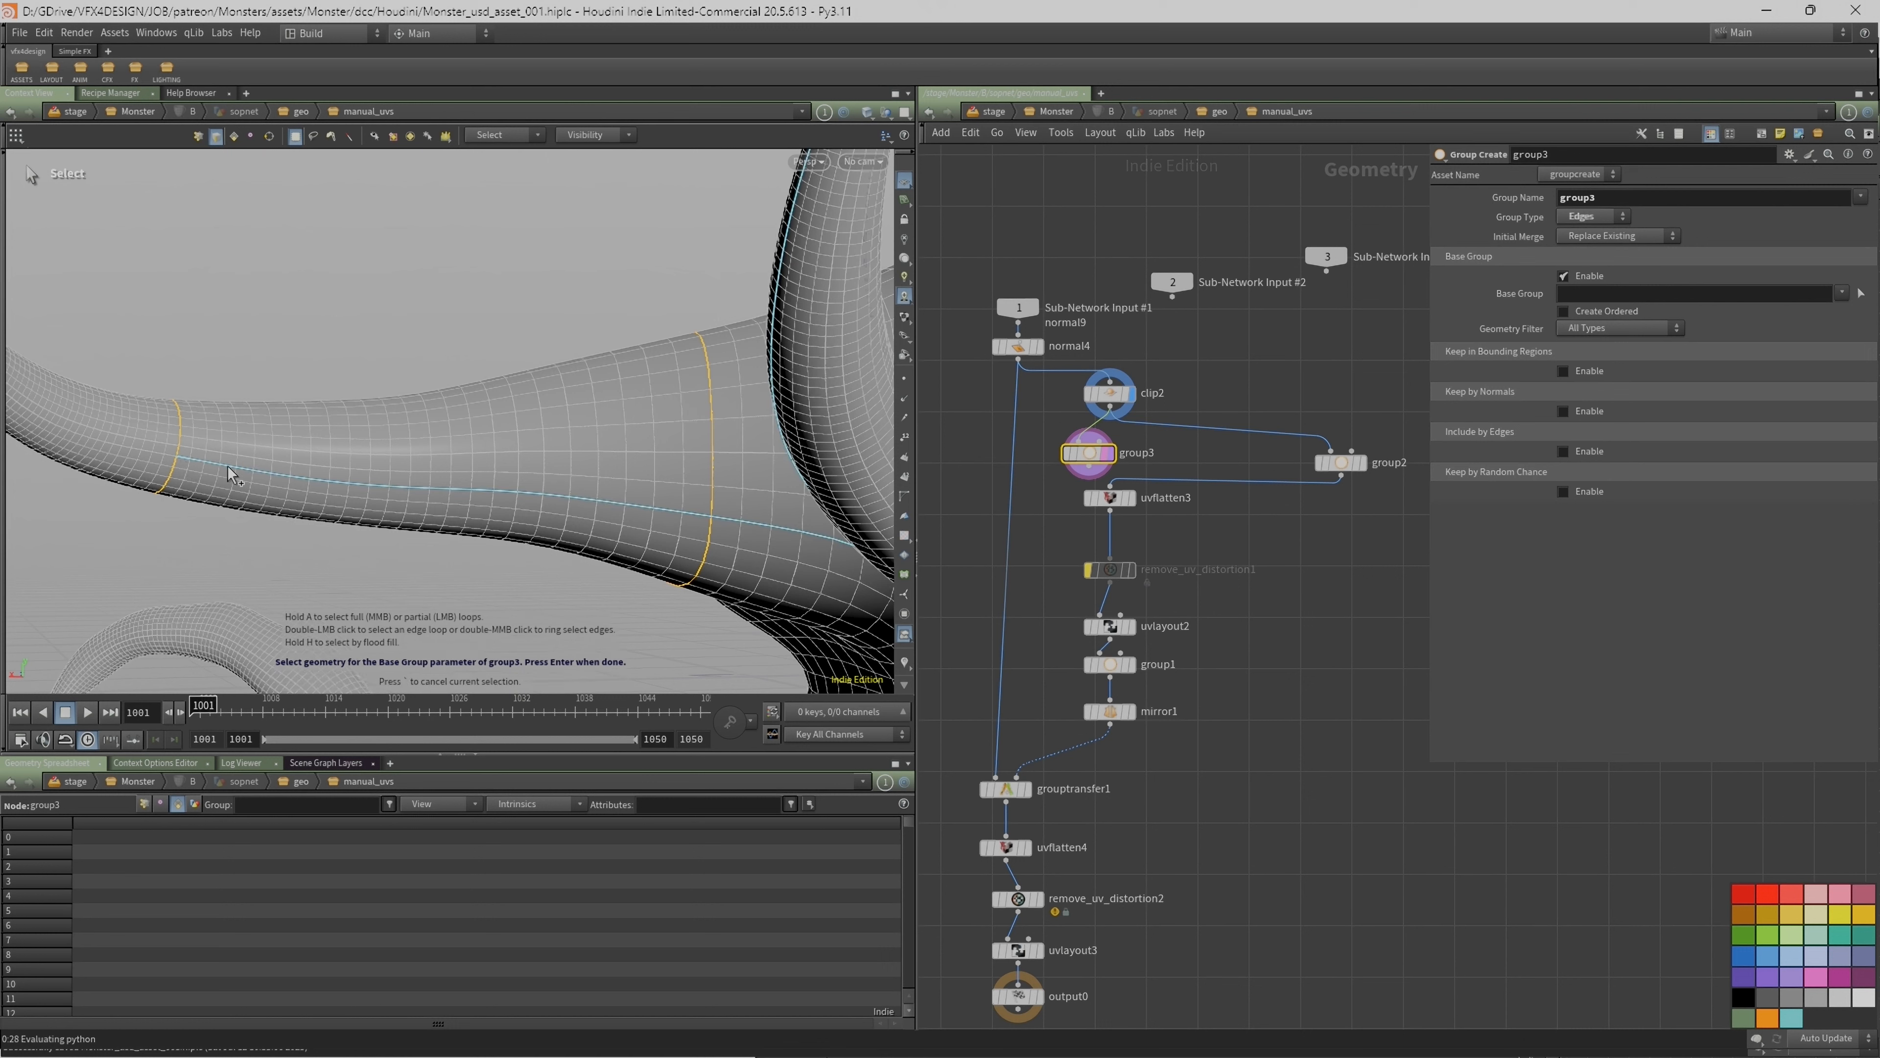
pyautogui.click(686, 505)
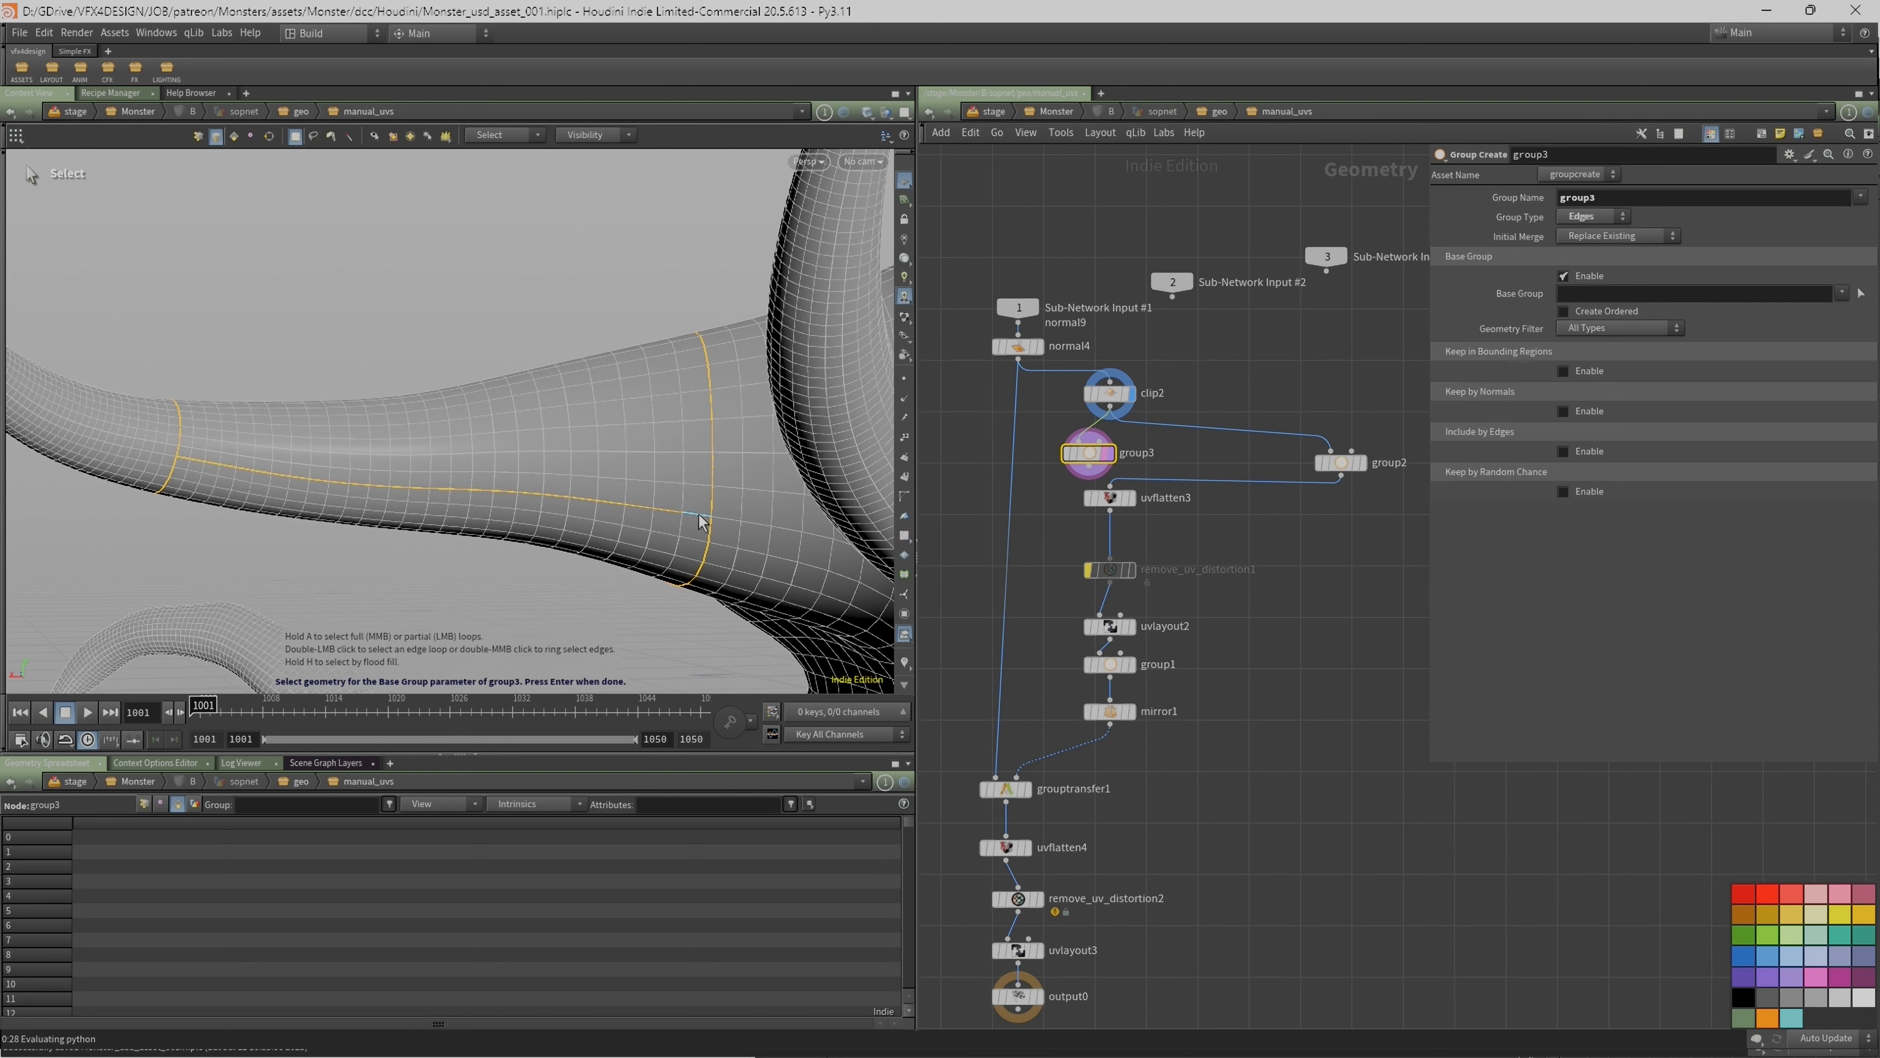
pyautogui.scroll(-5, 687, 428)
pyautogui.press('Return')
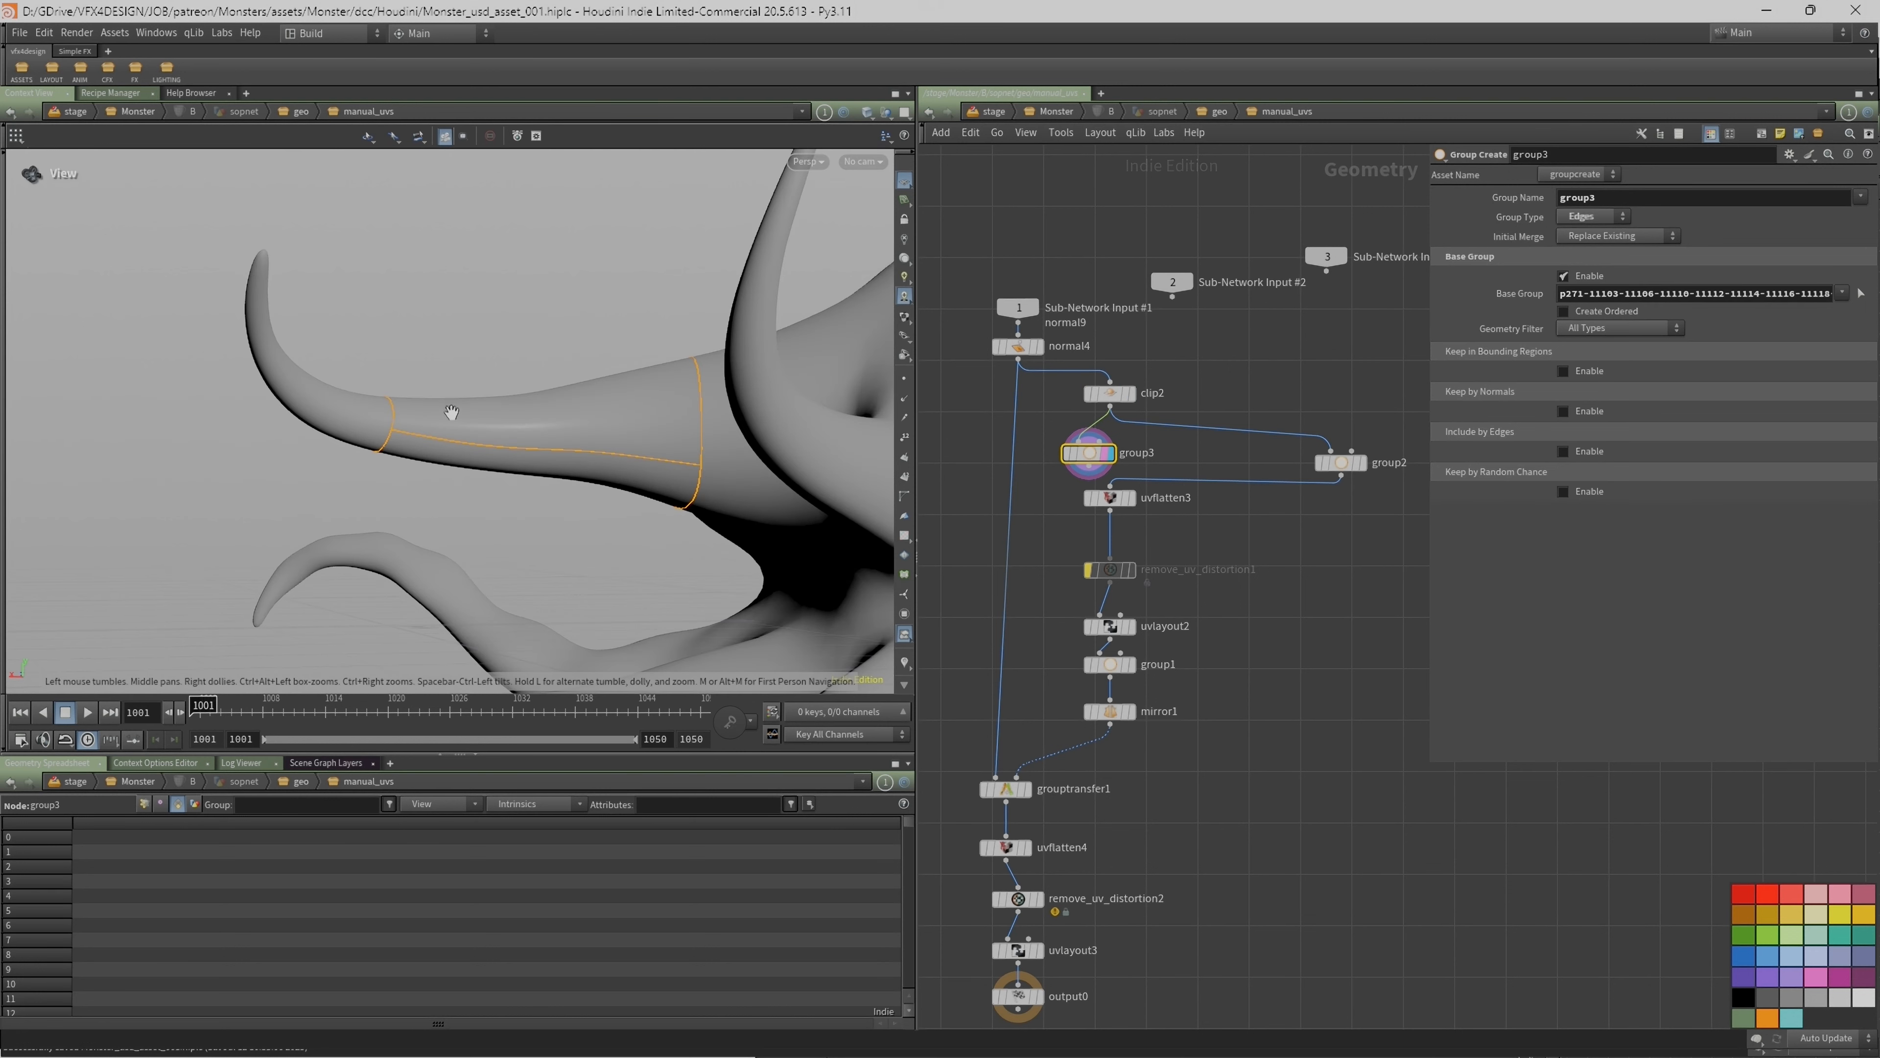
# Step: Examine the picked seam edges around the tentacle and compare them with the complete split group of group2
pyautogui.moveTo(483, 342); pyautogui.dragTo(781, 407)
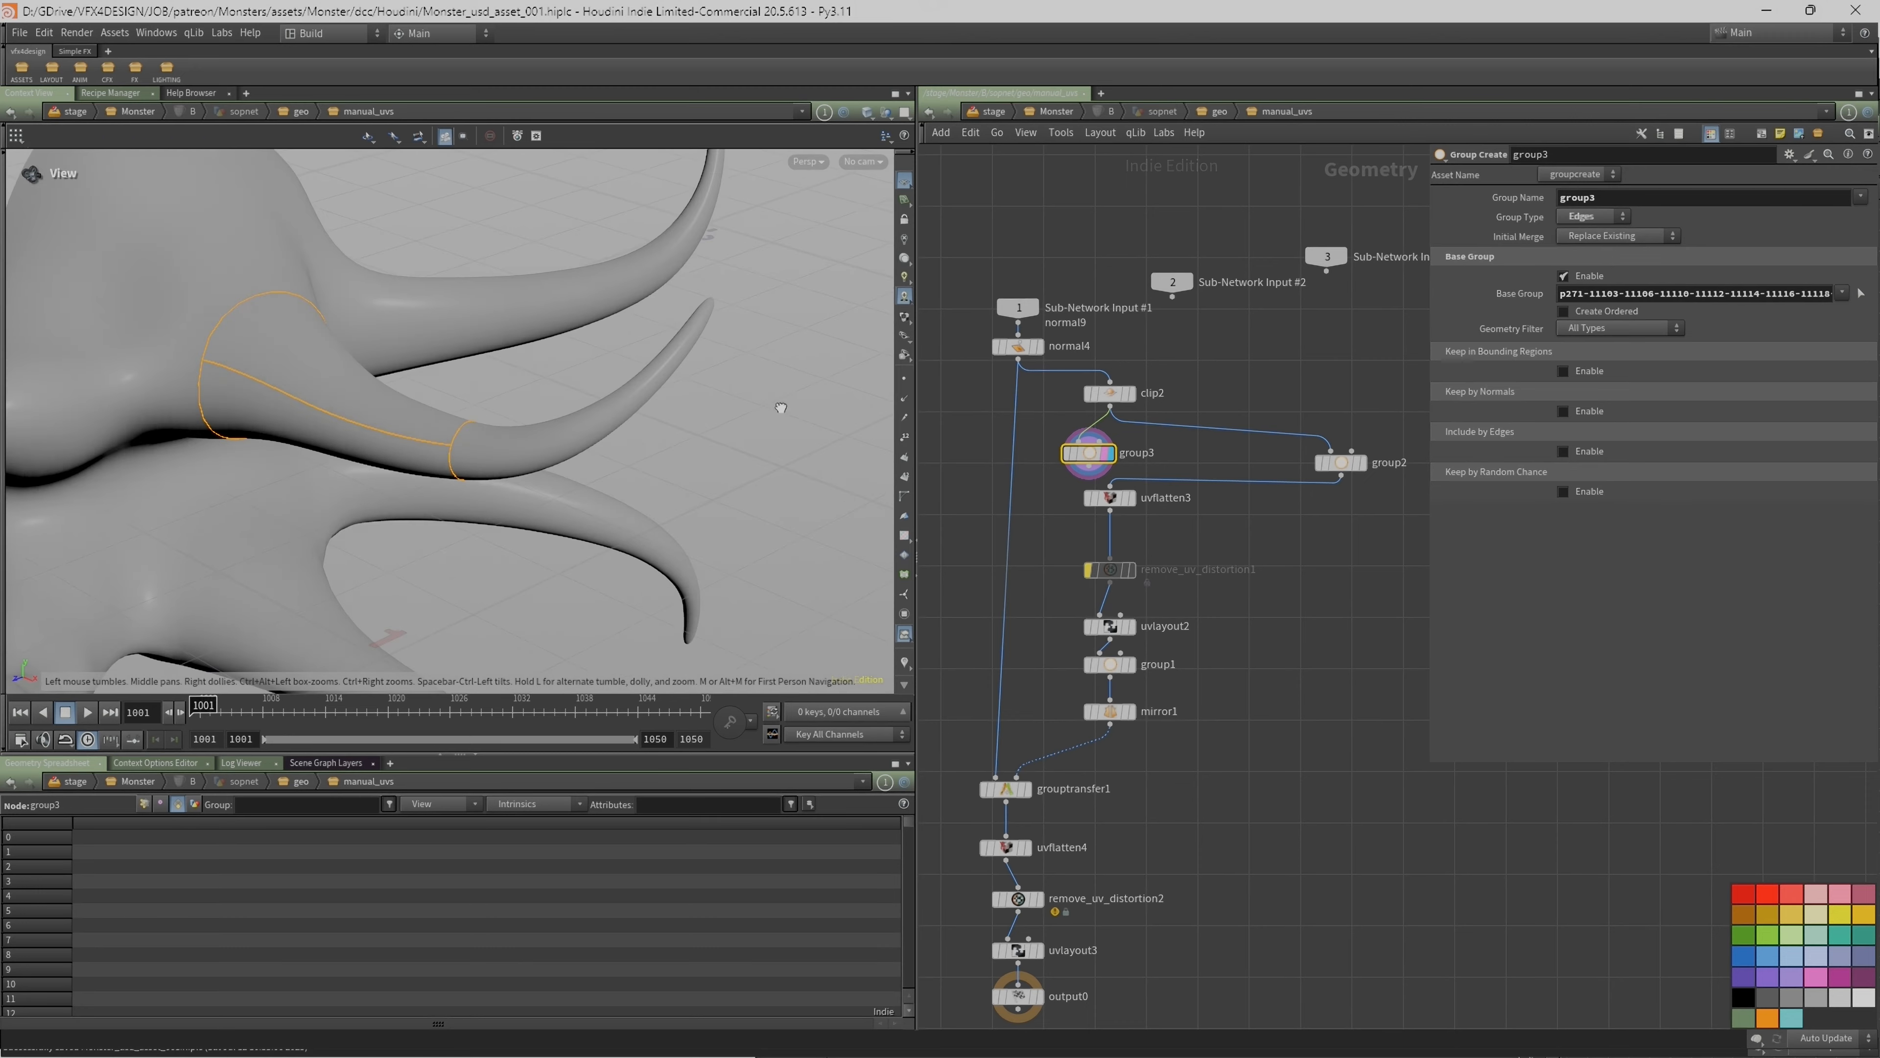
pyautogui.moveTo(781, 407); pyautogui.dragTo(500, 465, button='right')
pyautogui.moveTo(500, 465); pyautogui.dragTo(324, 393)
pyautogui.moveTo(324, 393); pyautogui.dragTo(543, 313, button='right')
pyautogui.moveTo(542, 312); pyautogui.dragTo(576, 480)
pyautogui.moveTo(1066, 518); pyautogui.dragTo(1114, 541, button='middle')
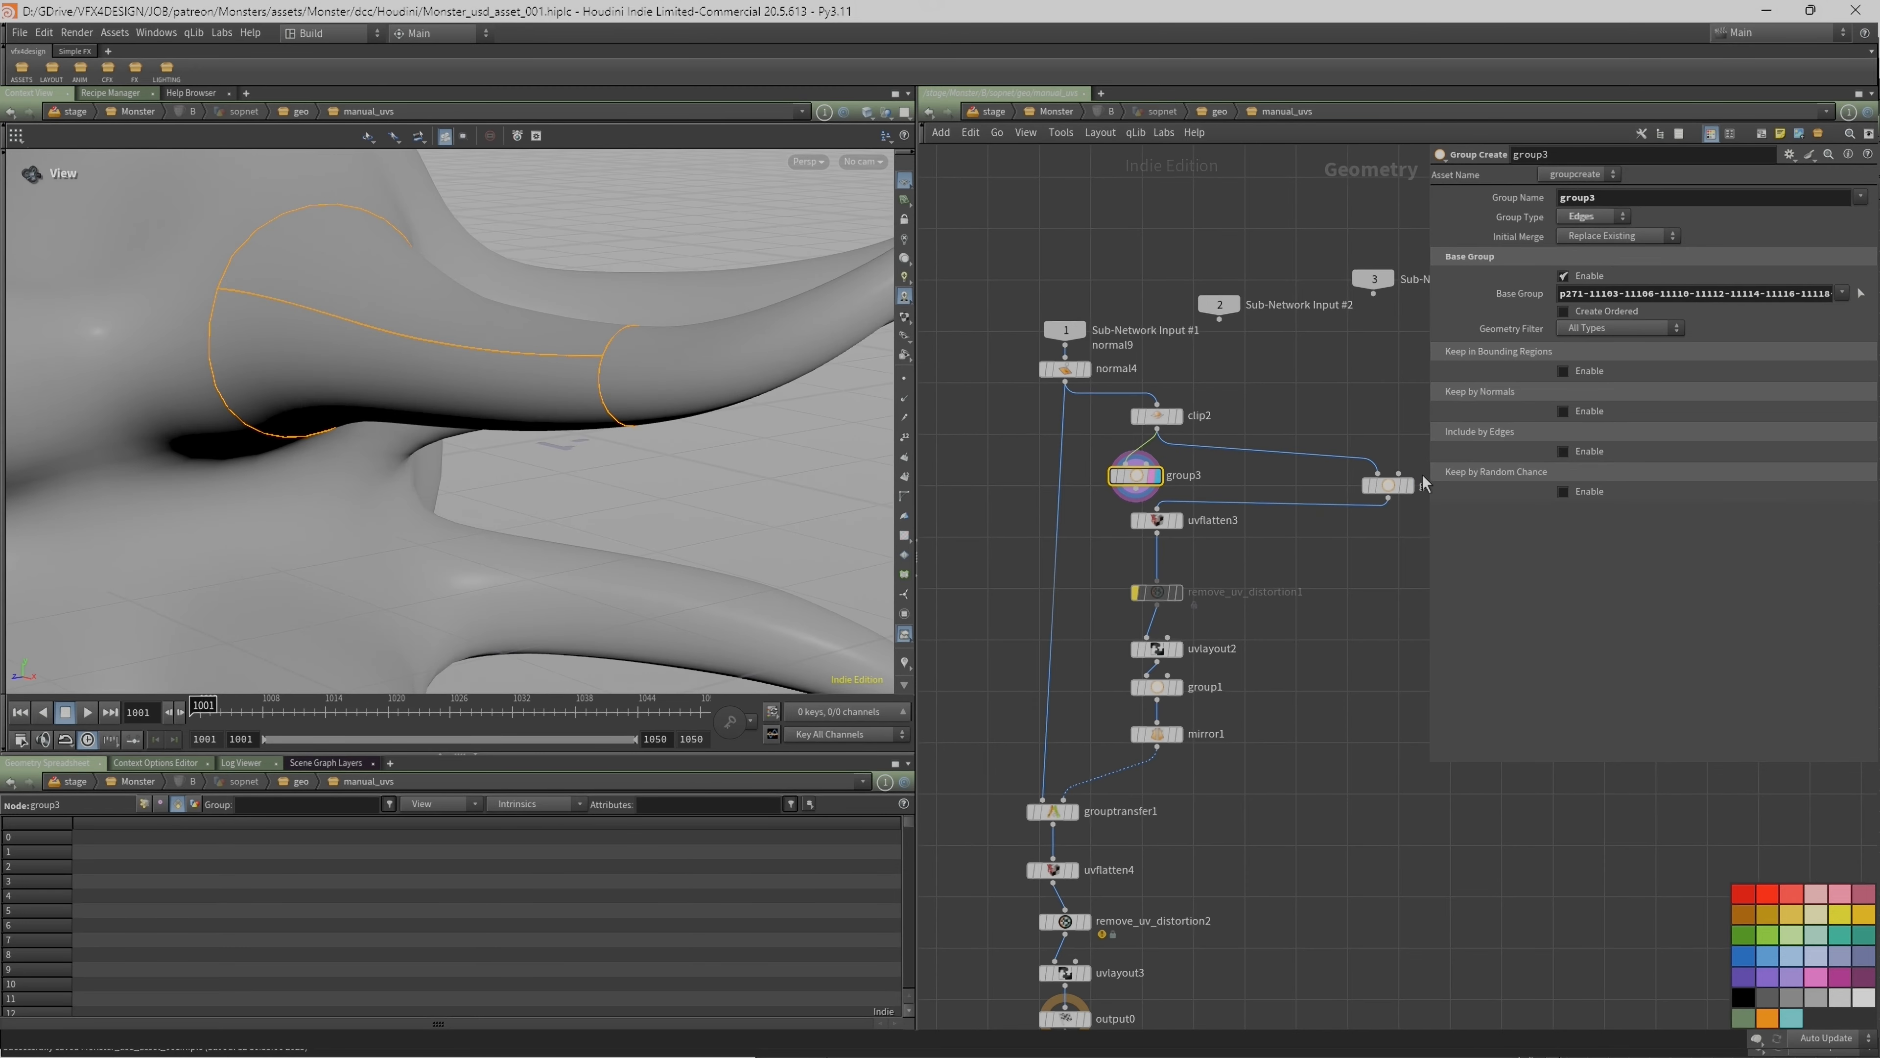
pyautogui.click(1410, 495)
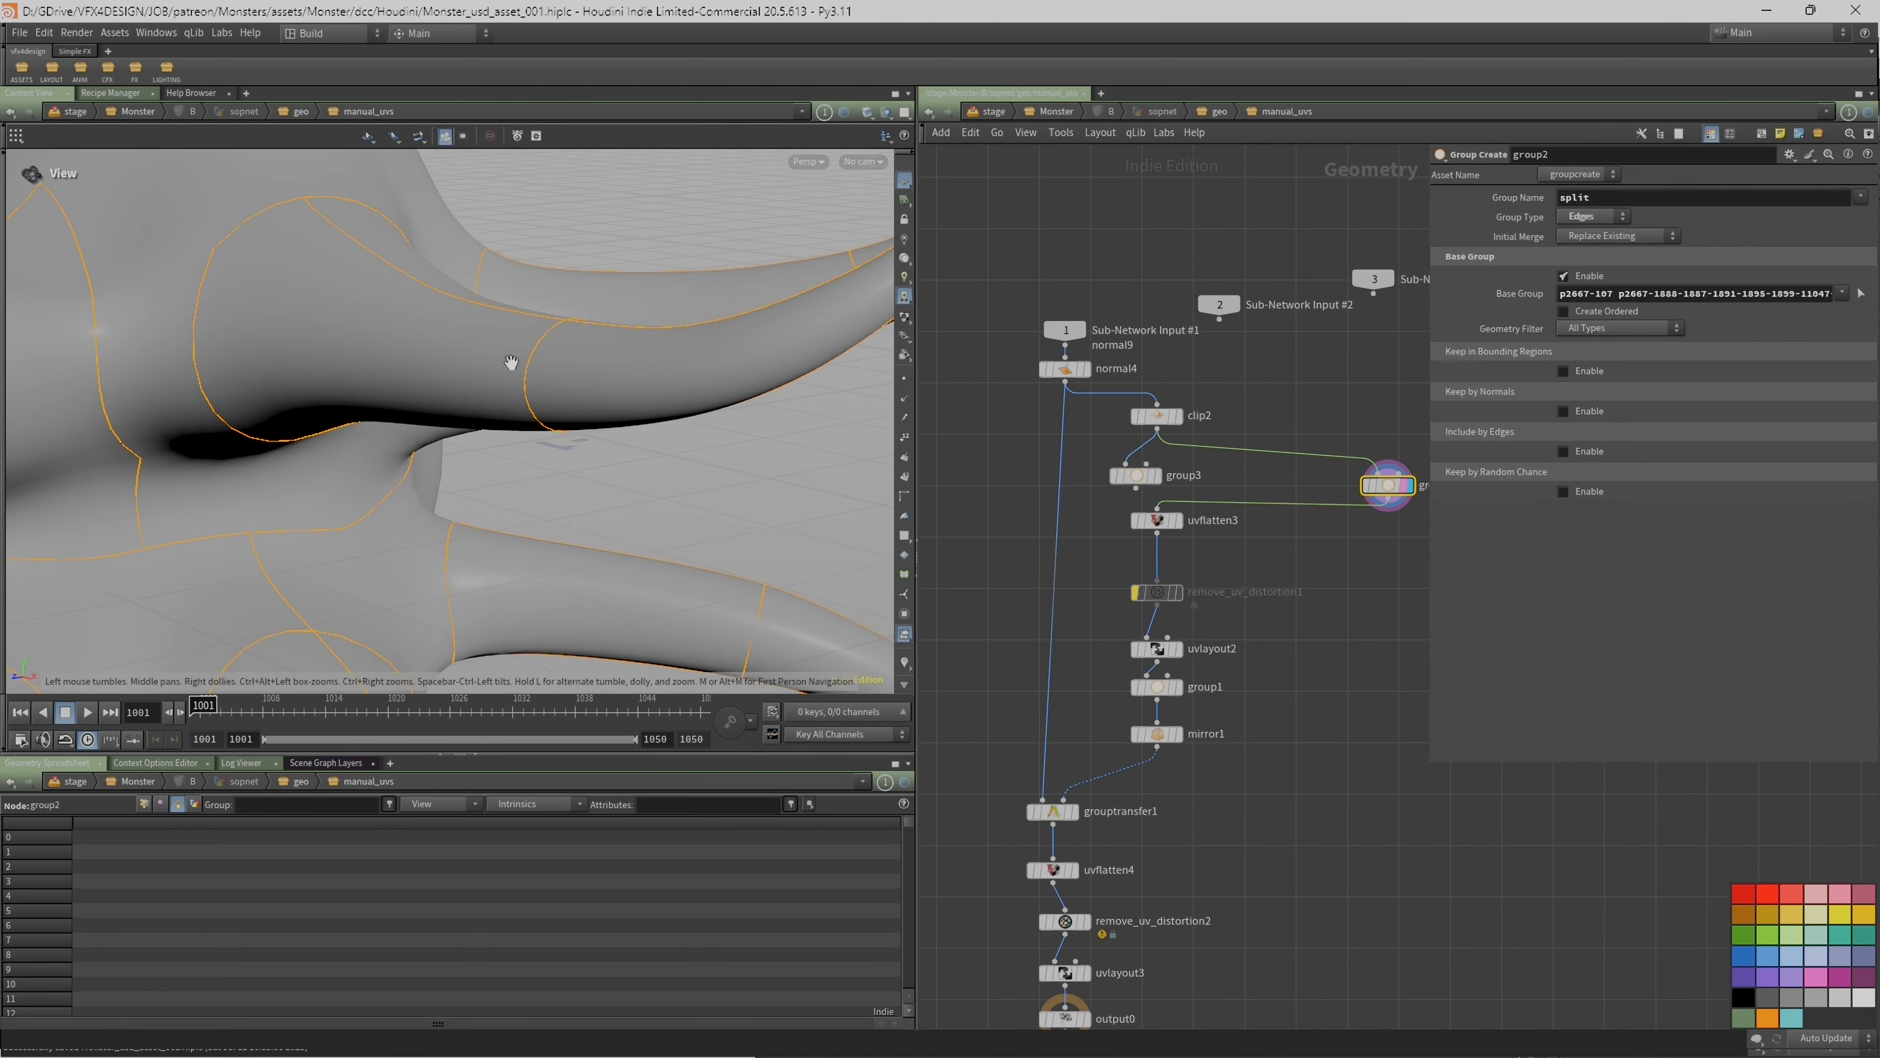
pyautogui.moveTo(512, 365); pyautogui.dragTo(337, 421, button='right')
pyautogui.moveTo(439, 400); pyautogui.dragTo(562, 415)
pyautogui.moveTo(563, 415); pyautogui.dragTo(441, 415, button='middle')
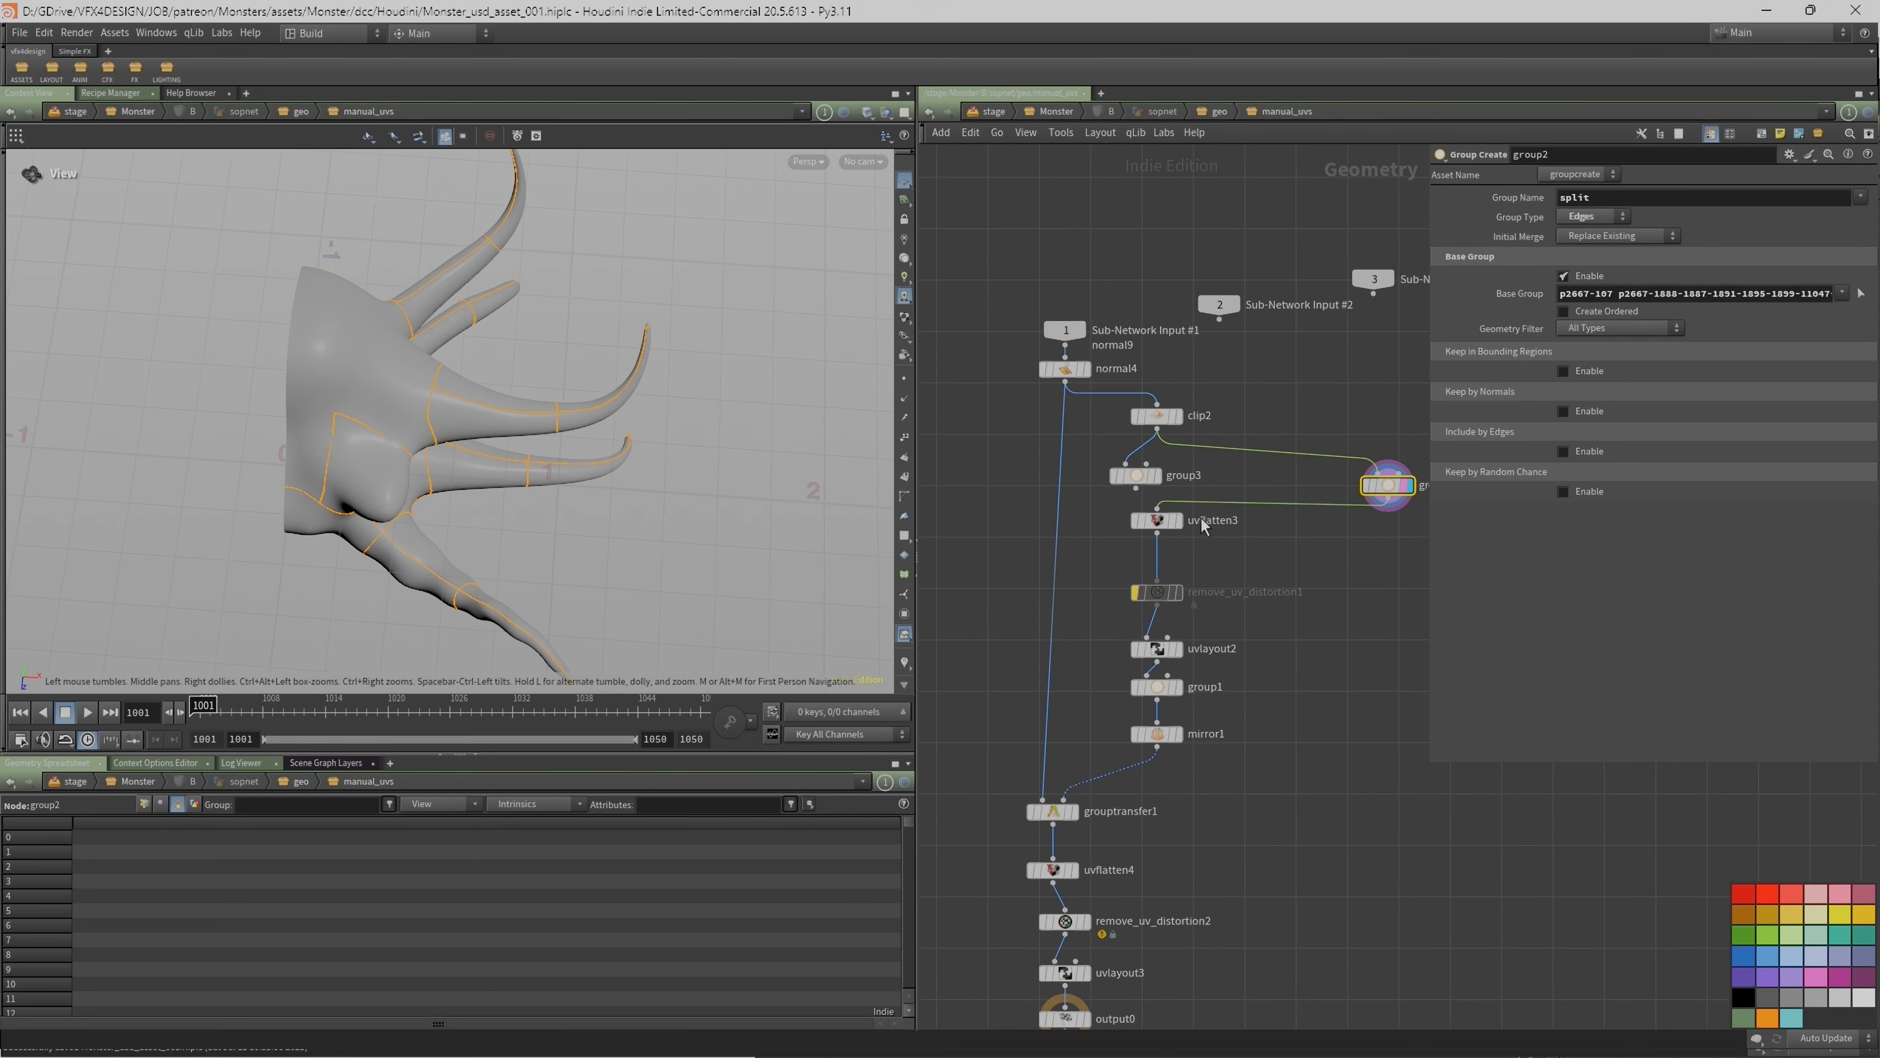
# Step: Display uvflatten3 and compare its split Seams setting with the edges defined in group2
pyautogui.click(1177, 521)
pyautogui.click(1159, 523)
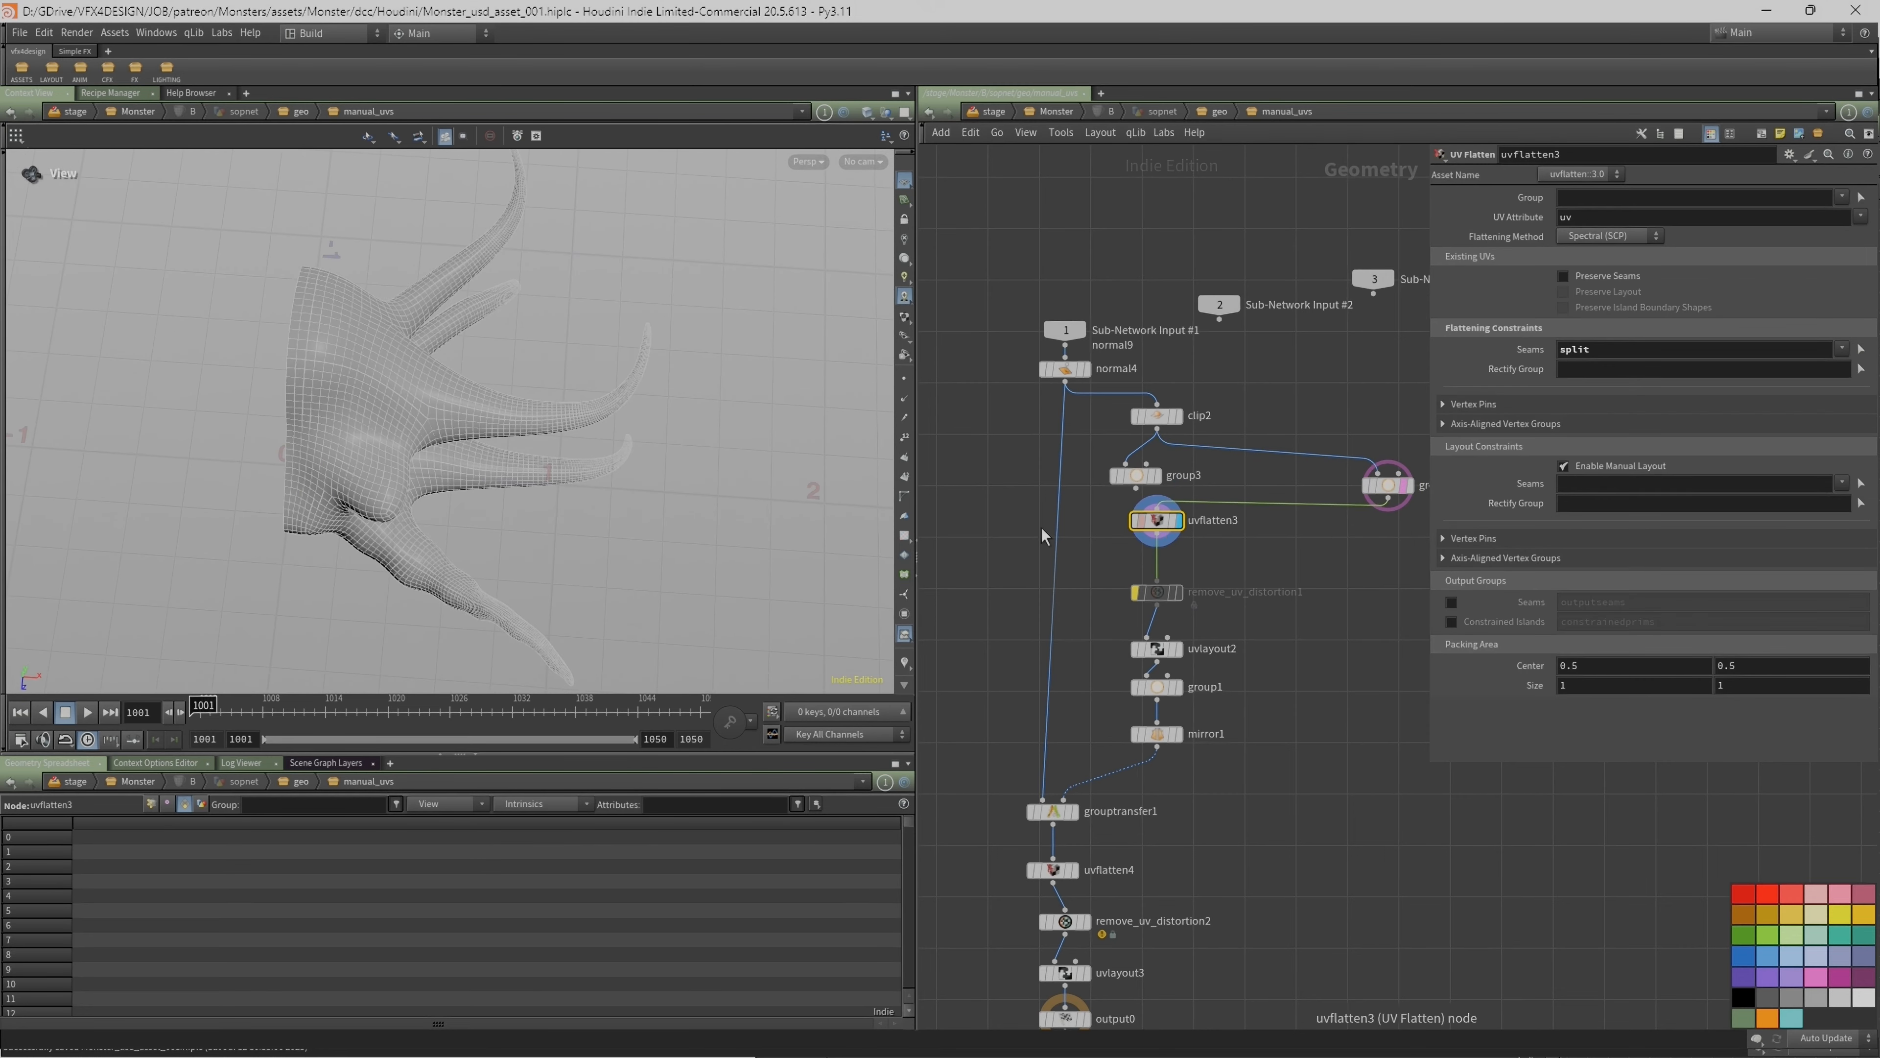
pyautogui.click(1408, 486)
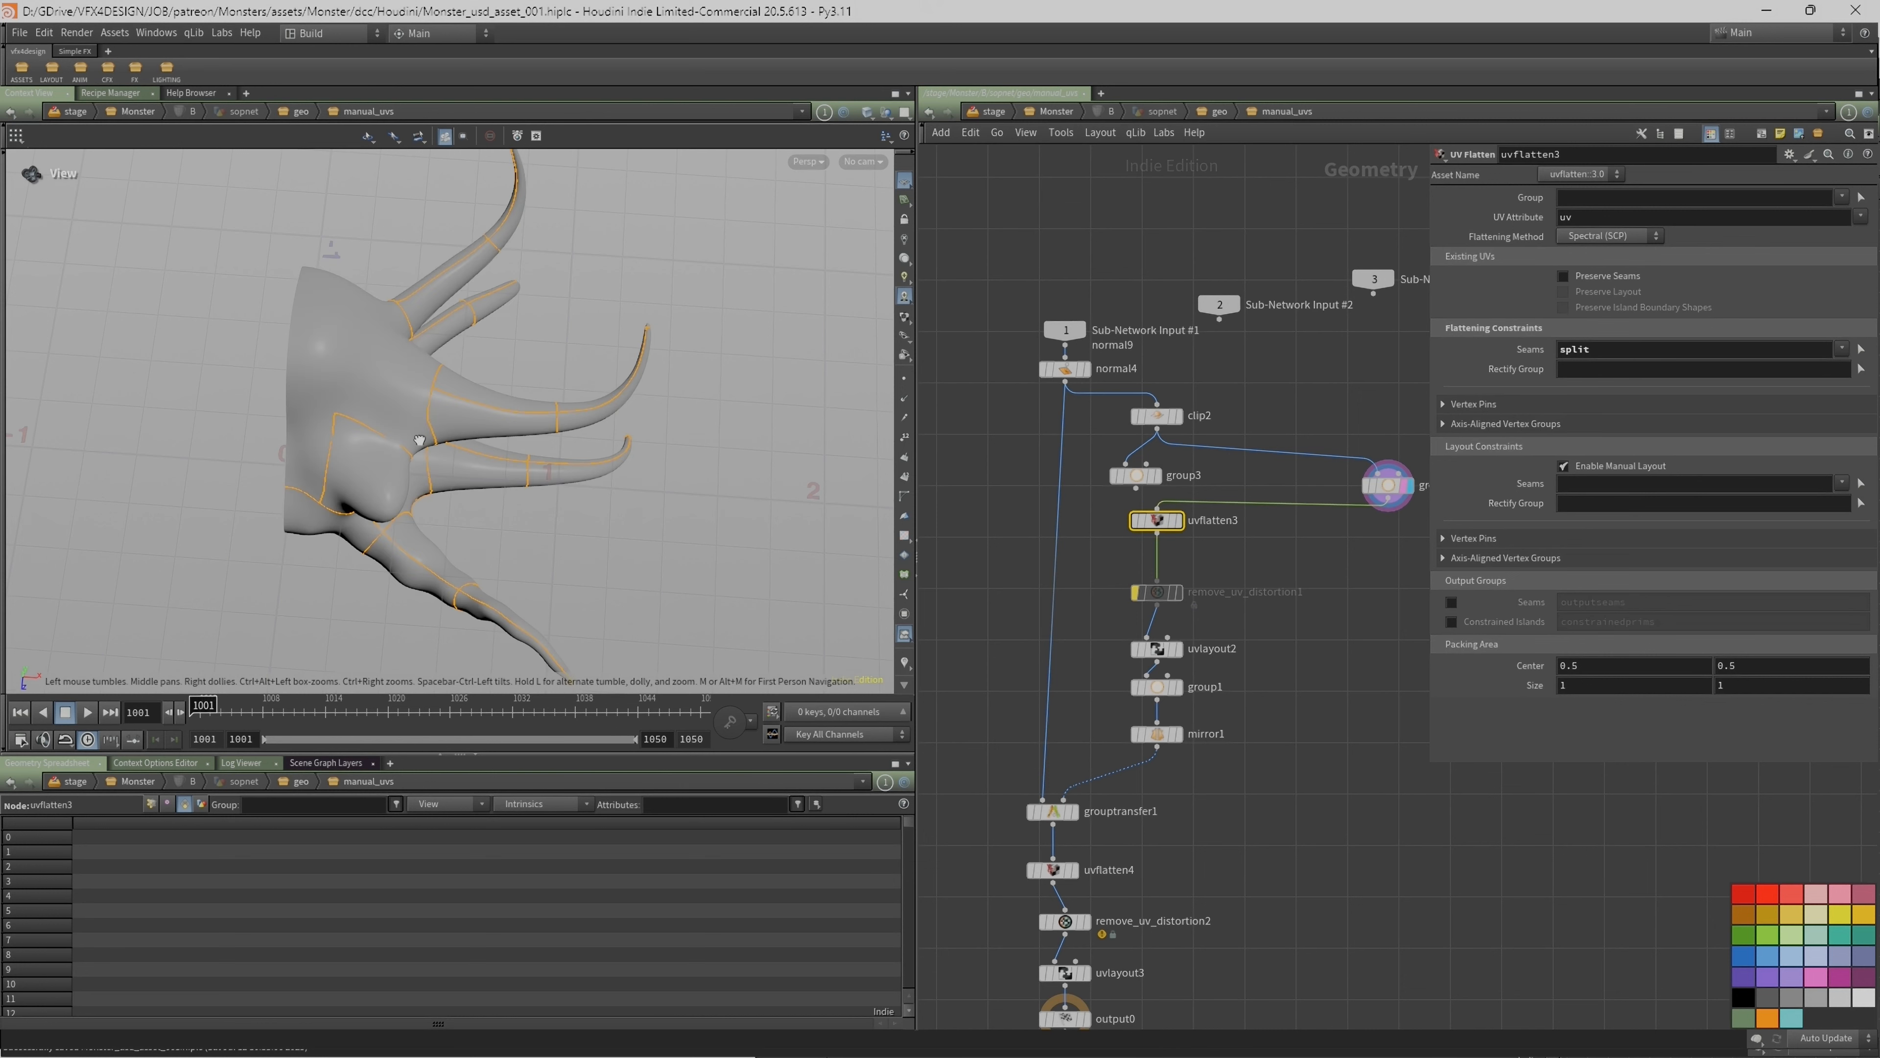
pyautogui.moveTo(419, 436); pyautogui.dragTo(426, 485)
pyautogui.click(1176, 524)
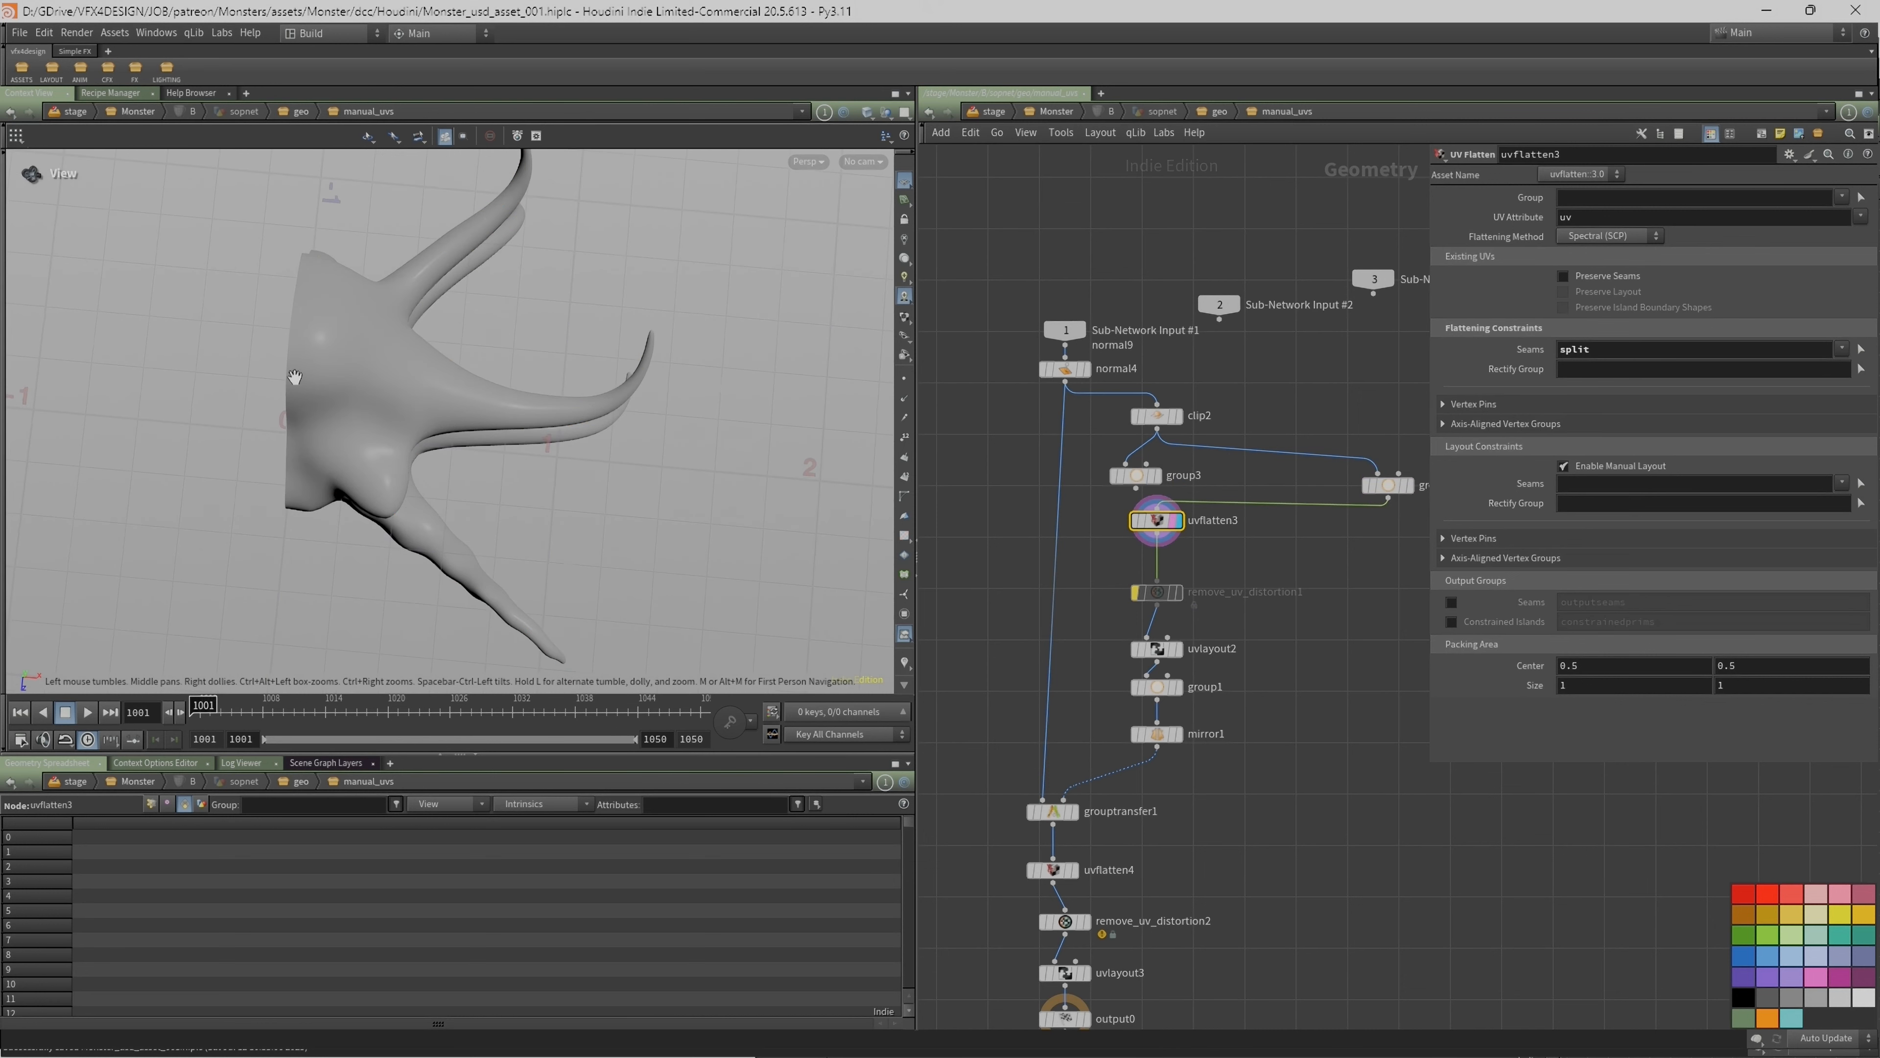
# Step: Examine the flattened islands of uvflatten3 in the UV view
pyautogui.hotkey('space', '5')
pyautogui.moveTo(321, 385)
pyautogui.mouseDown(button='middle')
pyautogui.moveTo(494, 417)
pyautogui.moveTo(572, 406)
pyautogui.moveTo(478, 446)
pyautogui.mouseUp(button='middle')
pyautogui.scroll(3, 404, 429)
pyautogui.scroll(-3, 573, 406)
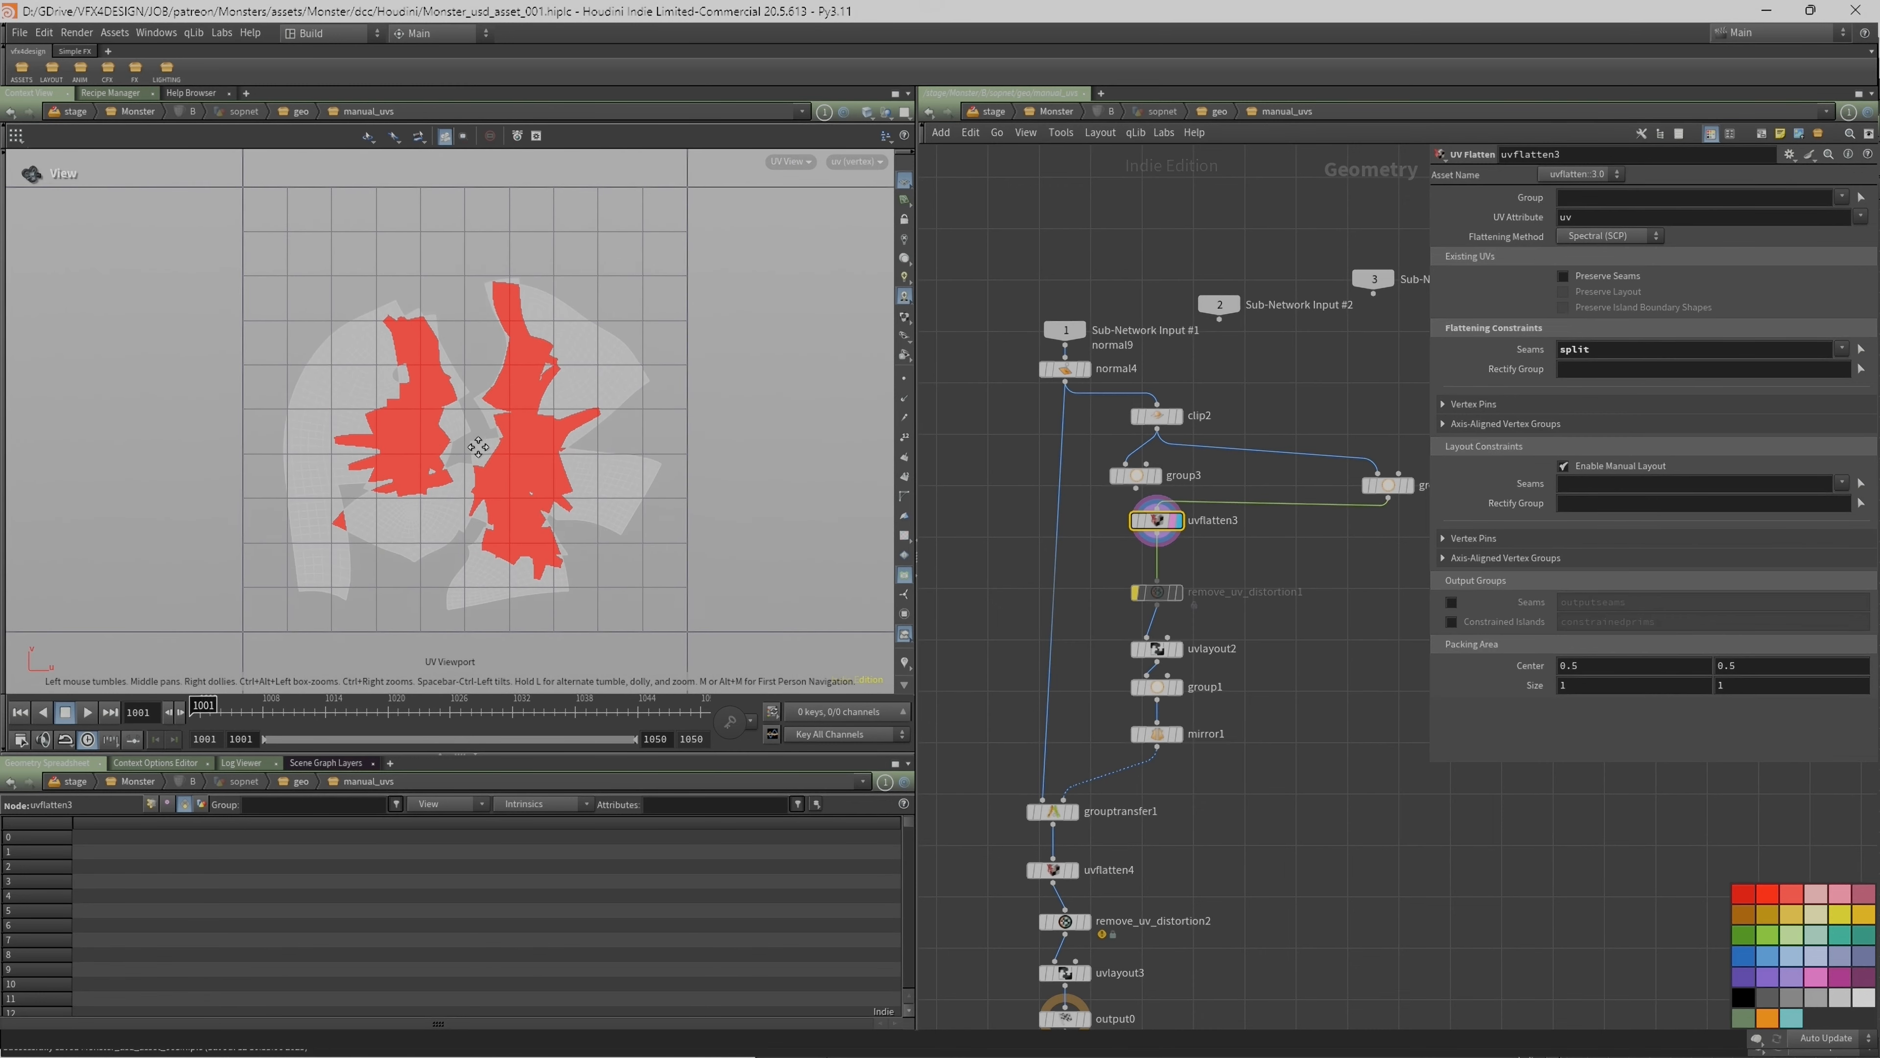
pyautogui.moveTo(379, 394); pyautogui.dragTo(373, 399, button='right')
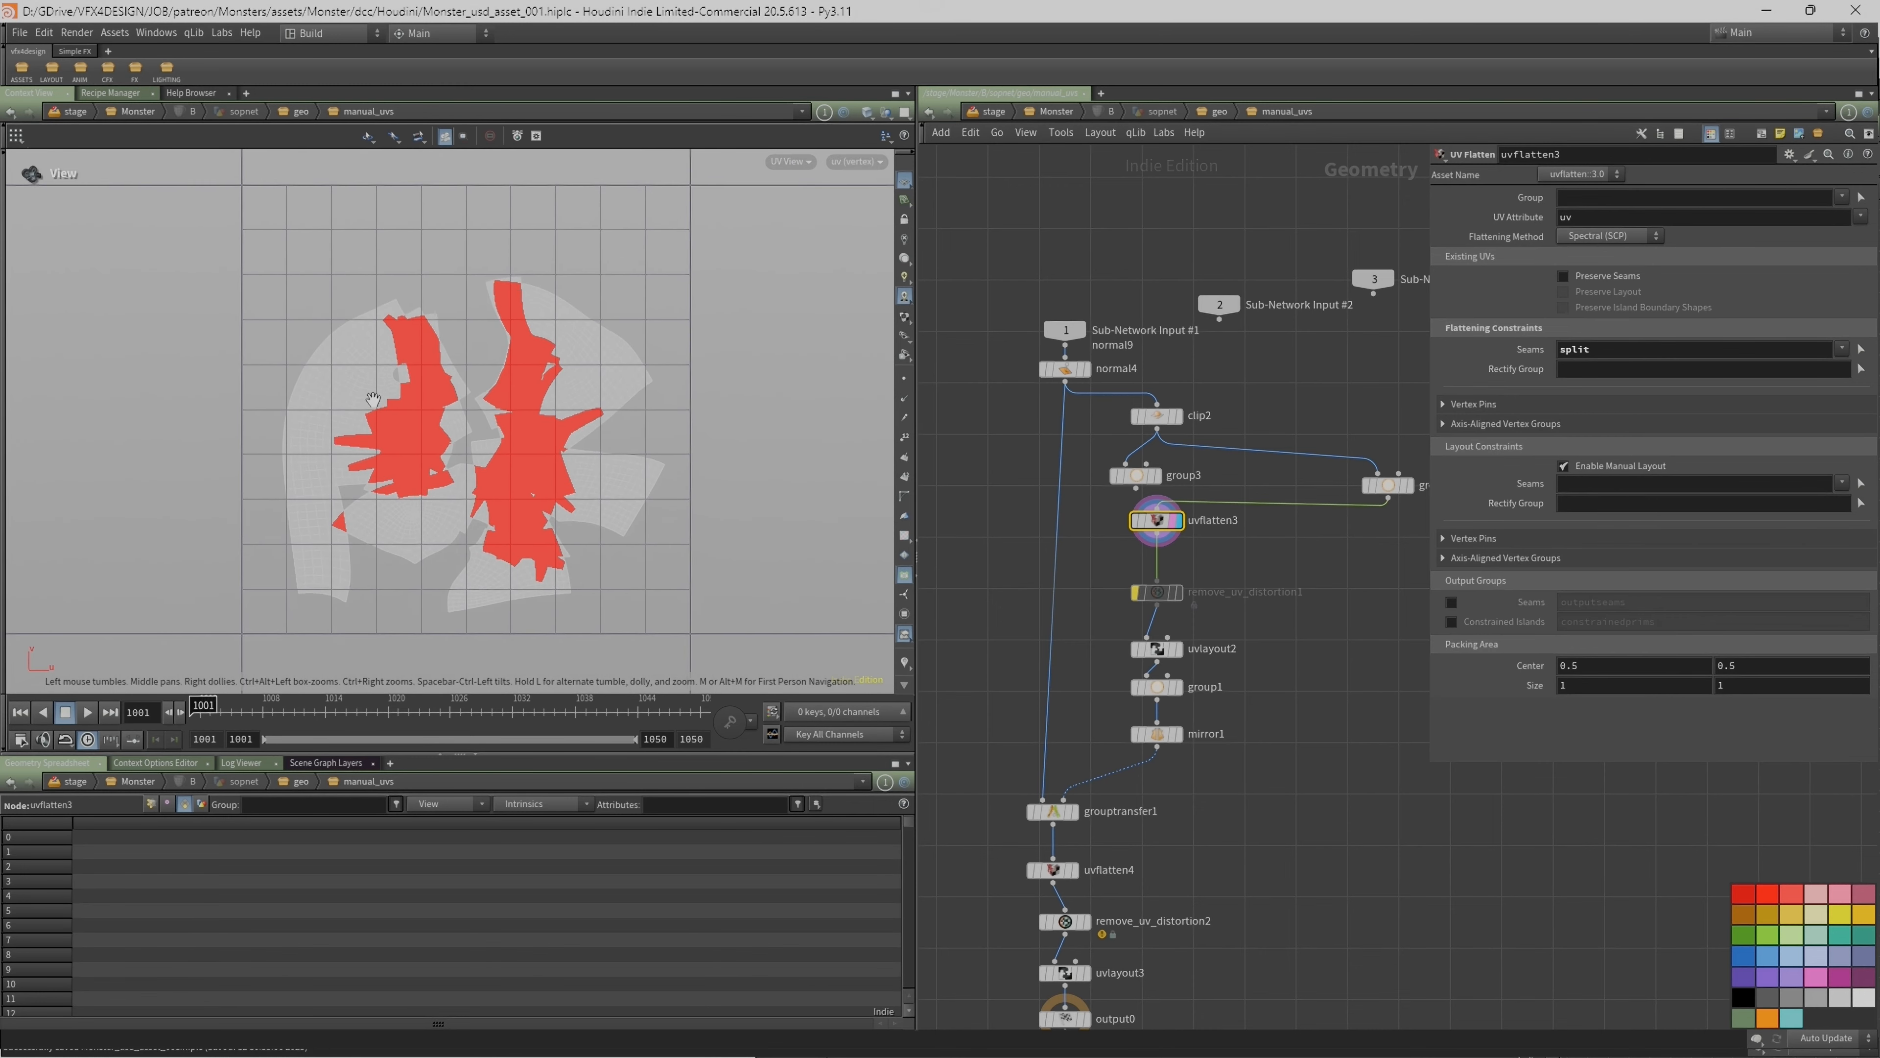
# Step: Display uvlayout2, group1 and mirror1 in turn, inspecting their parameters and packed UV islands
pyautogui.click(1175, 653)
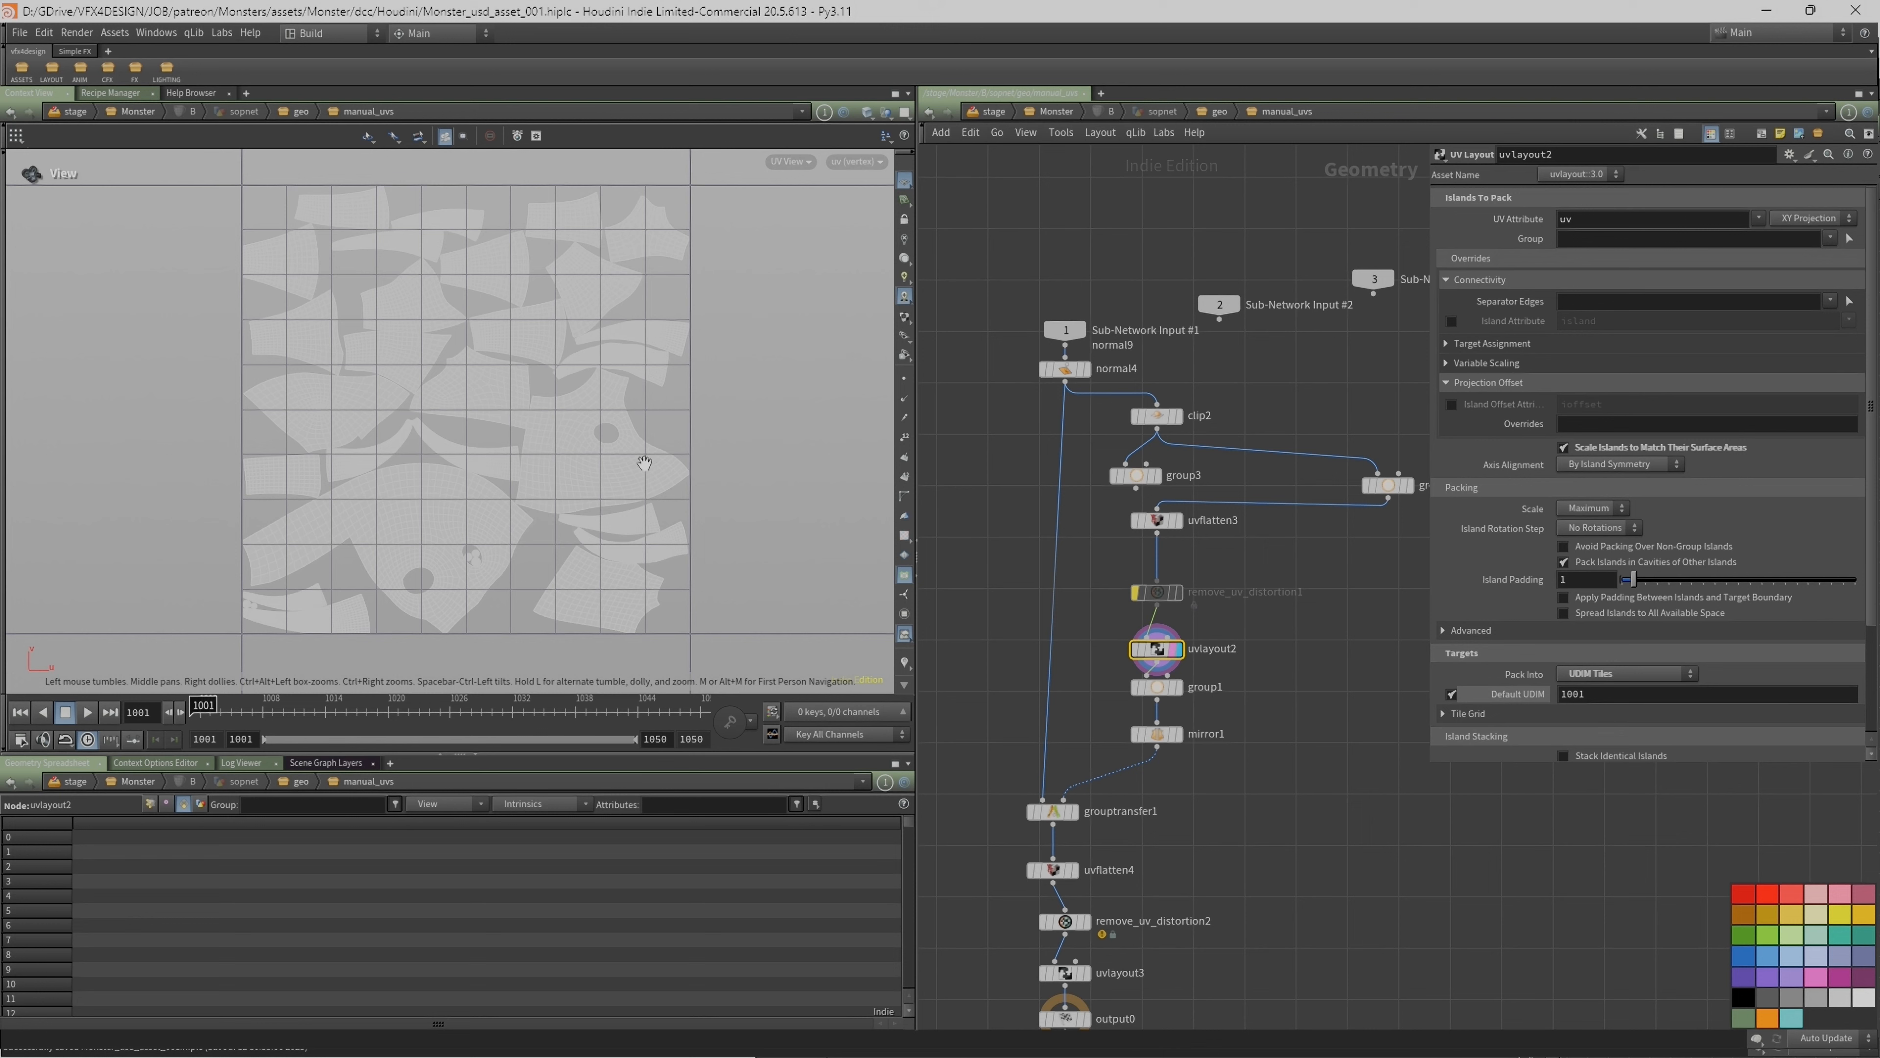
pyautogui.click(1175, 690)
pyautogui.click(1176, 690)
pyautogui.click(1176, 691)
pyautogui.click(1179, 691)
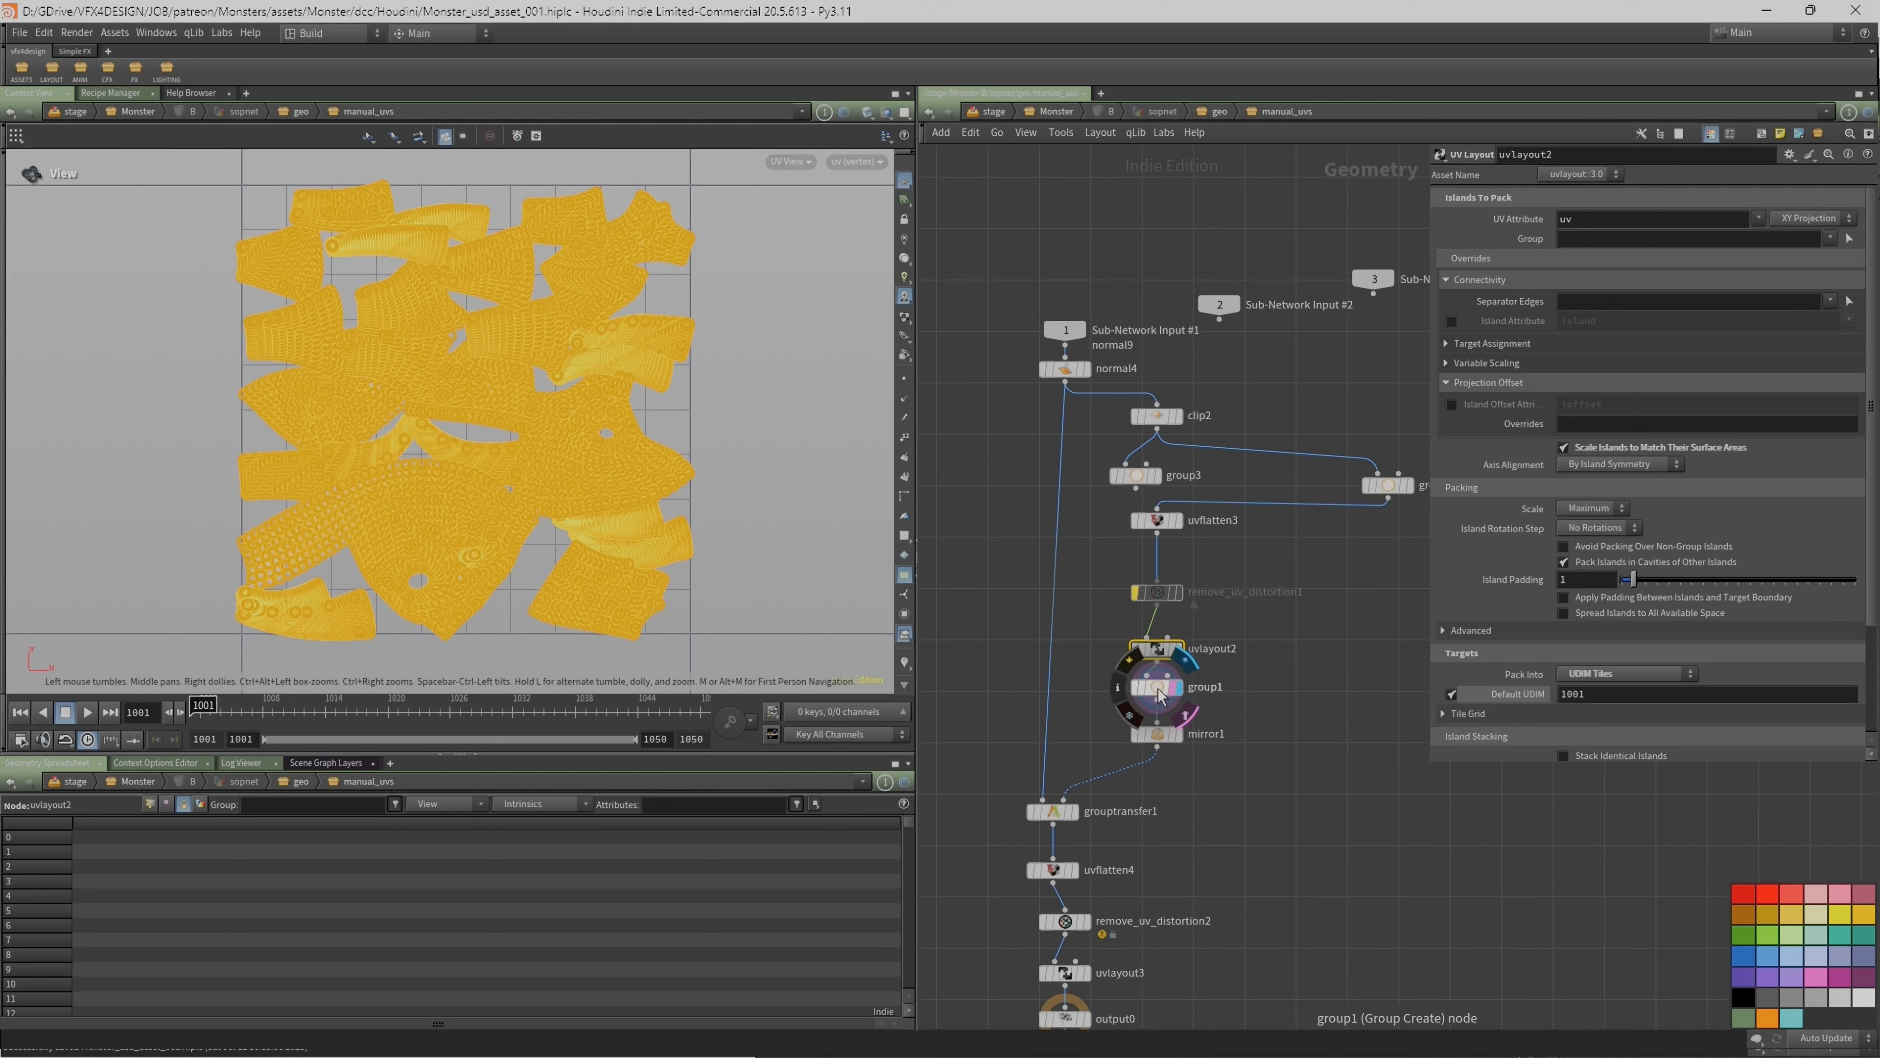
pyautogui.click(1159, 694)
pyautogui.click(1177, 734)
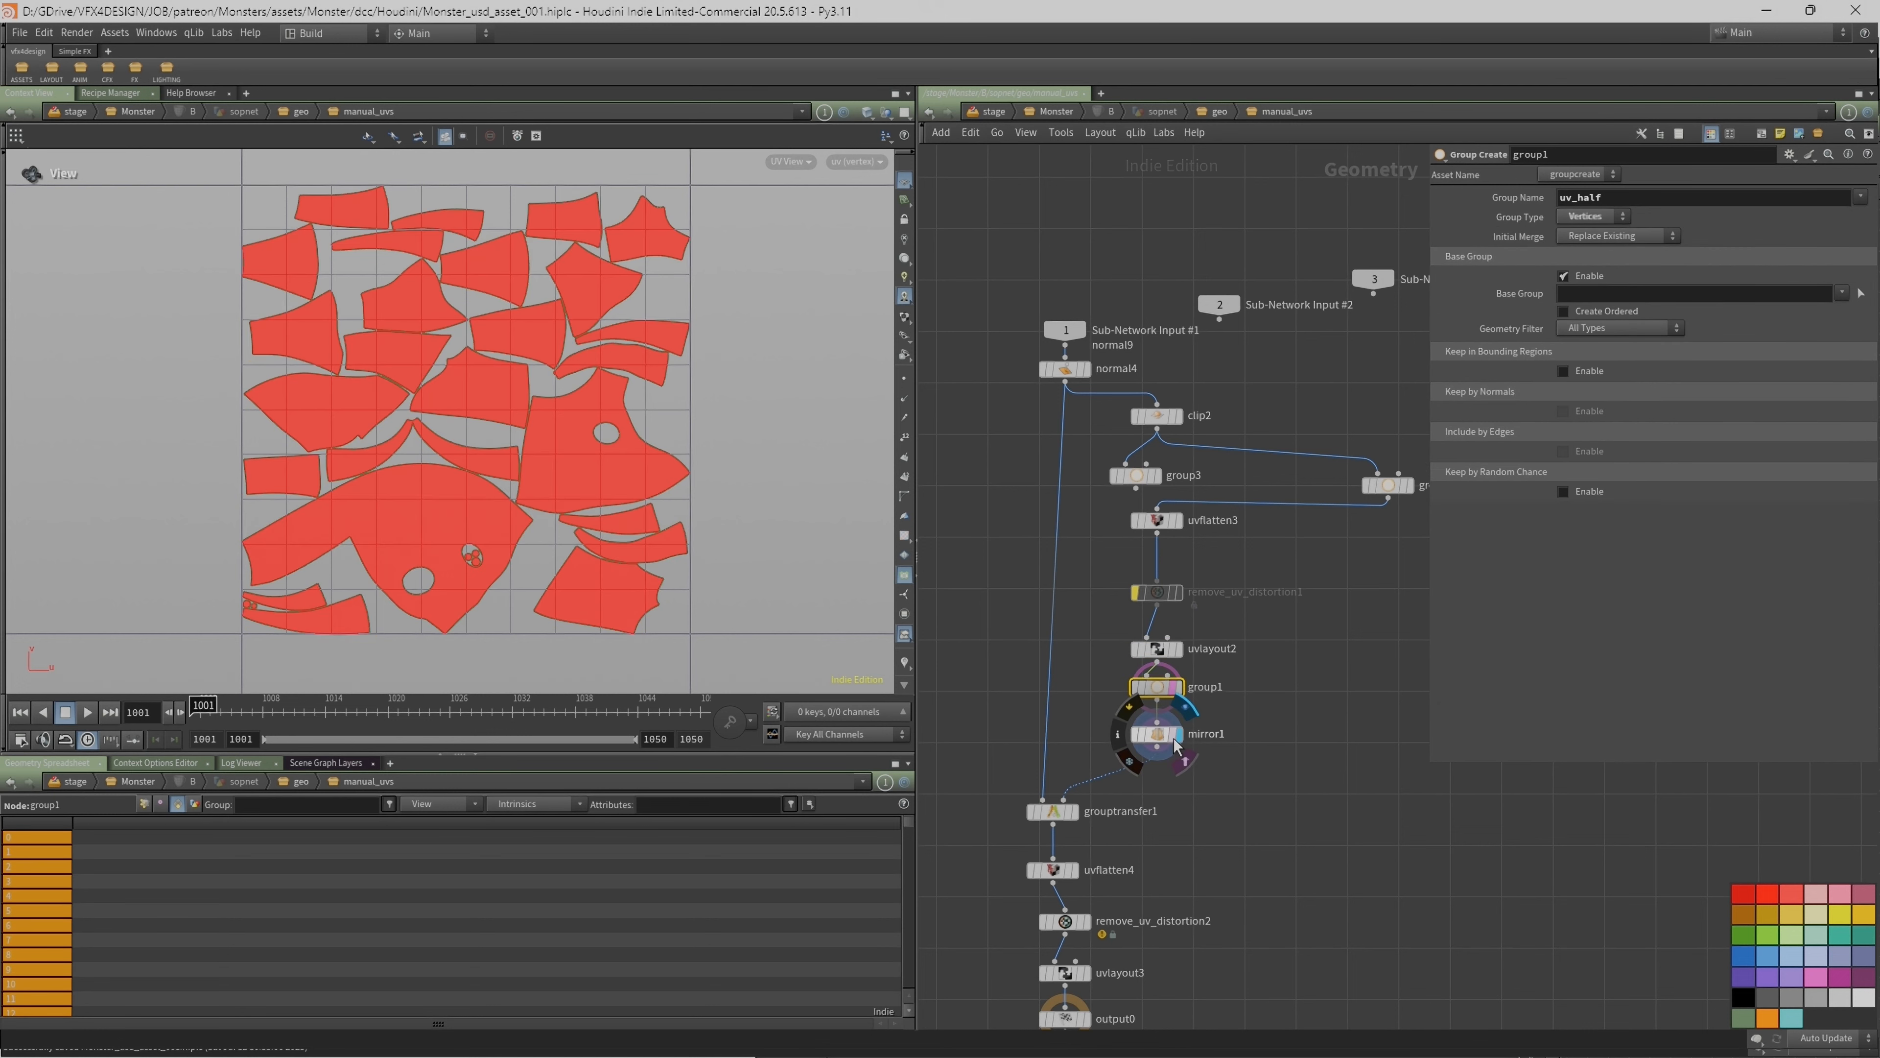
pyautogui.click(1155, 734)
# Step: Compare mirror1 and grouptransfer1 in the perspective view, and inspect the split edge group transferred onto the full mesh
pyautogui.click(1074, 811)
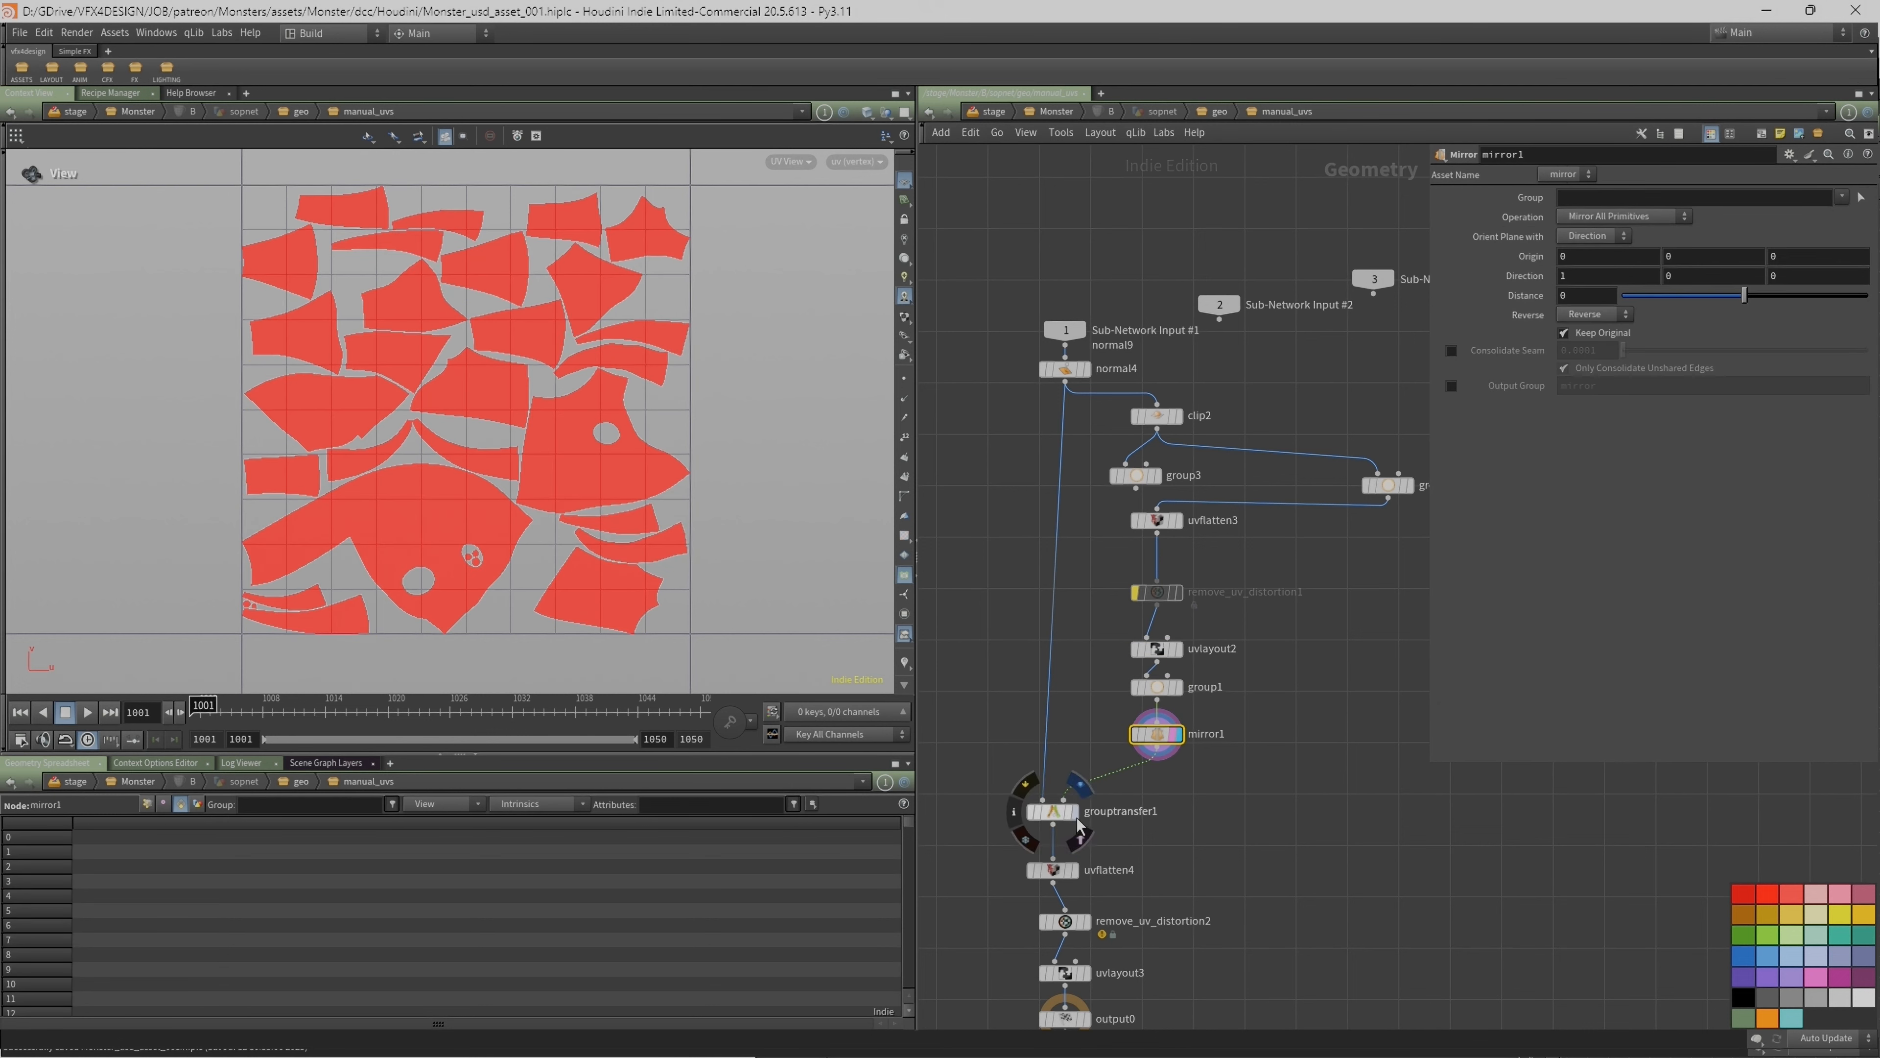
pyautogui.hotkey('space', '1')
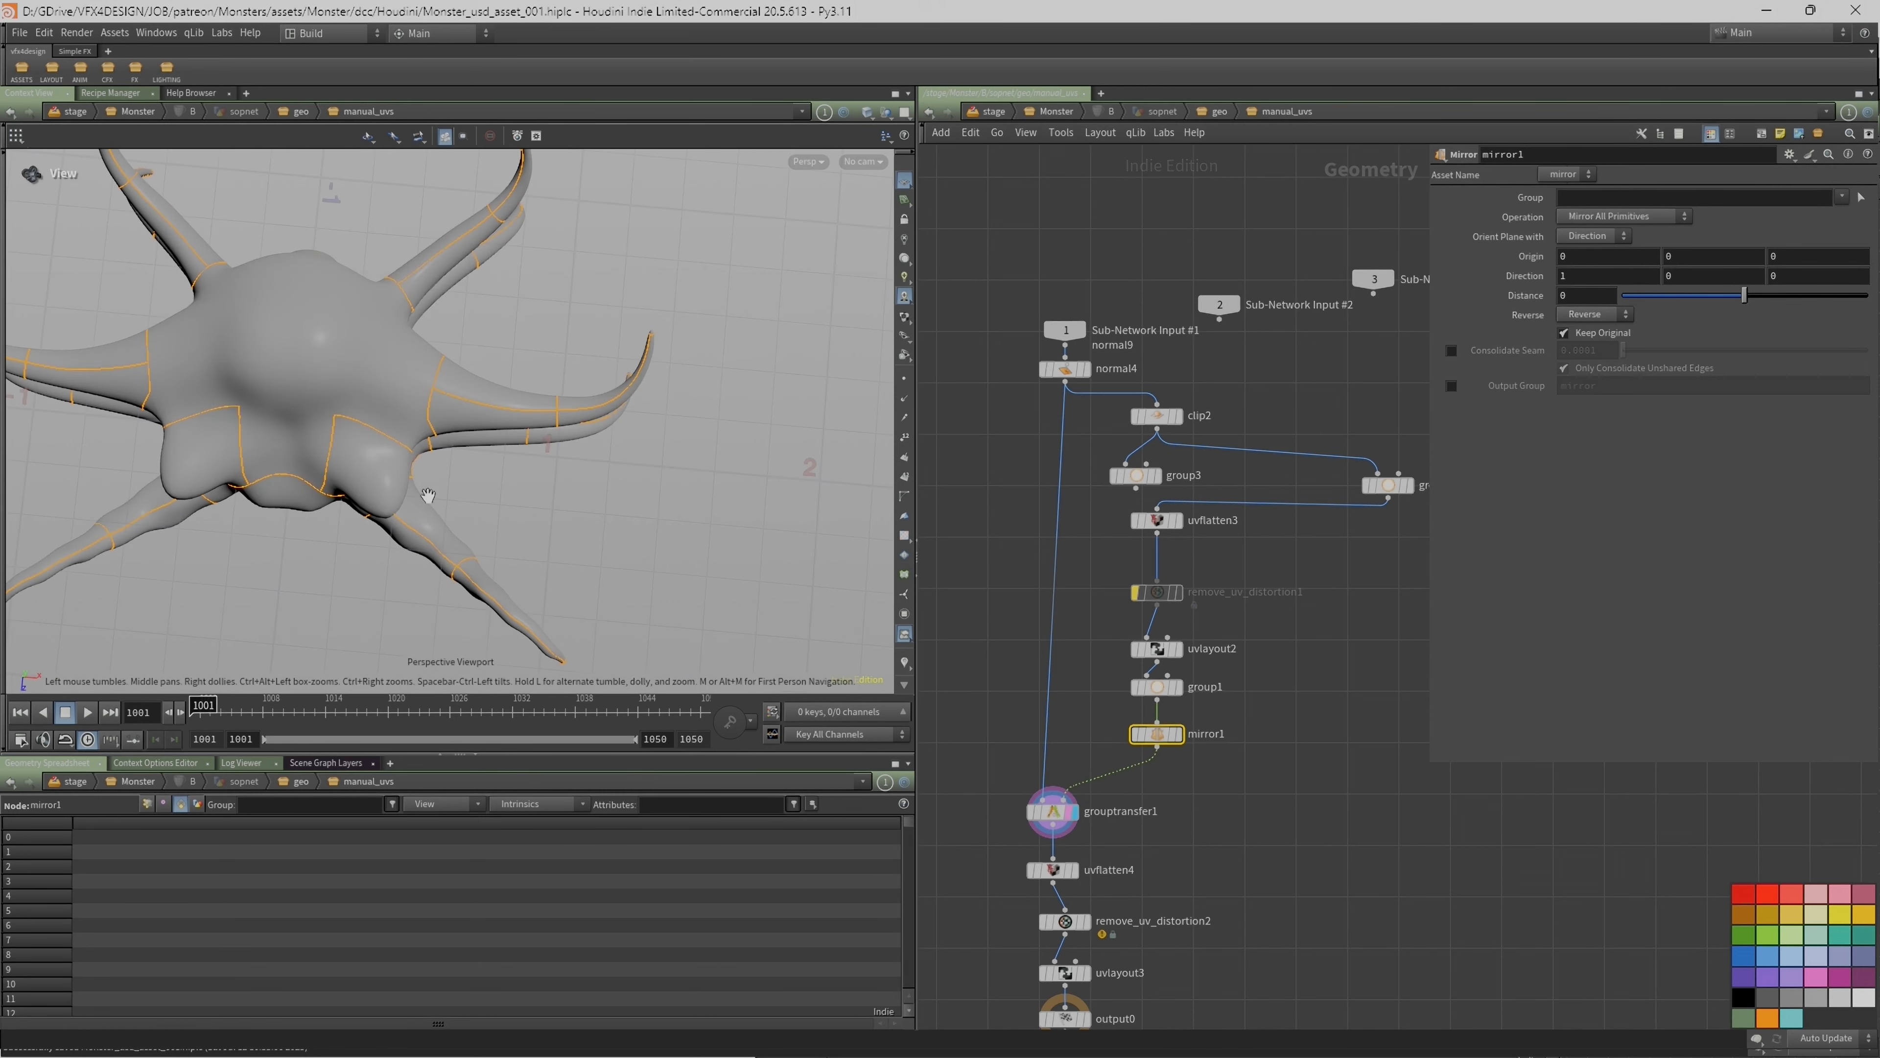
pyautogui.click(1171, 737)
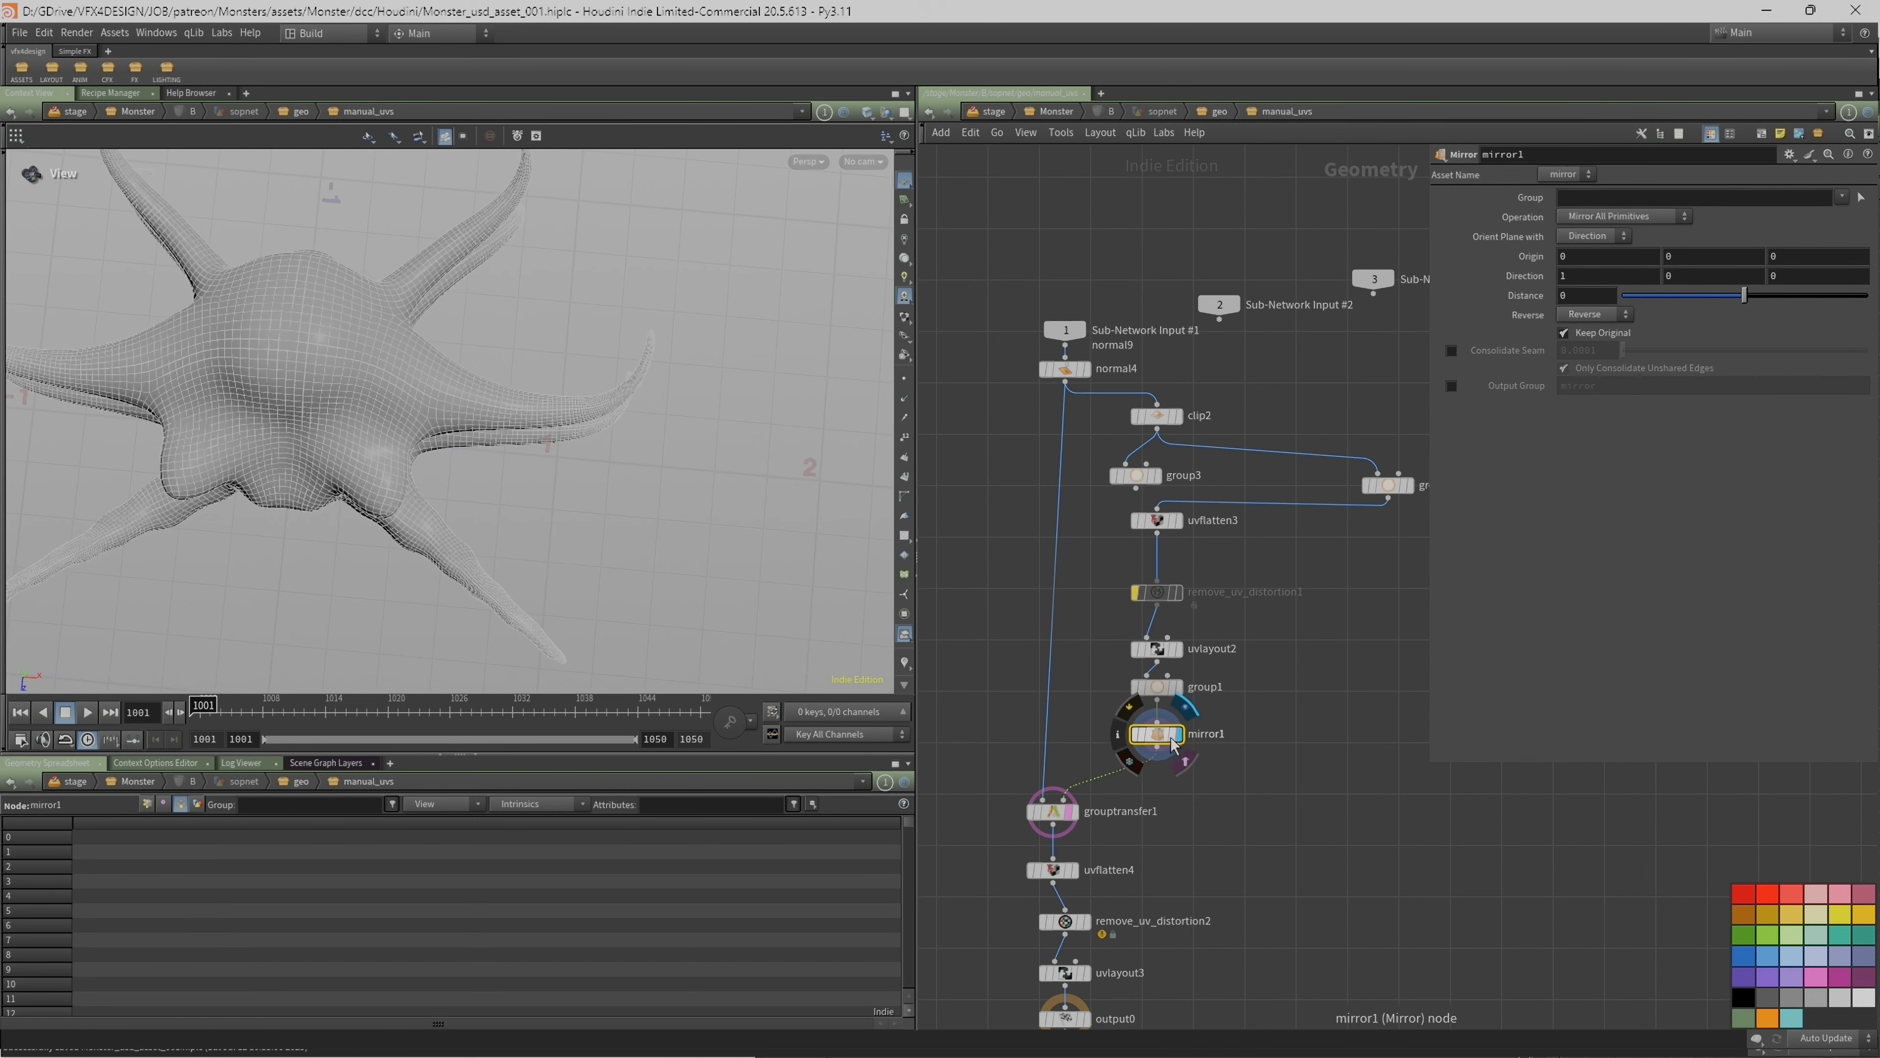
pyautogui.click(1172, 735)
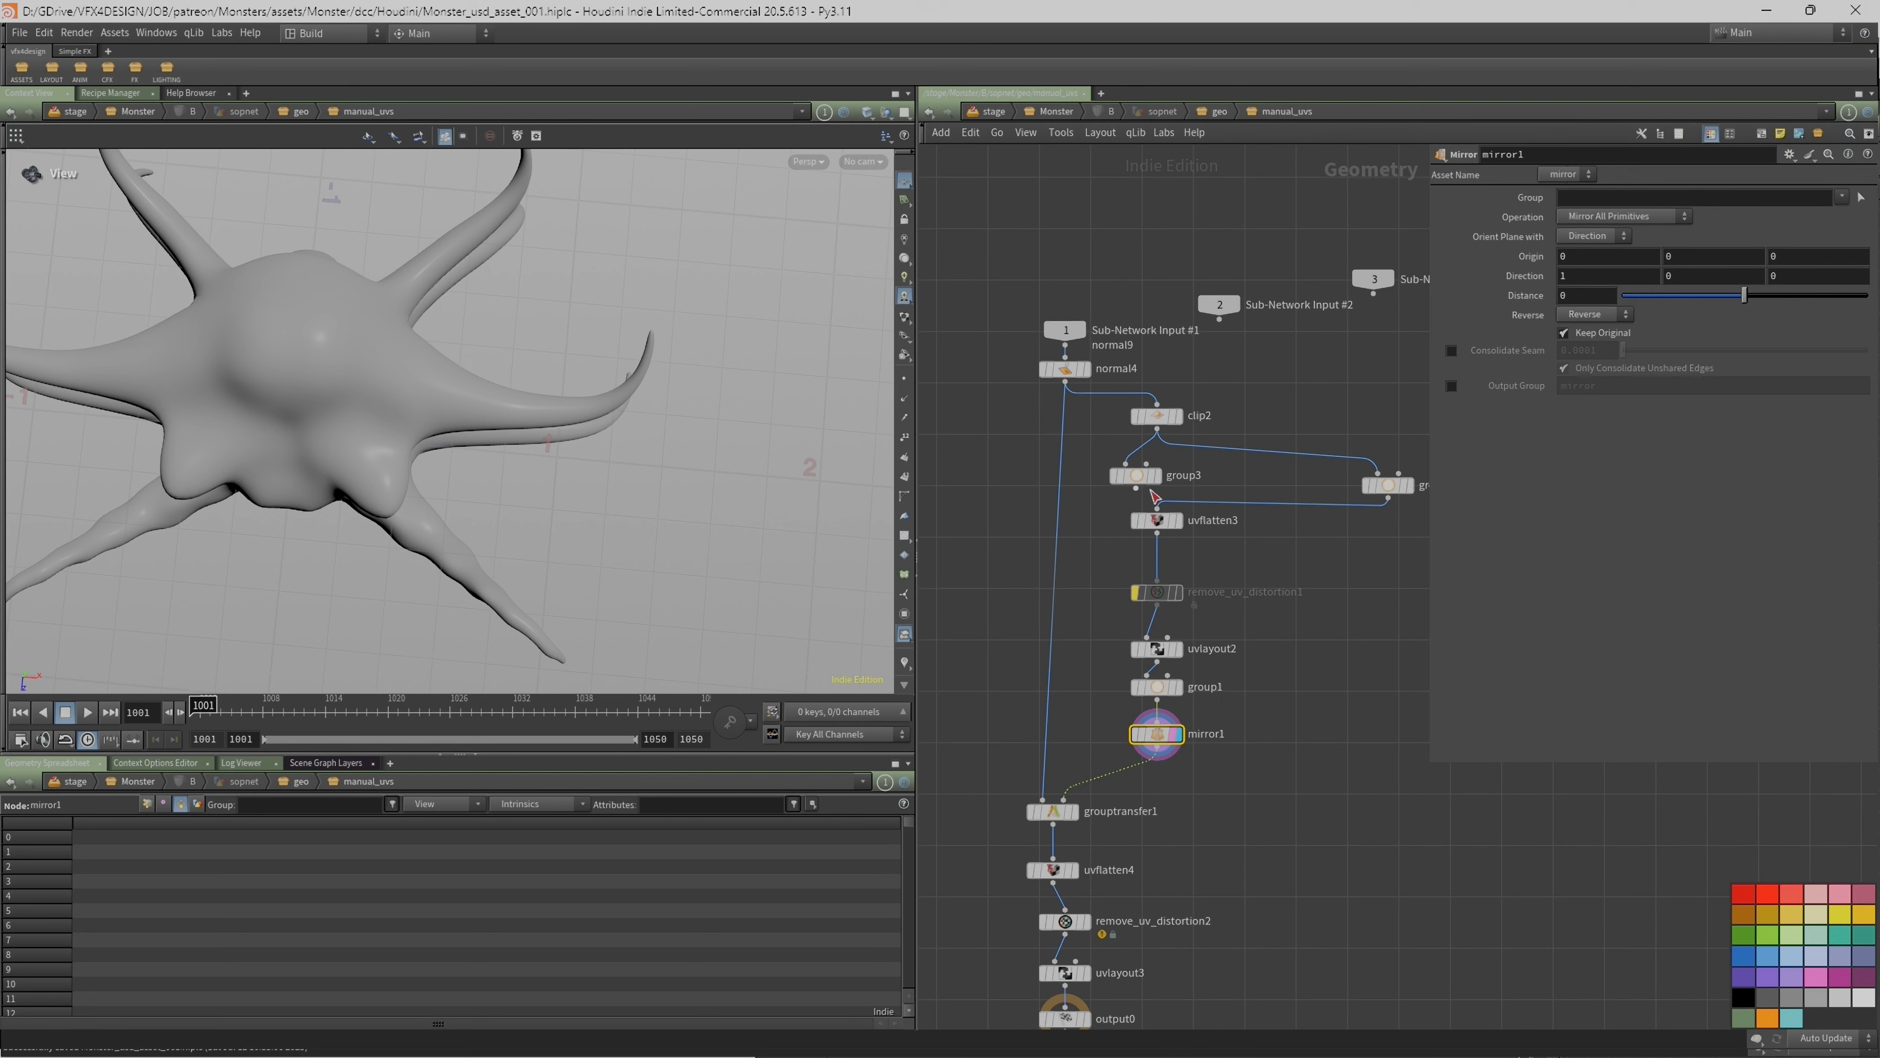
pyautogui.moveTo(541, 475); pyautogui.dragTo(579, 475)
pyautogui.click(1083, 369)
pyautogui.click(1079, 799)
pyautogui.click(1077, 831)
pyautogui.click(1053, 812)
pyautogui.moveTo(443, 459); pyautogui.dragTo(623, 474)
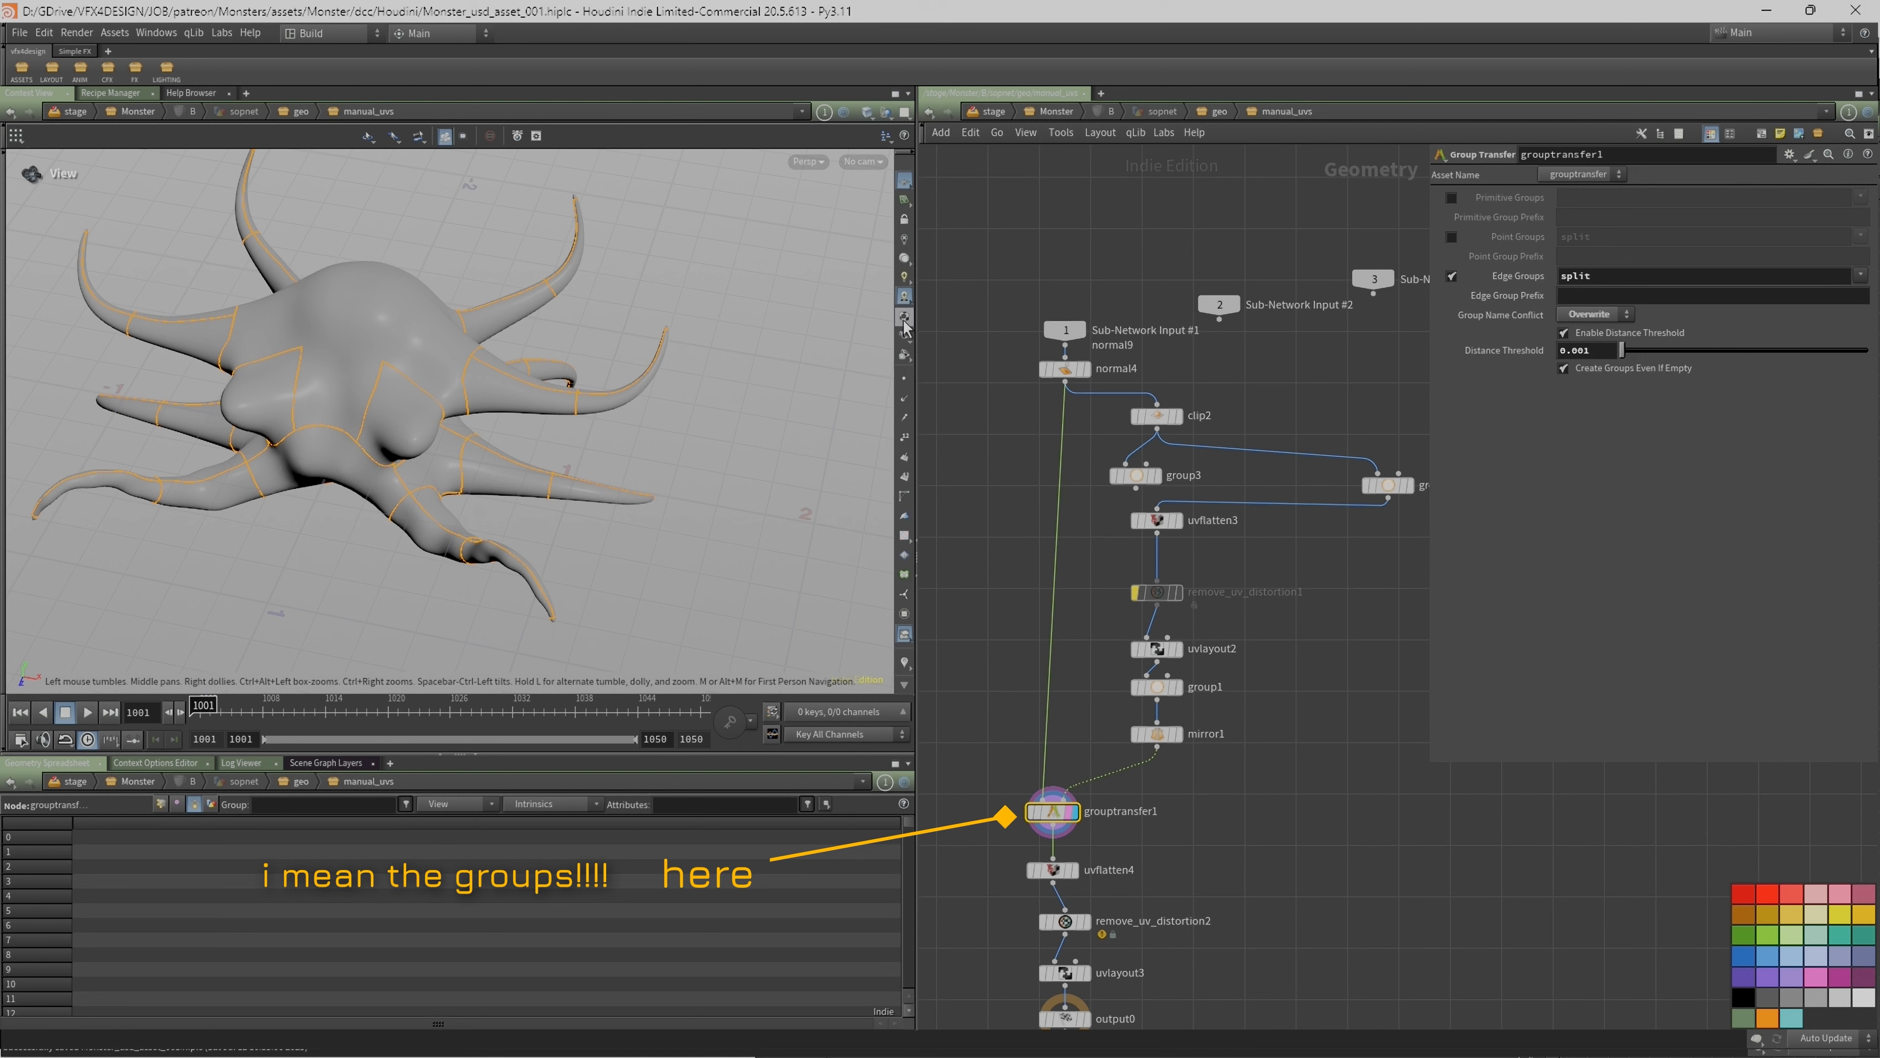
# Step: Check the seams and UVs of grouptransfer1 and mirror1, using both the perspective and UV views
pyautogui.scroll(-3, 905, 592)
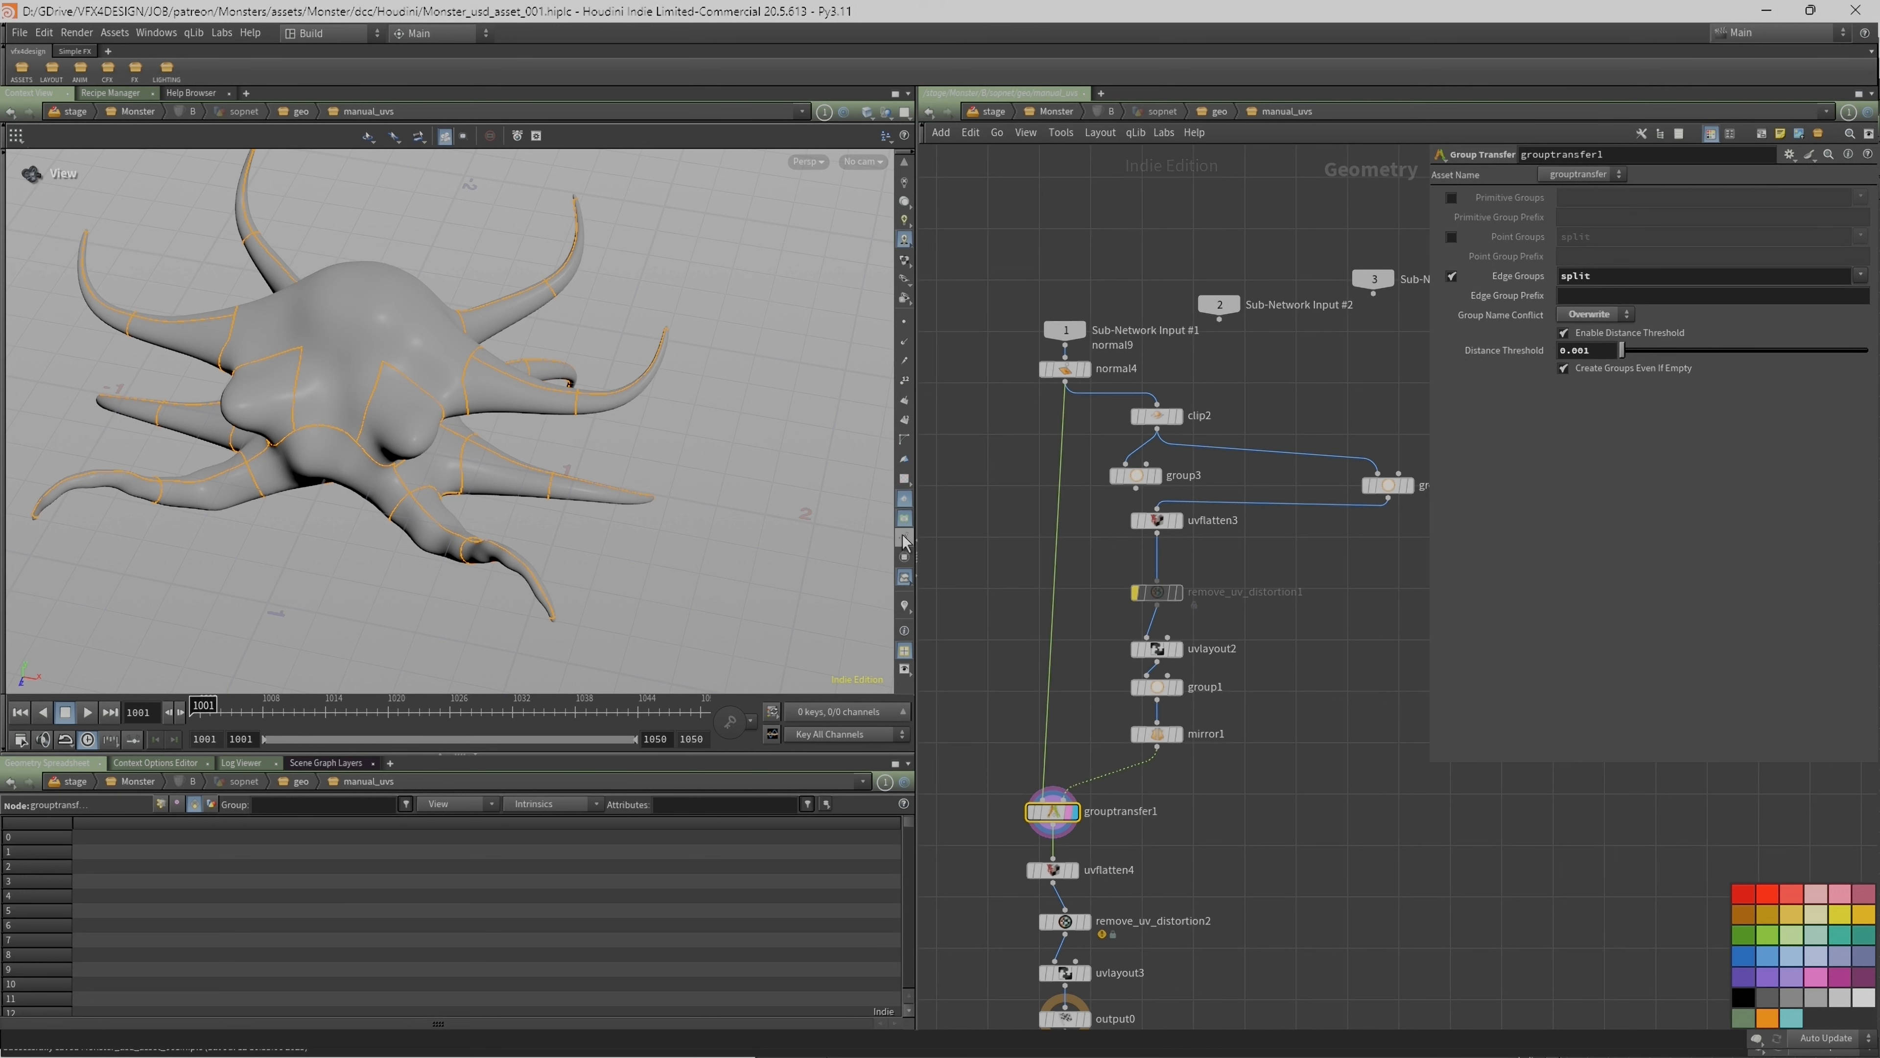
pyautogui.press('h')
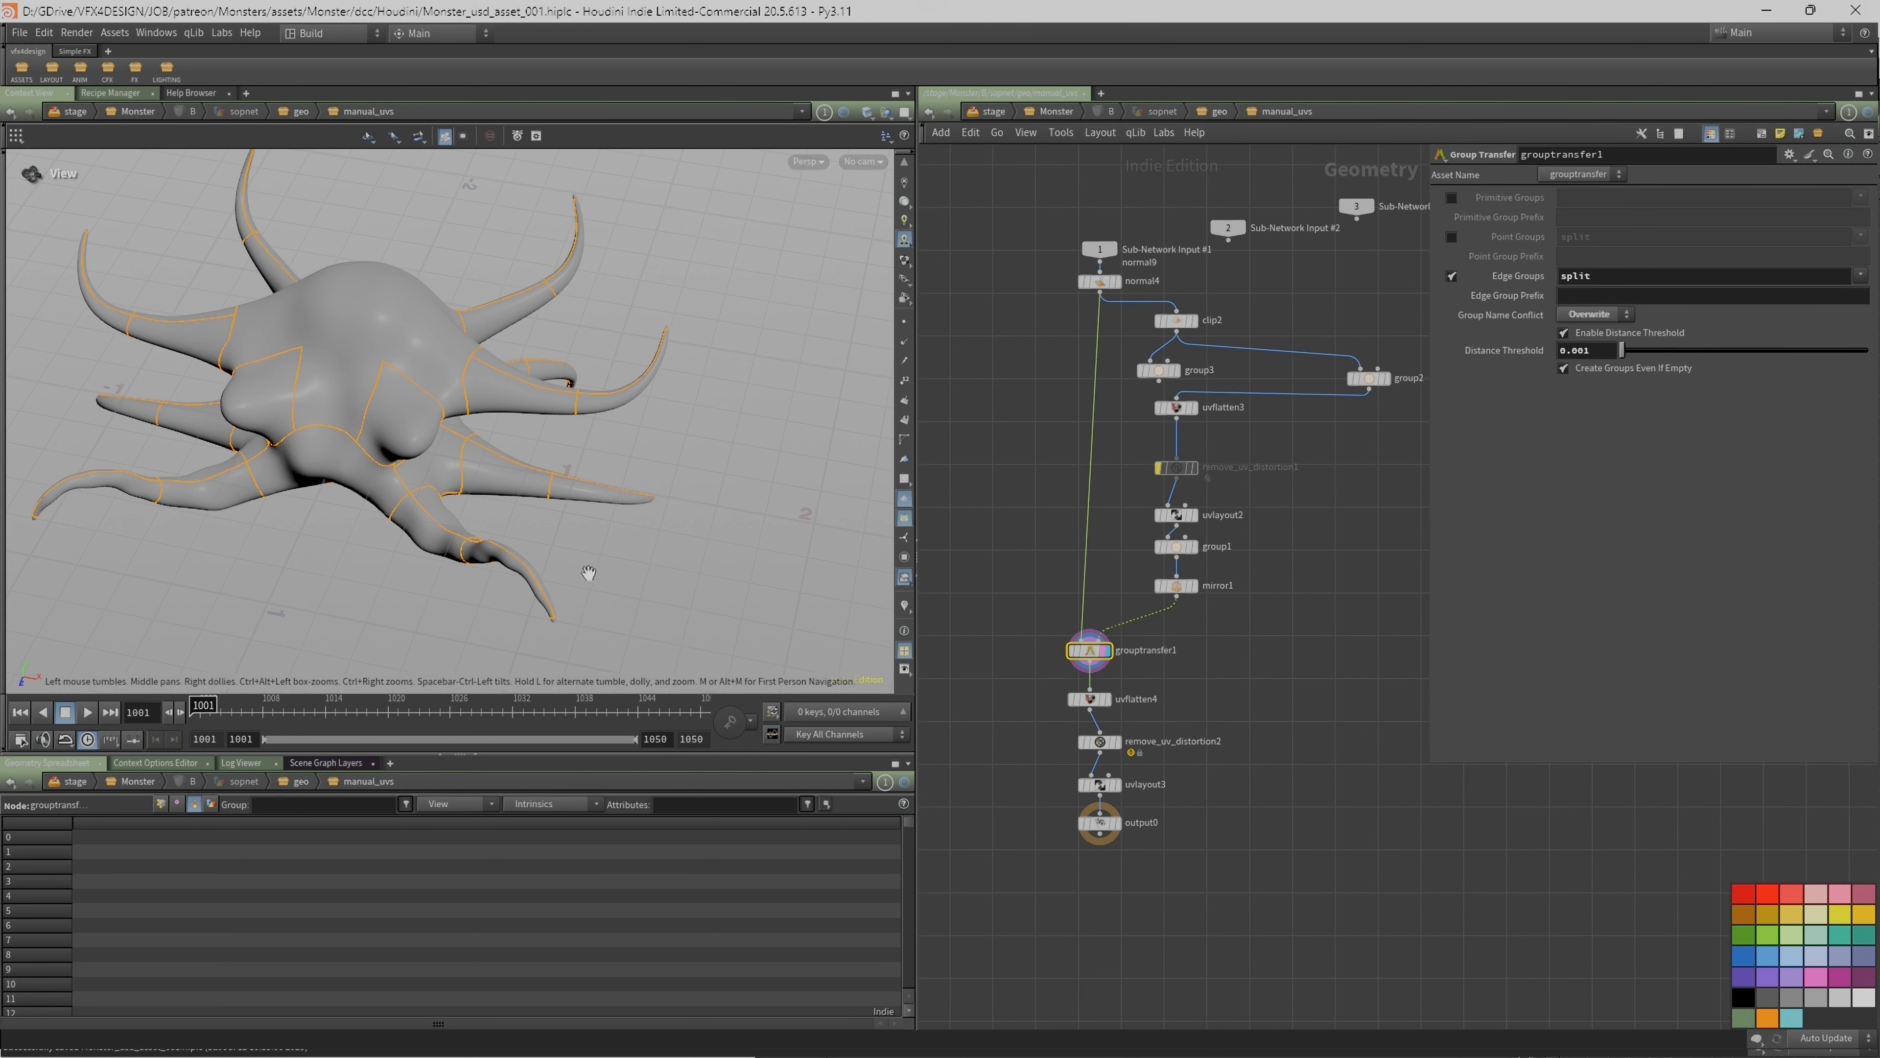
pyautogui.hotkey('space', '5')
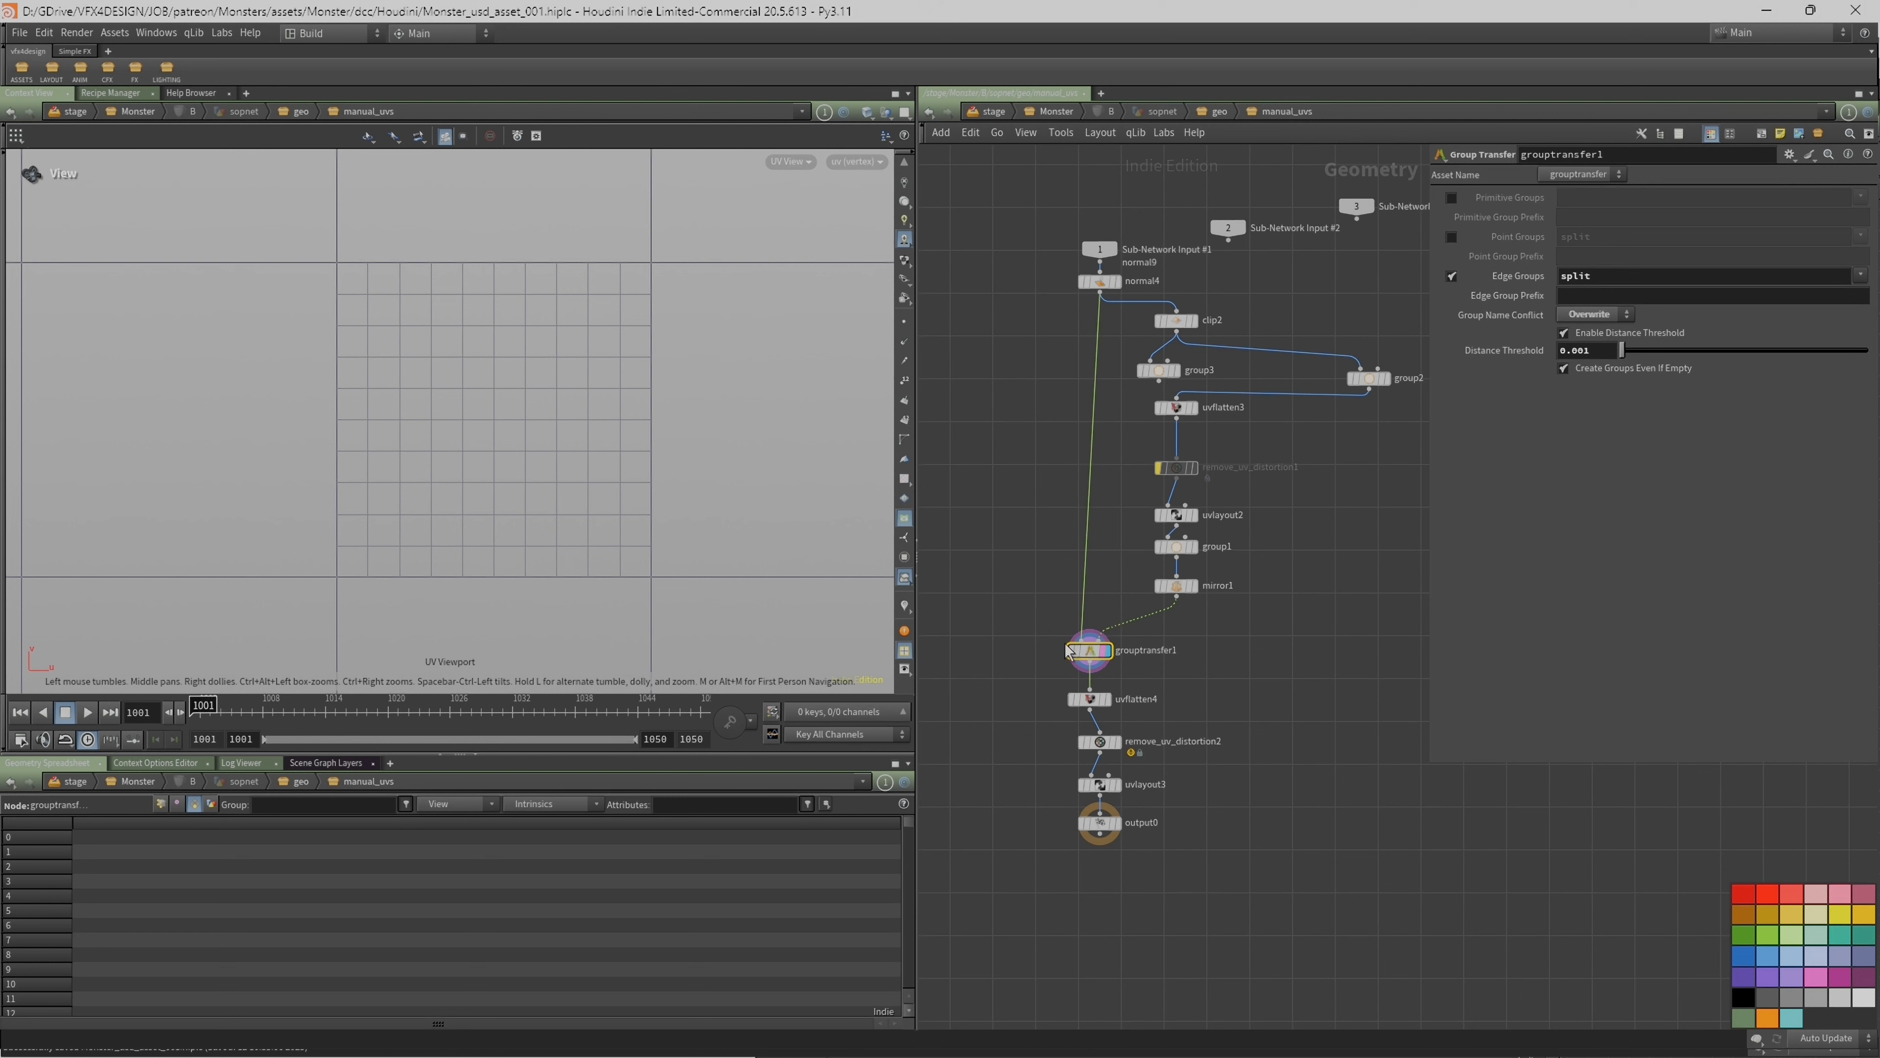
pyautogui.hotkey('space', '1')
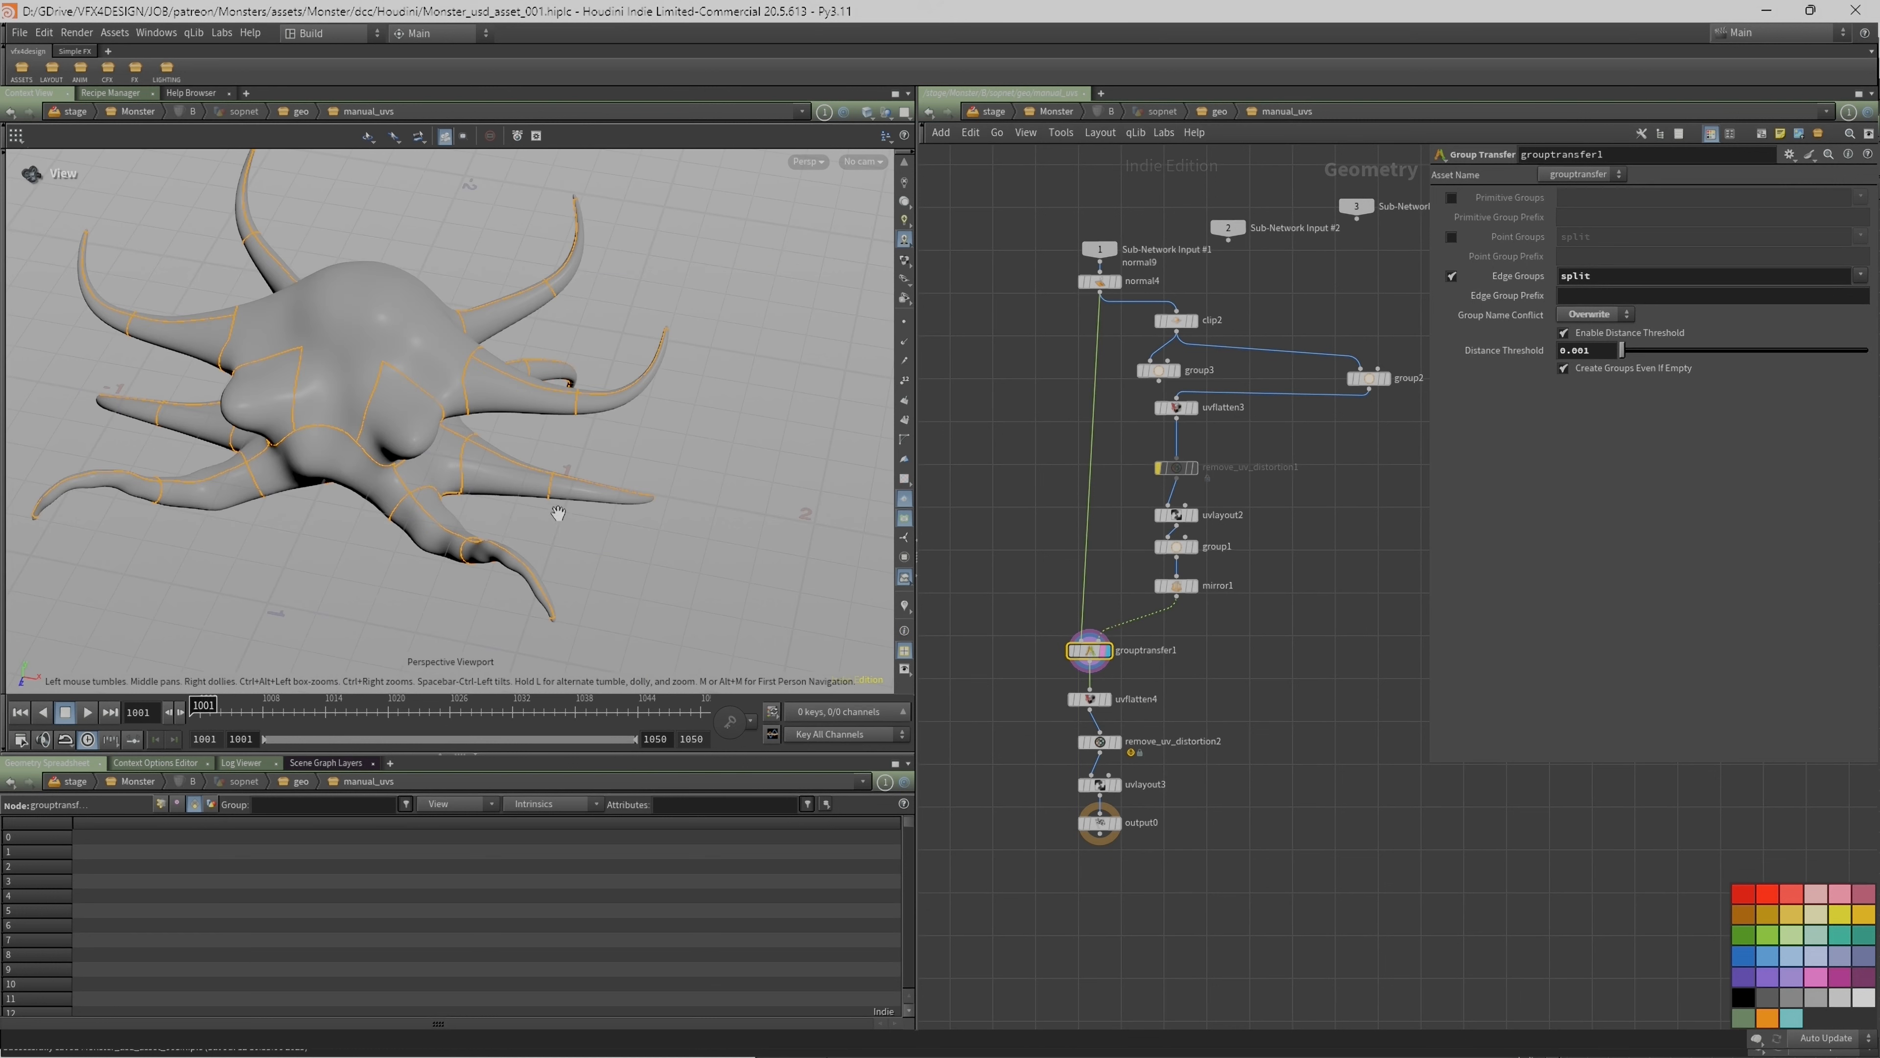
pyautogui.click(1193, 585)
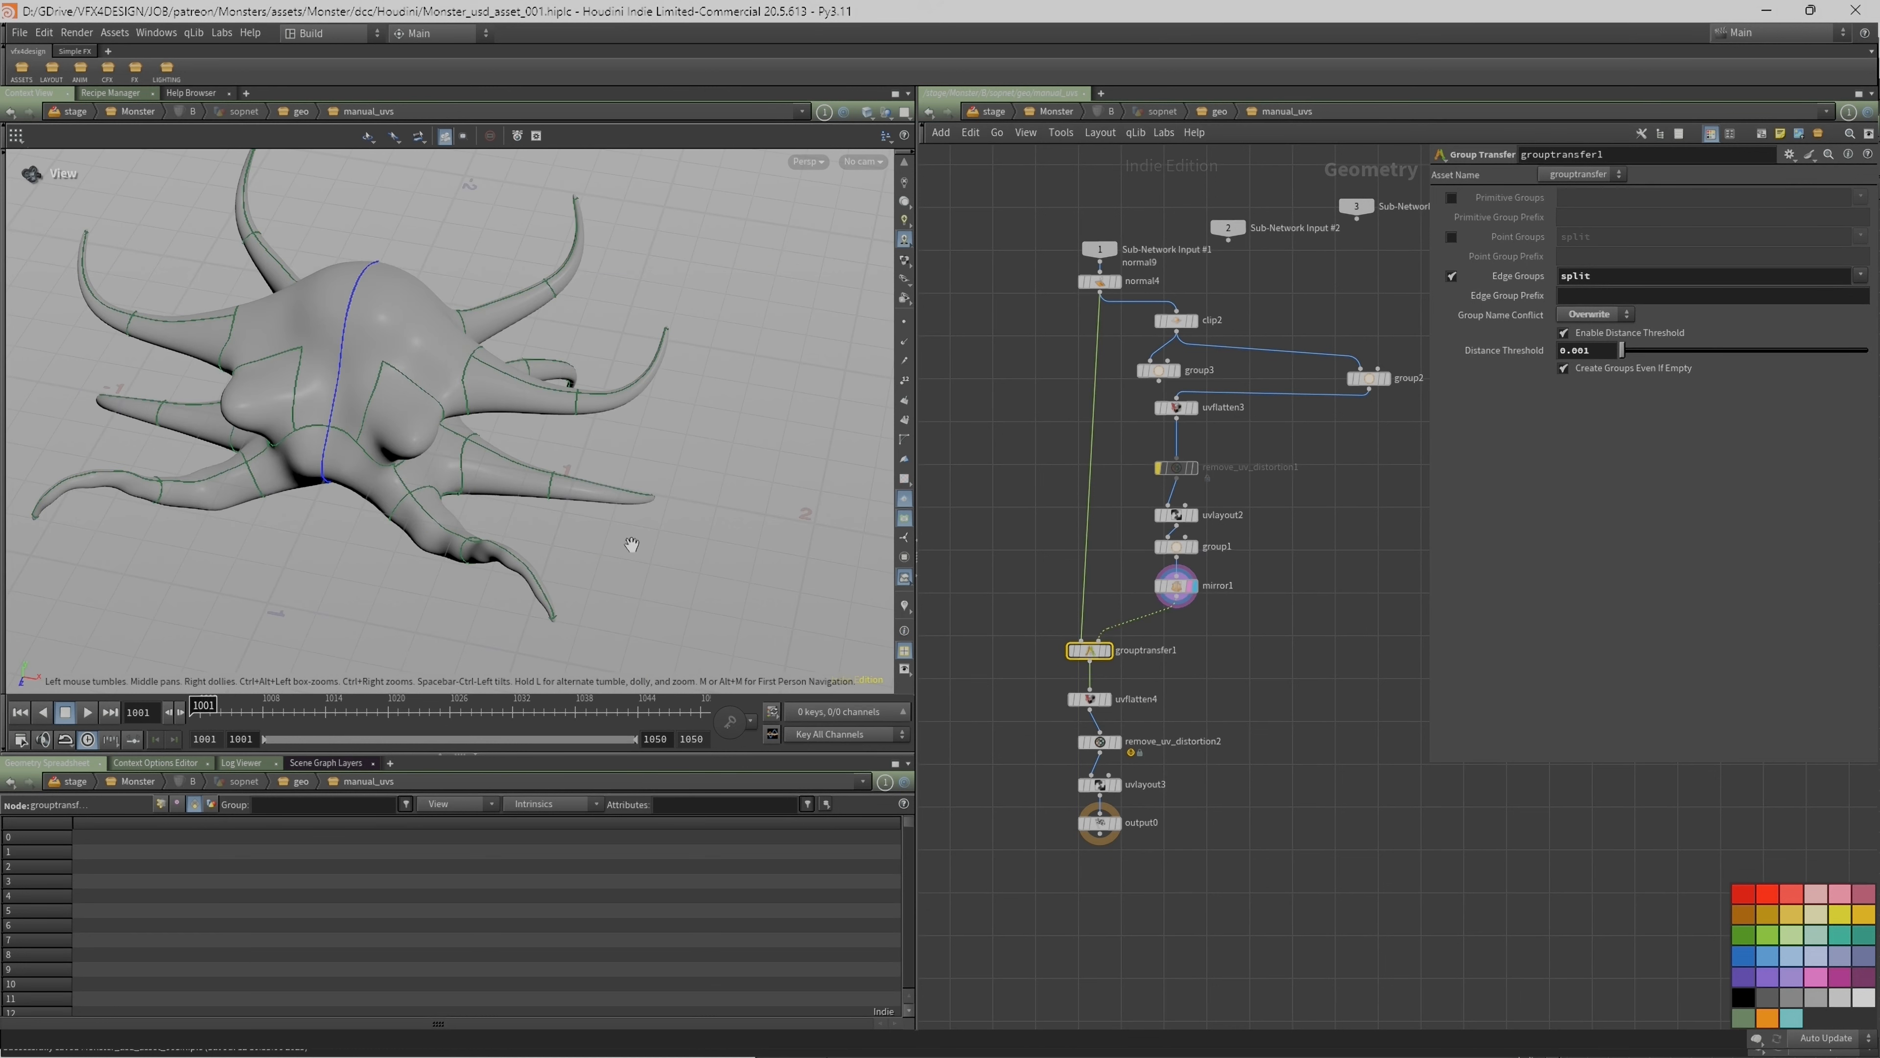
pyautogui.hotkey('space', '5')
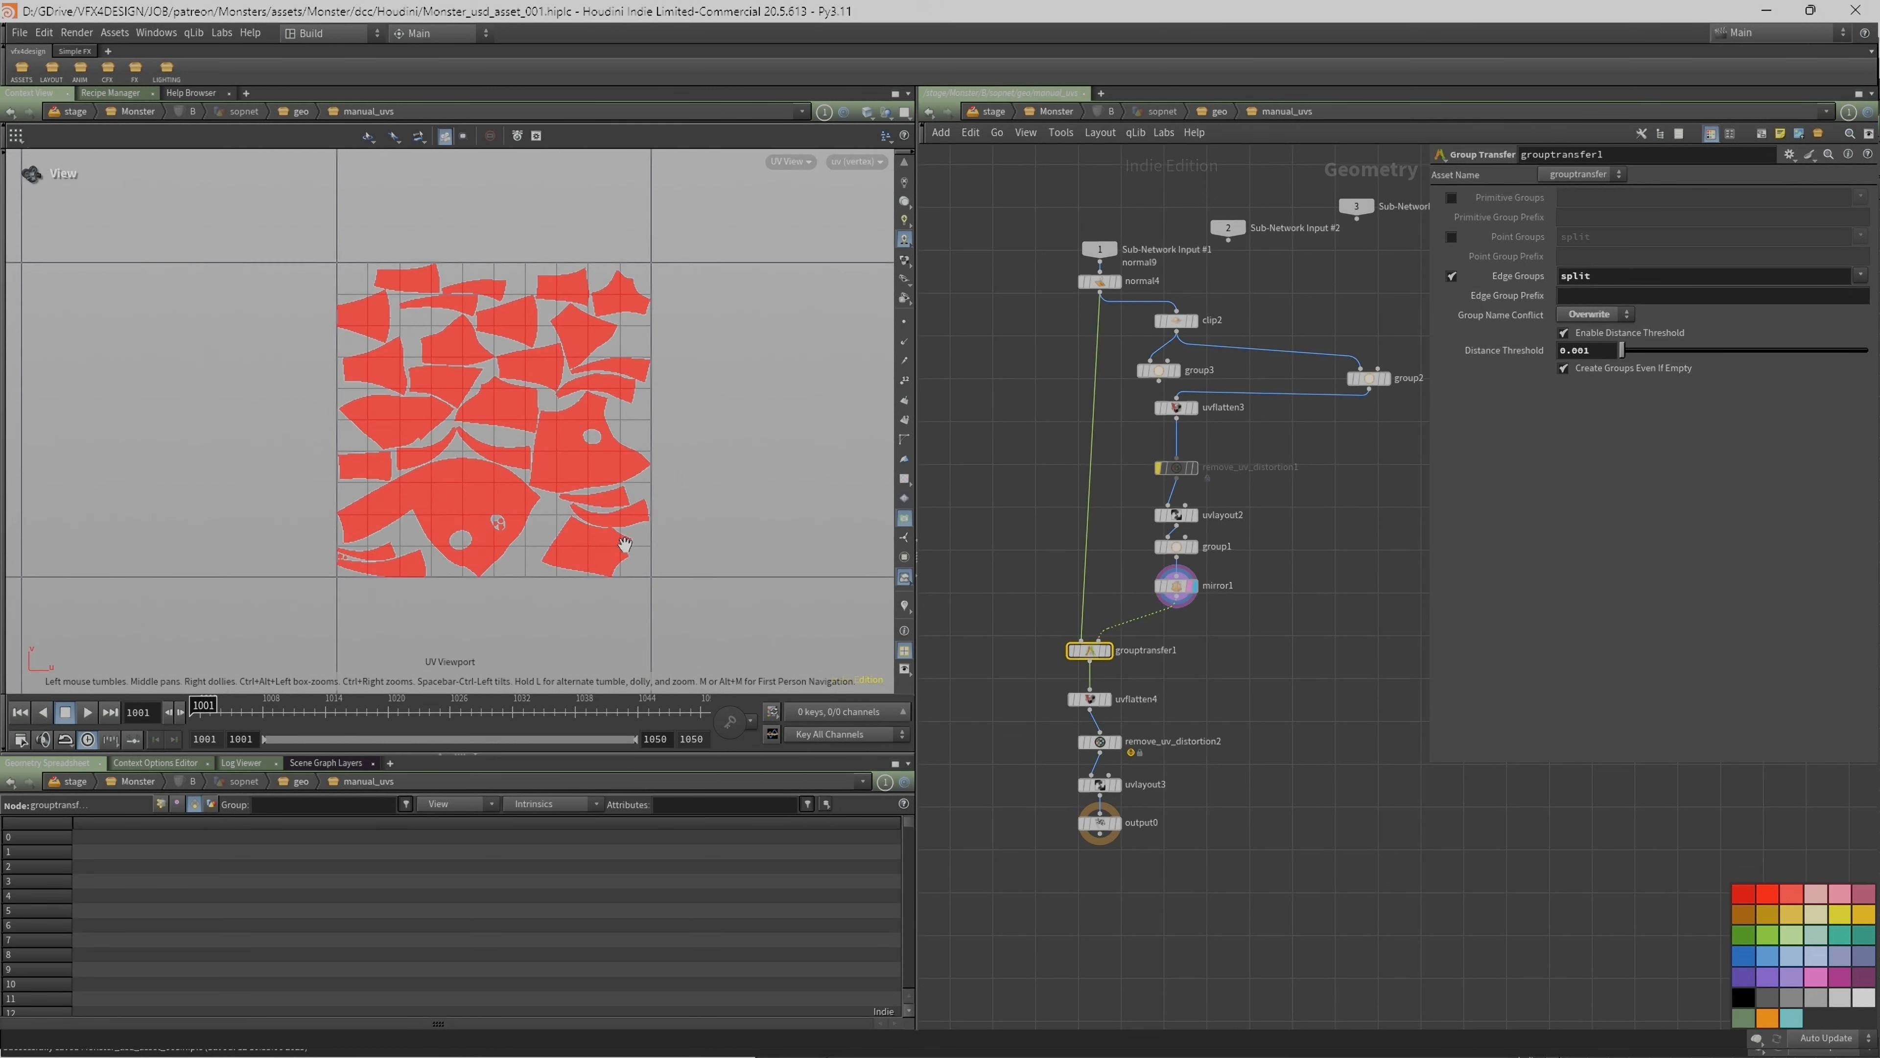
# Step: Display uvflatten4 after grouptransfer1 in the UV view and inspect its parameters and flattened full-mesh islands
pyautogui.click(1107, 654)
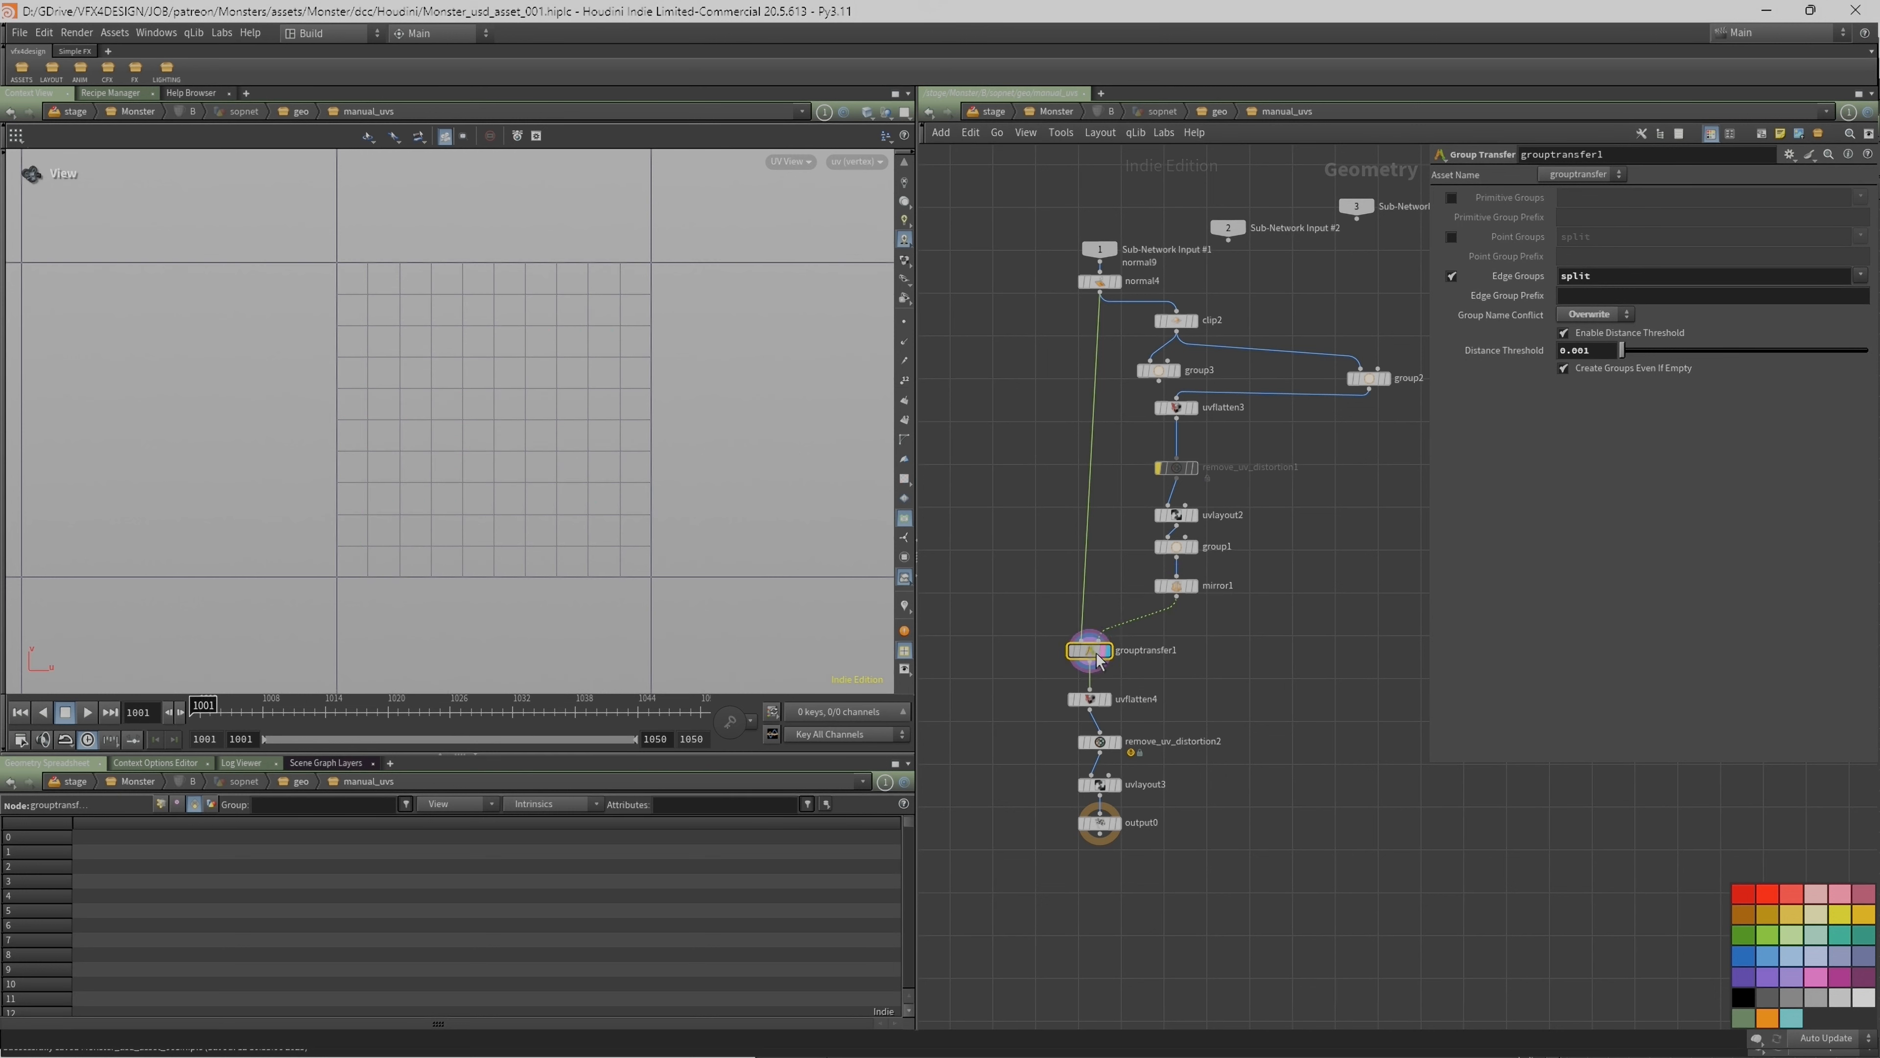
pyautogui.click(1107, 705)
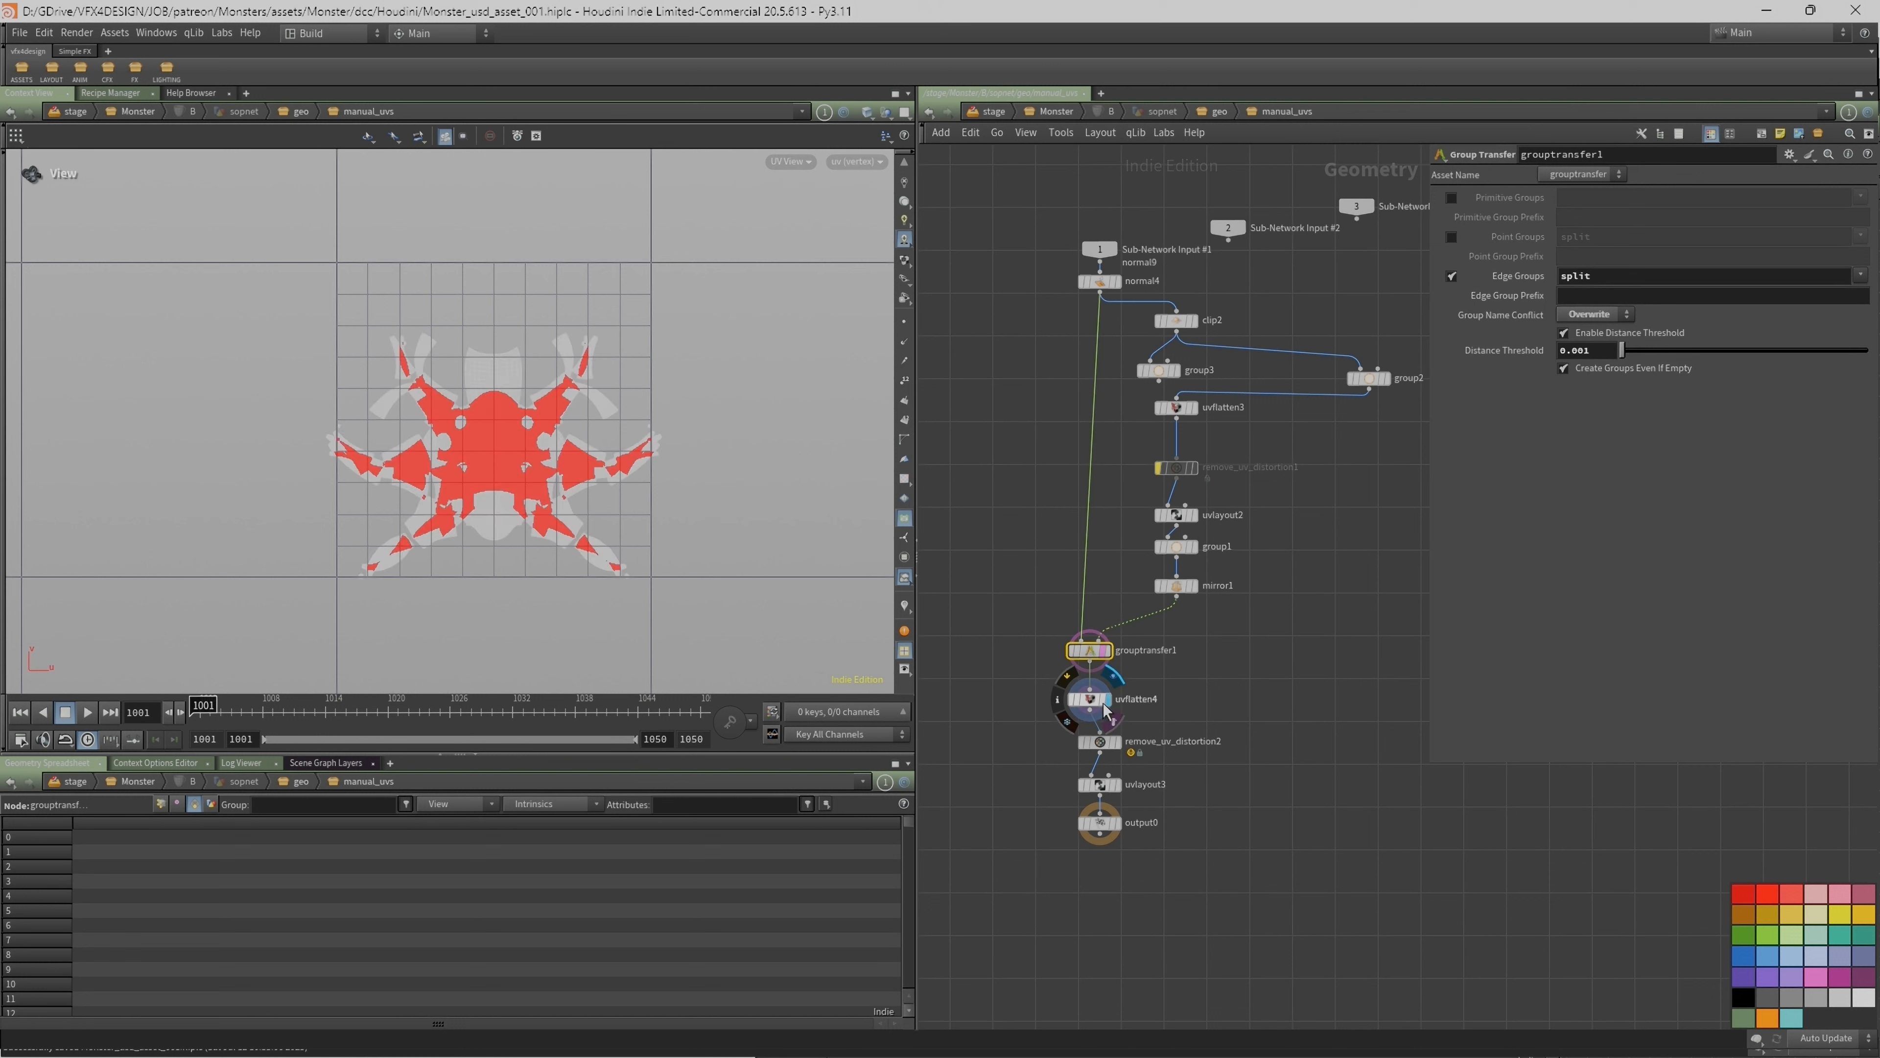
pyautogui.click(1098, 701)
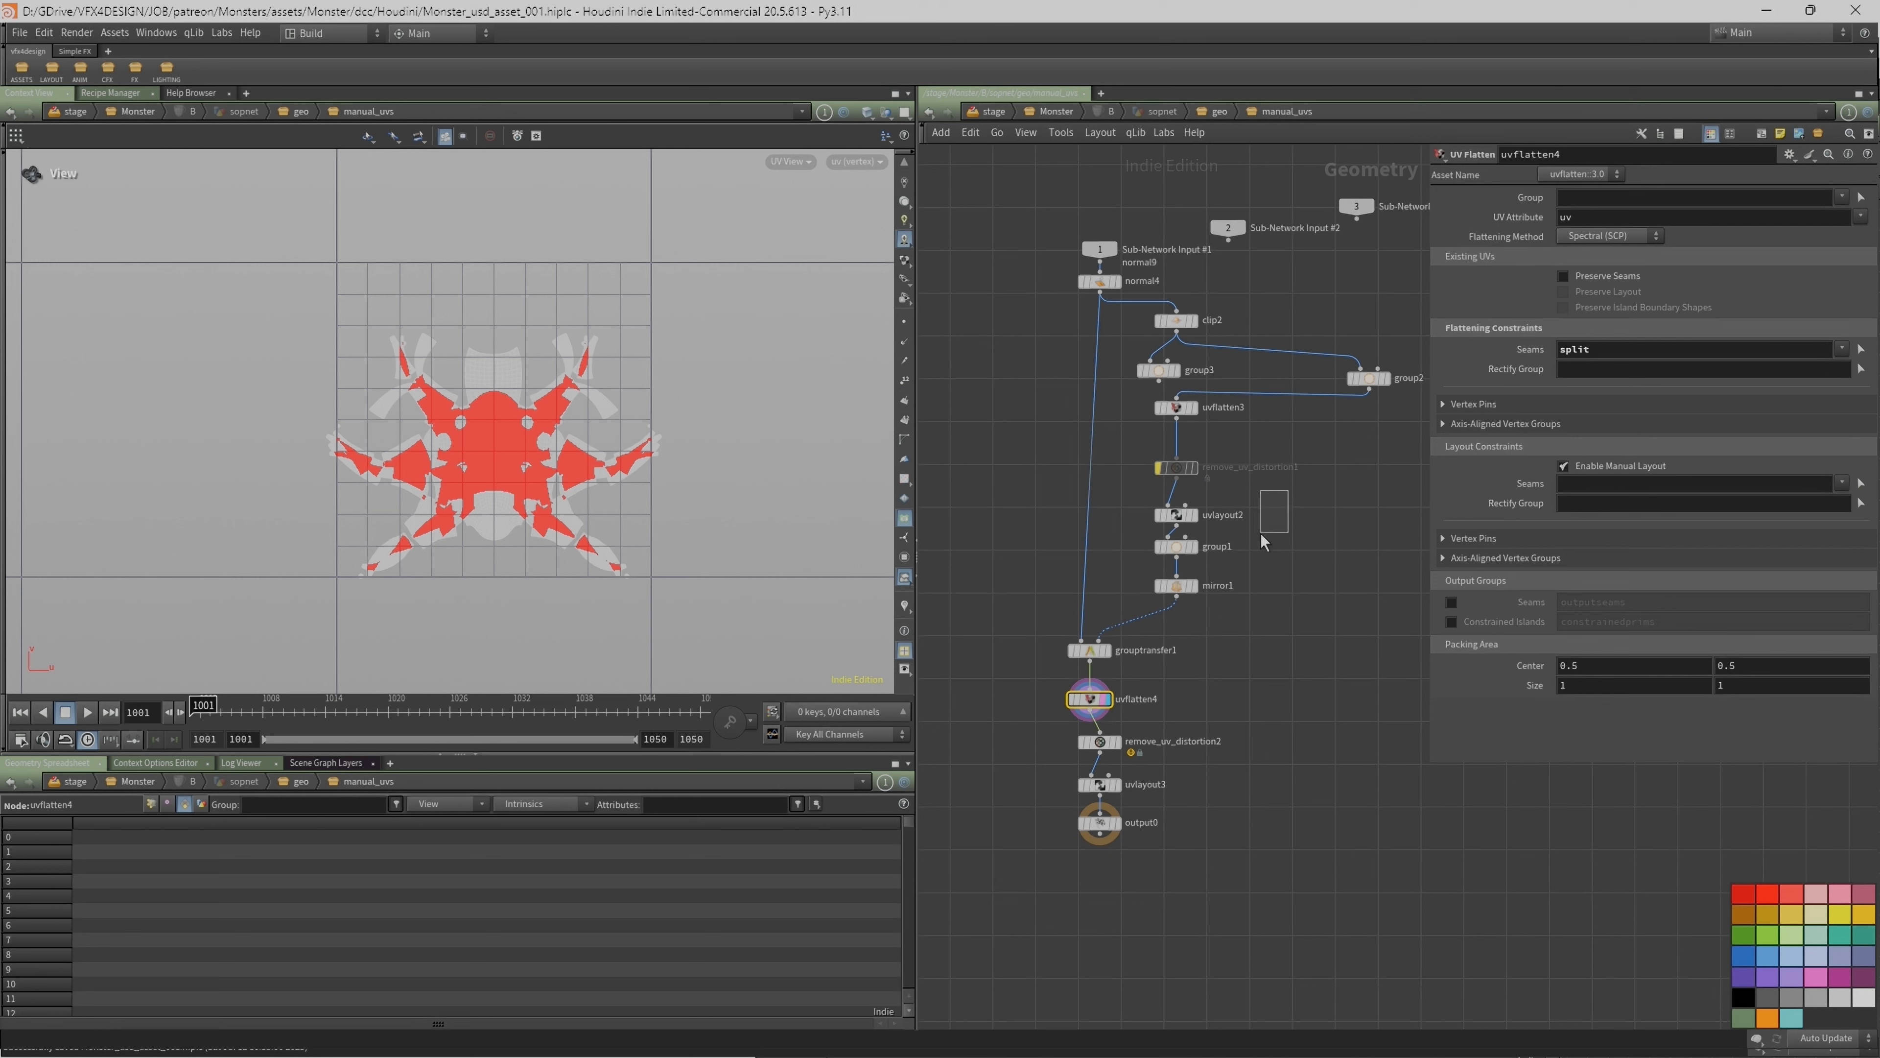
# Step: Line up normal4 above grouptransfer1 in the network and display uvflatten4 with its parameters
pyautogui.moveTo(1263, 535); pyautogui.dragTo(1179, 643)
pyautogui.click(1106, 651)
pyautogui.moveTo(1098, 285); pyautogui.dragTo(1078, 297)
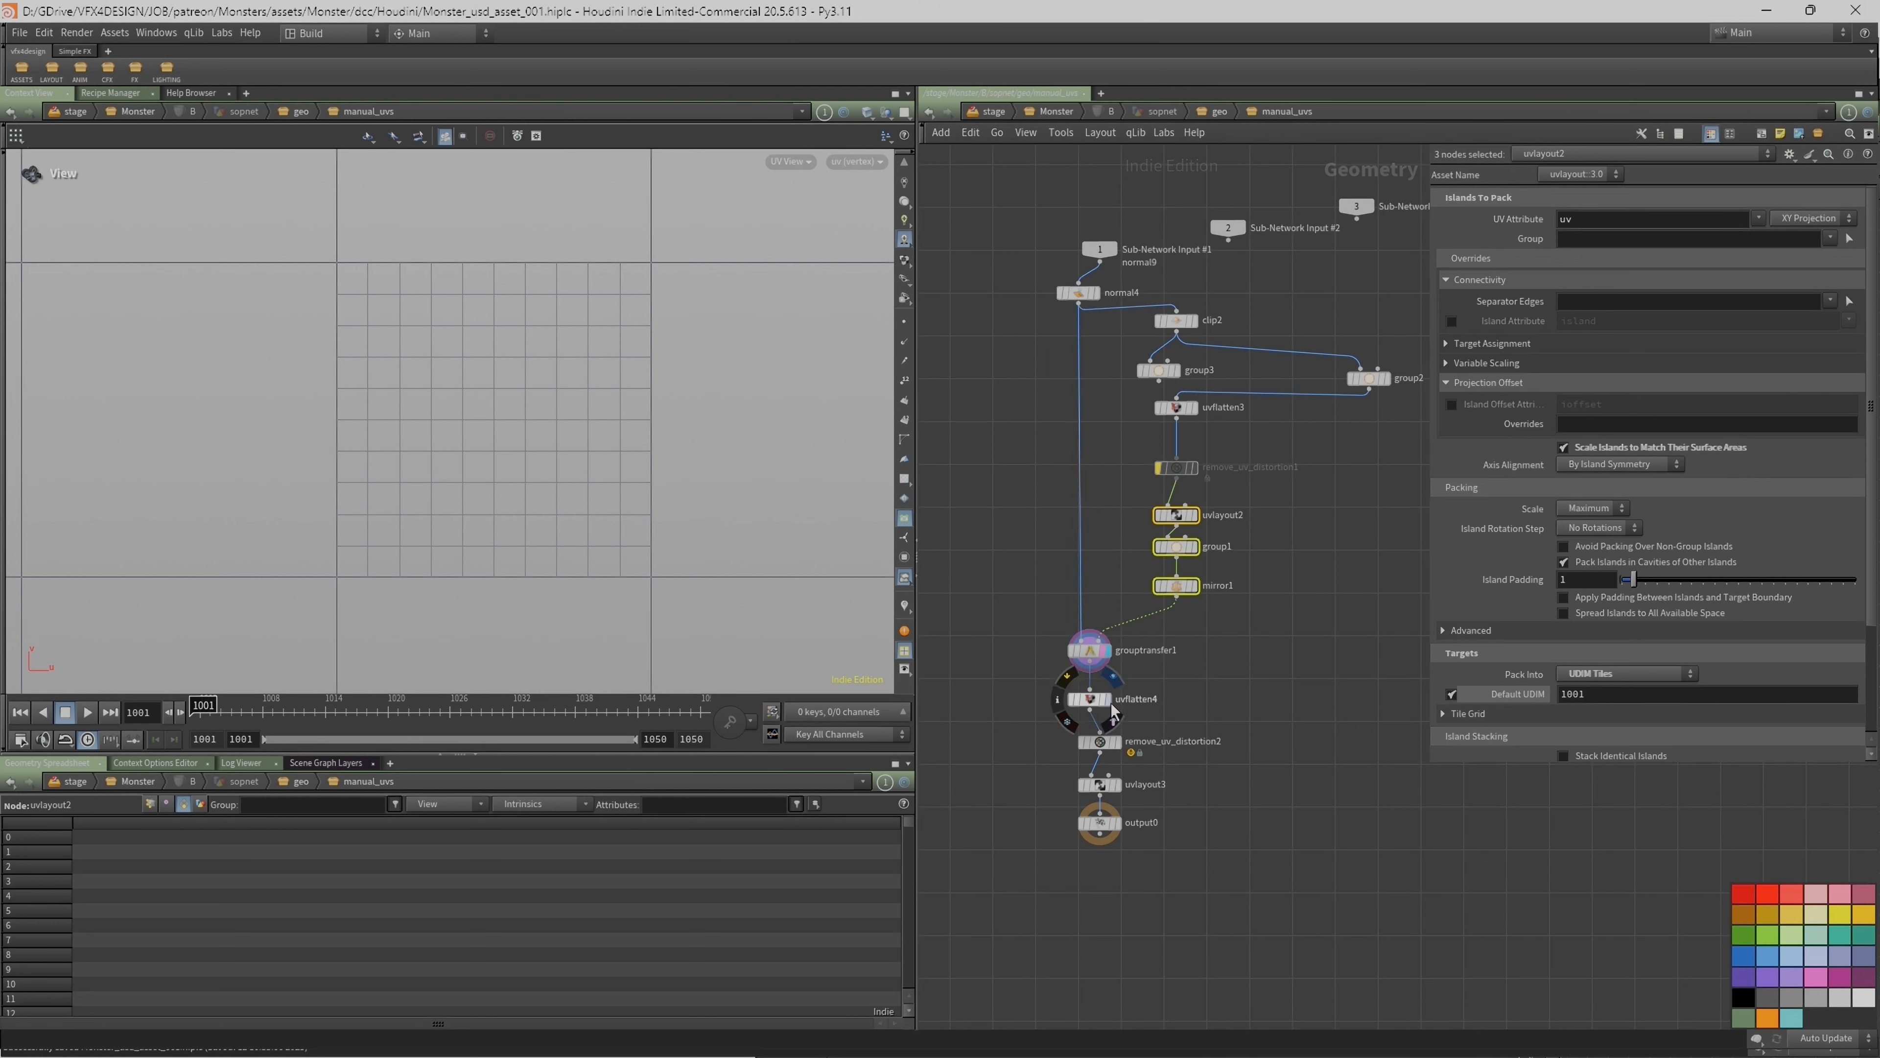
pyautogui.click(1112, 711)
pyautogui.click(1089, 698)
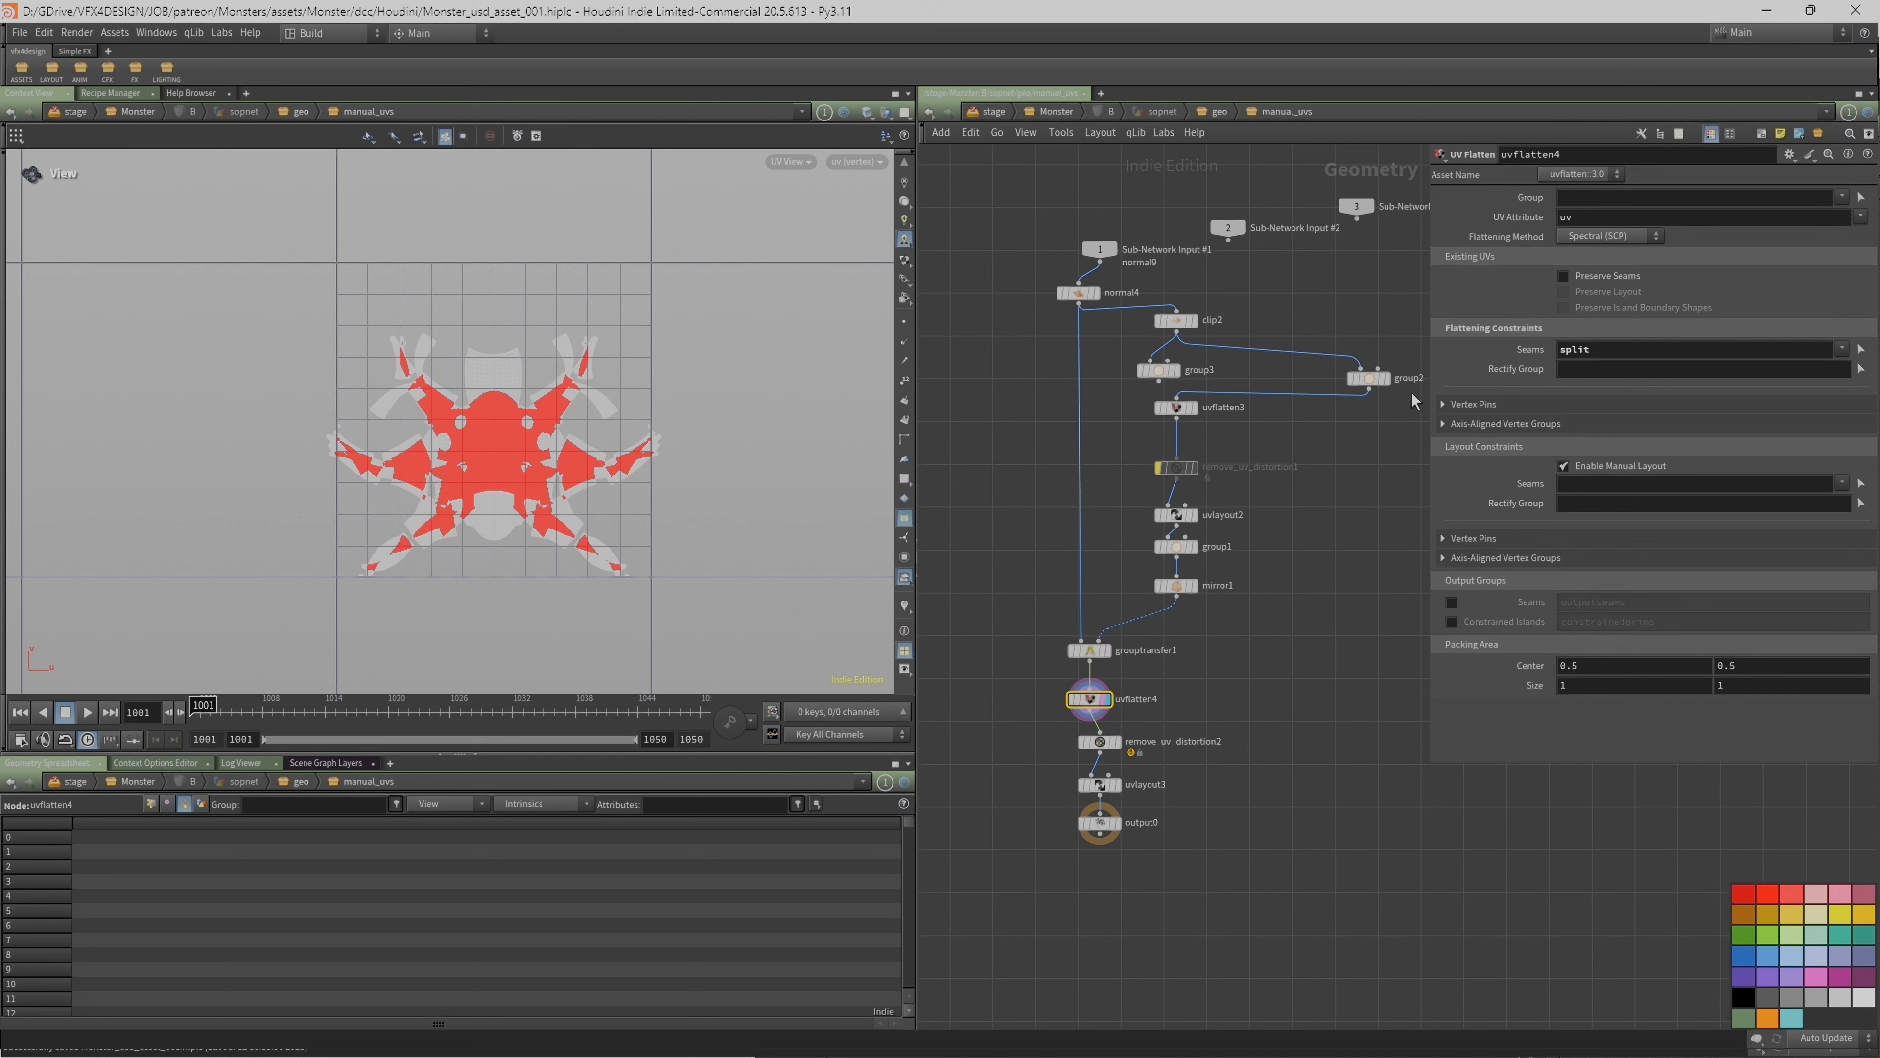
# Step: Delete the demonstration node group3 and move group2 back between clip2 and uvflatten3
pyautogui.moveTo(1116, 360); pyautogui.dragTo(1180, 379)
pyautogui.moveTo(1358, 318); pyautogui.dragTo(1173, 379)
pyautogui.click(1159, 373)
pyautogui.press('Delete')
pyautogui.click(1173, 379)
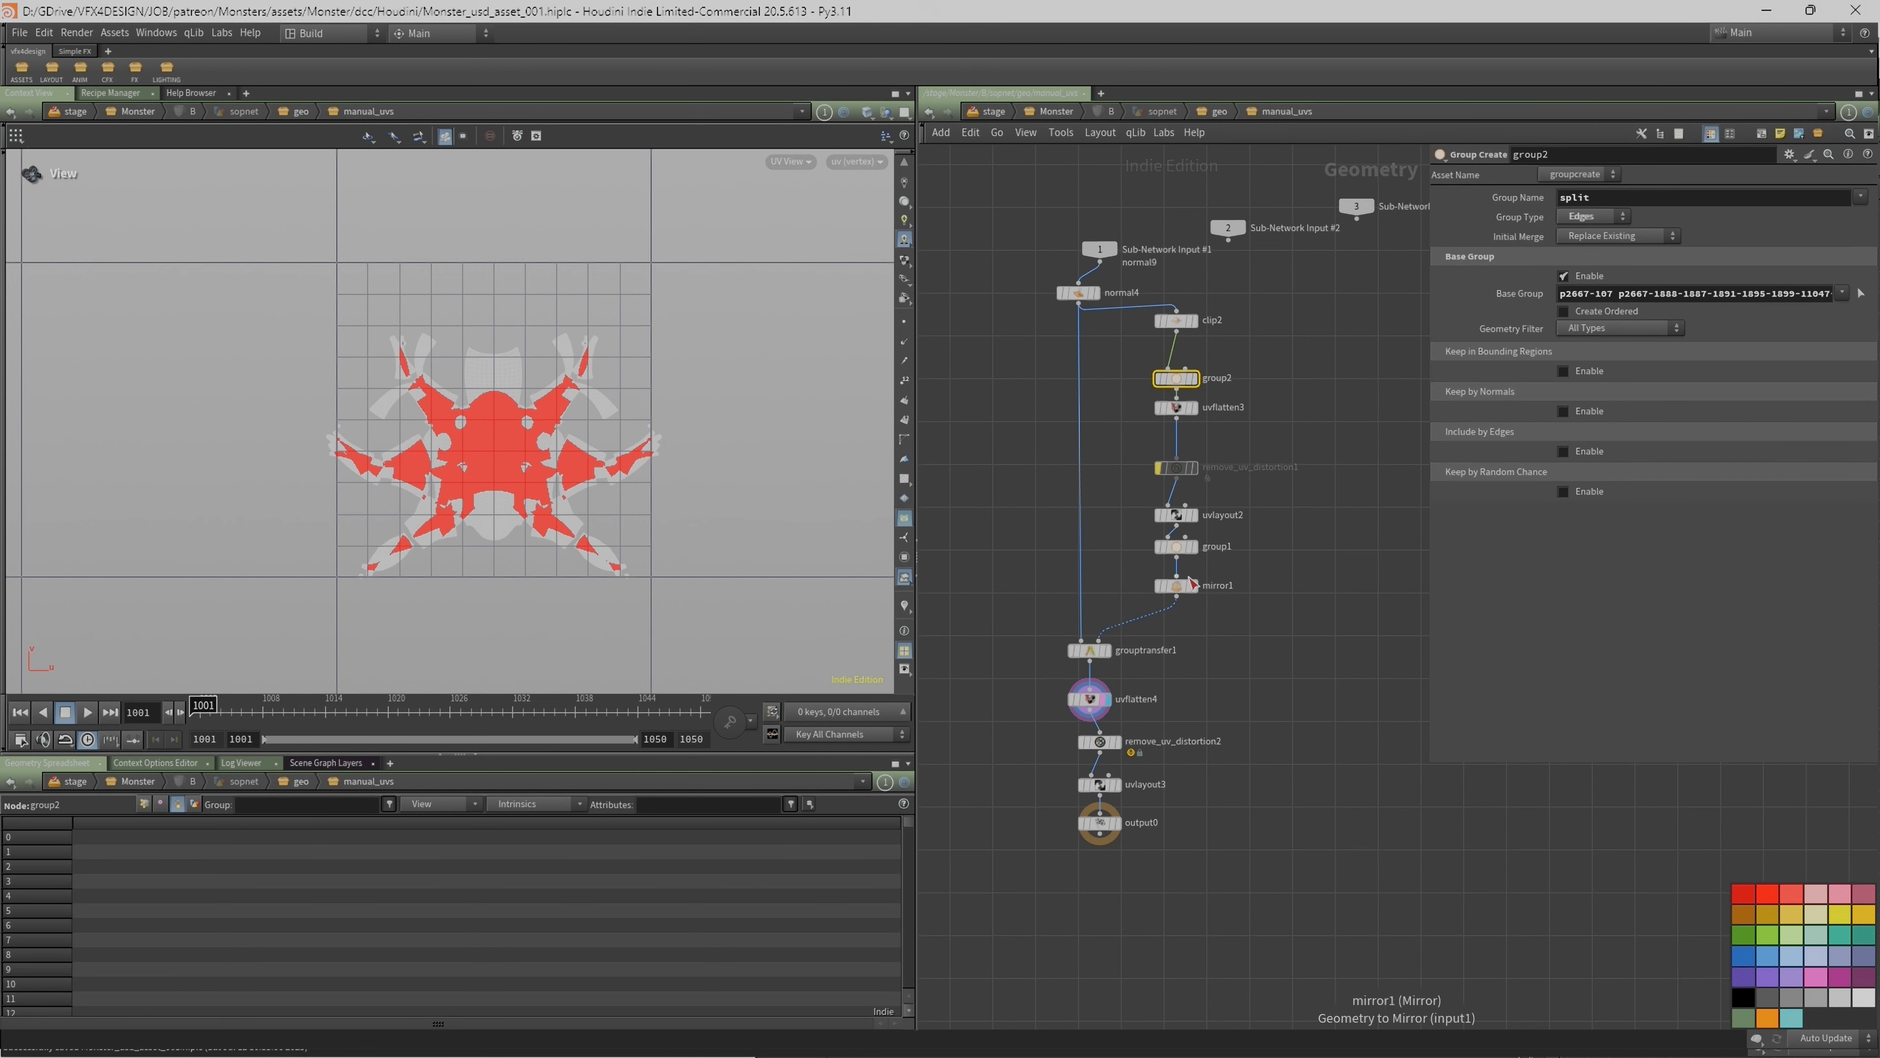
# Step: Display remove_uv_distortion2, uvlayout3 and output0 in turn, lining them up beneath uvflatten4
pyautogui.click(1093, 704)
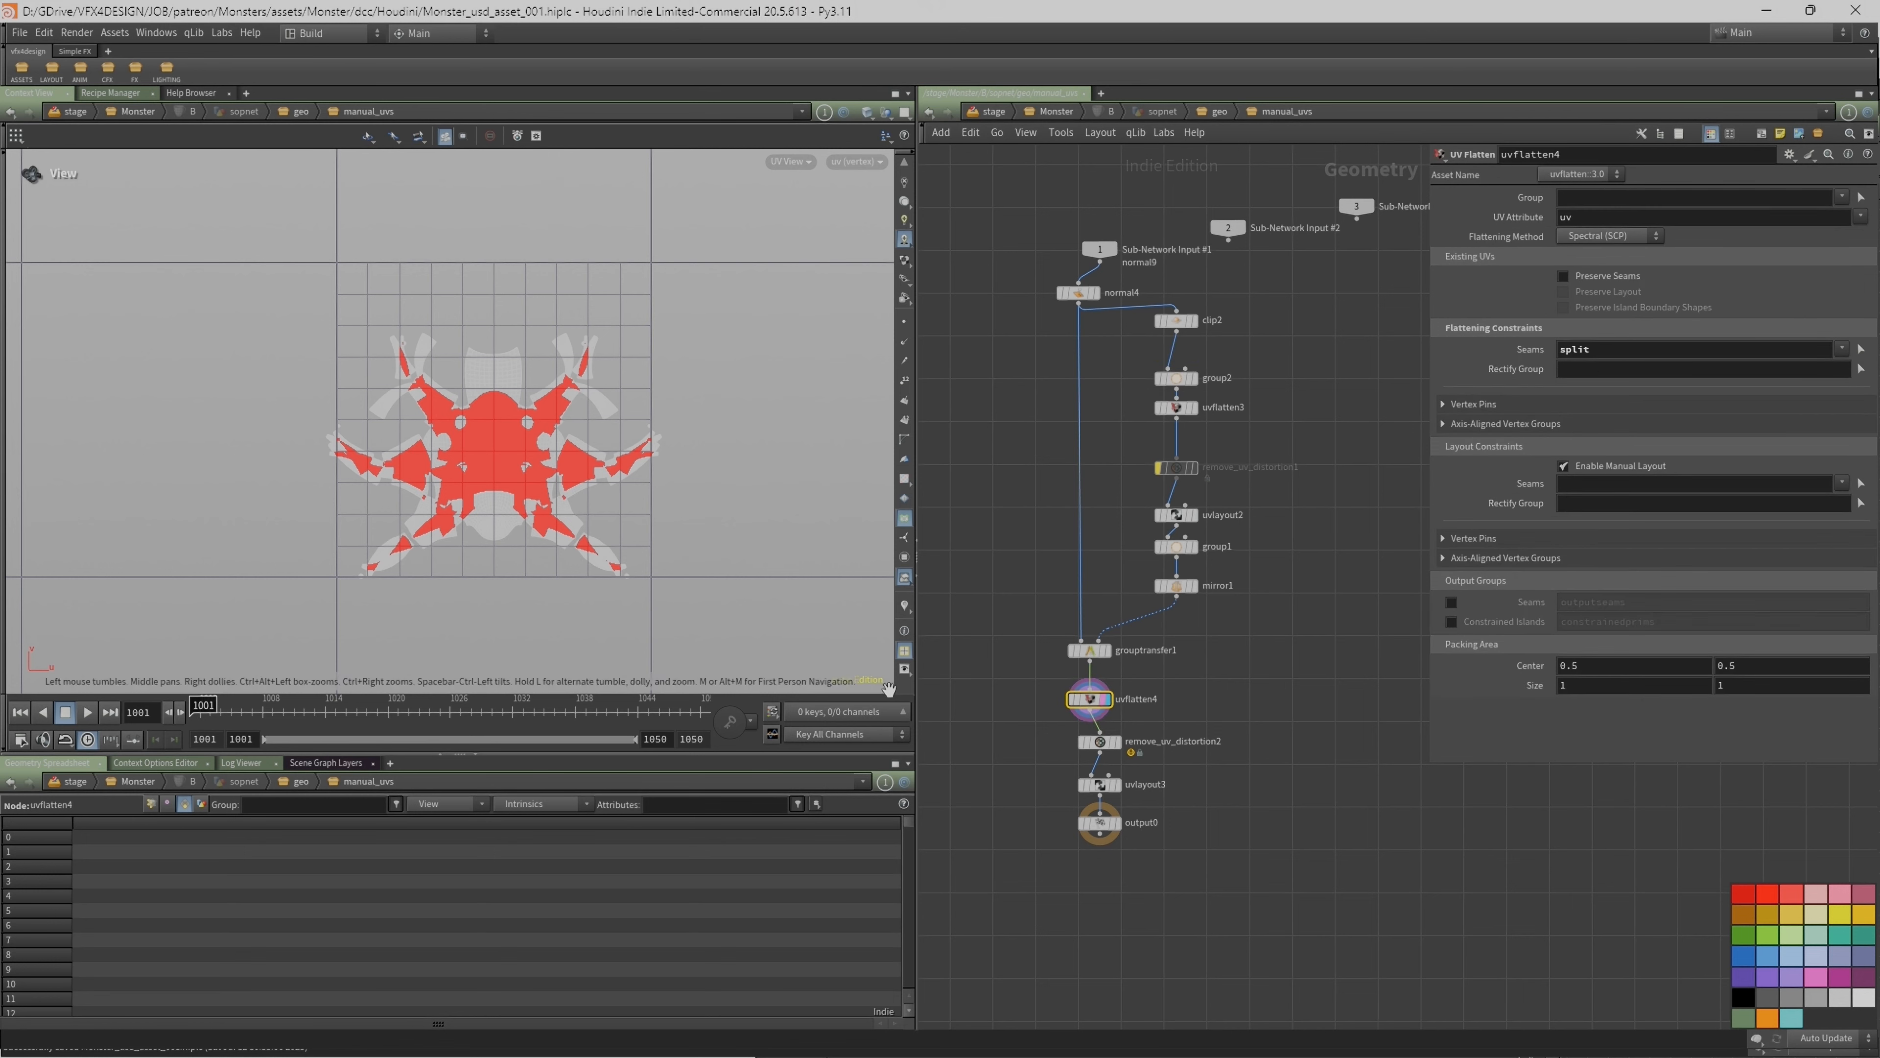
pyautogui.click(1116, 742)
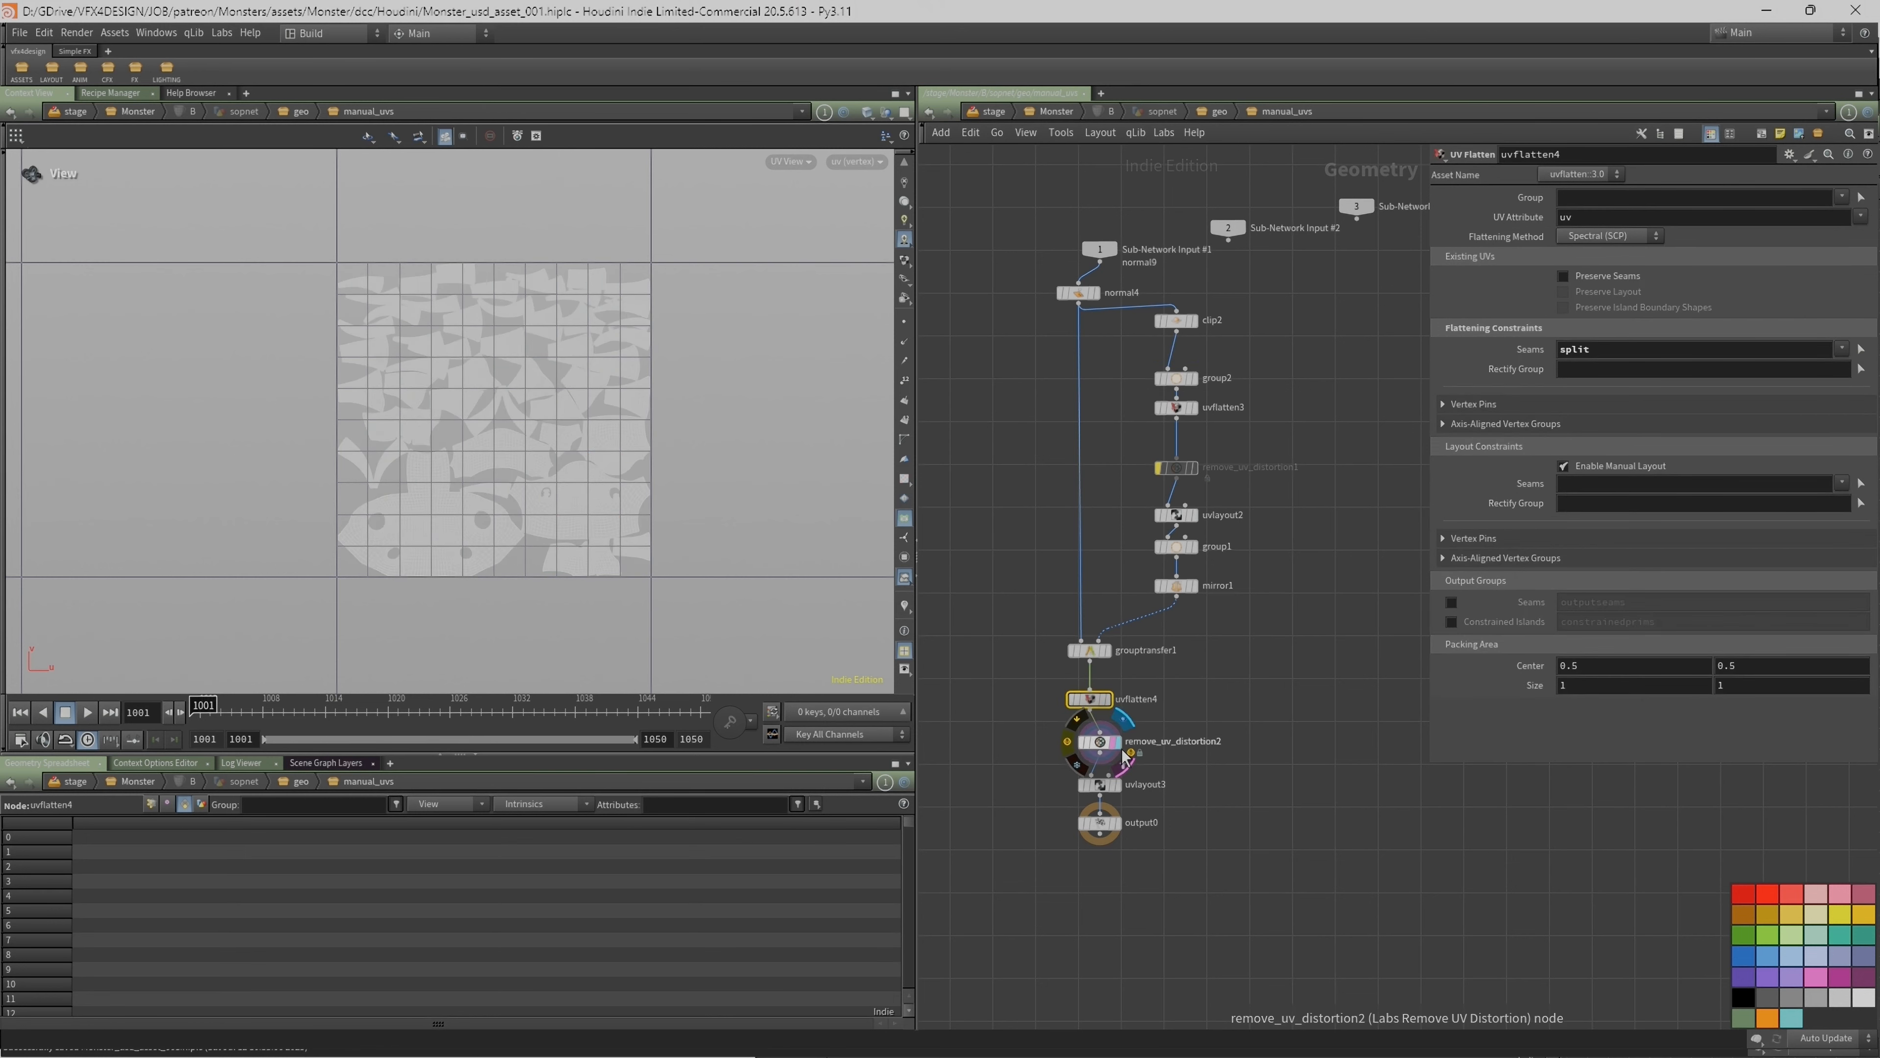
pyautogui.moveTo(1103, 748); pyautogui.dragTo(1081, 742)
pyautogui.click(1113, 788)
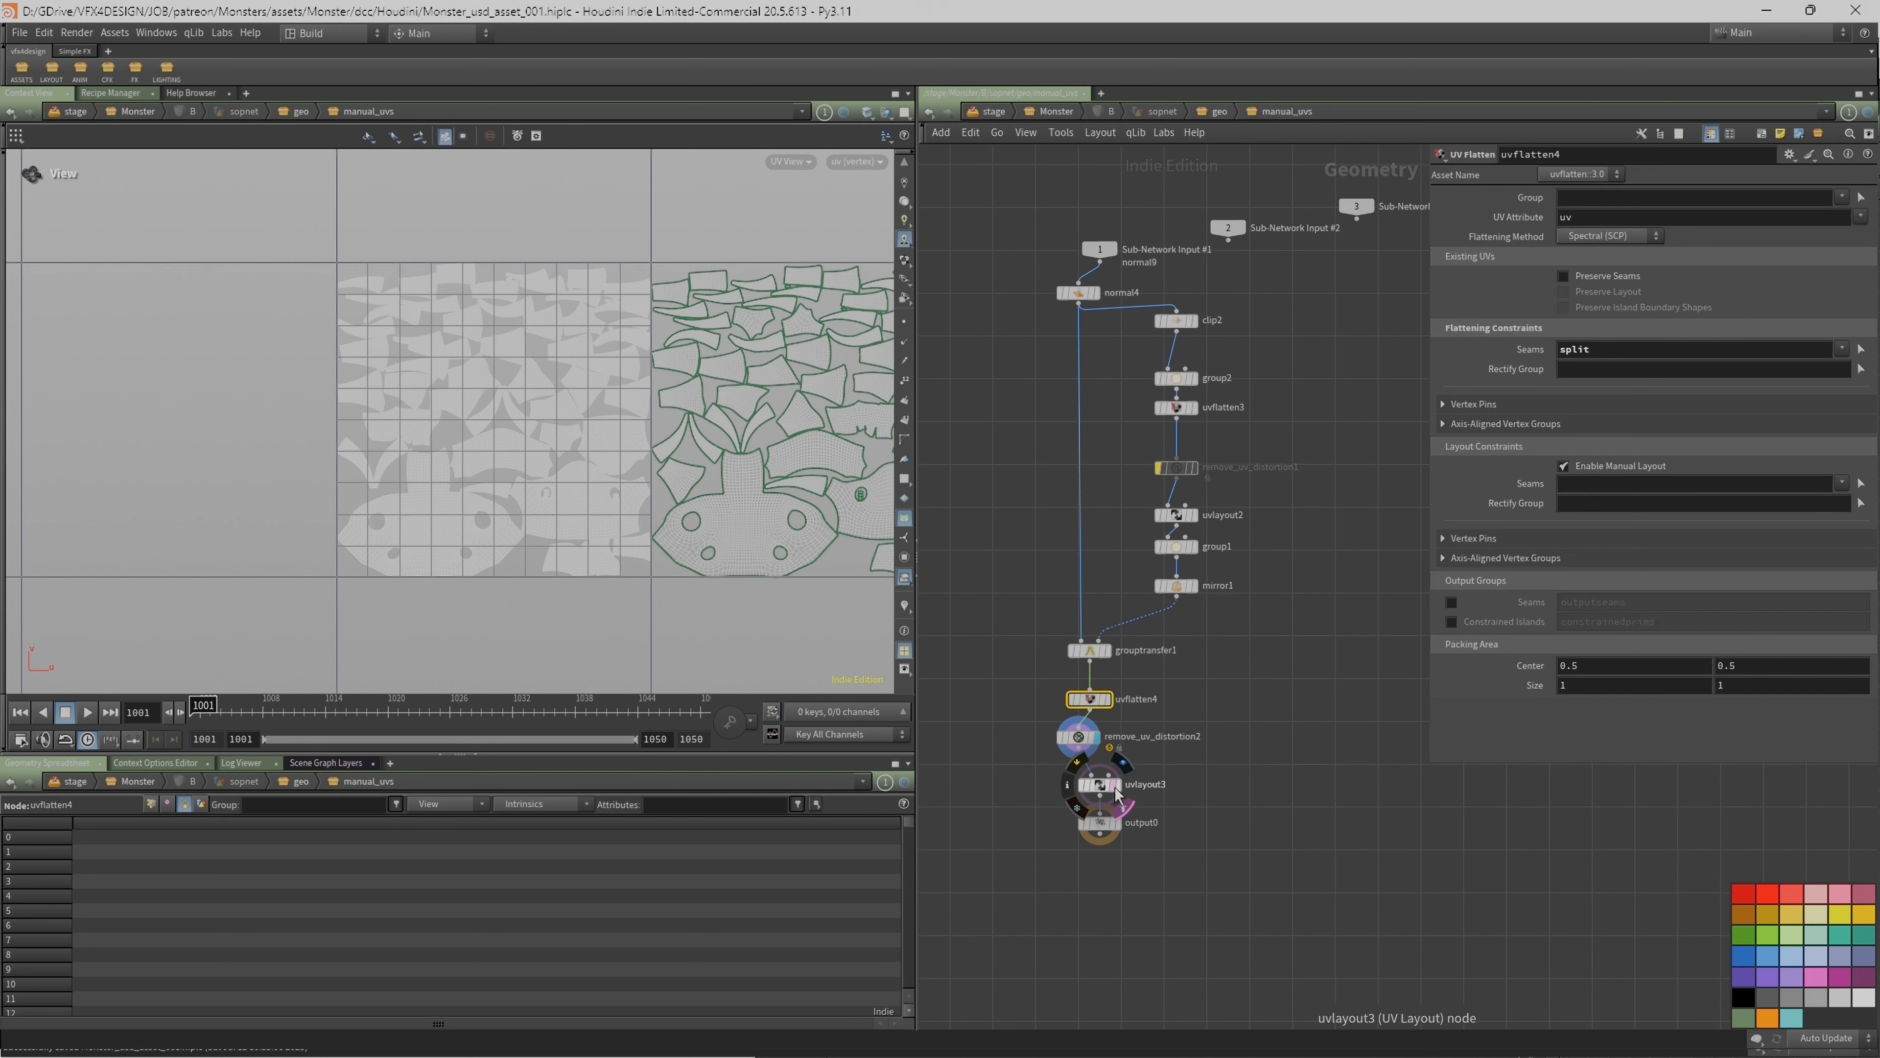
pyautogui.click(1118, 786)
pyautogui.click(1113, 825)
pyautogui.click(1118, 825)
pyautogui.moveTo(1095, 789)
pyautogui.mouseDown()
pyautogui.moveTo(1074, 776)
pyautogui.moveTo(1079, 806)
pyautogui.mouseUp()
# Step: Examine output0's seams on the full fascia mesh in the perspective view, with the output node selected
pyautogui.hotkey('space', '1')
pyautogui.moveTo(405, 406); pyautogui.dragTo(424, 363)
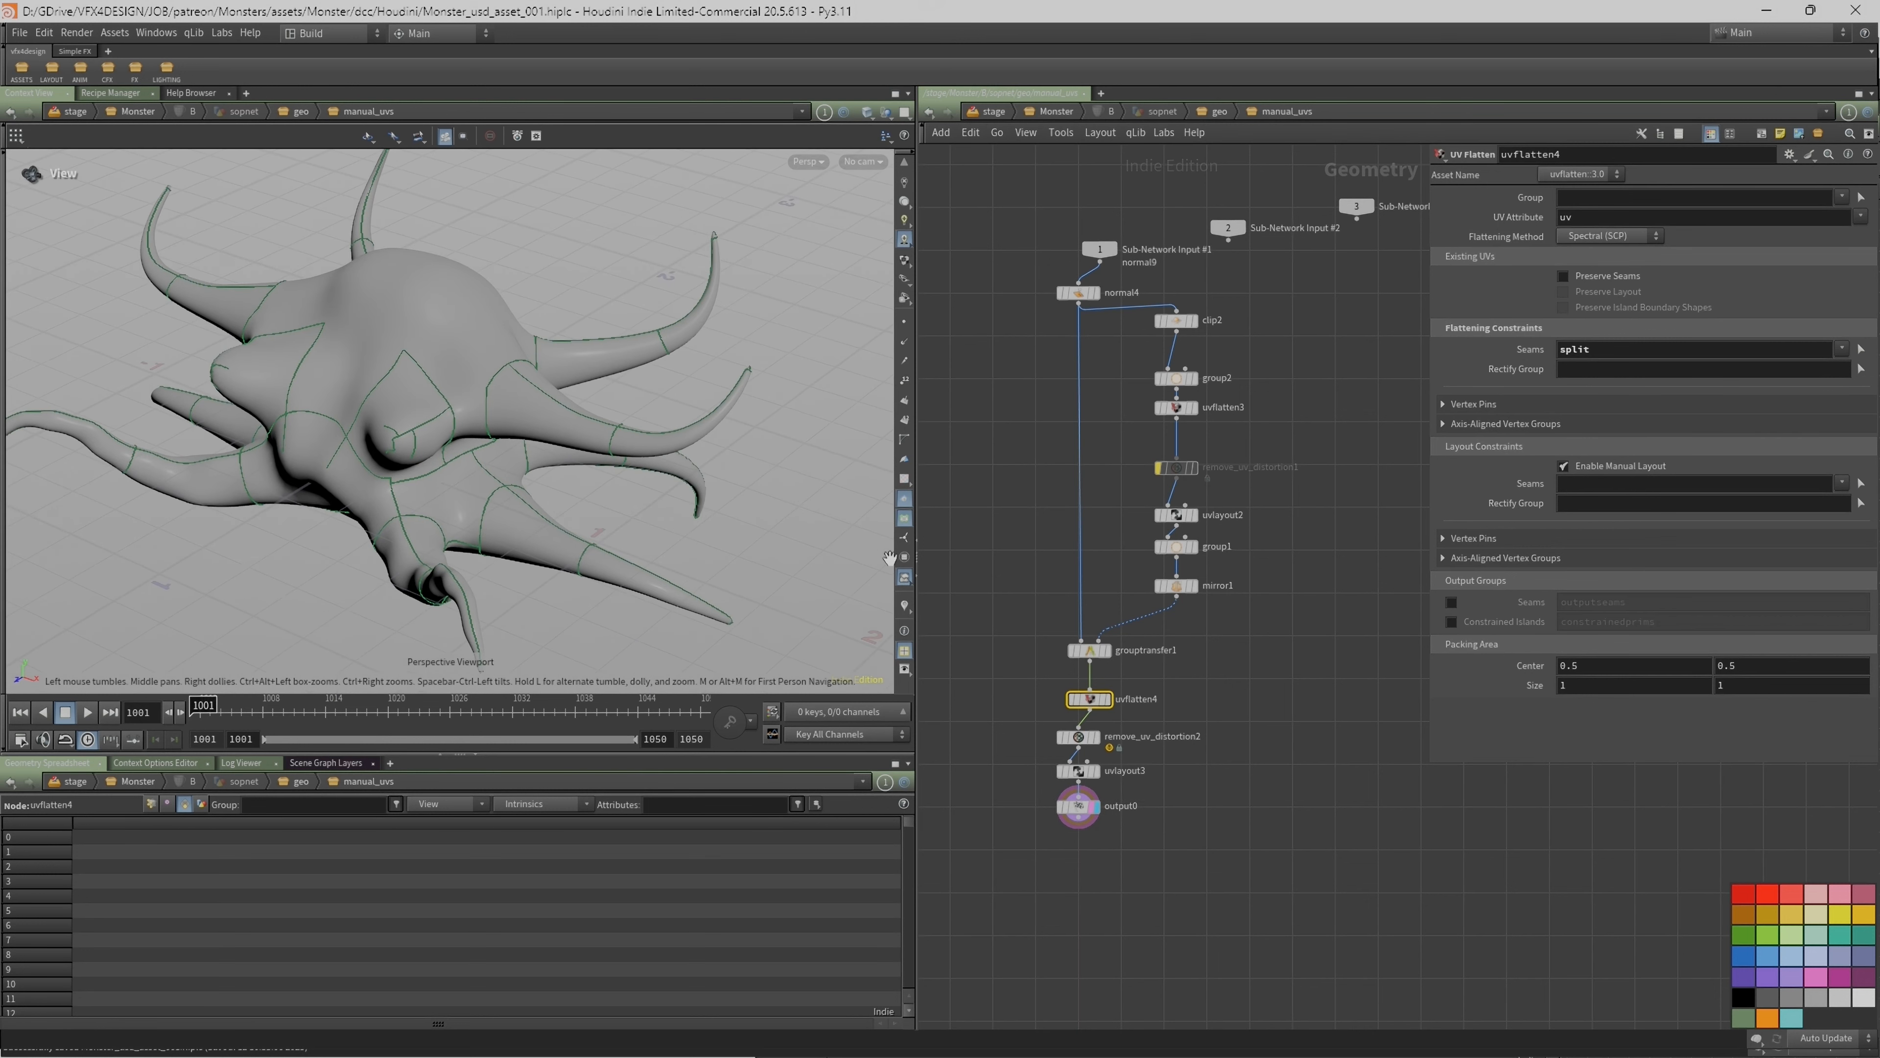
pyautogui.click(1079, 805)
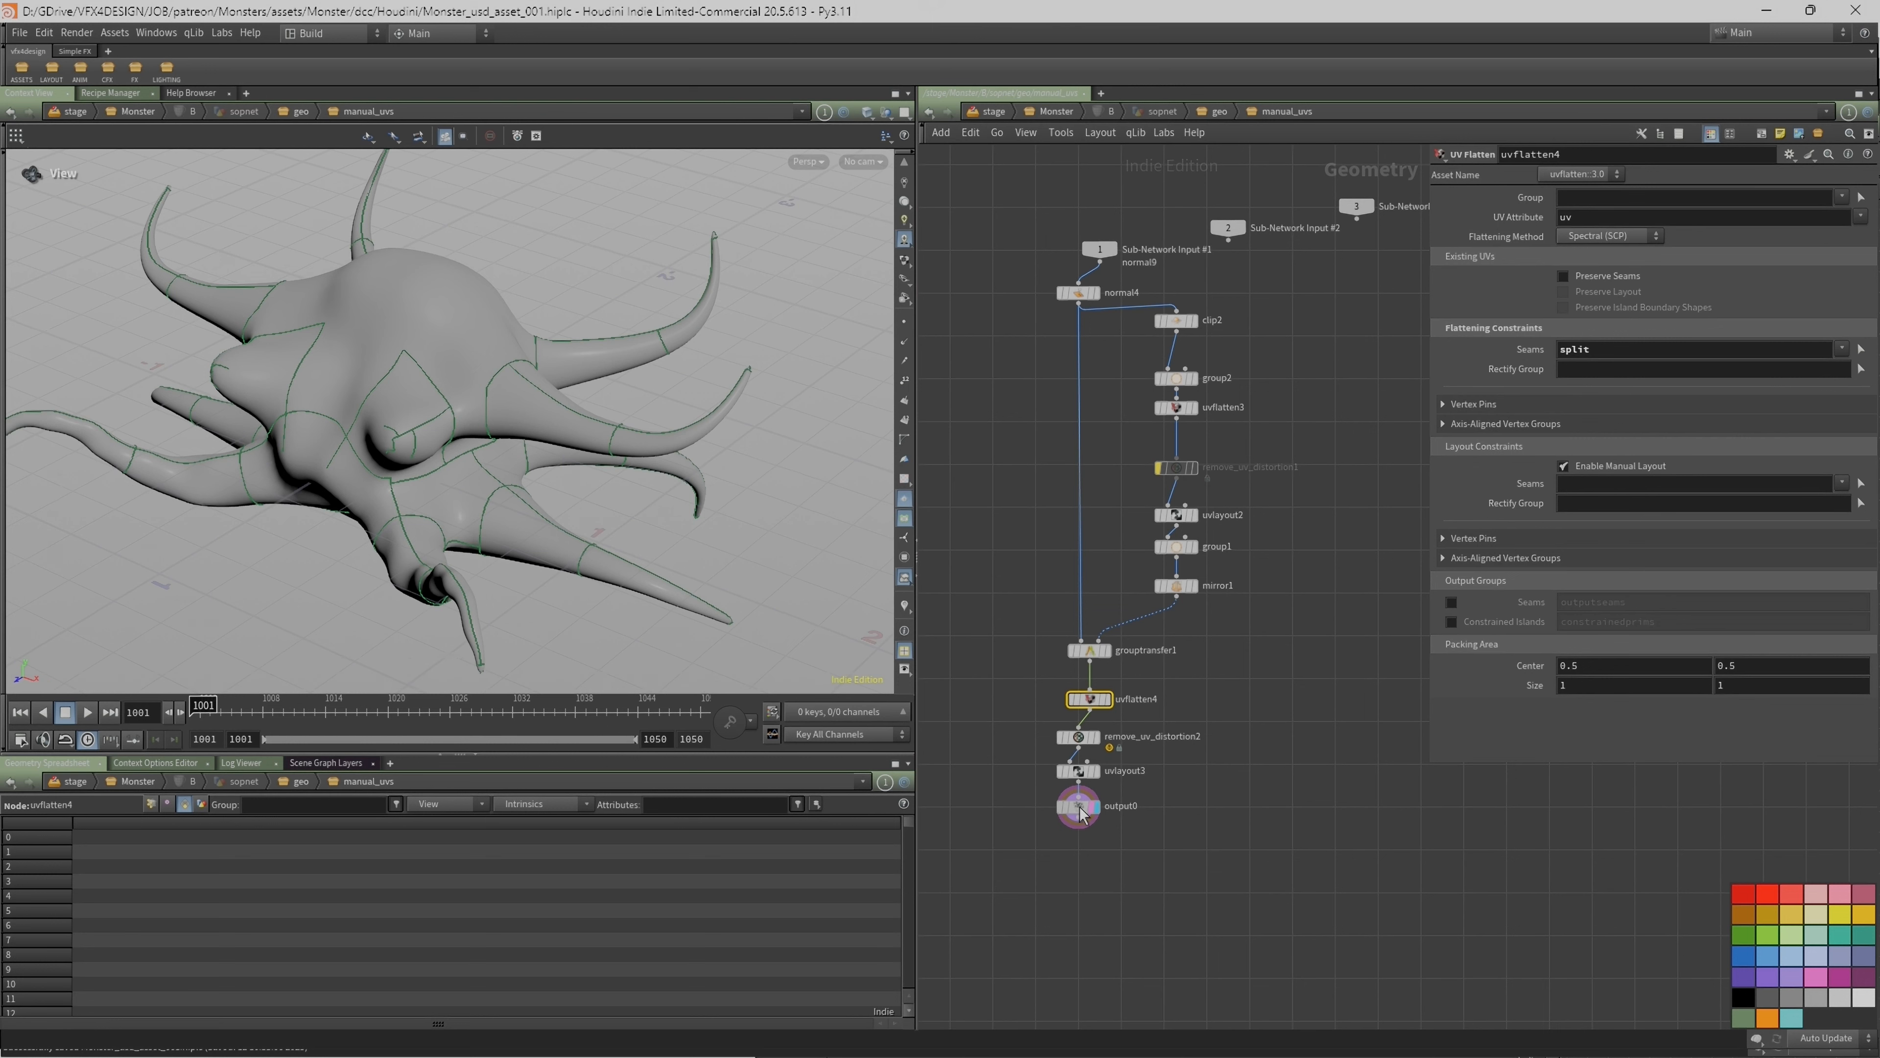
pyautogui.moveTo(712, 567); pyautogui.dragTo(893, 443)
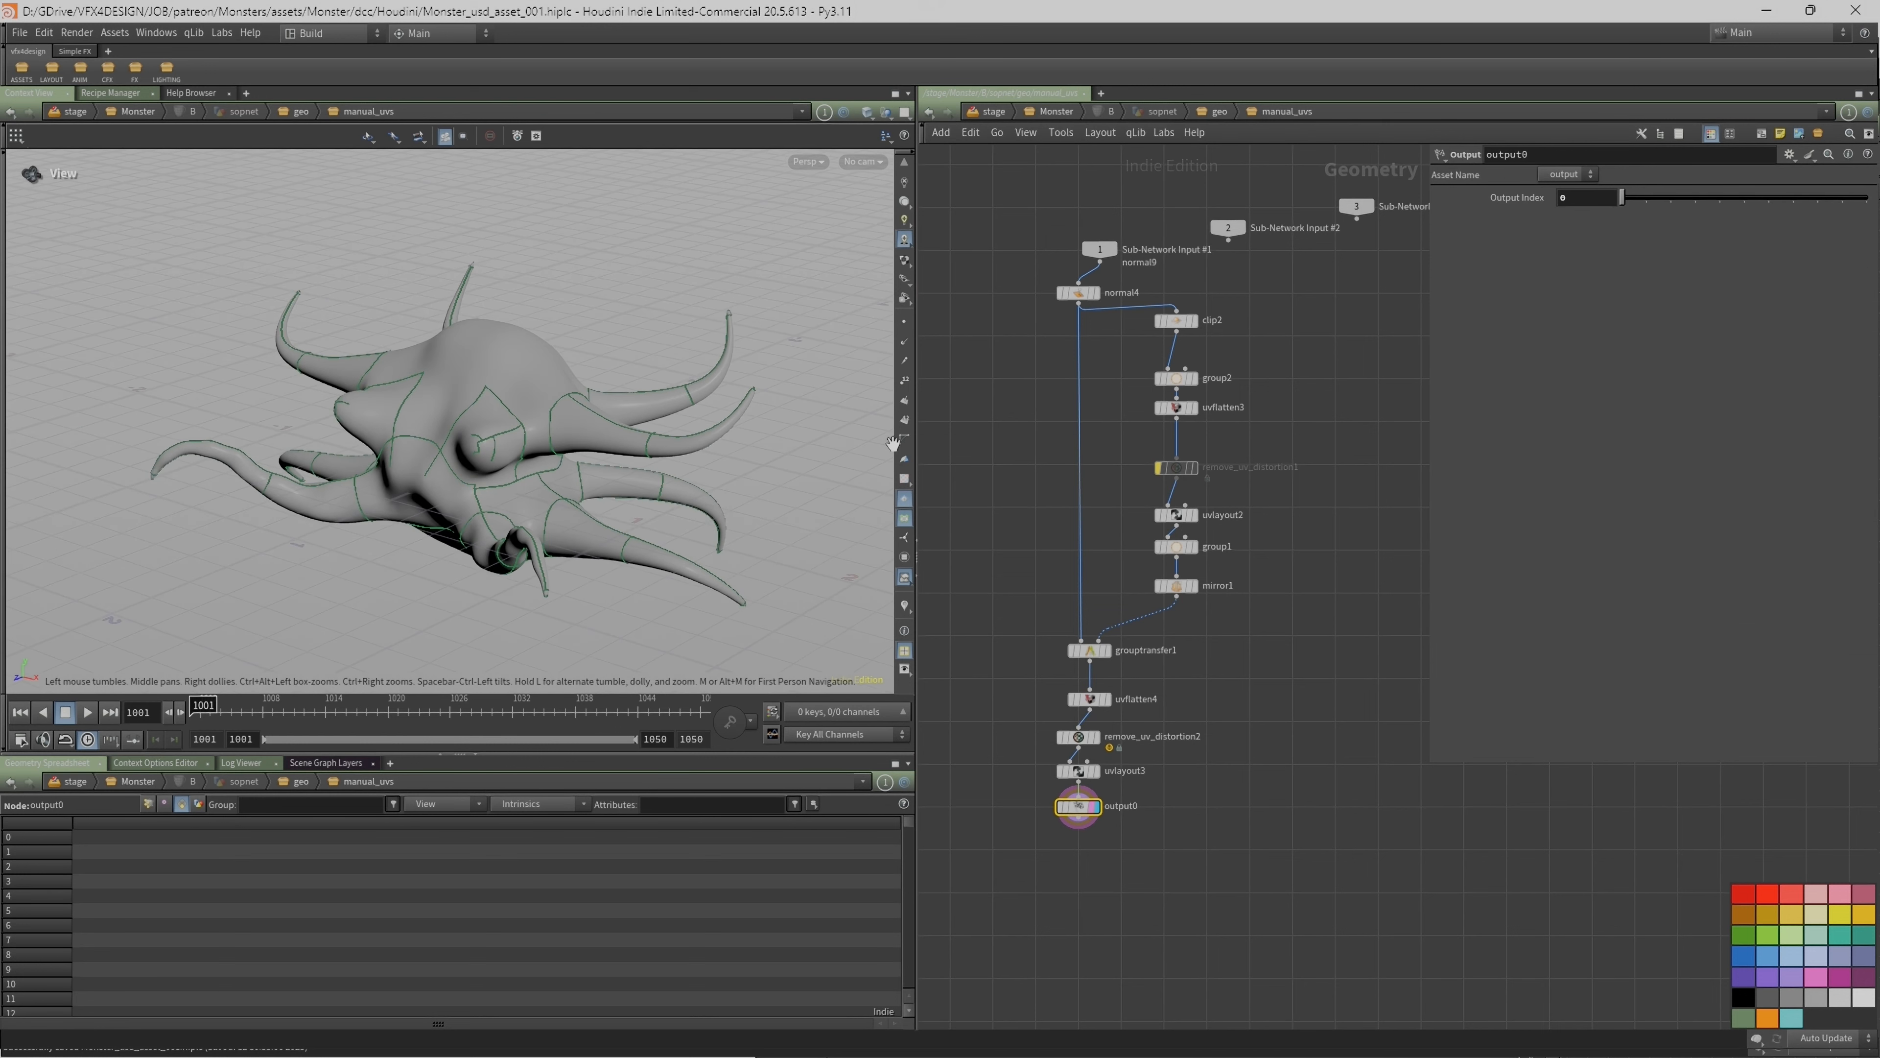
pyautogui.scroll(-2, 937, 595)
pyautogui.scroll(3, 904, 585)
# Step: Turn on the UV checker texture and examine output0's mapping in the perspective and UV views
pyautogui.click(904, 317)
pyautogui.click(904, 536)
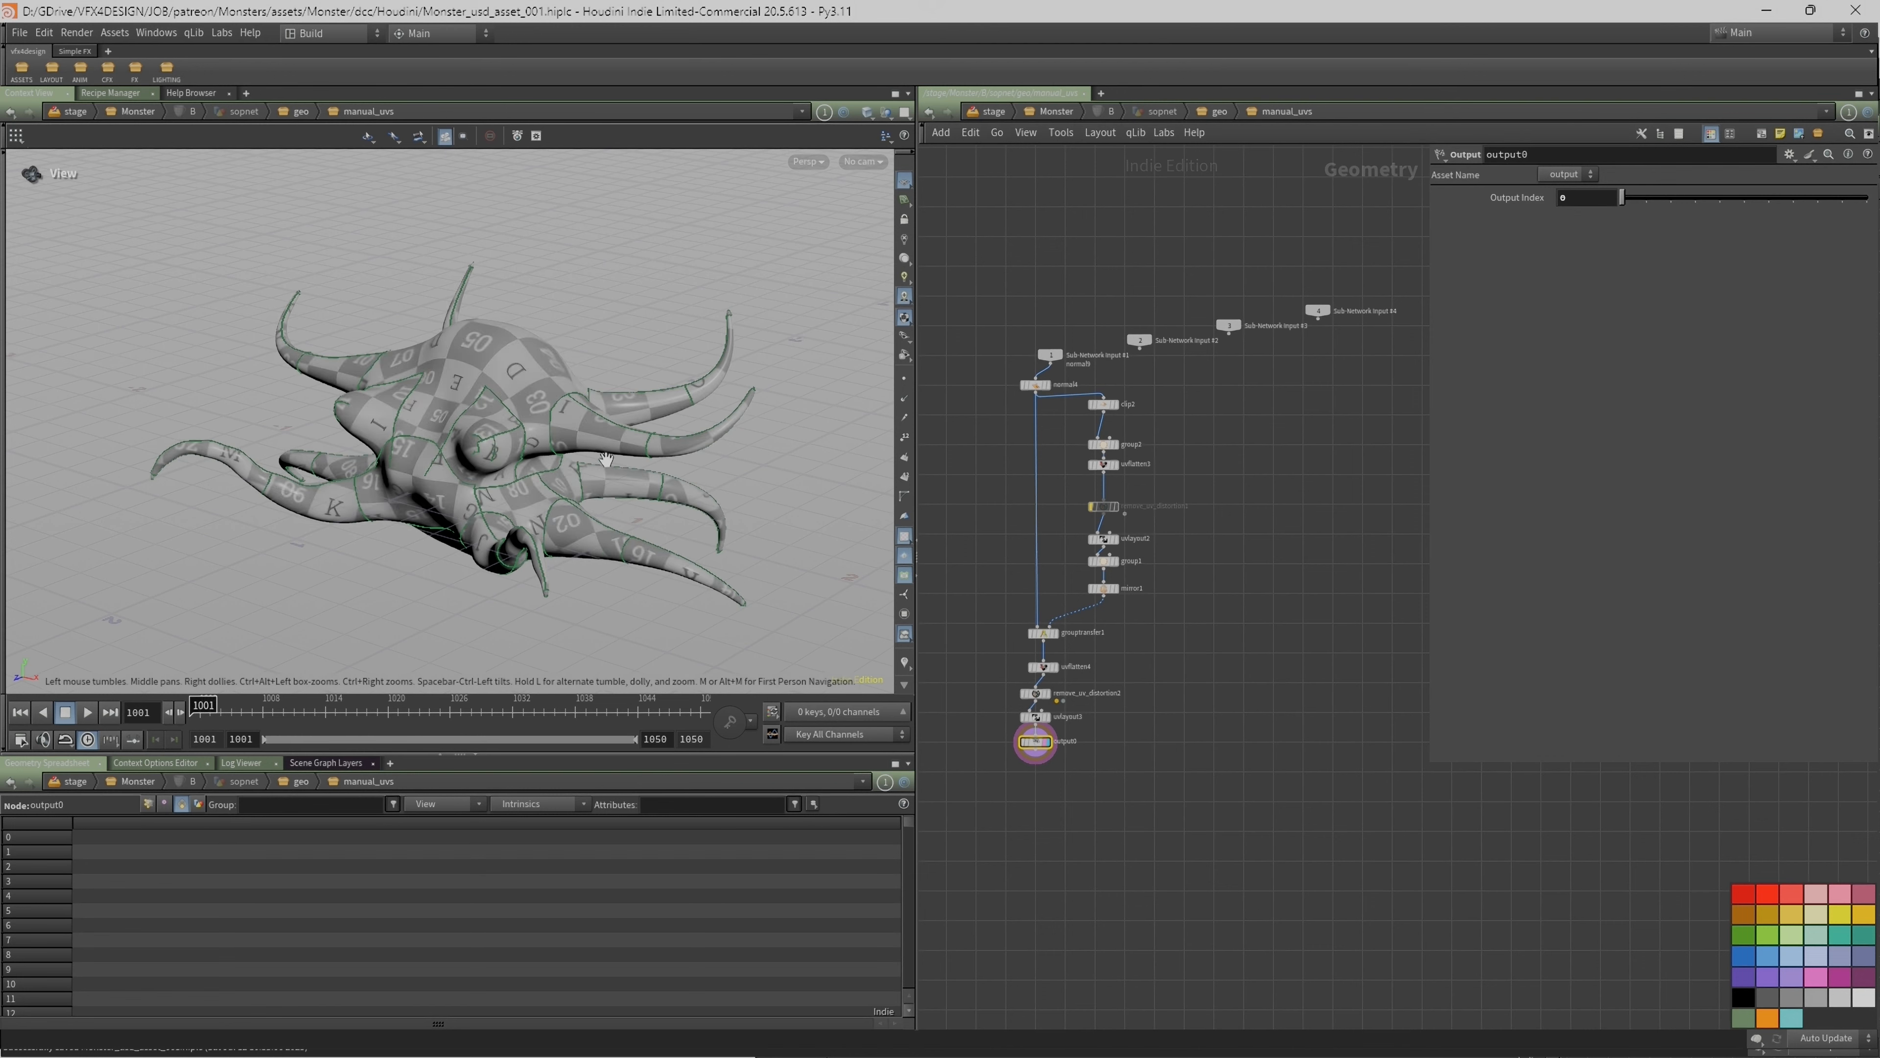
pyautogui.moveTo(601, 454); pyautogui.dragTo(661, 517)
pyautogui.moveTo(577, 461); pyautogui.dragTo(503, 456)
pyautogui.hotkey('space', '5')
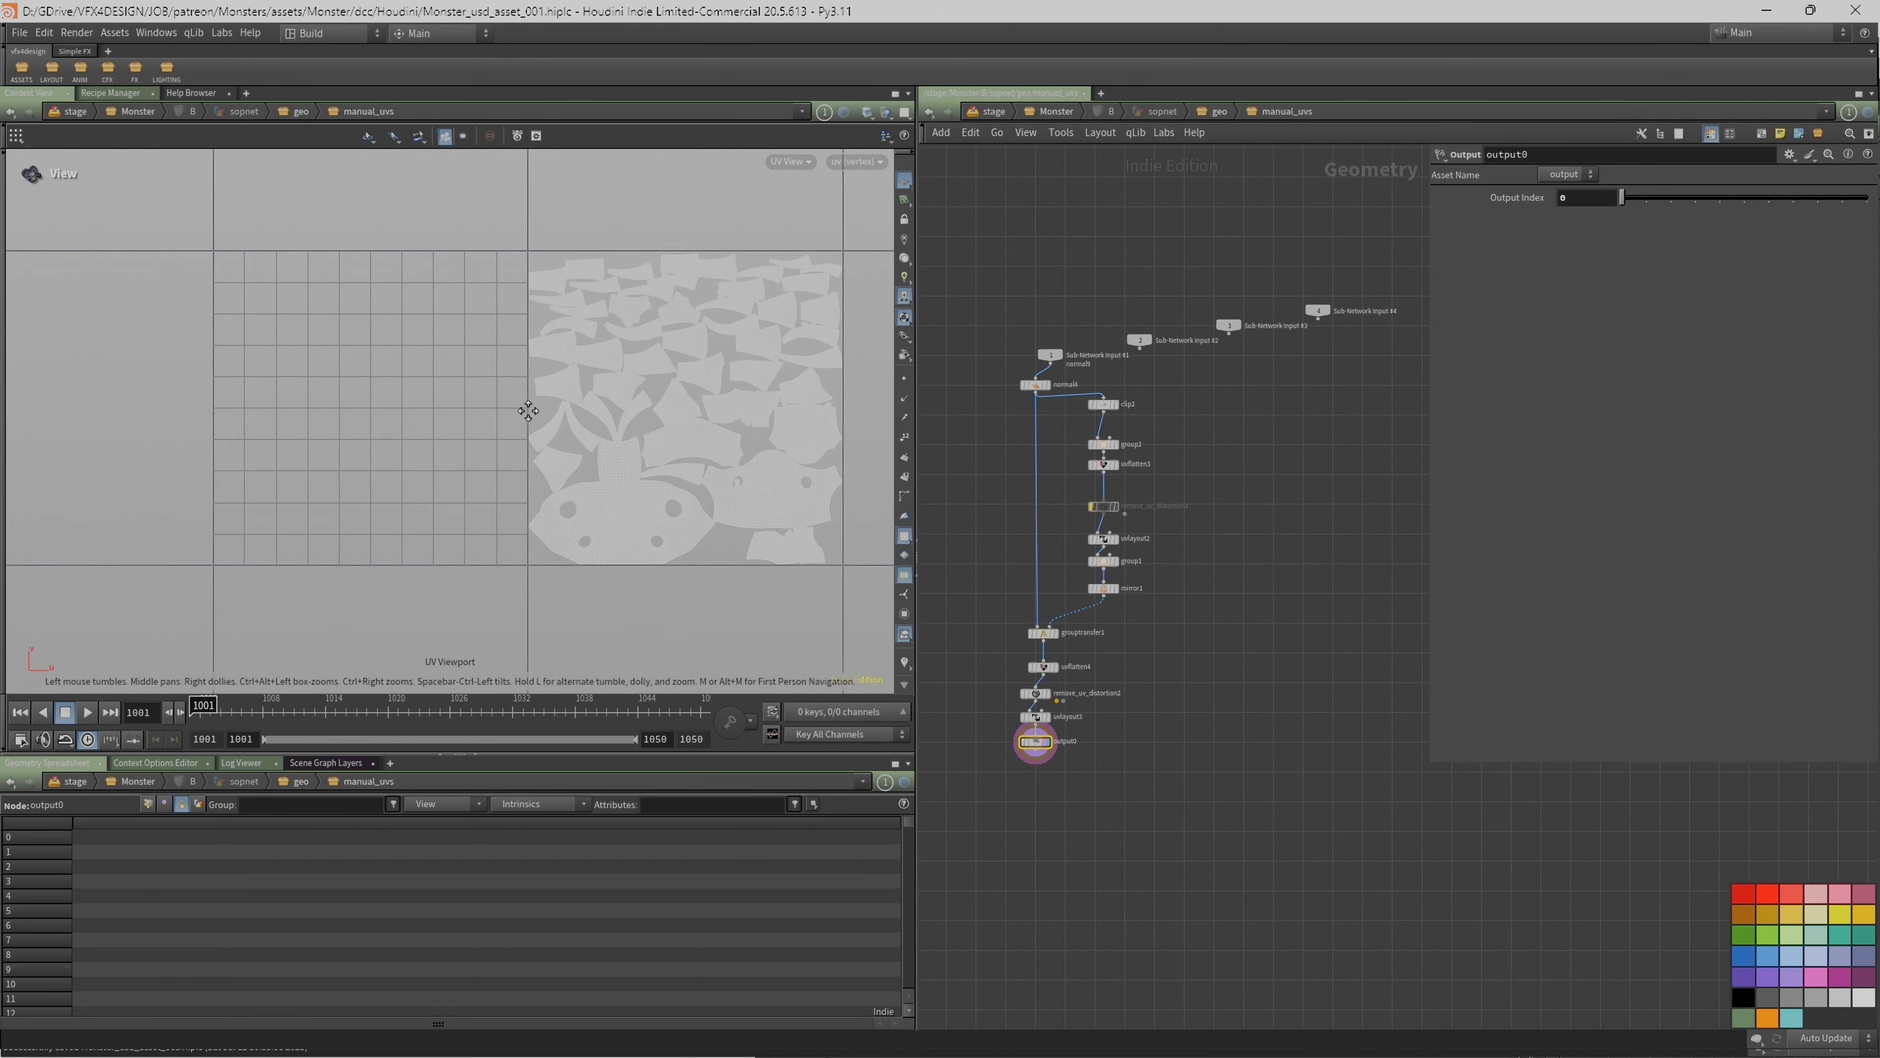
pyautogui.hotkey('space', '1')
# Step: Leave the manual_uvs subnetwork and display color6 with its parameters in the geo network
pyautogui.moveTo(1188, 687); pyautogui.dragTo(1300, 712, button='middle')
pyautogui.moveTo(1328, 816); pyautogui.dragTo(1131, 688)
pyautogui.moveTo(511, 414); pyautogui.dragTo(454, 393)
pyautogui.press('u')
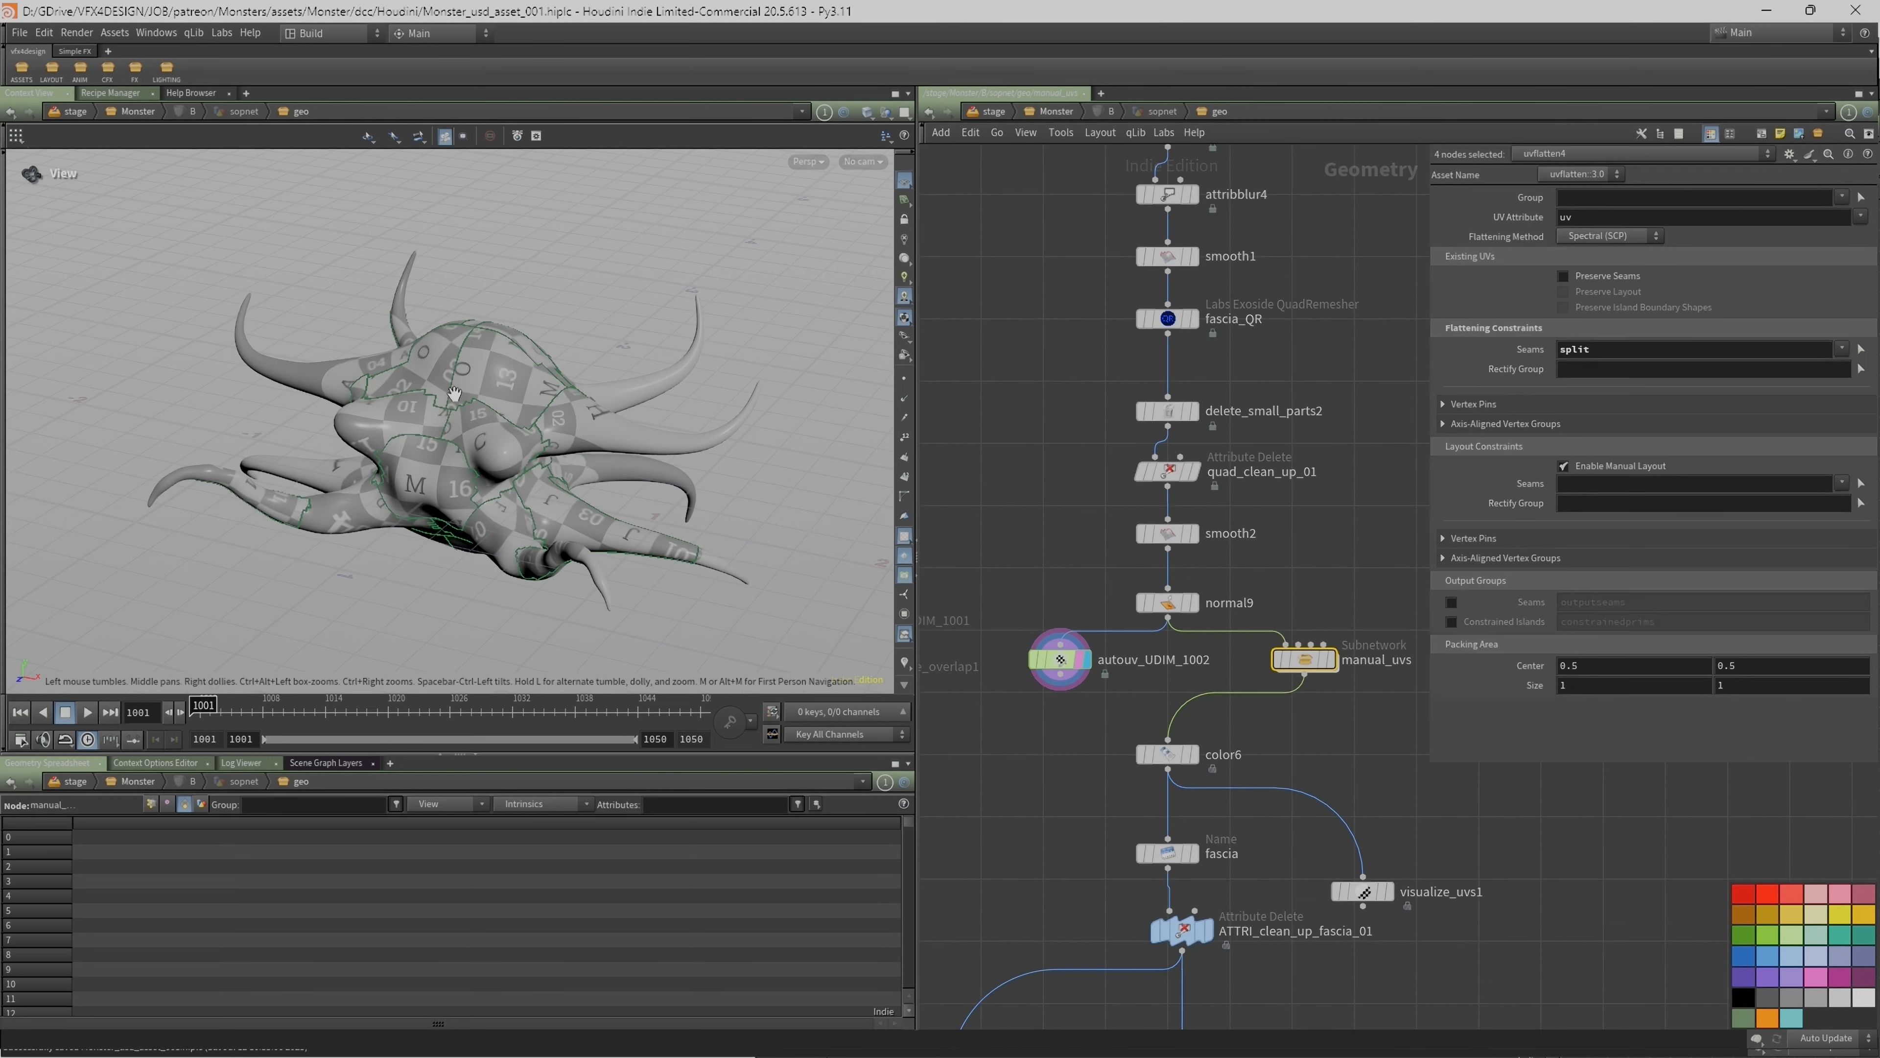
pyautogui.moveTo(1328, 623); pyautogui.dragTo(1185, 518, button='middle')
pyautogui.moveTo(1183, 581); pyautogui.dragTo(1234, 400, button='middle')
pyautogui.click(1108, 494)
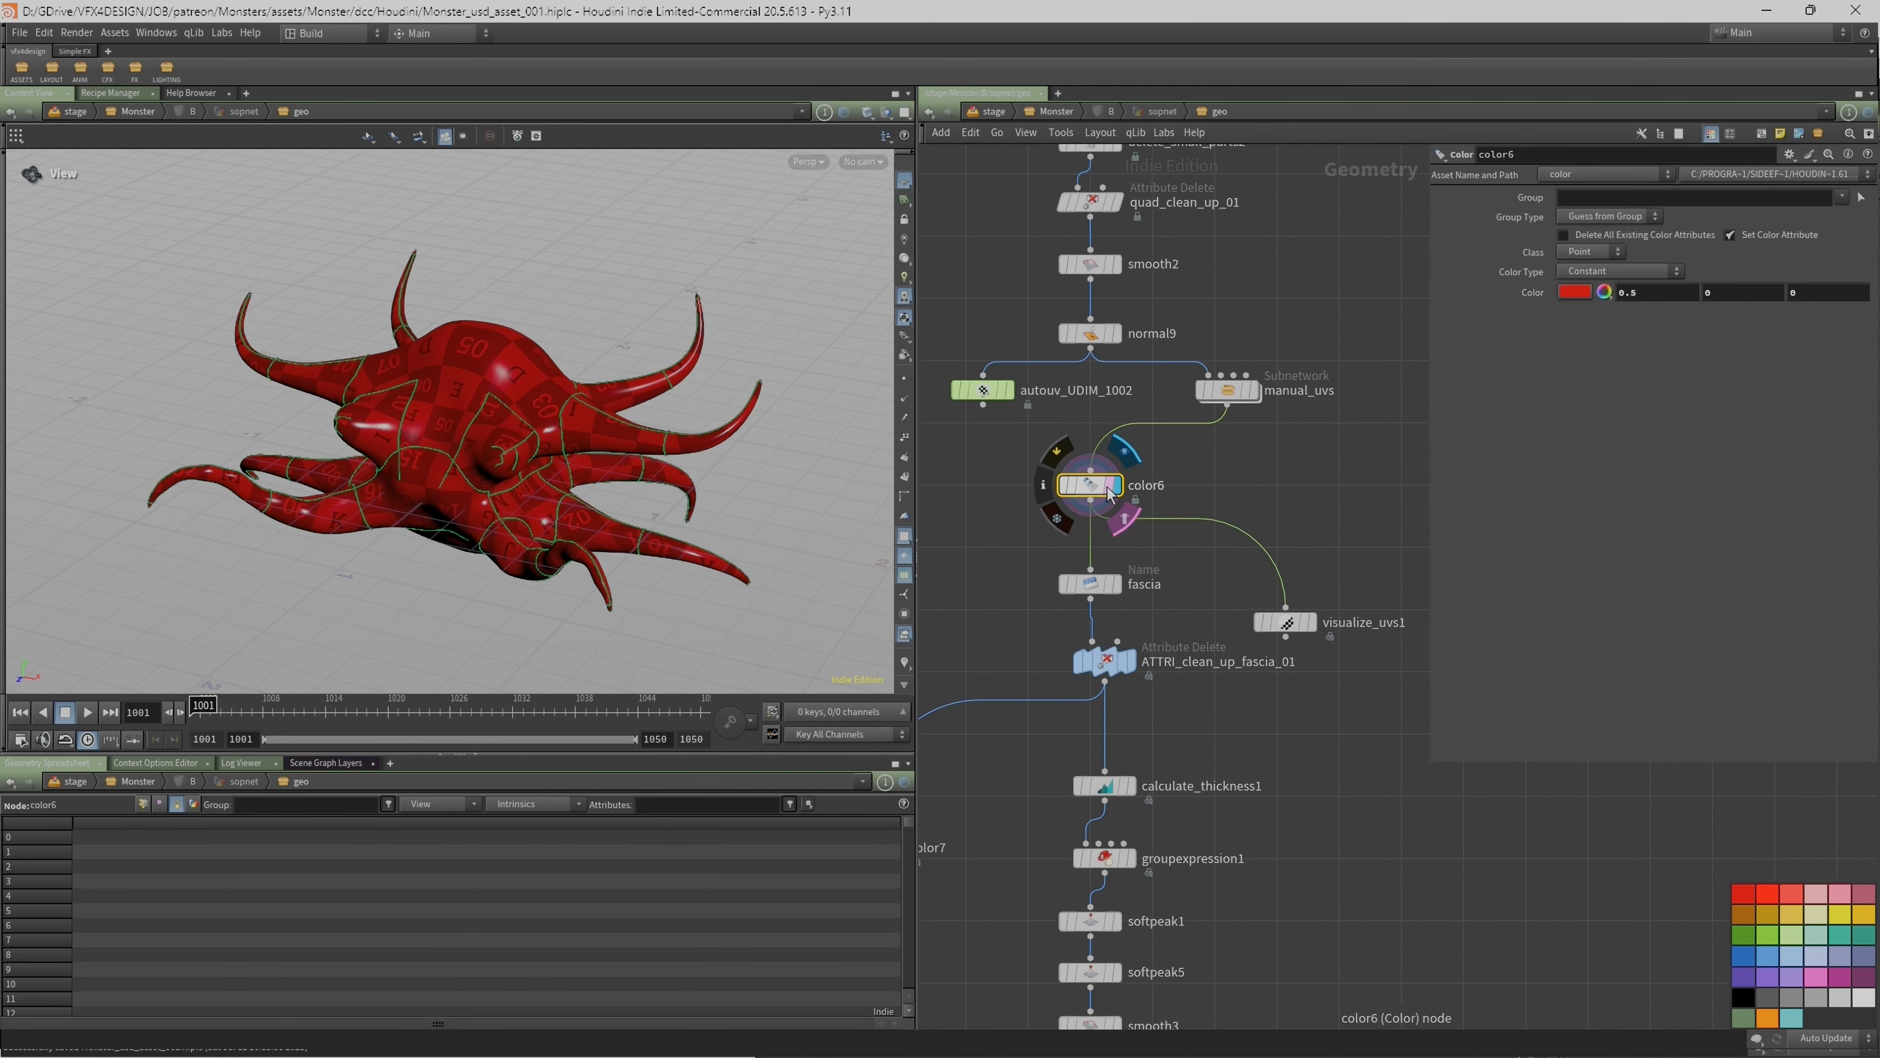
# Step: Turn off the UV checker texture and the UV seam overlay on the red fascia mesh
pyautogui.scroll(-2, 1122, 592)
pyautogui.moveTo(973, 520); pyautogui.dragTo(1088, 484, button='middle')
pyautogui.scroll(1, 1088, 482)
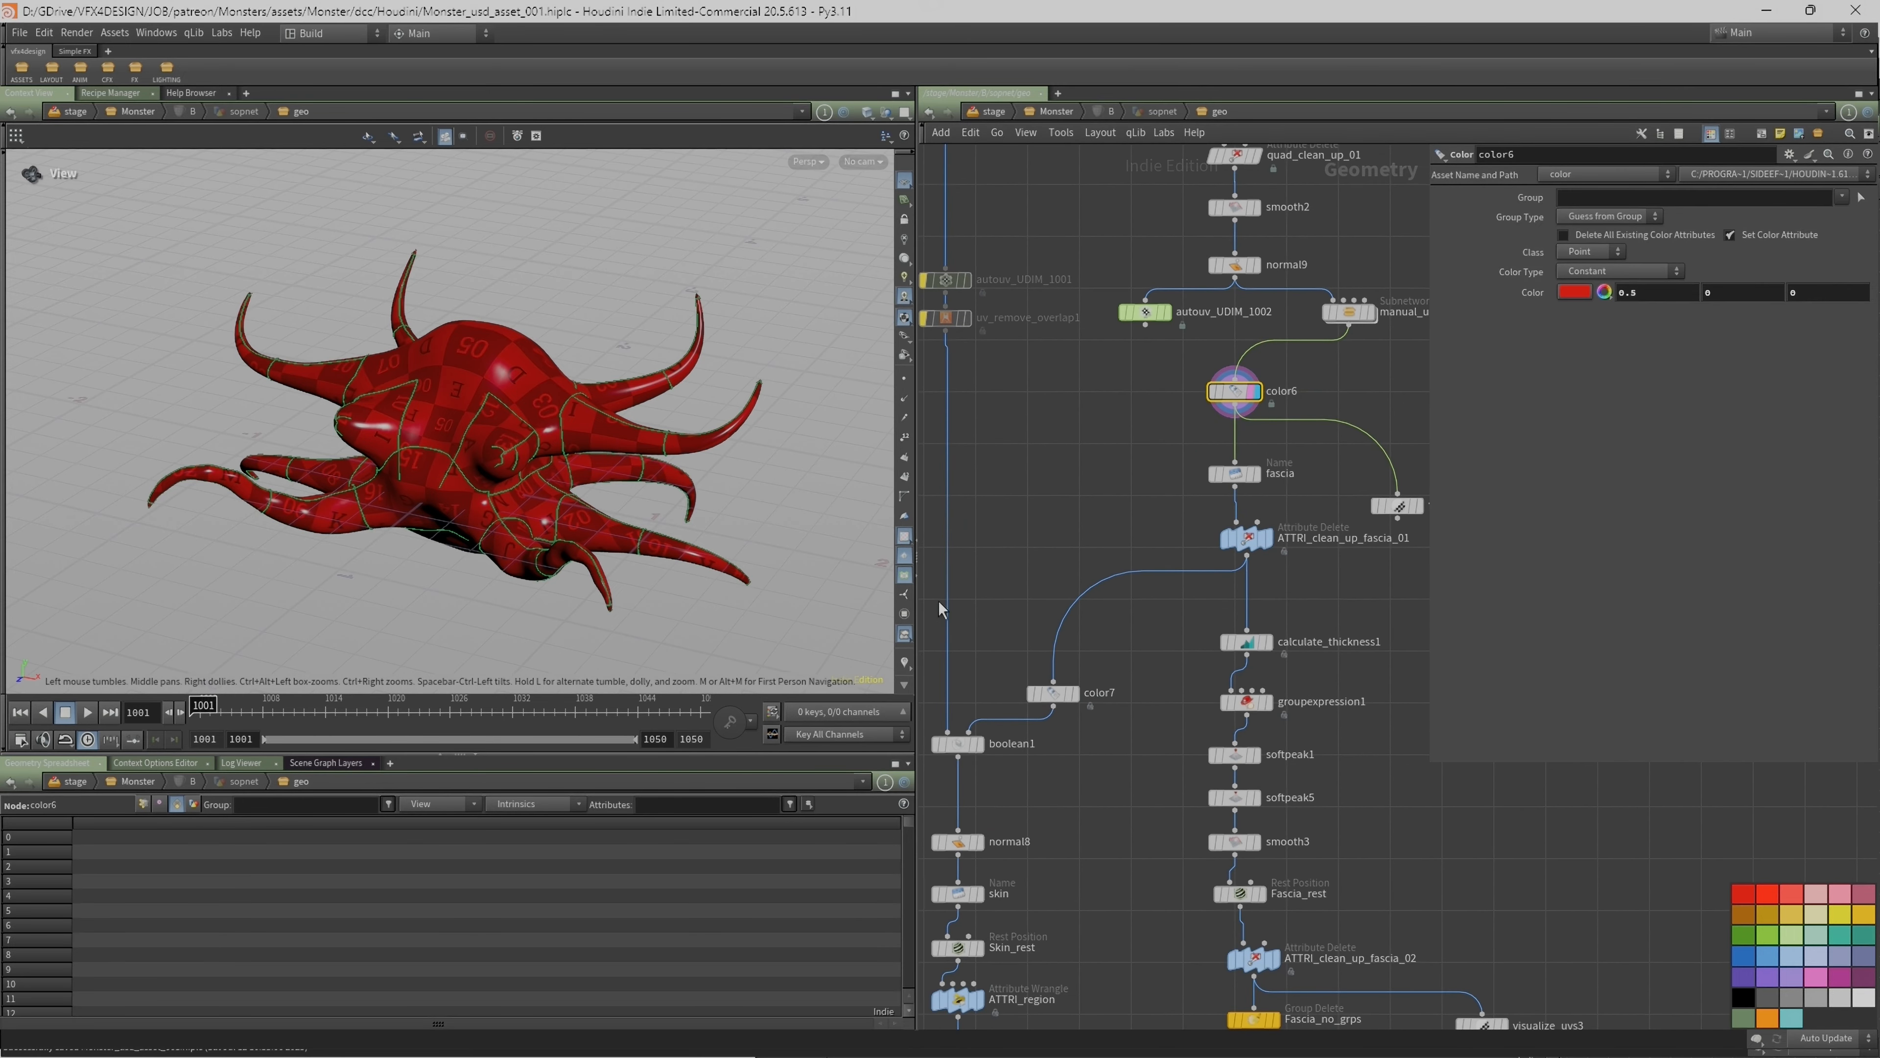
pyautogui.moveTo(964, 675); pyautogui.dragTo(1008, 670, button='middle')
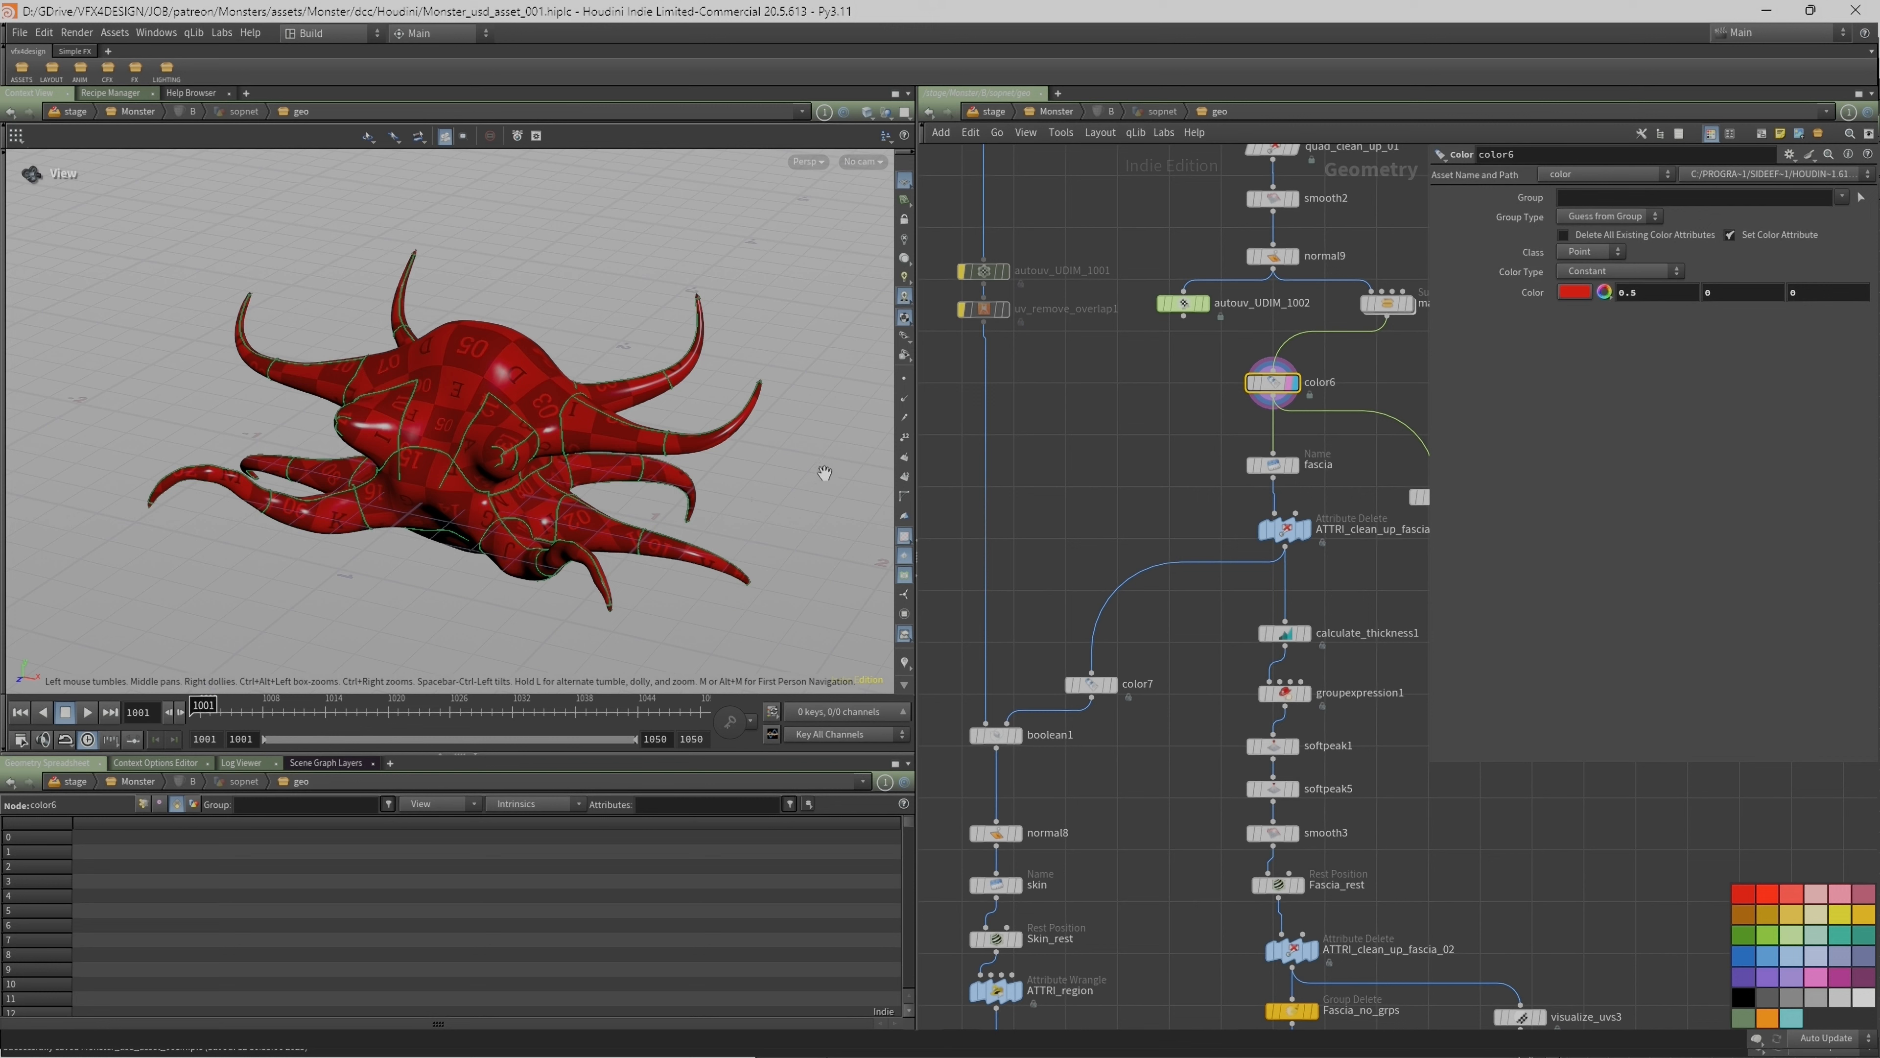
pyautogui.click(905, 557)
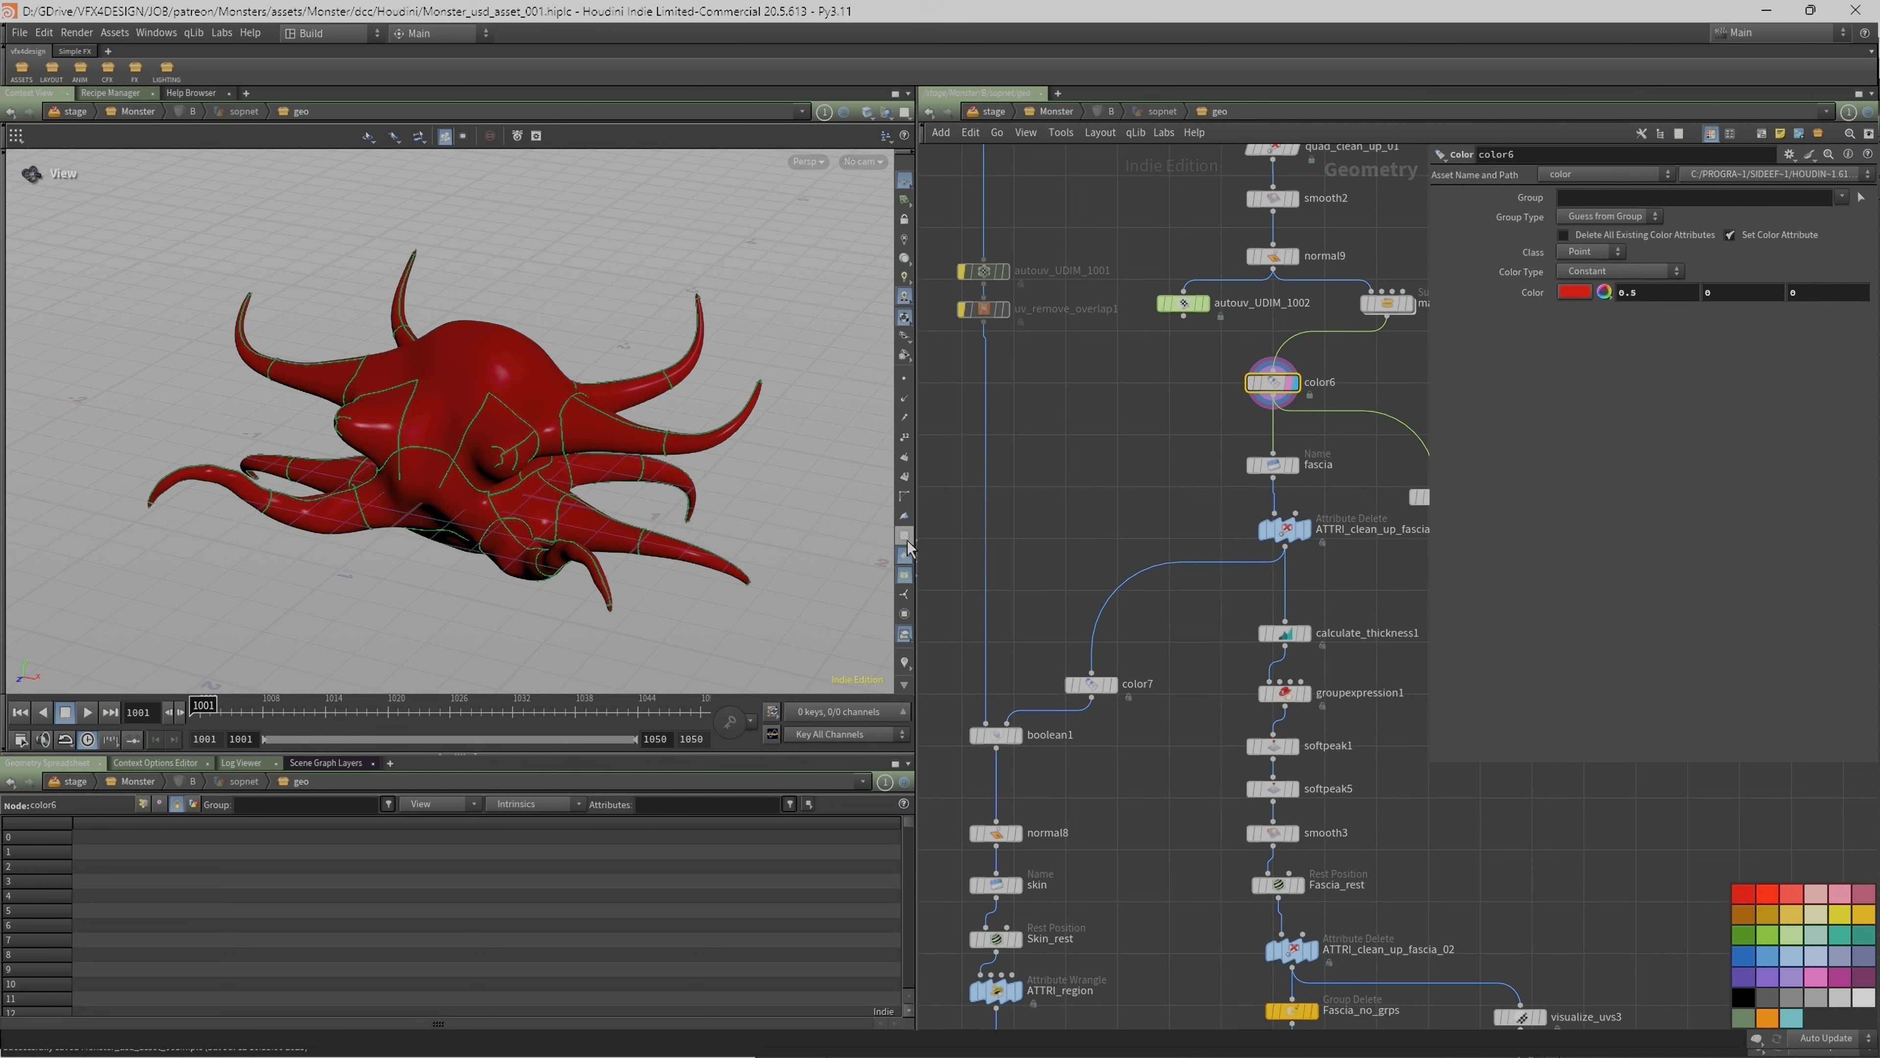
pyautogui.click(904, 585)
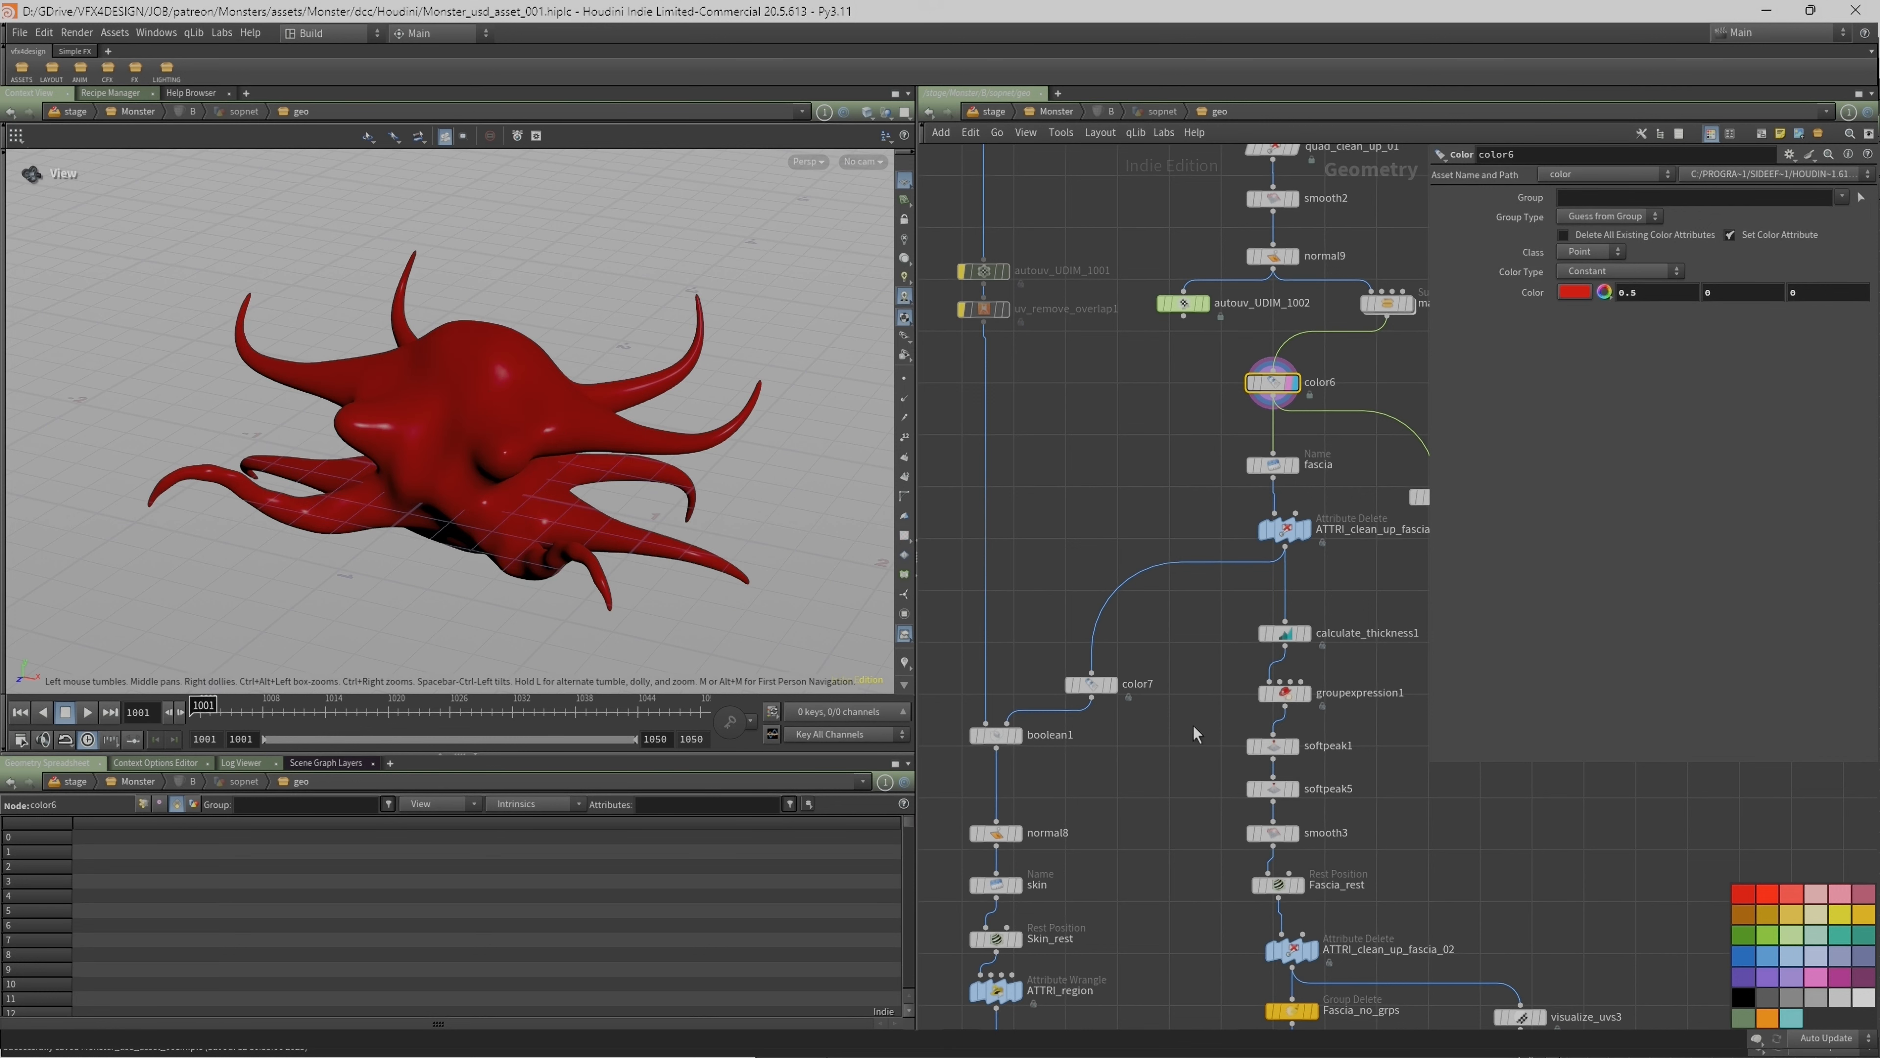
# Step: Line up ATTRI_clean_up_fascia_01 under the fascia name node, and display fascia with its geometry info
pyautogui.moveTo(1193, 733); pyautogui.dragTo(1196, 721, button='middle')
pyautogui.moveTo(1308, 524); pyautogui.dragTo(1294, 533)
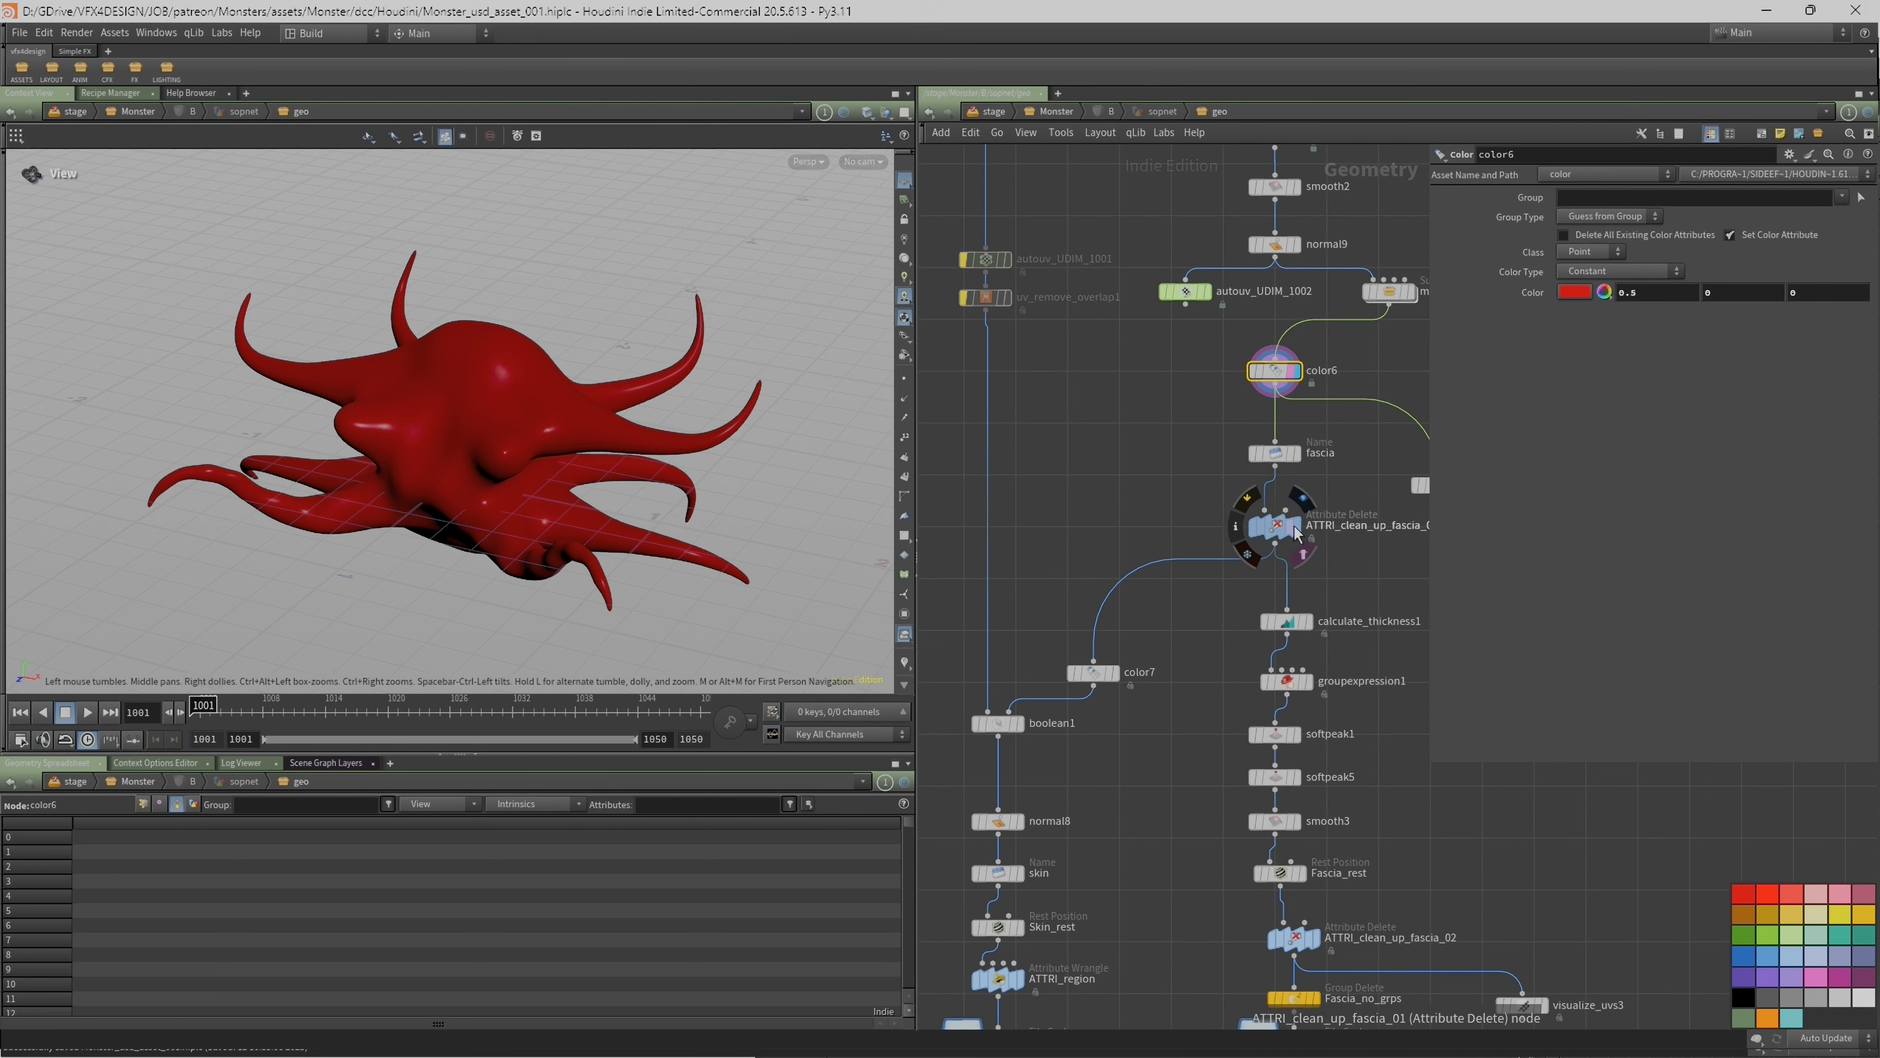
pyautogui.click(1284, 453)
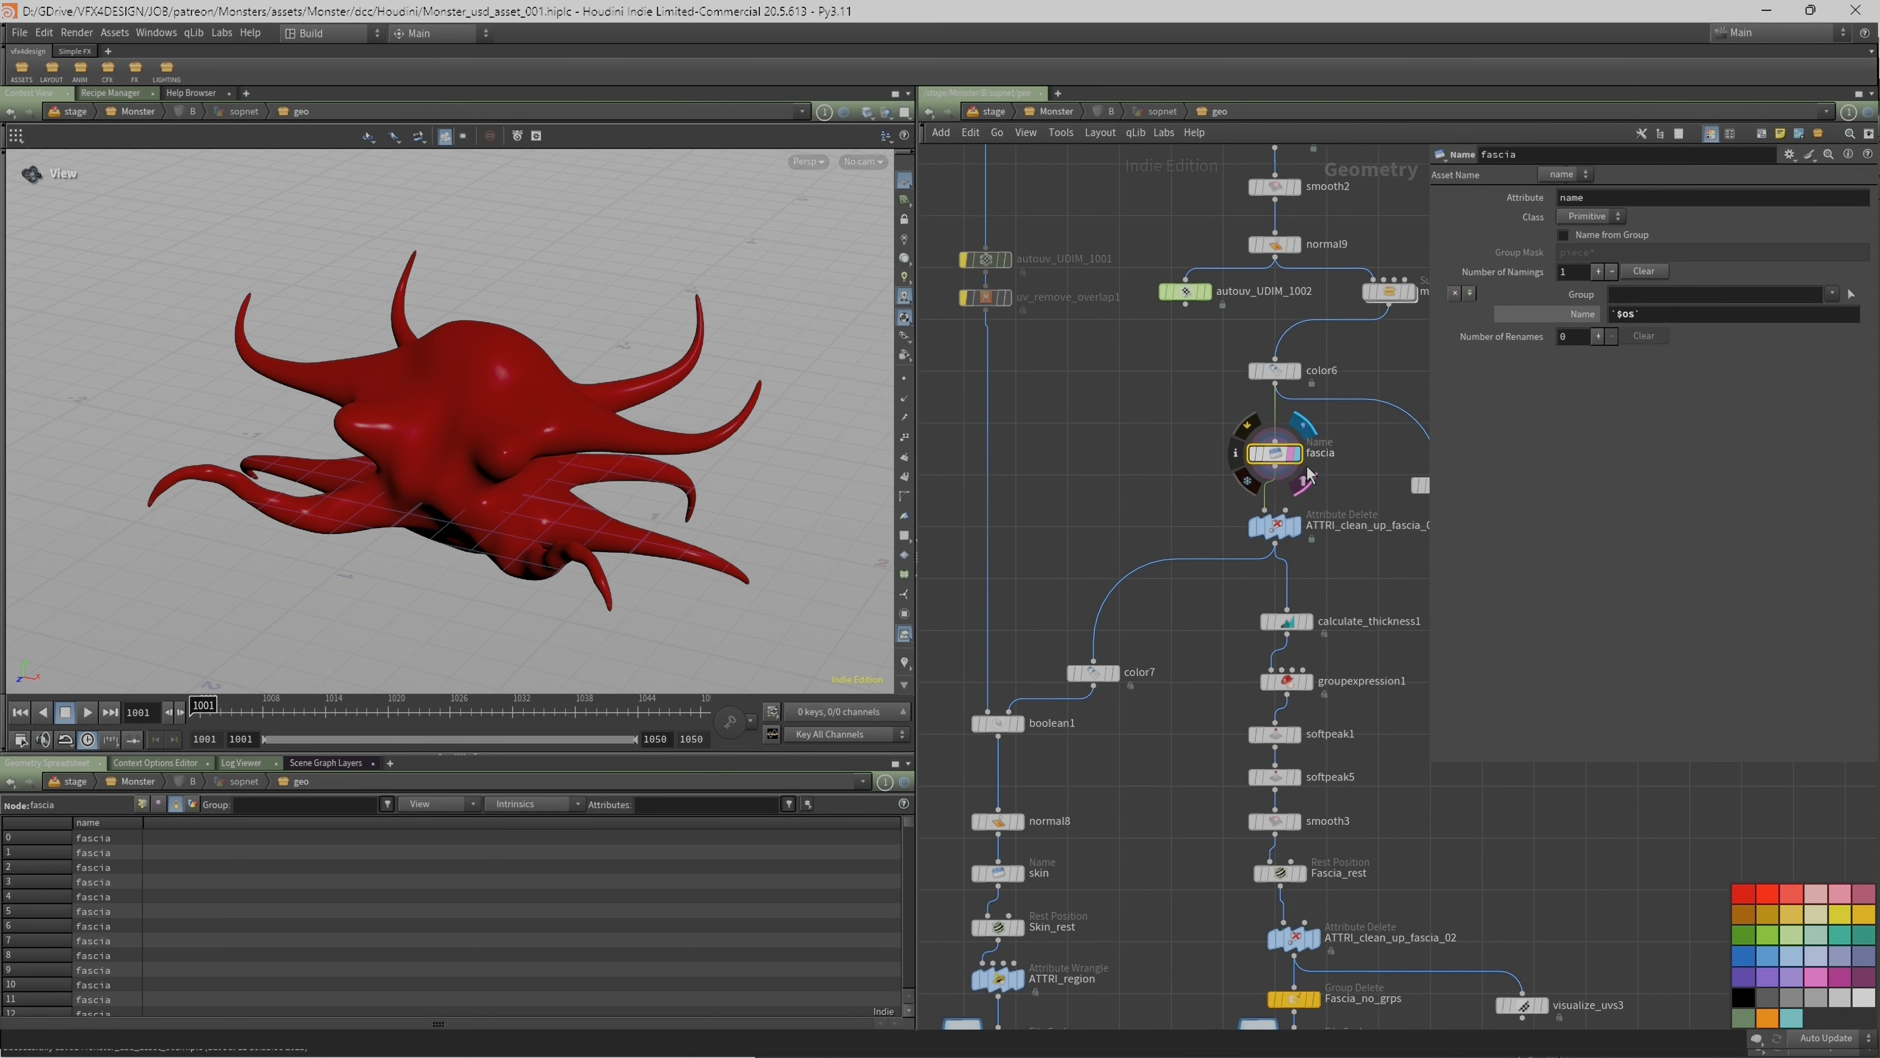
pyautogui.moveTo(1309, 474); pyautogui.dragTo(1261, 463, button='middle')
pyautogui.middleClick(1221, 454)
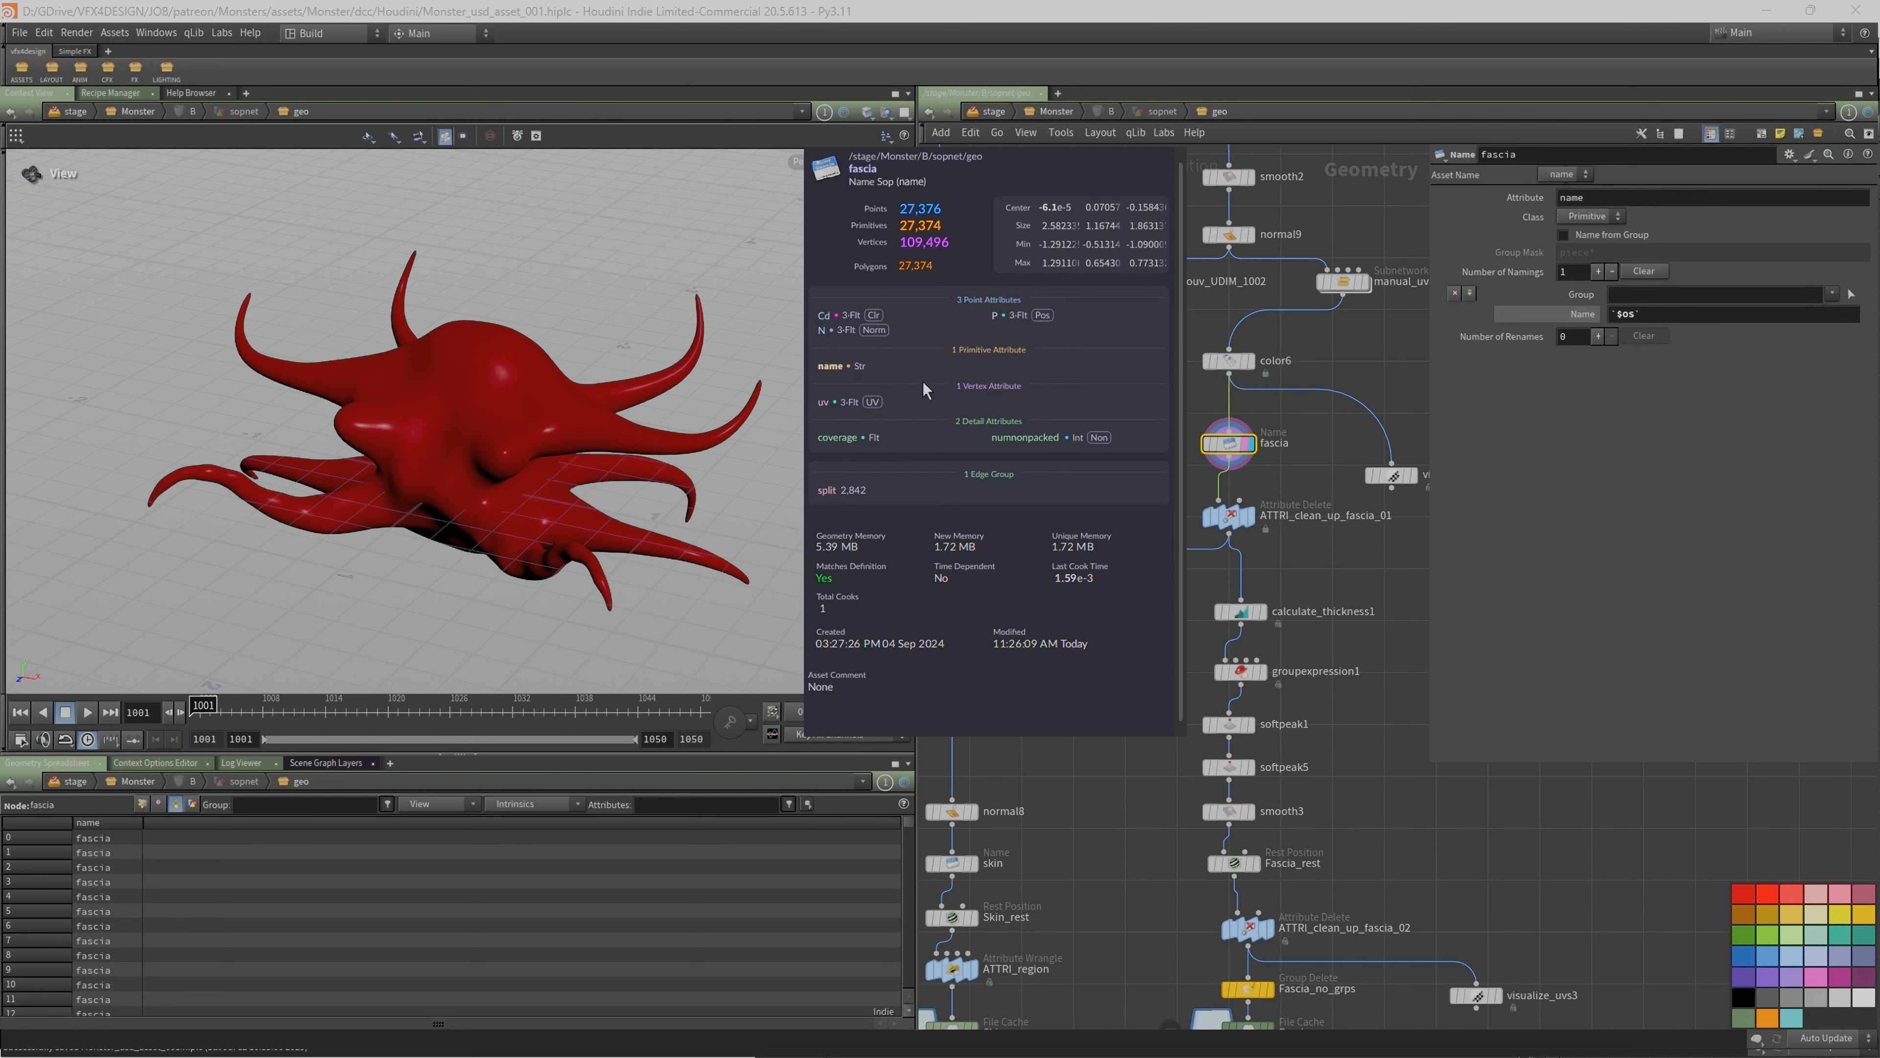
# Step: Display ATTRI_clean_up_fascia_01 and enable its Detail Attributes filter, comparing the node's attribute info around the change
pyautogui.moveTo(1248, 527)
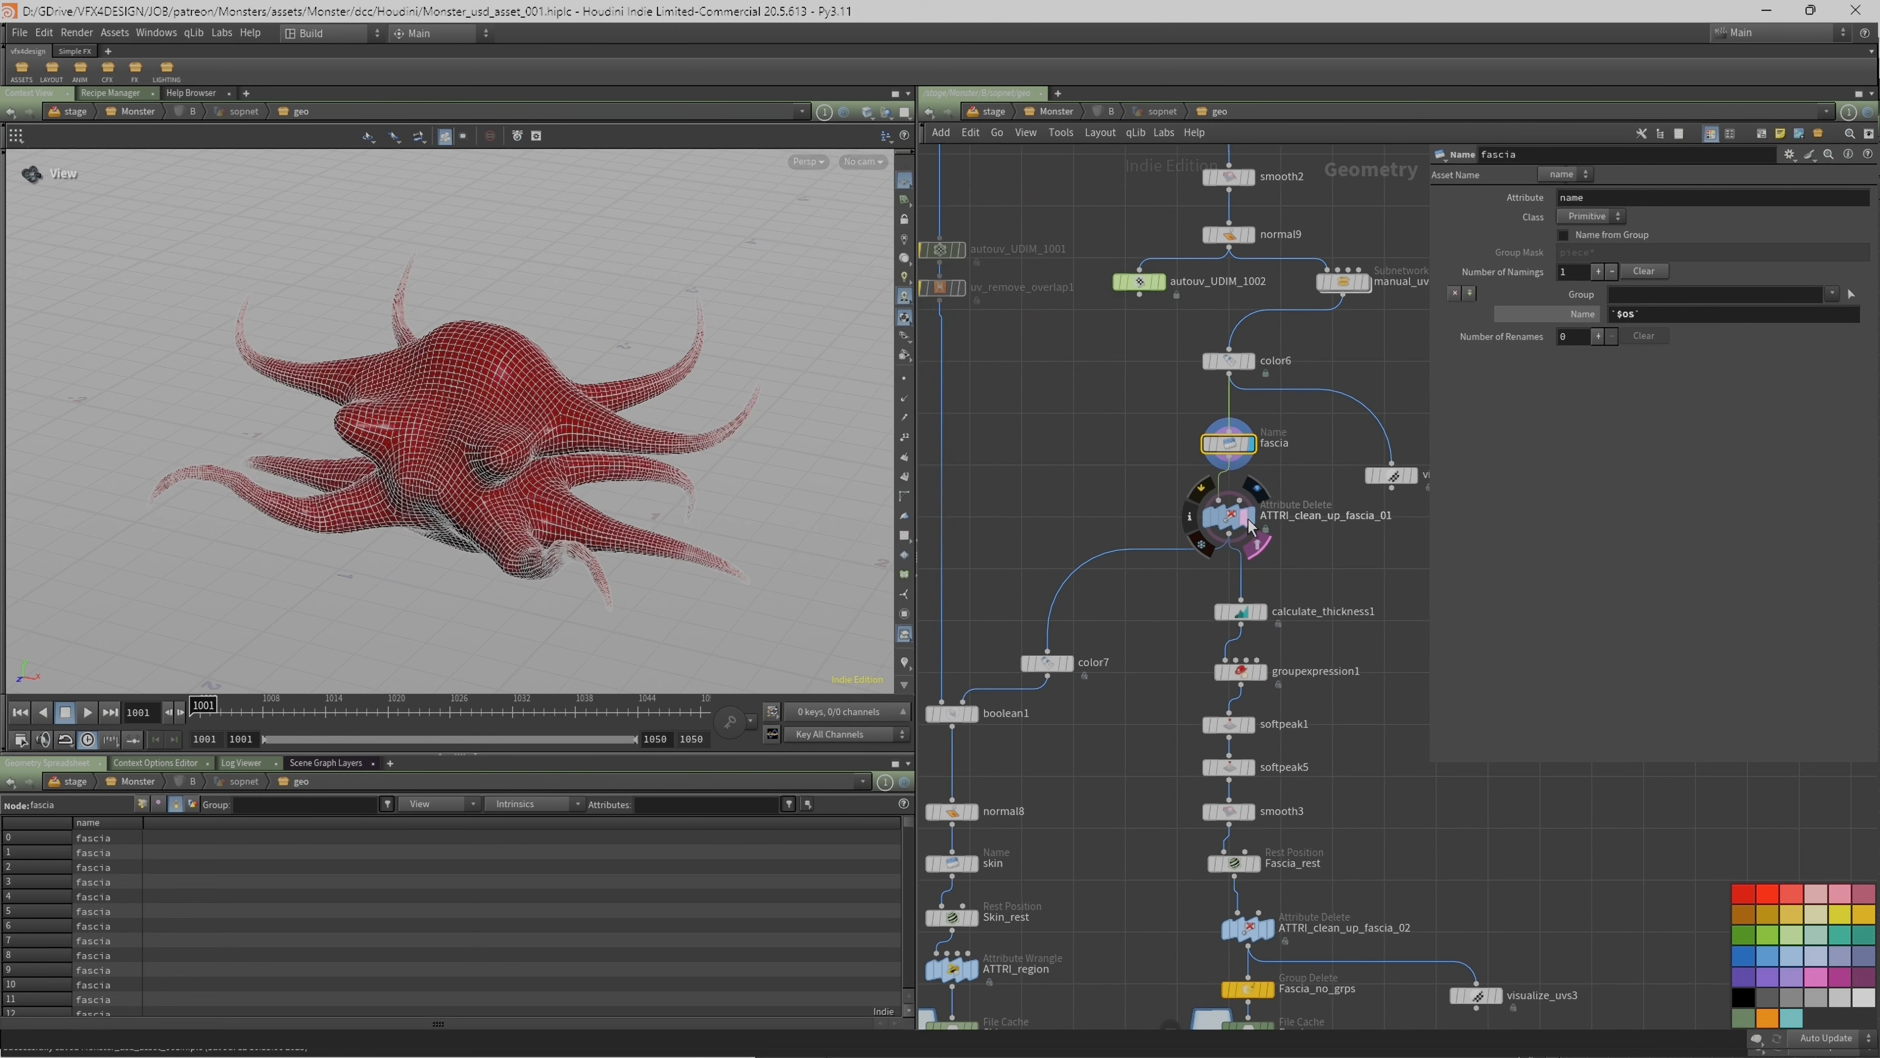
pyautogui.click(1232, 526)
pyautogui.middleClick(1226, 527)
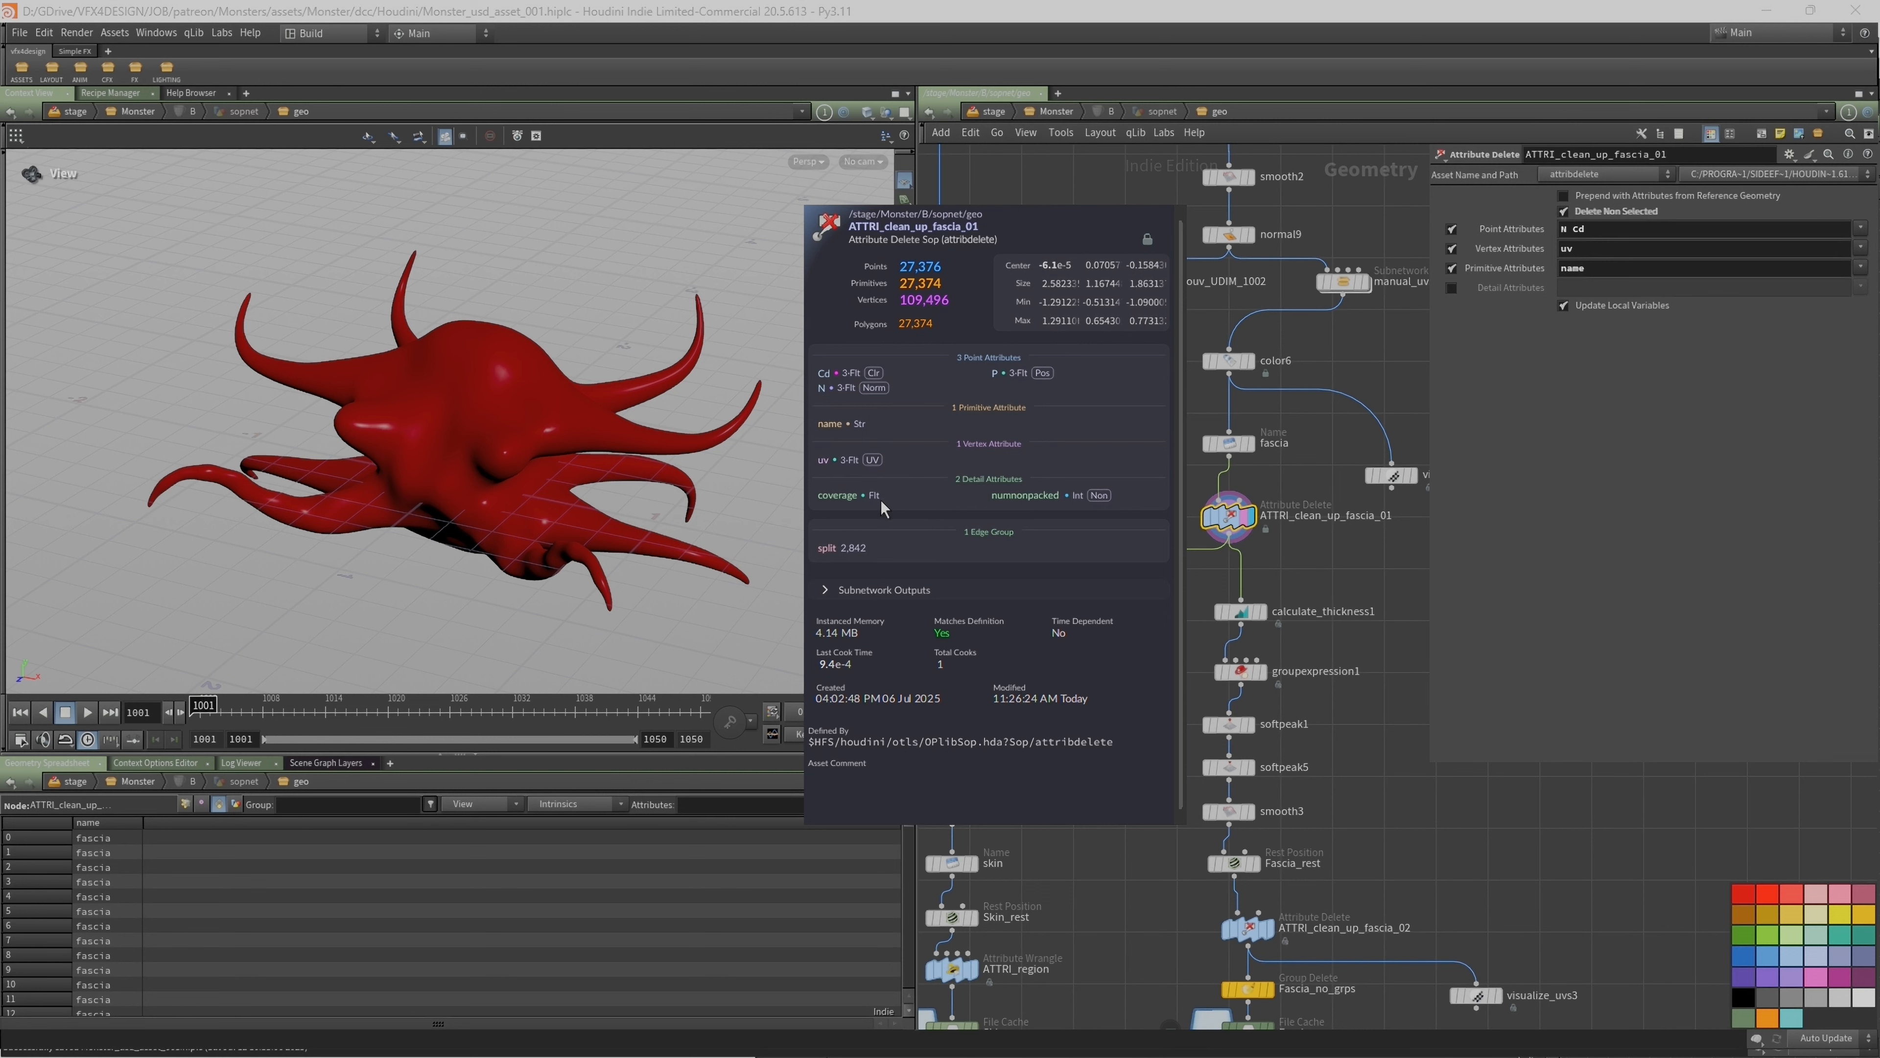
pyautogui.click(1452, 287)
pyautogui.middleClick(1231, 528)
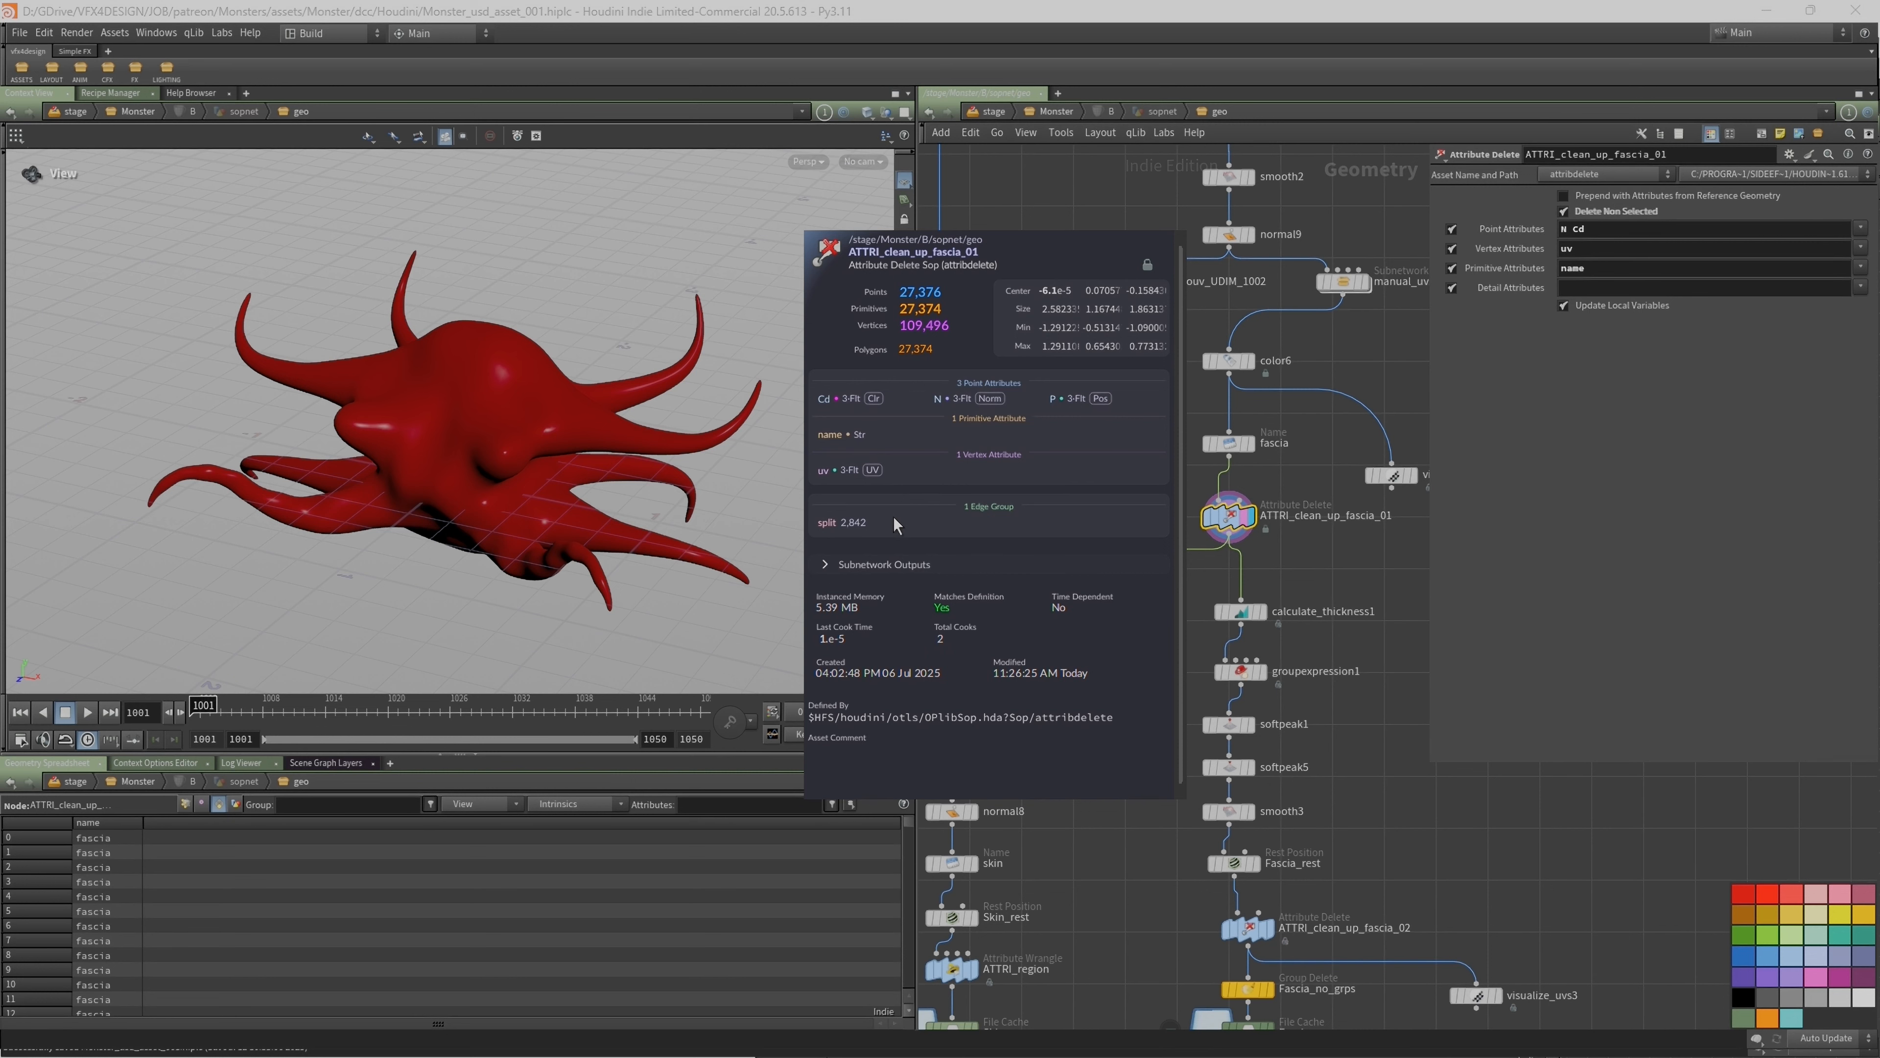
# Step: Line up calculate_thickness1 beneath ATTRI_clean_up_fascia_01 and display it with its parameters
pyautogui.moveTo(1120, 696); pyautogui.dragTo(1144, 540, button='middle')
pyautogui.moveTo(1279, 448)
pyautogui.moveTo(1266, 453); pyautogui.dragTo(1254, 520)
pyautogui.moveTo(1255, 528); pyautogui.dragTo(1195, 510, button='middle')
pyautogui.click(1212, 450)
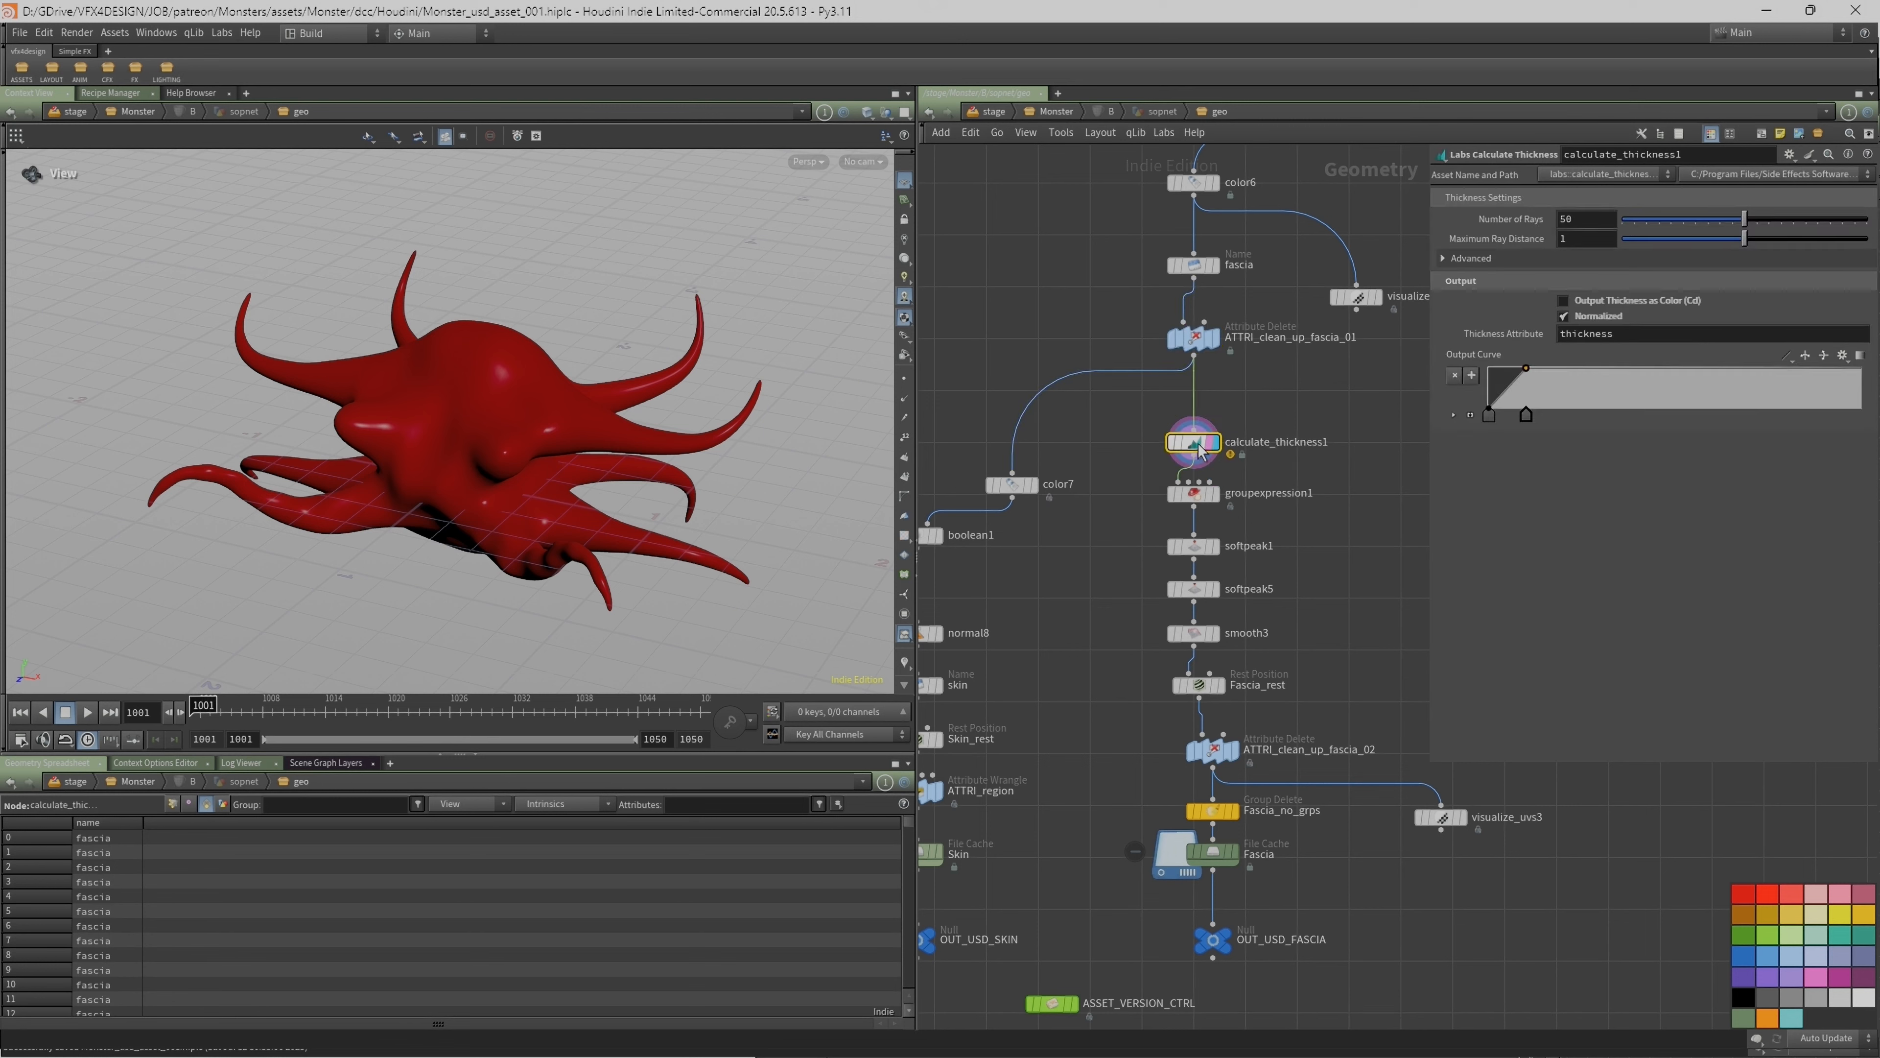
# Step: Display groupexpression1 and examine its nopeak point group and the thickness VEXpression on the mesh
pyautogui.click(1220, 504)
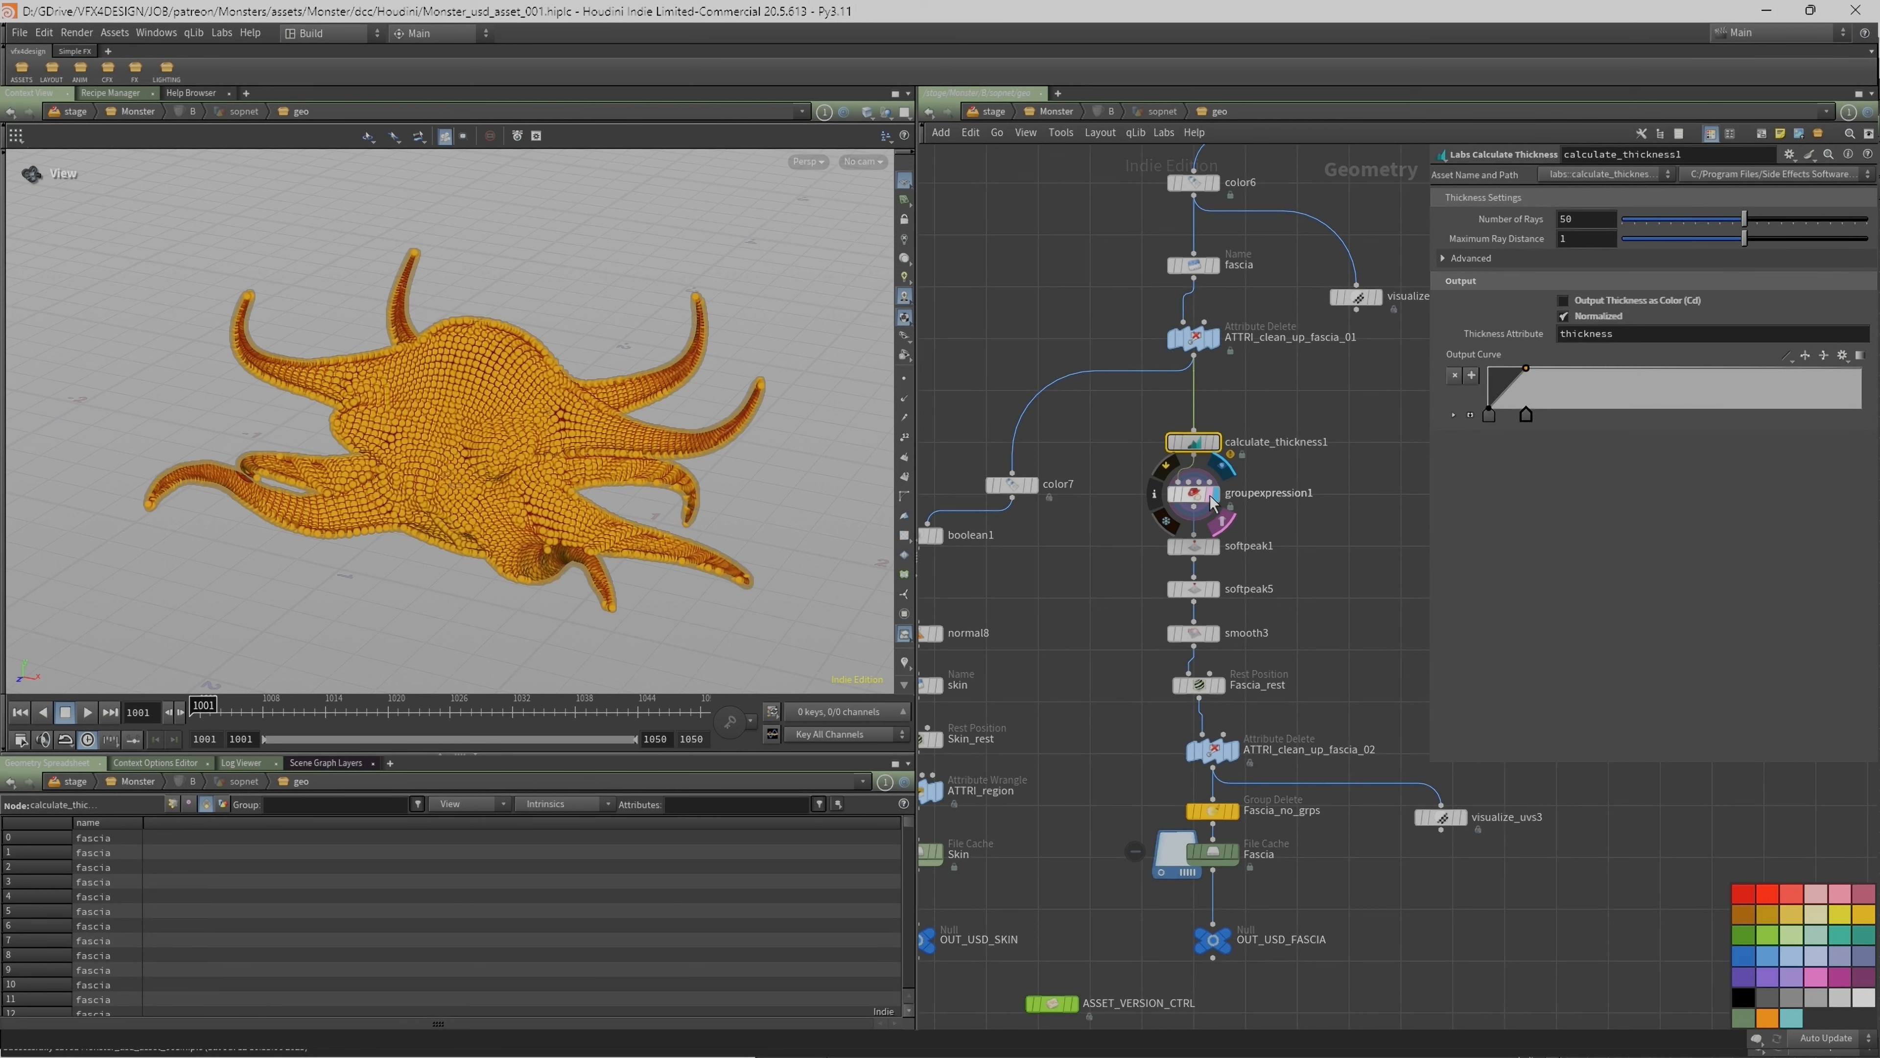
pyautogui.click(1203, 494)
pyautogui.moveTo(589, 430); pyautogui.dragTo(629, 474)
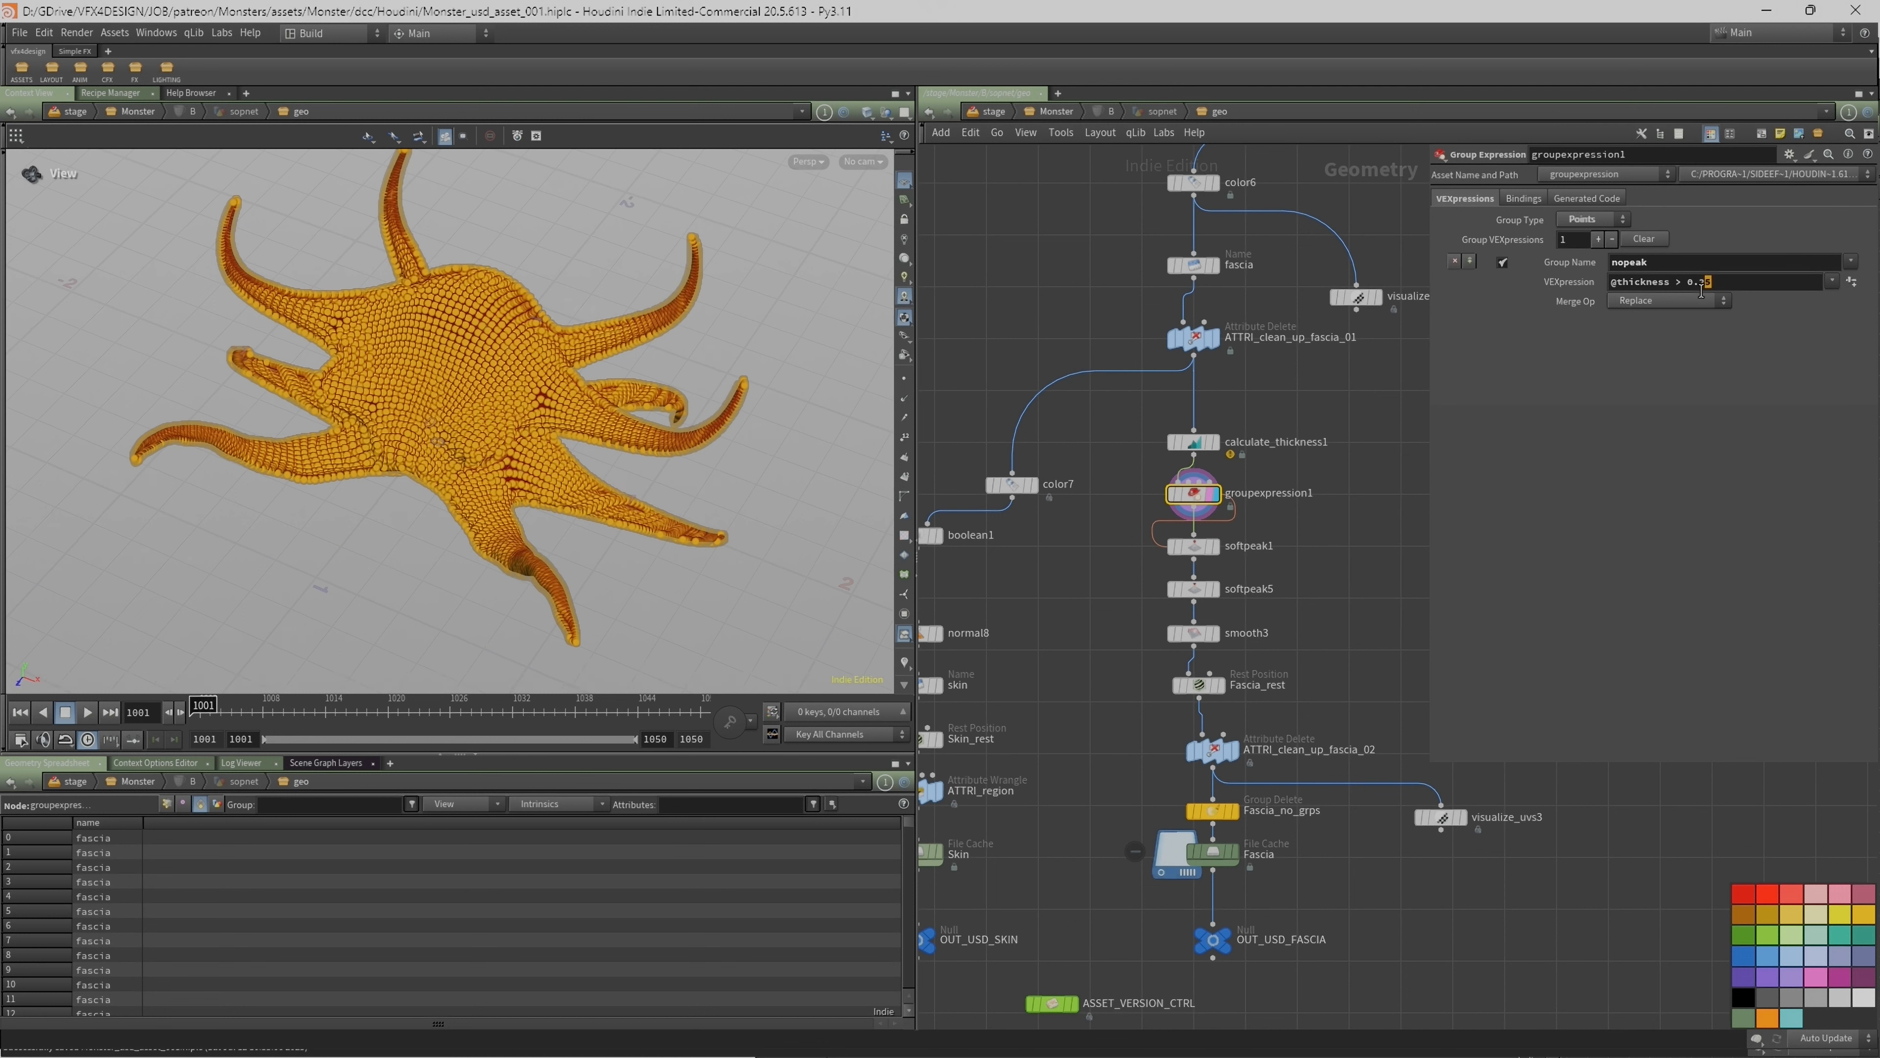
pyautogui.moveTo(1705, 287); pyautogui.dragTo(60, 326, button='middle')
# Step: Compare the mesh with softpeak1 and softpeak5 bypassed and active, and display smooth3
pyautogui.click(1214, 546)
pyautogui.click(1196, 548)
pyautogui.click(1168, 522)
pyautogui.click(1169, 524)
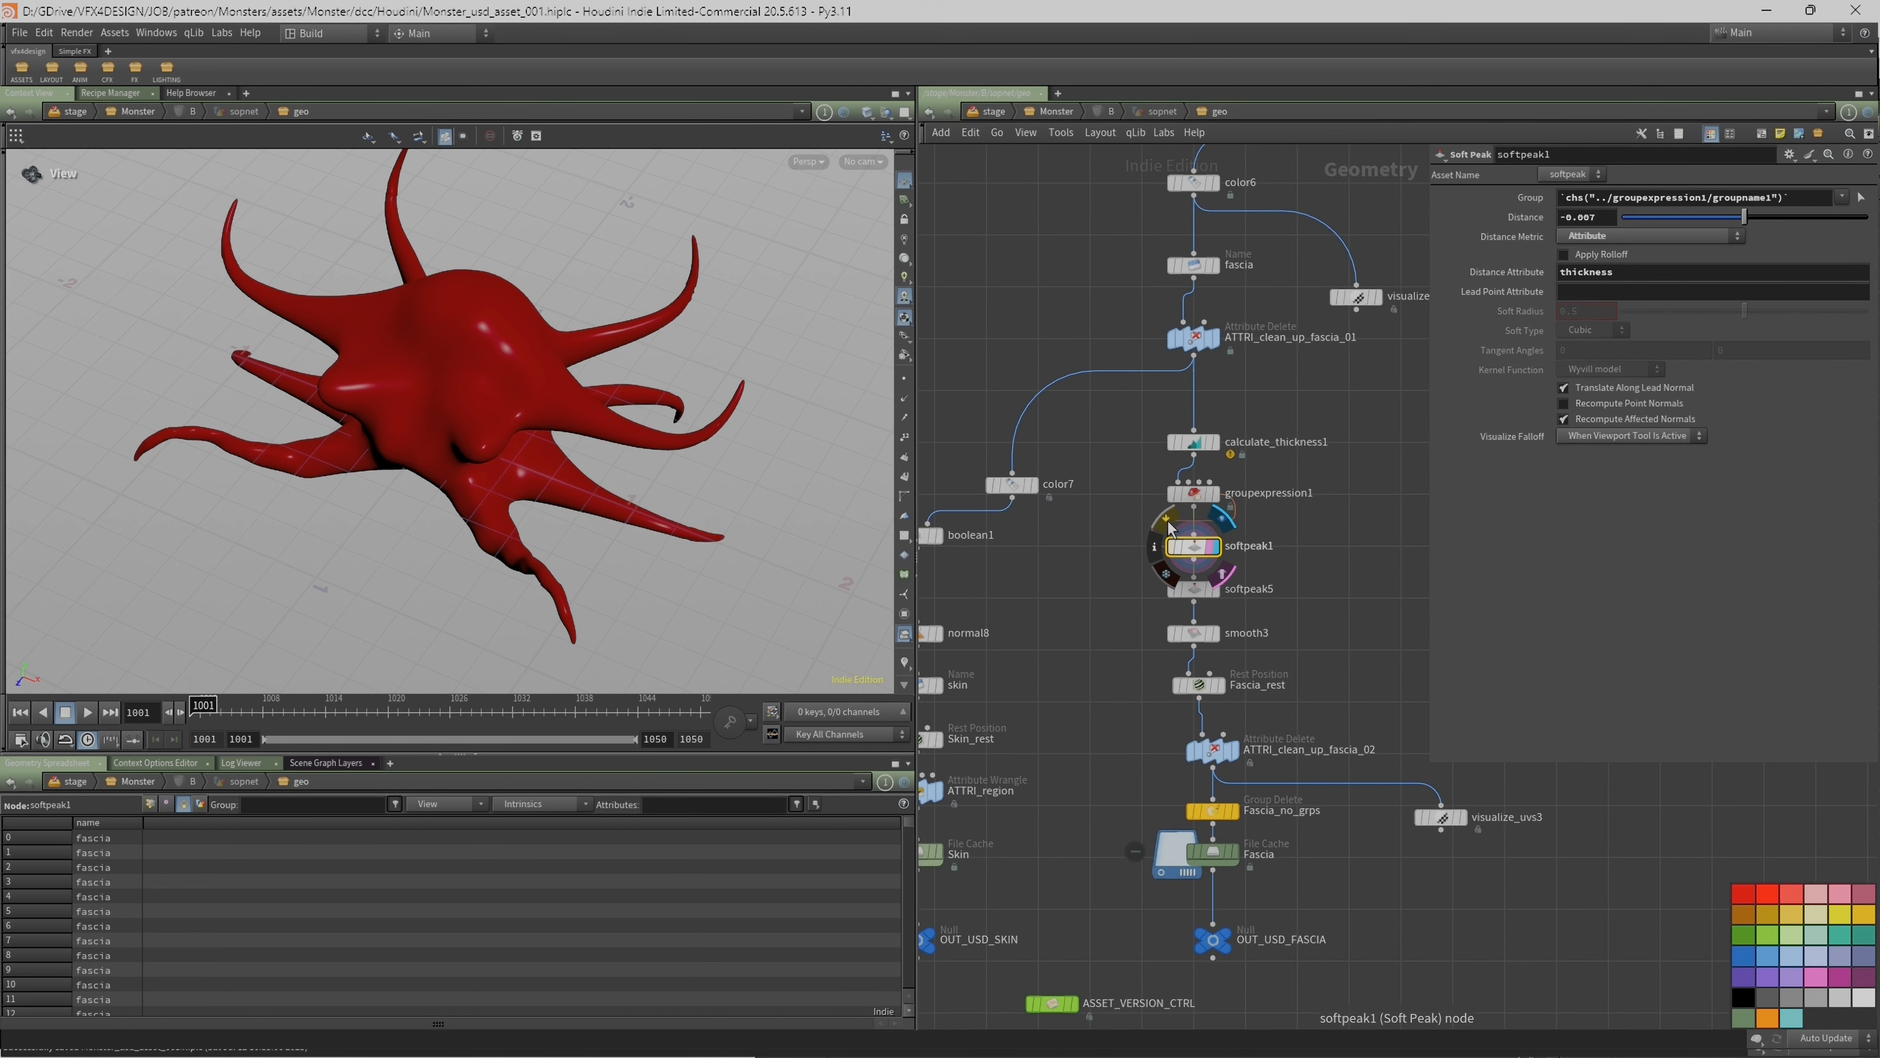
pyautogui.click(1212, 593)
pyautogui.click(1165, 562)
pyautogui.click(1165, 562)
pyautogui.click(1213, 635)
pyautogui.click(1218, 642)
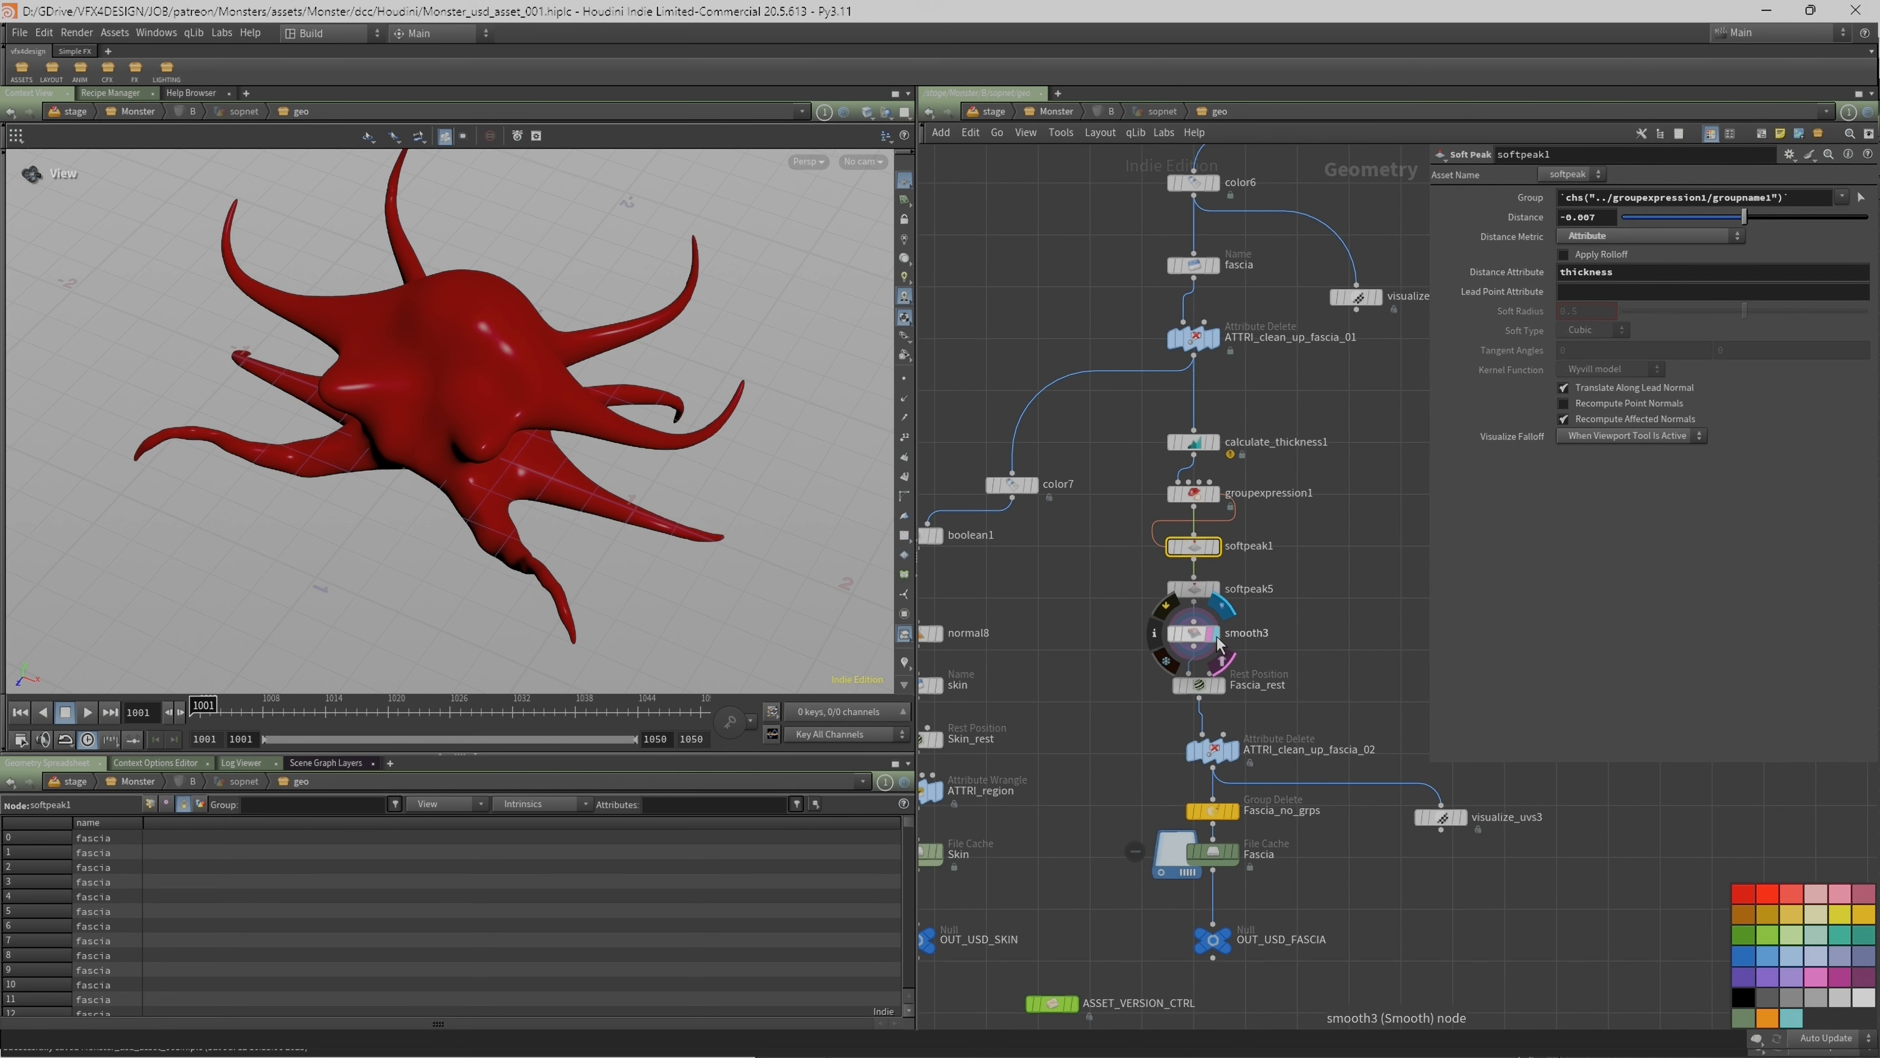
# Step: Line up Fascia_rest and ATTRI_clean_up_fascia_02 beneath smooth3, and inspect the cleanup node's parameters and attribute info
pyautogui.moveTo(1215, 756); pyautogui.dragTo(1196, 753)
pyautogui.moveTo(1205, 683); pyautogui.dragTo(1199, 699)
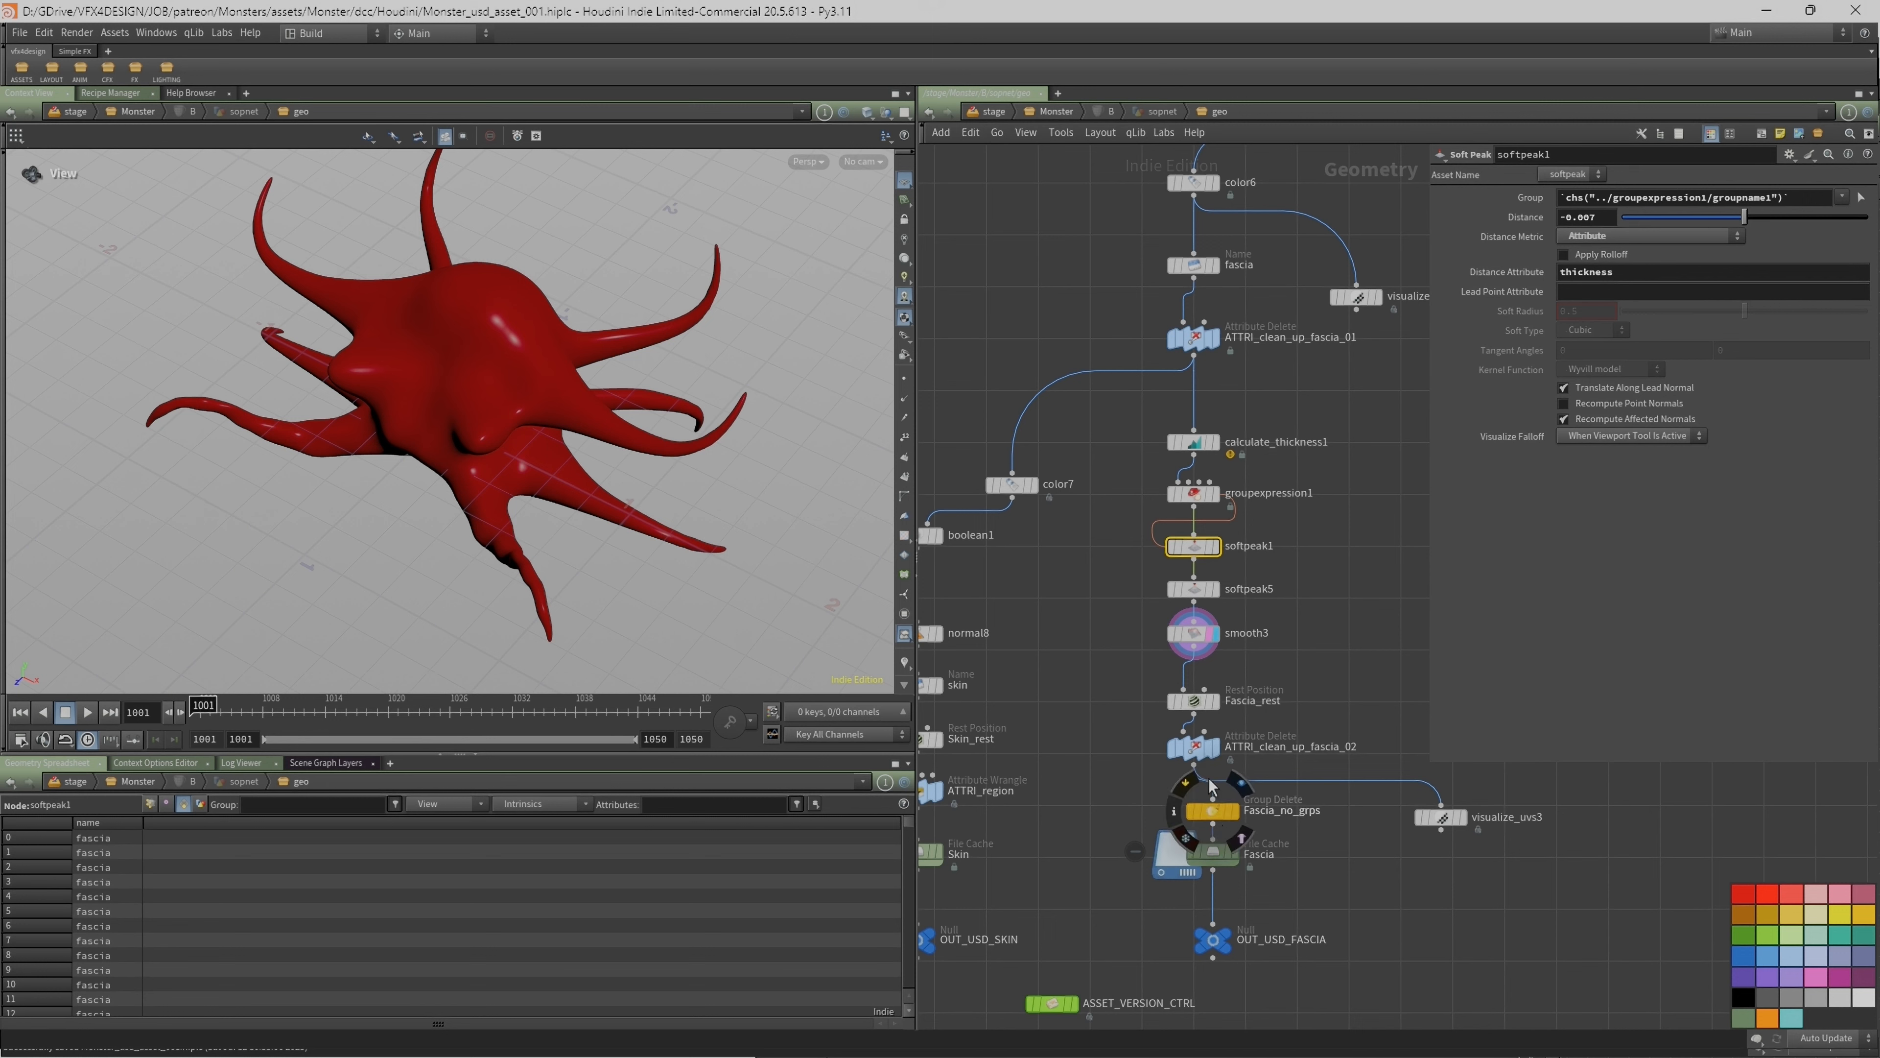
pyautogui.click(1199, 755)
pyautogui.middleClick(1199, 752)
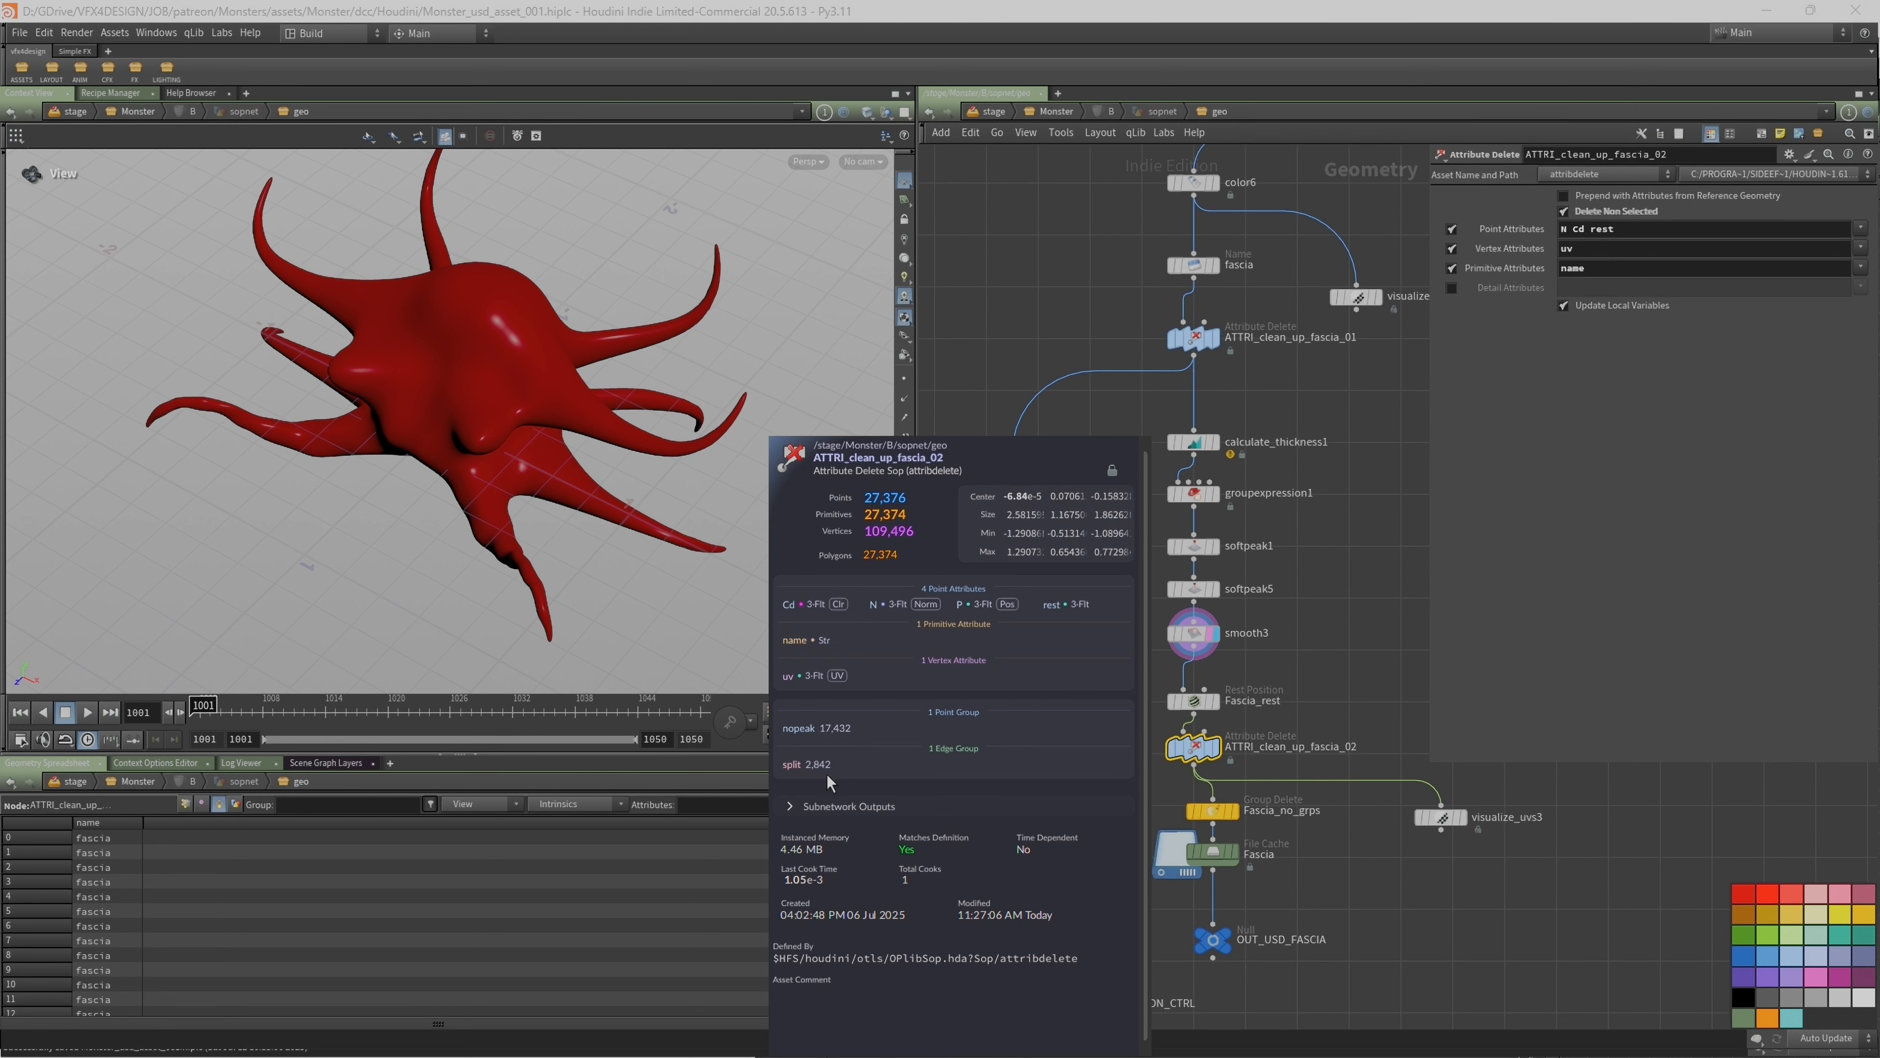
# Step: Line up Fascia_no_grps beneath ATTRI_clean_up_fascia_02 and display it with its parameters and geometry info
pyautogui.moveTo(1227, 814); pyautogui.dragTo(1205, 818)
pyautogui.click(1196, 807)
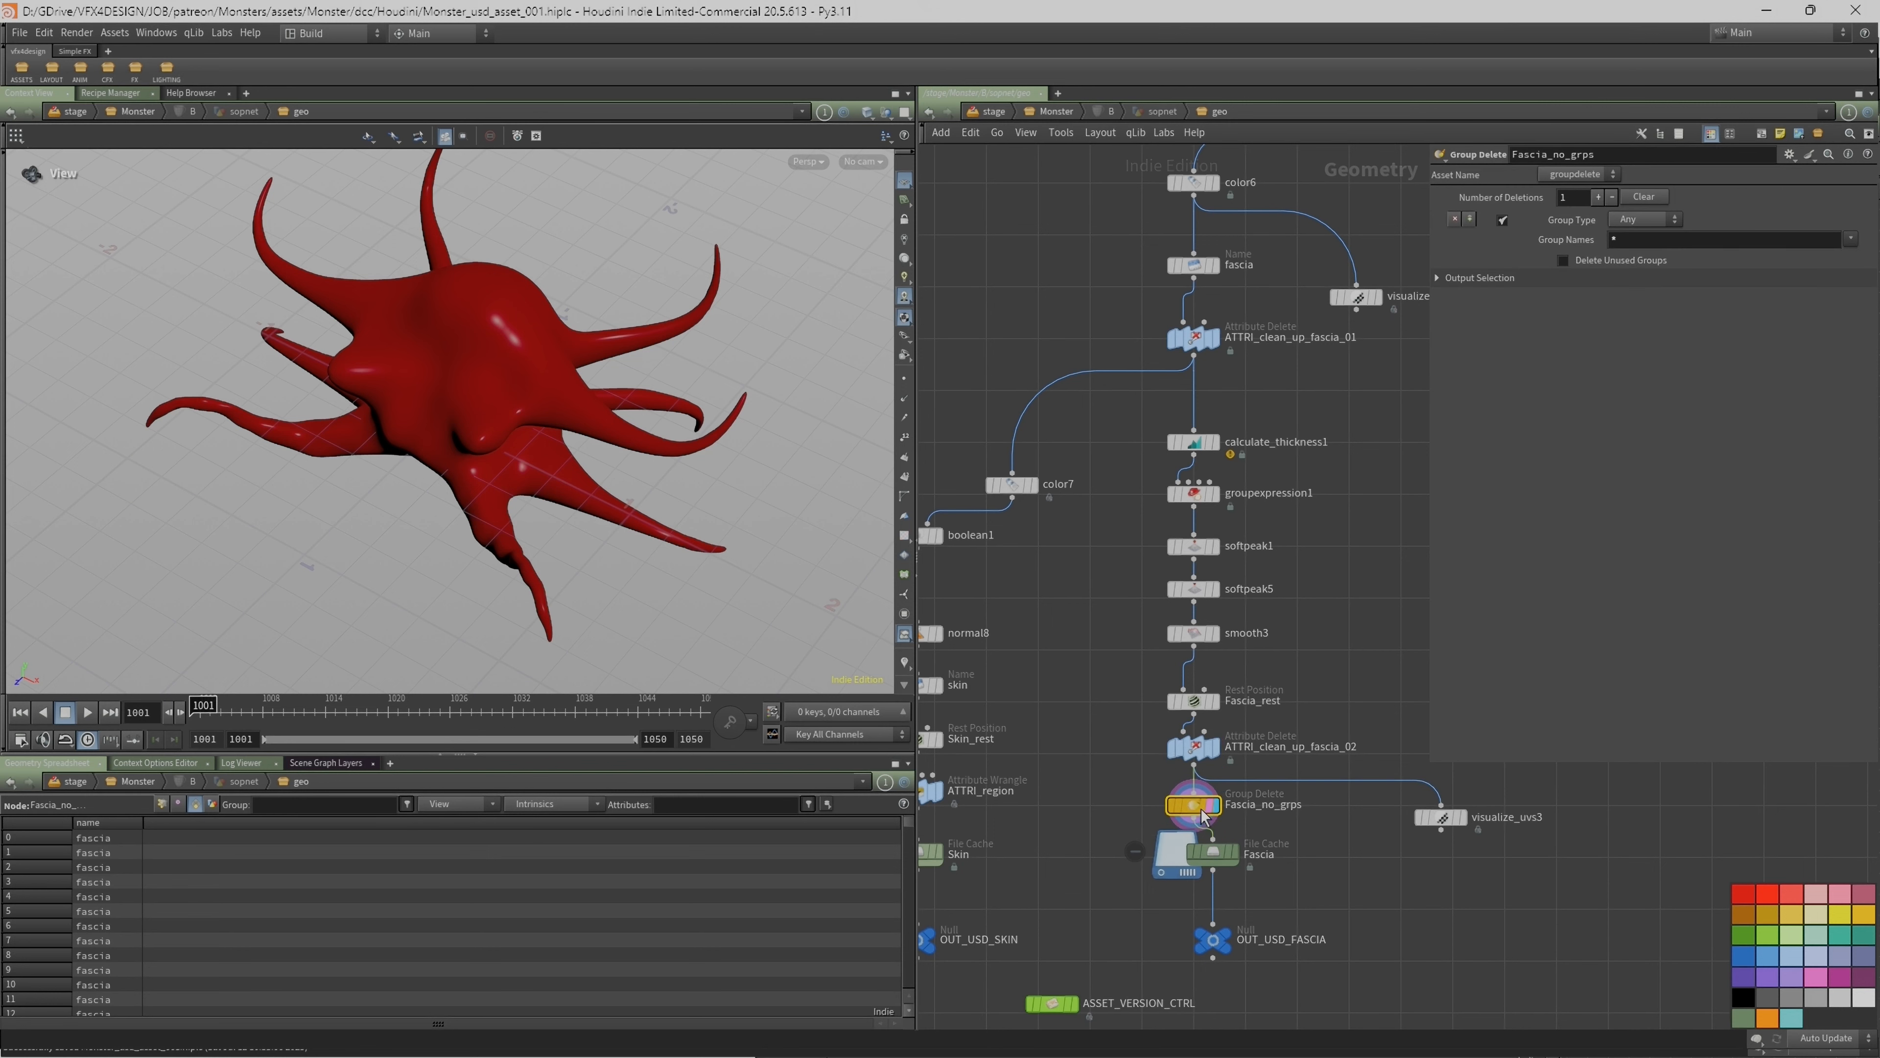
pyautogui.middleClick(1198, 812)
# Step: Display the Fascia file cache and examine its caching parameters and the cached mesh
pyautogui.click(1214, 853)
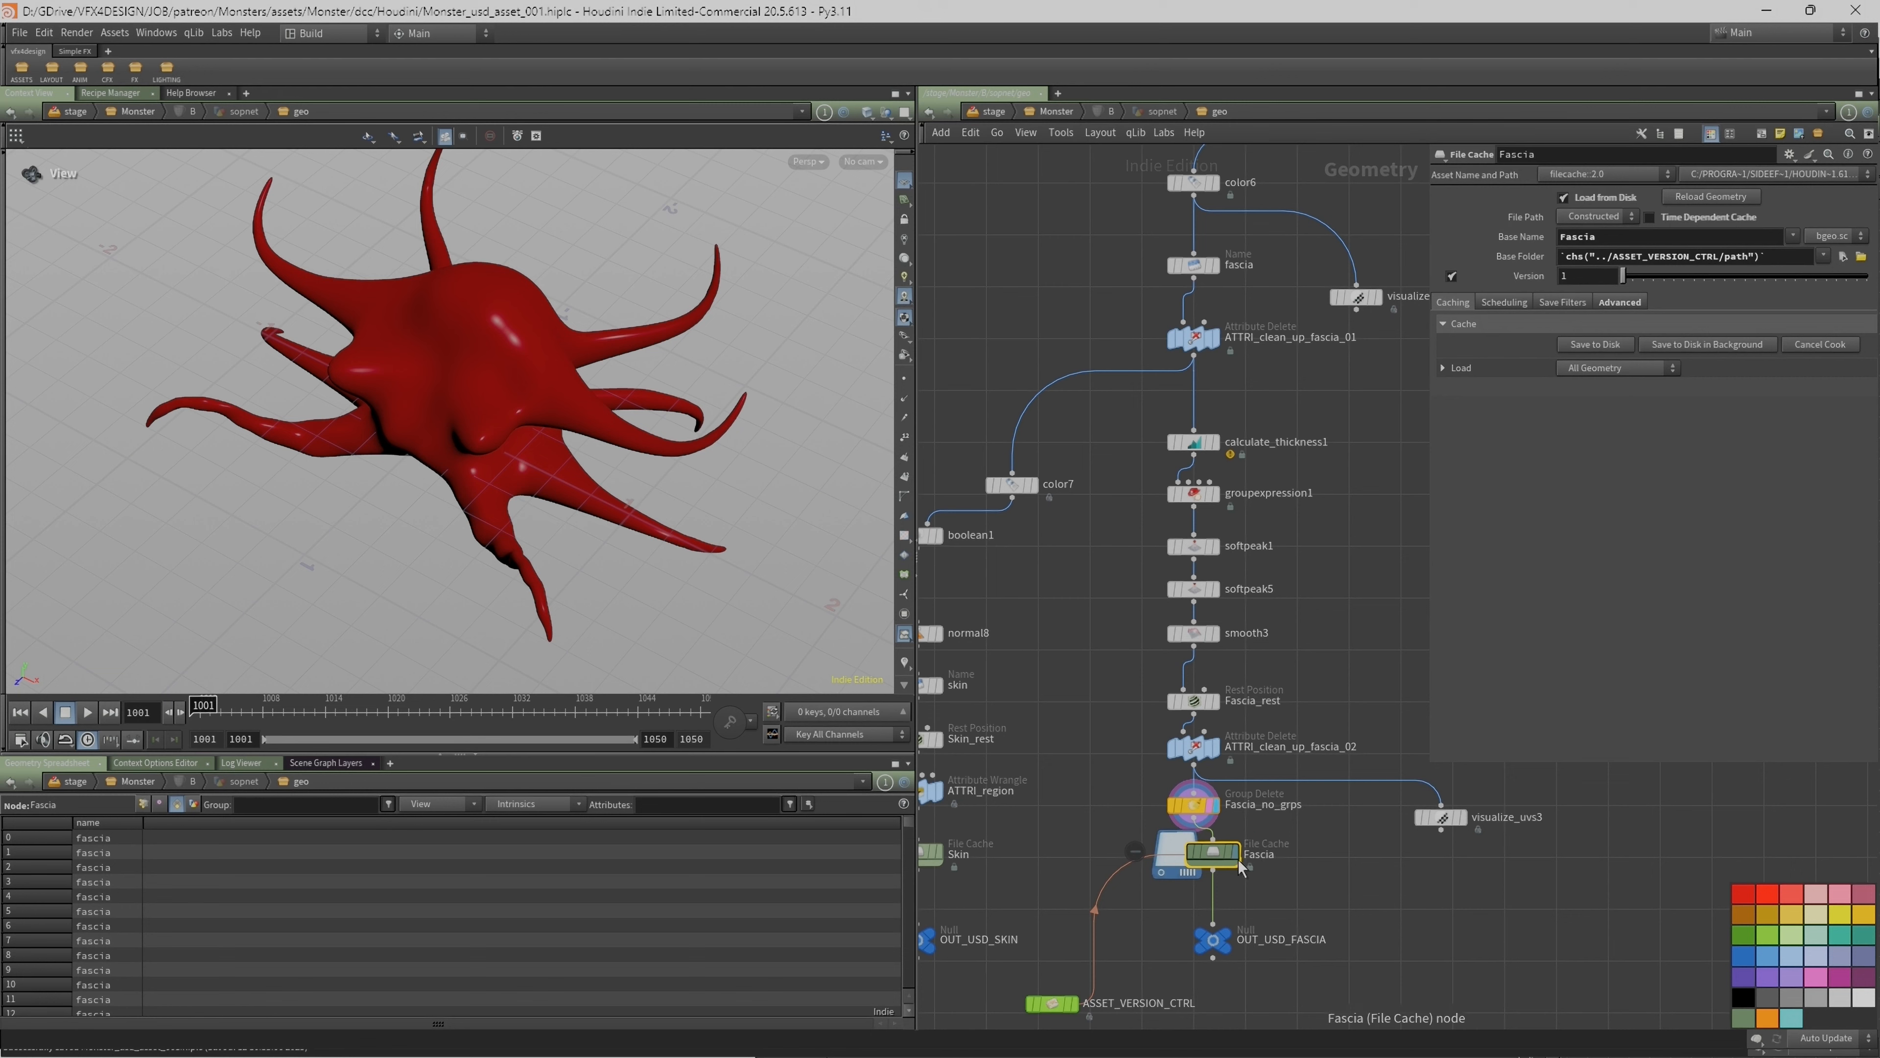
pyautogui.click(1235, 854)
pyautogui.moveTo(503, 378)
pyautogui.mouseDown()
pyautogui.moveTo(545, 324)
pyautogui.moveTo(504, 347)
pyautogui.mouseUp()
pyautogui.scroll(-2, 1199, 326)
# Step: Template look_at_skin over the fascia and examine how the fascia mesh sits inside the skin from several angles
pyautogui.scroll(-5, 1105, 298)
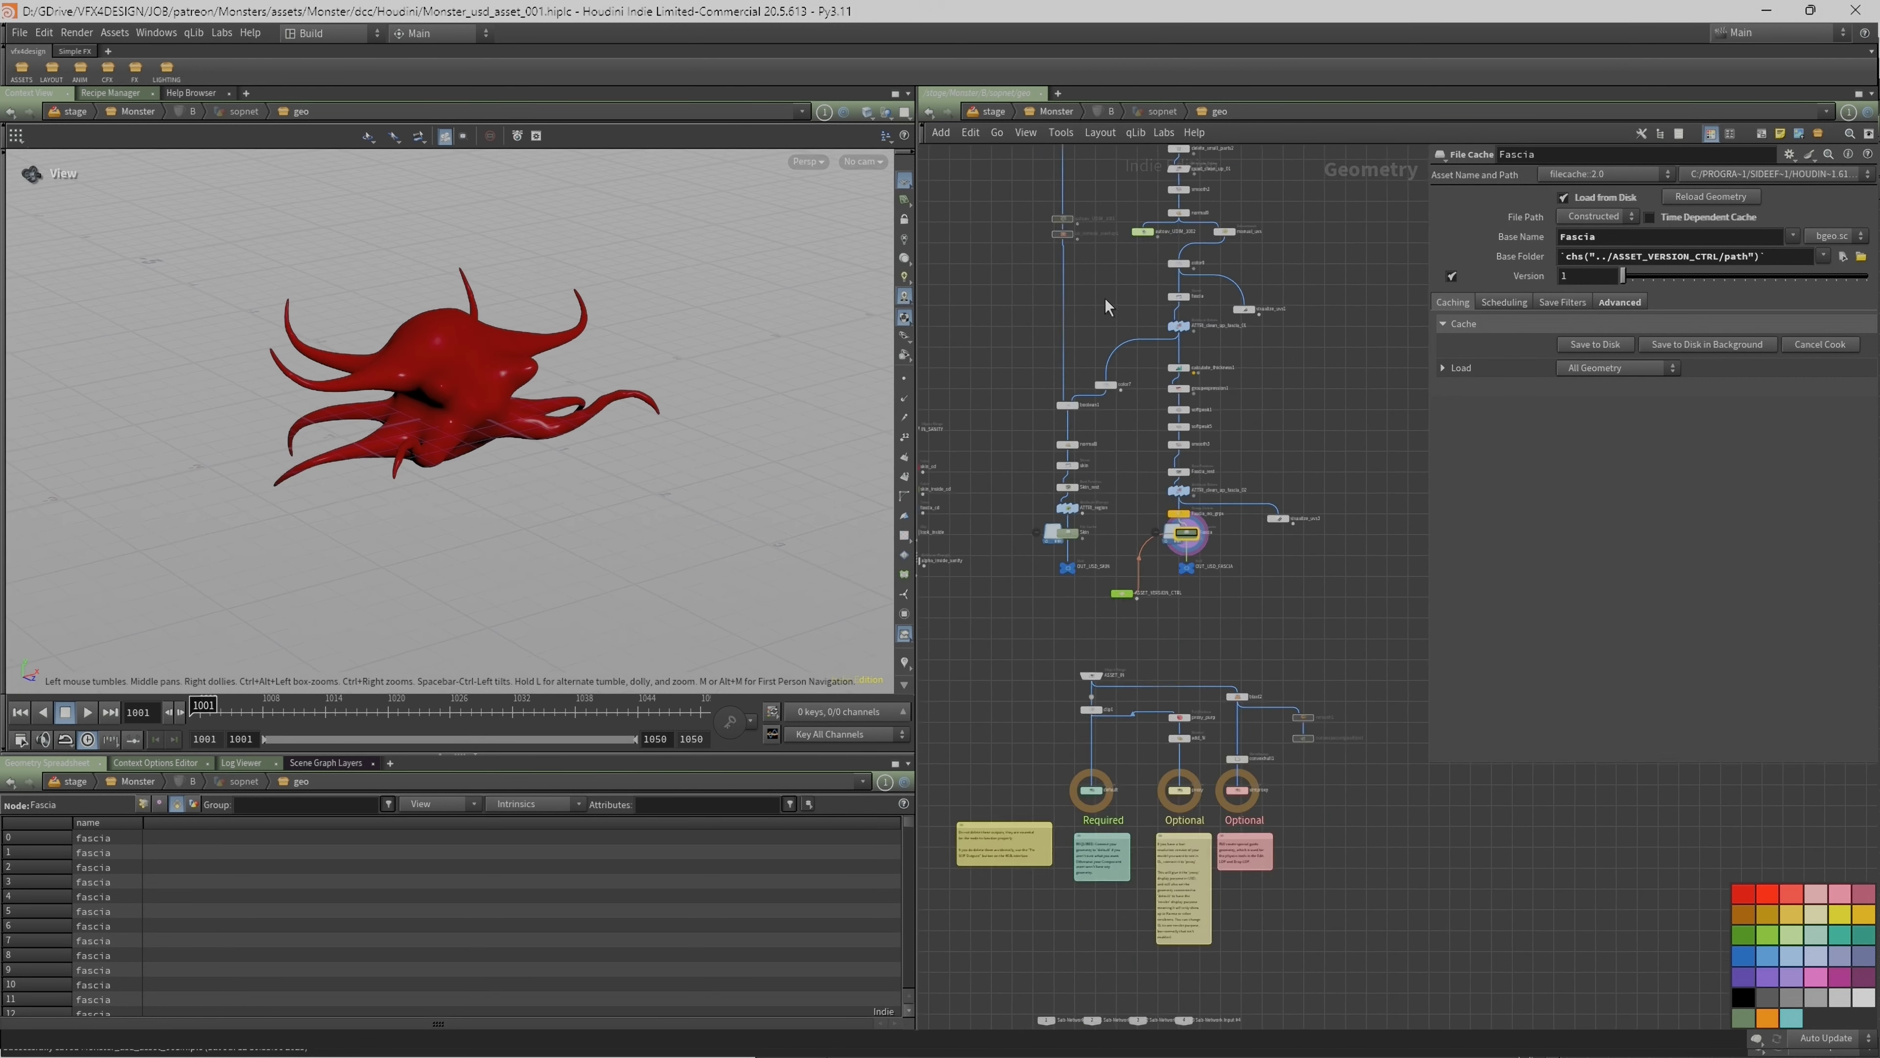
pyautogui.scroll(2, 1054, 230)
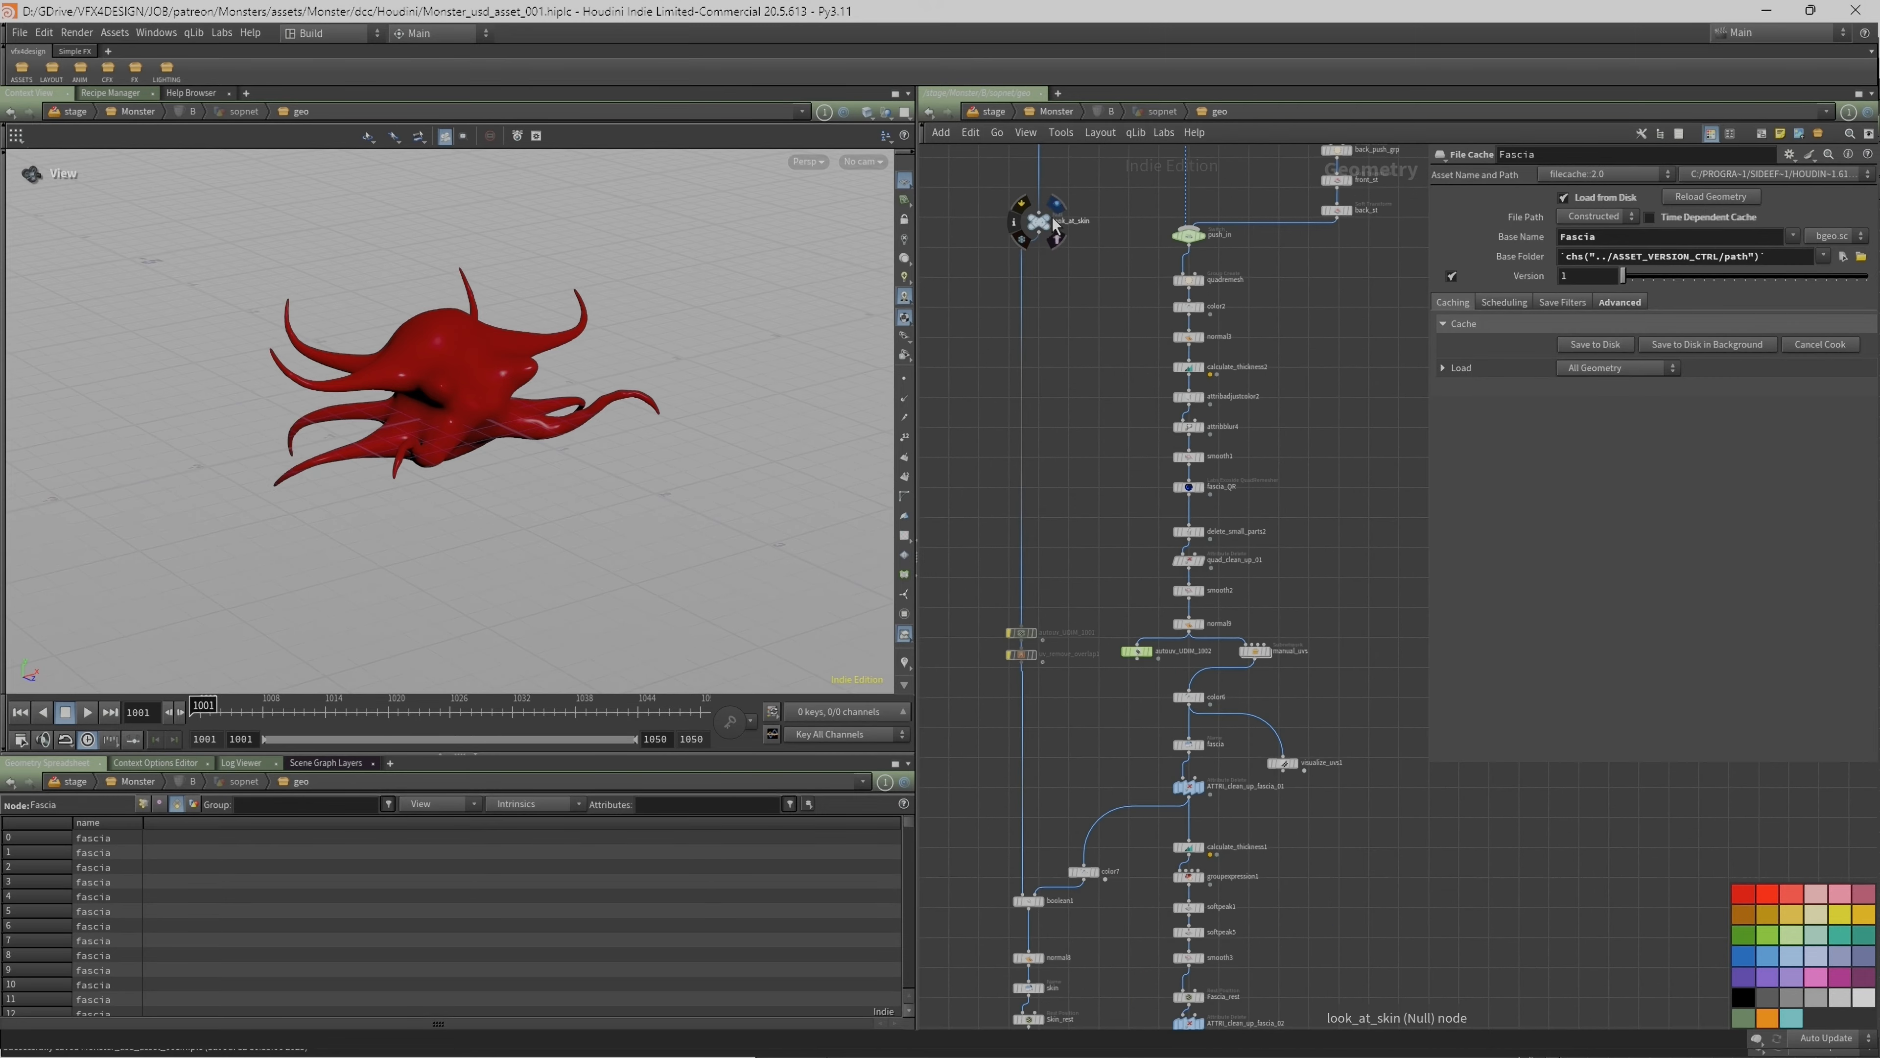
pyautogui.click(1056, 239)
pyautogui.scroll(4, 488, 356)
pyautogui.moveTo(482, 374); pyautogui.dragTo(319, 434)
pyautogui.moveTo(319, 434); pyautogui.dragTo(495, 461, button='right')
pyautogui.moveTo(495, 461); pyautogui.dragTo(545, 525)
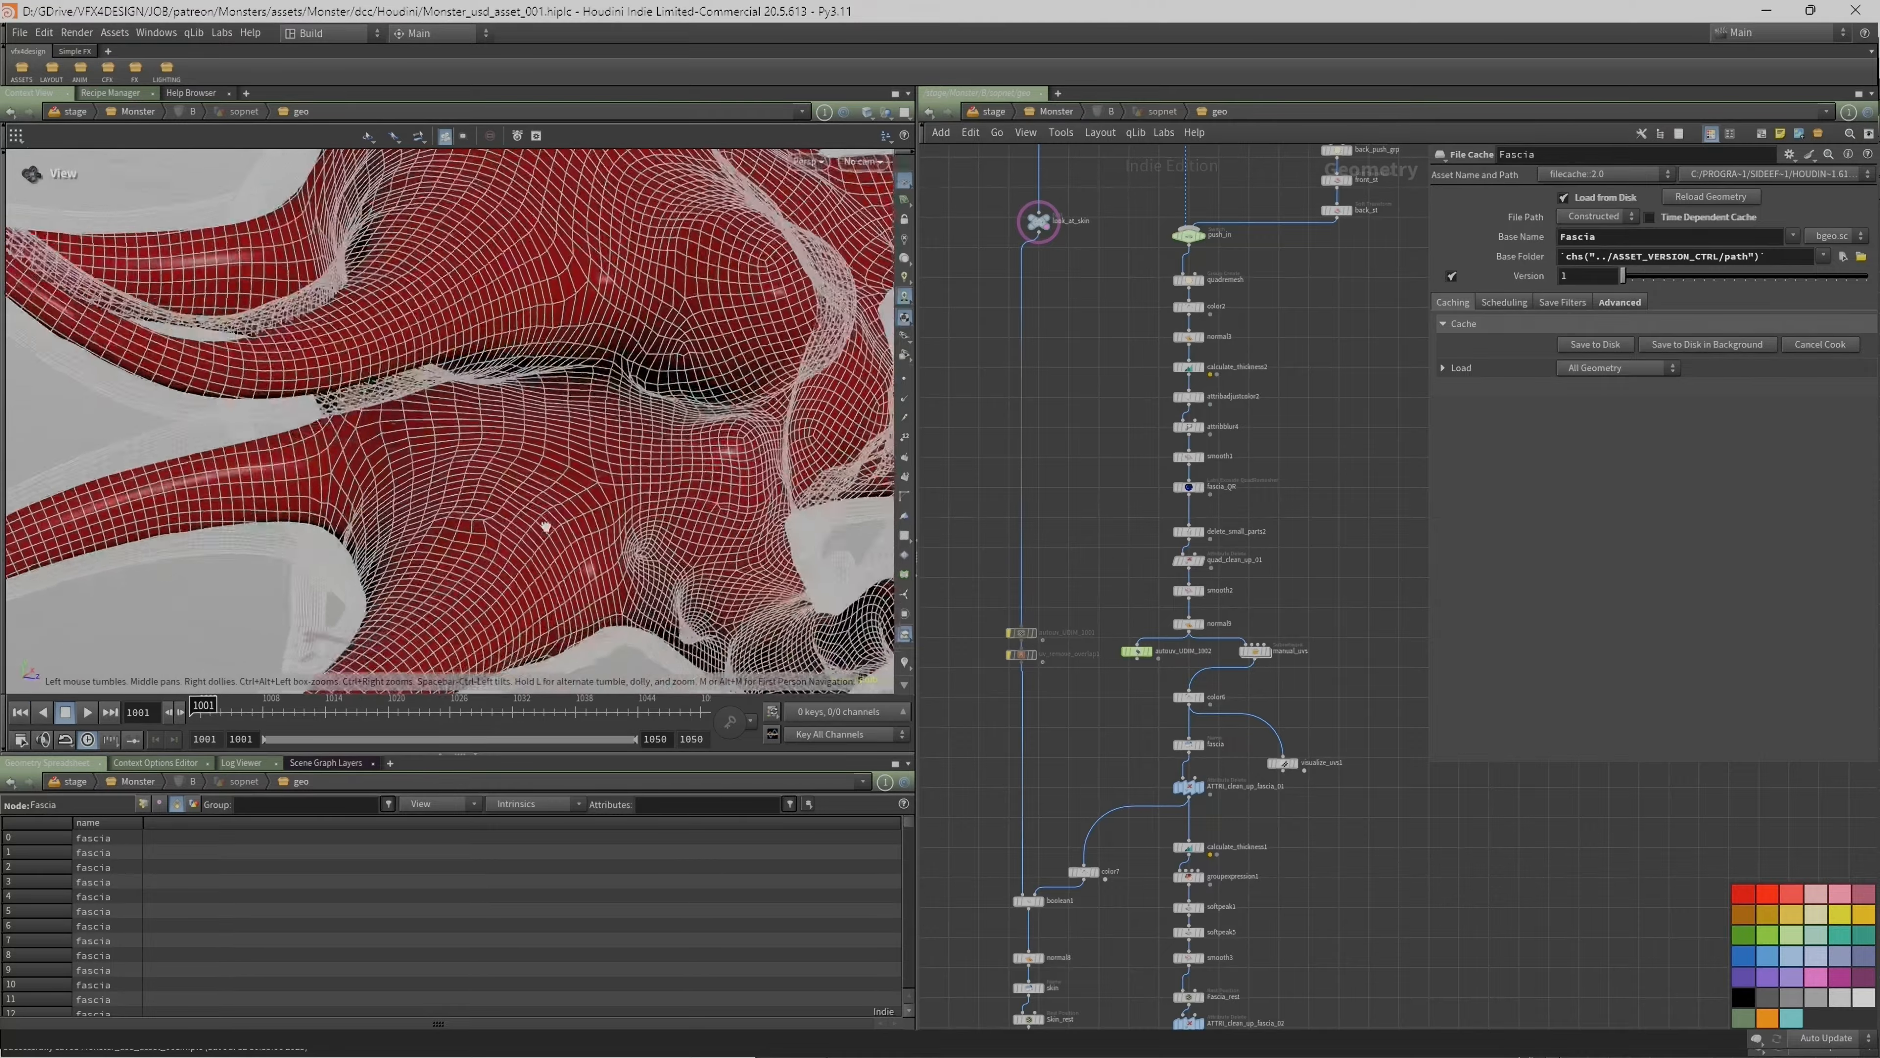
pyautogui.moveTo(546, 525); pyautogui.dragTo(570, 485, button='middle')
pyautogui.moveTo(570, 486); pyautogui.dragTo(385, 397)
pyautogui.moveTo(233, 368); pyautogui.dragTo(382, 376)
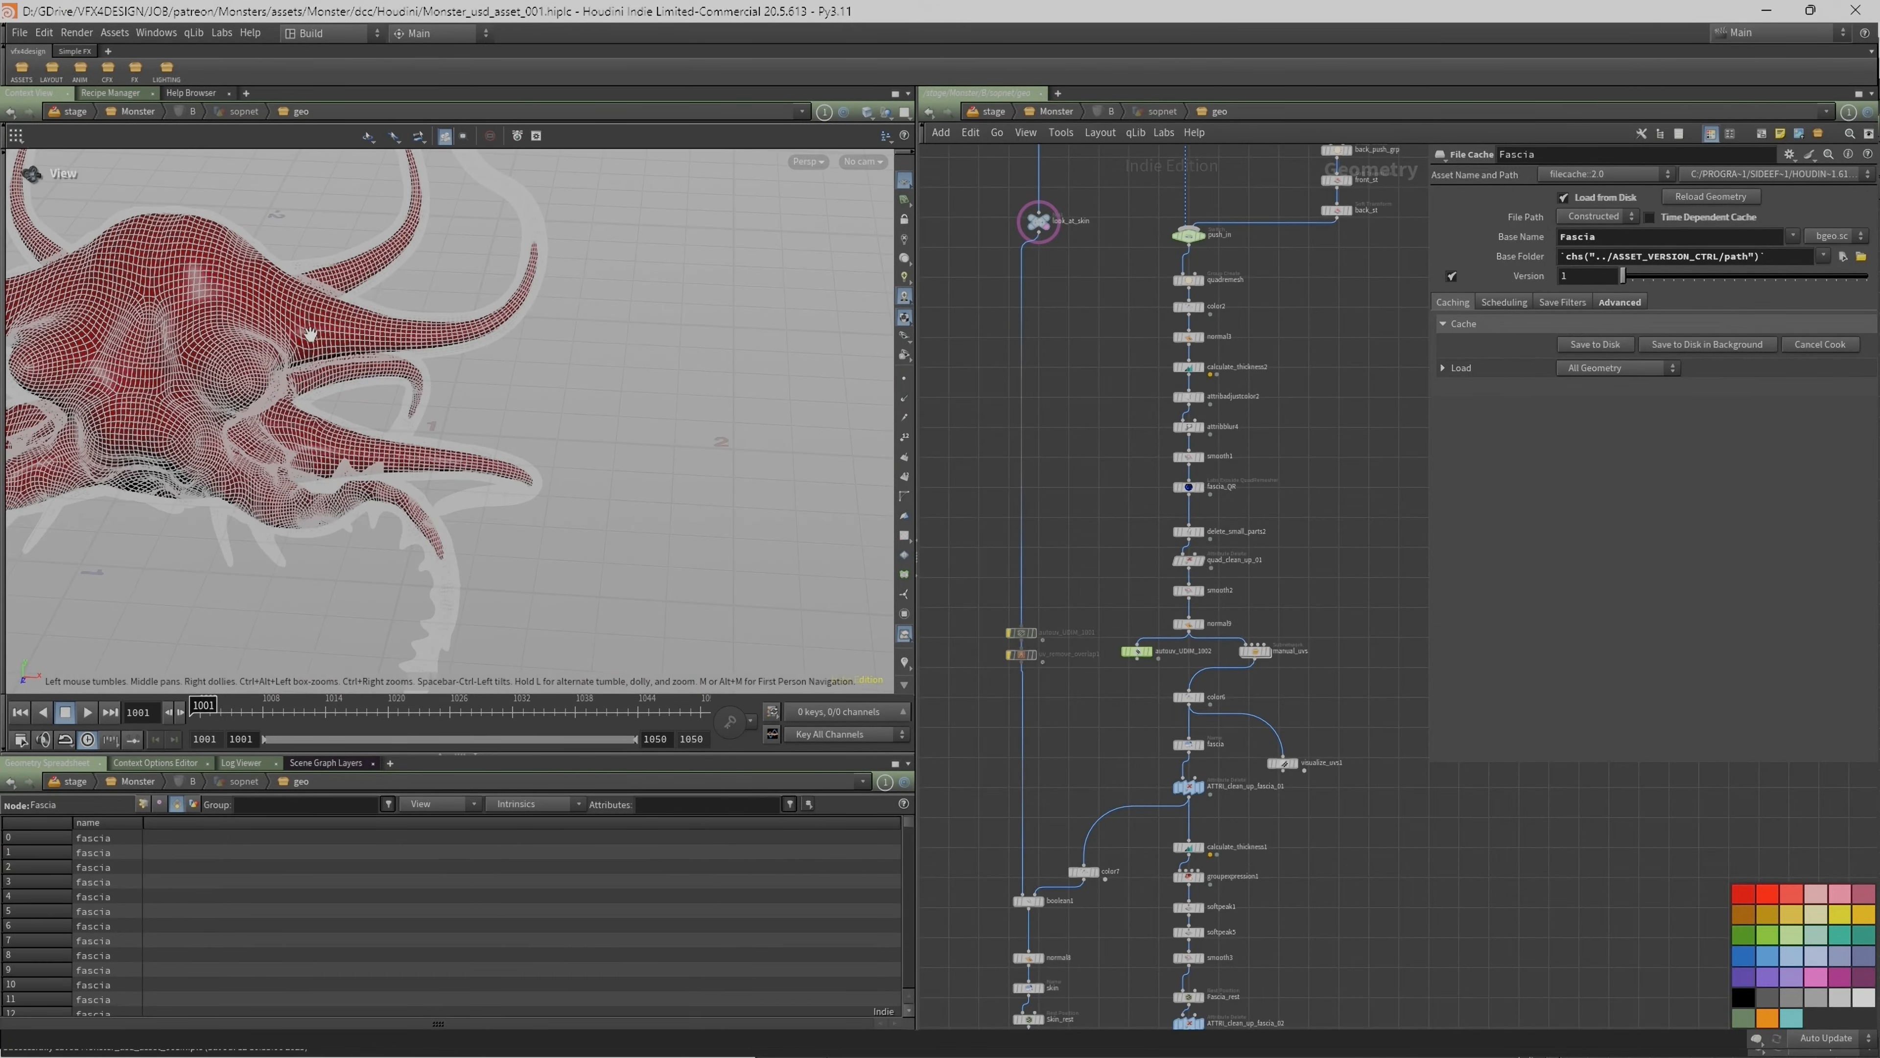
pyautogui.moveTo(310, 335); pyautogui.dragTo(573, 288, button='right')
# Step: Display color7 and boolean1 in turn to compare the coloured fascia with the combined skin geometry
pyautogui.moveTo(1095, 871); pyautogui.dragTo(1146, 572, button='middle')
pyautogui.scroll(3, 1132, 572)
pyautogui.click(1150, 573)
pyautogui.moveTo(518, 400); pyautogui.dragTo(460, 439)
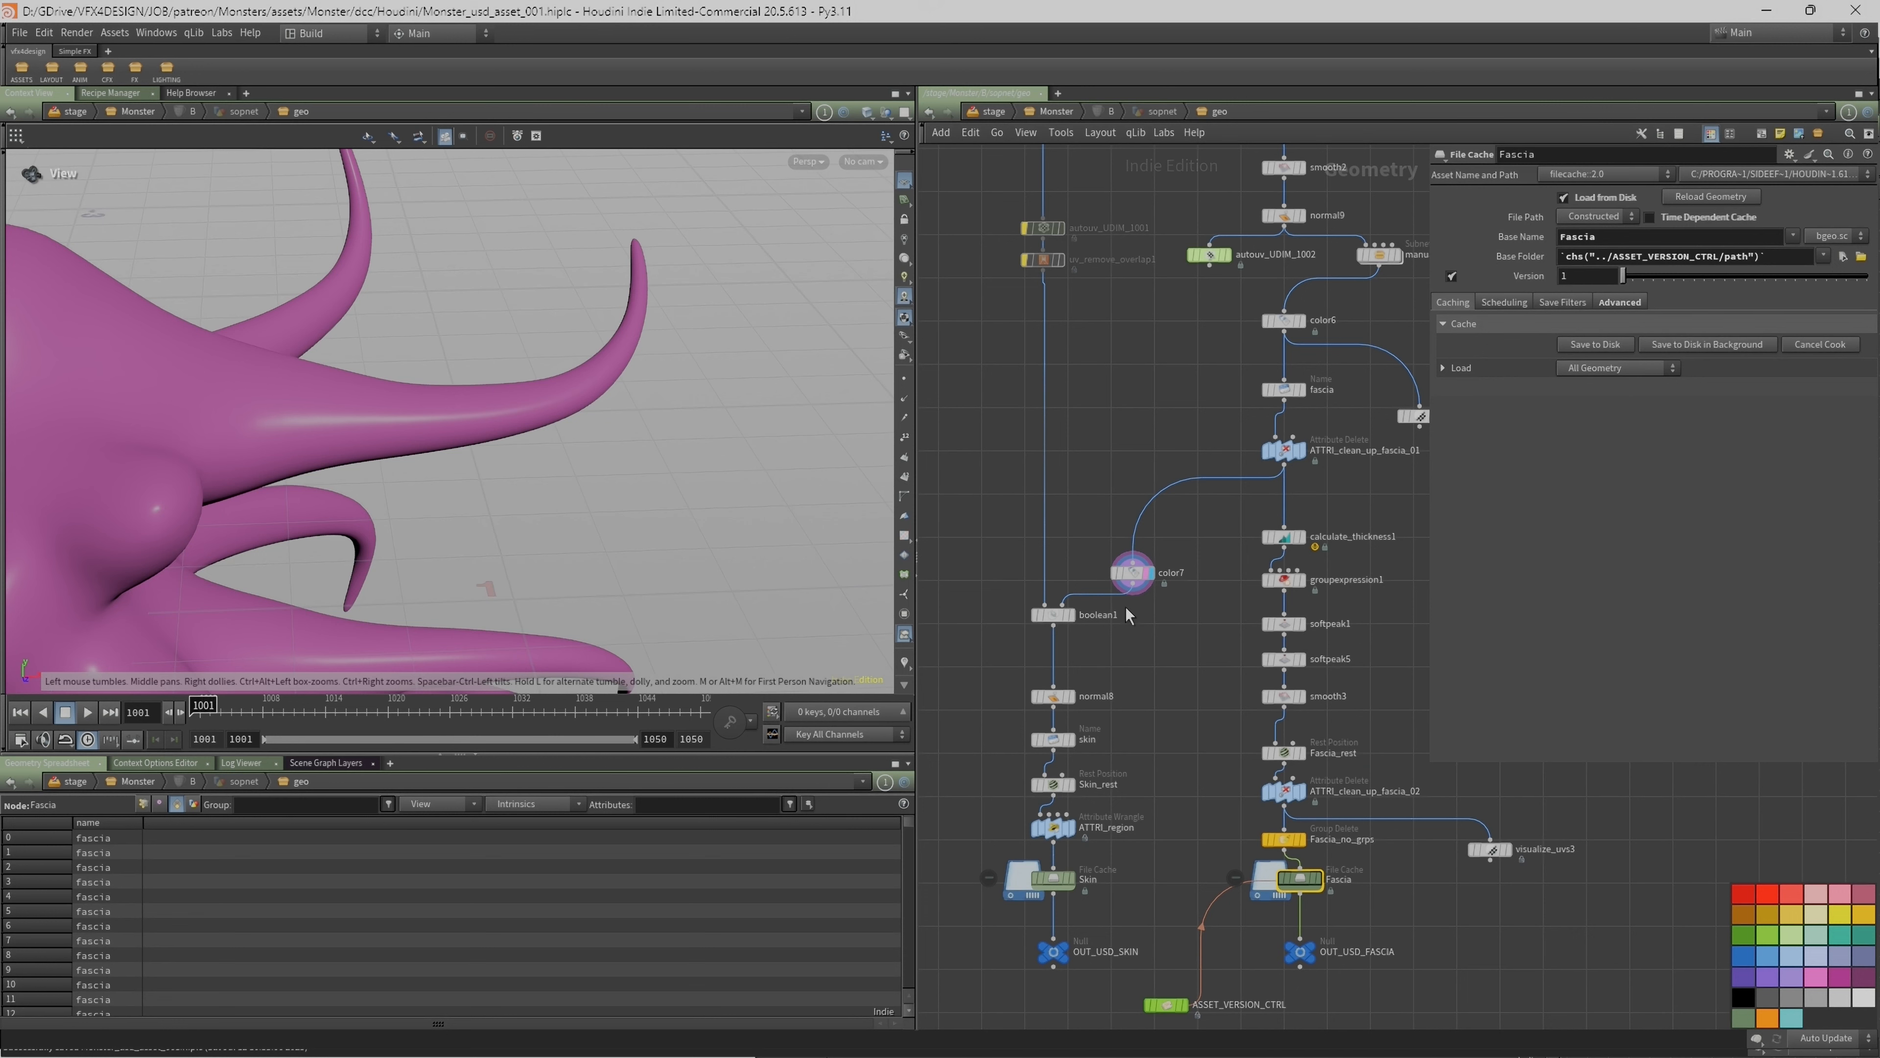
pyautogui.click(1066, 618)
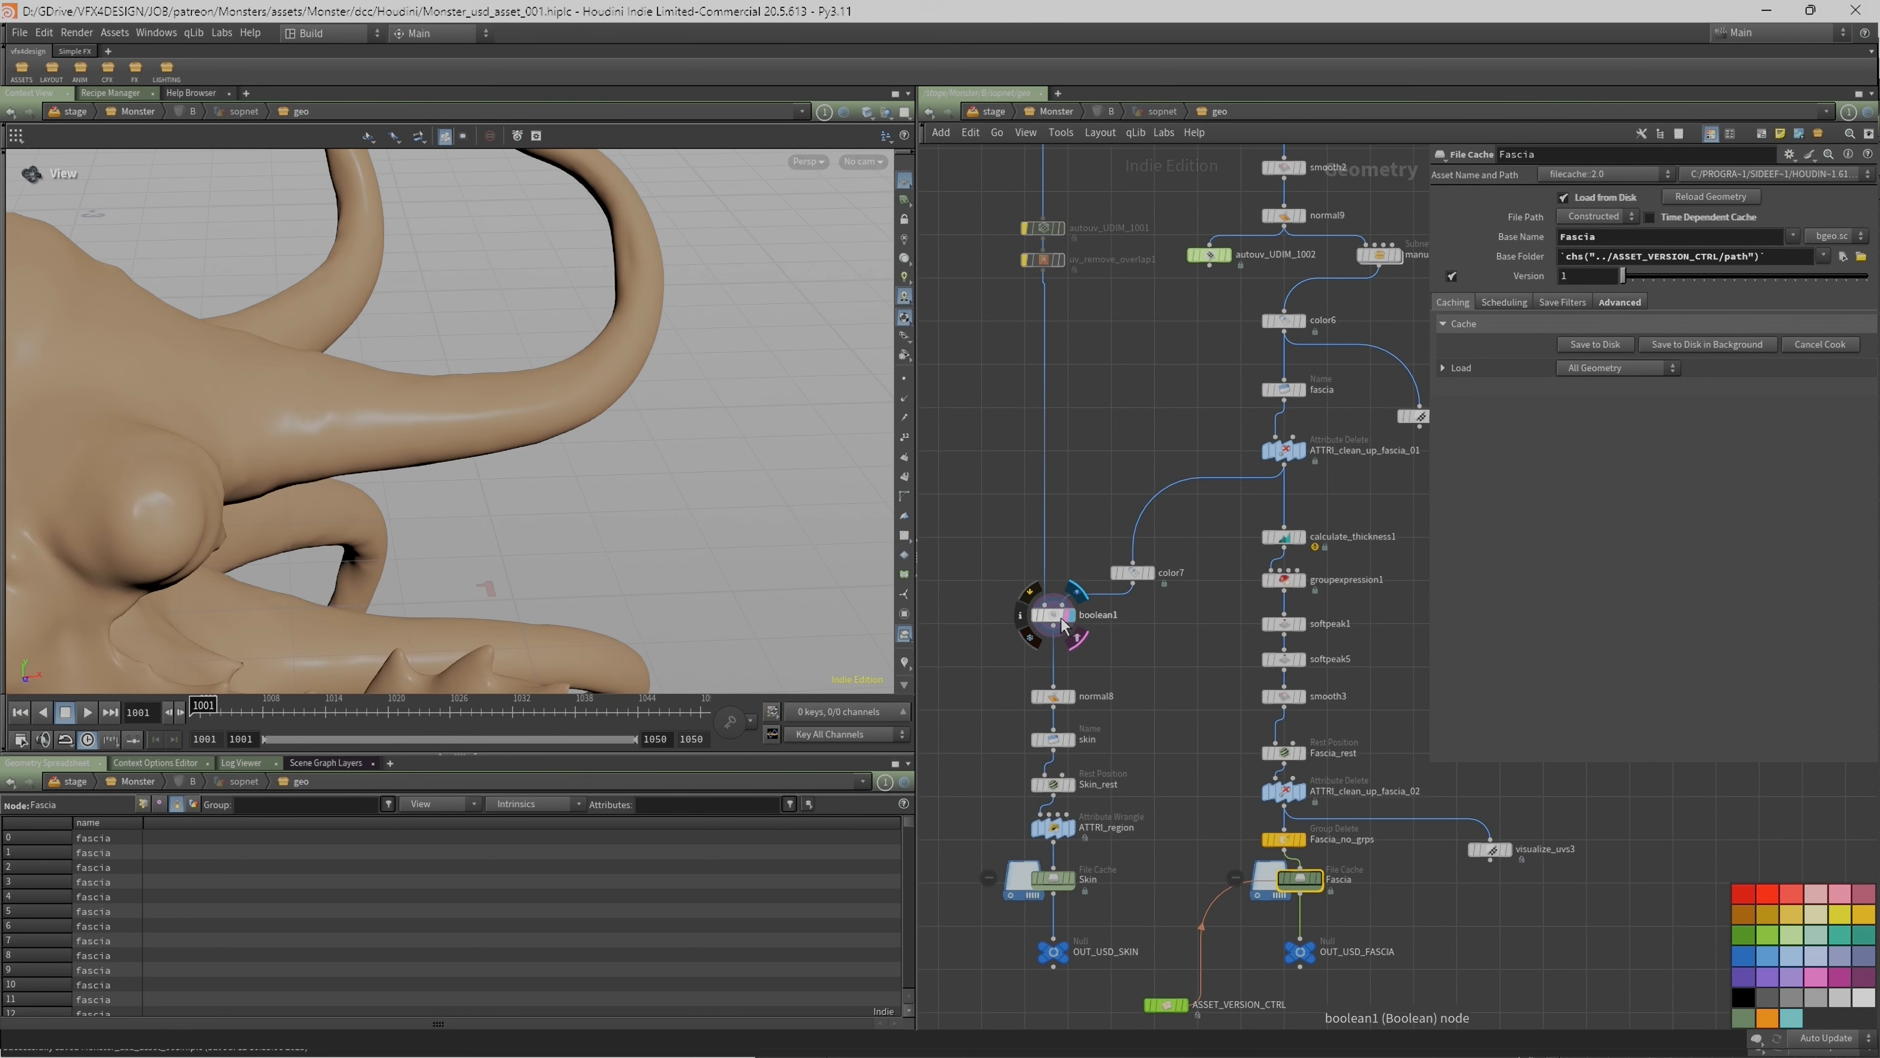
# Step: Display normal8 and the skin name node in turn and examine the Skin_rest rest position parameters
pyautogui.moveTo(1062, 624); pyautogui.dragTo(1096, 431, button='middle')
pyautogui.click(1090, 508)
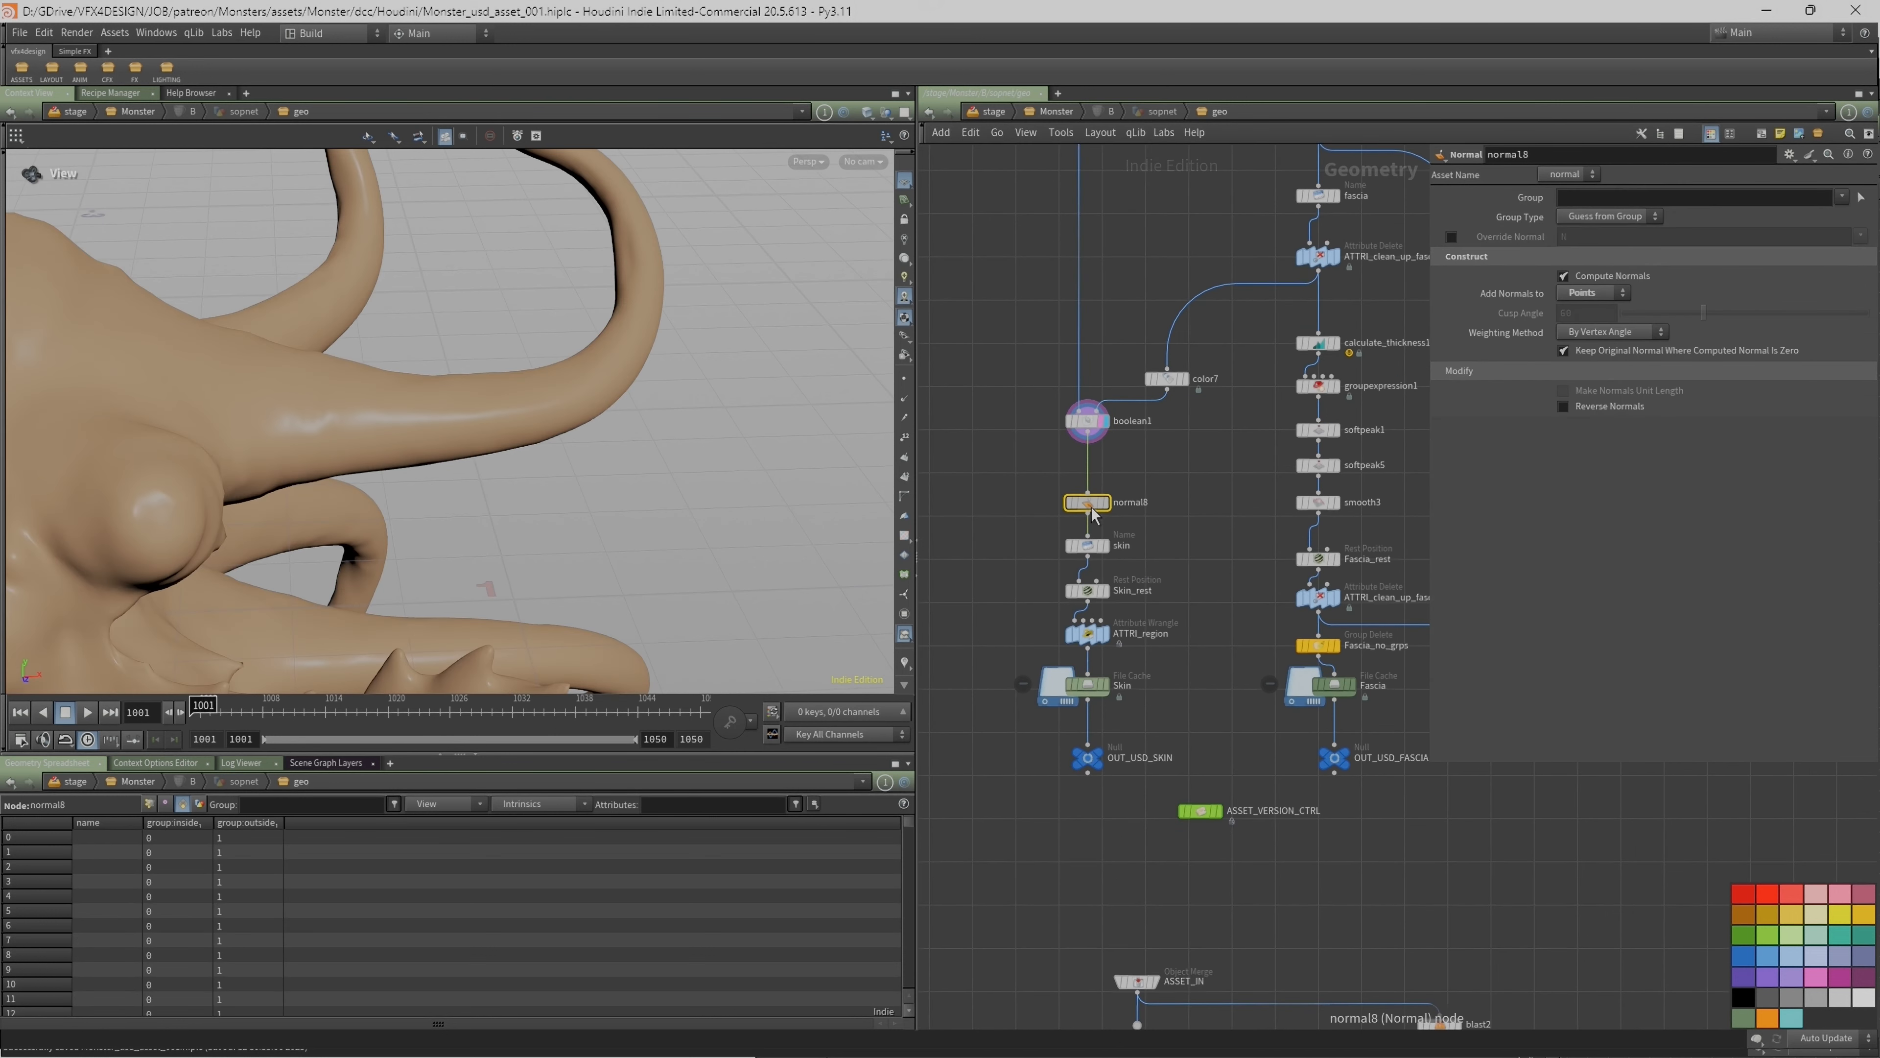
pyautogui.click(1110, 520)
pyautogui.click(1112, 565)
pyautogui.click(1100, 592)
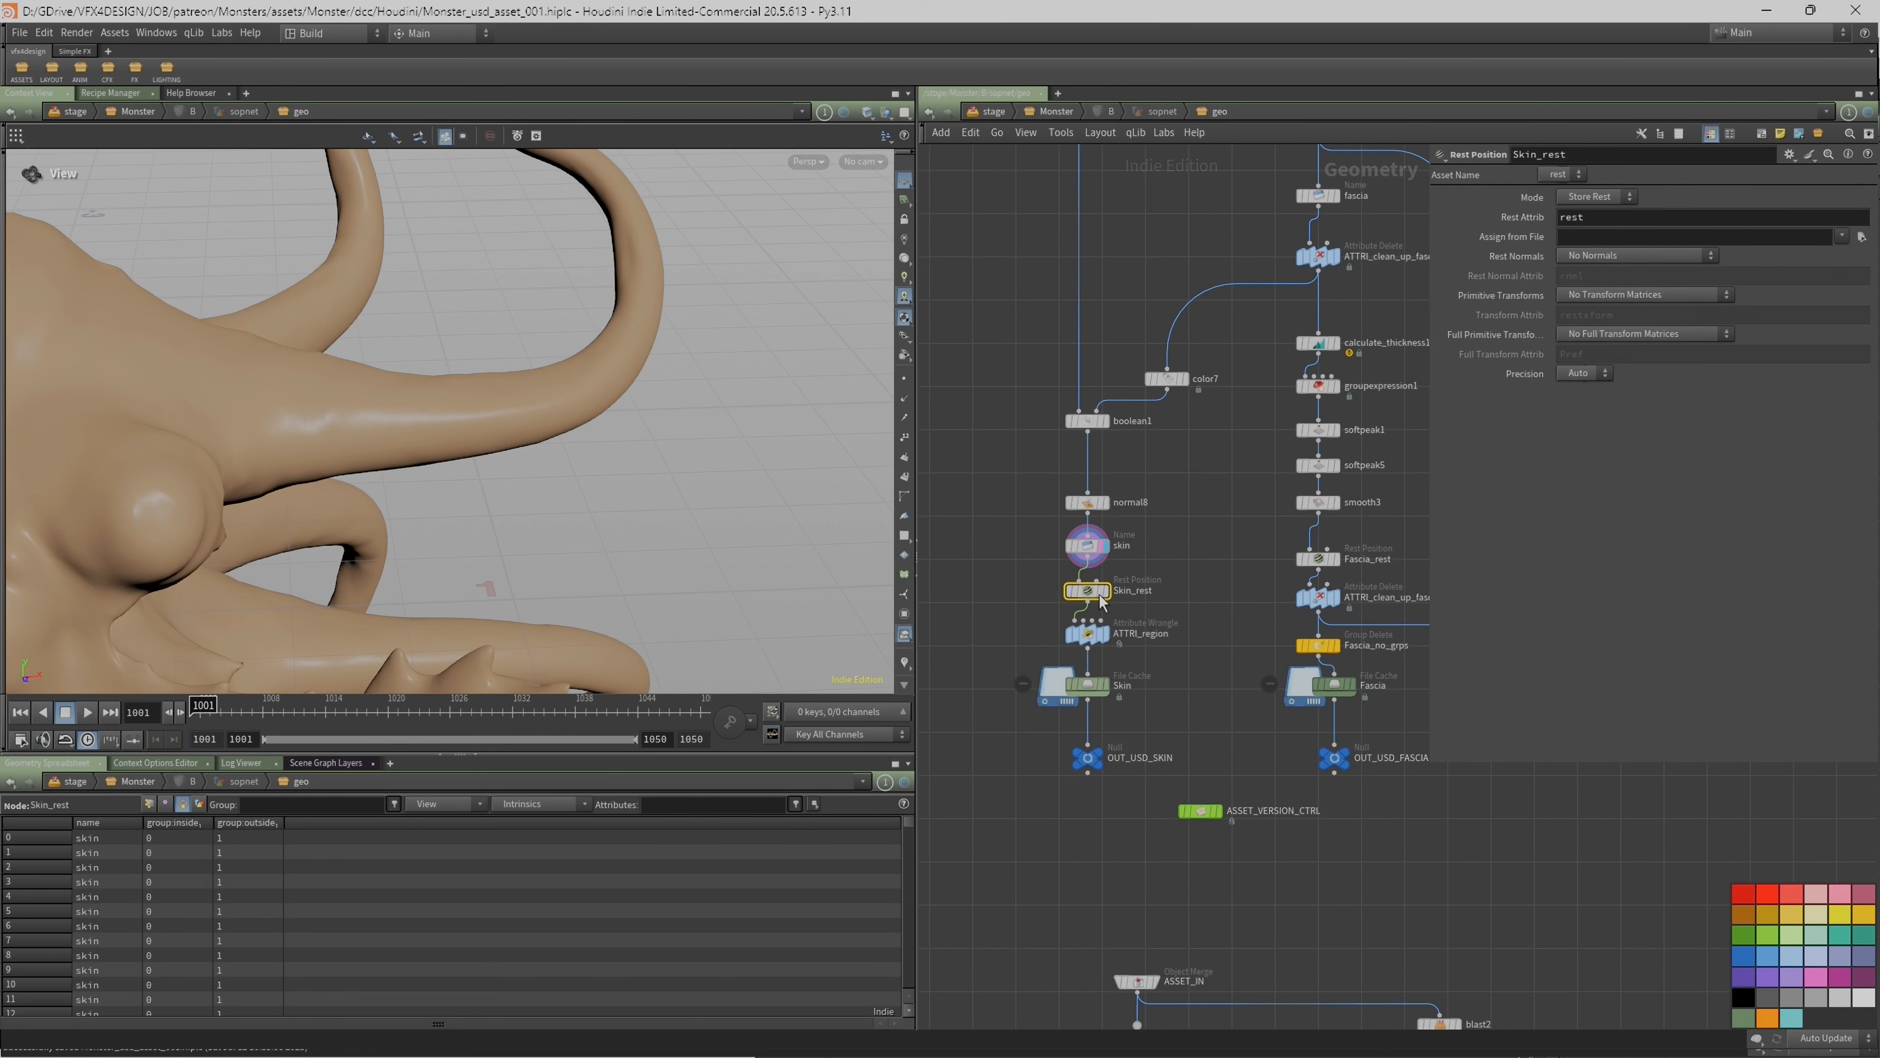
# Step: Examine the ATTRI_region wrangle code with the whole monster in view, and display the Skin file cache with its parameters
pyautogui.click(1101, 641)
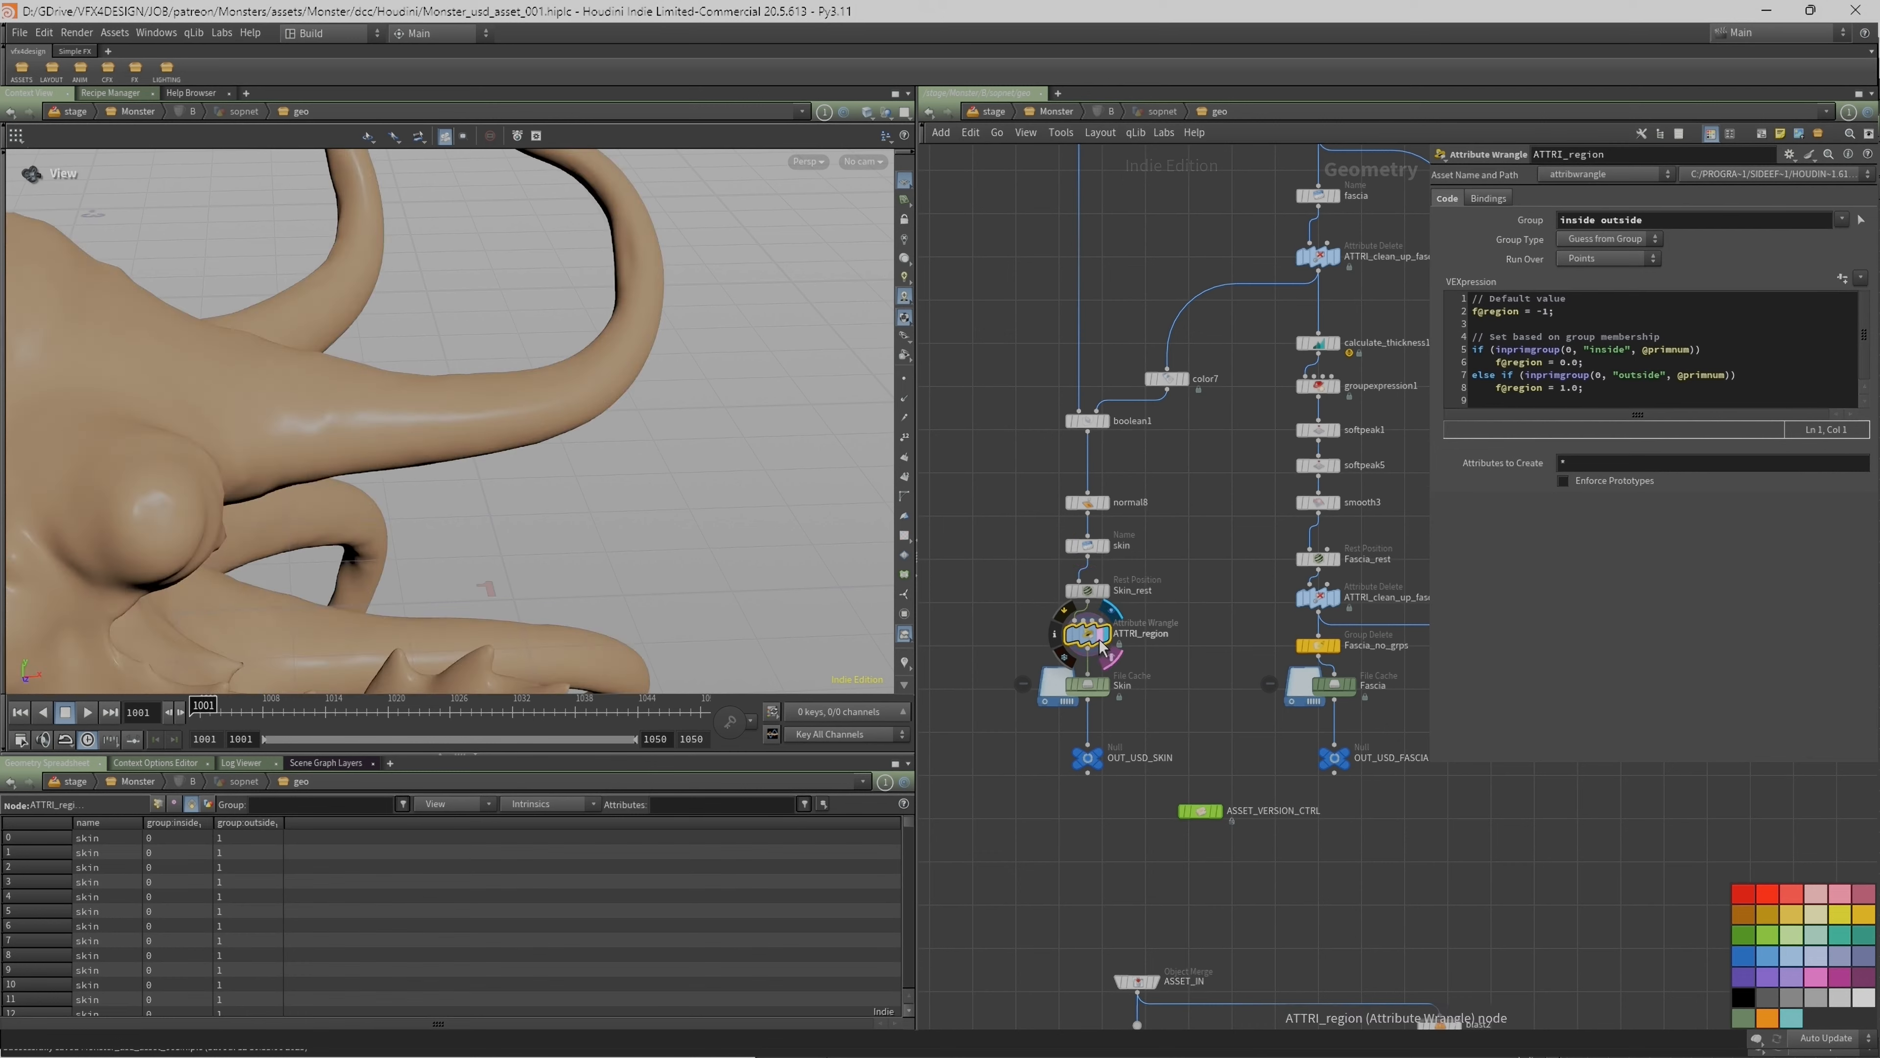
pyautogui.scroll(-5, 449, 483)
pyautogui.moveTo(332, 466); pyautogui.dragTo(482, 418, button='middle')
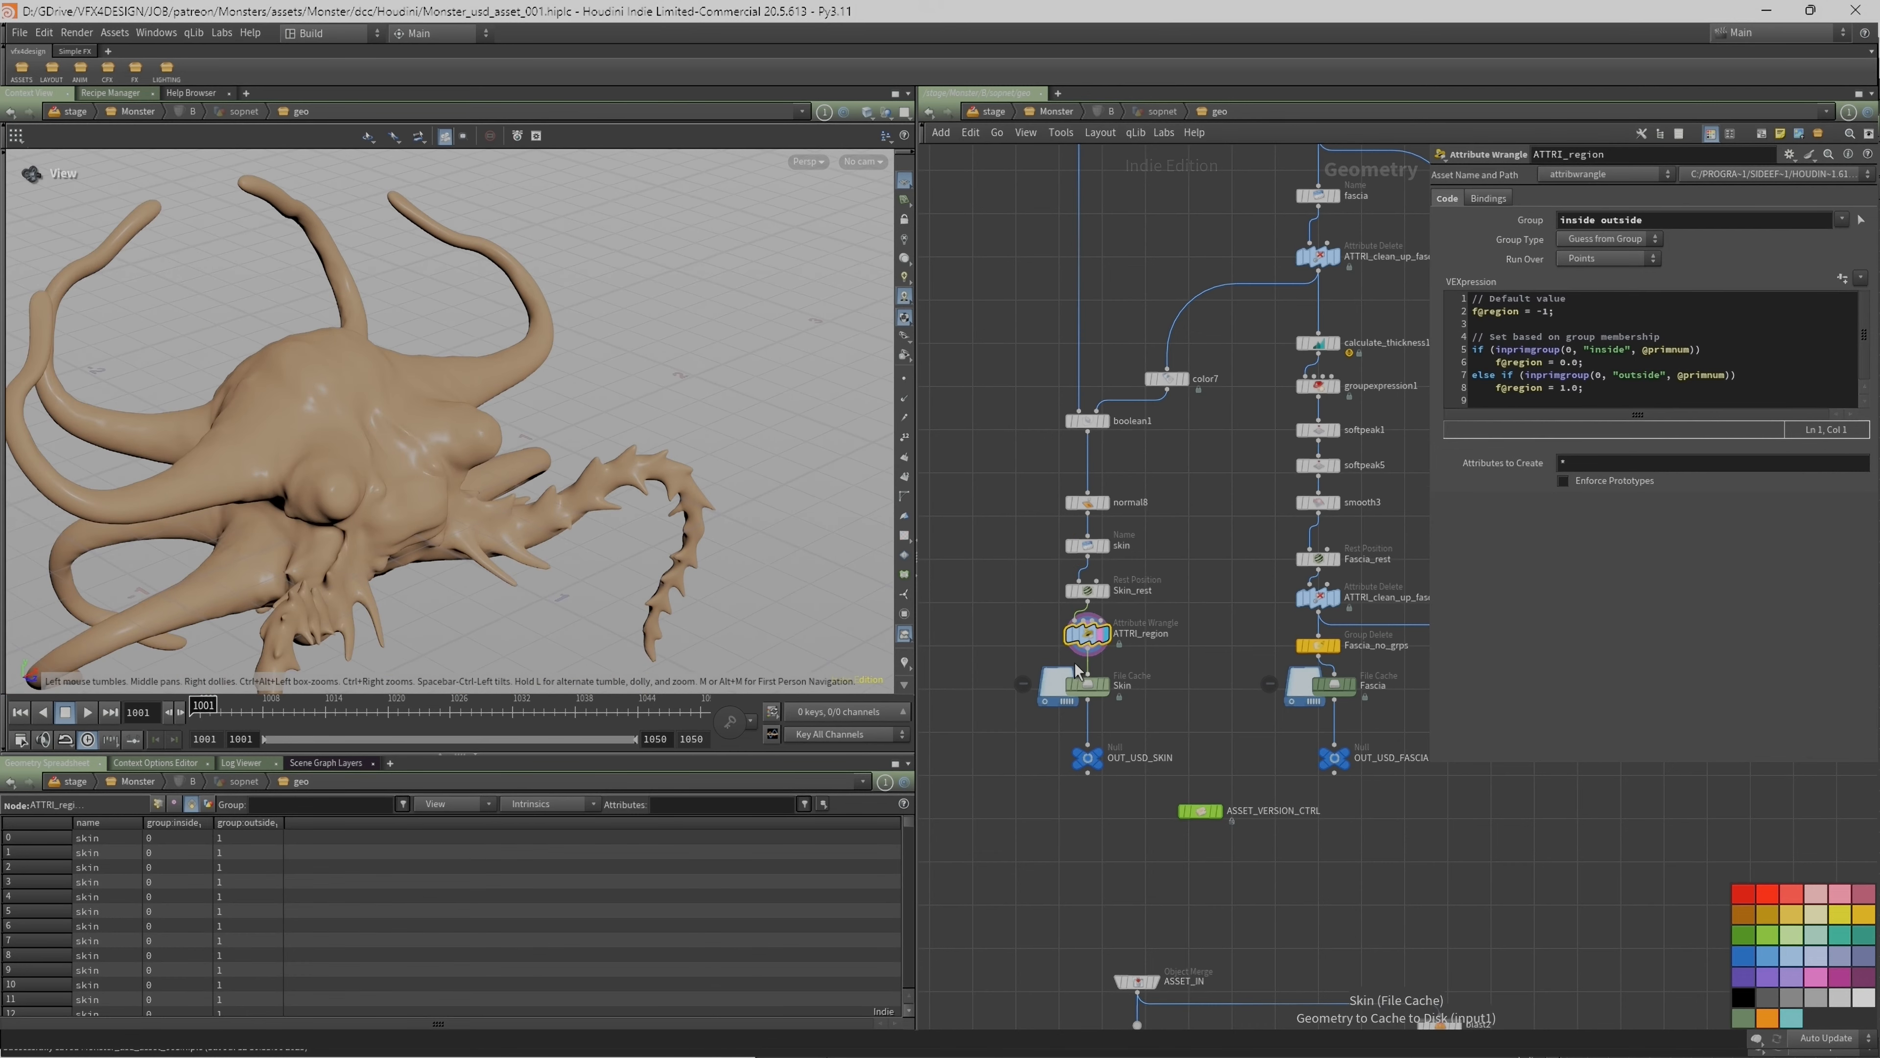
pyautogui.click(1088, 683)
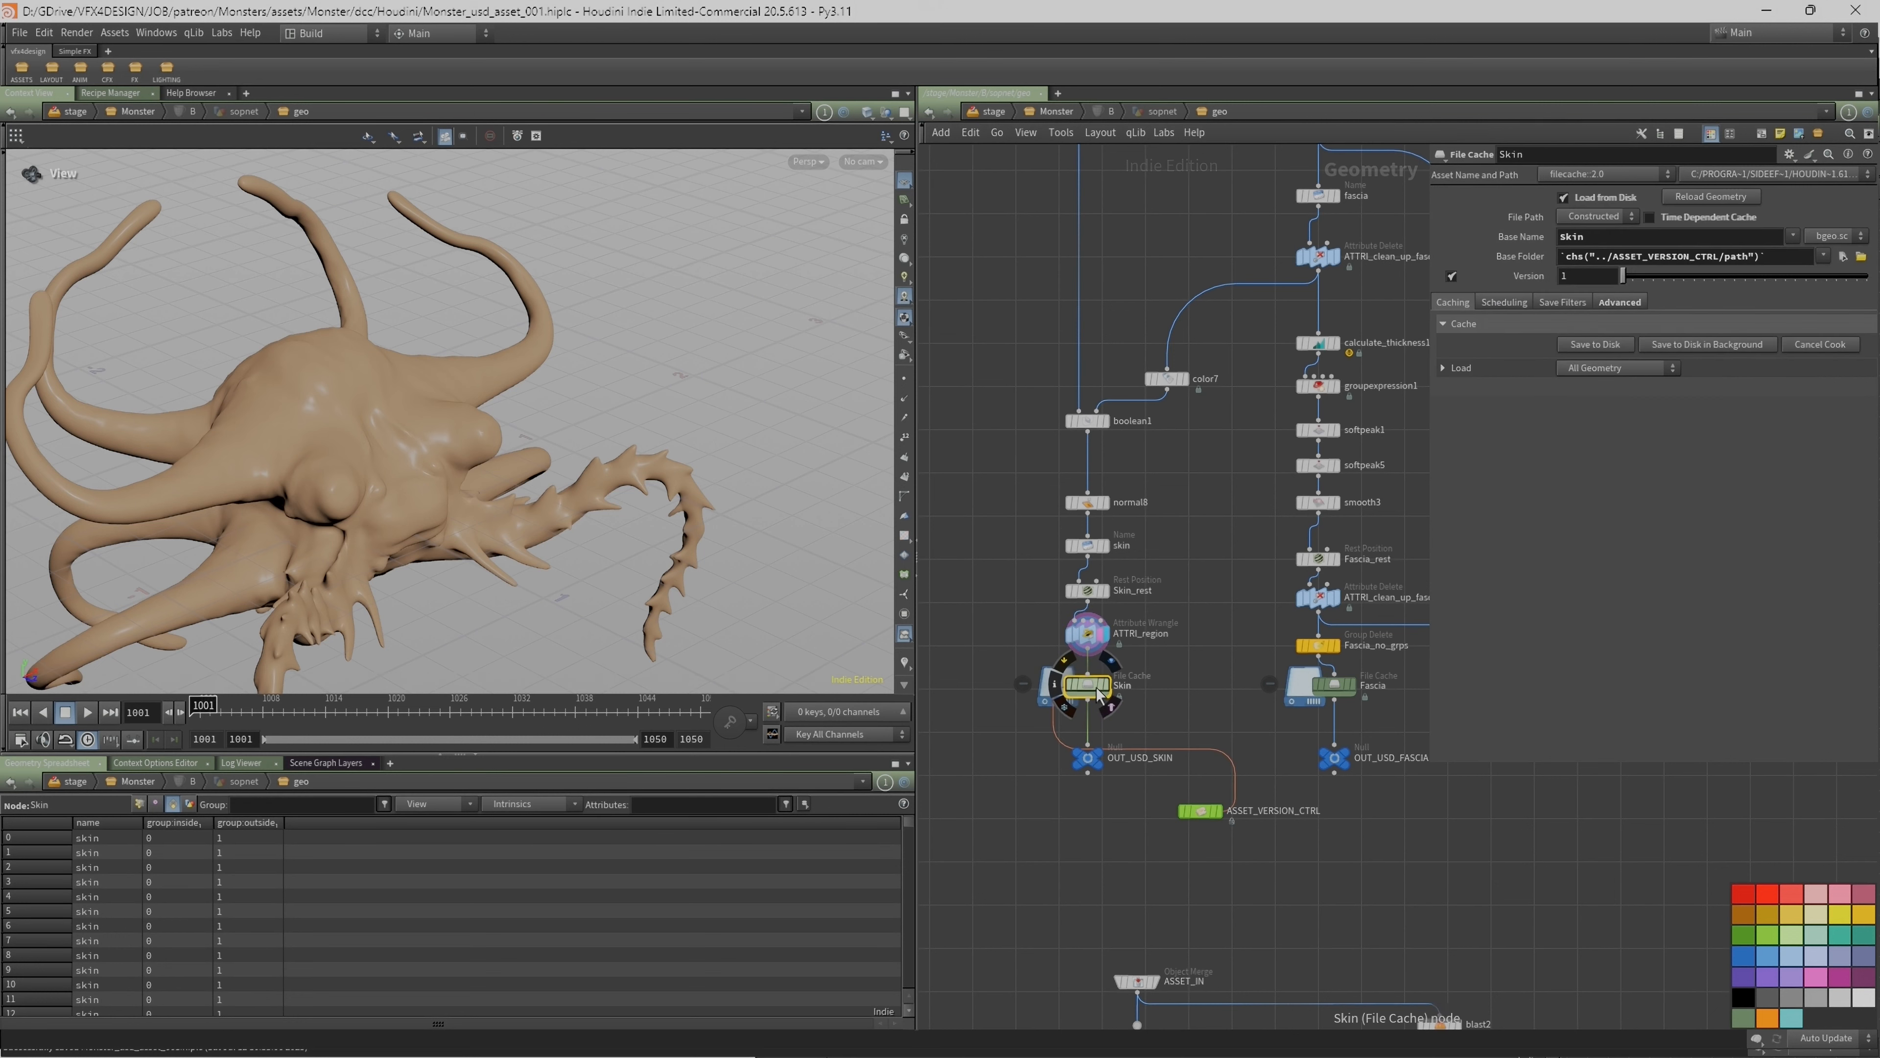
pyautogui.moveTo(1015, 782); pyautogui.dragTo(1137, 703, button='middle')
pyautogui.scroll(-1, 1137, 704)
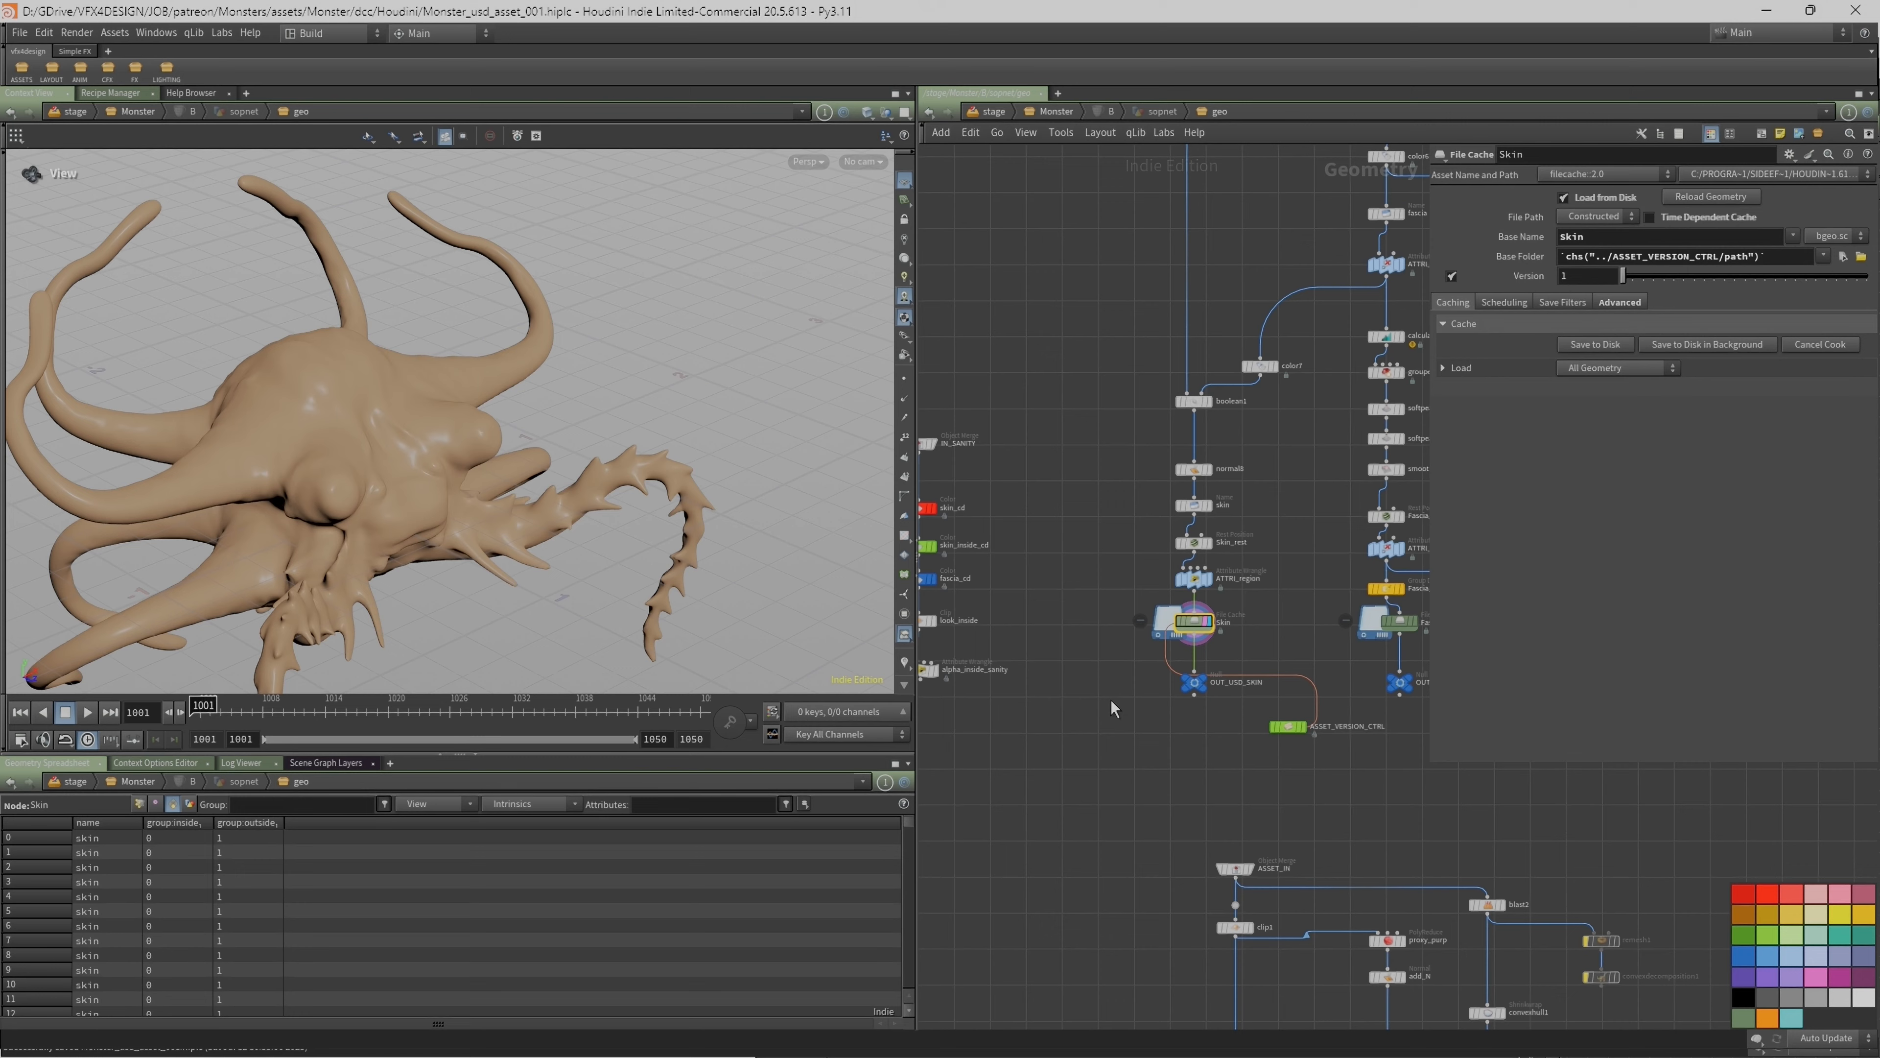
# Step: Locate the sanity-check branch beside the skin chain and display its IN_SANITY object merge
pyautogui.moveTo(1017, 626); pyautogui.dragTo(1082, 616, button='middle')
pyautogui.click(985, 435)
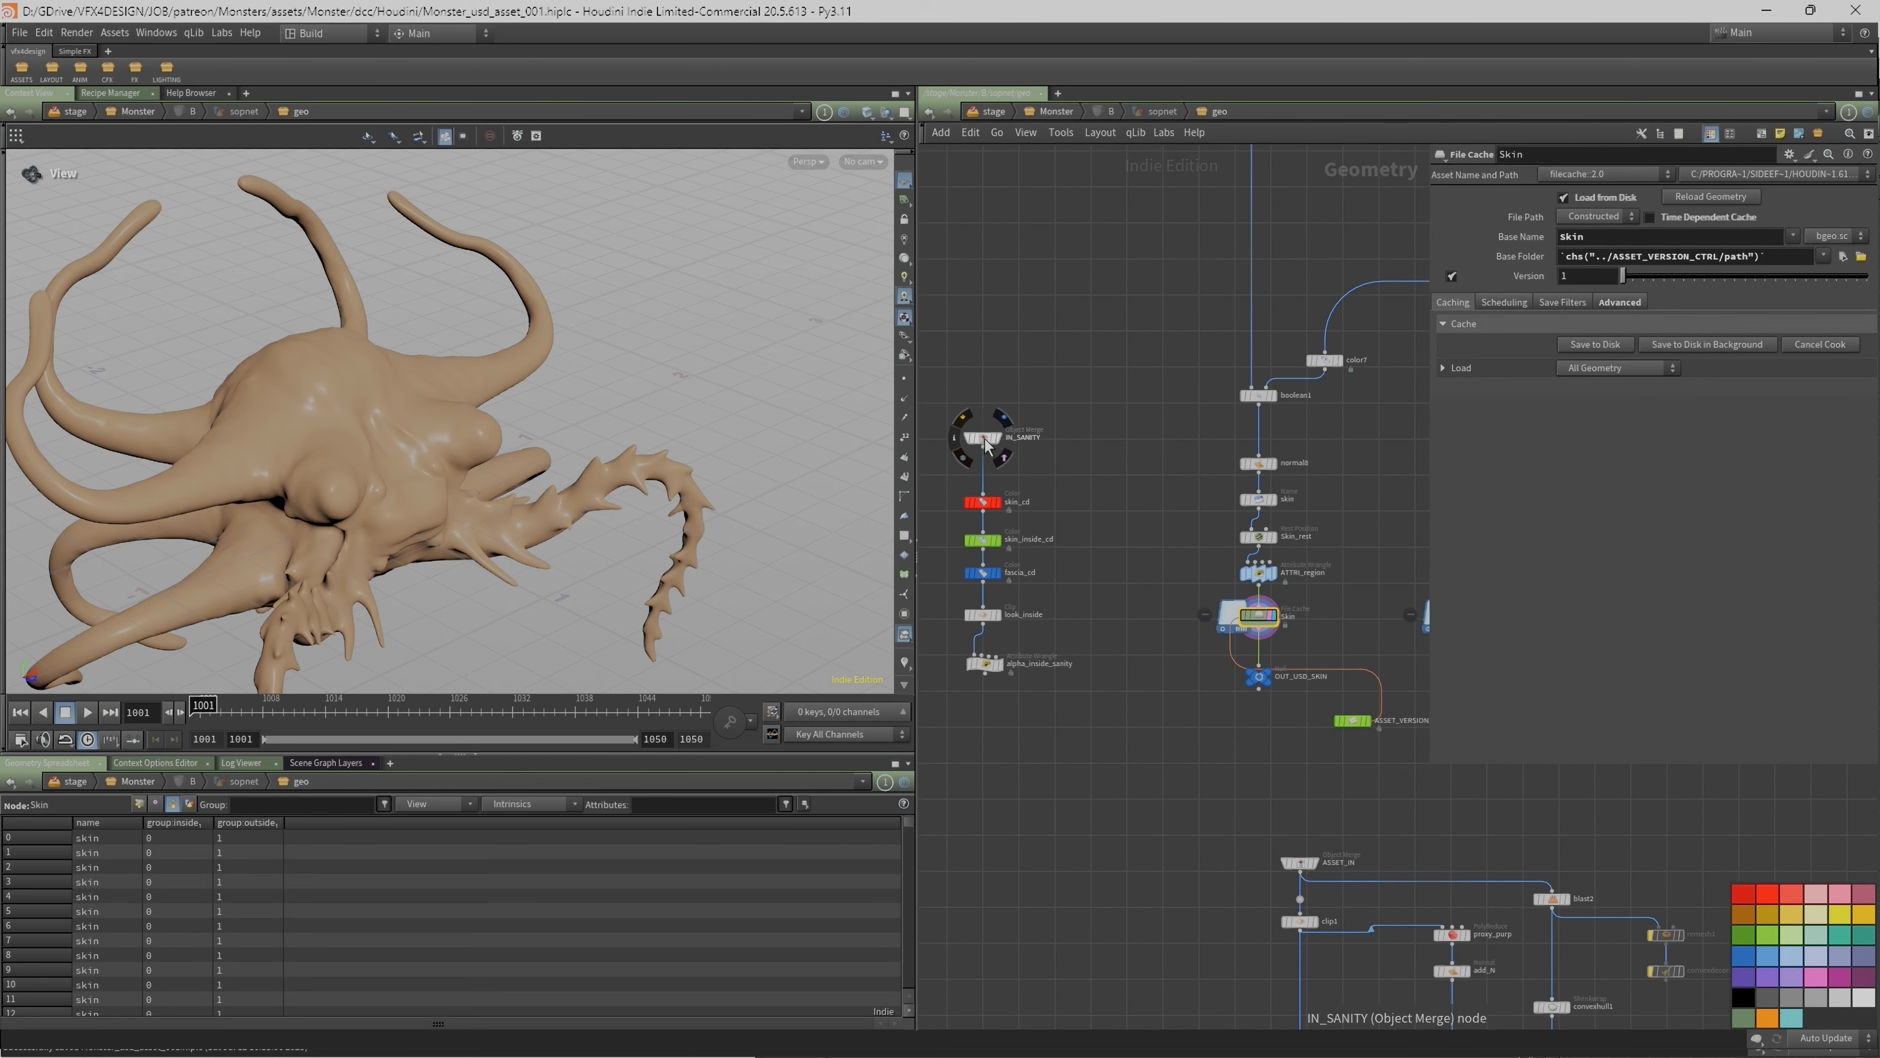
pyautogui.moveTo(1203, 639); pyautogui.dragTo(1085, 661, button='middle')
pyautogui.click(1193, 590)
pyautogui.click(977, 592)
pyautogui.moveTo(999, 627); pyautogui.dragTo(1240, 697, button='middle')
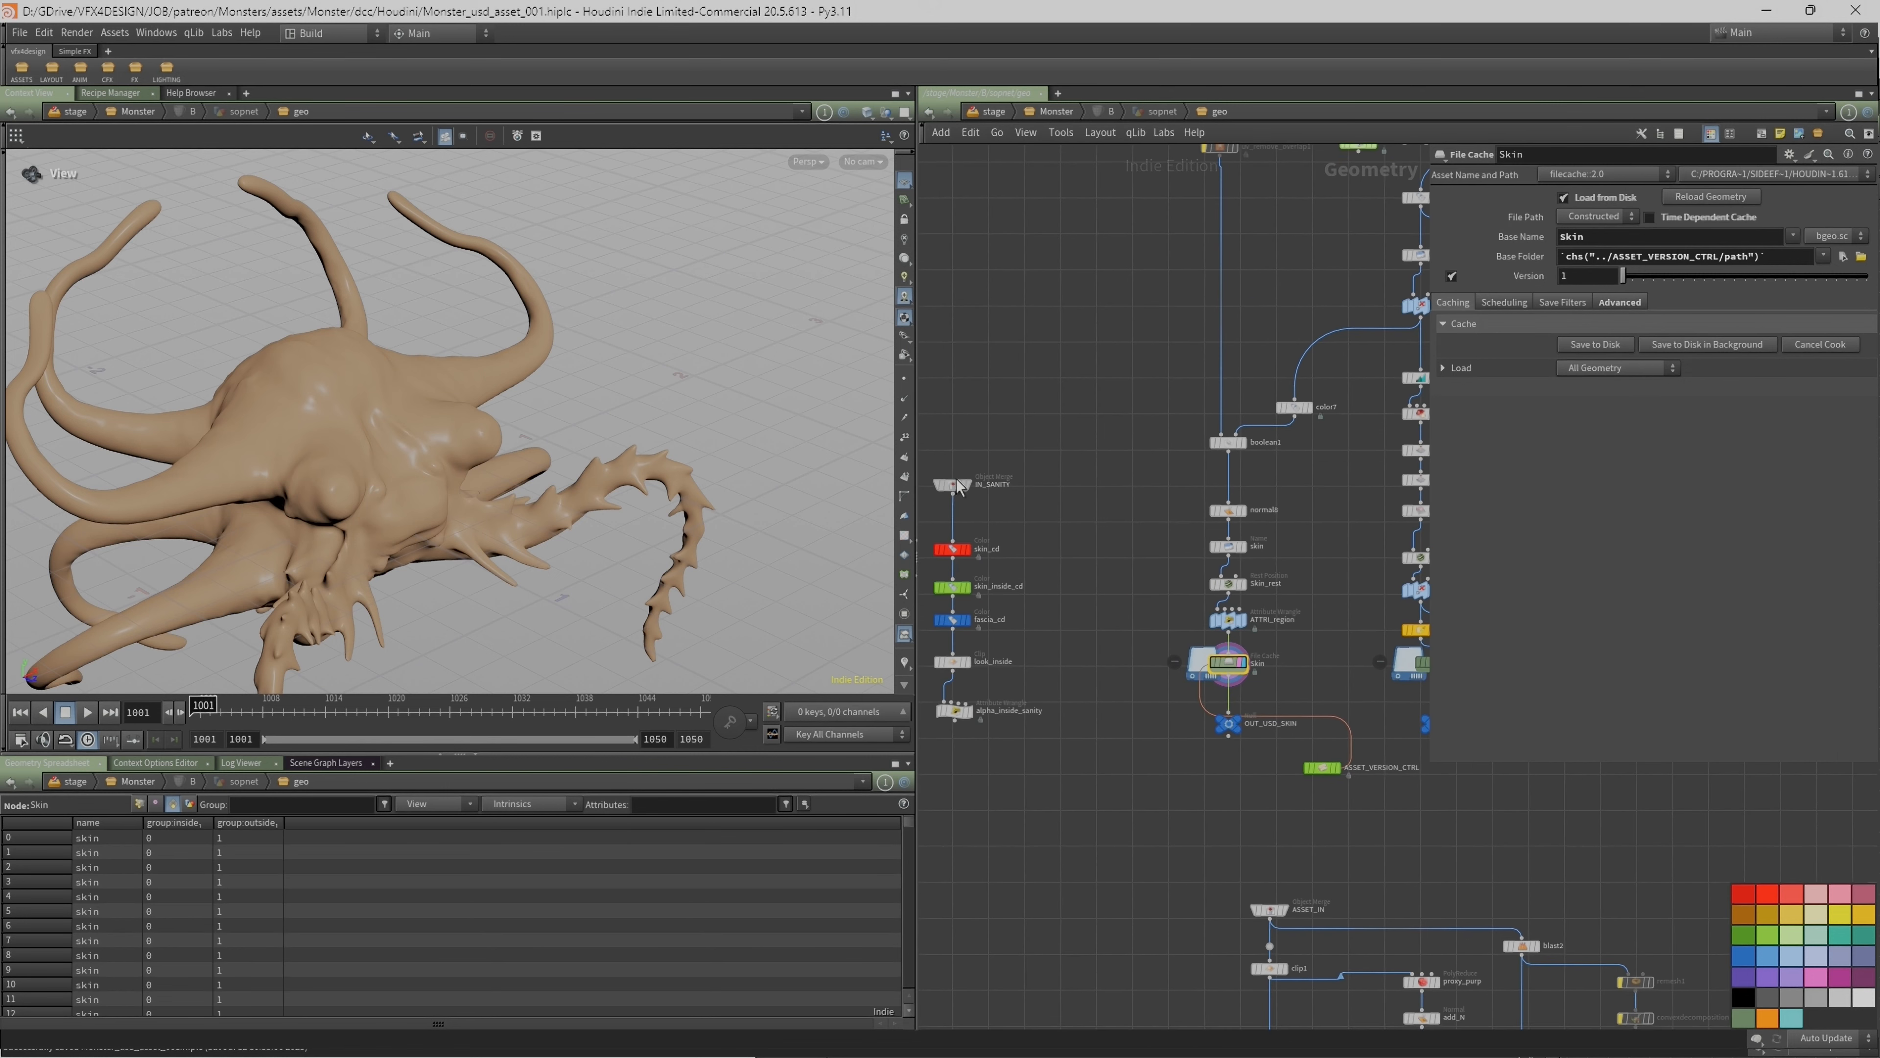
pyautogui.click(953, 484)
pyautogui.click(965, 487)
# Step: Examine the skin_cd parameters and display the skin_cd, skin_inside_cd and fascia_cd colour nodes in turn
pyautogui.moveTo(1040, 559); pyautogui.dragTo(1127, 481, button='middle')
pyautogui.click(1042, 486)
pyautogui.scroll(2, 1092, 496)
pyautogui.click(1052, 484)
pyautogui.click(1052, 540)
pyautogui.click(1052, 586)
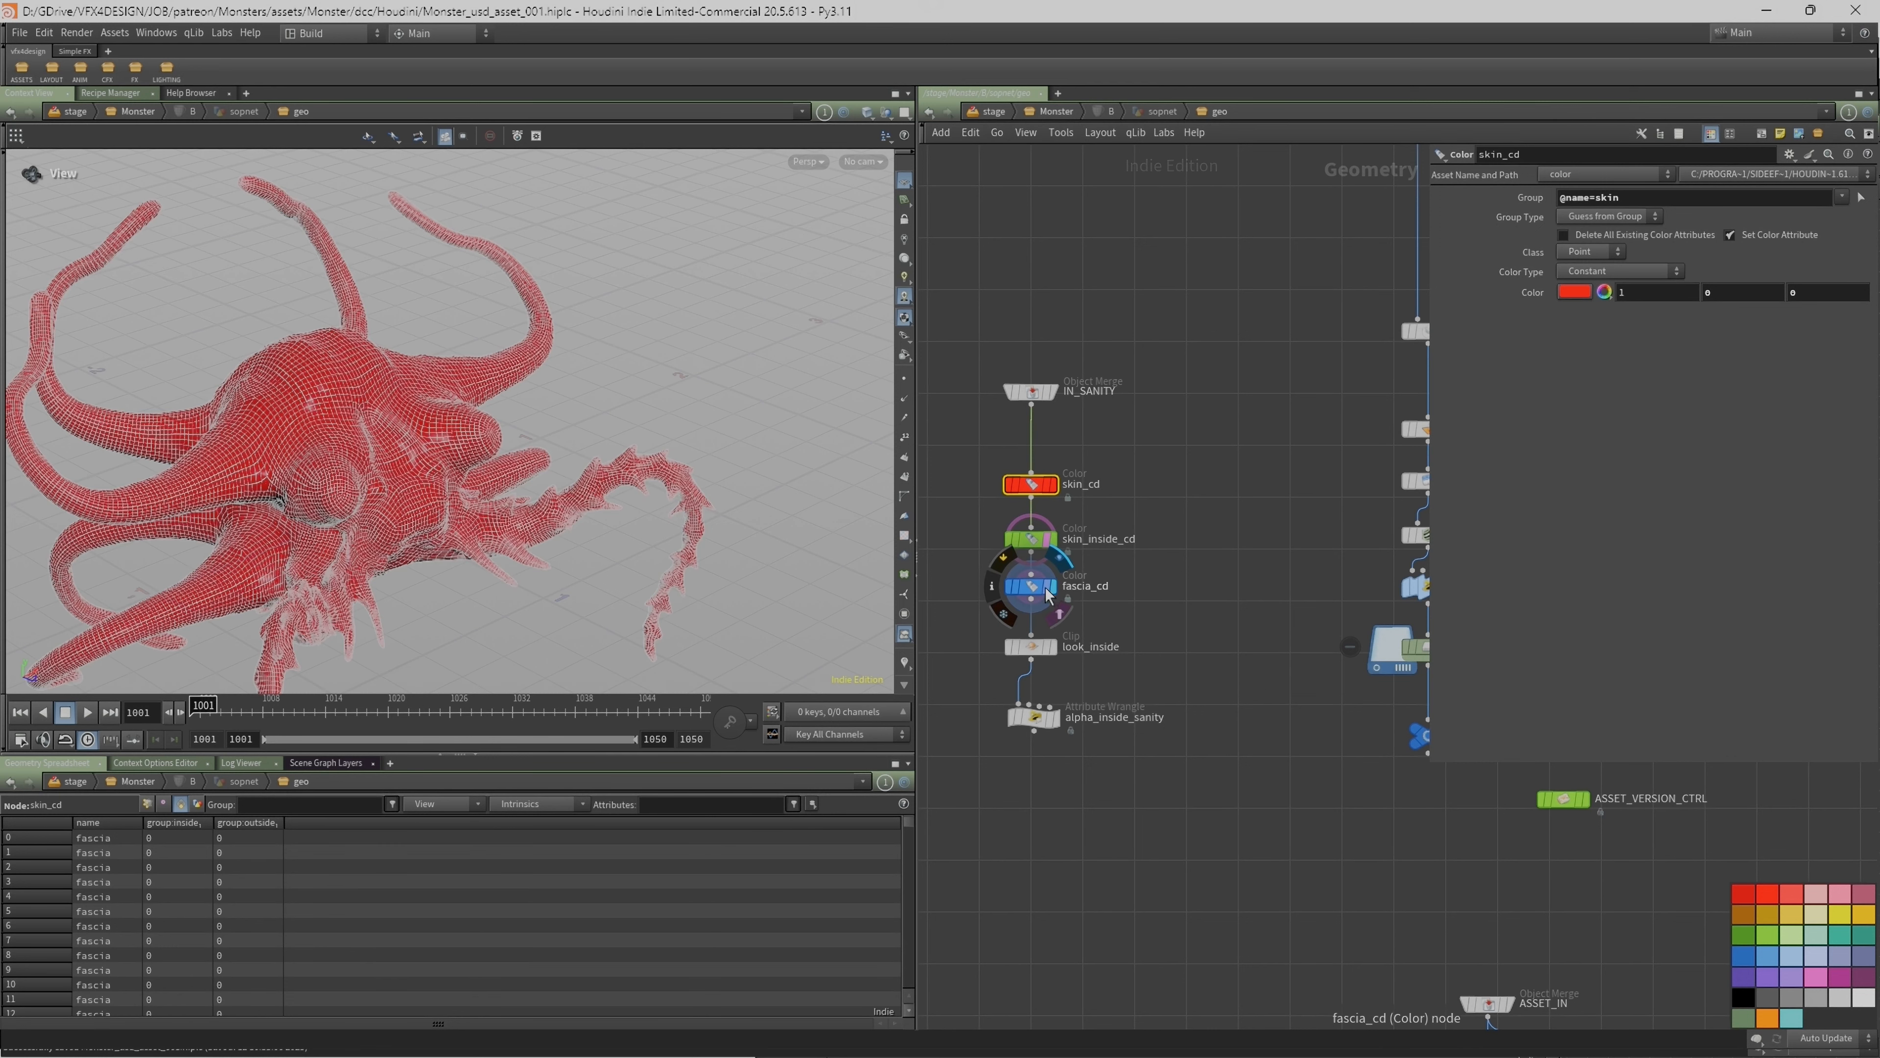
# Step: Display the look_inside clip and examine the colour-coded skin and fascia layers in the cutaway
pyautogui.click(1052, 647)
pyautogui.moveTo(593, 518); pyautogui.dragTo(652, 504)
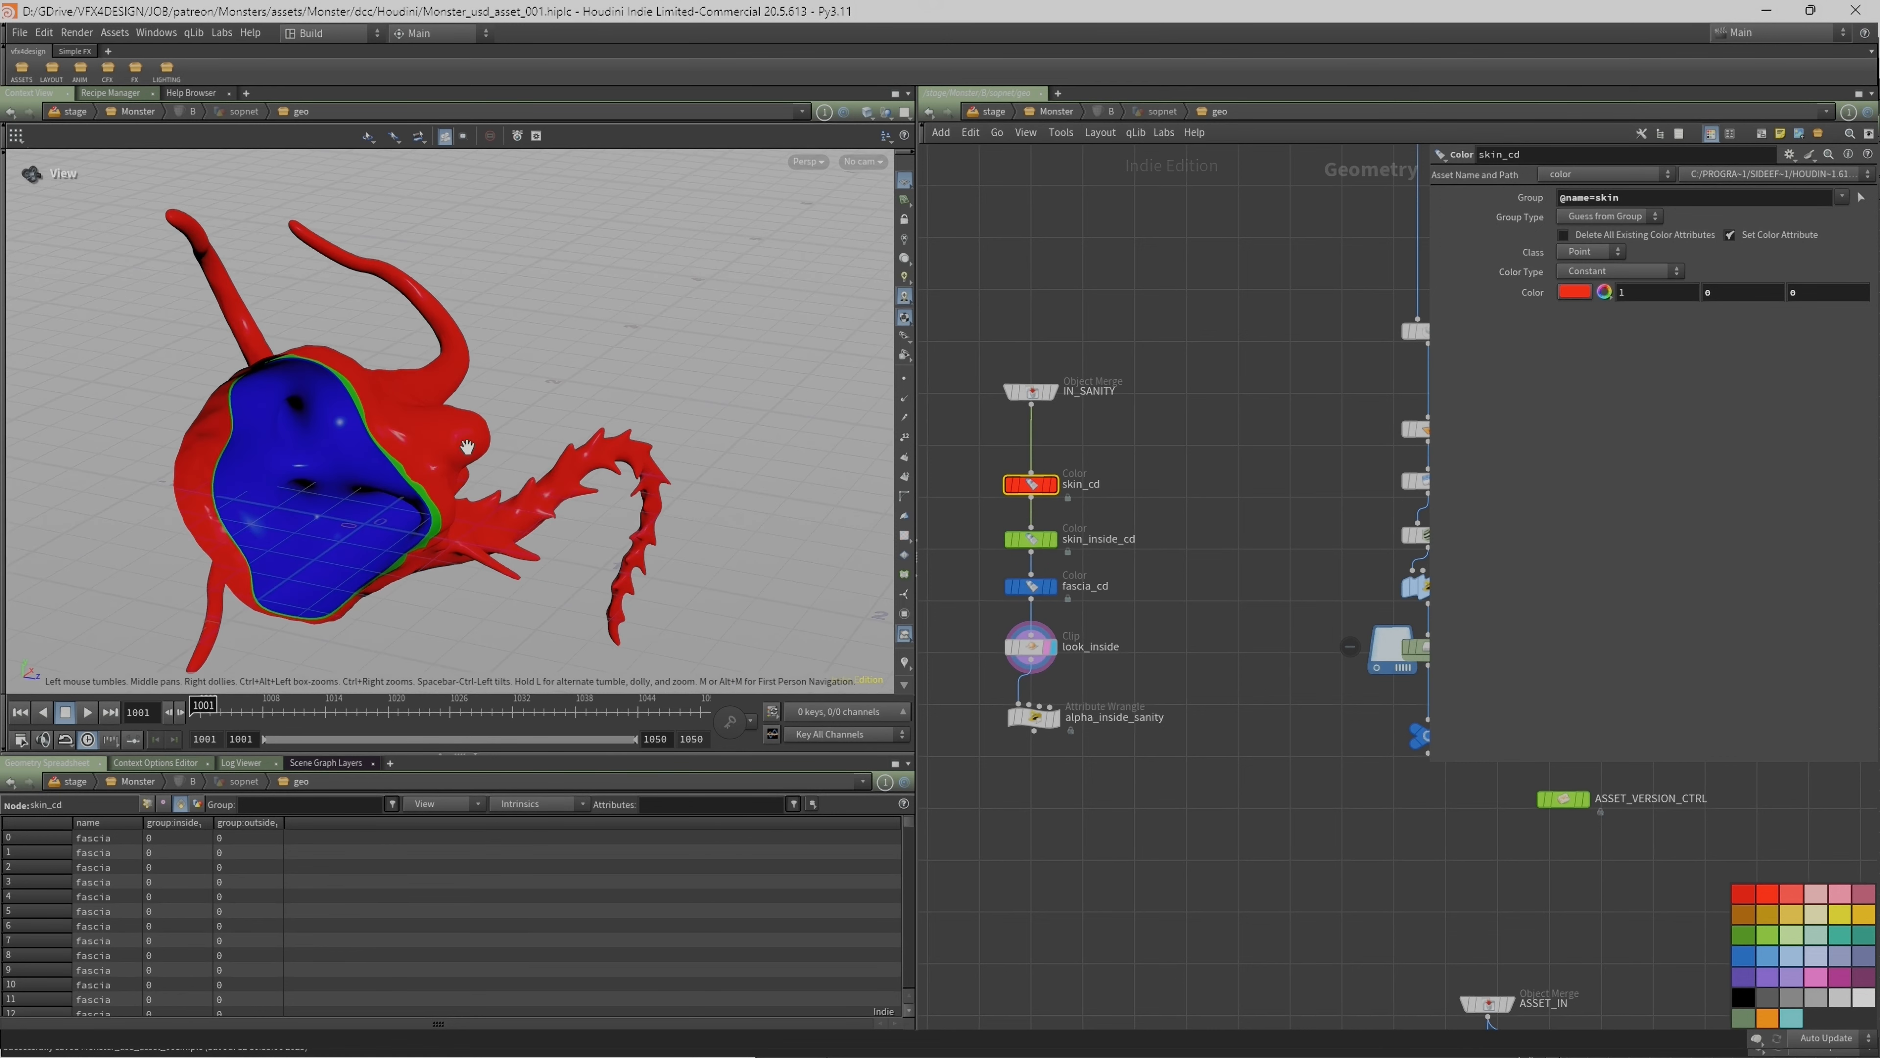
pyautogui.moveTo(652, 504); pyautogui.dragTo(600, 390, button='right')
pyautogui.moveTo(600, 390); pyautogui.dragTo(597, 447)
# Step: Display the alpha_inside_sanity wrangle, set its Alpha to 1 and check the clipped monster
pyautogui.click(1163, 688)
pyautogui.click(1159, 693)
pyautogui.moveTo(1746, 278); pyautogui.dragTo(1867, 280)
pyautogui.moveTo(348, 480); pyautogui.dragTo(389, 472)
# Step: Select the whole ASSET_IN branch below the caches, including the default, proxy and simproxy outputs and their notes
pyautogui.scroll(-3, 457, 402)
pyautogui.scroll(-3, 1031, 528)
pyautogui.scroll(-5, 1024, 552)
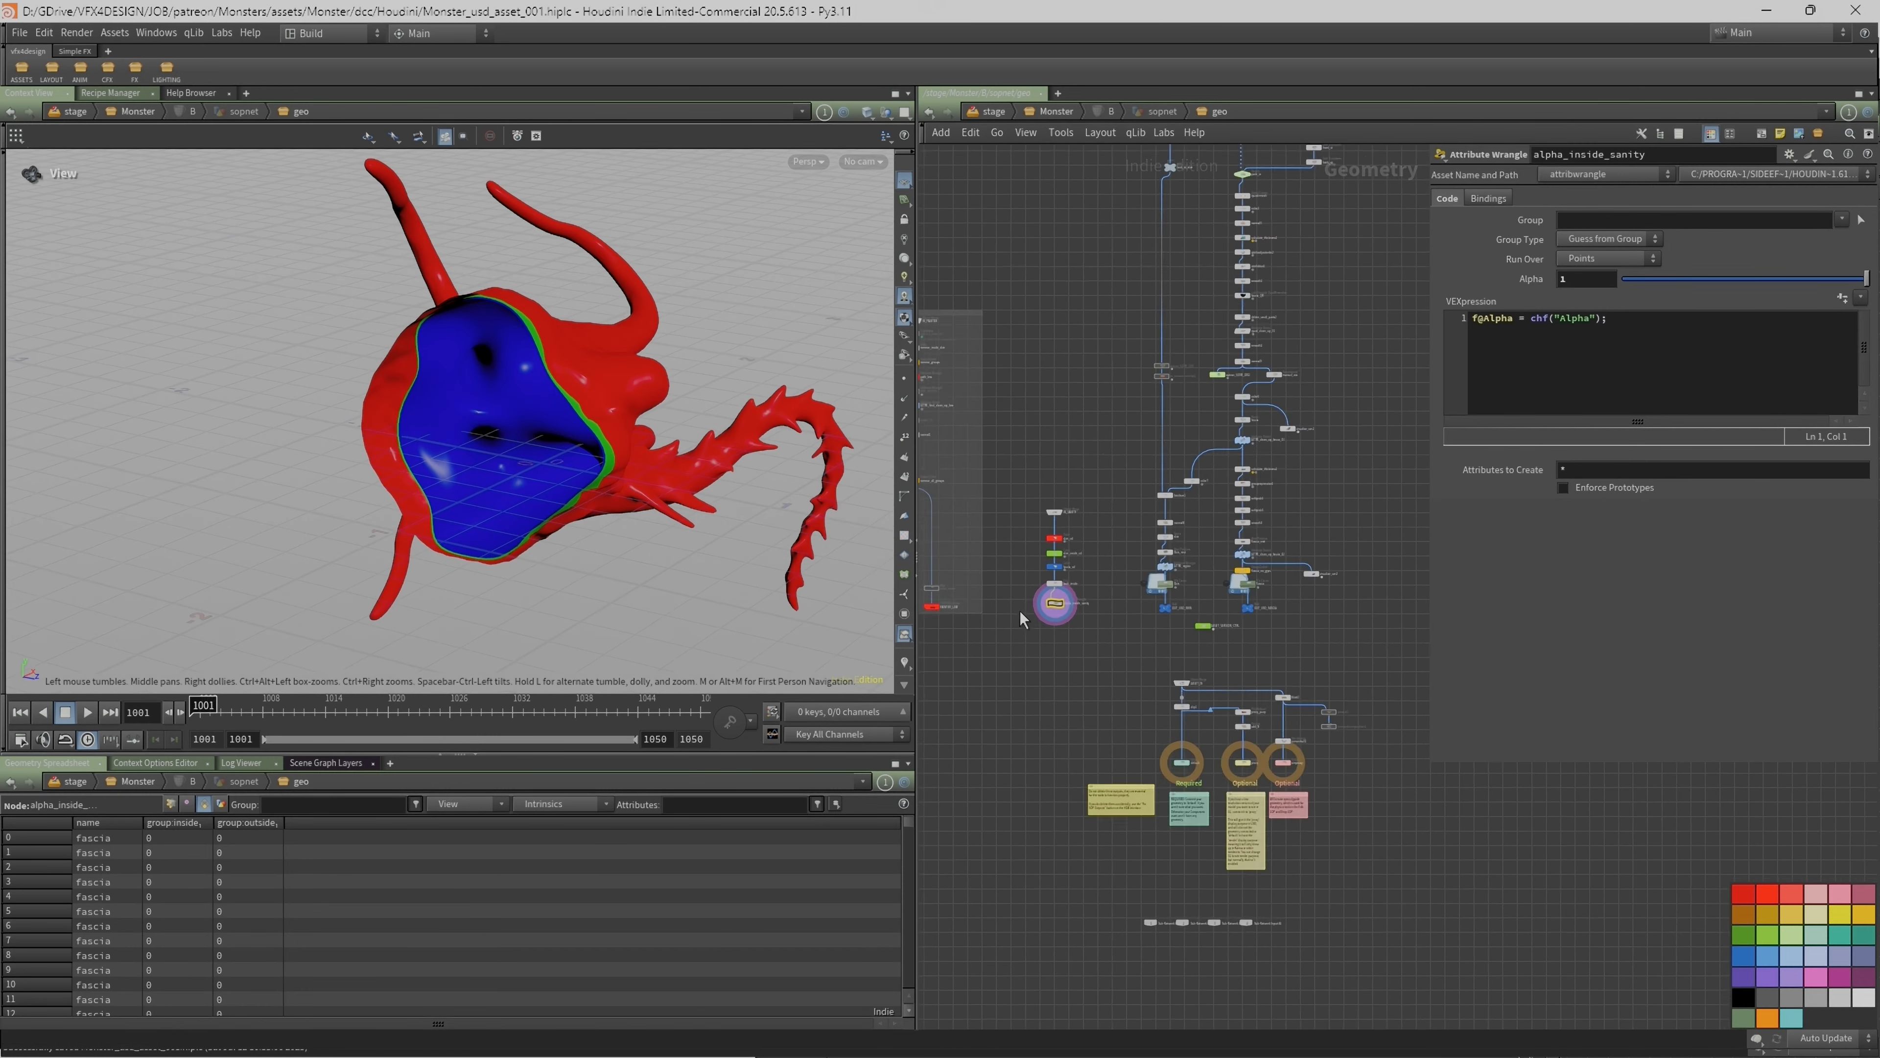
pyautogui.moveTo(1171, 641); pyautogui.dragTo(1098, 640, button='middle')
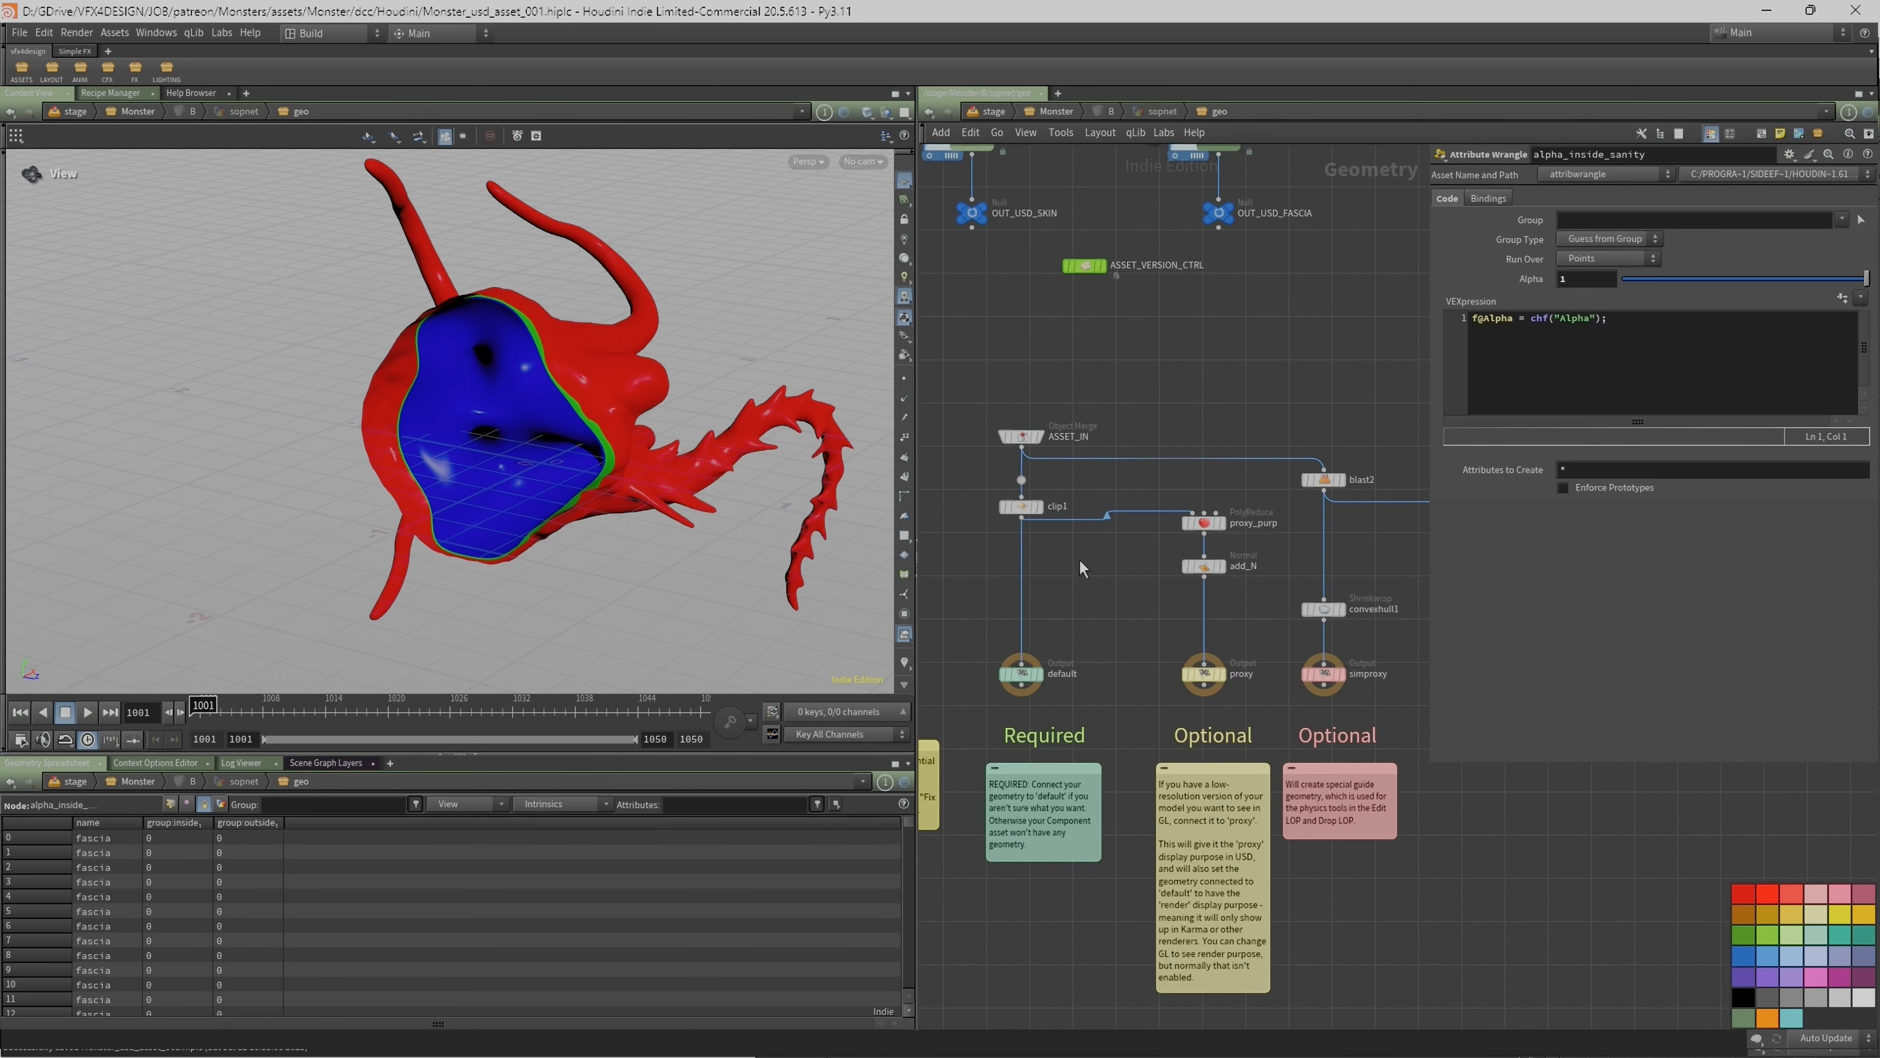
pyautogui.scroll(-3, 1140, 370)
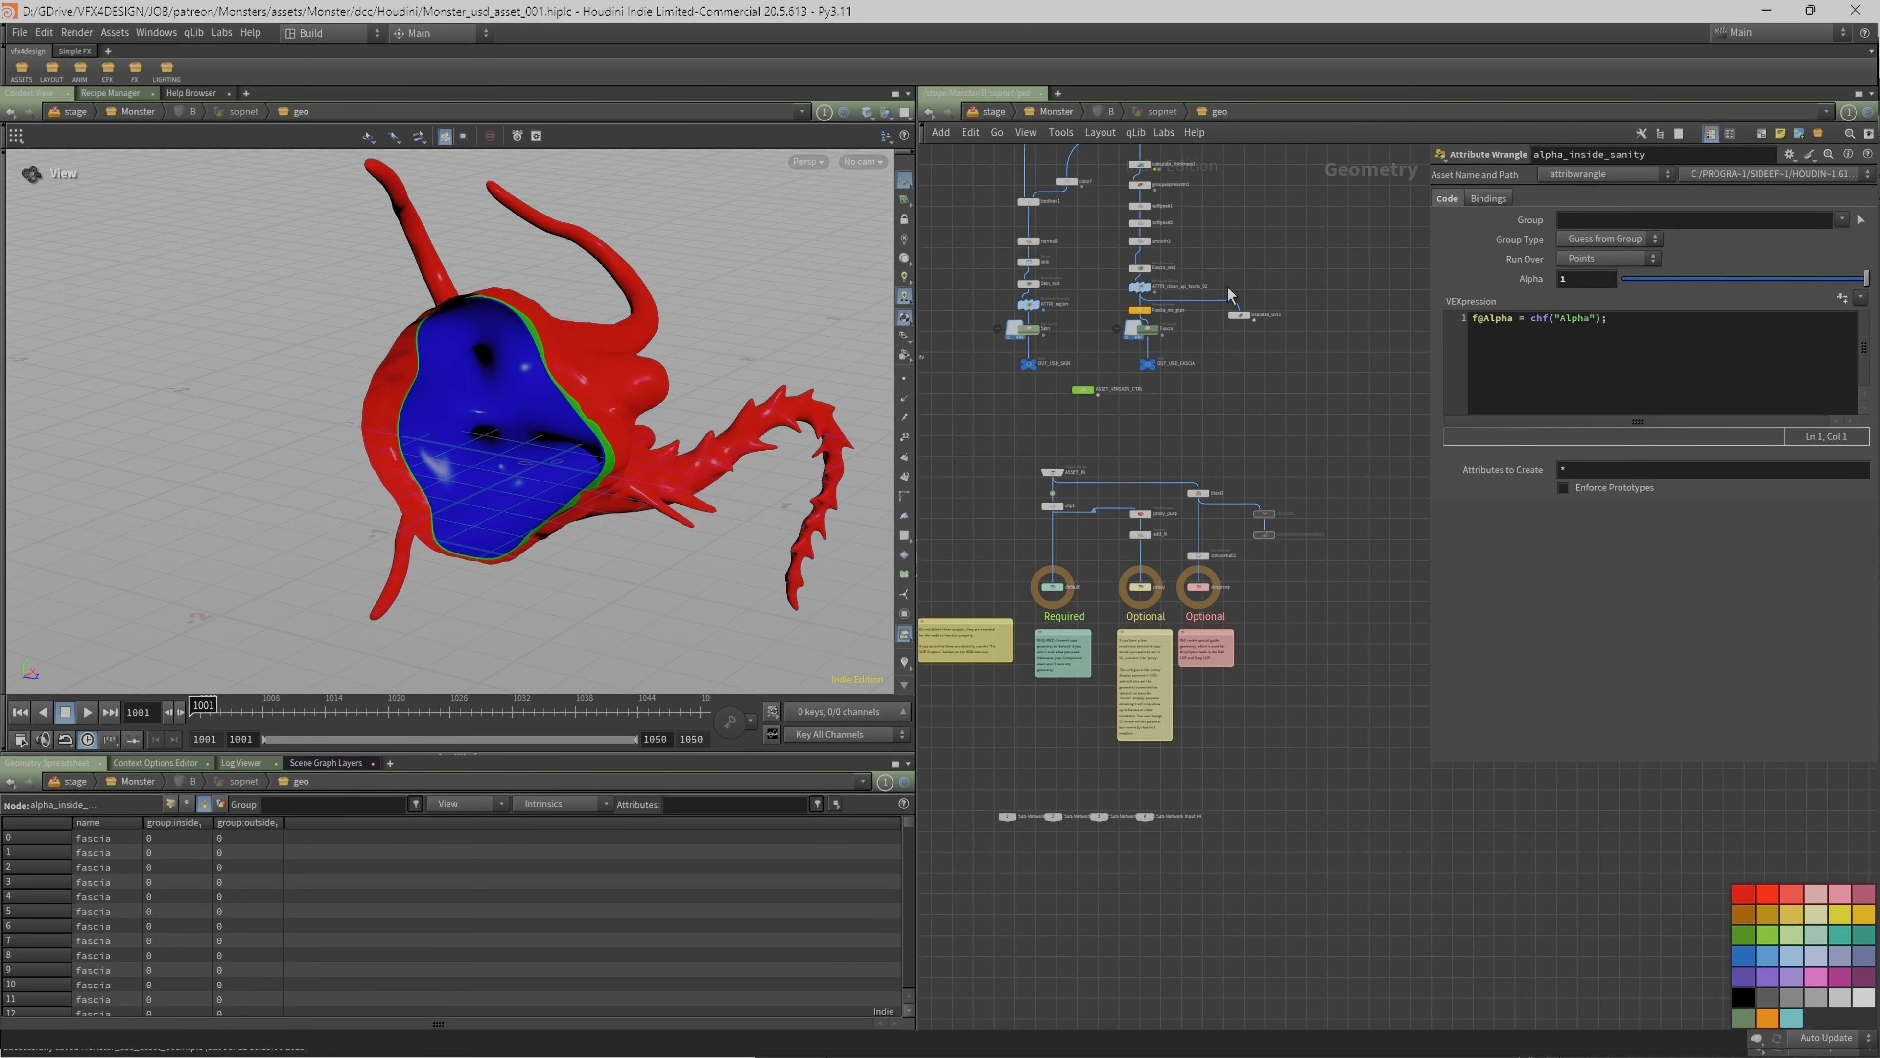
pyautogui.moveTo(989, 380); pyautogui.dragTo(1383, 647)
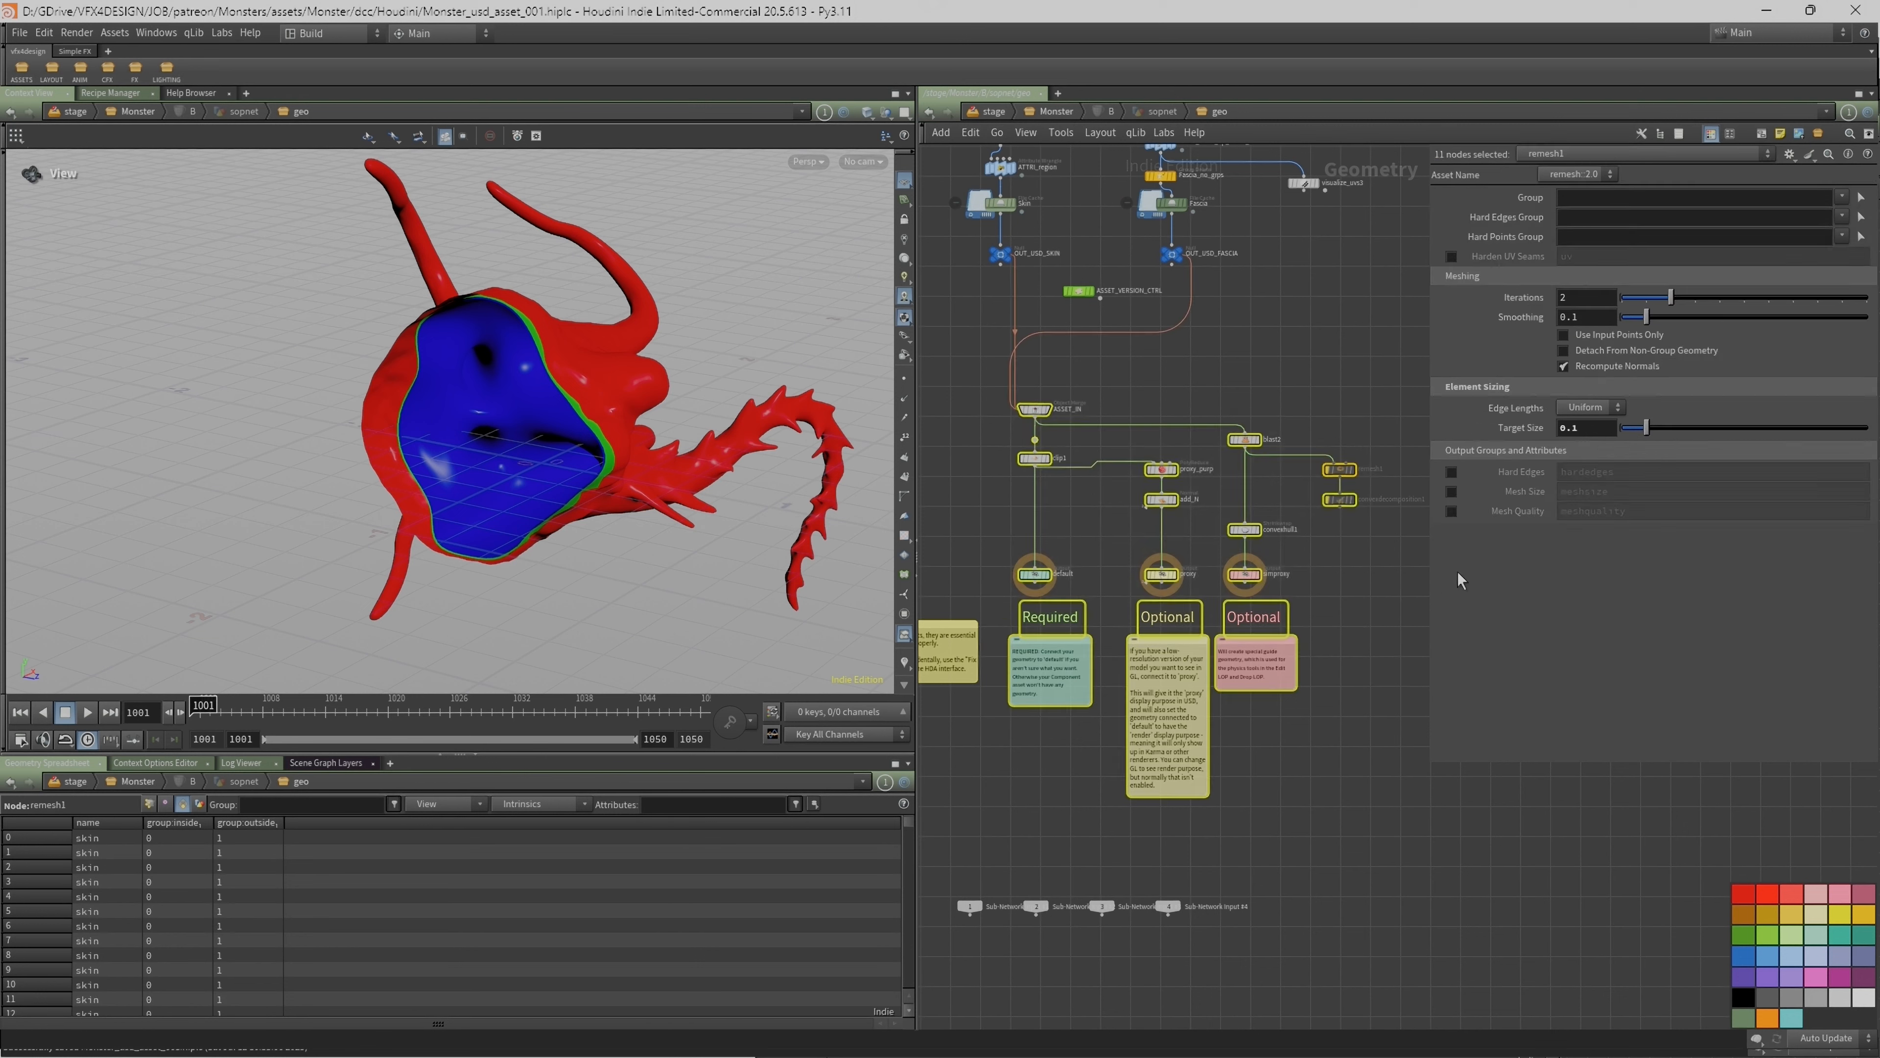
# Step: Widen the network view, examine the full node layout and clear the multiple selection
pyautogui.moveTo(1434, 564); pyautogui.dragTo(1543, 564)
pyautogui.scroll(-5, 1316, 743)
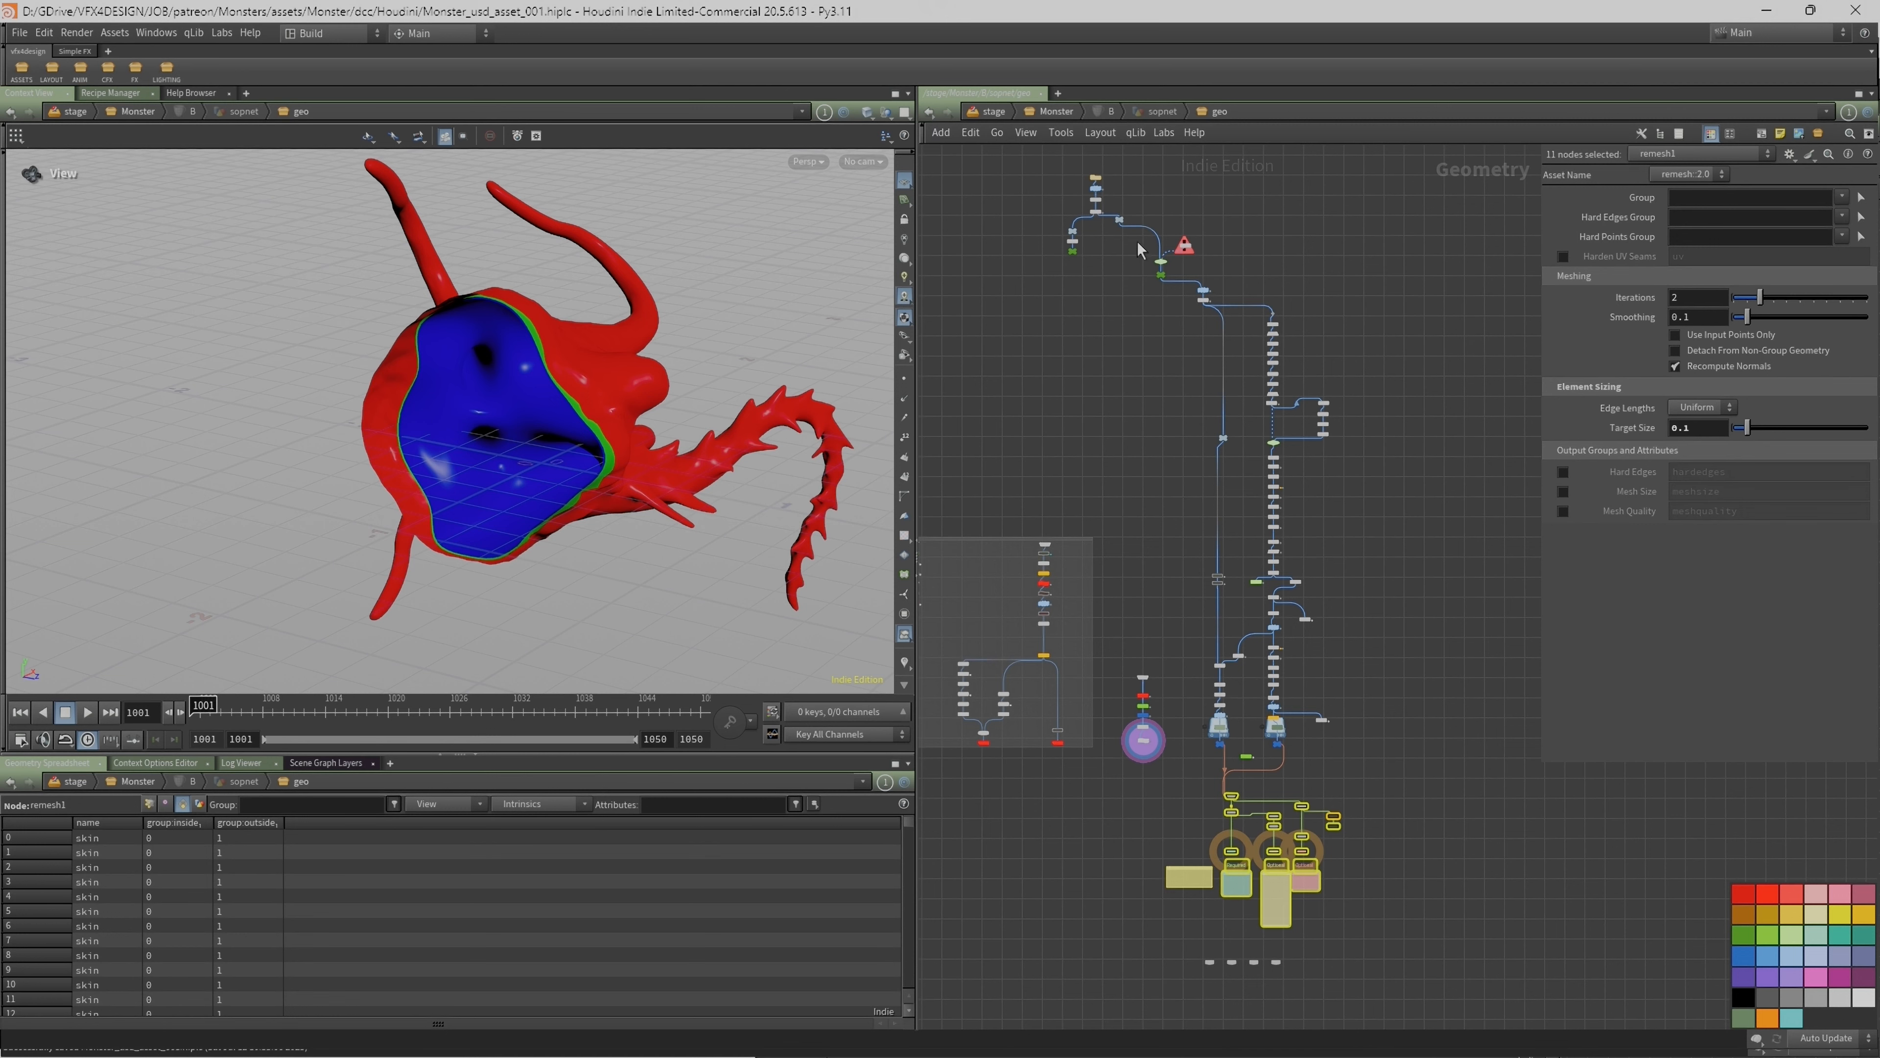
pyautogui.scroll(5, 1434, 722)
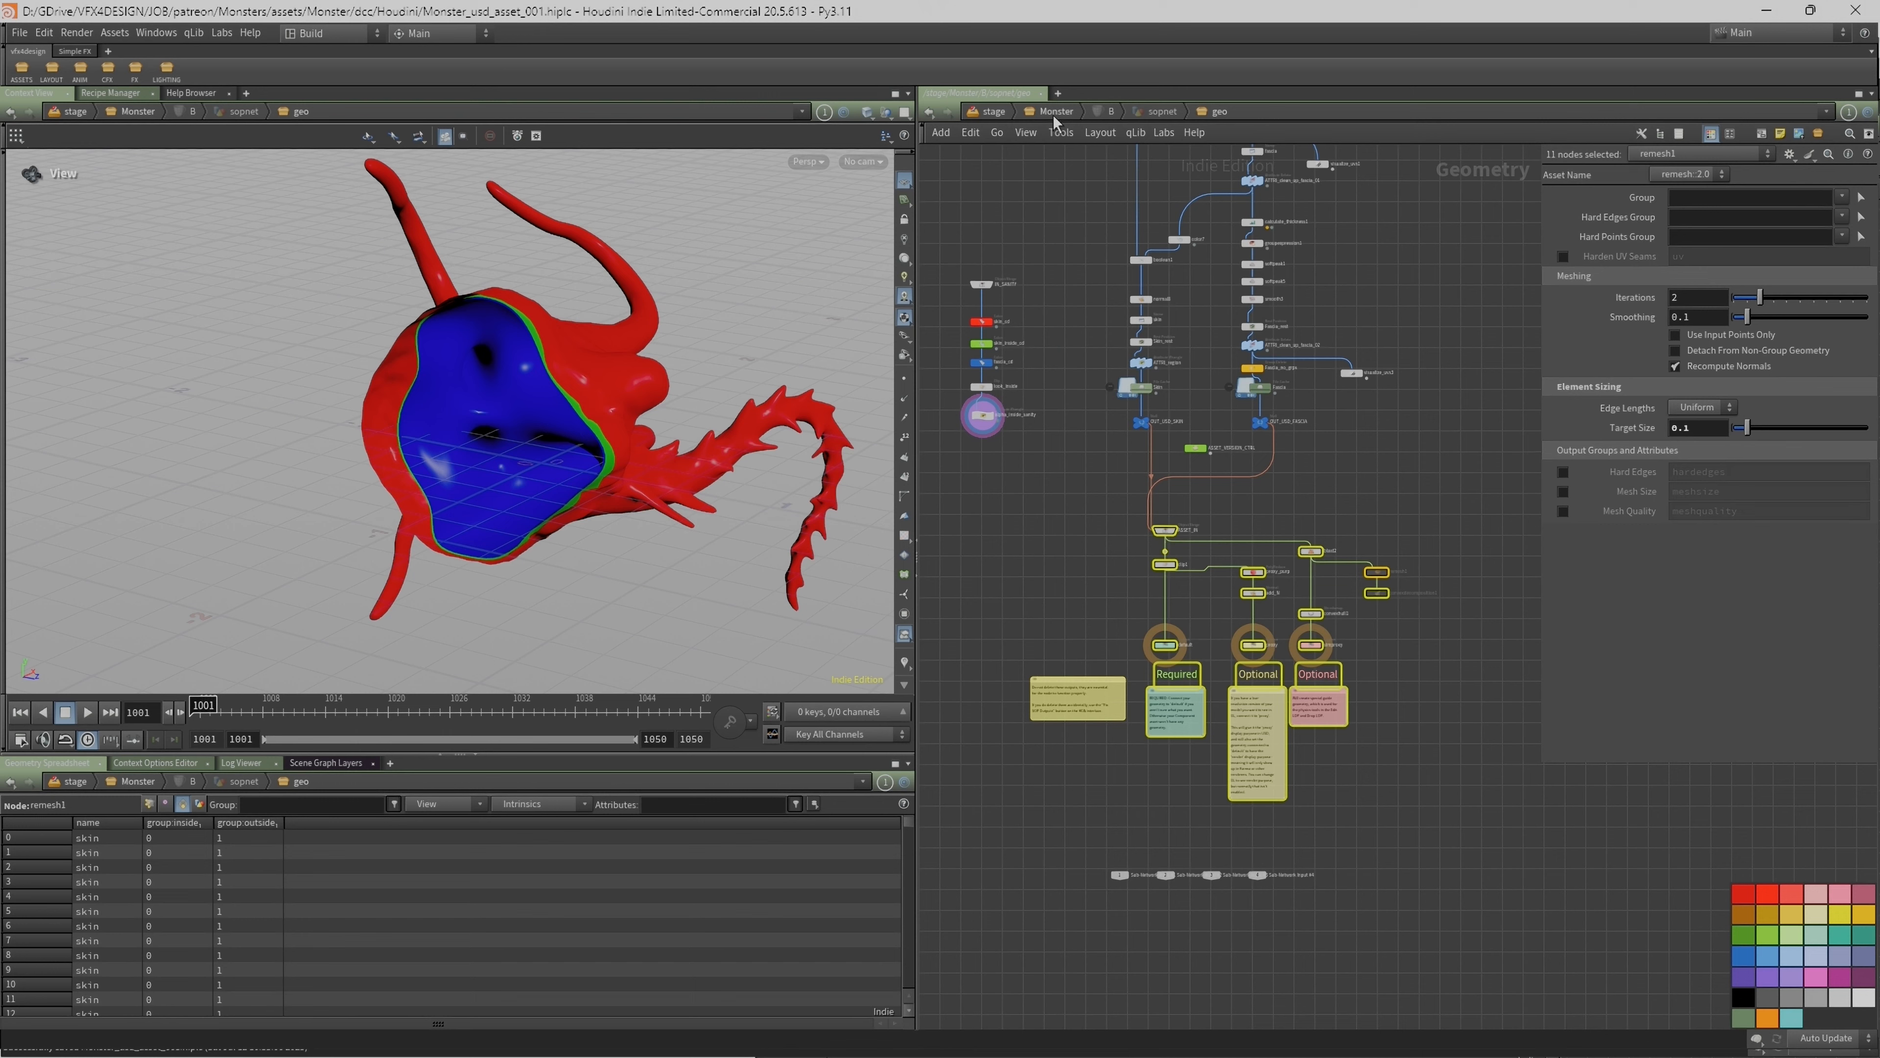
pyautogui.click(1299, 519)
# Step: Examine the objects merged by ASSET_IN and display clip1 to view the combined skin and fascia
pyautogui.scroll(4, 1210, 539)
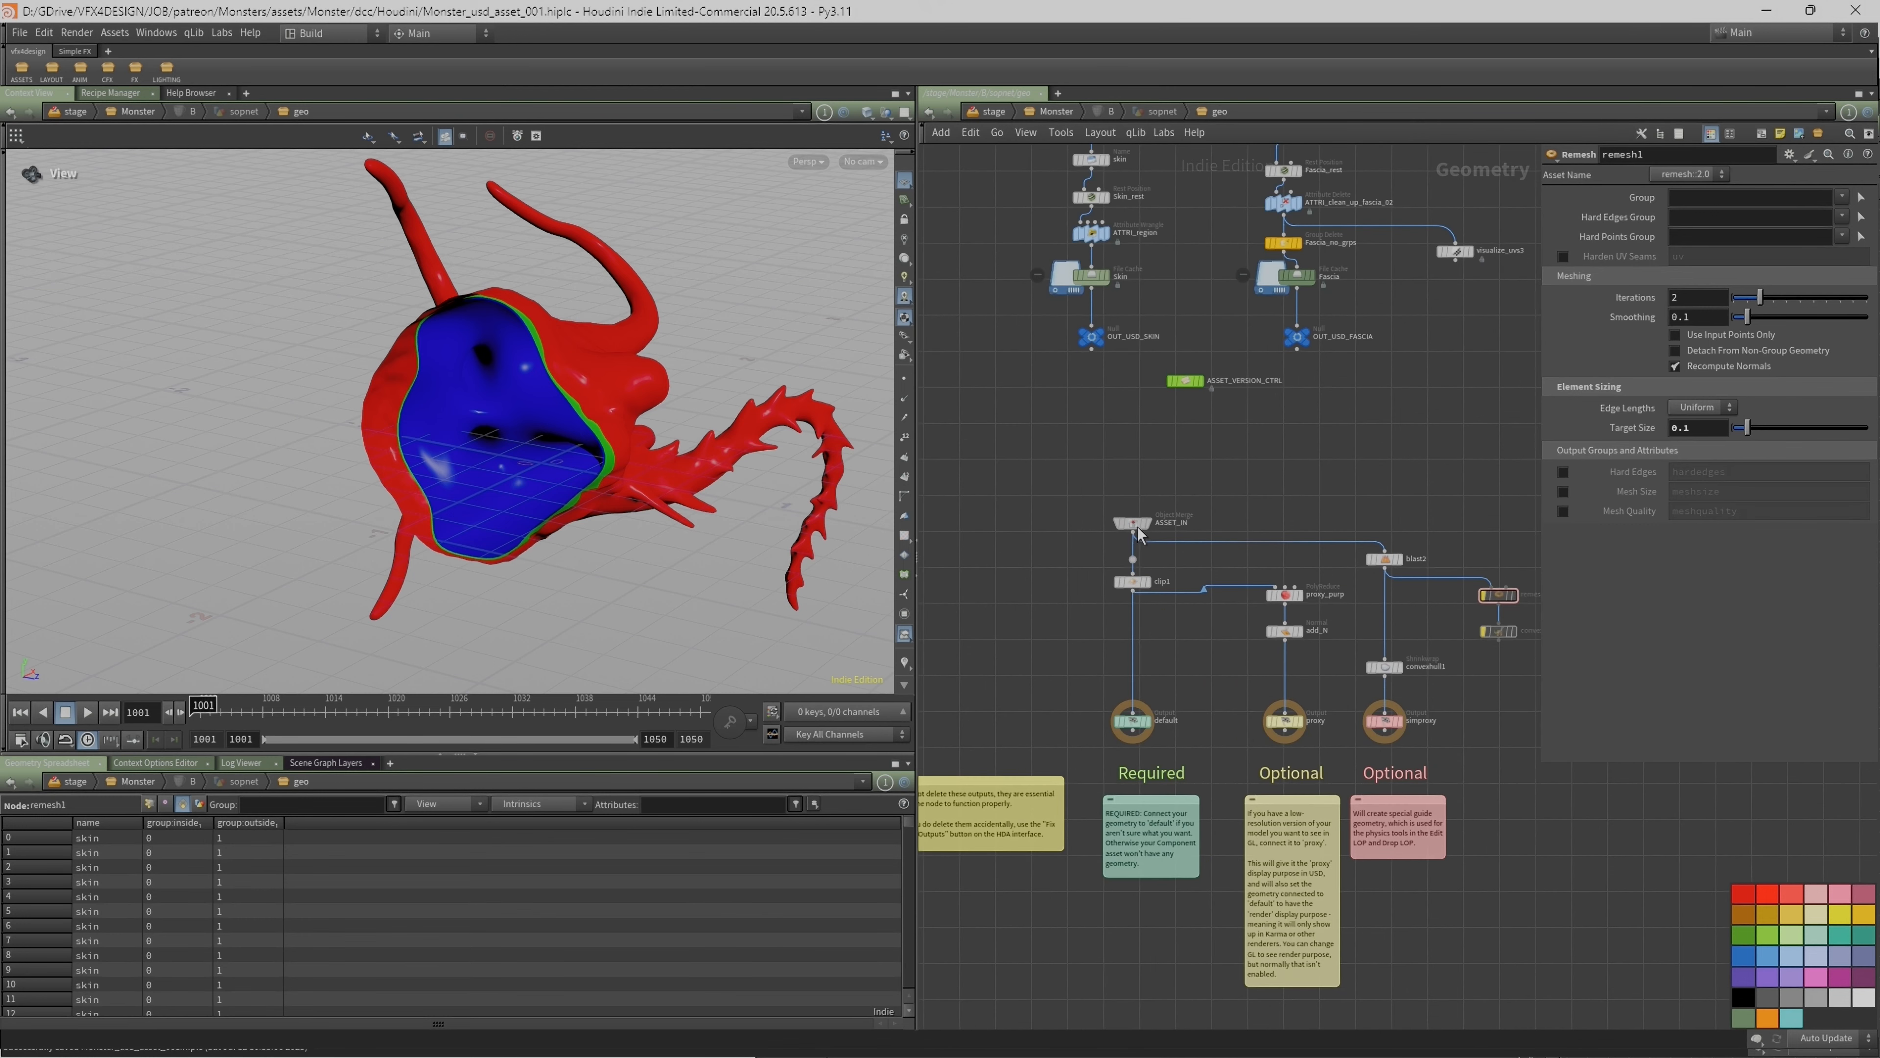
pyautogui.click(1135, 526)
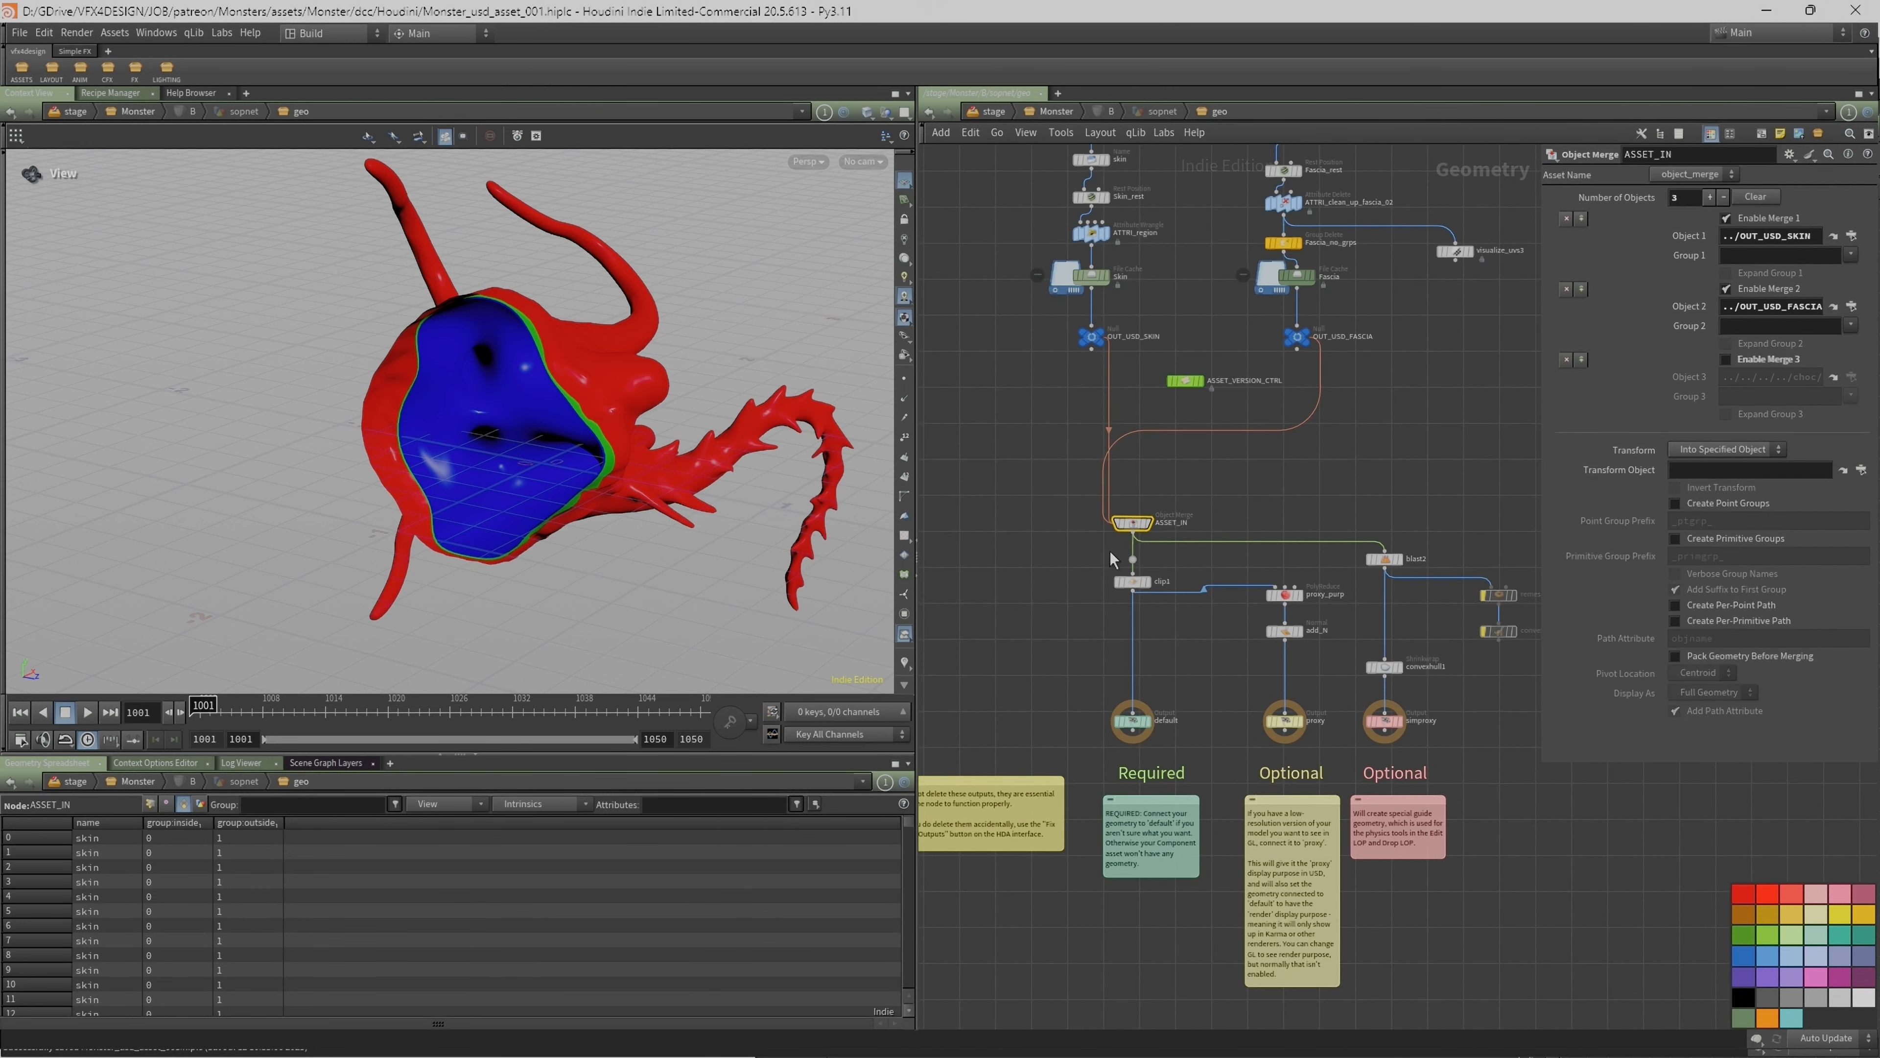
pyautogui.click(1146, 590)
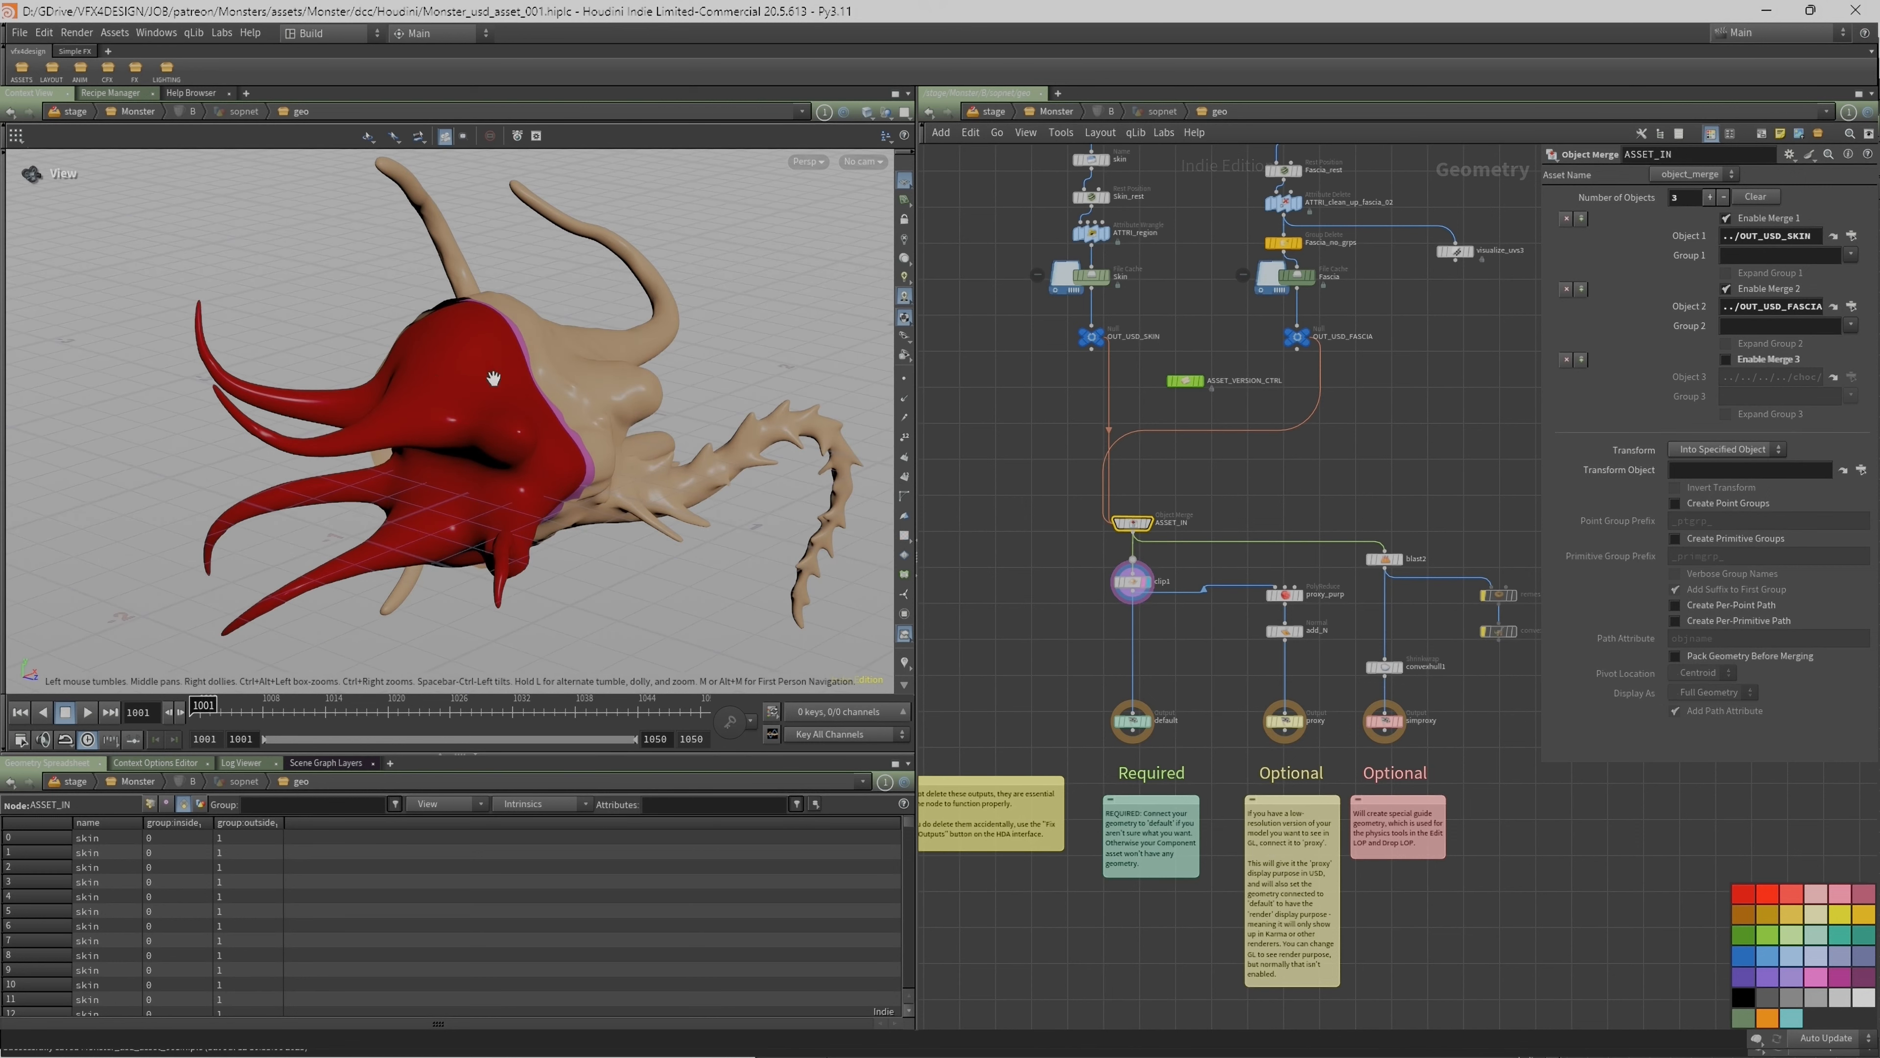
# Step: Display the proxy_purp PolyReduce node and examine its reduction parameters and the resulting mesh
pyautogui.moveTo(1213, 650); pyautogui.dragTo(1152, 642, button='middle')
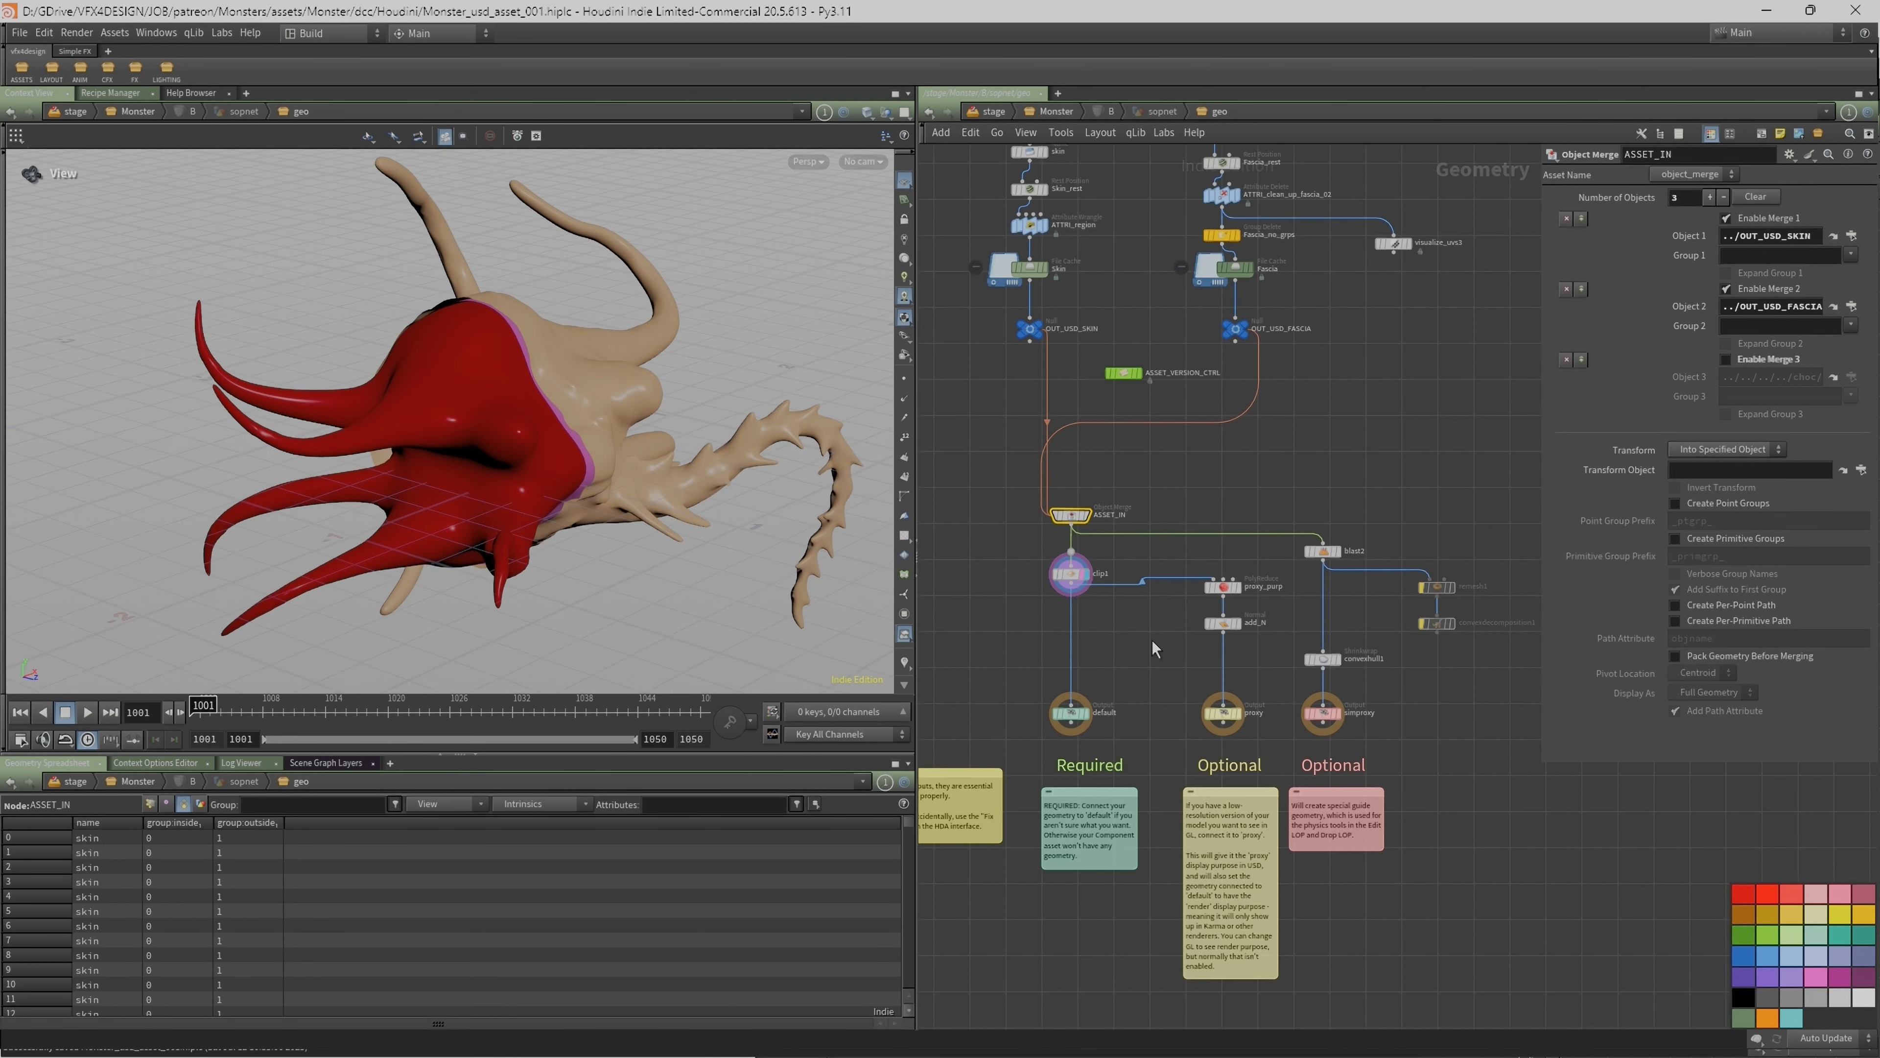
pyautogui.click(1236, 592)
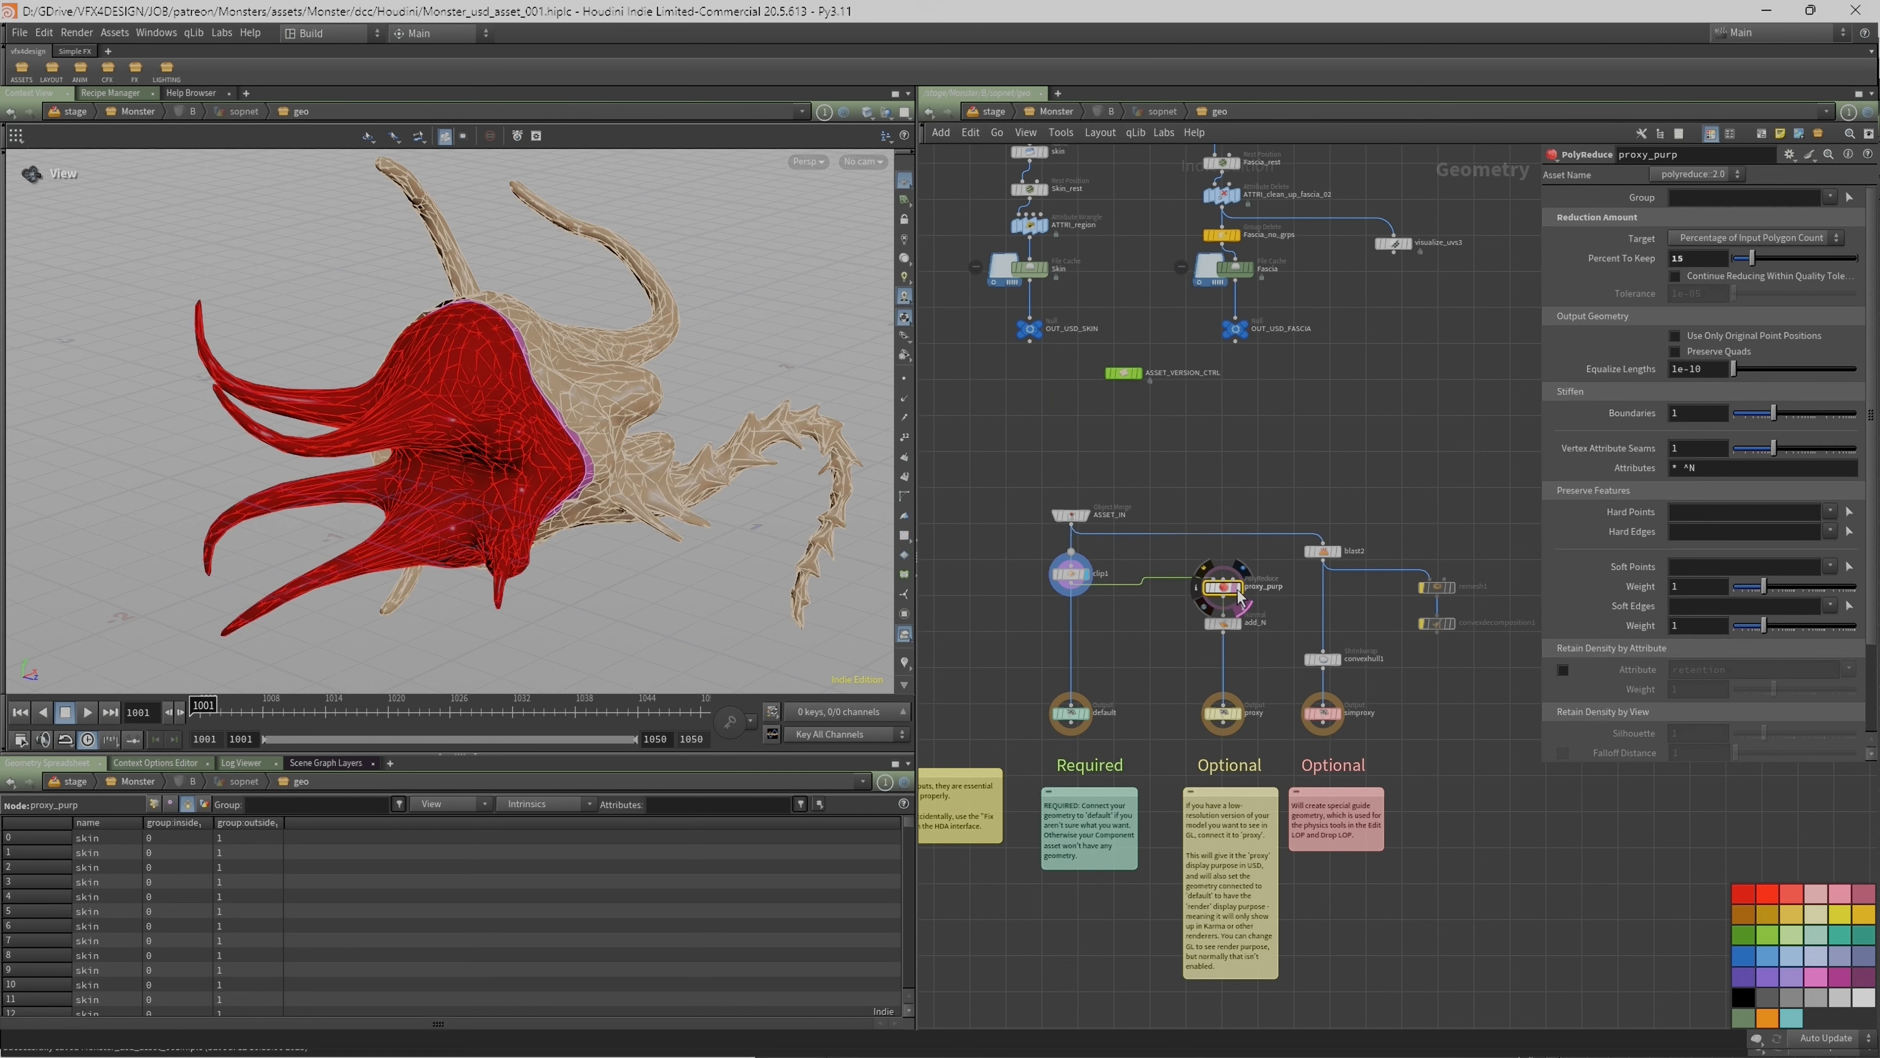
pyautogui.click(1237, 588)
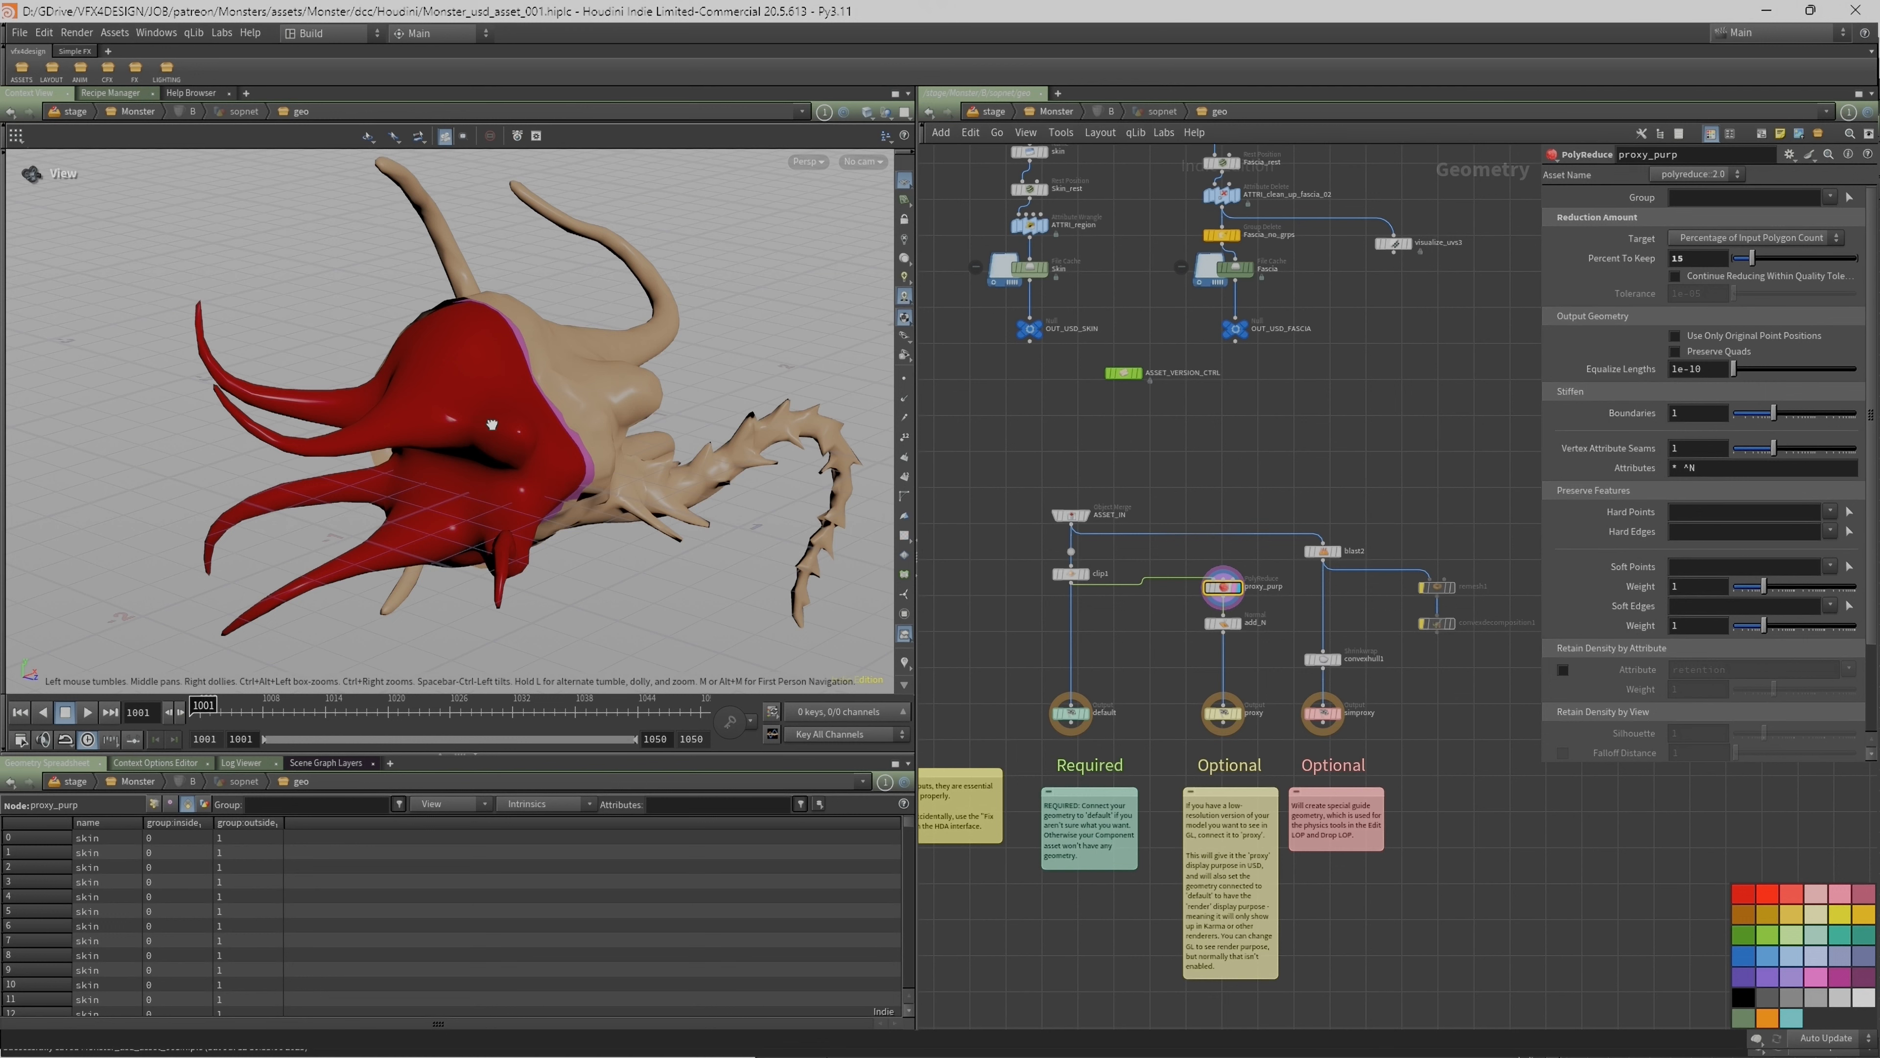
pyautogui.moveTo(492, 424); pyautogui.dragTo(518, 401, button='right')
# Step: Display the default output and return to the Monster network in Solaris
pyautogui.click(1071, 713)
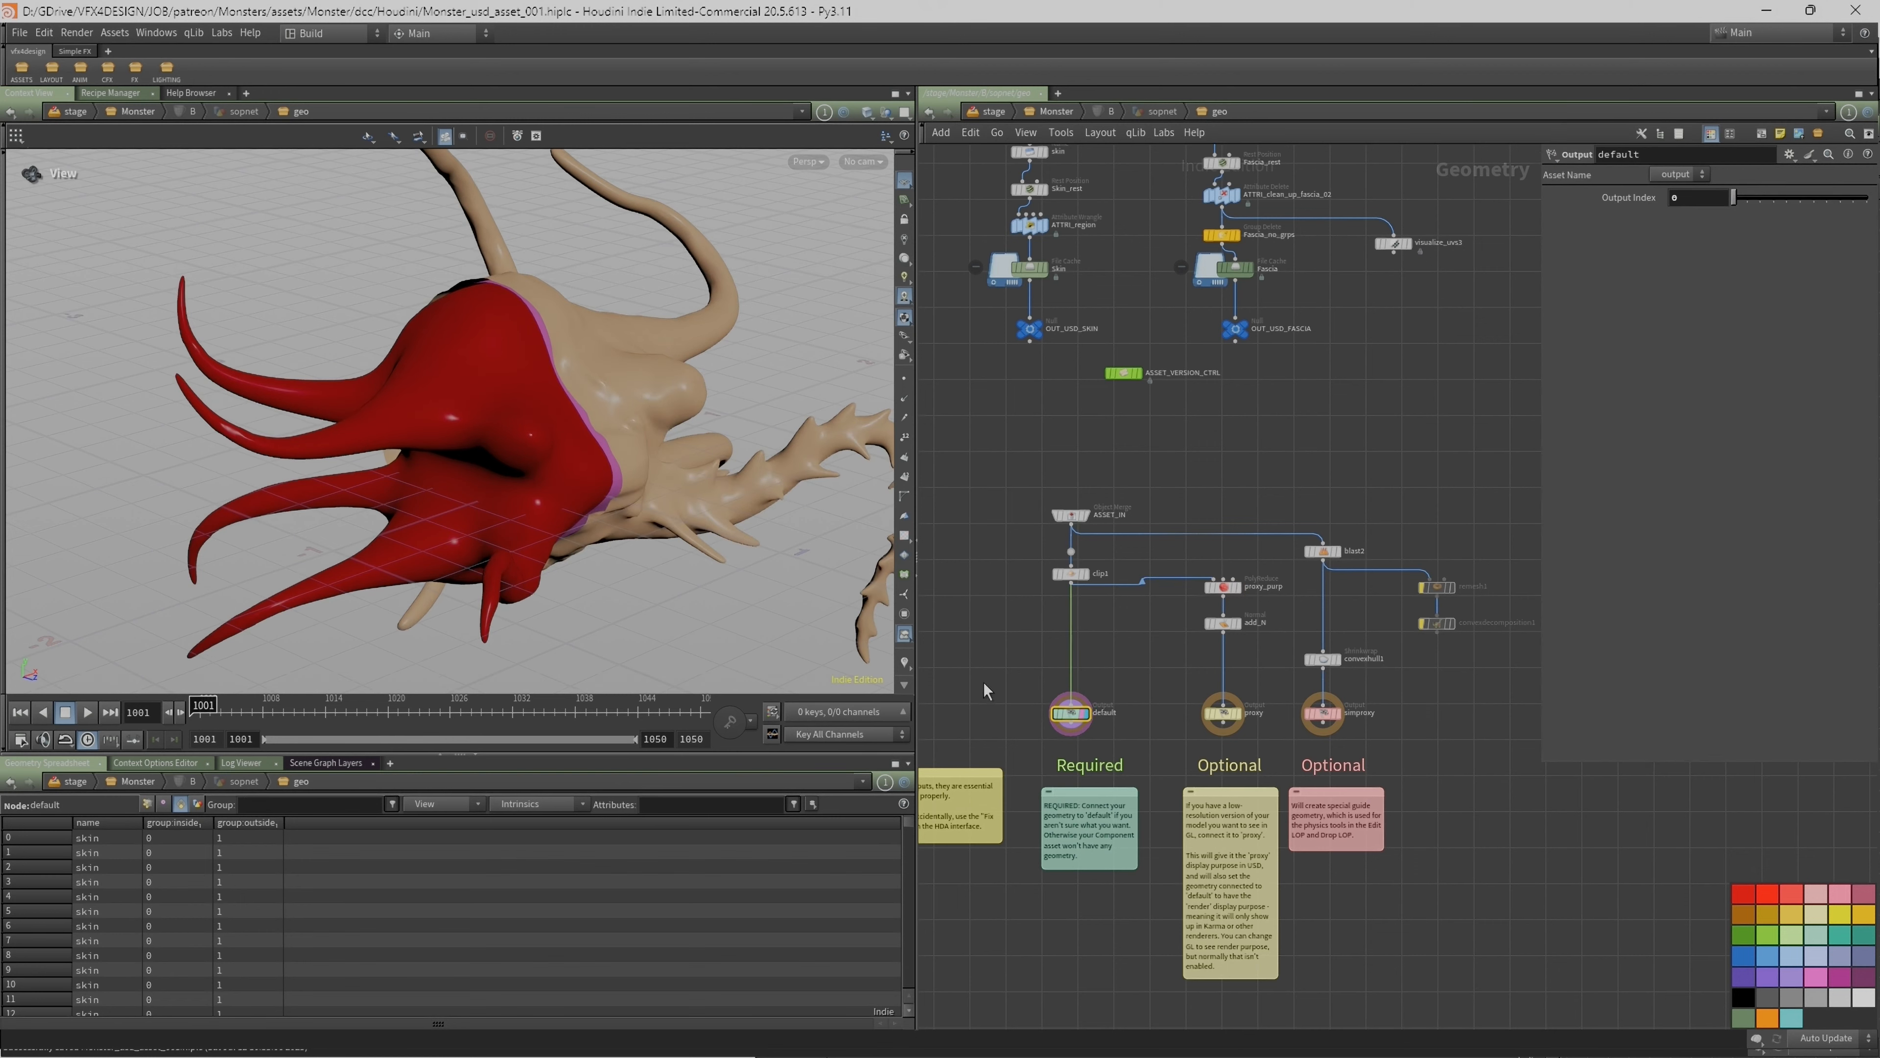
pyautogui.moveTo(985, 667); pyautogui.dragTo(1035, 654, button='middle')
pyautogui.press('u')
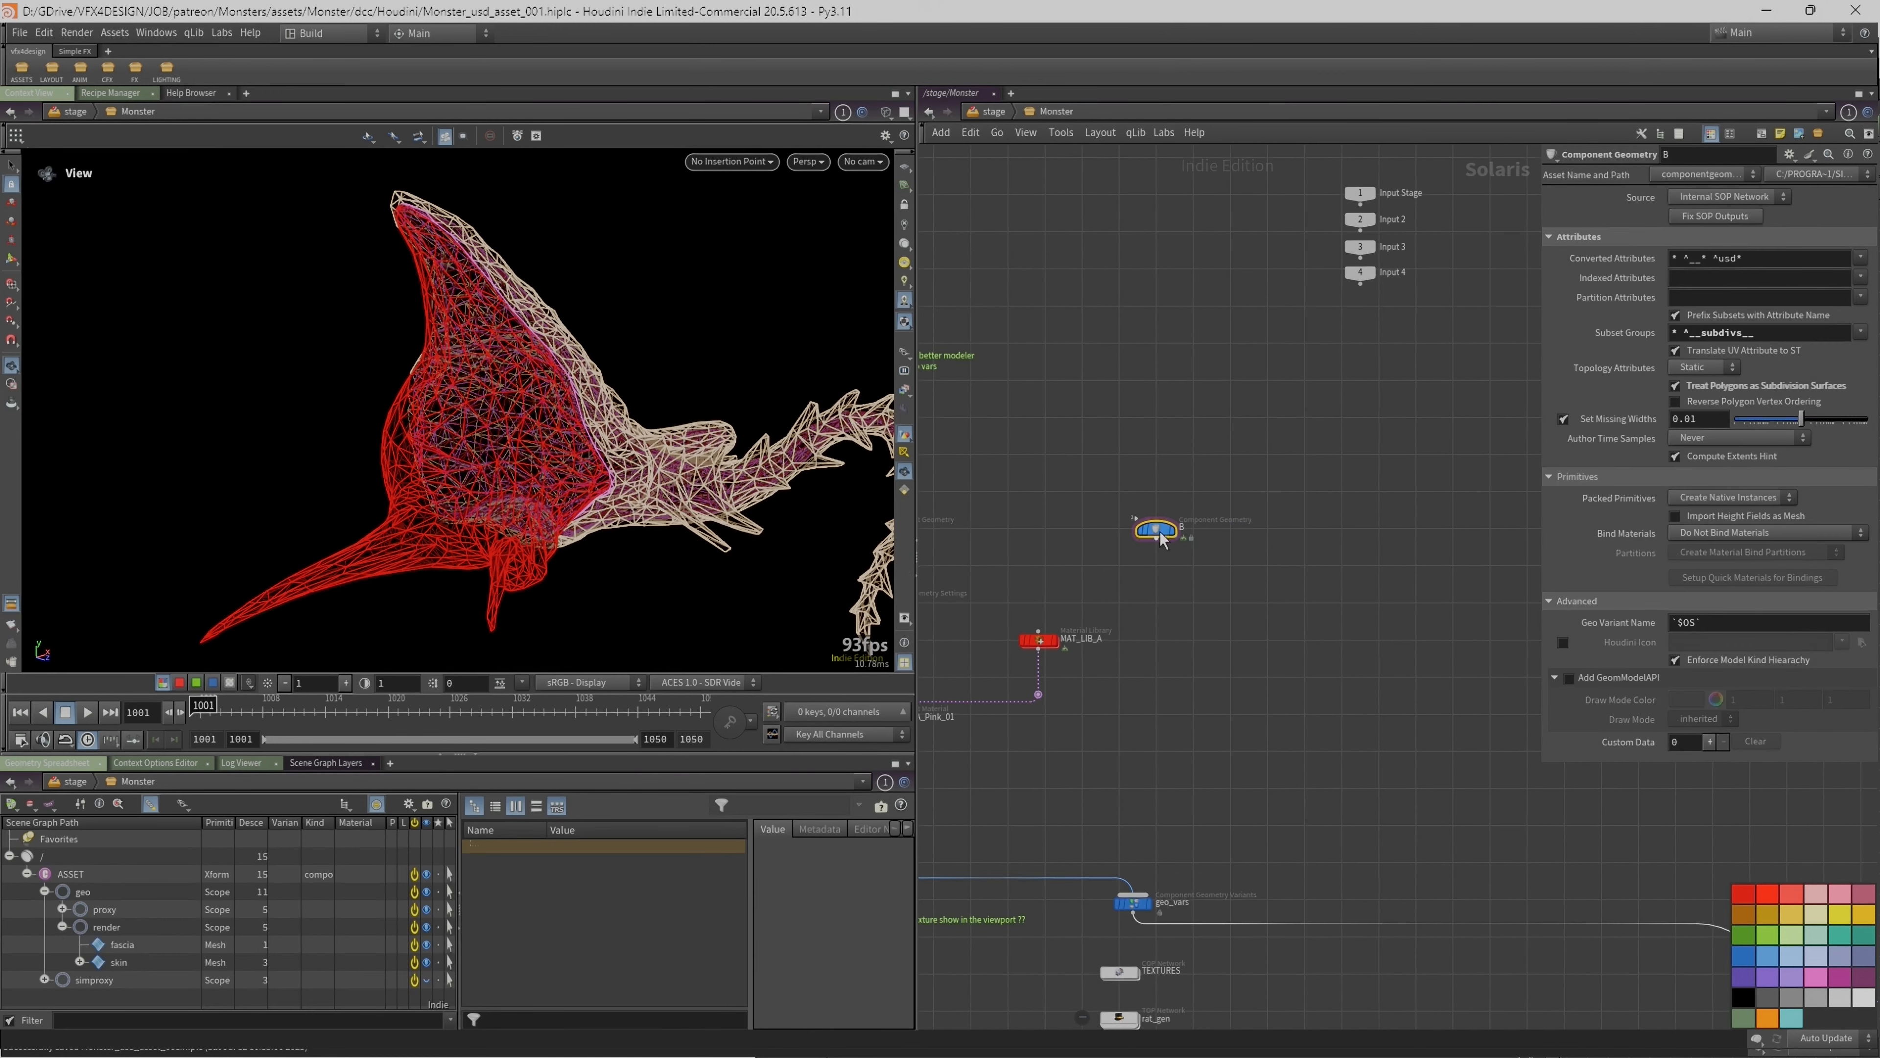
# Step: Examine the B component geometry from several angles and shift its node slightly away from the material branch
pyautogui.moveTo(348, 393); pyautogui.dragTo(217, 191)
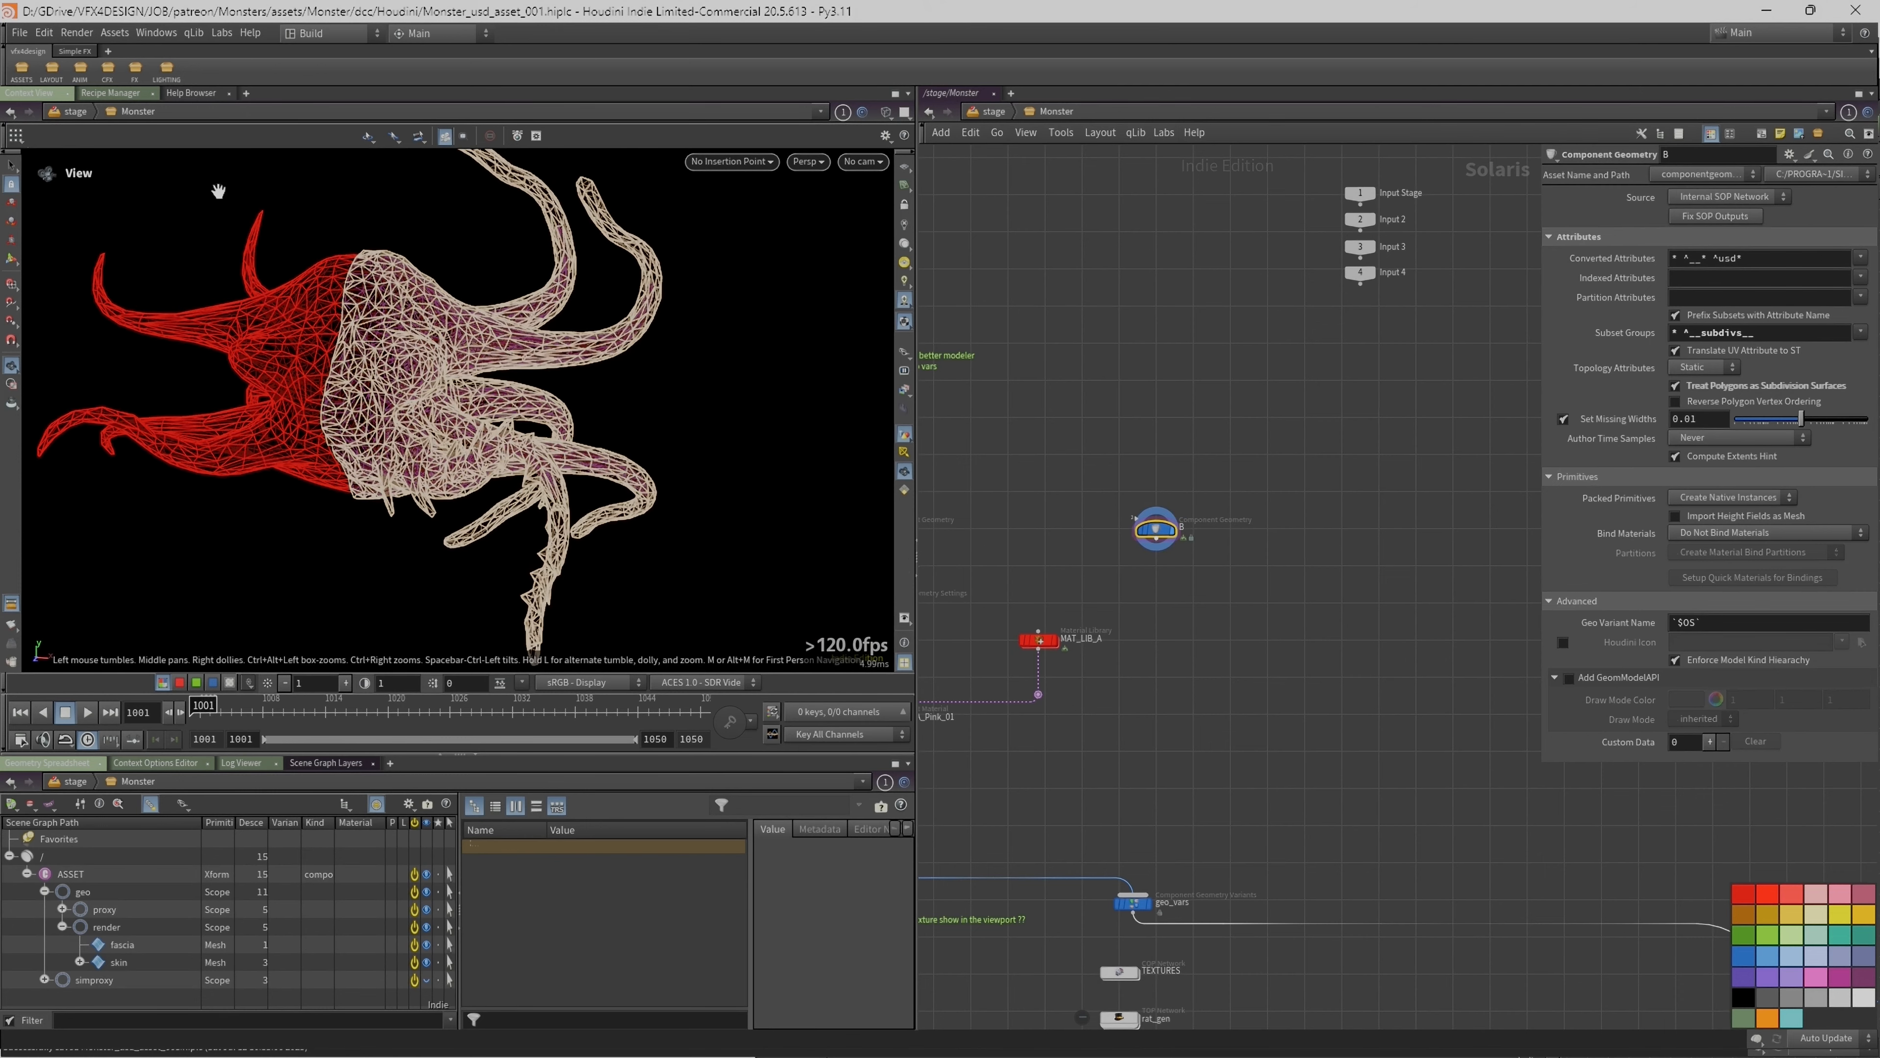
pyautogui.moveTo(366, 359); pyautogui.dragTo(573, 379)
pyautogui.scroll(-4, 1086, 452)
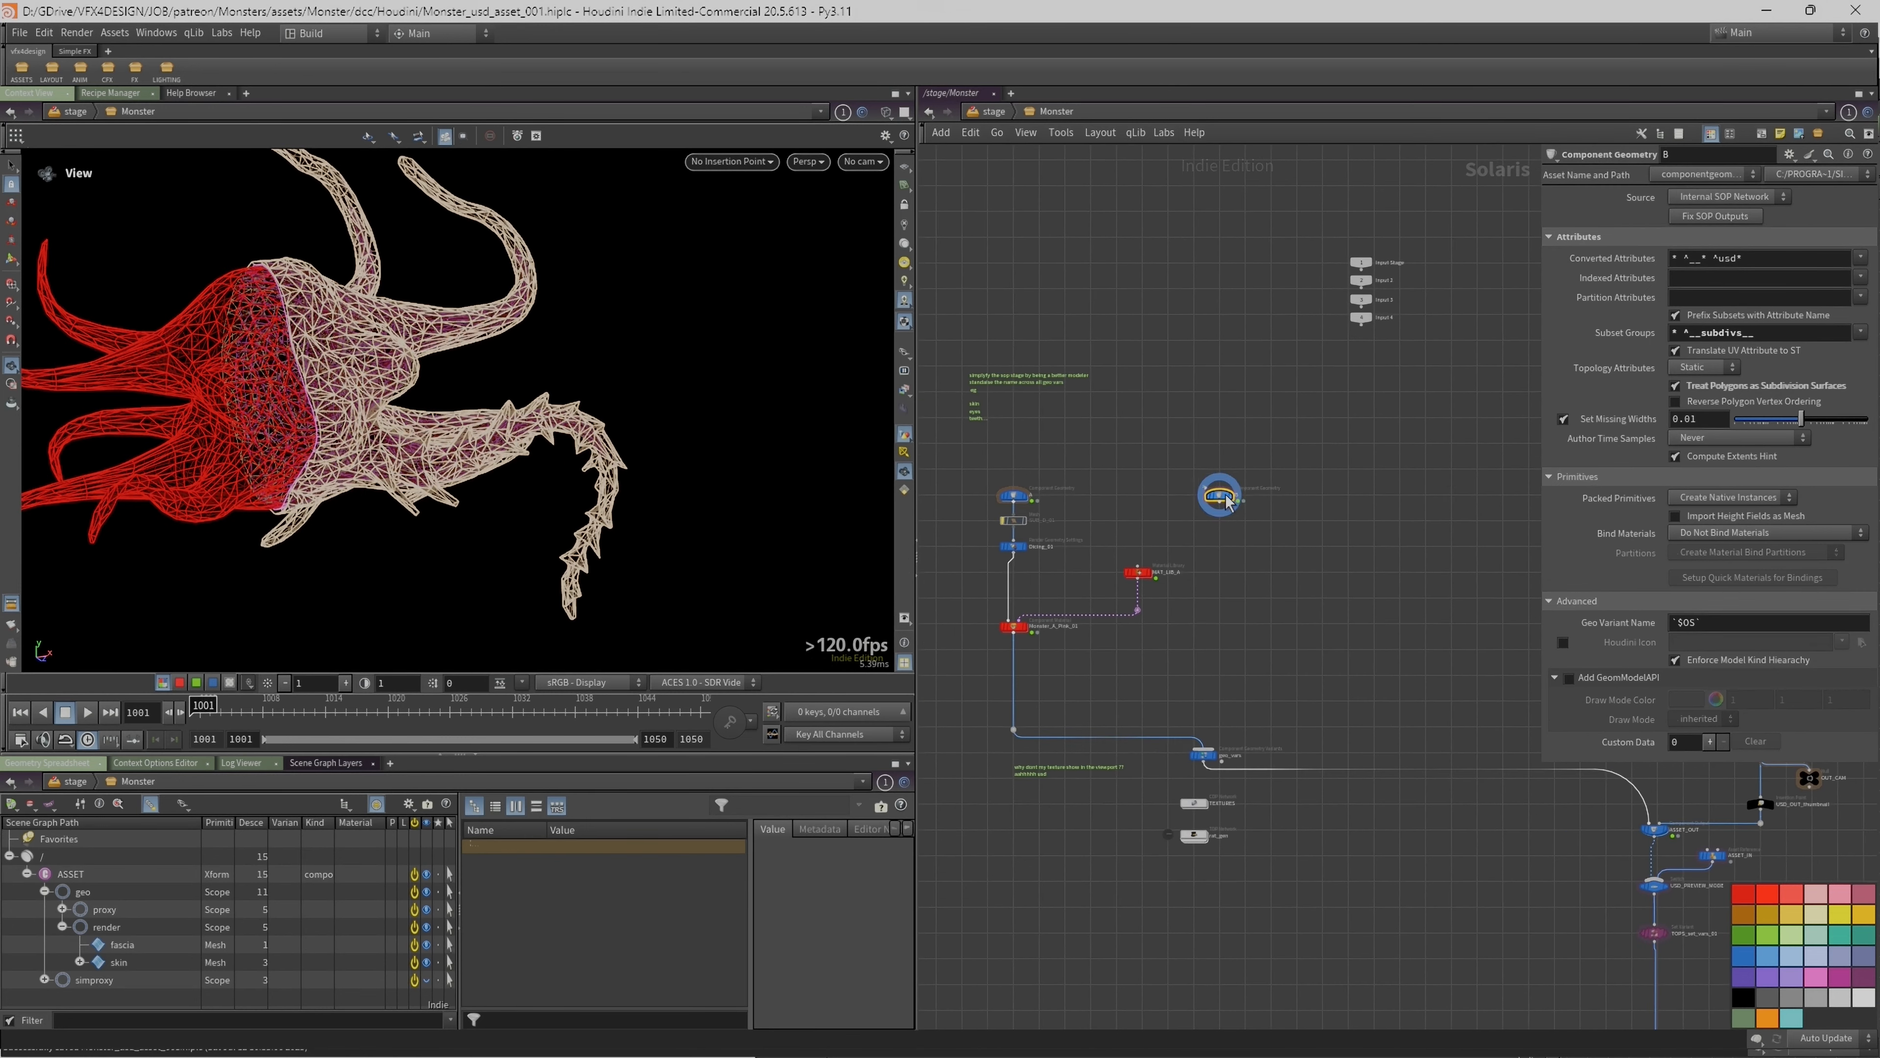
pyautogui.moveTo(1230, 502); pyautogui.dragTo(1251, 502)
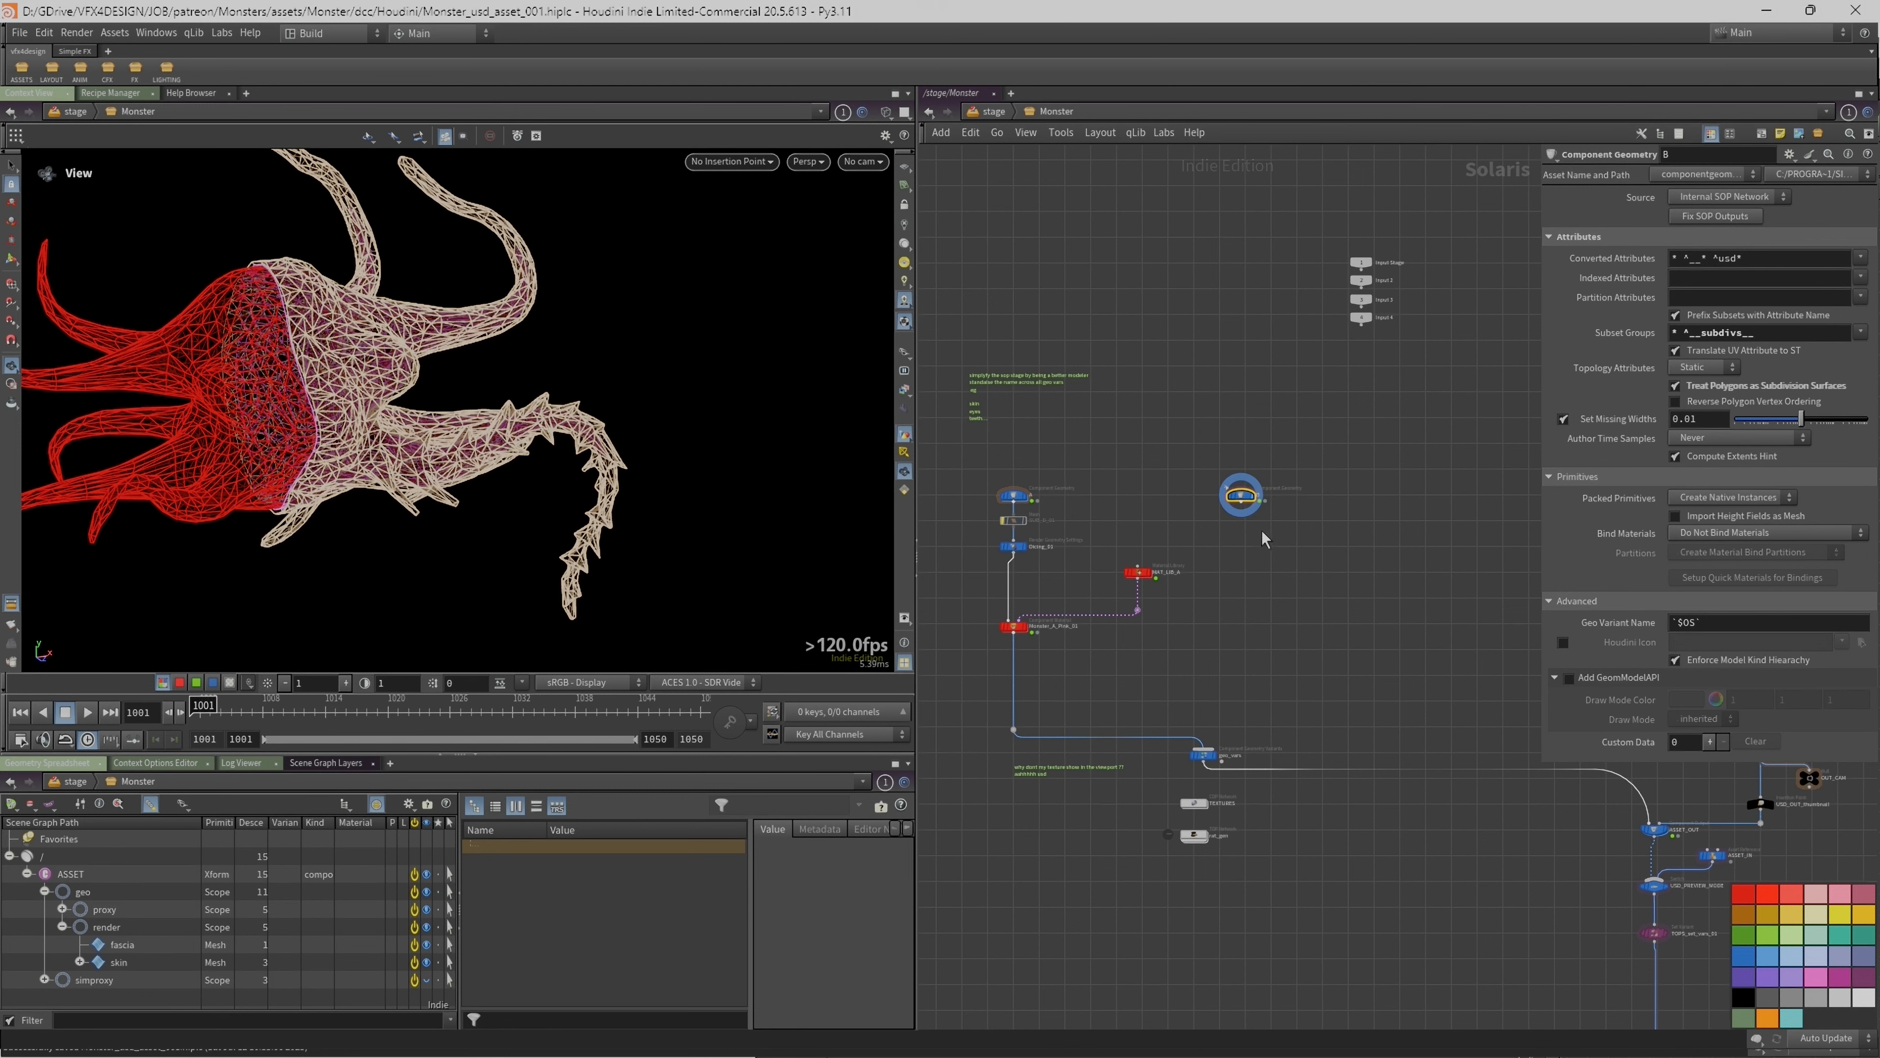
pyautogui.moveTo(317, 374); pyautogui.dragTo(829, 467)
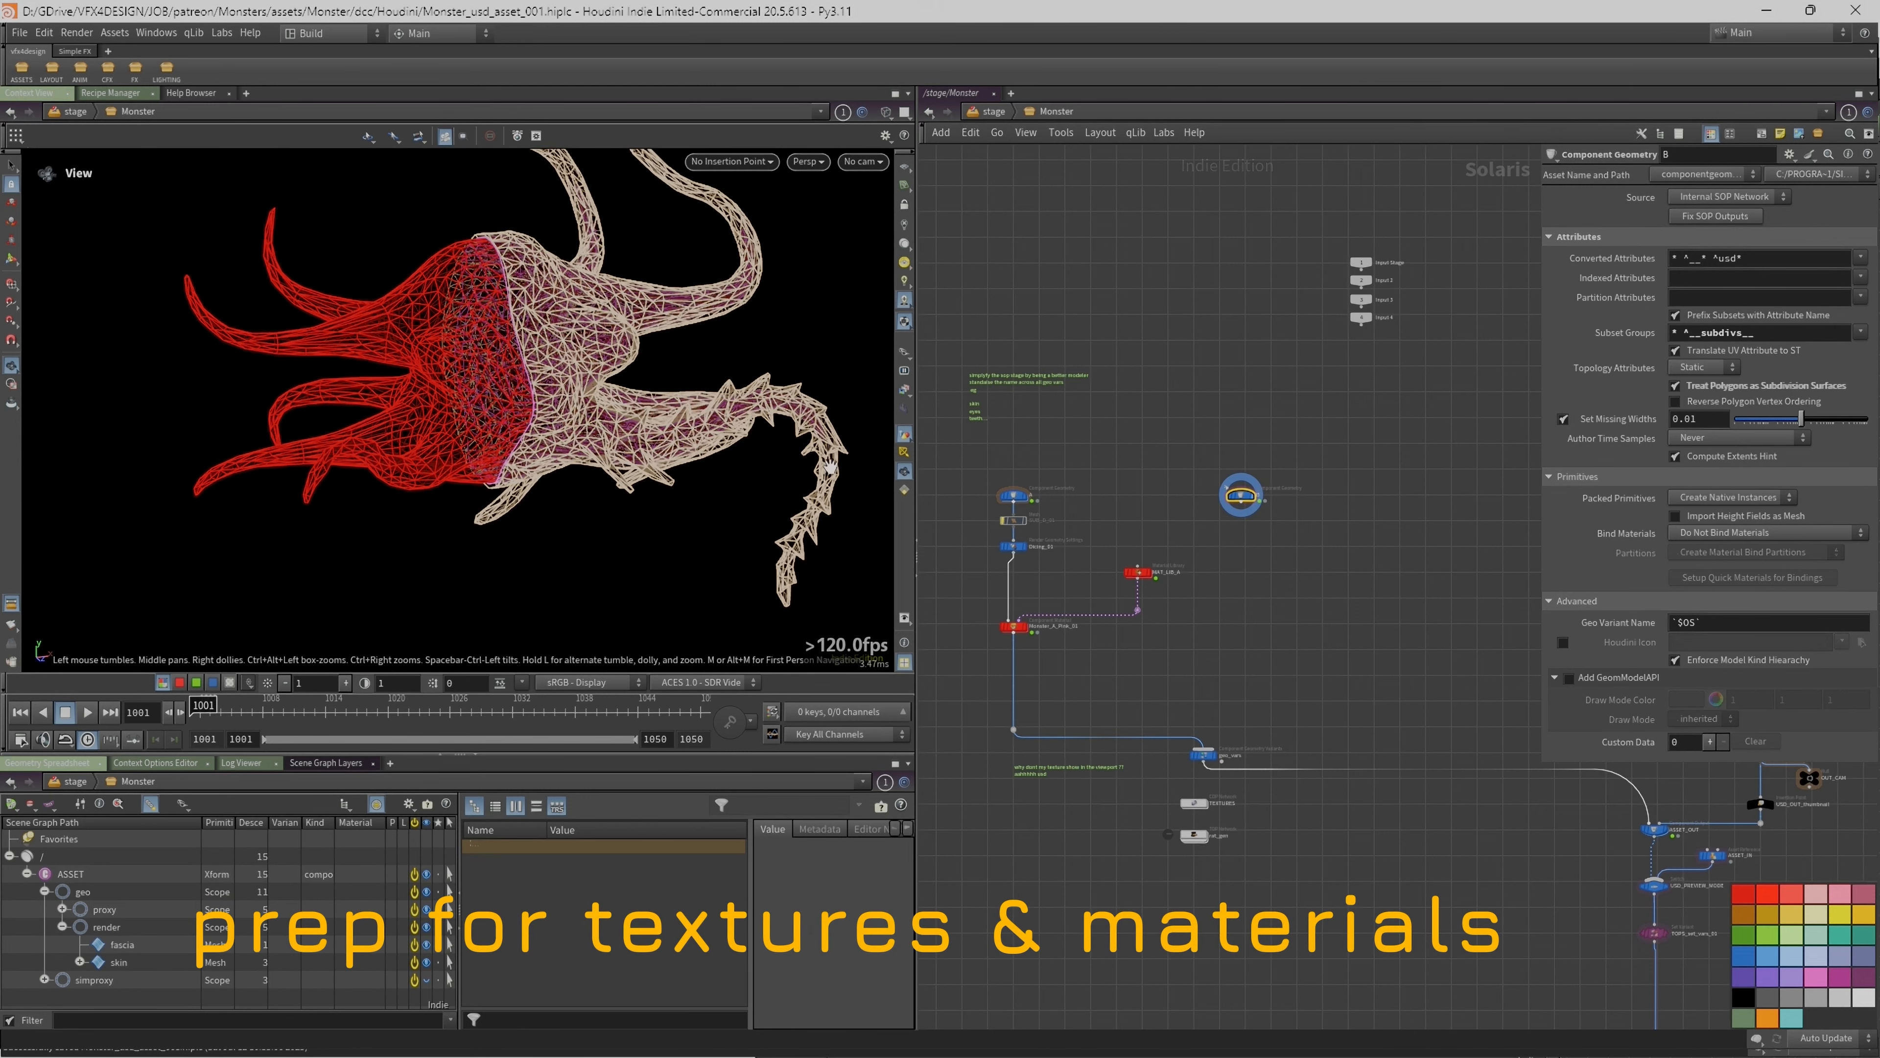
# Step: Enter the B component geometry again and display IN_HIGH_RES_CLEANUP with its merge parameters
pyautogui.scroll(3, 1230, 519)
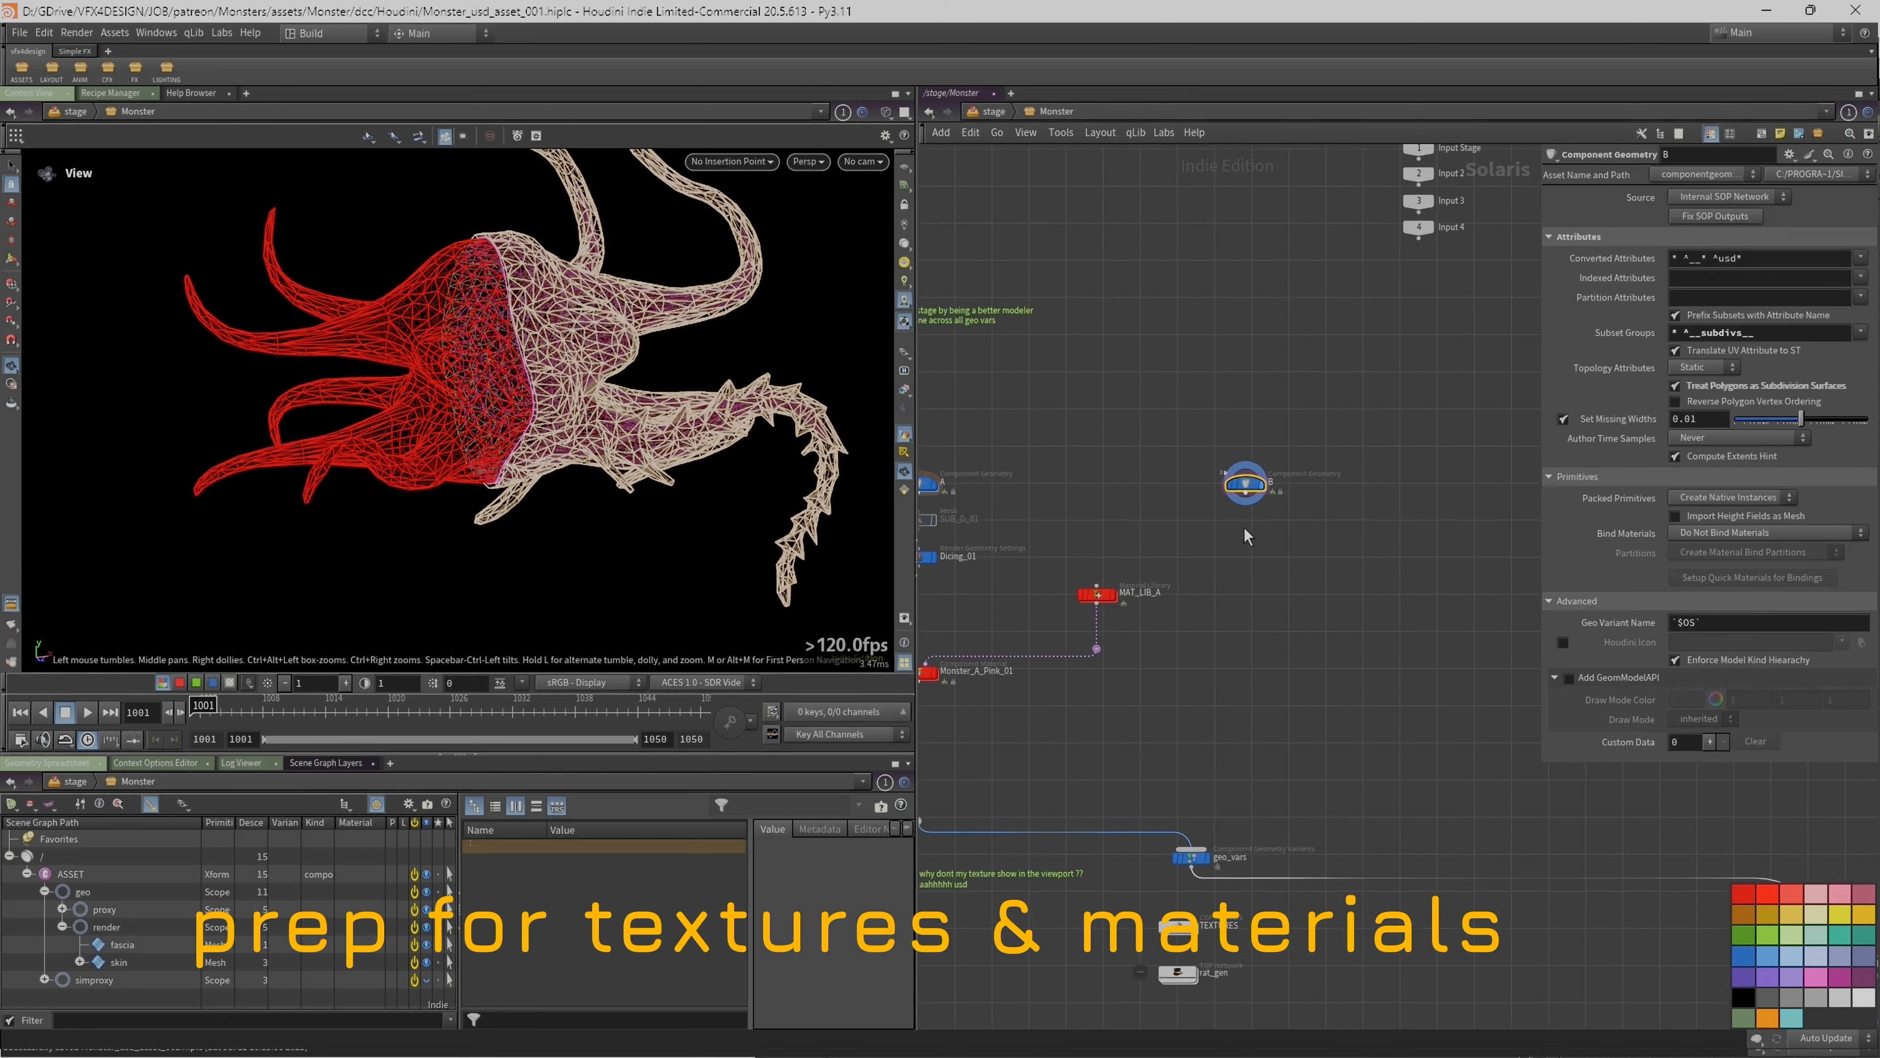
pyautogui.moveTo(1246, 493)
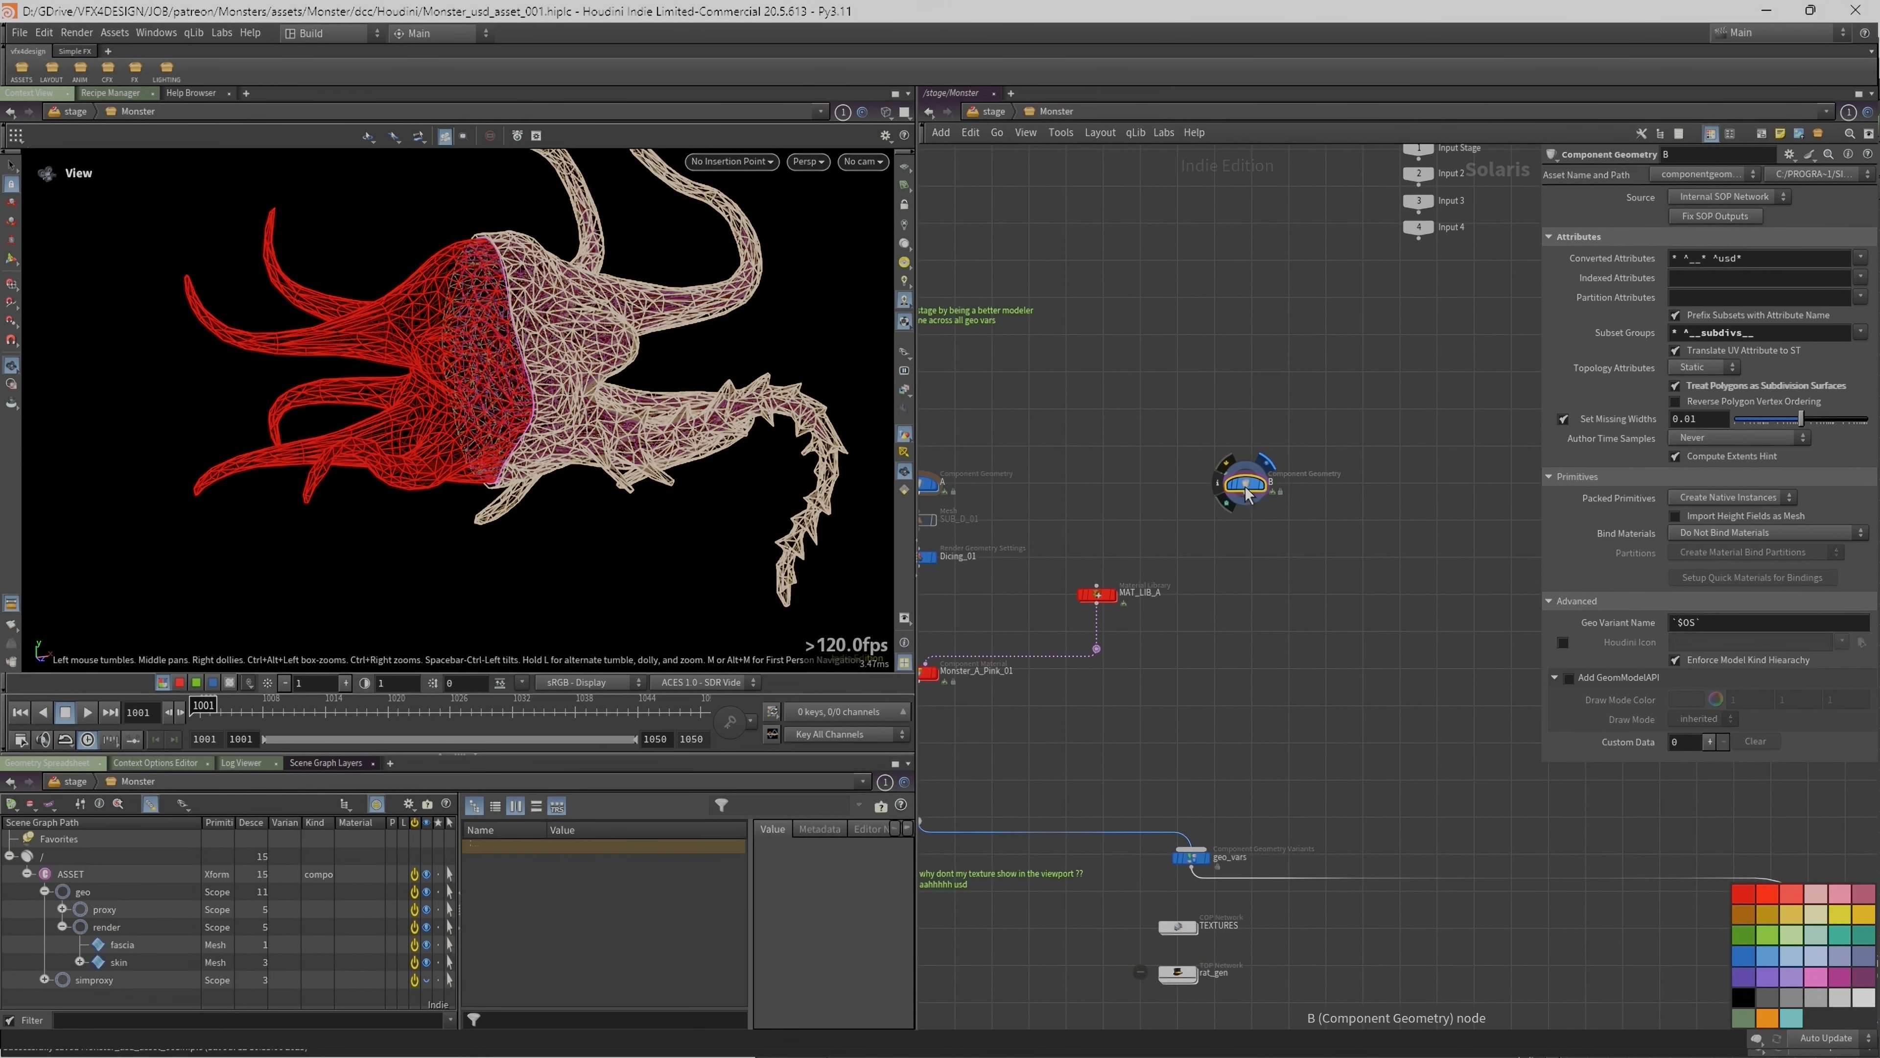
pyautogui.doubleClick(1245, 485)
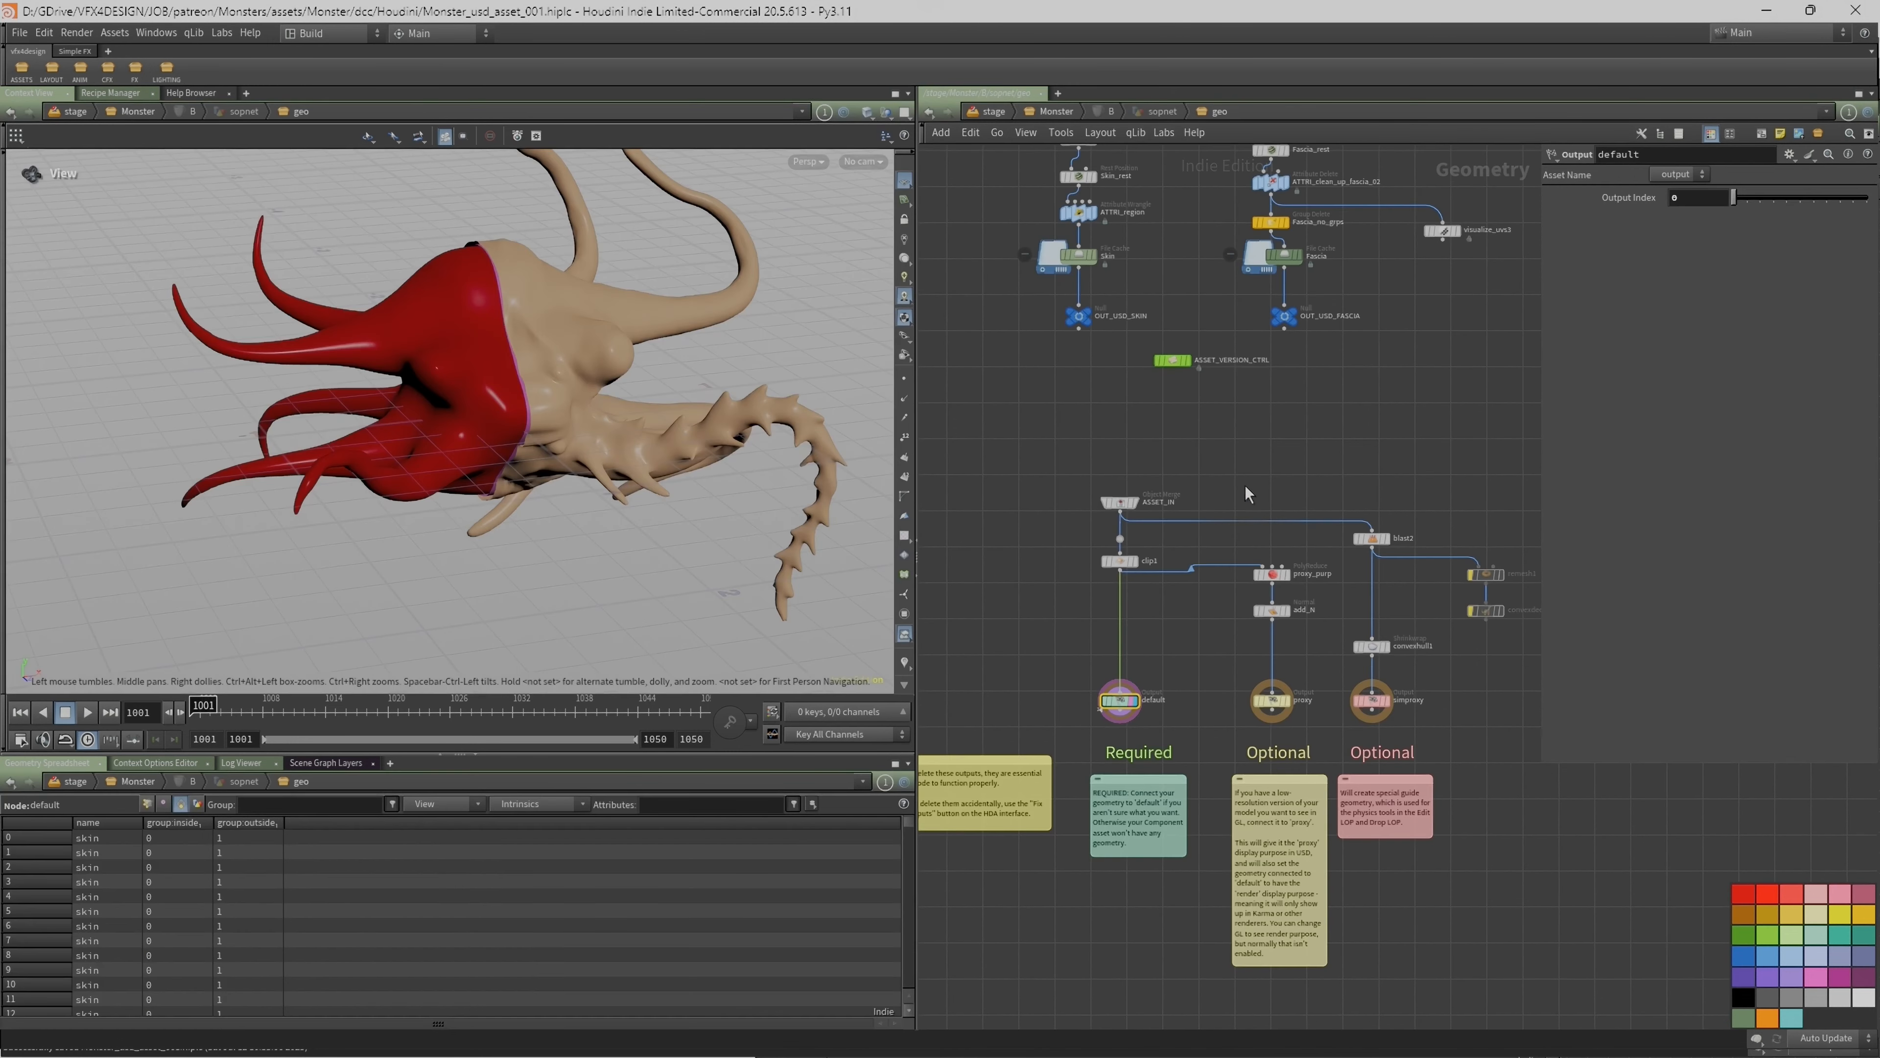
pyautogui.scroll(5, 1036, 415)
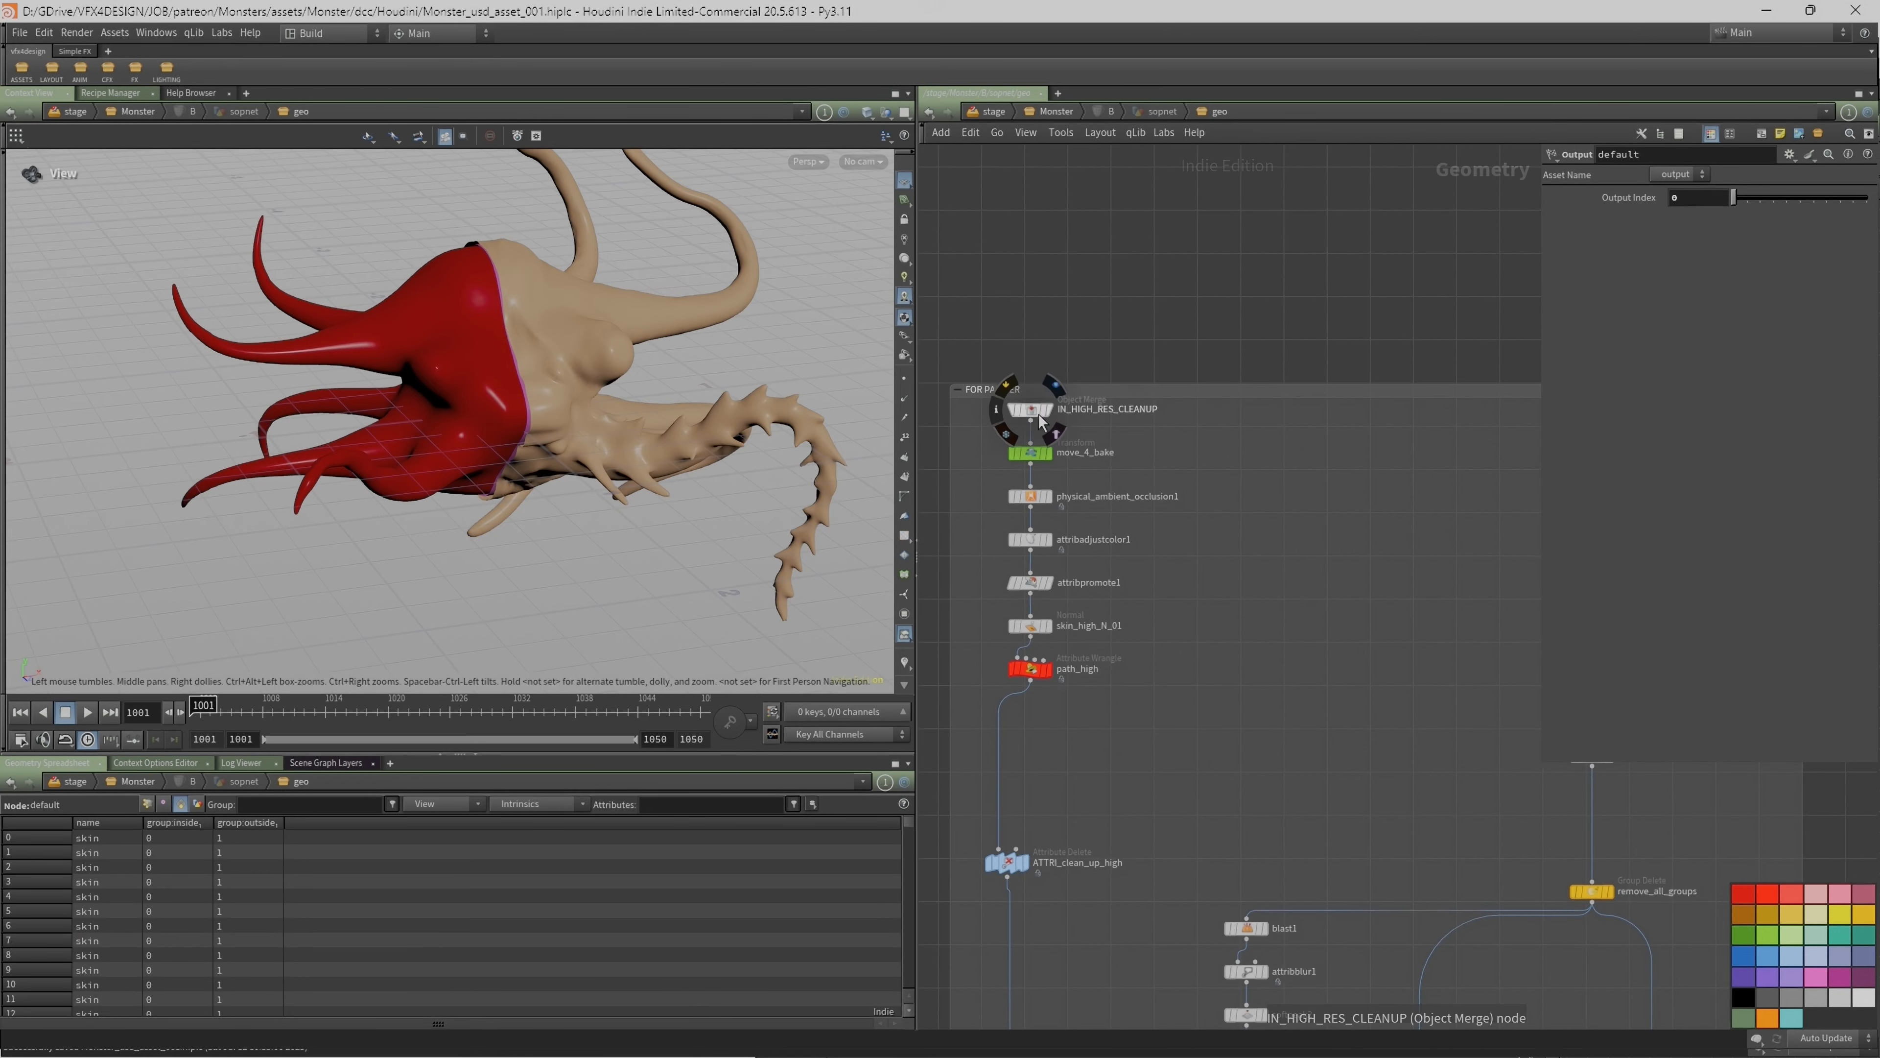
pyautogui.click(1043, 412)
pyautogui.click(1049, 412)
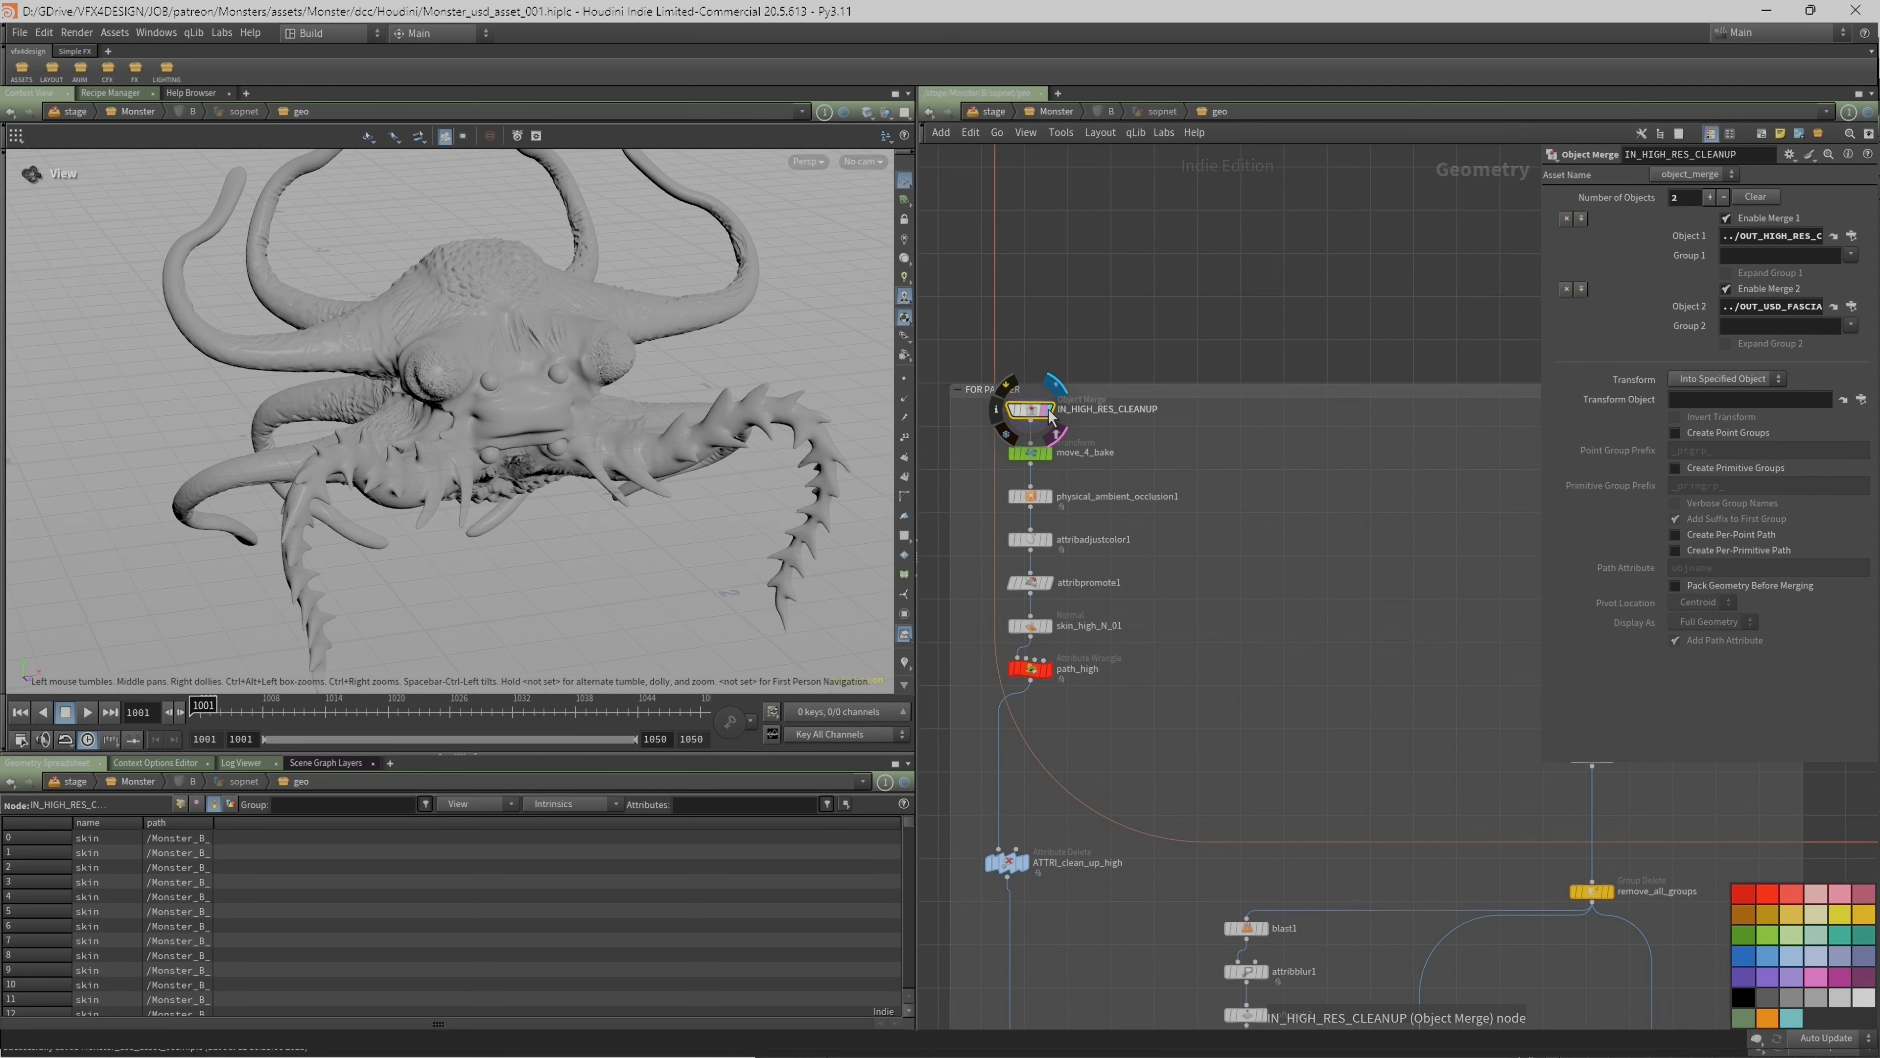
# Step: Trace the IN_HIGH_RES_CLEANUP reference back to OUT_HIGH_RES_CLEANUP and the INPUT_original_sculpt branch
pyautogui.scroll(-3, 1088, 337)
pyautogui.moveTo(1100, 347); pyautogui.dragTo(1112, 751, button='middle')
pyautogui.scroll(-2, 1112, 751)
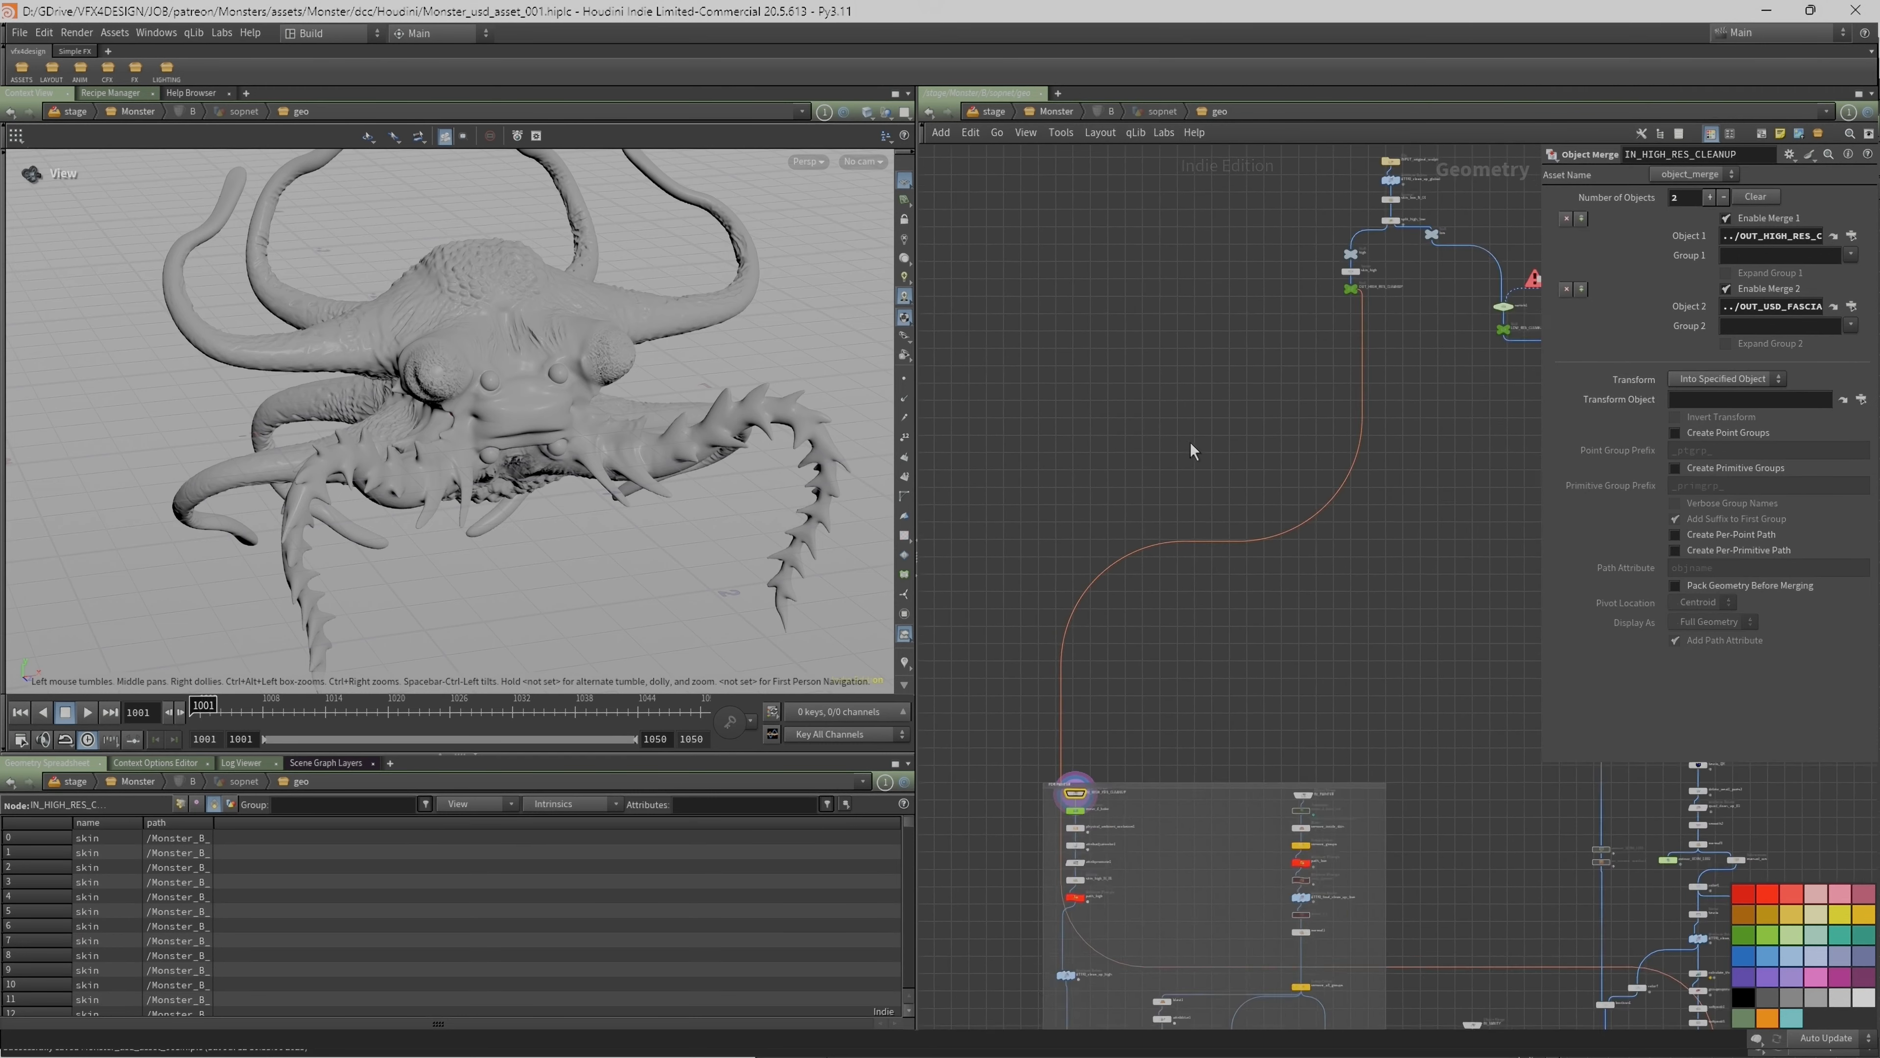
pyautogui.moveTo(1491, 216); pyautogui.dragTo(1240, 422, button='middle')
pyautogui.scroll(4, 1111, 507)
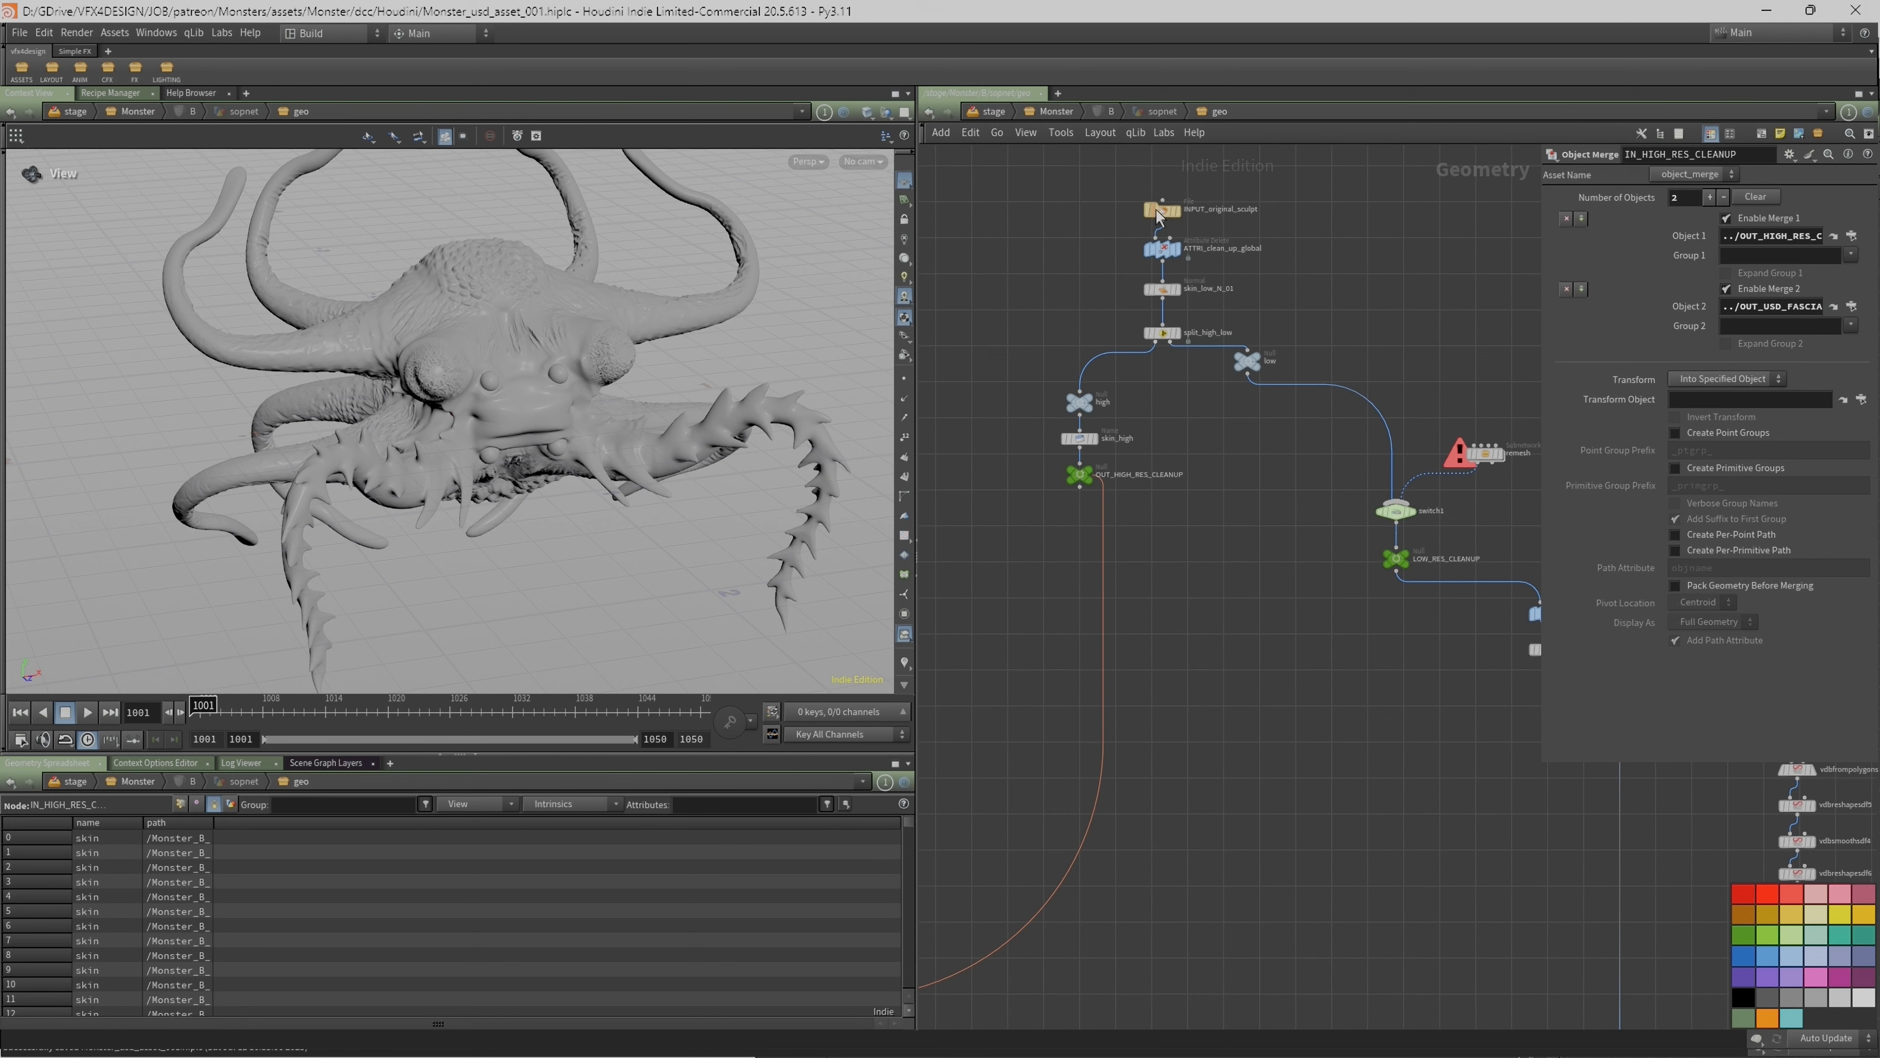
# Step: Display the move_4_bake transform in the FOR PAINTER branch and view the separated skin and fascia from several angles
pyautogui.moveTo(1116, 550); pyautogui.dragTo(1185, 272, button='middle')
pyautogui.scroll(-2, 1185, 271)
pyautogui.moveTo(1127, 695); pyautogui.dragTo(1292, 347, button='middle')
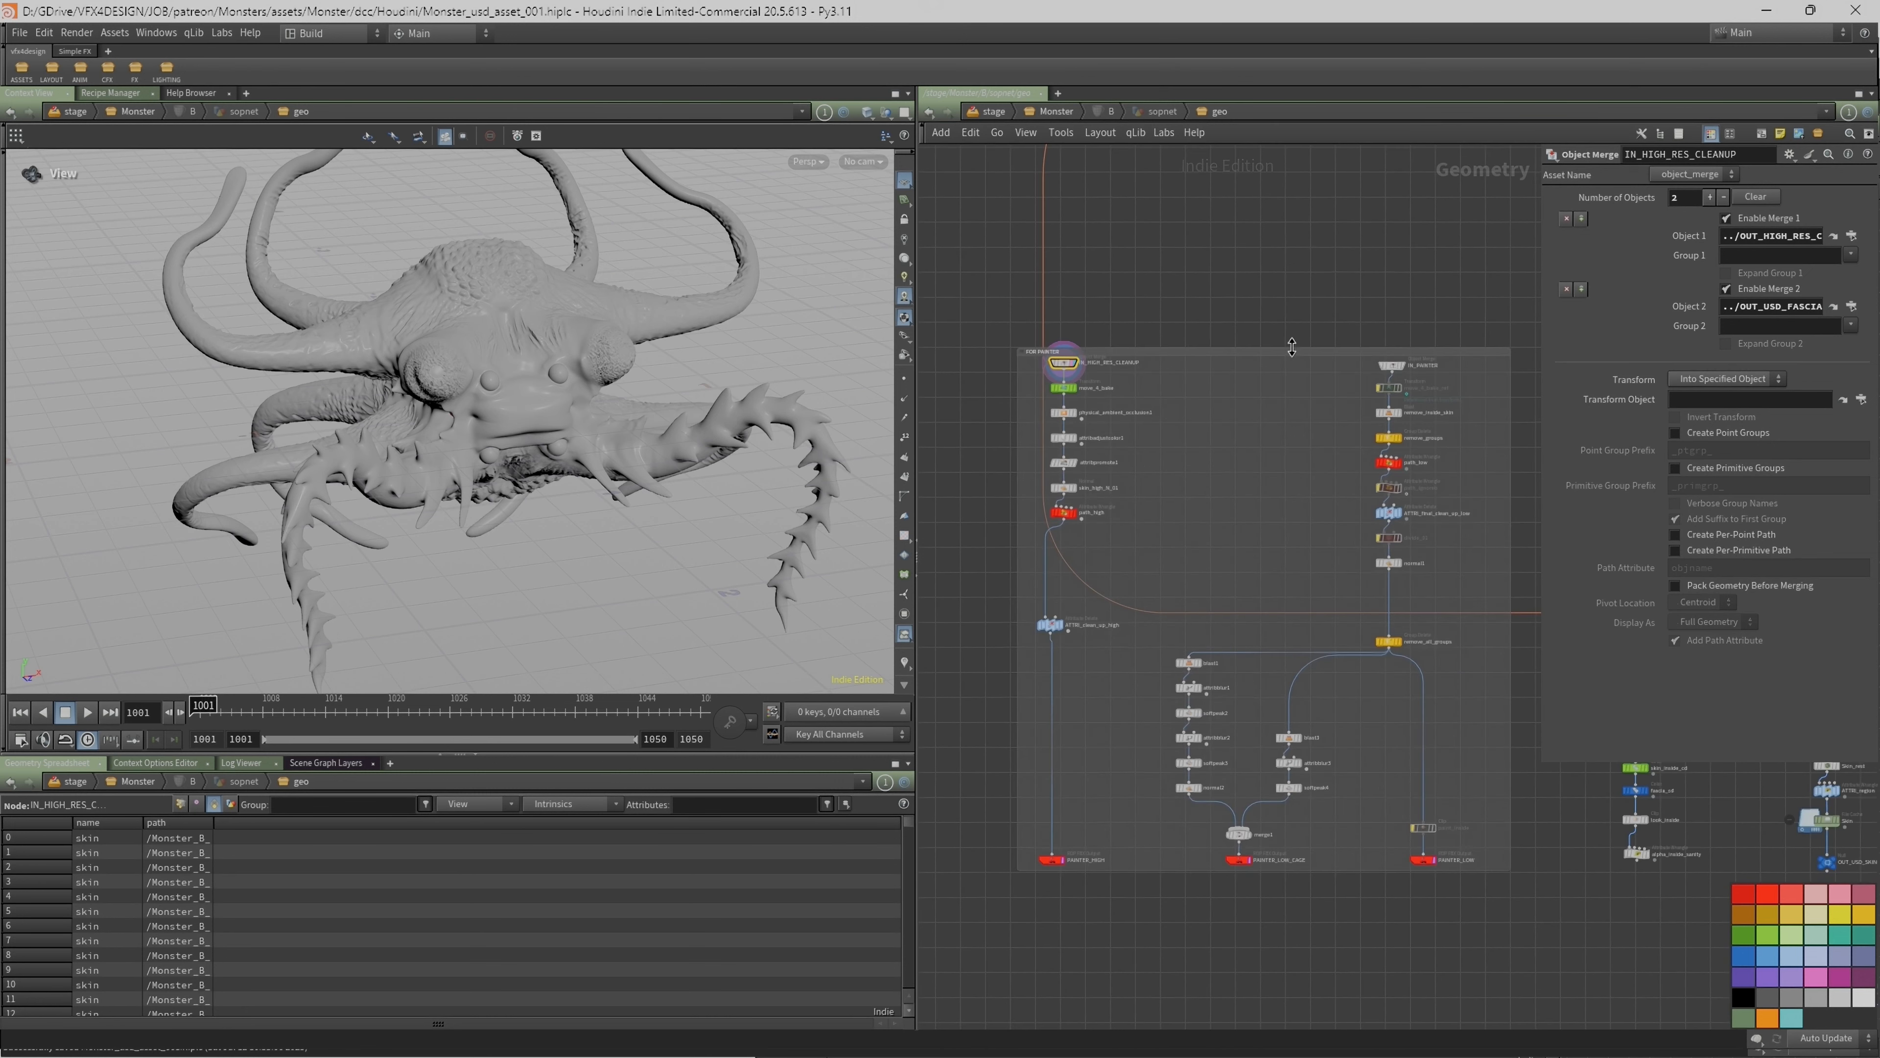
pyautogui.scroll(3, 1133, 437)
pyautogui.click(1023, 304)
pyautogui.click(1023, 300)
pyautogui.scroll(-3, 372, 444)
pyautogui.moveTo(372, 443); pyautogui.dragTo(356, 442, button='right')
pyautogui.moveTo(83, 421); pyautogui.dragTo(303, 402, button='middle')
pyautogui.moveTo(304, 401); pyautogui.dragTo(270, 397)
pyautogui.moveTo(270, 396); pyautogui.dragTo(276, 385, button='right')
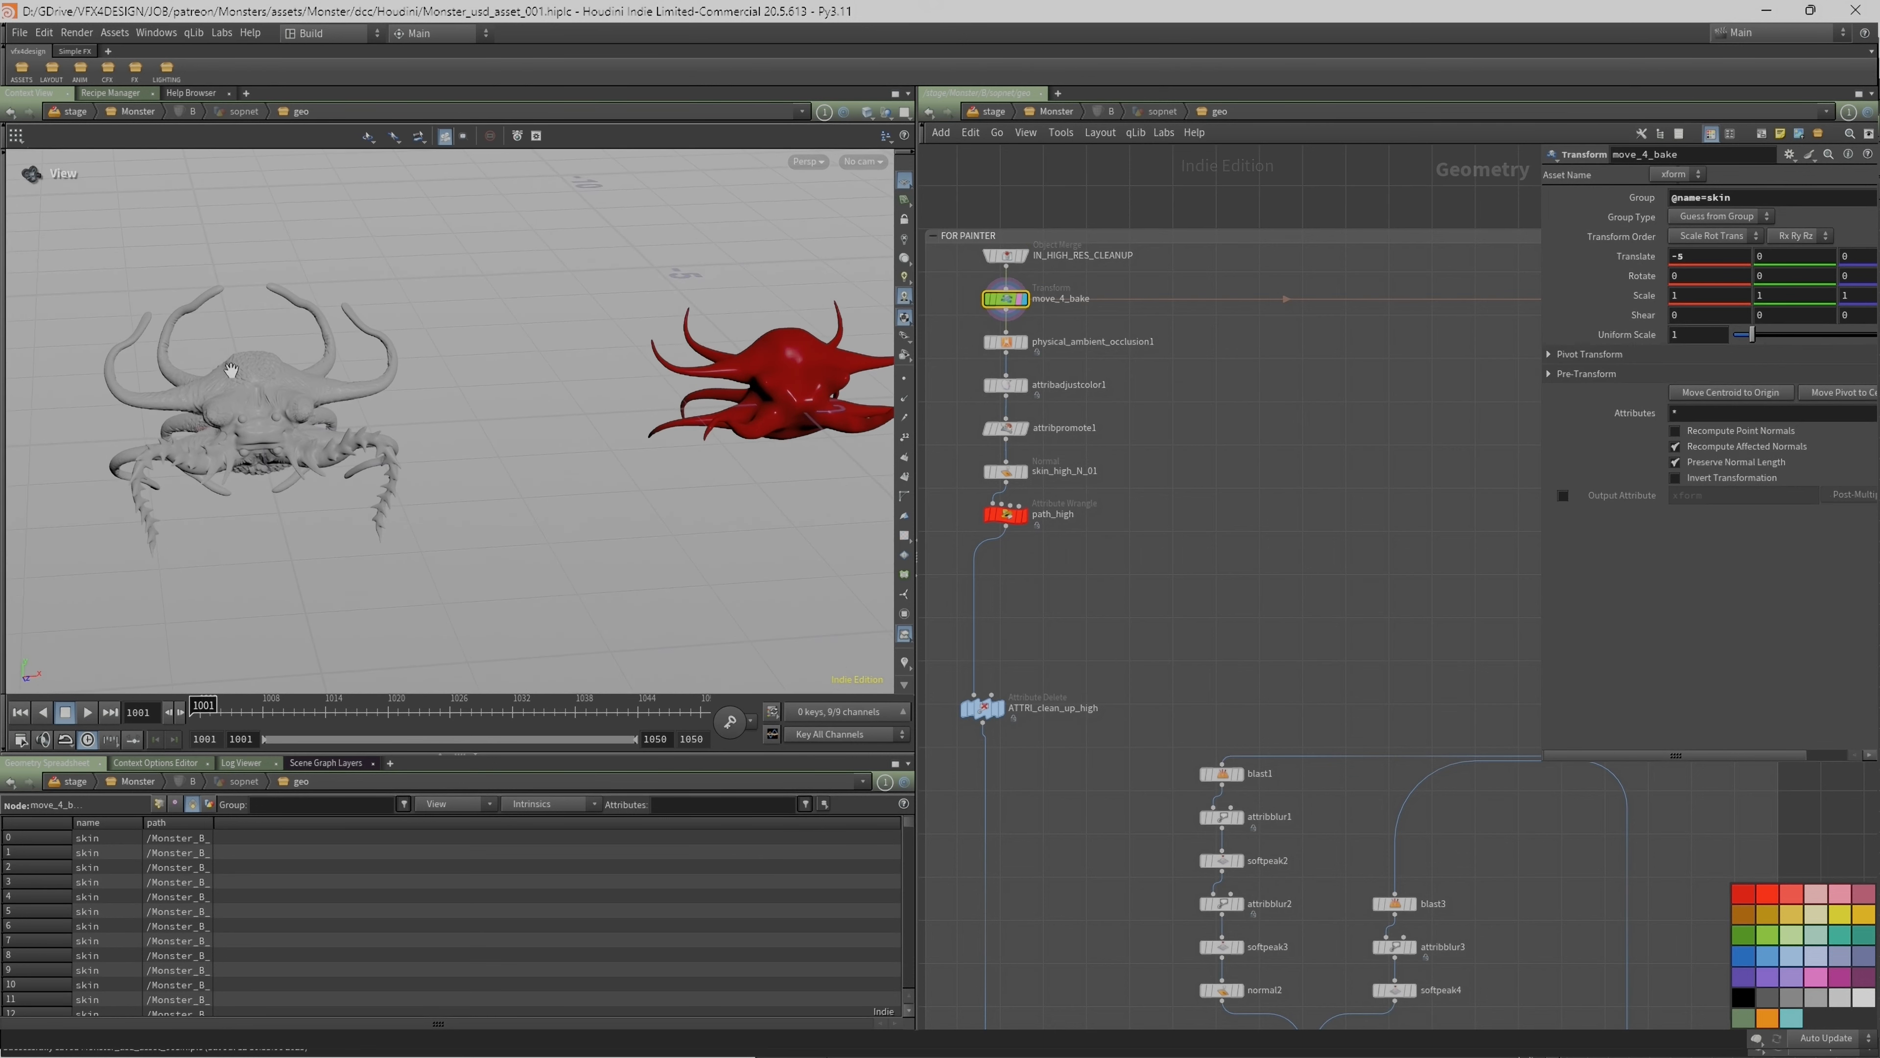
pyautogui.moveTo(336, 405); pyautogui.dragTo(463, 412)
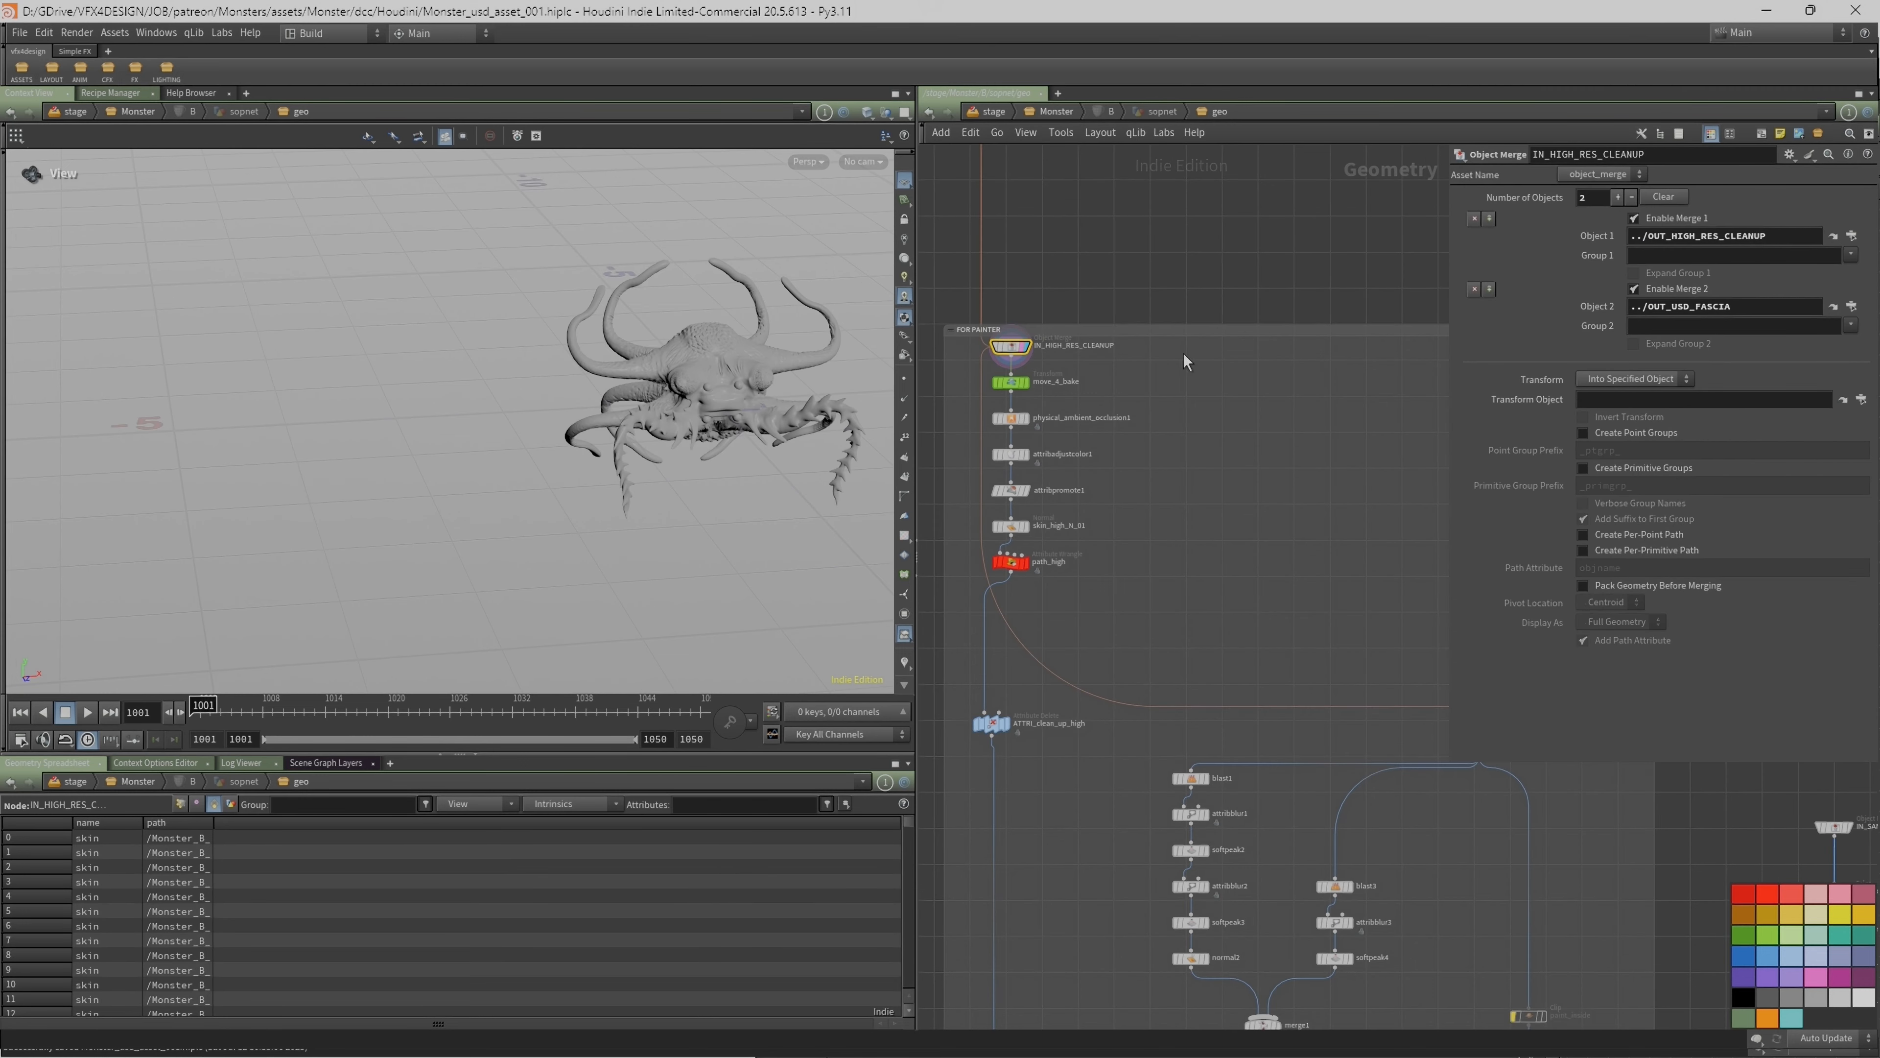
# Step: Examine the IN_PAINTER branch and the skin and fascia USD outputs, and return to the IN_HIGH_RES_CLEANUP chain
pyautogui.moveTo(1379, 534); pyautogui.dragTo(1129, 388, button='middle')
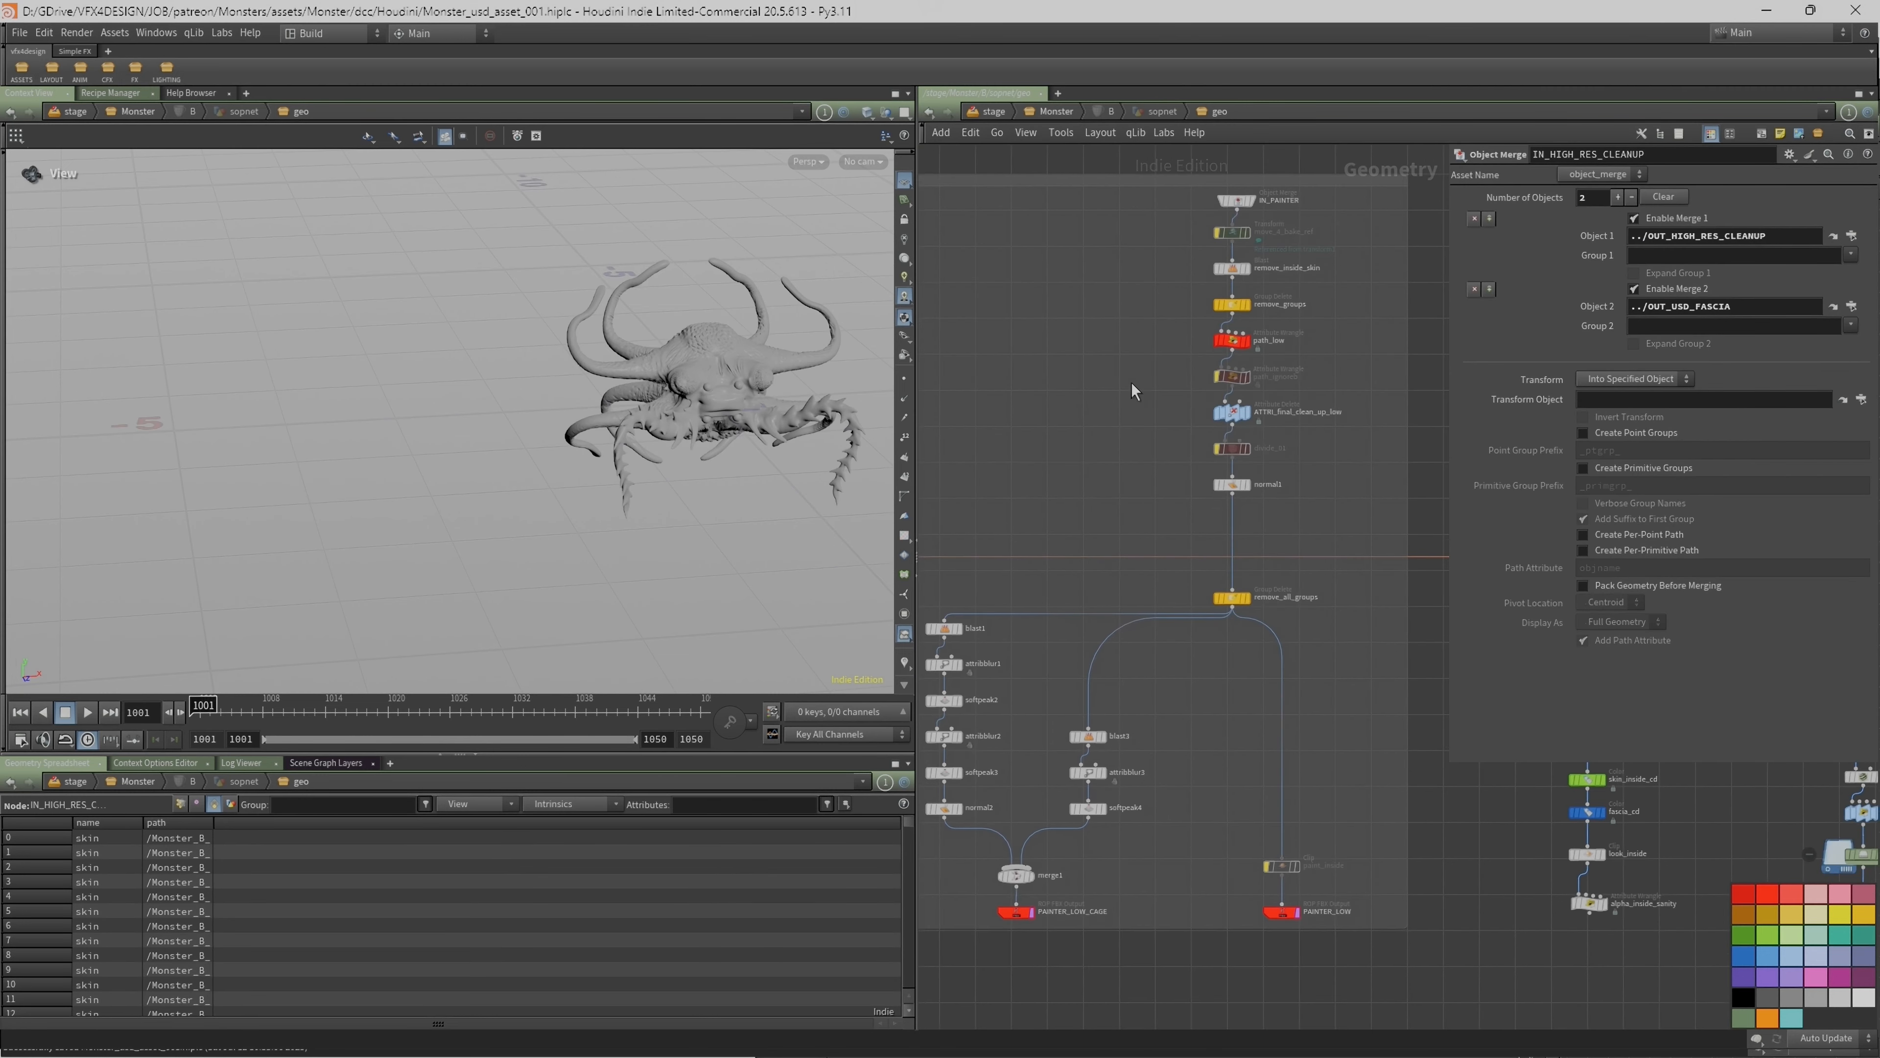
pyautogui.moveTo(1129, 389); pyautogui.dragTo(1274, 648, button='right')
pyautogui.moveTo(1347, 659); pyautogui.dragTo(830, 574, button='middle')
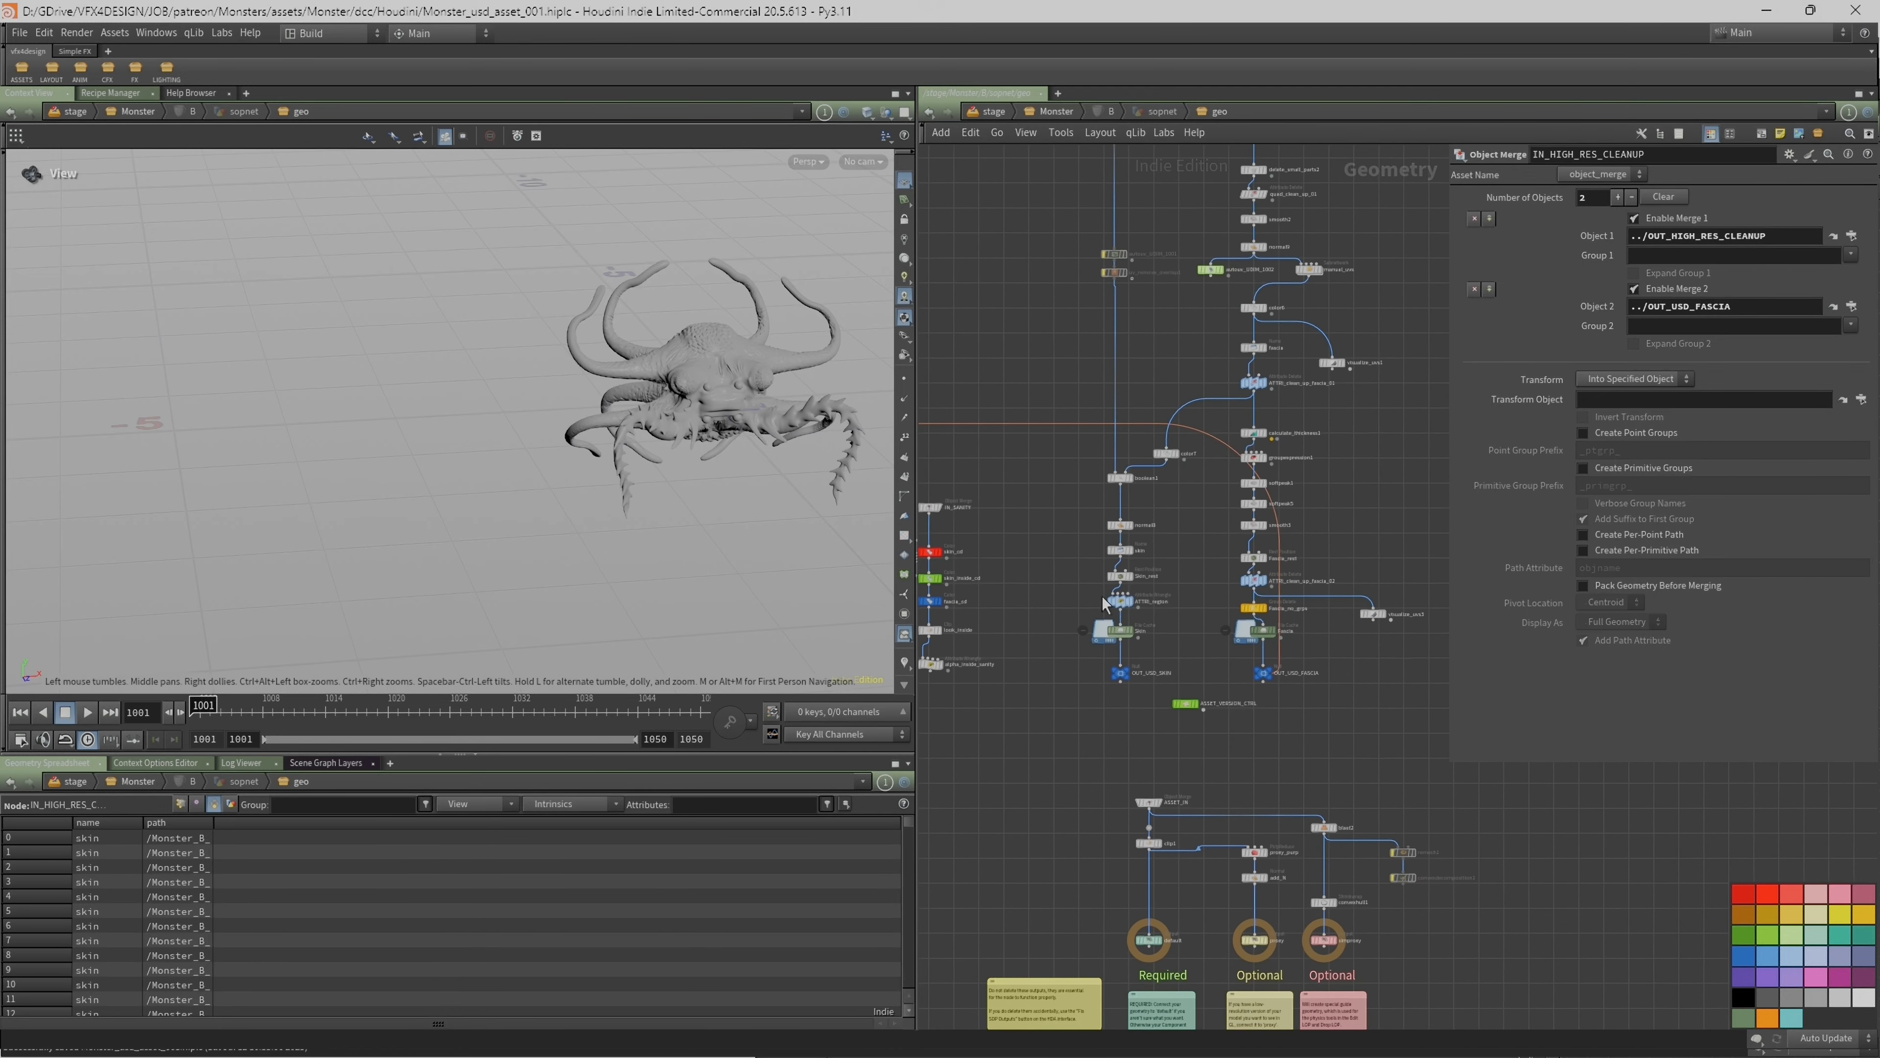
pyautogui.moveTo(1018, 354); pyautogui.dragTo(1422, 537, button='middle')
pyautogui.moveTo(1421, 536)
pyautogui.mouseDown(button='right')
pyautogui.moveTo(1310, 530)
pyautogui.moveTo(1147, 482)
pyautogui.mouseUp(button='right')
pyautogui.moveTo(1147, 482); pyautogui.dragTo(1285, 478, button='middle')
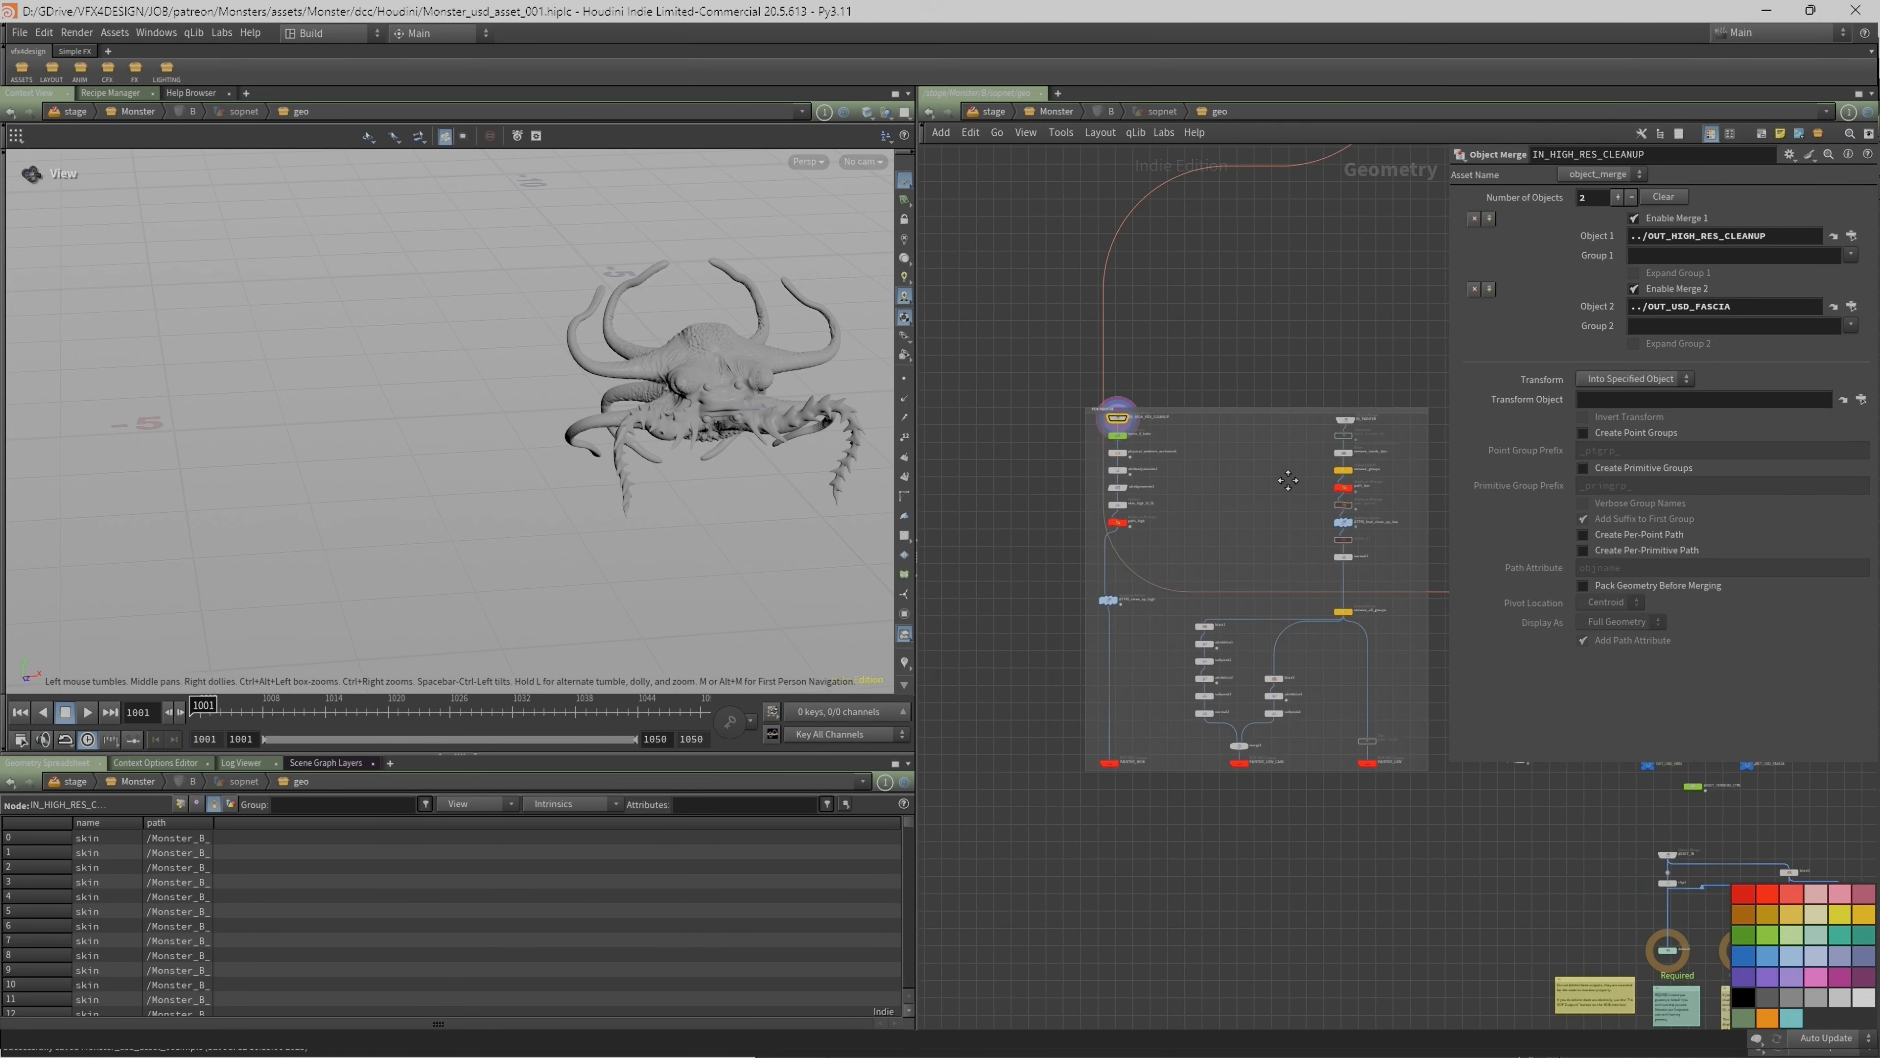
pyautogui.scroll(8, 1111, 430)
# Step: Display move_4_bake, check its available group choices and inspect the offset between the skin and fascia
pyautogui.click(1055, 437)
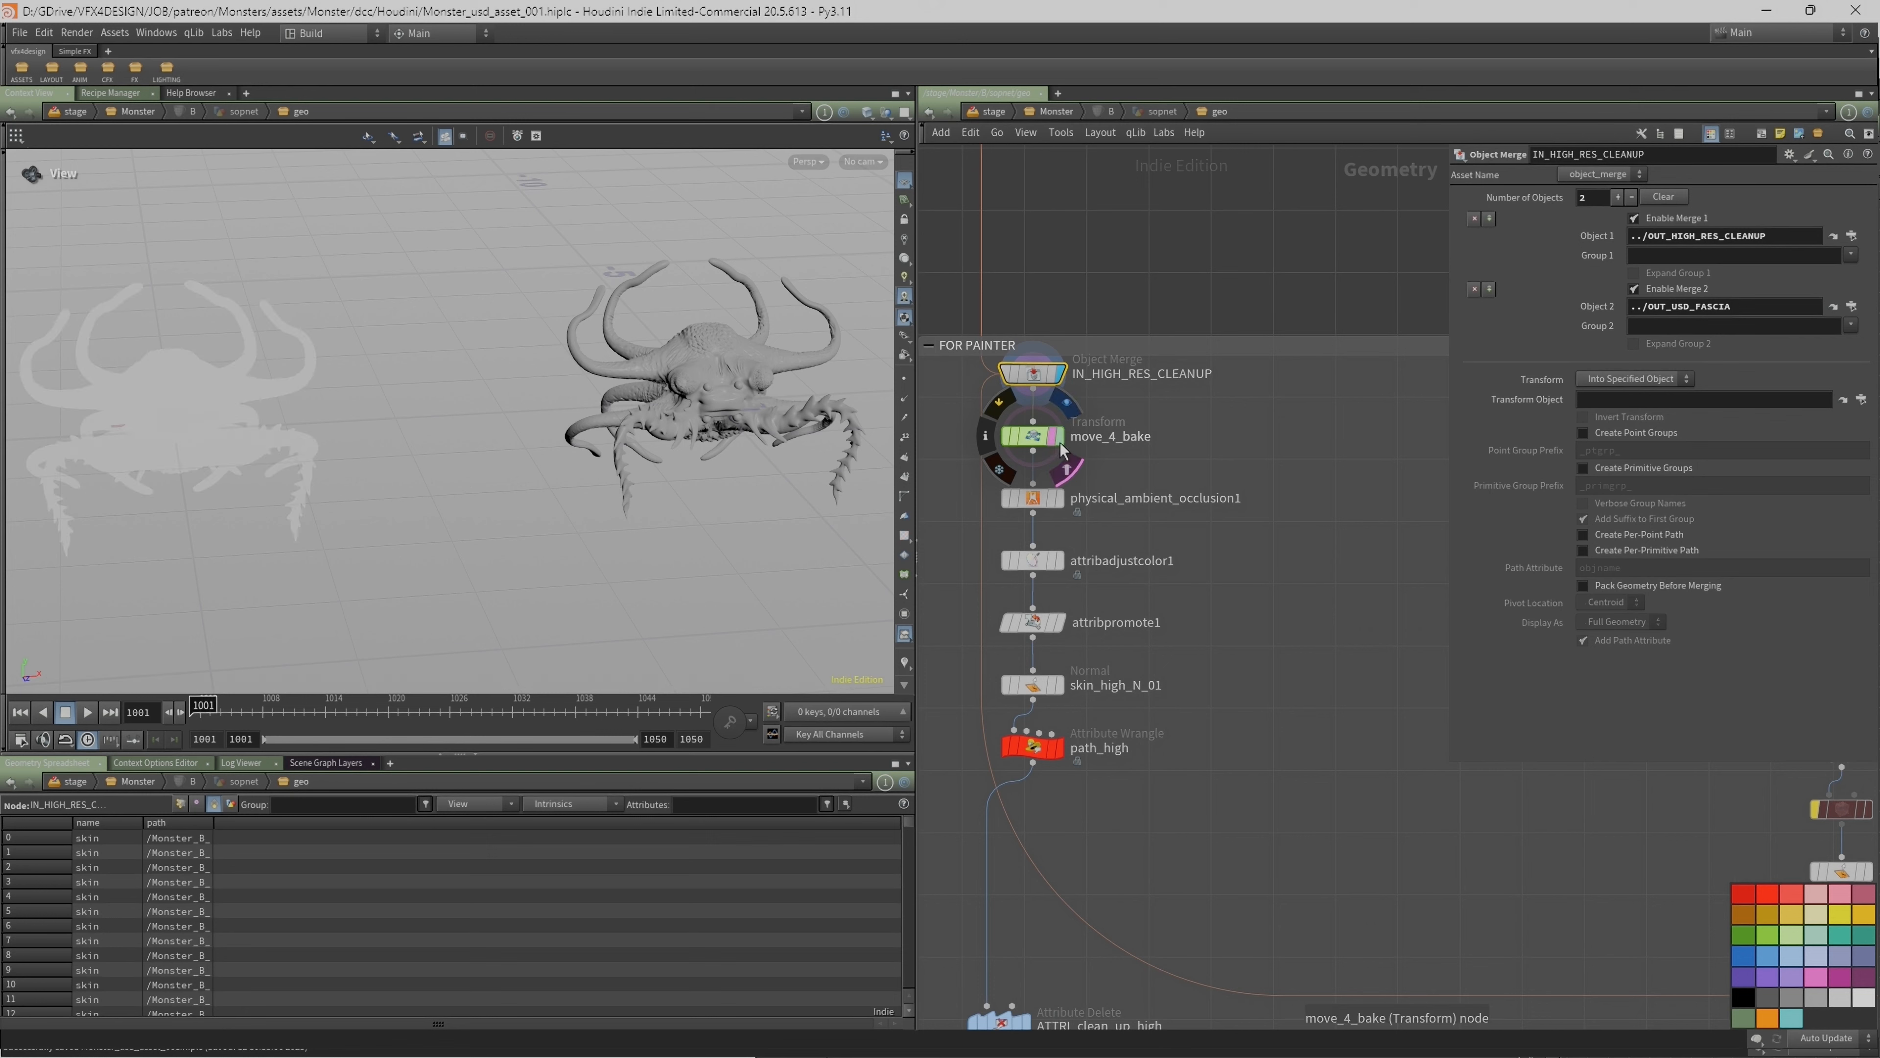
pyautogui.click(1038, 436)
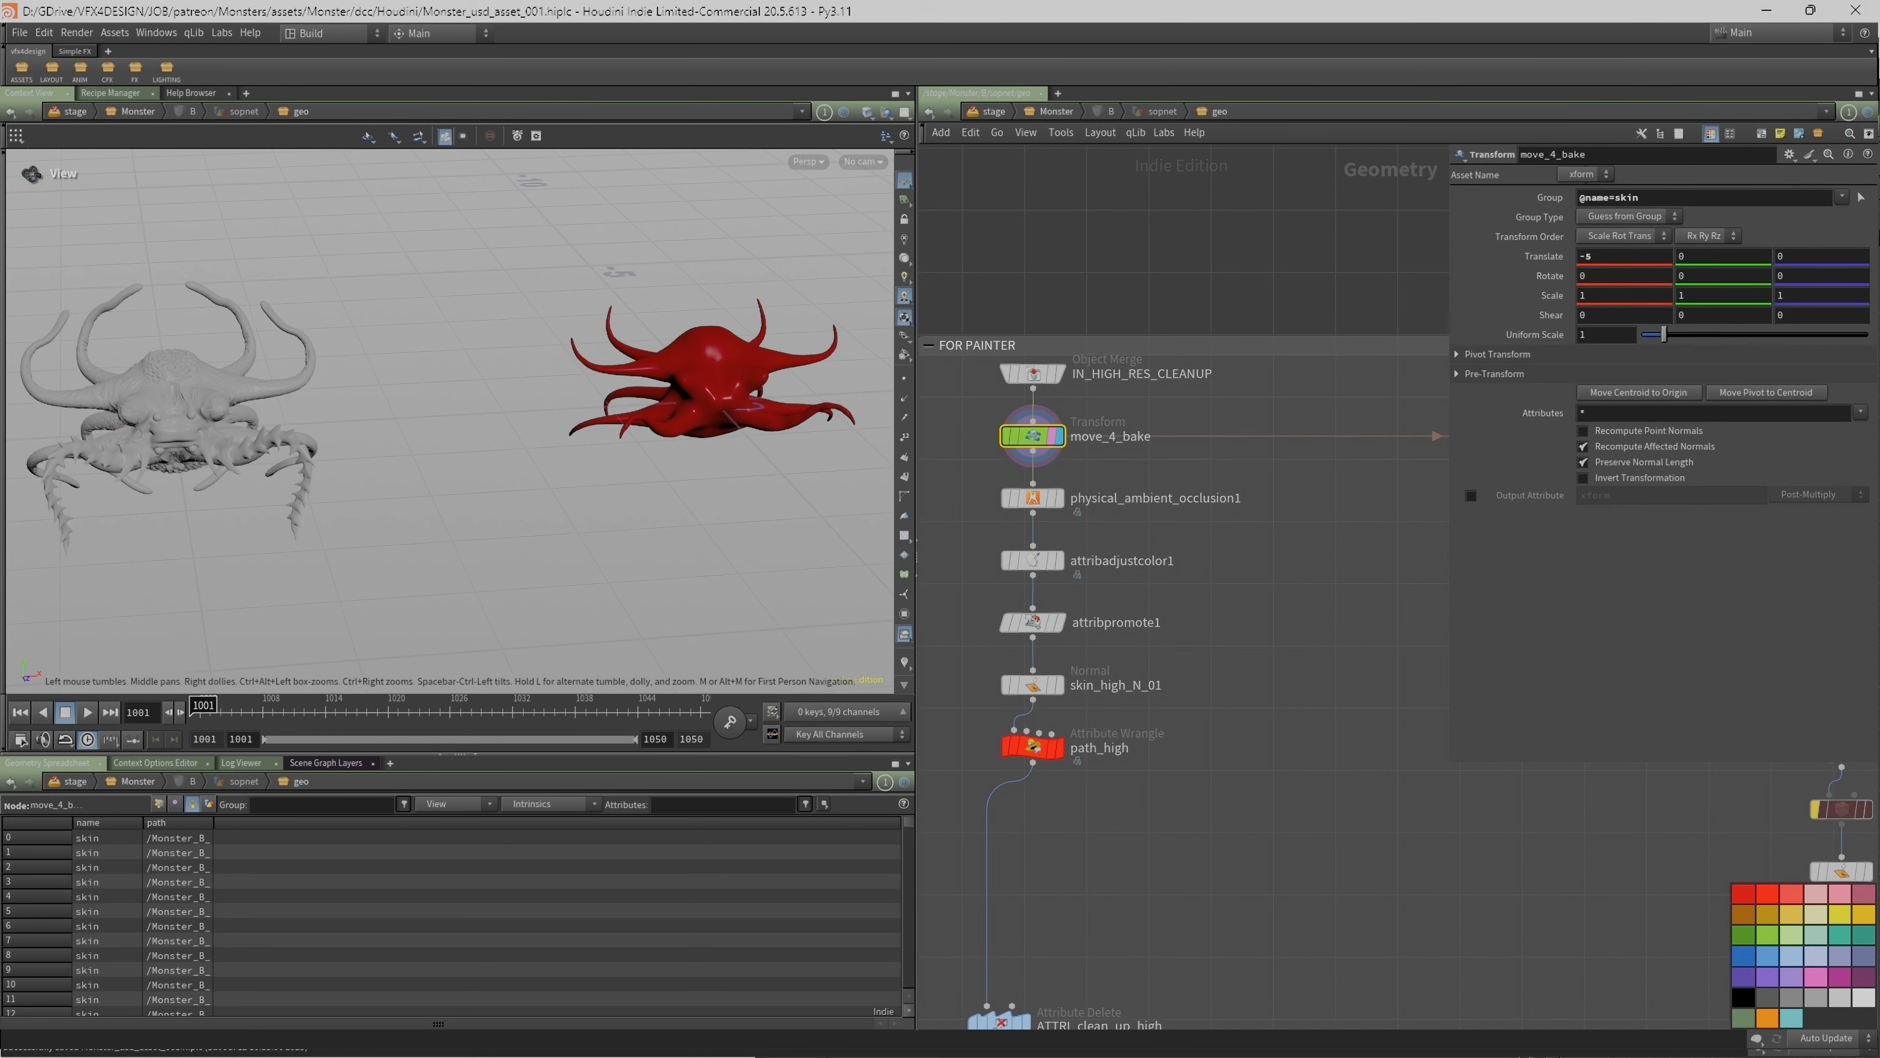
pyautogui.click(1841, 197)
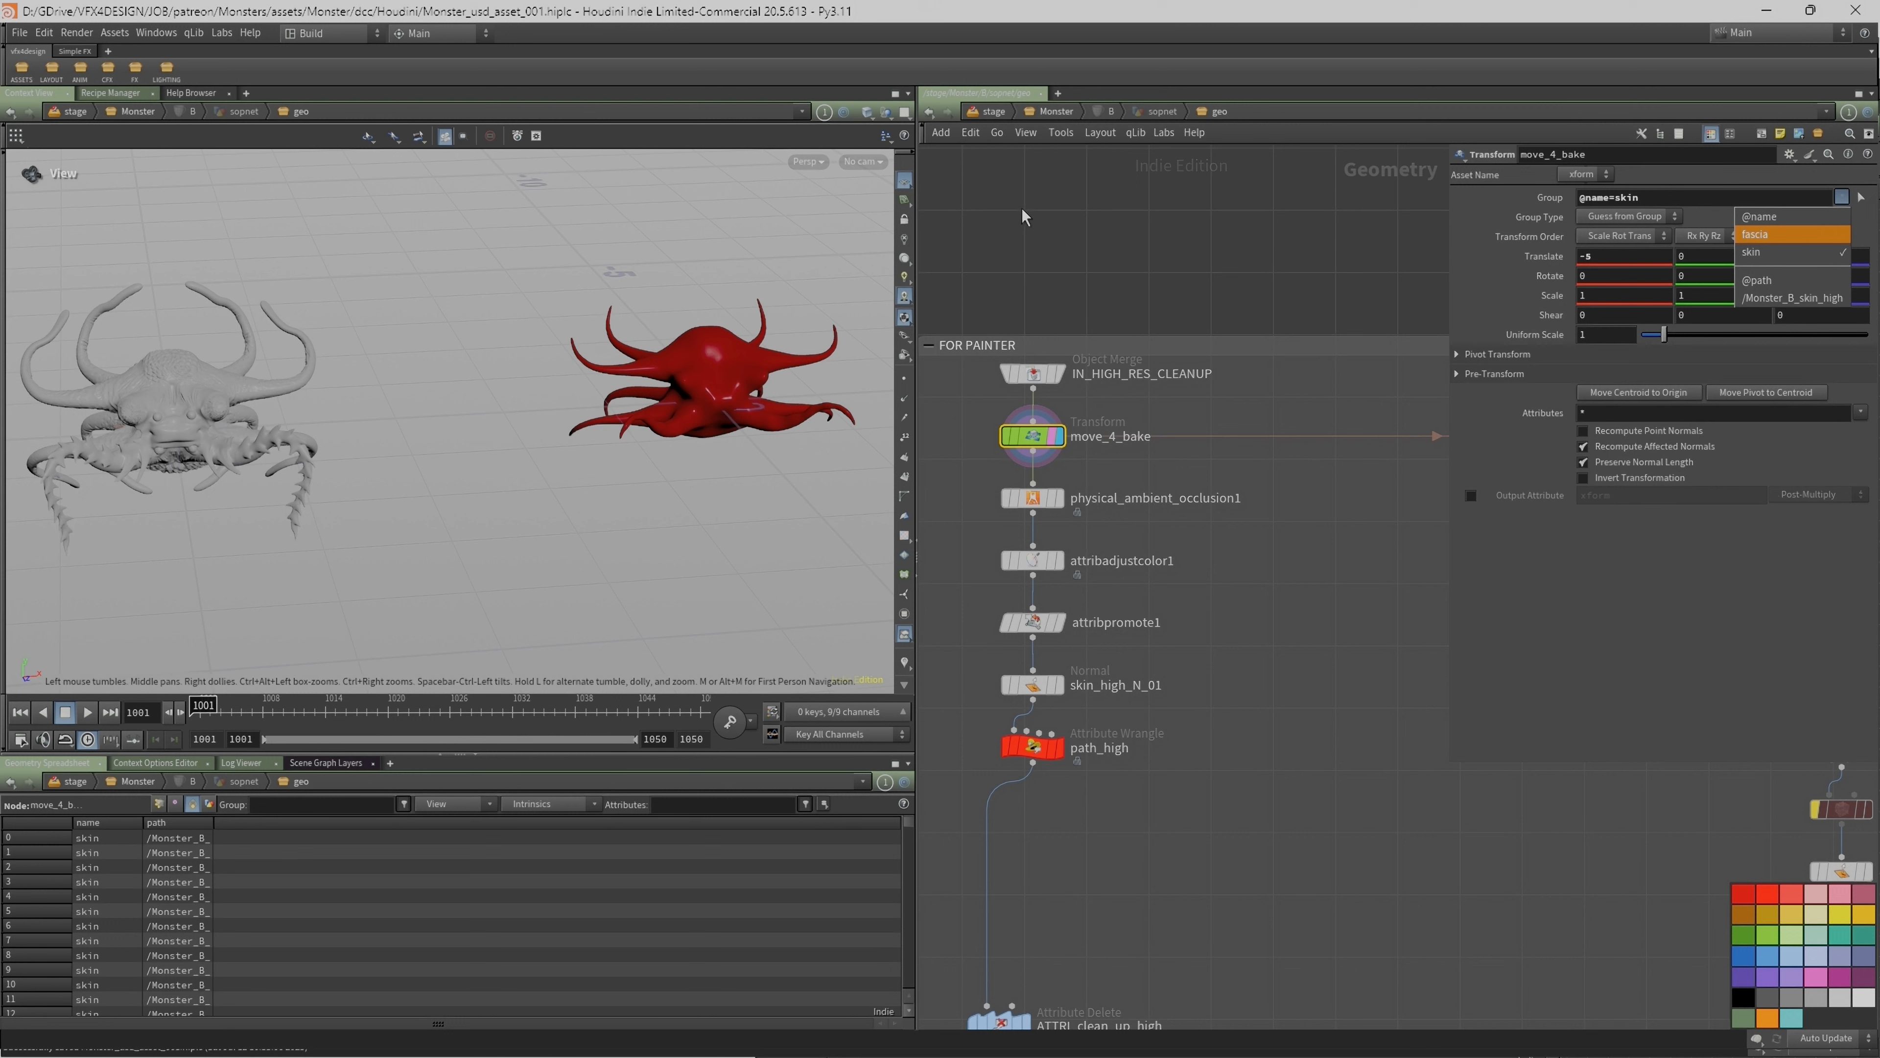
pyautogui.click(90, 384)
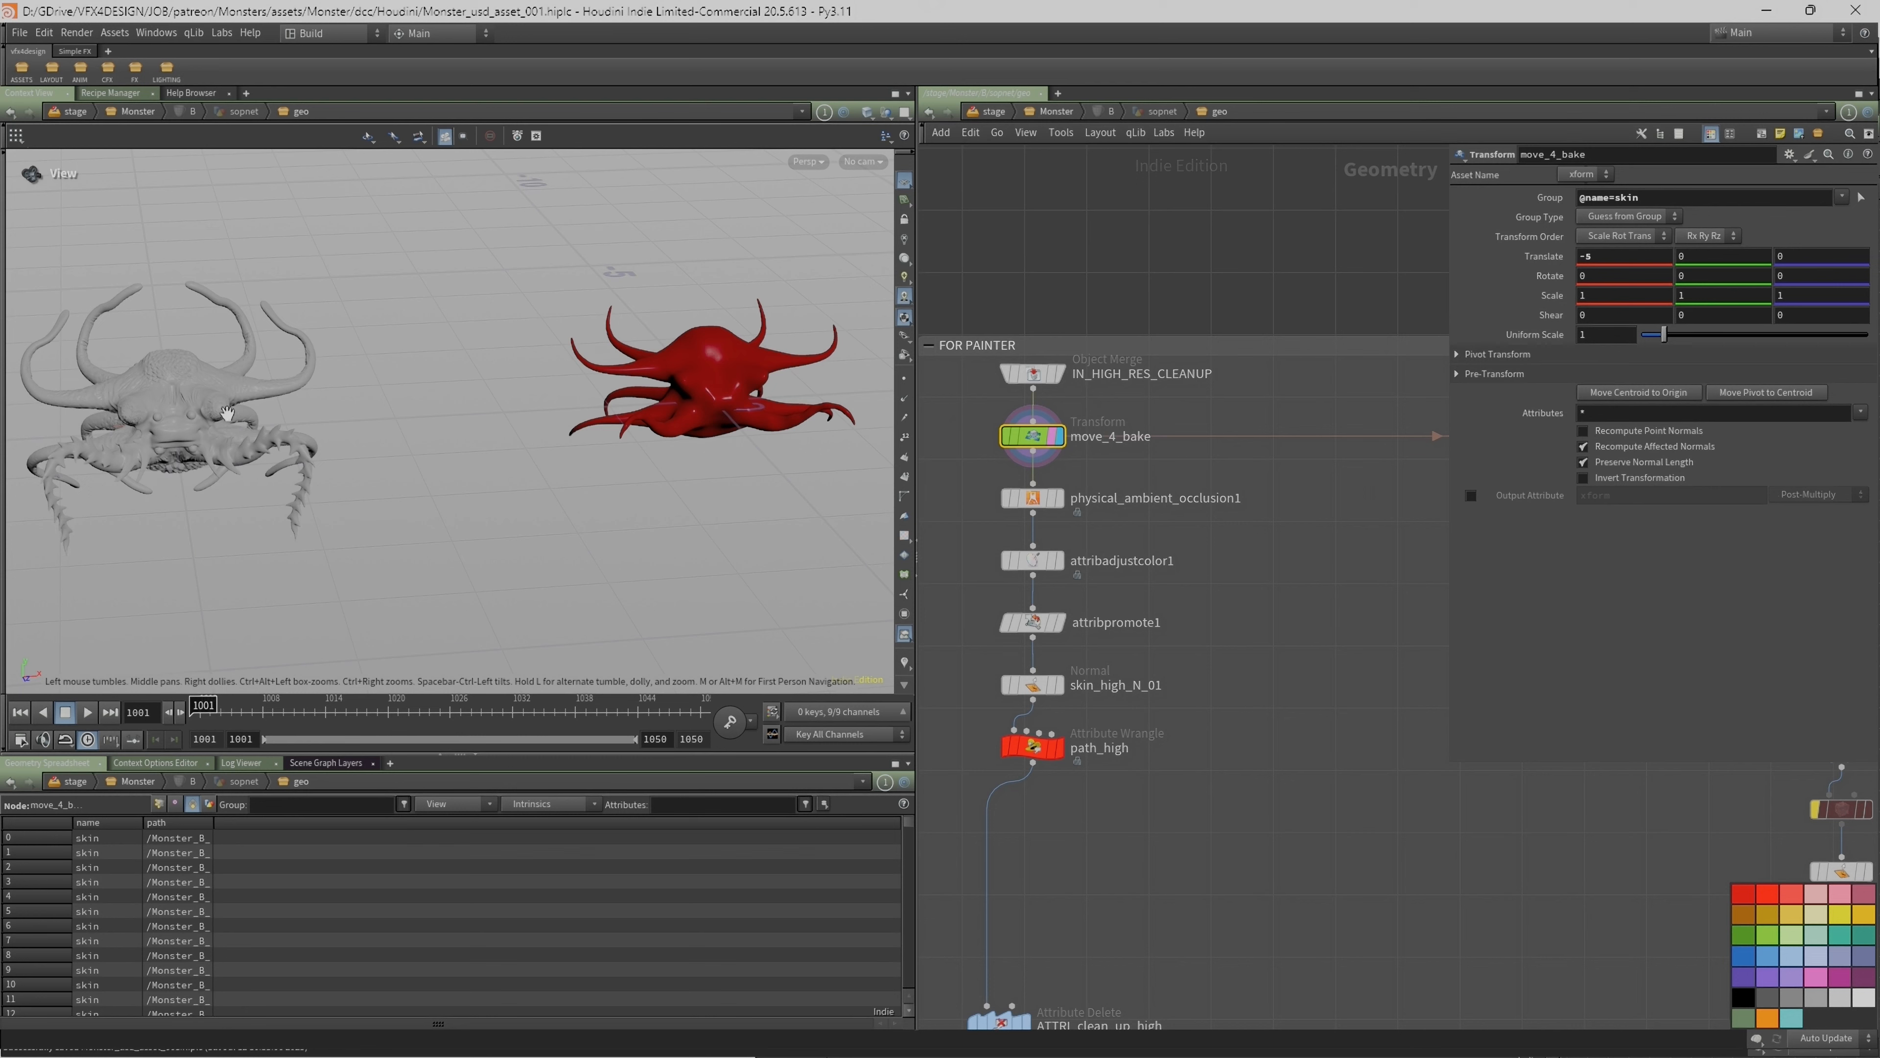
pyautogui.moveTo(212, 419); pyautogui.dragTo(153, 413)
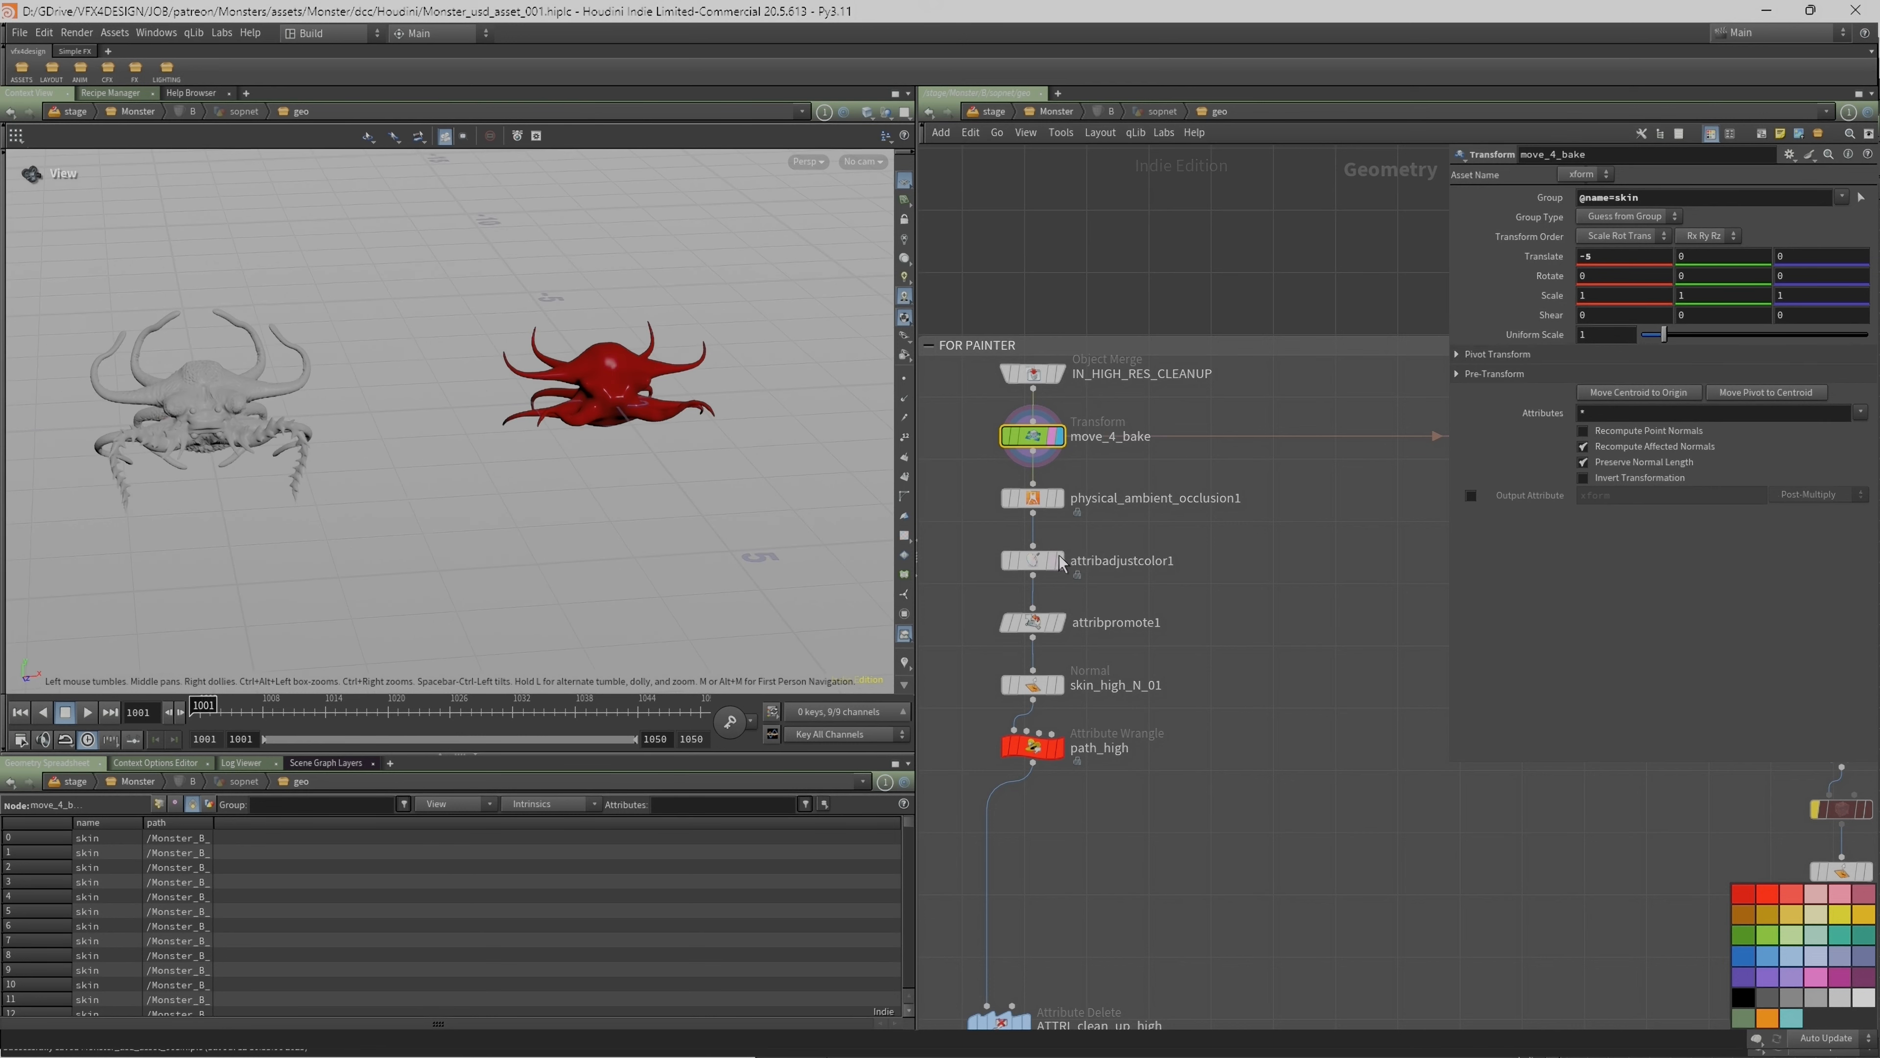
# Step: Display physical_ambient_occlusion1, attribadjustcolor1 with its color ramp settings, and skin_high_N_01 in turn
pyautogui.moveTo(1061, 564); pyautogui.dragTo(1074, 500, button='middle')
pyautogui.moveTo(1075, 441)
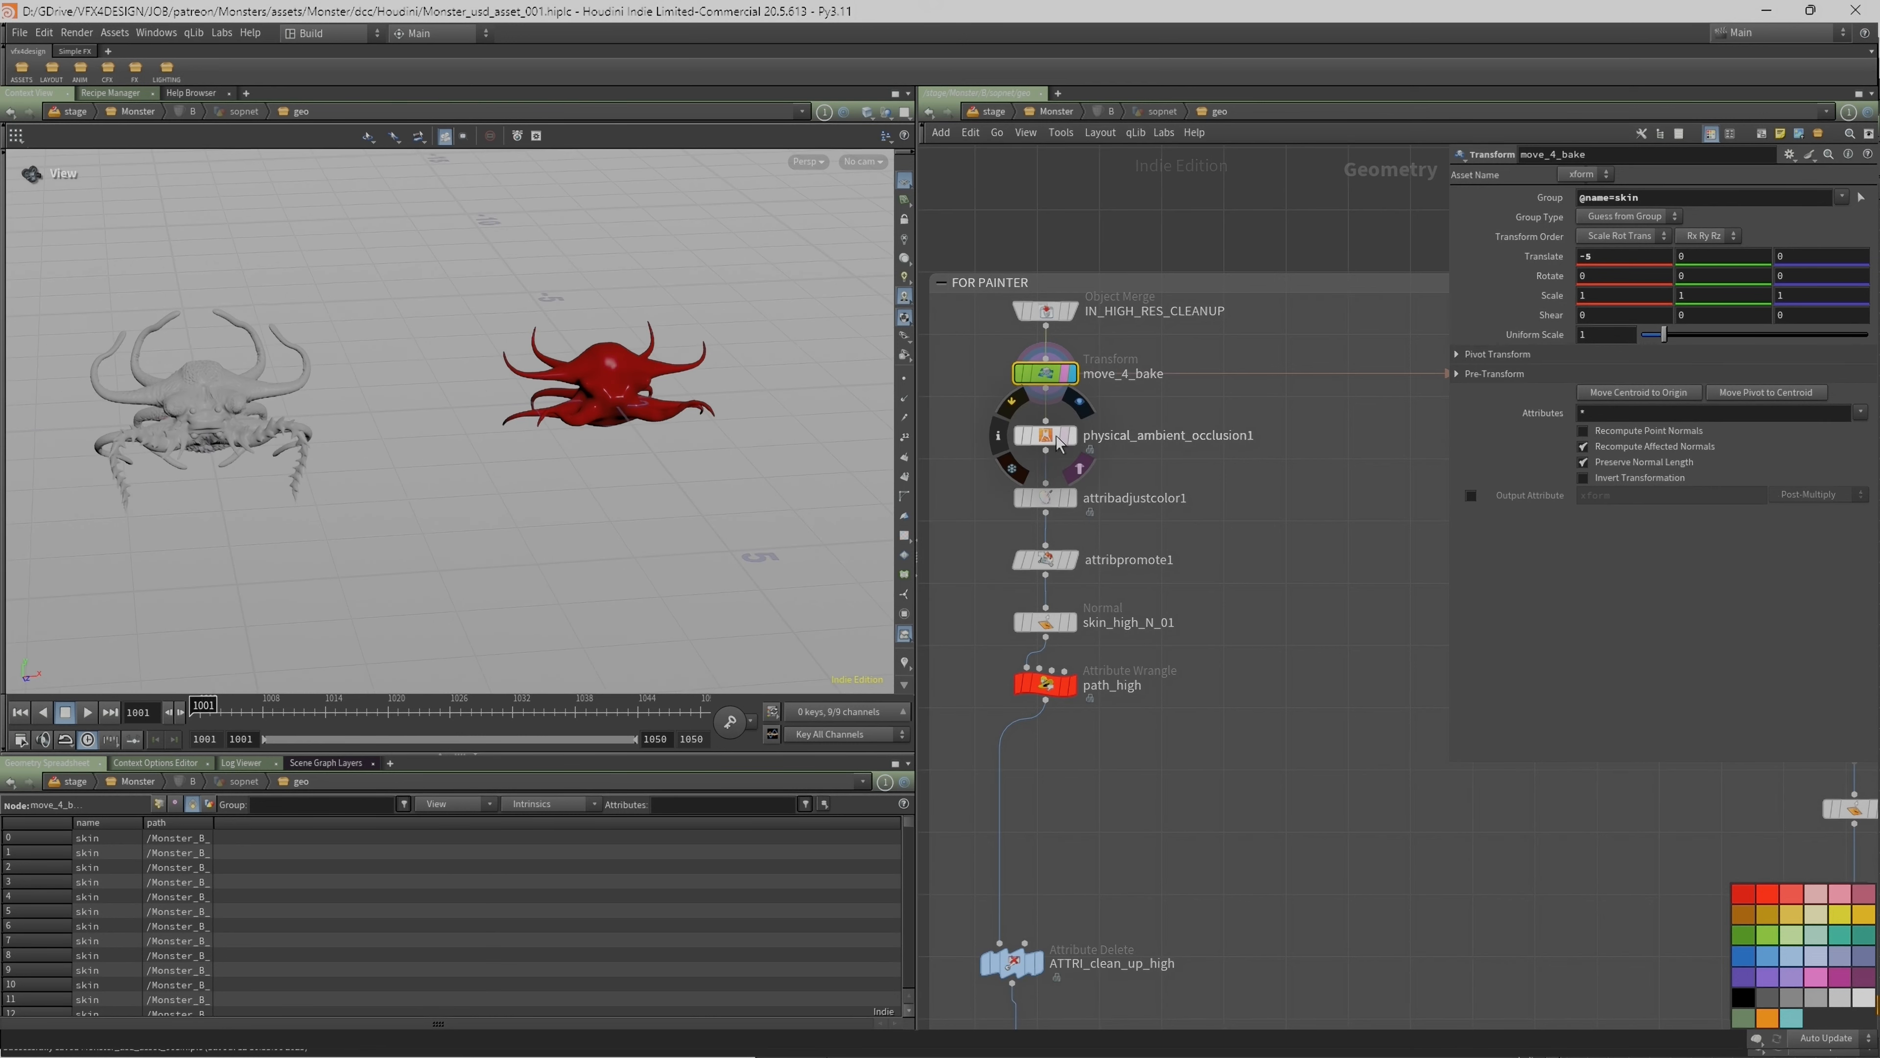
pyautogui.click(1070, 435)
pyautogui.moveTo(1077, 640)
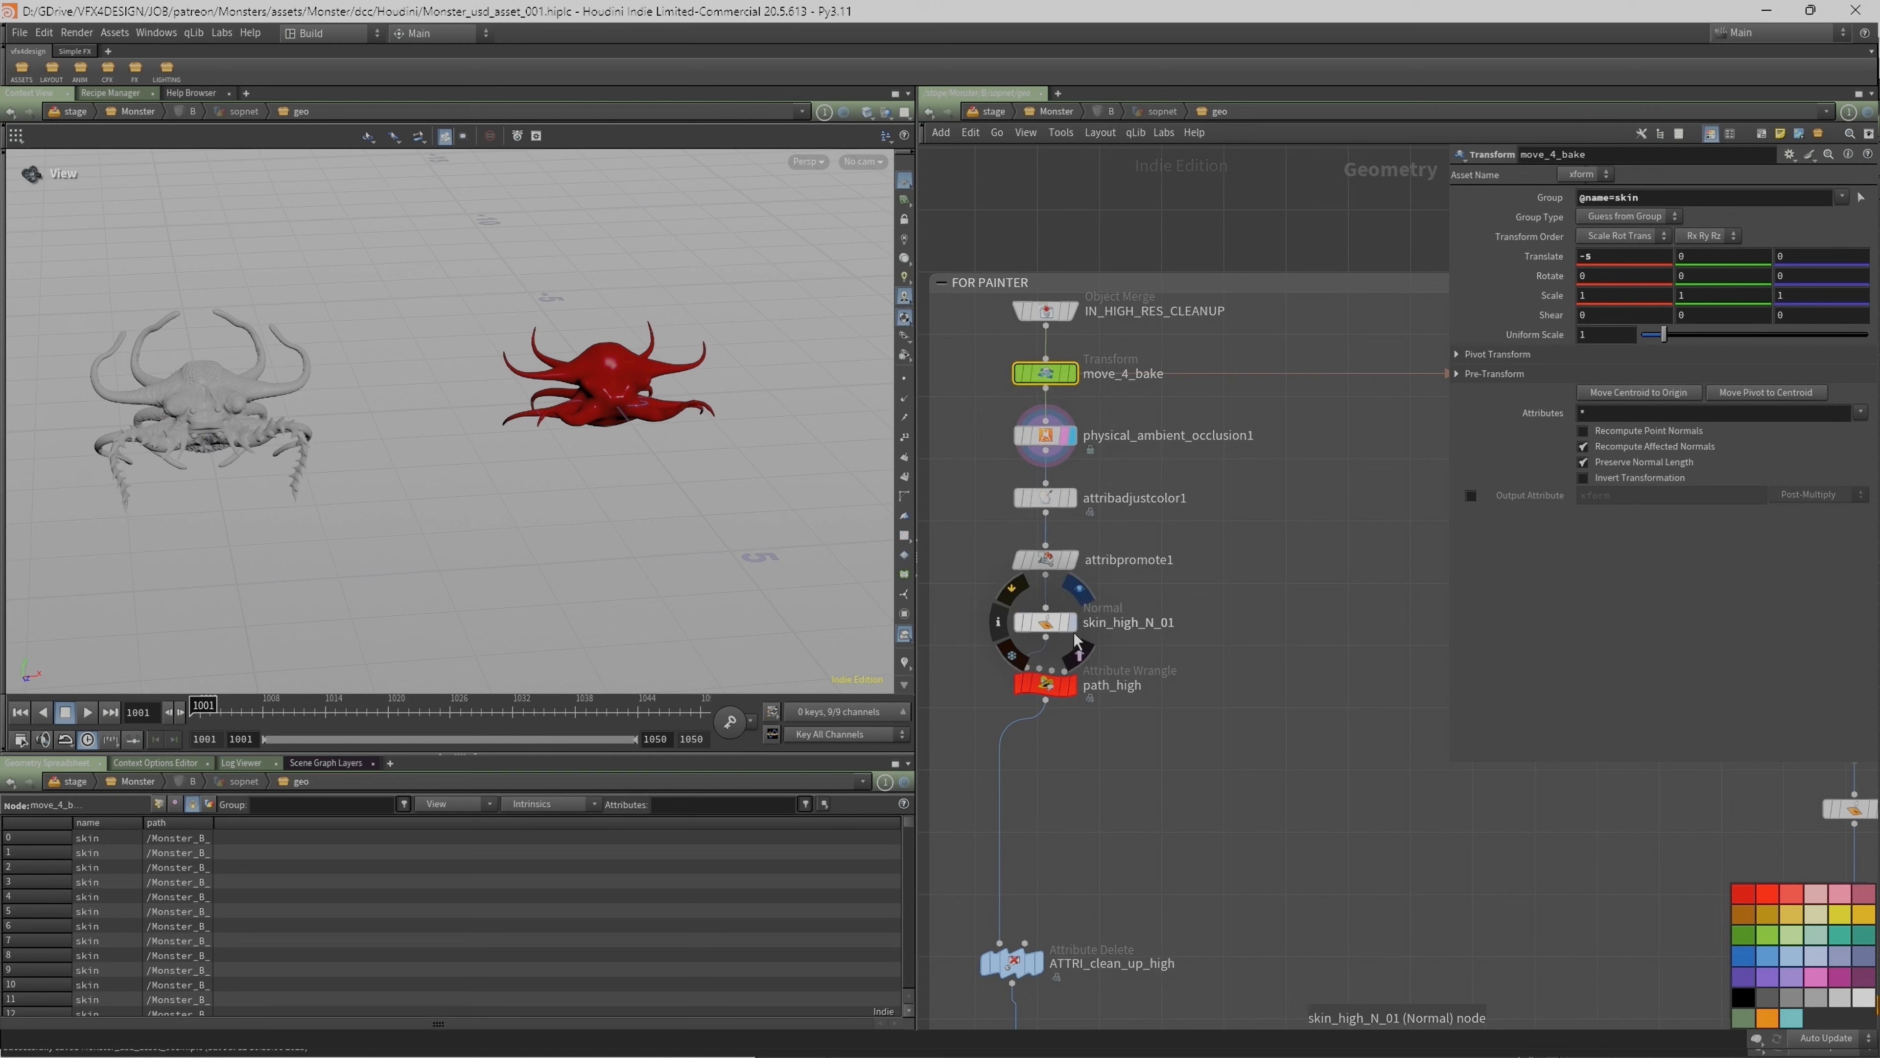
pyautogui.click(1066, 503)
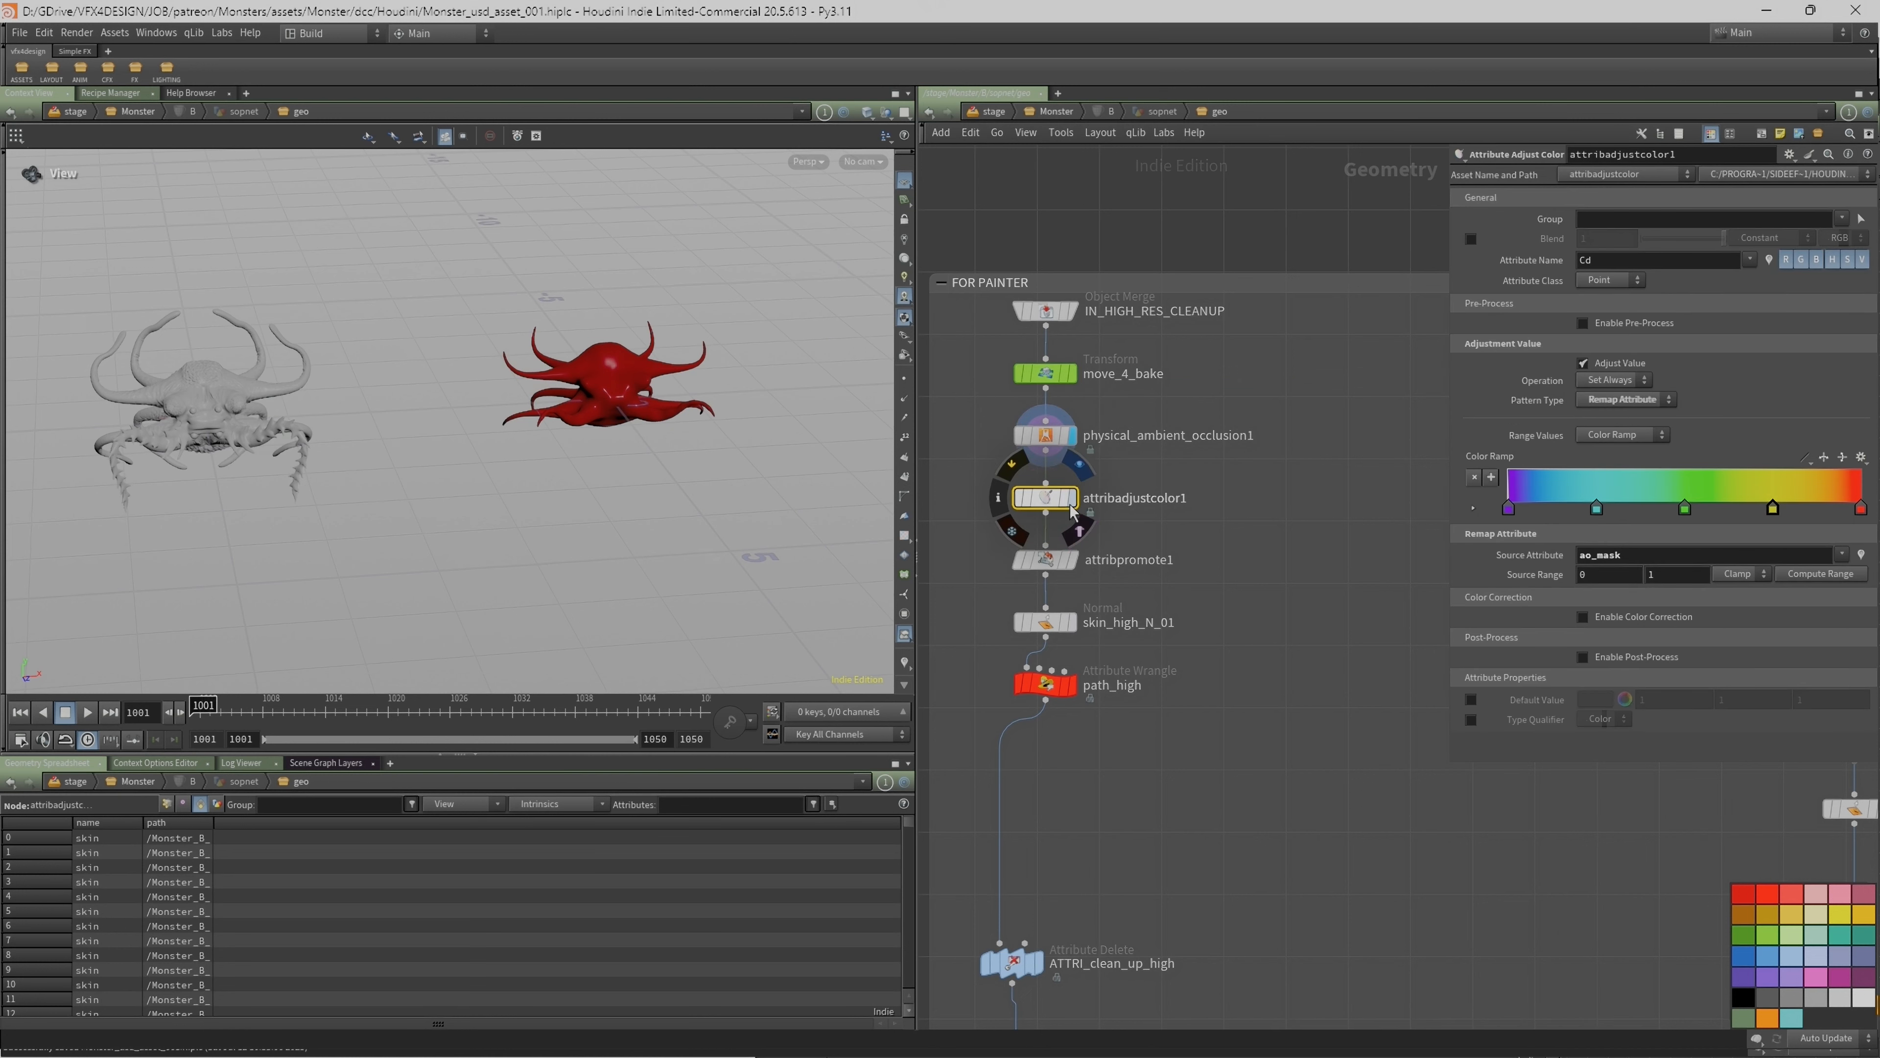
pyautogui.click(1072, 504)
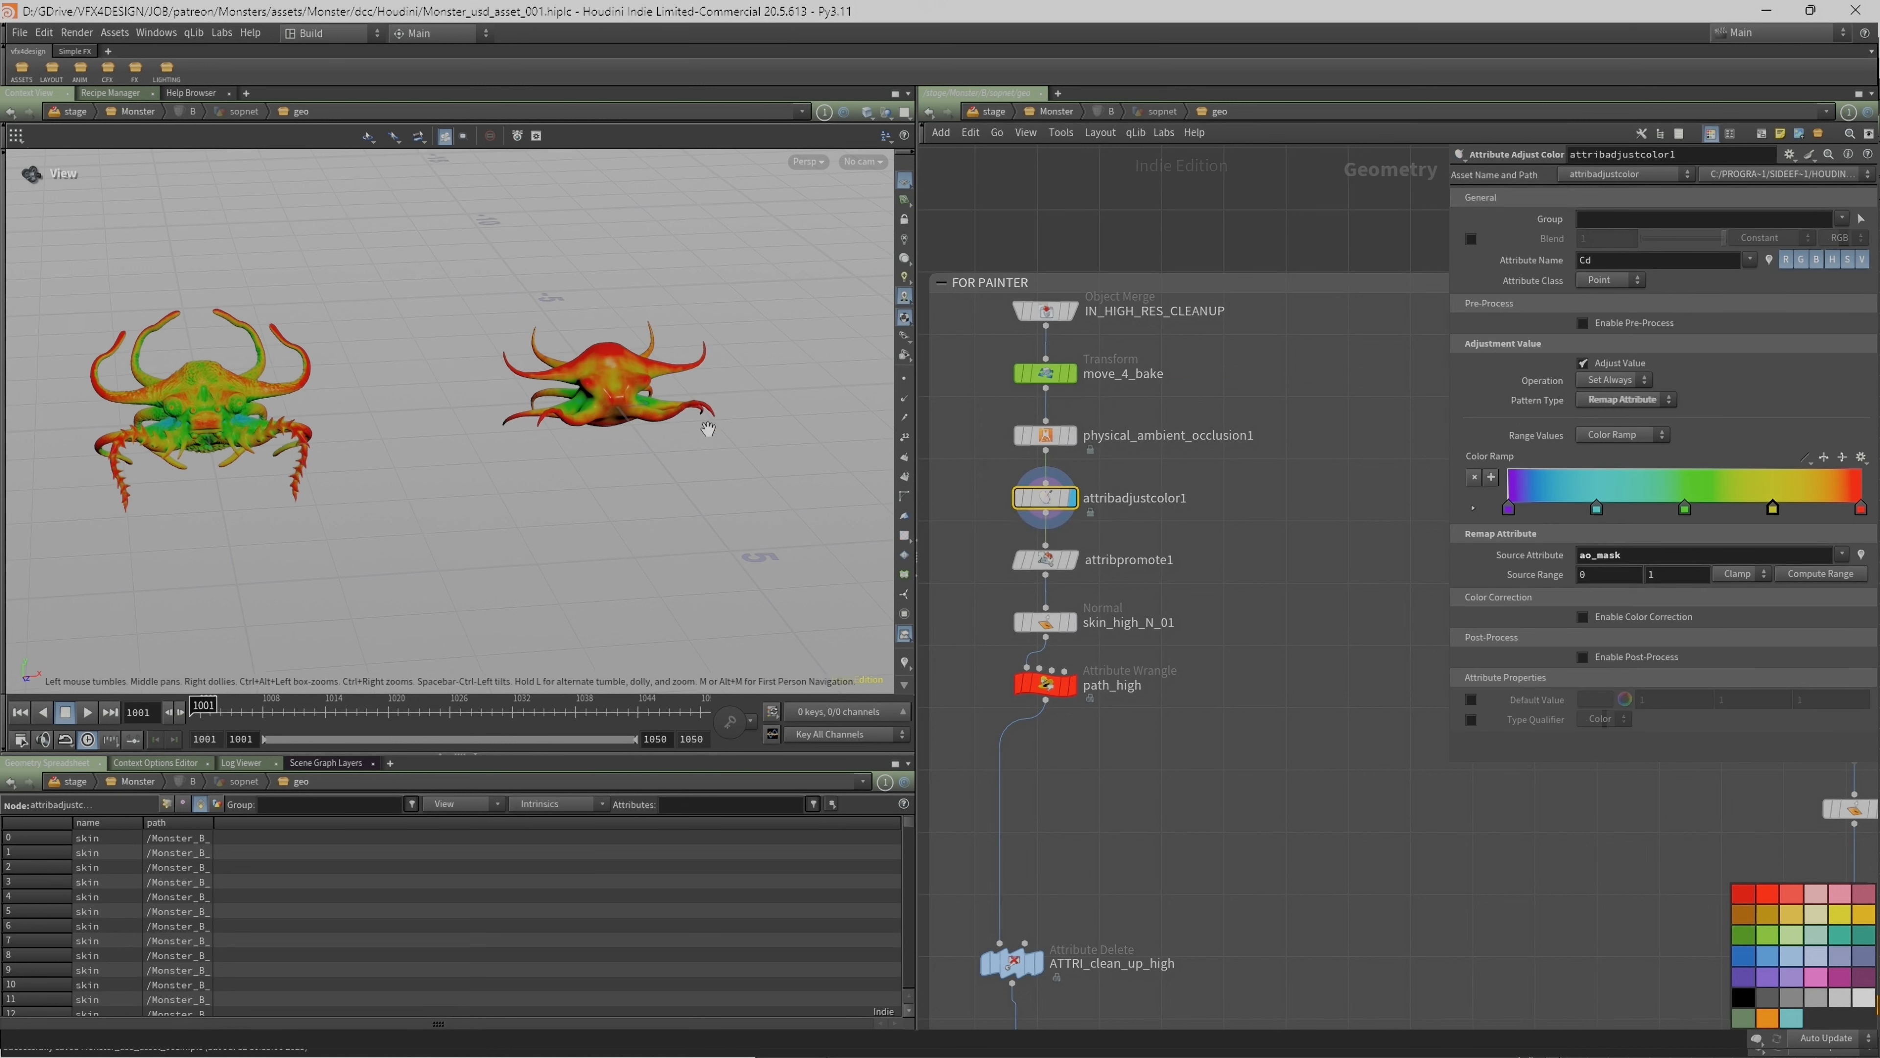
pyautogui.click(1068, 626)
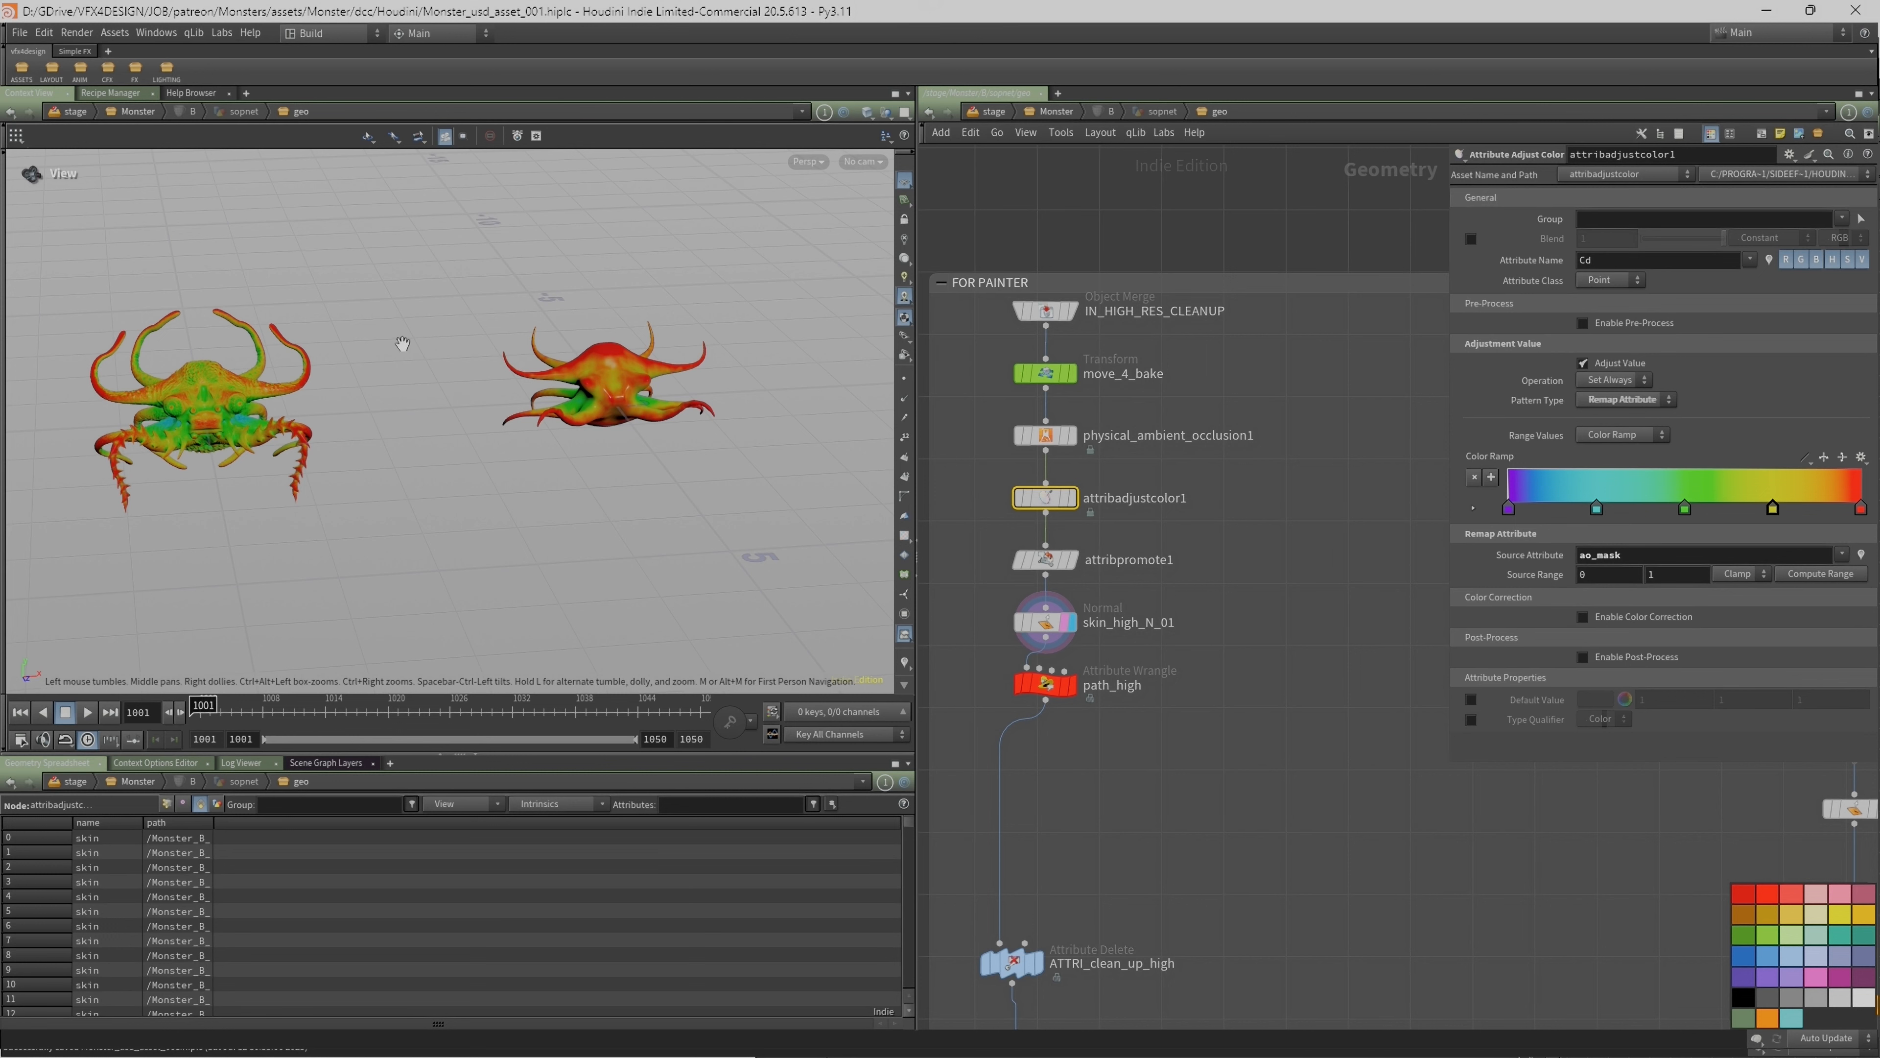
# Step: Display the path_high wrangle with its code and widen the path column in the geometry spreadsheet
pyautogui.moveTo(1230, 802); pyautogui.dragTo(1260, 634, button='middle')
pyautogui.moveTo(1081, 528)
pyautogui.moveTo(1080, 527); pyautogui.dragTo(1083, 545)
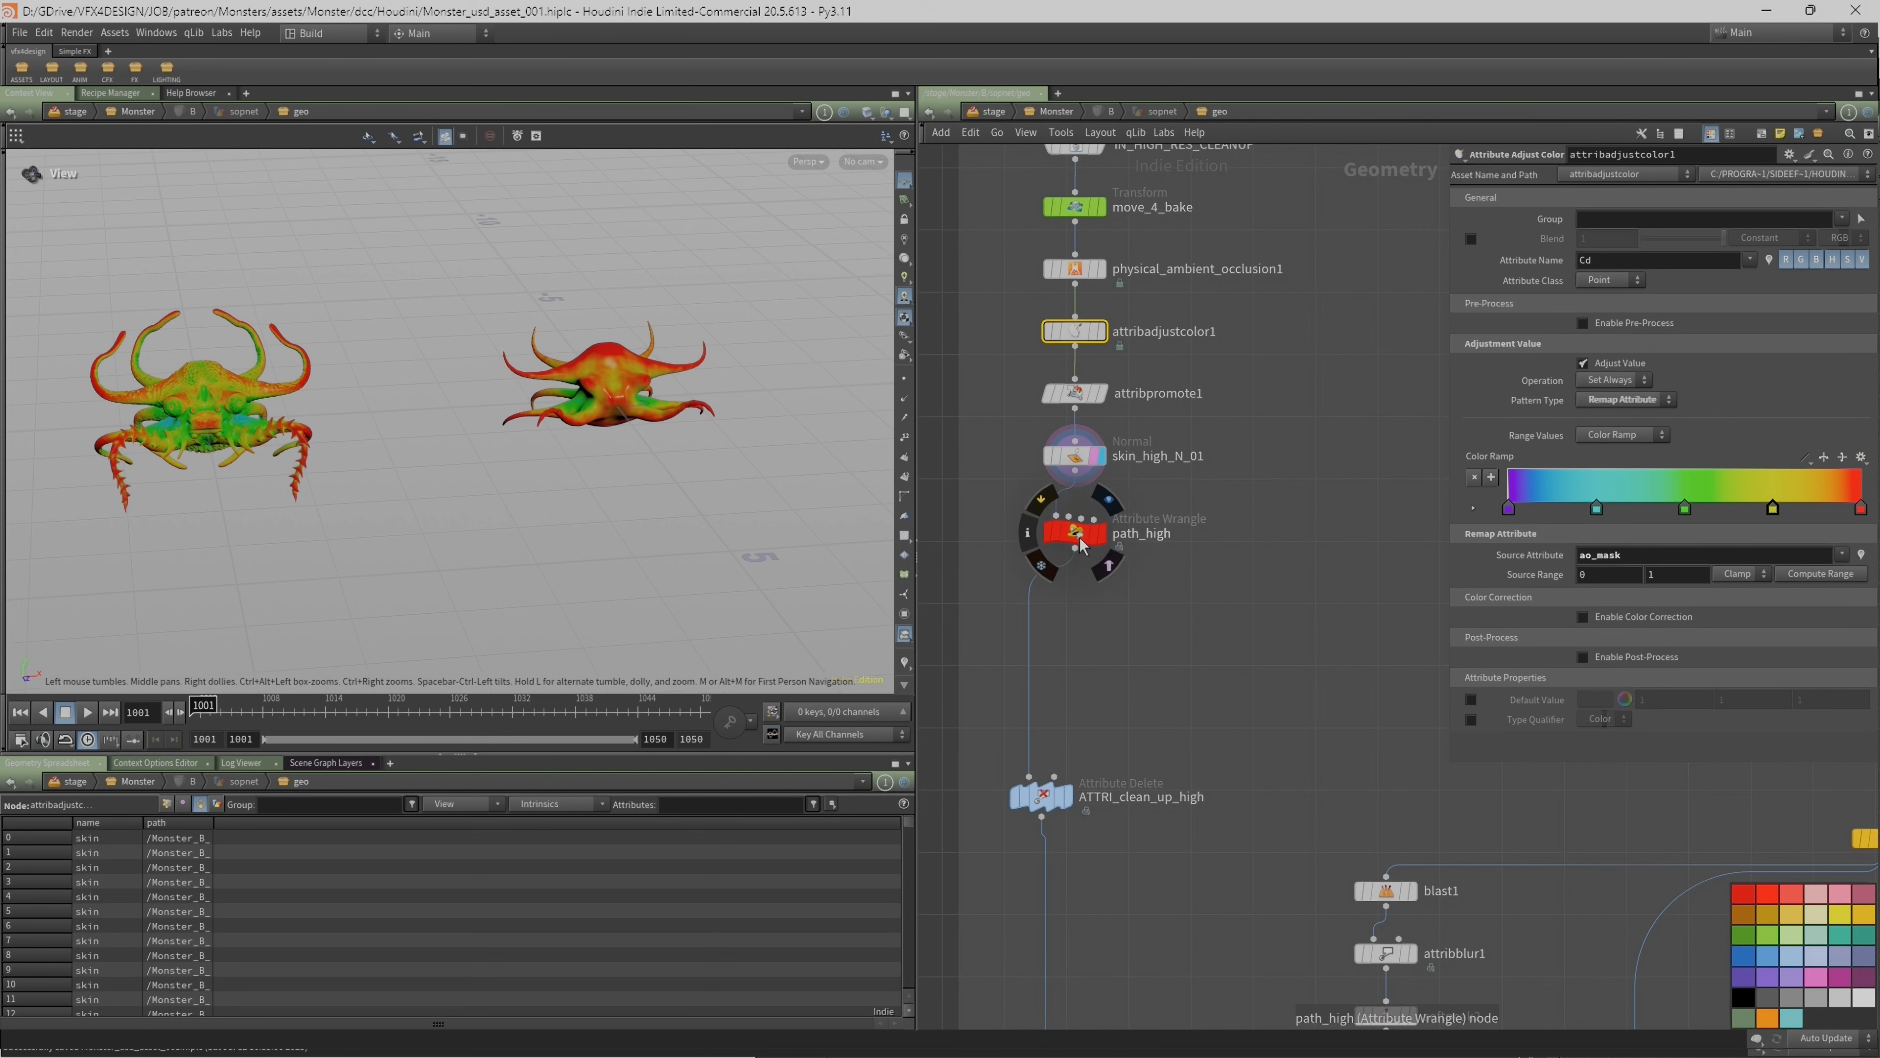
pyautogui.click(1082, 544)
pyautogui.click(1097, 538)
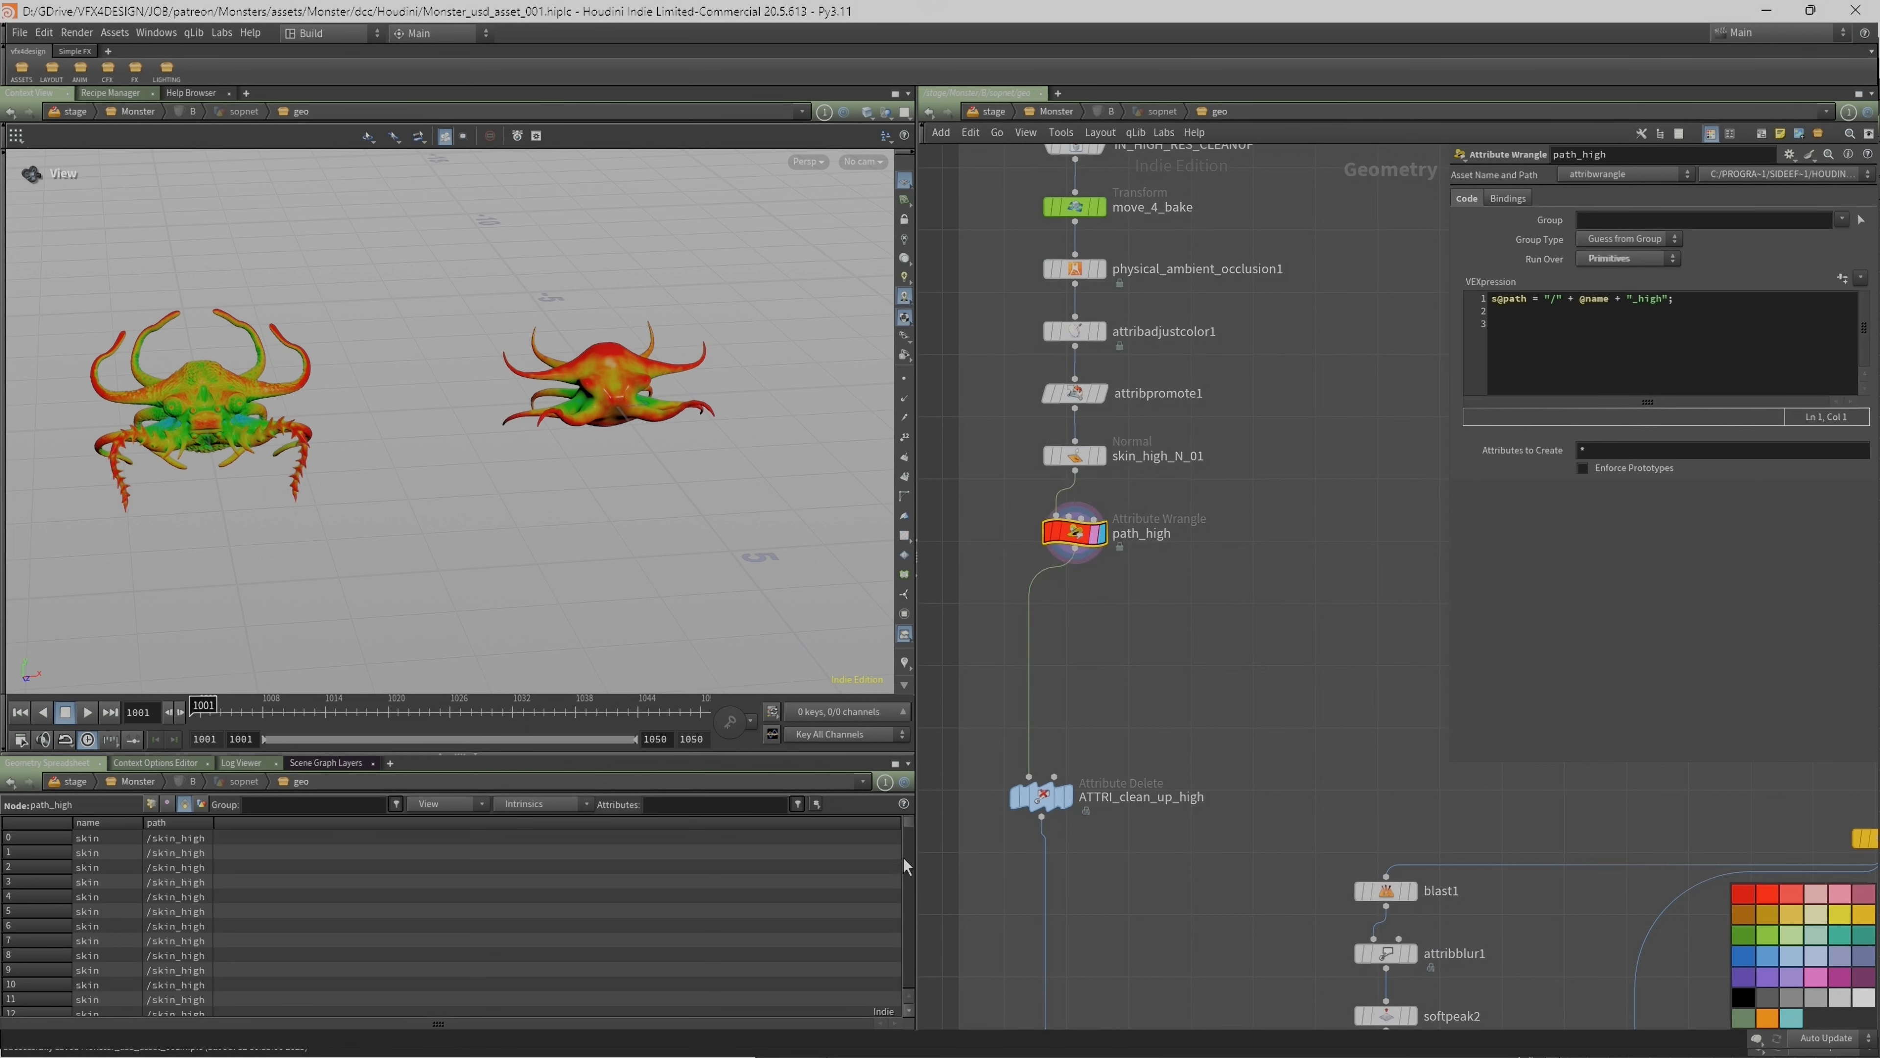
pyautogui.moveTo(214, 828); pyautogui.dragTo(340, 841)
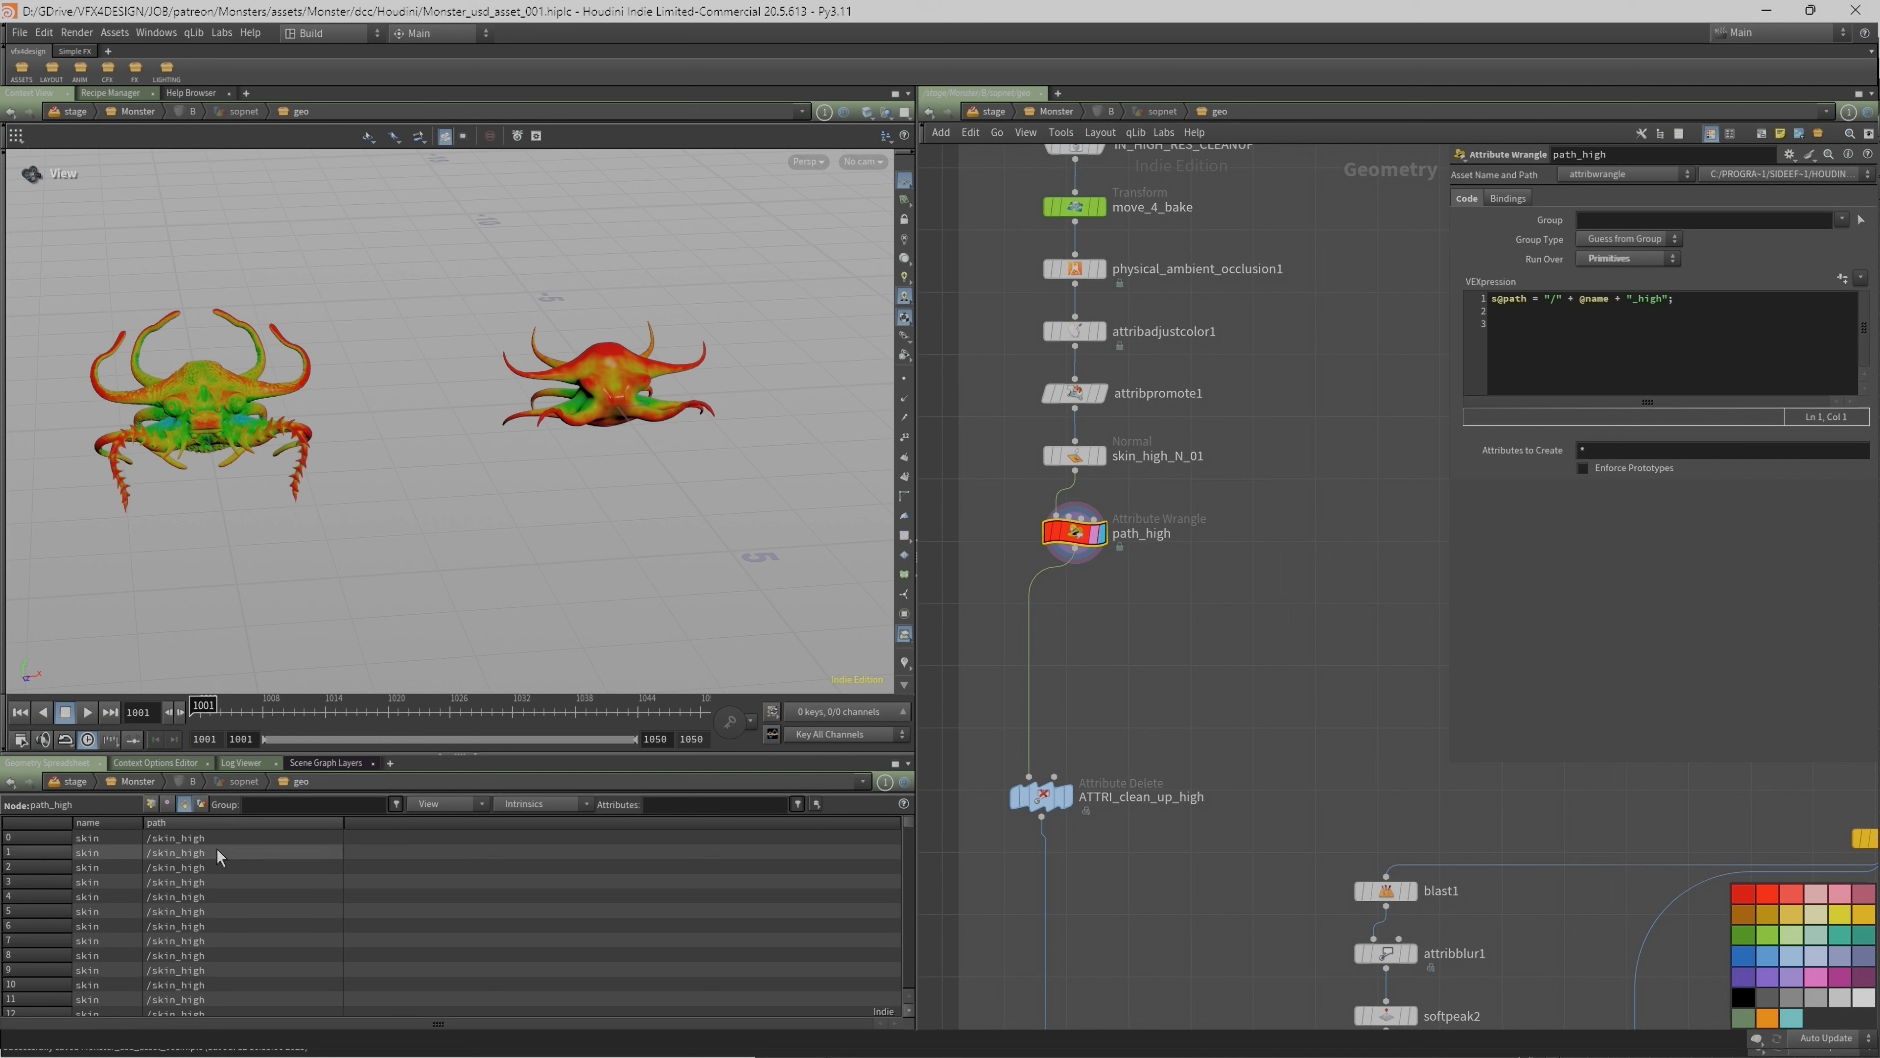
pyautogui.moveTo(907, 821)
pyautogui.mouseDown()
pyautogui.moveTo(891, 997)
pyautogui.moveTo(884, 857)
pyautogui.moveTo(877, 1000)
pyautogui.moveTo(892, 824)
pyautogui.mouseUp()
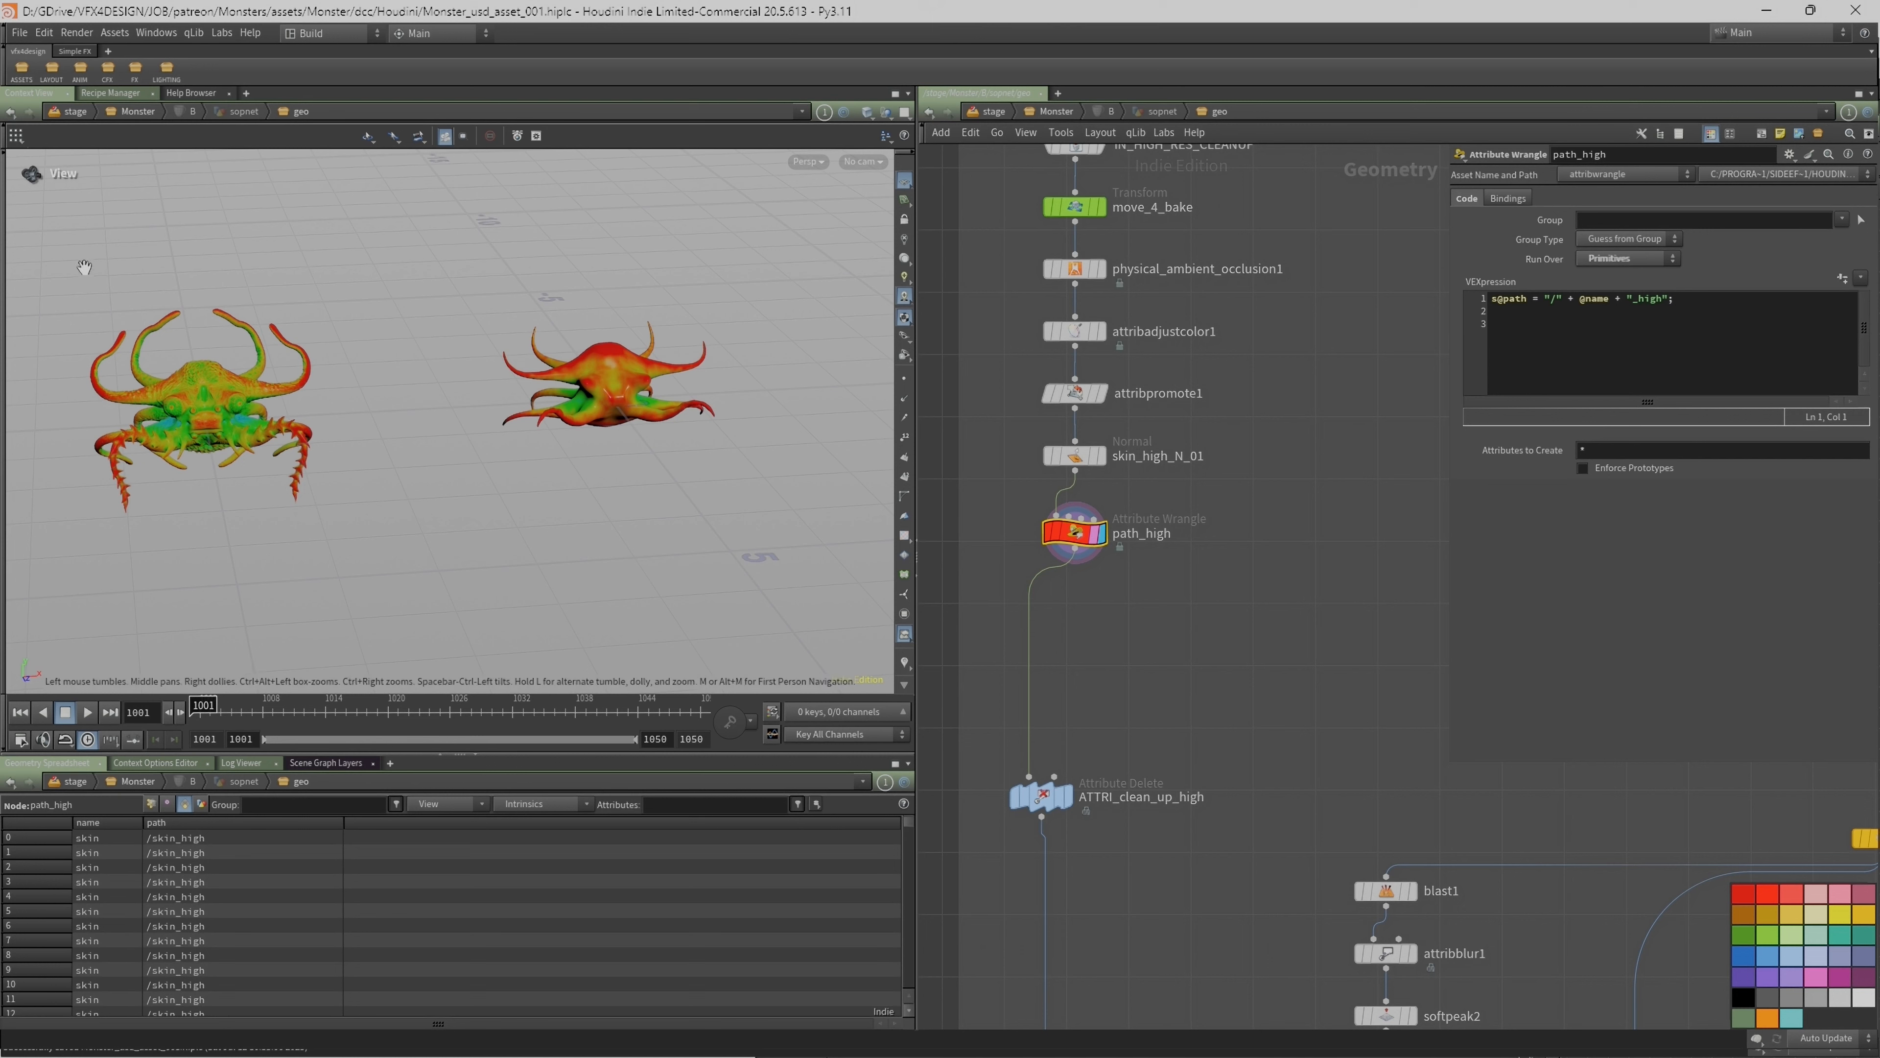
# Step: Display ATTRI_clean_up_high and save the PAINTER_HIGH FBX output to disk
pyautogui.moveTo(1202, 637); pyautogui.dragTo(1188, 353, button='middle')
pyautogui.moveTo(1036, 510); pyautogui.dragTo(1062, 510)
pyautogui.click(1072, 520)
pyautogui.click(1081, 516)
pyautogui.moveTo(1121, 899); pyautogui.dragTo(1105, 586, button='middle')
pyautogui.click(1014, 785)
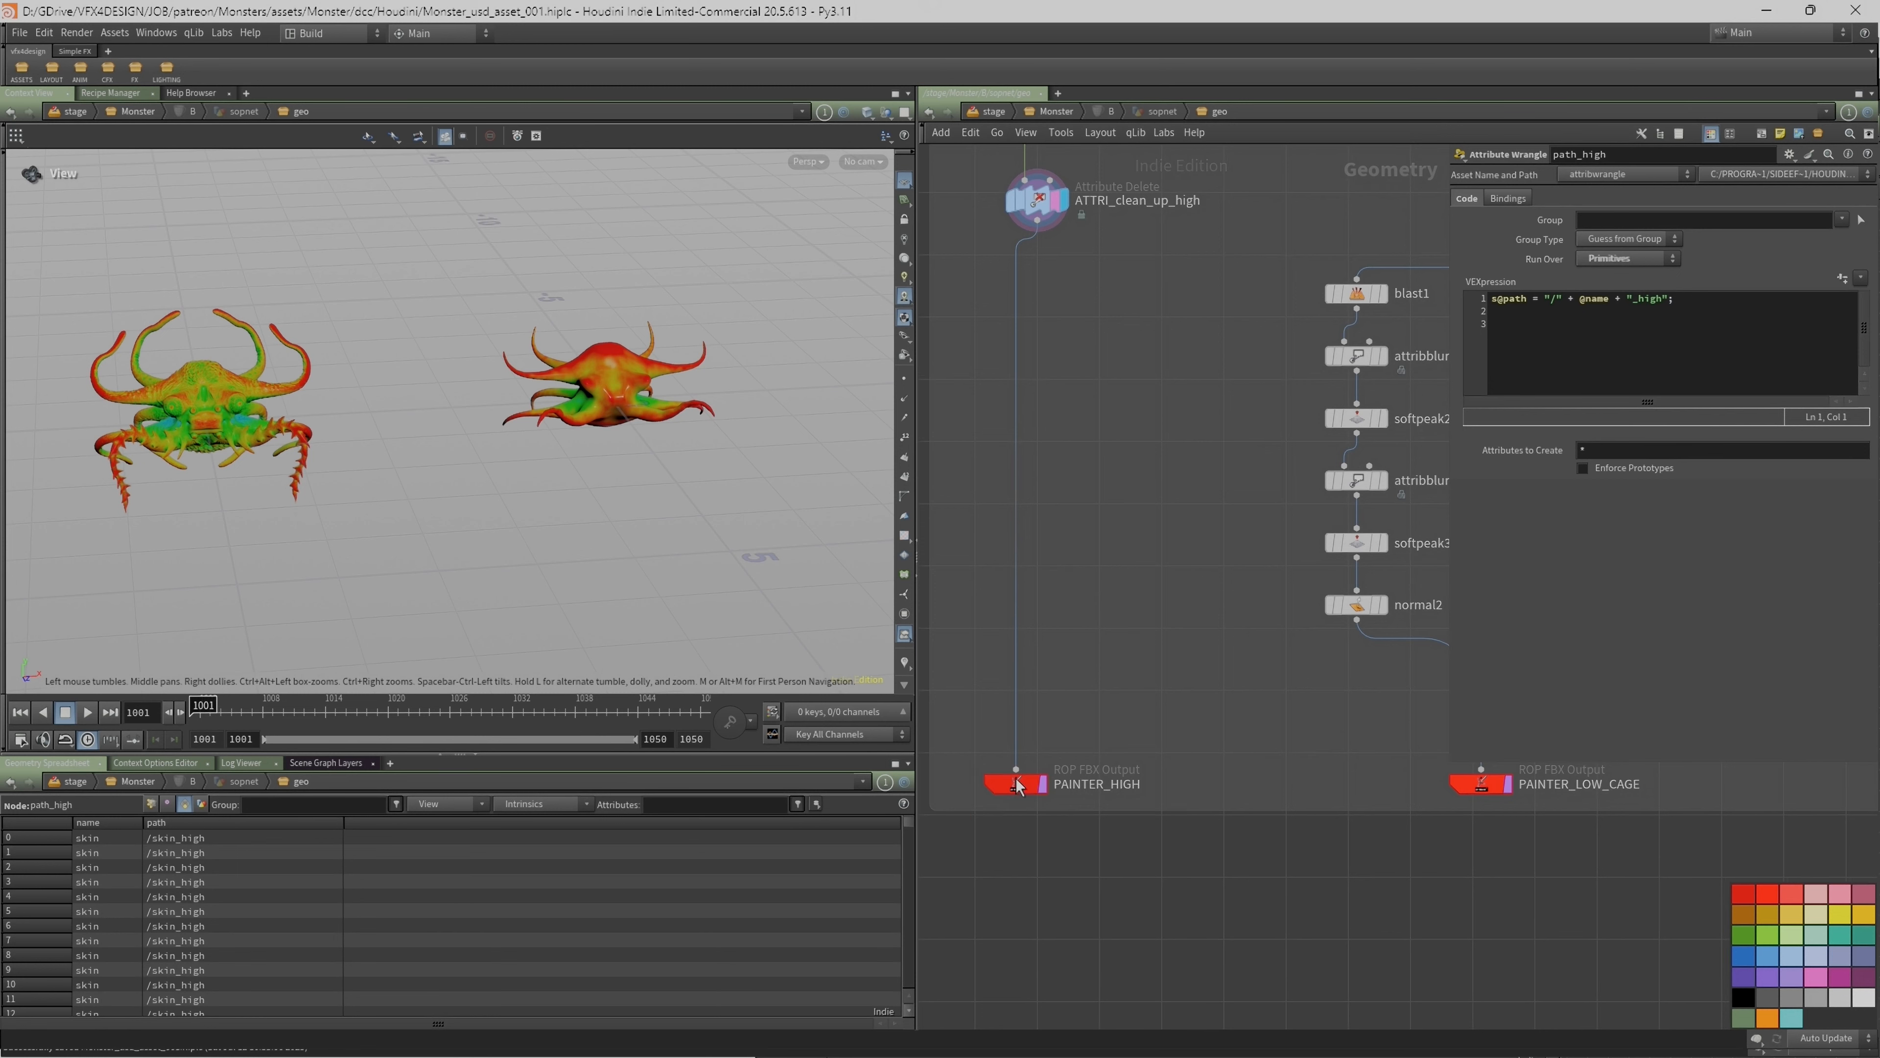
pyautogui.click(1614, 196)
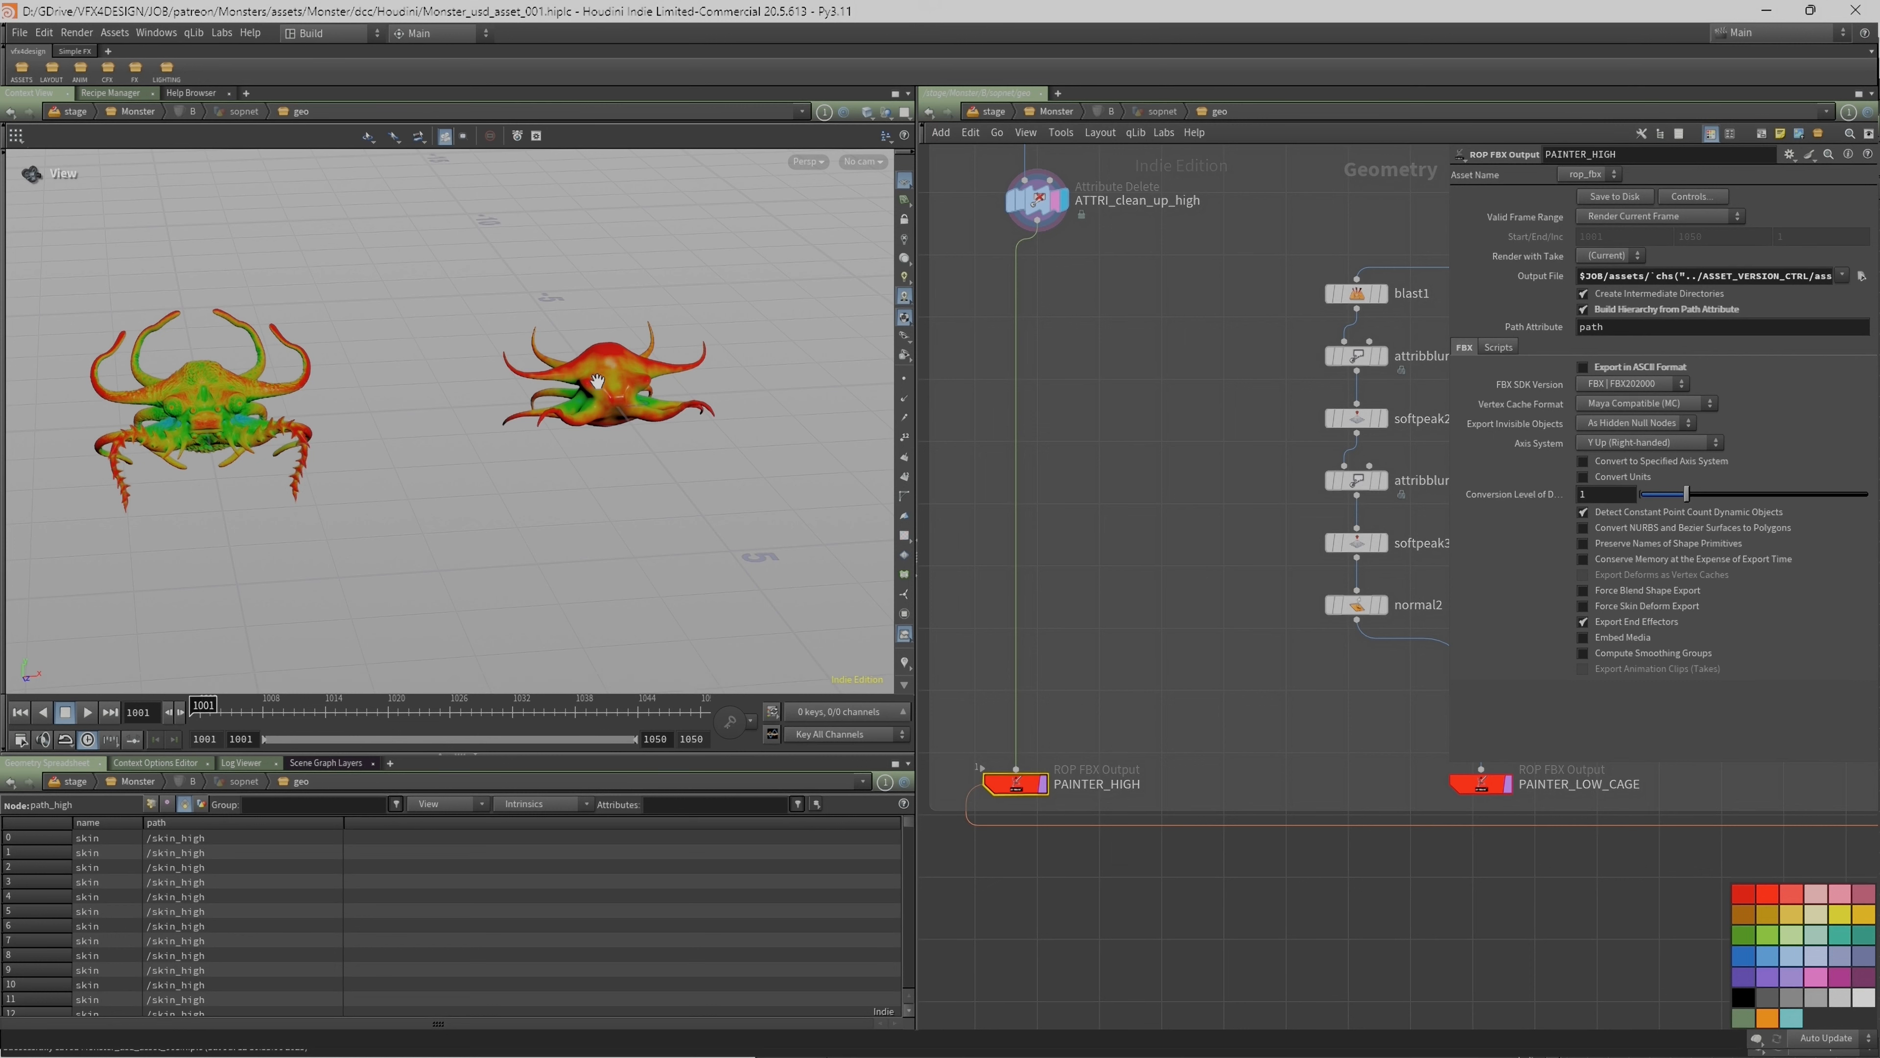
# Step: Display IN_PAINTER with its merge parameters and trace its references to the OUT_USD_SKIN and OUT_USD_FASCIA nodes
pyautogui.scroll(-8, 1051, 415)
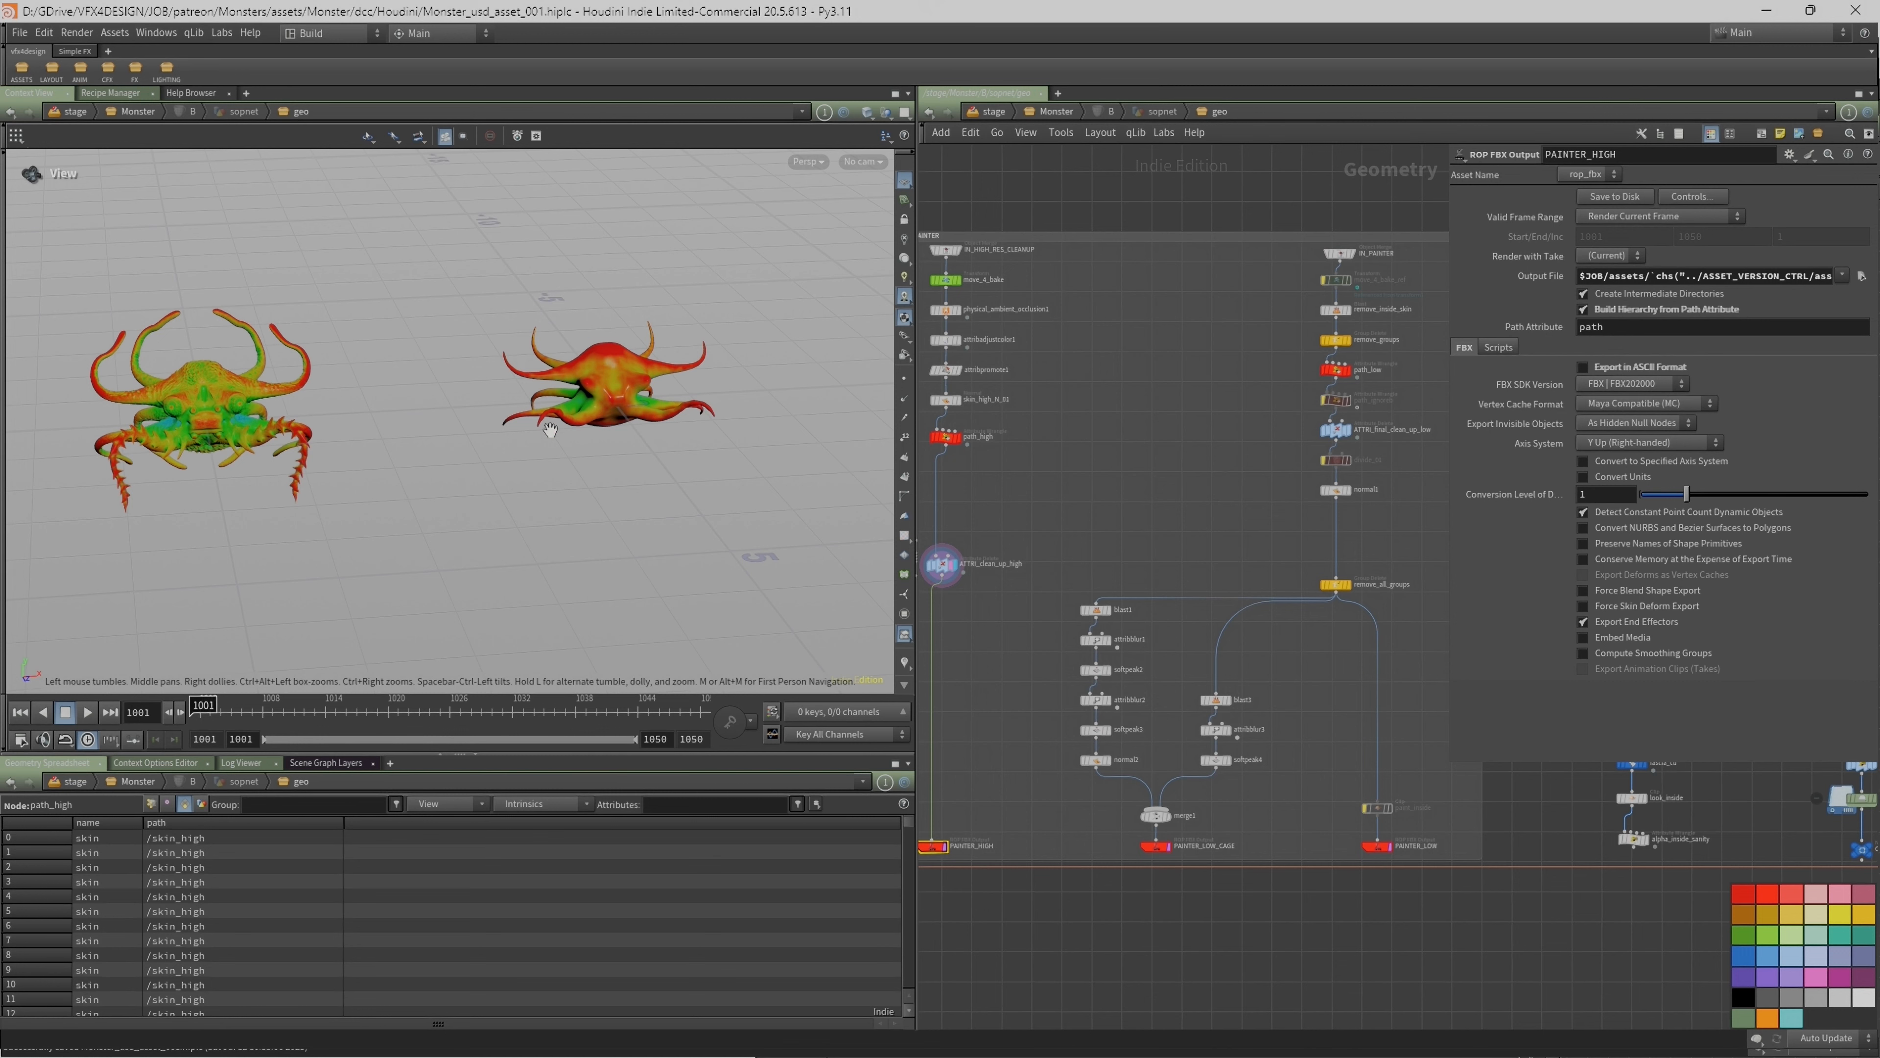
pyautogui.scroll(3, 1299, 286)
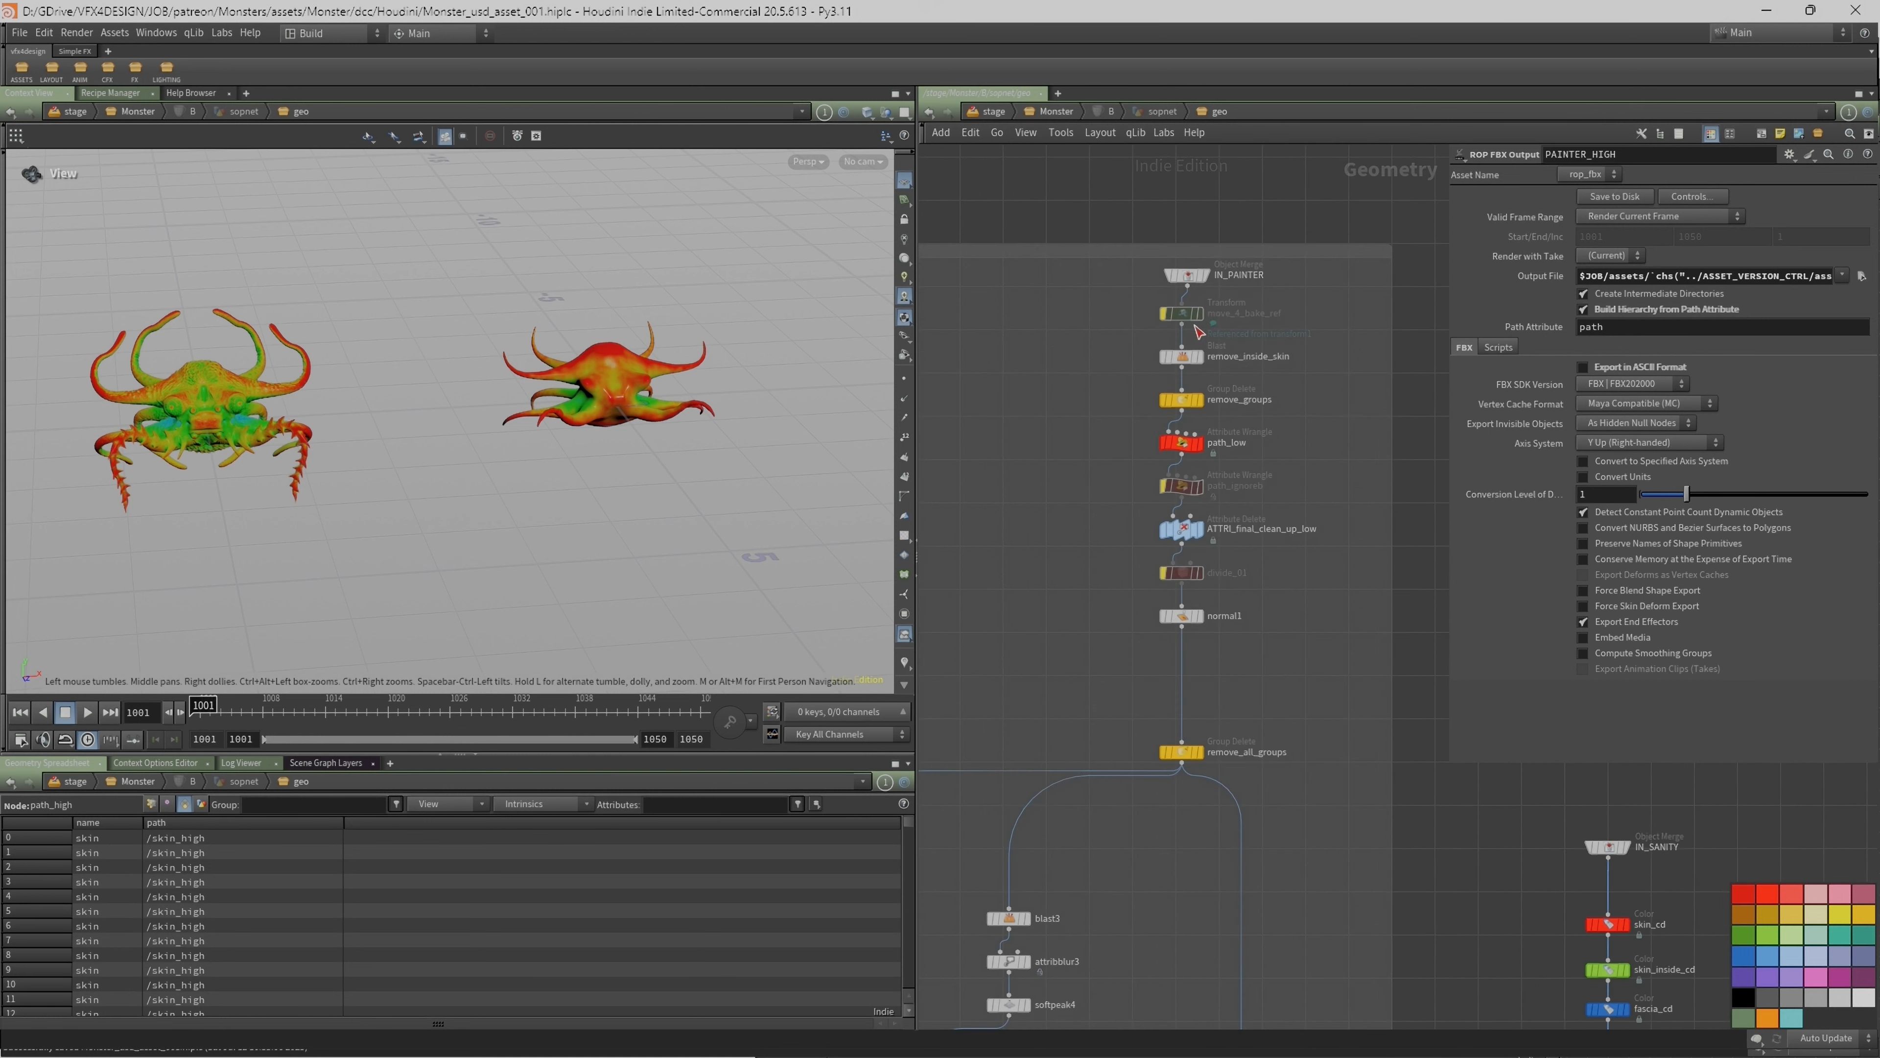
pyautogui.click(1205, 277)
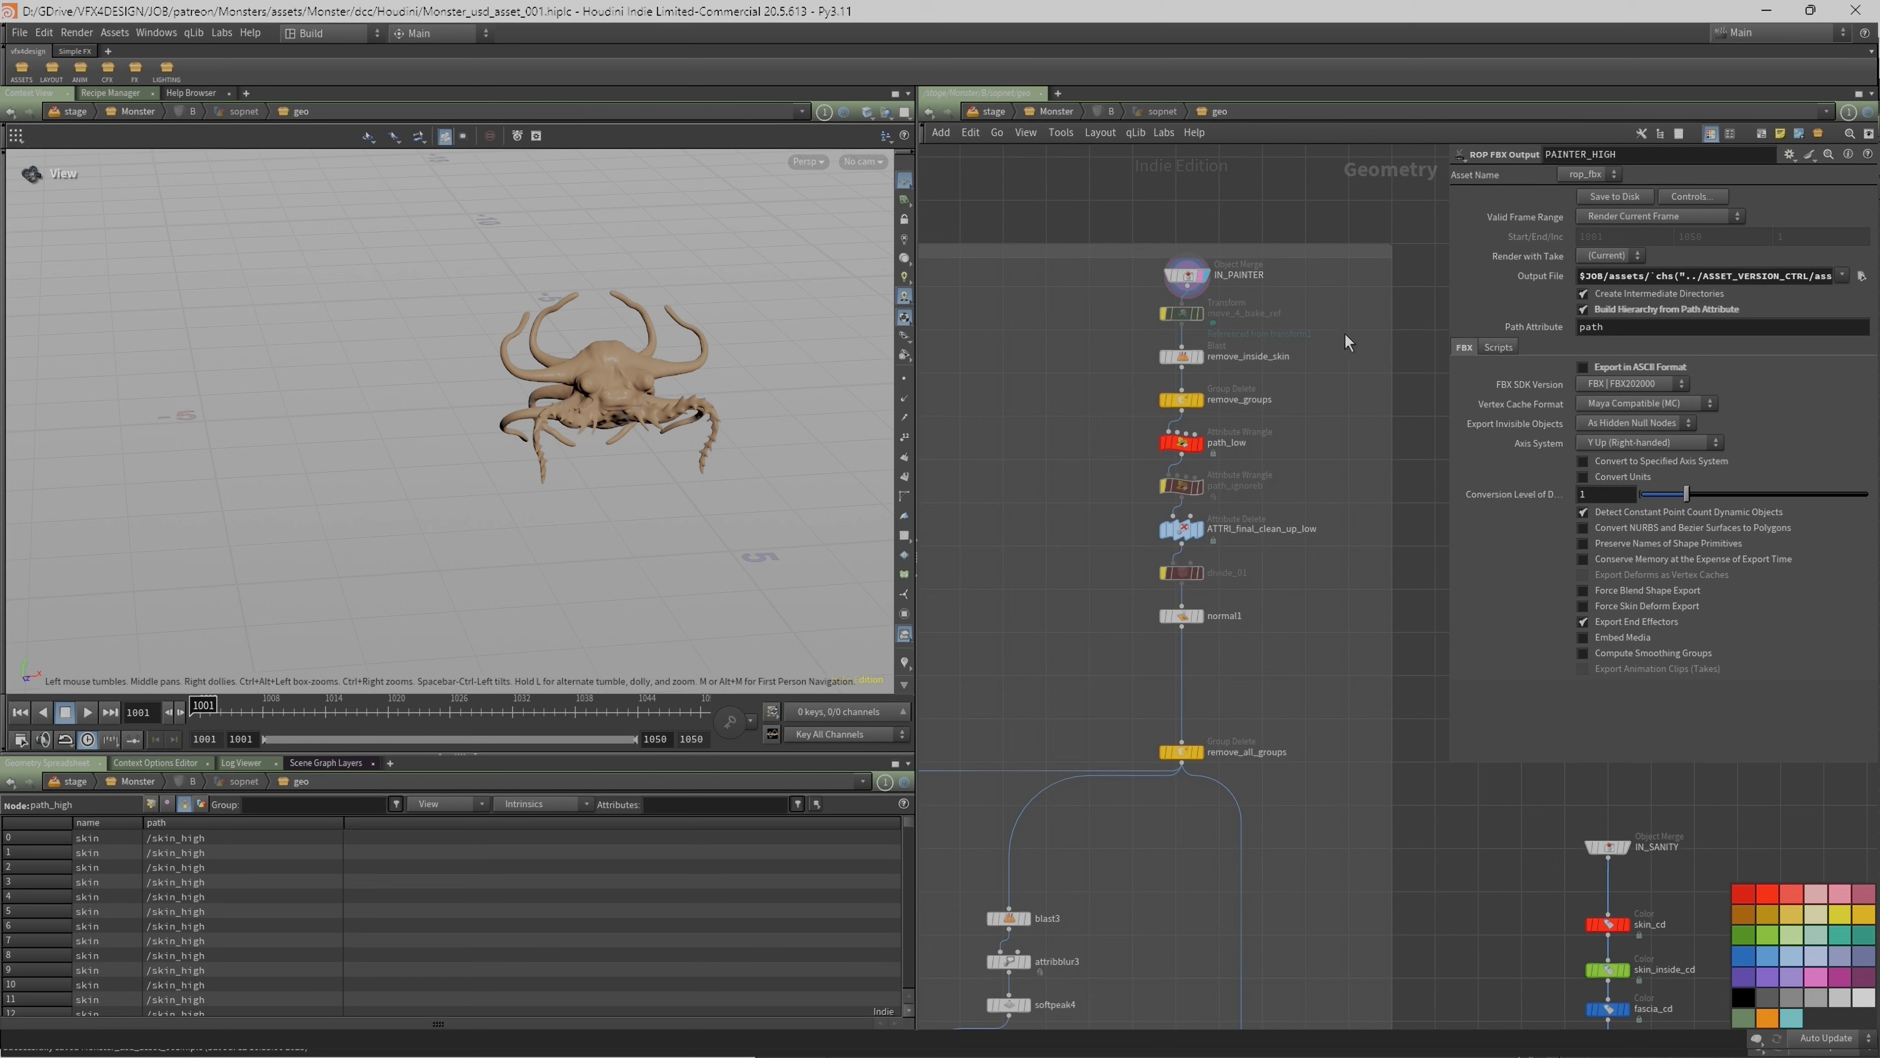
pyautogui.moveTo(1344, 334); pyautogui.dragTo(1203, 330, button='middle')
pyautogui.click(1049, 275)
pyautogui.scroll(-3, 1285, 538)
pyautogui.moveTo(1285, 538); pyautogui.dragTo(884, 356, button='middle')
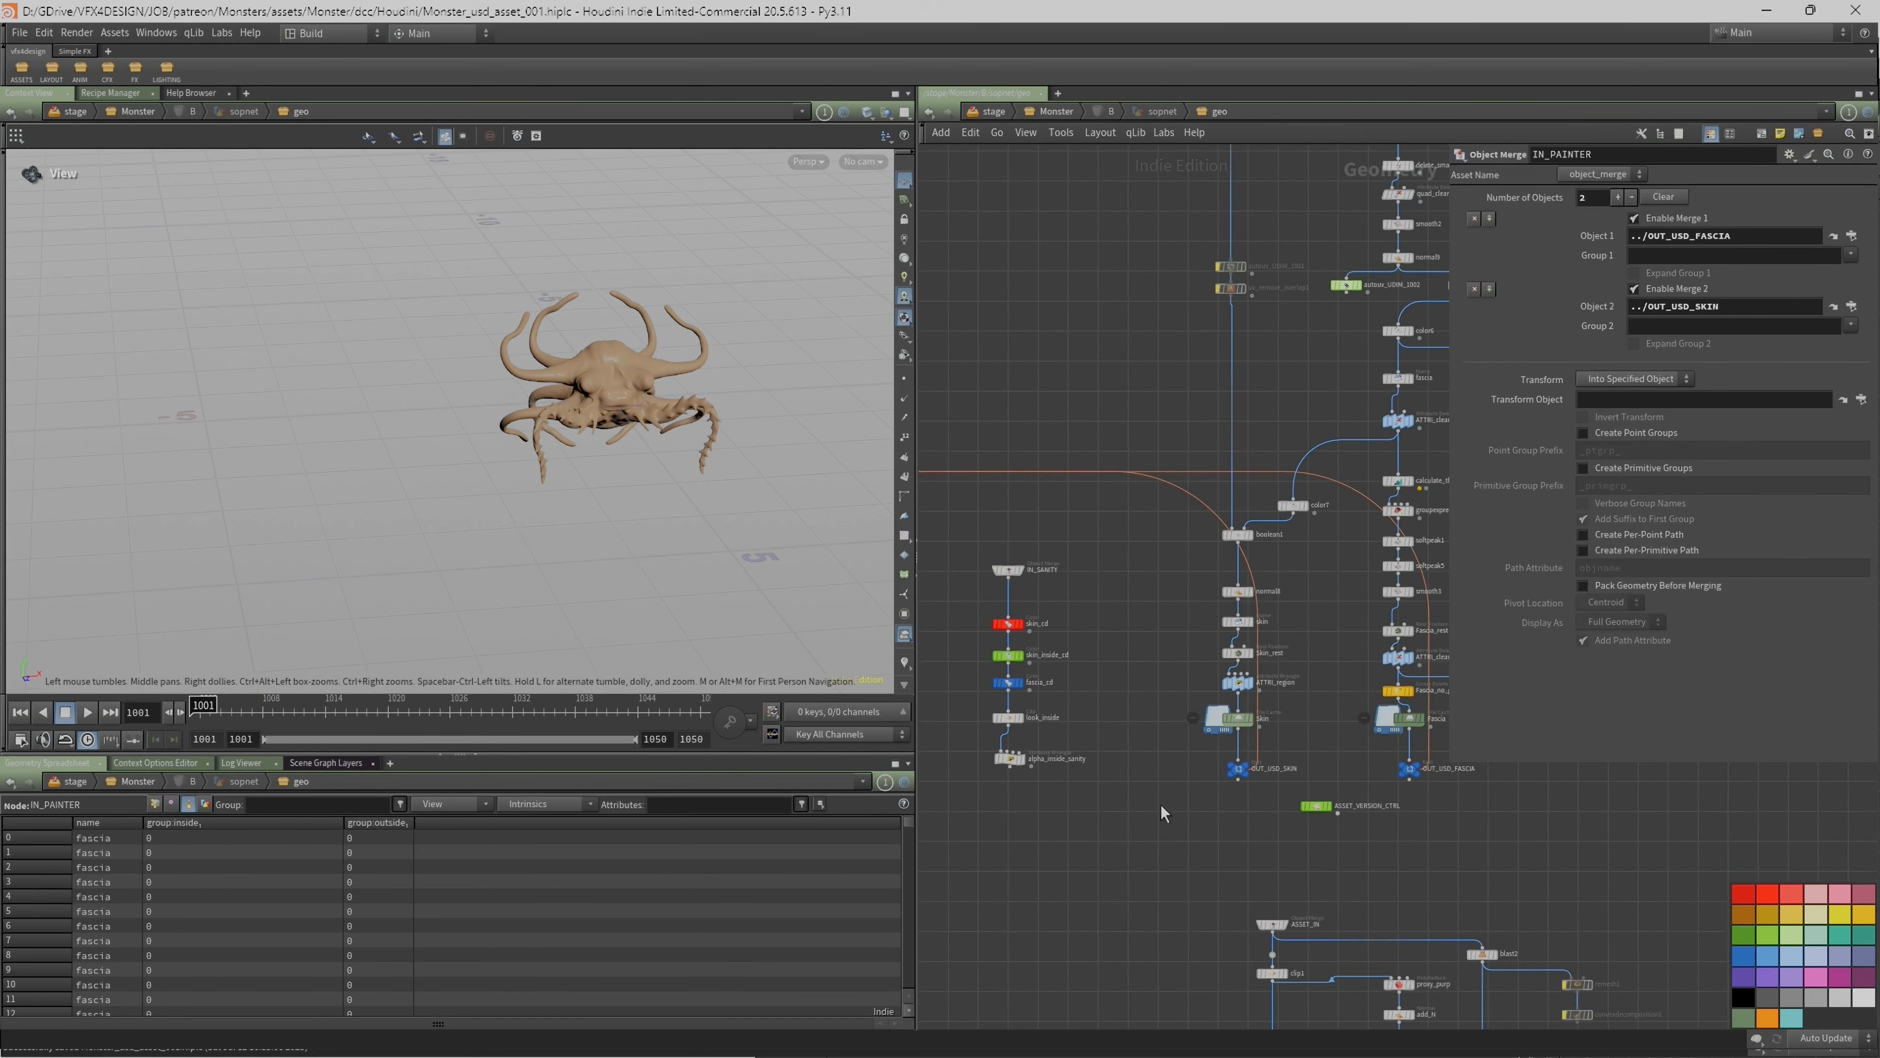
pyautogui.moveTo(1000, 359); pyautogui.dragTo(1425, 482, button='middle')
pyautogui.scroll(3, 1210, 389)
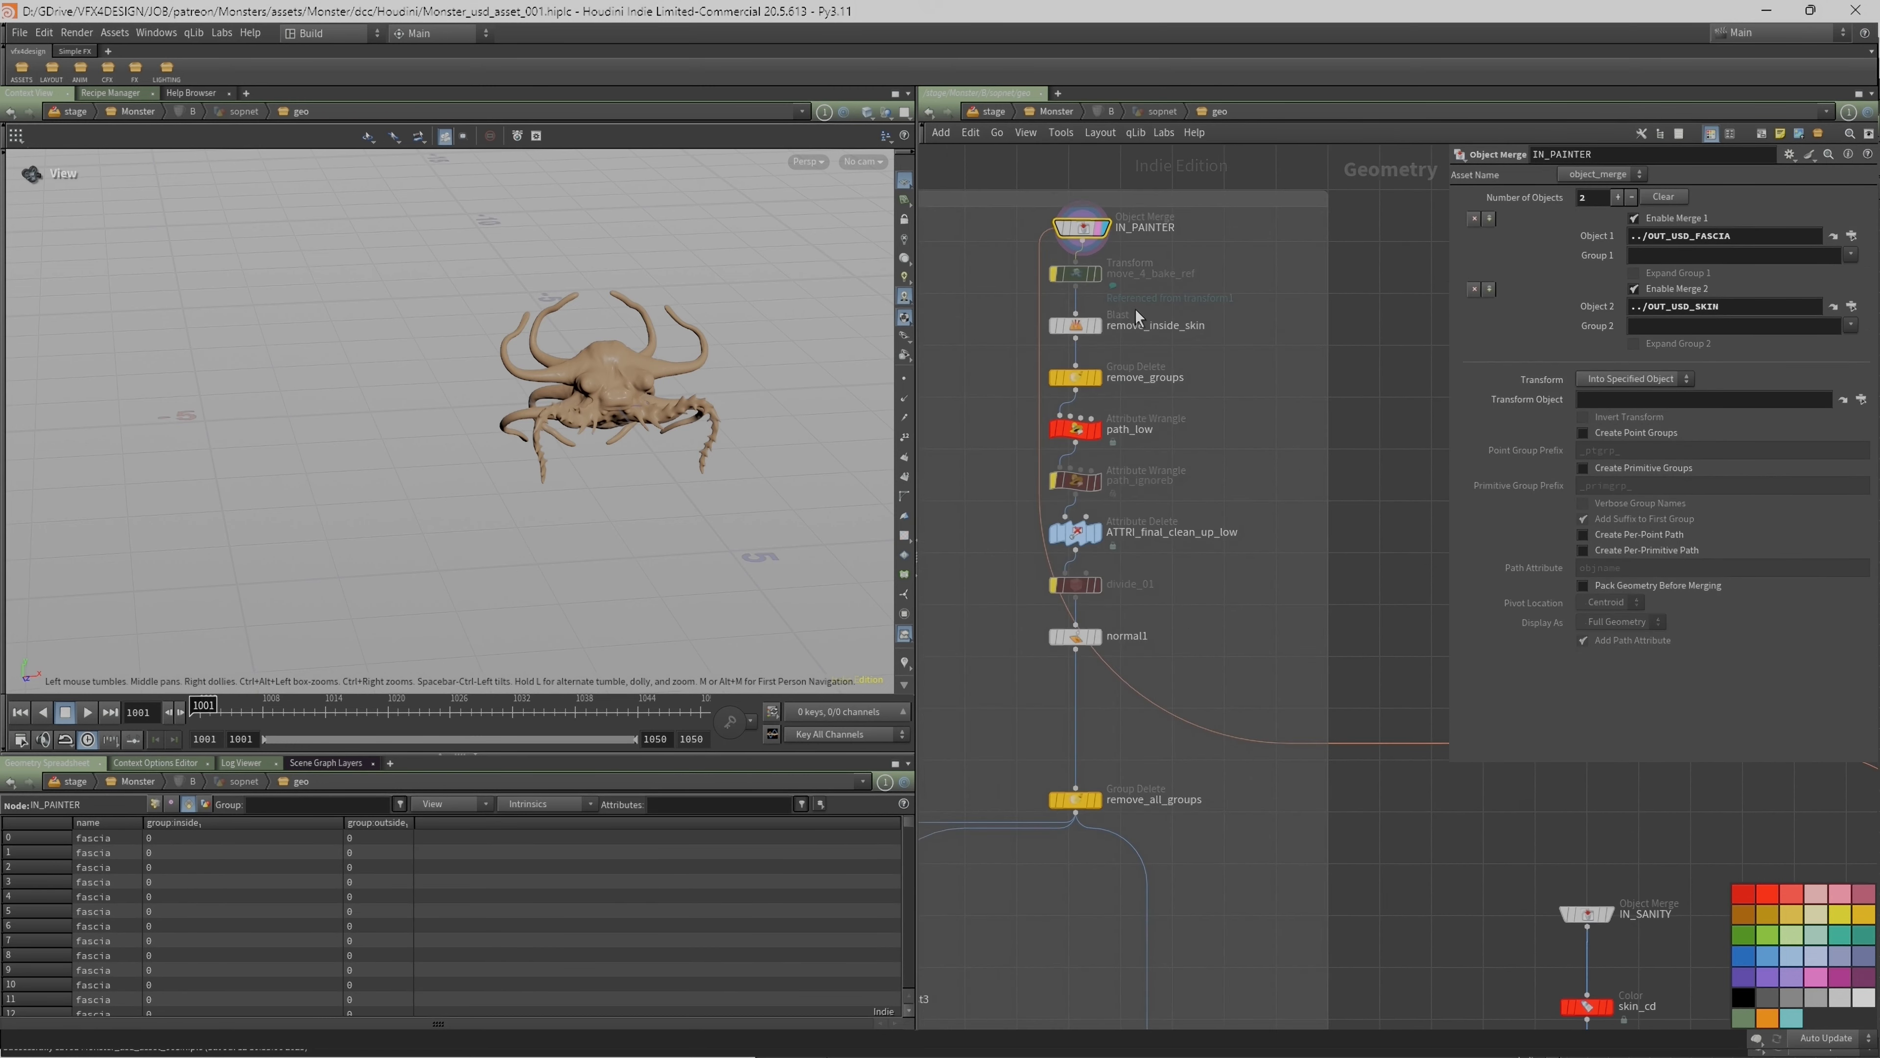
# Step: Display the remove_inside_skin blast with its parameters and view the low-res monster up close
pyautogui.click(1094, 326)
pyautogui.click(1070, 325)
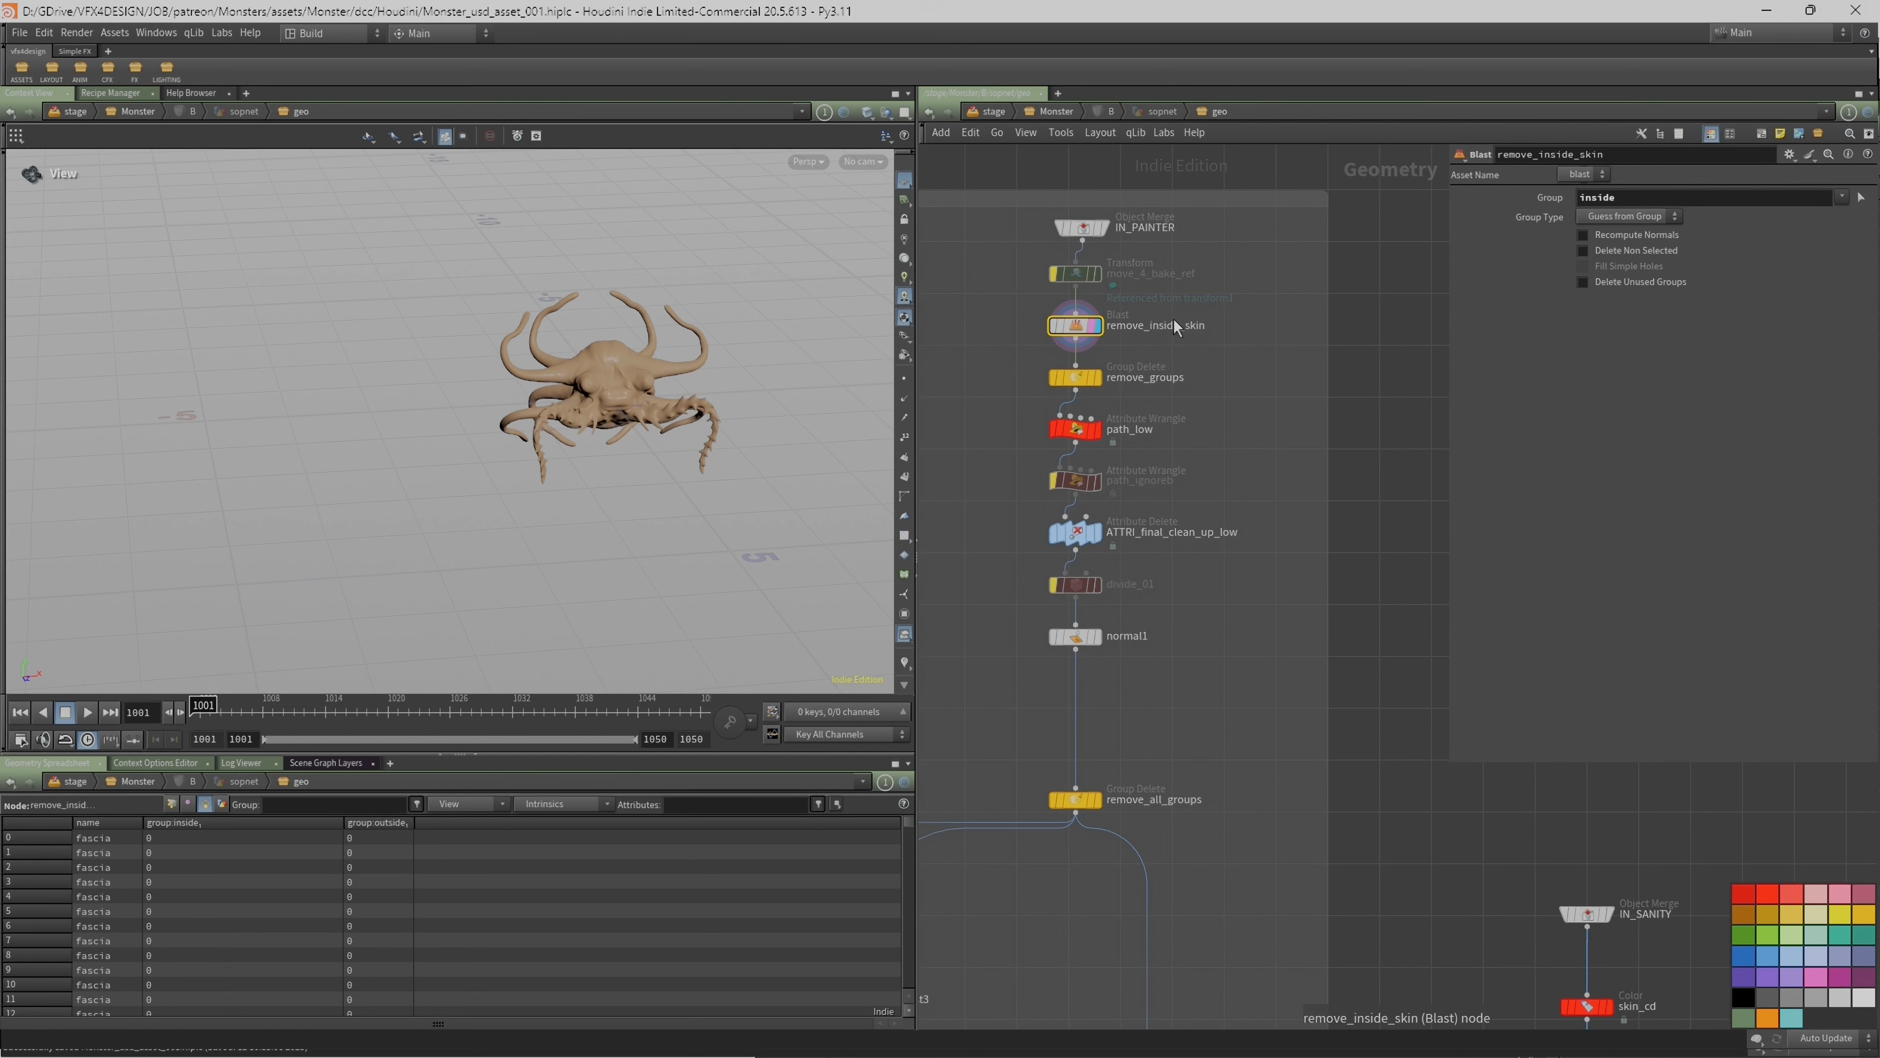
pyautogui.moveTo(1175, 319); pyautogui.dragTo(1251, 316, button='middle')
pyautogui.moveTo(418, 413); pyautogui.dragTo(475, 431, button='right')
pyautogui.rightClick(475, 431)
pyautogui.moveTo(577, 342); pyautogui.dragTo(651, 412, button='right')
pyautogui.moveTo(623, 367); pyautogui.dragTo(492, 394, button='middle')
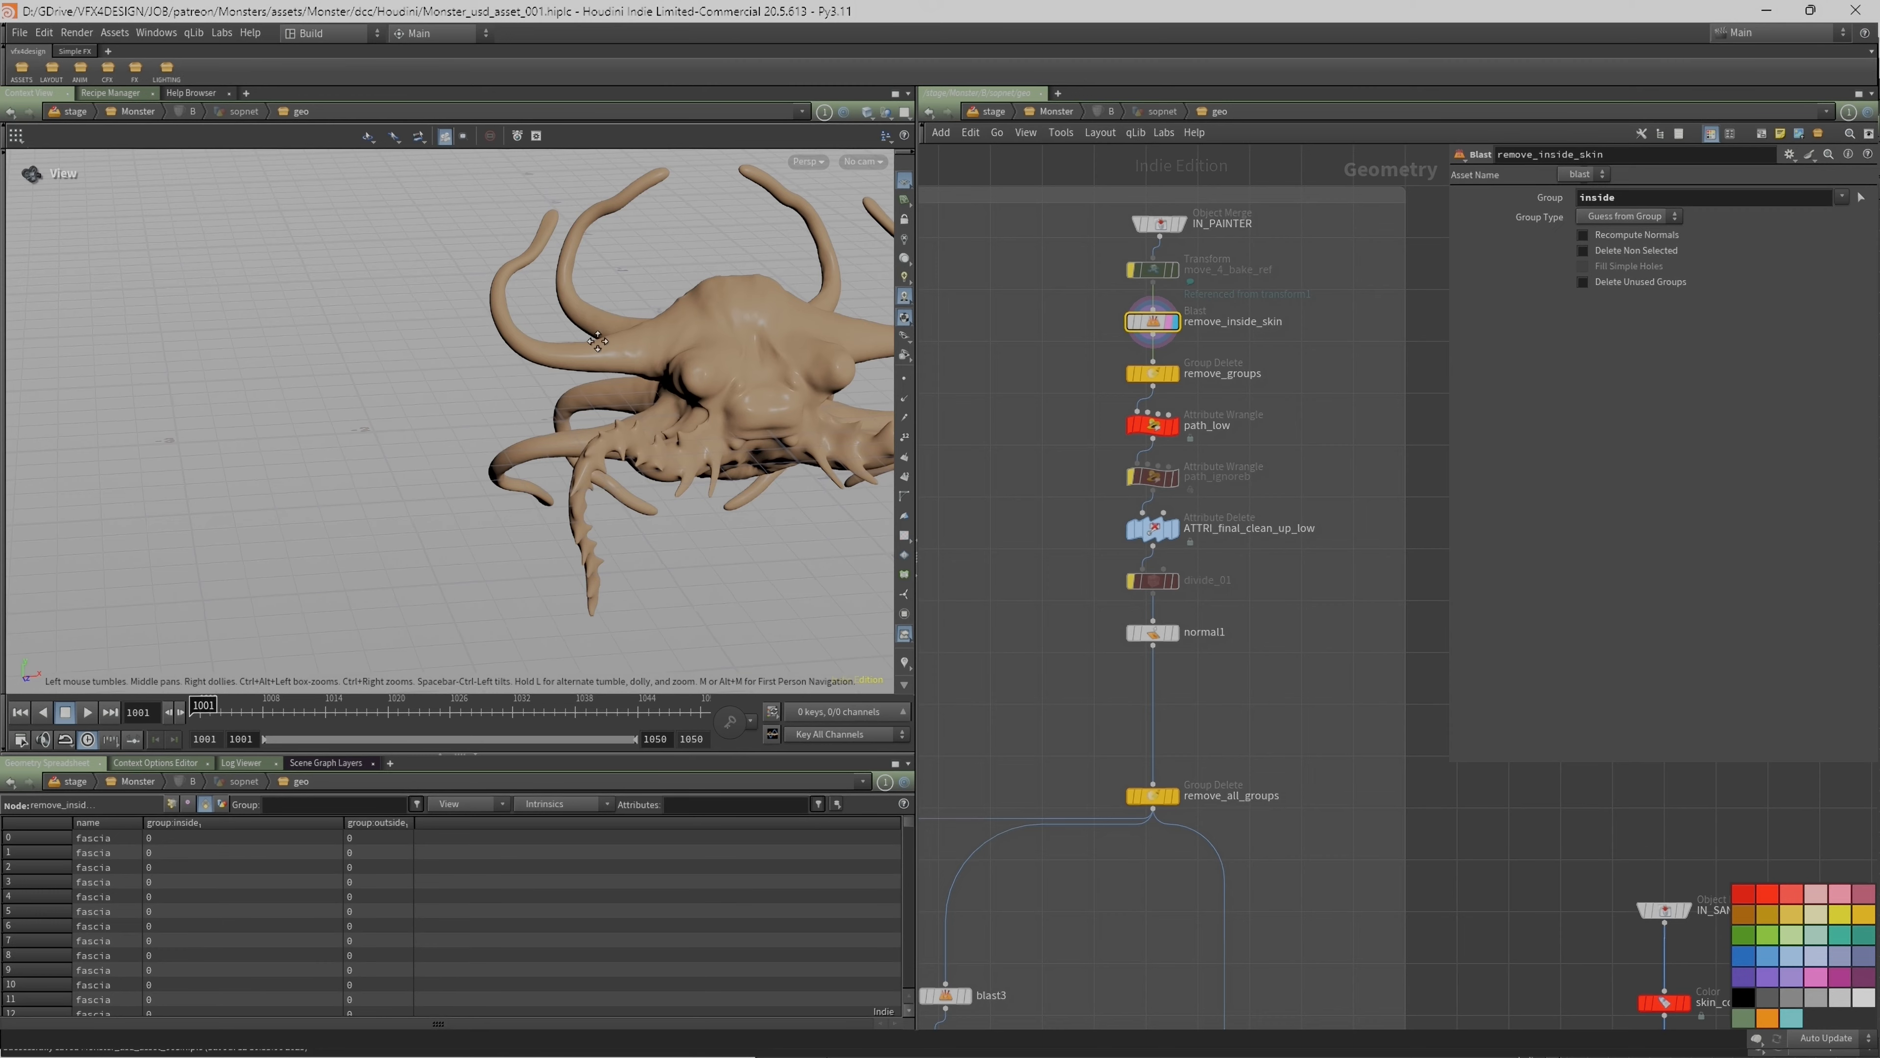
# Step: Switch the viewport to wireframe and inspect the remove_inside_skin mesh layers along the tentacles
pyautogui.moveTo(597, 341); pyautogui.dragTo(507, 355, button='middle')
pyautogui.press('w')
pyautogui.moveTo(484, 384); pyautogui.dragTo(746, 288, button='right')
pyautogui.moveTo(515, 324); pyautogui.dragTo(729, 296, button='right')
pyautogui.click(1124, 296)
pyautogui.click(1124, 296)
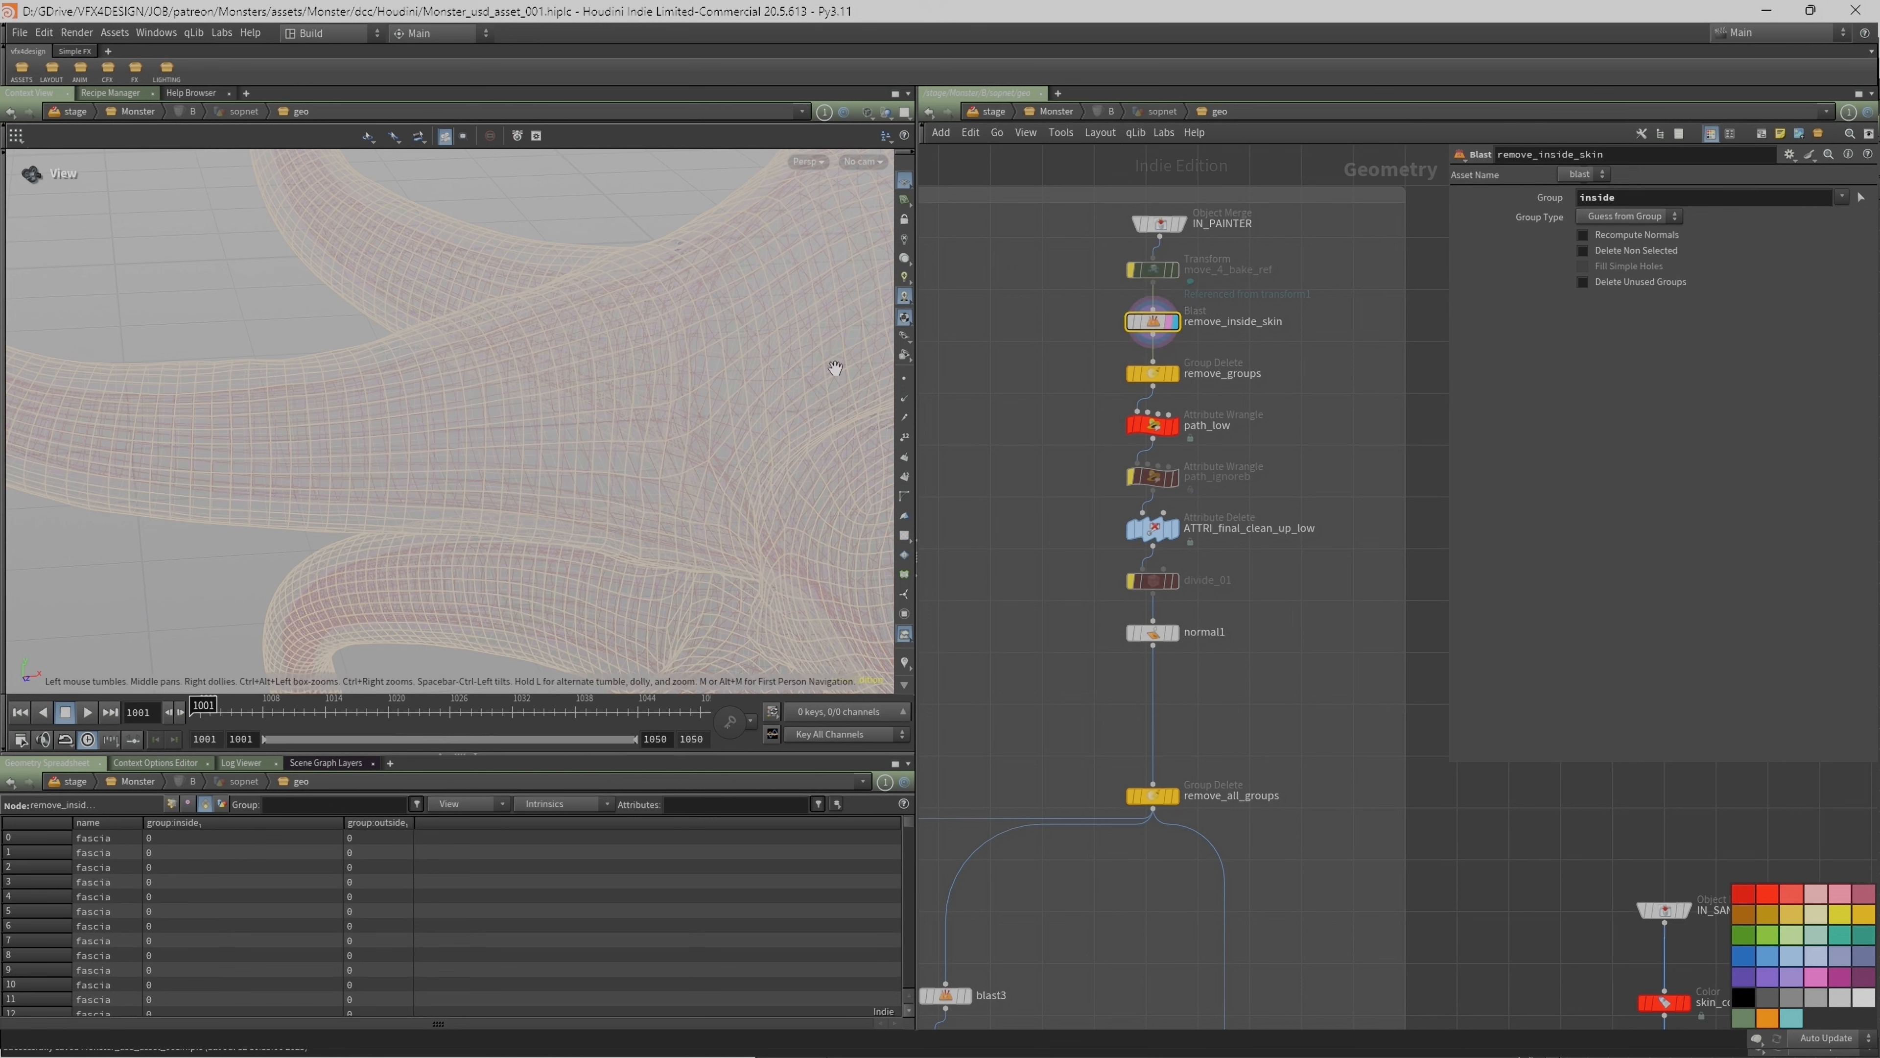
pyautogui.scroll(-10, 378, 407)
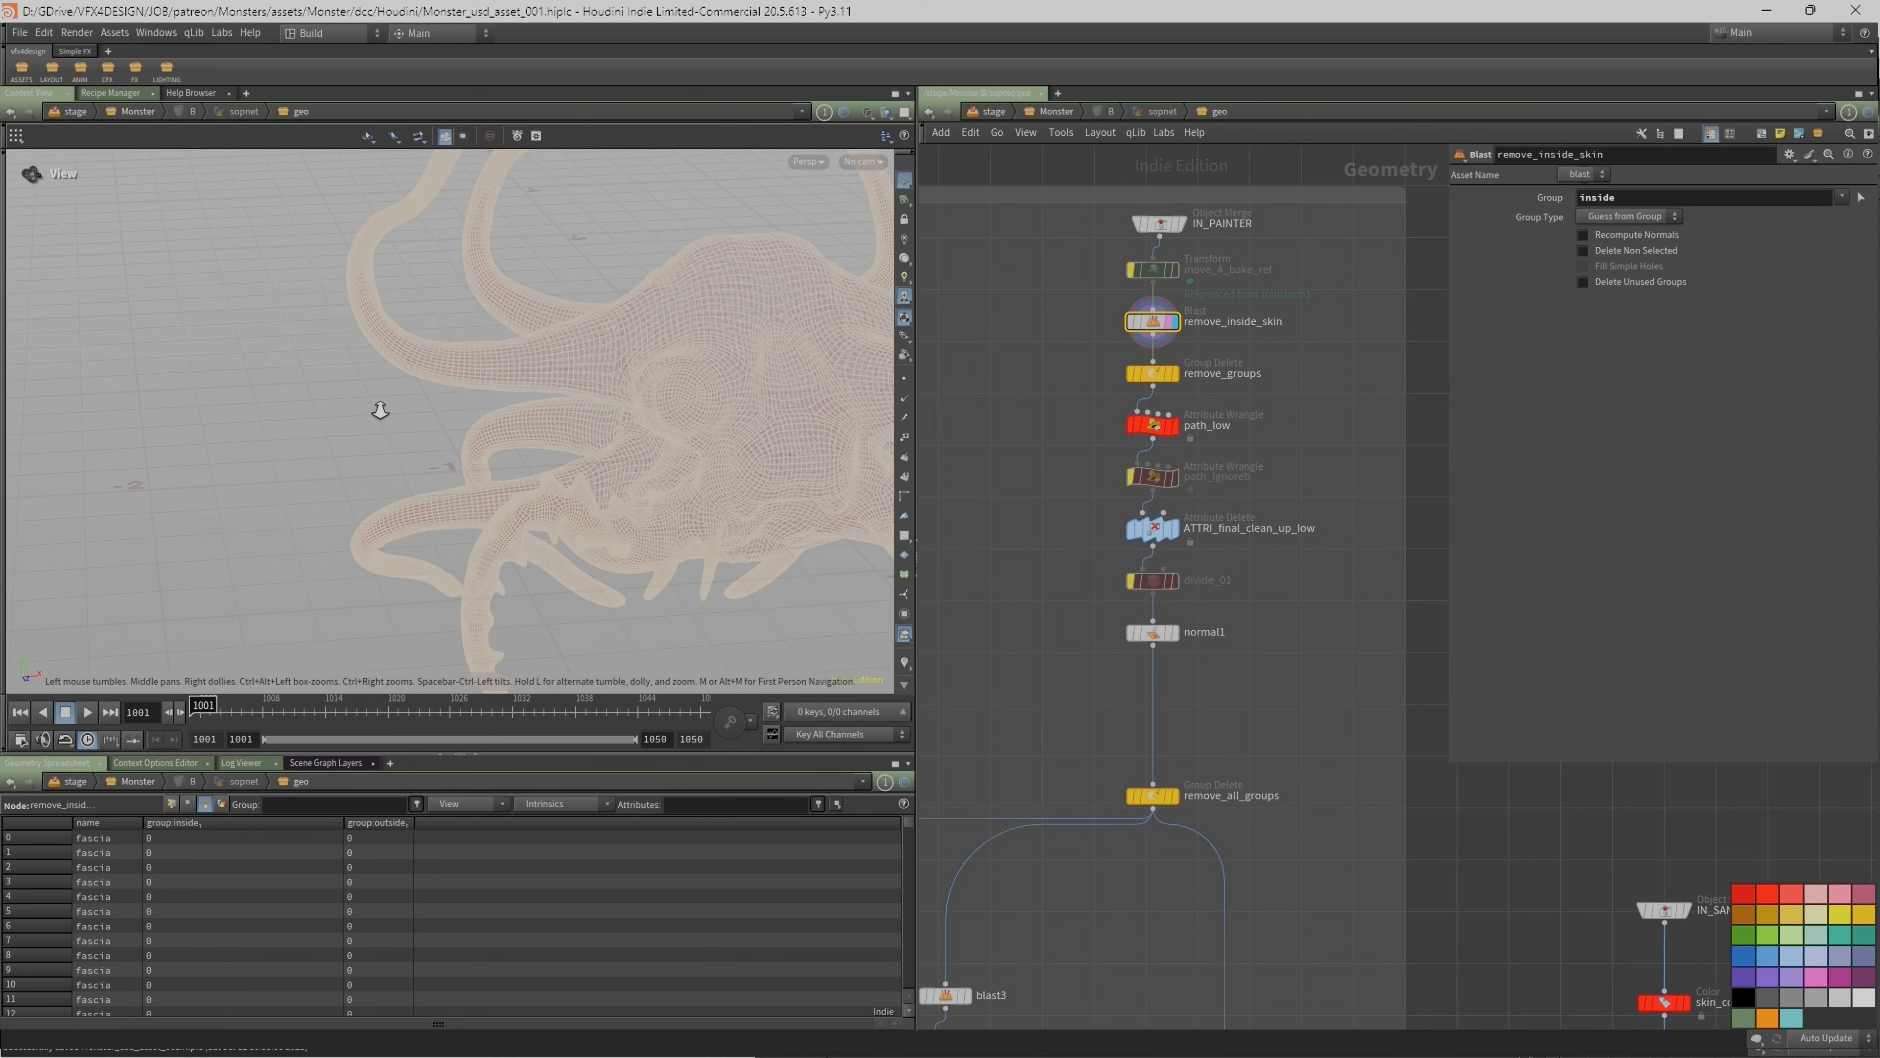
pyautogui.moveTo(632, 376); pyautogui.dragTo(609, 379, button='middle')
# Step: Review remove_groups, display the path_low wrangle, and widen the shop_materialpath column in the geometry spreadsheet
pyautogui.click(1166, 373)
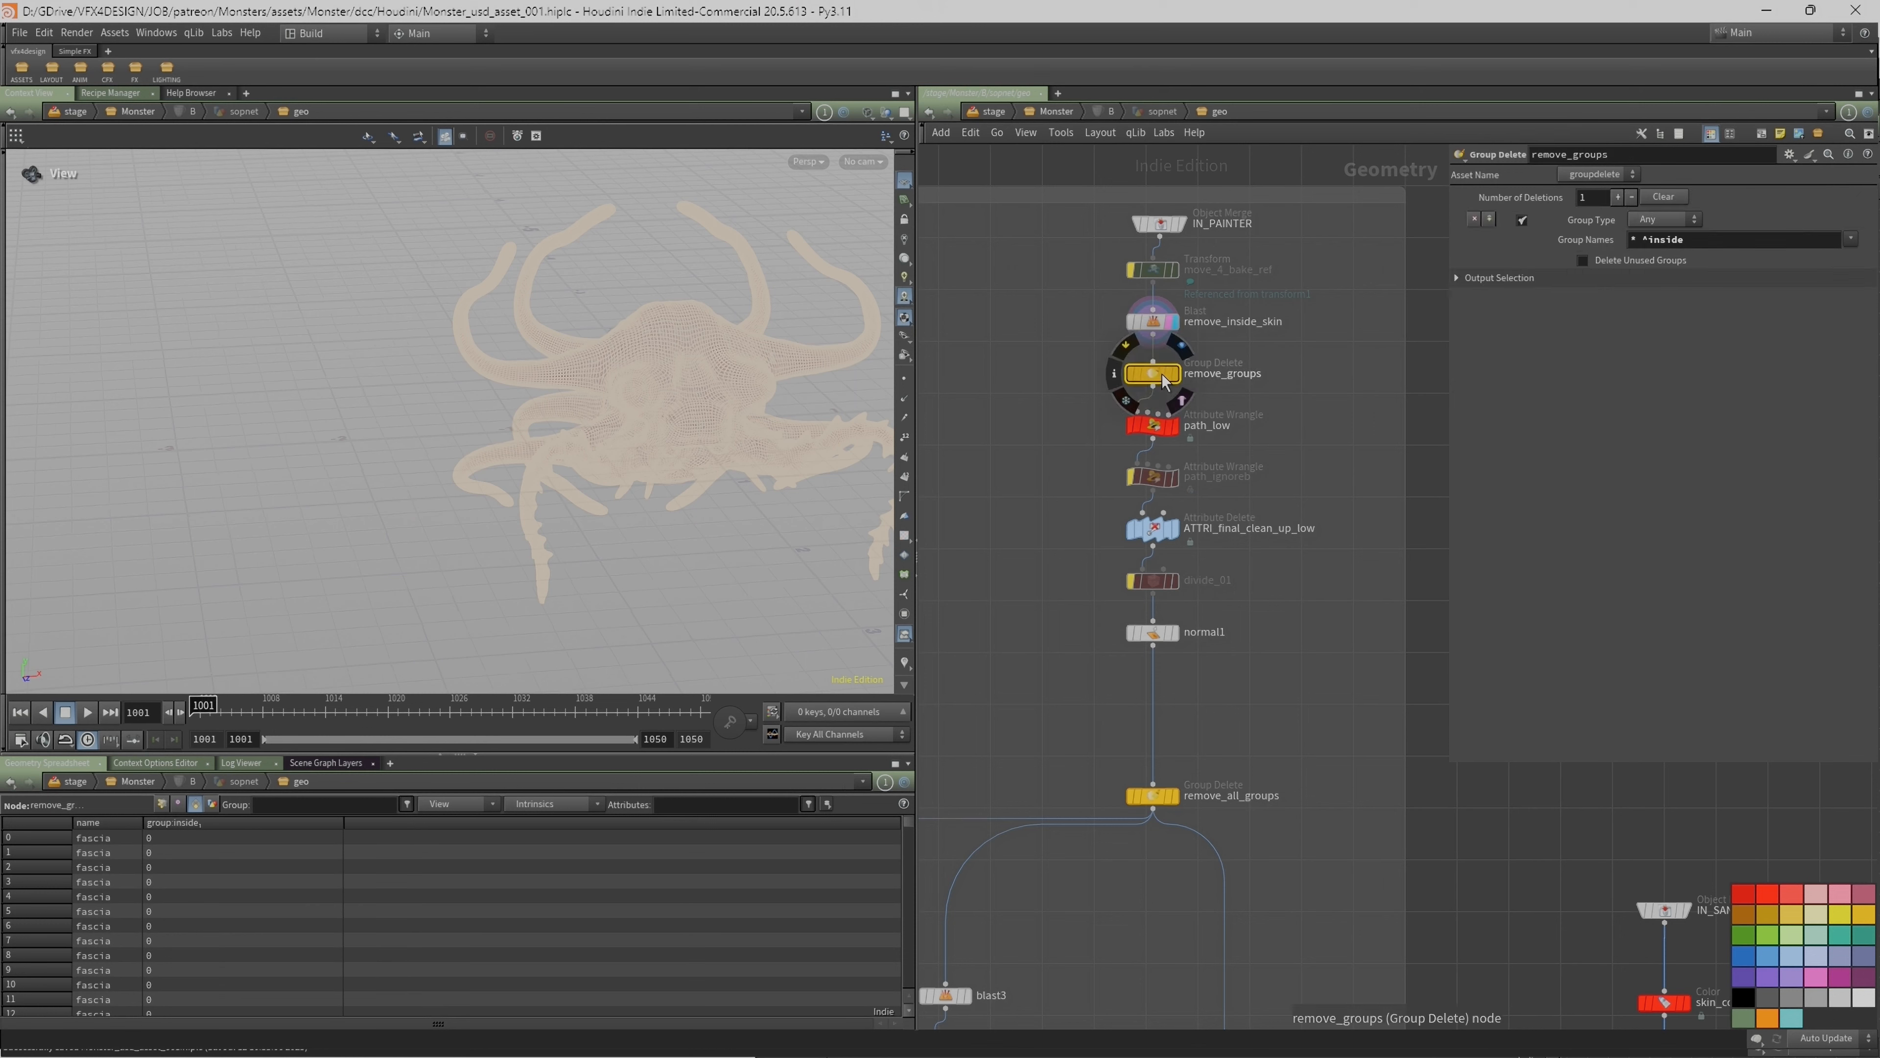
pyautogui.click(1169, 433)
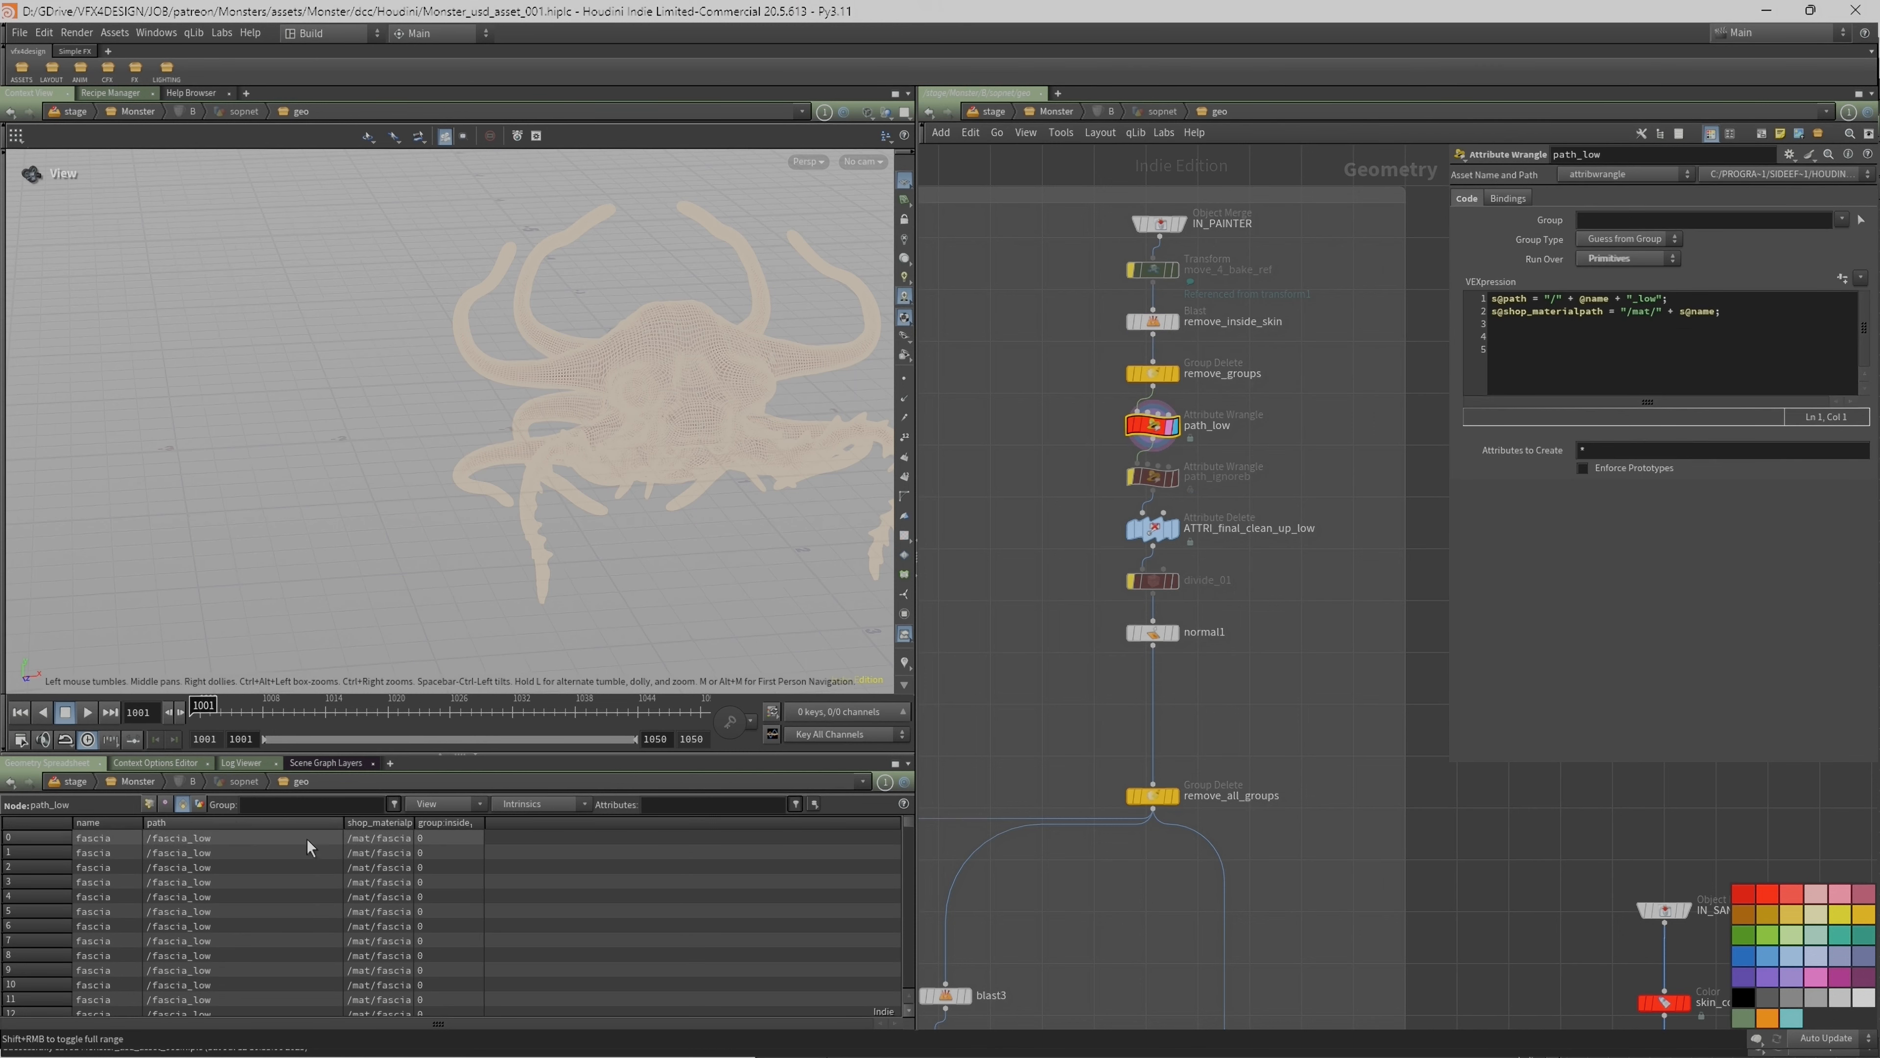
pyautogui.moveTo(636, 370); pyautogui.dragTo(365, 462, button='right')
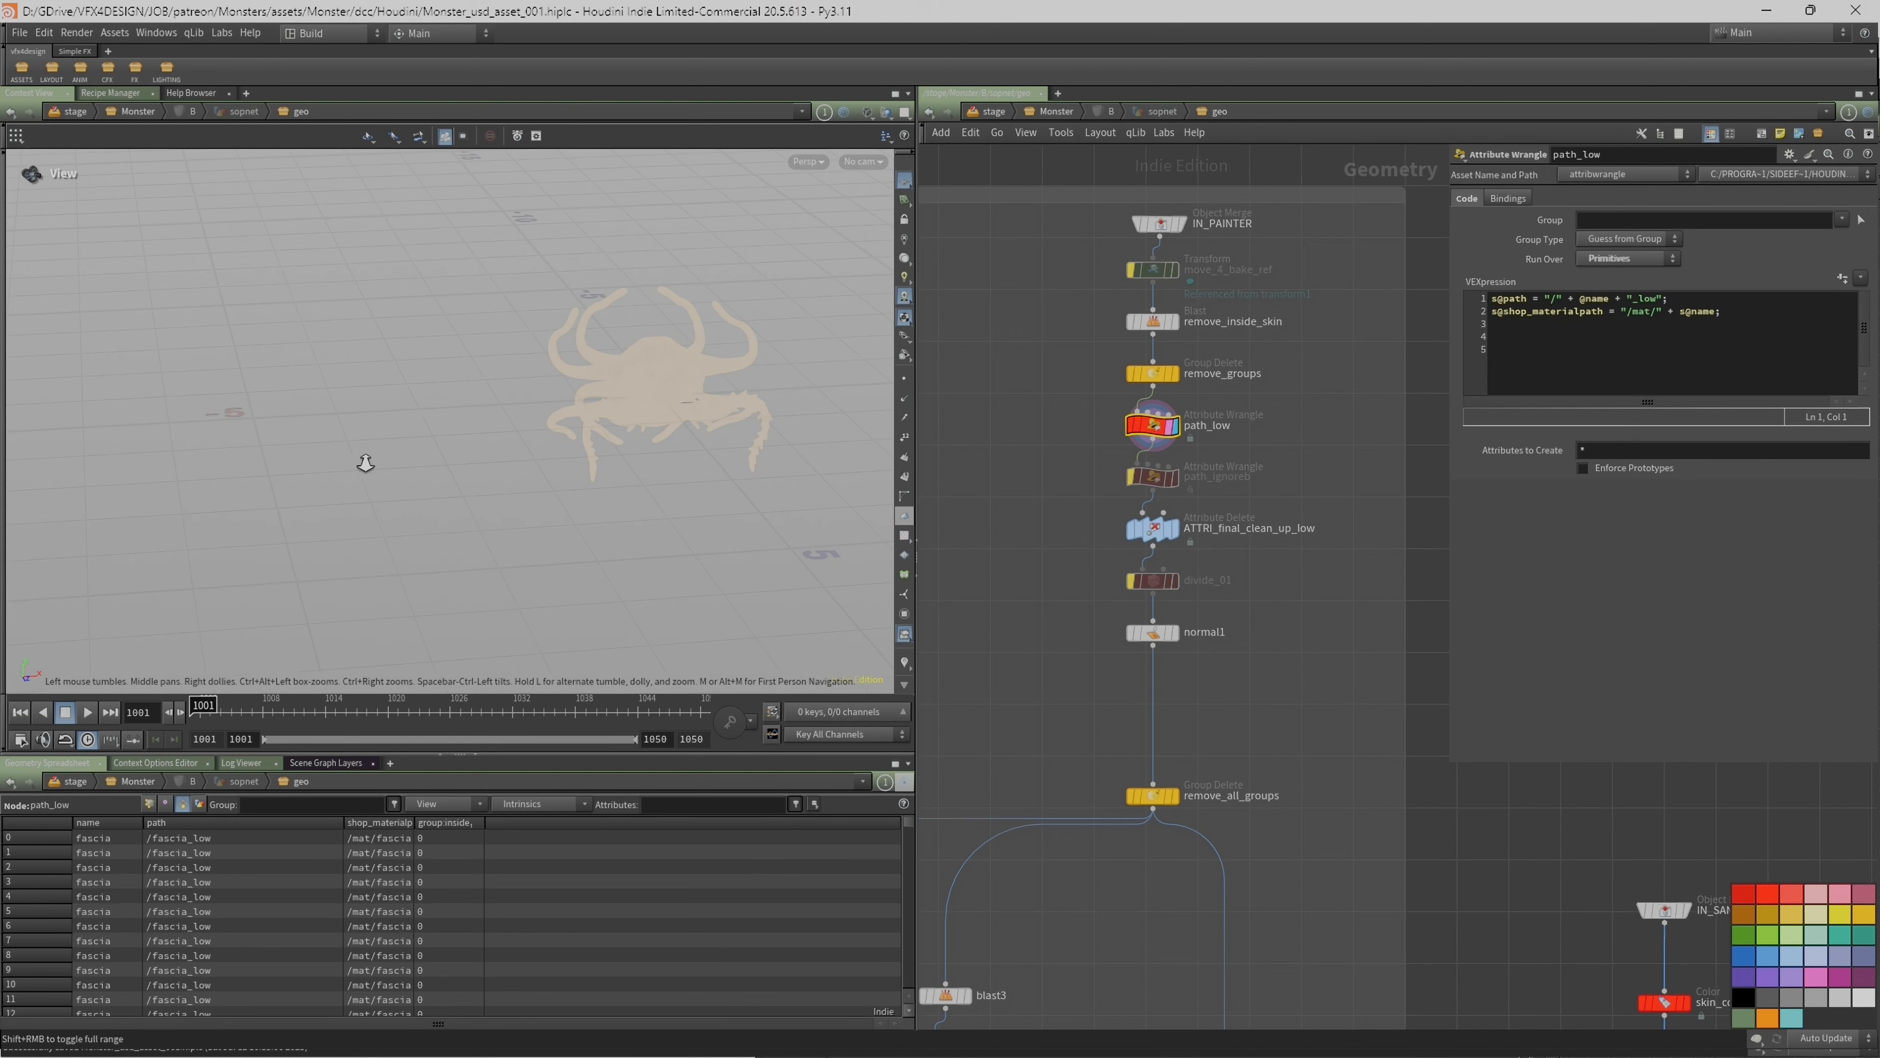
pyautogui.moveTo(481, 833); pyautogui.dragTo(644, 834)
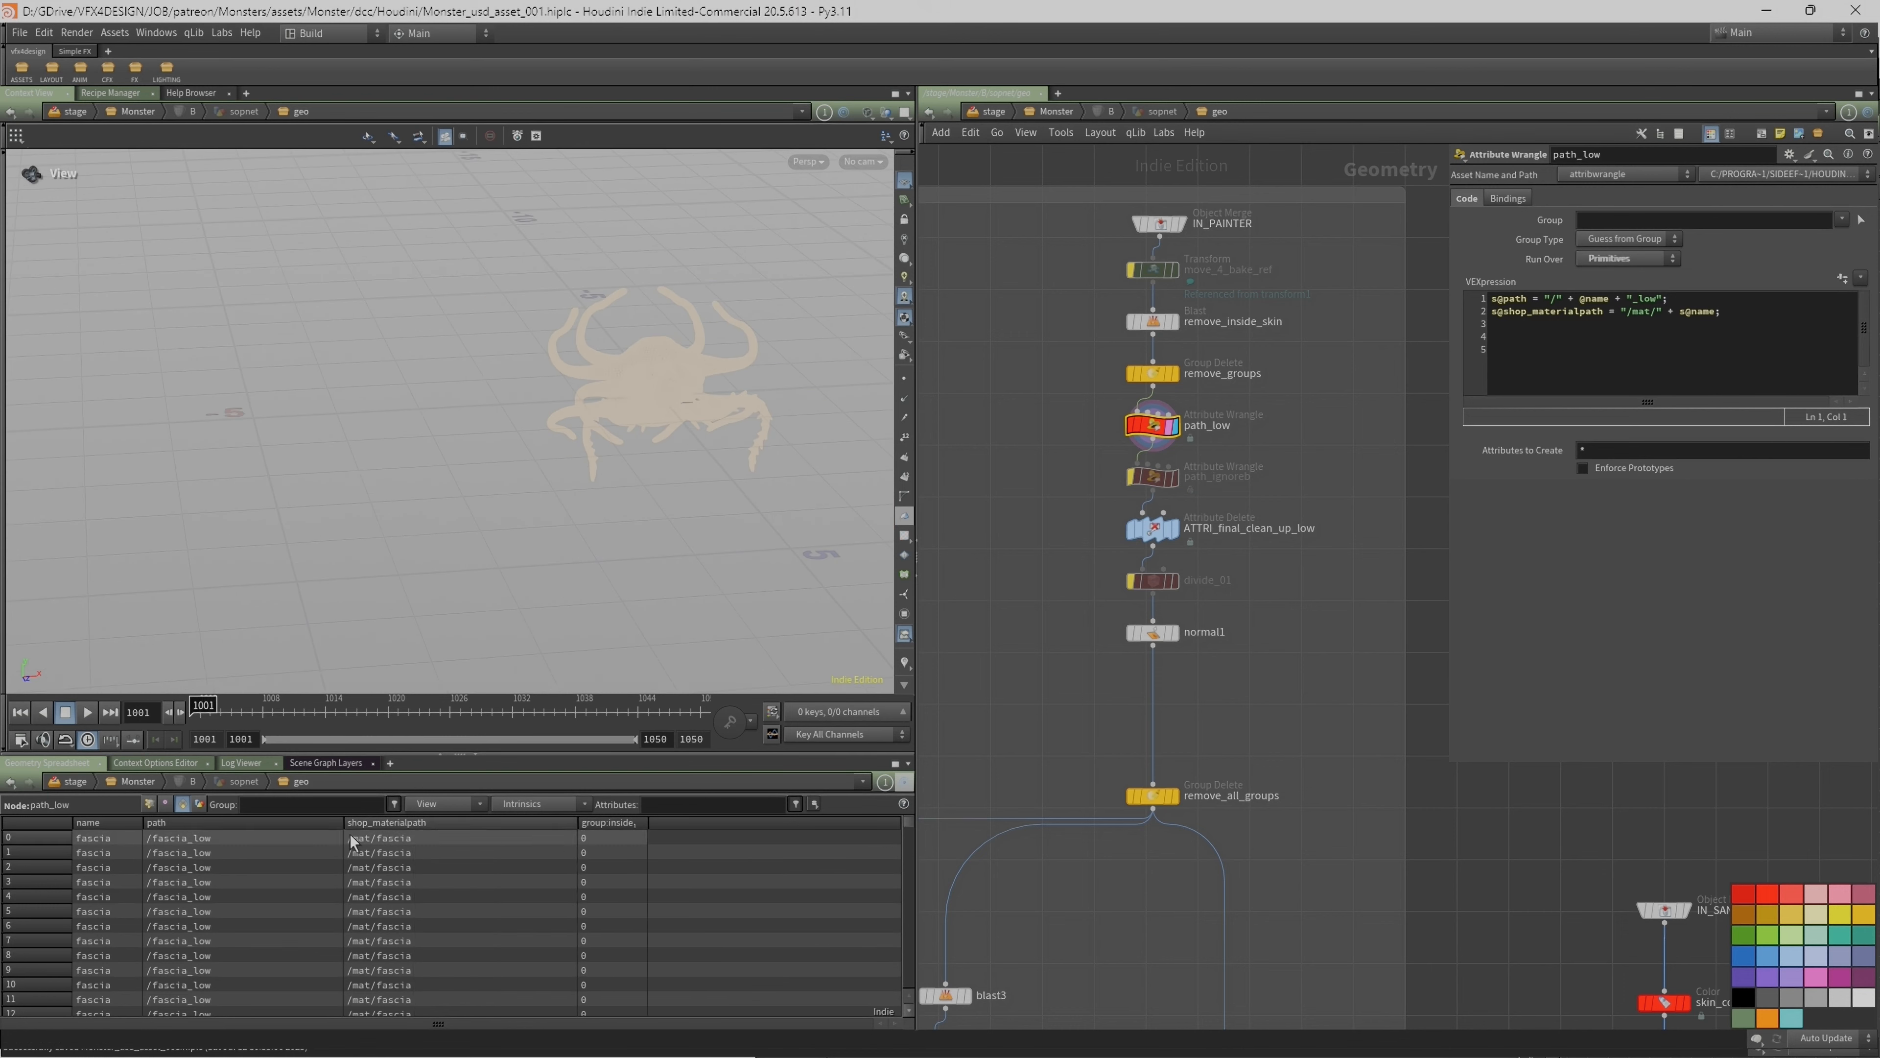
# Step: Display ATTRI_final_clean_up_low with its parameters and check its path and shop_materialpath columns in the geometry spreadsheet
pyautogui.moveTo(1171, 533)
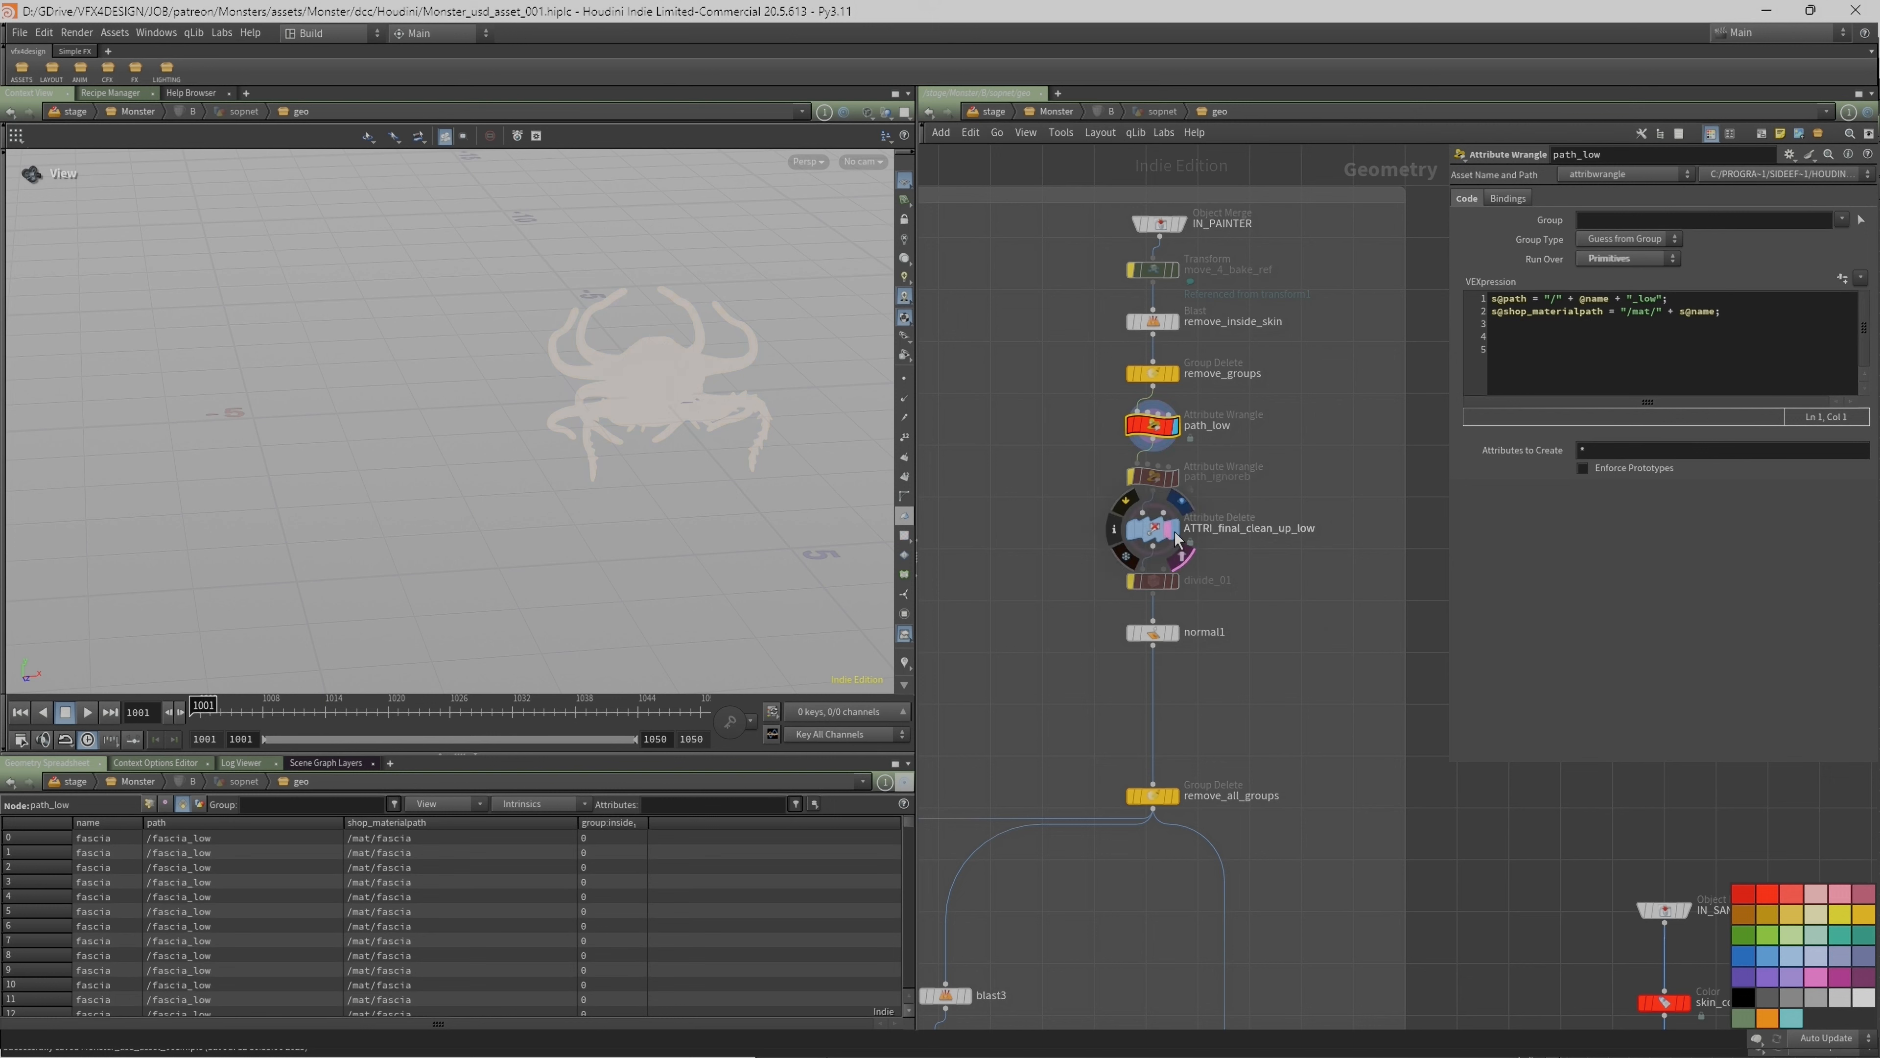
pyautogui.click(1169, 532)
pyautogui.moveTo(142, 823); pyautogui.dragTo(237, 822)
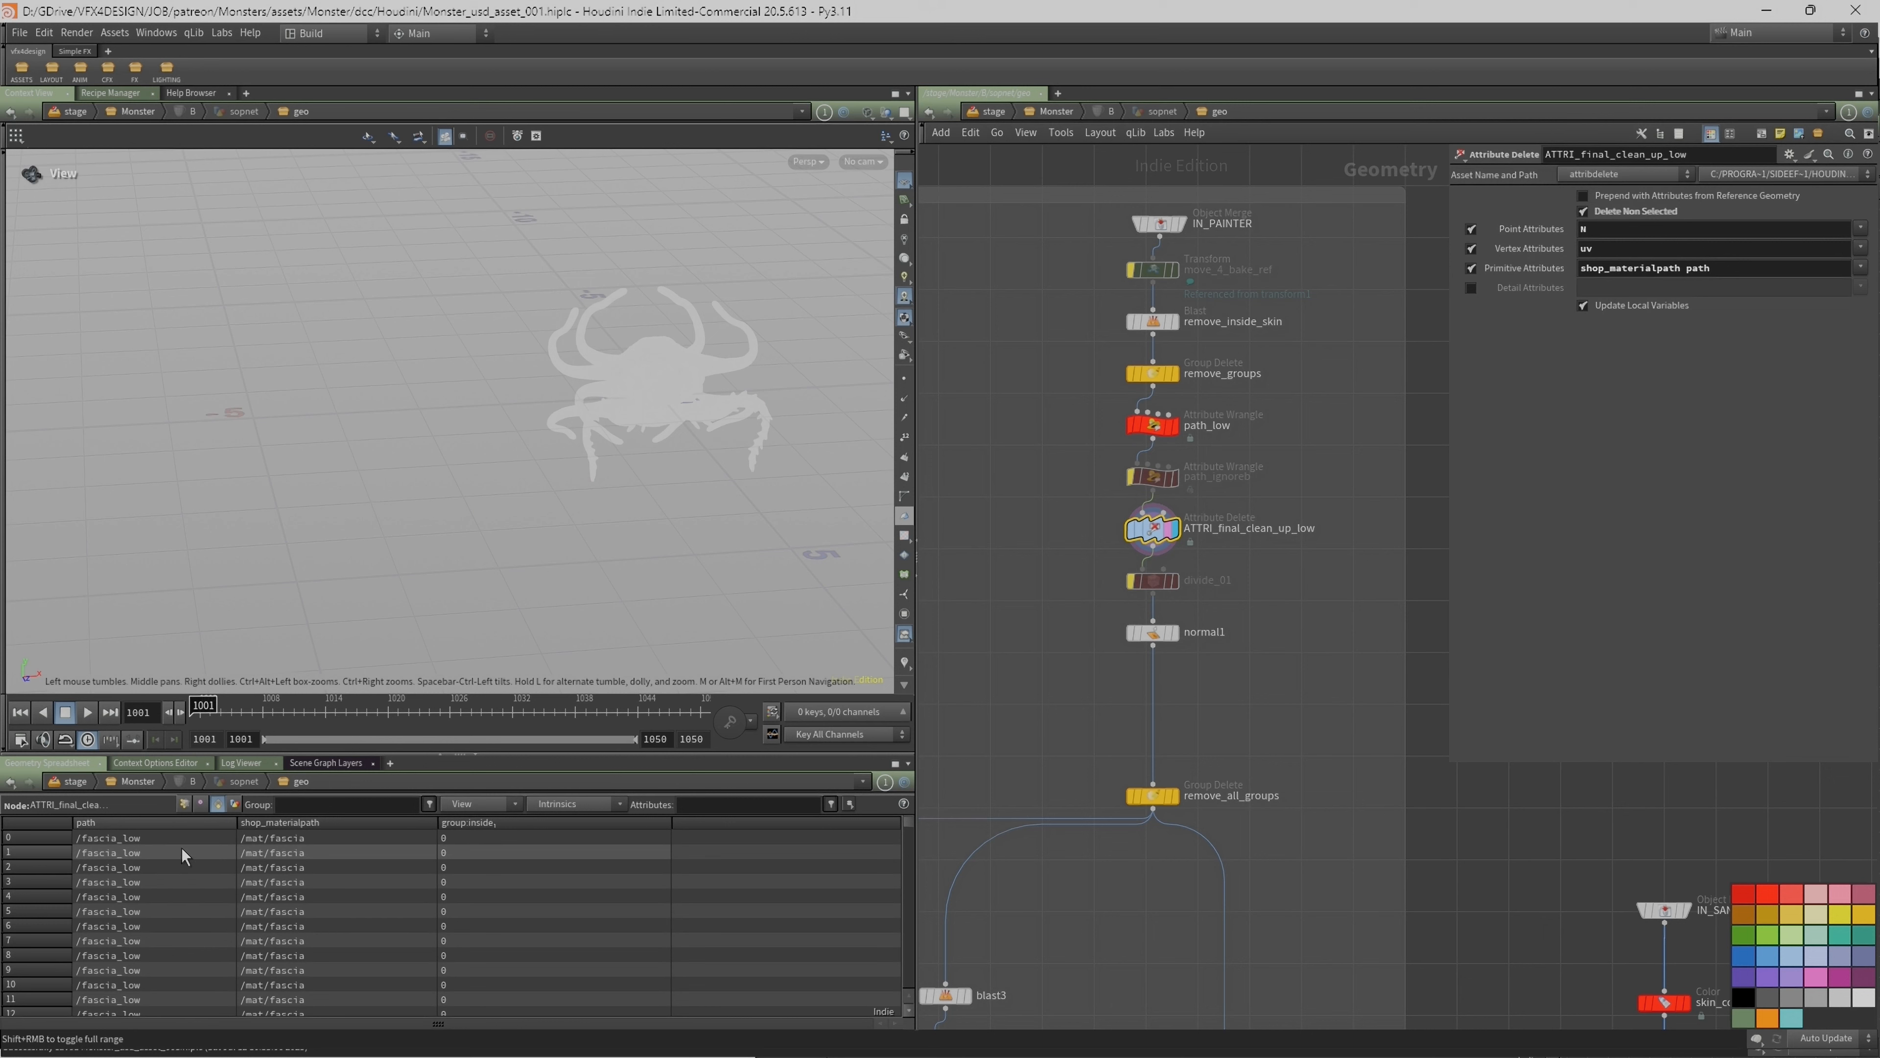
pyautogui.scroll(-4, 897, 919)
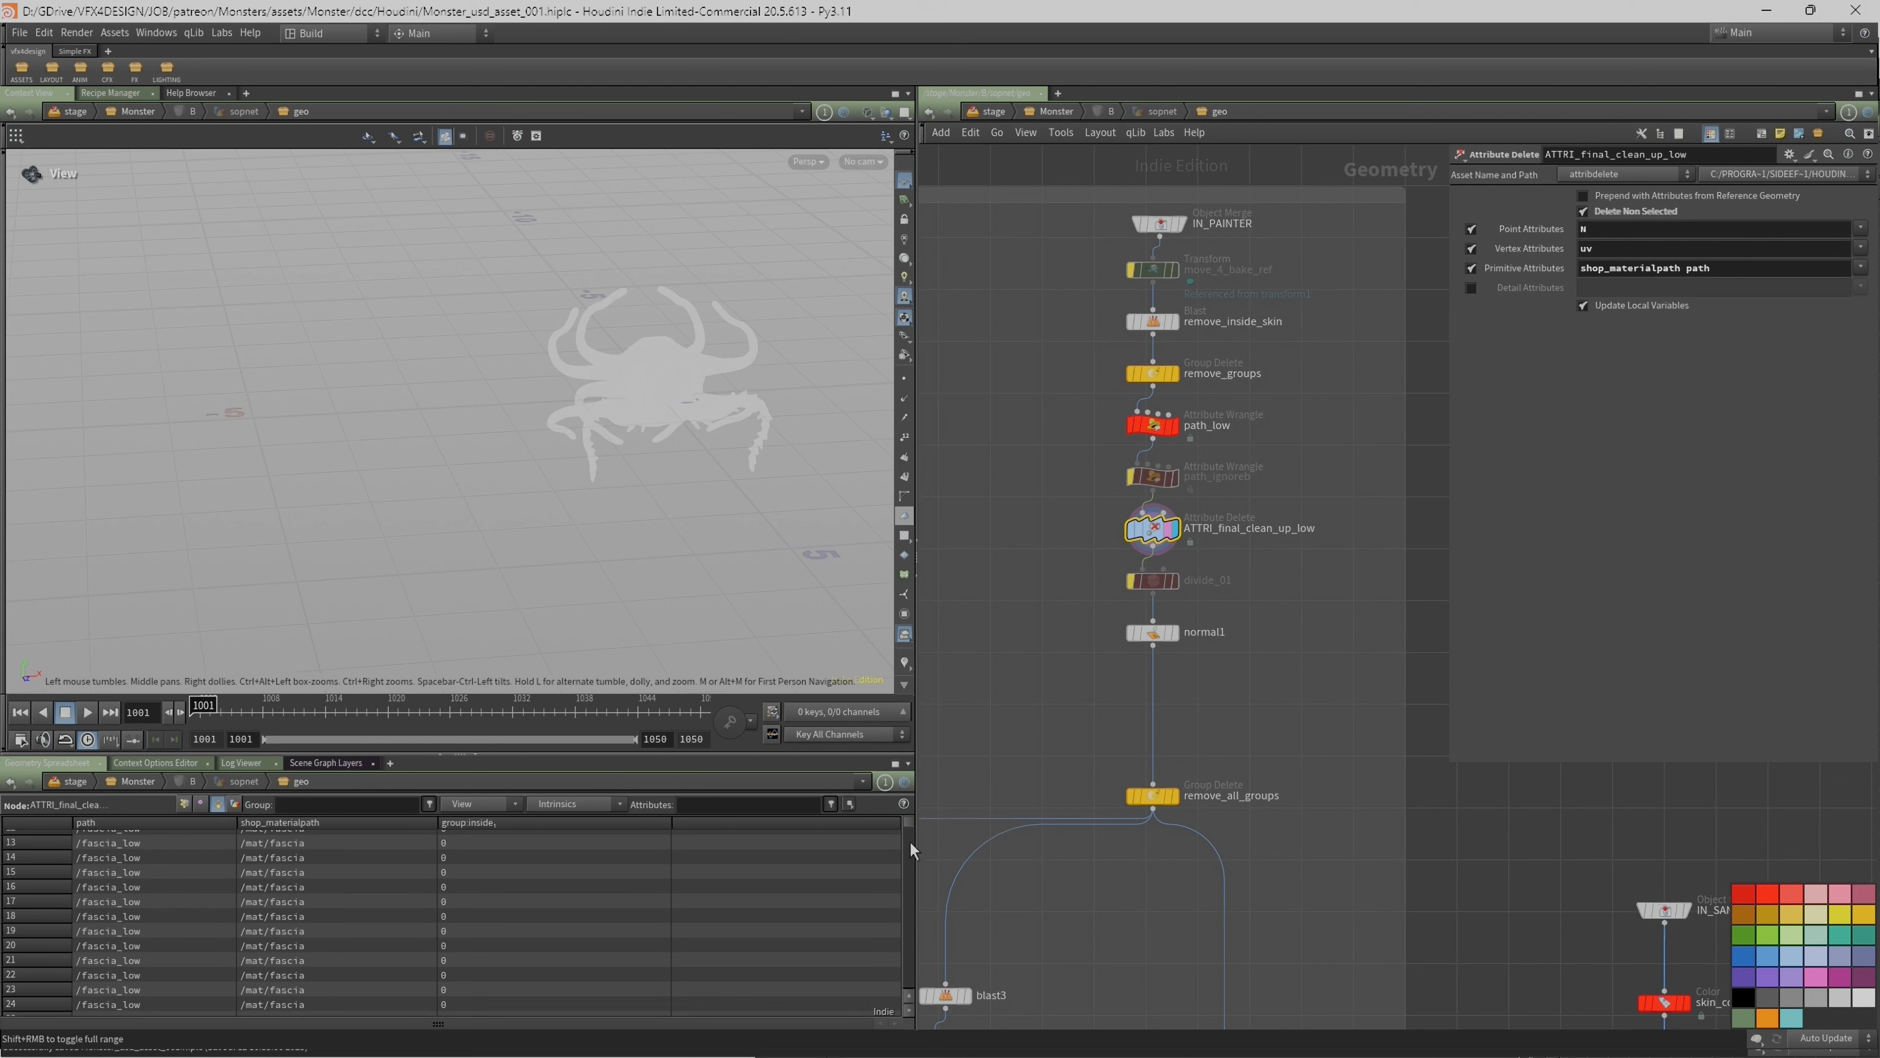
pyautogui.scroll(4, 909, 888)
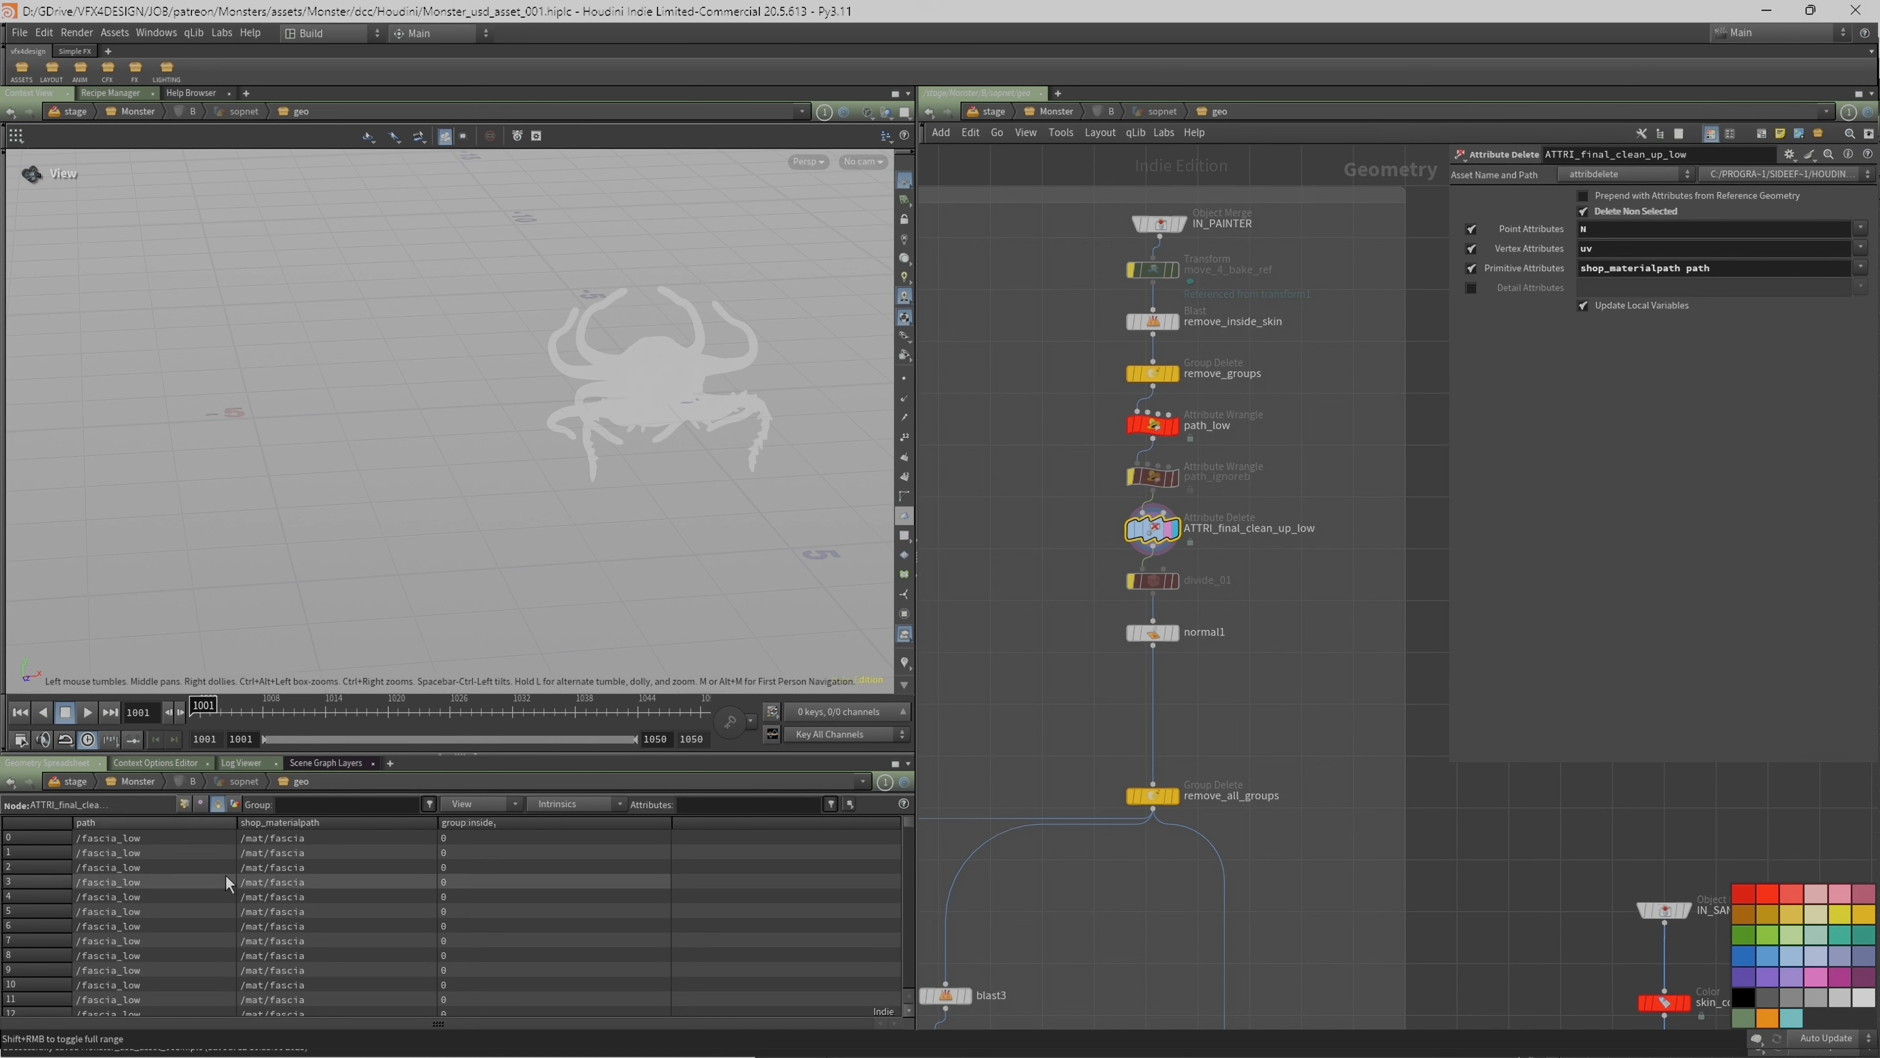
# Step: Display the remove_all_groups node and show the FBX output parameters of PAINTER_LOW
pyautogui.moveTo(1060, 704); pyautogui.dragTo(1186, 535, button='middle')
pyautogui.scroll(-6, 1066, 388)
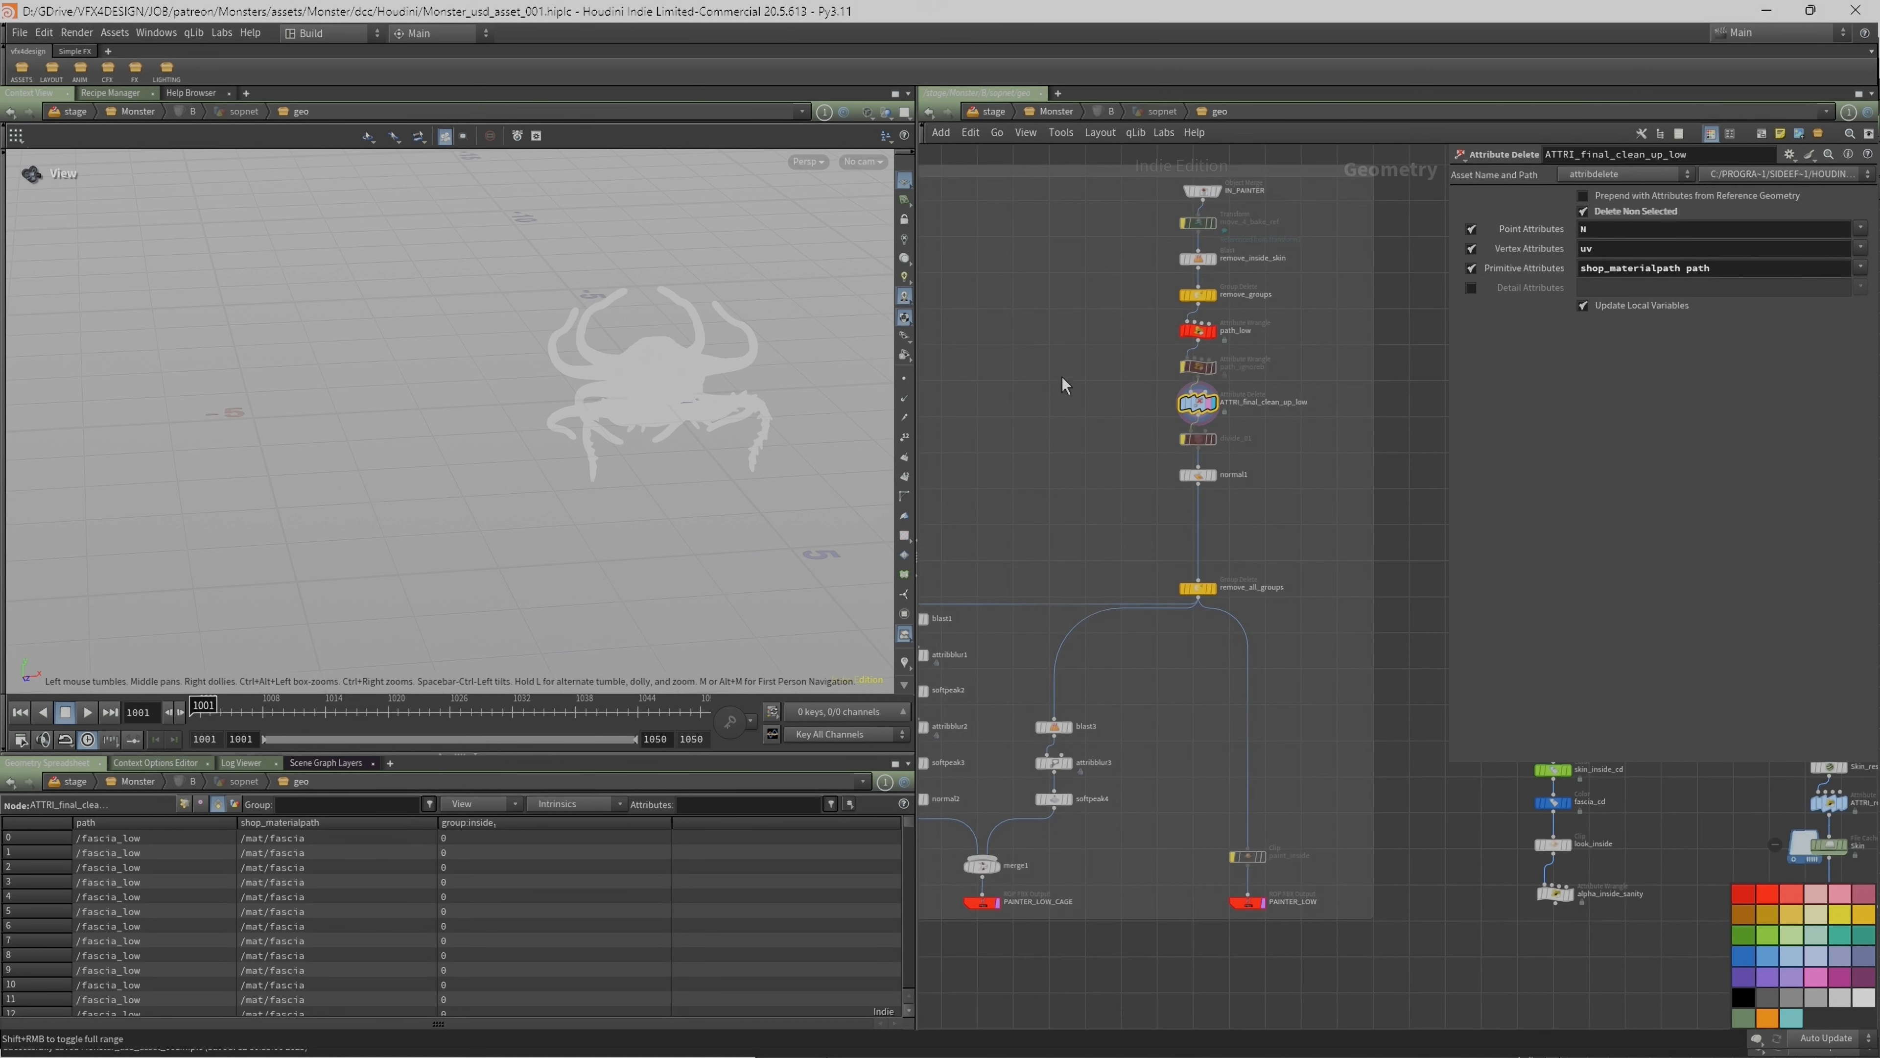
pyautogui.scroll(5, 1176, 522)
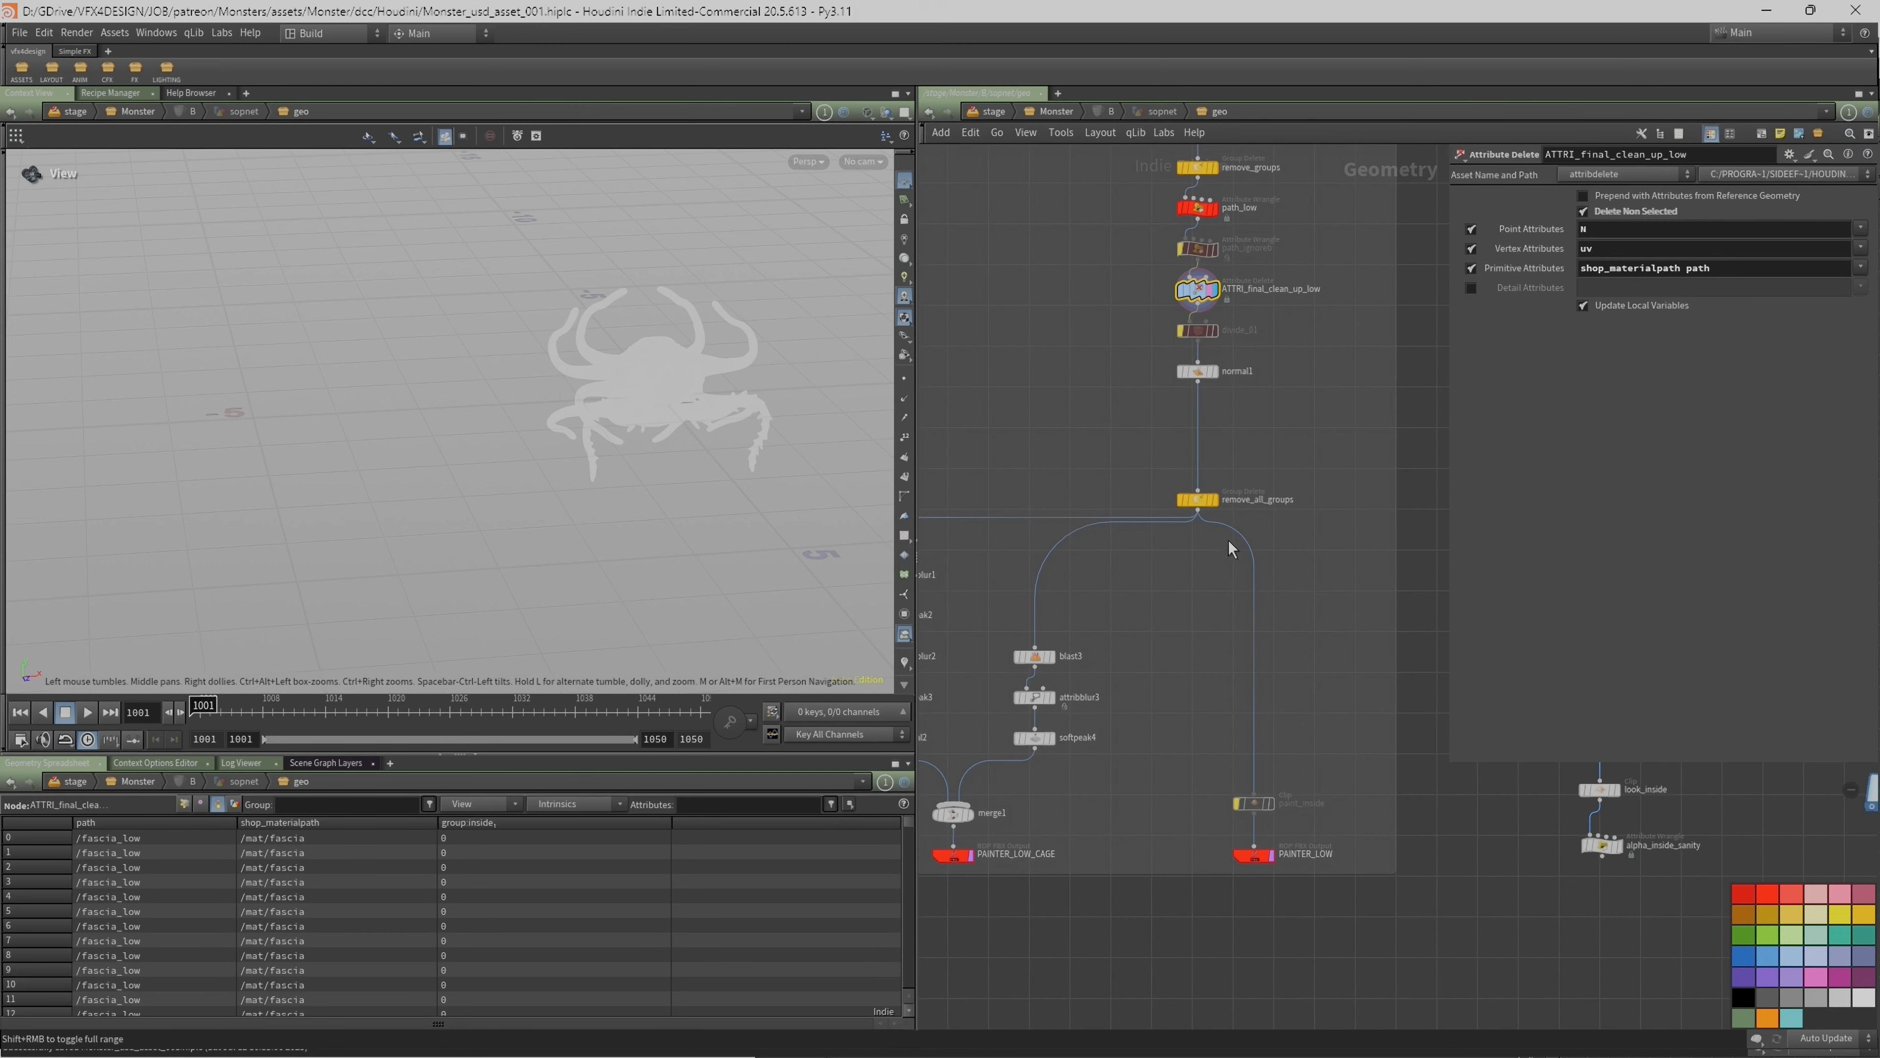
pyautogui.click(1211, 506)
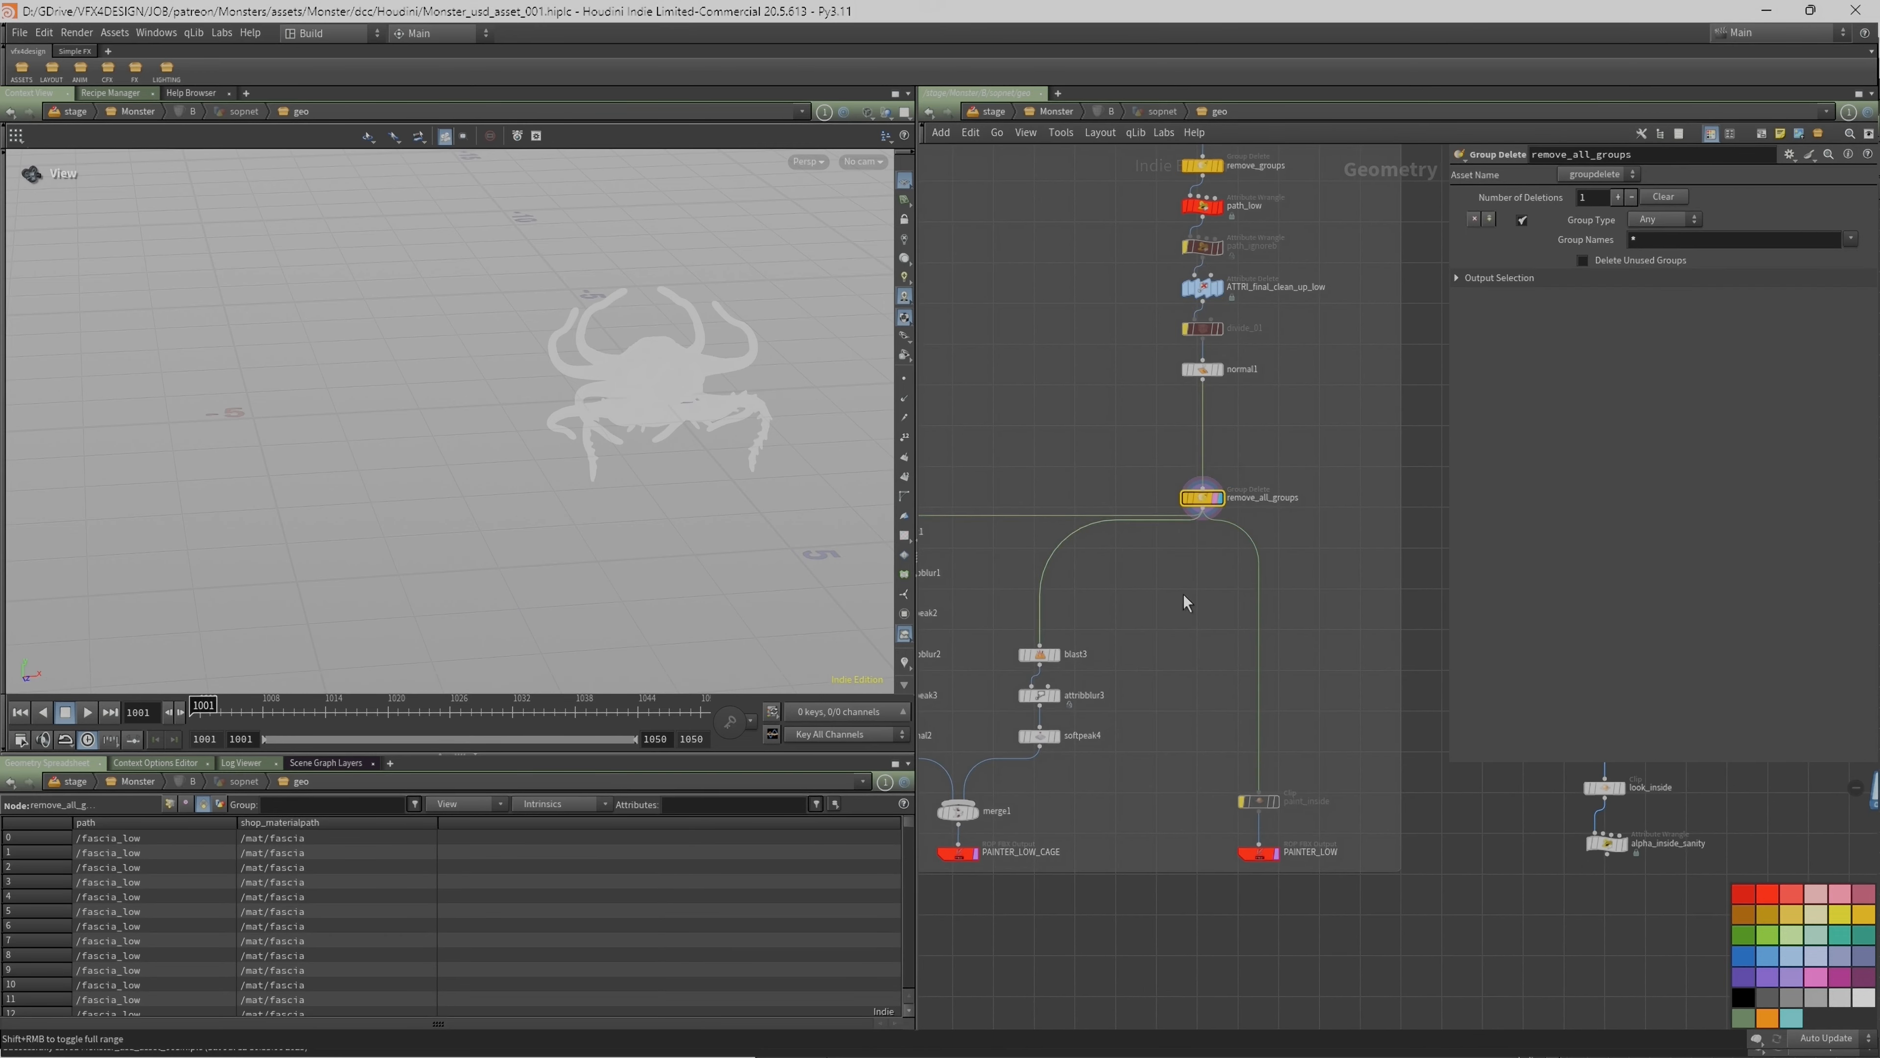
pyautogui.click(1273, 850)
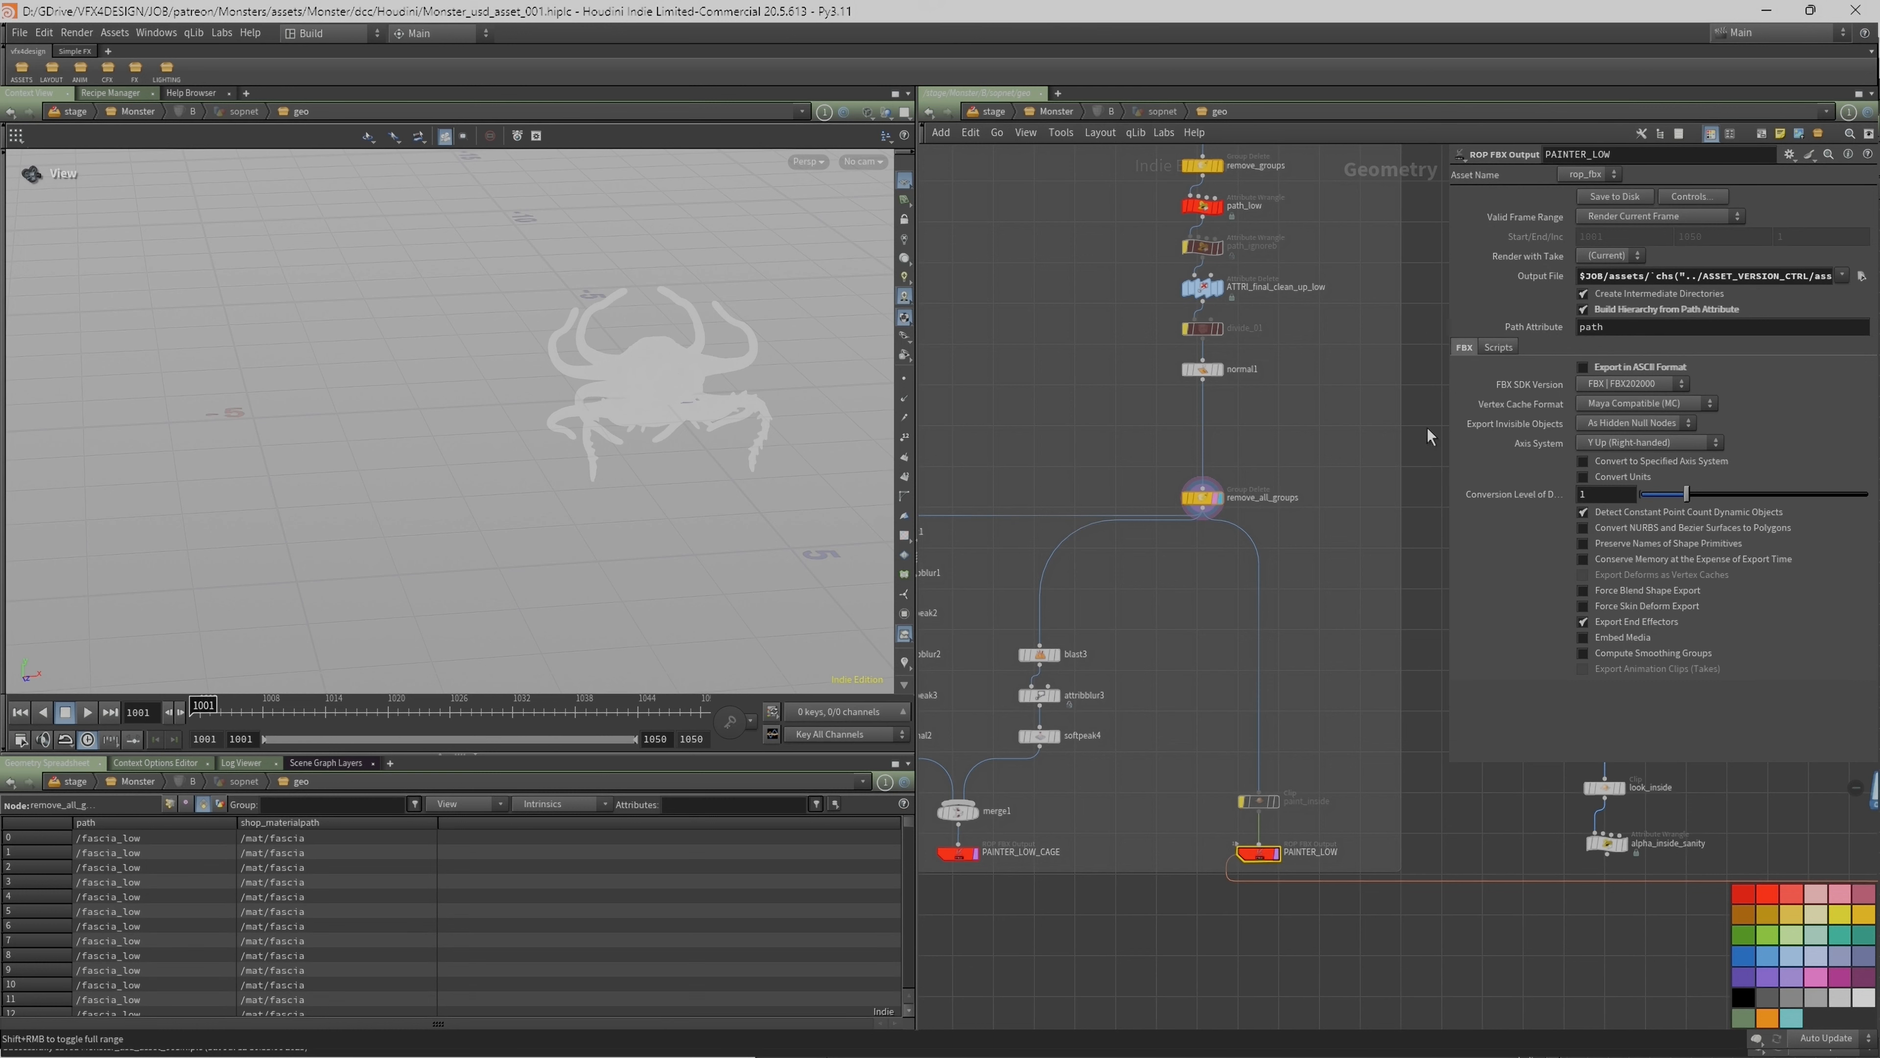
# Step: Display the ATTRI_clean_up_high node in the high-res branch to view its geometry
pyautogui.scroll(-3, 1233, 745)
pyautogui.moveTo(1043, 864); pyautogui.dragTo(1150, 847, button='middle')
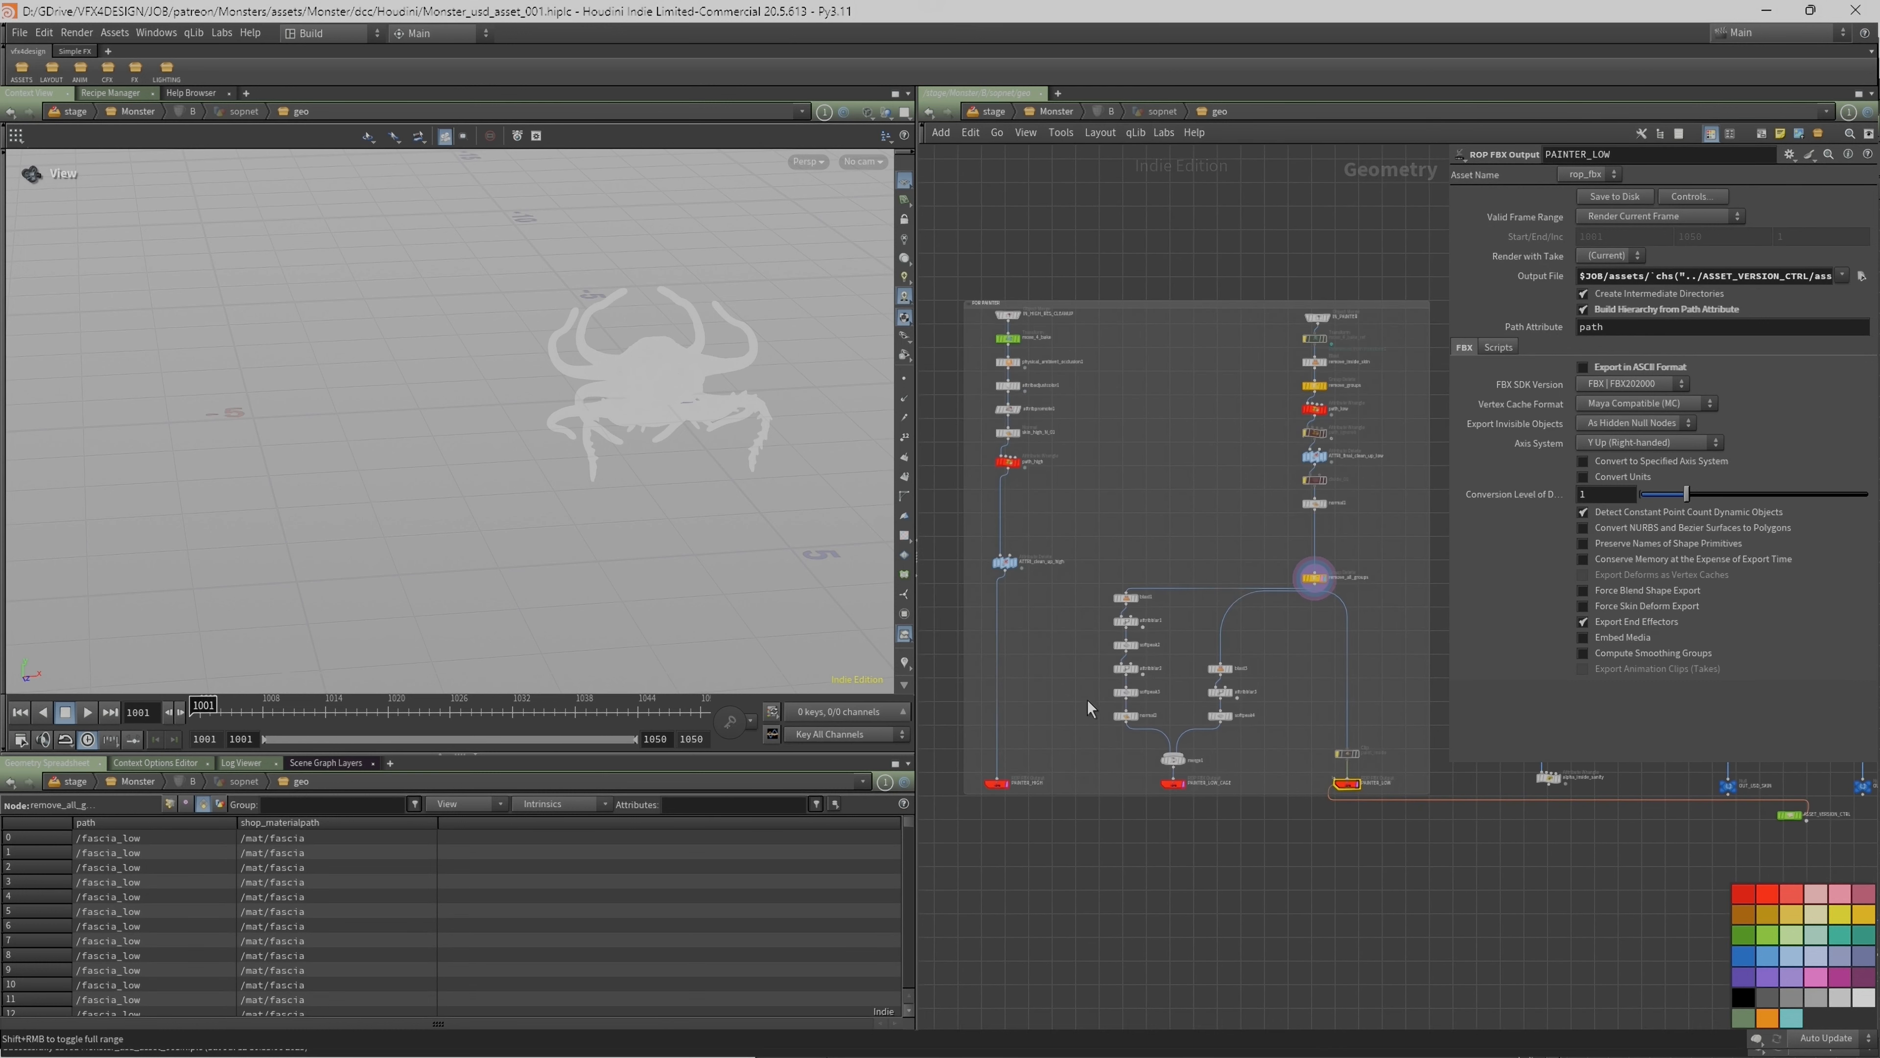
pyautogui.scroll(3, 1040, 597)
pyautogui.click(992, 556)
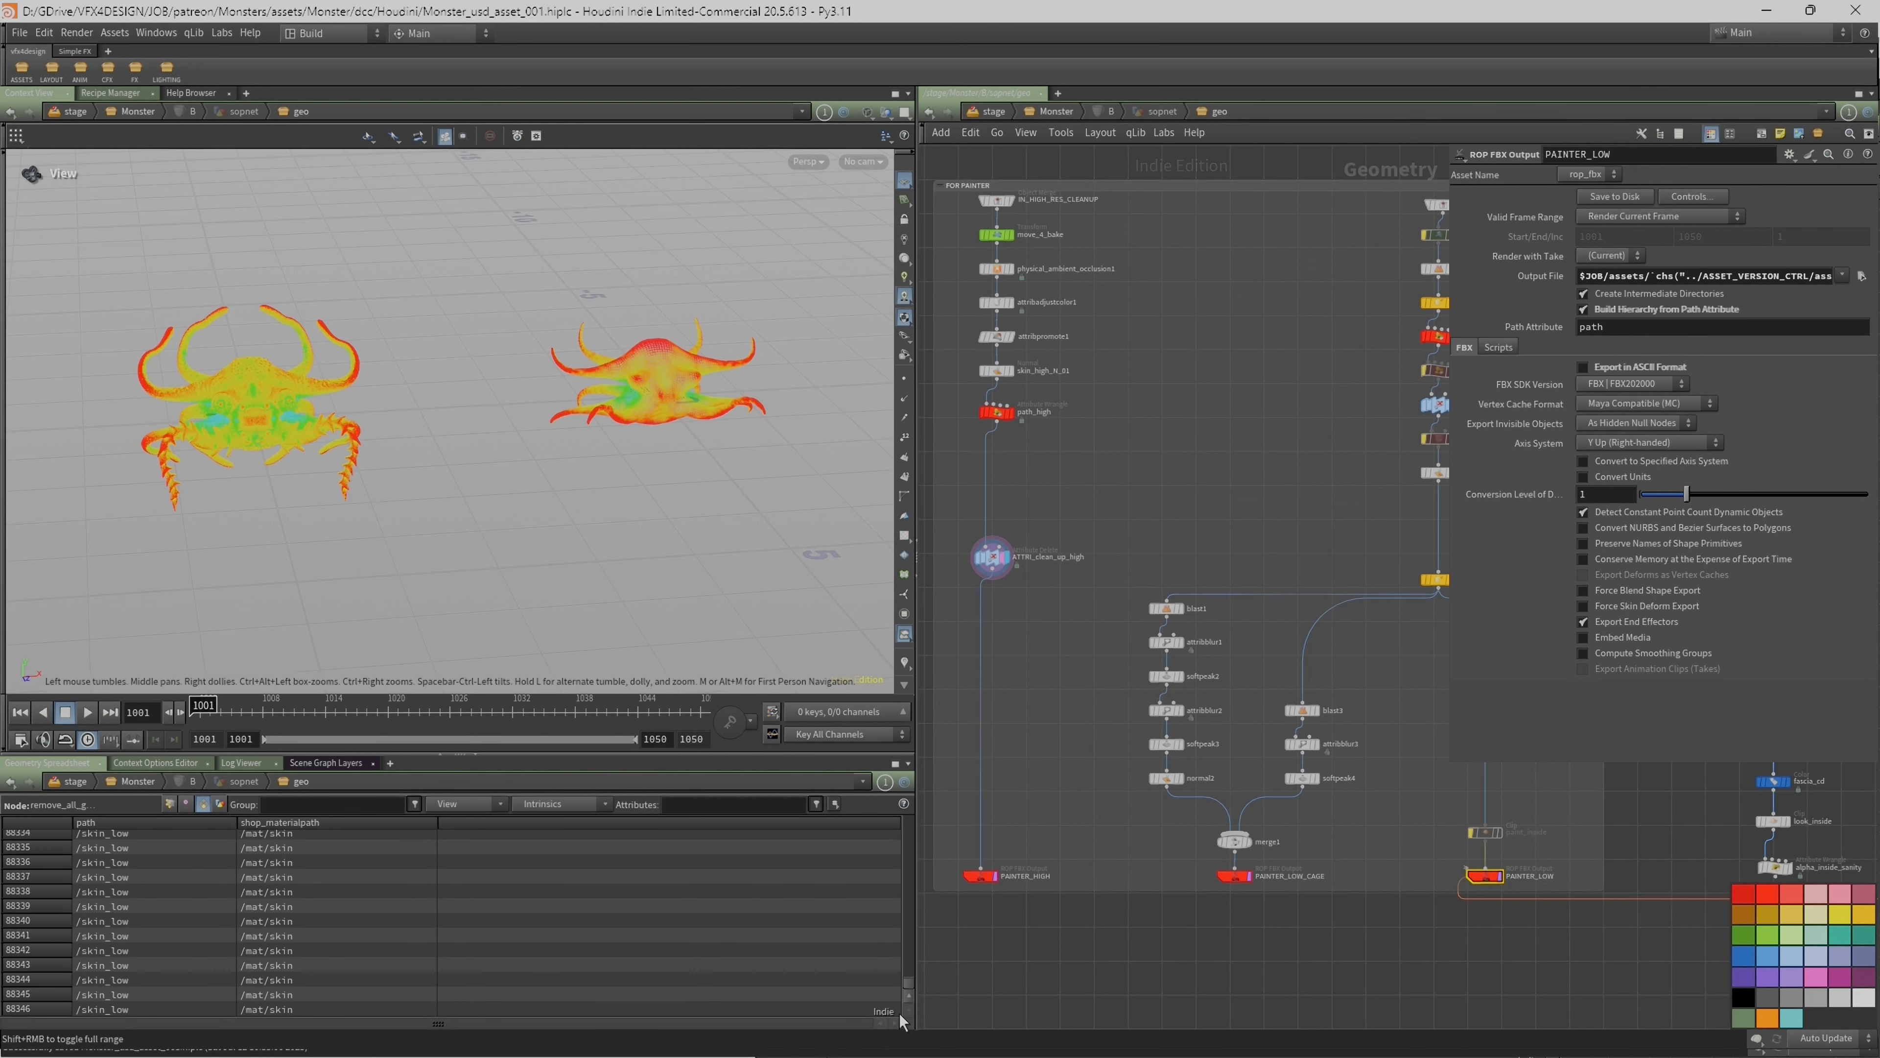
# Step: Display the paint_inside clip above PAINTER_LOW and review the path rows in the geometry spreadsheet
pyautogui.moveTo(1494, 702); pyautogui.dragTo(1332, 676, button='middle')
pyautogui.scroll(1, 1333, 676)
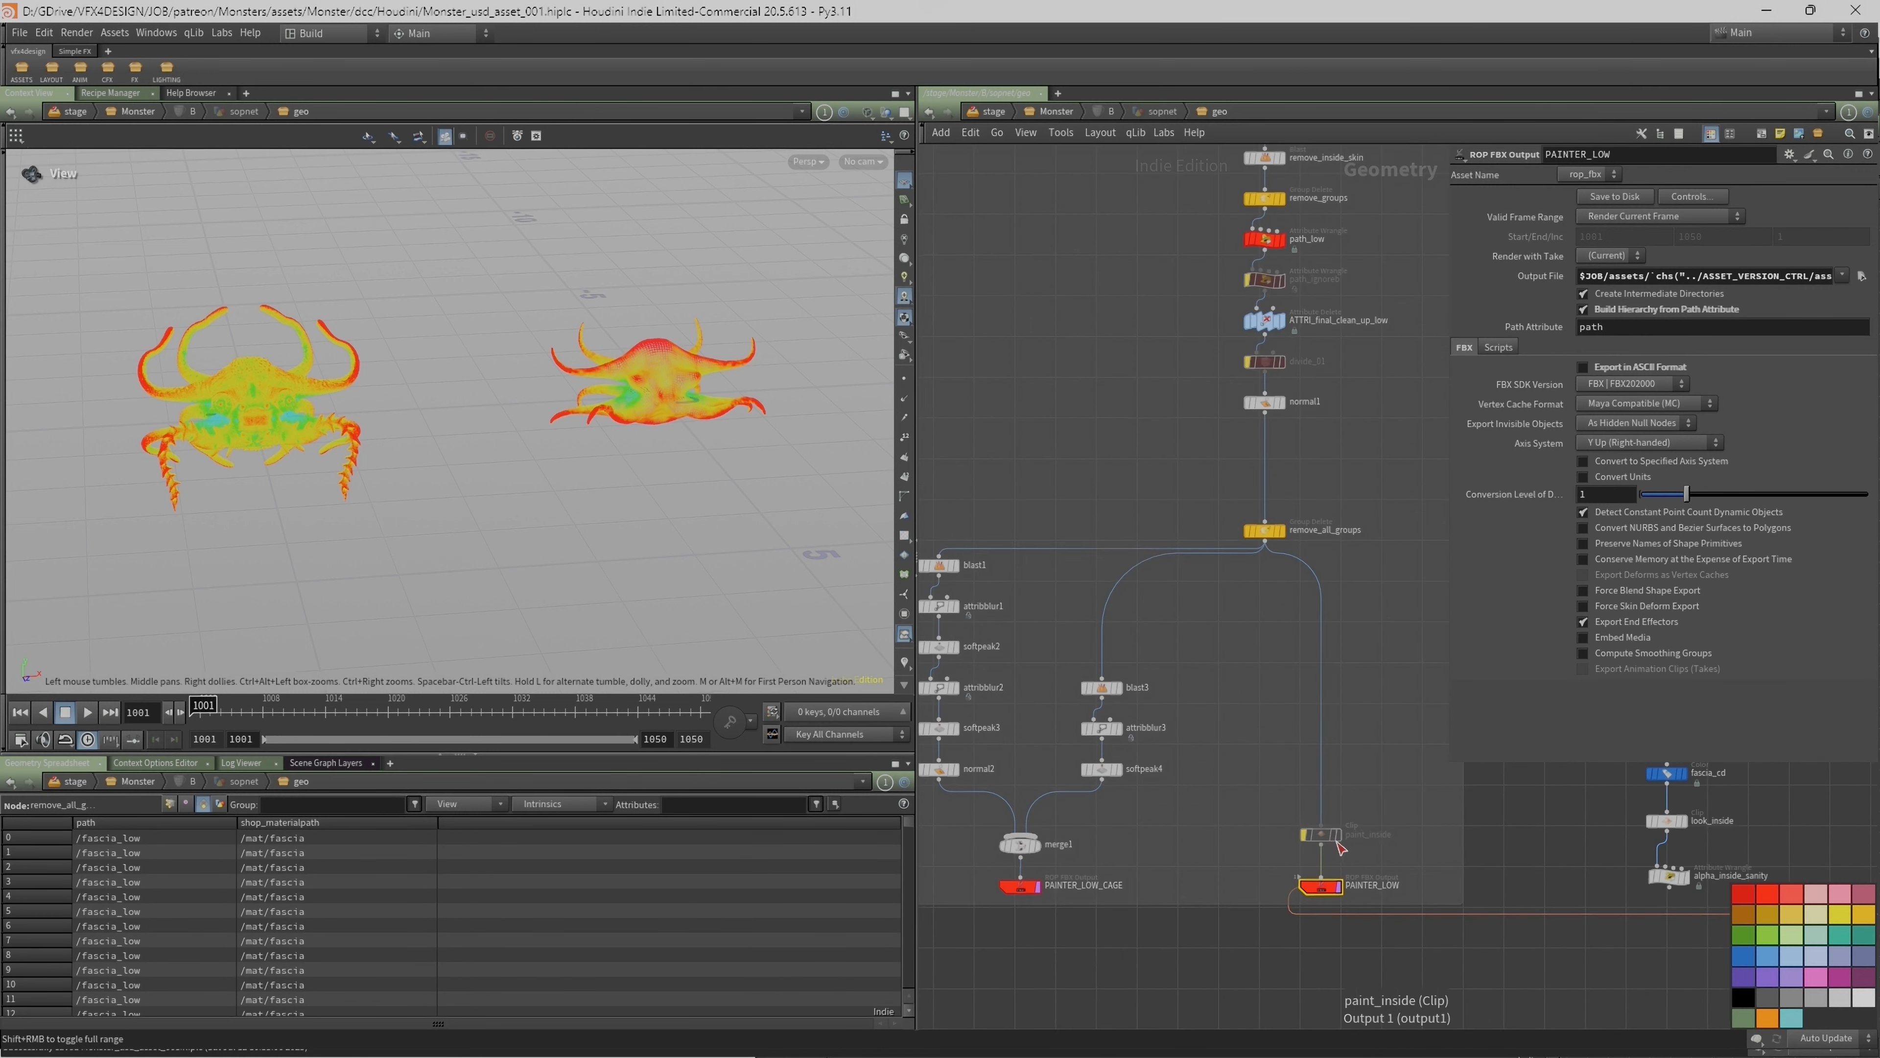
pyautogui.click(1337, 836)
pyautogui.click(1338, 829)
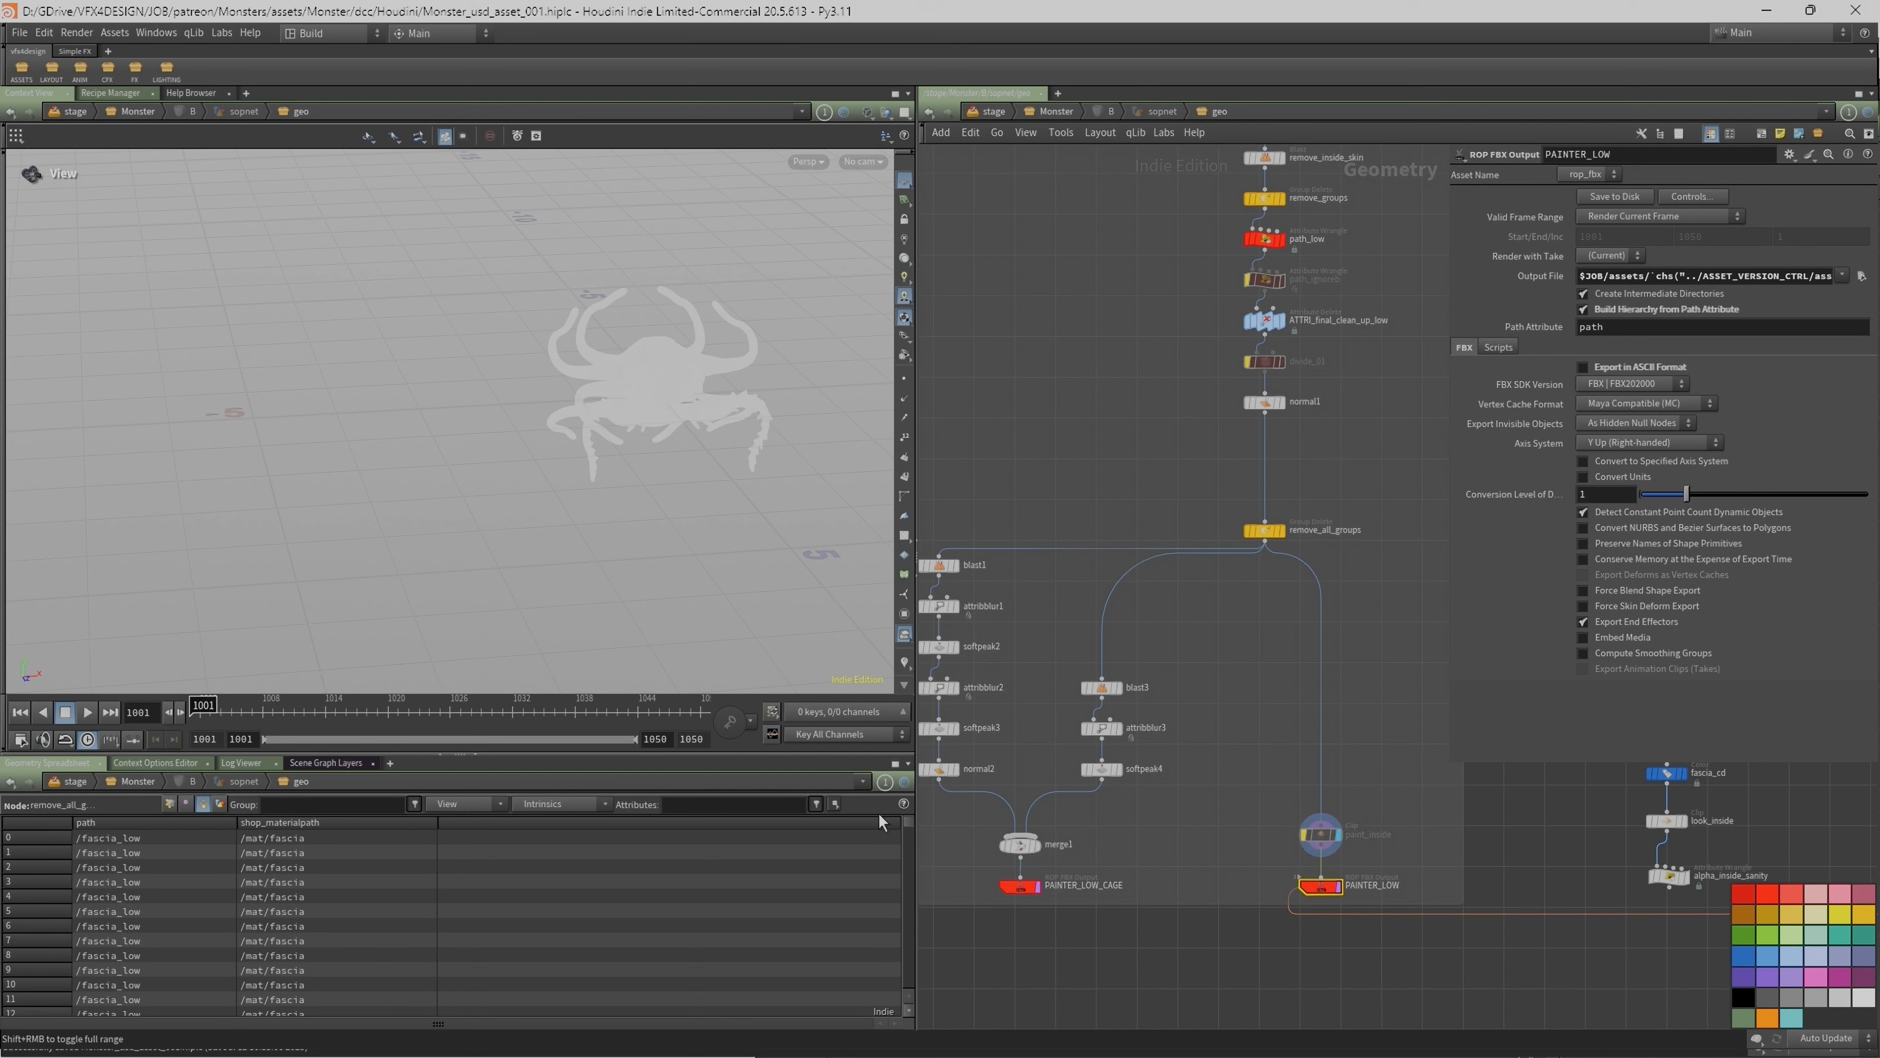
pyautogui.moveTo(910, 822); pyautogui.dragTo(906, 767)
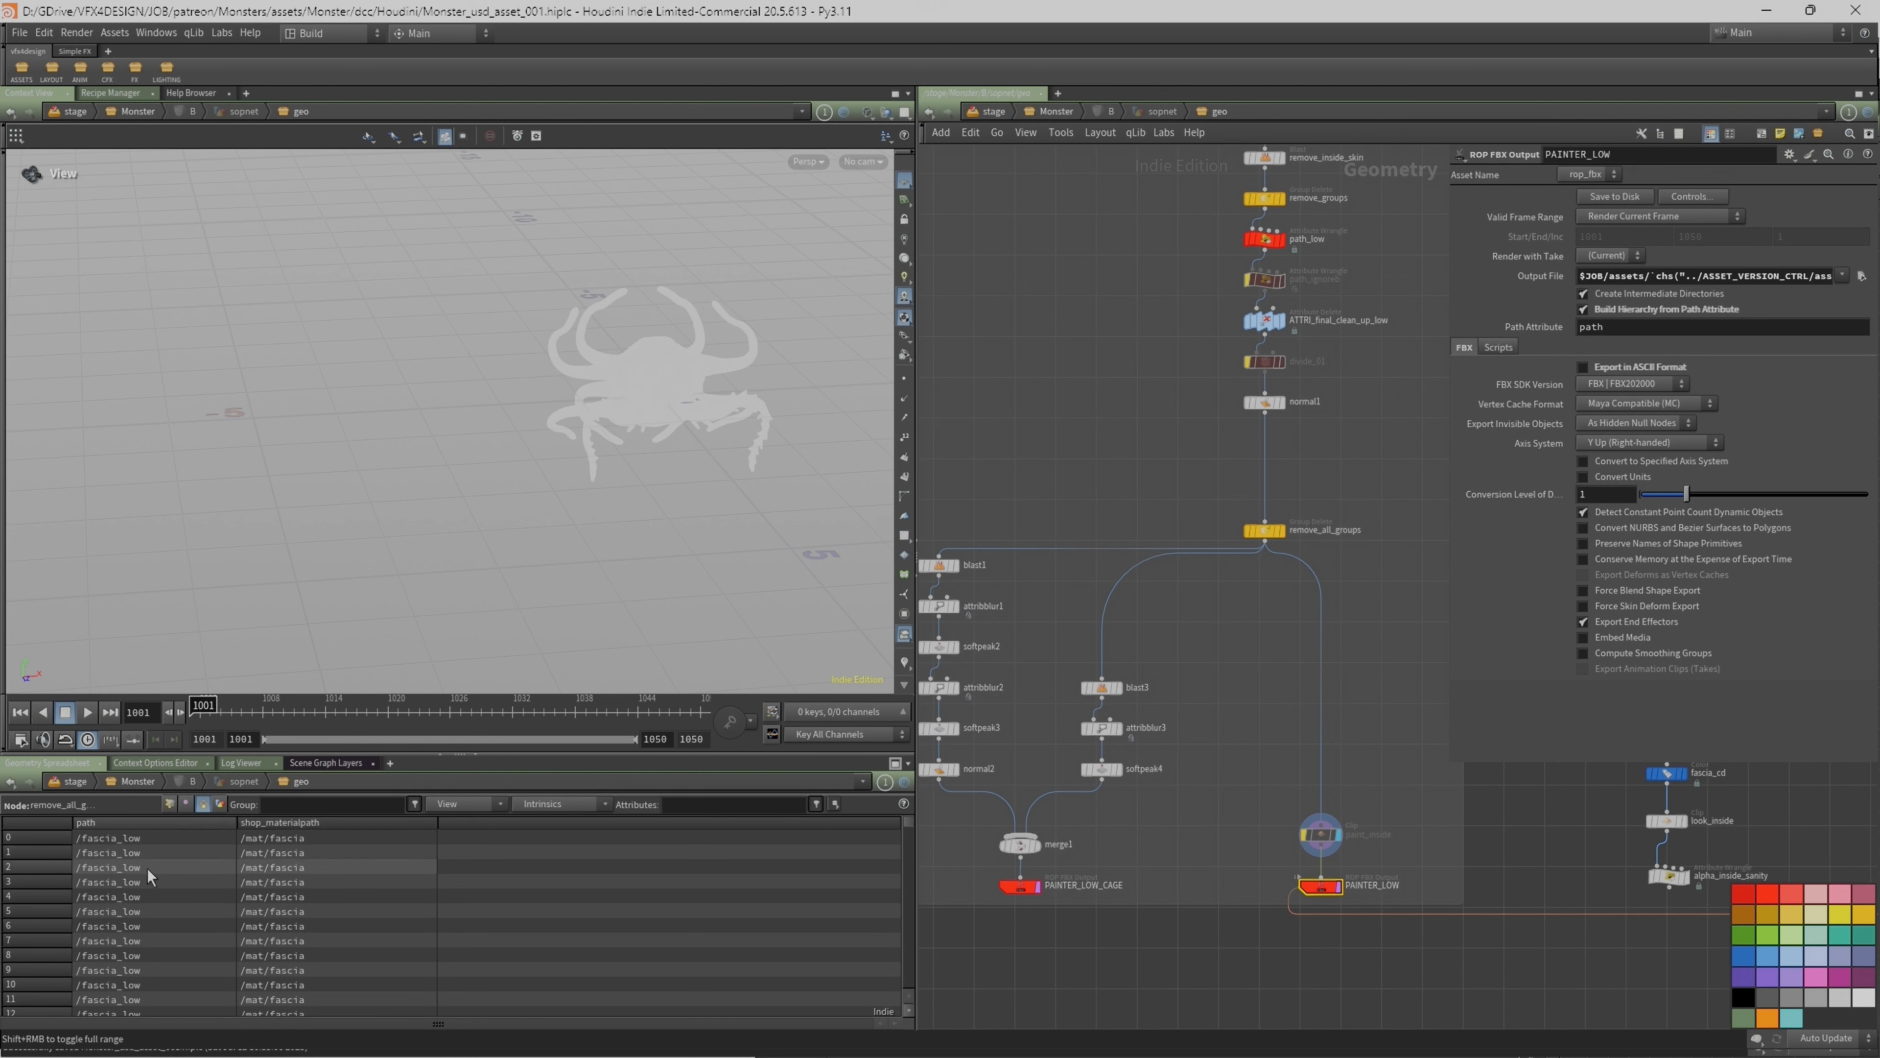
pyautogui.moveTo(906, 821)
pyautogui.mouseDown()
pyautogui.moveTo(893, 959)
pyautogui.moveTo(903, 790)
pyautogui.moveTo(889, 978)
pyautogui.moveTo(897, 811)
pyautogui.mouseUp()
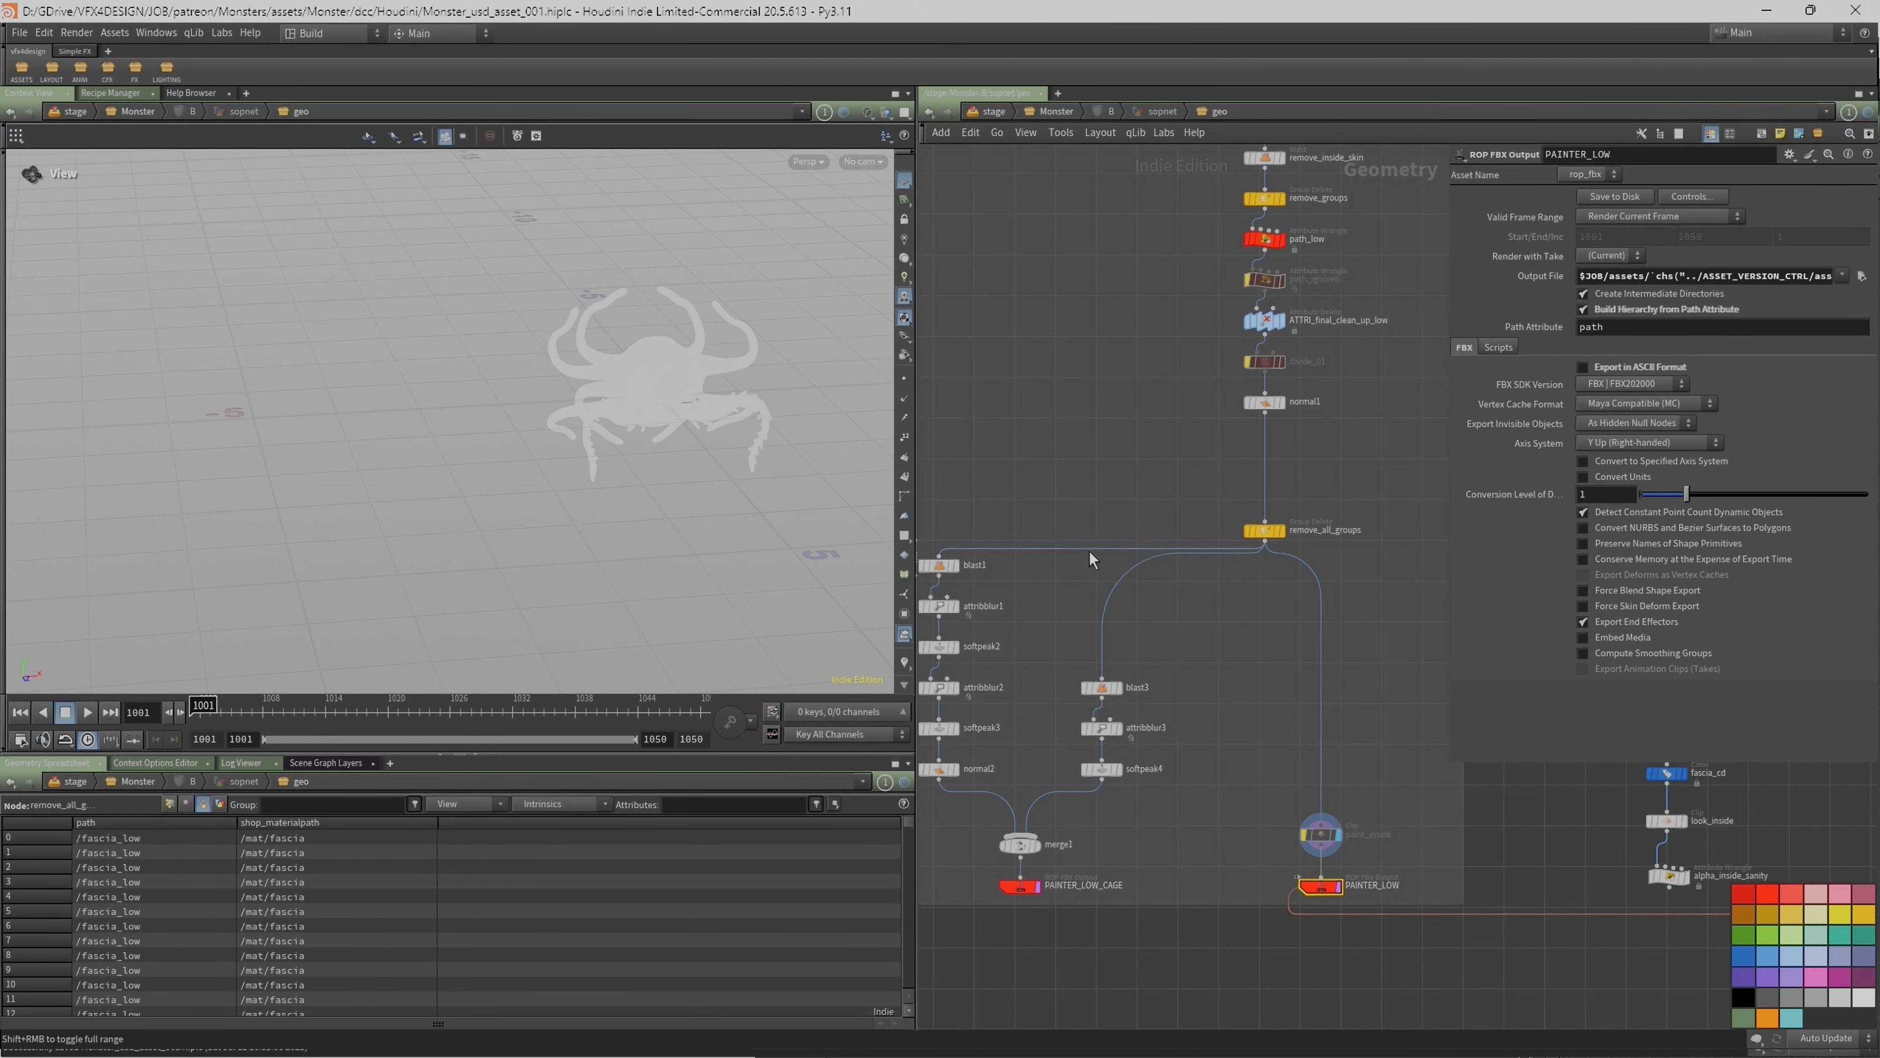
# Step: Show the clip parameters of paint_inside, and display remove_all_groups with its parameters
pyautogui.scroll(-2, 1088, 551)
pyautogui.scroll(-5, 668, 459)
pyautogui.scroll(2, 1255, 652)
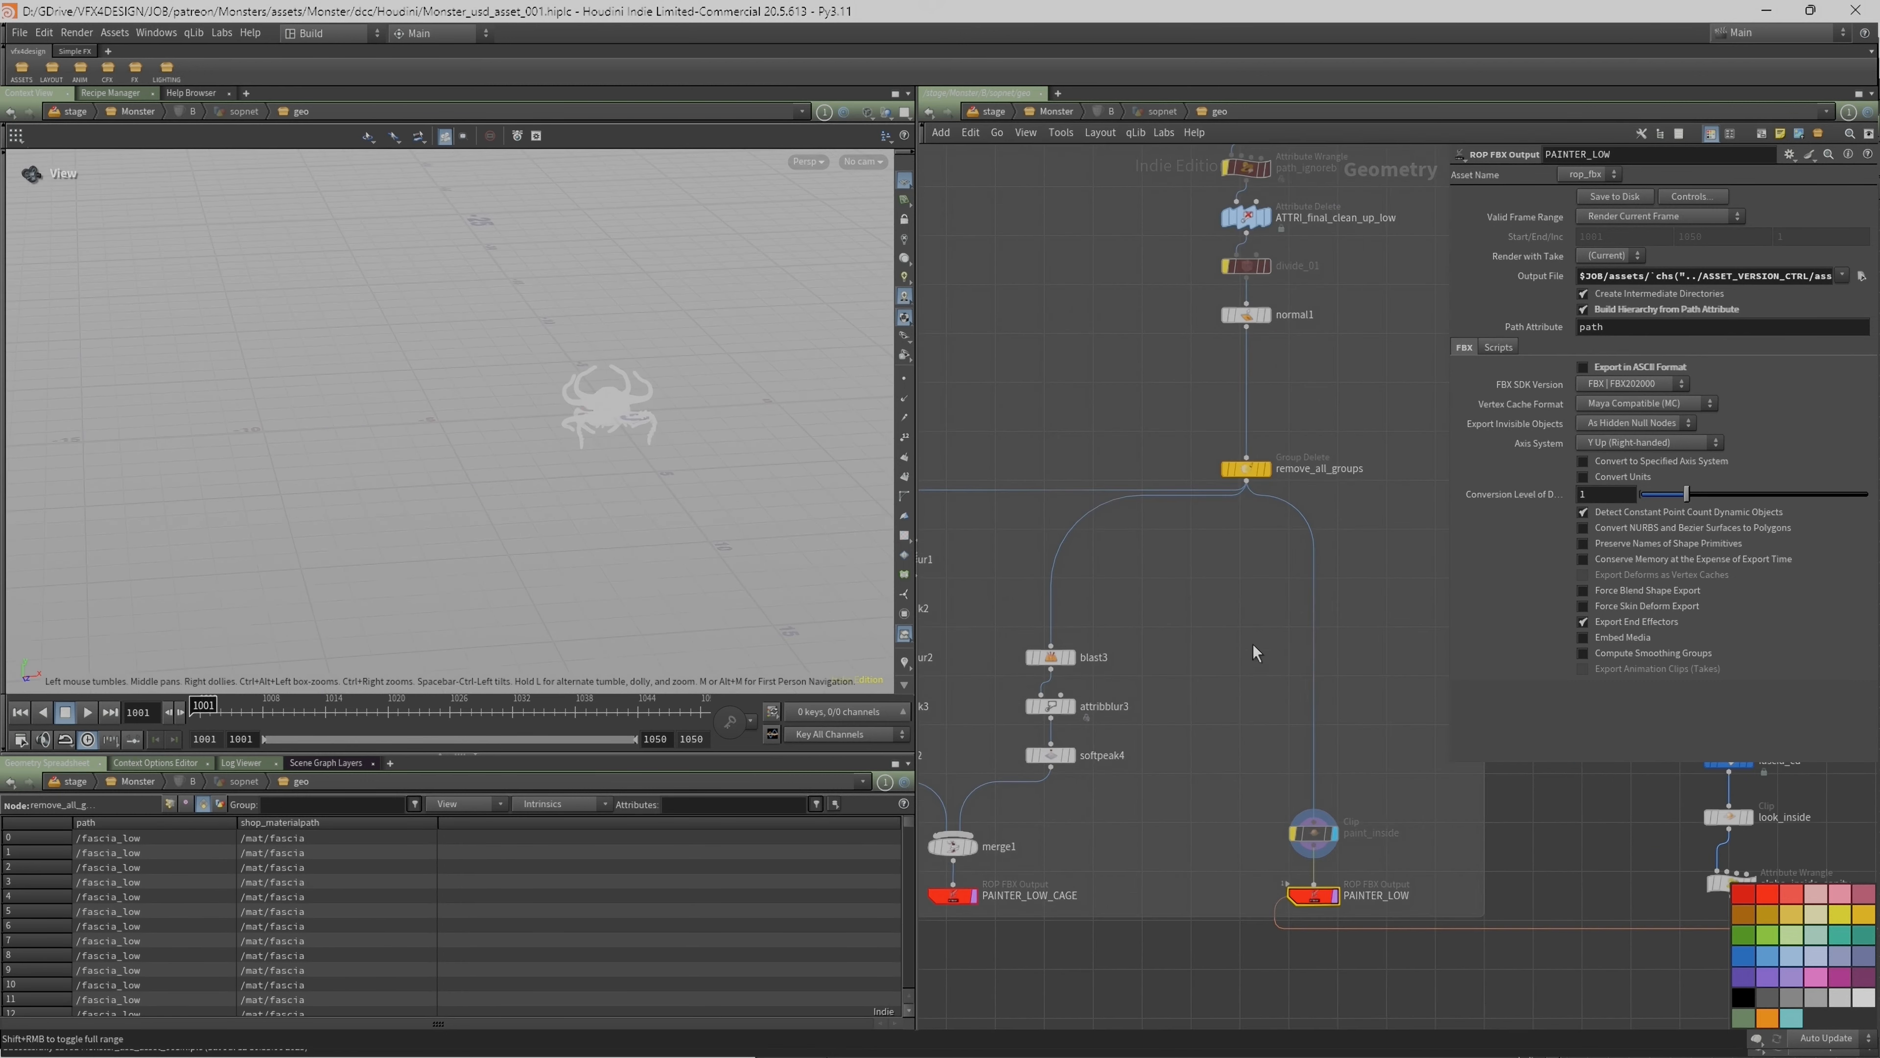
pyautogui.click(1314, 832)
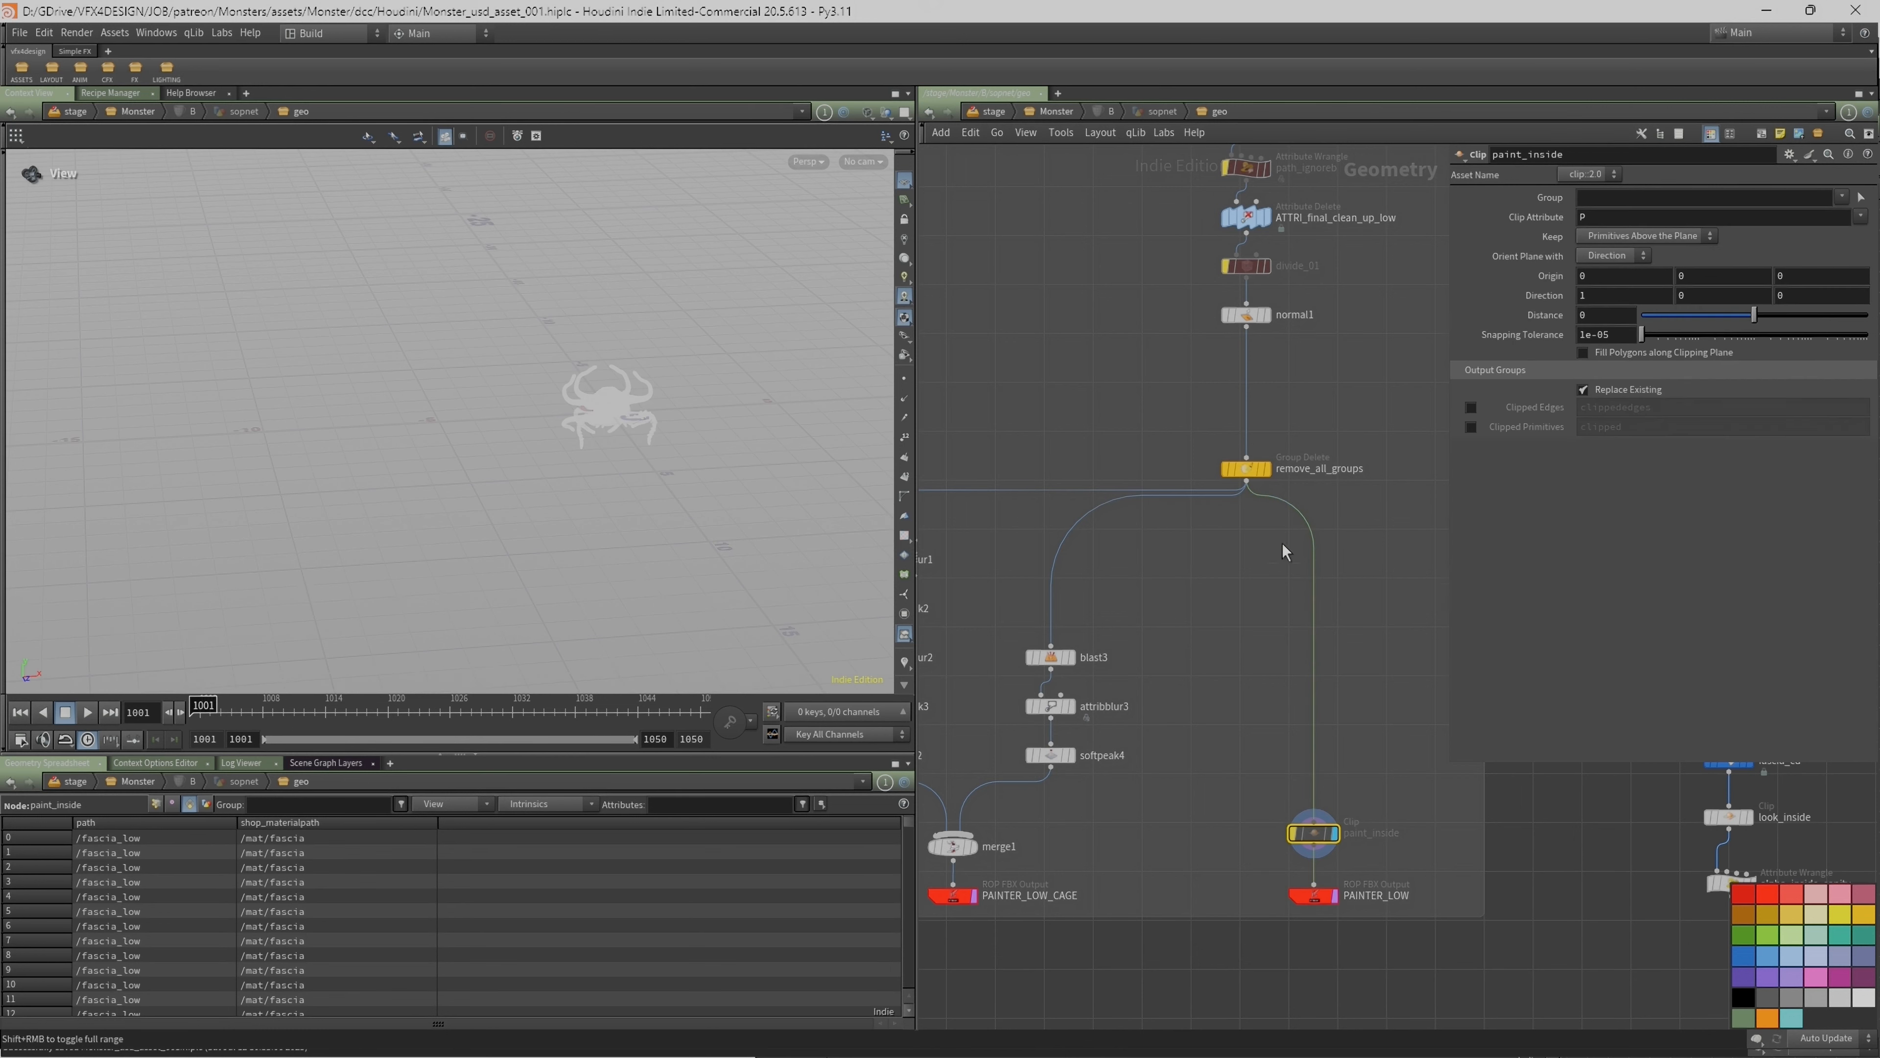
pyautogui.click(1261, 474)
pyautogui.scroll(-2, 386, 466)
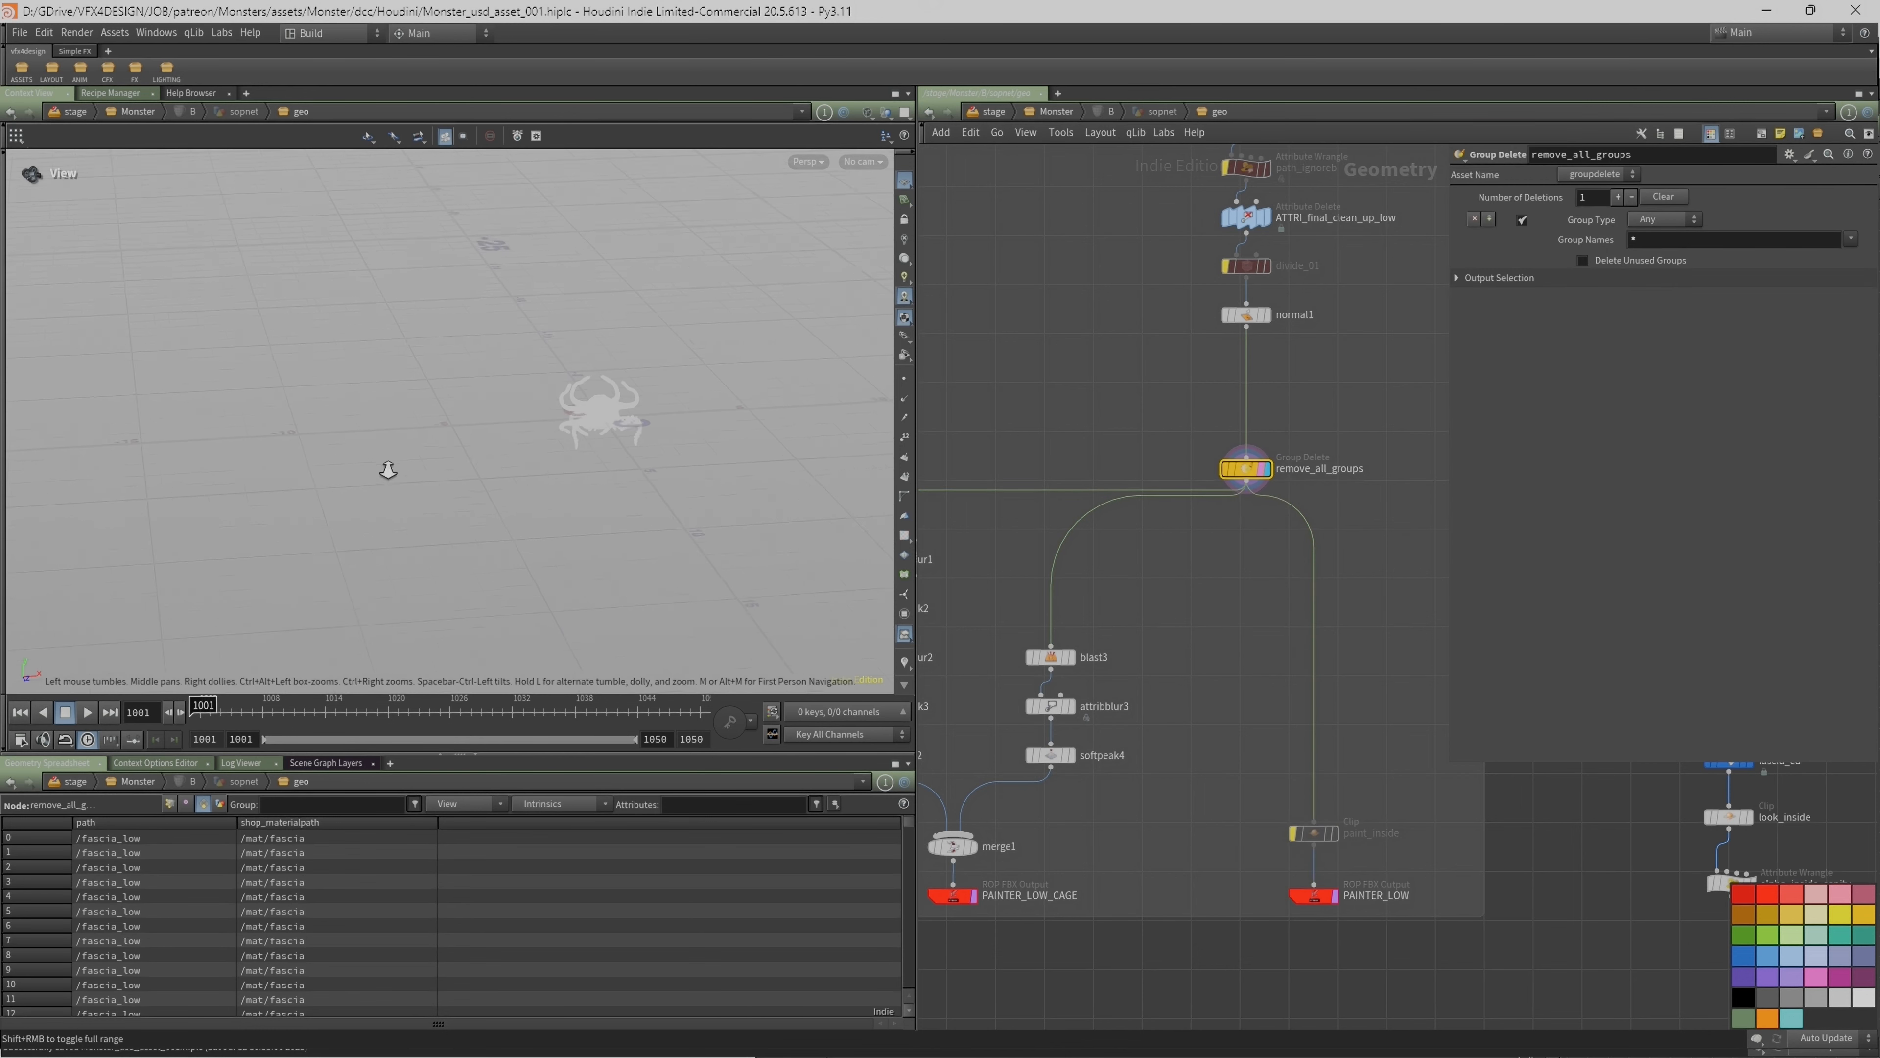
pyautogui.scroll(-5, 1073, 519)
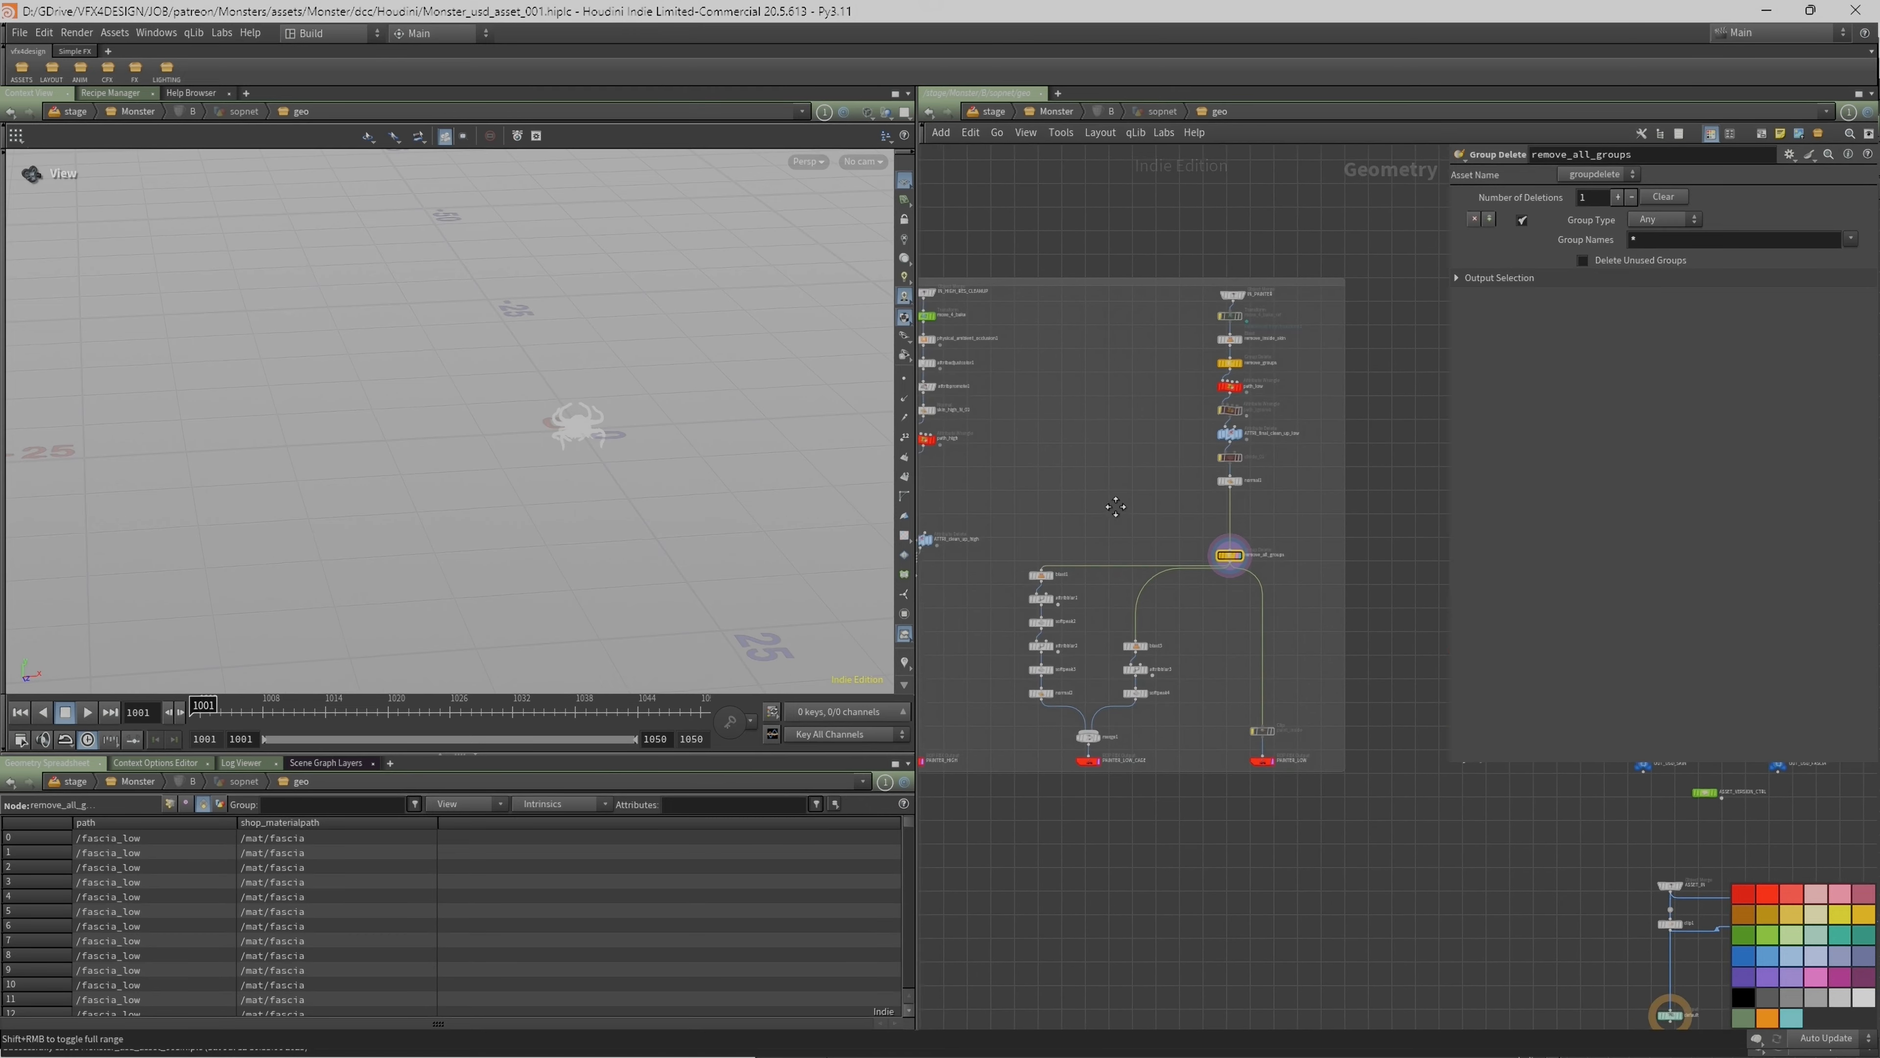
pyautogui.scroll(5, 1251, 318)
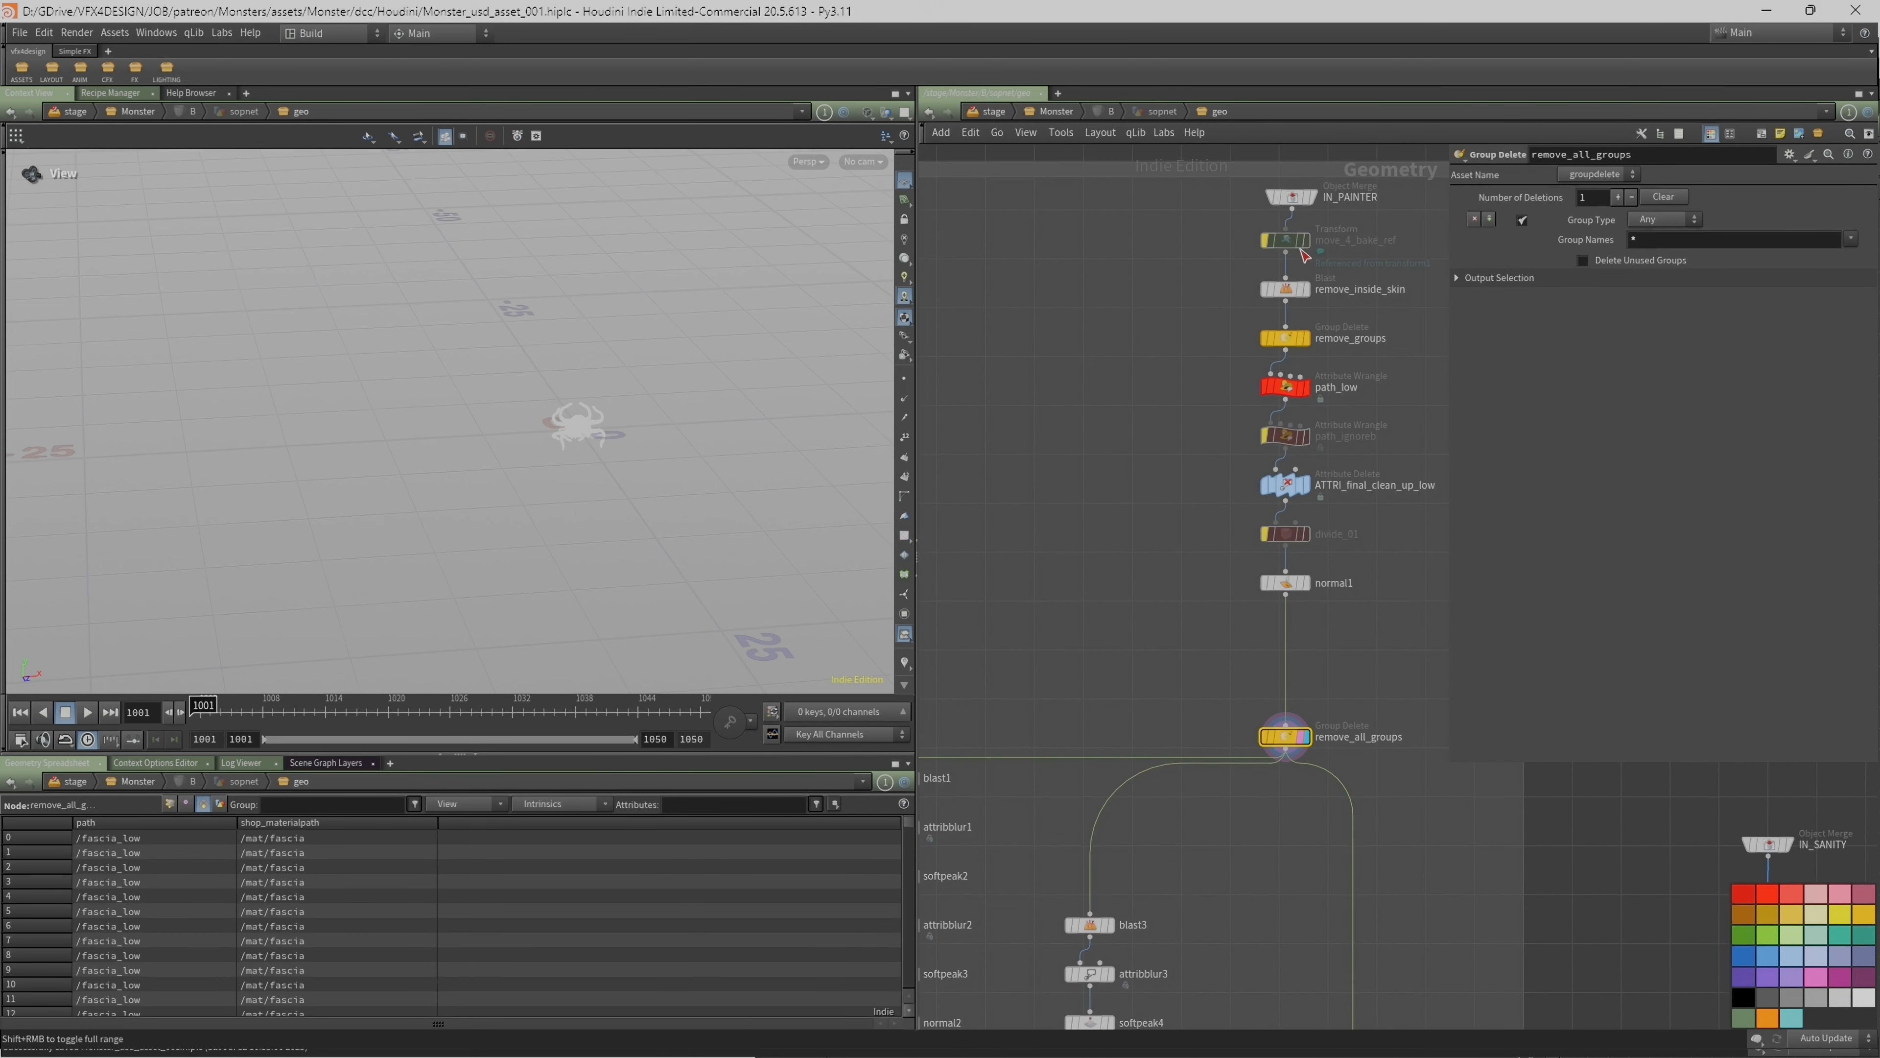
# Step: Frame the low-res monster from remove_all_groups and inspect its mesh up close in wireframe and shaded modes
pyautogui.click(1312, 198)
pyautogui.moveTo(1294, 200); pyautogui.dragTo(1287, 202)
pyautogui.scroll(-2, 1184, 377)
pyautogui.moveTo(1171, 565); pyautogui.dragTo(1121, 479, button='middle')
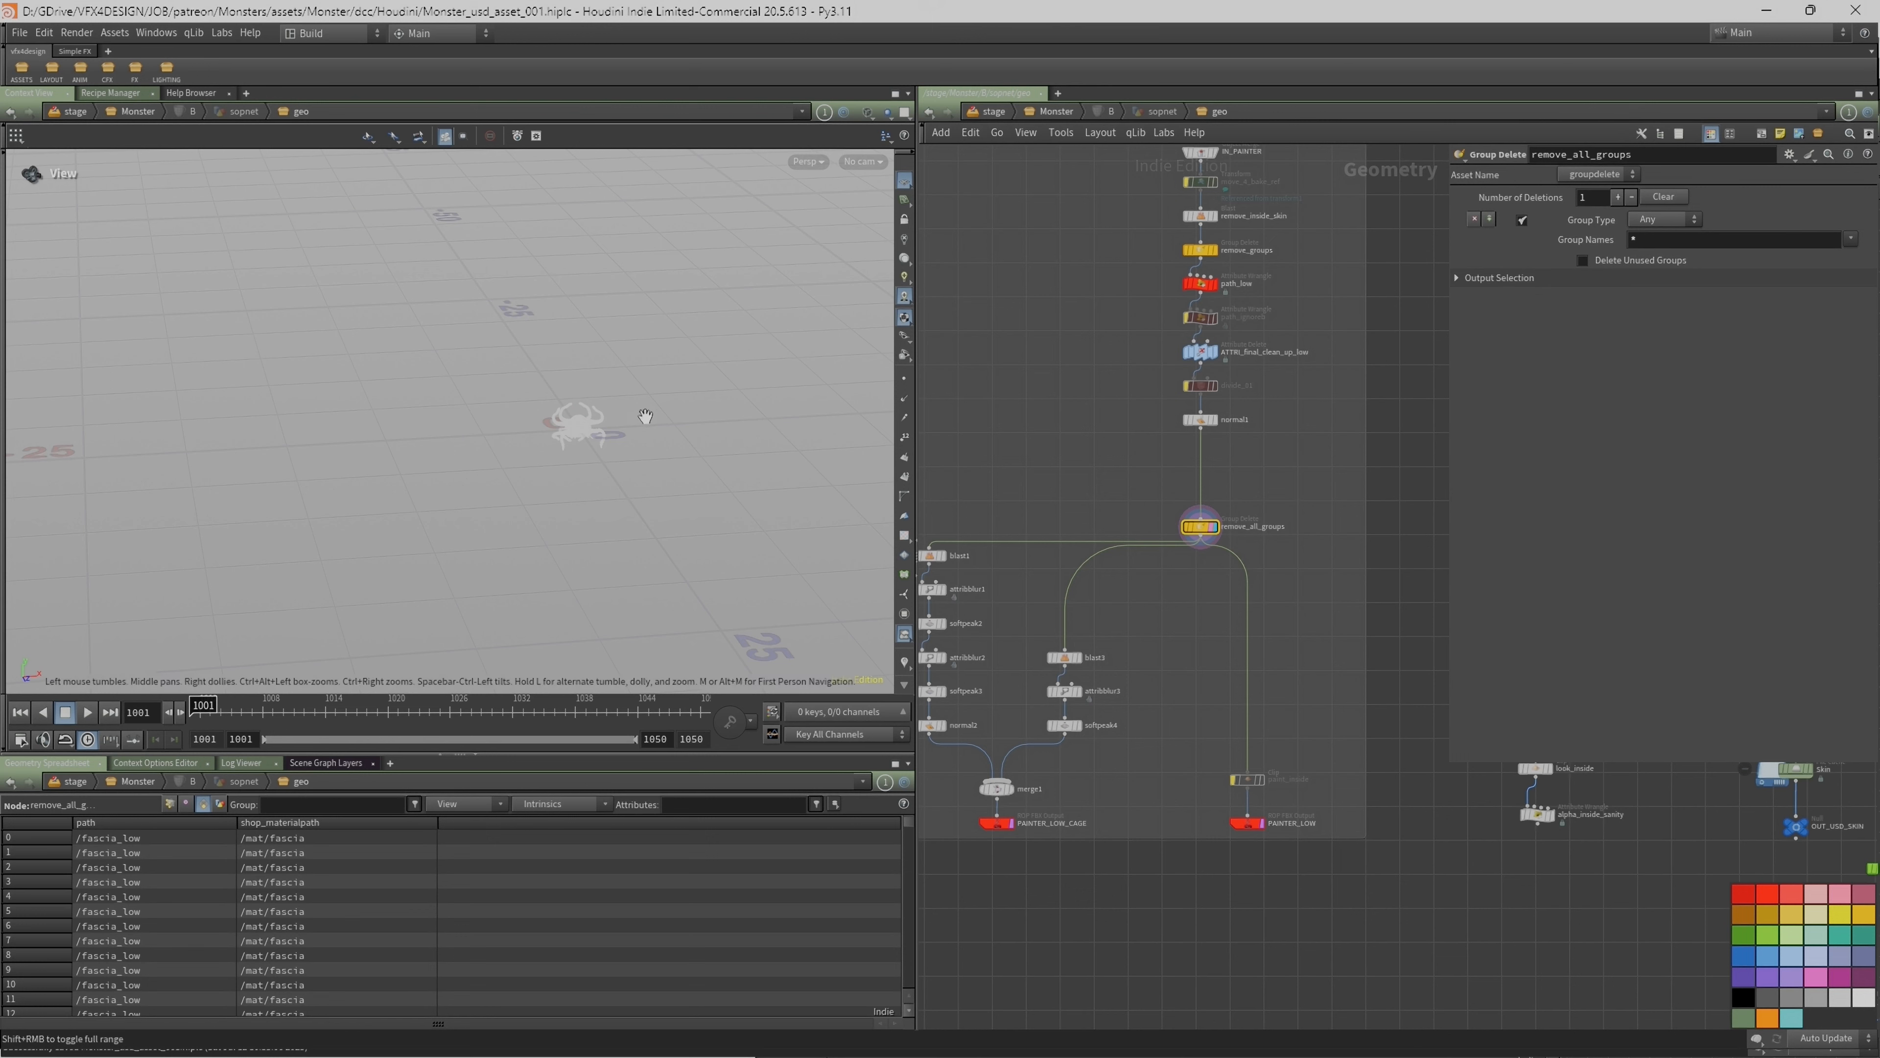
pyautogui.press('g')
pyautogui.moveTo(607, 432); pyautogui.dragTo(684, 370, button='right')
pyautogui.moveTo(685, 370); pyautogui.dragTo(453, 411)
pyautogui.moveTo(453, 410); pyautogui.dragTo(539, 365, button='right')
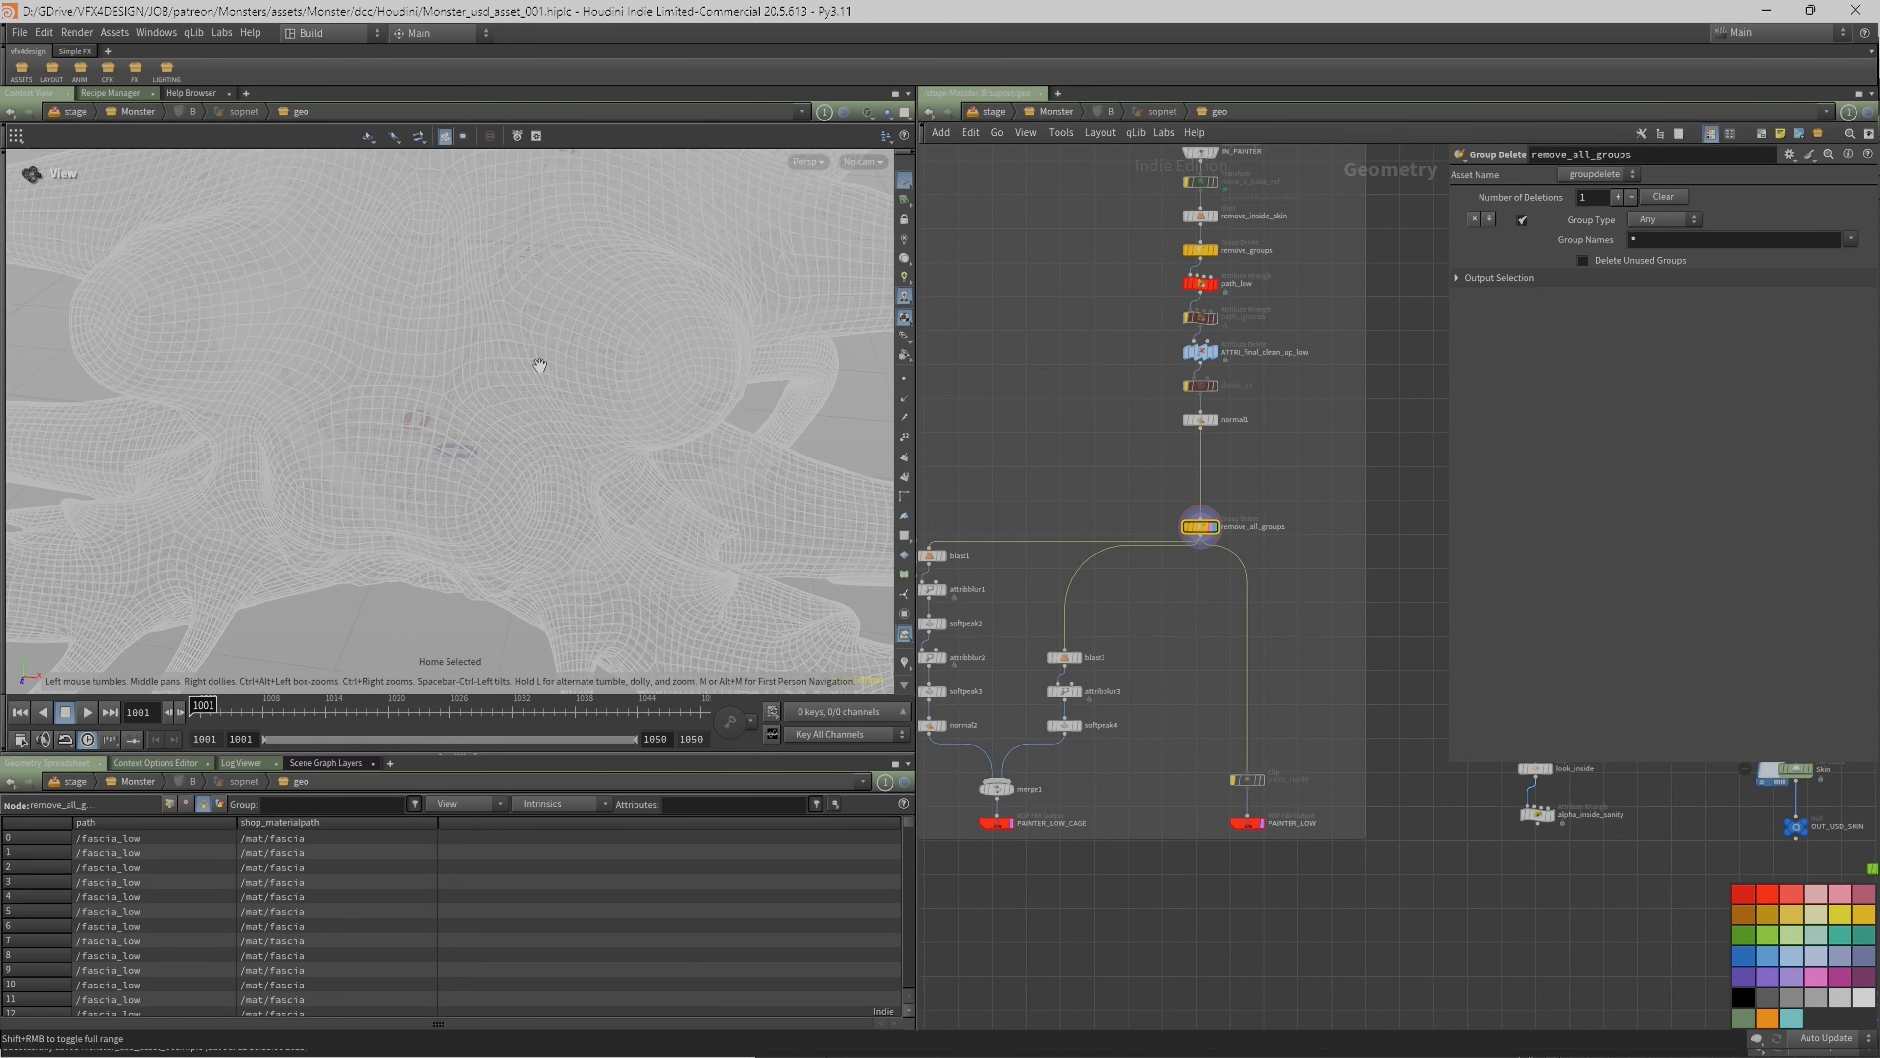
pyautogui.press('w')
pyautogui.moveTo(298, 370); pyautogui.dragTo(630, 326, button='right')
# Step: Enable the bypassed move_4_bake_ref transform below IN_PAINTER and view the offset low-res parts in the viewport
pyautogui.moveTo(1109, 316); pyautogui.dragTo(1113, 478, button='middle')
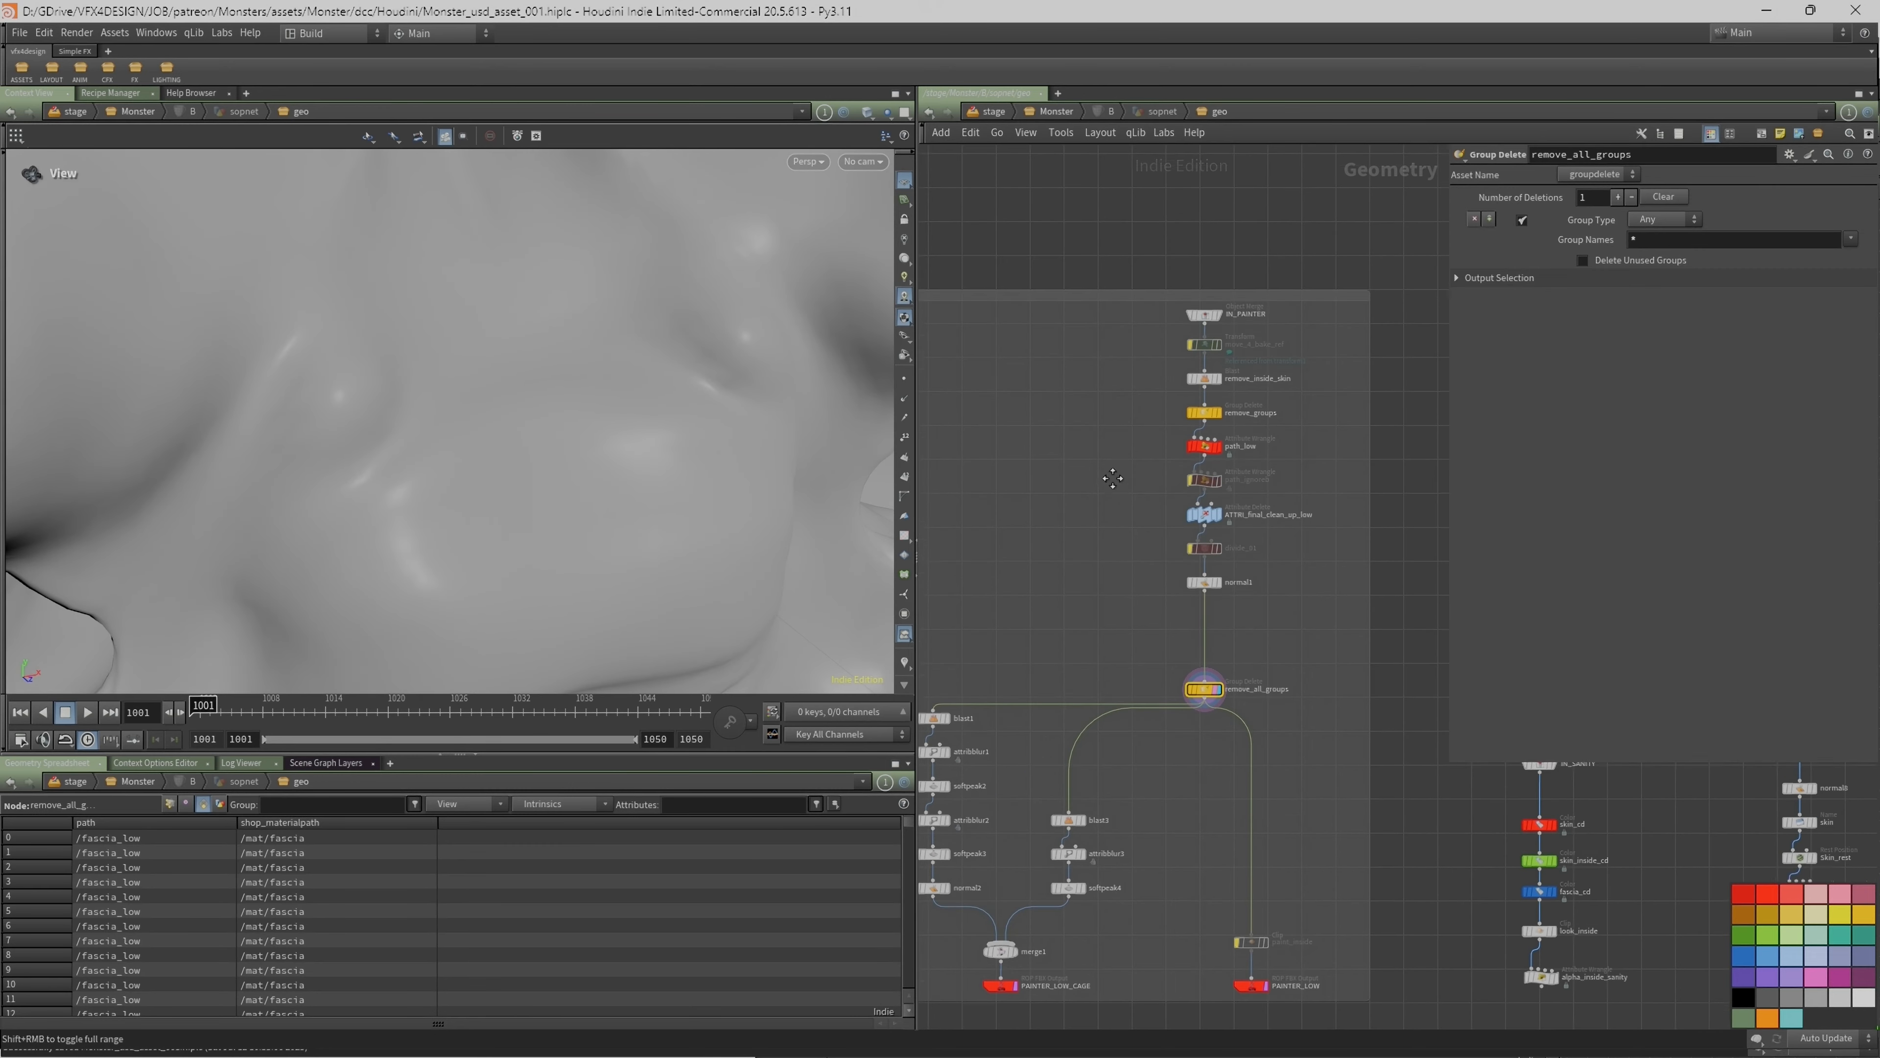
pyautogui.scroll(2, 1217, 350)
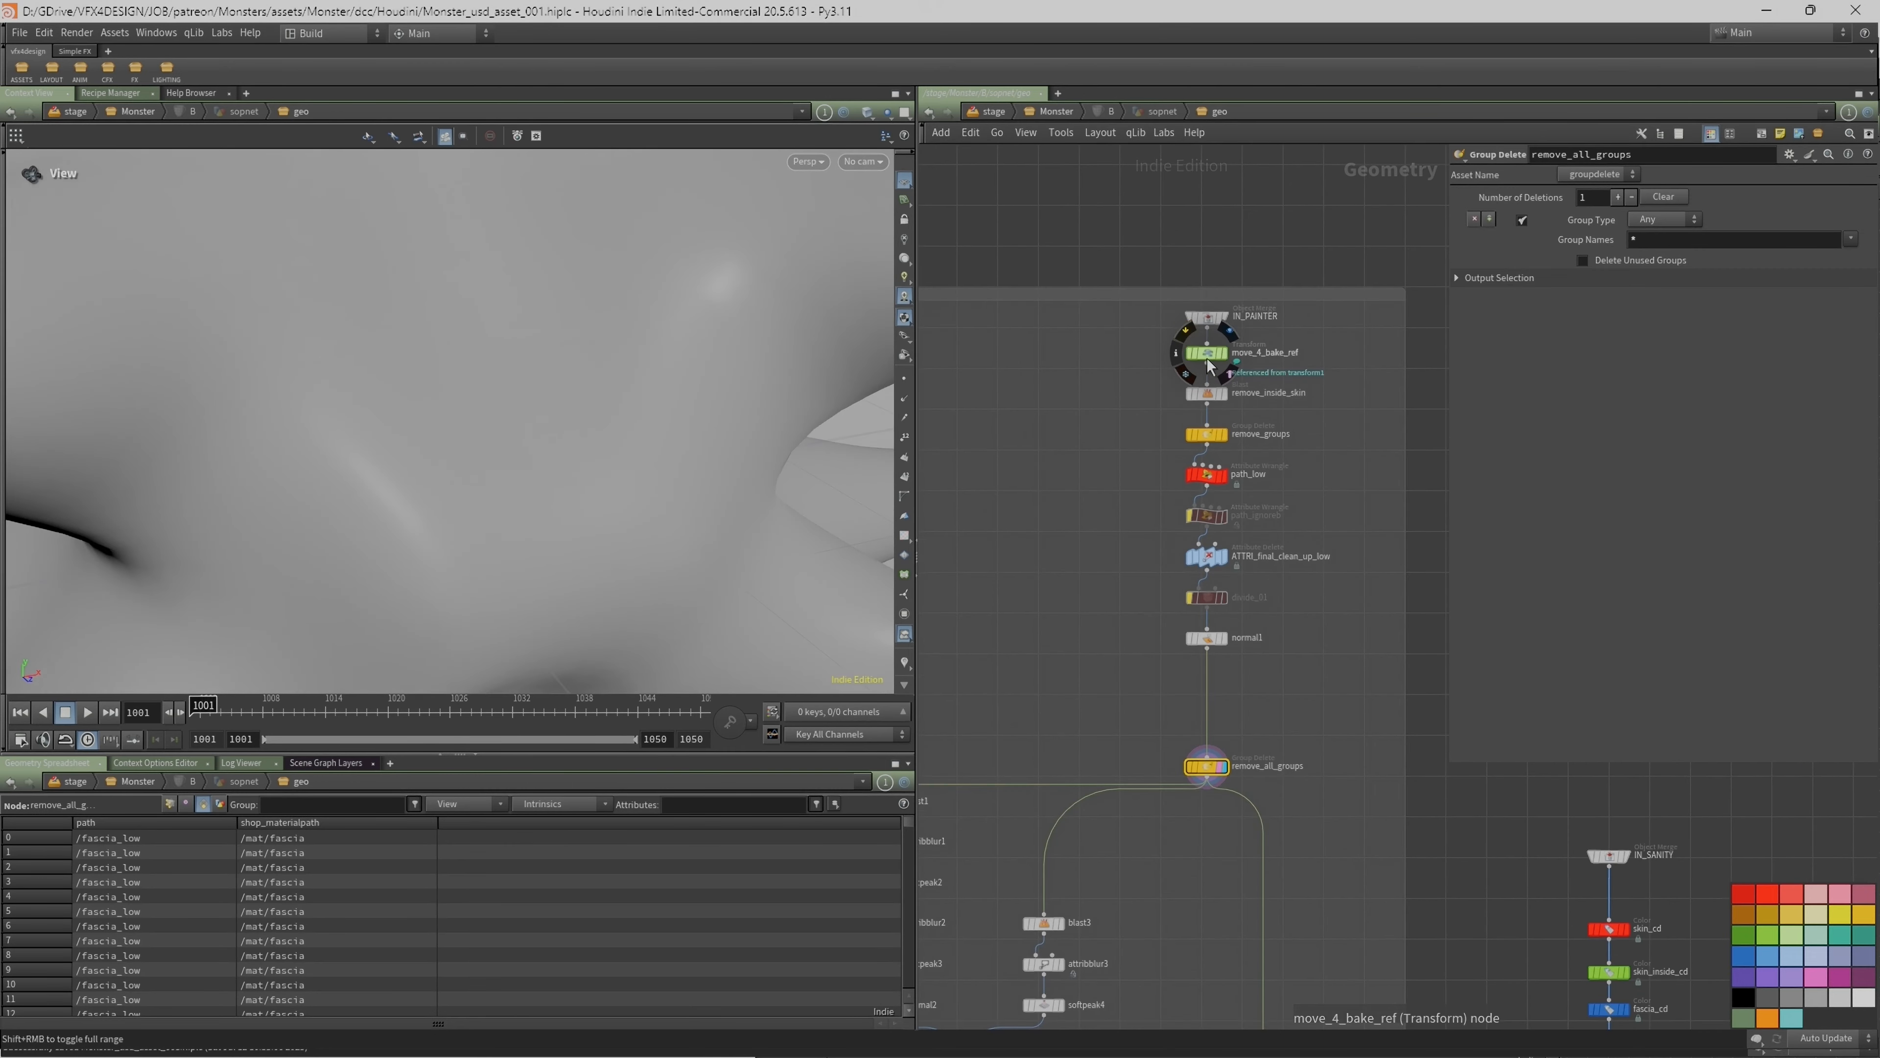
pyautogui.moveTo(231, 458); pyautogui.dragTo(572, 402, button='right')
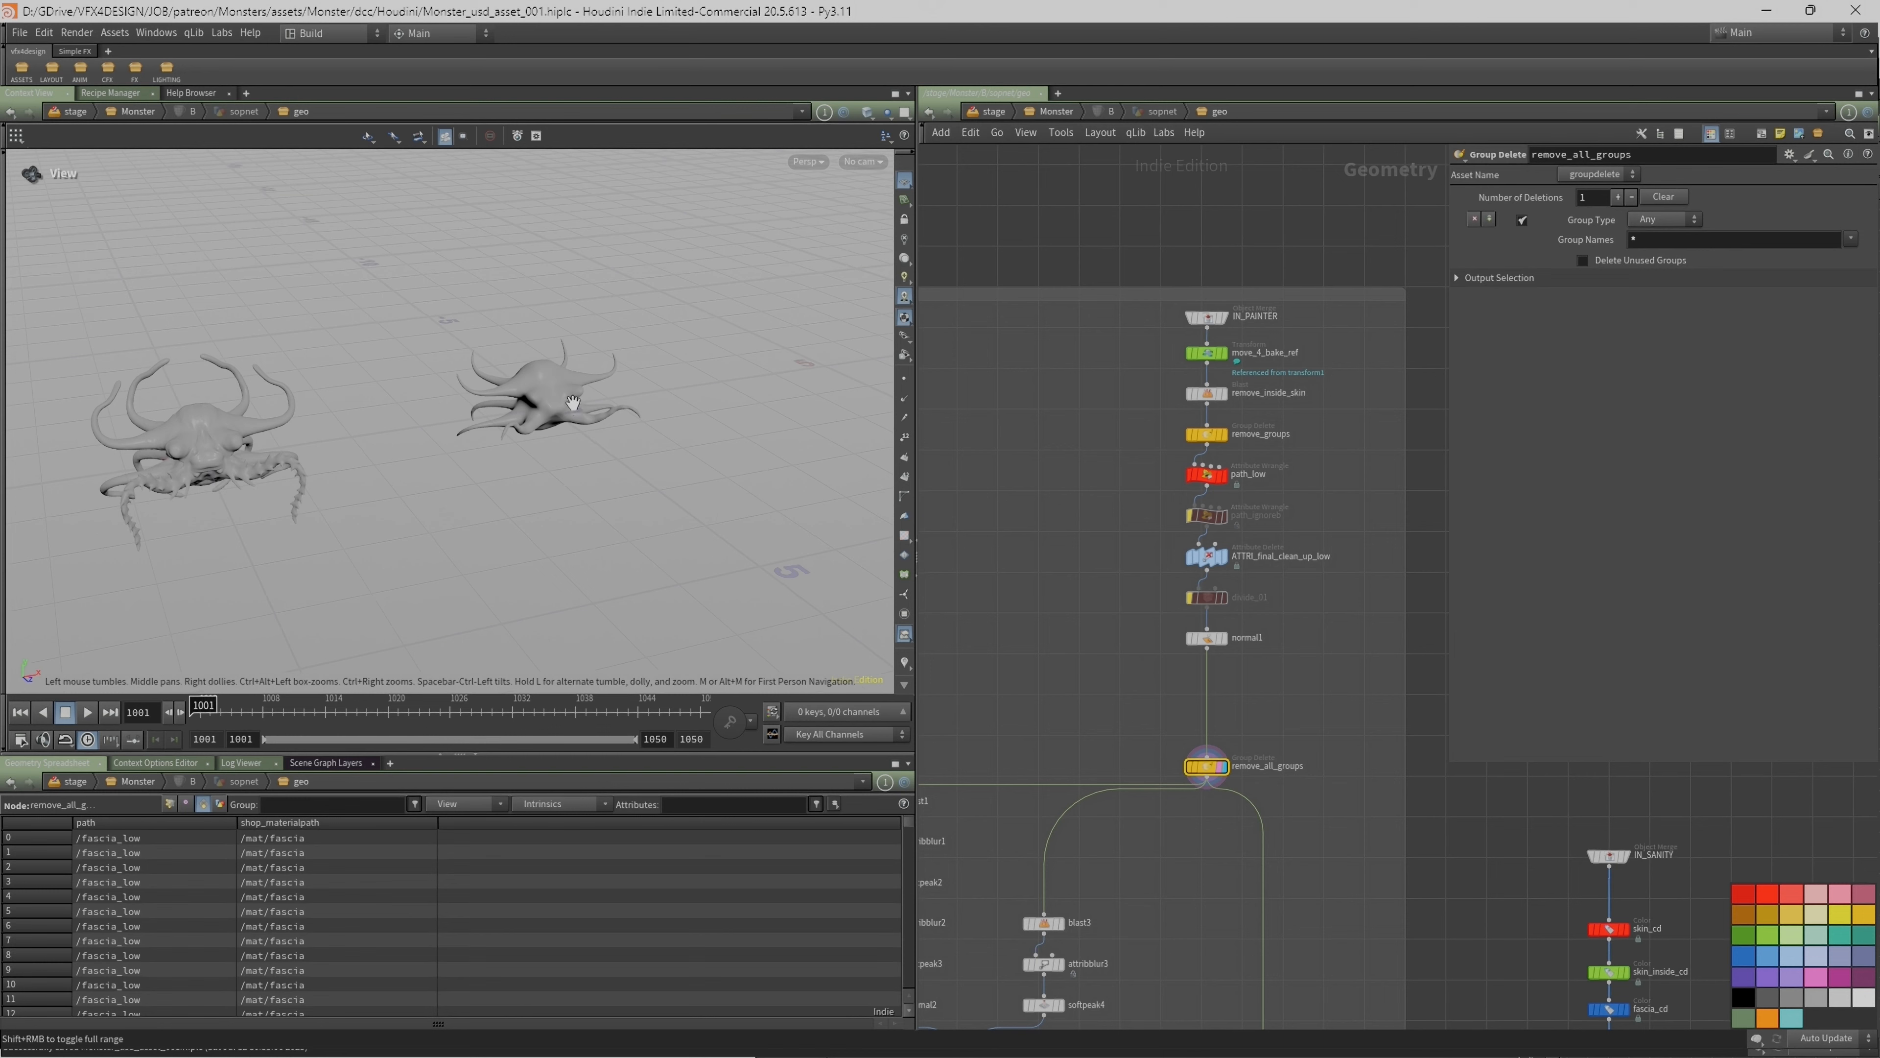
pyautogui.press('w')
pyautogui.moveTo(288, 404); pyautogui.dragTo(575, 428, button='right')
pyautogui.moveTo(688, 404); pyautogui.dragTo(579, 433, button='right')
pyautogui.moveTo(670, 444); pyautogui.dragTo(625, 433, button='middle')
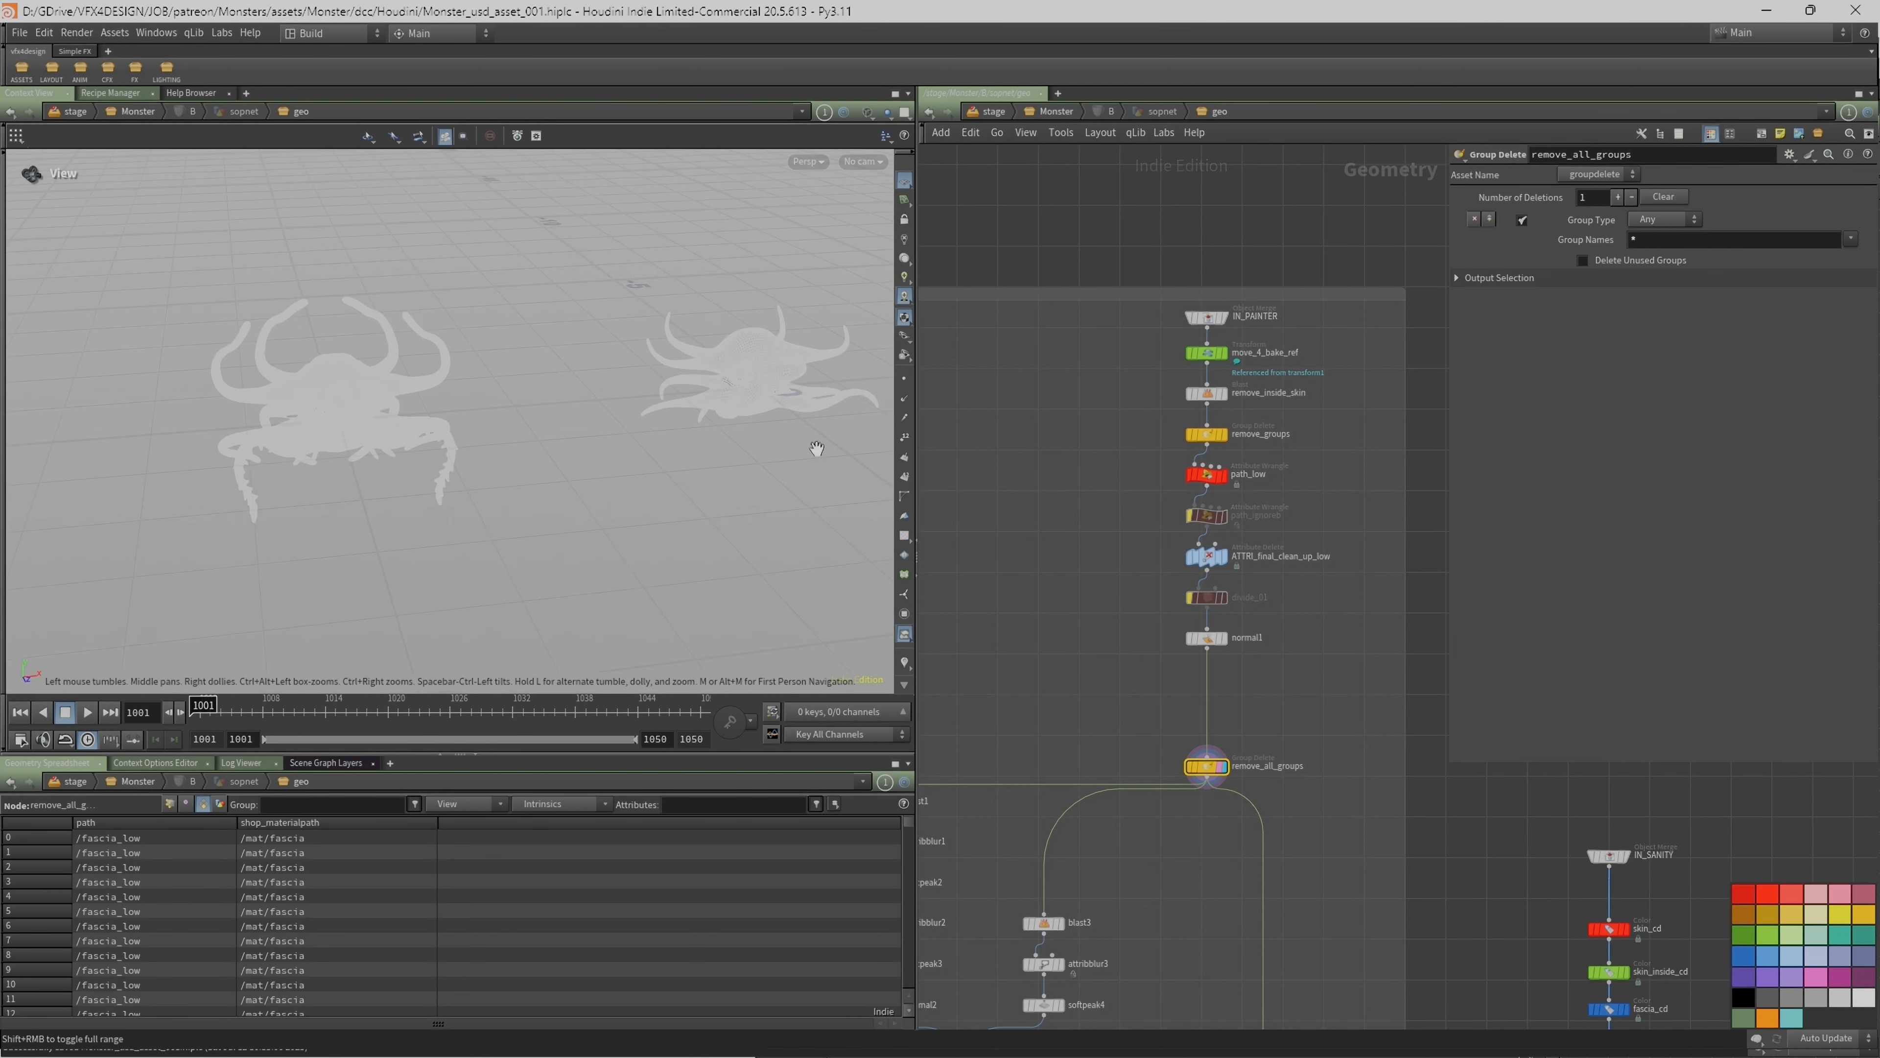
# Step: Show the PAINTER_LOW export parameters and display the paint_inside node directly above it
pyautogui.moveTo(1187, 735); pyautogui.dragTo(1141, 428, button='middle')
pyautogui.click(1189, 651)
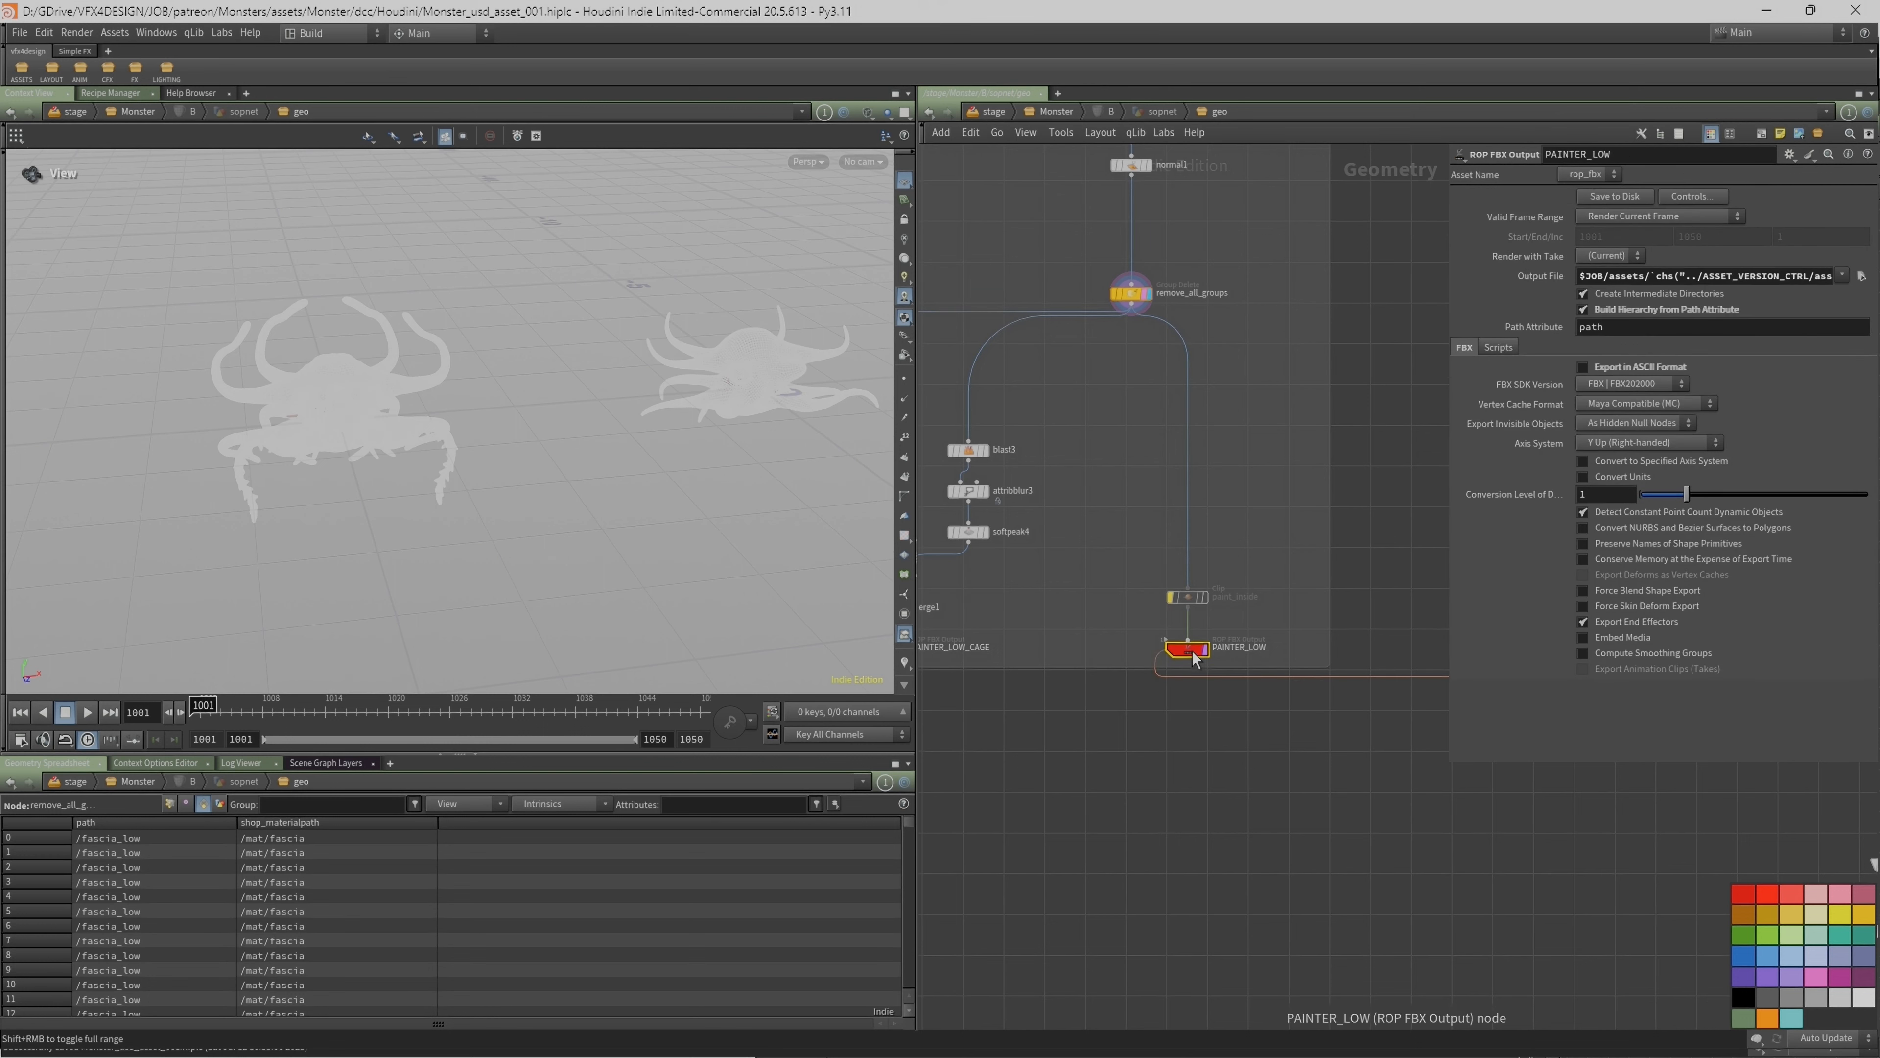
pyautogui.scroll(-3, 1145, 728)
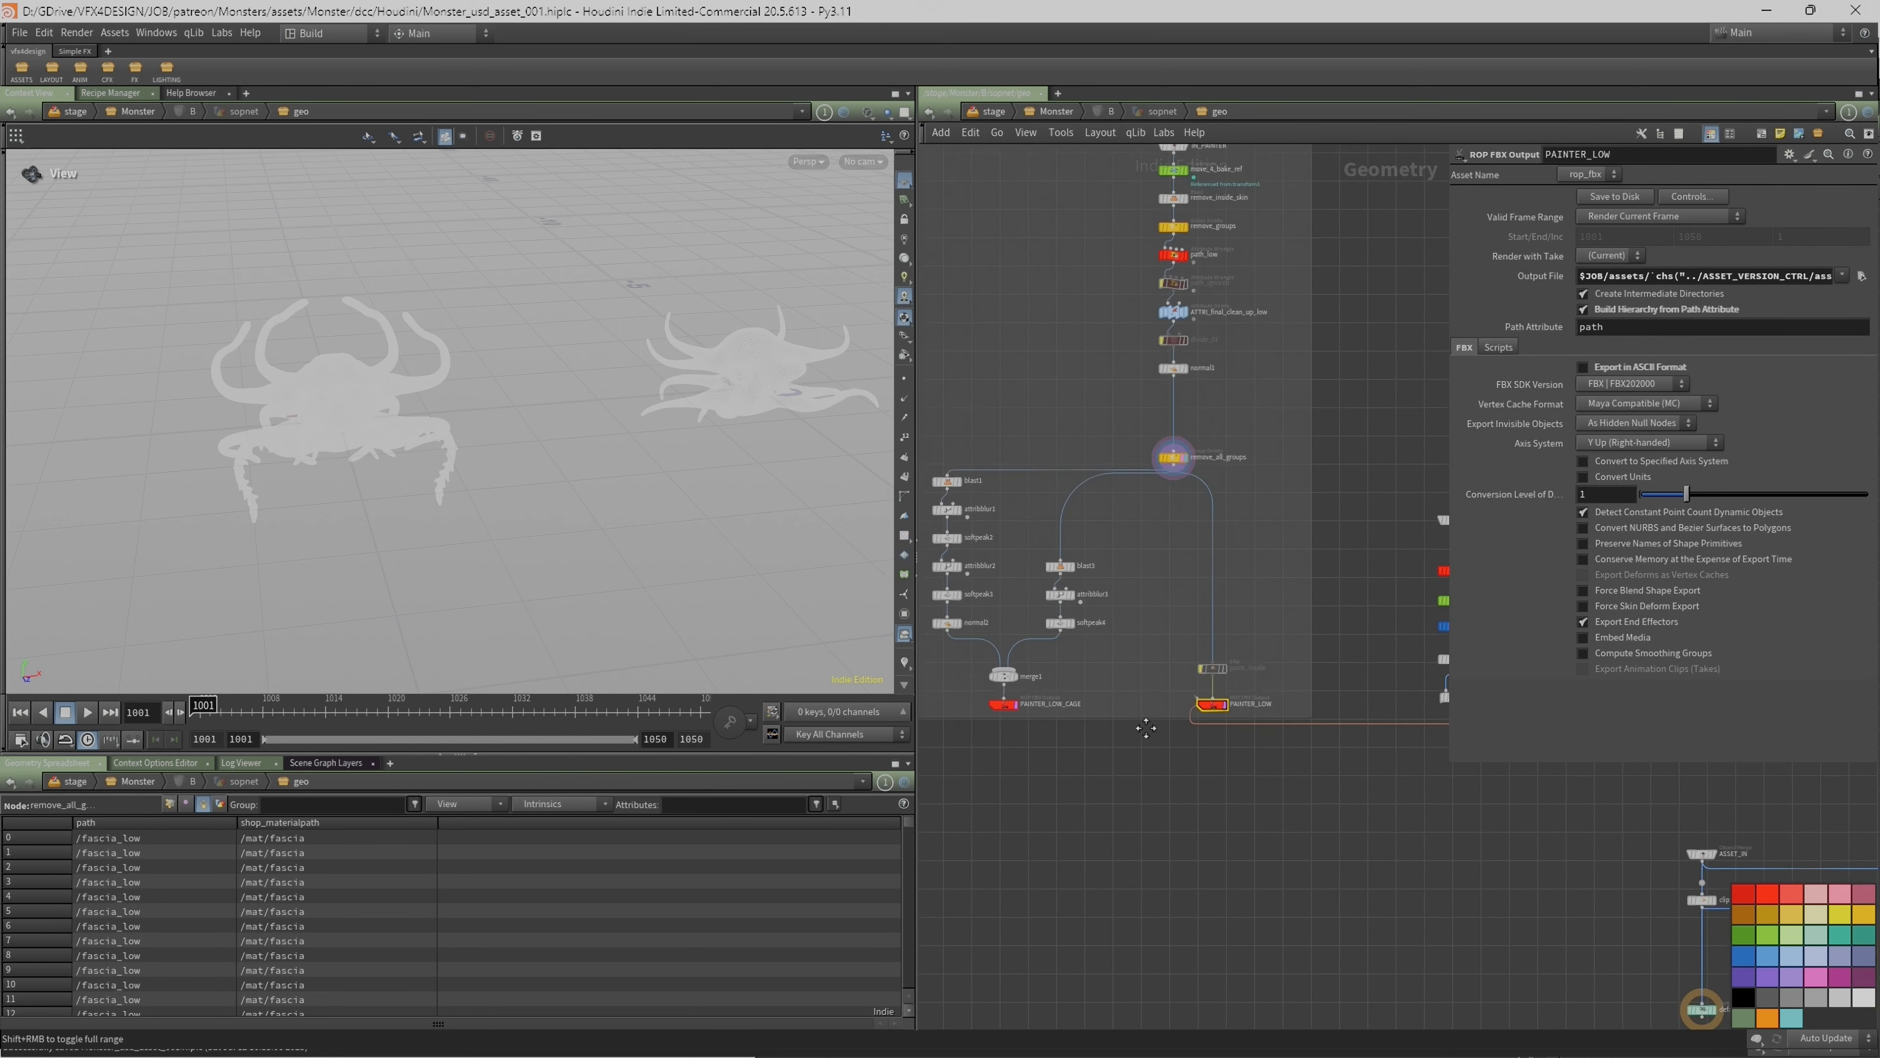
pyautogui.moveTo(1145, 728); pyautogui.dragTo(1225, 747, button='middle')
pyautogui.scroll(1, 1225, 747)
pyautogui.click(1316, 674)
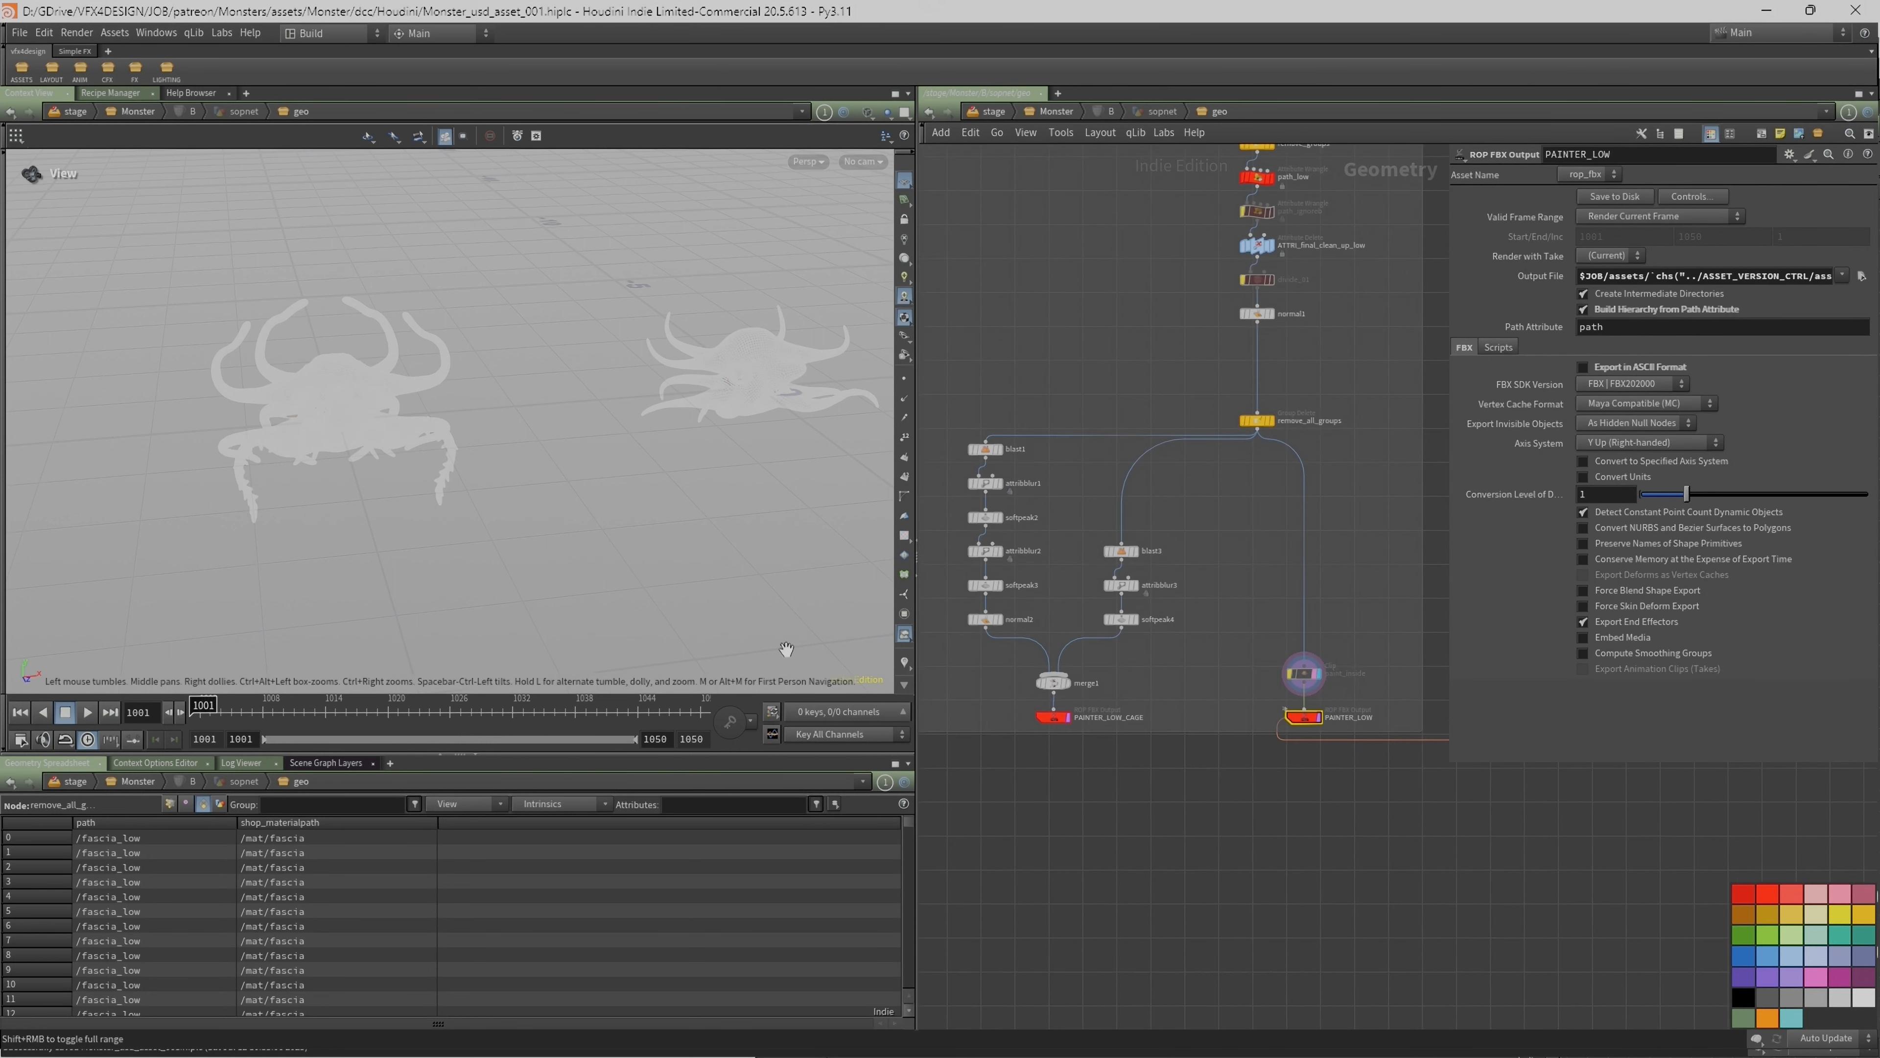
# Step: View the offset low-res parts in shaded mode and display ATTRI_clean_up_high to compare their positions with the high-res parts
pyautogui.moveTo(497, 456); pyautogui.dragTo(294, 432)
pyautogui.press('w')
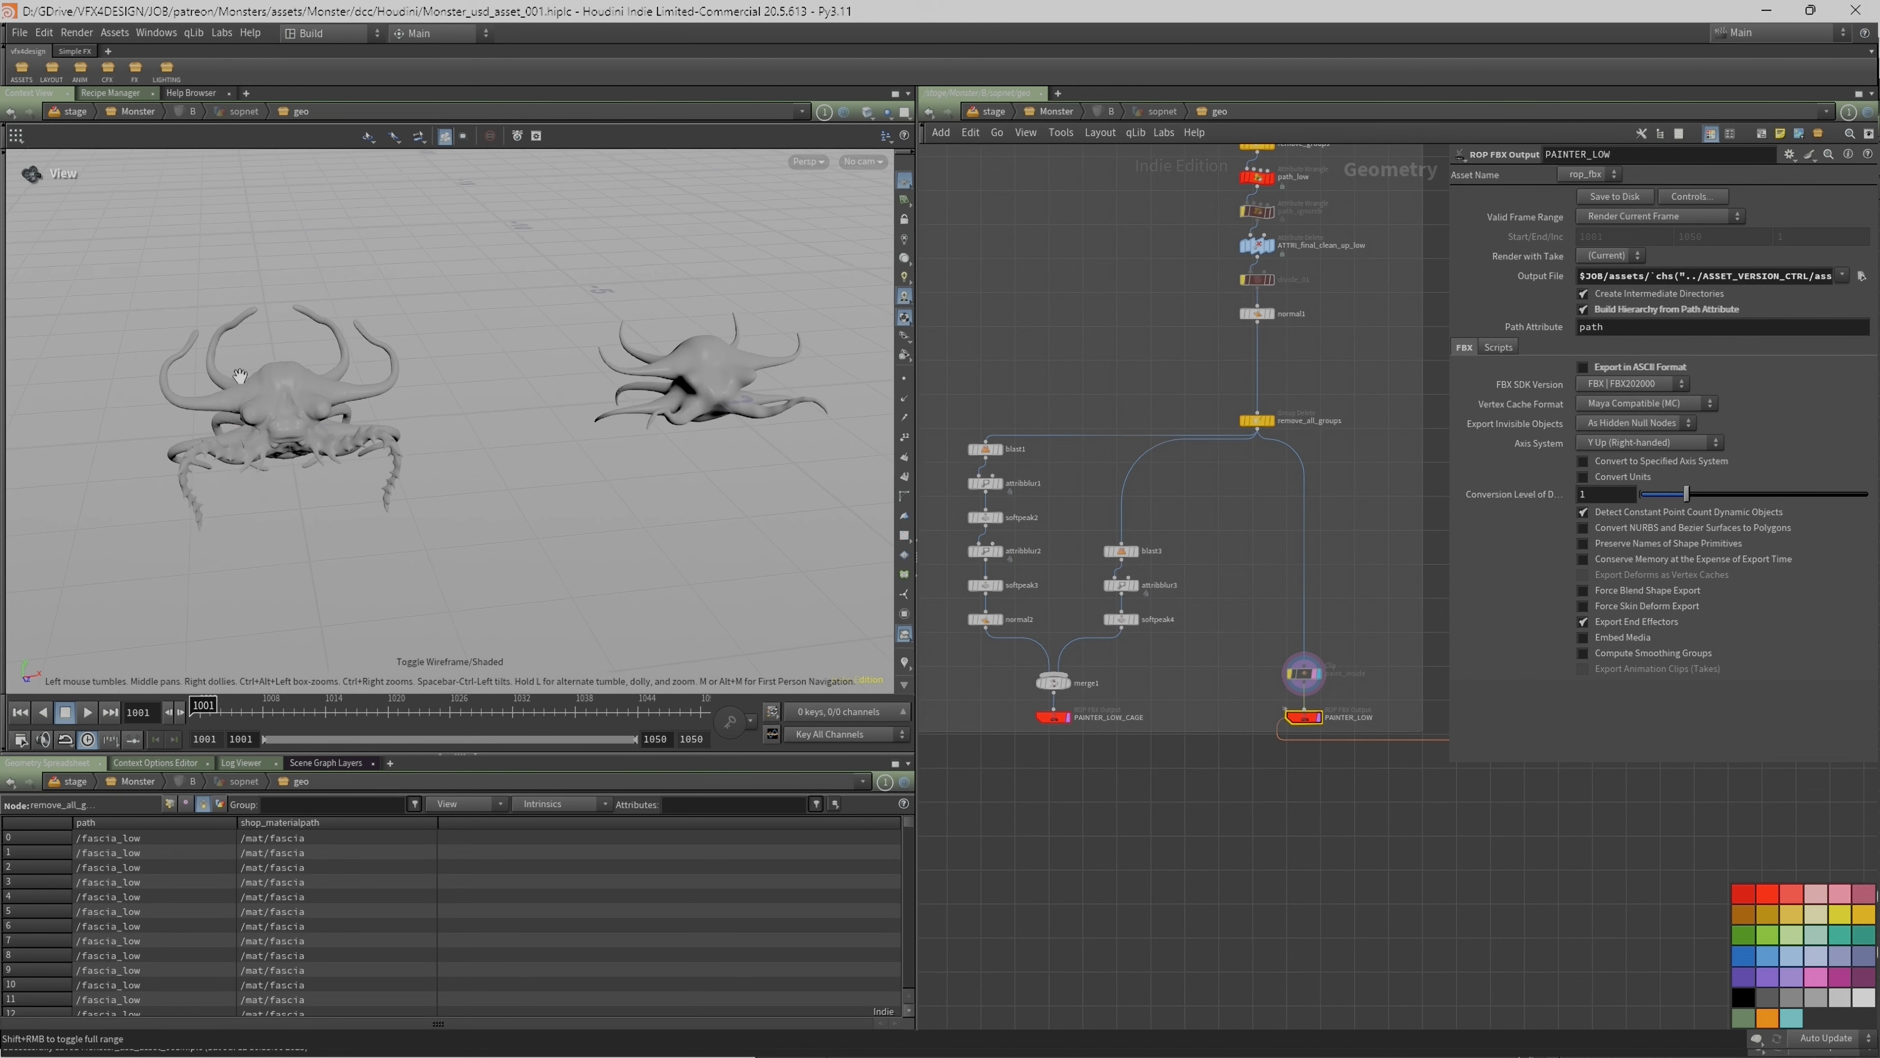
pyautogui.moveTo(494, 417); pyautogui.dragTo(471, 420)
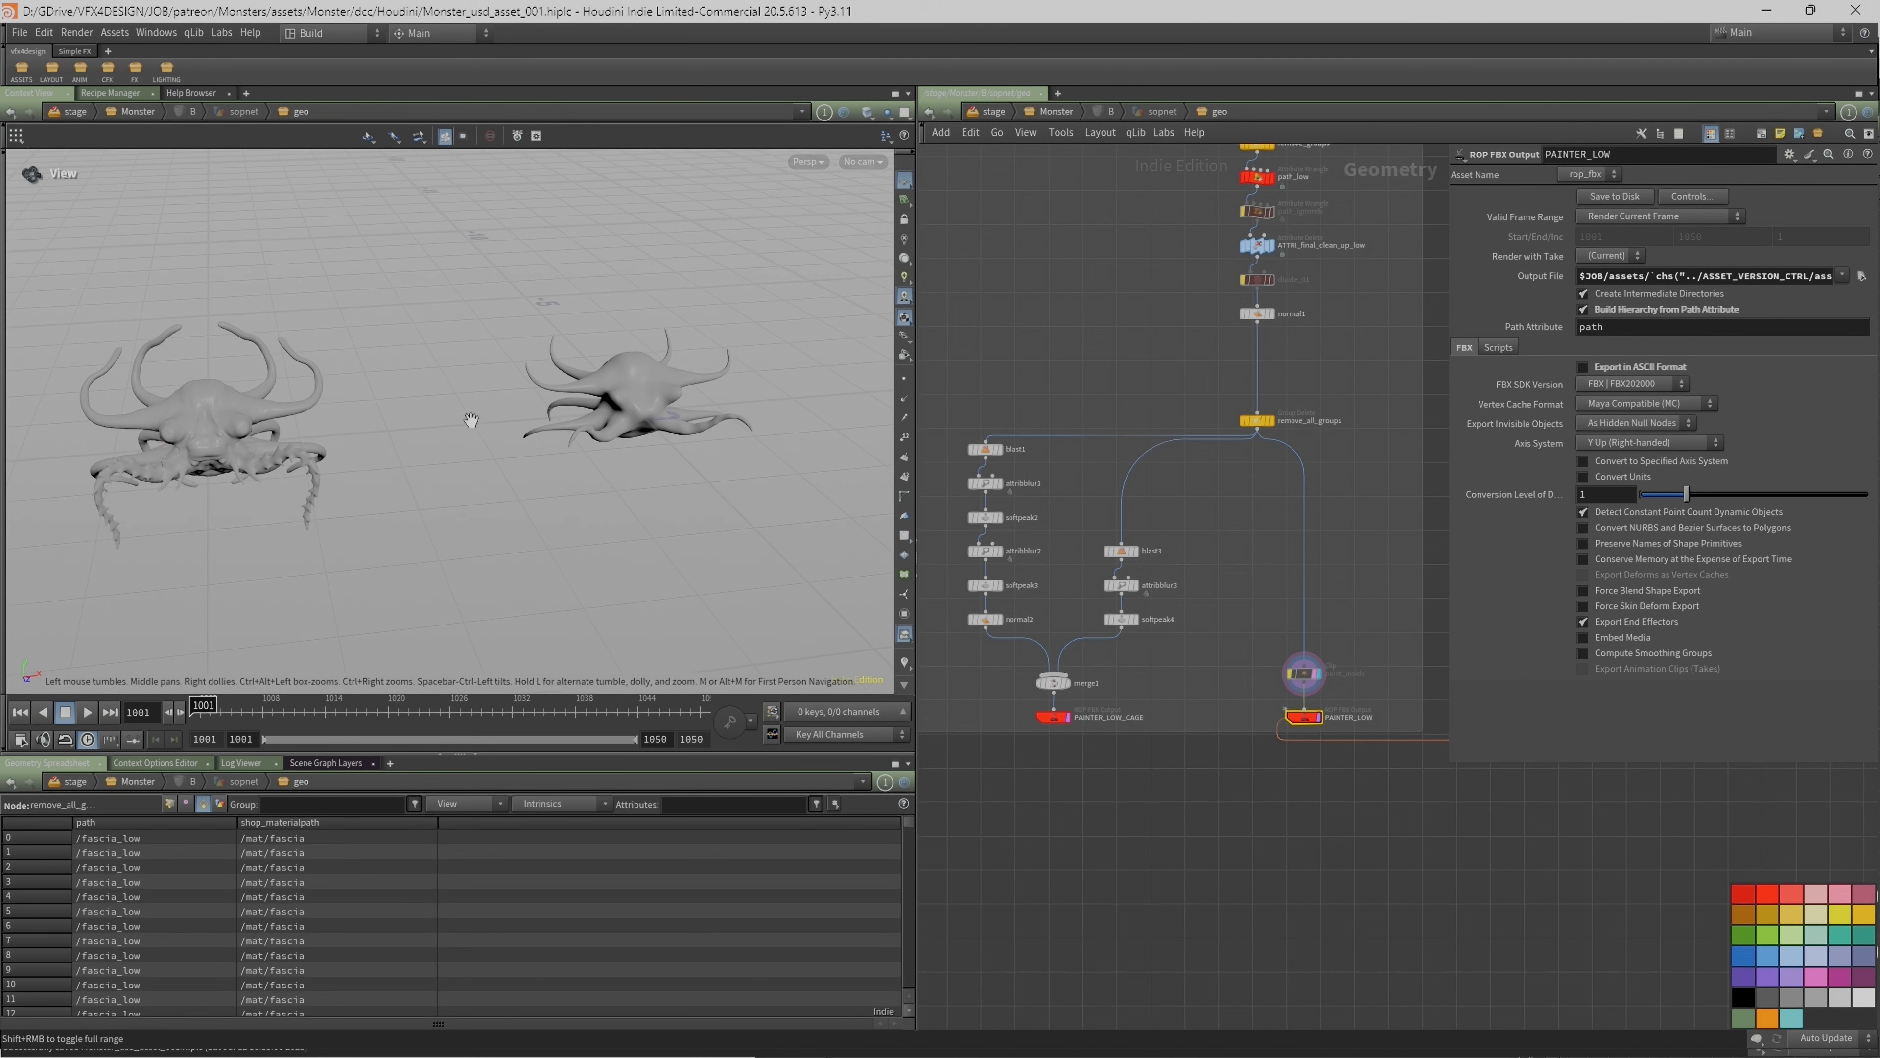
pyautogui.press('w')
pyautogui.press('w')
pyautogui.moveTo(1008, 686); pyautogui.dragTo(1238, 671, button='middle')
pyautogui.click(1055, 384)
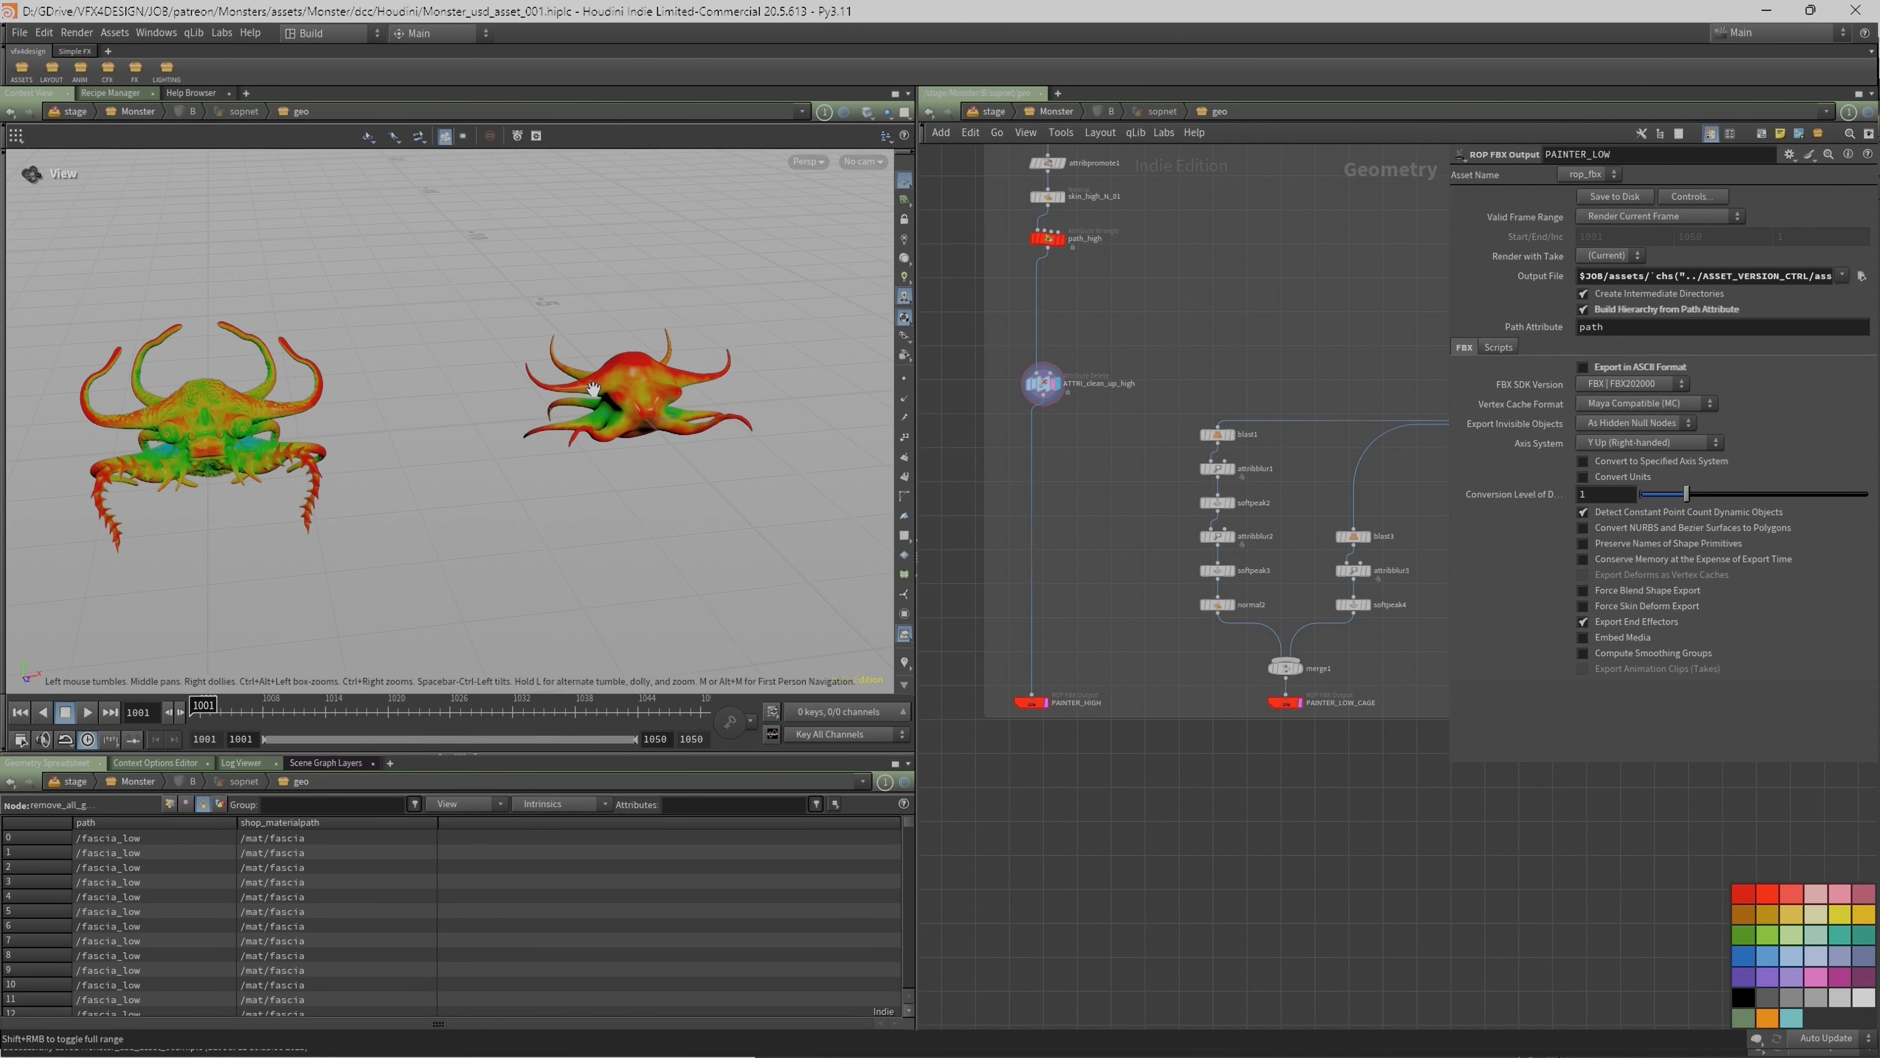
pyautogui.scroll(-4, 1110, 741)
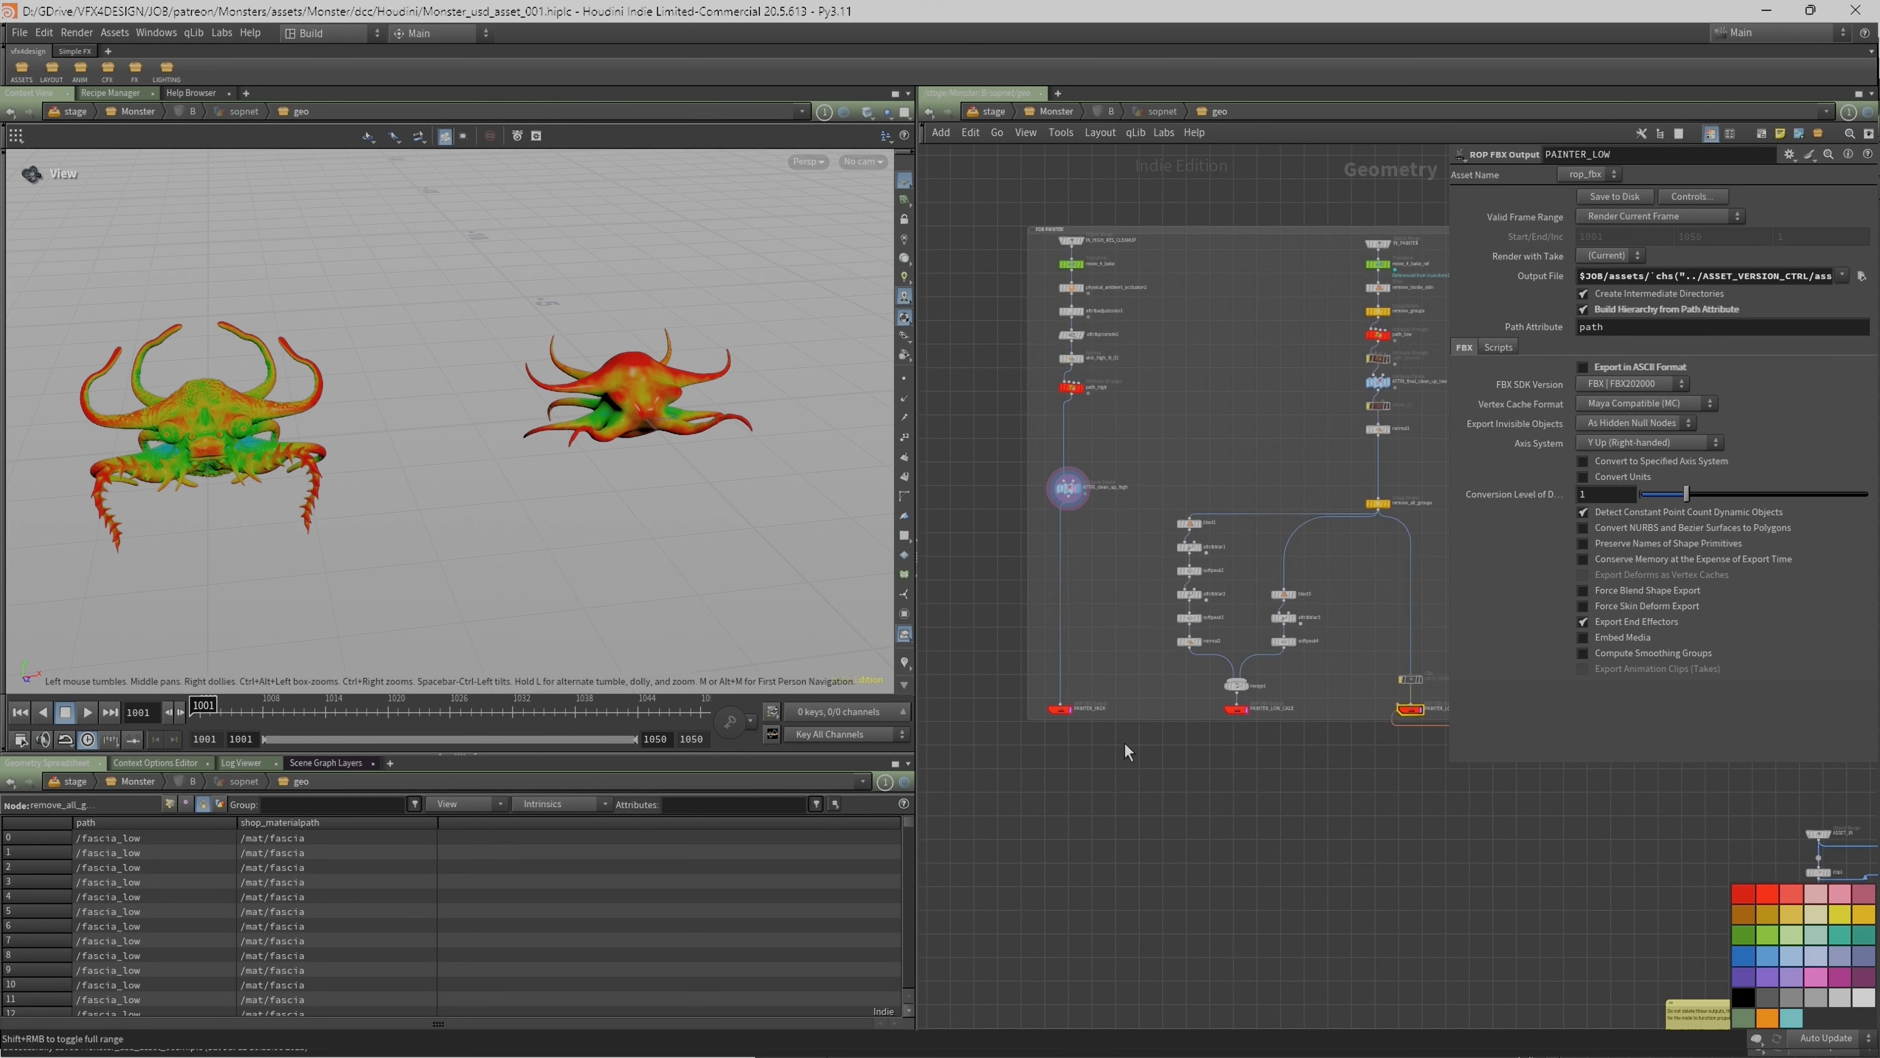
# Step: Show the PAINTER_LOW parameters and widen the parameter area to read the full Output File expression
pyautogui.click(985, 708)
pyautogui.click(1331, 710)
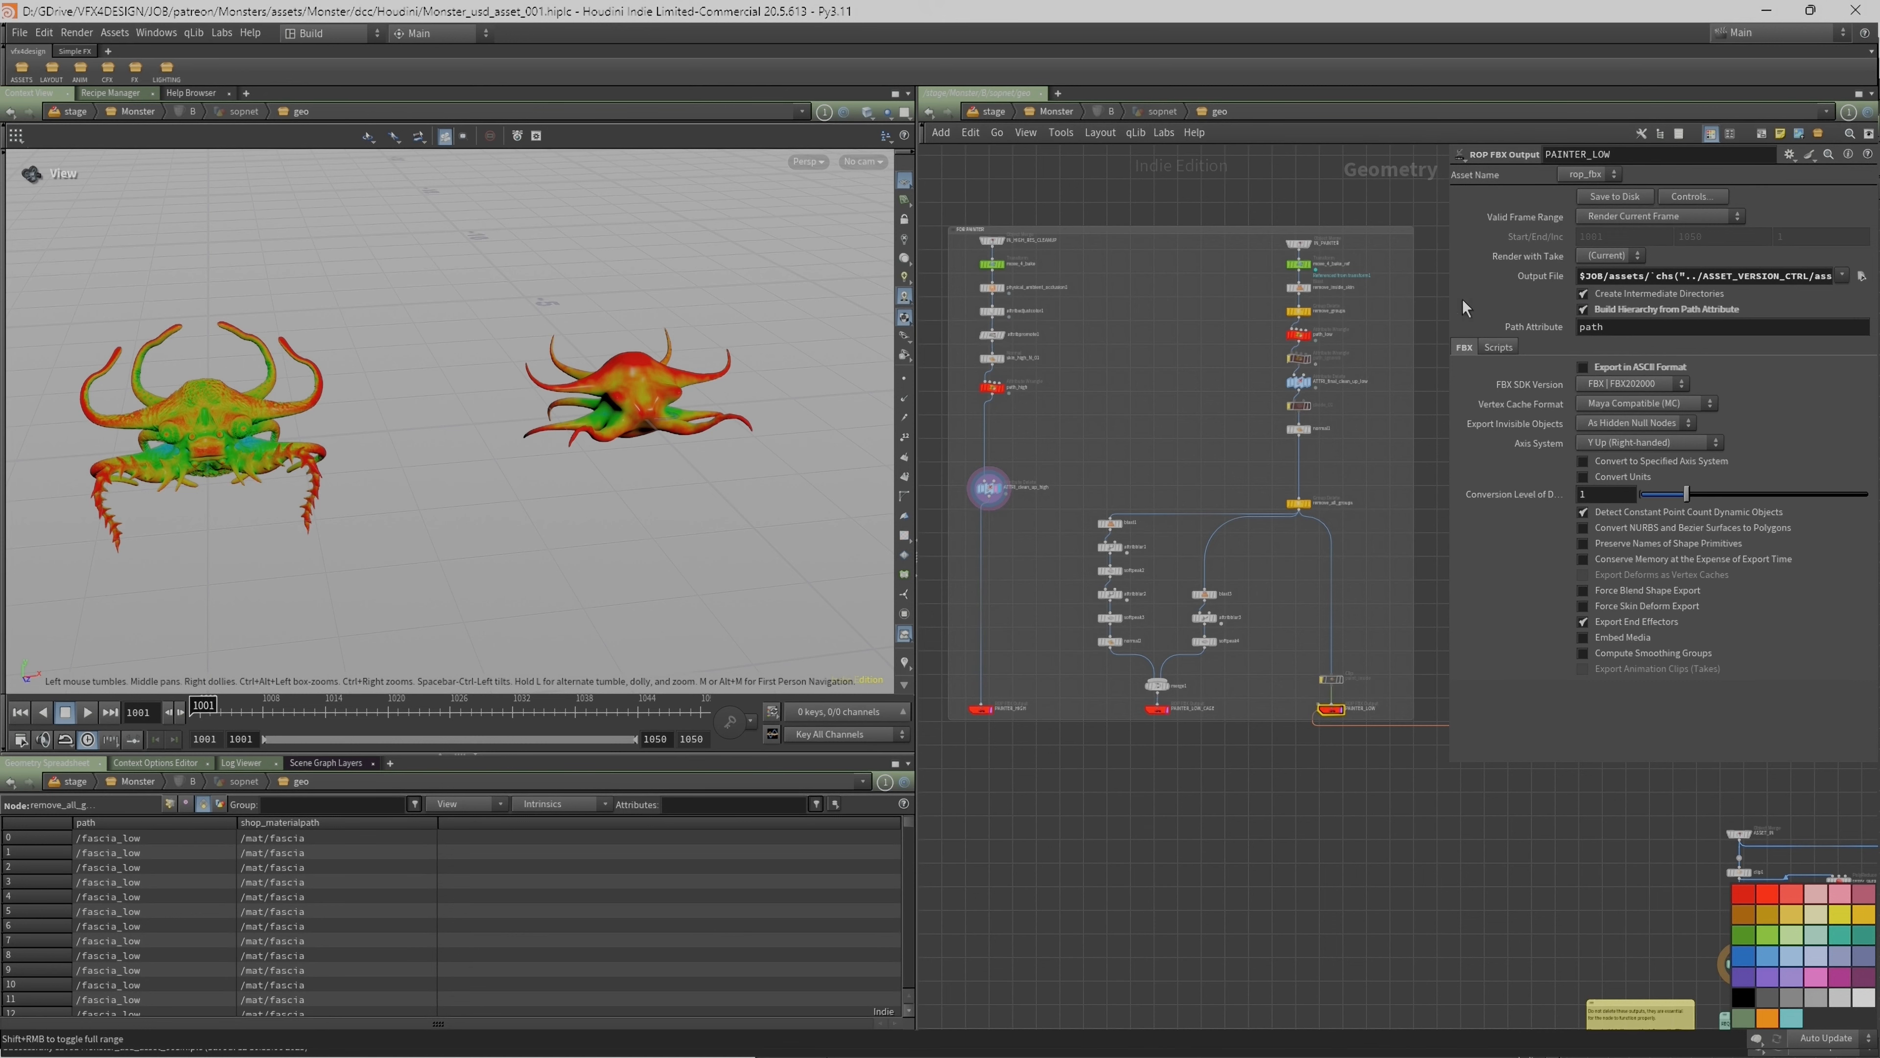
pyautogui.moveTo(1447, 283); pyautogui.dragTo(1018, 328)
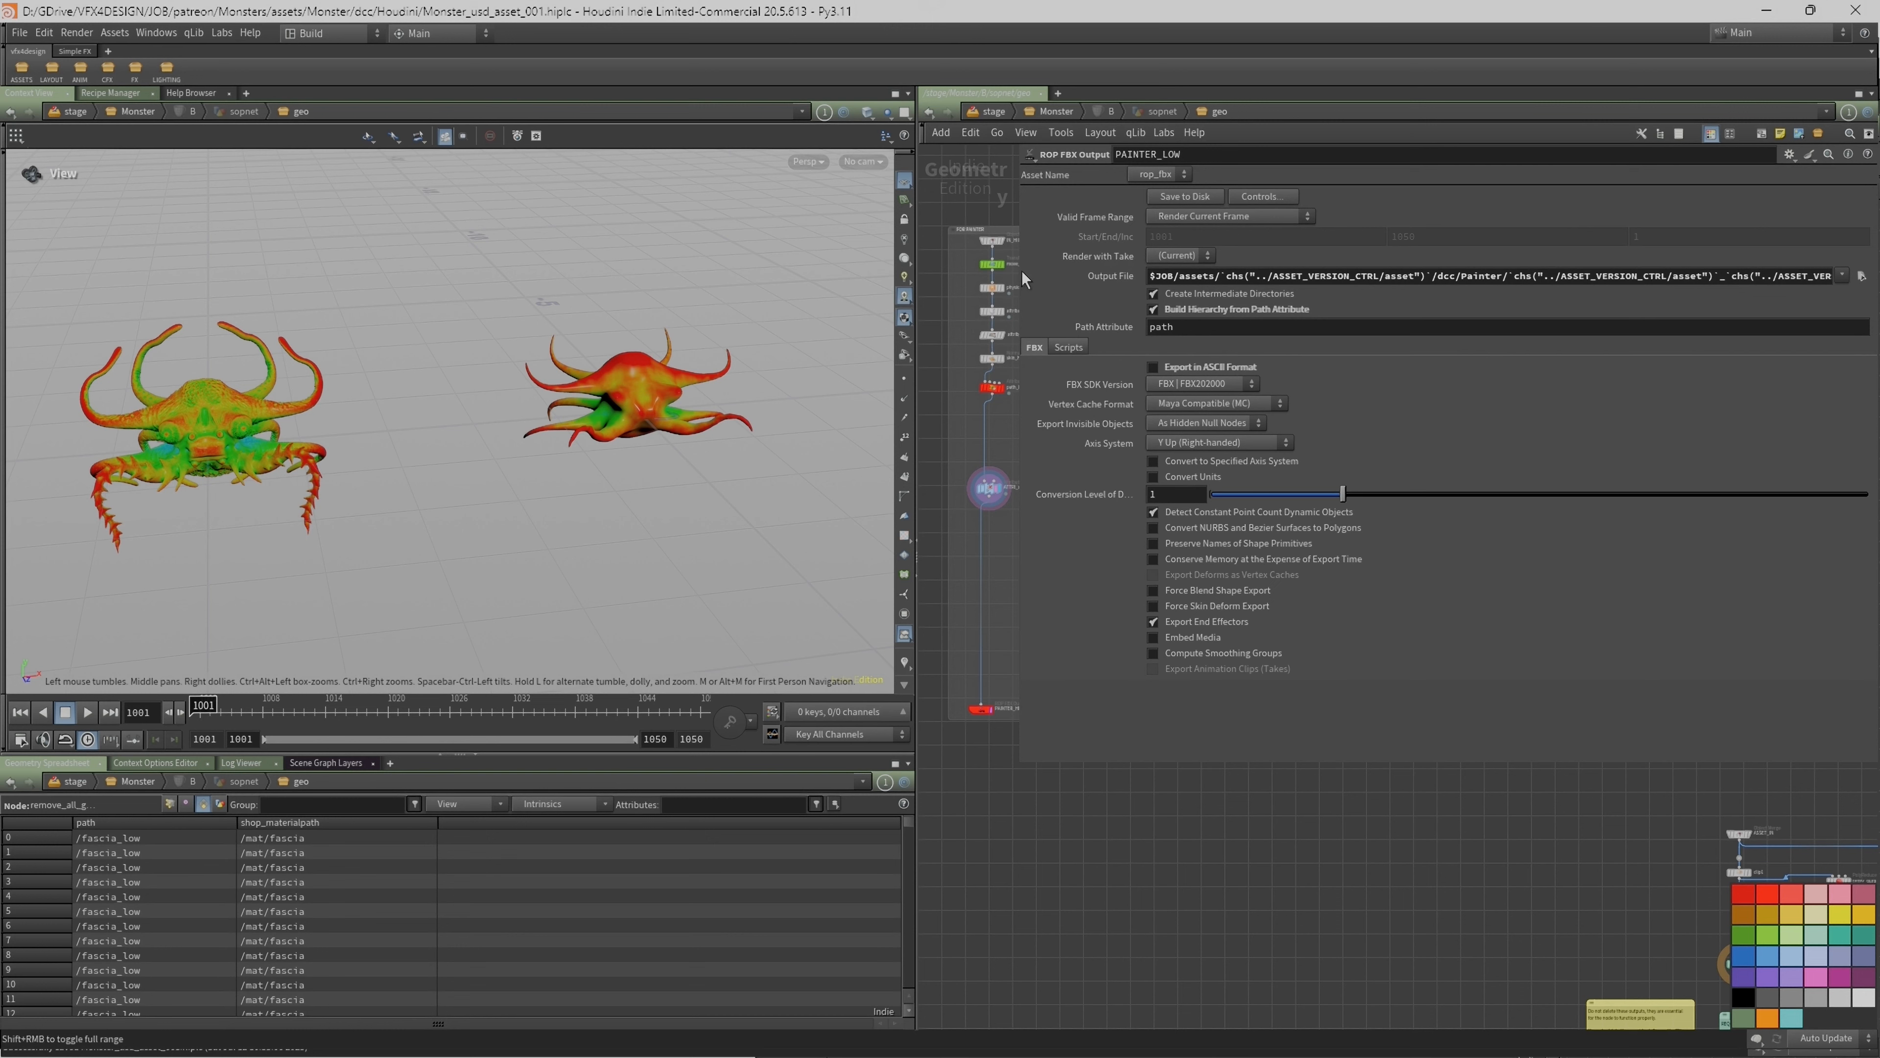
pyautogui.moveTo(1019, 272); pyautogui.dragTo(934, 277)
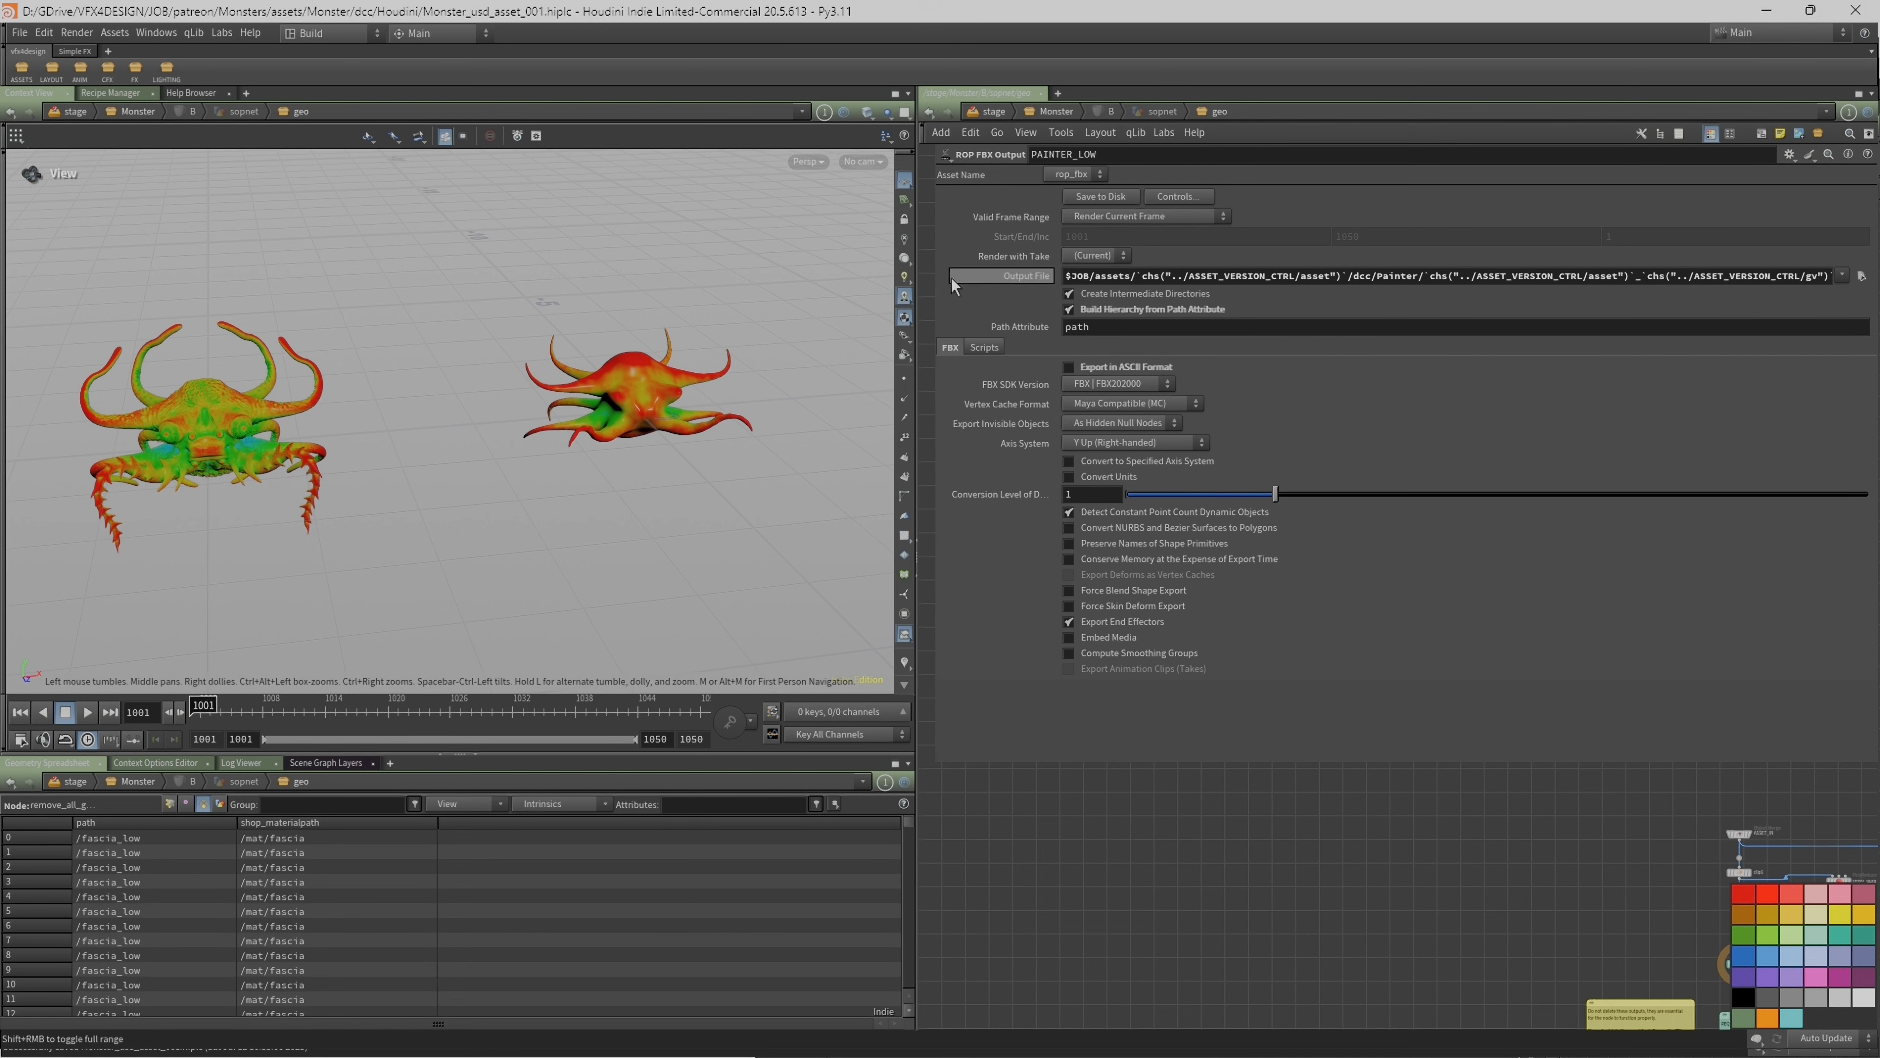
# Step: Show the ASSET_VERSION_CTRL node's parameters and widen the parameter area to read its full path expressions
pyautogui.scroll(-1, 1352, 891)
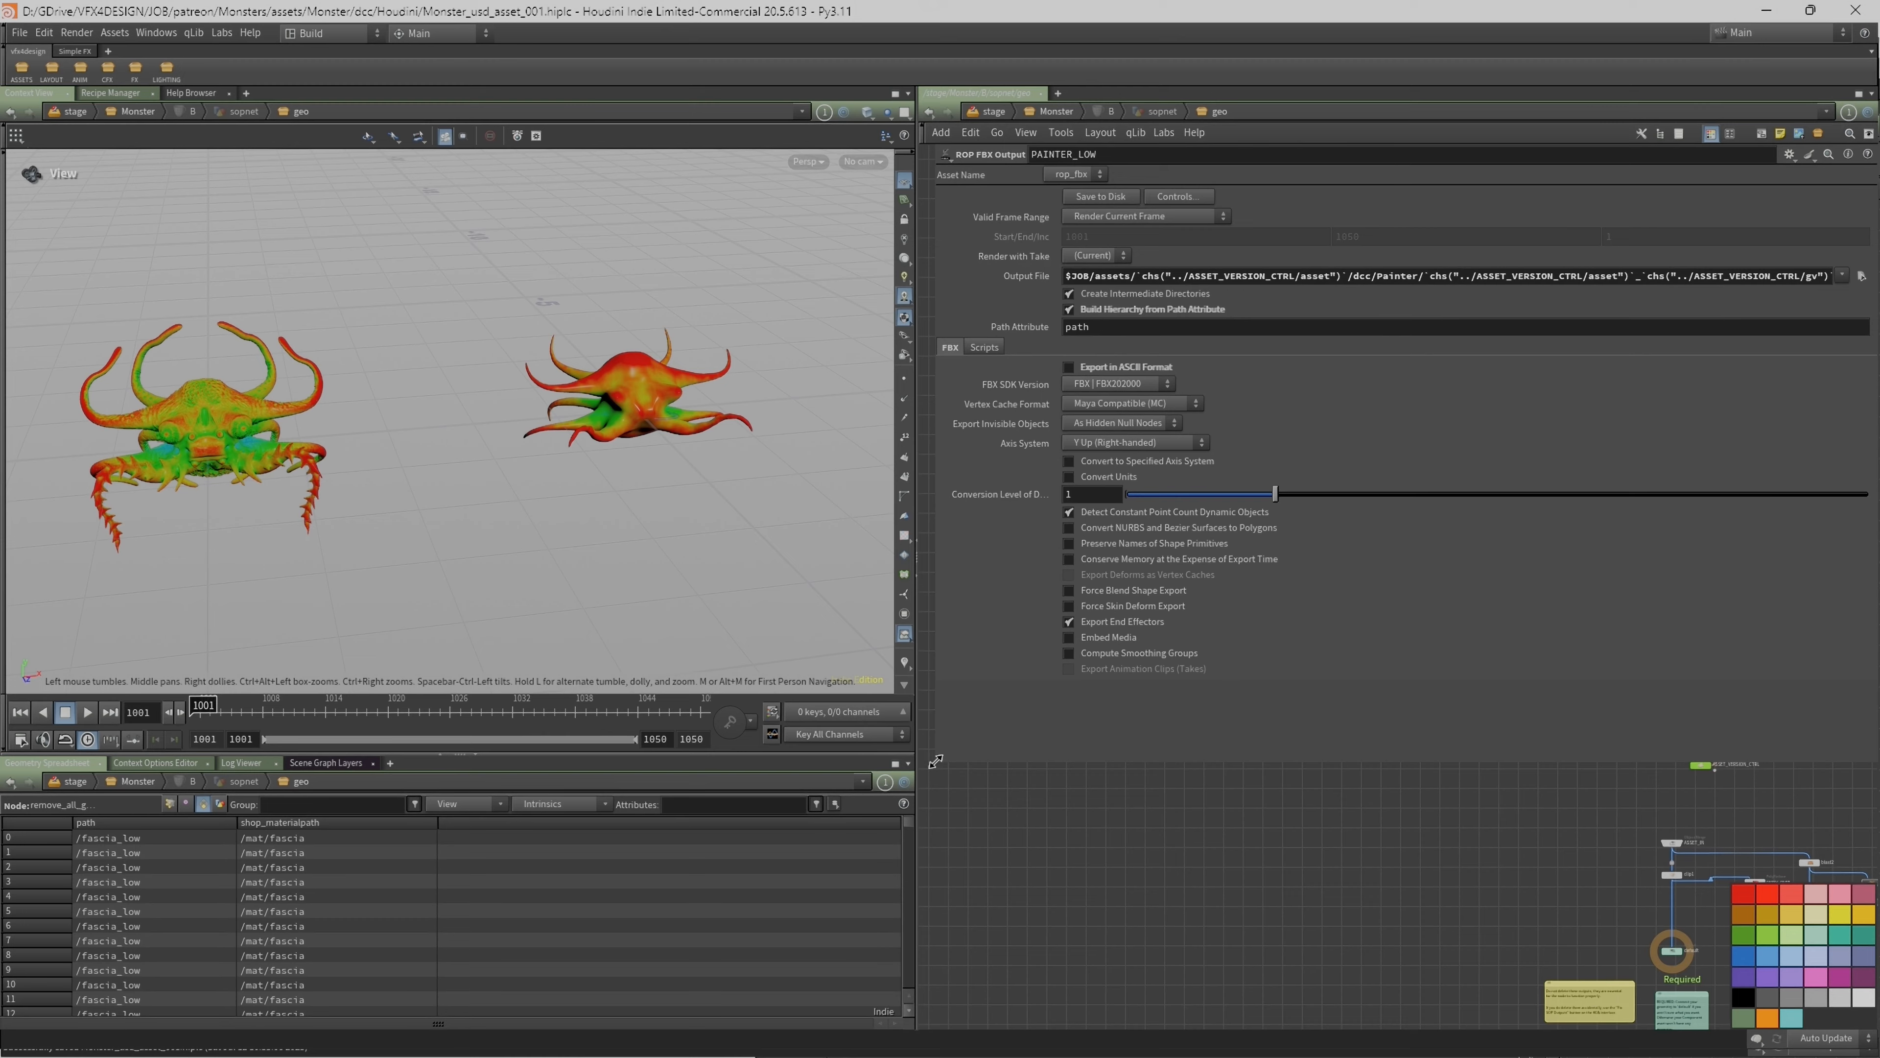
pyautogui.moveTo(932, 759); pyautogui.dragTo(1467, 632)
pyautogui.scroll(-2, 1388, 736)
pyautogui.moveTo(1413, 845); pyautogui.dragTo(1030, 584, button='middle')
pyautogui.scroll(3, 1243, 796)
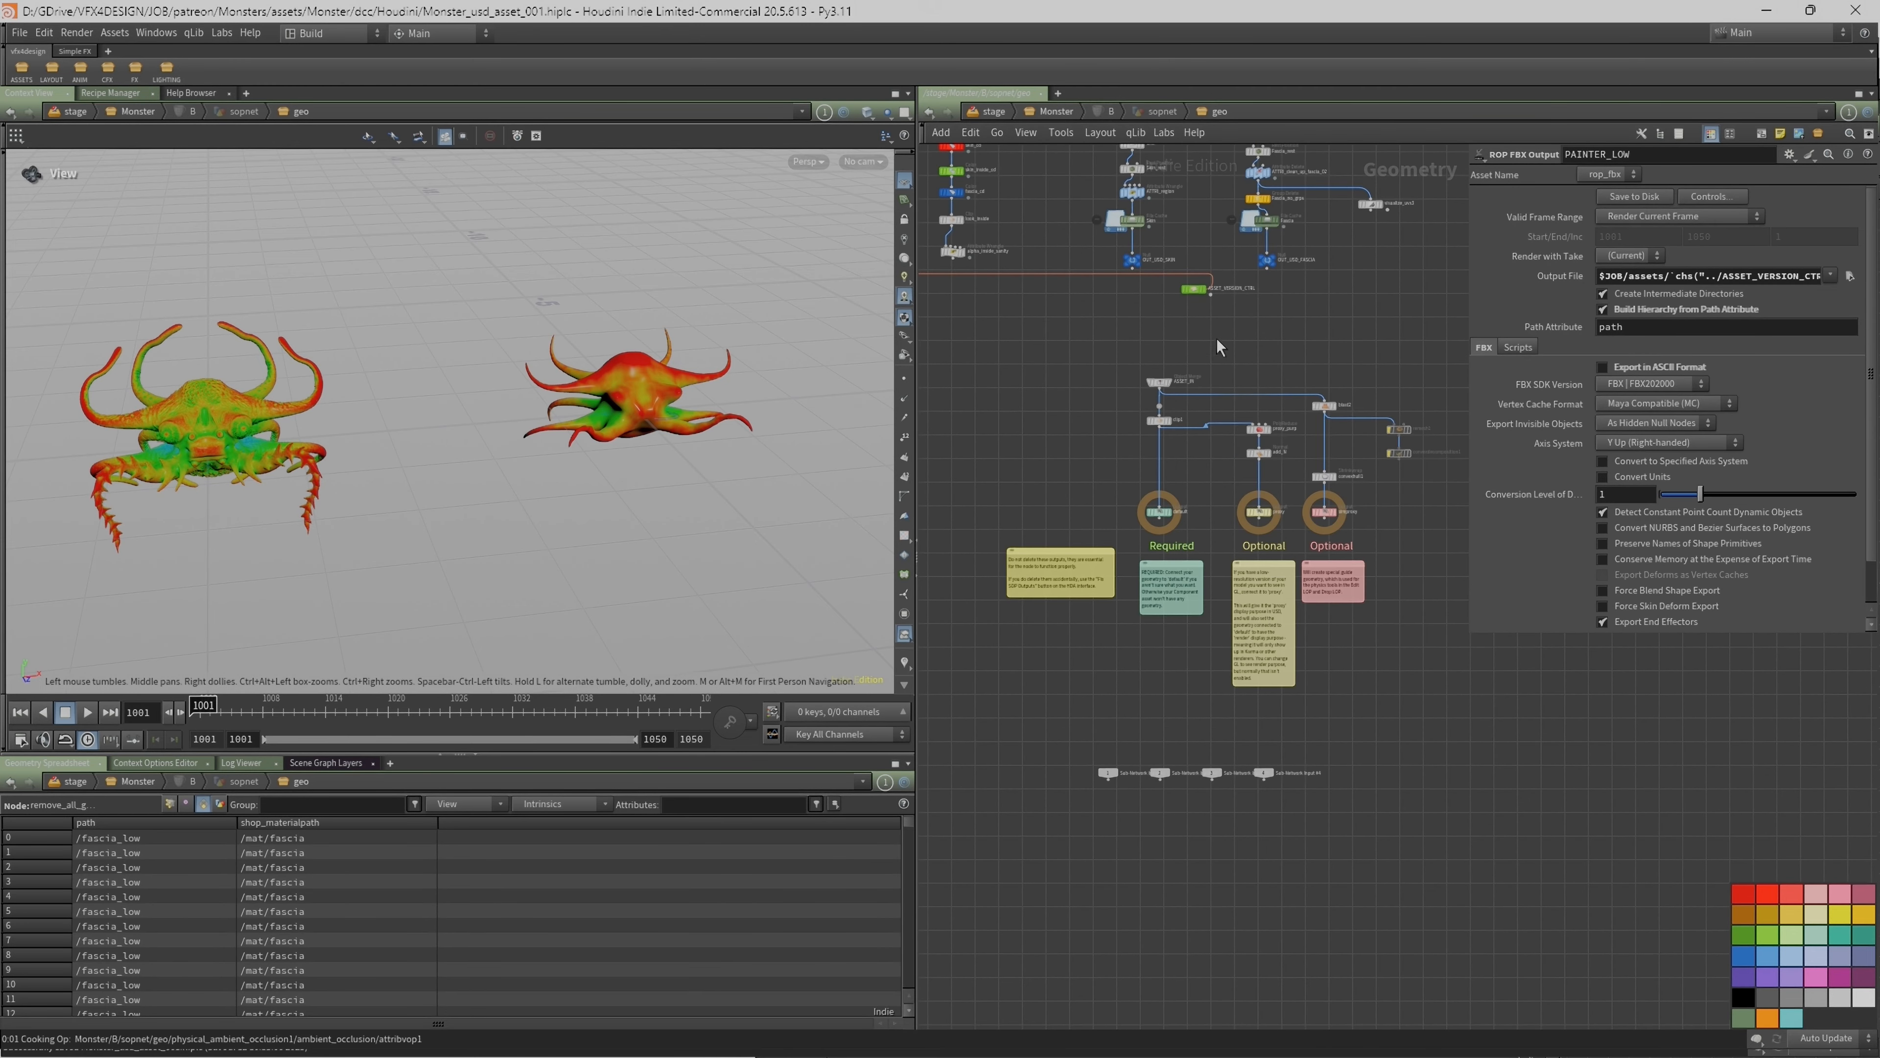
pyautogui.click(1193, 288)
pyautogui.scroll(1, 1225, 300)
pyautogui.moveTo(1468, 316); pyautogui.dragTo(1015, 391)
# Step: Toggle the Asset, GeoVar and Path parameters of ASSET_VERSION_CTRL between expression and resolved value to examine how the path is built
pyautogui.click(1106, 216)
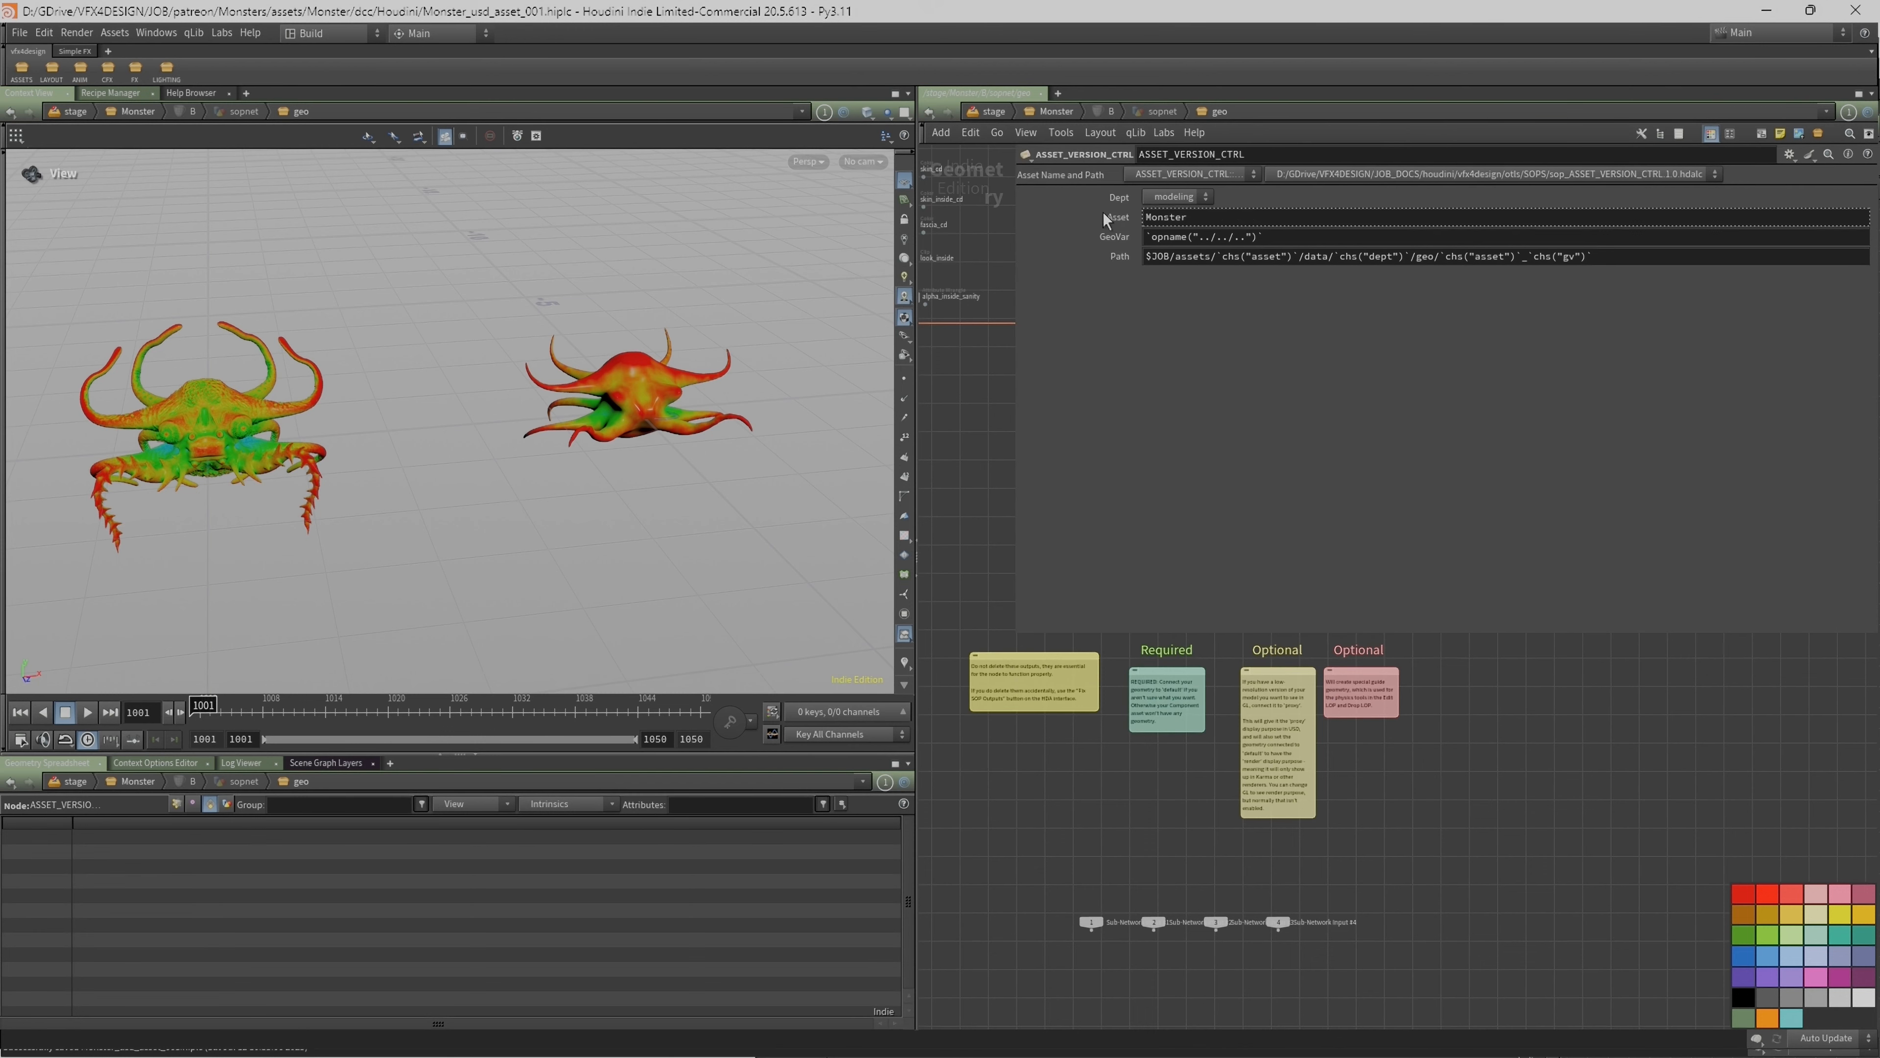
pyautogui.click(1096, 240)
pyautogui.click(1103, 215)
pyautogui.click(1099, 257)
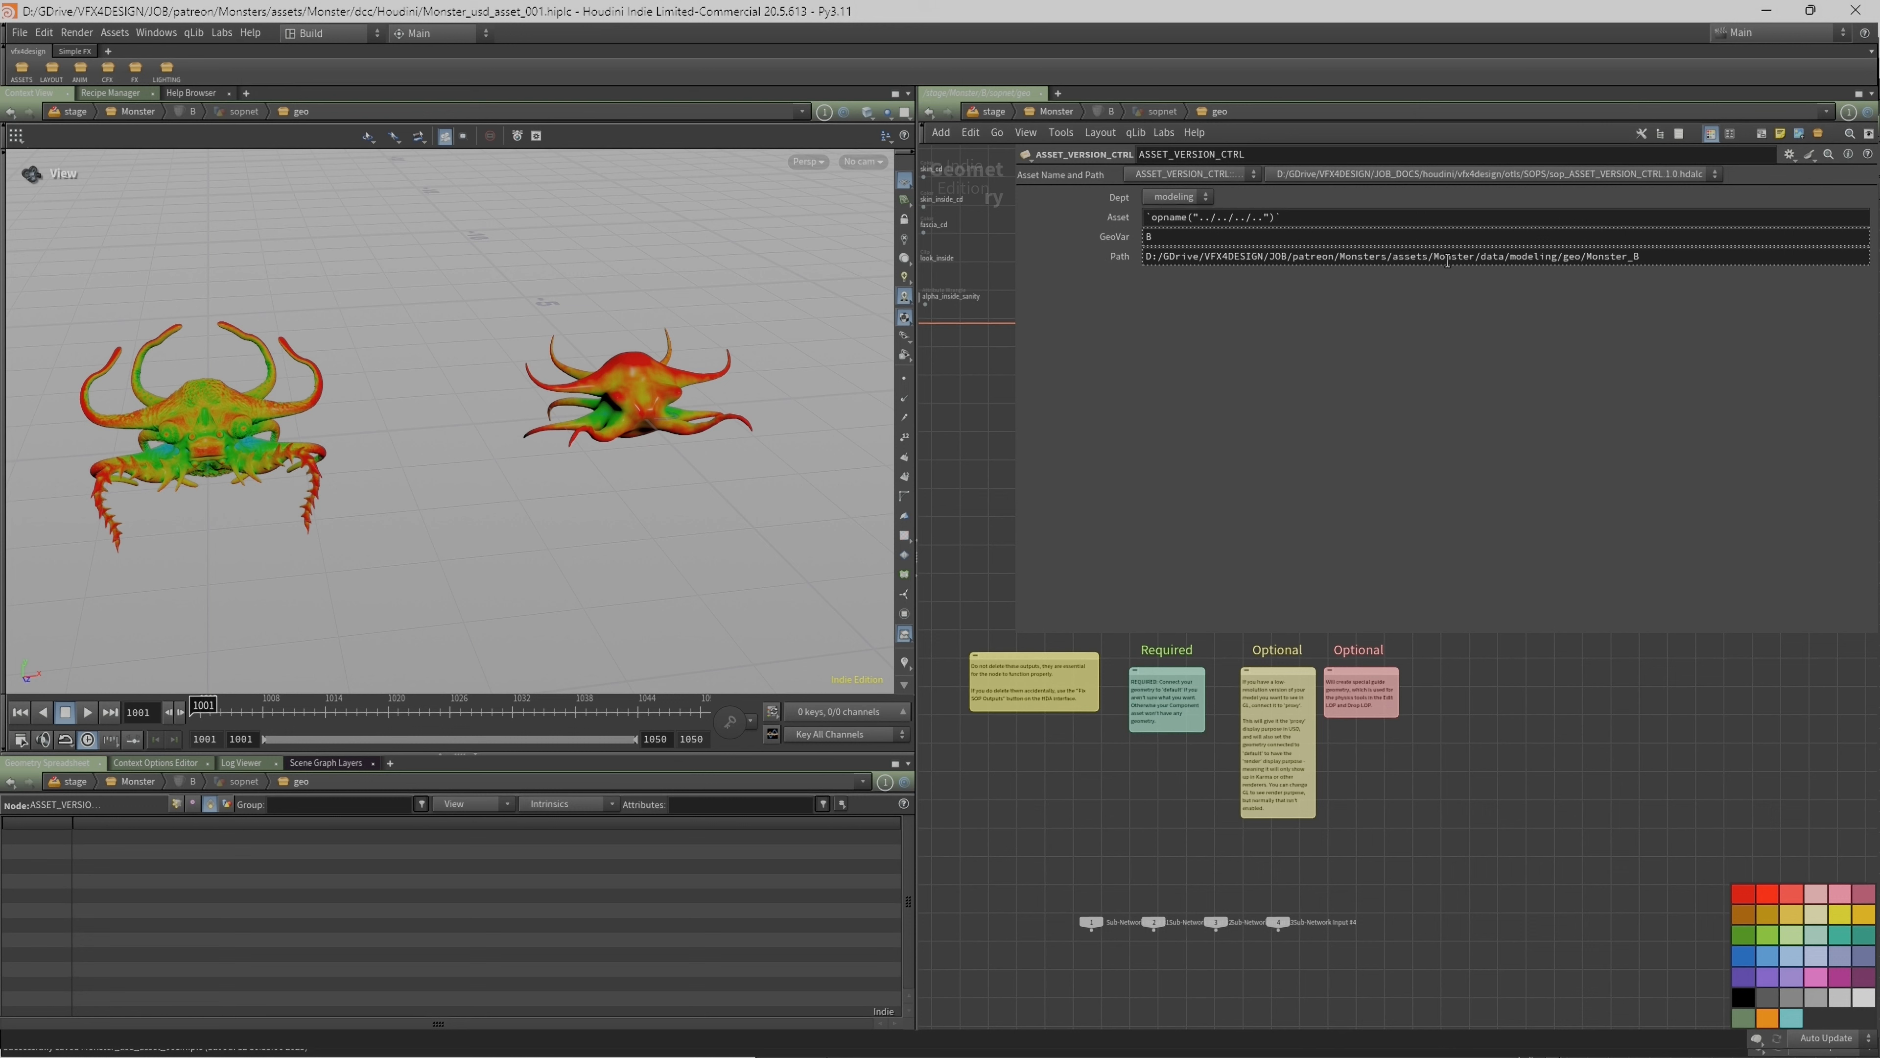
pyautogui.click(1123, 259)
# Step: Save the PAINTER_LOW and PAINTER_HIGH FBX exports to disk
pyautogui.moveTo(1009, 256); pyautogui.dragTo(1491, 256)
pyautogui.scroll(-1, 1284, 345)
pyautogui.moveTo(1082, 387)
pyautogui.mouseDown(button='middle')
pyautogui.moveTo(1209, 491)
pyautogui.moveTo(1369, 526)
pyautogui.mouseUp(button='middle')
pyautogui.scroll(-1, 1197, 478)
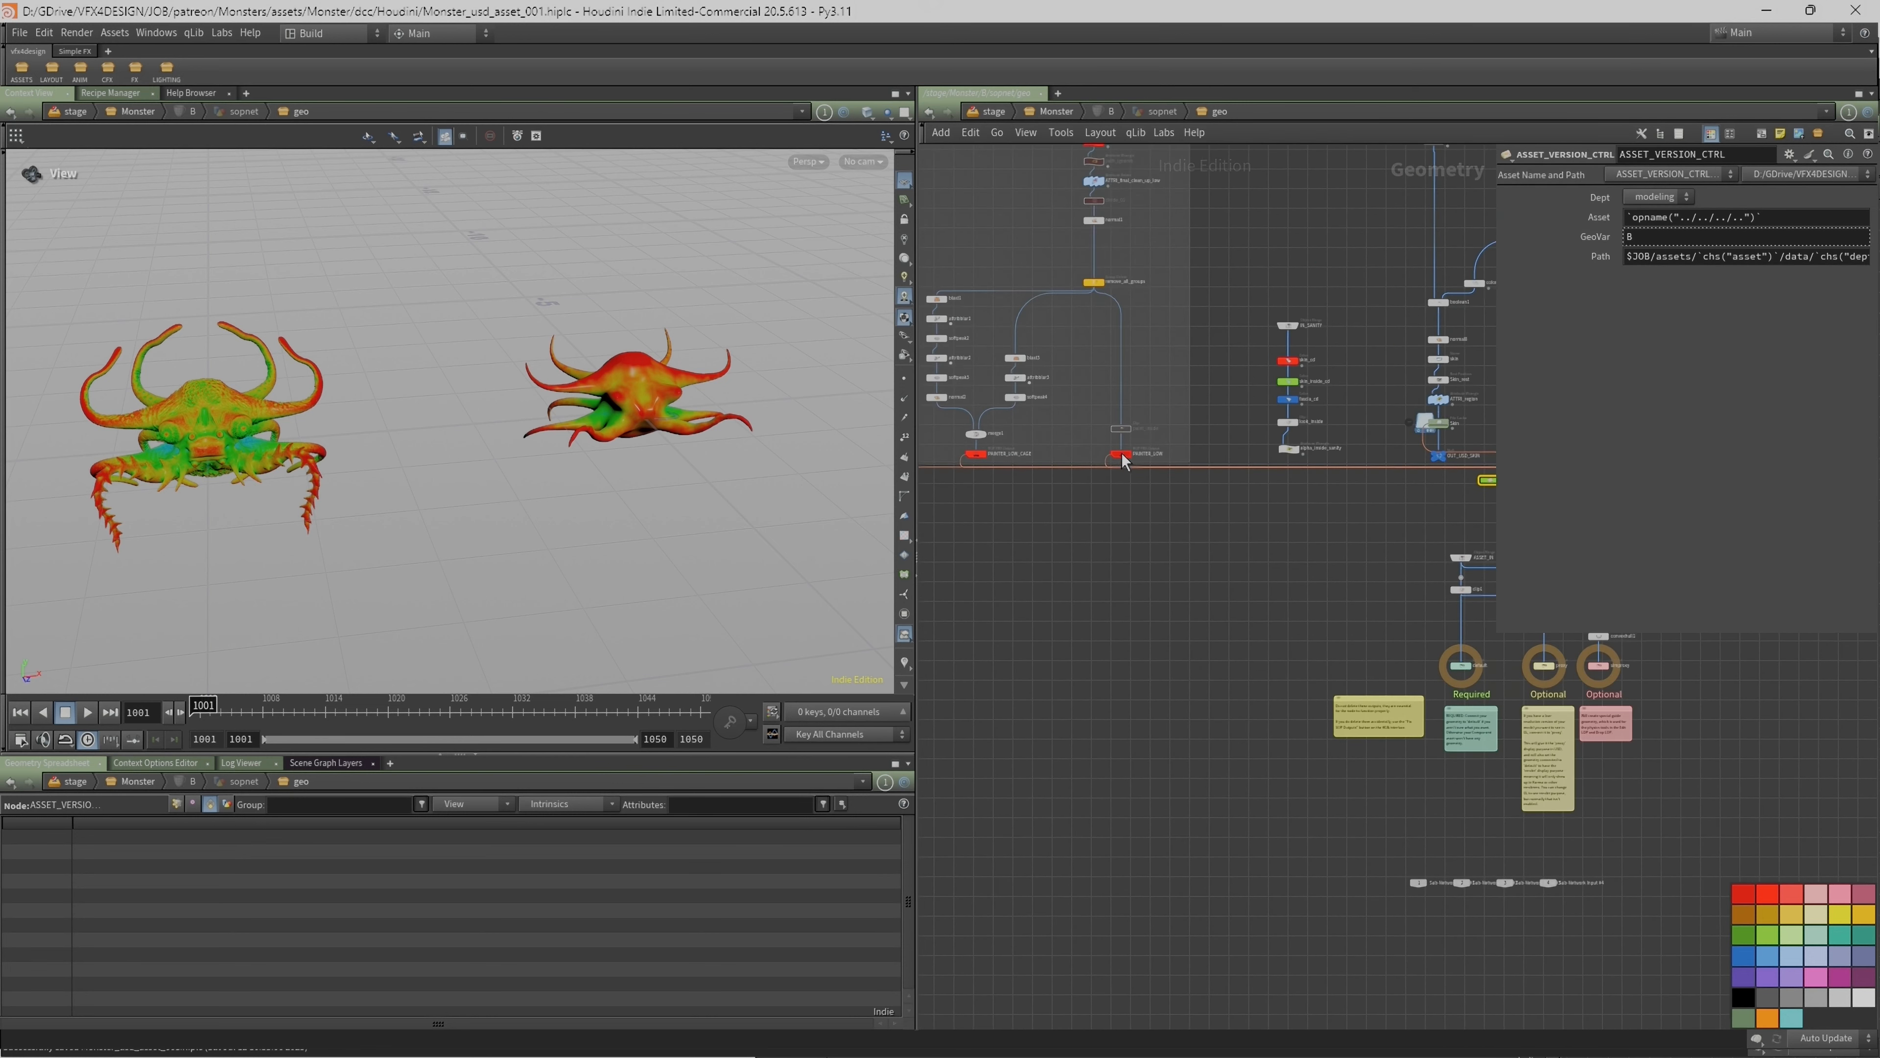
pyautogui.click(1121, 454)
pyautogui.click(1658, 197)
pyautogui.moveTo(978, 620); pyautogui.dragTo(1209, 642, button='middle')
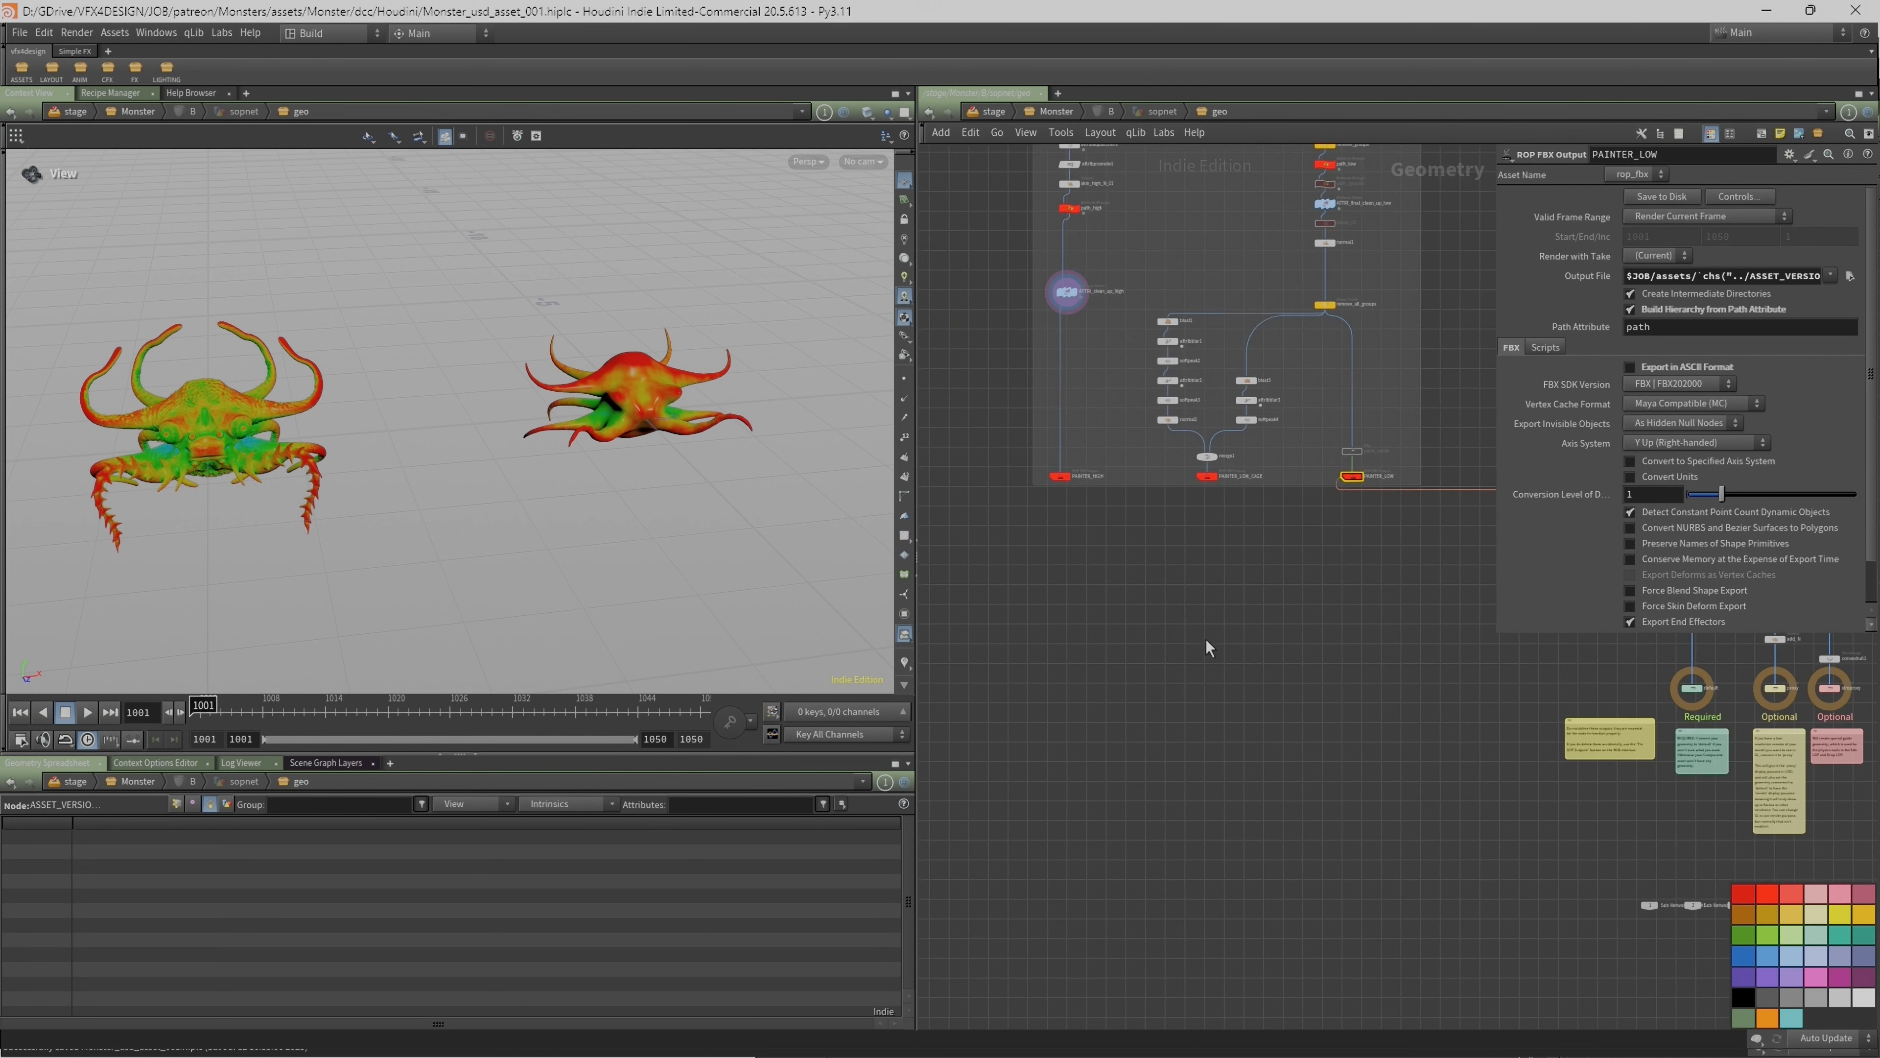
pyautogui.click(1060, 475)
pyautogui.click(1655, 198)
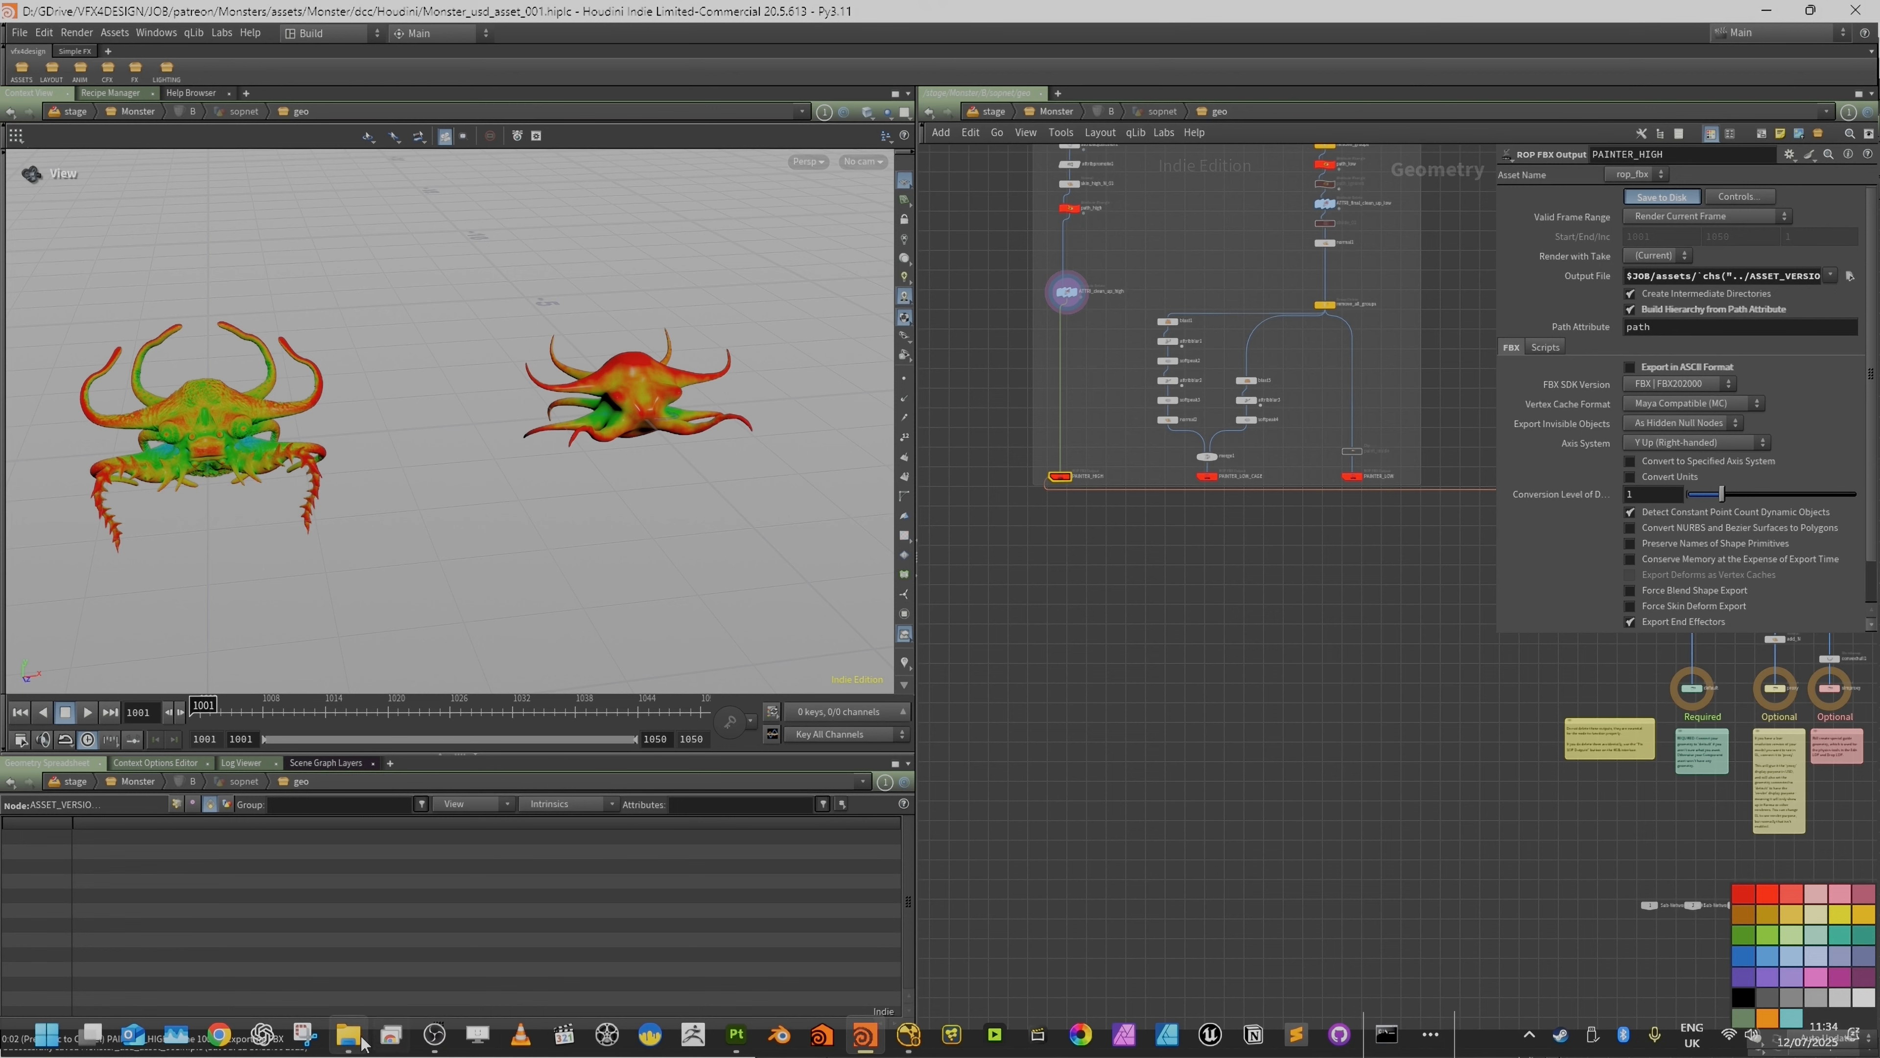
# Step: Switch to File Explorer and browse to assets/Monster/dcc/Painter/Monster_B to check the exported FBX files
pyautogui.click(348, 1034)
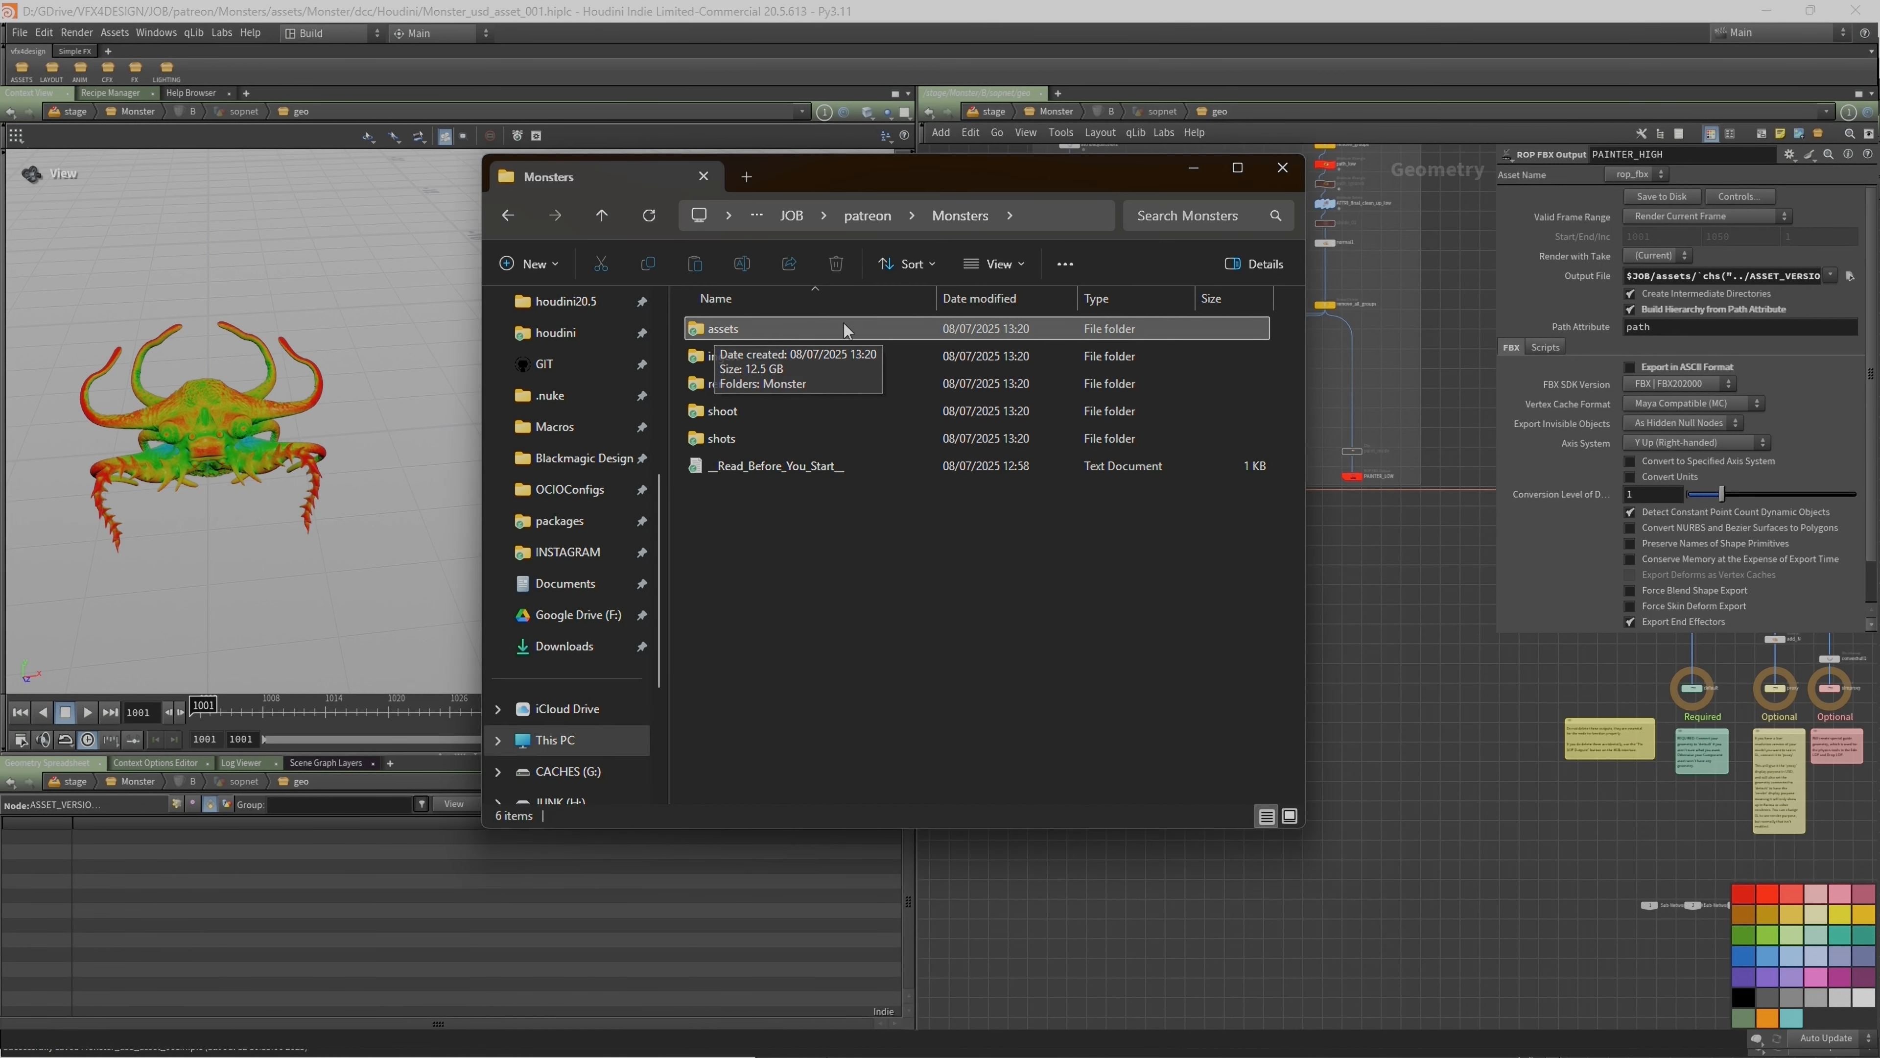
pyautogui.click(703, 333)
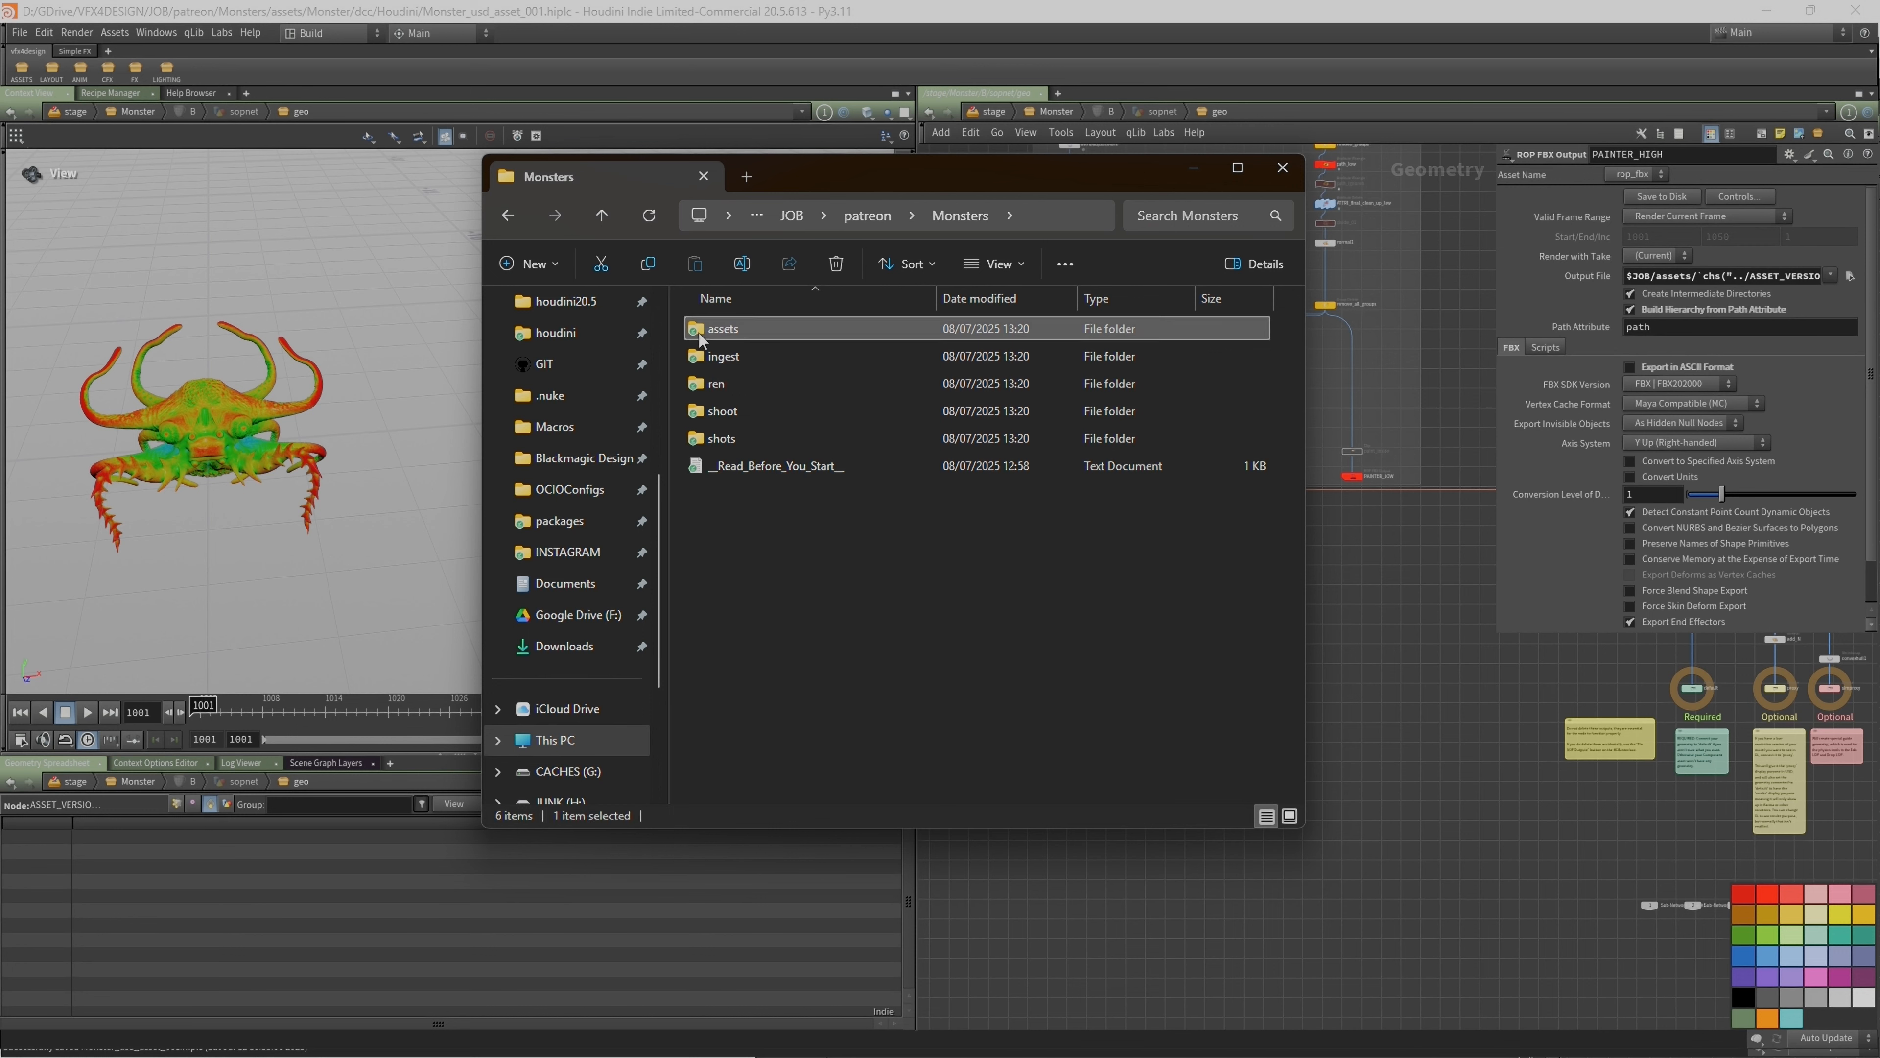
pyautogui.doubleClick(700, 333)
pyautogui.doubleClick(698, 330)
pyautogui.doubleClick(757, 358)
pyautogui.click(748, 381)
pyautogui.doubleClick(749, 379)
pyautogui.doubleClick(753, 383)
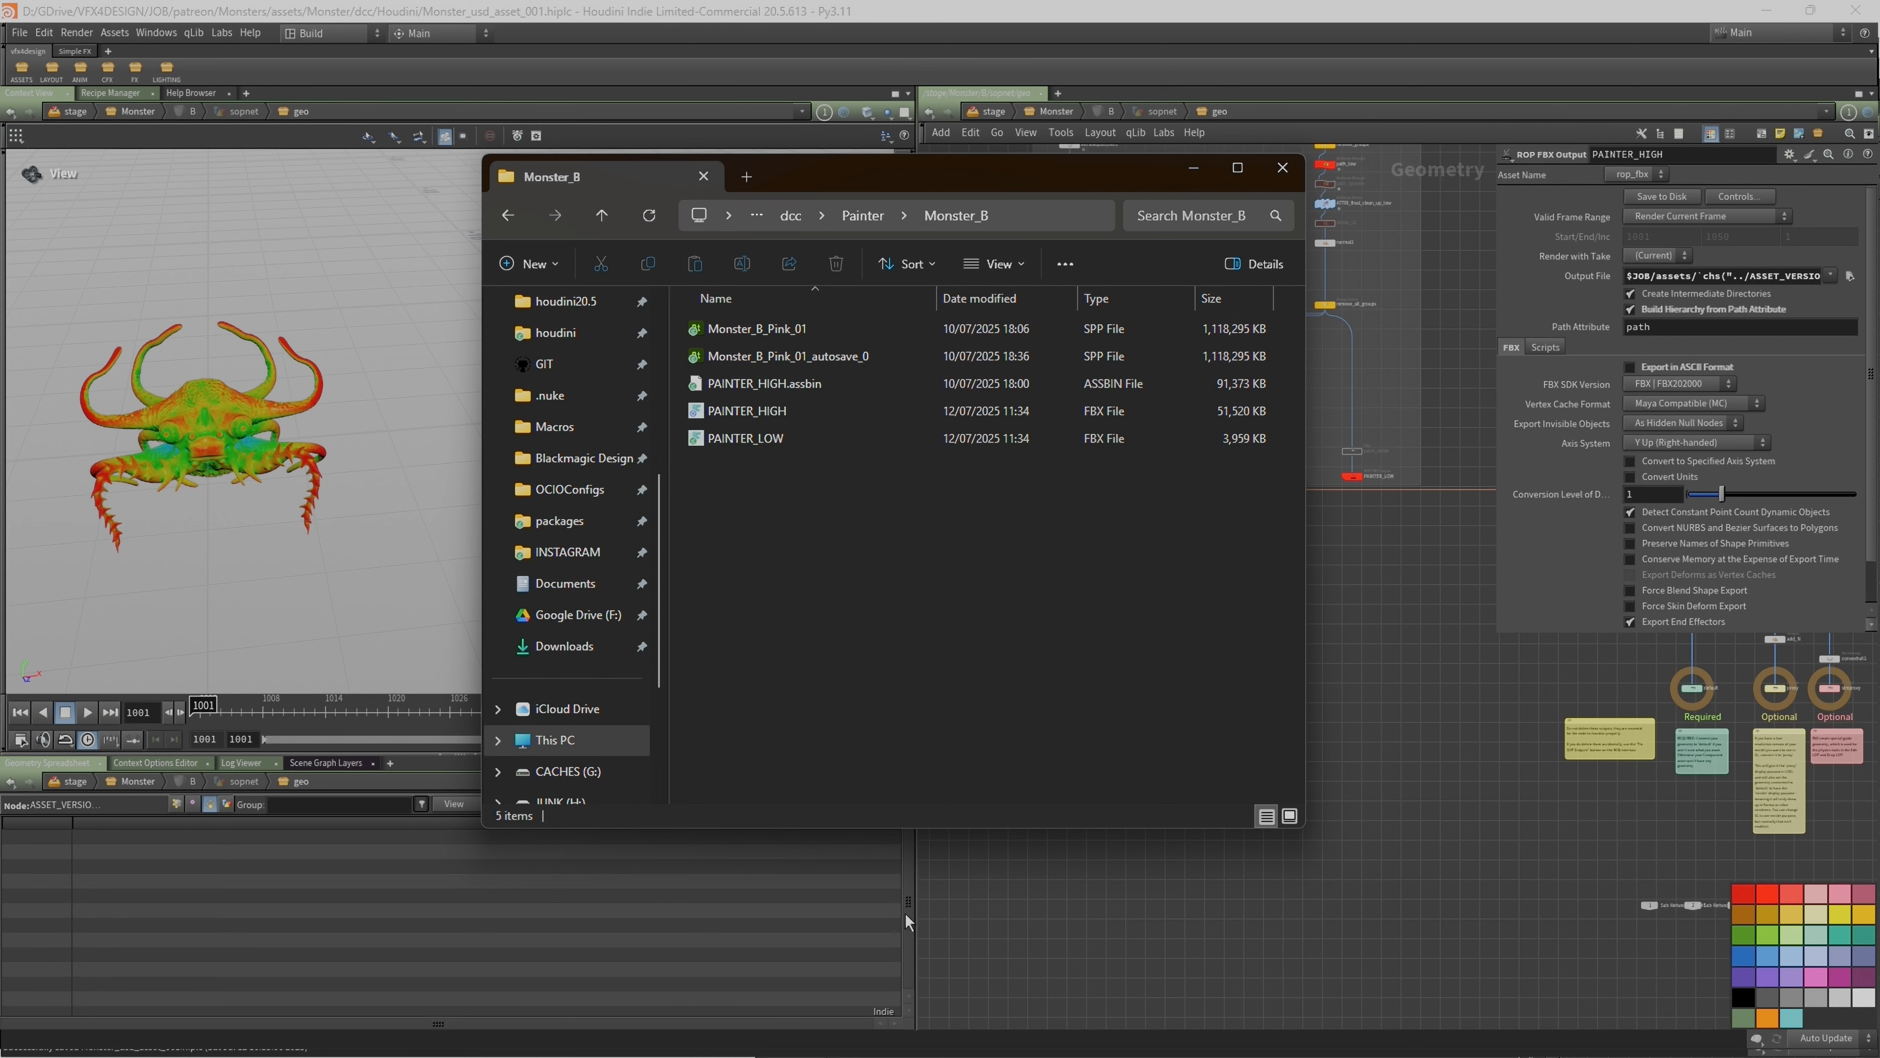
pyautogui.moveTo(894, 1055)
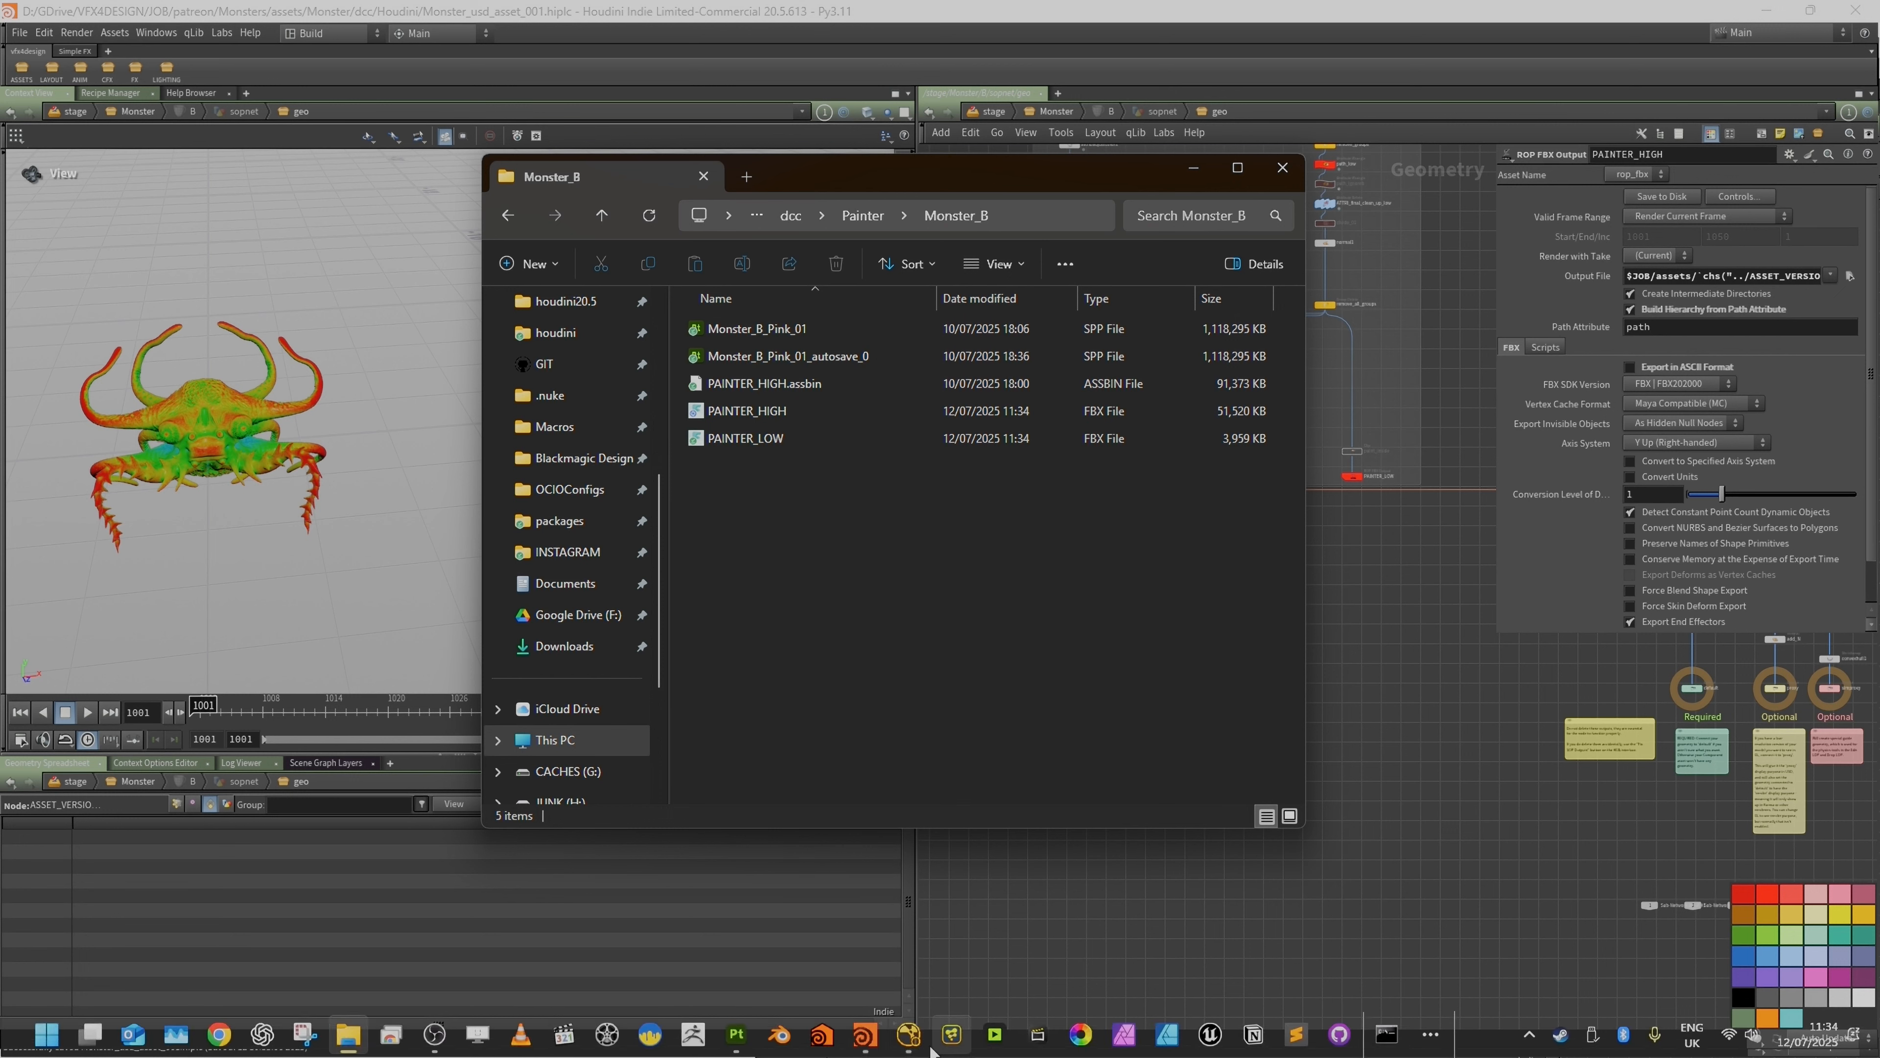
# Step: Switch to Substance 3D Painter, maximize it and open the recent project Monster_A_Pink_01.spp from the Monster_A folder
pyautogui.click(733, 1041)
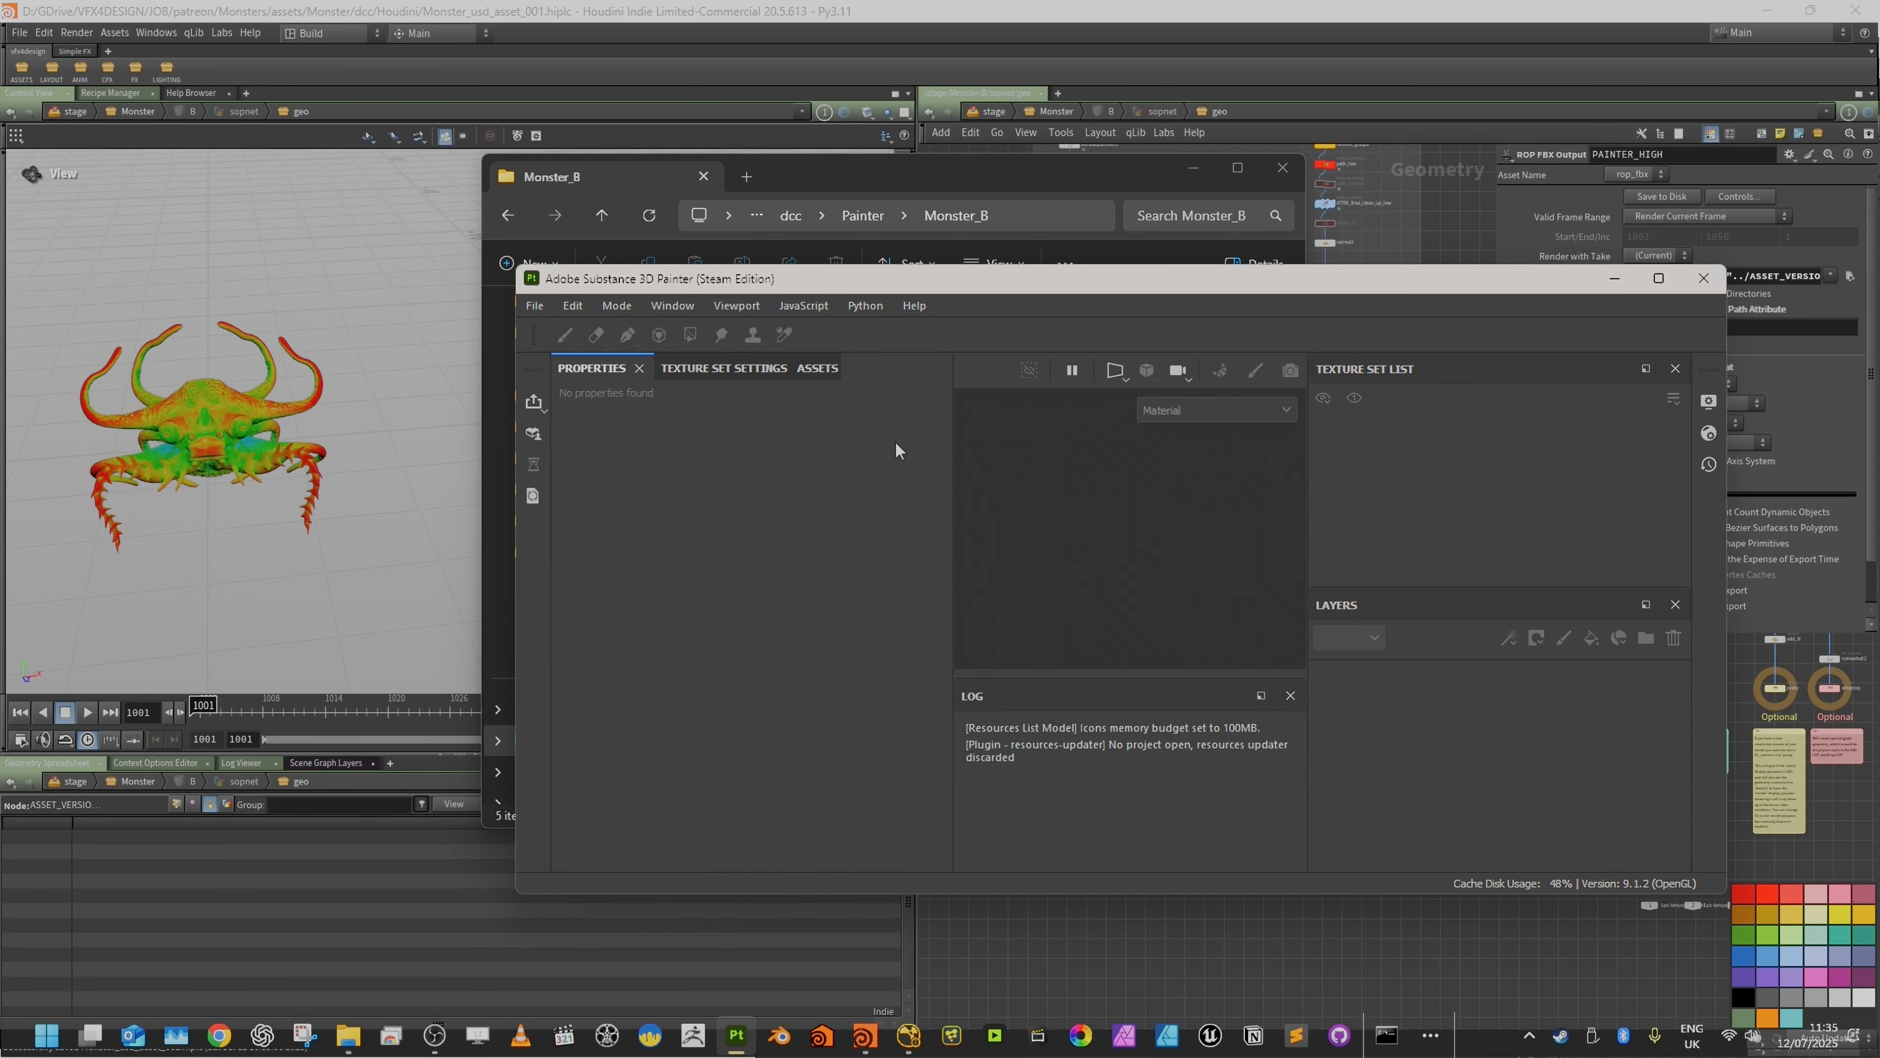
pyautogui.click(1658, 280)
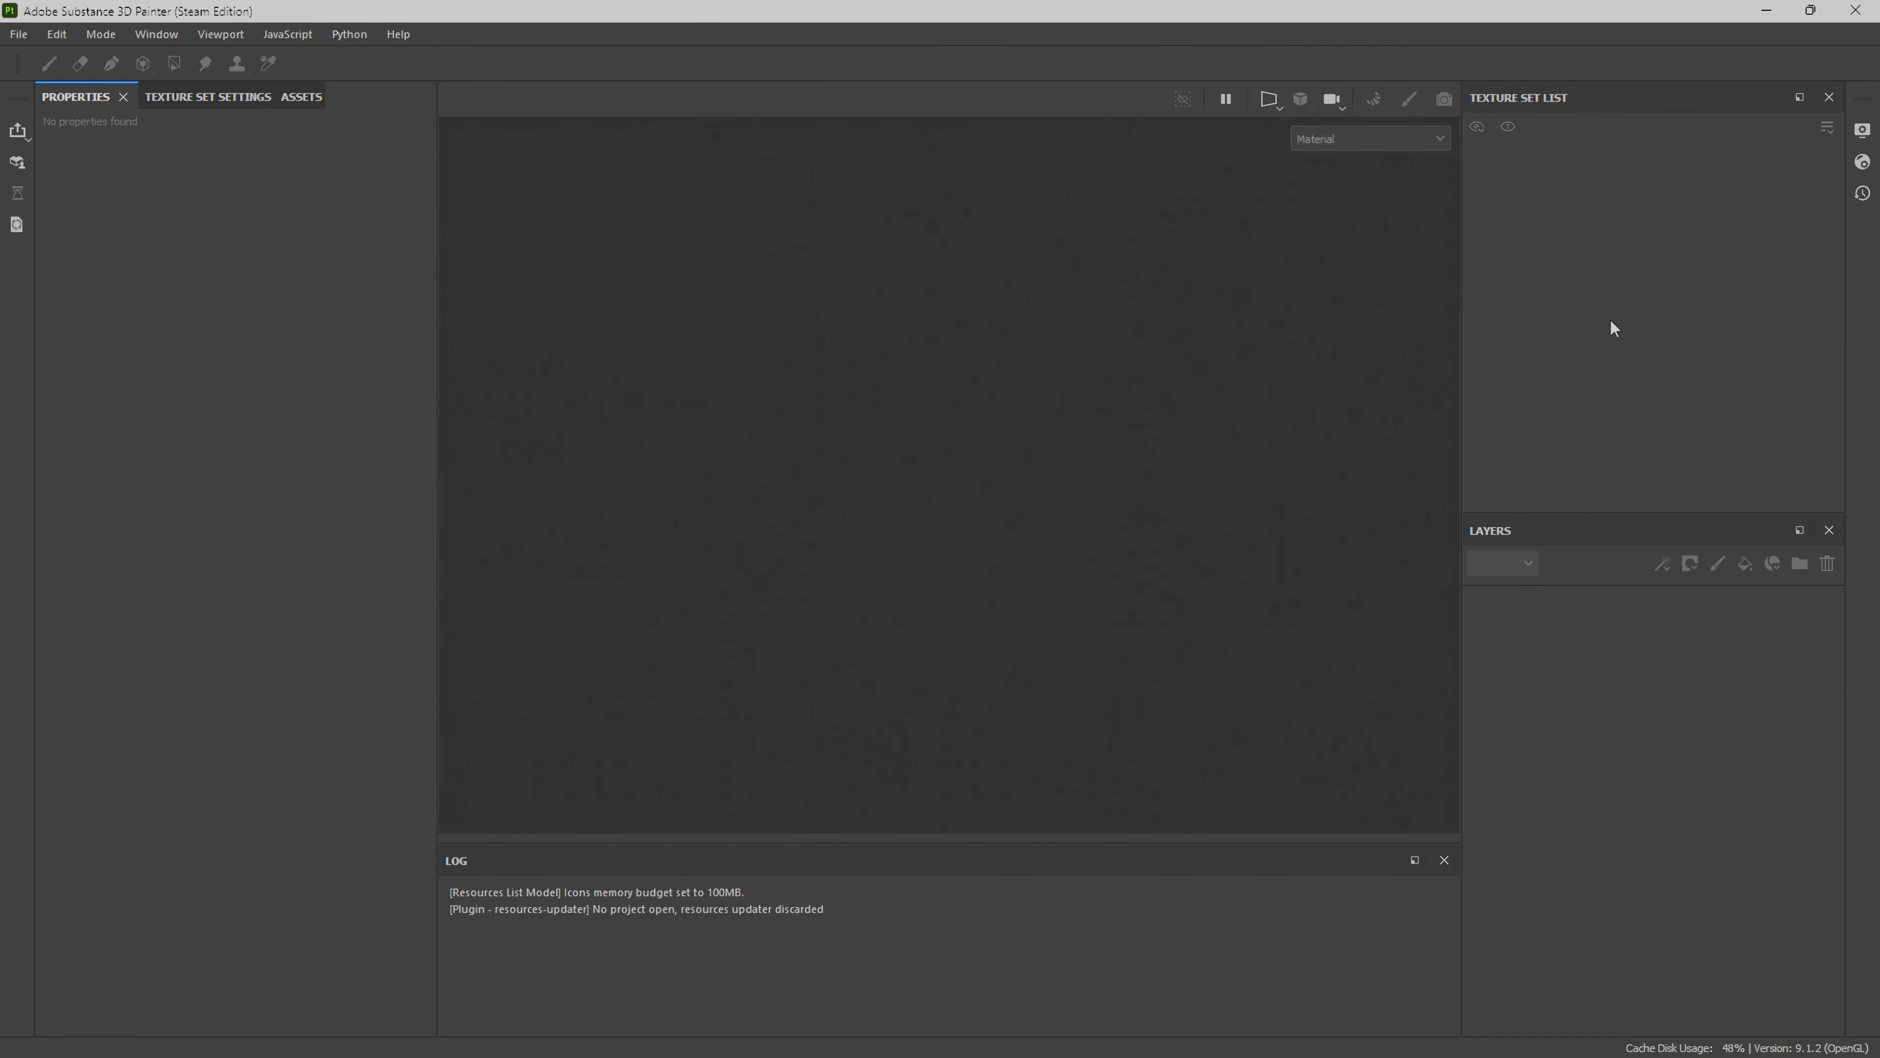
pyautogui.click(14, 35)
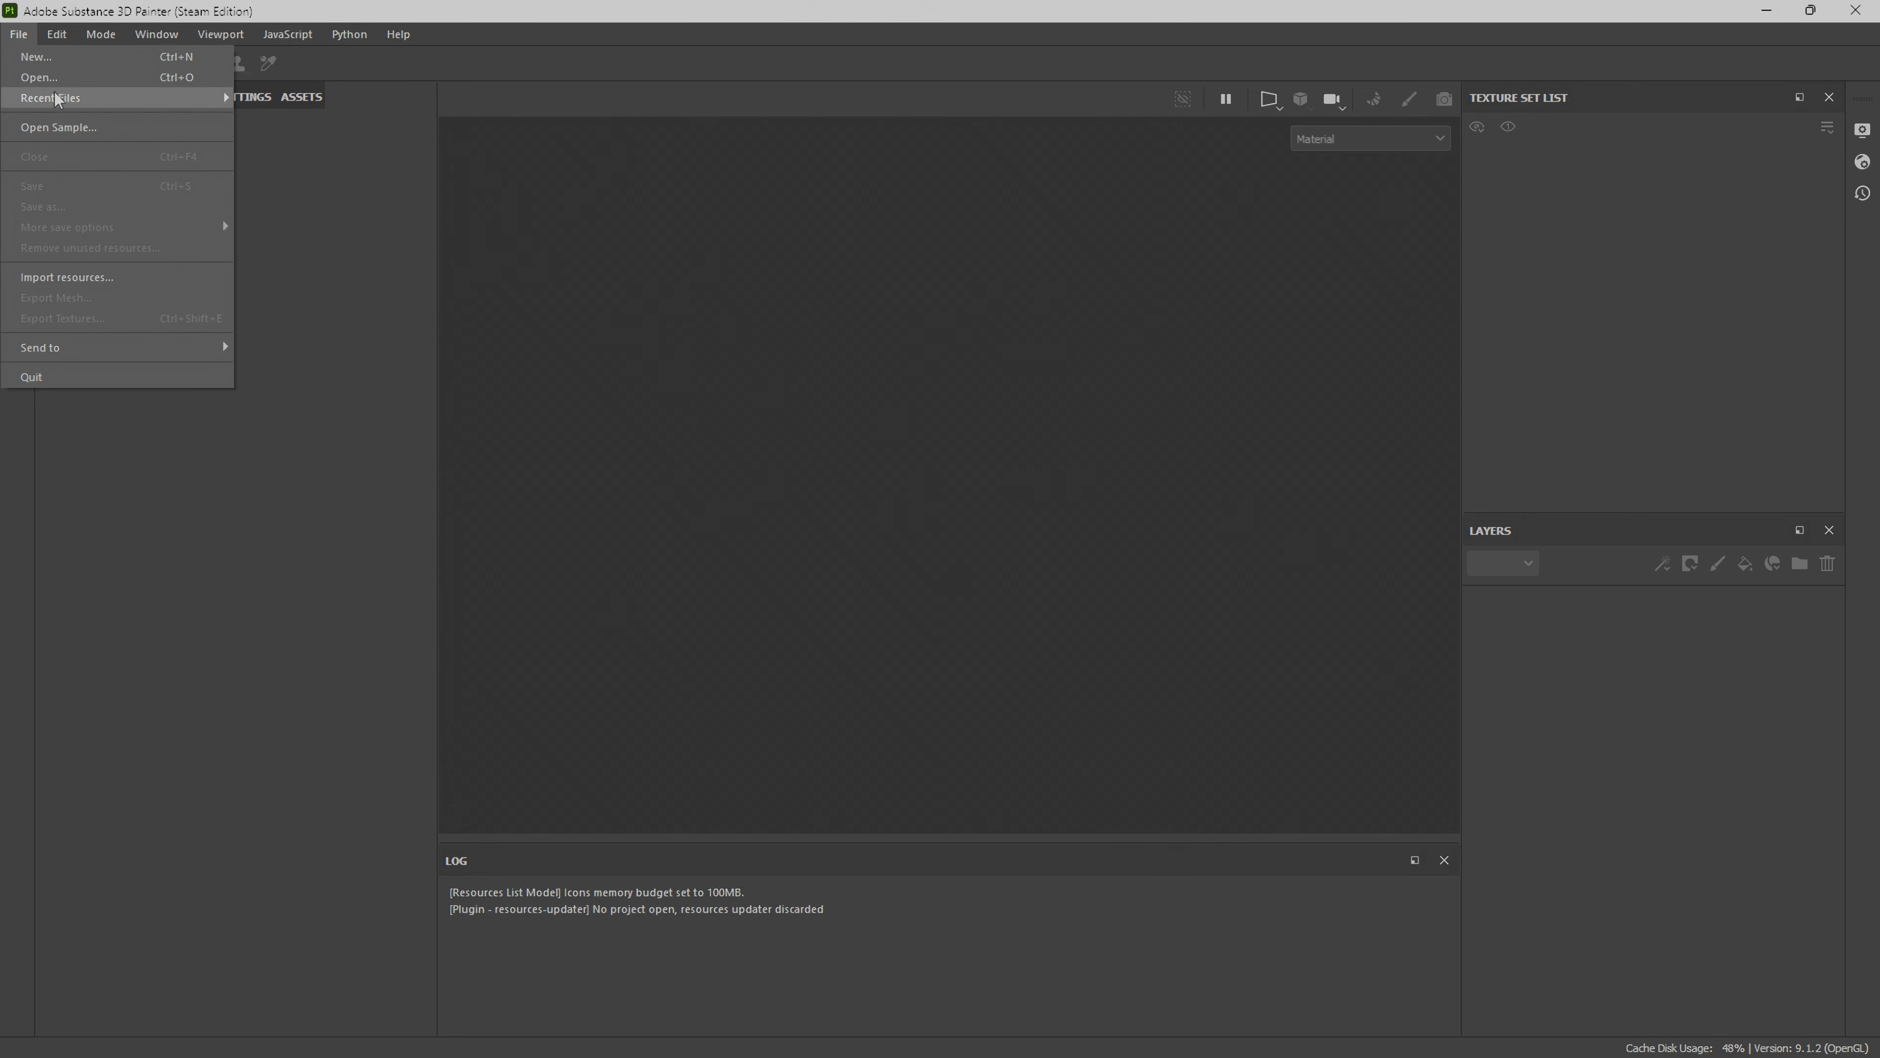
pyautogui.moveTo(55, 99)
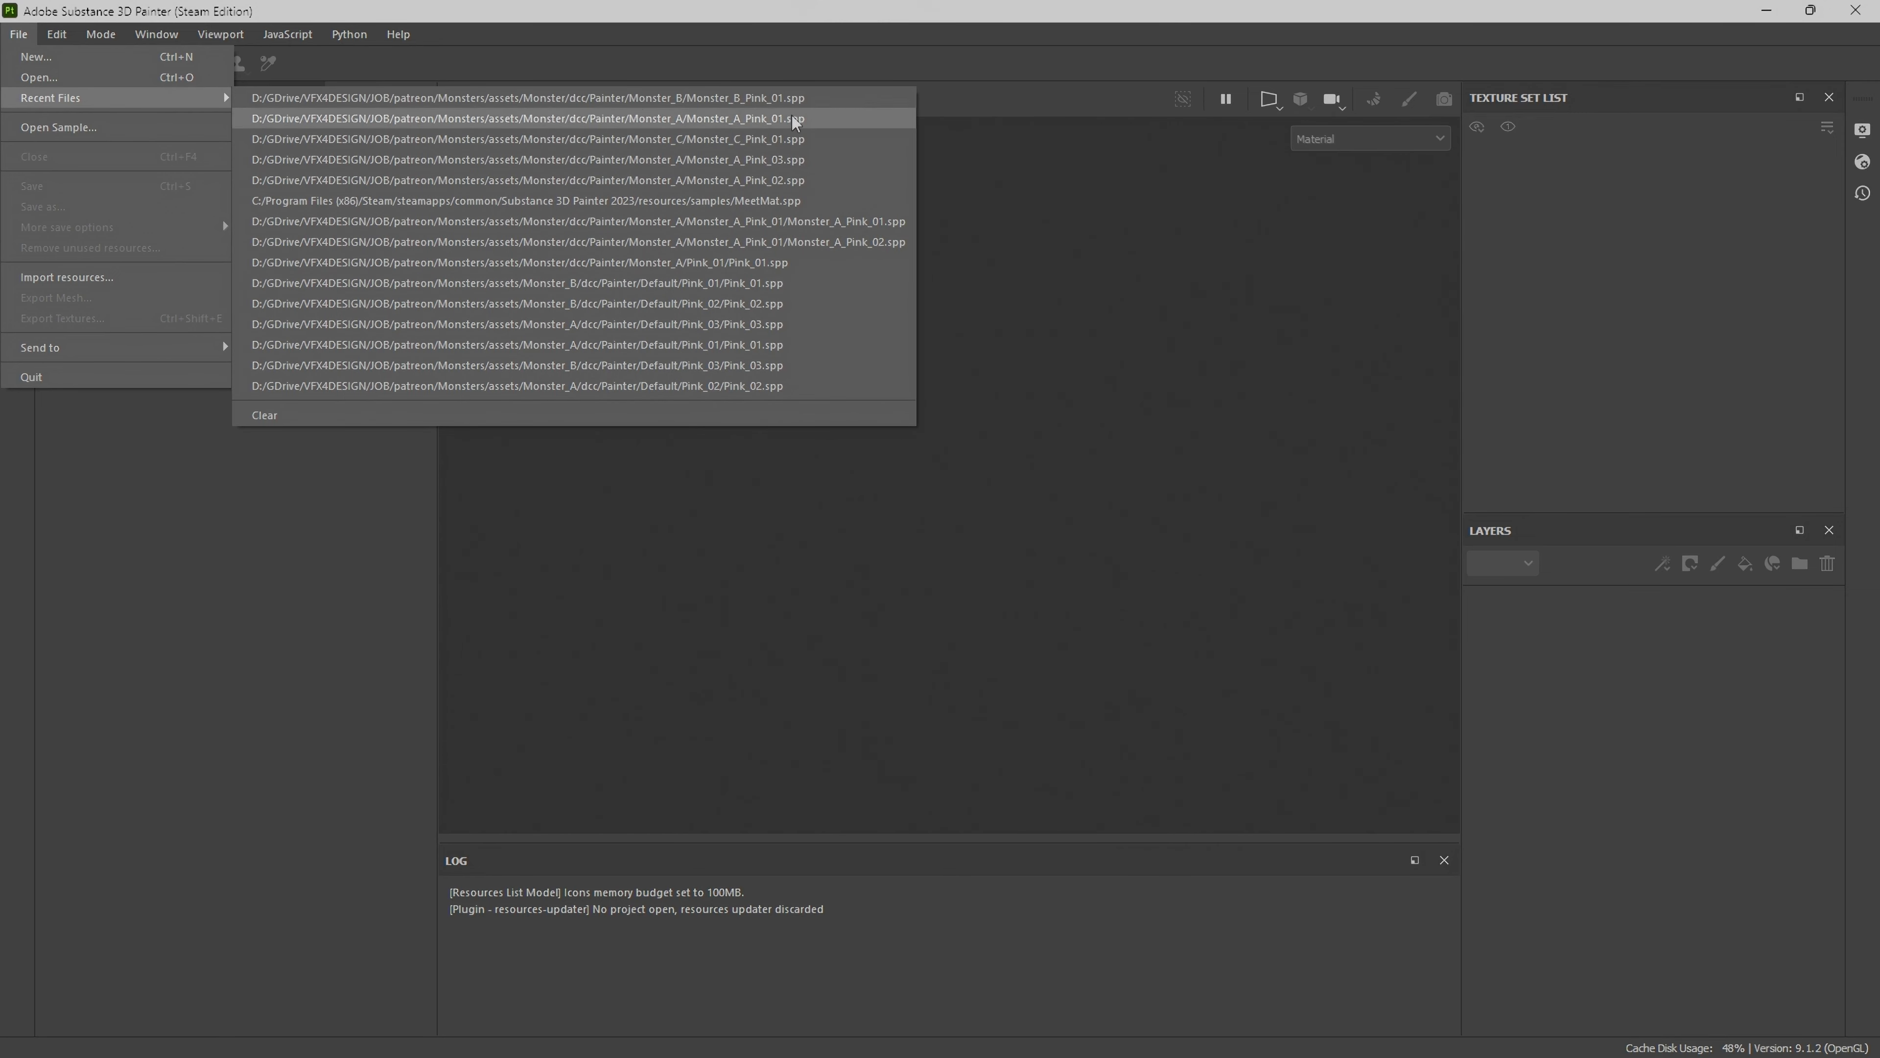
pyautogui.click(674, 118)
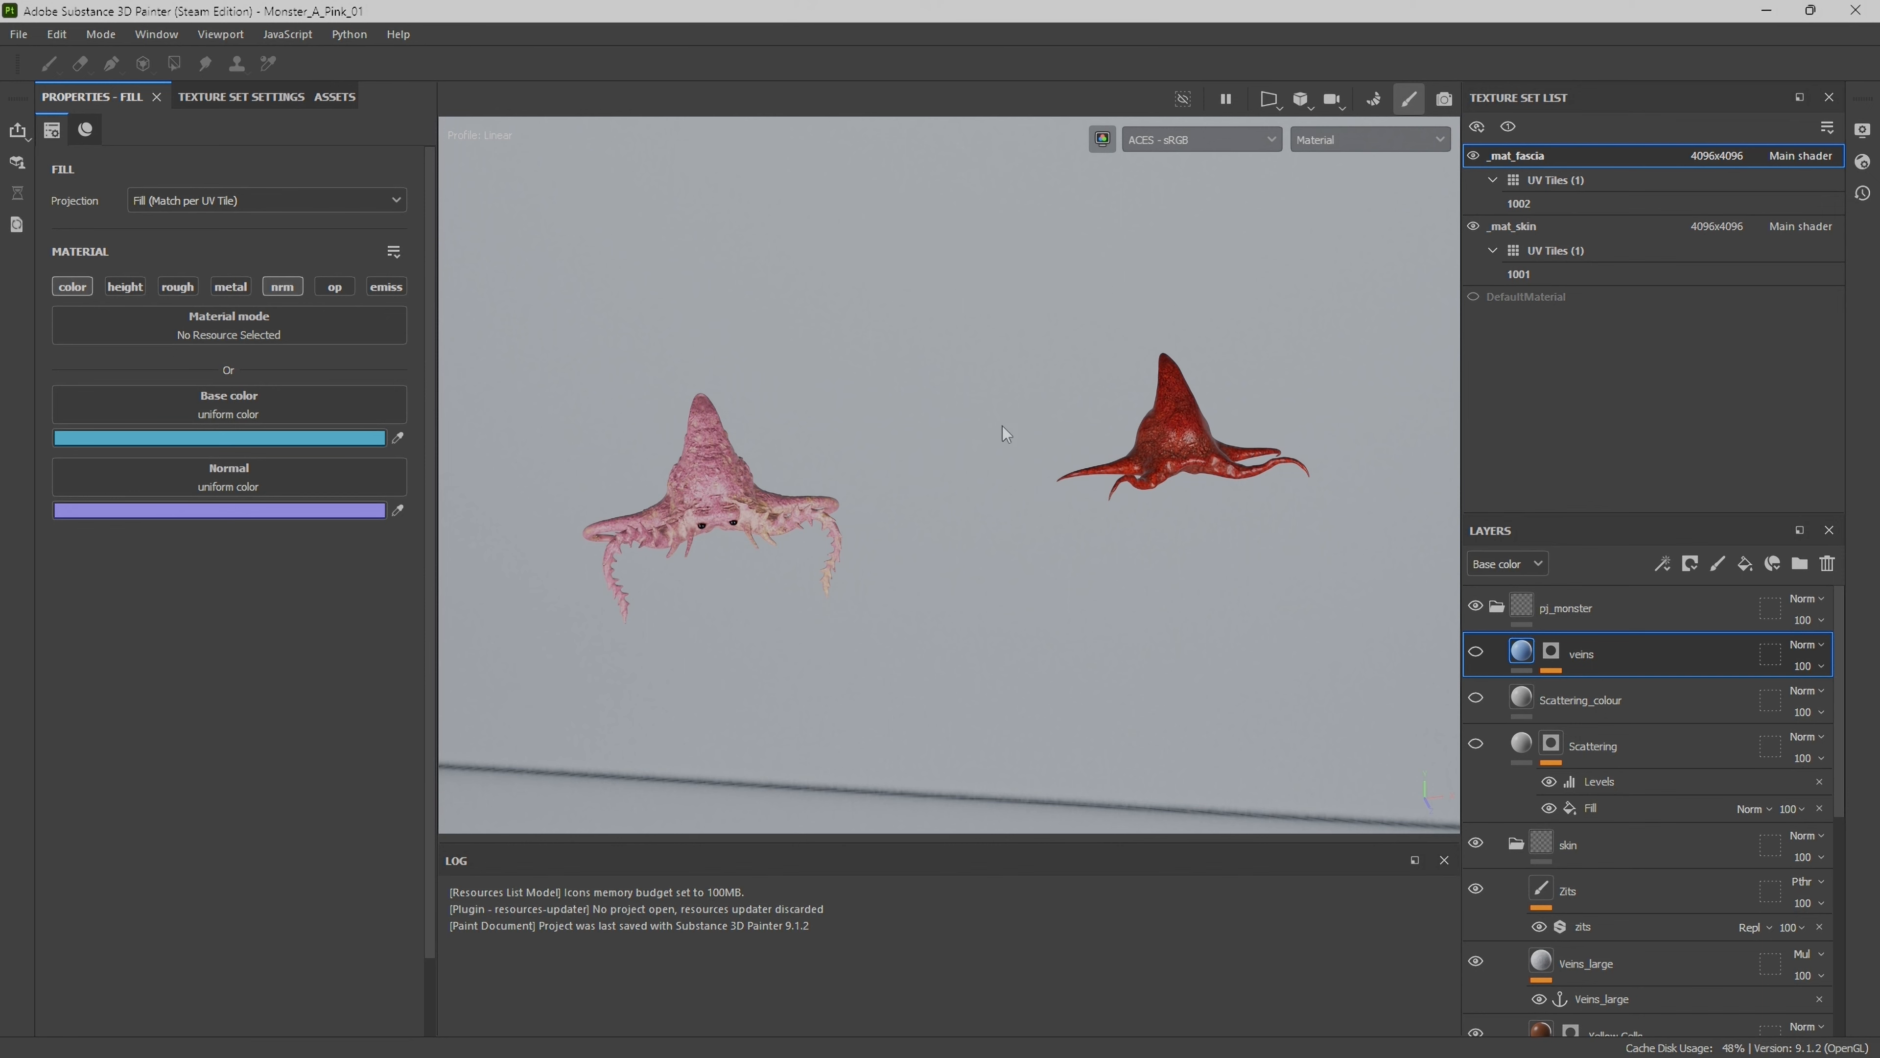
pyautogui.scroll(-1, 1061, 432)
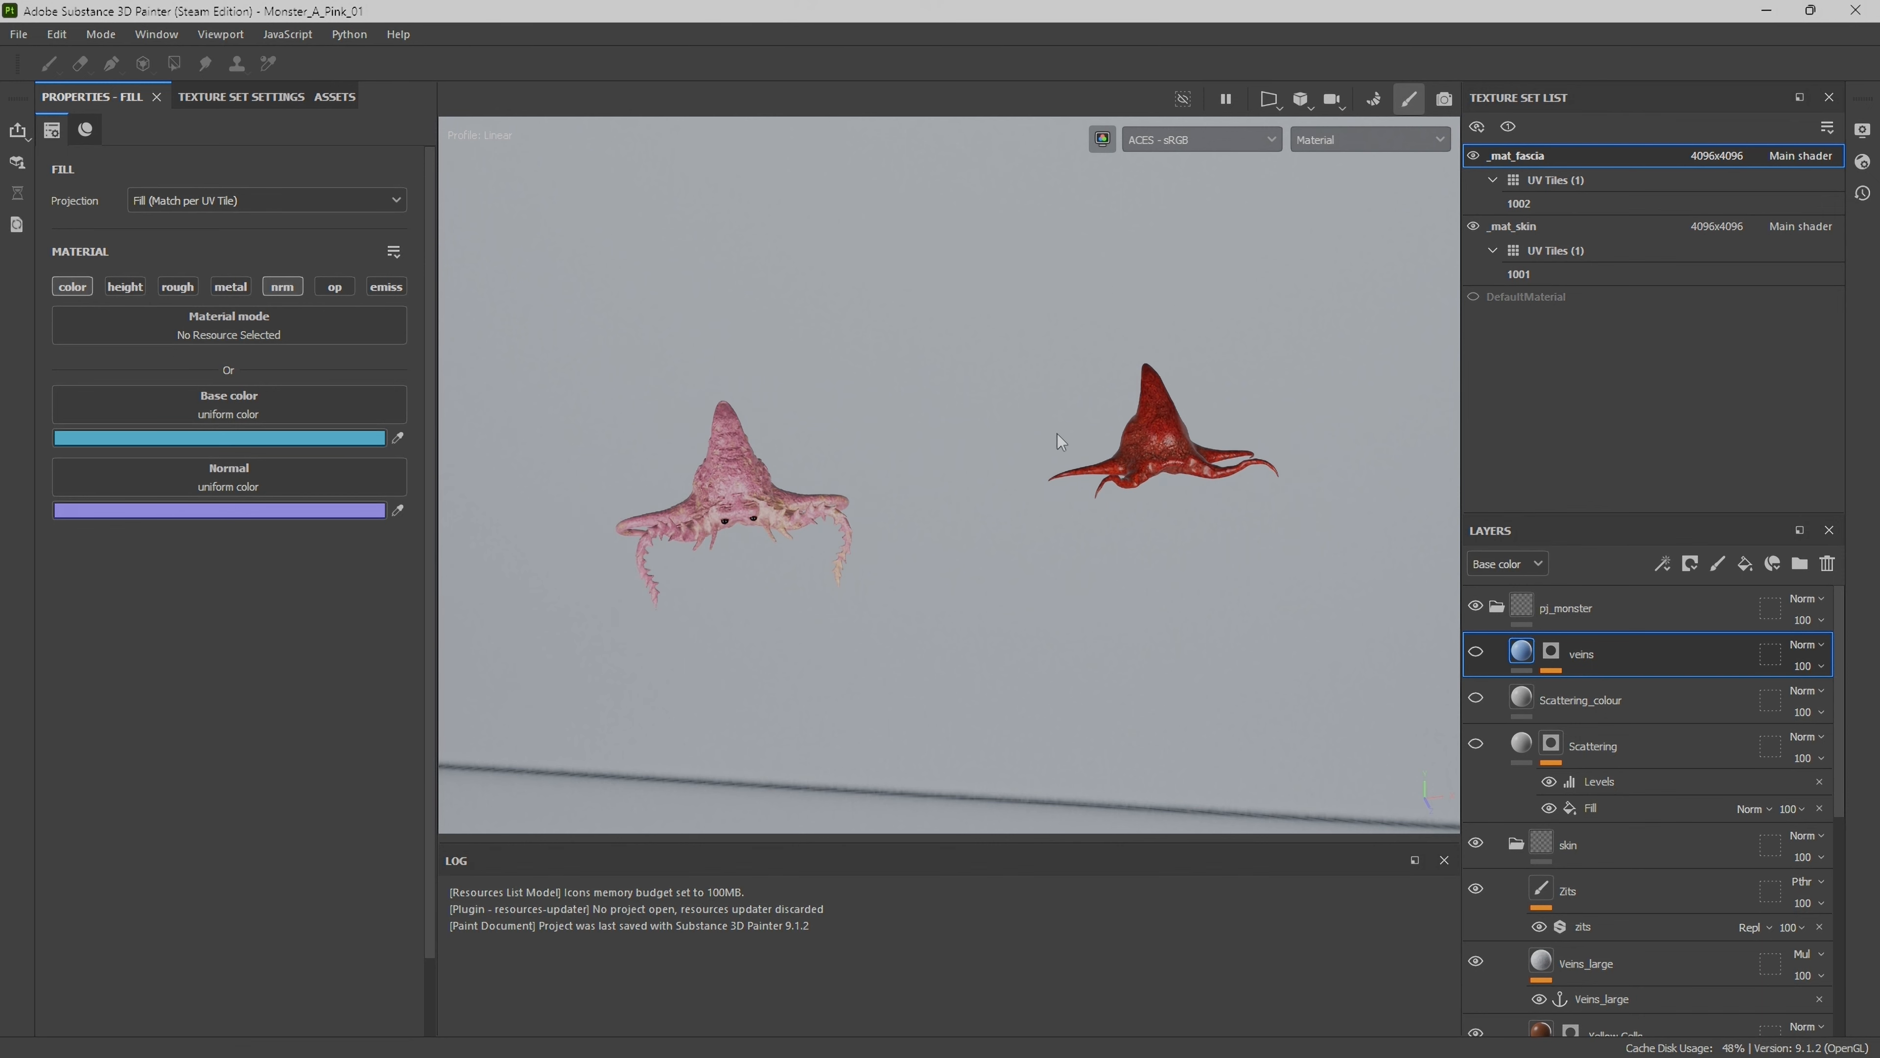
# Step: Save the project as Monster_B_Pink_01 in the Painter/Monster_B folder, replacing the existing file
pyautogui.click(16, 31)
pyautogui.click(95, 204)
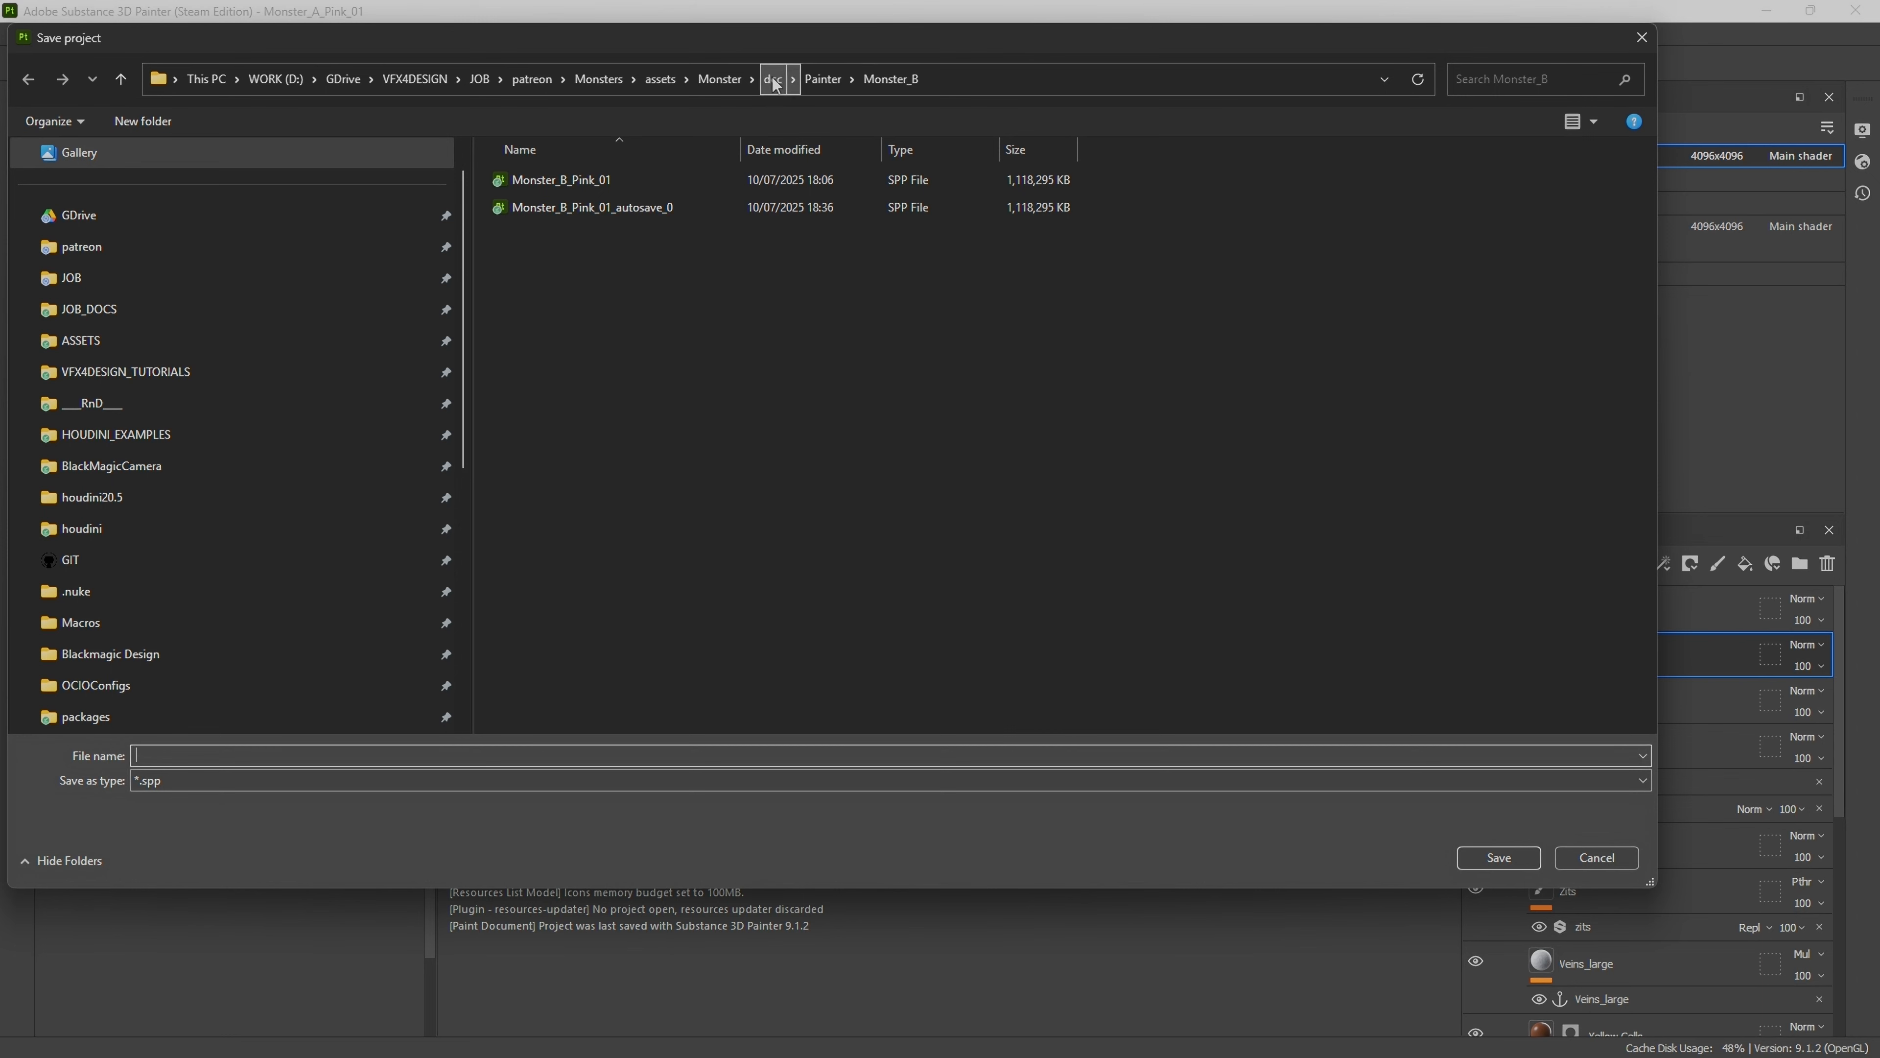
pyautogui.click(828, 80)
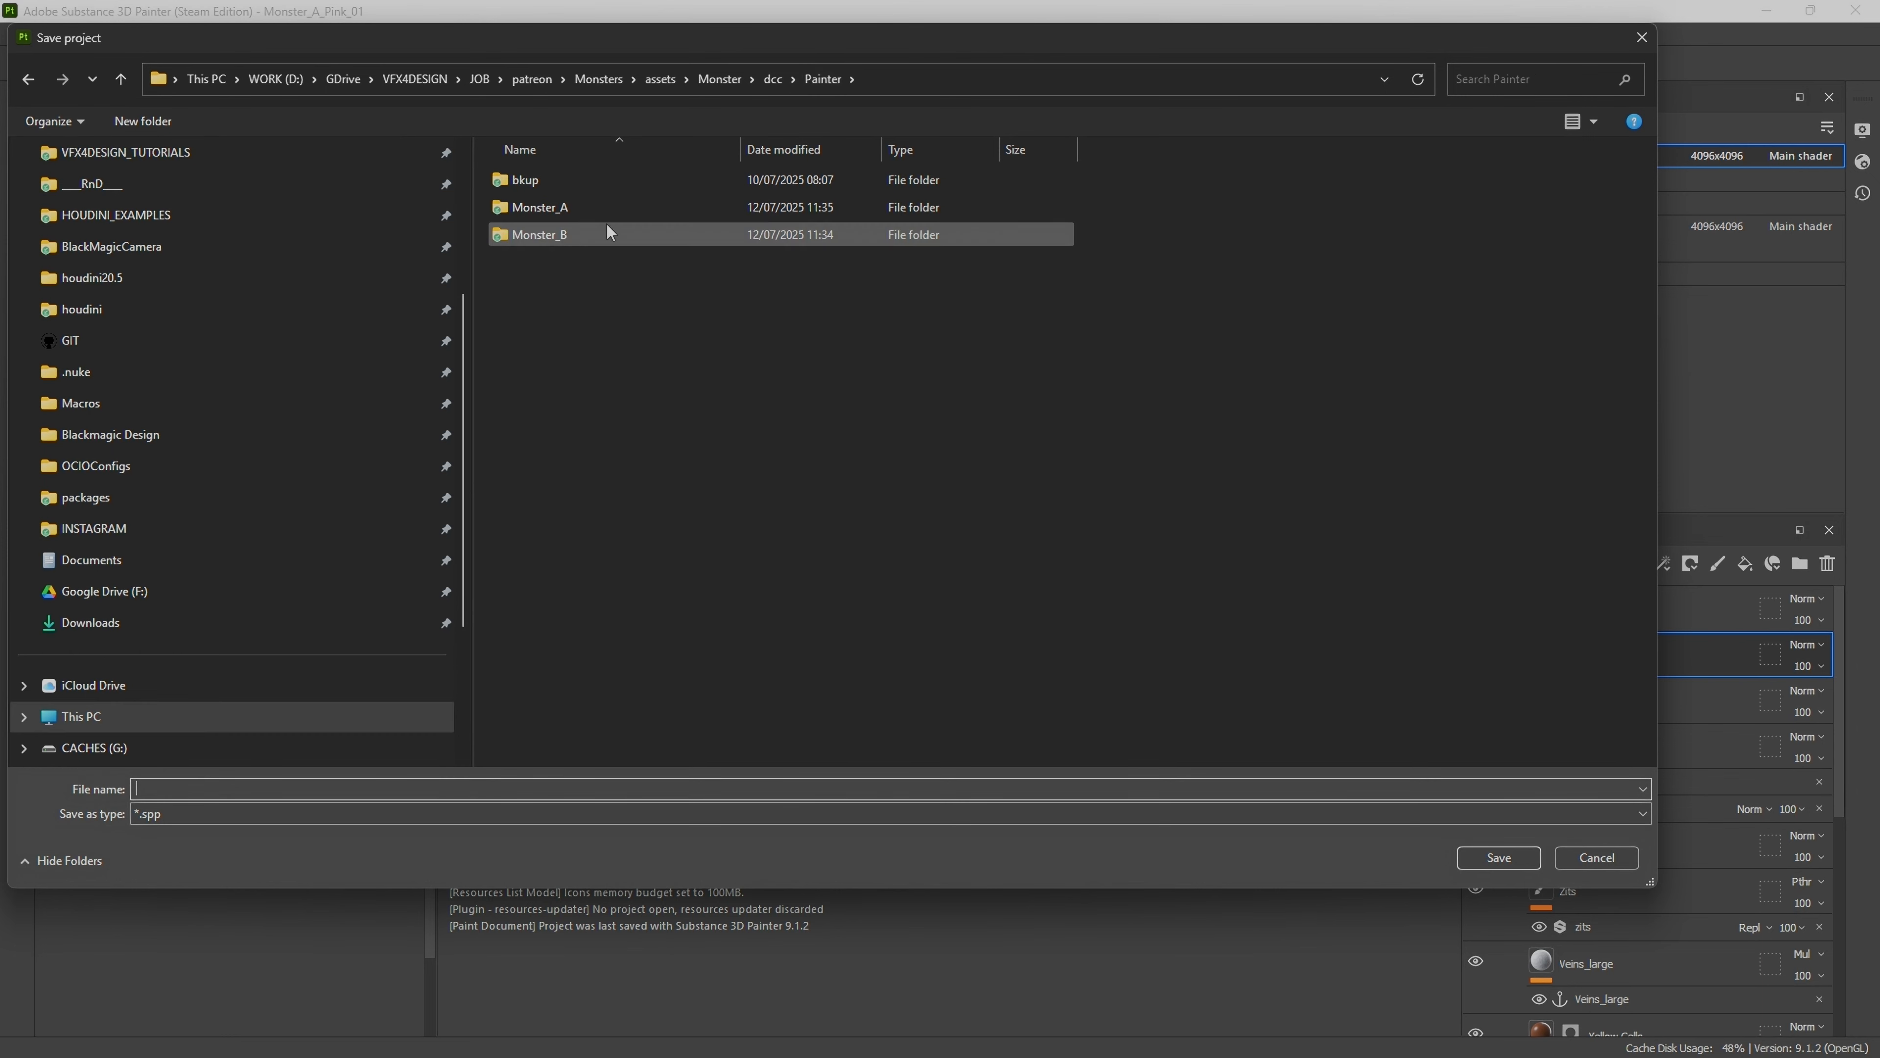
pyautogui.doubleClick(564, 231)
pyautogui.click(585, 182)
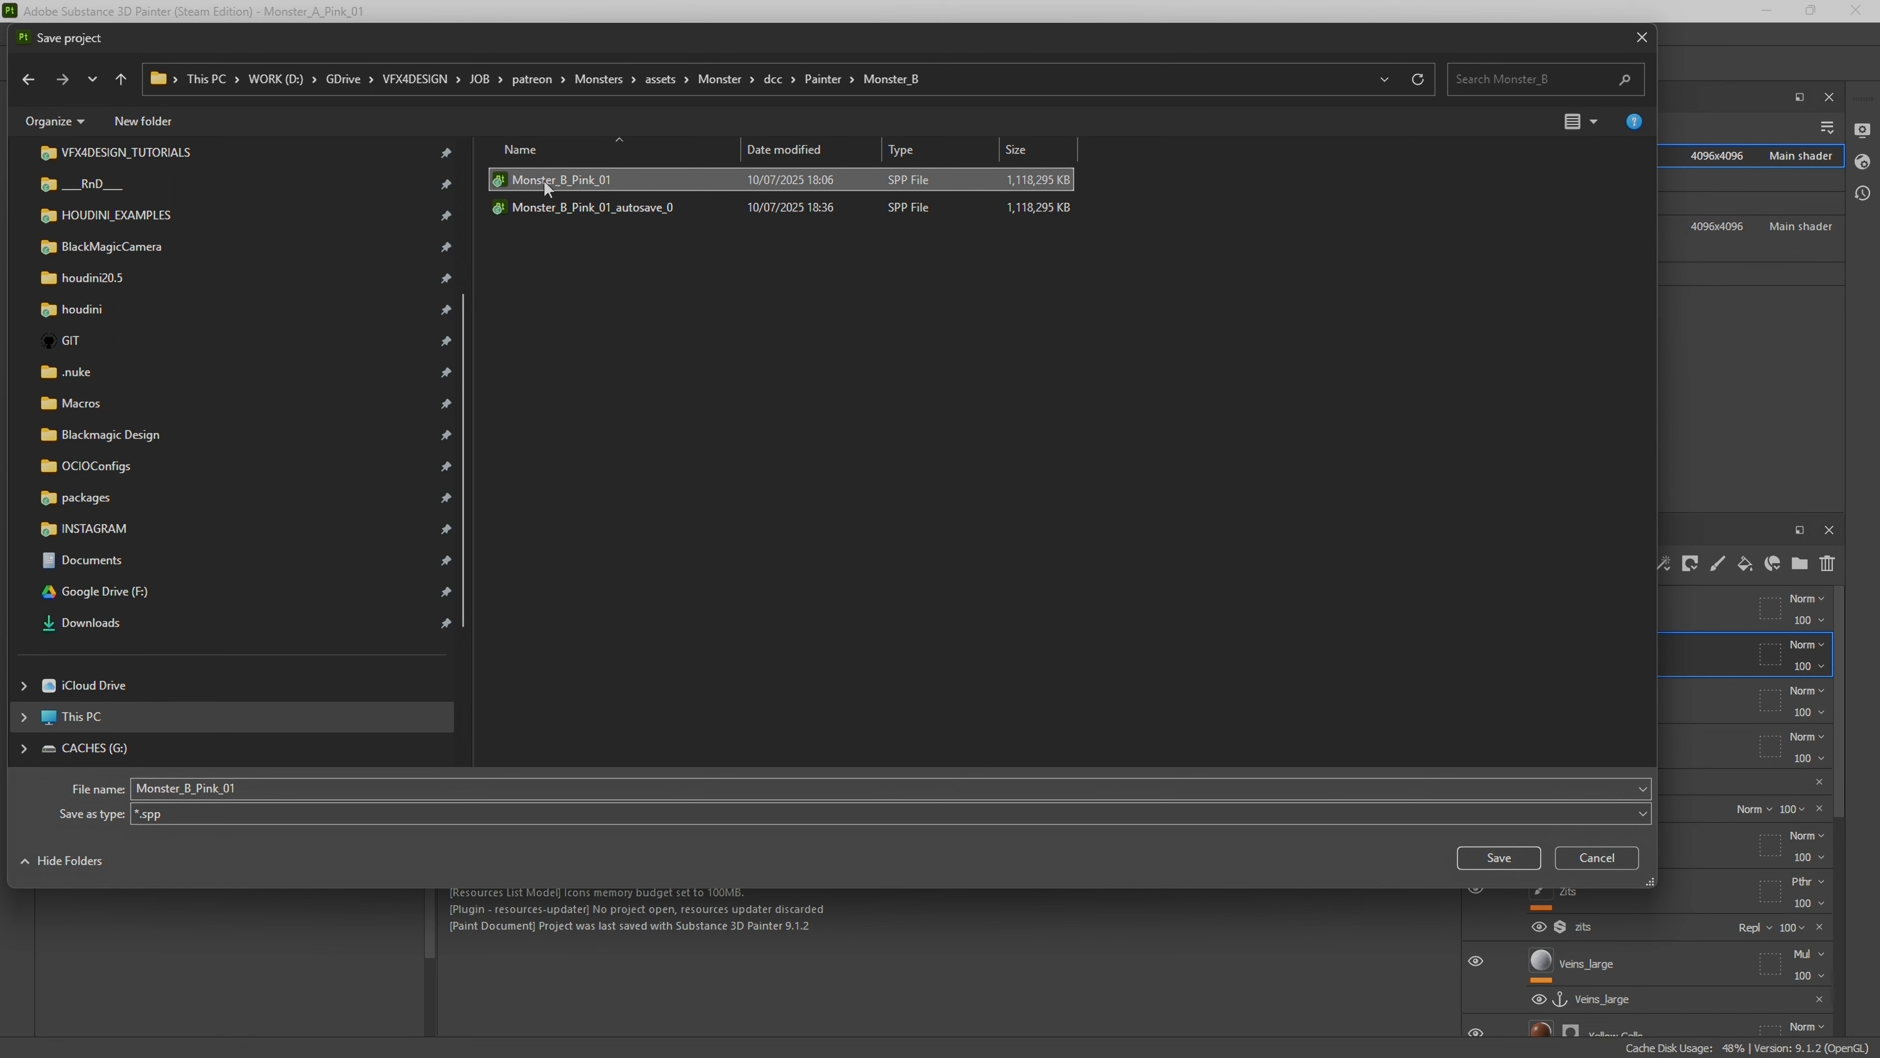
pyautogui.click(1515, 860)
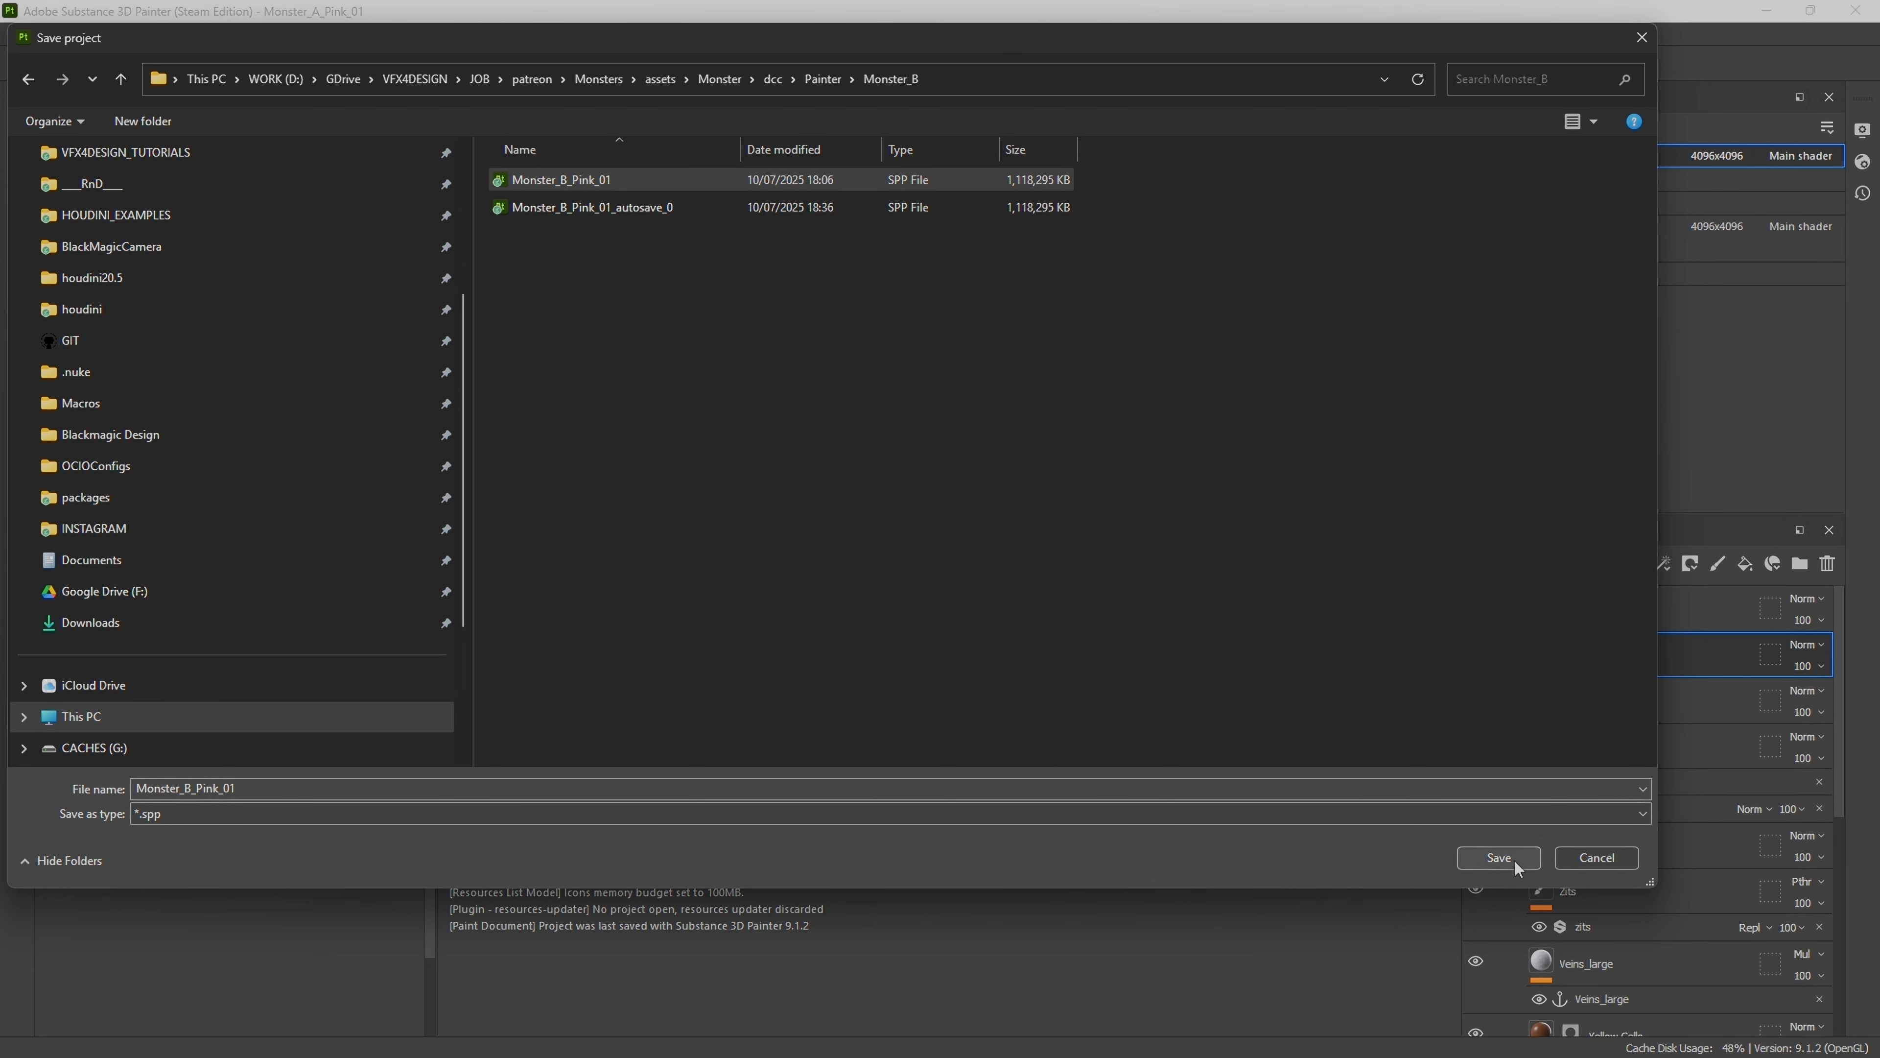
pyautogui.click(997, 545)
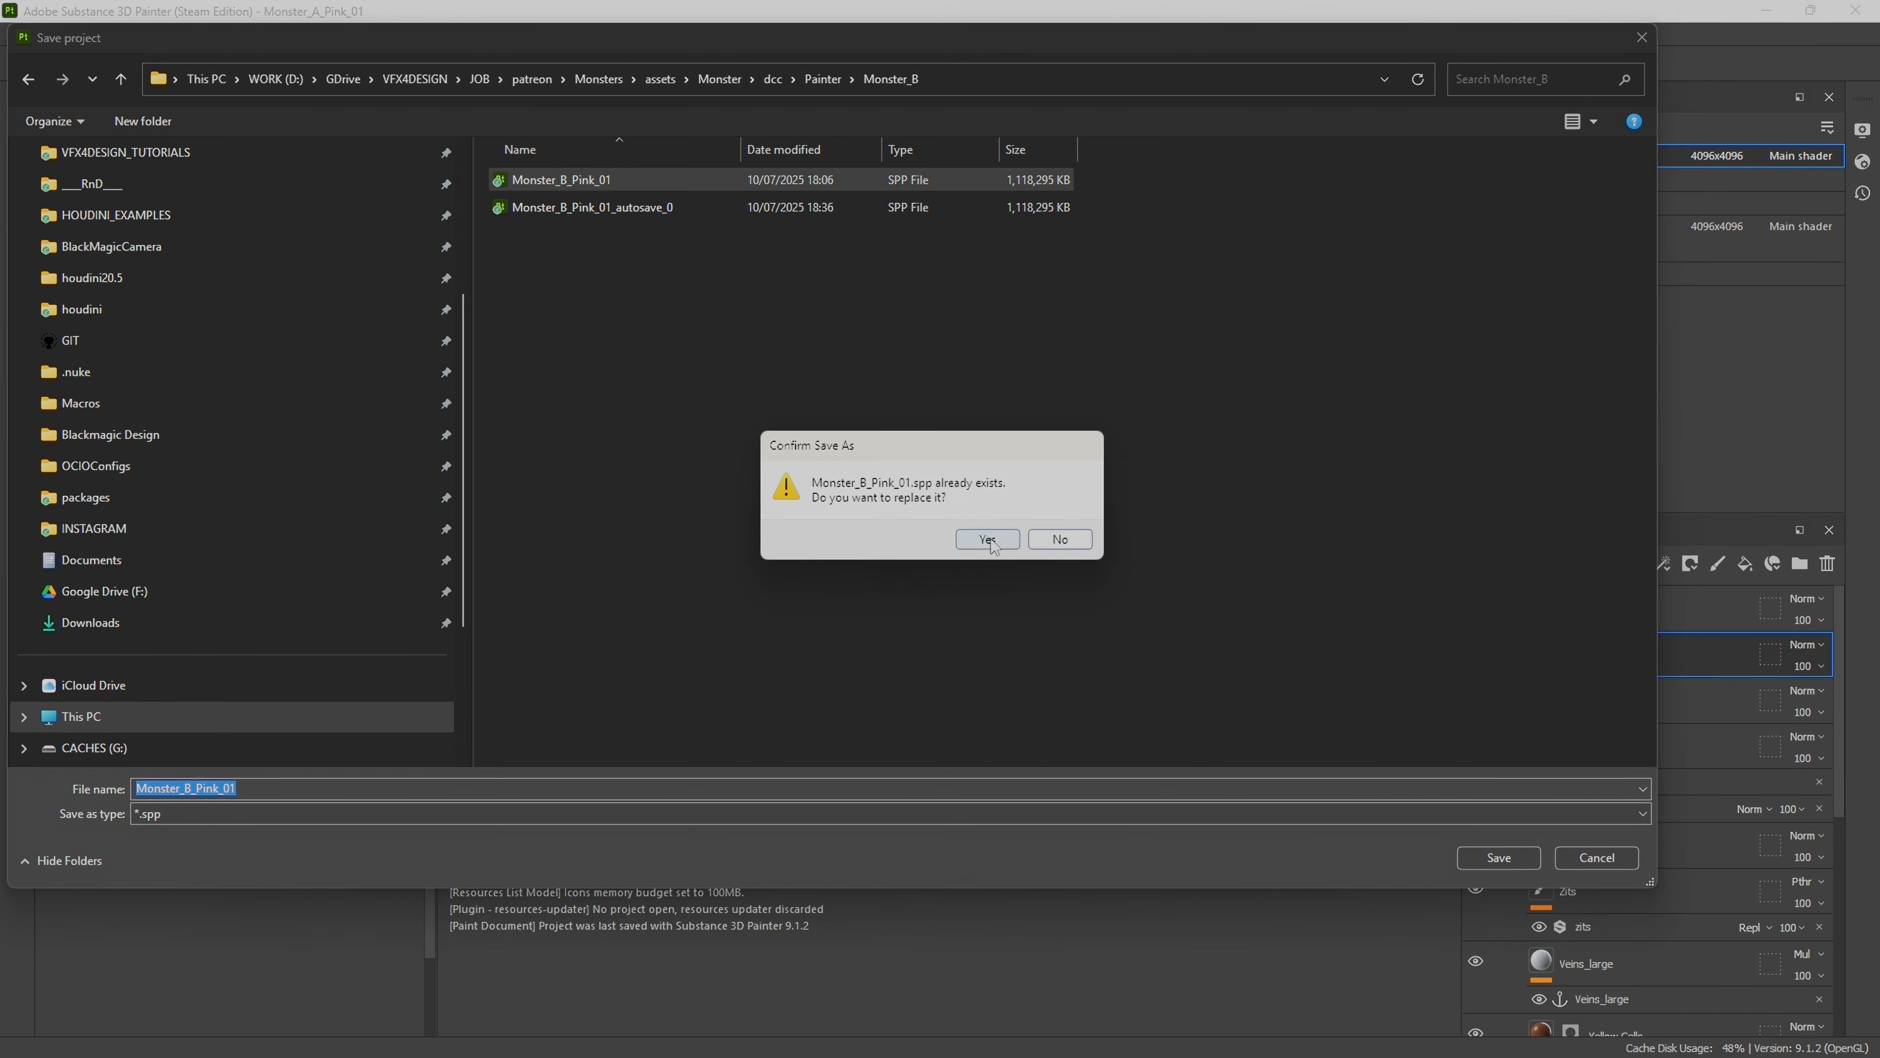
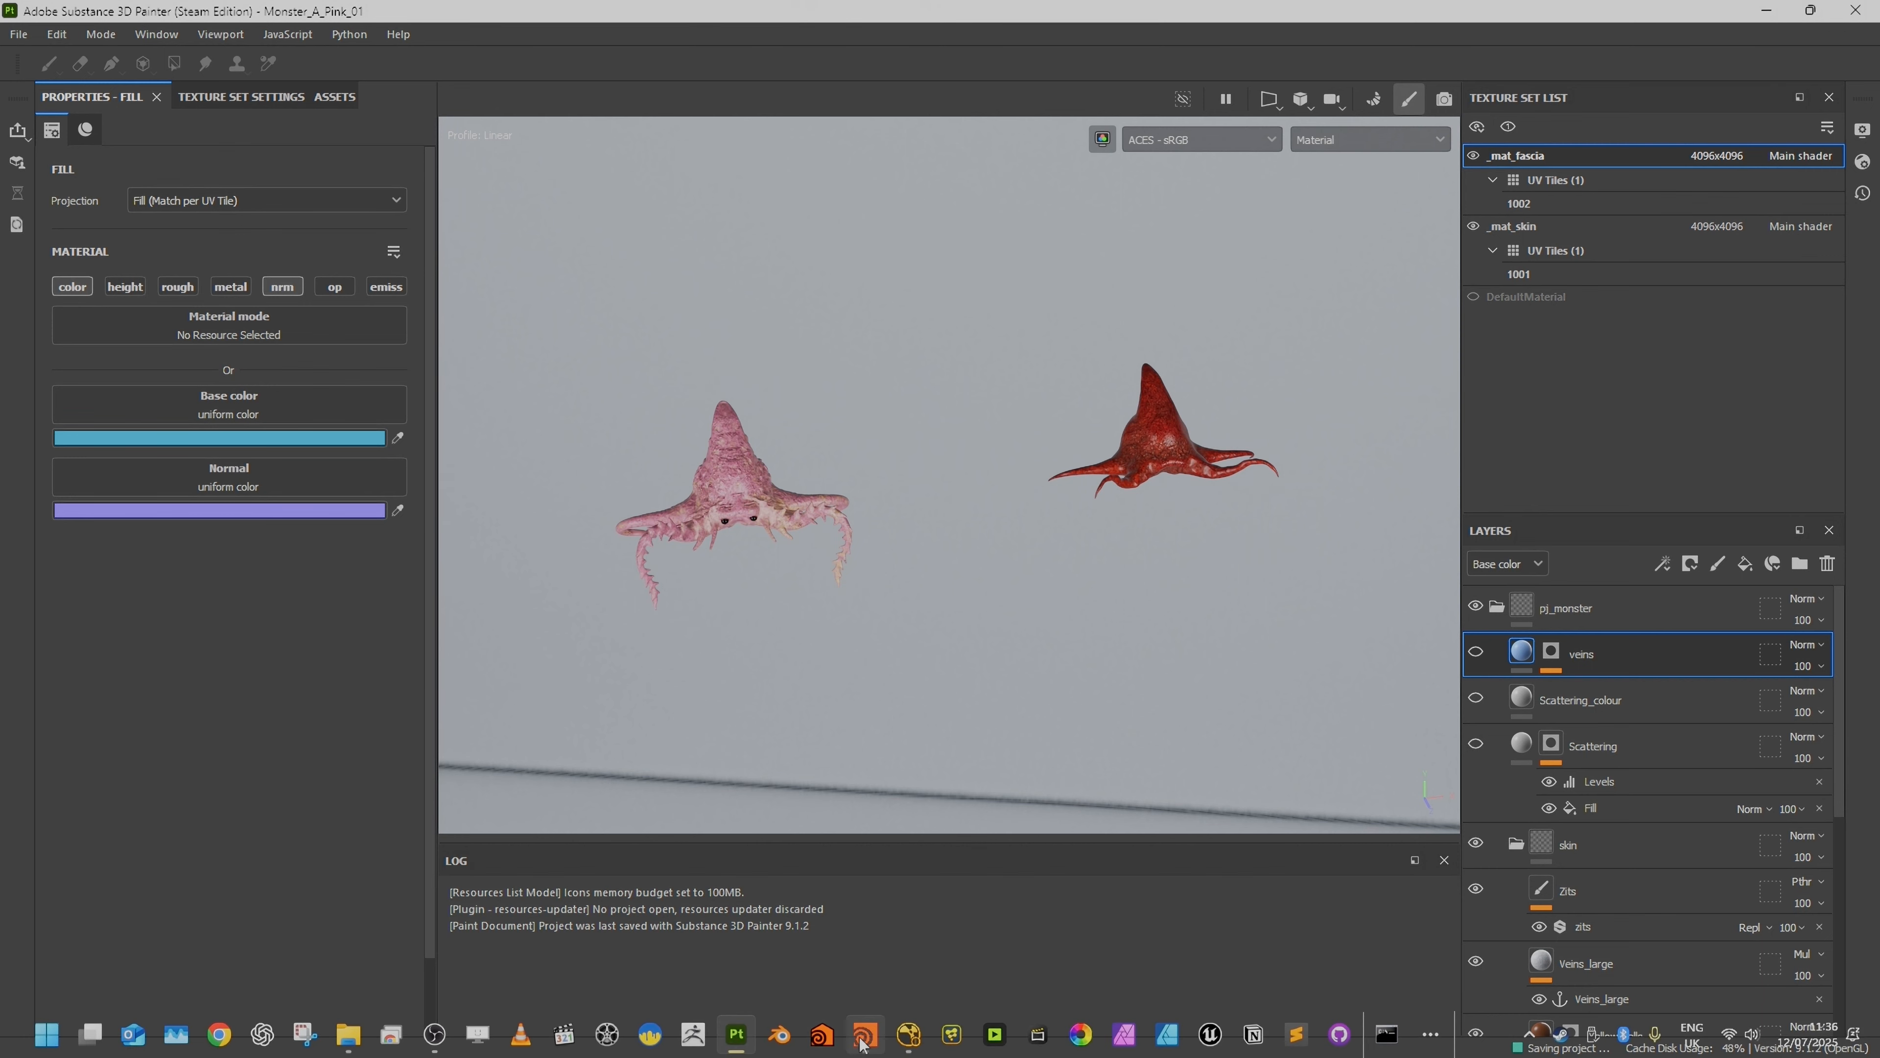
# Step: Switch to Houdini, display the paint_inside node above PAINTER_LOW and examine its path and shop_materialpath values in the spreadsheet
pyautogui.click(865, 1033)
pyautogui.scroll(5, 1335, 471)
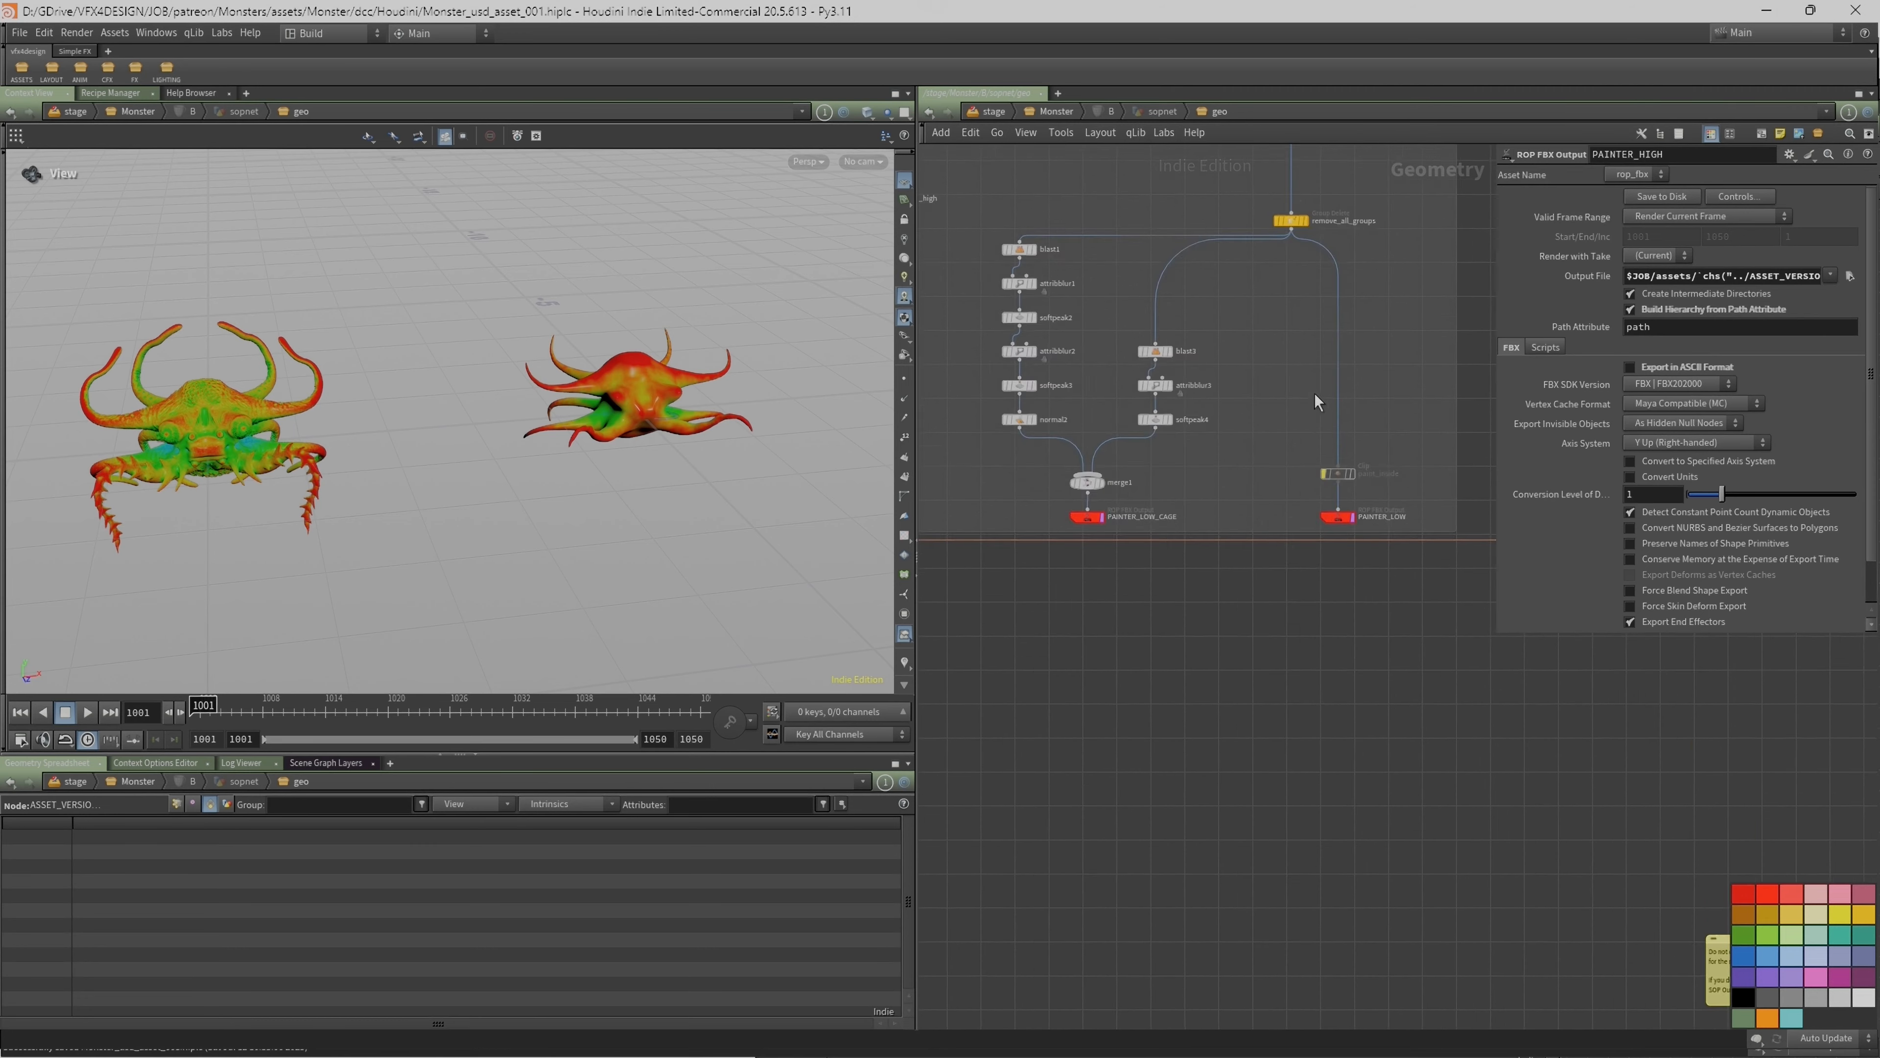
pyautogui.click(1342, 495)
pyautogui.click(1361, 496)
pyautogui.moveTo(214, 821); pyautogui.dragTo(382, 845)
pyautogui.moveTo(205, 939); pyautogui.dragTo(205, 997)
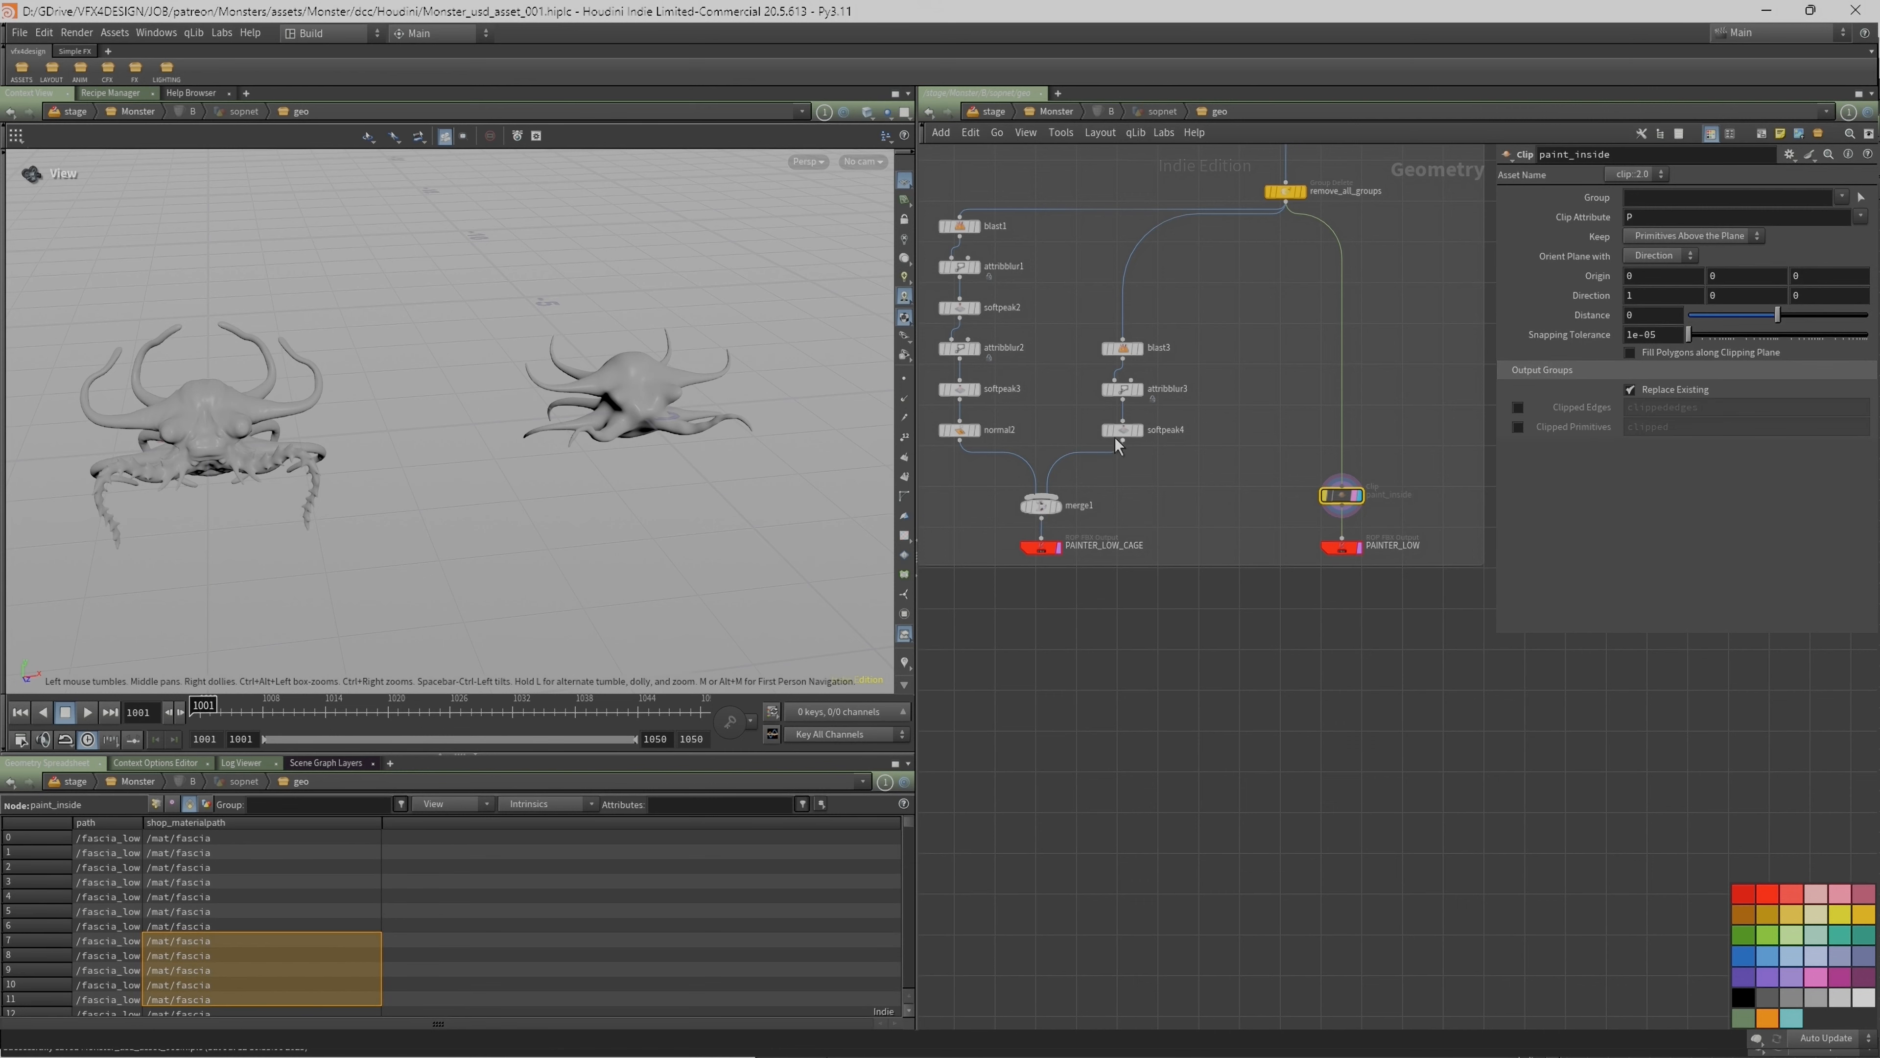
# Step: Show the path_low wrangle and read the VEX lines that build the path and shop_materialpath attributes
pyautogui.scroll(-3, 1199, 470)
pyautogui.moveTo(1203, 472); pyautogui.dragTo(1101, 765, button='middle')
pyautogui.scroll(4, 1196, 392)
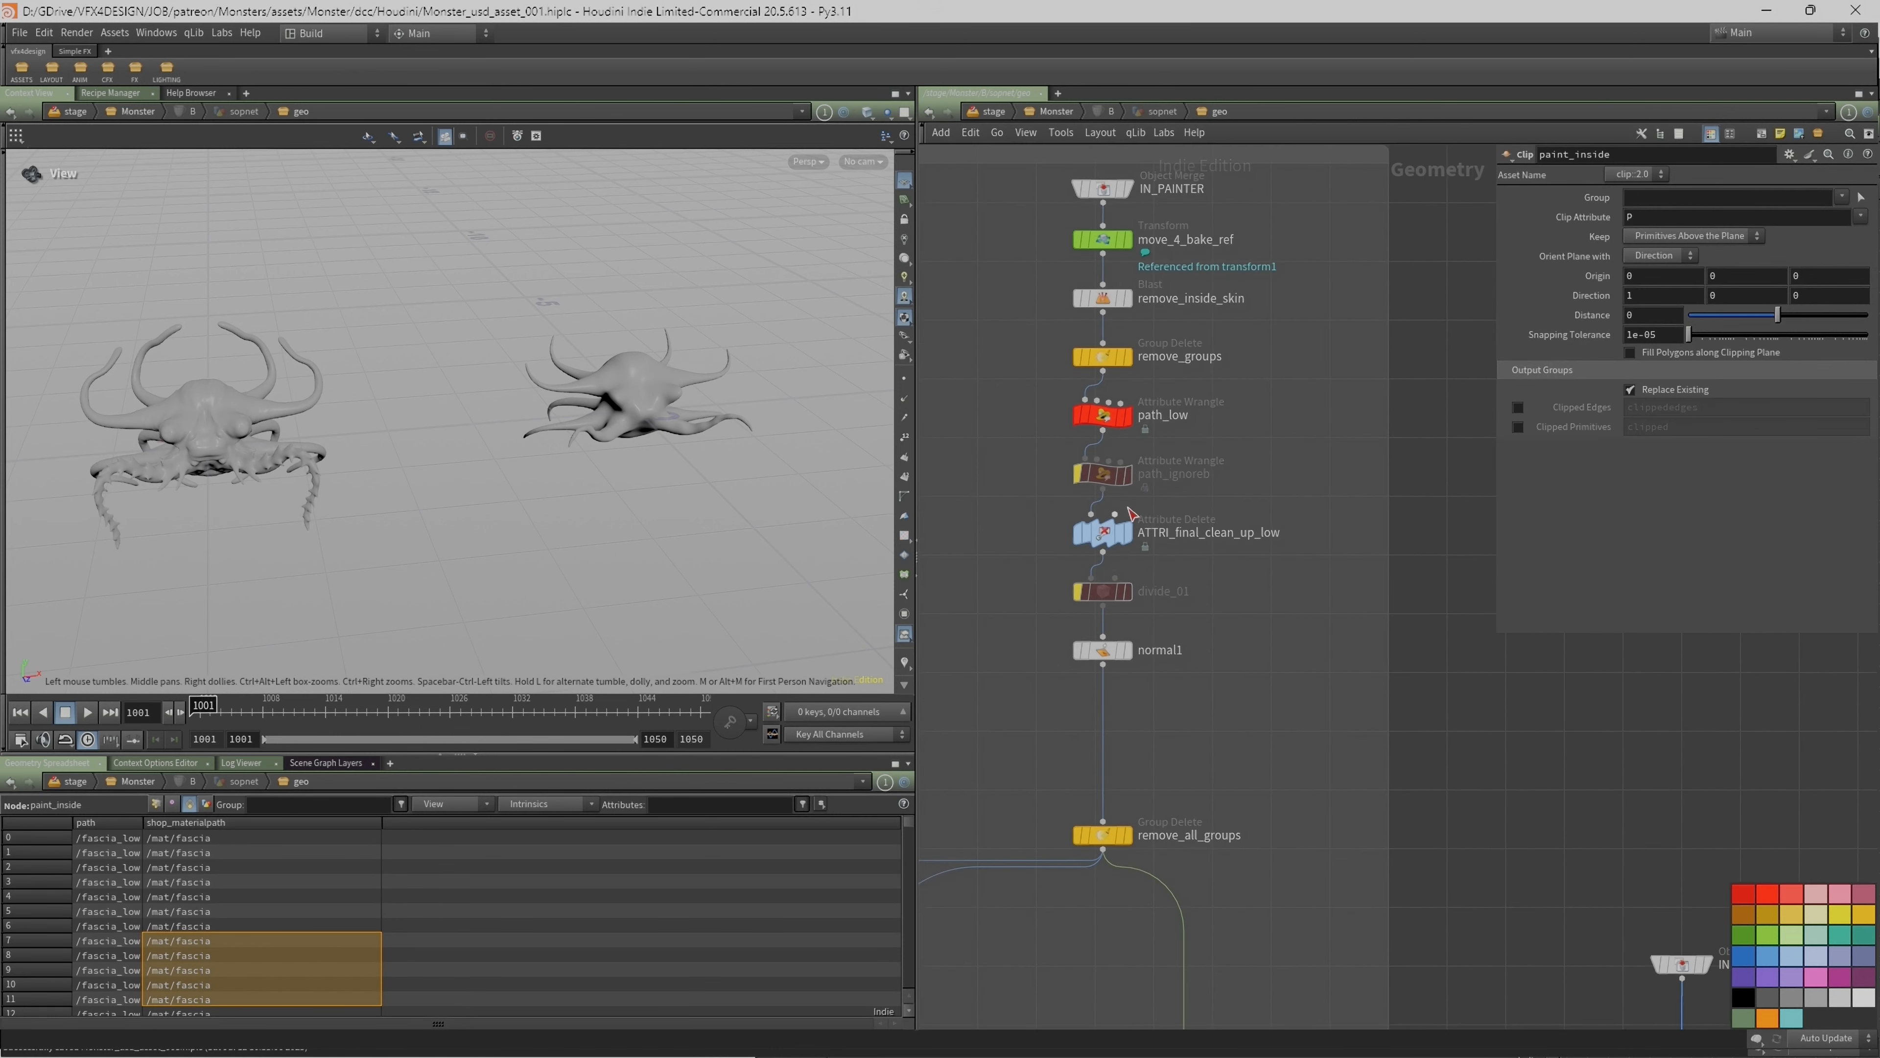
pyautogui.click(1106, 416)
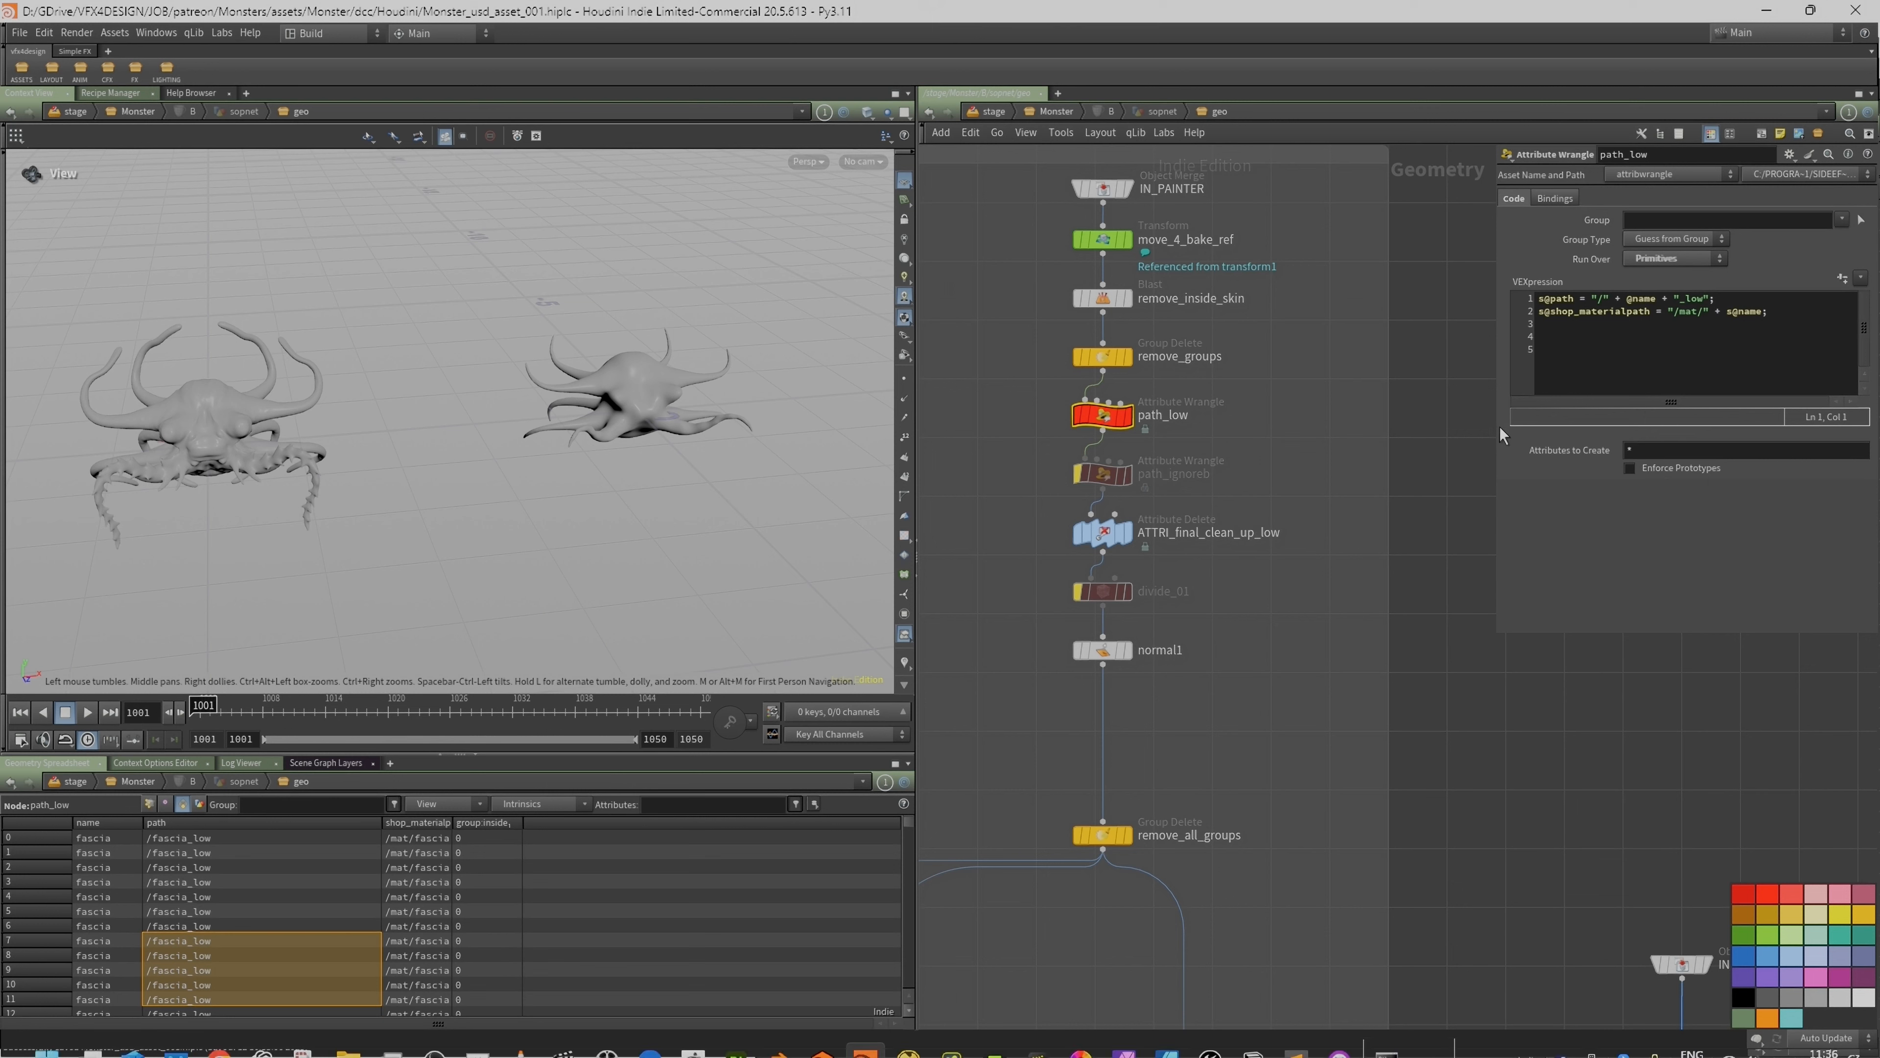
pyautogui.moveTo(1499, 427); pyautogui.dragTo(1325, 435)
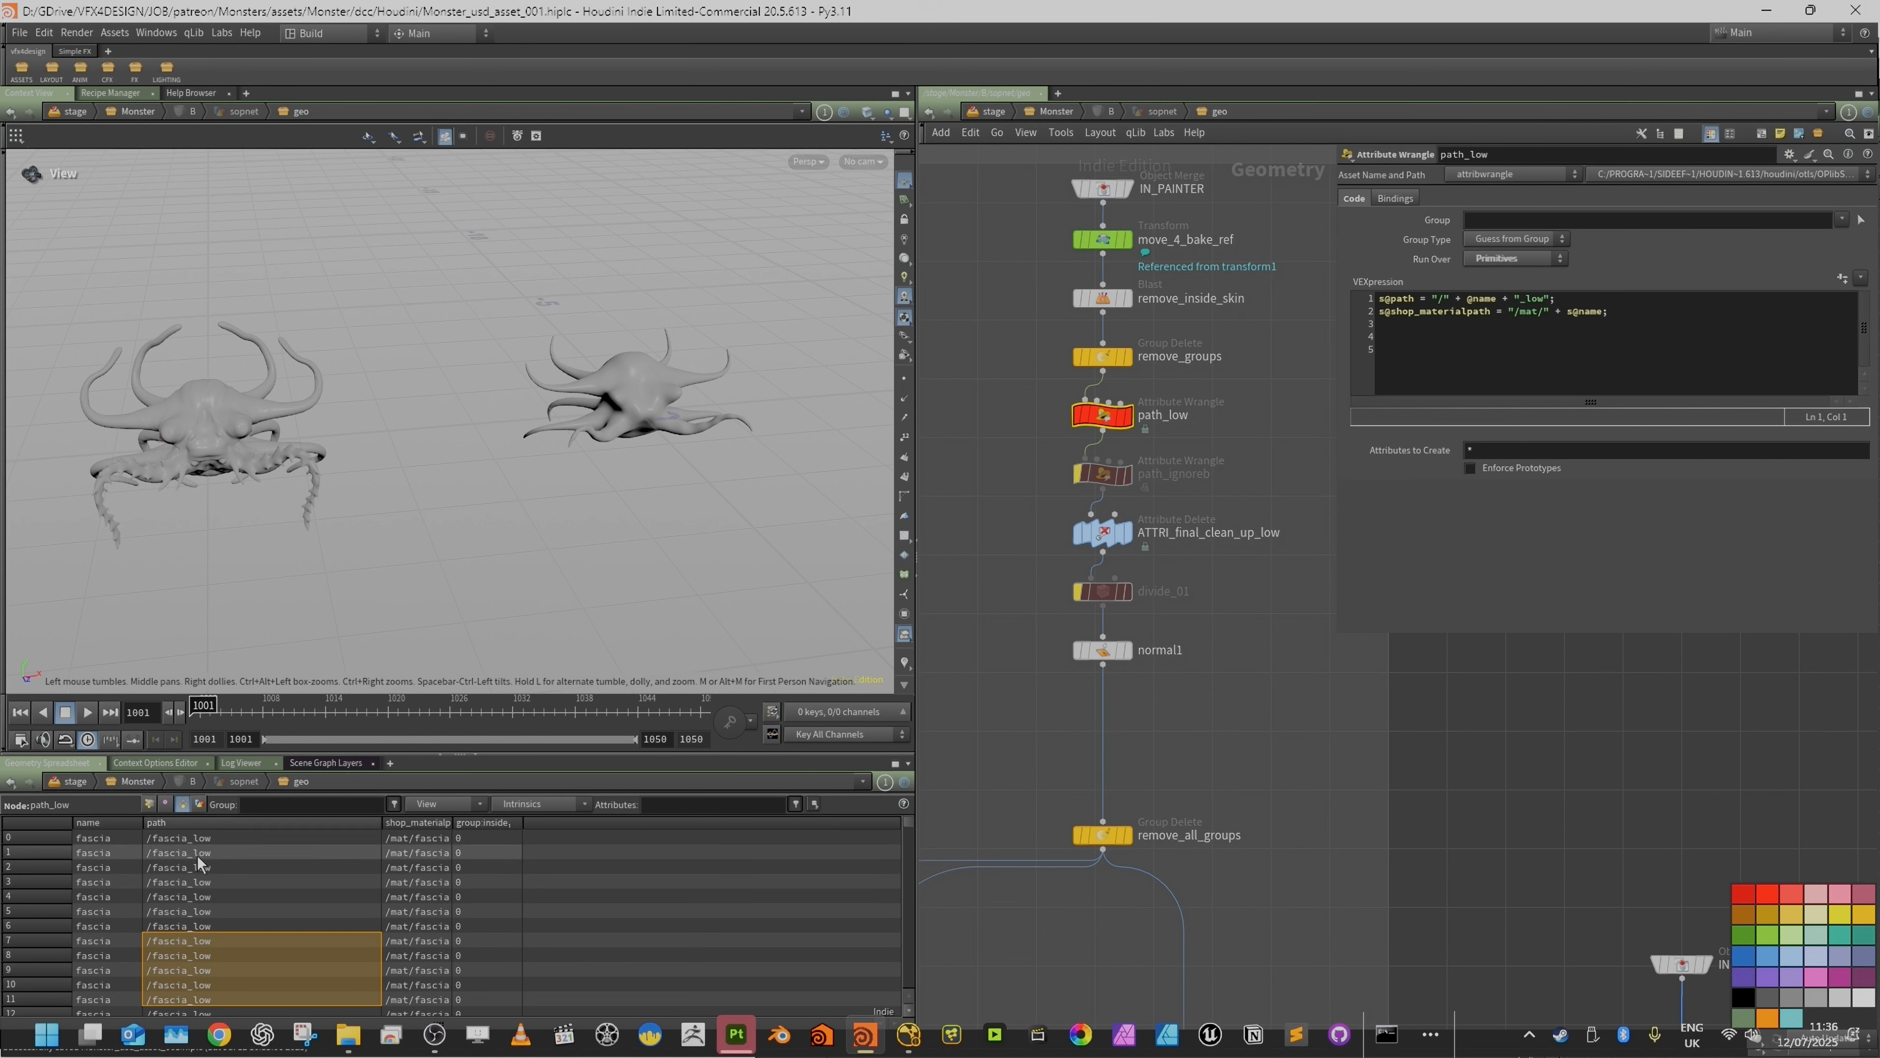
pyautogui.moveTo(1338, 603); pyautogui.dragTo(1560, 604)
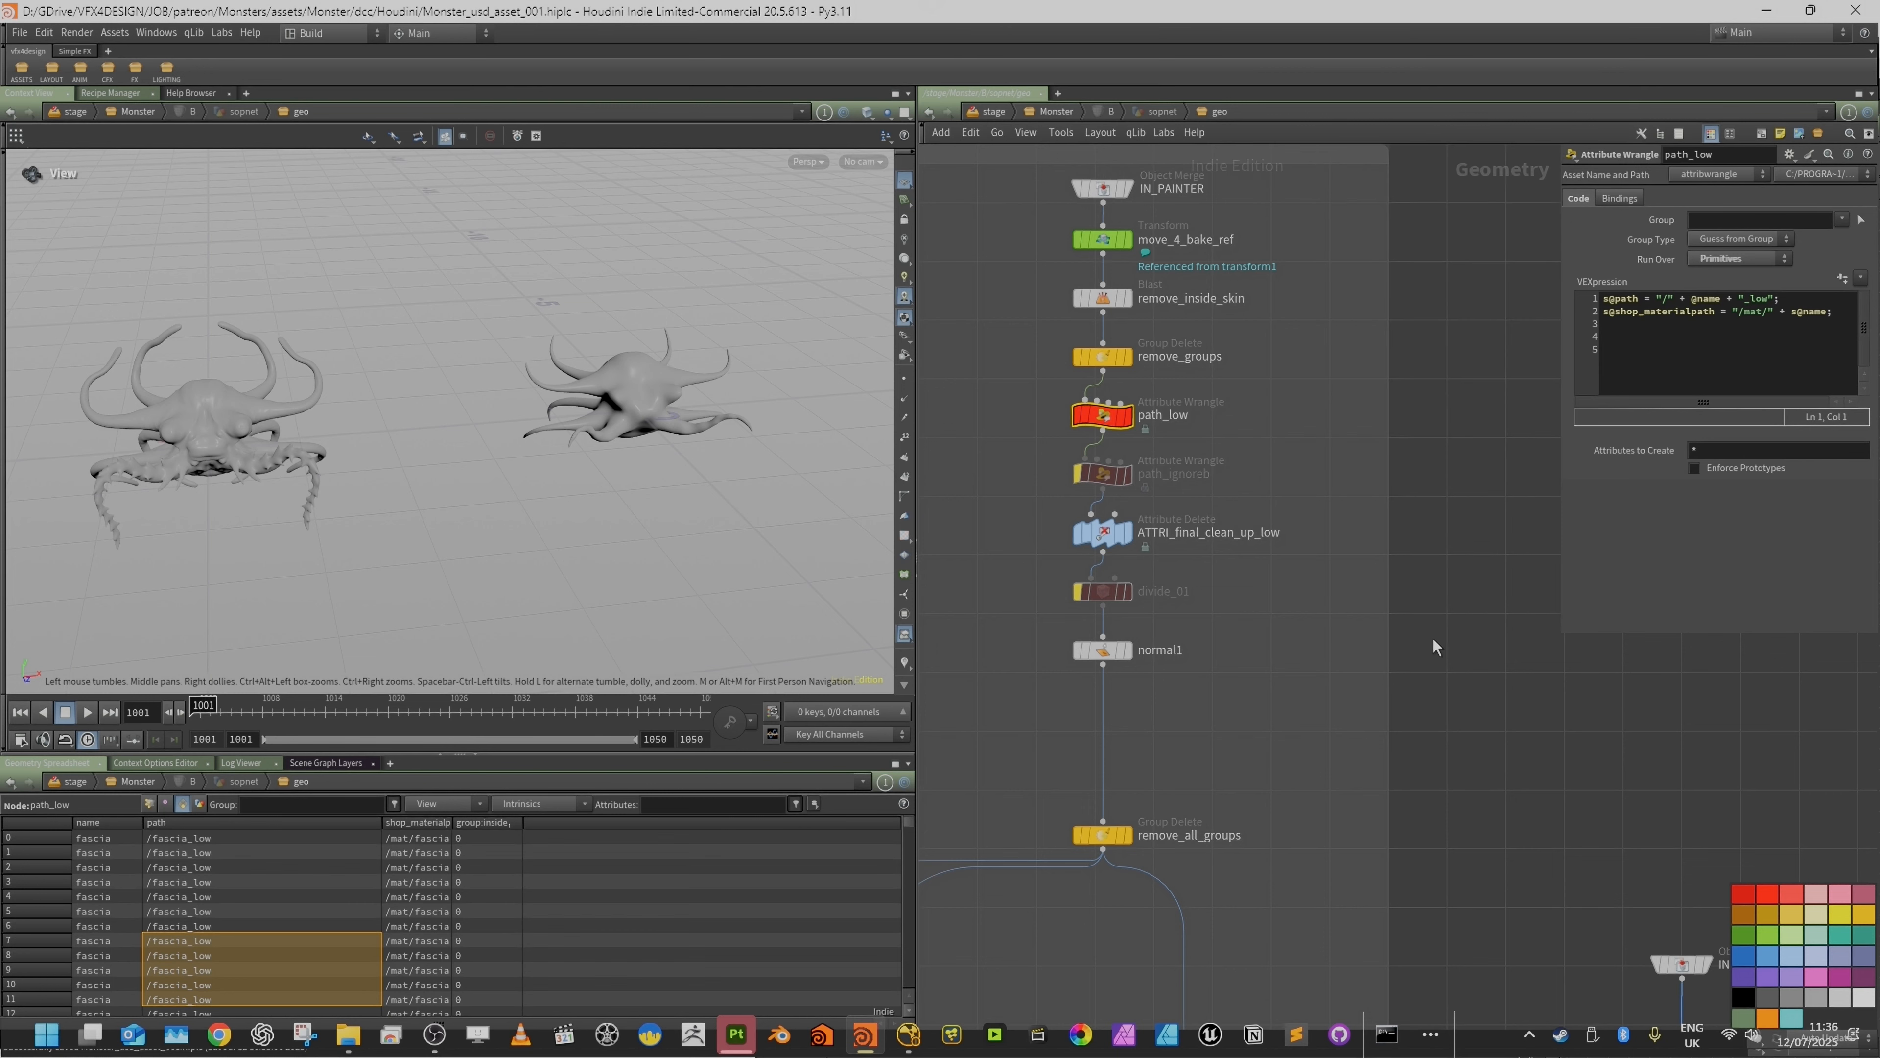
pyautogui.scroll(-3, 1427, 655)
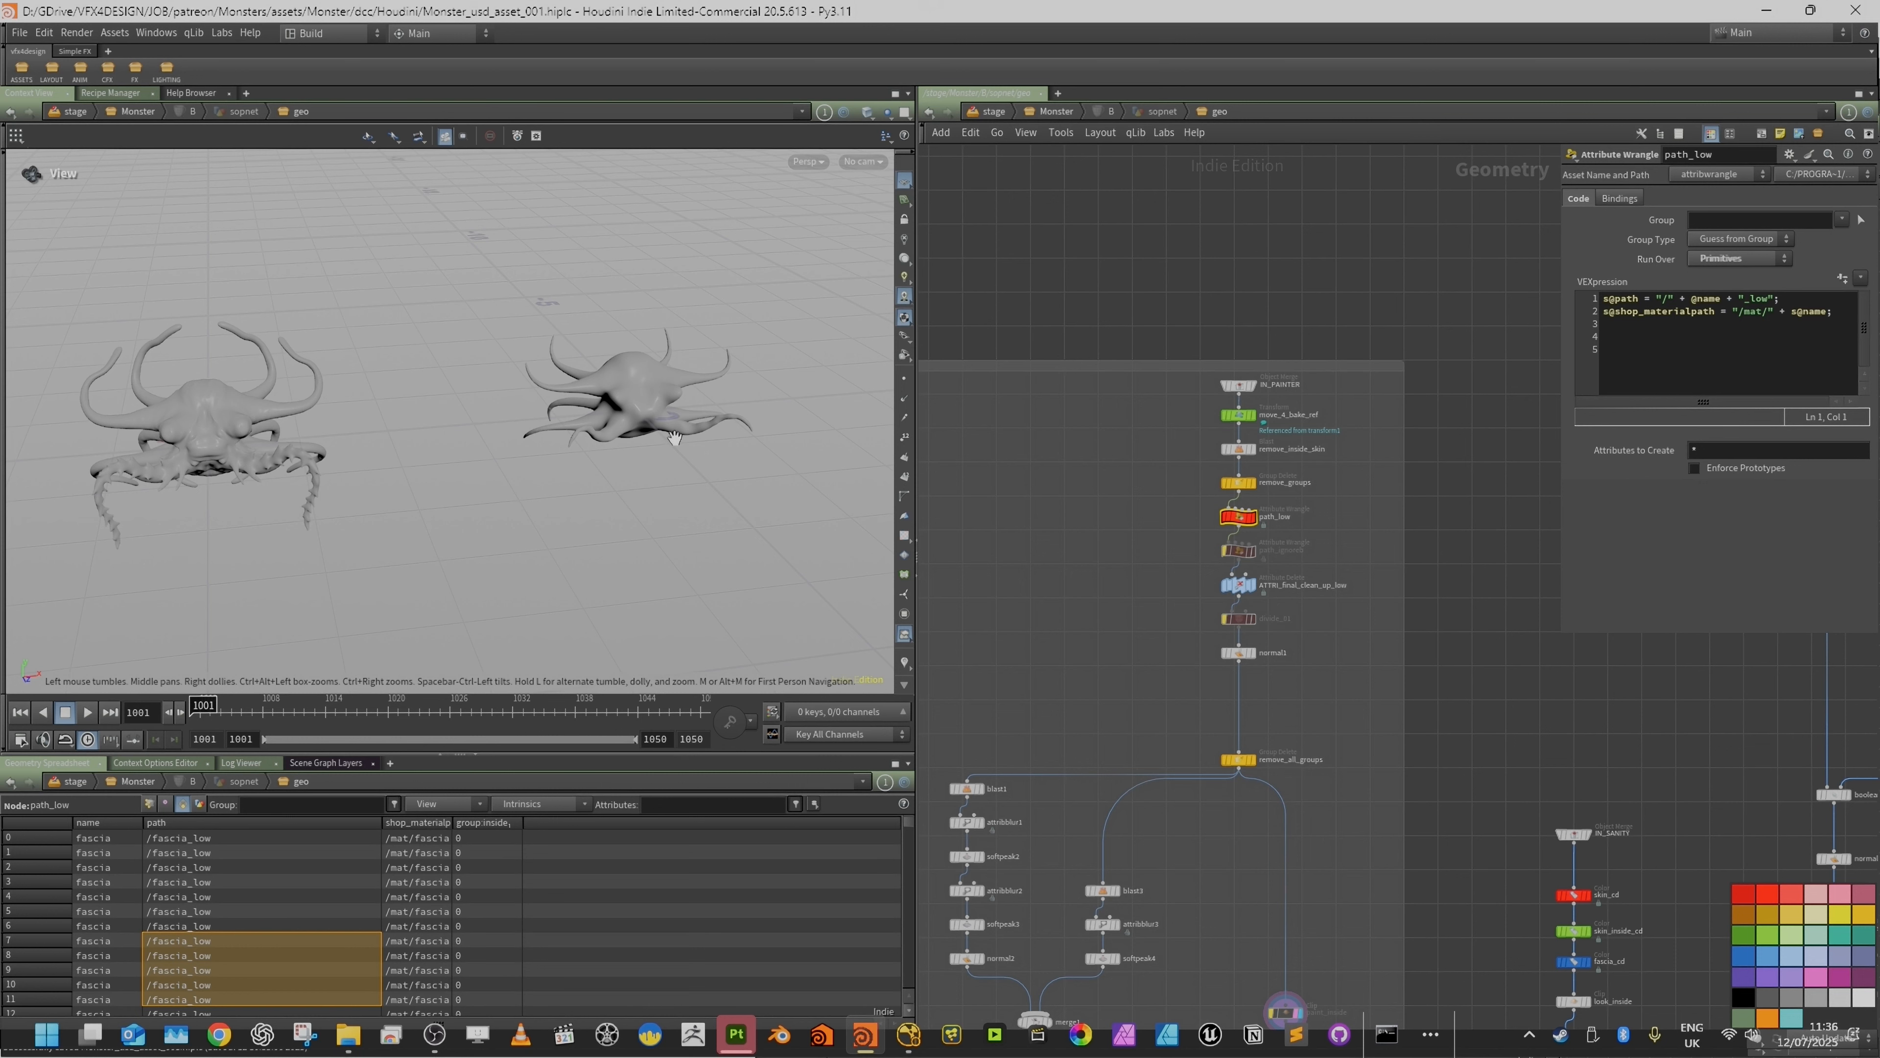
pyautogui.scroll(-2, 1253, 560)
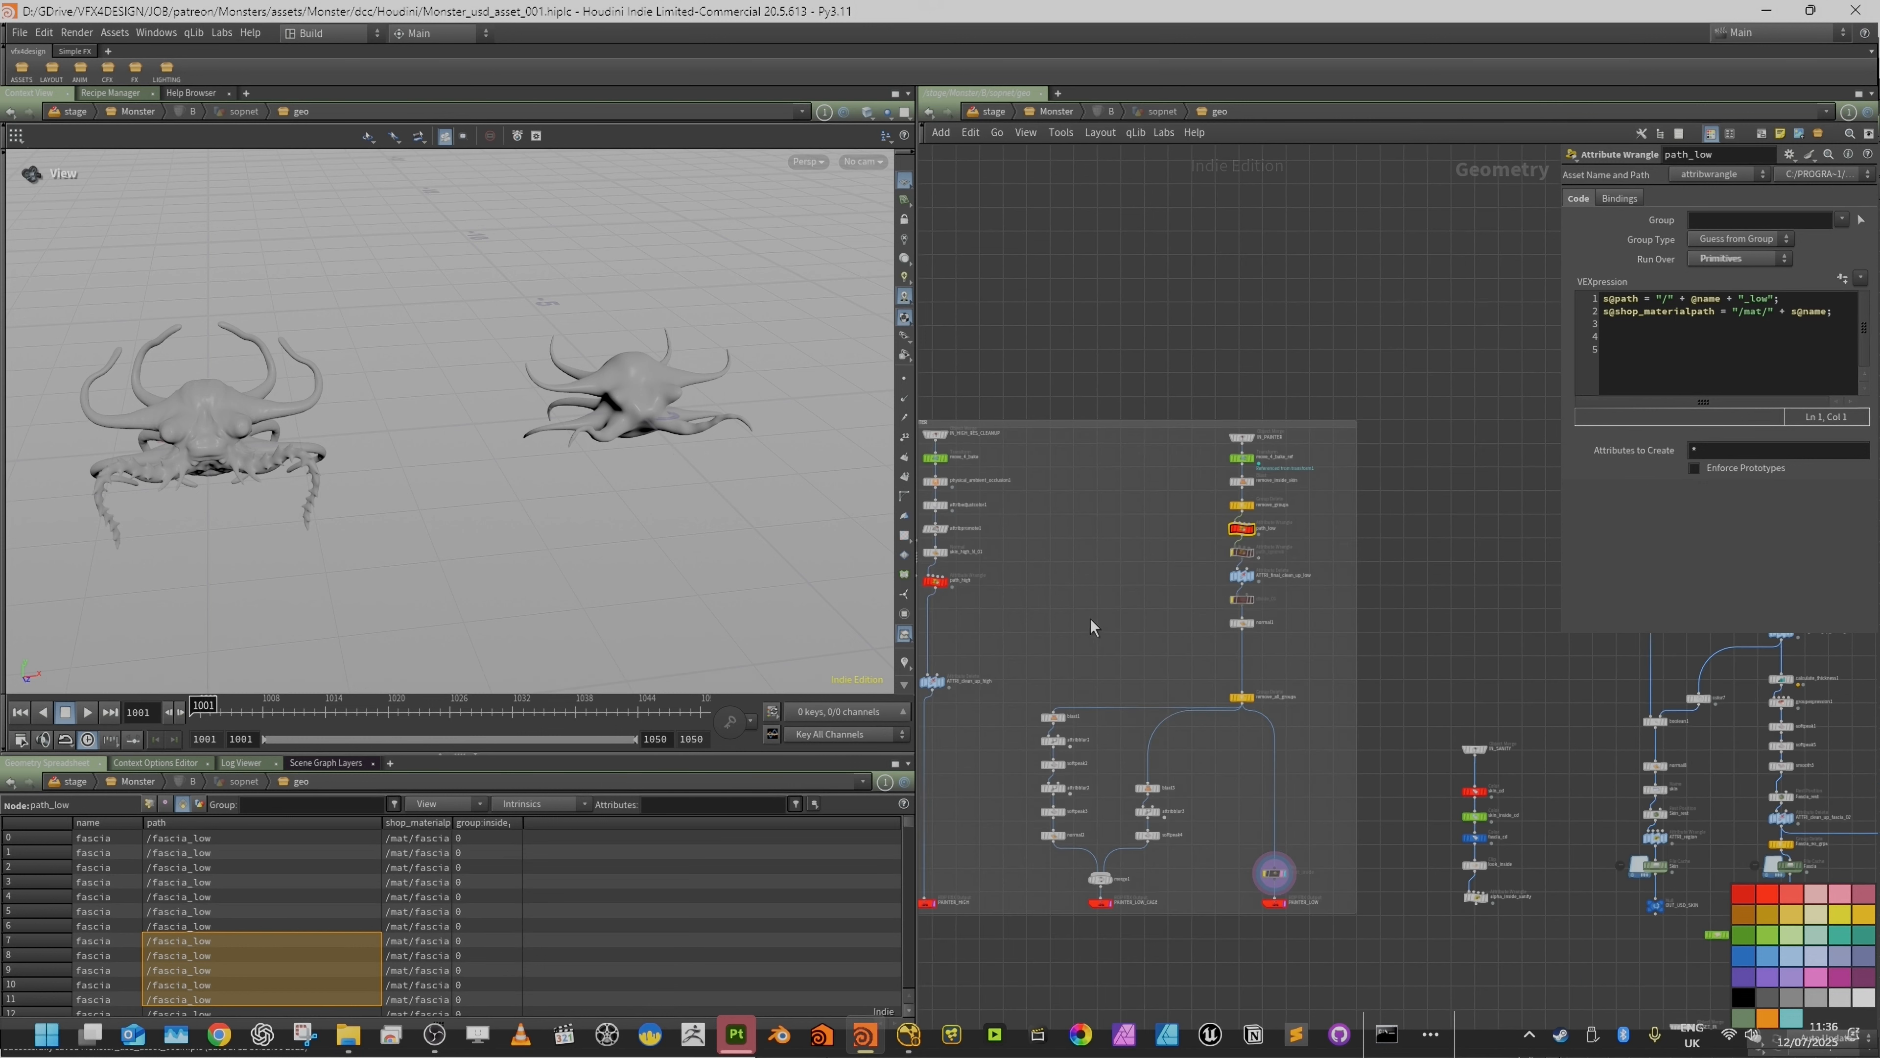
# Step: Switch to Substance 3D Painter and replace the project mesh with PAINTER_LOW.fbx from the Painter/Monster_B folder in the project configuration
pyautogui.click(735, 1034)
pyautogui.moveTo(802, 535)
pyautogui.keyDown('alt'); pyautogui.mouseDown(button='right')
pyautogui.moveTo(833, 529)
pyautogui.moveTo(799, 572)
pyautogui.mouseUp(button='right'); pyautogui.keyUp('alt')
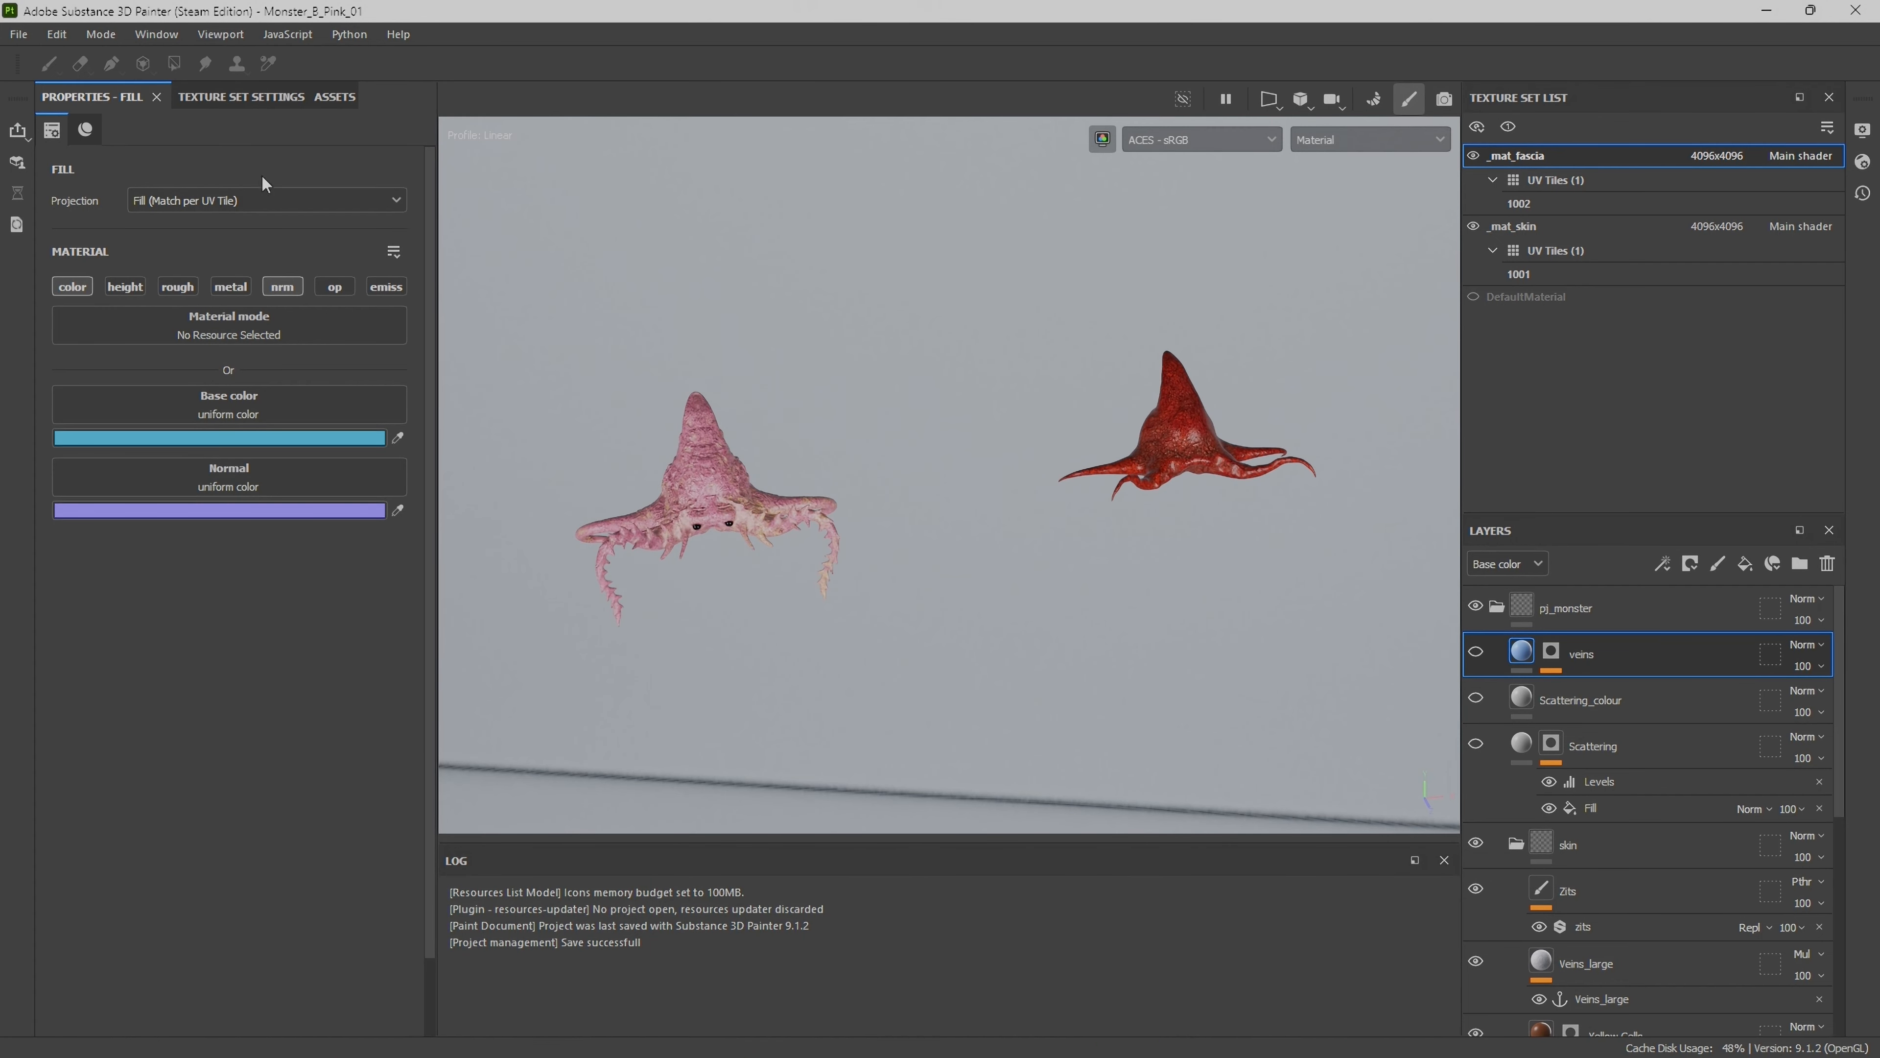
pyautogui.click(55, 43)
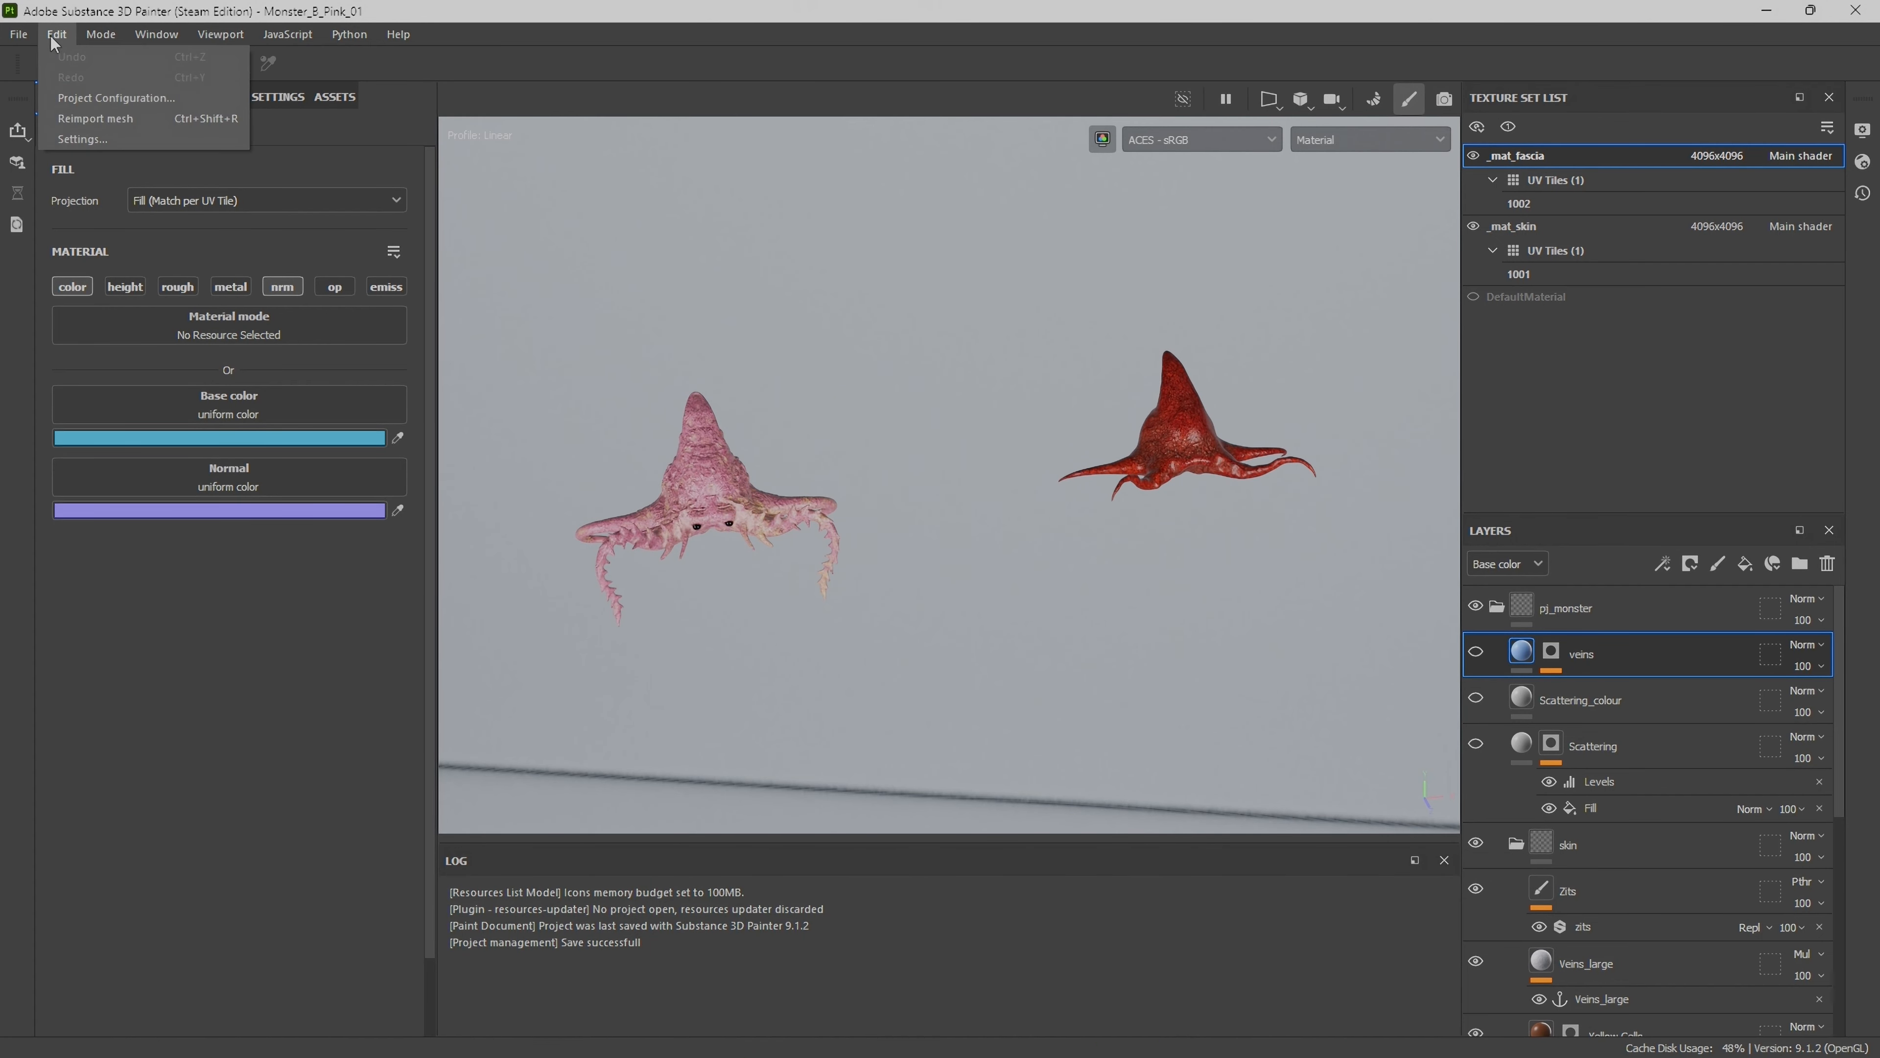
pyautogui.click(112, 98)
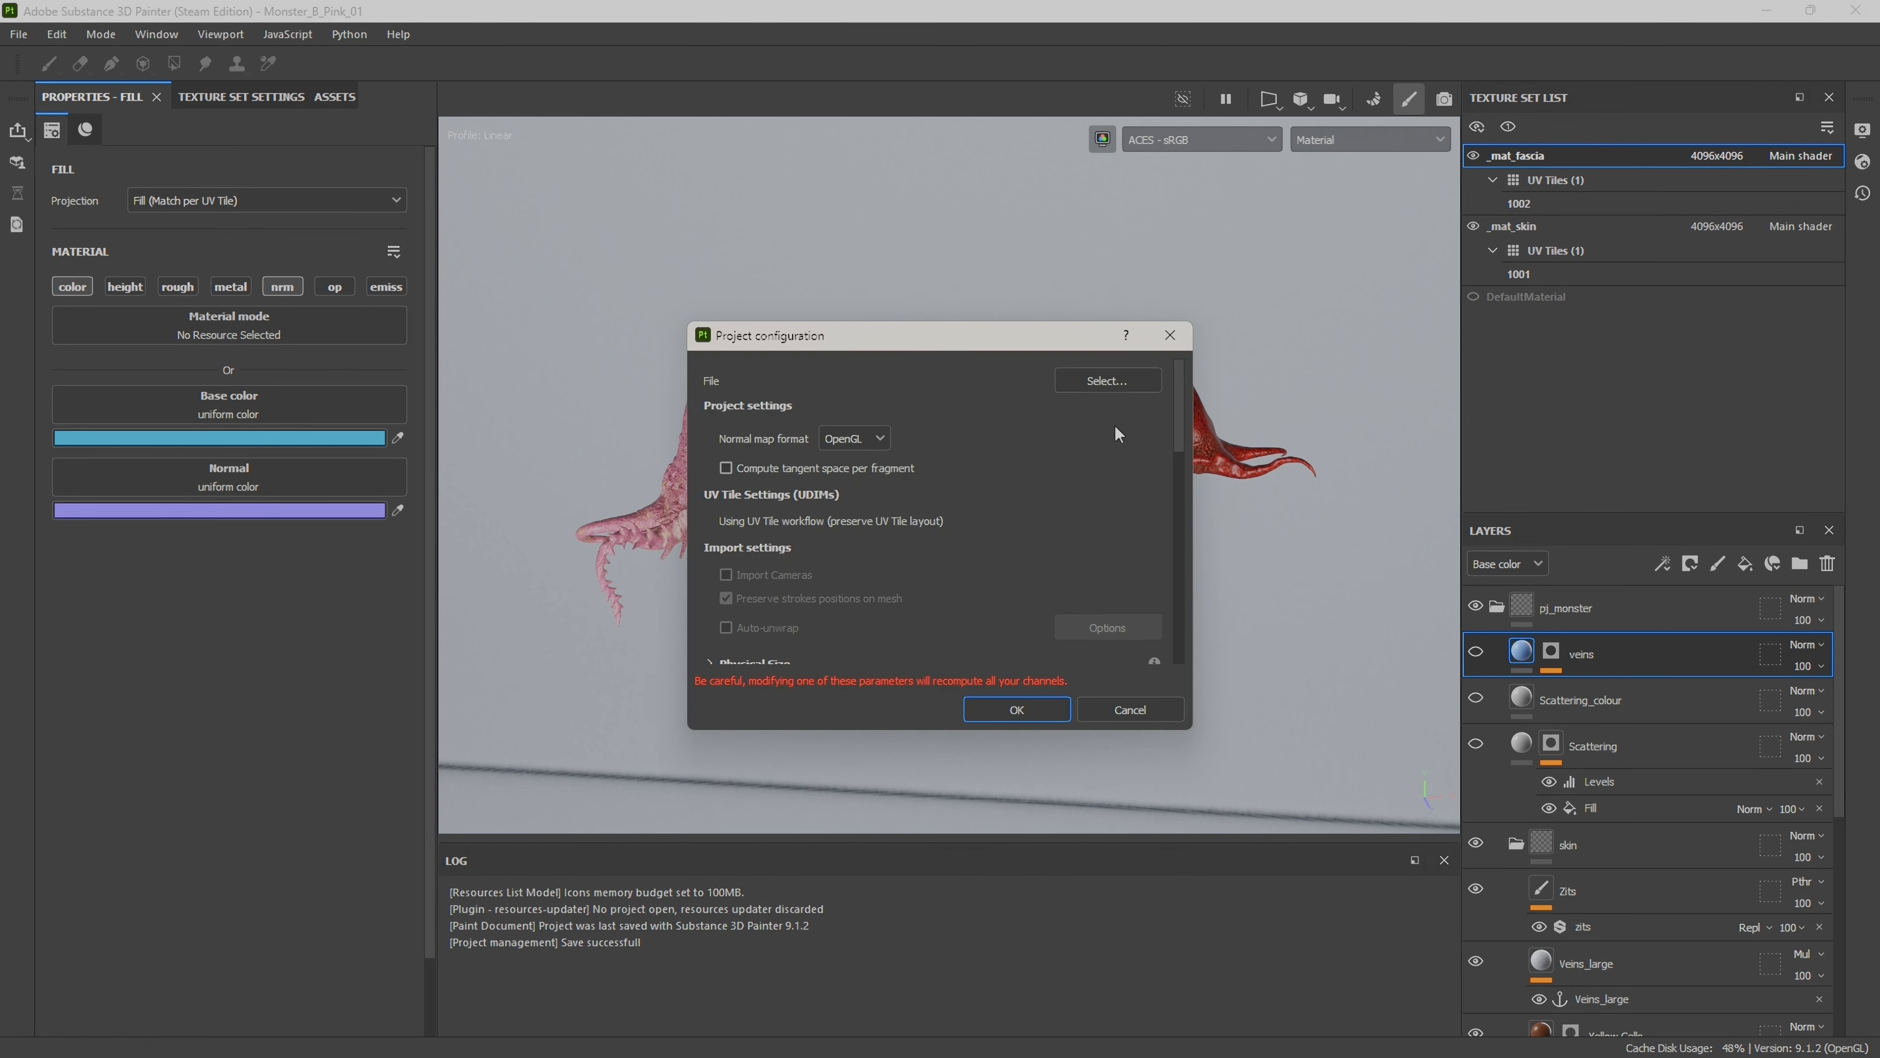
pyautogui.click(1103, 380)
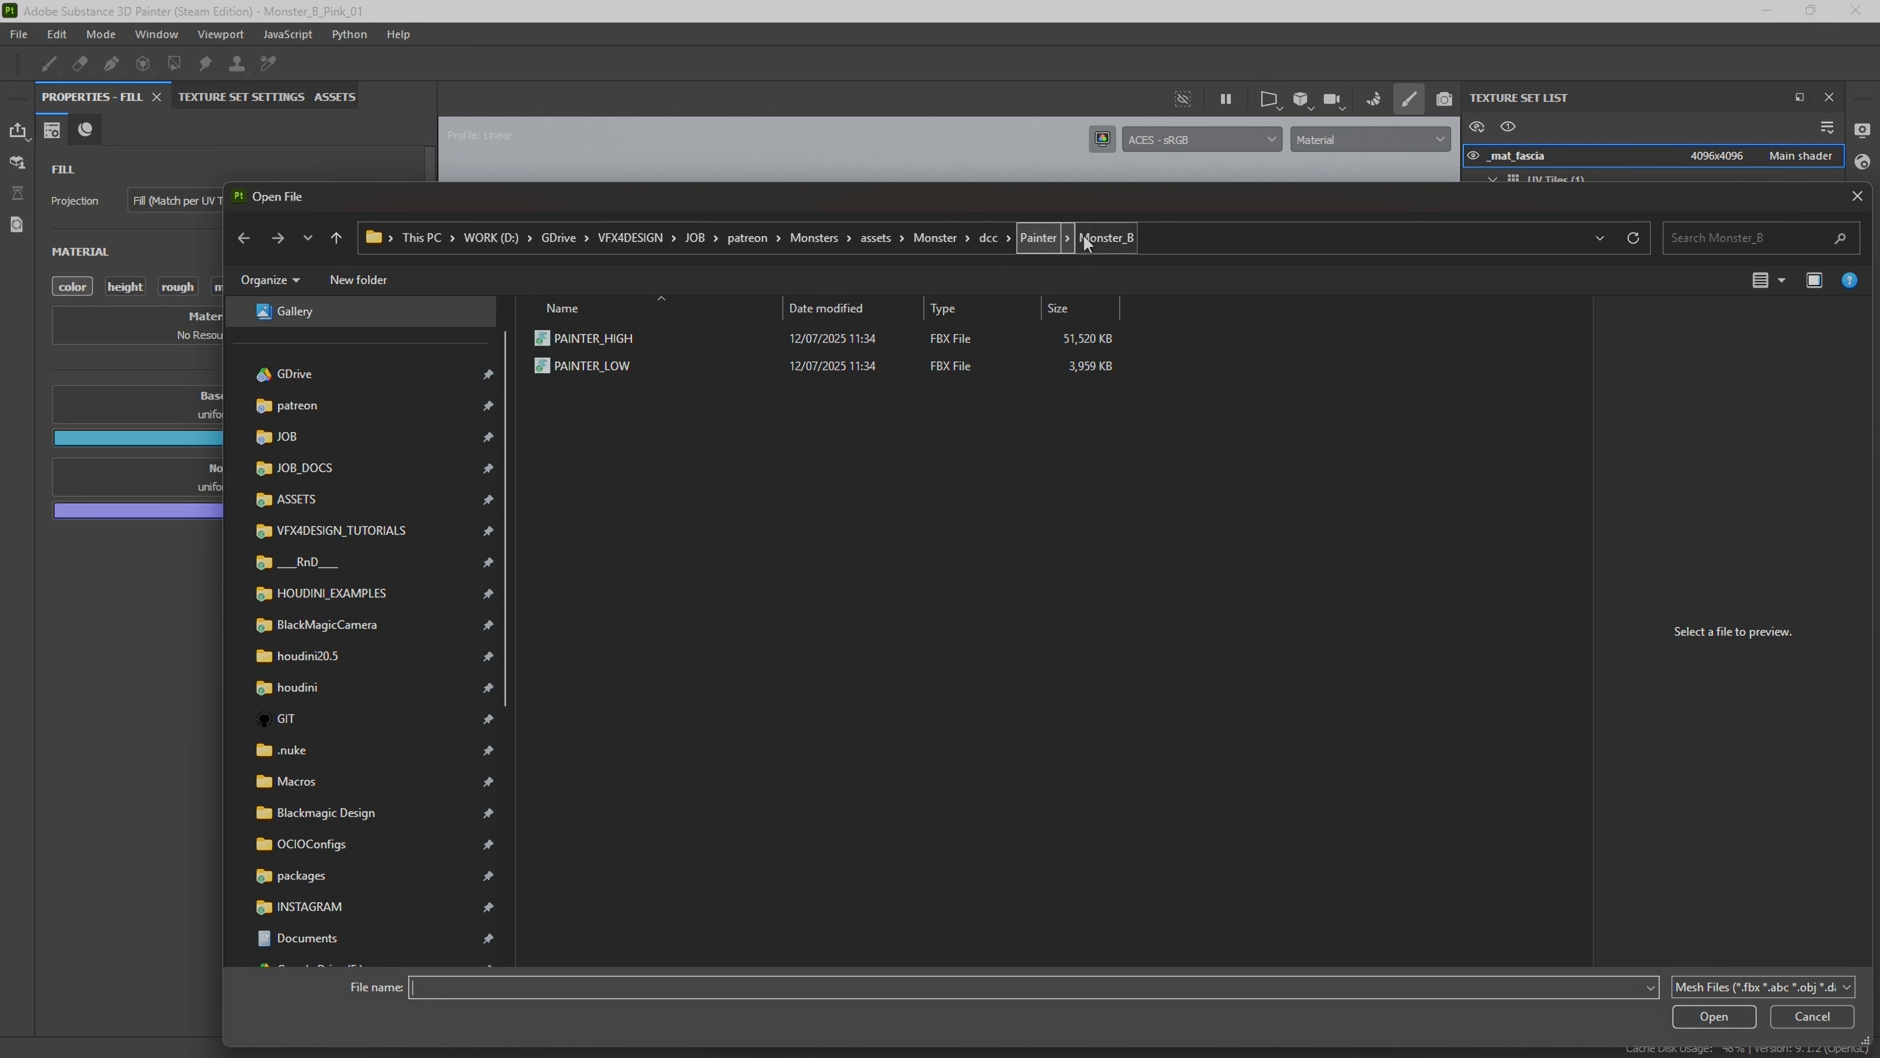
pyautogui.click(590, 370)
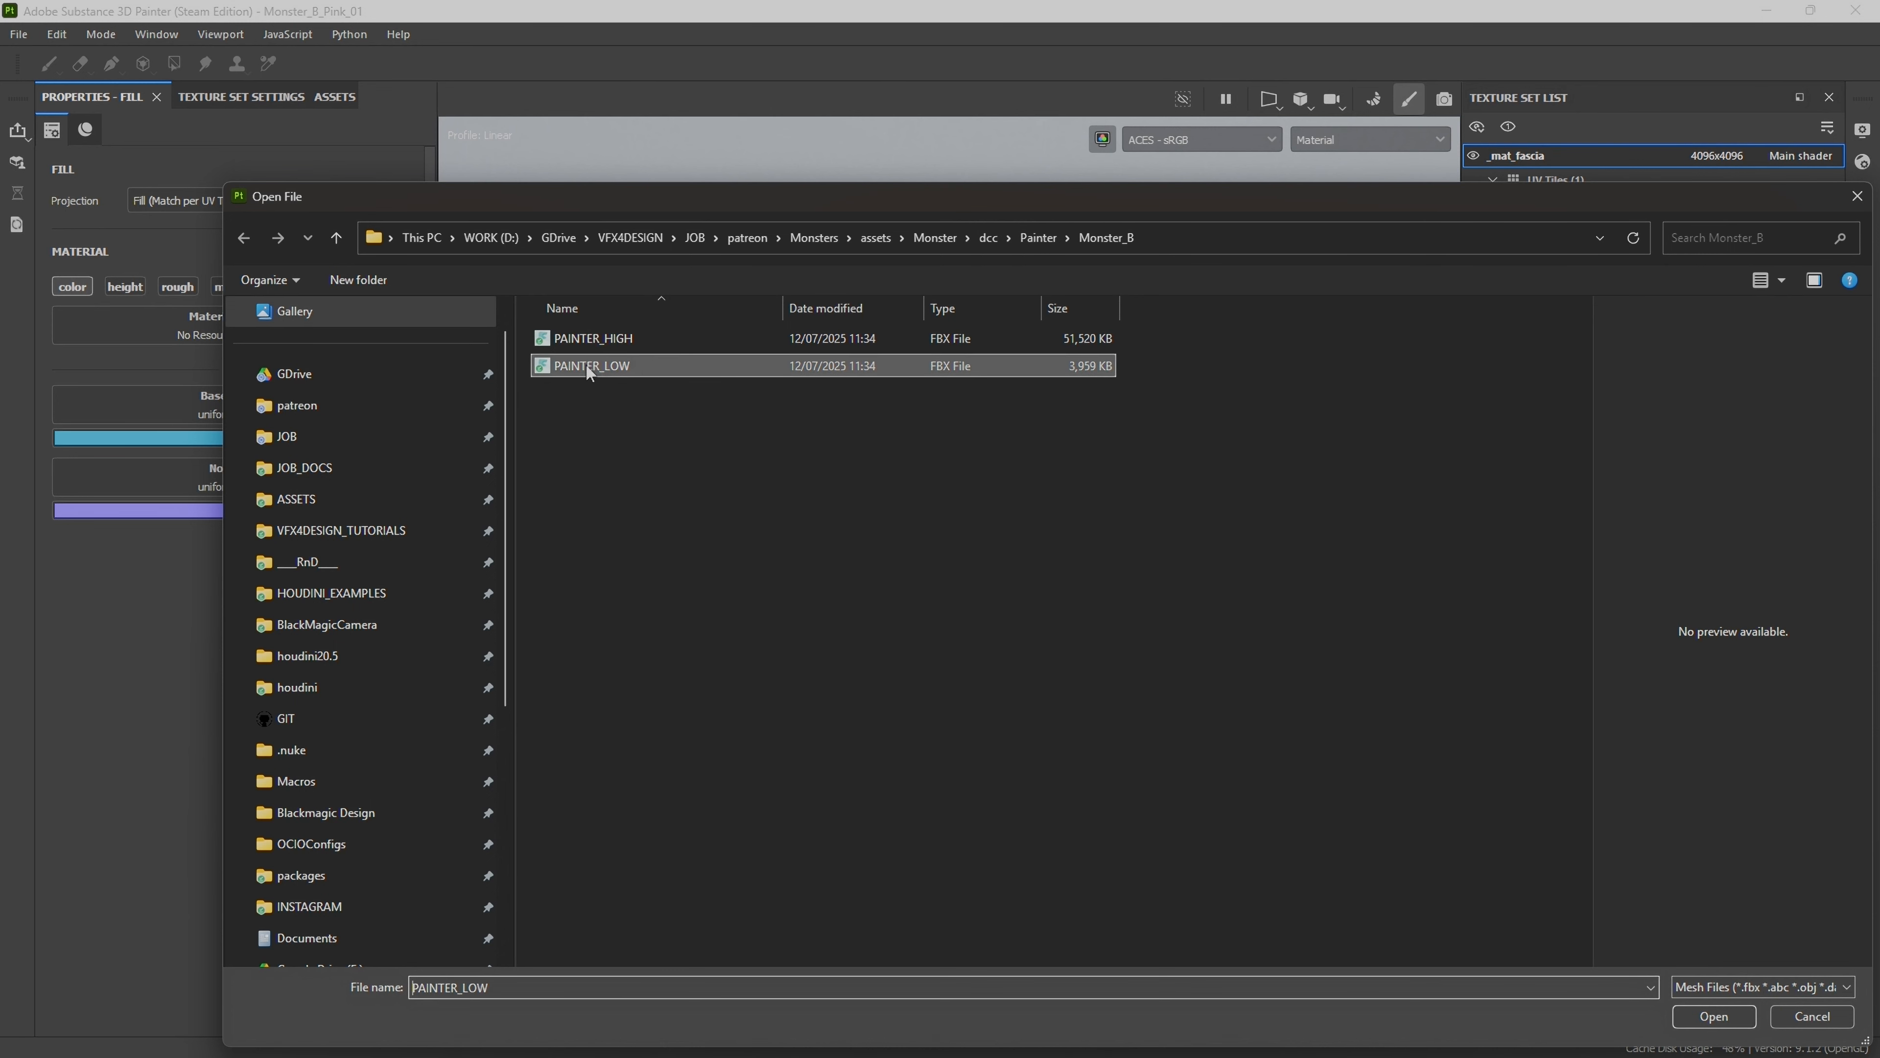
pyautogui.click(1714, 1017)
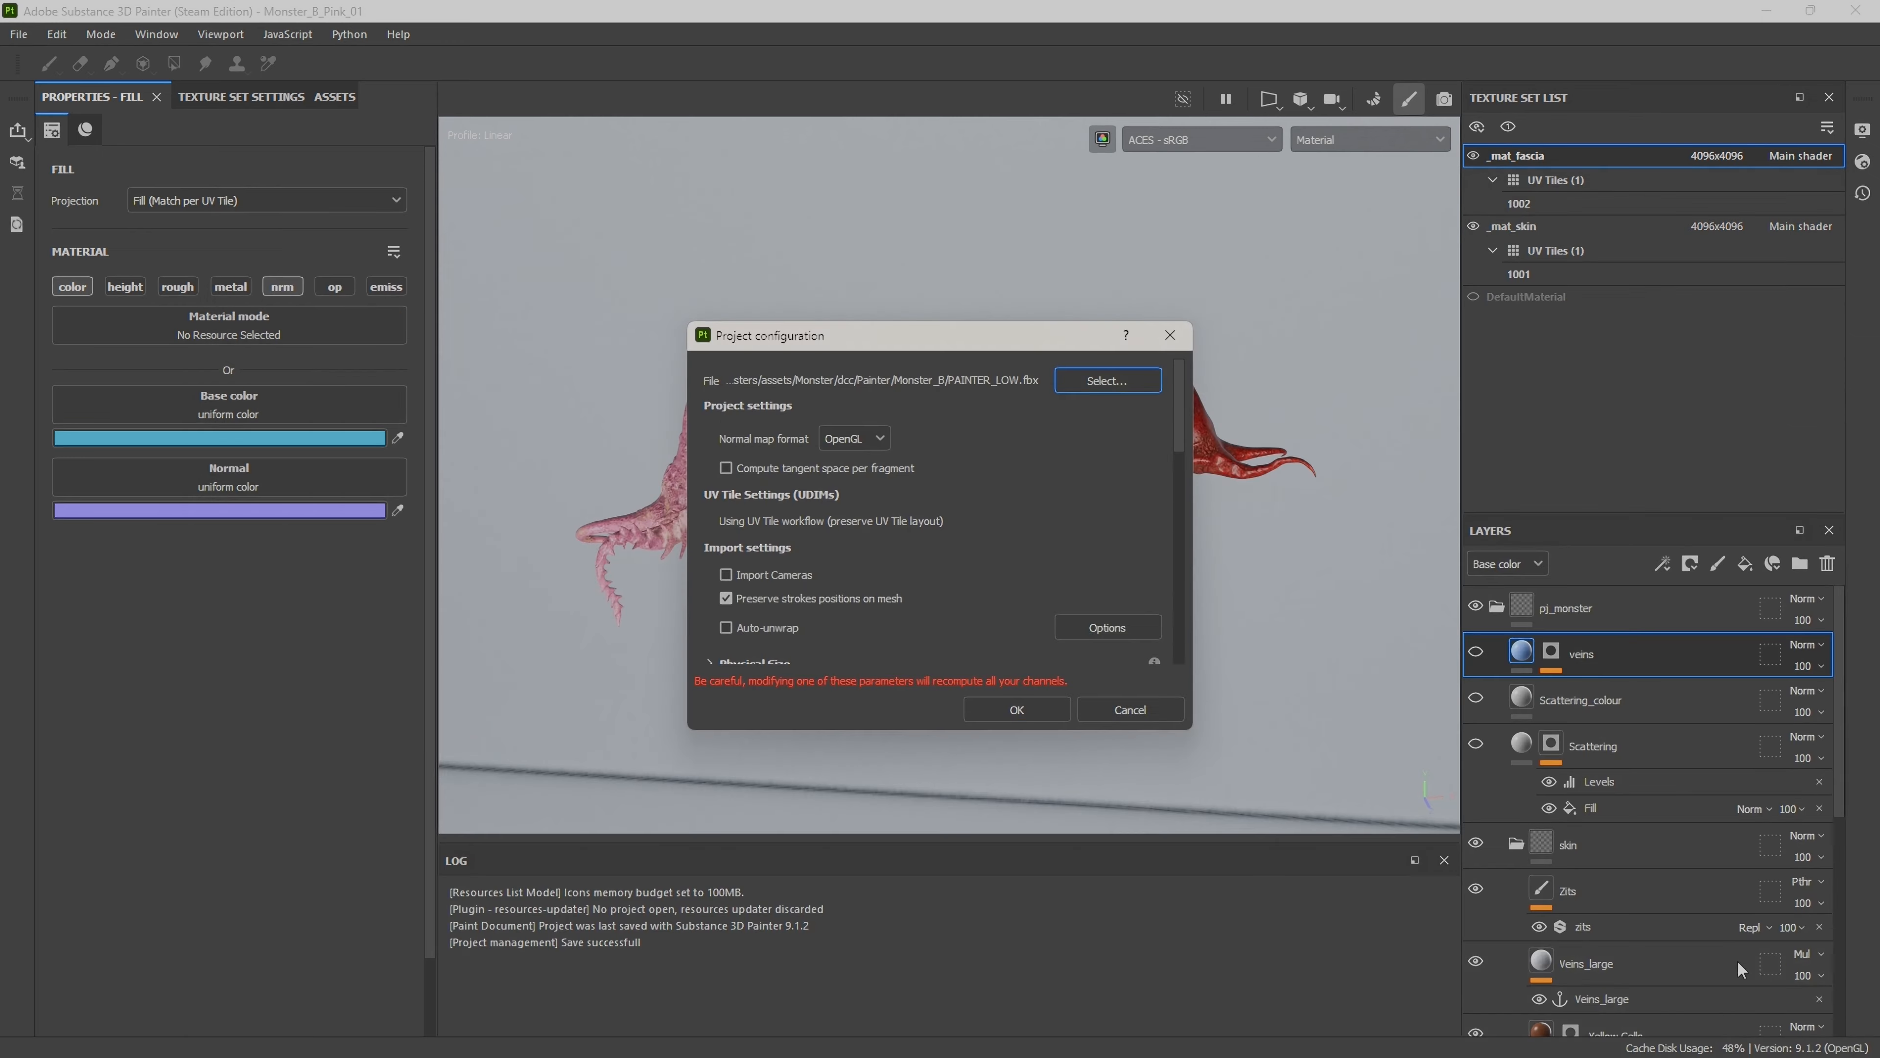
pyautogui.click(1017, 710)
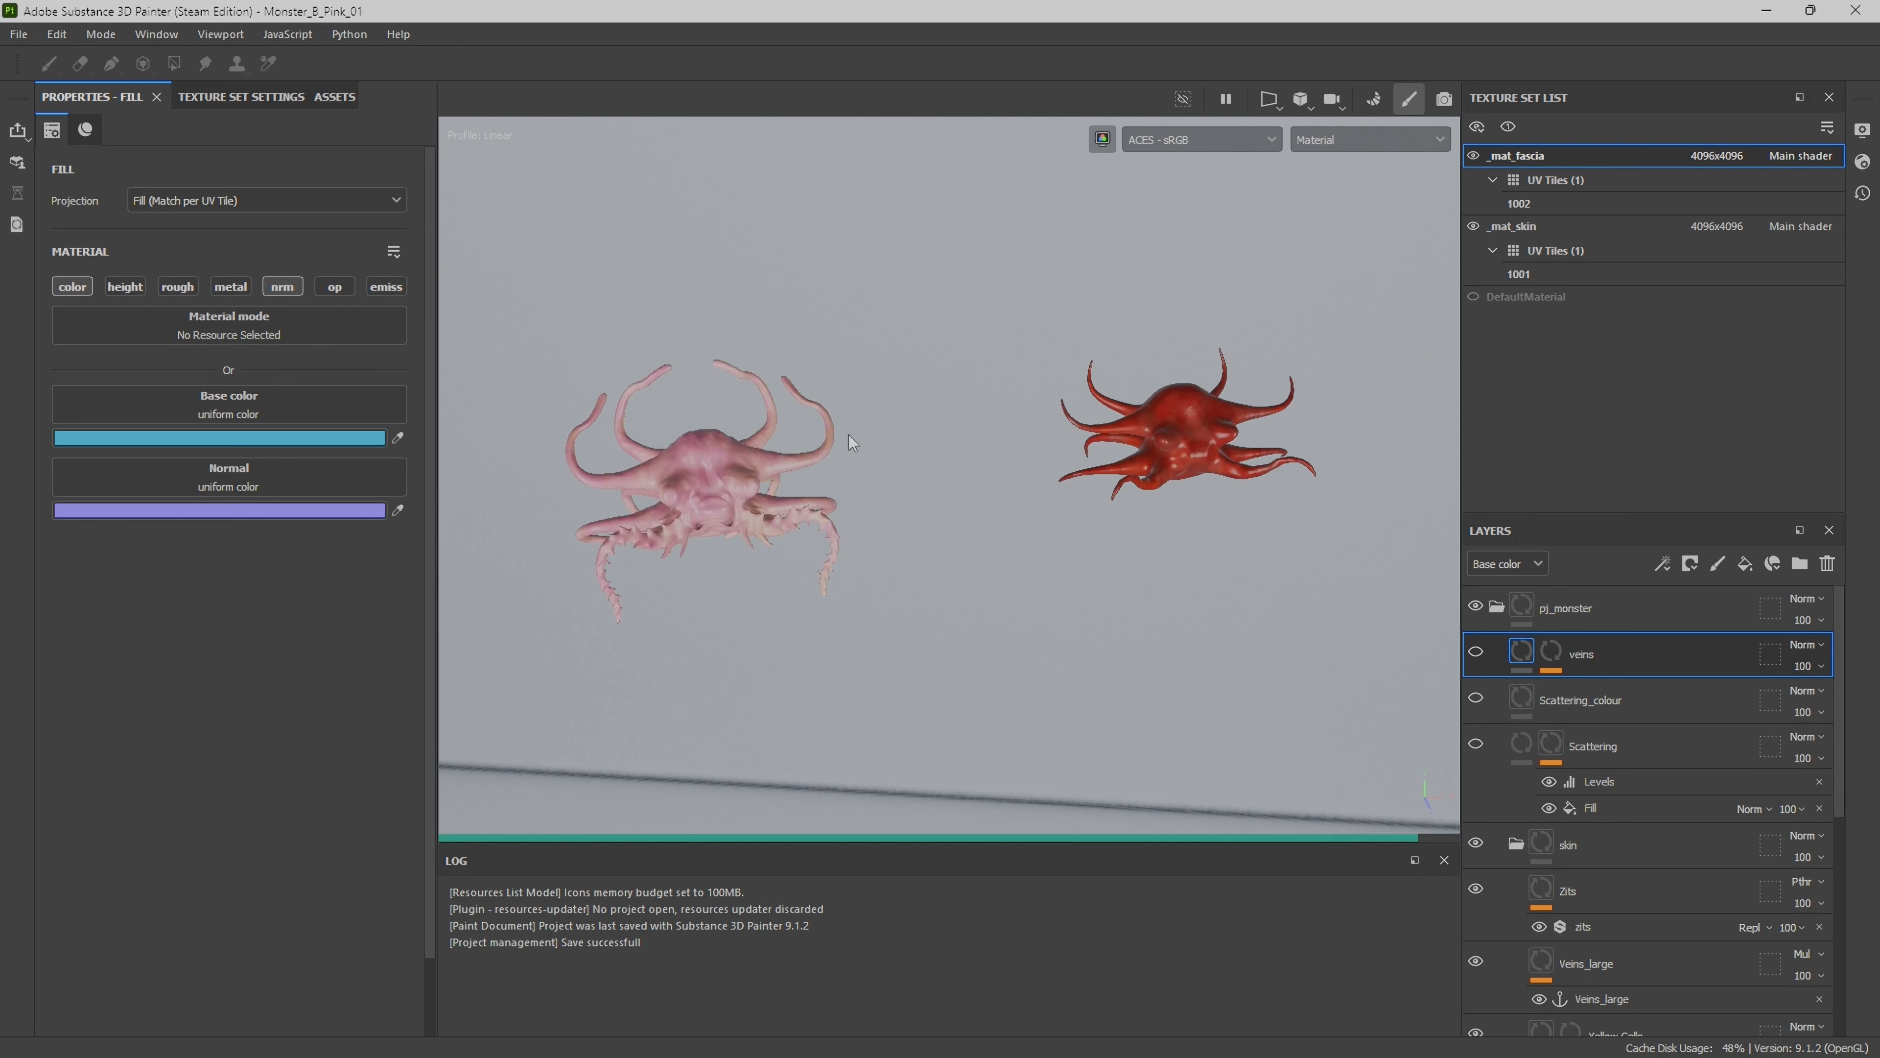
# Step: Isolate the _mat_fascia and _mat_skin texture sets in turn and look through the layer stack of _mat_skin
pyautogui.click(1509, 129)
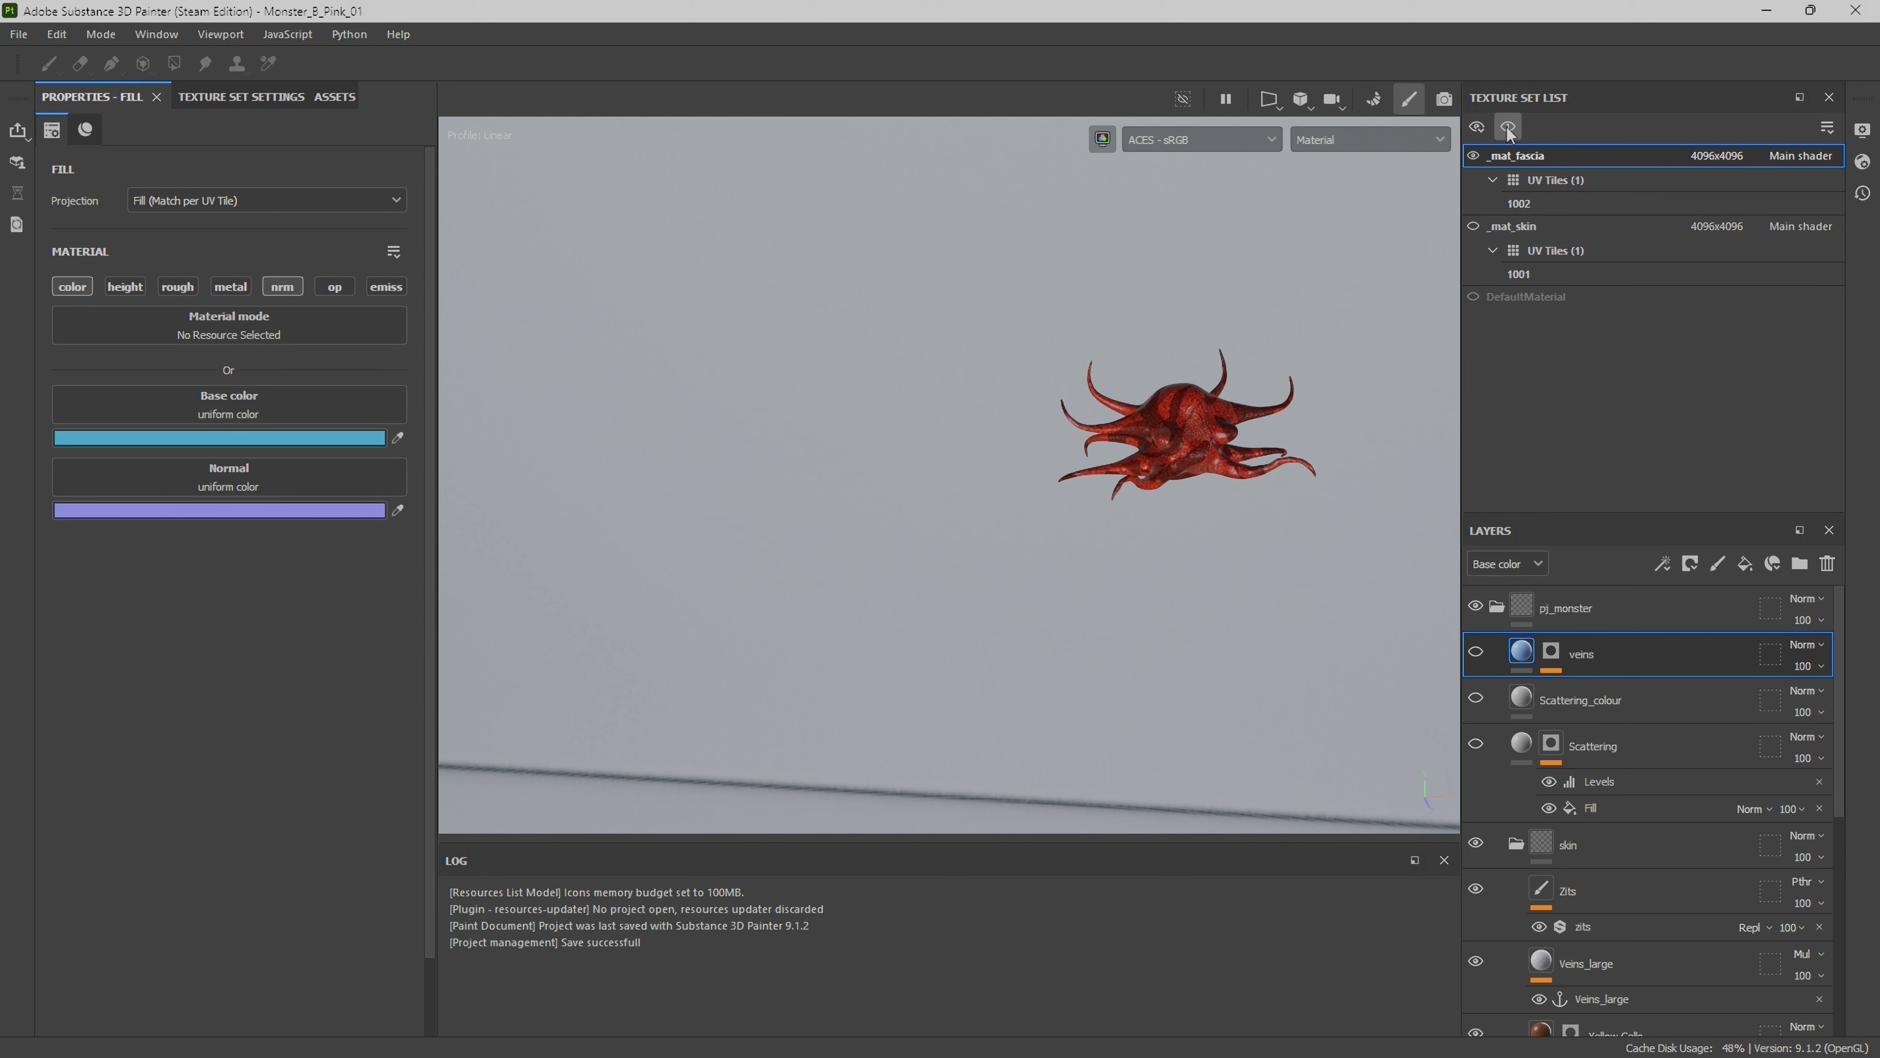
pyautogui.click(1514, 226)
pyautogui.click(1511, 158)
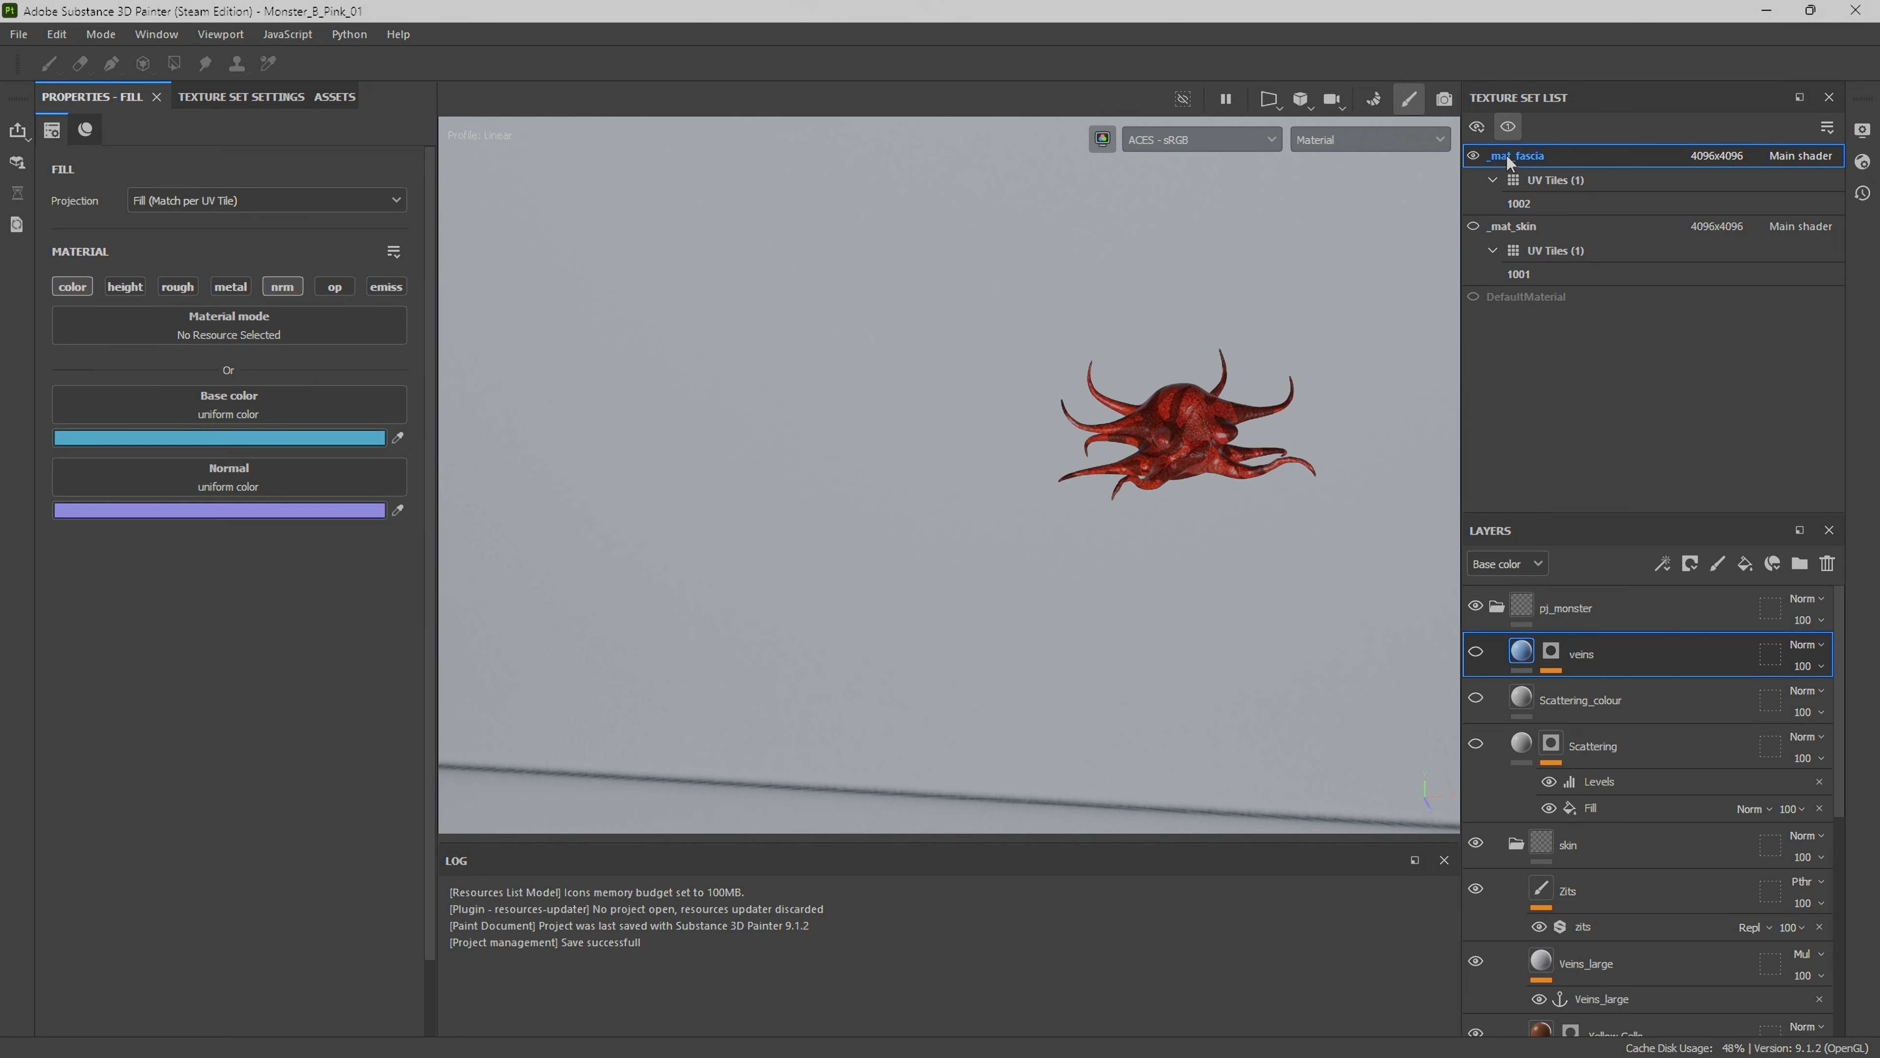
pyautogui.click(1515, 227)
pyautogui.scroll(-5, 1607, 741)
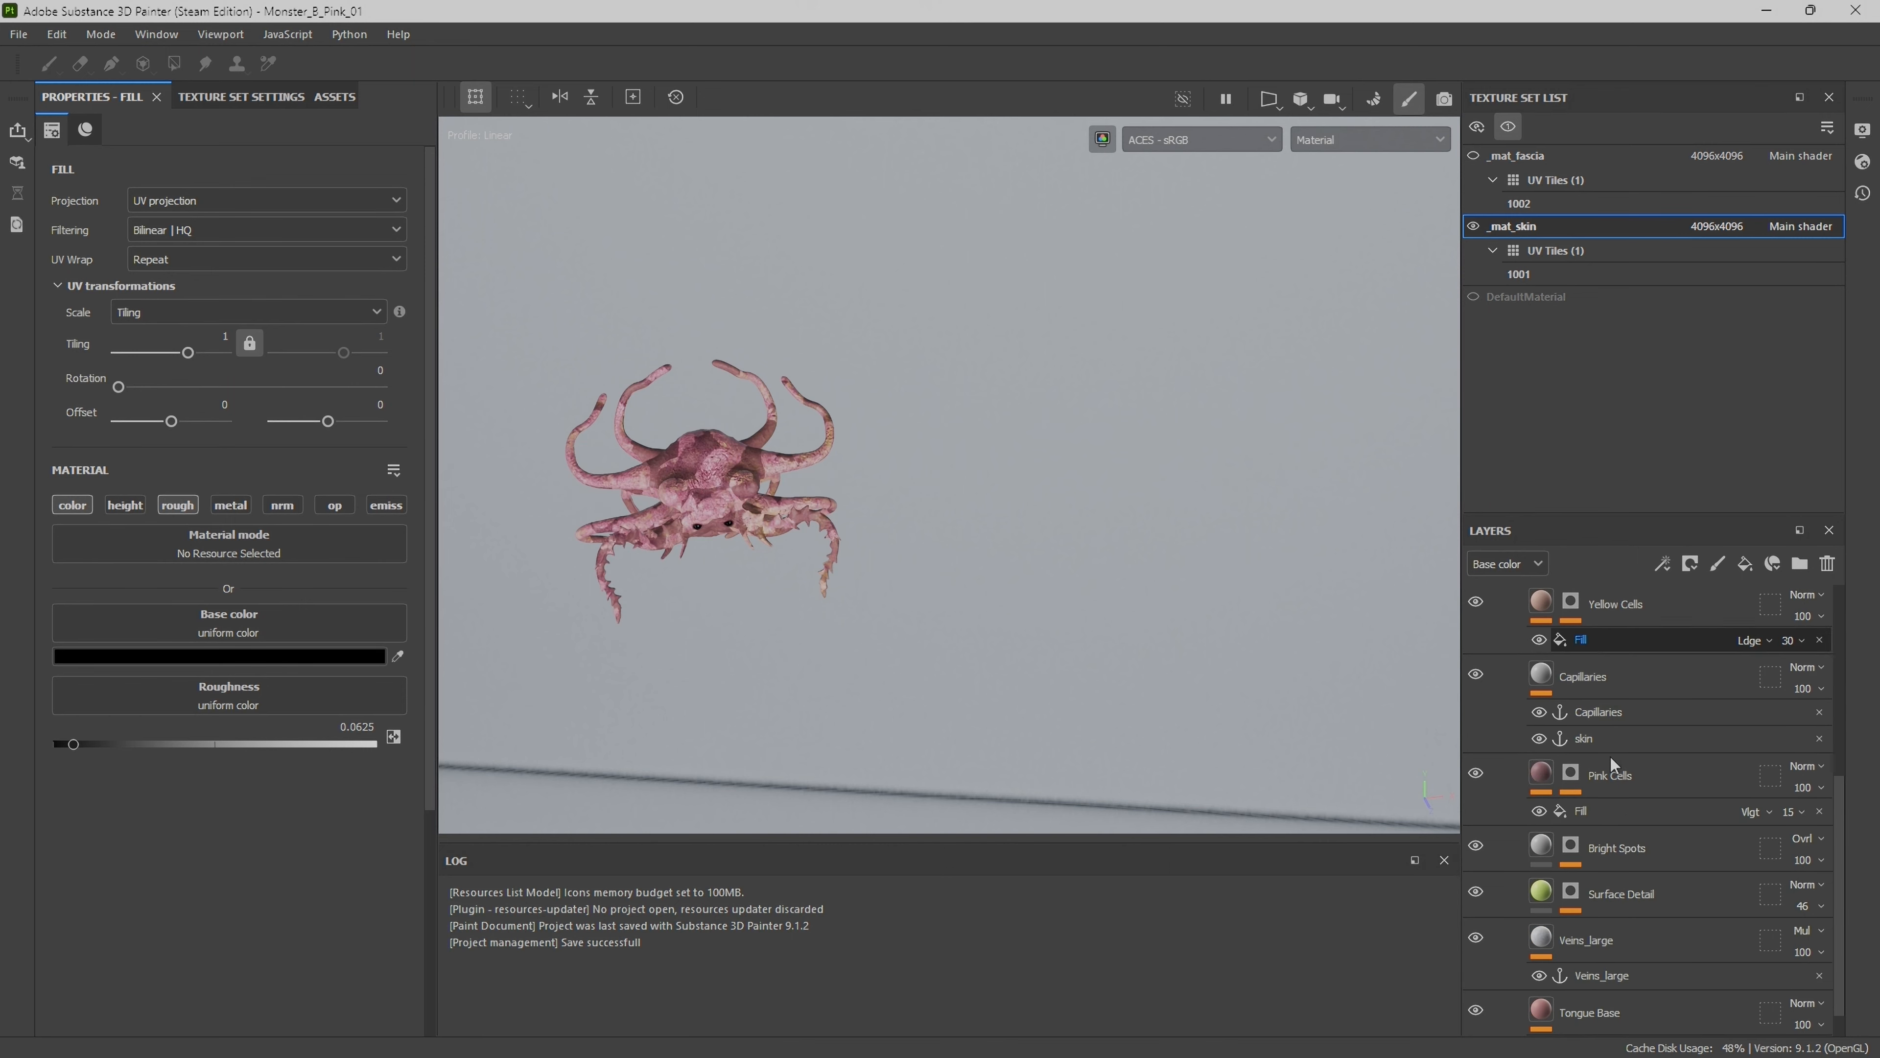
pyautogui.scroll(5, 1612, 768)
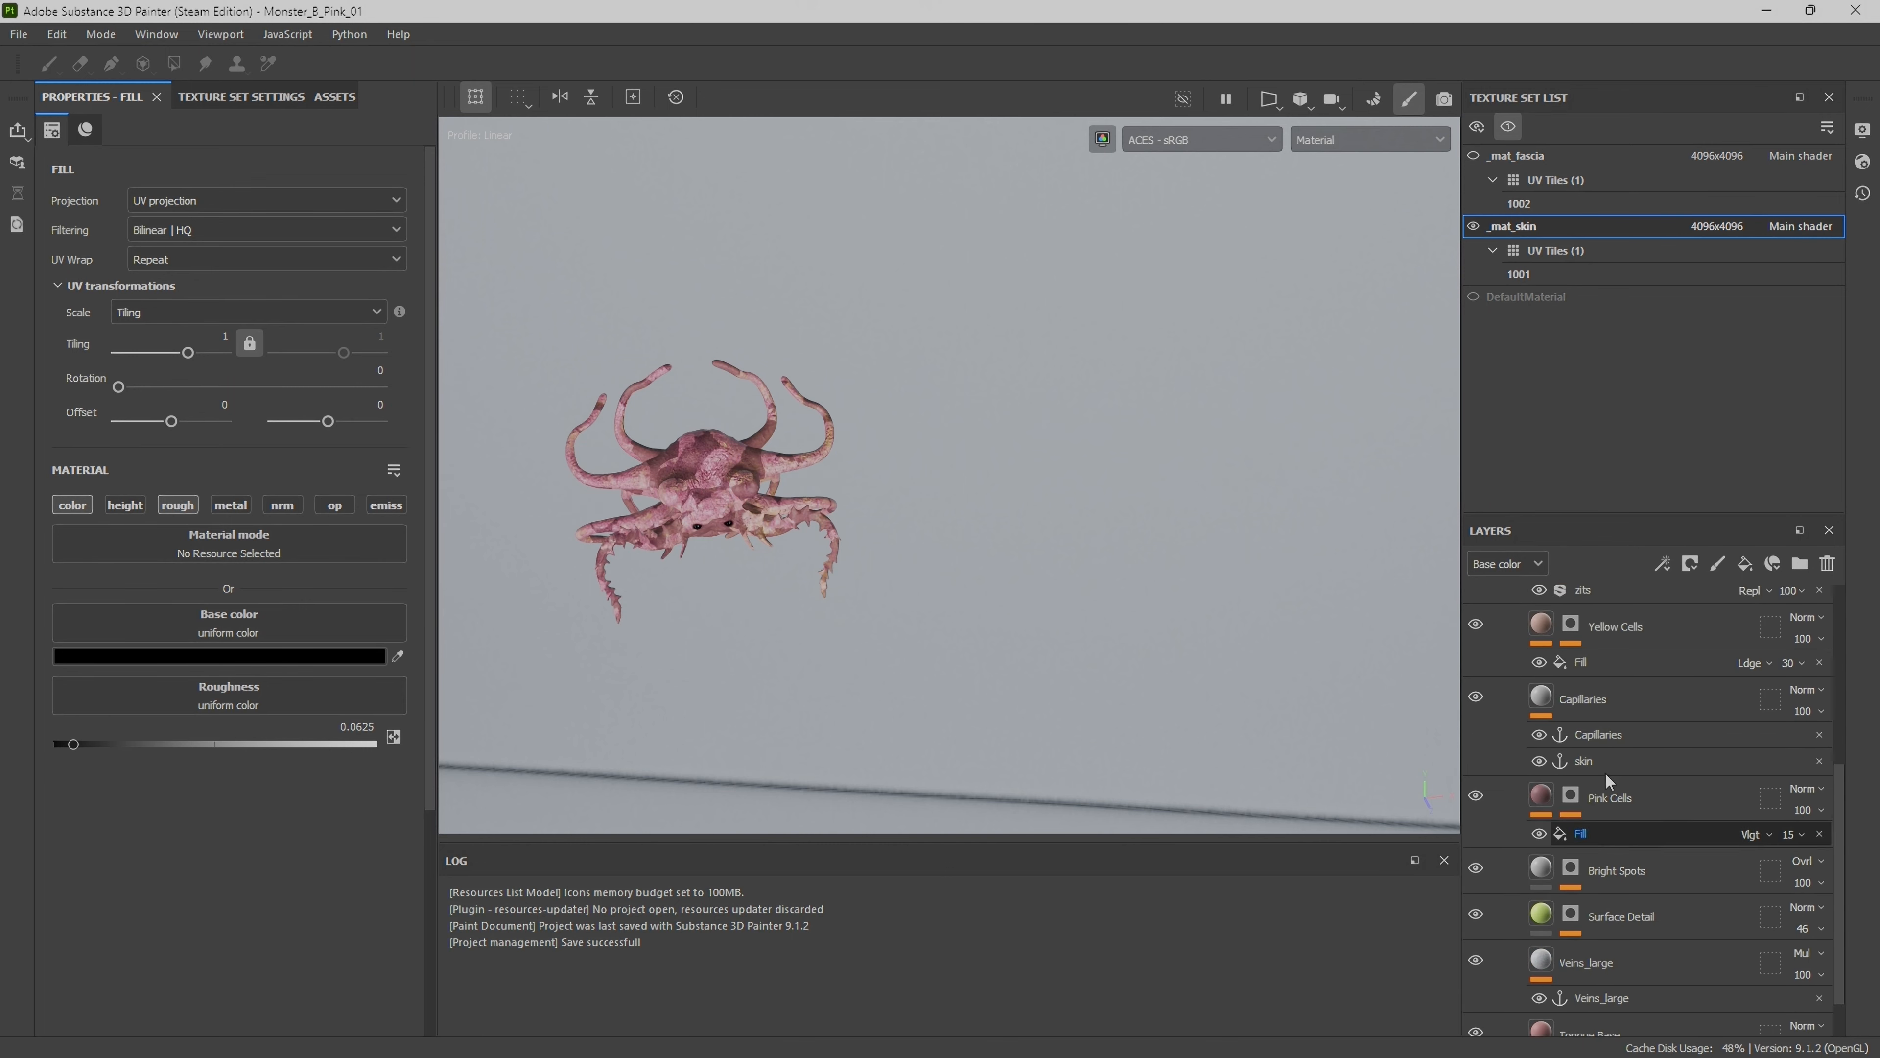
# Step: Make the _mat_fascia texture set visible together with _mat_skin and save the project
pyautogui.click(1473, 156)
pyautogui.click(18, 34)
pyautogui.click(95, 185)
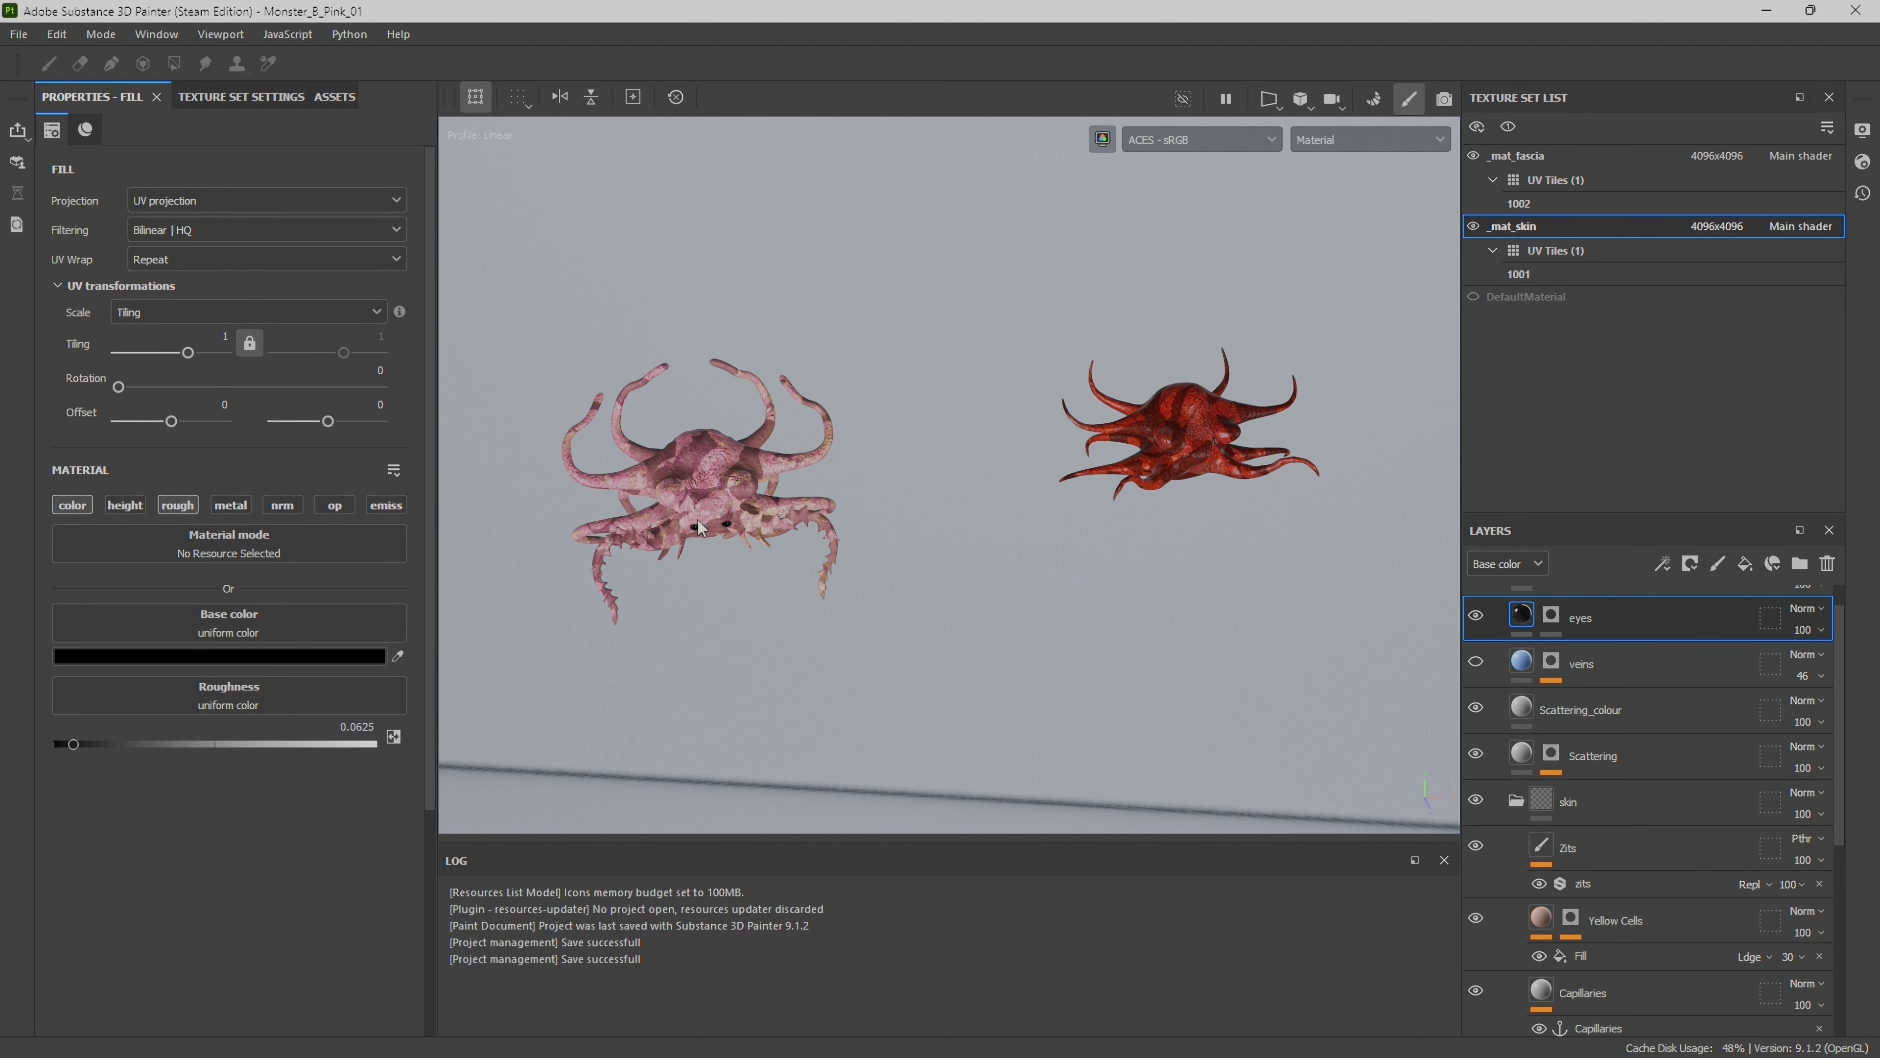
# Step: Enter baking mode and replace the Monster_A high definition mesh with PAINTER_HIGH.fbx from the Painter/Monster_B folder
pyautogui.click(1373, 99)
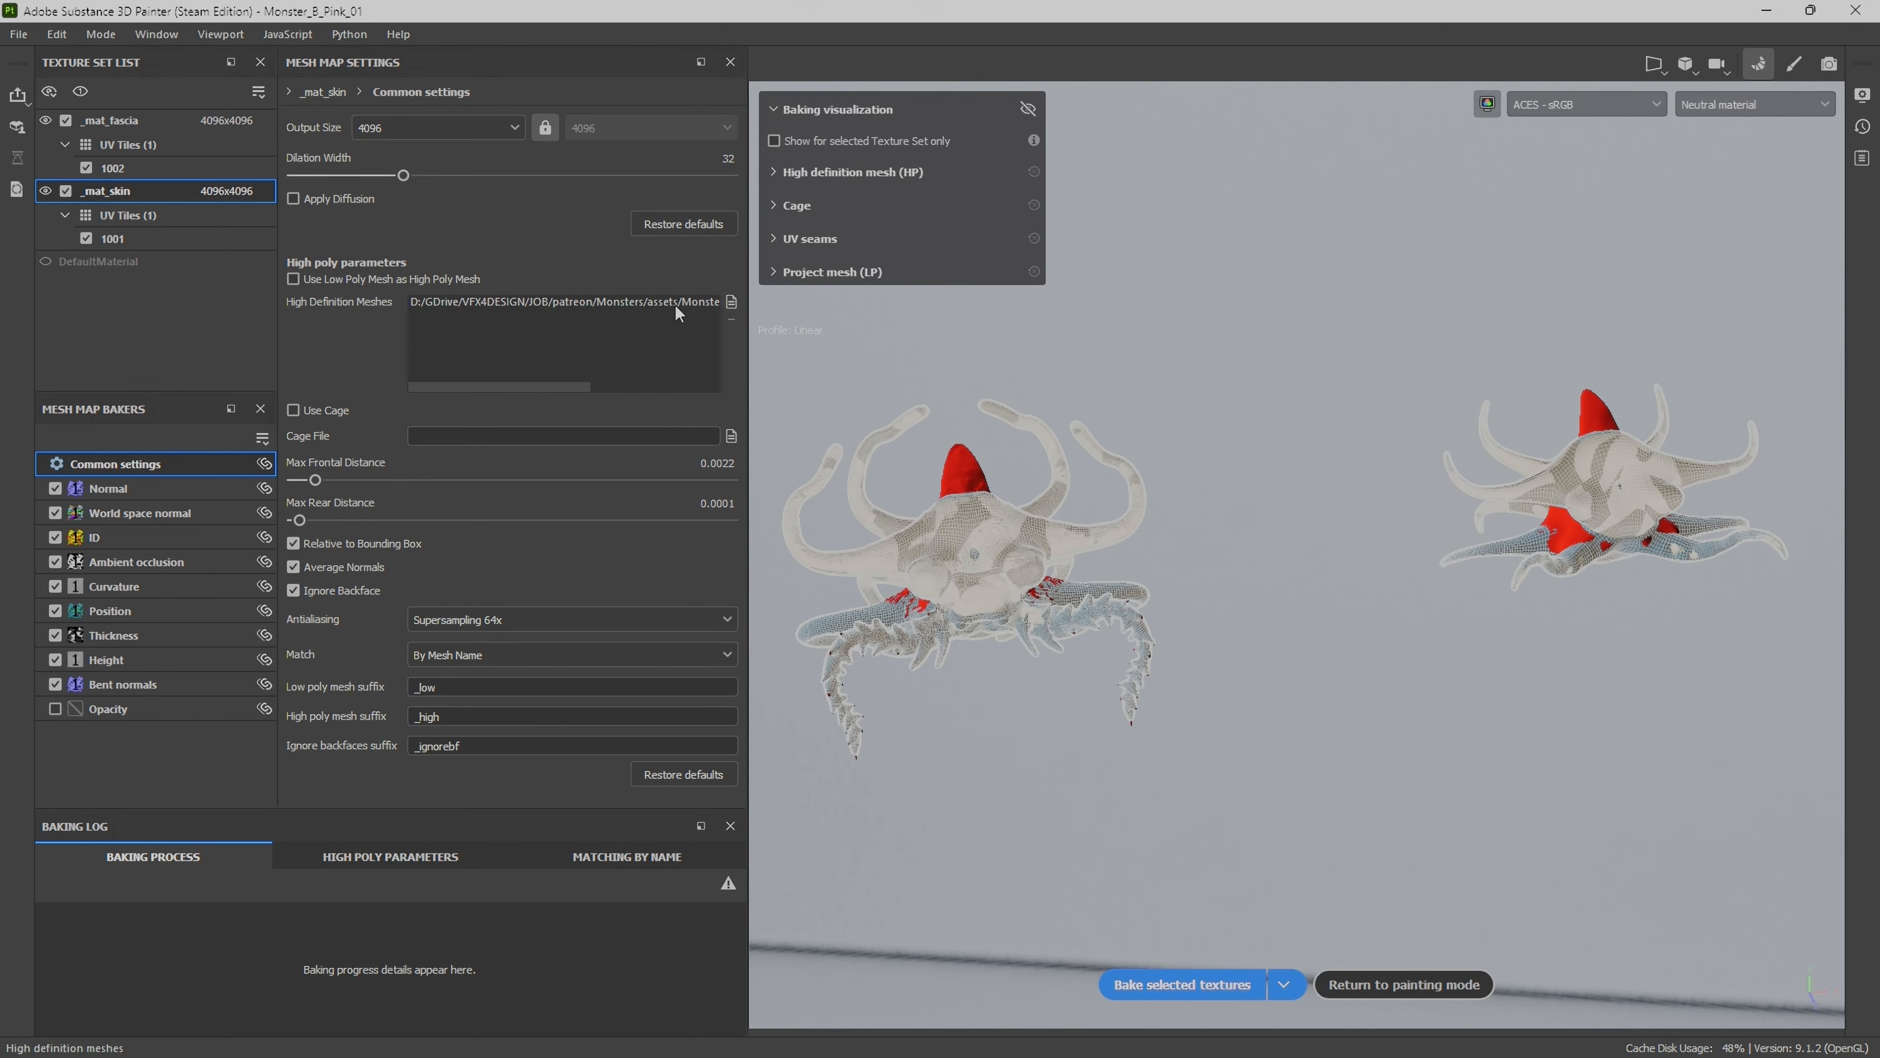
pyautogui.moveTo(547, 387); pyautogui.dragTo(687, 384)
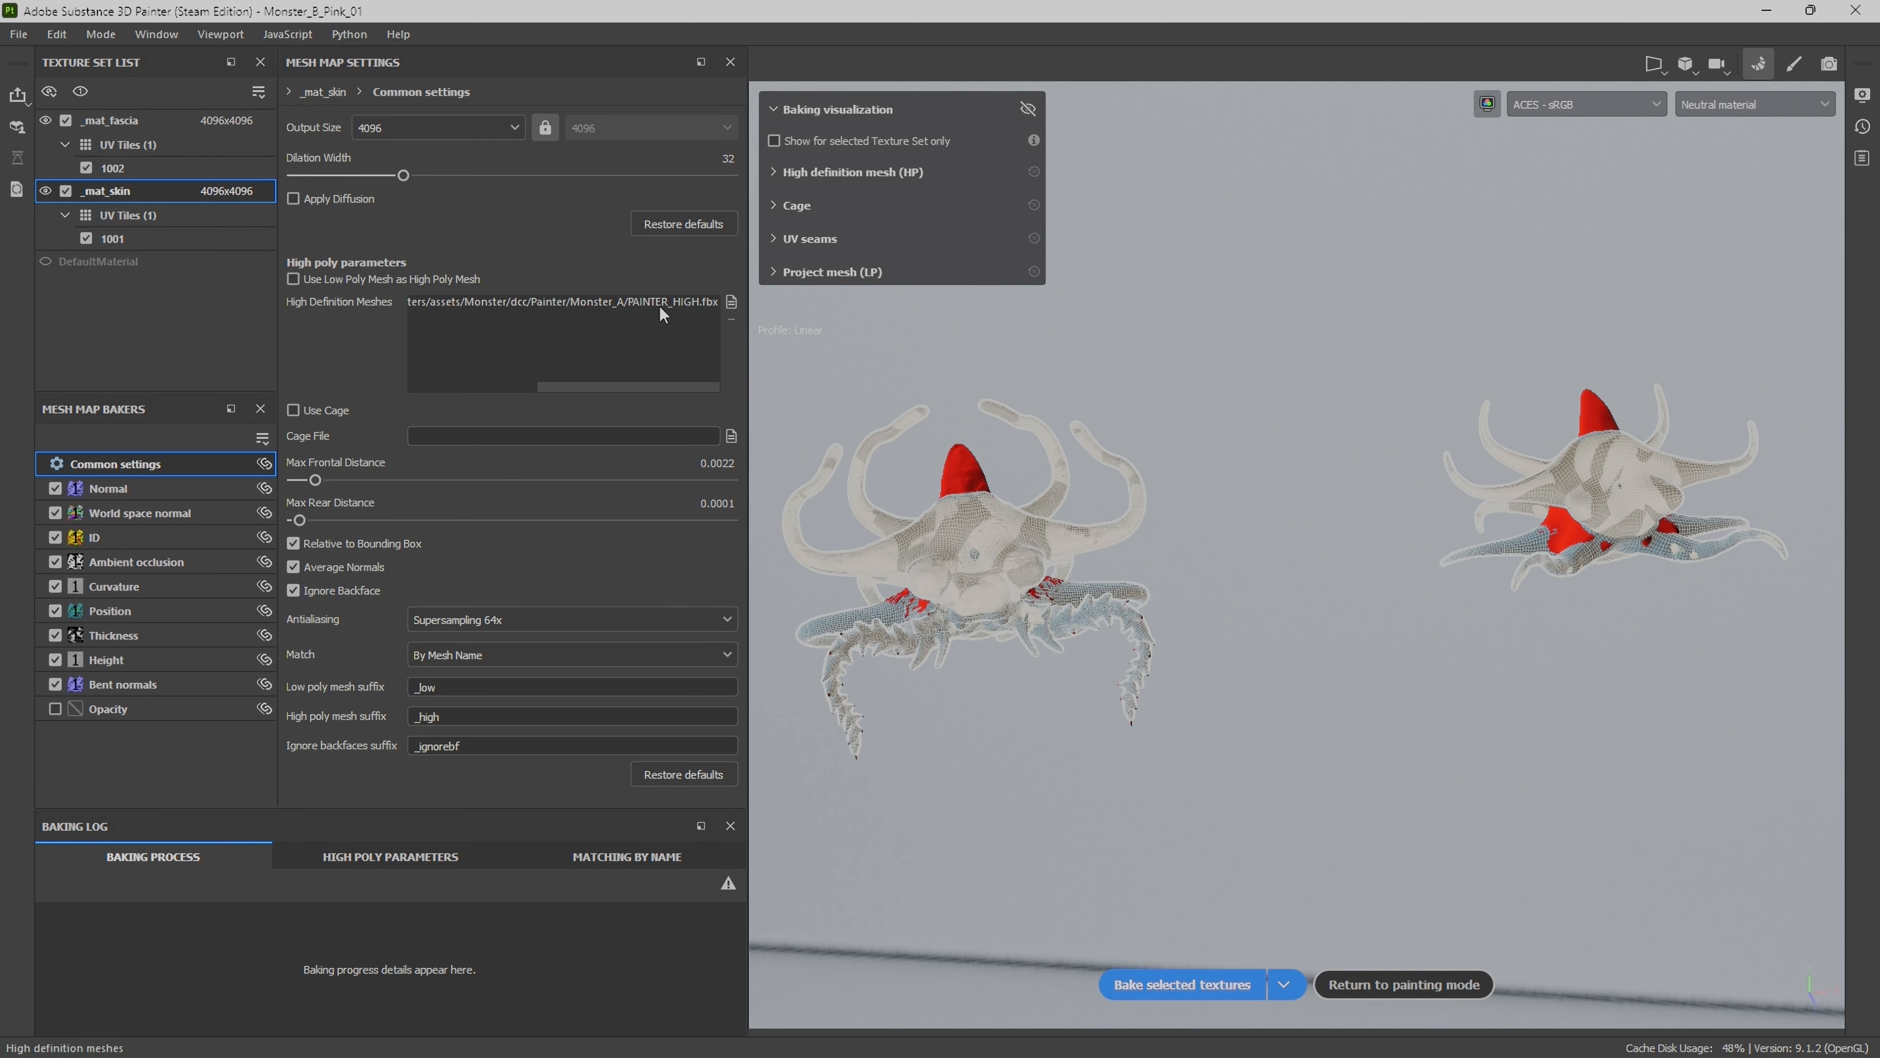
pyautogui.click(636, 301)
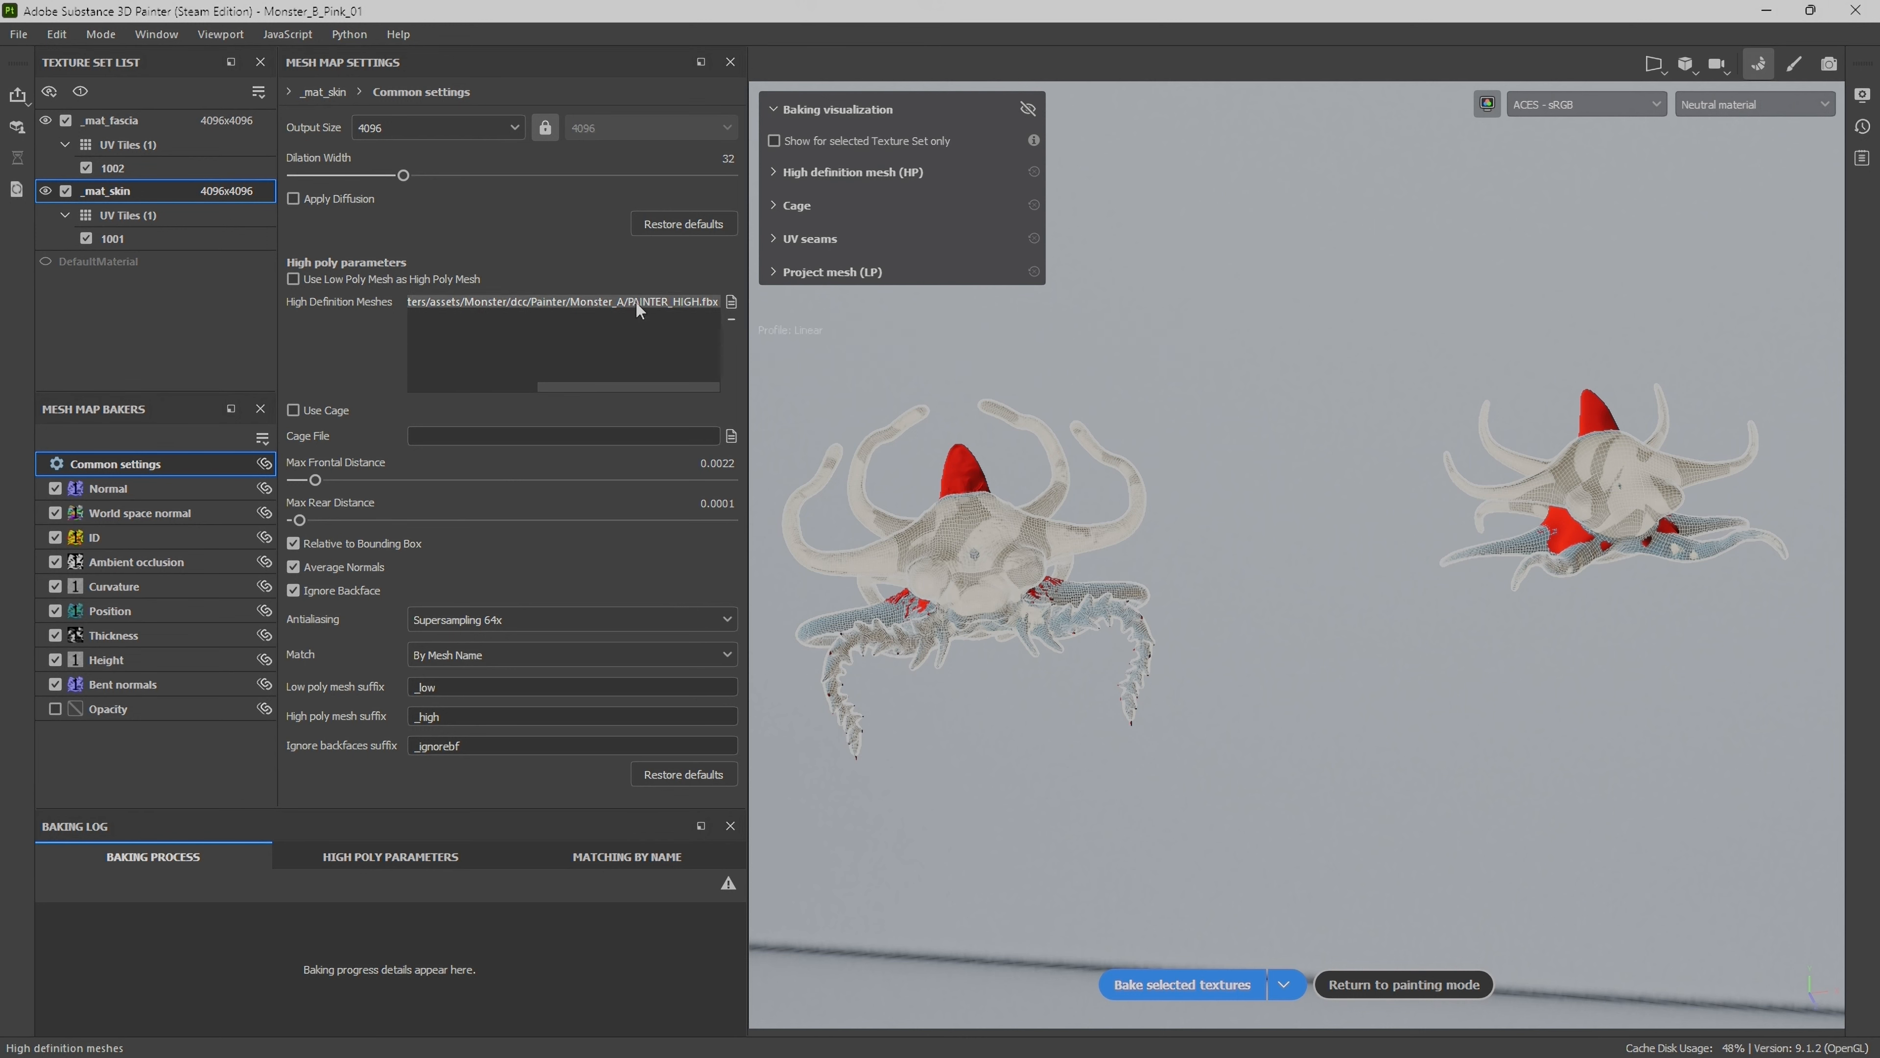
pyautogui.click(732, 323)
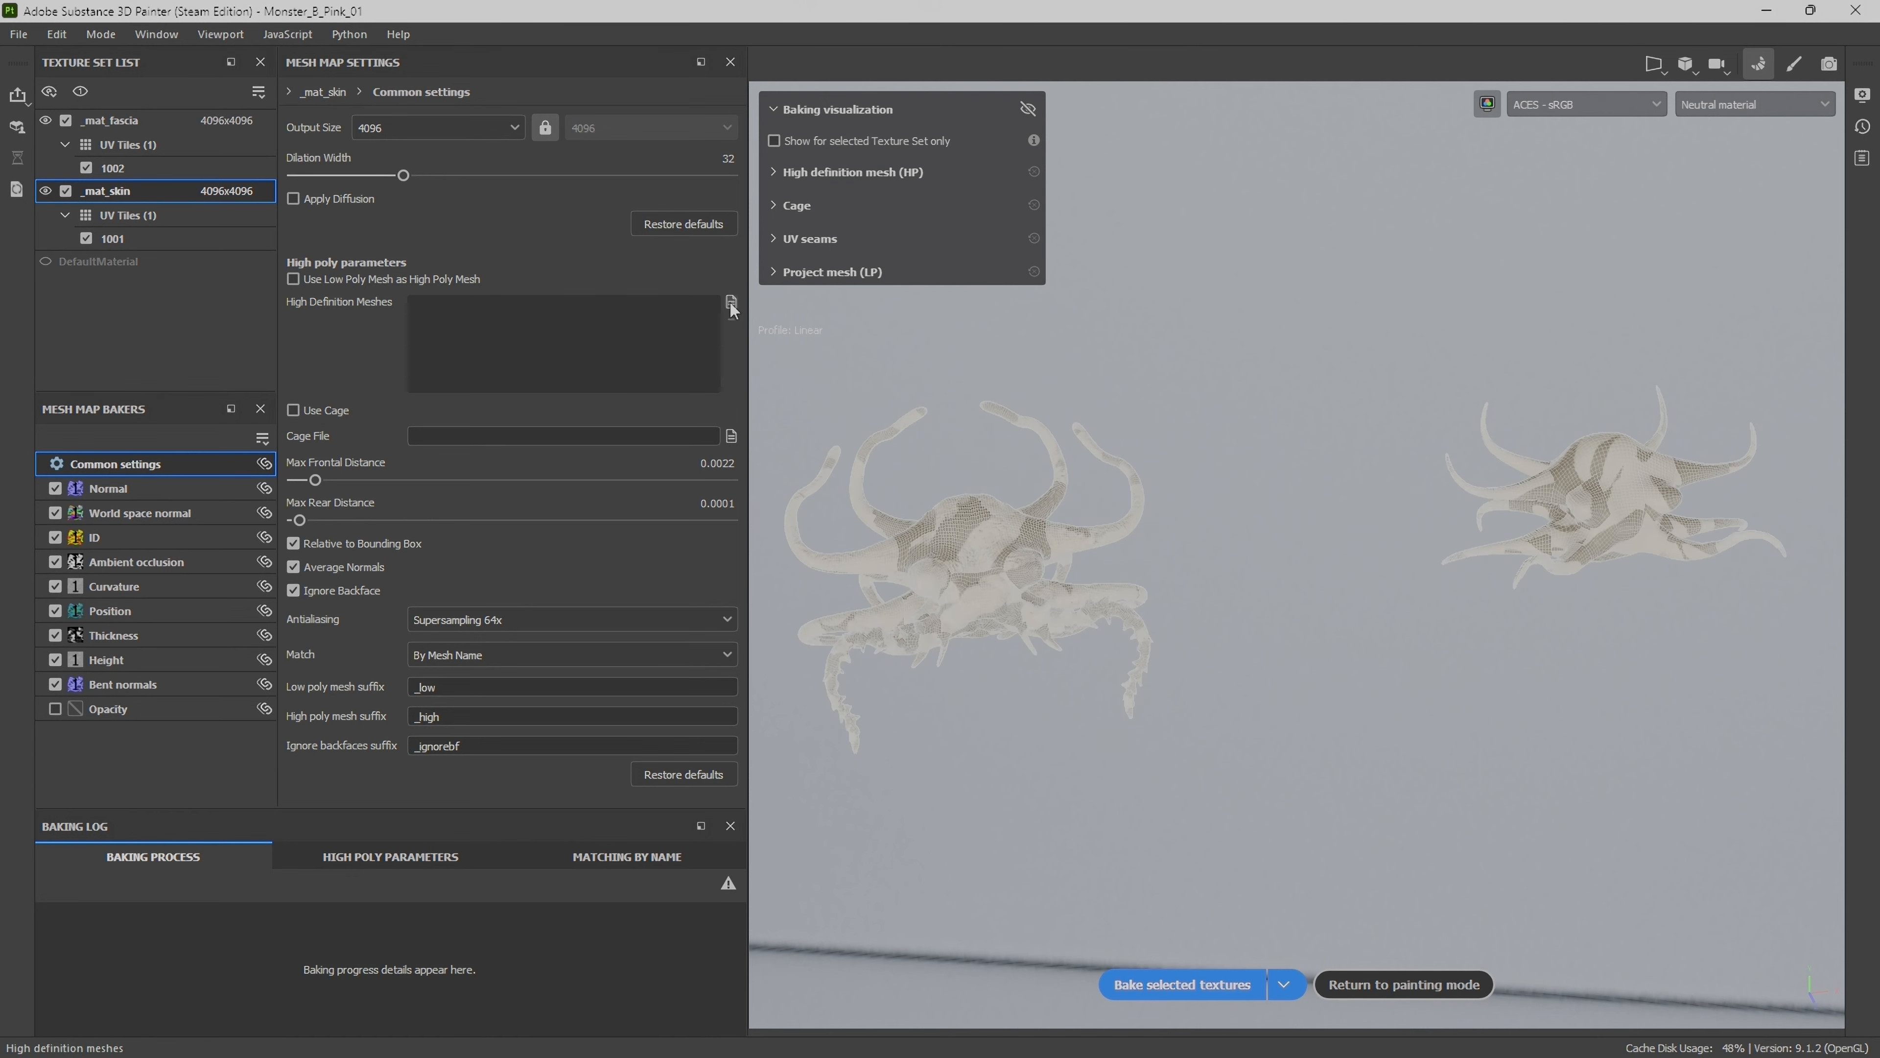
pyautogui.click(732, 303)
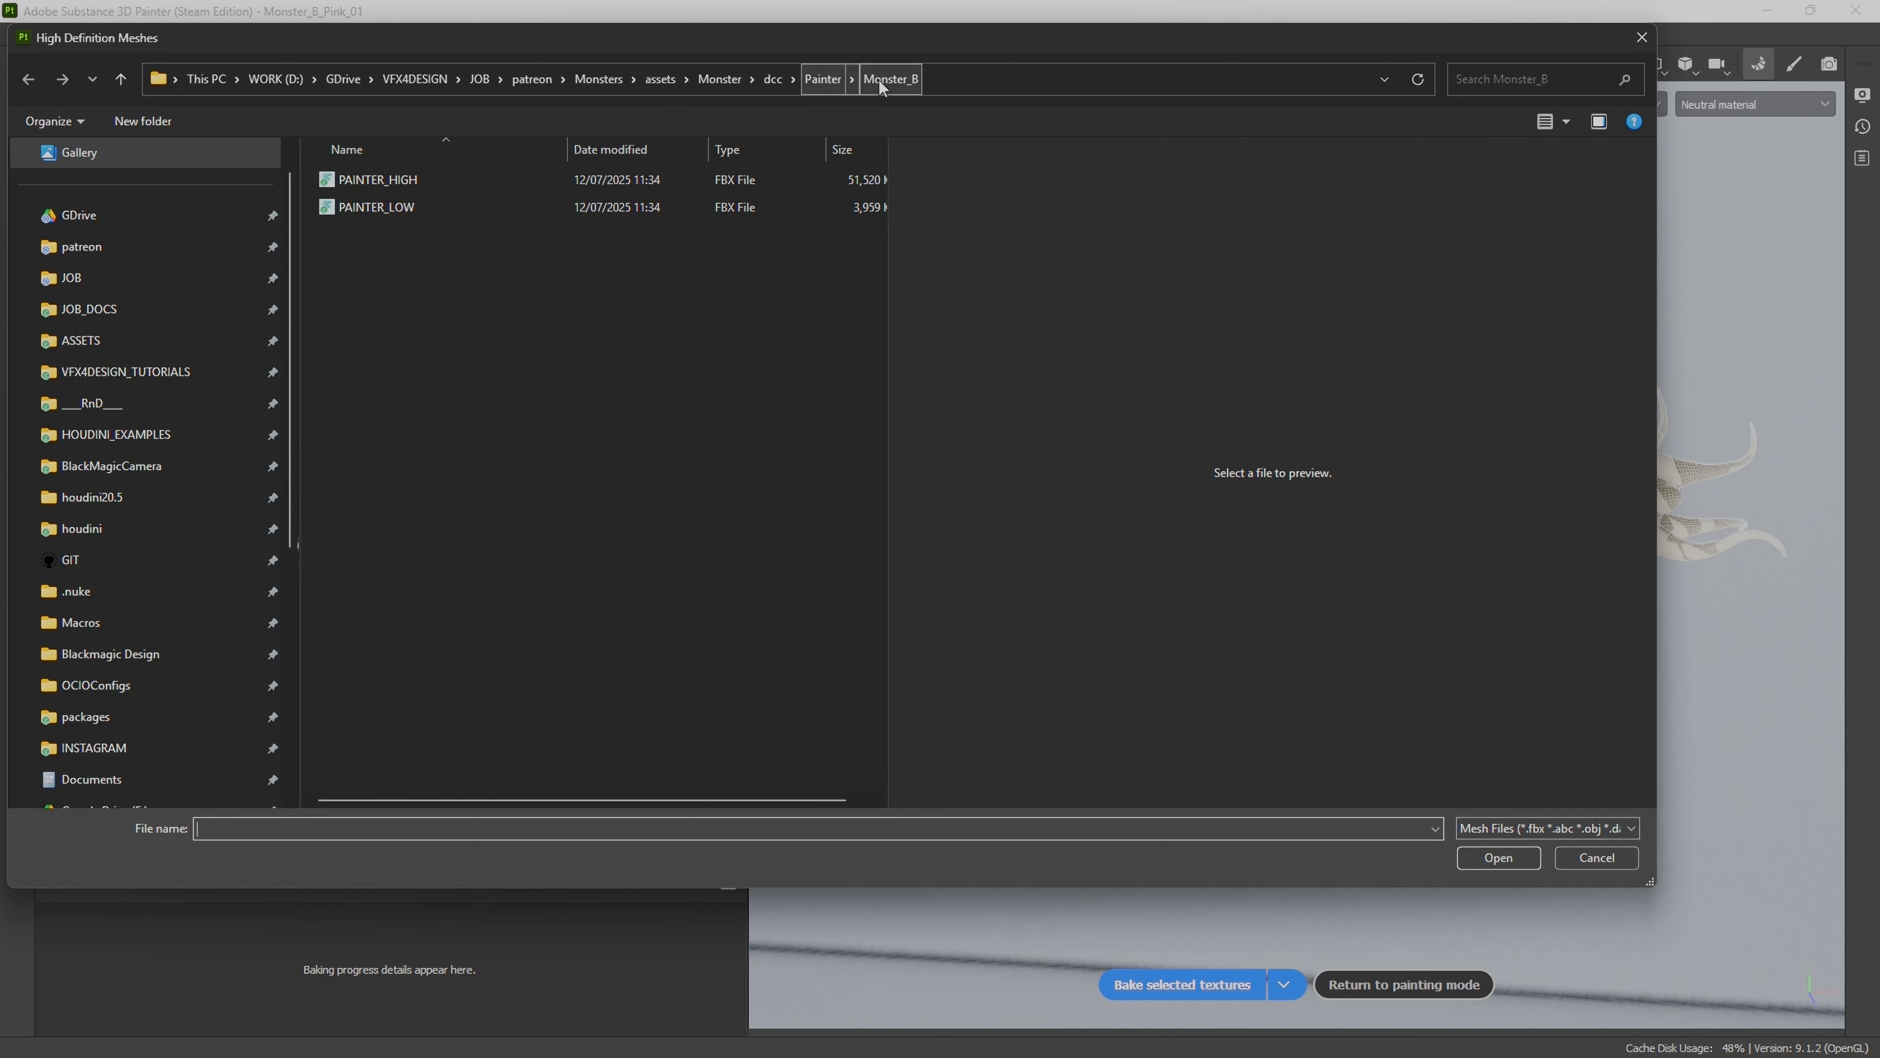
pyautogui.click(370, 181)
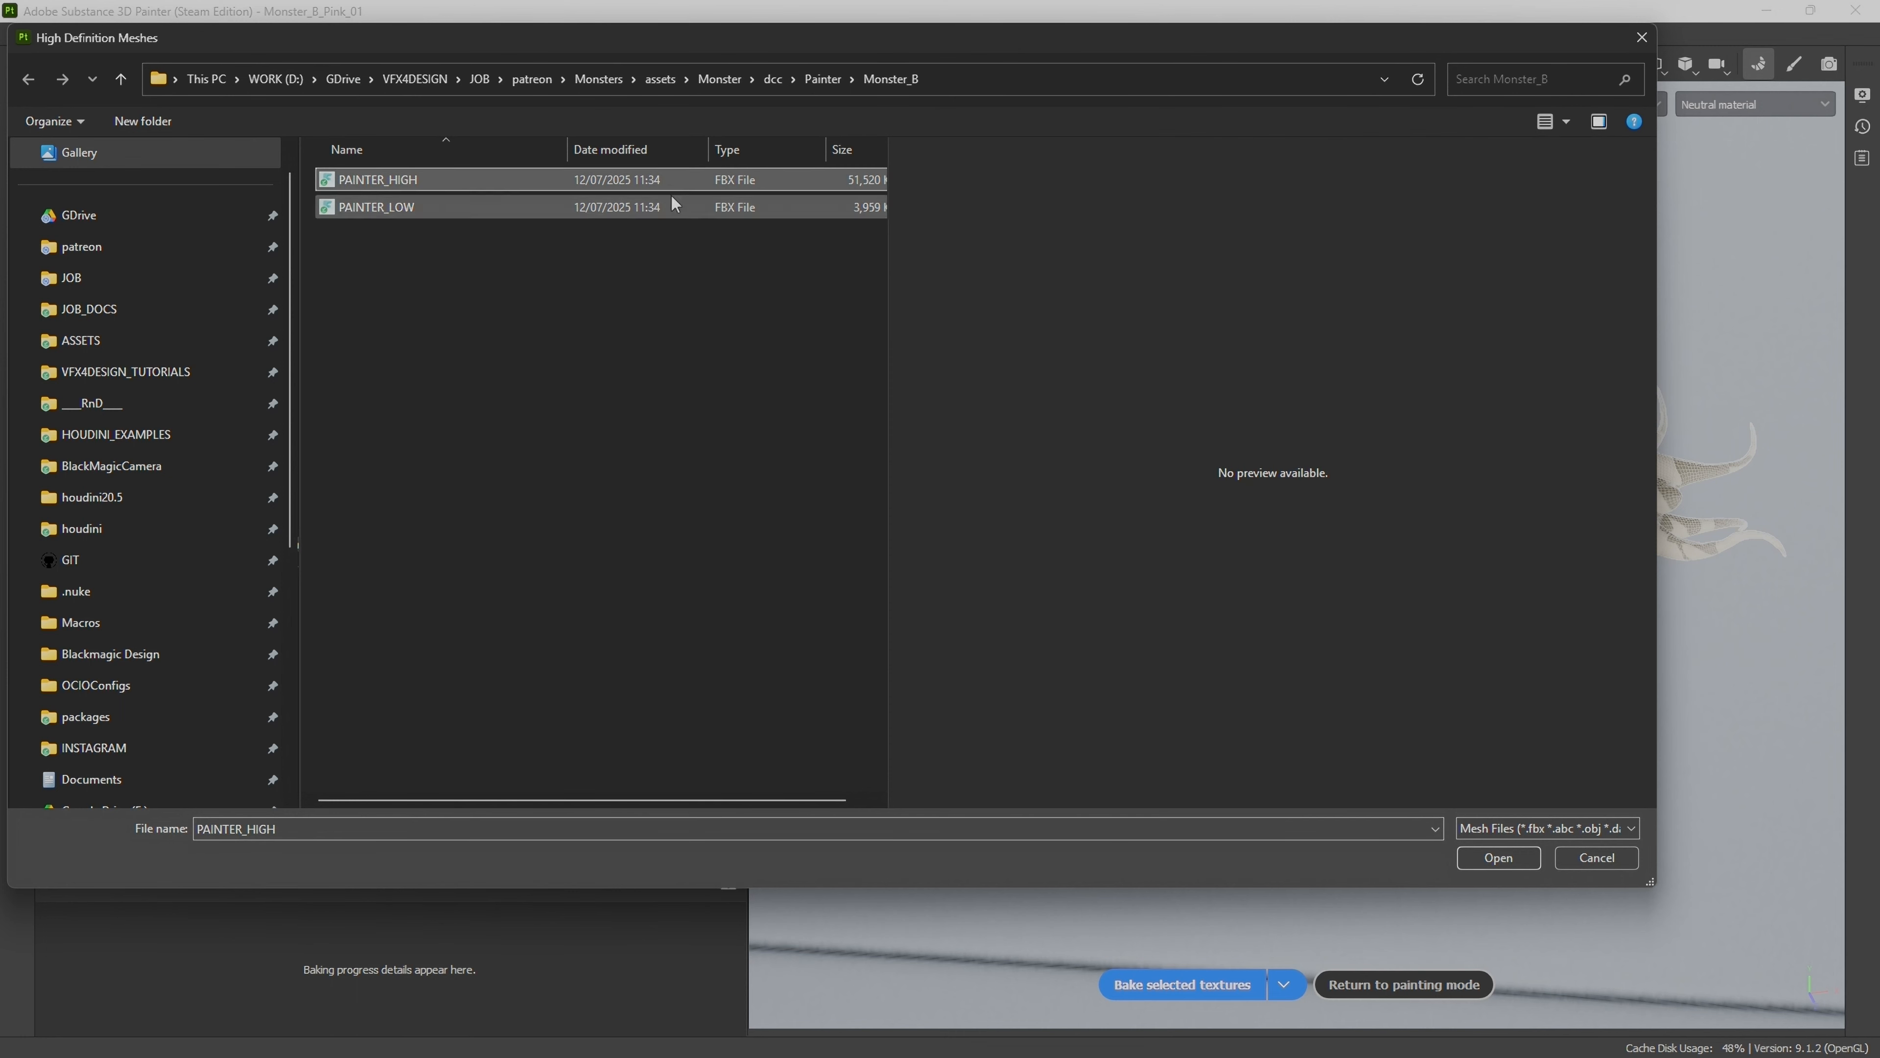
pyautogui.click(1503, 858)
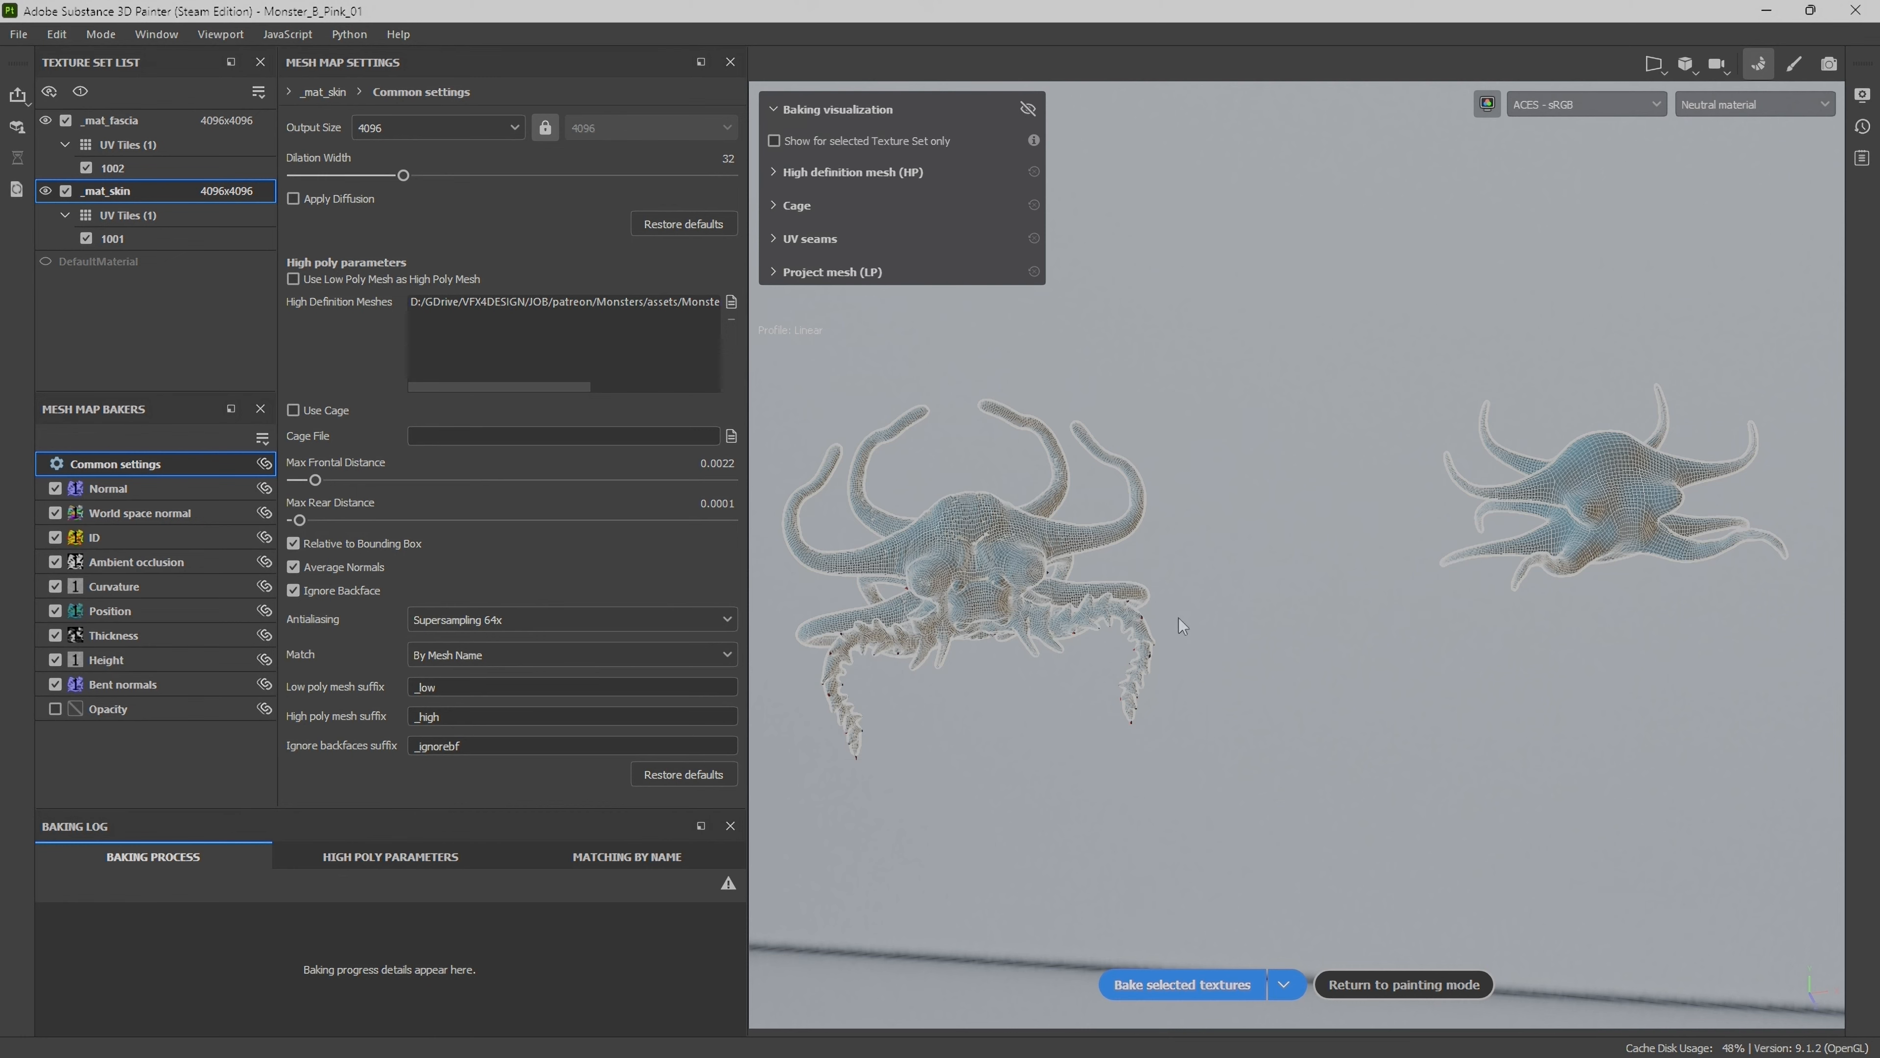
# Step: Examine how the bake cage covers the high-poly mesh, especially the spike tips on the monster's arms and the separate inner body
pyautogui.keyDown('alt'); pyautogui.moveTo(992, 533); pyautogui.dragTo(1143, 604); pyautogui.keyUp('alt')
pyautogui.keyDown('alt'); pyautogui.moveTo(1143, 604); pyautogui.dragTo(1636, 616, button='right'); pyautogui.keyUp('alt')
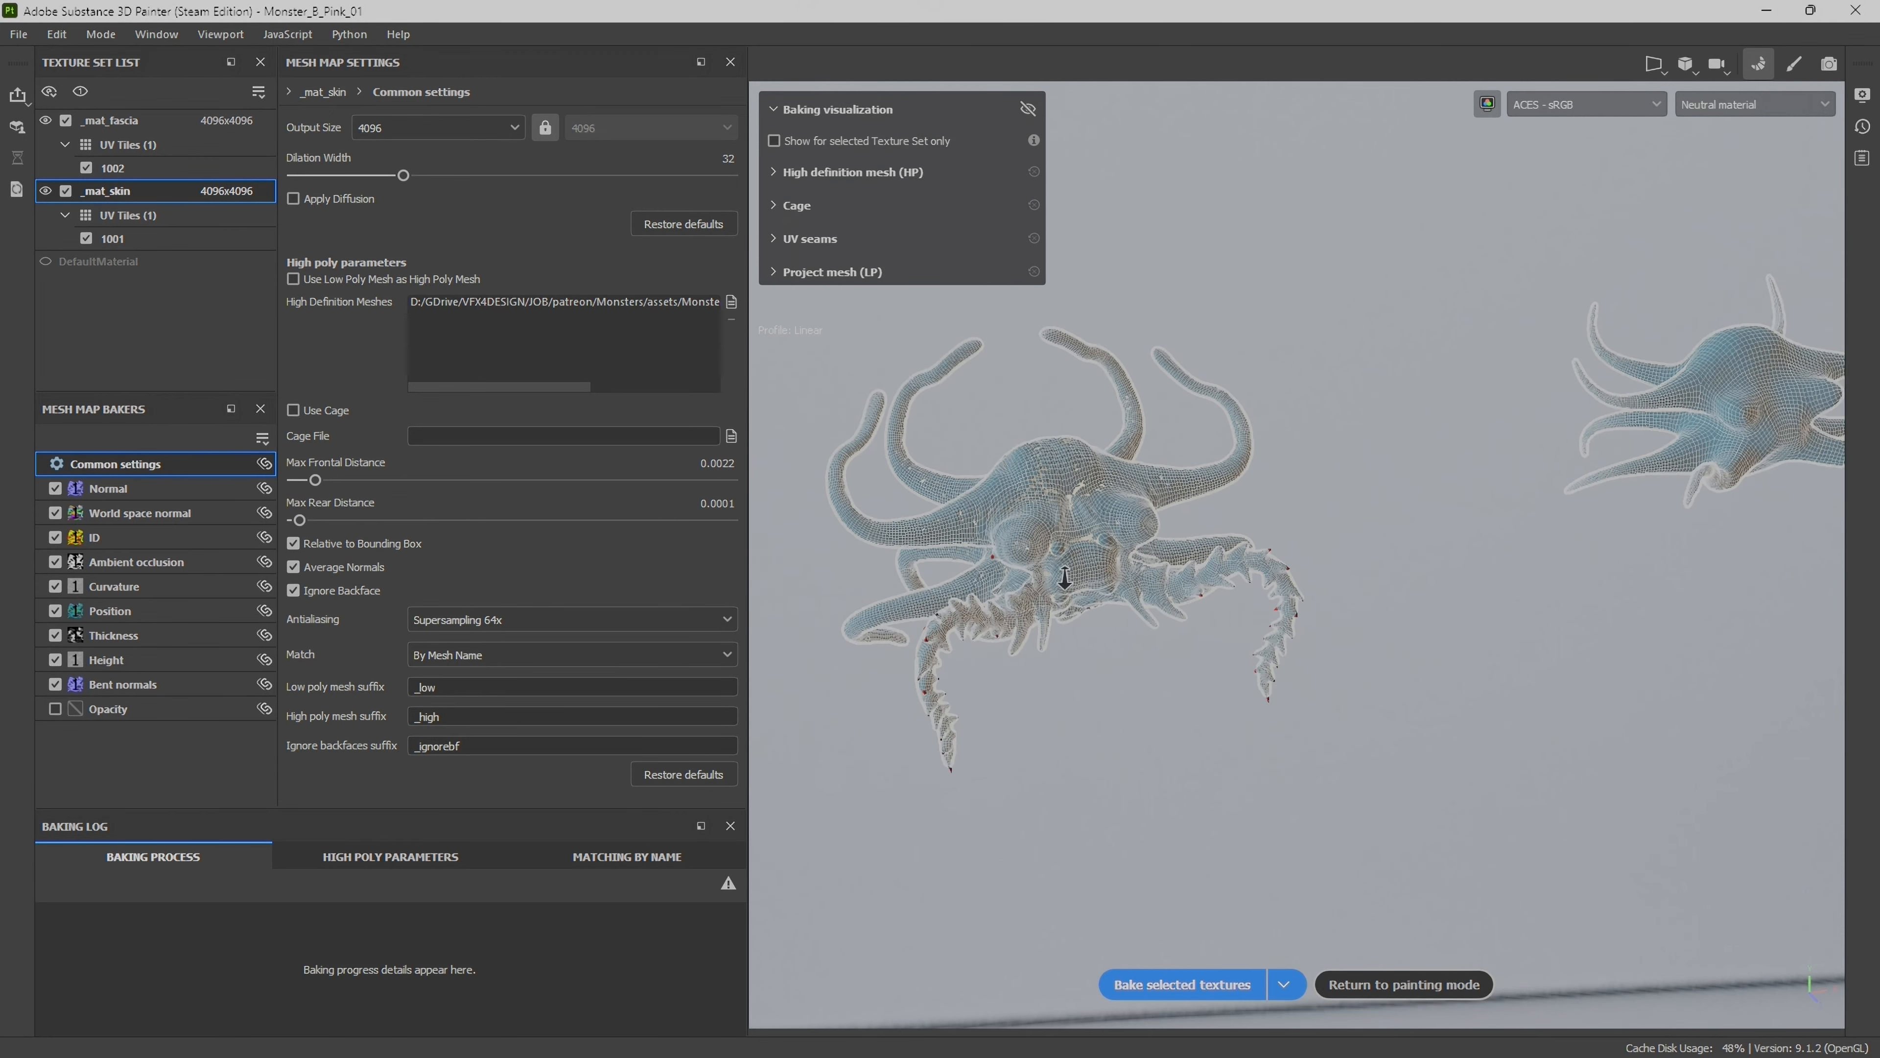
pyautogui.keyDown('alt'); pyautogui.moveTo(1640, 624); pyautogui.dragTo(1402, 489); pyautogui.keyUp('alt')
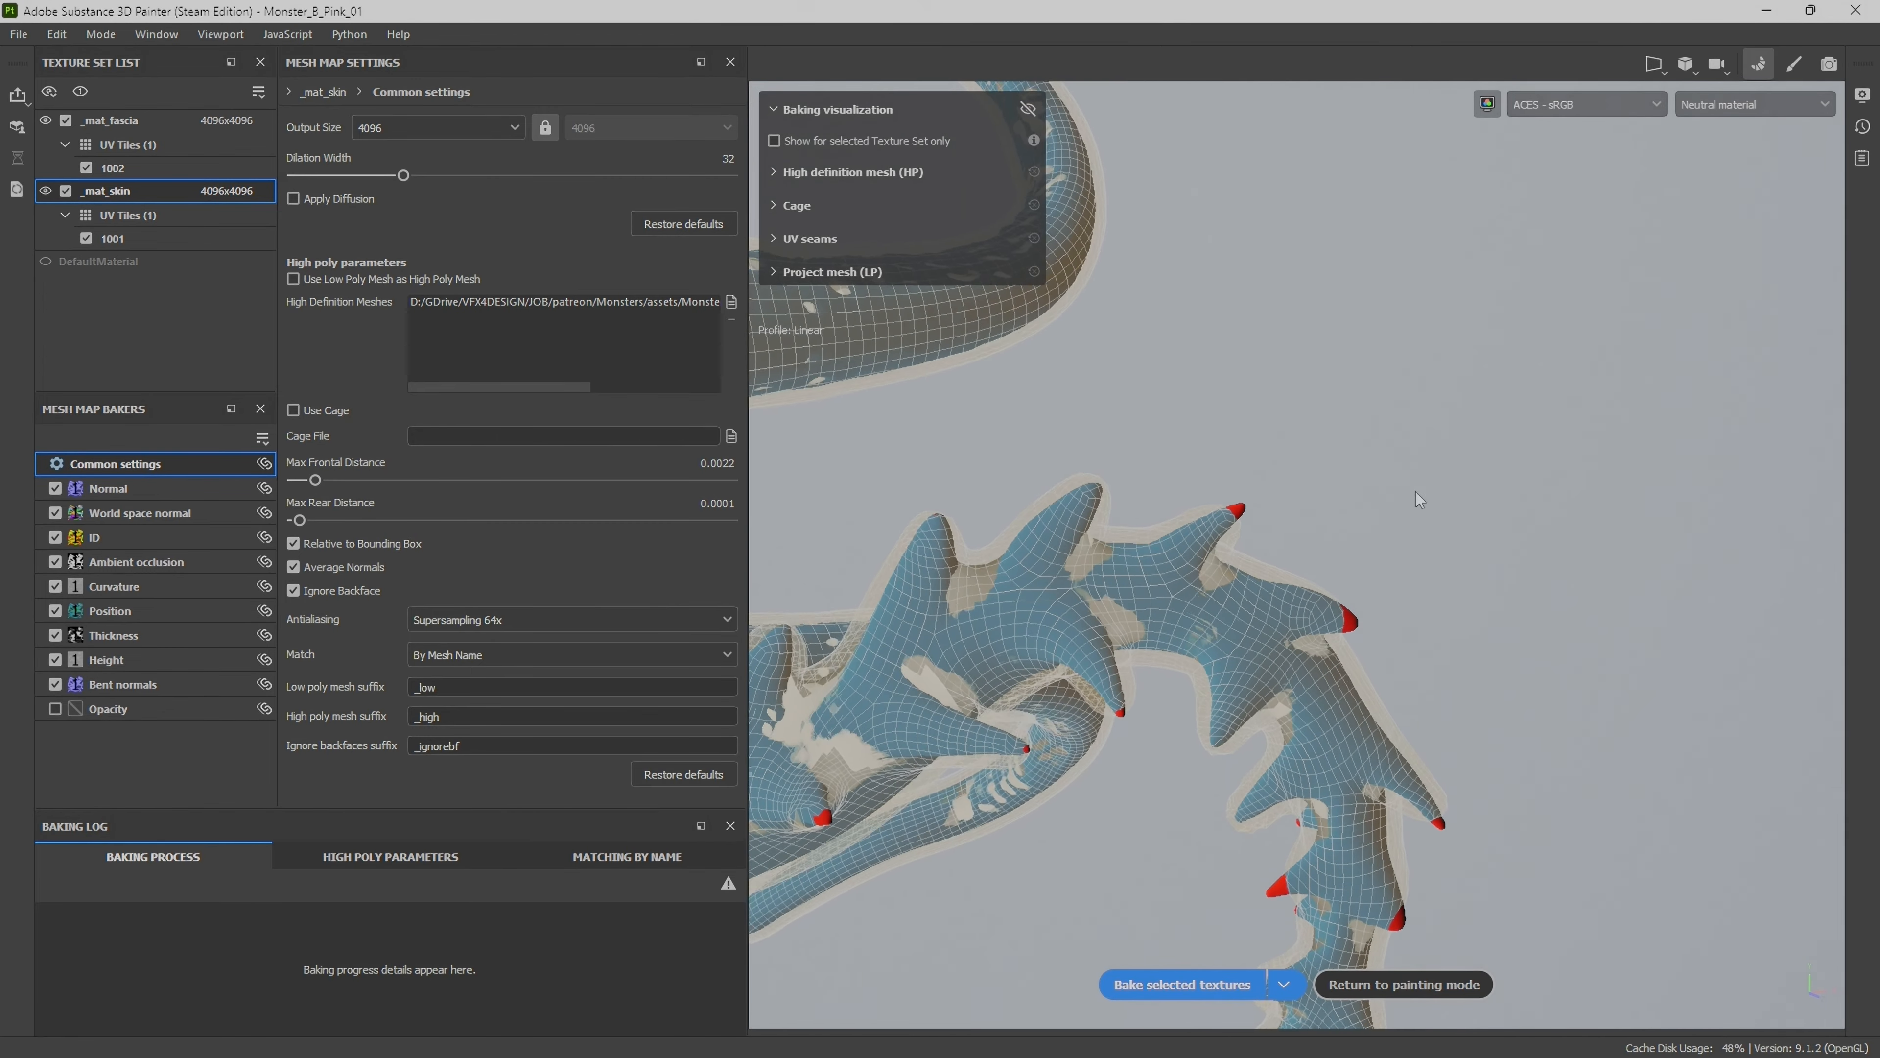
pyautogui.keyDown('alt'); pyautogui.moveTo(1419, 497); pyautogui.dragTo(1580, 507, button='right'); pyautogui.keyUp('alt')
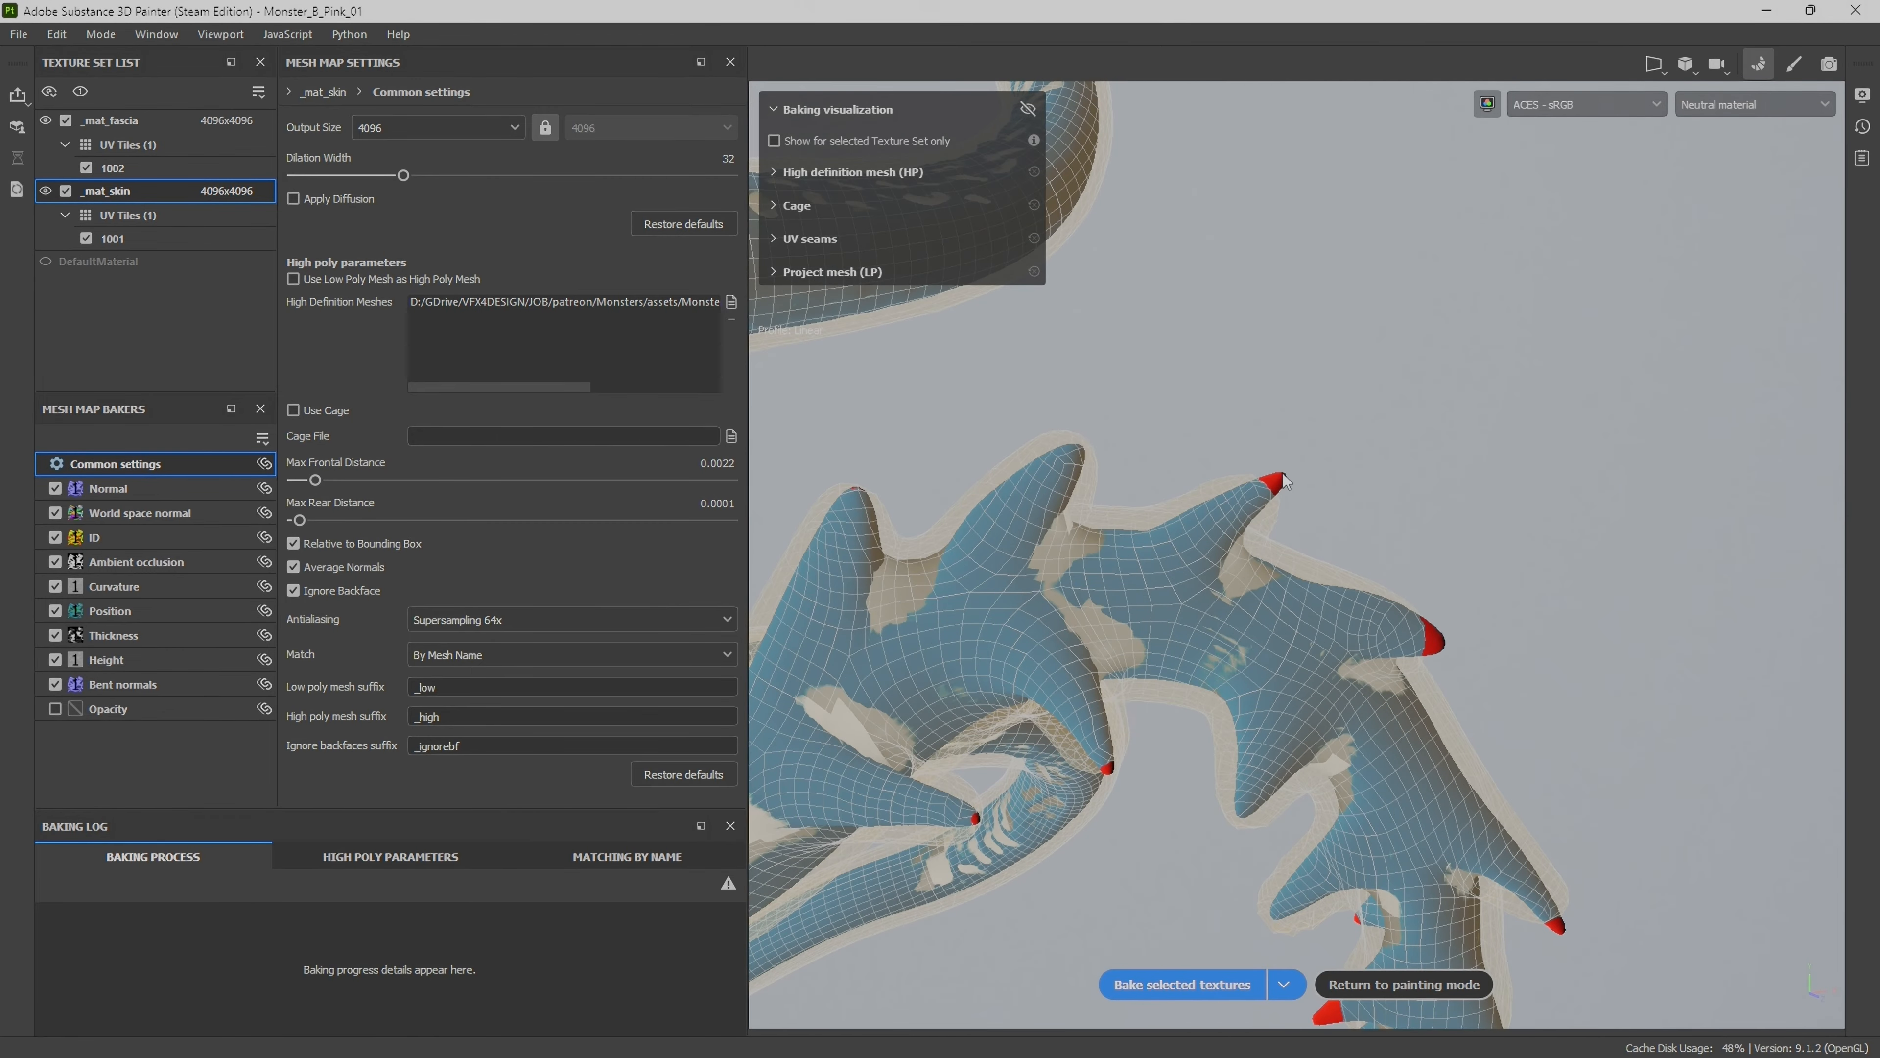
pyautogui.keyDown('alt'); pyautogui.moveTo(1175, 520); pyautogui.dragTo(926, 621, button='right'); pyautogui.keyUp('alt')
pyautogui.keyDown('alt'); pyautogui.moveTo(1249, 596); pyautogui.dragTo(981, 636, button='middle'); pyautogui.keyUp('alt')
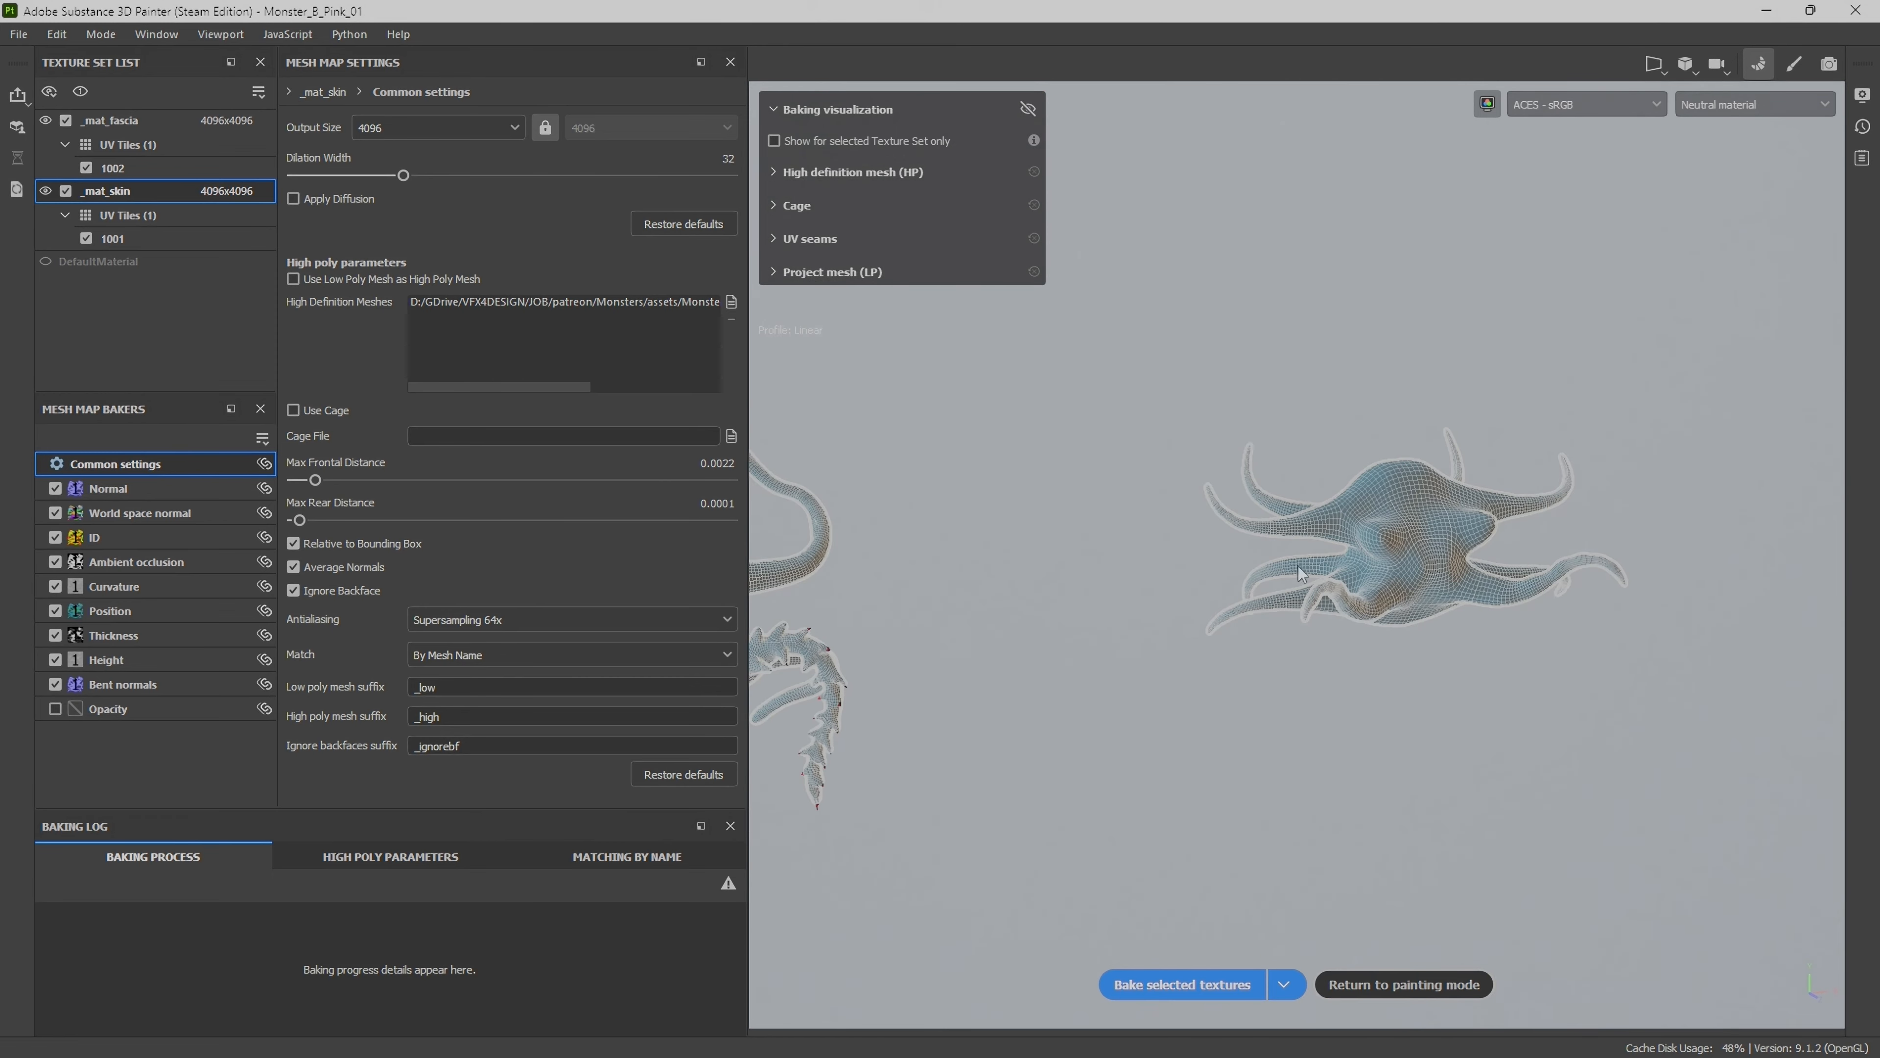
pyautogui.keyDown('alt'); pyautogui.moveTo(1318, 576); pyautogui.dragTo(1488, 598, button='middle'); pyautogui.keyUp('alt')
pyautogui.keyDown('alt'); pyautogui.moveTo(1488, 597); pyautogui.dragTo(1460, 663); pyautogui.keyUp('alt')
pyautogui.keyDown('alt'); pyautogui.moveTo(912, 689); pyautogui.dragTo(1075, 770, button='right'); pyautogui.keyUp('alt')
pyautogui.keyDown('alt'); pyautogui.moveTo(1076, 770); pyautogui.dragTo(1200, 696, button='middle'); pyautogui.keyUp('alt')
pyautogui.keyDown('alt'); pyautogui.moveTo(1071, 564); pyautogui.dragTo(1070, 508); pyautogui.keyUp('alt')
pyautogui.keyDown('alt'); pyautogui.moveTo(1221, 548); pyautogui.dragTo(1297, 599, button='right'); pyautogui.keyUp('alt')
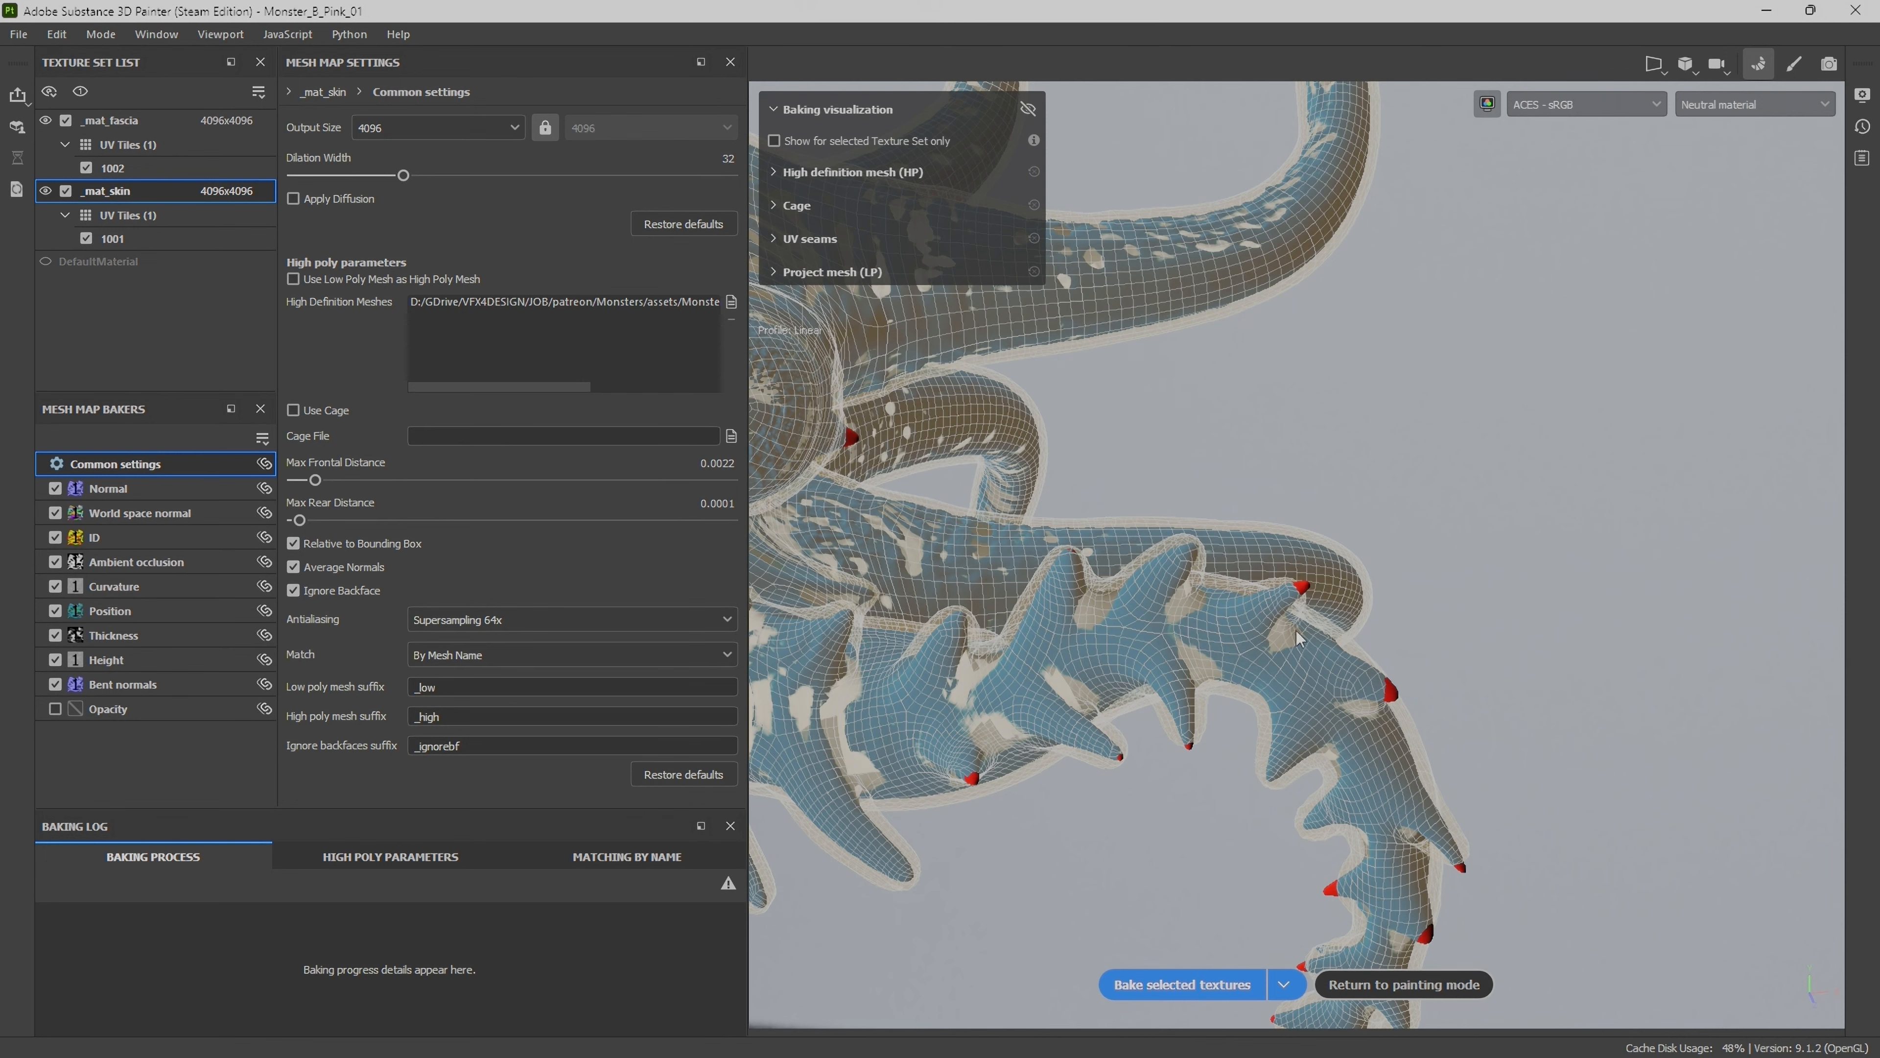
pyautogui.keyDown('alt'); pyautogui.moveTo(1301, 639); pyautogui.dragTo(1614, 610, button='right'); pyautogui.keyUp('alt')
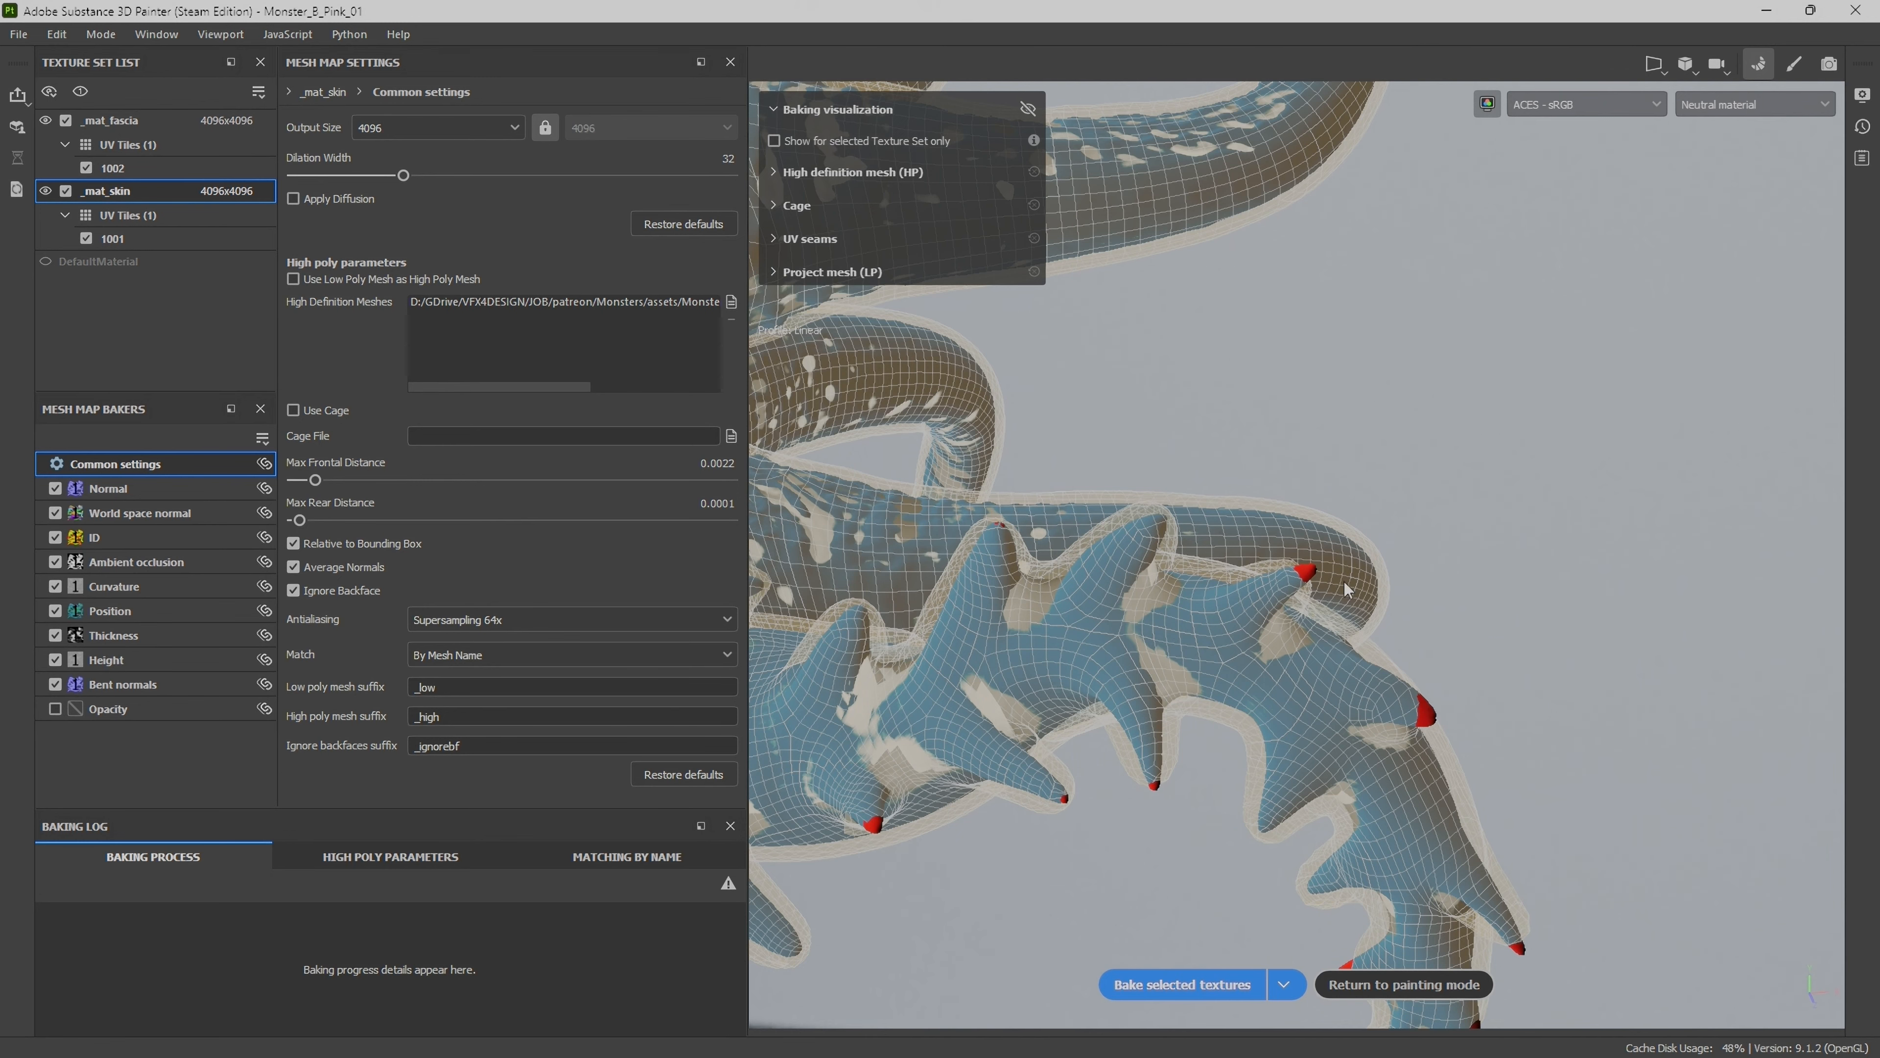
pyautogui.keyDown('alt'); pyautogui.moveTo(1347, 589); pyautogui.dragTo(622, 594, button='right'); pyautogui.keyUp('alt')
pyautogui.keyDown('alt'); pyautogui.moveTo(1301, 592); pyautogui.dragTo(1186, 567, button='middle'); pyautogui.keyUp('alt')
pyautogui.keyDown('alt'); pyautogui.moveTo(1187, 567); pyautogui.dragTo(1372, 541, button='right'); pyautogui.keyUp('alt')
pyautogui.keyDown('alt'); pyautogui.moveTo(1236, 561); pyautogui.dragTo(1305, 559); pyautogui.keyUp('alt')
pyautogui.keyDown('alt'); pyautogui.moveTo(1305, 559); pyautogui.dragTo(1374, 562, button='right'); pyautogui.keyUp('alt')
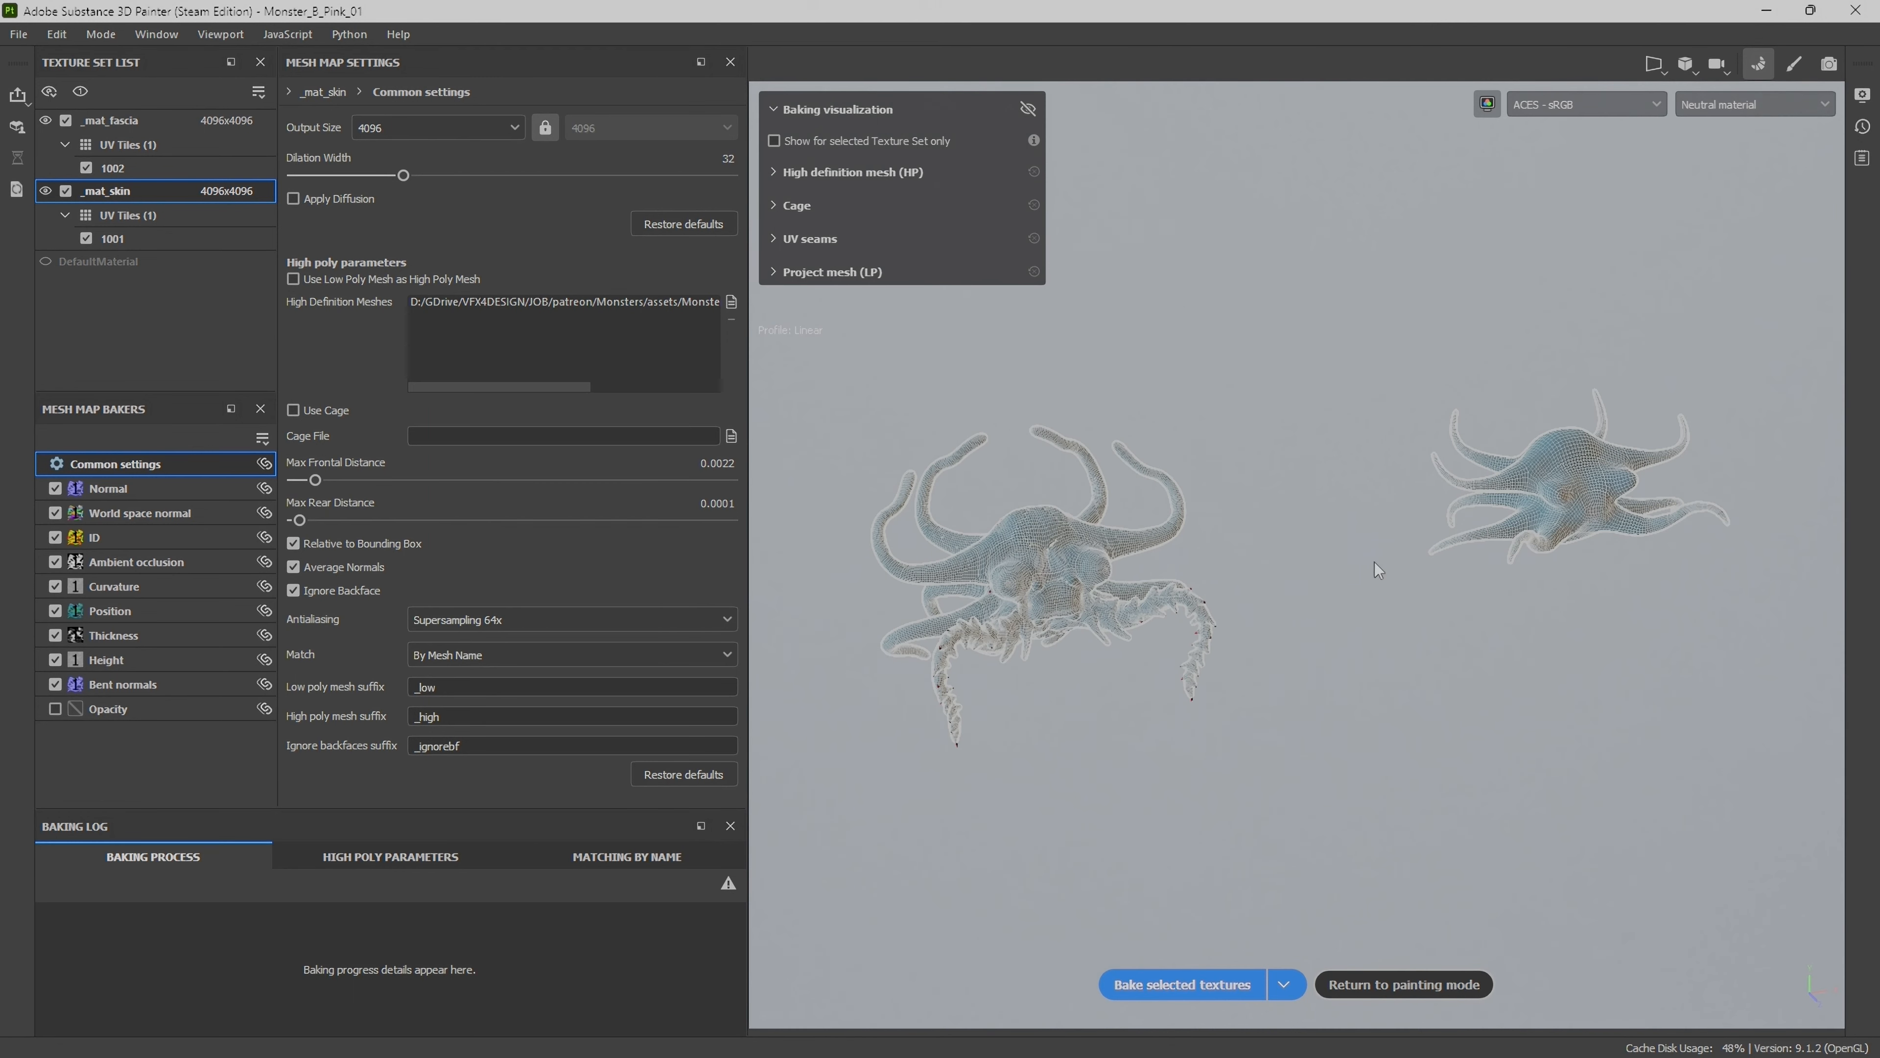
# Step: Bake the selected mesh maps for the _mat_fascia and _mat_skin texture sets
pyautogui.keyDown('alt'); pyautogui.moveTo(1378, 571); pyautogui.dragTo(1370, 540, button='middle'); pyautogui.keyUp('alt')
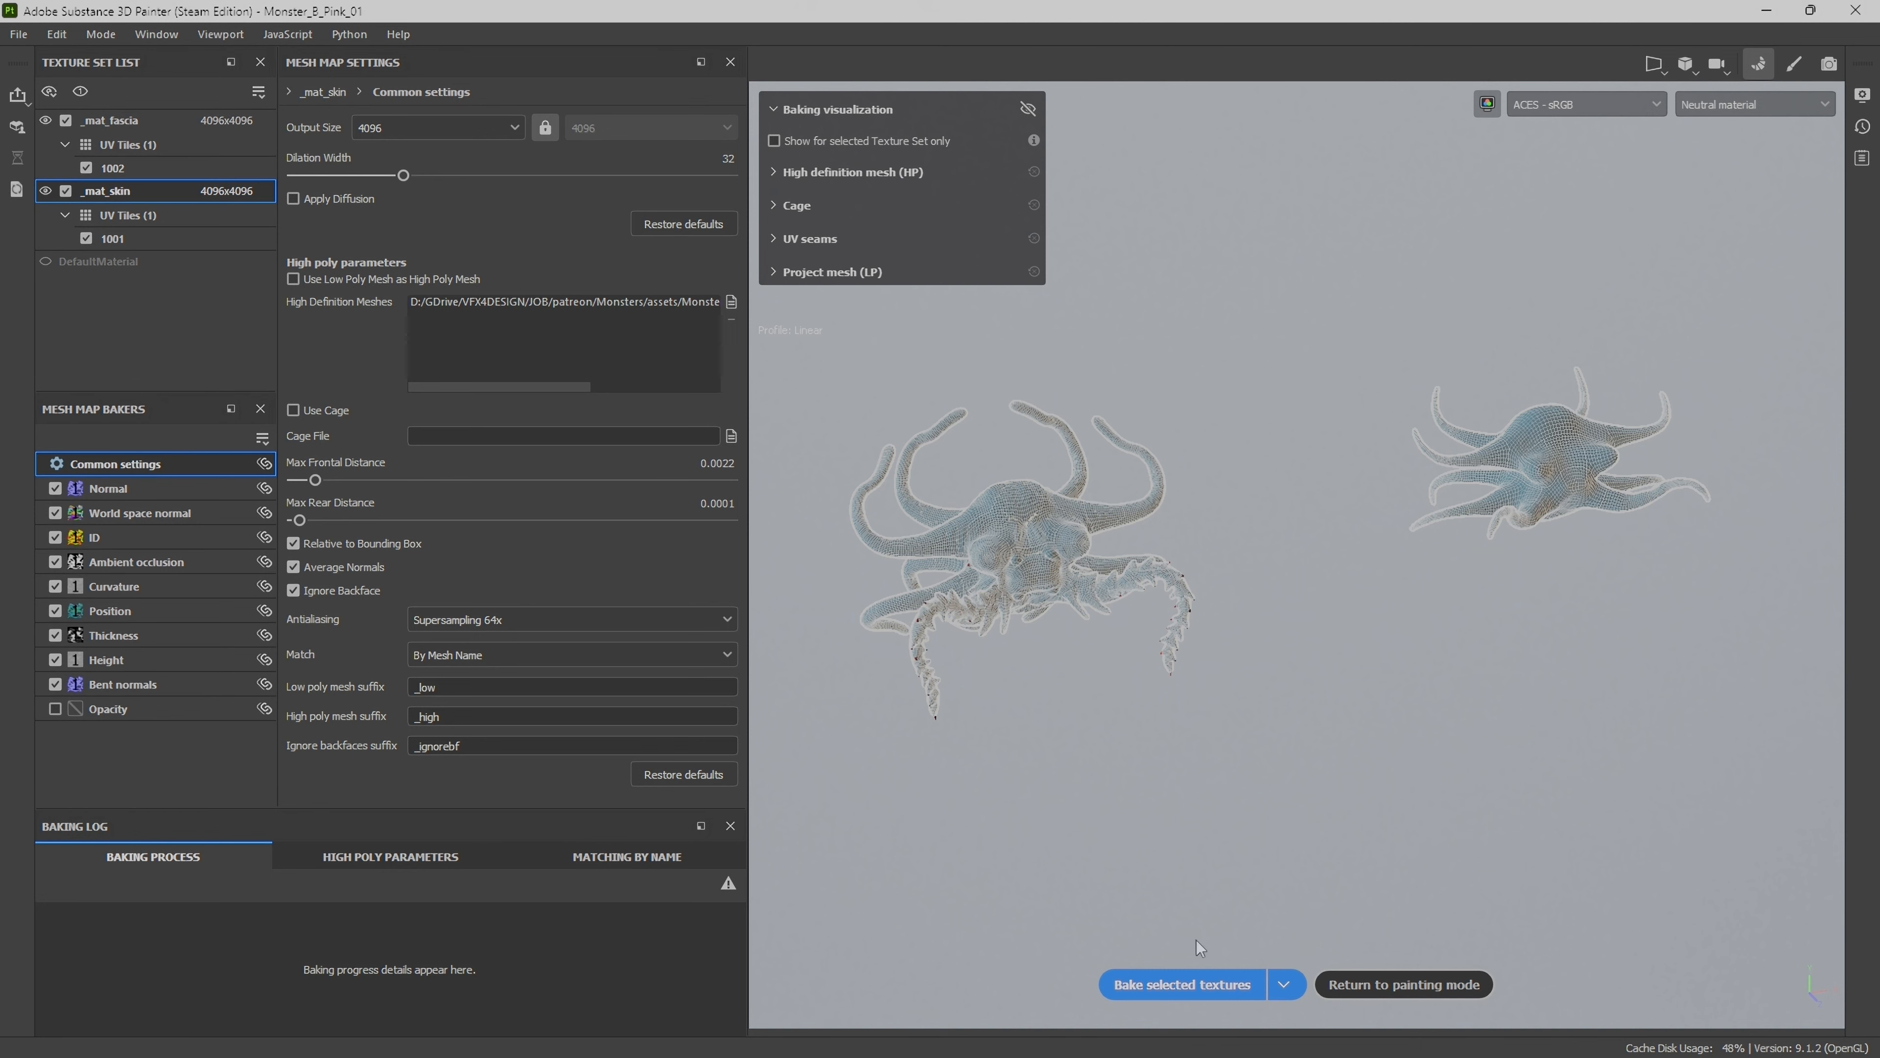
pyautogui.click(1173, 985)
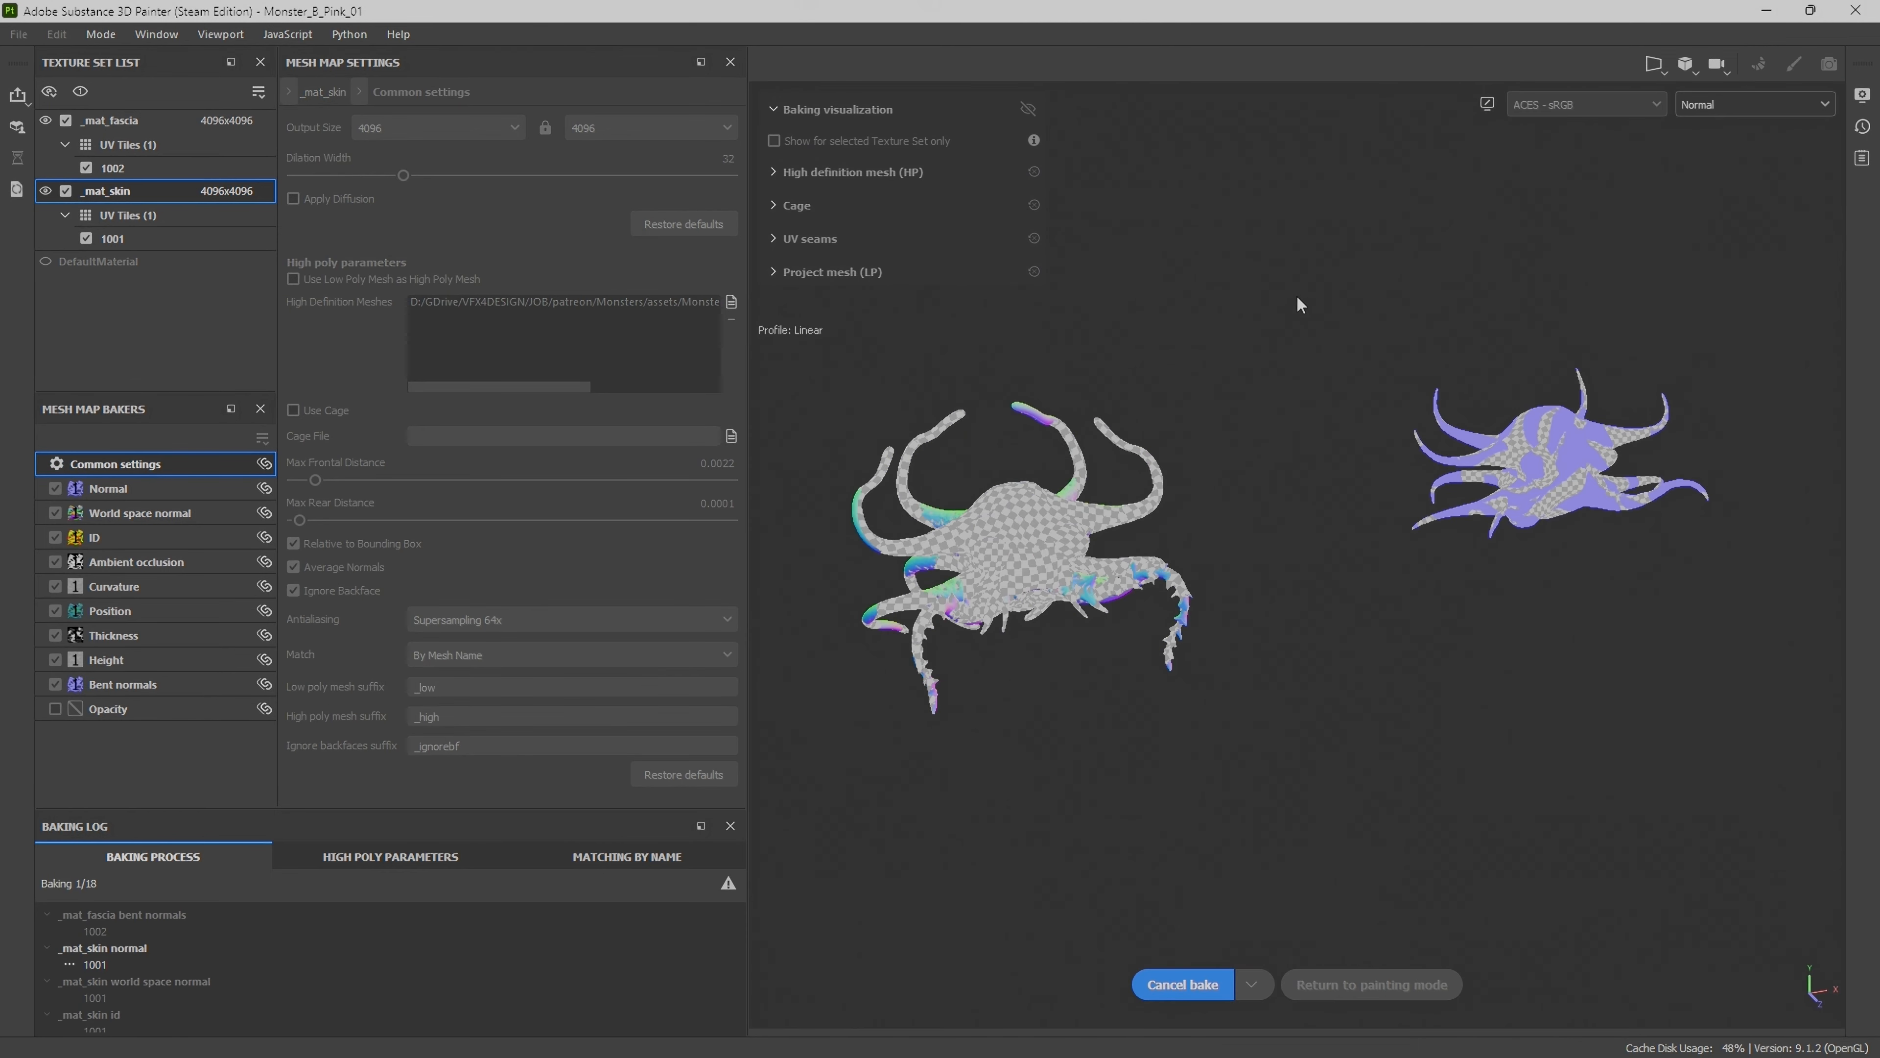
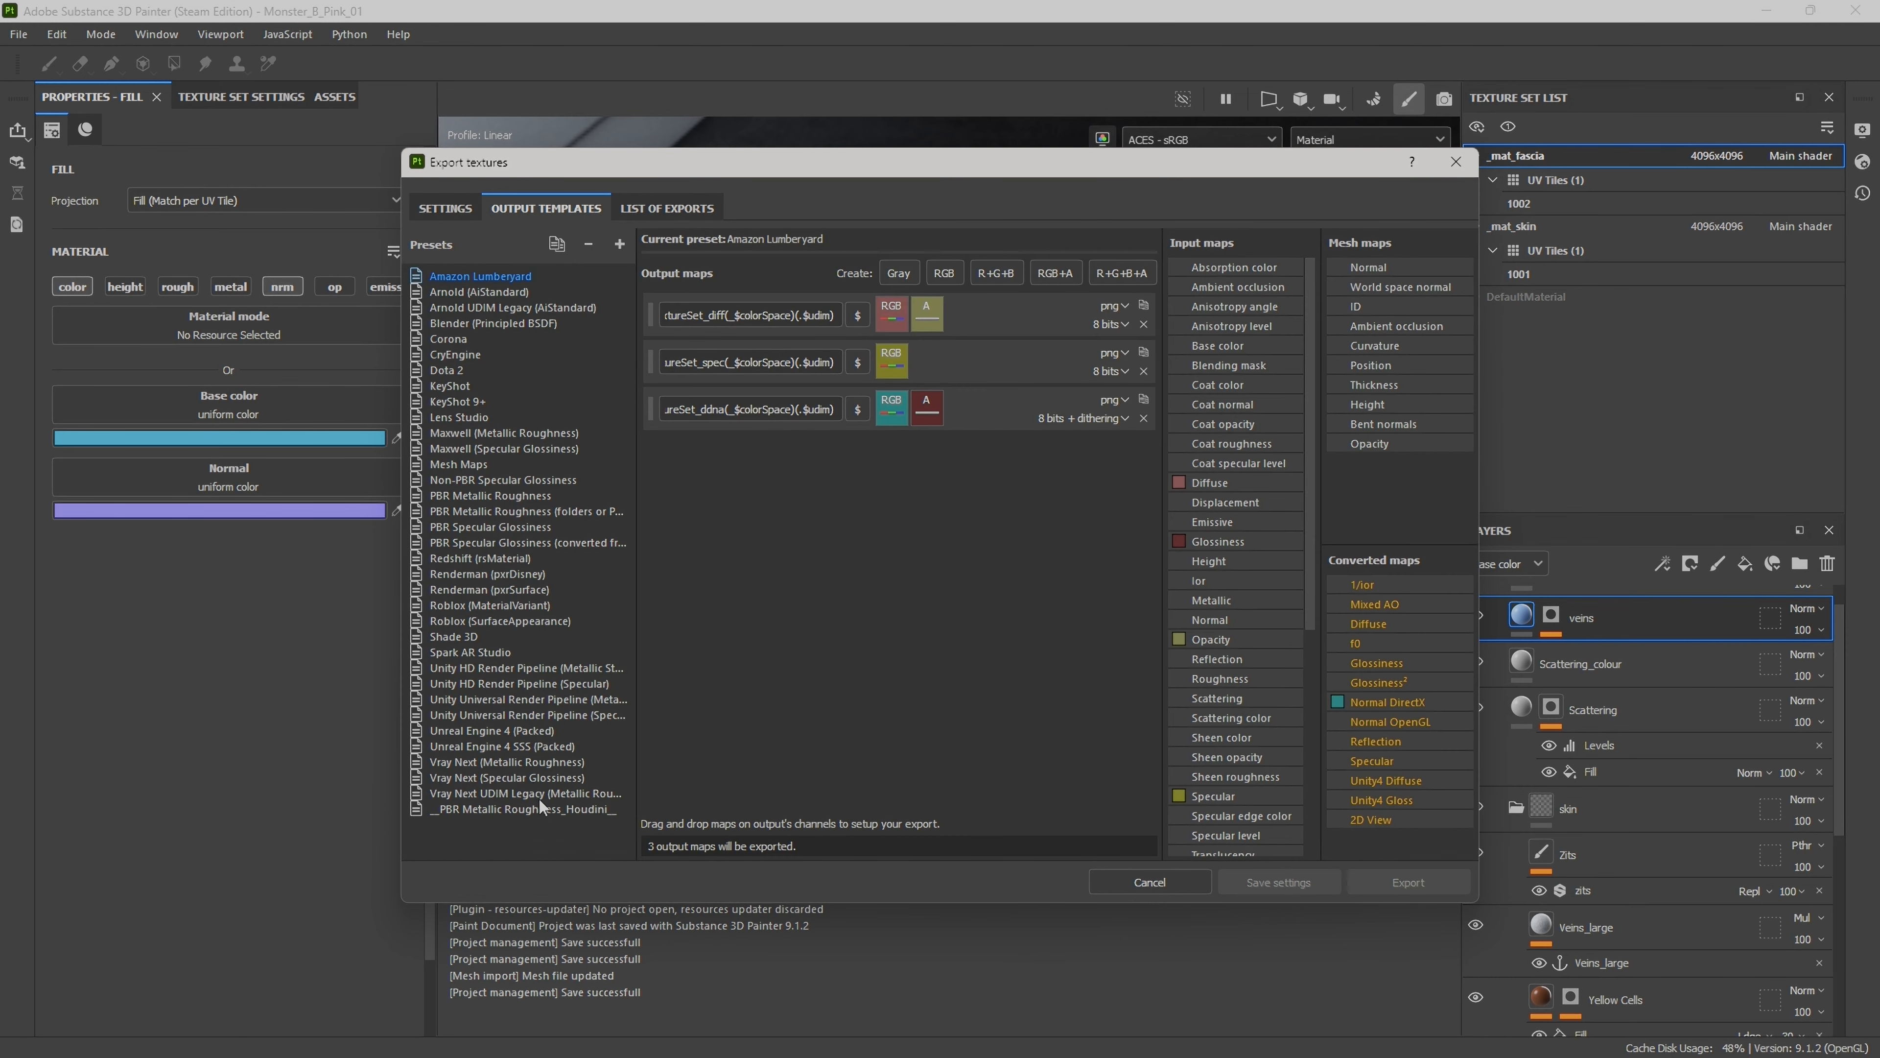
# Step: Enlarge the texture export dialog and compare the __PBR Metallic Roughness_Houdini__ output template with PBR Metallic Roughness (folders or PSD groups)
pyautogui.click(554, 811)
pyautogui.moveTo(1161, 157); pyautogui.dragTo(1048, 87)
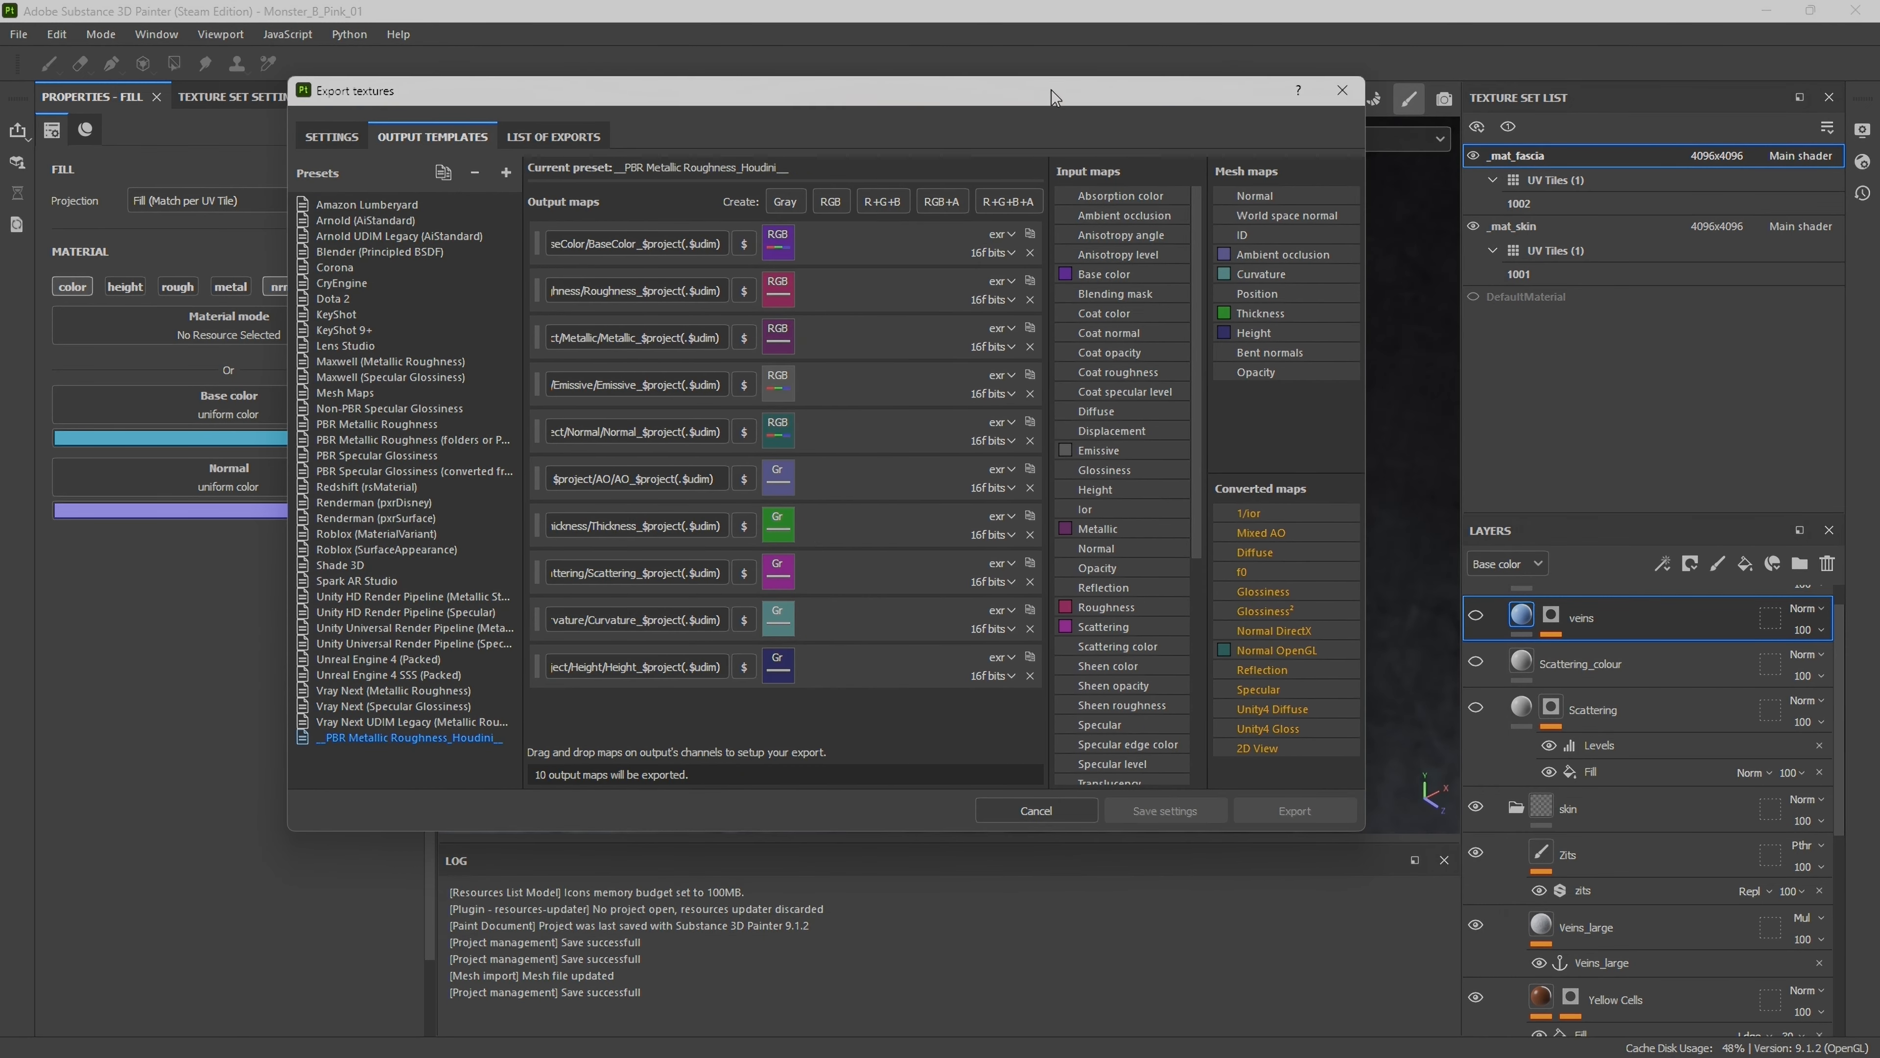
pyautogui.moveTo(1368, 837); pyautogui.dragTo(1689, 1006)
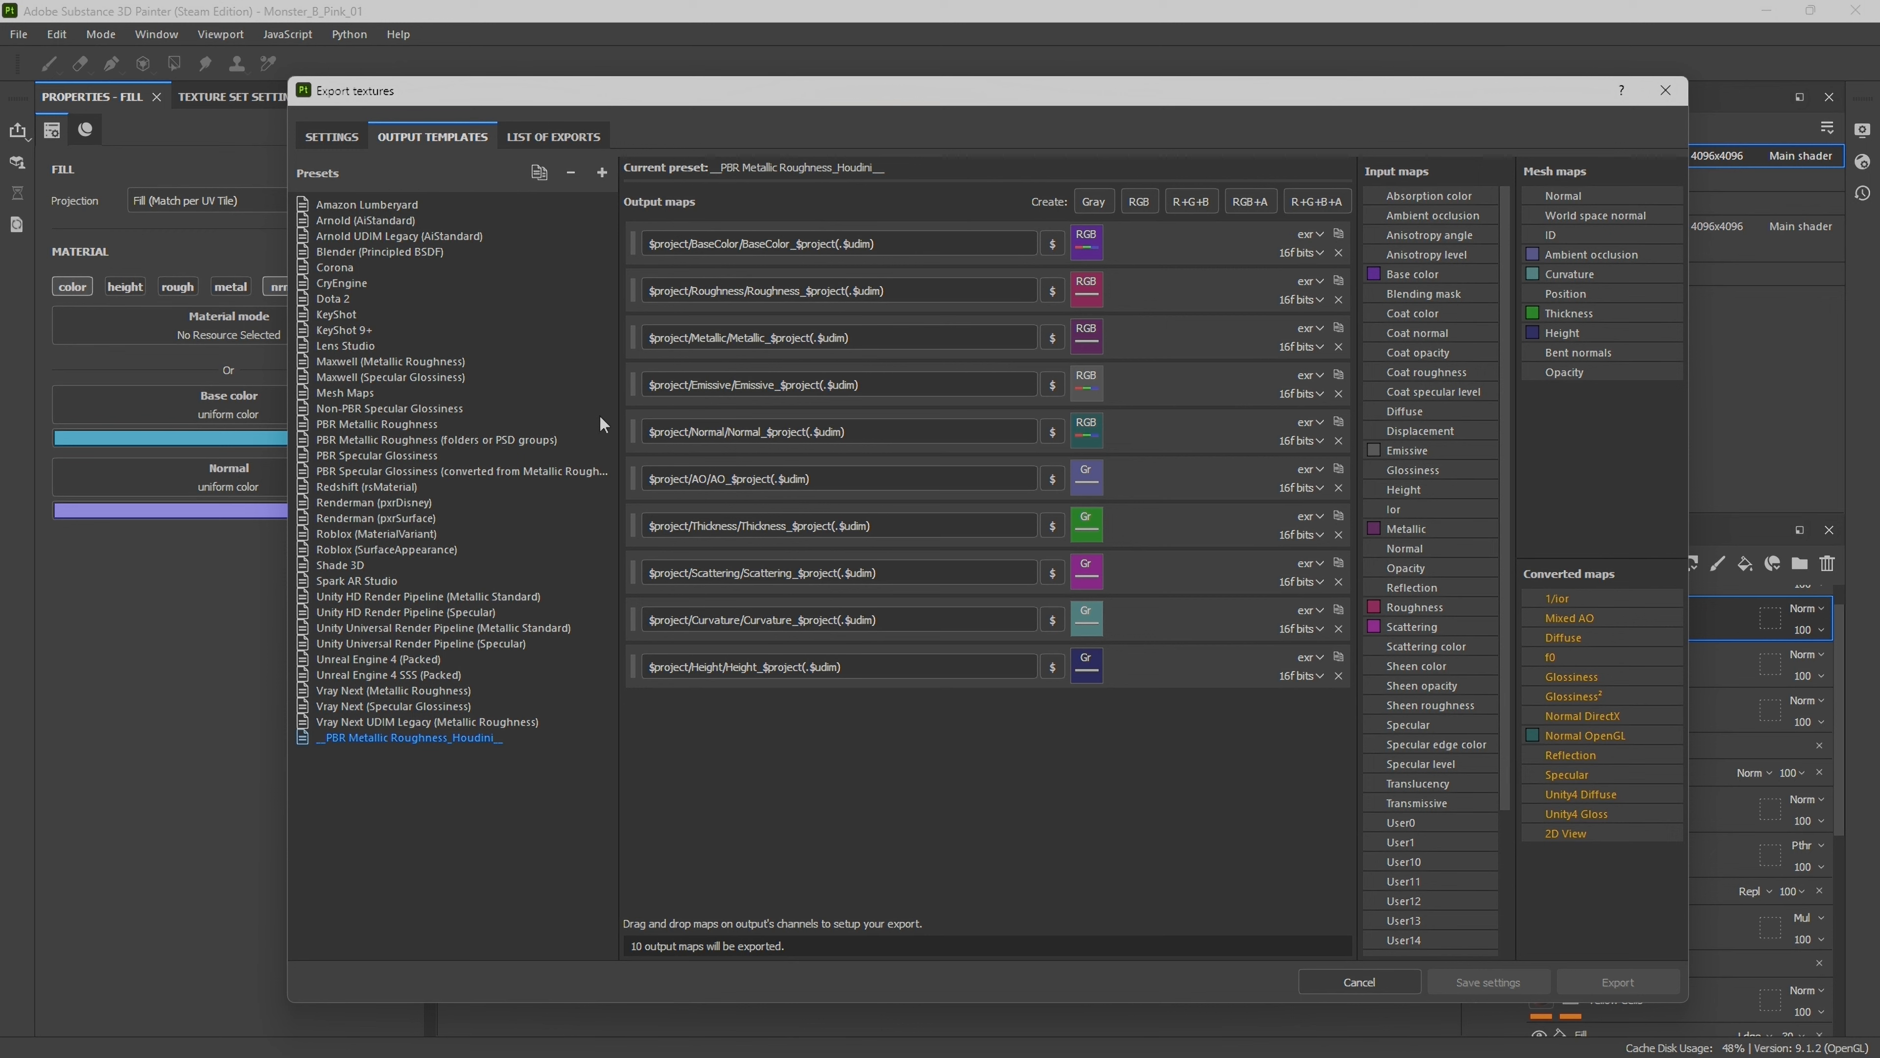
pyautogui.click(461, 438)
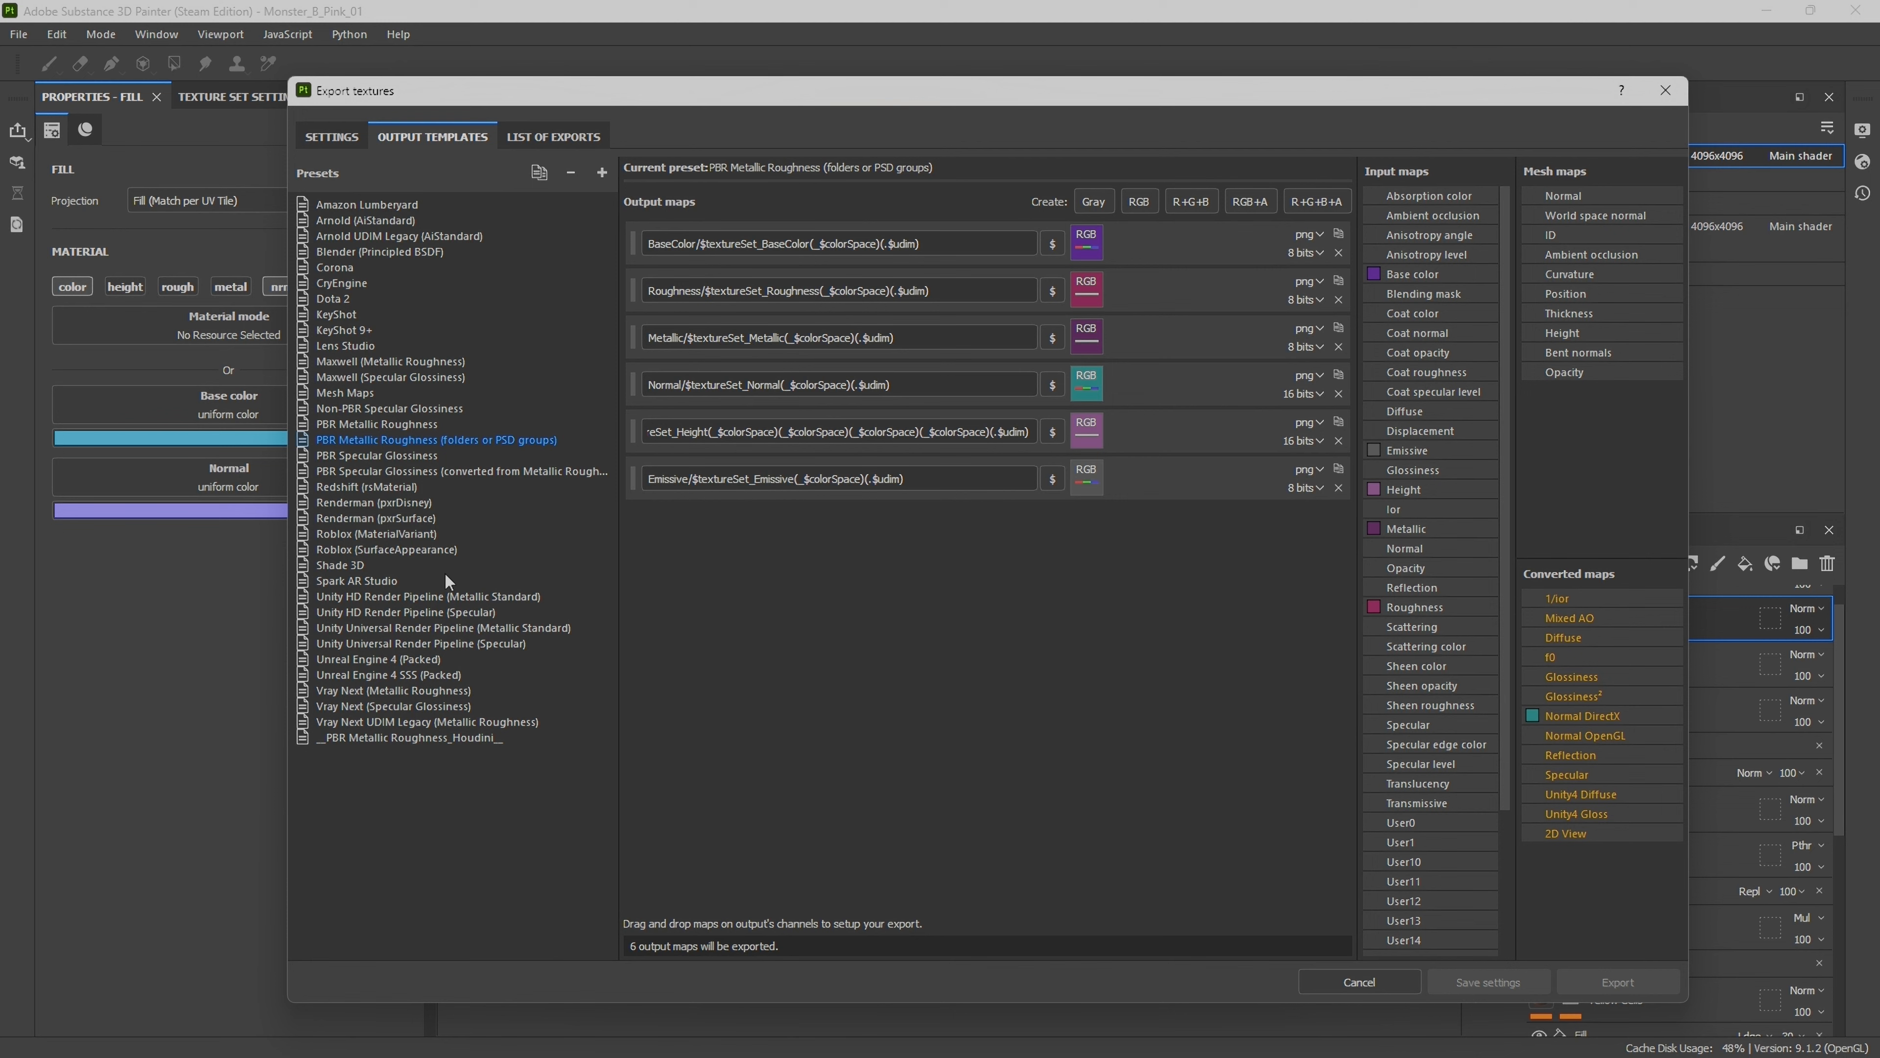
pyautogui.click(461, 739)
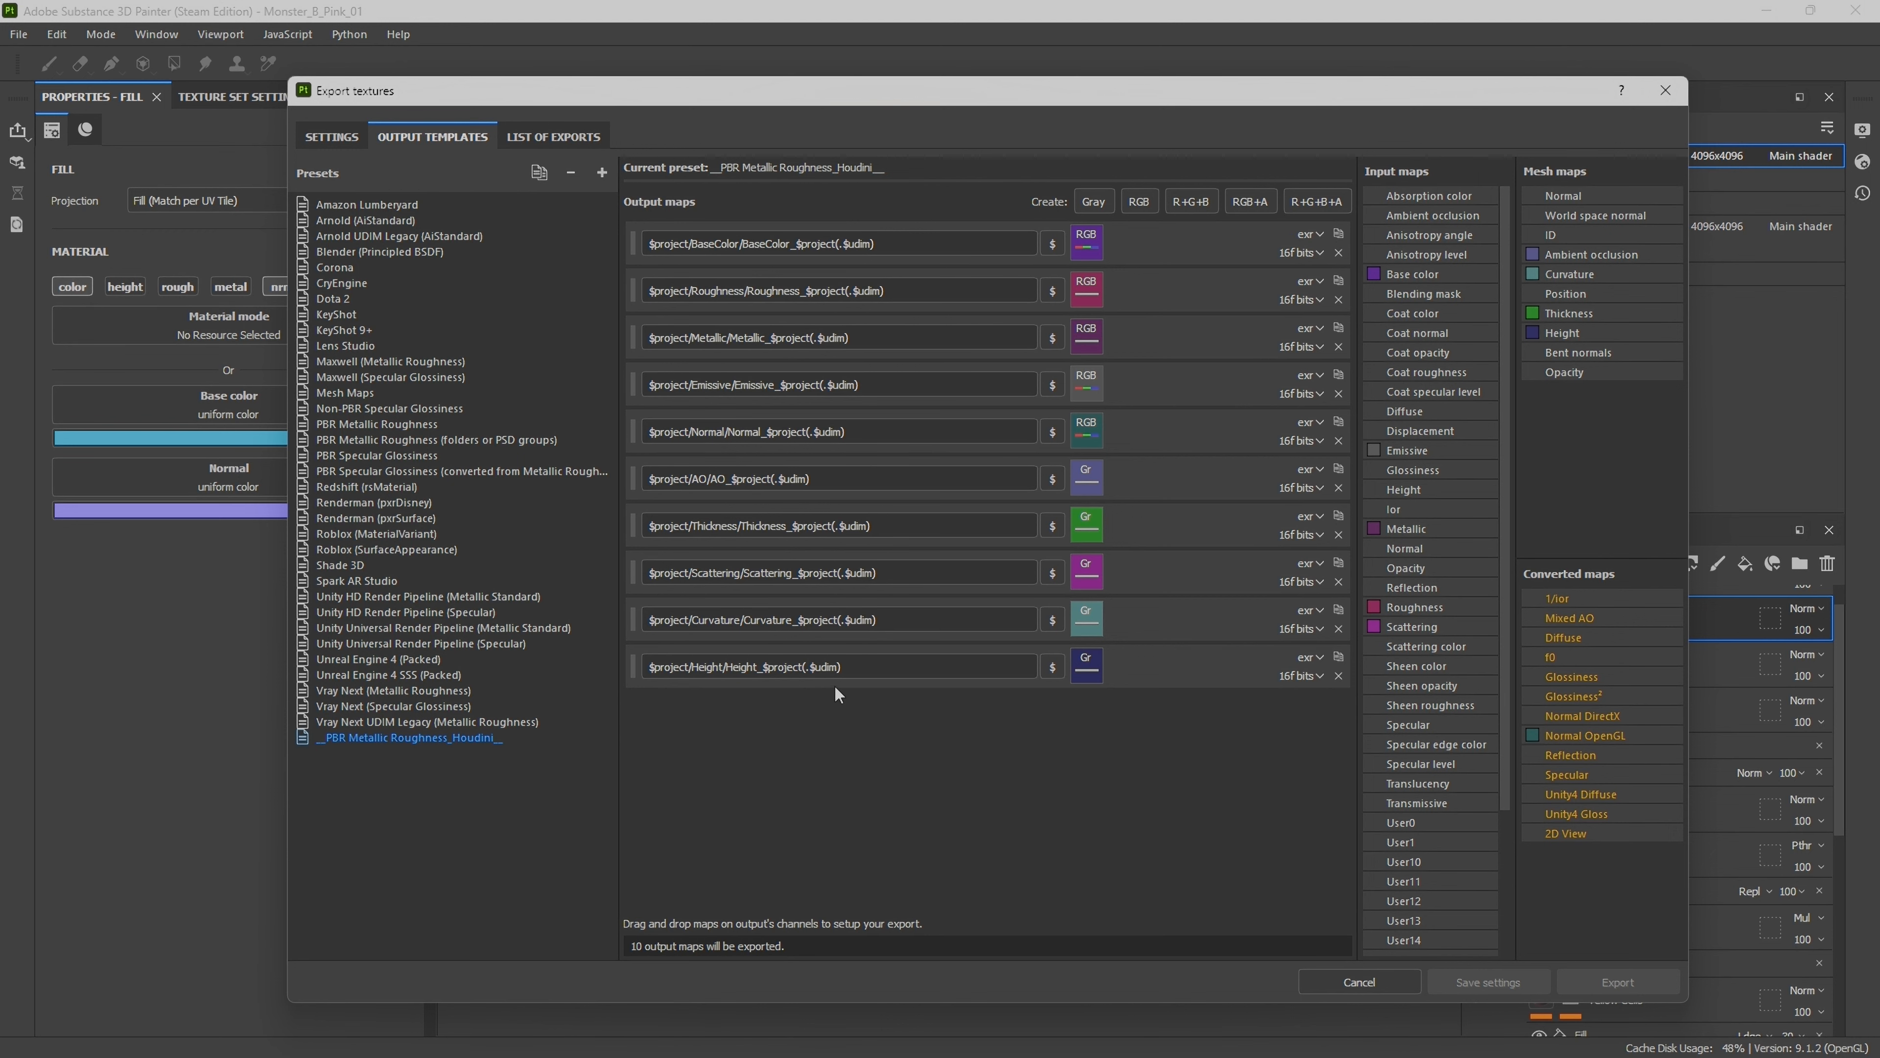
# Step: Review the list of exports, export the _mat_fascia and _mat_skin textures, and check the Monster_B folder in File Explorer
pyautogui.click(523, 138)
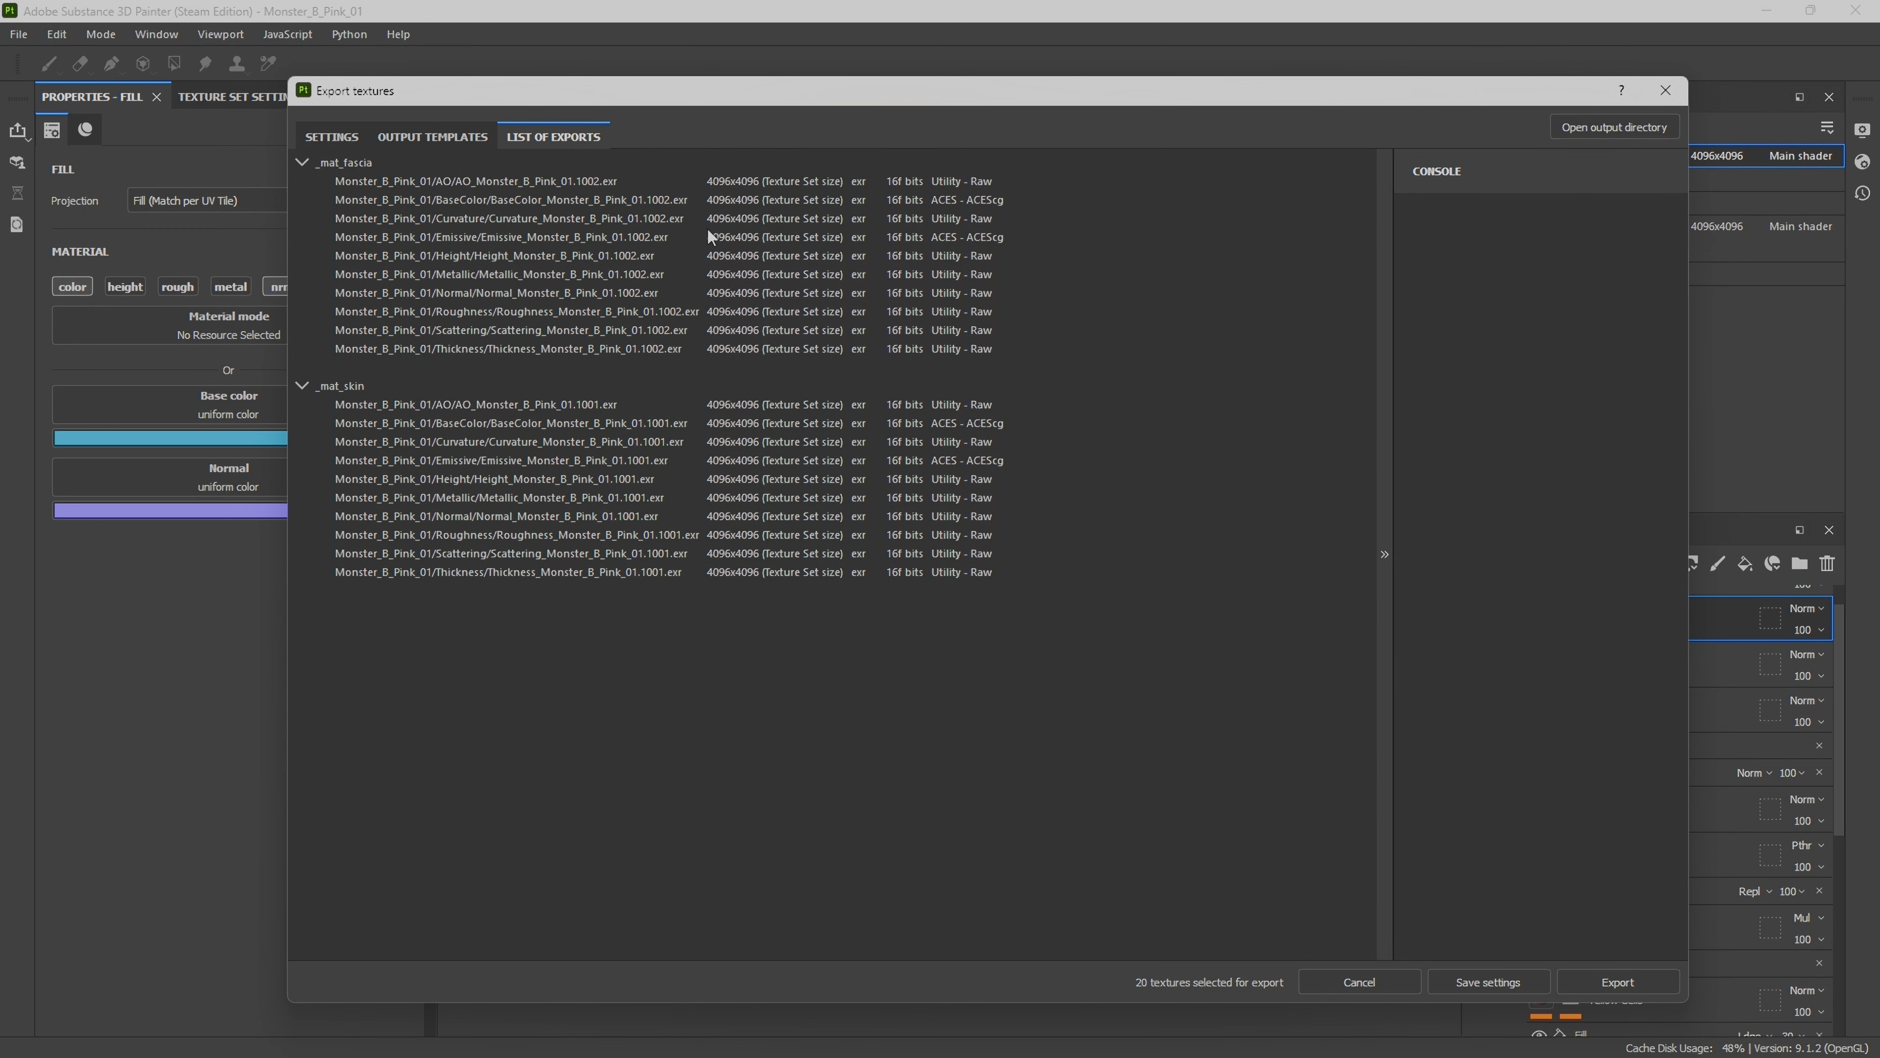
pyautogui.click(1618, 982)
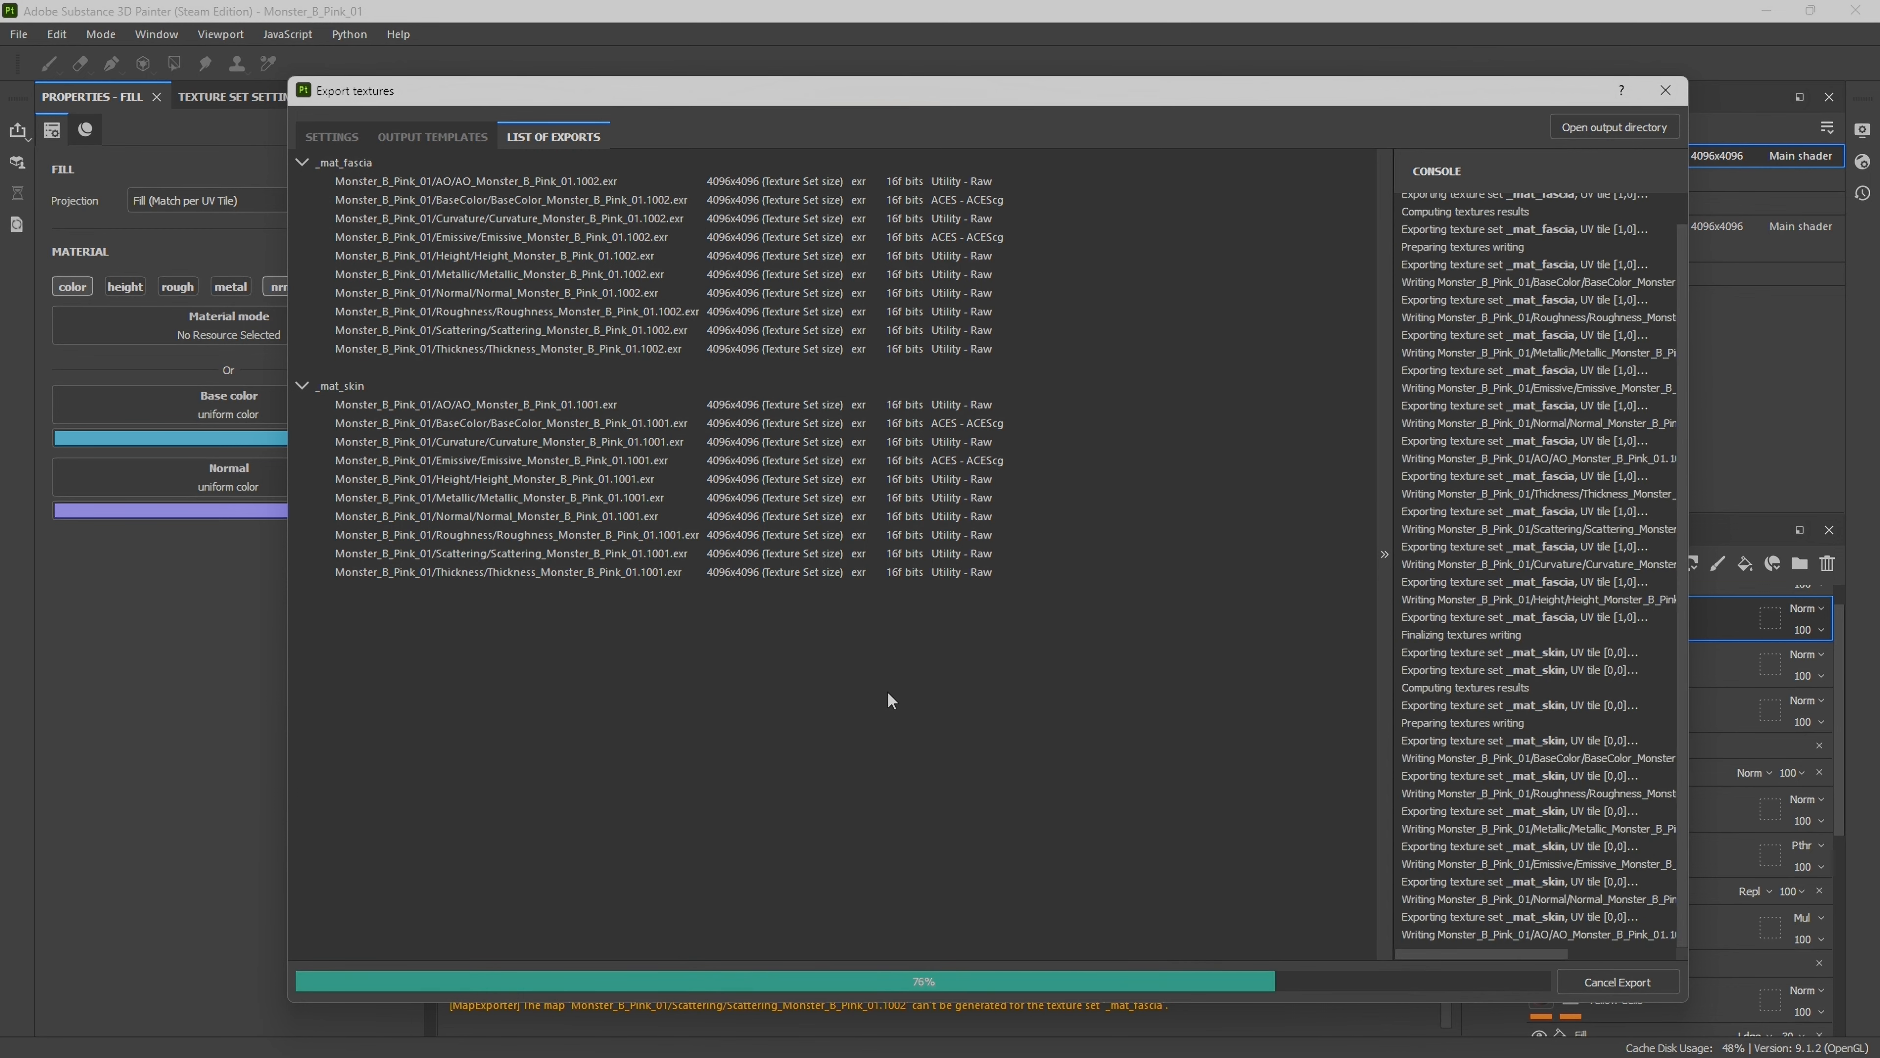
pyautogui.click(348, 1047)
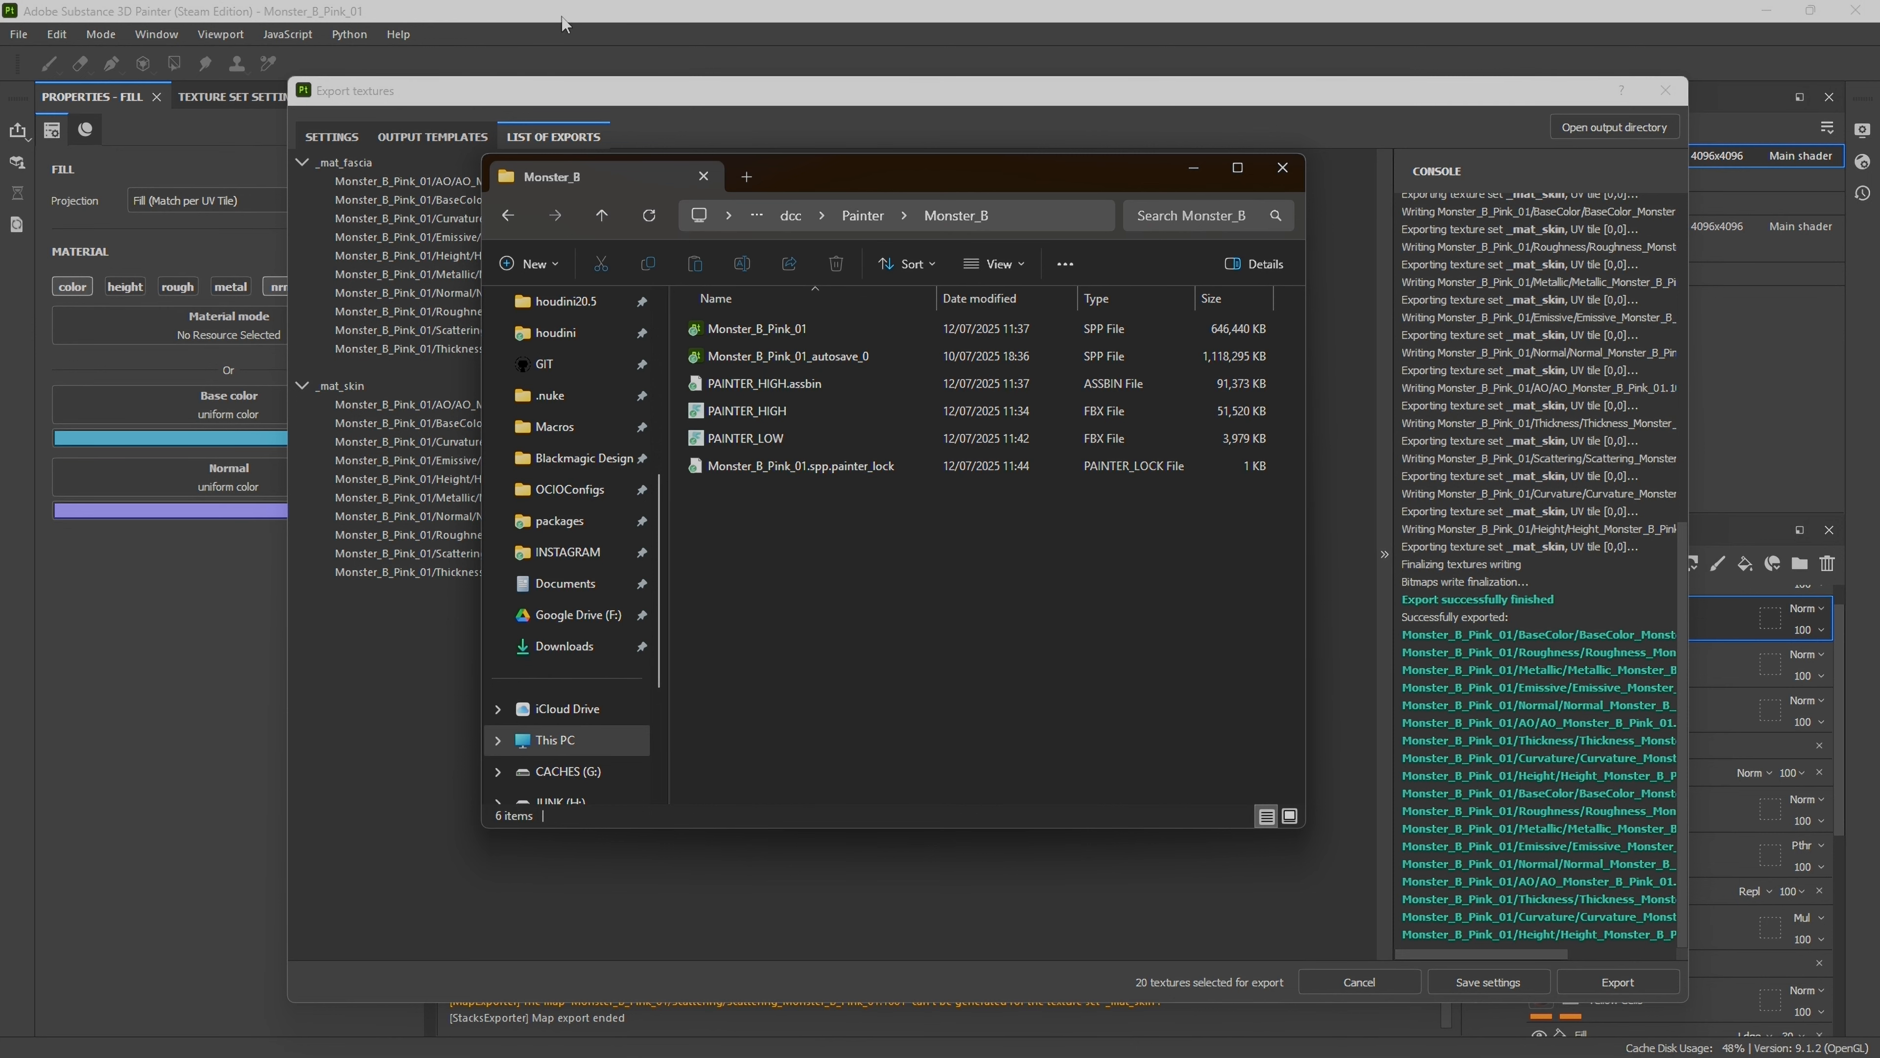
pyautogui.click(668, 104)
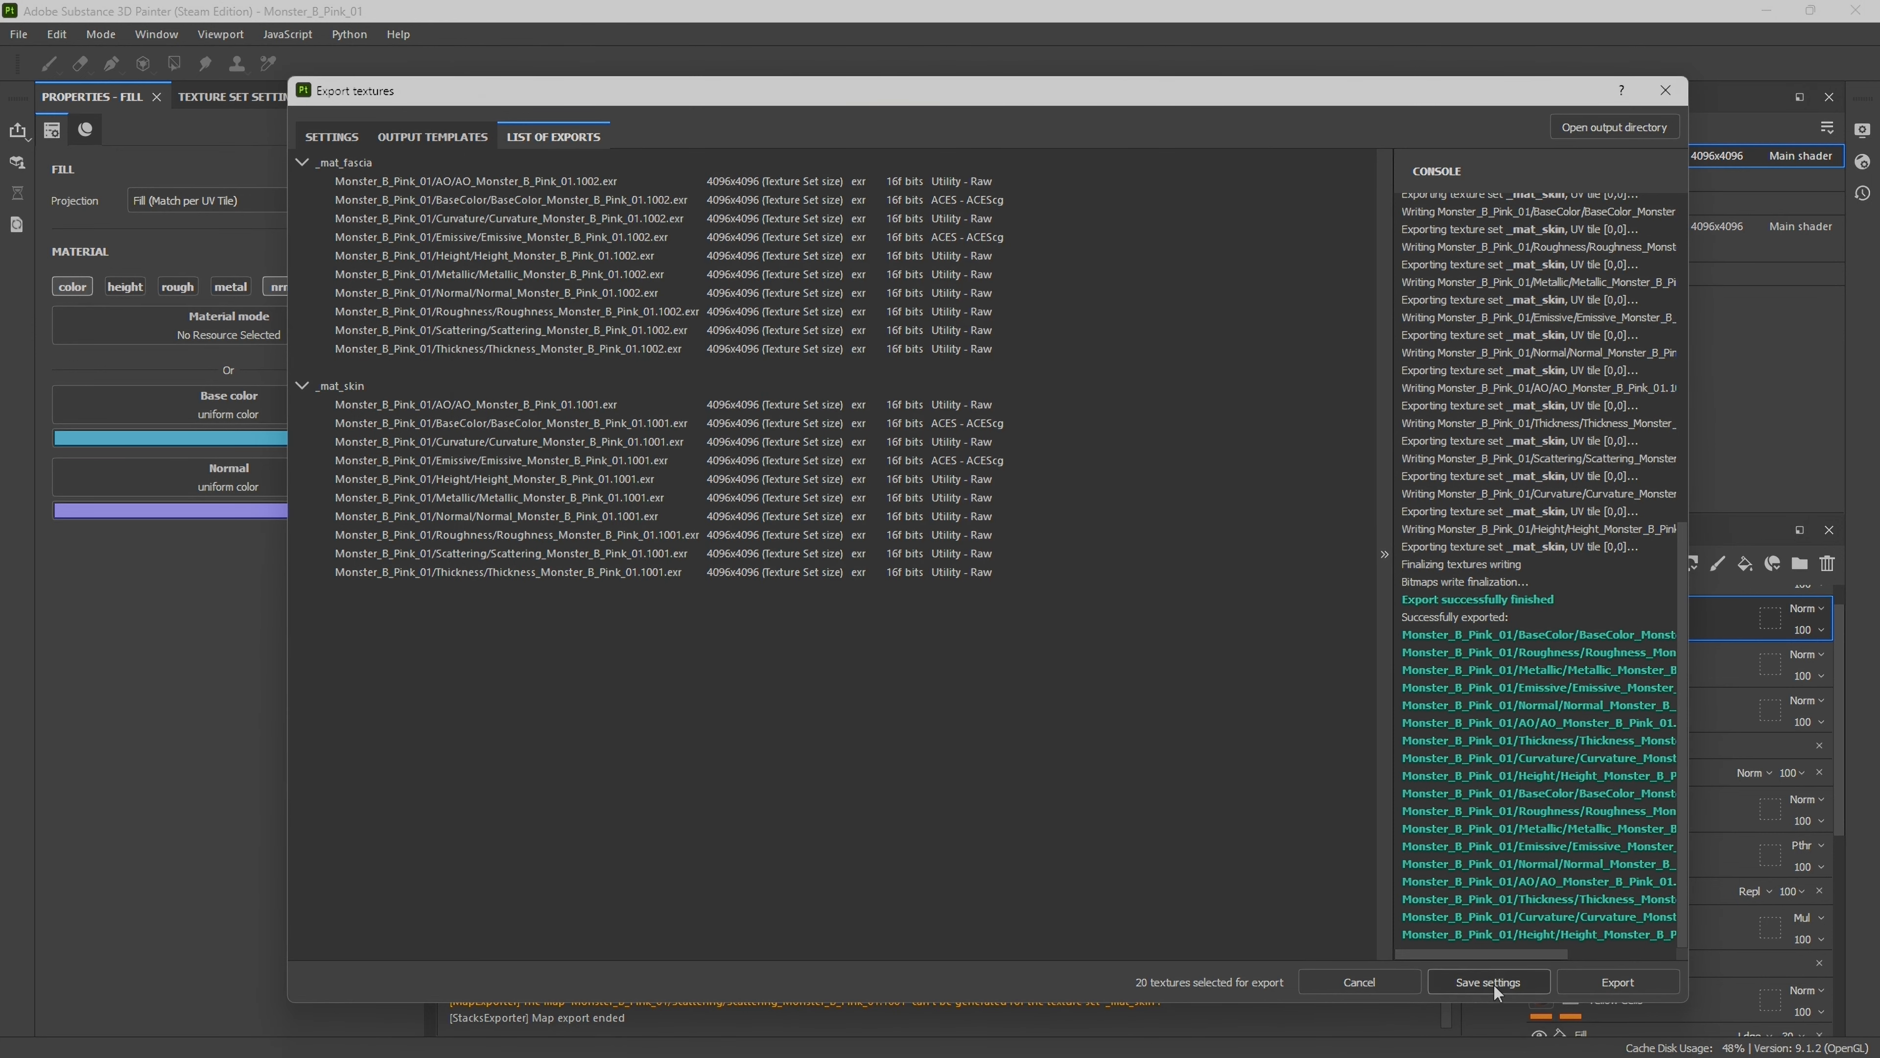
# Step: Save the texture export settings and start closing Substance 3D Painter
pyautogui.click(1463, 979)
pyautogui.click(1855, 10)
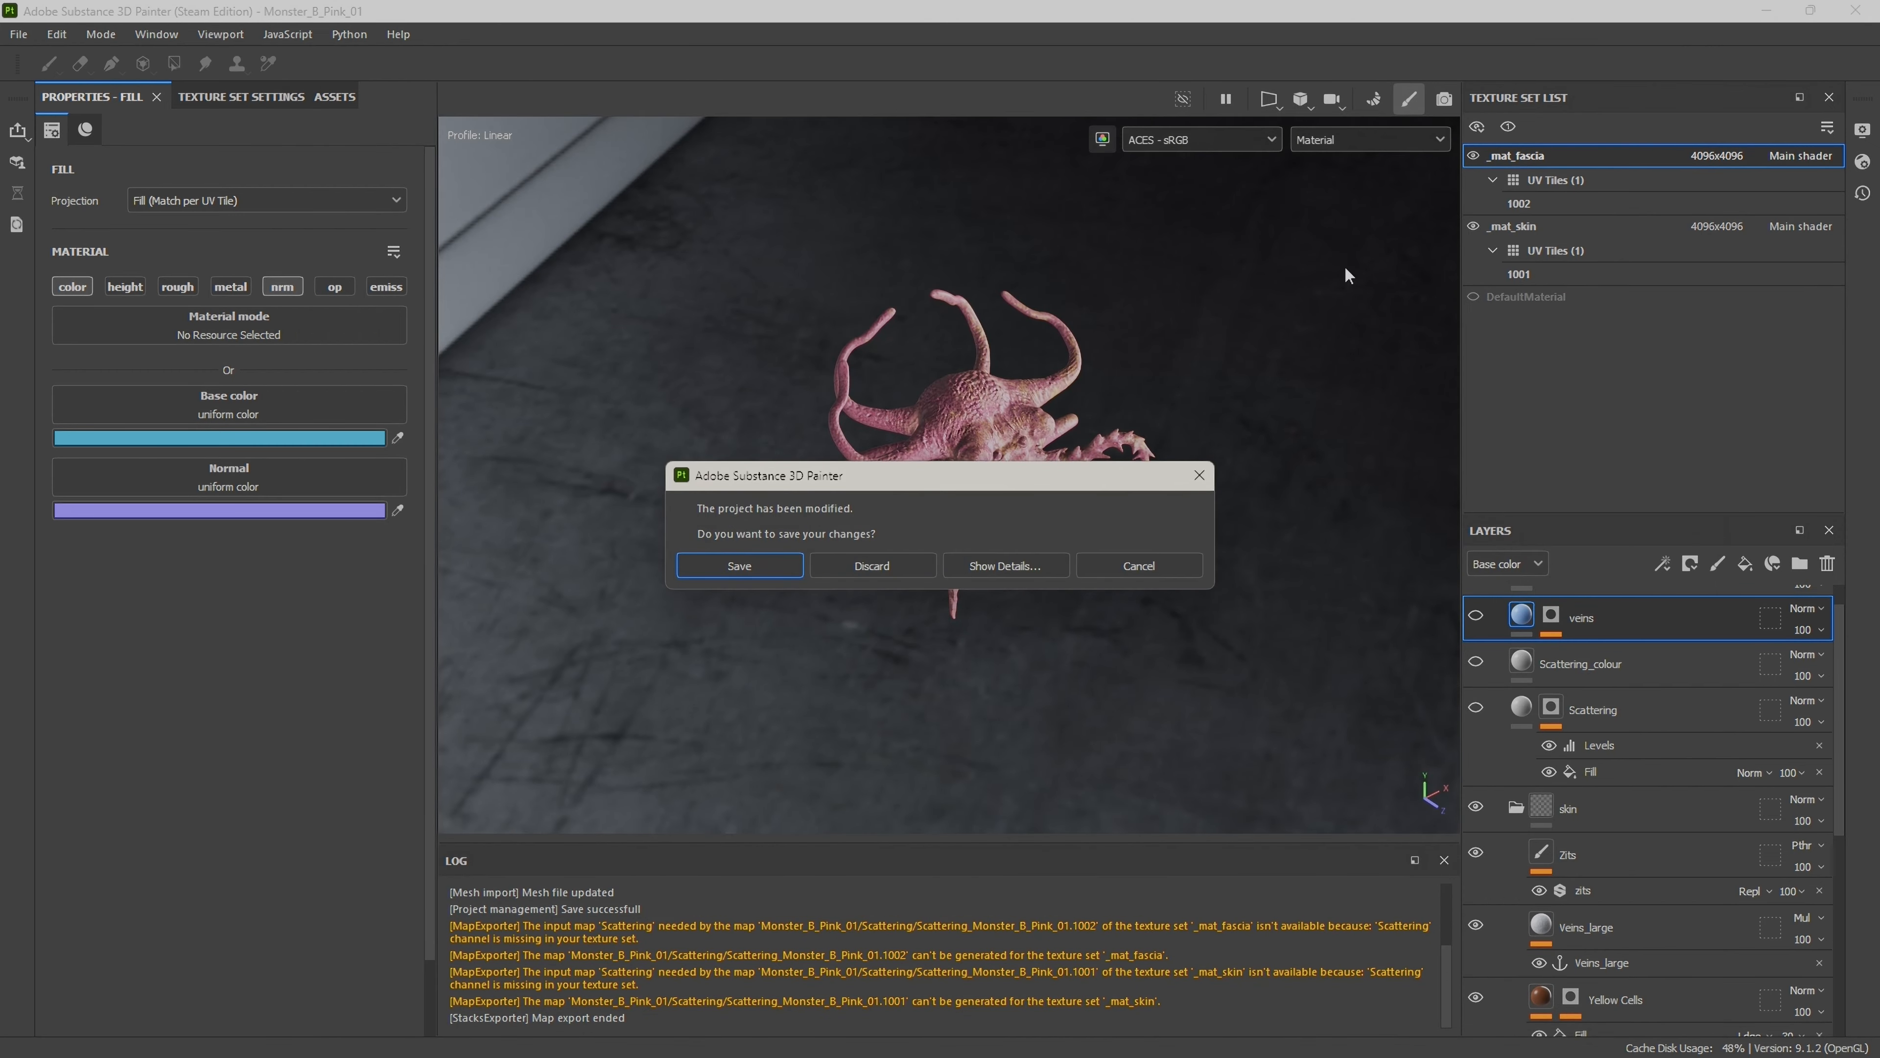
# Step: Save the changes to the modified Monster_B_Pink_01 project
pyautogui.click(768, 566)
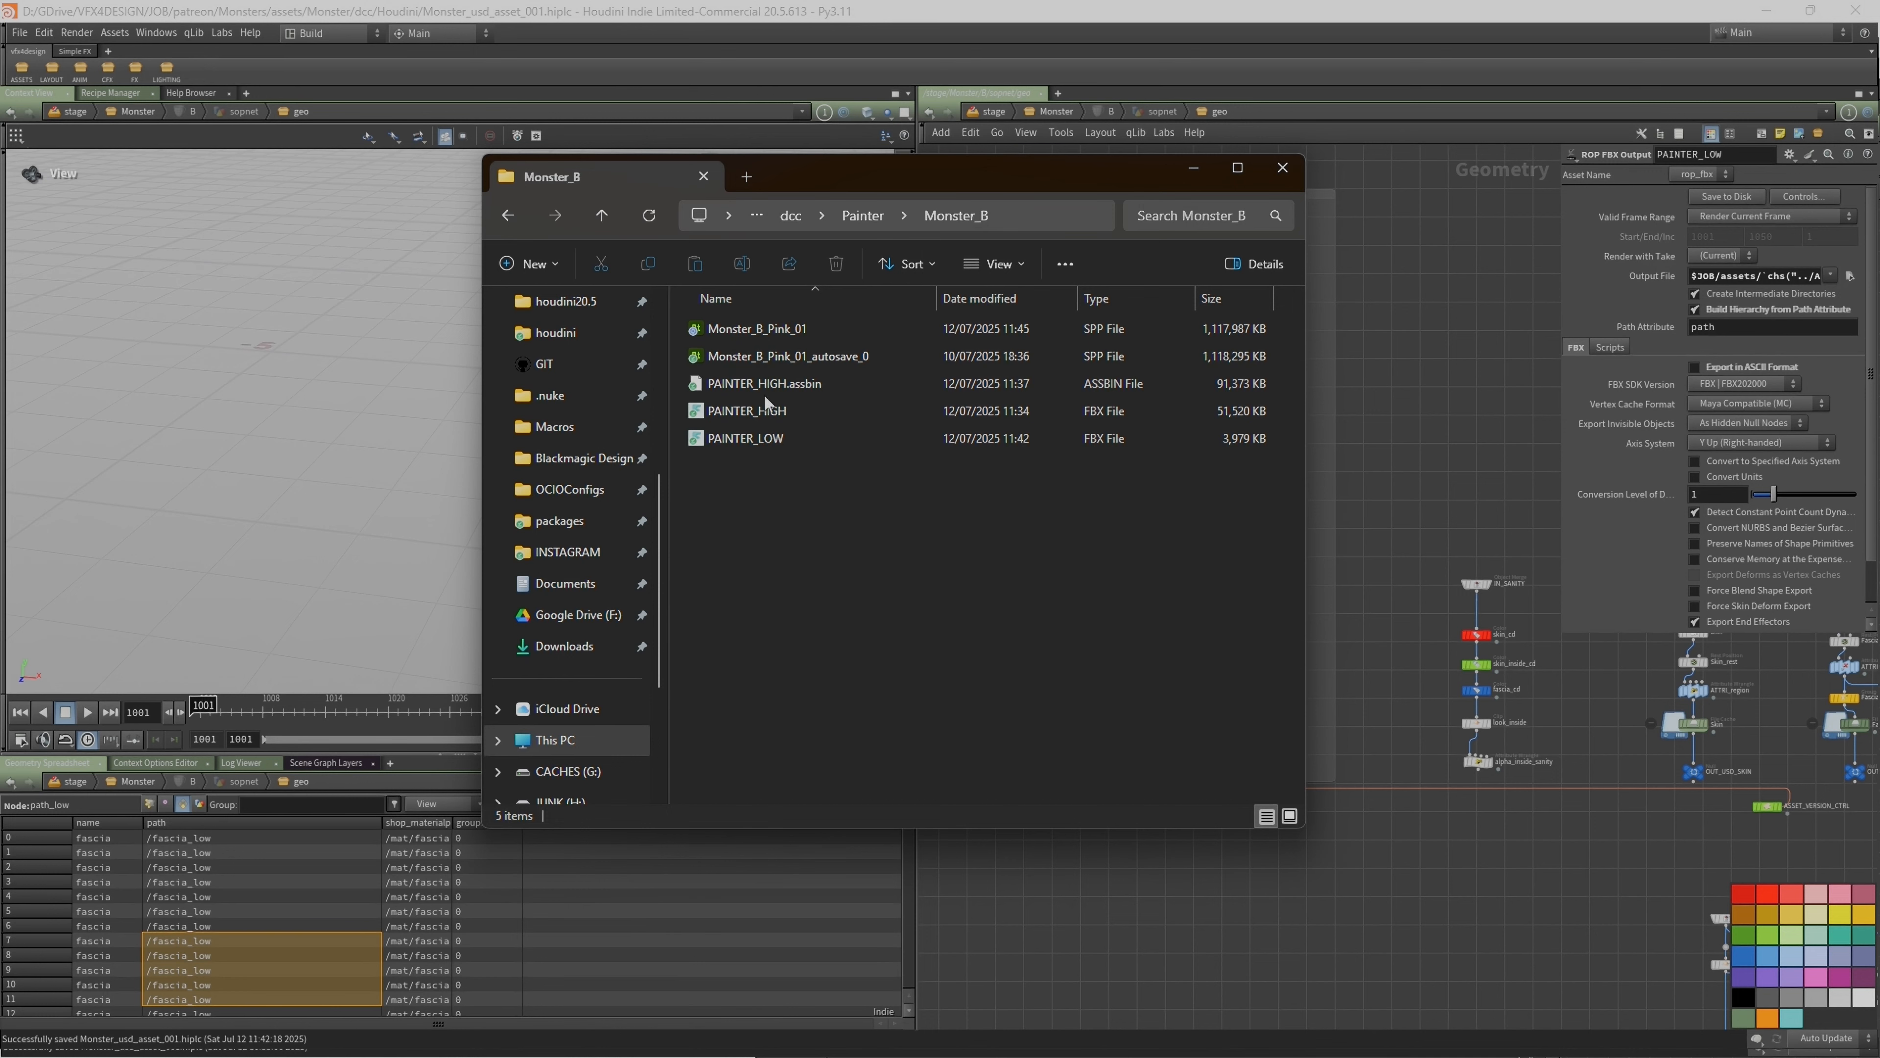
# Step: Switch to File Explorer, widen its window and browse from the Monster_B Painter folder up to the Monster asset folder
pyautogui.moveTo(1308, 386); pyautogui.dragTo(1676, 382)
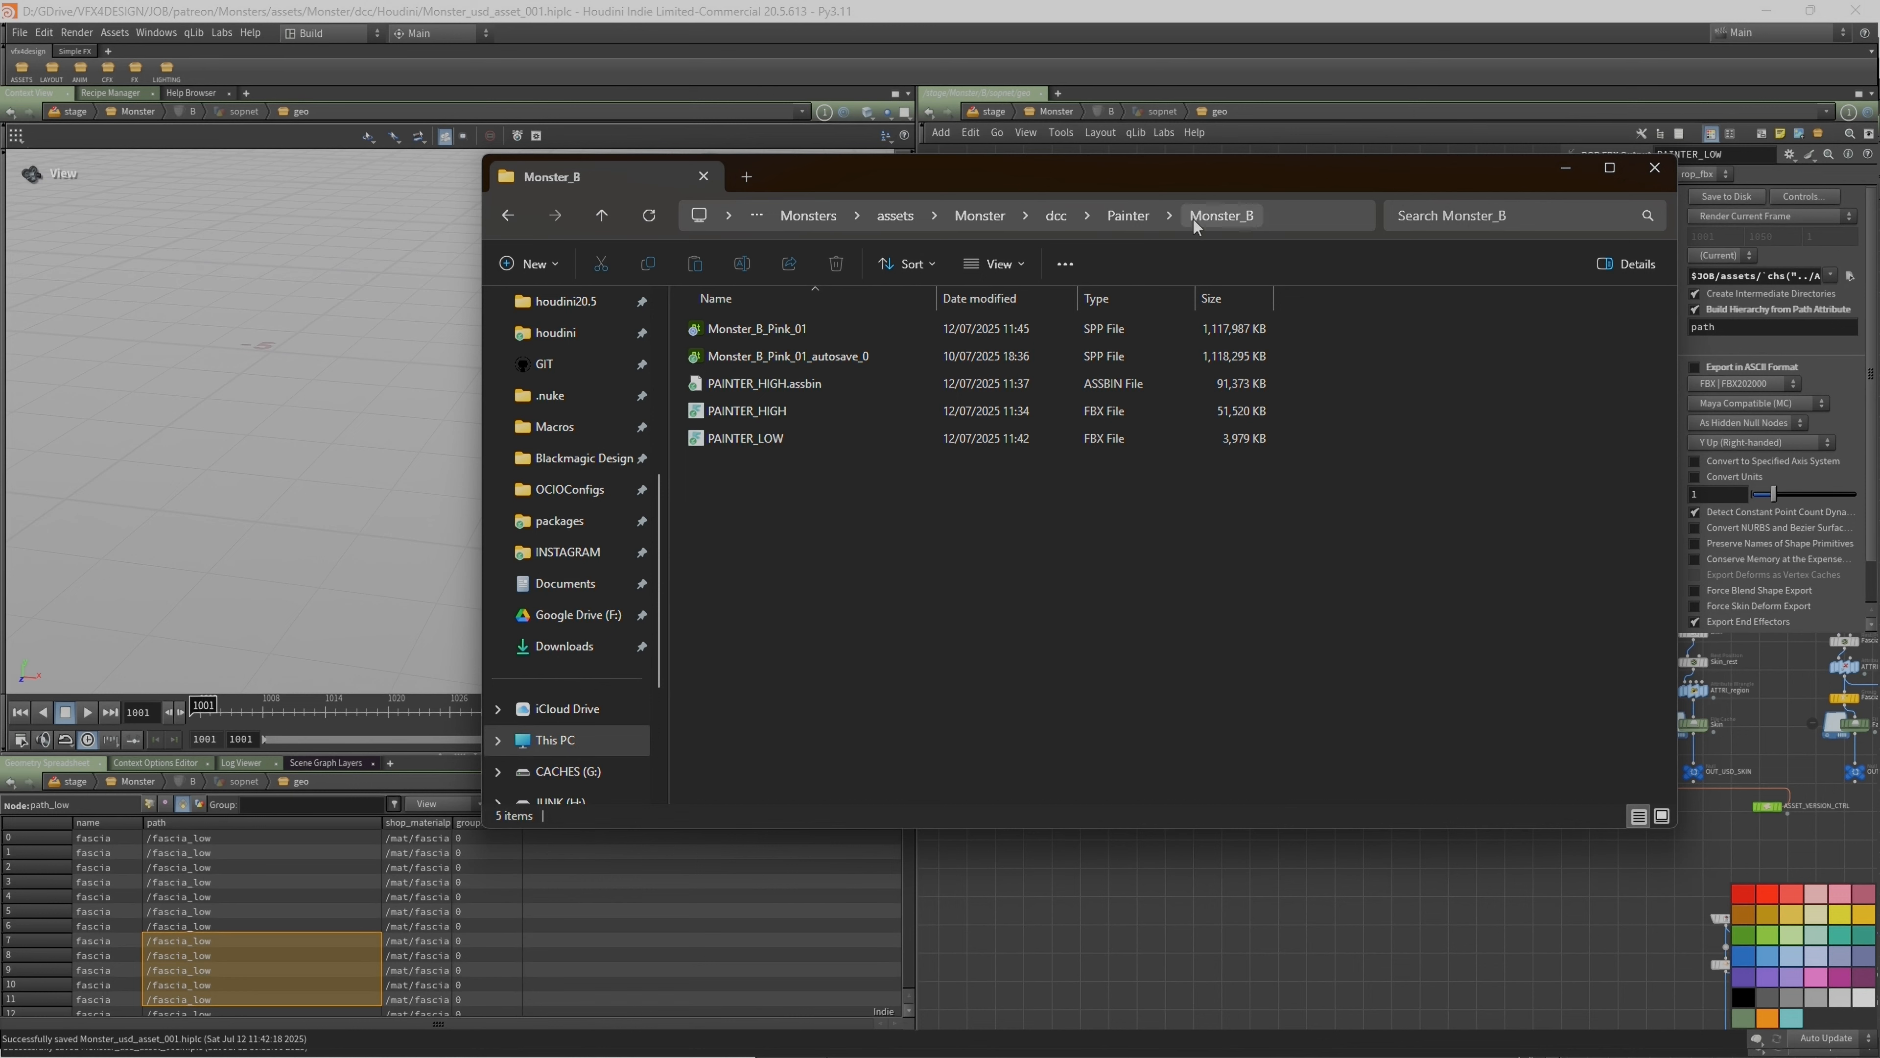
pyautogui.click(1129, 216)
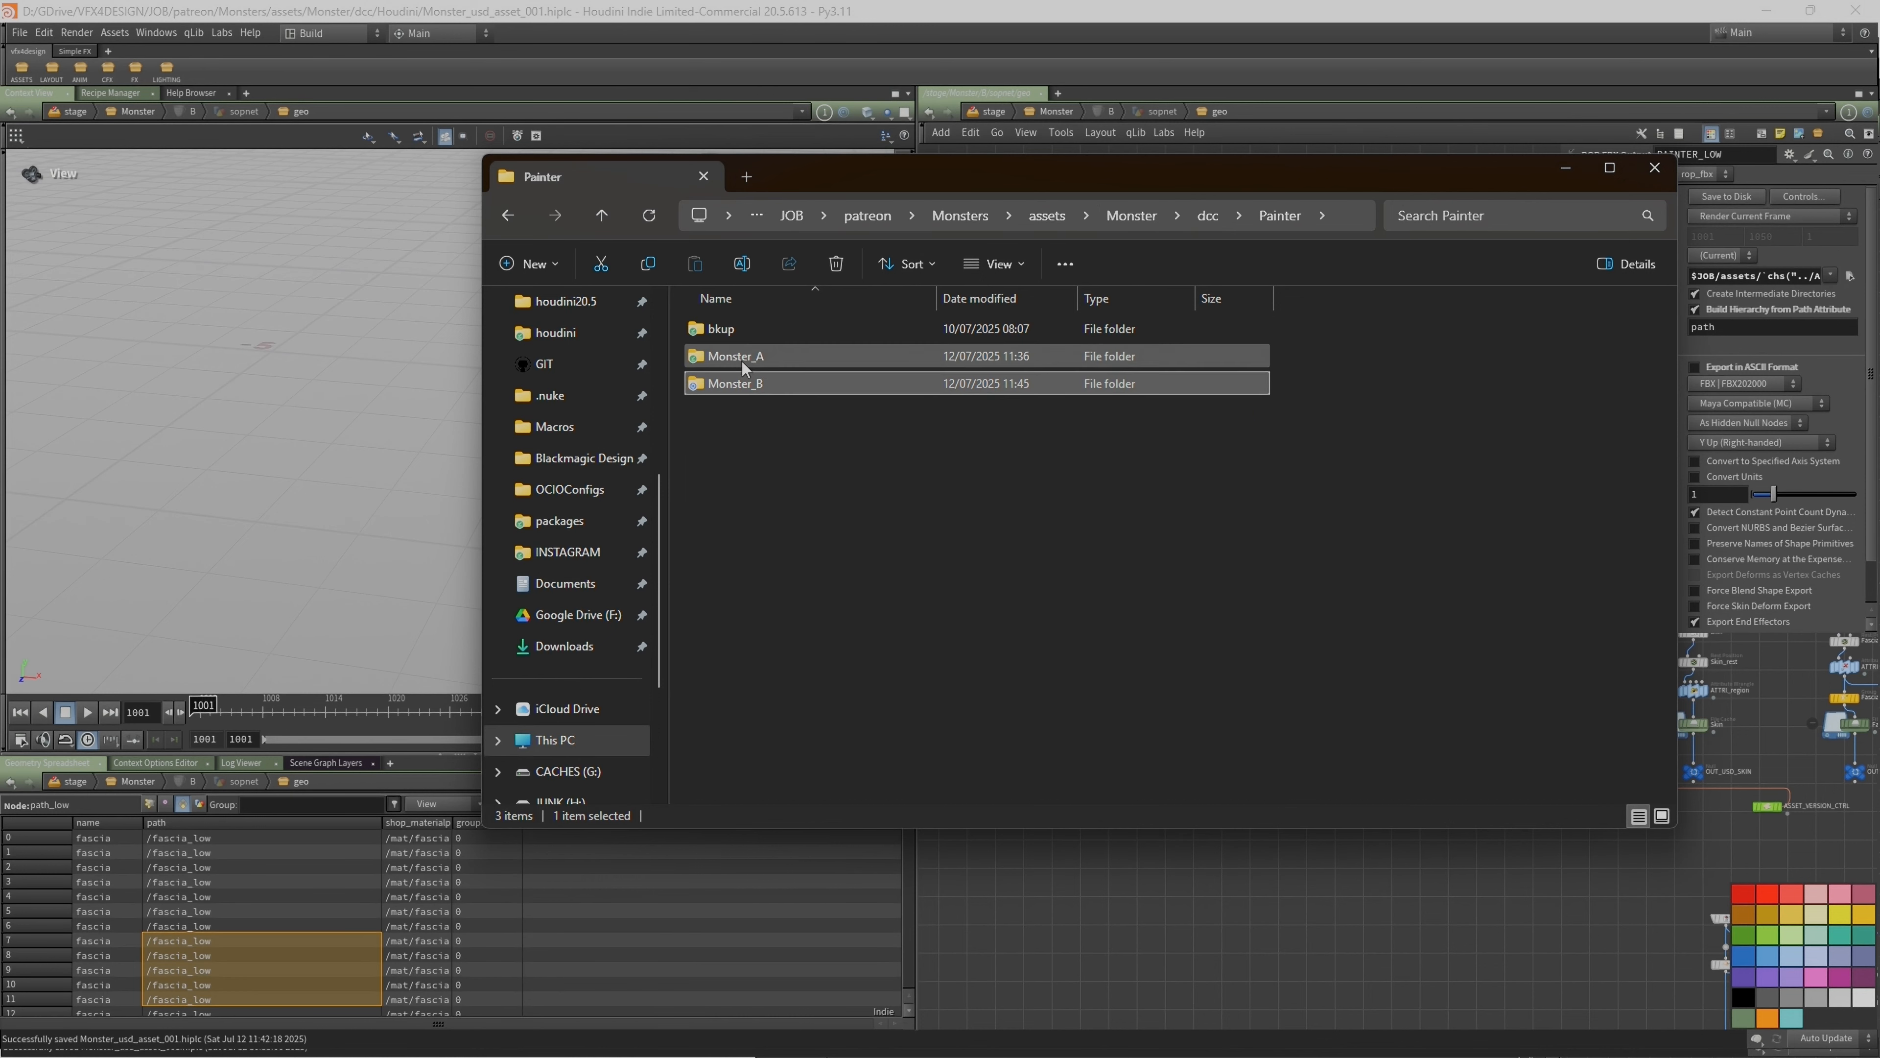
pyautogui.click(1144, 213)
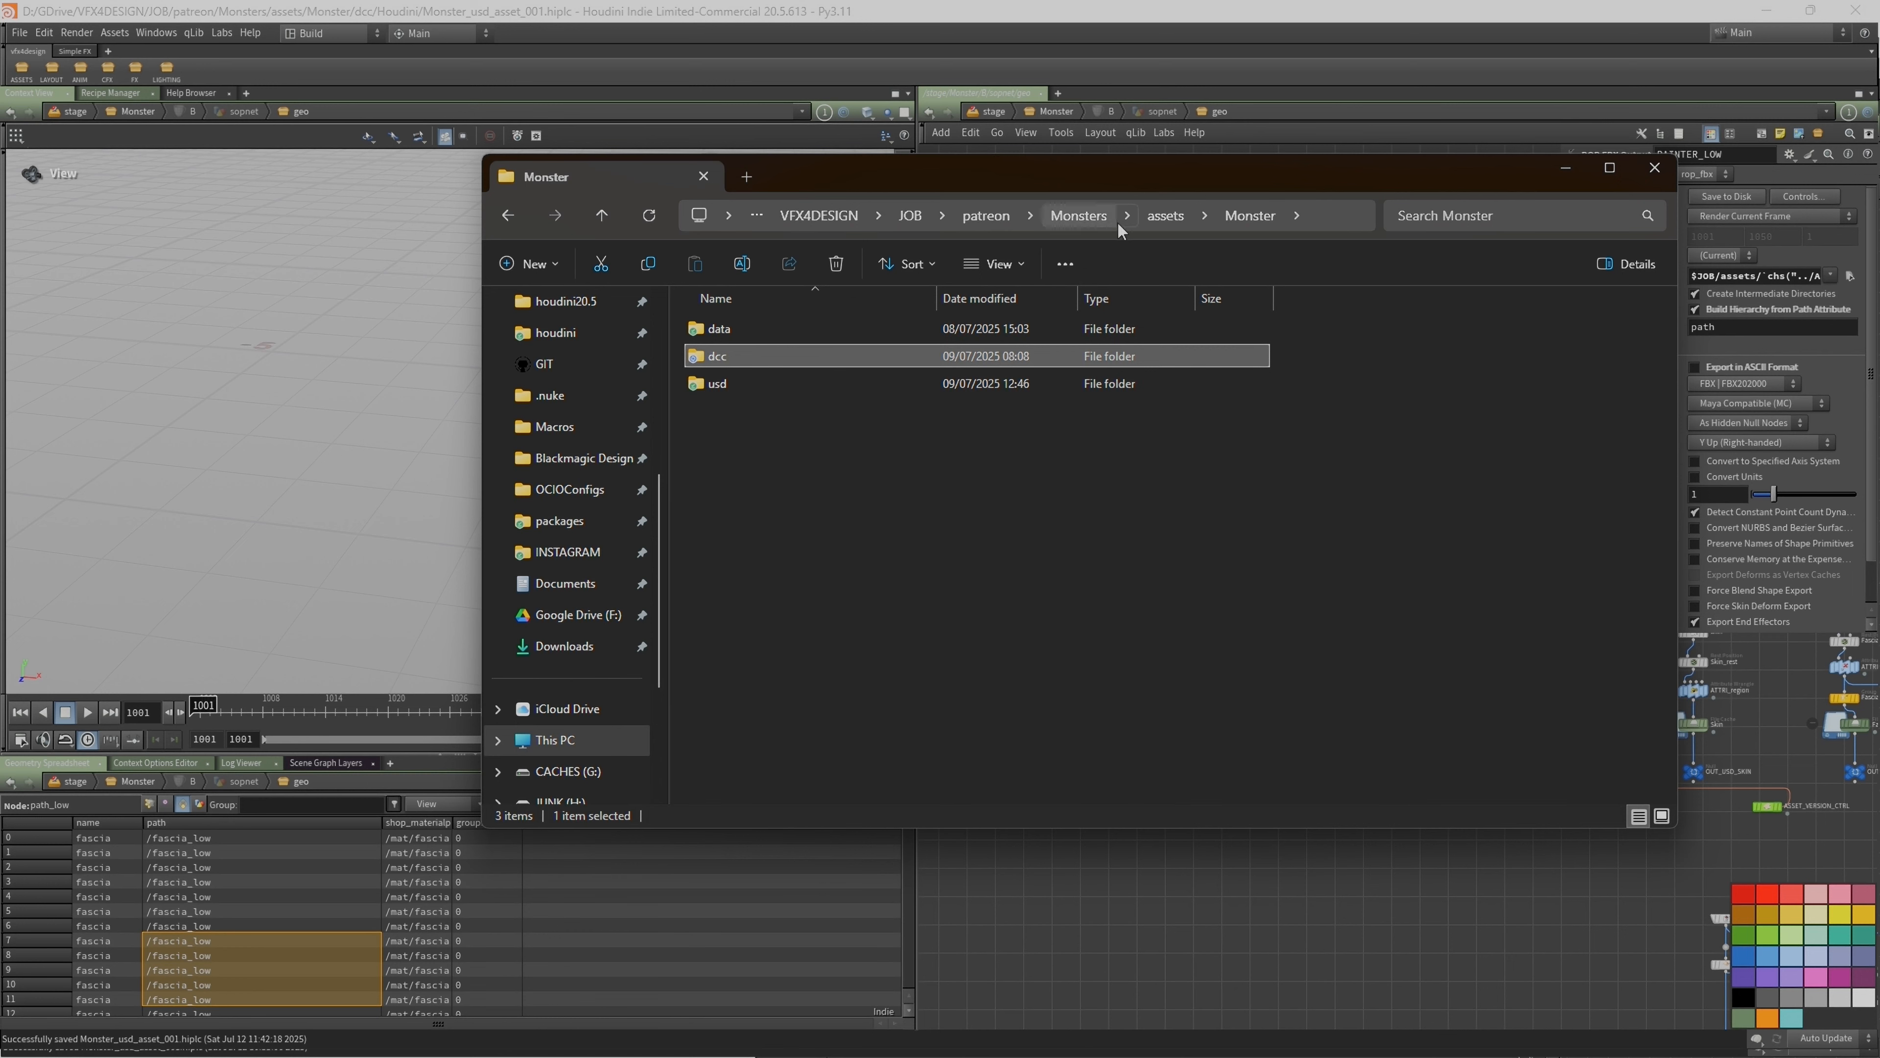
pyautogui.click(1165, 218)
pyautogui.click(1155, 218)
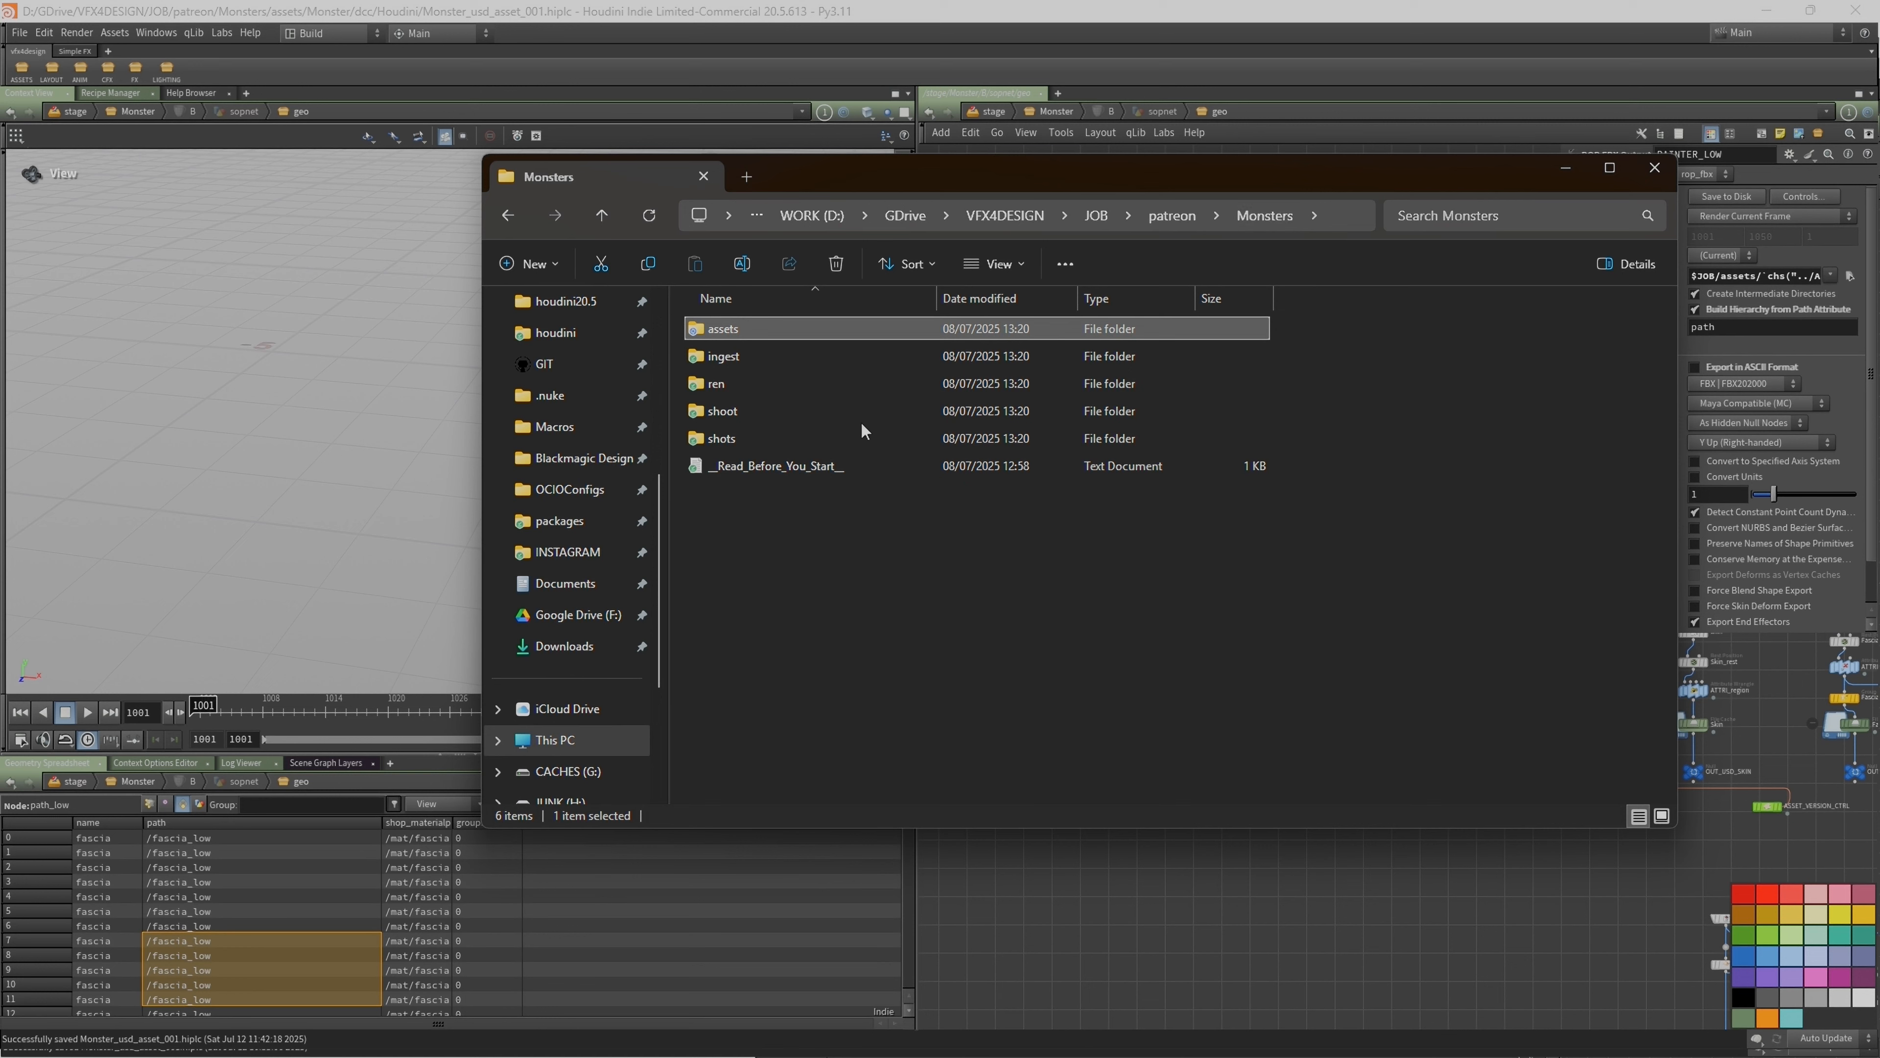
pyautogui.doubleClick(721, 333)
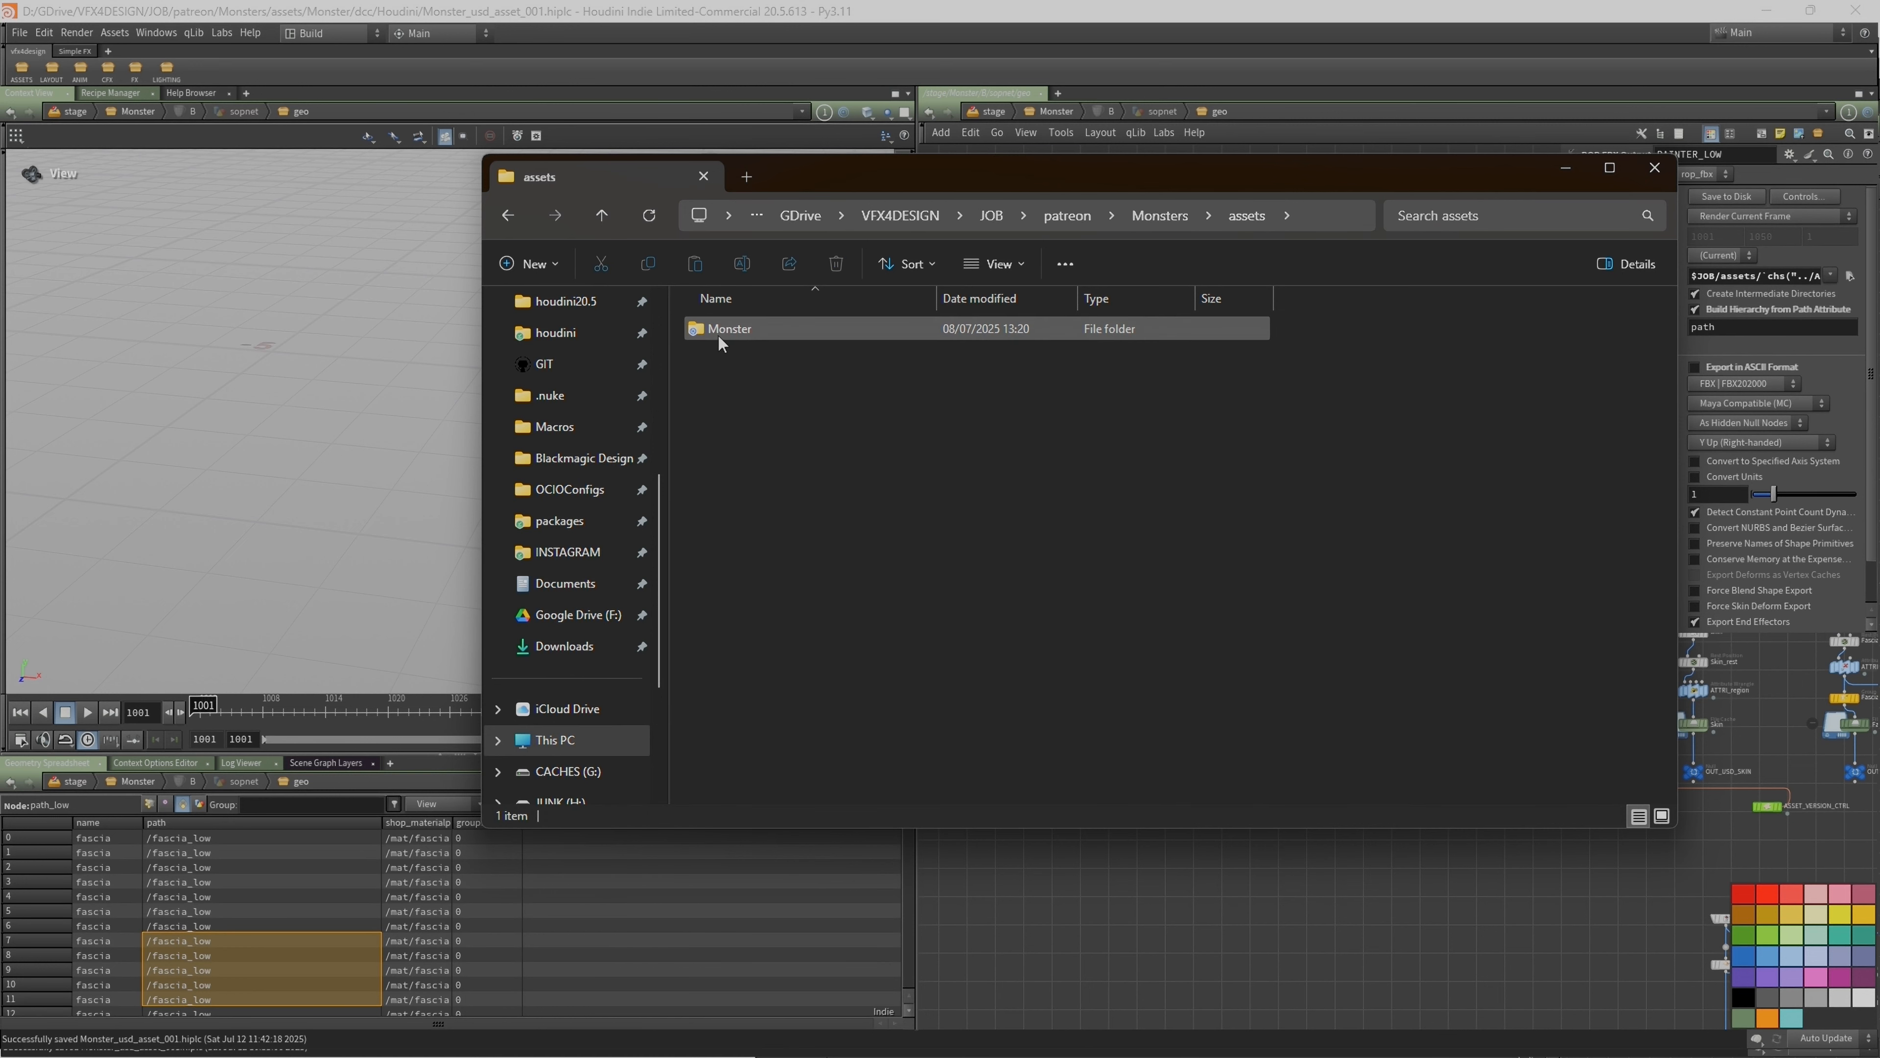
pyautogui.doubleClick(747, 329)
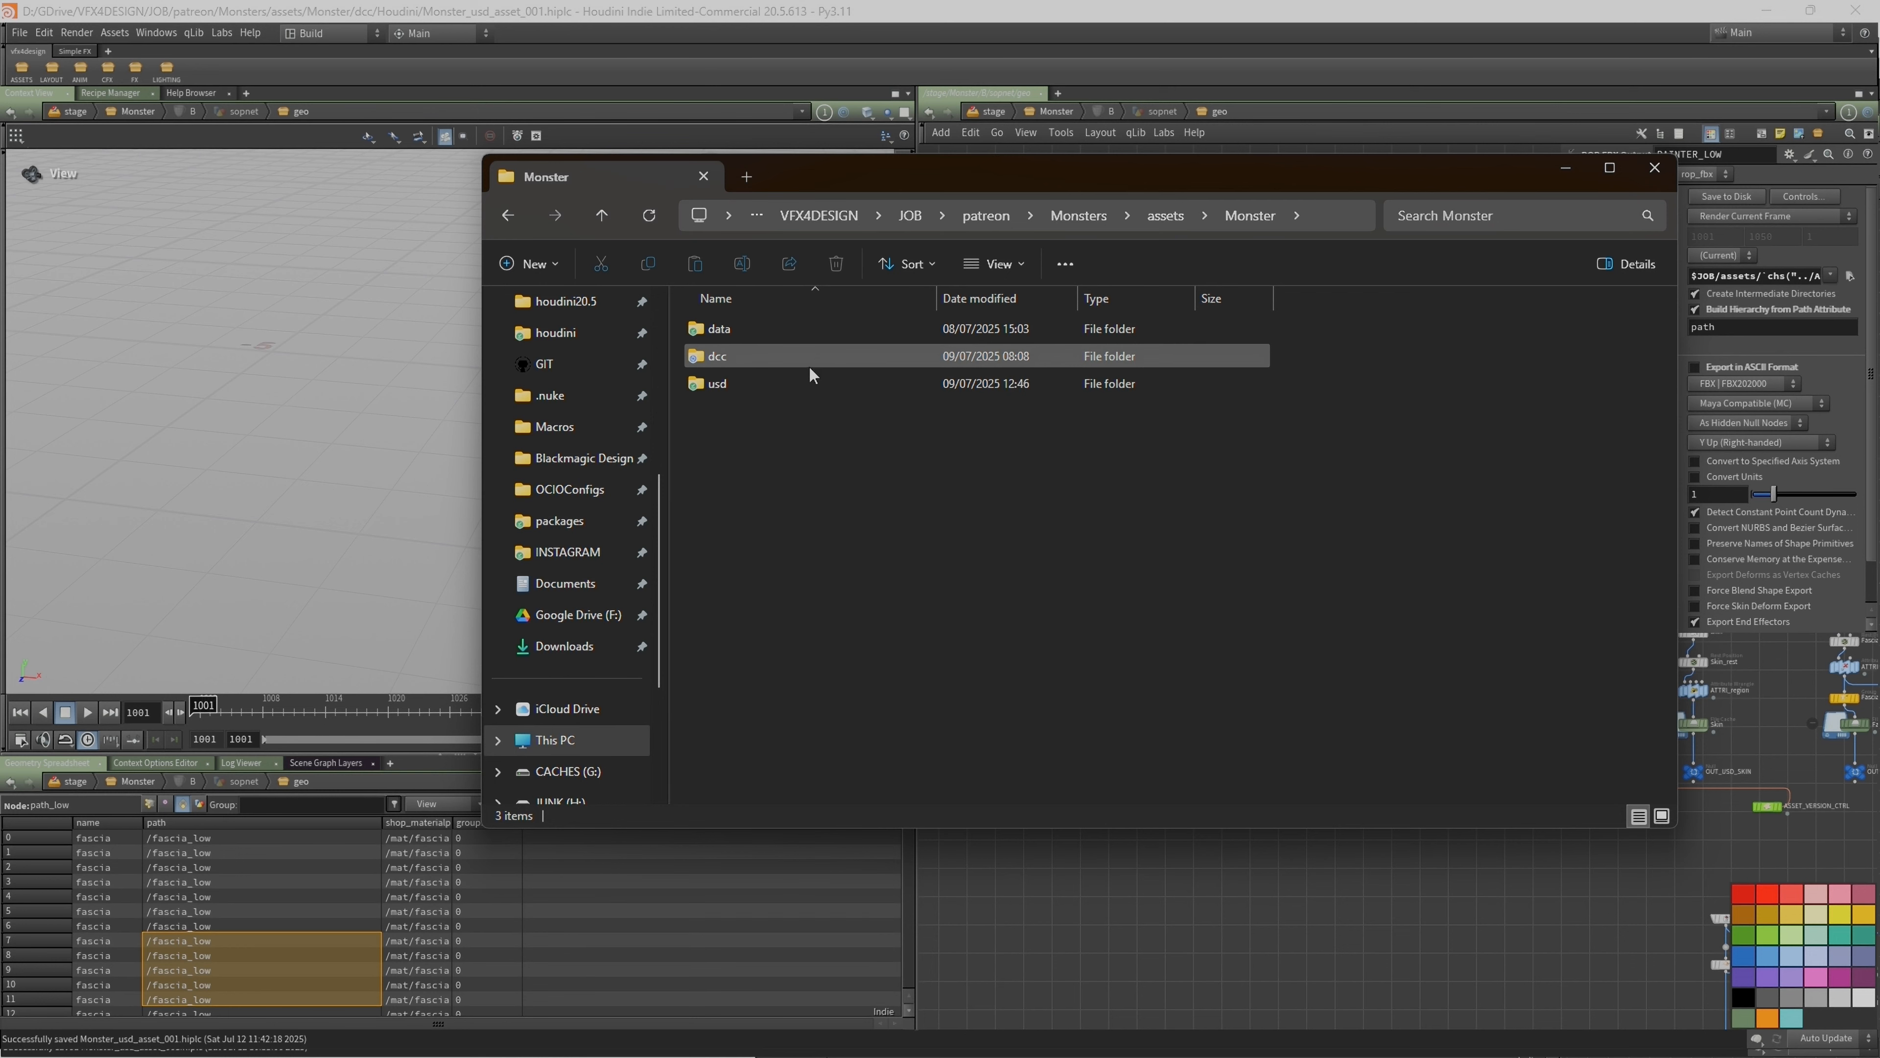
pyautogui.click(1159, 218)
pyautogui.doubleClick(697, 331)
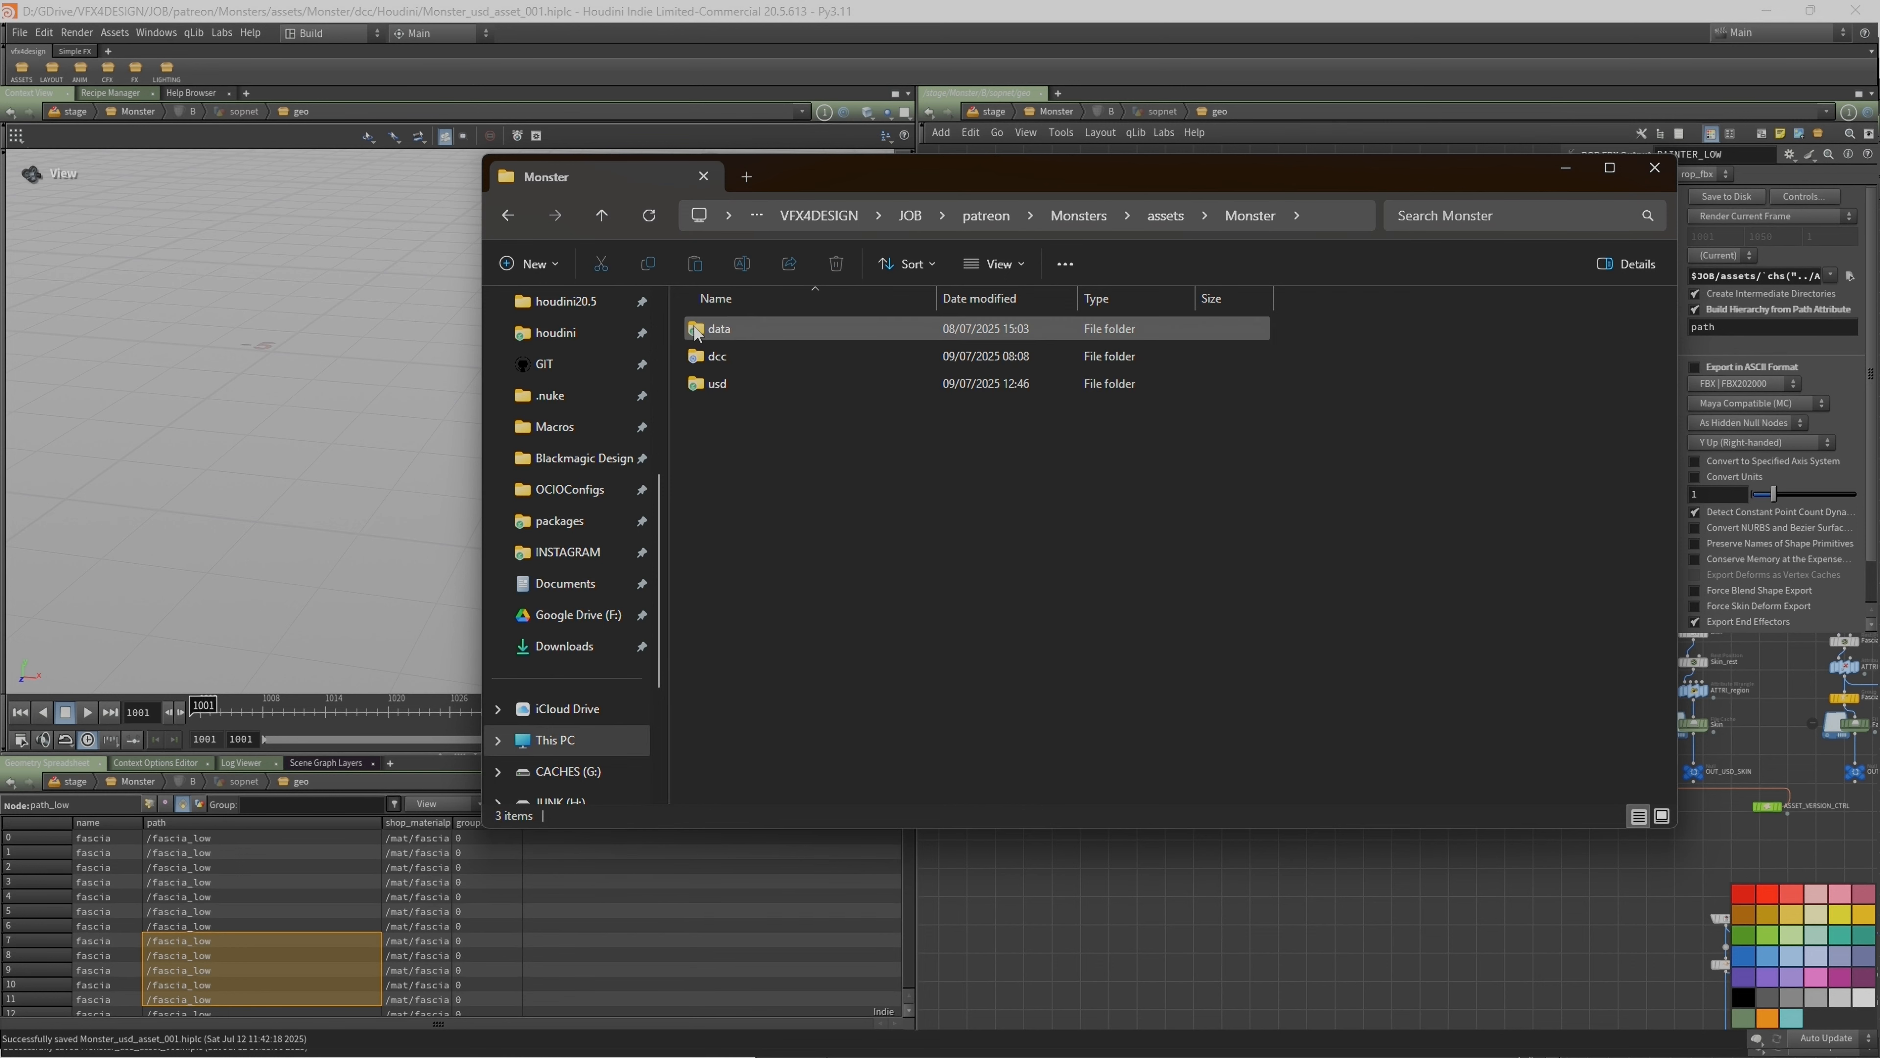
# Step: Delete the Monster_C_Pink_01 folder from the Monster asset's data/textures/exr folder
pyautogui.doubleClick(777, 326)
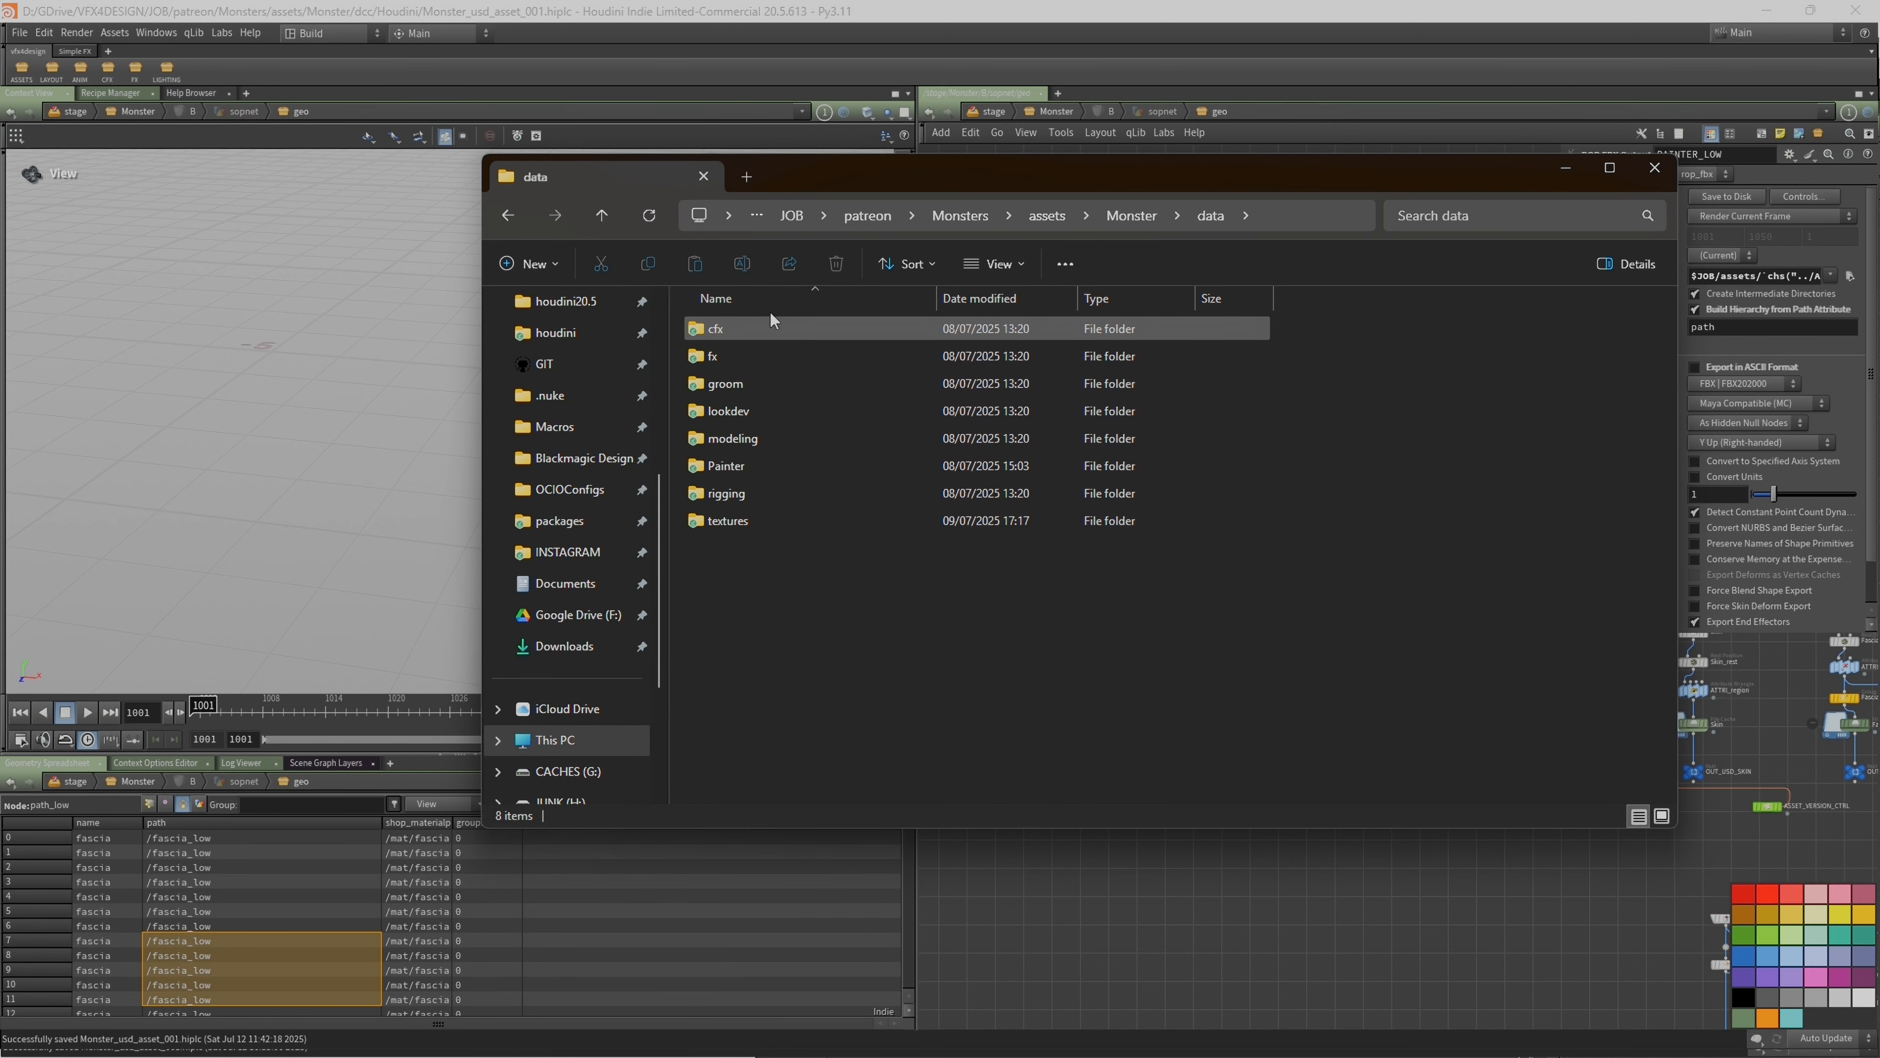
pyautogui.doubleClick(725, 520)
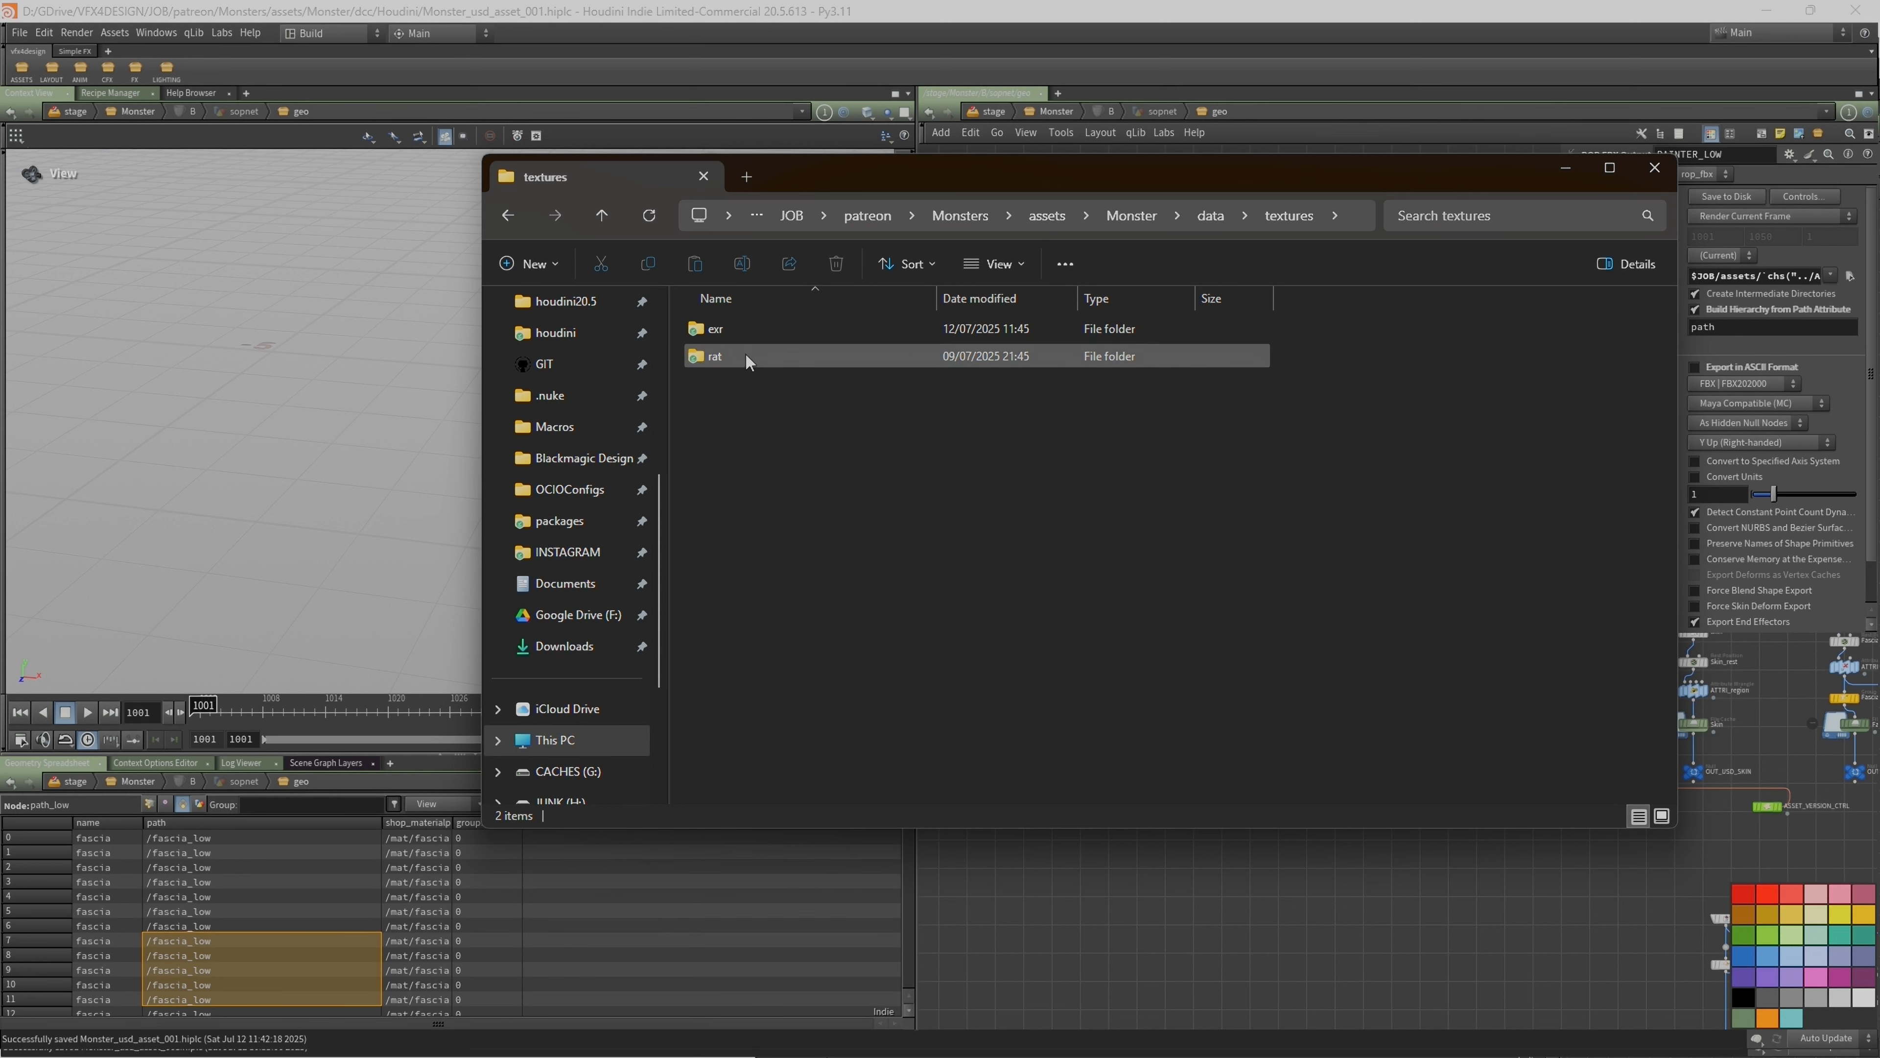
pyautogui.doubleClick(727, 330)
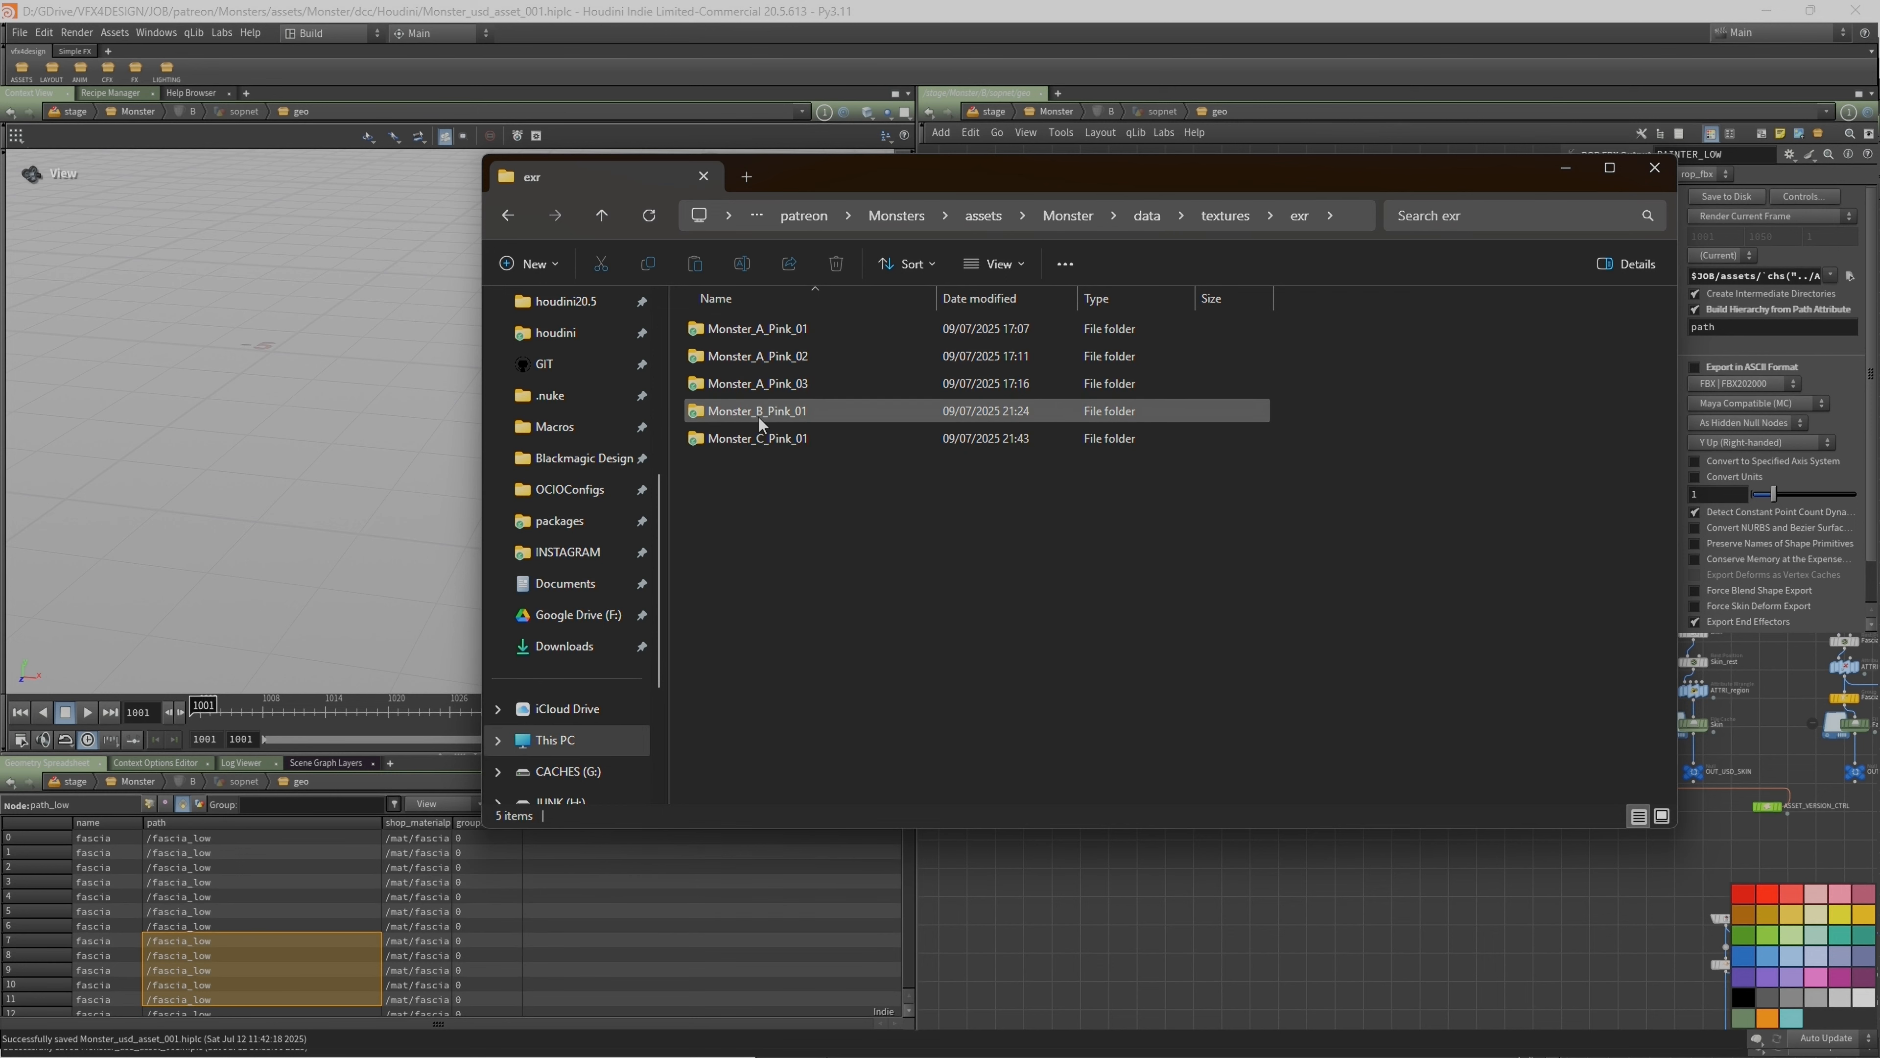
pyautogui.click(736, 440)
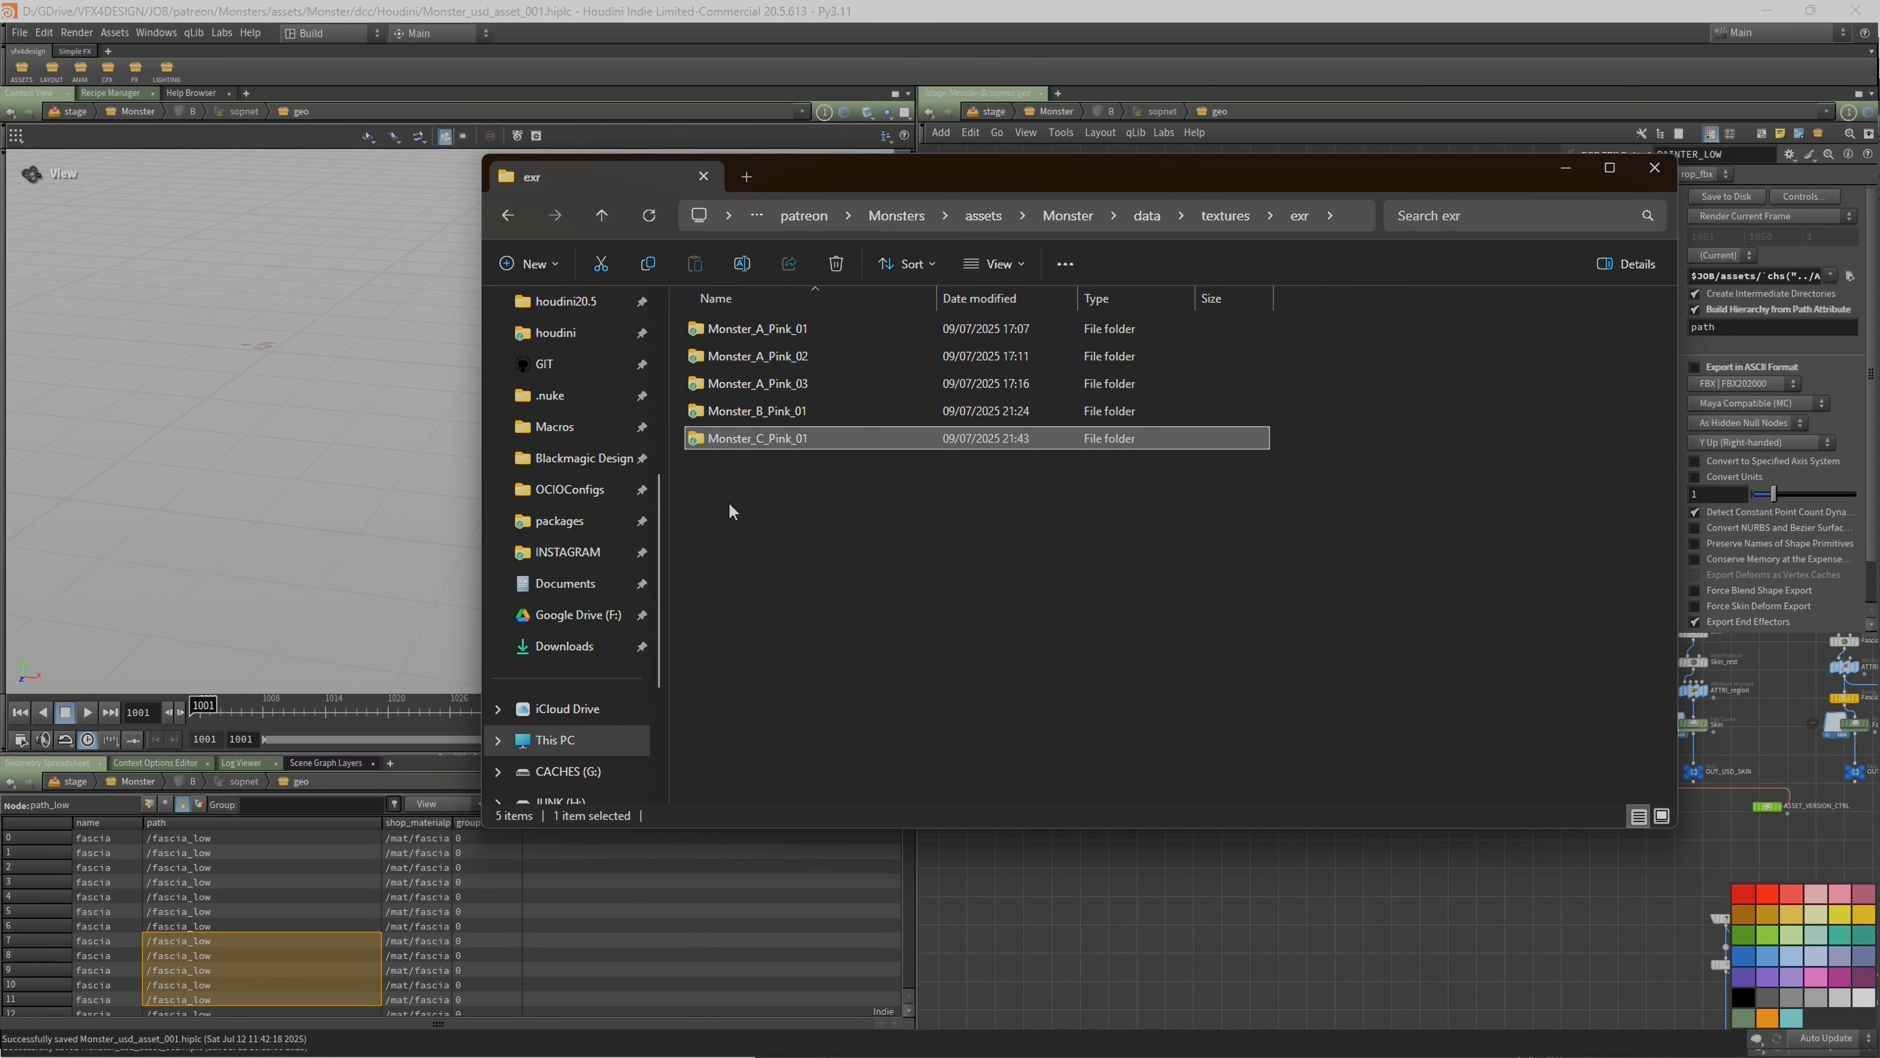
pyautogui.click(837, 264)
# Step: Open the BaseColor folder inside Monster_B_Pink_01 and widen the file name column
pyautogui.click(733, 409)
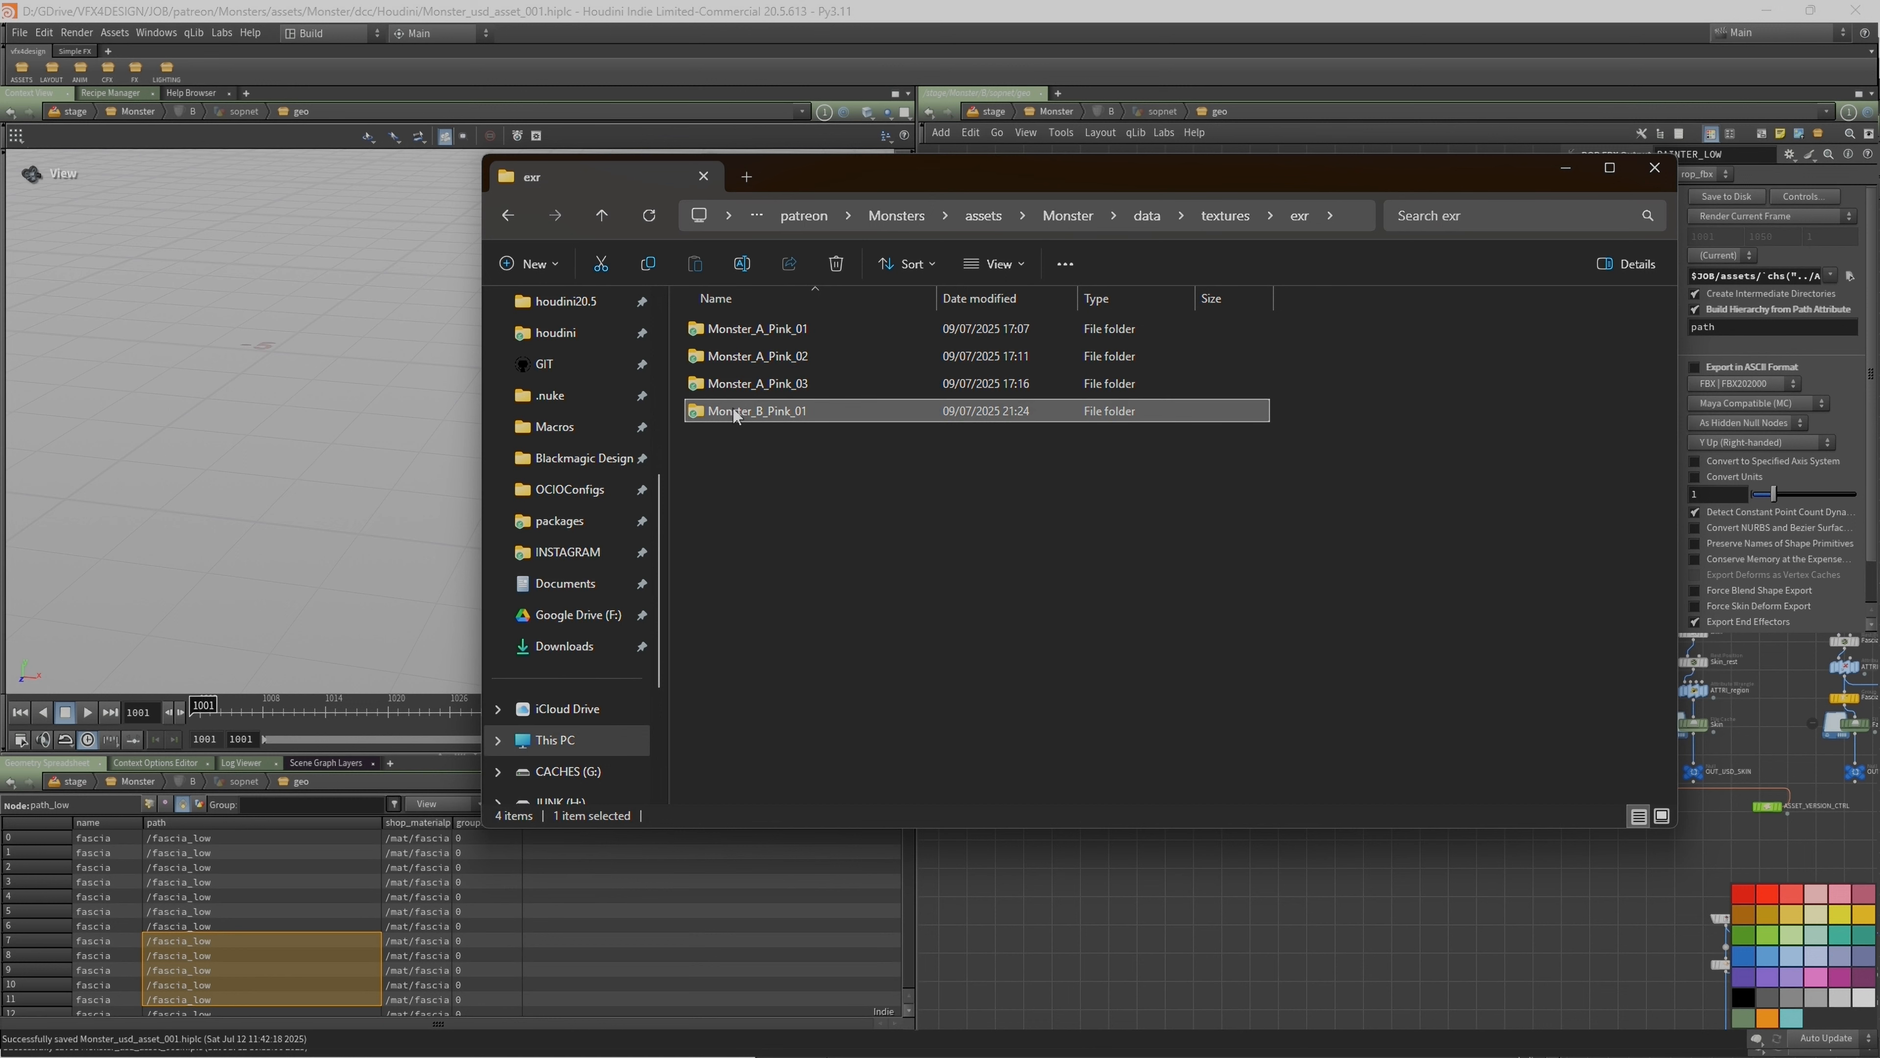
pyautogui.doubleClick(733, 412)
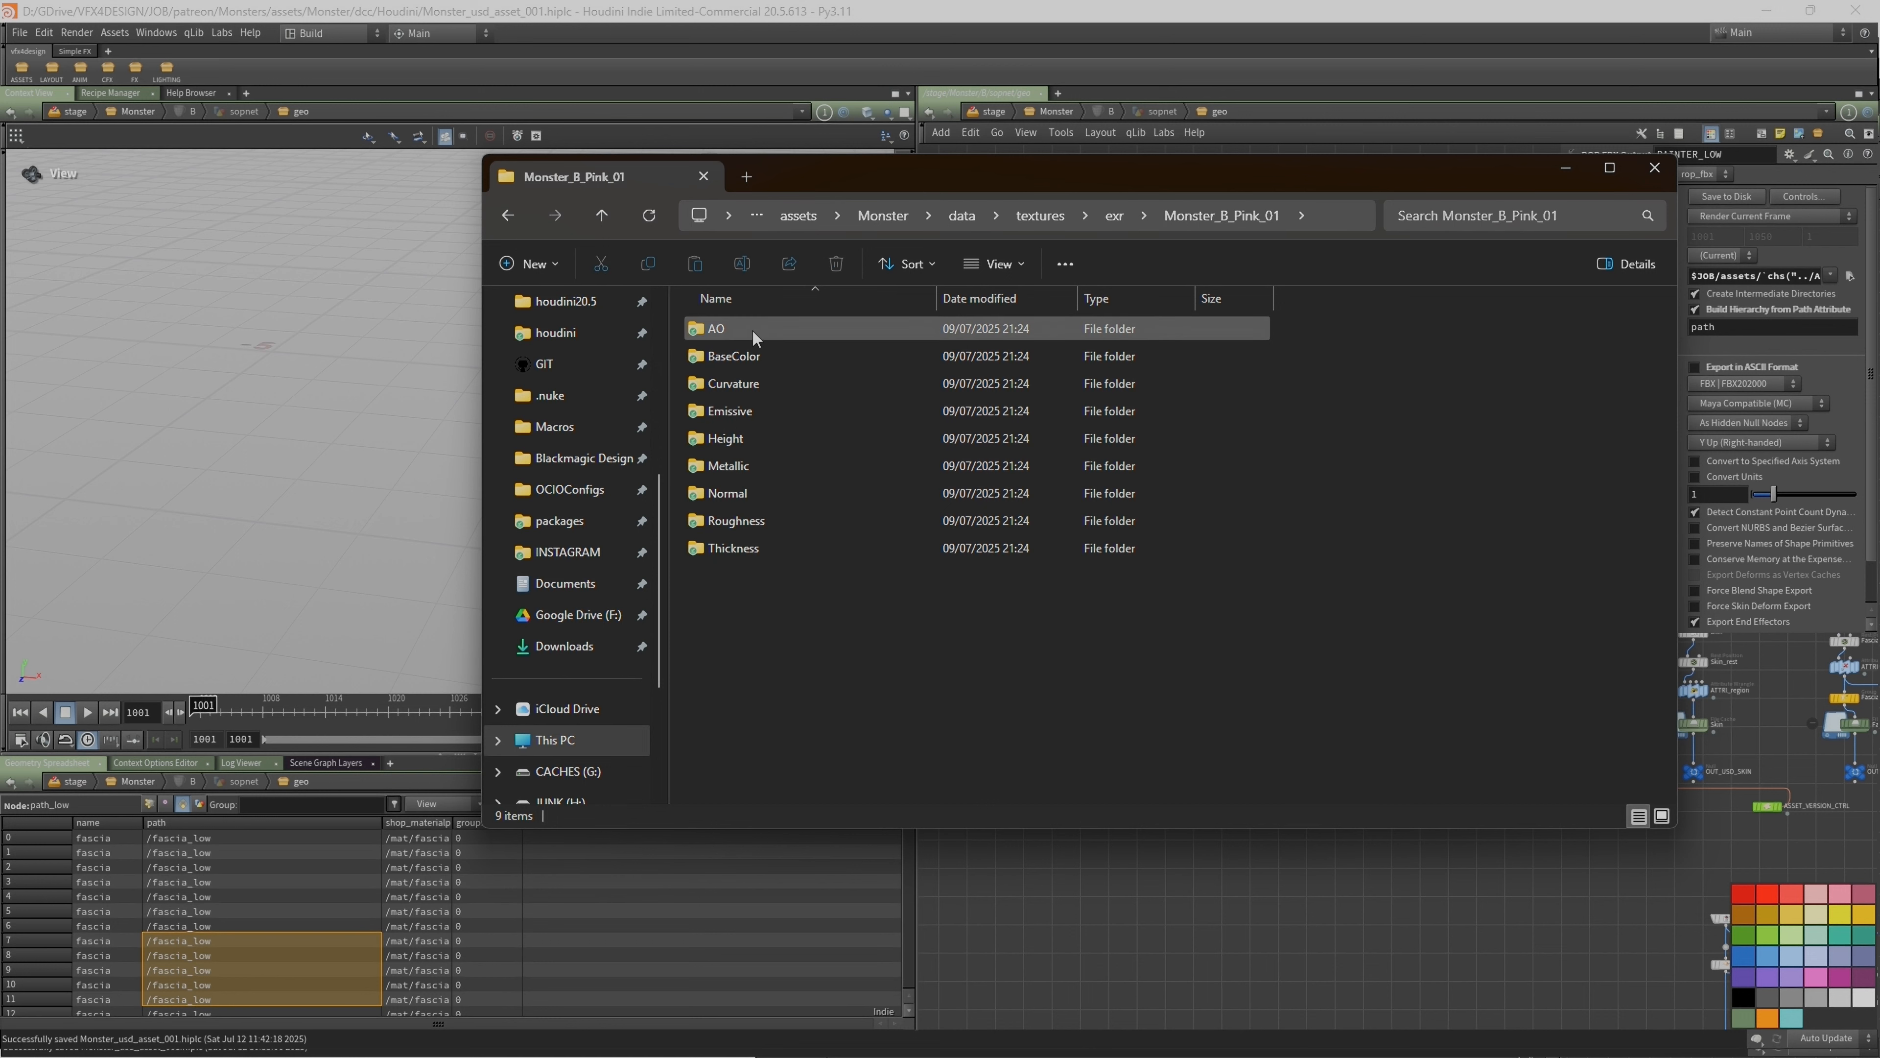
pyautogui.doubleClick(755, 358)
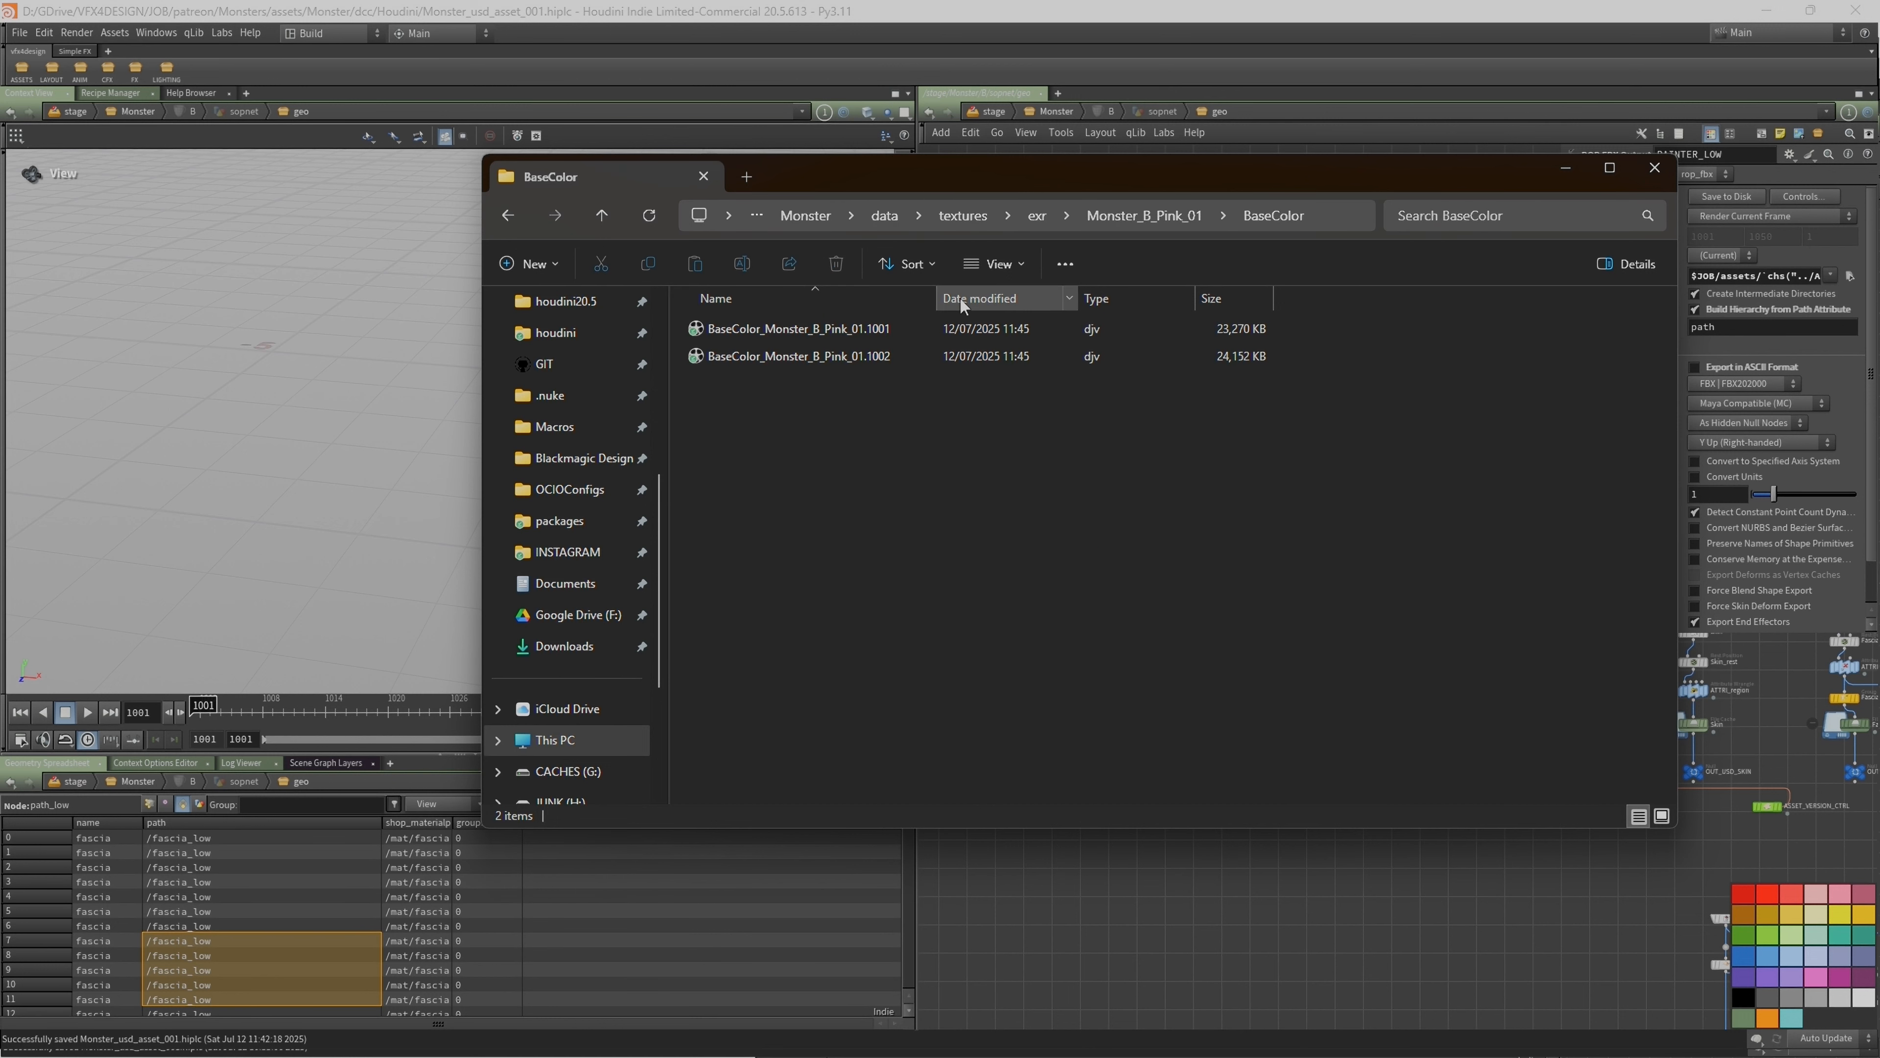
pyautogui.moveTo(936, 297); pyautogui.dragTo(1037, 297)
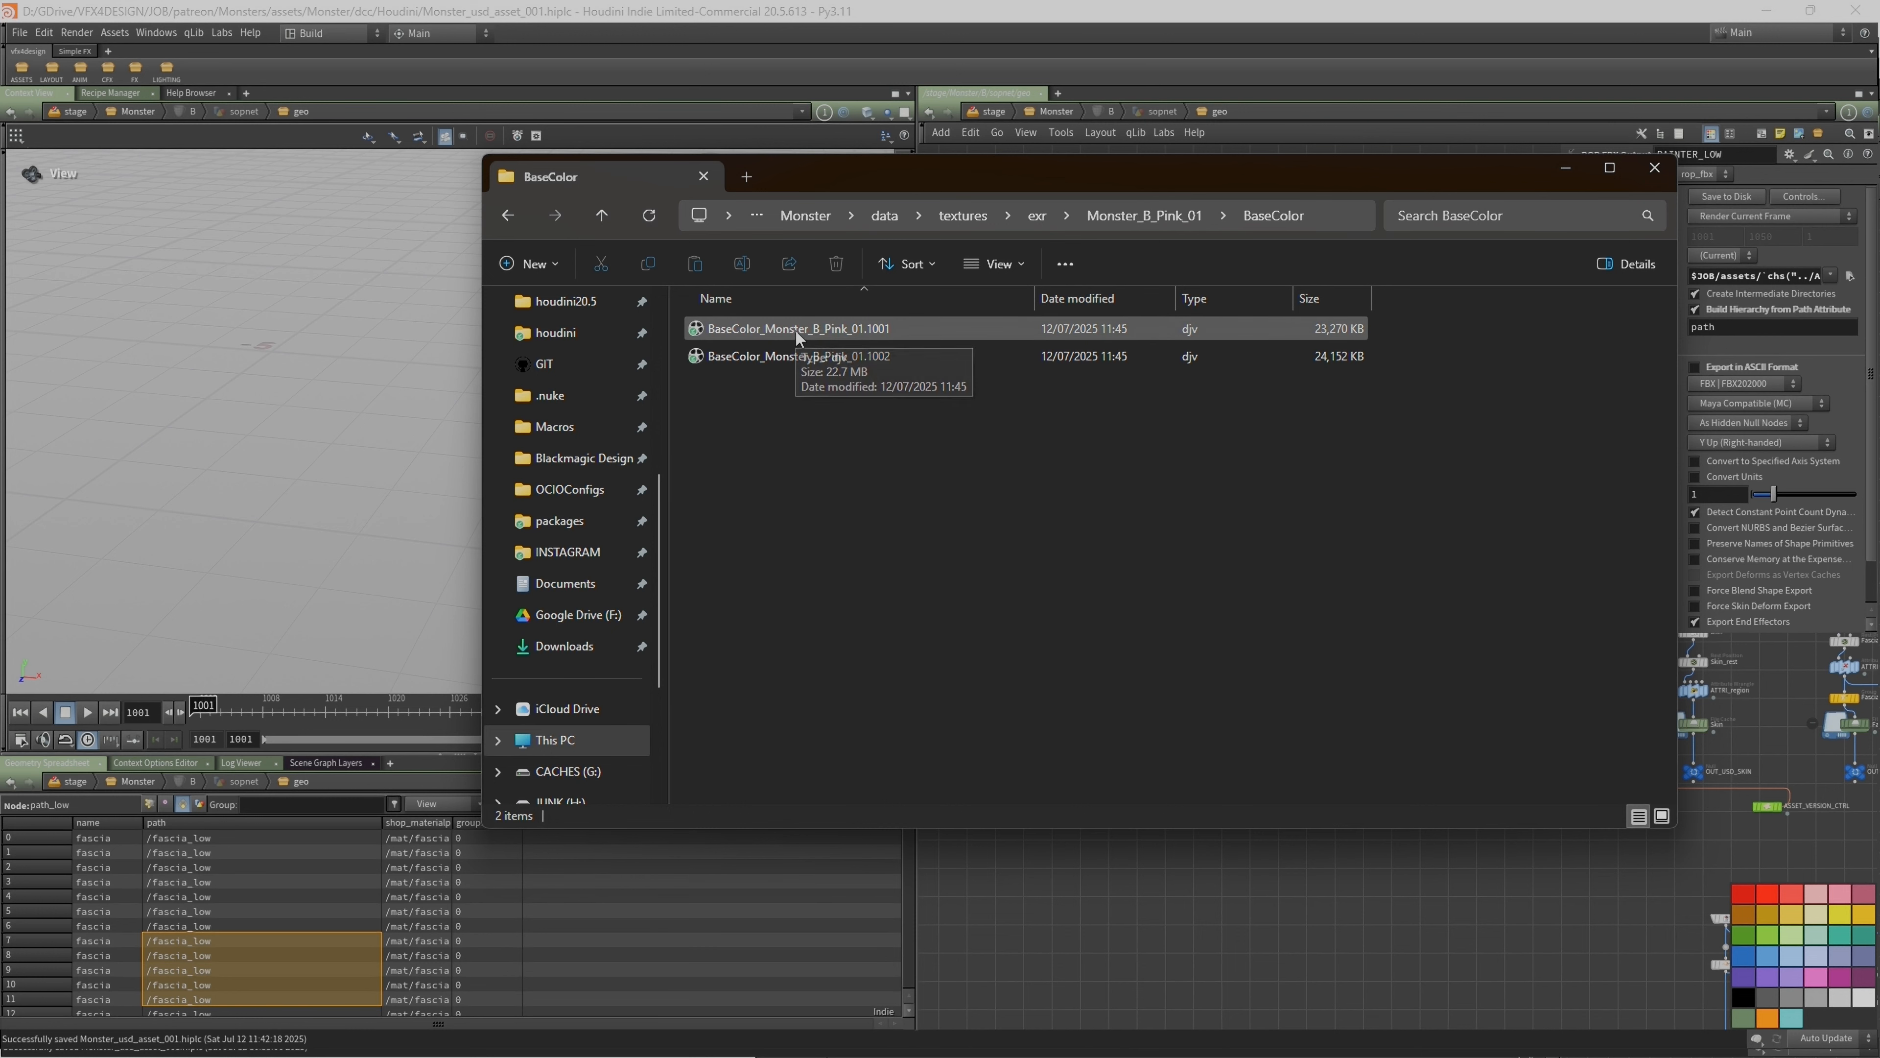
# Step: View the Monster_B_Pink_01 base colour textures for tiles 1001 and 1002 in djv, then return to the folder
pyautogui.click(696, 333)
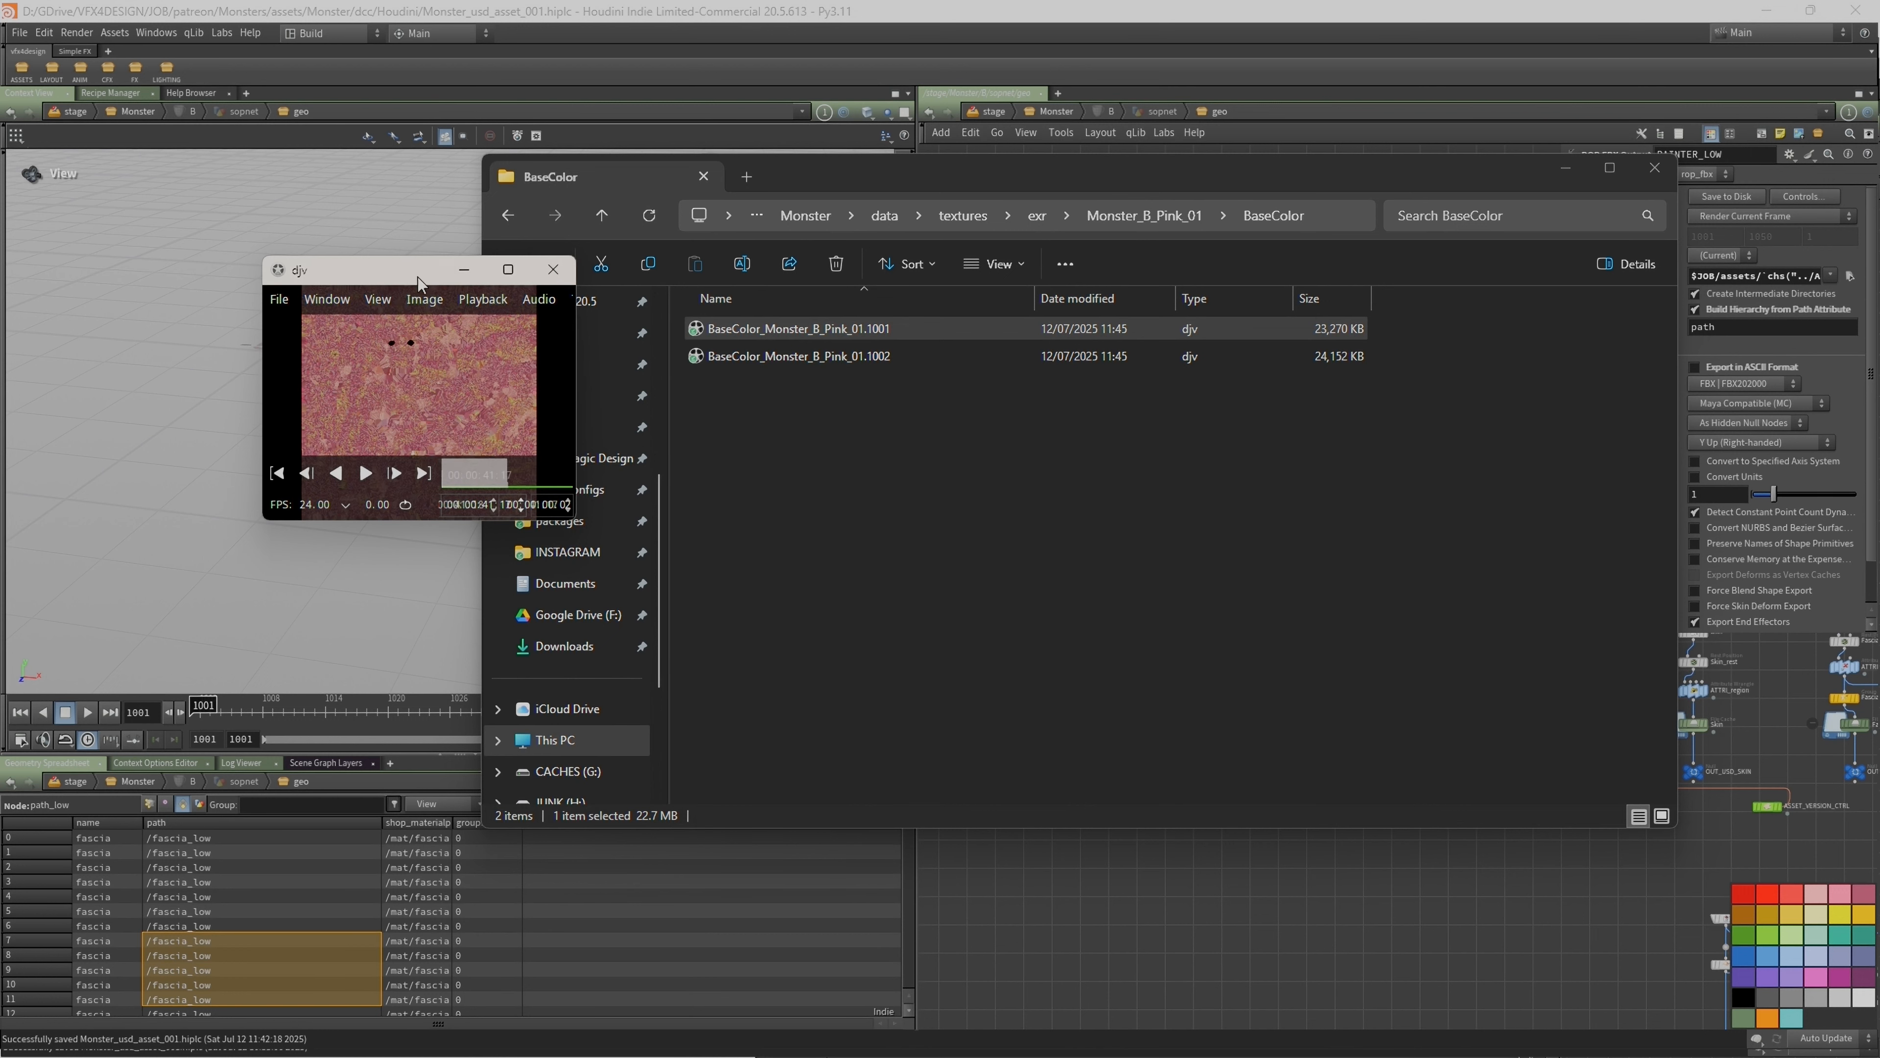
pyautogui.moveTo(418, 276); pyautogui.dragTo(287, 238)
pyautogui.moveTo(445, 480); pyautogui.dragTo(1184, 942)
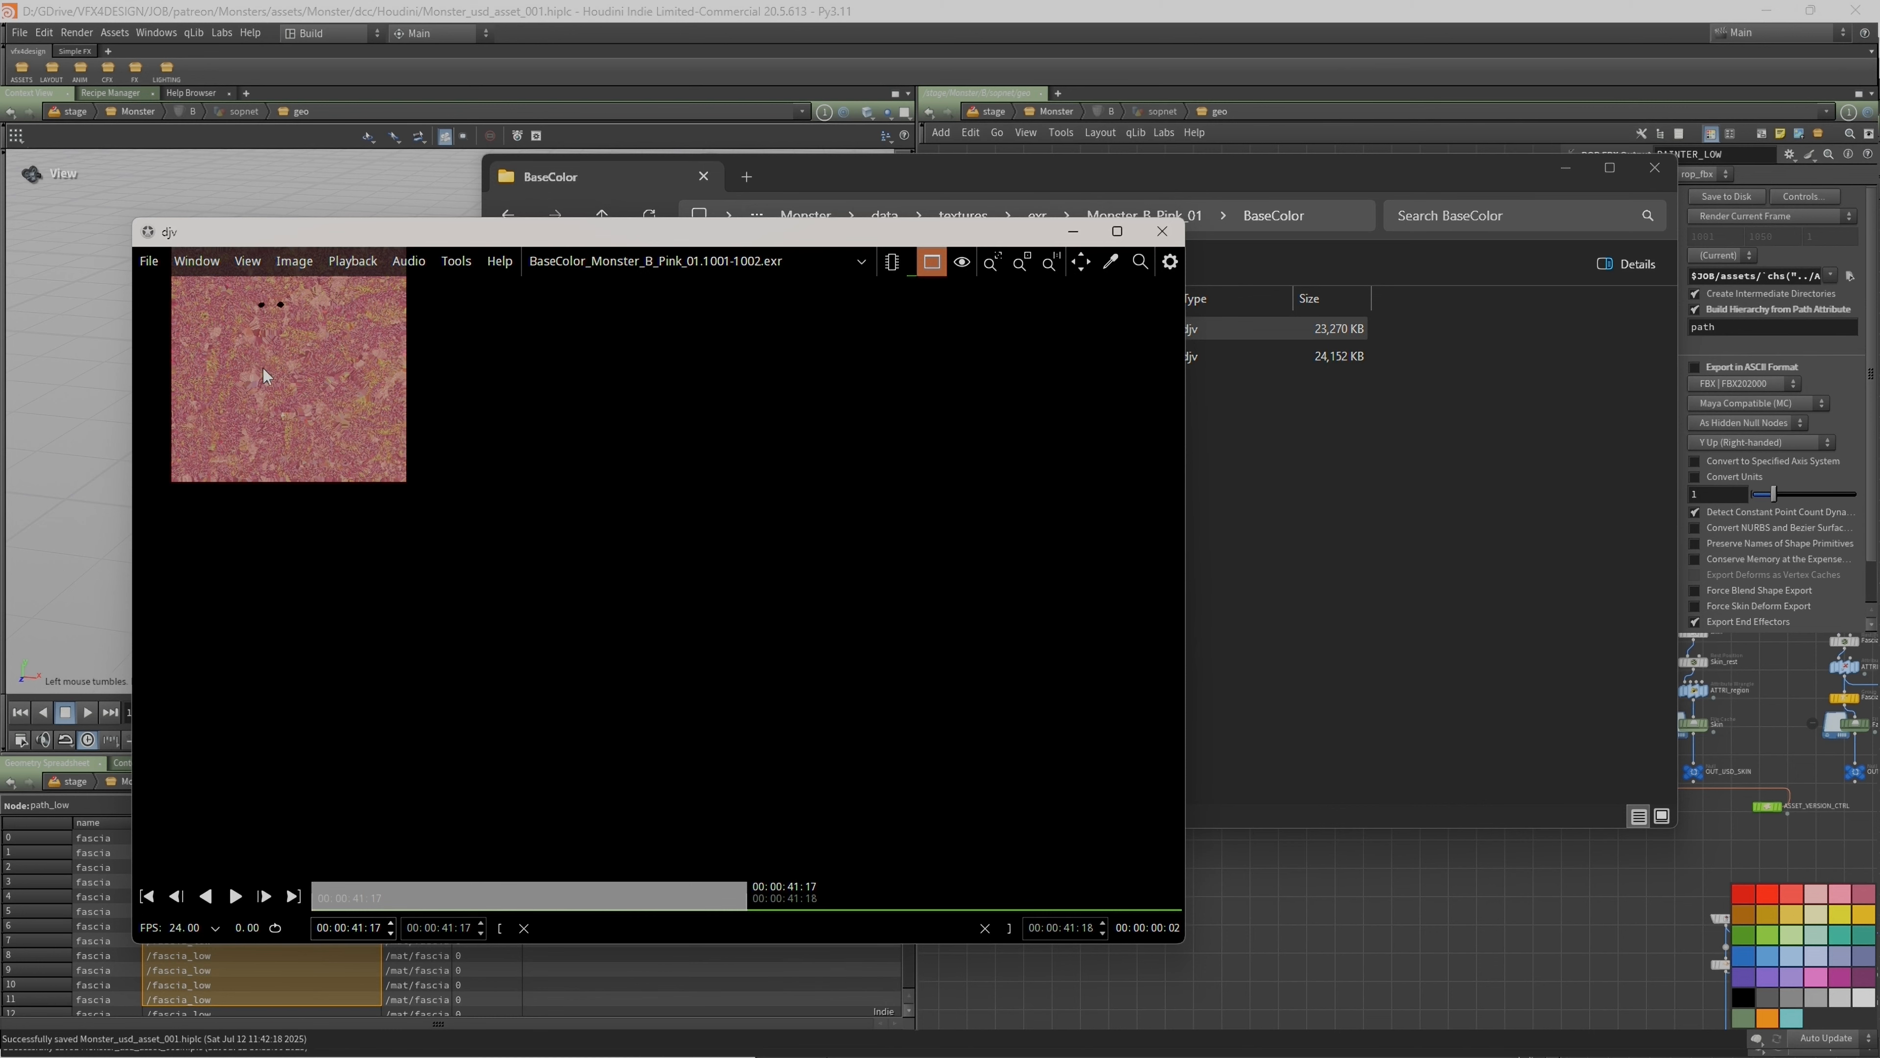
pyautogui.moveTo(263, 367); pyautogui.dragTo(320, 491, button='middle')
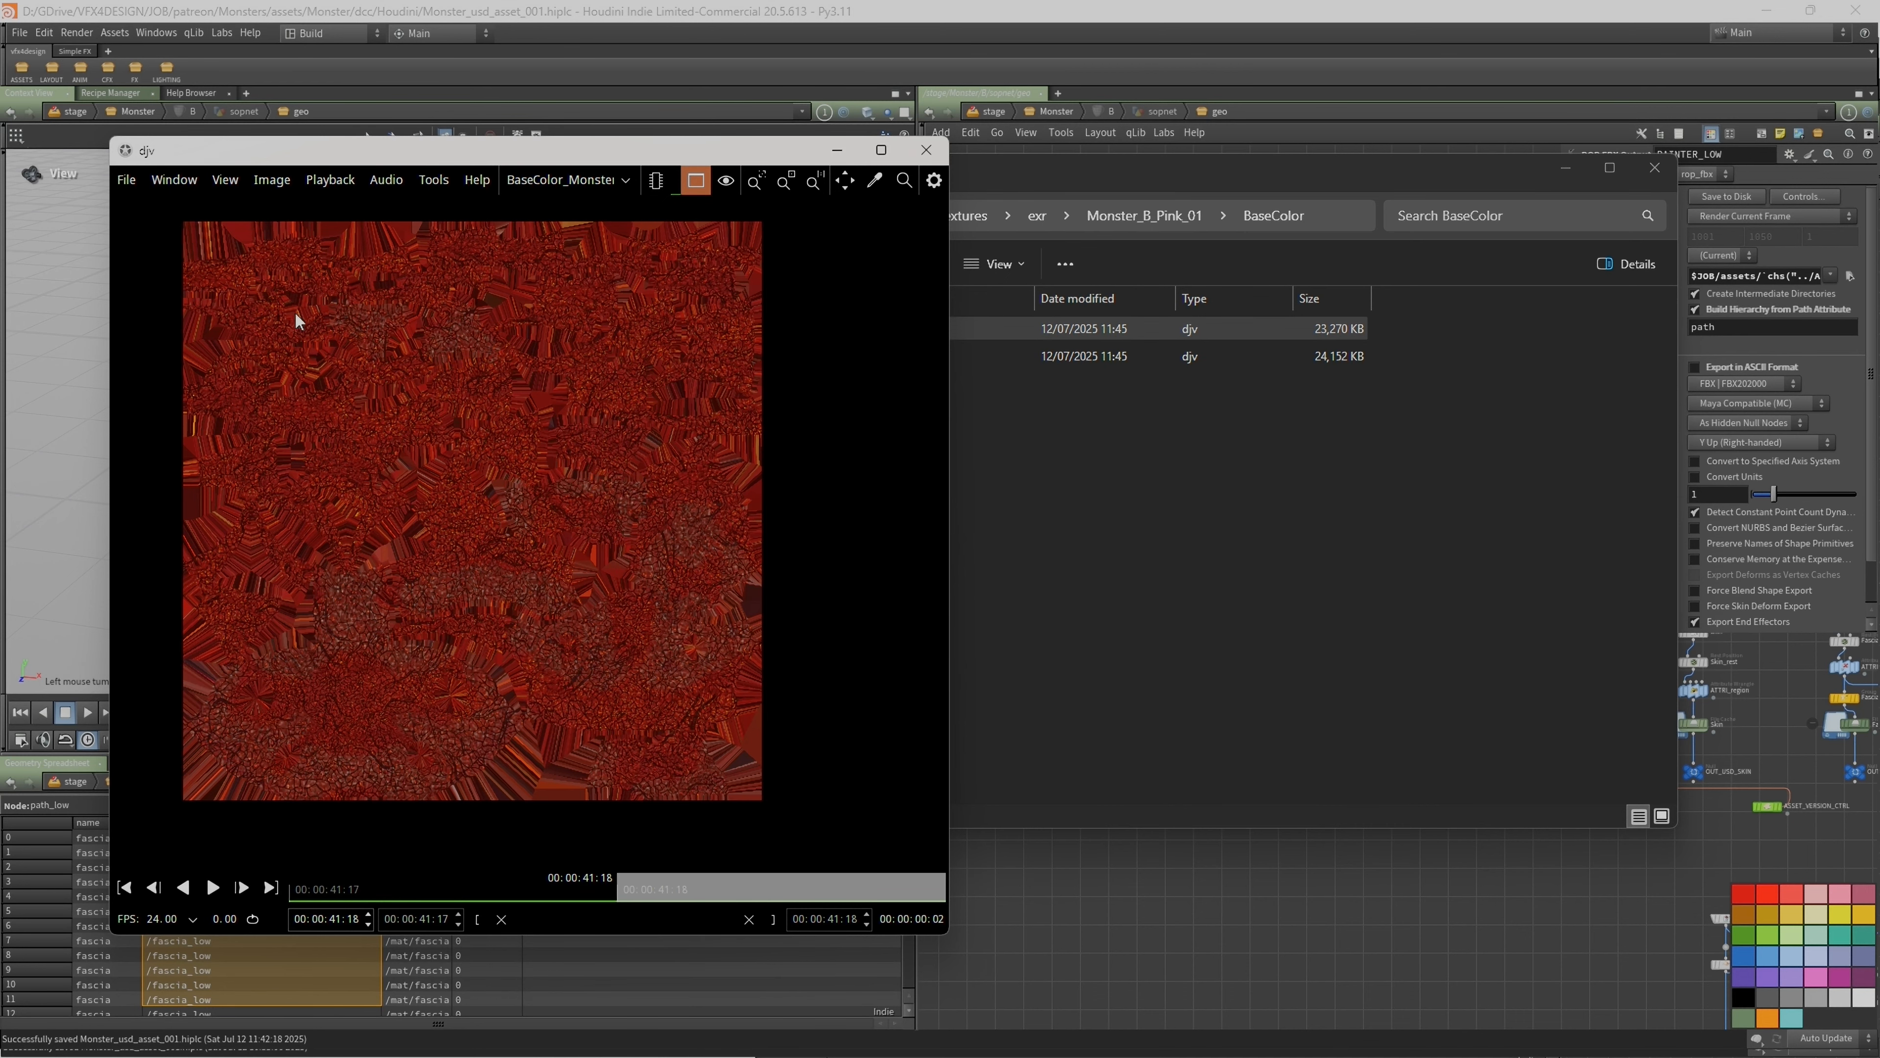
pyautogui.moveTo(396, 159); pyautogui.dragTo(521, 191)
pyautogui.click(1050, 181)
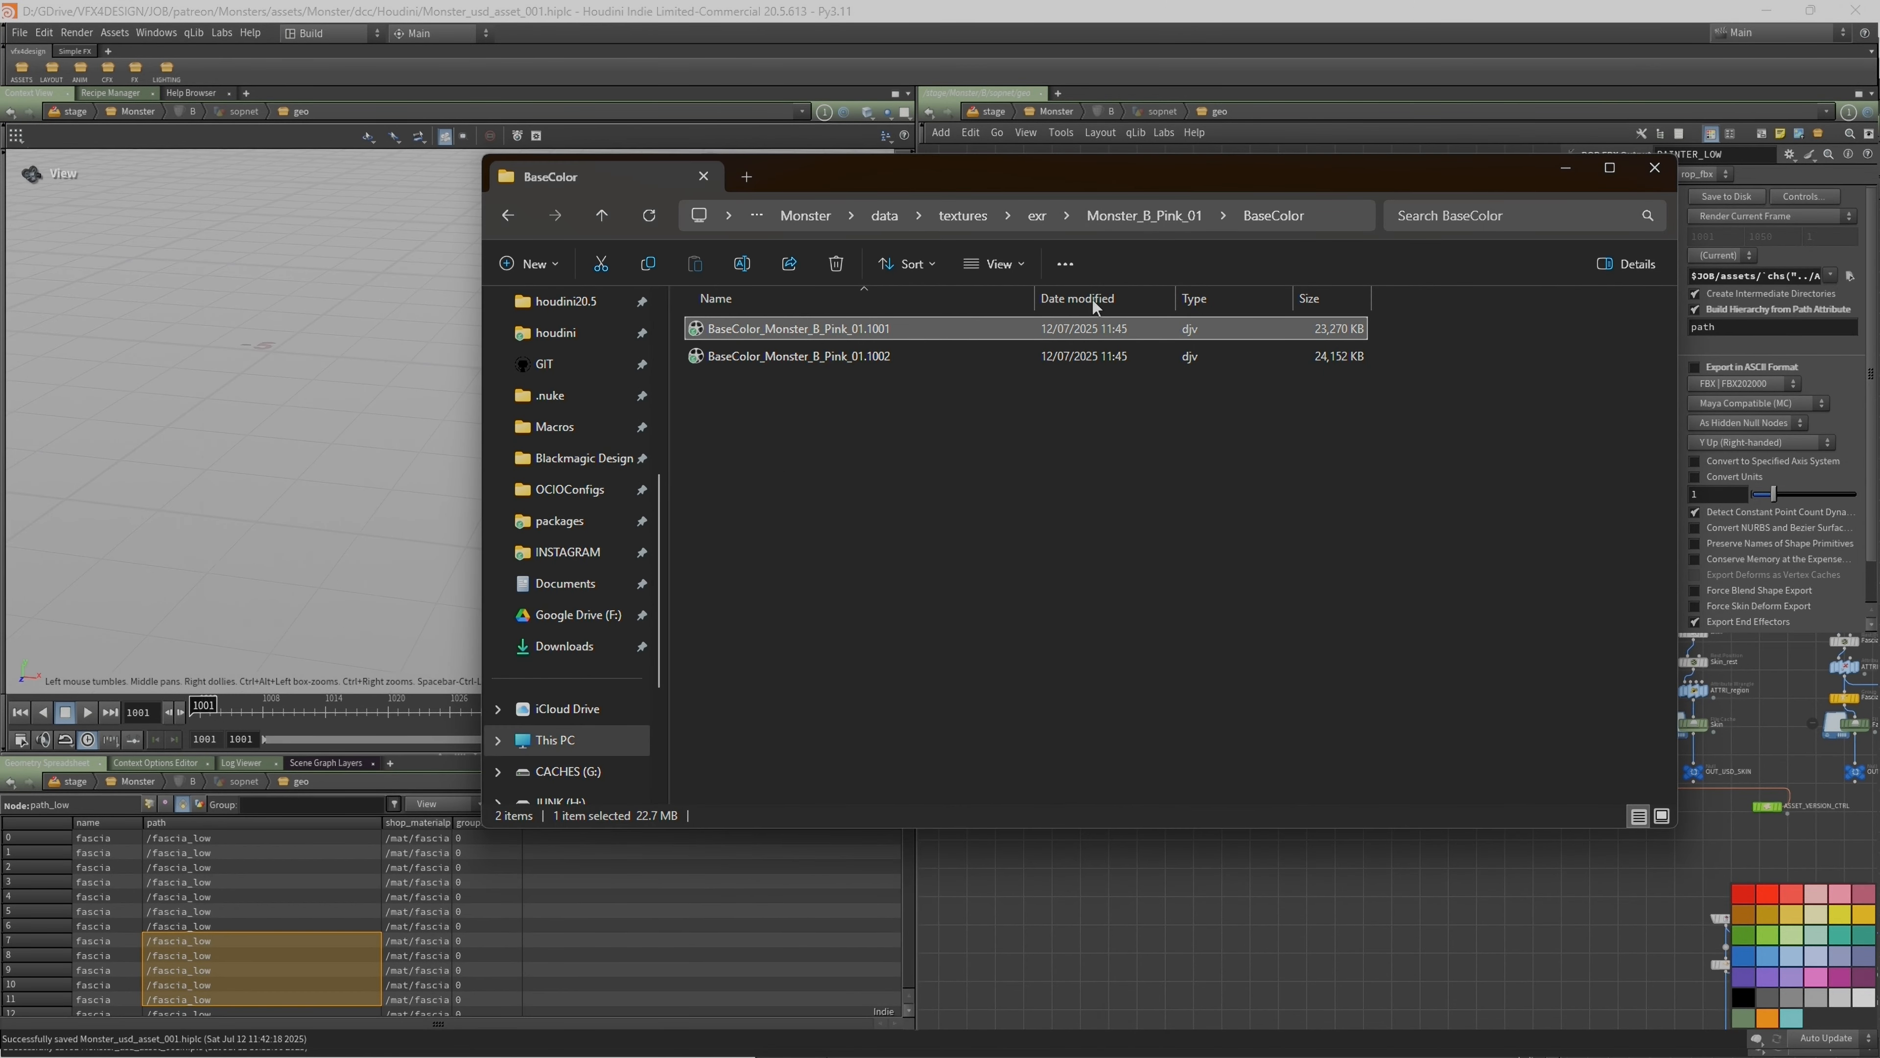
# Step: Go back to the Monster_B_Pink_01 folder and select its Metallic, Emissive and AO map folders together
pyautogui.click(1156, 221)
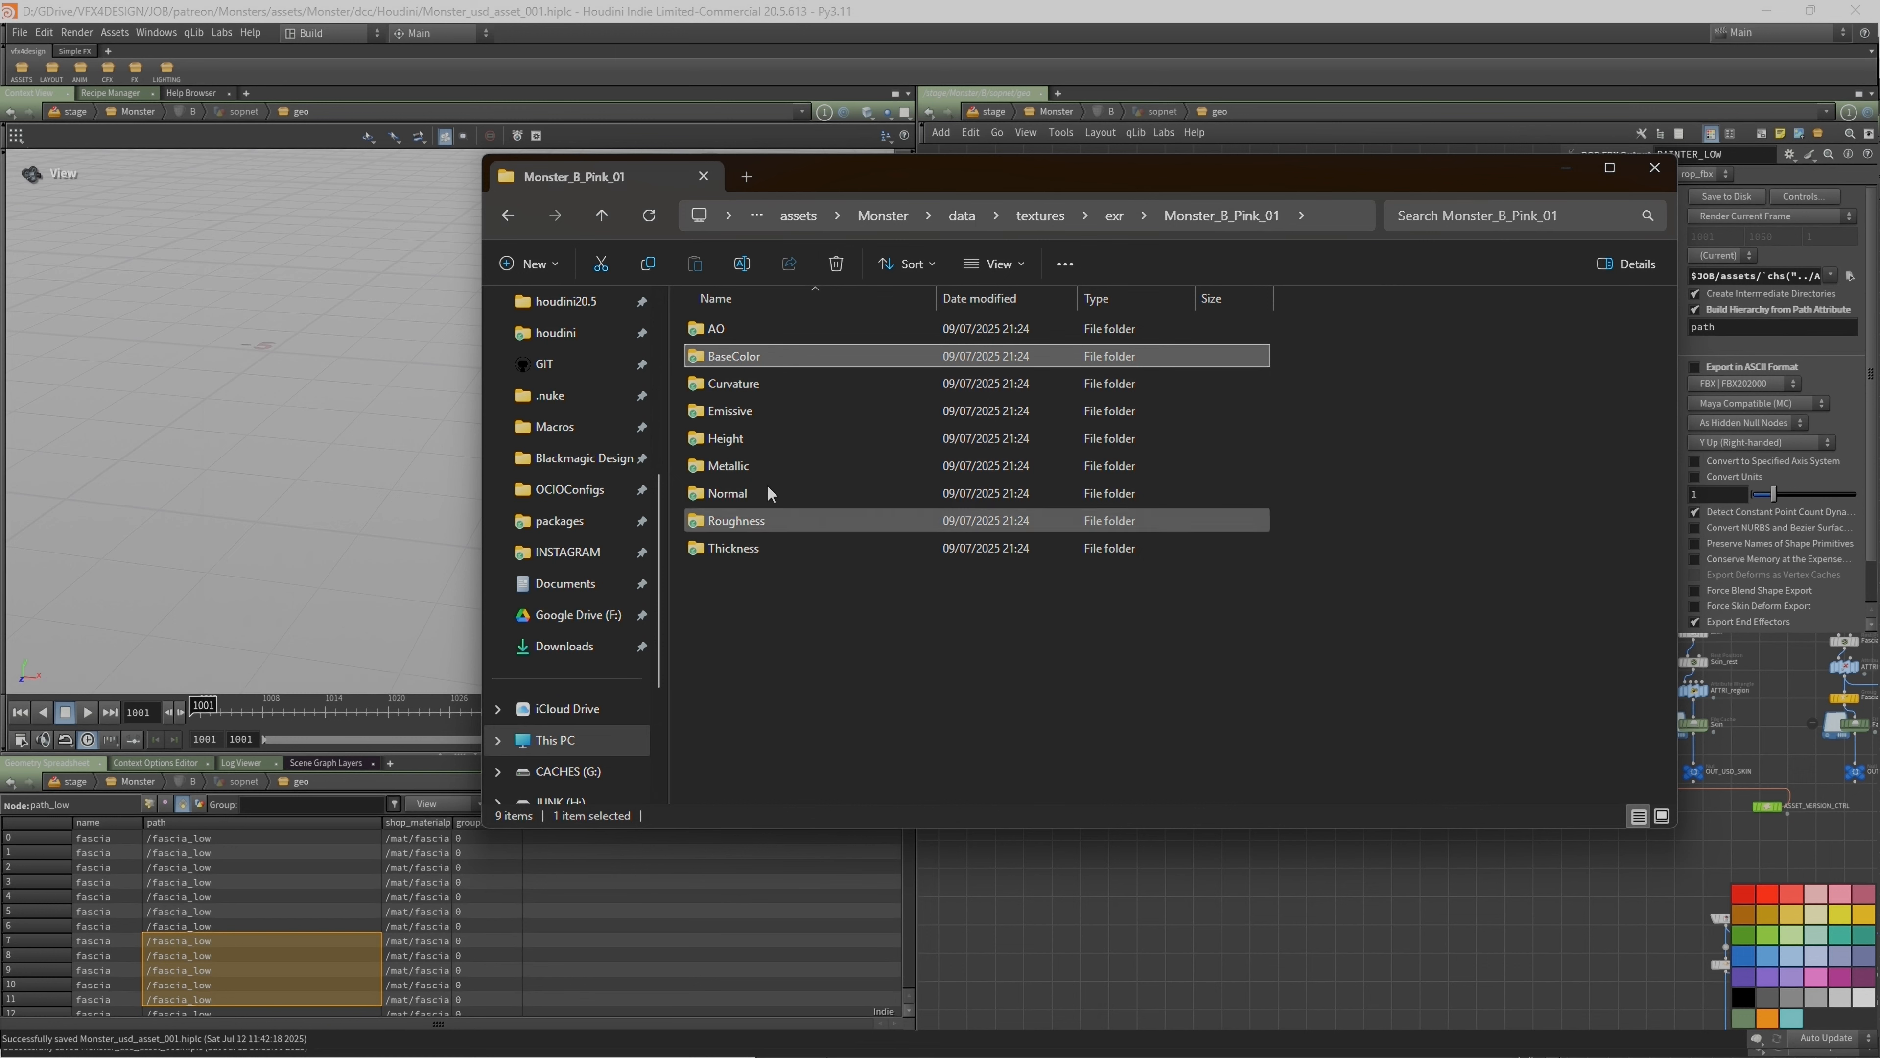
pyautogui.click(752, 382)
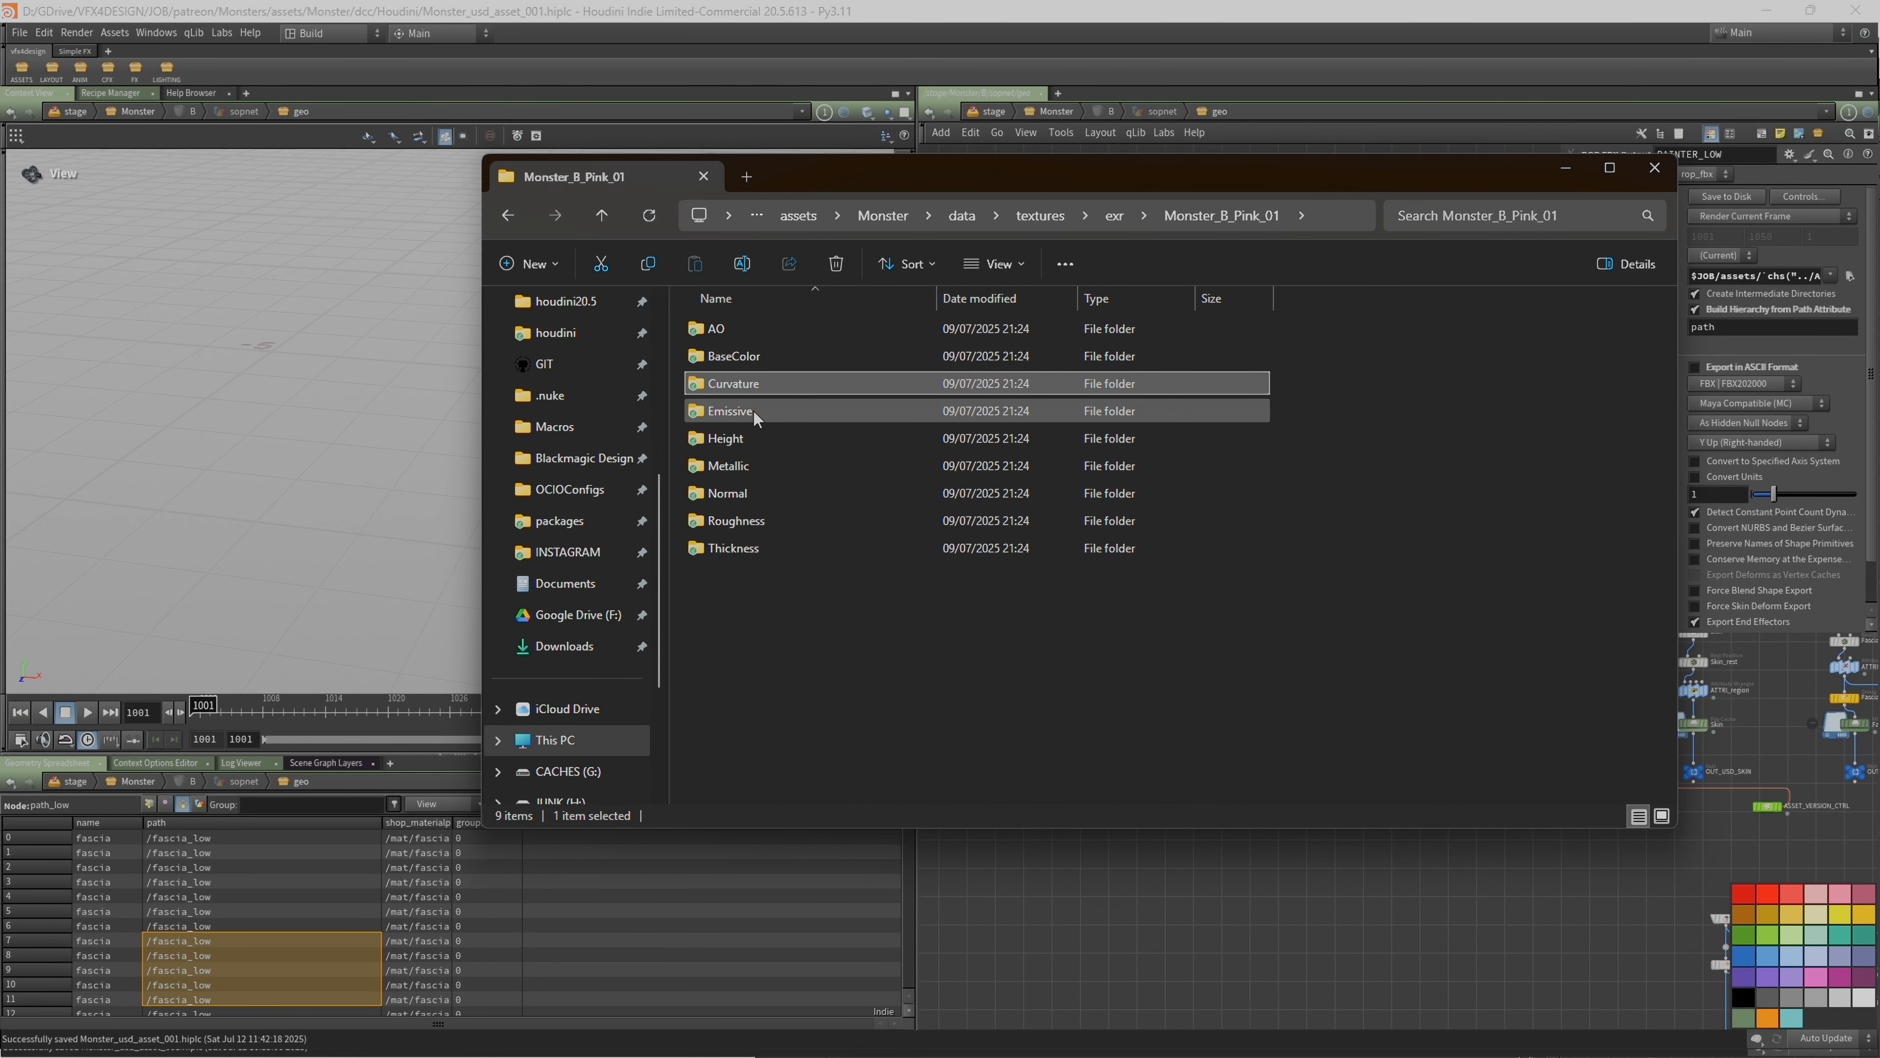
pyautogui.click(786, 483)
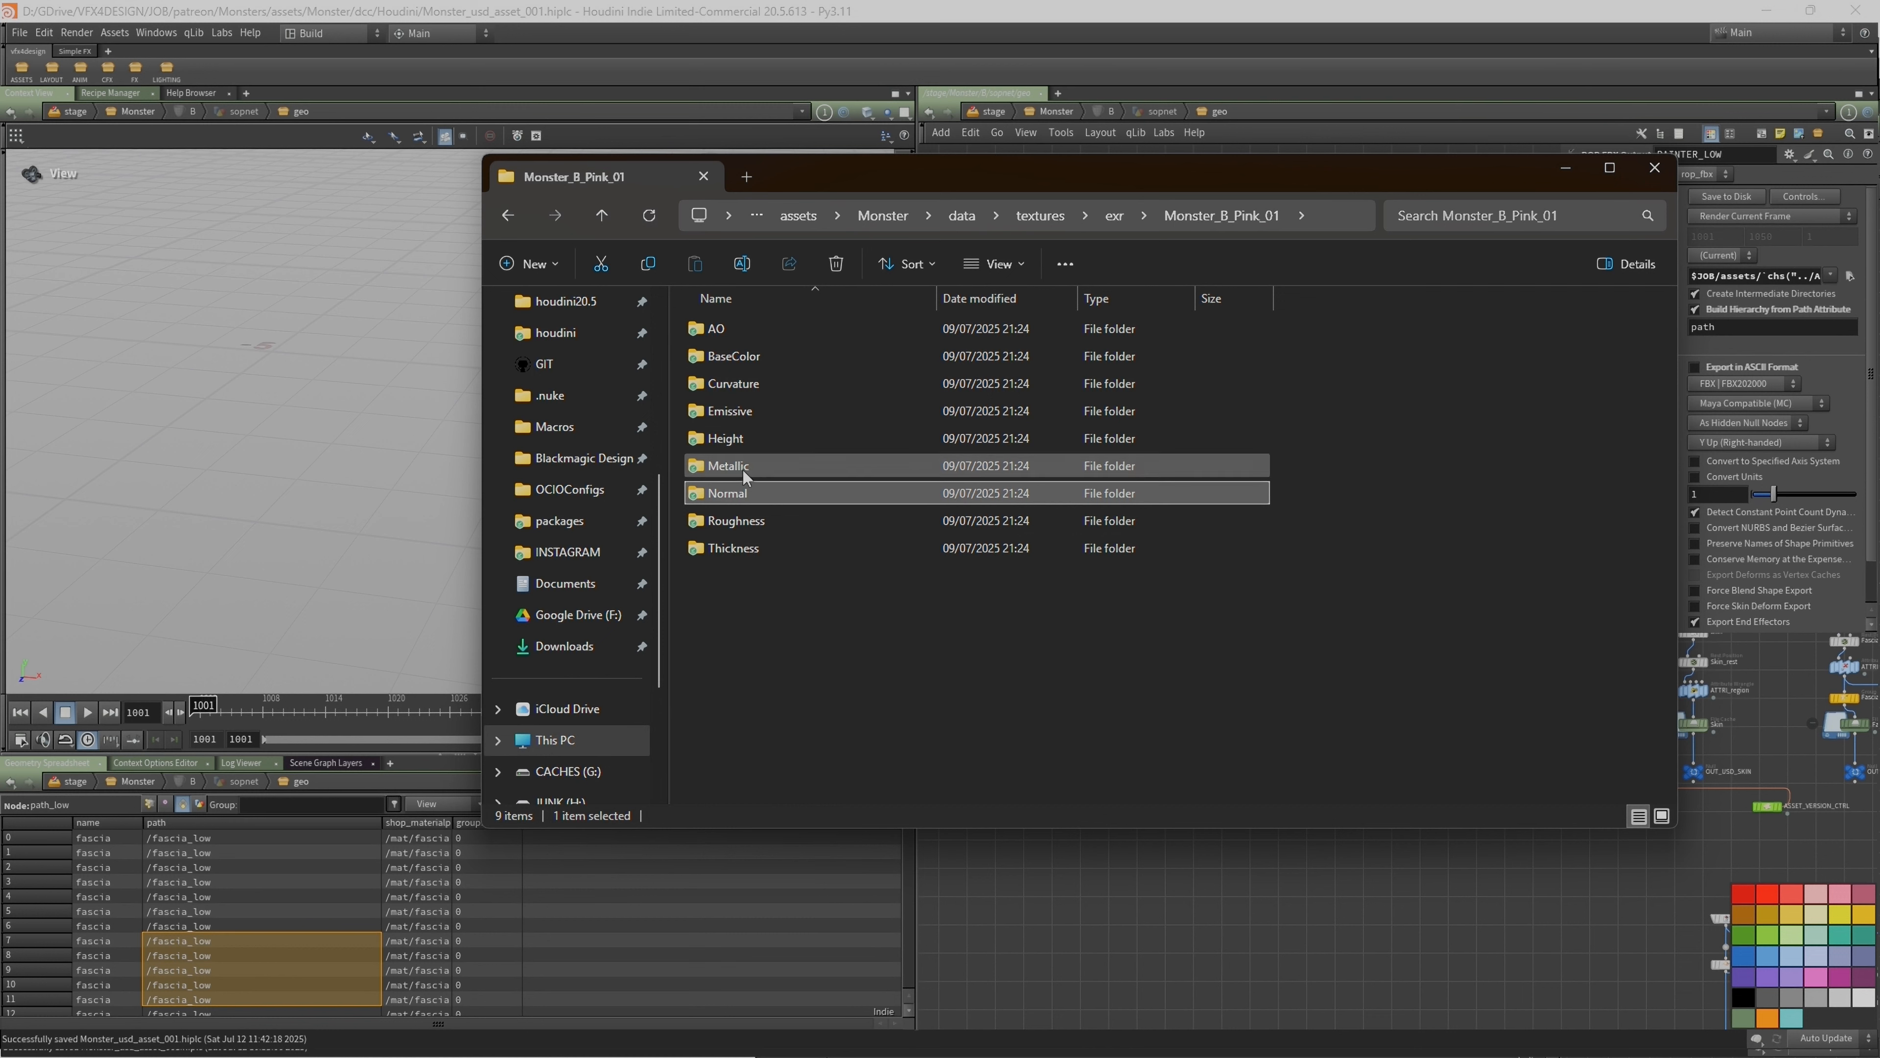
pyautogui.click(821, 467)
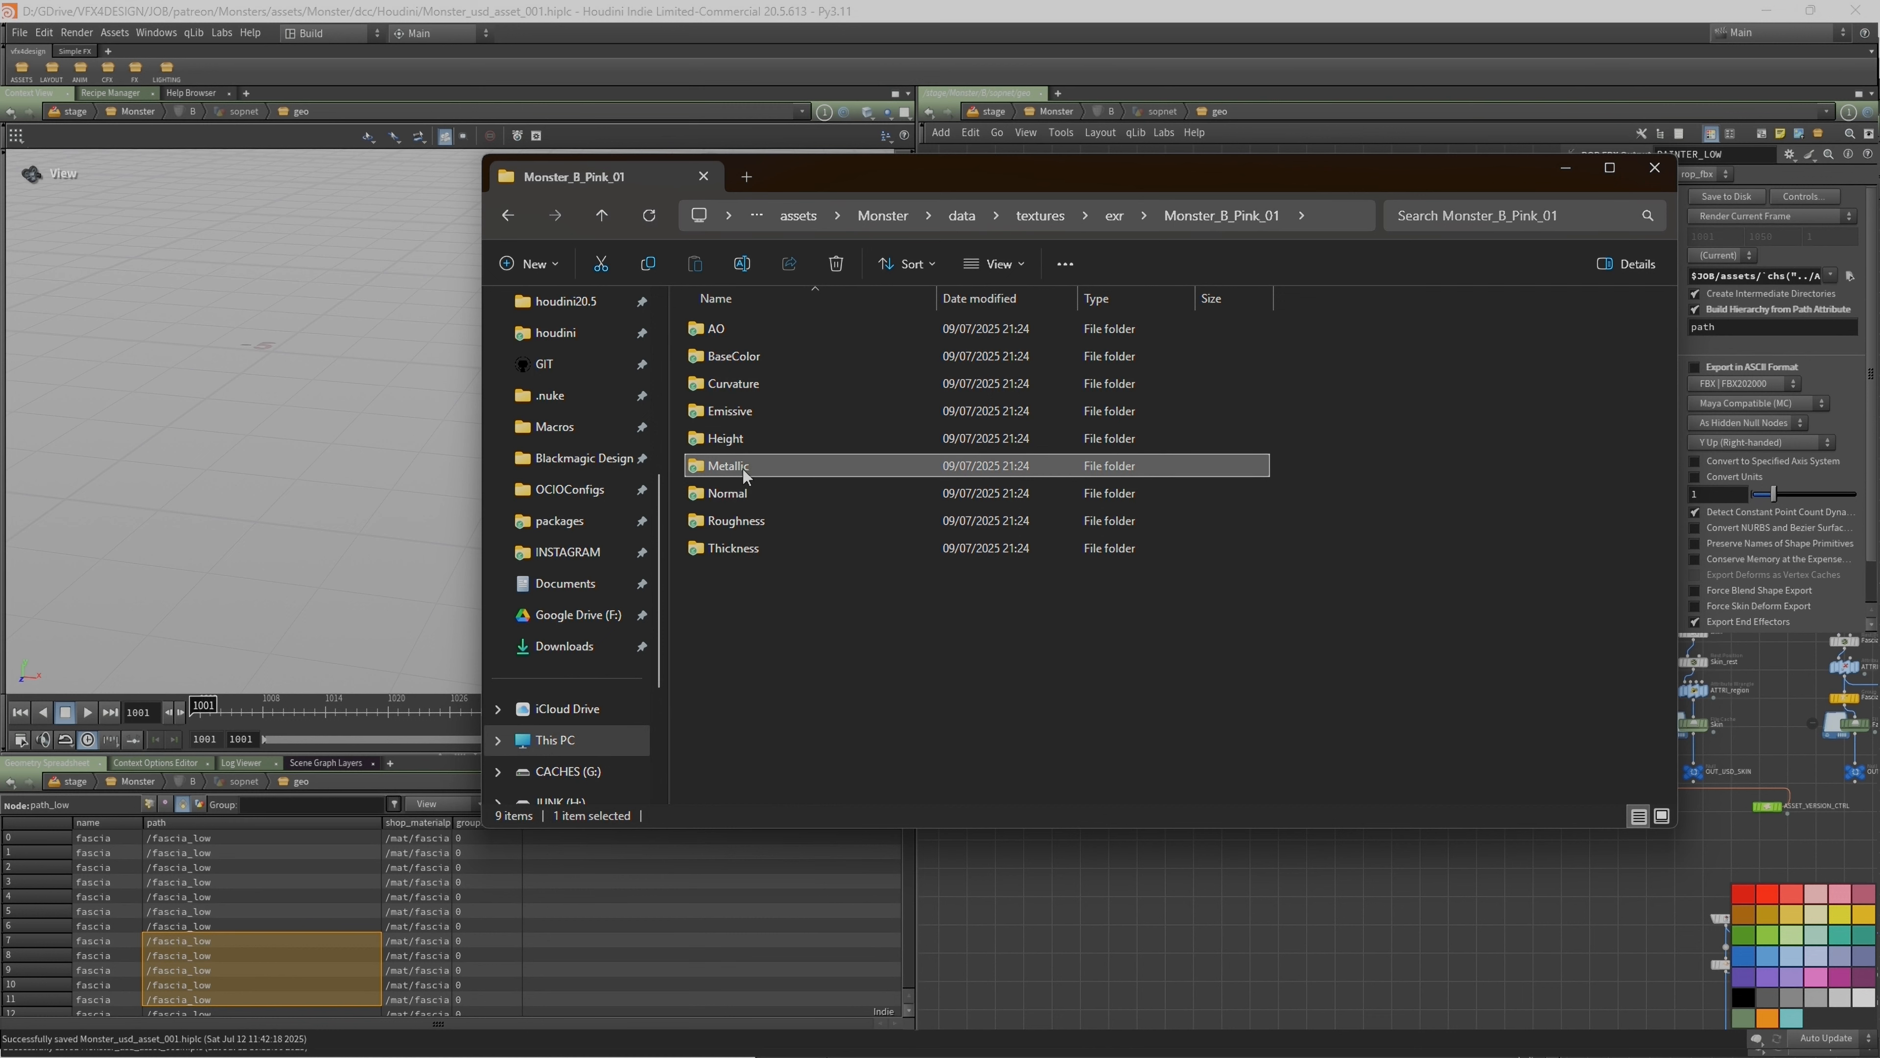
pyautogui.keyDown('ctrl'); pyautogui.click(767, 413); pyautogui.keyUp('ctrl')
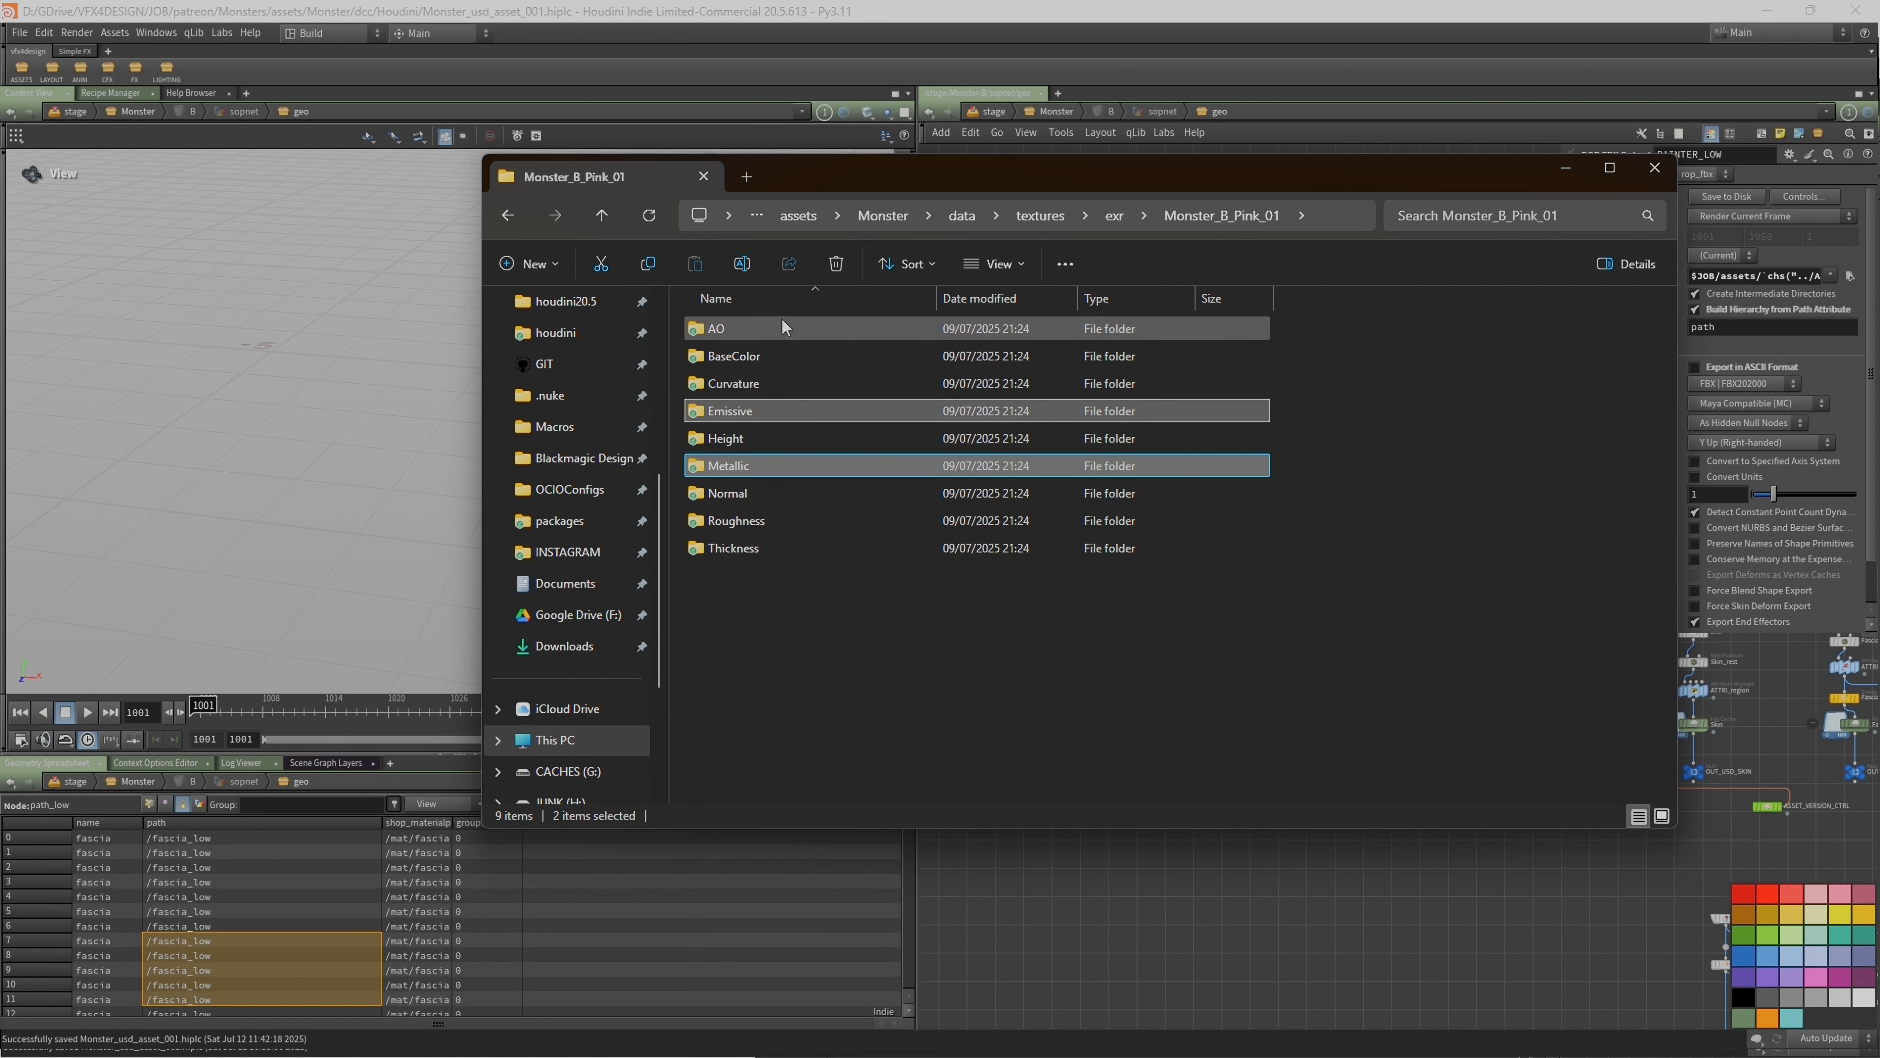
pyautogui.keyDown('ctrl'); pyautogui.click(768, 329); pyautogui.keyUp('ctrl')
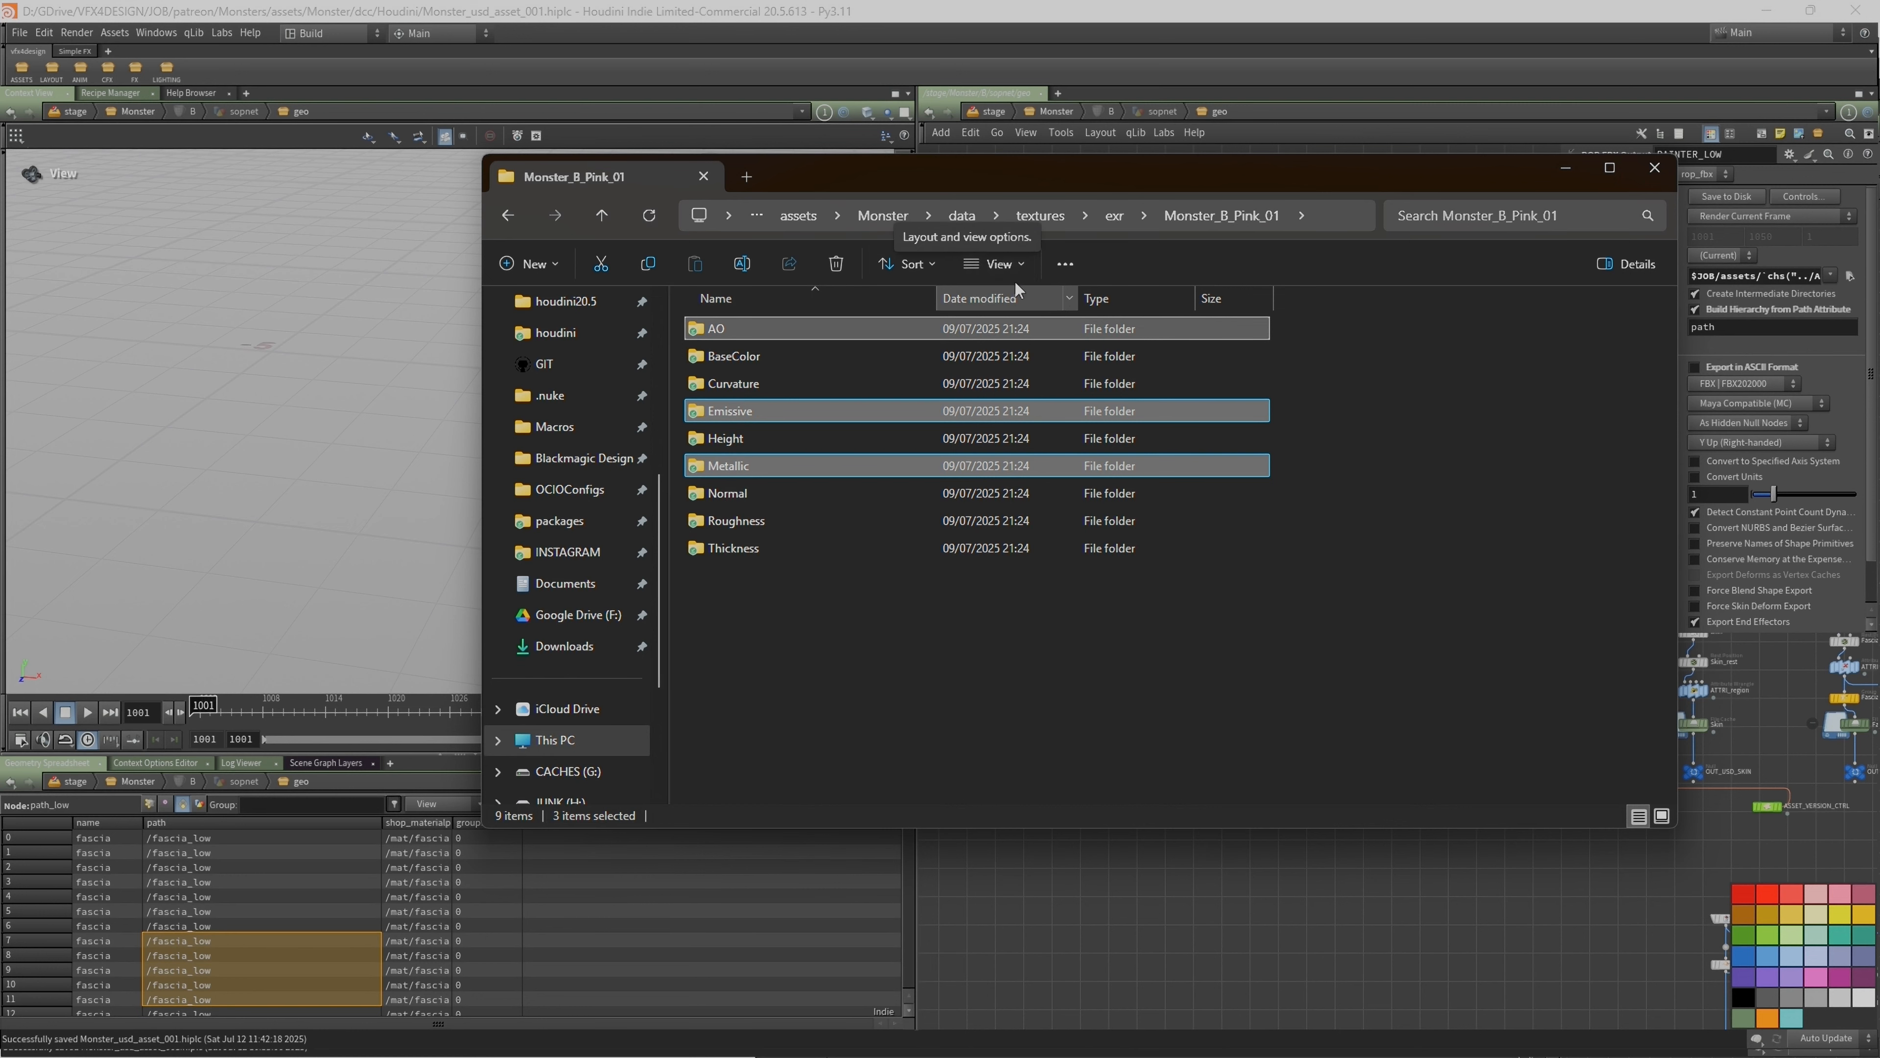
# Step: Switch to Houdini and go up from the geo network to the Monster stage network
pyautogui.click(1005, 31)
pyautogui.scroll(-8, 1468, 367)
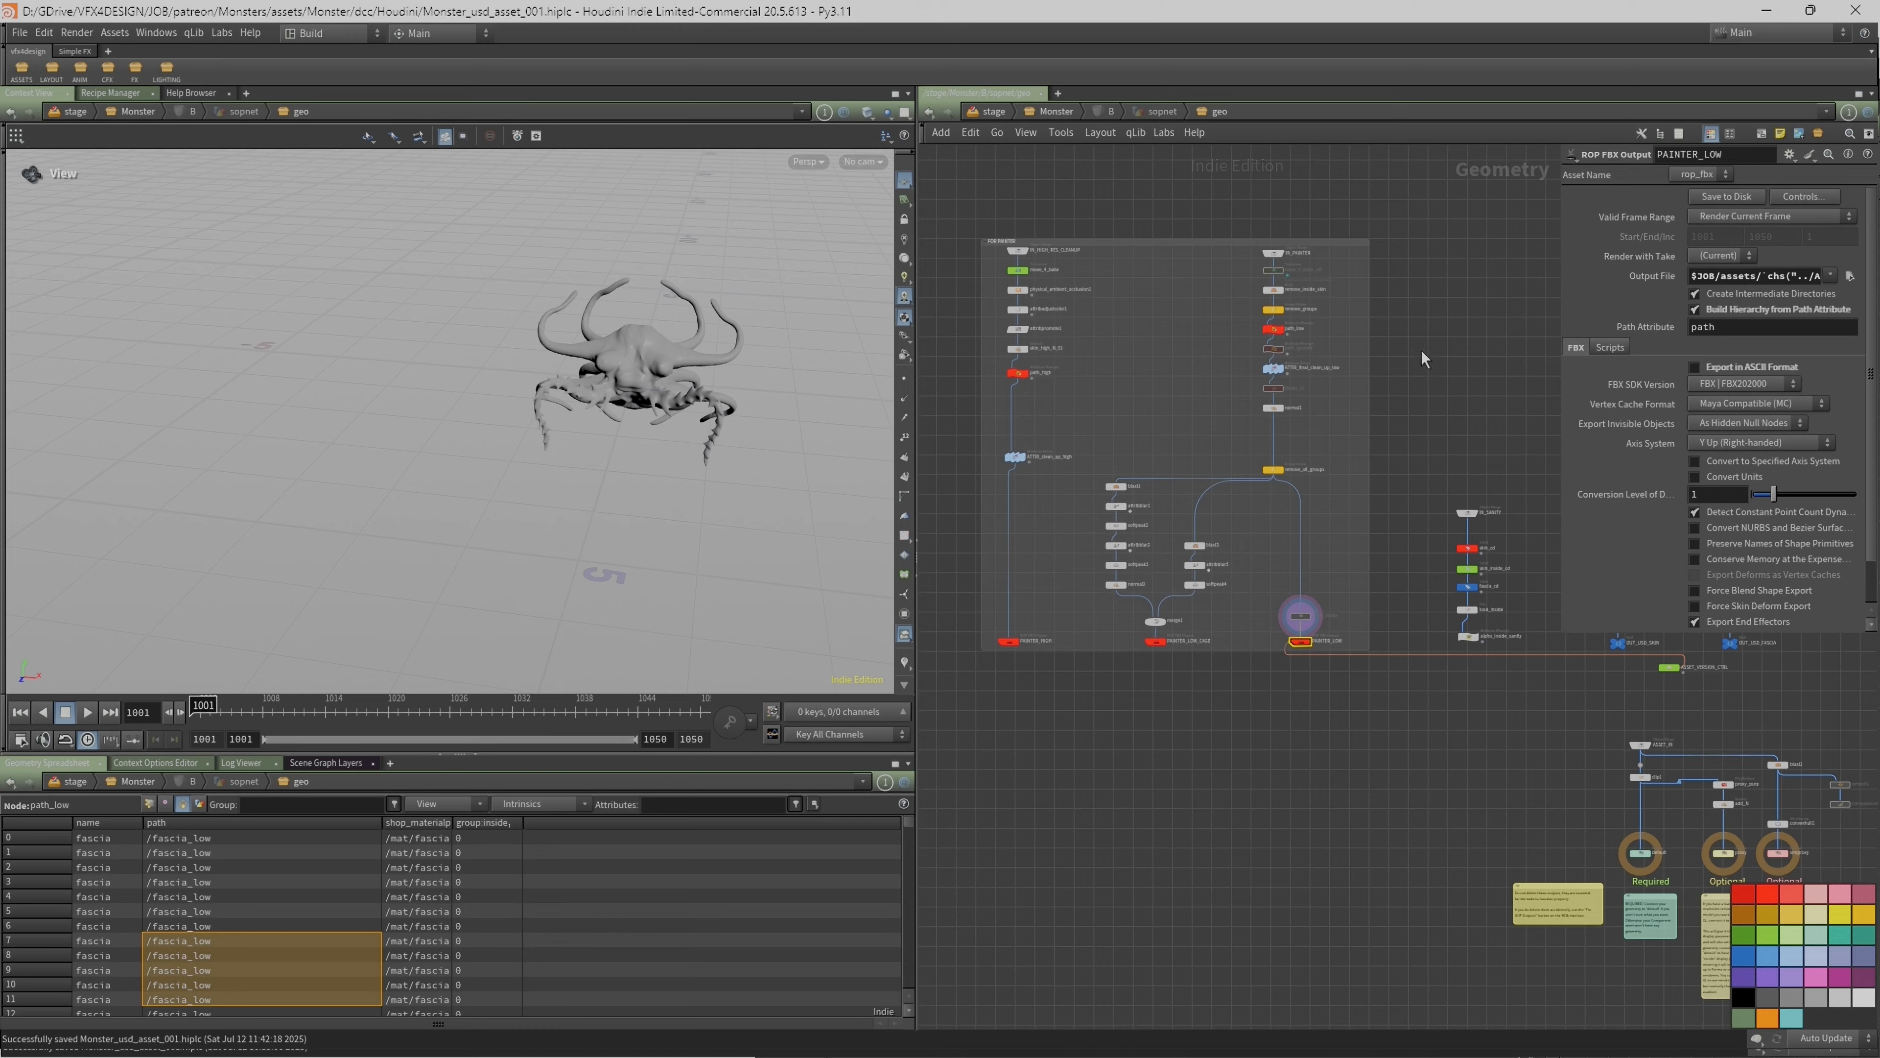
pyautogui.scroll(-3, 1193, 298)
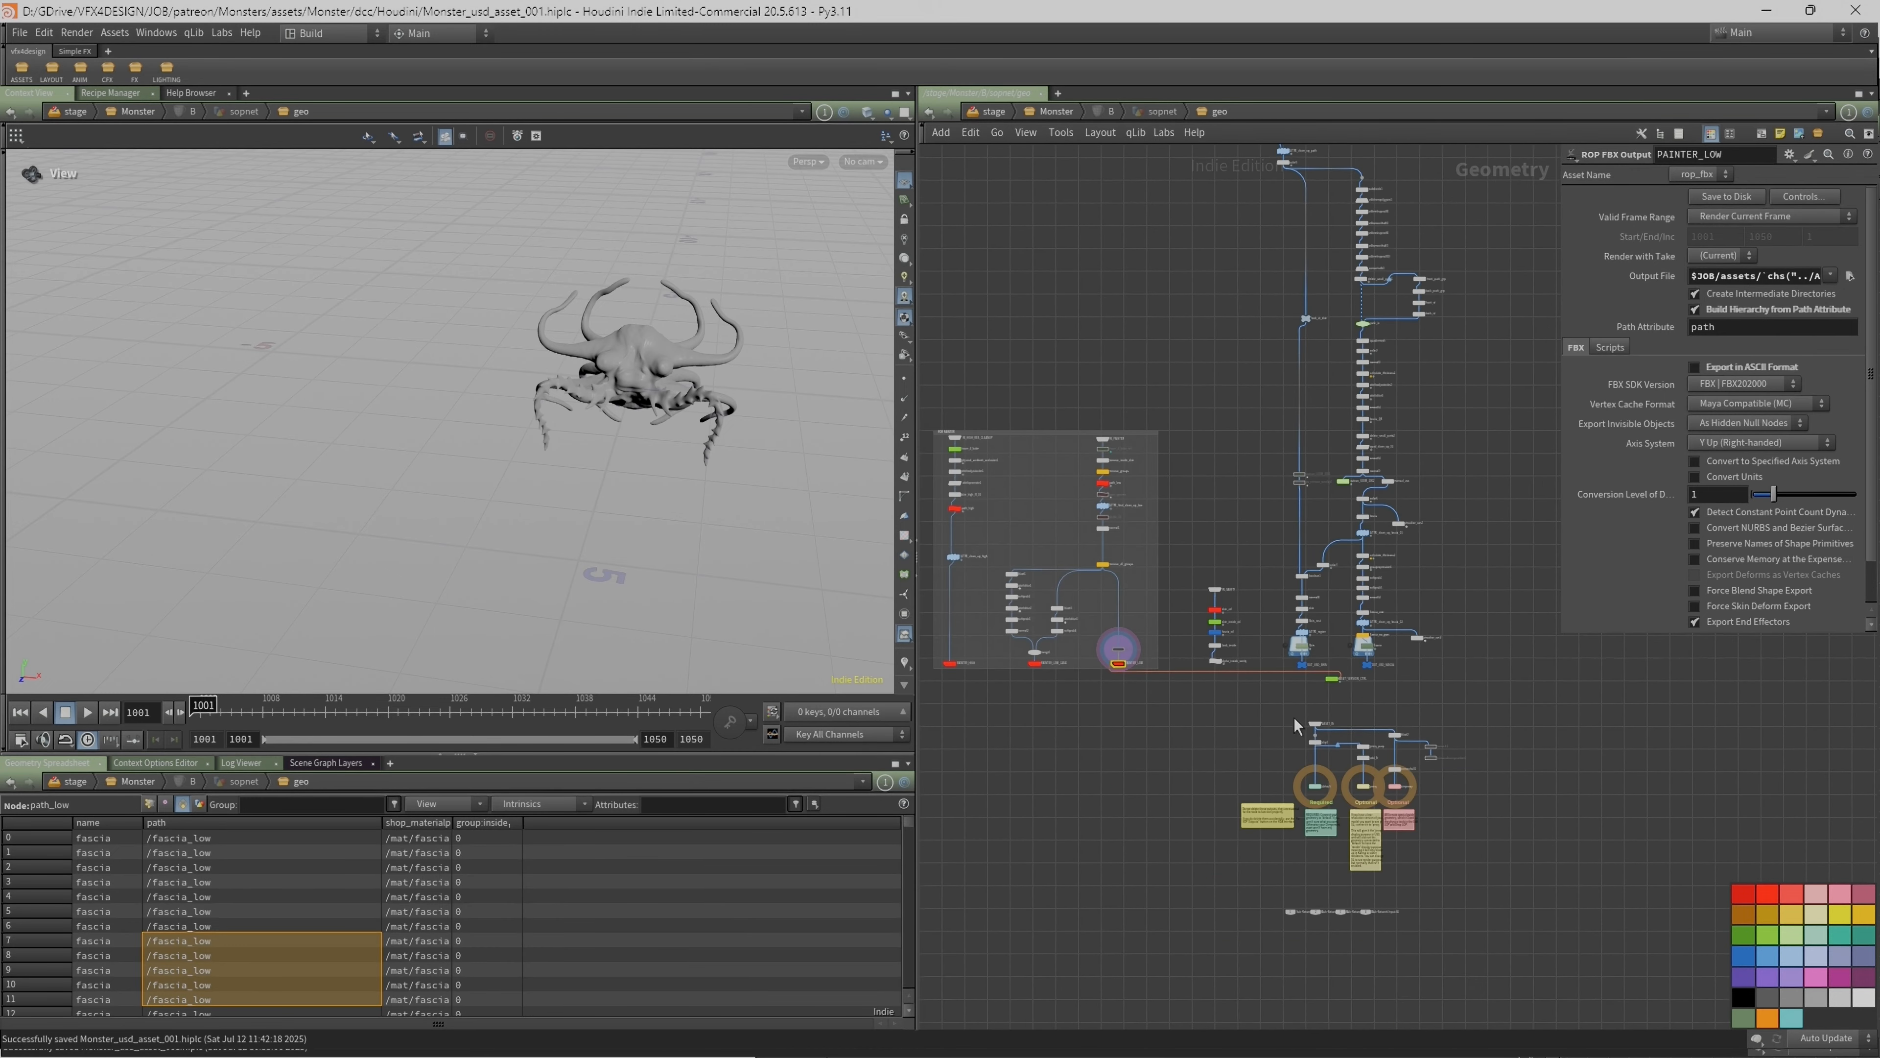
pyautogui.scroll(-3, 1258, 645)
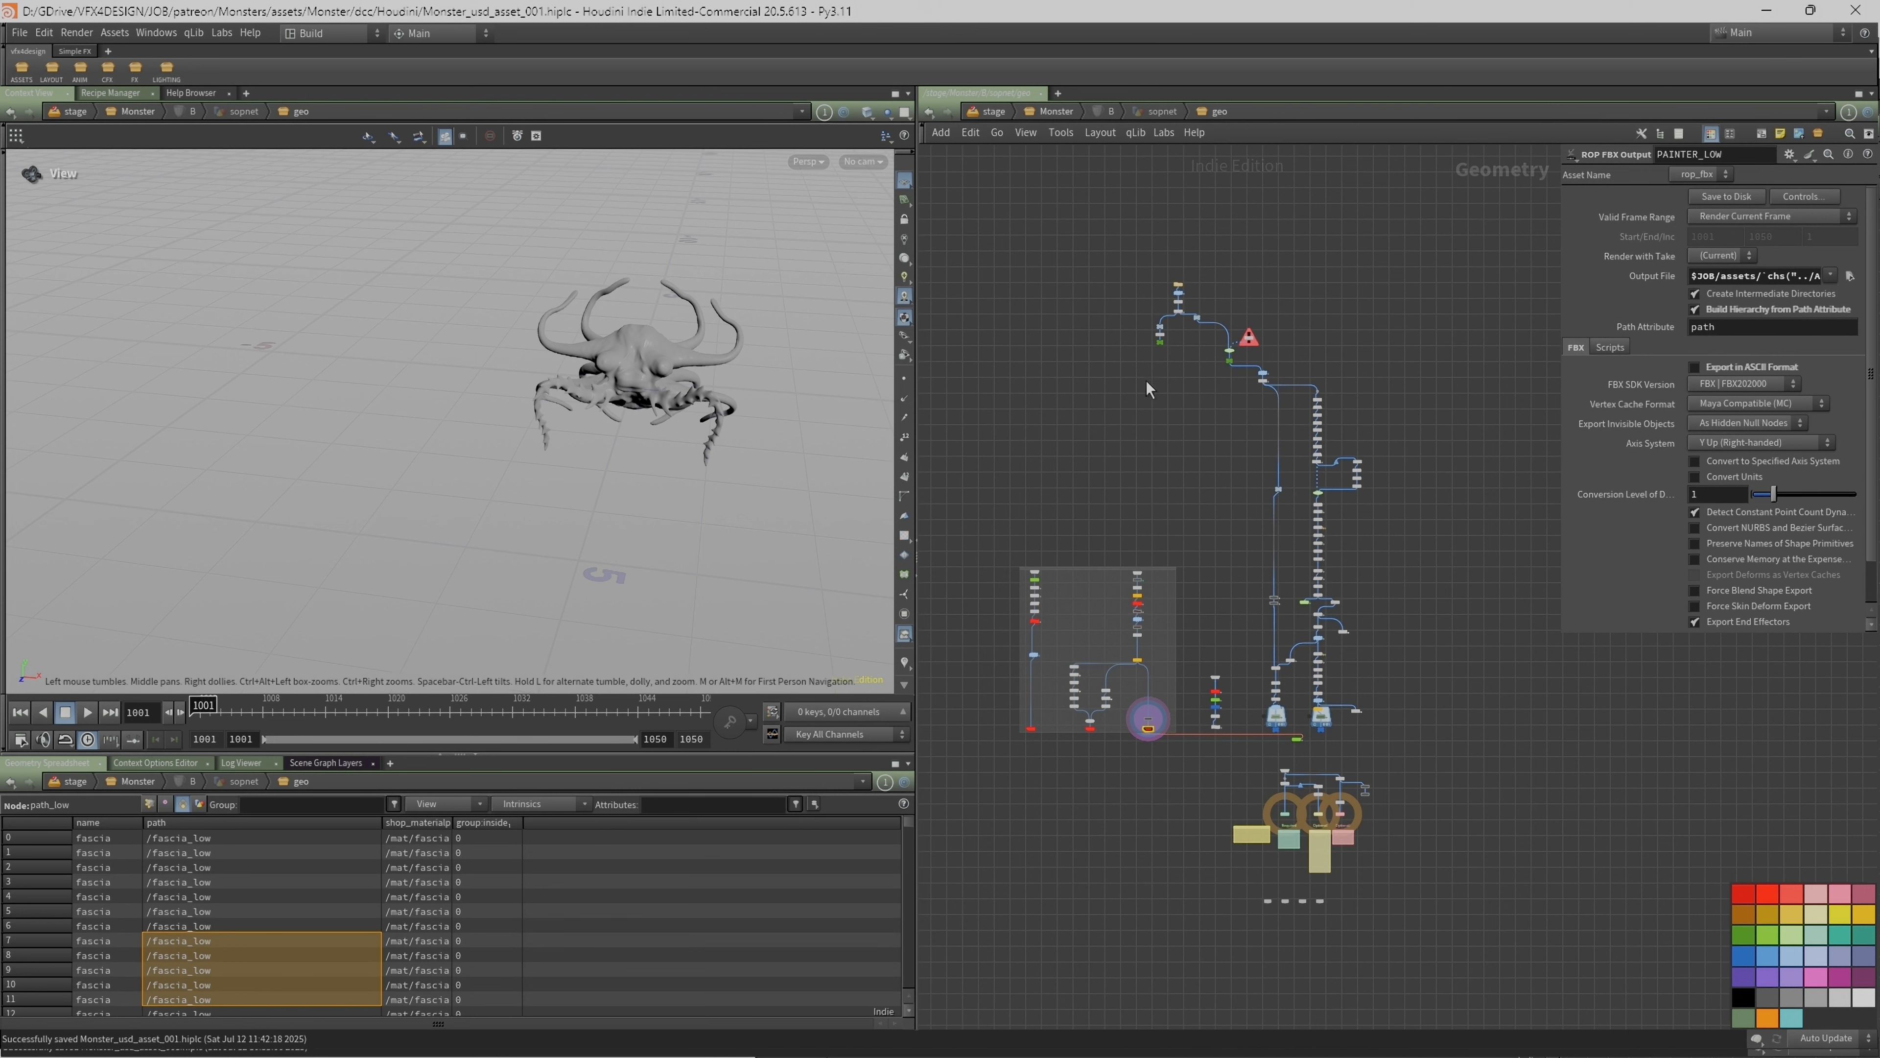
pyautogui.press('u')
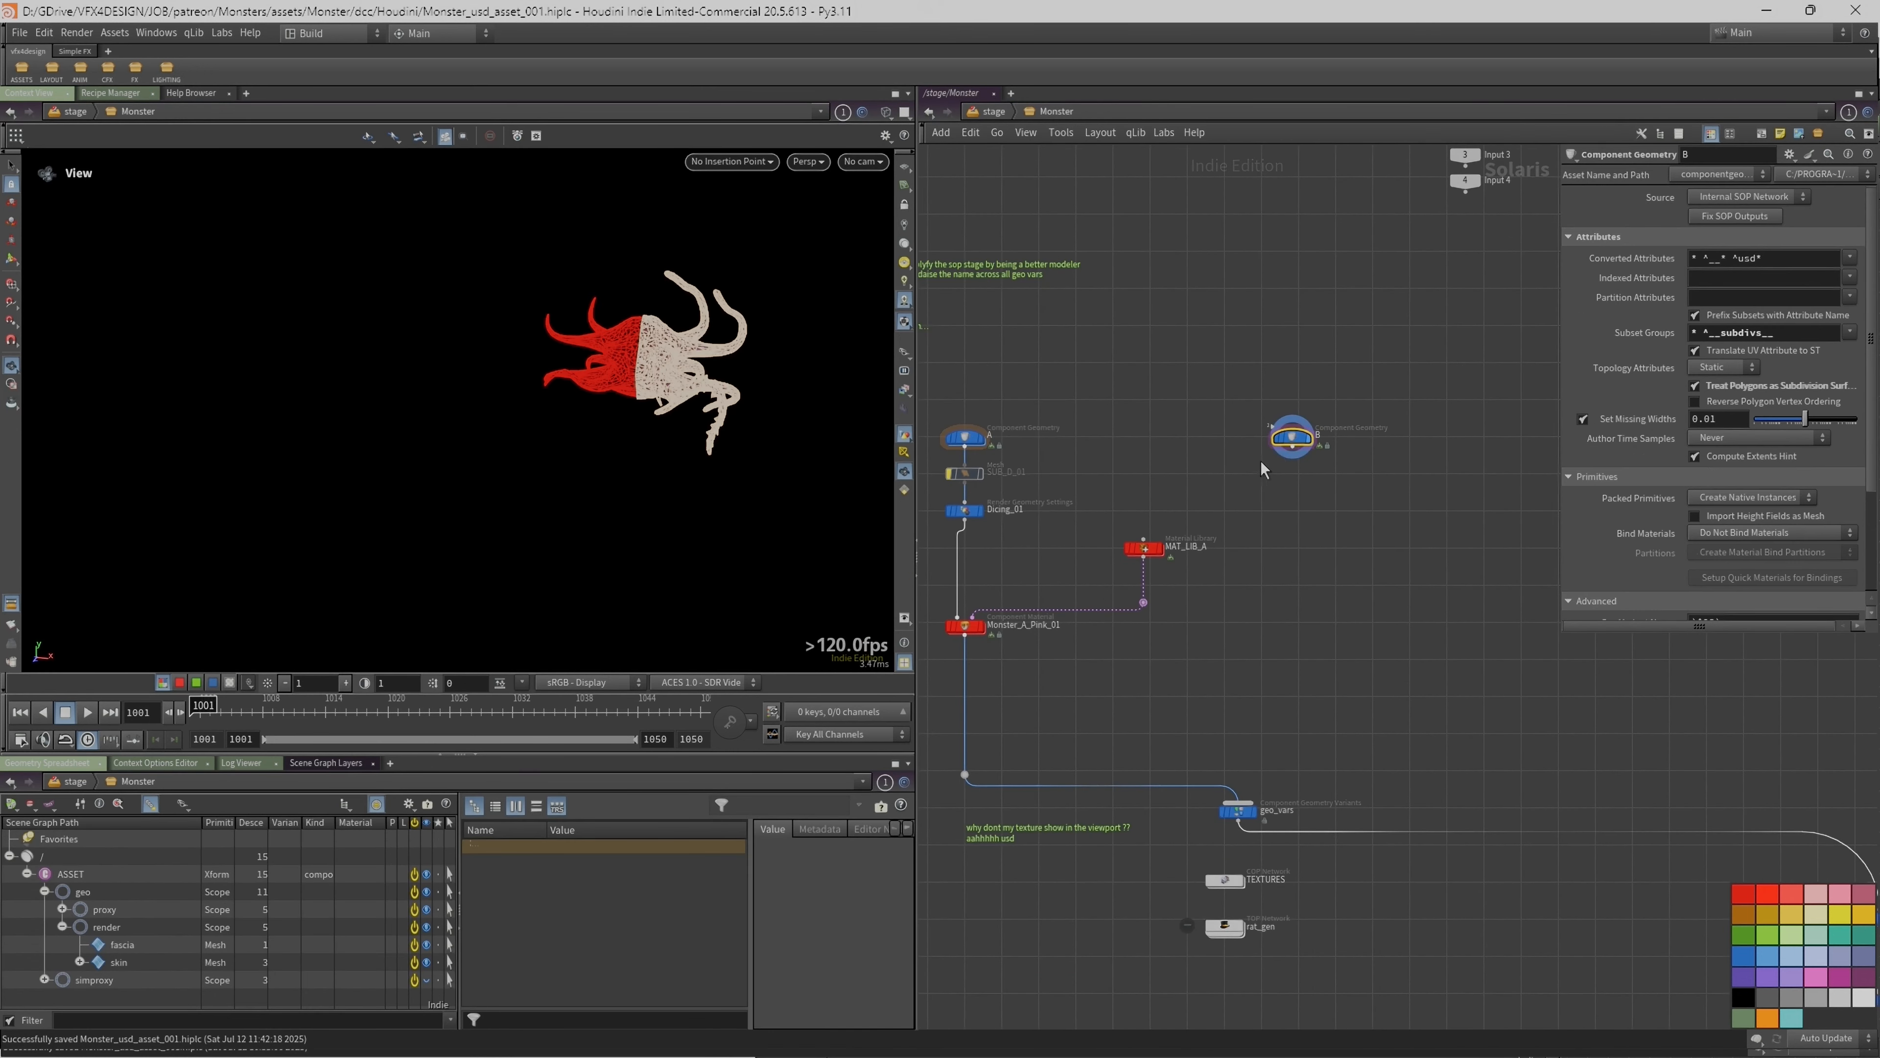
# Step: Duplicate the four-node chain of component A, including Dicing_01, MAT_LIB_A and Monster_A_Pink_01, beneath the B component geometry
pyautogui.moveTo(984, 509); pyautogui.dragTo(1061, 460, button='middle')
pyautogui.moveTo(1018, 496); pyautogui.dragTo(1281, 689)
pyautogui.moveTo(1056, 581); pyautogui.dragTo(1327, 614)
pyautogui.keyDown('alt'); pyautogui.moveTo(1359, 590); pyautogui.dragTo(1359, 591); pyautogui.keyUp('alt')
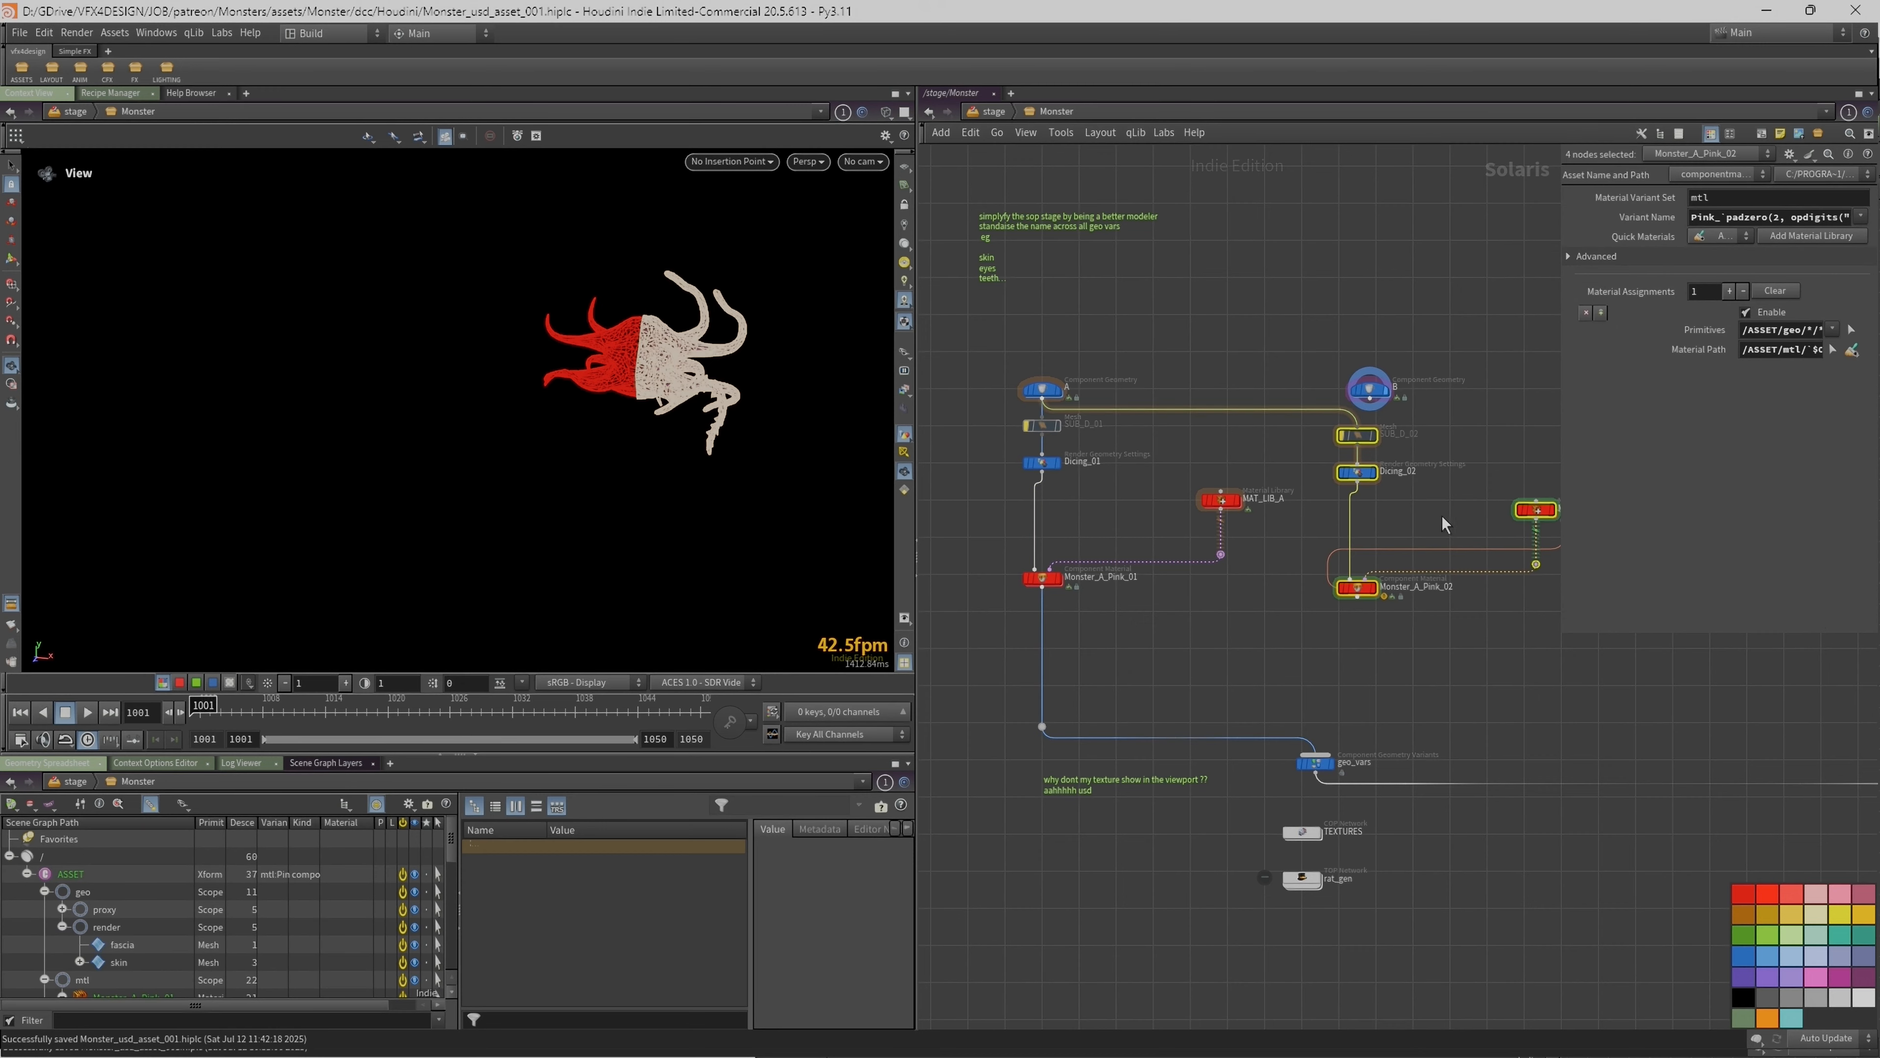
# Step: Wire component geometry B into the duplicated chain and align its mesh, dicing, component material and material library nodes
pyautogui.moveTo(1443, 521); pyautogui.dragTo(1300, 563, button='middle')
pyautogui.scroll(1, 1304, 460)
pyautogui.click(1262, 452)
pyautogui.click(1209, 434)
pyautogui.click(1195, 467)
pyautogui.moveTo(1197, 474); pyautogui.dragTo(1220, 511)
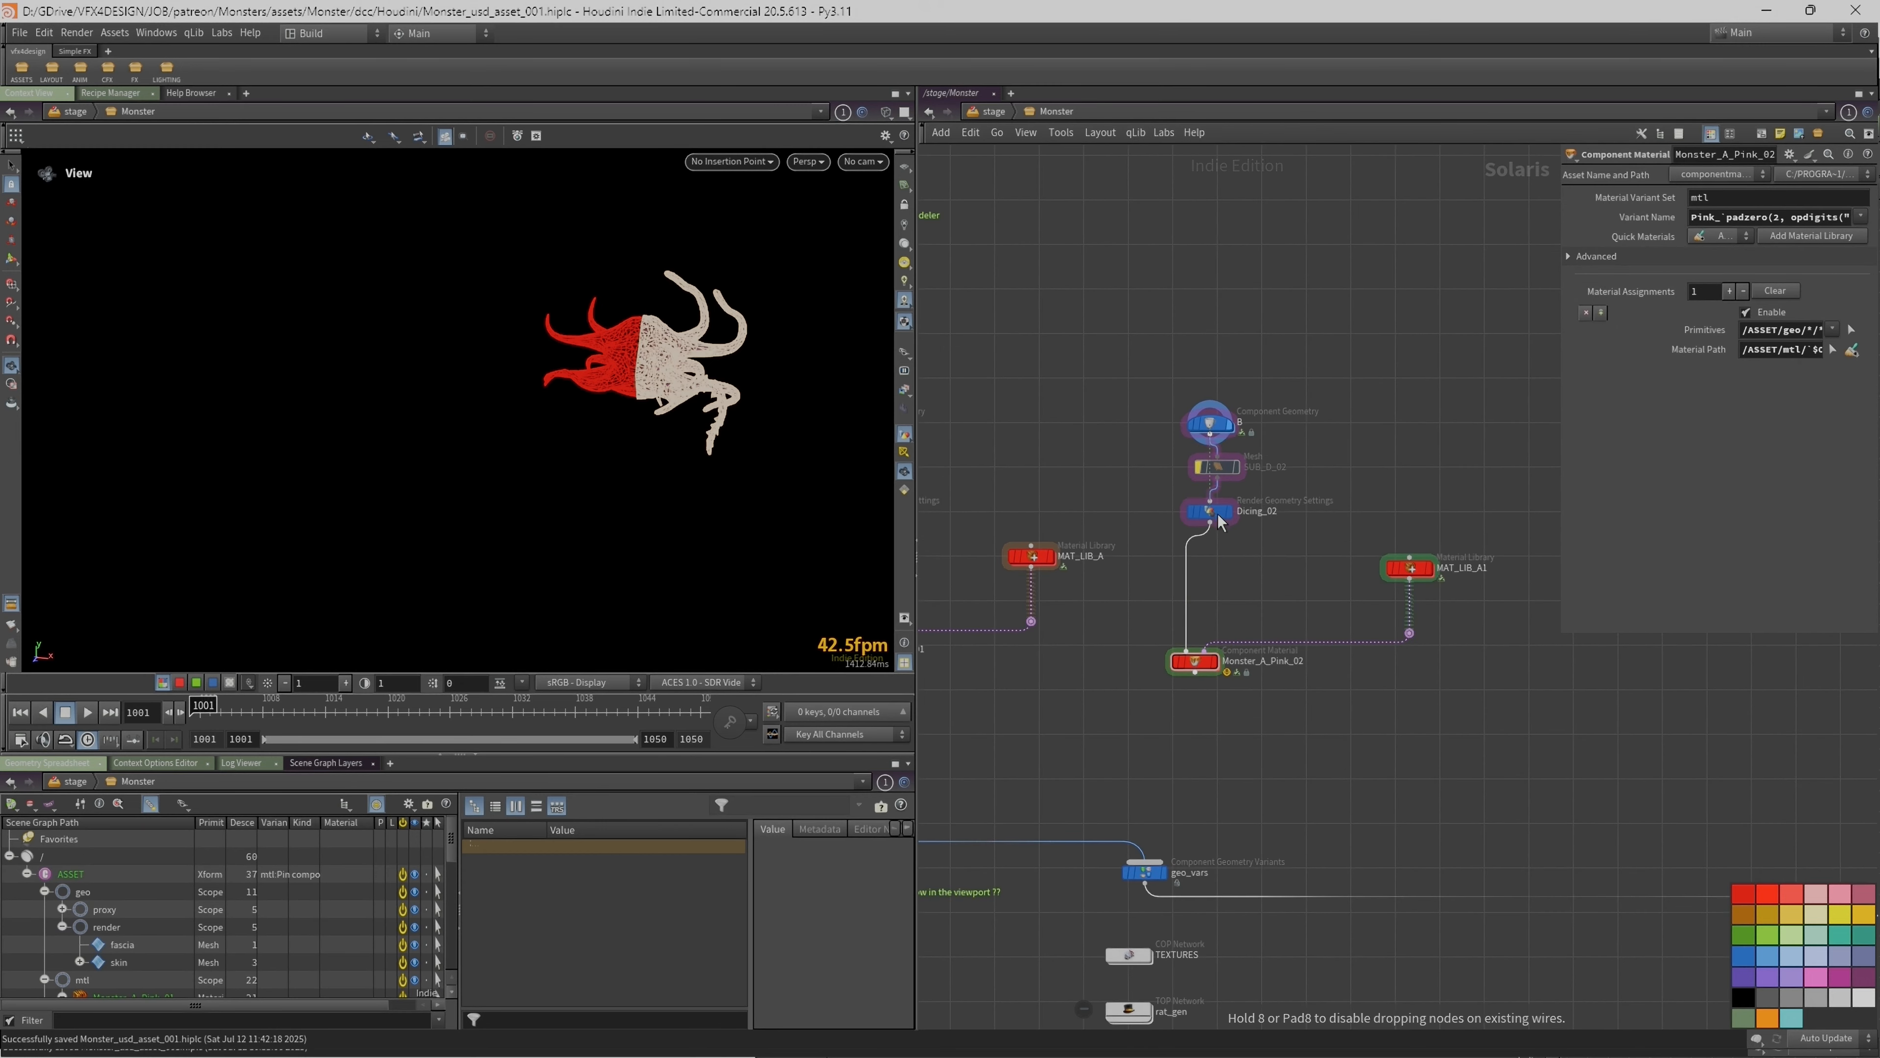
pyautogui.moveTo(1207, 424); pyautogui.dragTo(1215, 423)
pyautogui.moveTo(1194, 660)
pyautogui.mouseDown()
pyautogui.moveTo(1221, 635)
pyautogui.moveTo(1217, 652)
pyautogui.mouseUp()
pyautogui.moveTo(1400, 563); pyautogui.dragTo(1351, 556)
pyautogui.scroll(-4, 1111, 656)
pyautogui.moveTo(1110, 656); pyautogui.dragTo(1196, 603, button='middle')
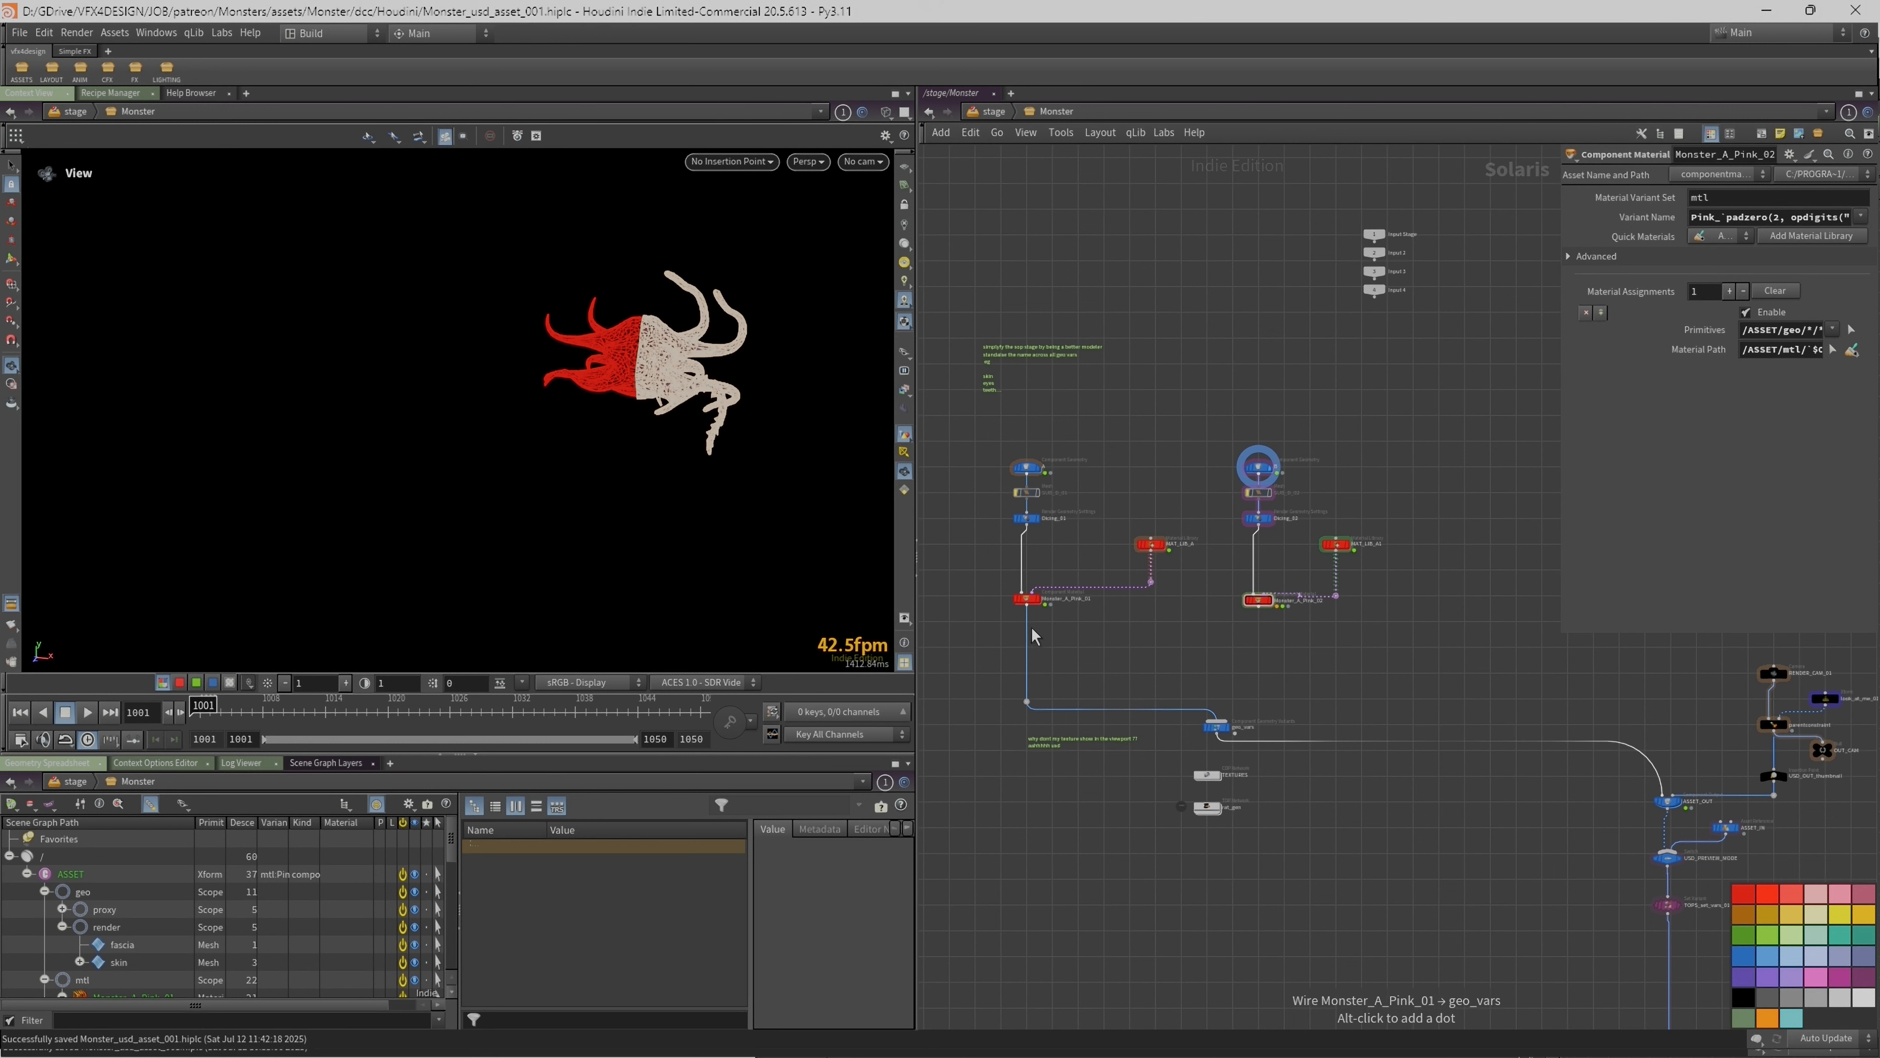
# Step: Check the materials inside MAT_LIB_A and the settings of component geometry A, and widen the network editor
pyautogui.scroll(2, 1030, 622)
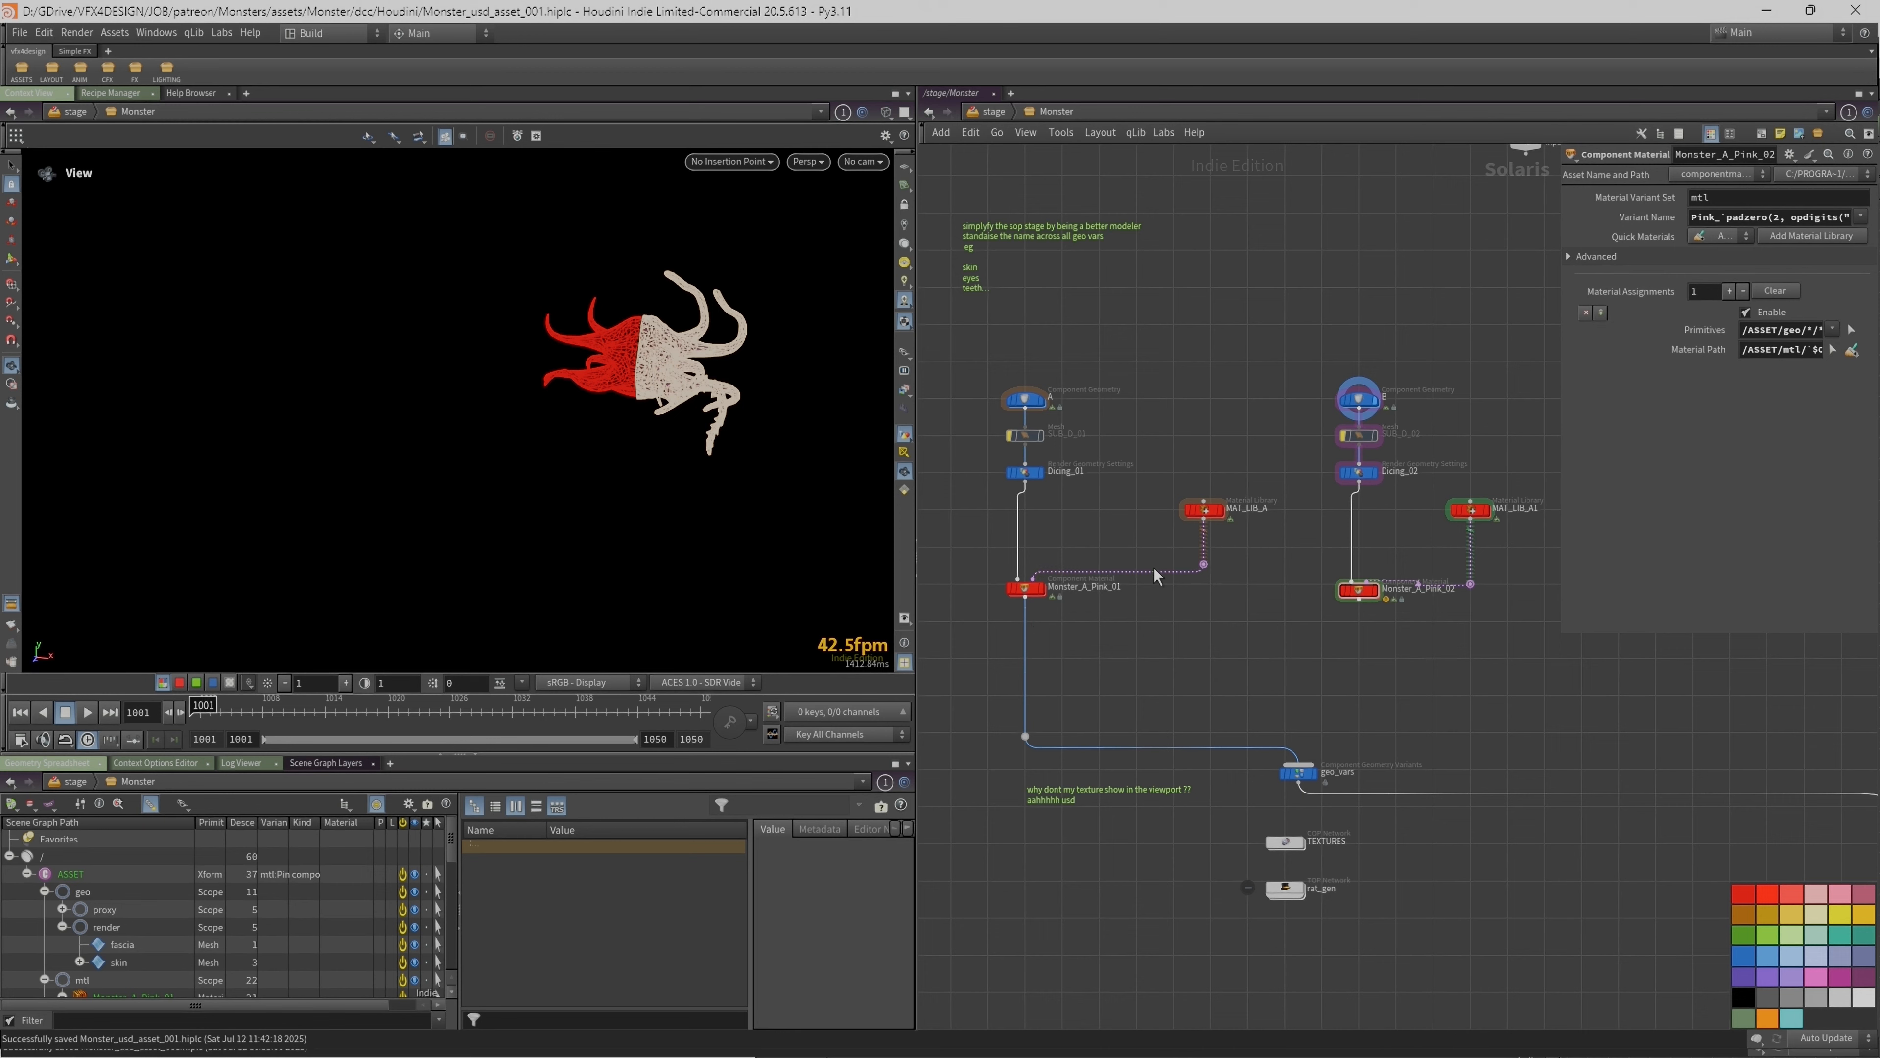
pyautogui.doubleClick(1204, 510)
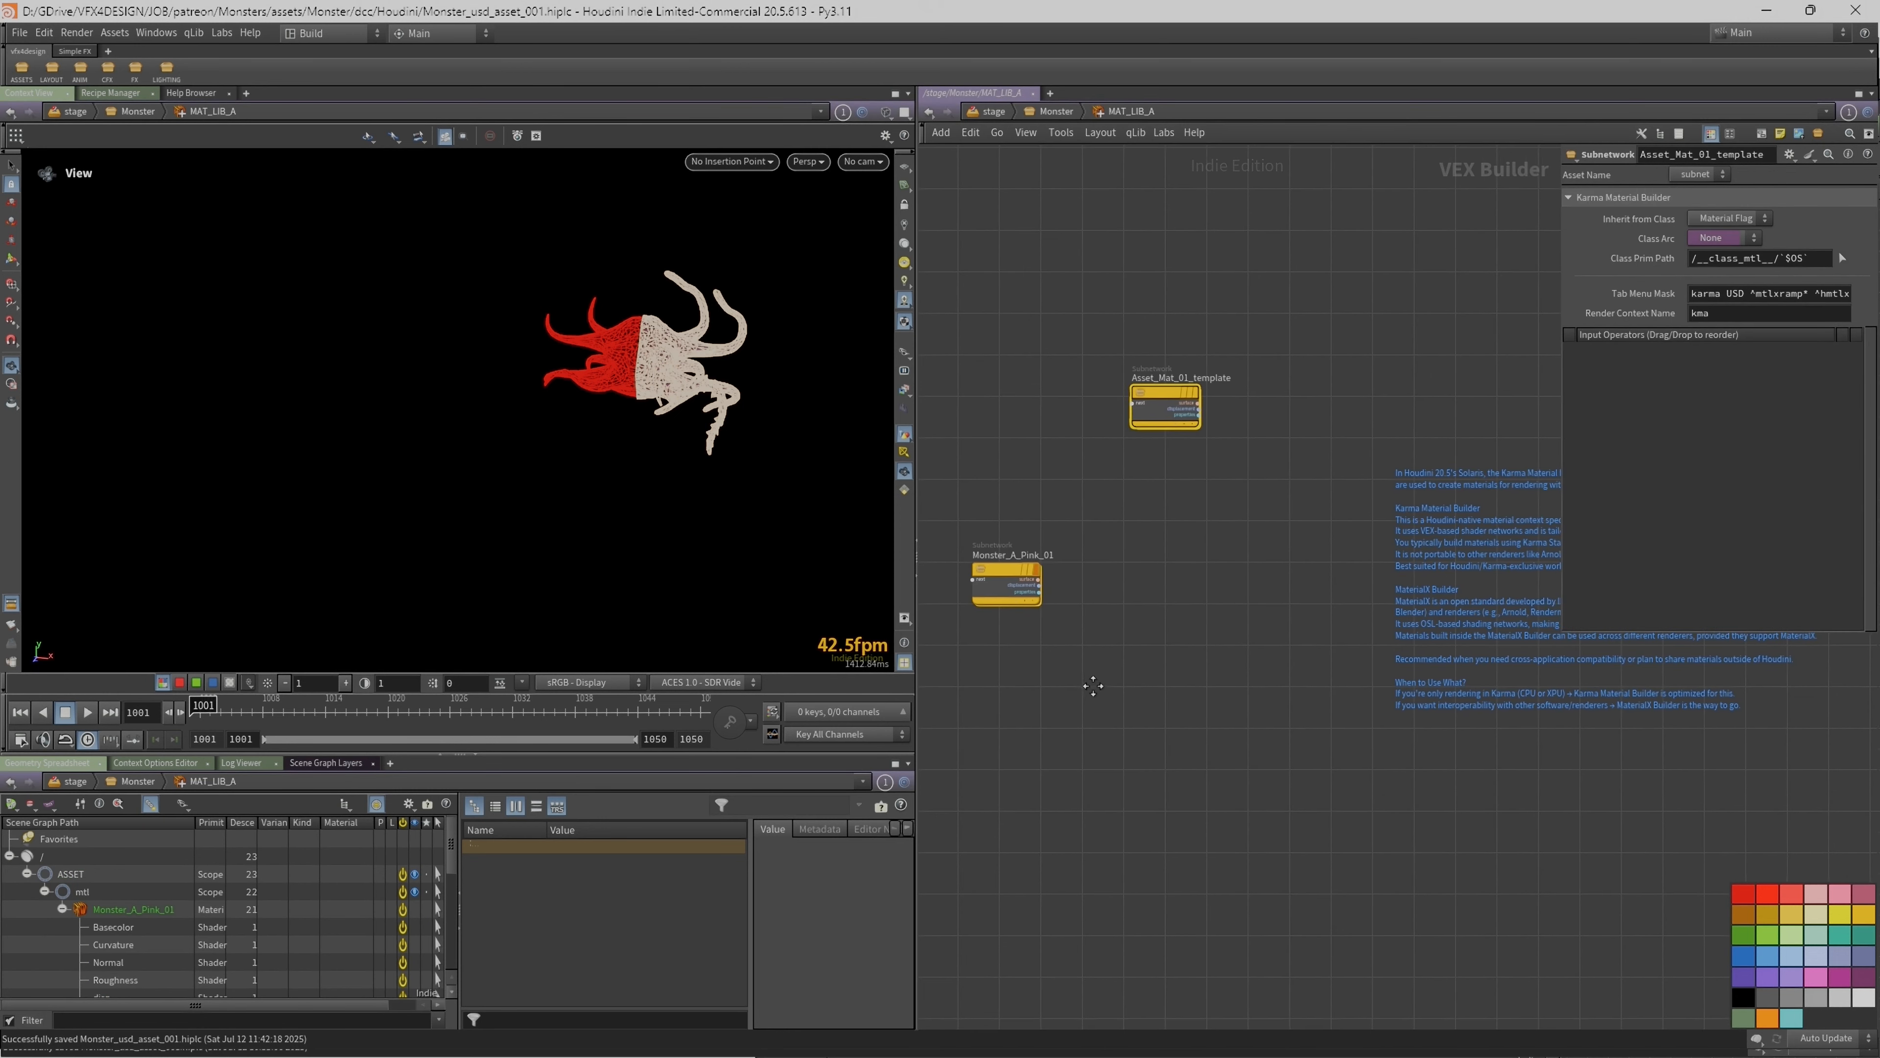
pyautogui.press('u')
pyautogui.click(1024, 399)
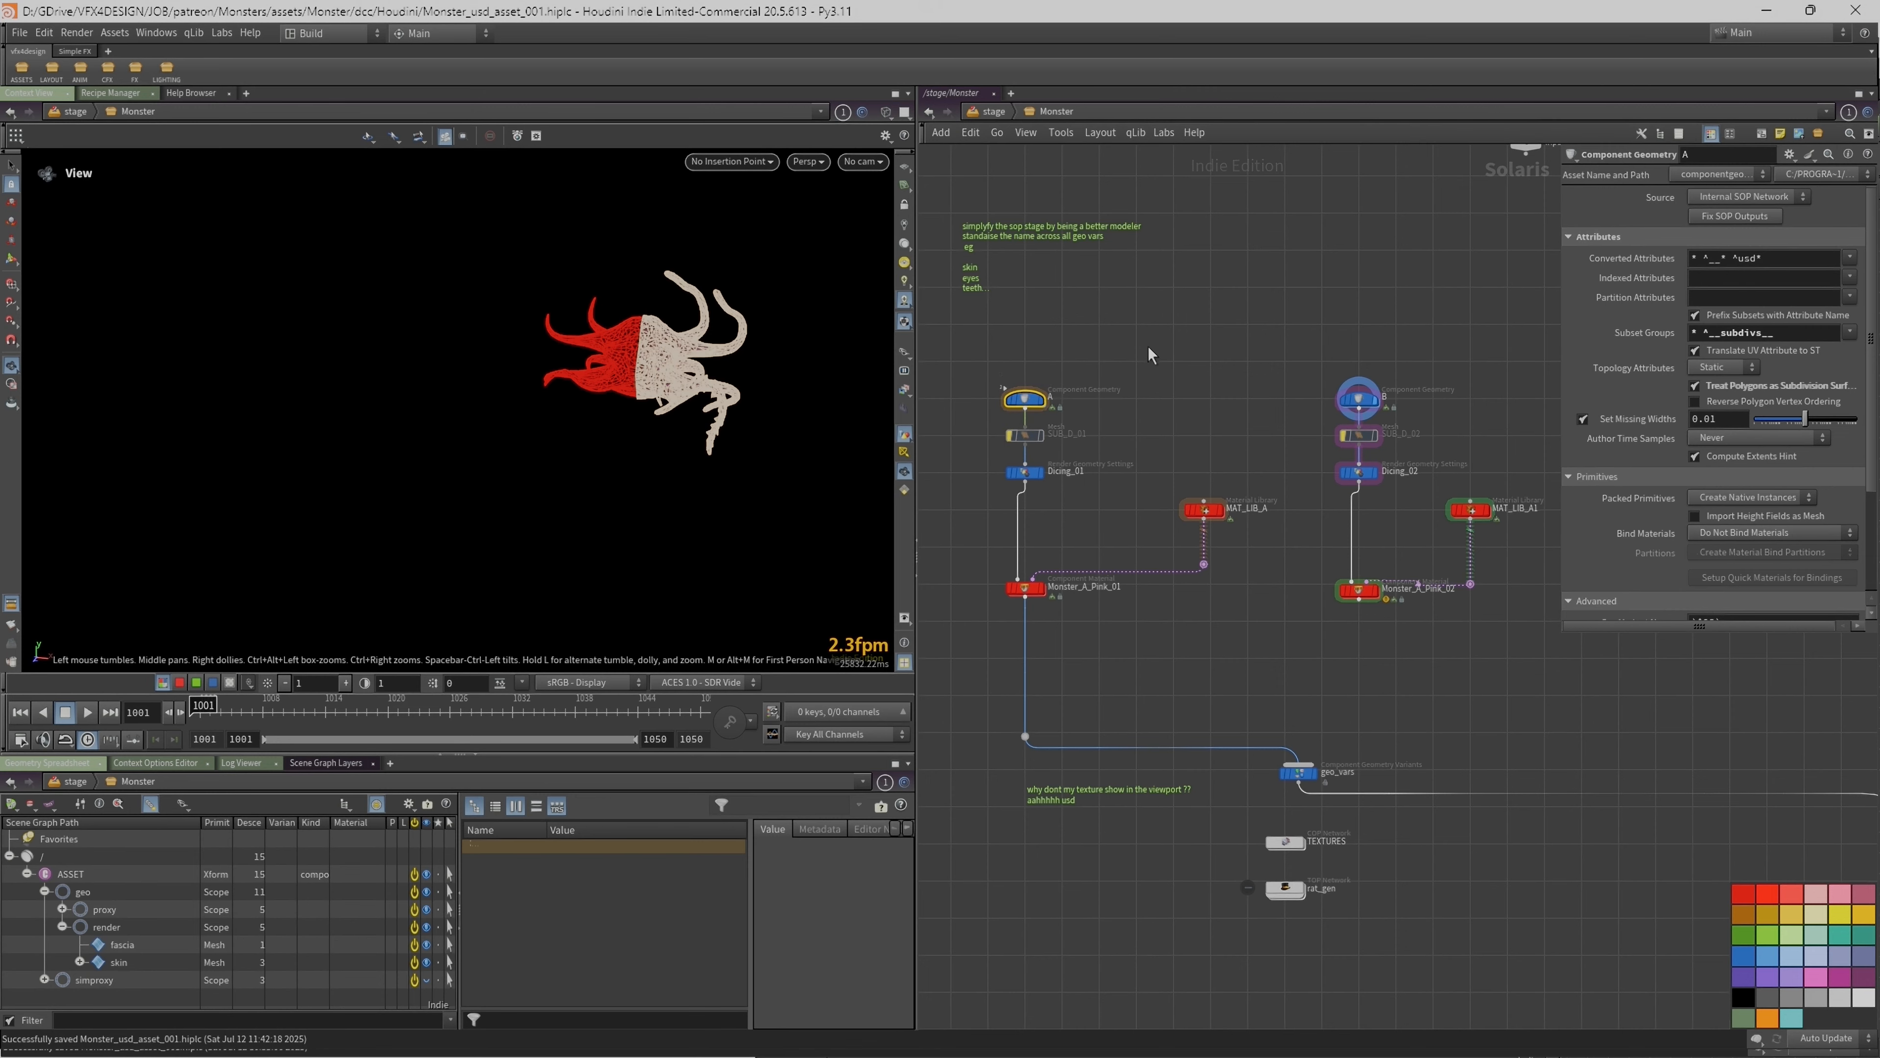
pyautogui.moveTo(1148, 348); pyautogui.dragTo(1072, 345, button='middle')
pyautogui.moveTo(916, 508); pyautogui.dragTo(785, 507)
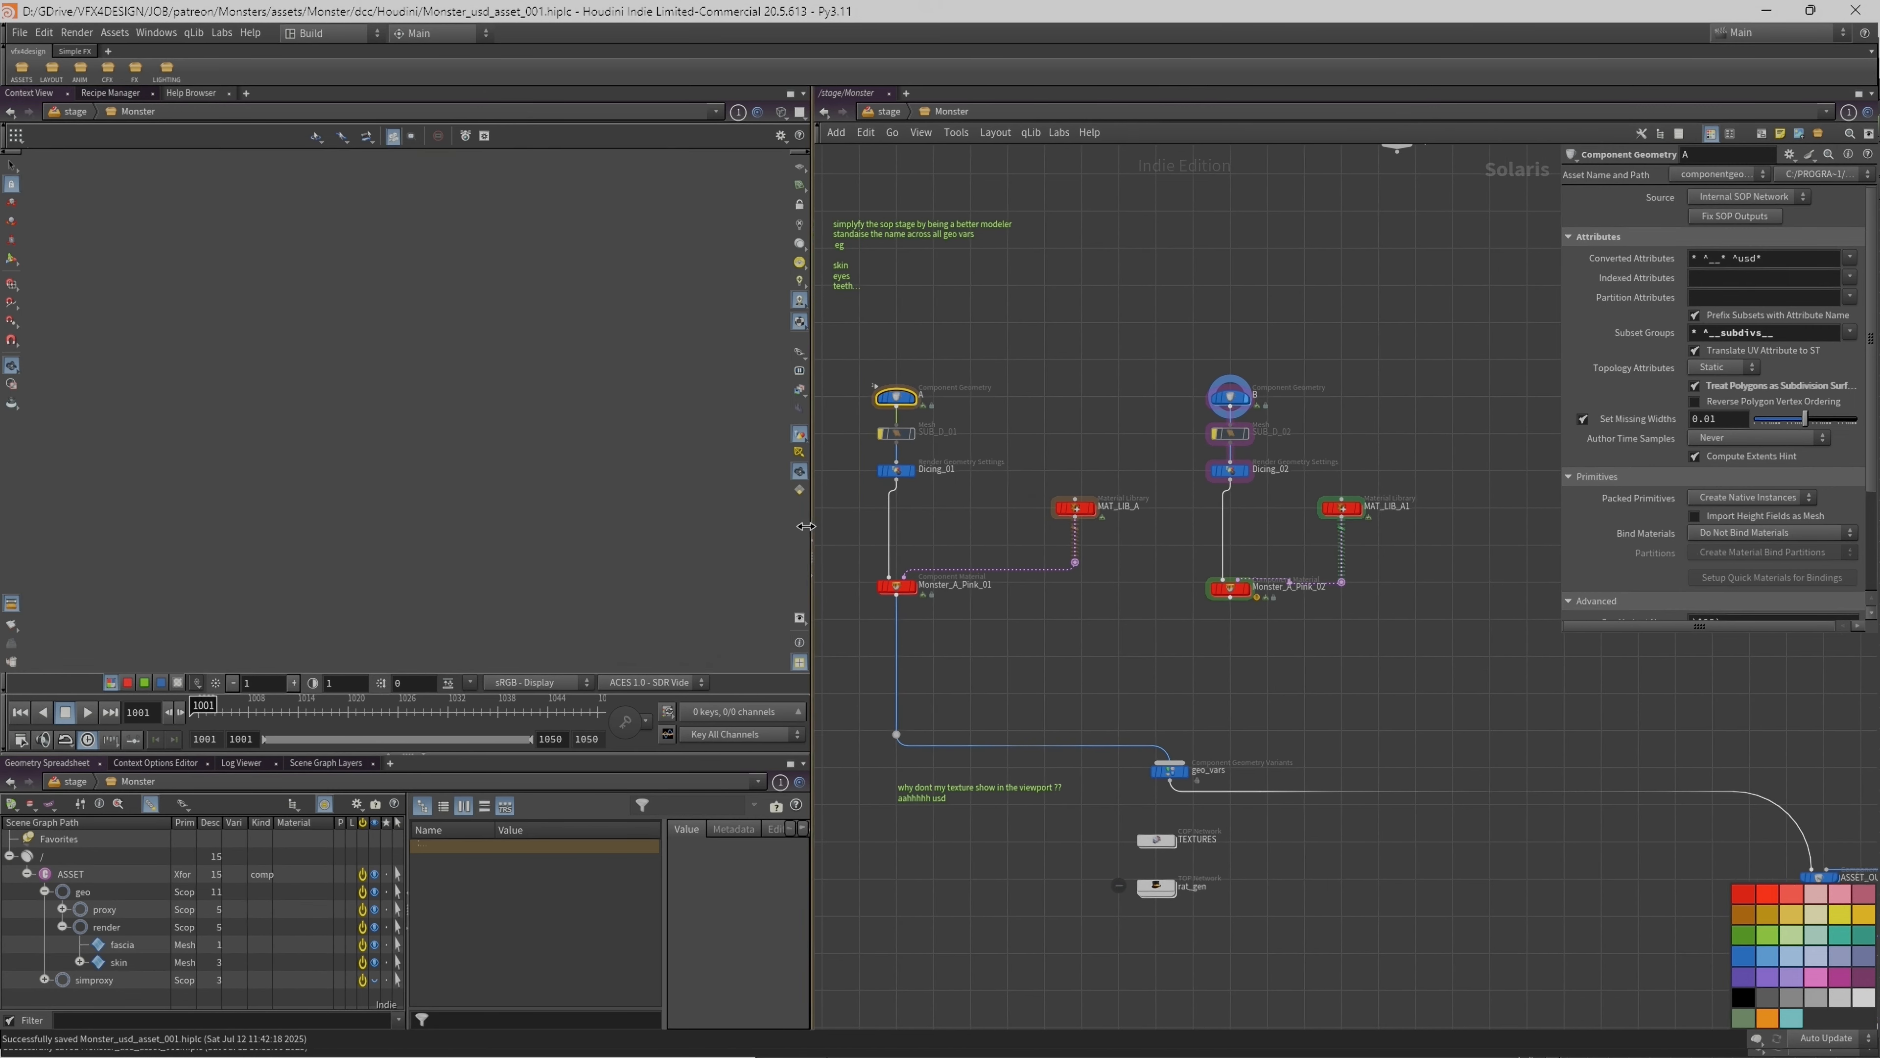
pyautogui.moveTo(1114, 445); pyautogui.dragTo(1072, 409, button='middle')
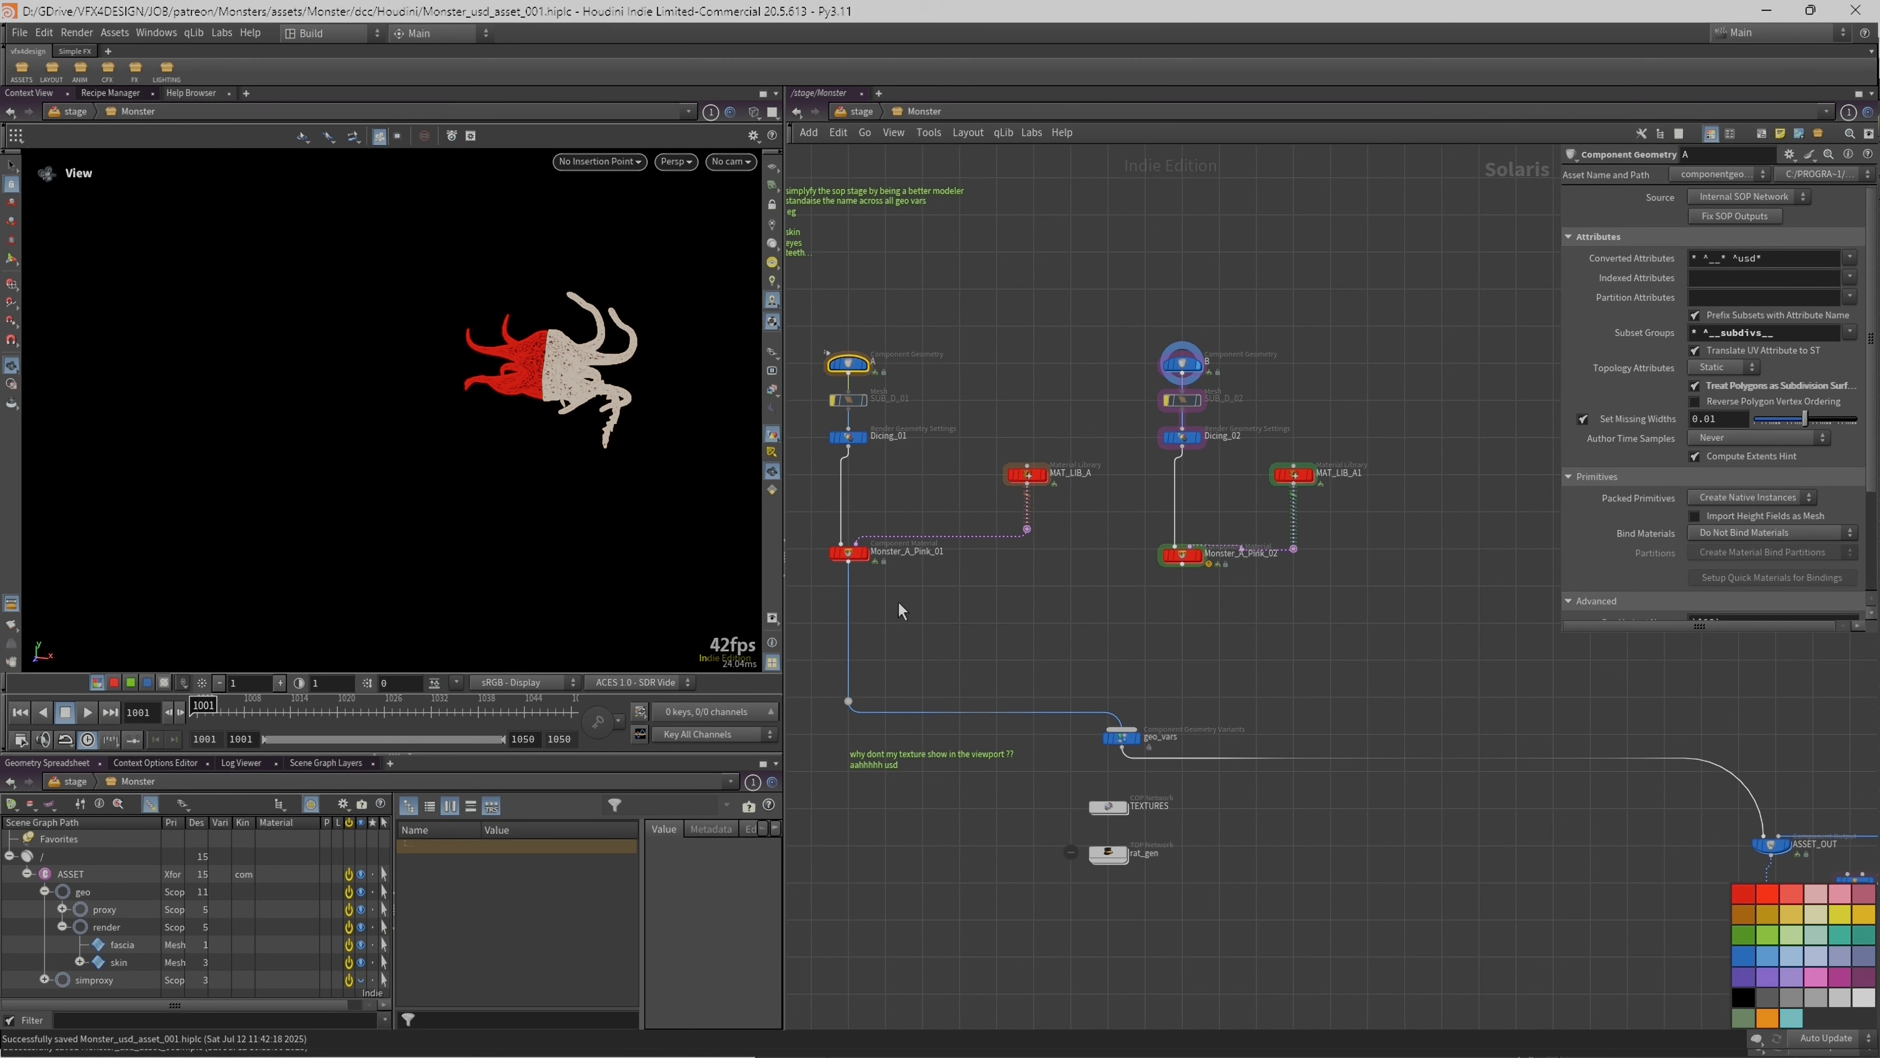
# Step: Examine the primitive path and render geometry settings of the B chain's Dicing_02 node
pyautogui.moveTo(1177, 434)
pyautogui.mouseDown()
pyautogui.moveTo(1156, 441)
pyautogui.moveTo(1169, 474)
pyautogui.moveTo(1160, 445)
pyautogui.mouseUp()
pyautogui.scroll(2, 1177, 435)
pyautogui.scroll(-3, 1167, 468)
pyautogui.scroll(2, 1166, 472)
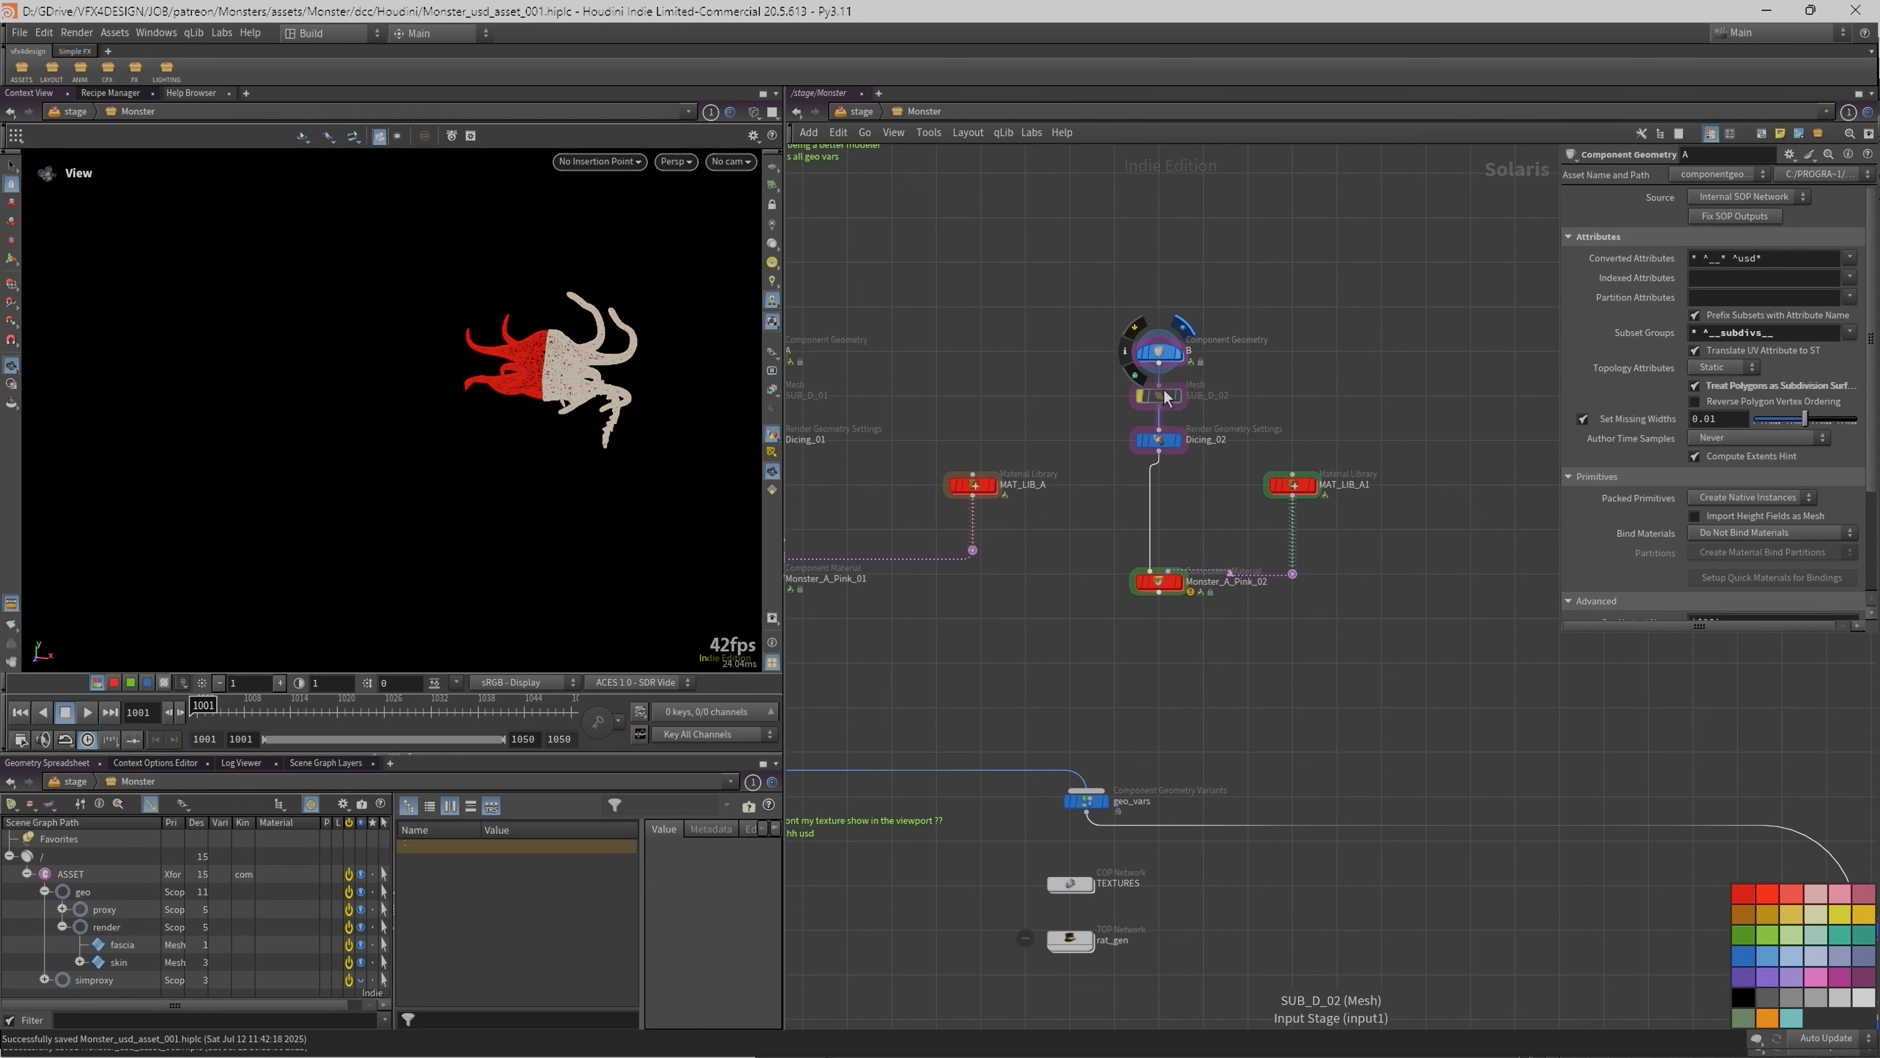
pyautogui.click(1159, 442)
pyautogui.moveTo(1202, 529); pyautogui.dragTo(1186, 523, button='middle')
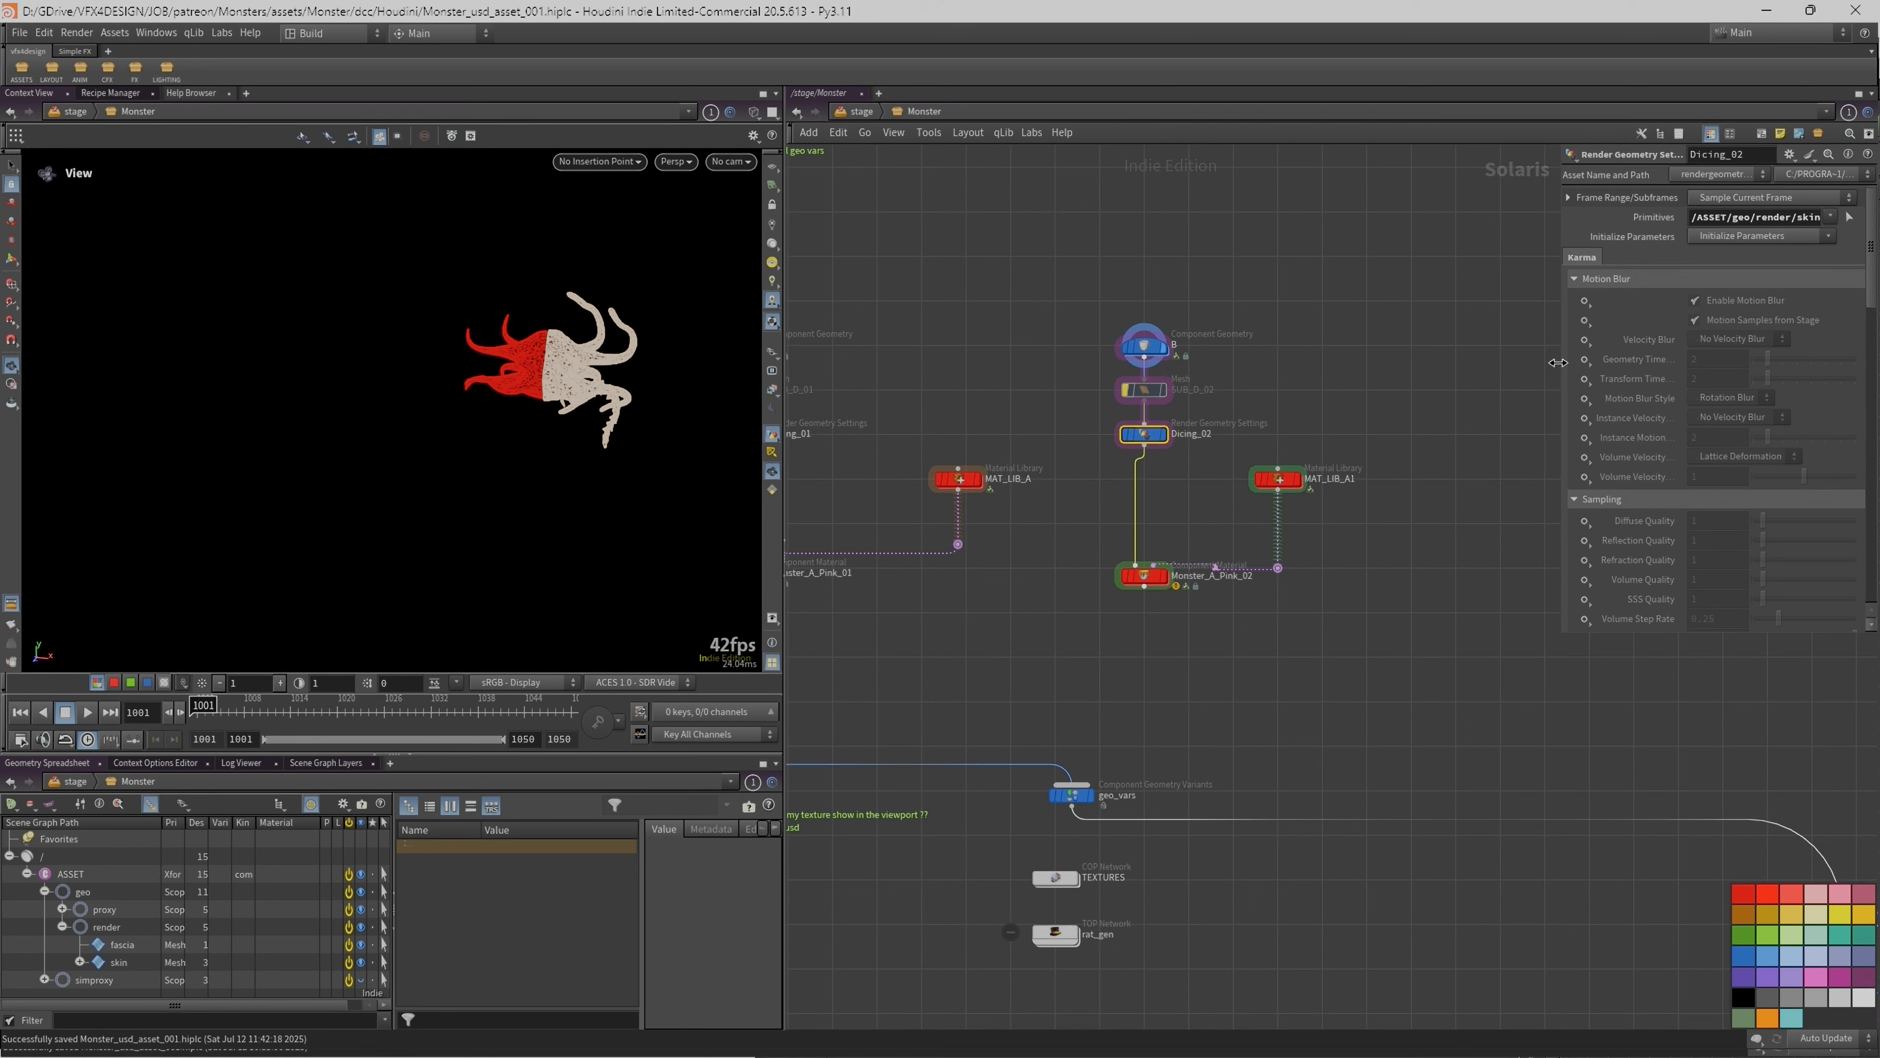
pyautogui.moveTo(1562, 363); pyautogui.dragTo(1442, 349)
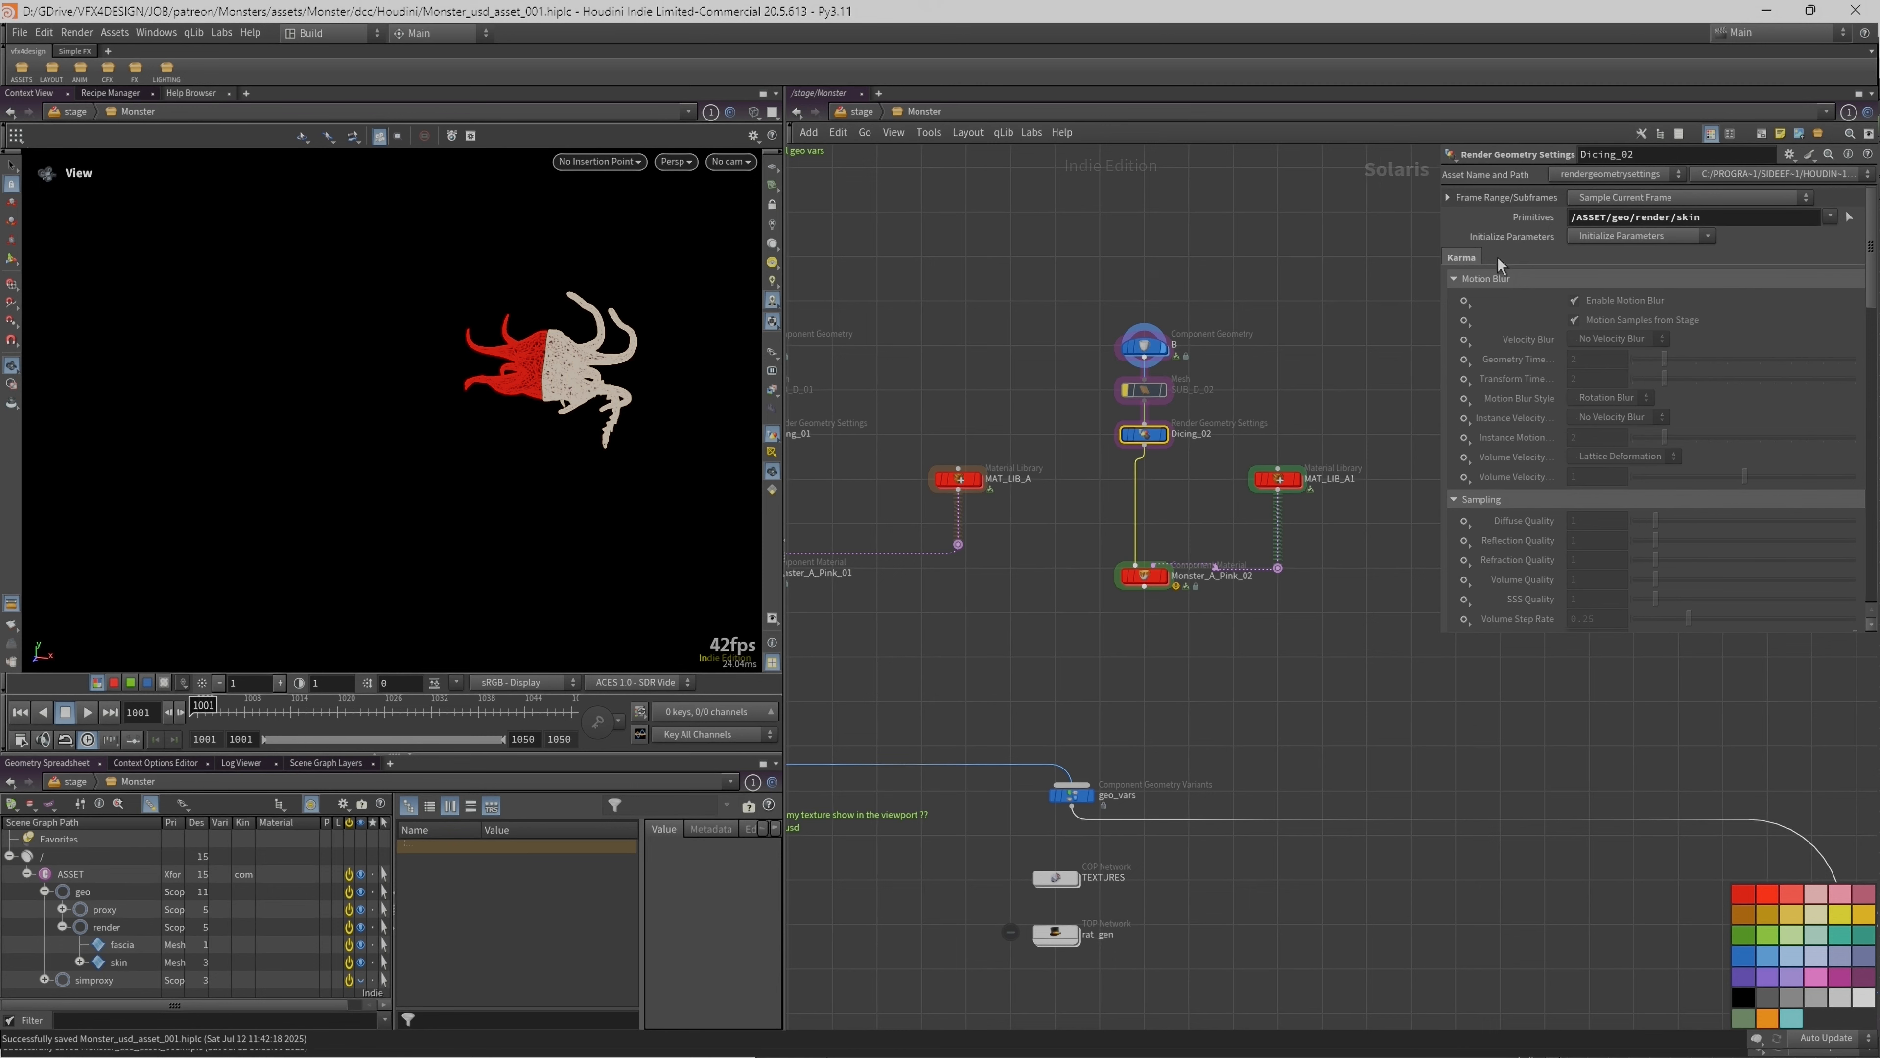
pyautogui.moveTo(1441, 268); pyautogui.dragTo(1625, 296)
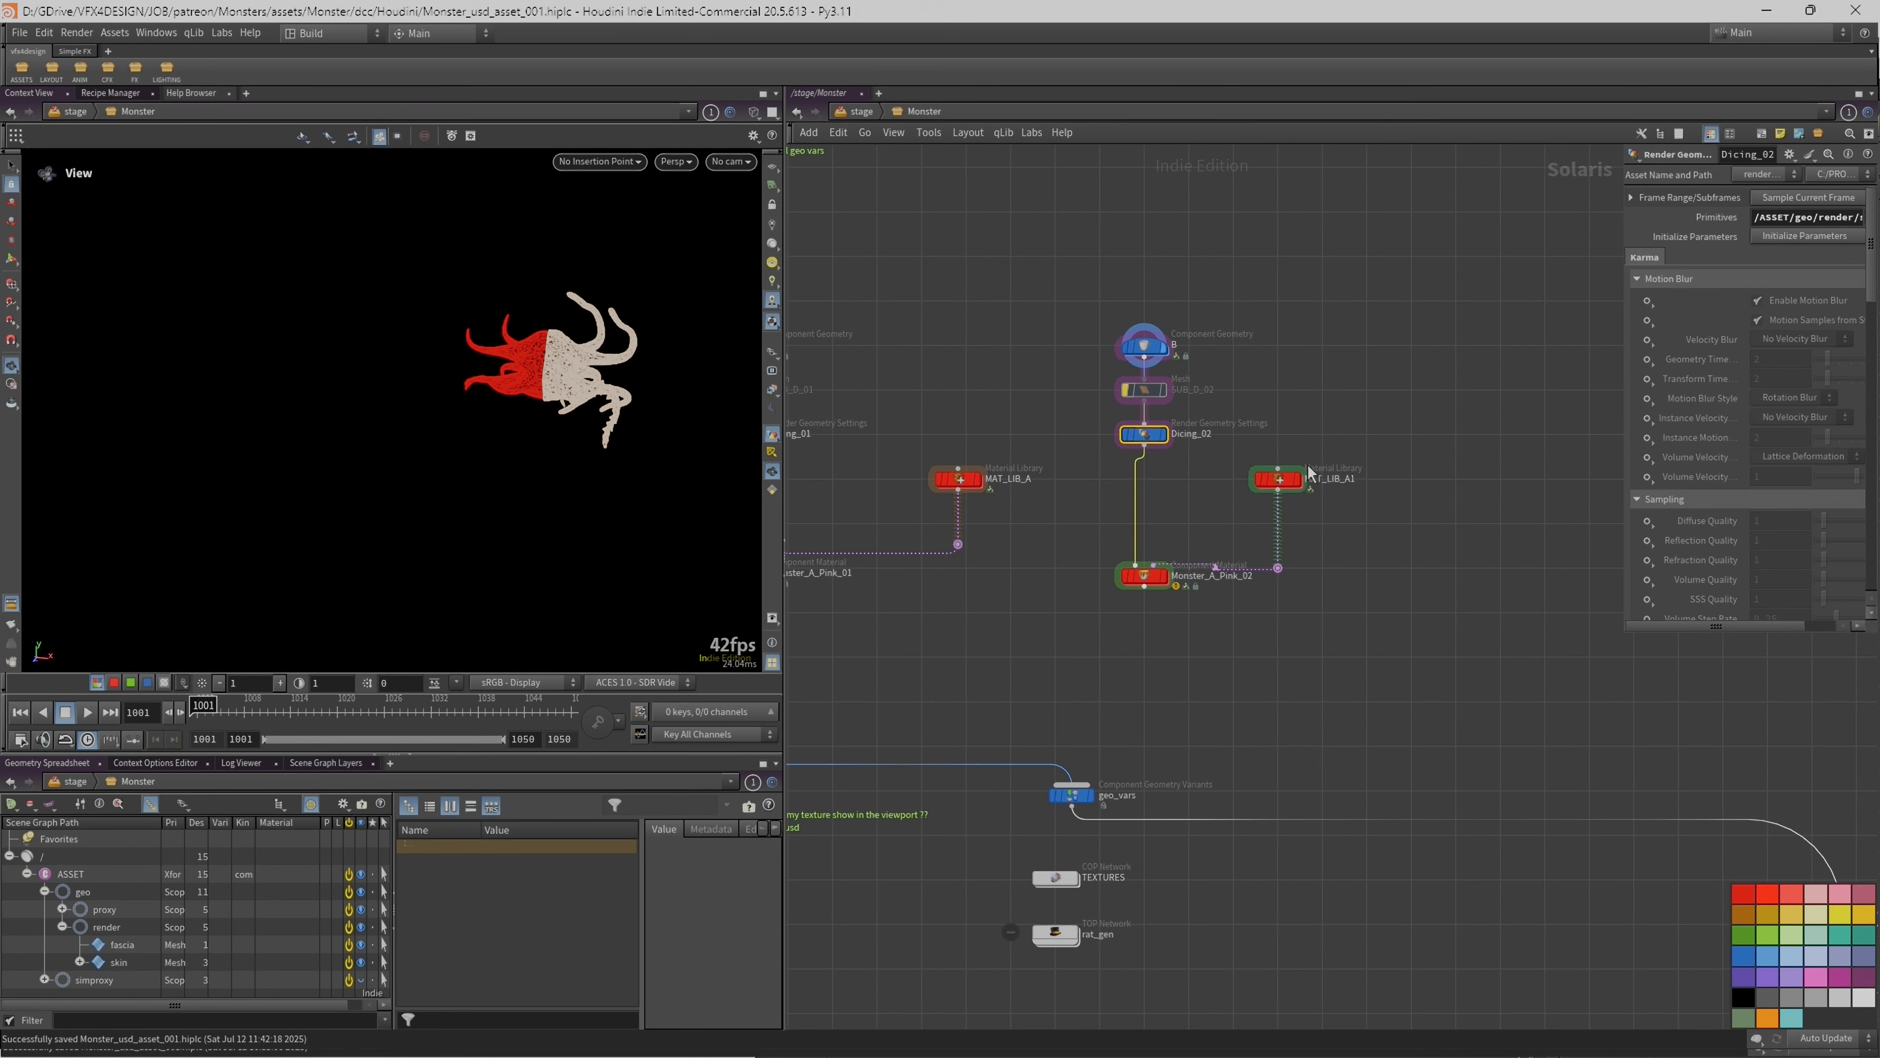
# Step: Rename the B chain's material library as MAT_LIB_B and its component material as Monster_B_Pink_01
pyautogui.click(1338, 483)
pyautogui.moveTo(1348, 483); pyautogui.dragTo(1377, 487)
pyautogui.press('capslock')
pyautogui.write('B')
pyautogui.click(1213, 576)
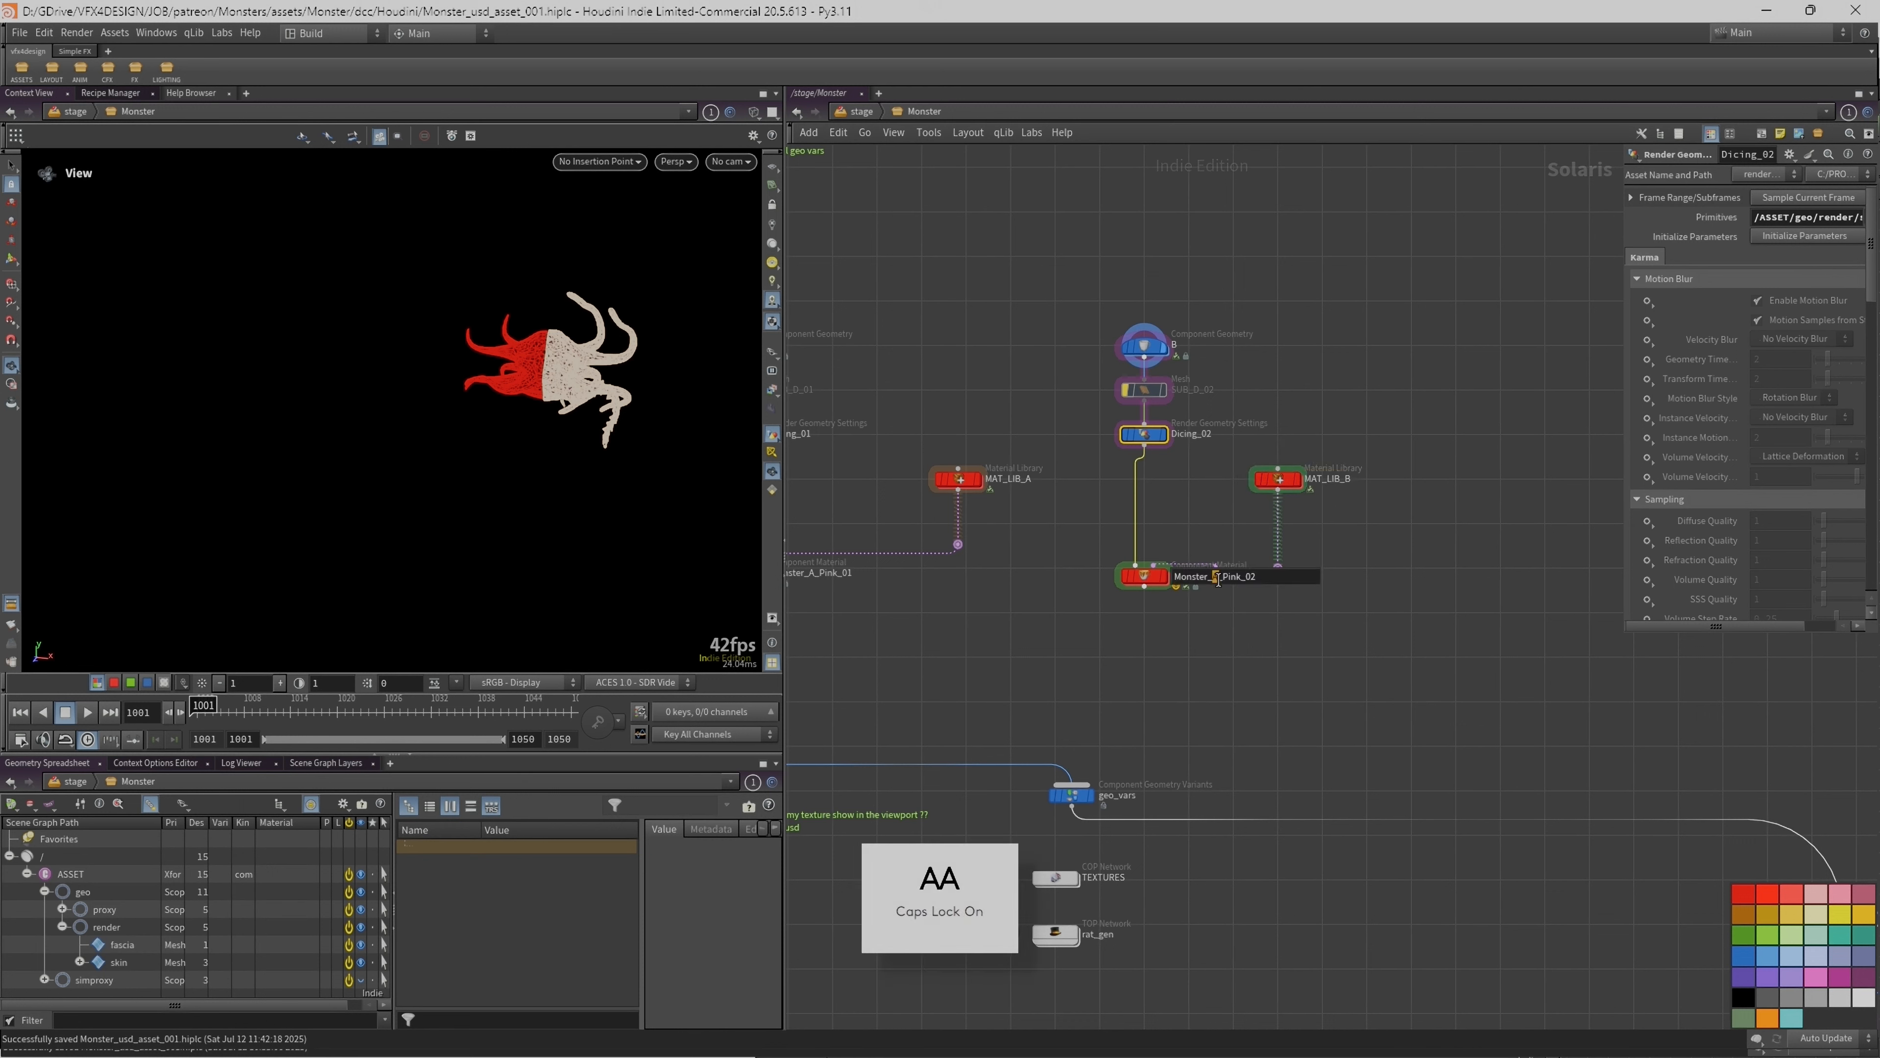
pyautogui.write('B')
pyautogui.write('1')
pyautogui.press('Return')
# Step: Inside MAT_LIB_B, rename the Monster_A_Pink_01 material subnetwork as Monster_B_Pink_01
pyautogui.doubleClick(1146, 577)
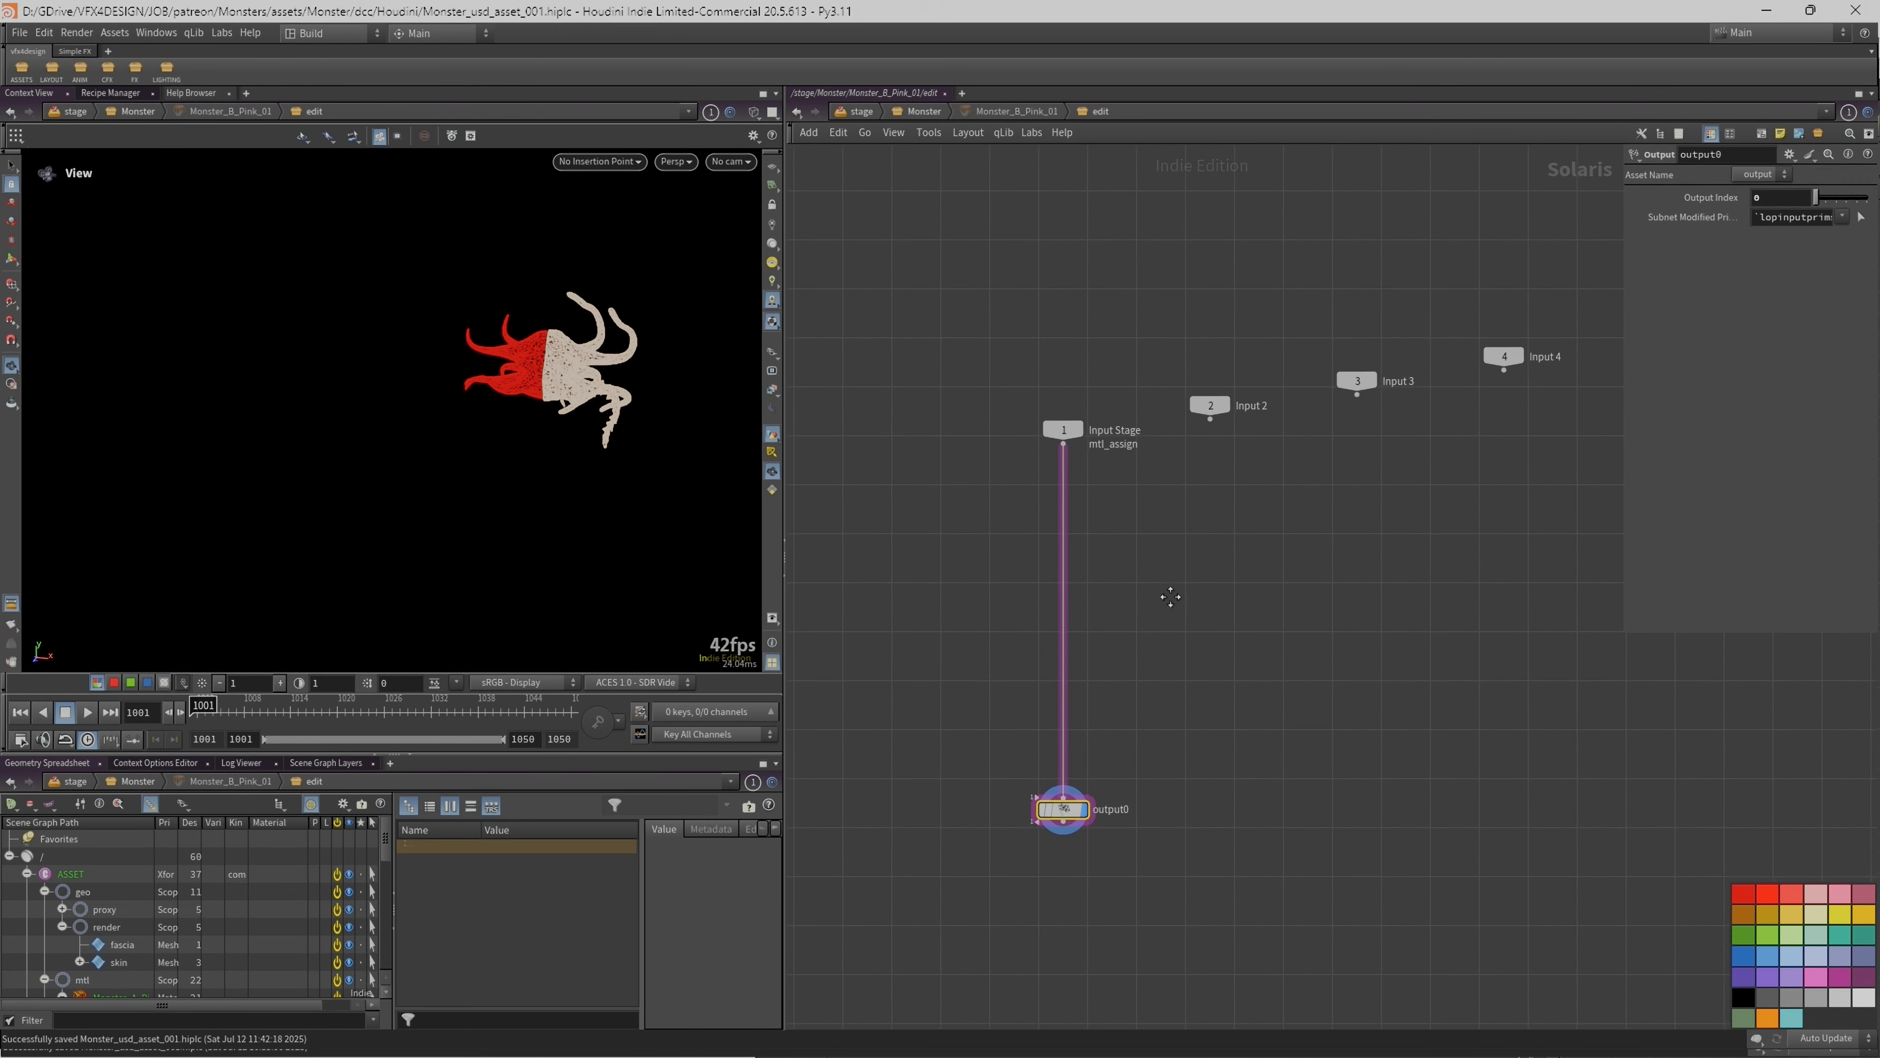
pyautogui.press('u')
pyautogui.doubleClick(1278, 479)
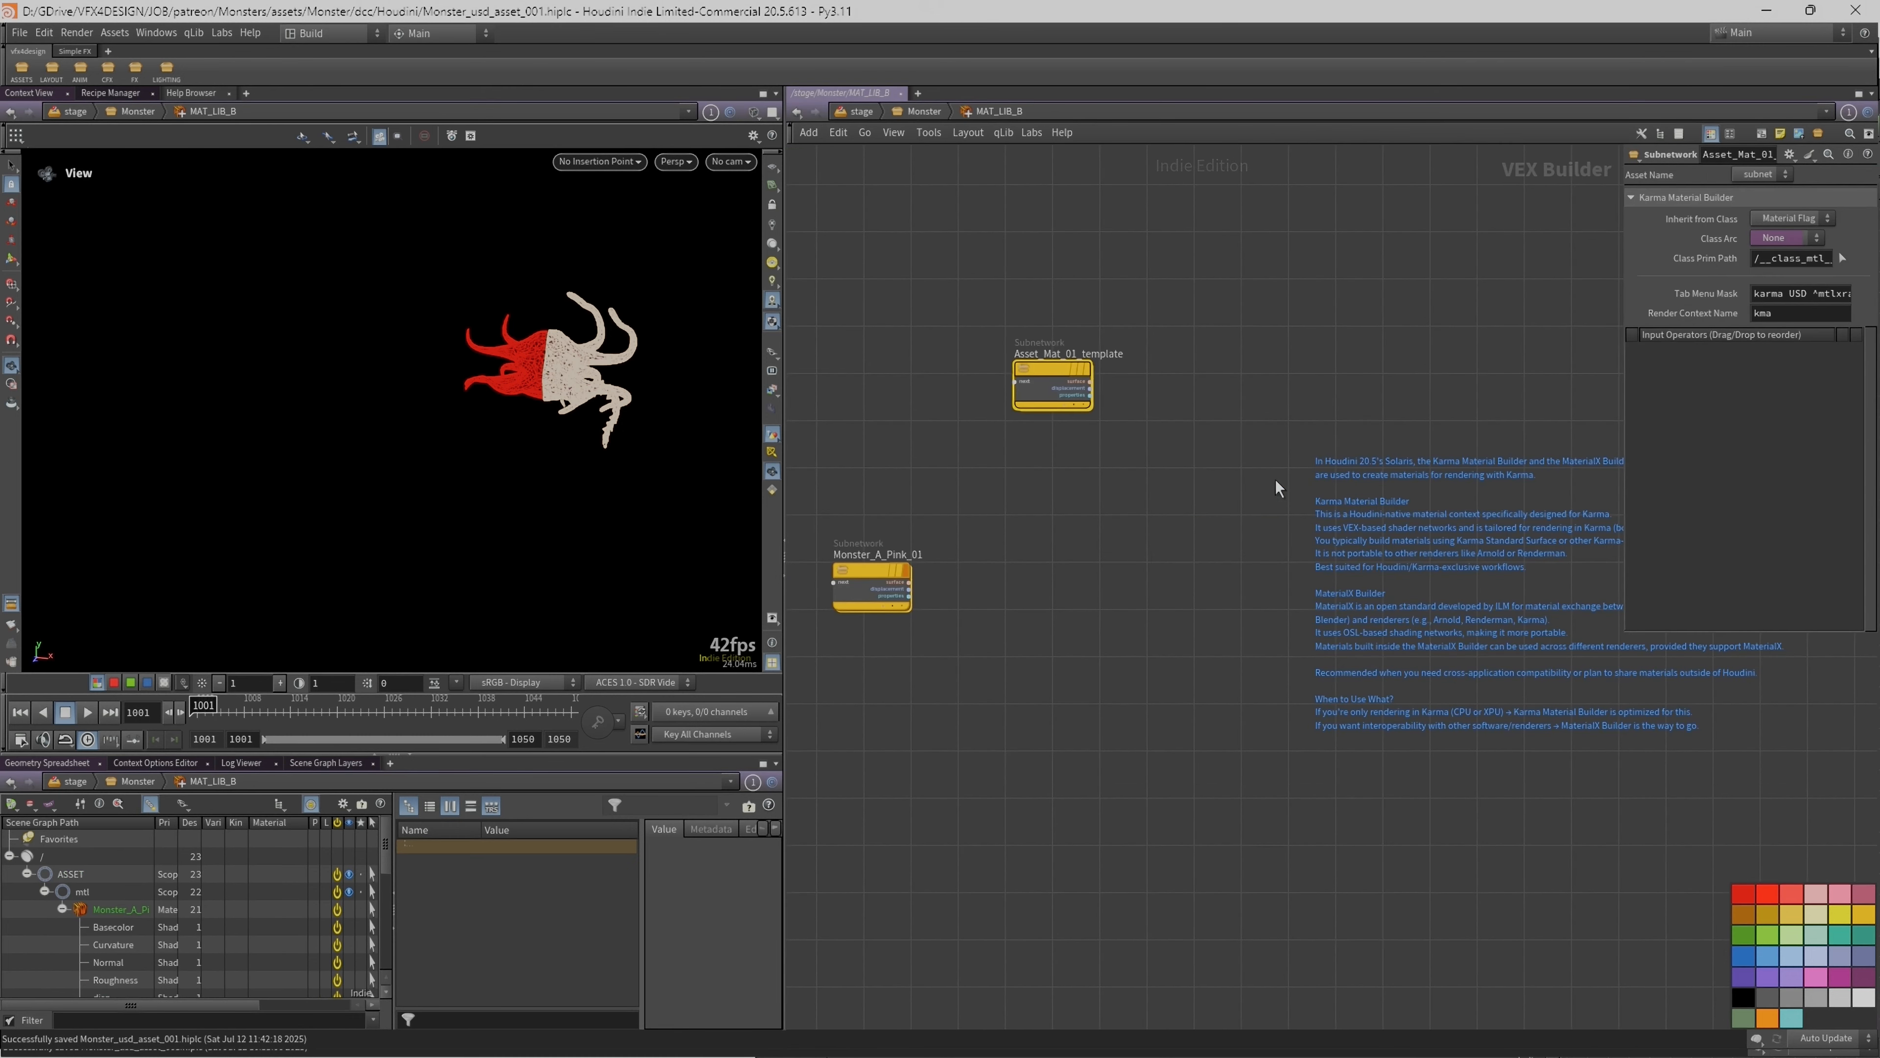
pyautogui.doubleClick(879, 554)
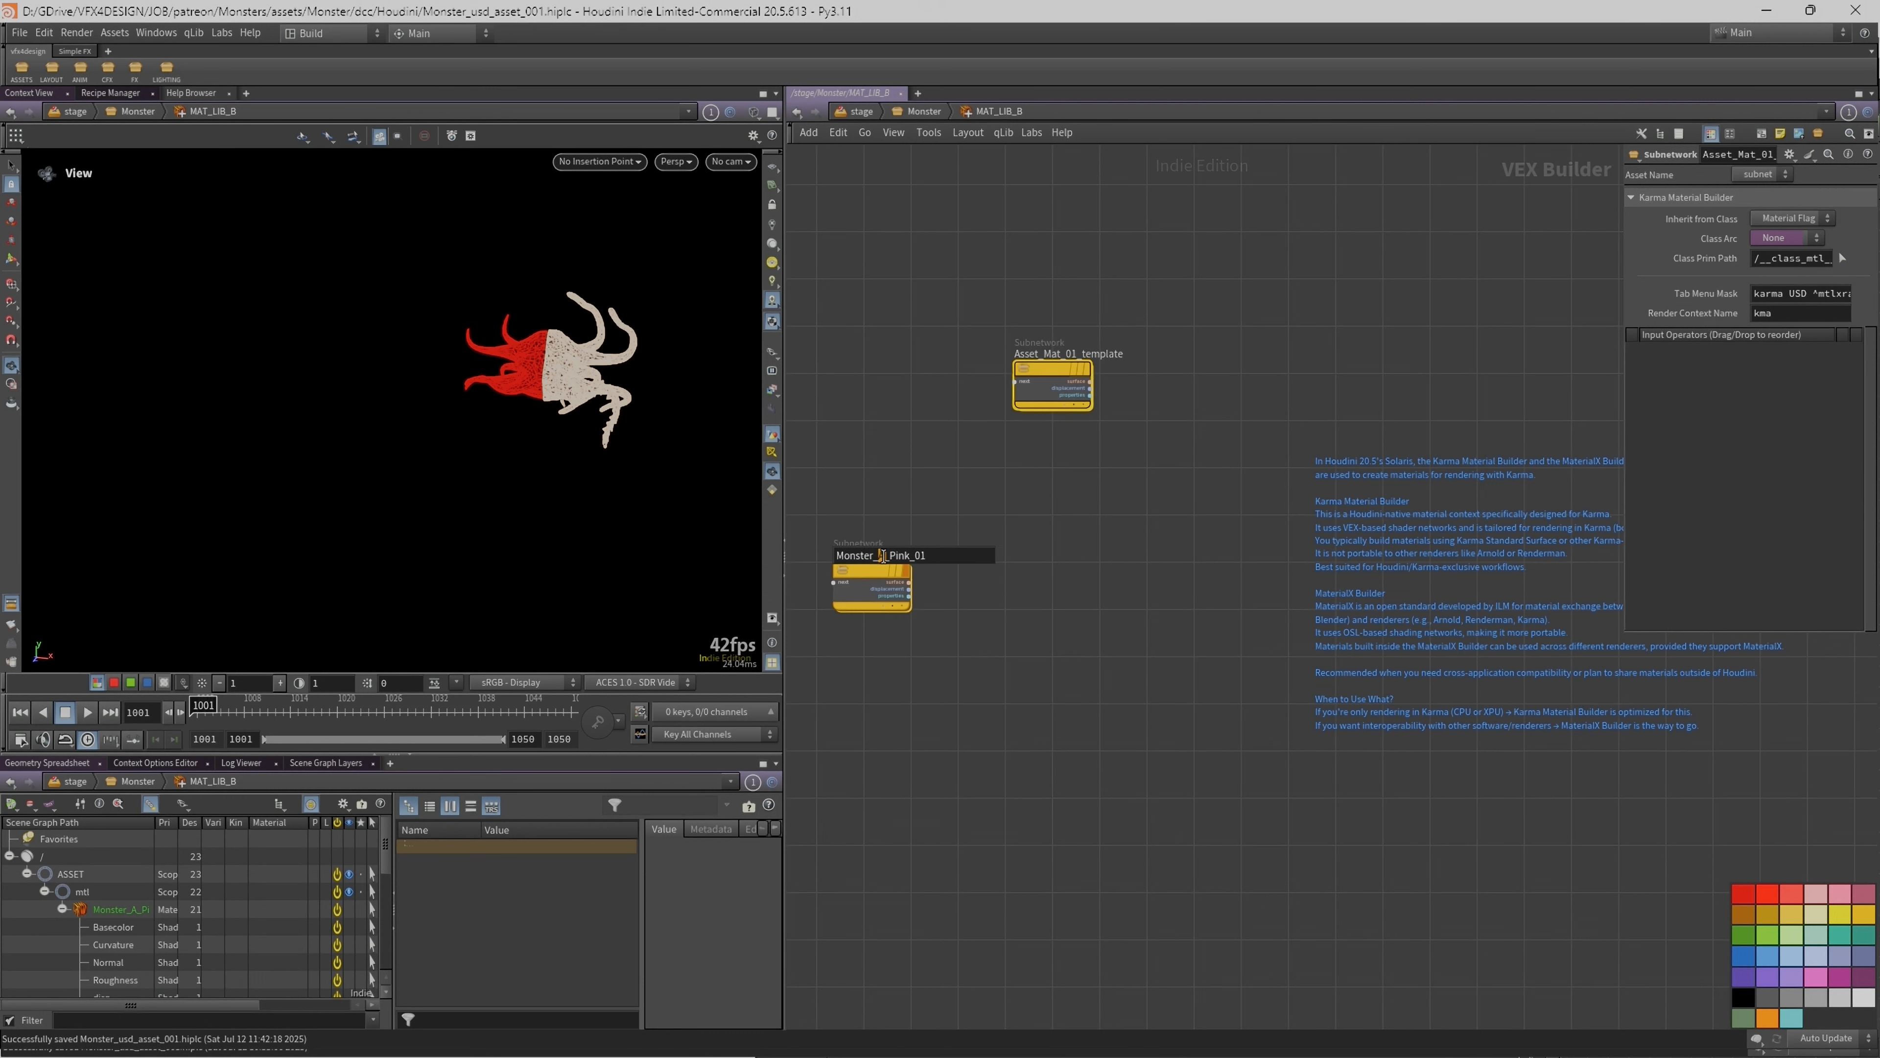
pyautogui.write('B')
pyautogui.press('Return')
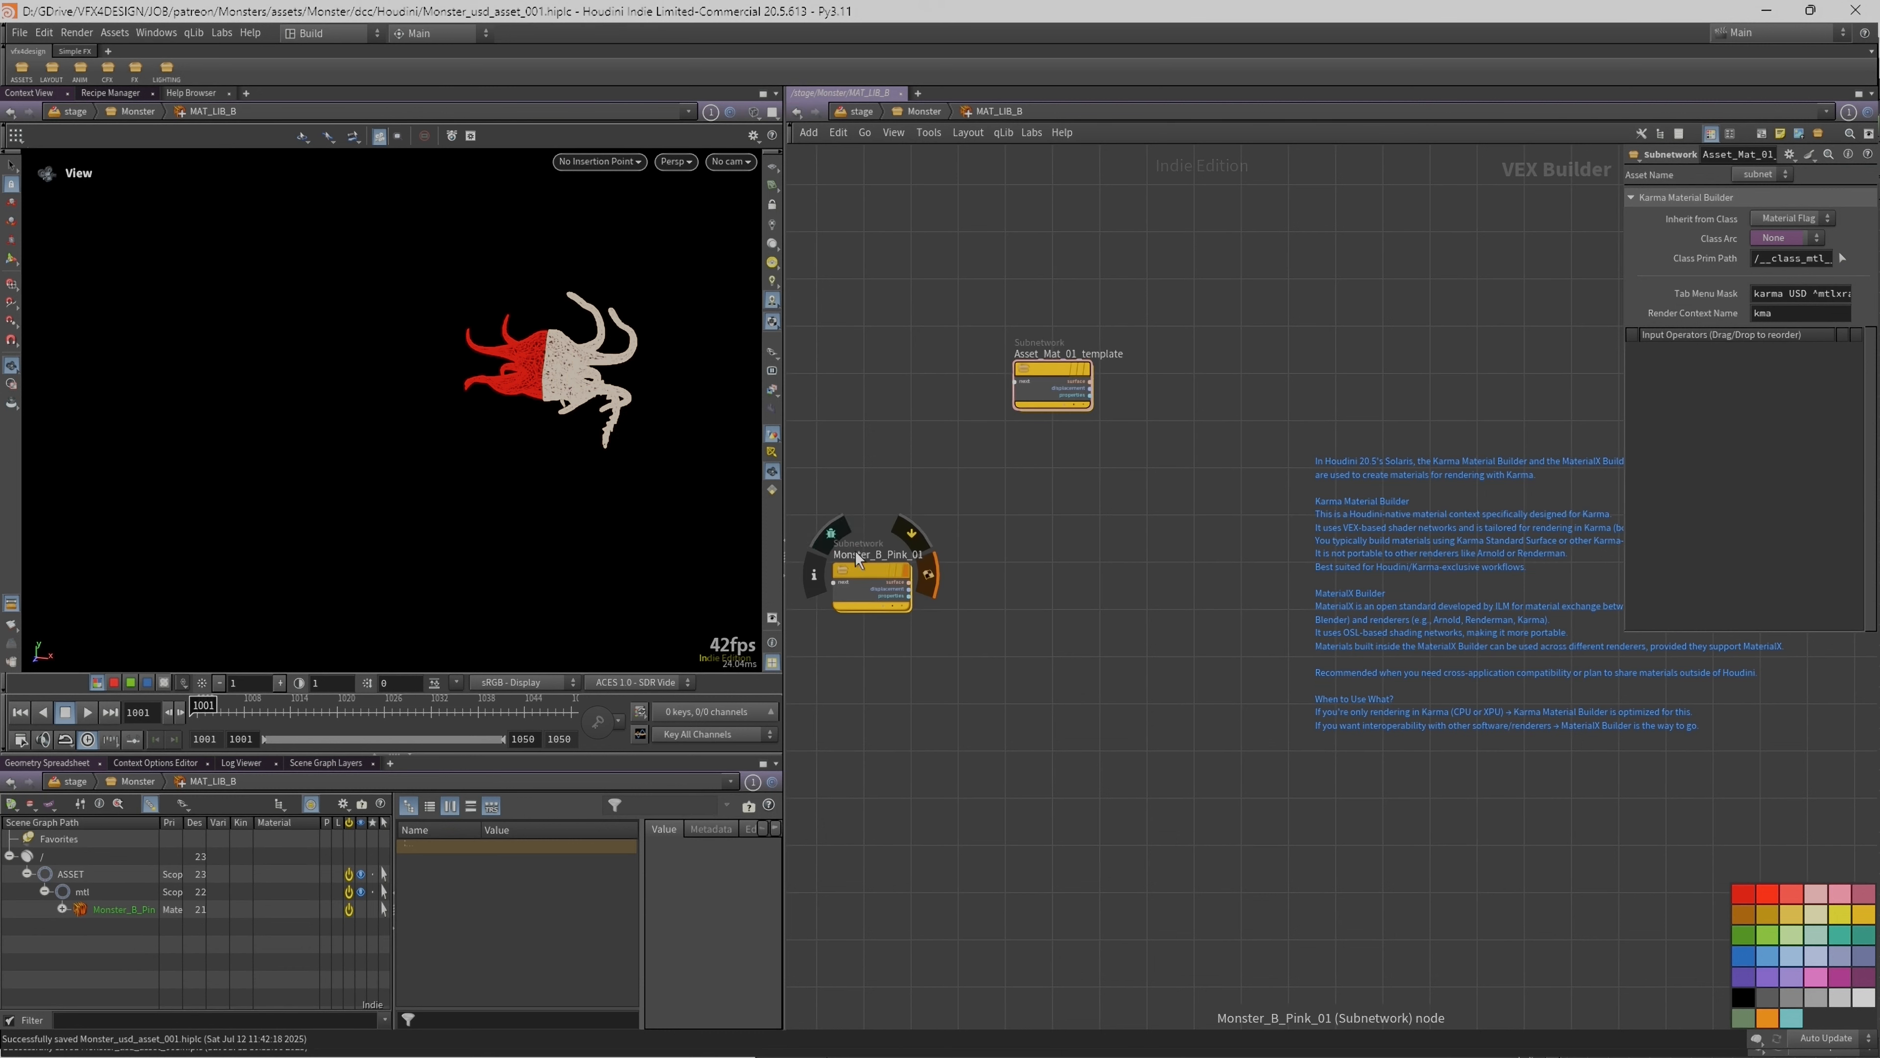
# Step: Review the shader network inside the Monster_B_Pink_01 material and go back up to the Monster network
pyautogui.moveTo(853, 571); pyautogui.dragTo(956, 572, button='middle')
pyautogui.click(956, 572)
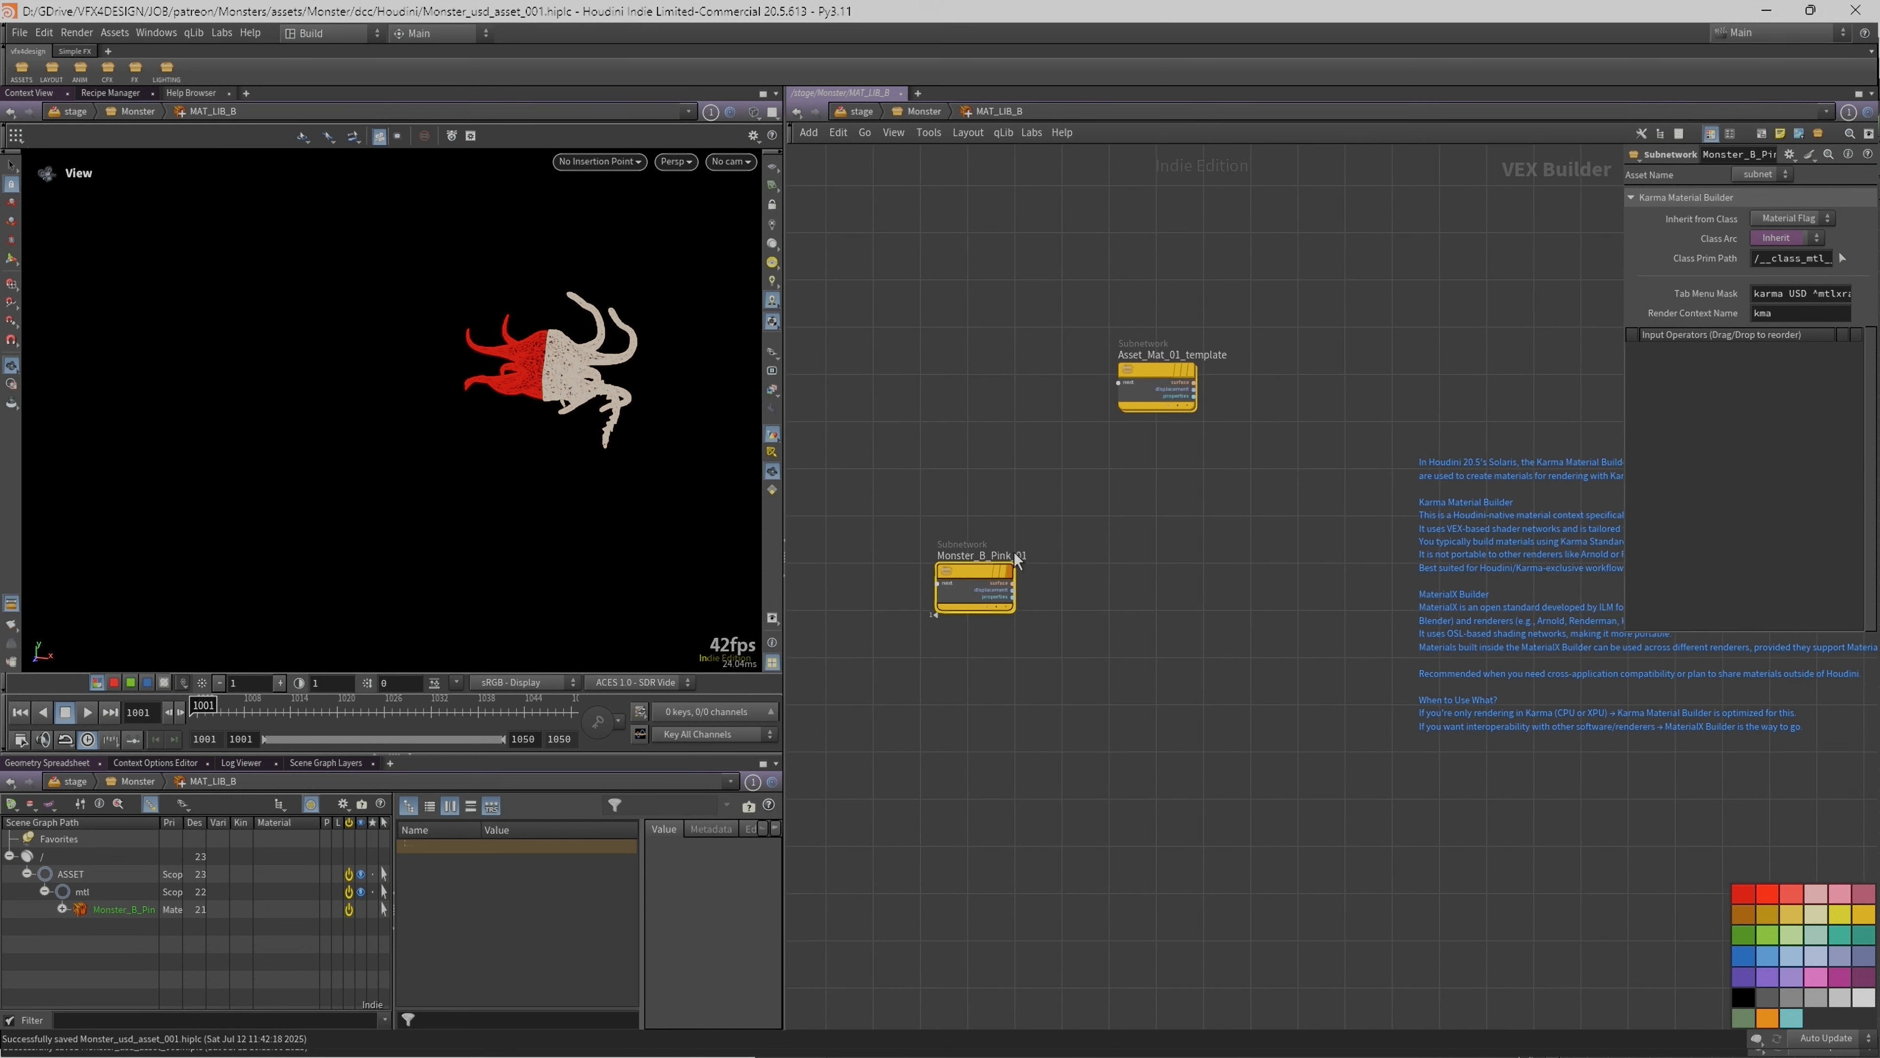
pyautogui.doubleClick(968, 578)
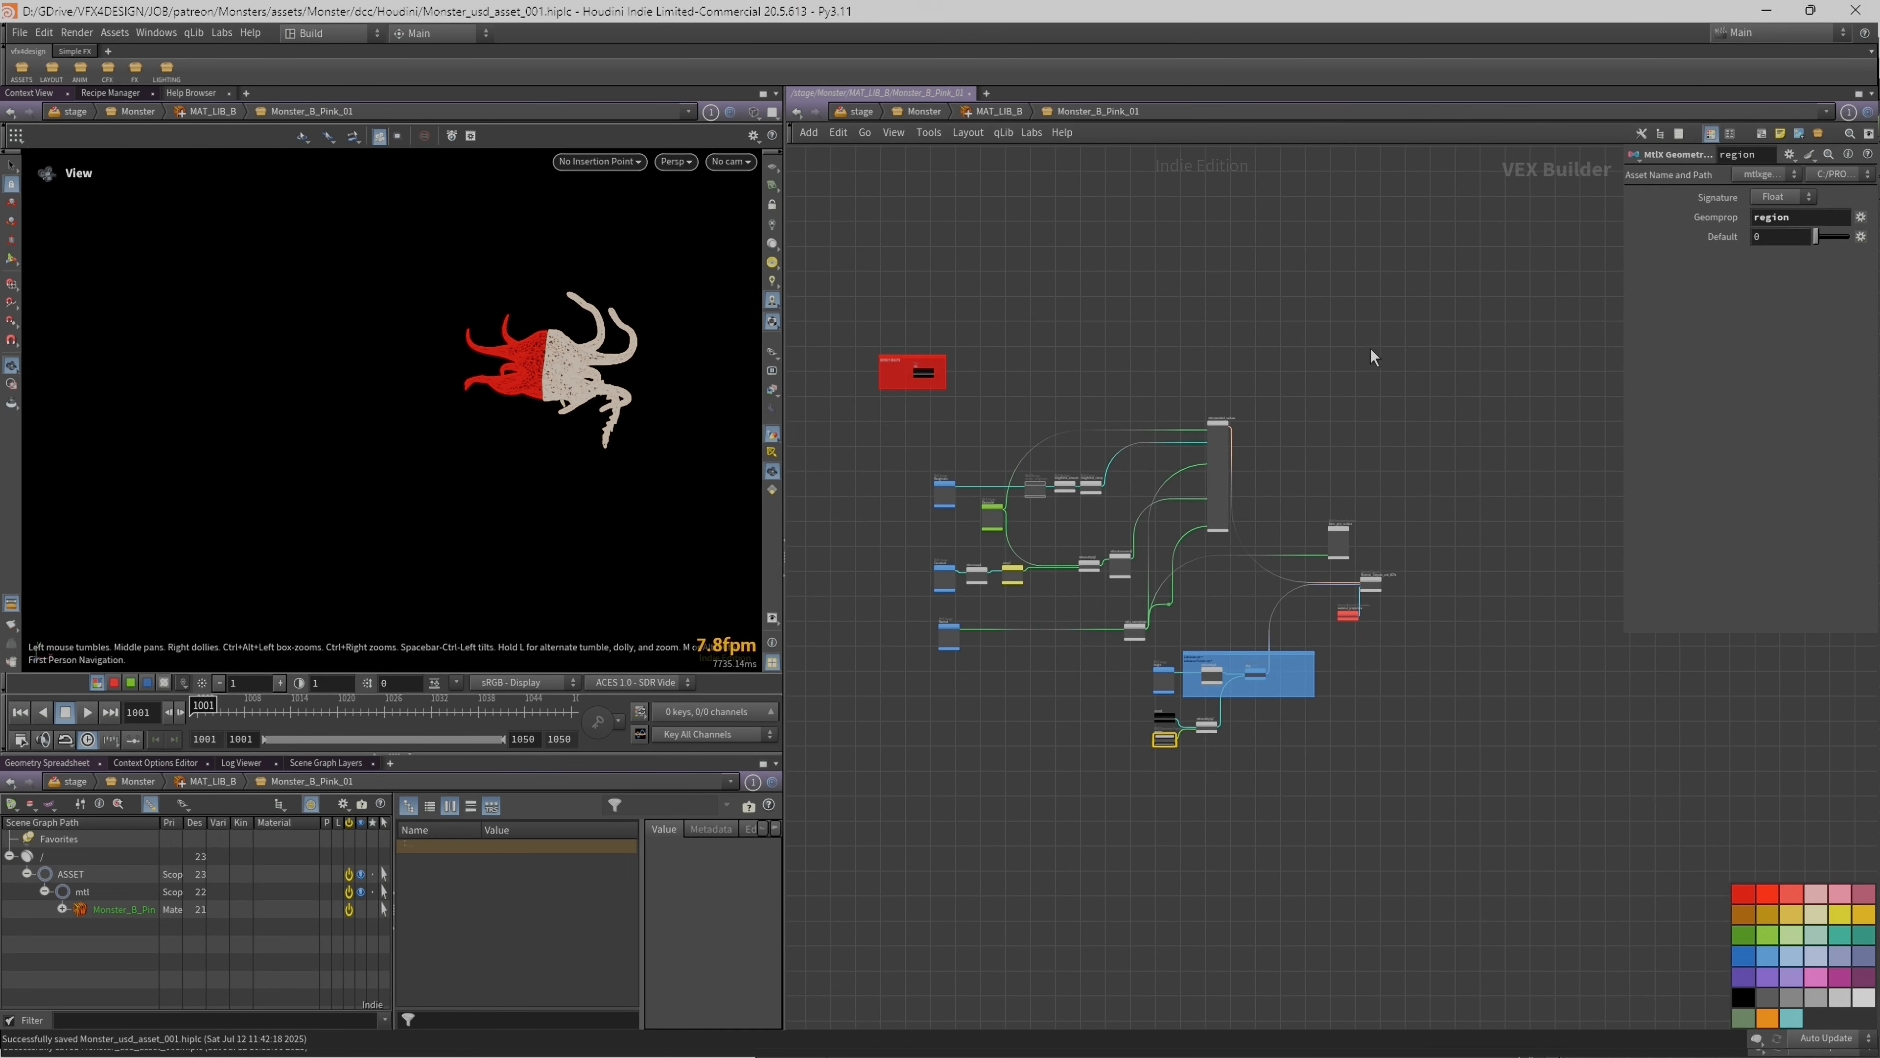
pyautogui.press('u')
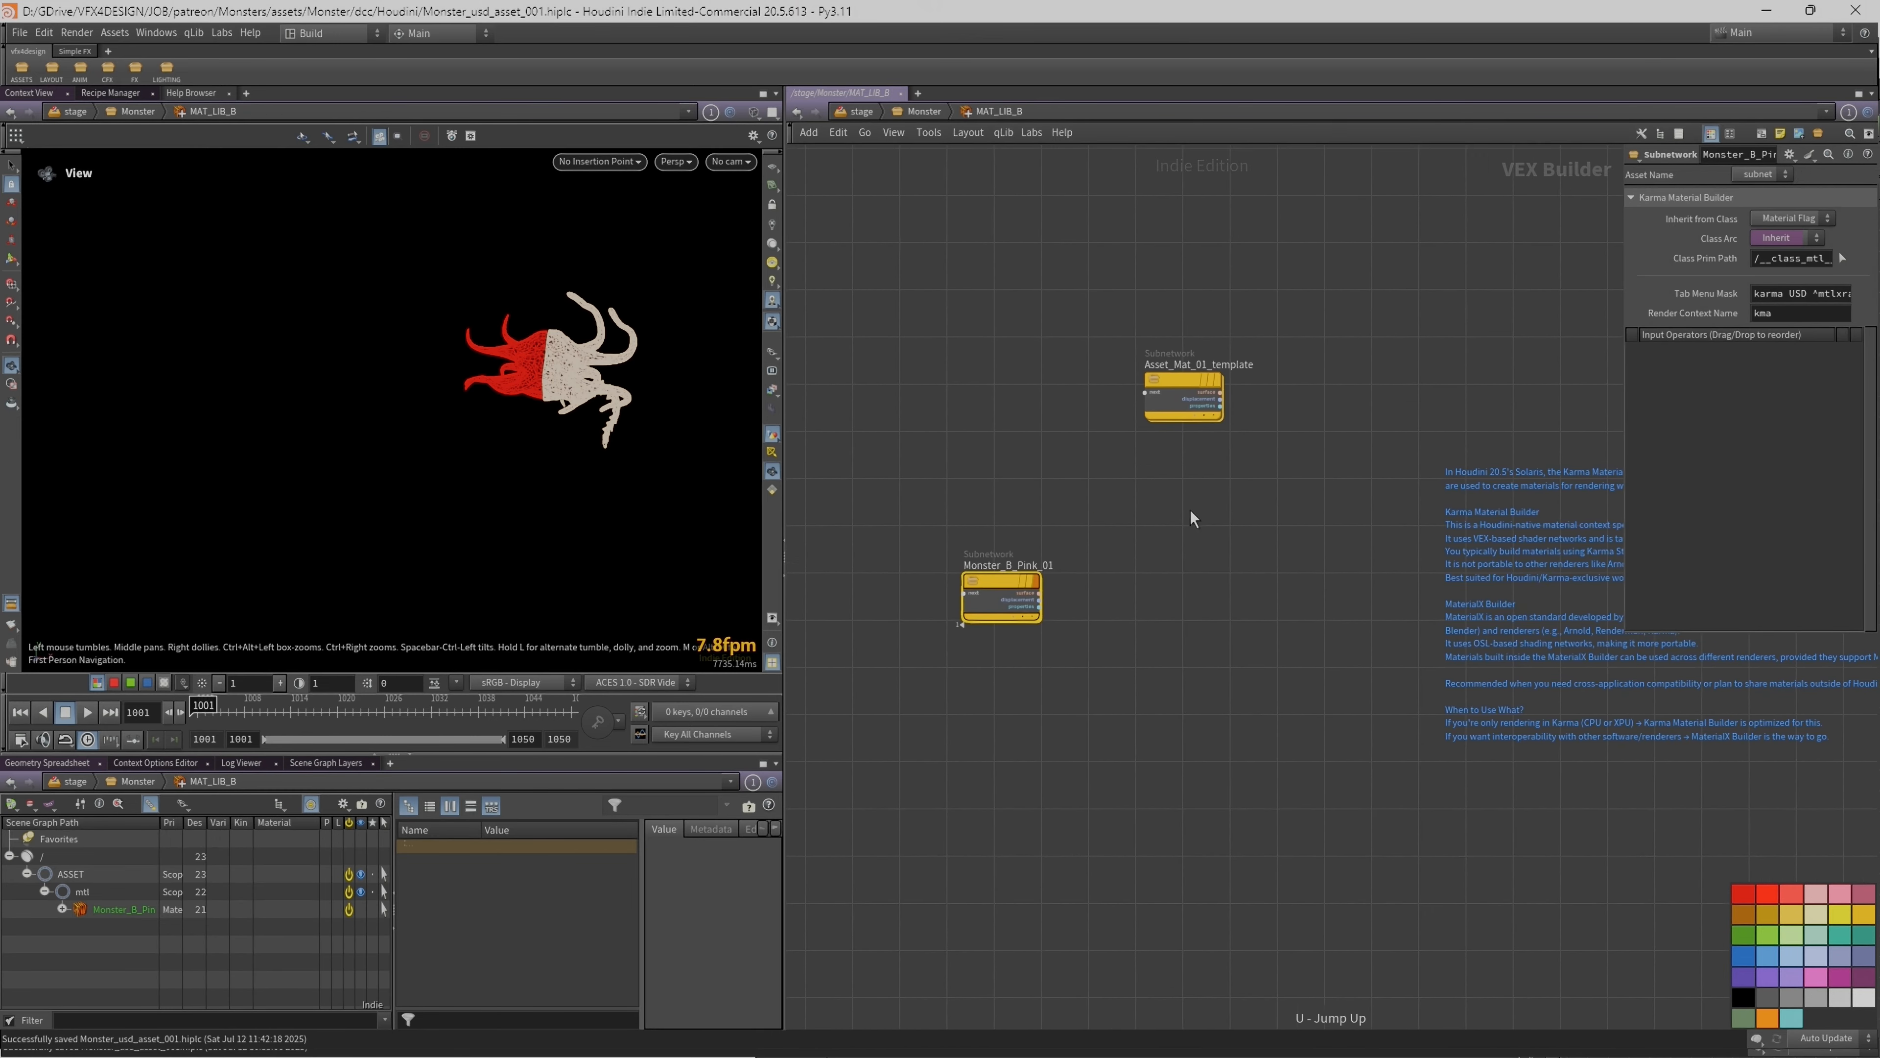
pyautogui.press('u')
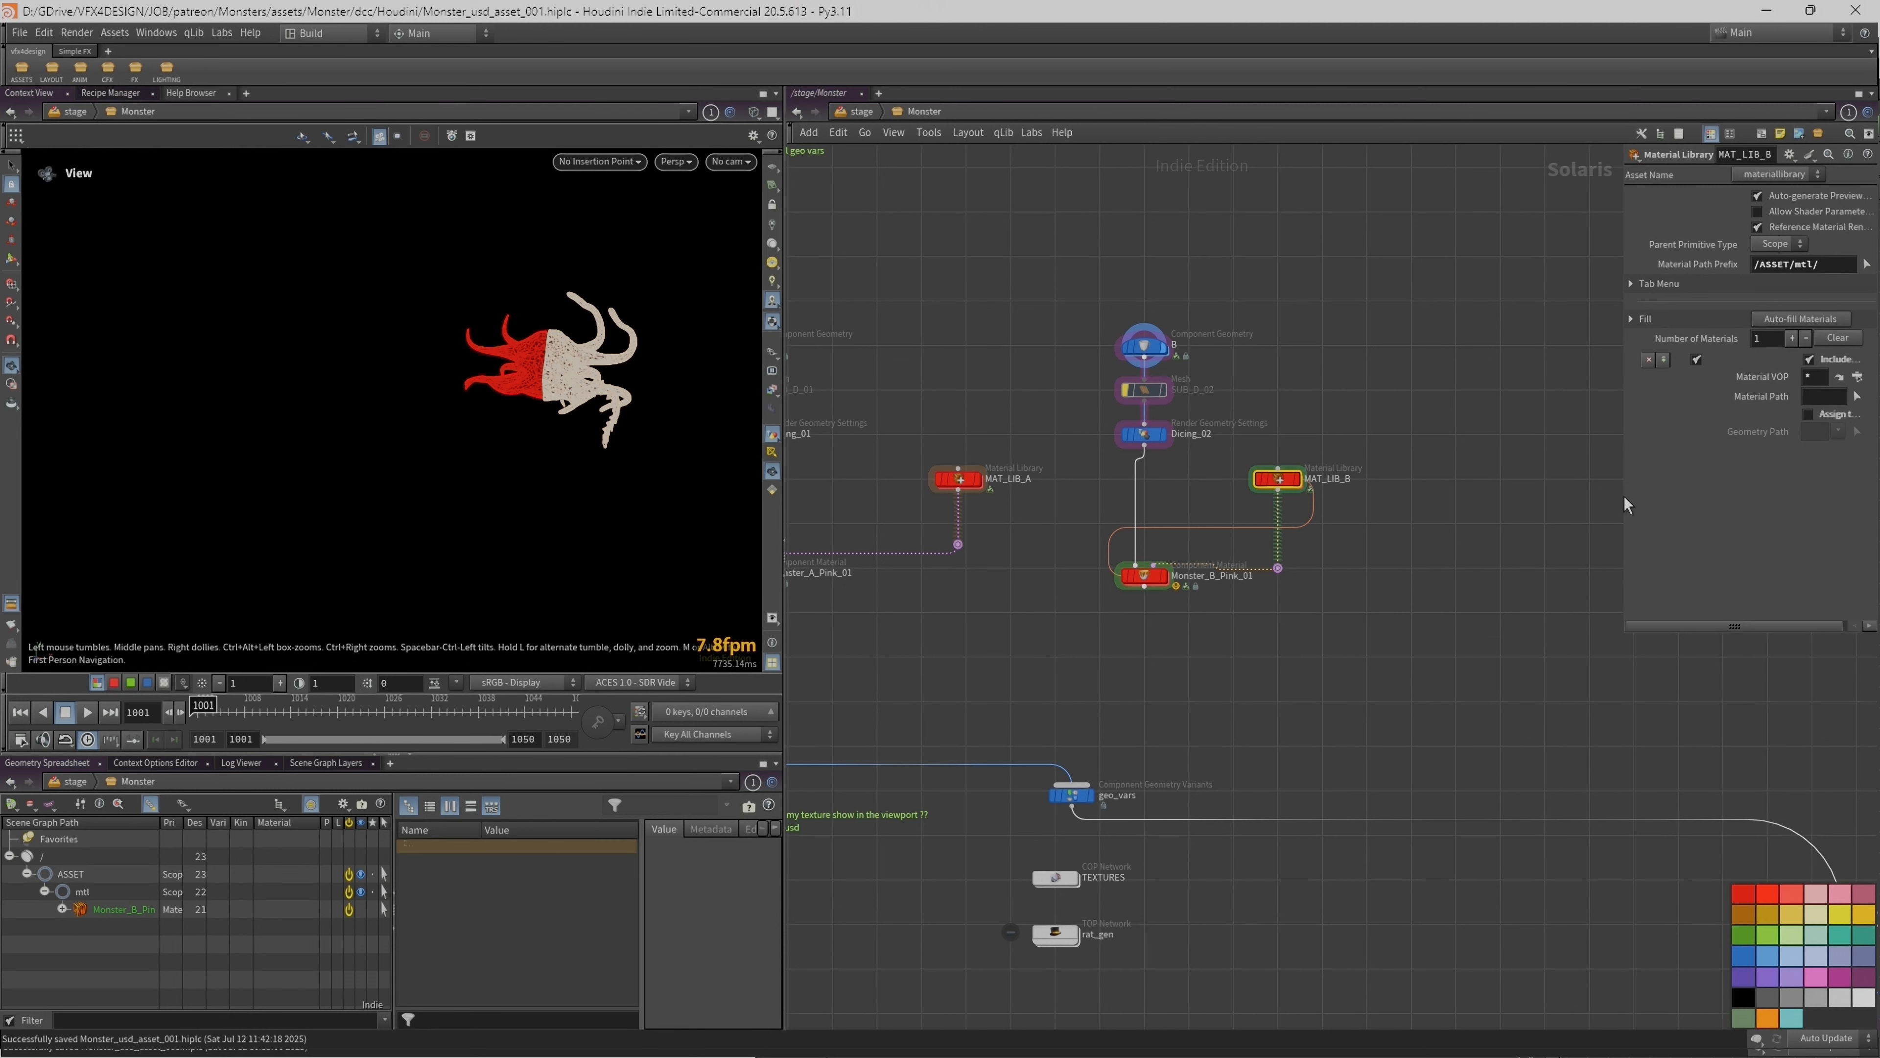
# Step: Wire the Monster_B_Pink_01 component material's output into geo_vars and adjust the node's position
pyautogui.moveTo(1620, 496); pyautogui.dragTo(1474, 496)
pyautogui.scroll(-3, 1157, 628)
pyautogui.scroll(1, 1157, 627)
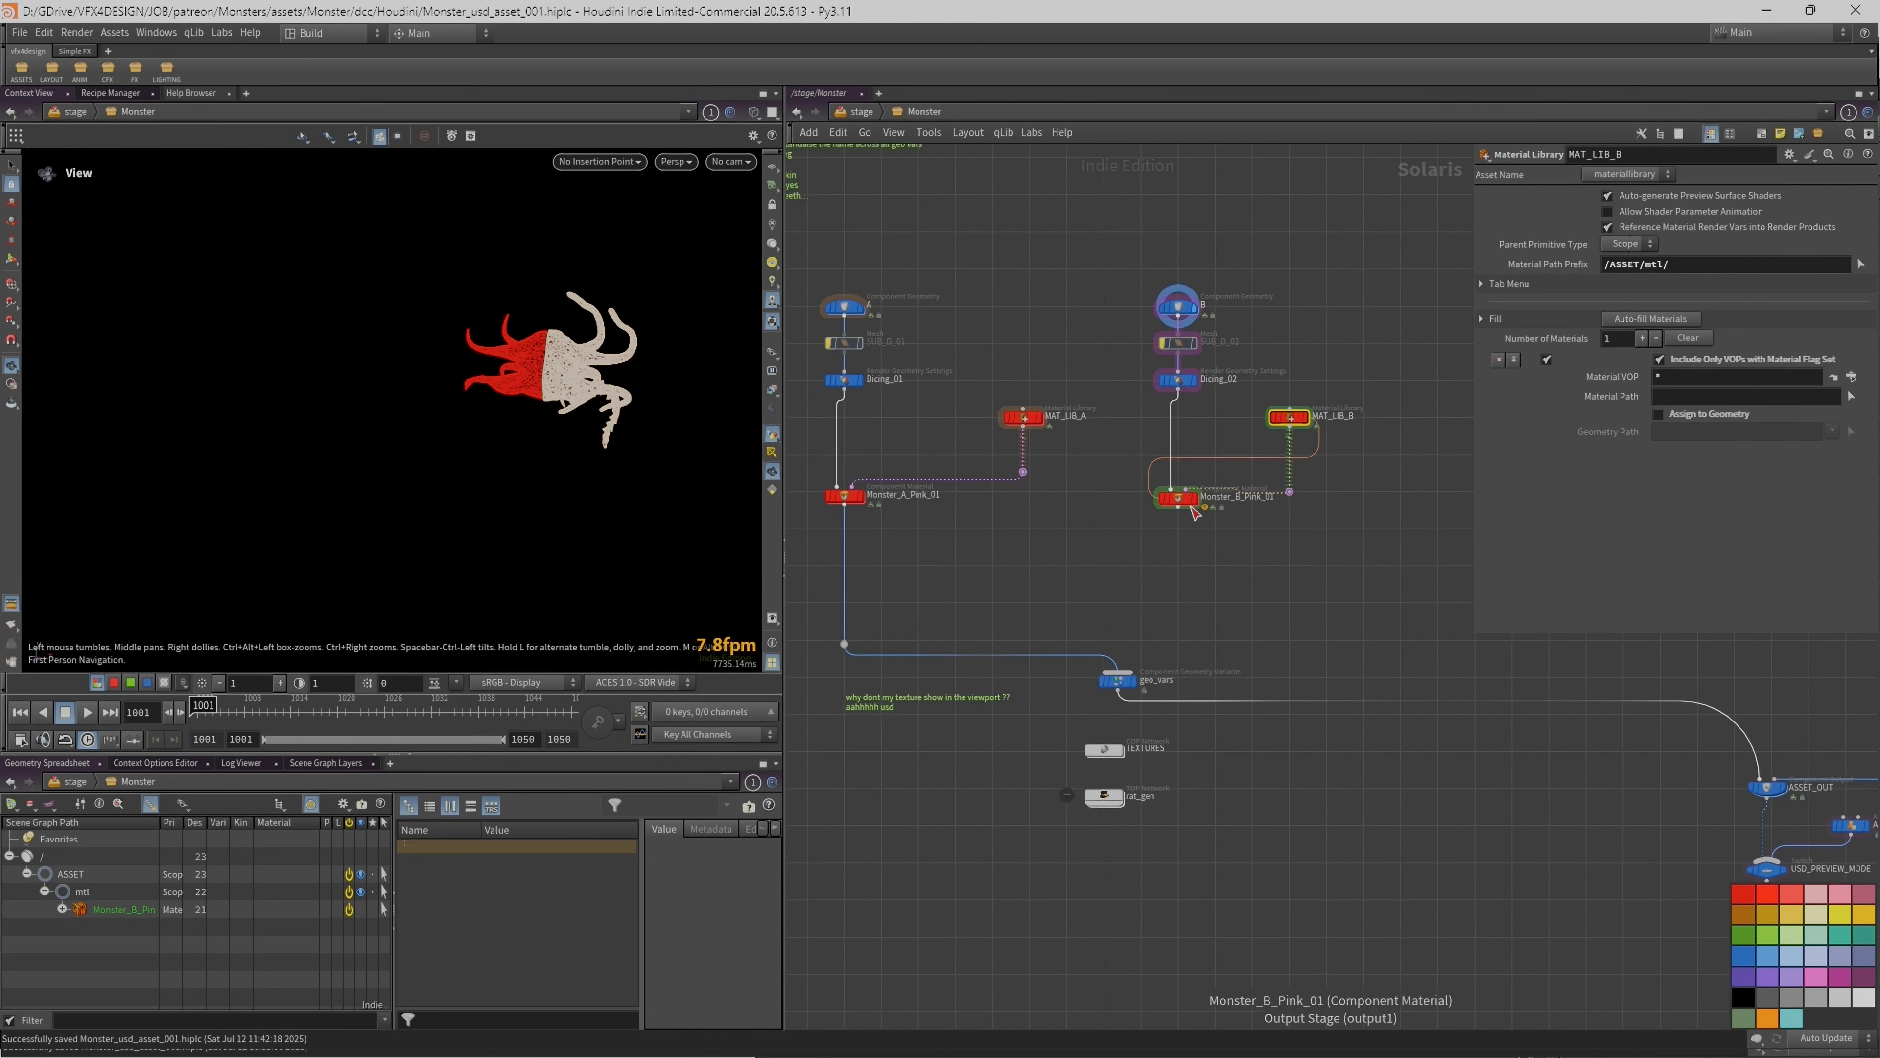
pyautogui.click(1126, 671)
pyautogui.moveTo(1220, 617); pyautogui.dragTo(1175, 629, button='middle')
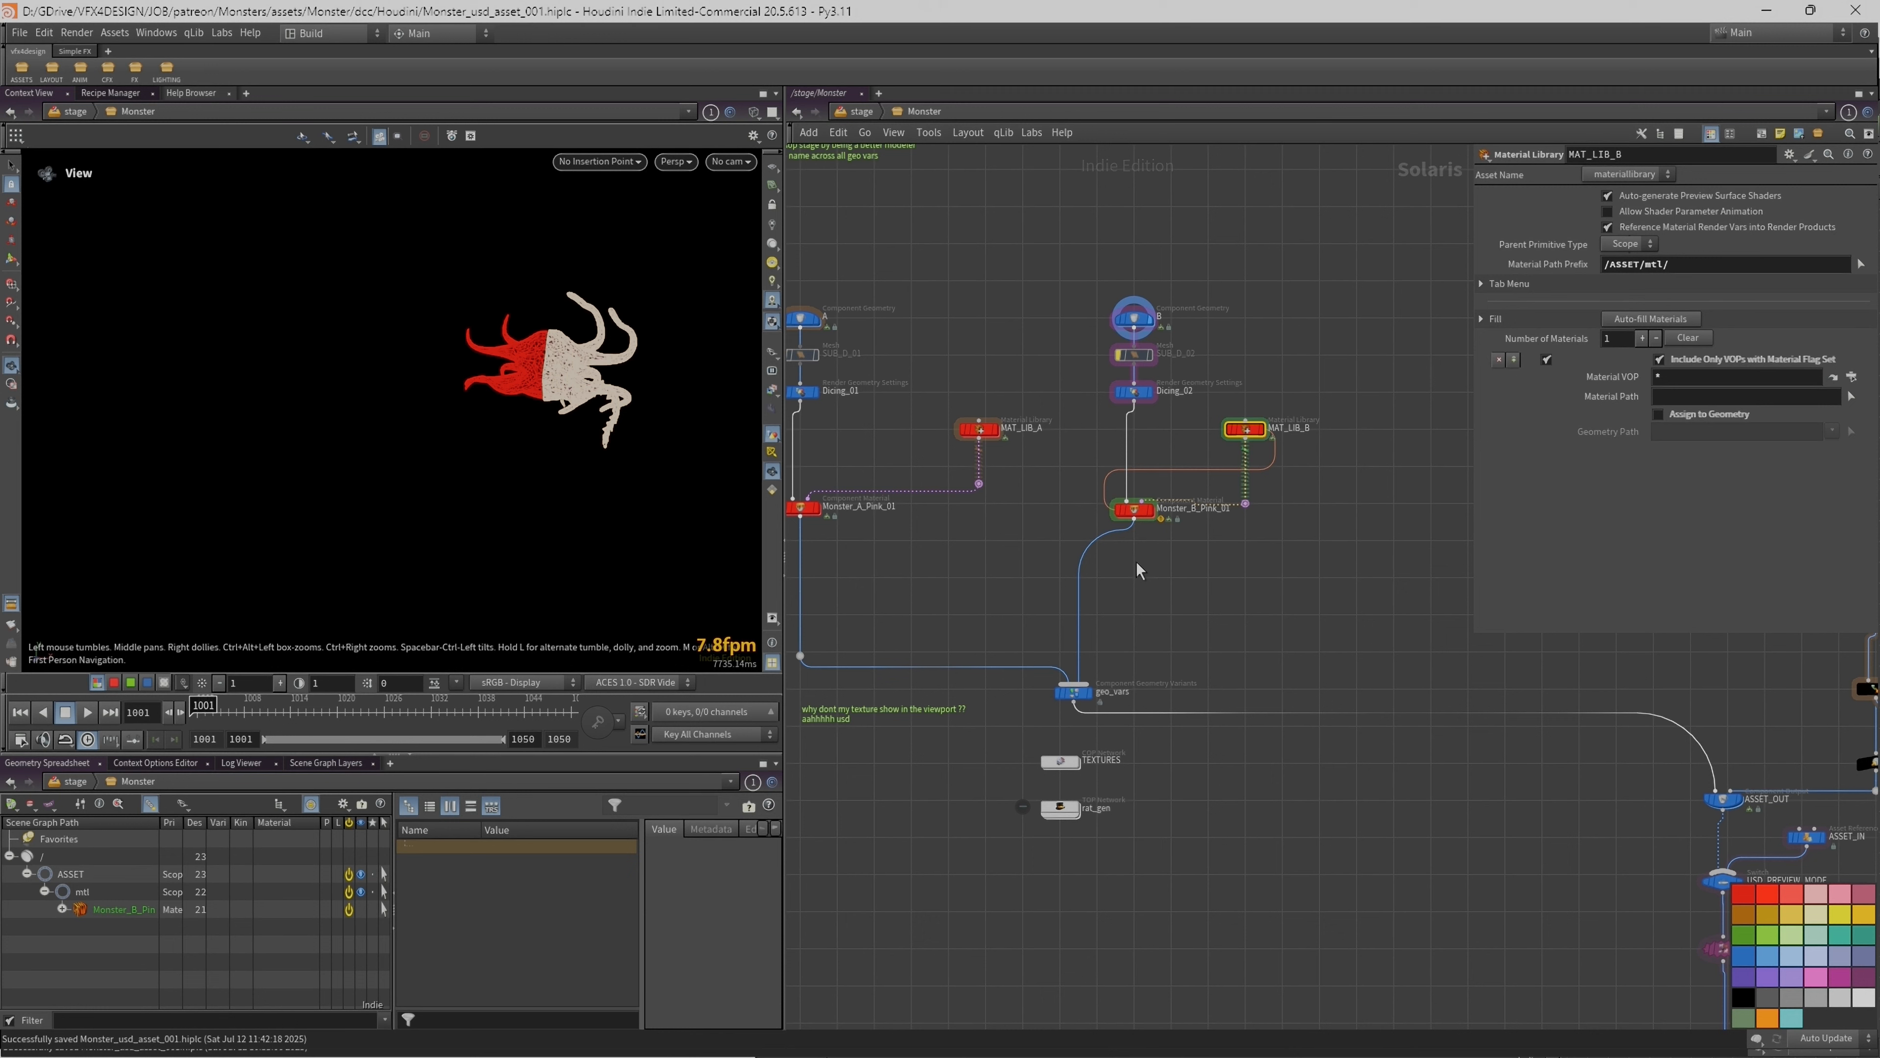
pyautogui.moveTo(1136, 513); pyautogui.dragTo(1135, 507)
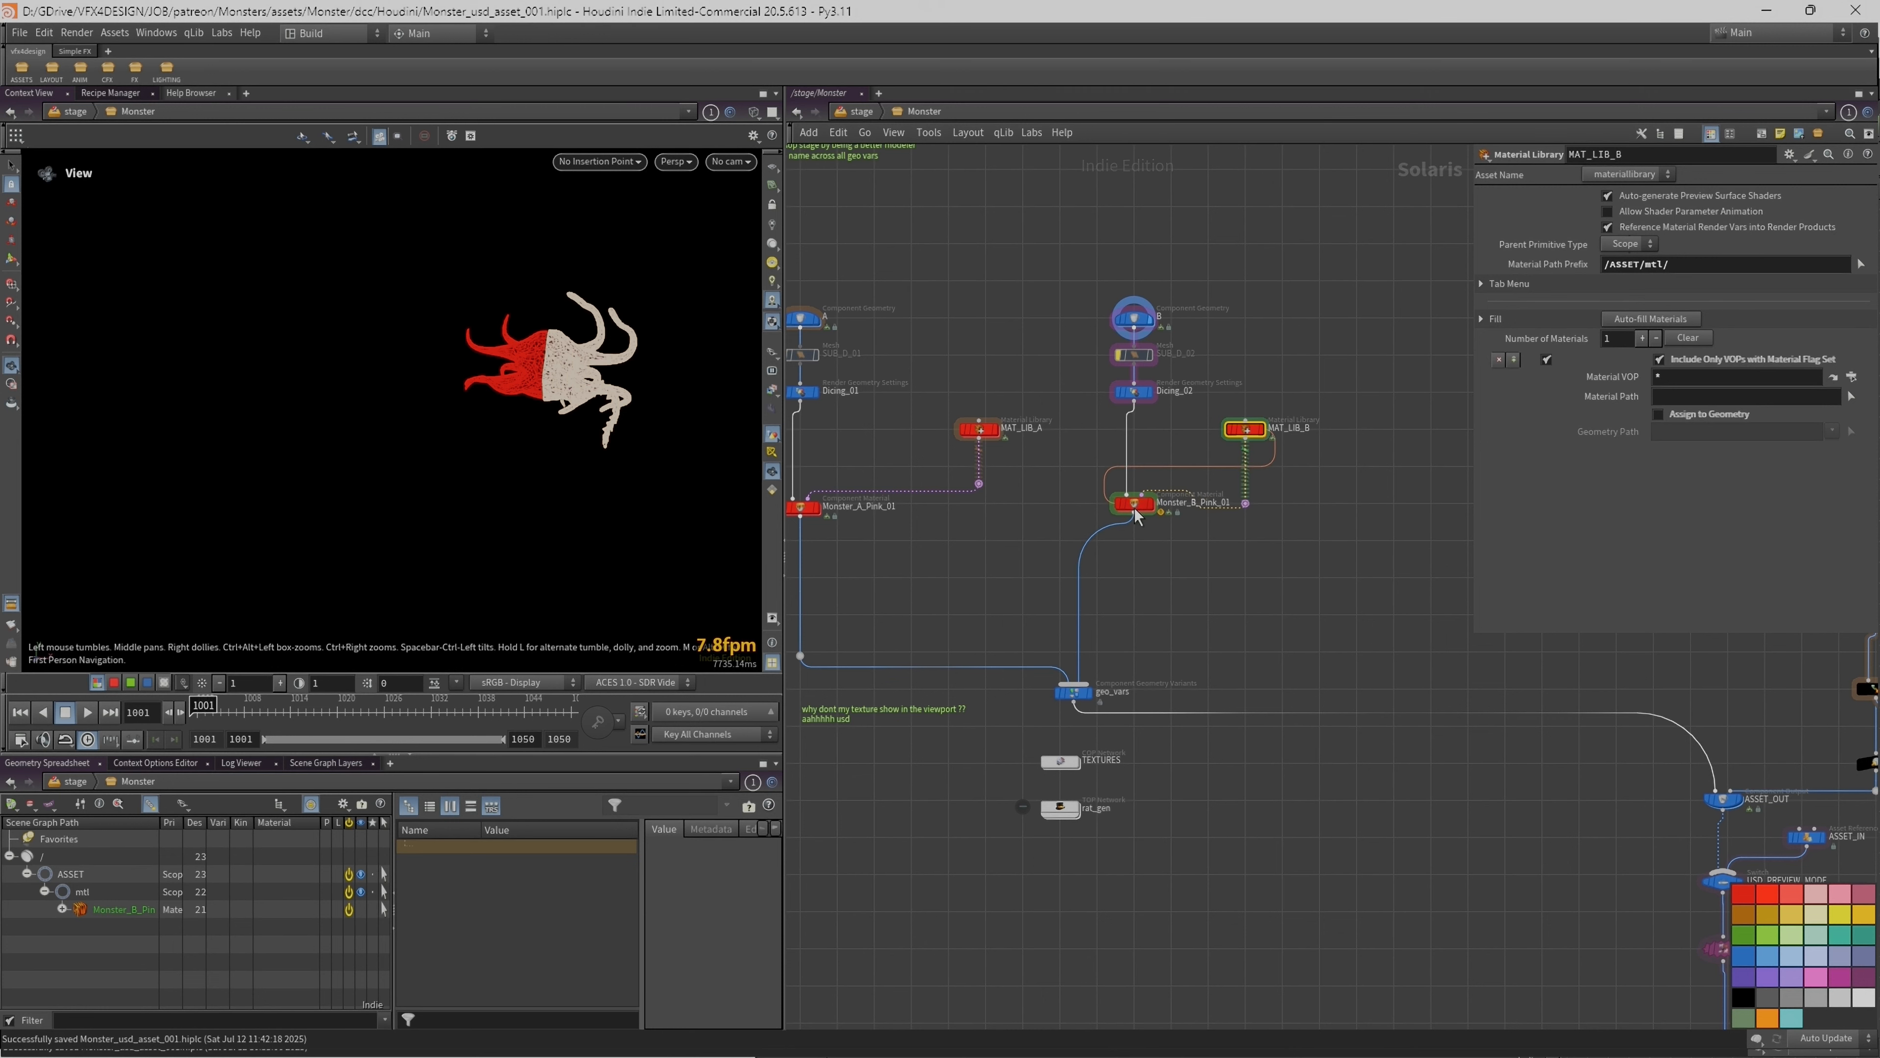
# Step: Inspect the texture path and file extension options on the null inside MAT_LIB_B's Monster_B_Pink_01 material
pyautogui.doubleClick(1242, 433)
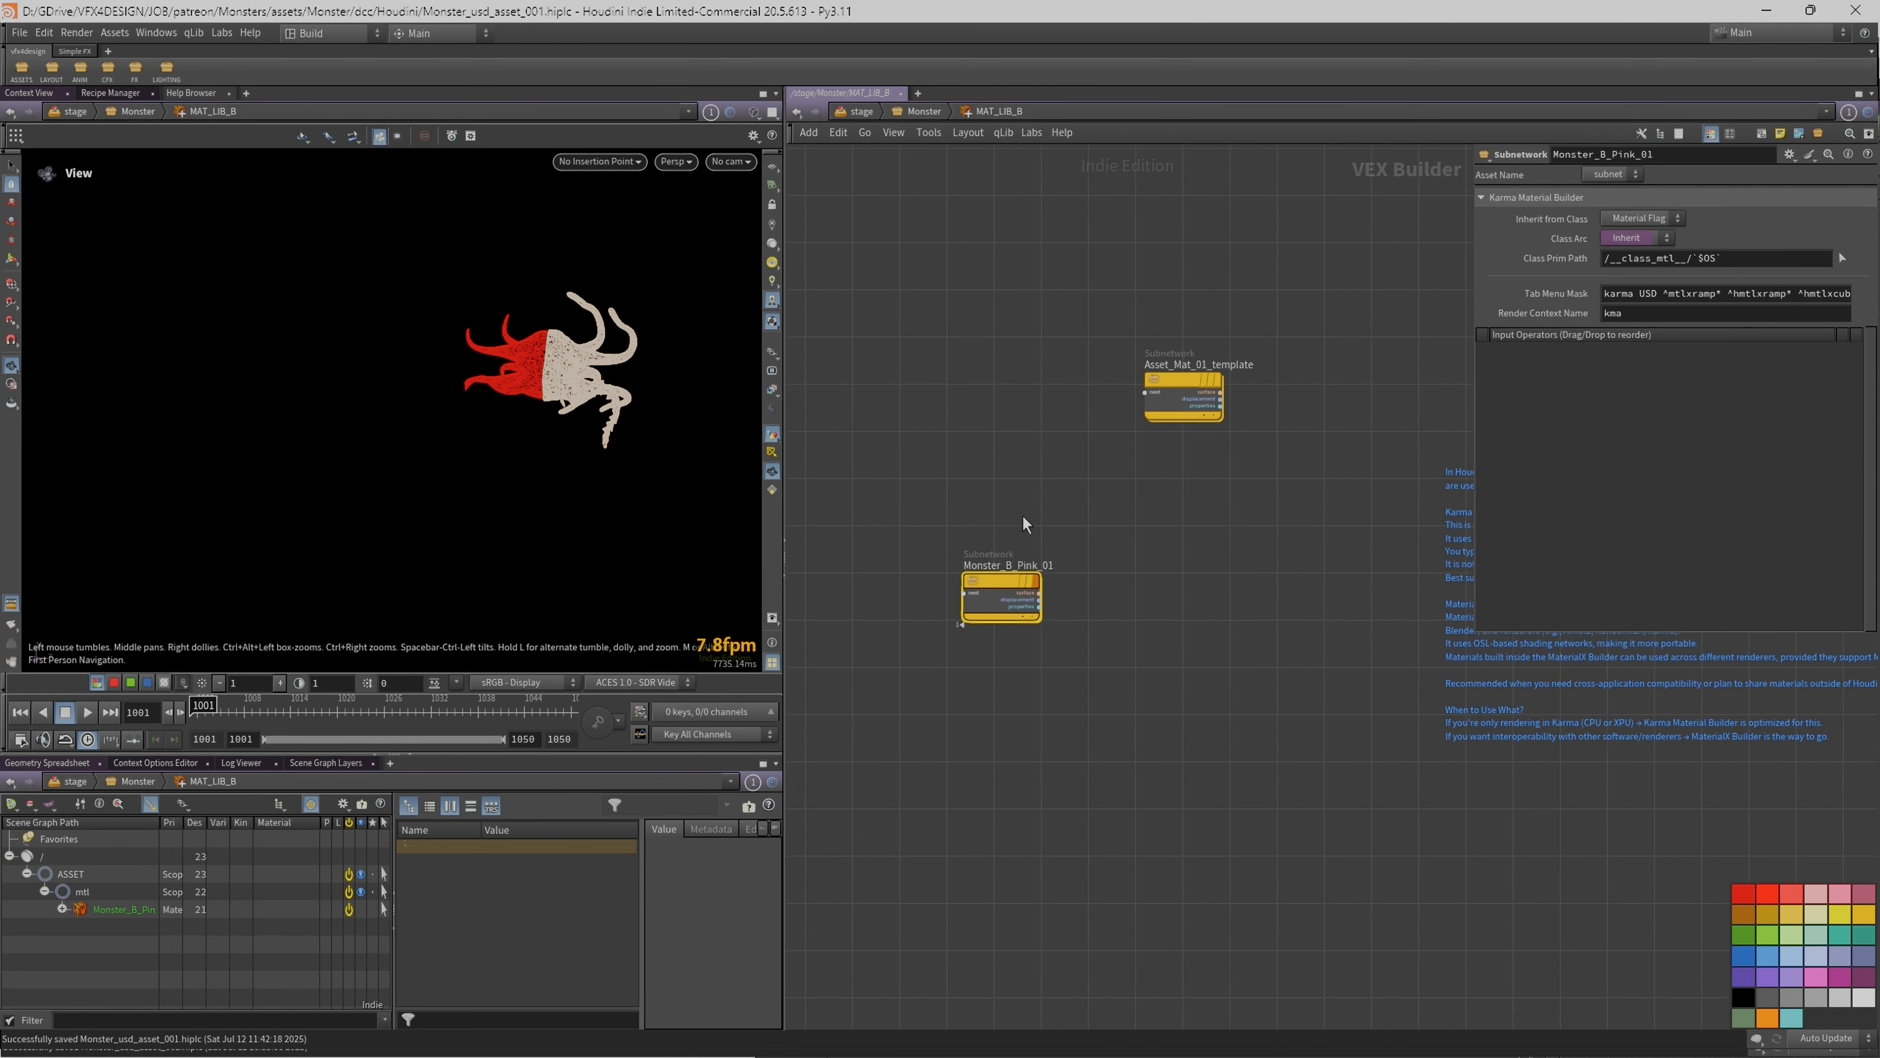
pyautogui.doubleClick(1014, 579)
pyautogui.scroll(3, 884, 366)
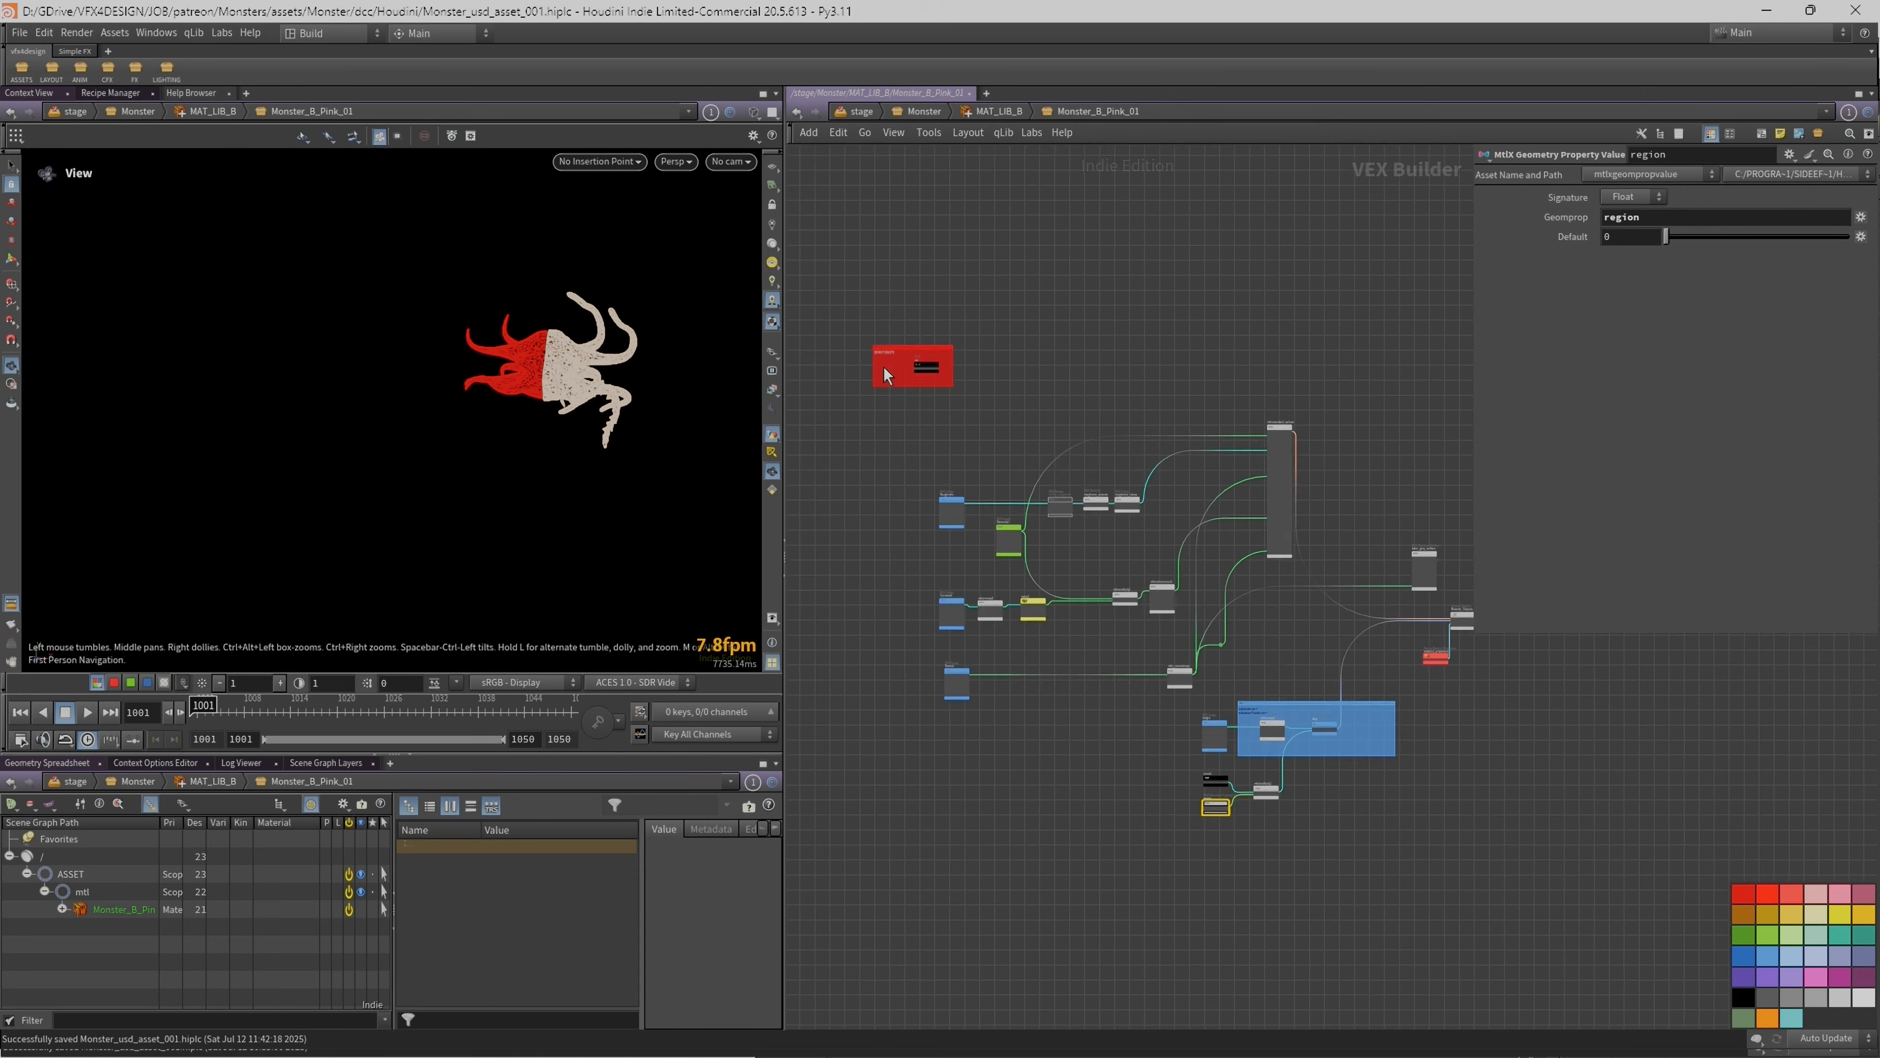
pyautogui.click(935, 366)
pyautogui.click(1635, 296)
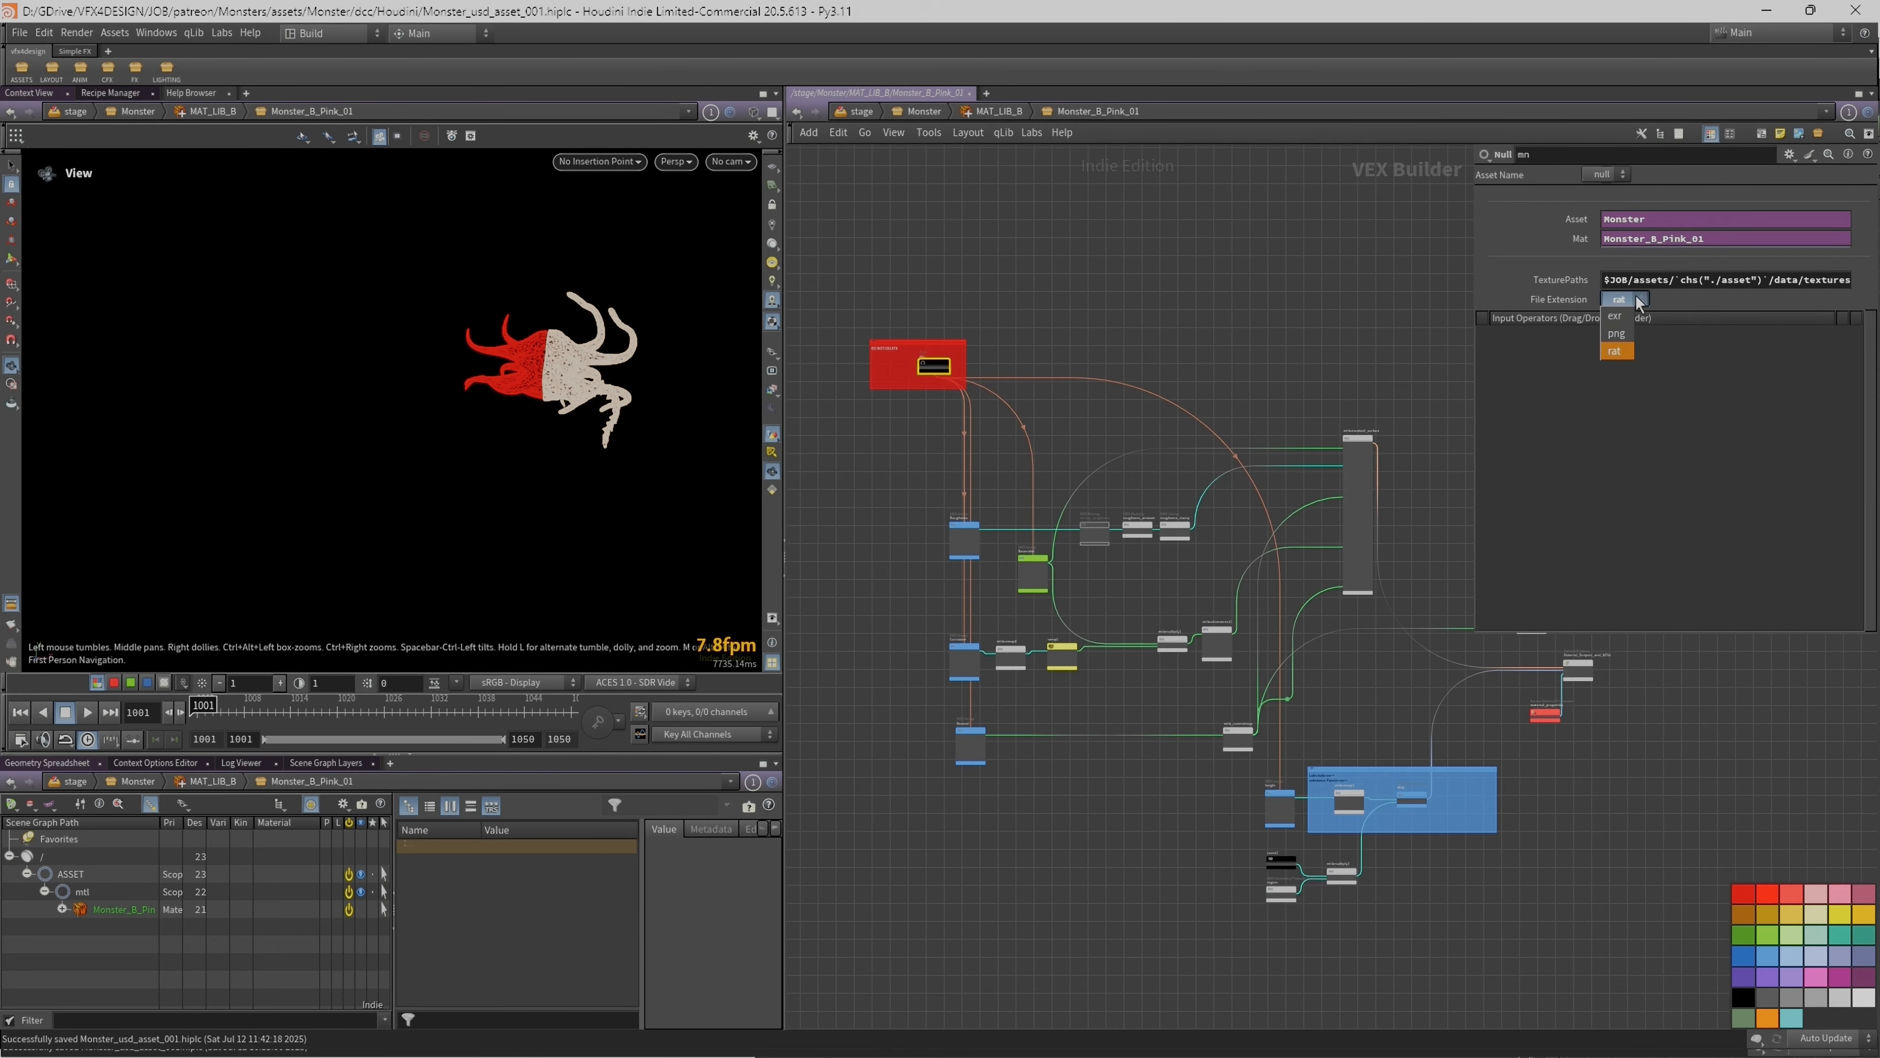
pyautogui.click(1109, 308)
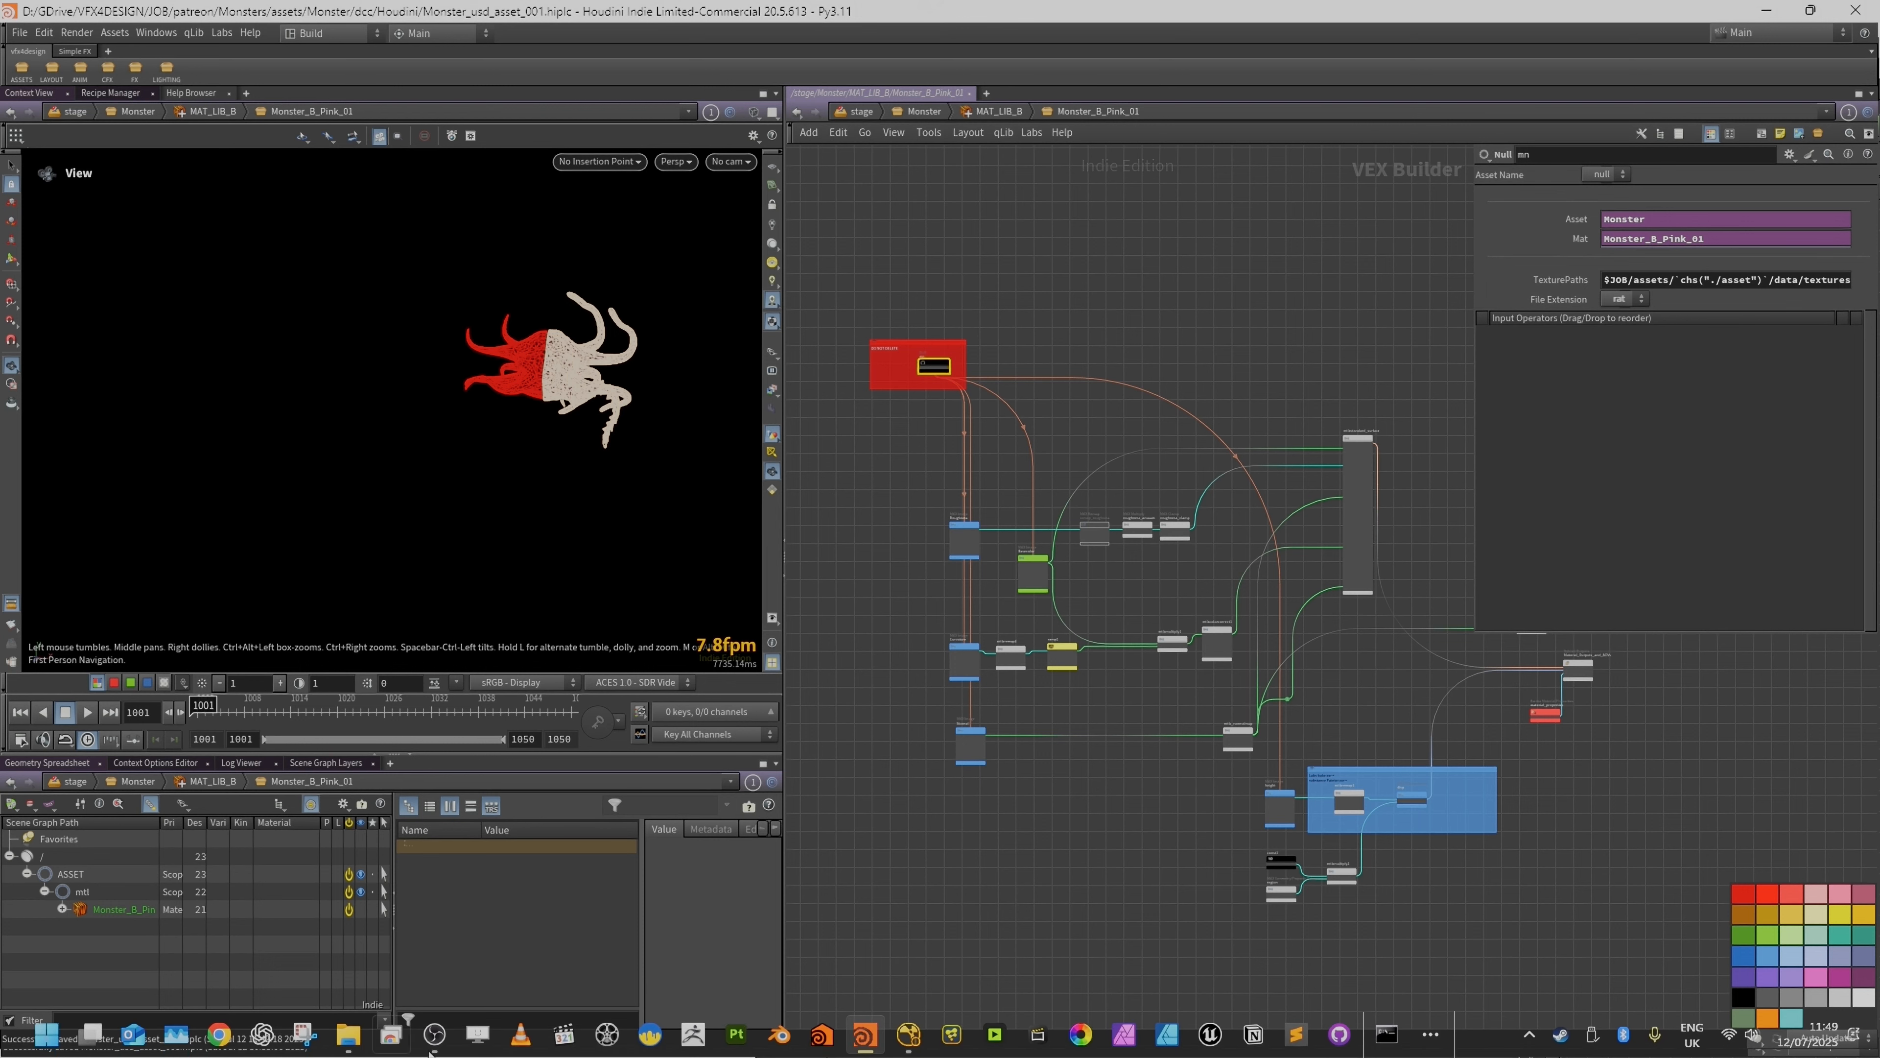
# Step: Switch to File Explorer, check Monster_B_Pink_01's exr BaseColor files, and go up to the textures folder
pyautogui.click(348, 1049)
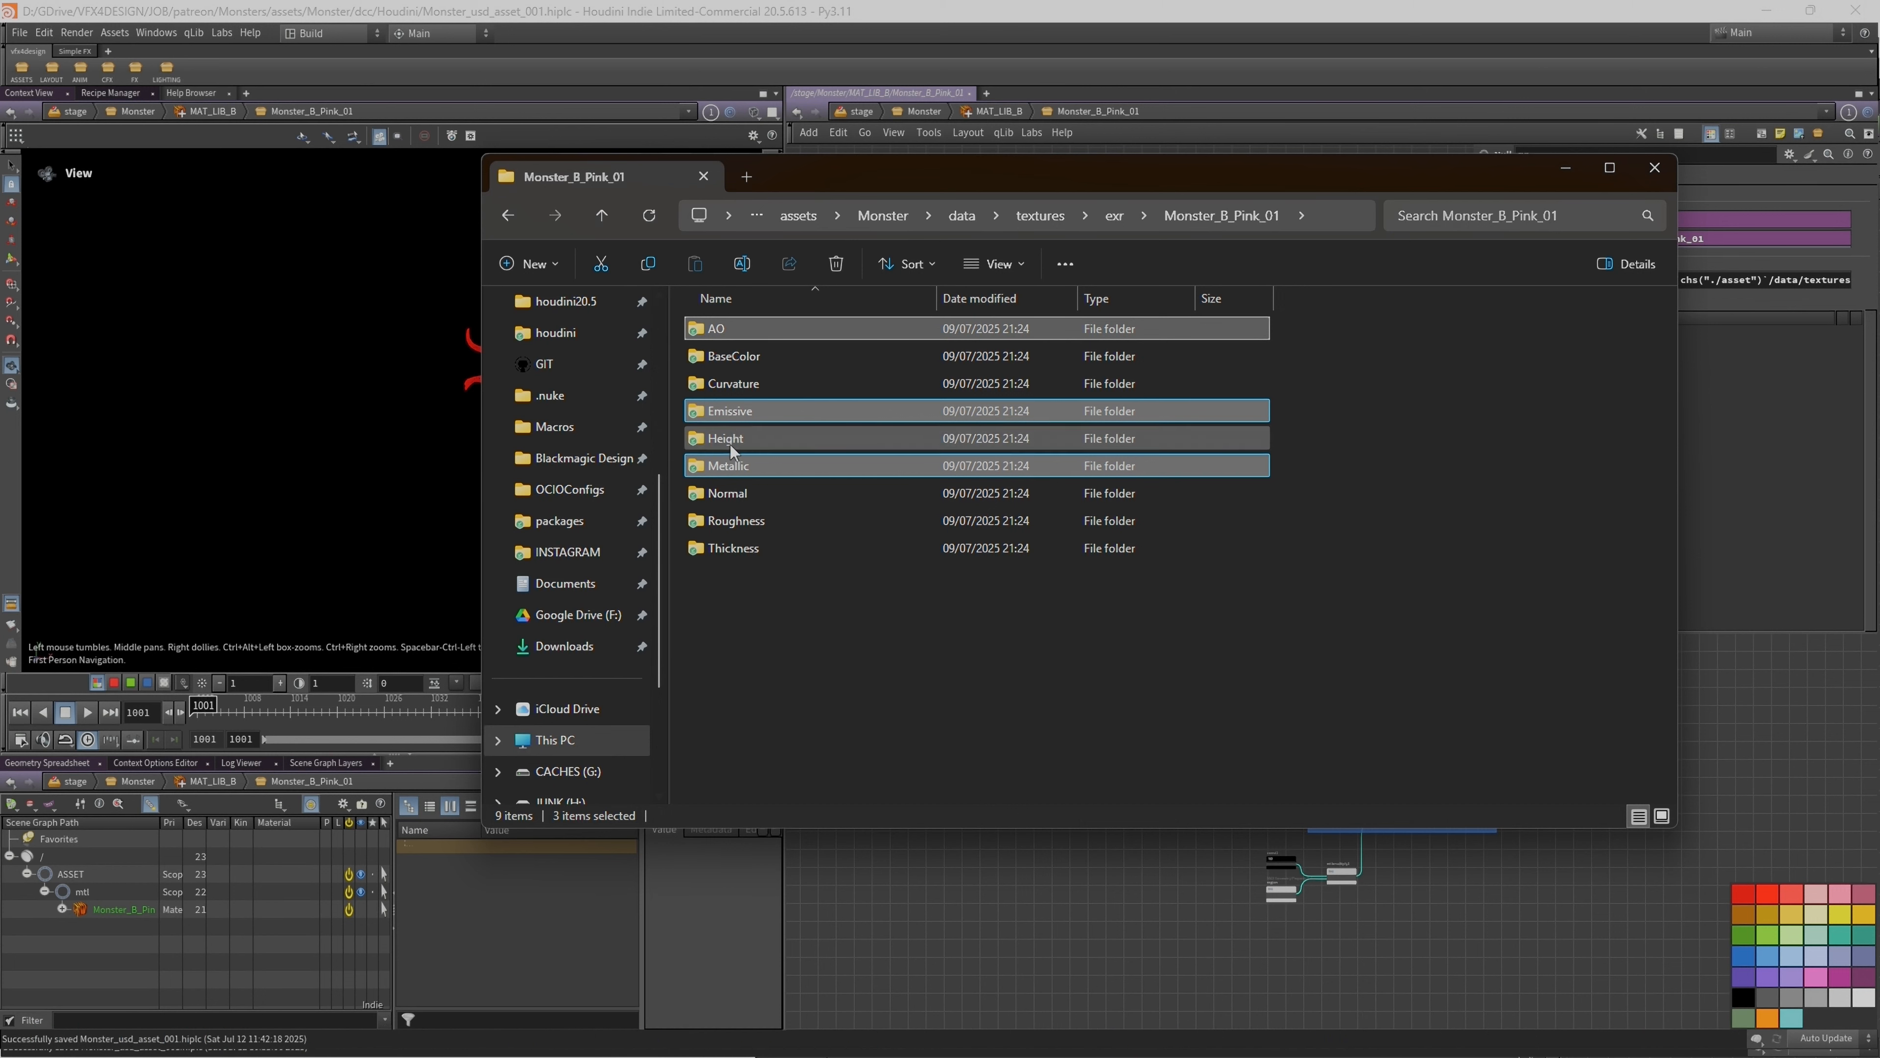
pyautogui.doubleClick(774, 355)
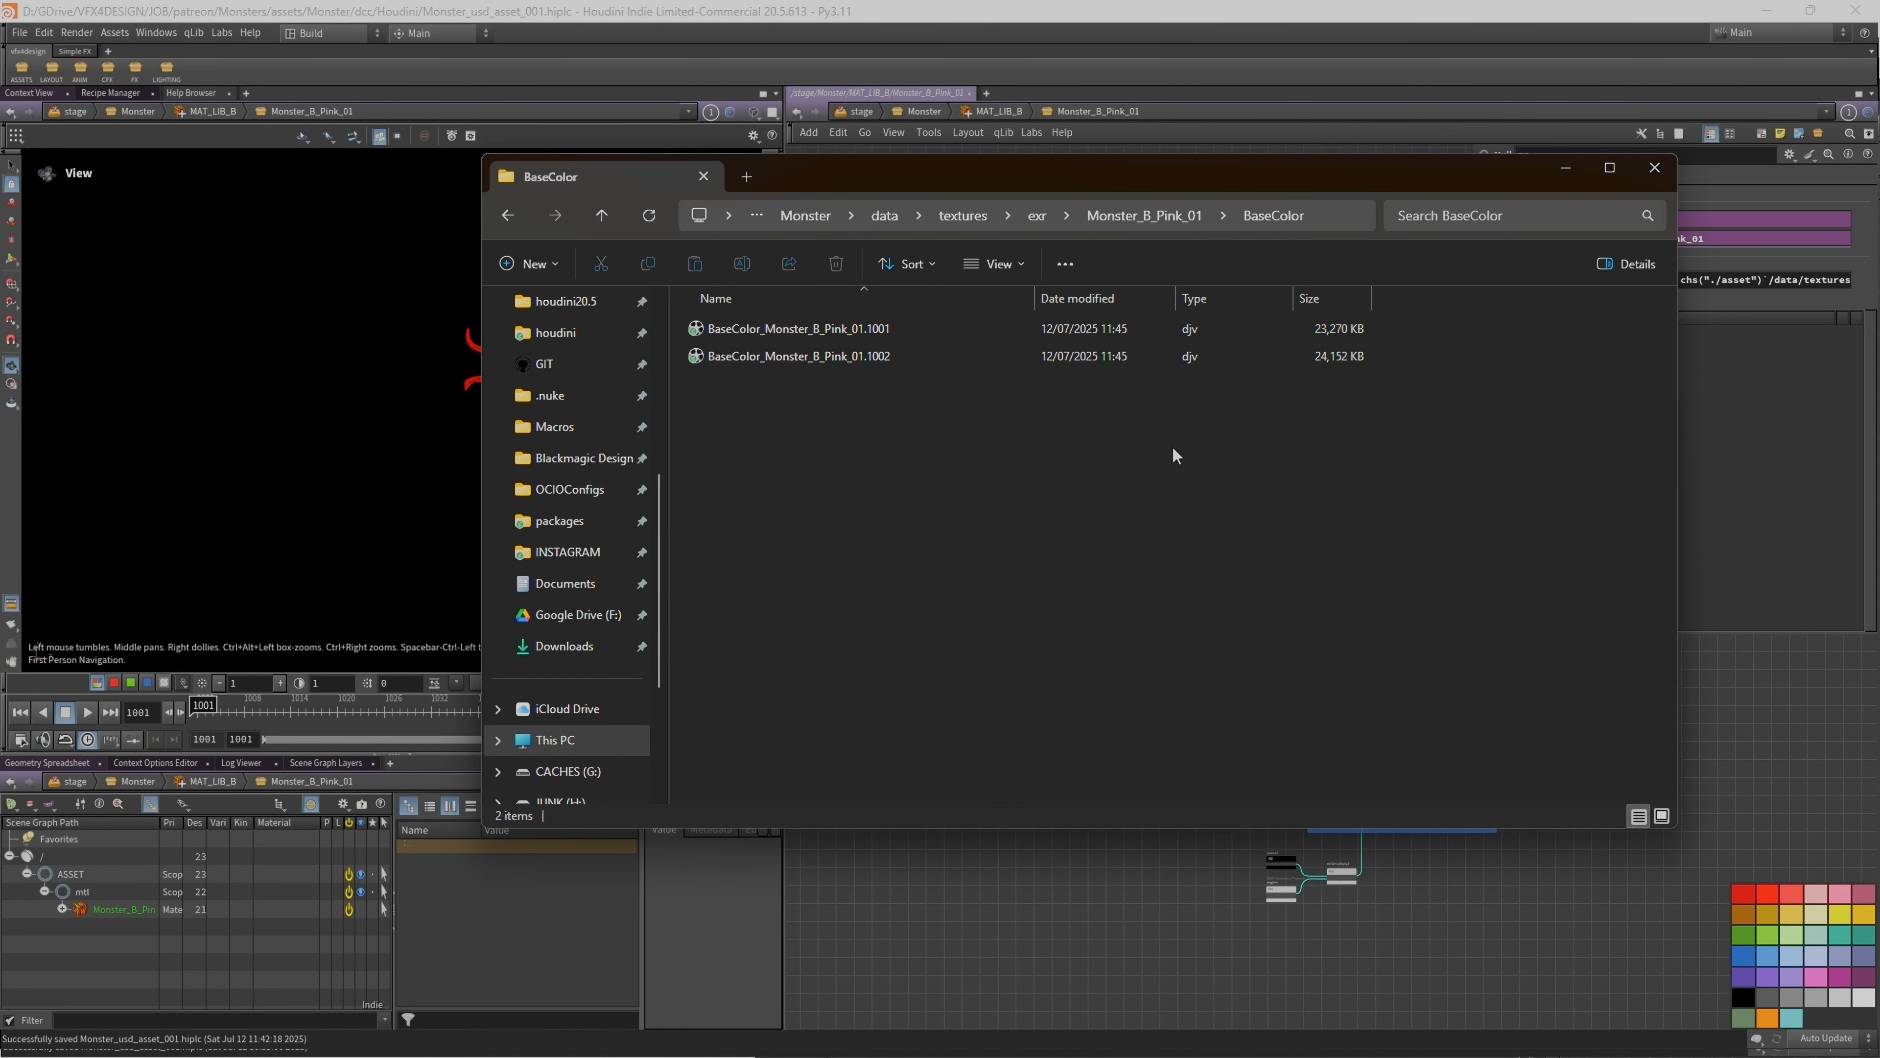
pyautogui.click(599, 216)
pyautogui.click(600, 219)
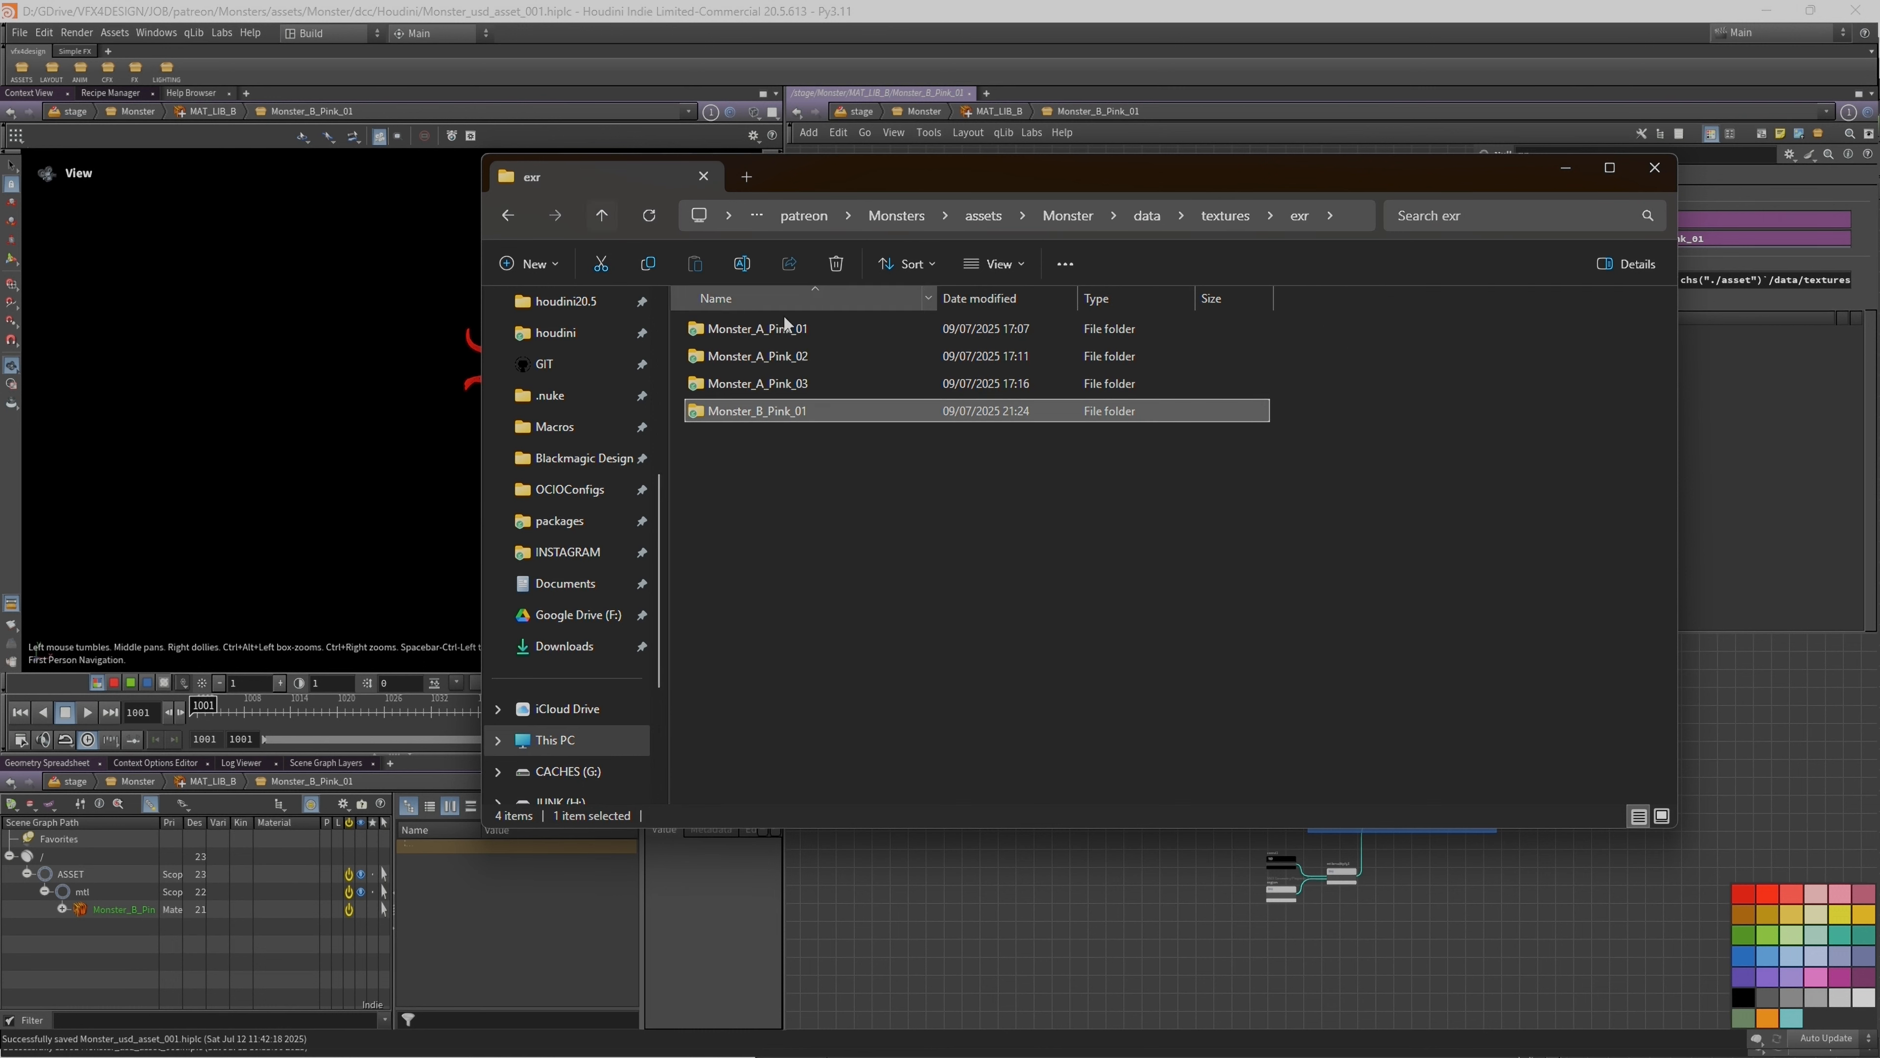
pyautogui.click(600, 218)
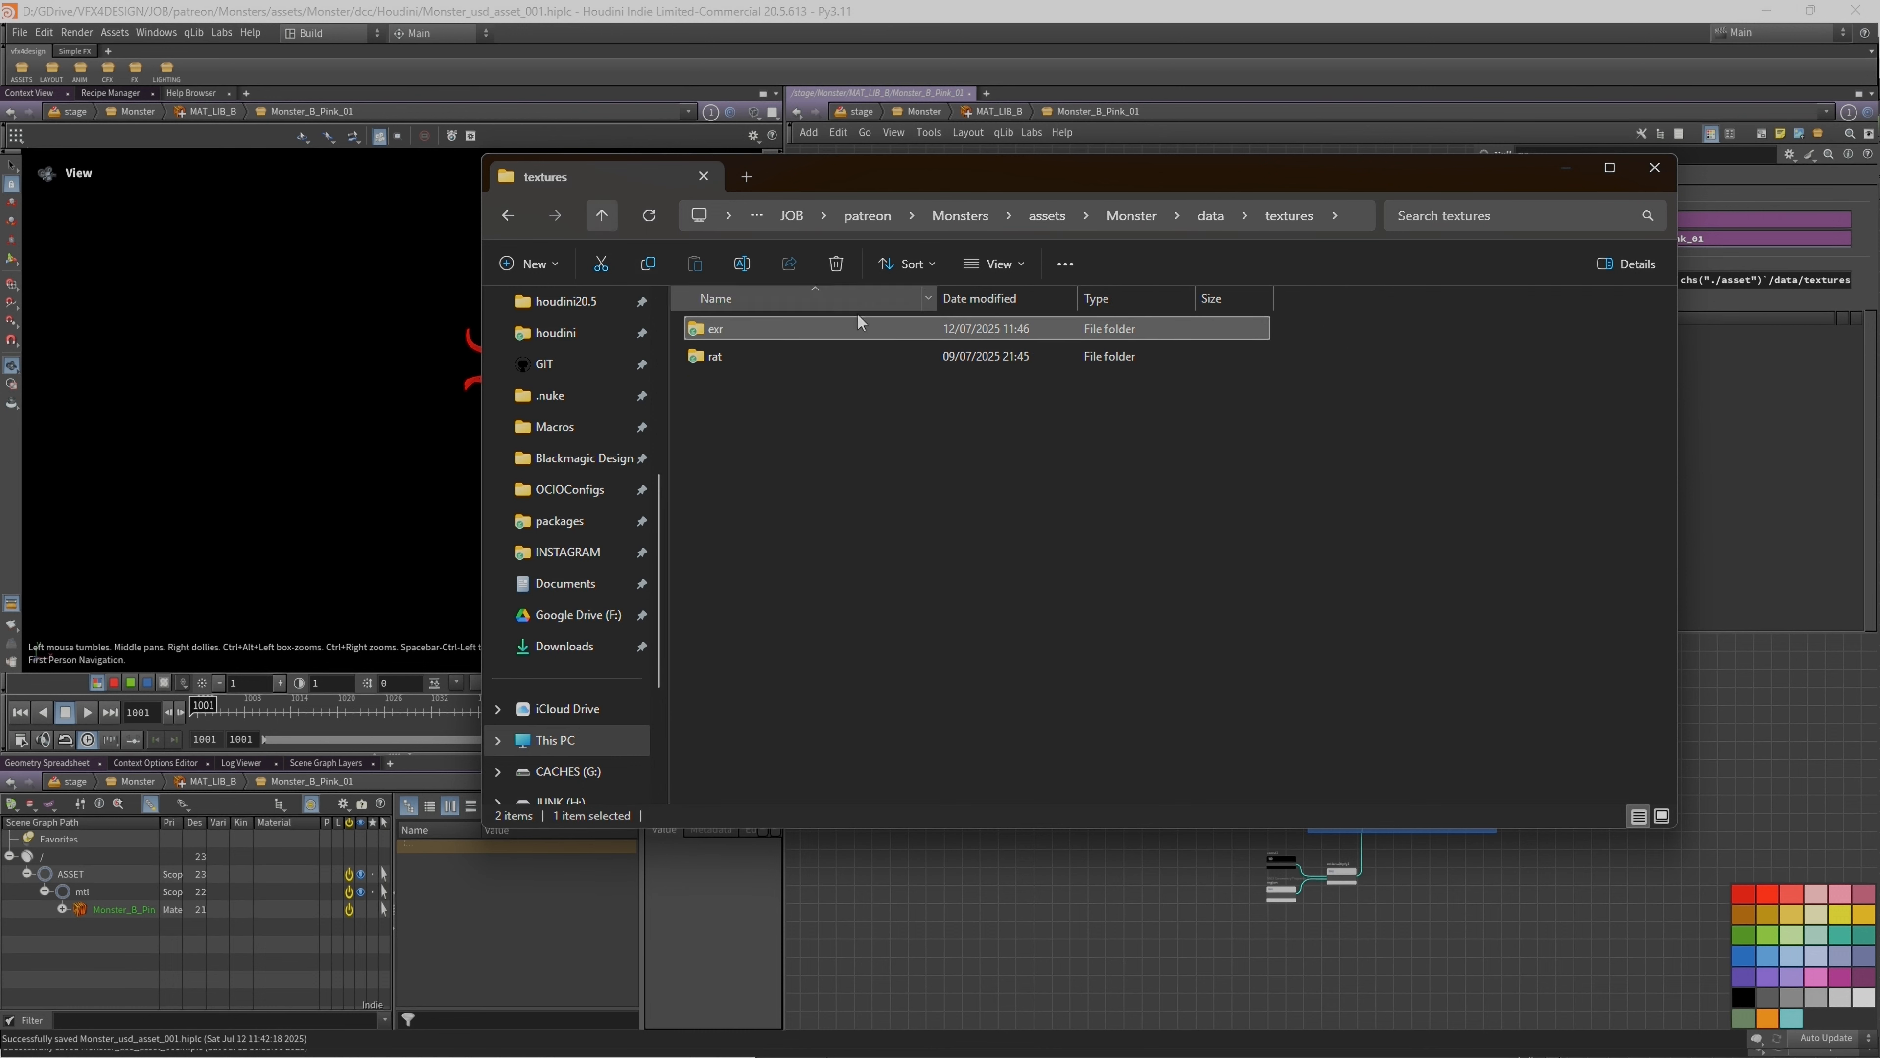
# Step: Open the rat textures folder and delete the folder listed below Monster_A_Pink_03
pyautogui.doubleClick(716, 356)
pyautogui.moveTo(850, 476); pyautogui.dragTo(761, 411)
pyautogui.press('Delete')
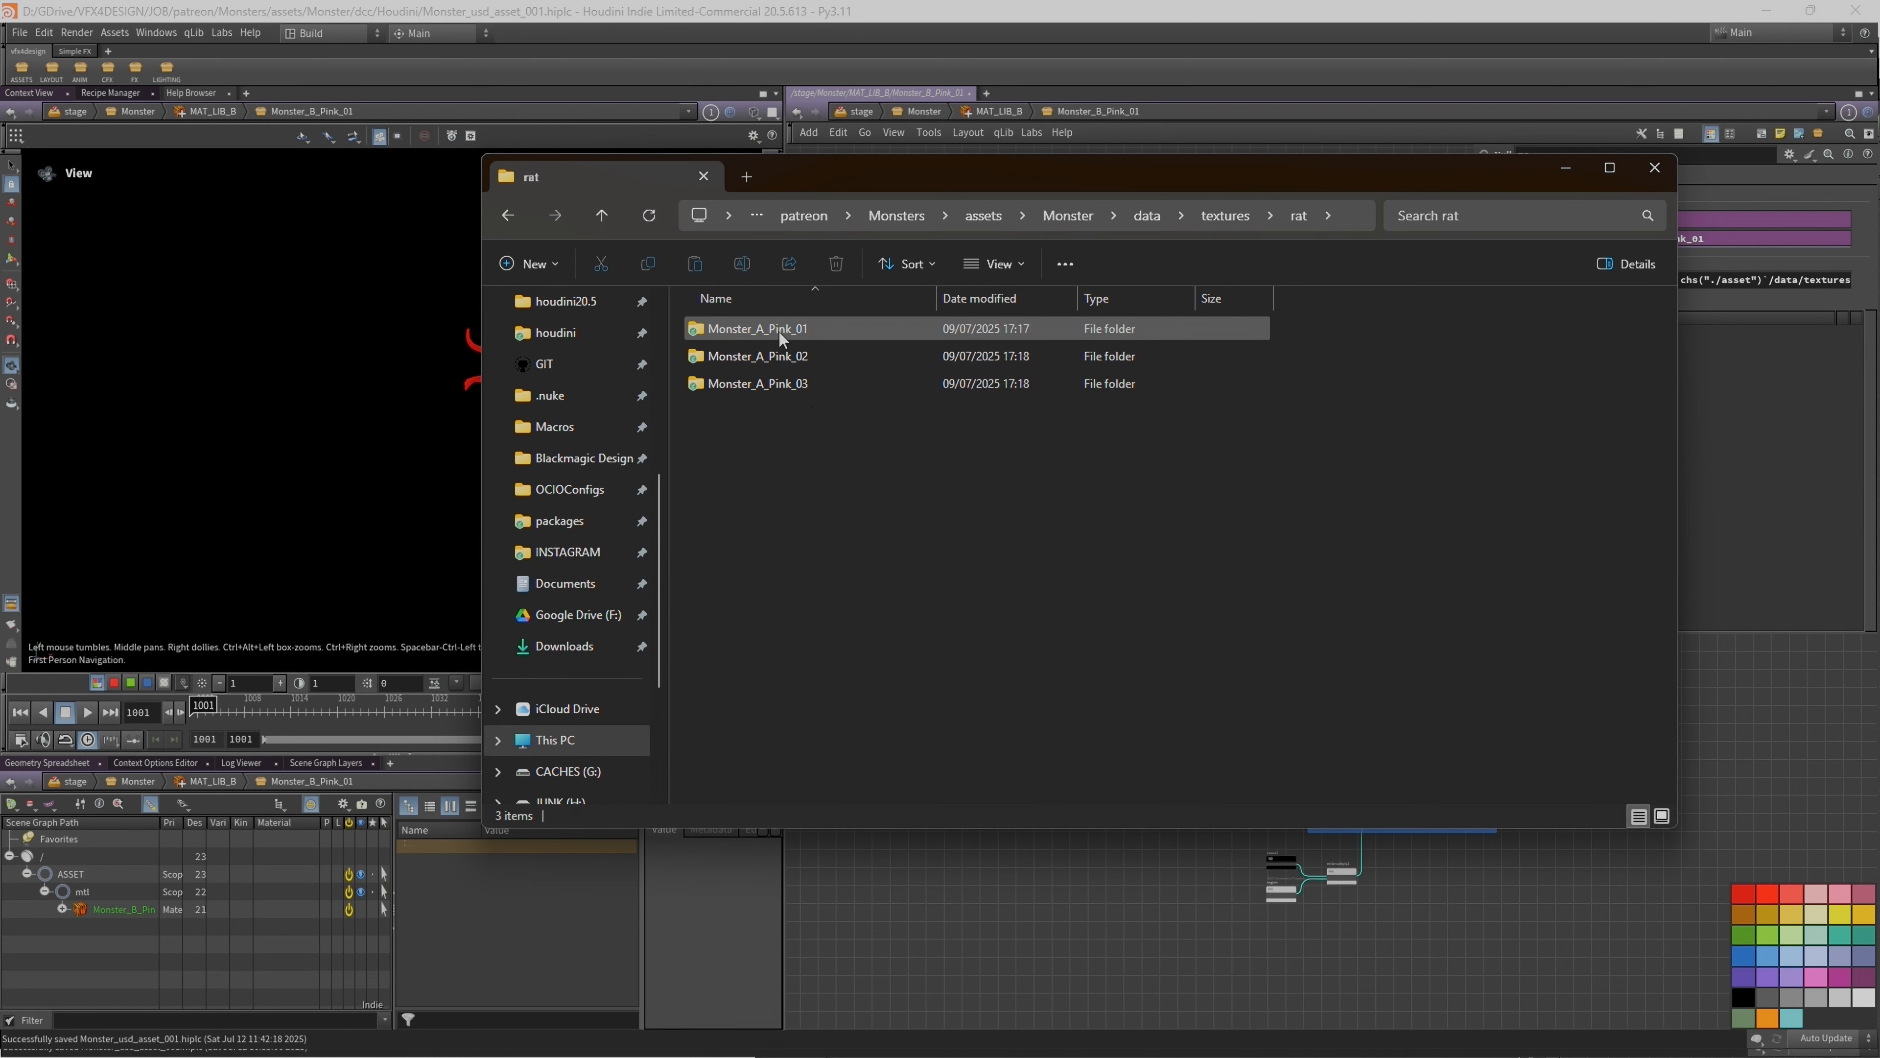
# Step: Switch back to Houdini, go up to the Monster network and open the rat_gen task network
pyautogui.click(1608, 898)
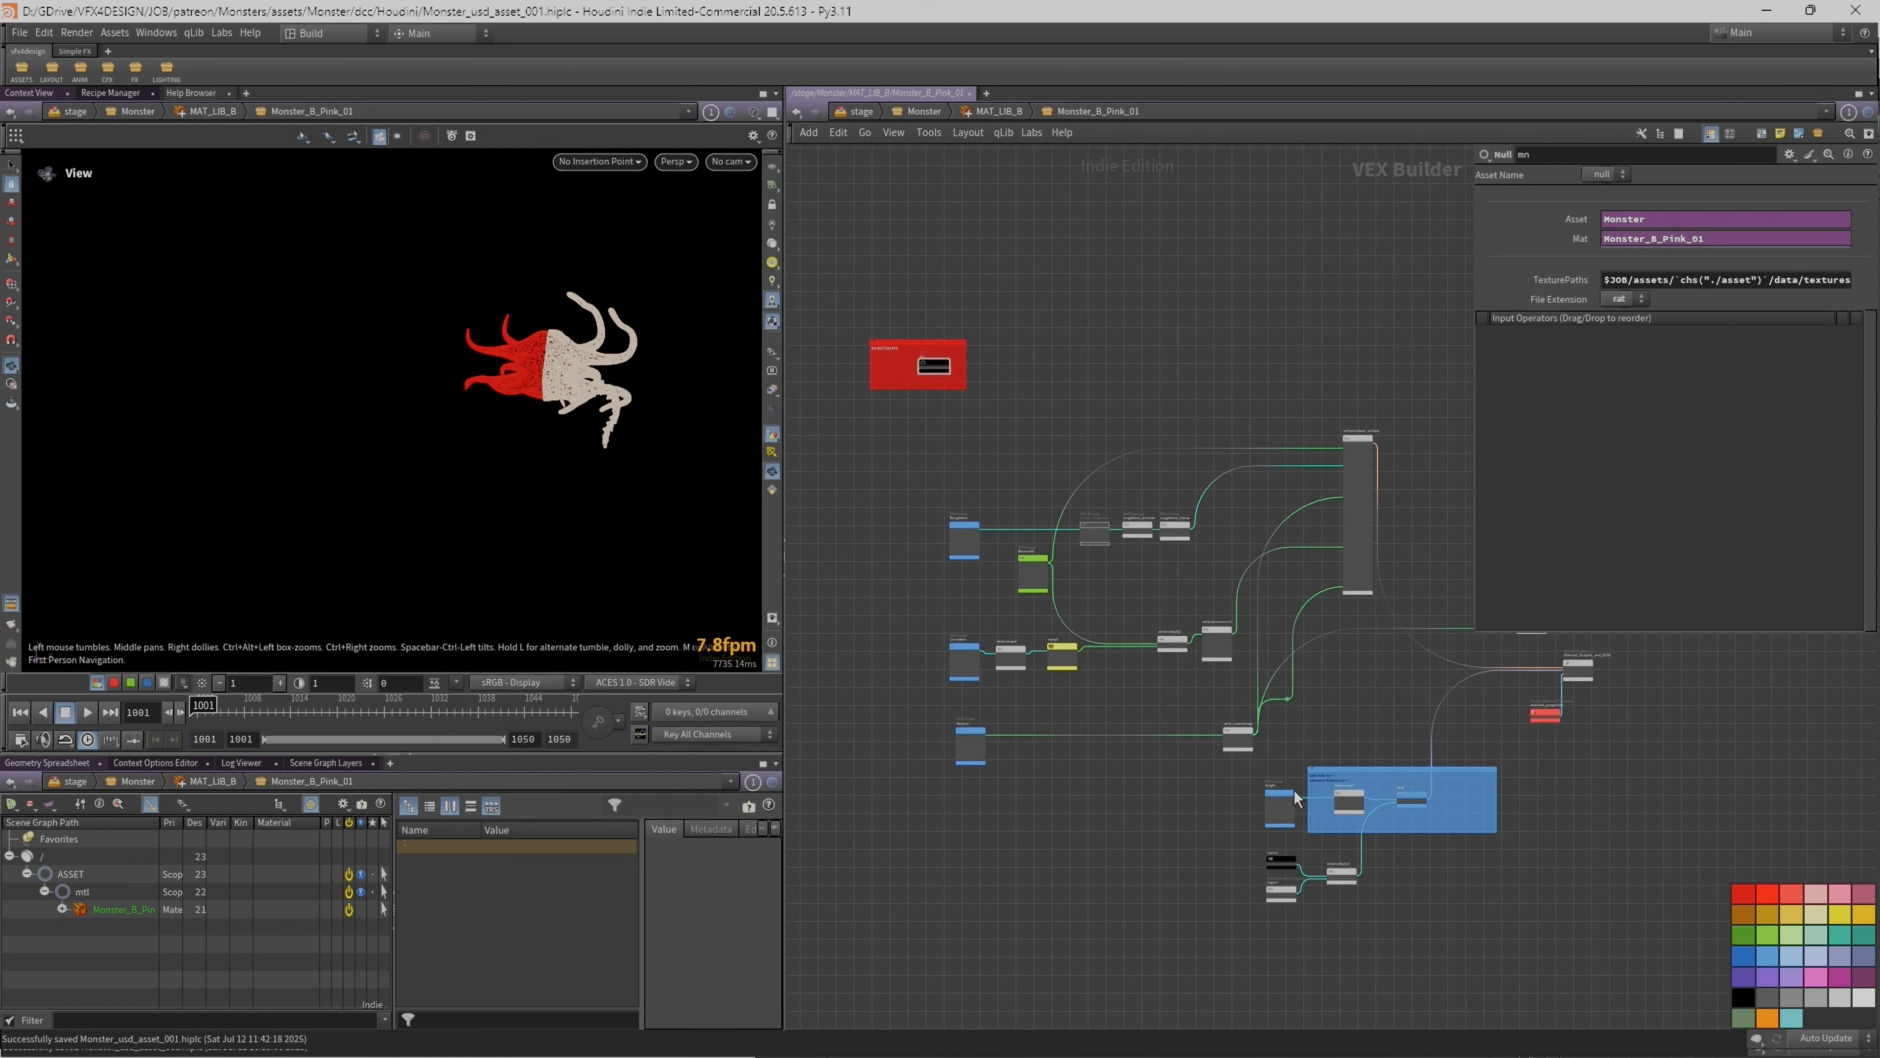
pyautogui.press('u')
pyautogui.press('u')
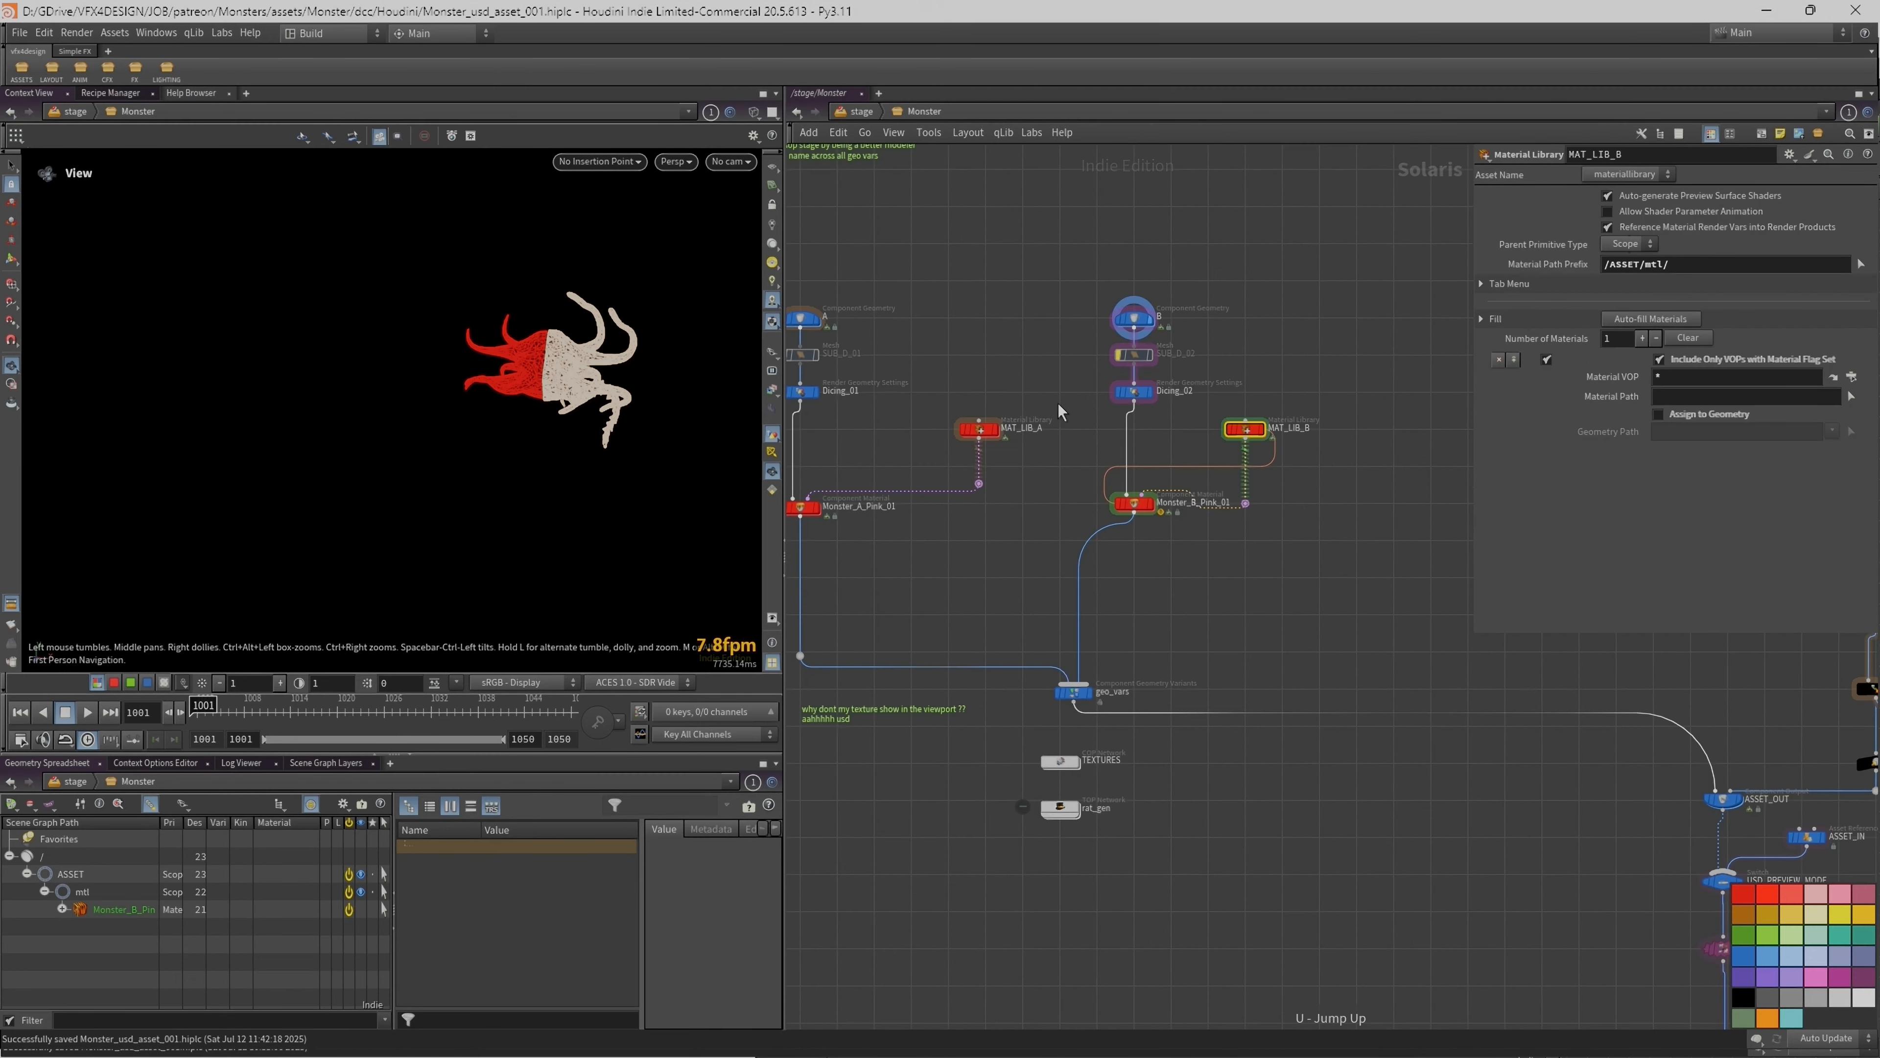
pyautogui.moveTo(1063, 809); pyautogui.dragTo(1063, 803)
pyautogui.doubleClick(1063, 805)
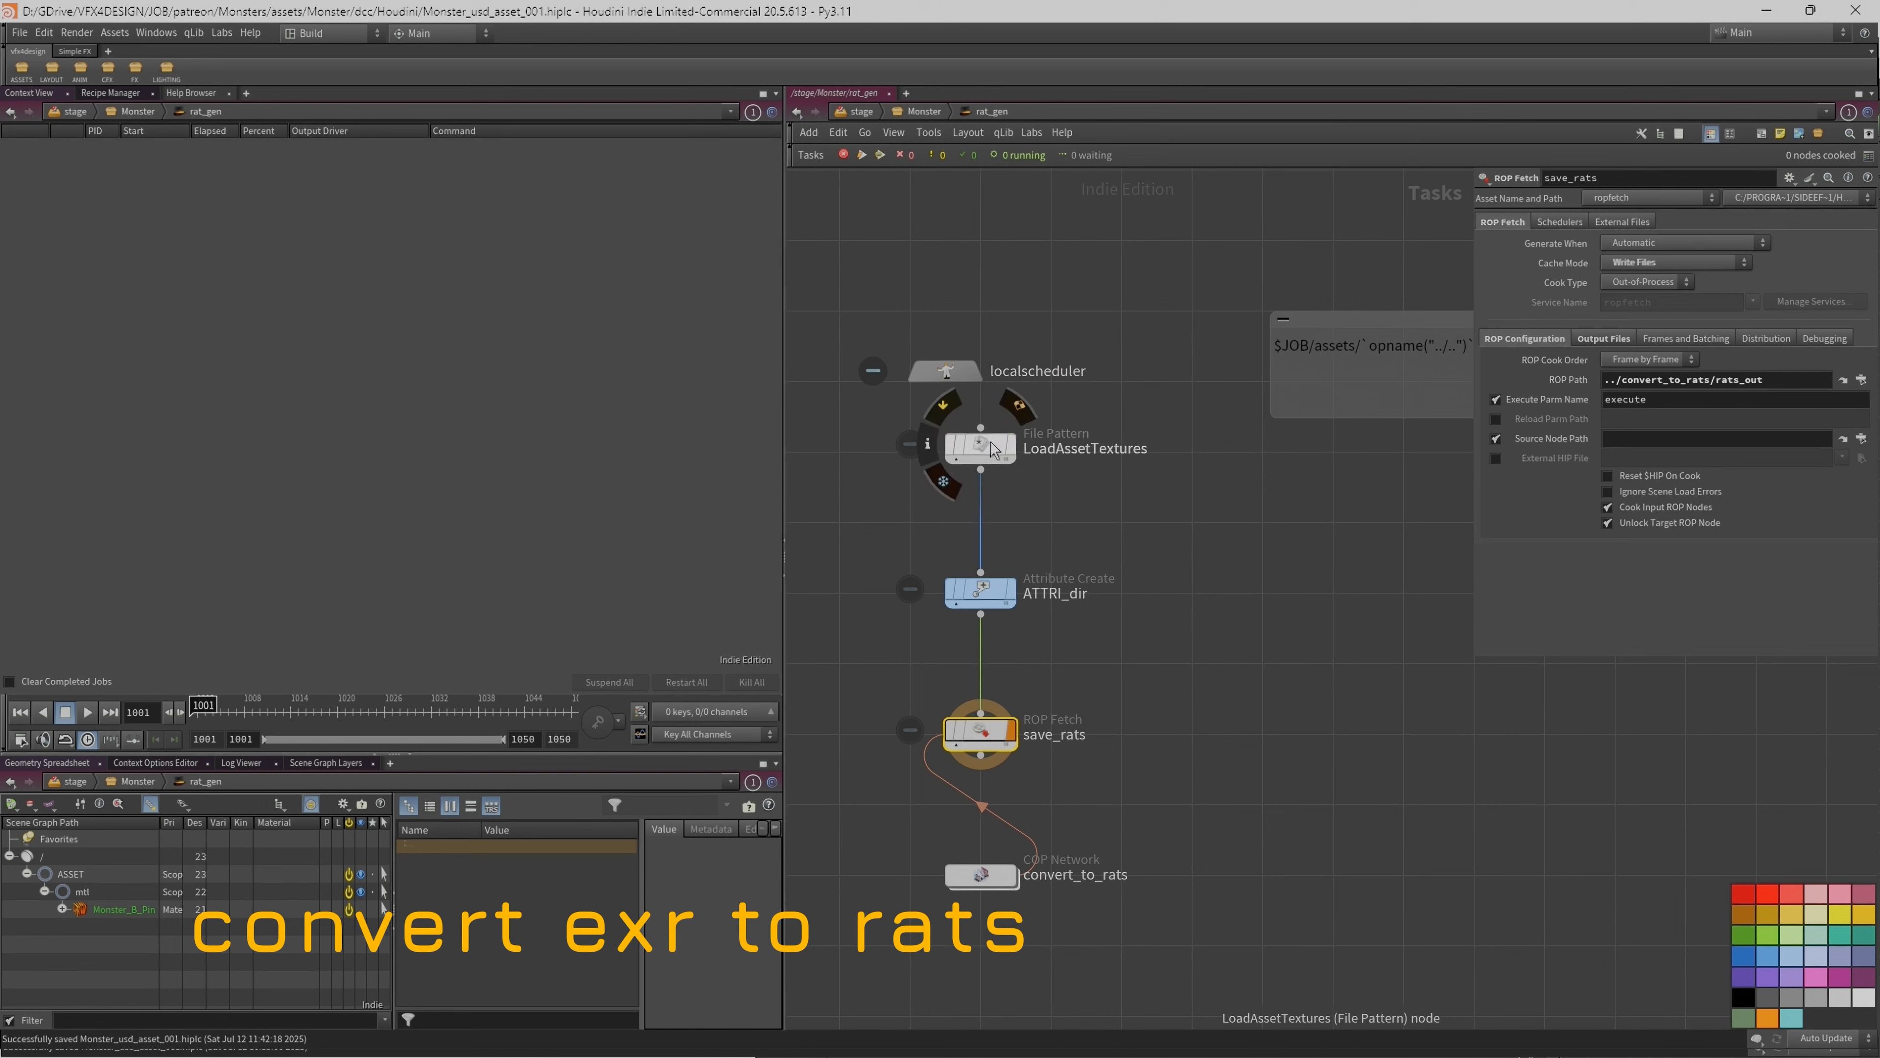
# Step: Examine the exr file pattern of the LoadAssetTextures node with its parameters widened
pyautogui.moveTo(1476, 278); pyautogui.dragTo(1065, 273)
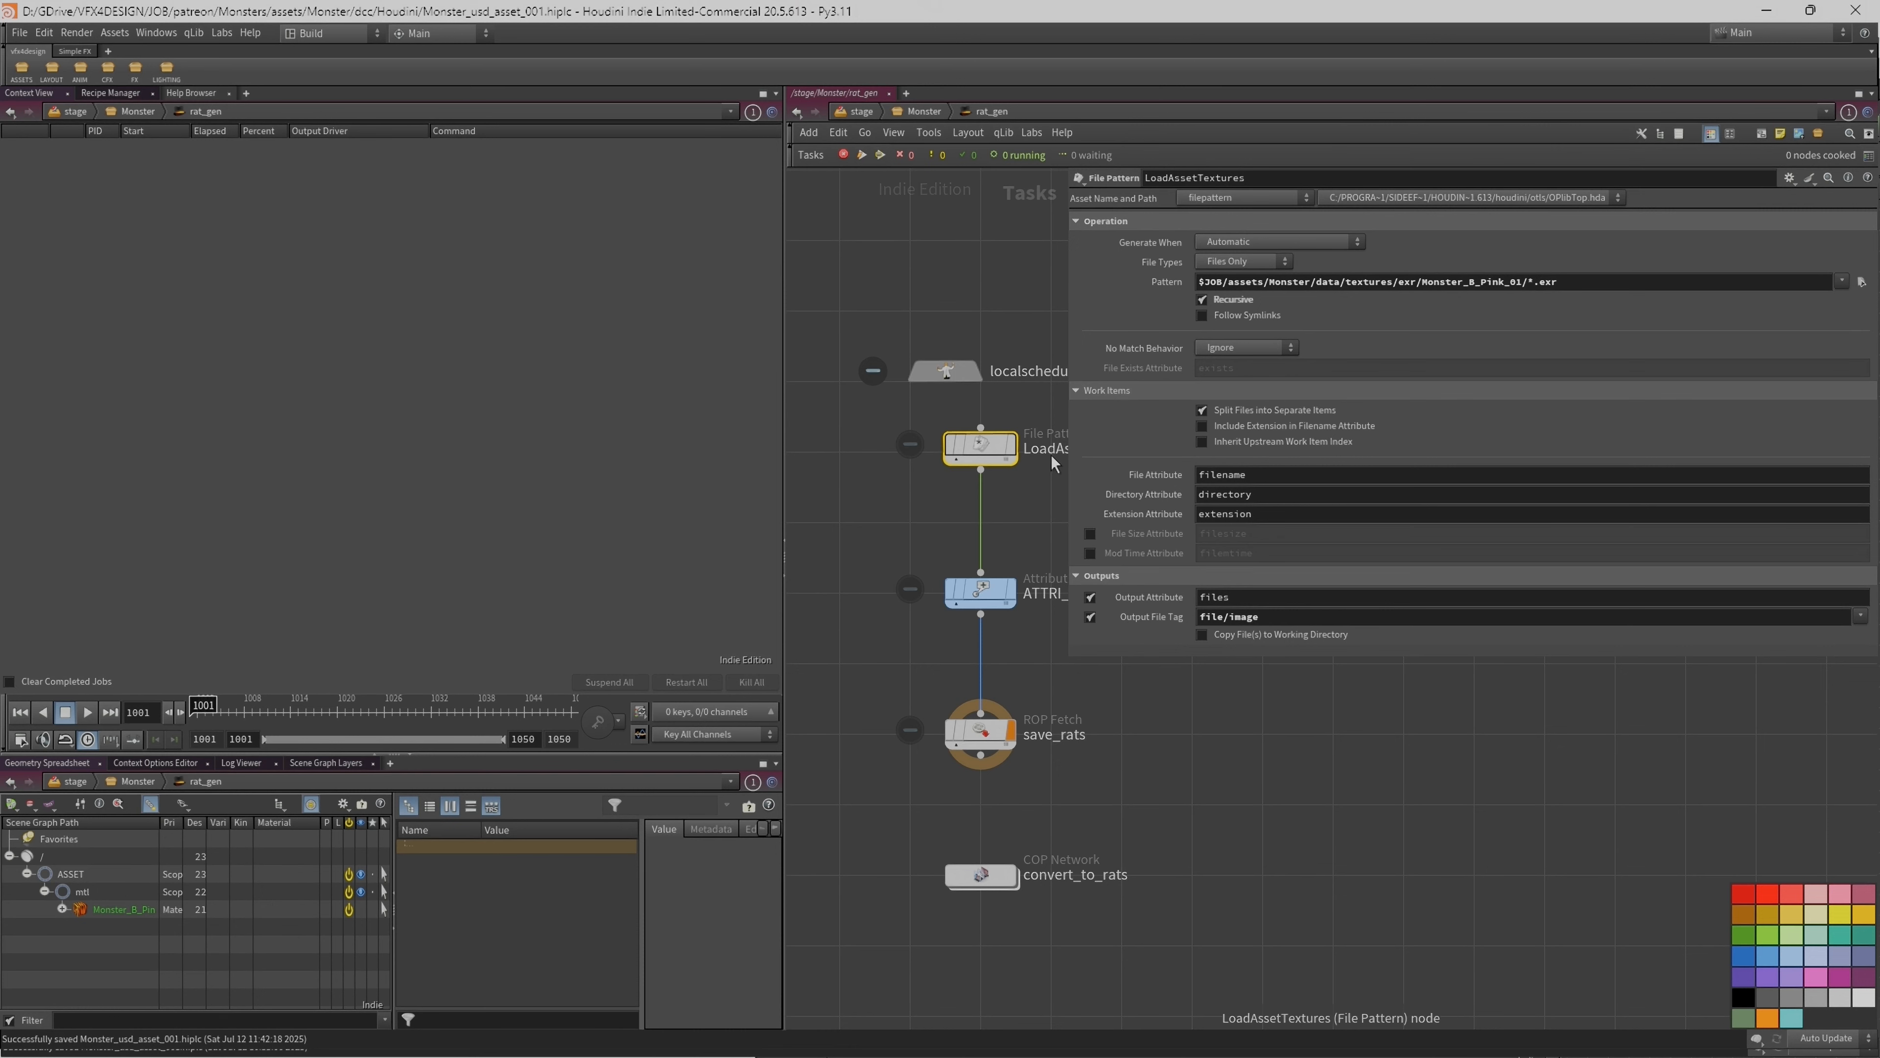
pyautogui.moveTo(1070, 326); pyautogui.dragTo(1196, 342)
pyautogui.moveTo(1075, 316); pyautogui.dragTo(1073, 316, button='middle')
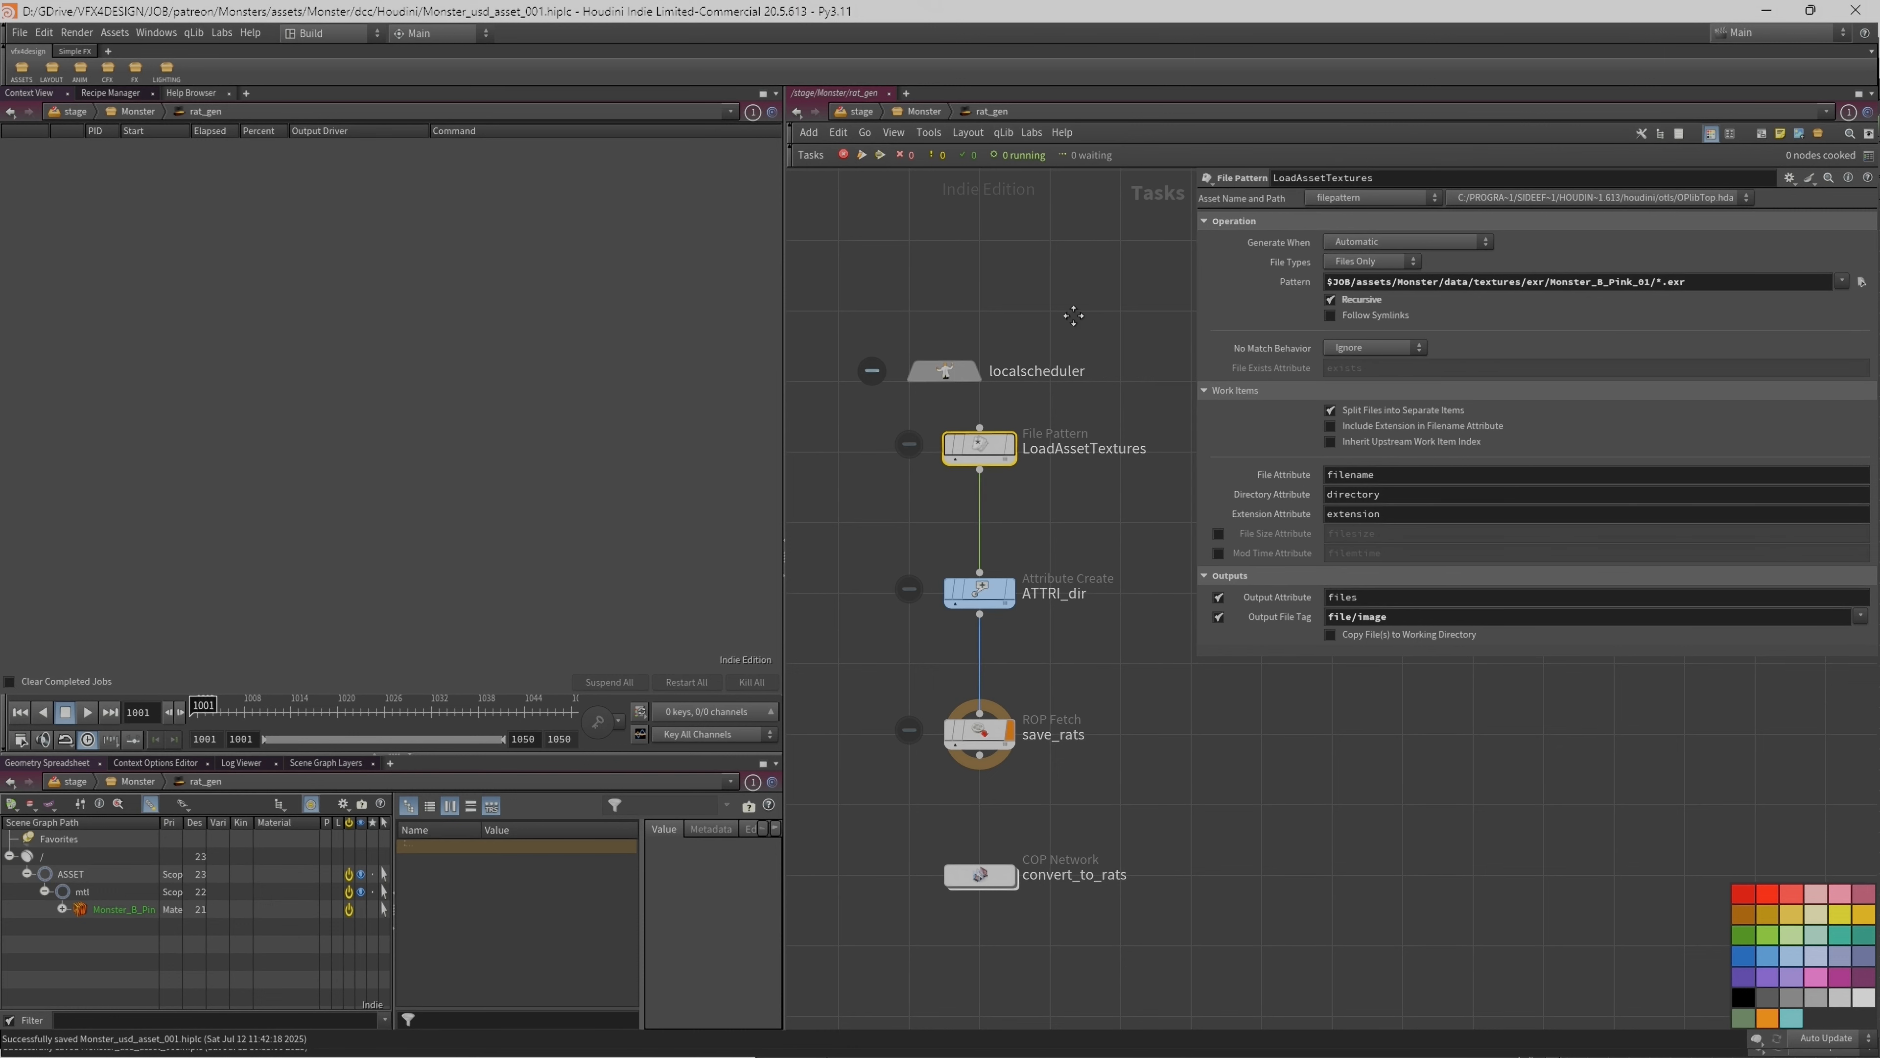
# Step: Go up to the Monster network, generate static work items for rat_gen, and reopen that task network
pyautogui.press('u')
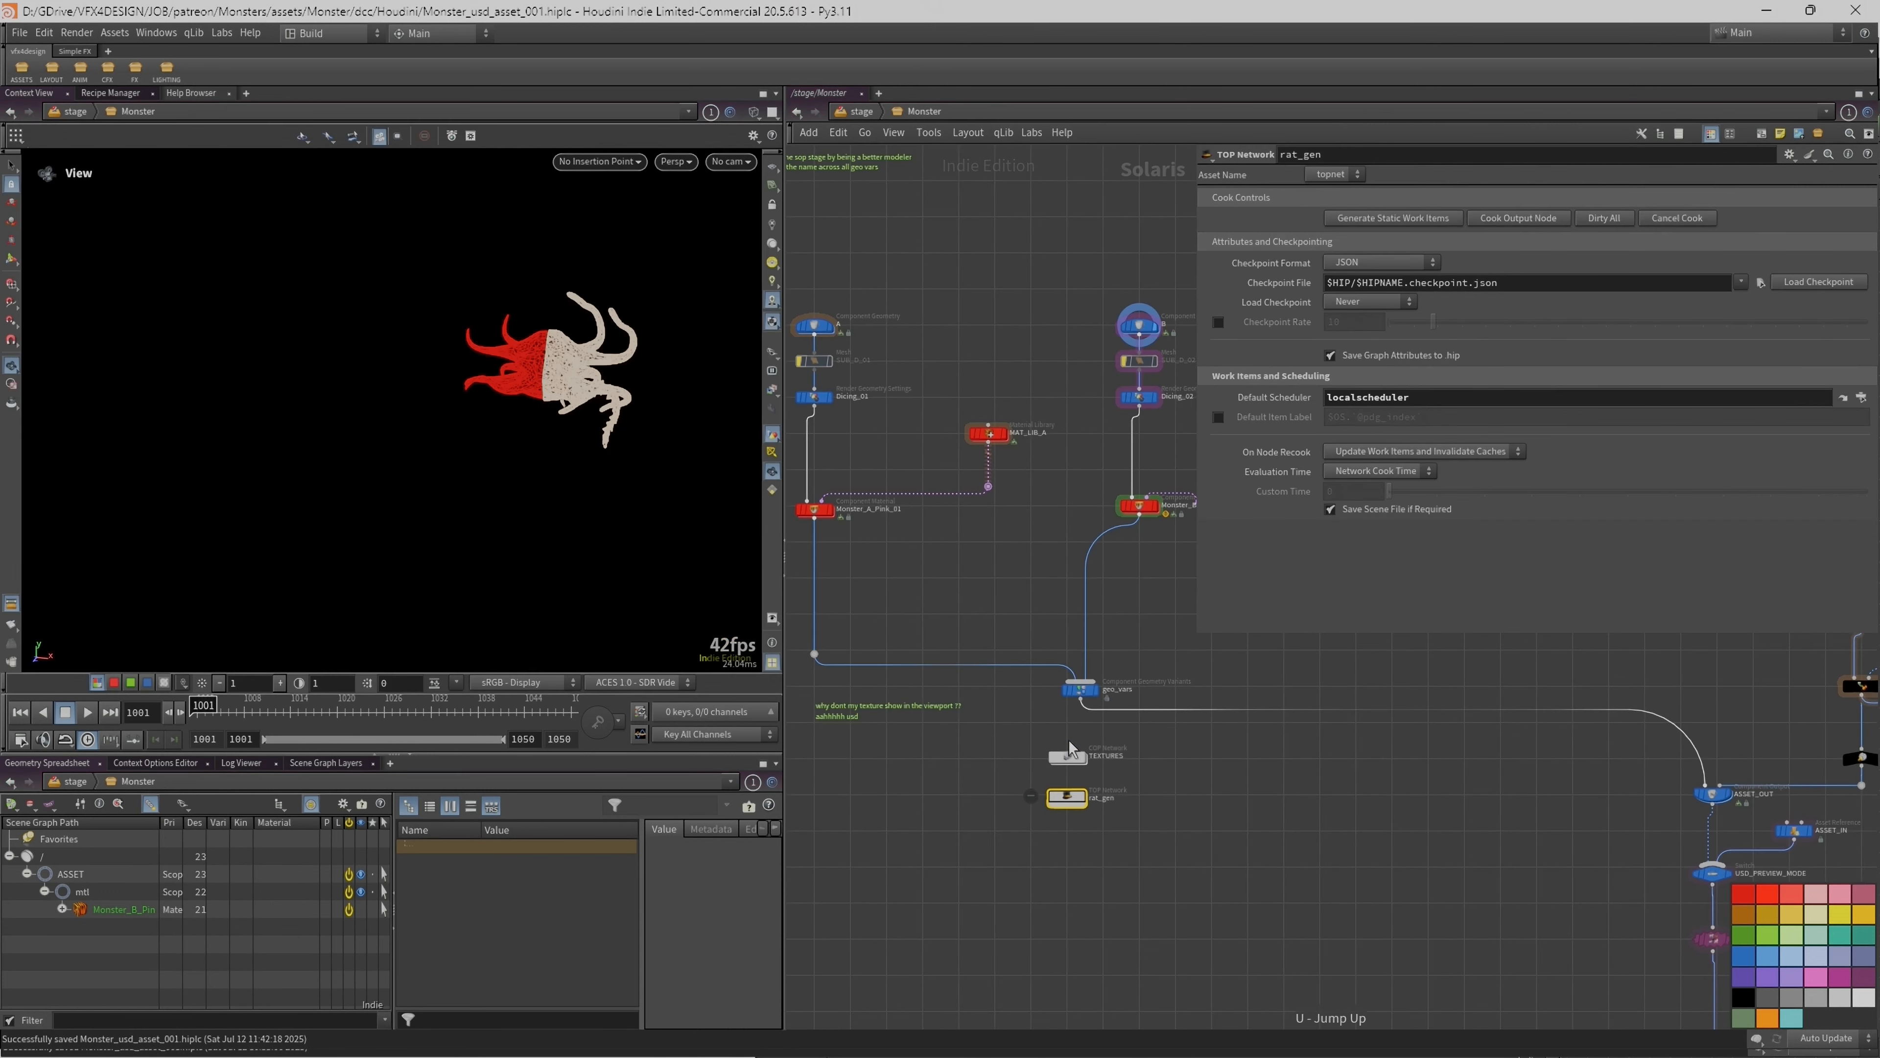
pyautogui.click(1406, 218)
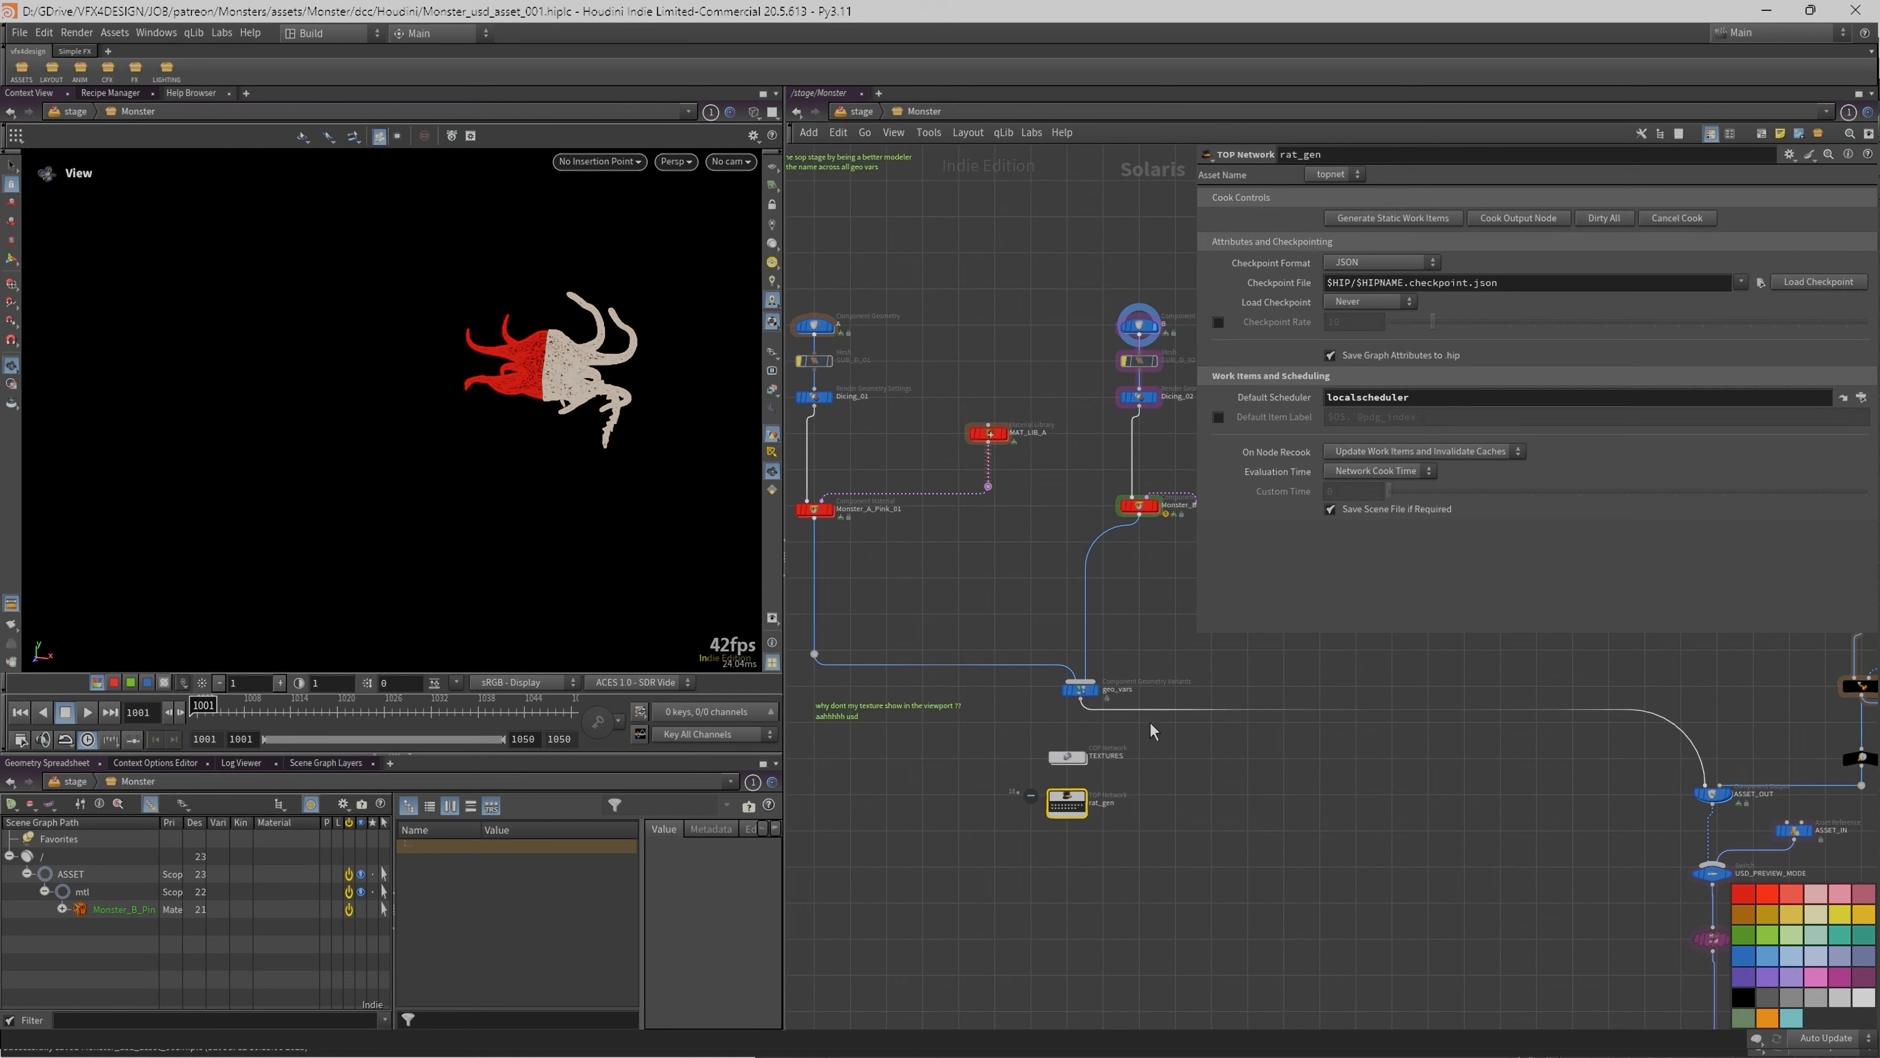
pyautogui.doubleClick(1070, 804)
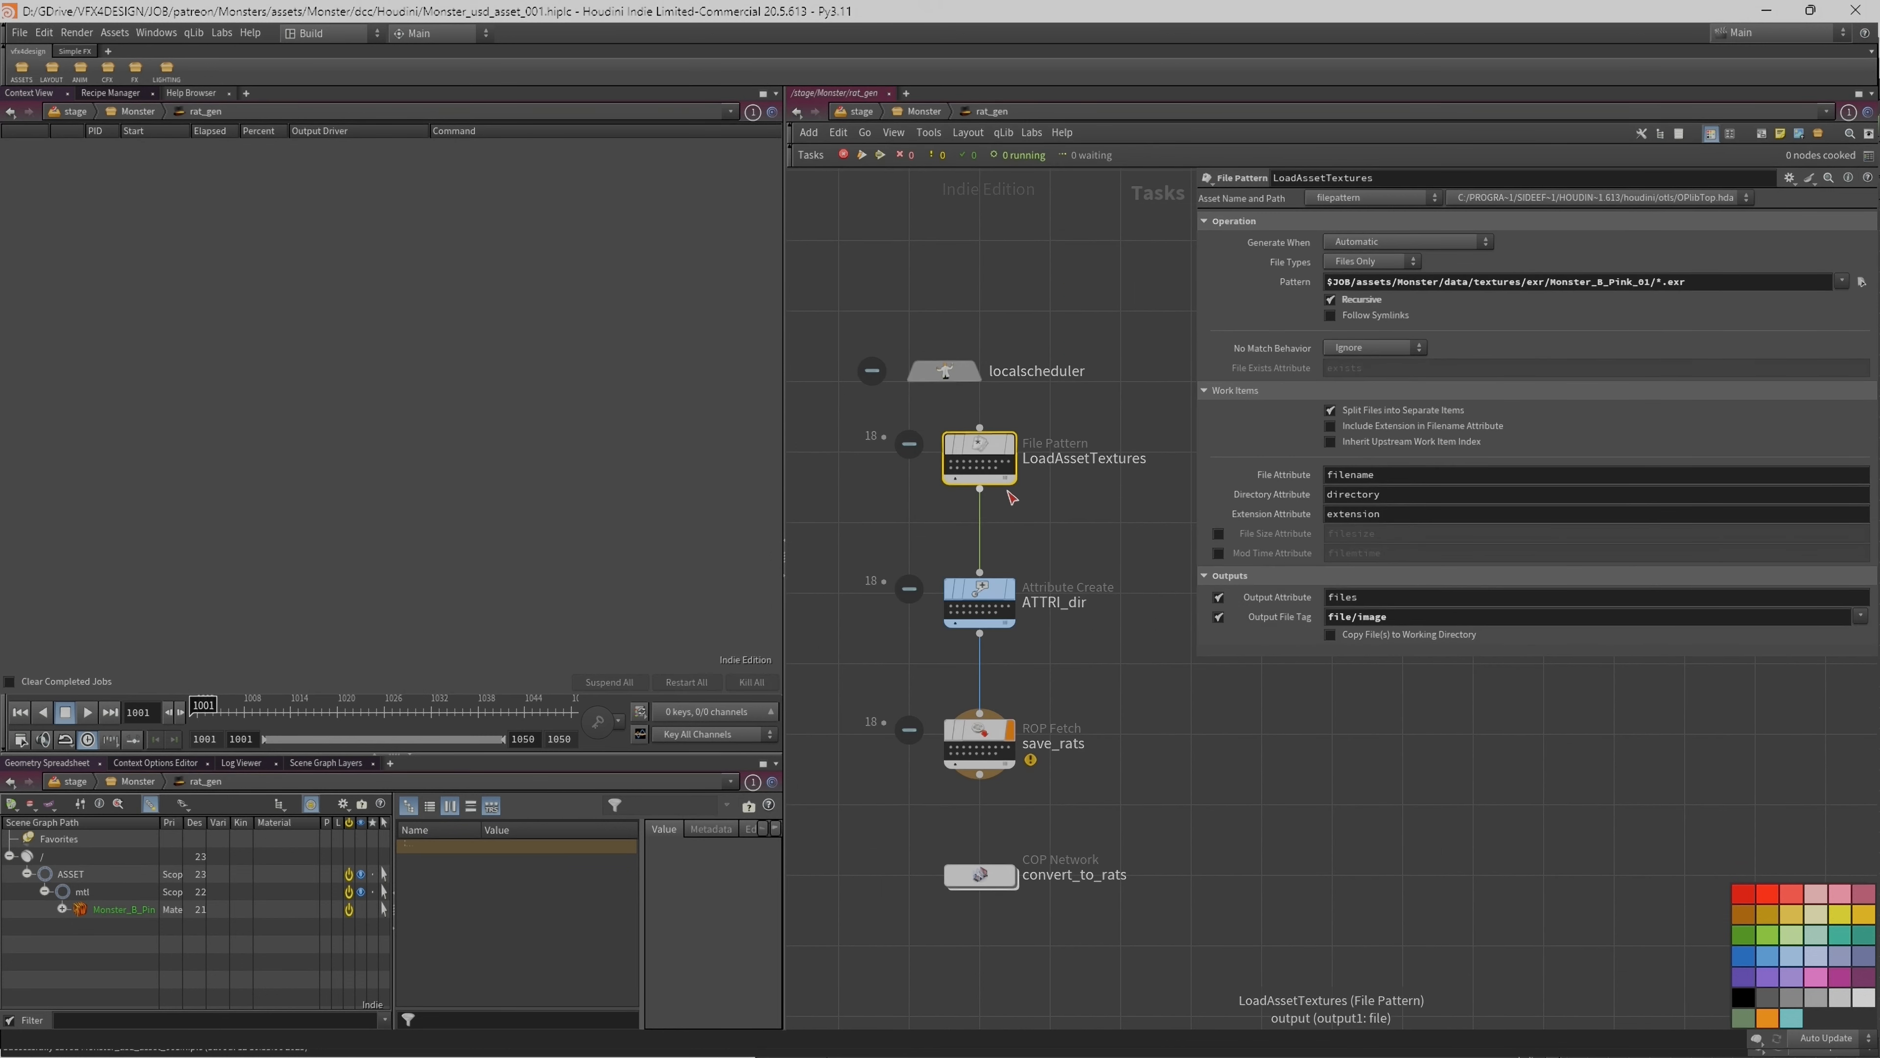
# Step: Try Automatic as the save_rats node's cache mode and set it back to Write Files
pyautogui.click(990, 744)
pyautogui.click(1358, 264)
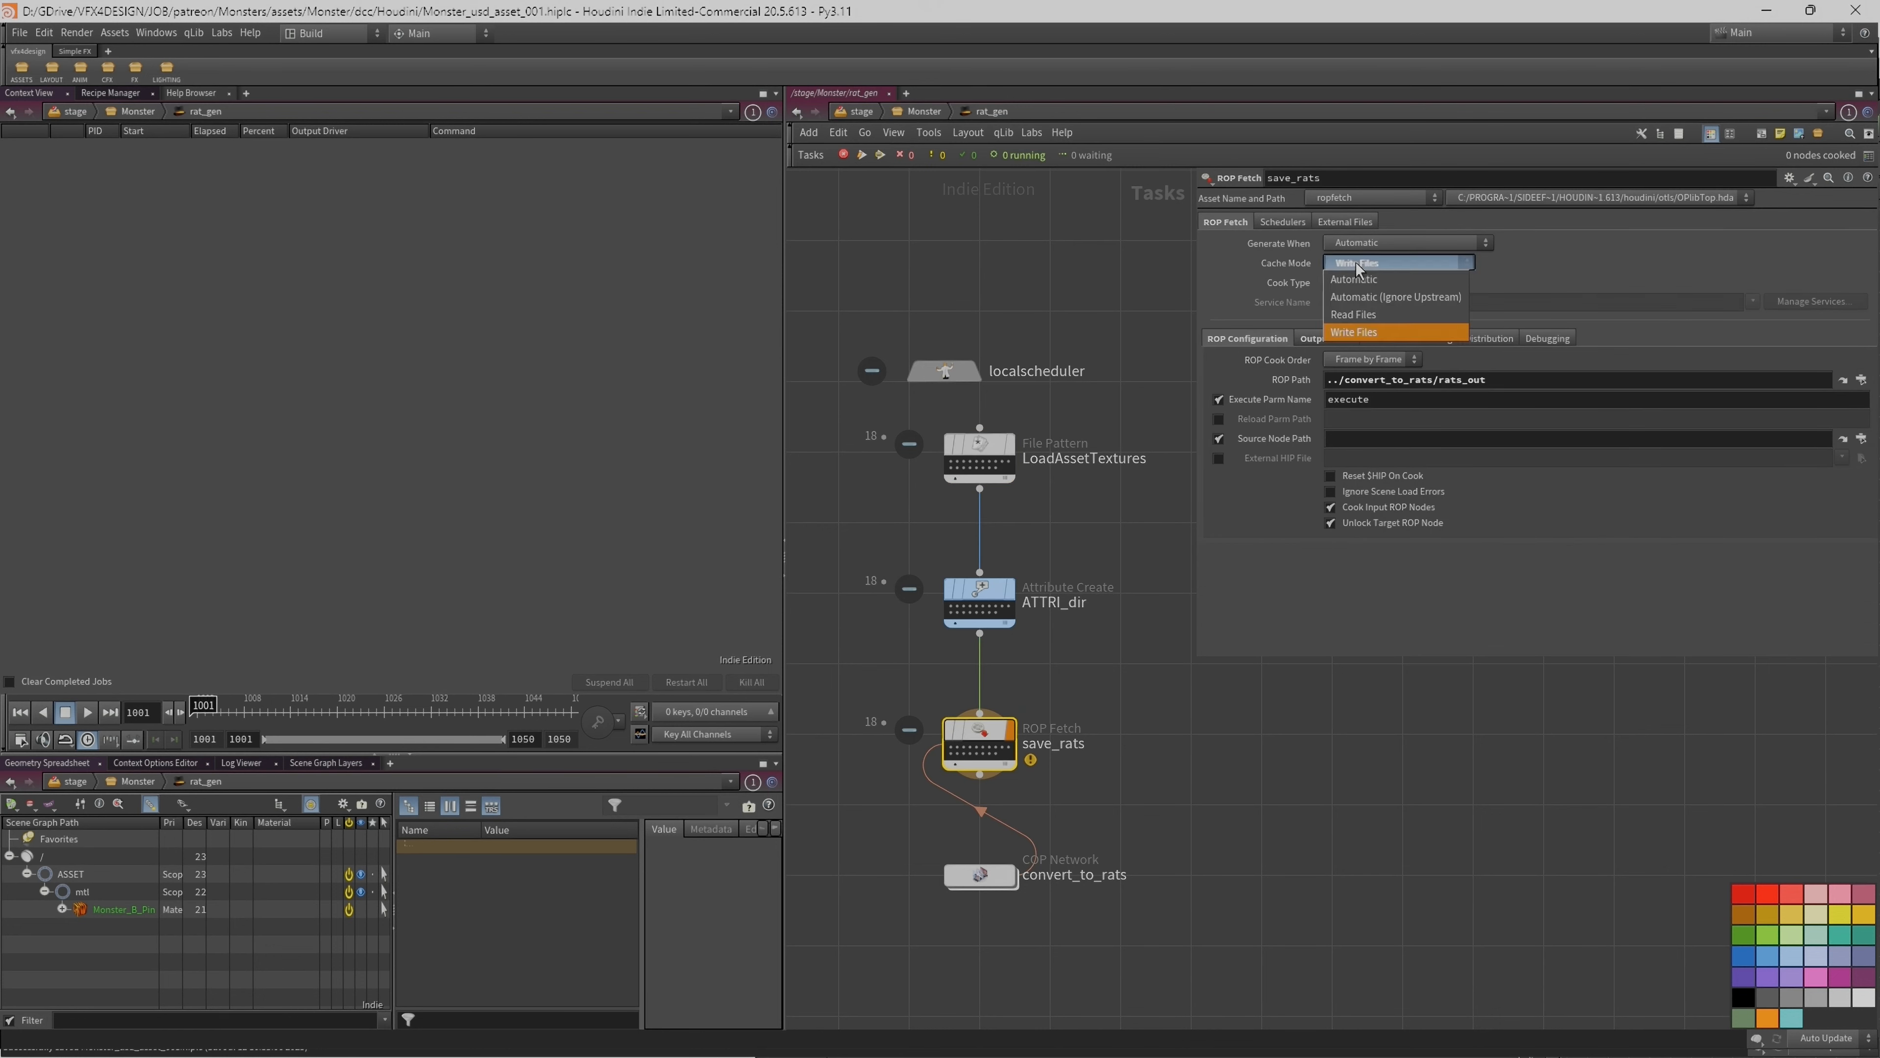
pyautogui.click(1354, 279)
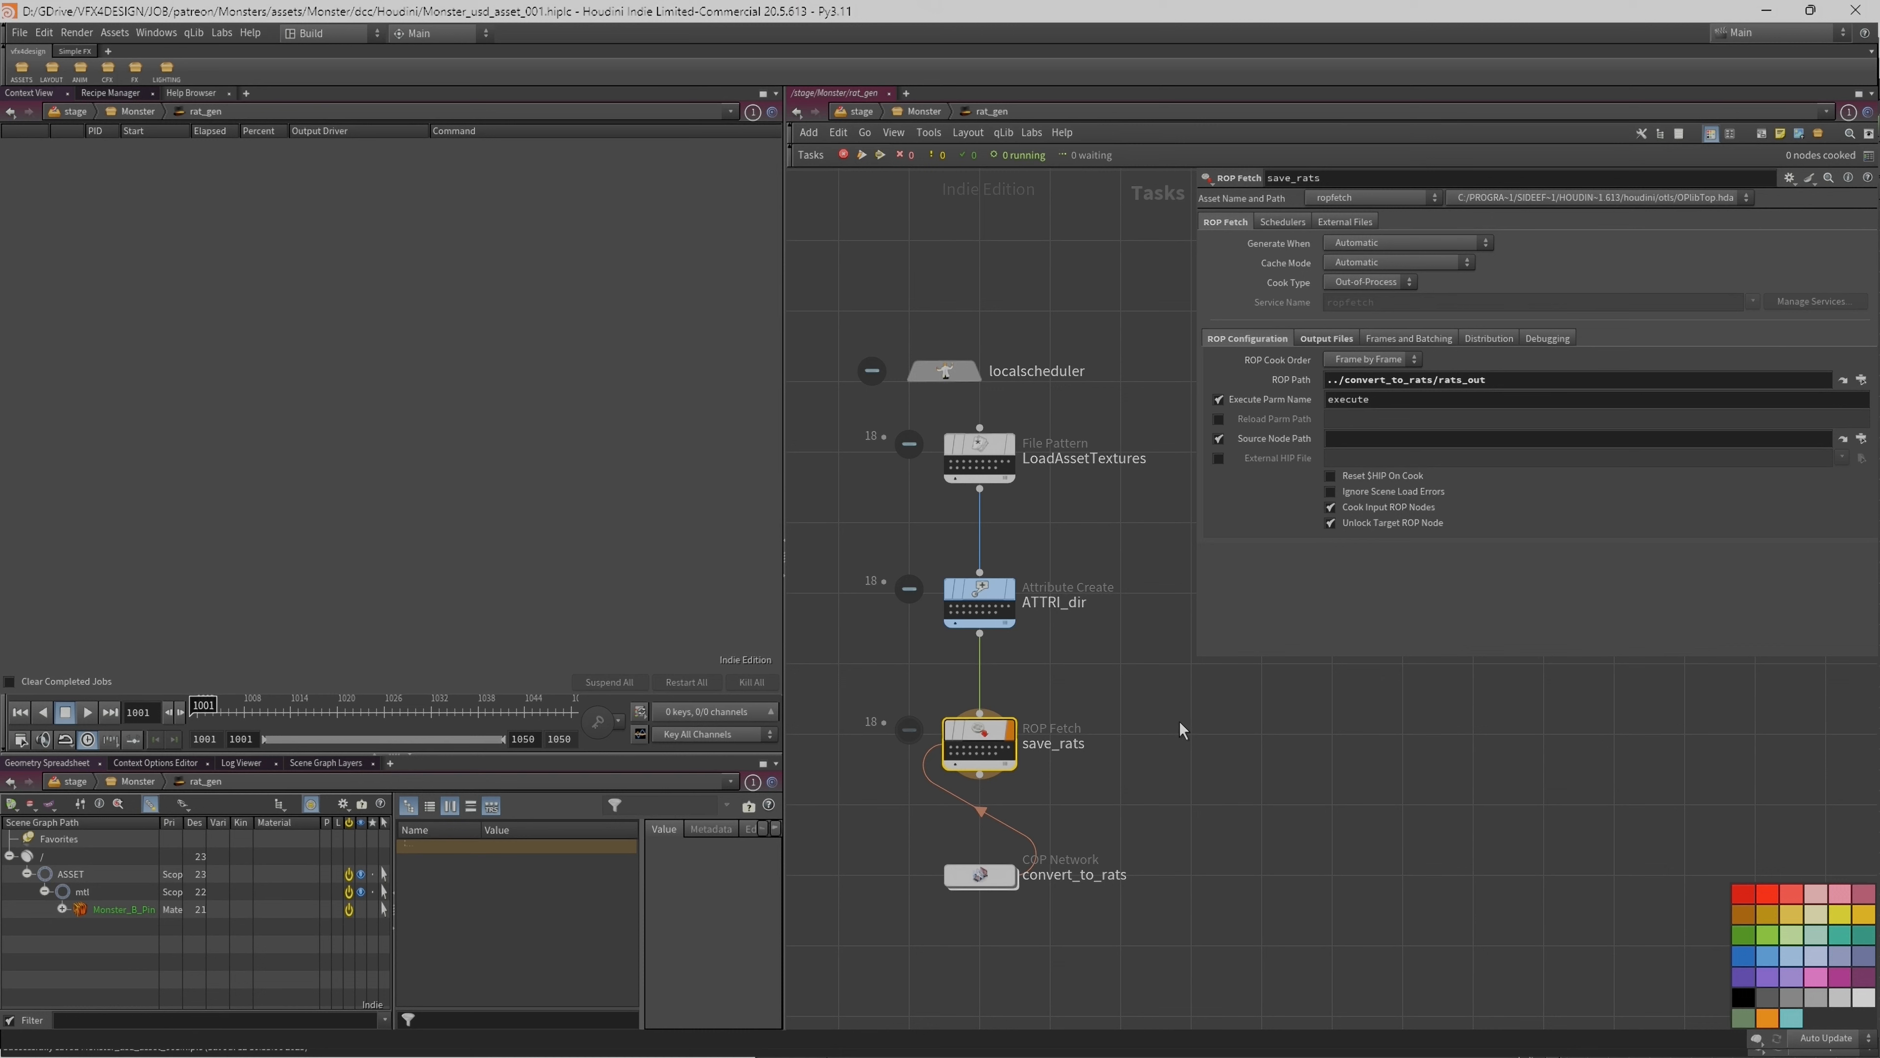
pyautogui.click(1343, 265)
pyautogui.click(1355, 322)
pyautogui.moveTo(1134, 729); pyautogui.dragTo(1204, 748, button='middle')
pyautogui.press('capslock')
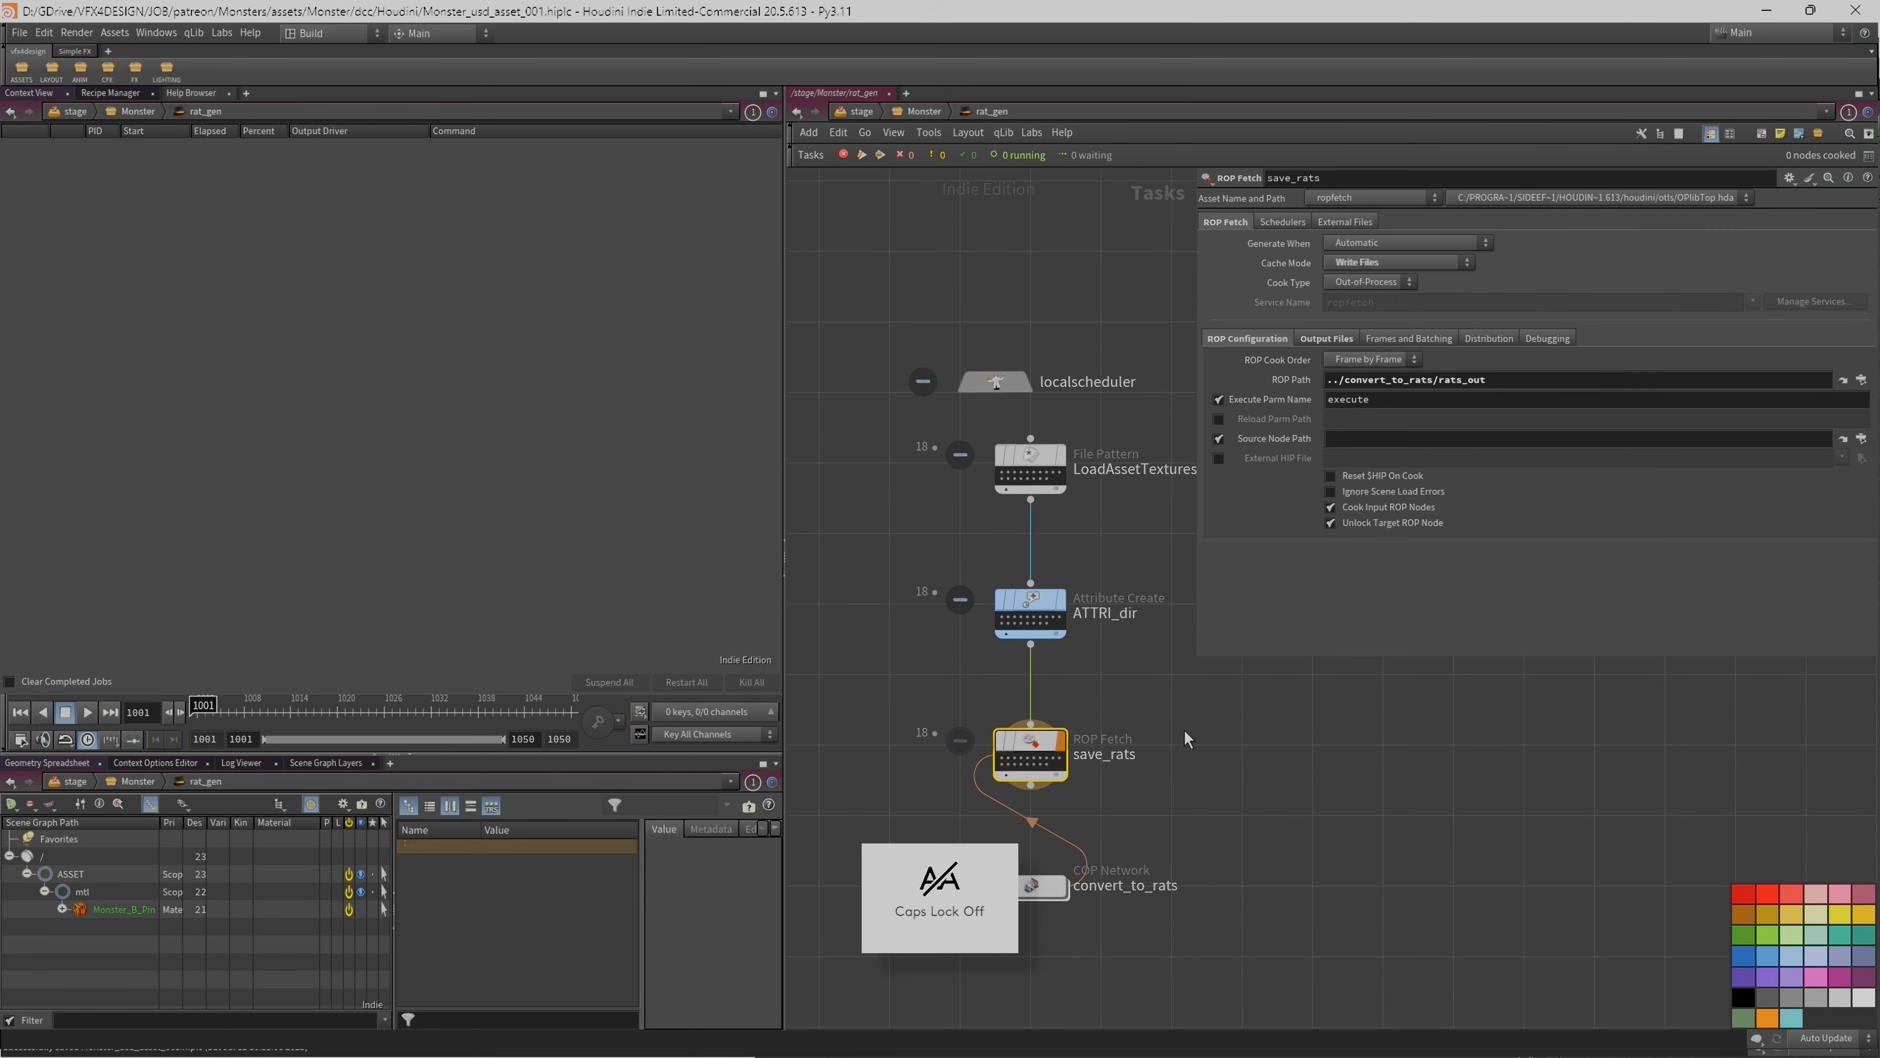
# Step: Return to the Monster network and cook rat_gen's output node, saving the scene before cooking
pyautogui.press('u')
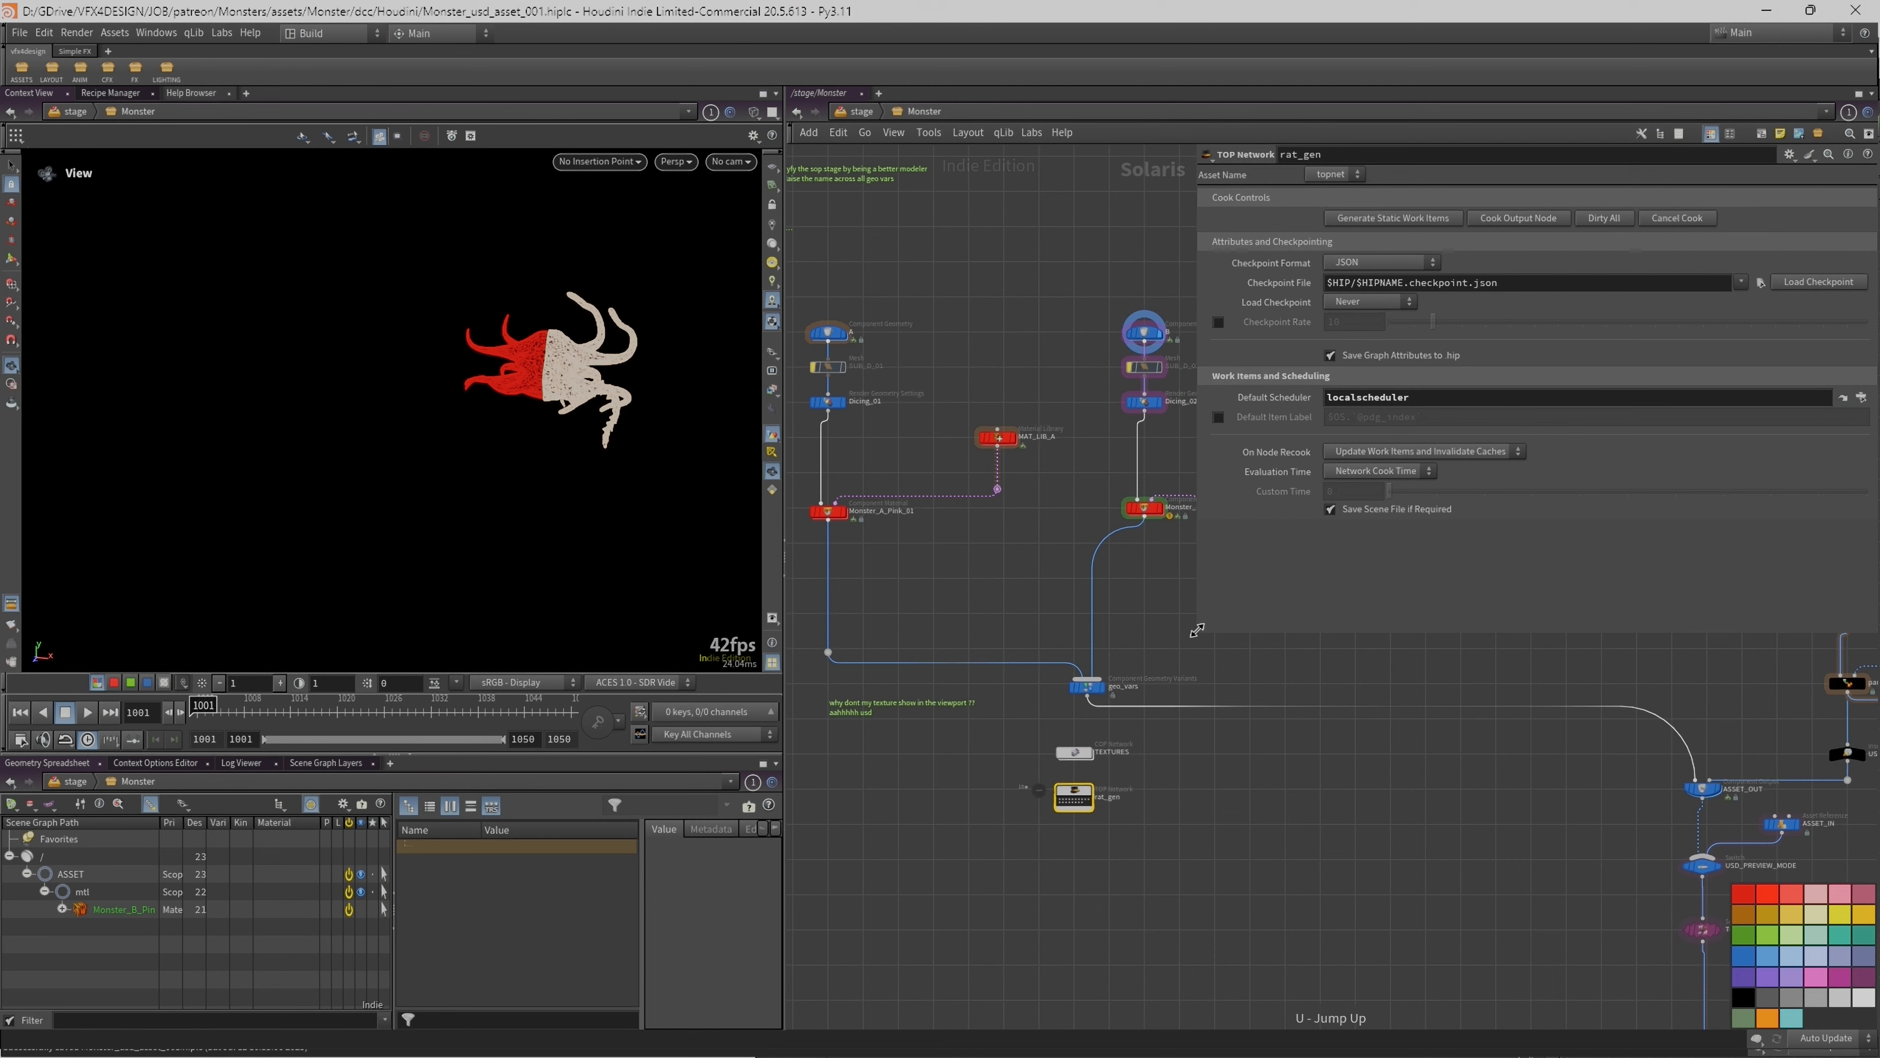
pyautogui.click(1535, 220)
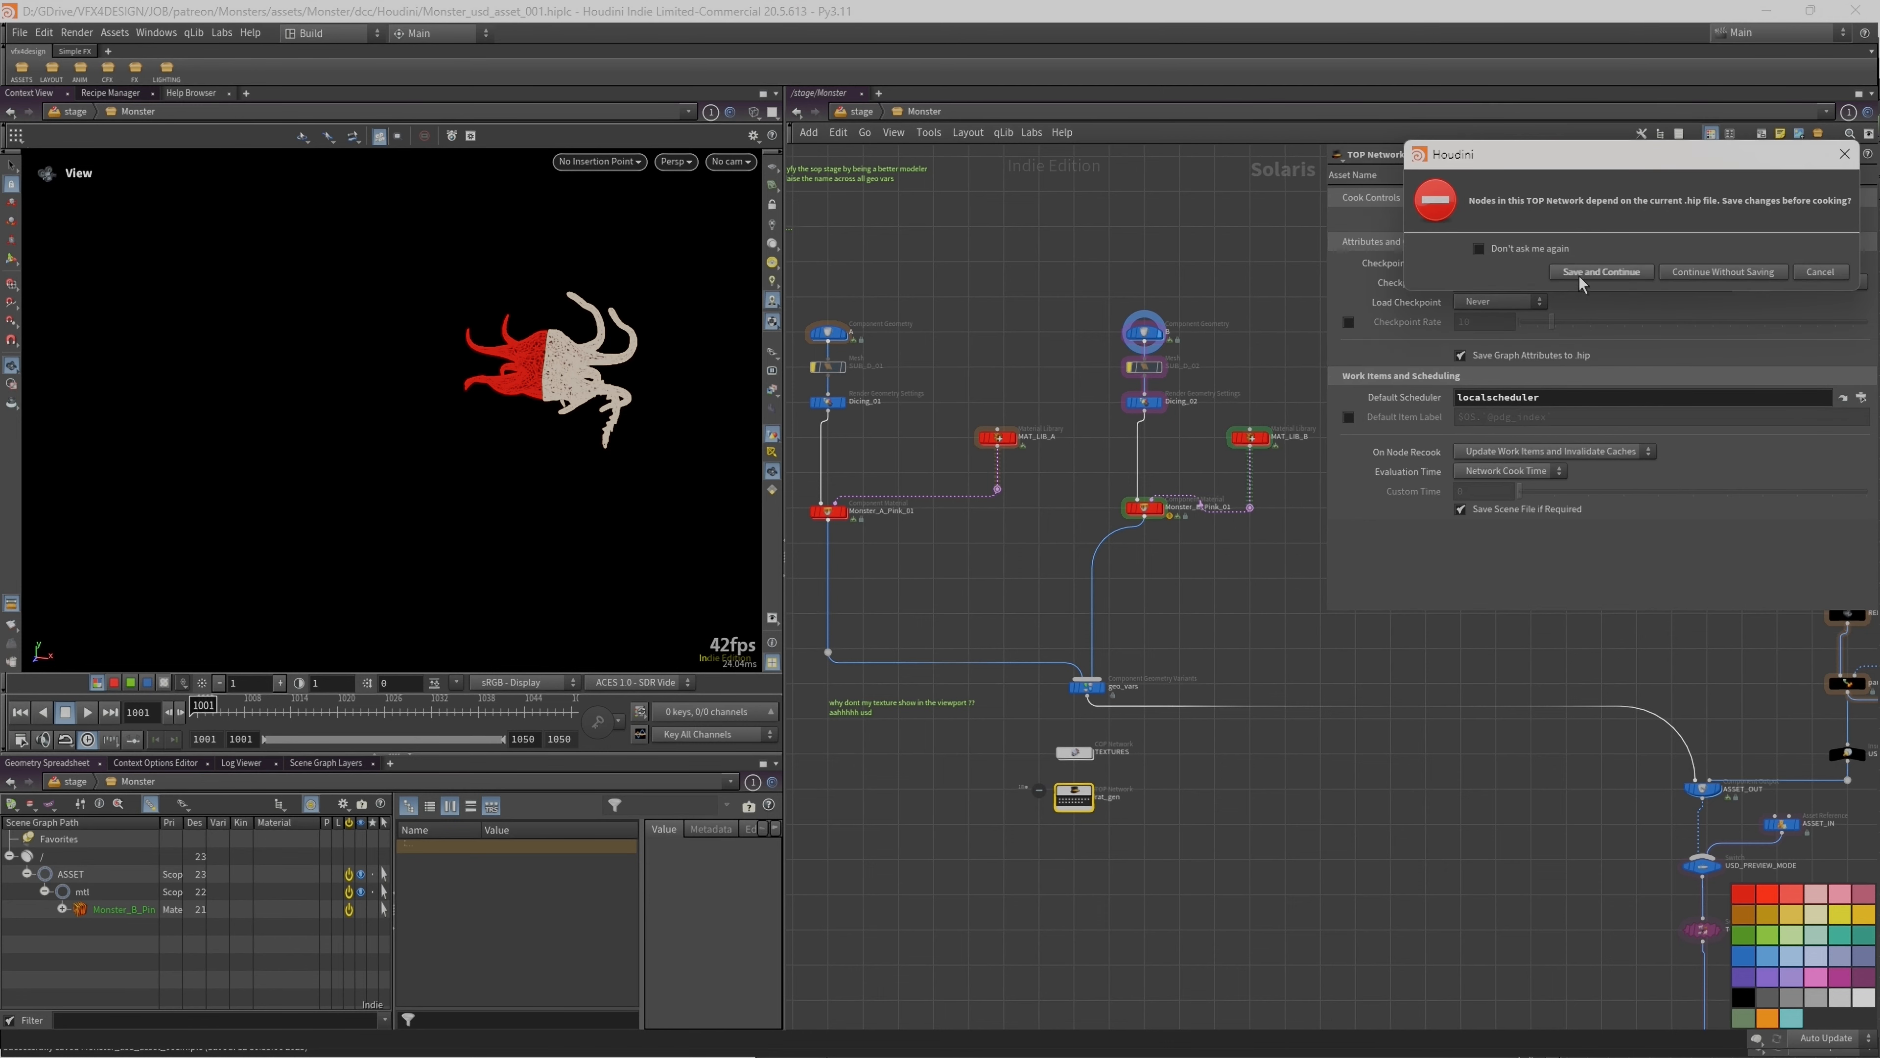
pyautogui.click(1580, 276)
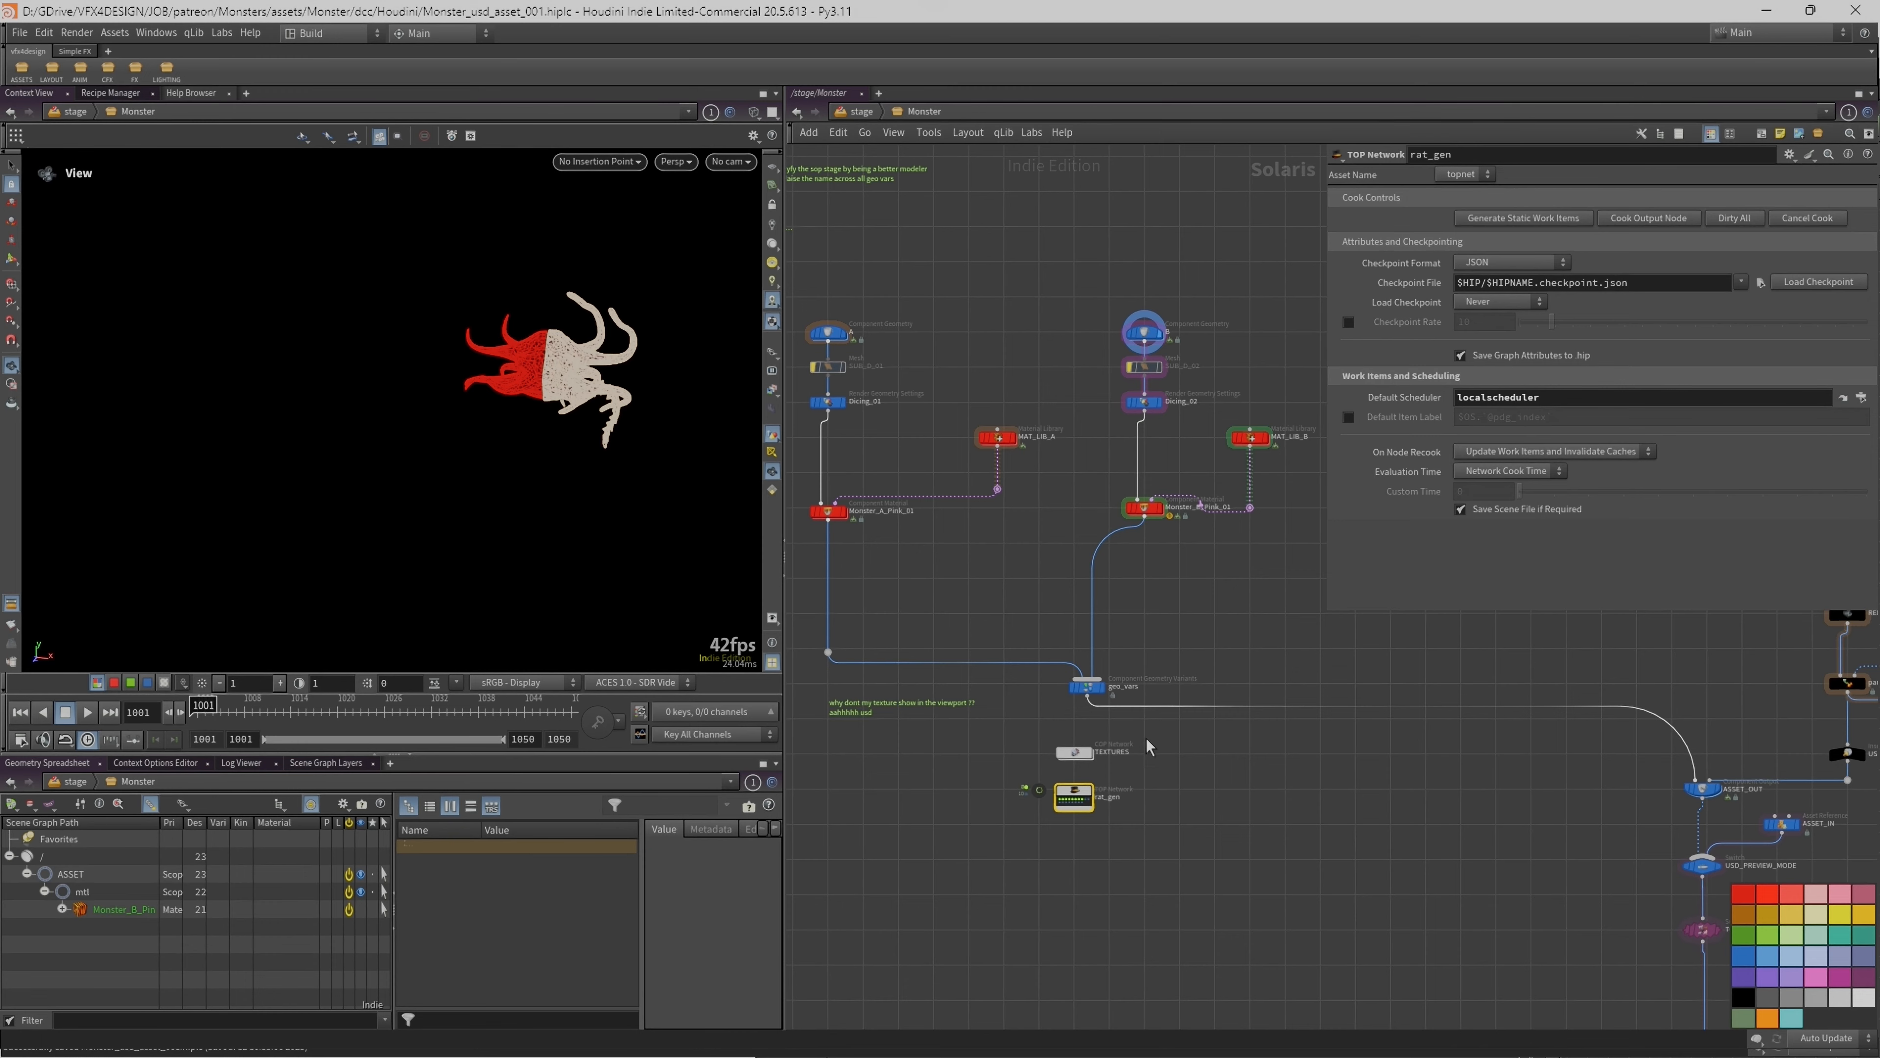
pyautogui.scroll(3, 1088, 808)
pyautogui.scroll(3, 1088, 807)
# Step: Switch to File Explorer, check the subfolders of rat/Monster_B_Pink_01, and go back up to the rat folder
pyautogui.moveTo(608, 1055)
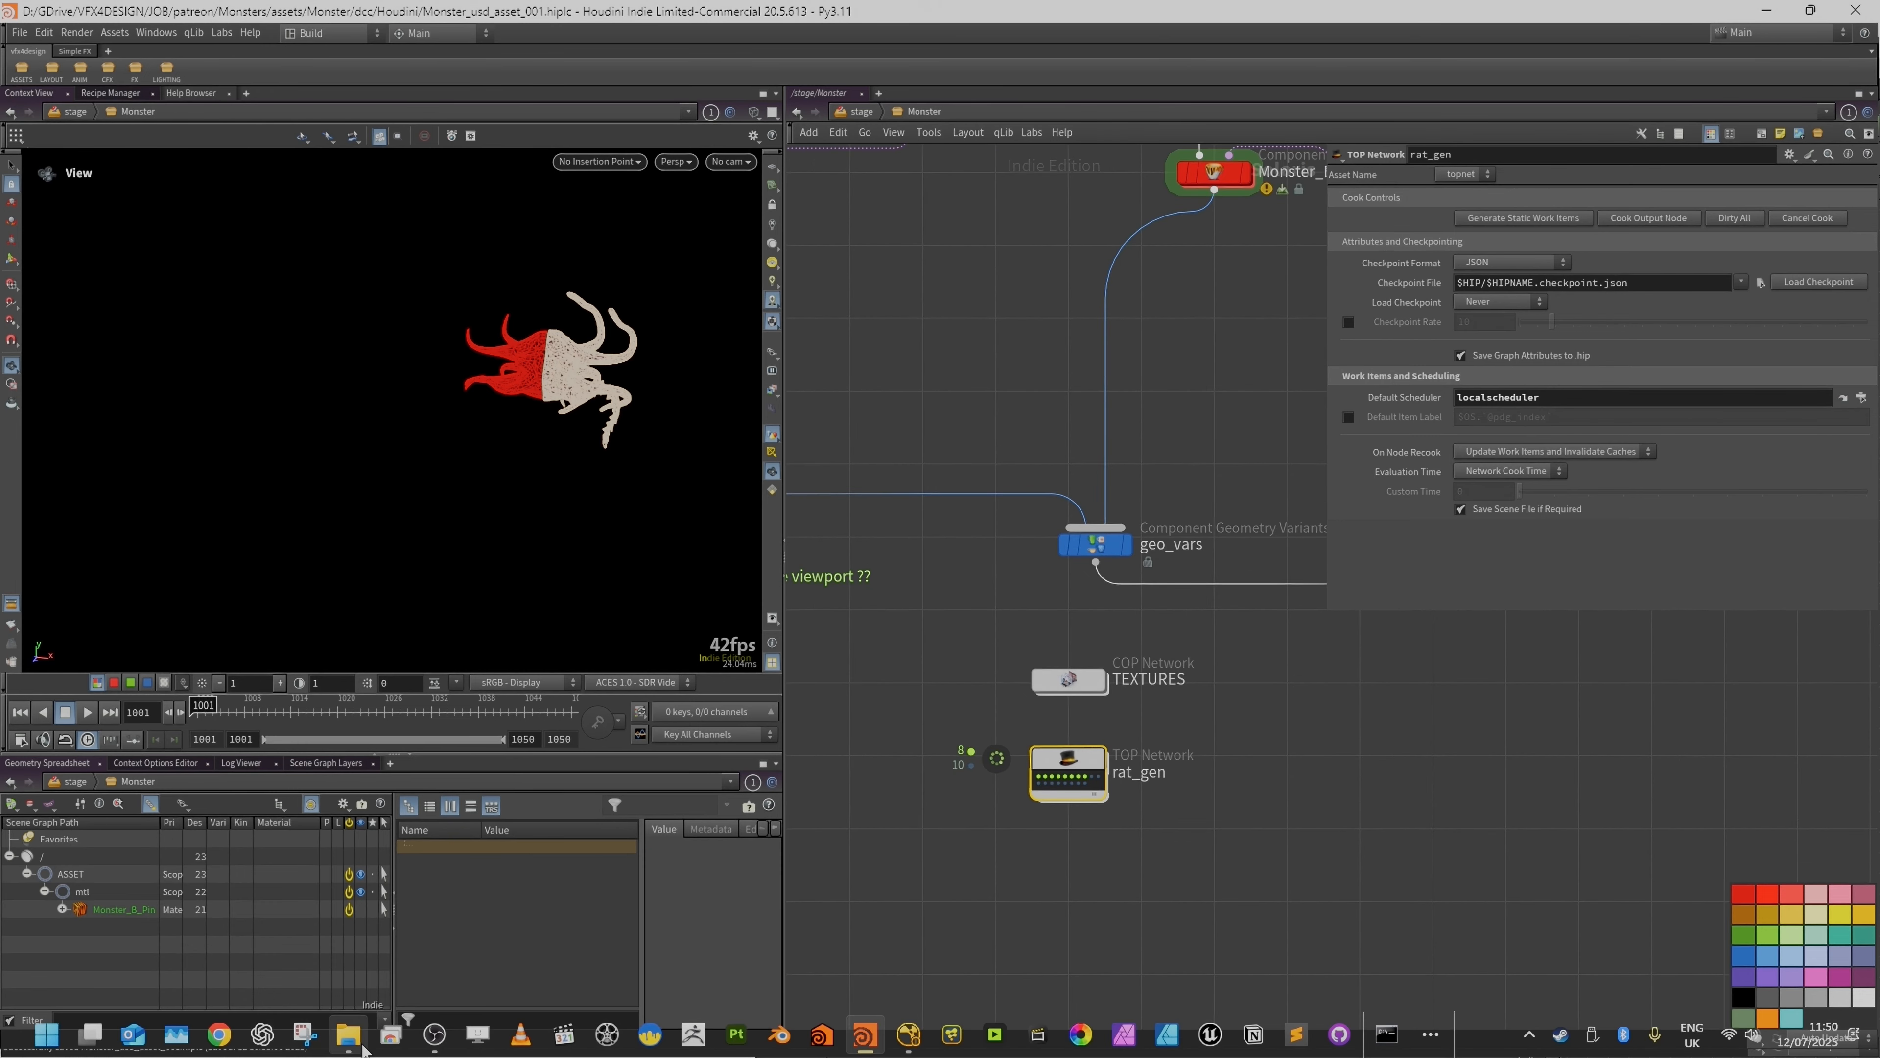
pyautogui.click(362, 1044)
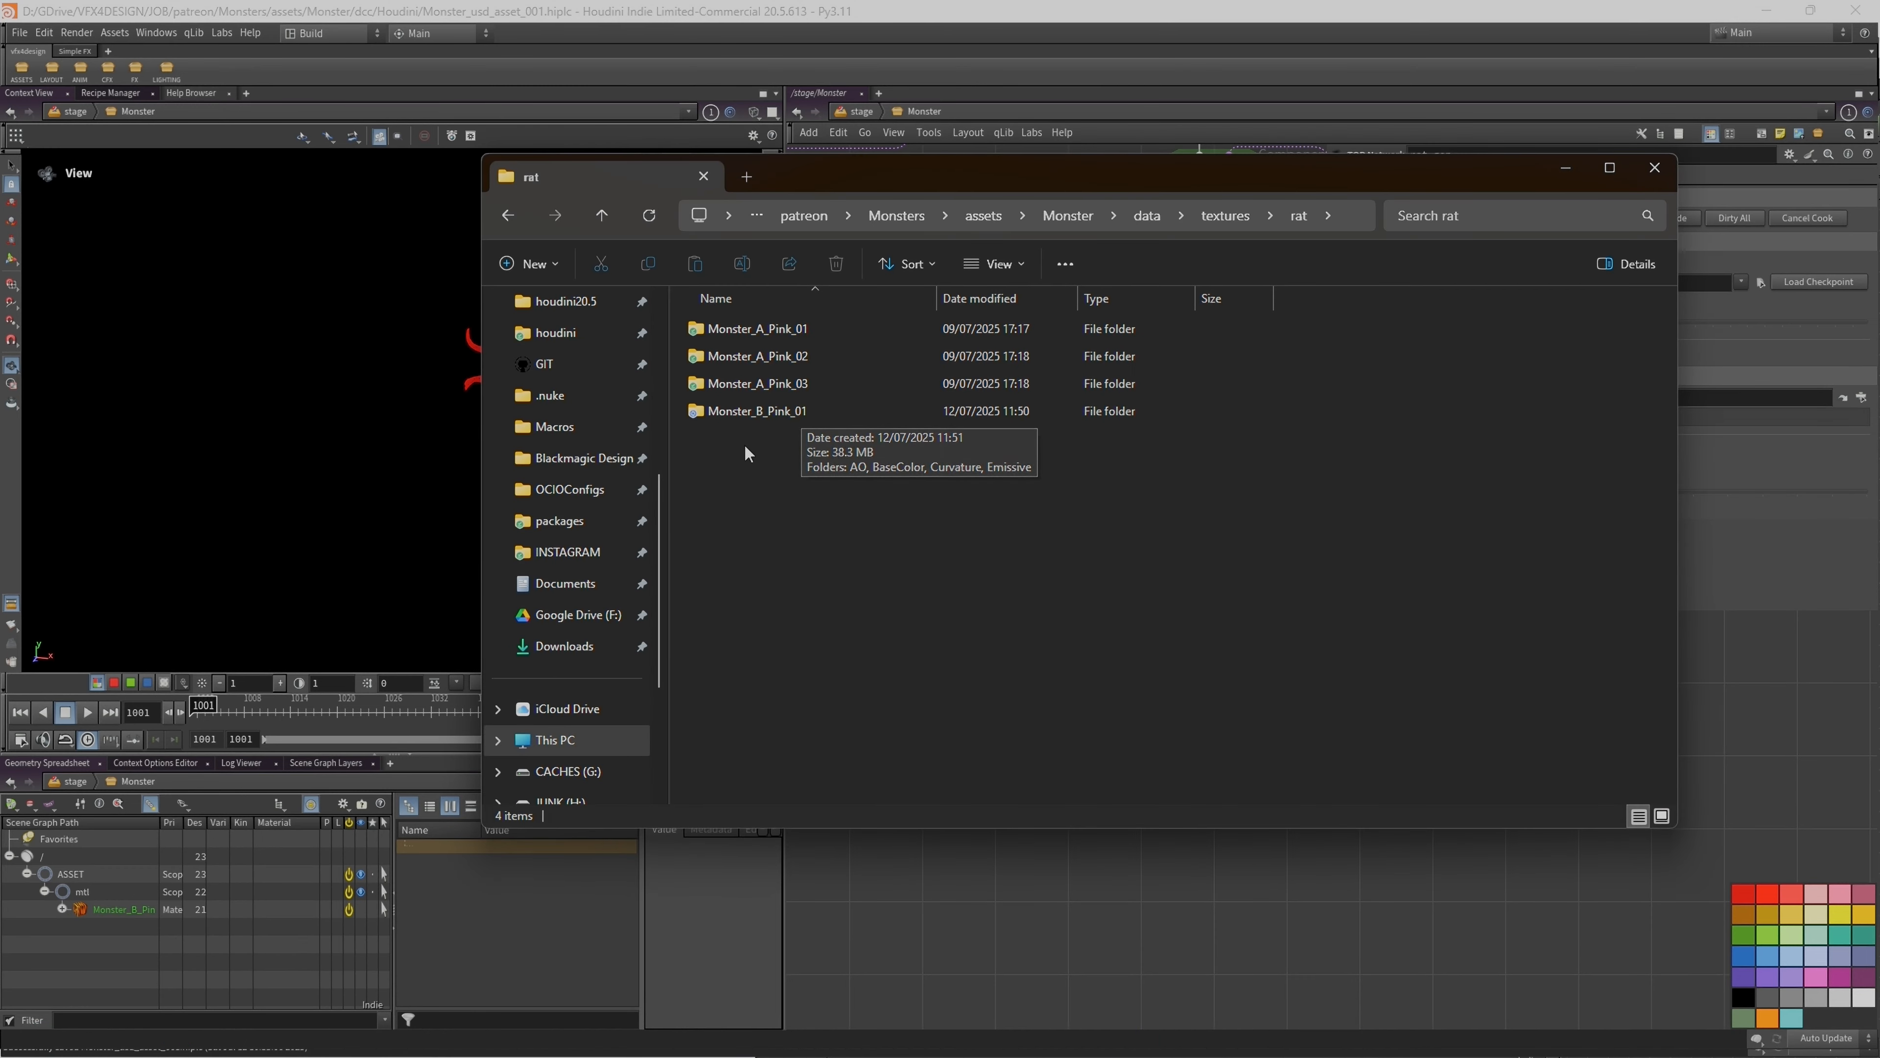
pyautogui.doubleClick(823, 413)
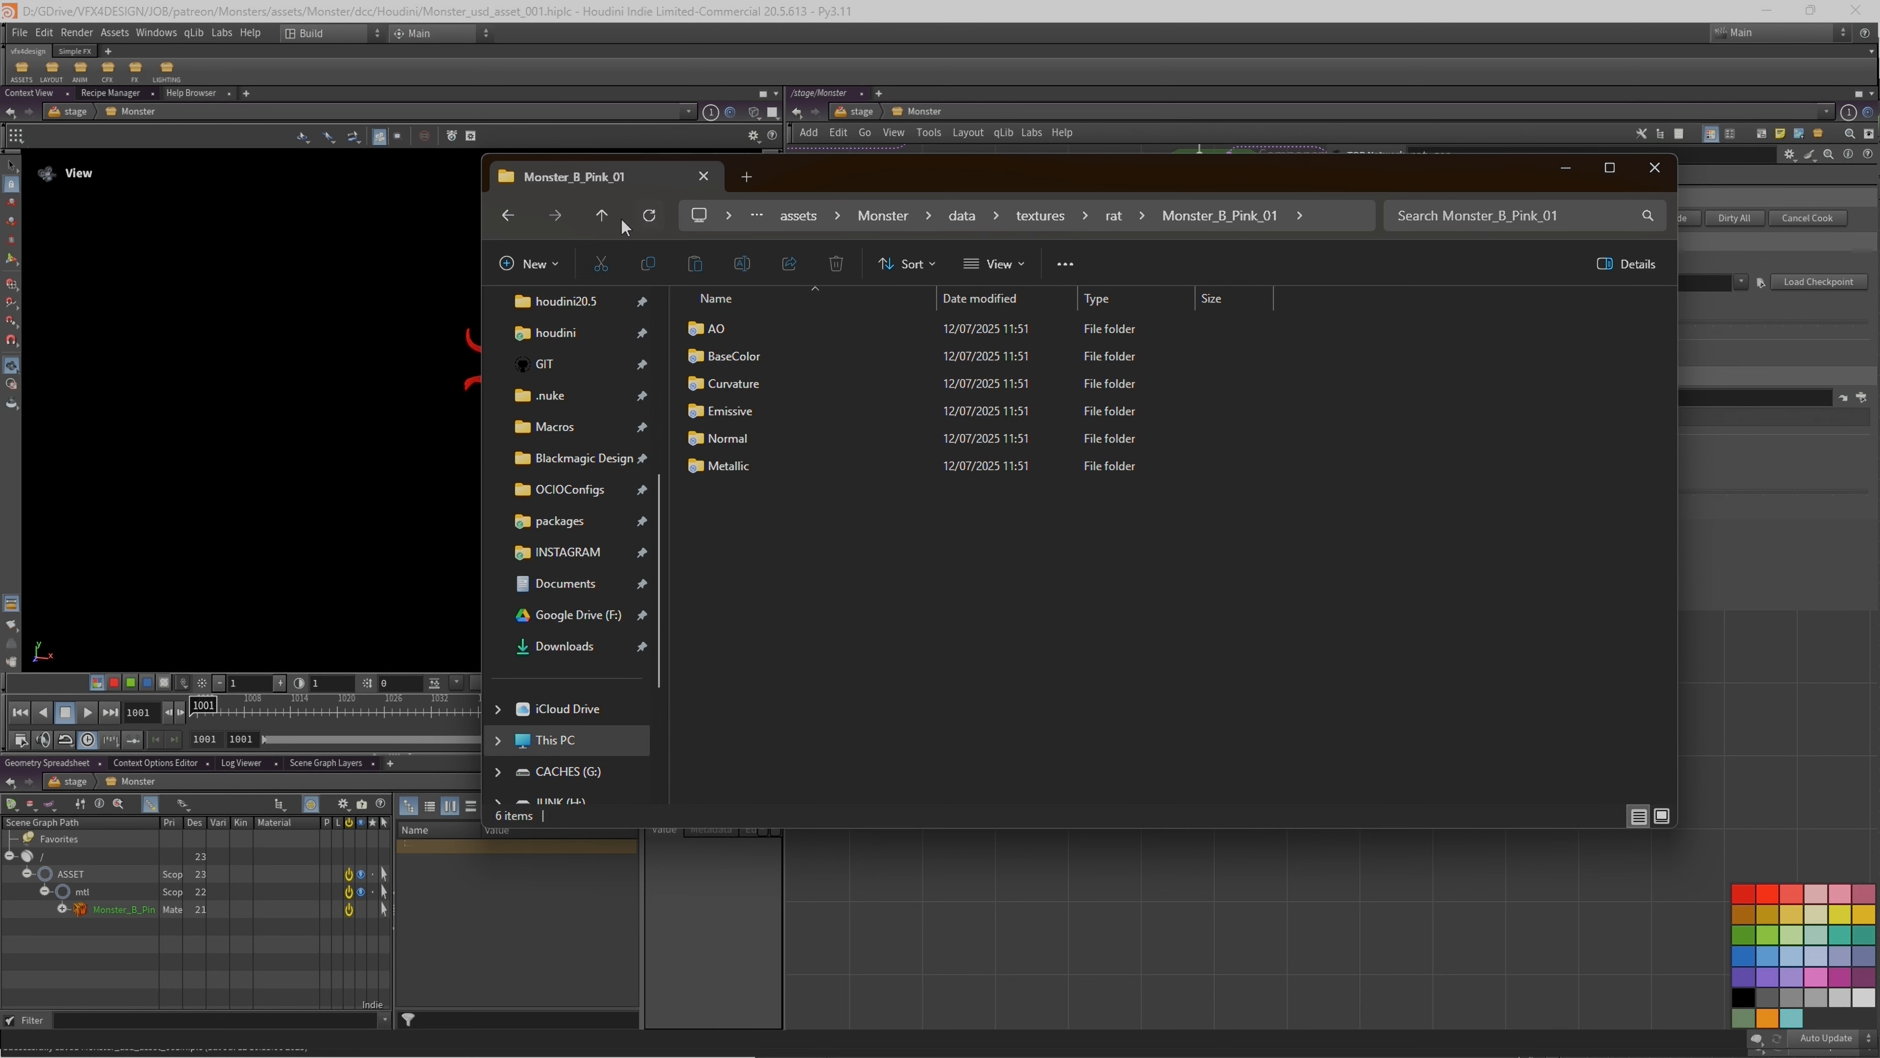
pyautogui.click(602, 215)
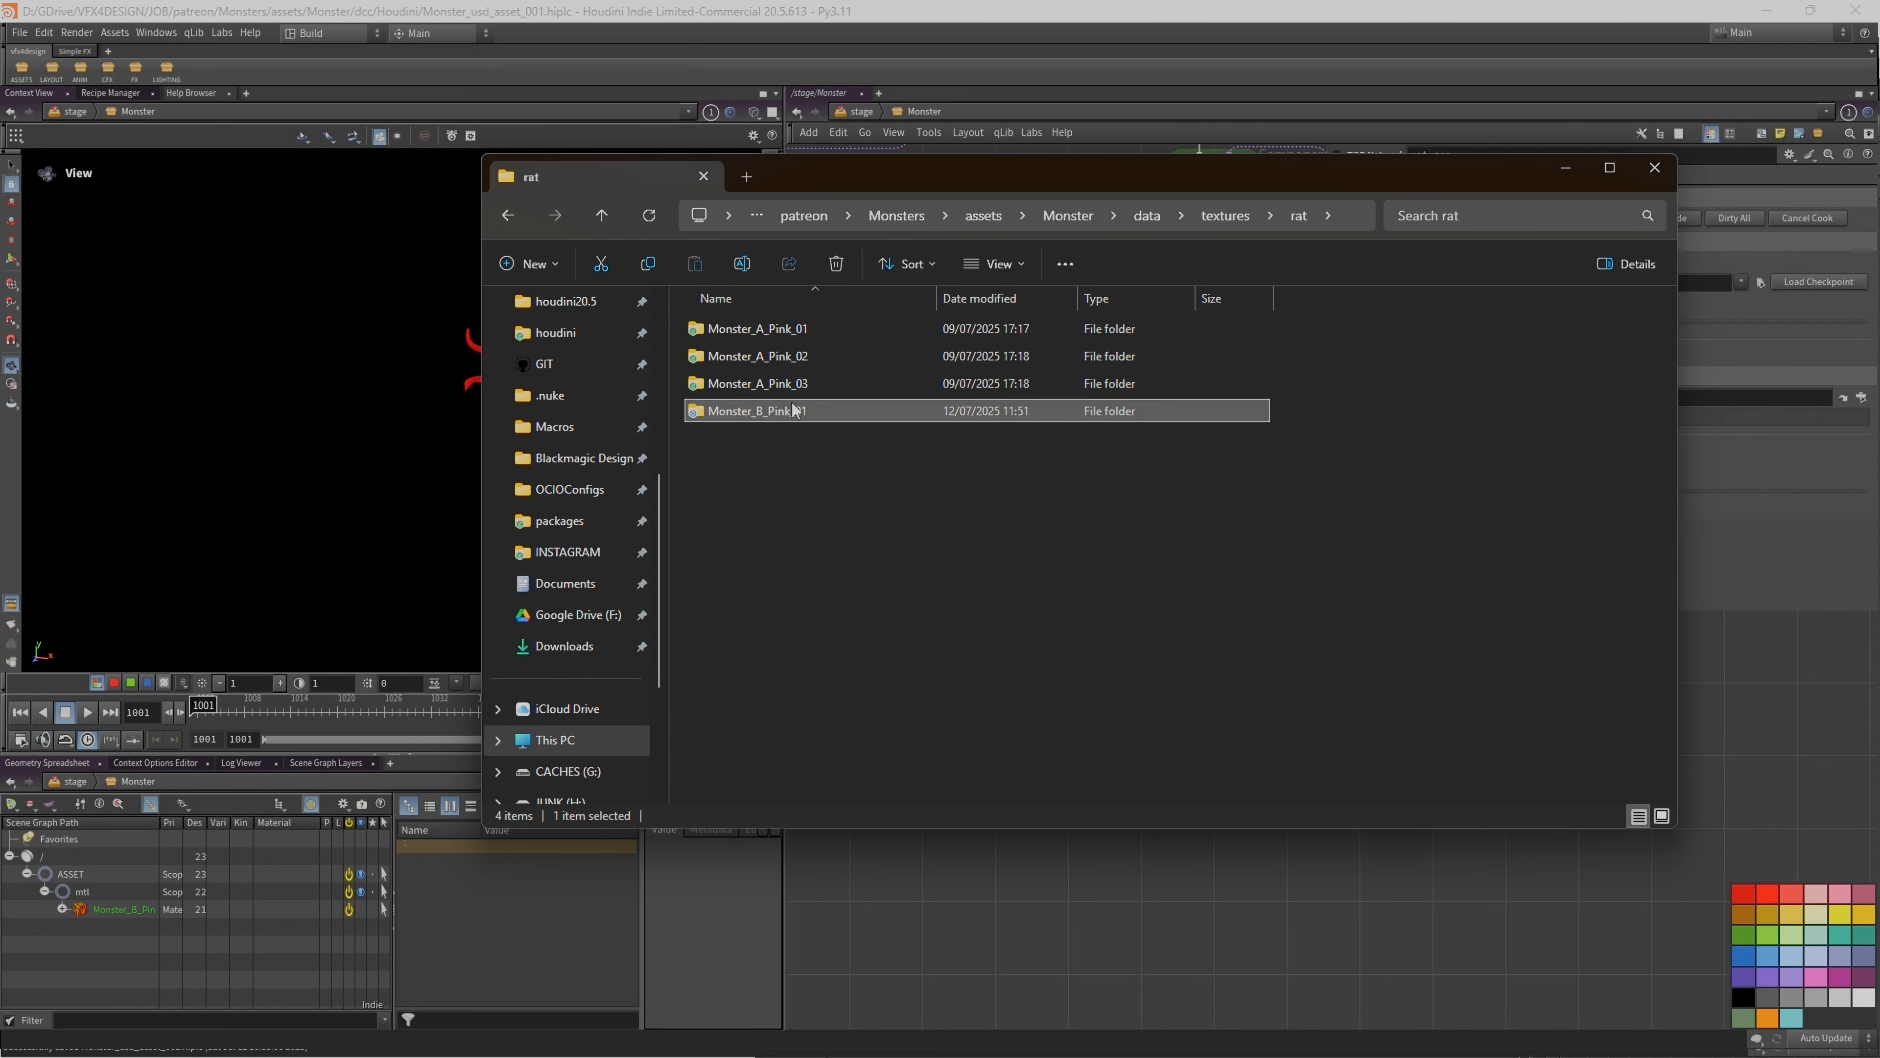
# Step: Check the Monster_A_Pink_01 rat subfolders for comparison and open the BaseColor folder of Monster_B_Pink_01
pyautogui.doubleClick(812, 328)
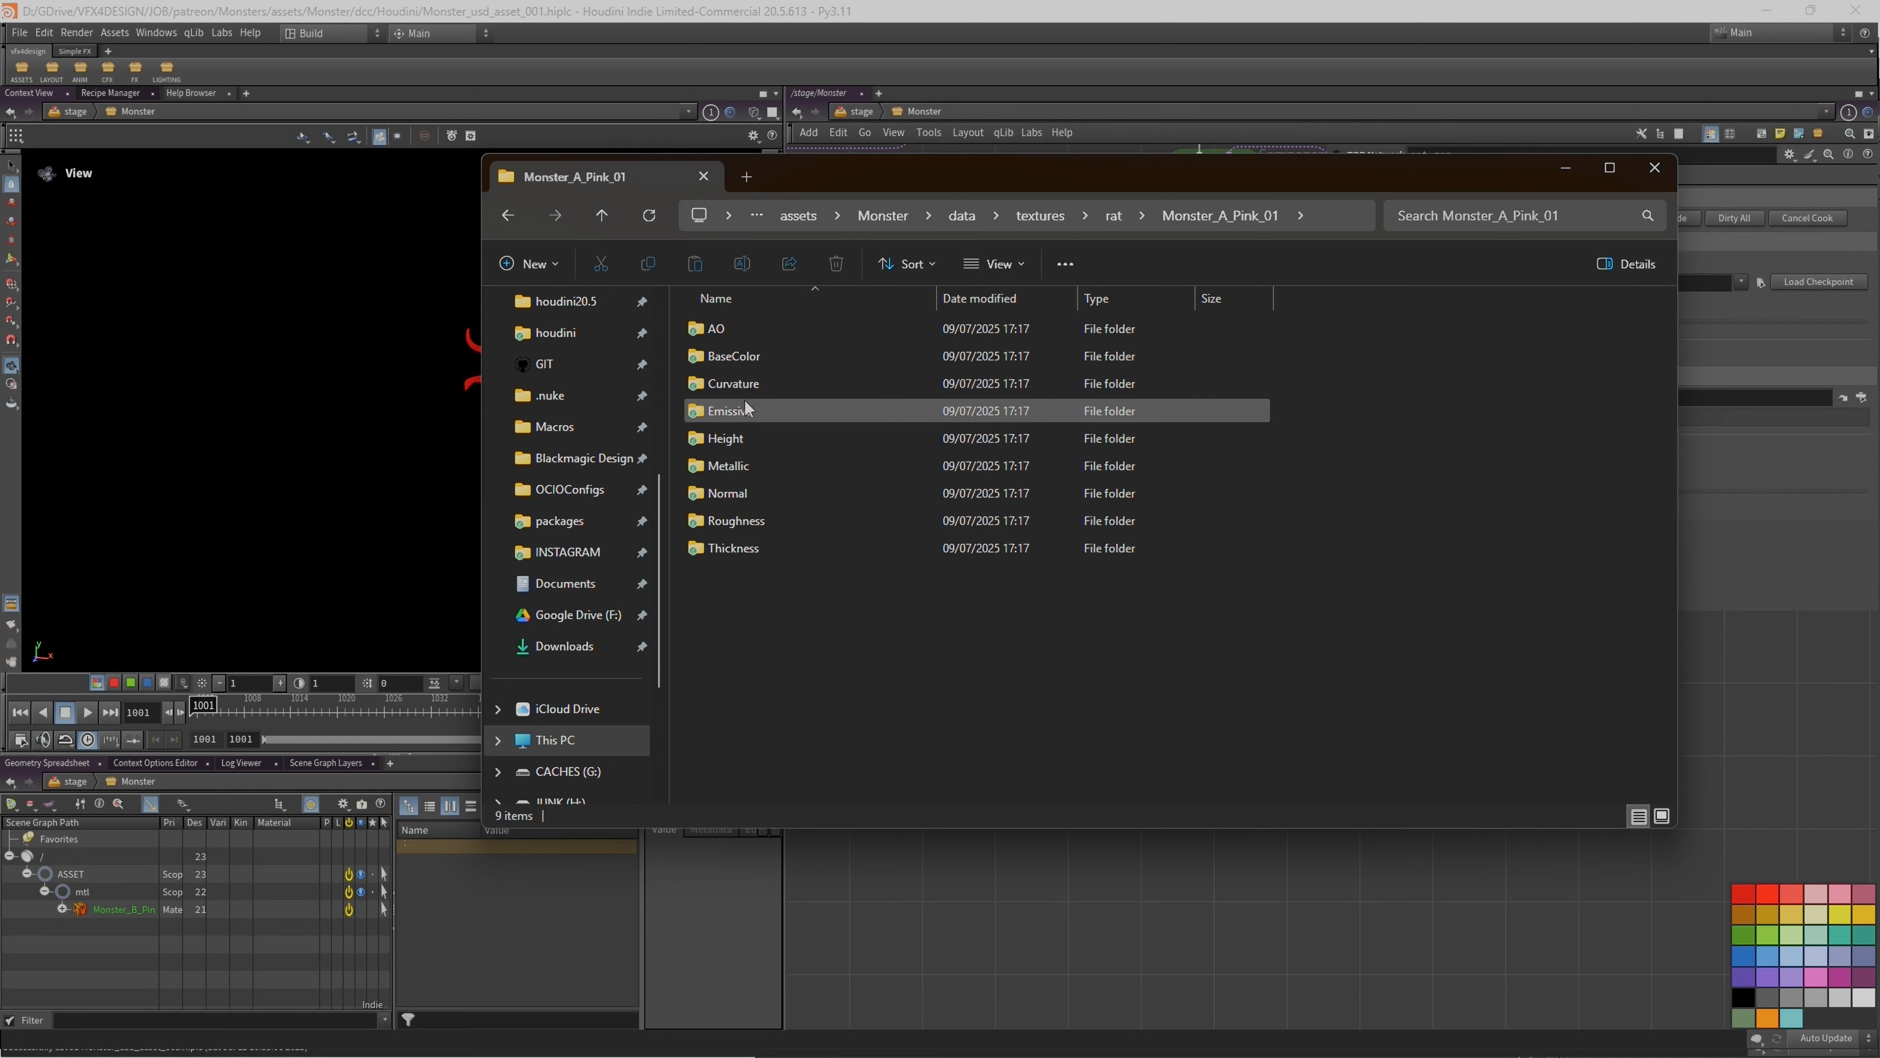
pyautogui.click(740, 359)
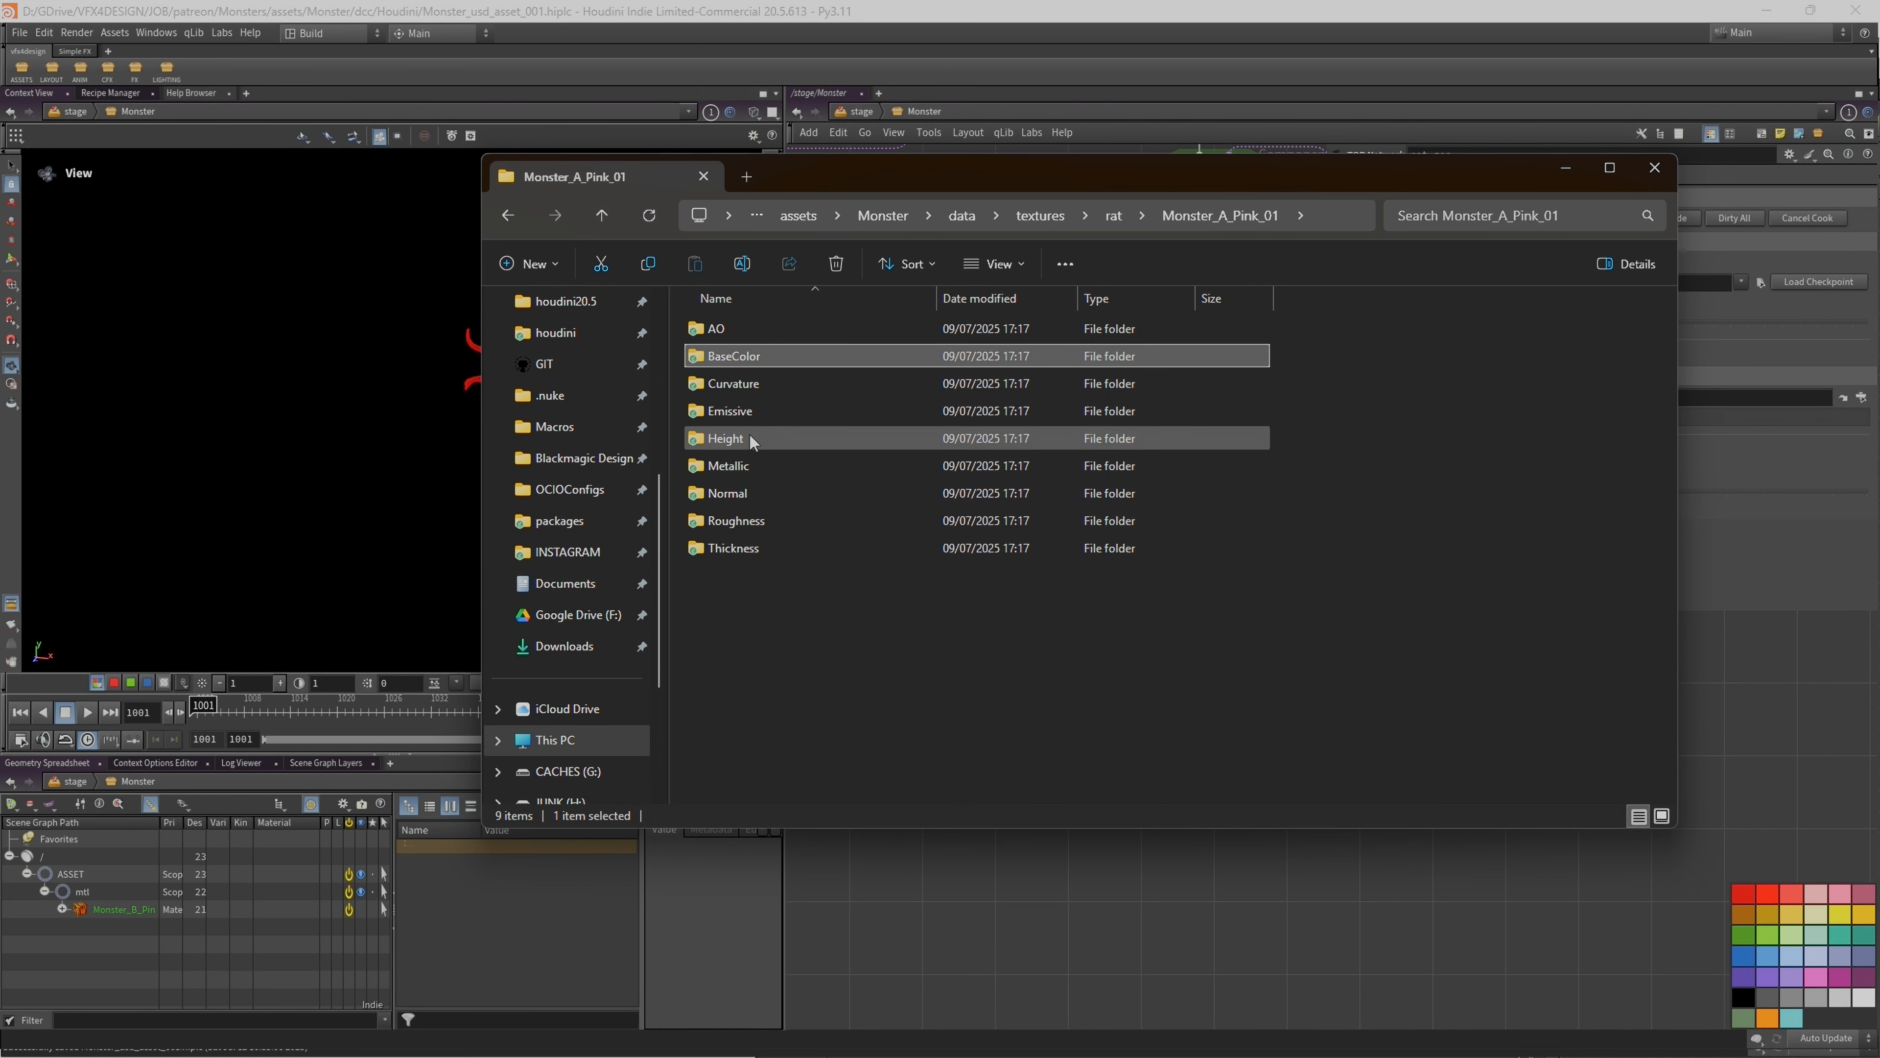
pyautogui.click(752, 438)
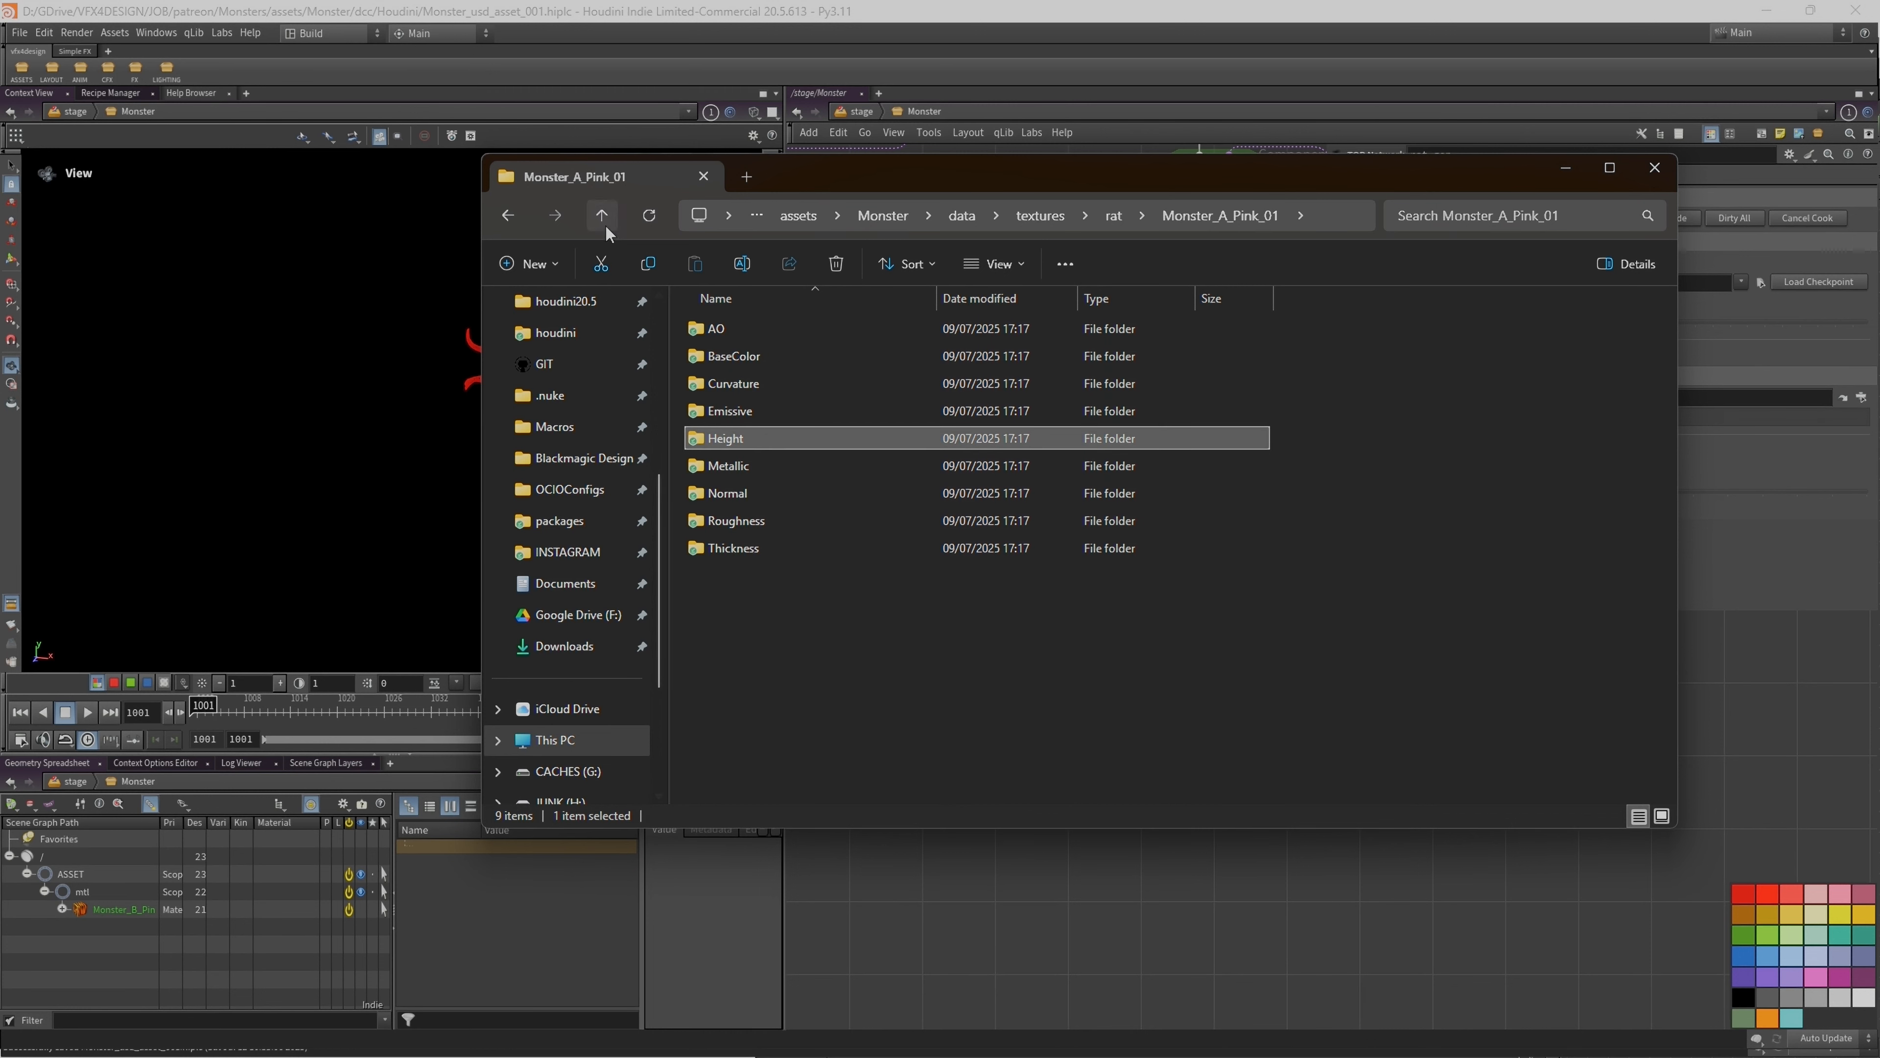
pyautogui.hotkey('alt', 'Up')
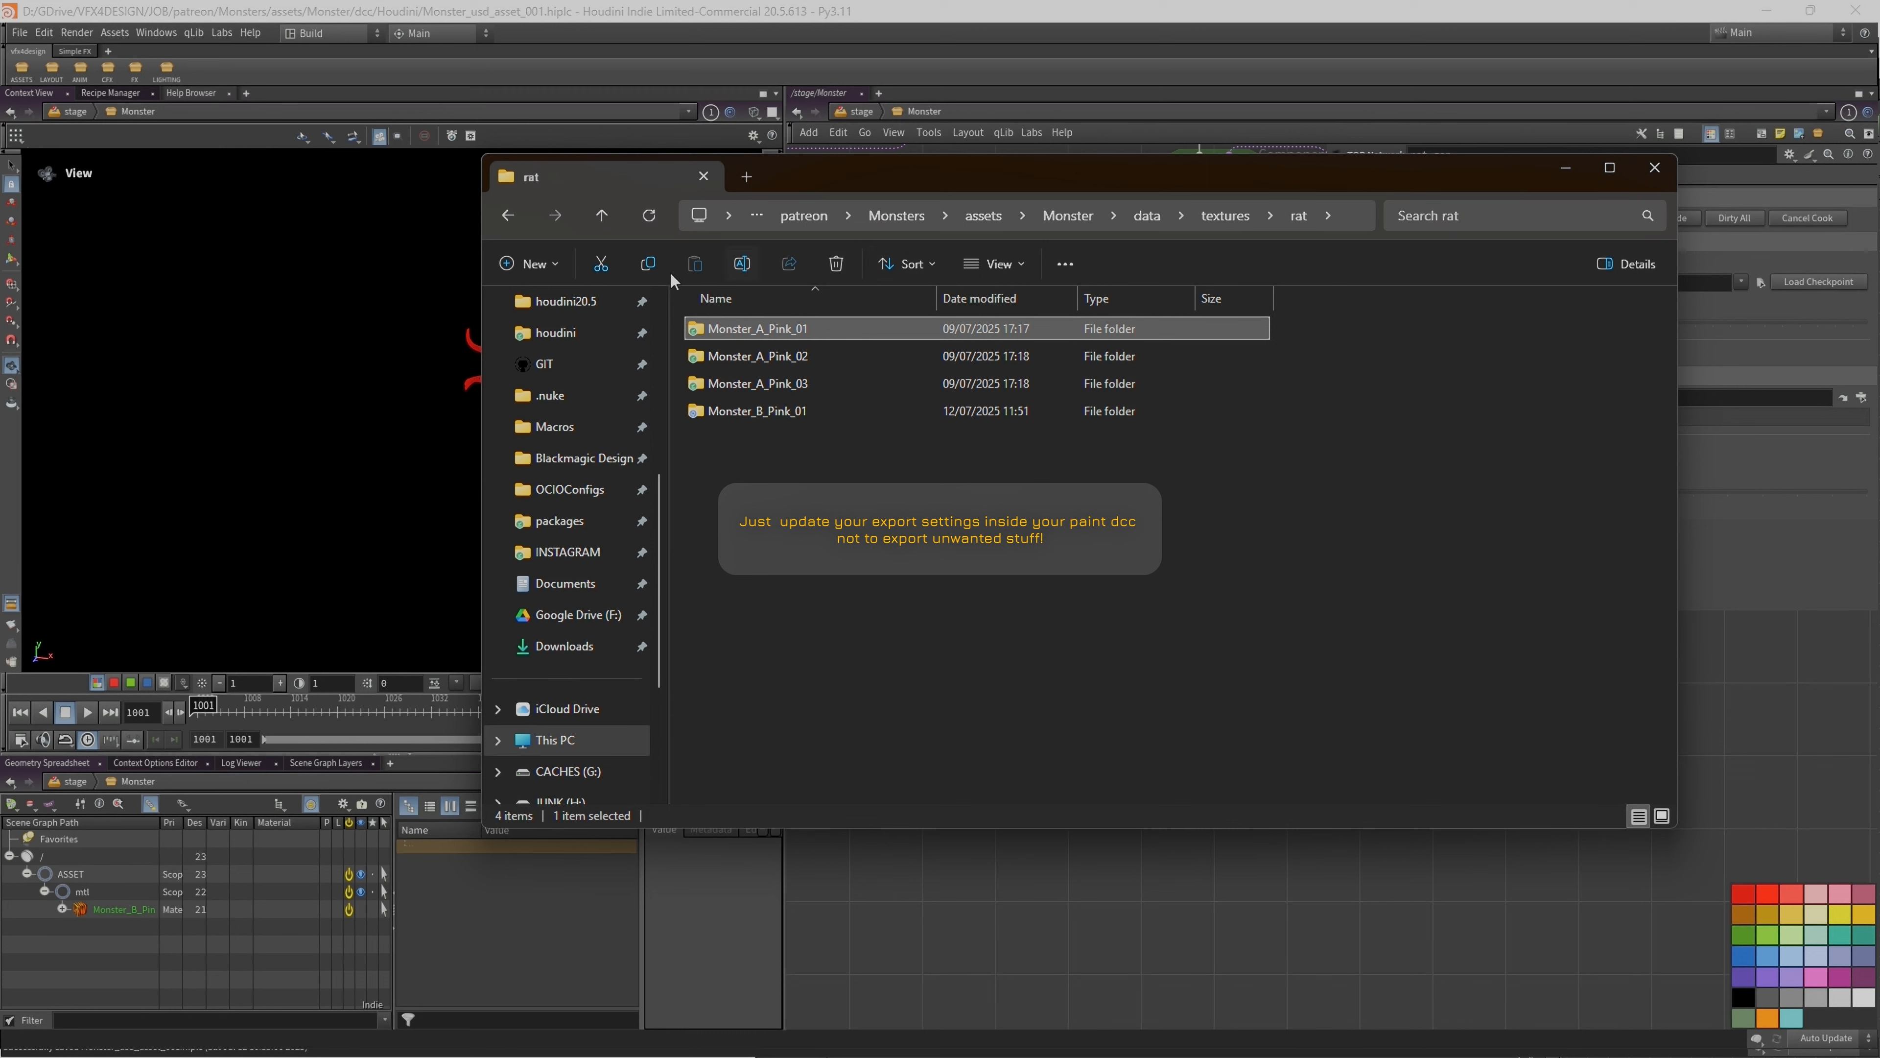
pyautogui.doubleClick(763, 415)
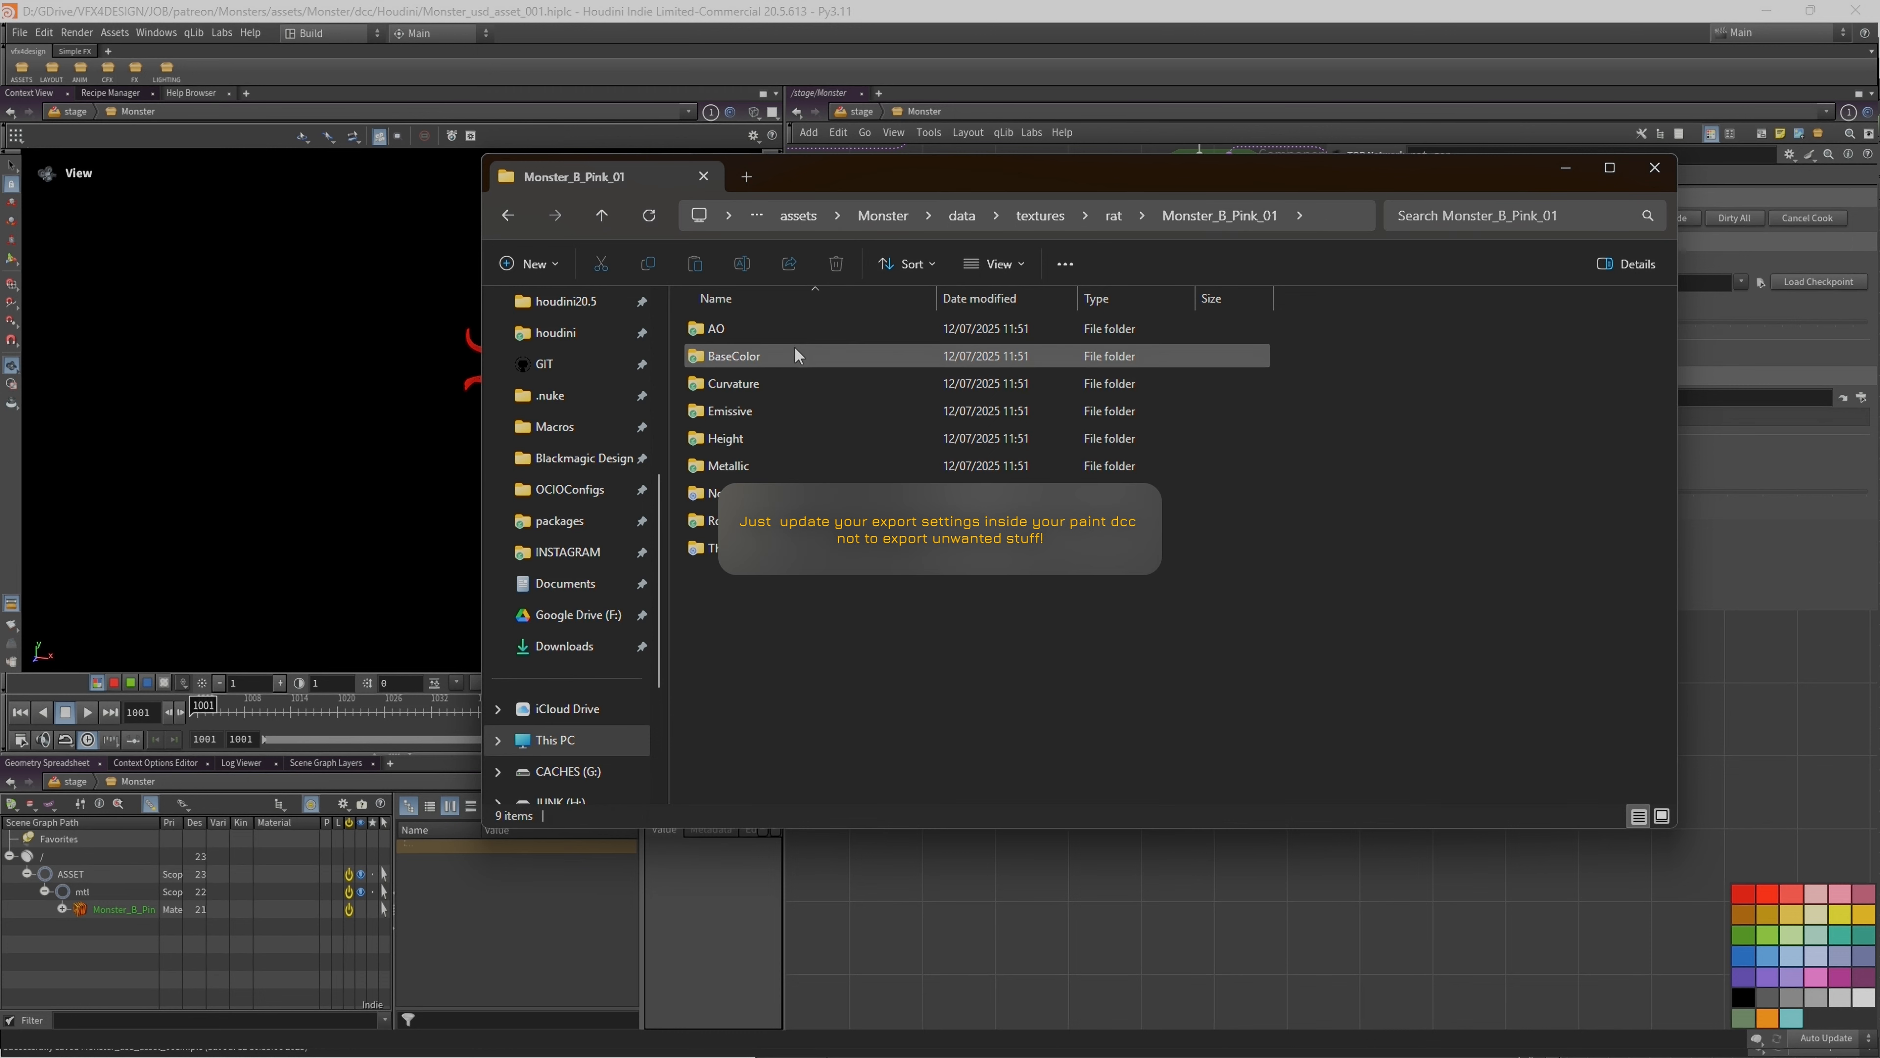
pyautogui.doubleClick(746, 356)
# Step: Switch back to Houdini and display the Monster_B_Pink_01 component material node
pyautogui.scroll(-8, 1128, 598)
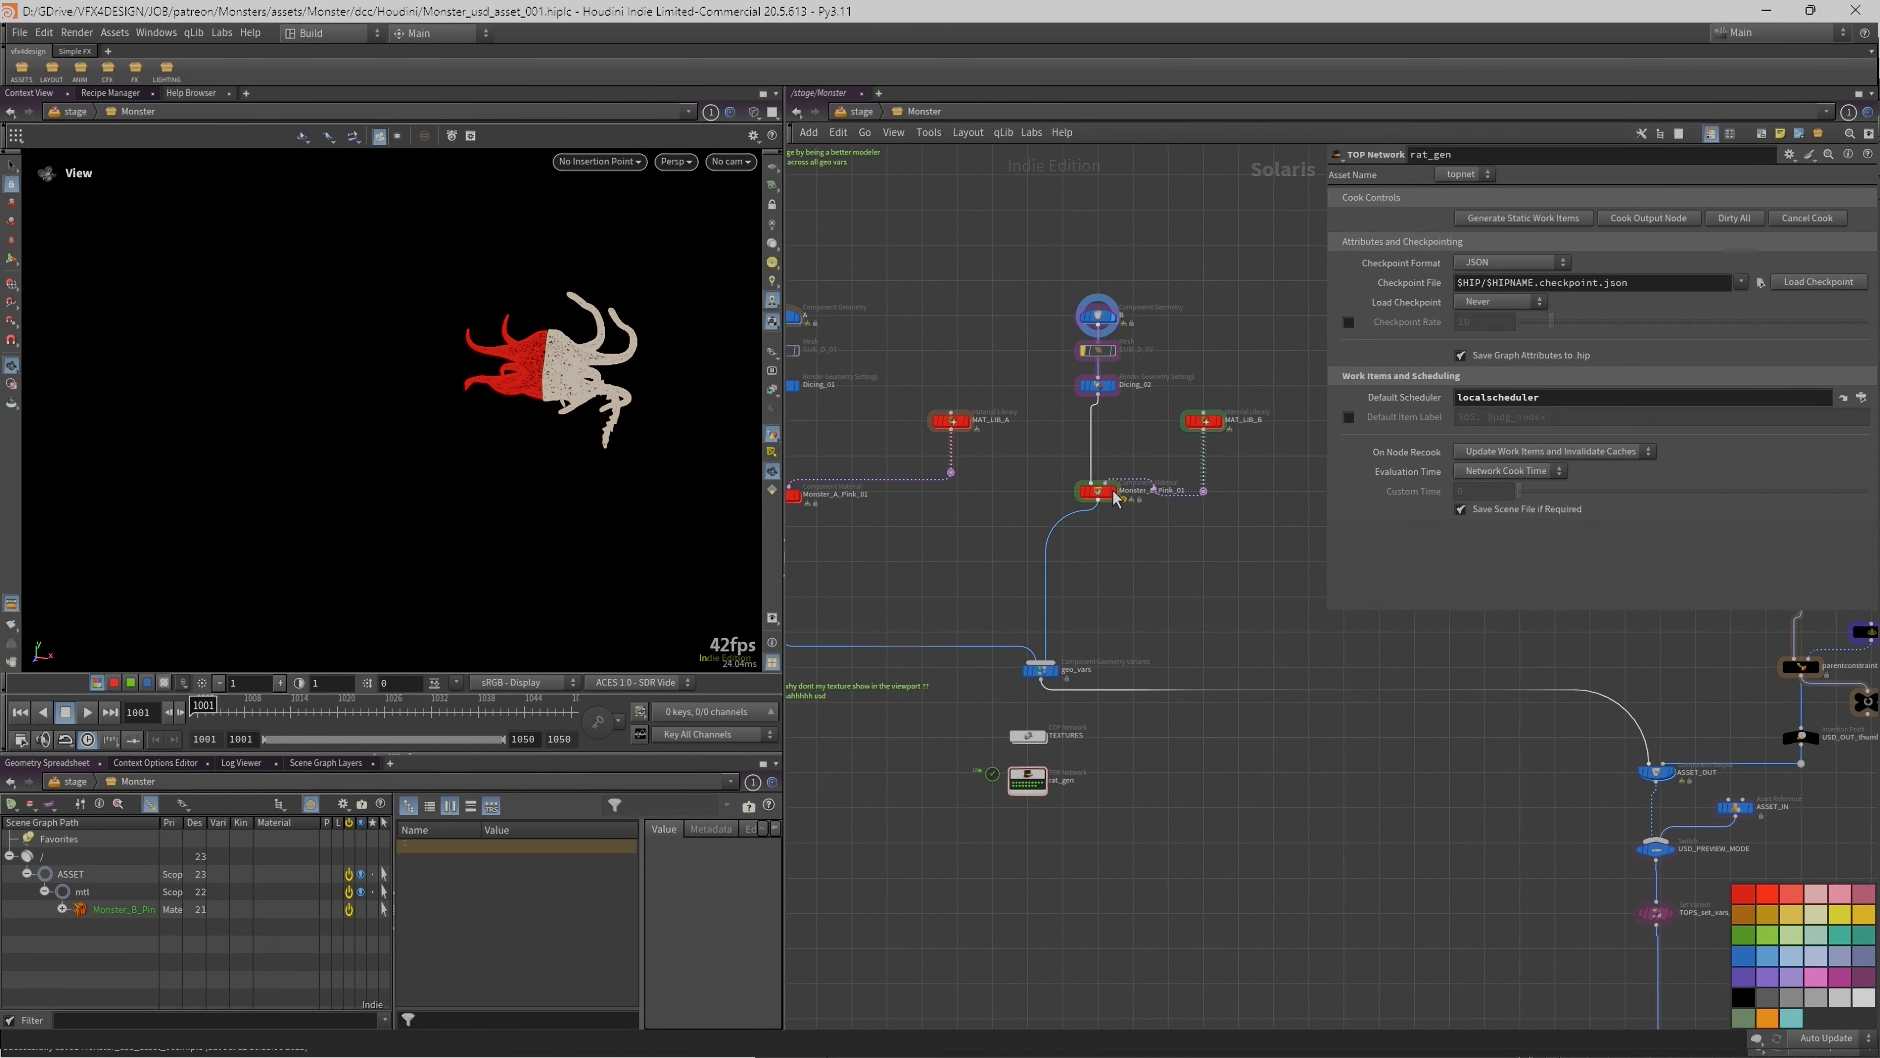
pyautogui.click(1098, 490)
pyautogui.scroll(-2, 1121, 544)
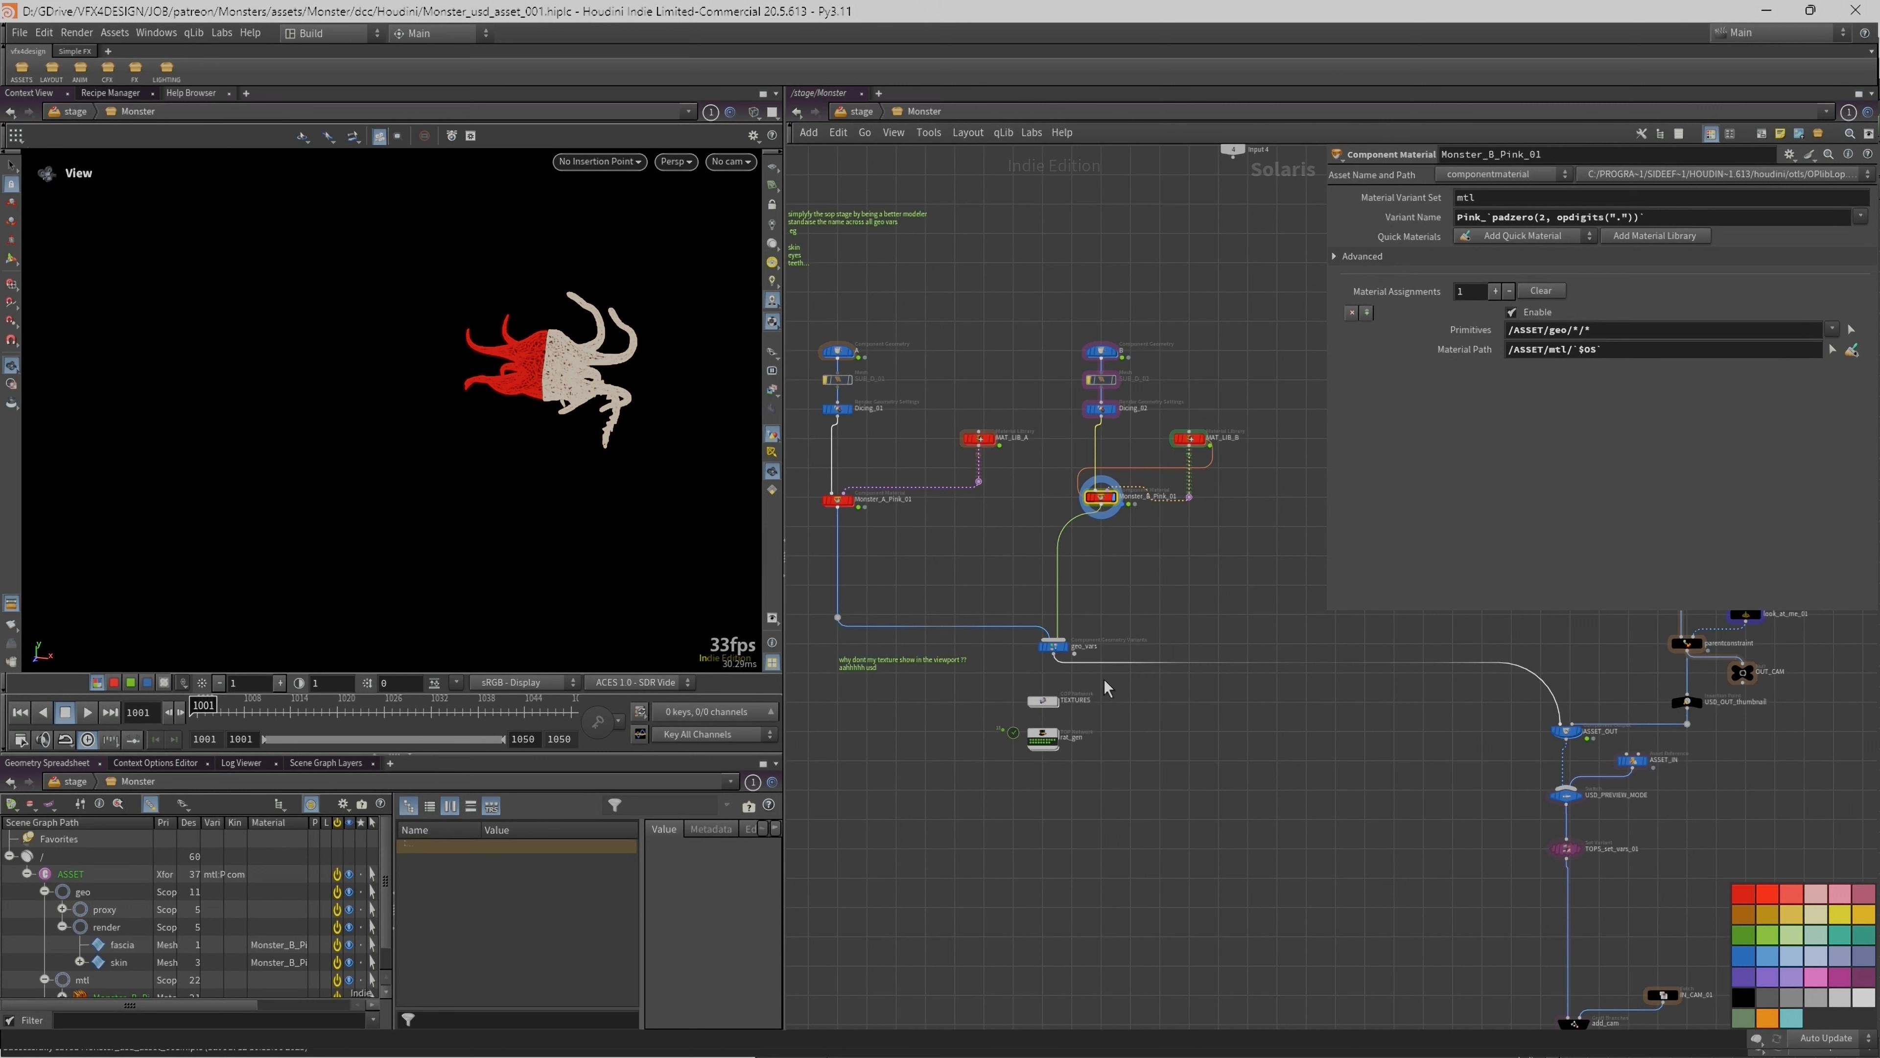
# Step: Preview the textured Monster B close up with Karma CPU and return the viewport to wireframe
pyautogui.moveTo(579, 315); pyautogui.dragTo(725, 279, button='right')
pyautogui.moveTo(726, 279); pyautogui.dragTo(625, 273, button='middle')
pyautogui.moveTo(584, 361); pyautogui.dragTo(545, 323)
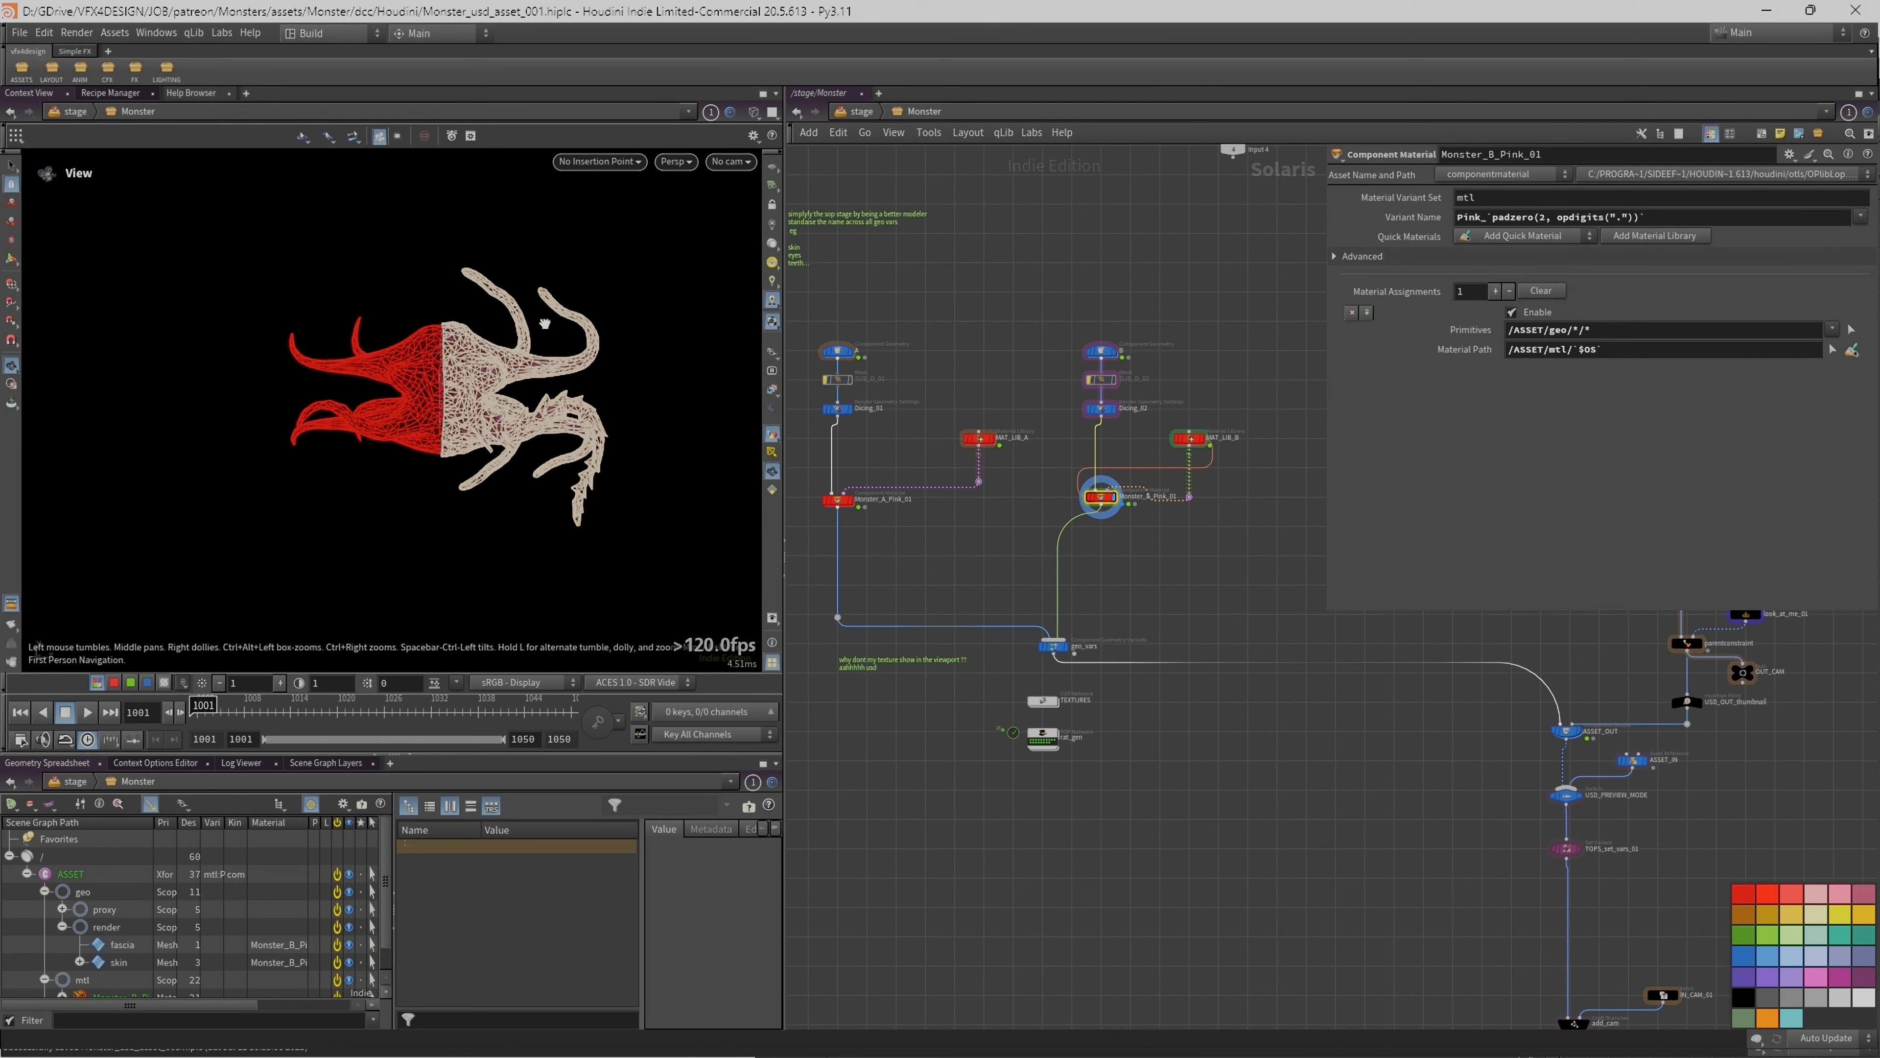
pyautogui.moveTo(545, 322); pyautogui.dragTo(522, 349, button='right')
pyautogui.moveTo(523, 348); pyautogui.dragTo(478, 388)
pyautogui.moveTo(479, 388); pyautogui.dragTo(382, 390, button='middle')
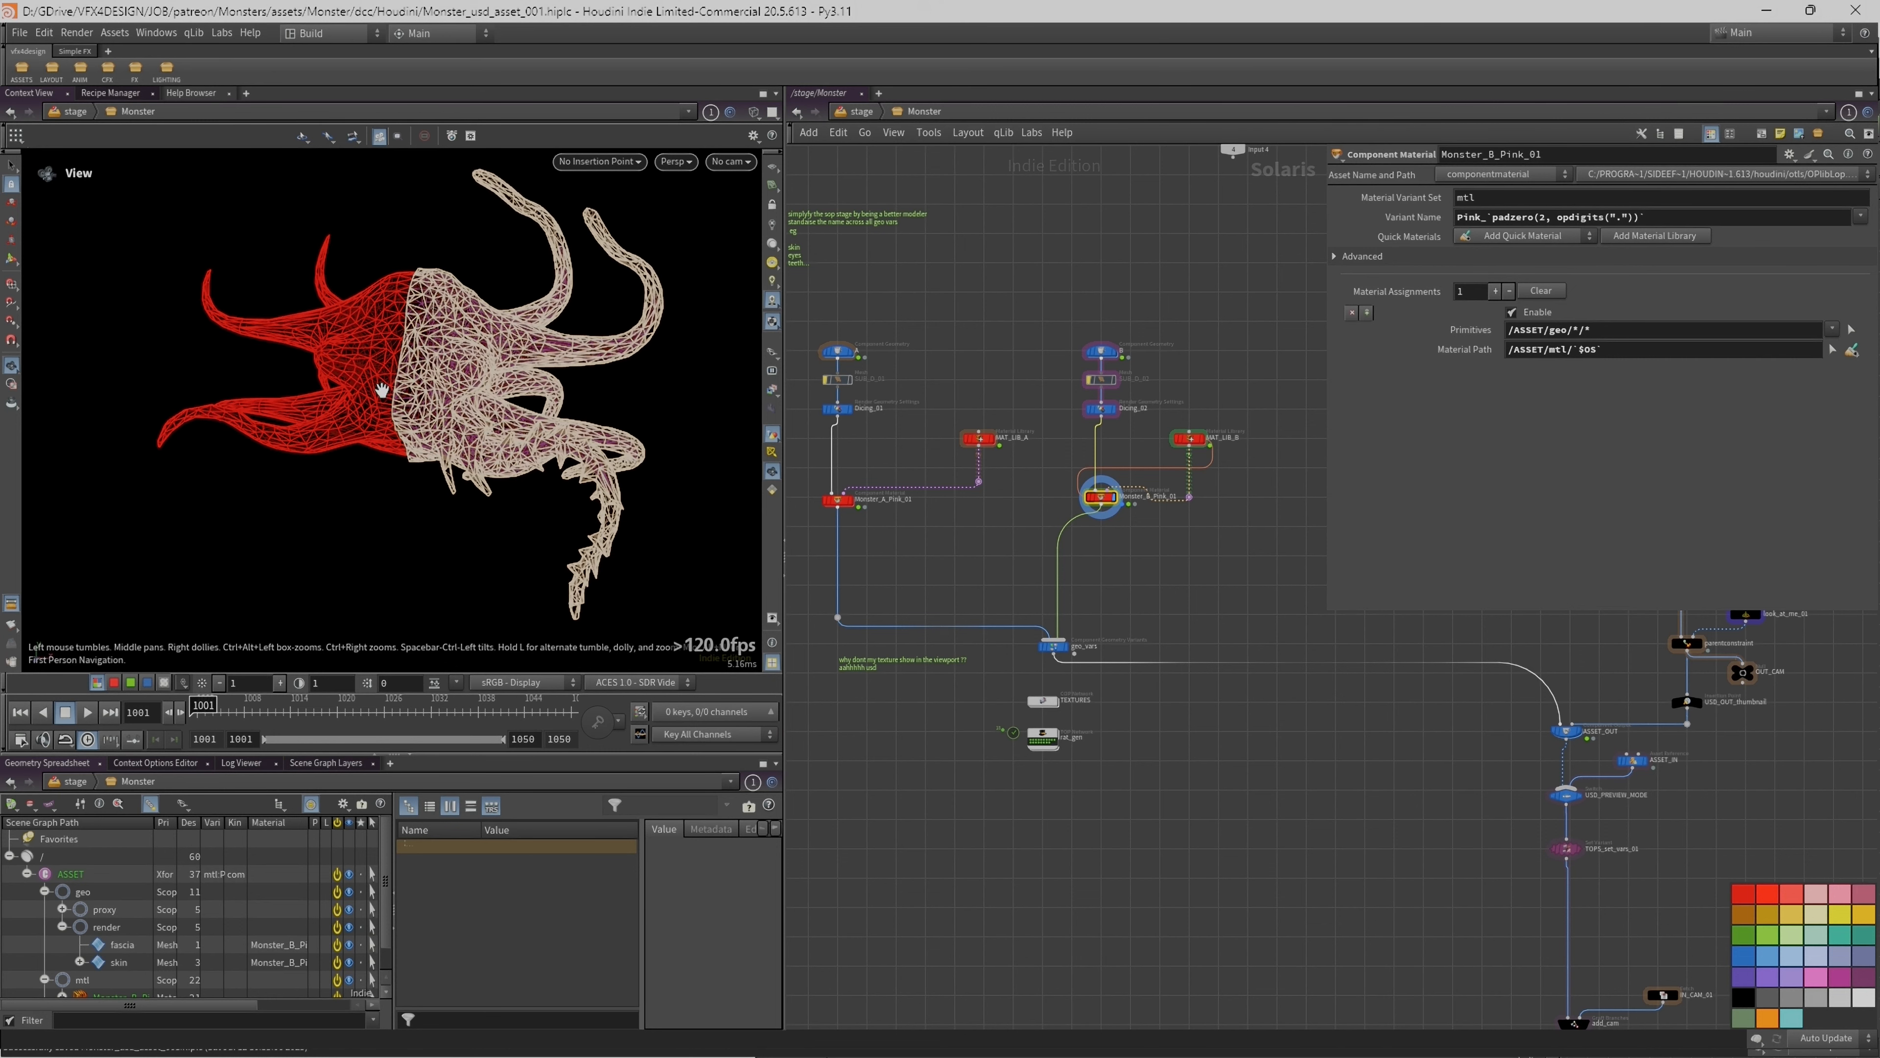
pyautogui.hotkey('alt', 'r')
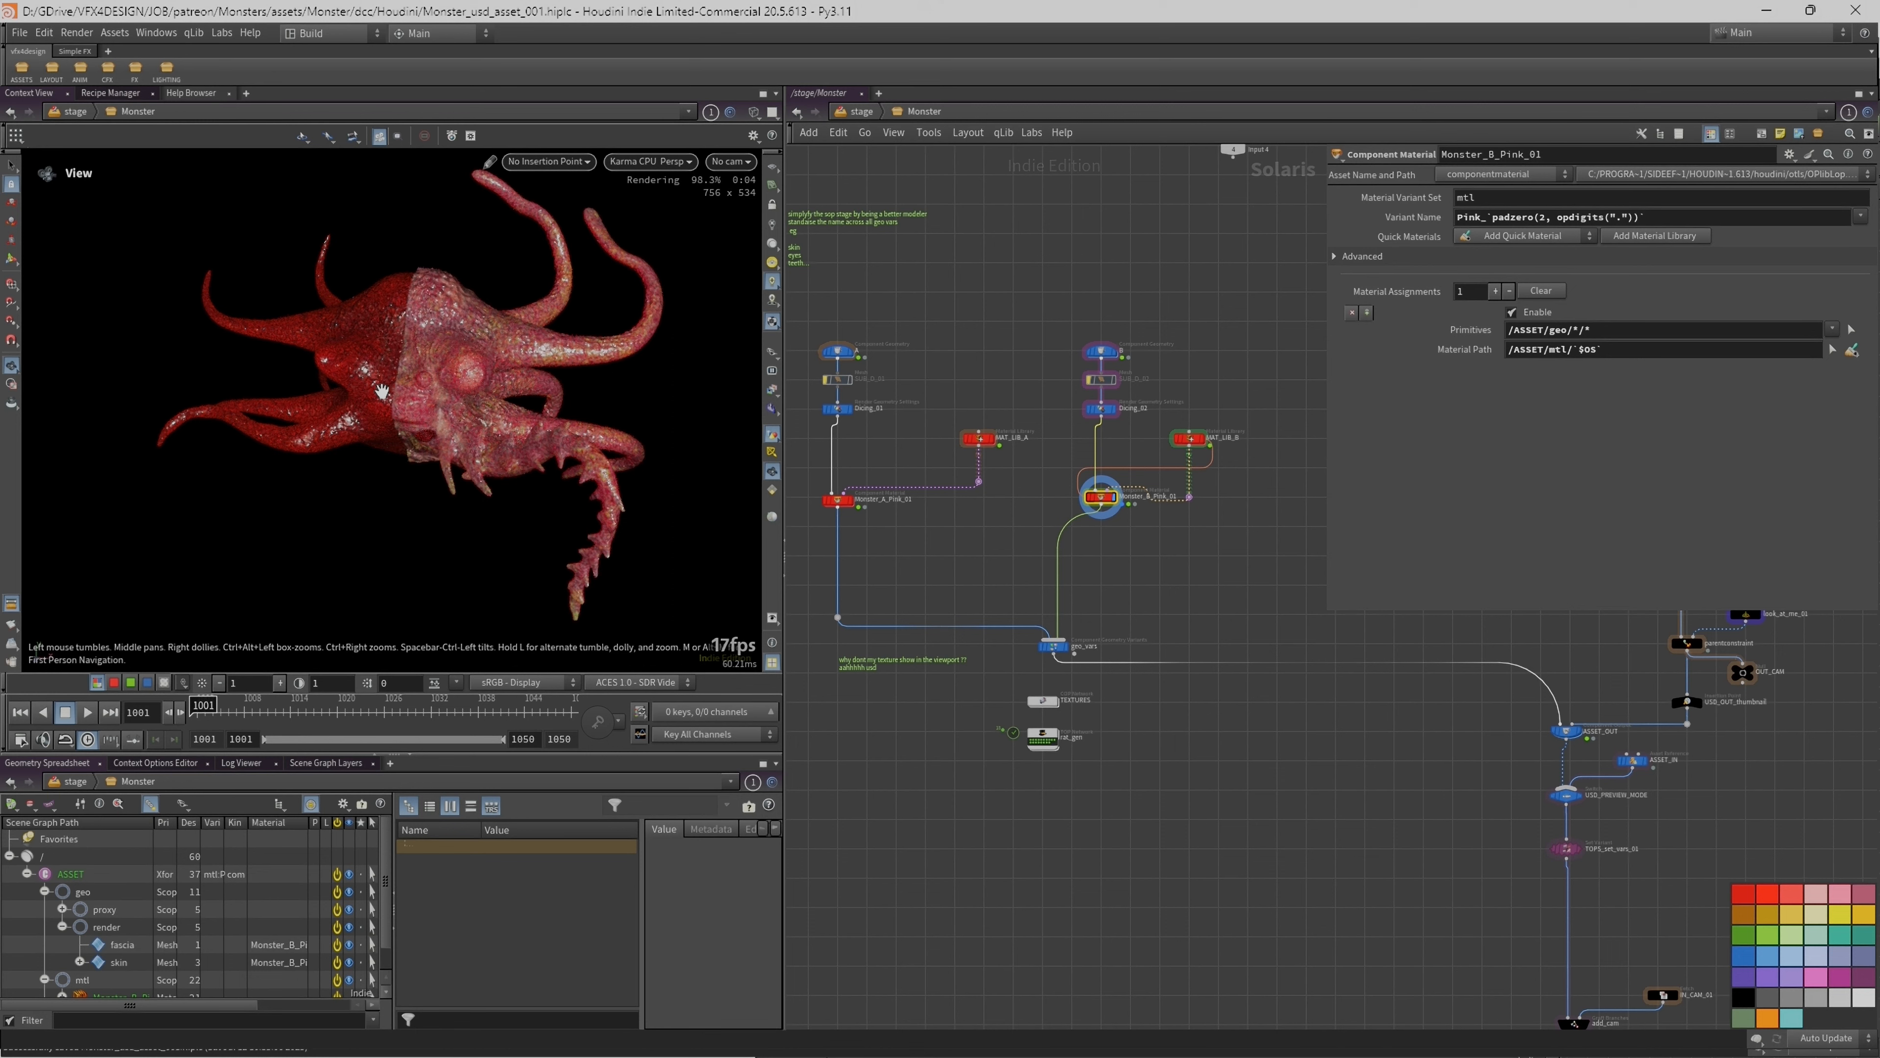
pyautogui.moveTo(382, 390); pyautogui.dragTo(495, 331)
pyautogui.press('w')
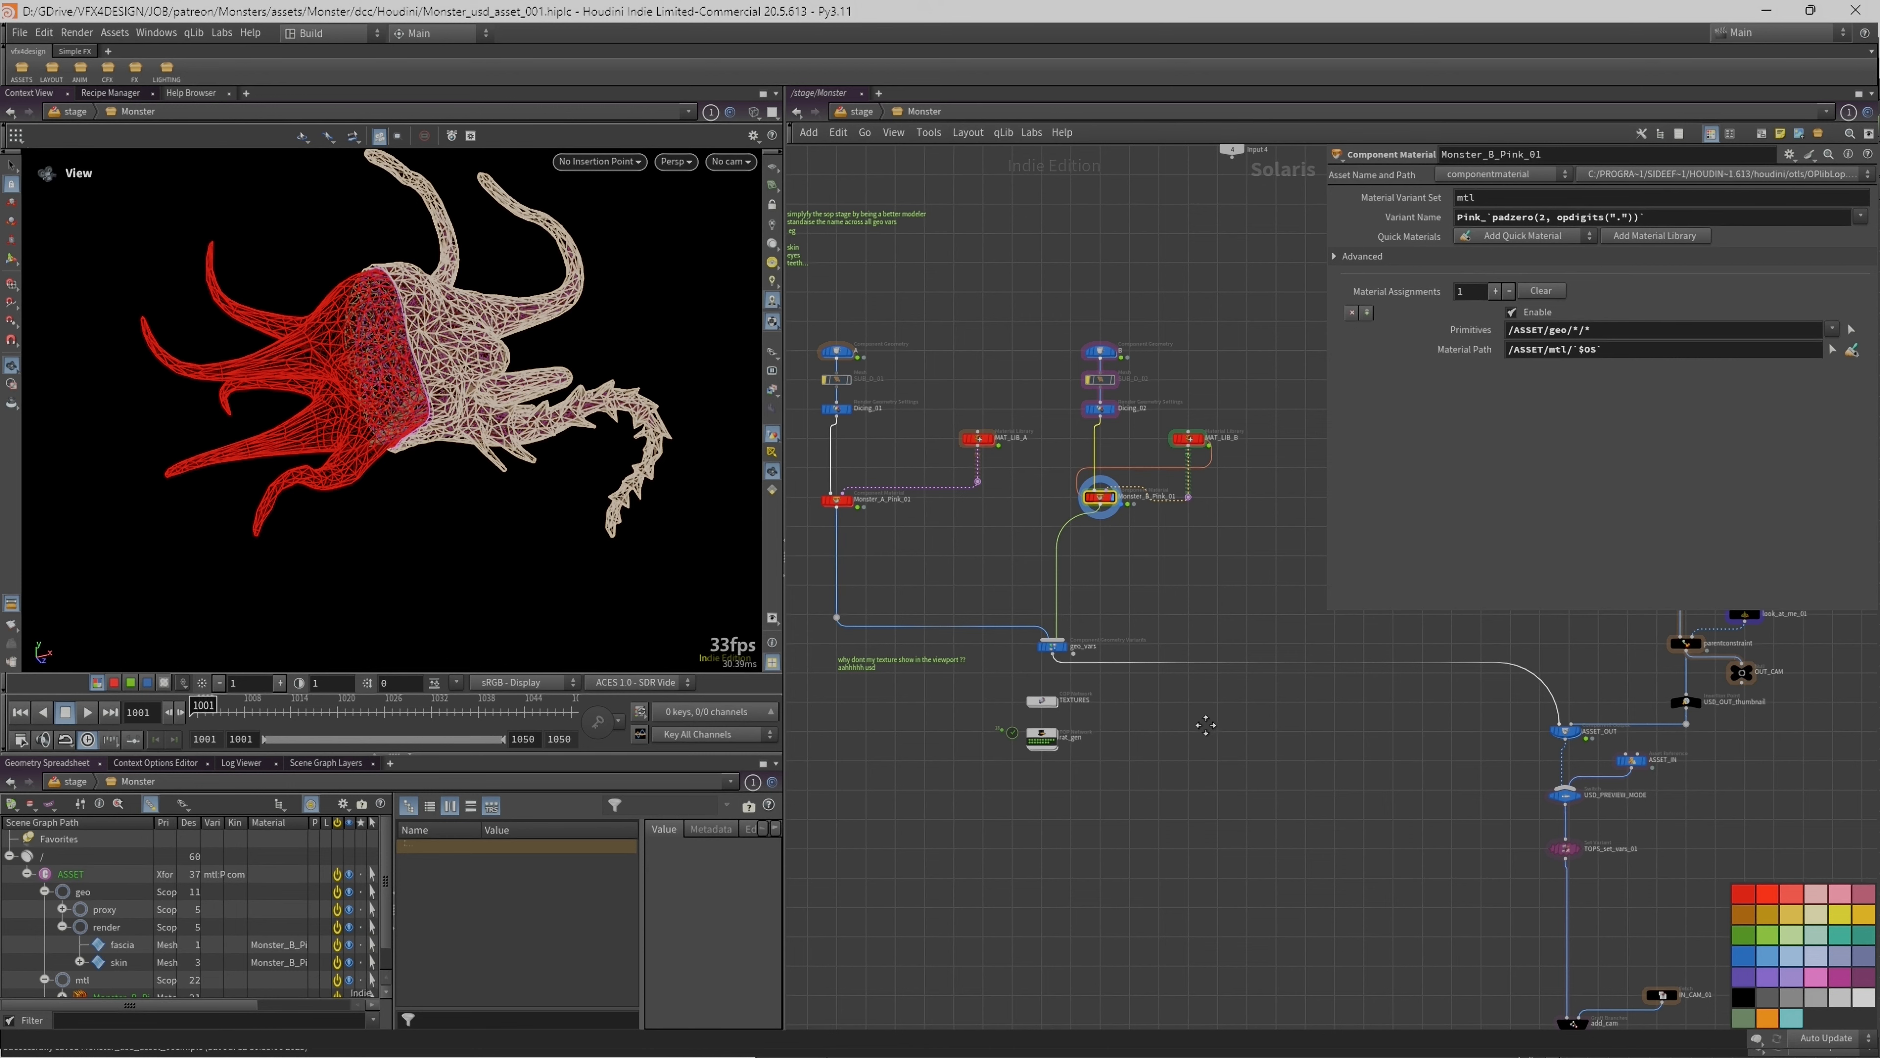
# Step: Display the ASSET_OUT component output and inspect the monster model in the viewport
pyautogui.moveTo(1484, 725); pyautogui.dragTo(1167, 709, button='middle')
pyautogui.scroll(3, 1167, 709)
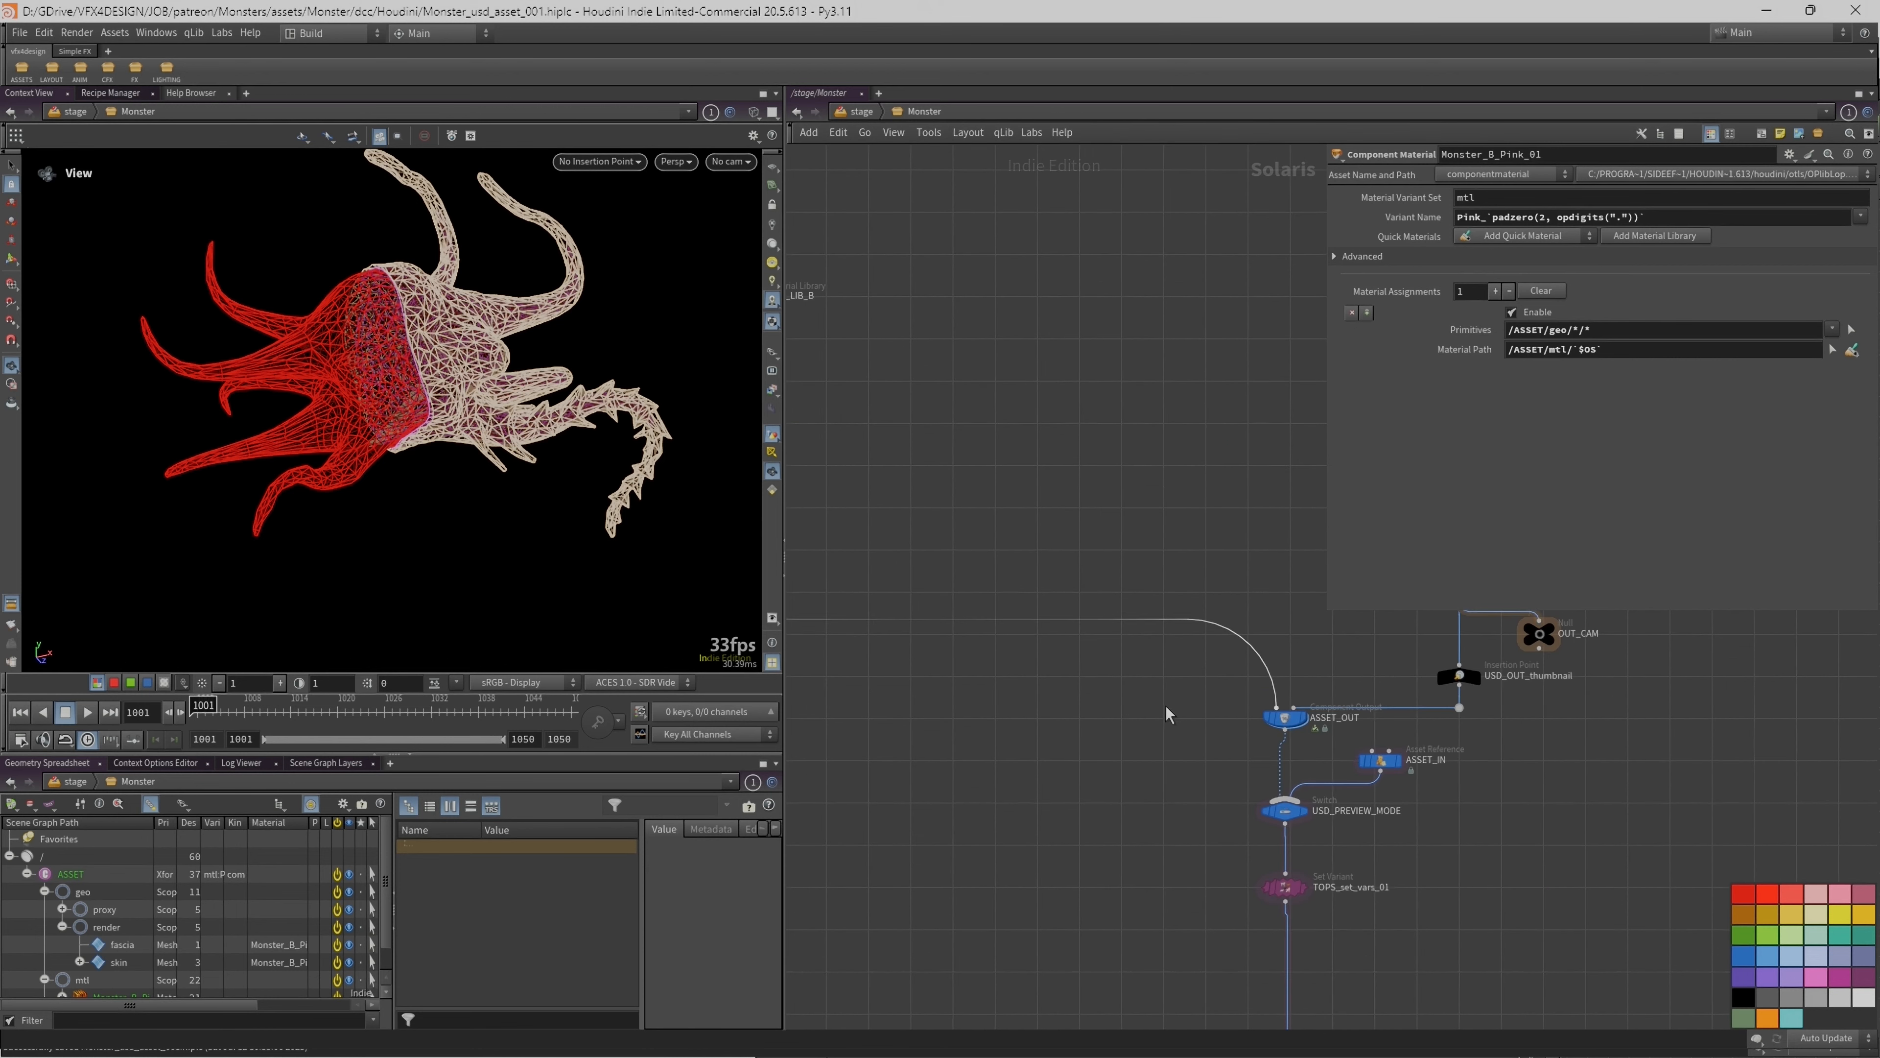
pyautogui.click(1284, 717)
pyautogui.moveTo(1473, 806); pyautogui.dragTo(1152, 735, button='middle')
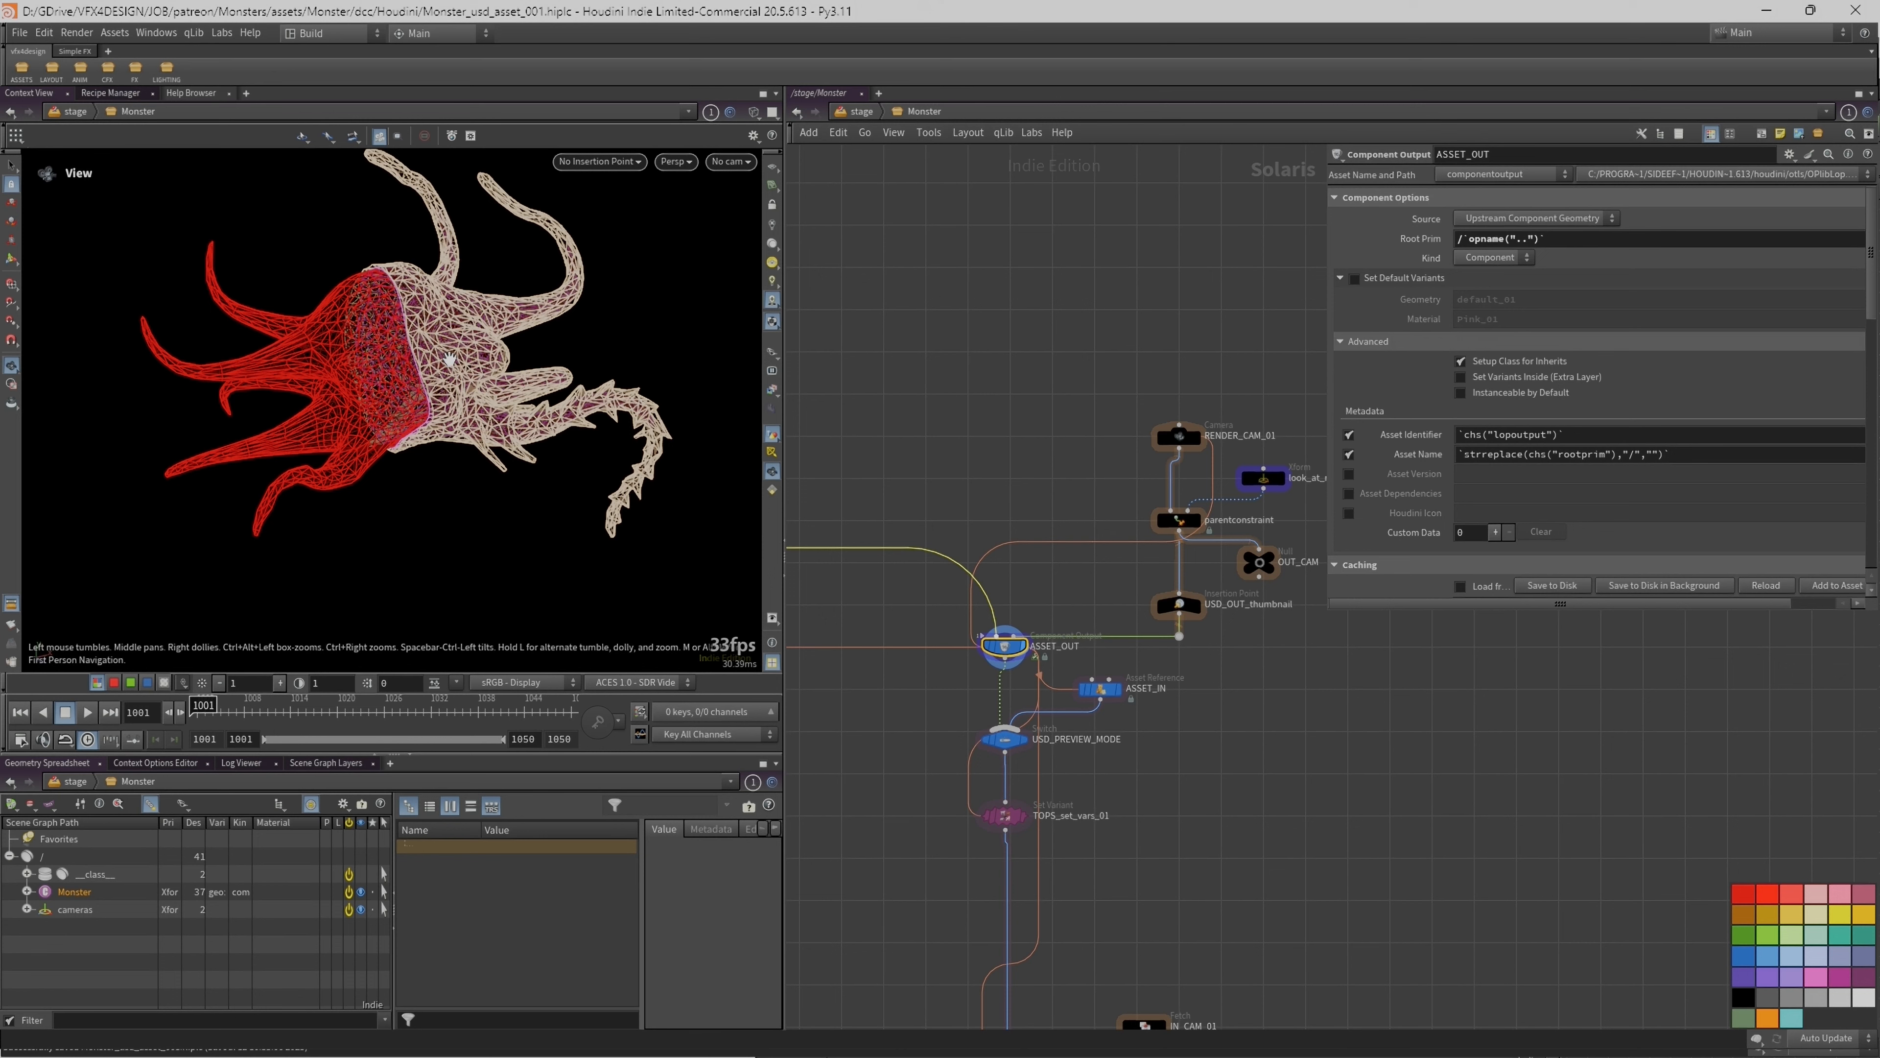
pyautogui.moveTo(457, 382); pyautogui.dragTo(348, 363)
pyautogui.scroll(-5, 991, 358)
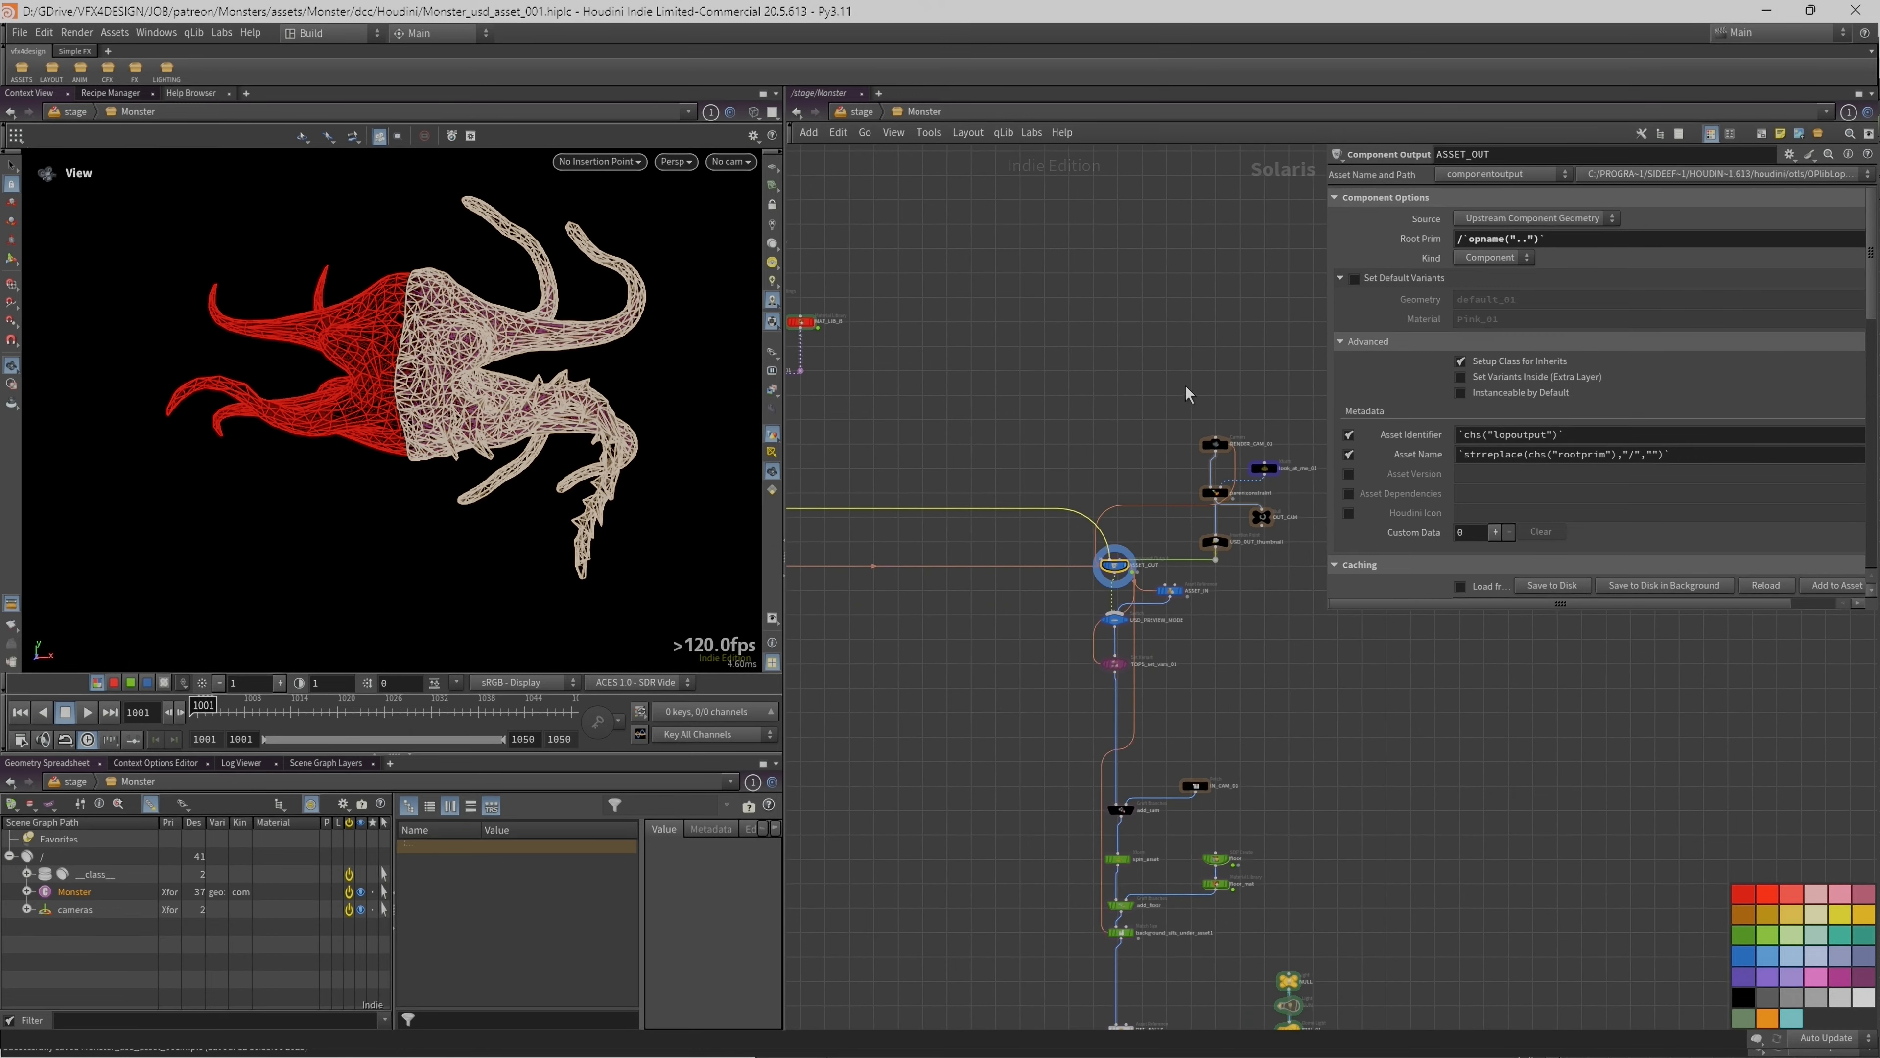
pyautogui.moveTo(1223, 610); pyautogui.dragTo(1237, 587, button='middle')
pyautogui.scroll(-3, 896, 398)
pyautogui.moveTo(896, 397); pyautogui.dragTo(1082, 495, button='middle')
pyautogui.moveTo(446, 392); pyautogui.dragTo(475, 391)
pyautogui.moveTo(1251, 682); pyautogui.dragTo(1077, 623, button='middle')
# Step: Compare the ASSET_OUT and ASSET_IN nodes feeding the USD_PREVIEW_MODE switch and display the switch's output
pyautogui.scroll(5, 1078, 623)
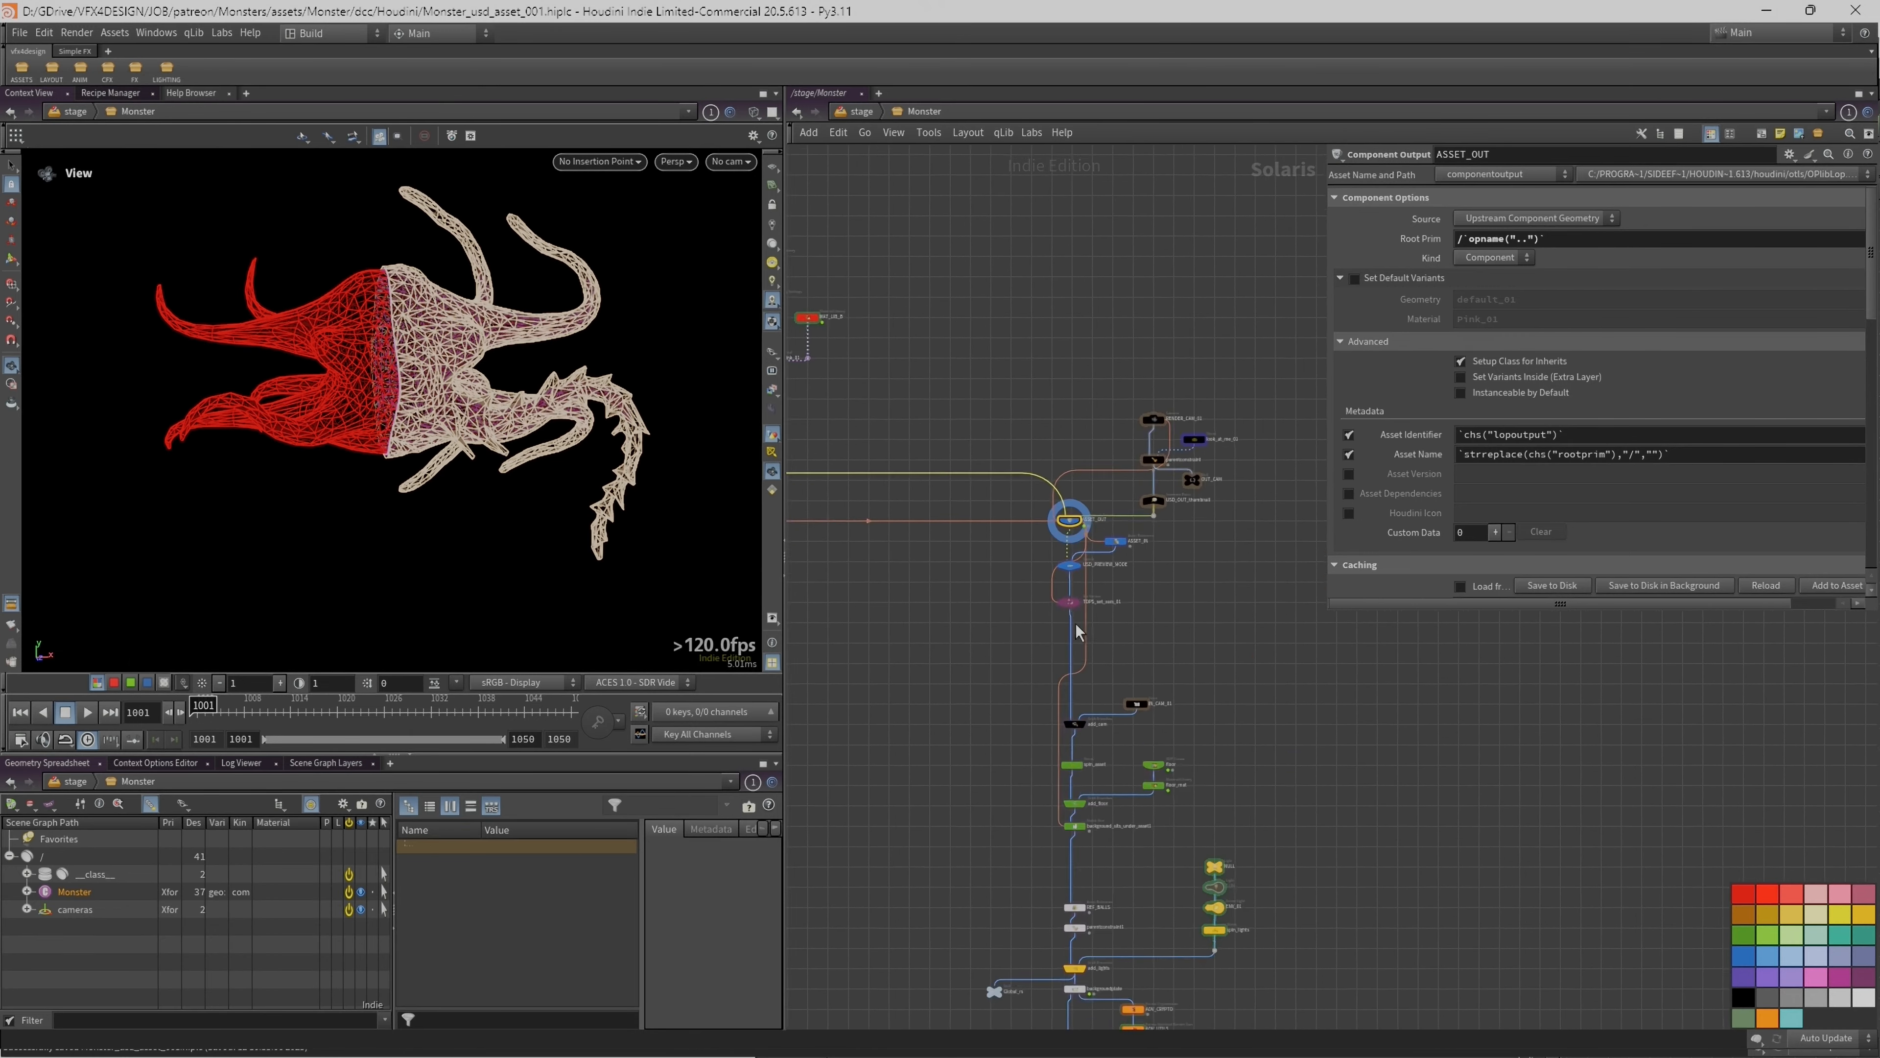
pyautogui.click(1047, 548)
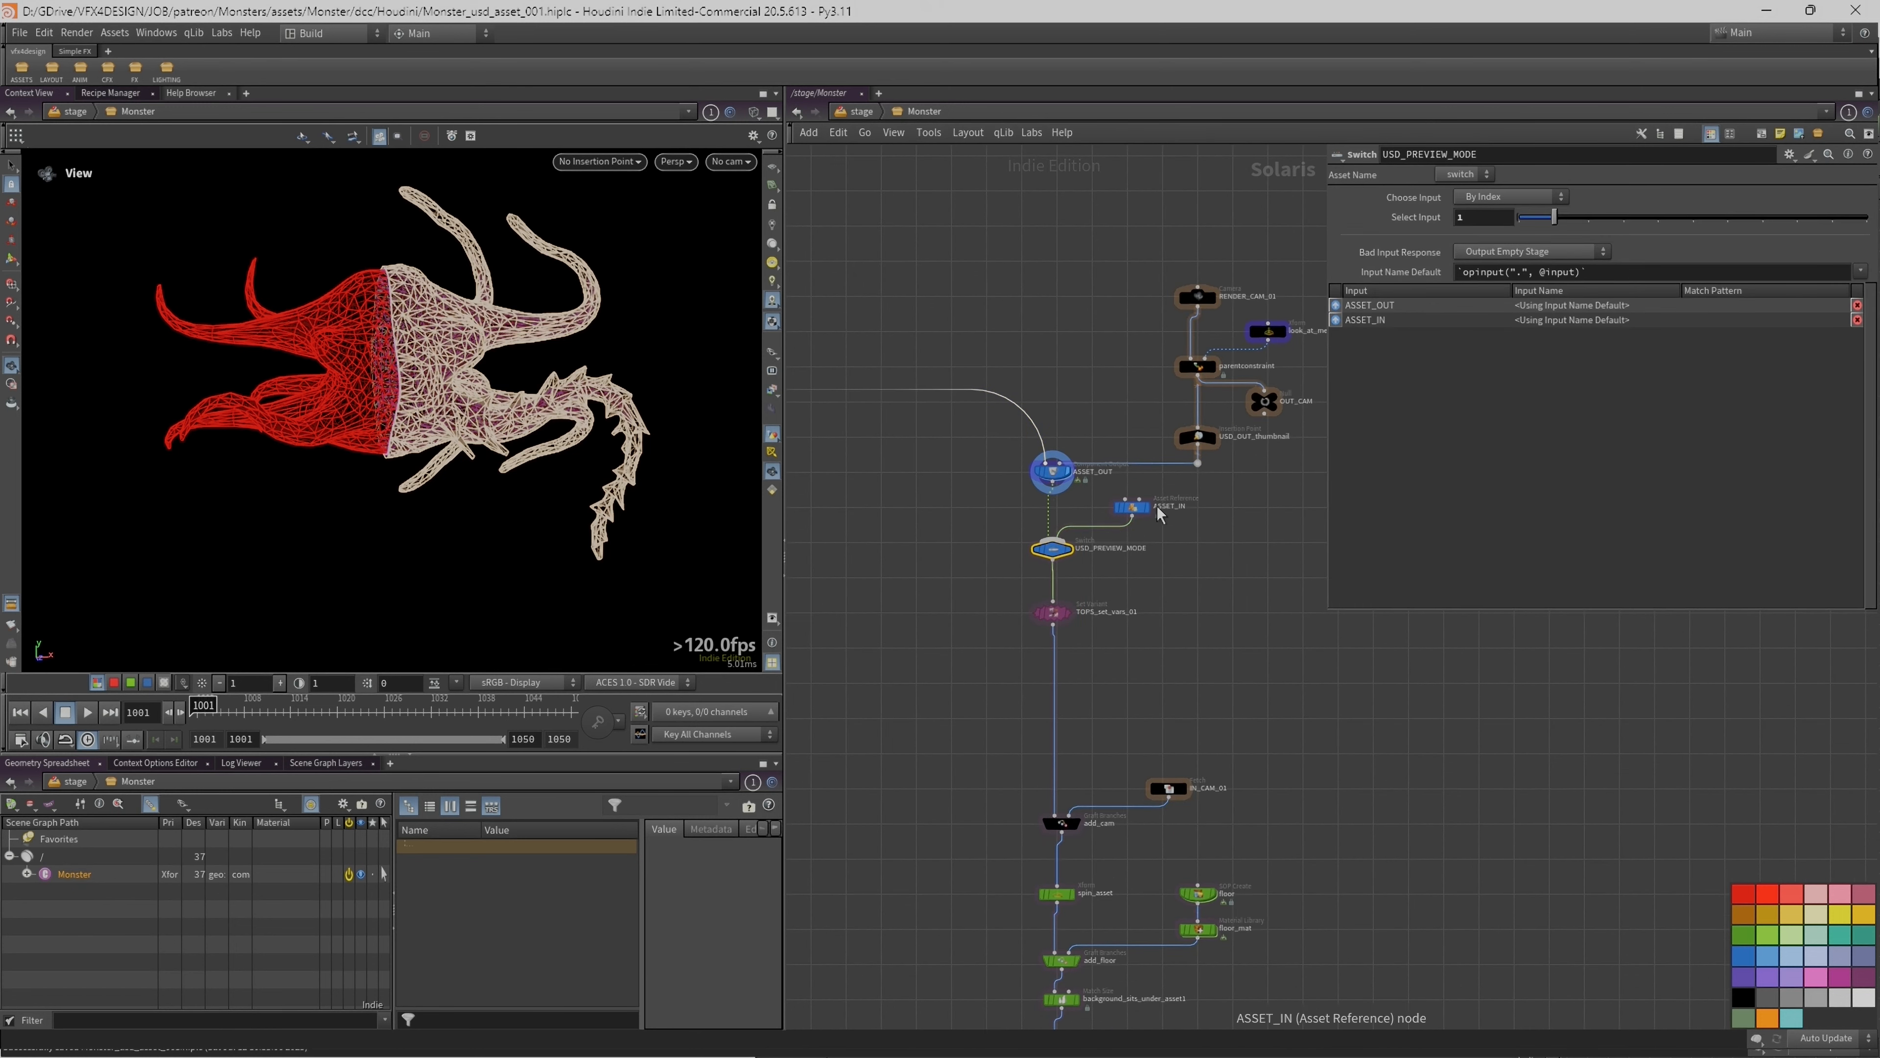
pyautogui.click(1131, 509)
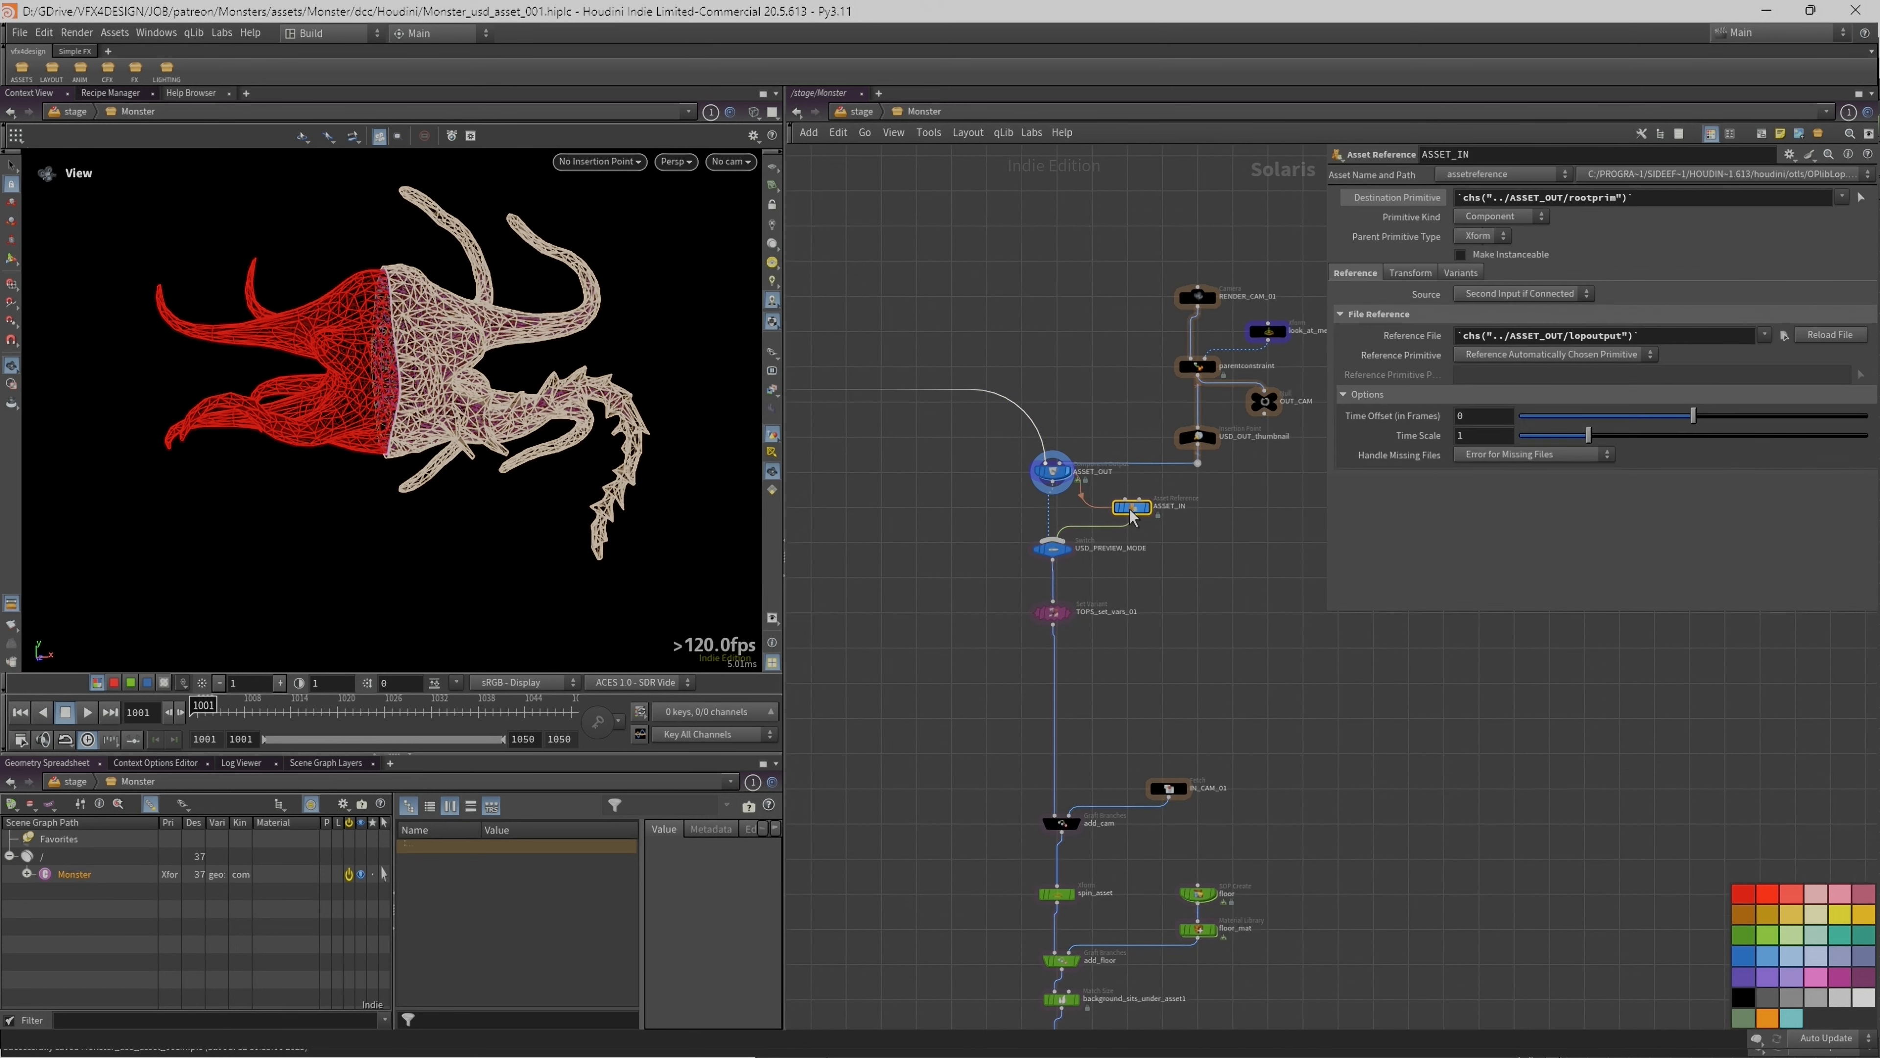
pyautogui.click(1054, 472)
pyautogui.click(1132, 507)
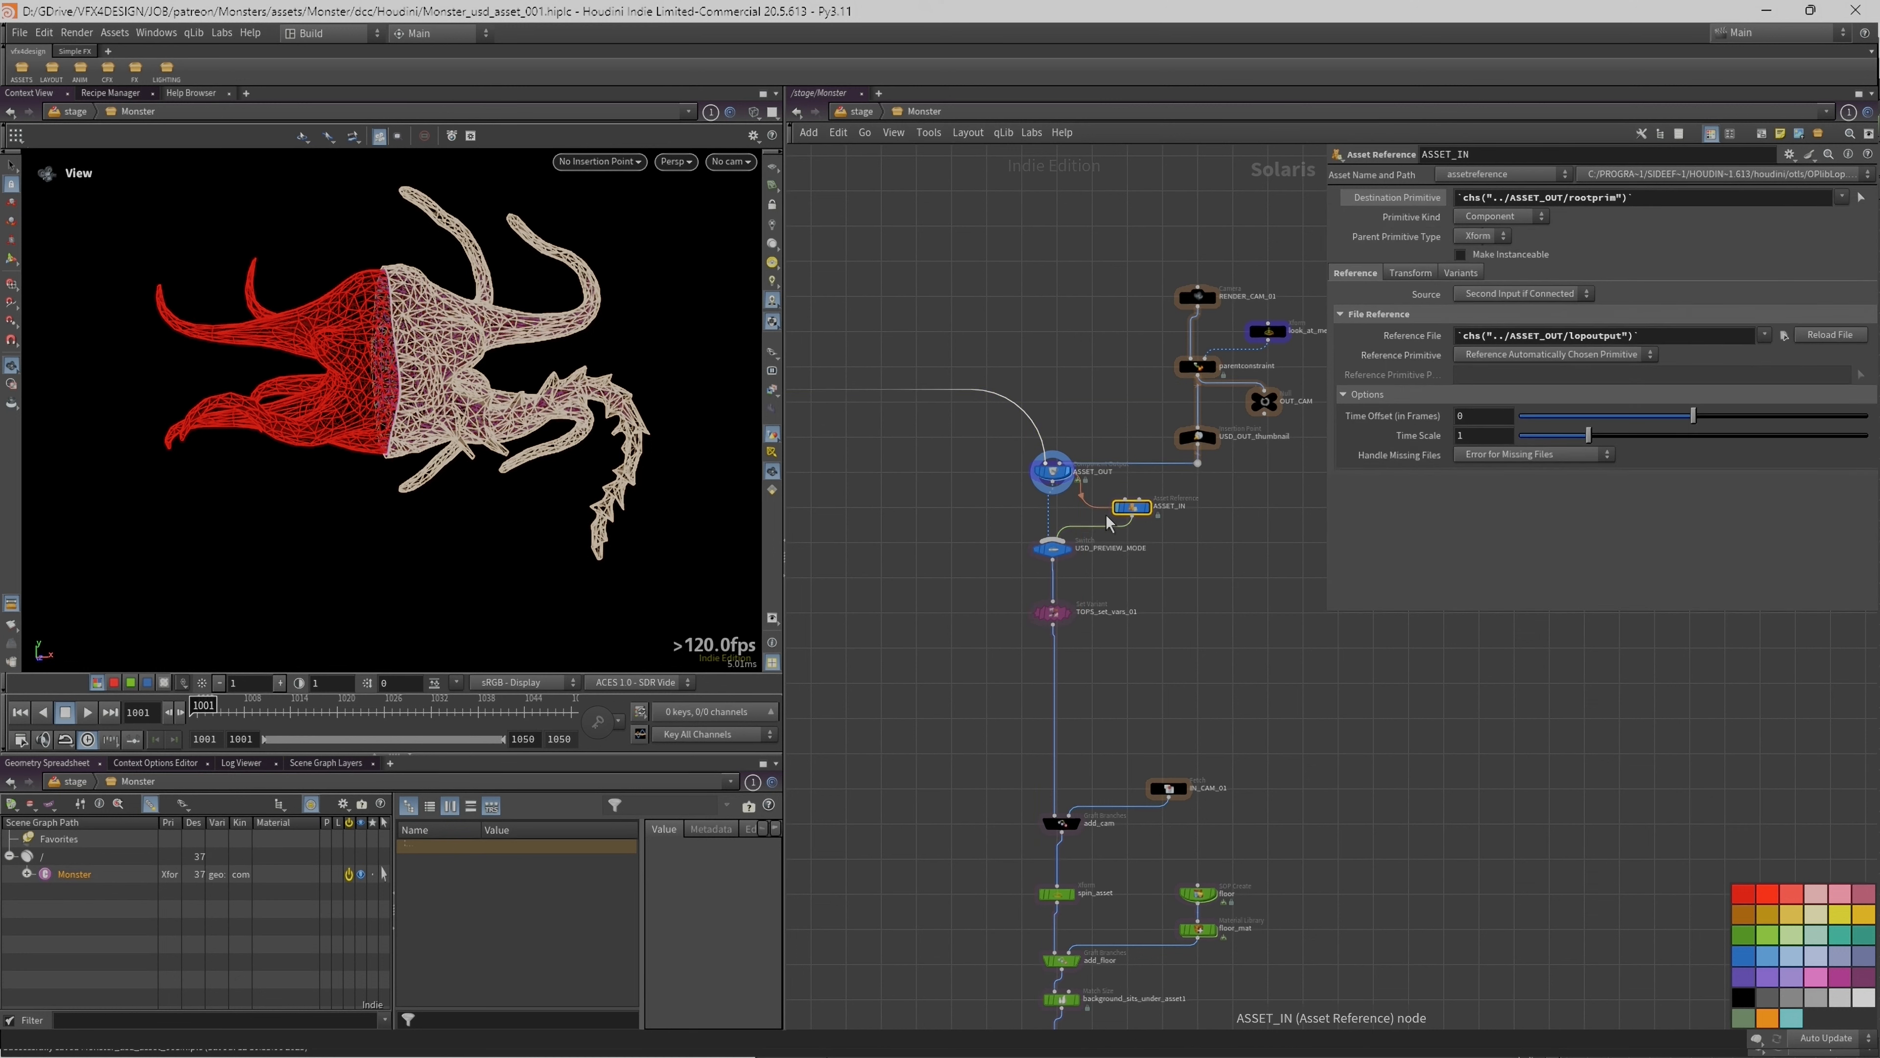
pyautogui.click(1053, 550)
pyautogui.moveTo(1064, 563)
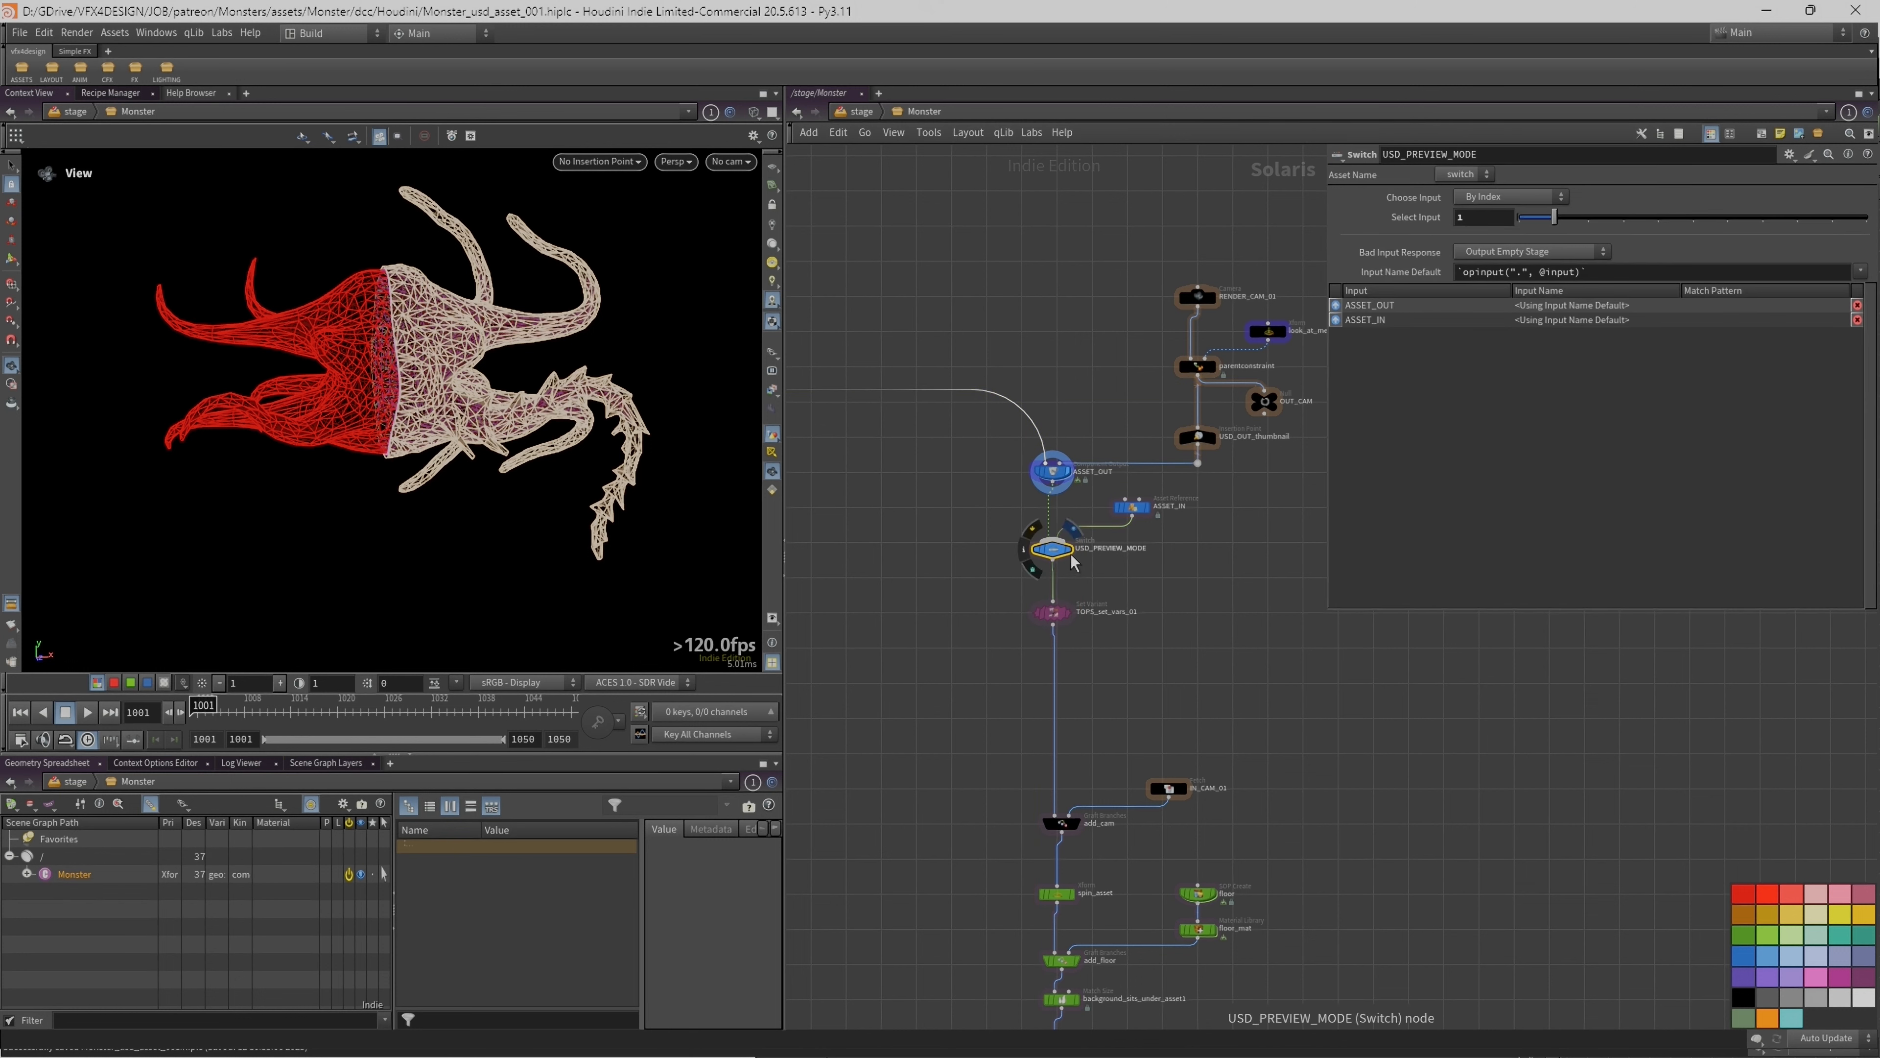
# Step: Narrow the parameter pane and show the parameters of the ENV_01 dome light in the lighting branch
pyautogui.moveTo(1166, 735); pyautogui.dragTo(1127, 527, button='middle')
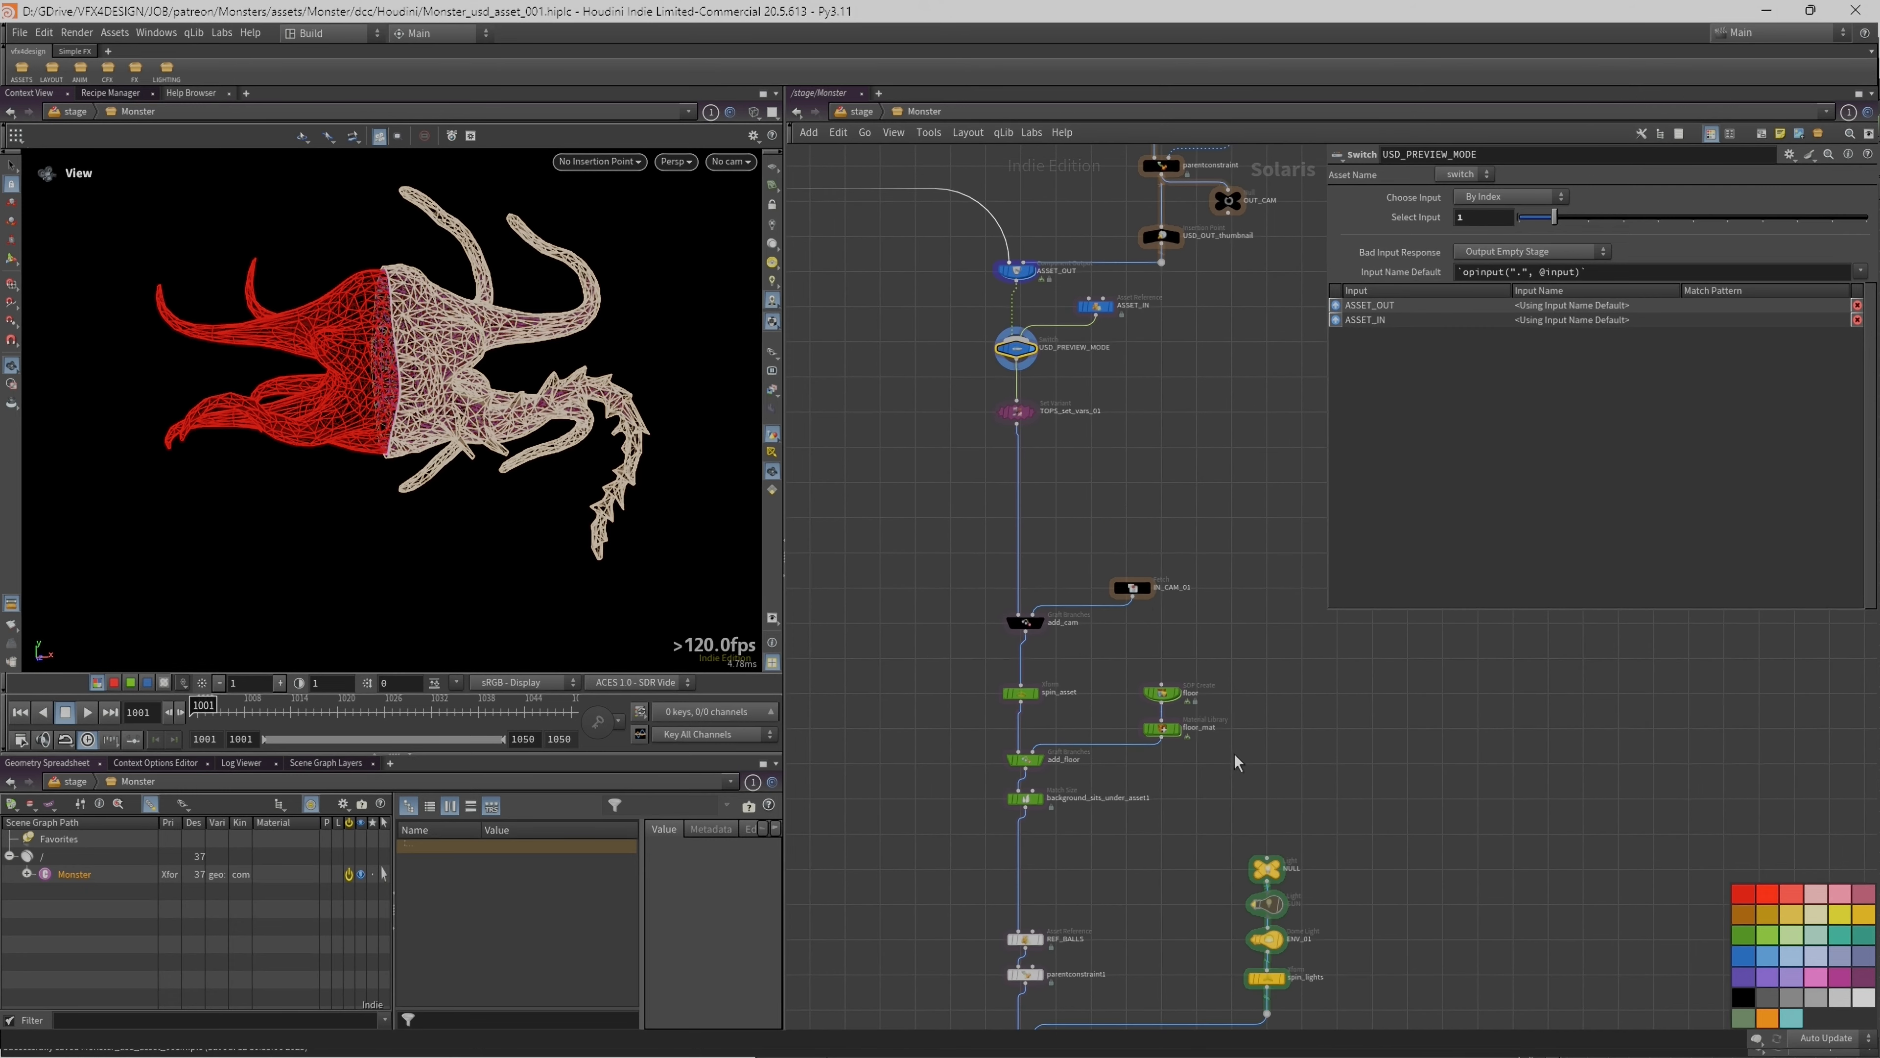
pyautogui.scroll(-1, 1234, 757)
pyautogui.moveTo(1233, 758); pyautogui.dragTo(1203, 524, button='middle')
pyautogui.moveTo(963, 436); pyautogui.dragTo(914, 378, button='middle')
pyautogui.scroll(1, 914, 377)
pyautogui.moveTo(998, 356)
pyautogui.moveTo(1067, 630); pyautogui.dragTo(1025, 378, button='middle')
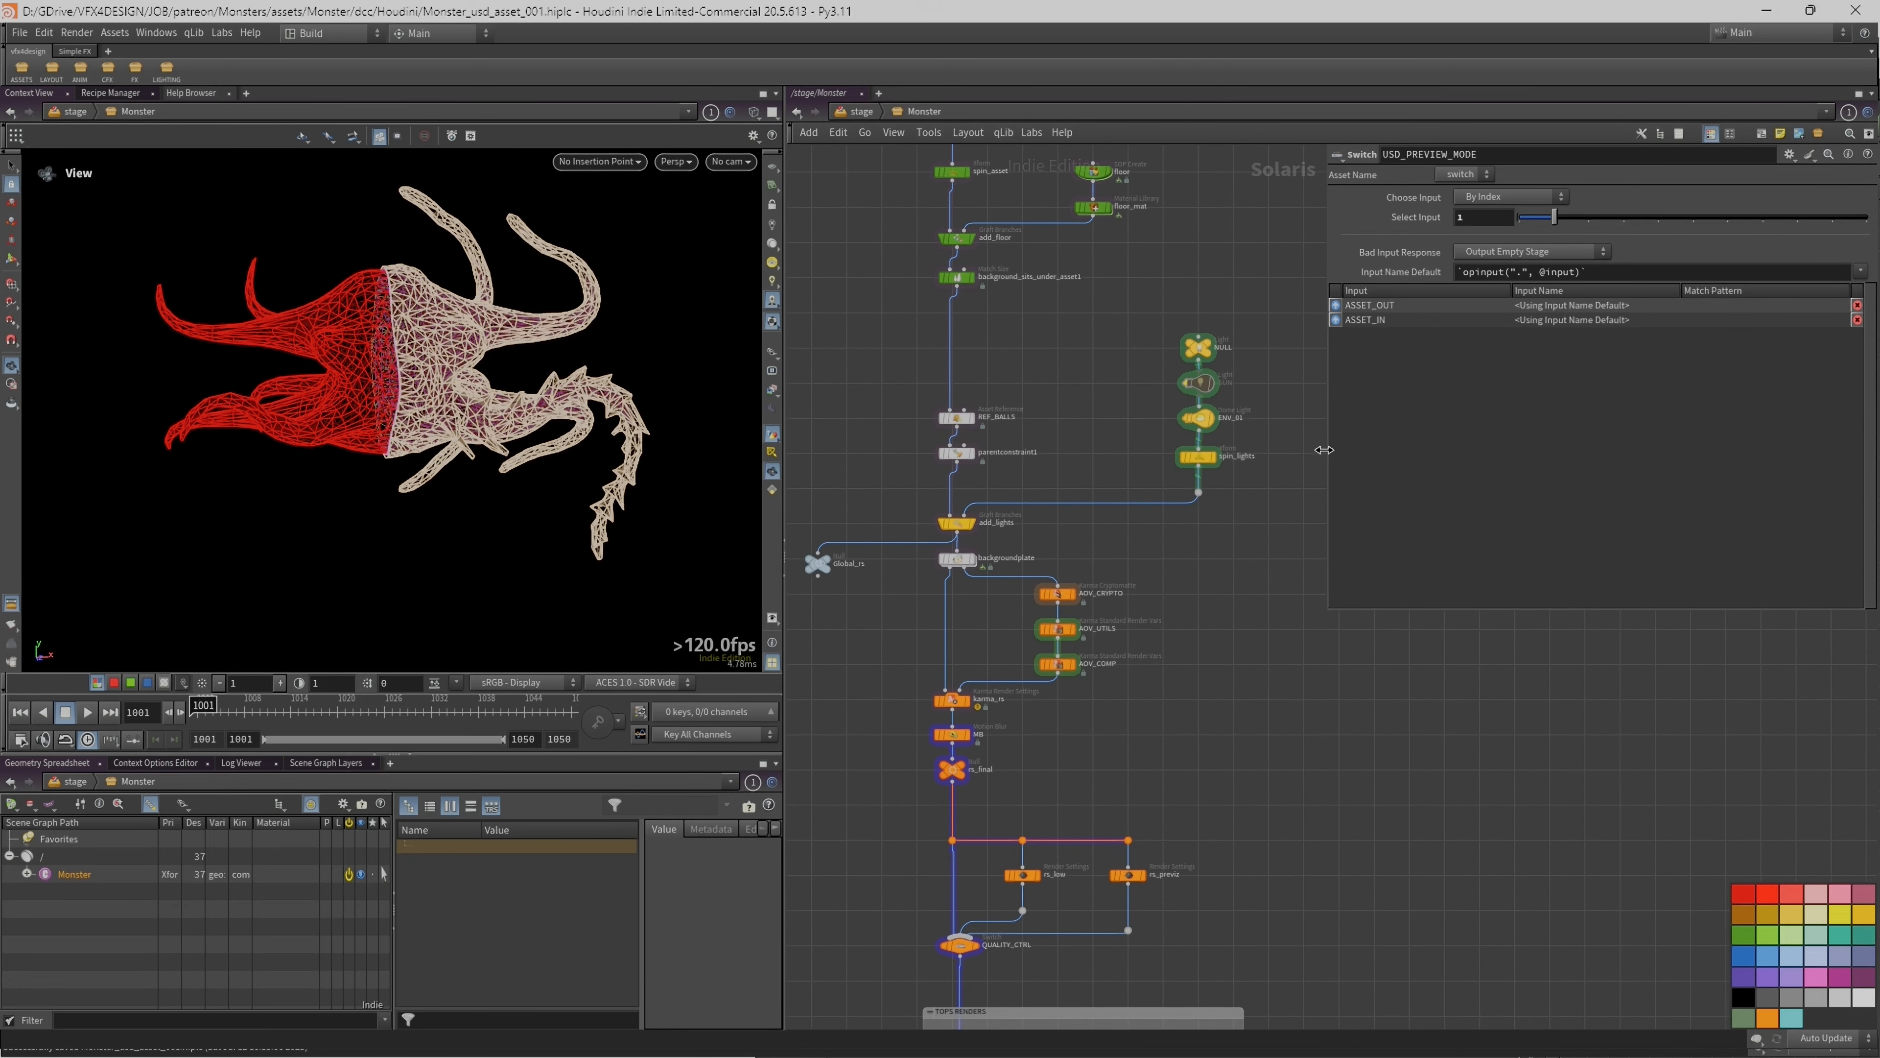
pyautogui.moveTo(1330, 459); pyautogui.dragTo(1381, 459)
pyautogui.click(1207, 409)
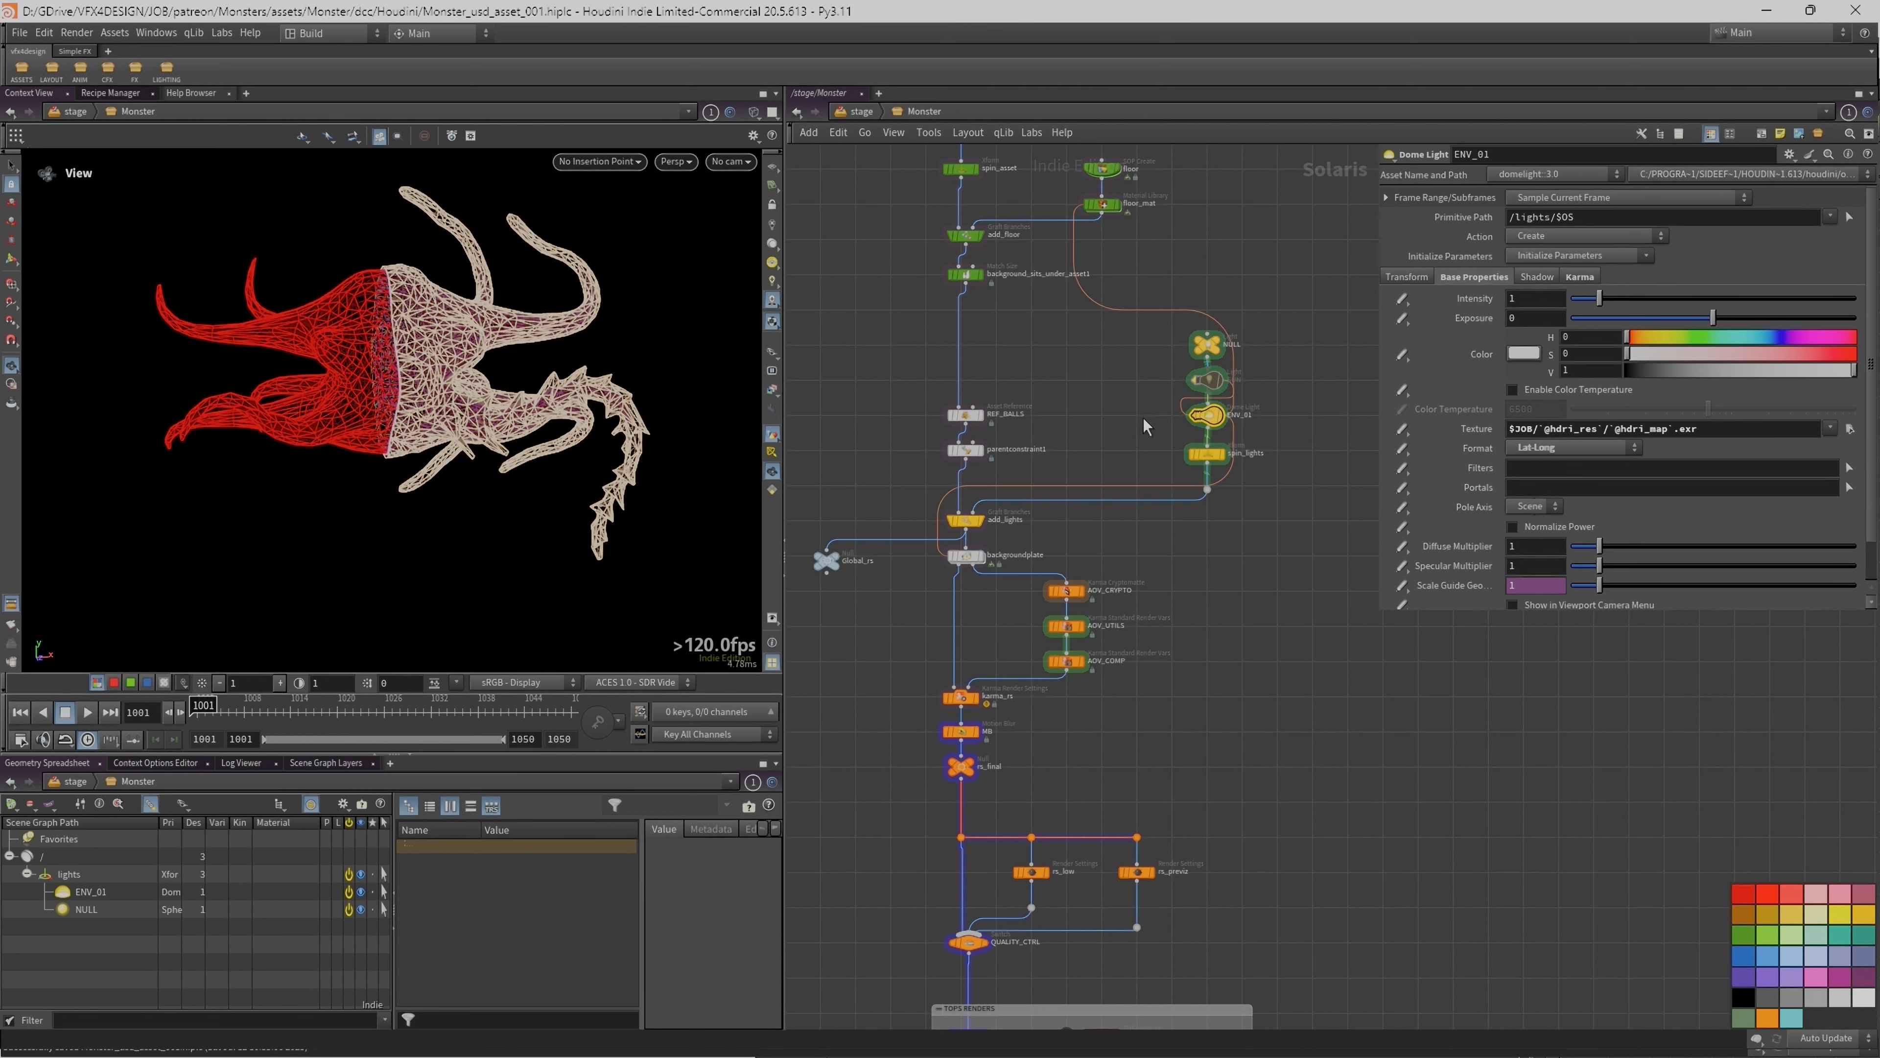
# Step: Check the floor_mat material library, display background_sits_under_asset1, and inspect the monster together with its floor in the viewport
pyautogui.moveTo(1210, 743); pyautogui.dragTo(1246, 683, button='middle')
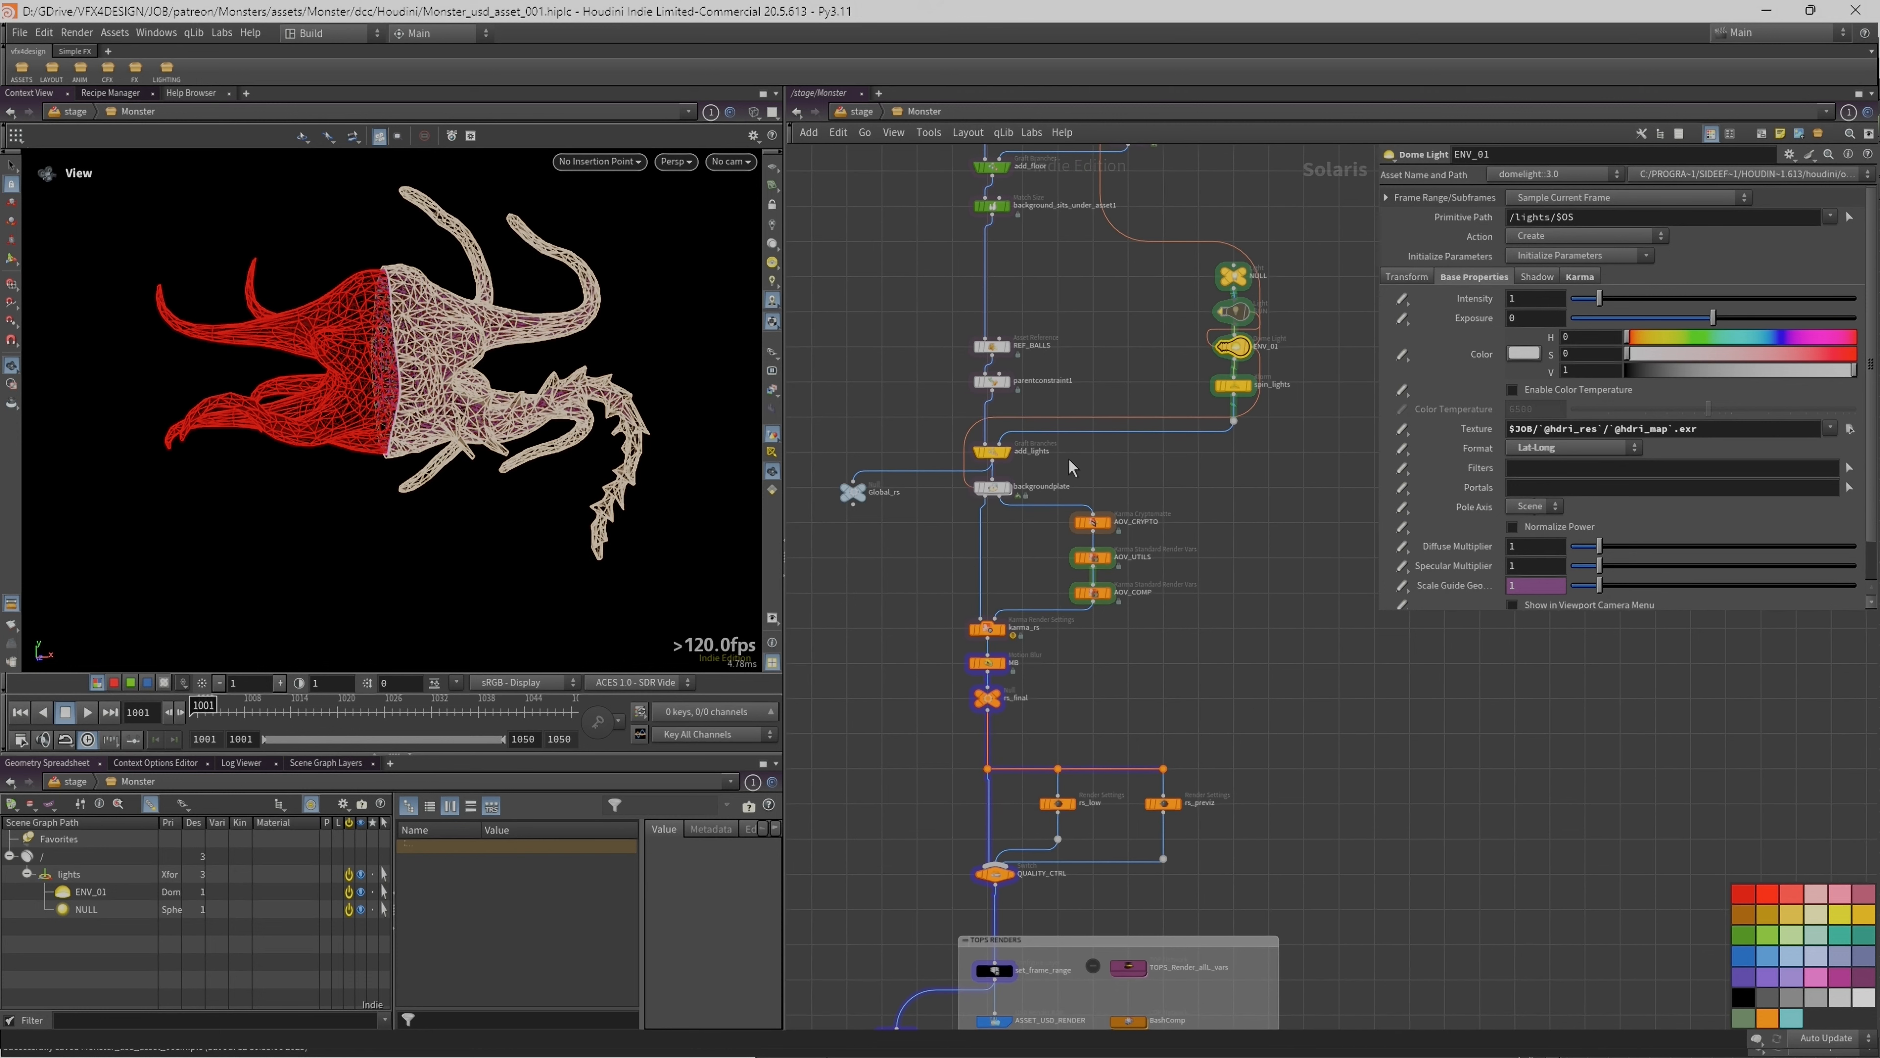
pyautogui.moveTo(1062, 351); pyautogui.dragTo(1057, 608, button='middle')
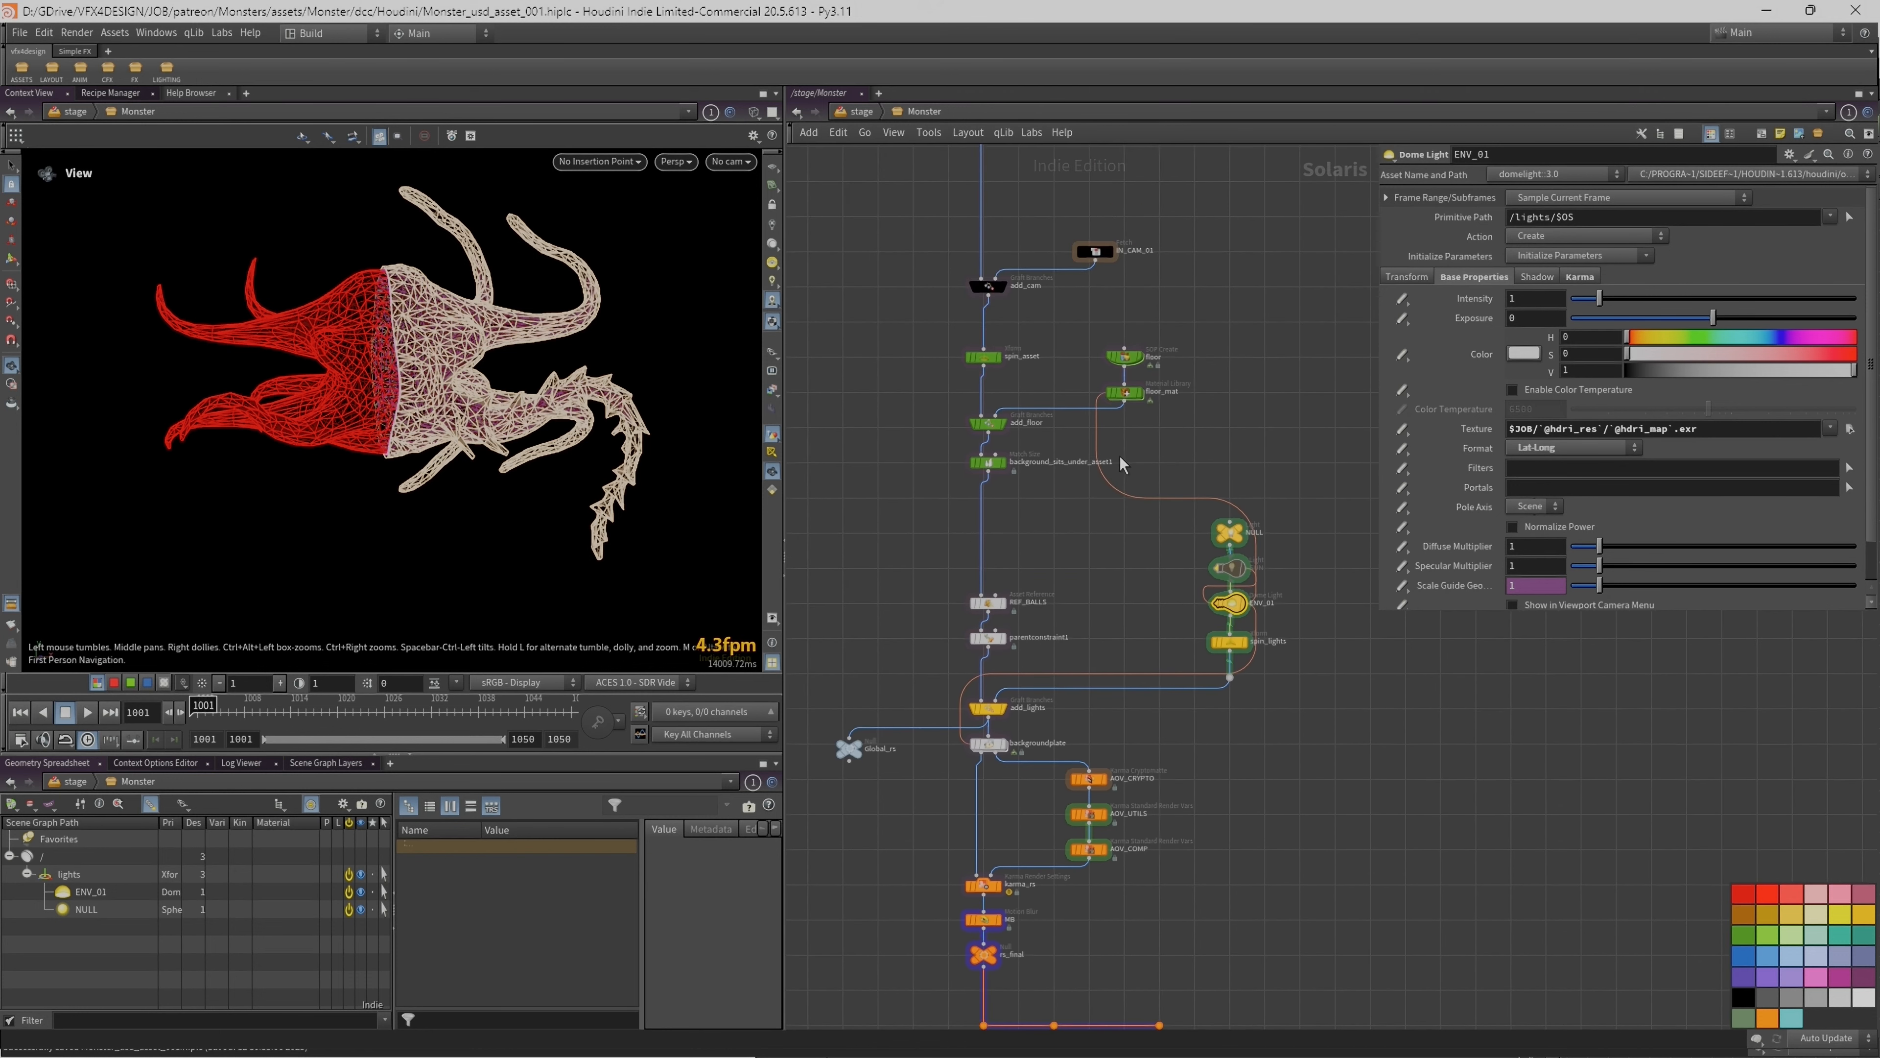
pyautogui.click(1131, 399)
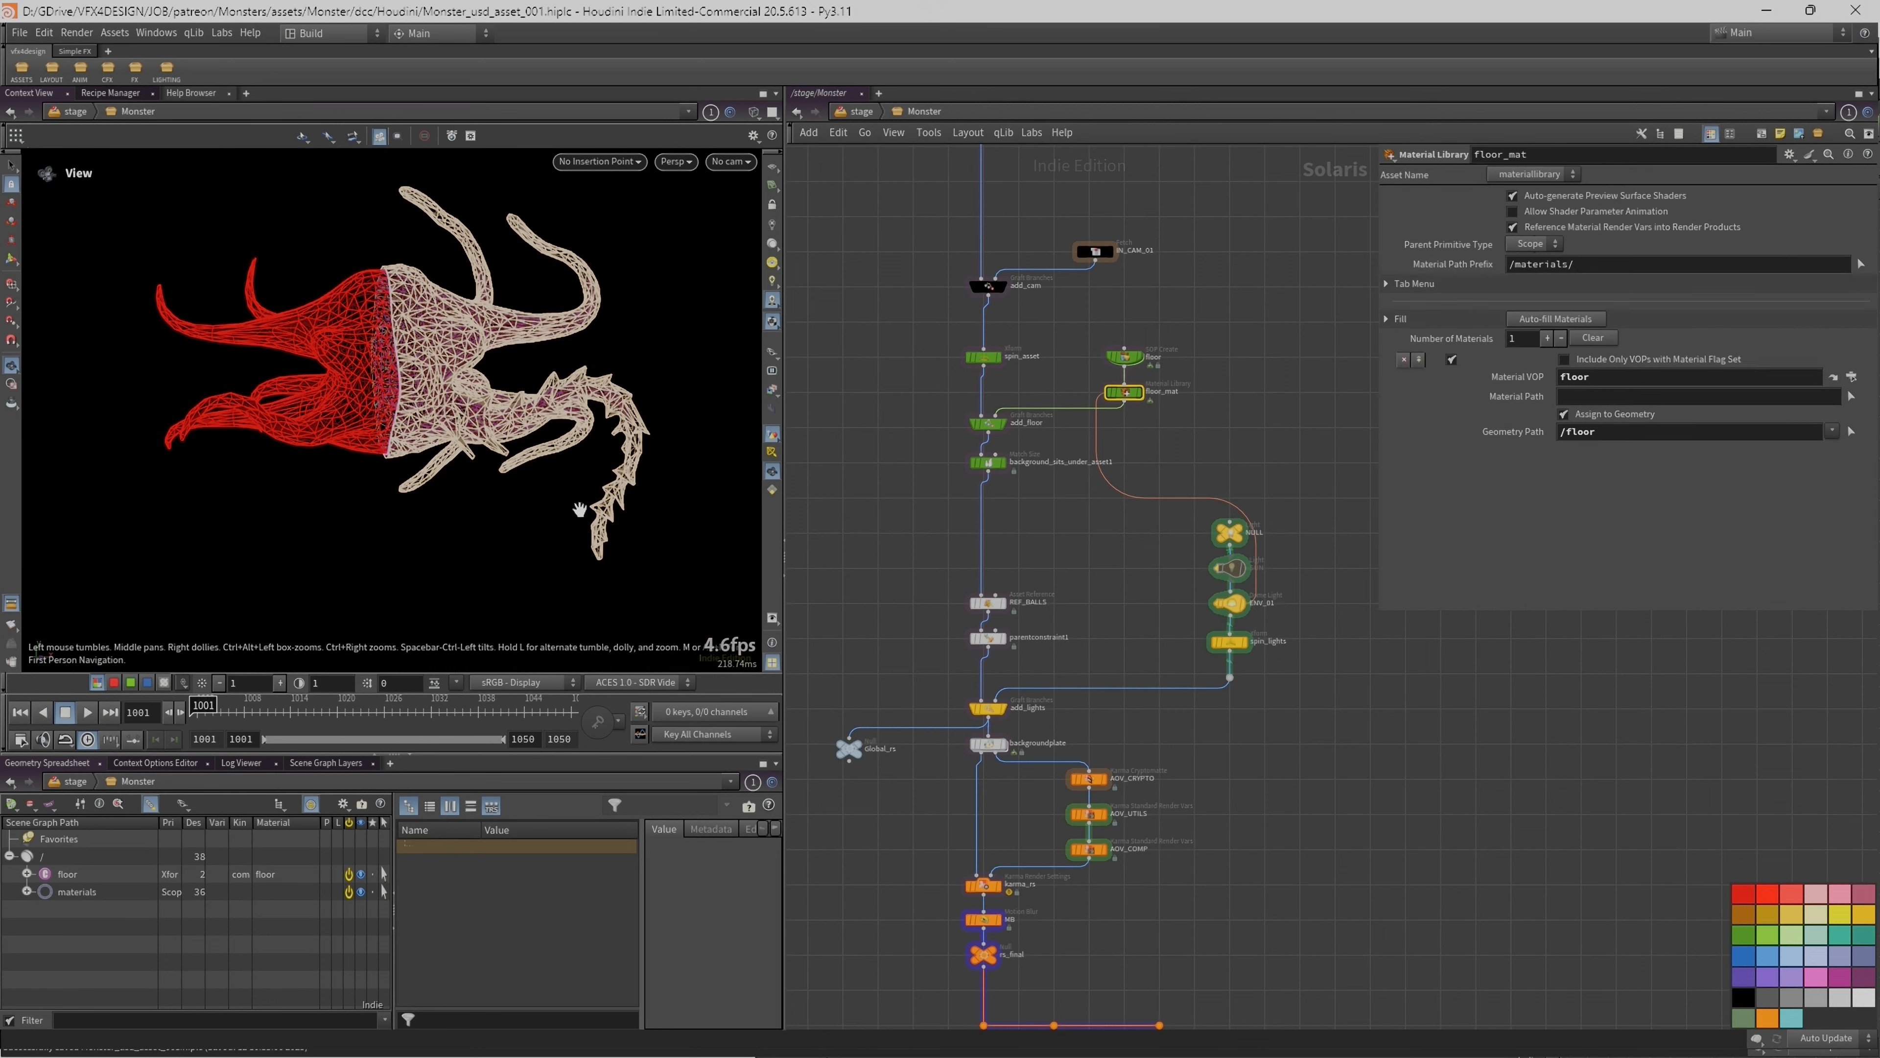
pyautogui.click(1000, 466)
pyautogui.moveTo(466, 487); pyautogui.dragTo(340, 541, button='right')
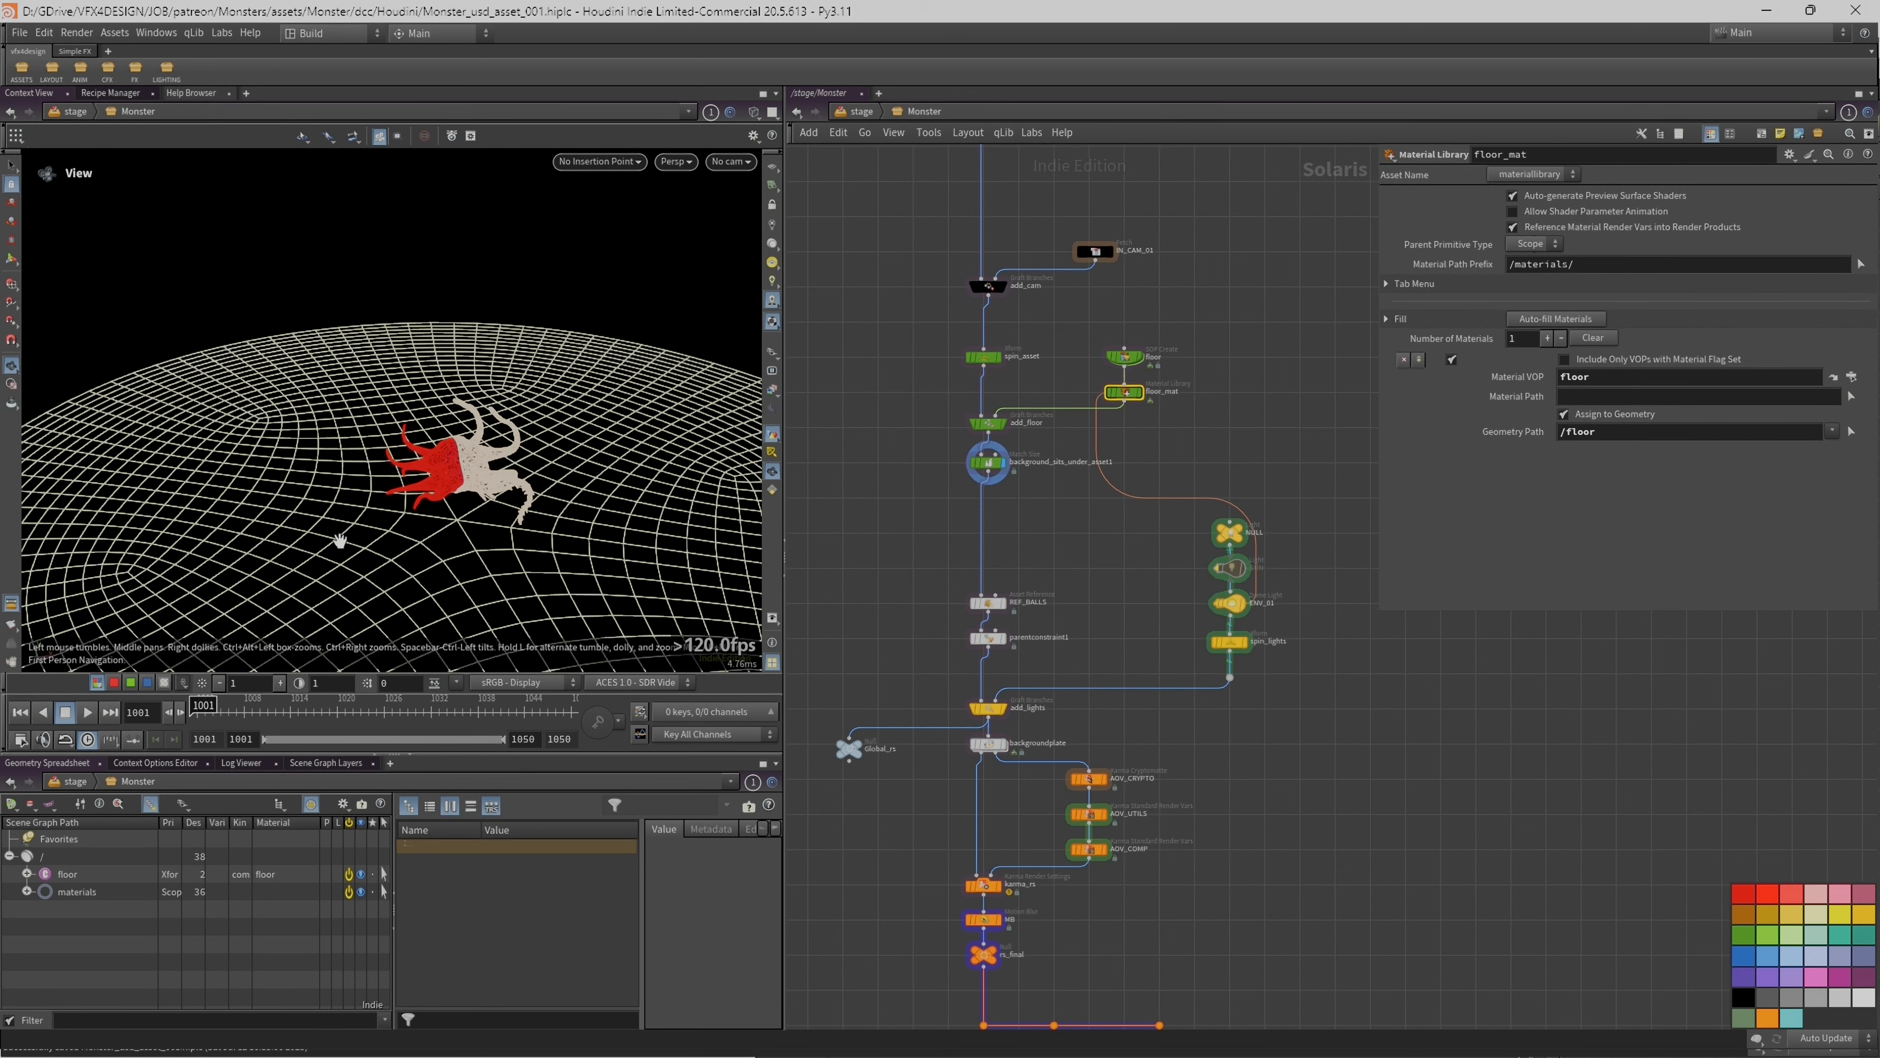
pyautogui.moveTo(540, 499); pyautogui.dragTo(511, 462, button='middle')
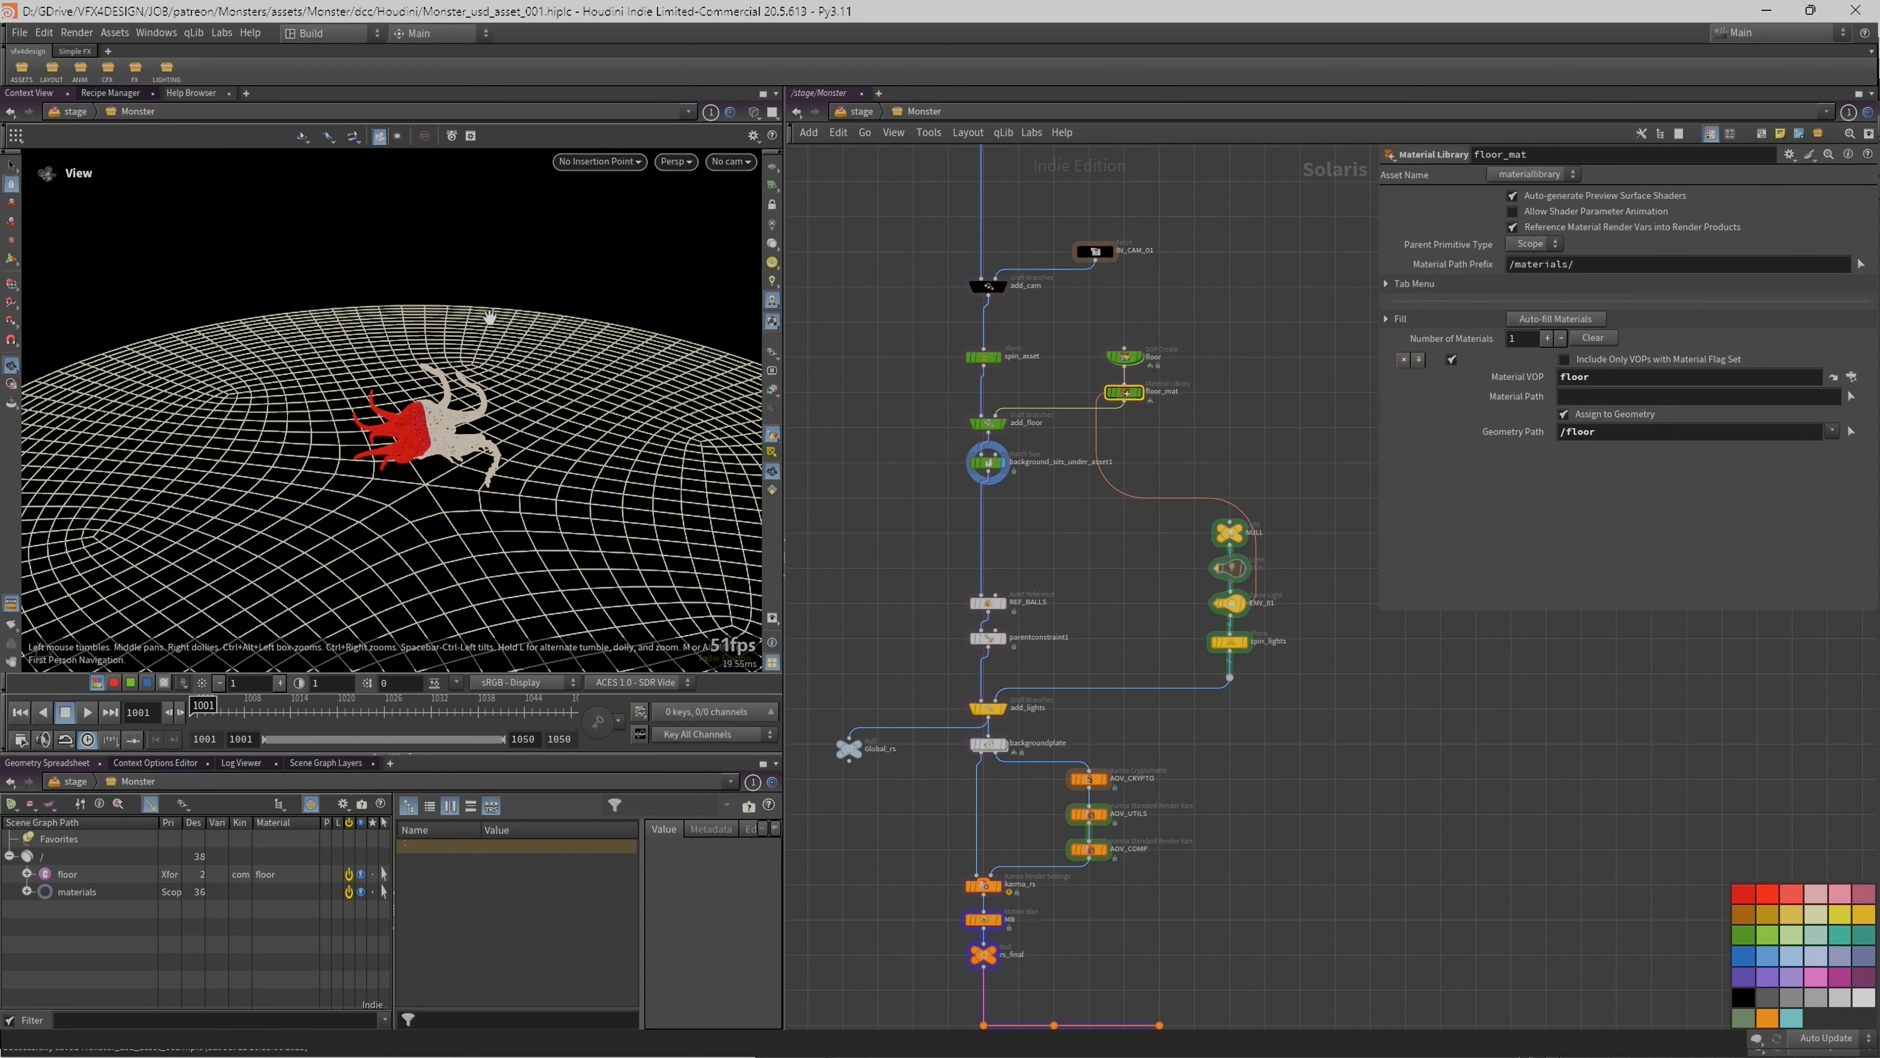
# Step: Examine the Match Size parameters of background_sits_under_asset1, and display the backgroundplate node with its parameters
pyautogui.click(992, 468)
pyautogui.scroll(2, 1028, 478)
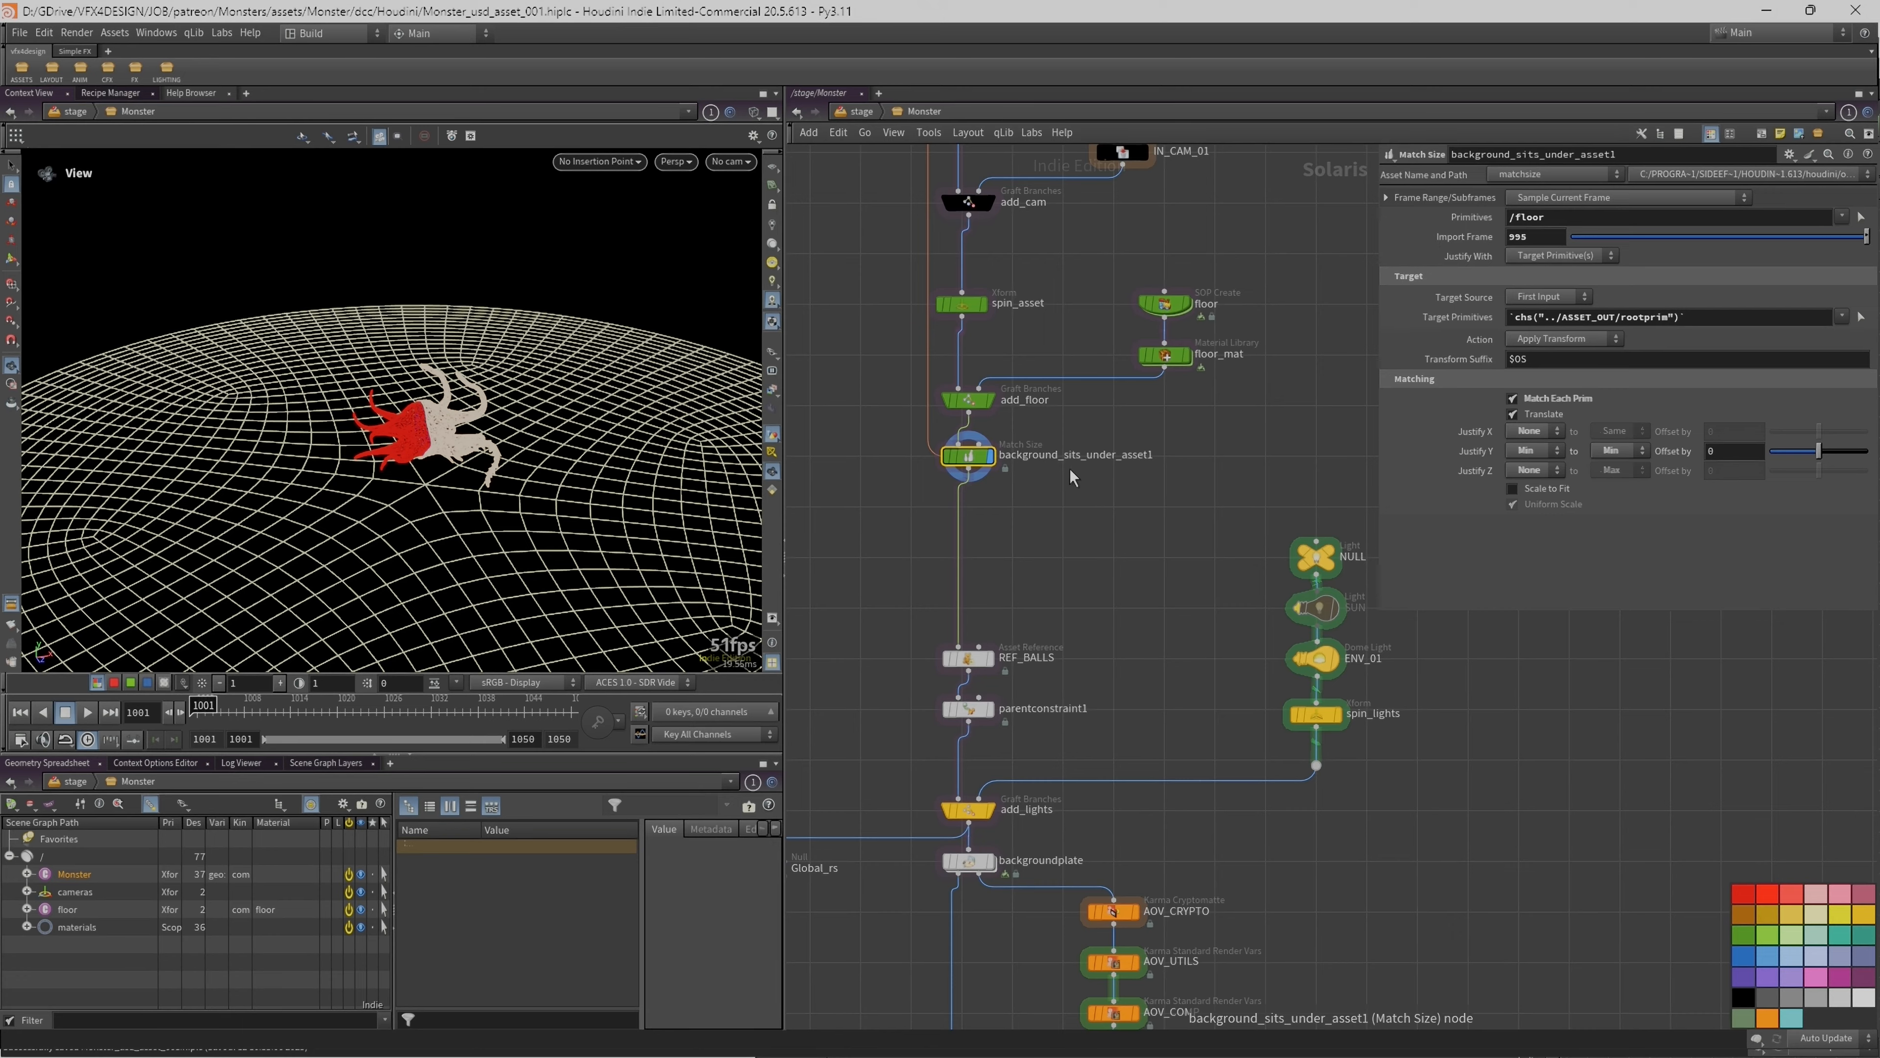
pyautogui.scroll(-3, 1070, 468)
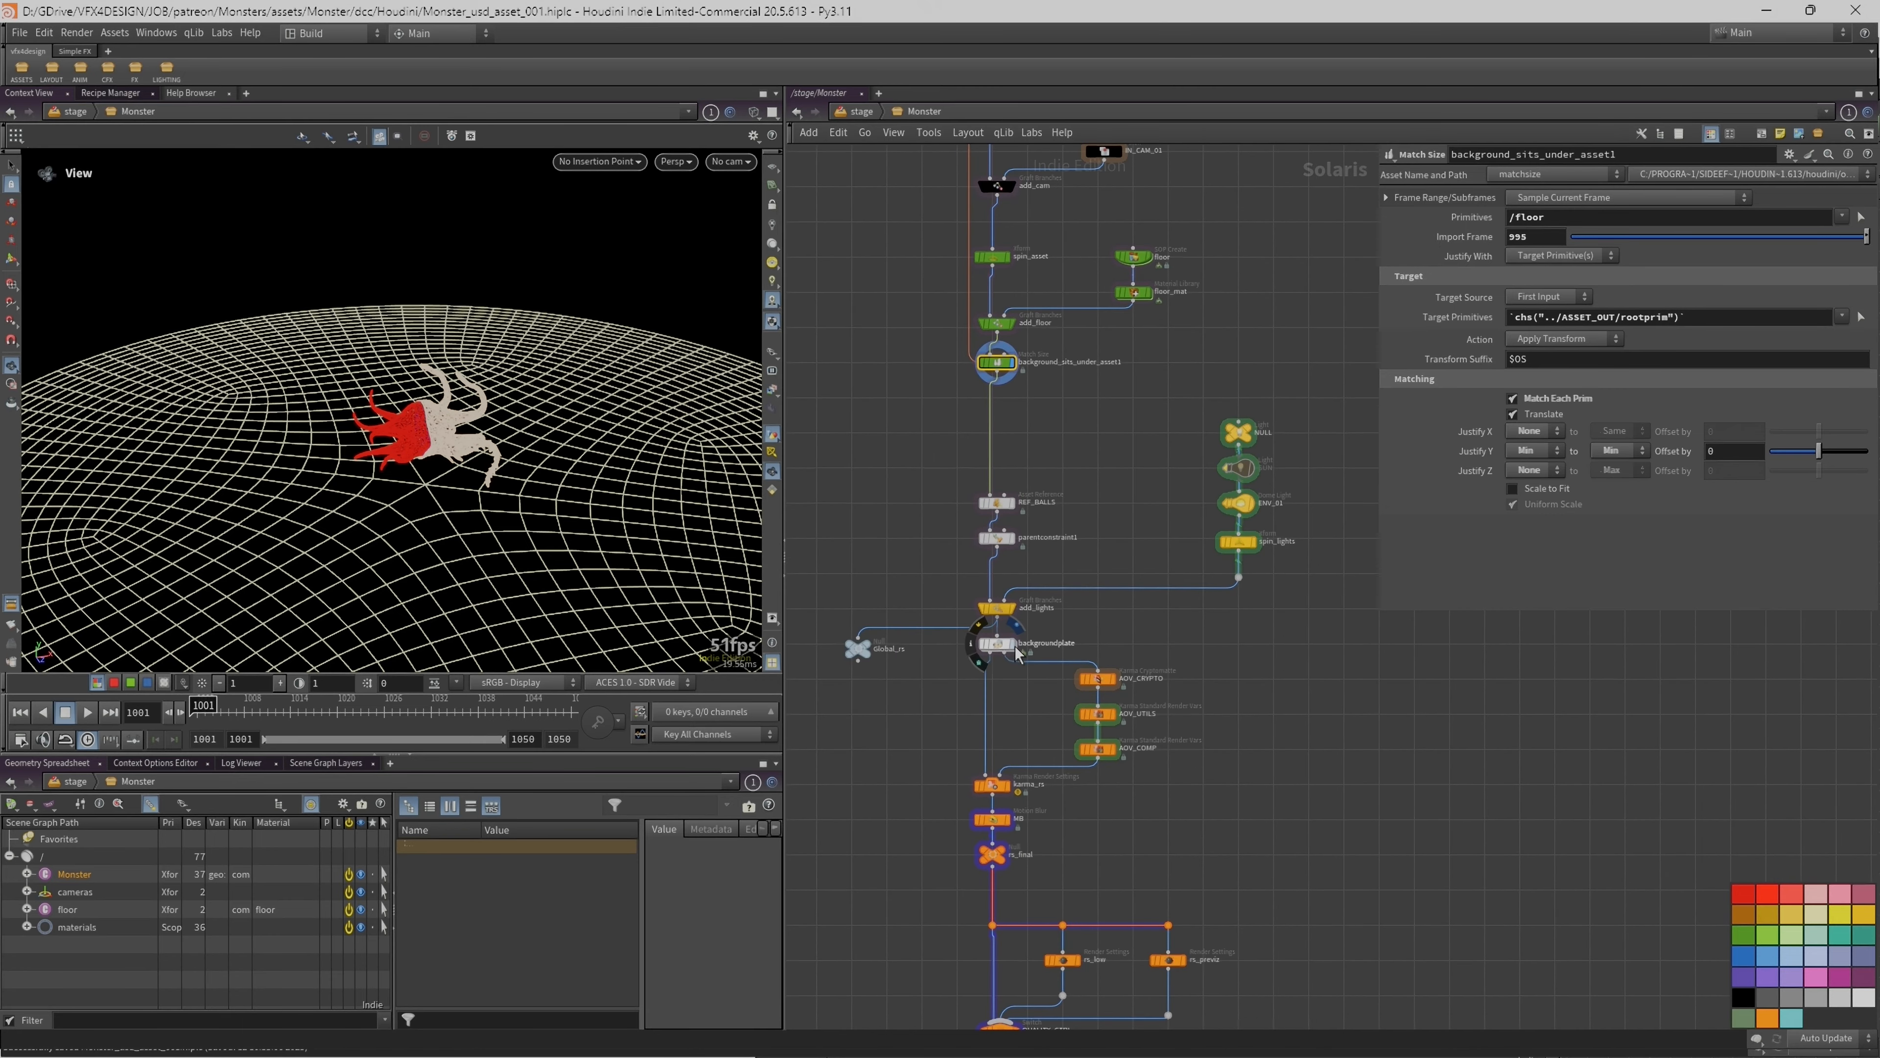
pyautogui.click(999, 644)
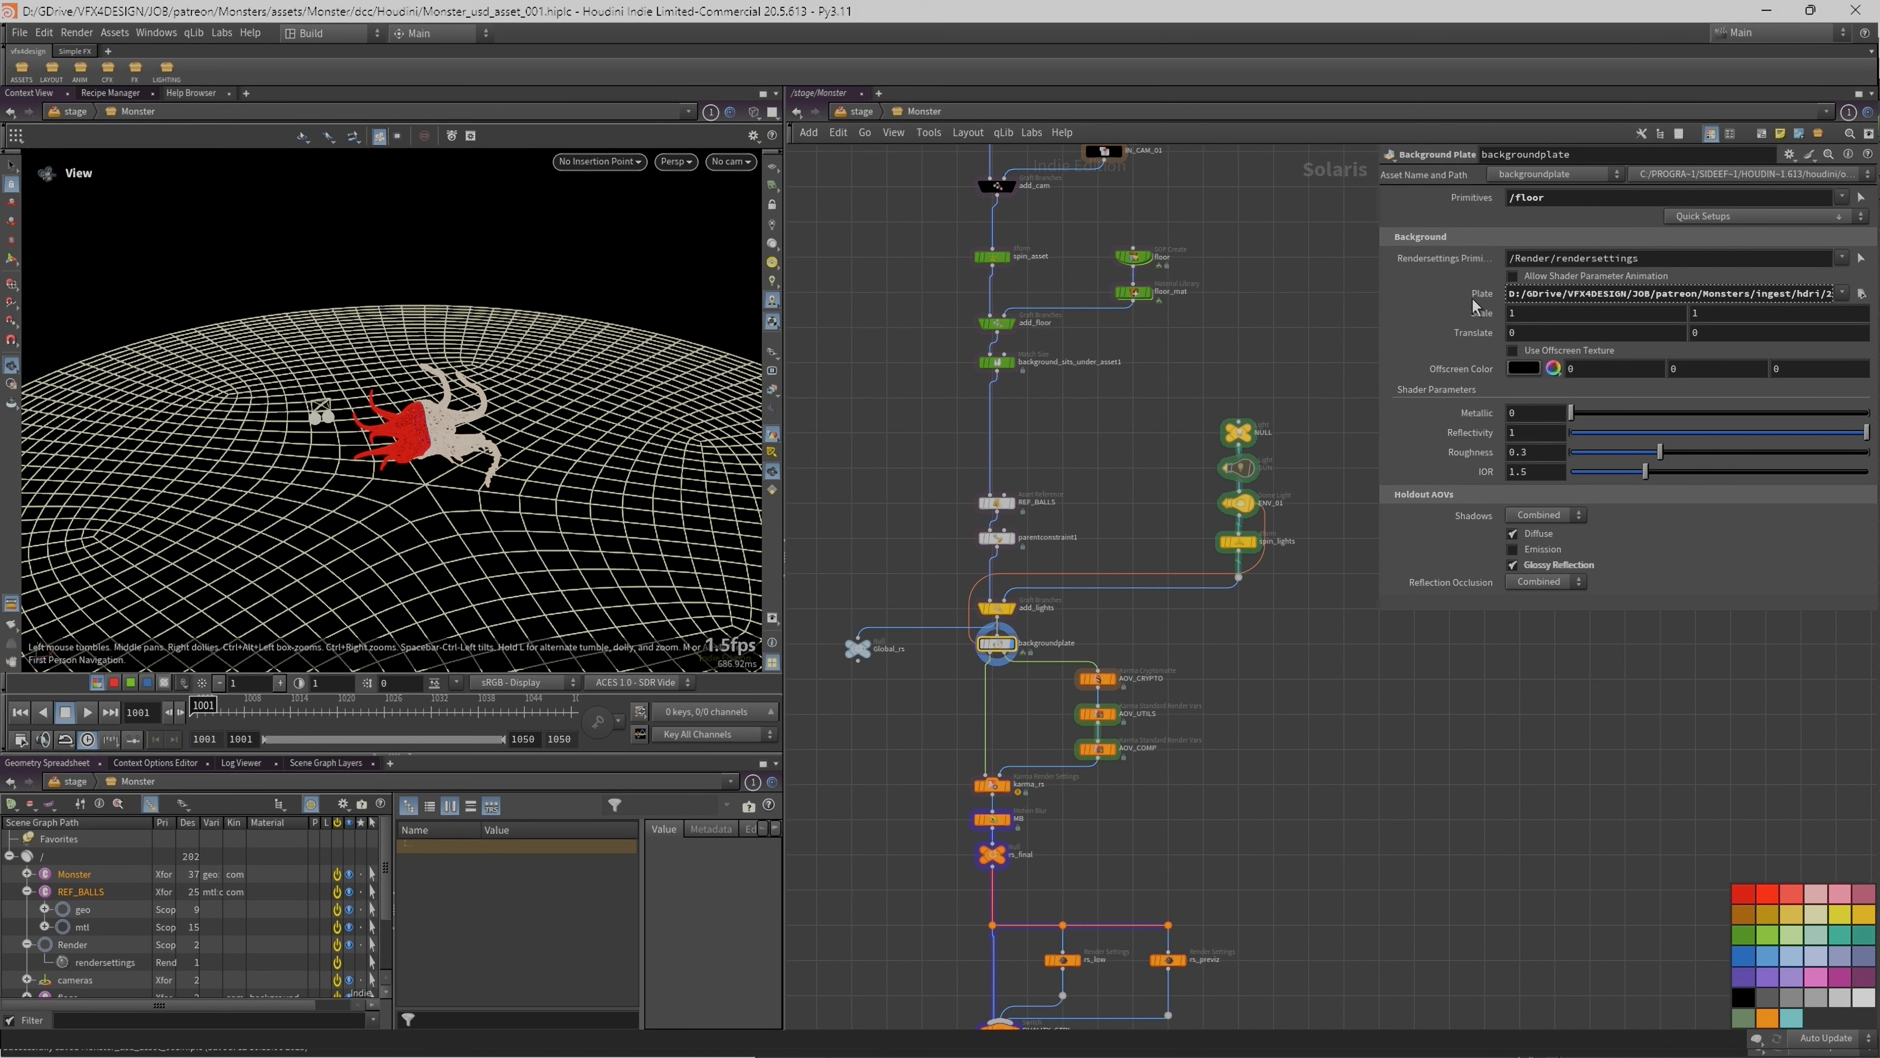
# Step: Enter the TOPS_Render_allL_vars network and show the wedge_hdri_map parameters in an enlarged parameter pane
pyautogui.moveTo(1228, 754); pyautogui.dragTo(1221, 633, button='middle')
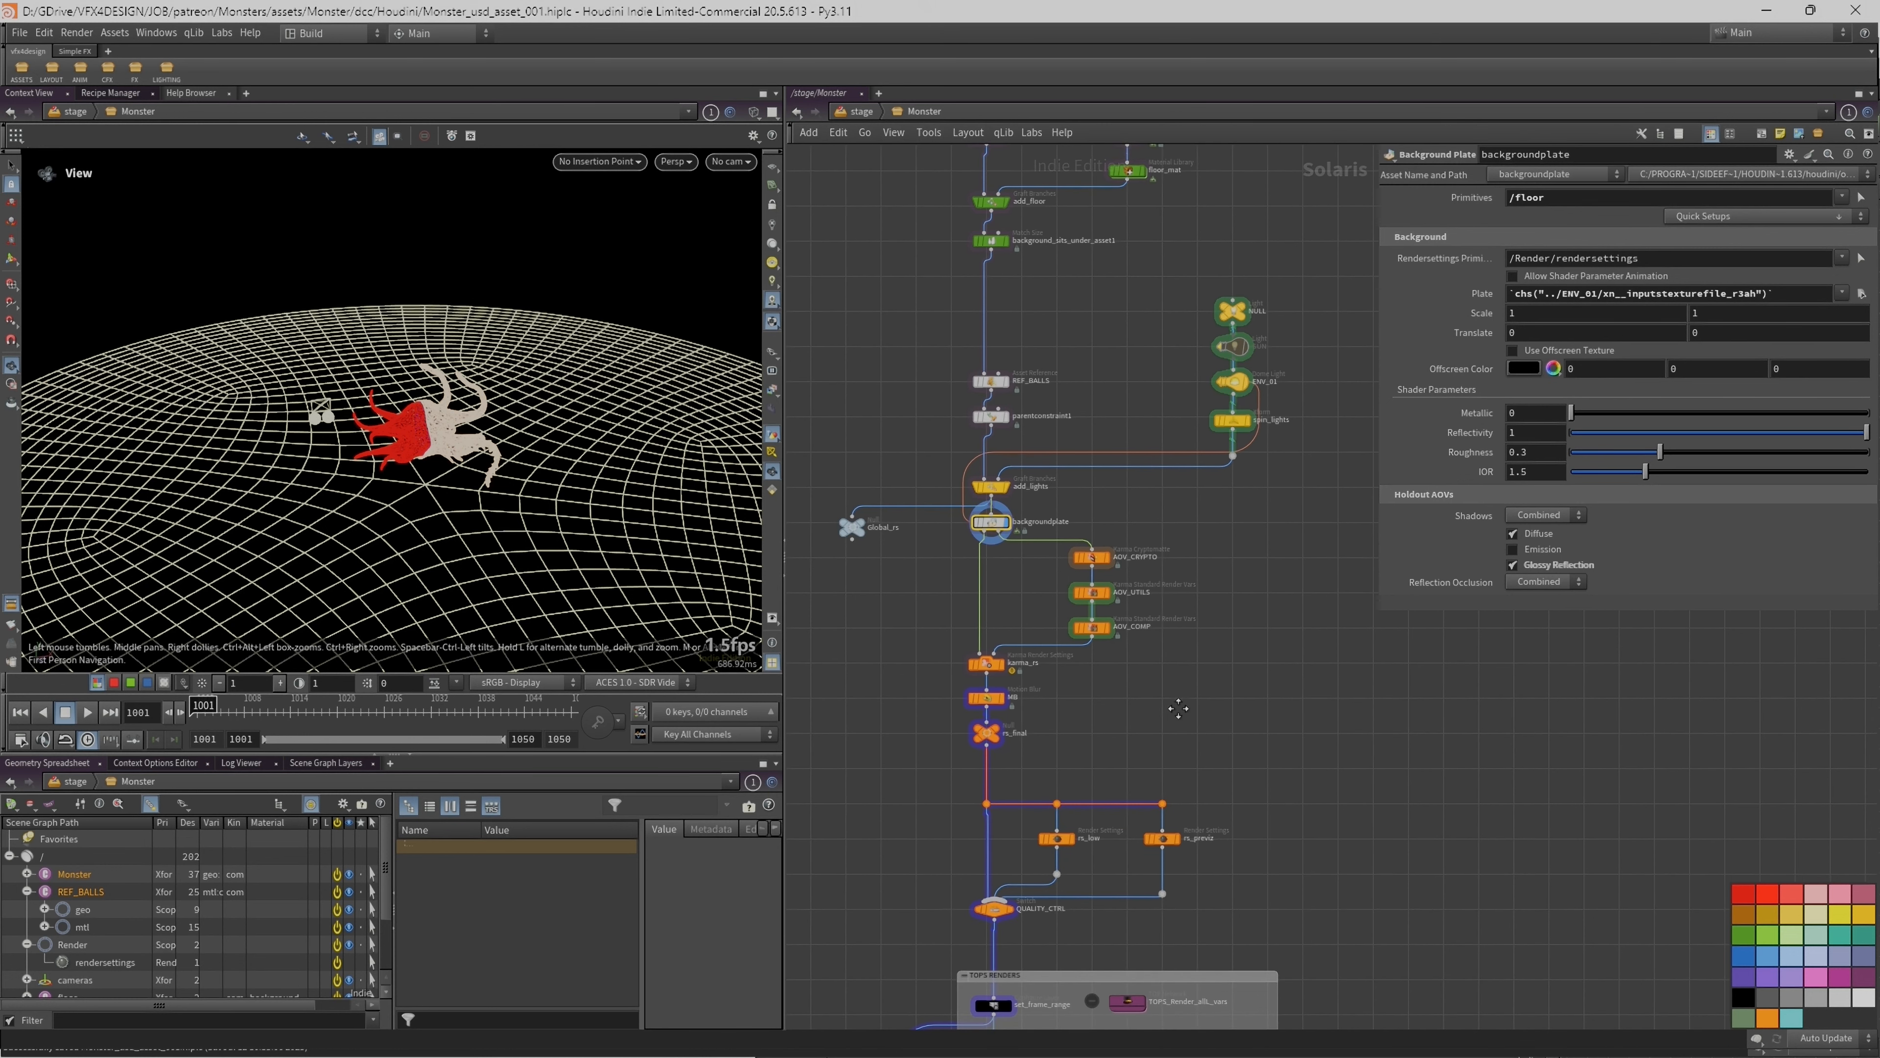
pyautogui.moveTo(1178, 708); pyautogui.dragTo(1144, 637, button='middle')
pyautogui.click(1138, 737)
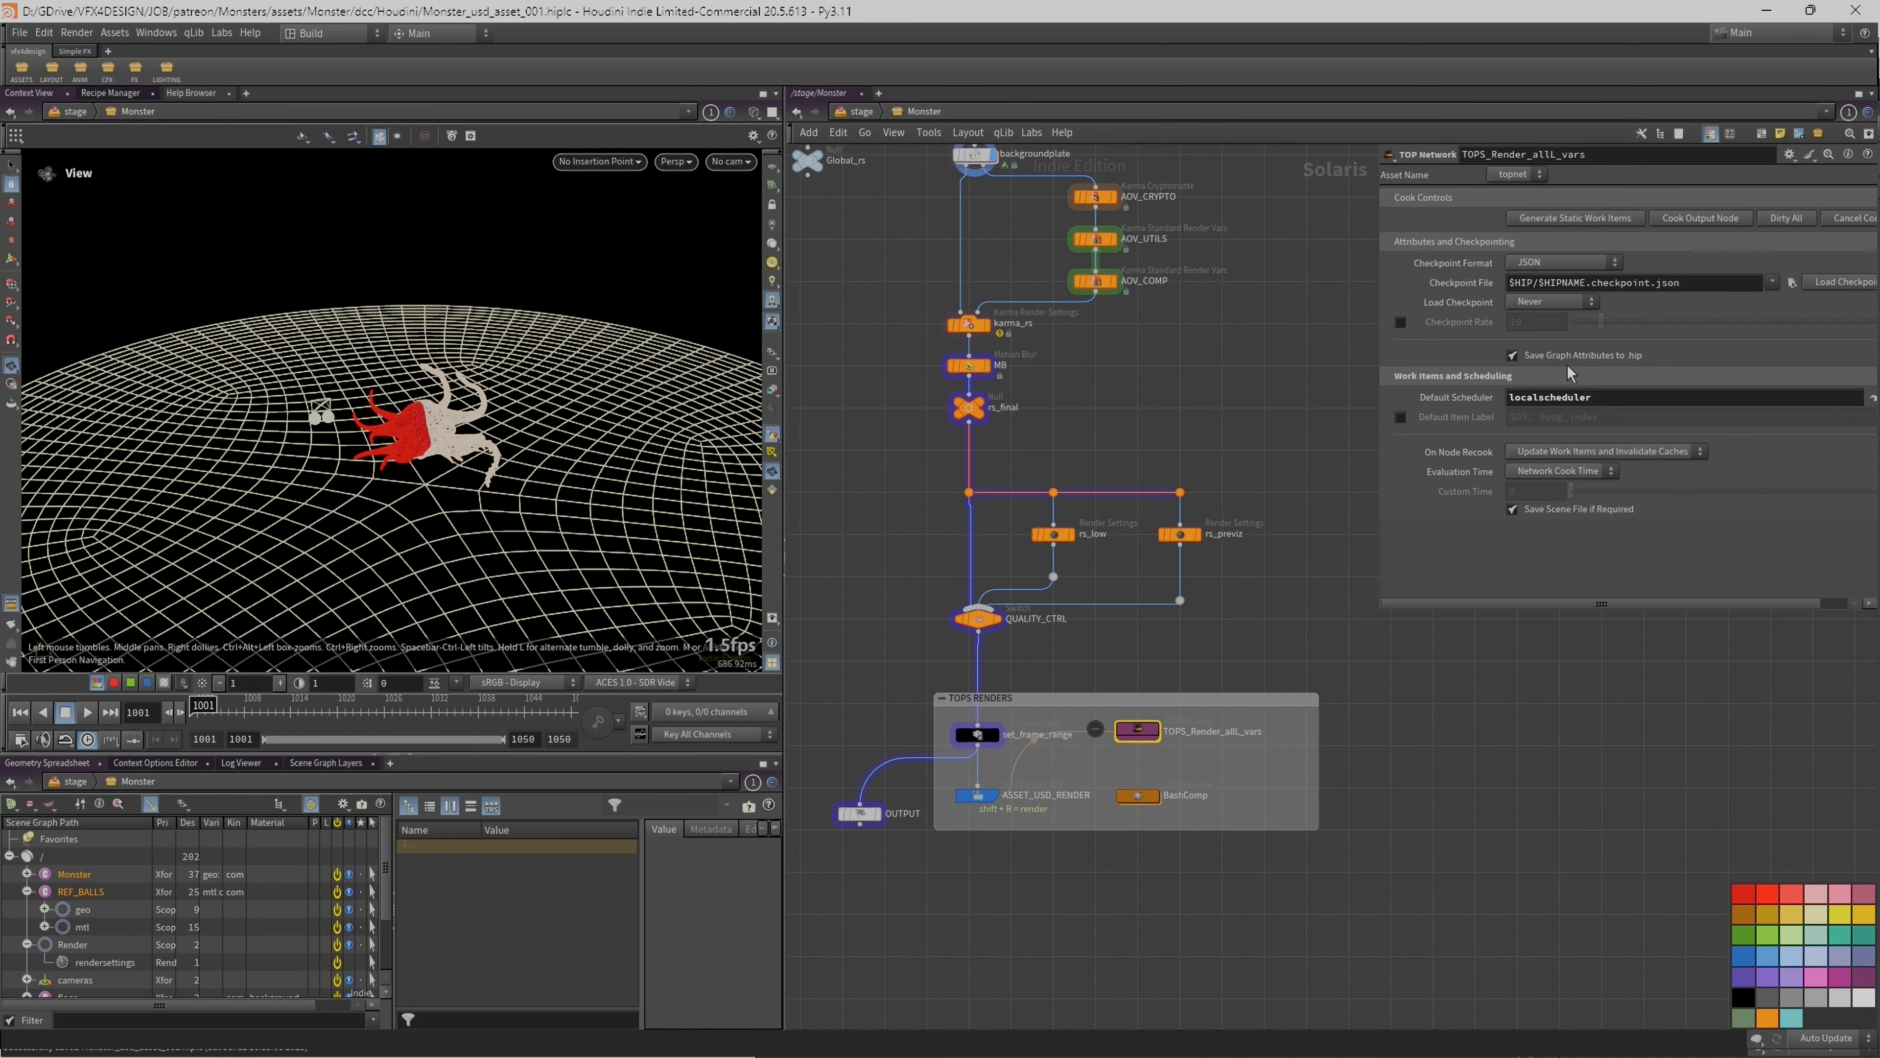
pyautogui.doubleClick(1137, 731)
pyautogui.click(1110, 478)
pyautogui.moveTo(1382, 634); pyautogui.dragTo(1315, 799)
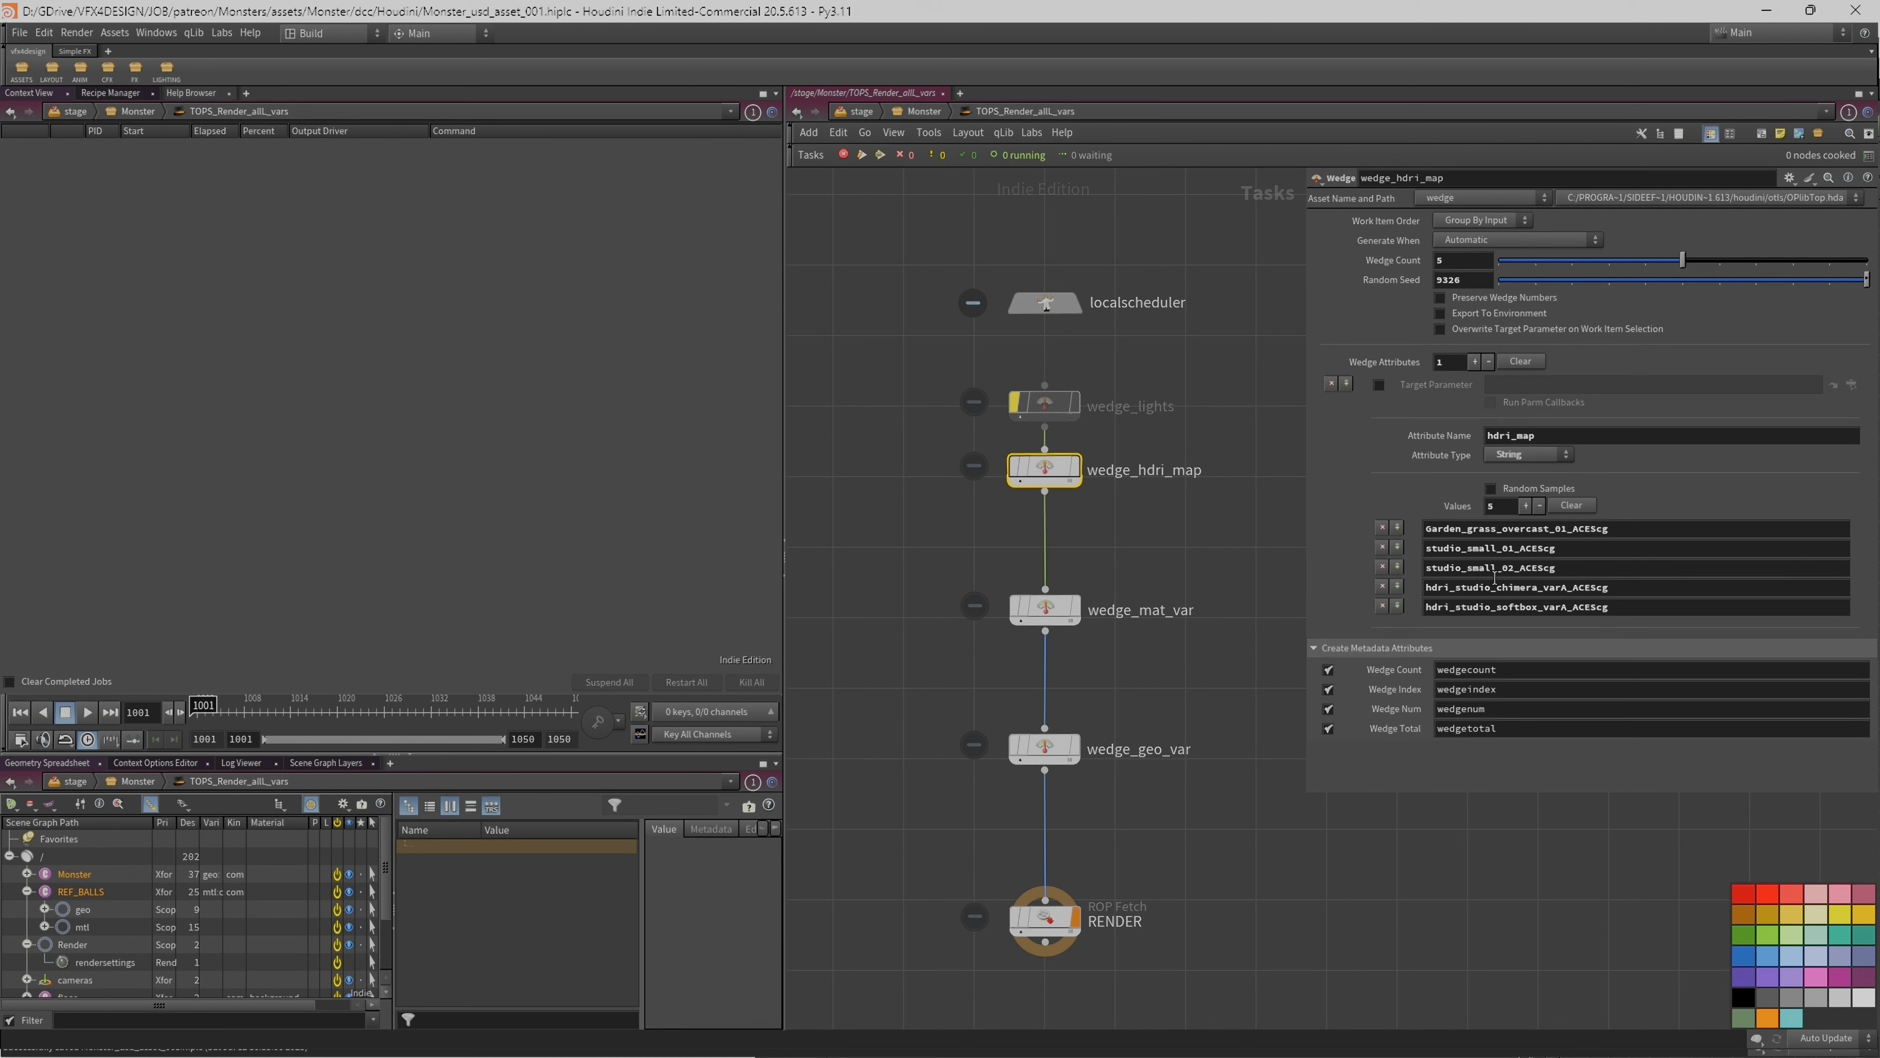
# Step: Compare the wedge attributes and values of the wedge_mat_var, wedge_hdri_map and wedge_geo_var nodes
pyautogui.click(1044, 609)
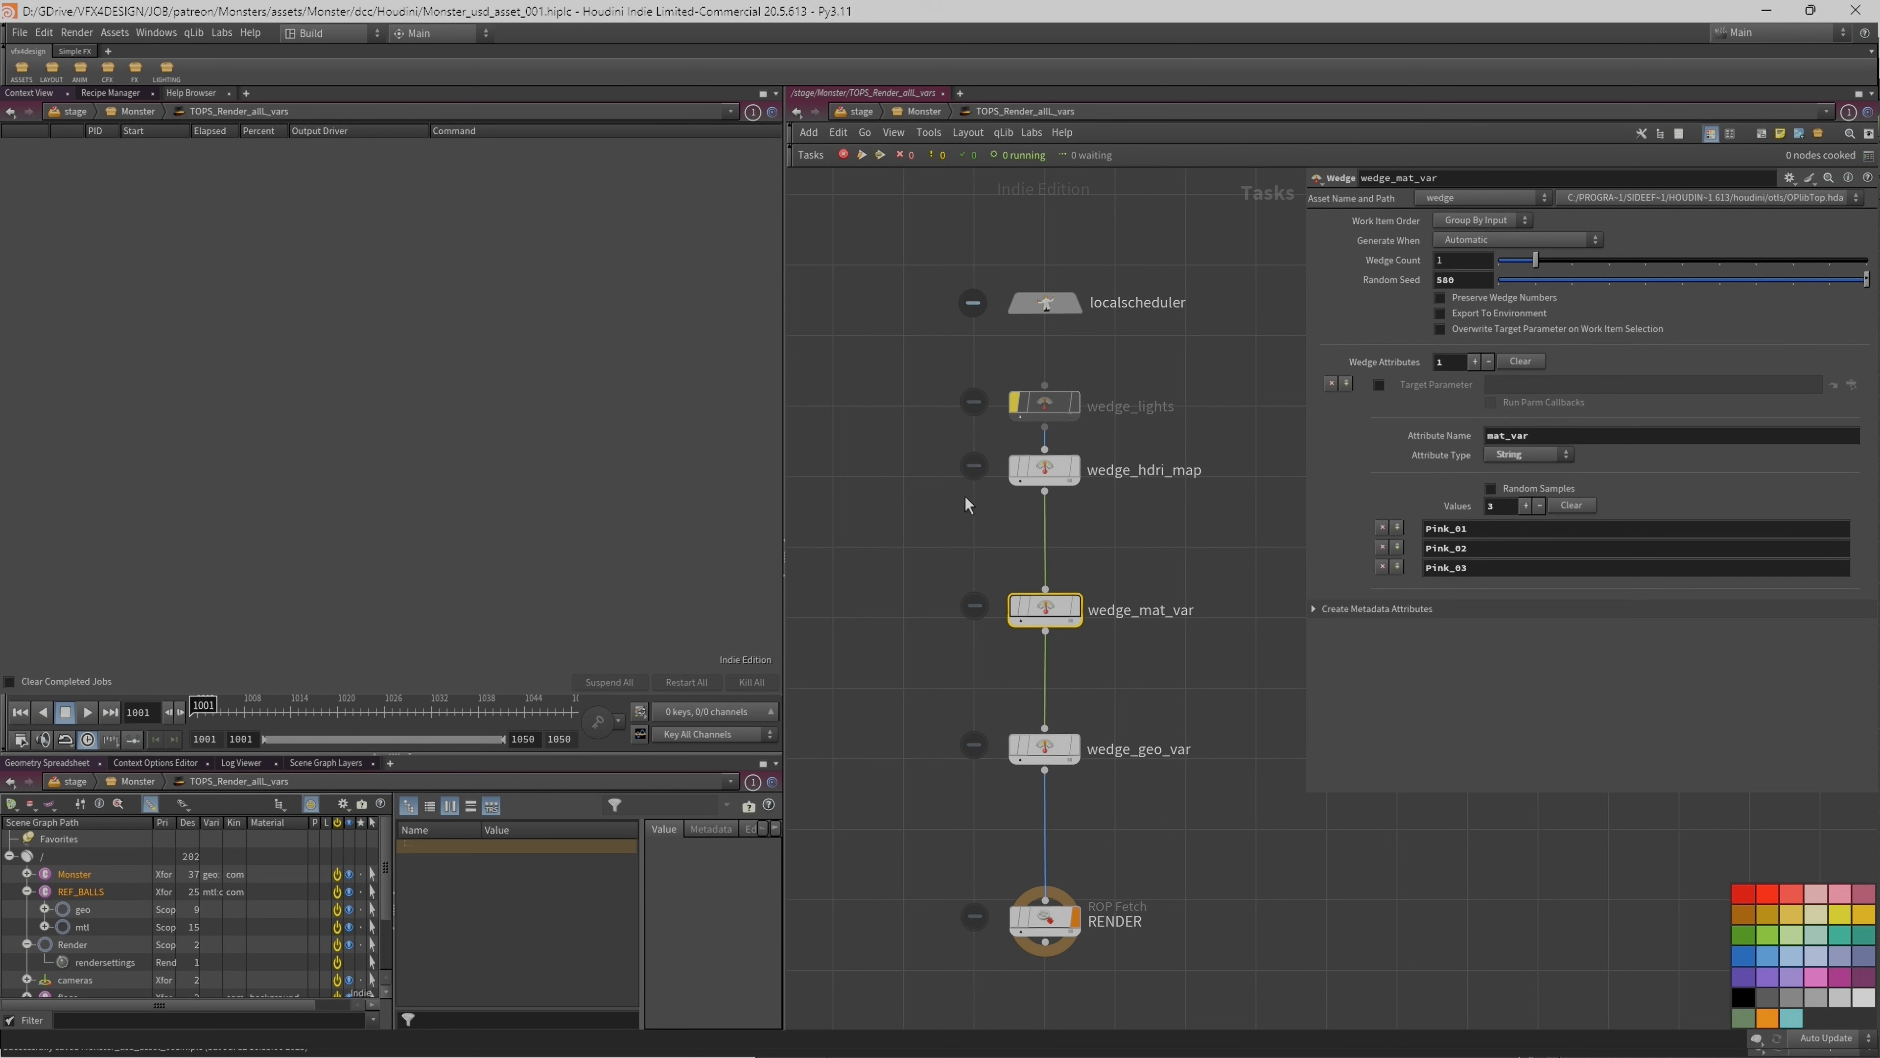
pyautogui.click(1039, 472)
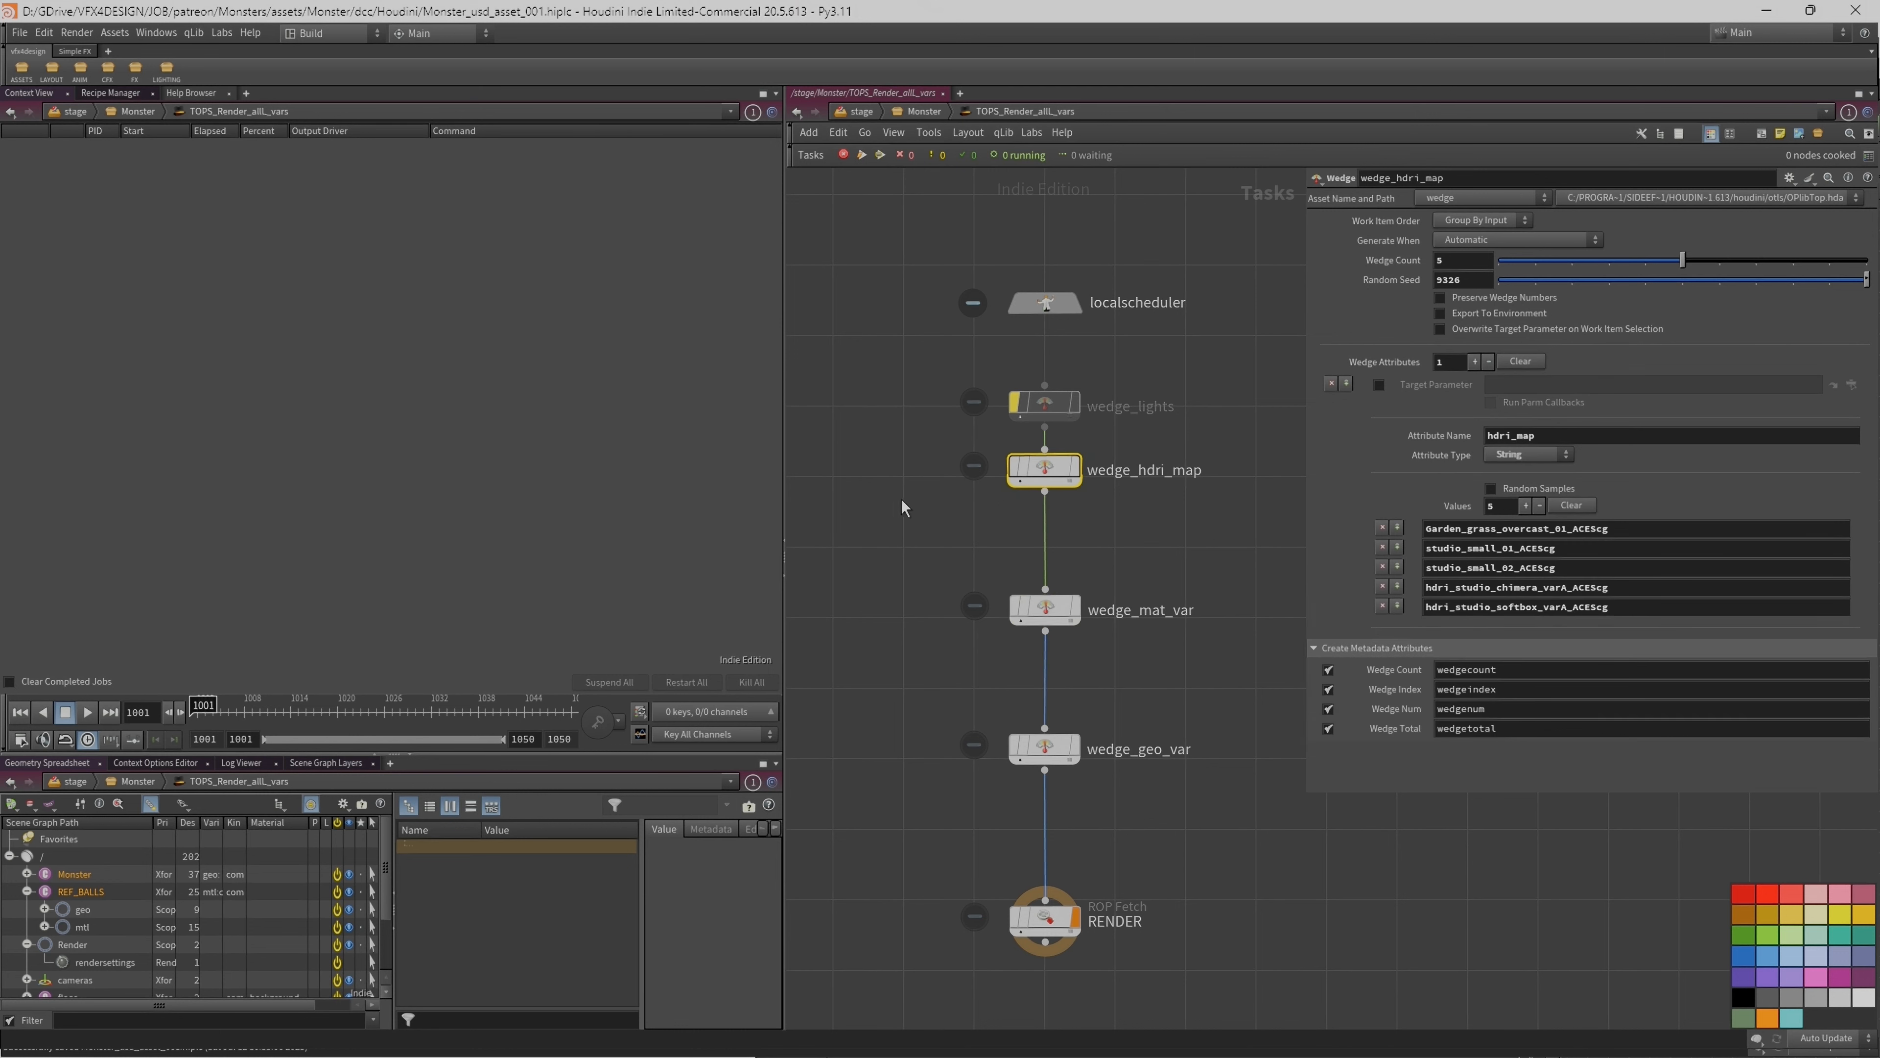
pyautogui.moveTo(902, 499); pyautogui.dragTo(951, 510, button='middle')
pyautogui.click(1093, 619)
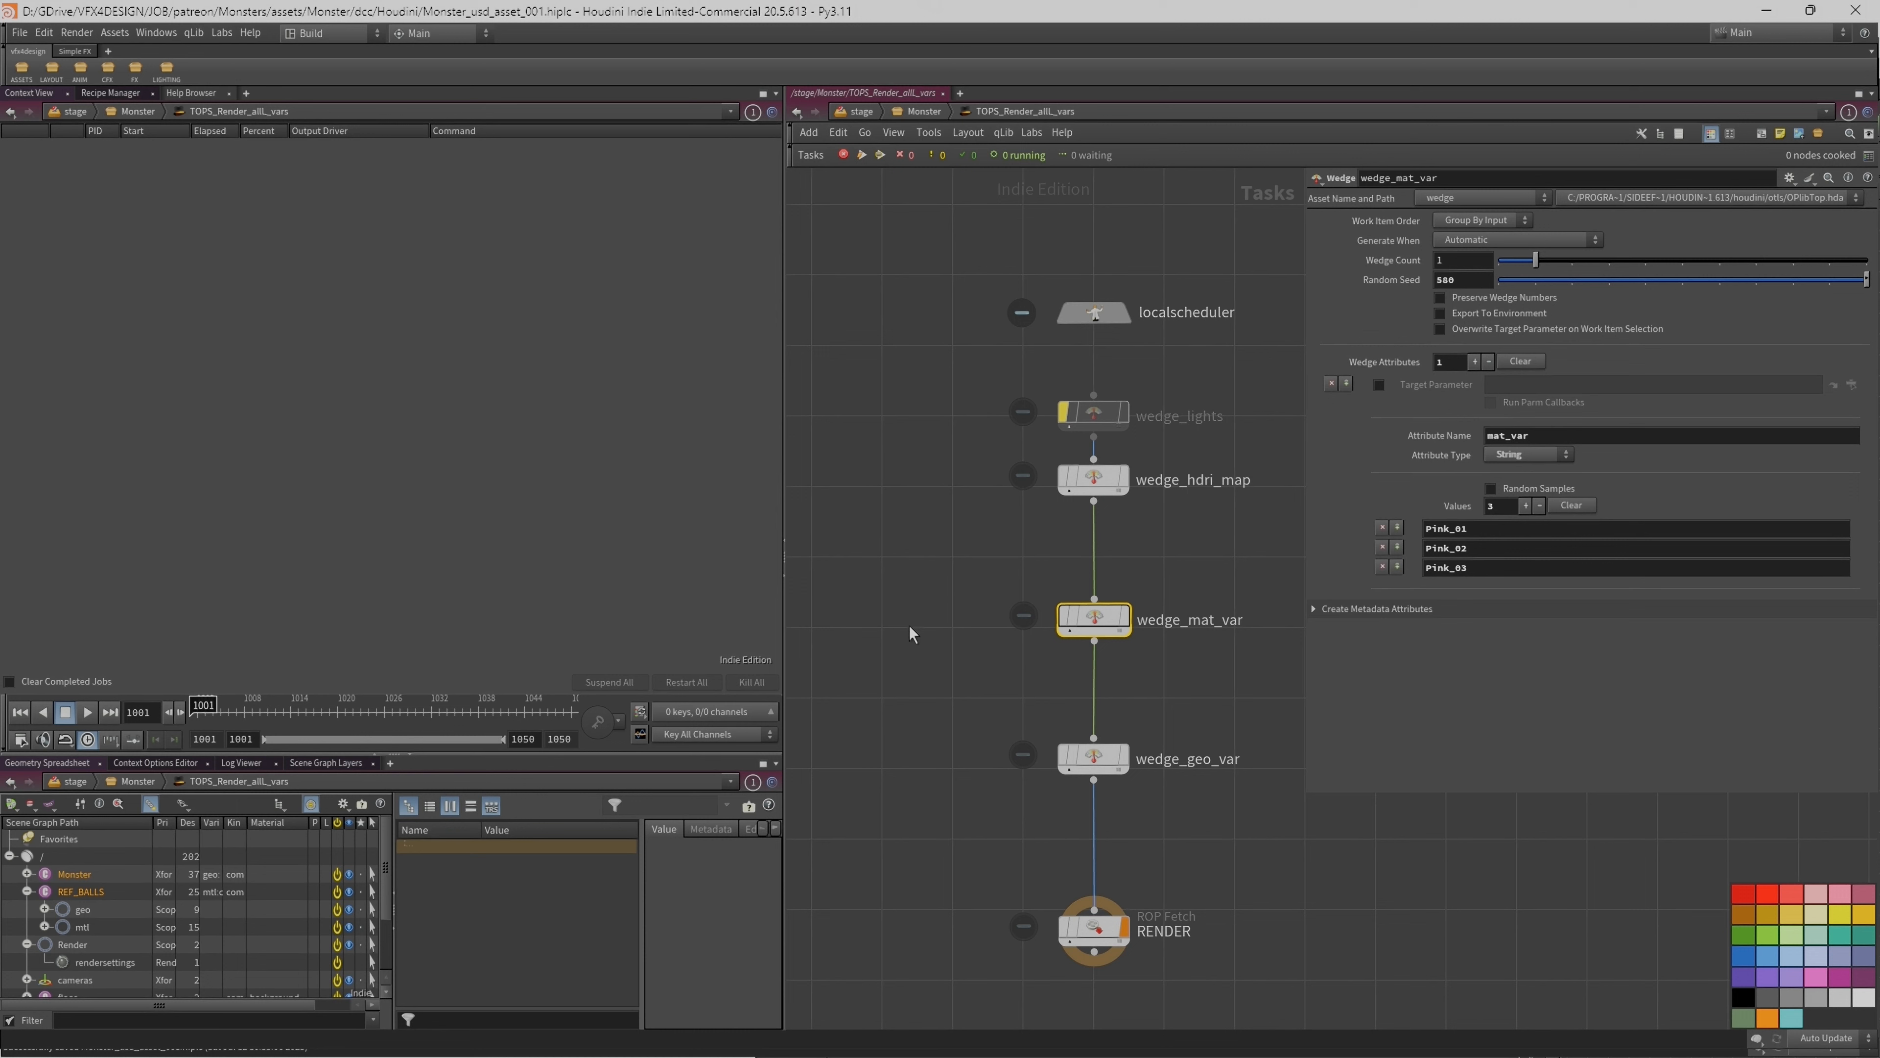
pyautogui.moveTo(936, 581); pyautogui.dragTo(902, 538, button='middle')
pyautogui.click(1051, 716)
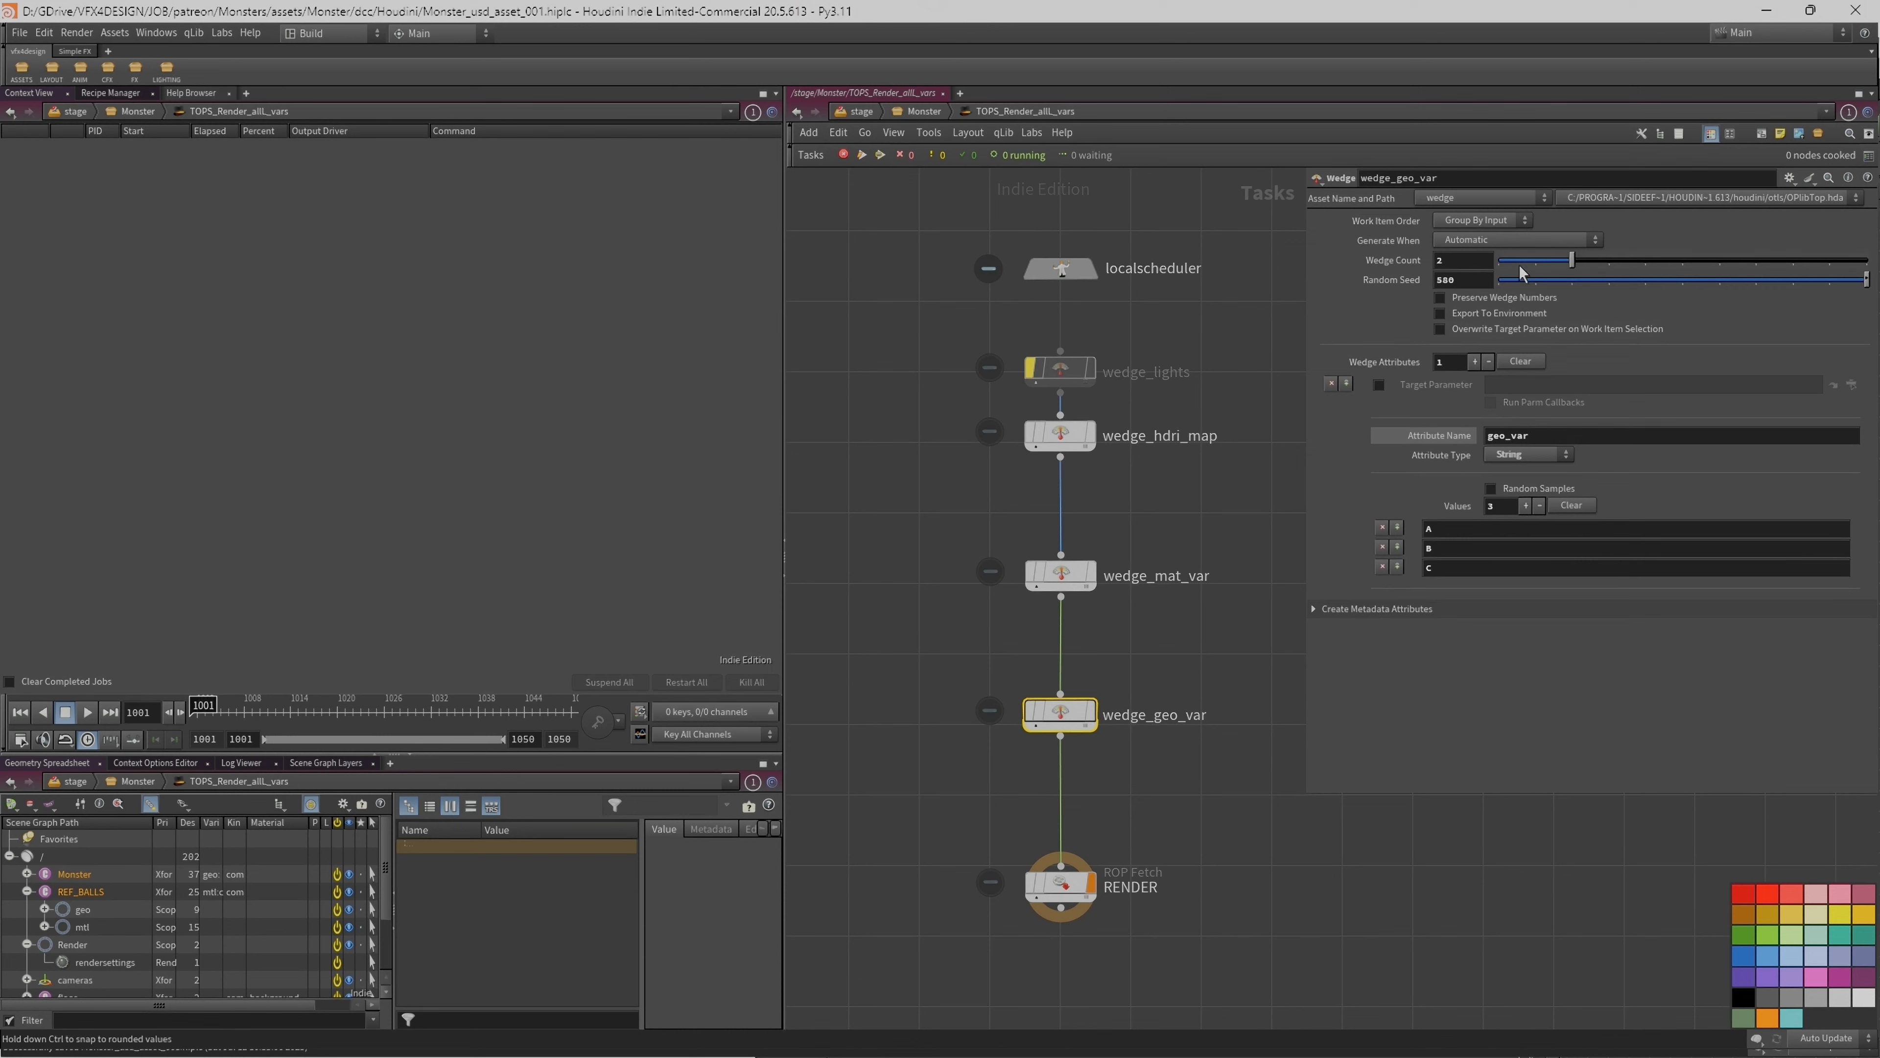
pyautogui.moveTo(1232, 831); pyautogui.dragTo(1237, 783, button='middle')
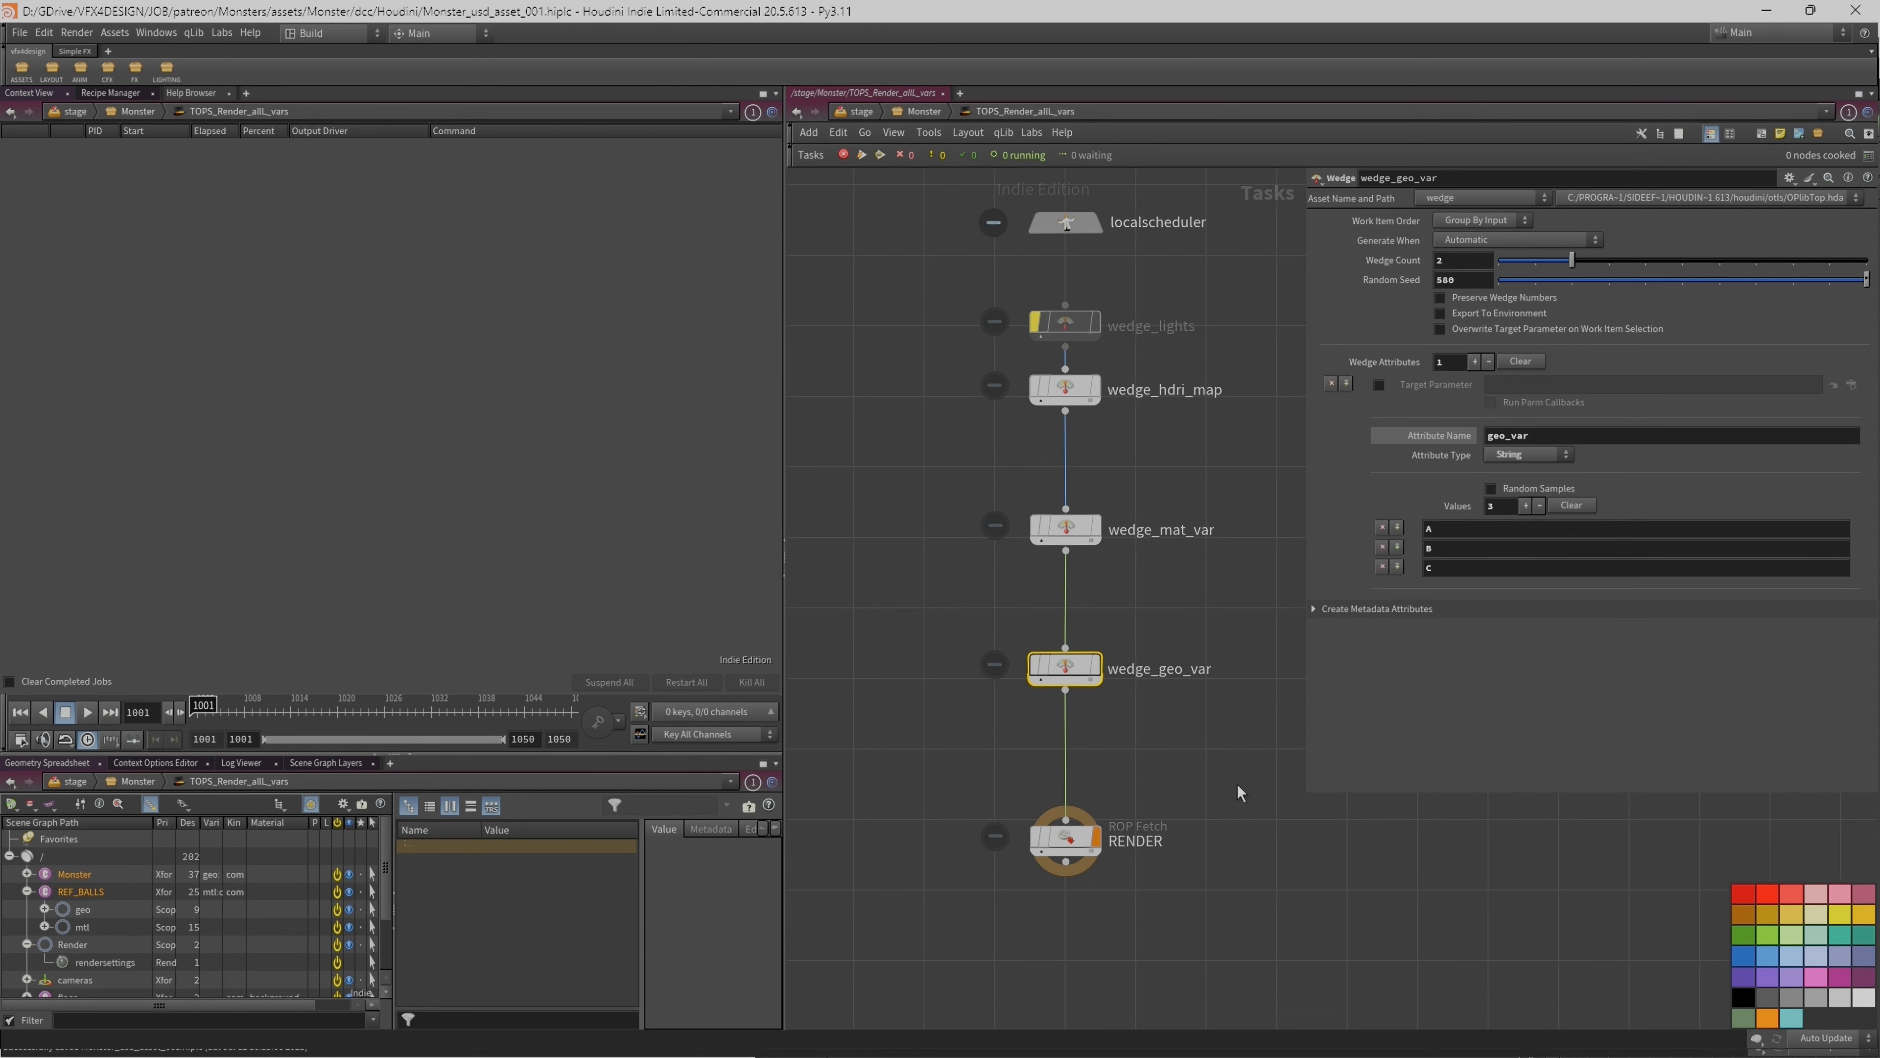
# Step: Return to the Monster network, display set_frame_range, and look through RENDER_CAM_01 in the viewport with the parameter pane narrowed
pyautogui.press('u')
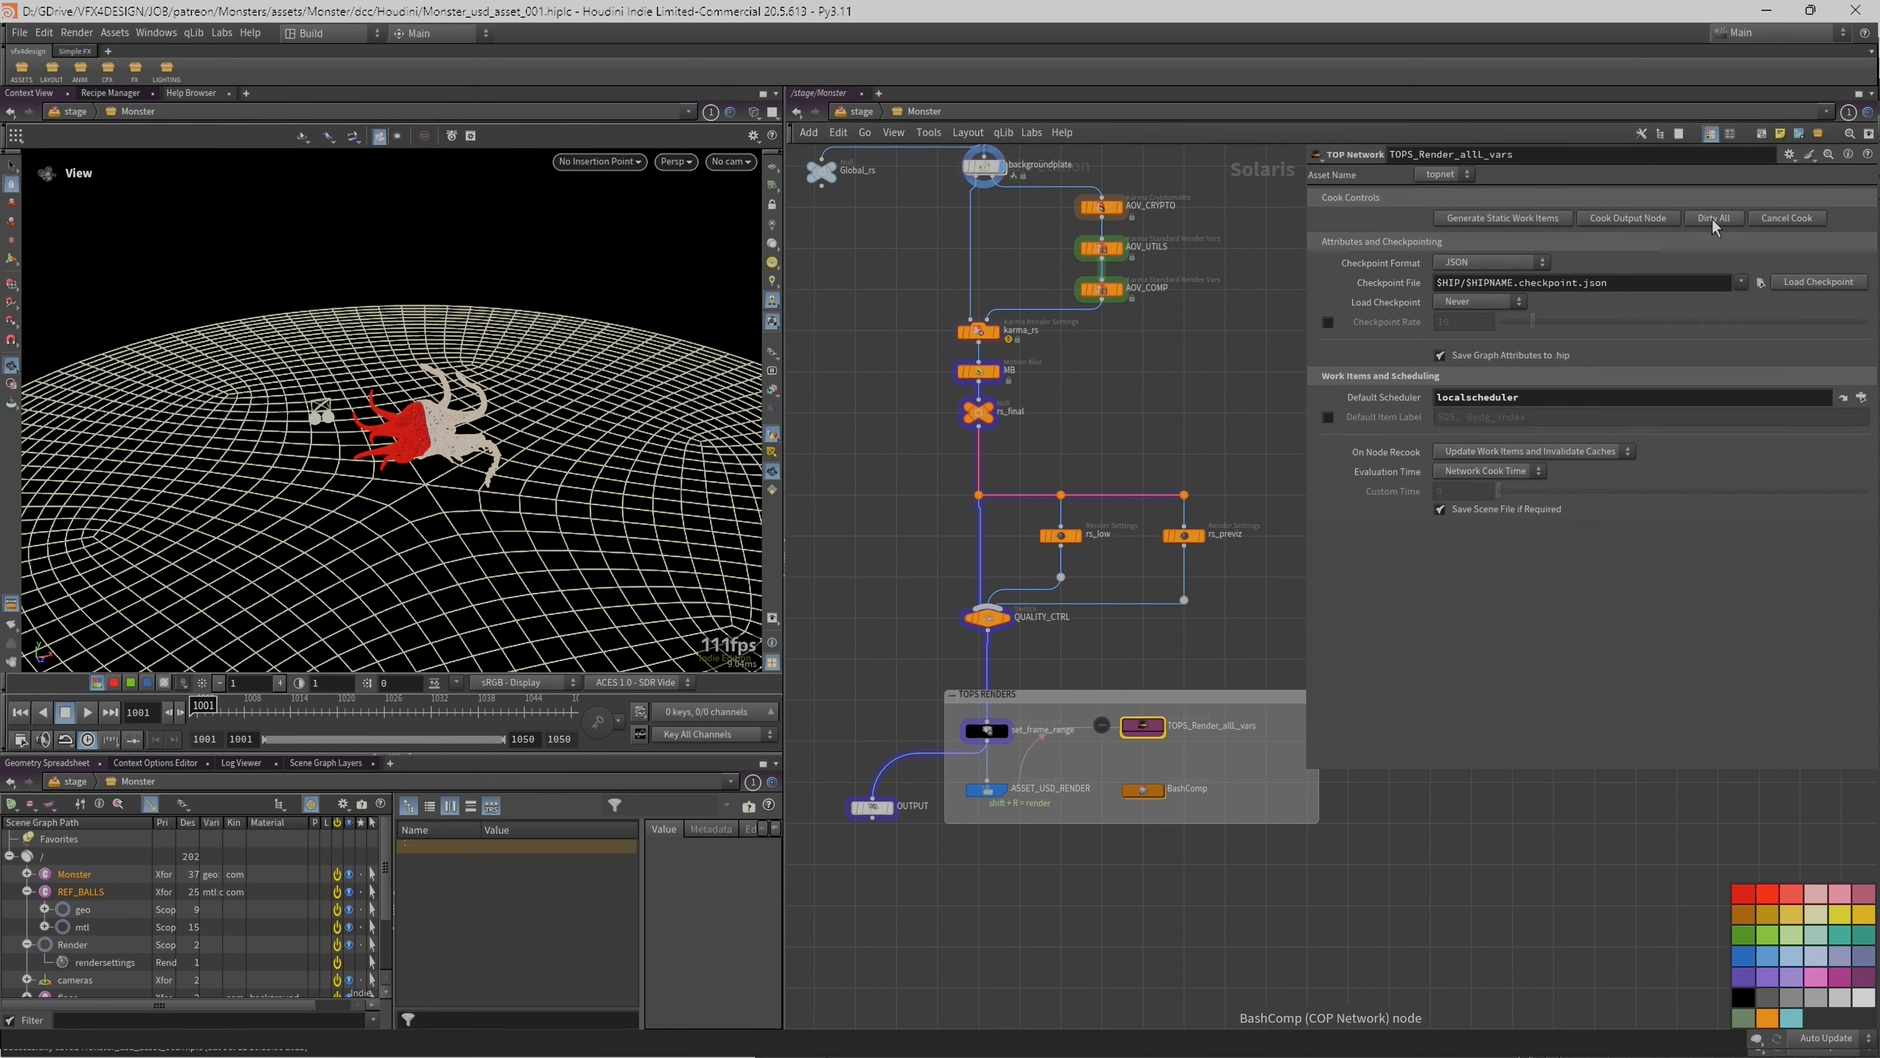
pyautogui.scroll(3, 997, 737)
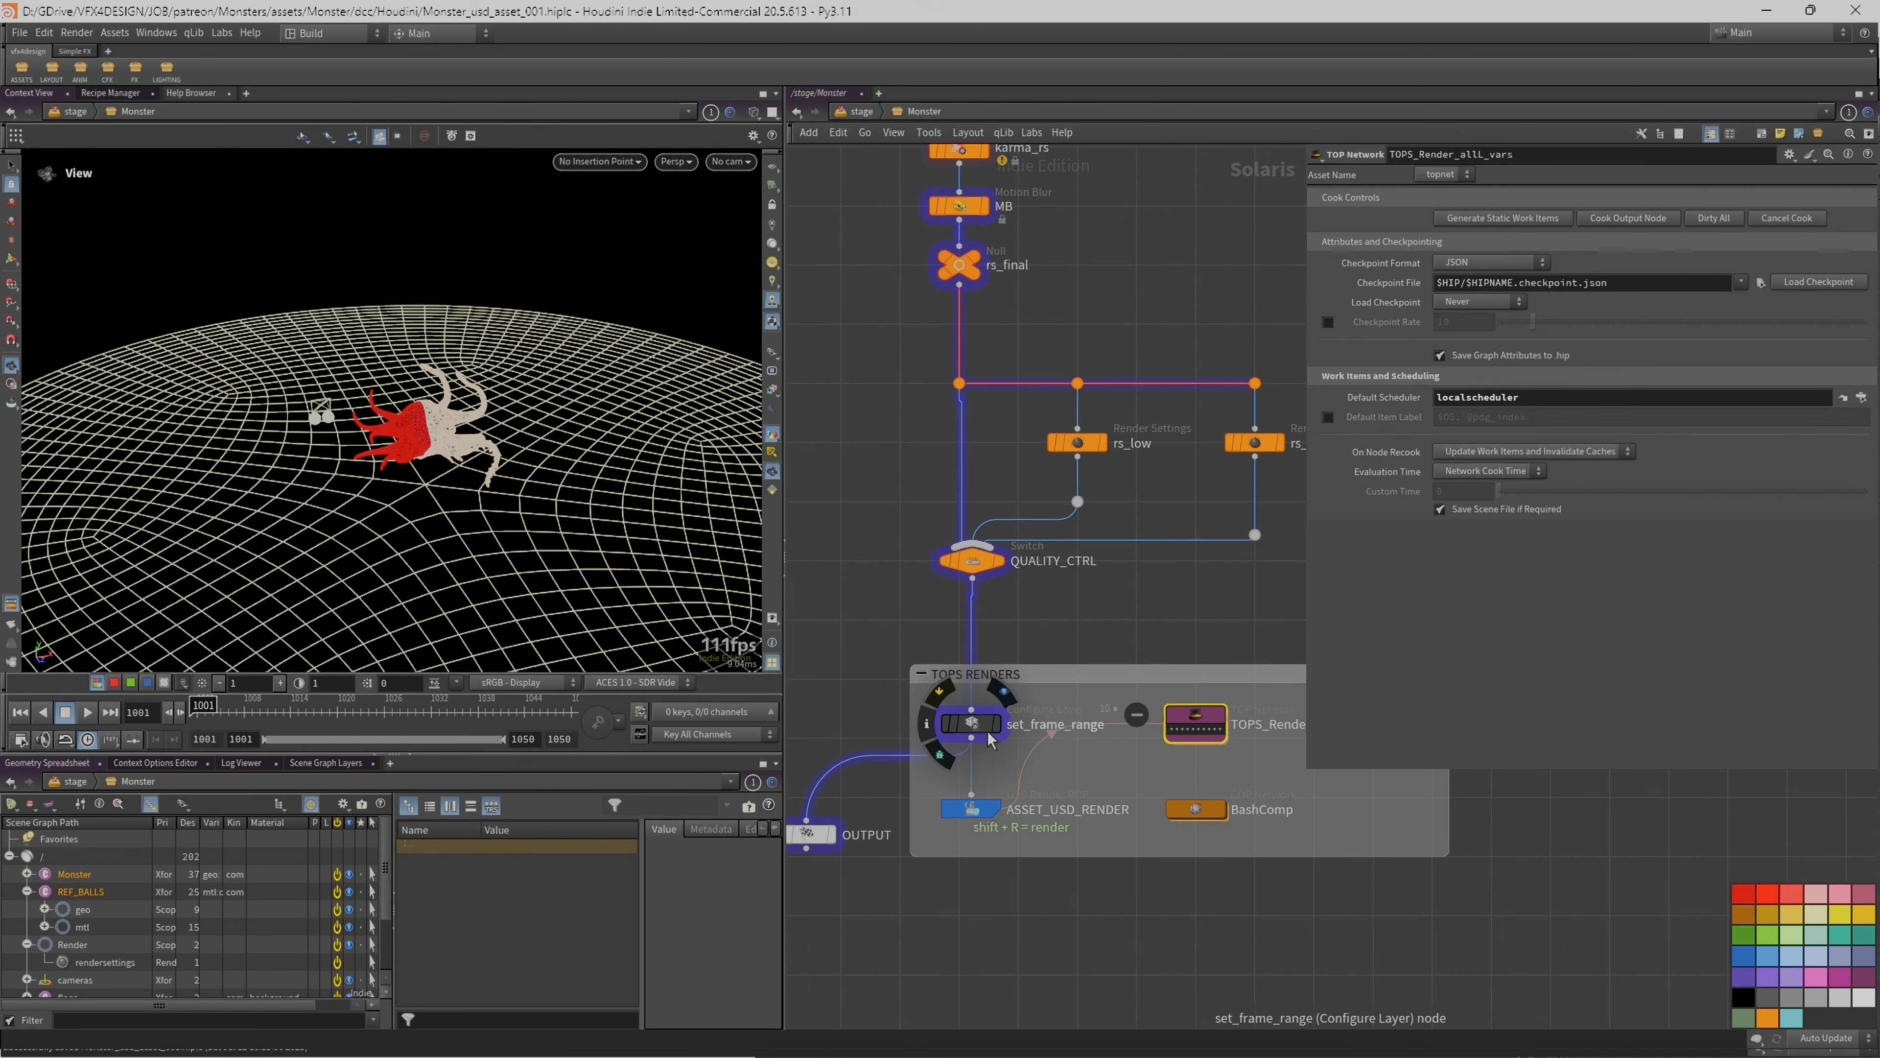
pyautogui.click(972, 724)
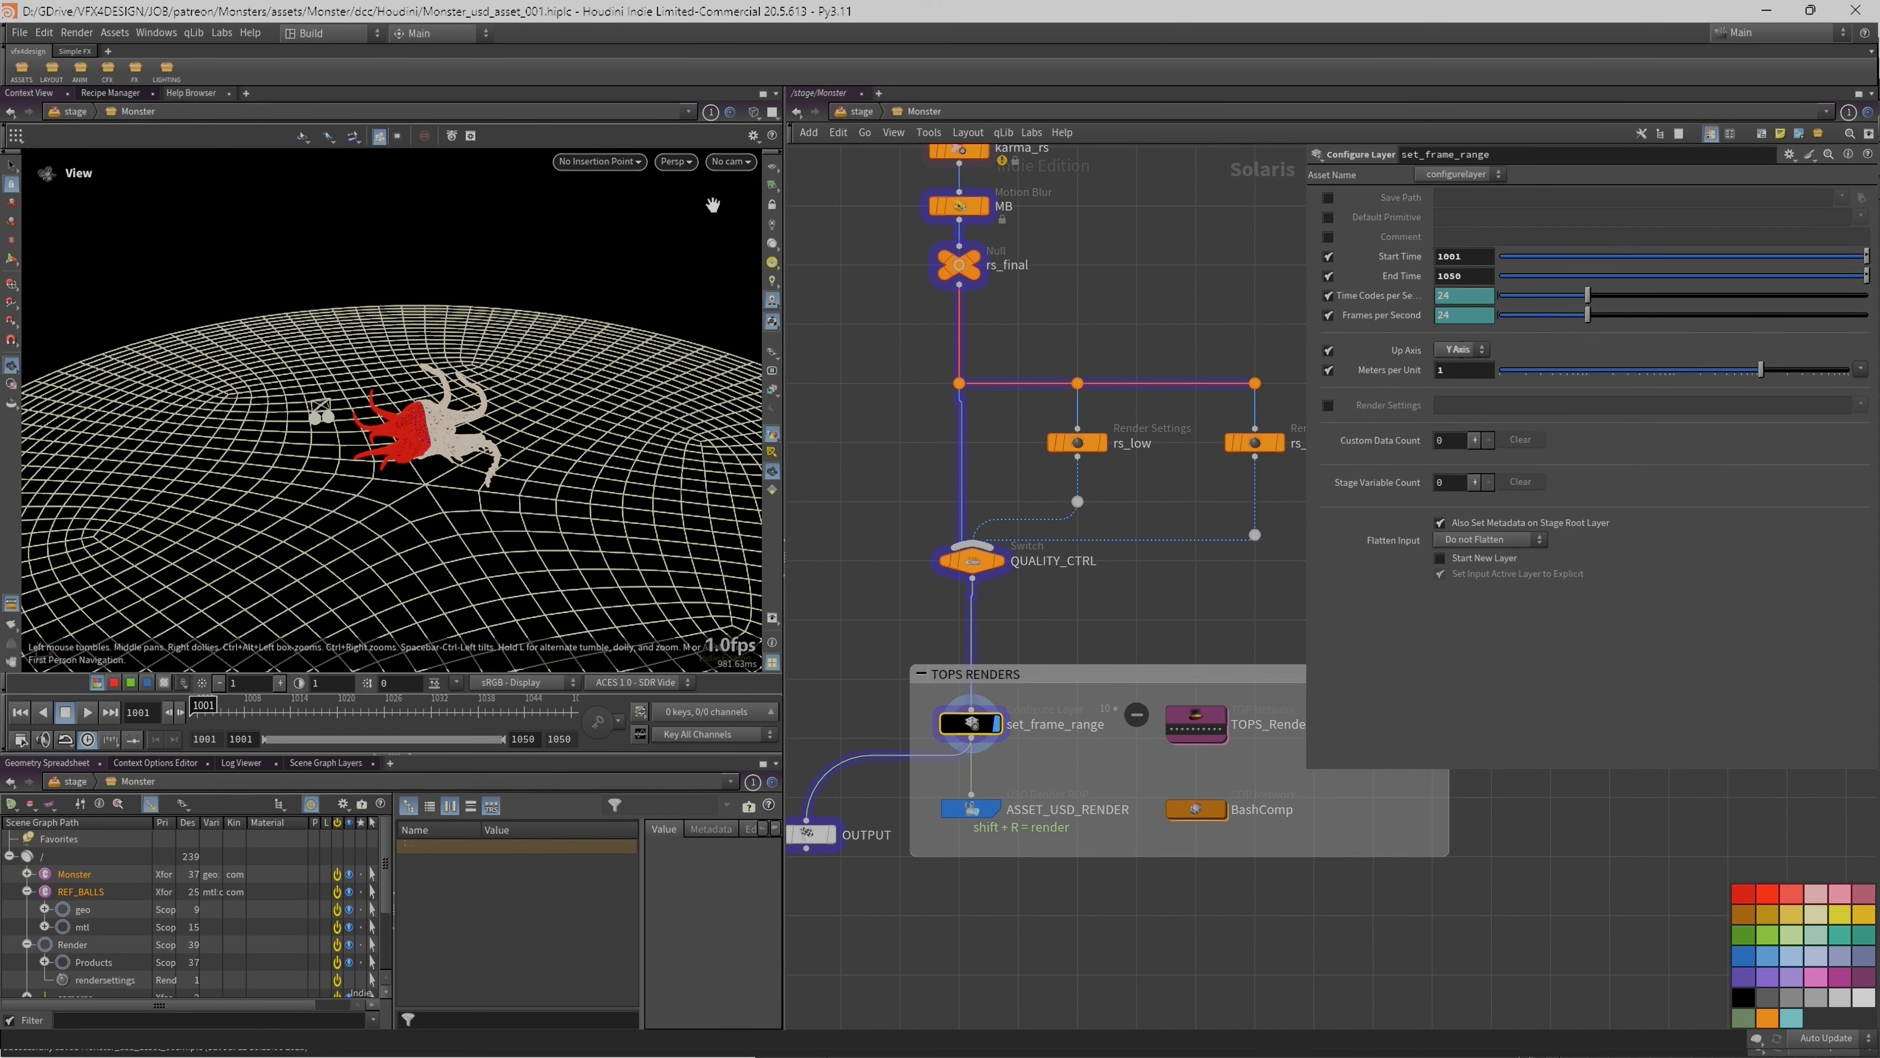
pyautogui.click(716, 164)
pyautogui.click(748, 181)
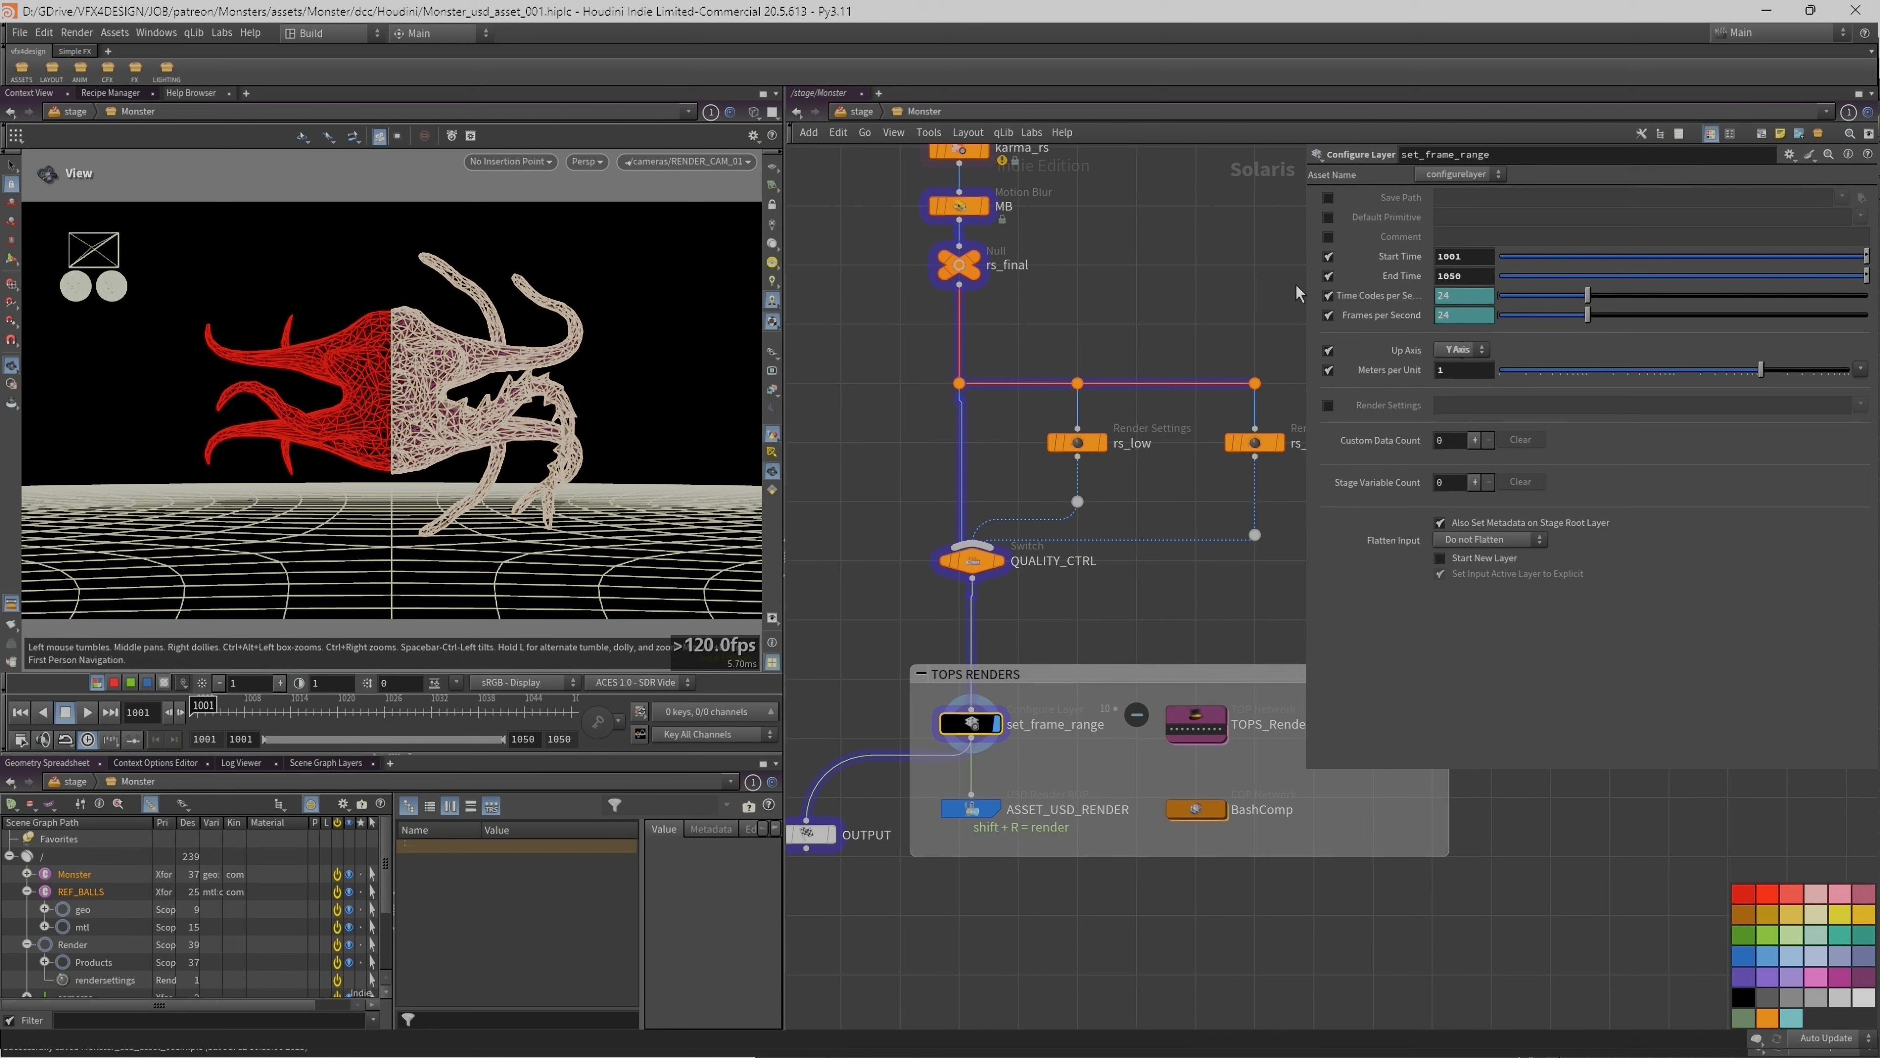
pyautogui.moveTo(1309, 289); pyautogui.dragTo(1486, 290)
pyautogui.scroll(2, 1174, 679)
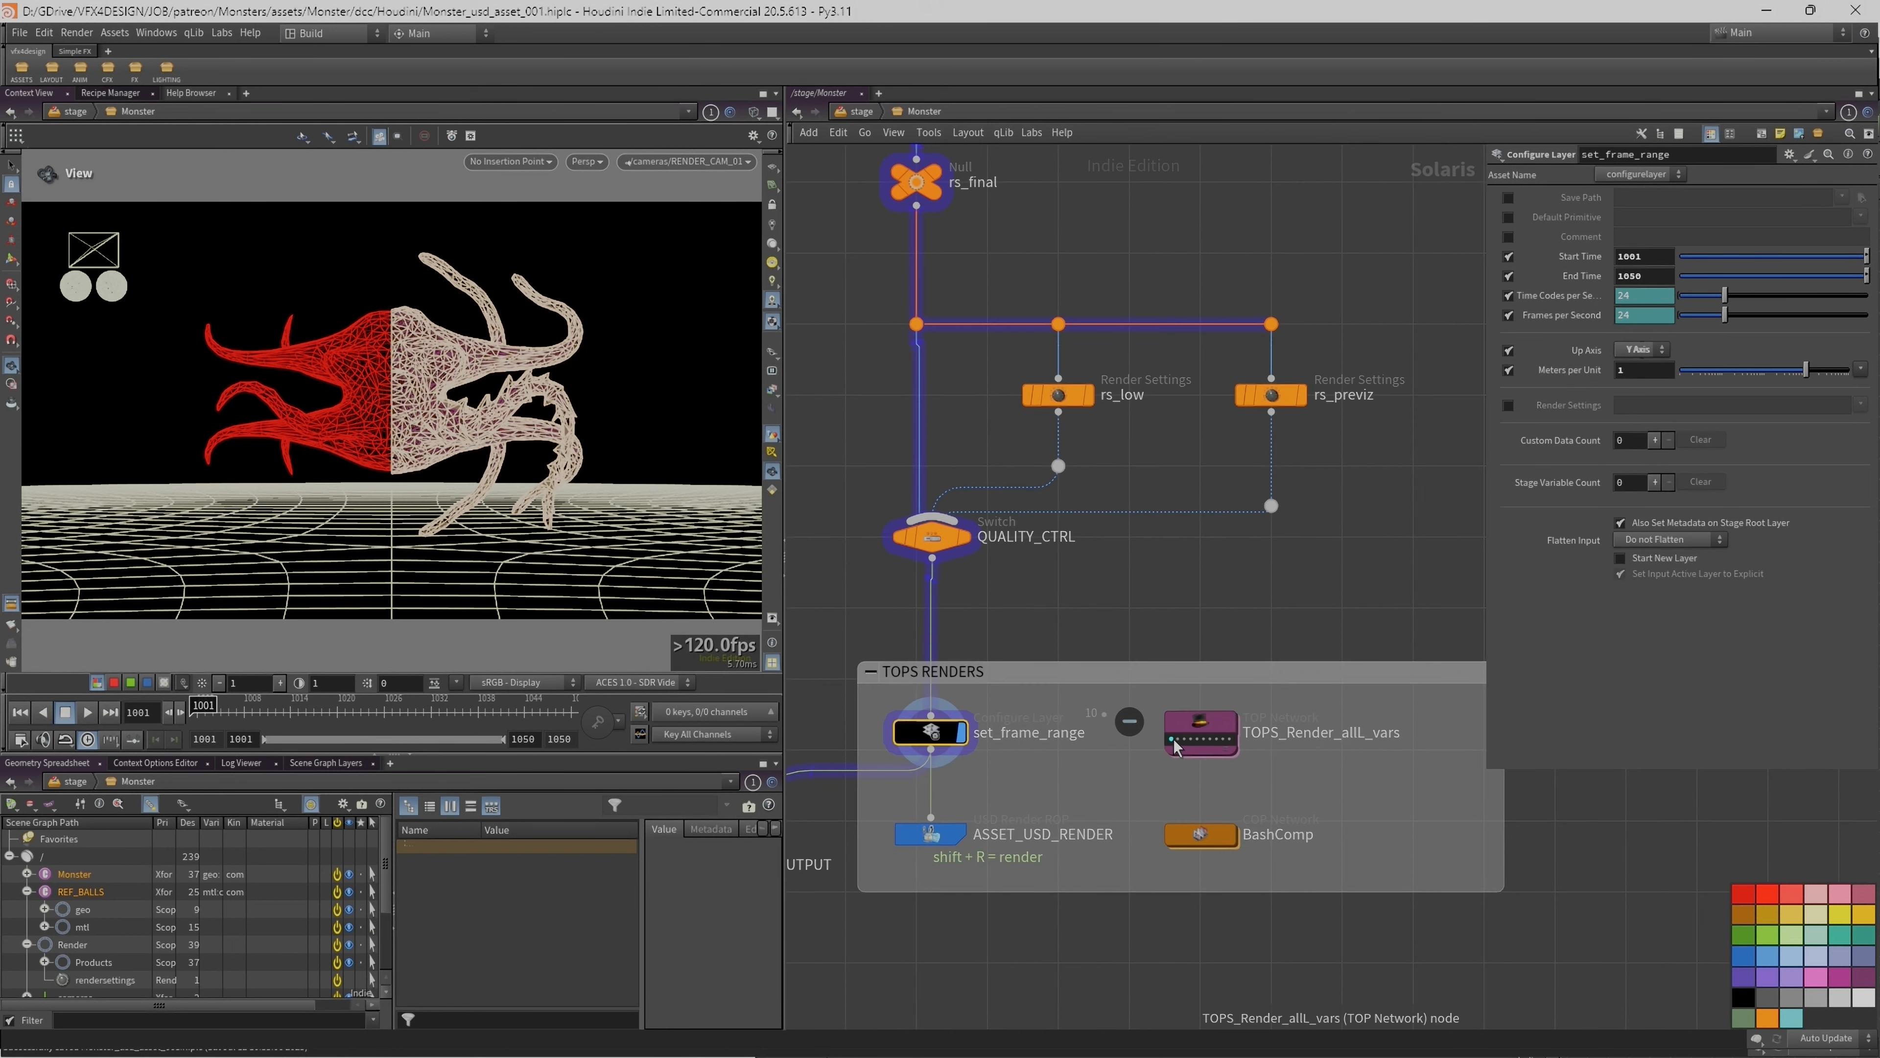
# Step: Activate the RENDER_129 work item, set the QUALITY_CTRL switch to rs_low, and preview the result with Karma CPU
pyautogui.click(1171, 740)
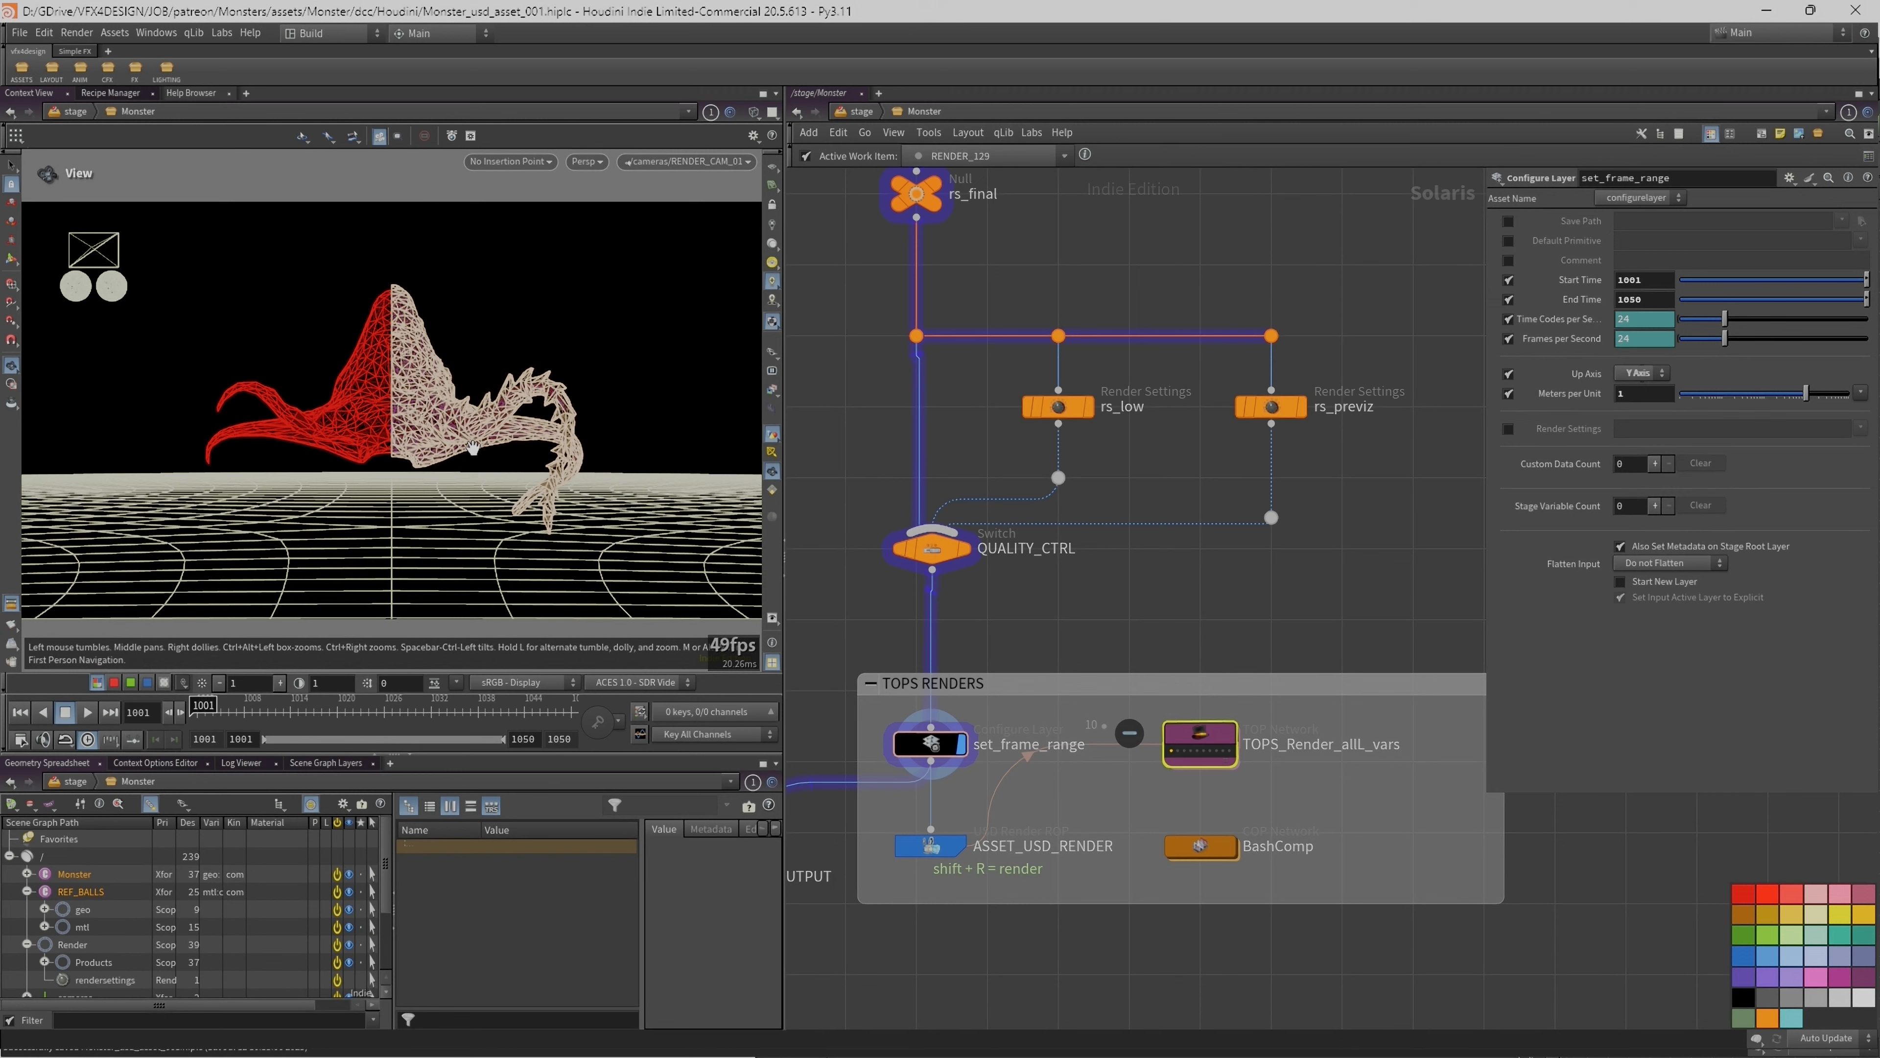
pyautogui.click(930, 564)
pyautogui.click(1862, 241)
pyautogui.click(1837, 277)
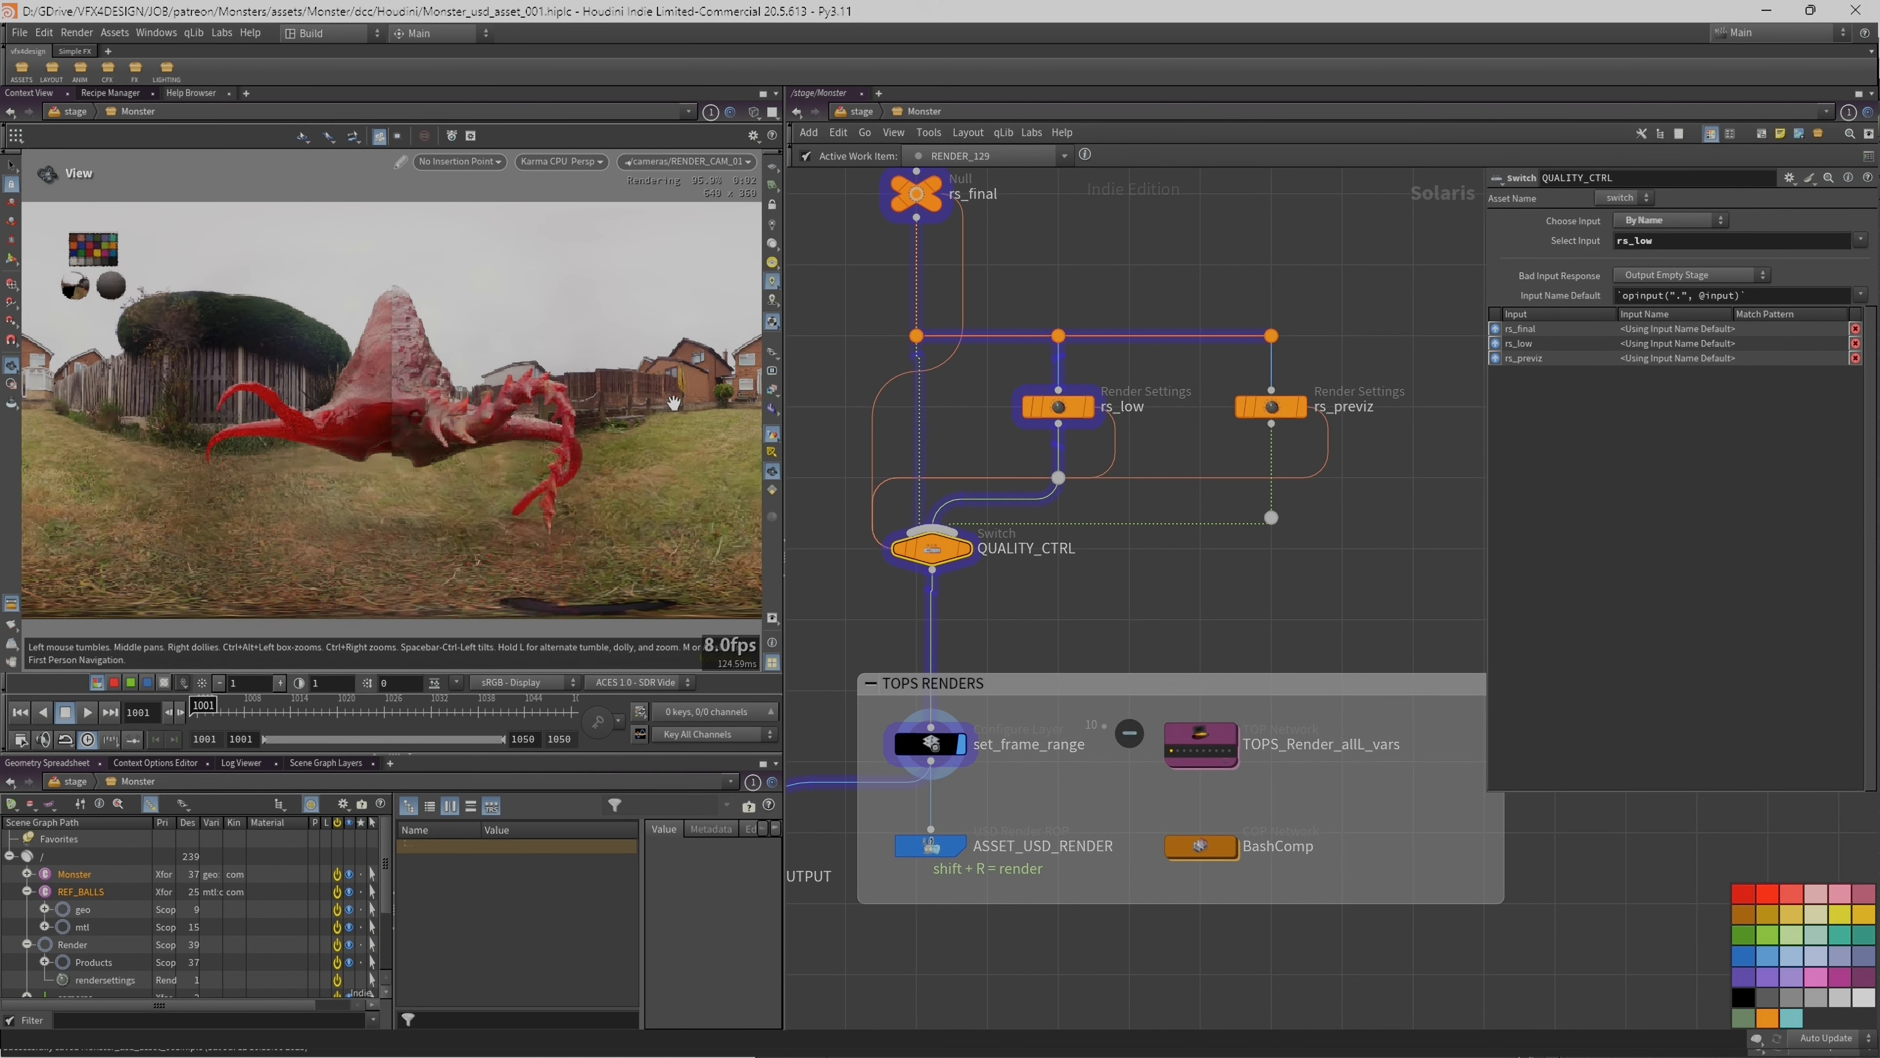
# Step: Preview other wedge variations in Karma, such as the RENDER_130 and RENDER_137 work items, and move the timeline to frame 1037
pyautogui.scroll(-2, 1130, 600)
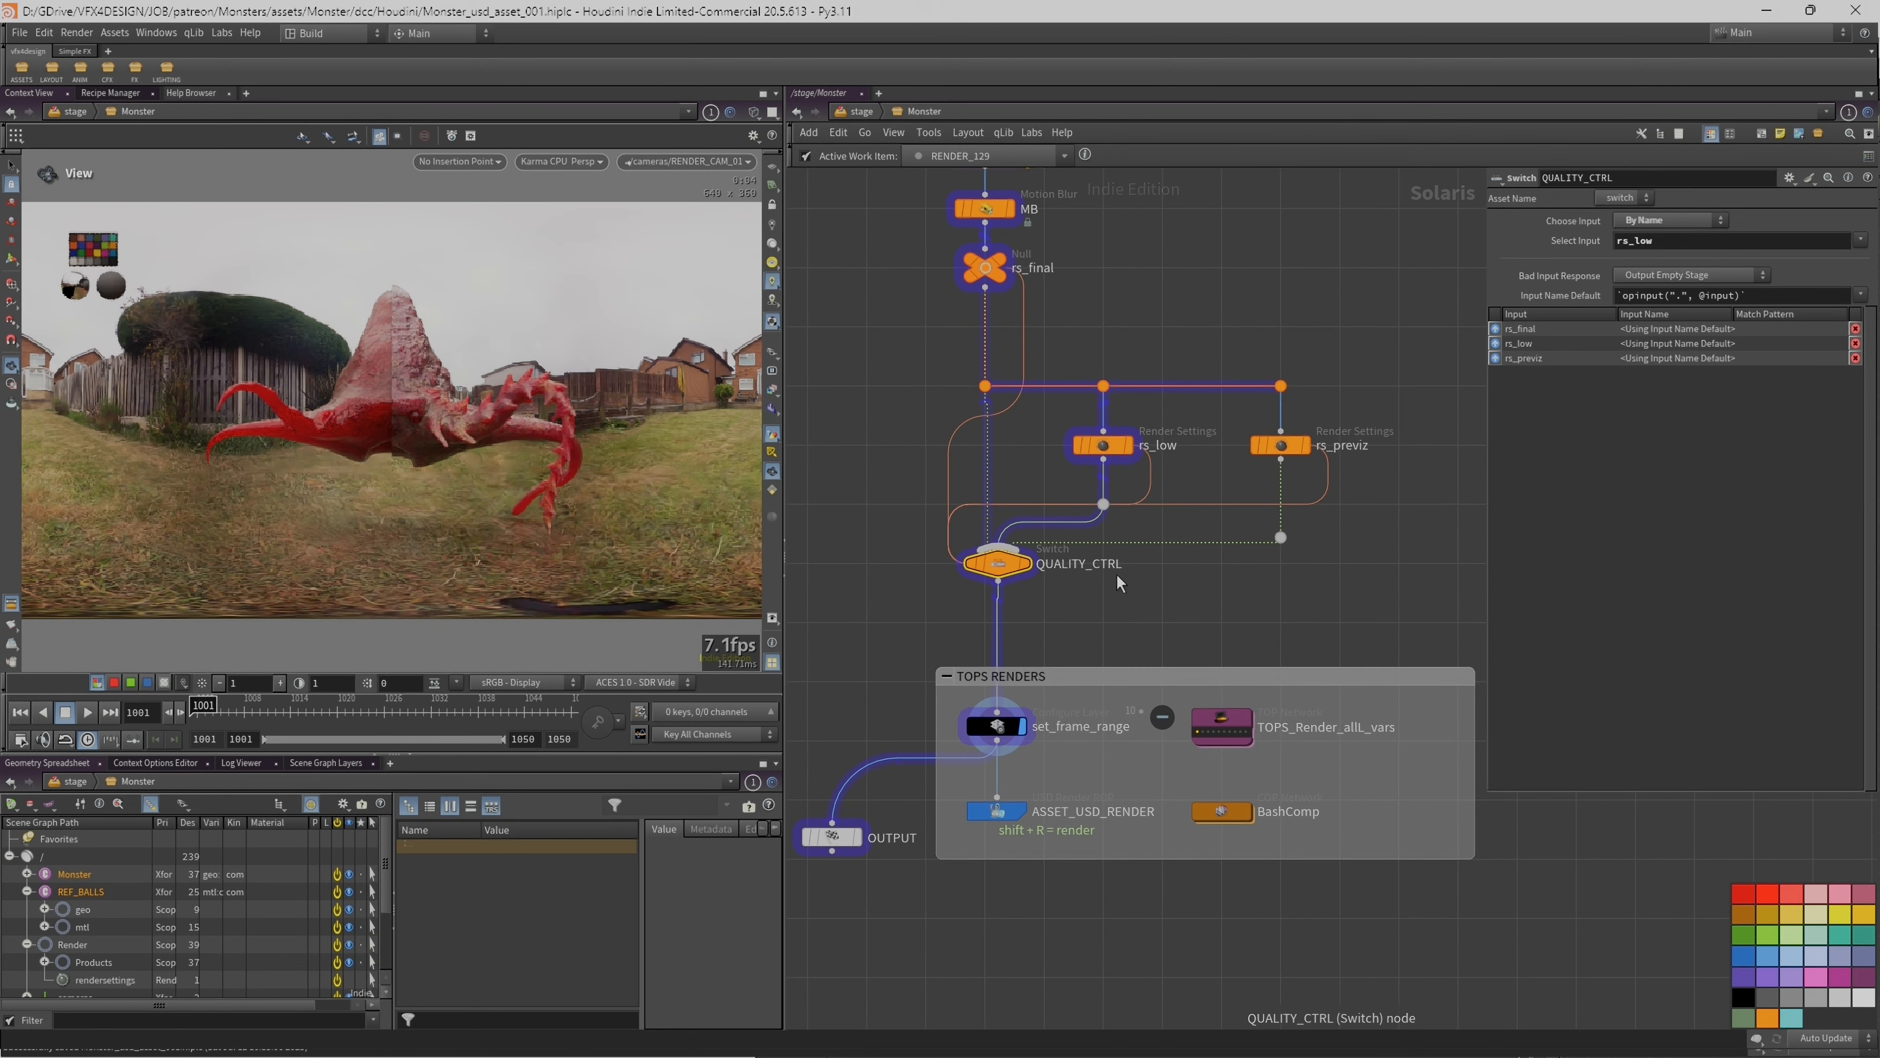
pyautogui.moveTo(1200, 600); pyautogui.dragTo(1174, 607, button='middle')
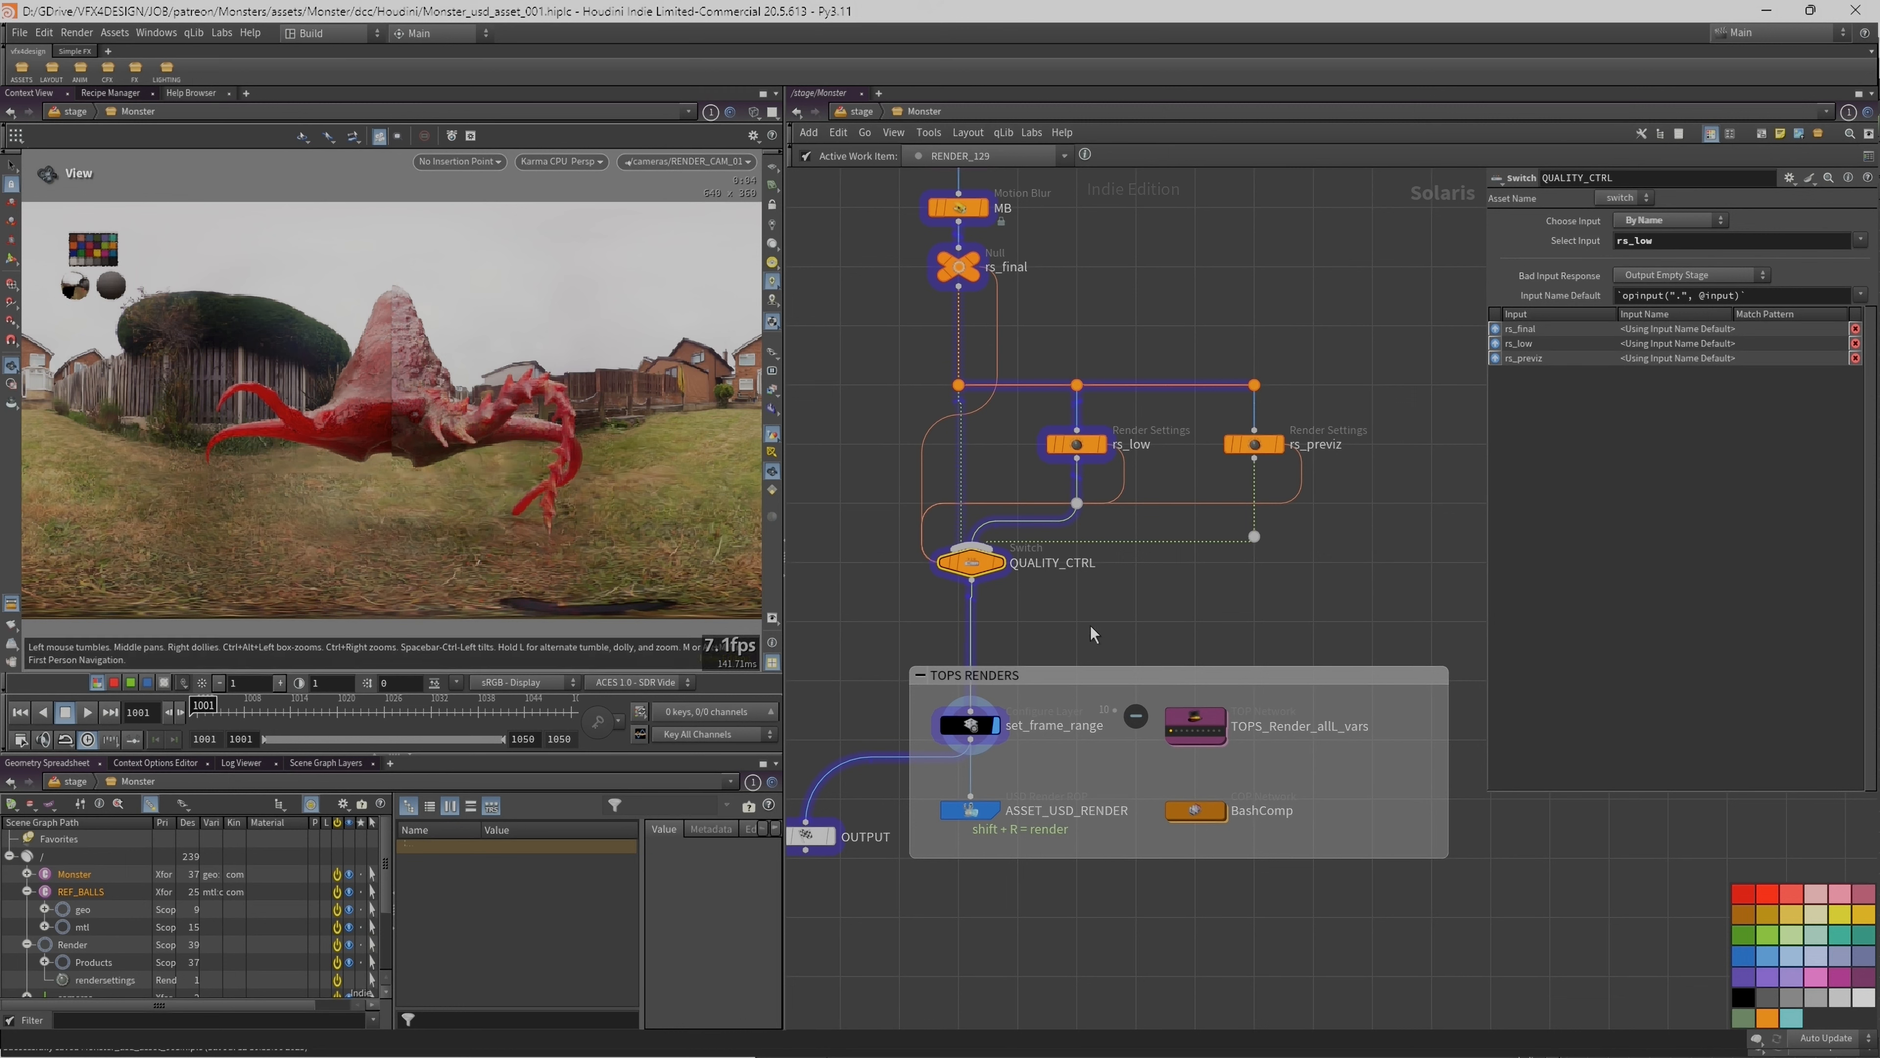
pyautogui.click(1177, 732)
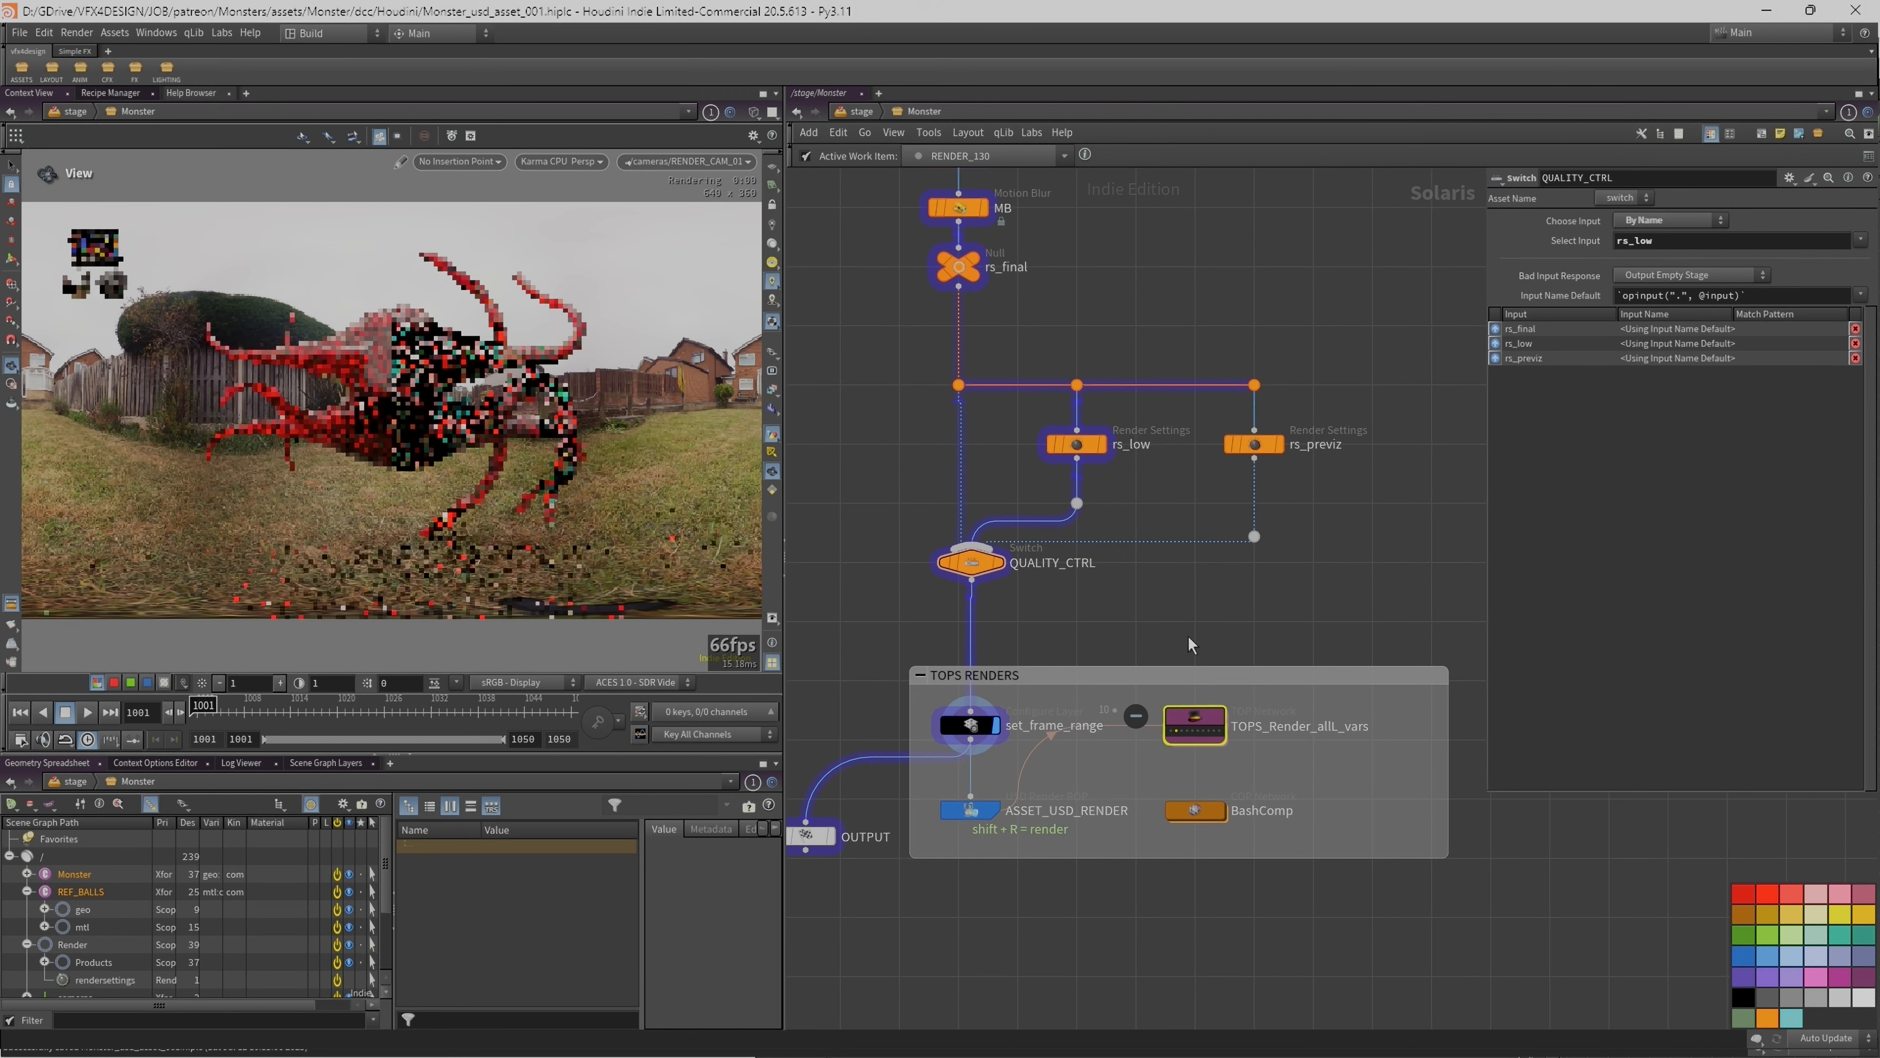
pyautogui.click(275, 709)
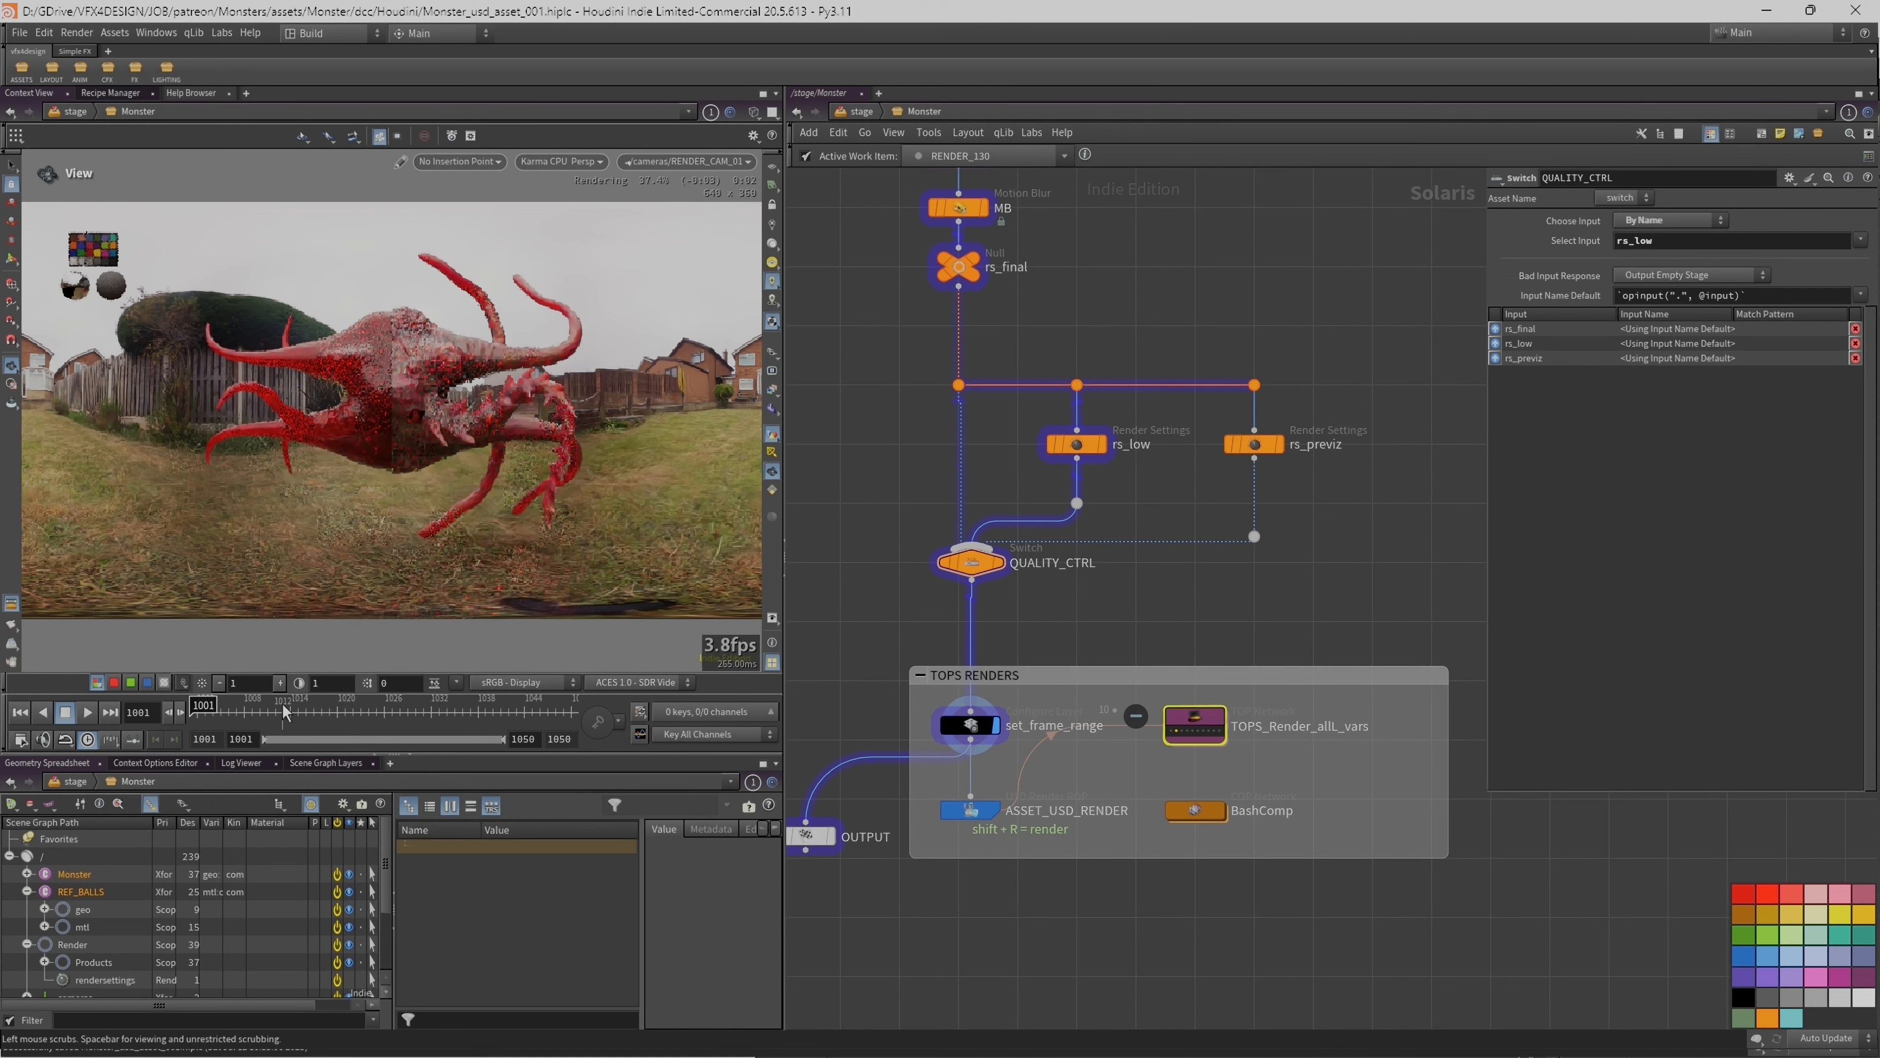
pyautogui.click(420, 711)
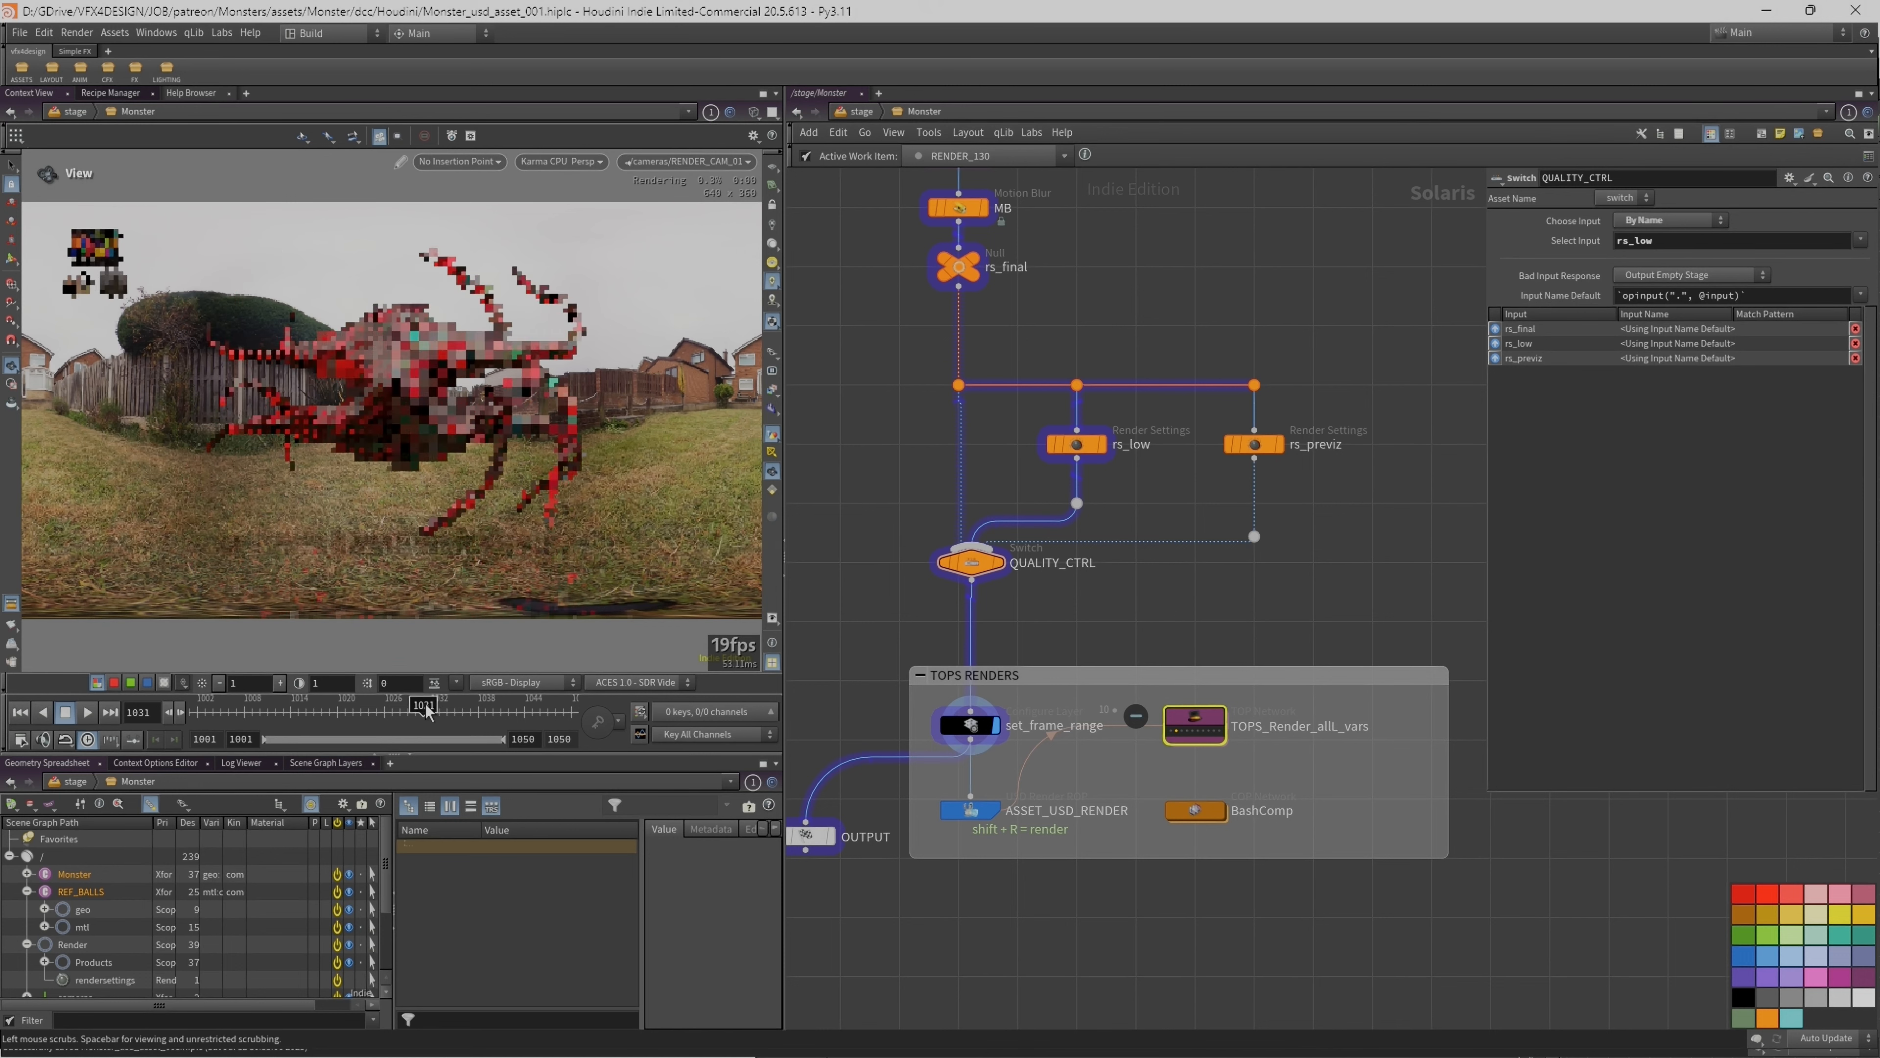
pyautogui.click(471, 711)
pyautogui.scroll(2, 1189, 733)
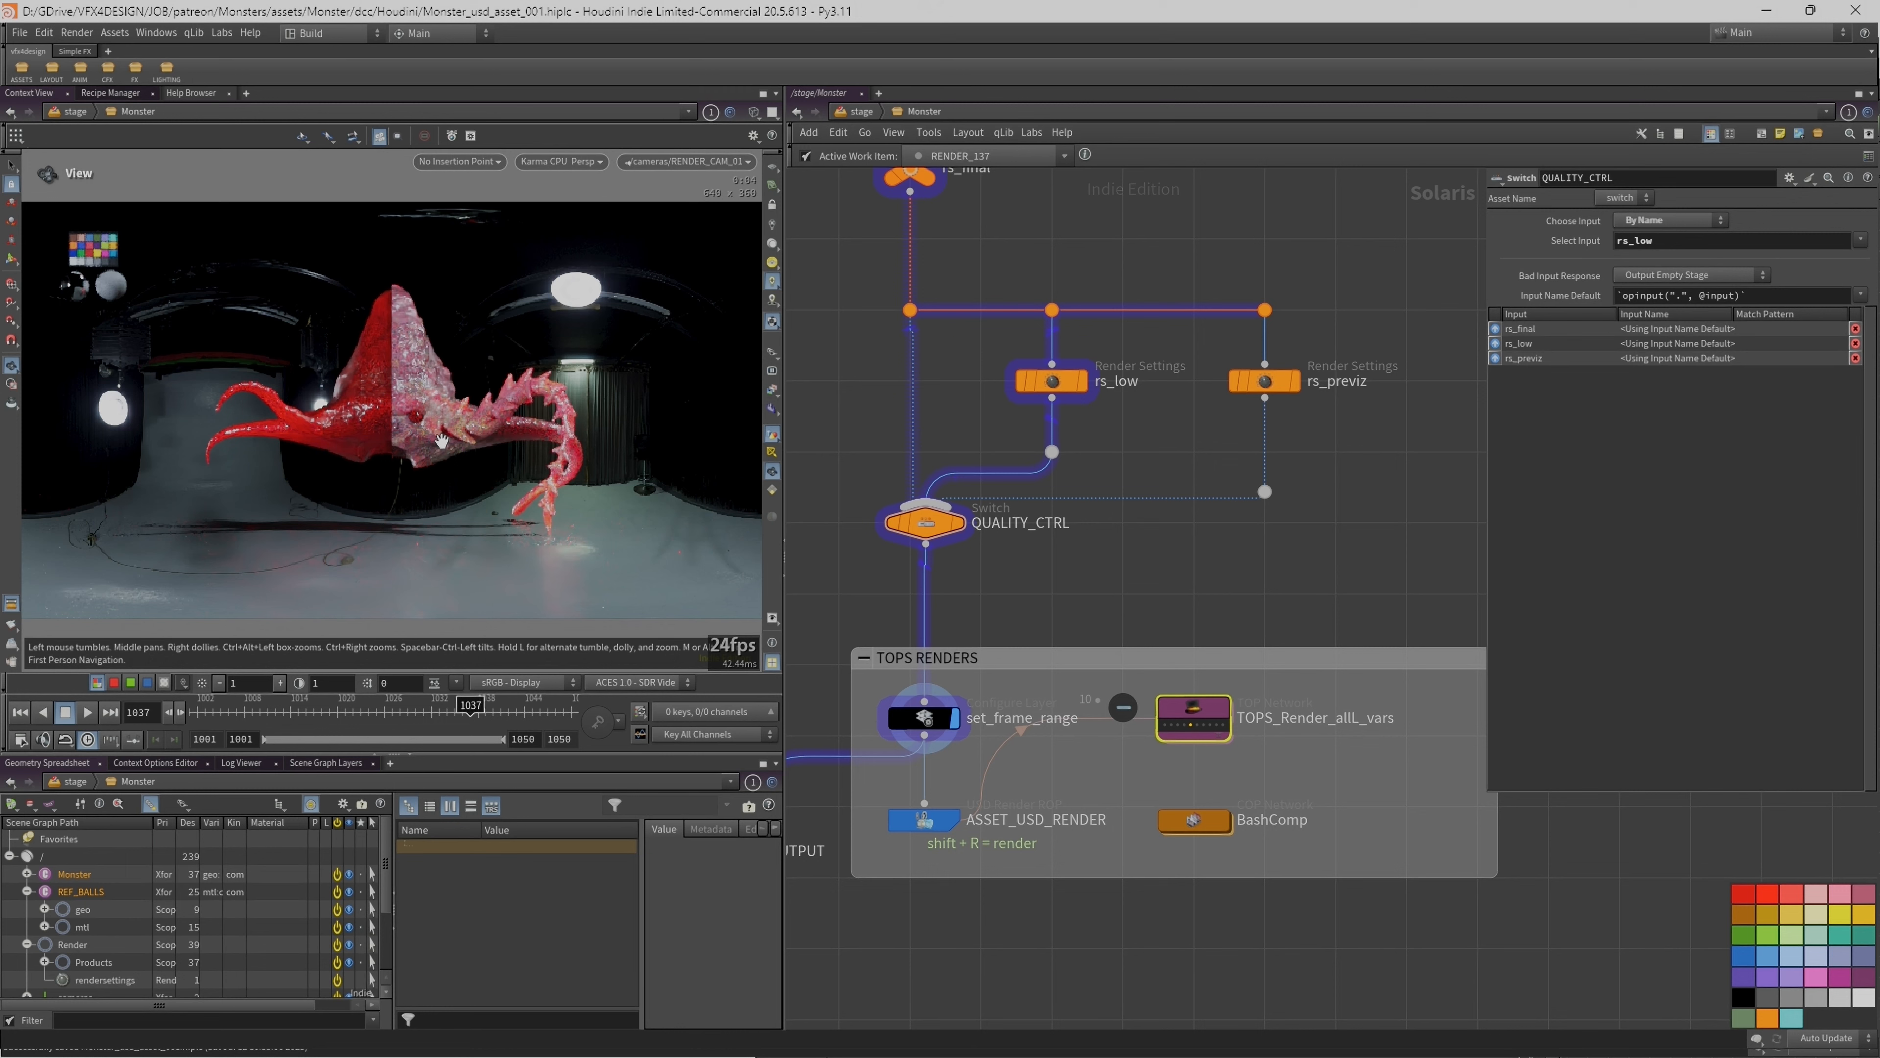
# Step: Return the viewport to wireframe and examine the opname token in the karma_rs Output Picture path in a widened parameter pane
pyautogui.press('w')
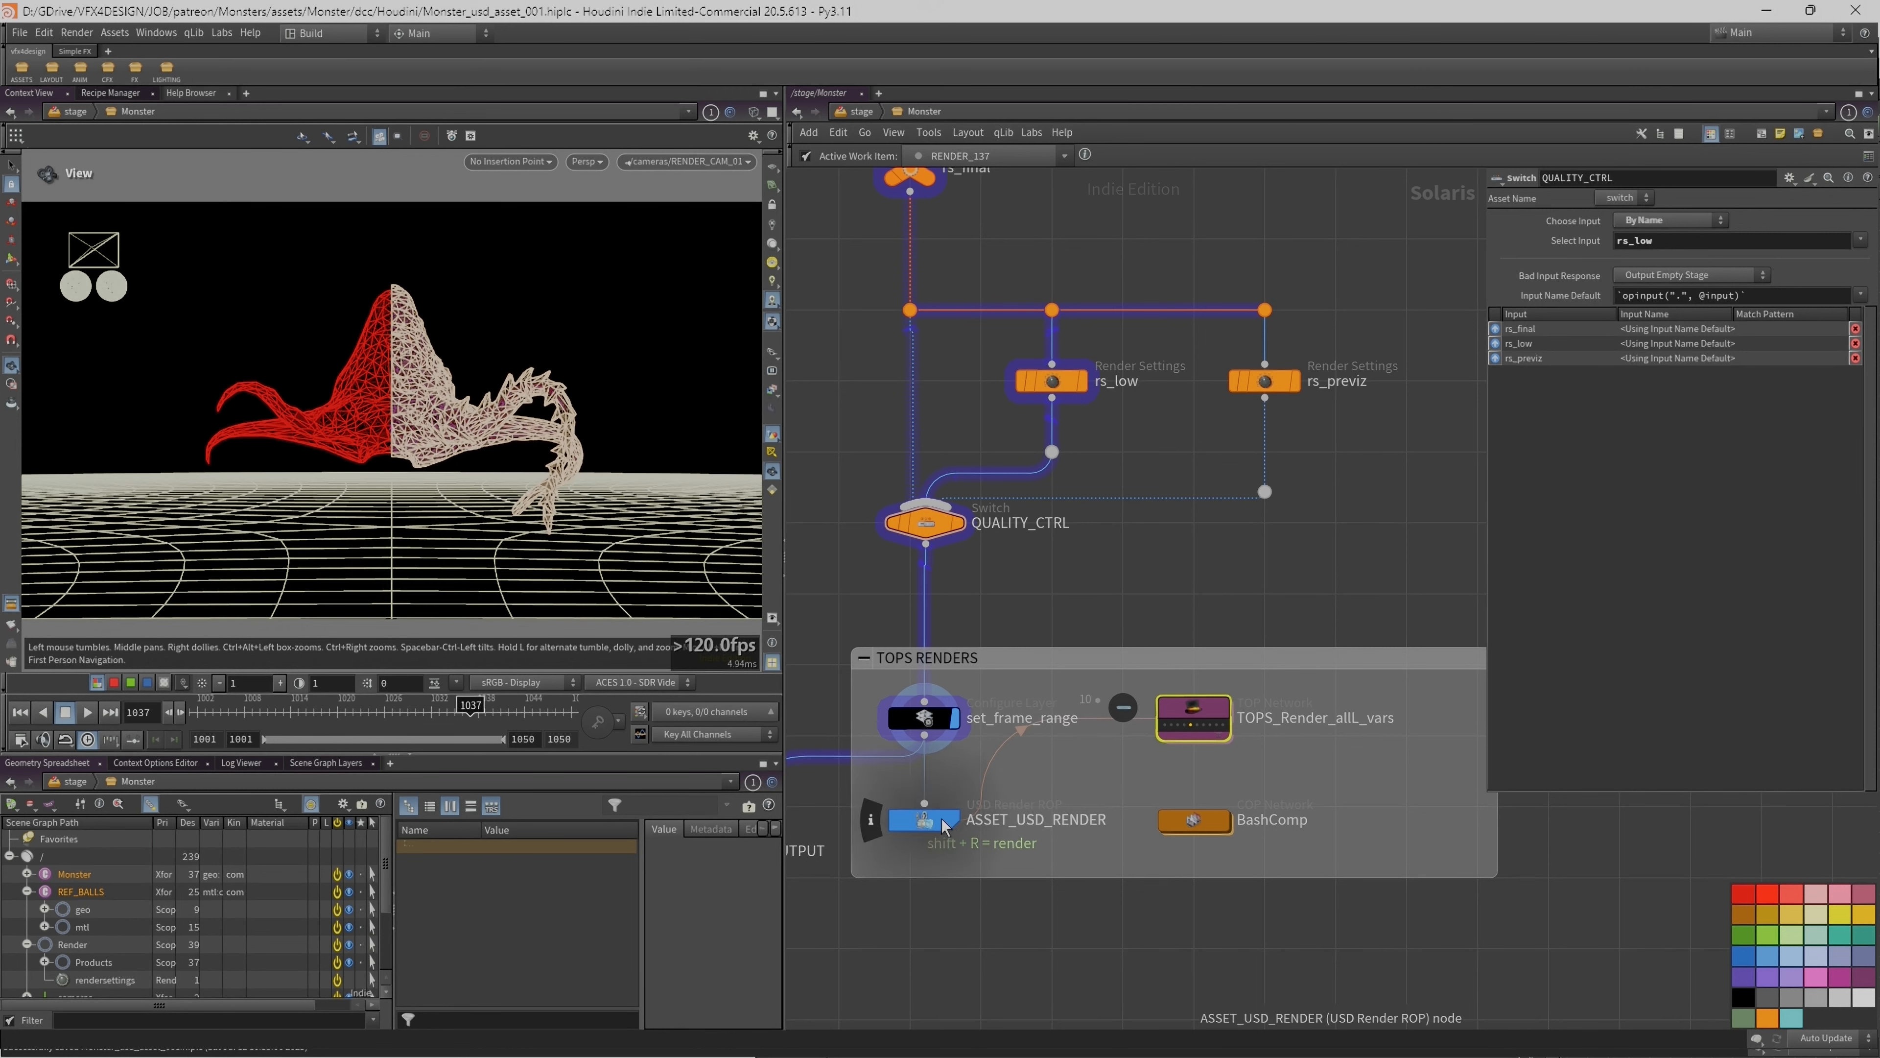
pyautogui.moveTo(1484, 416); pyautogui.dragTo(1099, 404)
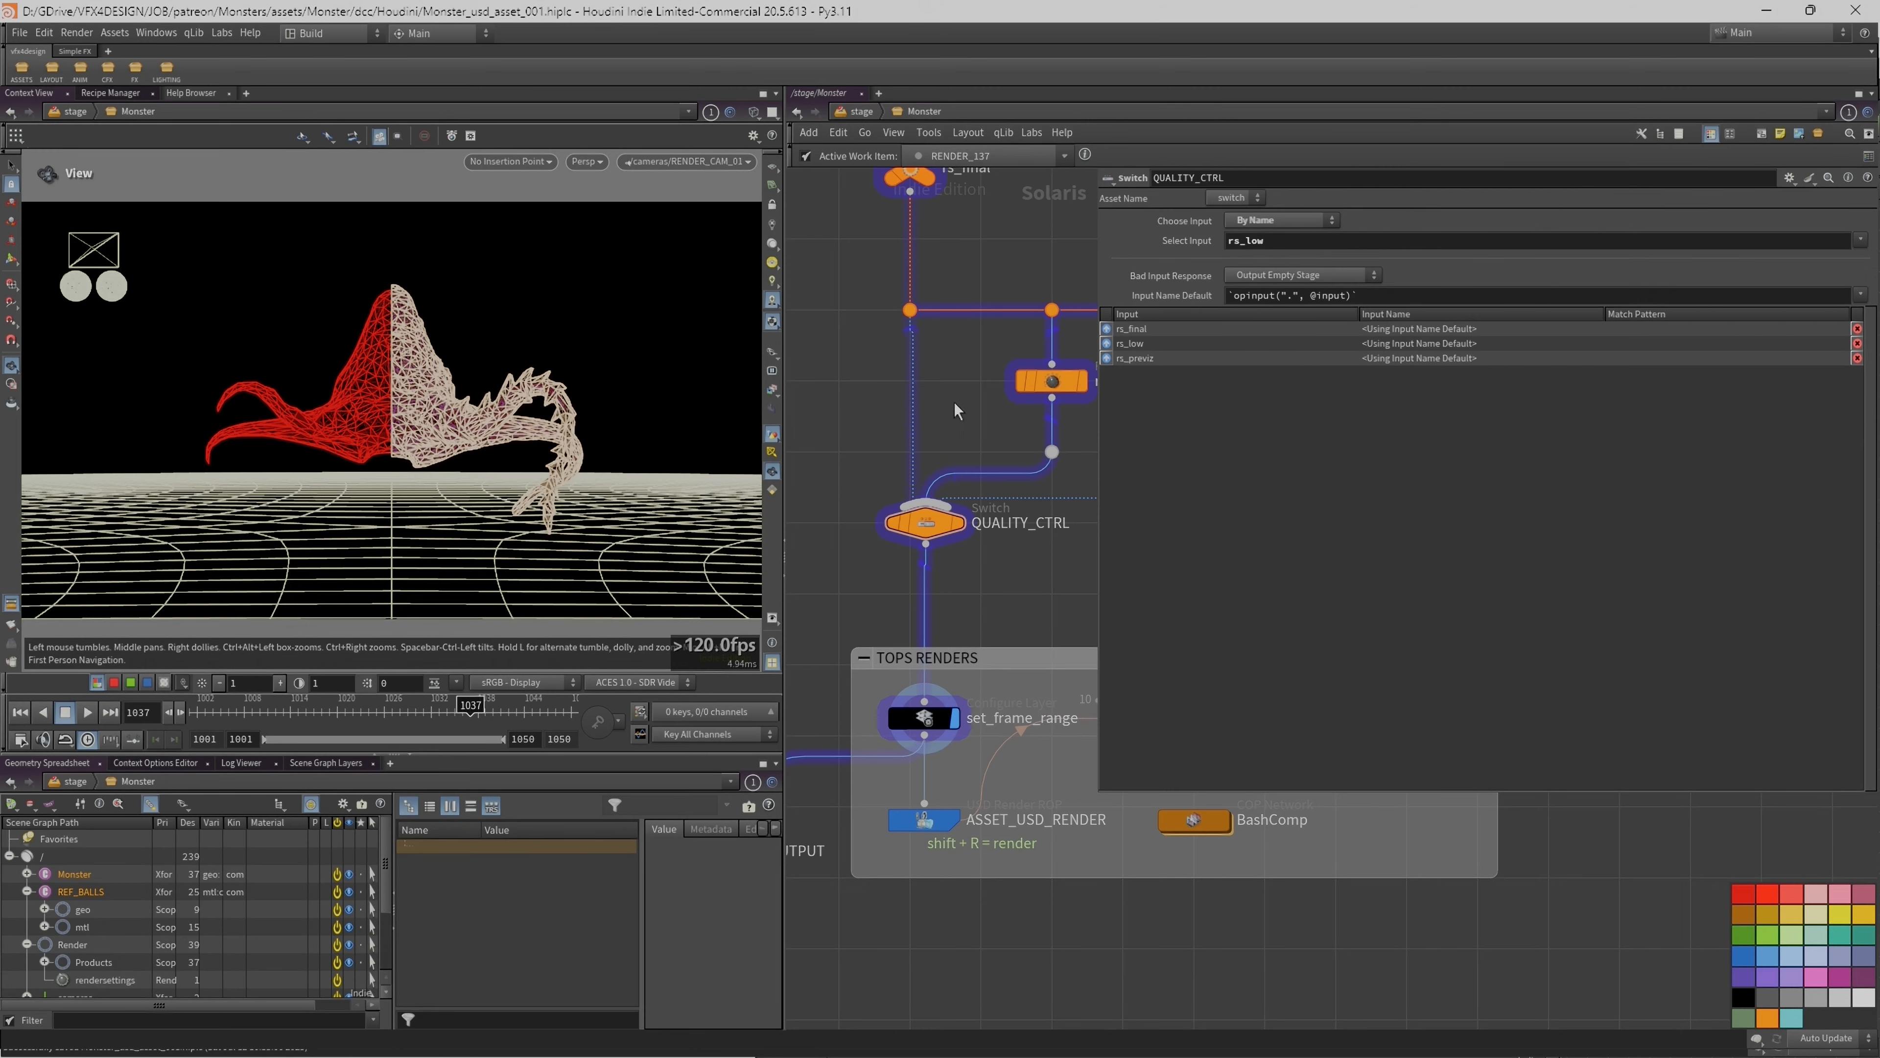
pyautogui.scroll(-3, 953, 401)
pyautogui.moveTo(948, 304); pyautogui.dragTo(934, 533, button='middle')
pyautogui.moveTo(1012, 432); pyautogui.dragTo(984, 516, button='middle')
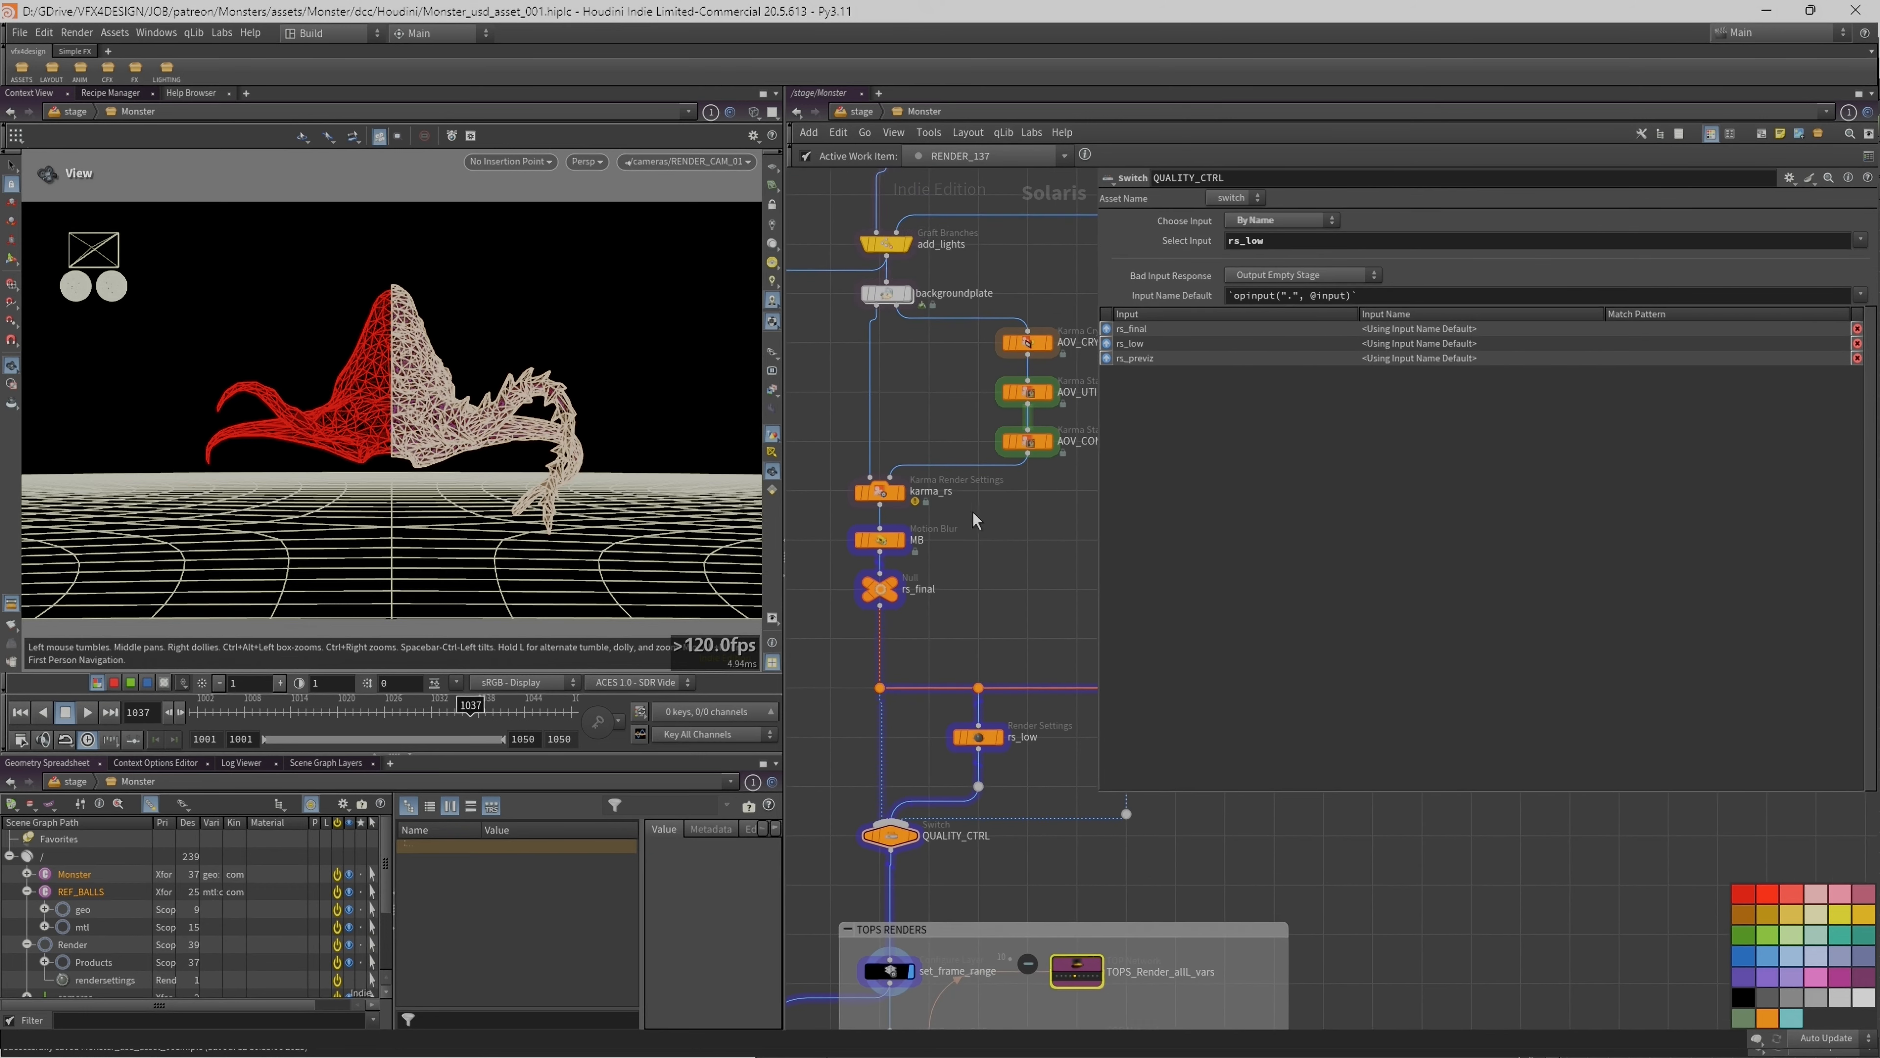
pyautogui.click(880, 491)
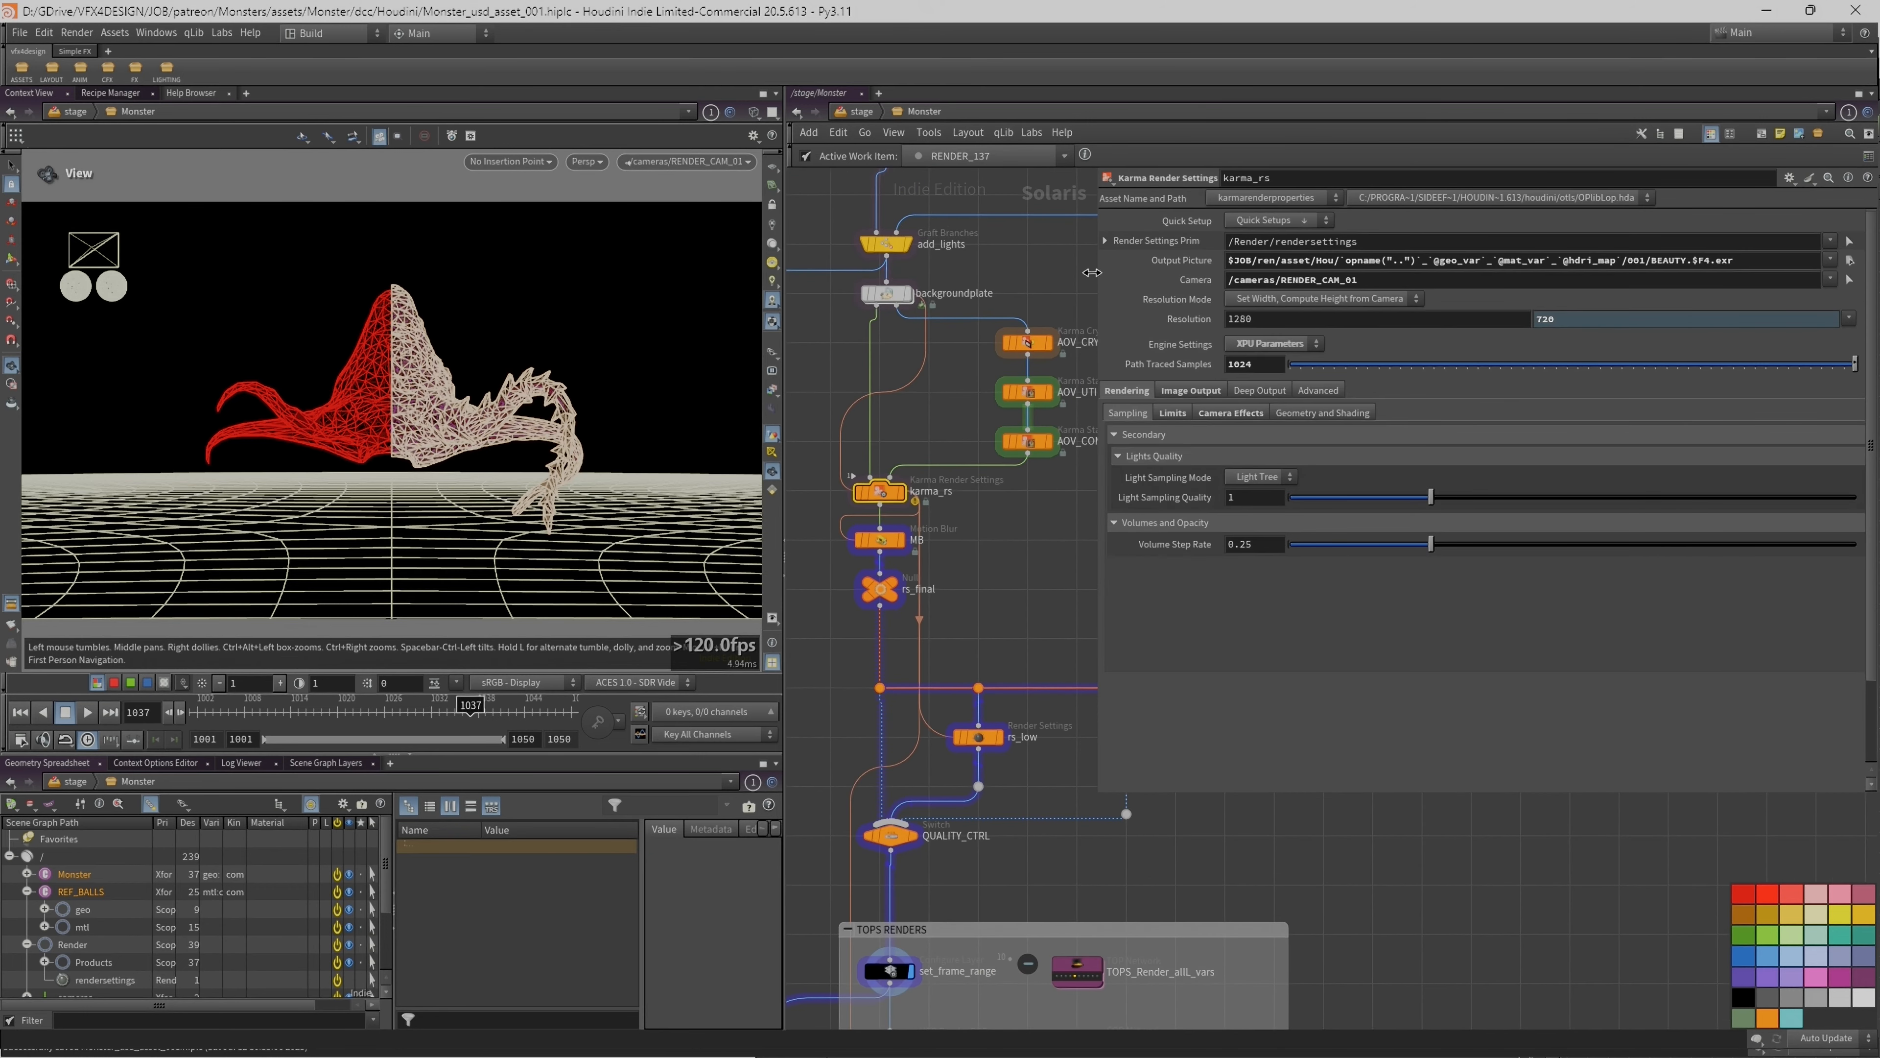
pyautogui.moveTo(1099, 285); pyautogui.dragTo(932, 282)
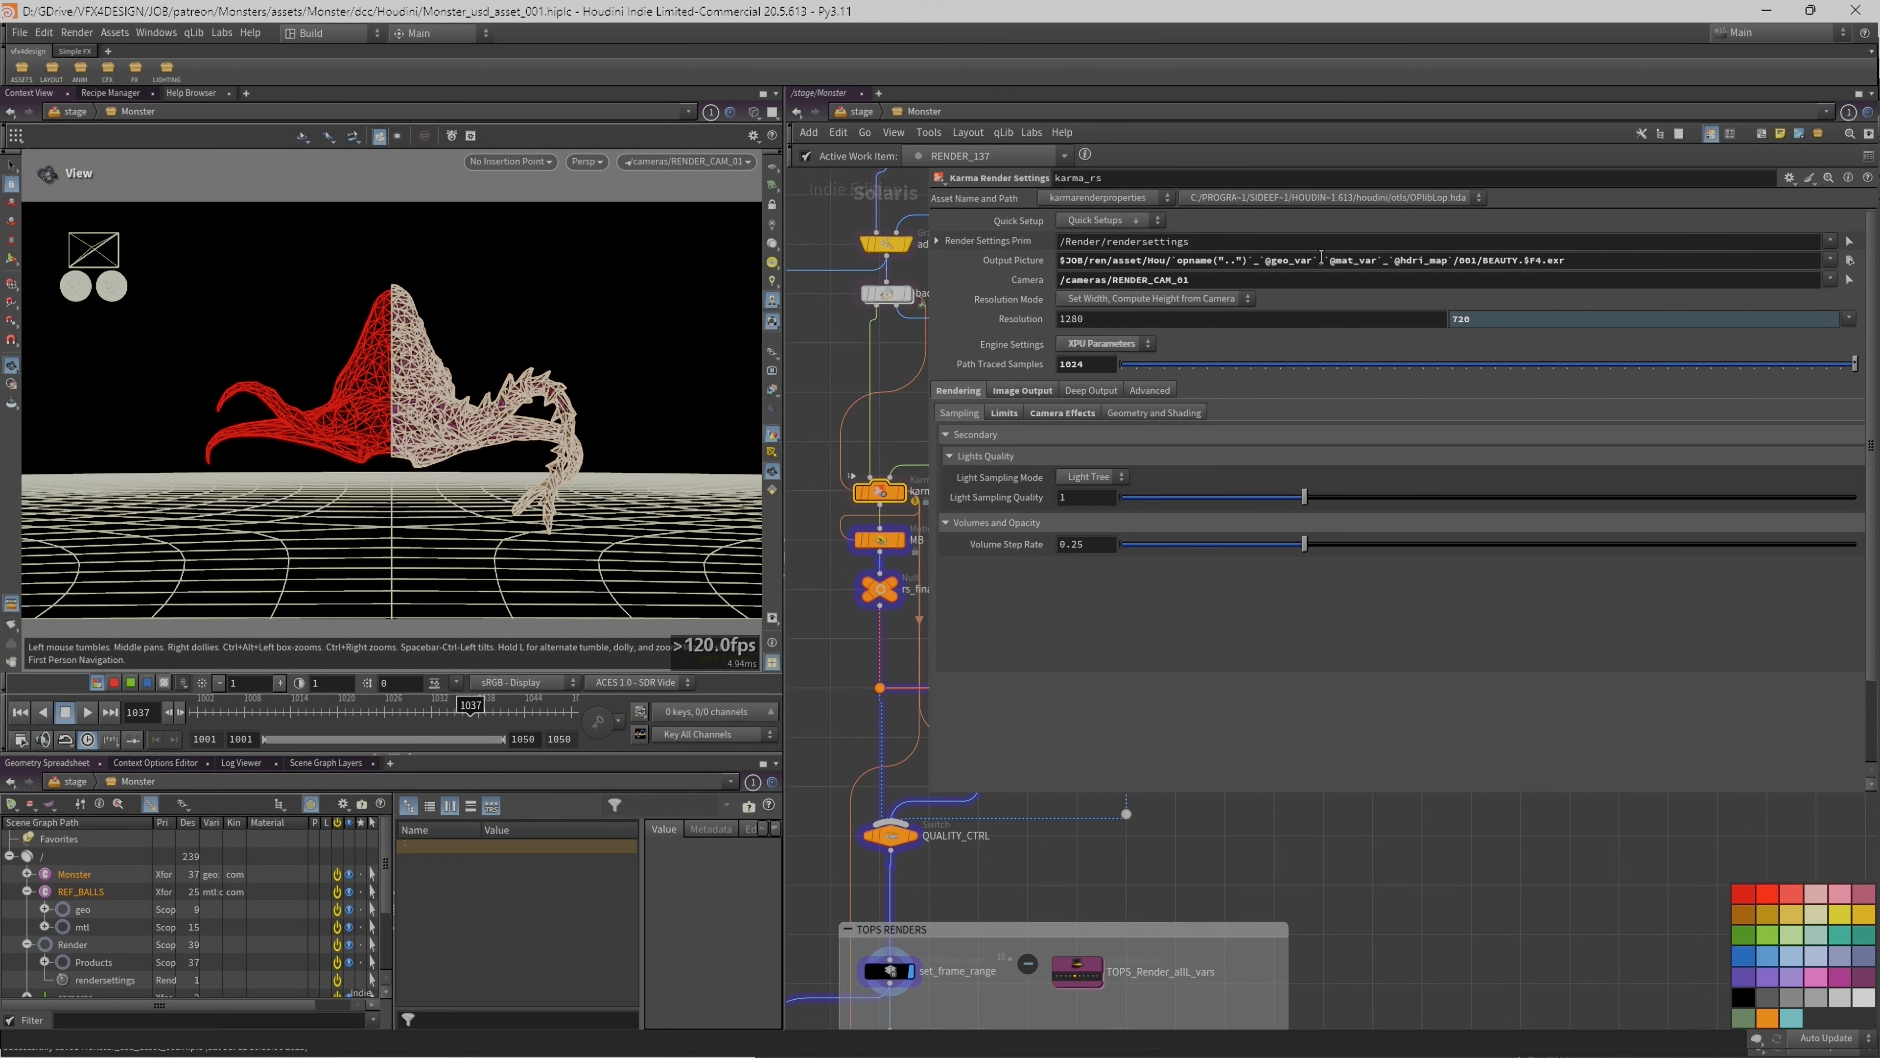
pyautogui.moveTo(1172, 261); pyautogui.dragTo(1253, 259)
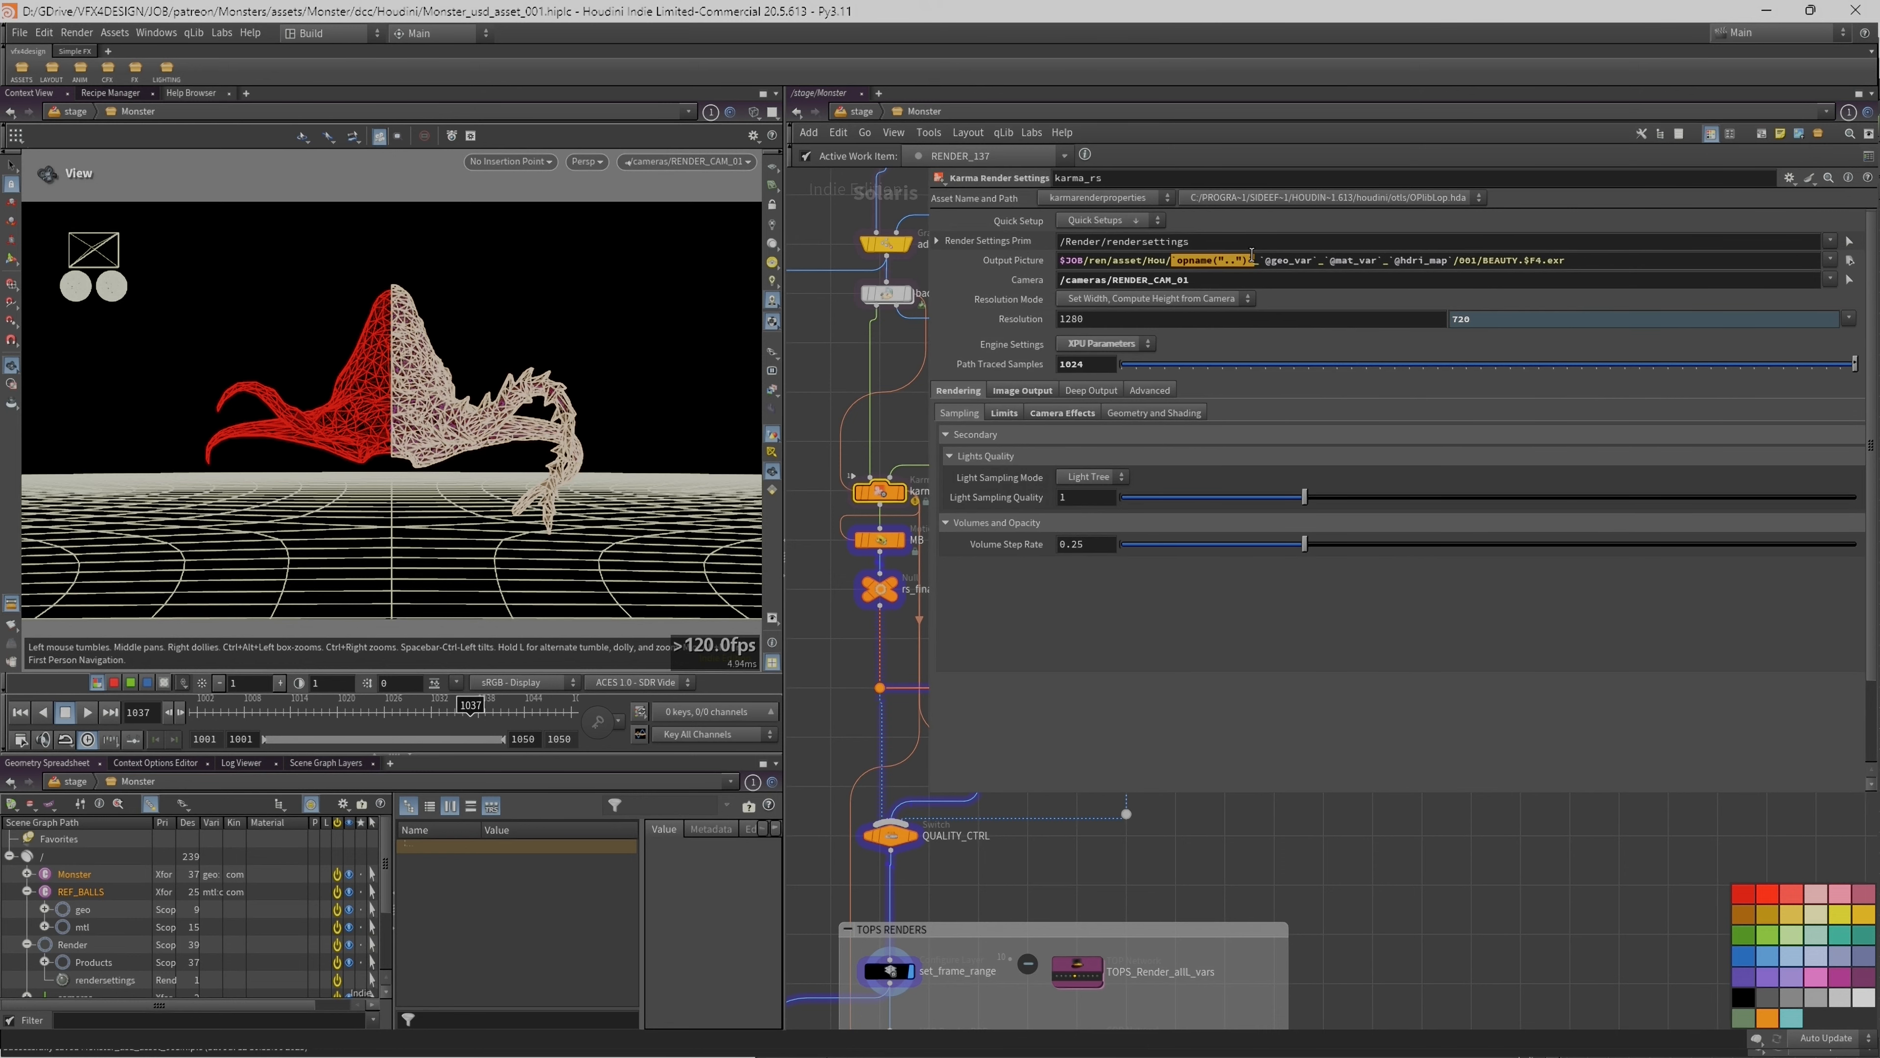
# Step: Examine the mat_var token in the karma_rs Output Picture path against the Monster_B_Pink_01 component material node in the network
pyautogui.moveTo(1261, 259); pyautogui.dragTo(1376, 258)
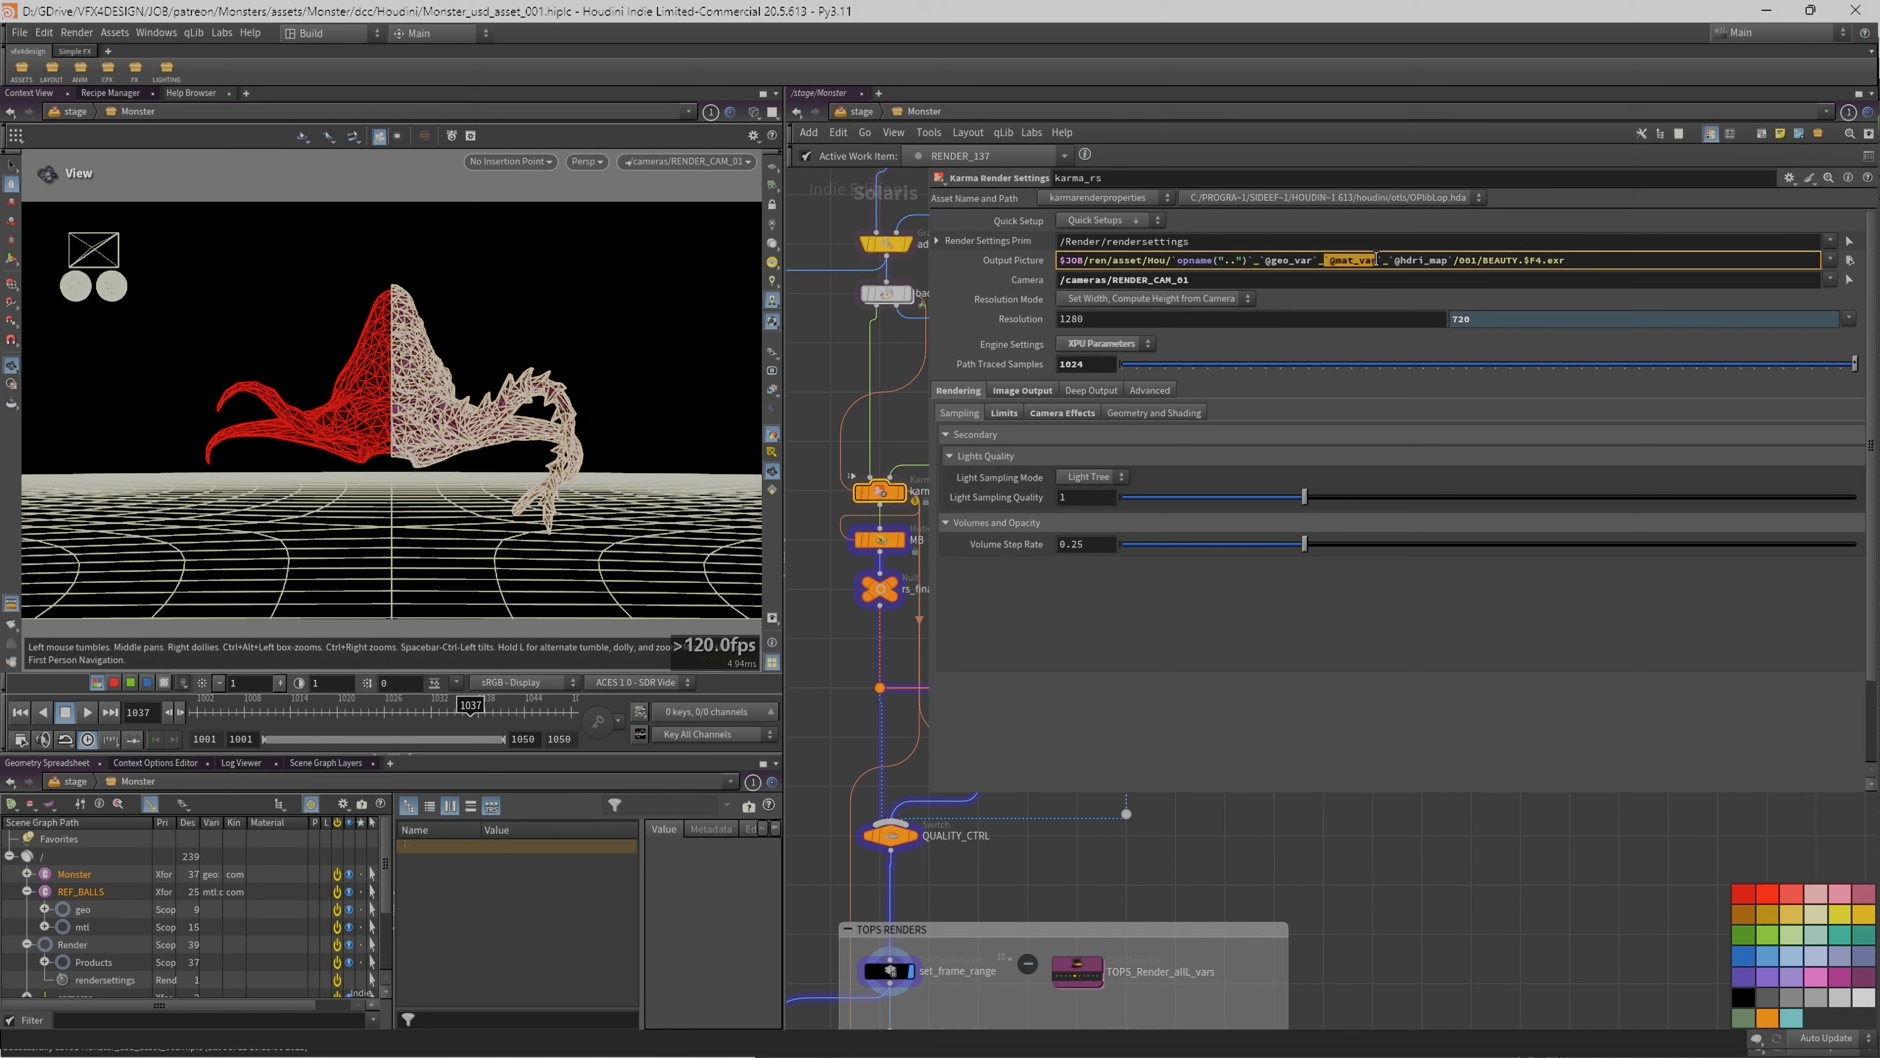
pyautogui.scroll(-6, 966, 874)
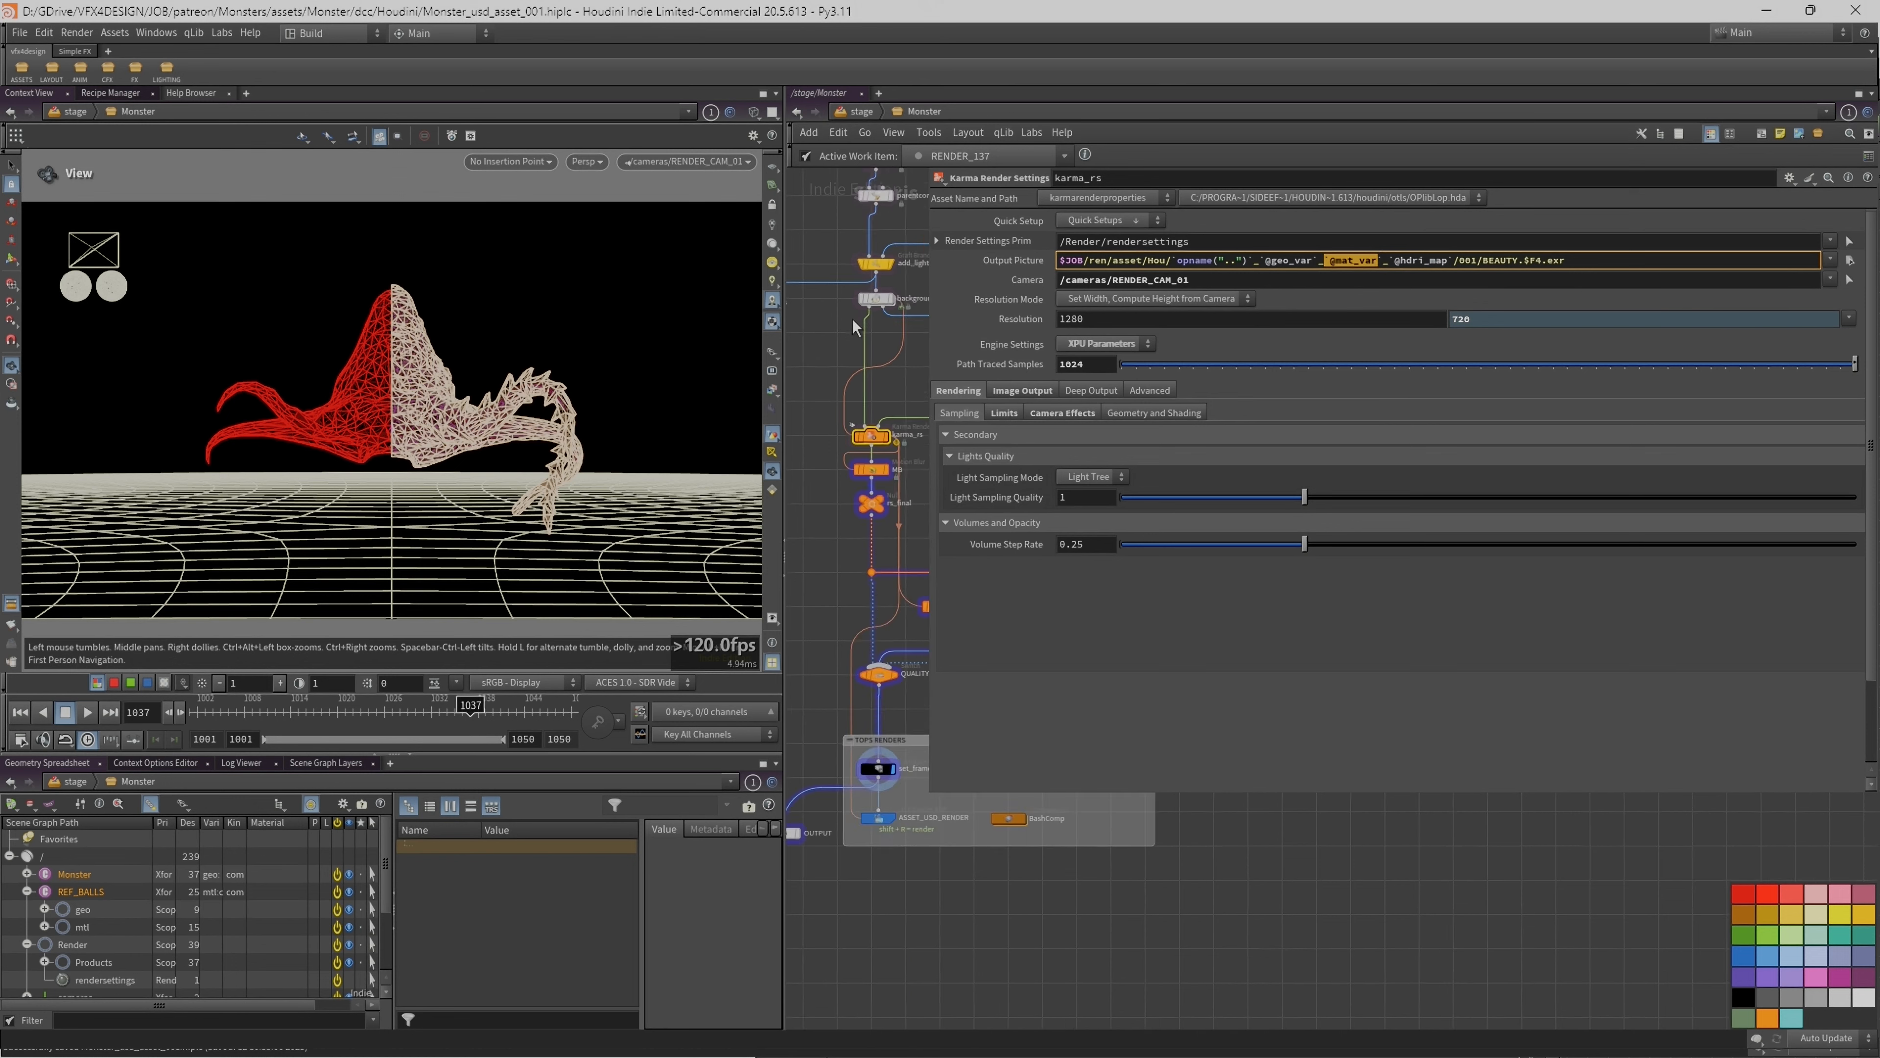
pyautogui.moveTo(813, 528); pyautogui.dragTo(1090, 957, button='middle')
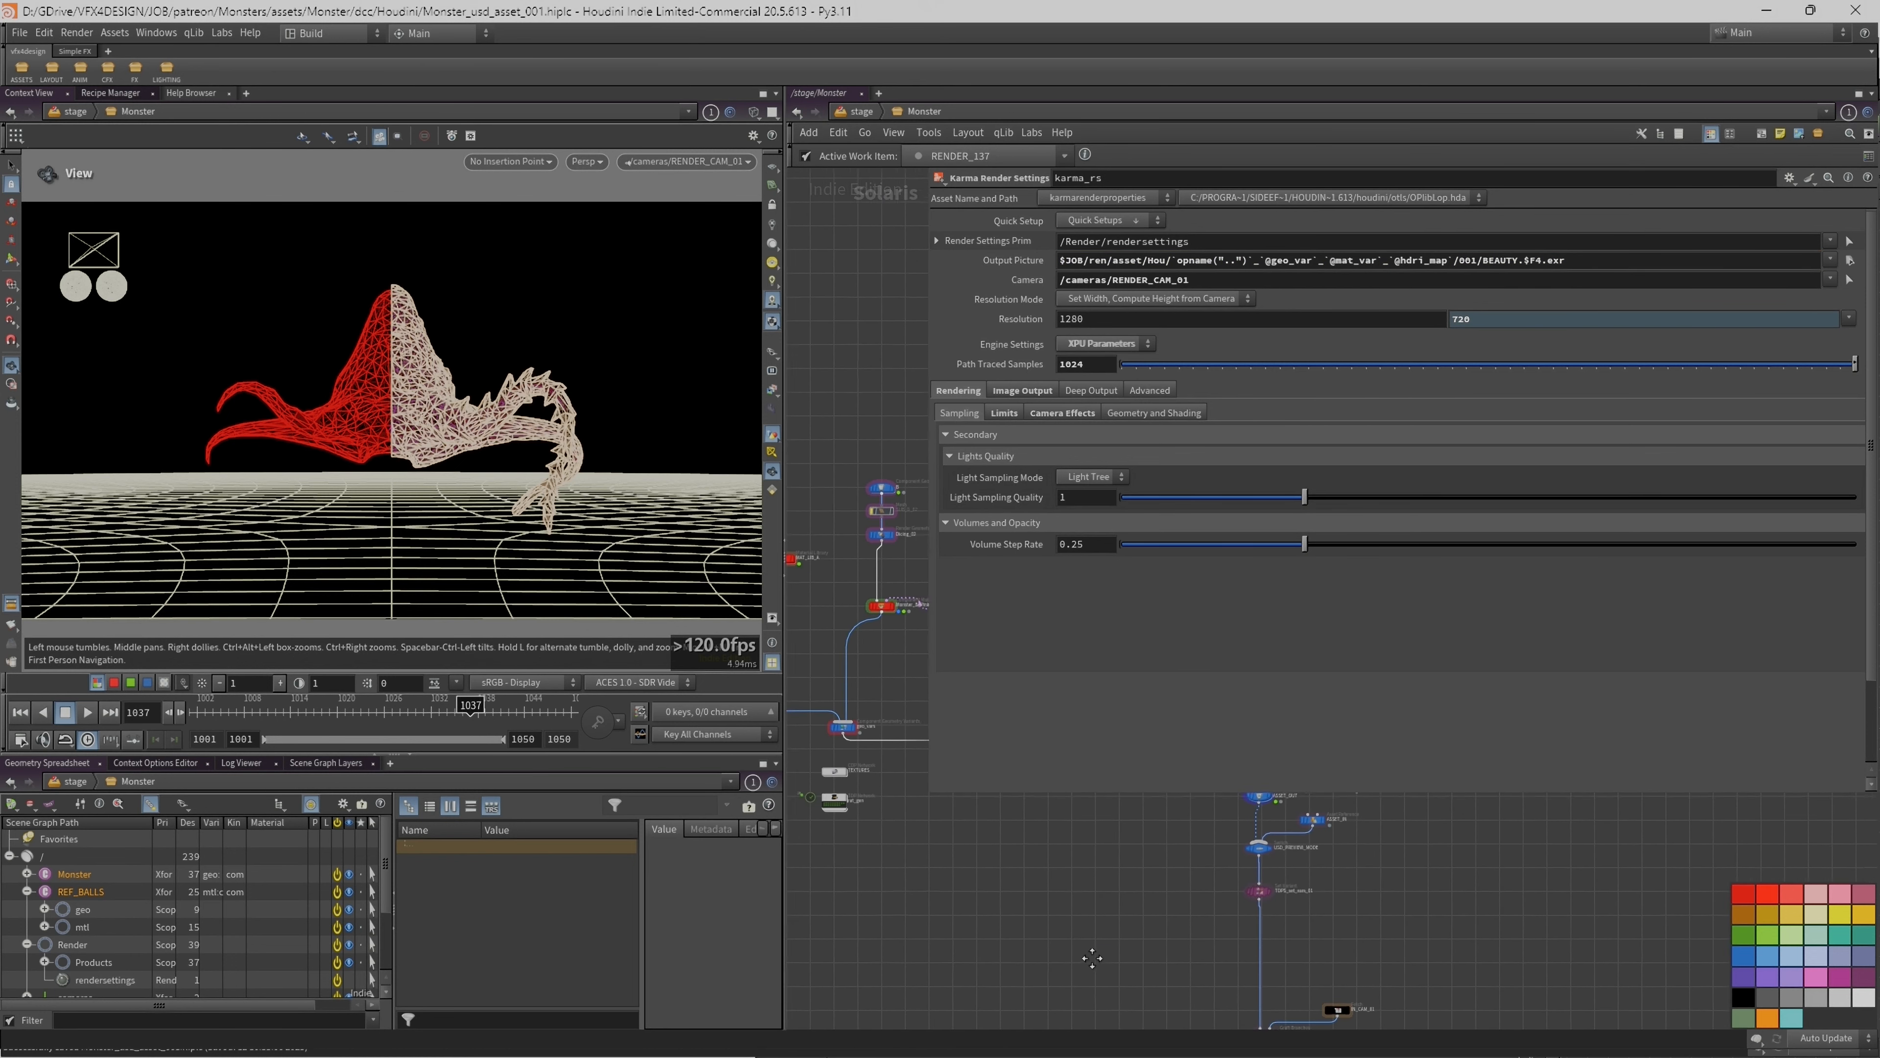
pyautogui.scroll(2, 851, 591)
pyautogui.scroll(5, 856, 617)
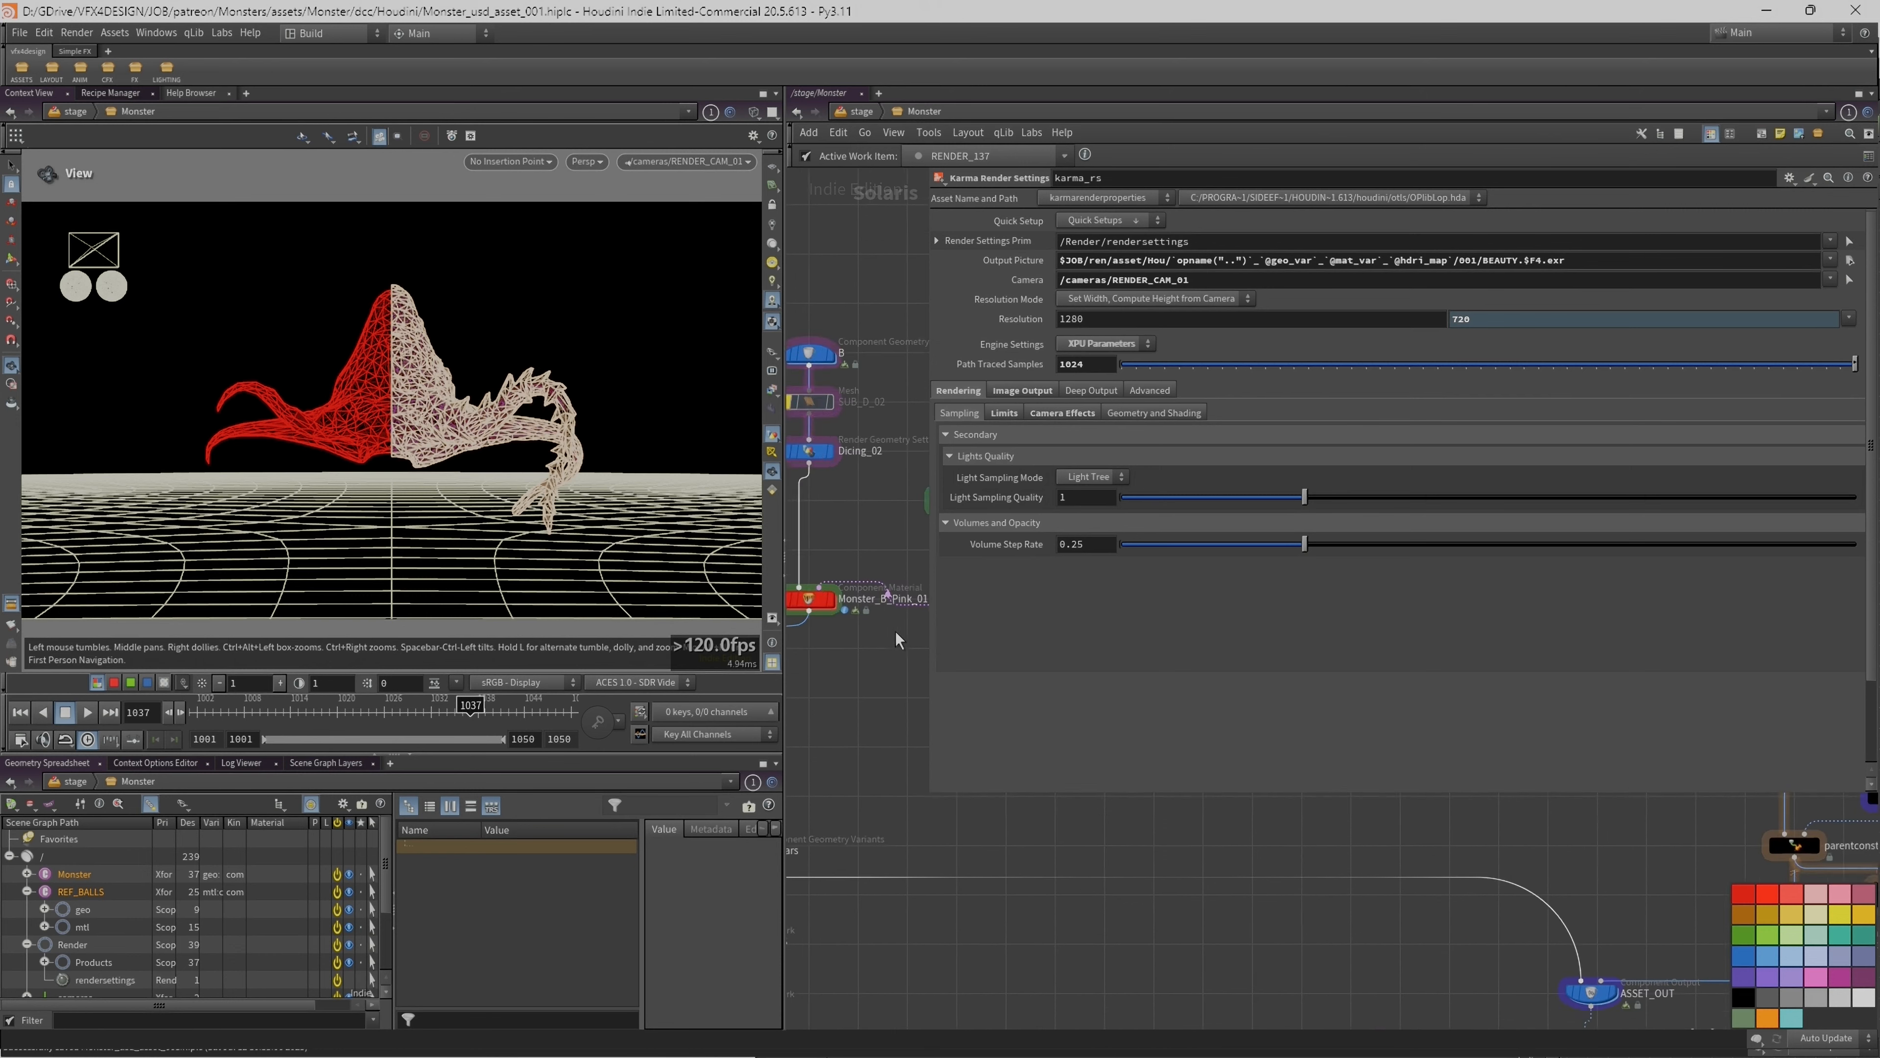
pyautogui.moveTo(830, 645); pyautogui.dragTo(839, 647, button='middle')
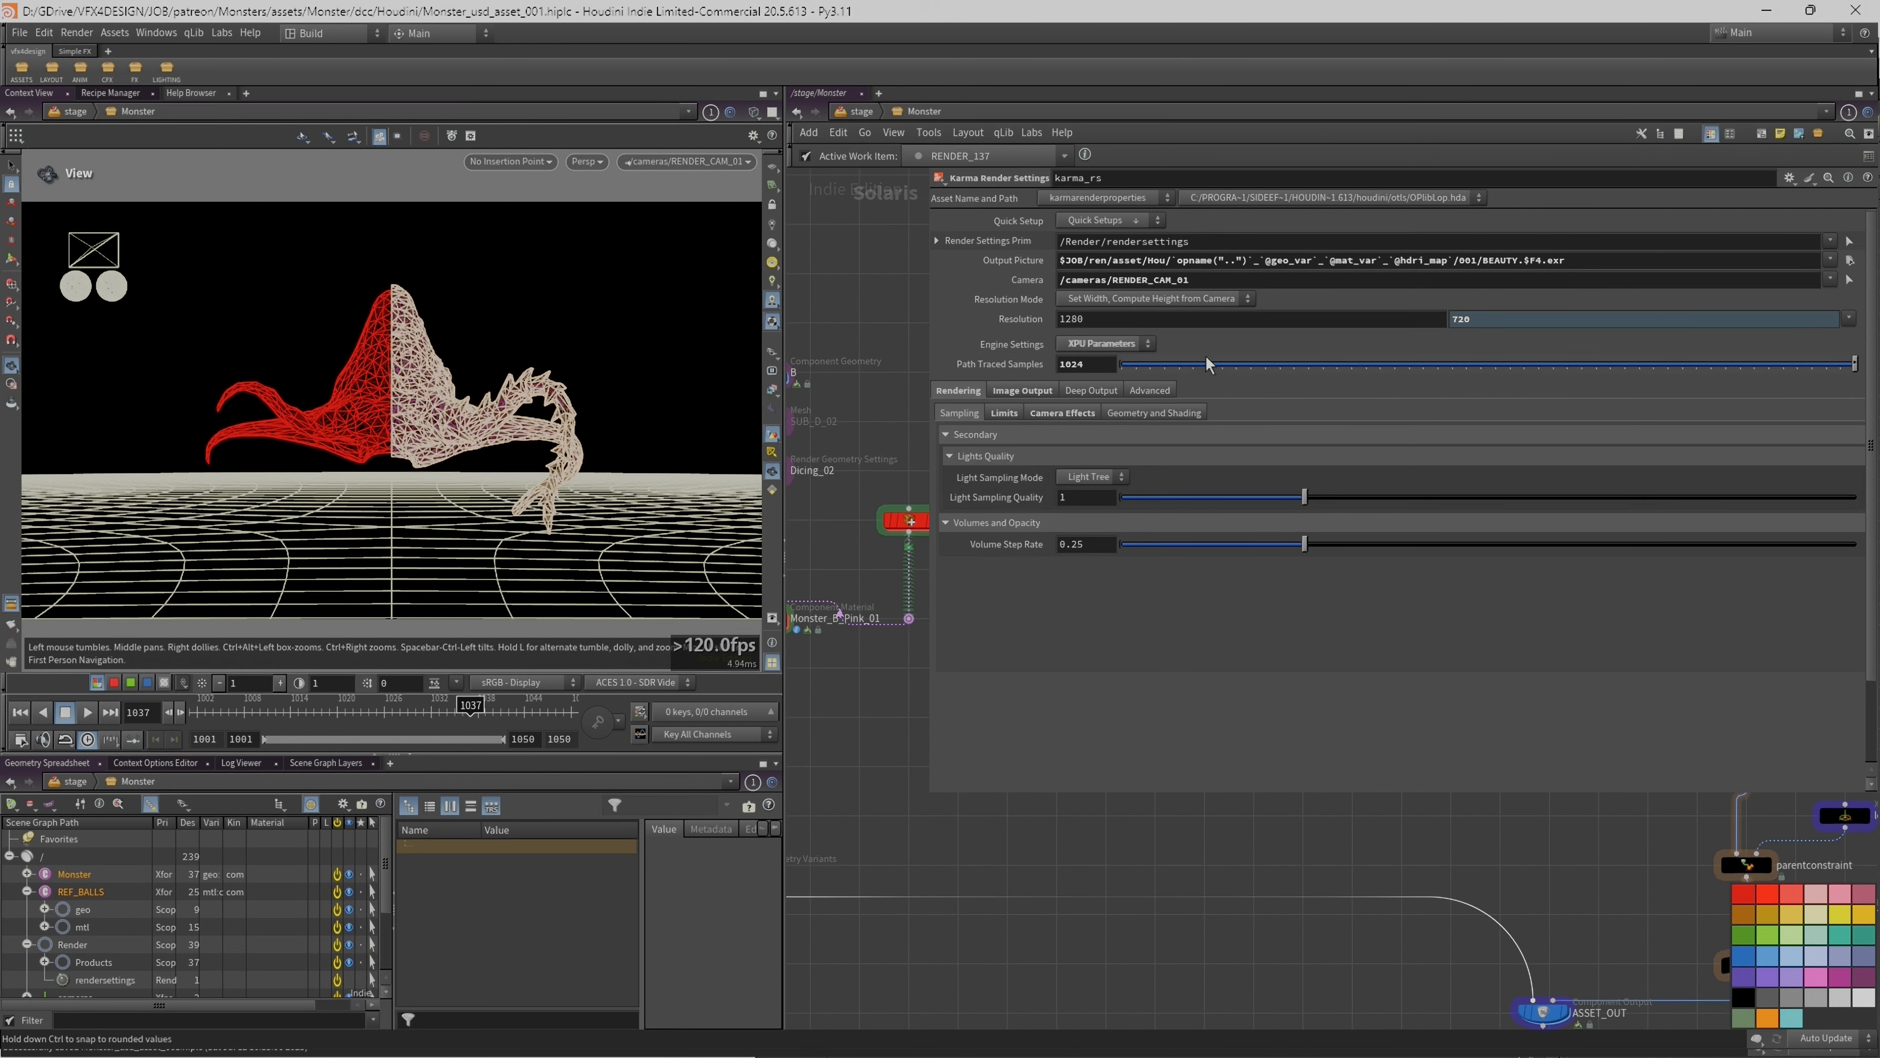
# Step: Toggle the karma_rs Output Picture parameter between its expression and its evaluated file path to check how the tokens resolve
pyautogui.click(999, 262)
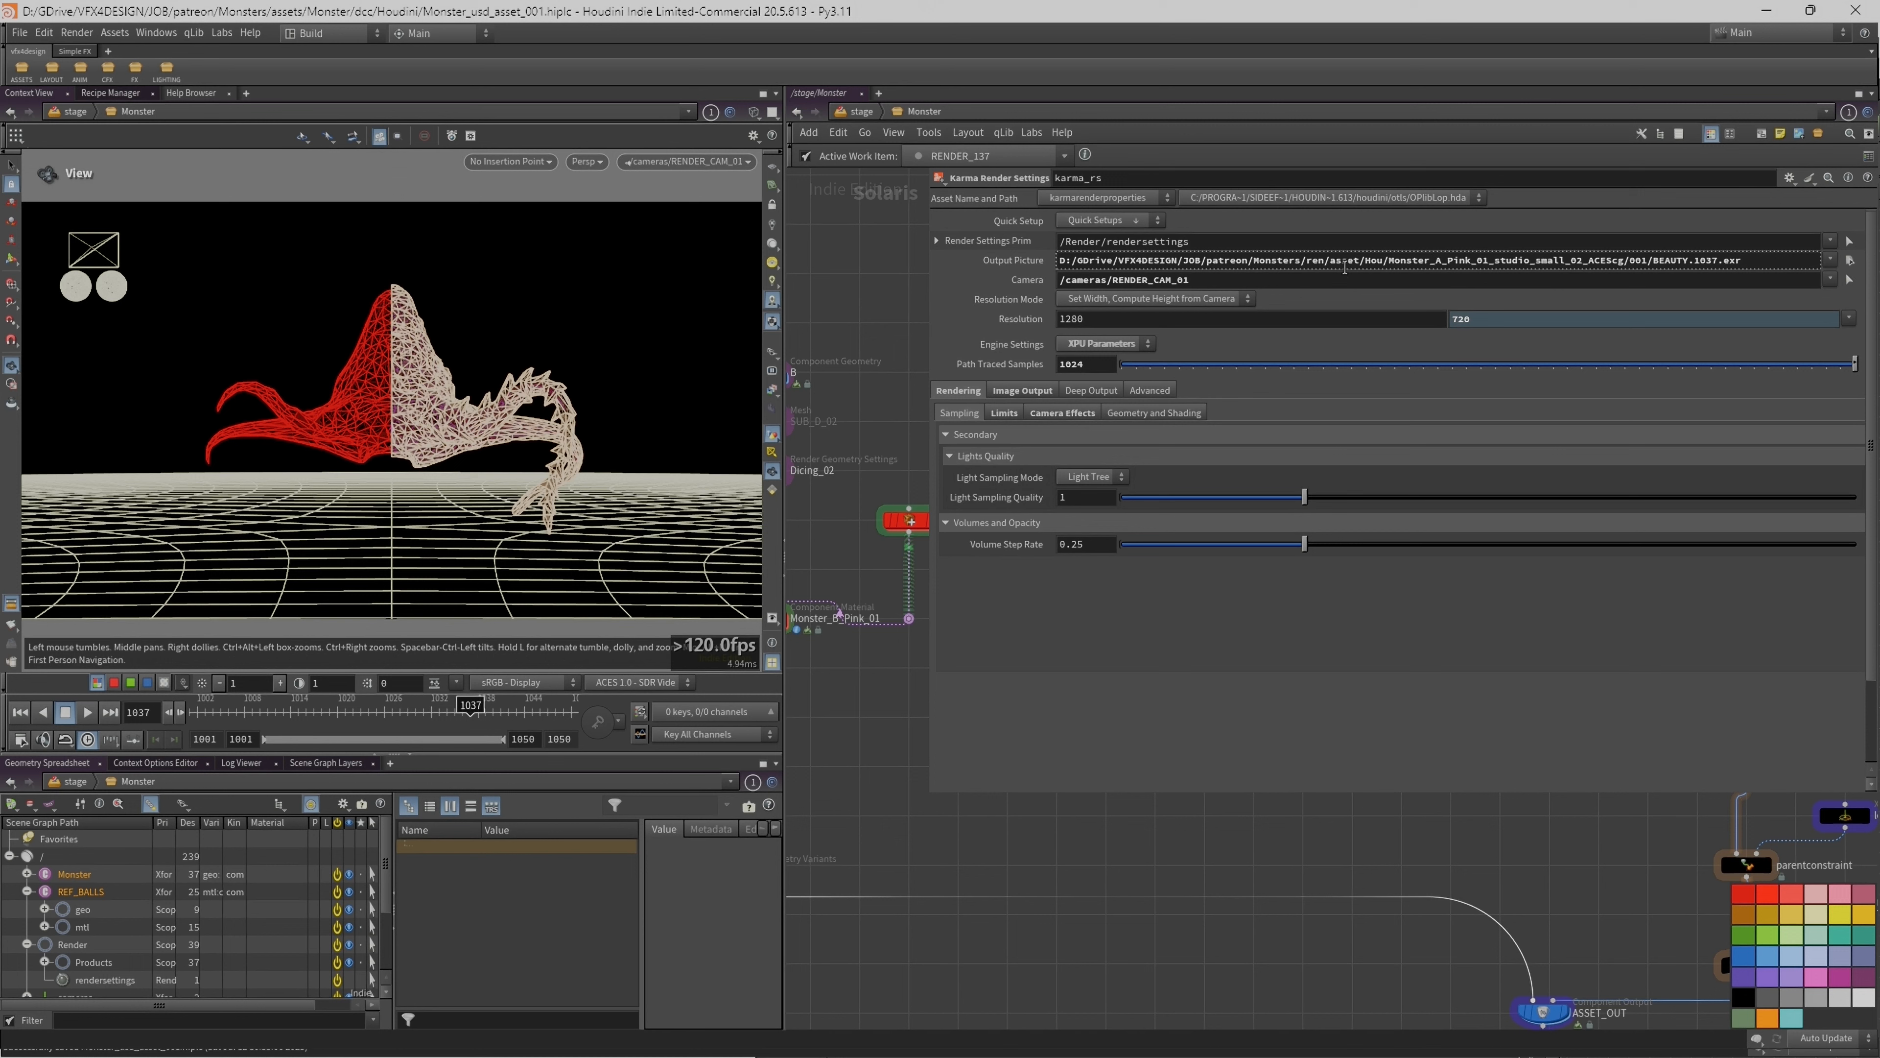
pyautogui.click(1012, 260)
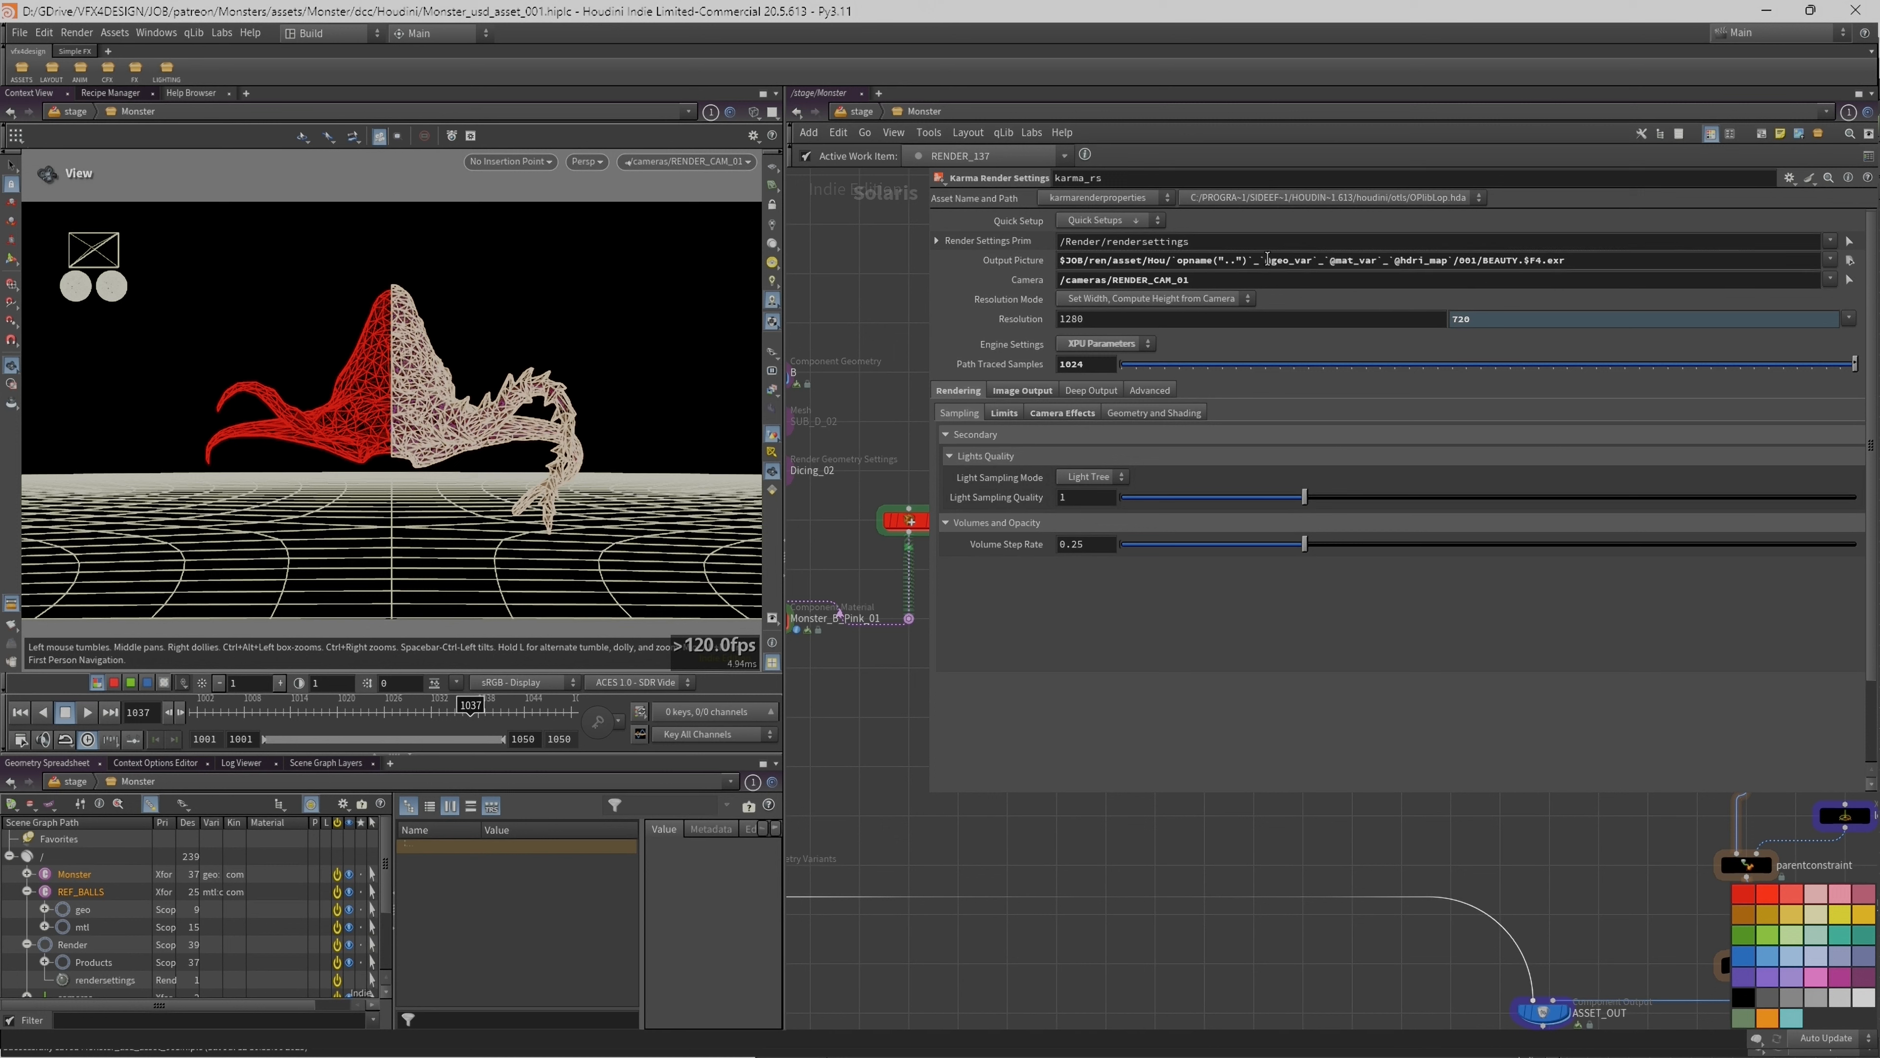
pyautogui.middleClick(894, 525)
pyautogui.click(1025, 261)
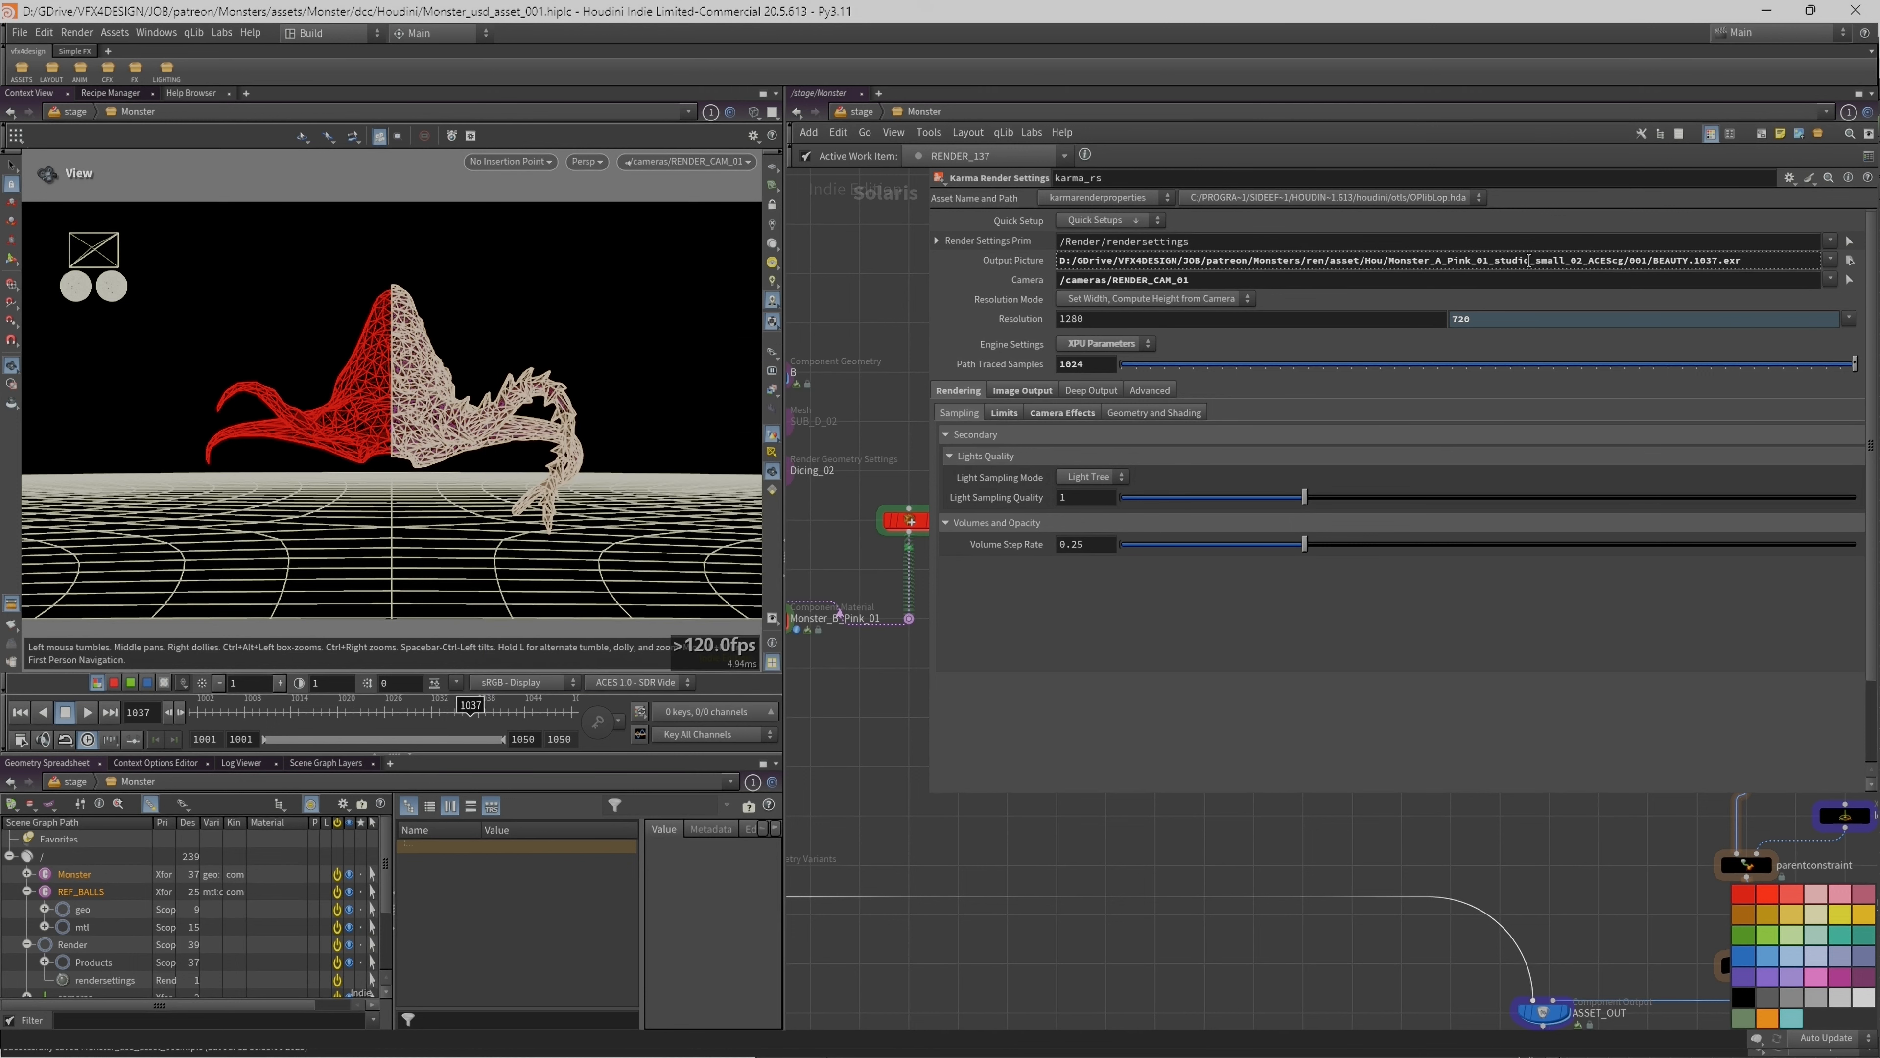
pyautogui.click(1026, 261)
# Step: Narrow the parameter pane and look over the Monster network from the render nodes up to the component branches
pyautogui.moveTo(926, 323); pyautogui.dragTo(1237, 324)
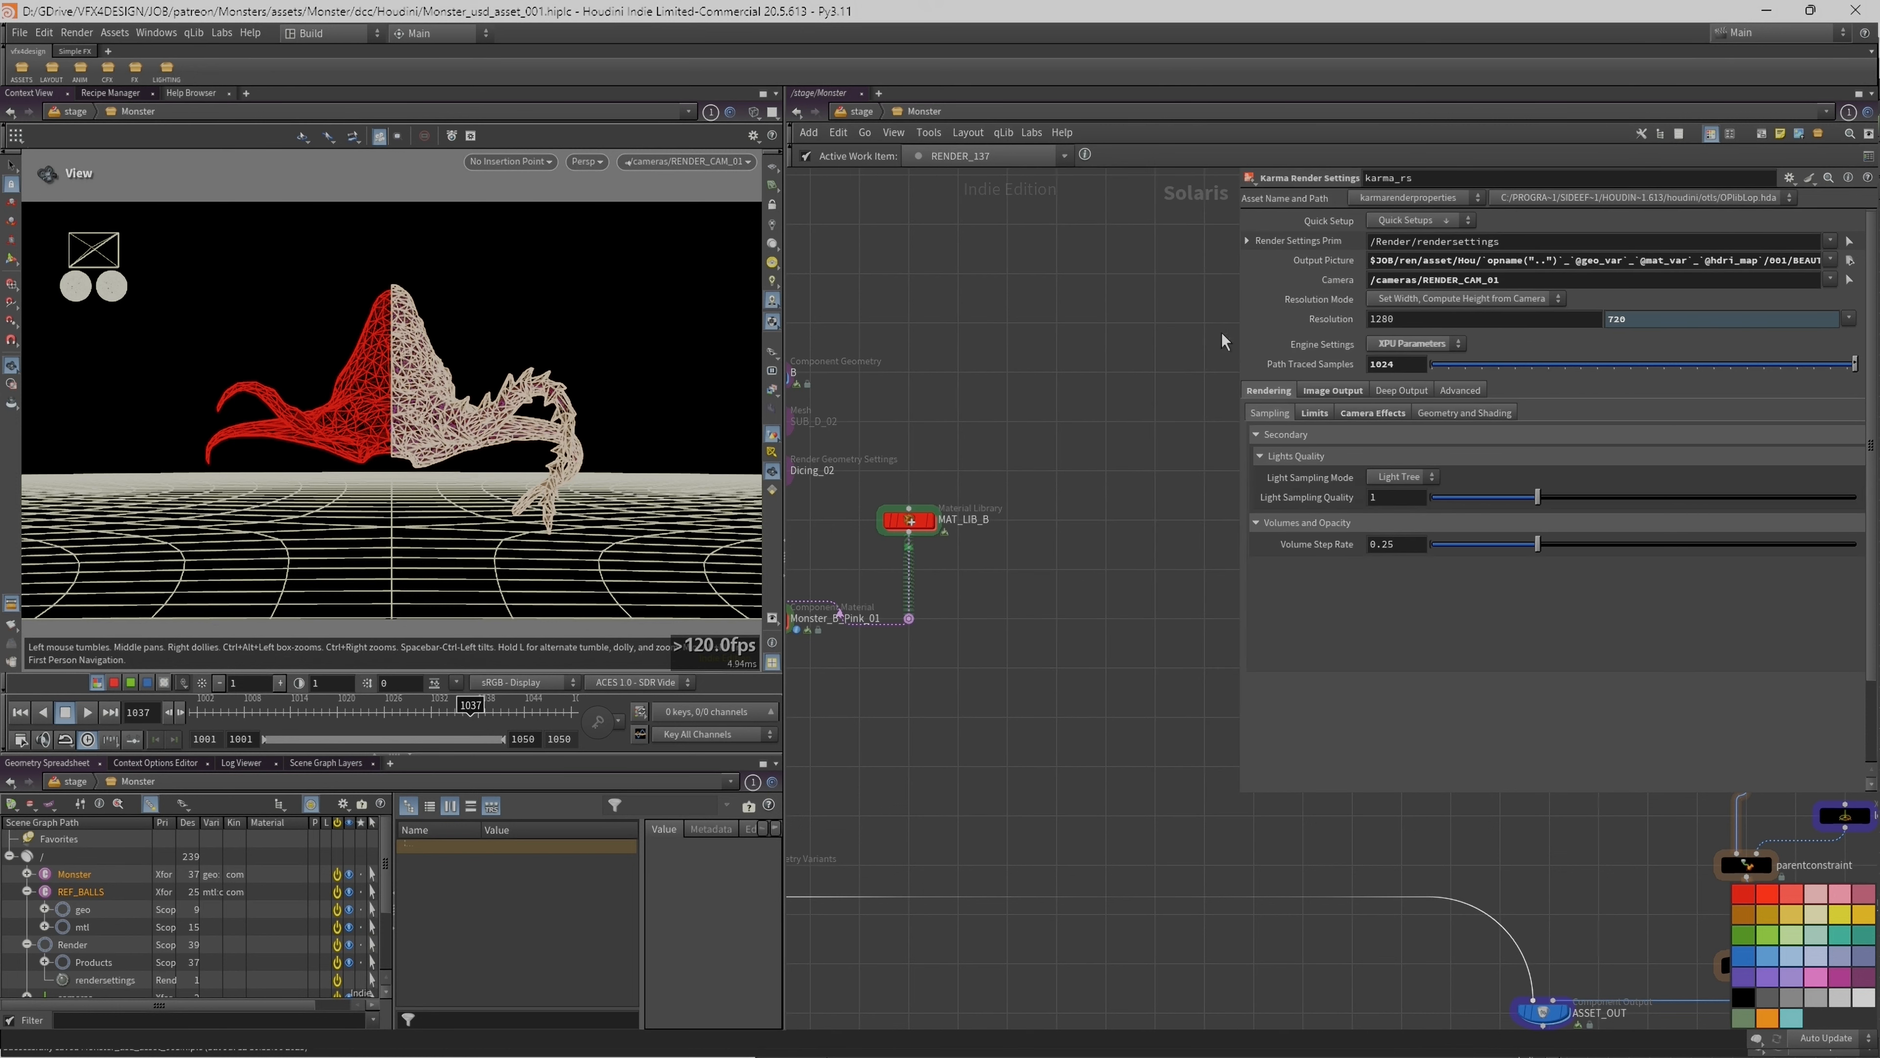
pyautogui.scroll(-5, 1048, 641)
pyautogui.press('f')
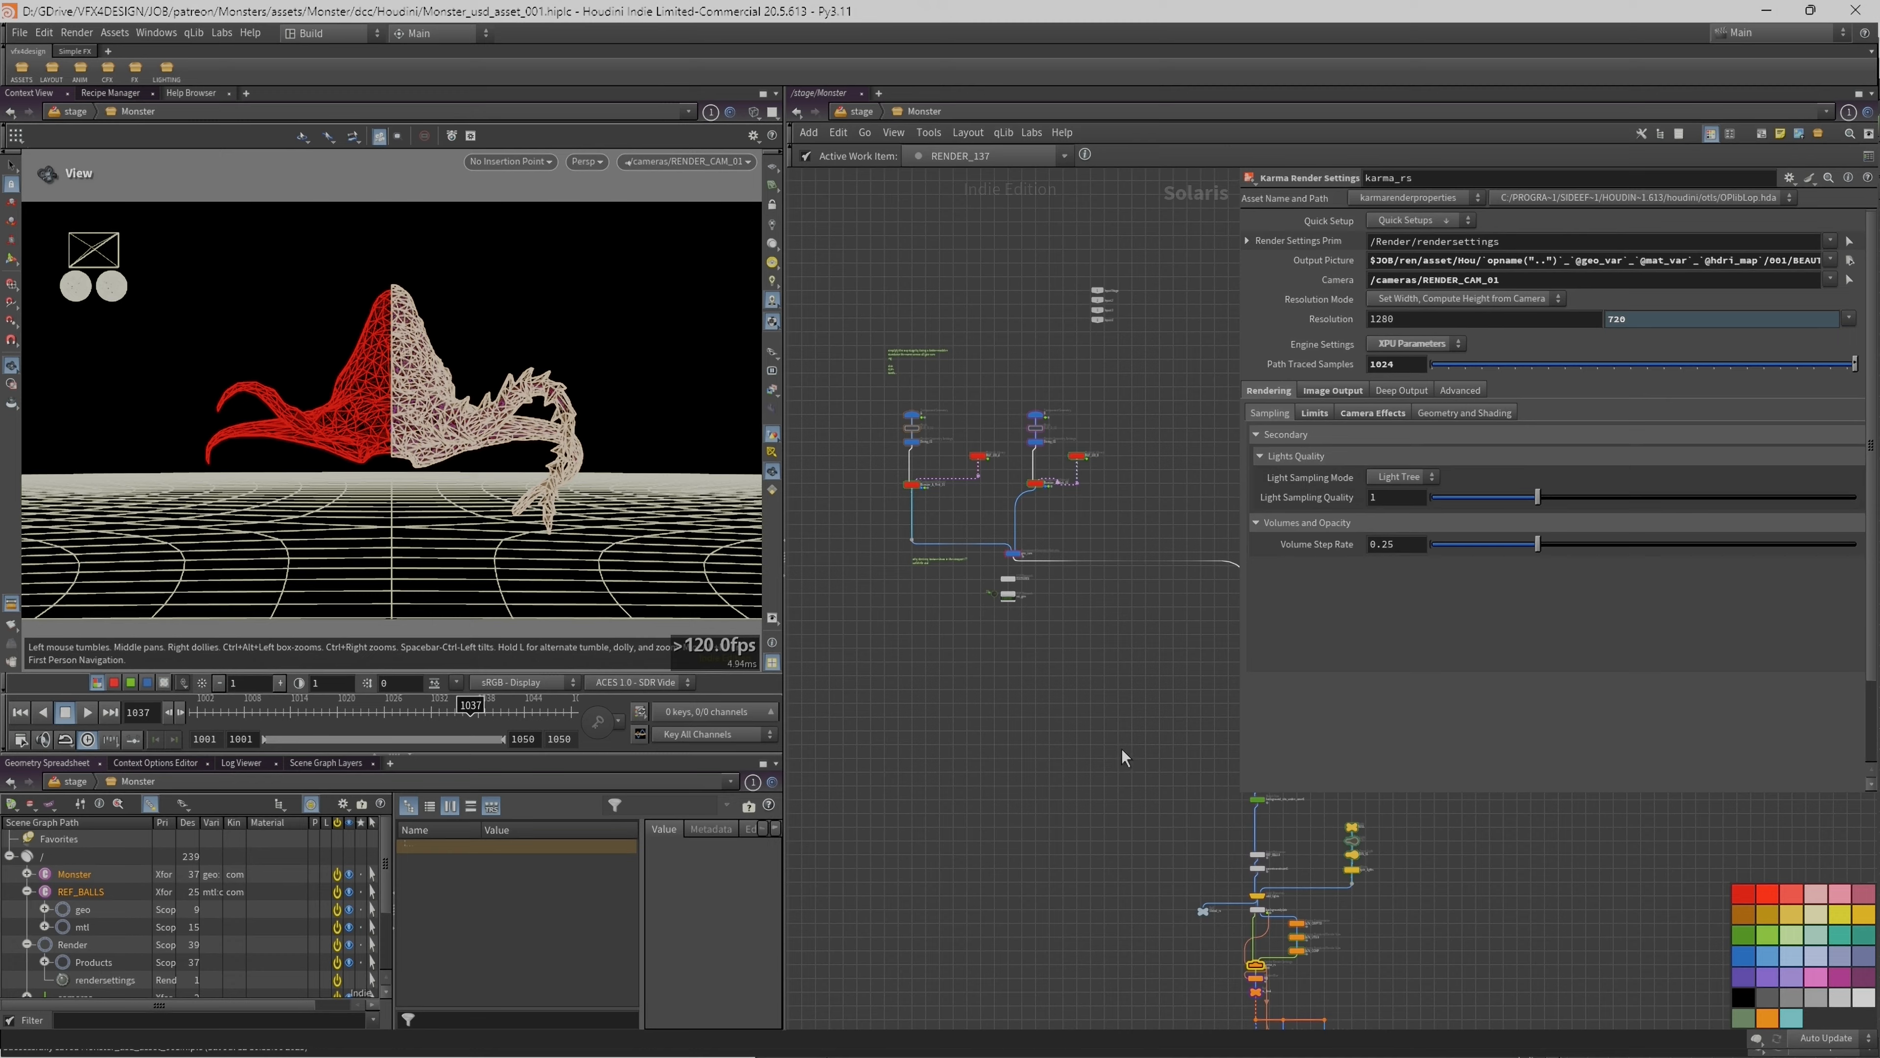
pyautogui.moveTo(1172, 759); pyautogui.dragTo(1150, 653, button='middle')
pyautogui.scroll(2, 1147, 651)
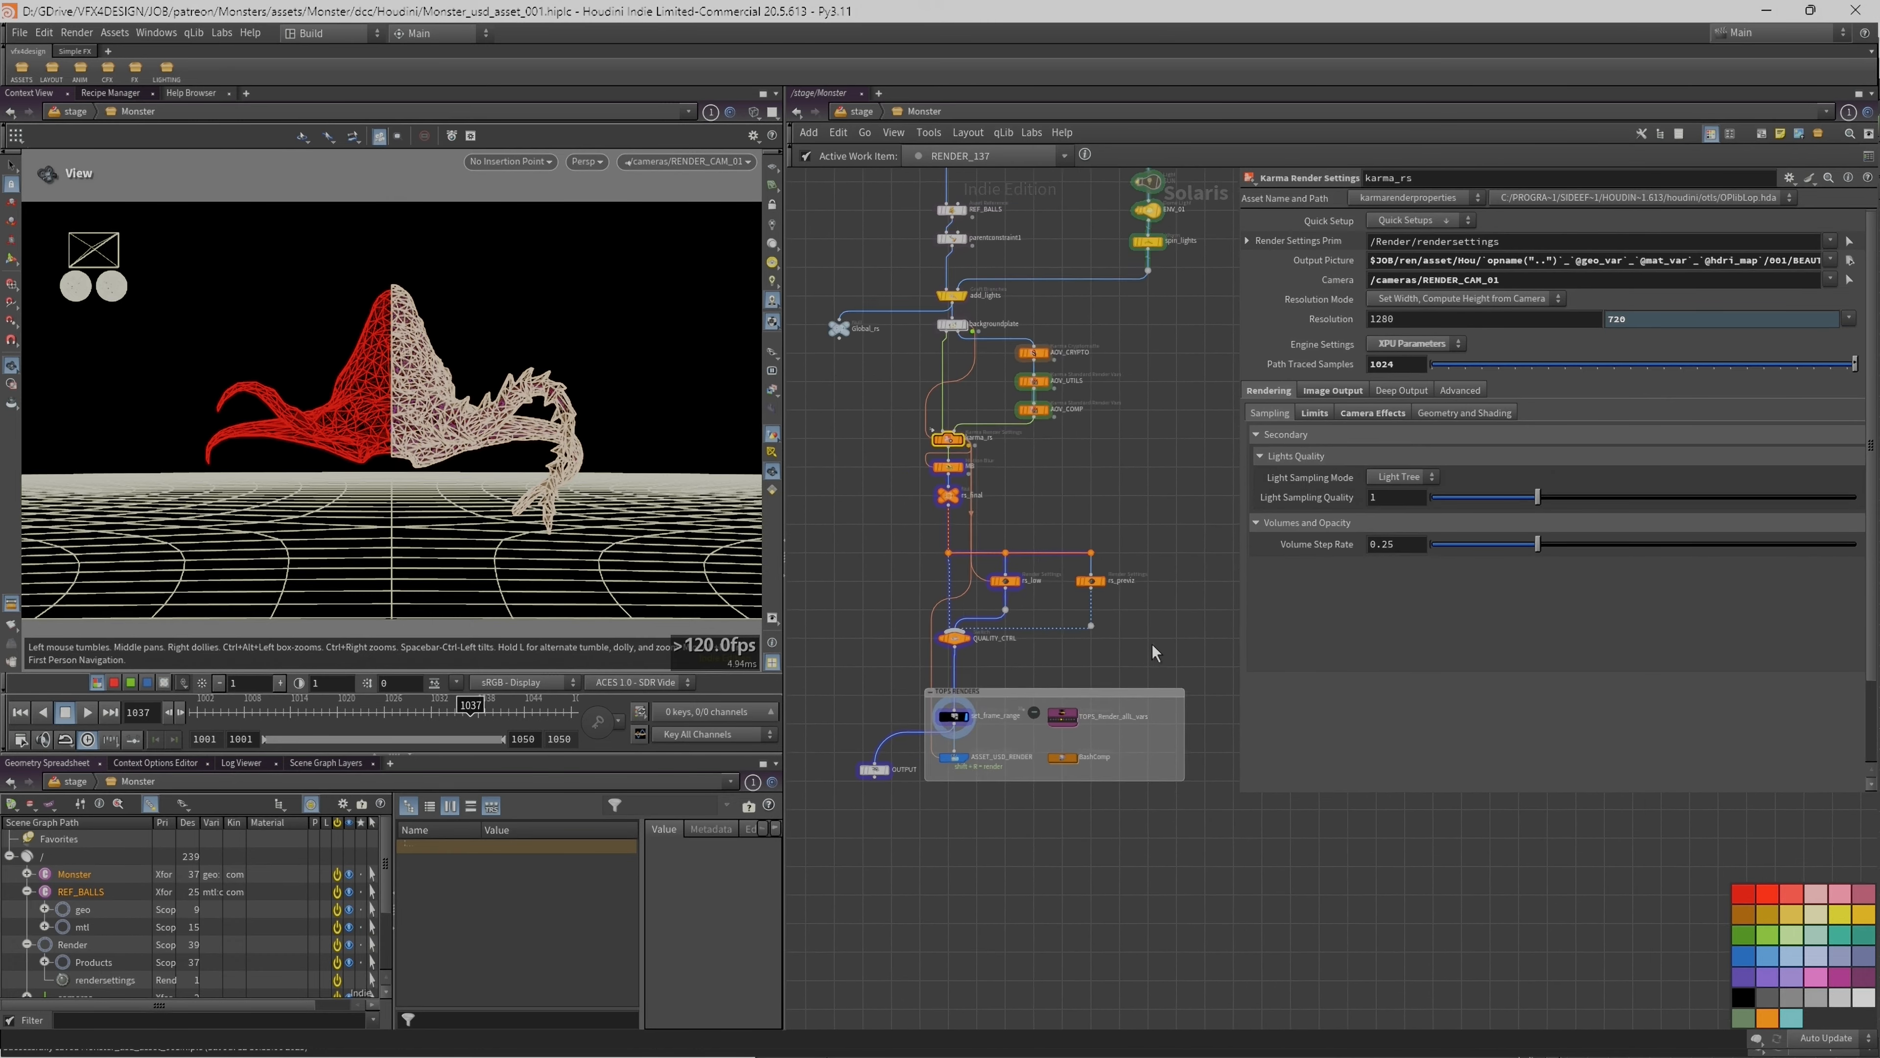
pyautogui.moveTo(1238, 574); pyautogui.dragTo(1317, 569)
pyautogui.scroll(-6, 1231, 519)
pyautogui.moveTo(1220, 481); pyautogui.dragTo(1151, 789, button='middle')
pyautogui.scroll(-2, 1151, 785)
pyautogui.moveTo(866, 365); pyautogui.dragTo(908, 423, button='middle')
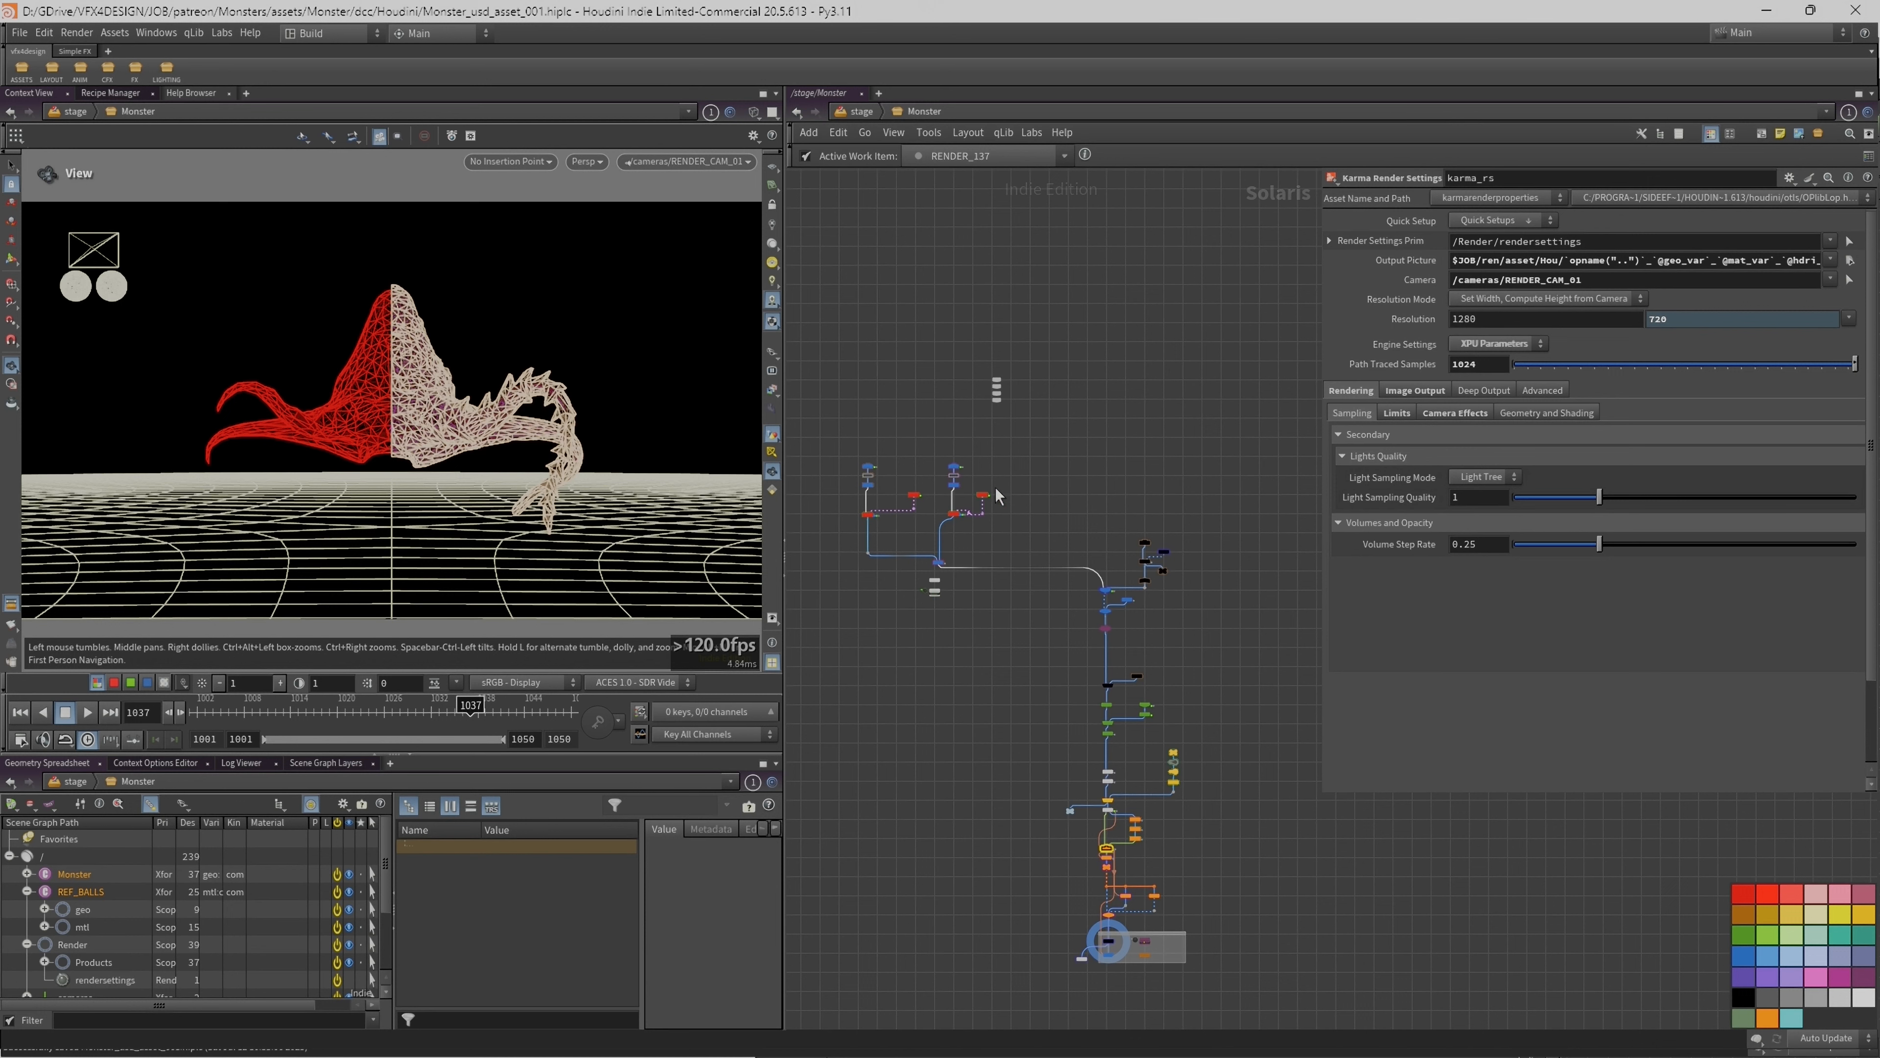
# Step: Examine the two component branches with their material nodes and where they merge into the geometry variants node
pyautogui.scroll(3, 880, 508)
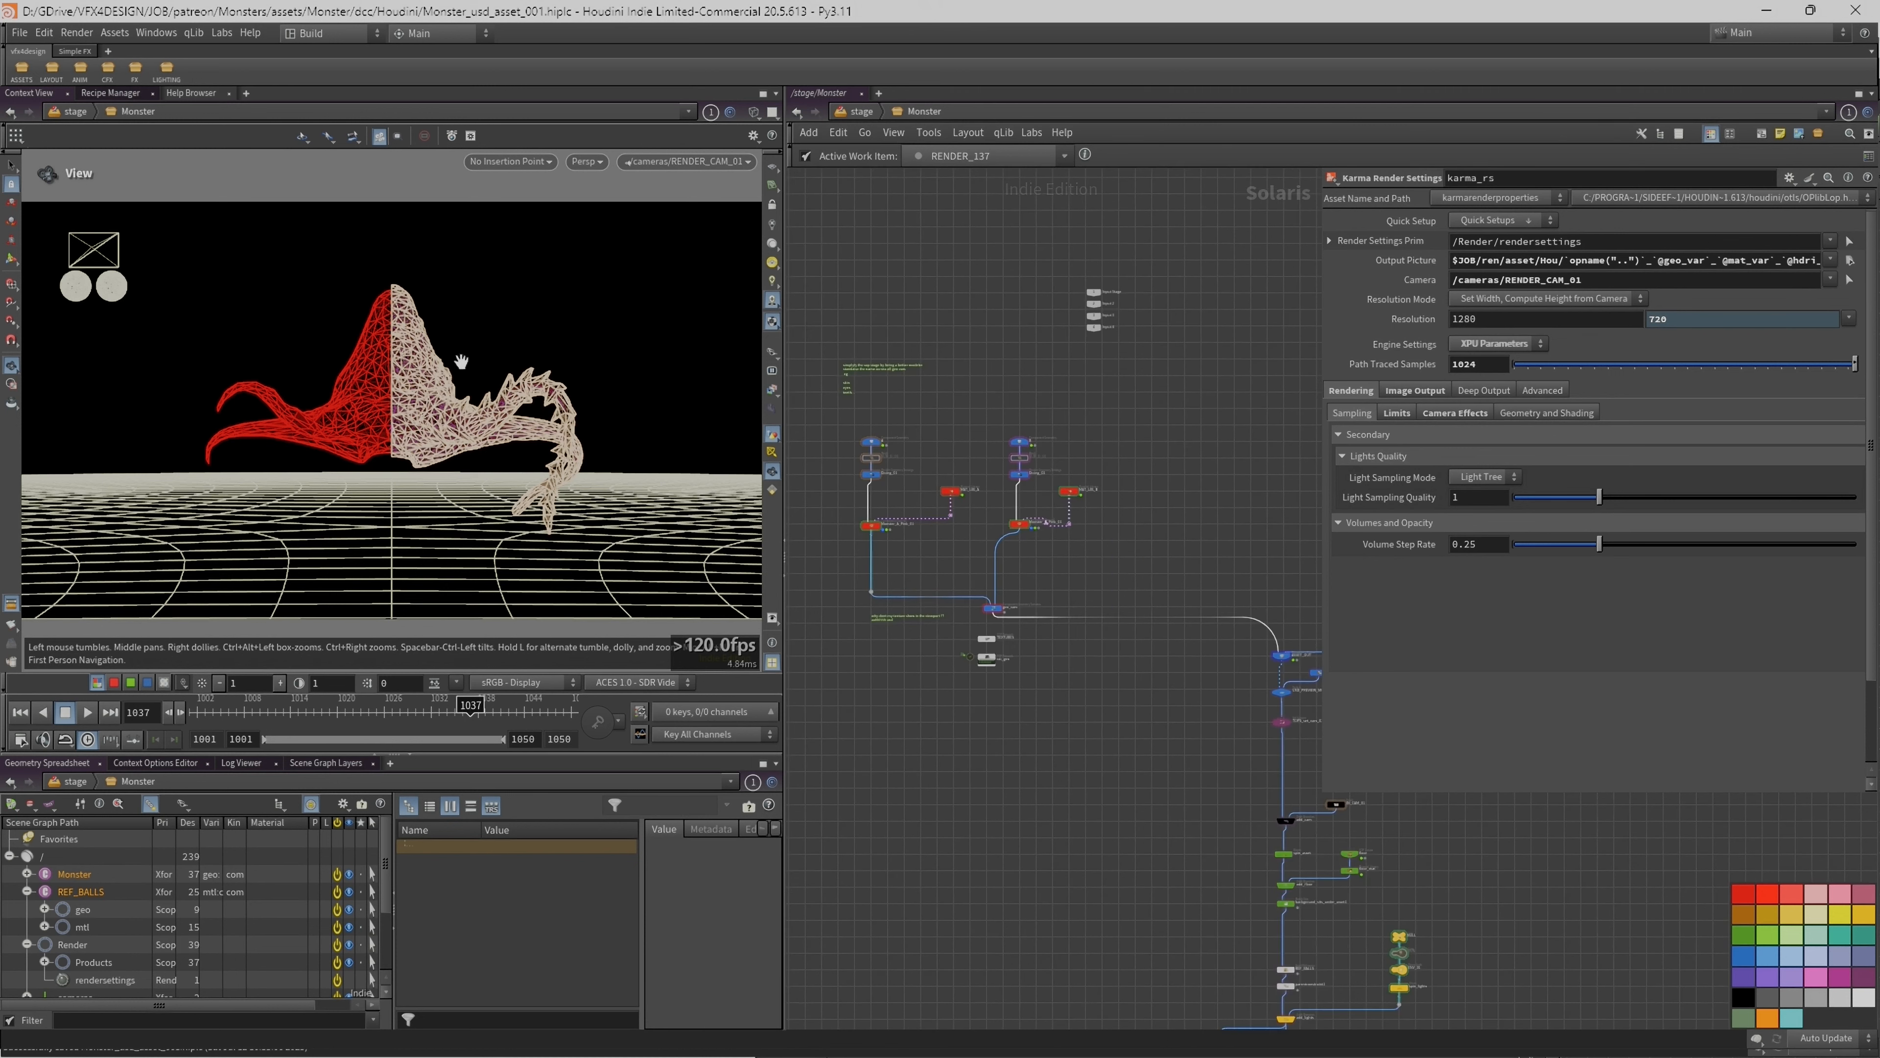
pyautogui.moveTo(1073, 686); pyautogui.dragTo(1009, 511, button='middle')
pyautogui.scroll(-2, 999, 501)
pyautogui.scroll(4, 865, 386)
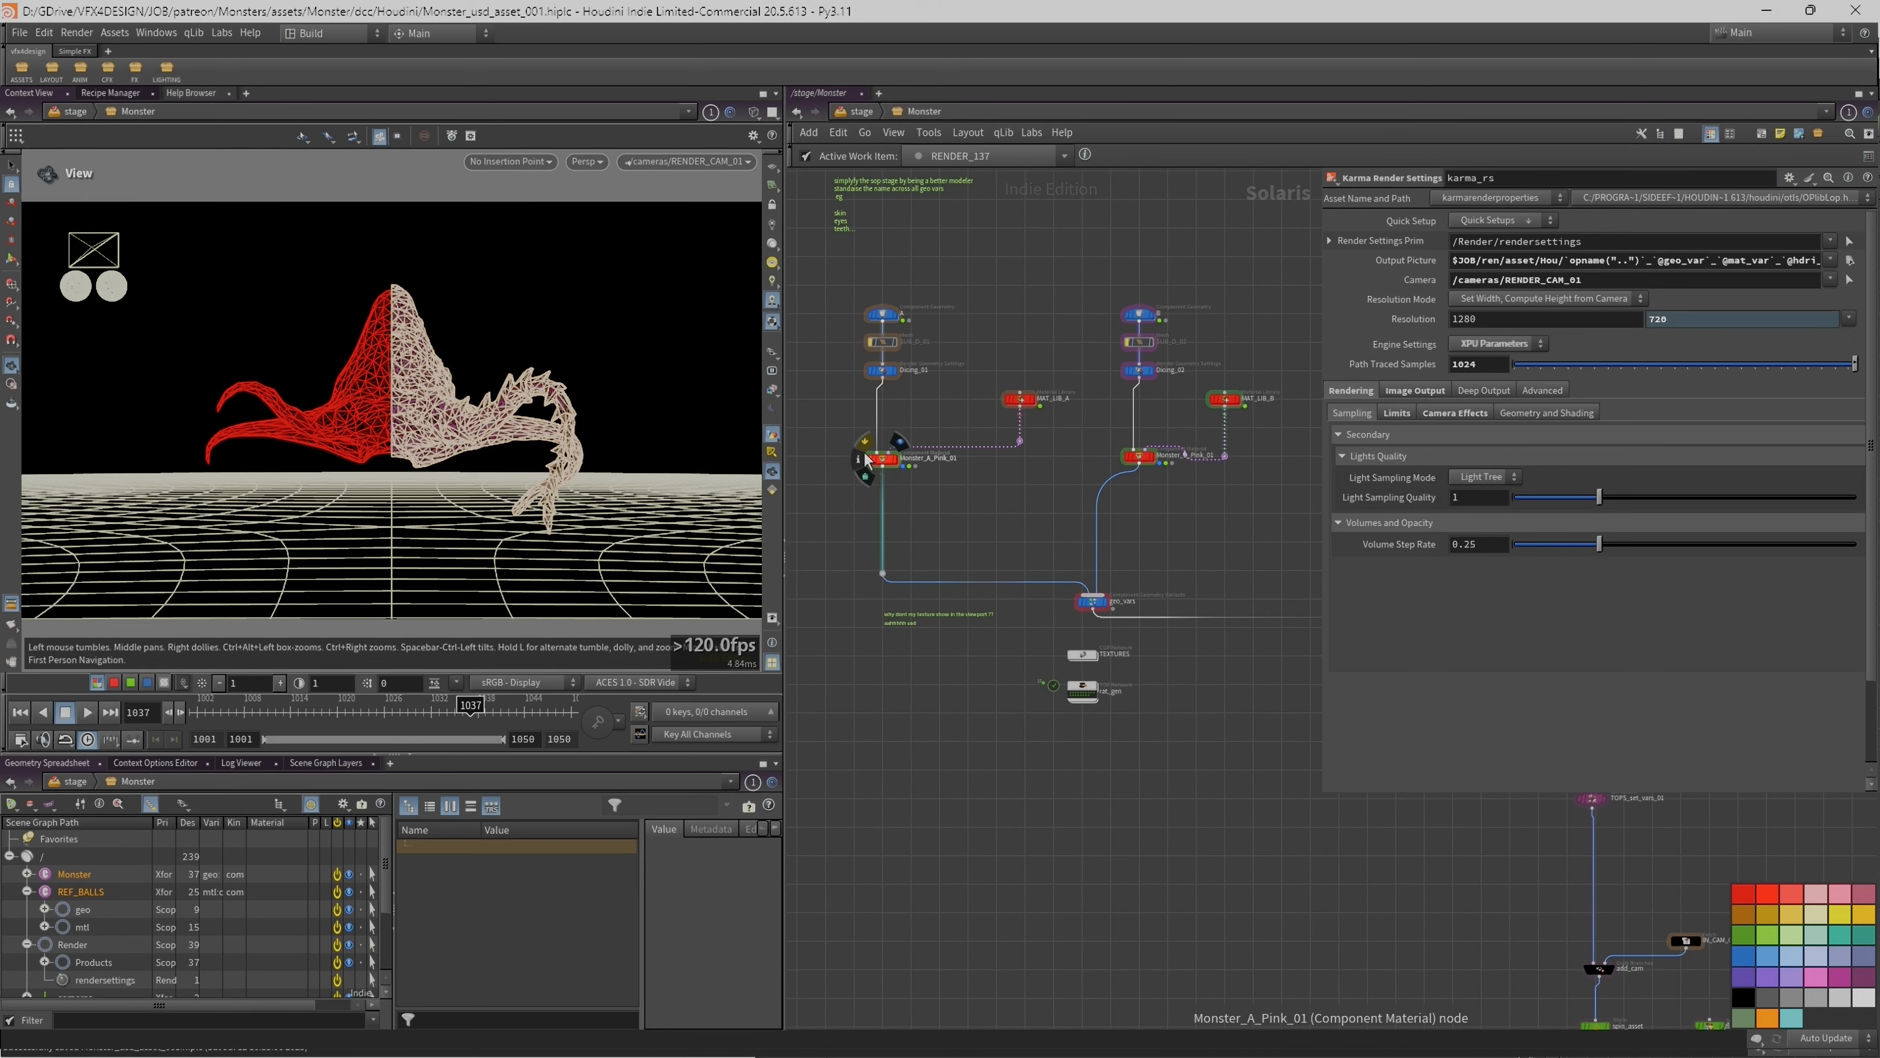
pyautogui.scroll(-2, 1114, 510)
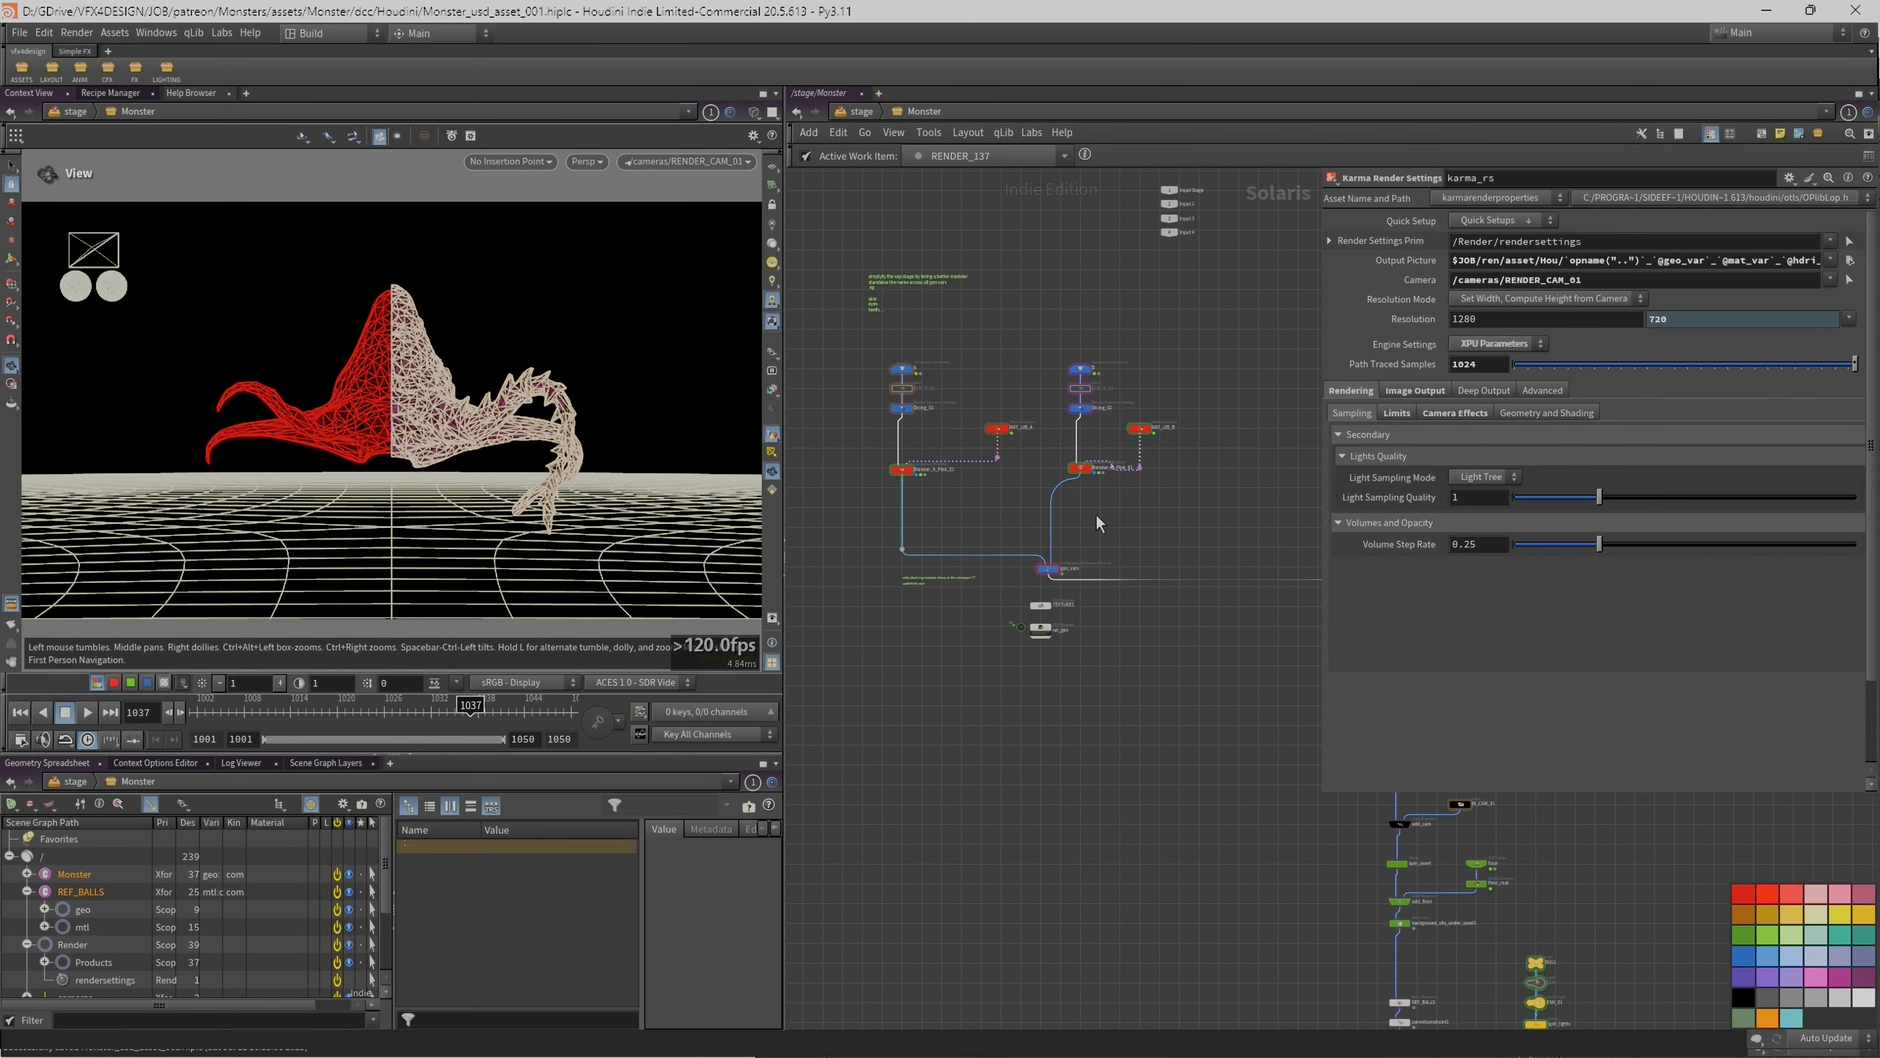
pyautogui.moveTo(1190, 517); pyautogui.dragTo(1113, 513, button='middle')
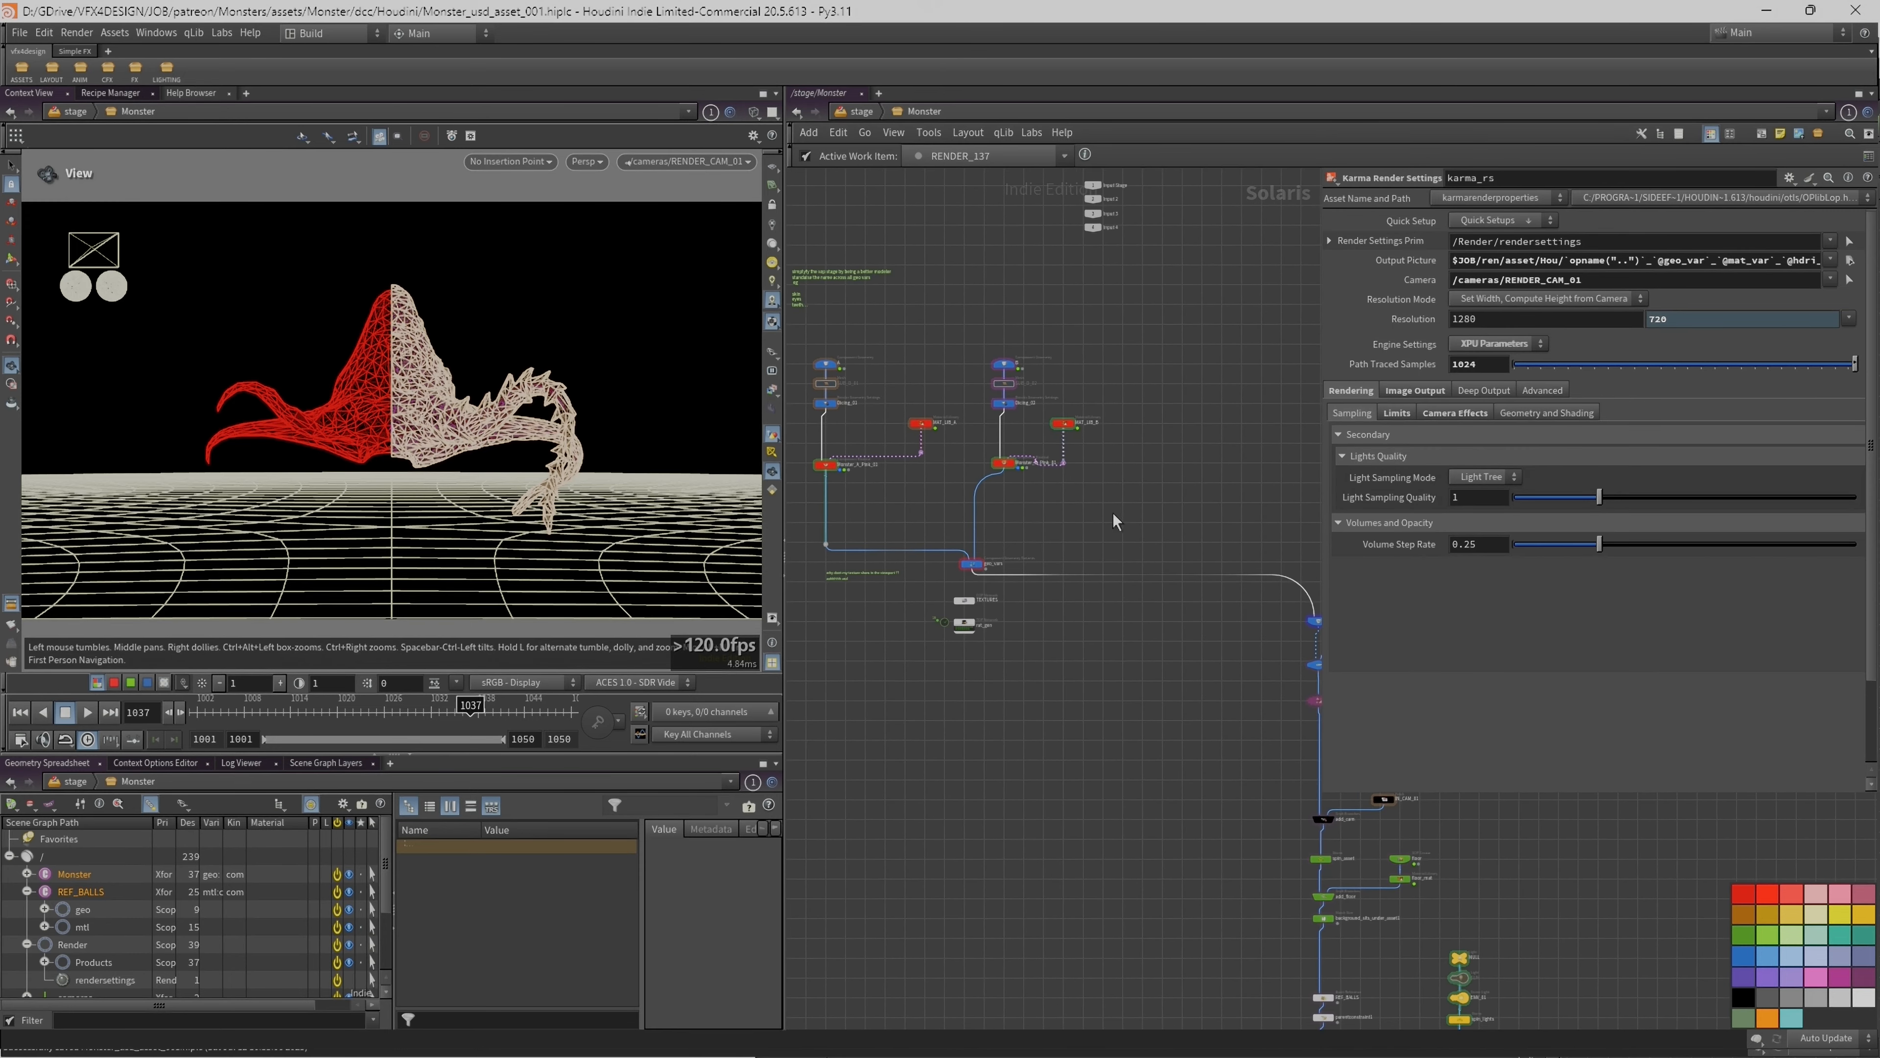
# Step: Narrow the parameter and viewport panes to enlarge the network editor, and bring the whole Monster network into view
pyautogui.moveTo(1322, 498); pyautogui.dragTo(1421, 498)
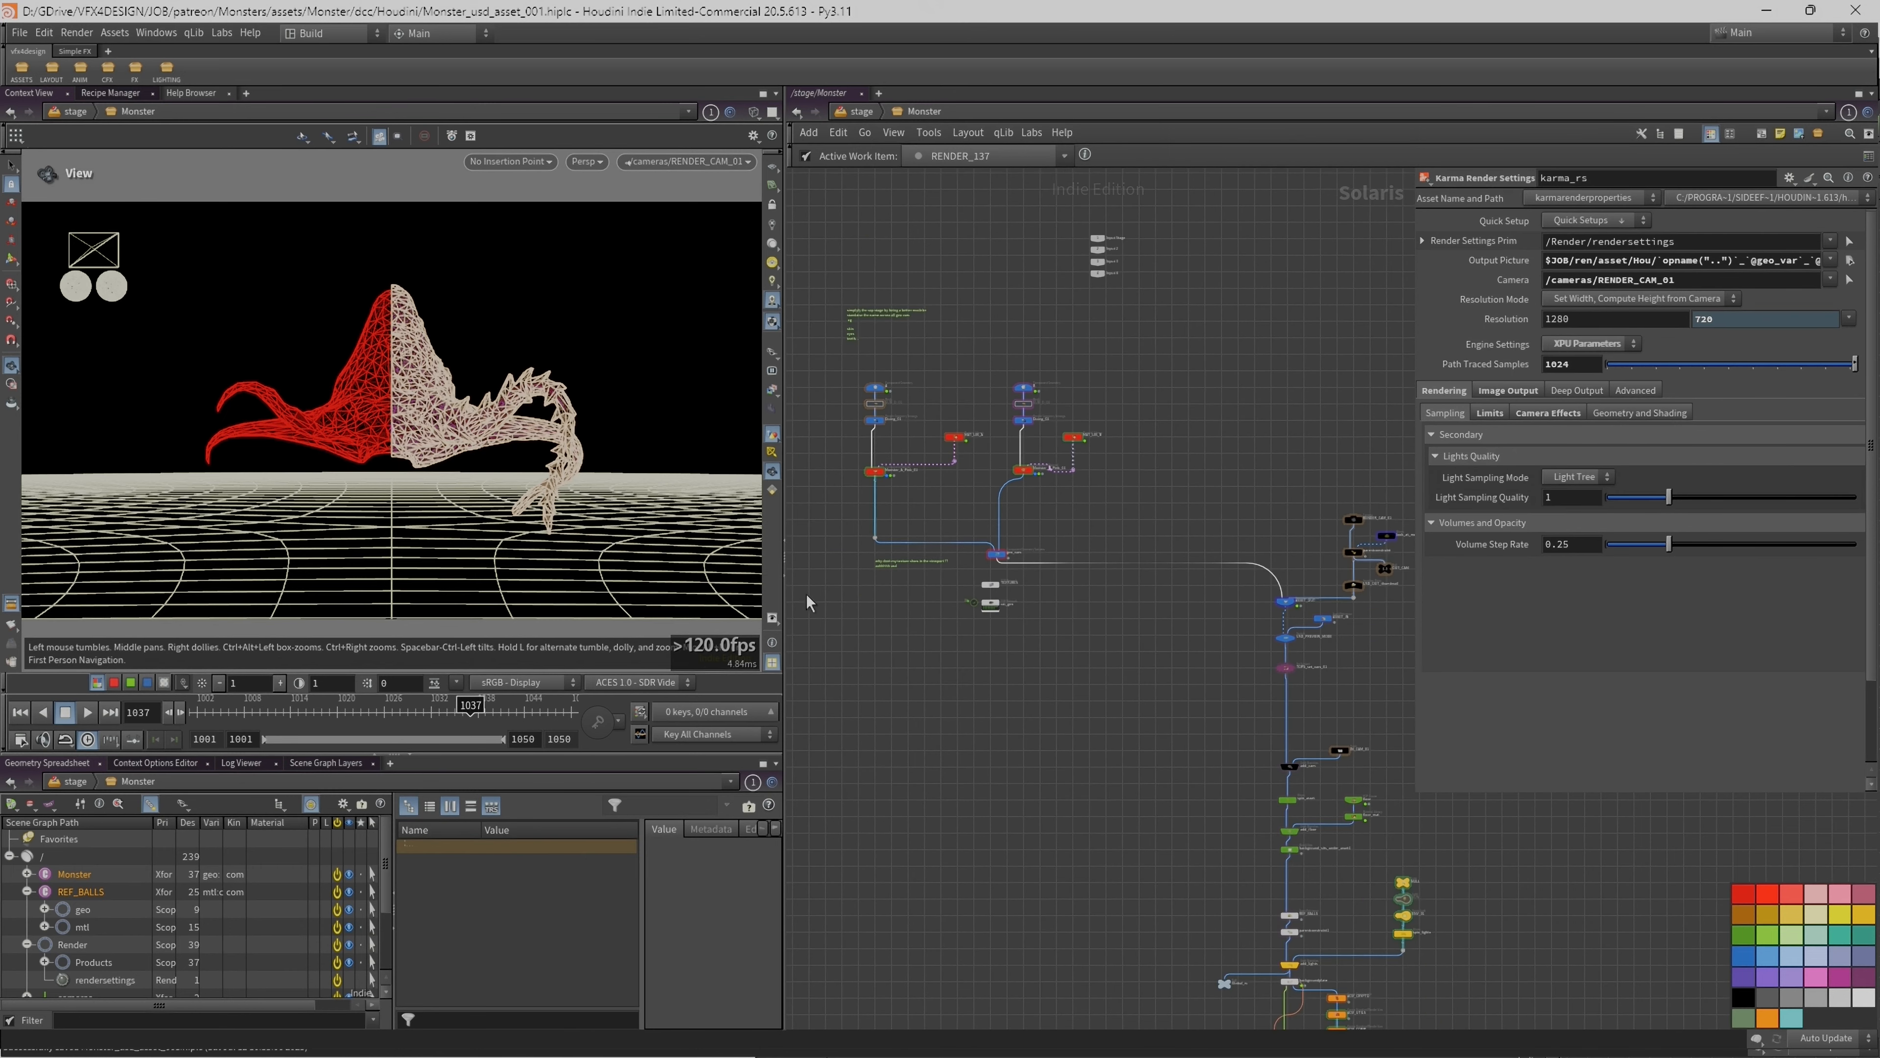
pyautogui.moveTo(786, 646); pyautogui.dragTo(678, 646)
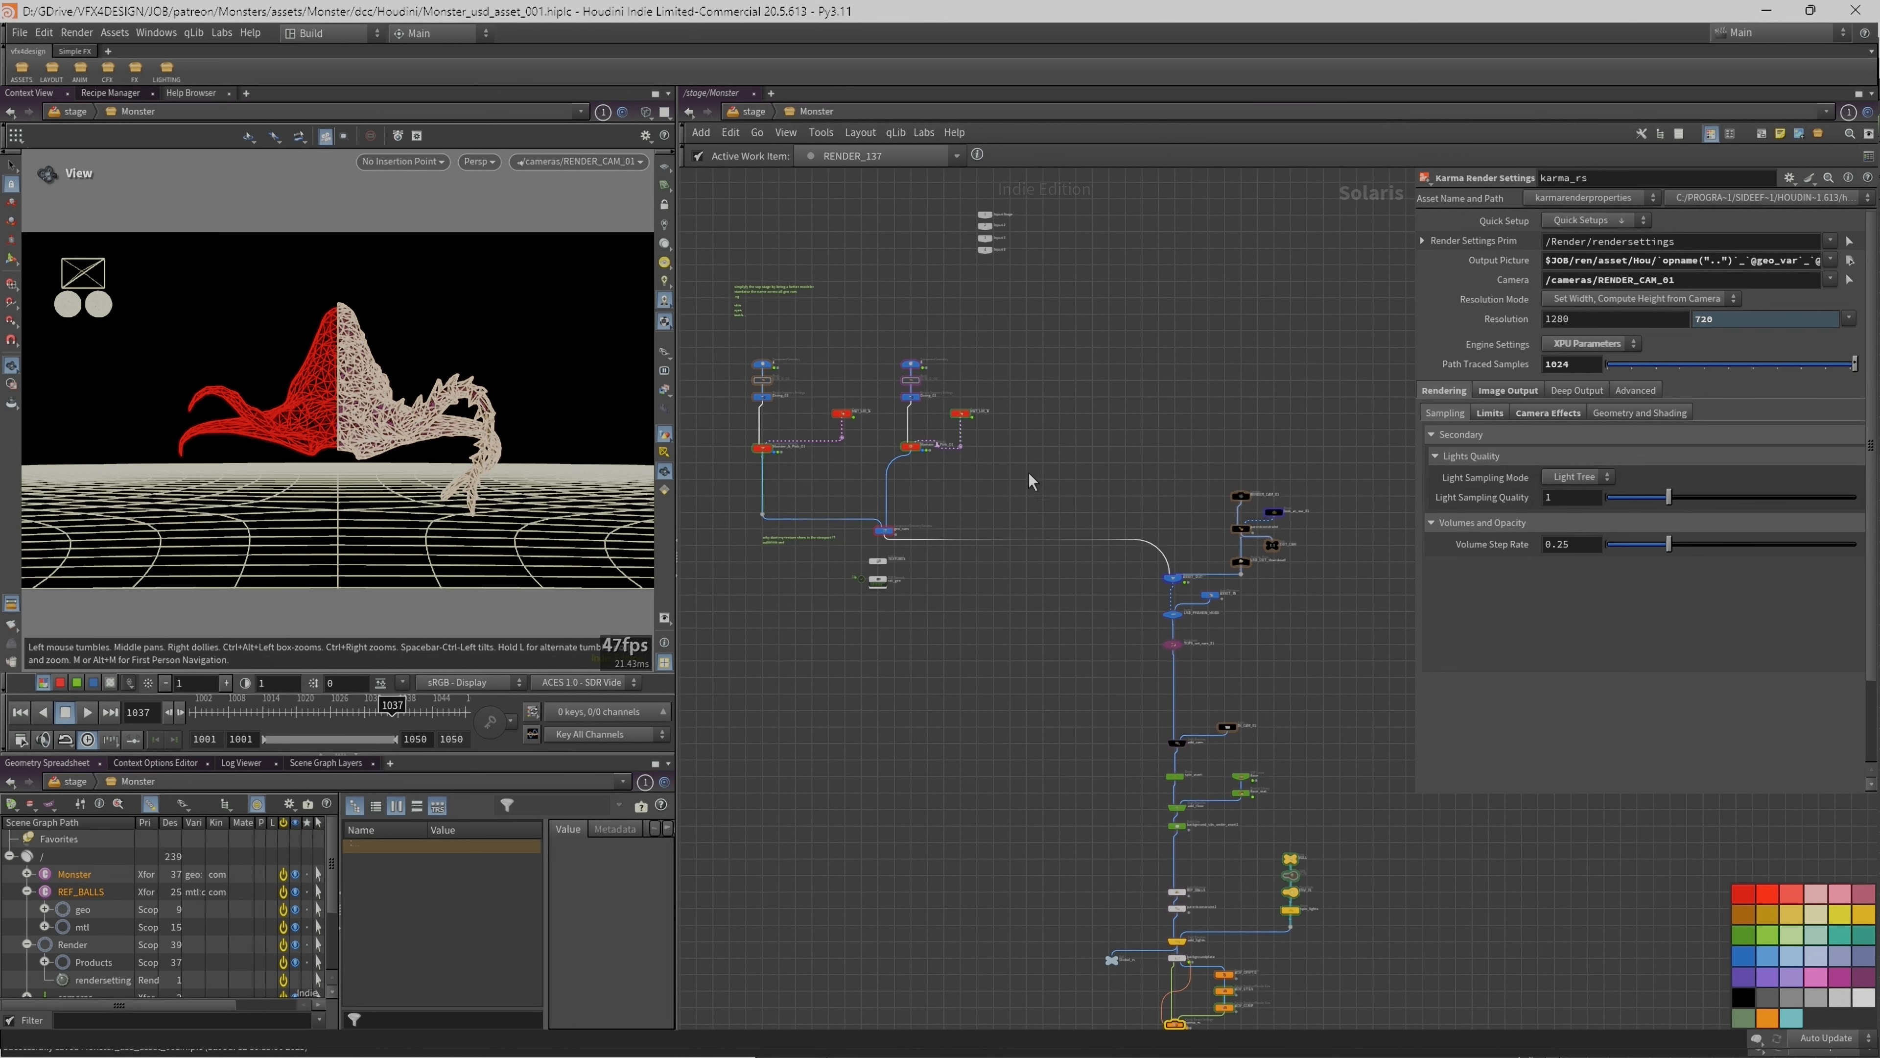
pyautogui.moveTo(1029, 685); pyautogui.dragTo(1057, 737, button='middle')
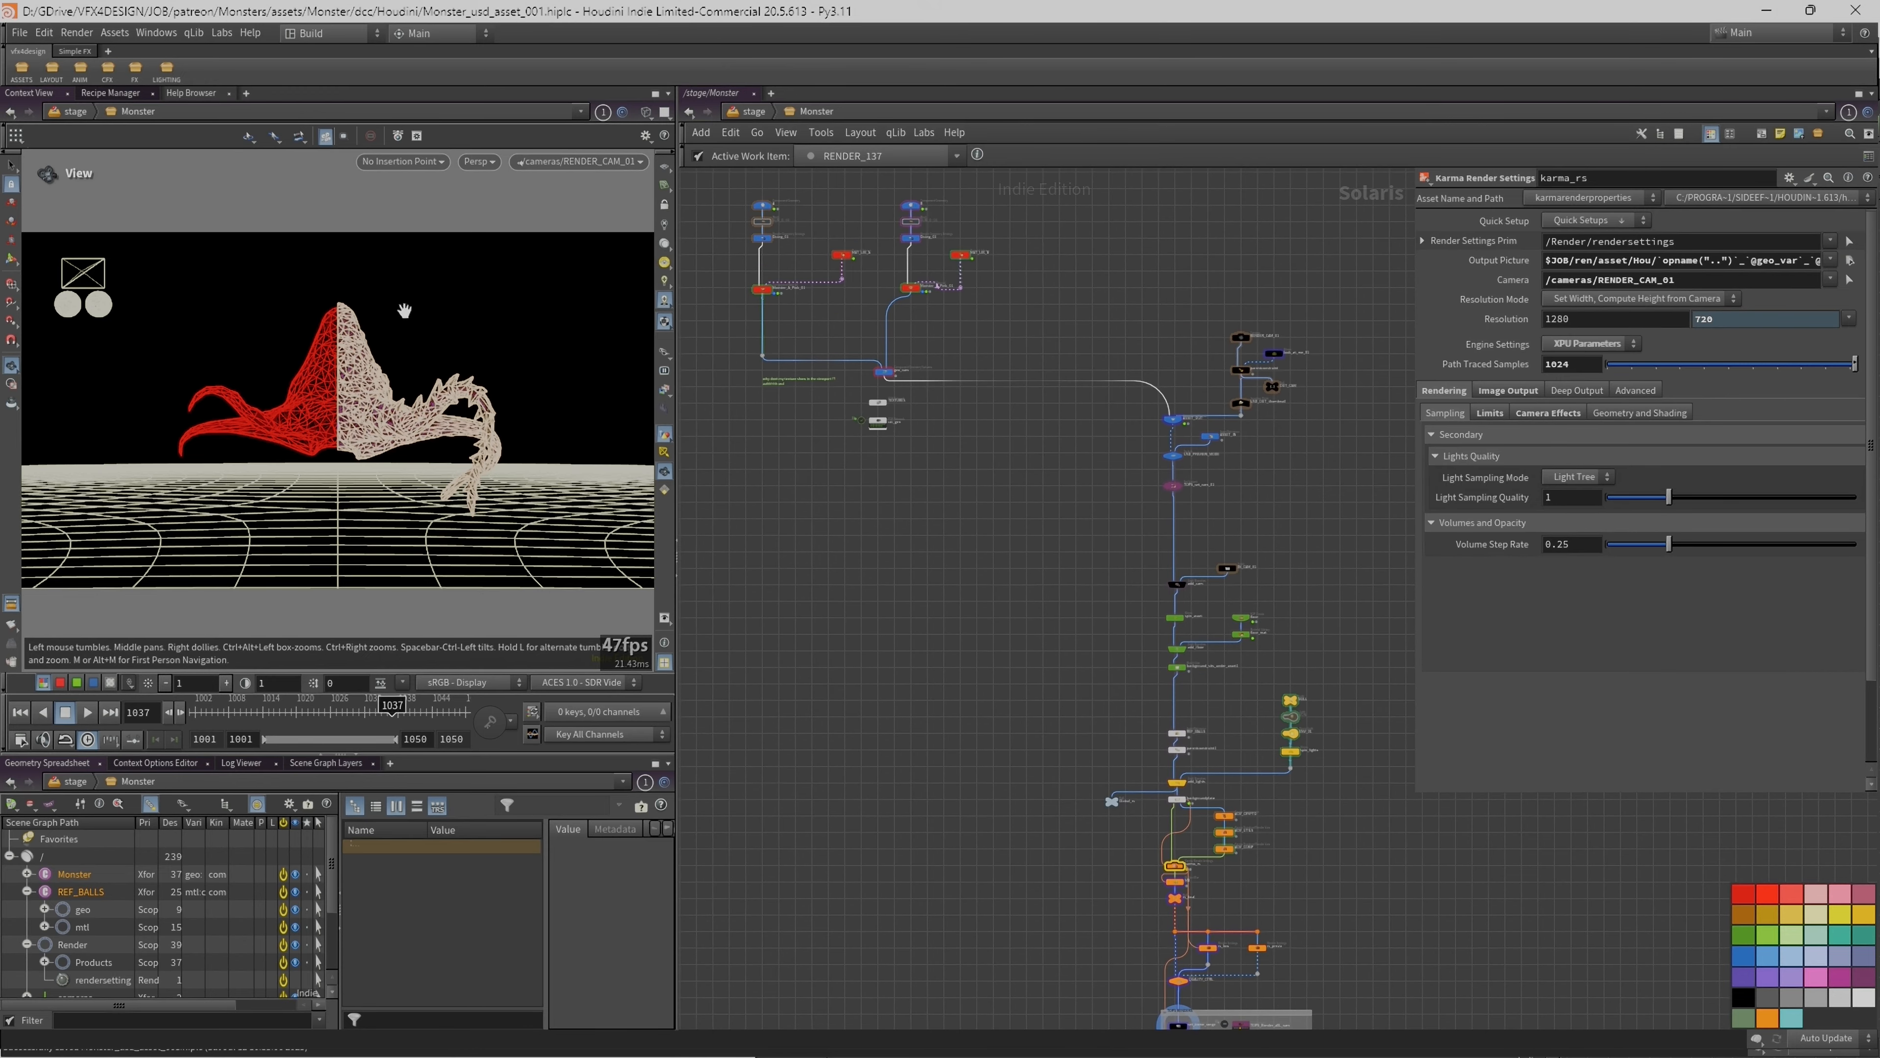
pyautogui.scroll(-2, 889, 445)
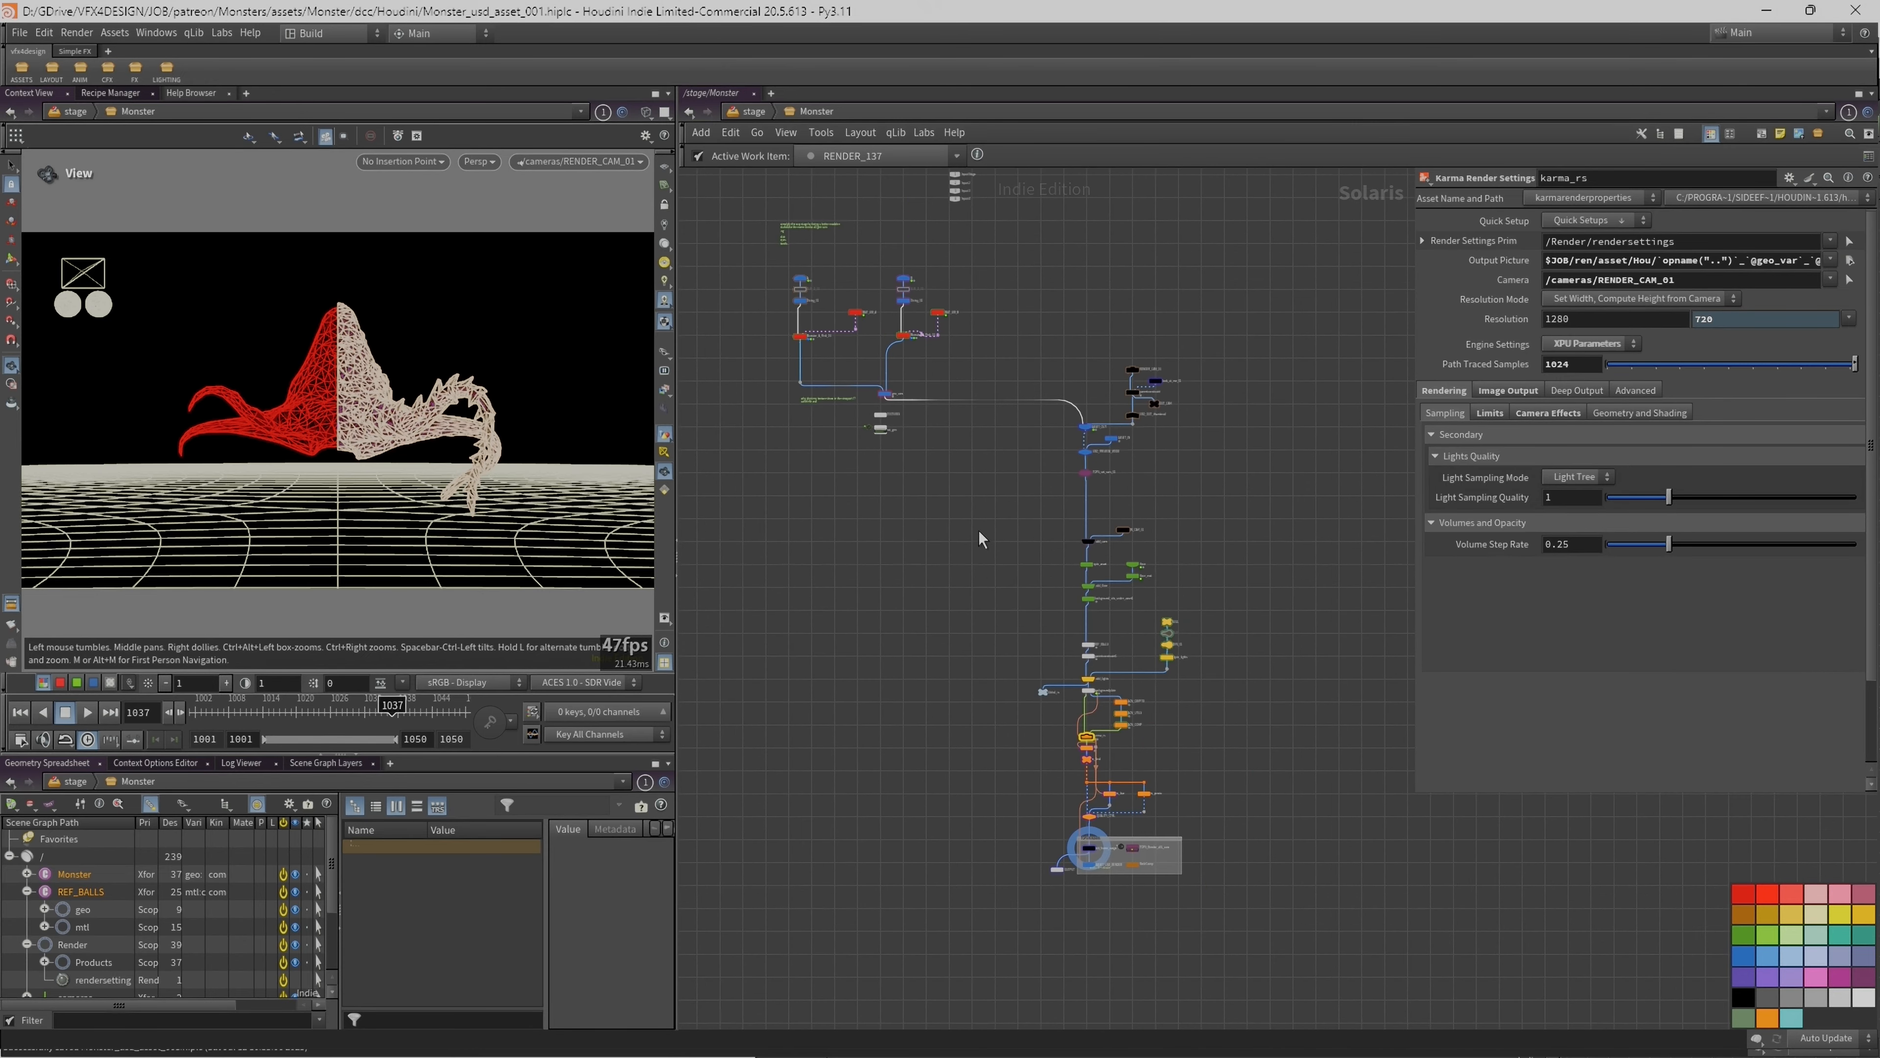
# Step: Examine the render section from karma_rs through rs_low, rs_previz and QUALITY_CTRL to the TOPS RENDERS group
pyautogui.scroll(6, 1036, 652)
pyautogui.moveTo(1208, 739); pyautogui.dragTo(1232, 674, button='middle')
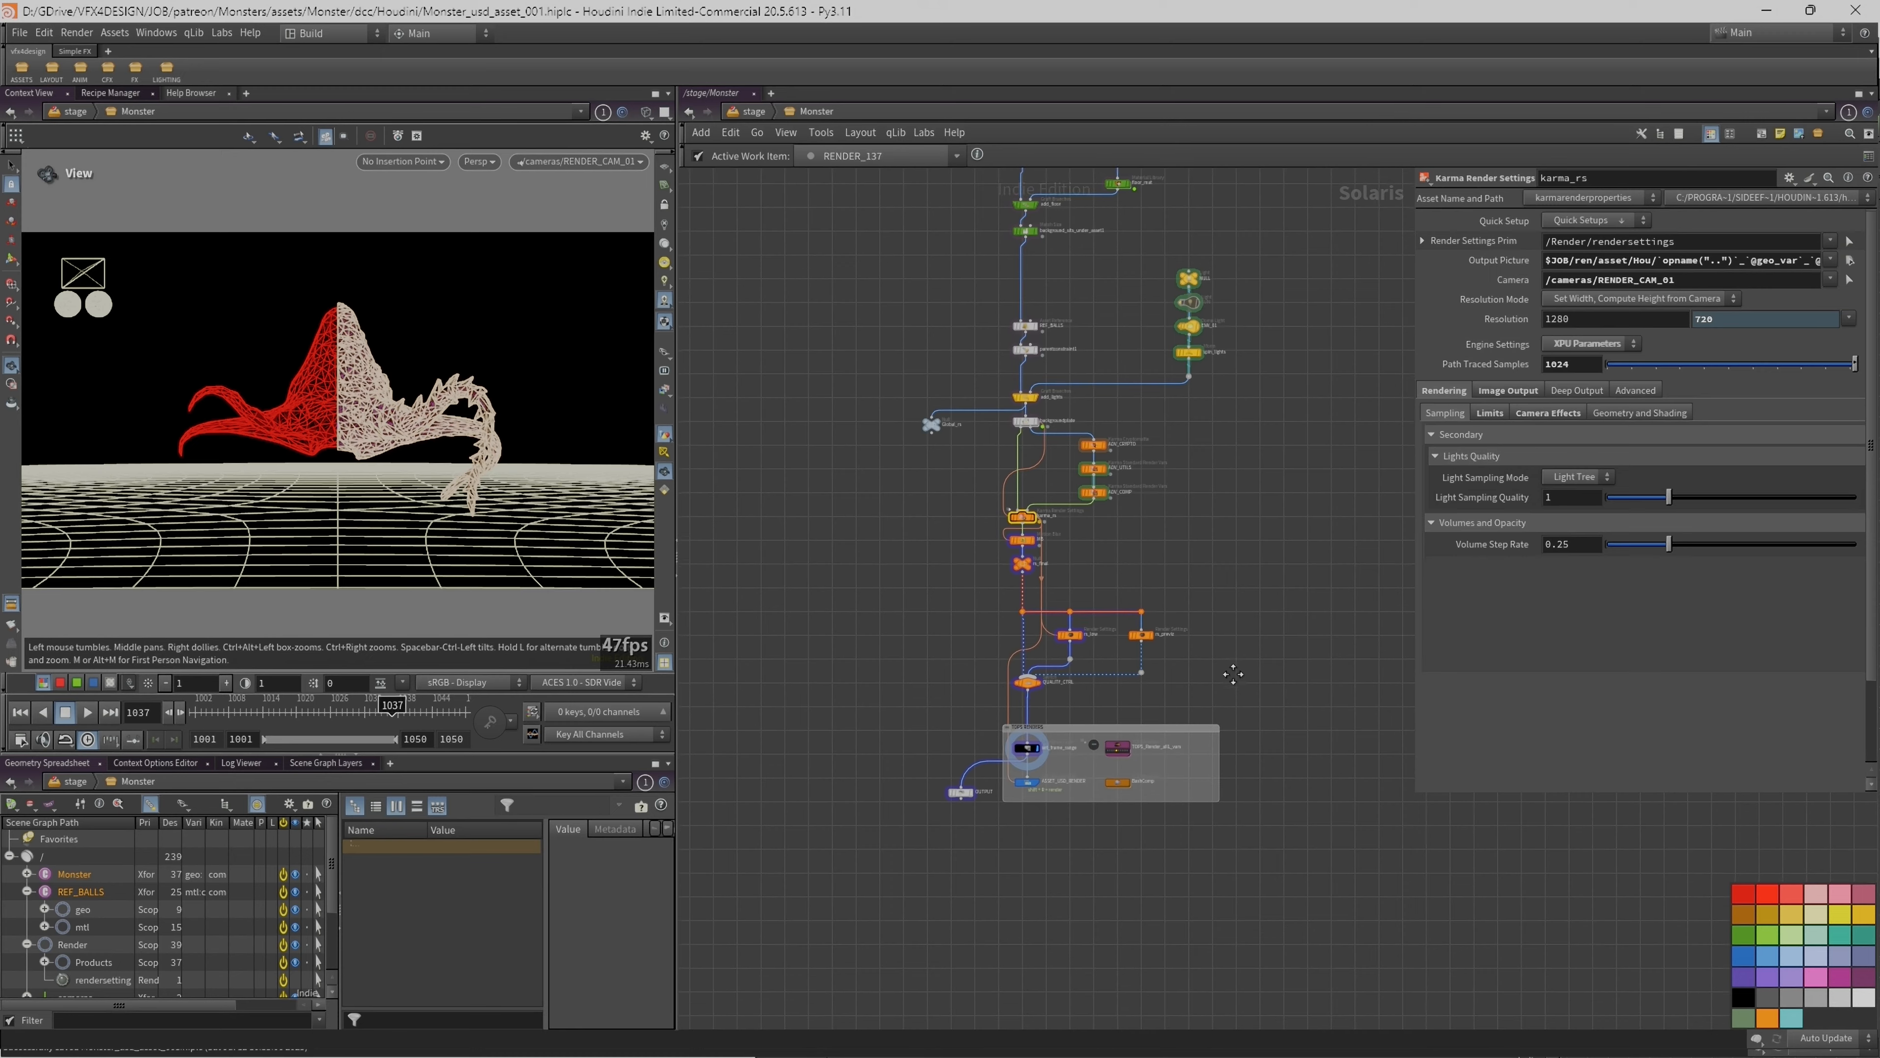
pyautogui.scroll(4, 1054, 705)
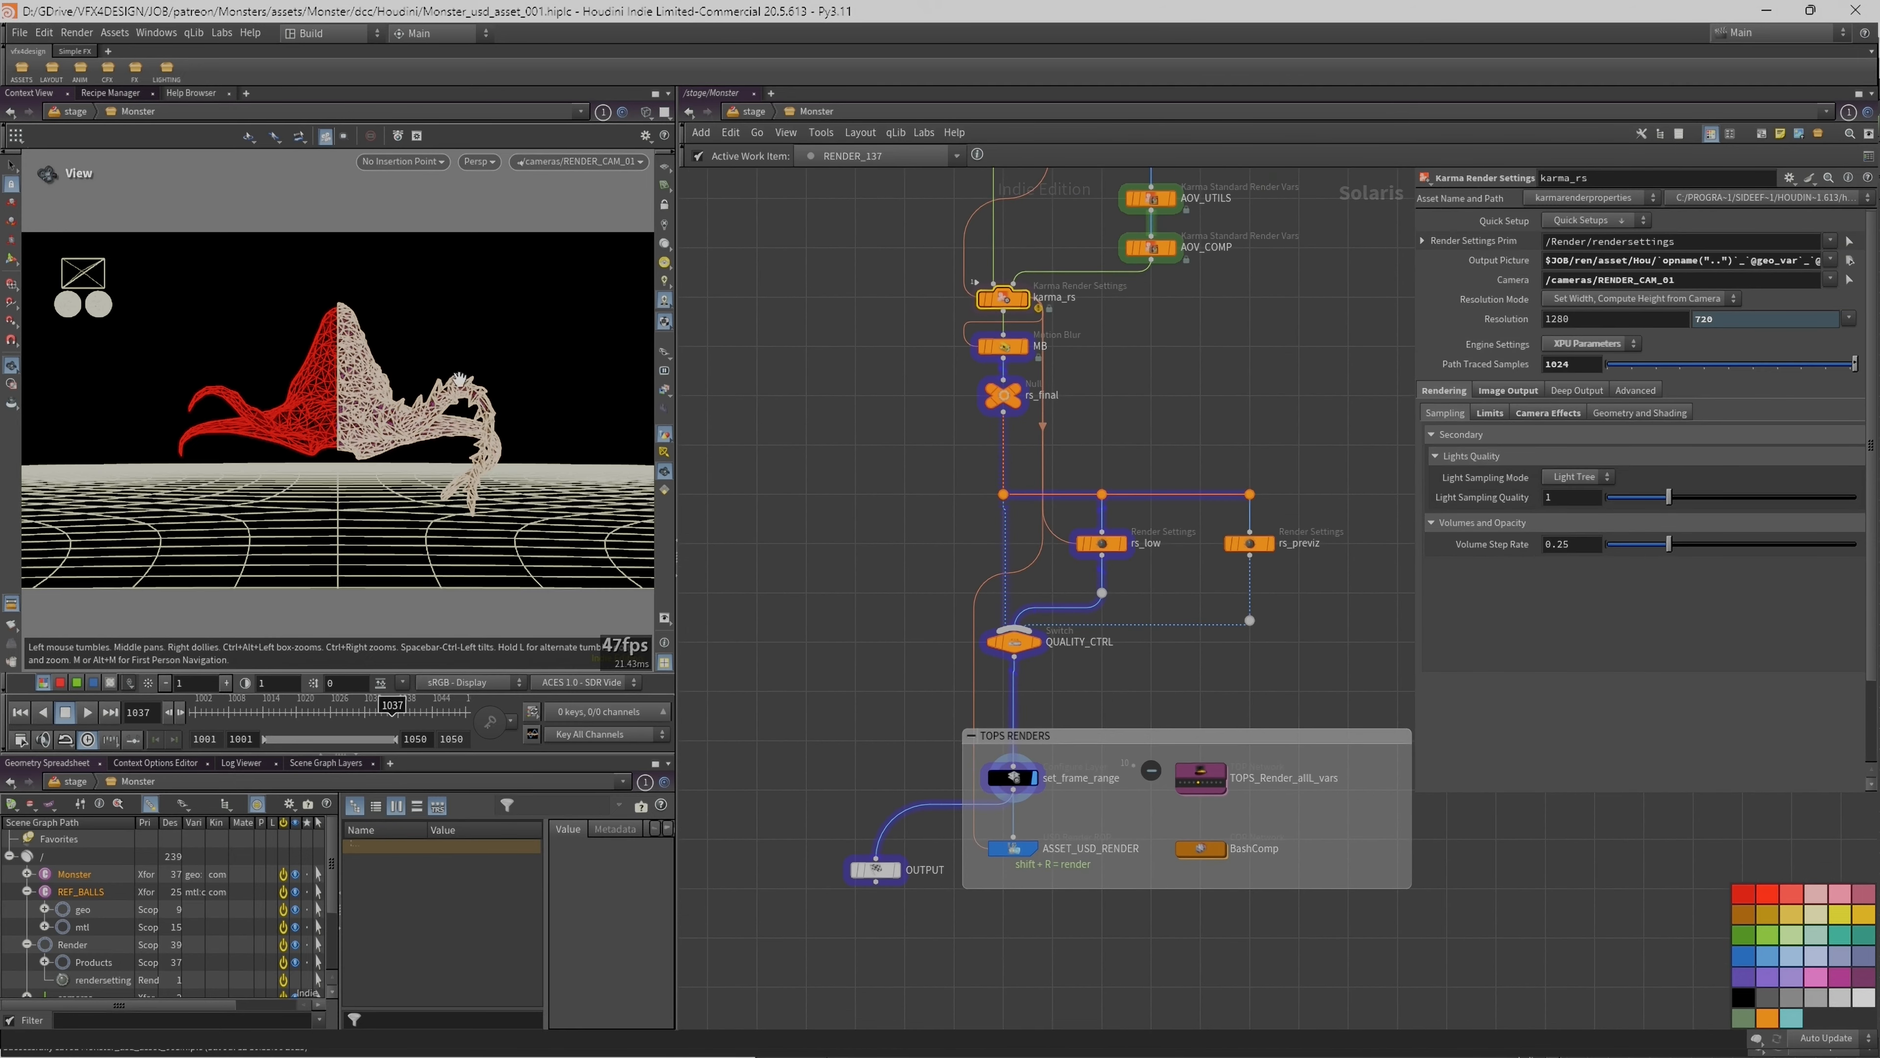
pyautogui.moveTo(1147, 946); pyautogui.dragTo(1095, 794, button='middle')
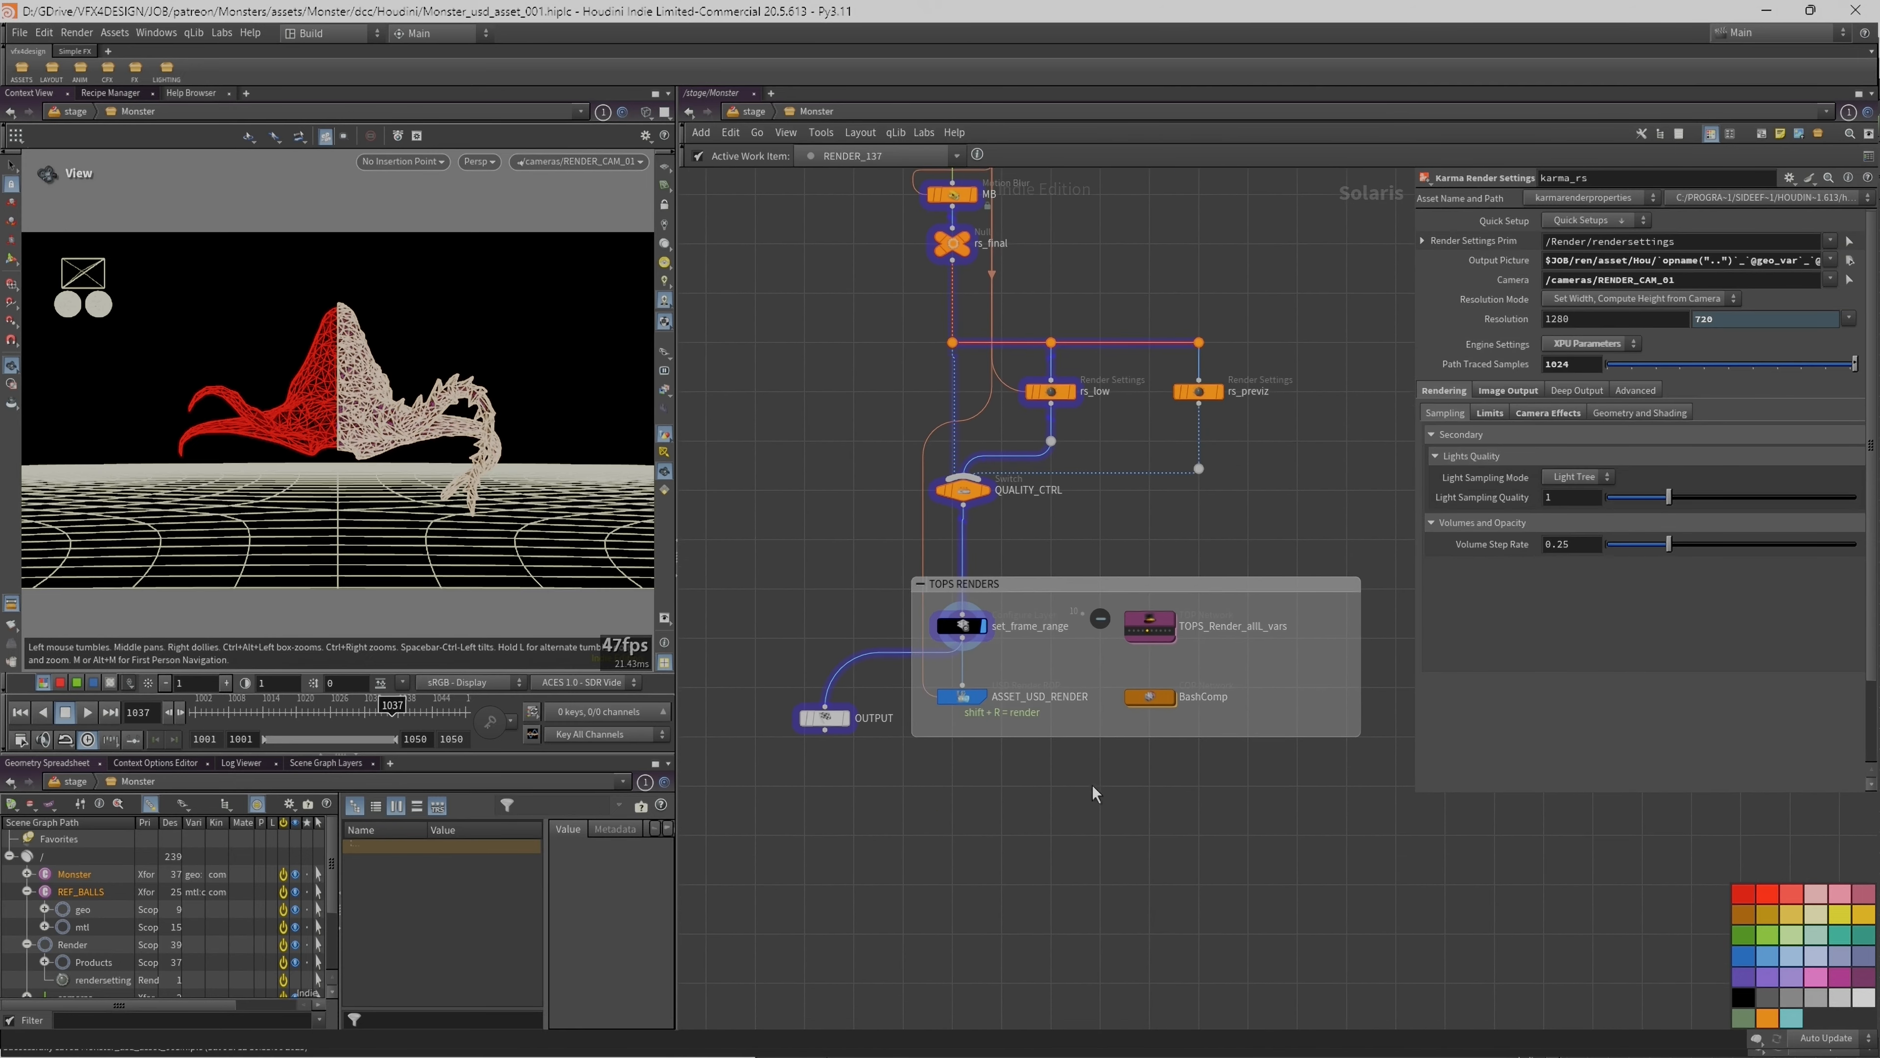
pyautogui.scroll(-10, 859, 518)
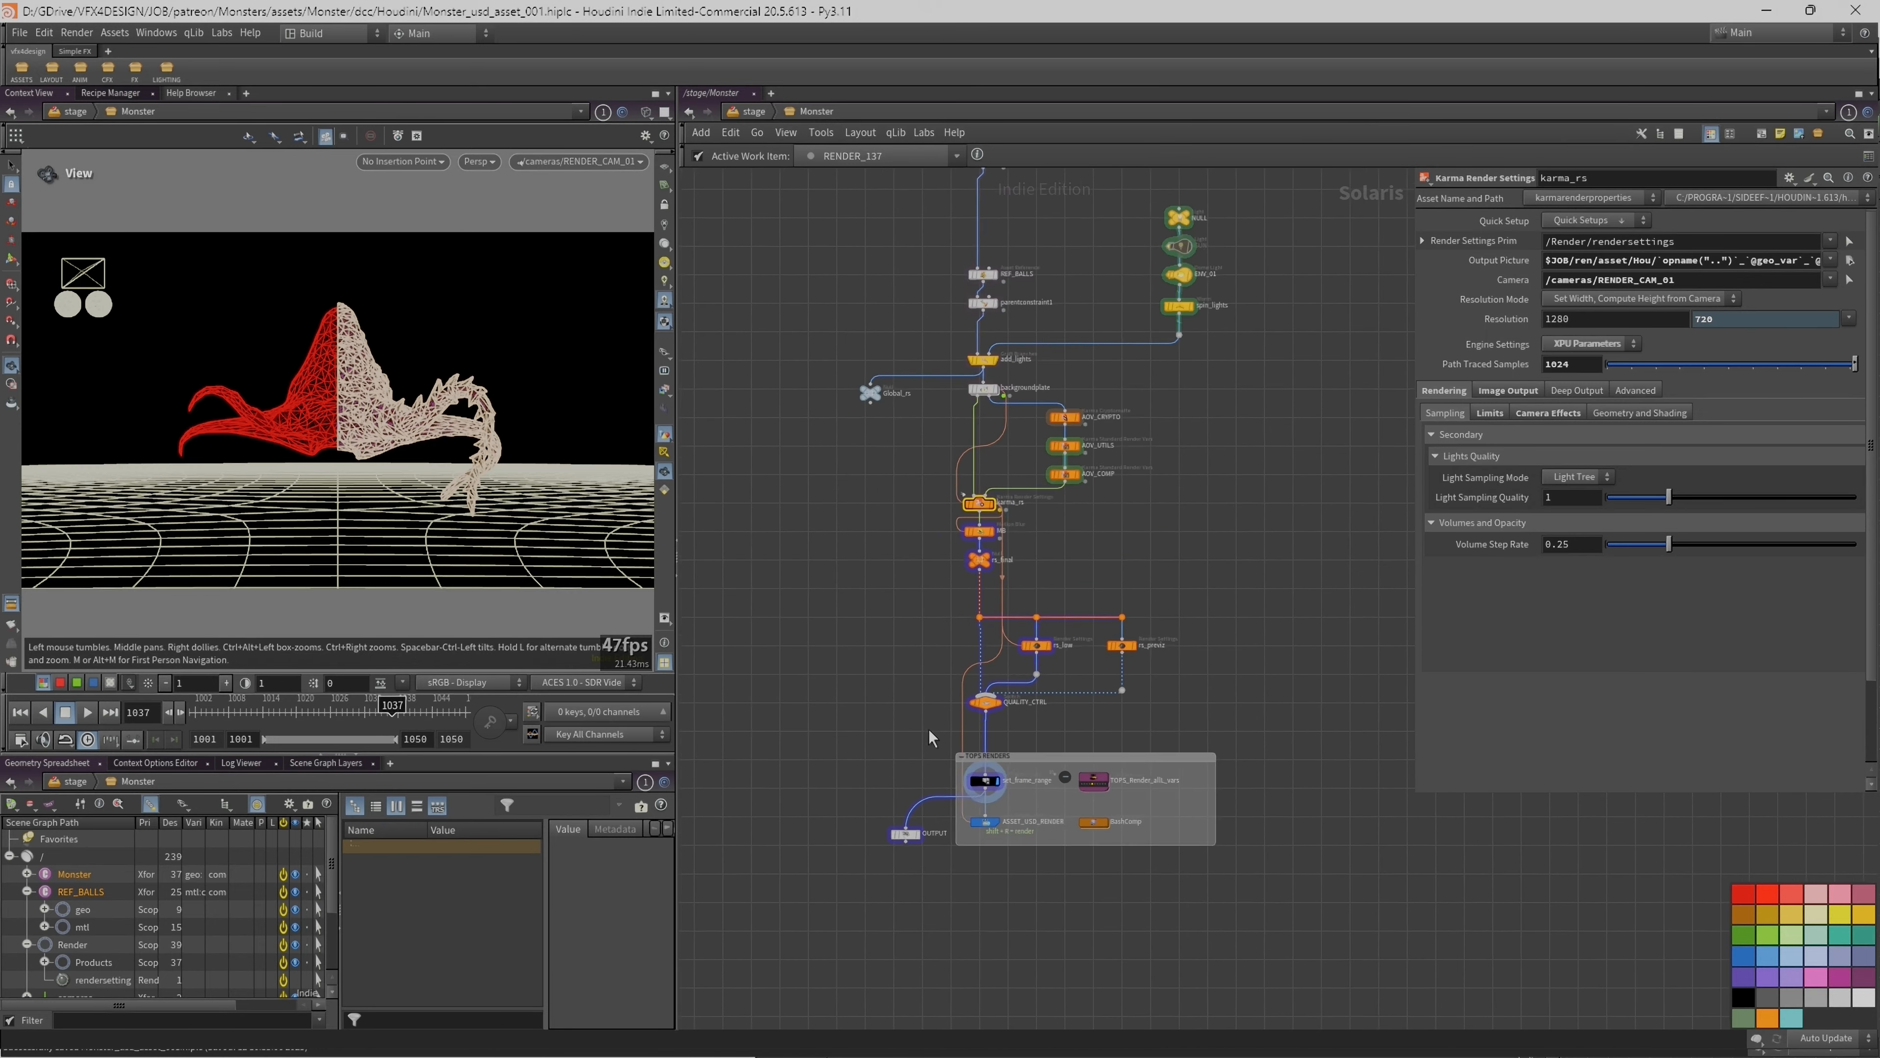
pyautogui.moveTo(836, 449); pyautogui.dragTo(939, 567, button='middle')
pyautogui.scroll(-2, 940, 568)
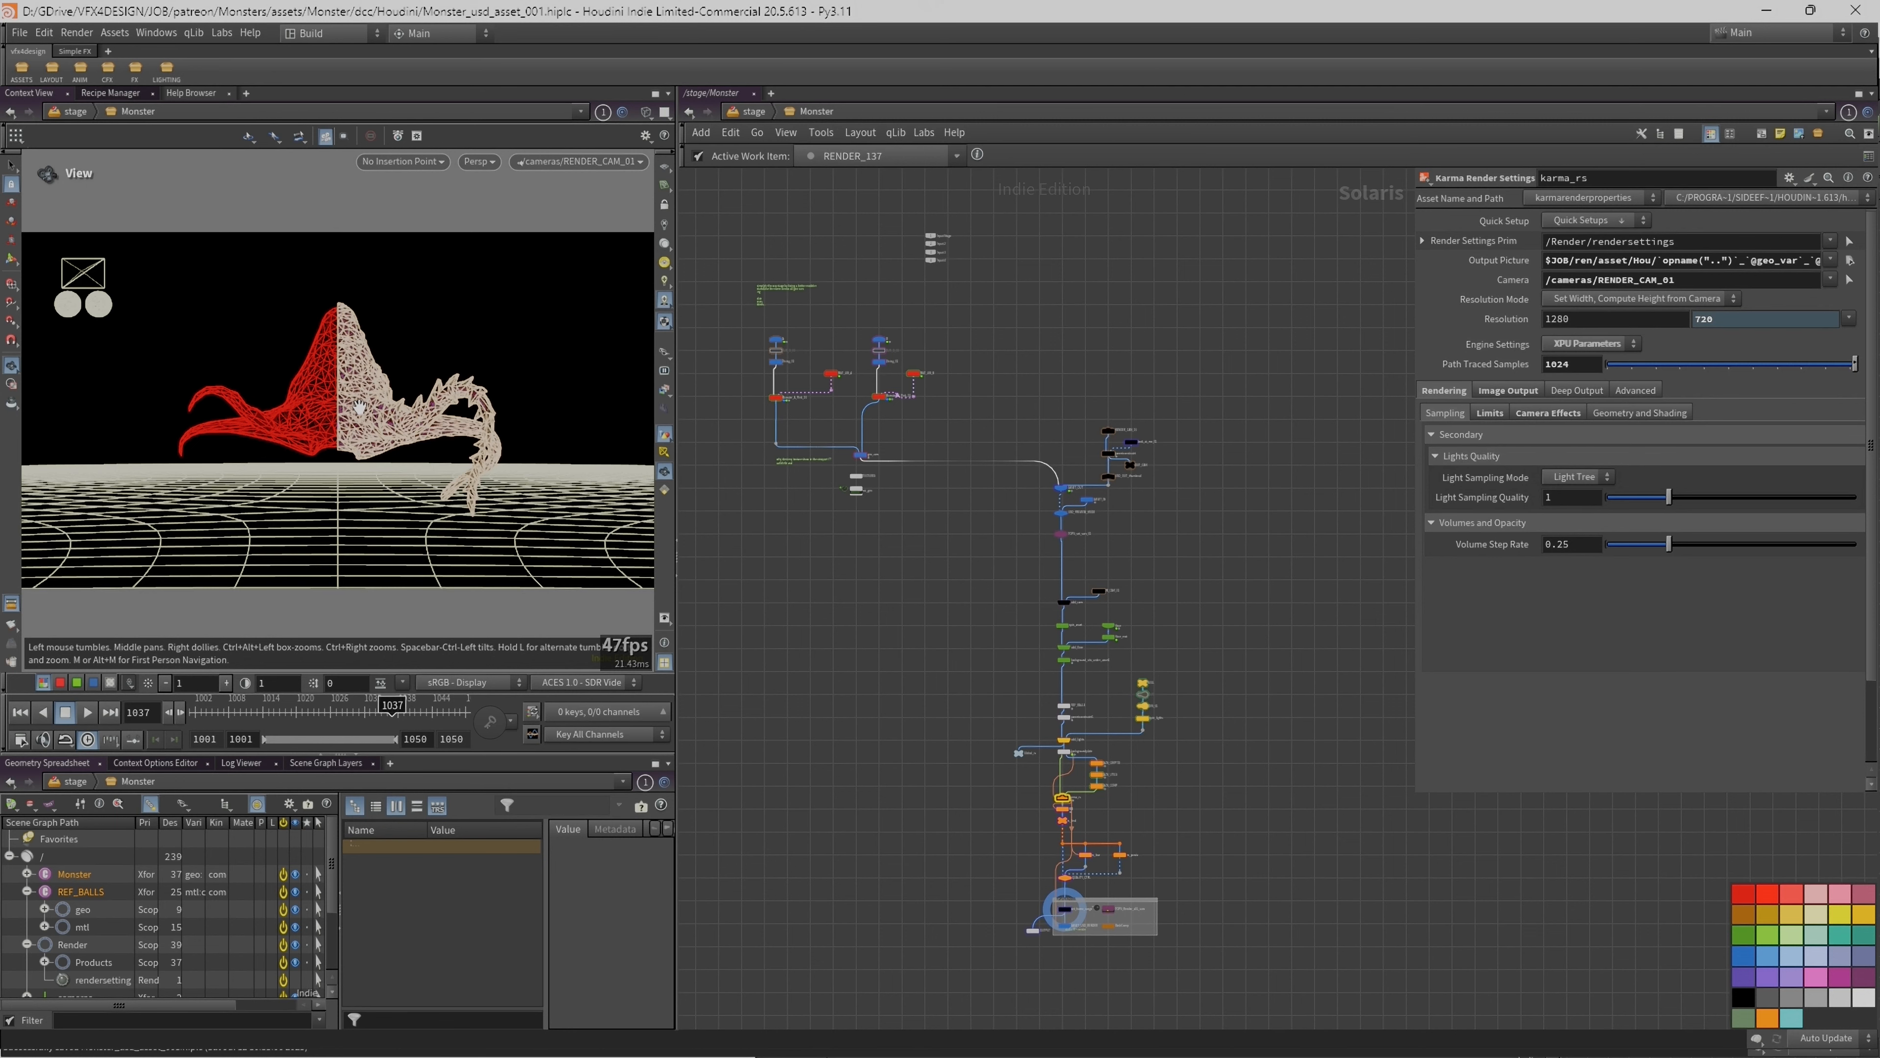
pyautogui.moveTo(881, 726); pyautogui.dragTo(847, 645, button='middle')
pyautogui.scroll(2, 845, 641)
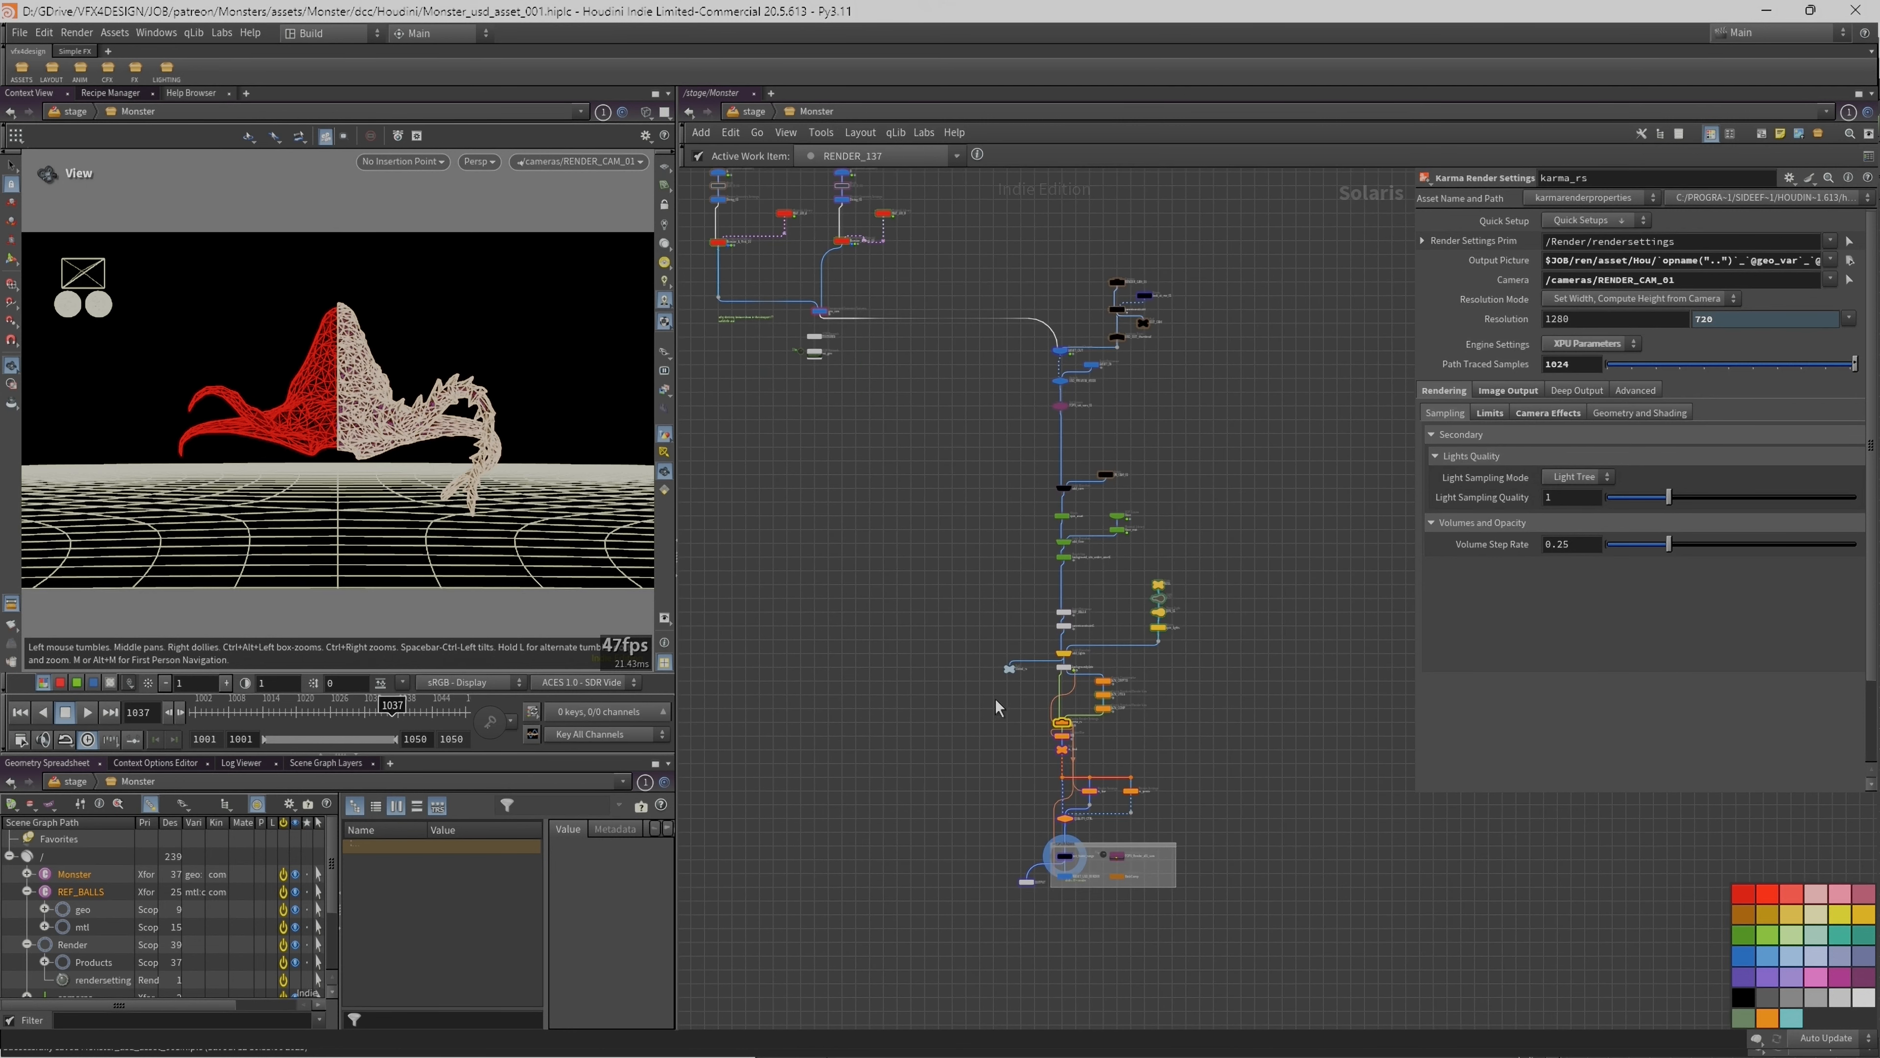
# Step: Switch to File Explorer and open the Hou render output folder under Monsters, ren, asset
pyautogui.click(349, 1033)
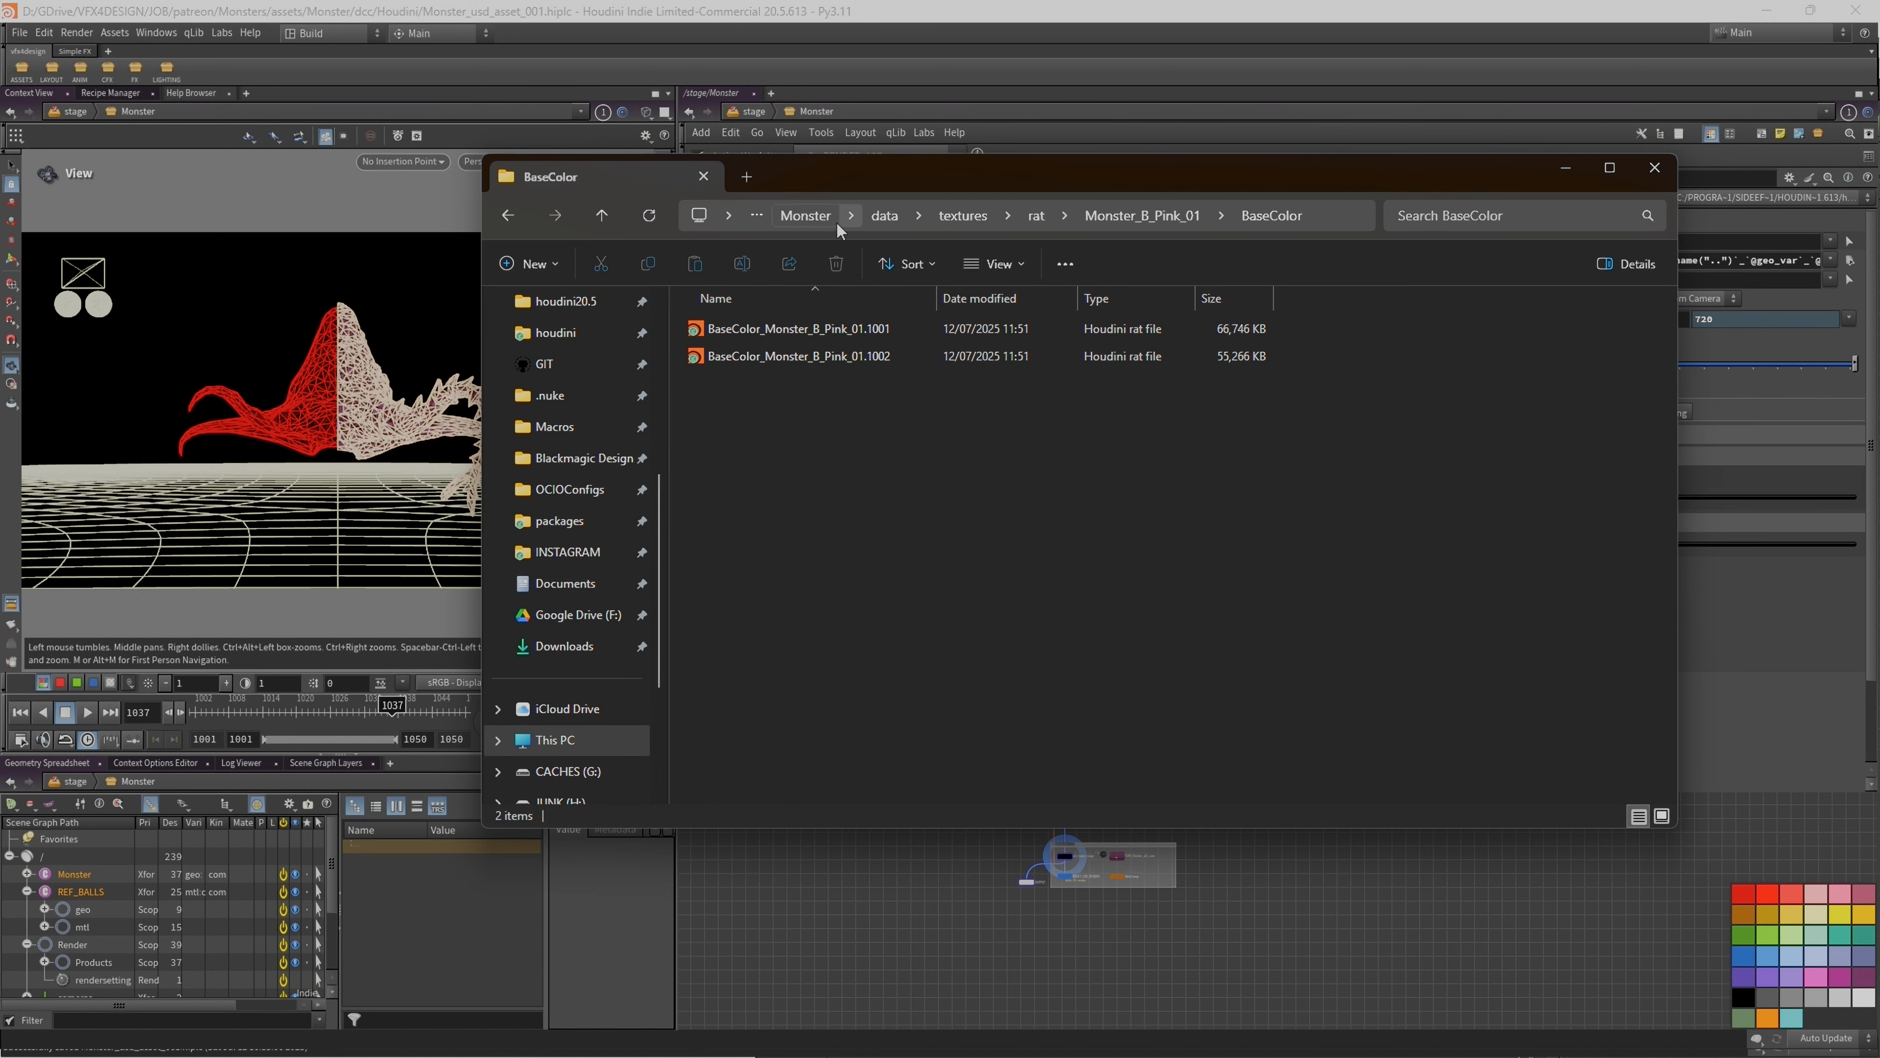
pyautogui.click(820, 220)
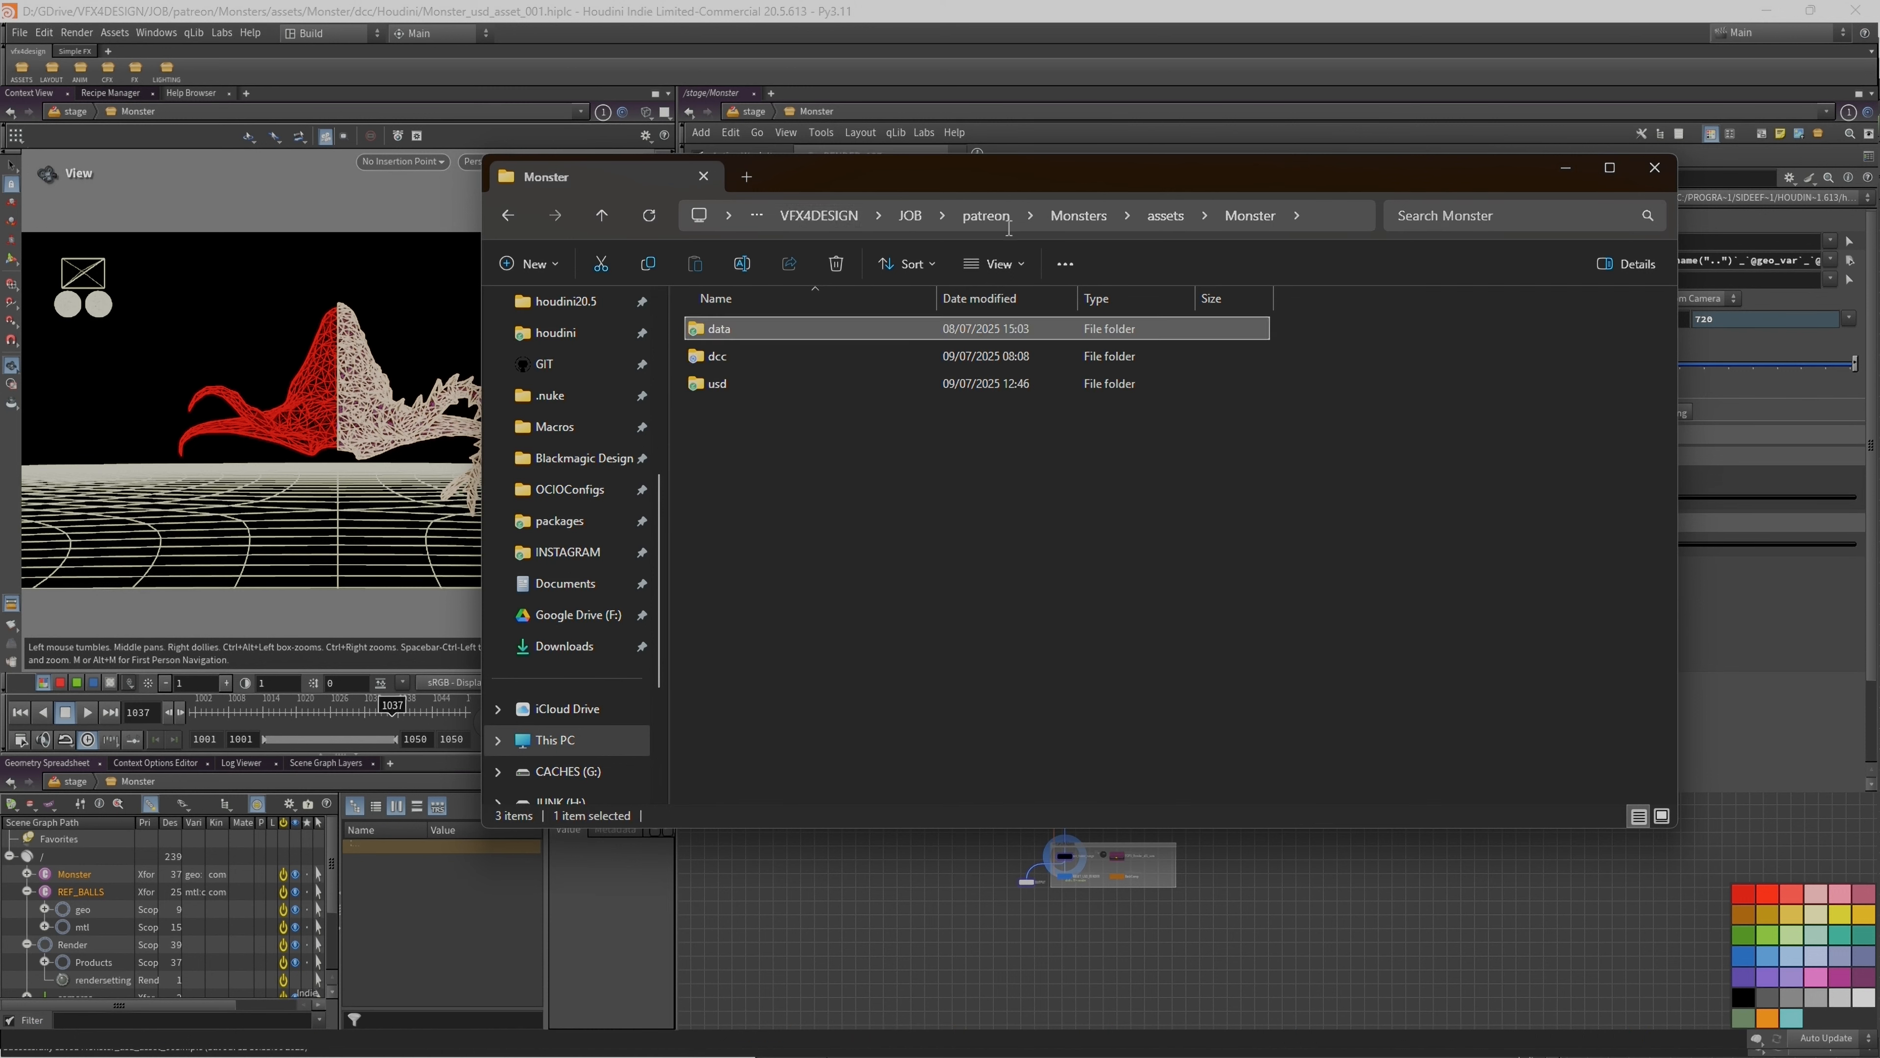
pyautogui.click(1076, 216)
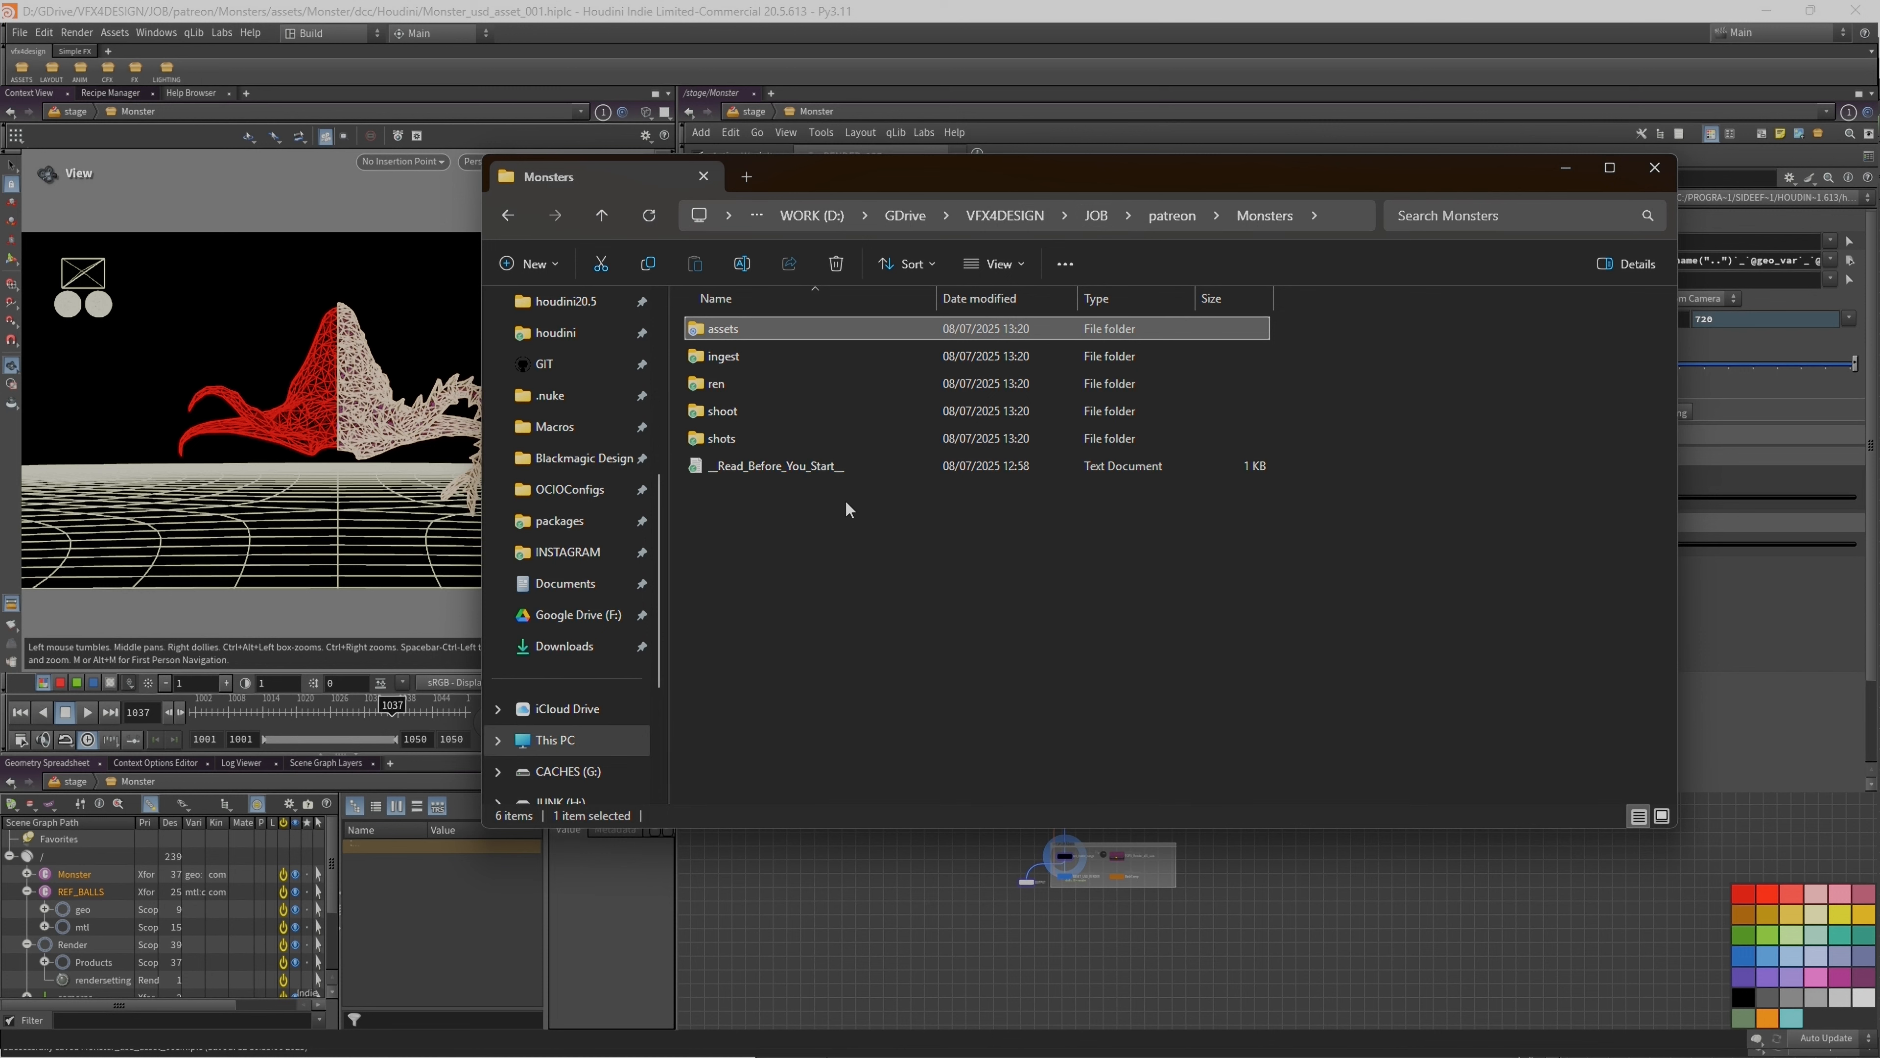
pyautogui.click(736, 380)
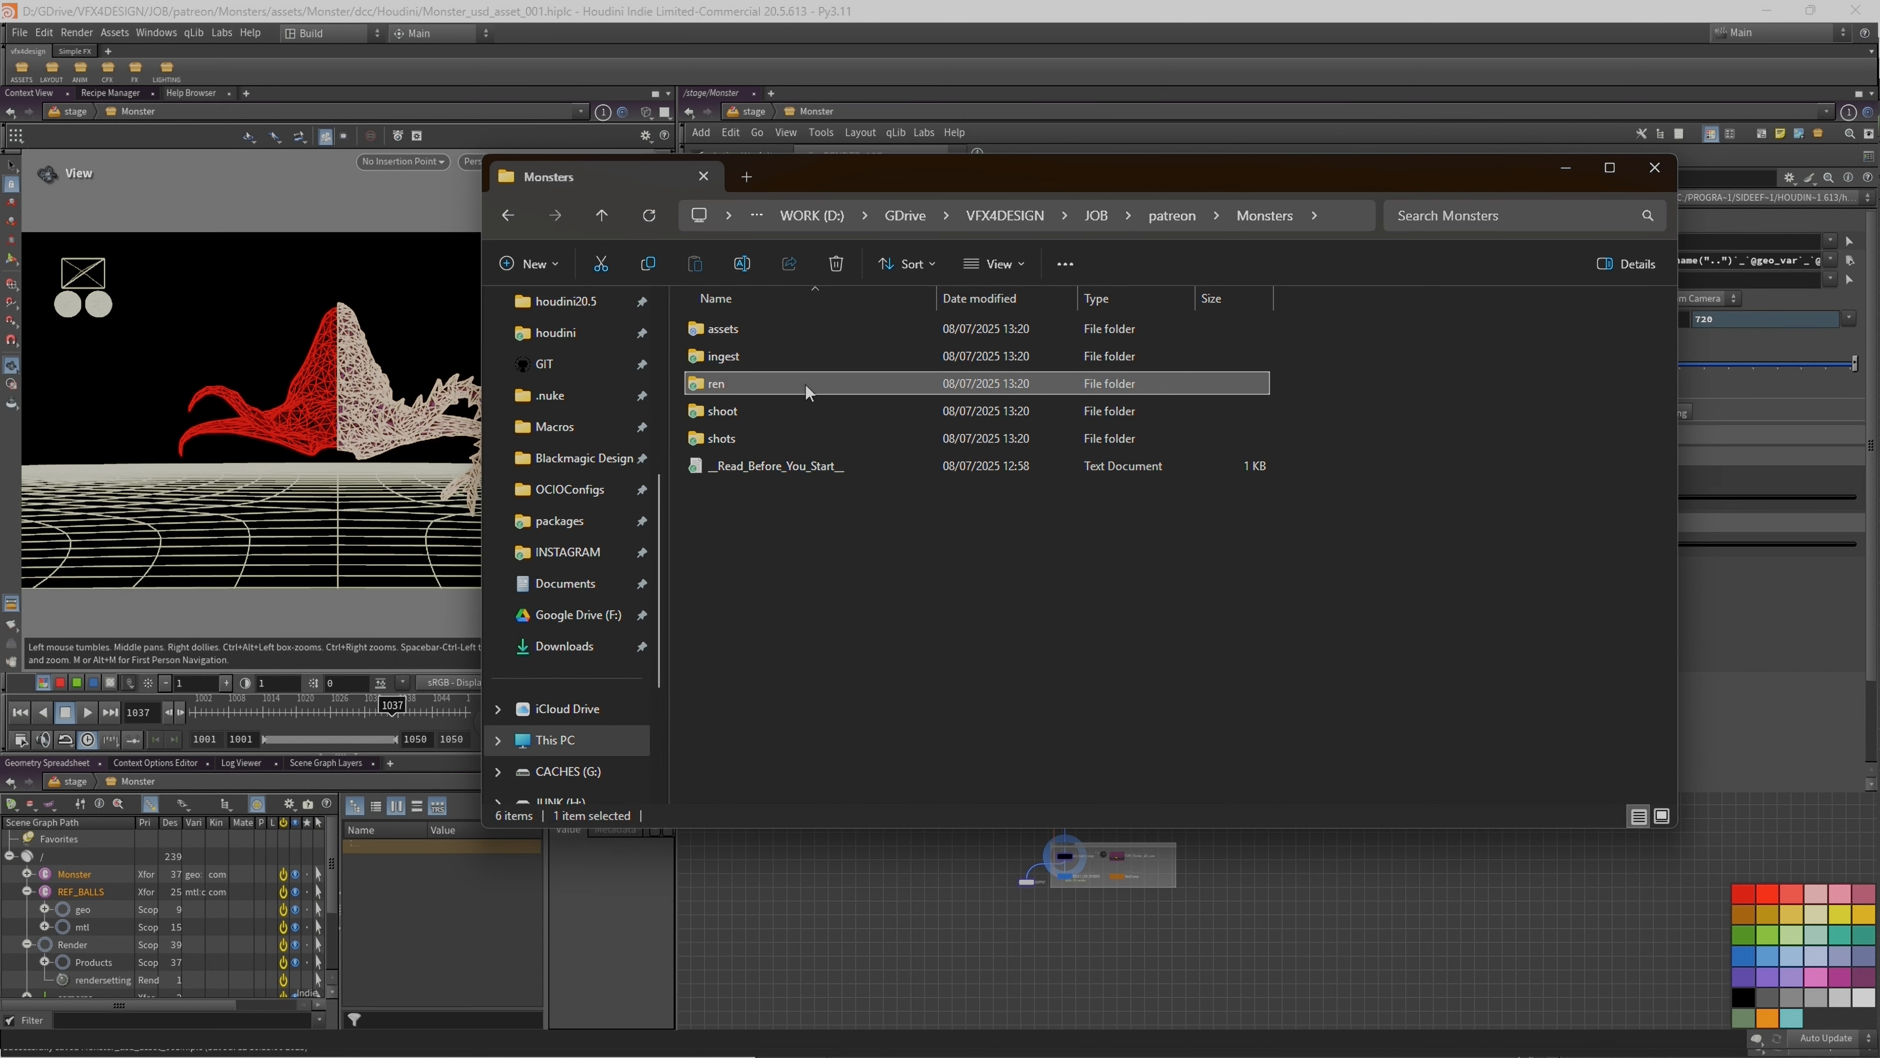
pyautogui.doubleClick(763, 381)
pyautogui.doubleClick(764, 328)
pyautogui.click(800, 354)
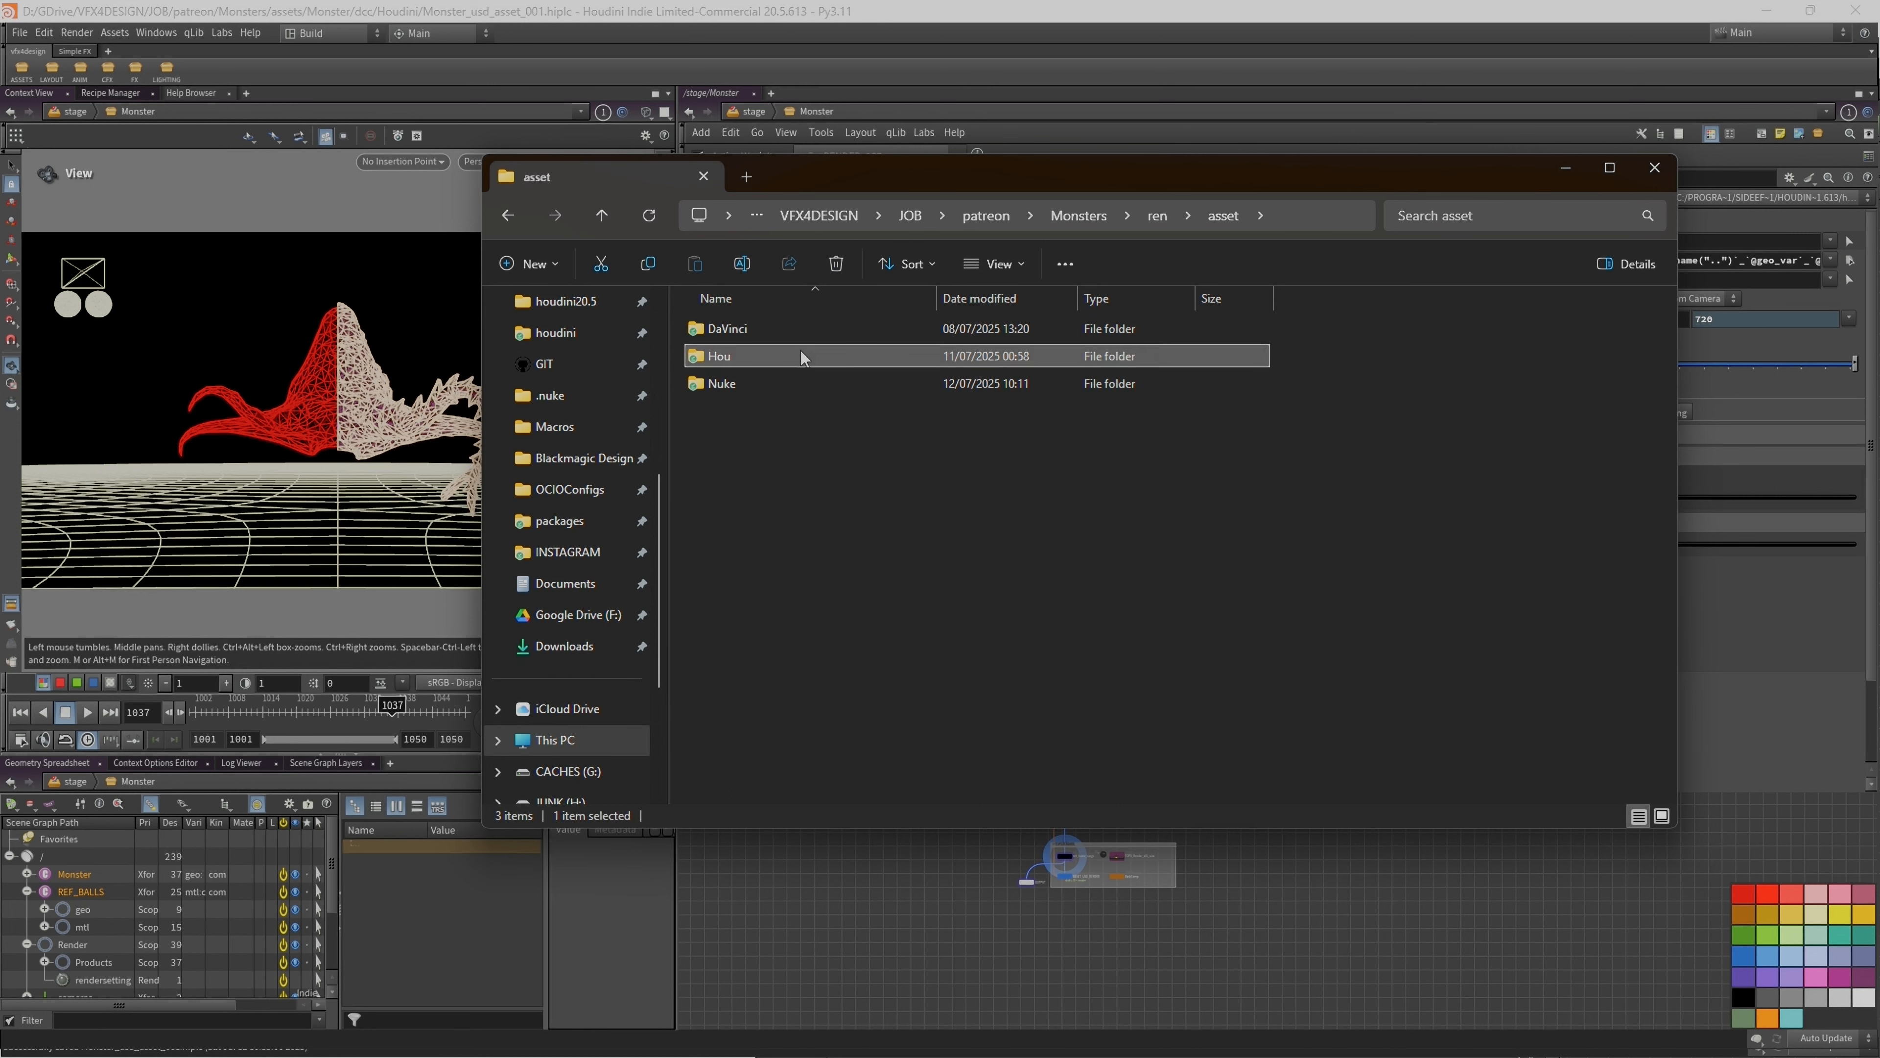
pyautogui.doubleClick(800, 354)
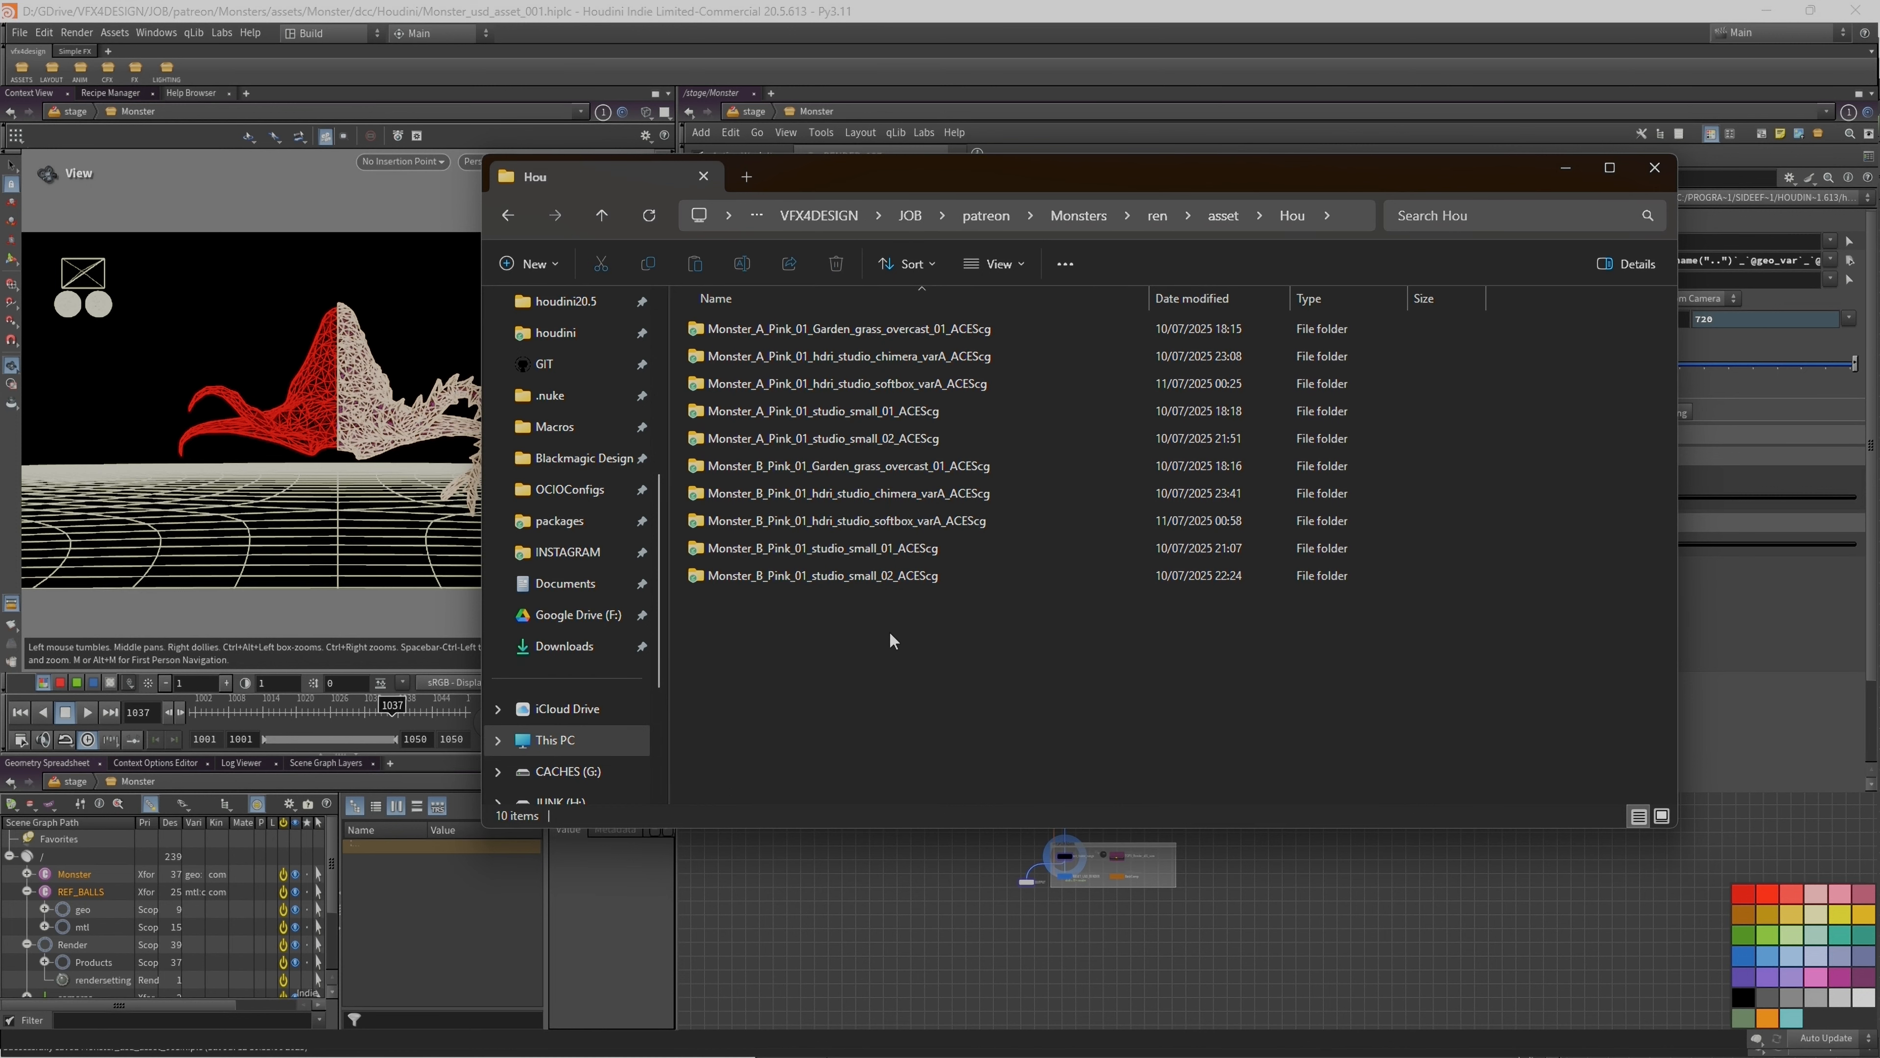
# Step: Move the File Explorer window clear of the TOPS RENDERS group and inspect that group beside the rendered variation folders
pyautogui.moveTo(851, 182); pyautogui.dragTo(915, 142)
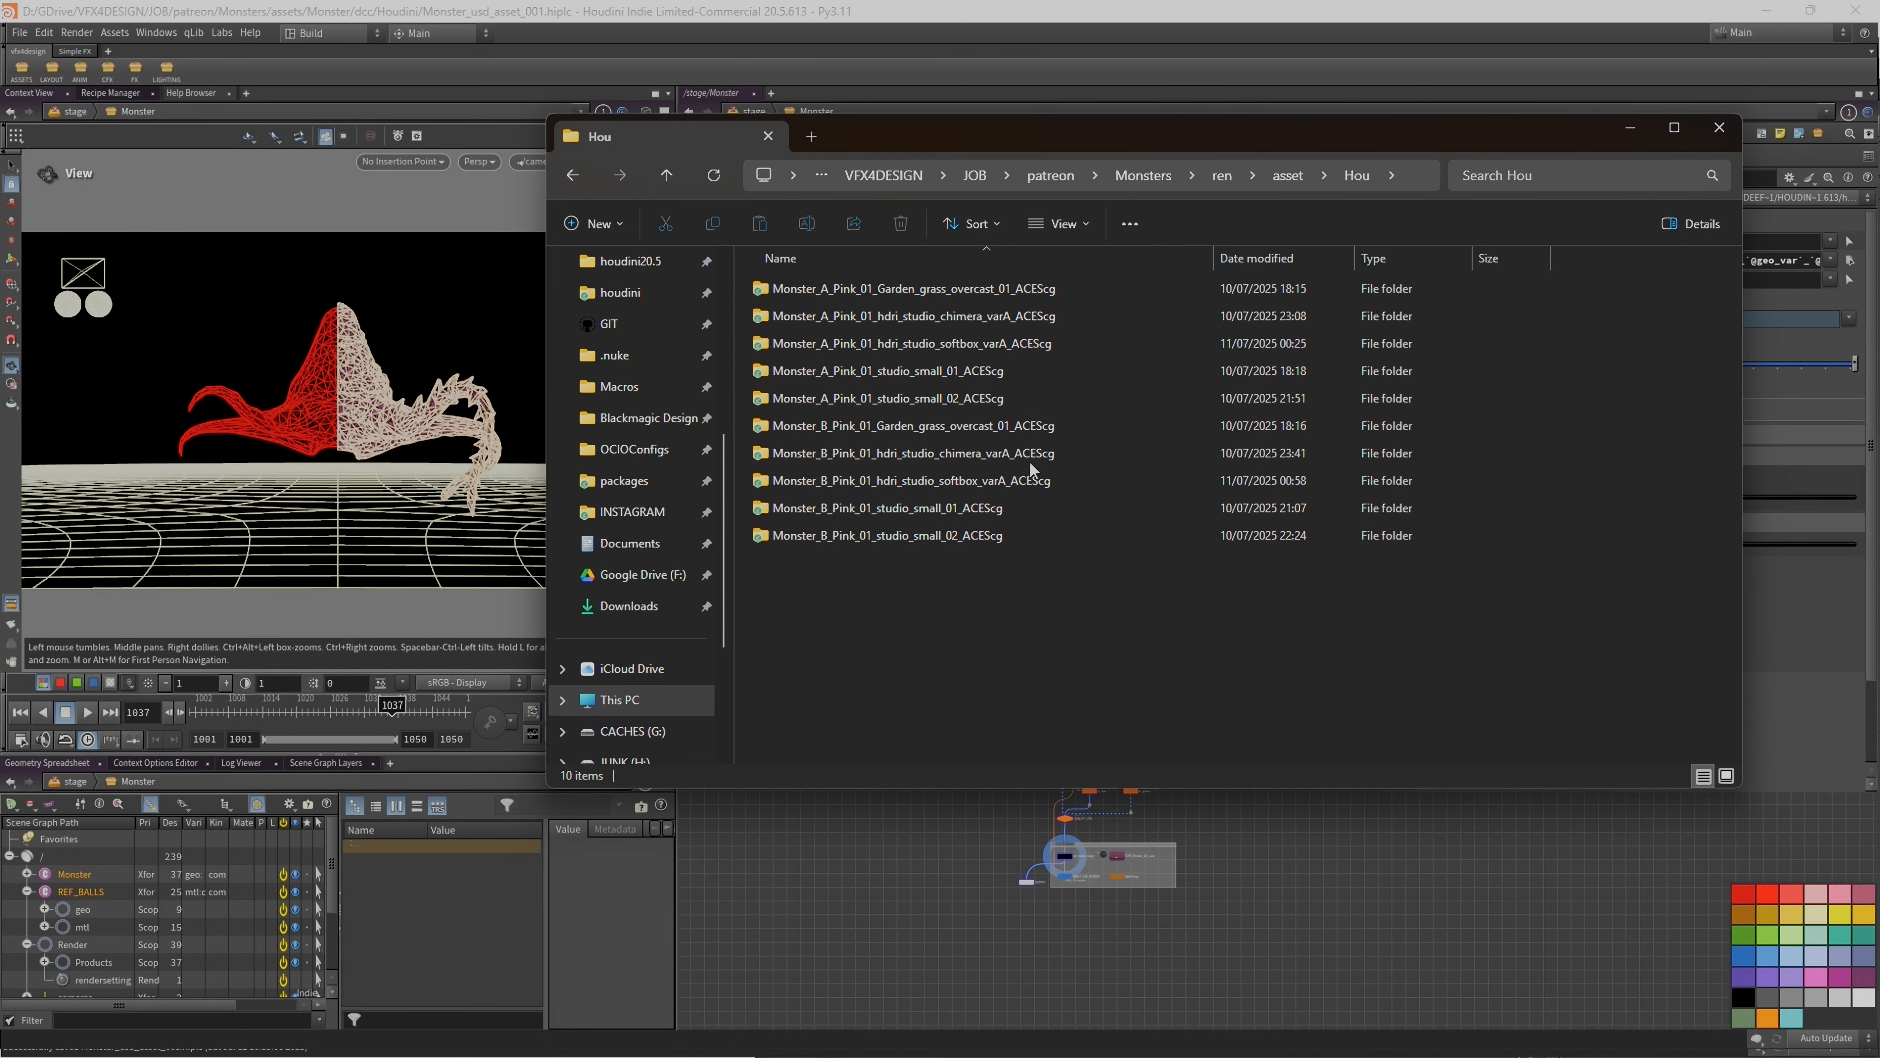
pyautogui.scroll(2, 1125, 871)
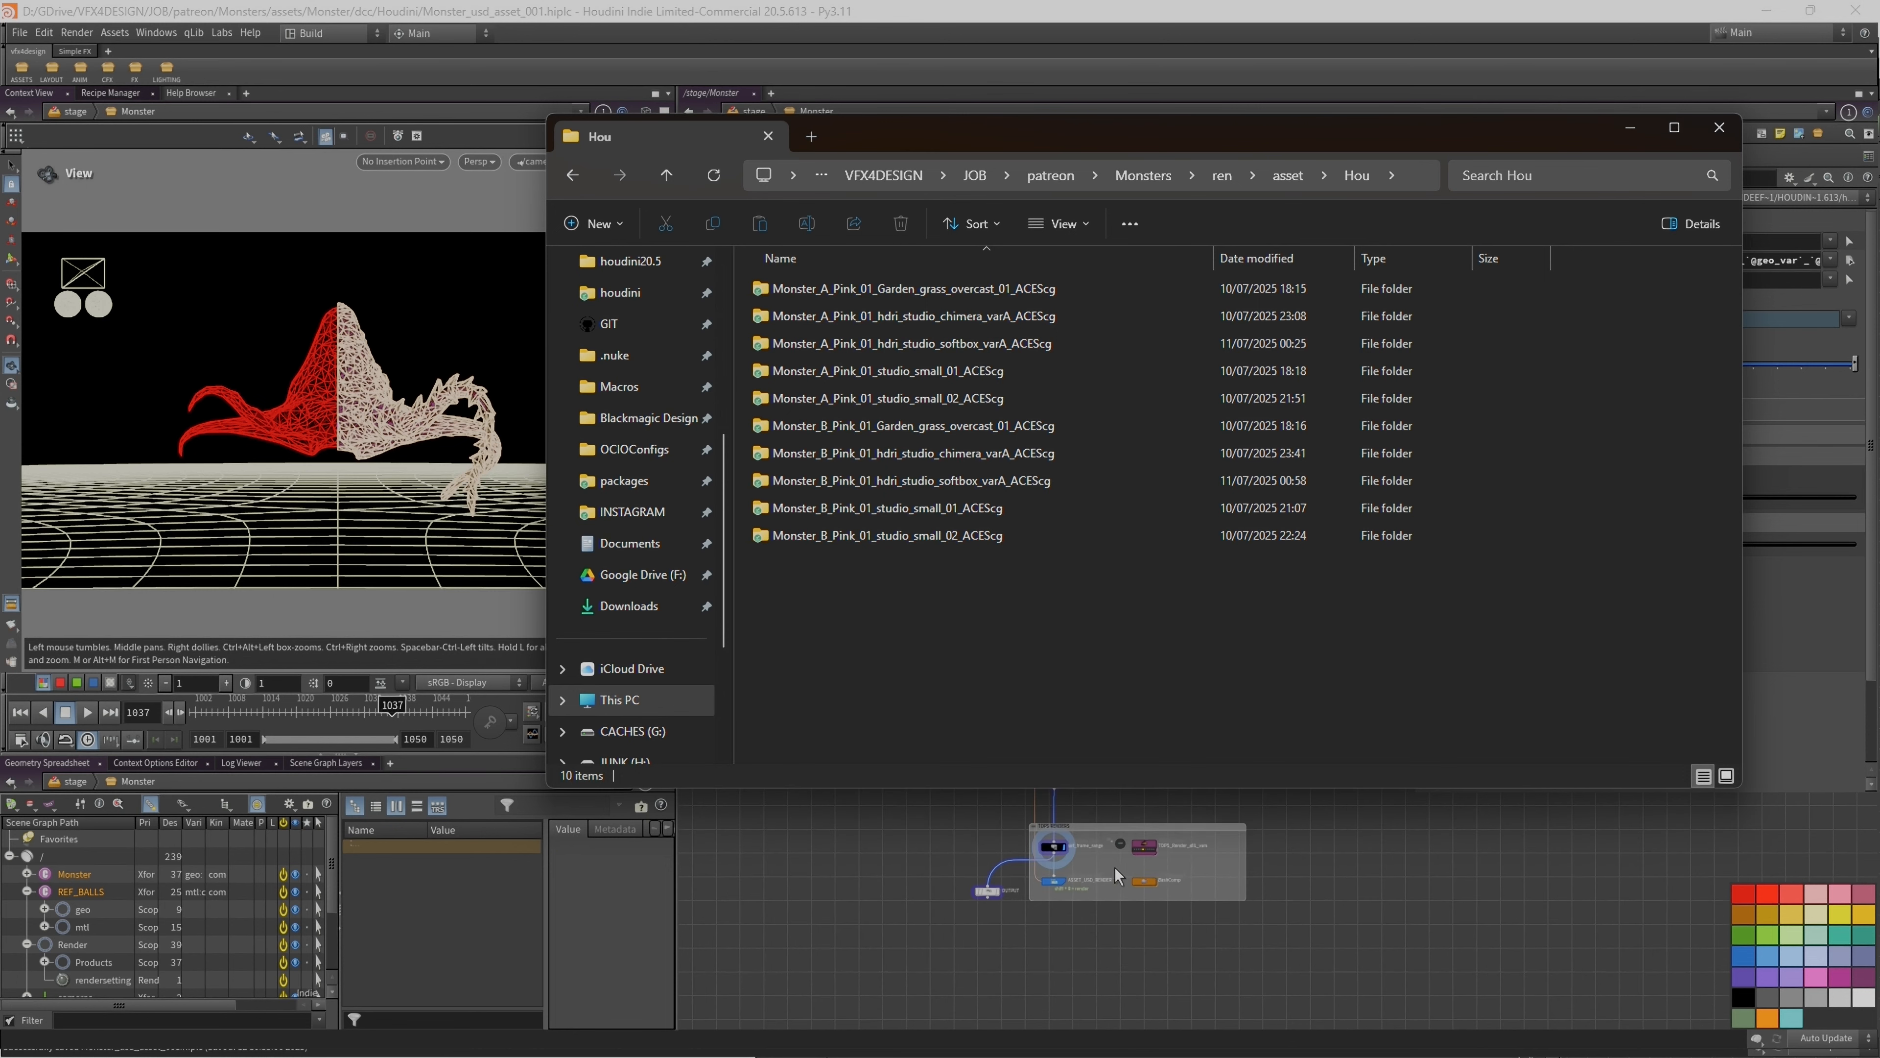
pyautogui.scroll(3, 1150, 863)
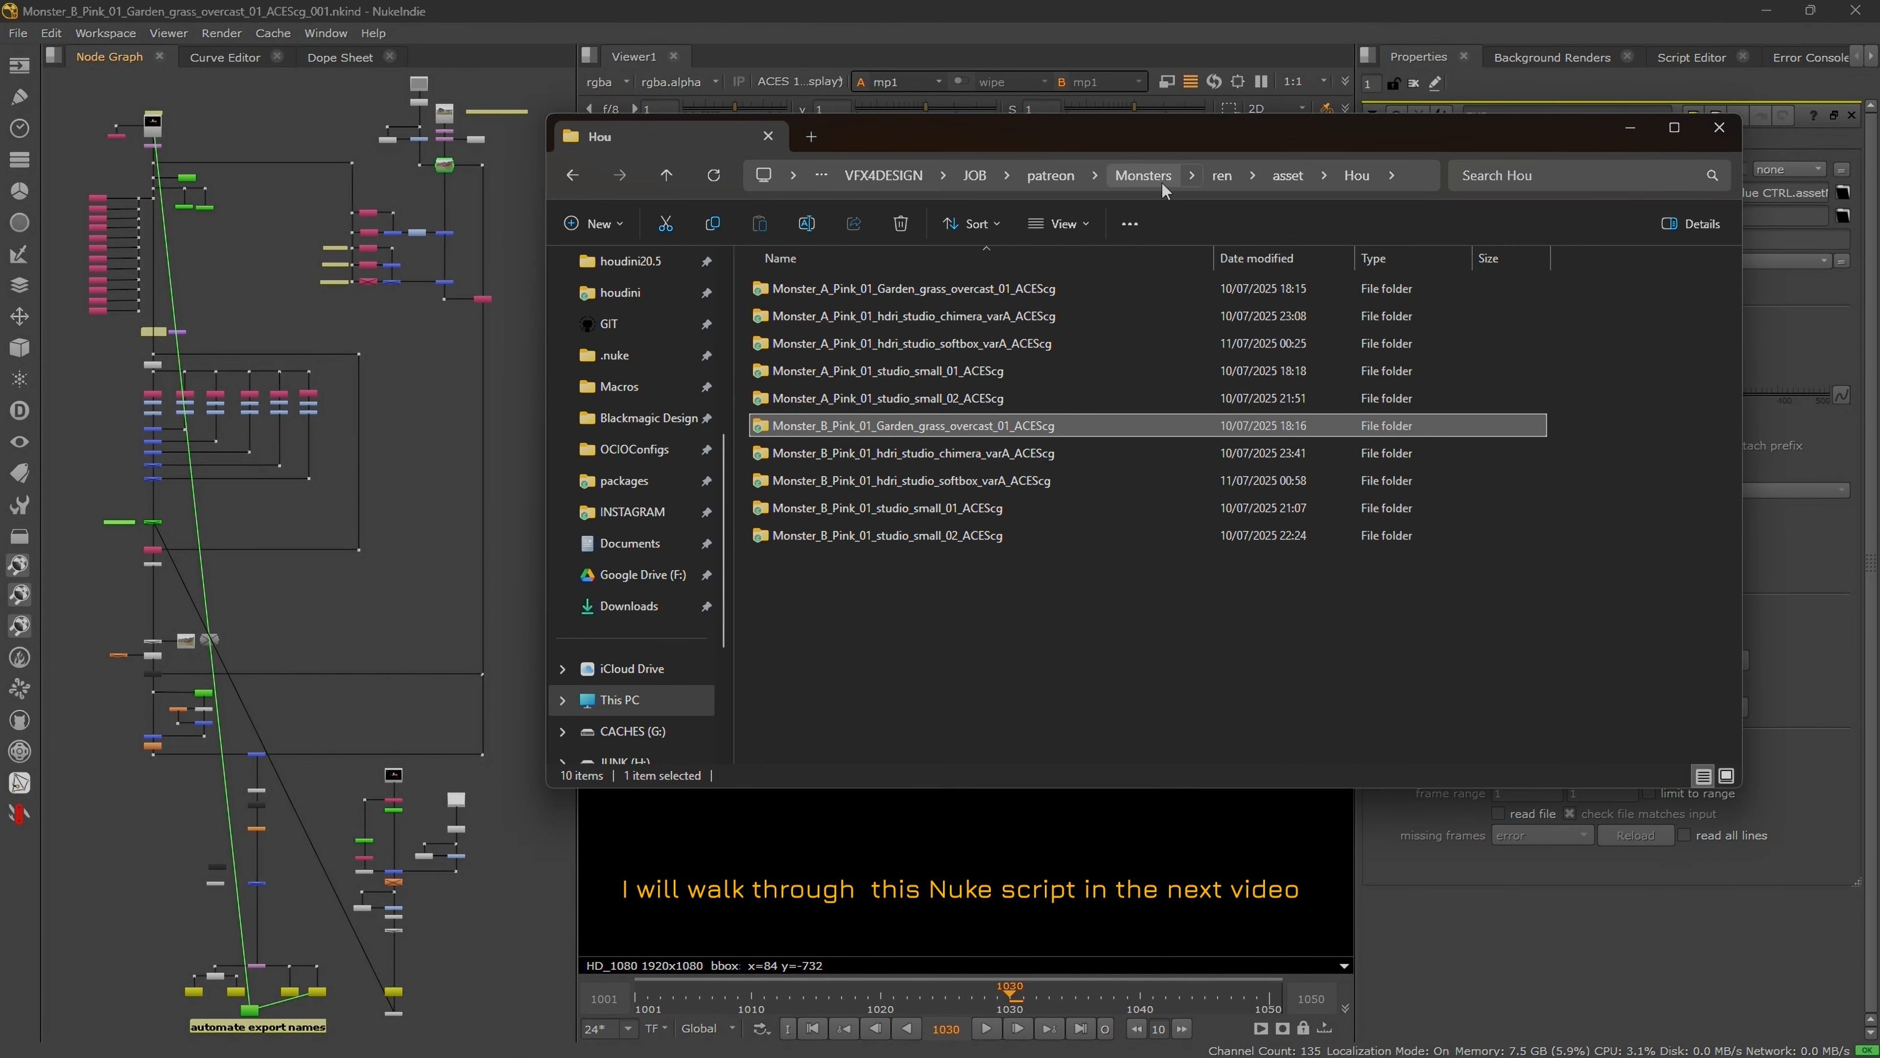
# Step: Go up to the Monsters project's ren folder in File Explorer
pyautogui.click(1217, 174)
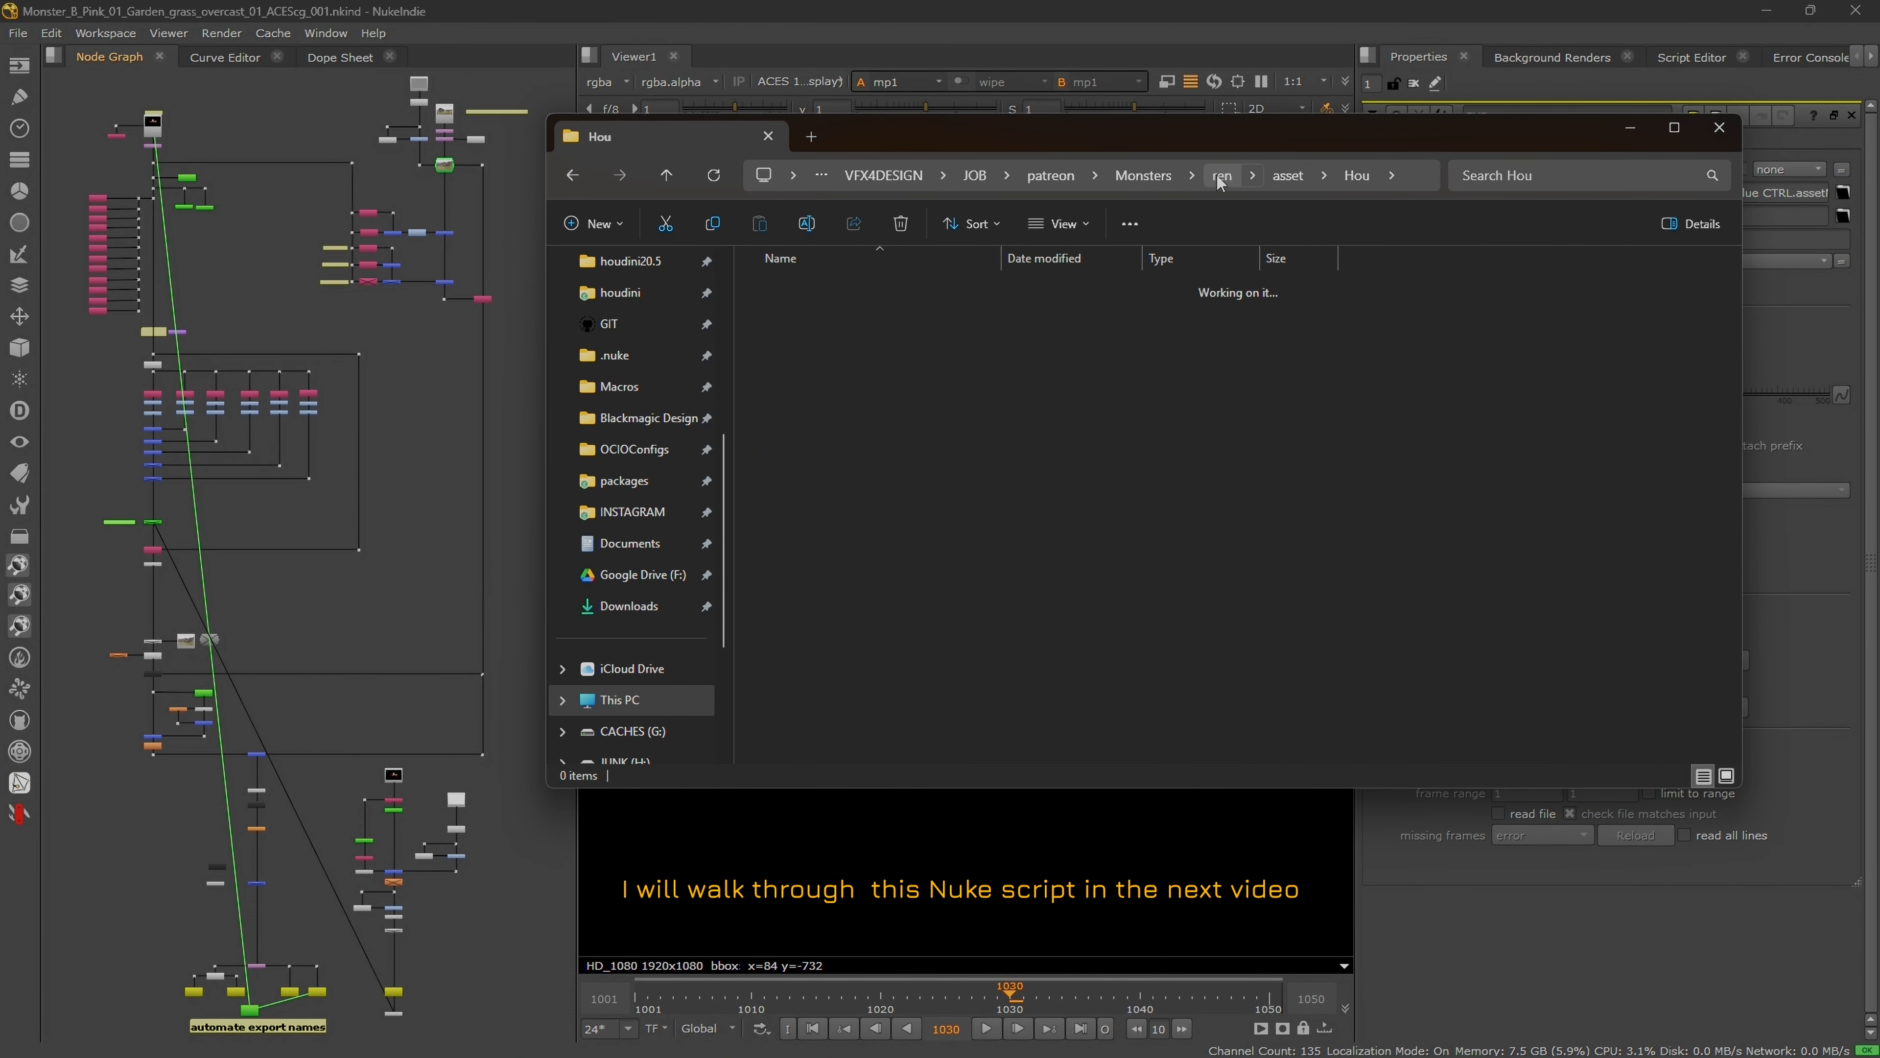
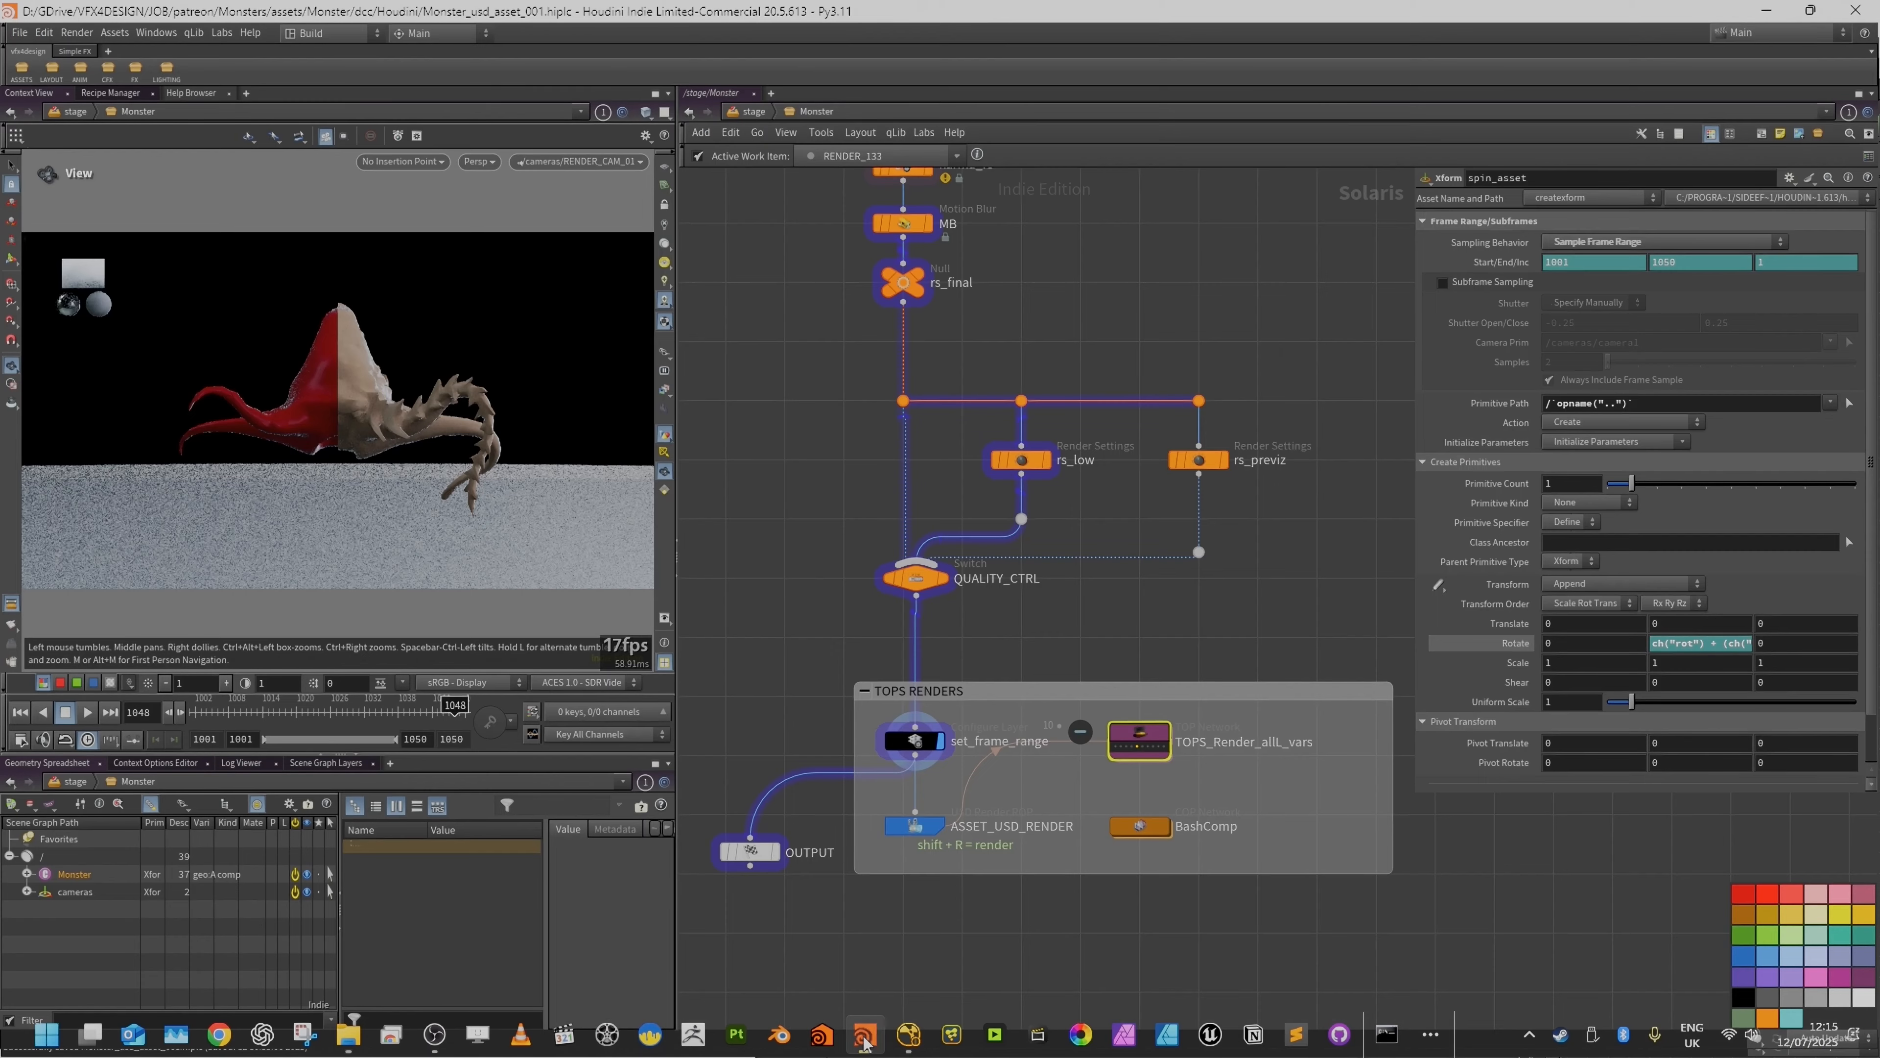
# Step: Make RENDER_130 the active work item of TOPS_Render_allL_vars and check its available work item commands
pyautogui.scroll(-3, 1151, 558)
pyautogui.scroll(2, 1221, 587)
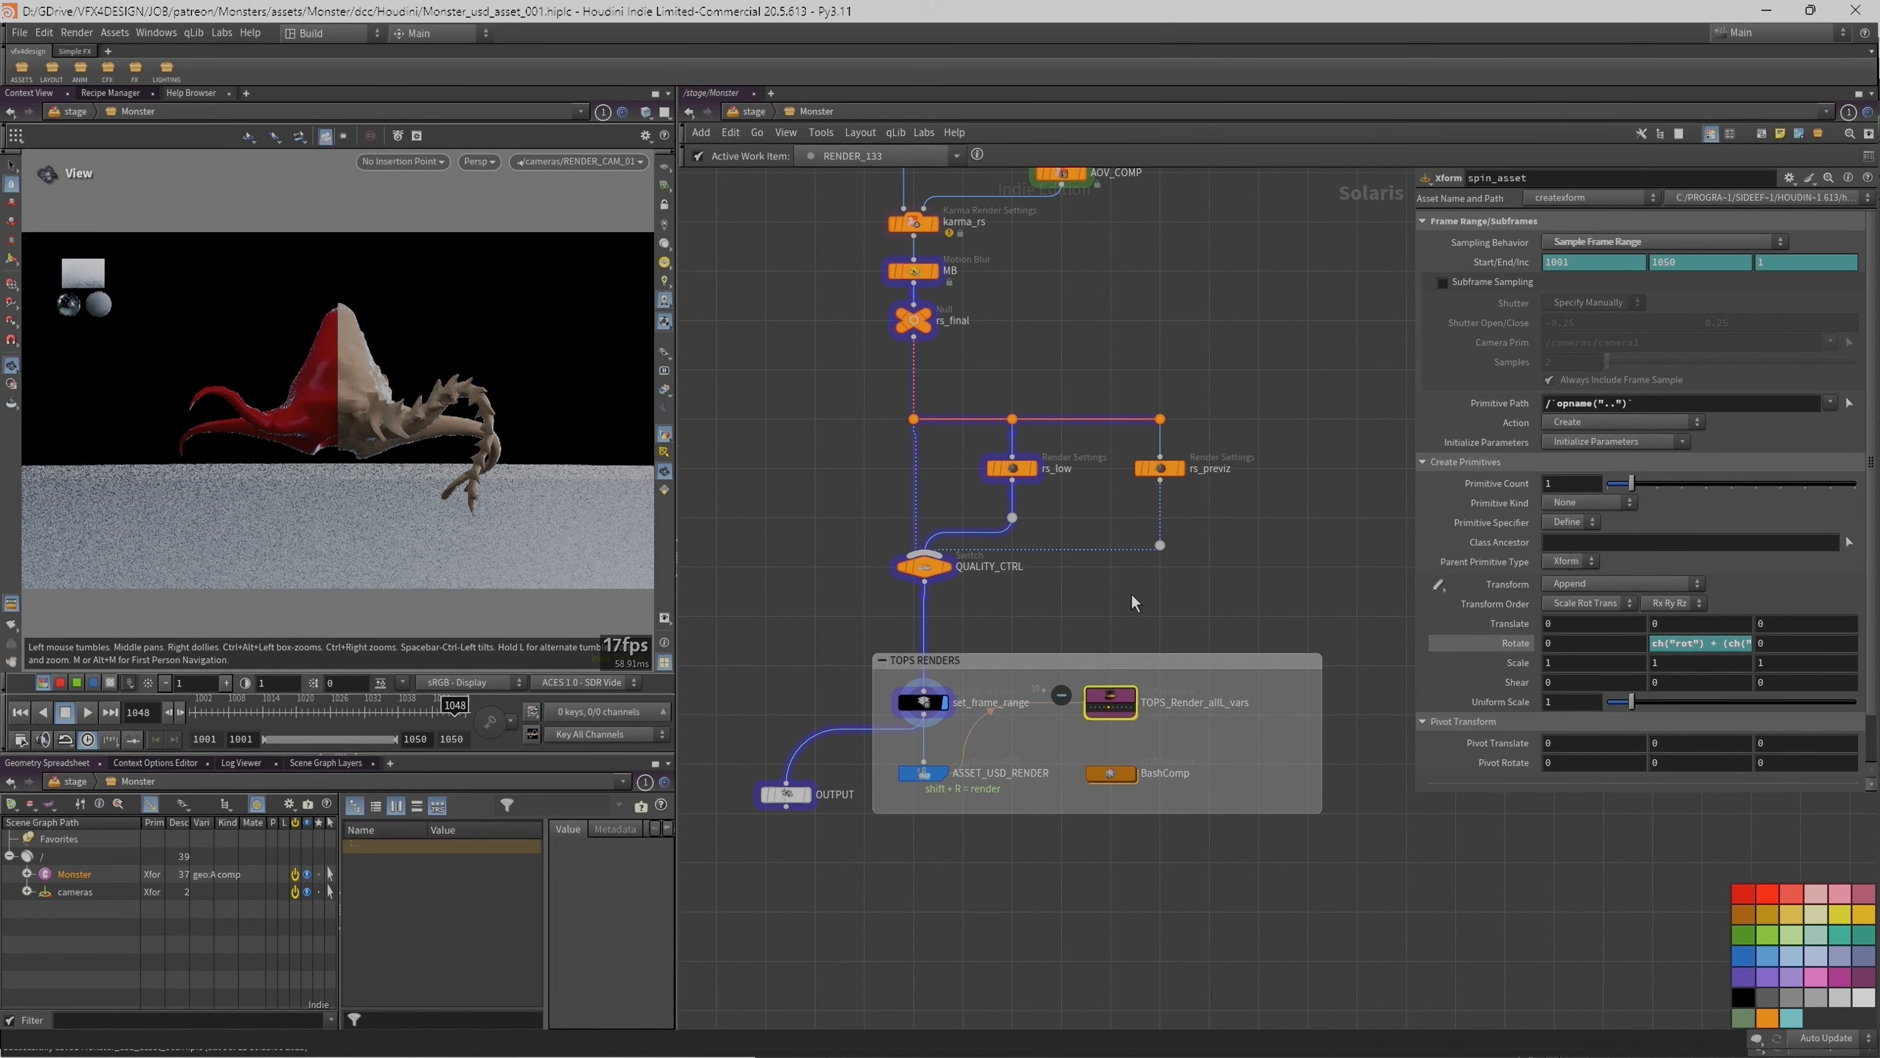
pyautogui.scroll(2, 1055, 623)
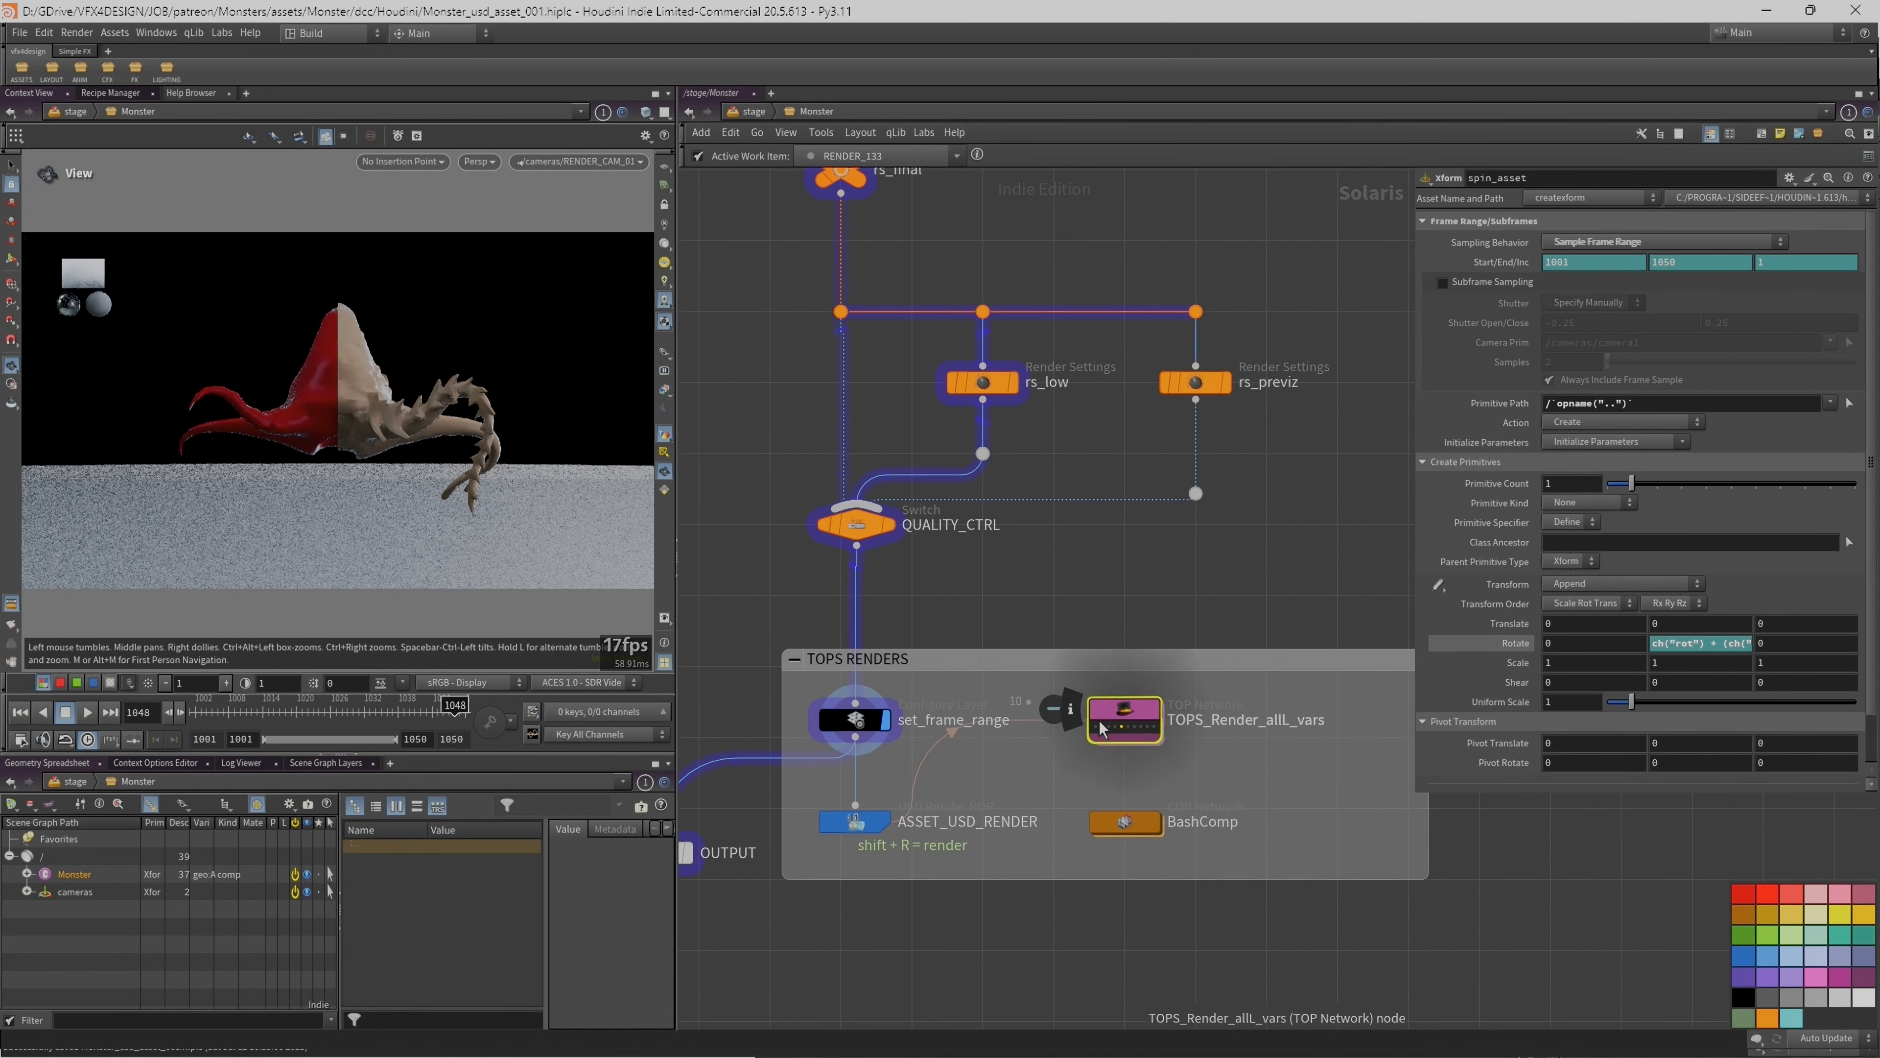
pyautogui.scroll(2, 1096, 719)
pyautogui.click(1114, 733)
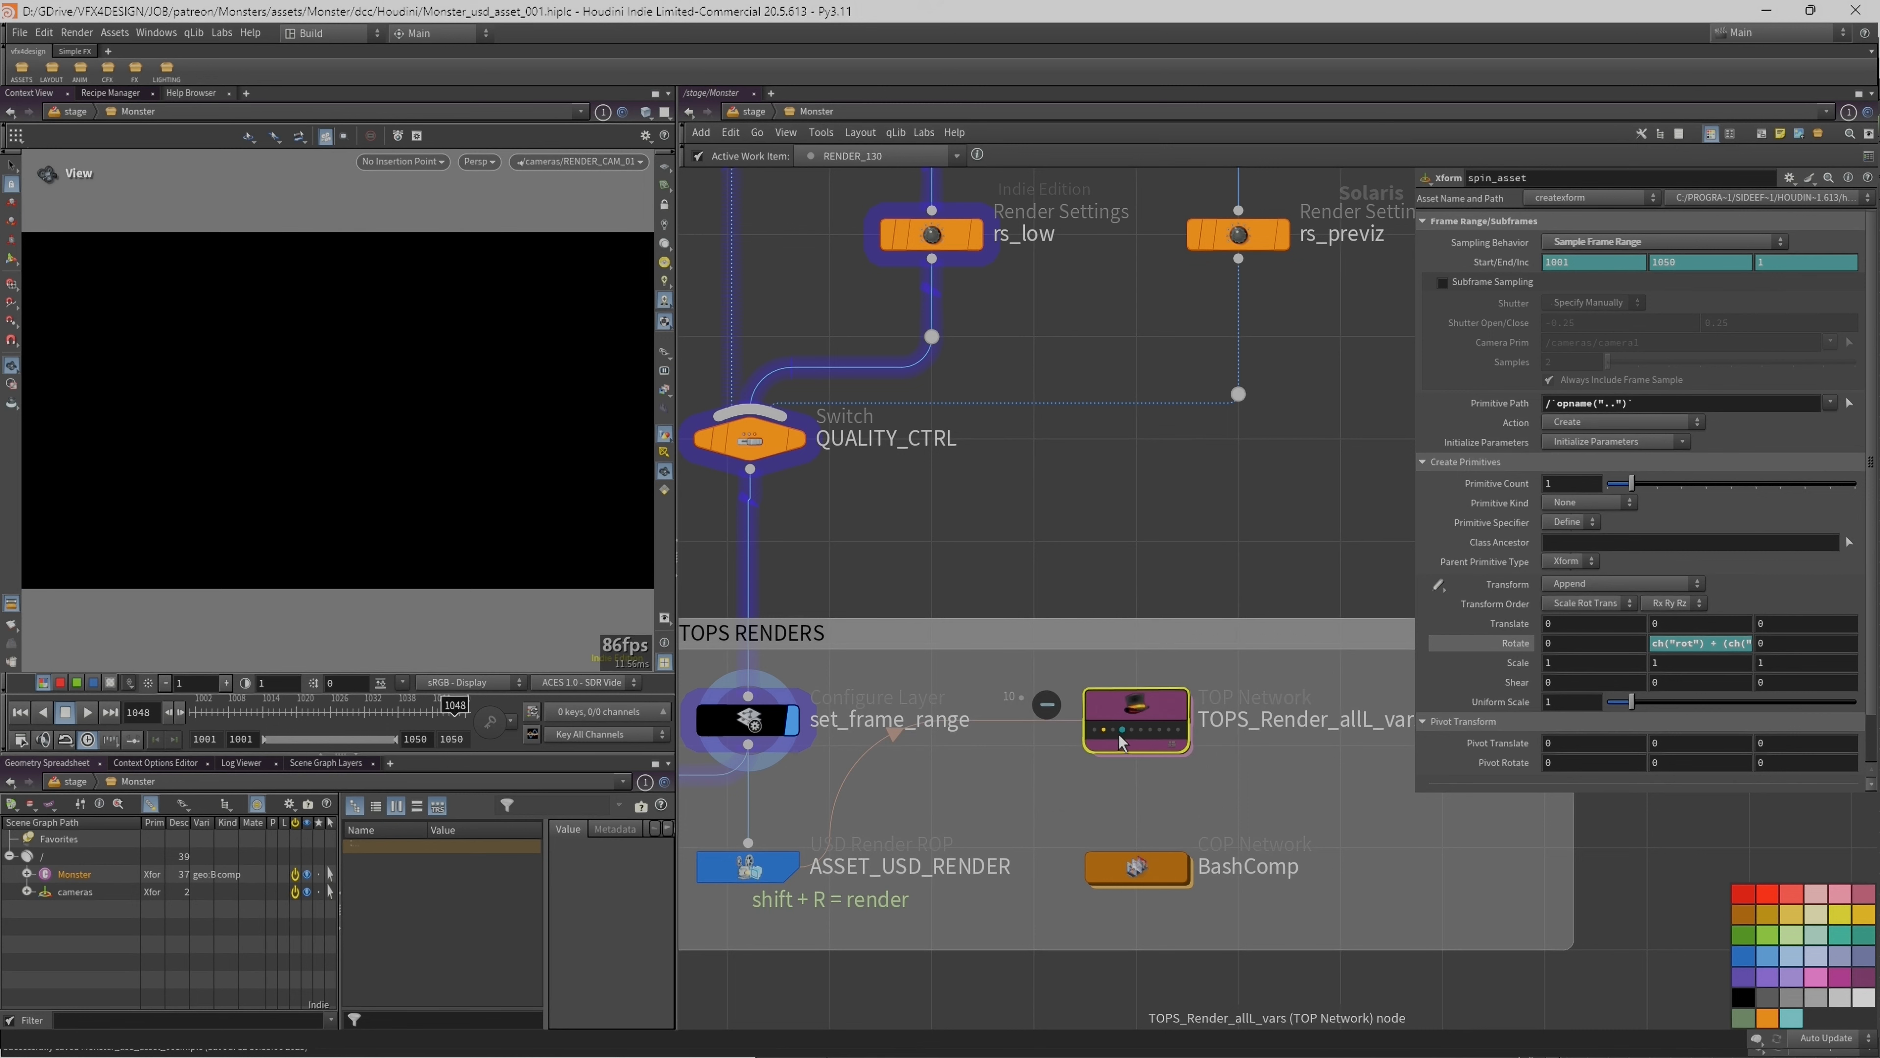
pyautogui.click(1104, 732)
pyautogui.click(1104, 733)
pyautogui.rightClick(1105, 731)
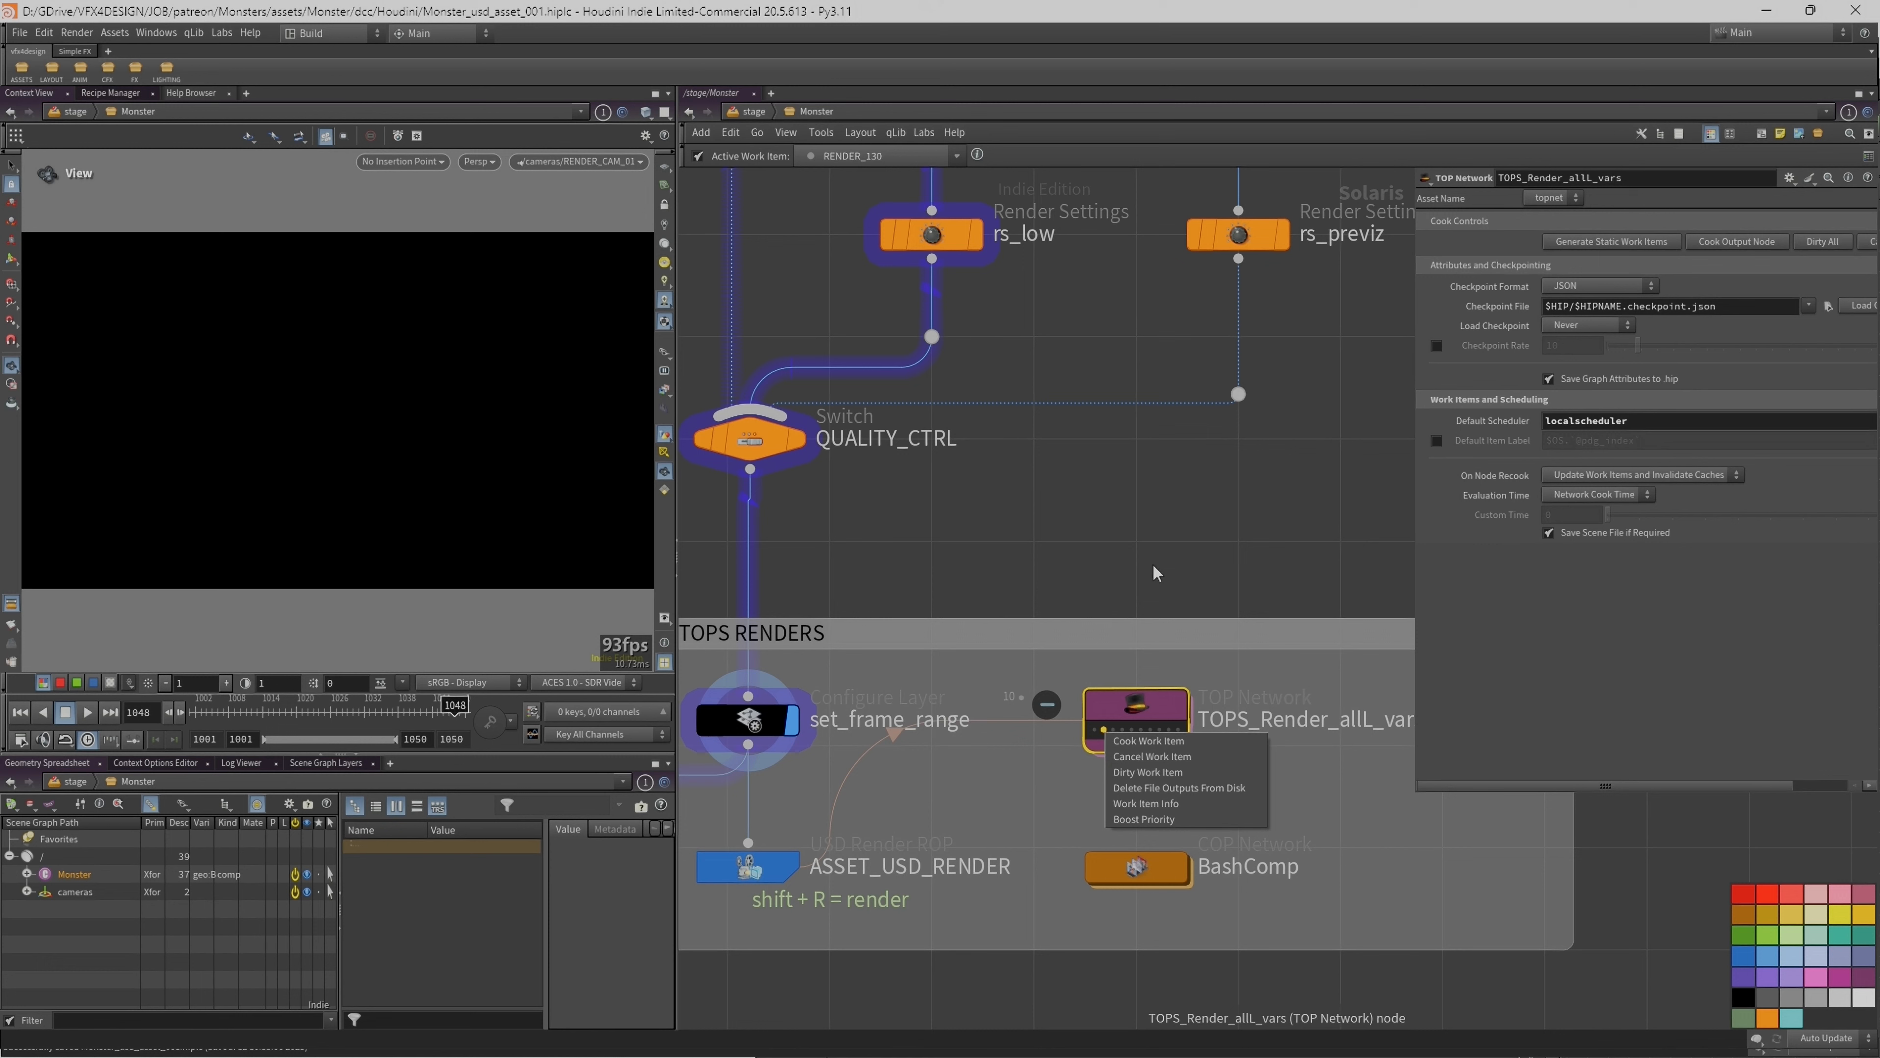
pyautogui.click(1159, 587)
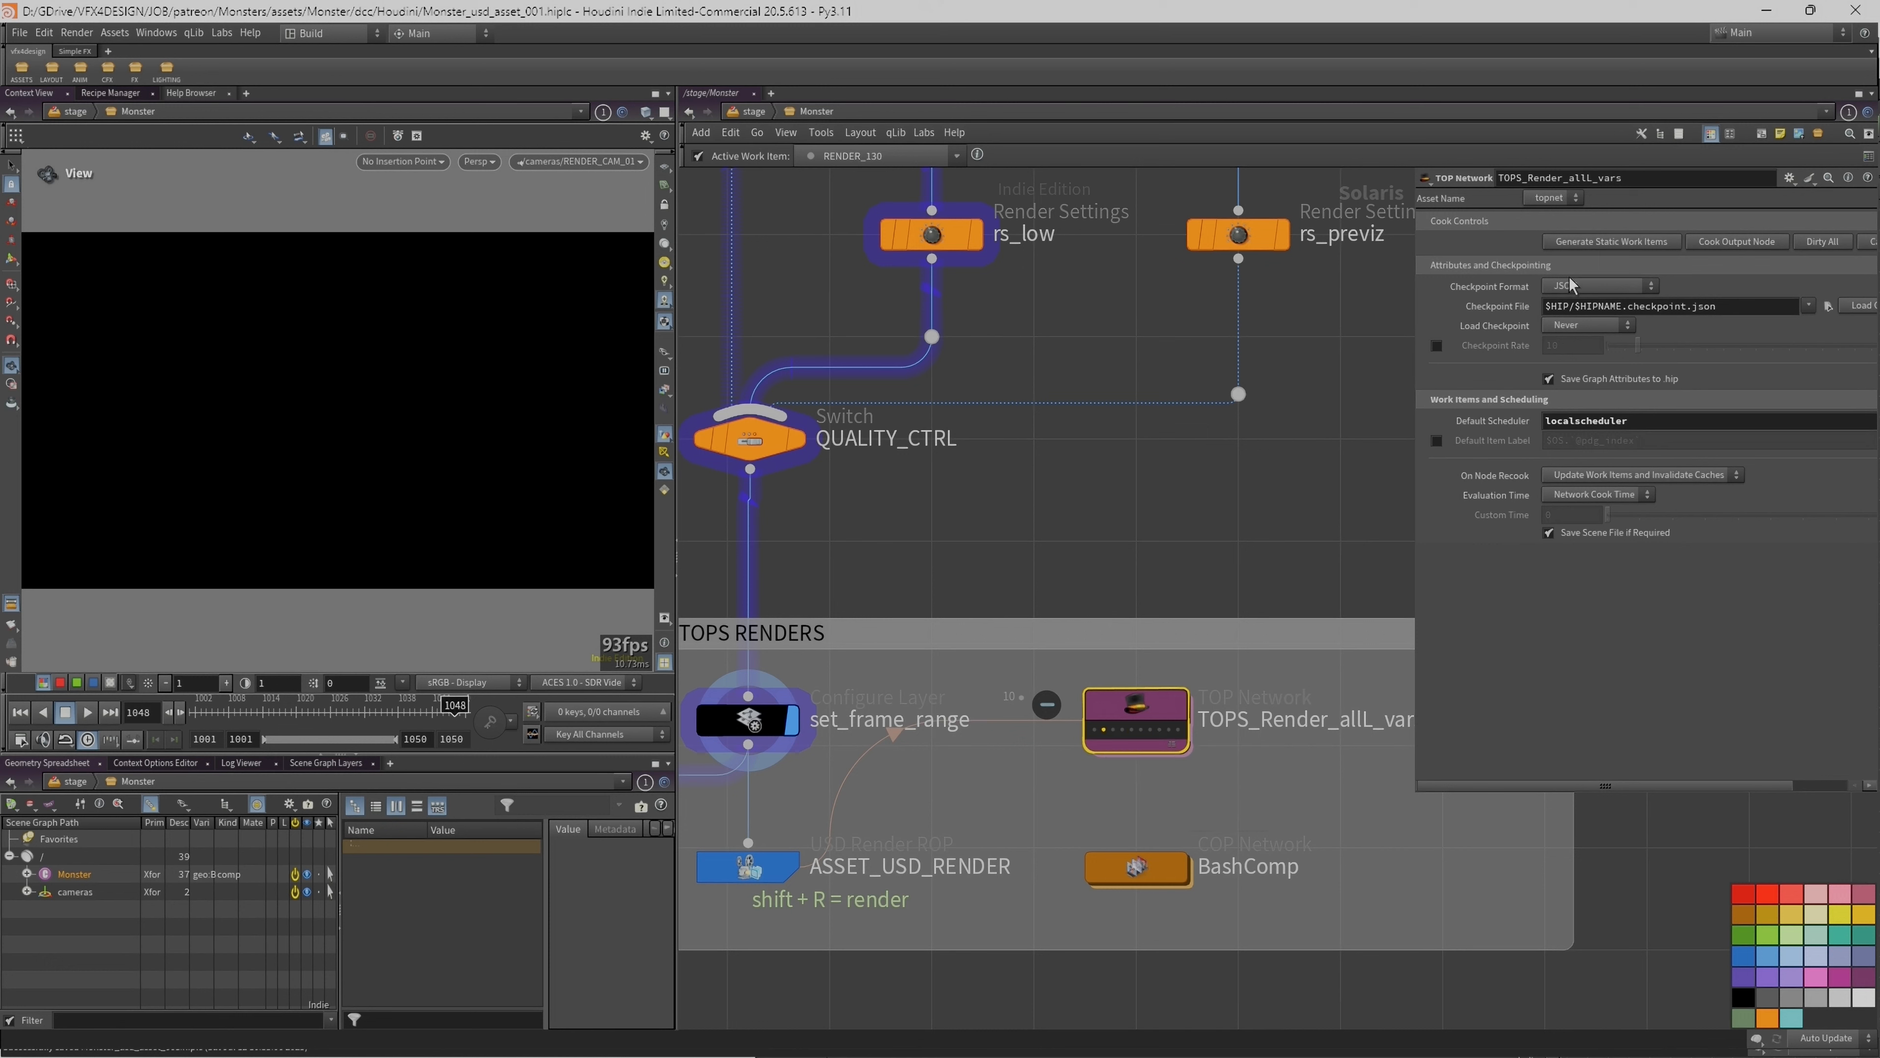
# Step: Inspect the settings of set_frame_range and ASSET_USD_RENDER, and read the attributes of work item RENDER_130
pyautogui.click(741, 718)
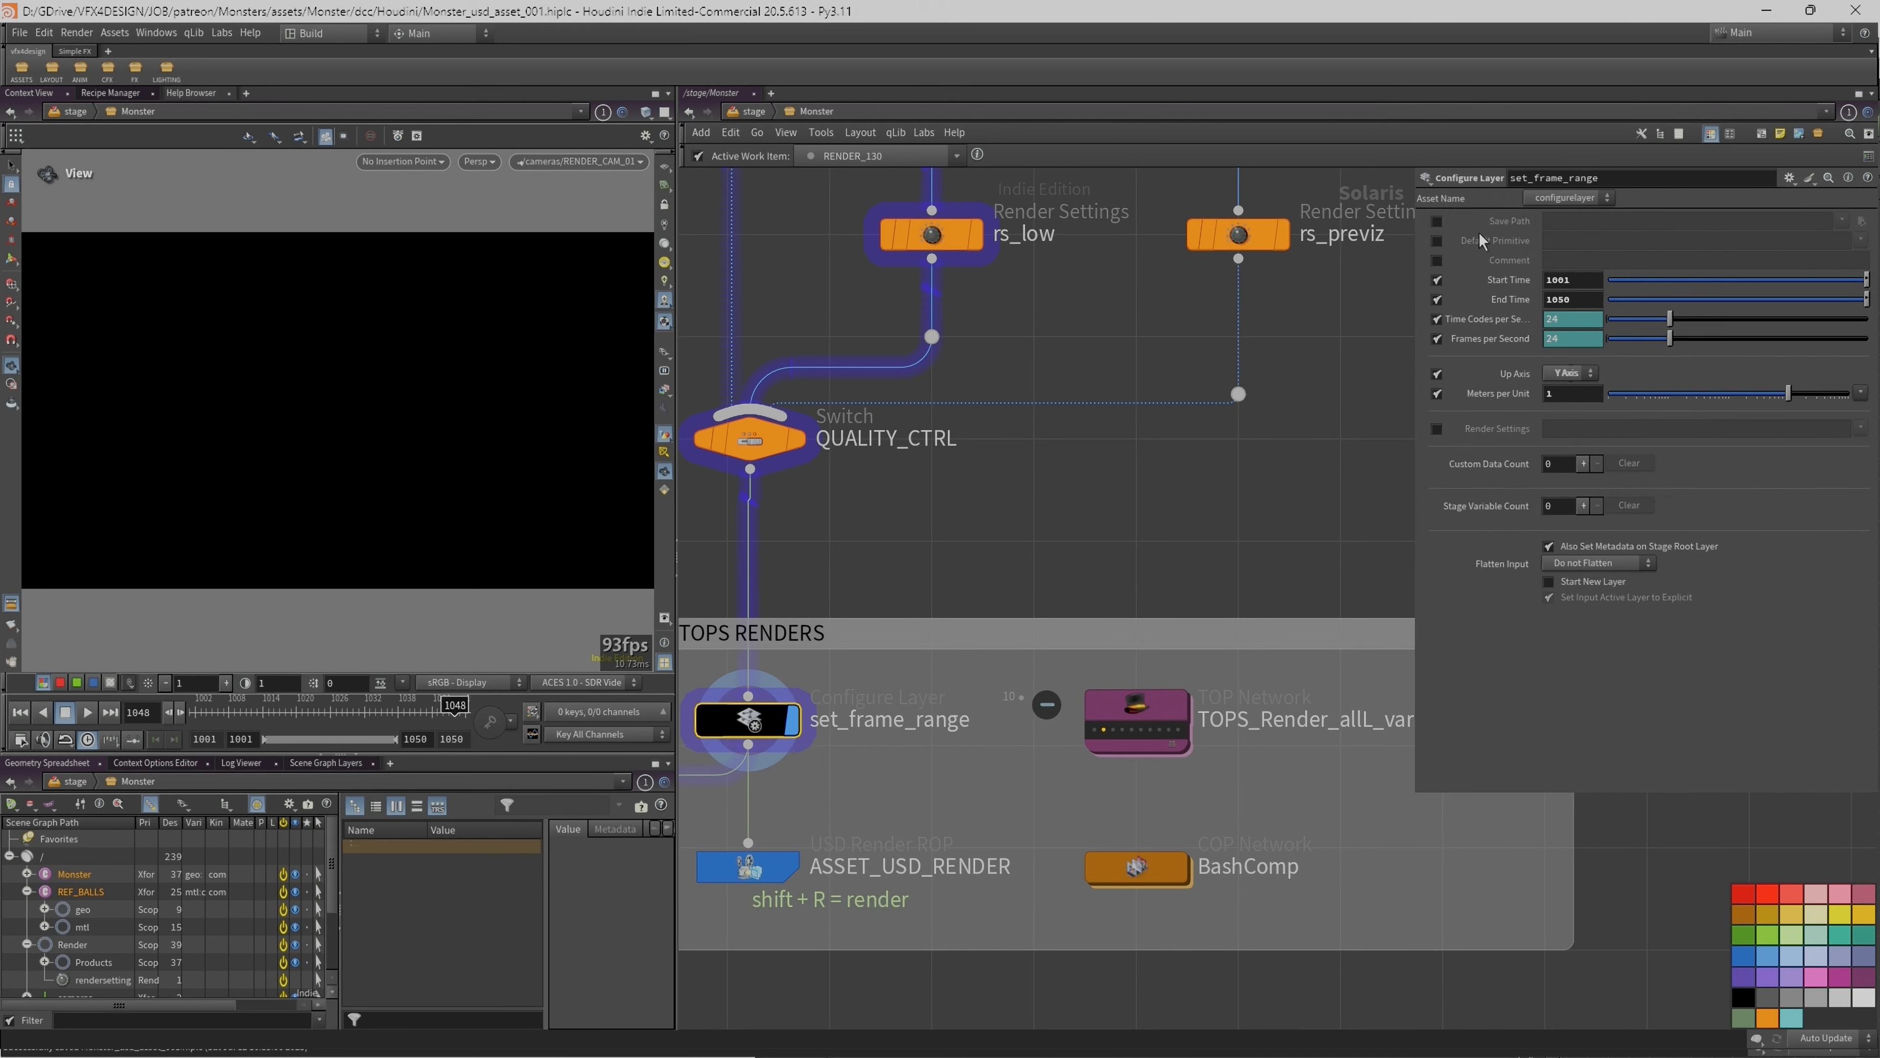
pyautogui.click(748, 865)
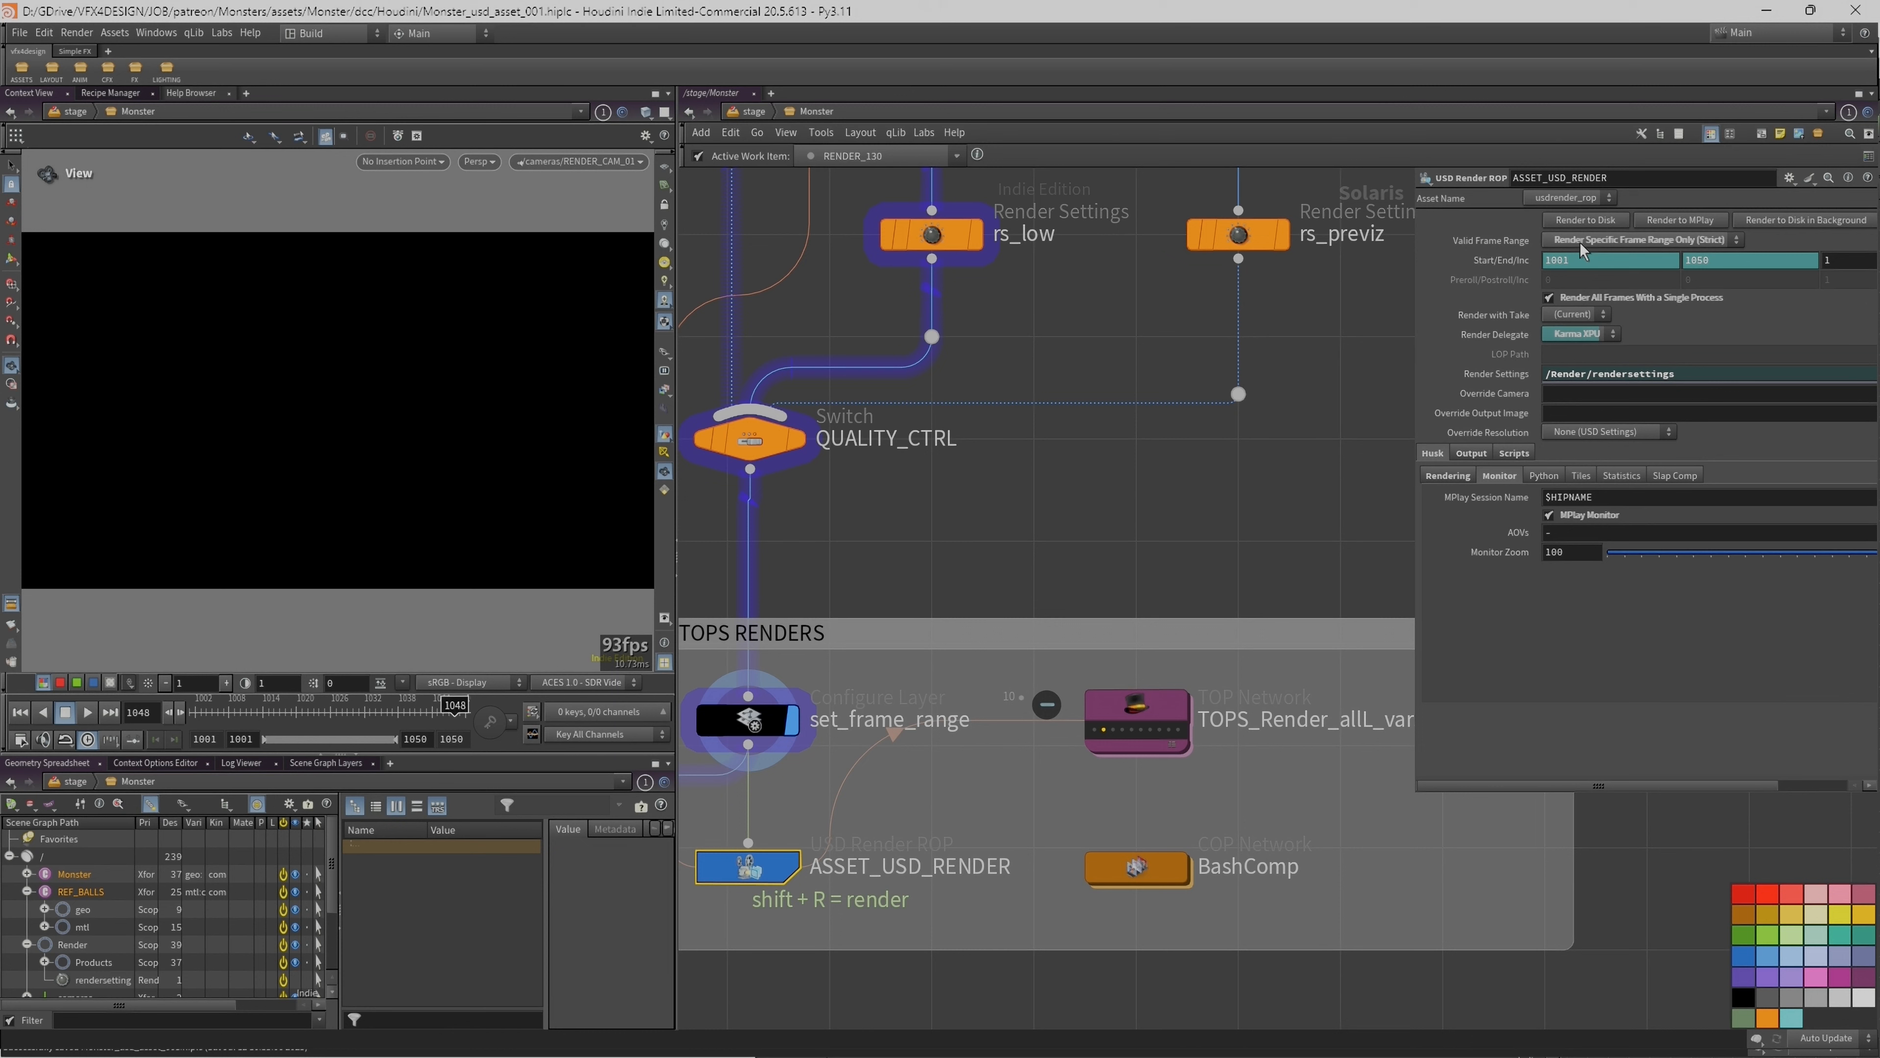
pyautogui.click(1103, 730)
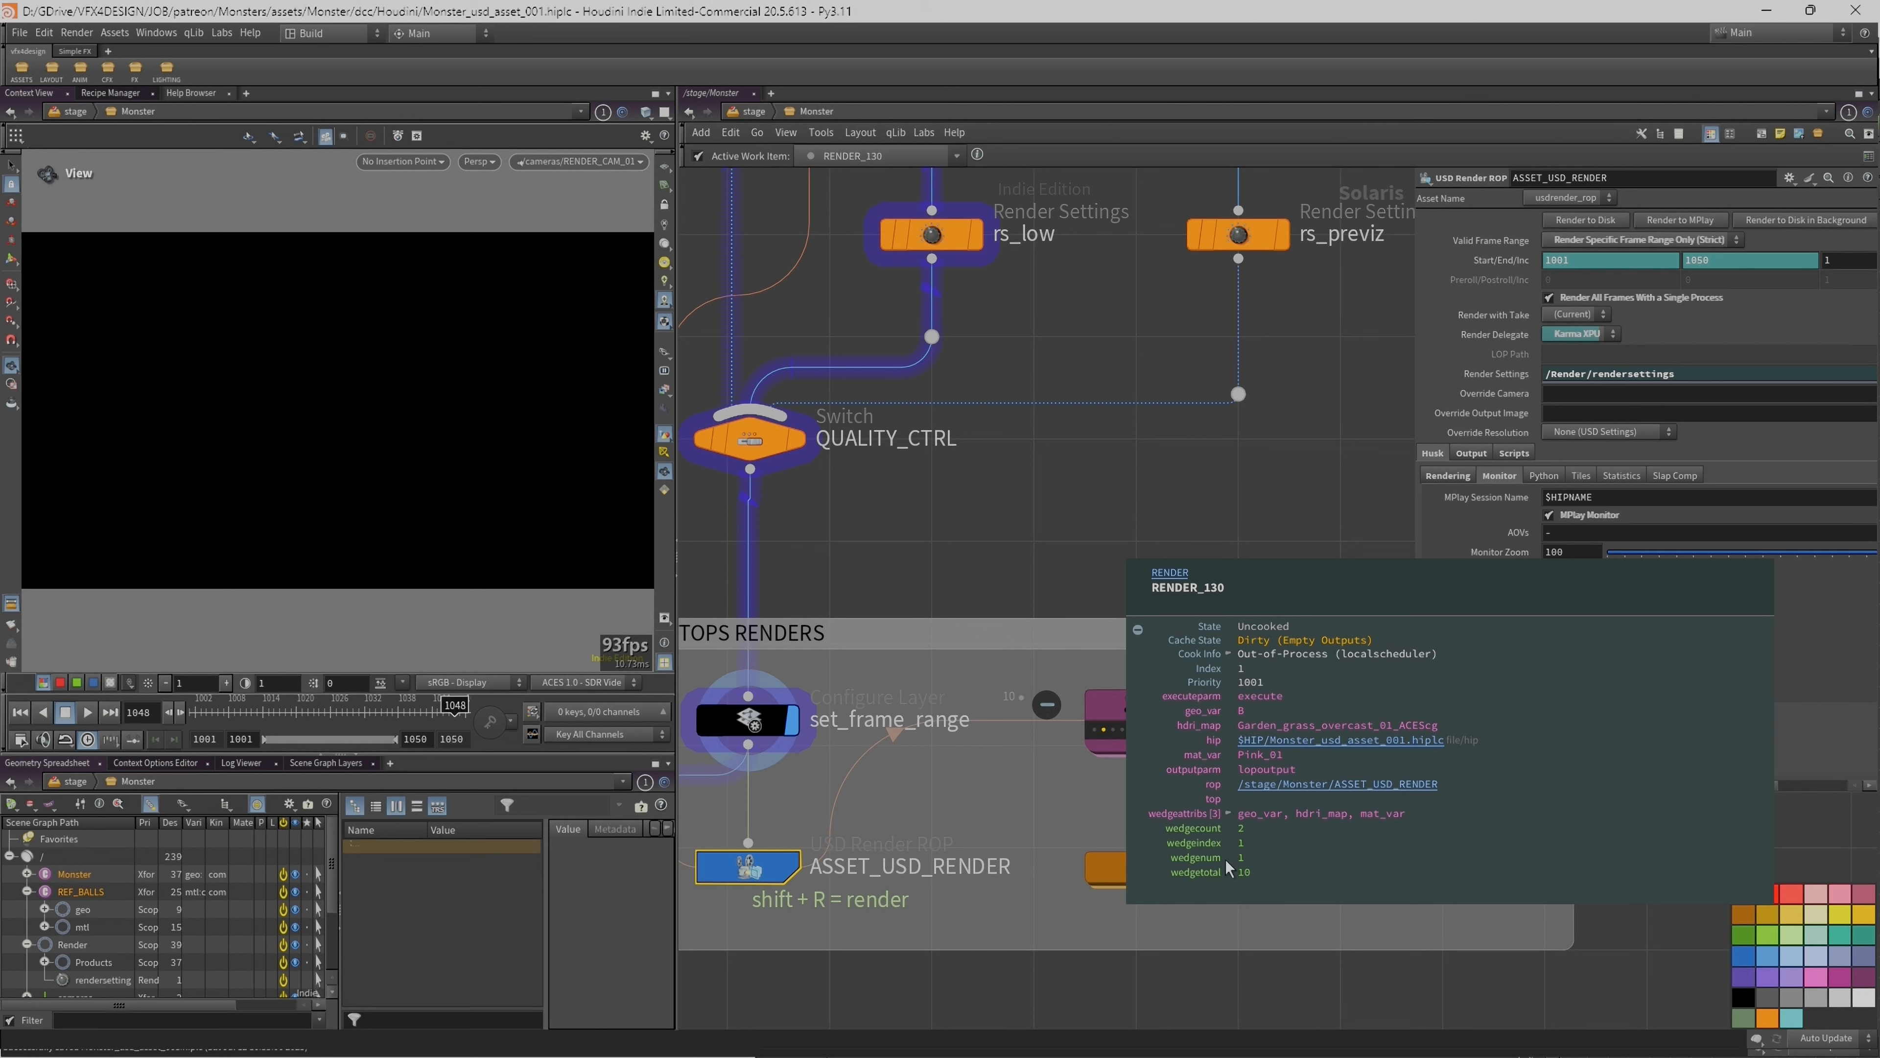
# Step: Review the whole Monster network, finishing at the render settings and the TOPS RENDERS group
pyautogui.scroll(-10, 1013, 523)
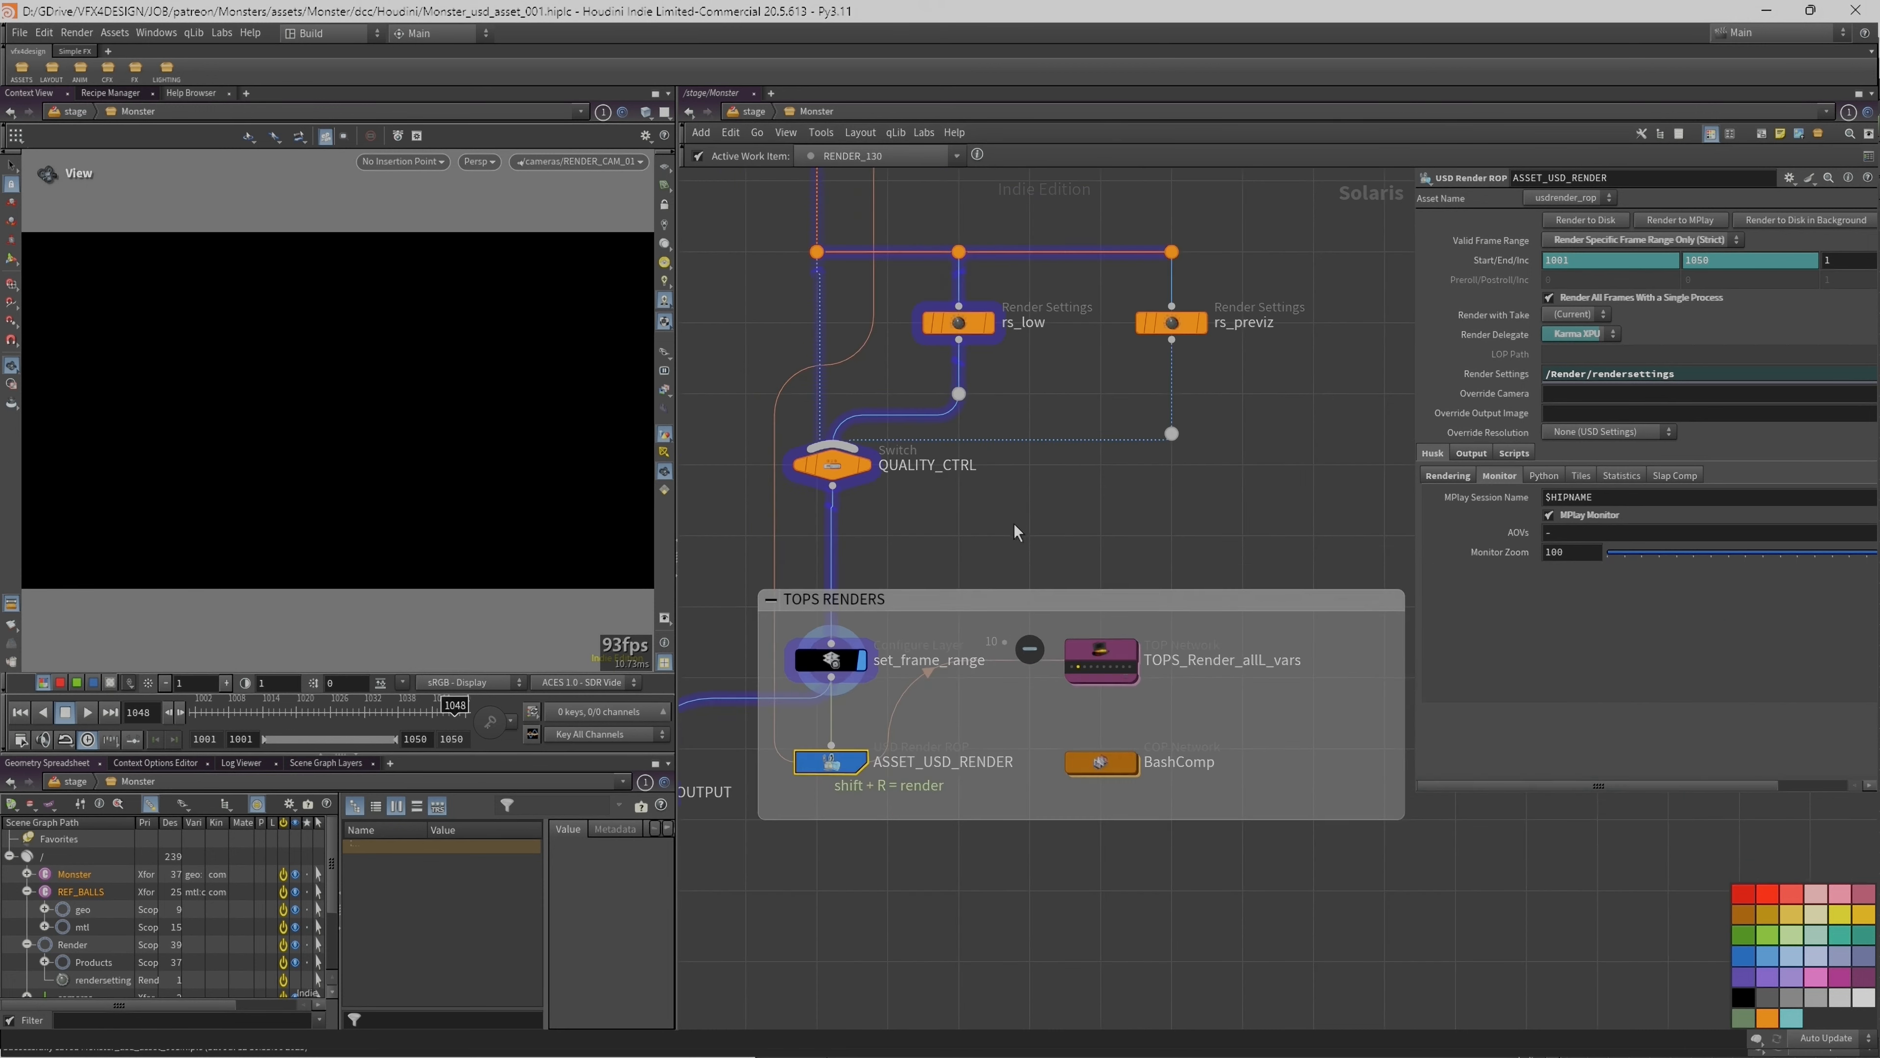
pyautogui.scroll(-3, 1194, 438)
pyautogui.moveTo(1194, 438); pyautogui.dragTo(1202, 657, button='middle')
pyautogui.scroll(-3, 1201, 657)
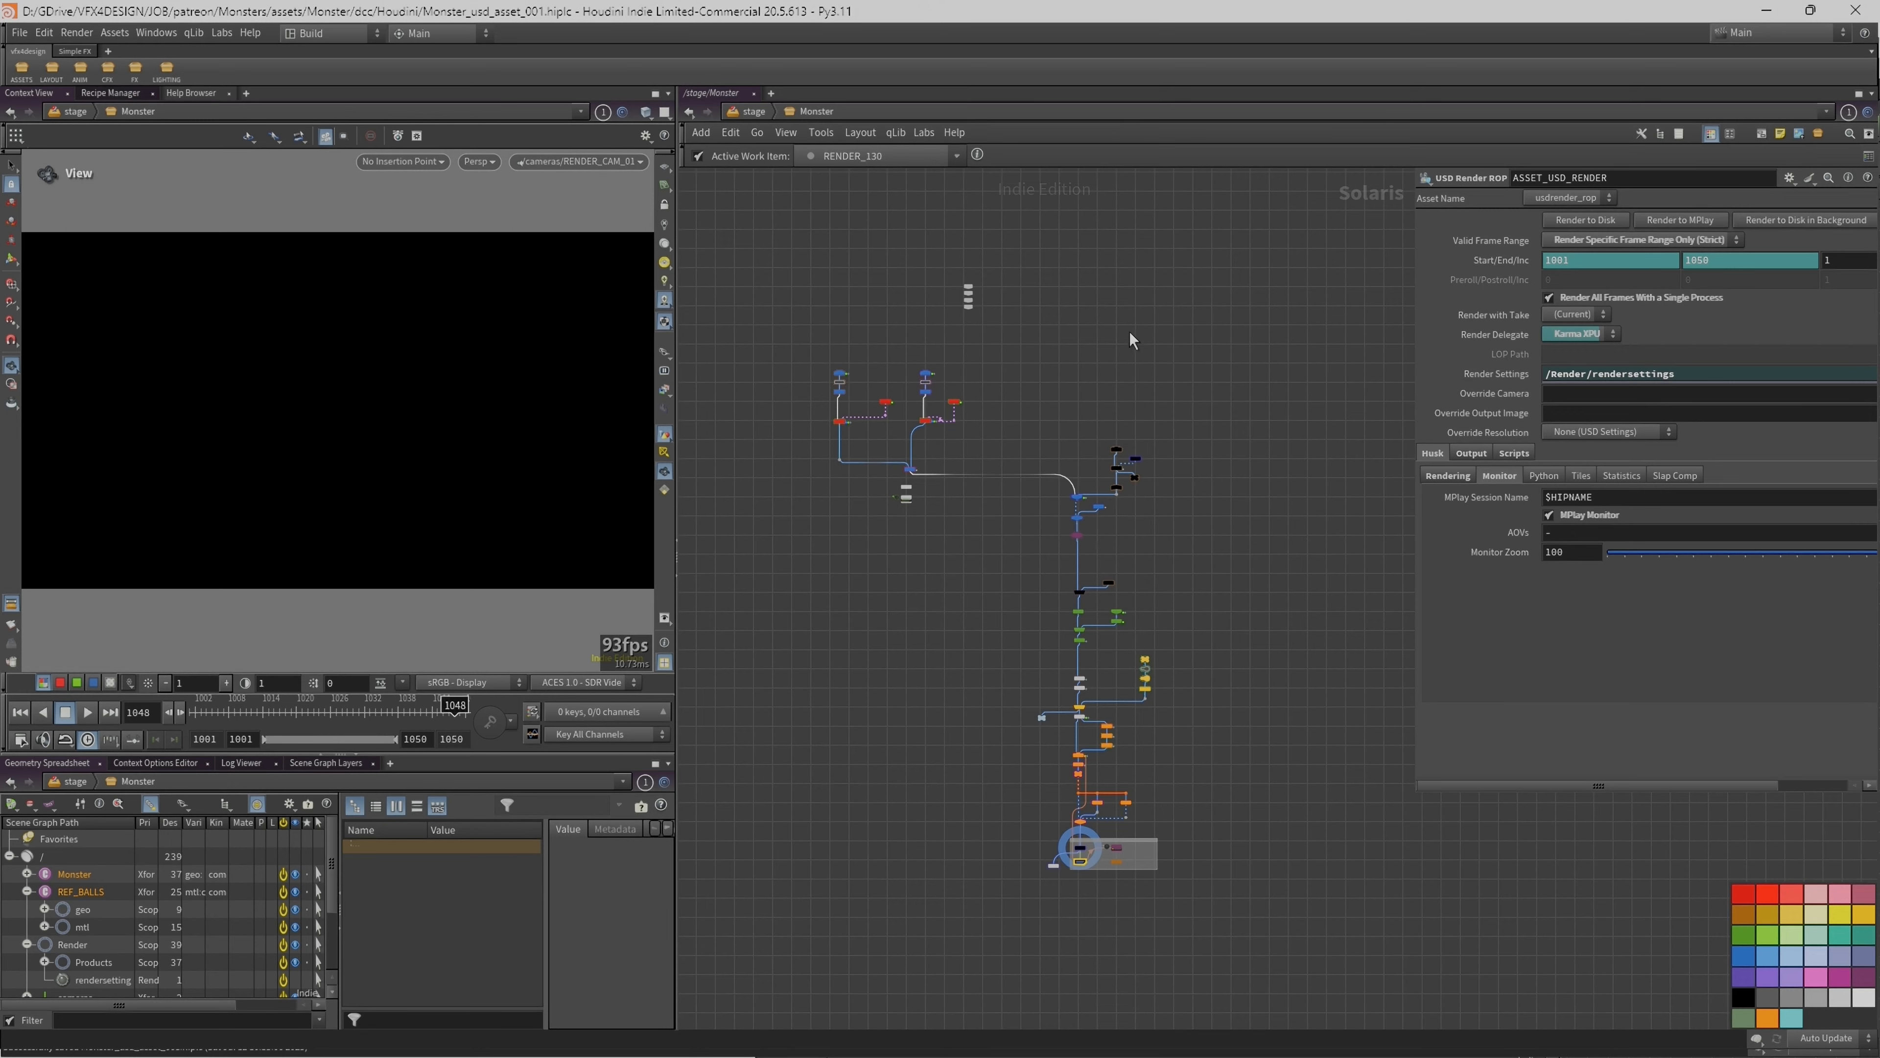
pyautogui.moveTo(1130, 340); pyautogui.dragTo(1081, 338, button='middle')
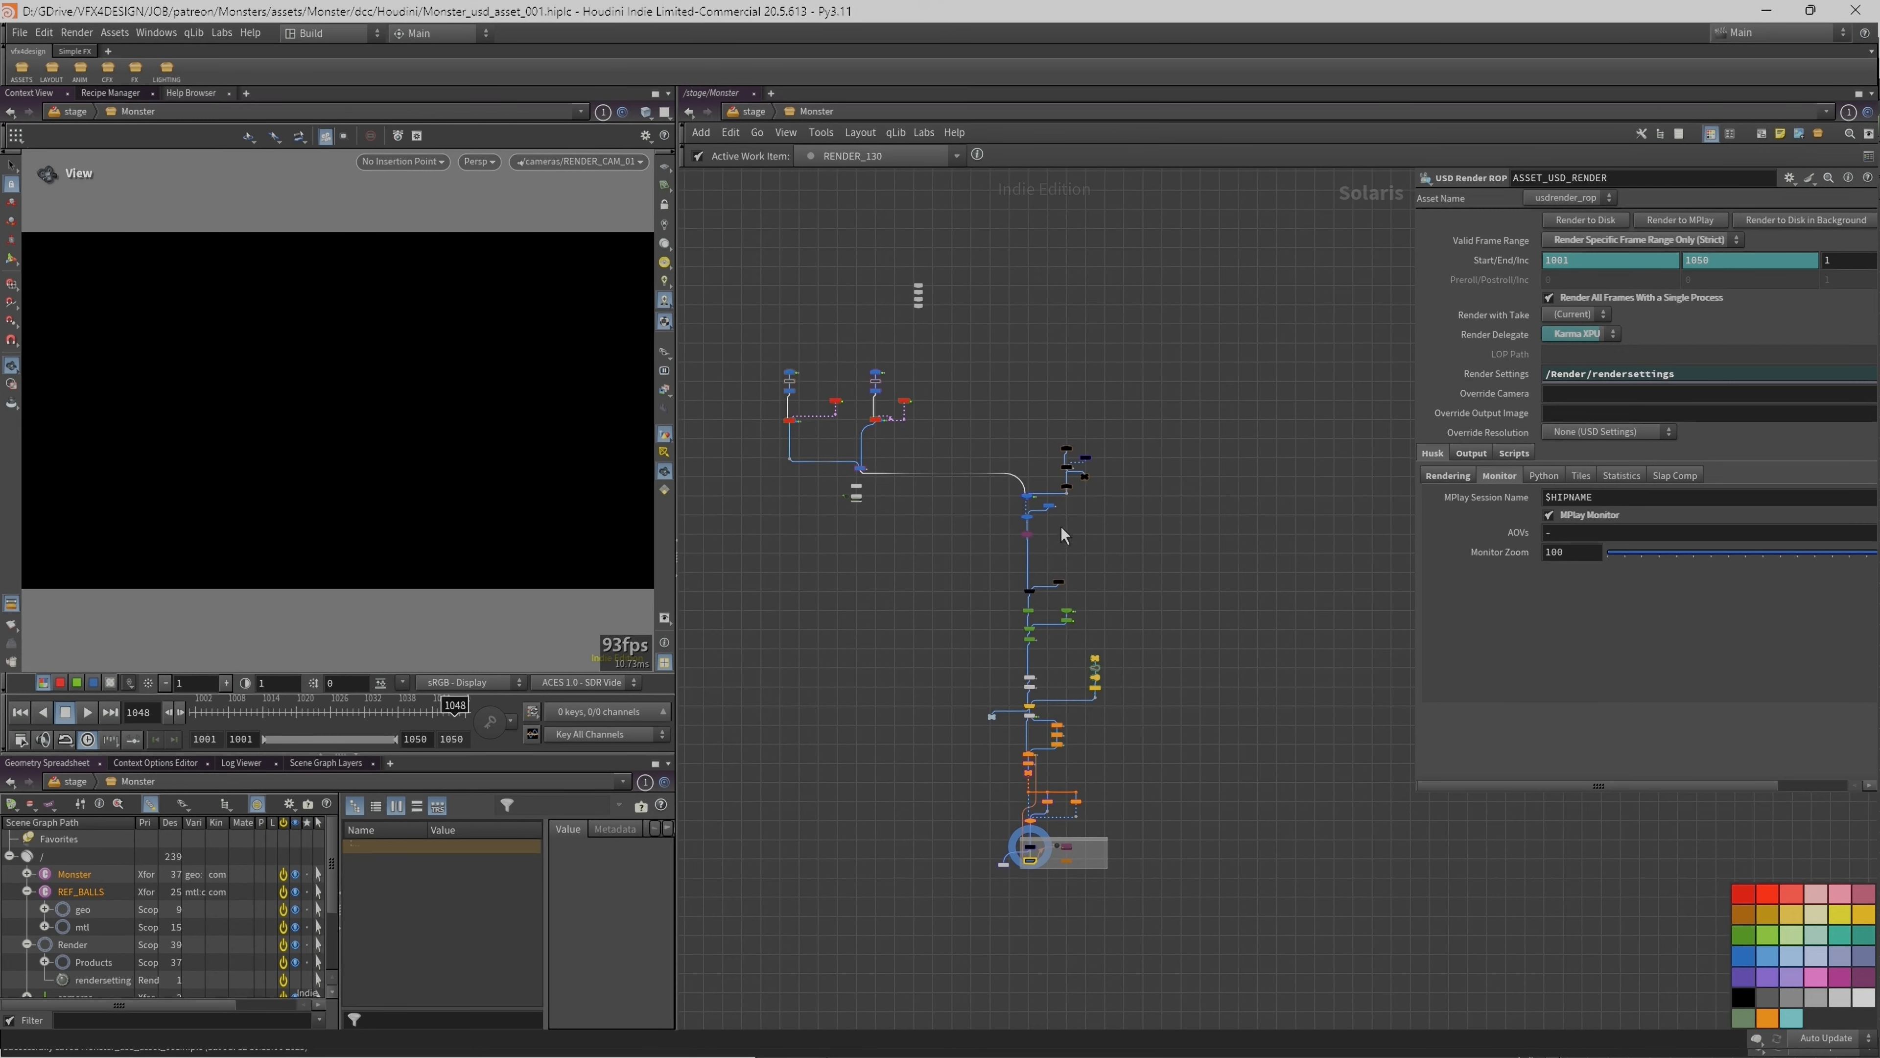
pyautogui.scroll(6, 968, 570)
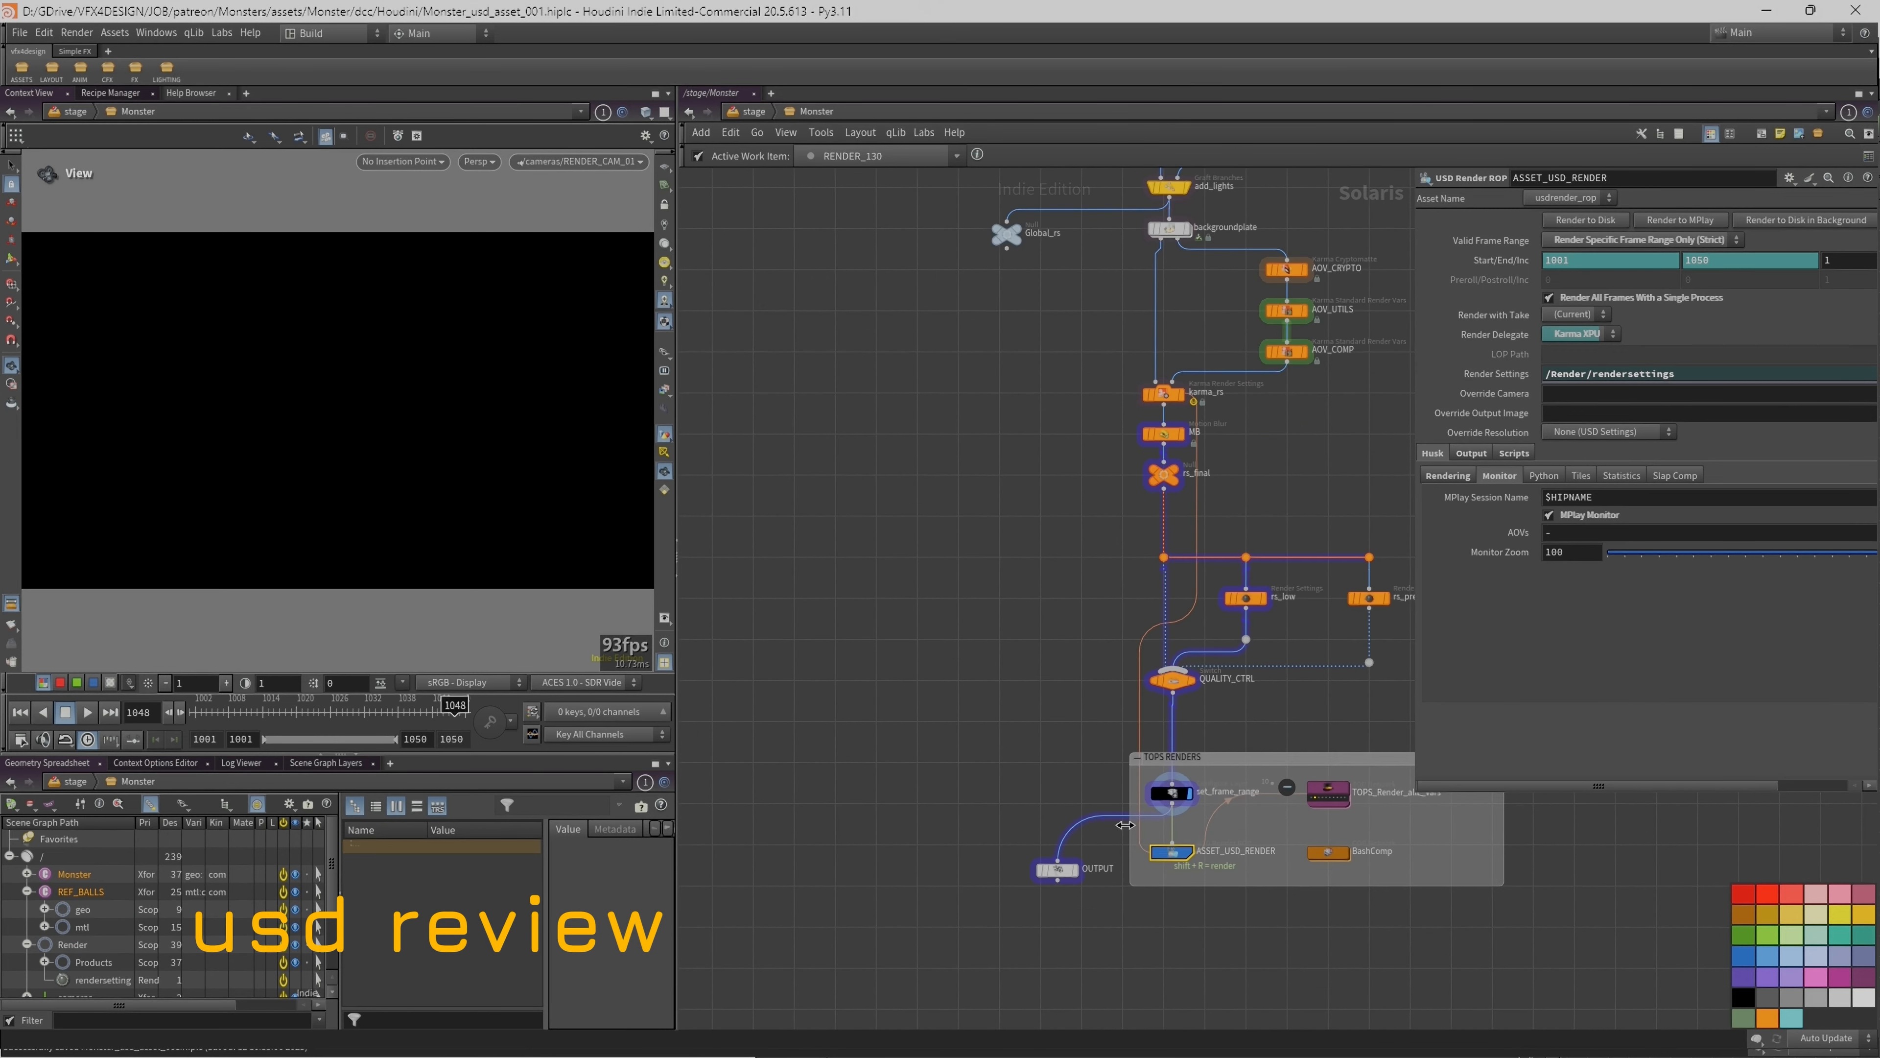
pyautogui.scroll(2, 992, 855)
# Step: Display the Monster scene as wireframe and look around the asset outside the render camera
pyautogui.click(435, 446)
pyautogui.press('w')
pyautogui.moveTo(381, 412); pyautogui.dragTo(356, 443)
pyautogui.moveTo(871, 581); pyautogui.dragTo(889, 527, button='middle')
pyautogui.moveTo(335, 350); pyautogui.dragTo(372, 335)
pyautogui.scroll(-2, 418, 325)
pyautogui.scroll(-2, 837, 334)
pyautogui.moveTo(837, 334); pyautogui.dragTo(819, 398, button='middle')
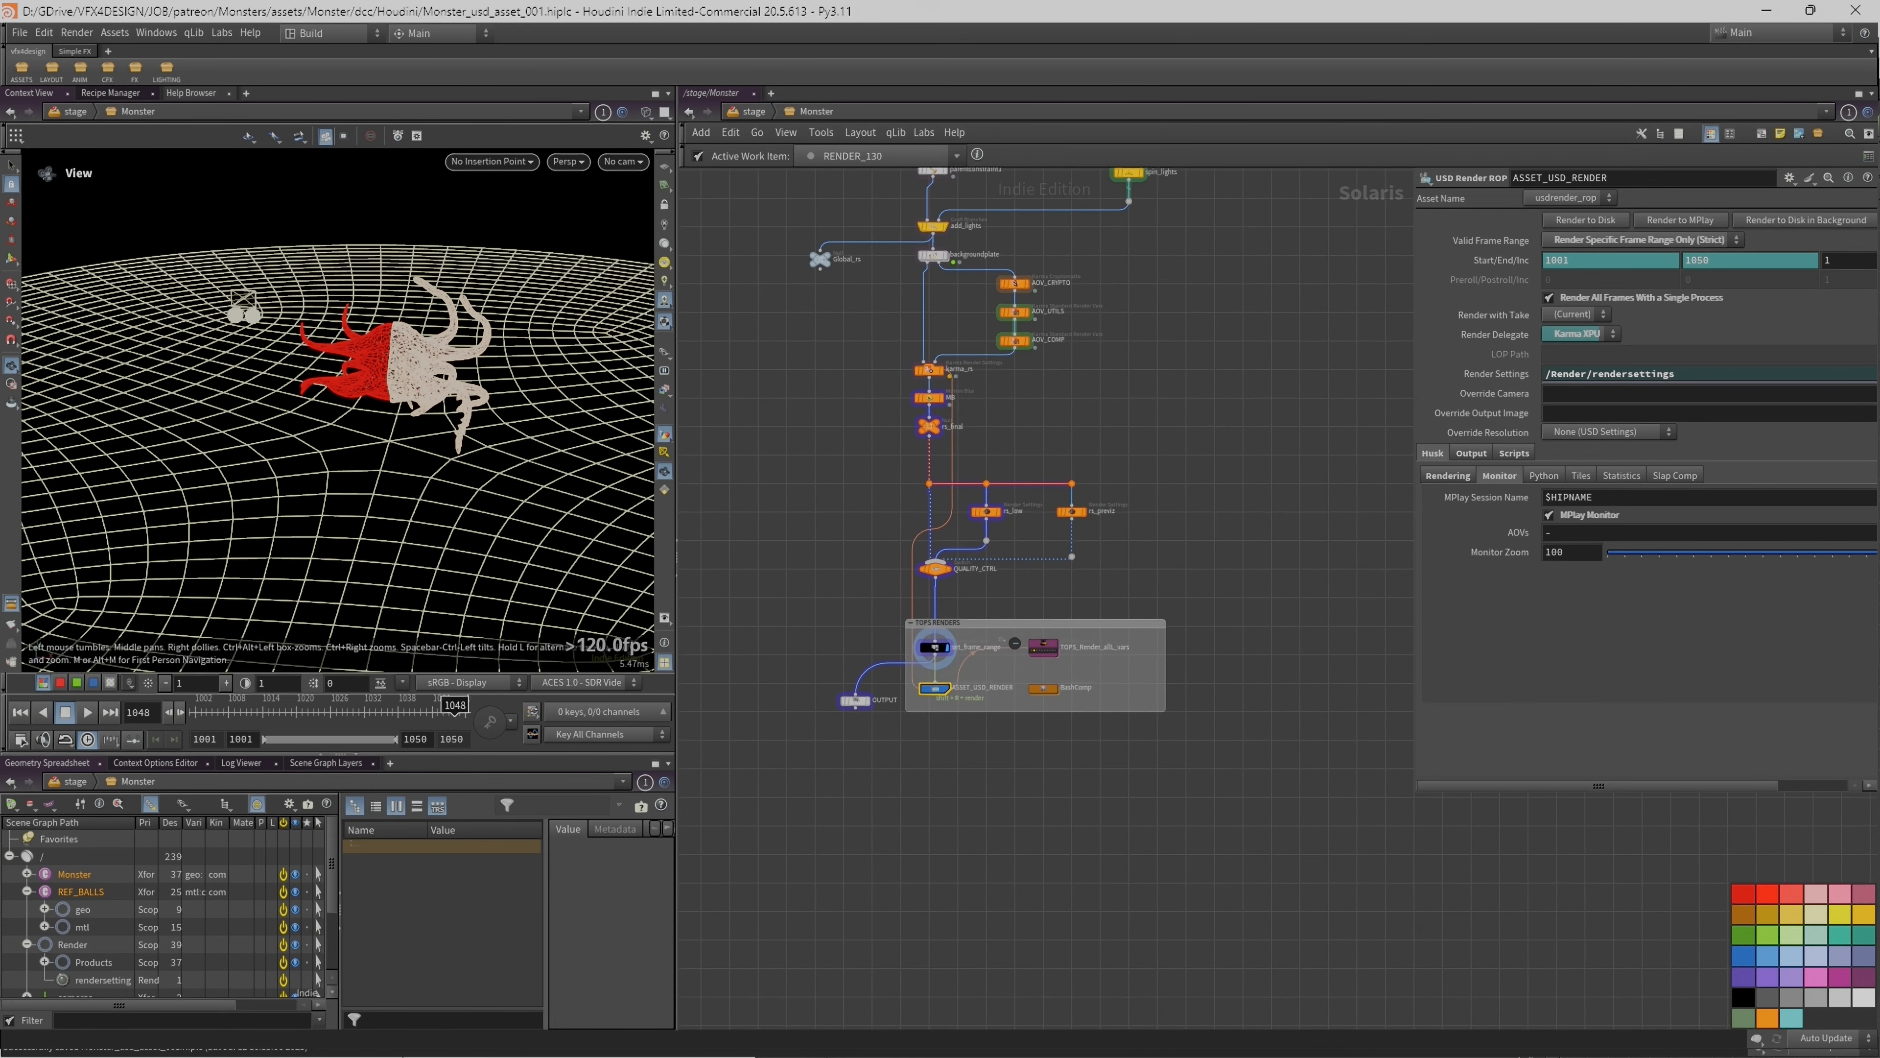
# Step: Switch to File Explorer and open the textures folder under Monsters, assets, Monster, usd, 001
pyautogui.click(374, 1046)
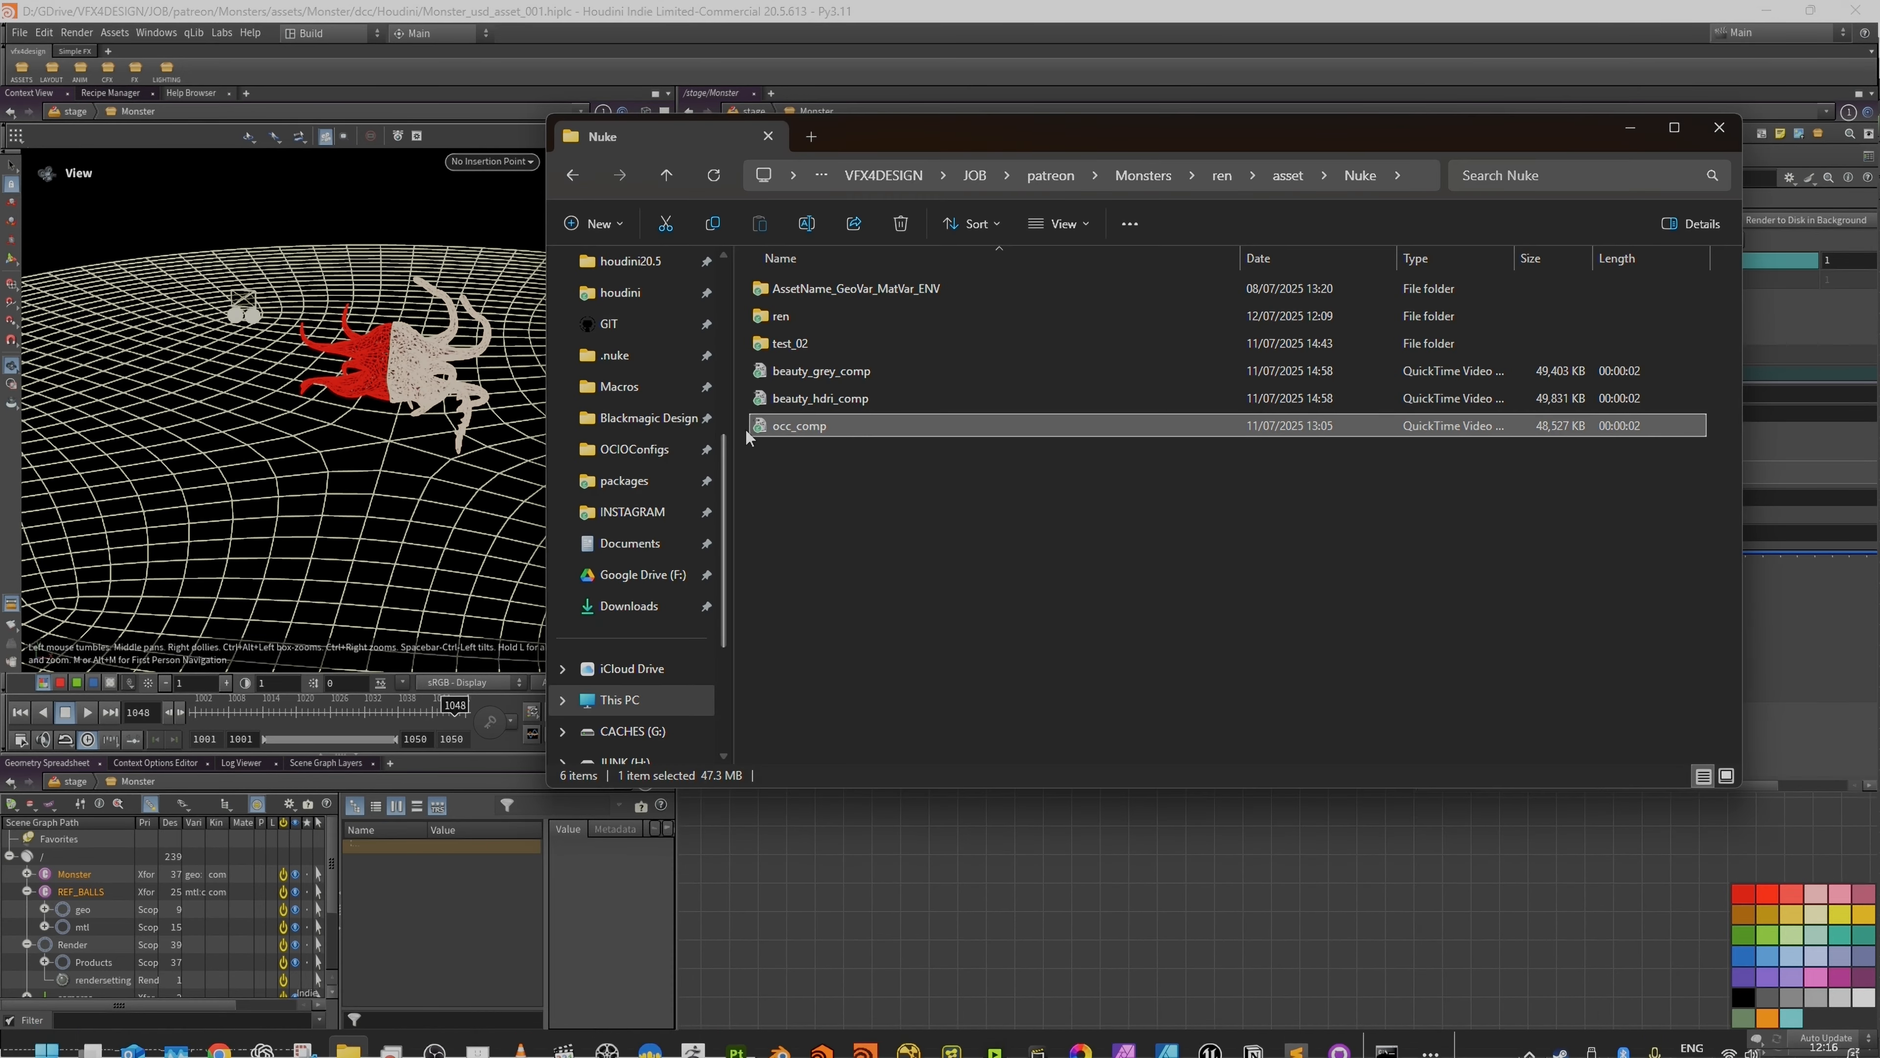
pyautogui.click(1144, 175)
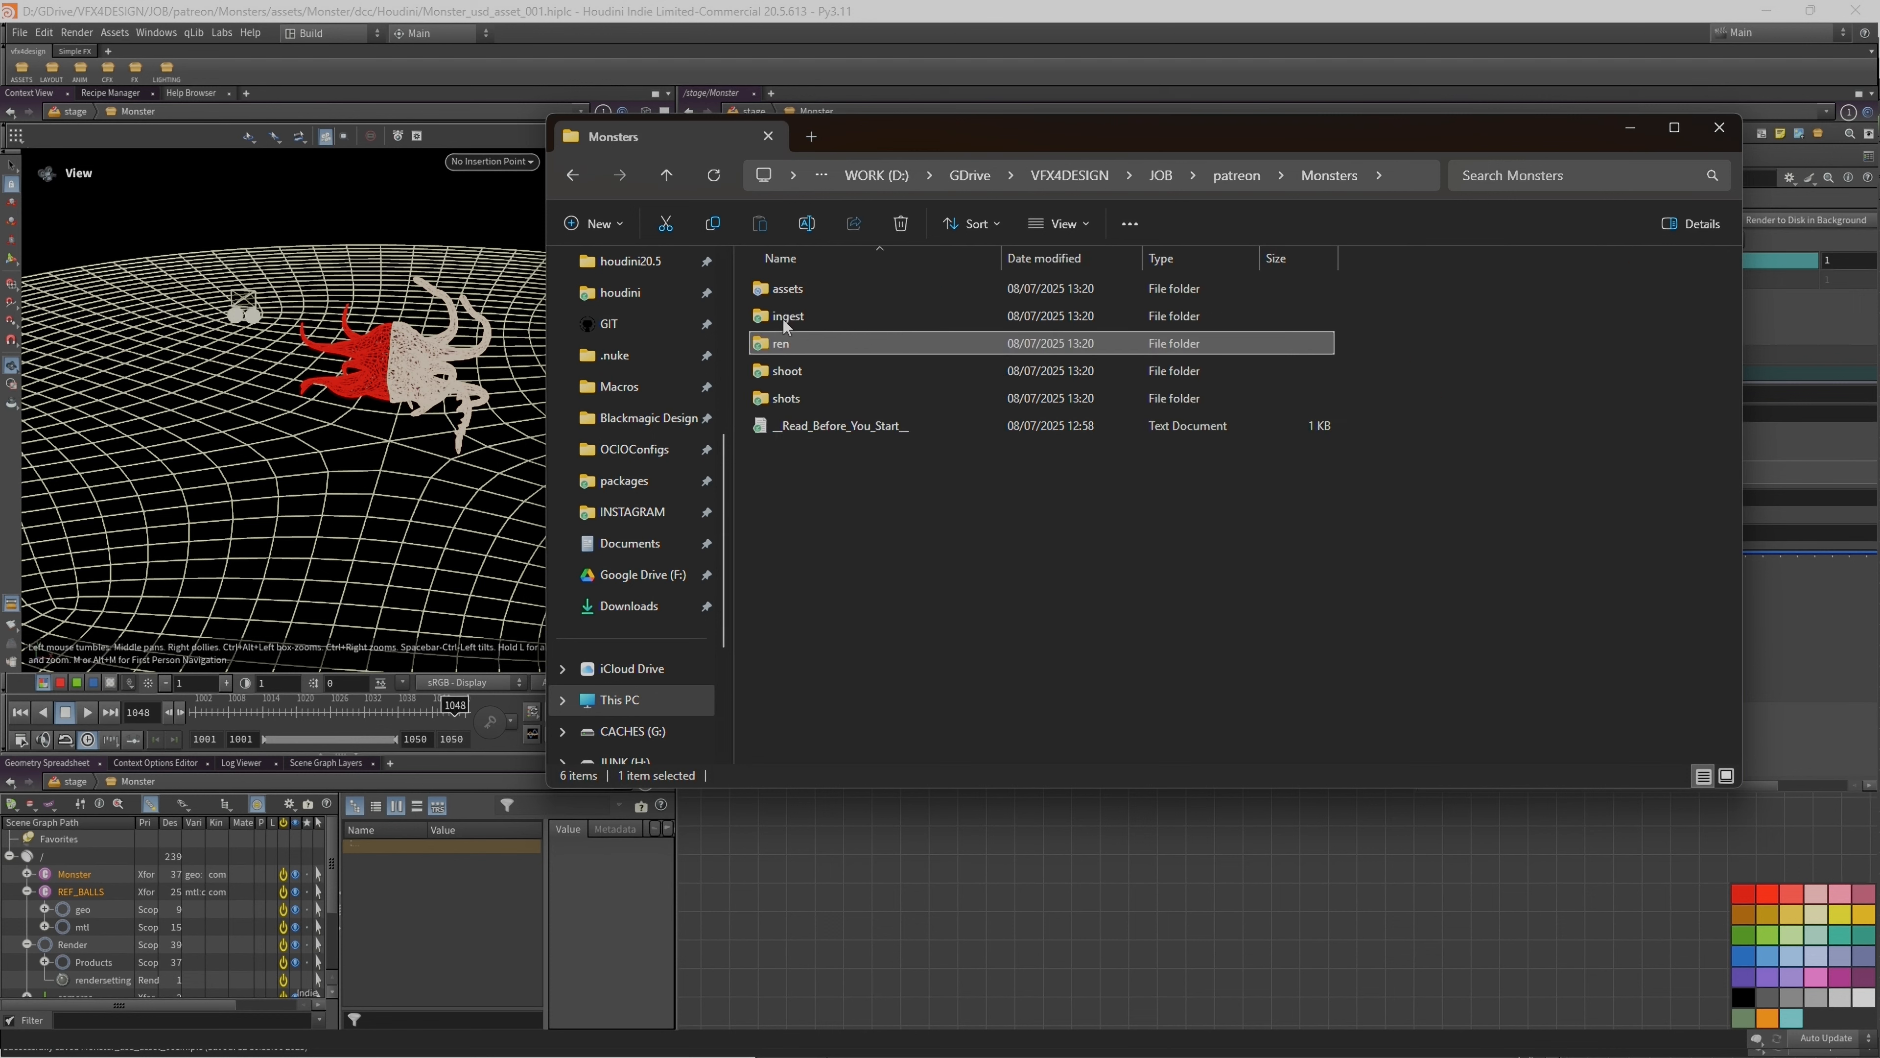
pyautogui.click(824, 290)
pyautogui.doubleClick(806, 290)
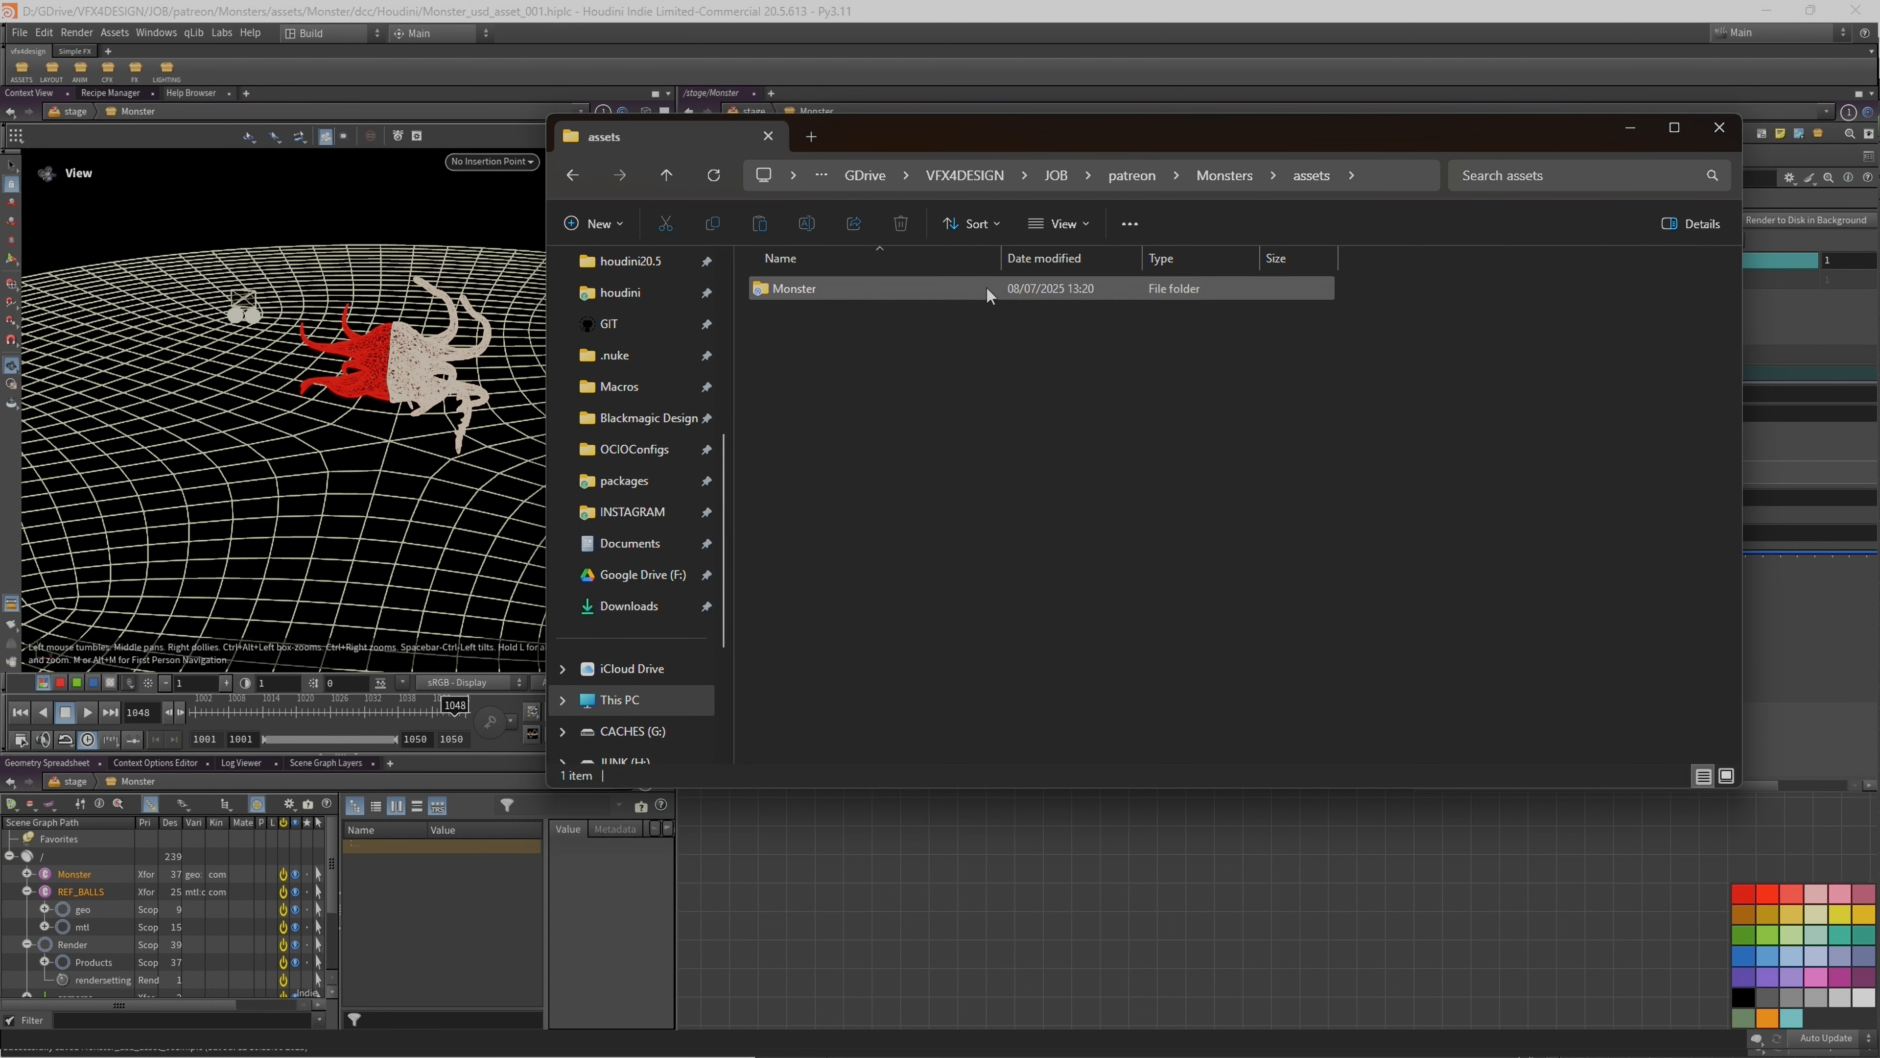
pyautogui.doubleClick(868, 290)
pyautogui.doubleClick(779, 353)
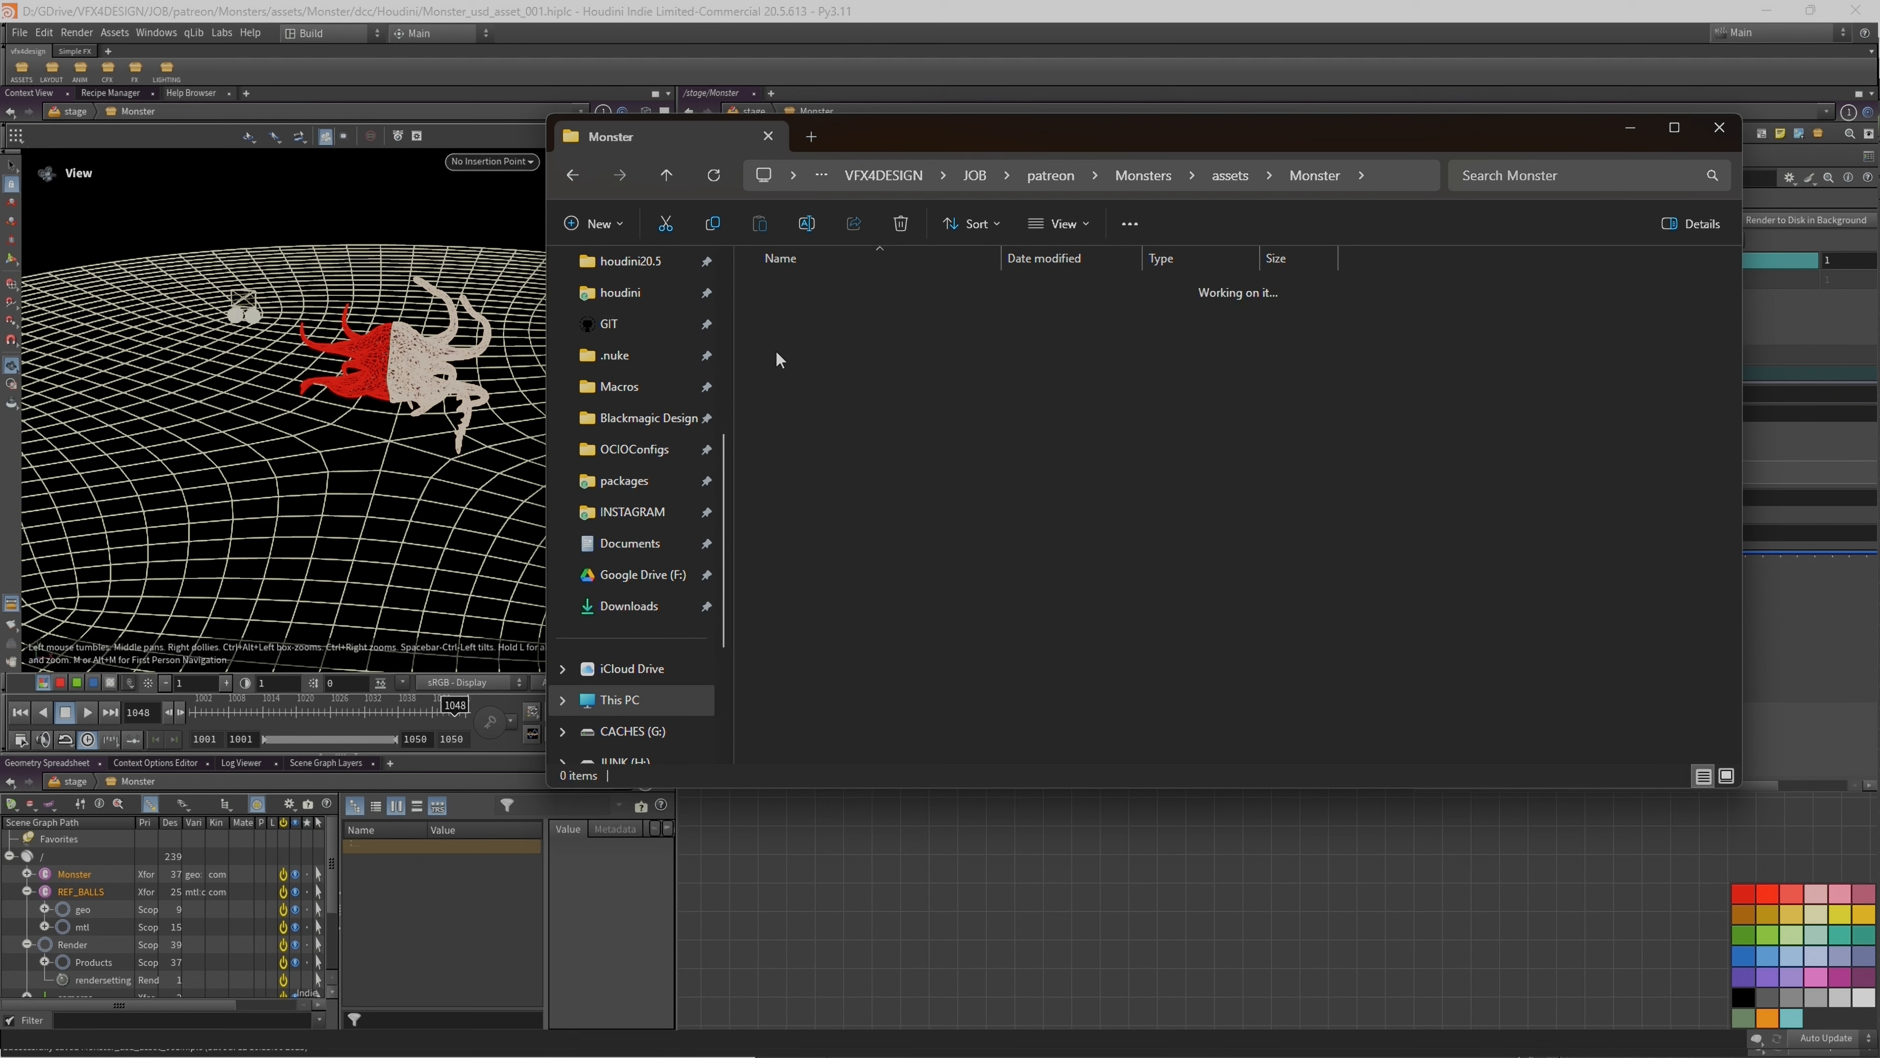
pyautogui.doubleClick(781, 289)
pyautogui.moveTo(919, 470); pyautogui.dragTo(832, 444)
pyautogui.doubleClick(791, 291)
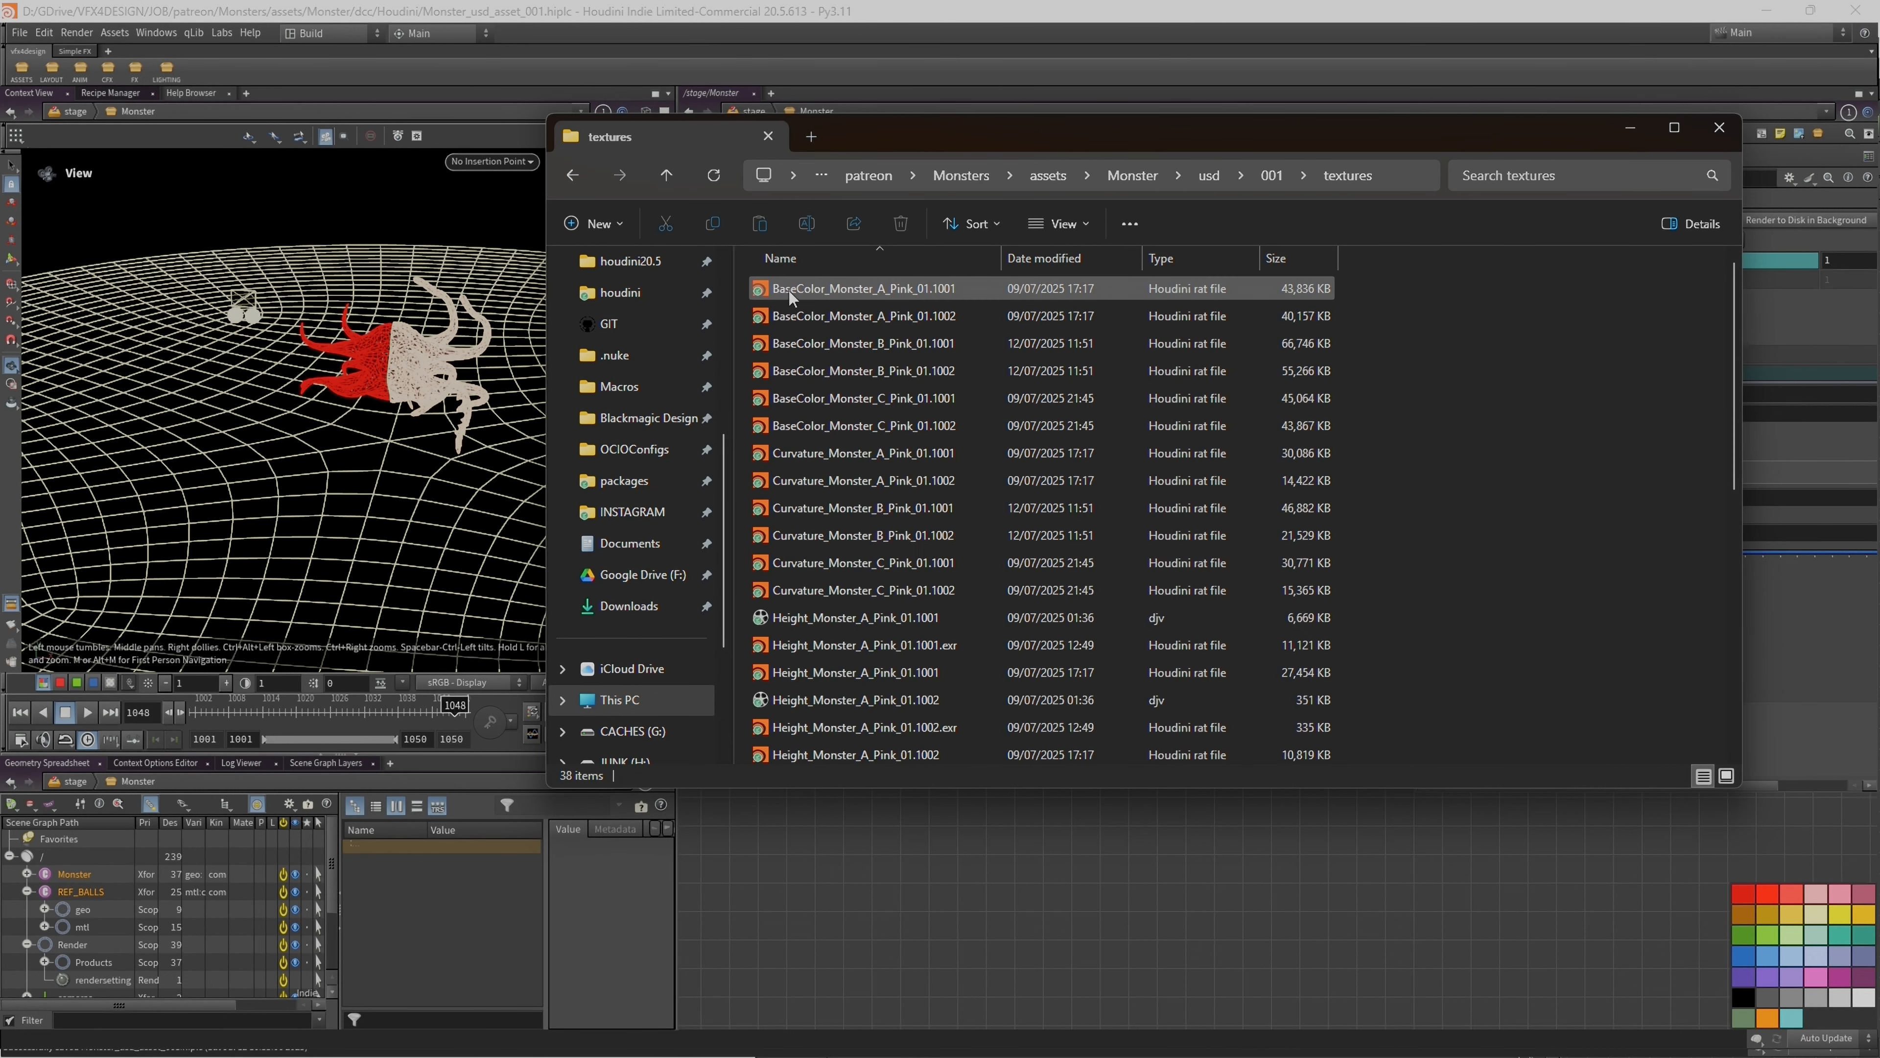
# Step: Enlarge the File Explorer window and widen the Name column to read the texture files, and then move the window clear of Houdini's network
pyautogui.moveTo(949, 789); pyautogui.dragTo(994, 1048)
pyautogui.moveTo(936, 146); pyautogui.dragTo(885, 72)
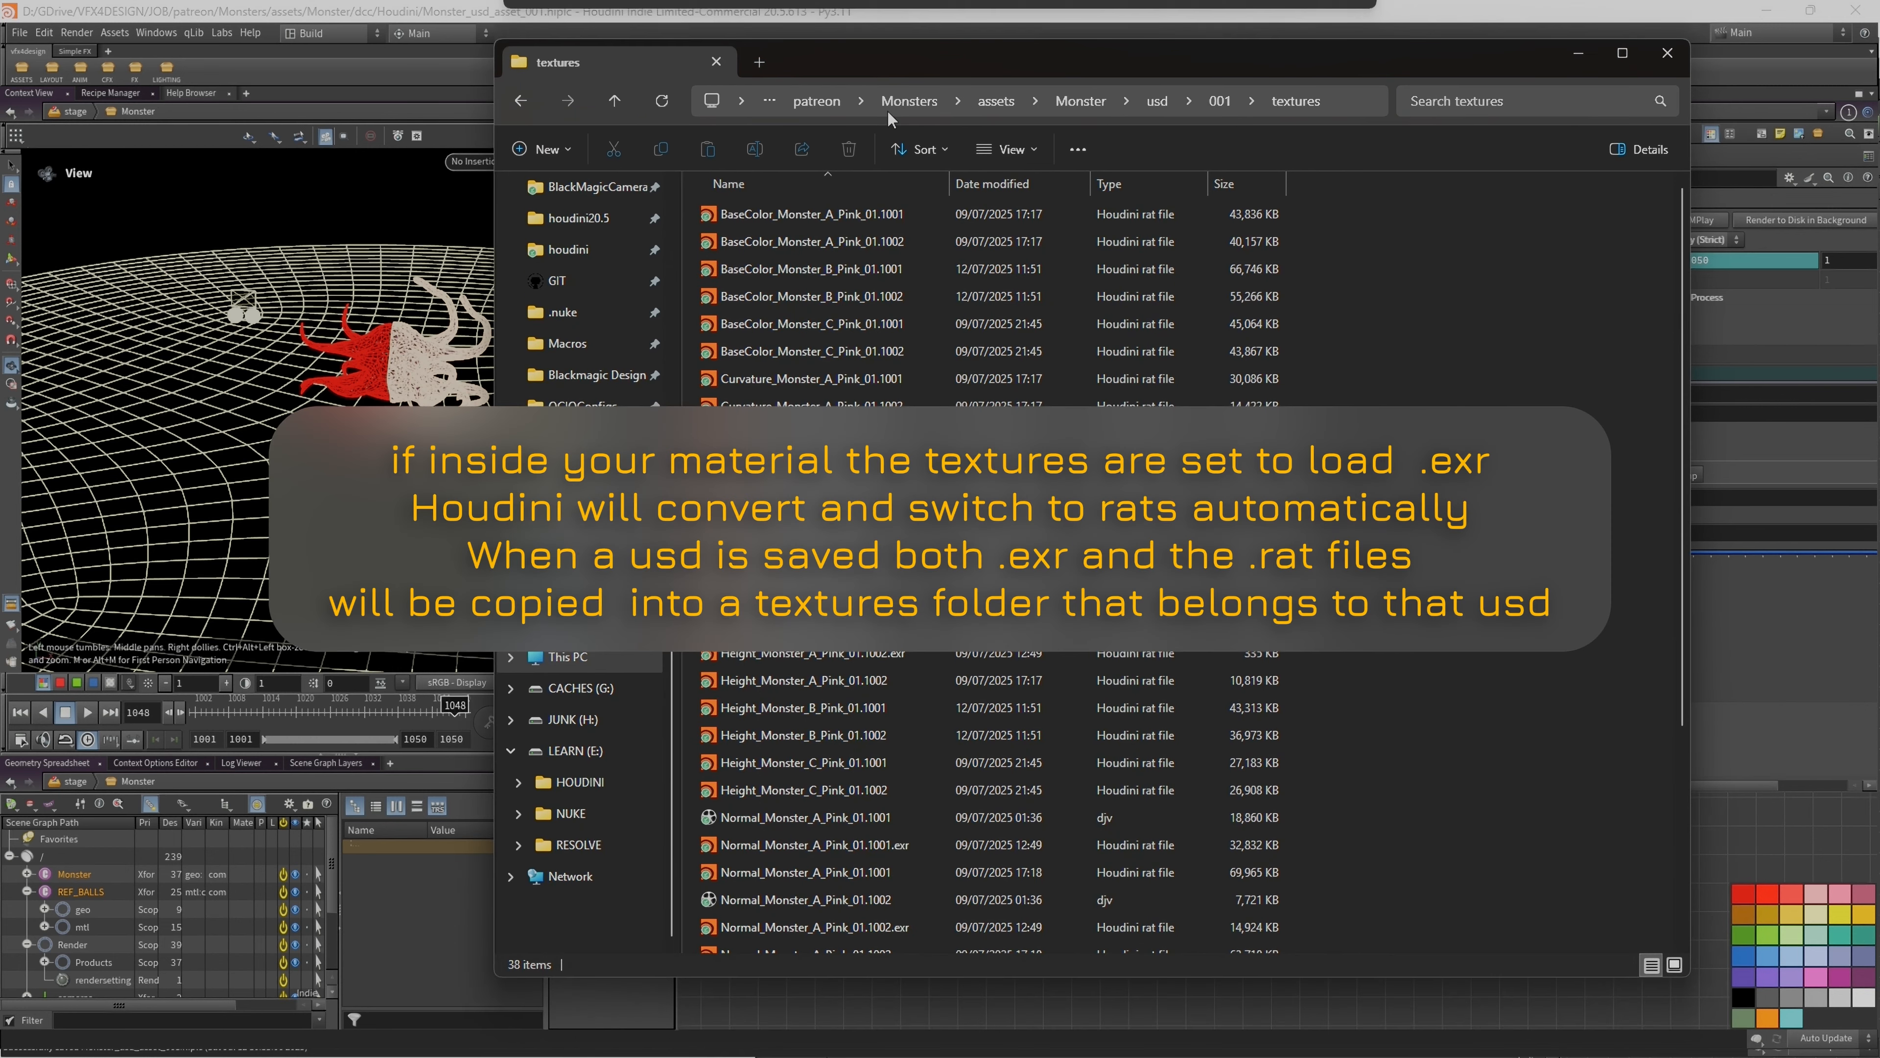
pyautogui.moveTo(951, 182); pyautogui.dragTo(1092, 183)
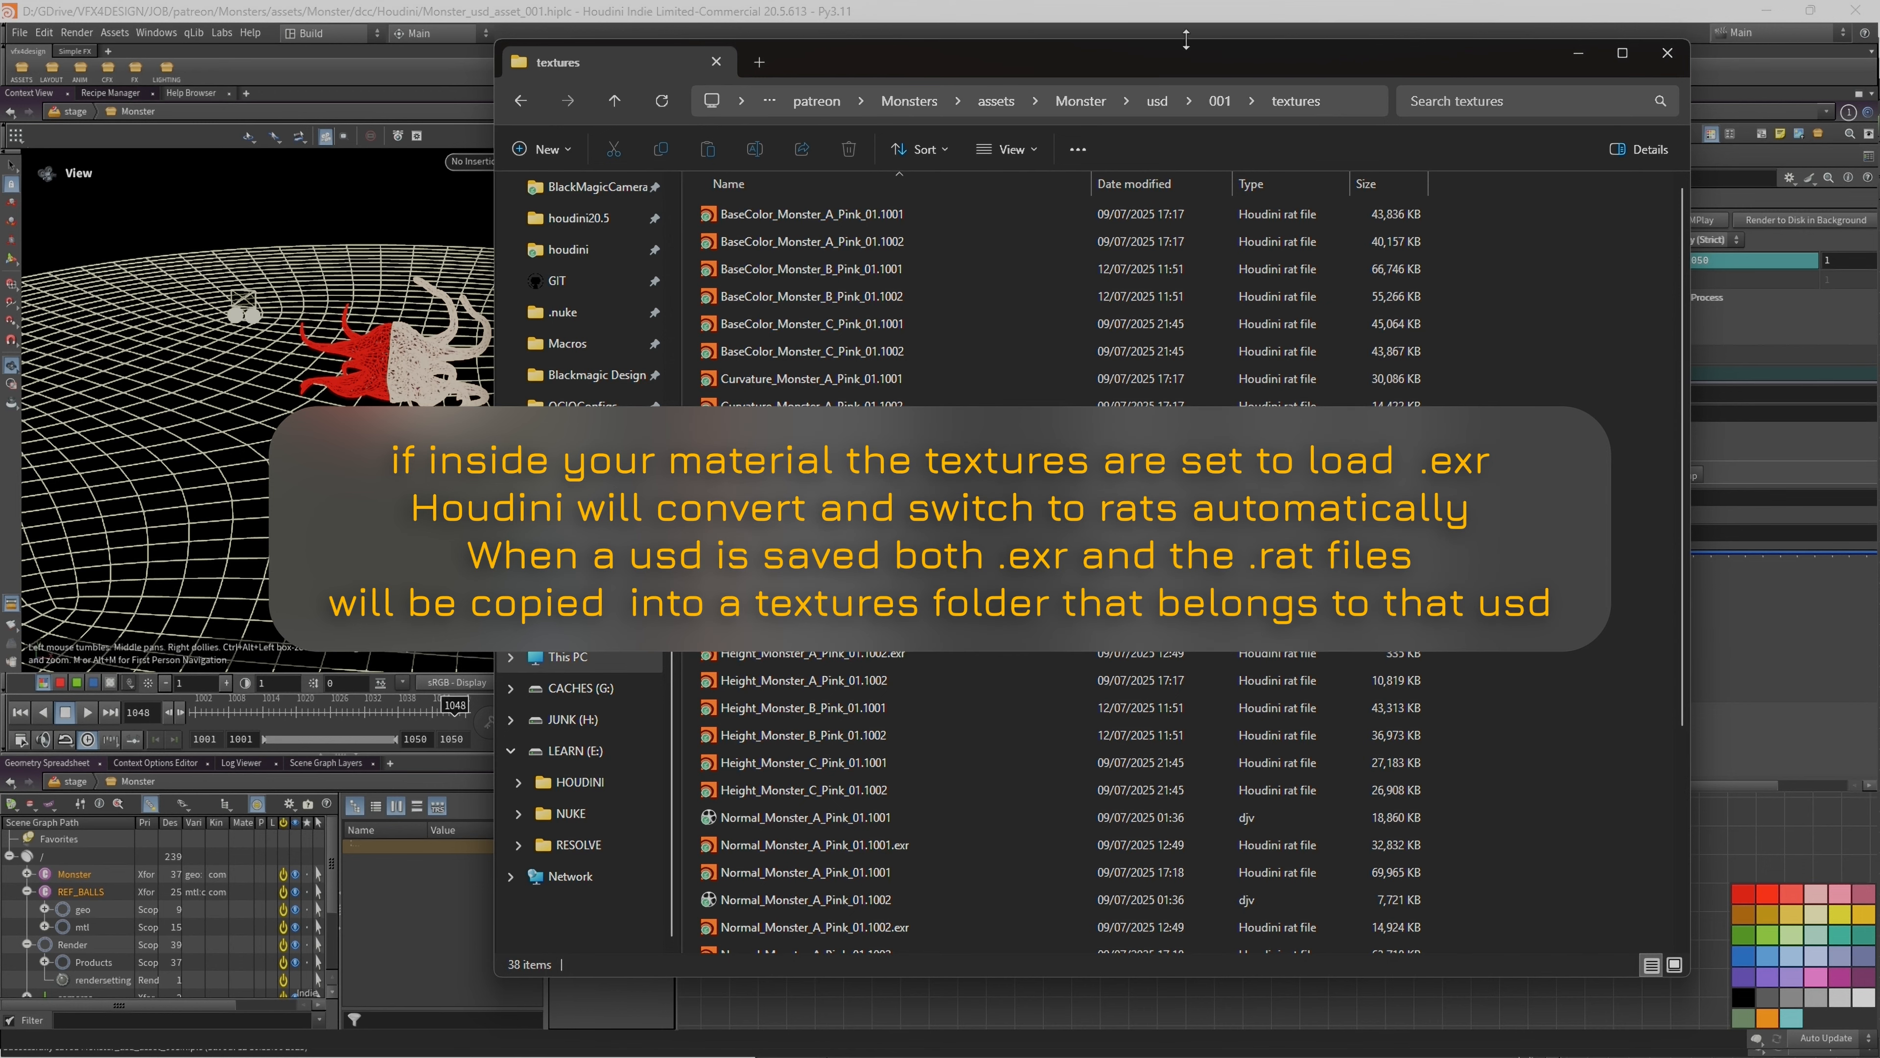
pyautogui.moveTo(1047, 39); pyautogui.dragTo(689, 806)
# Step: Set the version folder in ASSET_OUT's save location to 002 and save the component USD to disk
pyautogui.moveTo(1110, 326); pyautogui.dragTo(1063, 987, button='middle')
pyautogui.scroll(5, 1072, 444)
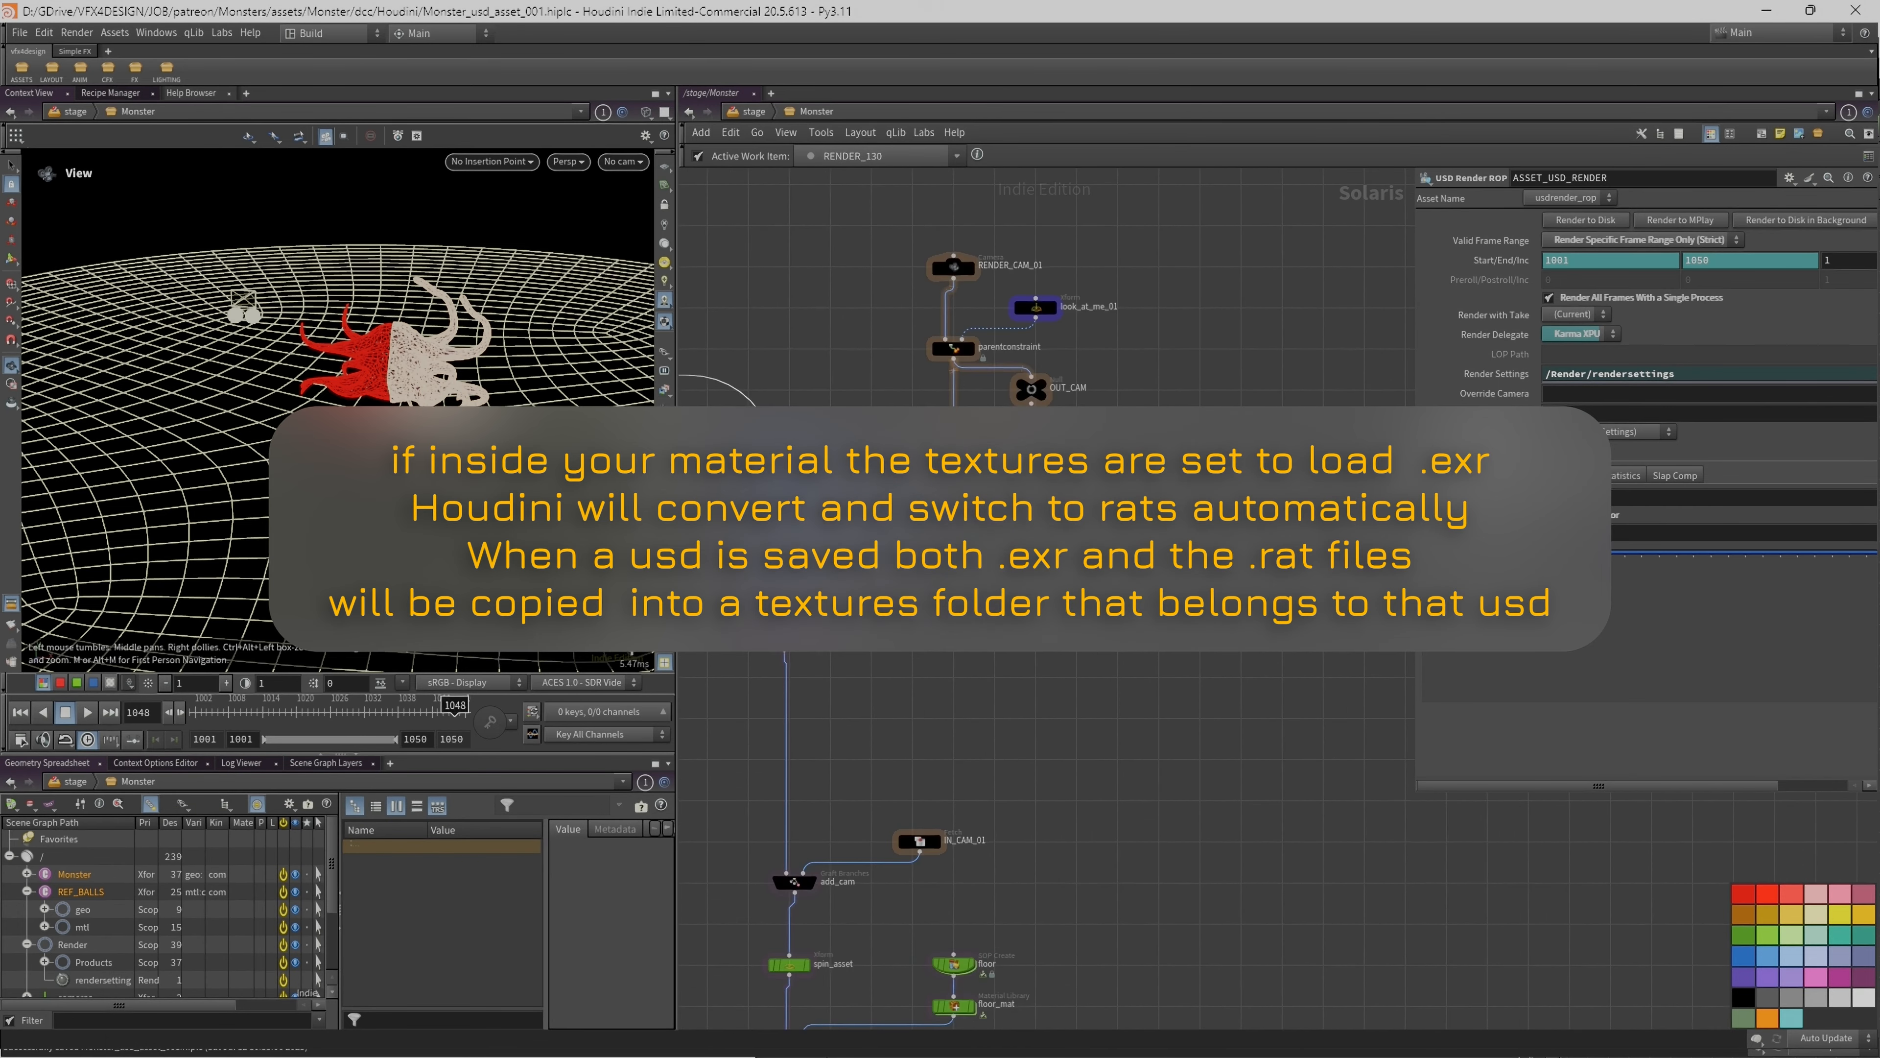
pyautogui.moveTo(1008, 634); pyautogui.dragTo(1224, 677, button='middle')
pyautogui.click(829, 402)
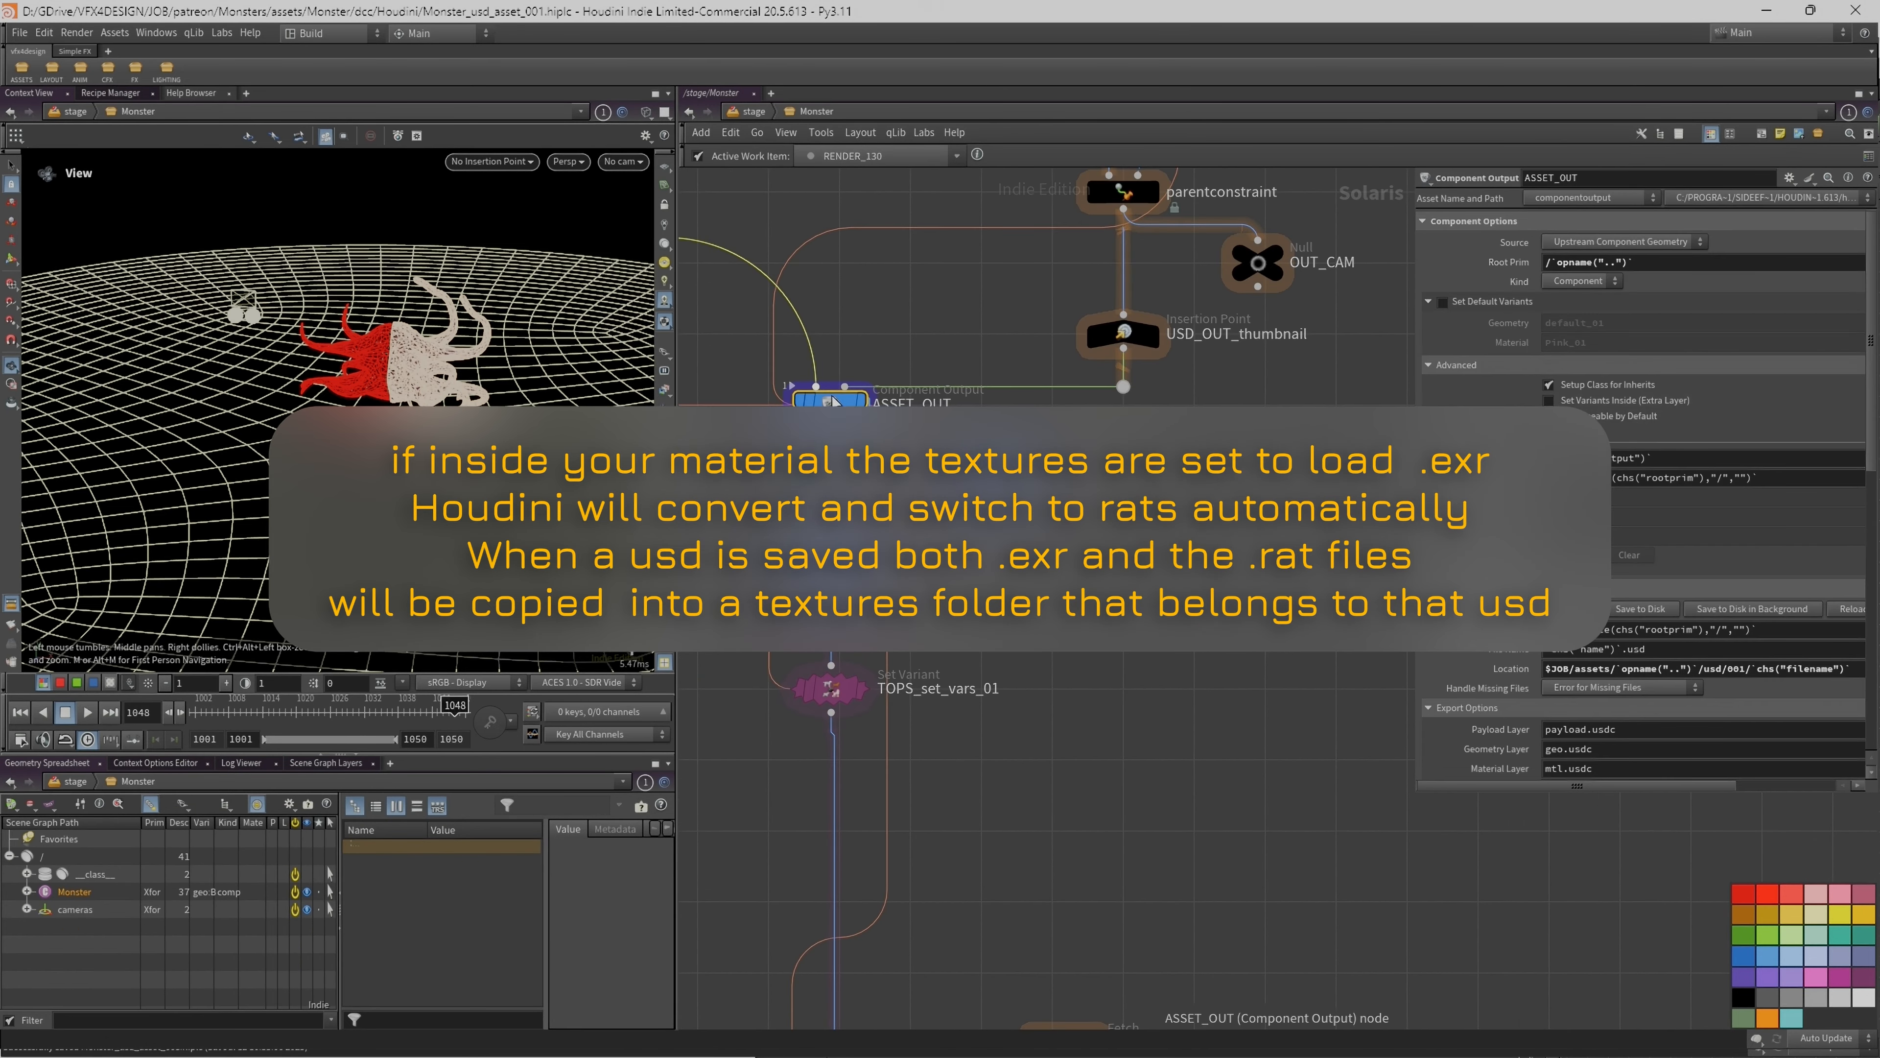
pyautogui.click(1739, 669)
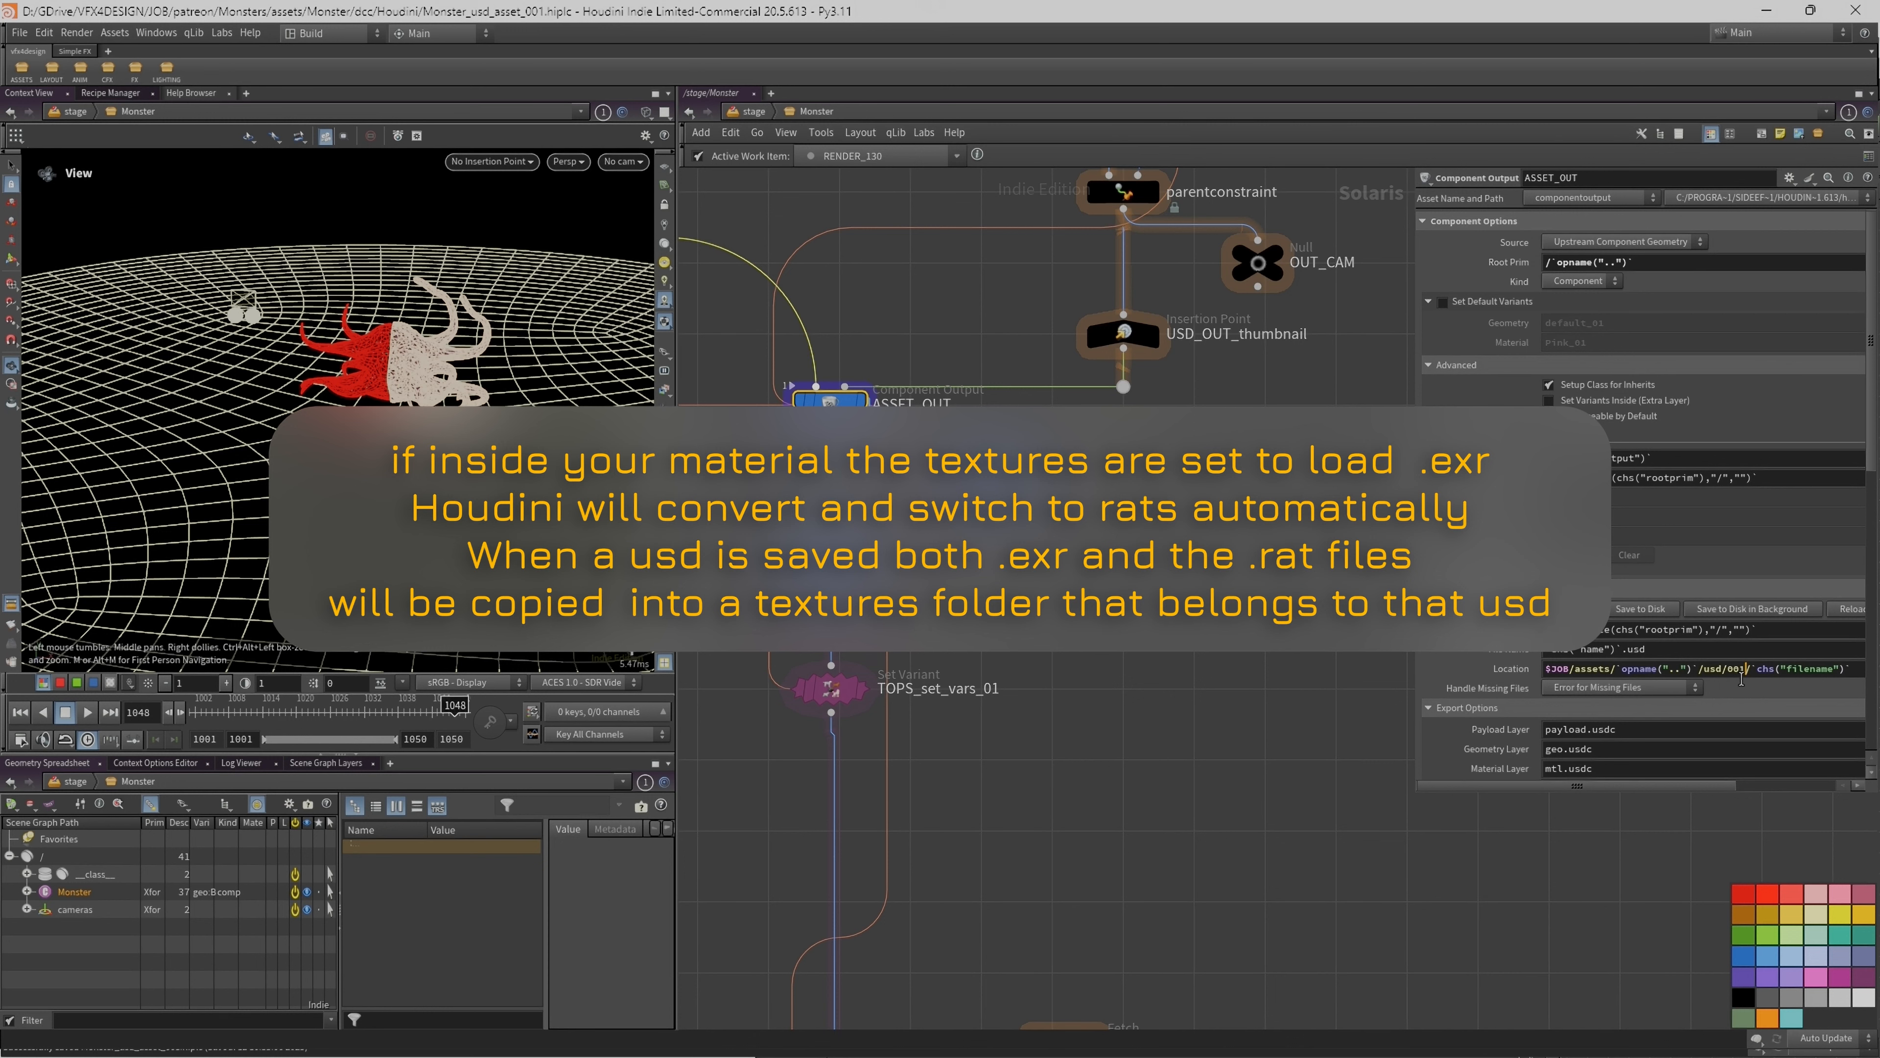
pyautogui.write('2')
pyautogui.press('Return')
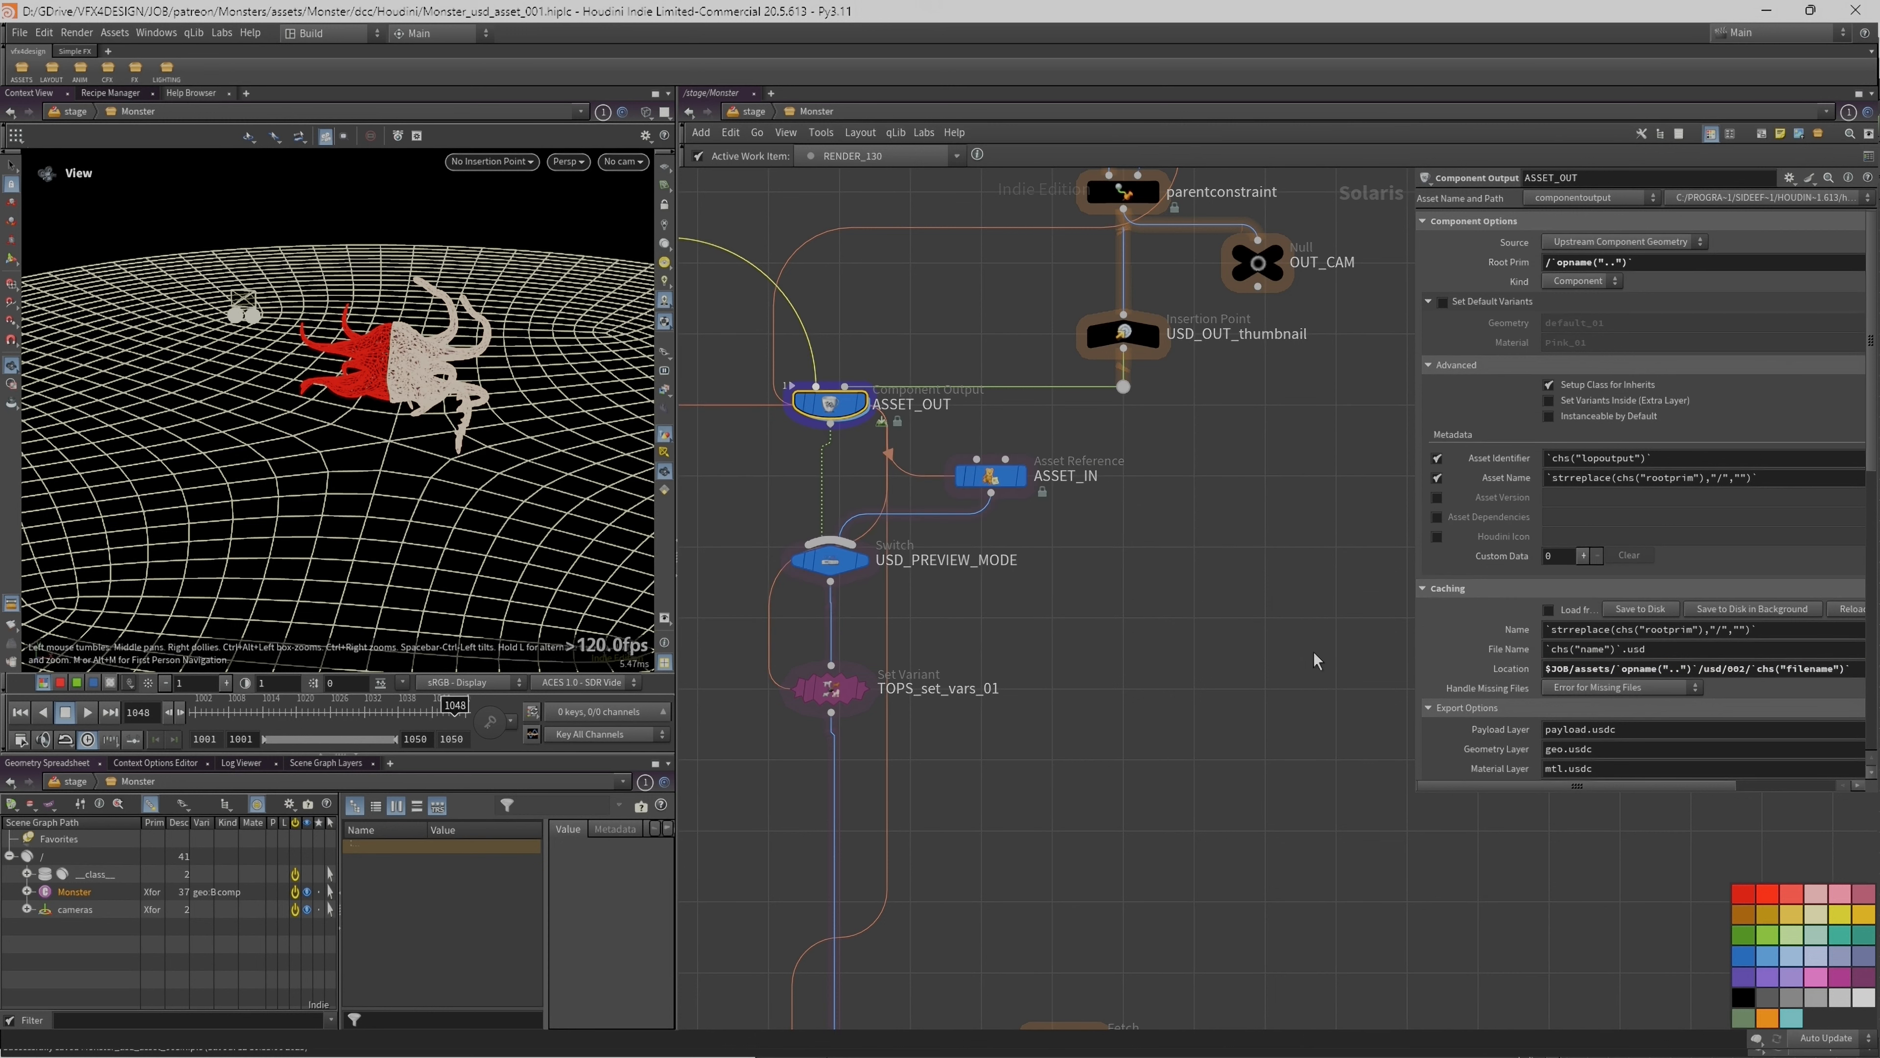
pyautogui.click(1633, 608)
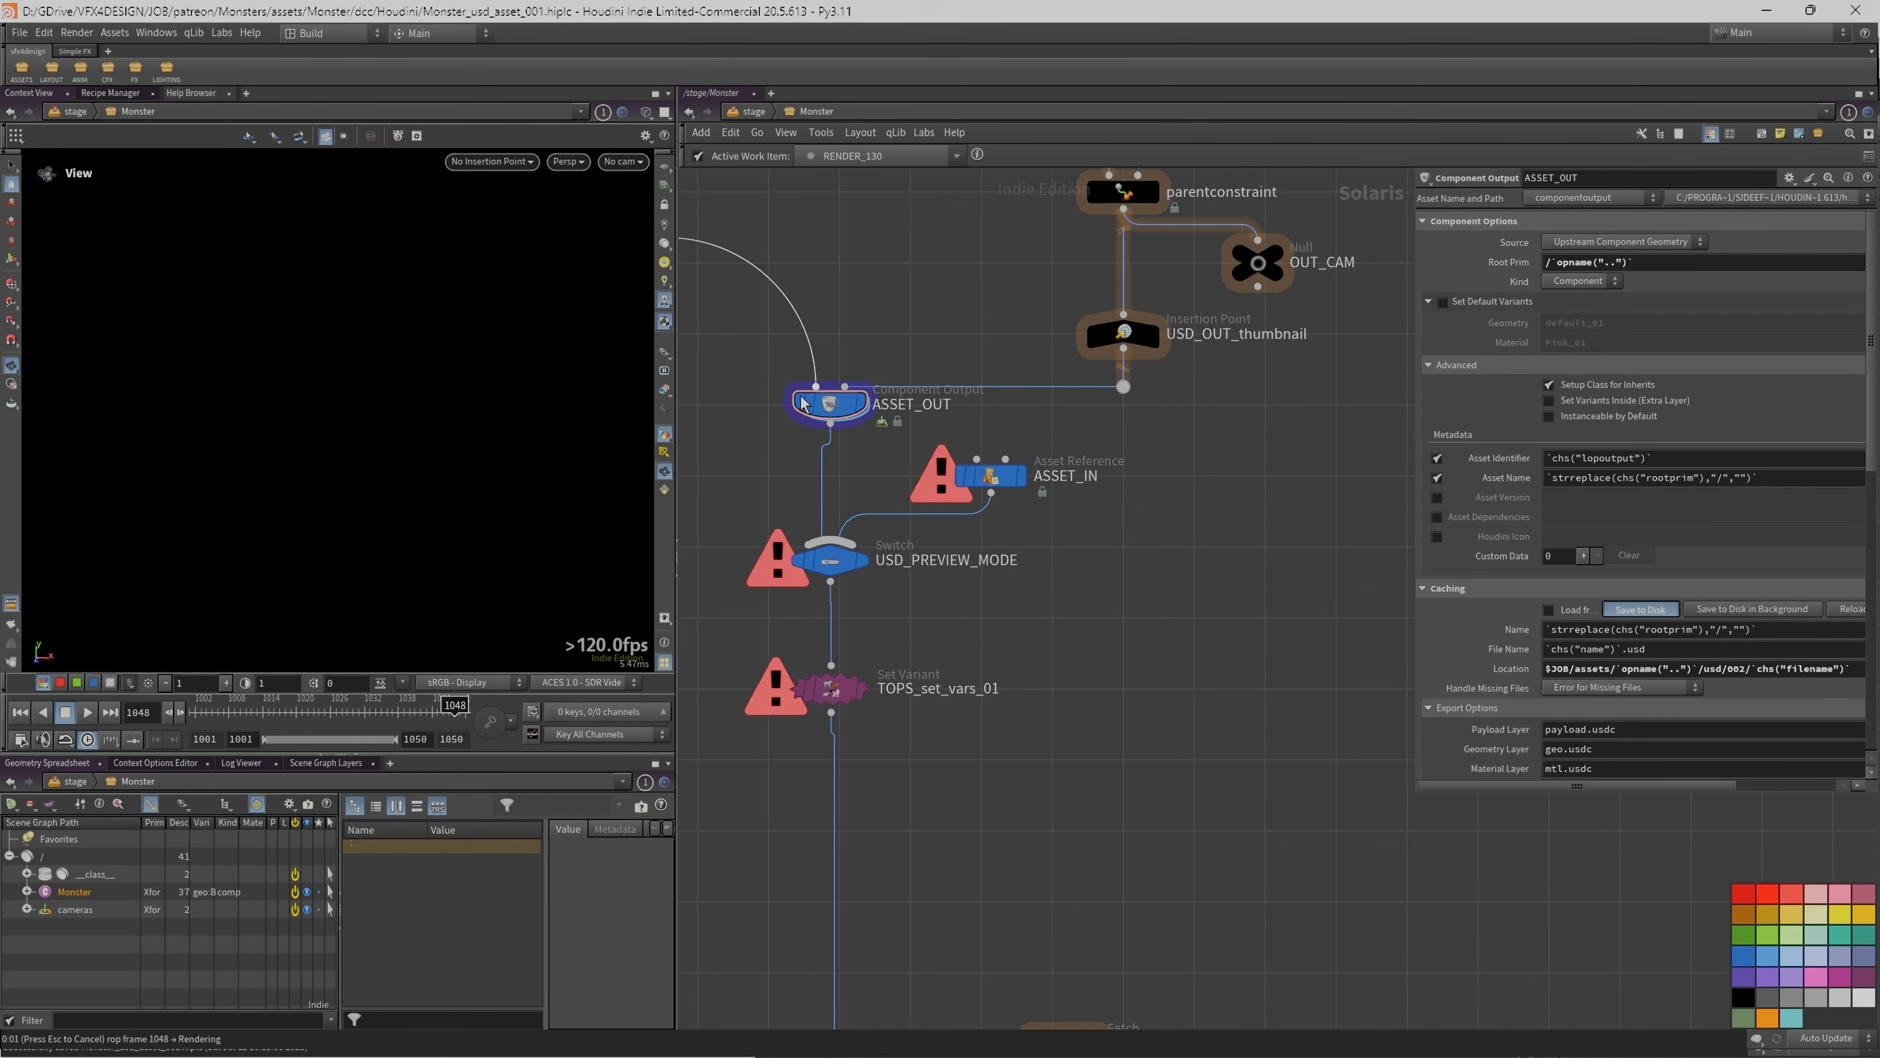
# Step: Display the ASSET_IN reference, and check the USD_PREVIEW_MODE switch and TOPS_set_vars_01 downstream of it
pyautogui.scroll(2, 803, 403)
pyautogui.click(1022, 488)
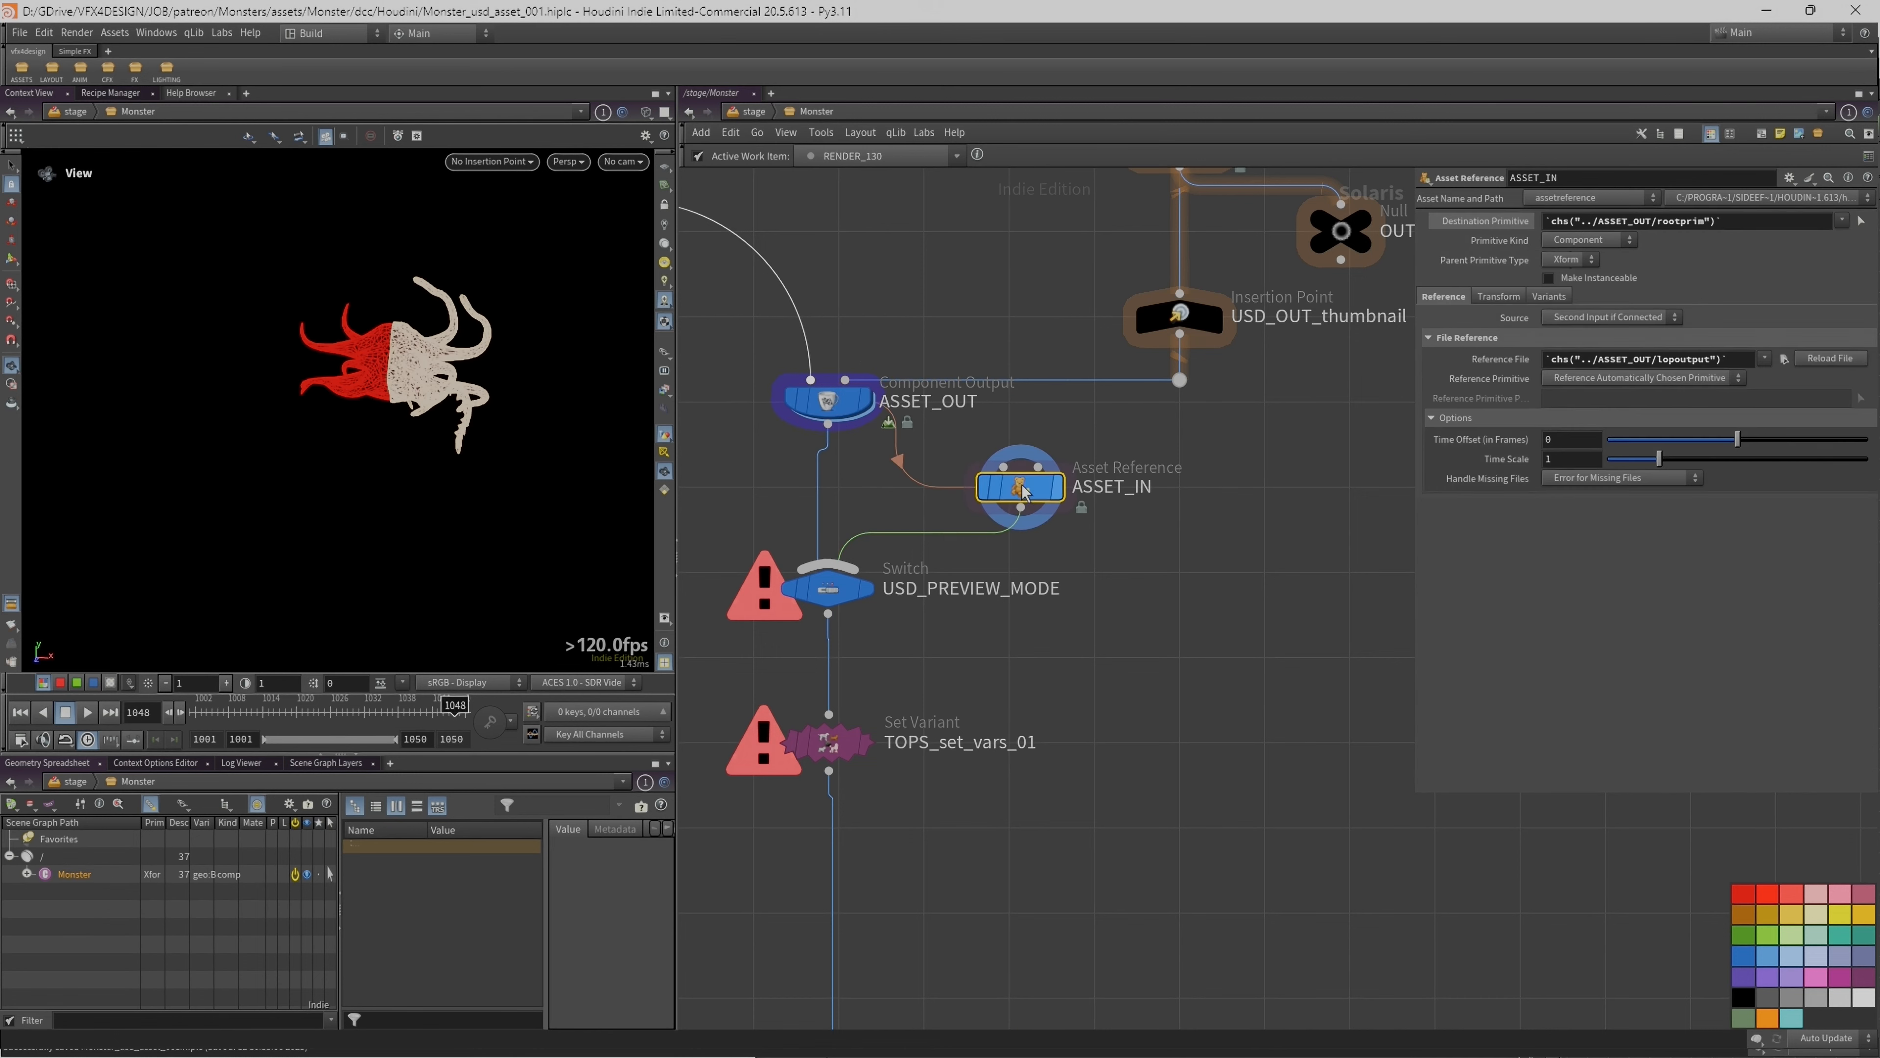
pyautogui.click(827, 587)
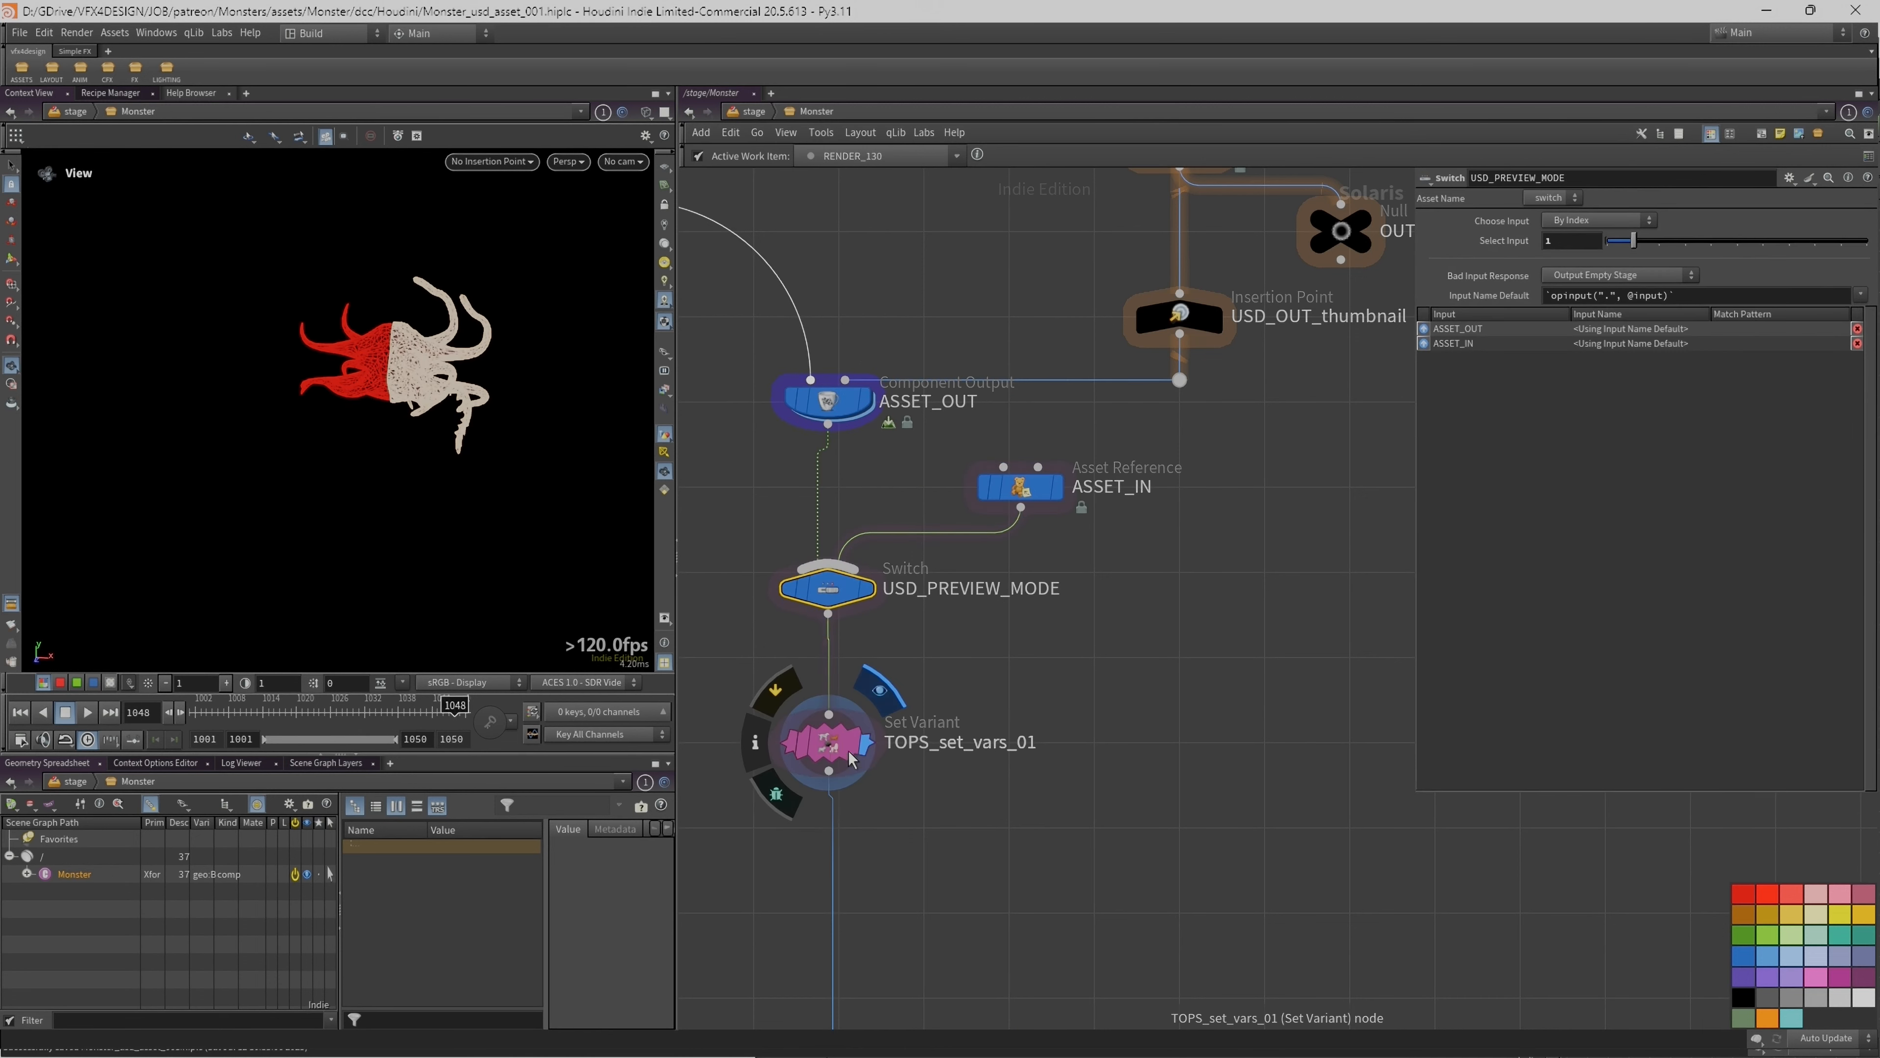
pyautogui.click(849, 758)
# Step: Display set_frame_range in the TOPS RENDERS group and view the full Monster scene from a higher angle
pyautogui.scroll(-3, 1088, 789)
pyautogui.moveTo(1073, 907); pyautogui.dragTo(1051, 612, button='middle')
pyautogui.moveTo(1147, 1018); pyautogui.dragTo(1130, 474, button='middle')
pyautogui.moveTo(1103, 785); pyautogui.dragTo(1091, 552, button='middle')
pyautogui.moveTo(1185, 708); pyautogui.dragTo(1130, 207, button='middle')
pyautogui.moveTo(1142, 615); pyautogui.dragTo(1164, 431, button='middle')
pyautogui.scroll(-1, 1164, 431)
pyautogui.scroll(2, 1086, 523)
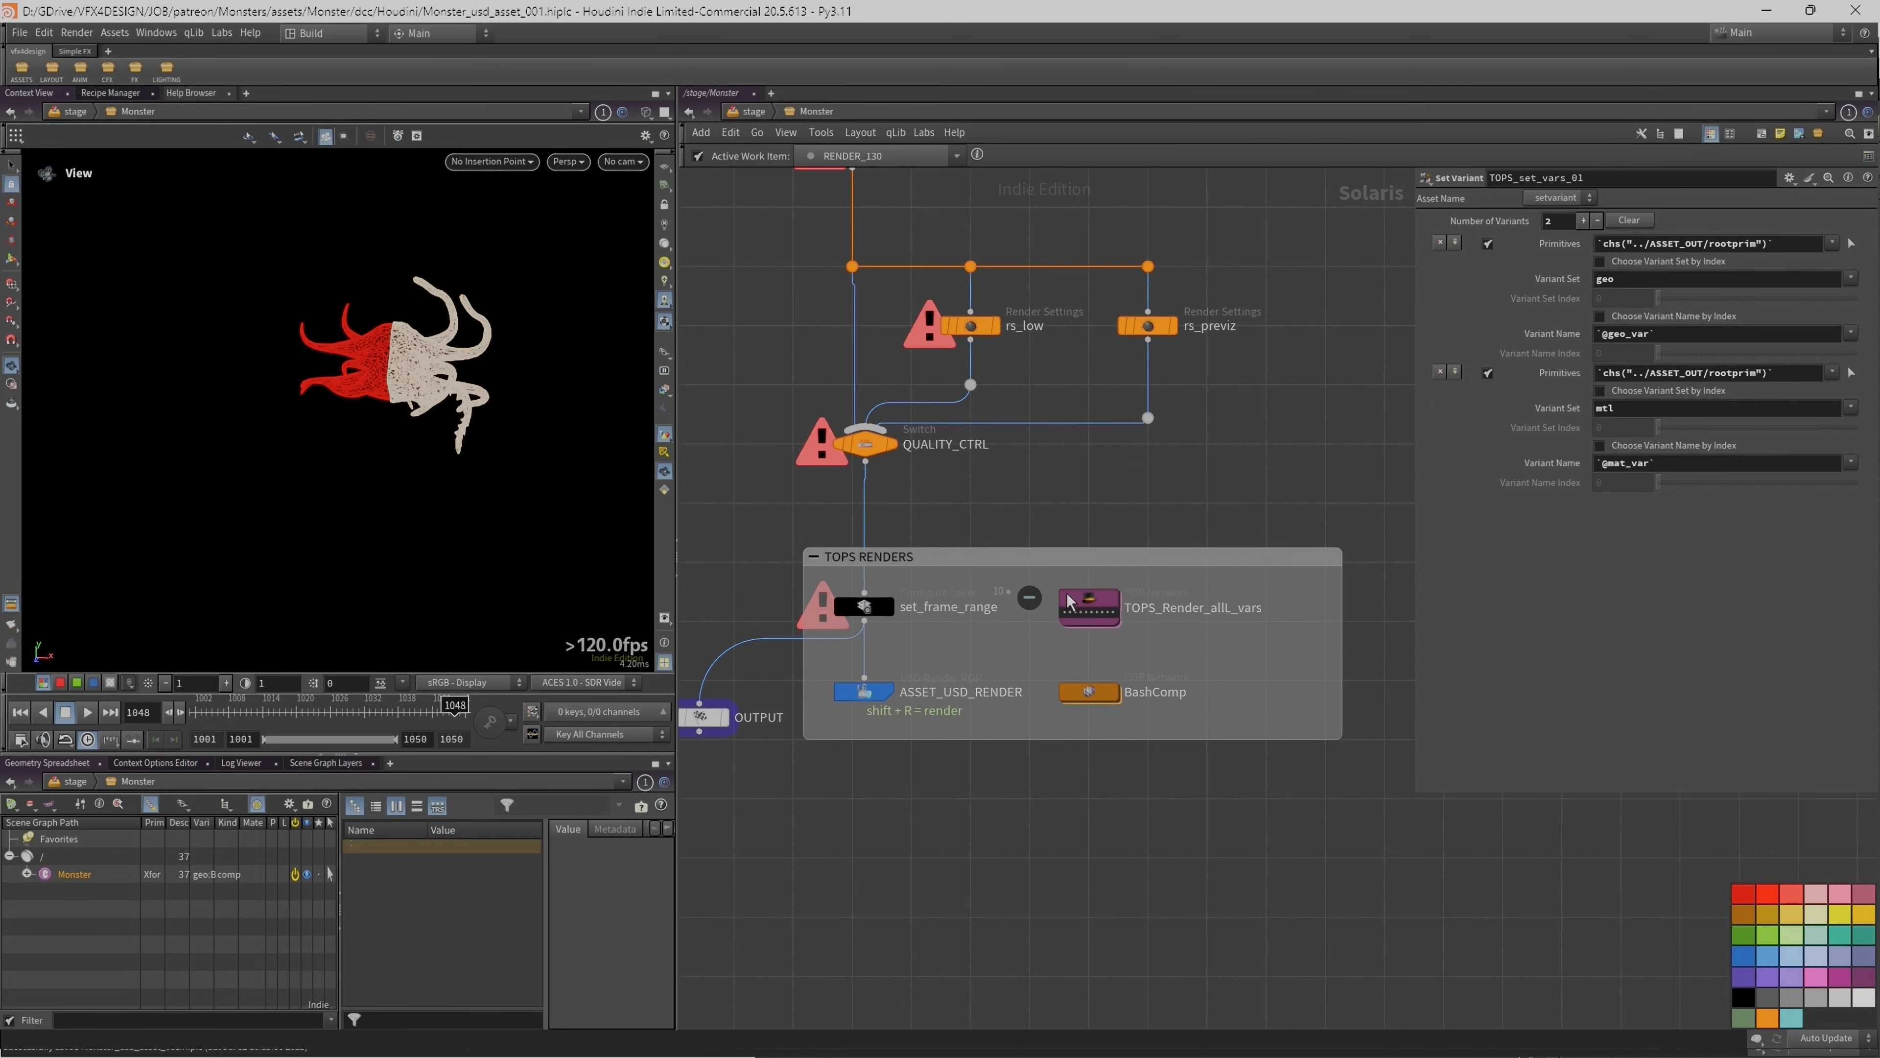
pyautogui.click(897, 607)
pyautogui.scroll(2, 482, 372)
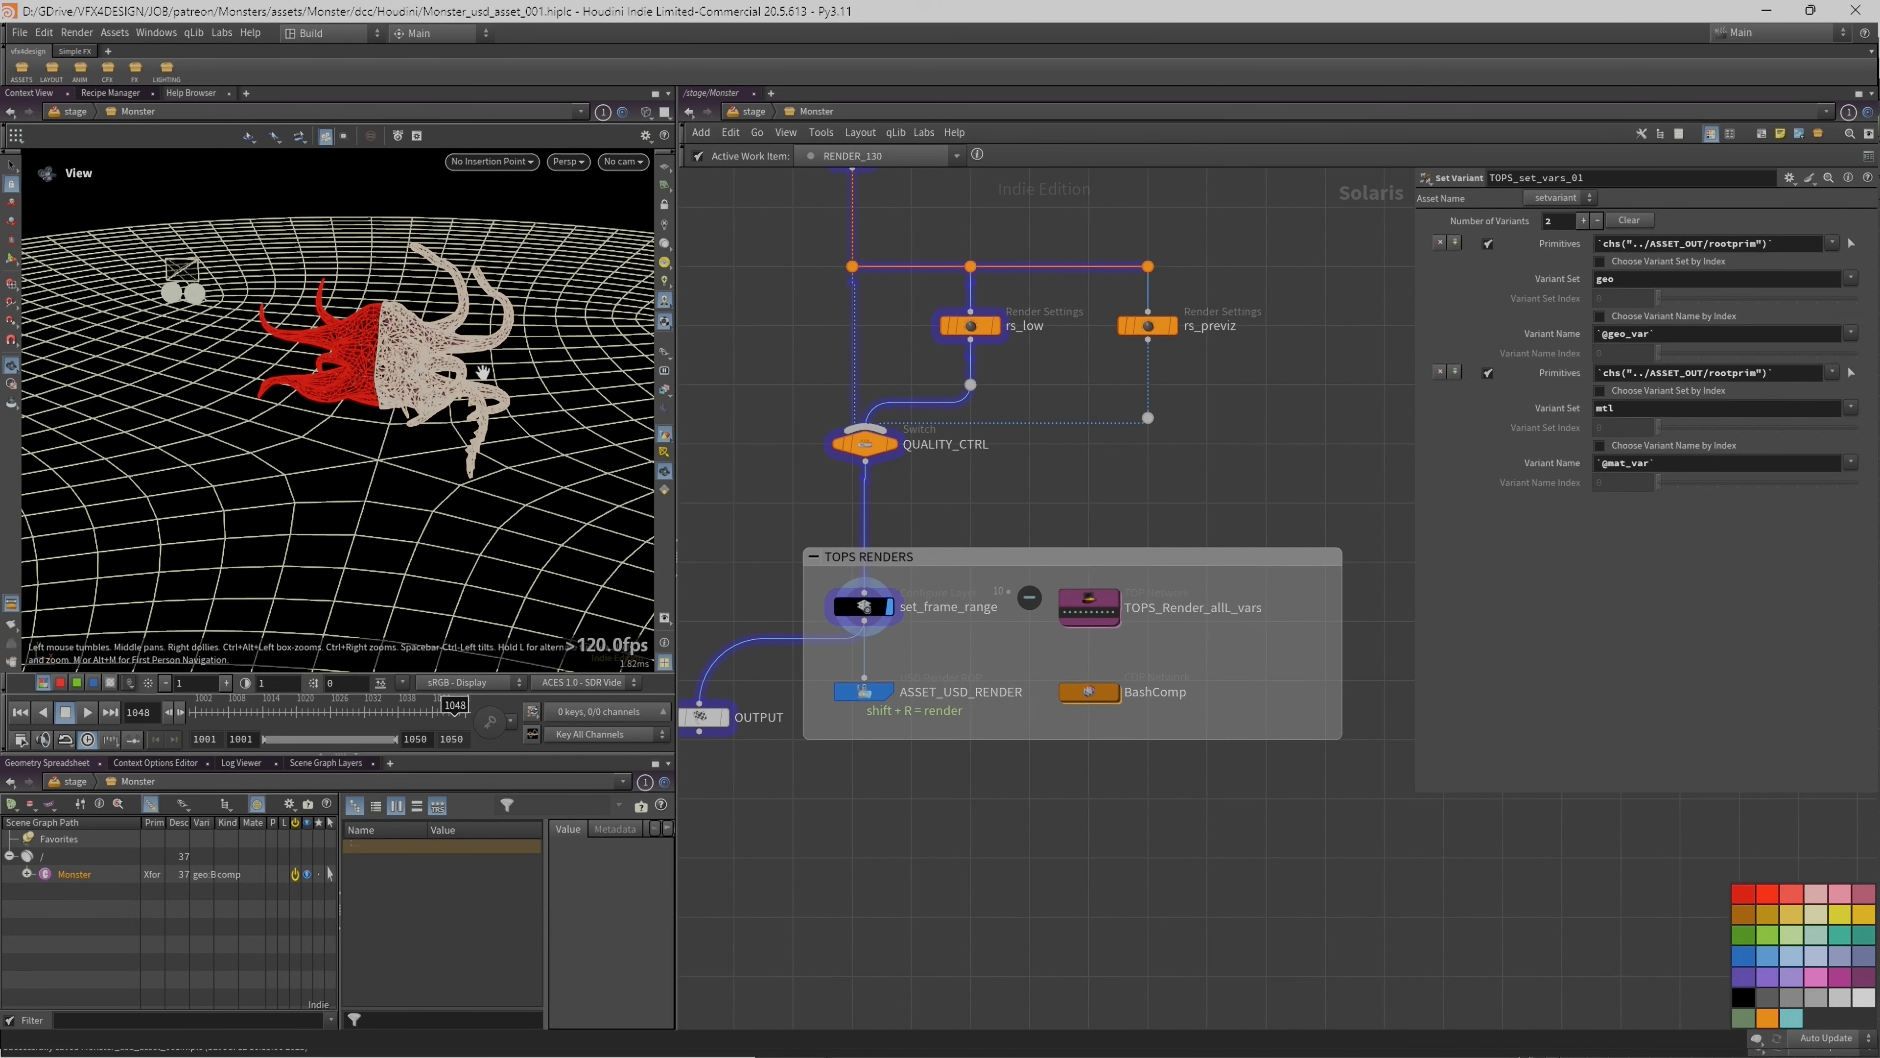
pyautogui.moveTo(482, 371); pyautogui.dragTo(489, 635)
# Step: Bring back File Explorer and open the 002 folder under the Monster asset's usd directory
pyautogui.click(345, 1038)
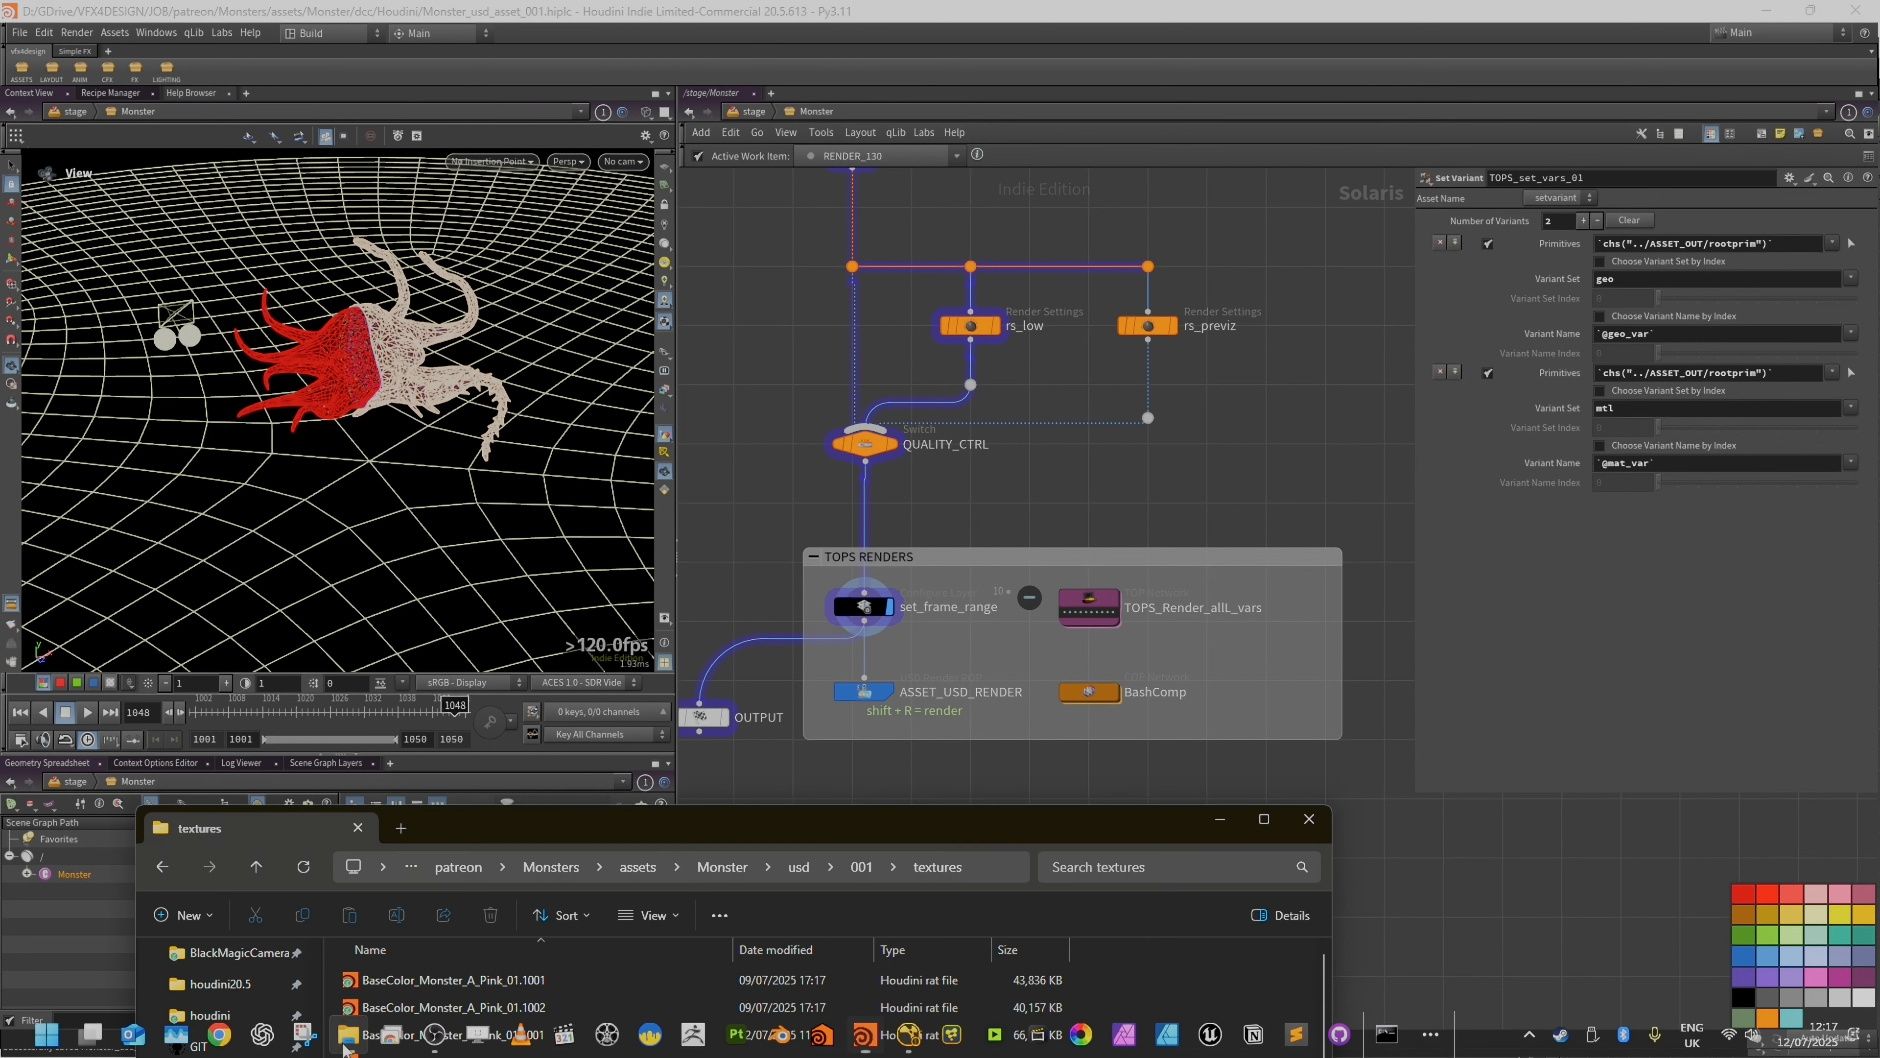
pyautogui.moveTo(520, 820); pyautogui.dragTo(832, 110)
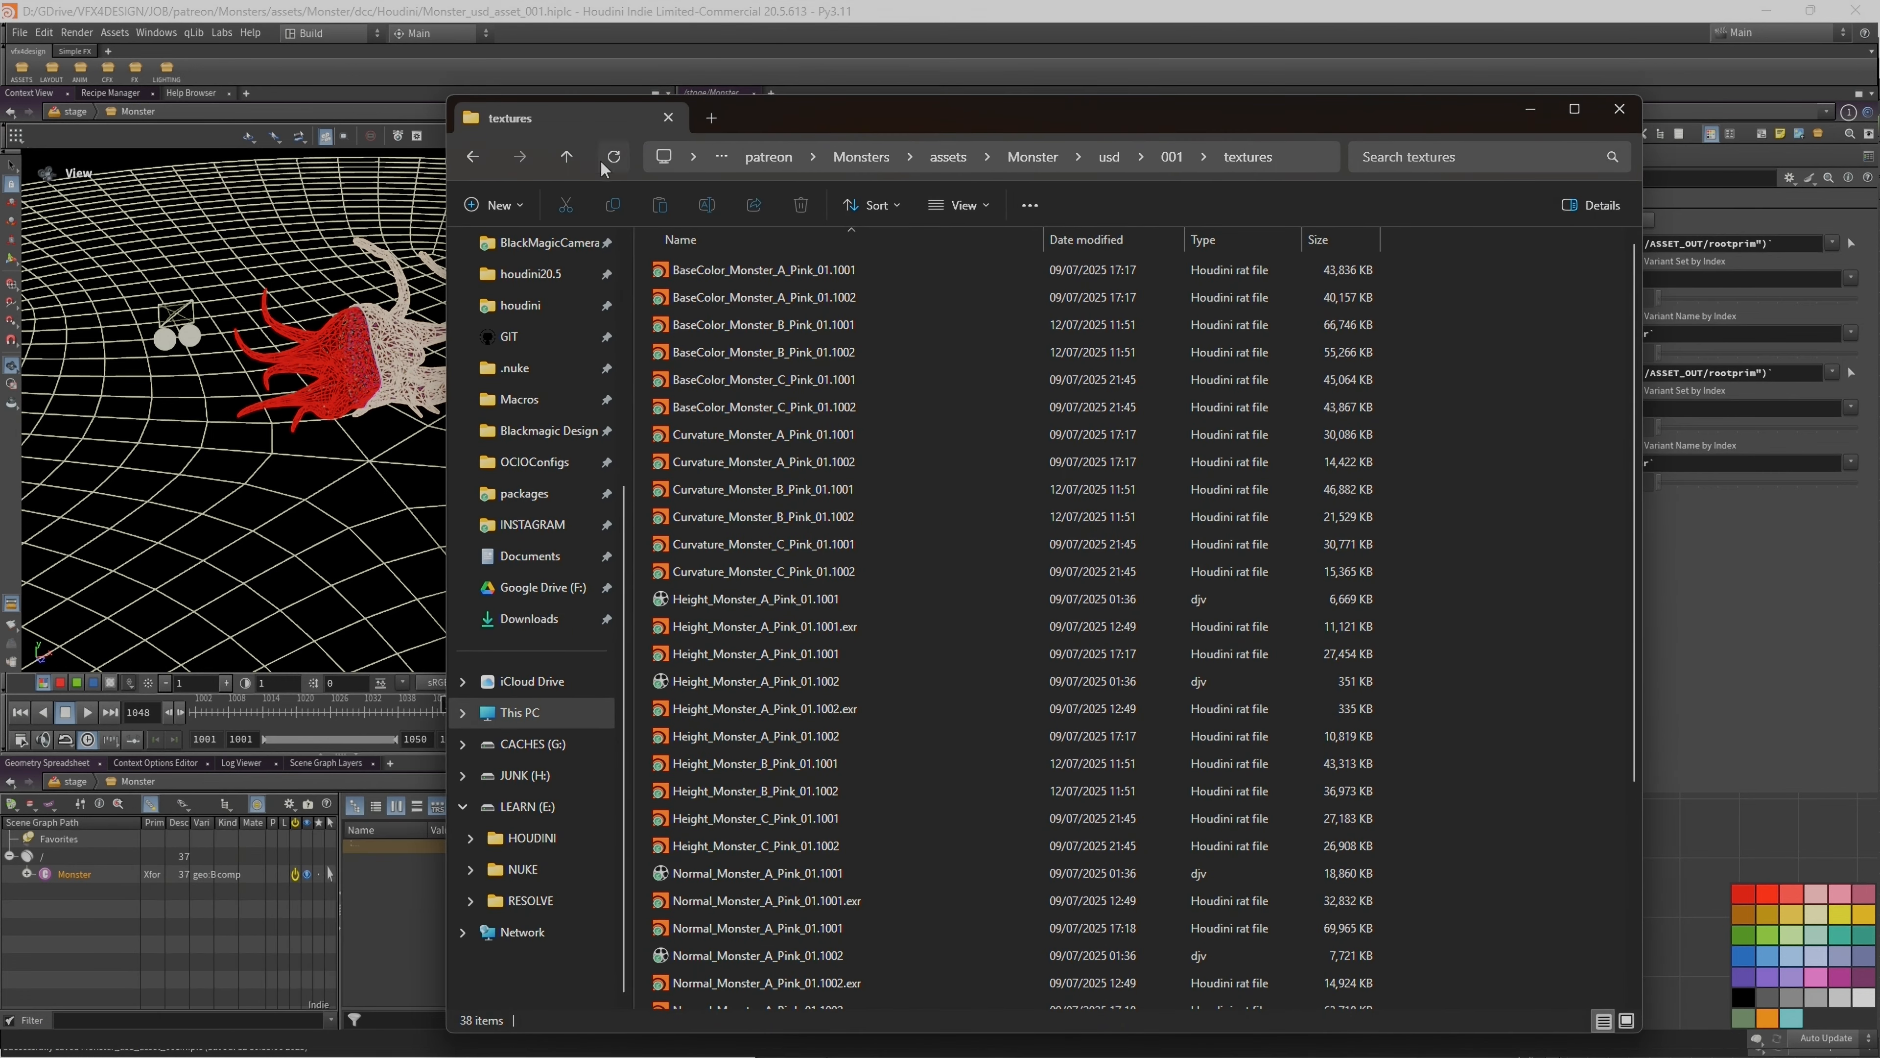
pyautogui.click(568, 158)
pyautogui.click(568, 159)
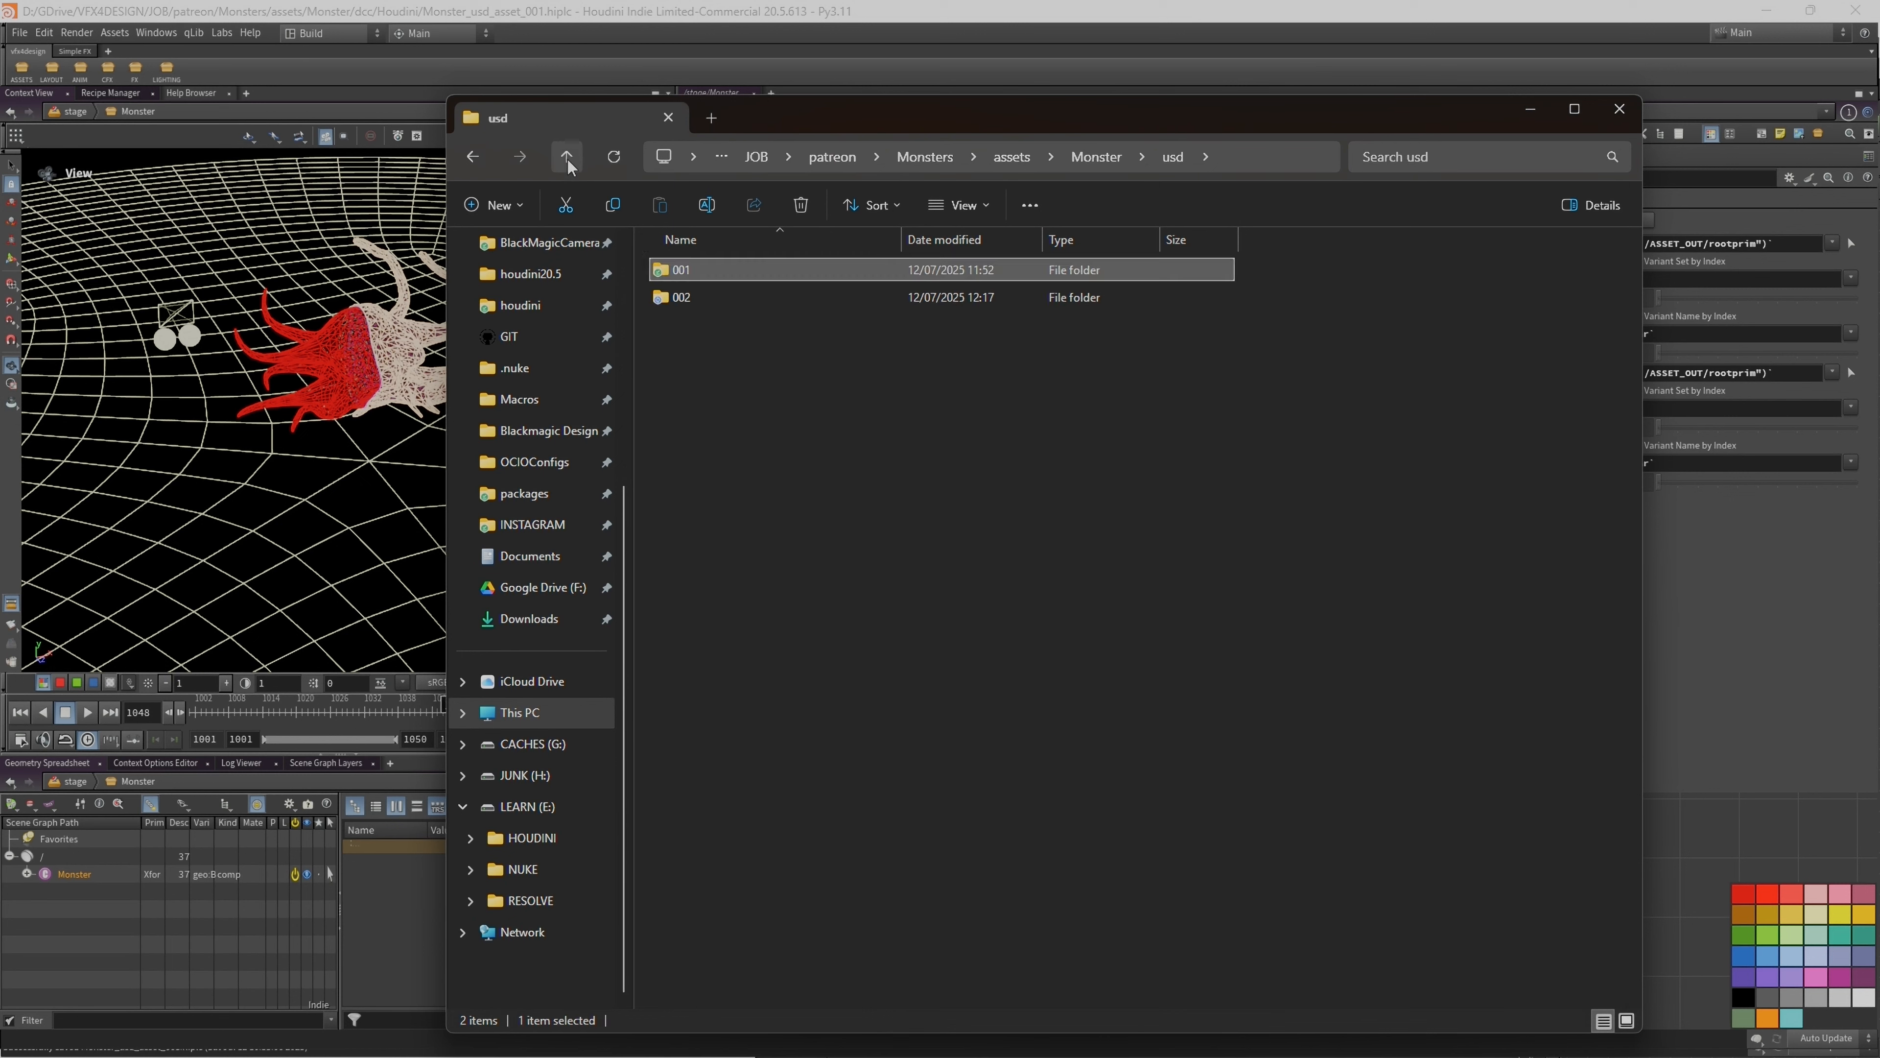
pyautogui.doubleClick(687, 295)
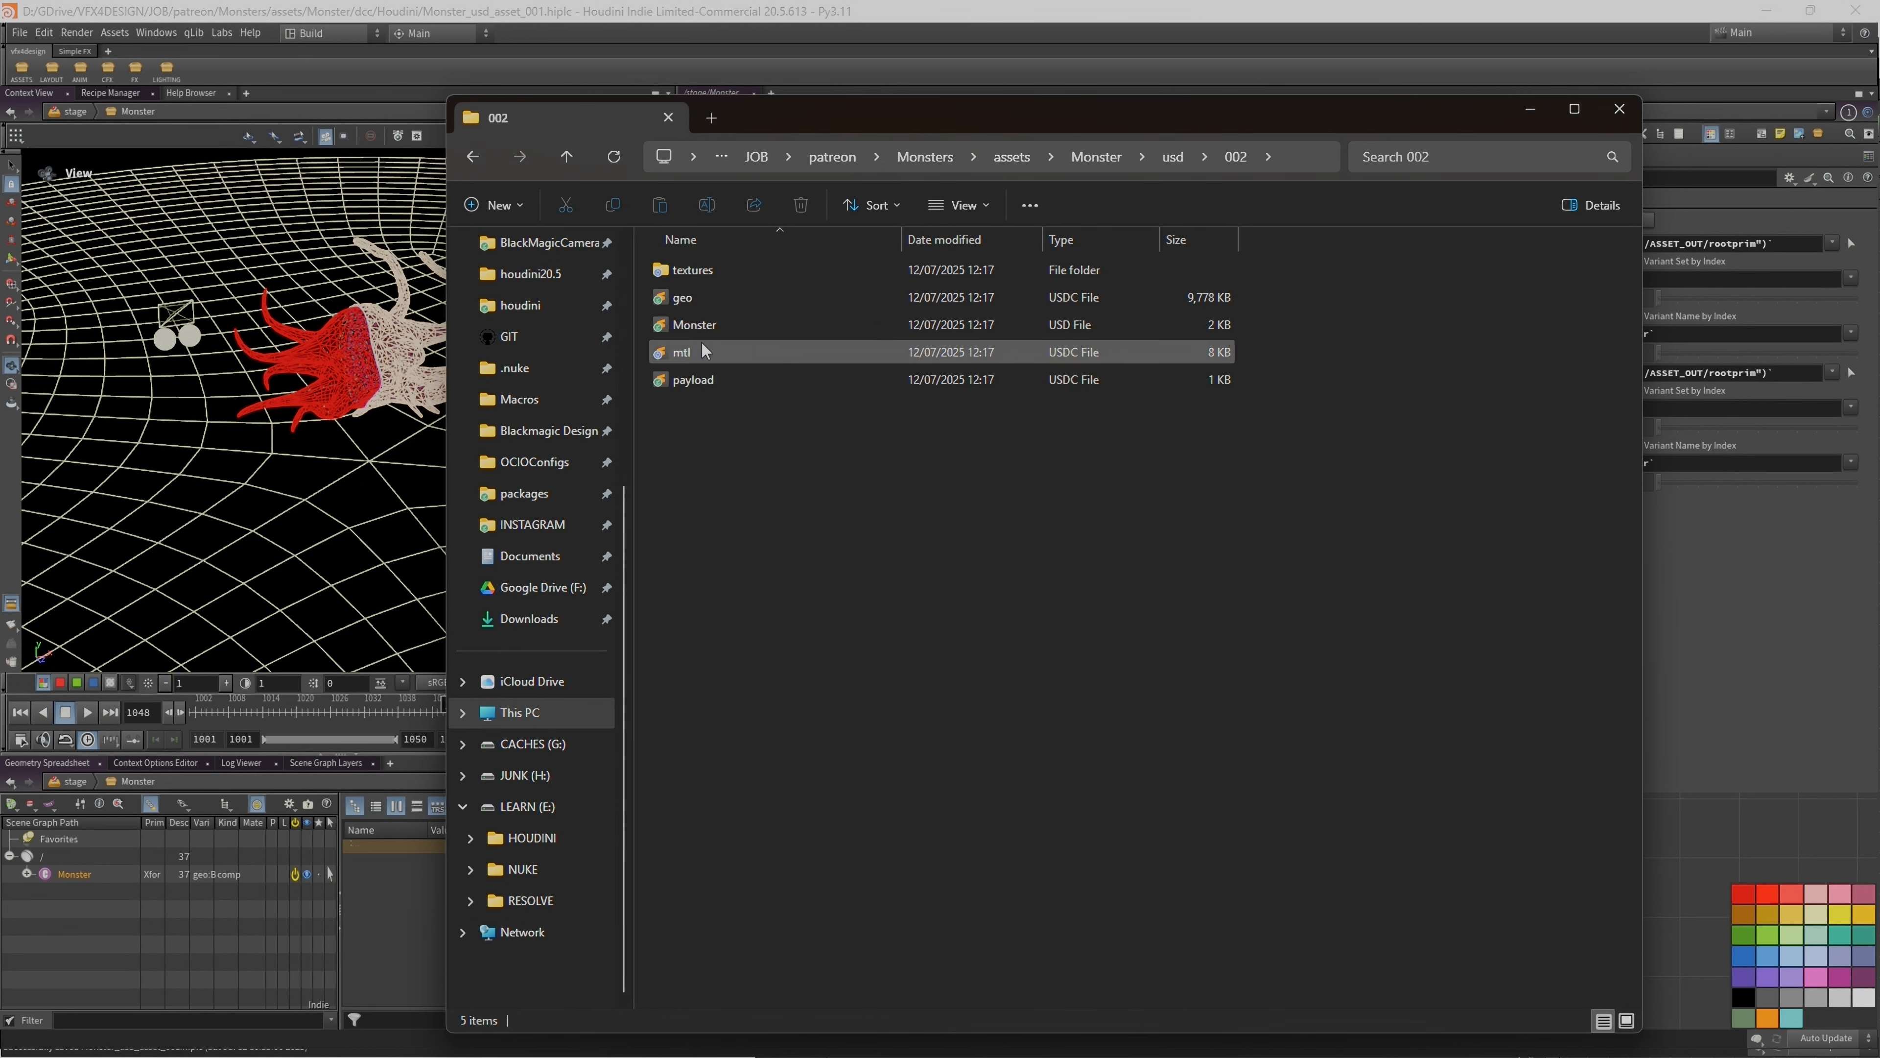
# Step: Open the textures folder inside the 002 export, widen the name column and check the complete set of texture files
pyautogui.click(703, 278)
pyautogui.doubleClick(703, 276)
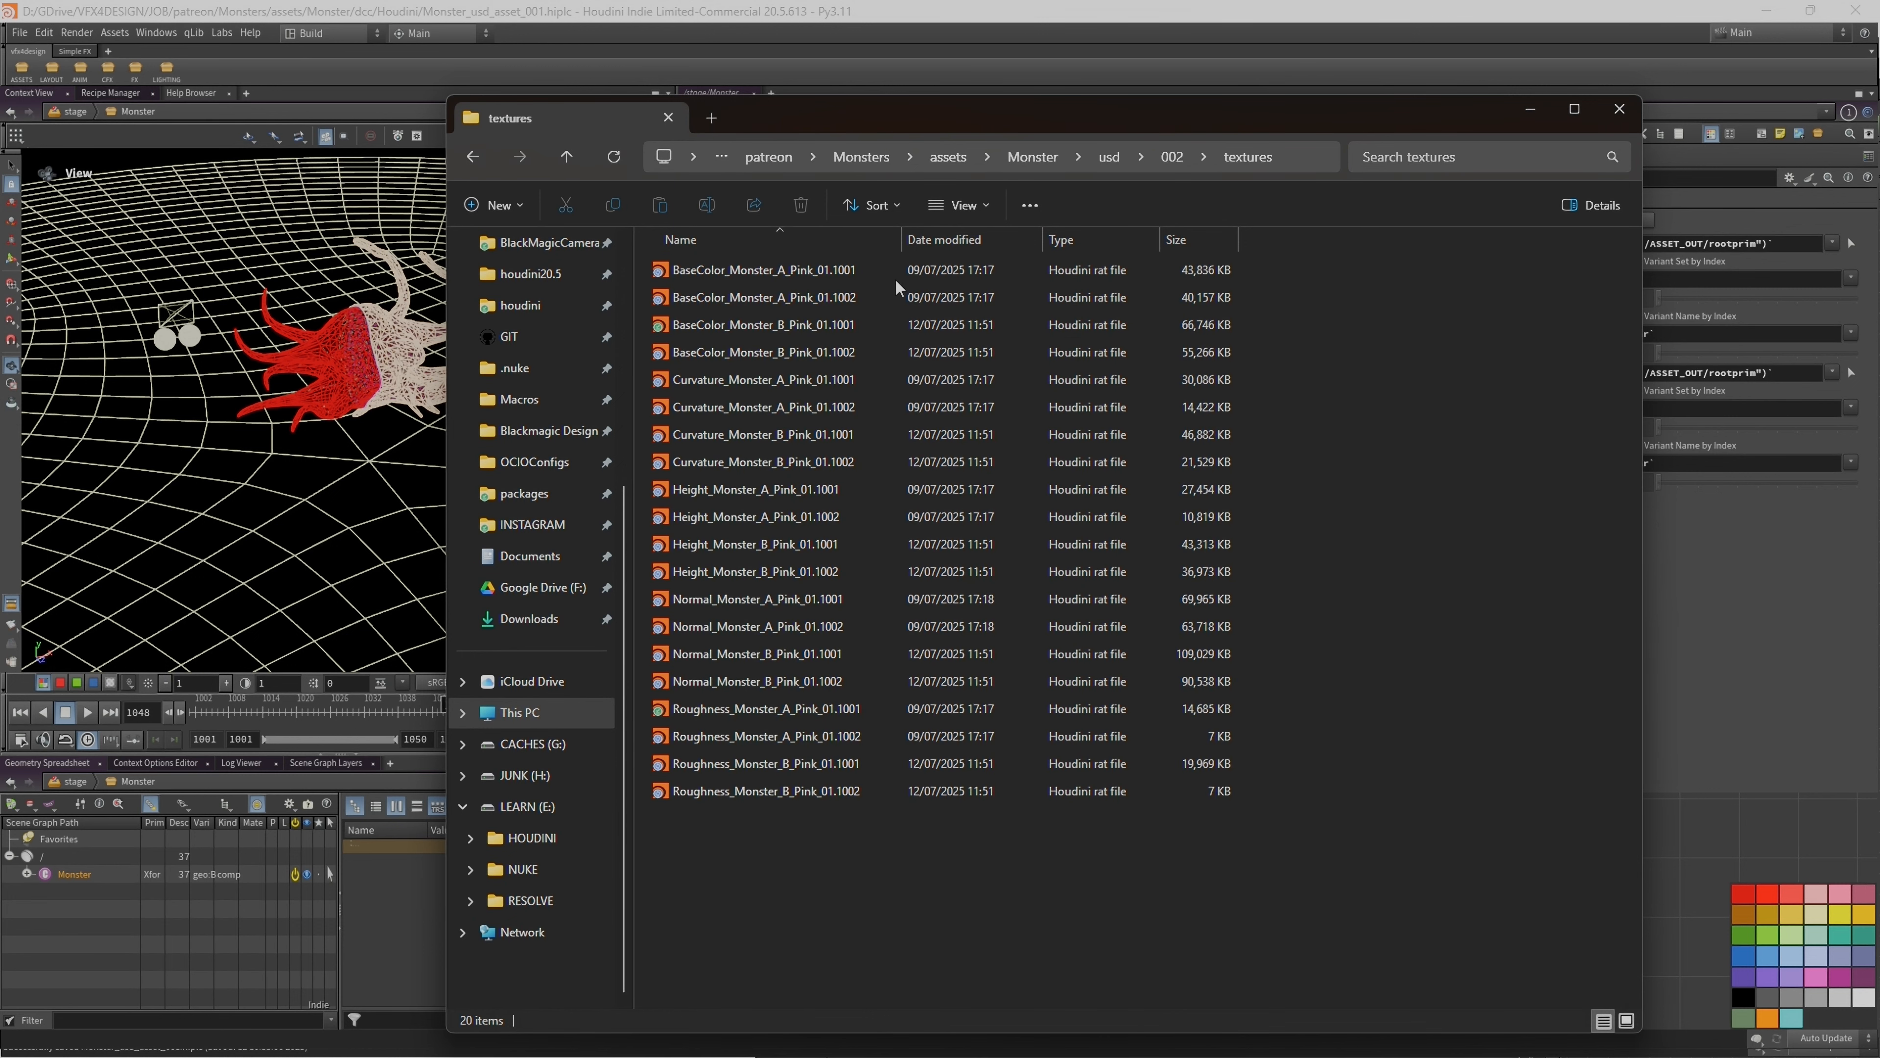
pyautogui.moveTo(897, 243); pyautogui.dragTo(1120, 244)
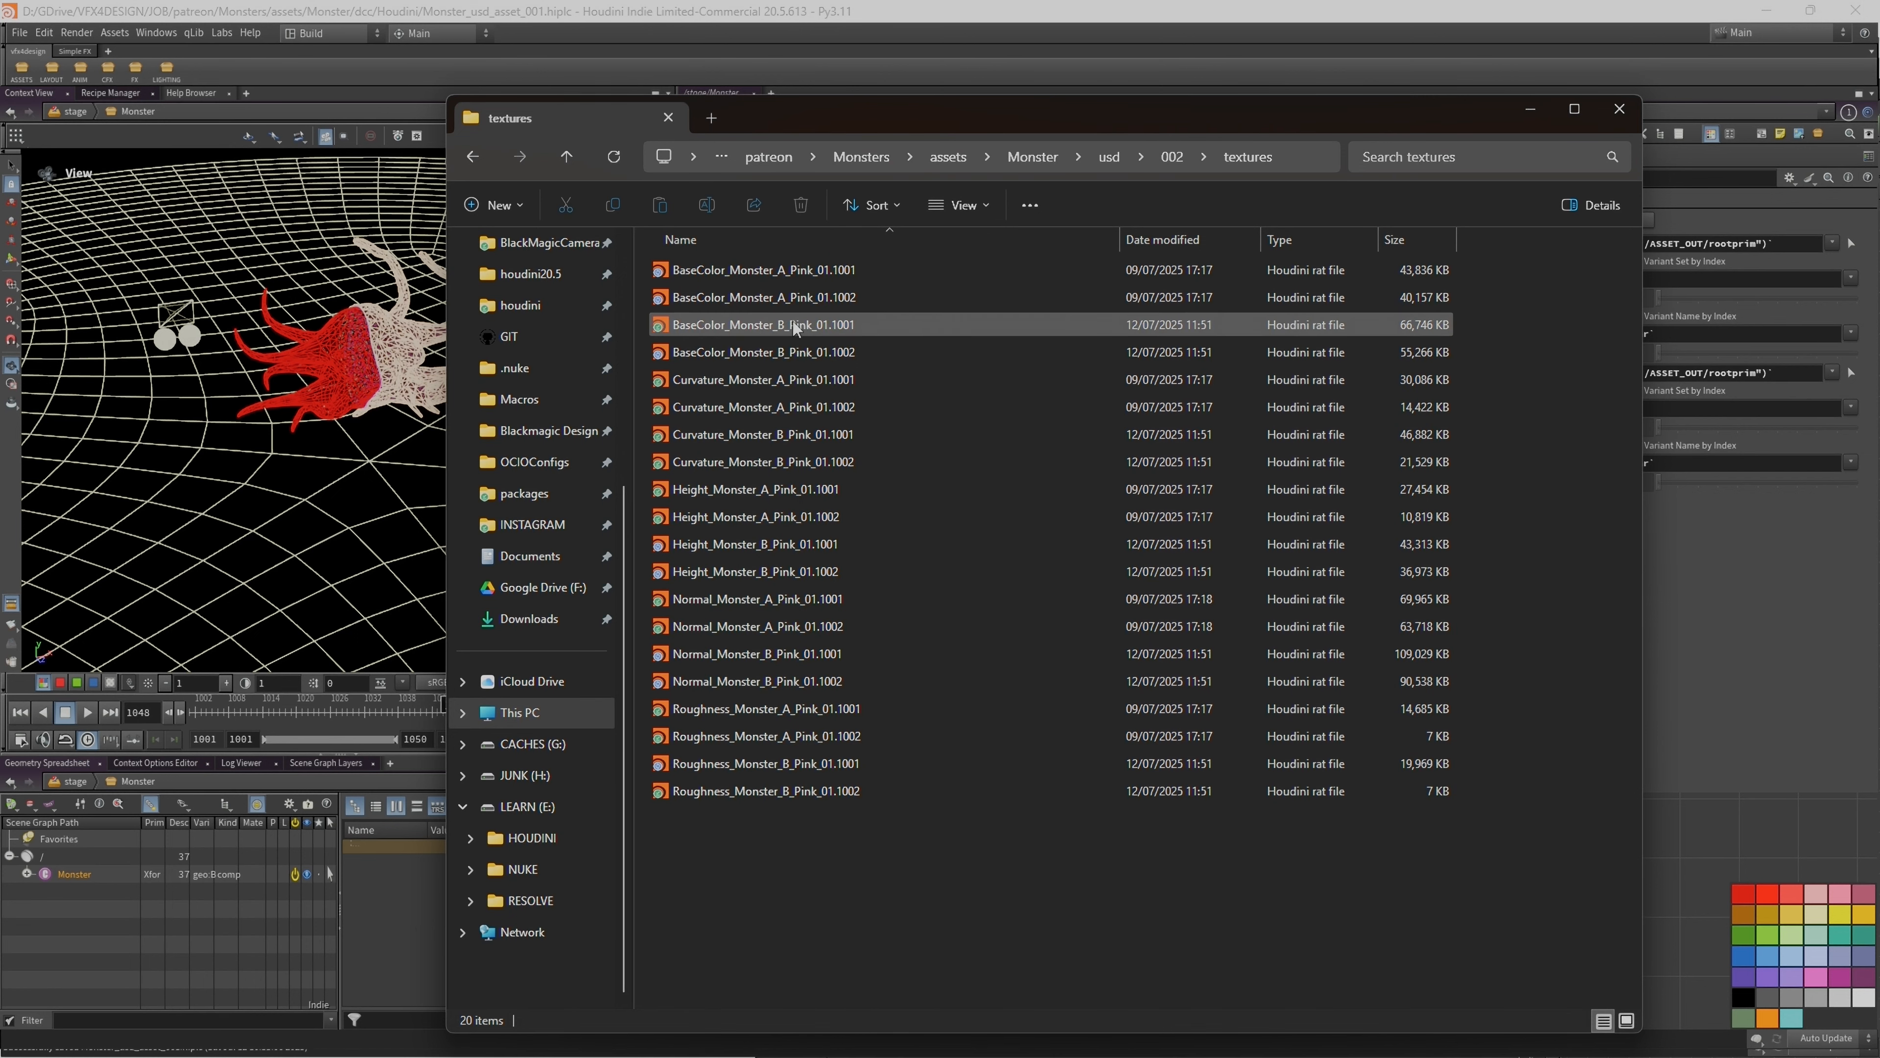
pyautogui.moveTo(1003, 892); pyautogui.dragTo(727, 259)
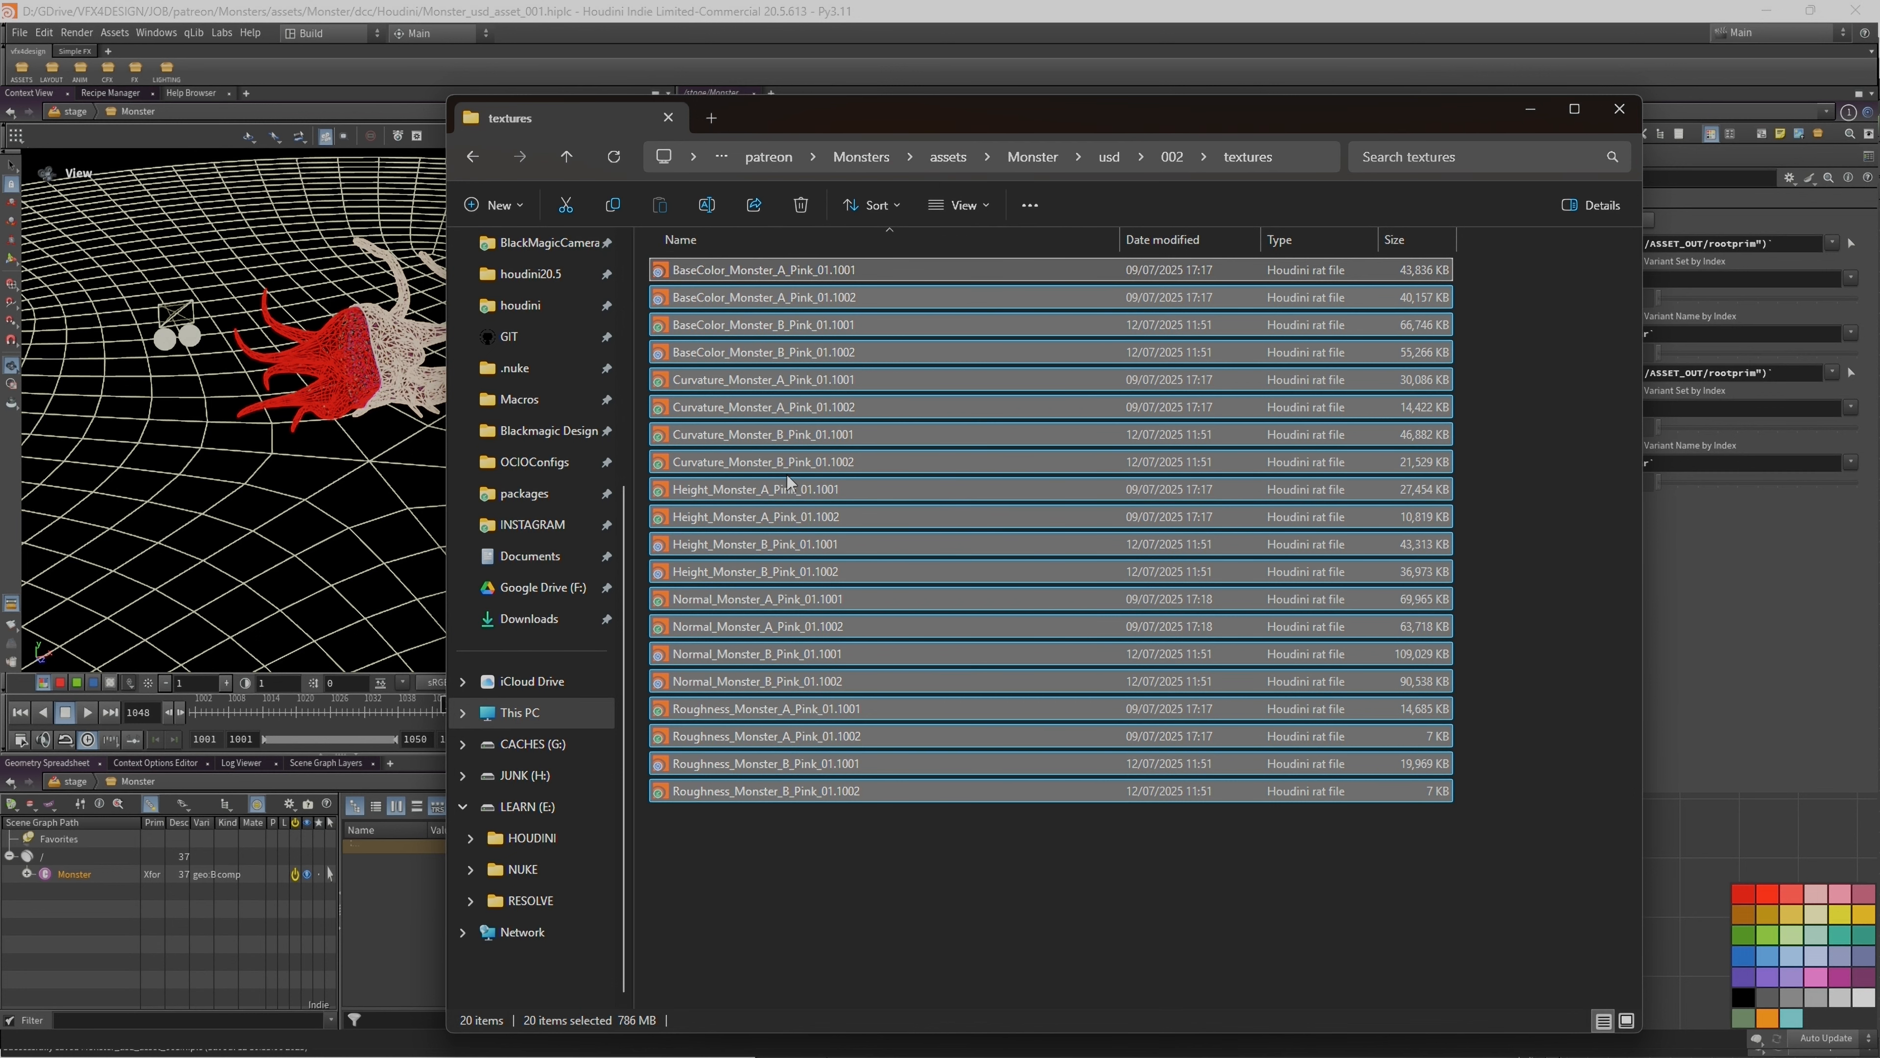
pyautogui.moveTo(1079, 931); pyautogui.dragTo(715, 272)
# Step: Go back to the Monster asset folder and examine the source textures under data, textures, rat, opening Monster_A_Pink_01
pyautogui.click(1040, 155)
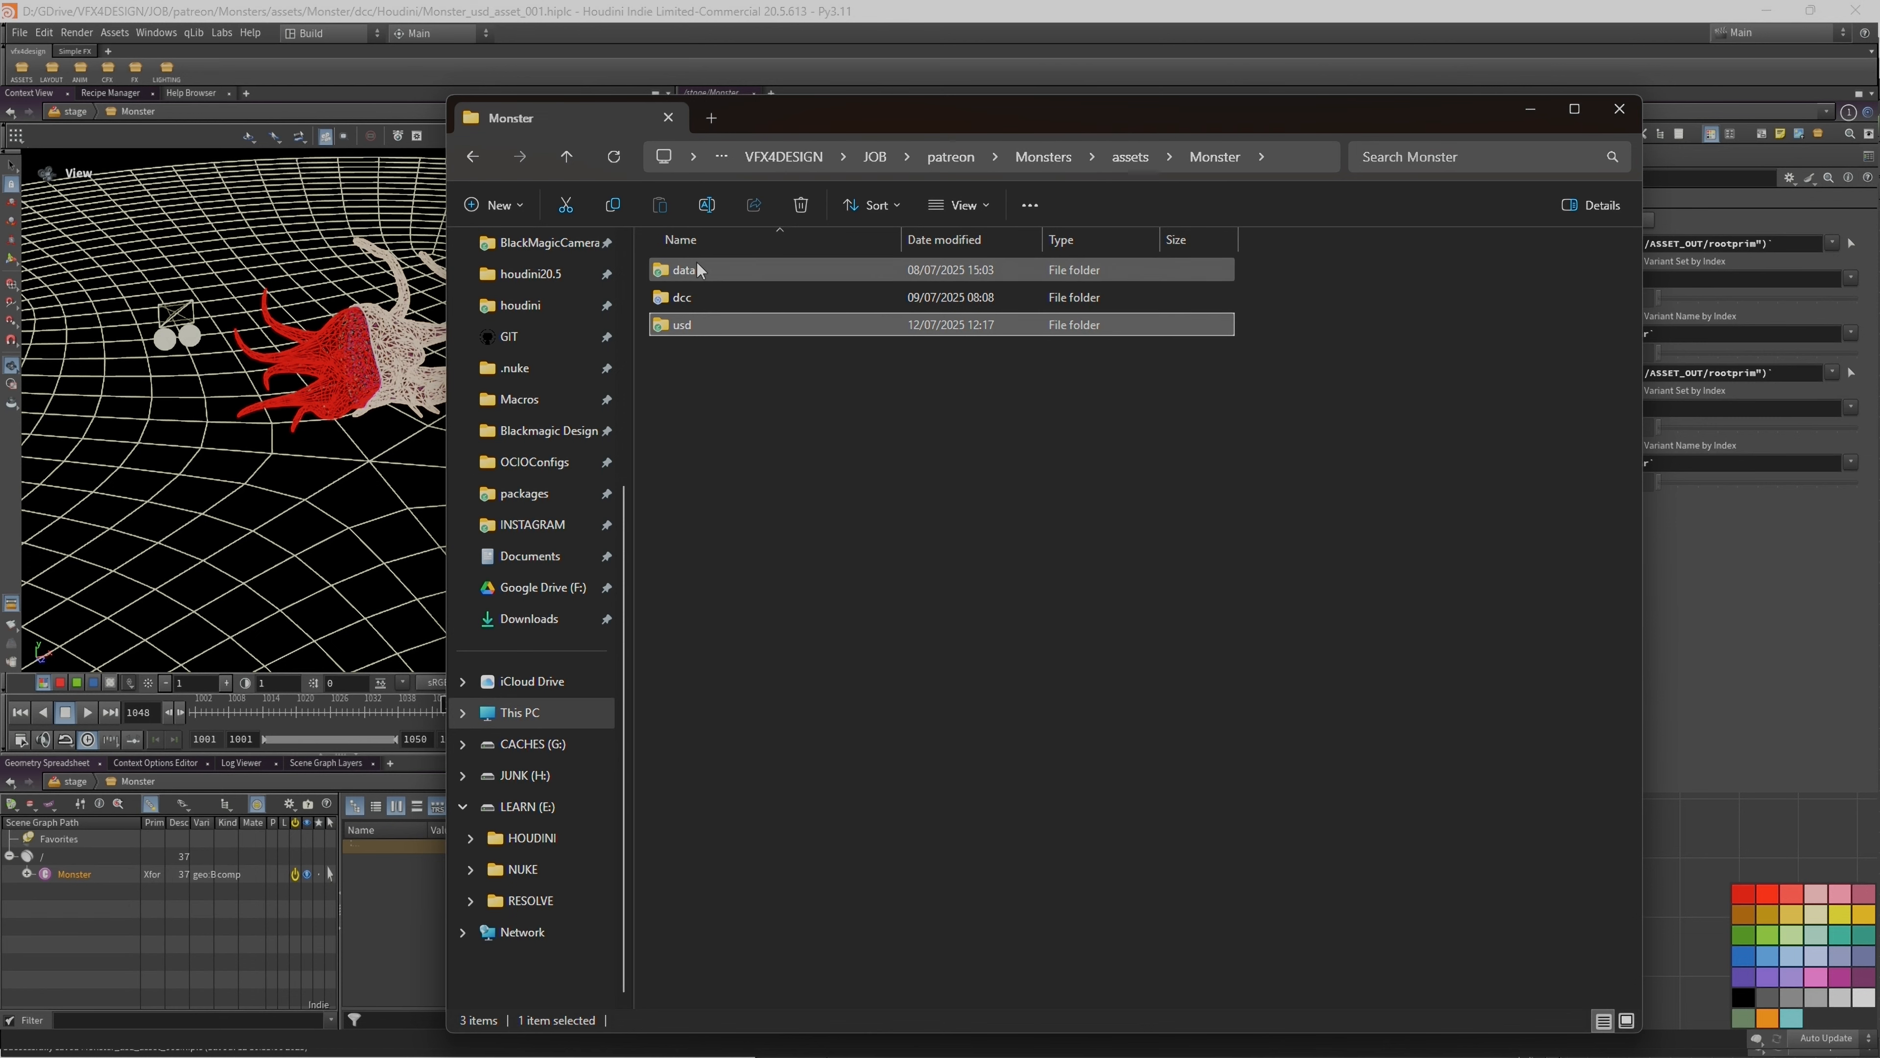
pyautogui.doubleClick(697, 267)
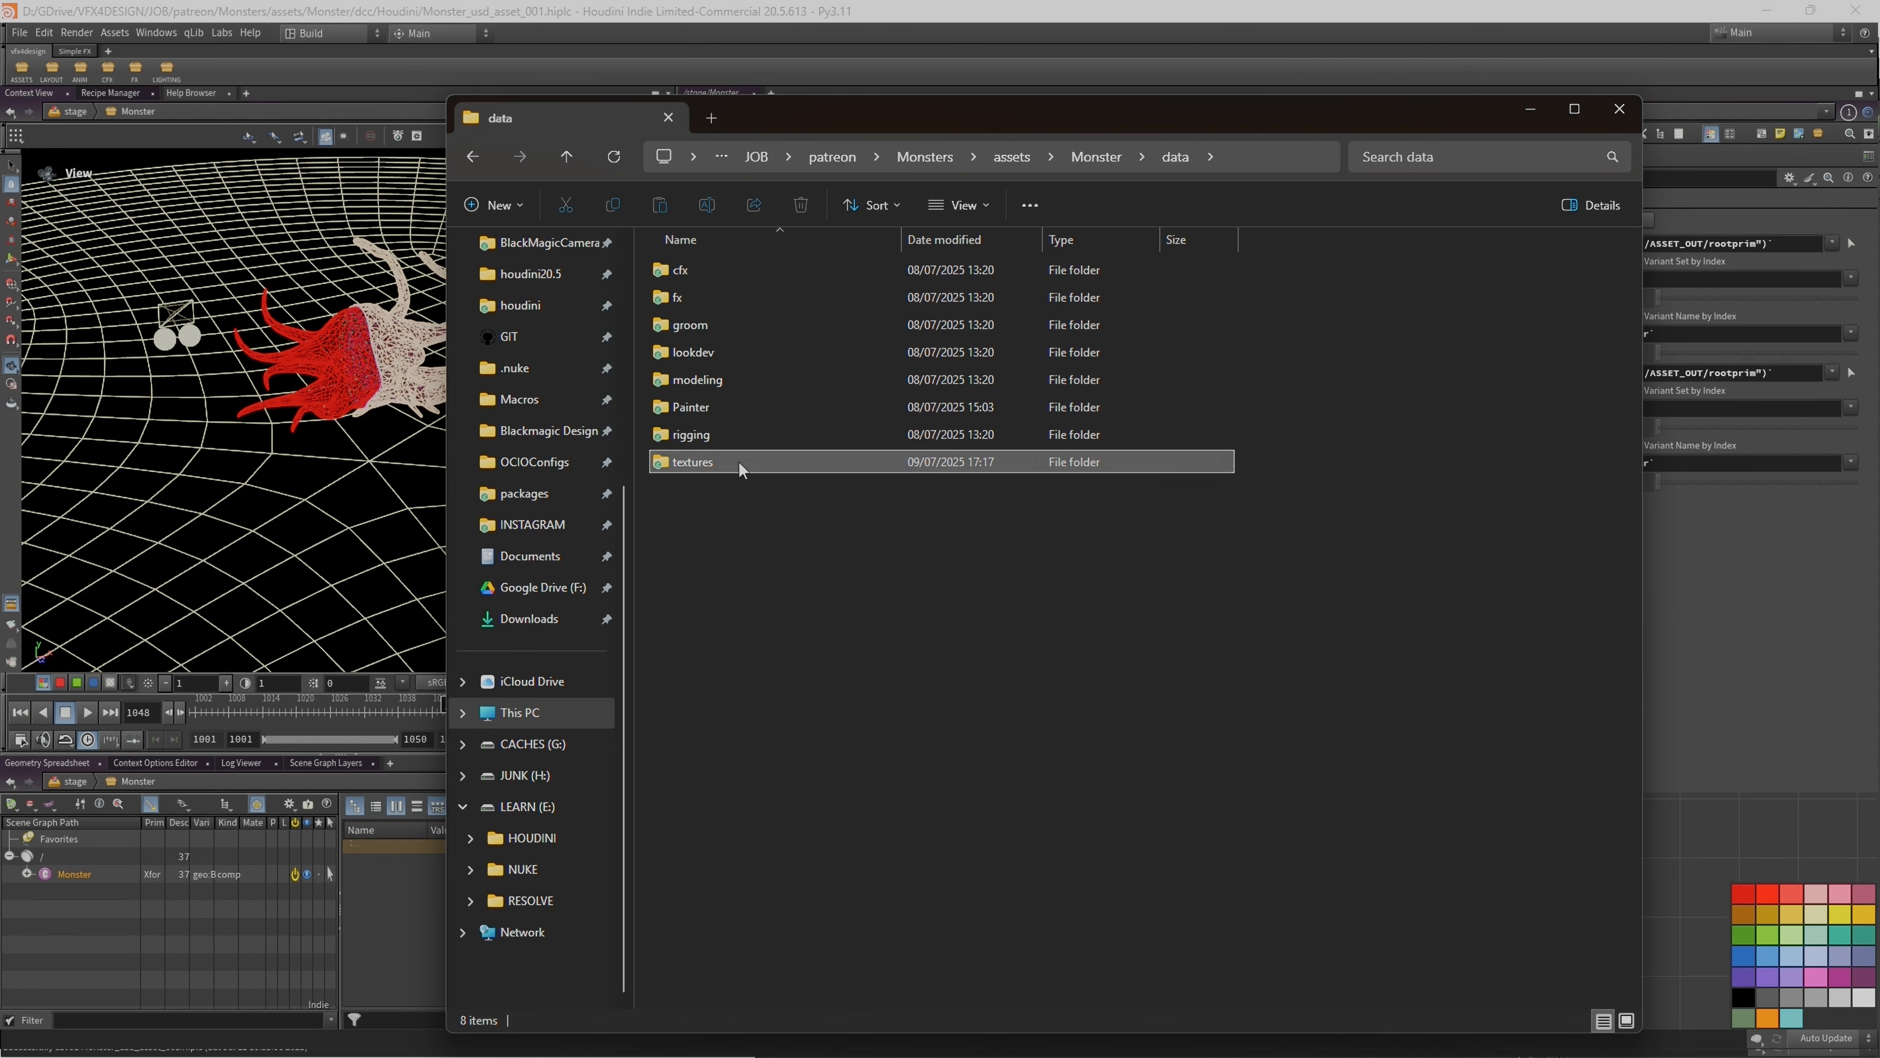
pyautogui.doubleClick(741, 465)
pyautogui.doubleClick(701, 295)
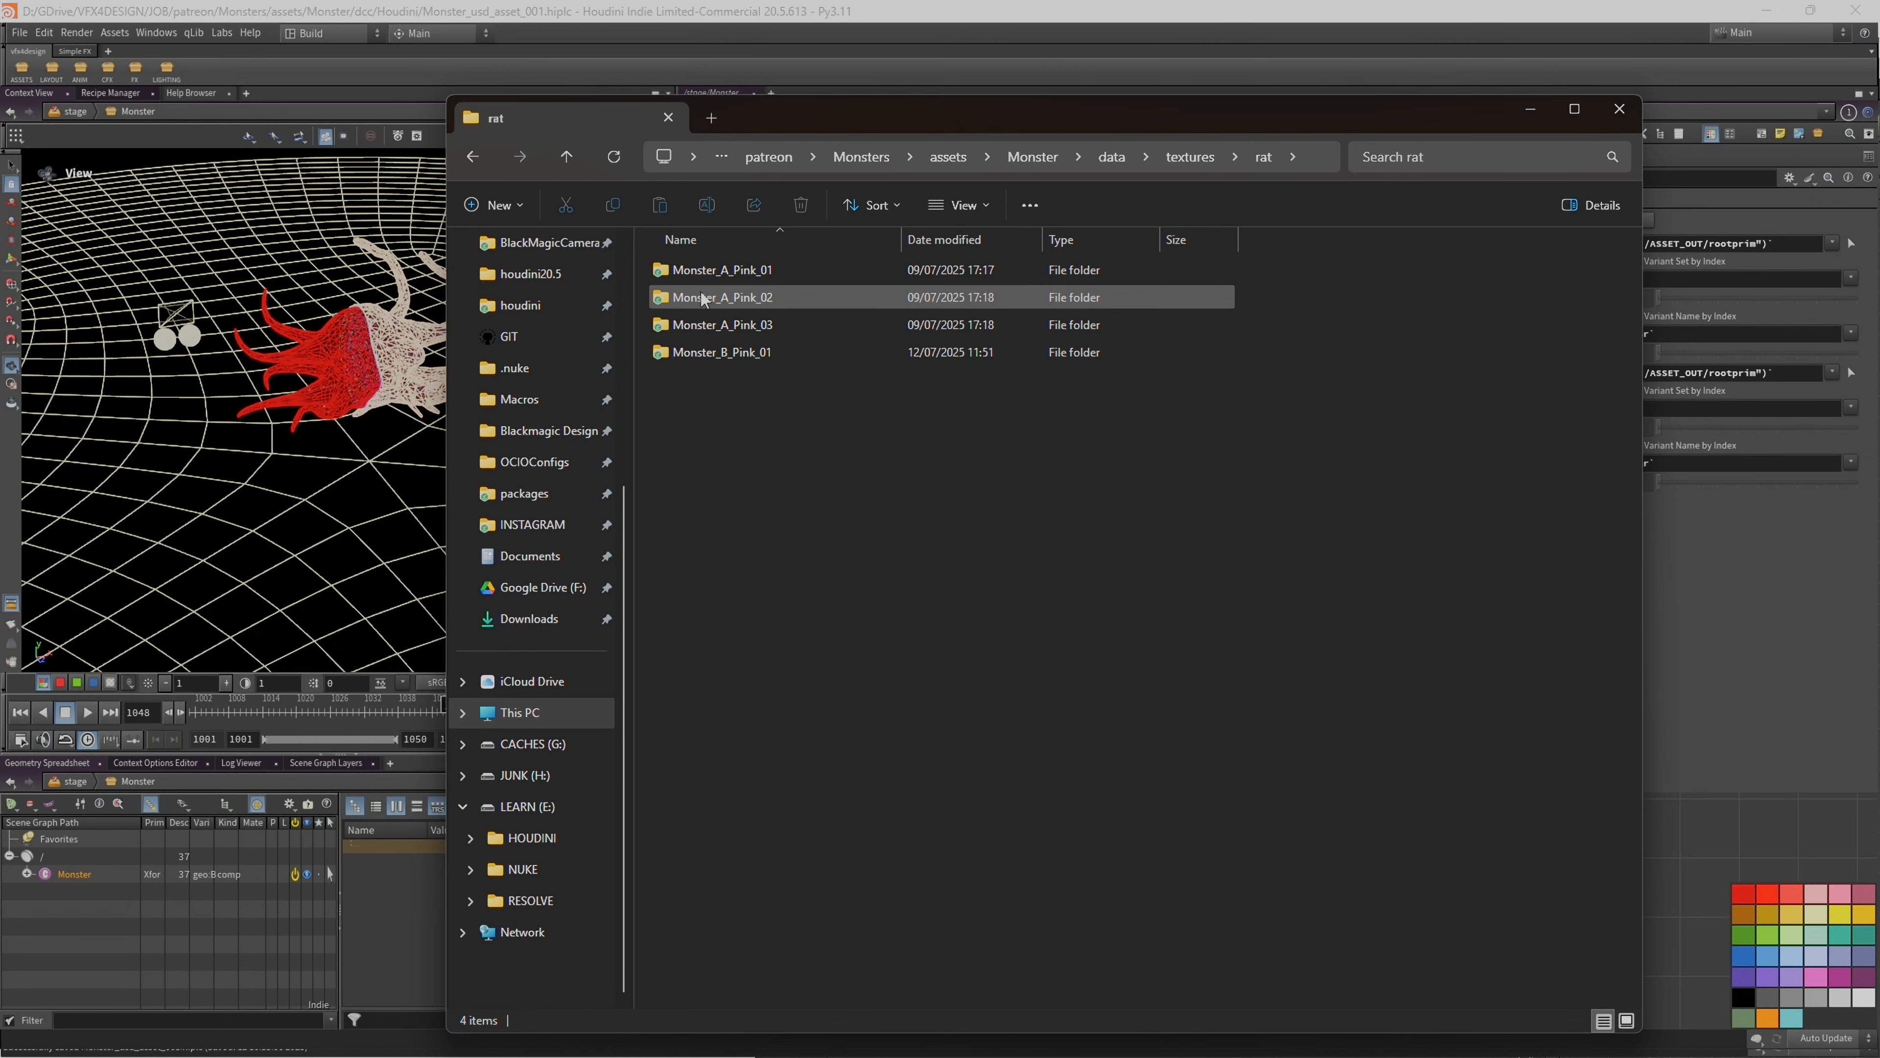
pyautogui.click(743, 273)
pyautogui.click(762, 352)
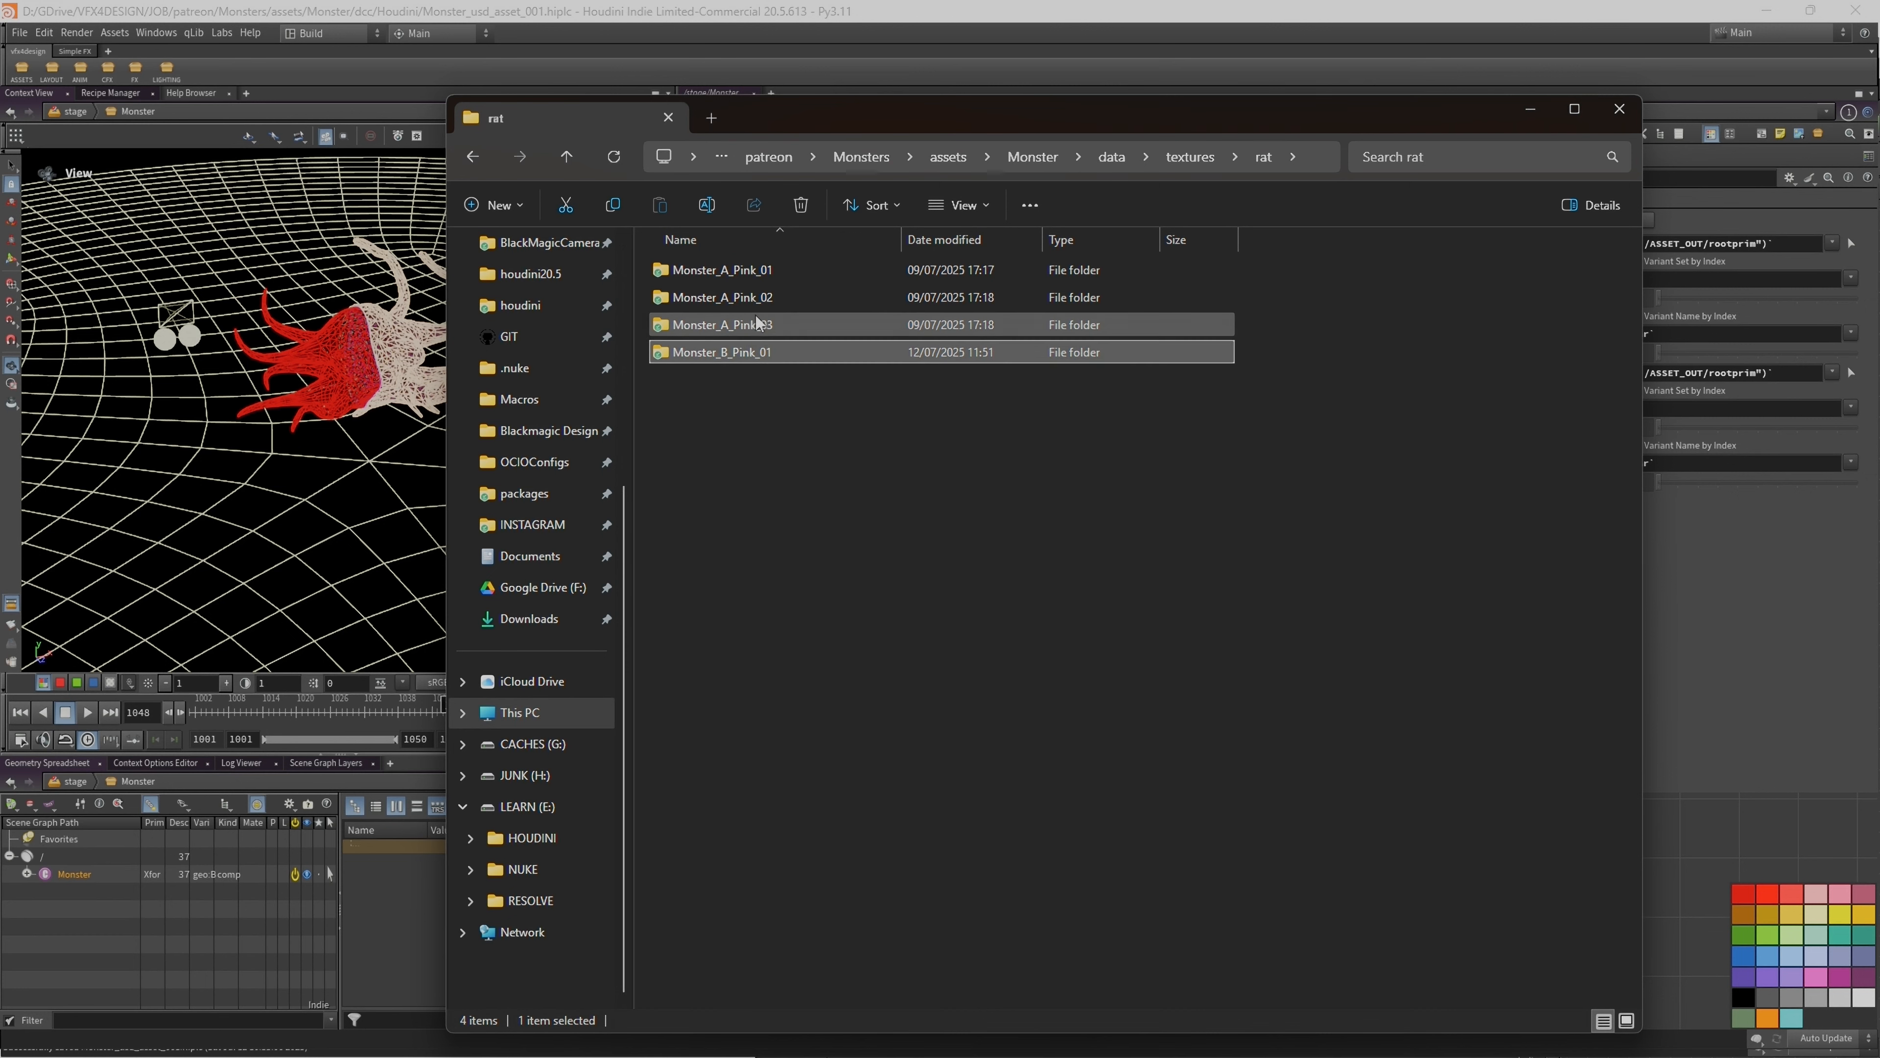
pyautogui.doubleClick(738, 276)
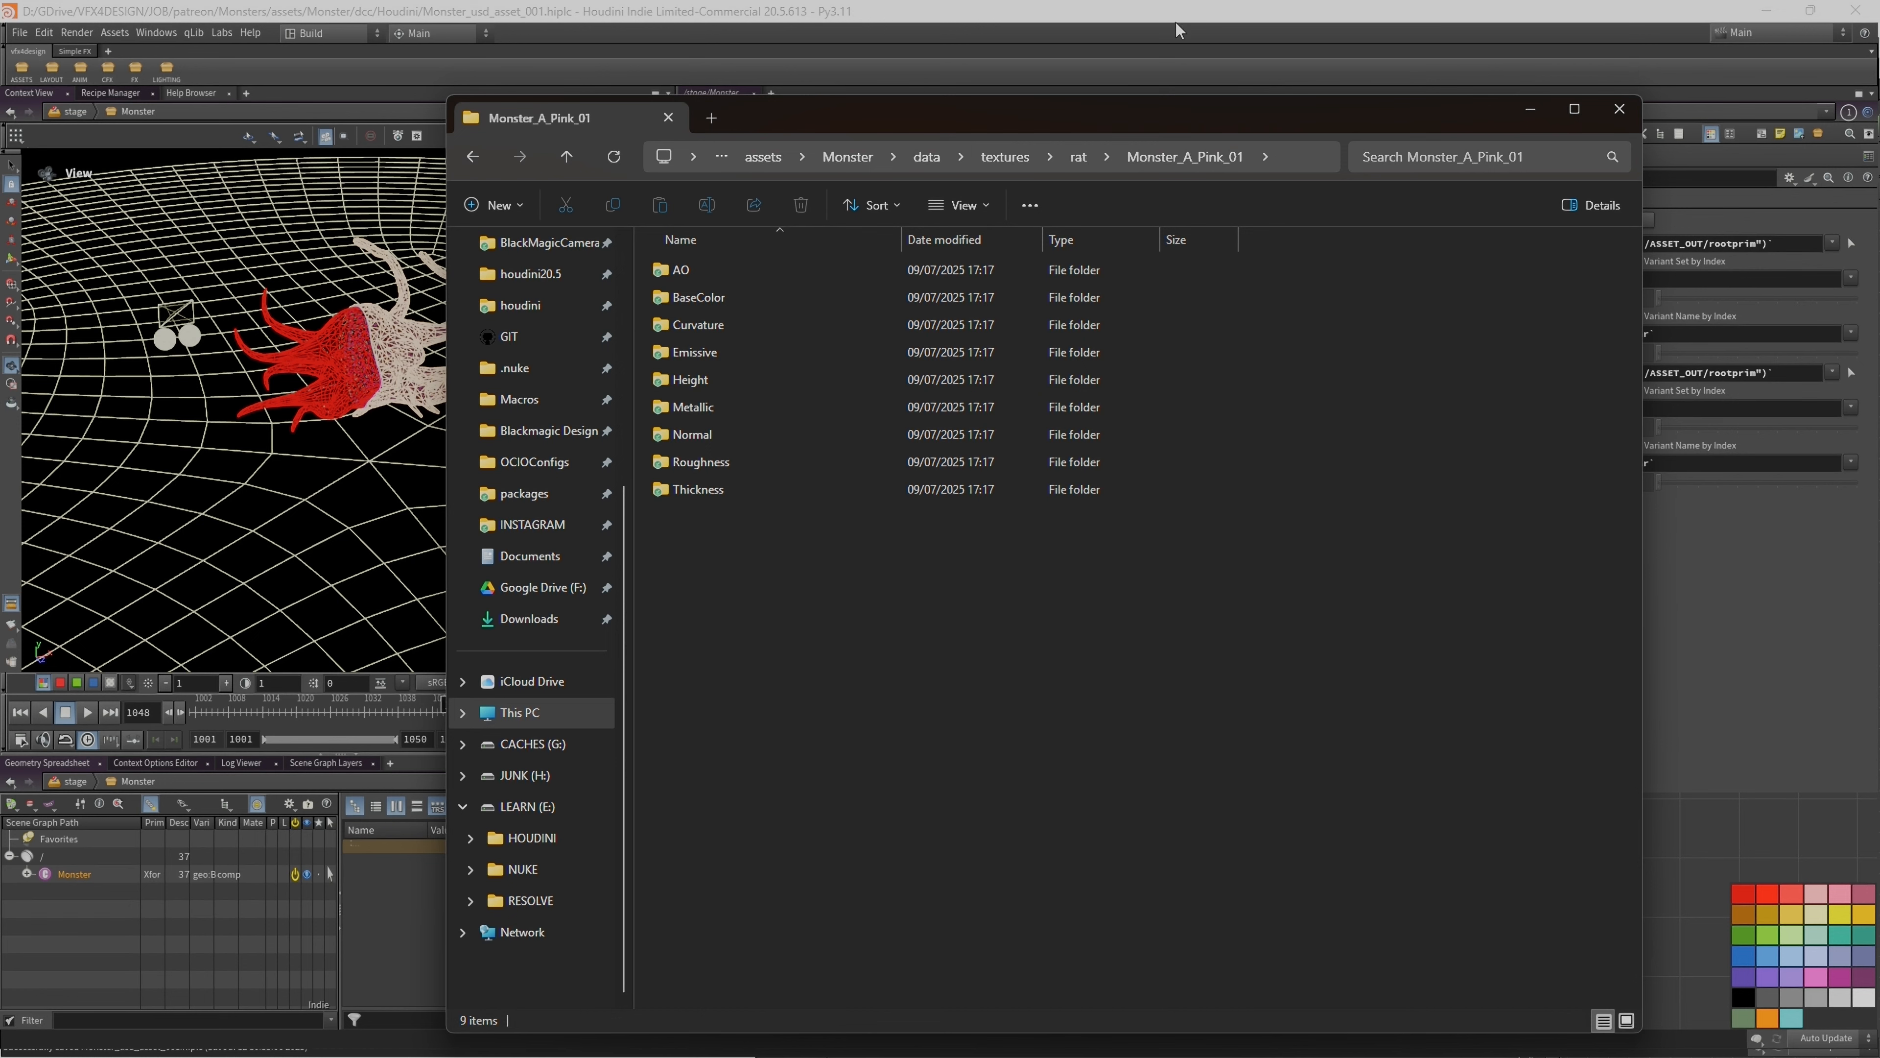
# Step: Switch from File Explorer back to Houdini and bring up an empty untitled session
pyautogui.click(1144, 33)
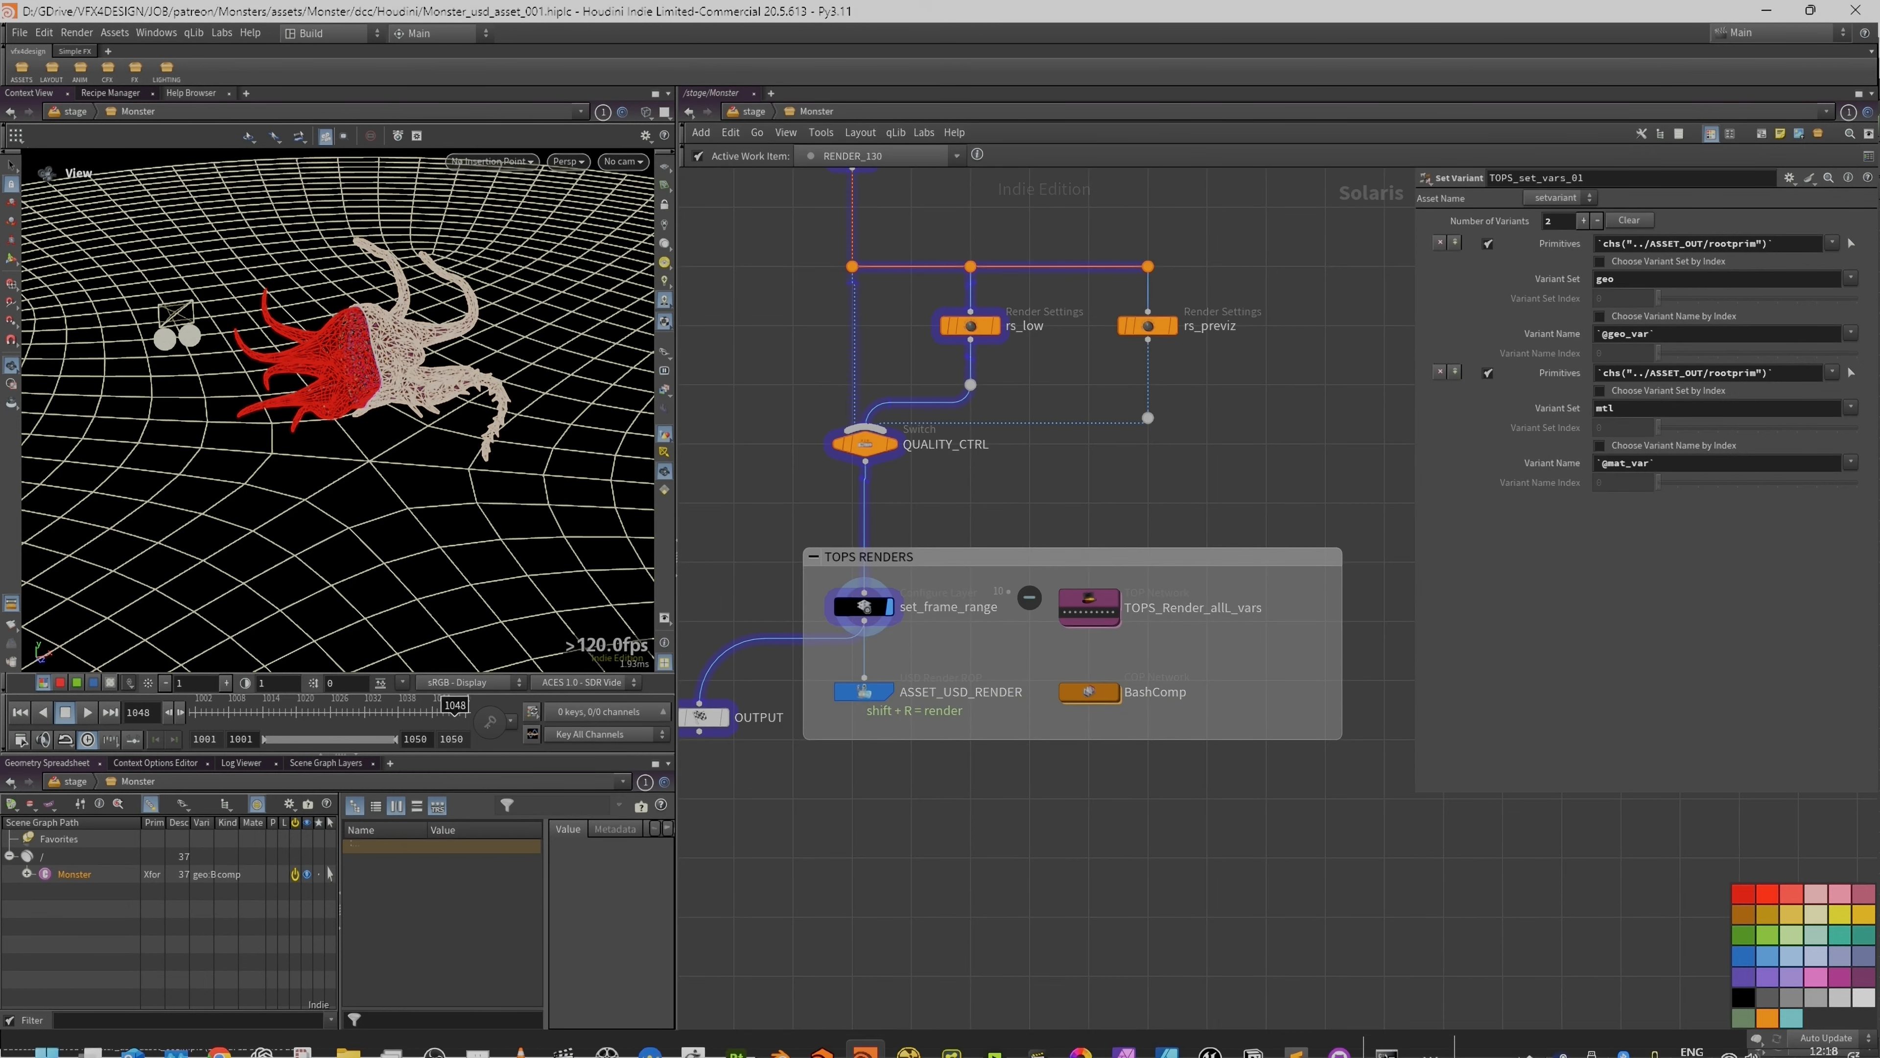
pyautogui.moveTo(864, 1033)
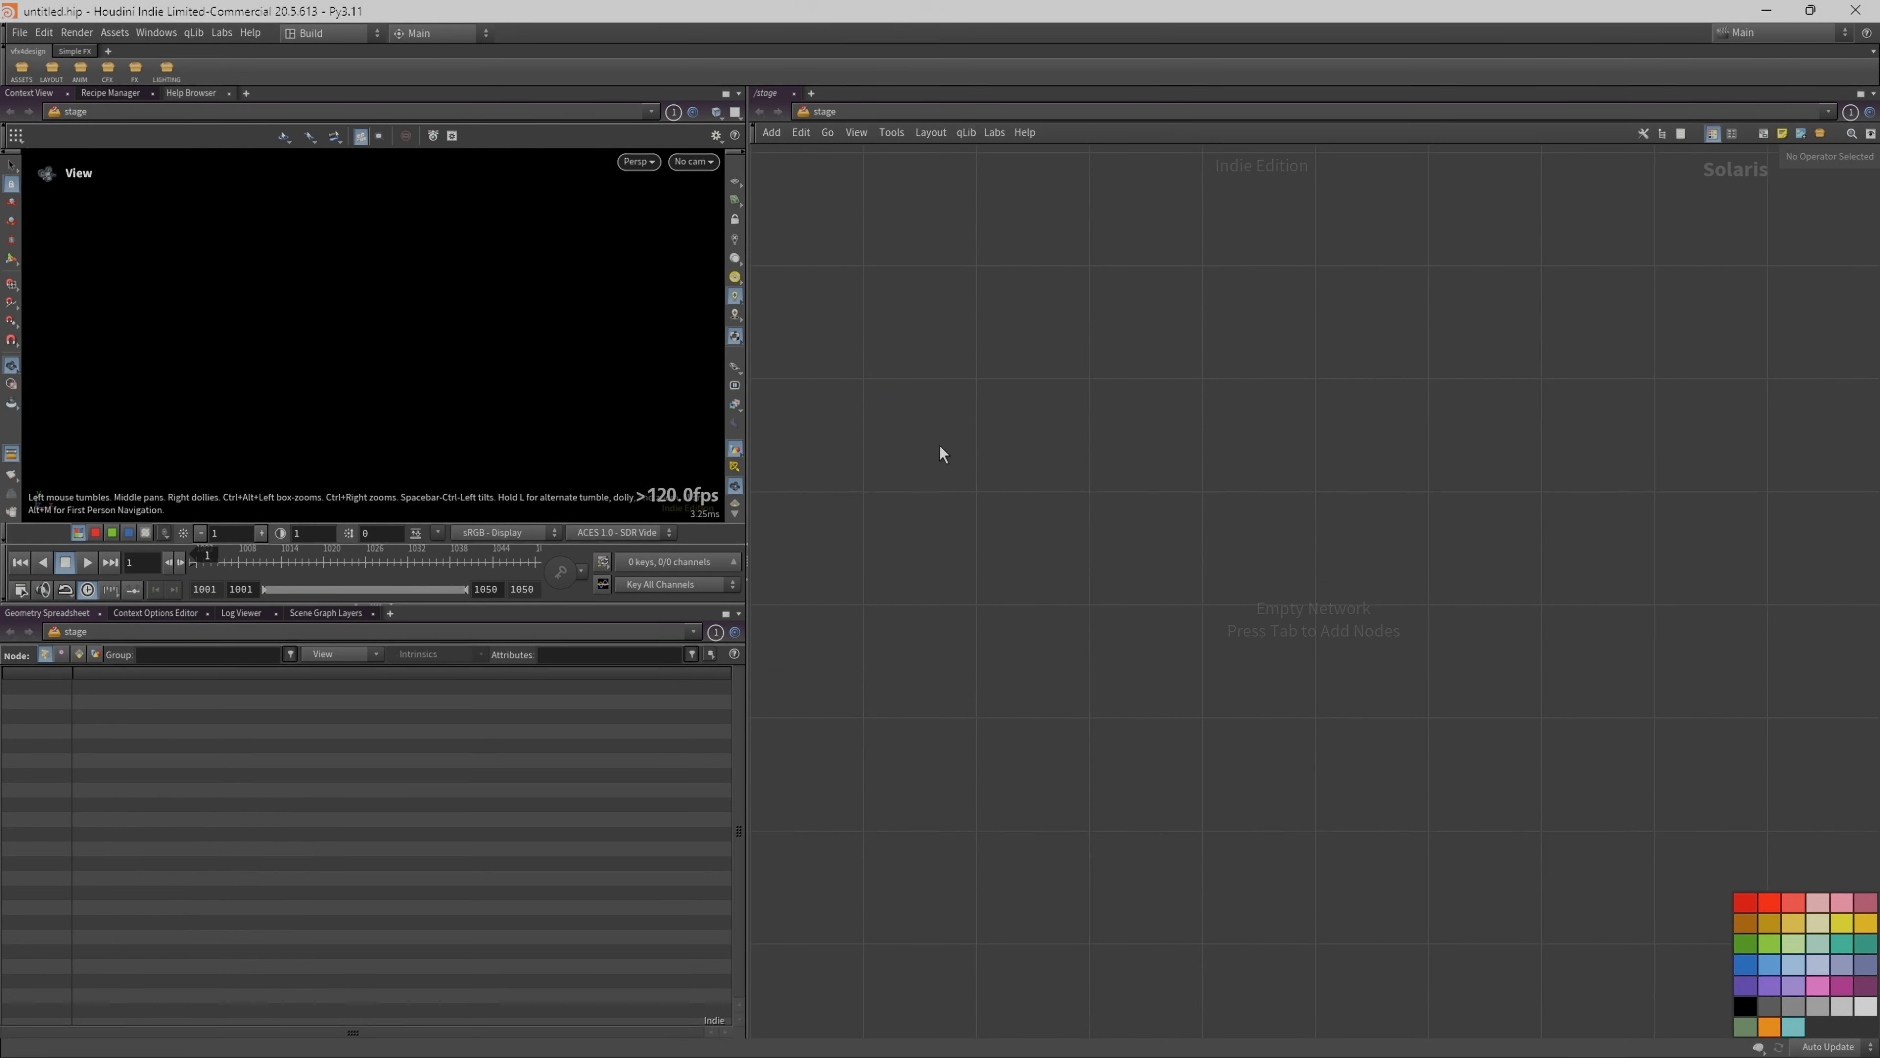
pyautogui.press('Tab')
pyautogui.write('ass')
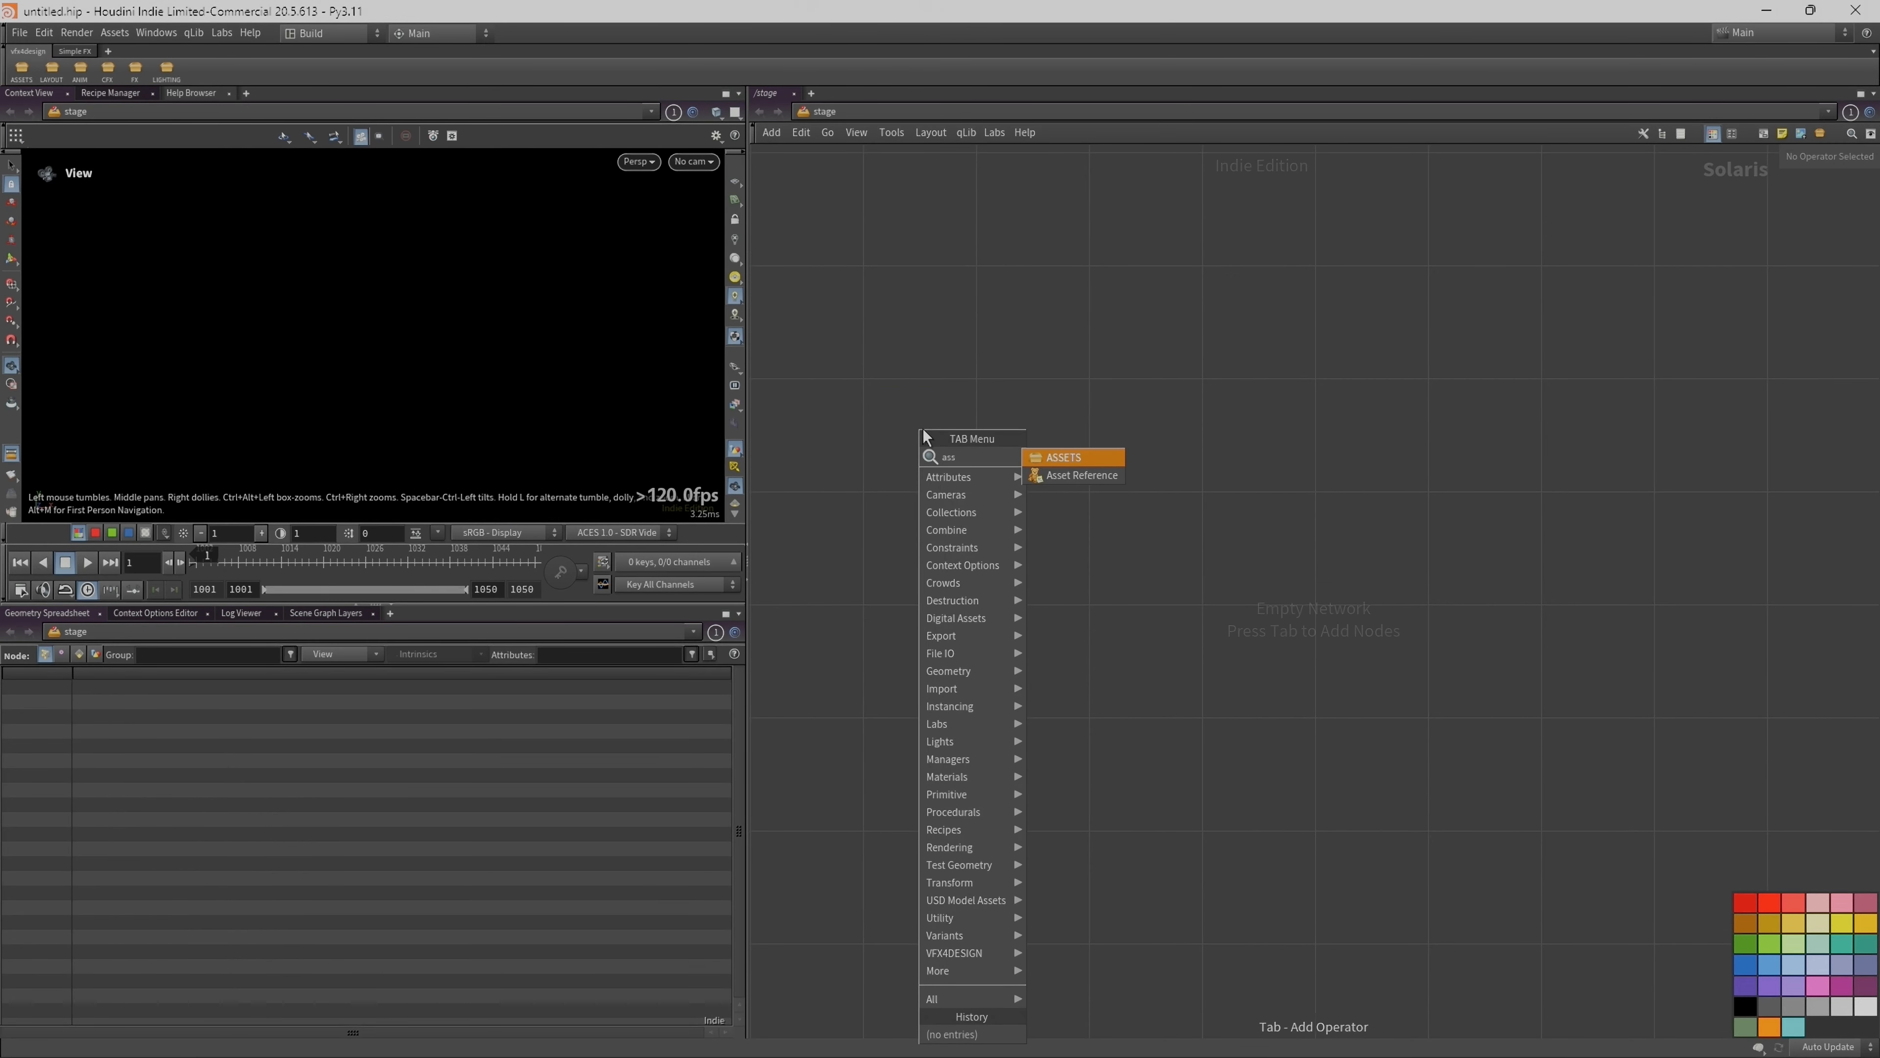
pyautogui.click(1080, 451)
pyautogui.click(1086, 489)
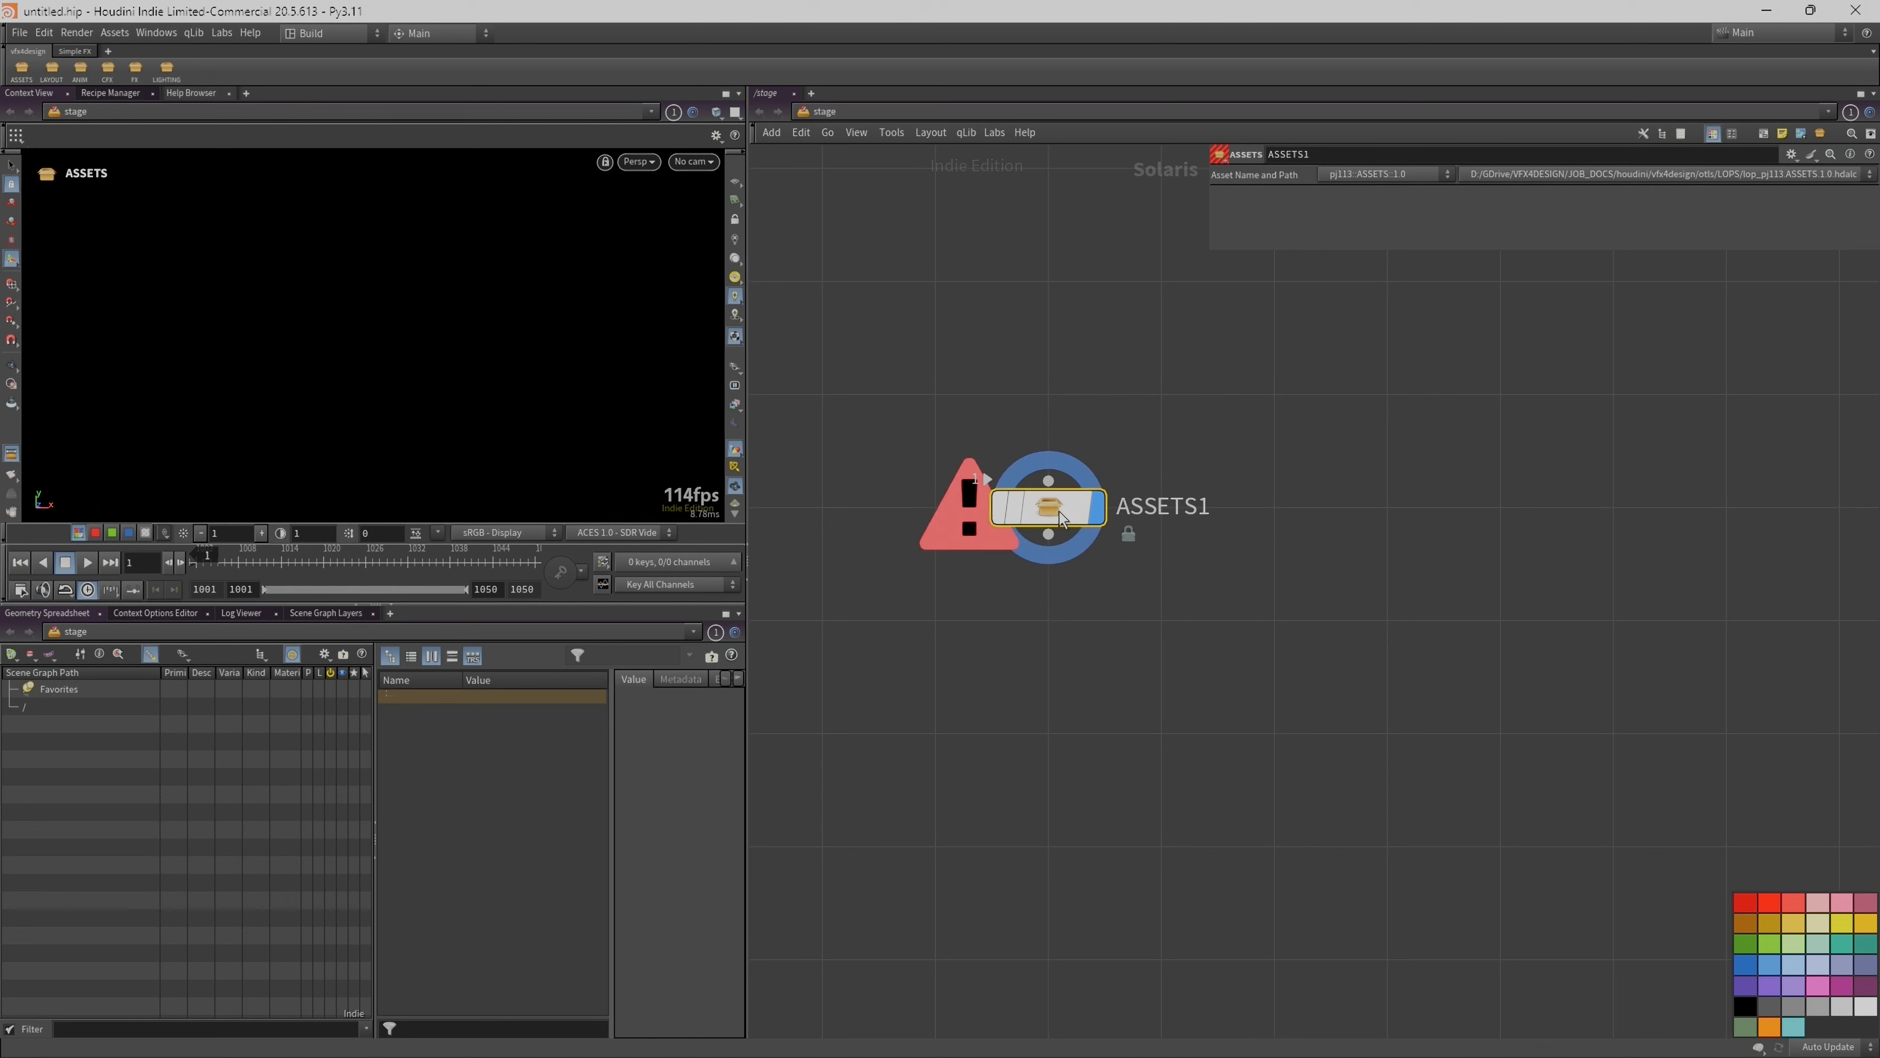
pyautogui.press('Delete')
# Step: Add an Asset Reference node to the empty stage, show its Reference settings and widen its parameters
pyautogui.press('Tab')
pyautogui.write('asset')
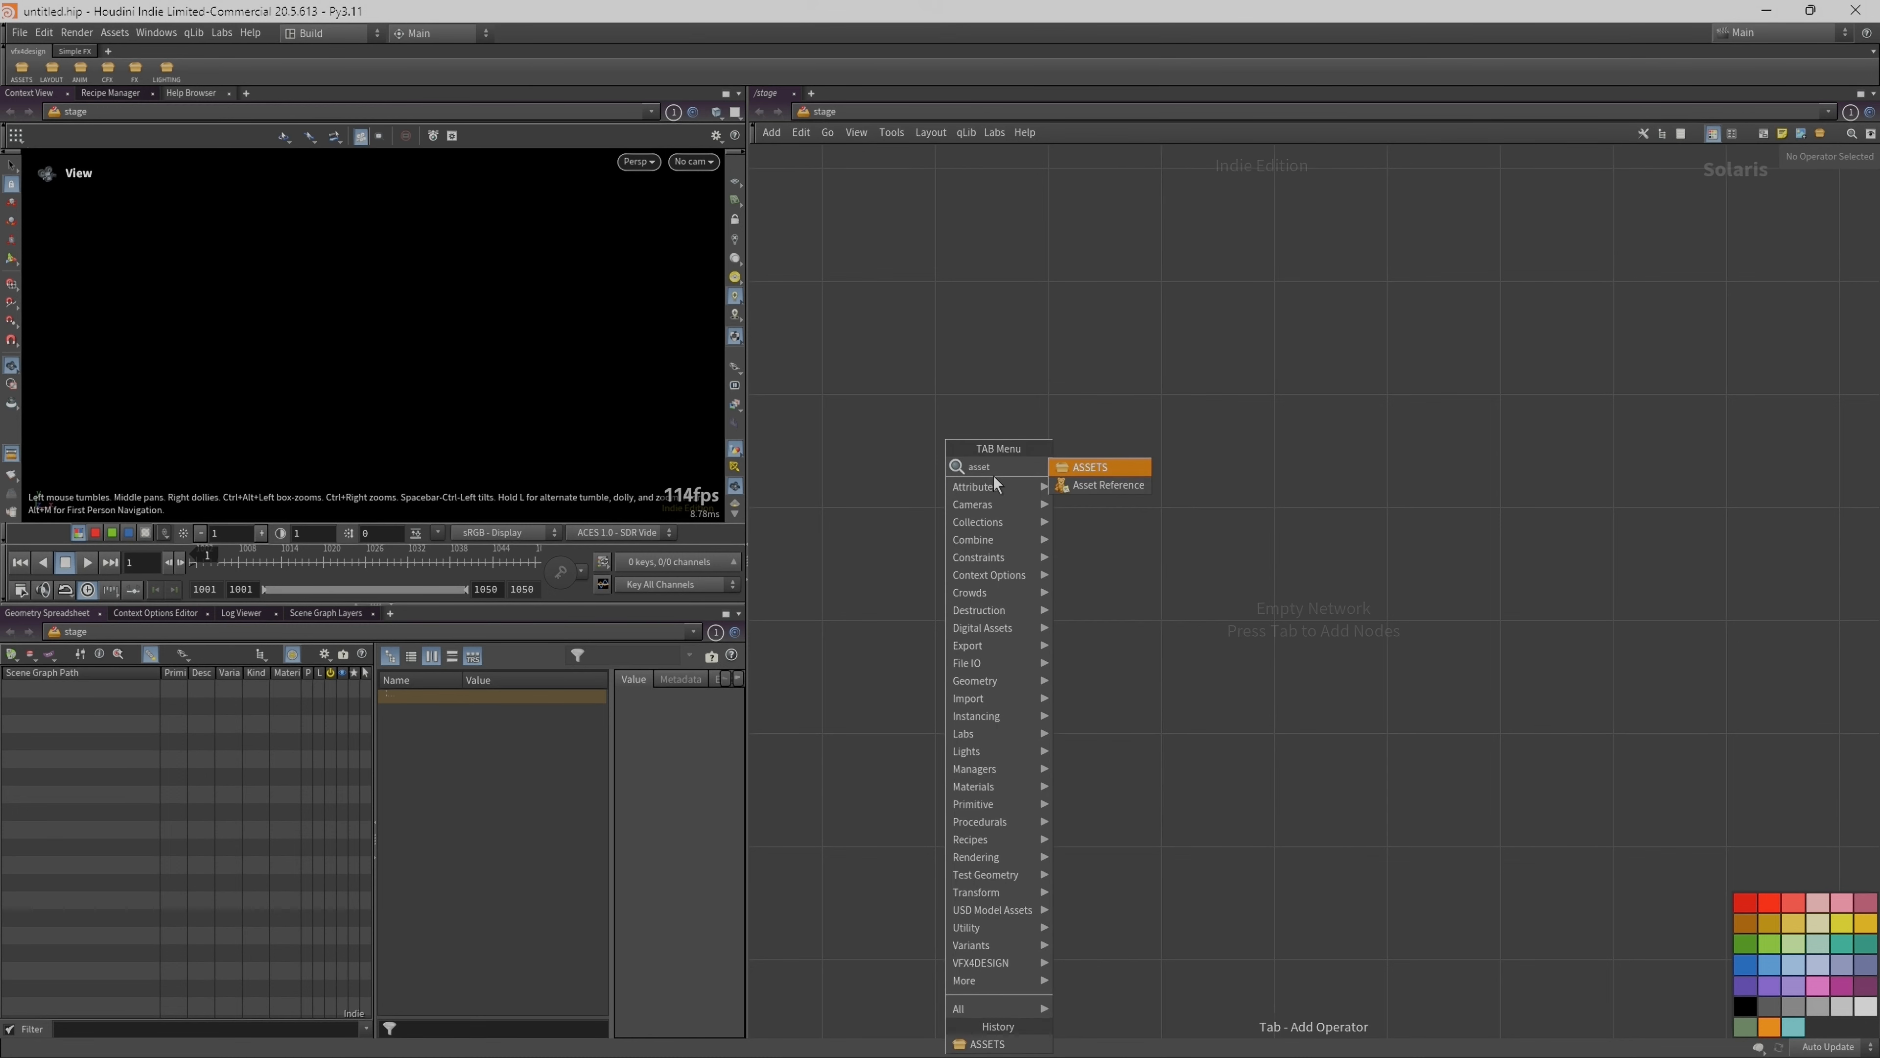
pyautogui.click(1094, 485)
pyautogui.click(1069, 503)
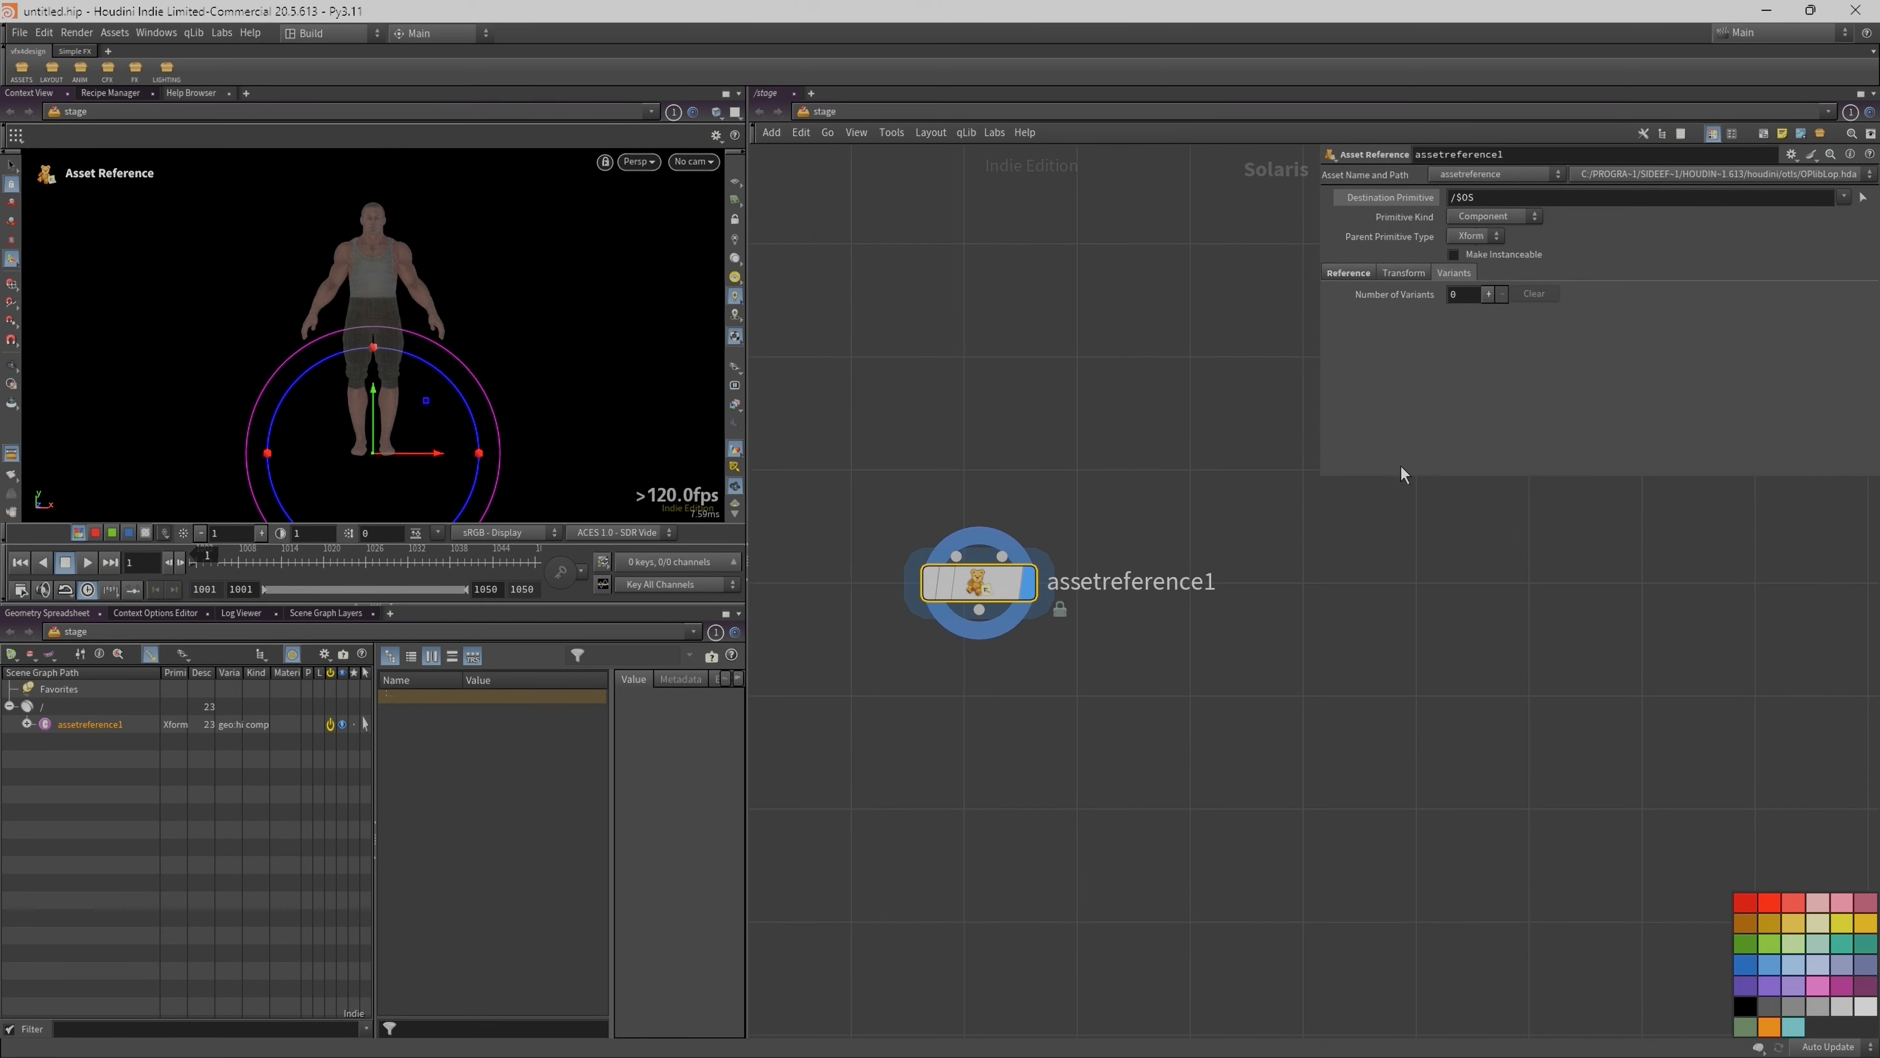
pyautogui.click(1349, 274)
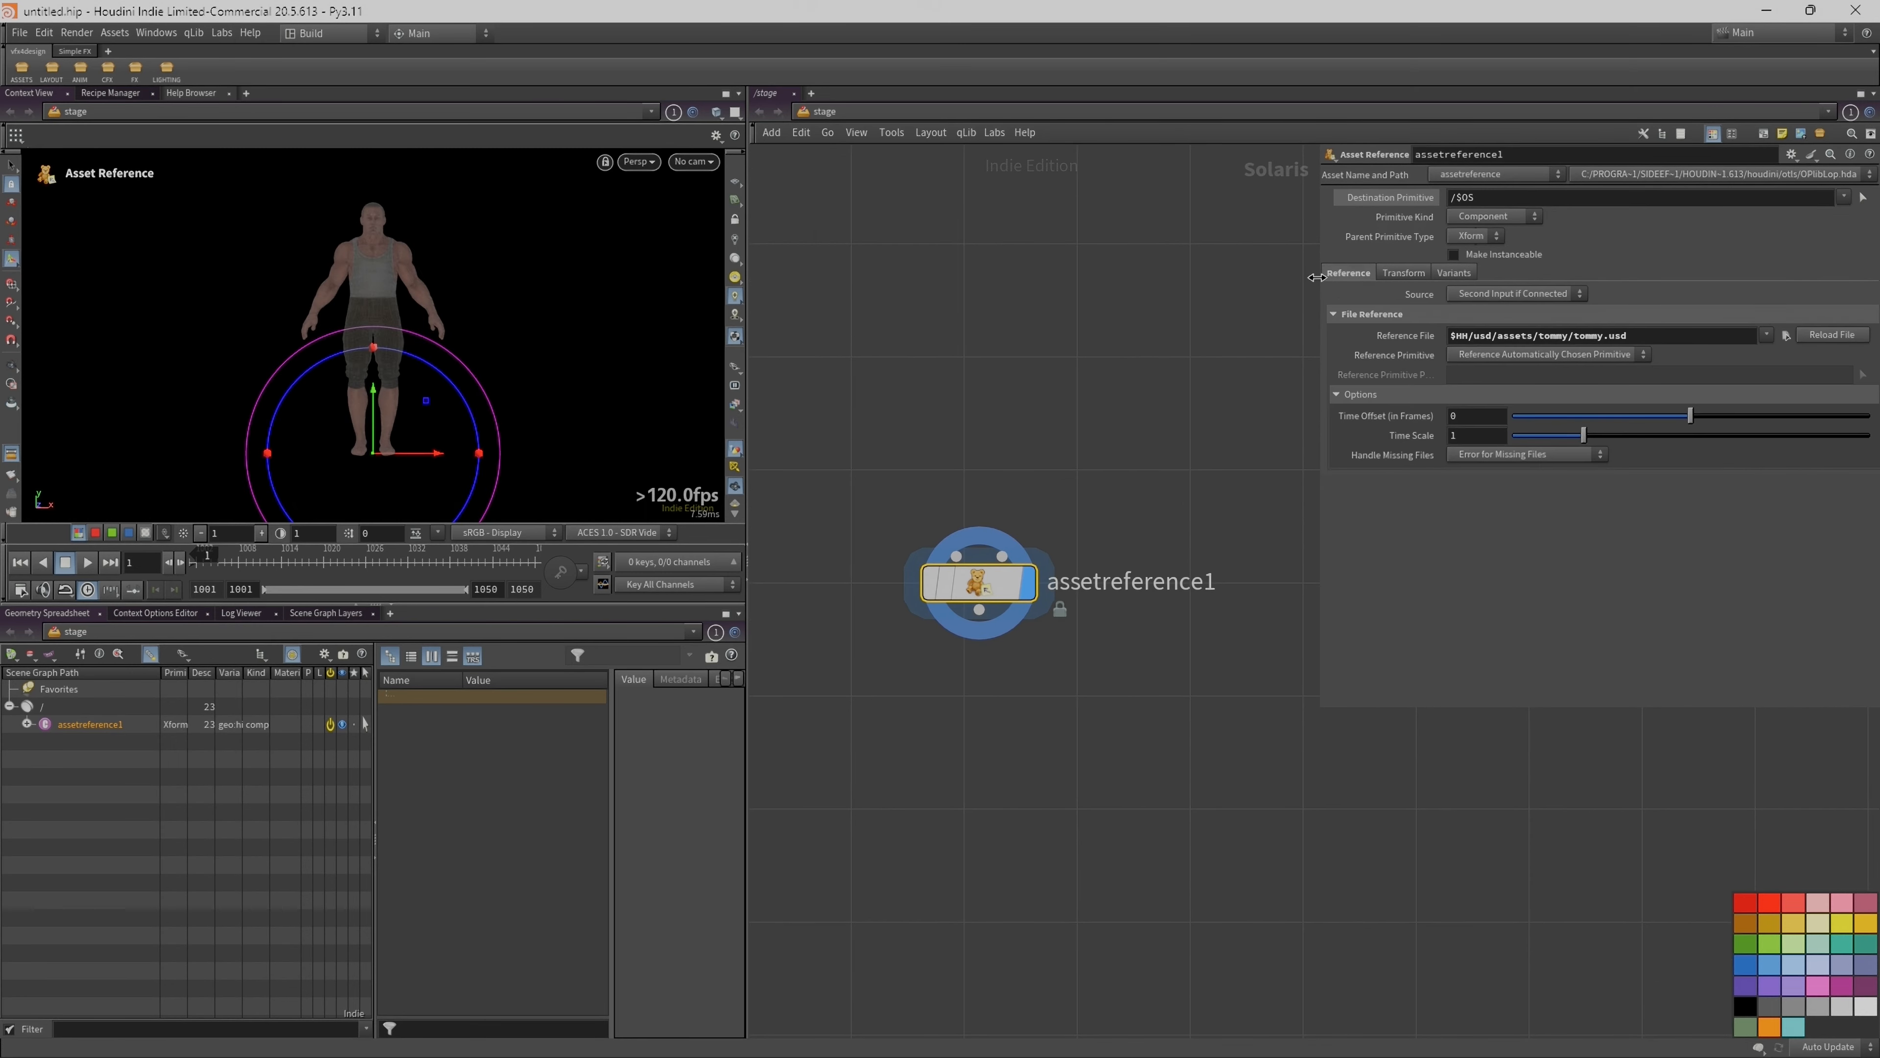
pyautogui.moveTo(1317, 277); pyautogui.dragTo(1158, 282)
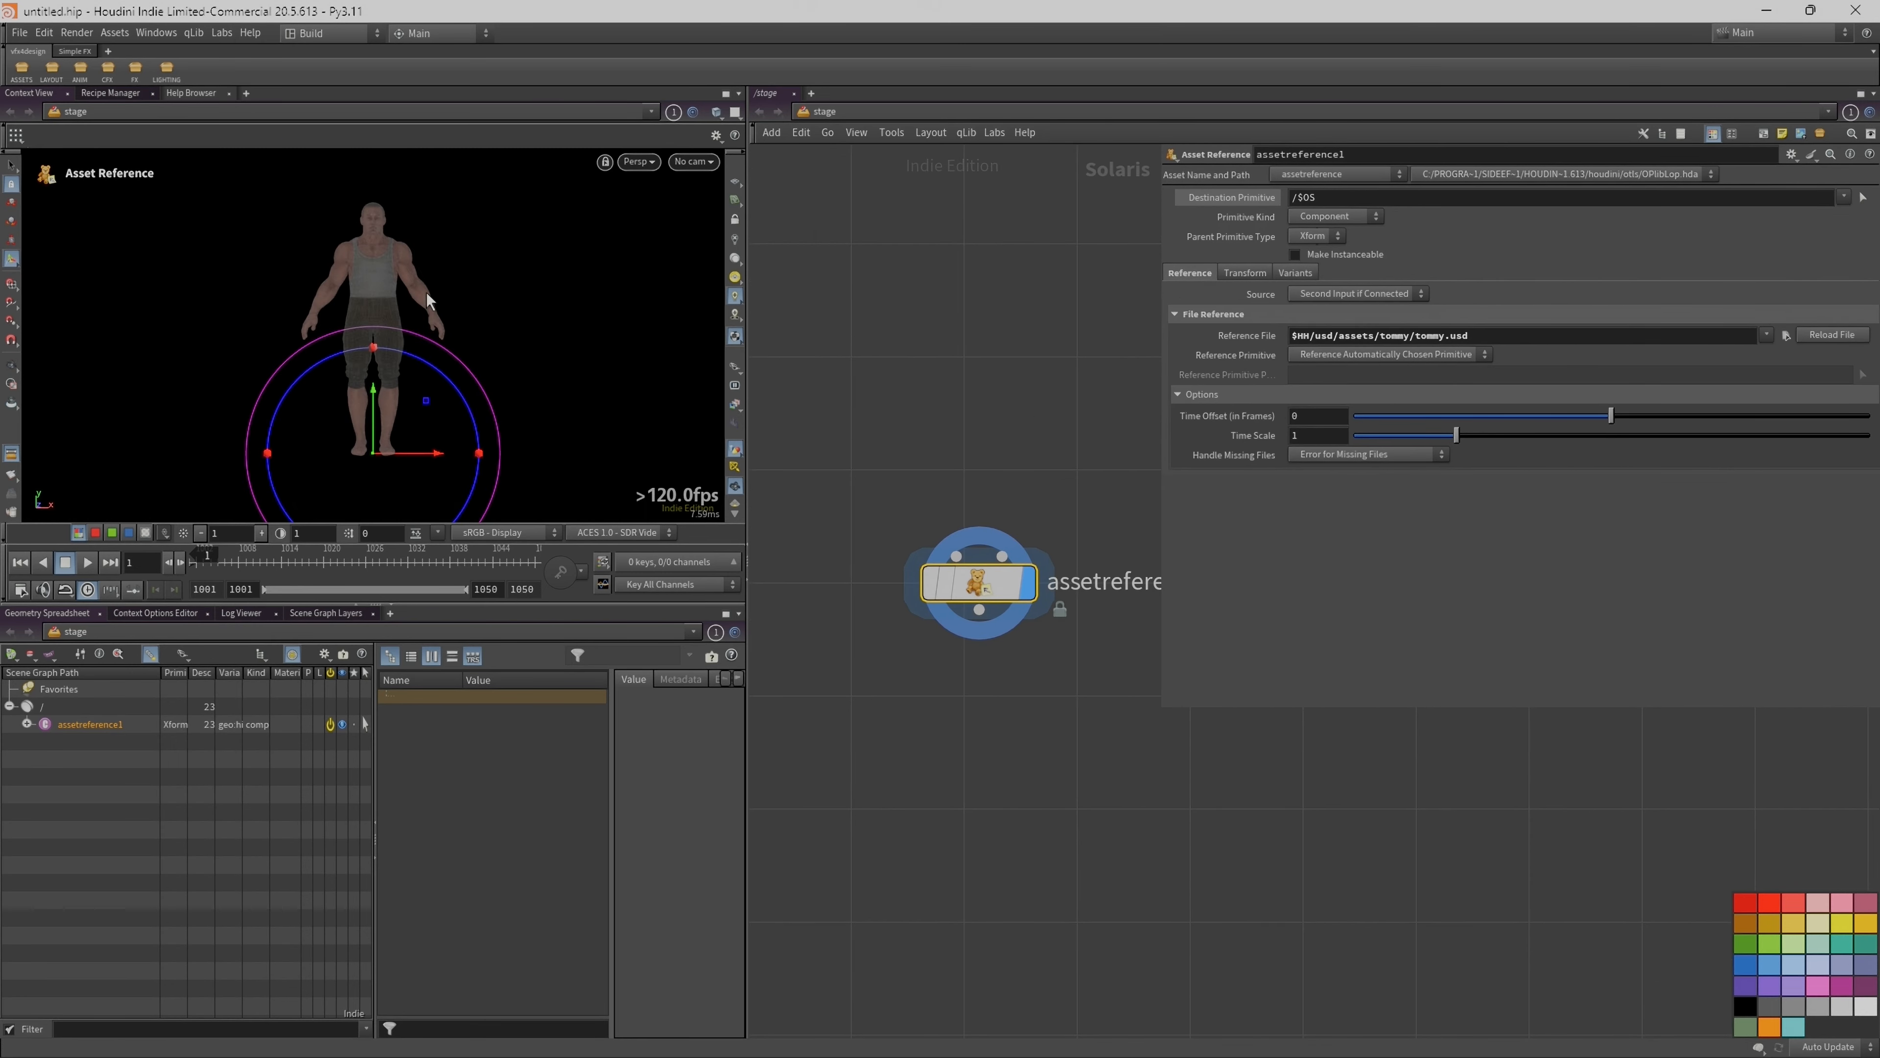
# Step: Enlarge the viewport and inspect the referenced tommy character up close from an angle
pyautogui.press('Escape')
pyautogui.moveTo(437, 285)
pyautogui.mouseDown()
pyautogui.moveTo(684, 264)
pyautogui.moveTo(448, 261)
pyautogui.mouseUp()
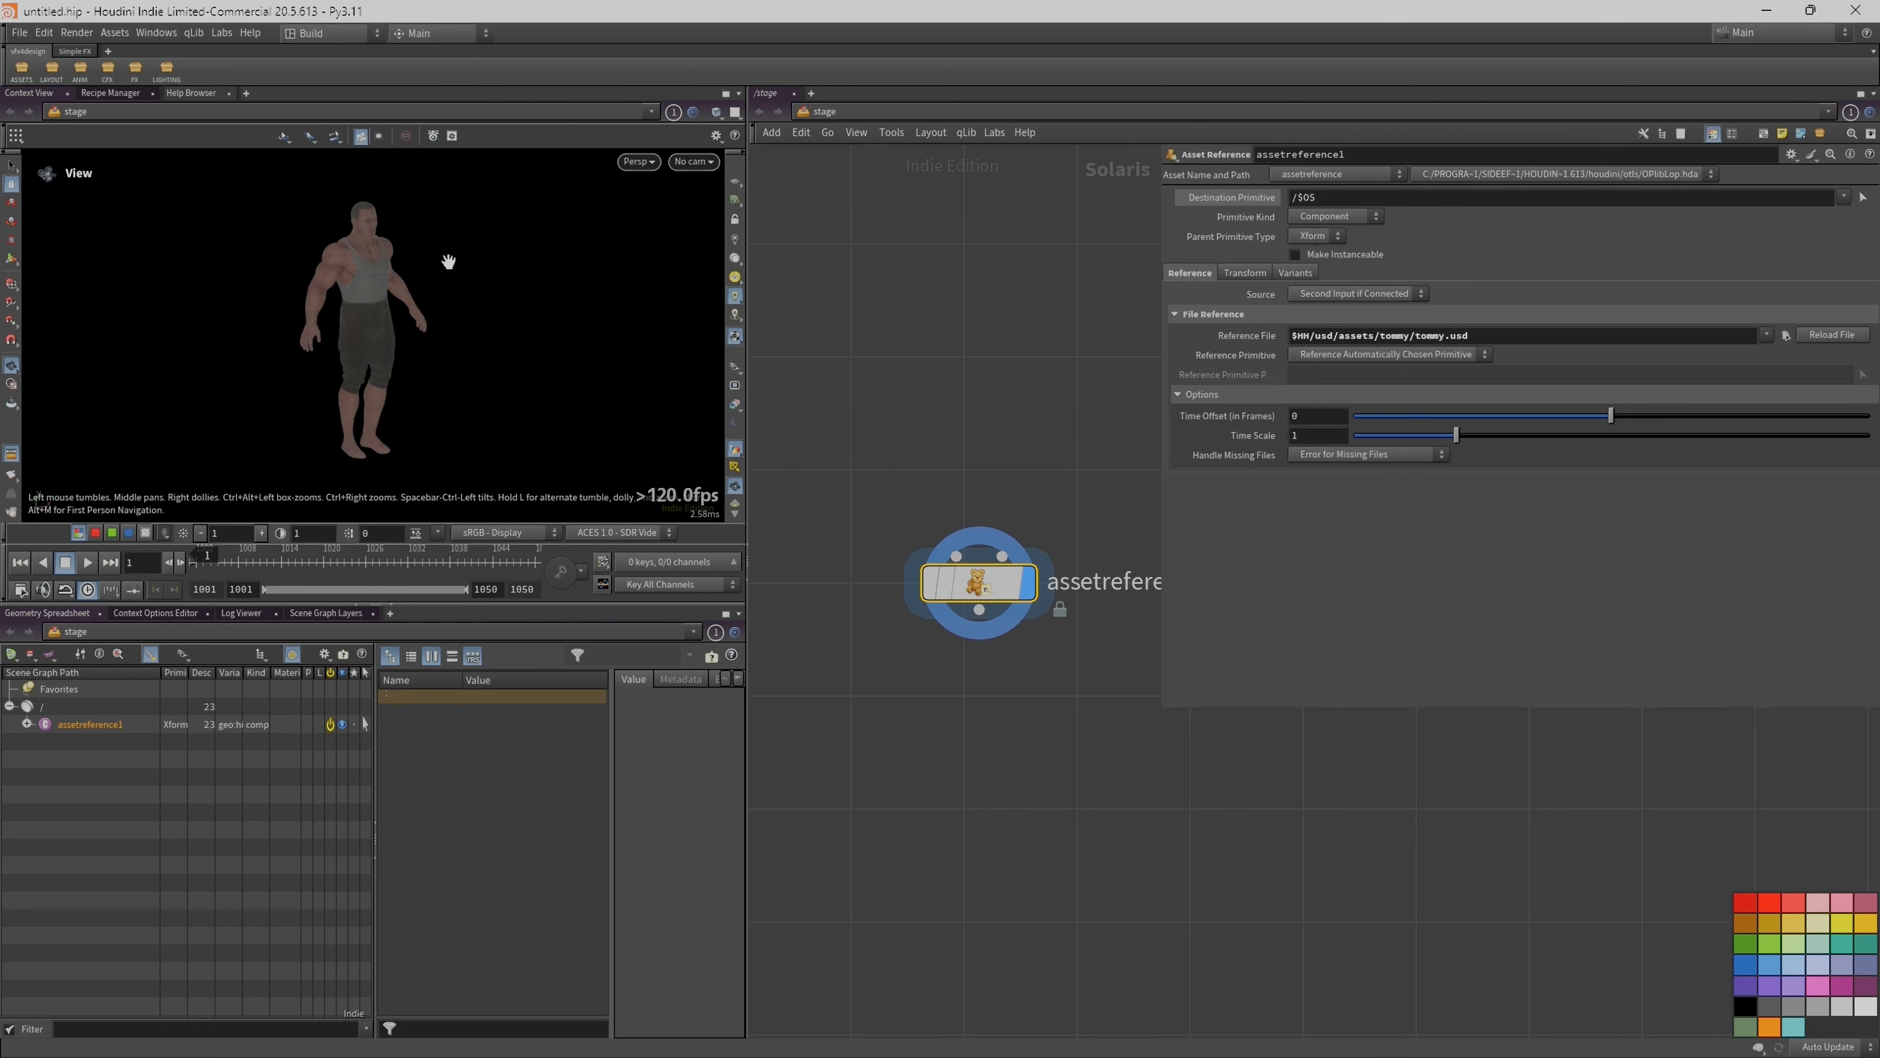
pyautogui.moveTo(448, 262); pyautogui.dragTo(504, 279, button='right')
pyautogui.moveTo(415, 301); pyautogui.dragTo(474, 336, button='middle')
pyautogui.moveTo(474, 336)
pyautogui.mouseDown()
pyautogui.moveTo(320, 328)
pyautogui.moveTo(440, 337)
pyautogui.mouseUp()
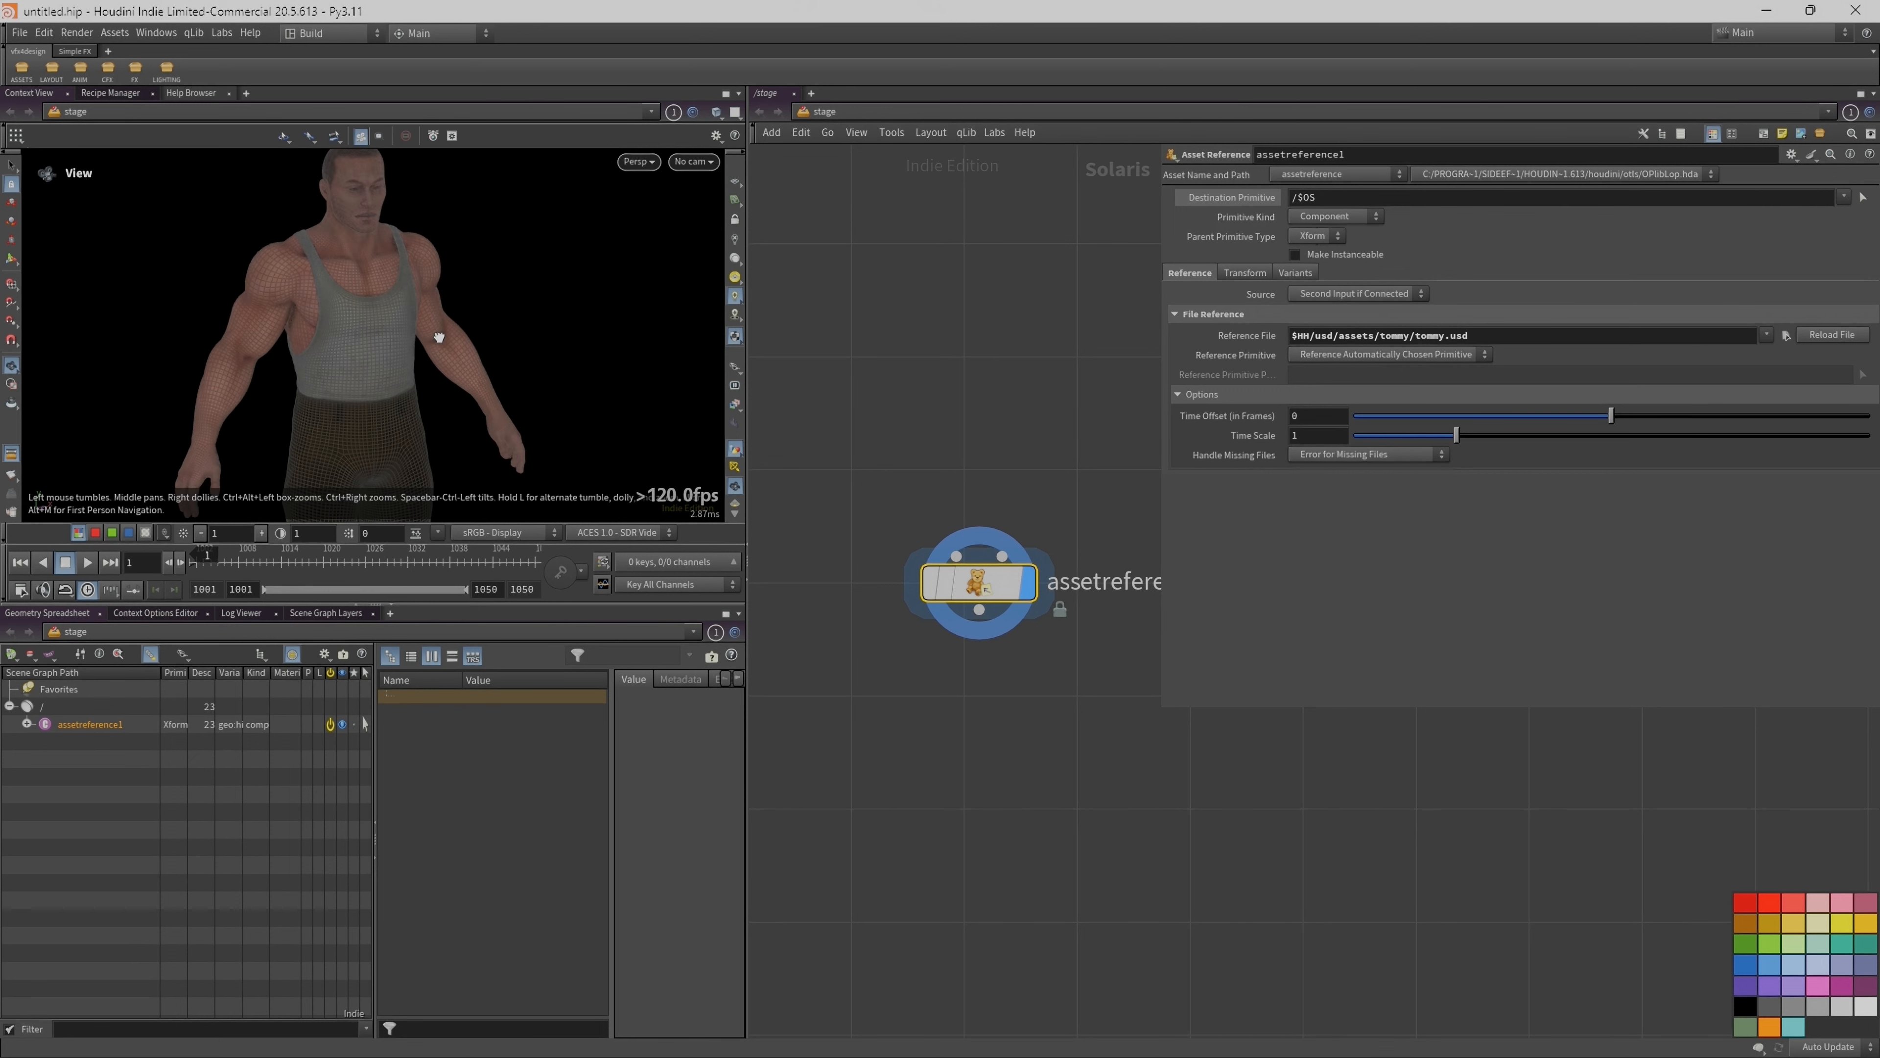
pyautogui.moveTo(572, 604); pyautogui.dragTo(572, 874)
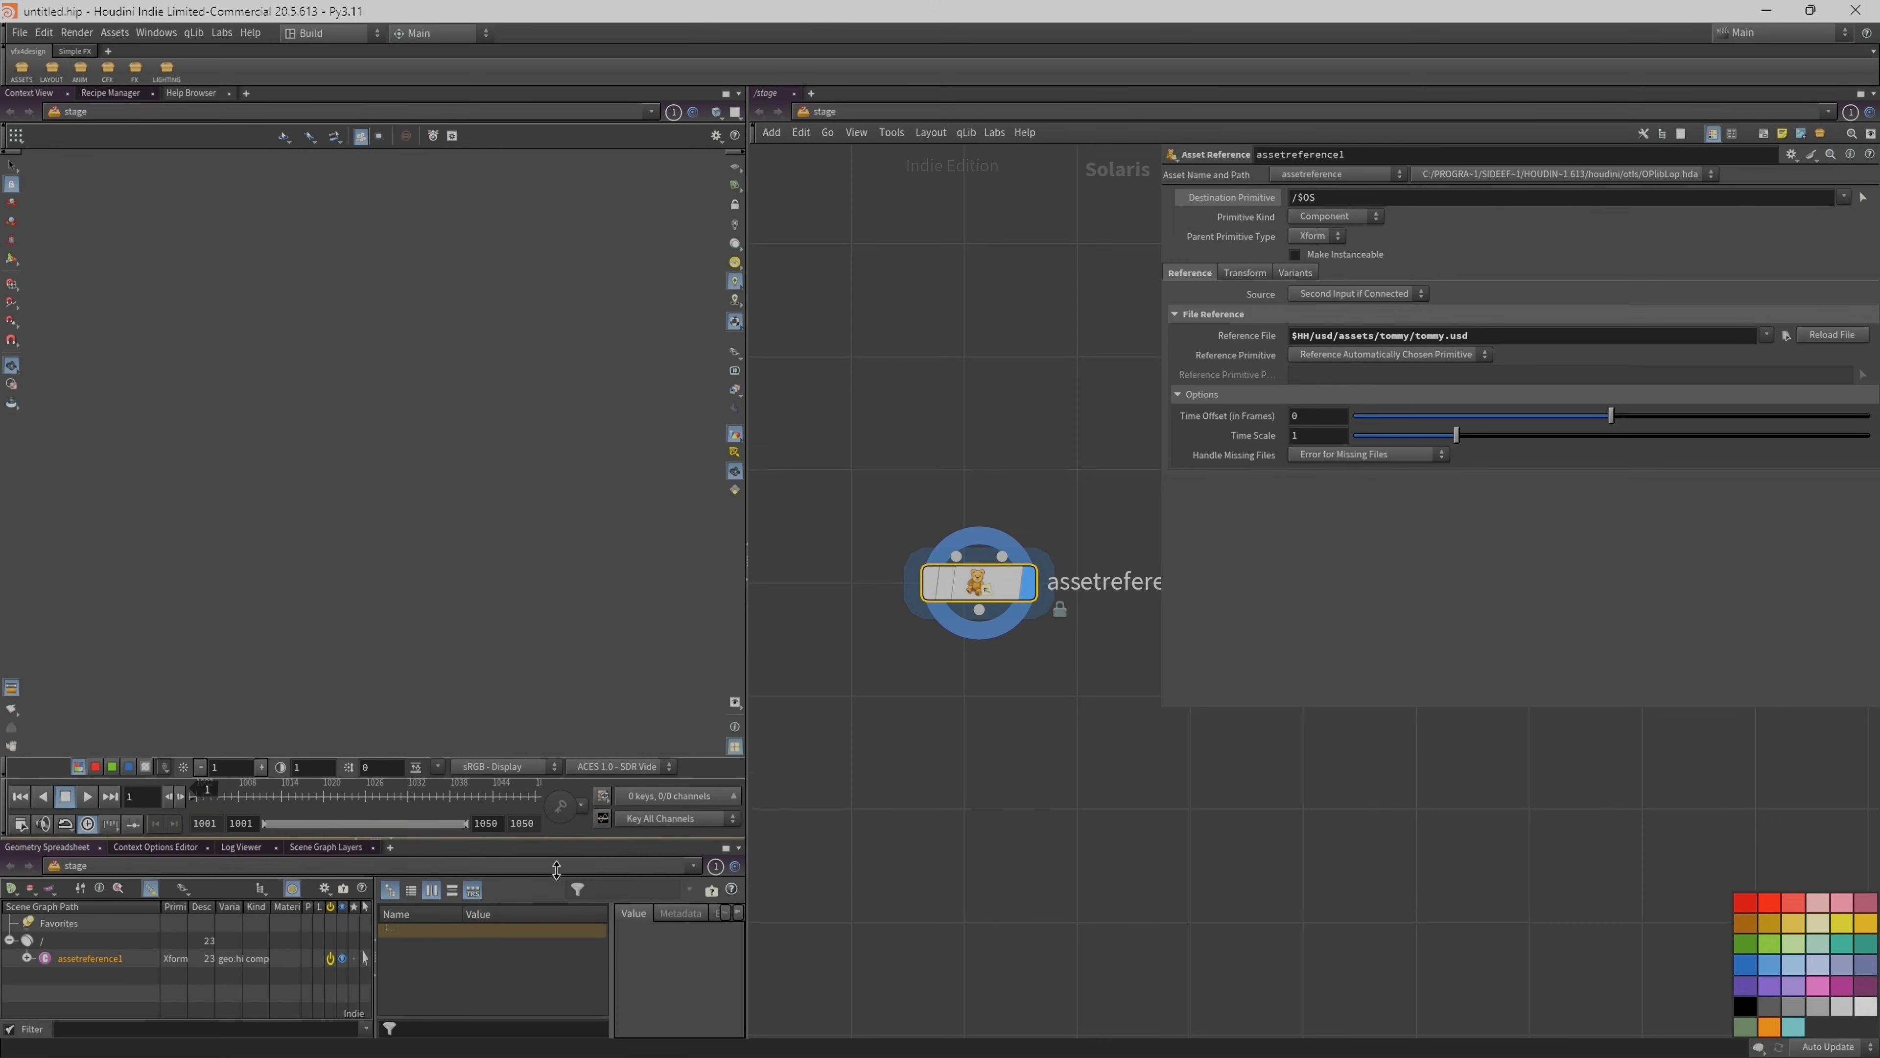
pyautogui.moveTo(453, 529); pyautogui.dragTo(295, 546)
pyautogui.moveTo(281, 523); pyautogui.dragTo(537, 483, button='middle')
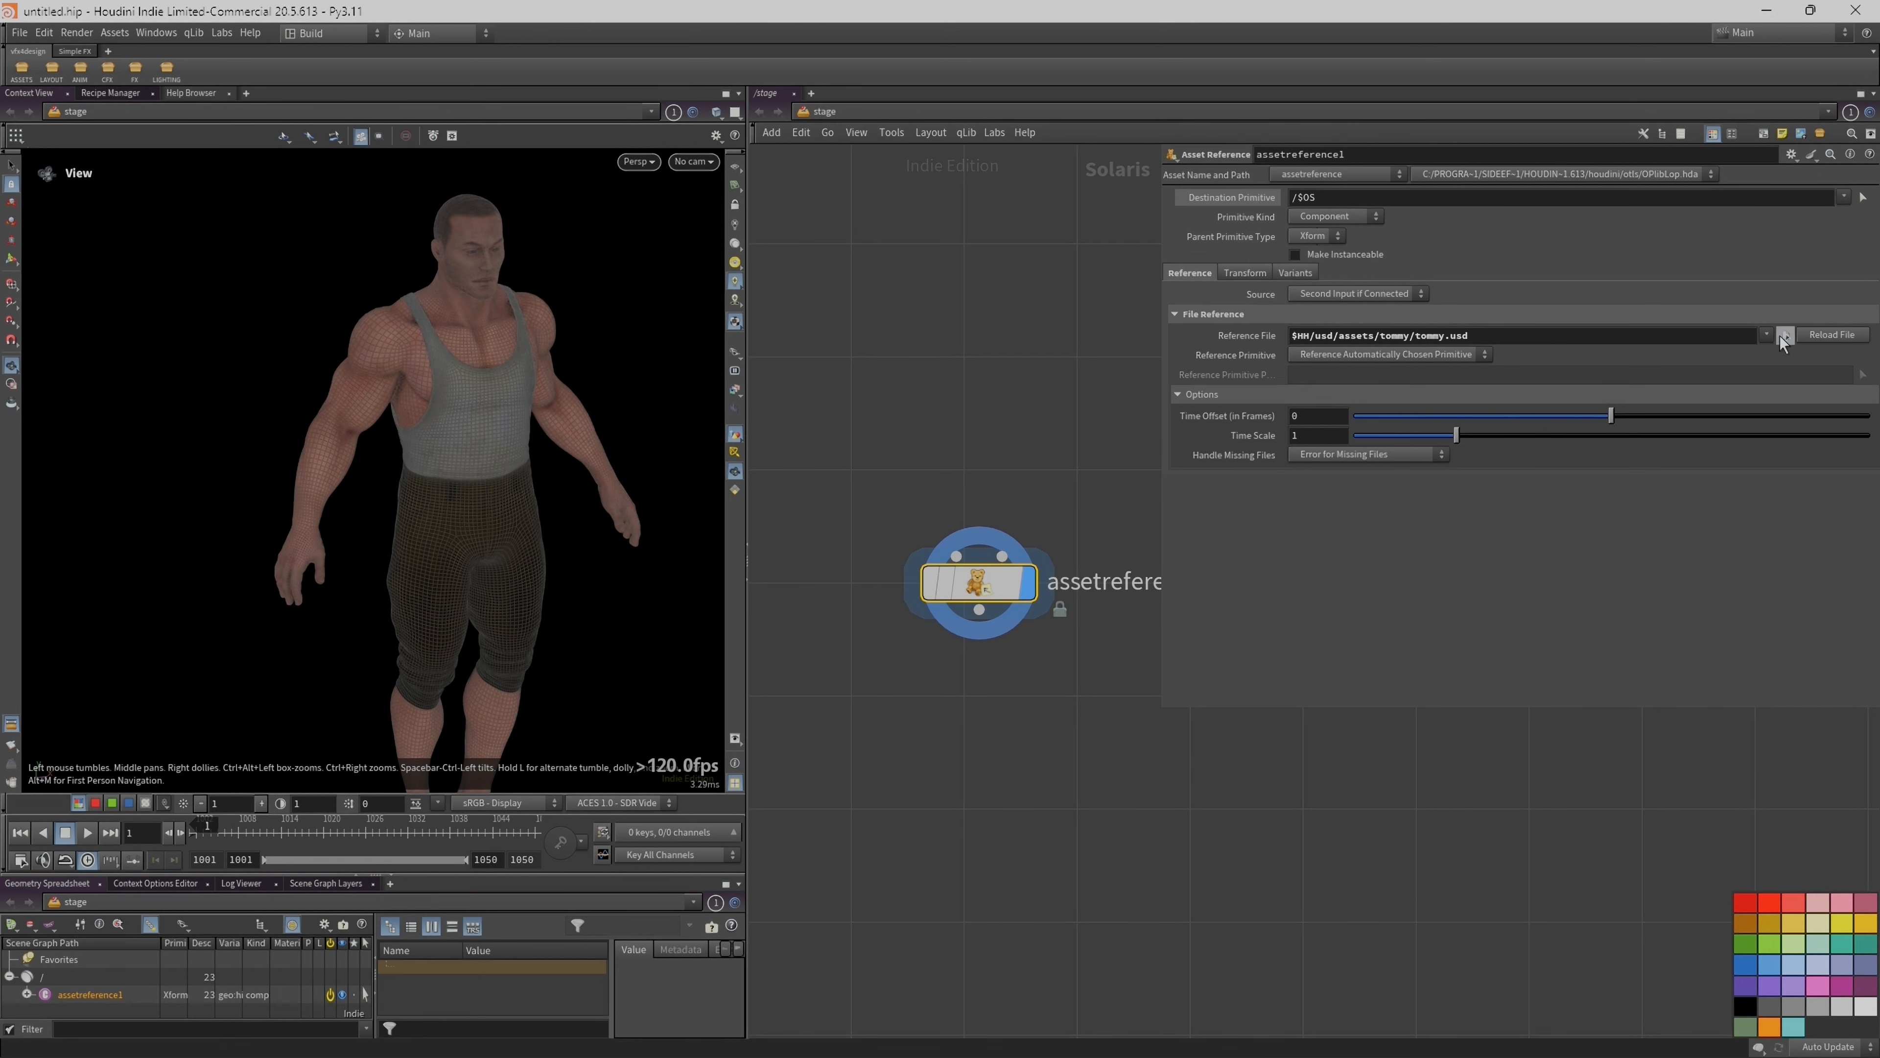
pyautogui.click(1783, 337)
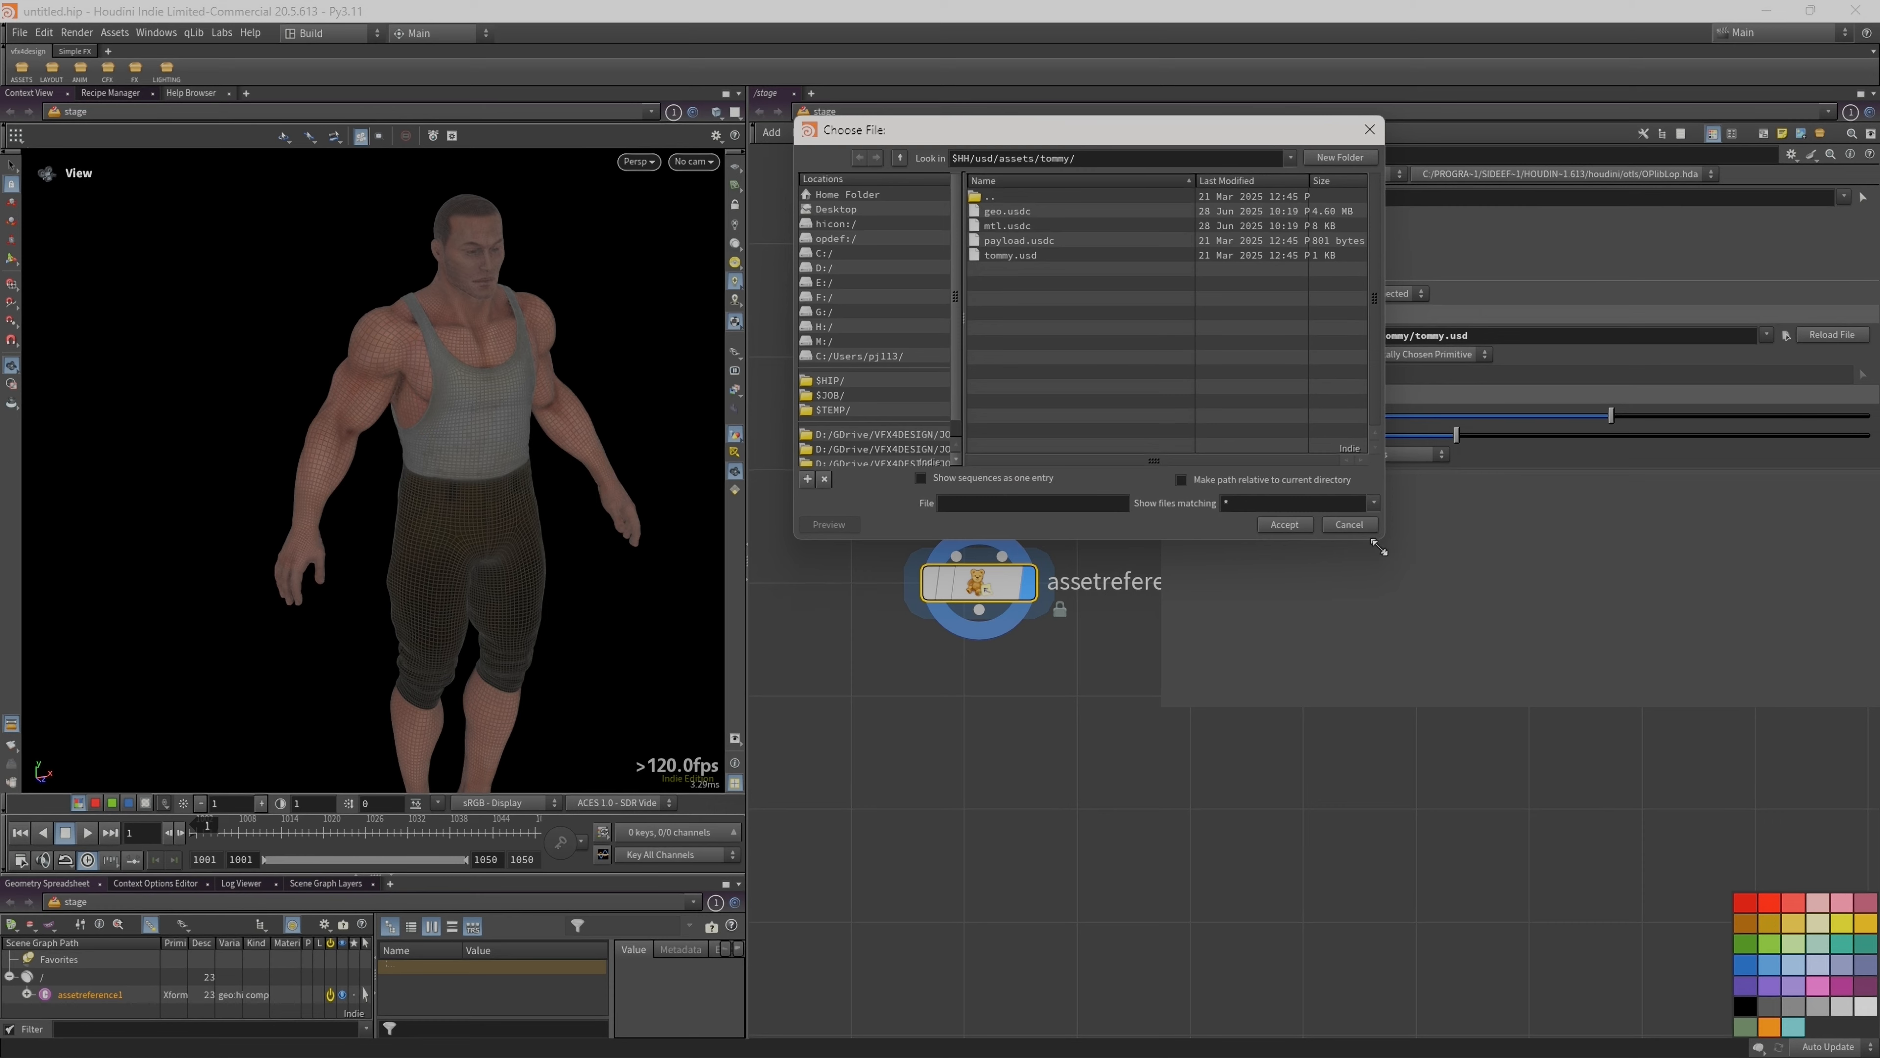
pyautogui.moveTo(1379, 546); pyautogui.dragTo(1772, 861)
pyautogui.click(945, 436)
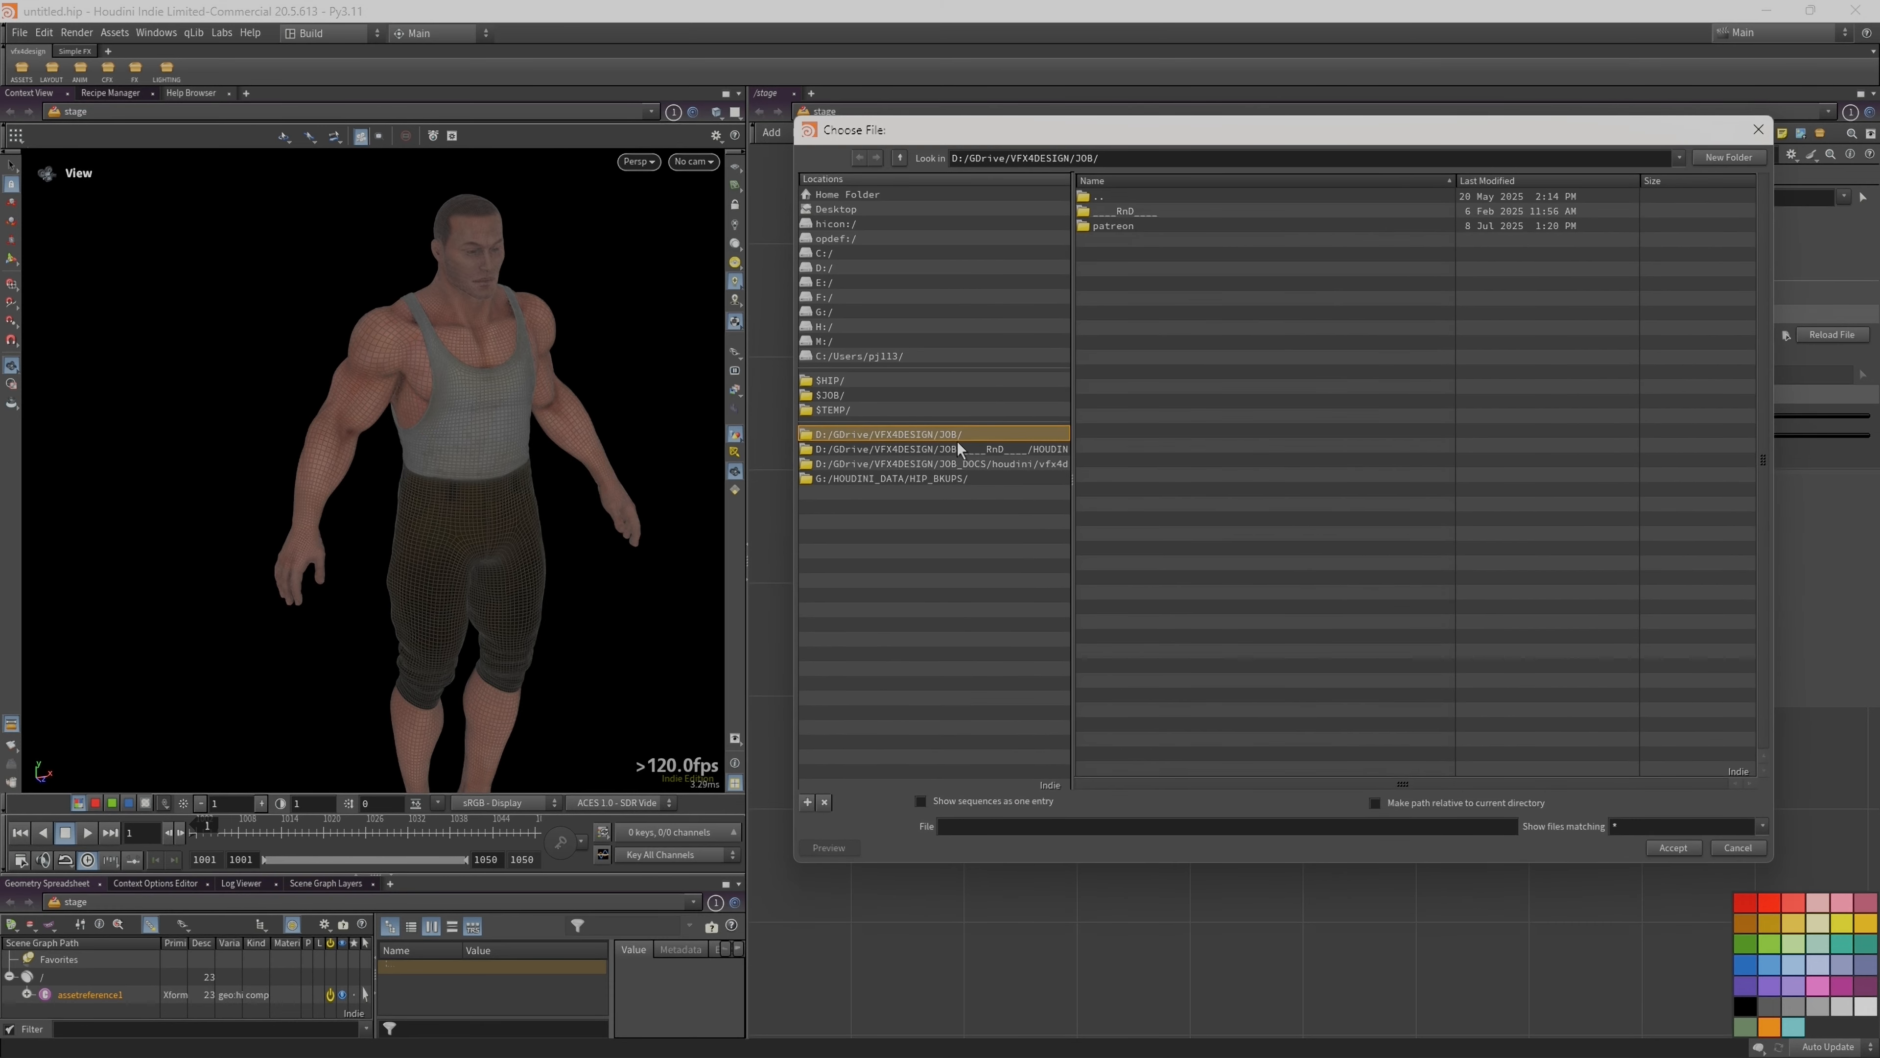
pyautogui.doubleClick(1094, 226)
pyautogui.doubleClick(1087, 217)
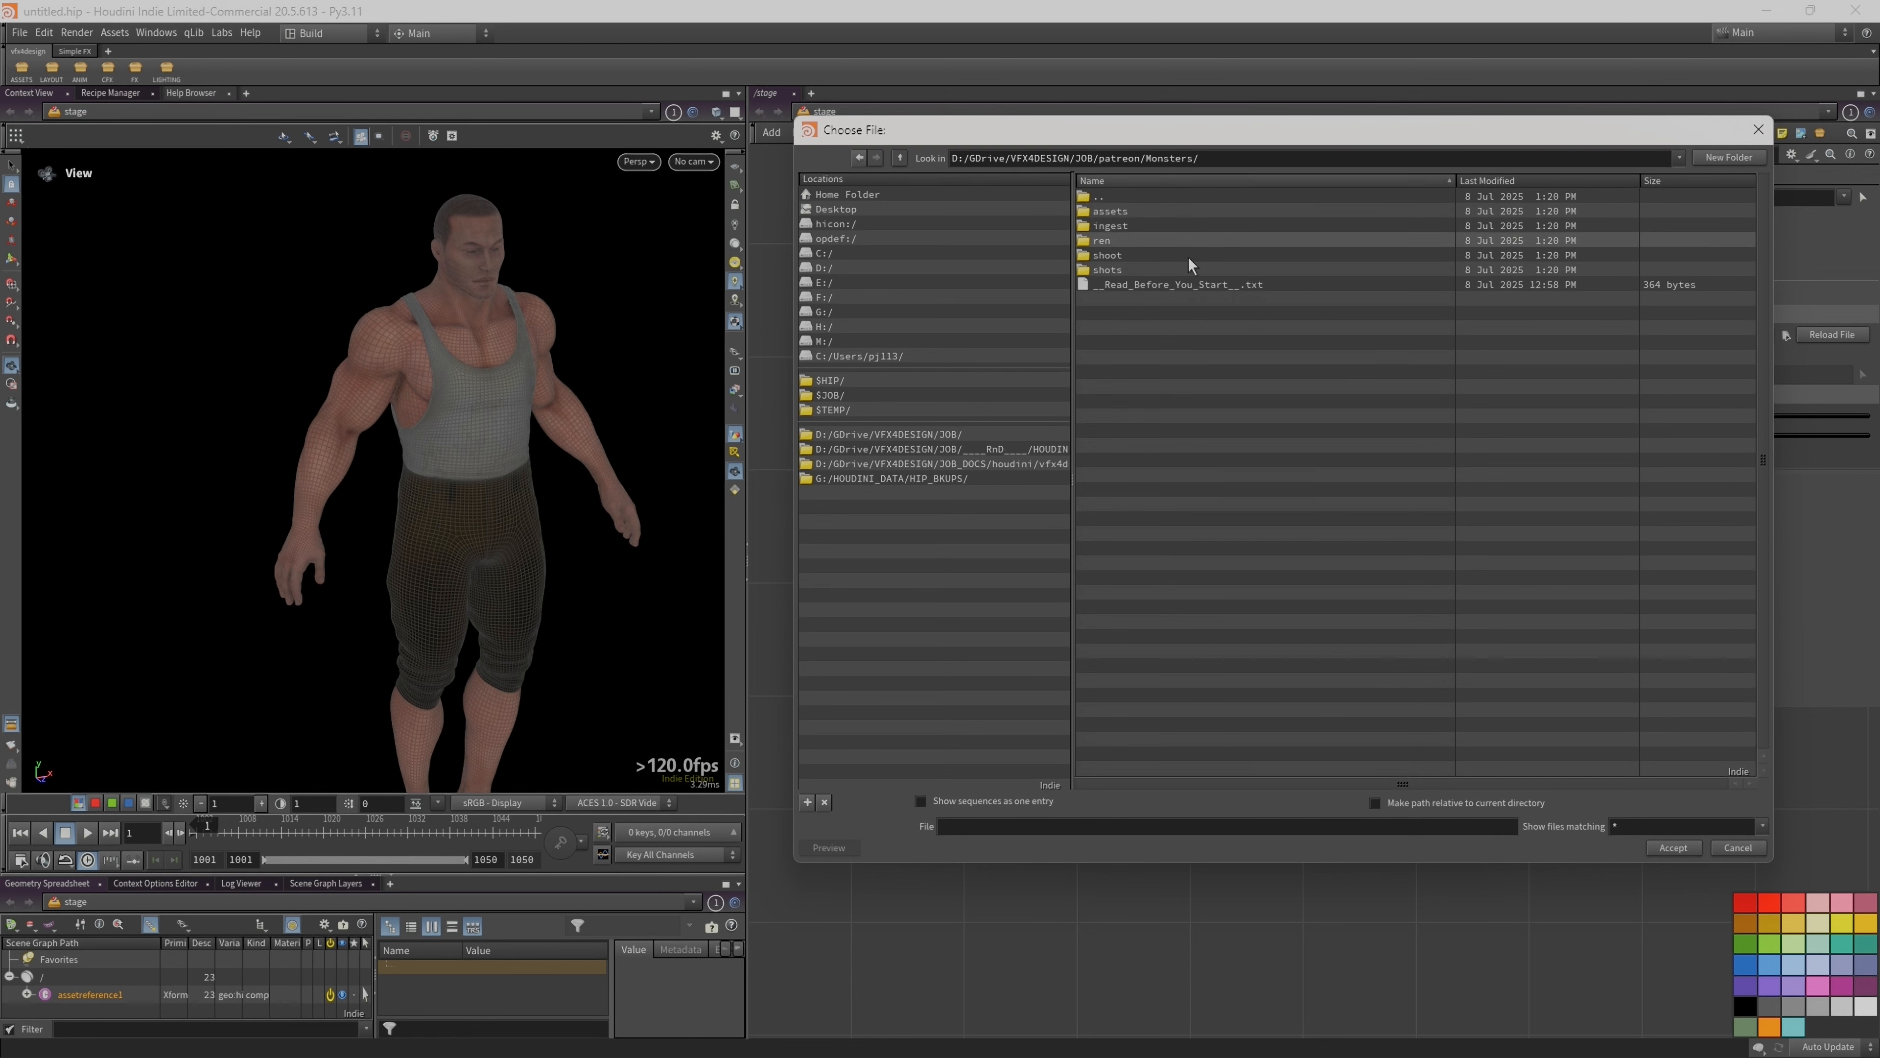
pyautogui.click(1761, 852)
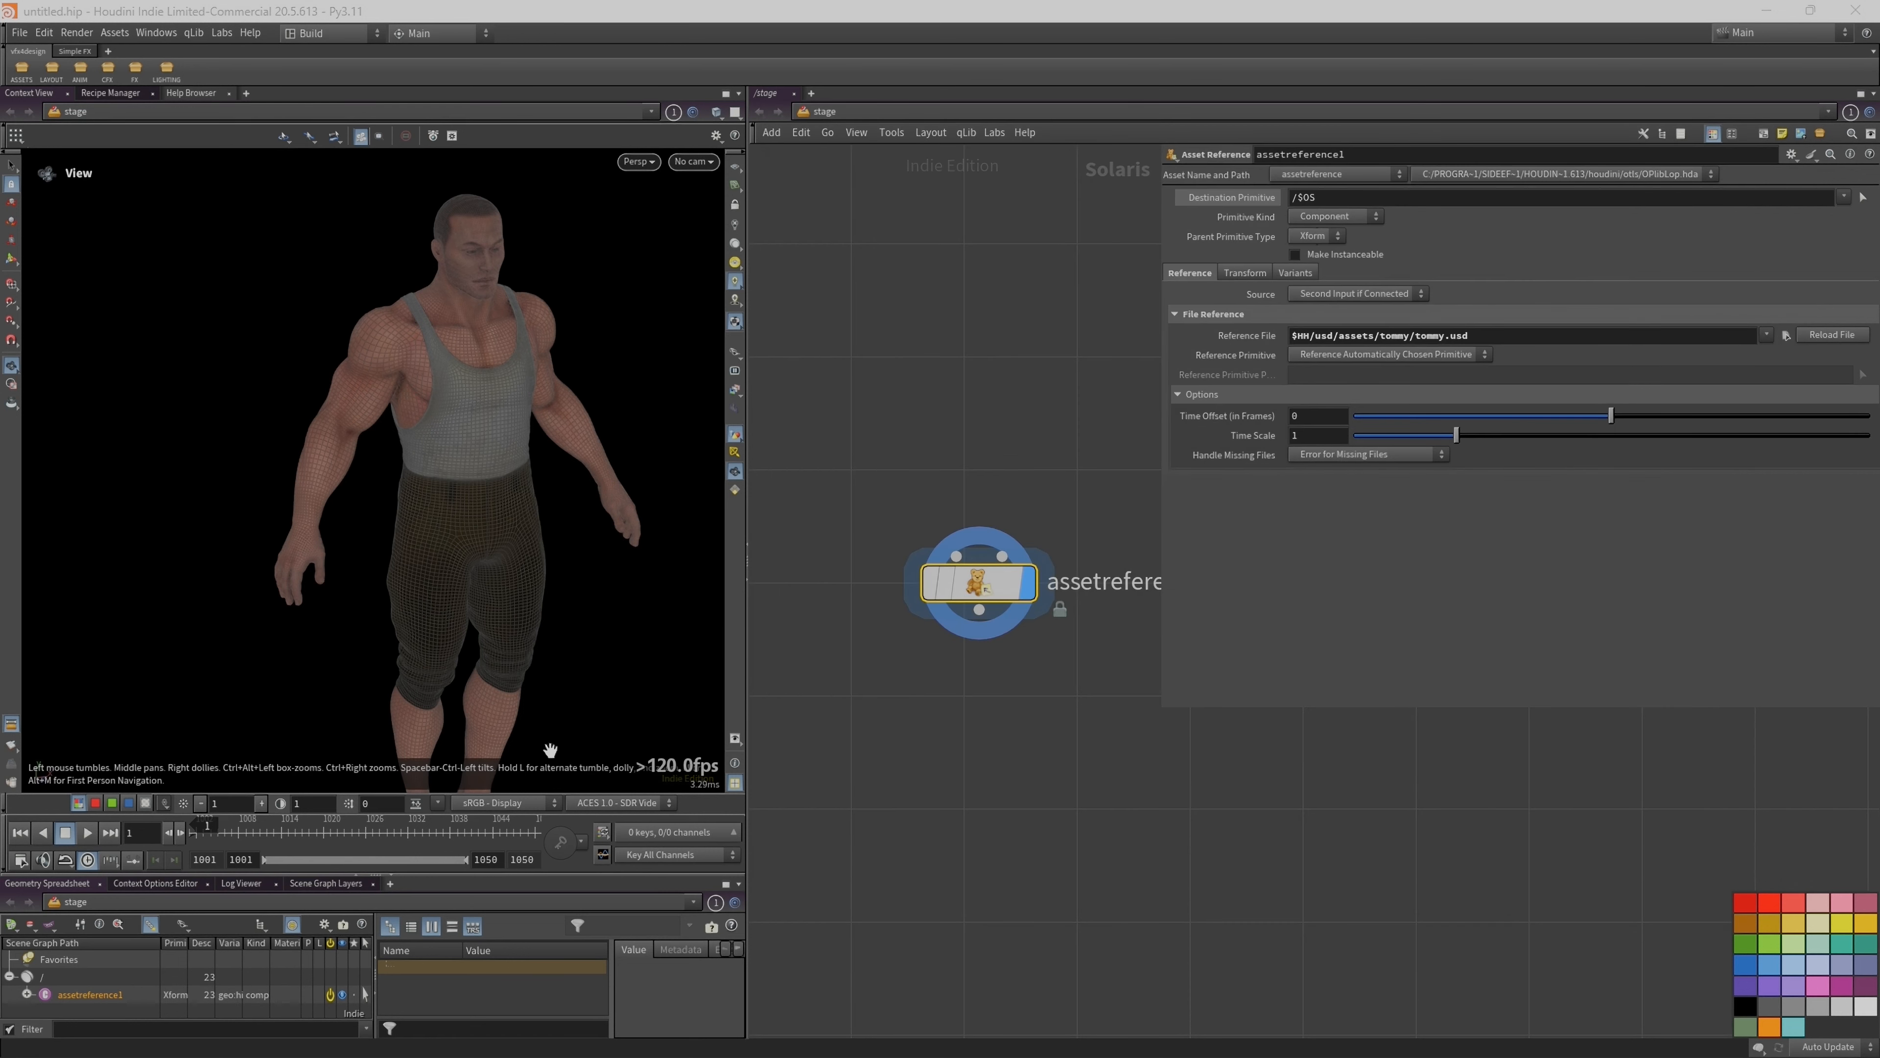
# Step: Switch to File Explorer, check the contents of the Monster asset's usd/002 folder and copy the 002 folder
pyautogui.click(348, 1049)
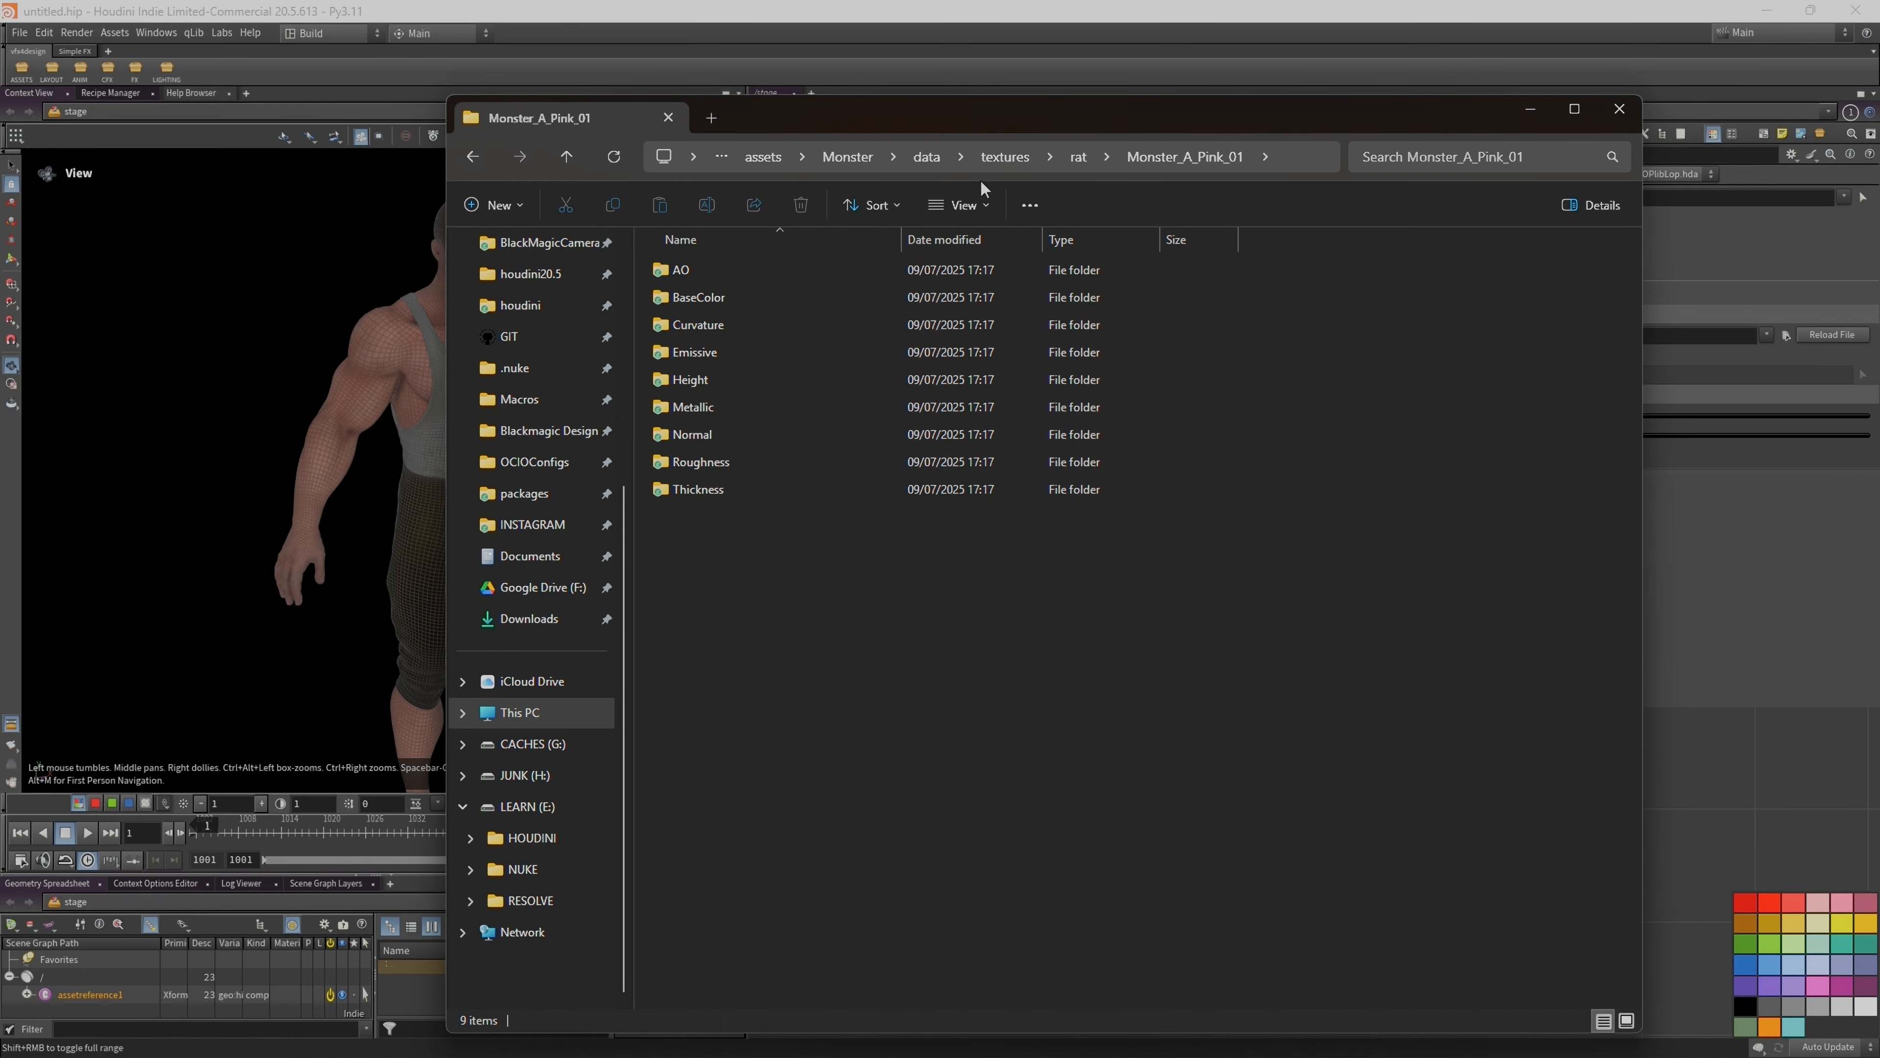
pyautogui.click(845, 157)
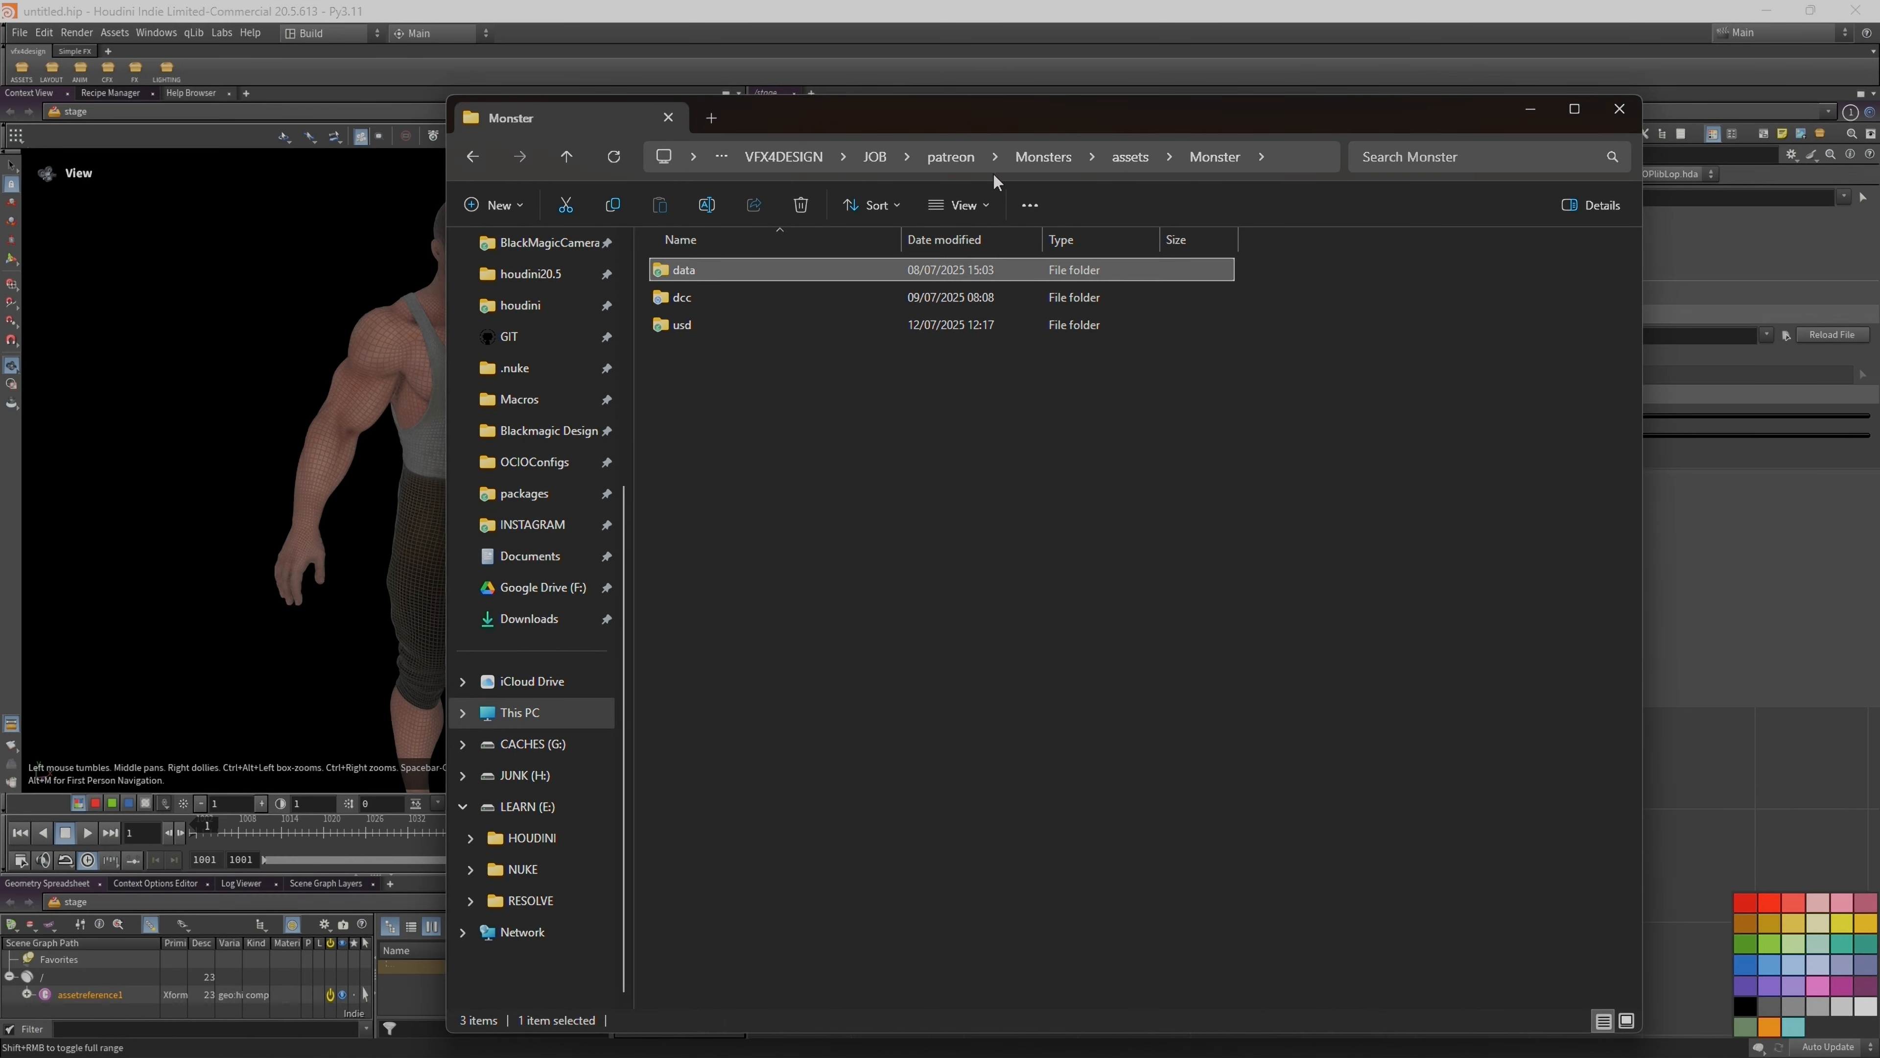
pyautogui.click(1055, 166)
pyautogui.doubleClick(752, 268)
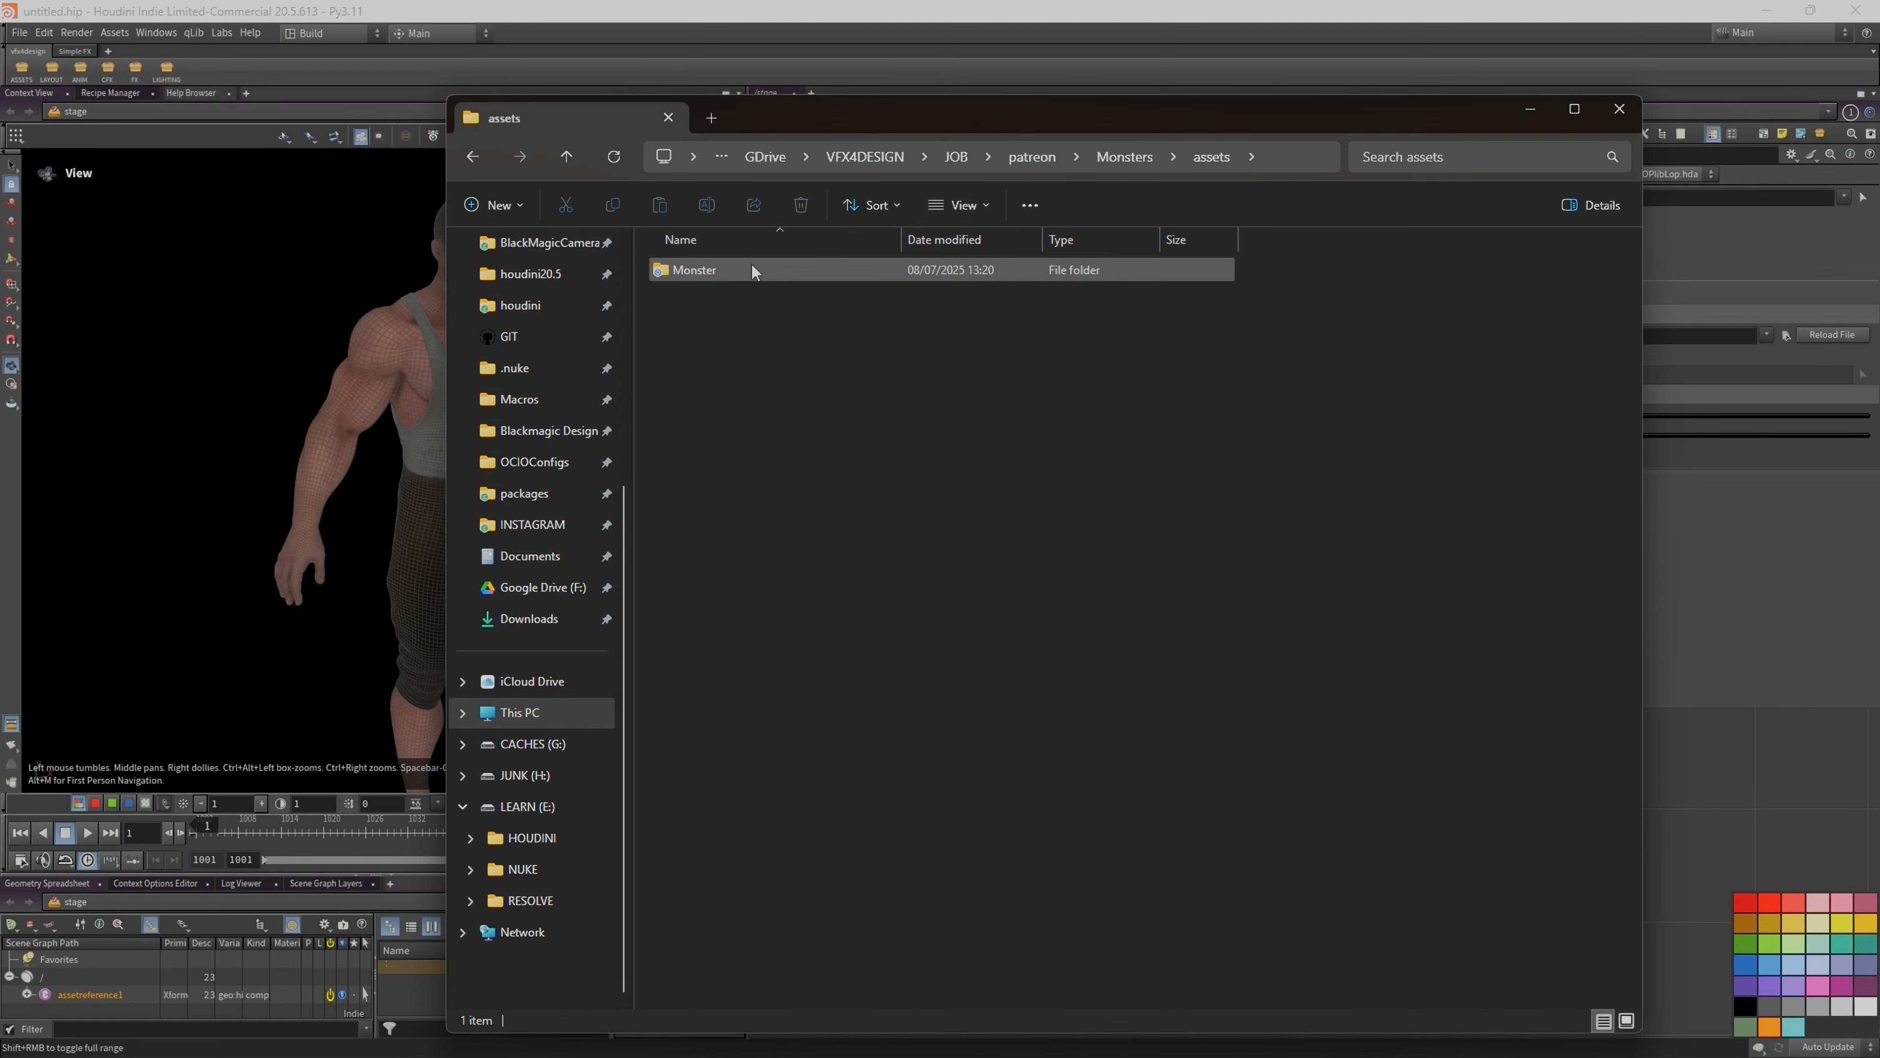
pyautogui.doubleClick(719, 269)
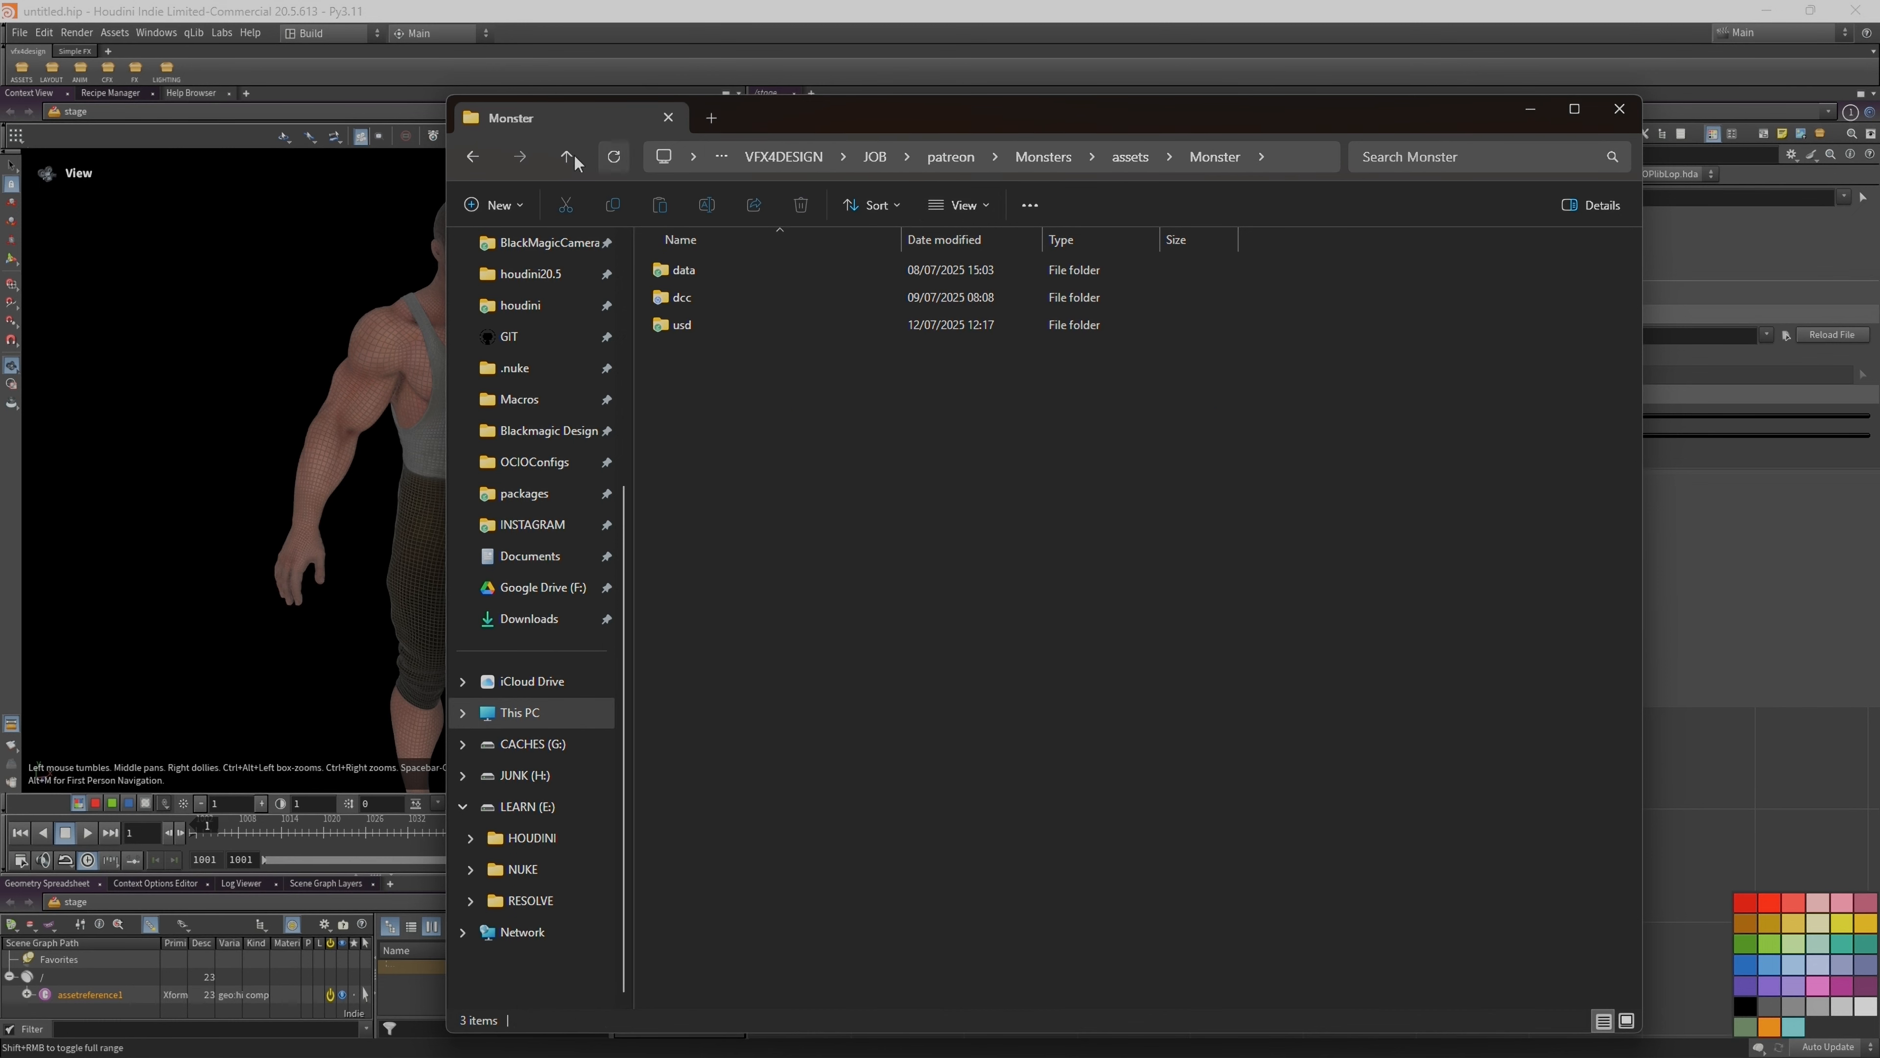
pyautogui.click(721, 325)
pyautogui.click(688, 324)
pyautogui.doubleClick(661, 326)
pyautogui.doubleClick(664, 300)
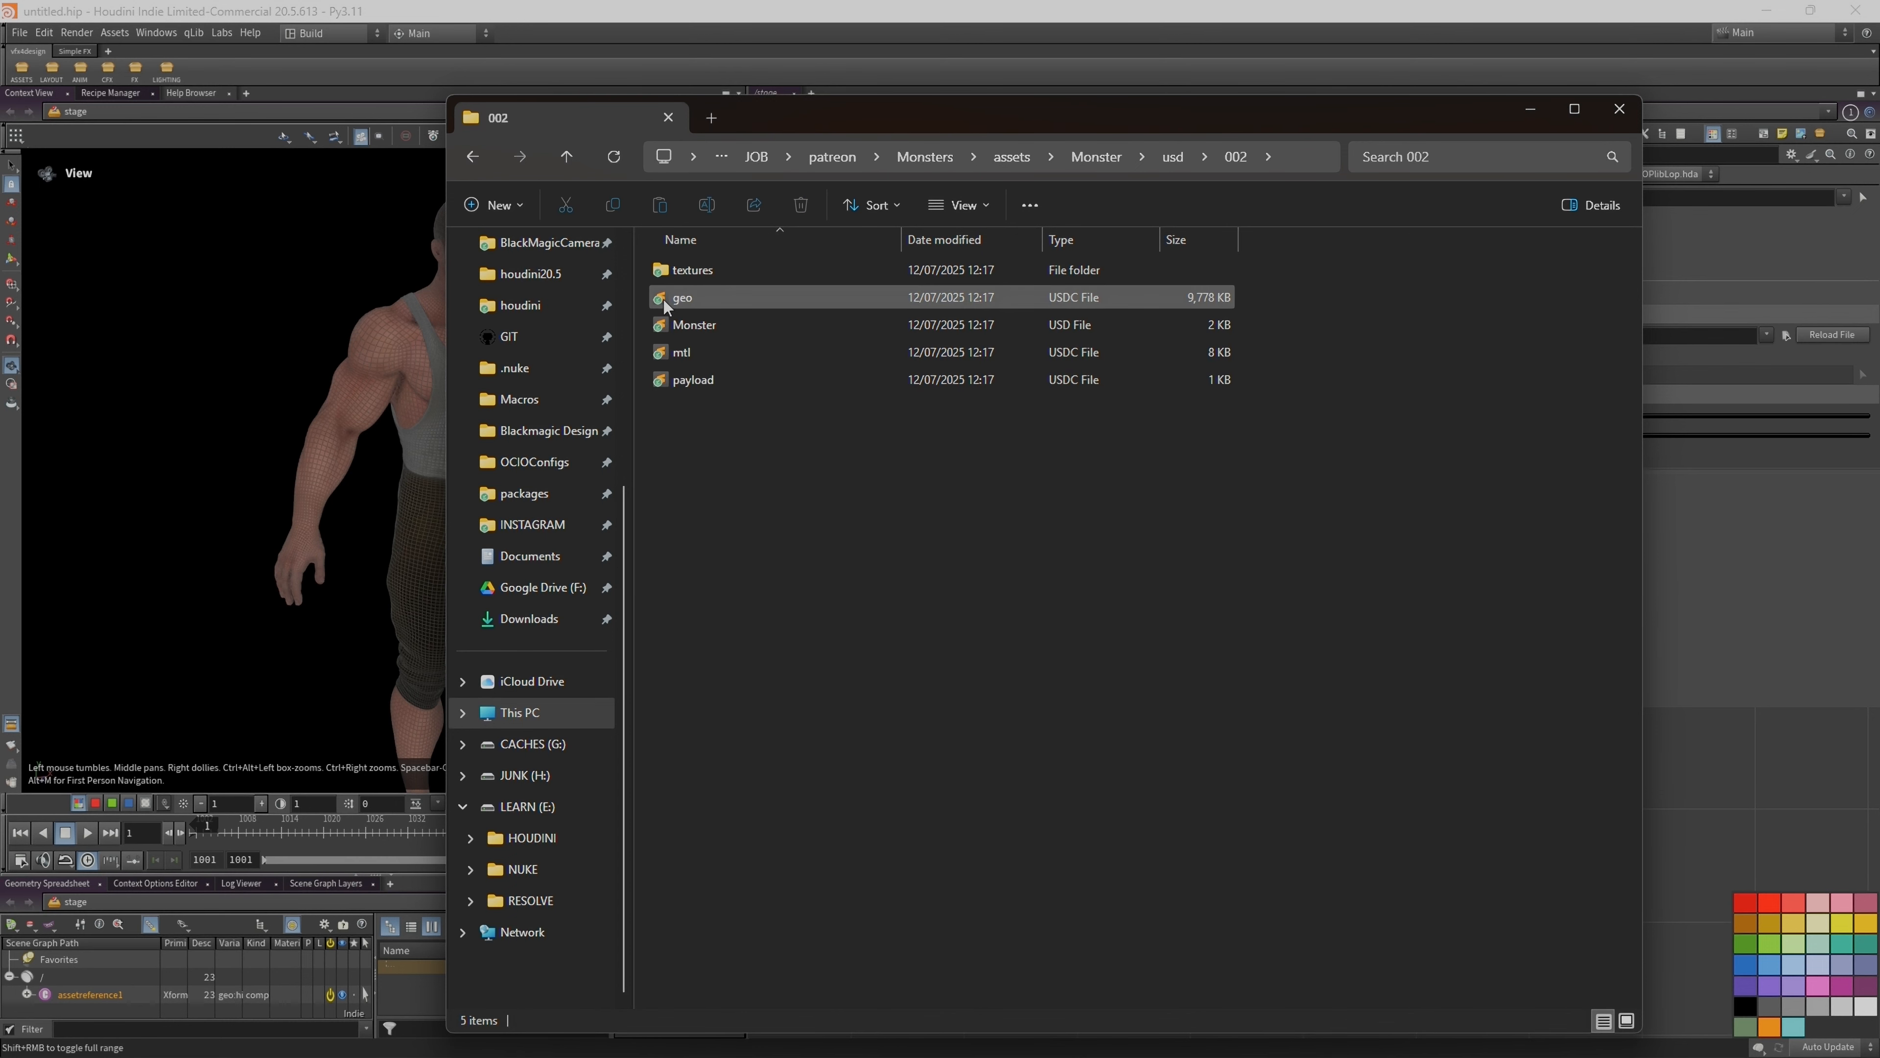
pyautogui.hotkey('alt', 'Up')
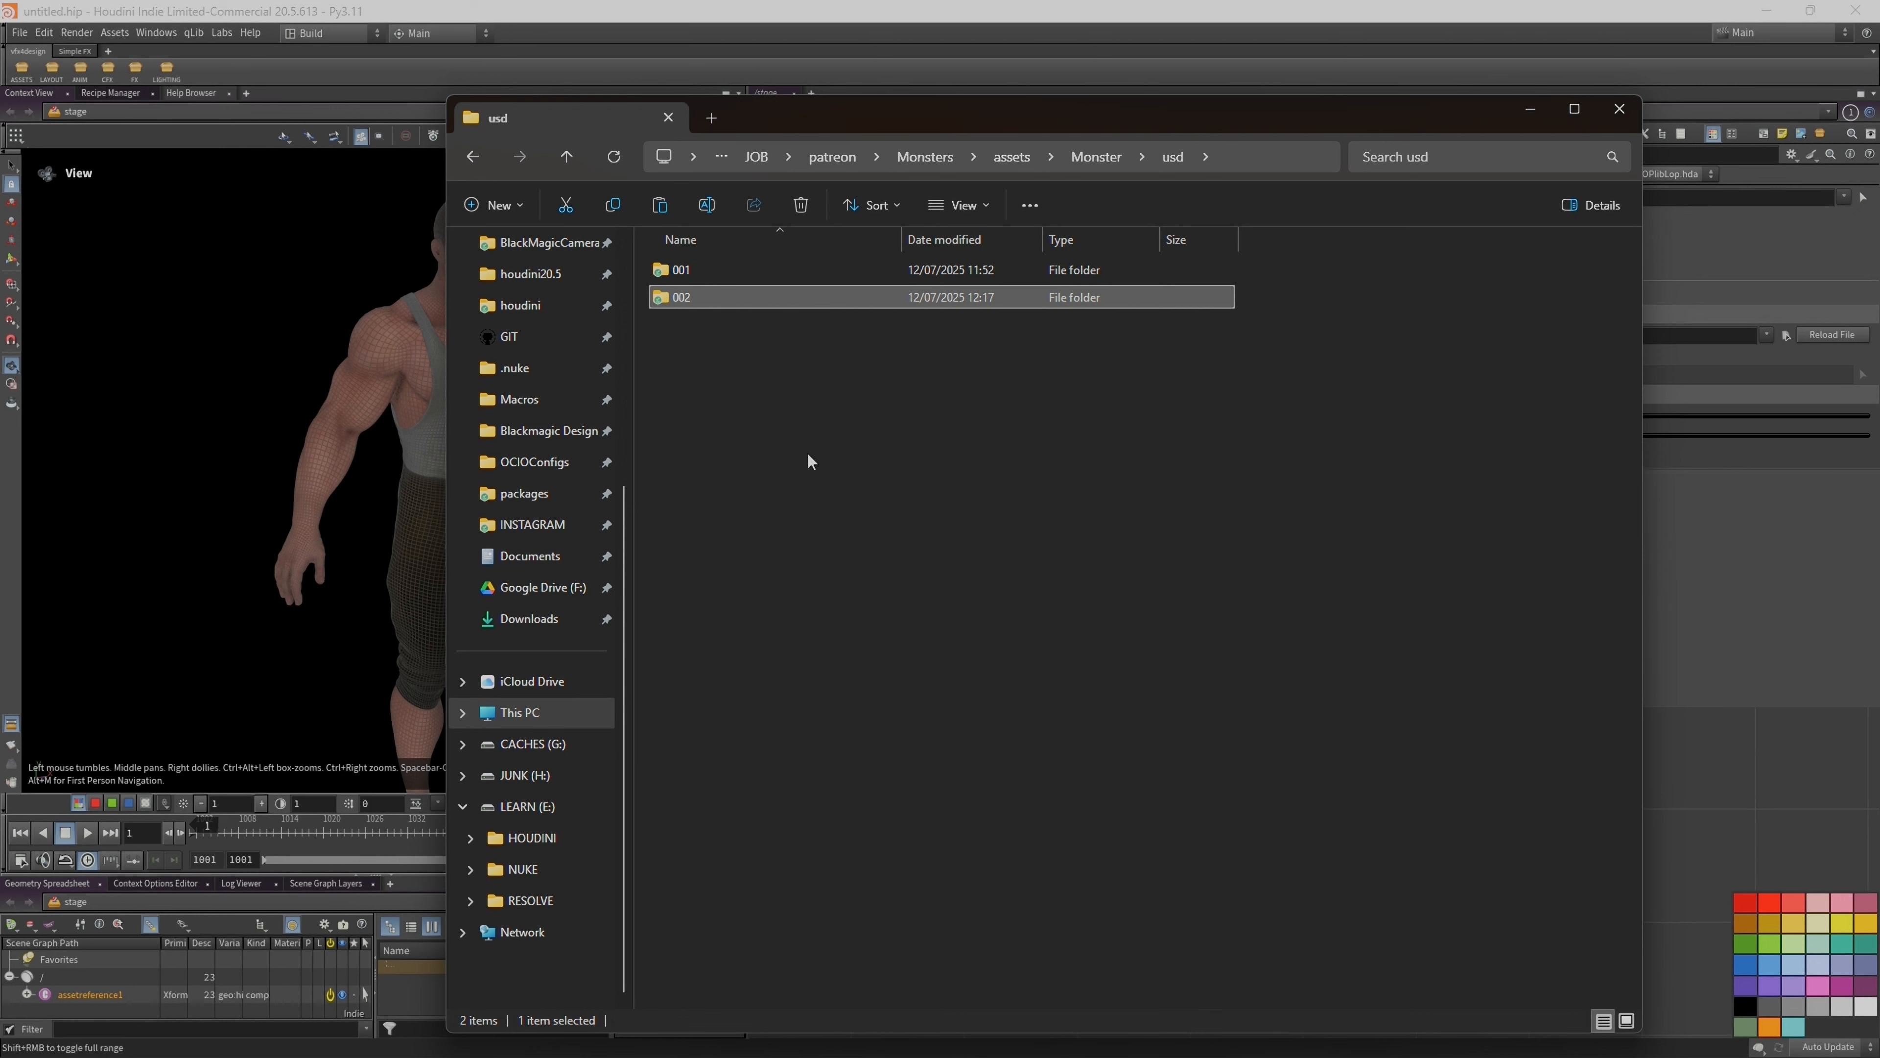
# Step: Paste the 002 folder into the patreon directory and rename the copy to pooo
pyautogui.click(850, 155)
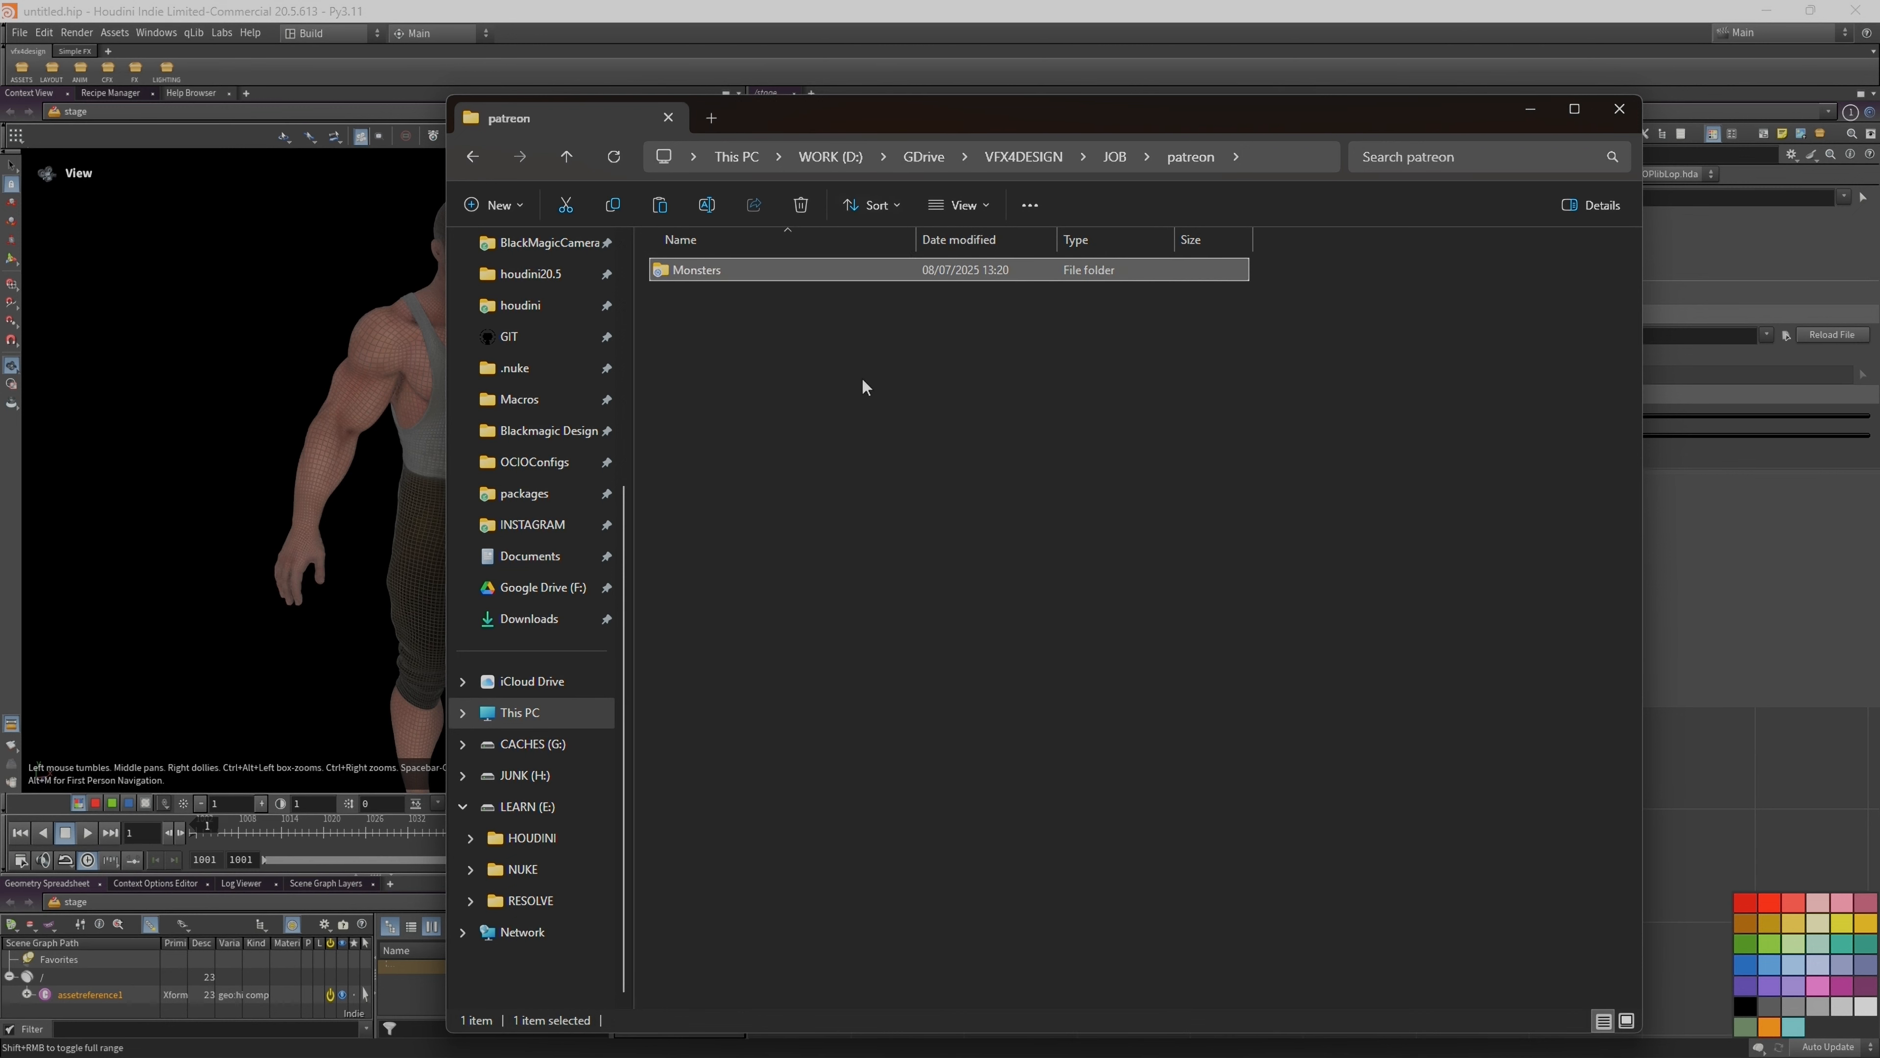
pyautogui.hotkey('ctrl', 'v')
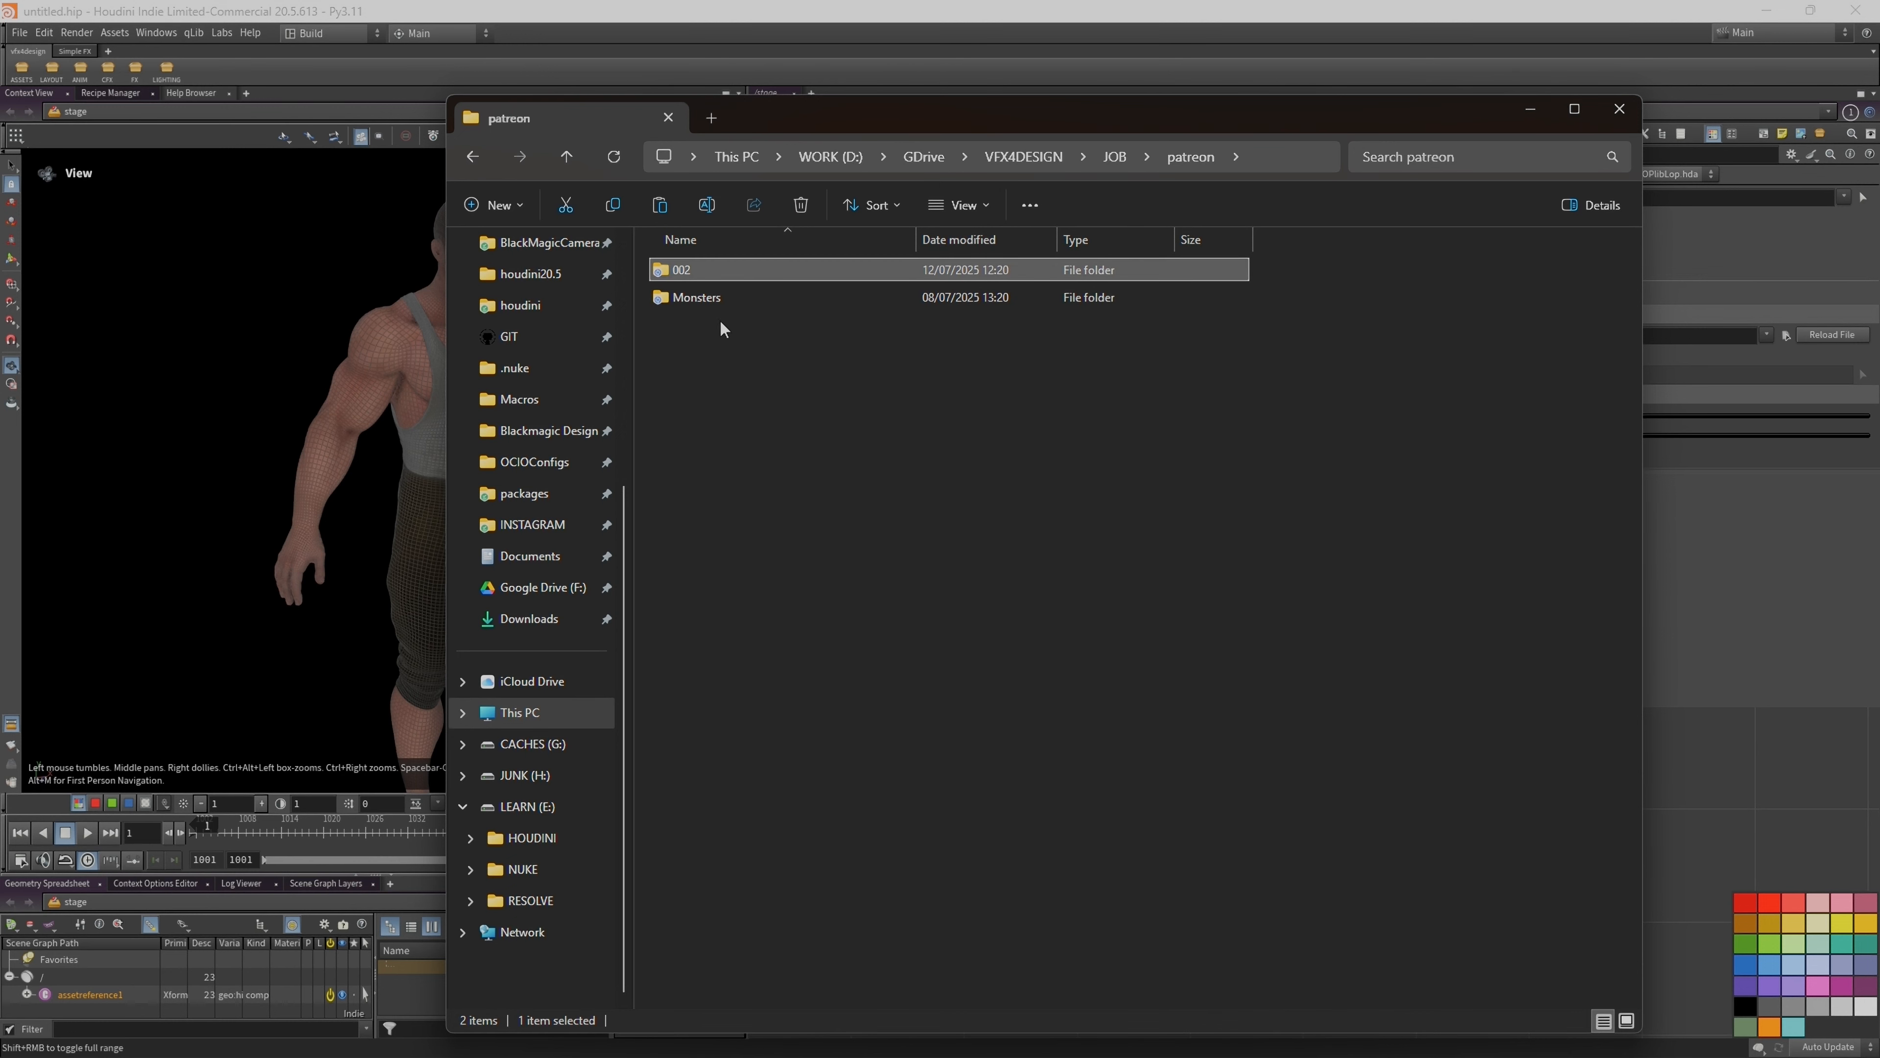
pyautogui.click(695, 270)
pyautogui.write('pooo')
pyautogui.click(727, 450)
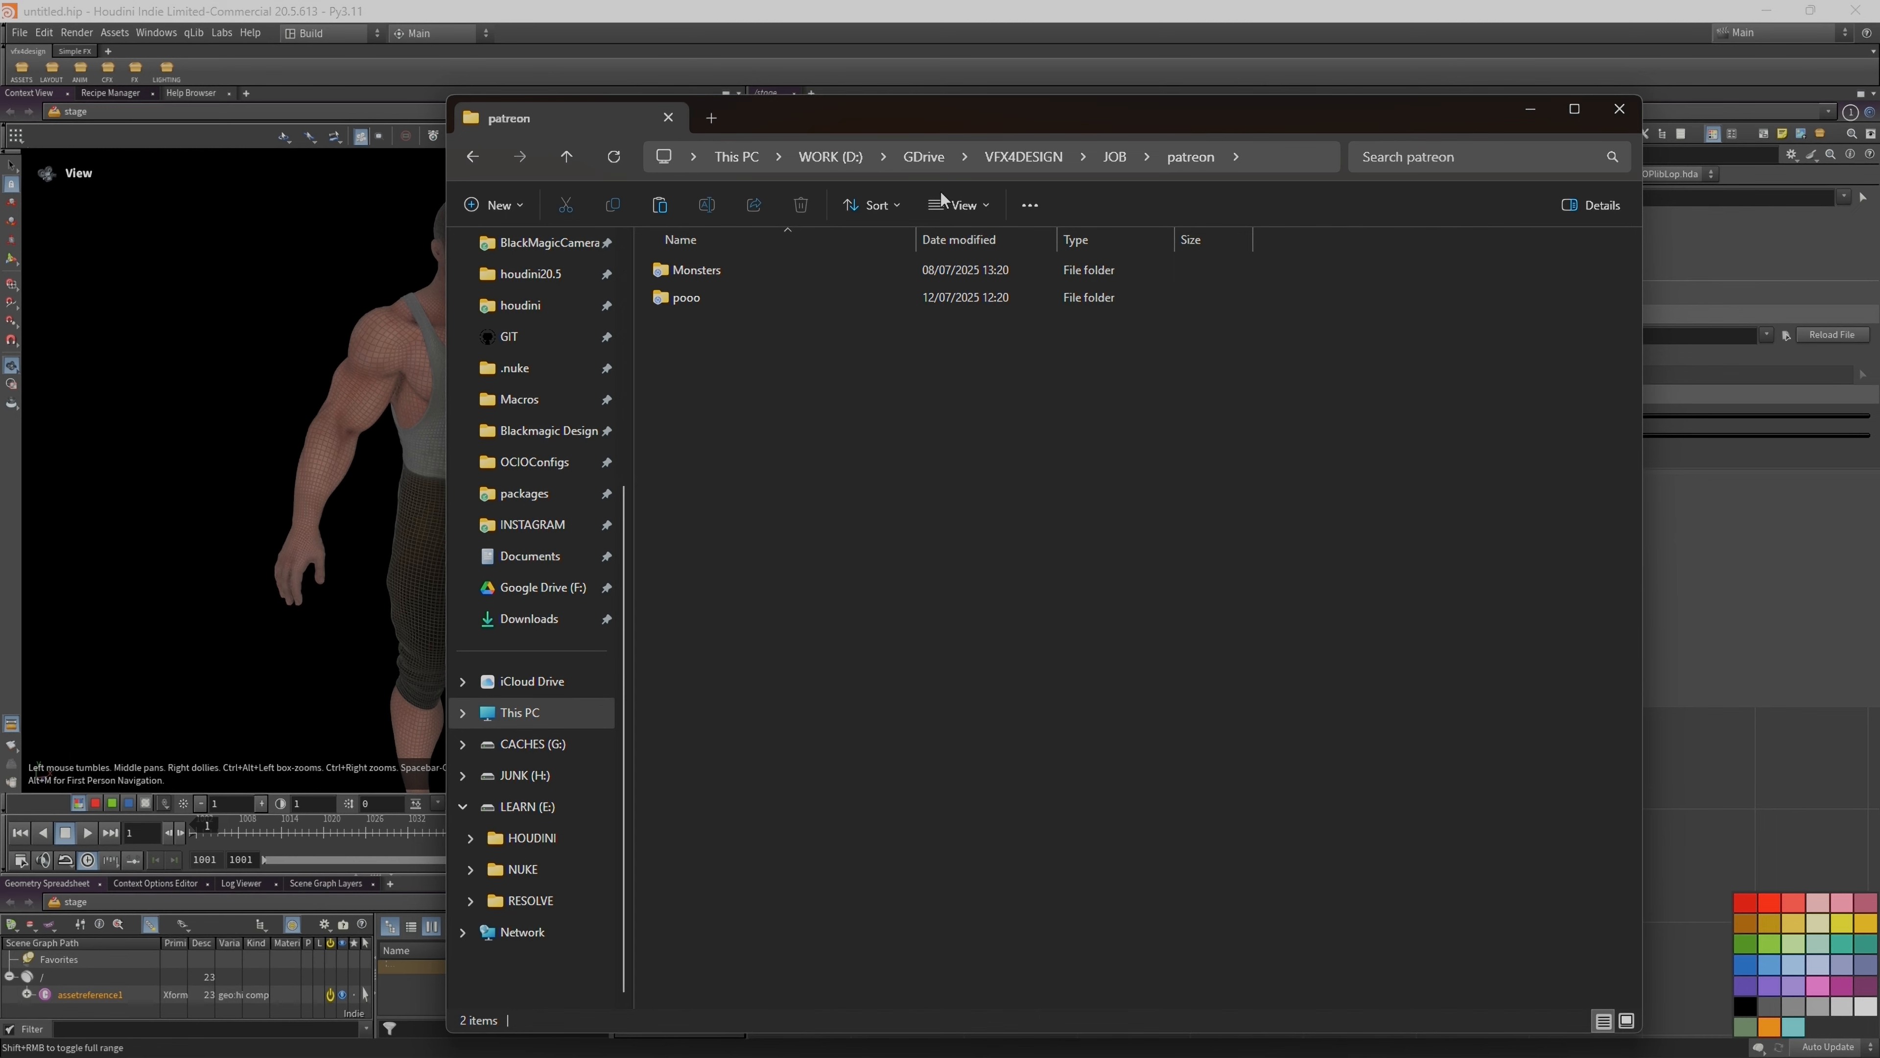
# Step: Return to the untitled Houdini scene and set the Asset Reference's file to D:/GDrive/VFX4DESIGN/JOB/patreon/pooo/Monster.usd
pyautogui.click(1014, 33)
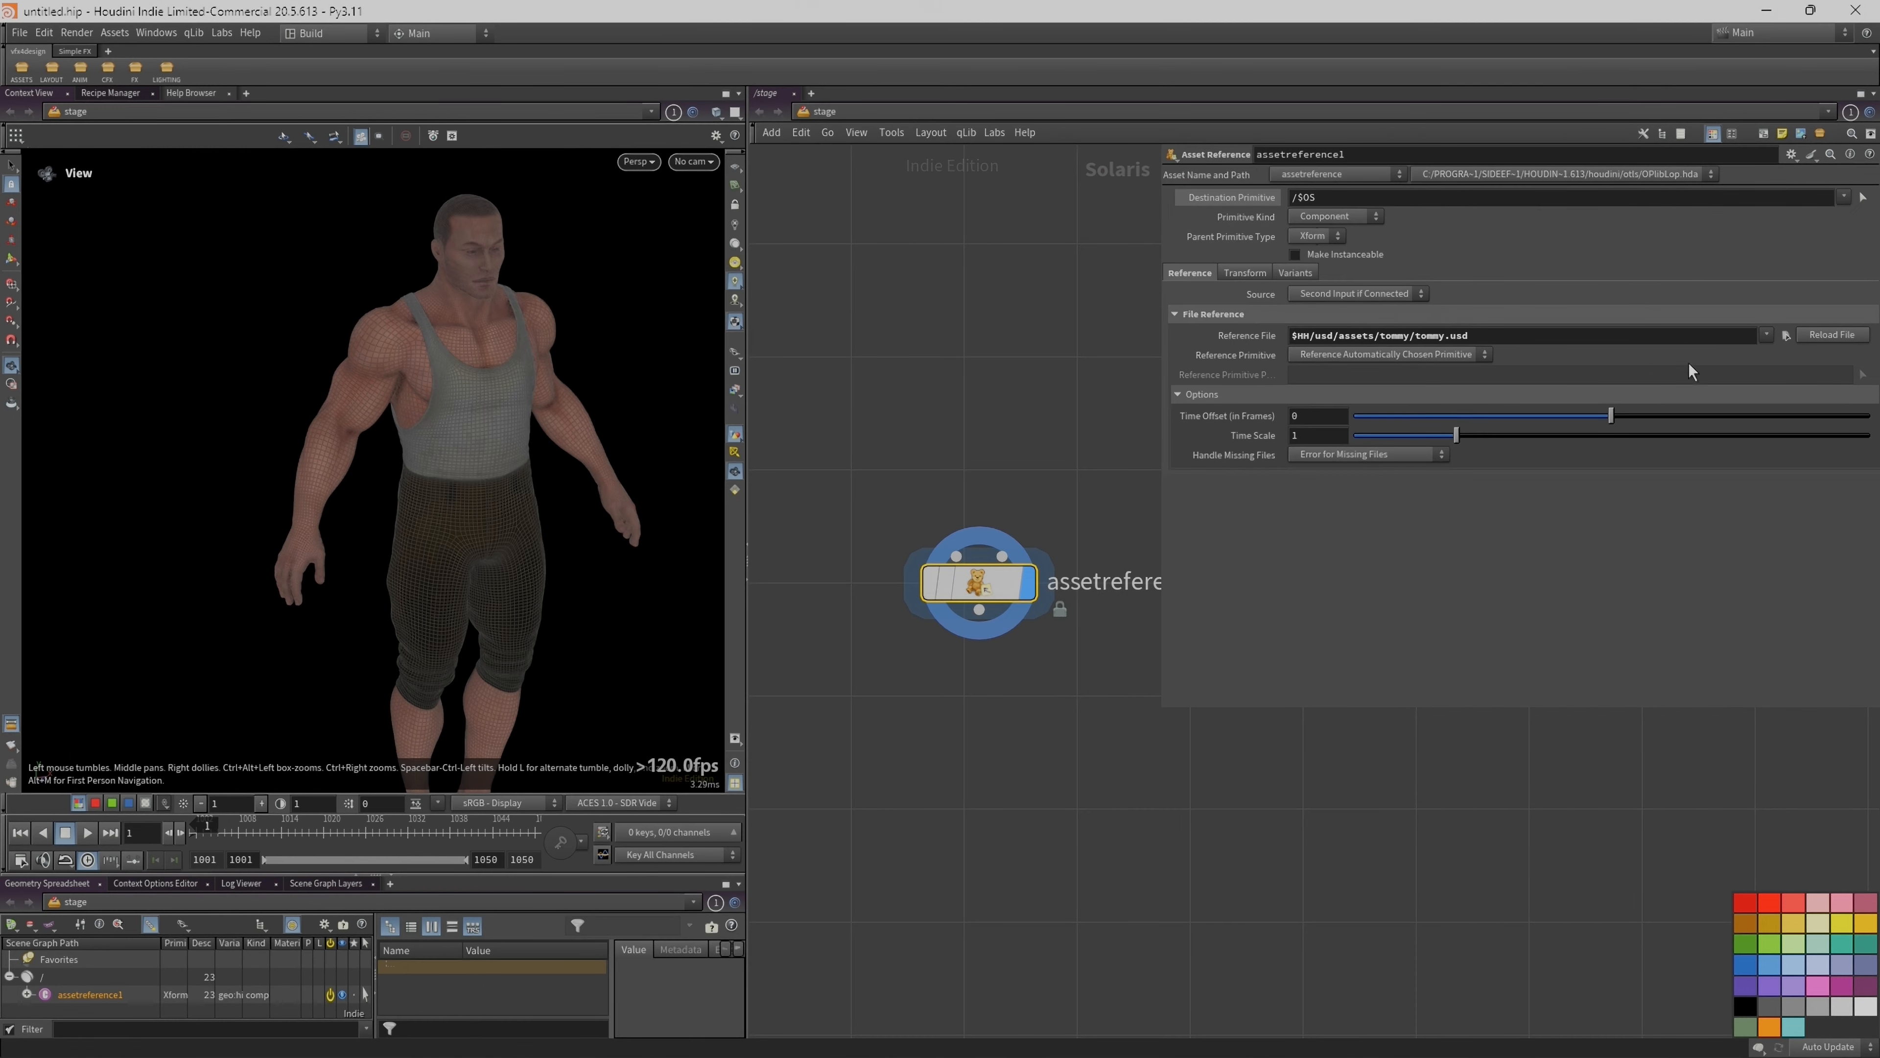
pyautogui.click(1793, 335)
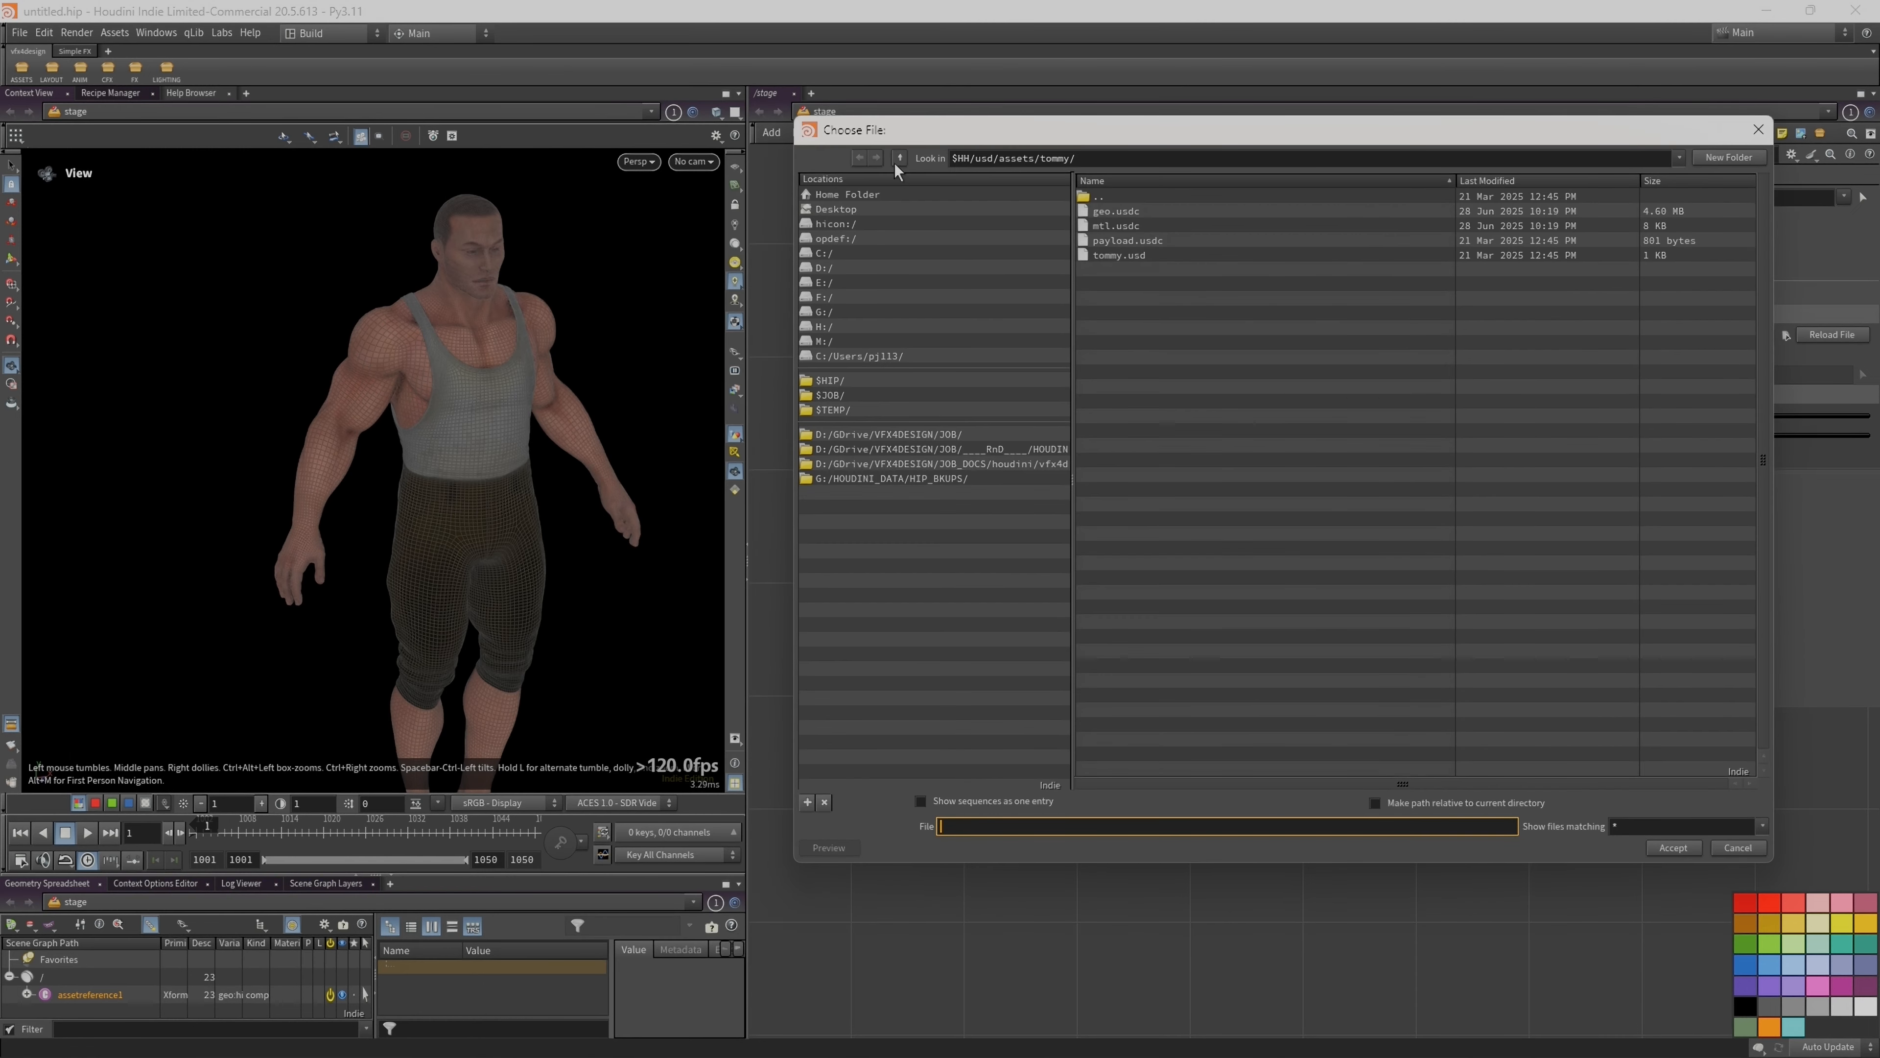
pyautogui.click(946, 438)
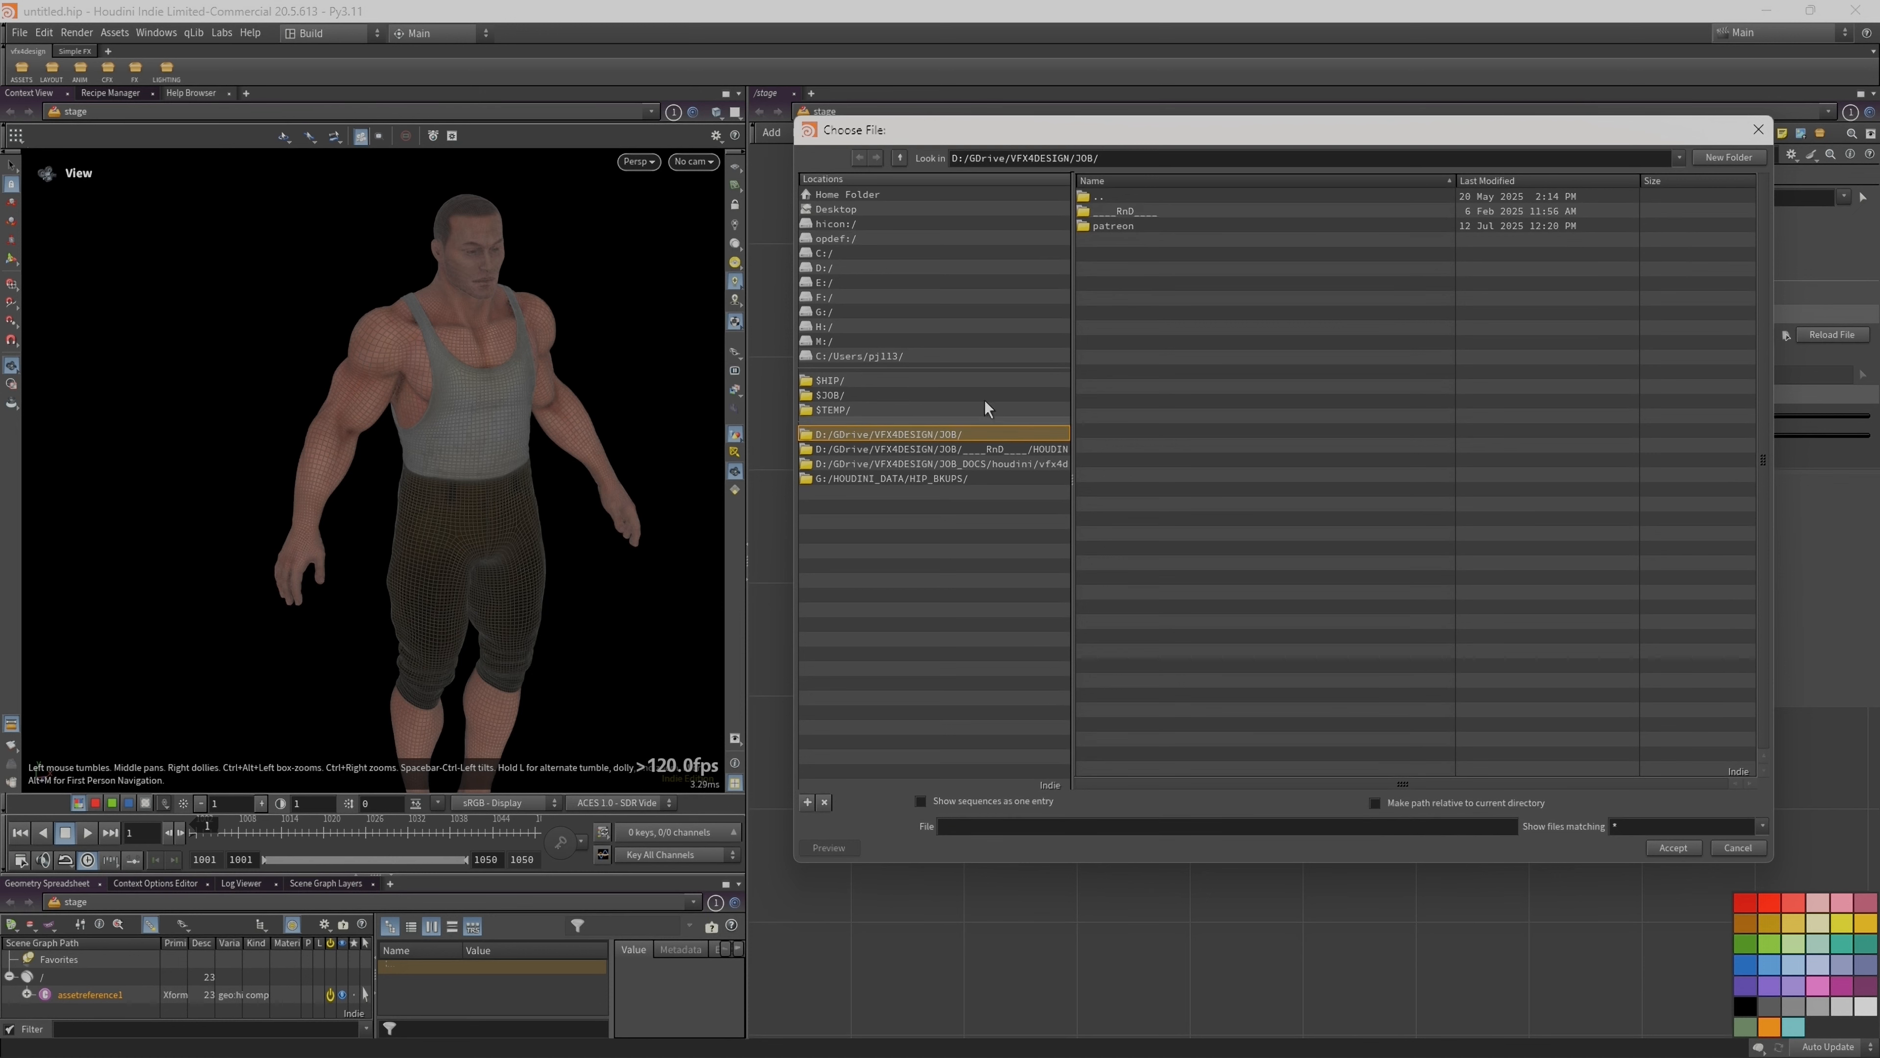
pyautogui.doubleClick(1103, 239)
pyautogui.doubleClick(1104, 227)
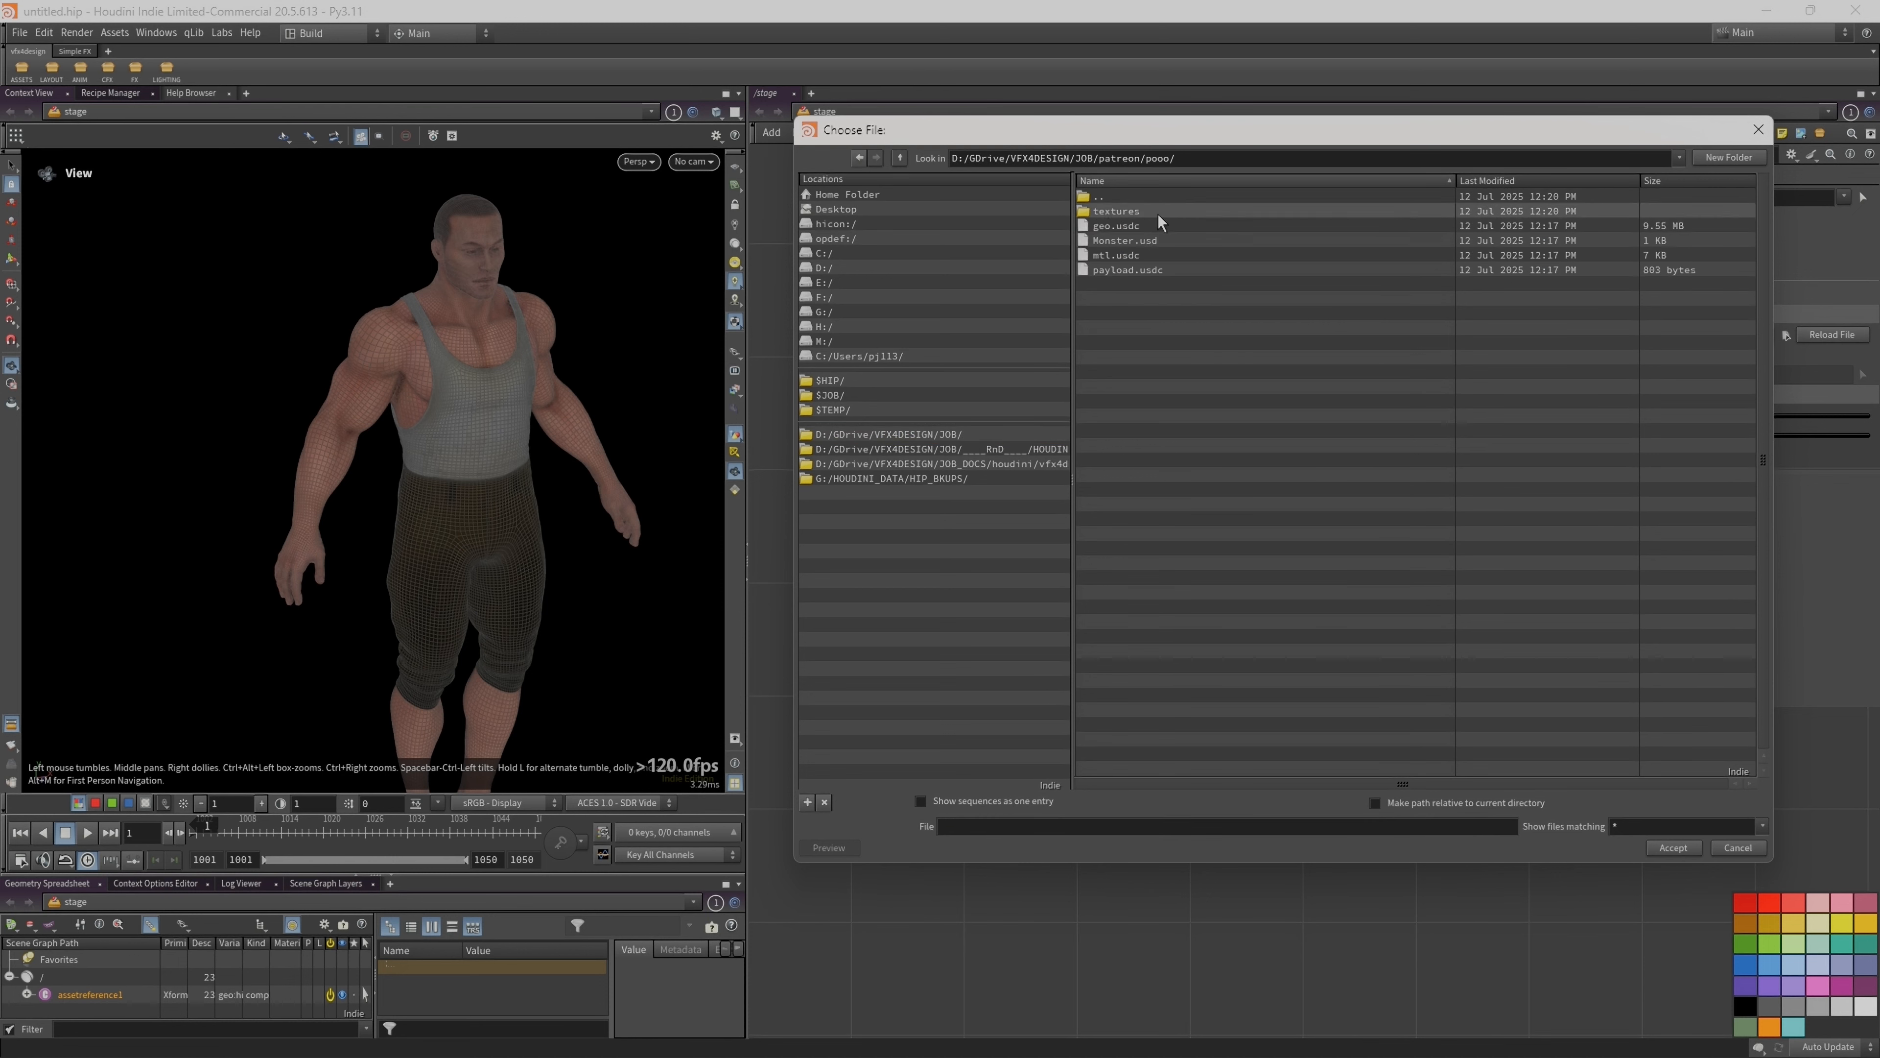
pyautogui.click(1125, 240)
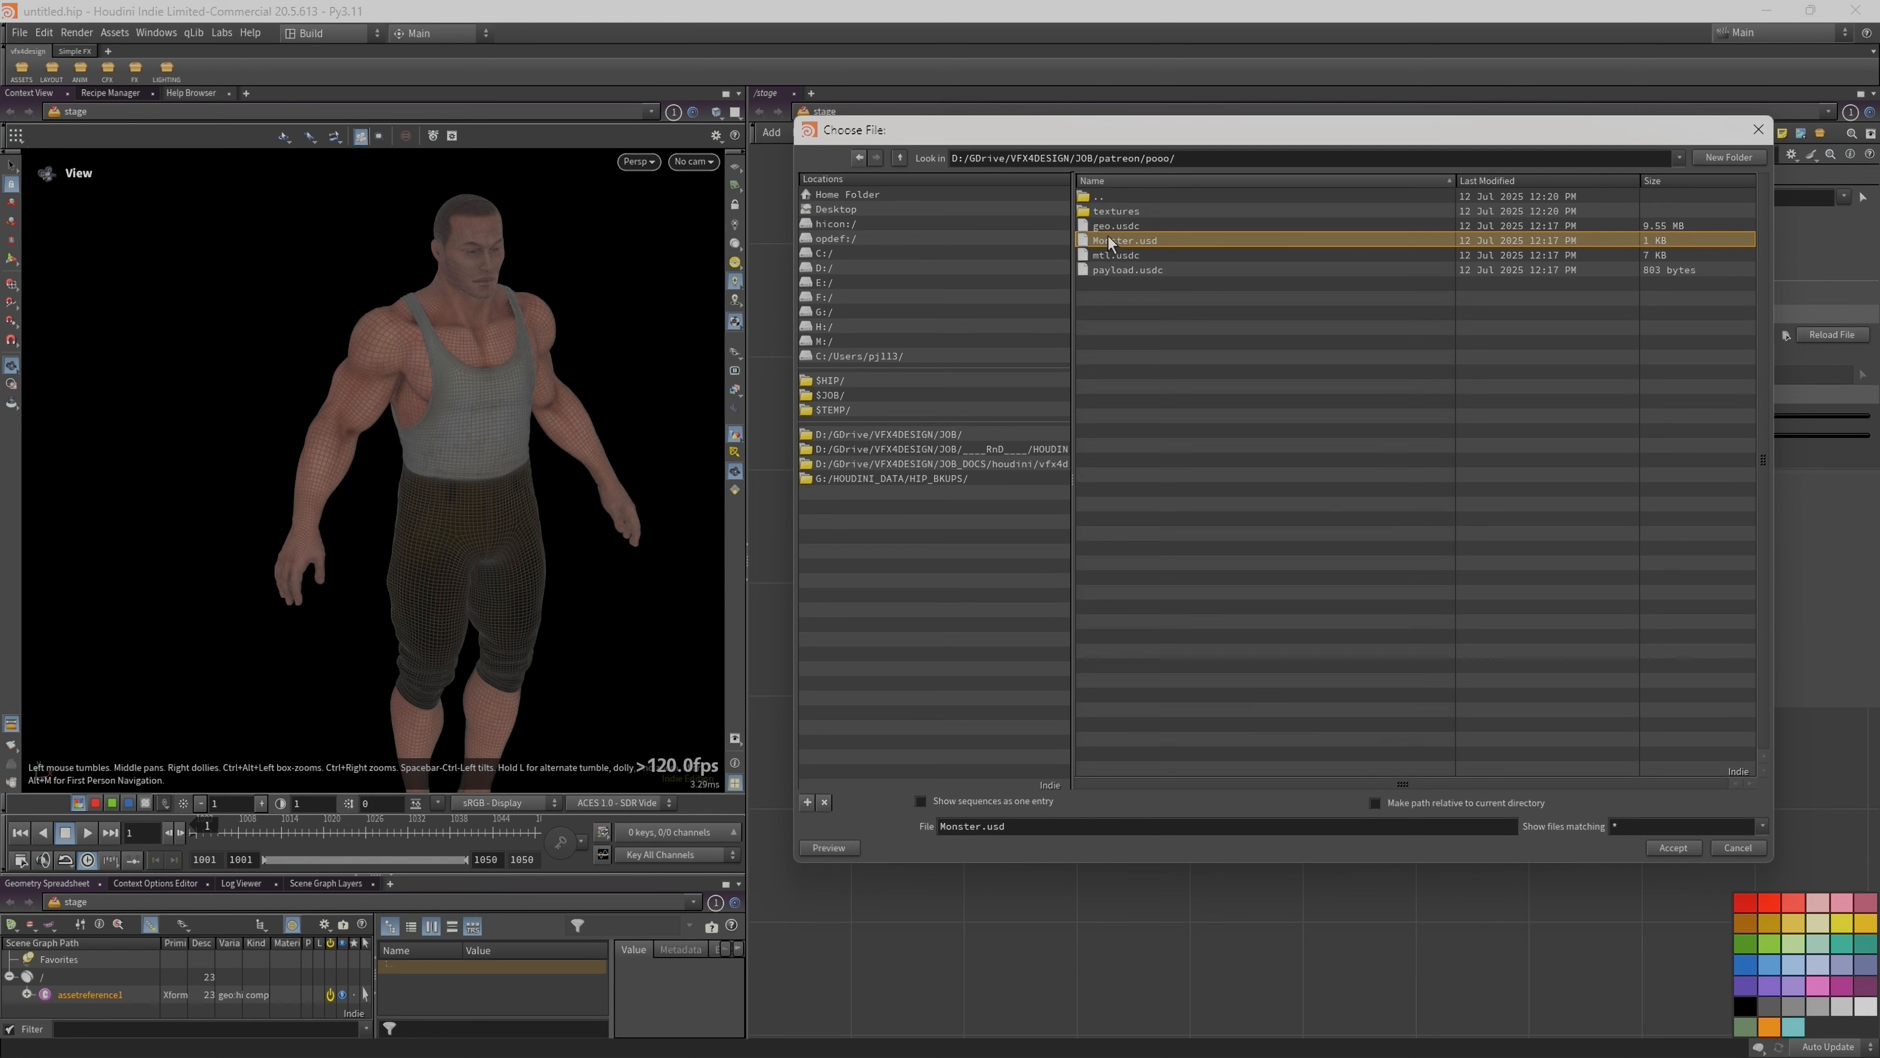
pyautogui.click(1672, 847)
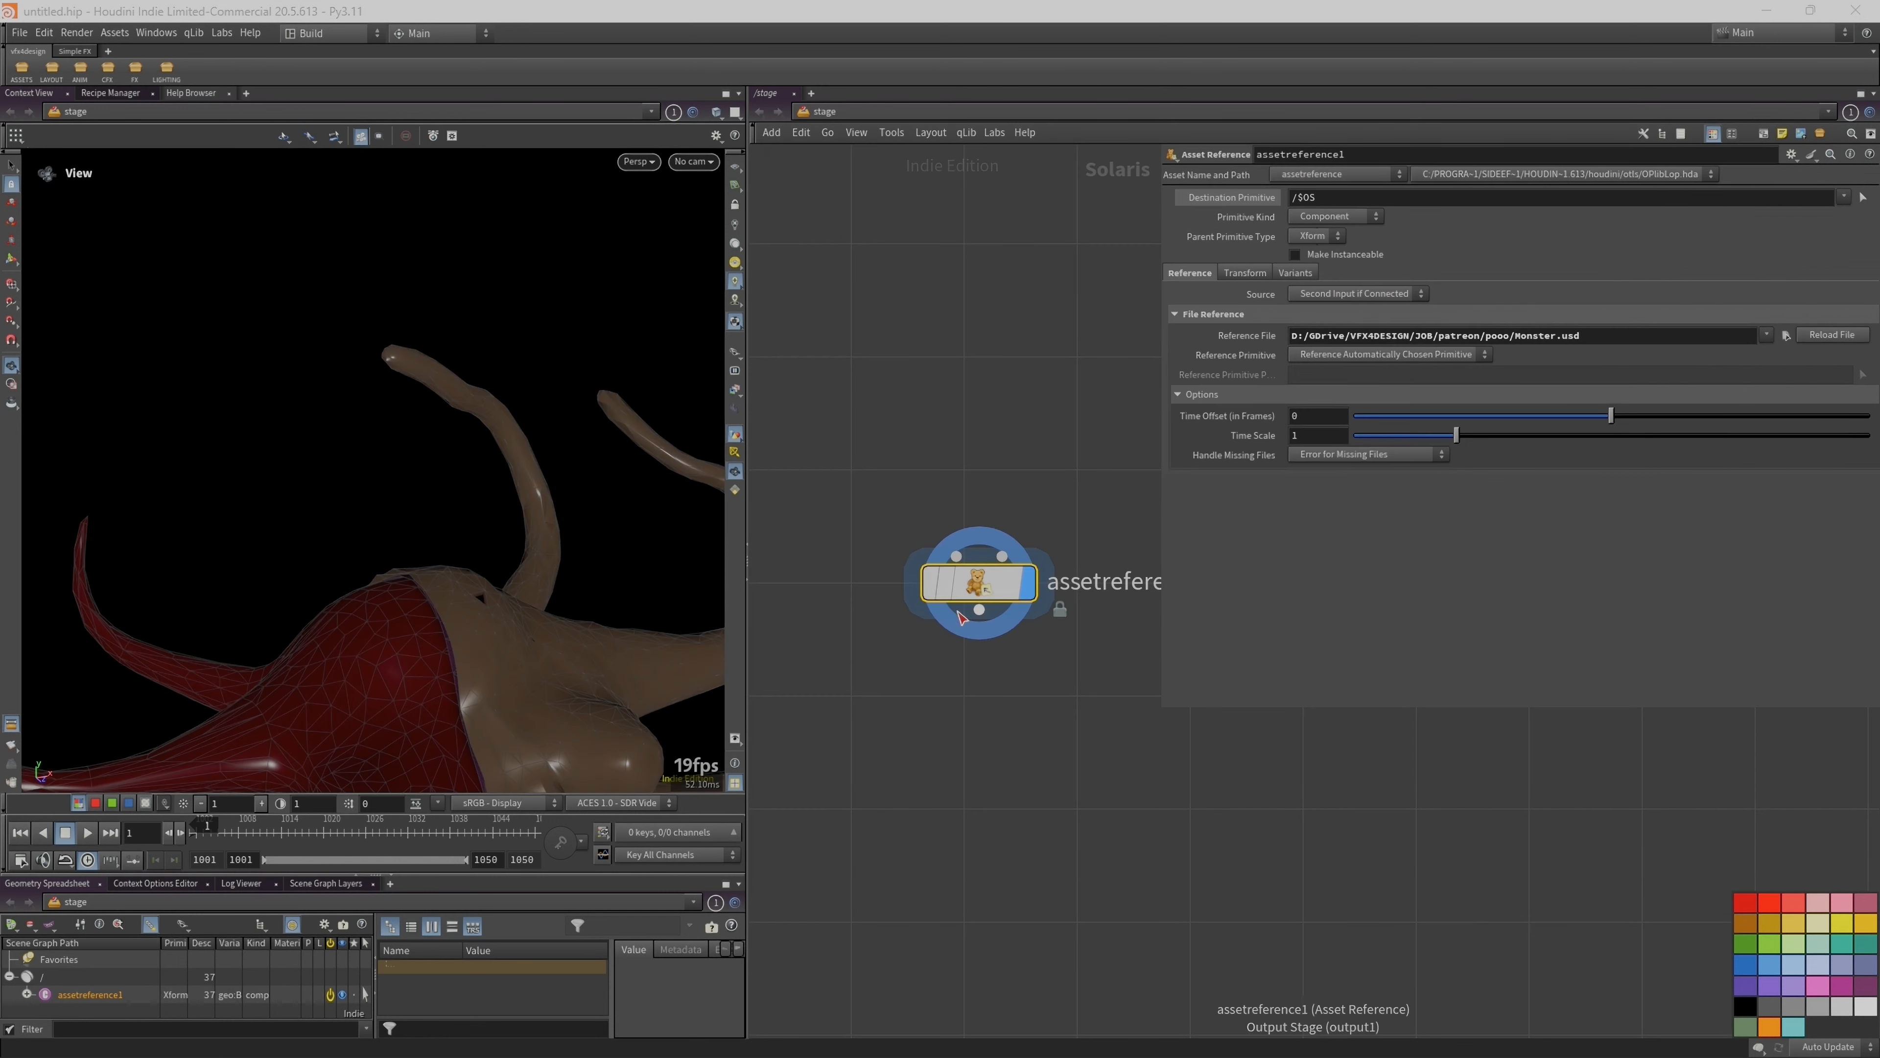
# Step: Frame the whole monster in the viewport, then enlarge the scene graph area and narrow the parameters to reveal the node's name
pyautogui.press('h')
pyautogui.moveTo(369, 510); pyautogui.dragTo(415, 437)
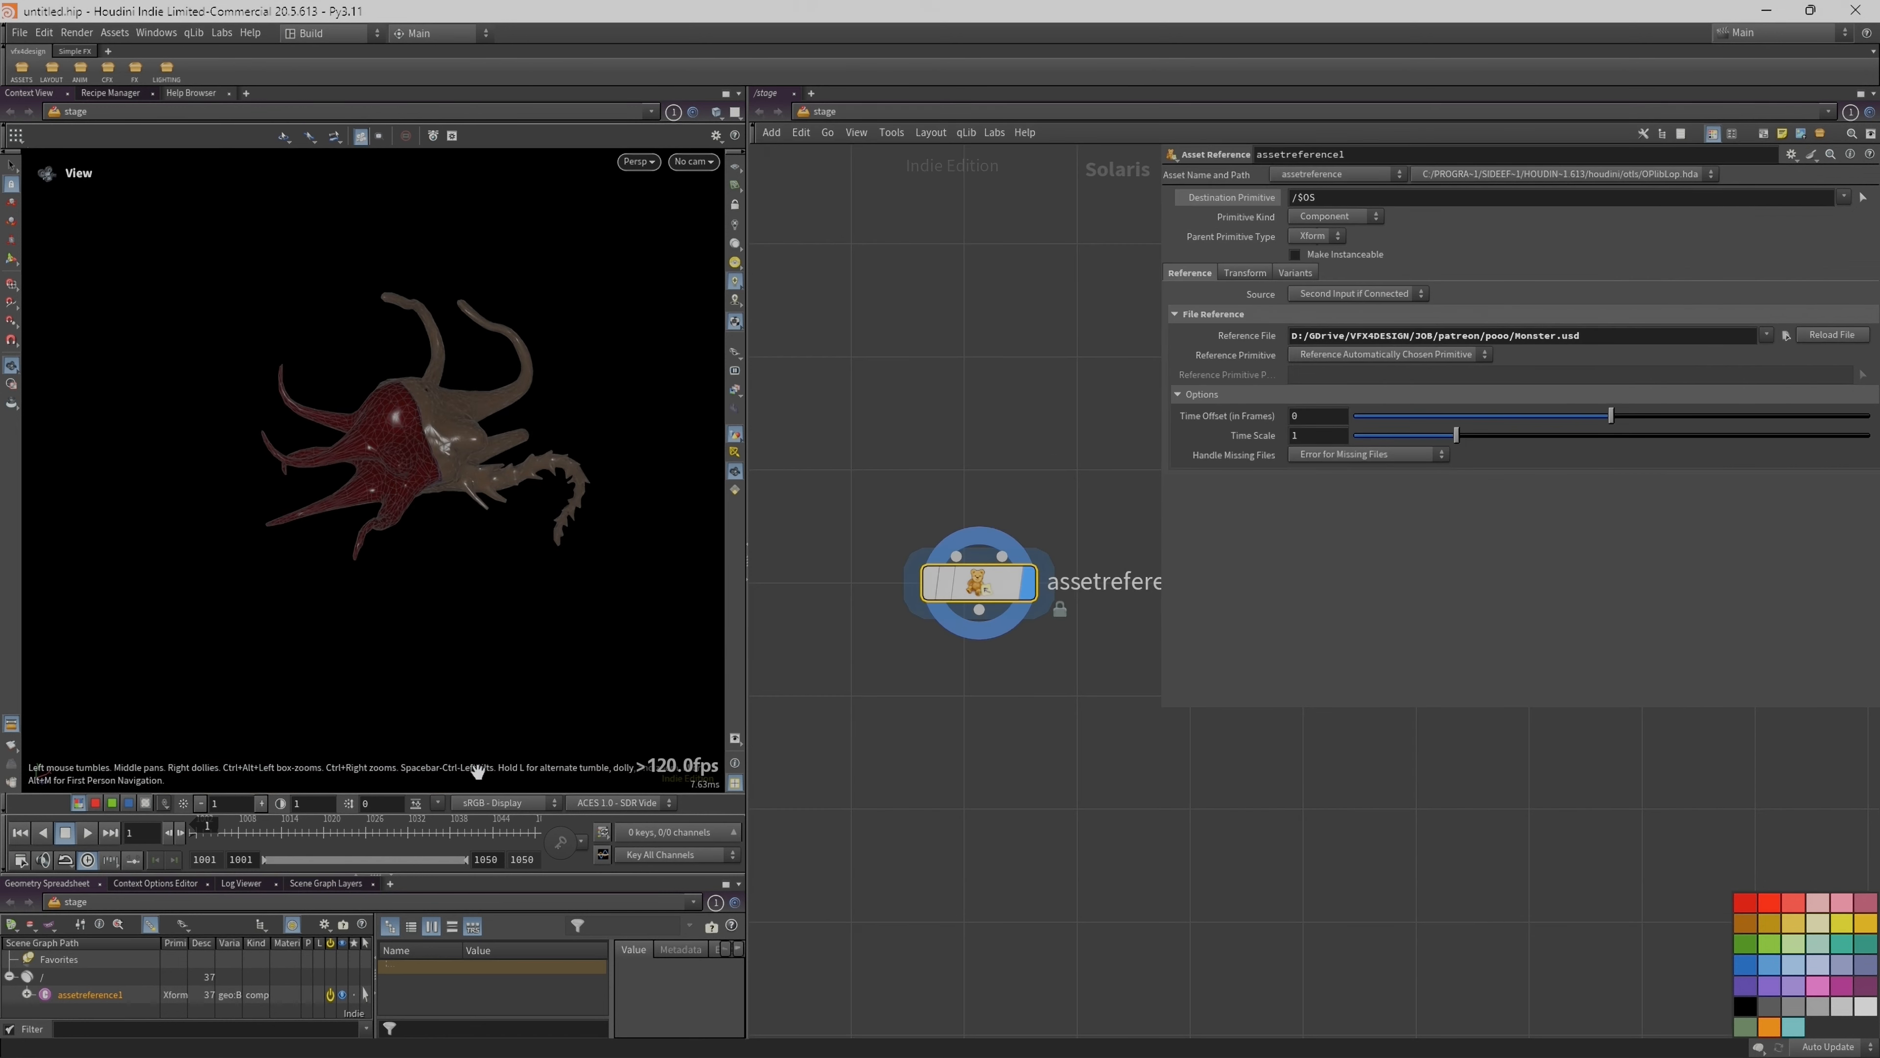
pyautogui.moveTo(534, 876); pyautogui.dragTo(537, 589)
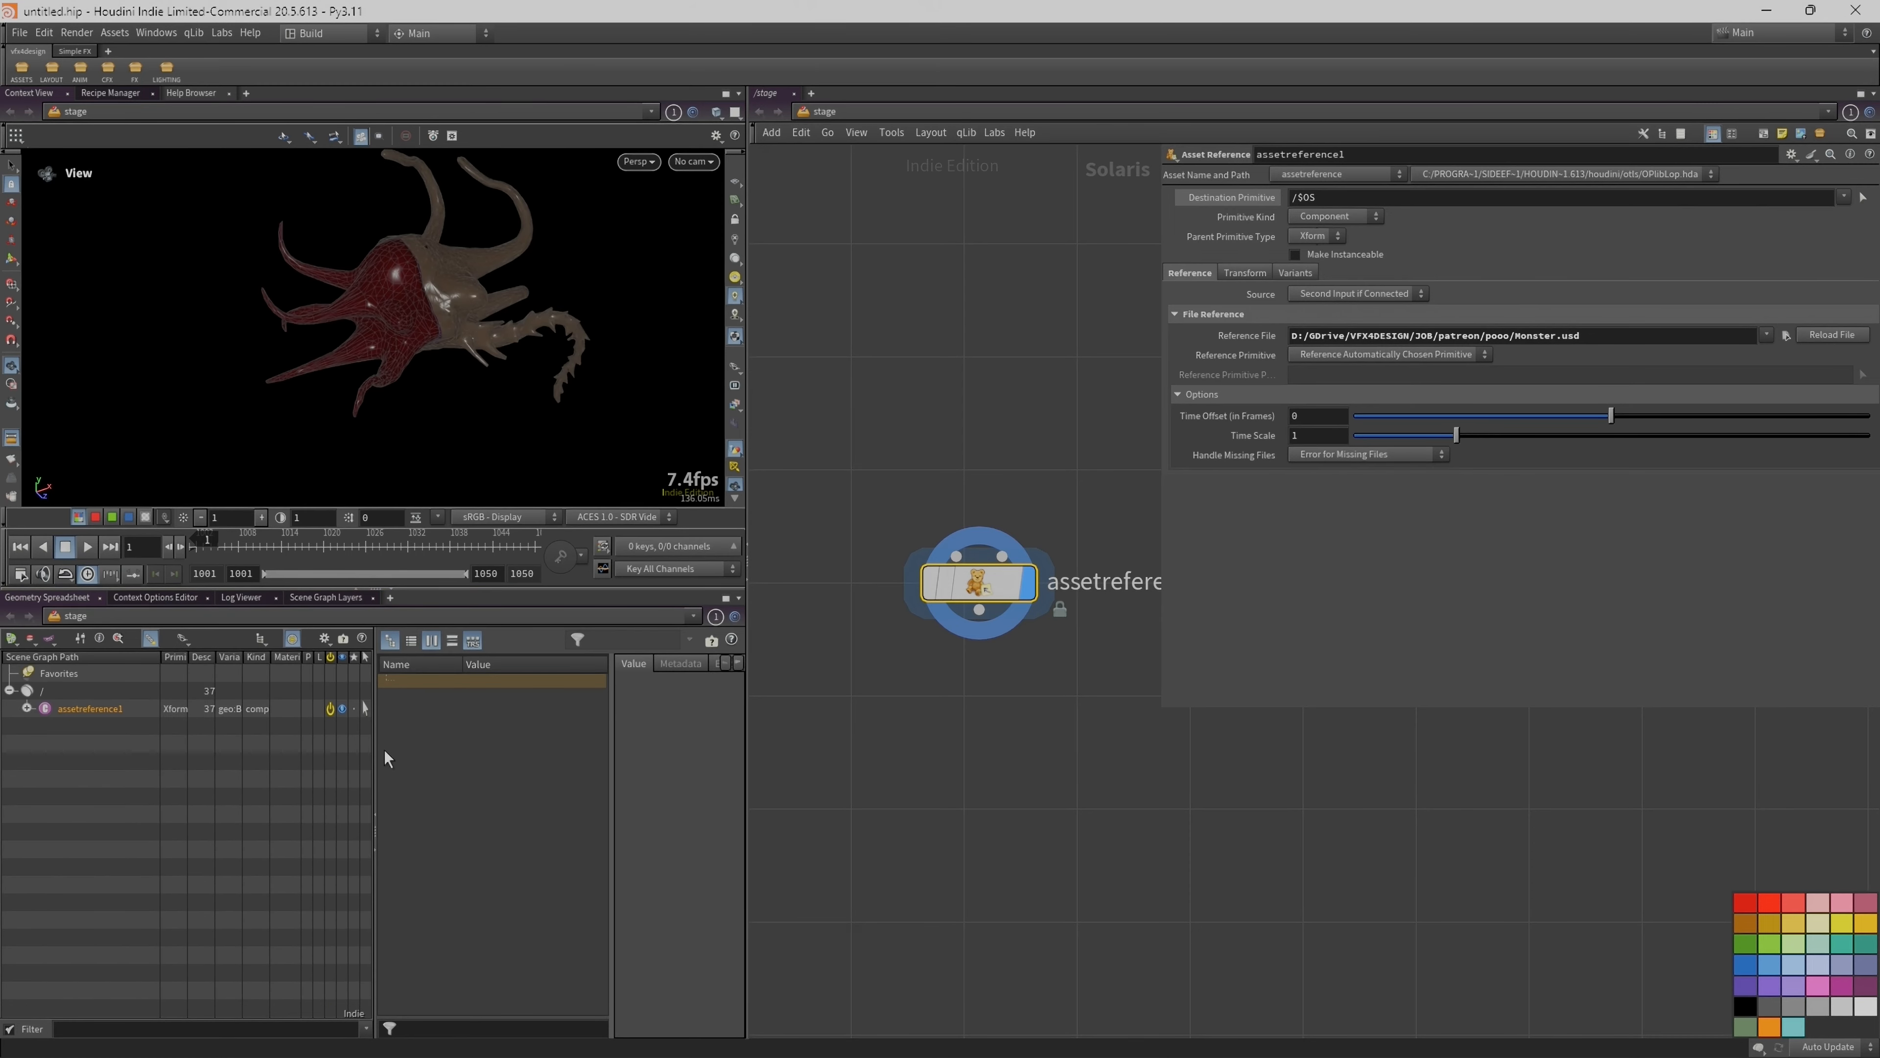
pyautogui.moveTo(745, 754); pyautogui.dragTo(948, 667)
pyautogui.moveTo(1164, 520); pyautogui.dragTo(1357, 522)
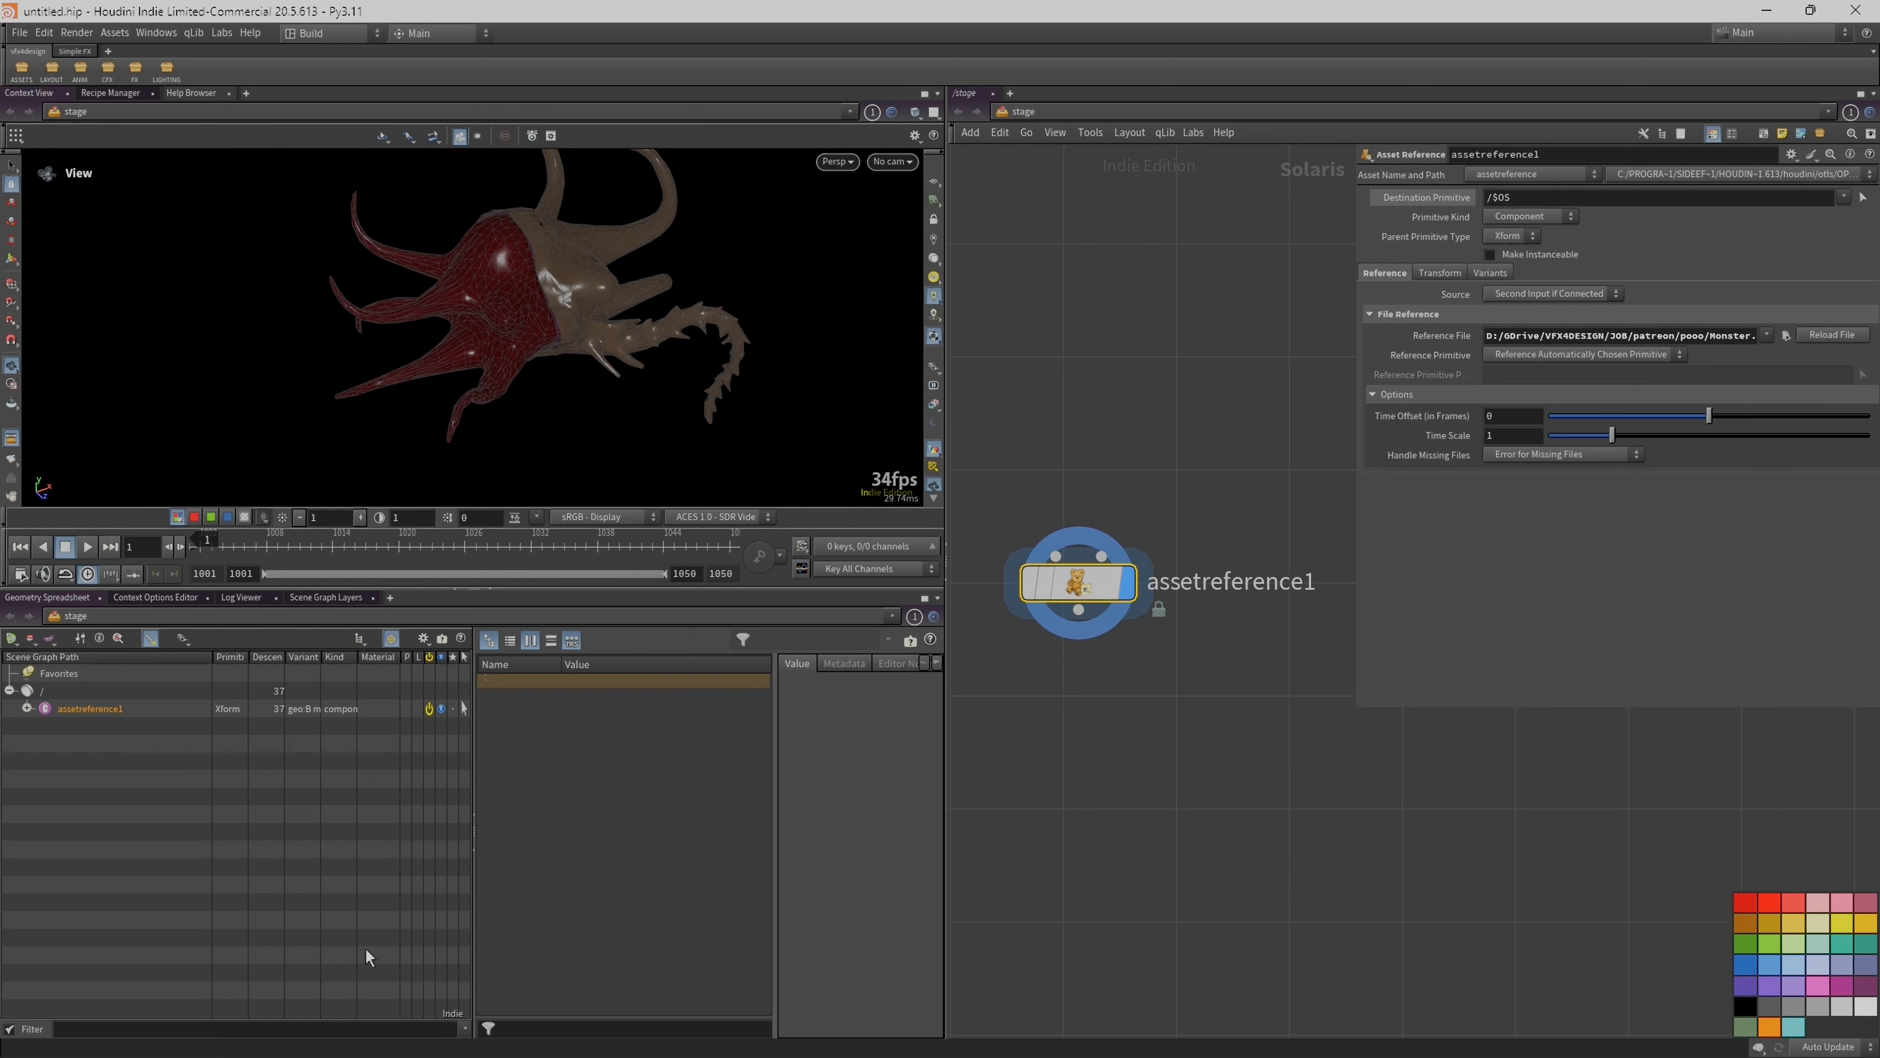
# Step: Rename the Asset Reference node to monsters
pyautogui.doubleClick(1243, 582)
pyautogui.write('monsters')
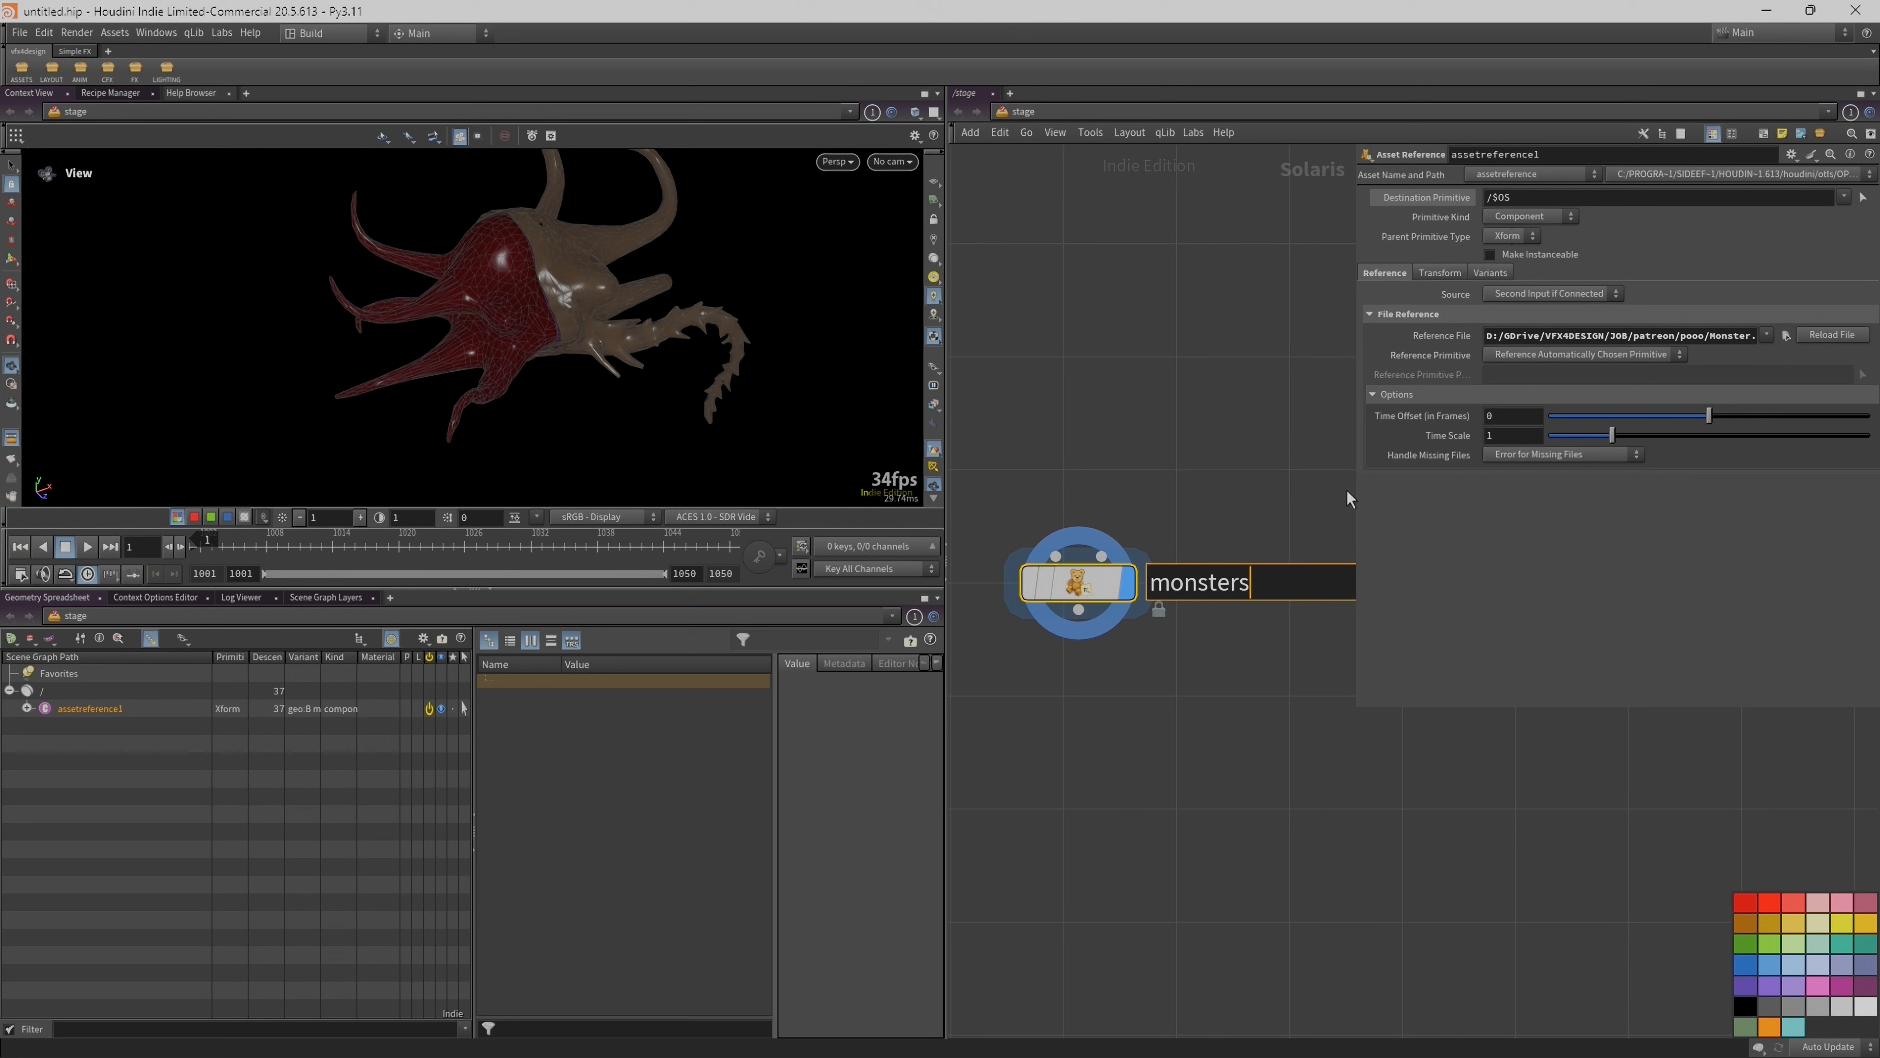
pyautogui.press('Return')
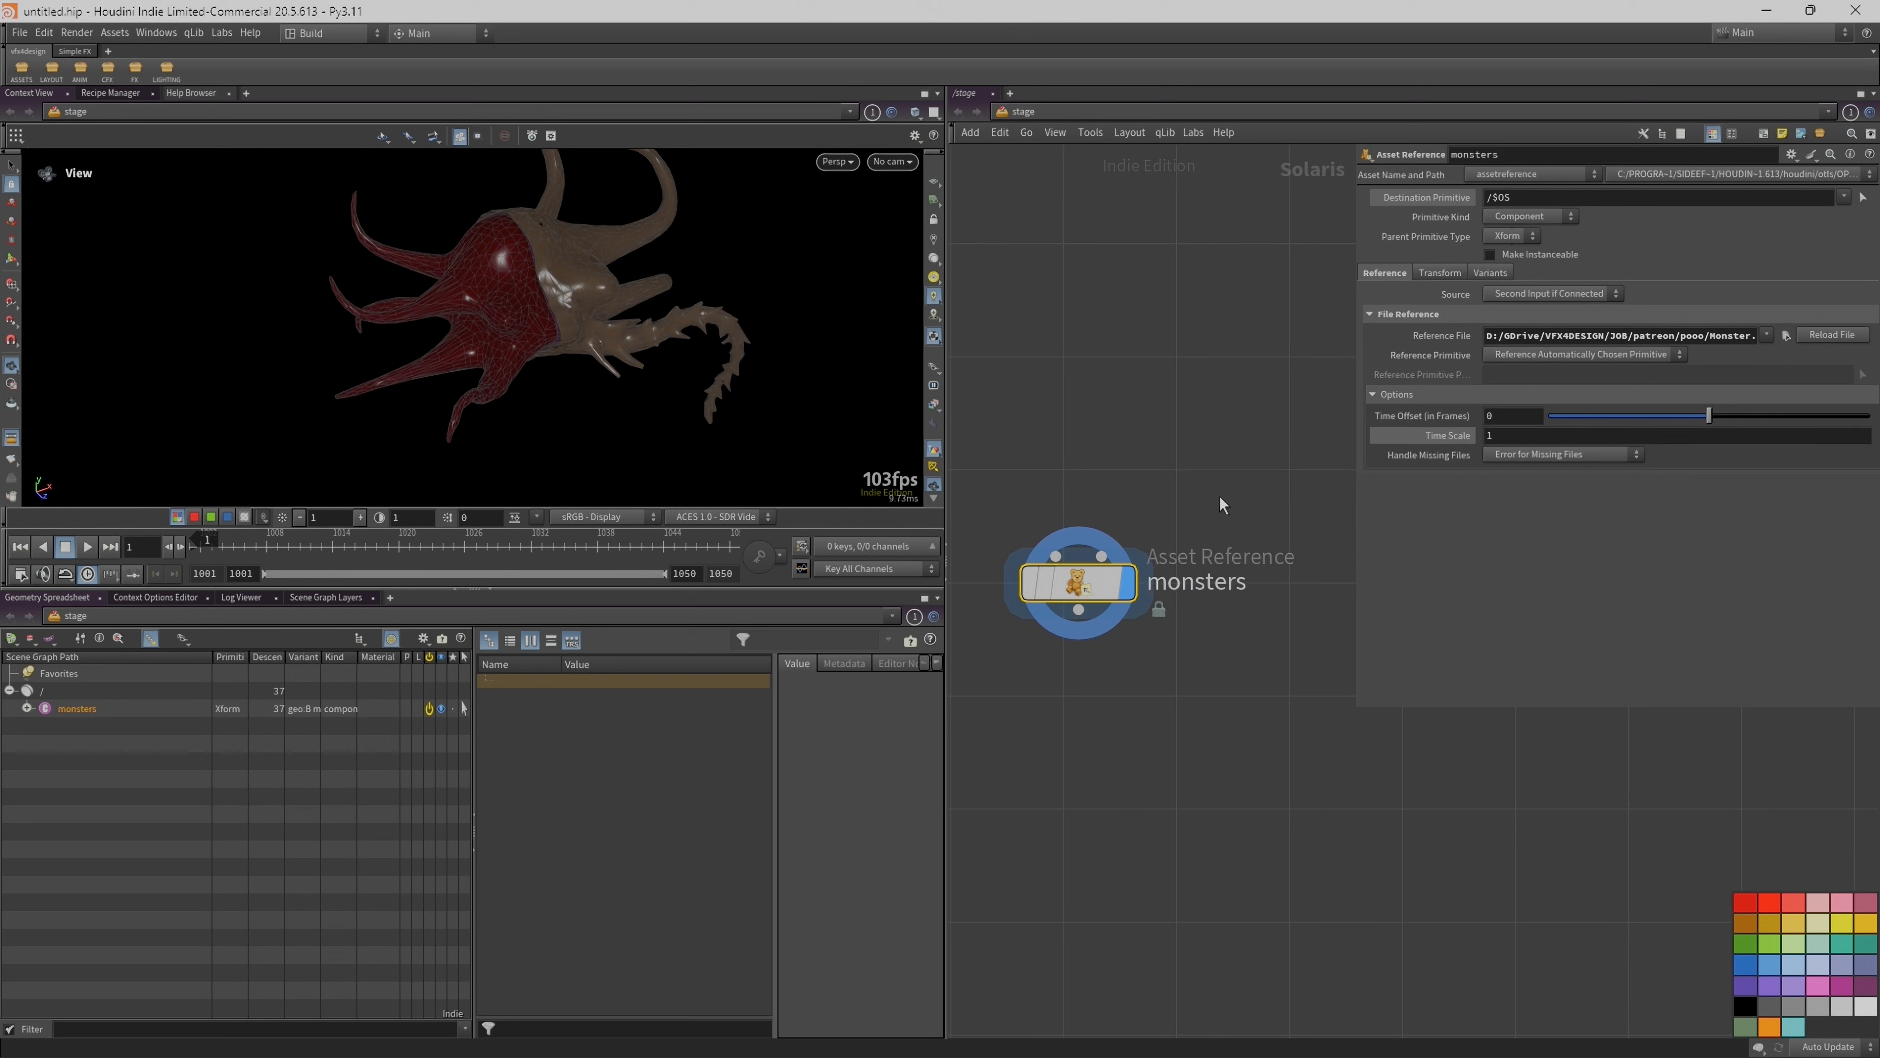
# Step: Expand the monsters primitive in the scene graph and switch its geo variant to A
pyautogui.click(26, 708)
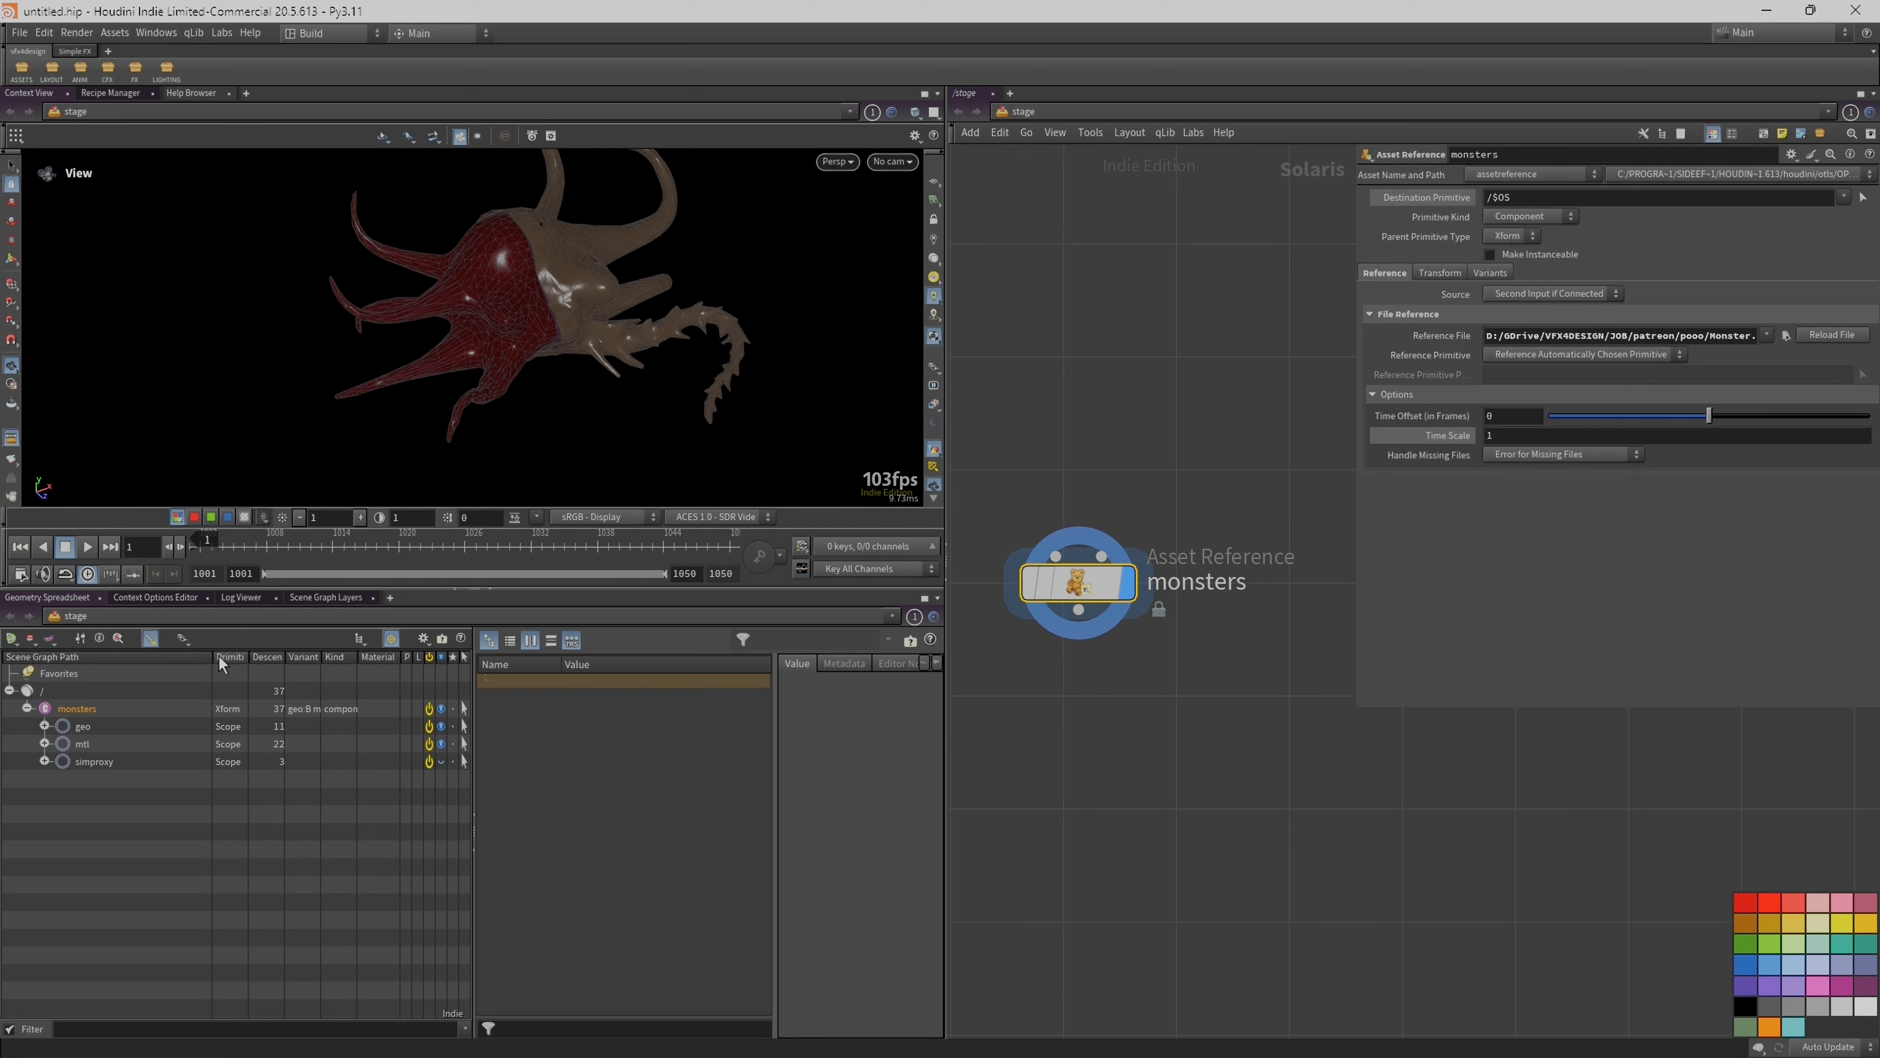
pyautogui.moveTo(213, 656); pyautogui.dragTo(135, 656)
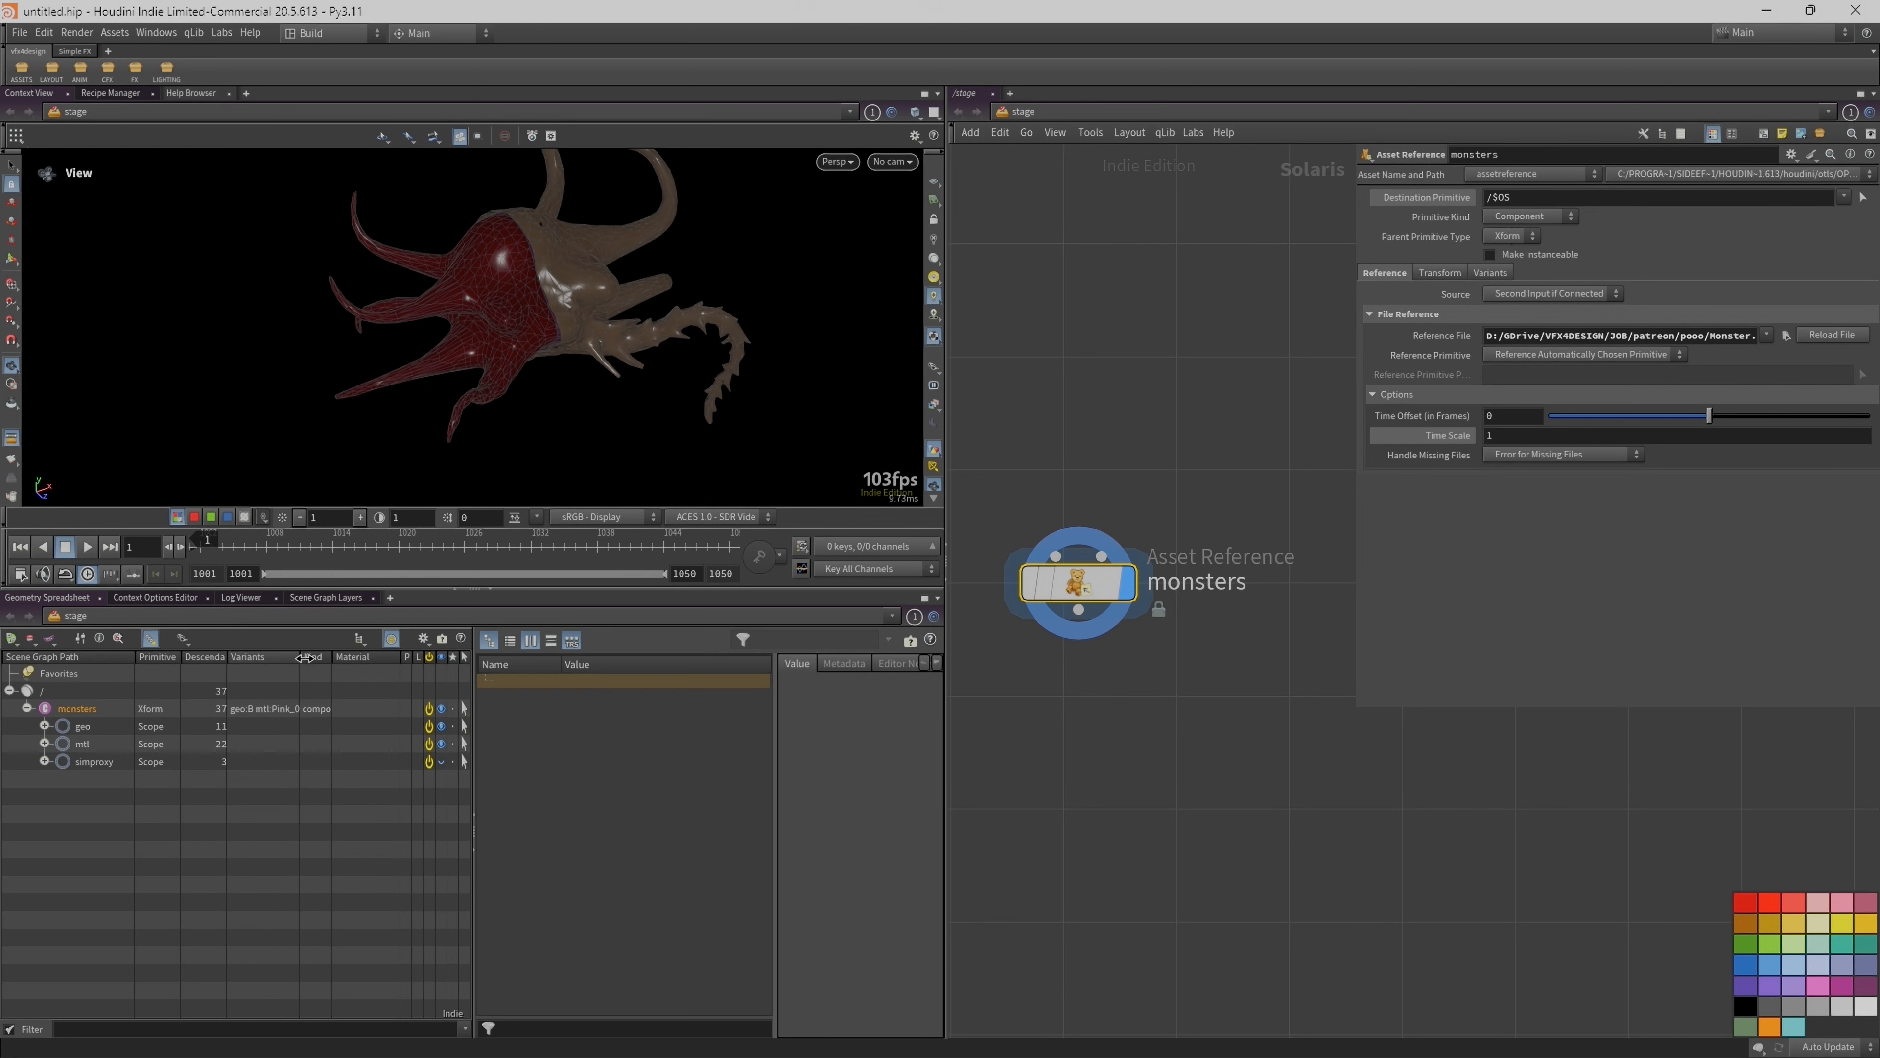
pyautogui.rightClick(273, 708)
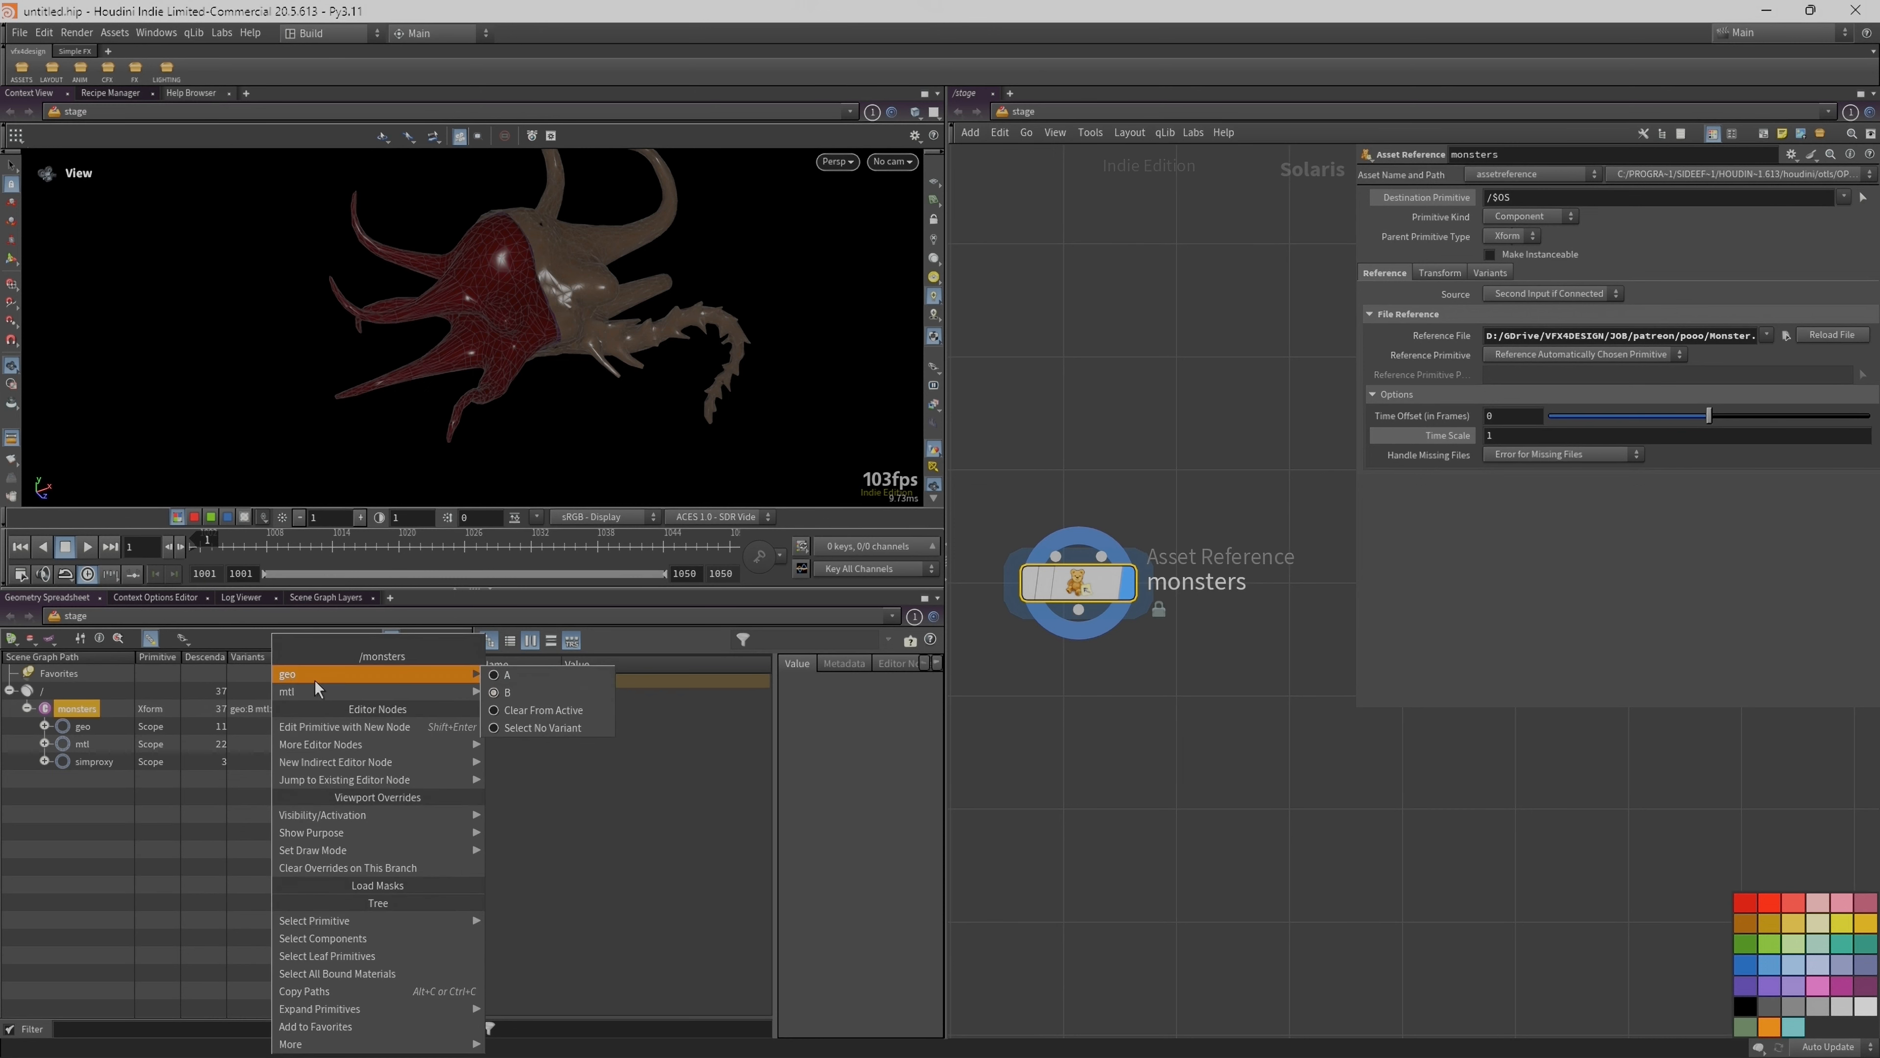
pyautogui.click(511, 675)
# Step: Check which mtl variants are offered for the monsters primitive, without changing the selection
pyautogui.rightClick(311, 704)
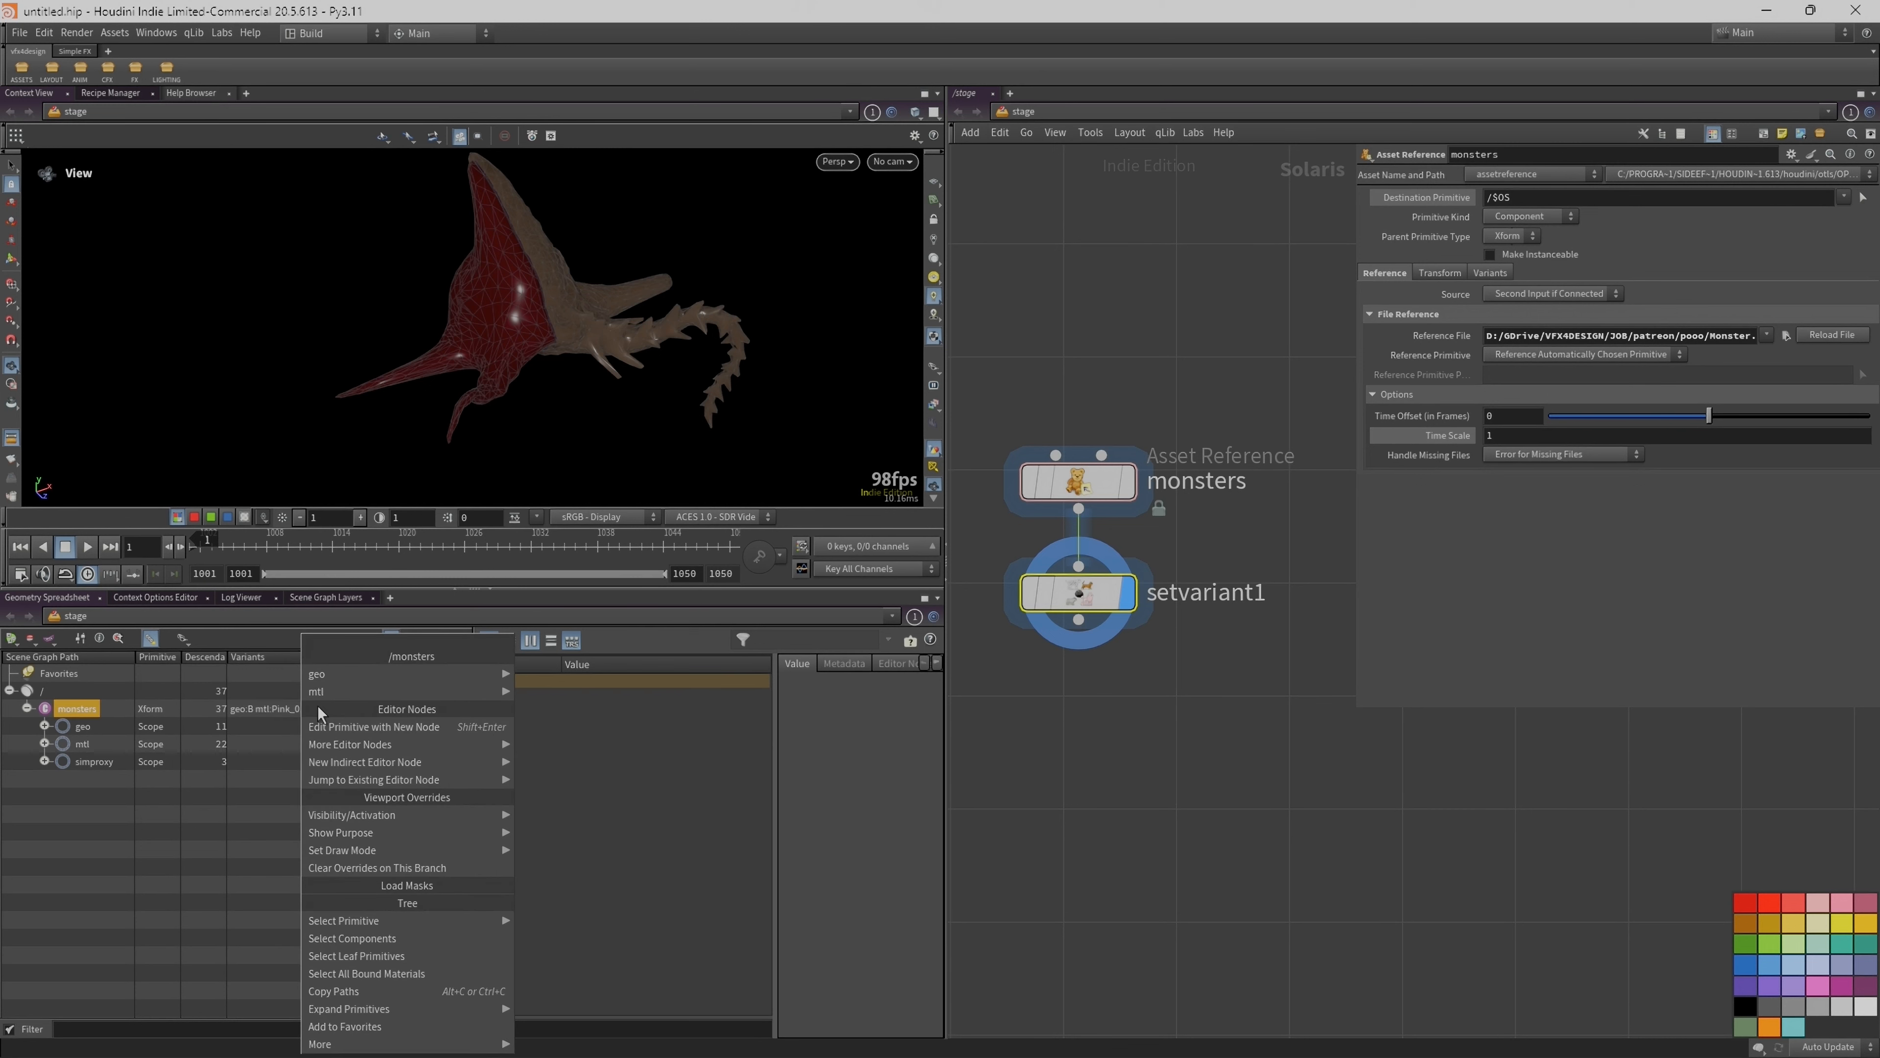
pyautogui.moveTo(365, 693)
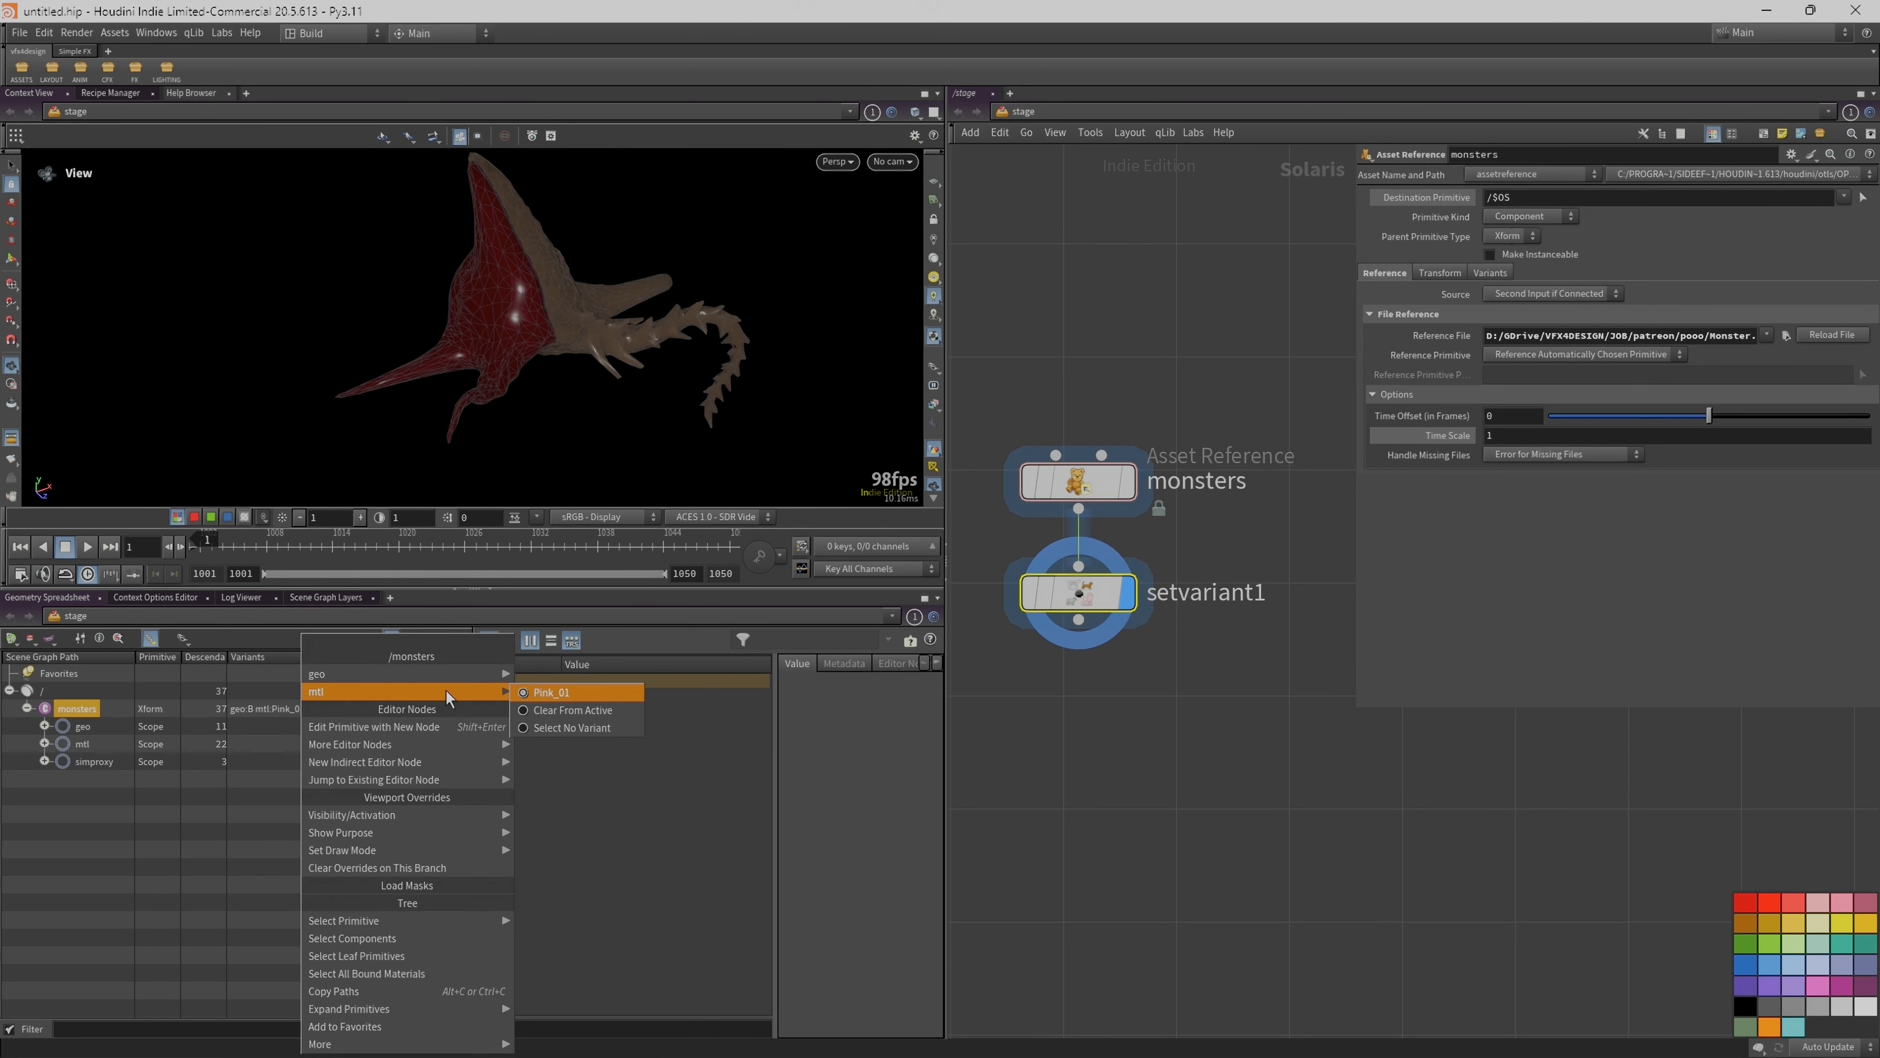
pyautogui.click(1136, 755)
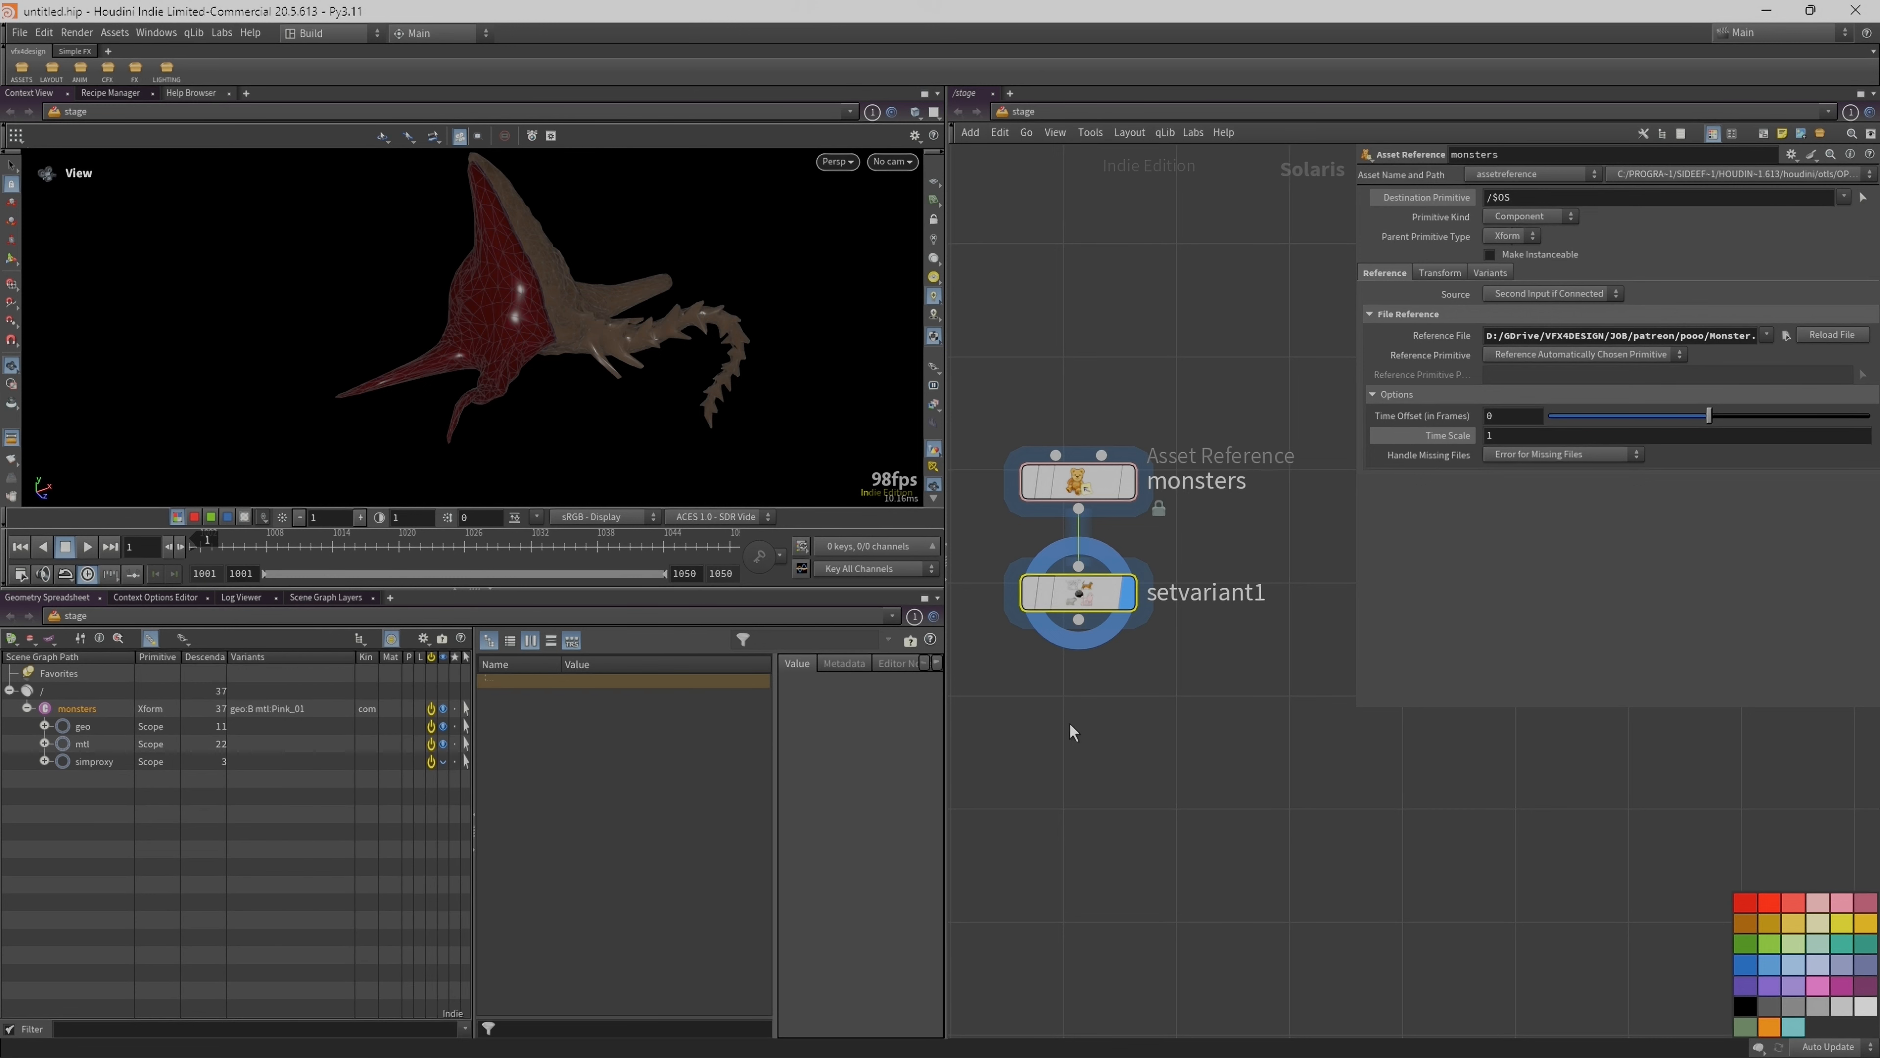
# Step: Enlarge the viewport and inspect geo variant A of the monster up close from several angles
pyautogui.moveTo(803, 589); pyautogui.dragTo(770, 789)
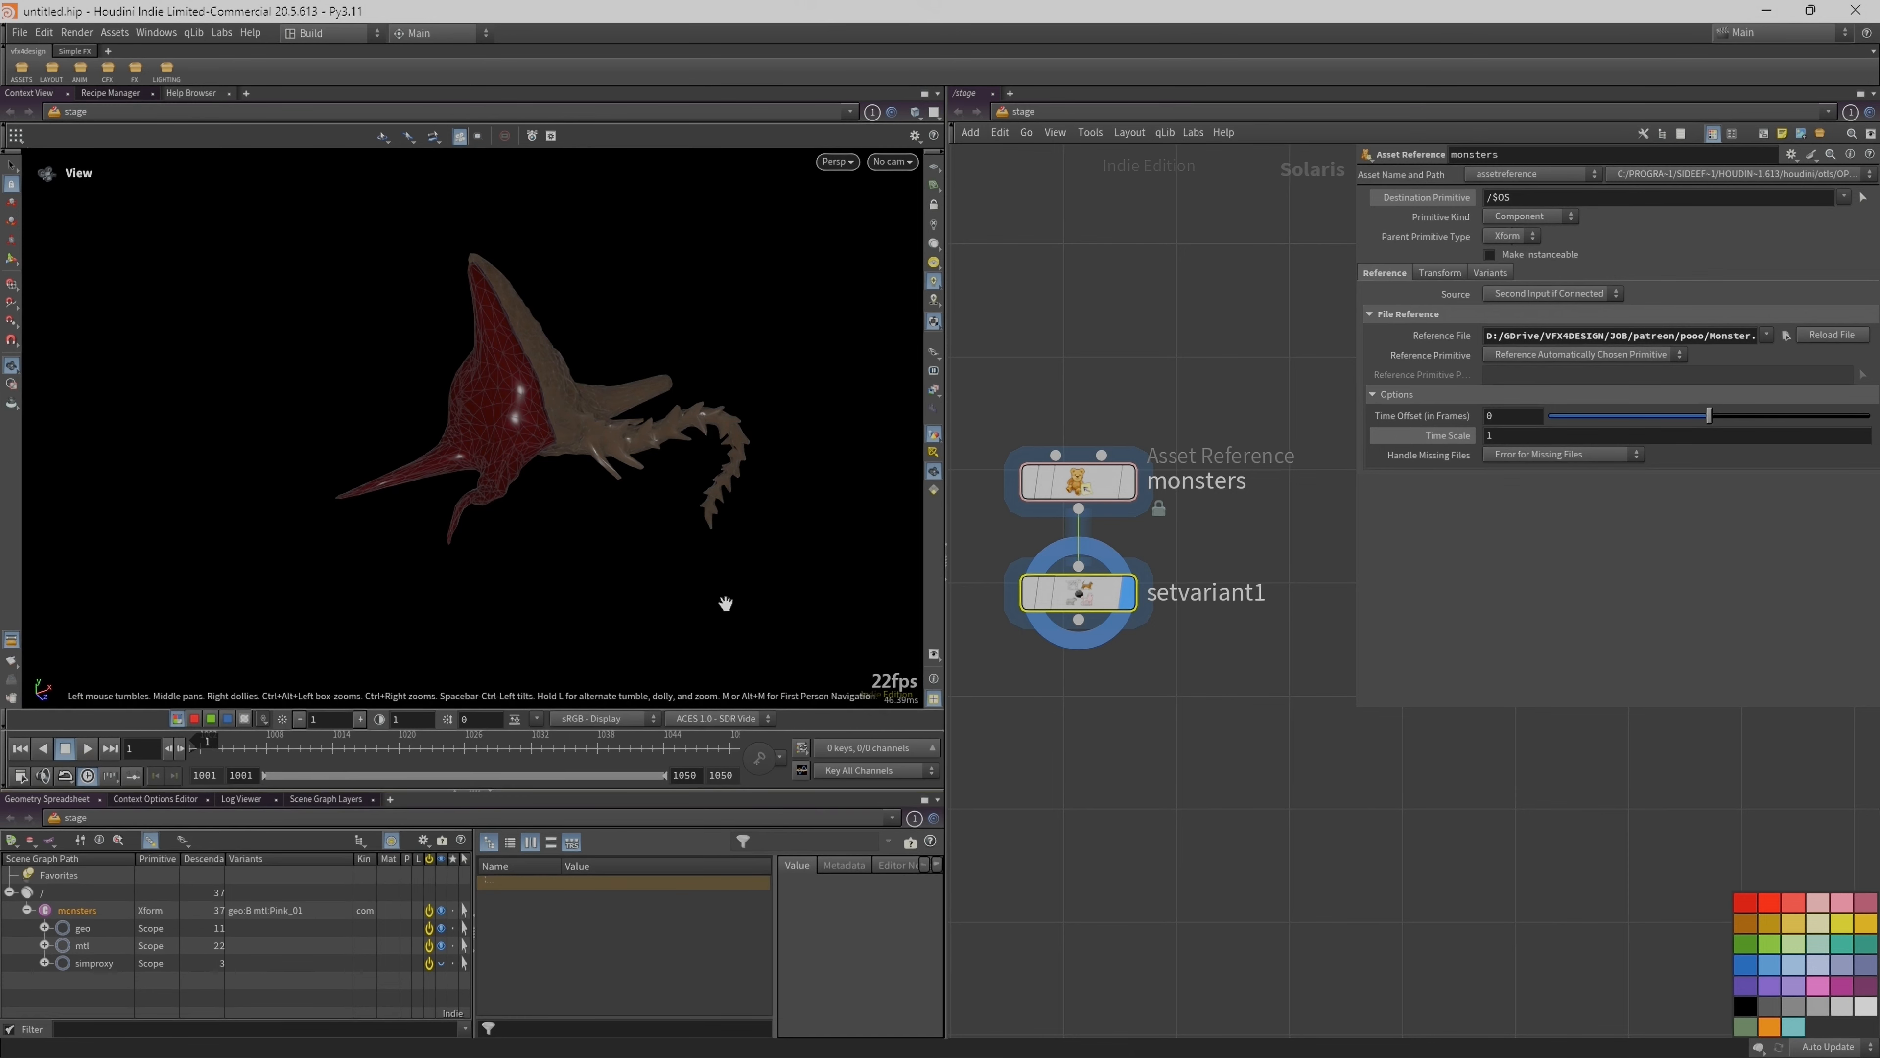
pyautogui.moveTo(559, 441); pyautogui.dragTo(437, 412)
pyautogui.moveTo(474, 416); pyautogui.dragTo(638, 429, button='right')
pyautogui.moveTo(638, 429); pyautogui.dragTo(641, 563)
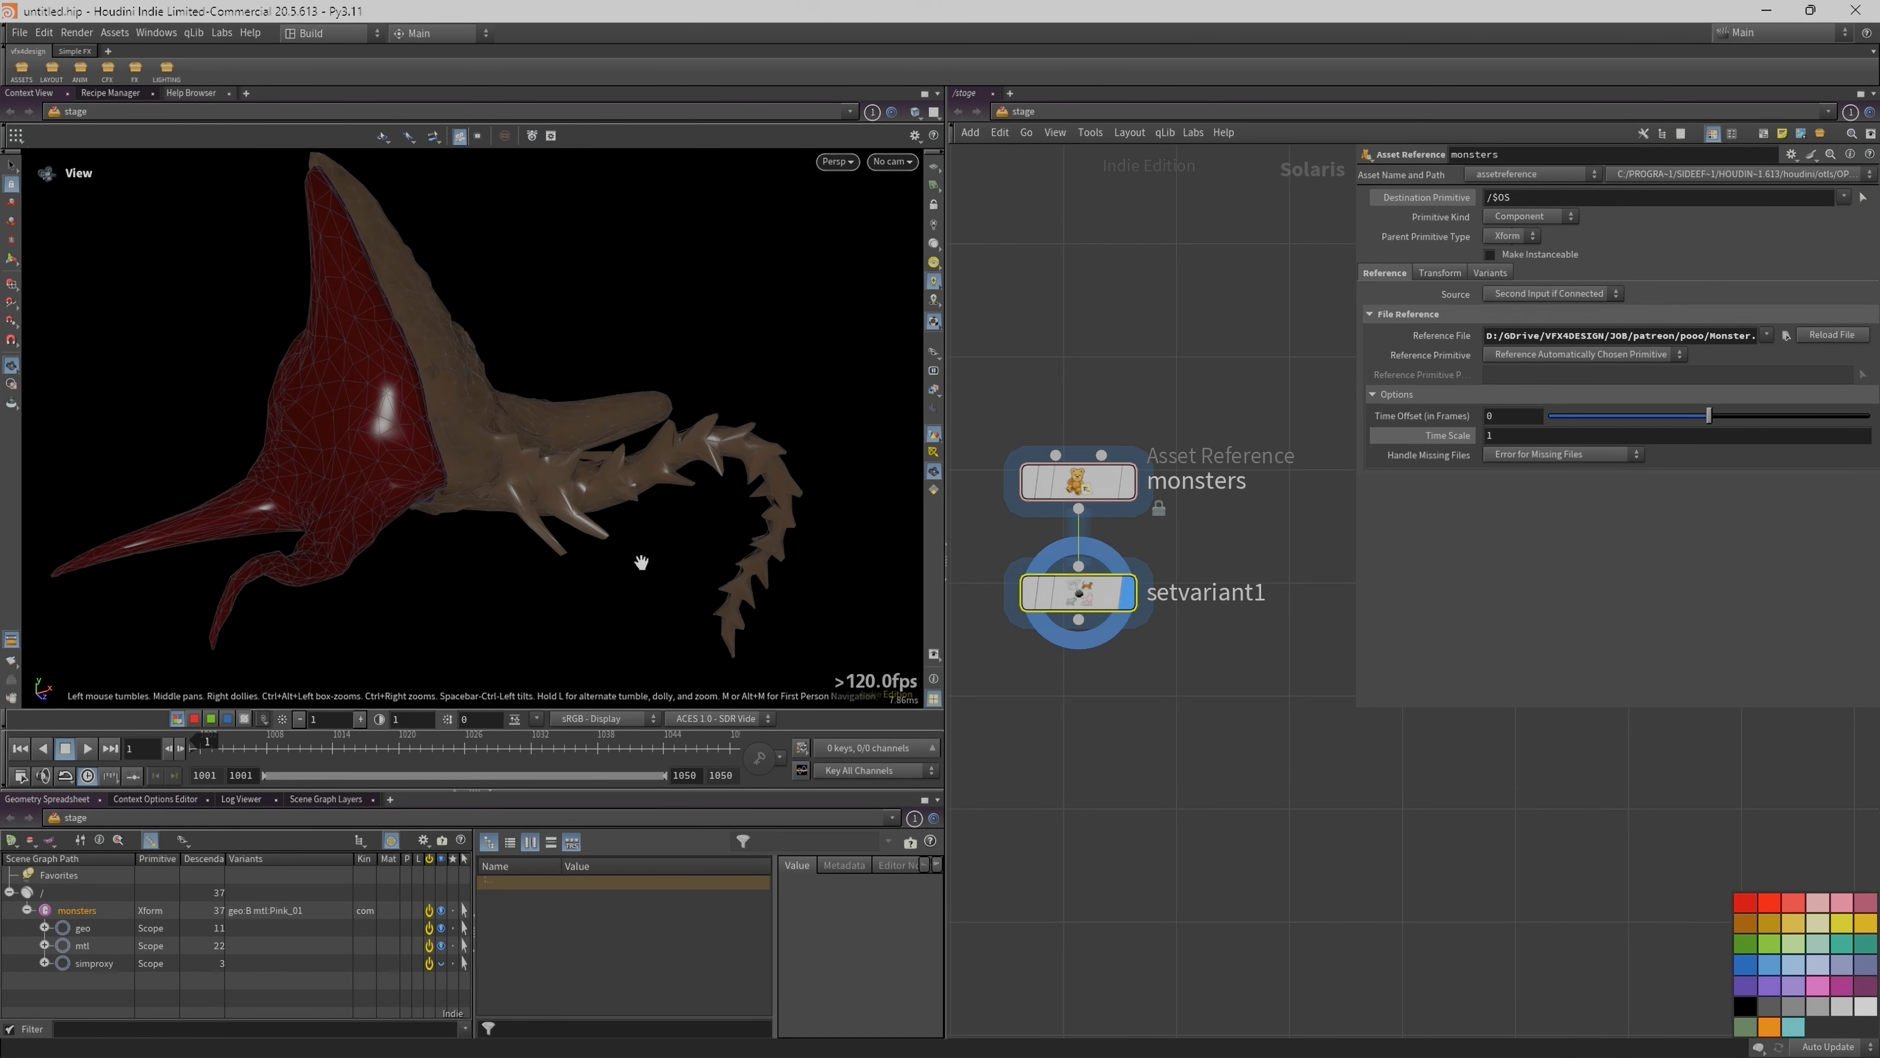
pyautogui.moveTo(527, 374); pyautogui.dragTo(408, 398)
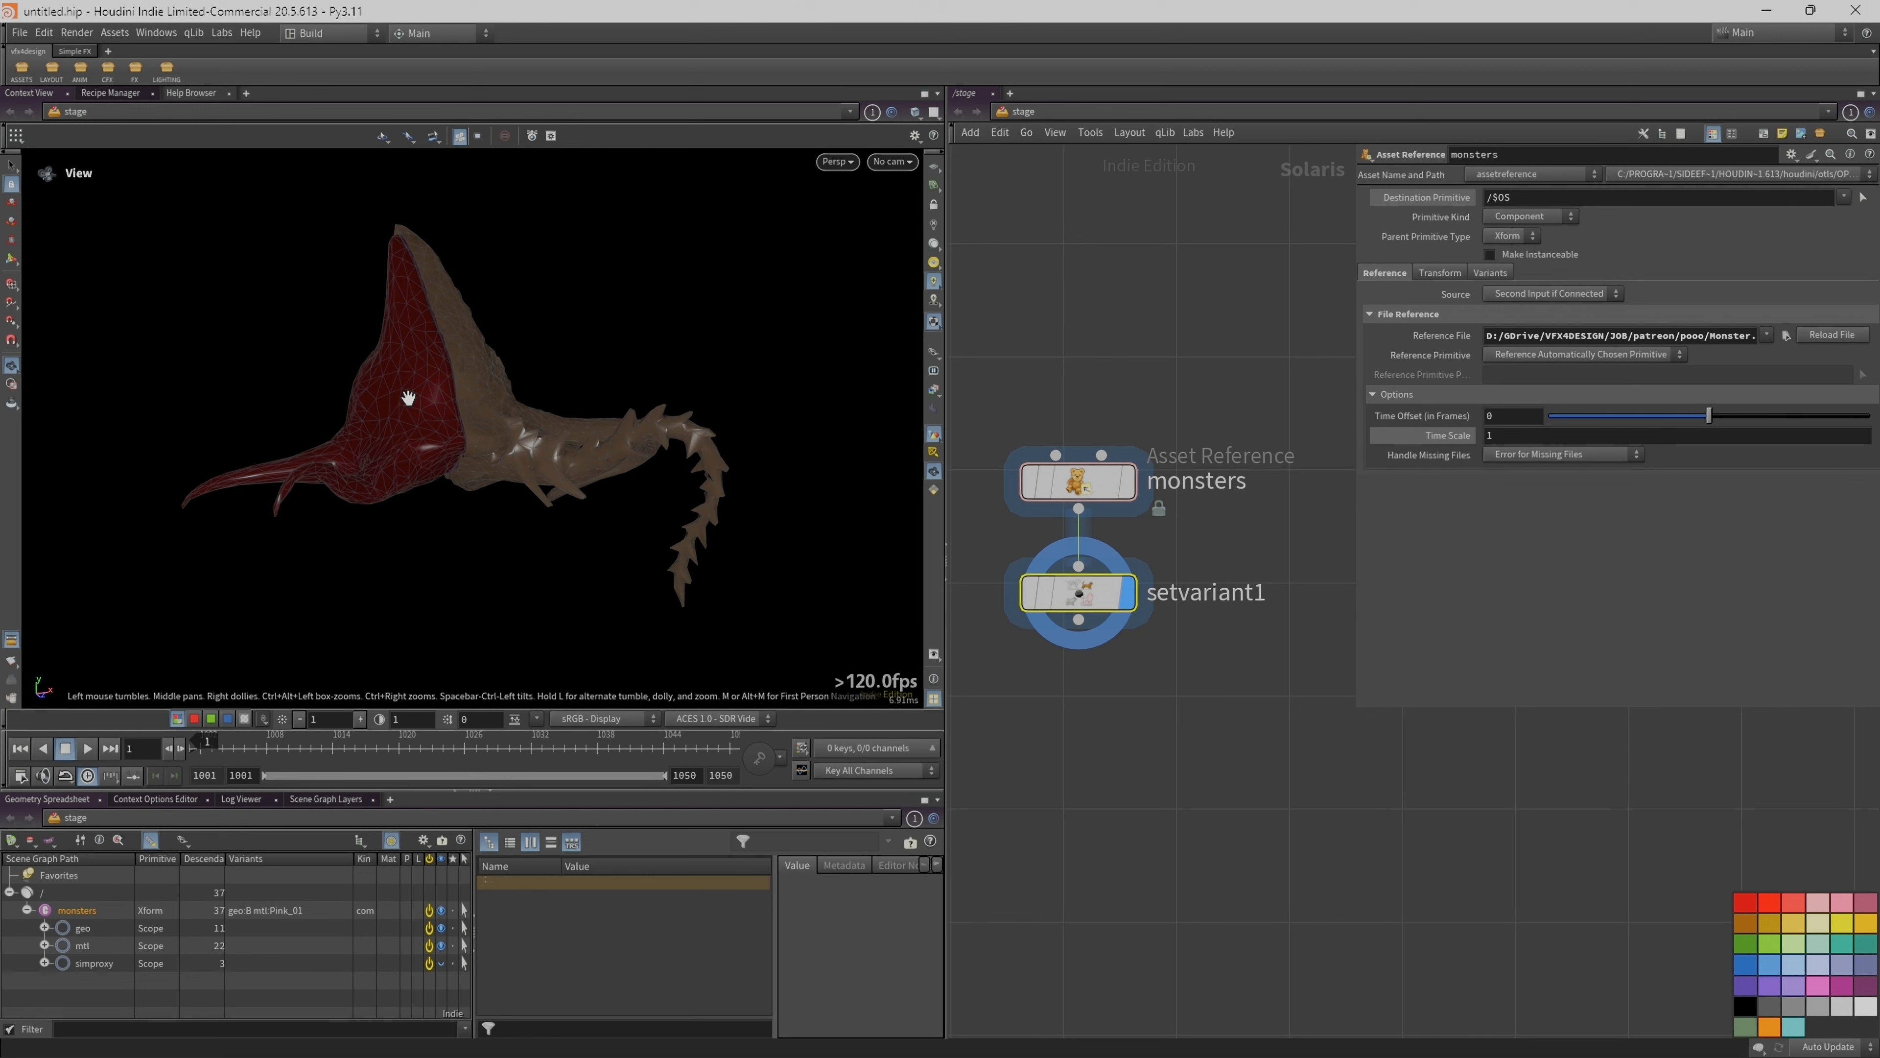
# Step: Render the monster in the viewport with Karma CPU, then bypass setvariant1 and select the monsters node
pyautogui.hotkey('alt', '2')
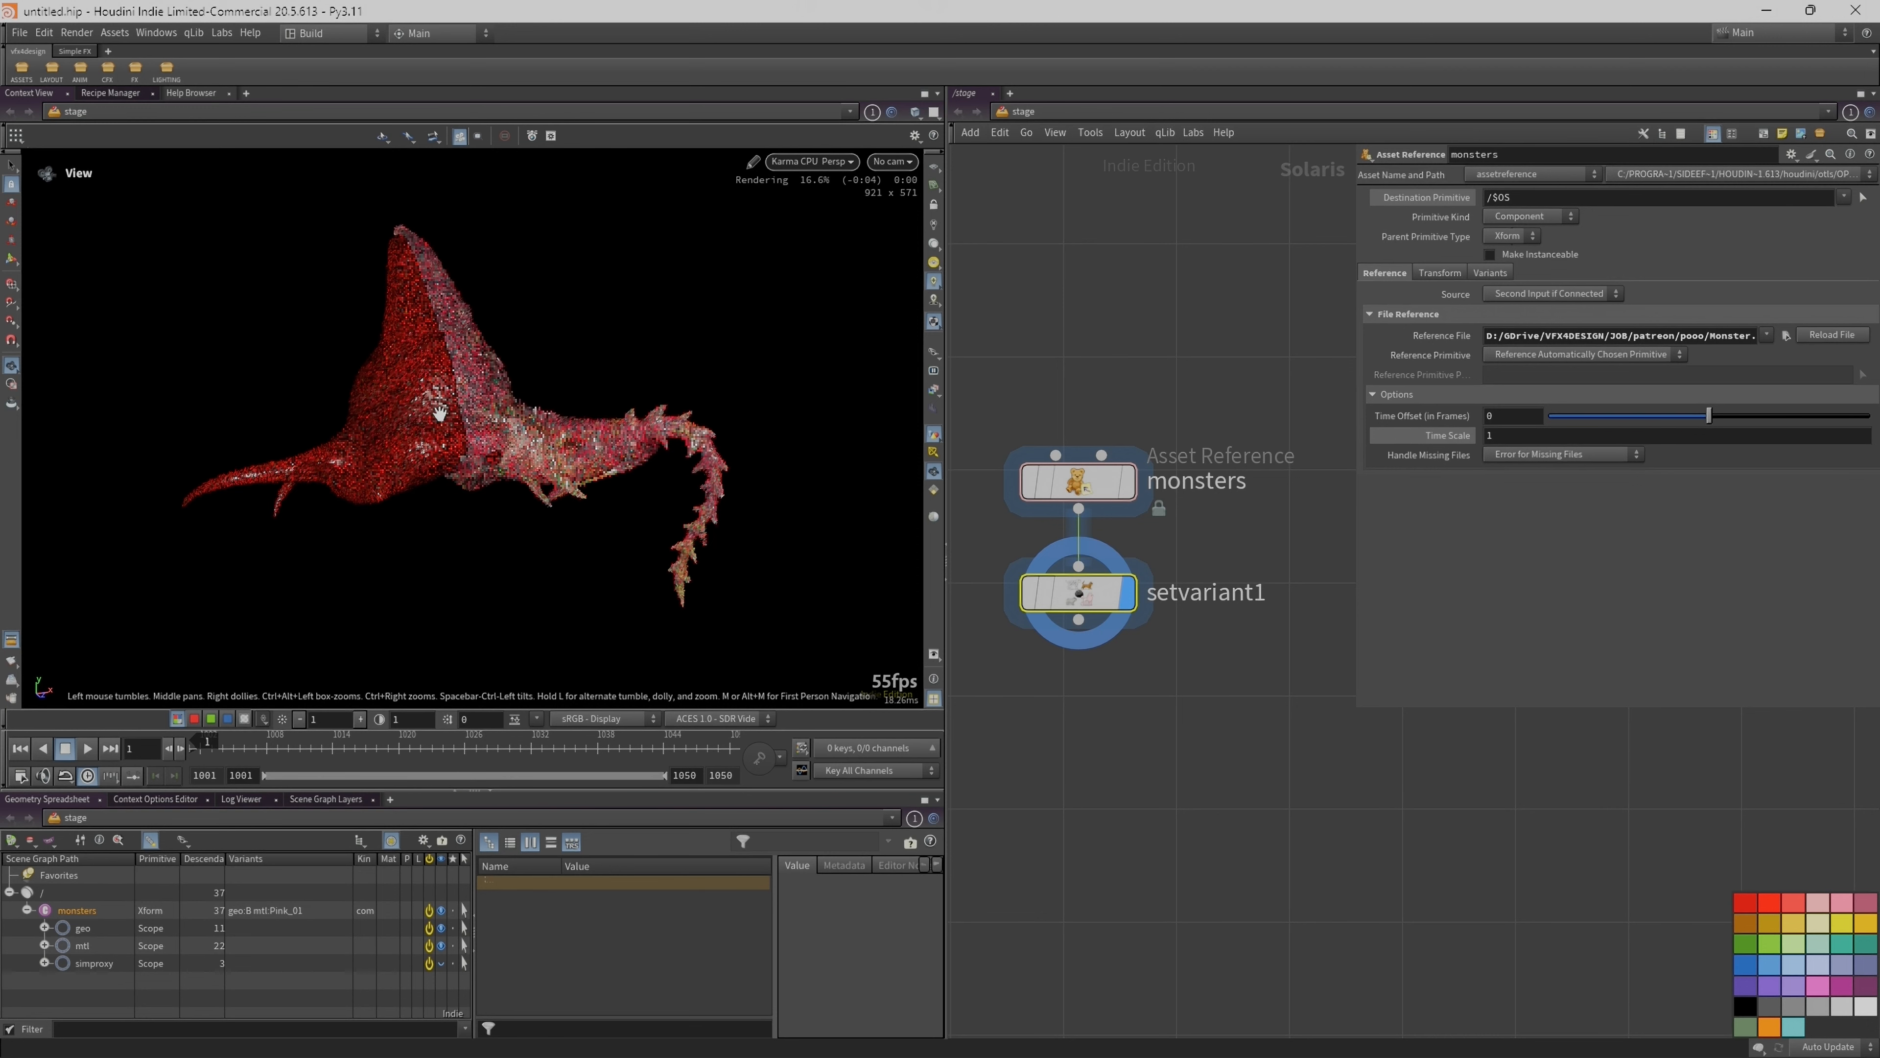
pyautogui.moveTo(671, 429); pyautogui.dragTo(475, 470)
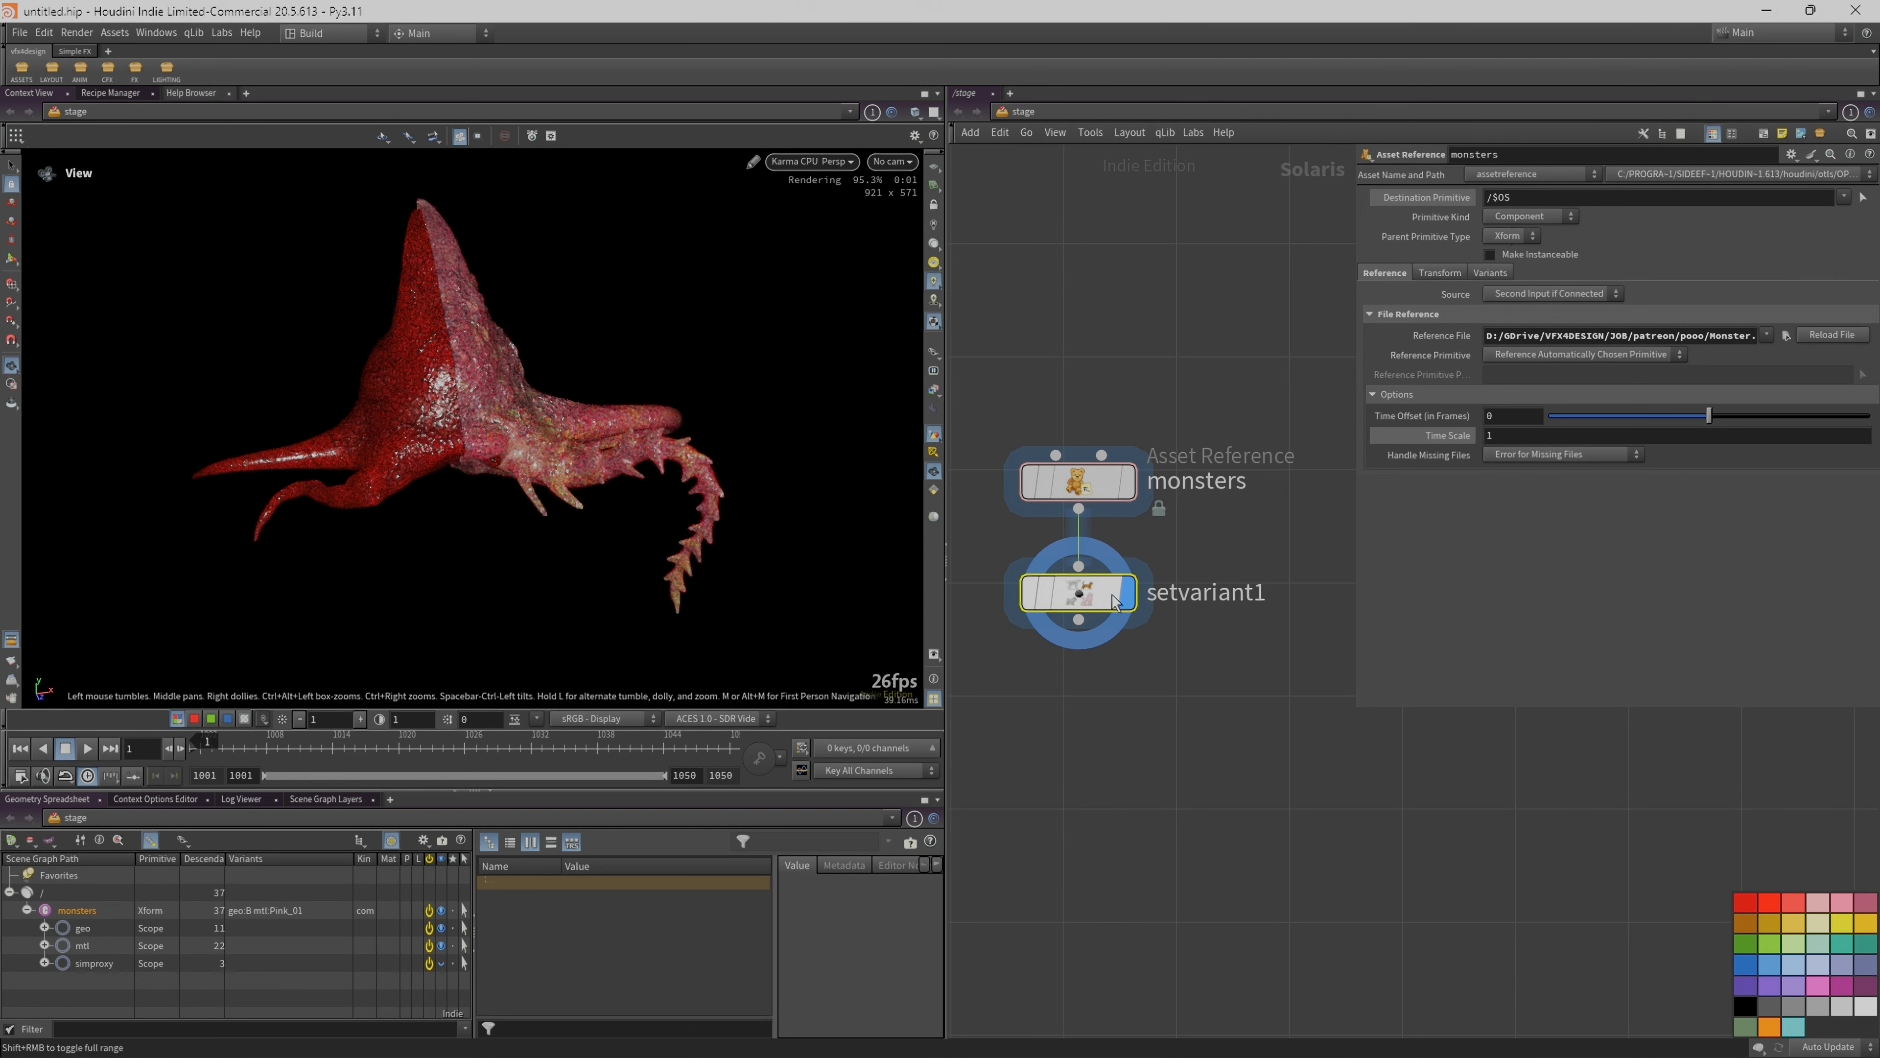
pyautogui.click(1031, 593)
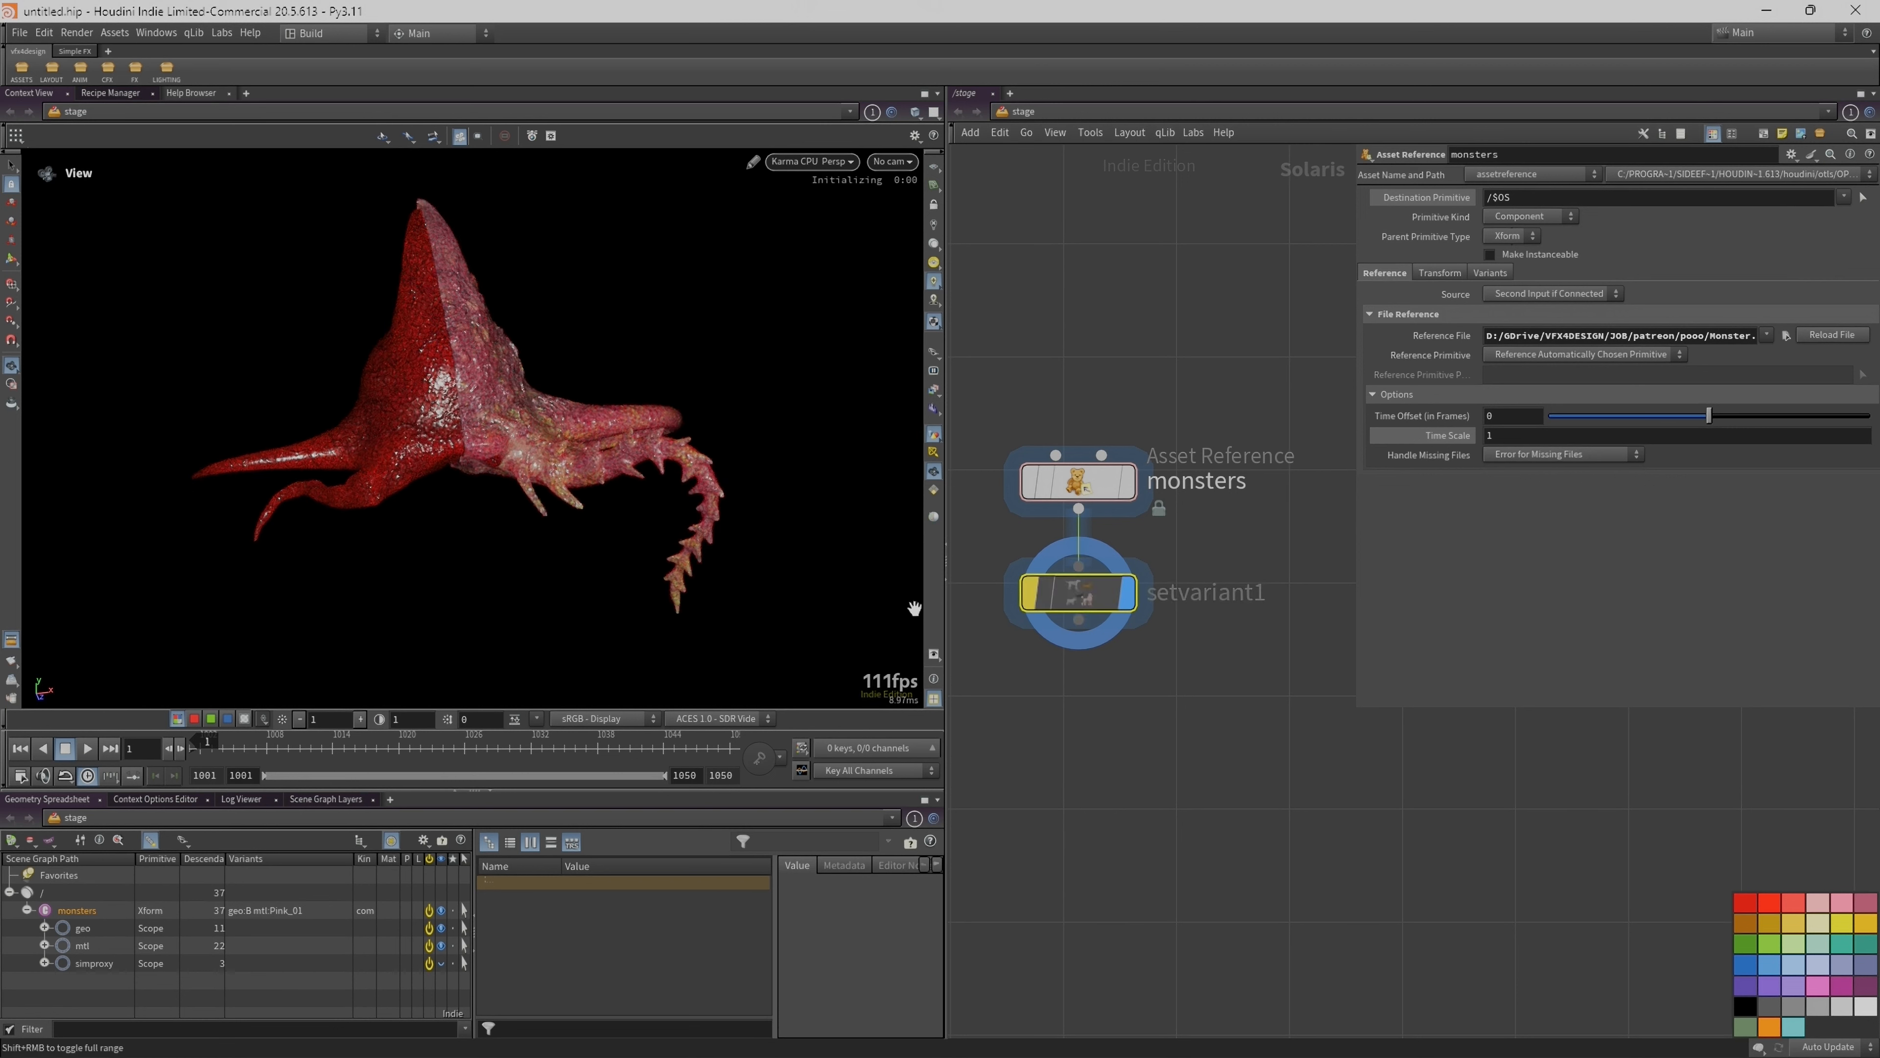
pyautogui.click(1077, 481)
# Step: Switch to the Monster_usd_asset_001 scene and examine how the geometry variants and material libraries are wired in the component network
pyautogui.moveTo(851, 1037)
pyautogui.click(821, 948)
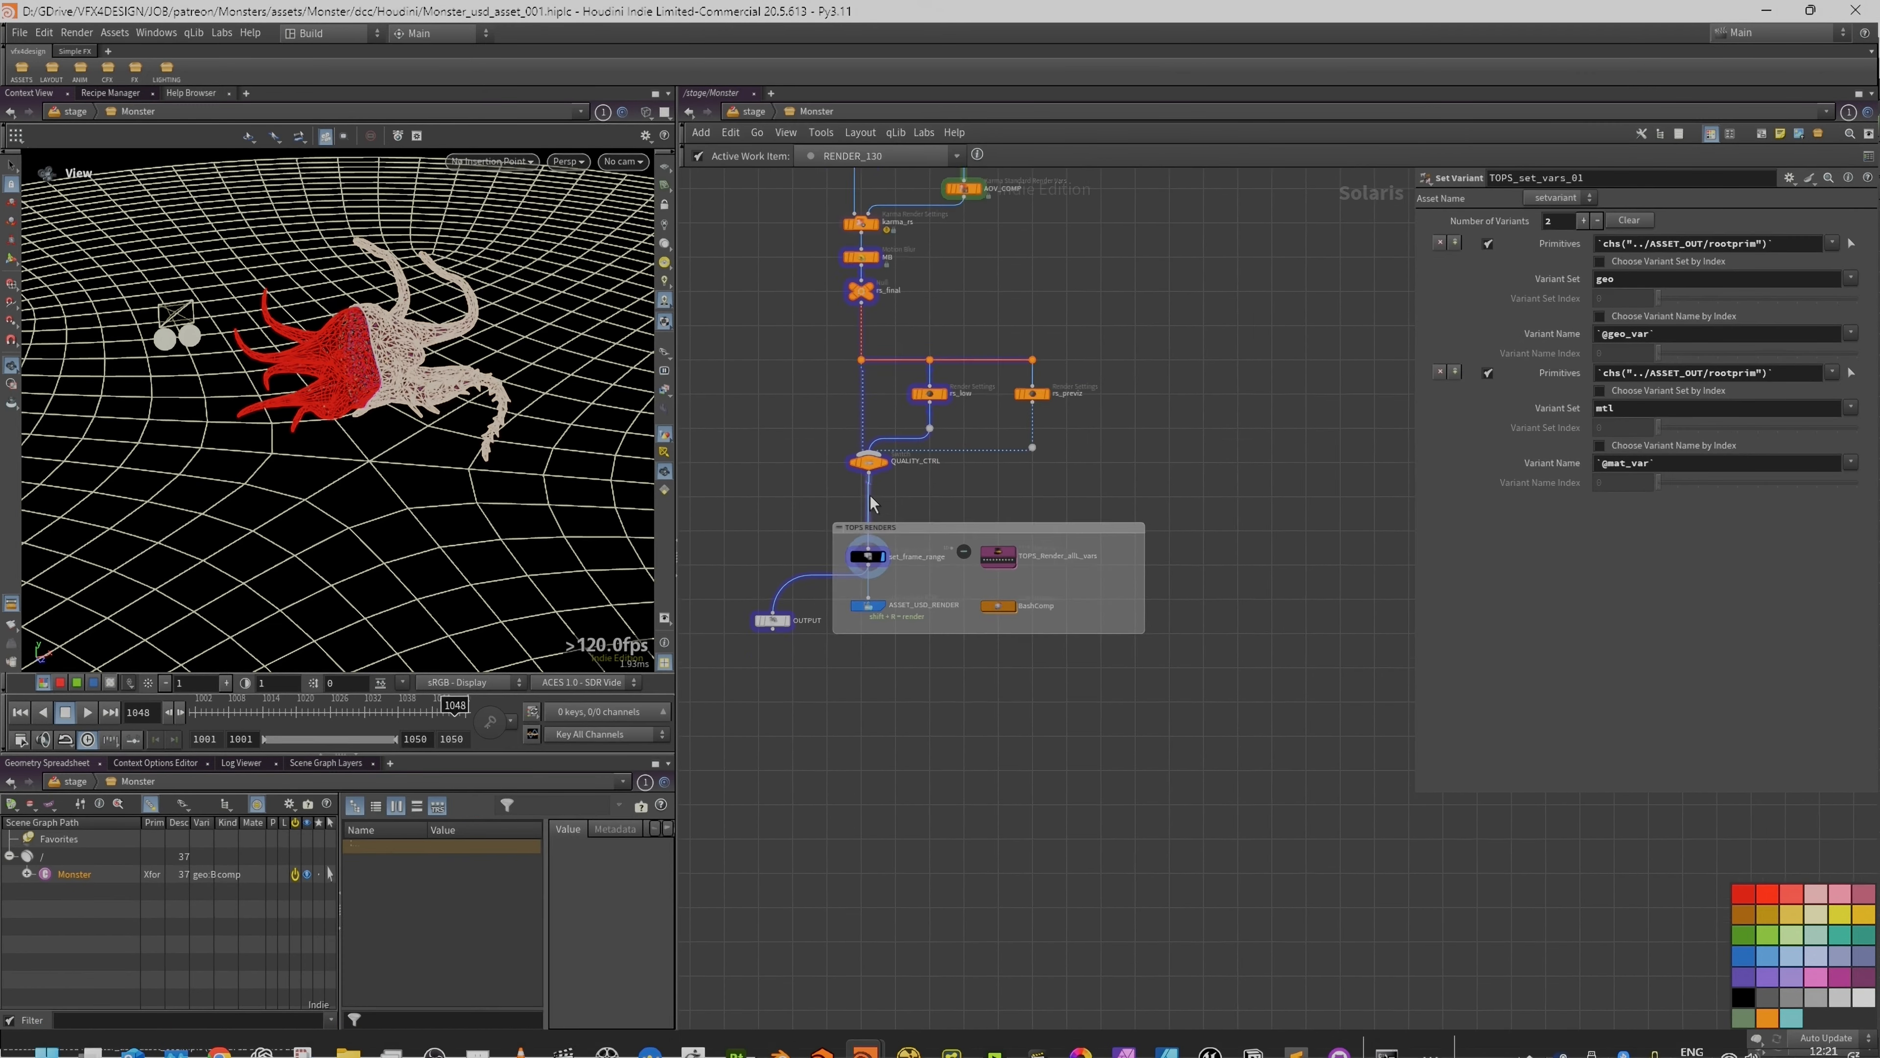
pyautogui.scroll(-3, 881, 534)
pyautogui.moveTo(840, 462); pyautogui.dragTo(1006, 930, button='middle')
pyautogui.scroll(-1, 915, 581)
pyautogui.moveTo(868, 365); pyautogui.dragTo(1166, 874, button='middle')
pyautogui.scroll(3, 1066, 815)
pyautogui.moveTo(1078, 496); pyautogui.dragTo(1099, 565, button='middle')
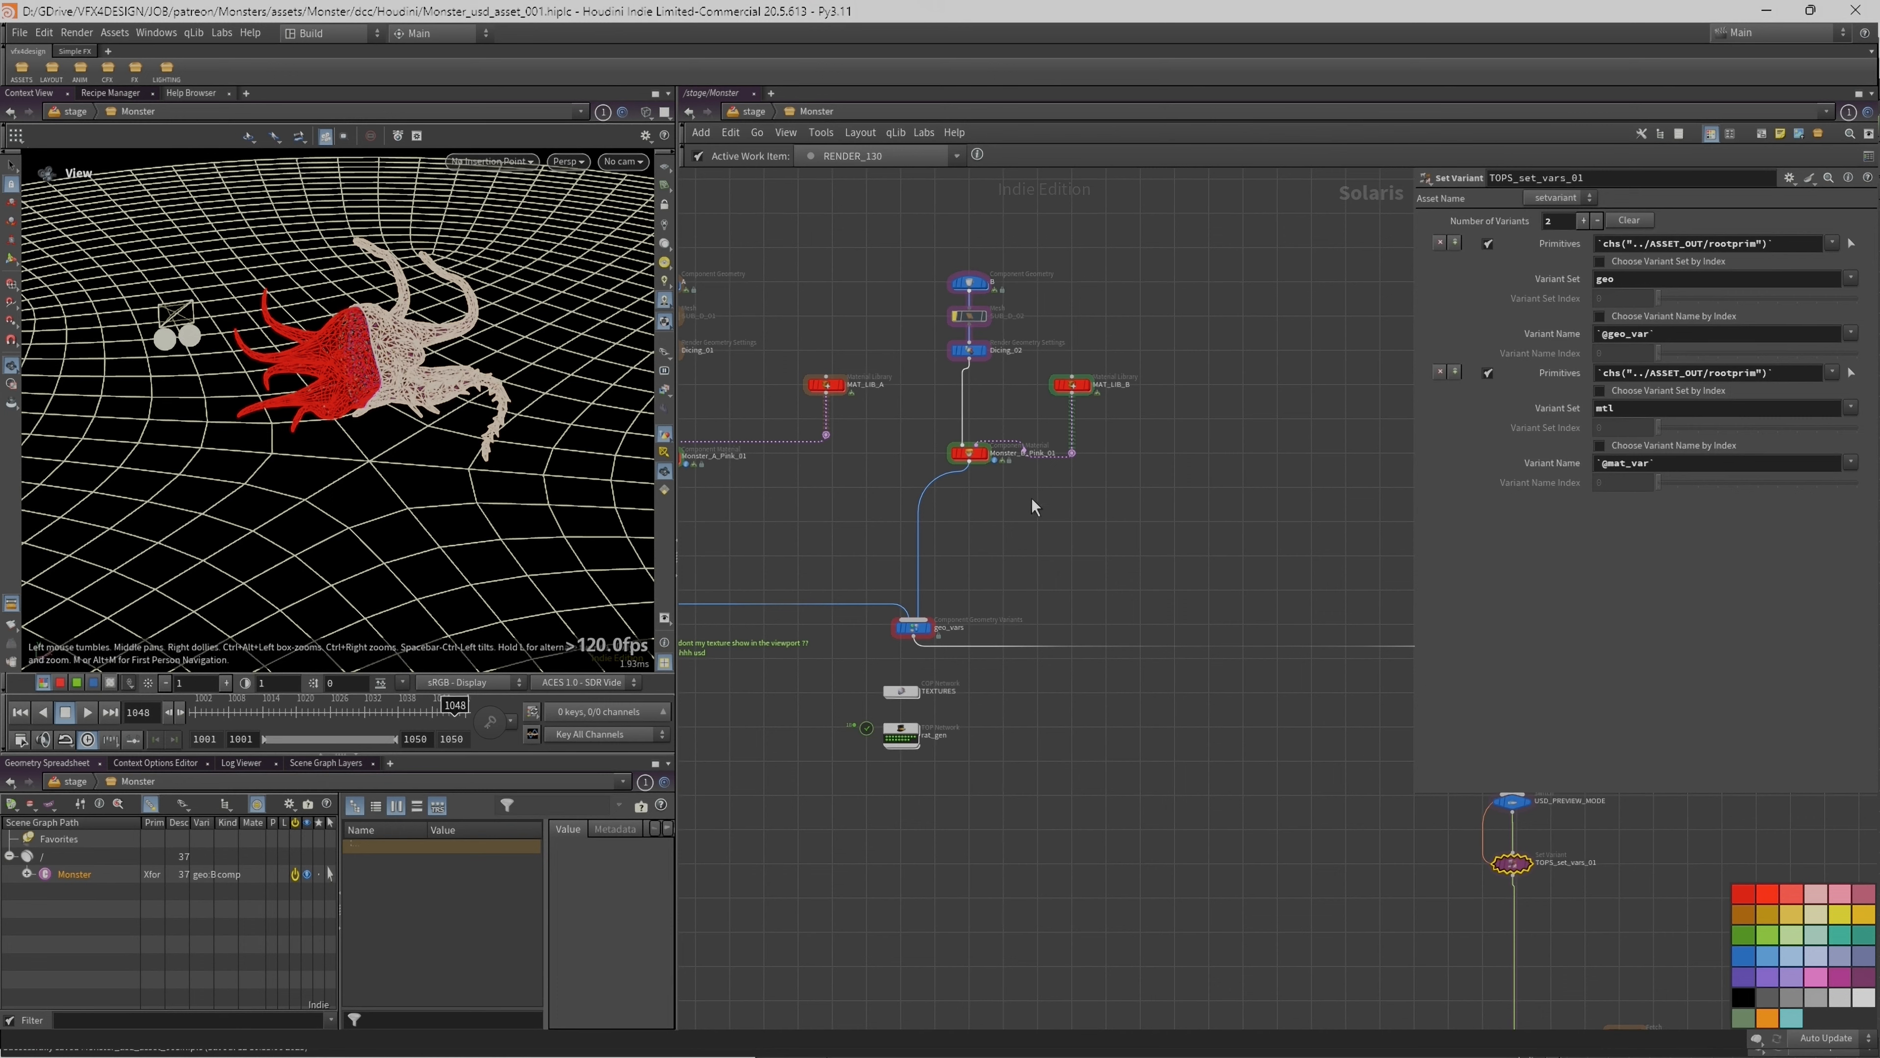
pyautogui.moveTo(1033, 503); pyautogui.dragTo(926, 423, button='middle')
pyautogui.scroll(-2, 903, 757)
# Step: Return to the untitled scene and inspect the Karma-rendered monster from several angles, giving the network area more width
pyautogui.moveTo(868, 1038)
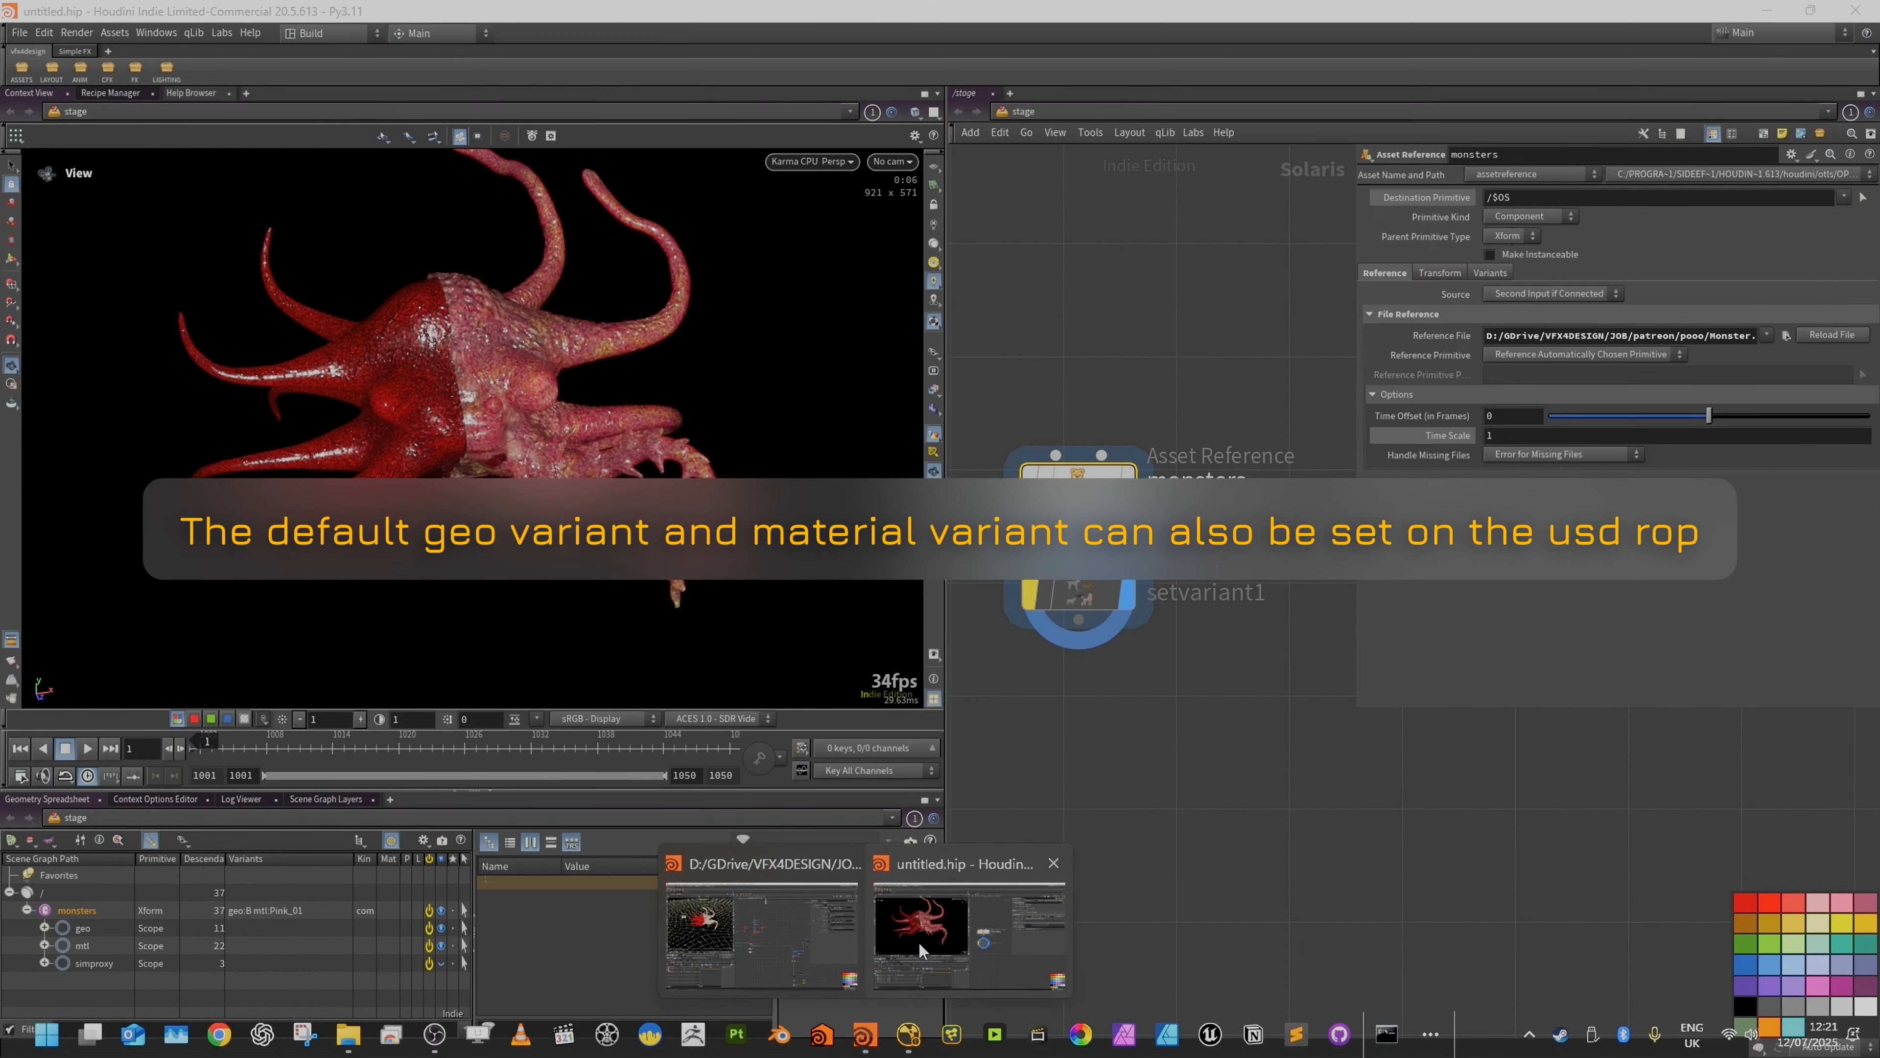
pyautogui.click(920, 945)
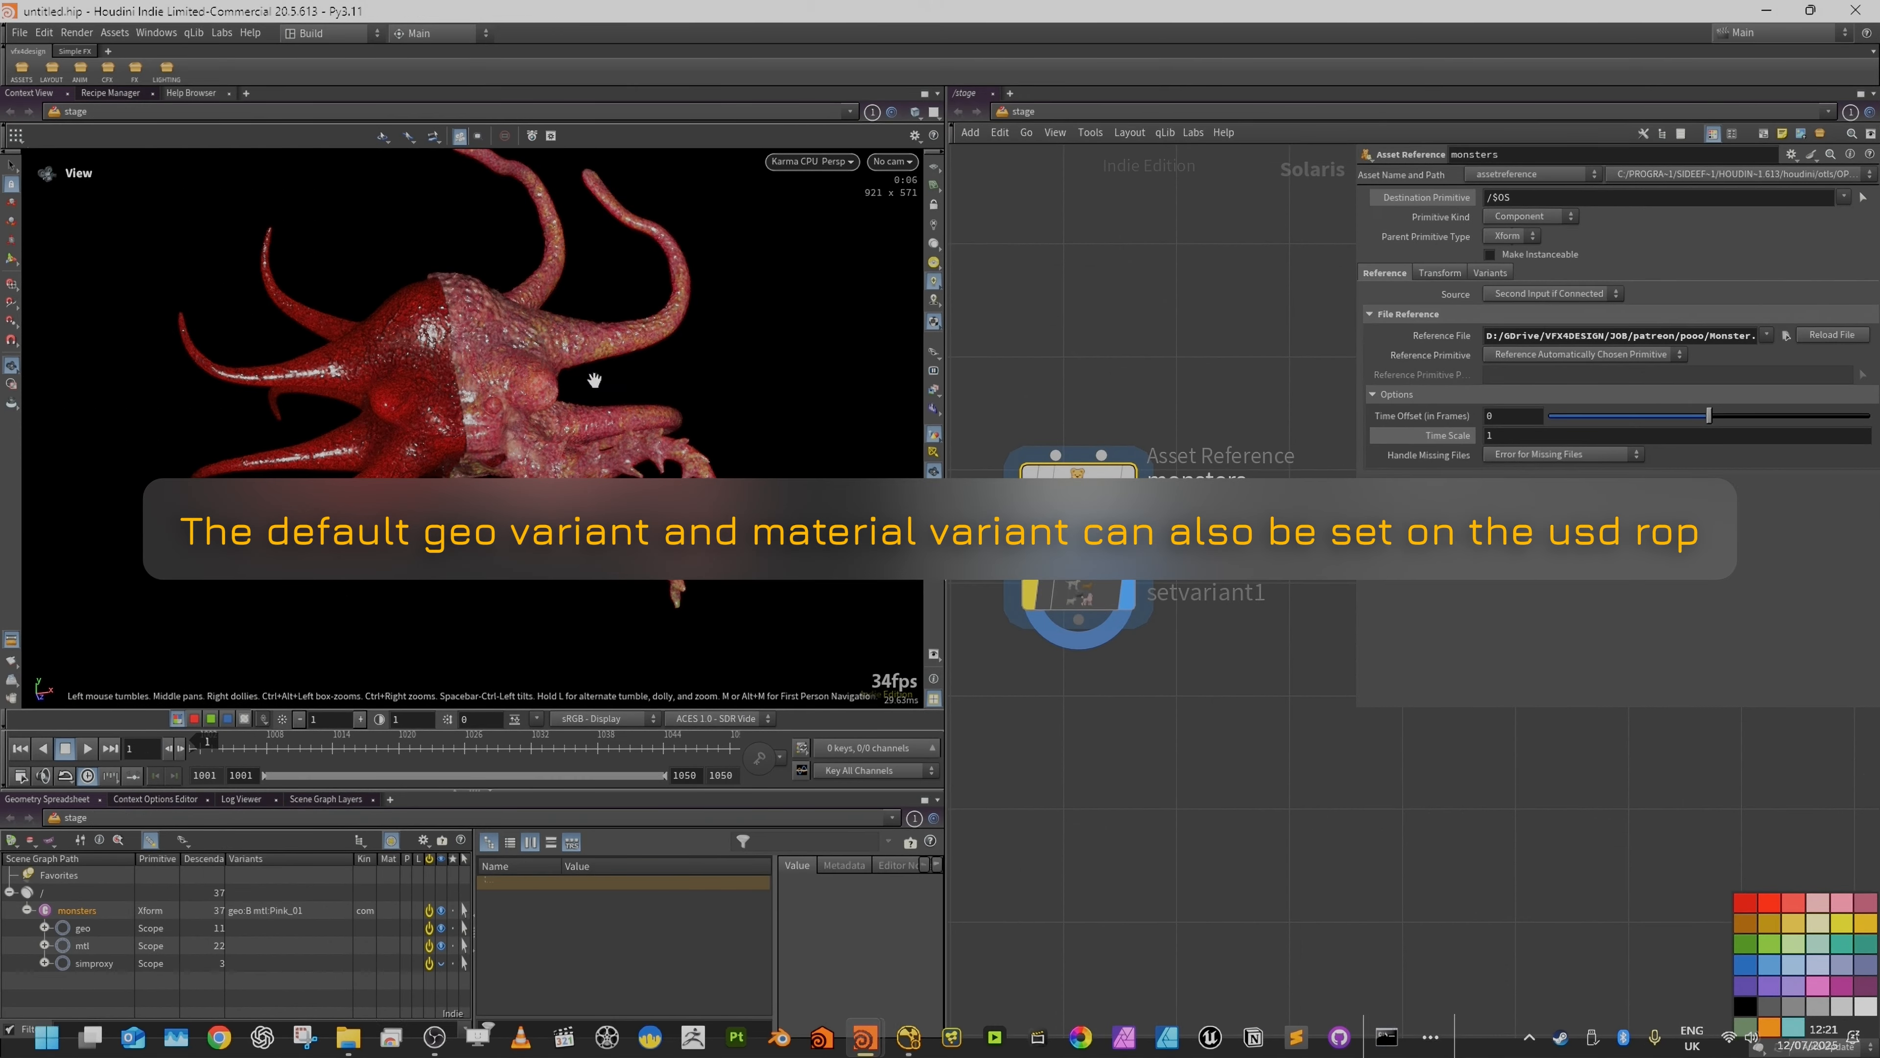
pyautogui.scroll(-3, 593, 379)
pyautogui.moveTo(593, 379); pyautogui.dragTo(427, 390)
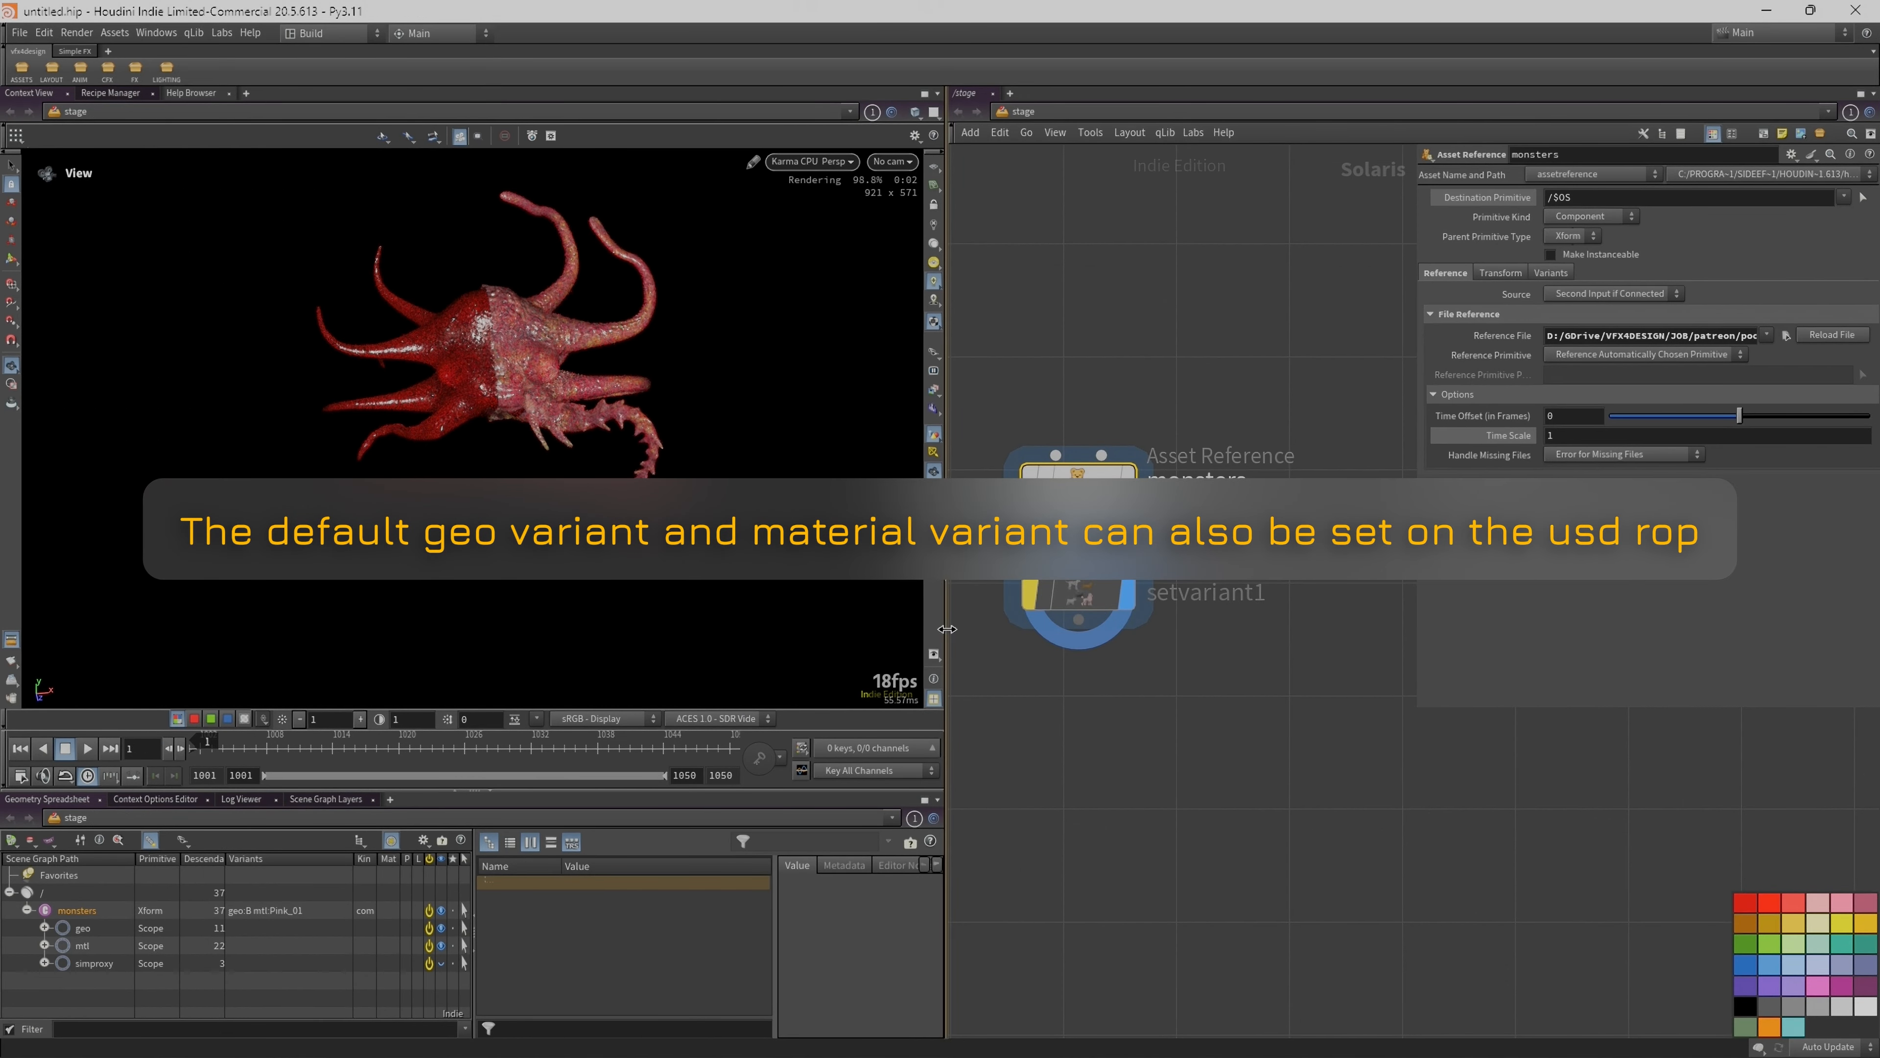
pyautogui.moveTo(947, 629); pyautogui.dragTo(860, 629)
pyautogui.scroll(3, 617, 295)
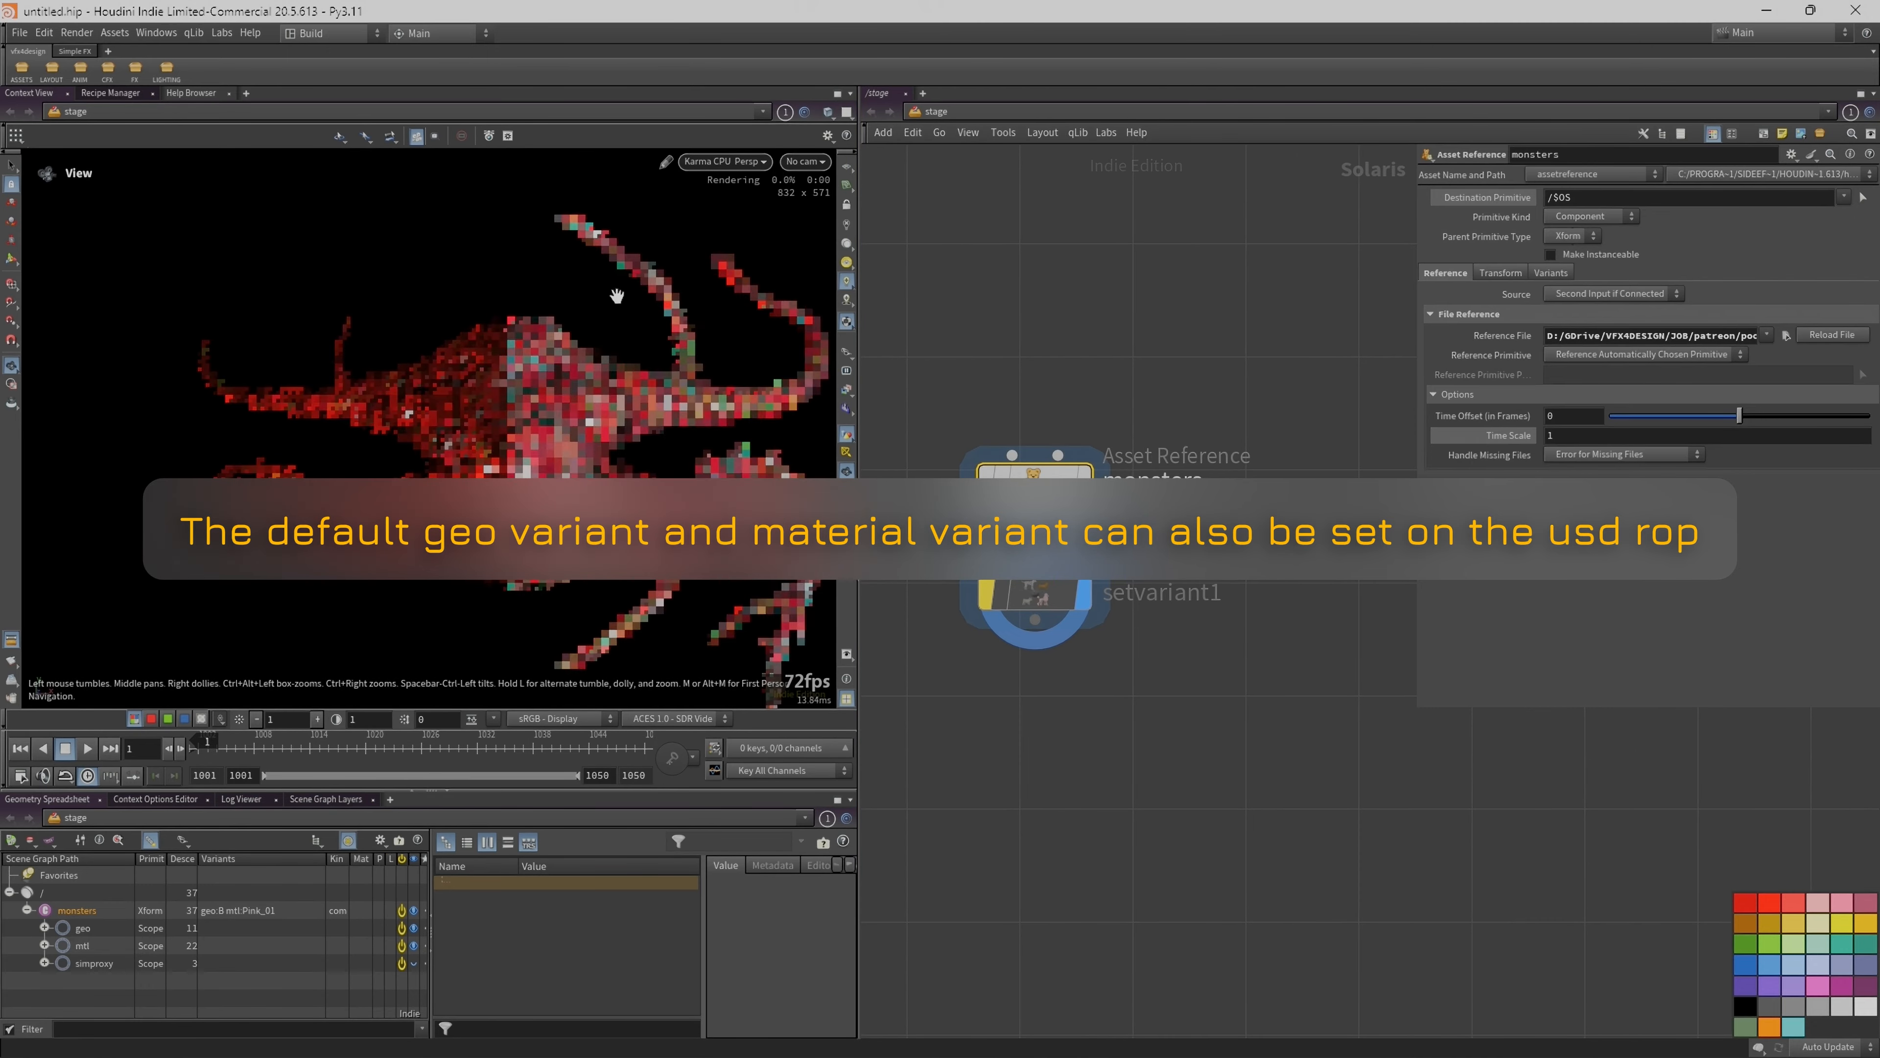
pyautogui.moveTo(616, 295); pyautogui.dragTo(609, 433)
pyautogui.scroll(-2, 617, 423)
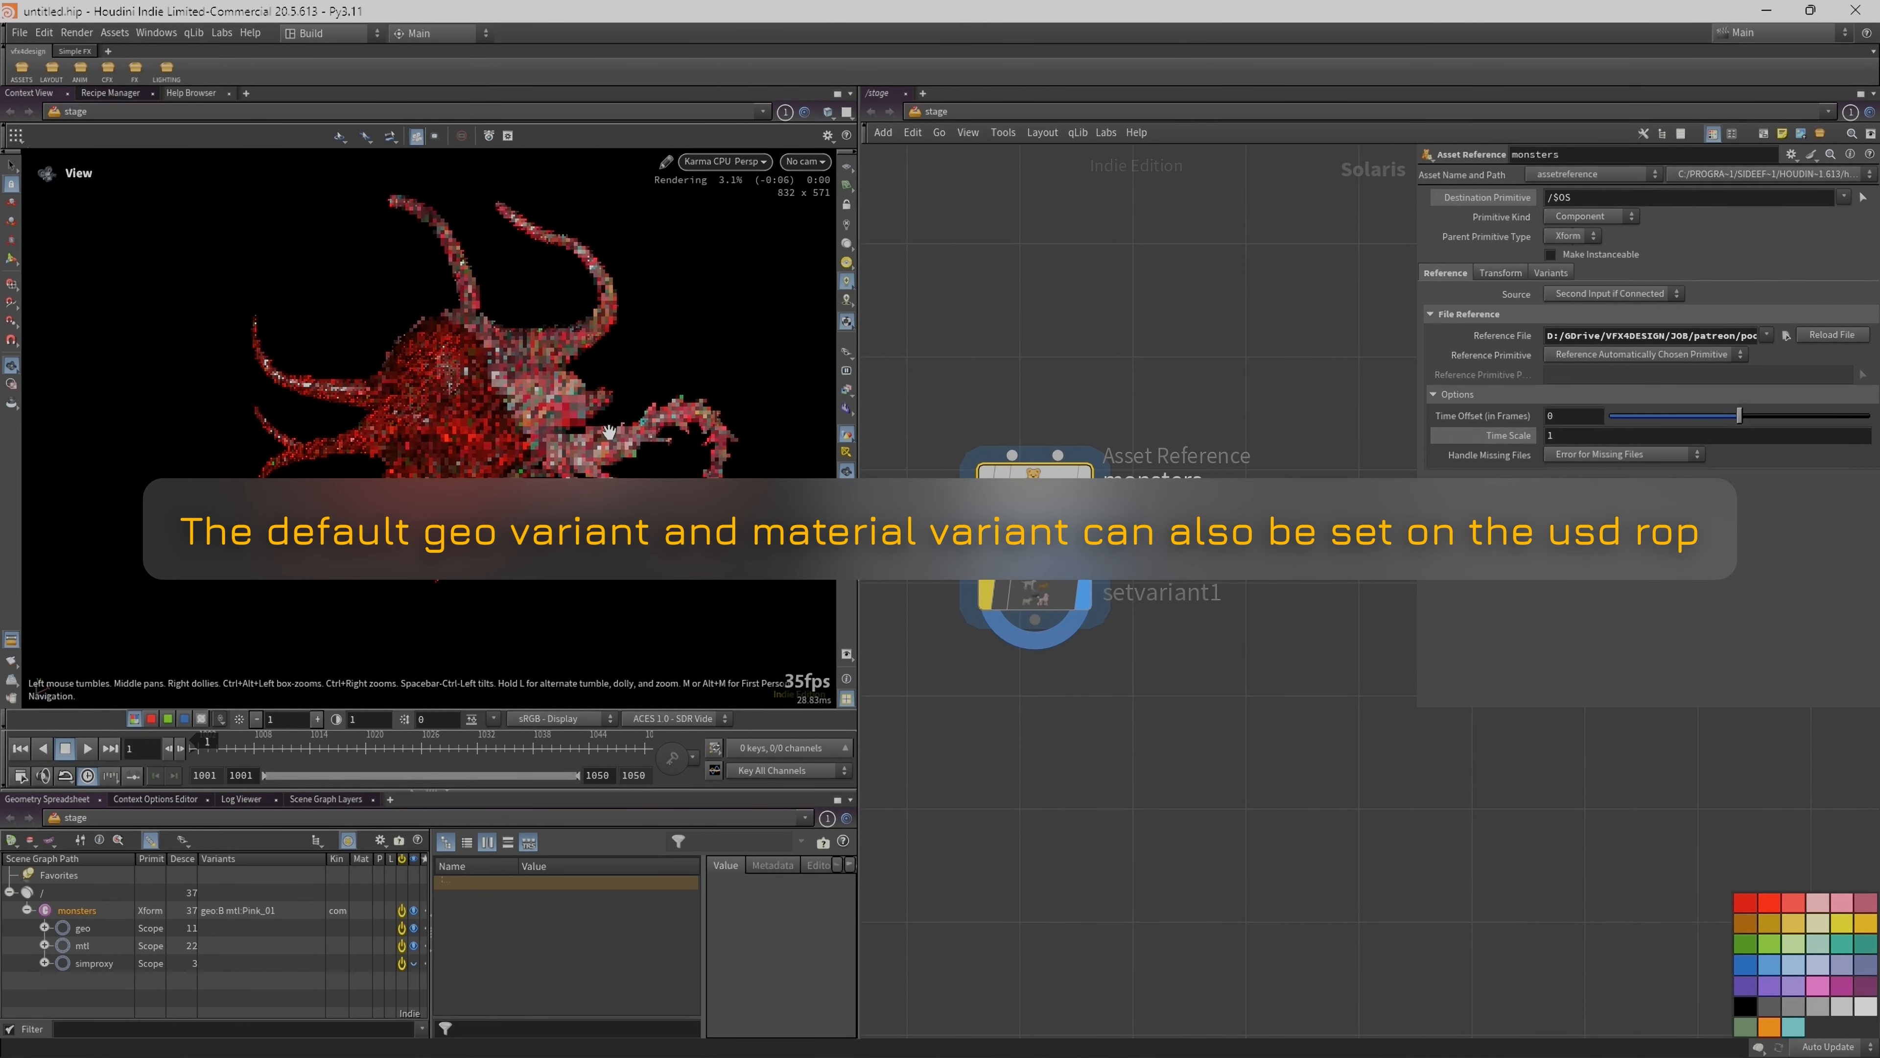
# Step: Switch the viewport renderer to Karma XPU and reposition the monster in view
pyautogui.click(710, 163)
pyautogui.click(762, 246)
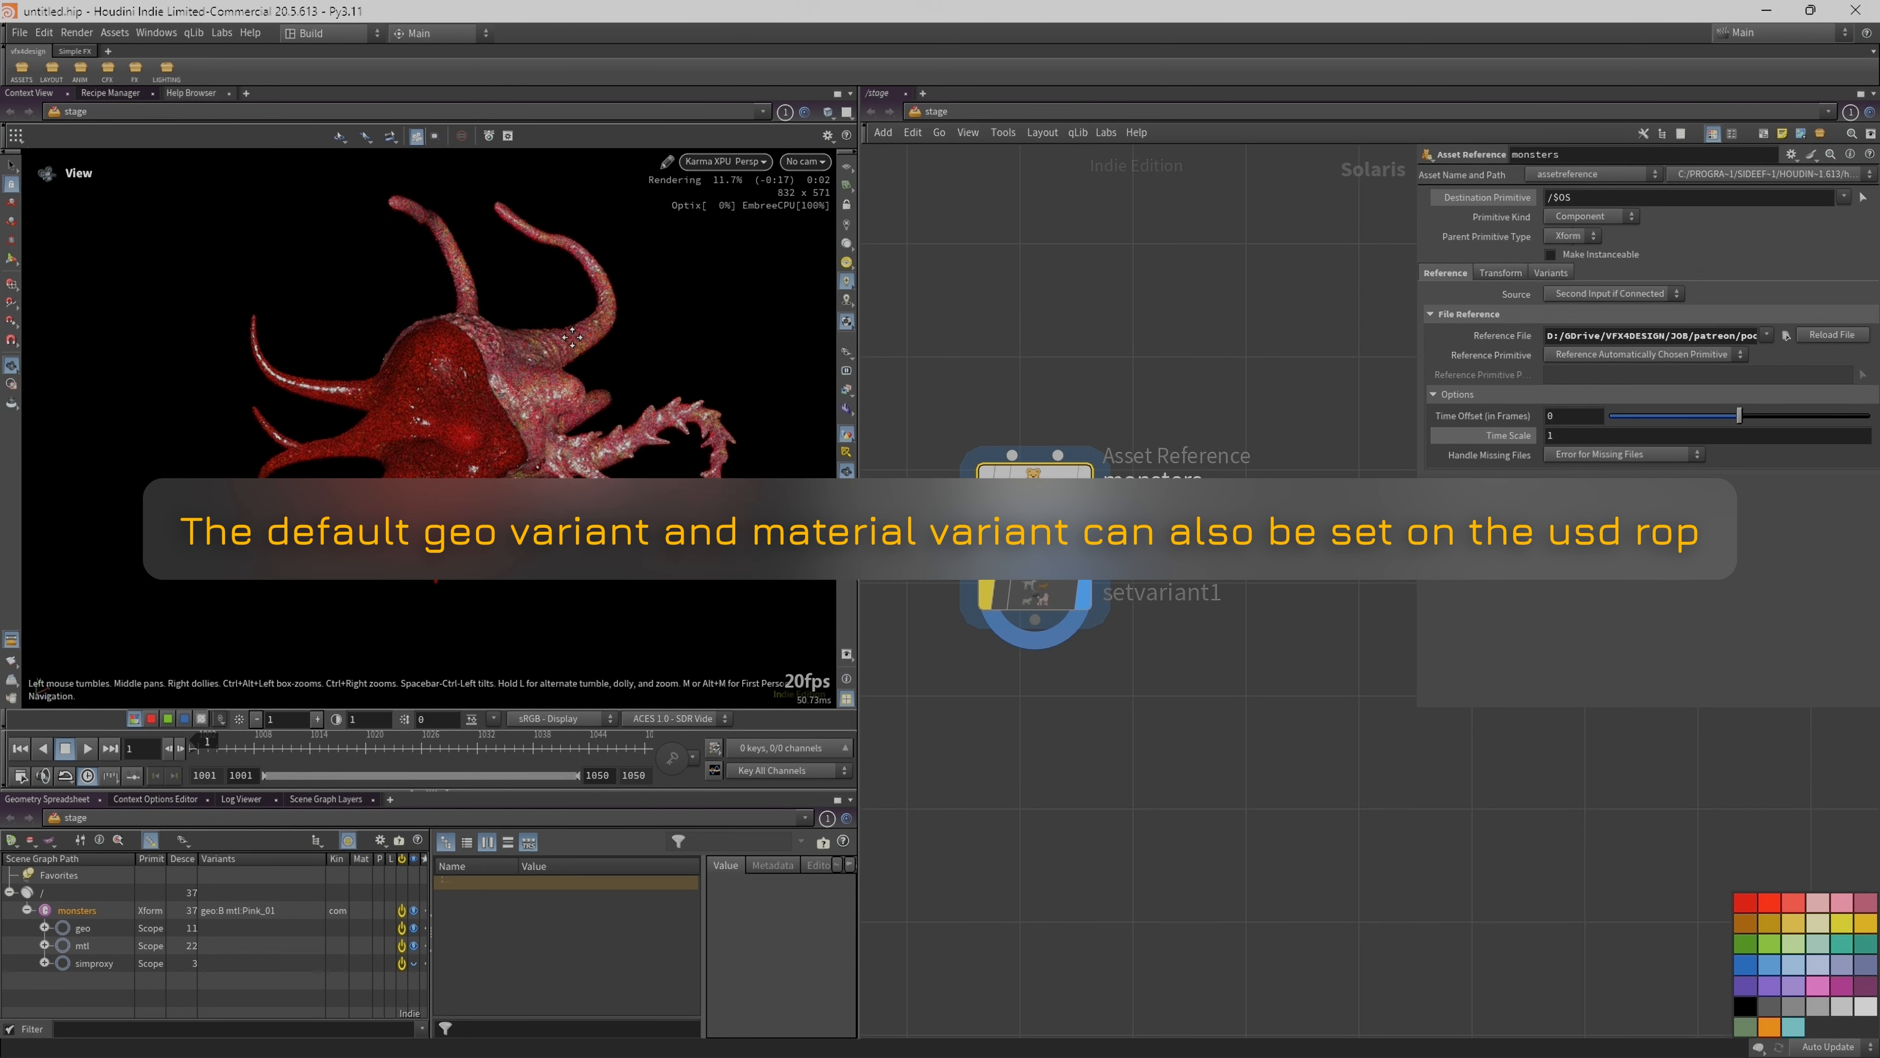
pyautogui.moveTo(675, 327); pyautogui.dragTo(635, 316, button='middle')
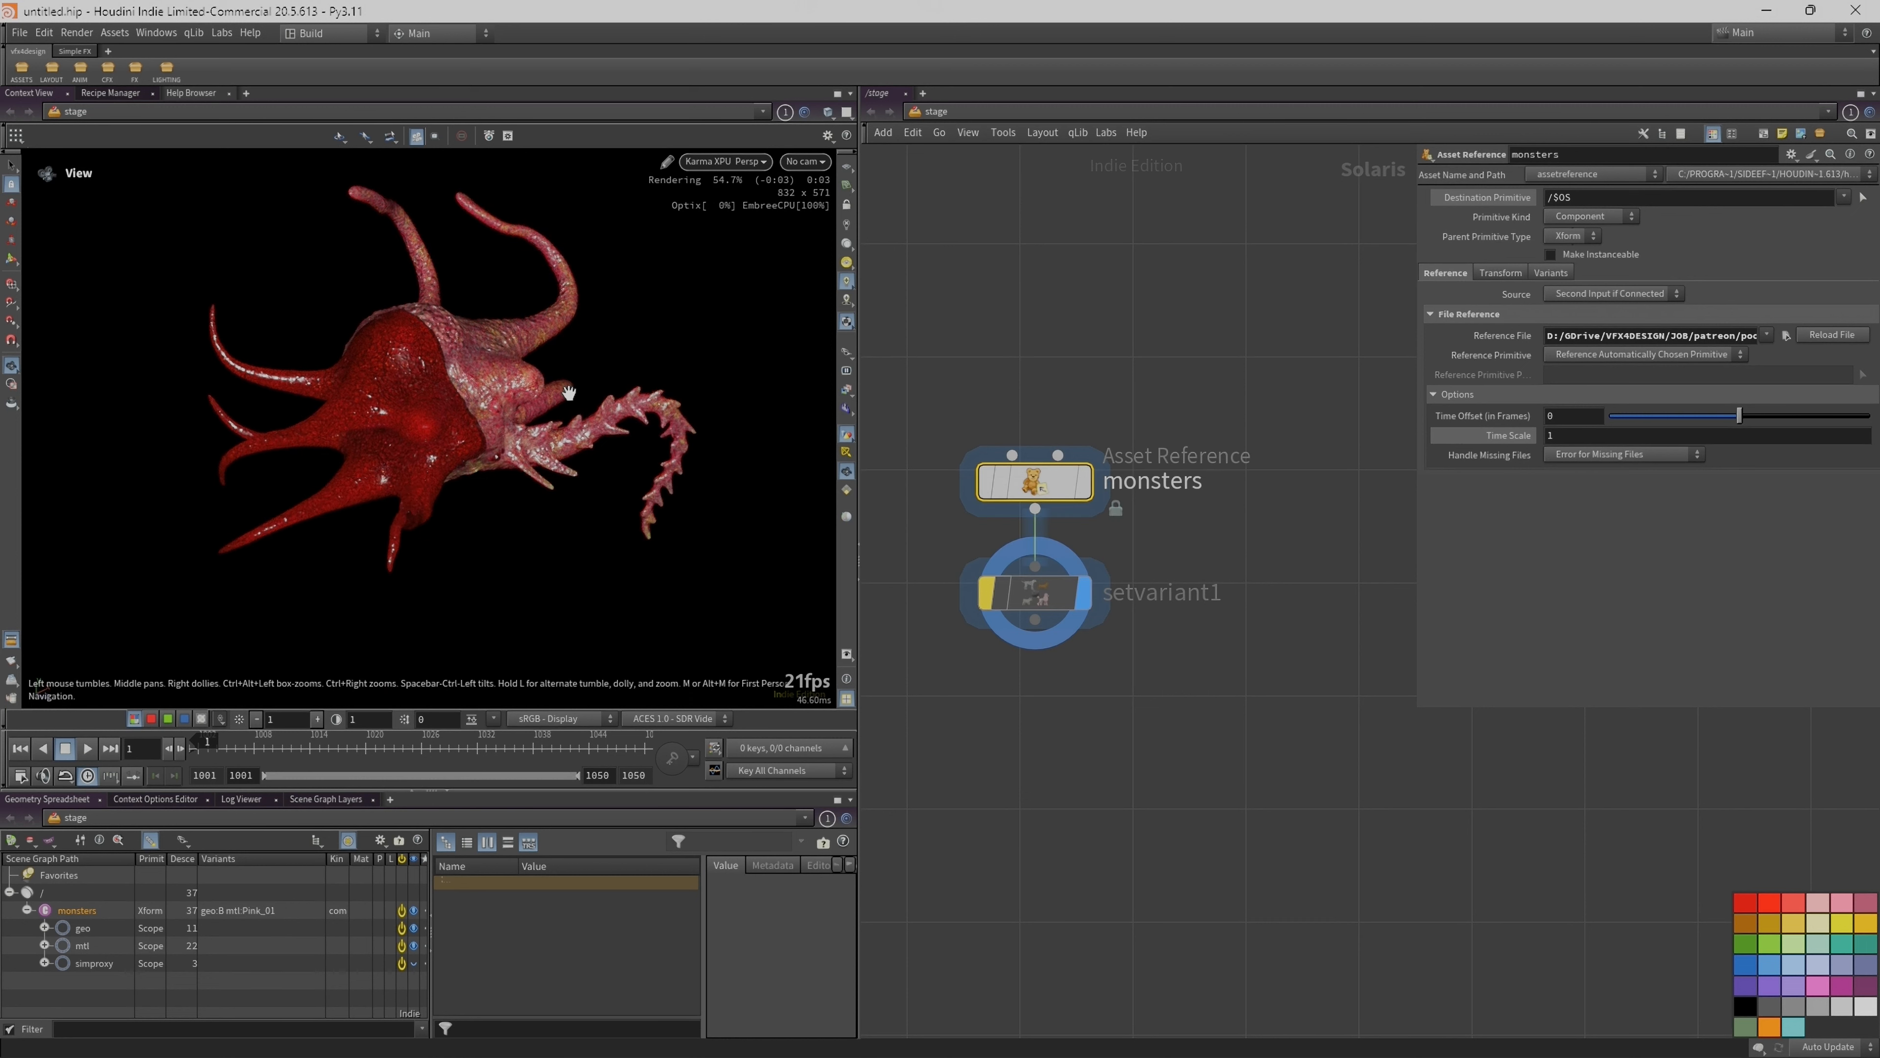
# Step: Toggle the viewport from Karma XPU to the standard display and back, inspecting the monster's textures from several angles and distances
pyautogui.hotkey('alt', 'r')
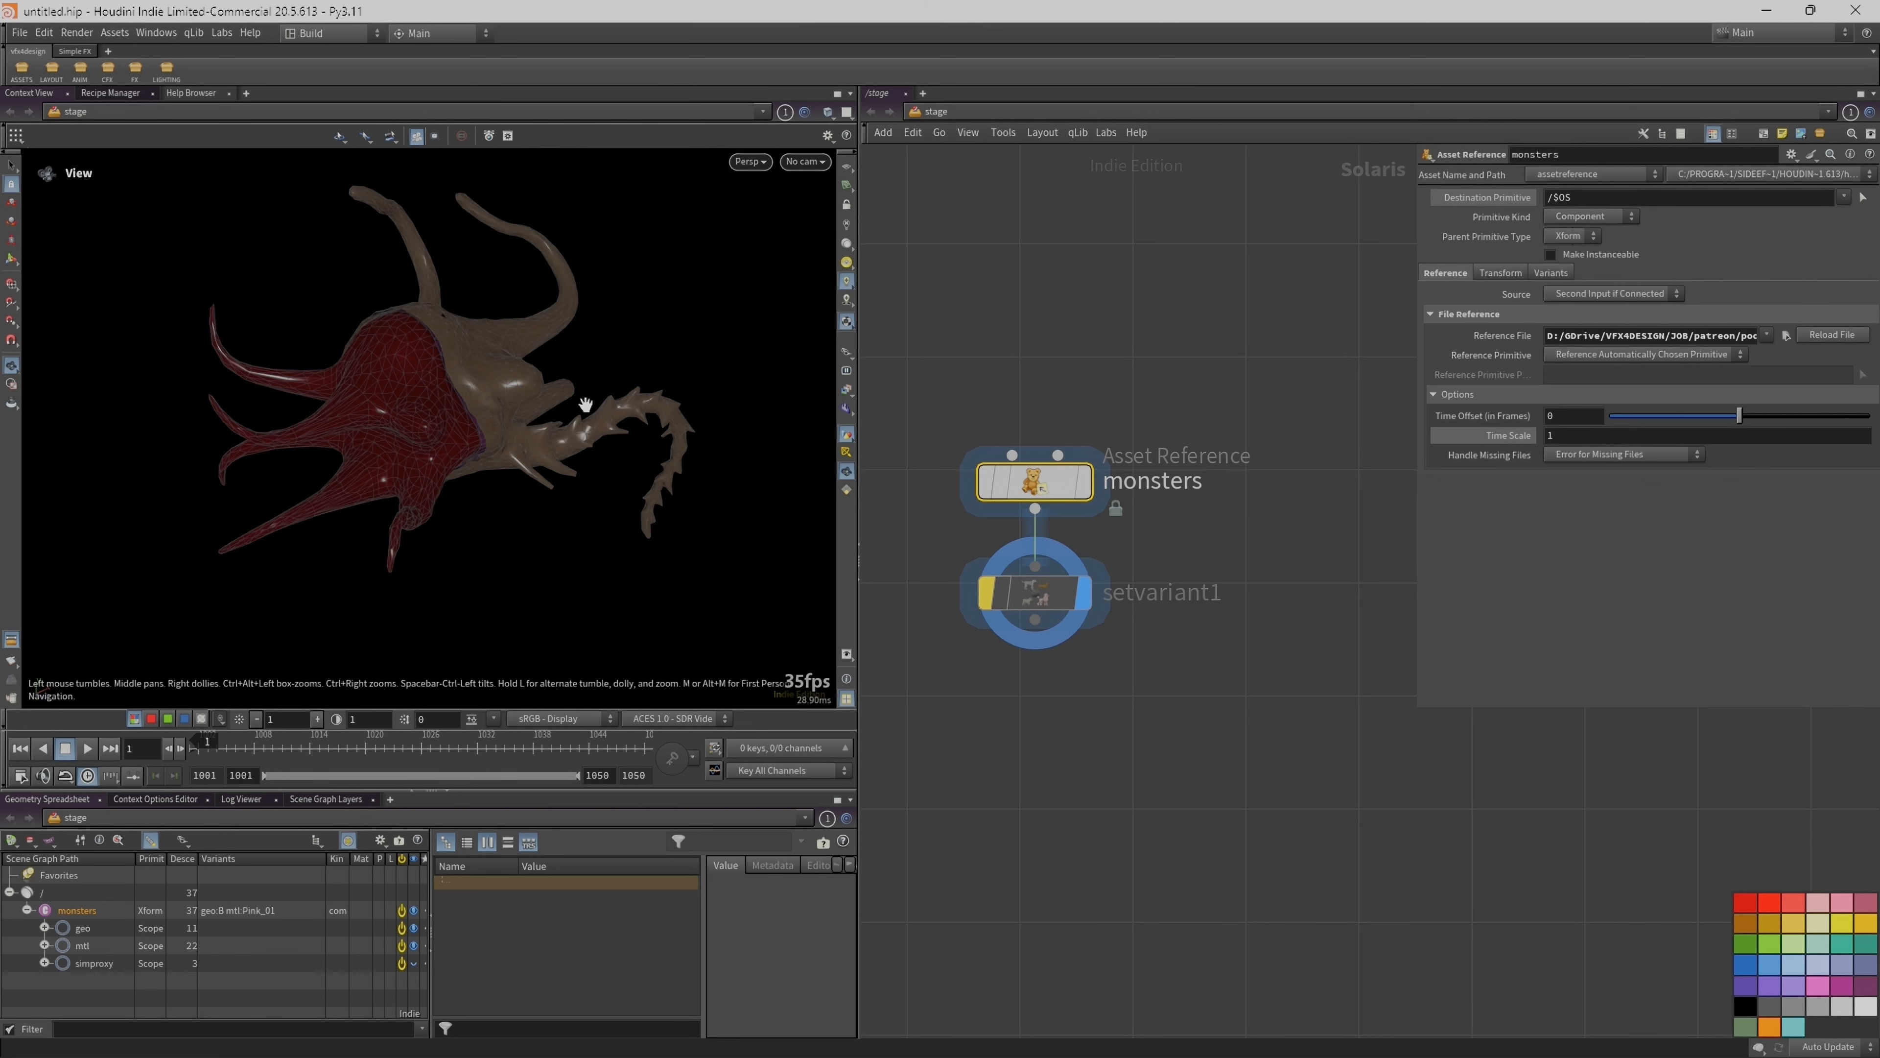
pyautogui.moveTo(585, 403); pyautogui.dragTo(516, 396)
pyautogui.hotkey('alt', 'r')
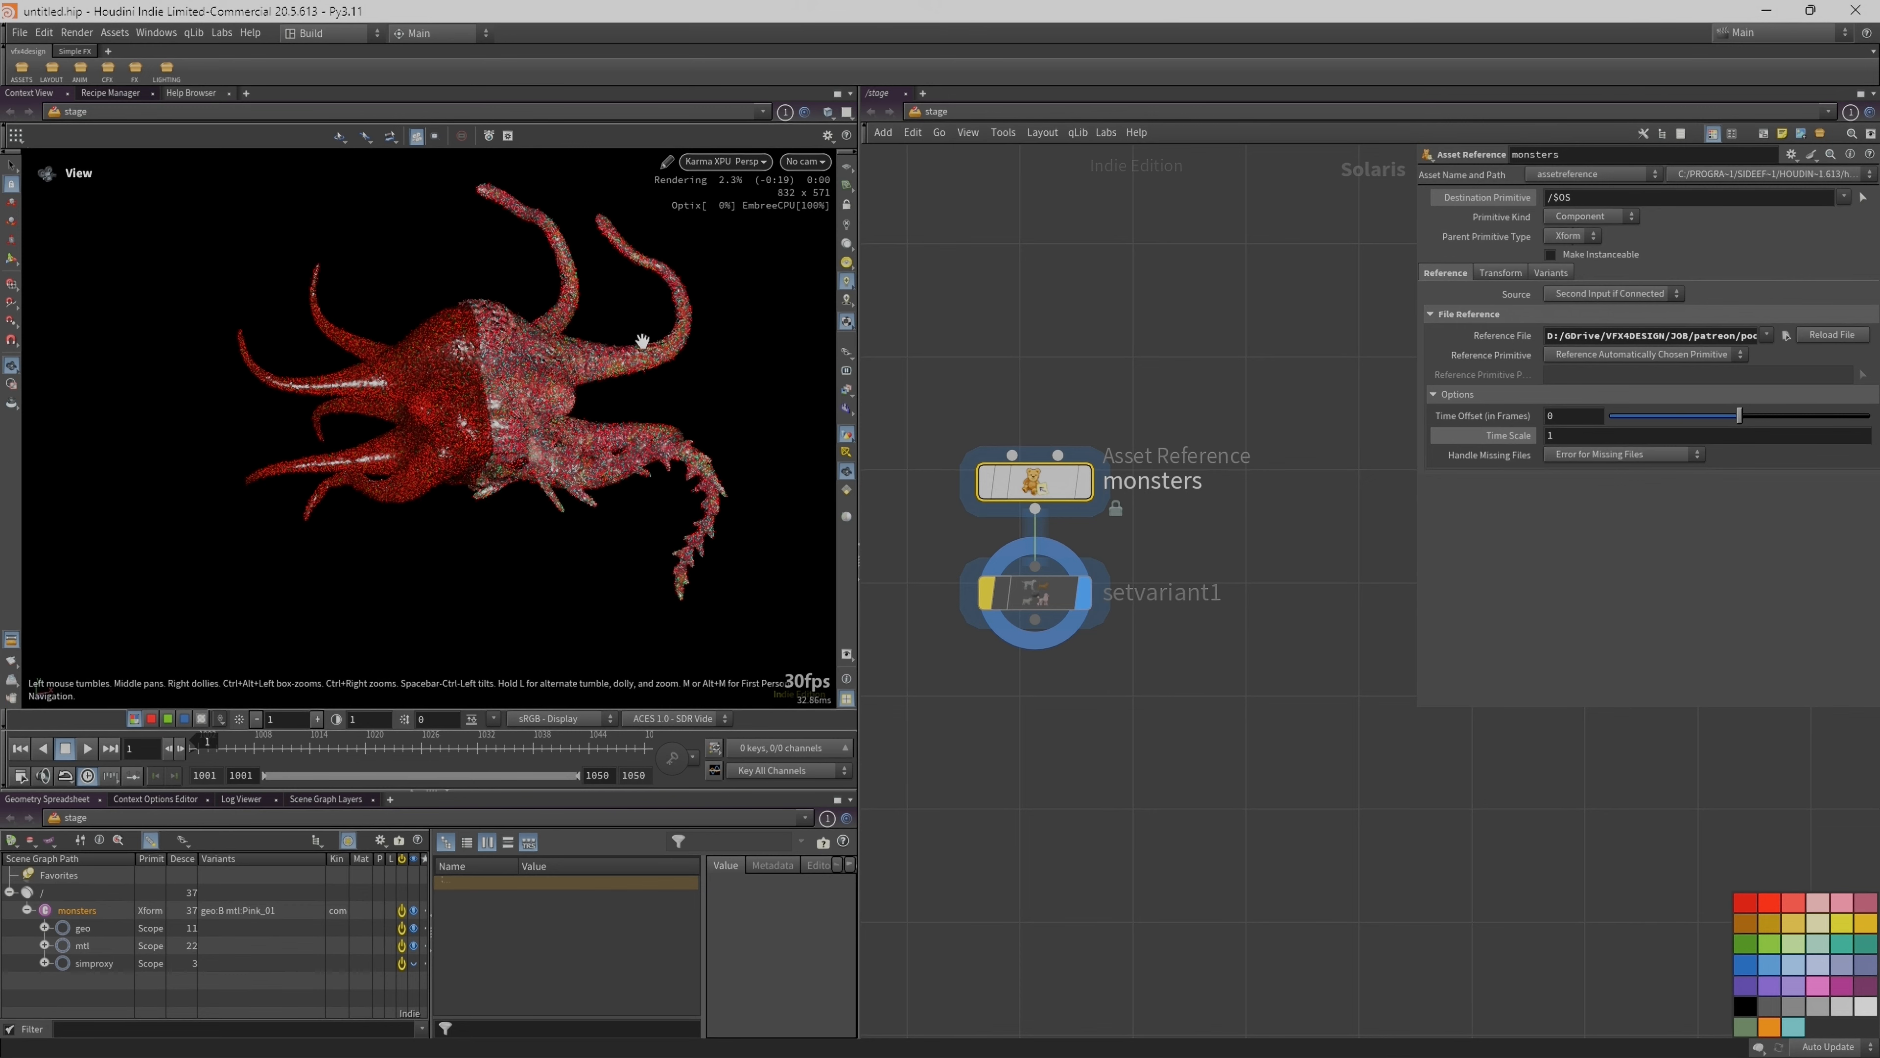
pyautogui.moveTo(633, 335); pyautogui.dragTo(587, 400)
pyautogui.scroll(3, 545, 318)
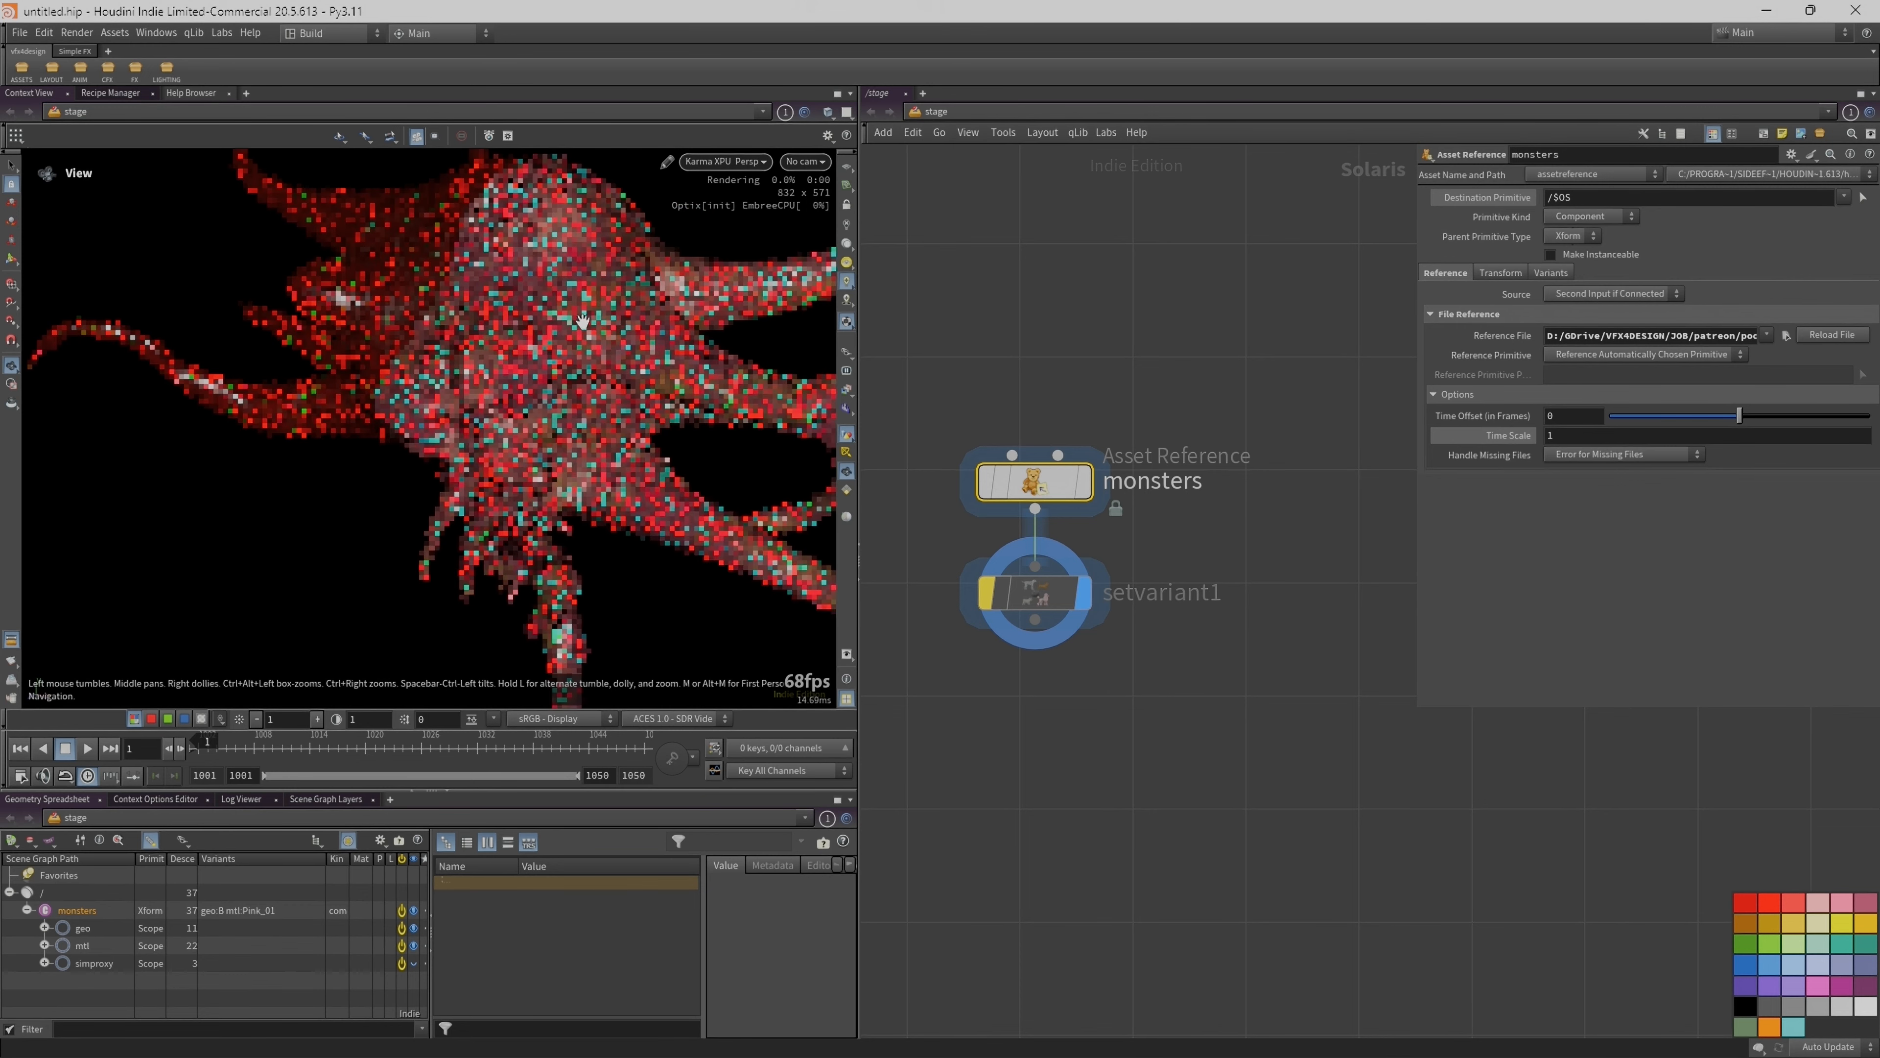
pyautogui.scroll(-3, 376, 358)
pyautogui.moveTo(376, 358); pyautogui.dragTo(515, 385)
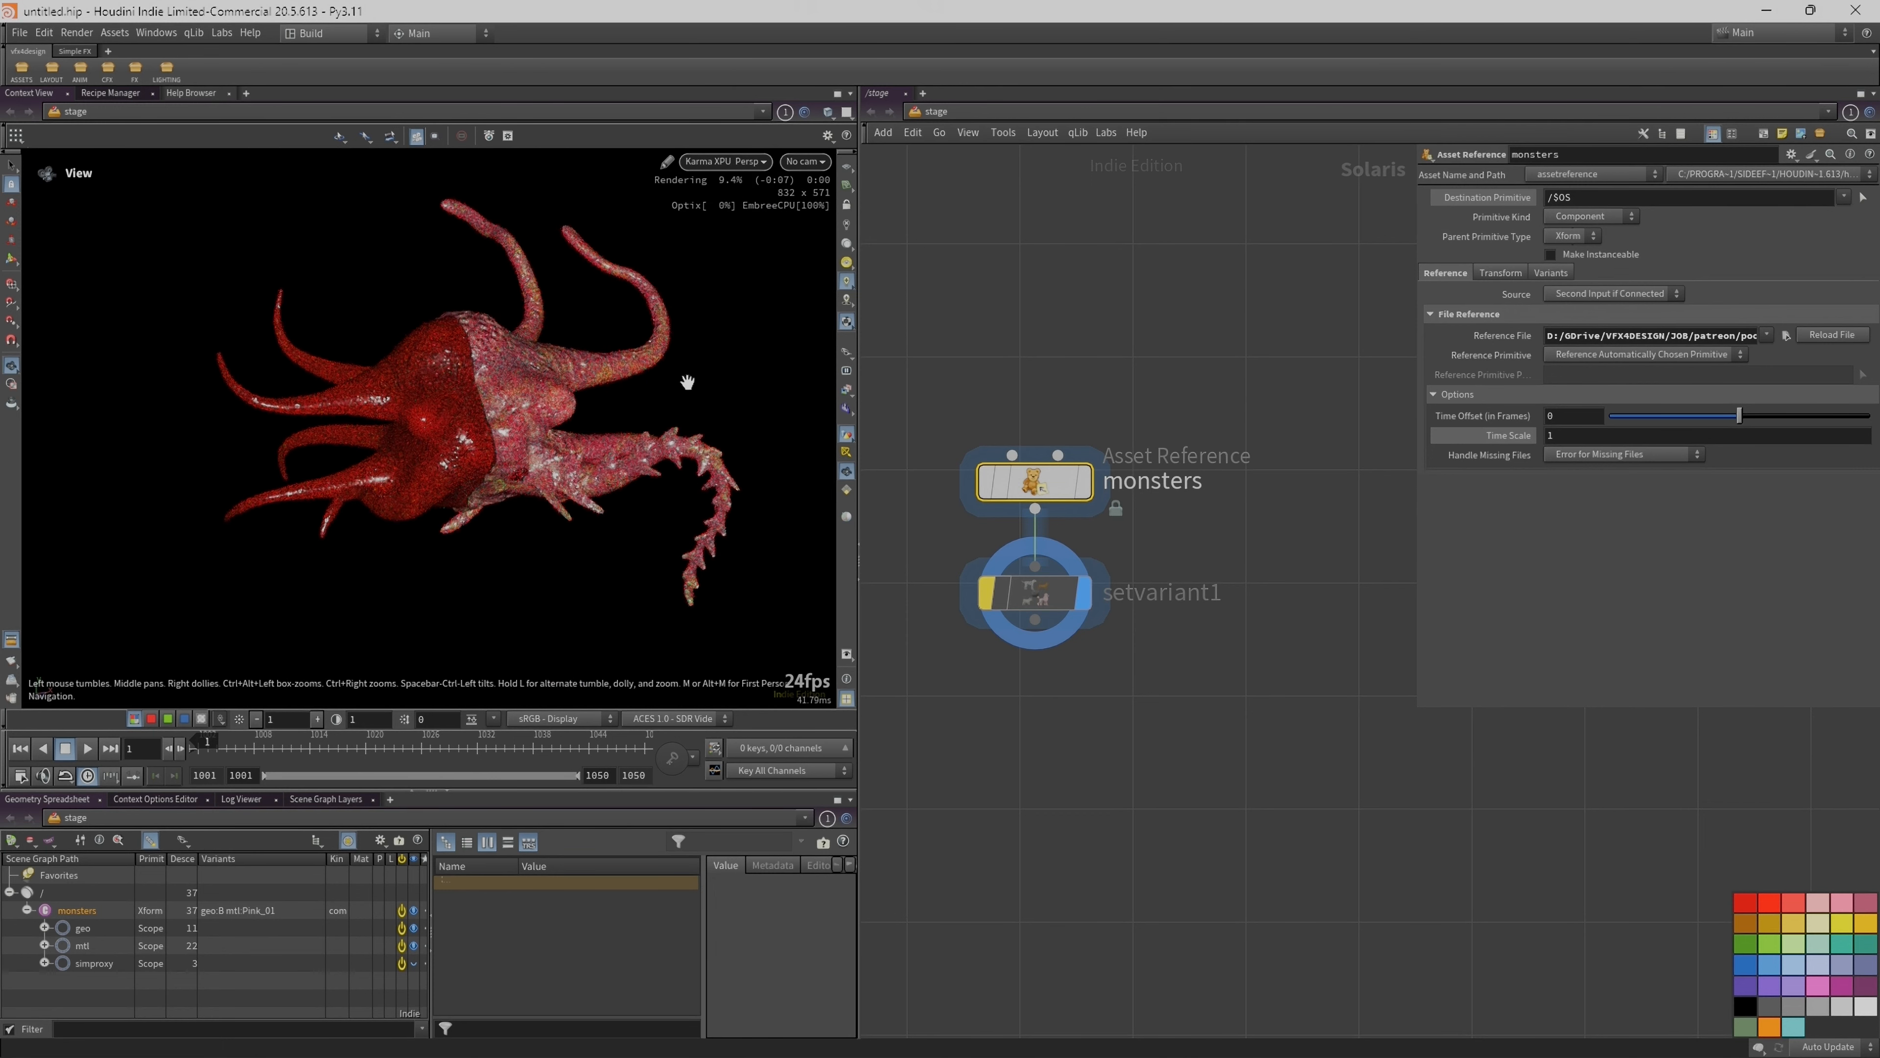